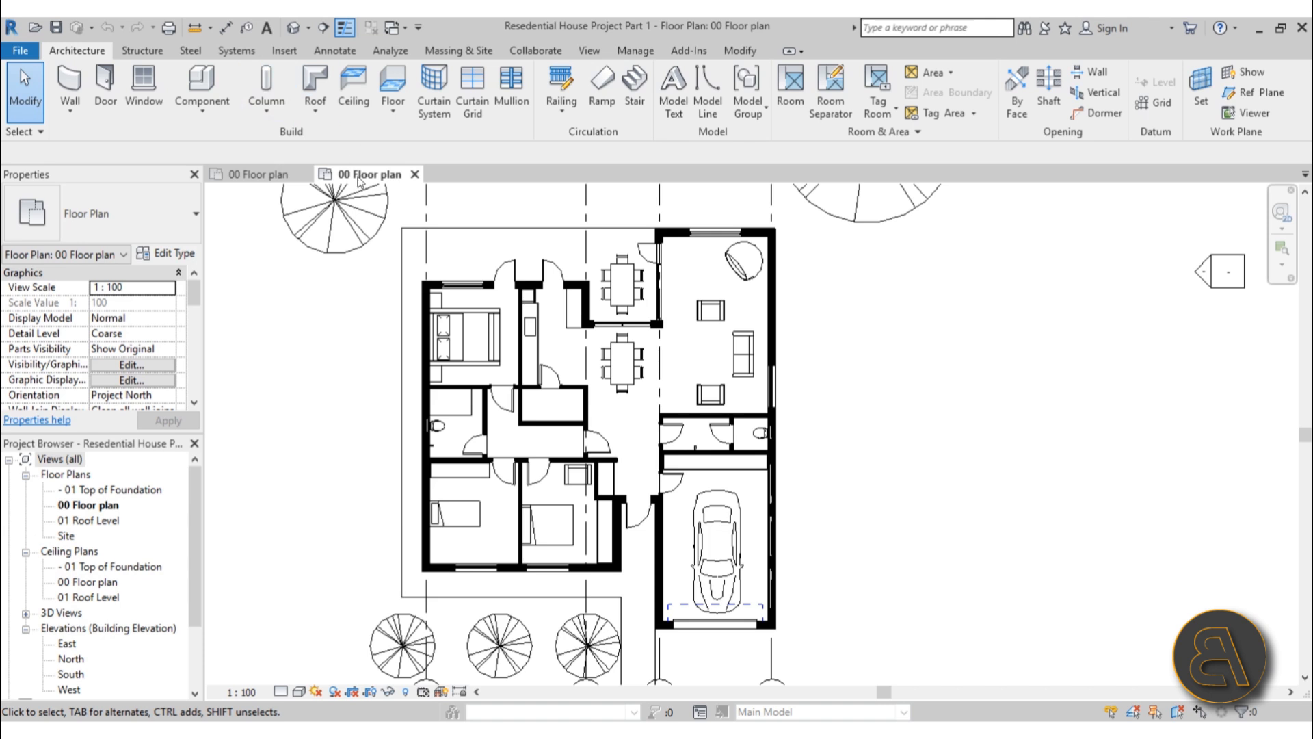
Switch to the floor plan of the Part 2 project and examine the exterior wall layers around the bedroom window
{"action": "scroll", "coordinate": [692, 338], "scroll_direction": "up", "scroll_amount": 2}
{"action": "scroll", "coordinate": [692, 338], "scroll_direction": "down", "scroll_amount": 2}
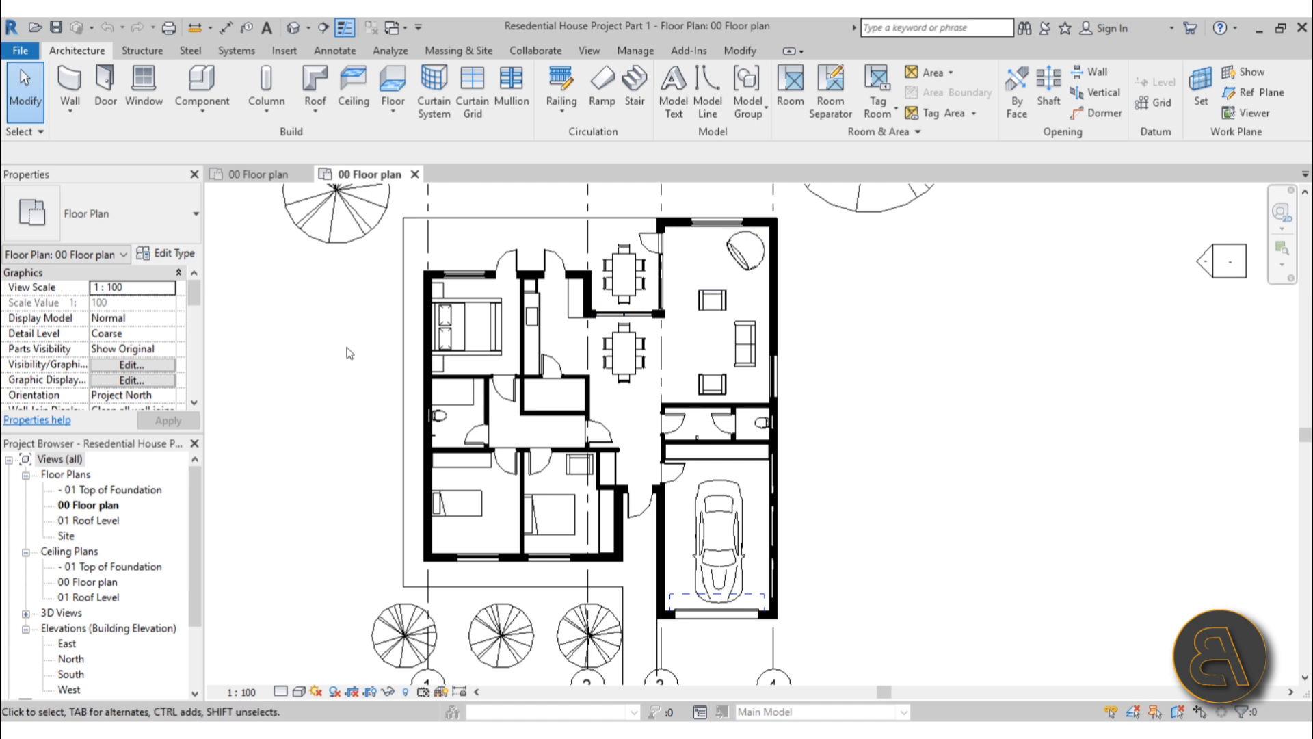
{"action": "left_click", "coordinate": [263, 177]}
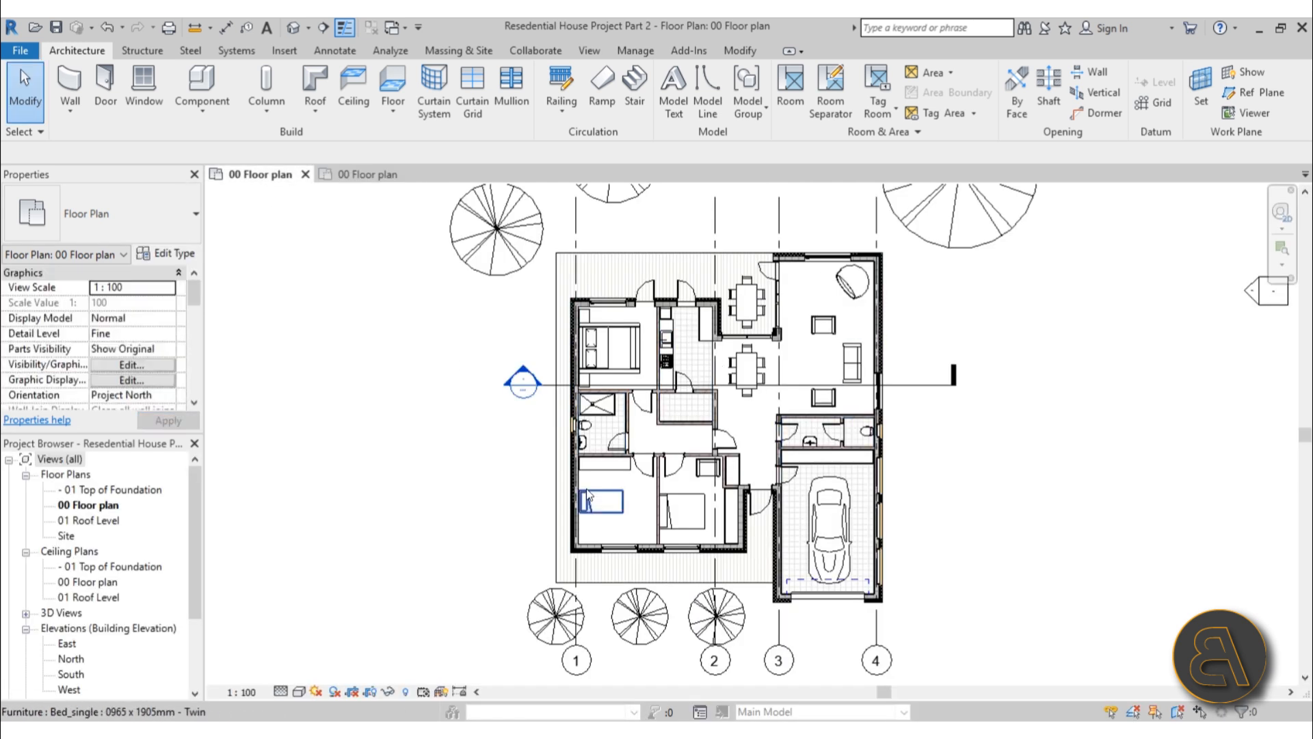
{"action": "scroll", "coordinate": [752, 454], "scroll_direction": "up", "scroll_amount": 1}
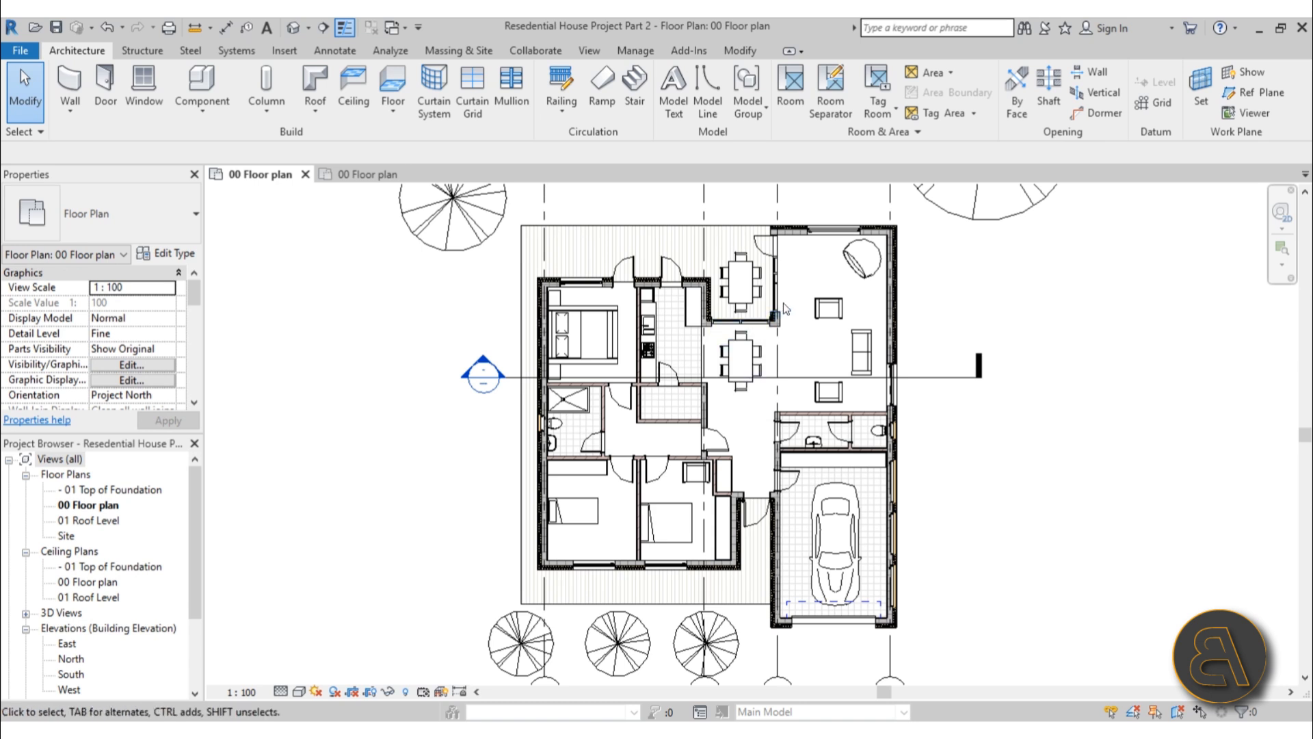
{"action": "scroll", "coordinate": [766, 357], "scroll_direction": "up", "scroll_amount": 4}
{"action": "middle_click_drag", "start_coordinate": [604, 275], "coordinate": [655, 446]}
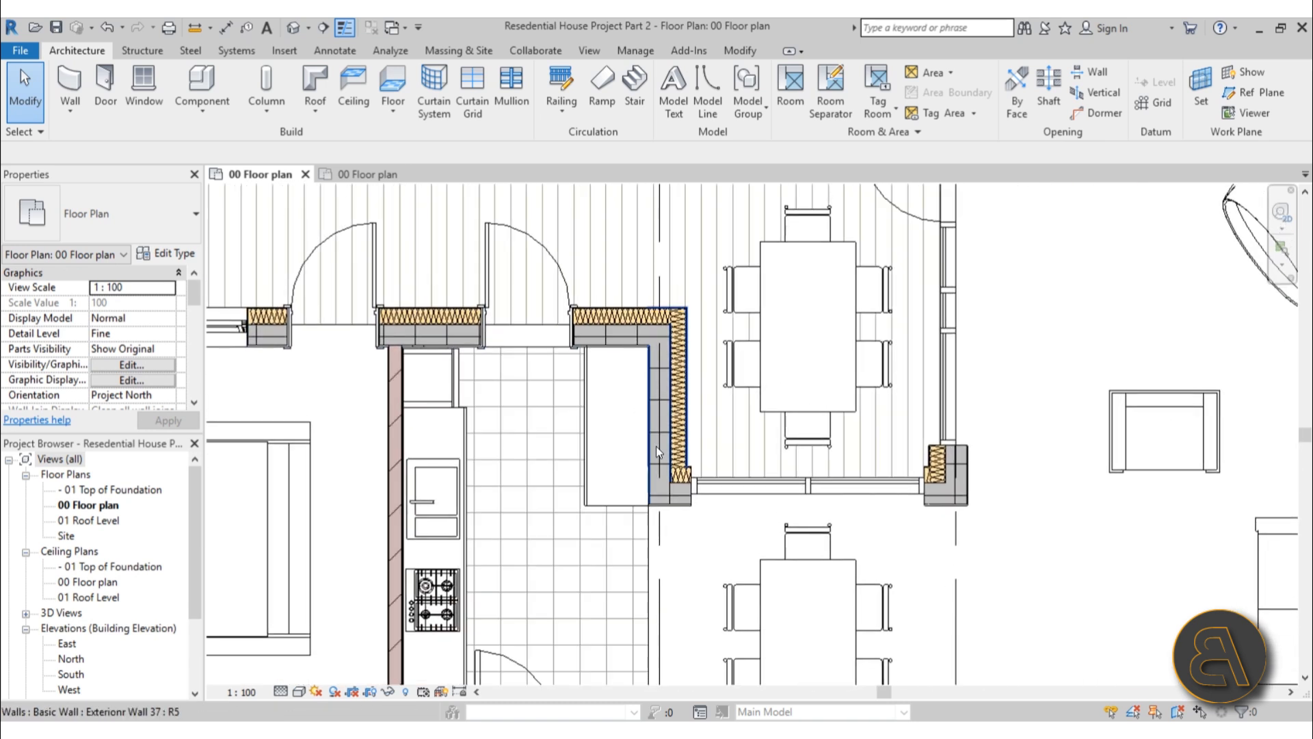
{"action": "scroll", "coordinate": [451, 447], "scroll_direction": "up", "scroll_amount": 3}
{"action": "middle_click_drag", "start_coordinate": [452, 448], "coordinate": [694, 465]}
{"action": "scroll", "coordinate": [503, 280], "scroll_direction": "up", "scroll_amount": 3}
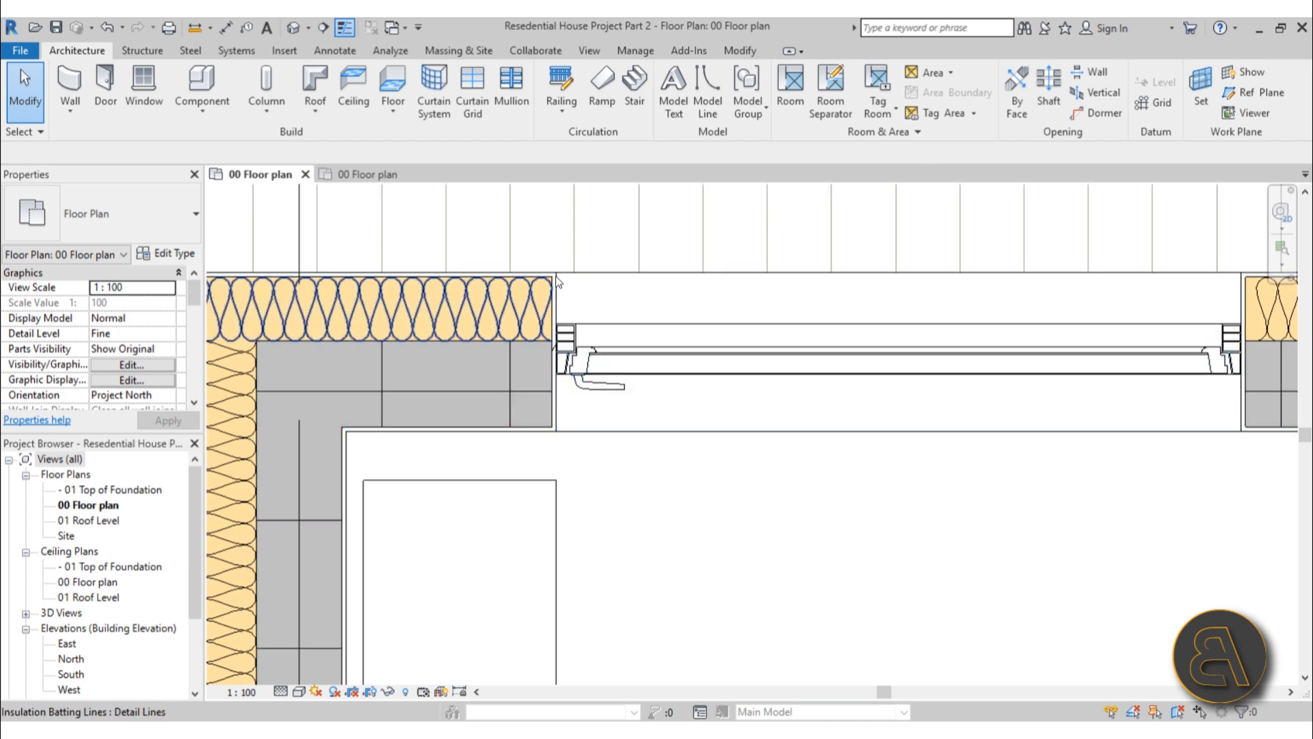
{"action": "scroll", "coordinate": [559, 422], "scroll_direction": "up", "scroll_amount": 3}
{"action": "scroll", "coordinate": [559, 422], "scroll_direction": "down", "scroll_amount": 2}
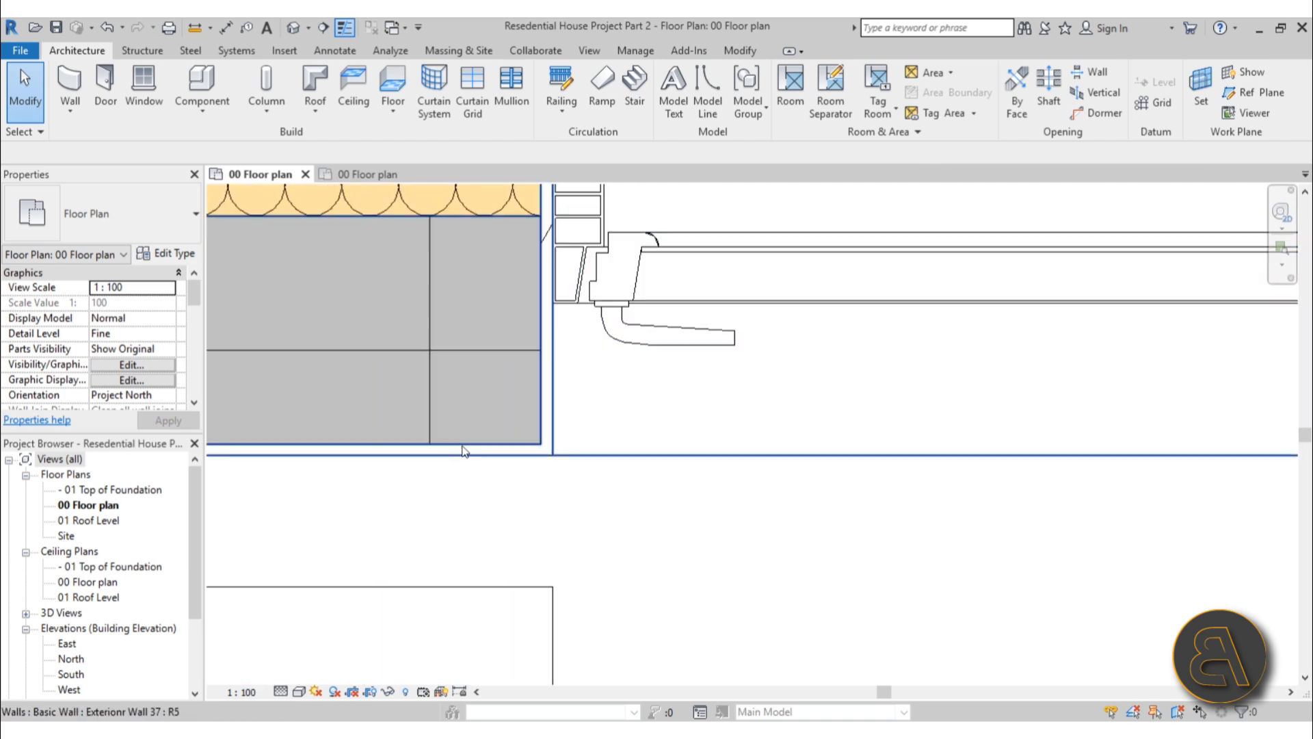
{"action": "scroll", "coordinate": [463, 445], "scroll_direction": "down", "scroll_amount": 1}
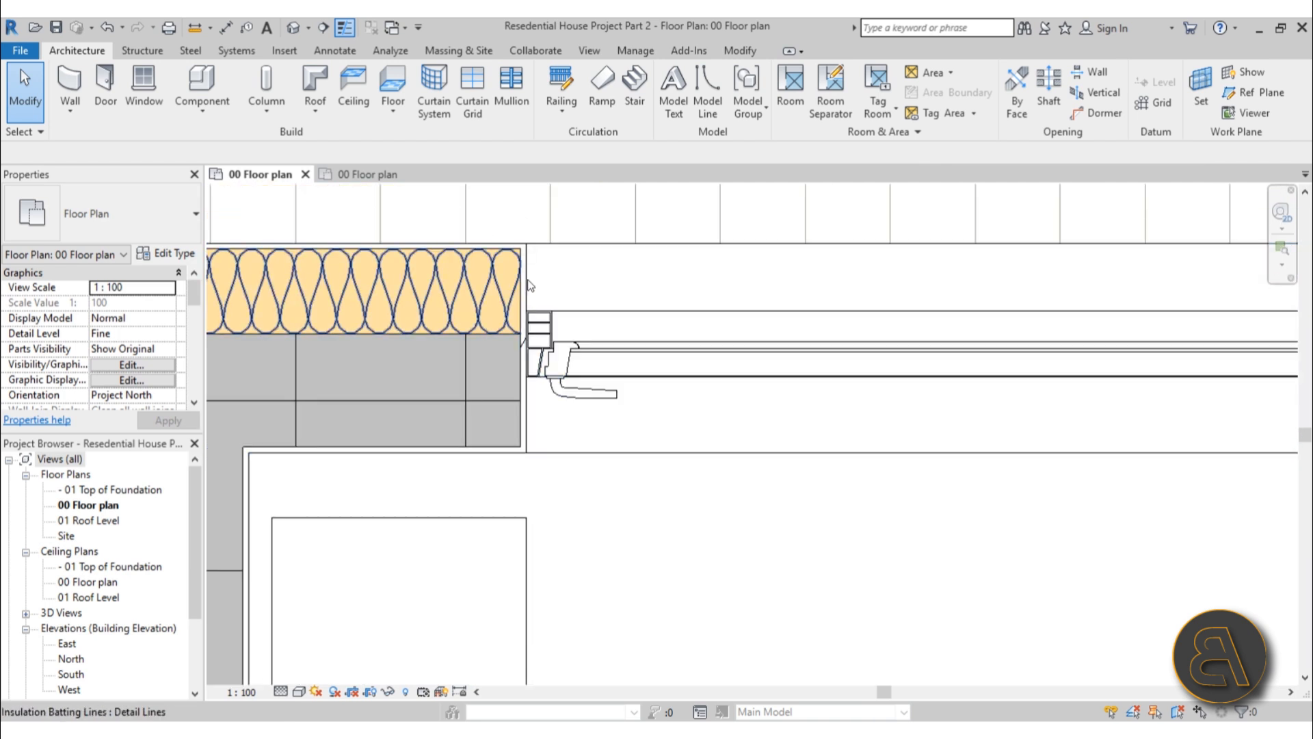
{"action": "scroll", "coordinate": [526, 301], "scroll_direction": "down", "scroll_amount": 5}
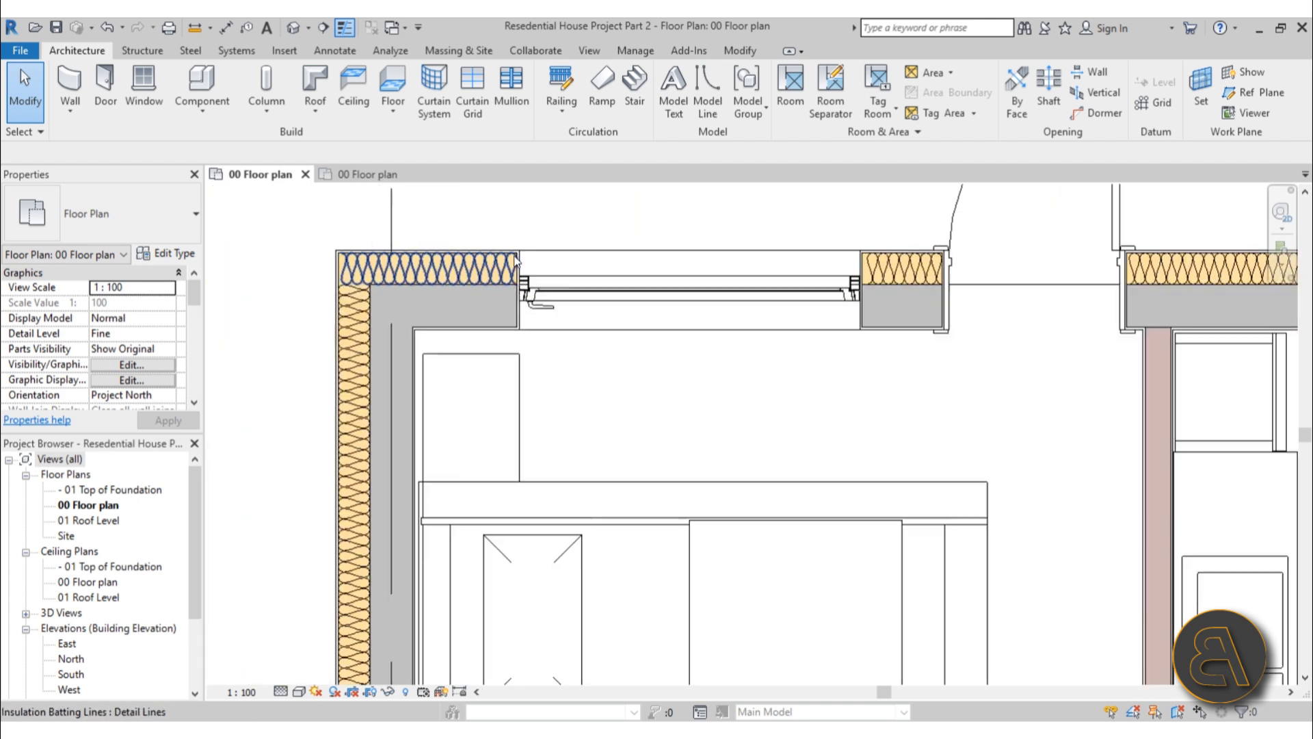
Examine the interior partitions, kitchen and living area walls, and the wall junctions near the entrance in the detailed floor plan
{"action": "middle_click_drag", "start_coordinate": [568, 554], "coordinate": [521, 283]}
{"action": "middle_click_drag", "start_coordinate": [553, 442], "coordinate": [481, 381]}
{"action": "scroll", "coordinate": [553, 404], "scroll_direction": "up", "scroll_amount": 1}
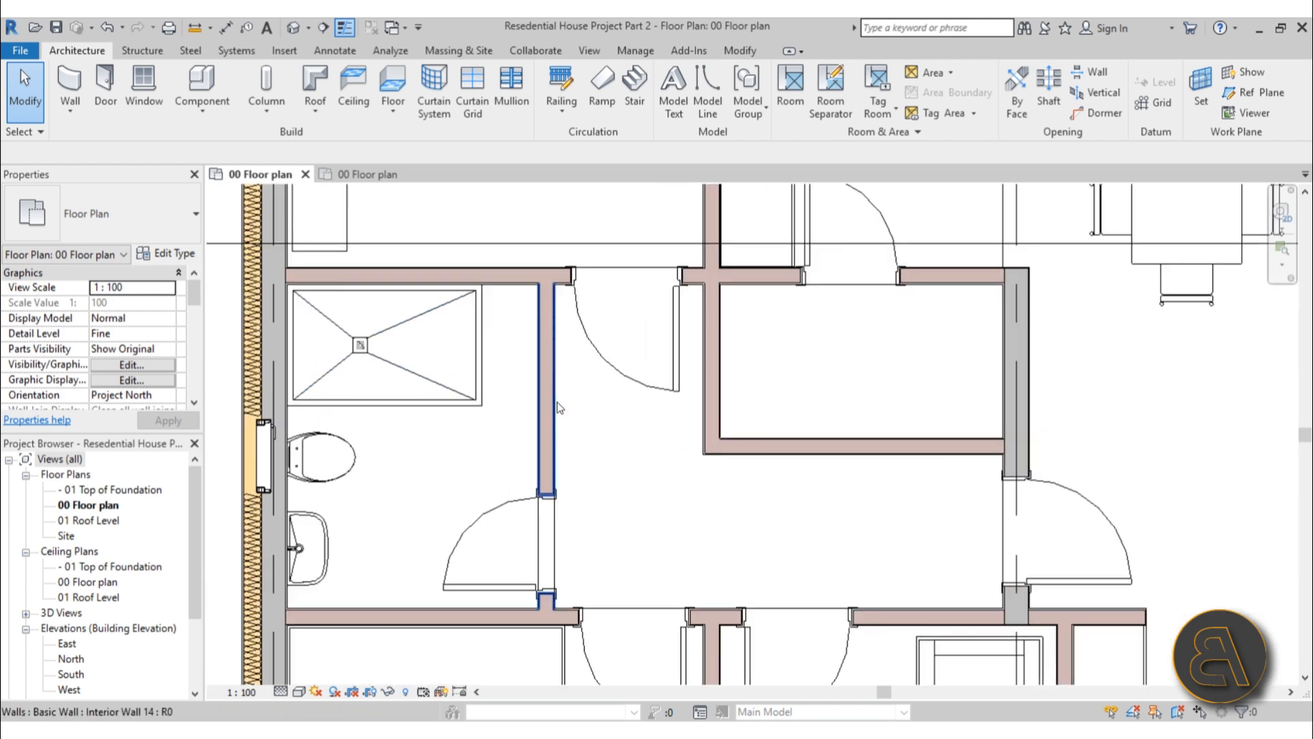
{"action": "middle_click_drag", "start_coordinate": [686, 407], "coordinate": [424, 609]}
{"action": "middle_click_drag", "start_coordinate": [932, 244], "coordinate": [623, 501]}
{"action": "scroll", "coordinate": [787, 500], "scroll_direction": "down", "scroll_amount": 3}
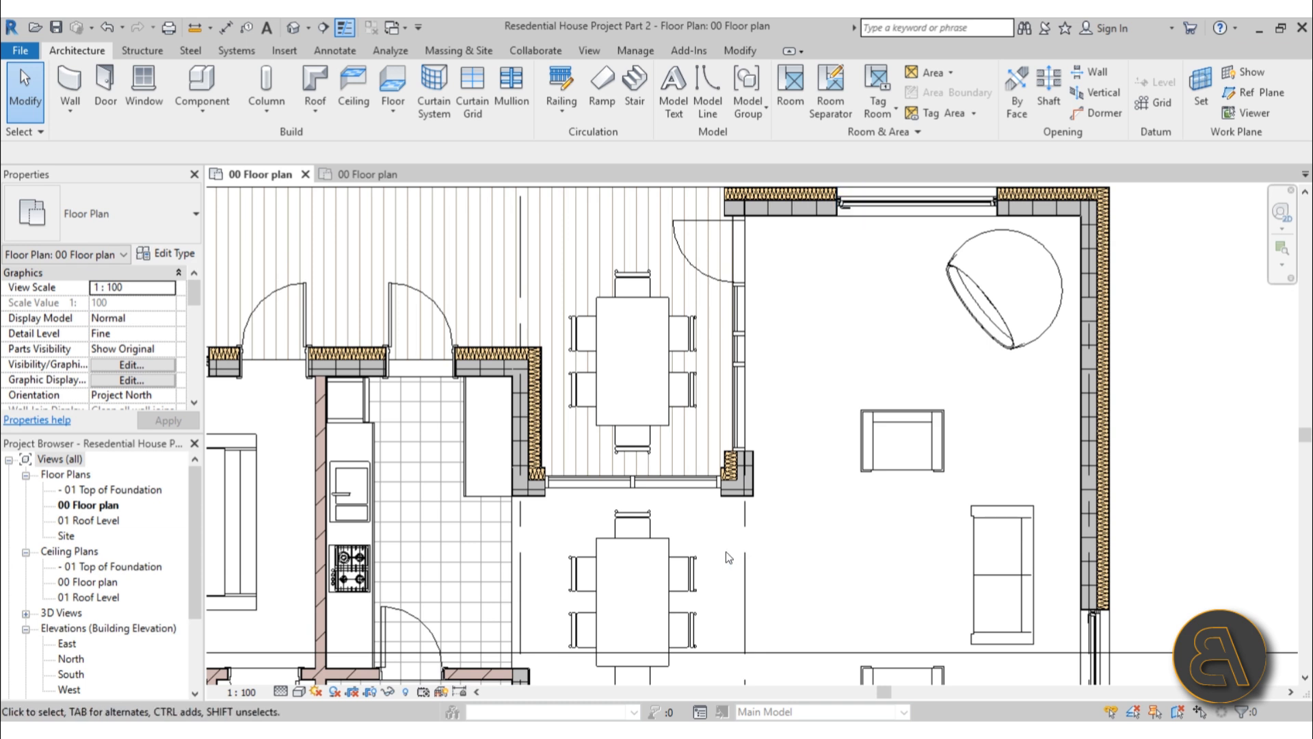
{"action": "middle_click_drag", "start_coordinate": [742, 444], "coordinate": [746, 500]}
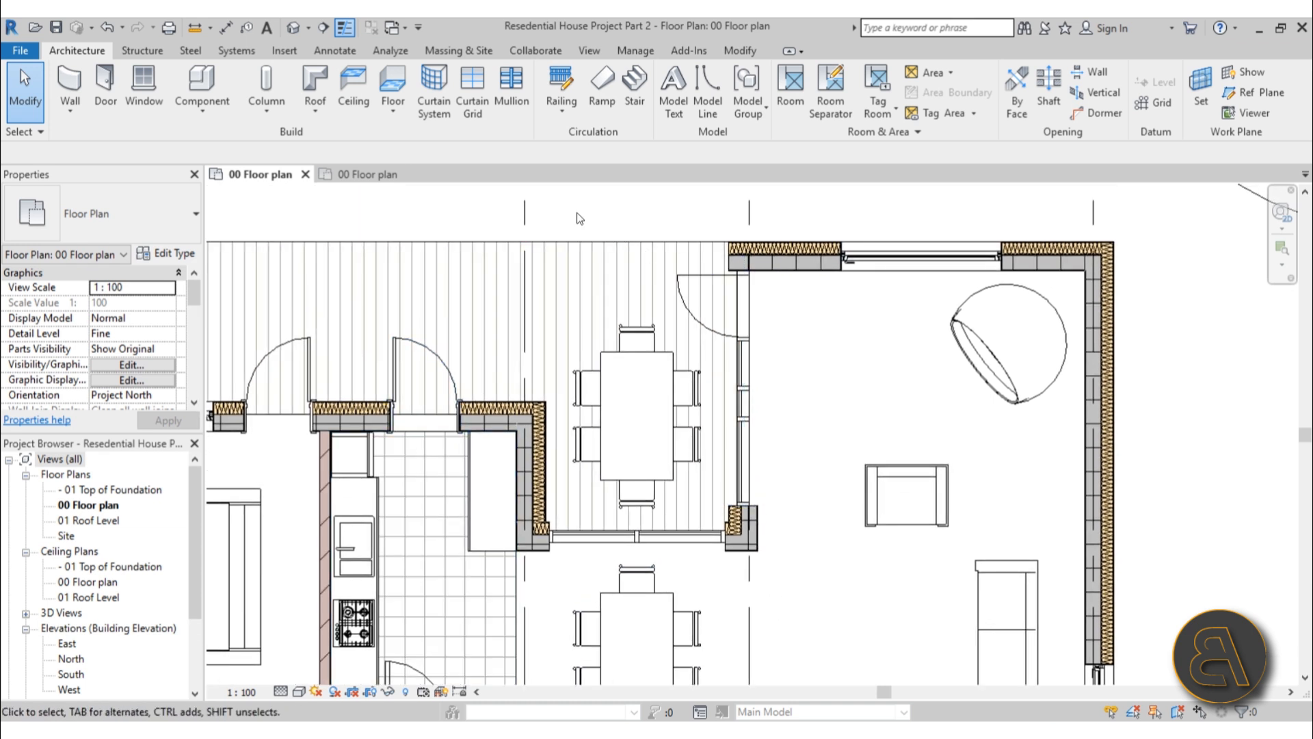
{"action": "scroll", "coordinate": [691, 277], "scroll_direction": "down", "scroll_amount": 5}
{"action": "scroll", "coordinate": [691, 280], "scroll_direction": "up", "scroll_amount": 7}
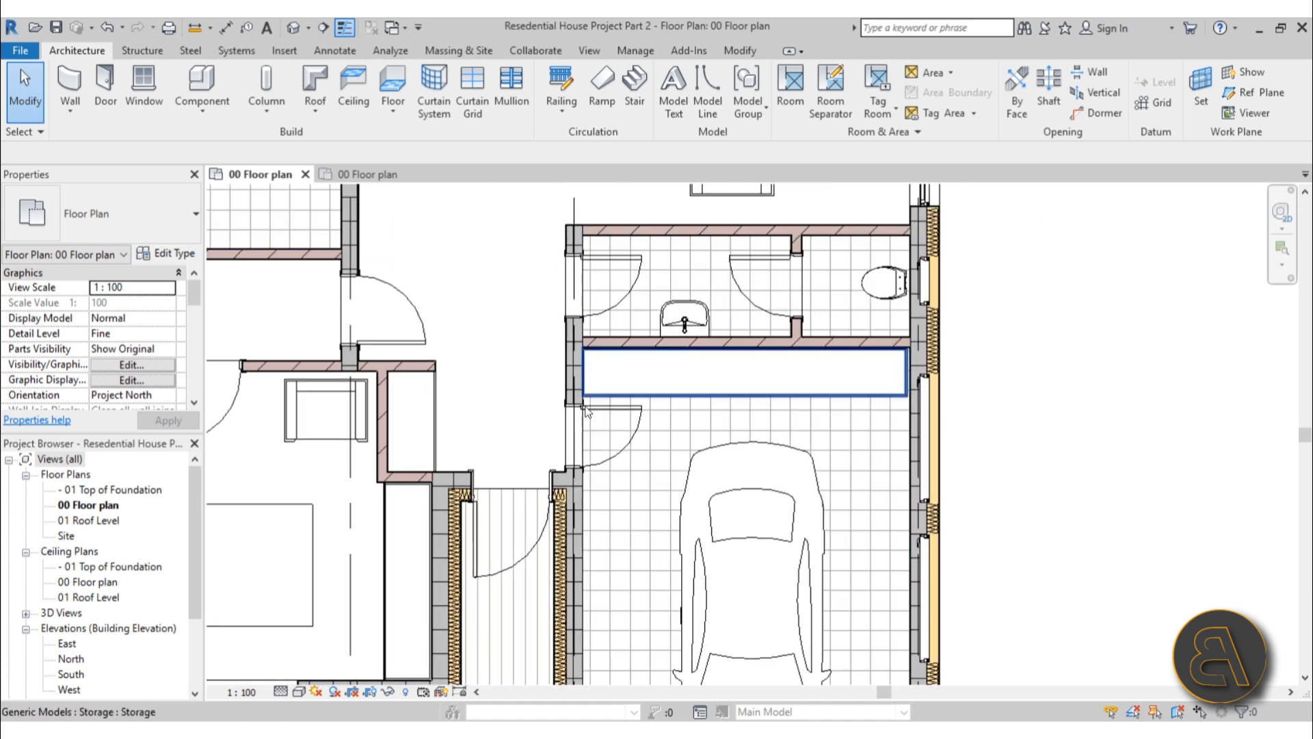
{"action": "middle_click_drag", "start_coordinate": [513, 370], "coordinate": [583, 431]}
{"action": "scroll", "coordinate": [398, 382], "scroll_direction": "up", "scroll_amount": 3}
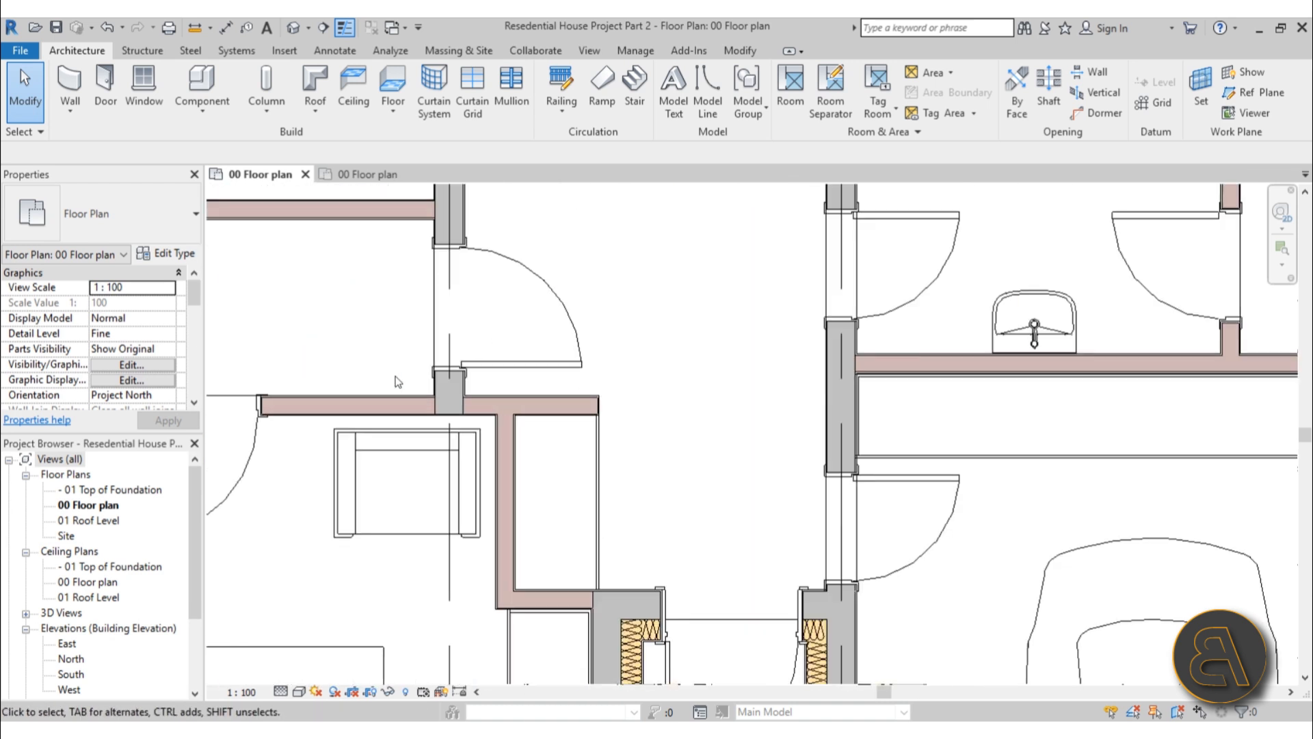
{"action": "scroll", "coordinate": [454, 393], "scroll_direction": "up", "scroll_amount": 3}
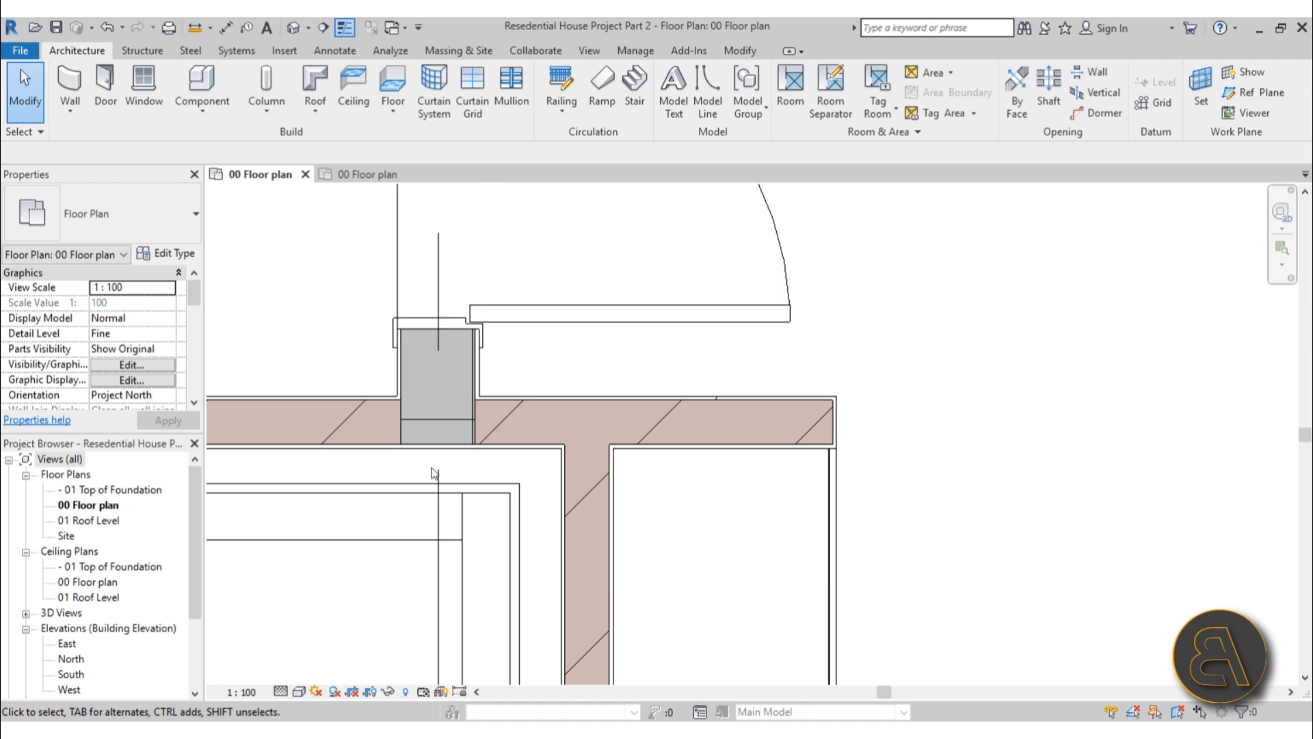
{"action": "scroll", "coordinate": [559, 359], "scroll_direction": "down", "scroll_amount": 4}
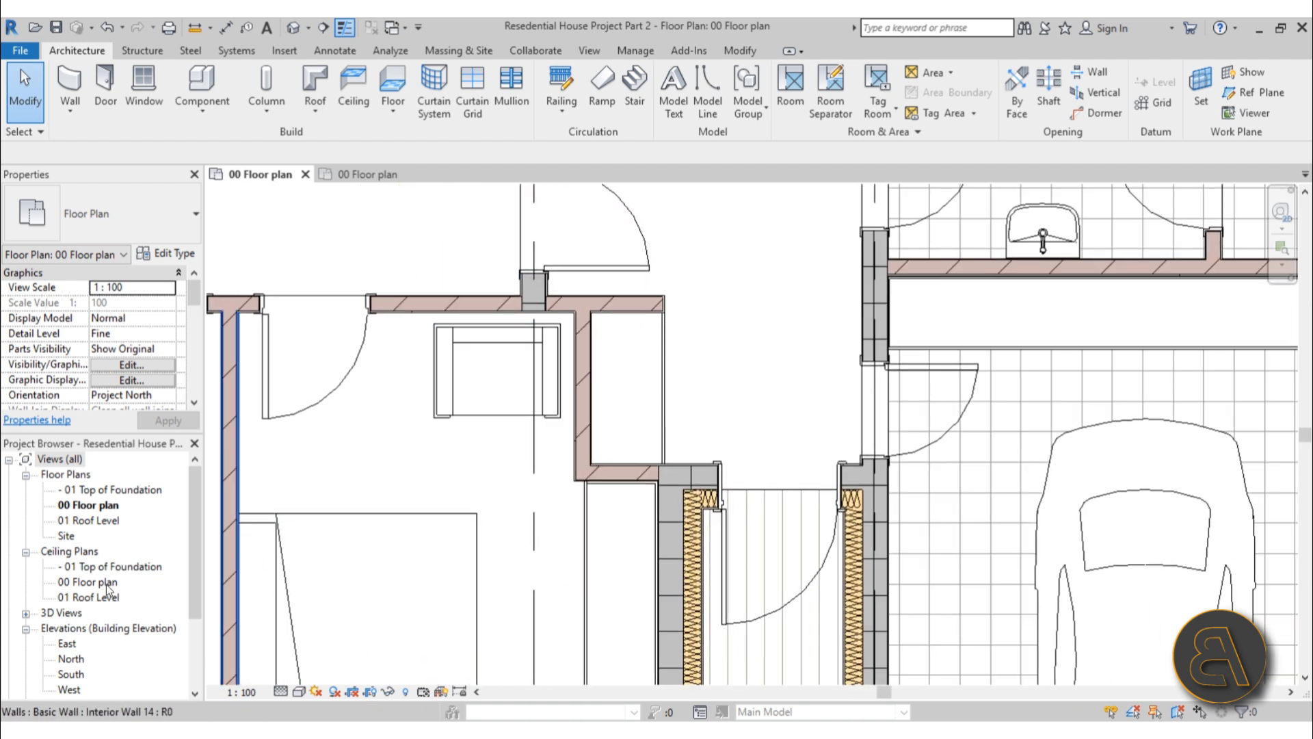
Open the Section 1 view and examine the layered floor, walls, roofs and foundations of the house
{"action": "scroll", "coordinate": [133, 562], "scroll_direction": "down", "scroll_amount": 2}
{"action": "left_click", "coordinate": [26, 613]}
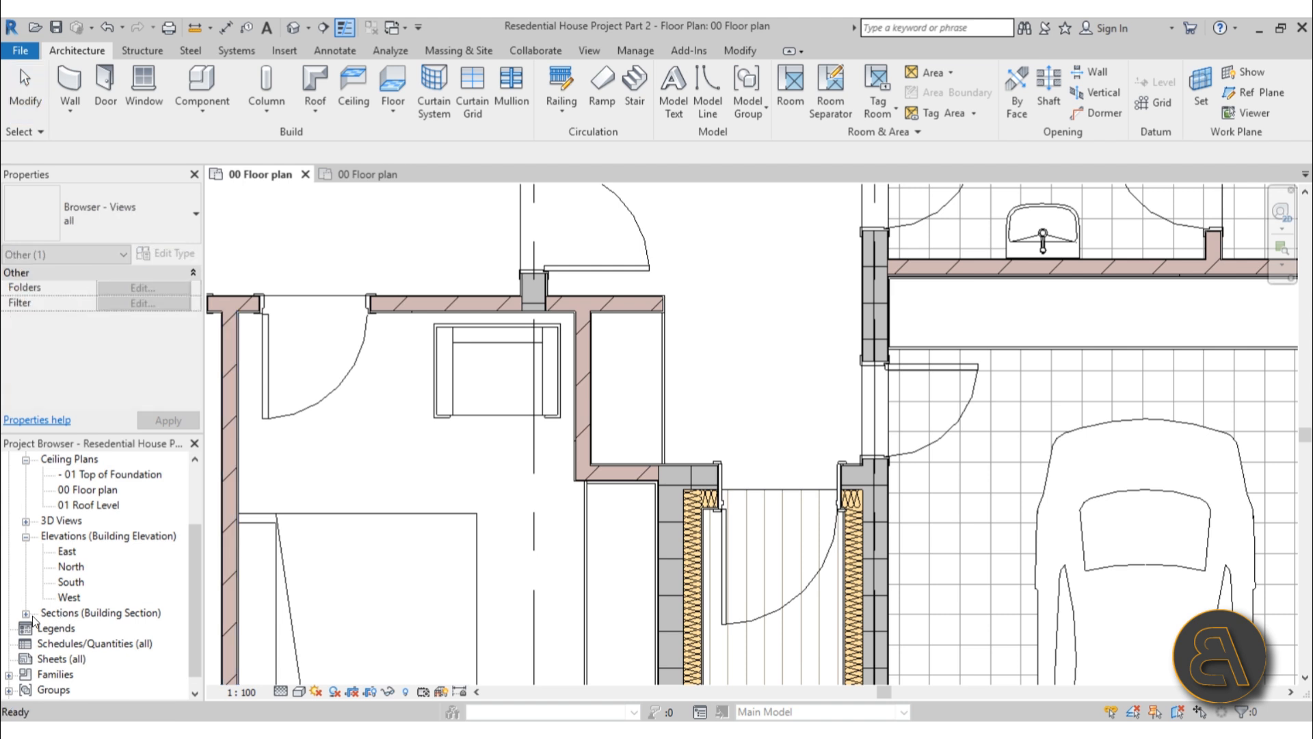
{"action": "double_click", "coordinate": [77, 628]}
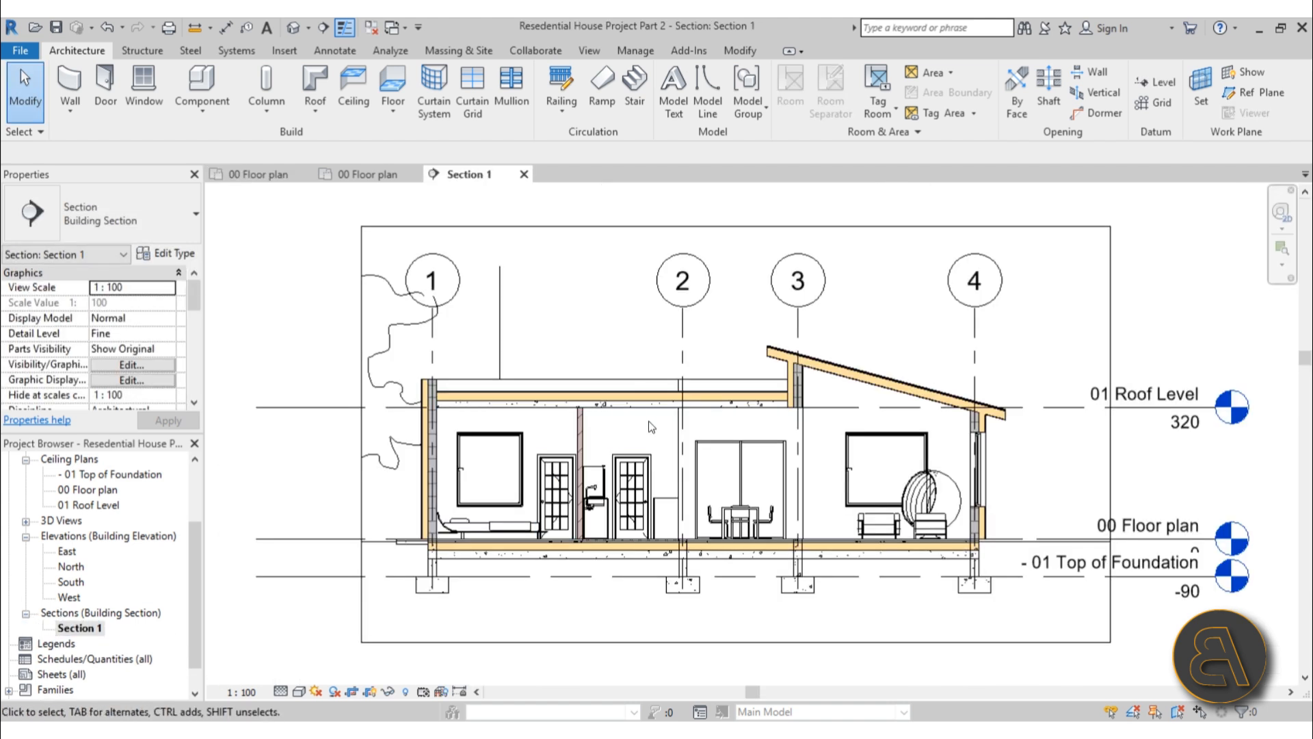
{"action": "middle_click_drag", "start_coordinate": [664, 436], "coordinate": [593, 448]}
{"action": "scroll", "coordinate": [795, 335], "scroll_direction": "up", "scroll_amount": 3}
{"action": "middle_click_drag", "start_coordinate": [547, 519], "coordinate": [939, 458]}
{"action": "scroll", "coordinate": [939, 458], "scroll_direction": "down", "scroll_amount": 1}
{"action": "scroll", "coordinate": [654, 371], "scroll_direction": "down", "scroll_amount": 1}
{"action": "mouse_move", "coordinate": [666, 471]}
{"action": "middle_mouse_down"}
{"action": "mouse_move", "coordinate": [654, 370]}
{"action": "mouse_move", "coordinate": [601, 383]}
{"action": "middle_mouse_up"}
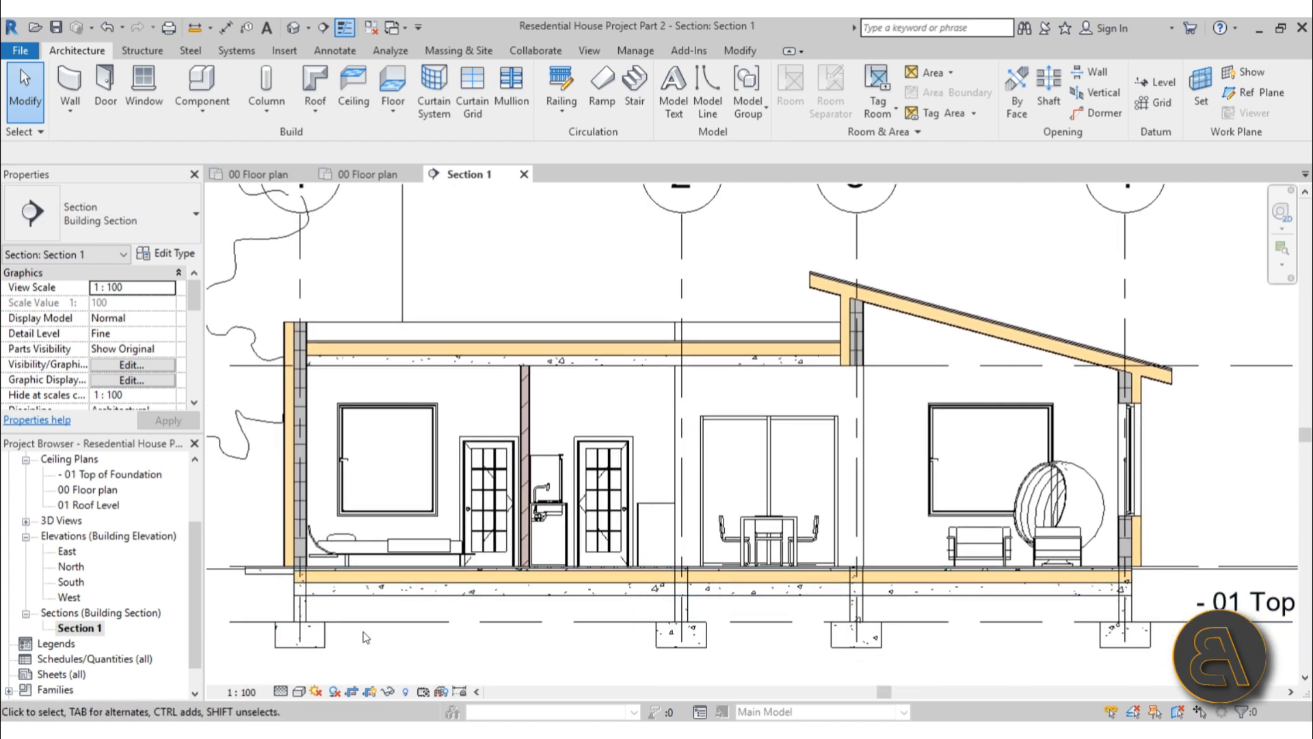
{"action": "middle_click_drag", "start_coordinate": [498, 615], "coordinate": [457, 615]}
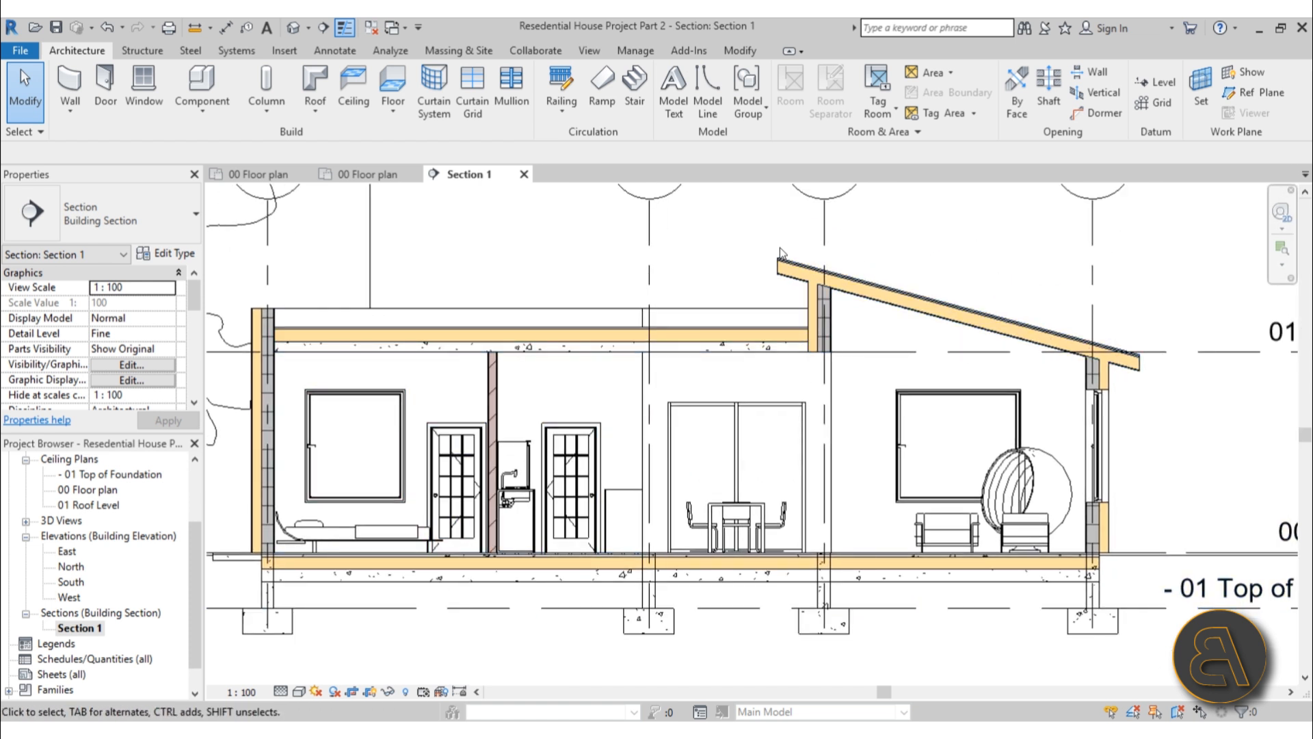
{"action": "middle_click_drag", "start_coordinate": [985, 478], "coordinate": [965, 439]}
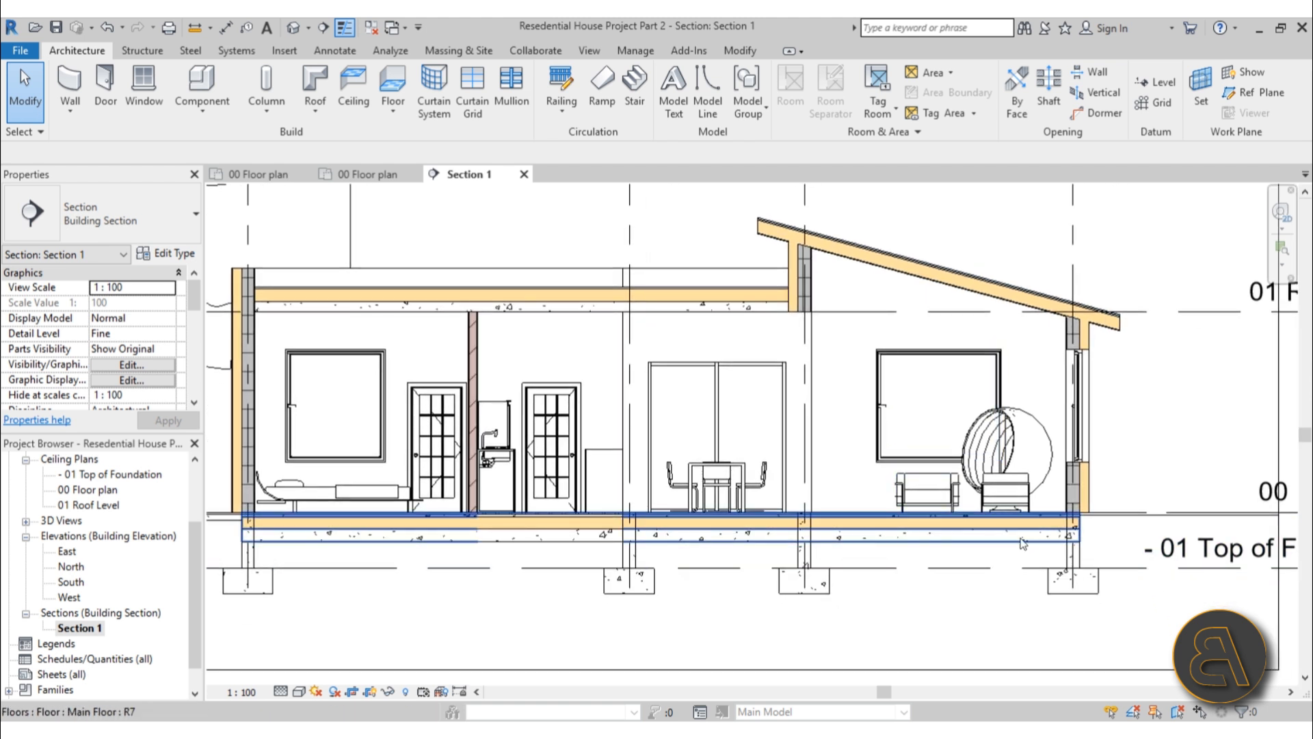
{"action": "mouse_move", "coordinate": [631, 442]}
{"action": "middle_mouse_down"}
{"action": "mouse_move", "coordinate": [626, 423]}
{"action": "mouse_move", "coordinate": [636, 473]}
{"action": "middle_mouse_up"}
{"action": "scroll", "coordinate": [558, 405], "scroll_direction": "down", "scroll_amount": 1}
{"action": "middle_click_drag", "start_coordinate": [554, 405], "coordinate": [577, 401]}
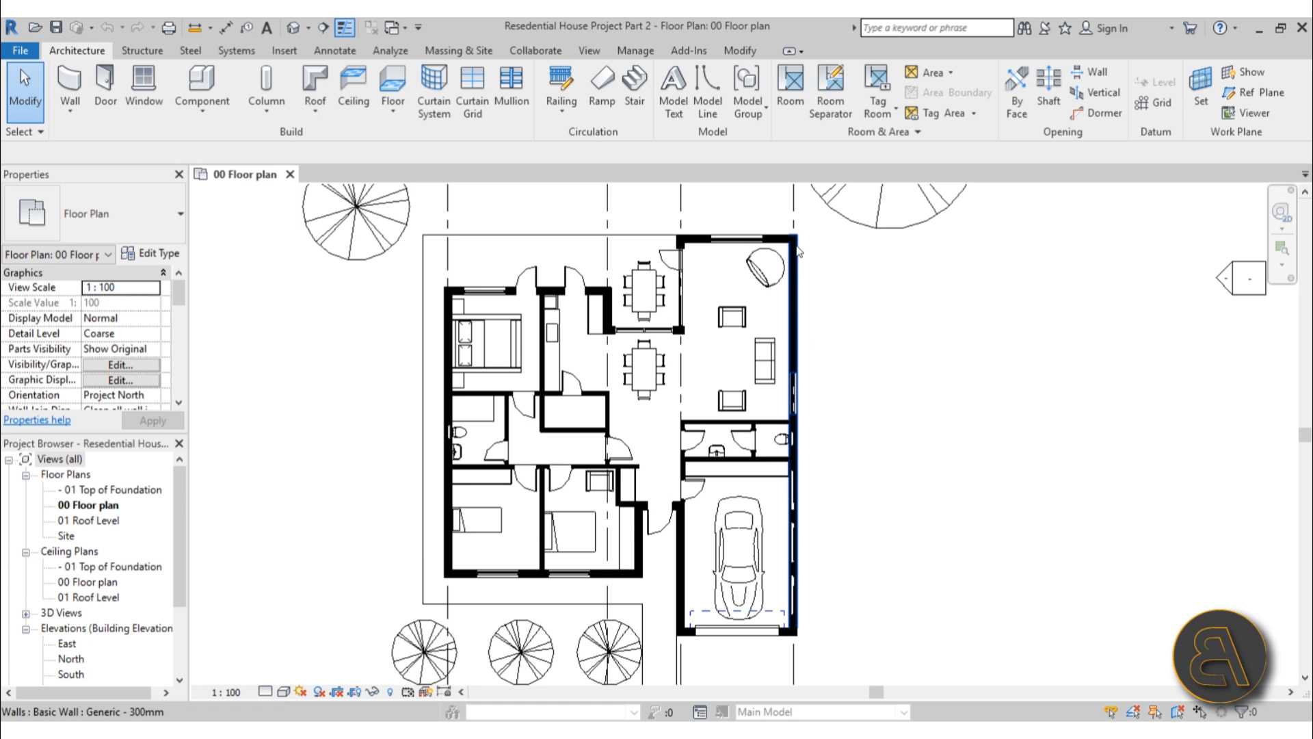
Duplicate the Generic - 300mm type of the exterior wall beside the bedrooms and bathroom as "Exterionr Wall 37"
{"action": "left_click", "coordinate": [451, 557]}
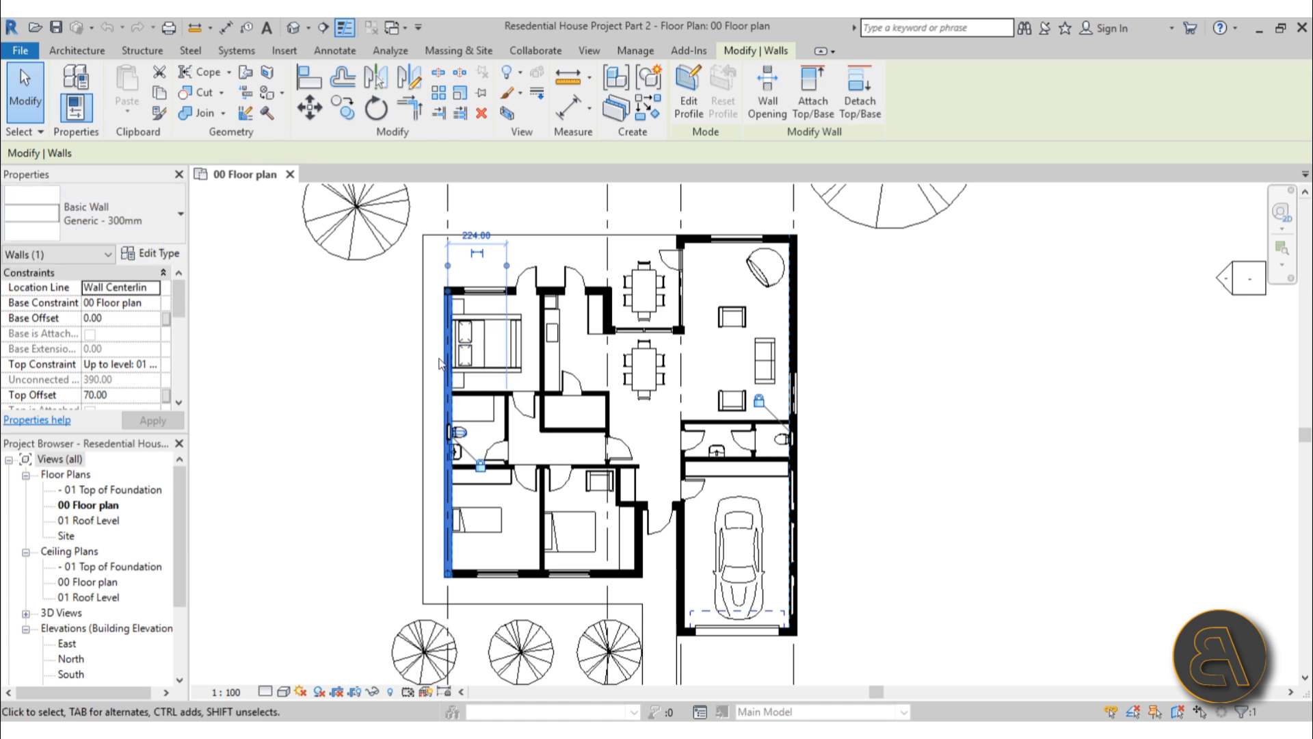
{"action": "middle_click_drag", "start_coordinate": [388, 377], "coordinate": [380, 378]}
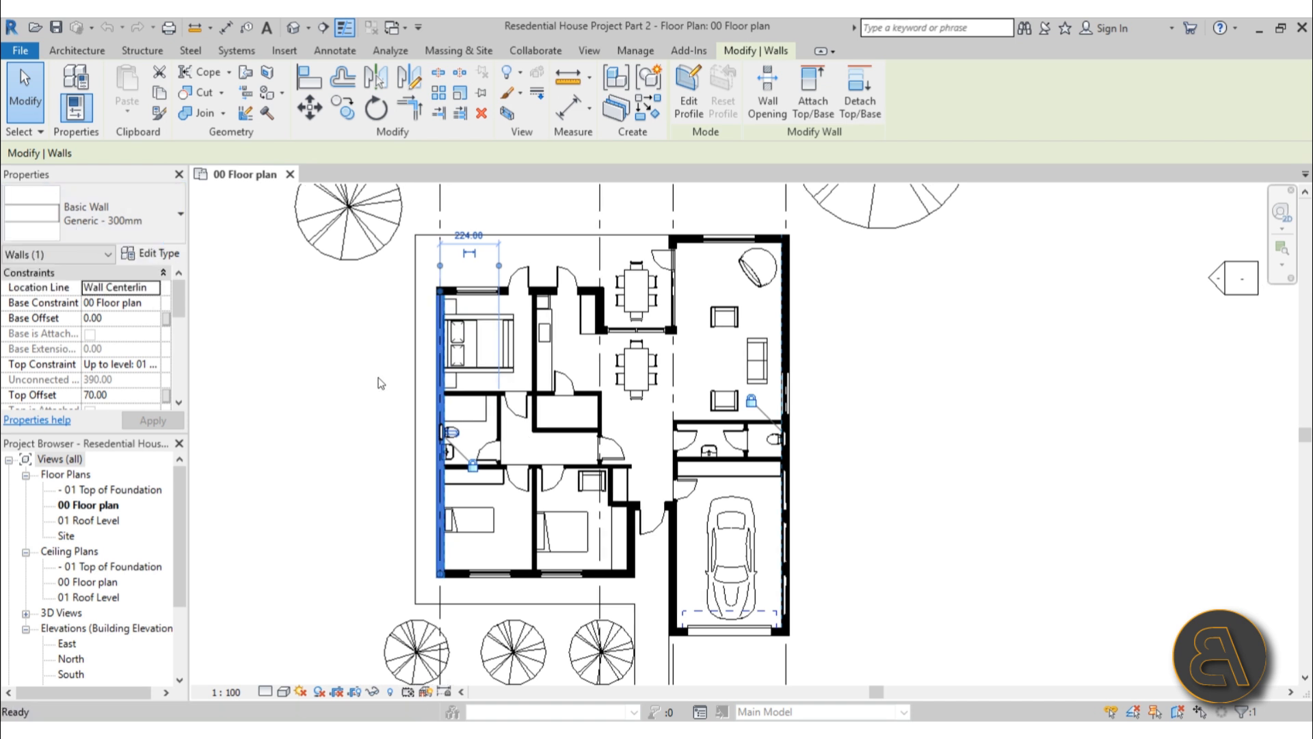
{"action": "left_click", "coordinate": [154, 257]}
{"action": "left_click_drag", "start_coordinate": [462, 94], "coordinate": [484, 71]}
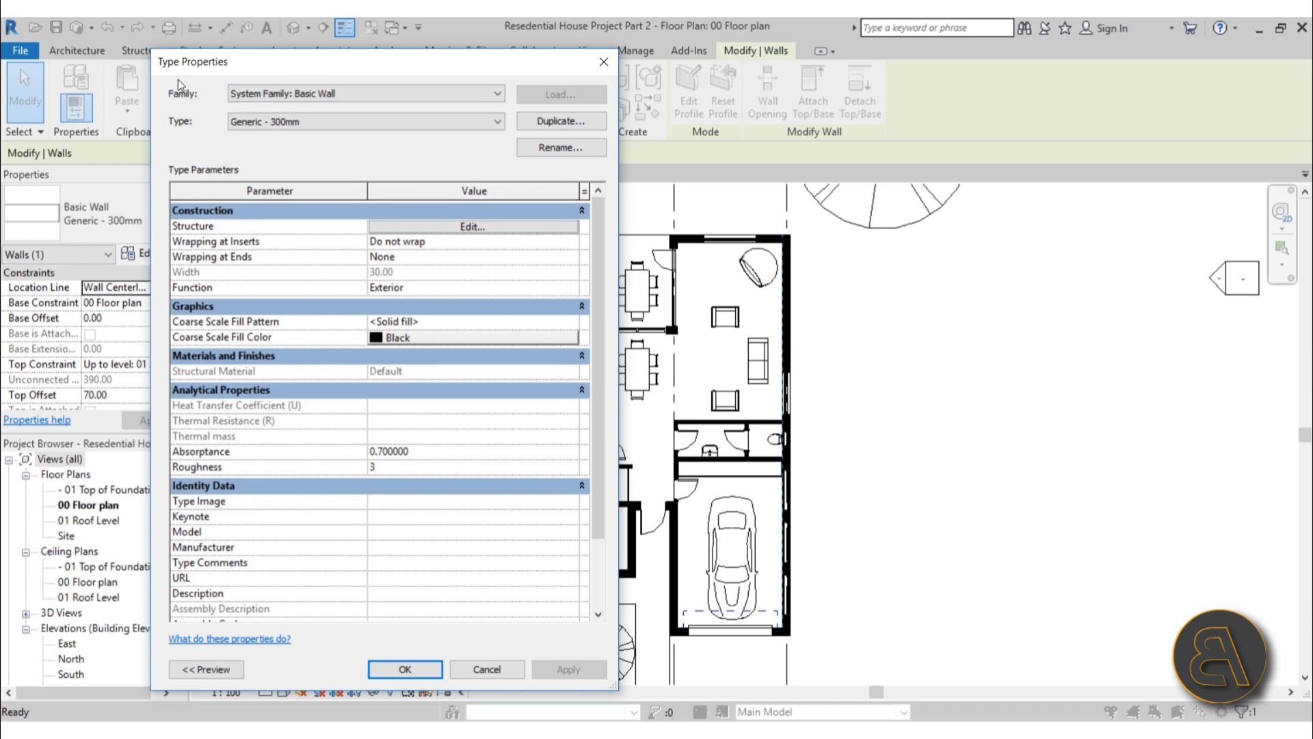
{"action": "left_click", "coordinate": [565, 121]}
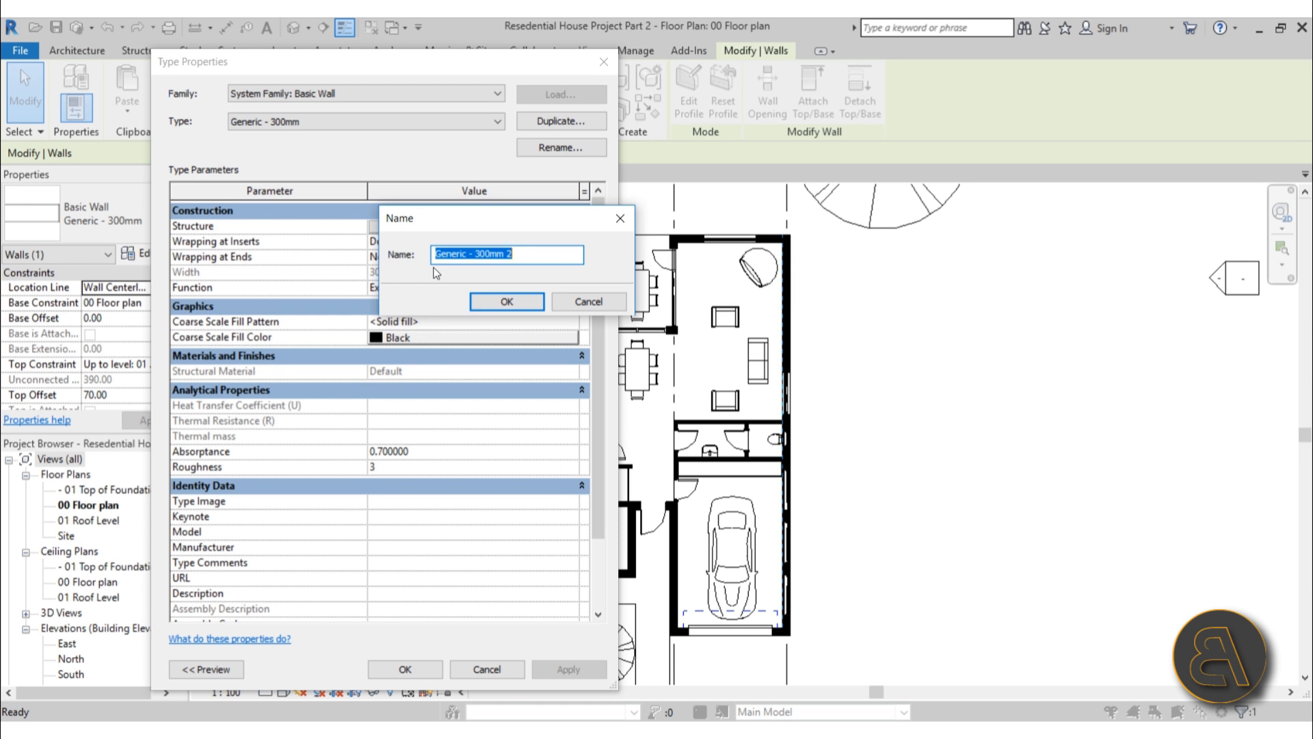
{"action": "type", "text": "30"}
{"action": "key", "text": "BackSpace"}
{"action": "key", "text": "BackSpace"}
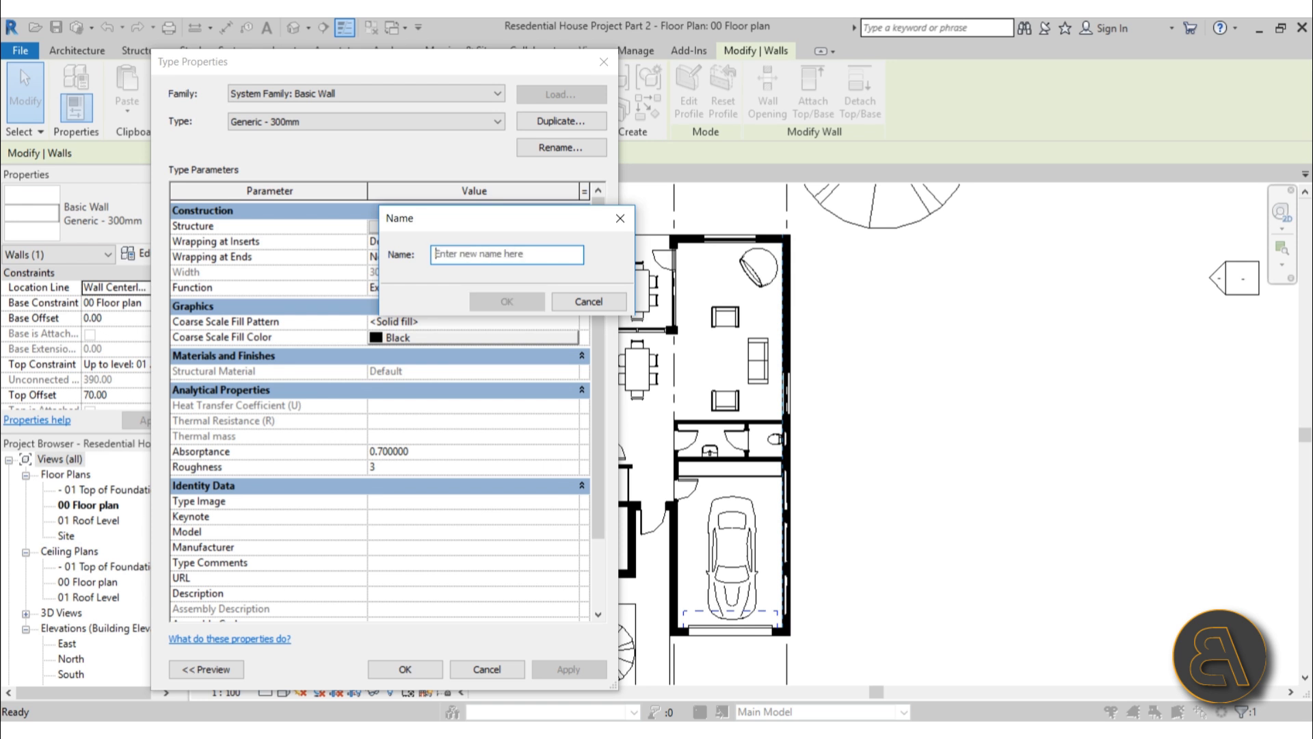
{"action": "type", "text": "Exterionr Wall 37"}
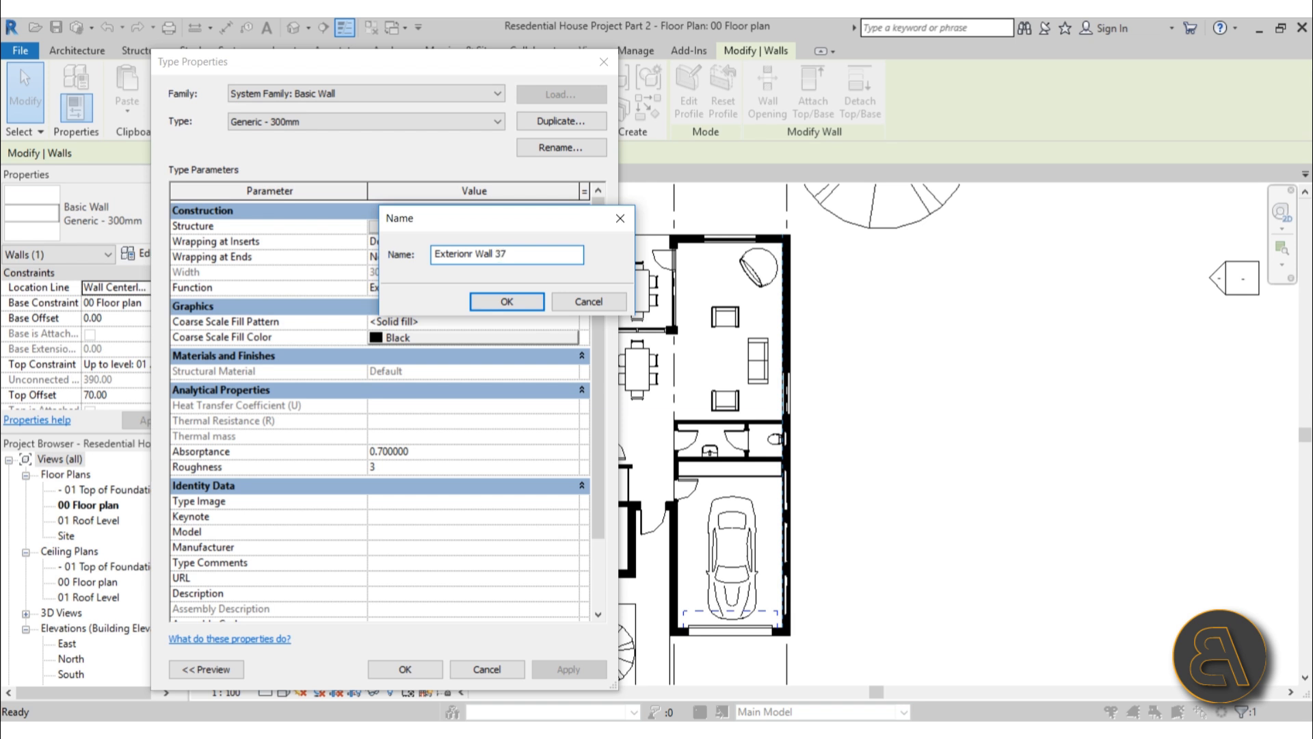
{"action": "key", "text": "Return"}
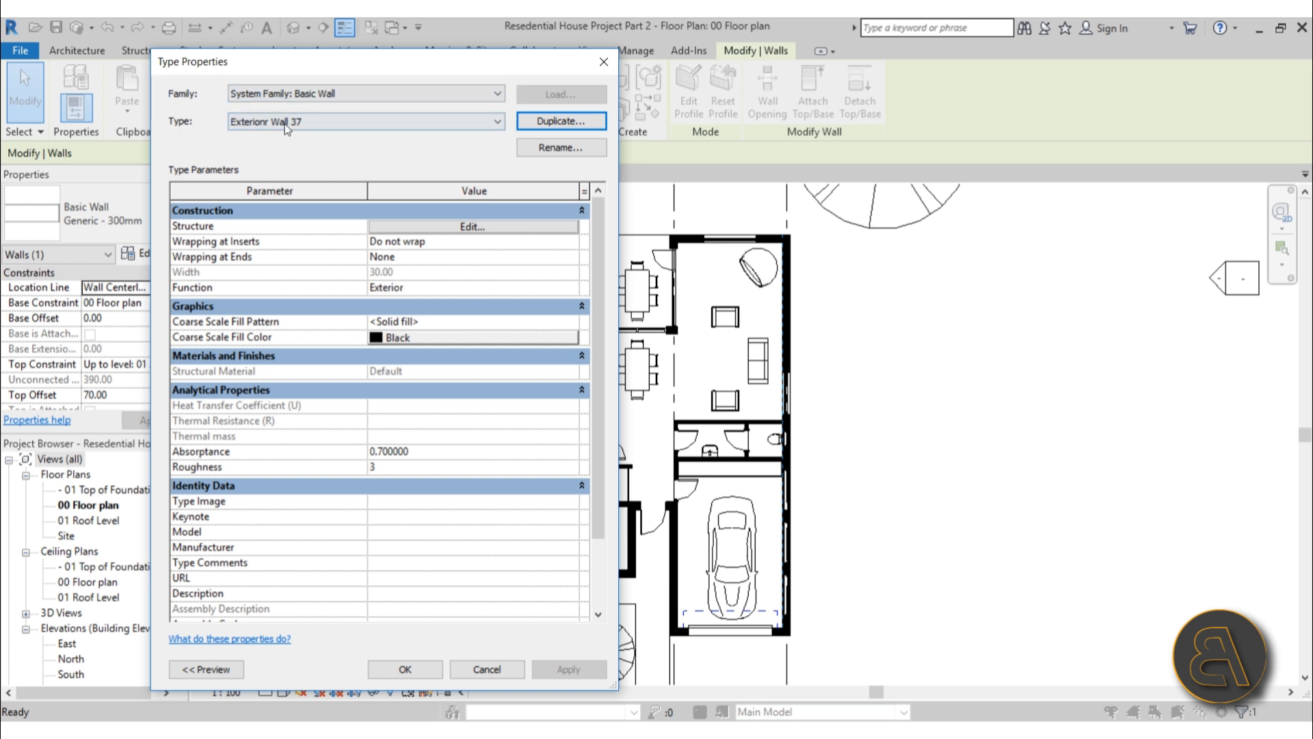
Open the new wall type's structure and set the thickness of the Structure [1] layer to 20
{"action": "left_click", "coordinate": [479, 228]}
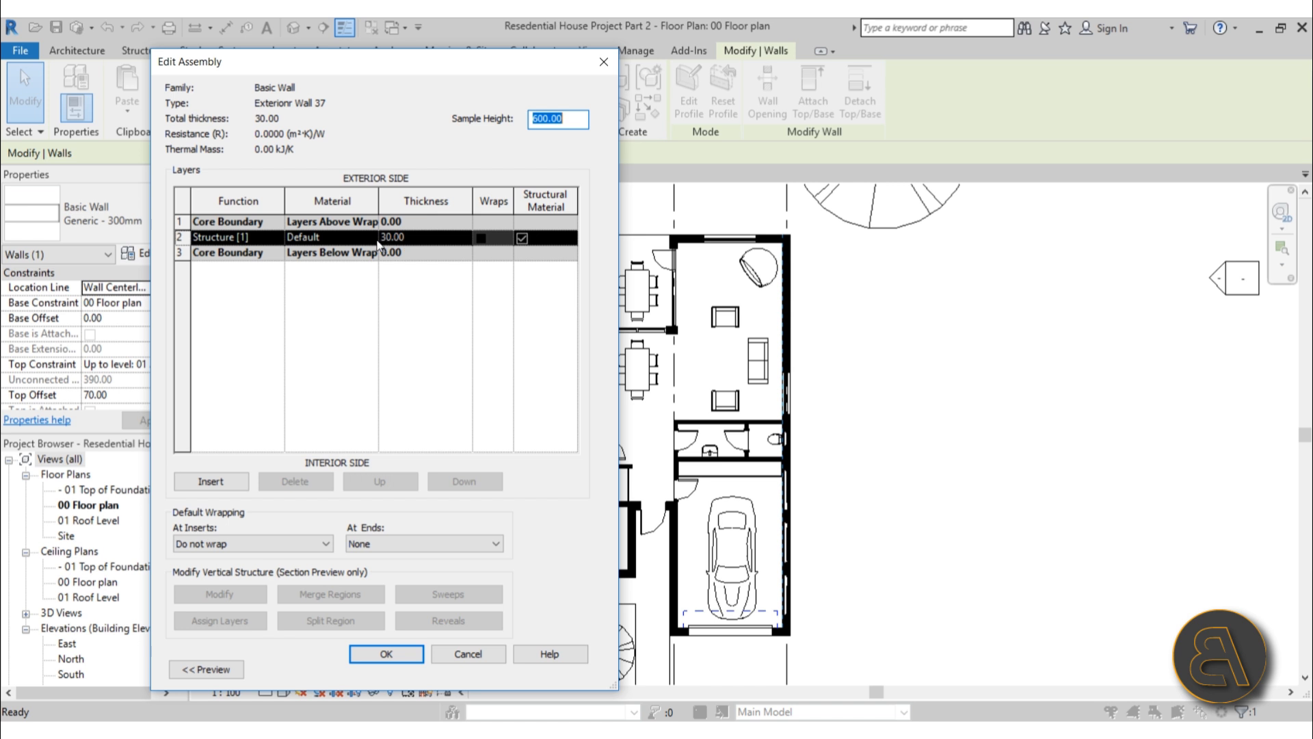
{"action": "left_click", "coordinate": [441, 236]}
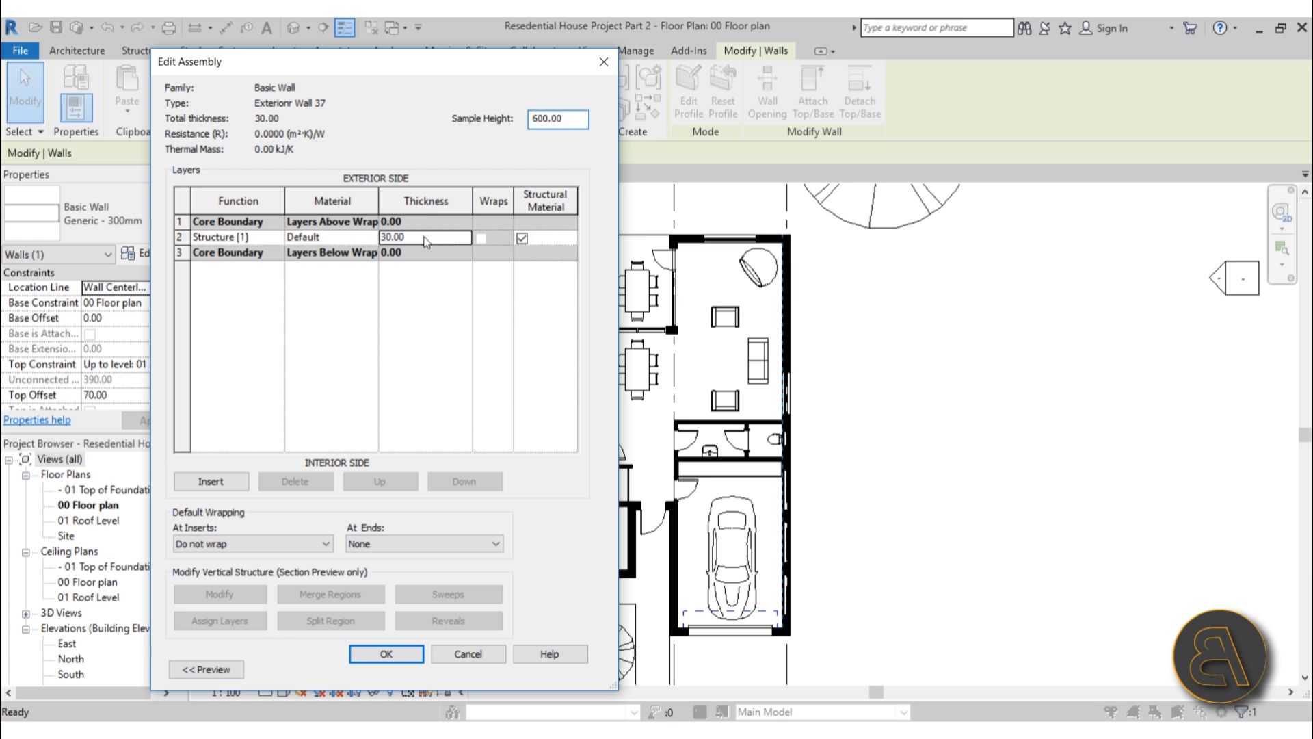
{"action": "type", "text": "20"}
{"action": "key", "text": "Tab"}
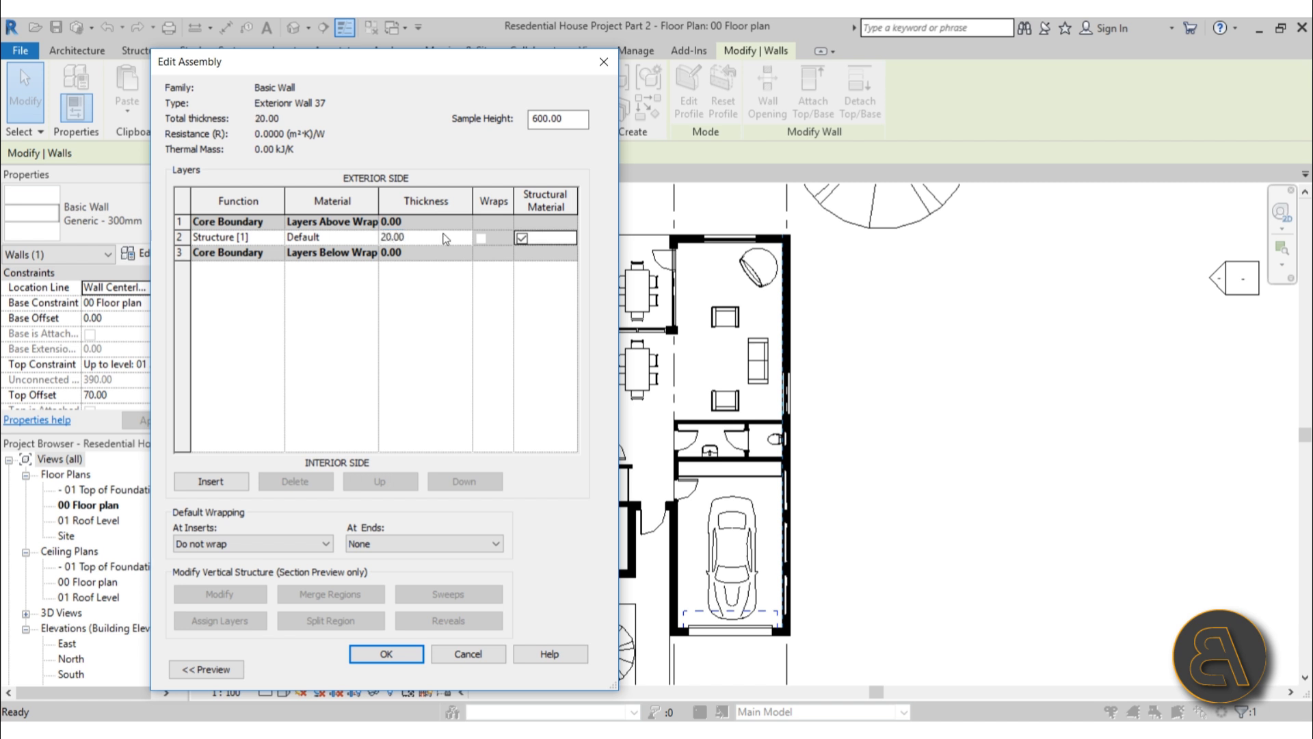
Open the material selection for the Structure [1] layer and show the Masonry category of the AEC Materials library
{"action": "left_click", "coordinate": [375, 239]}
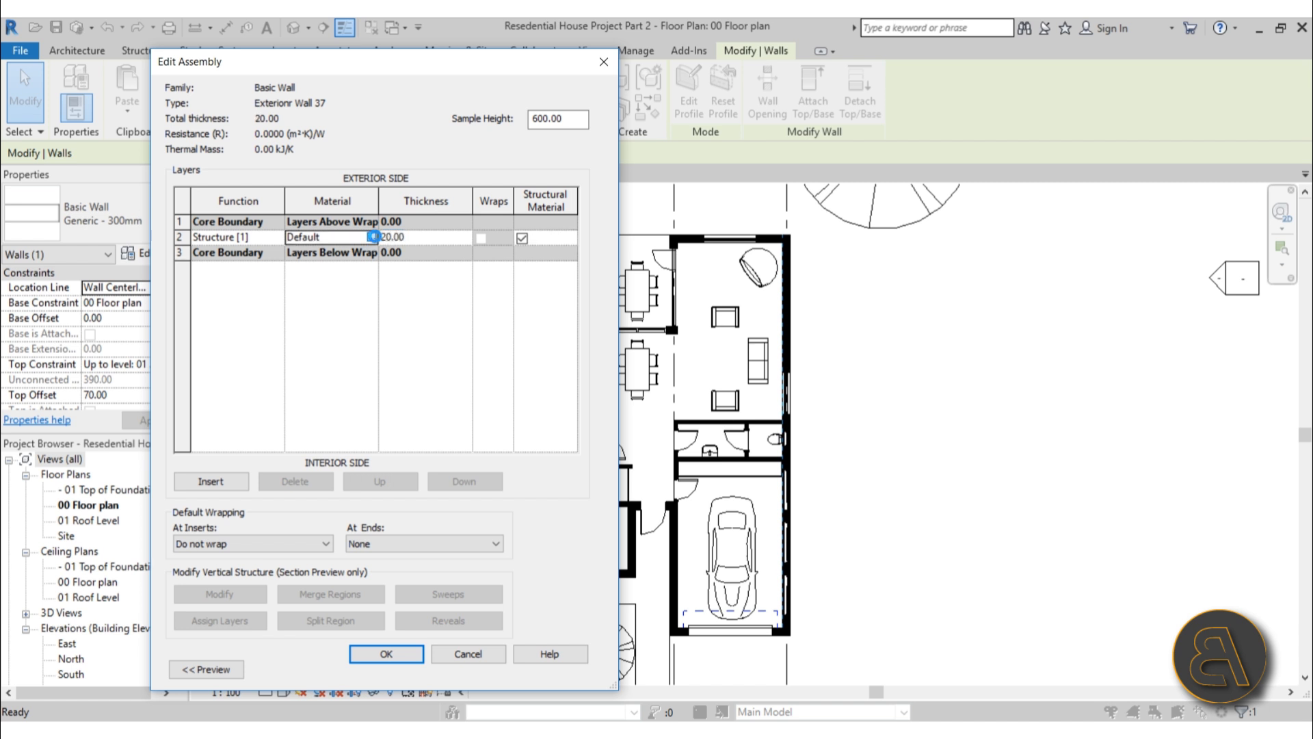
{"action": "left_click", "coordinate": [373, 237]}
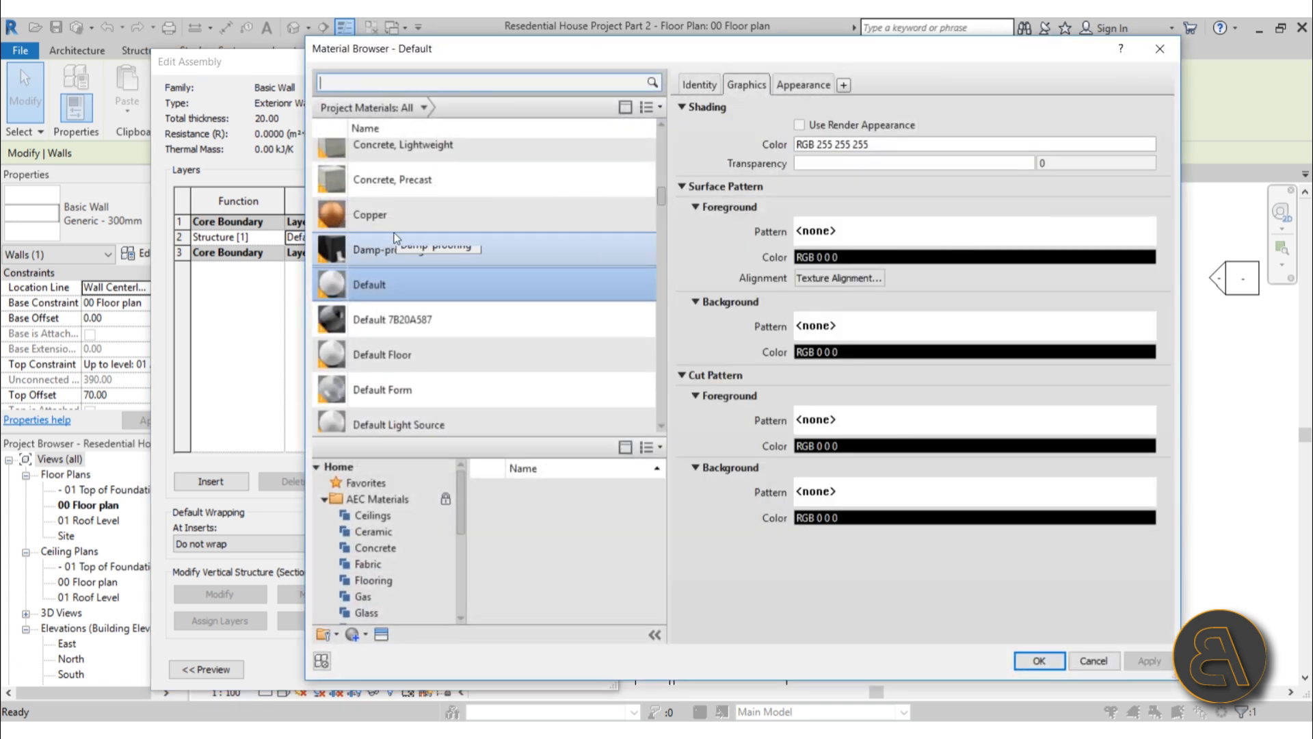
{"action": "scroll", "coordinate": [404, 567], "scroll_direction": "down", "scroll_amount": 1}
{"action": "scroll", "coordinate": [409, 570], "scroll_direction": "down", "scroll_amount": 1}
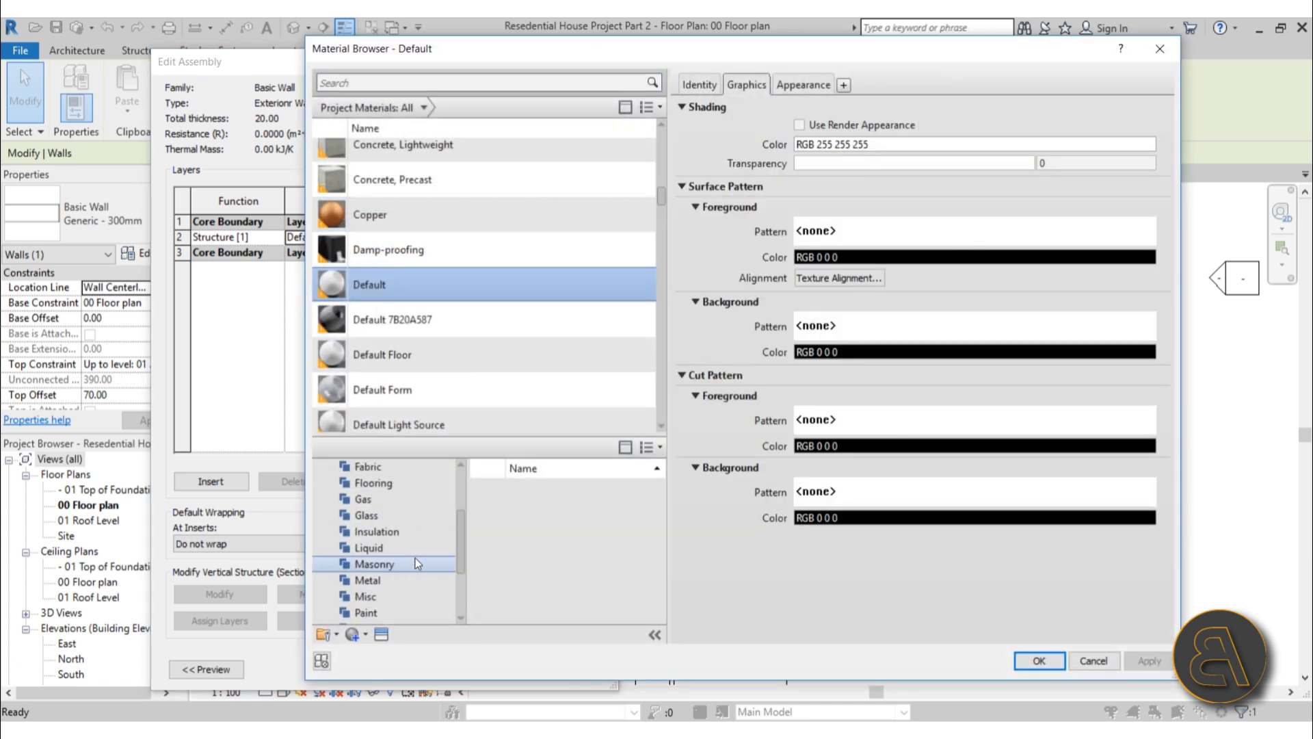
{"action": "left_click", "coordinate": [448, 566]}
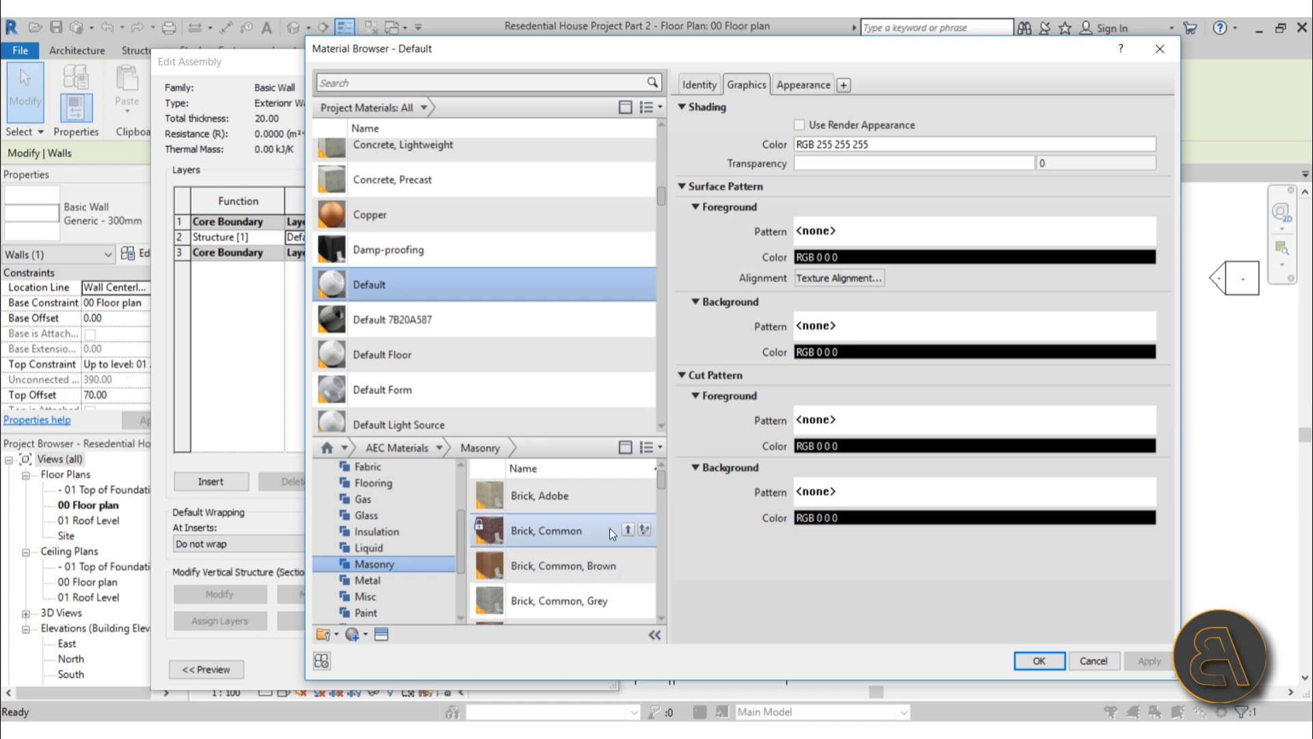
Examine the brick materials in the Masonry library, previewing Brick, Adobe and Brick, Dark Blend, Running
{"action": "left_click", "coordinate": [552, 544]}
{"action": "left_click", "coordinate": [548, 498]}
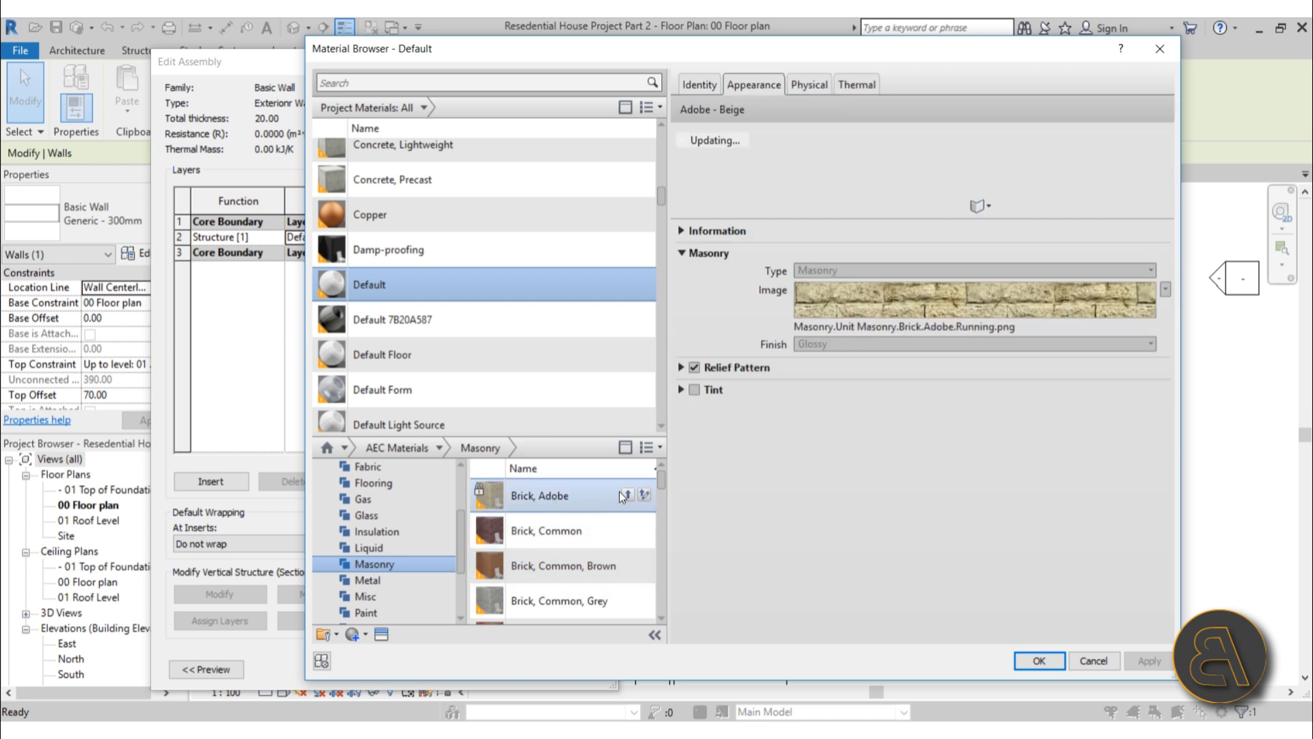
{"action": "left_click_drag", "start_coordinate": [664, 479], "coordinate": [660, 509]}
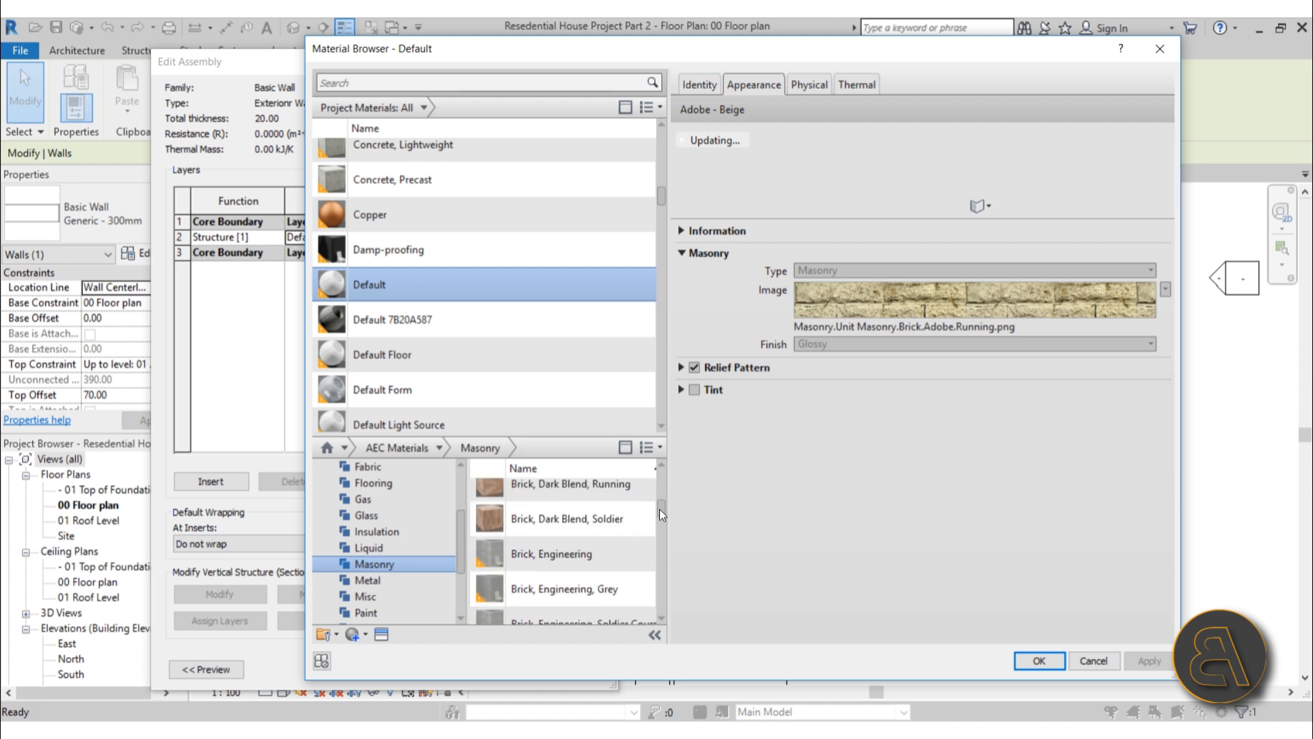
{"action": "left_click", "coordinate": [581, 492]}
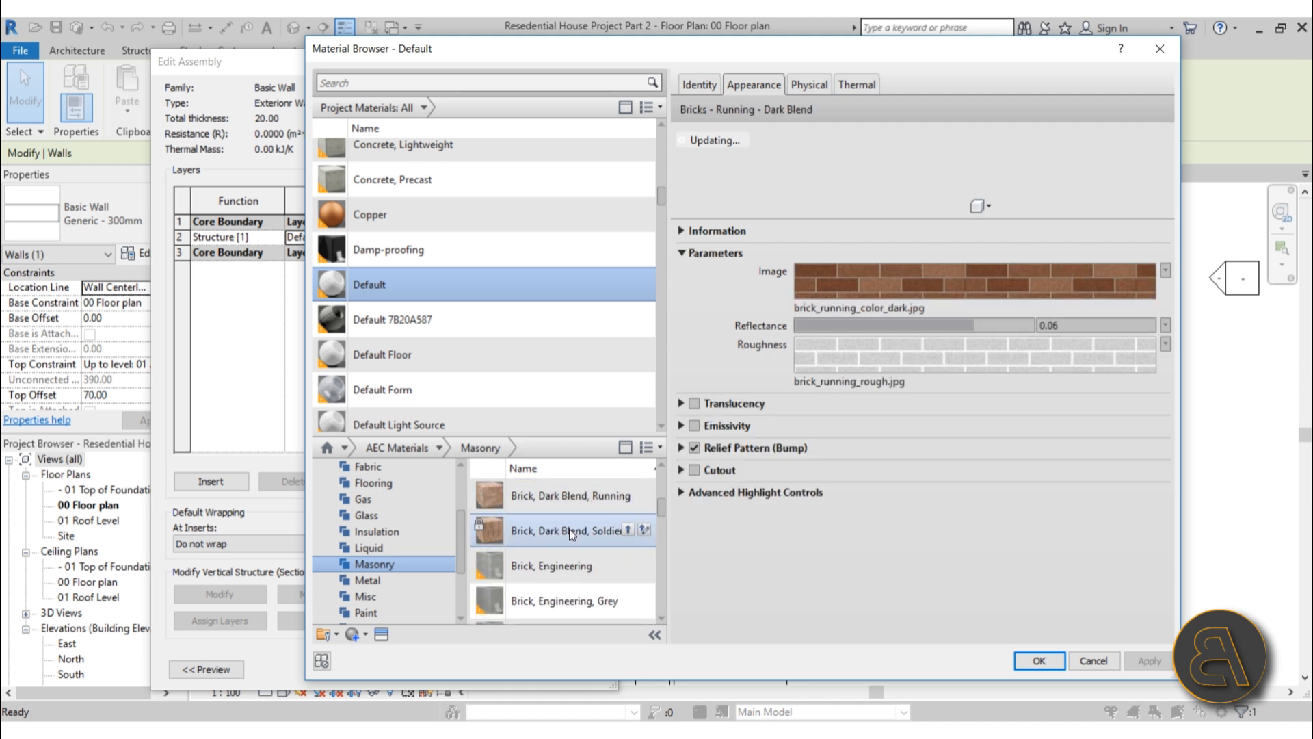
{"action": "scroll", "coordinate": [572, 530], "scroll_direction": "down", "scroll_amount": 3}
{"action": "scroll", "coordinate": [572, 535], "scroll_direction": "down", "scroll_amount": 2}
{"action": "left_click", "coordinate": [575, 564]}
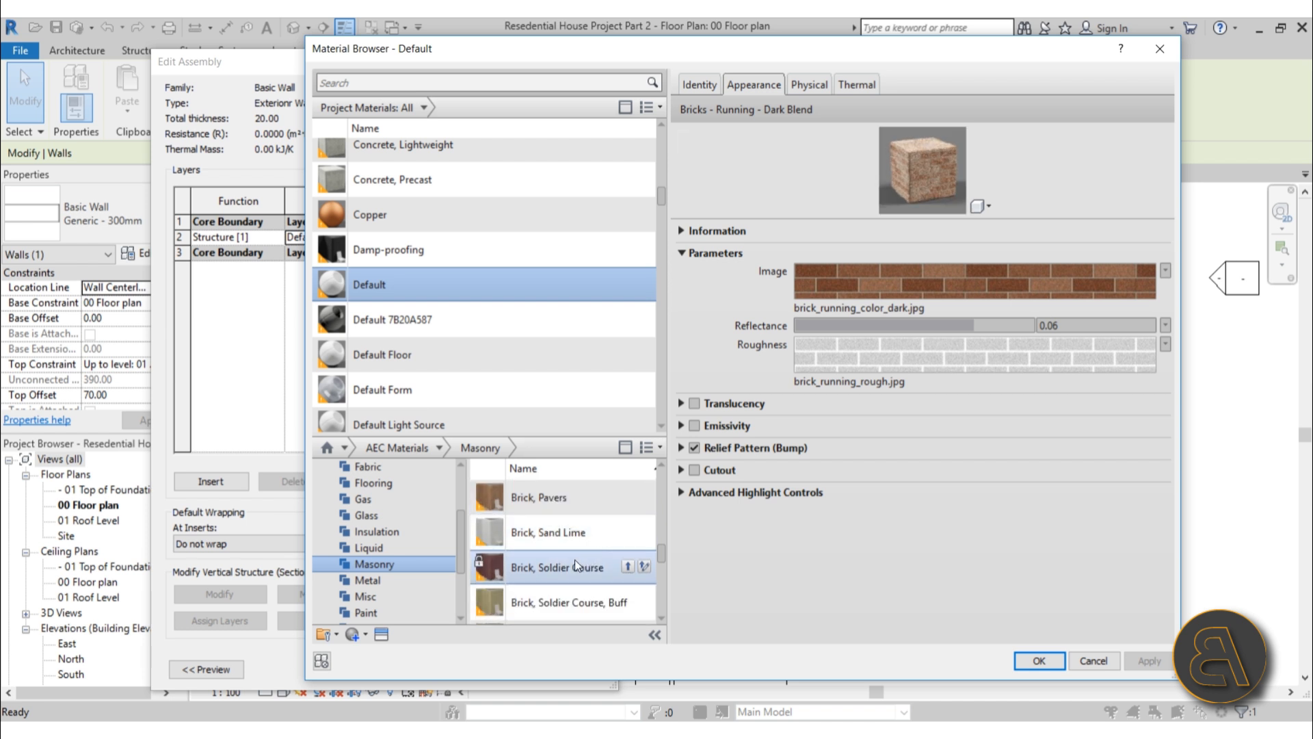
{"action": "scroll", "coordinate": [575, 547], "scroll_direction": "down", "scroll_amount": 4}
Add the library material Masonry to the project materials and assign it to the Structure [1] layer
{"action": "left_click", "coordinate": [559, 547]}
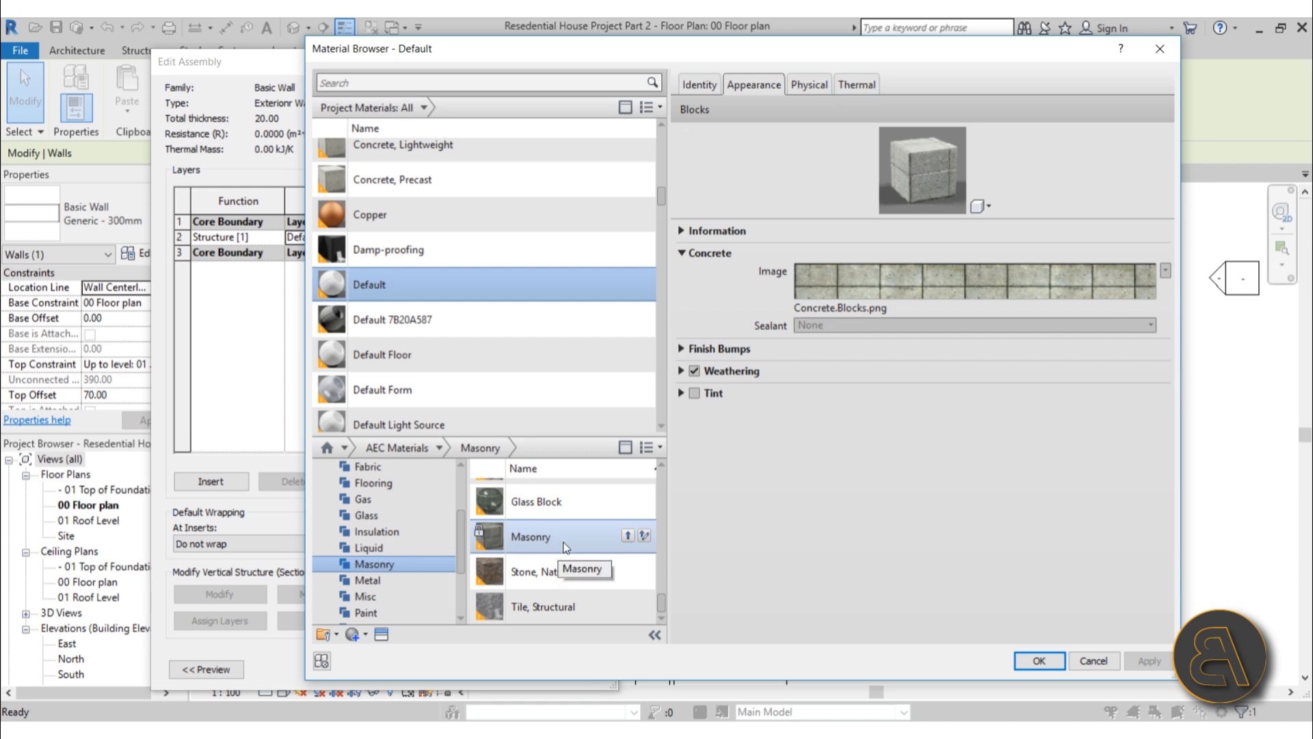
{"action": "left_click", "coordinate": [628, 535]}
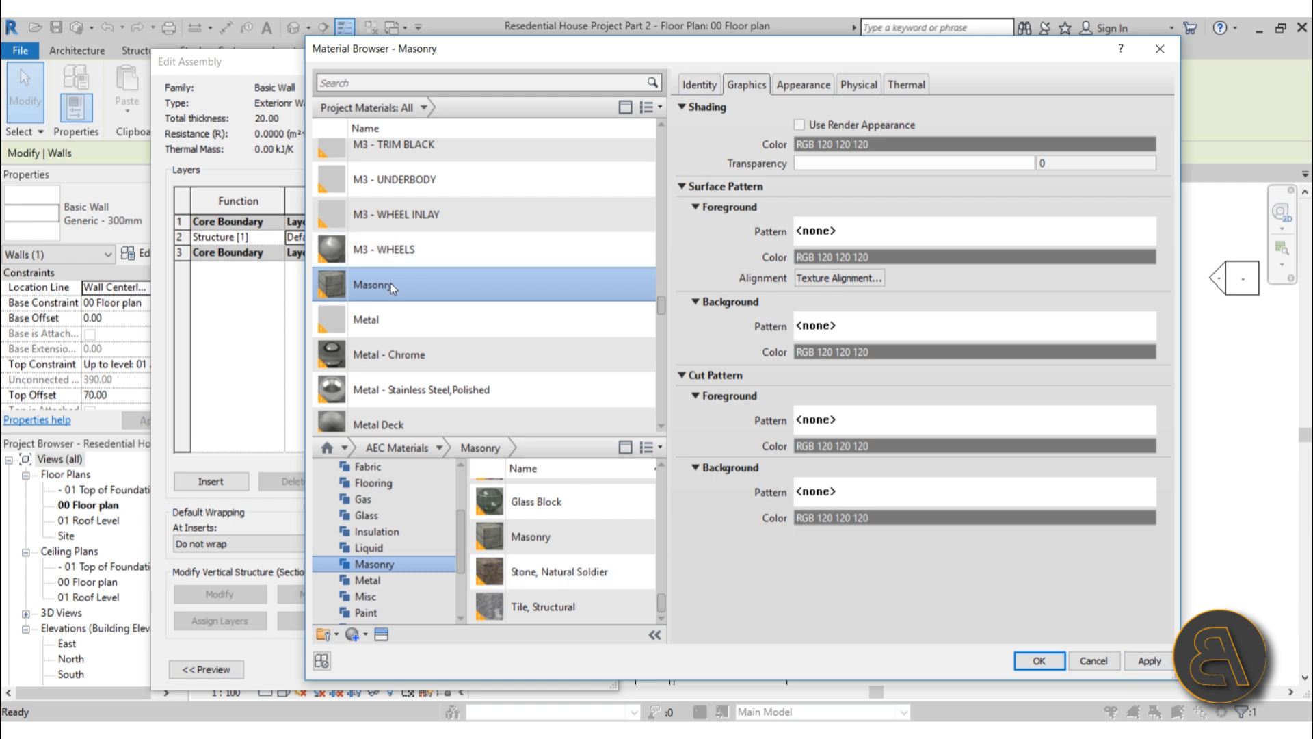
{"action": "scroll", "coordinate": [411, 288], "scroll_direction": "down", "scroll_amount": 1}
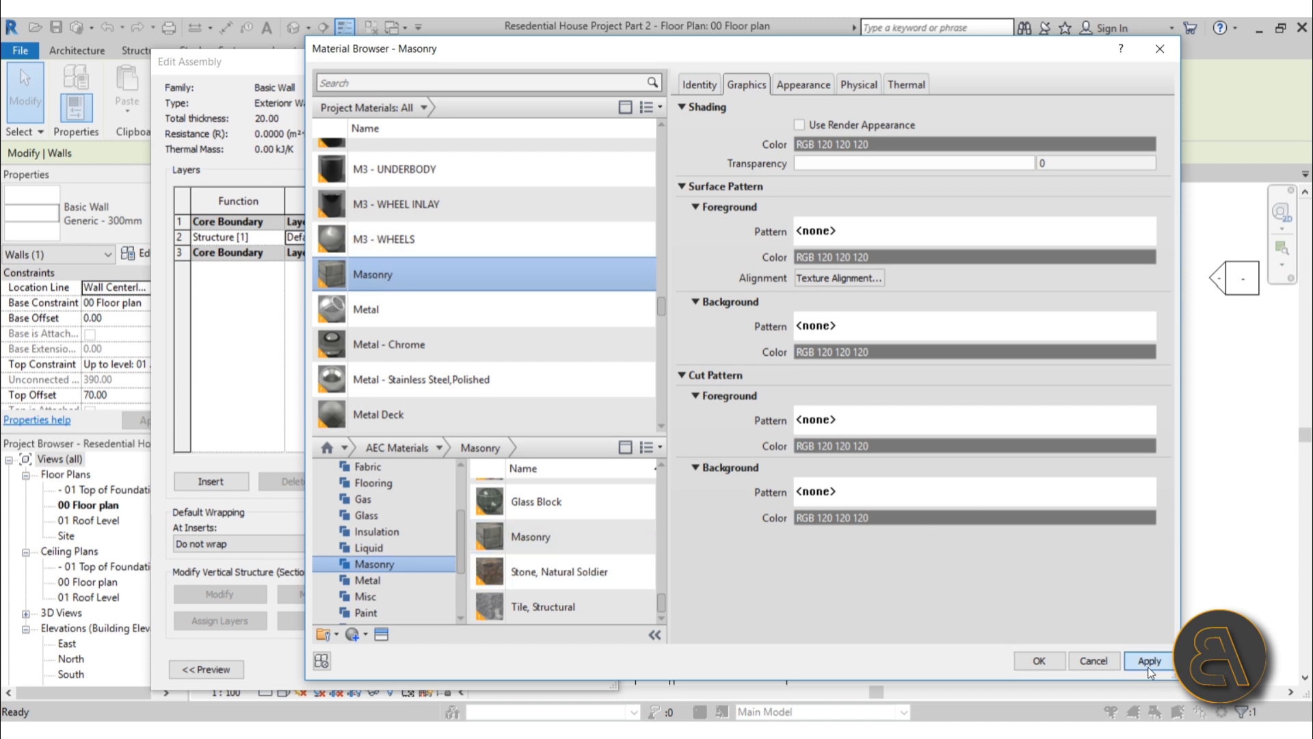
{"action": "left_click", "coordinate": [1045, 666]}
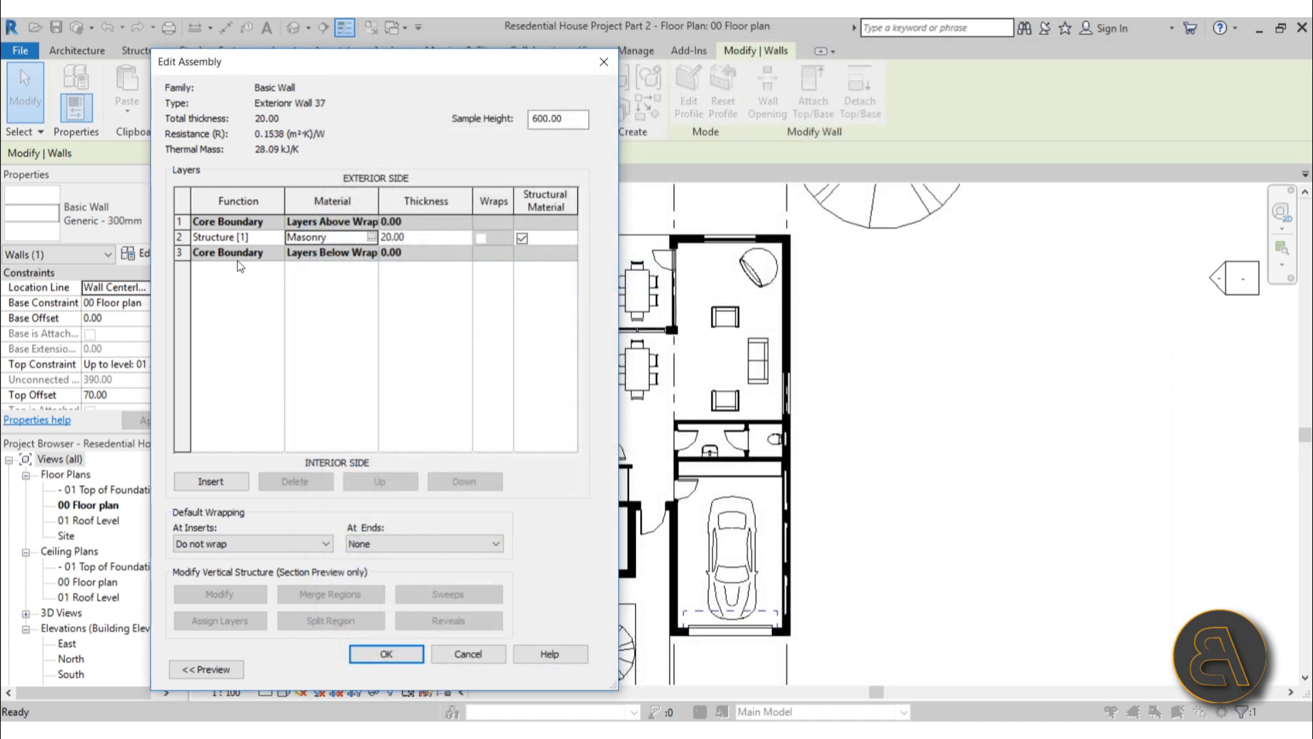
Insert a new layer above the masonry, set its function to Thermal/Air Layer [3] and its thickness to 15
{"action": "left_click", "coordinate": [209, 483]}
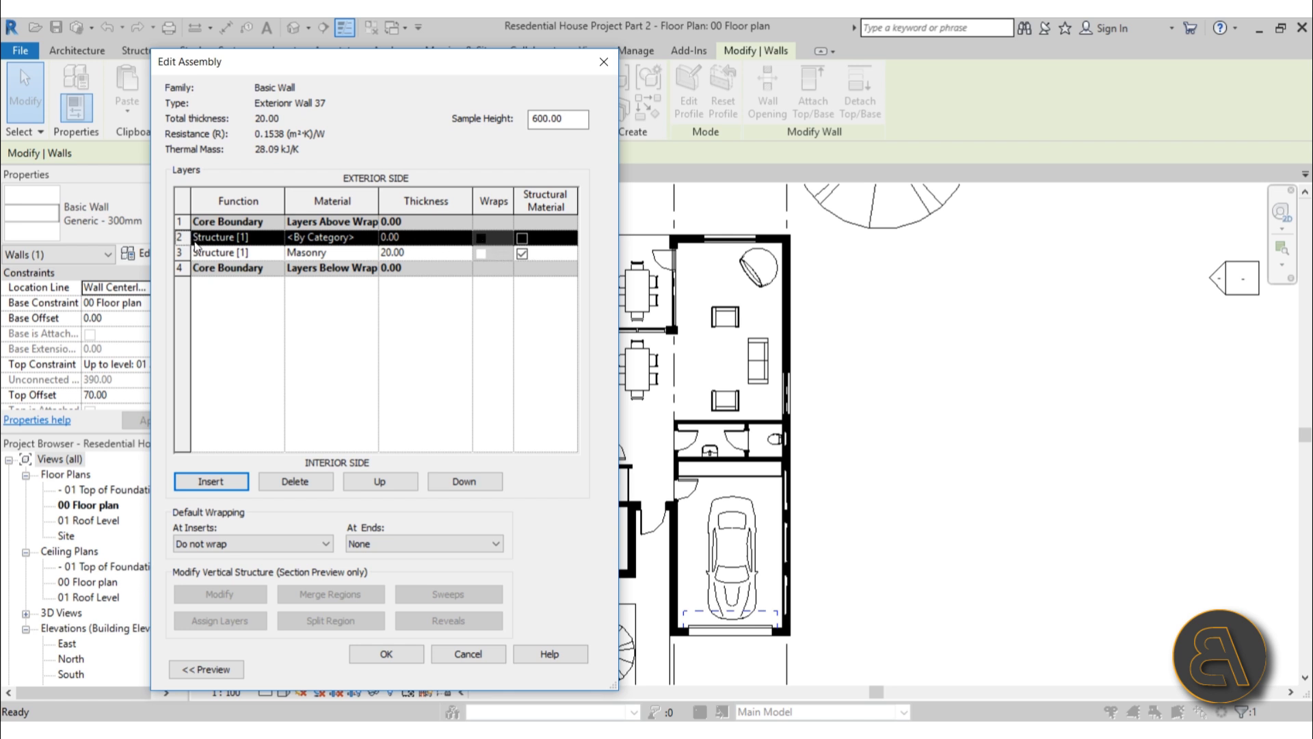
{"action": "left_click", "coordinate": [275, 239]}
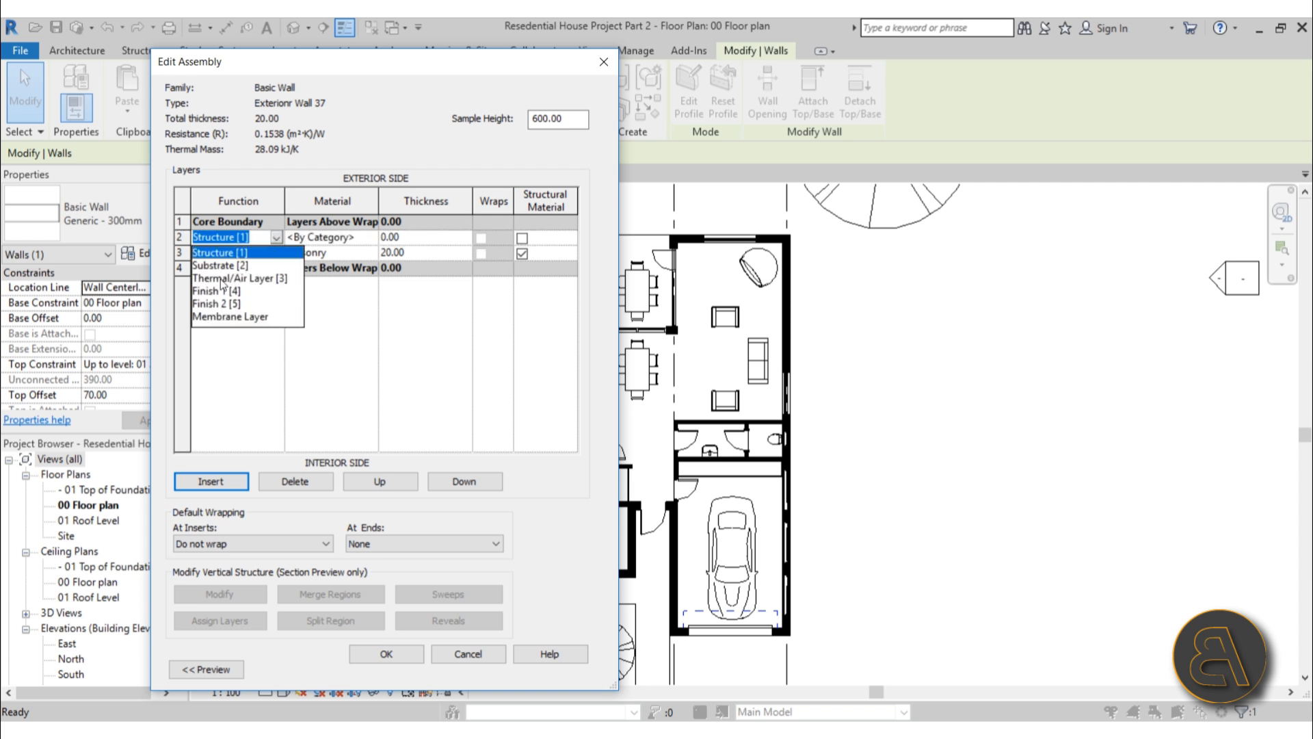
{"action": "left_click", "coordinate": [244, 279]}
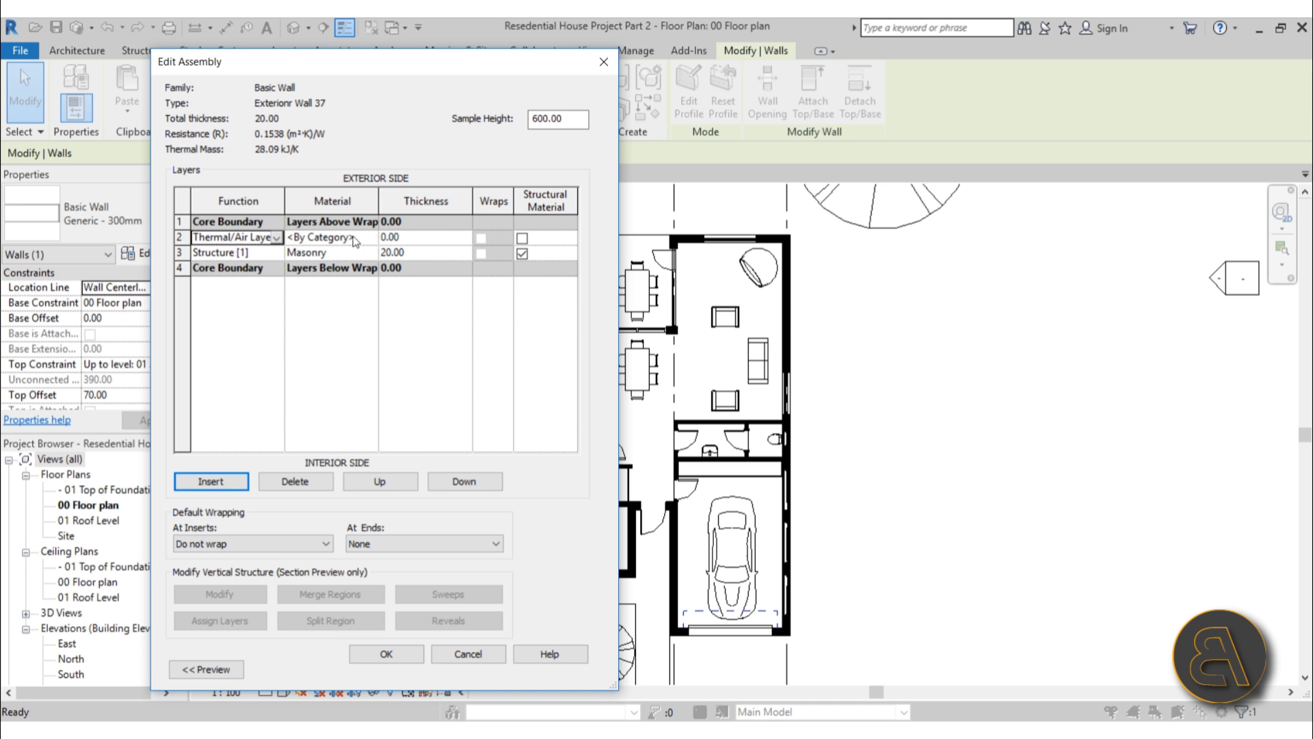
{"action": "left_click", "coordinate": [413, 237]}
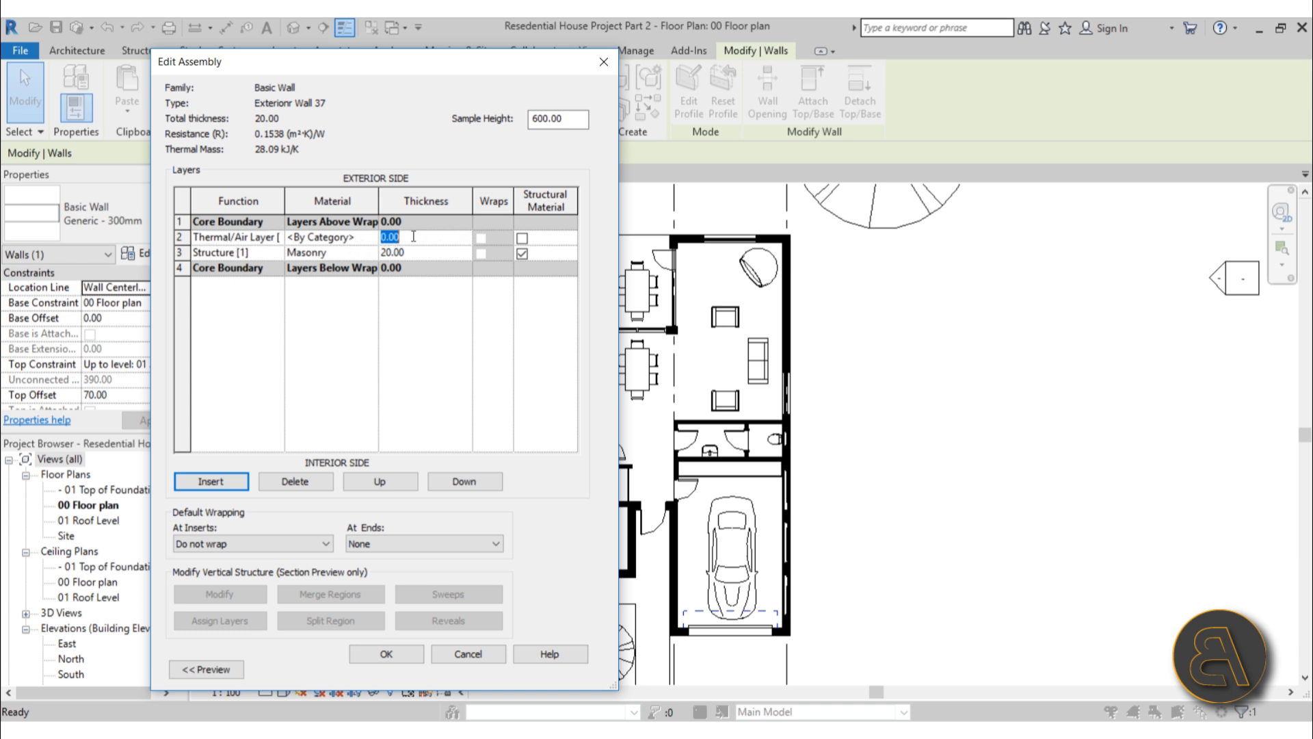
{"action": "type", "text": "15"}
{"action": "key", "text": "Tab"}
{"action": "left_click", "coordinate": [400, 239]}
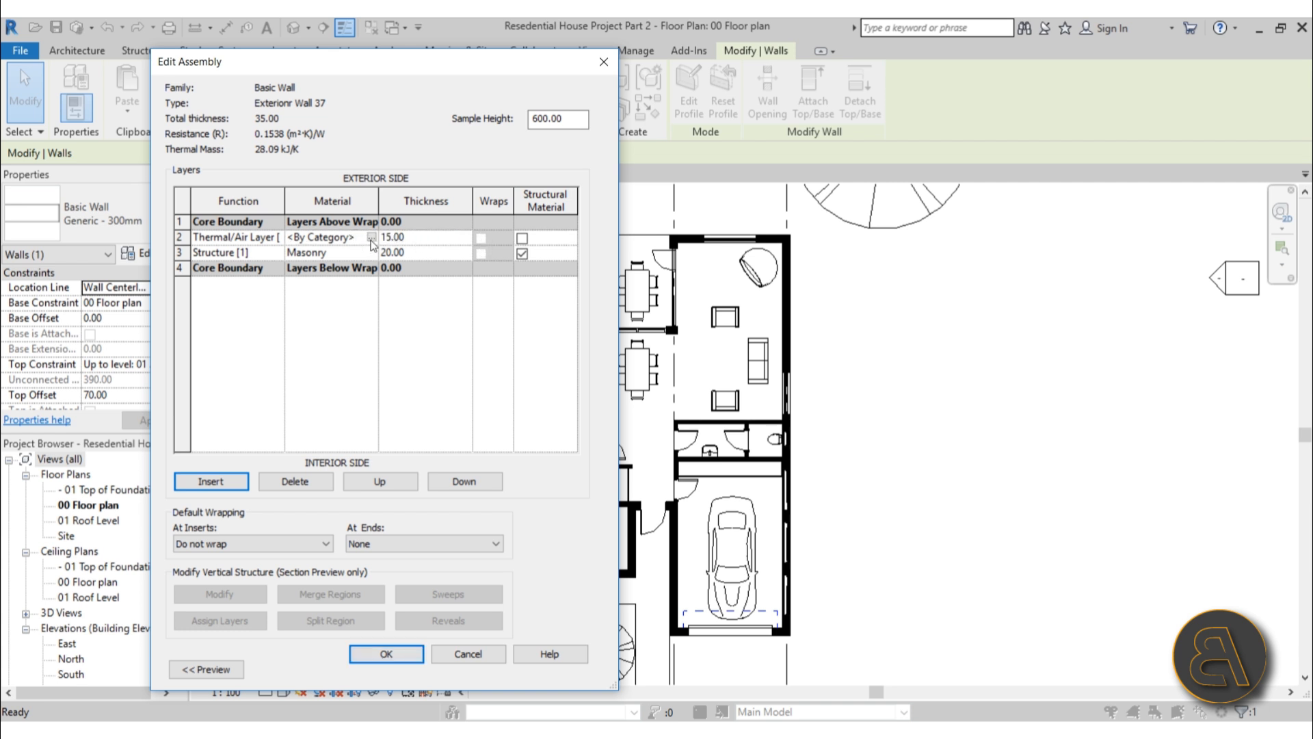
{"action": "left_click", "coordinate": [368, 238]}
{"action": "left_click", "coordinate": [373, 237]}
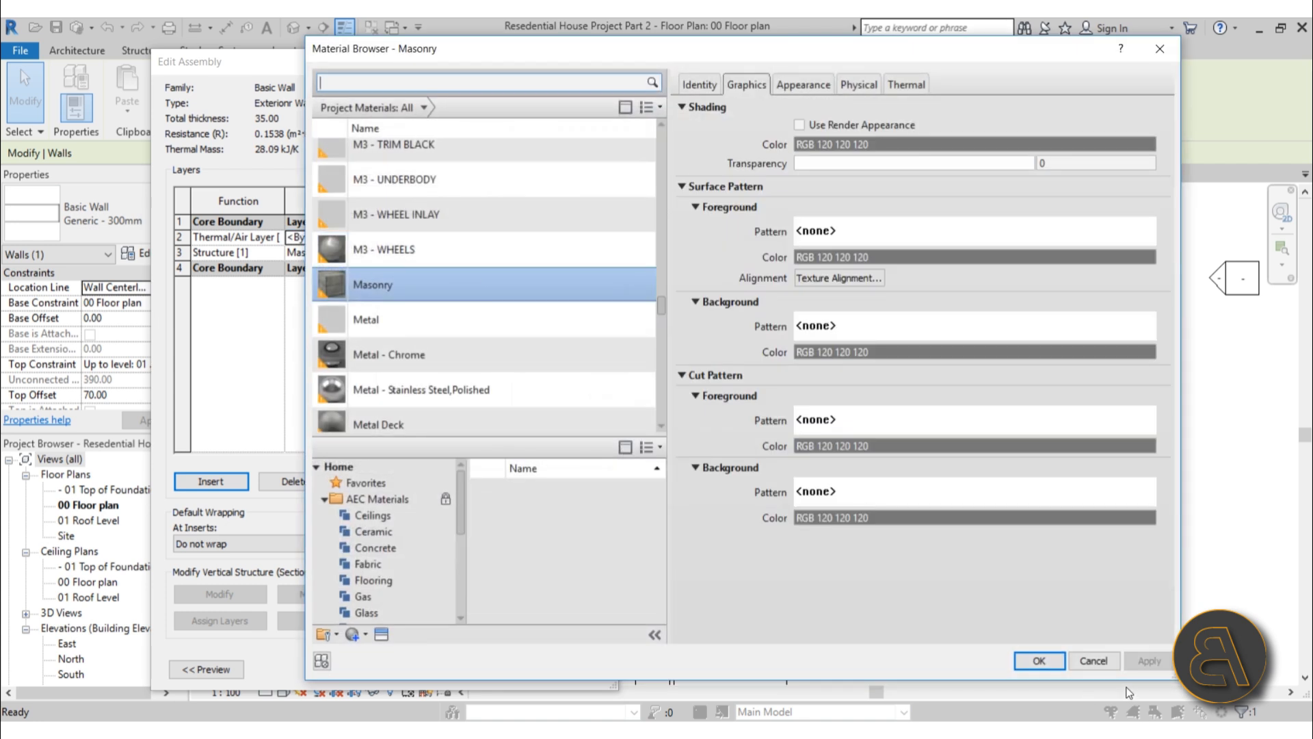
{"action": "left_click", "coordinate": [1084, 654]}
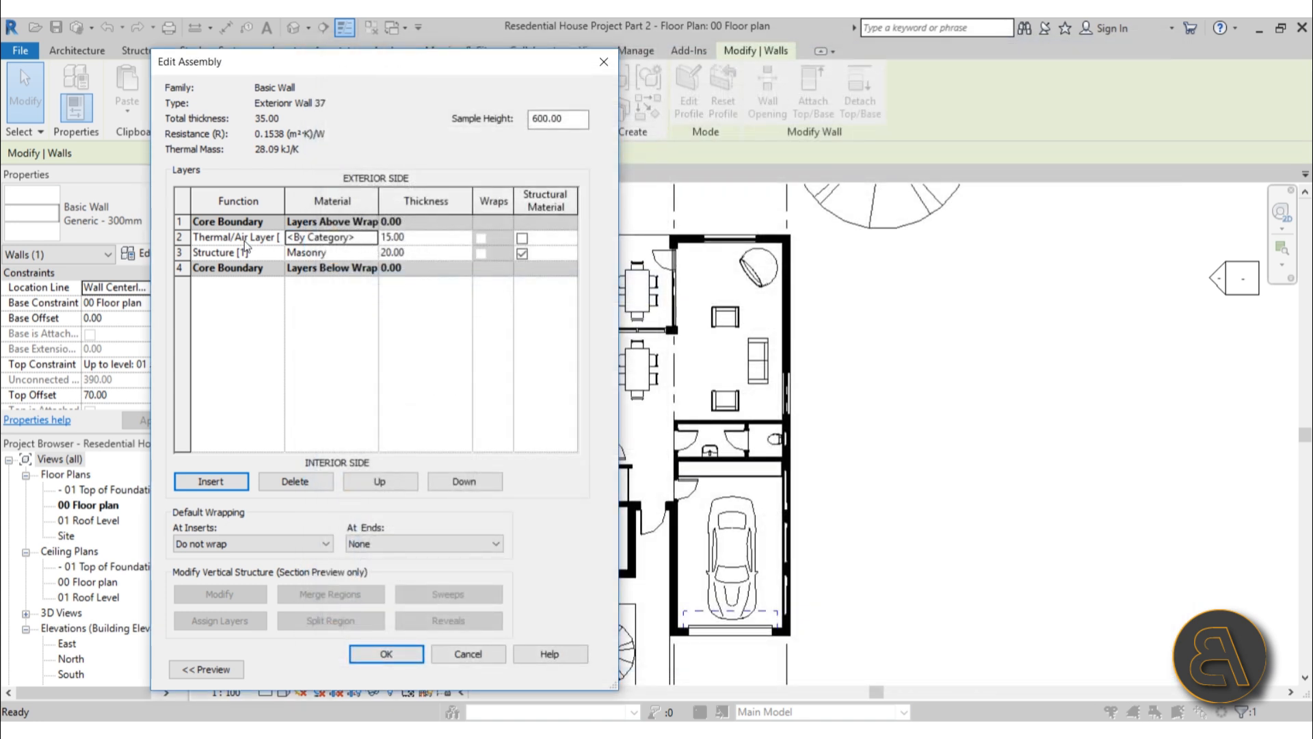
Move the Thermal/Air Layer [3] outside the core boundary on the exterior side, keeping its wrapping enabled
{"action": "left_click", "coordinate": [224, 239]}
{"action": "left_click", "coordinate": [179, 238]}
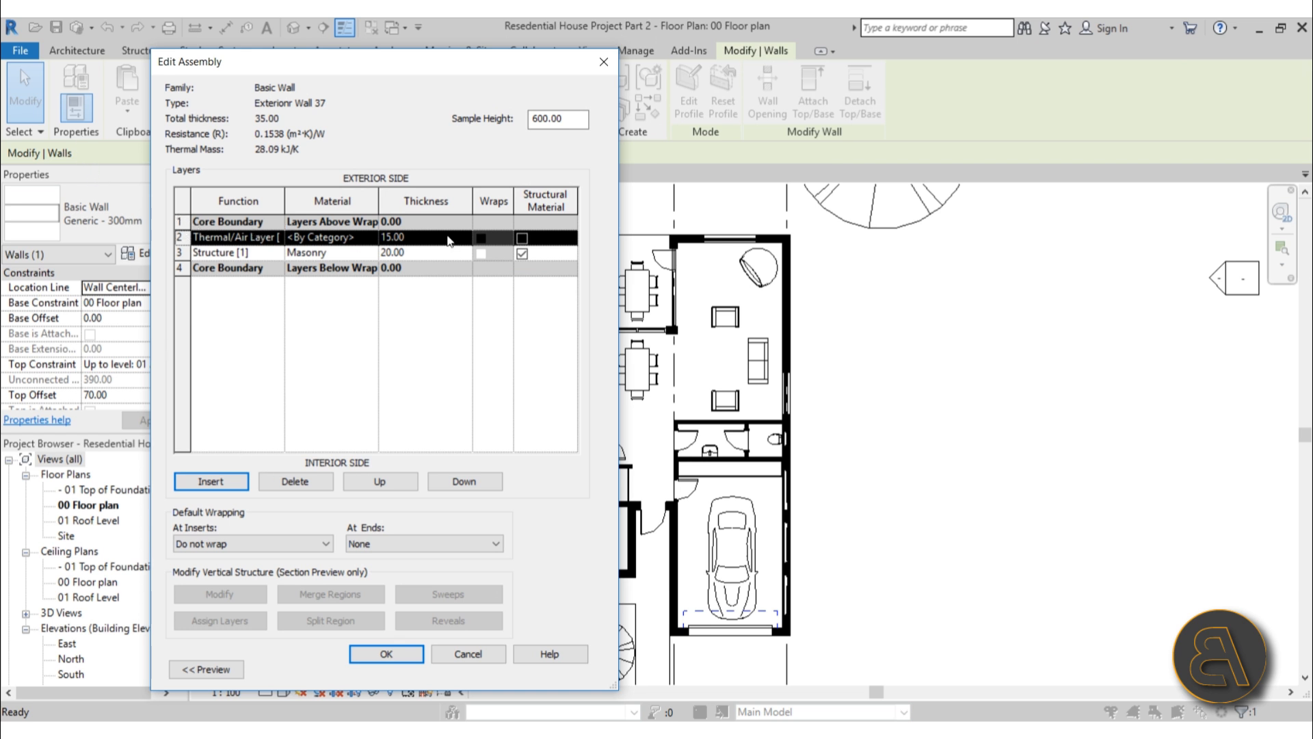
{"action": "left_click", "coordinate": [366, 481]}
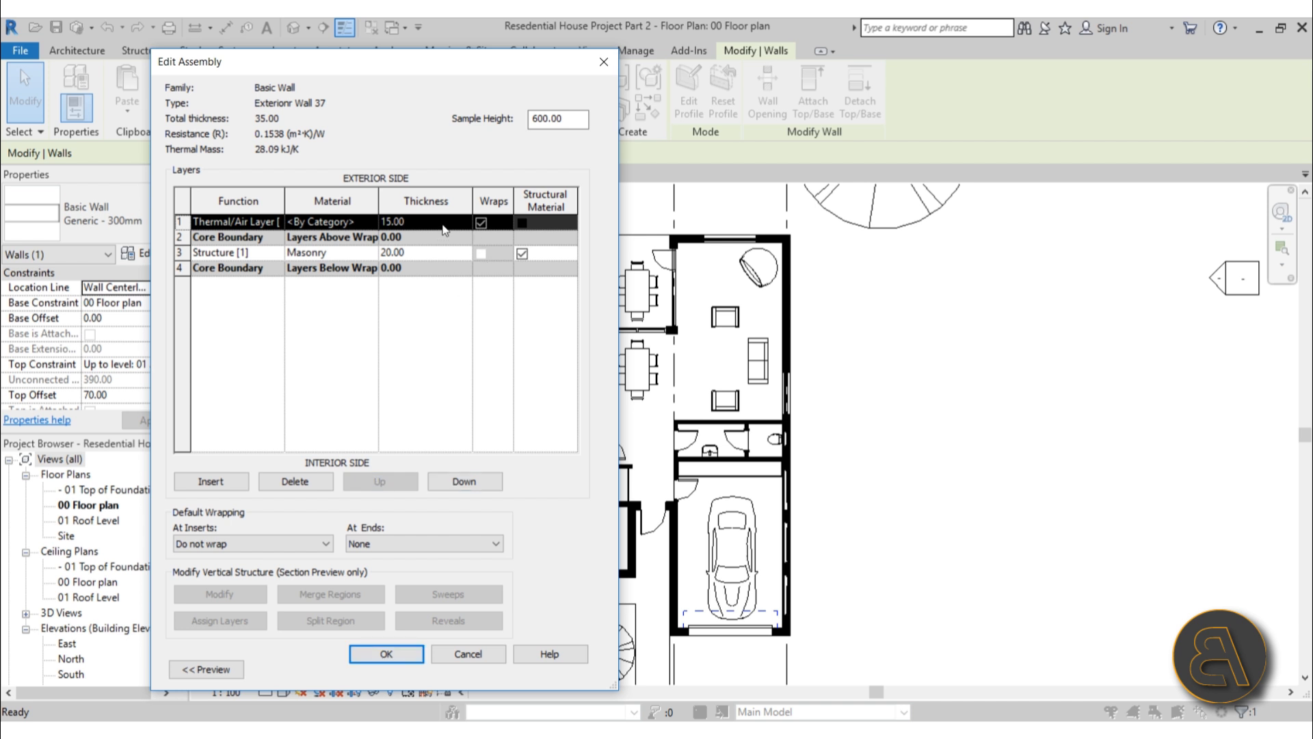
{"action": "left_click", "coordinate": [443, 225]}
{"action": "left_click", "coordinate": [479, 226]}
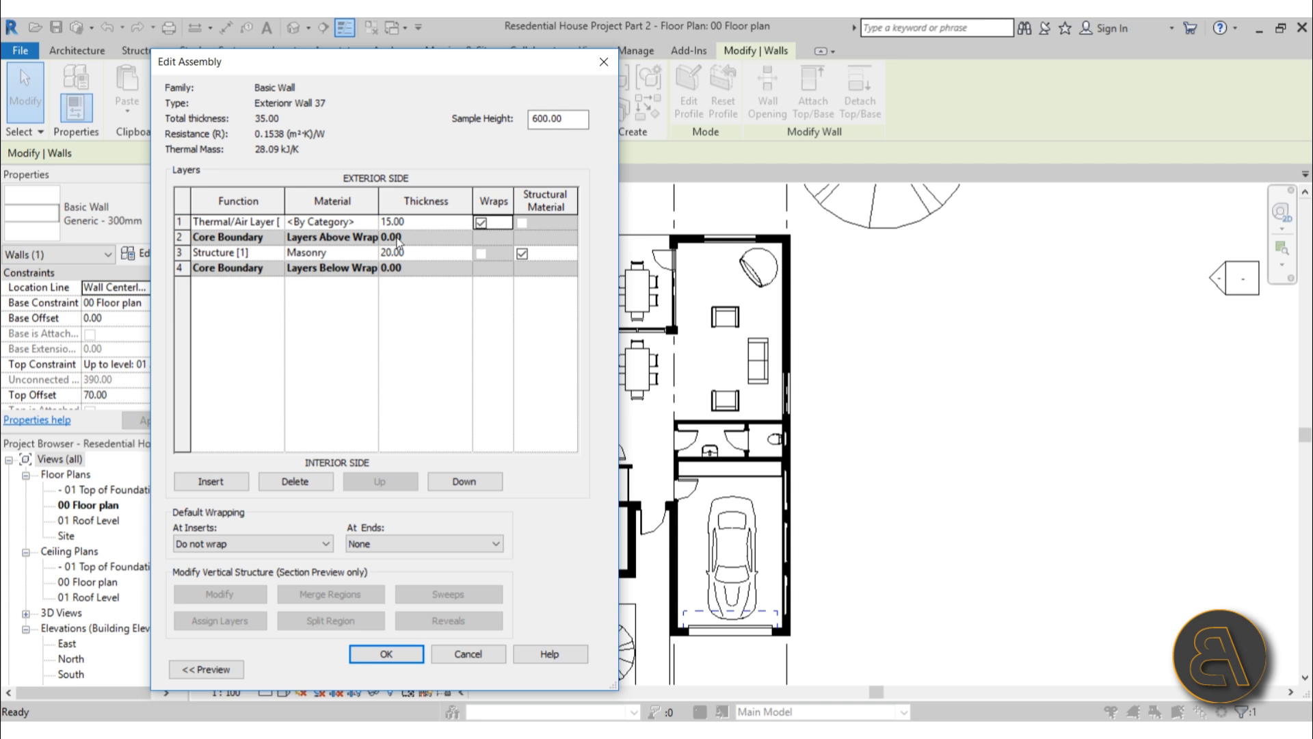
Search the materials for "insul", add Polyurethane Foam from the library and assign it to the Thermal/Air Layer [3]
{"action": "left_click", "coordinate": [373, 226]}
{"action": "left_click", "coordinate": [374, 225]}
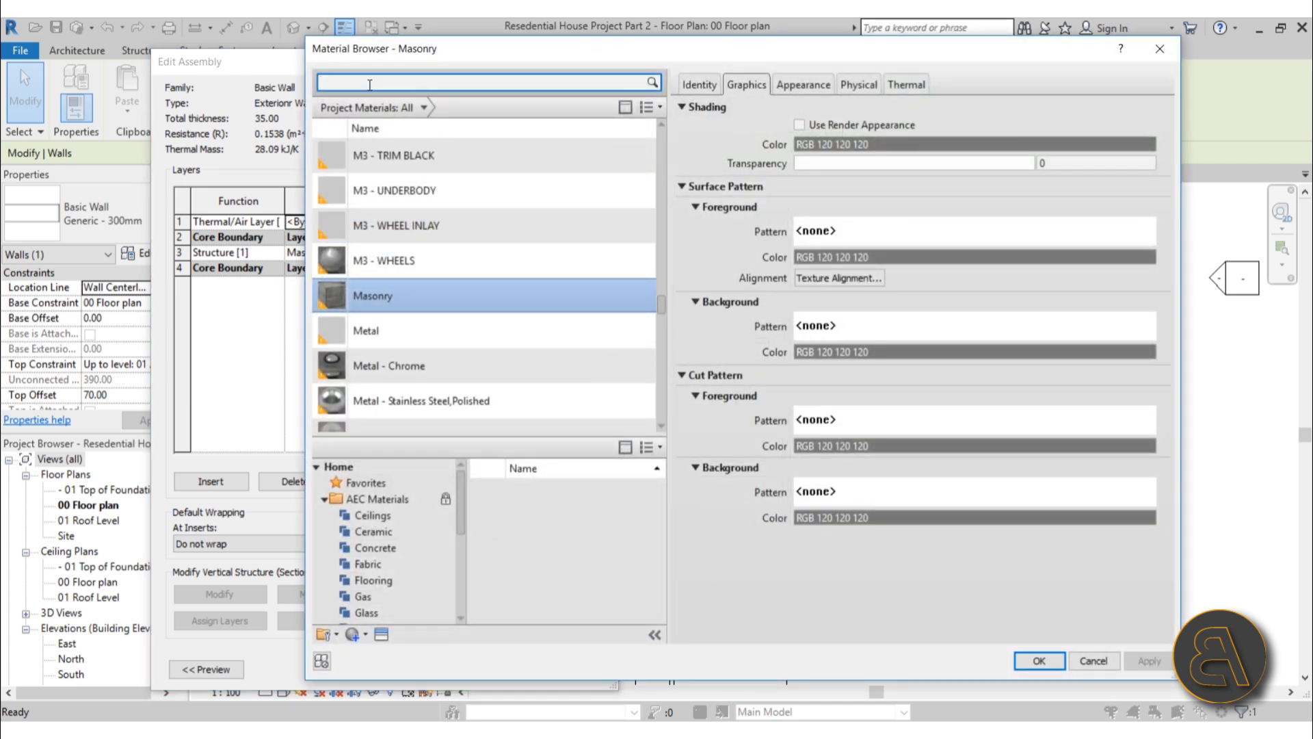
{"action": "left_click", "coordinate": [369, 84]}
{"action": "type", "text": "insul"}
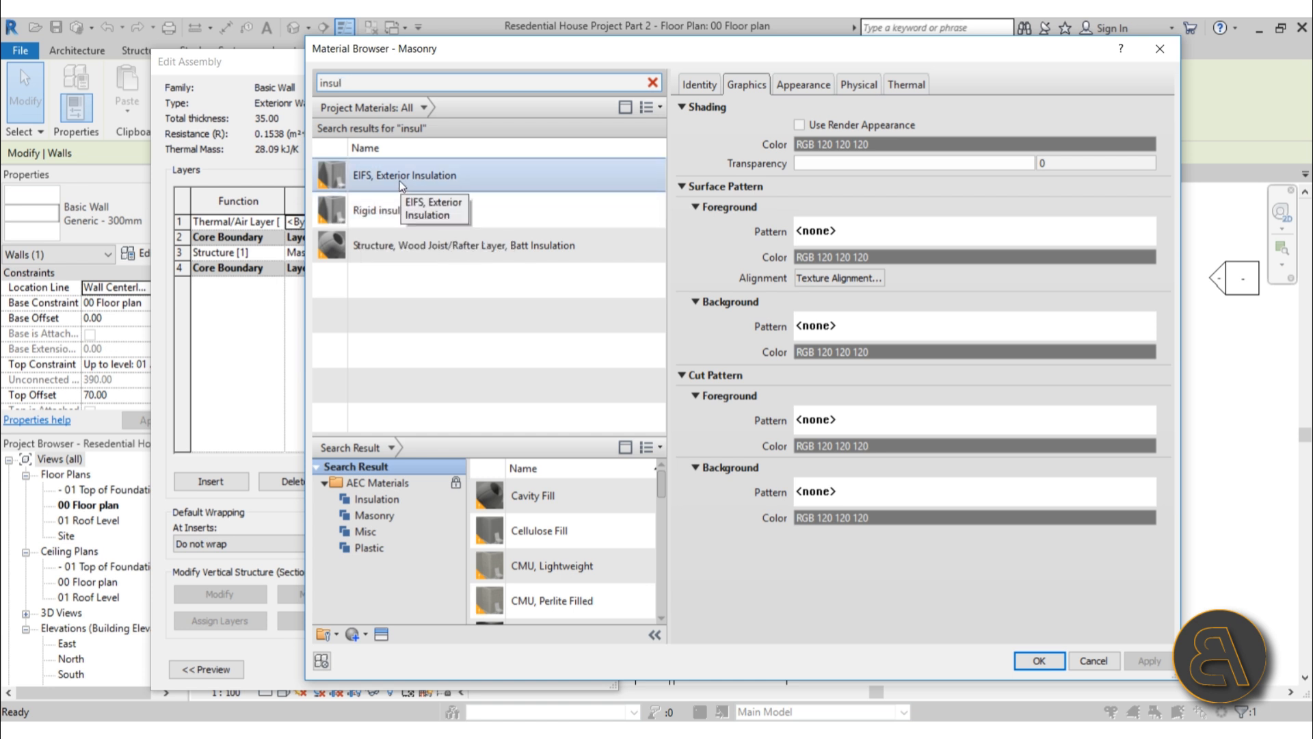
{"action": "scroll", "coordinate": [590, 593], "scroll_direction": "down", "scroll_amount": 4}
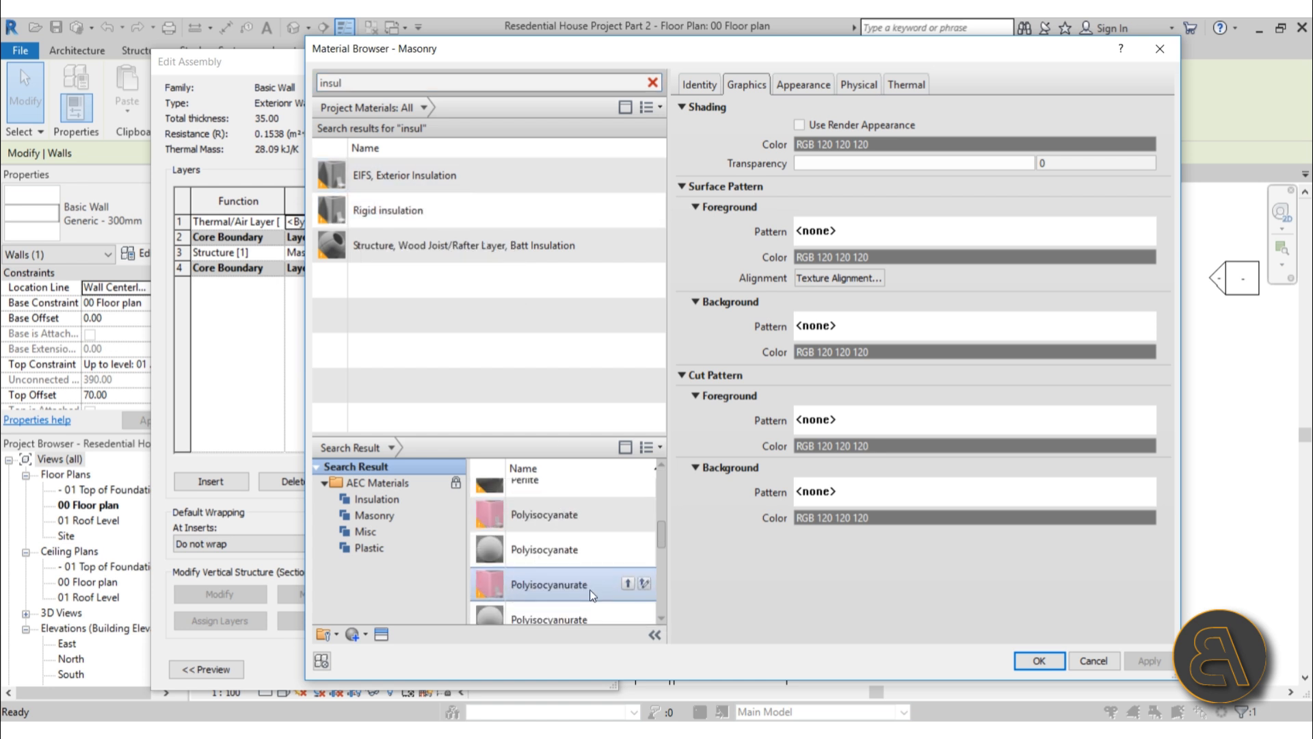
{"action": "scroll", "coordinate": [554, 602], "scroll_direction": "down", "scroll_amount": 3}
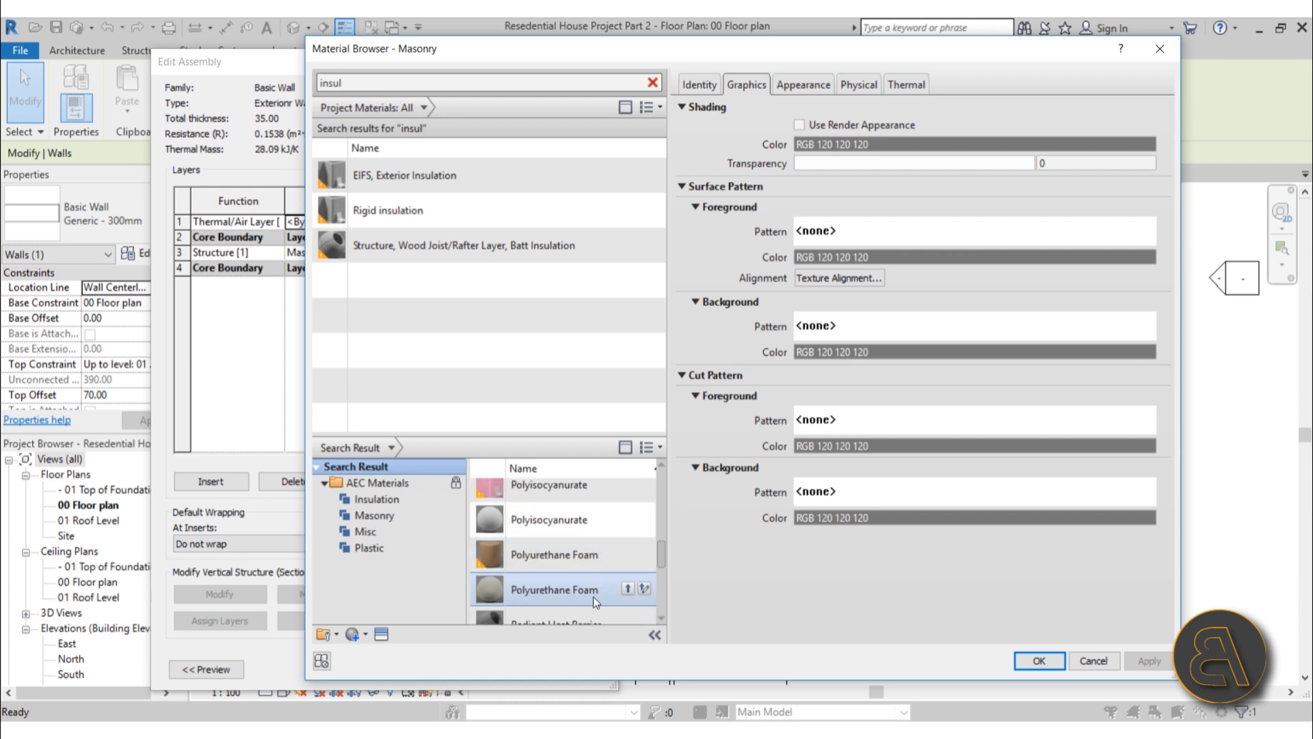
{"action": "left_click", "coordinate": [627, 589]}
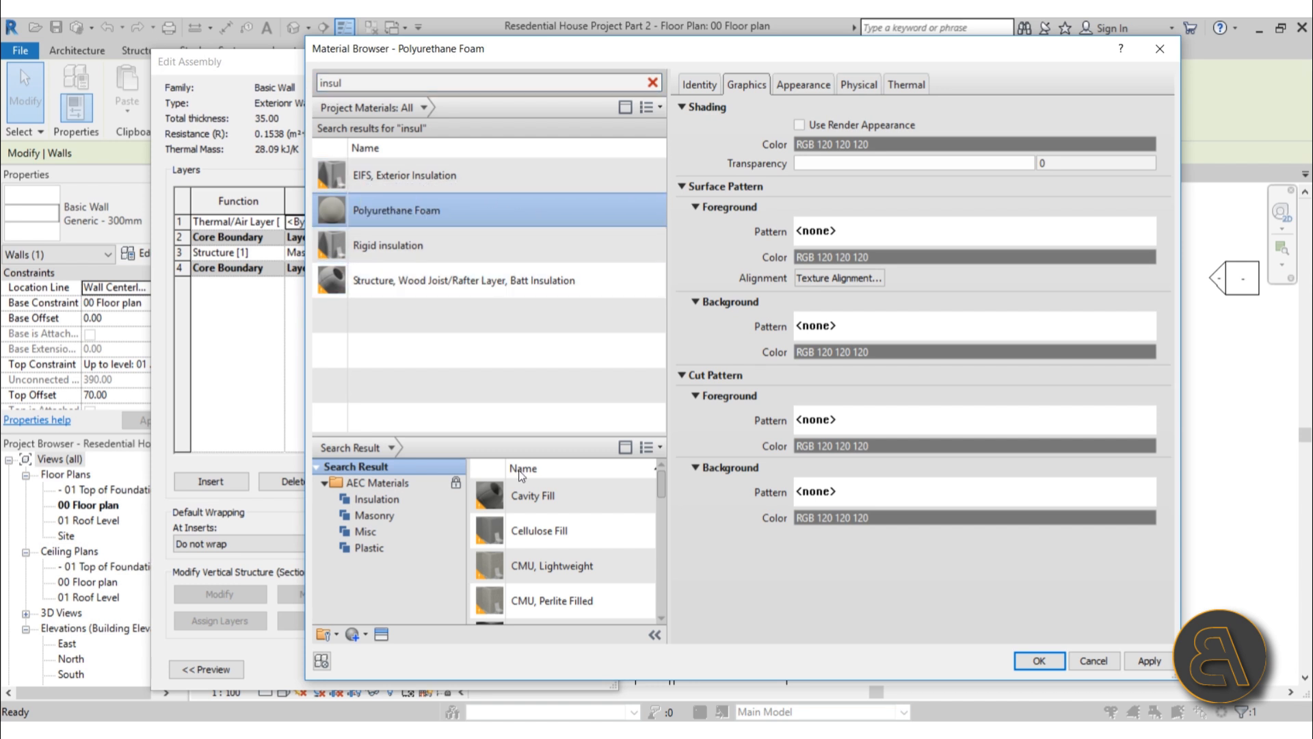
{"action": "scroll", "coordinate": [582, 524], "scroll_direction": "down", "scroll_amount": 5}
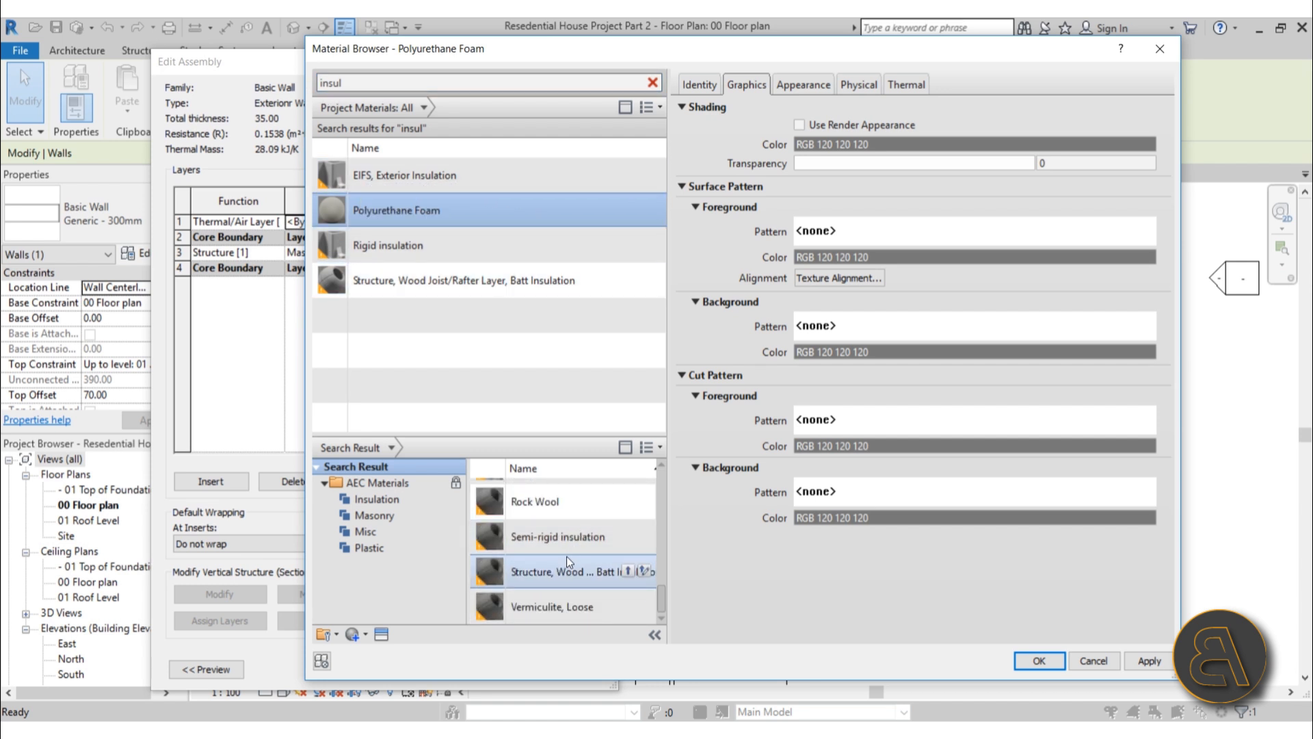
{"action": "scroll", "coordinate": [567, 556], "scroll_direction": "up", "scroll_amount": 5}
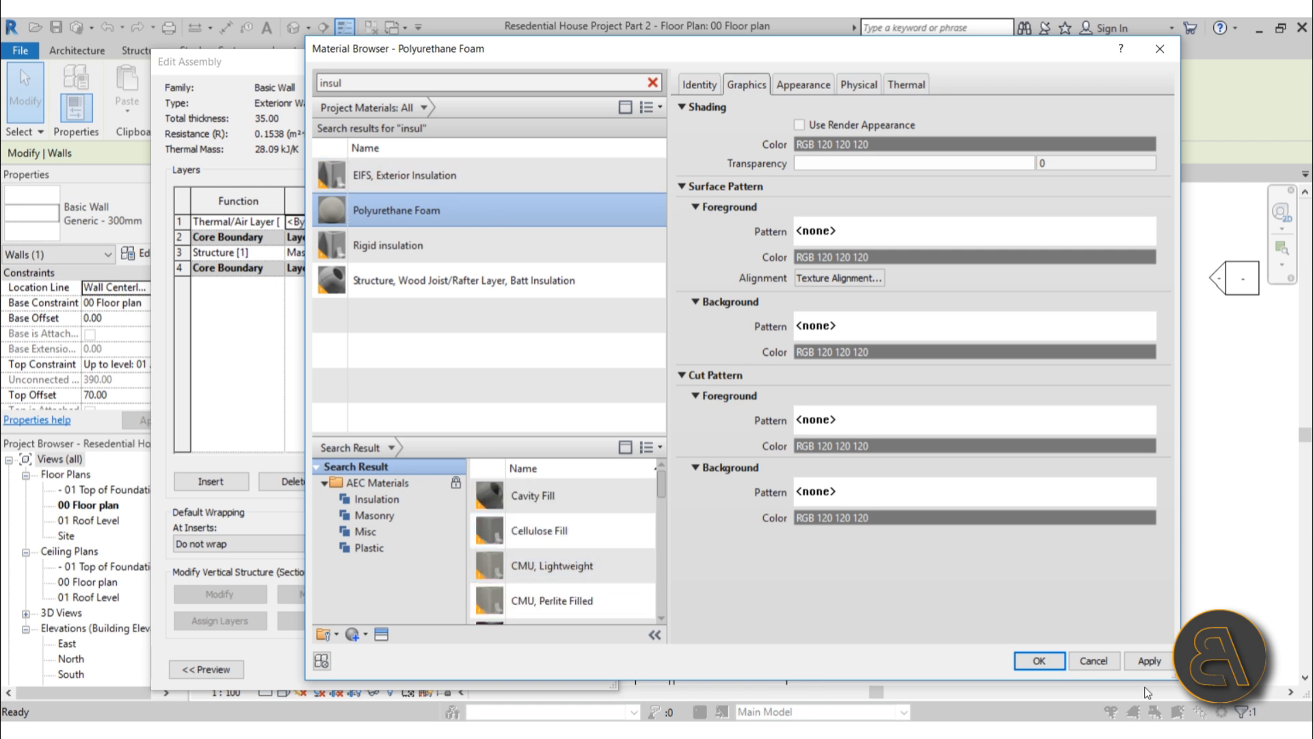
{"action": "left_click", "coordinate": [1037, 660]}
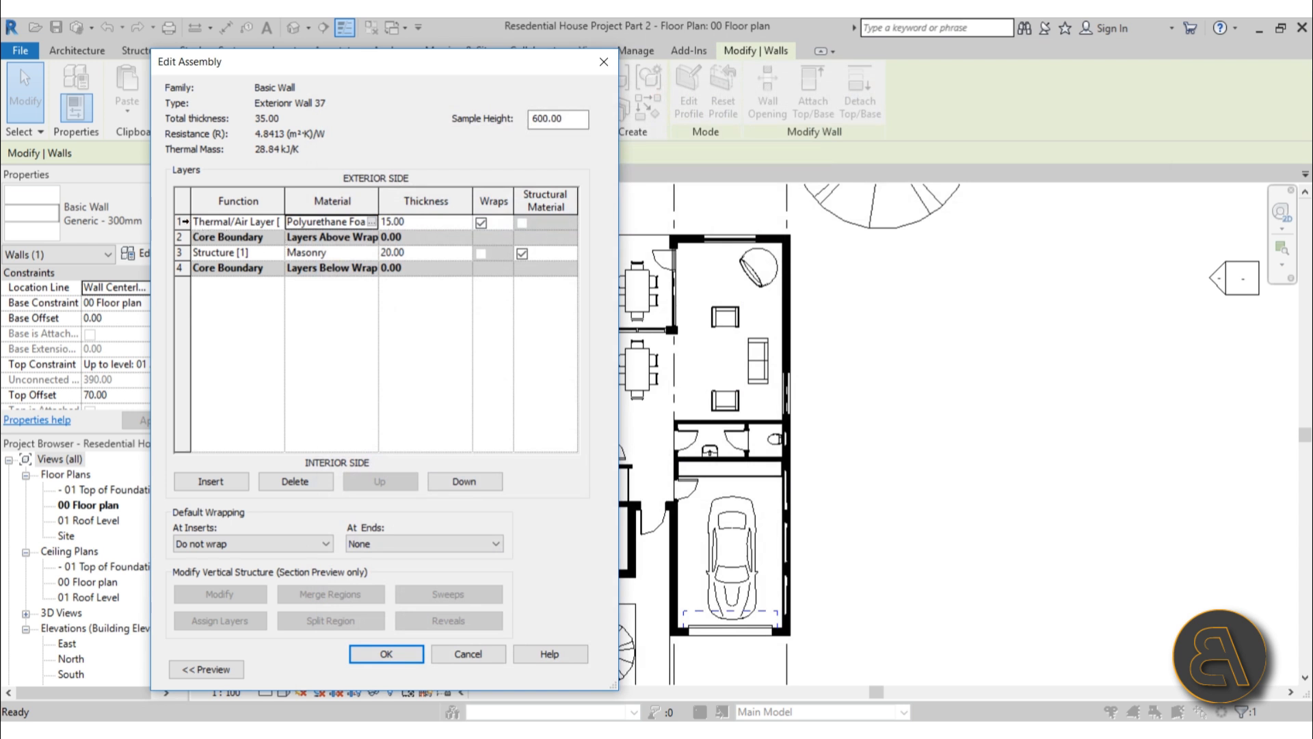
Insert a layer on the exterior side of the insulation, set its function to Finish 1 [4] and its thickness to 1
{"action": "left_click", "coordinate": [180, 222]}
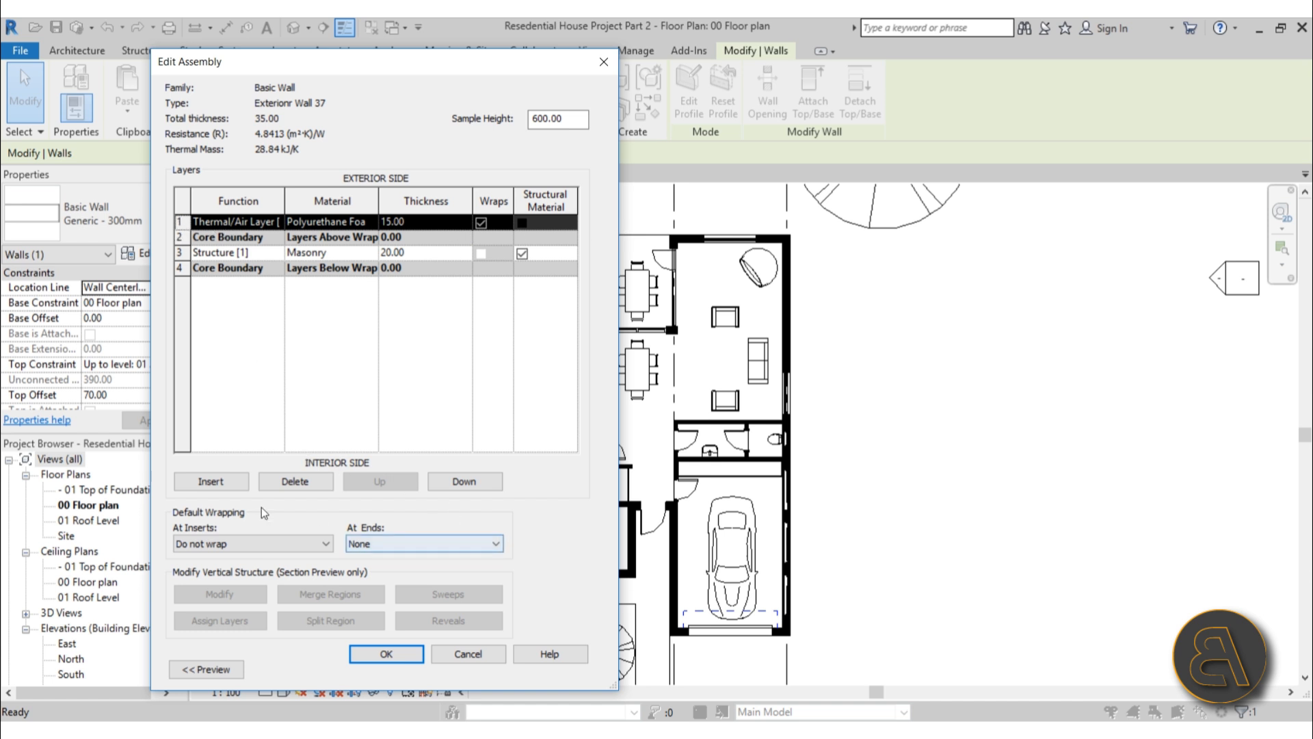
{"action": "left_click", "coordinate": [206, 483]}
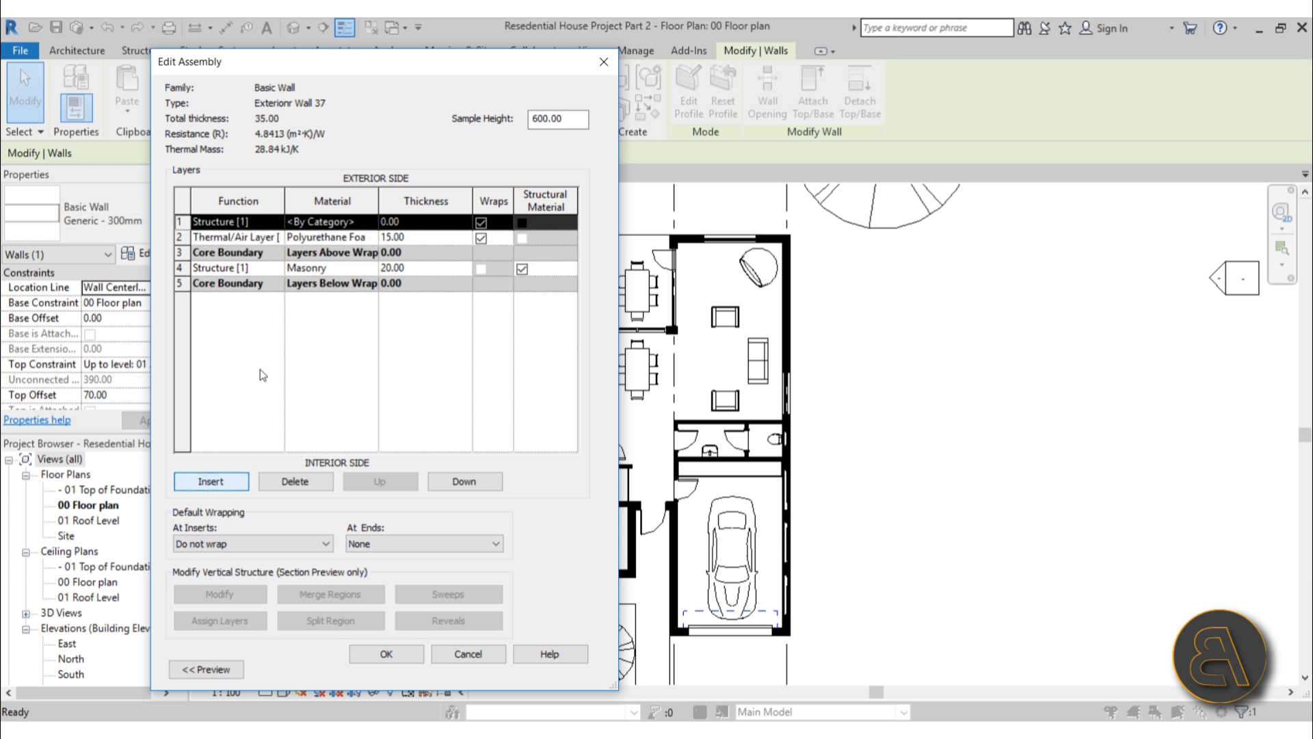
{"action": "left_click", "coordinate": [274, 223]}
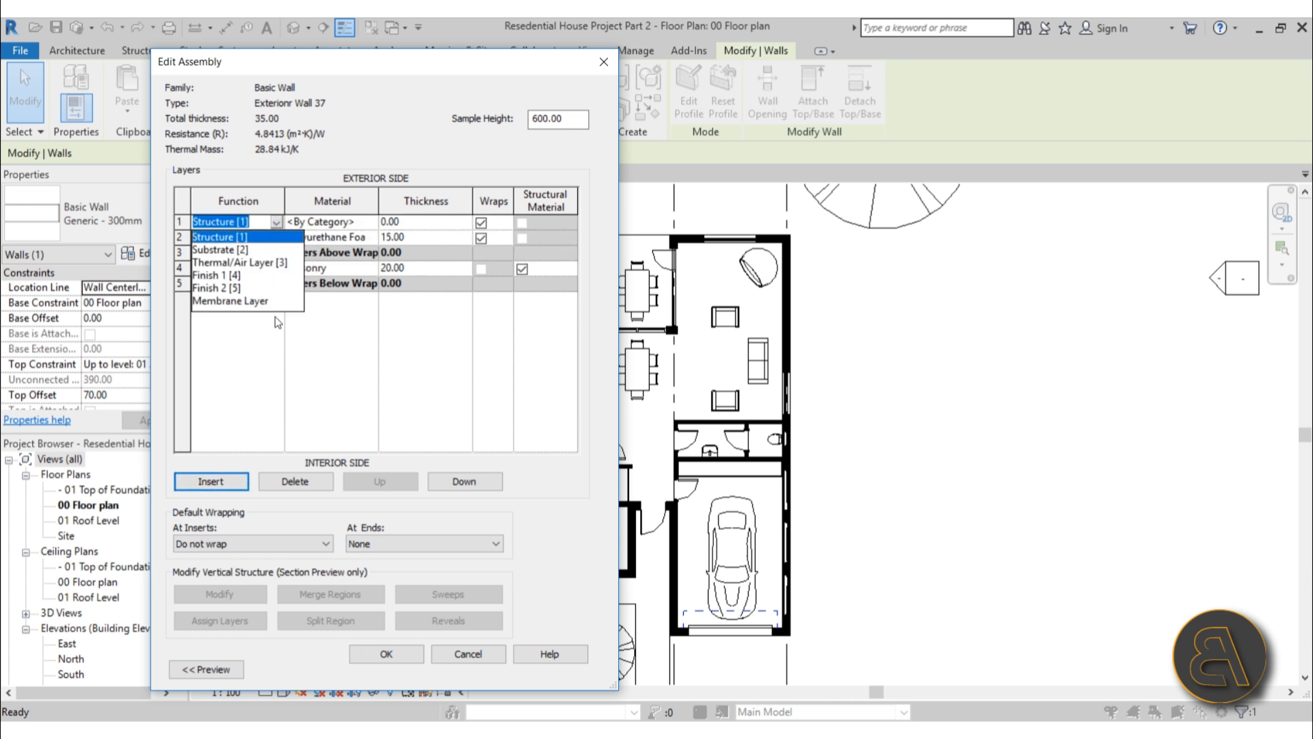
{"action": "left_click", "coordinate": [206, 277]}
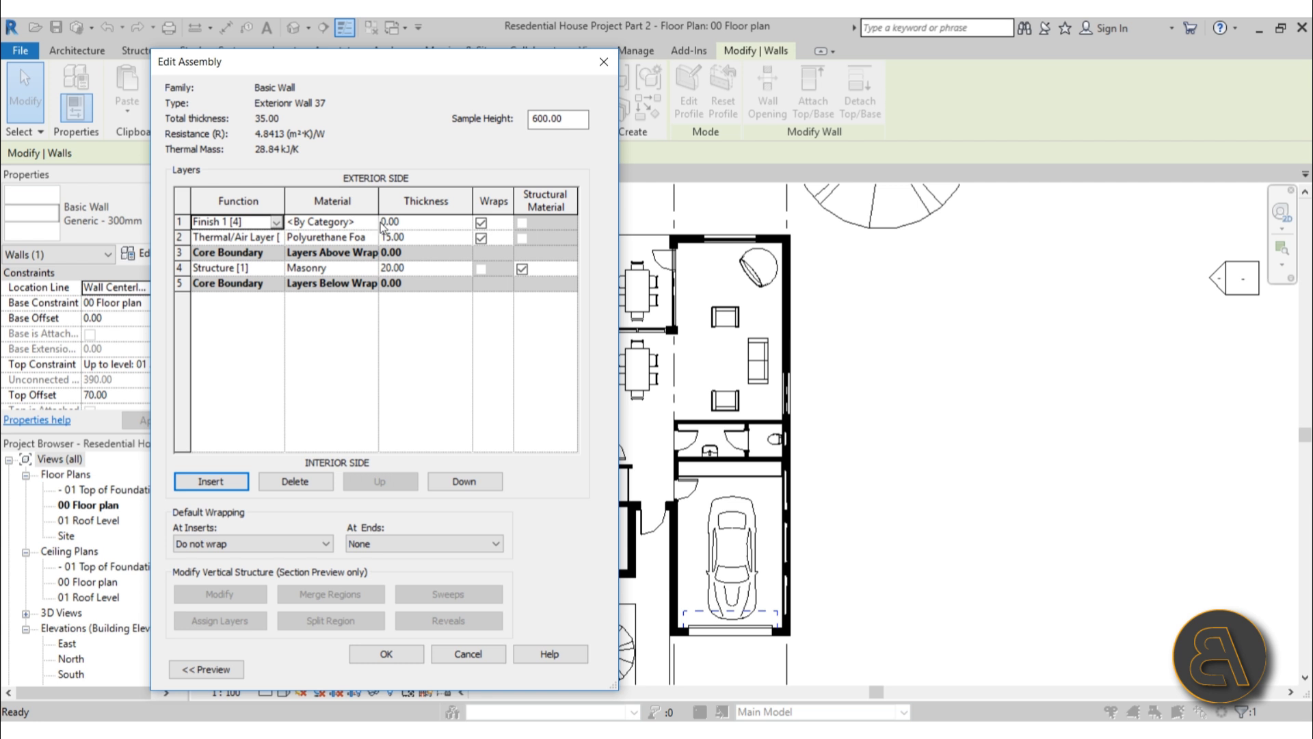
{"action": "left_click", "coordinate": [432, 224]}
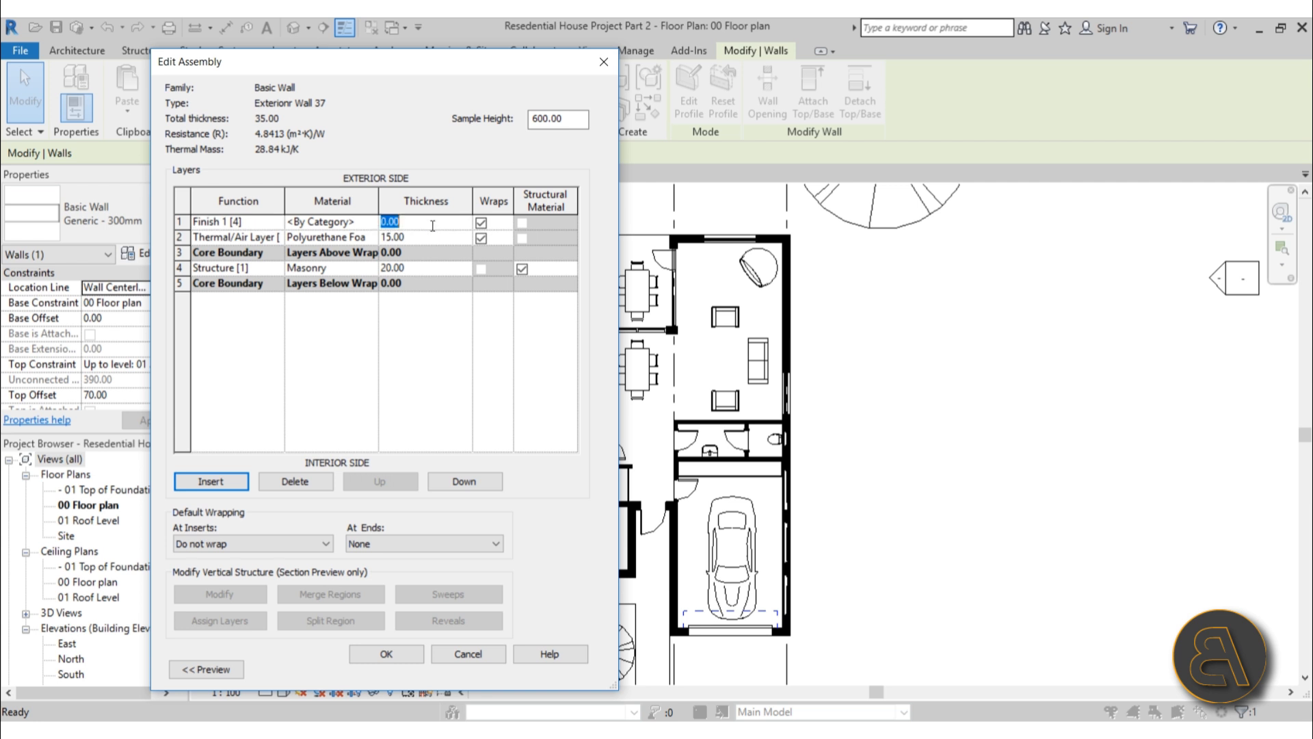
{"action": "type", "text": "1"}
Search the materials for "gy" and assign Gypsum Wall Board to the exterior Finish 1 [4] layer
{"action": "left_click", "coordinate": [370, 225]}
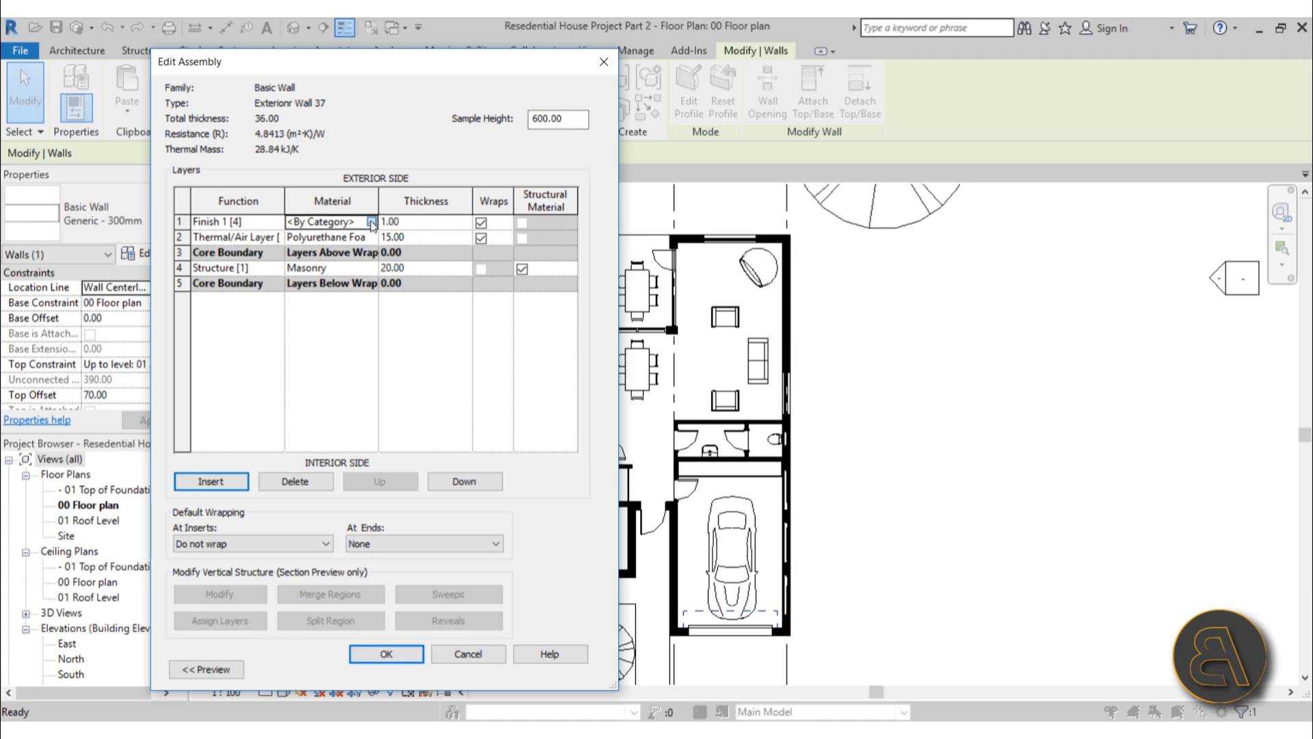
{"action": "left_click", "coordinate": [371, 223]}
{"action": "left_click", "coordinate": [341, 80]}
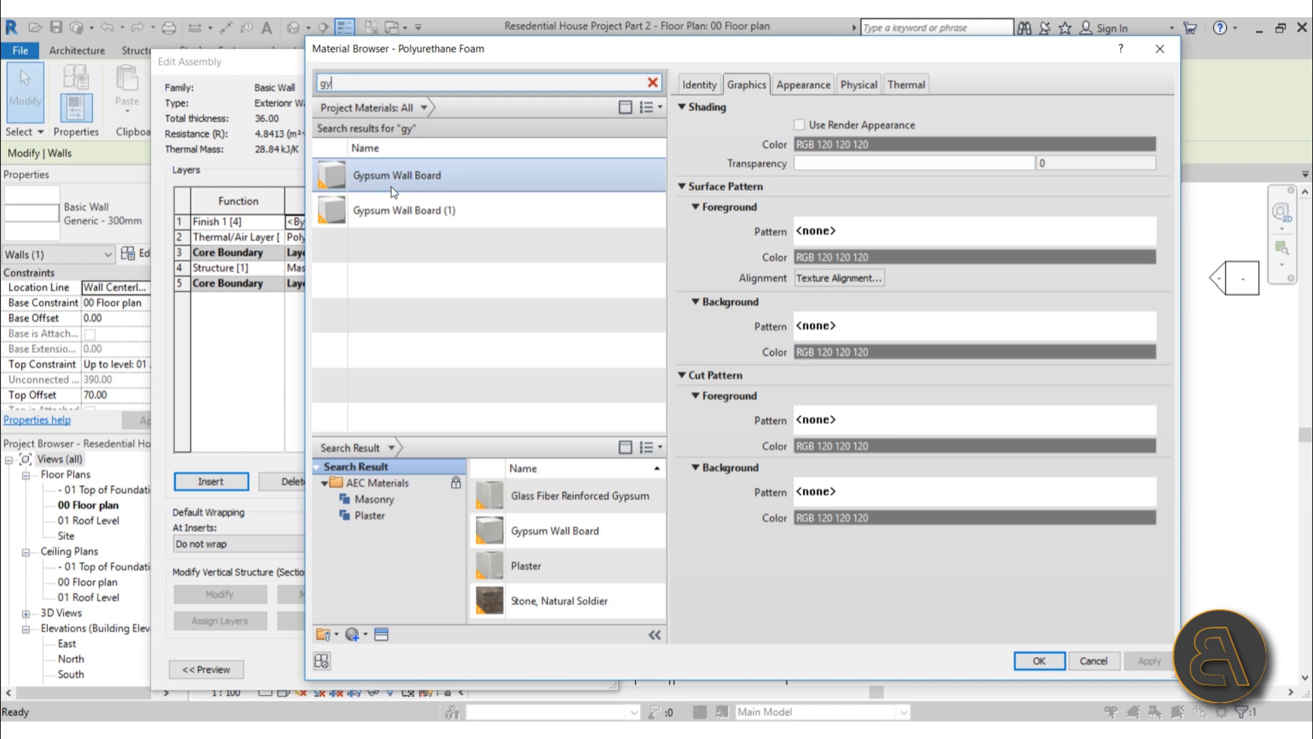
{"action": "left_click", "coordinate": [380, 176]}
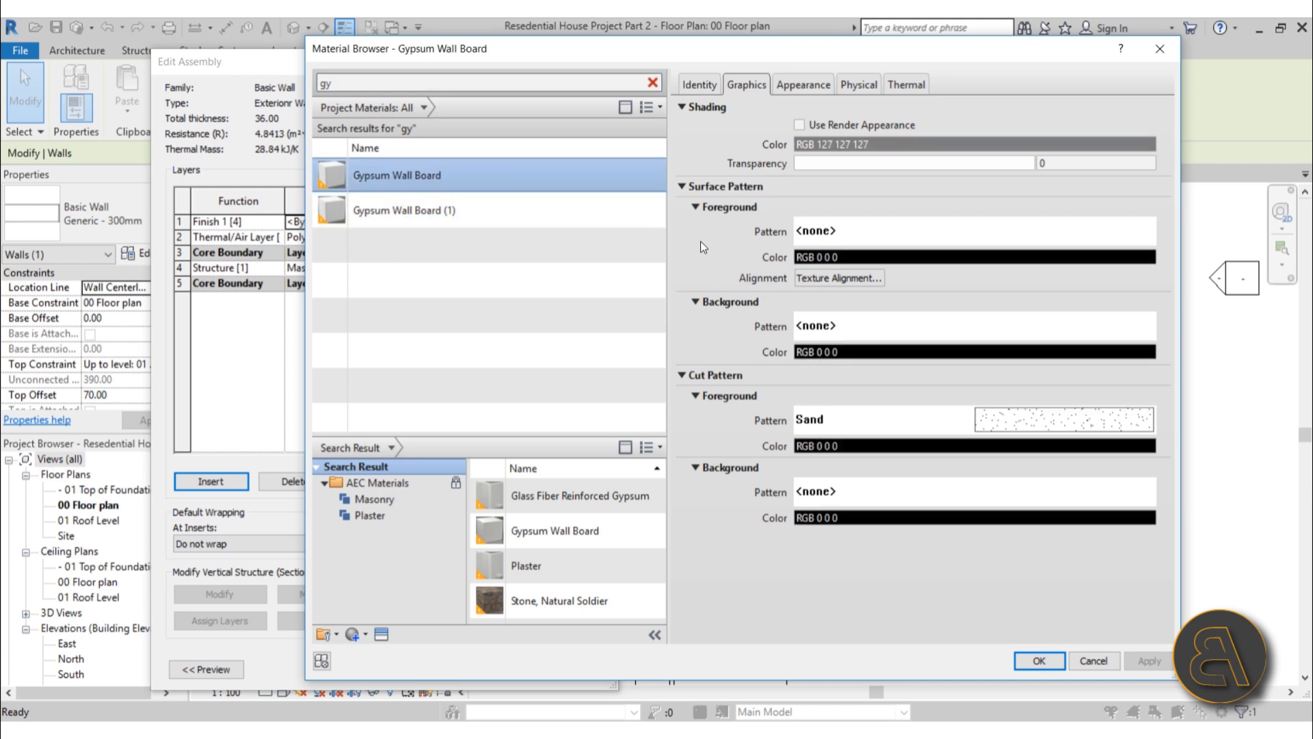
{"action": "left_click", "coordinate": [1038, 660]}
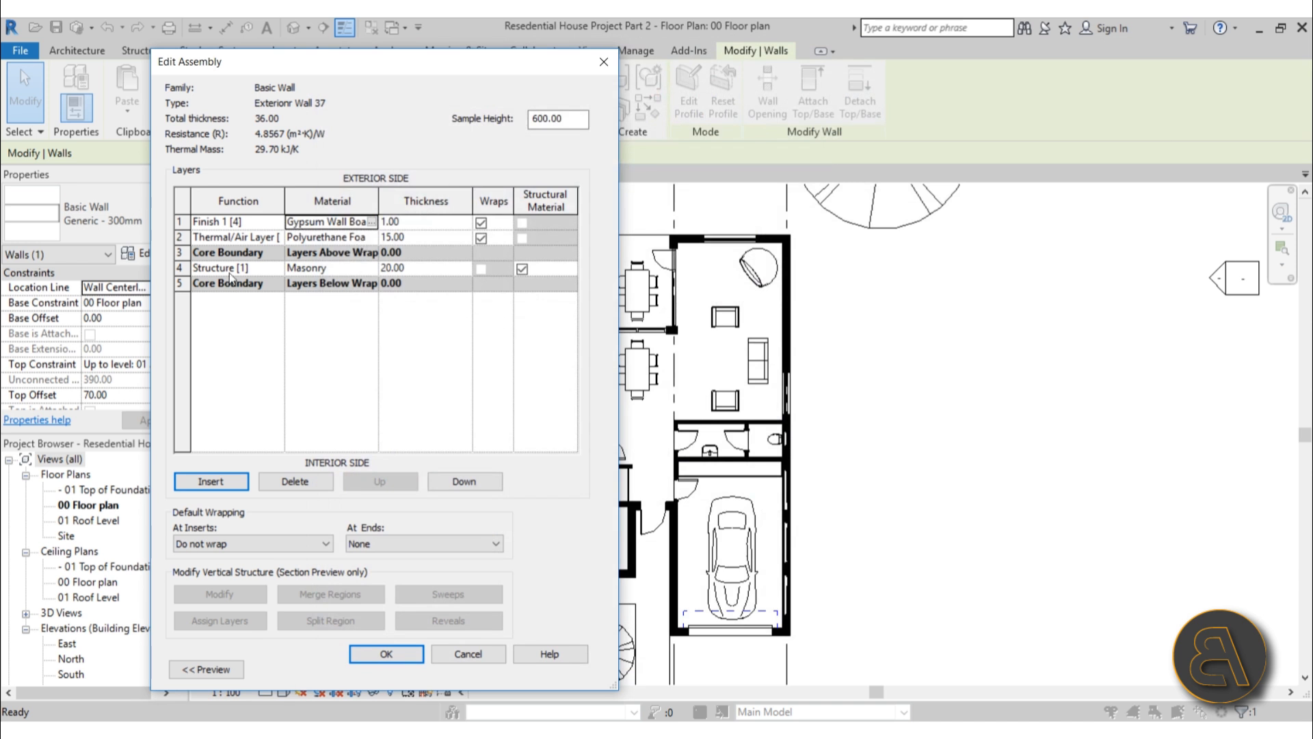
{"action": "left_click", "coordinate": [179, 282]}
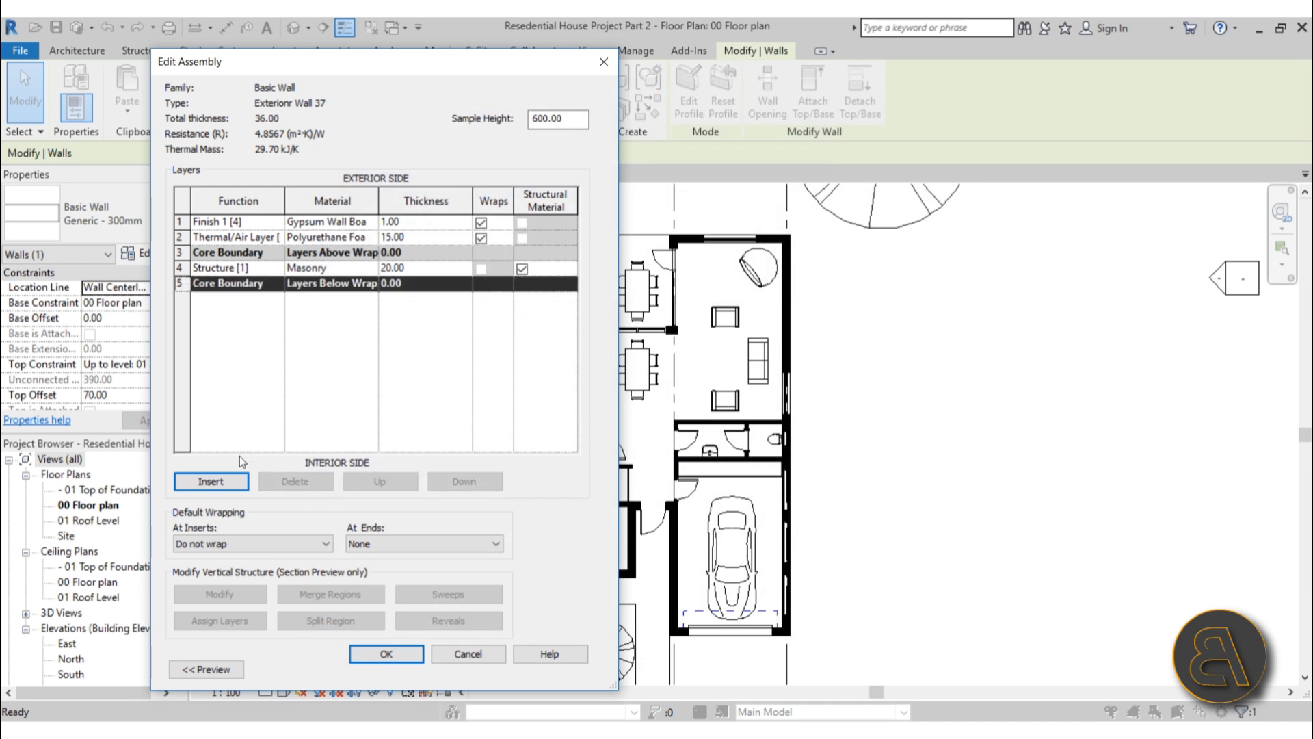
{"action": "left_click", "coordinate": [224, 480]}
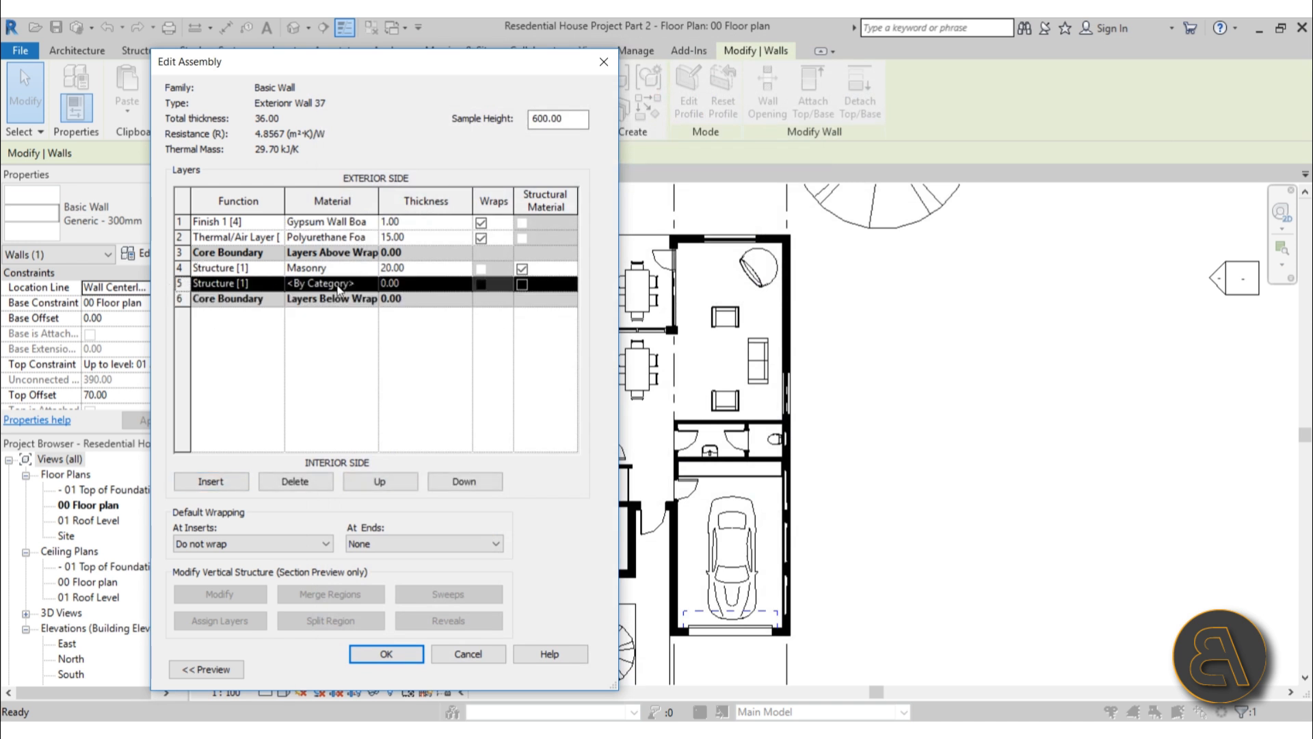
{"action": "left_click", "coordinate": [305, 485]}
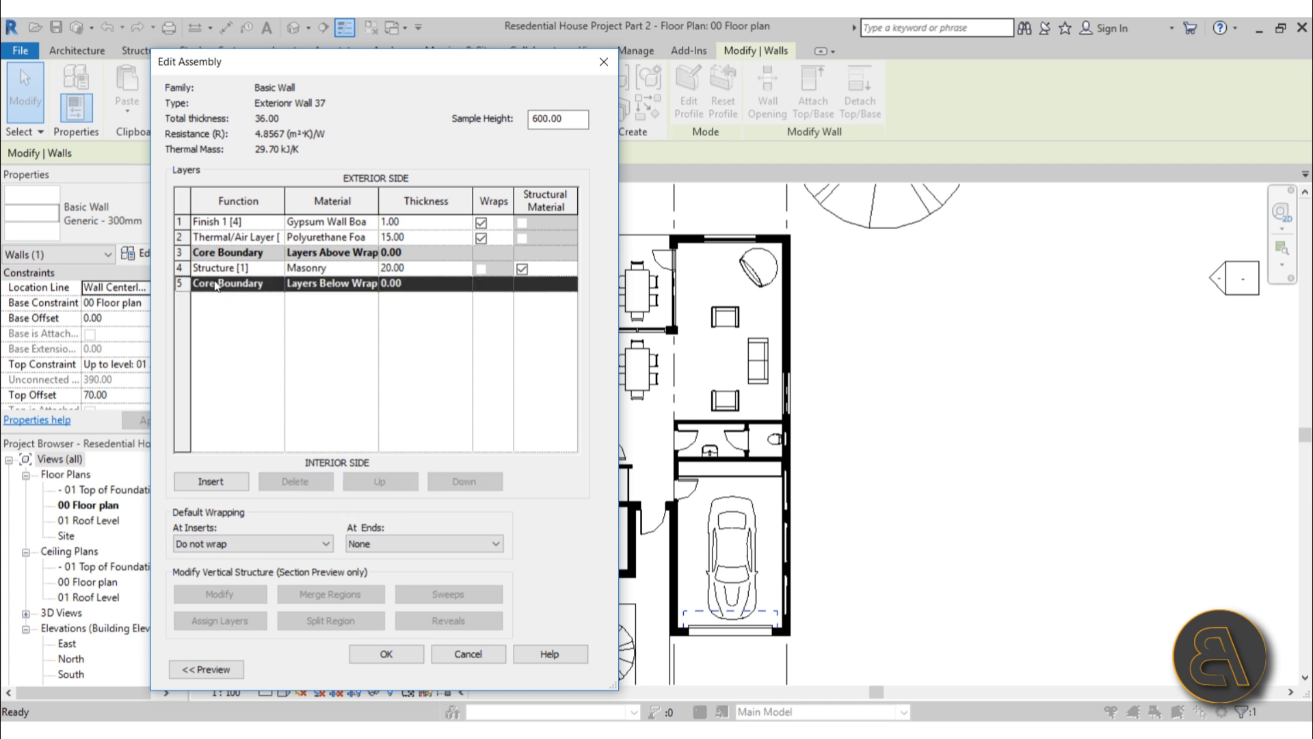
Insert another layer, move it outside the core boundary on the interior side and set its thickness to 1
{"action": "left_click", "coordinate": [211, 481]}
{"action": "left_click", "coordinate": [479, 483]}
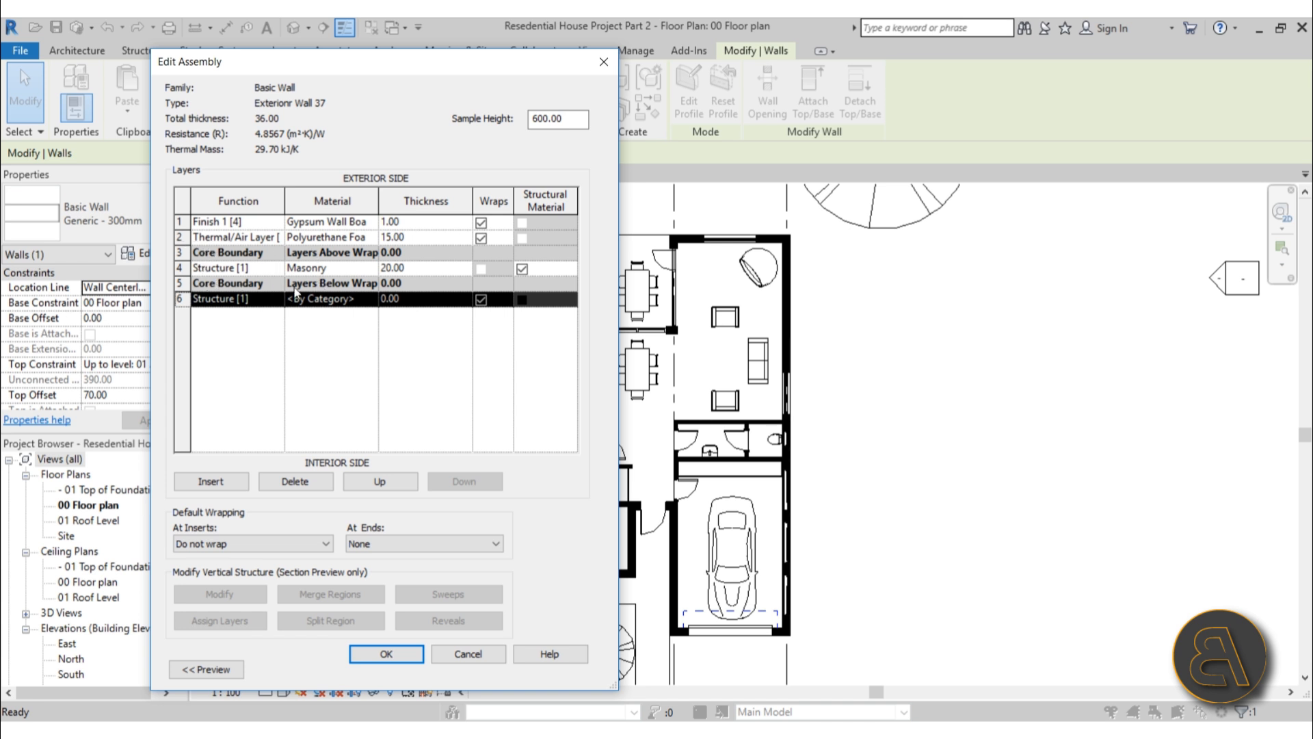
{"action": "left_click", "coordinate": [425, 301]}
{"action": "type", "text": "1"}
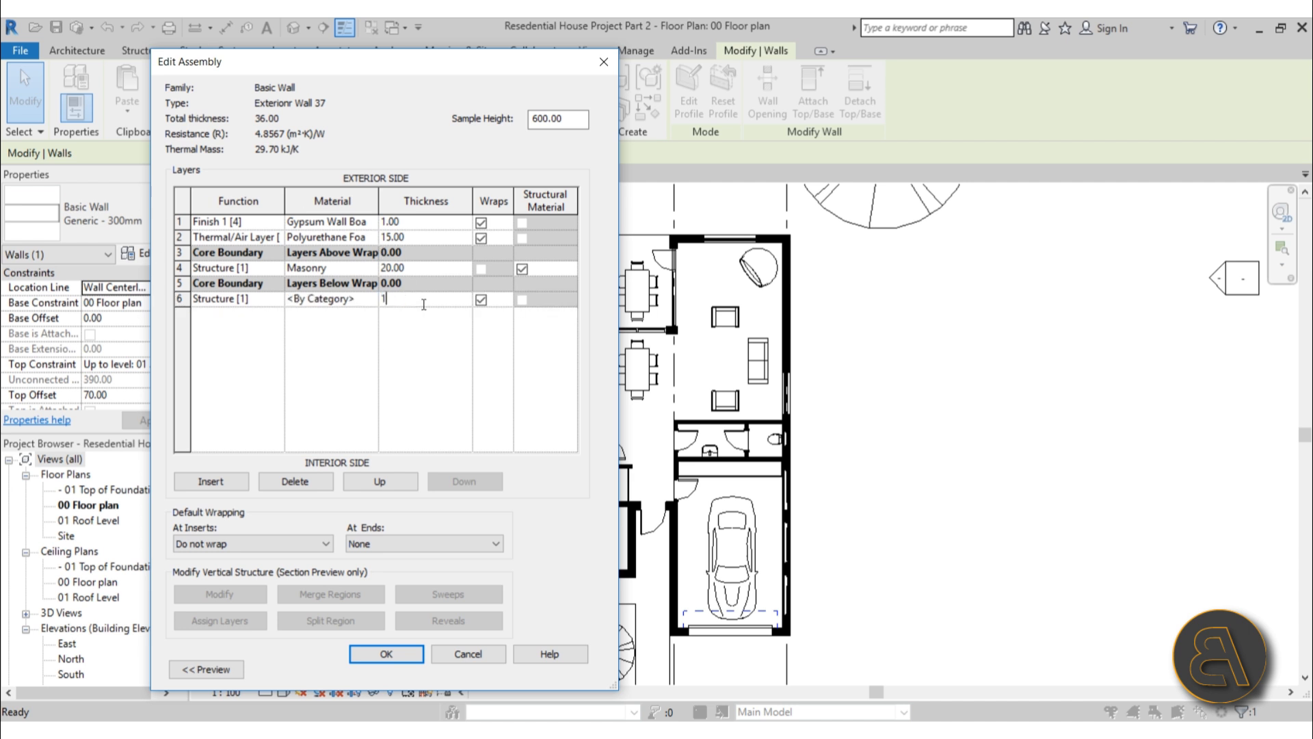
{"action": "left_click", "coordinate": [494, 321]}
Set the function of the interior-side layer to Finish 1 [4]
{"action": "left_click", "coordinate": [268, 298]}
{"action": "left_click", "coordinate": [270, 298]}
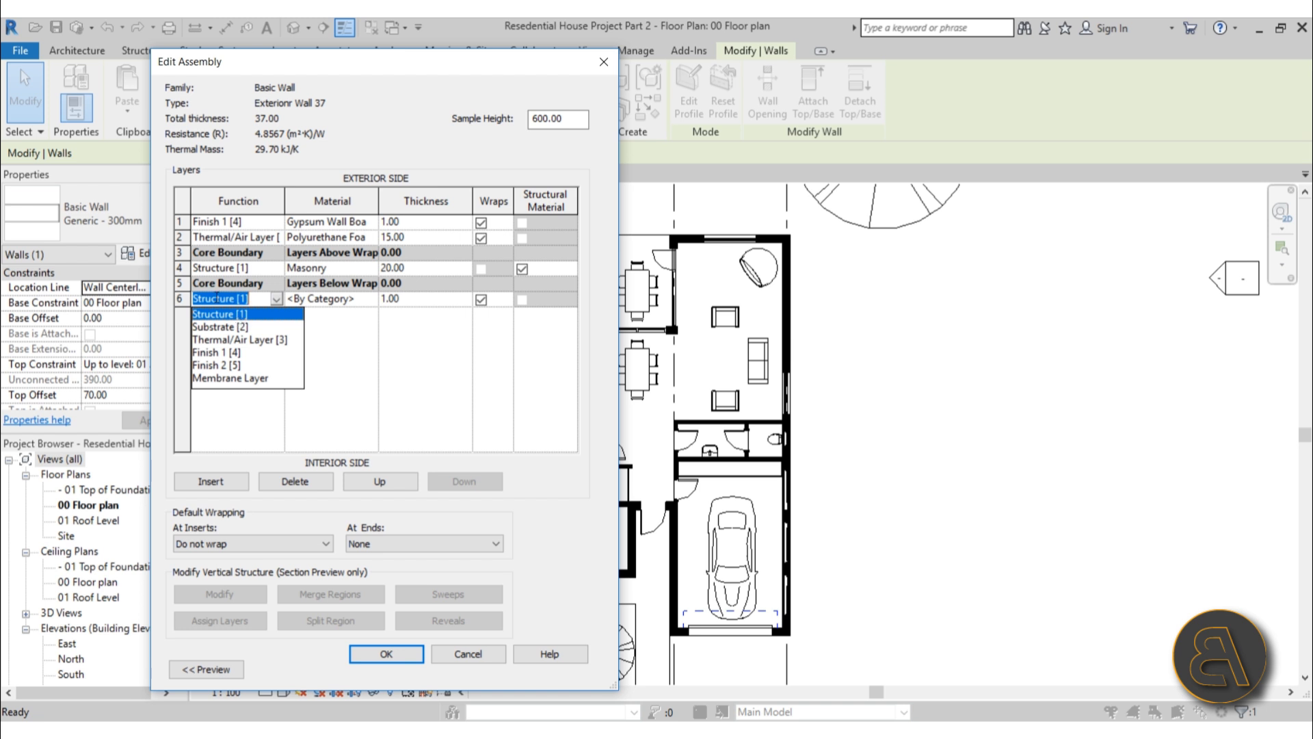
{"action": "left_click", "coordinate": [238, 364]}
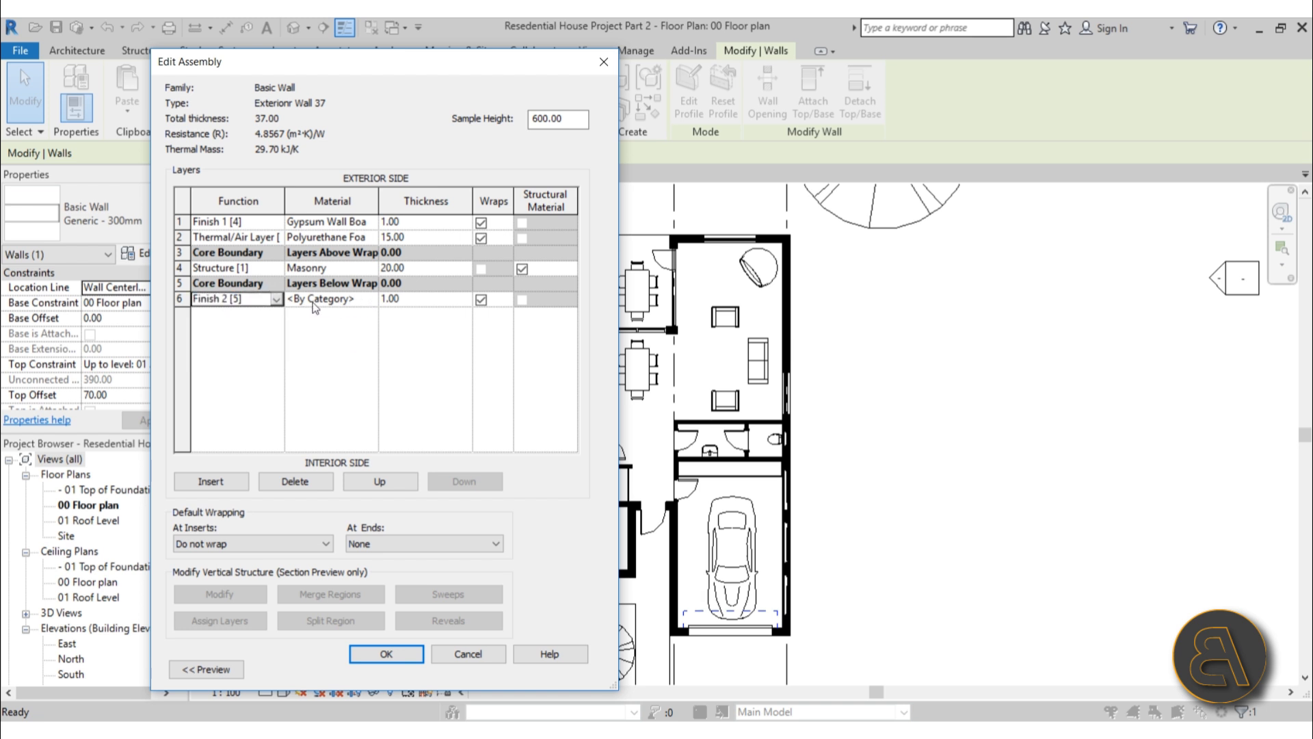
{"action": "left_click", "coordinate": [277, 299]}
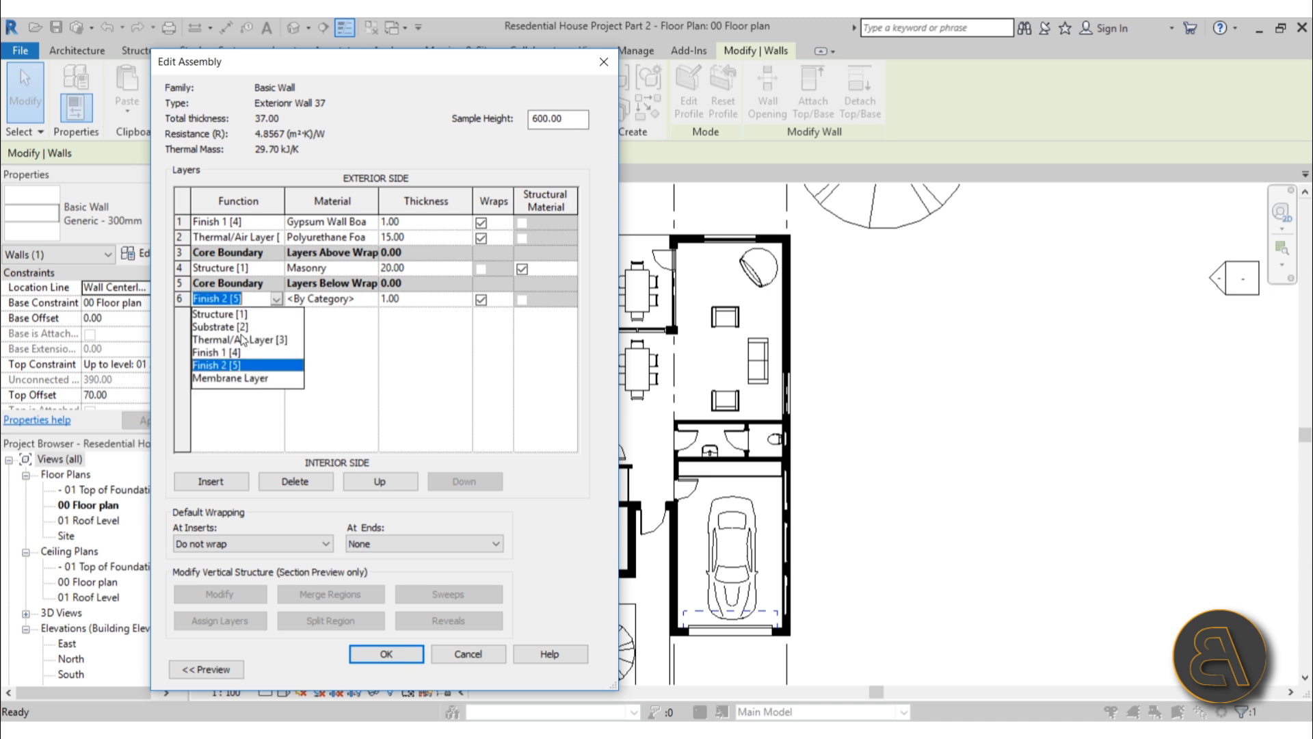
{"action": "left_click", "coordinate": [238, 352]}
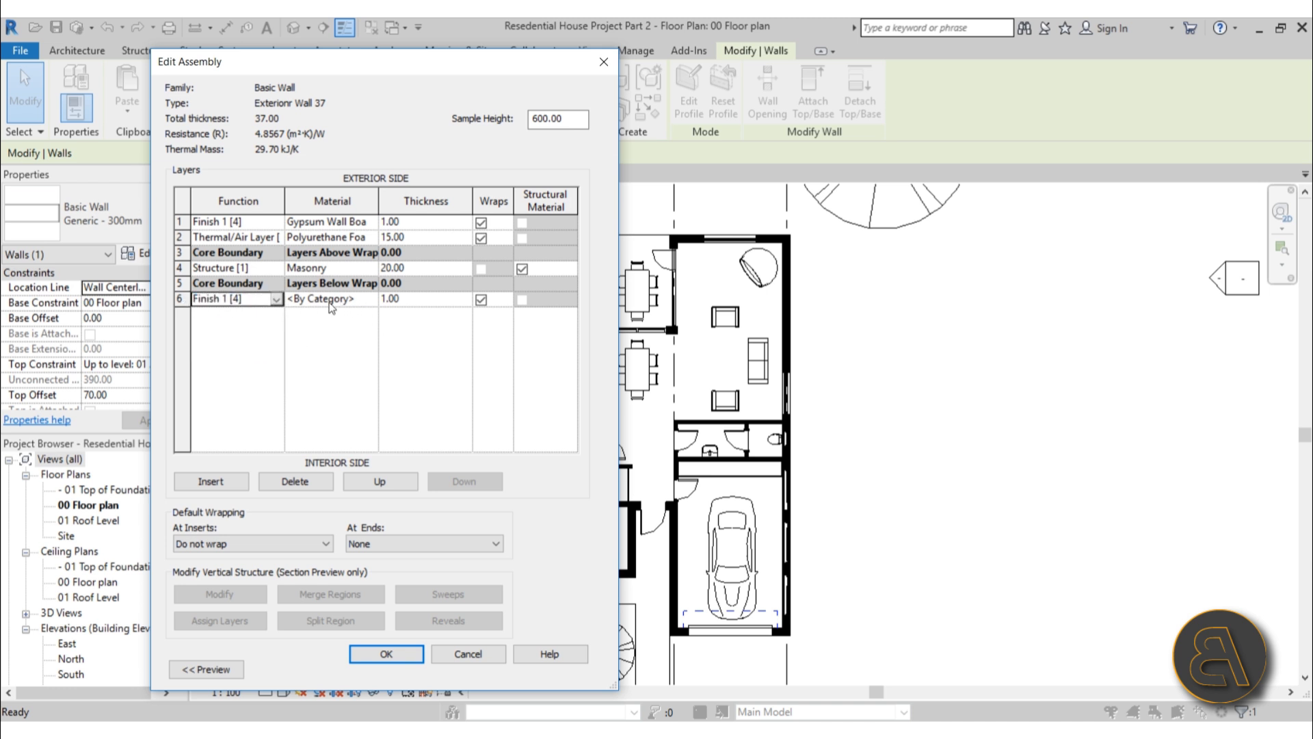
Assign the Gypsum Wall Board material to the interior Finish 1 [4] layer
{"action": "left_click", "coordinate": [375, 306]}
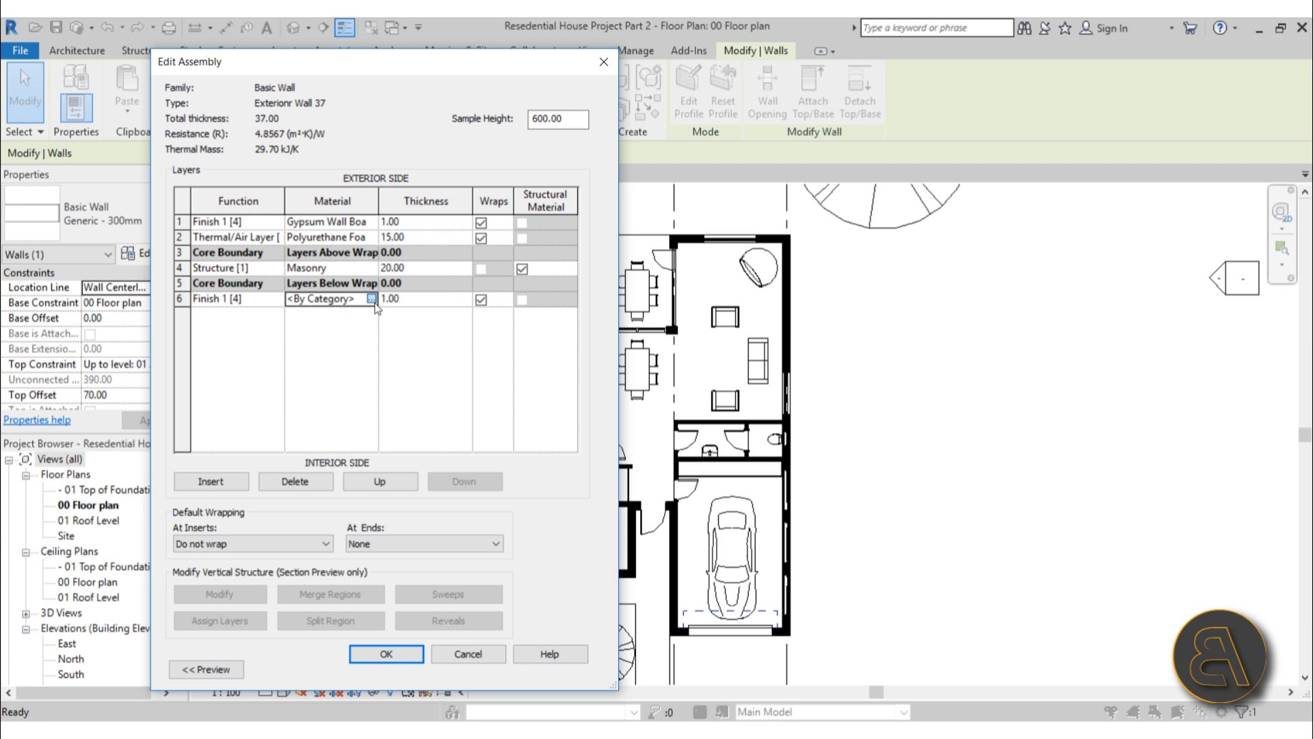
{"action": "left_click", "coordinate": [374, 301]}
{"action": "double_click", "coordinate": [380, 285]}
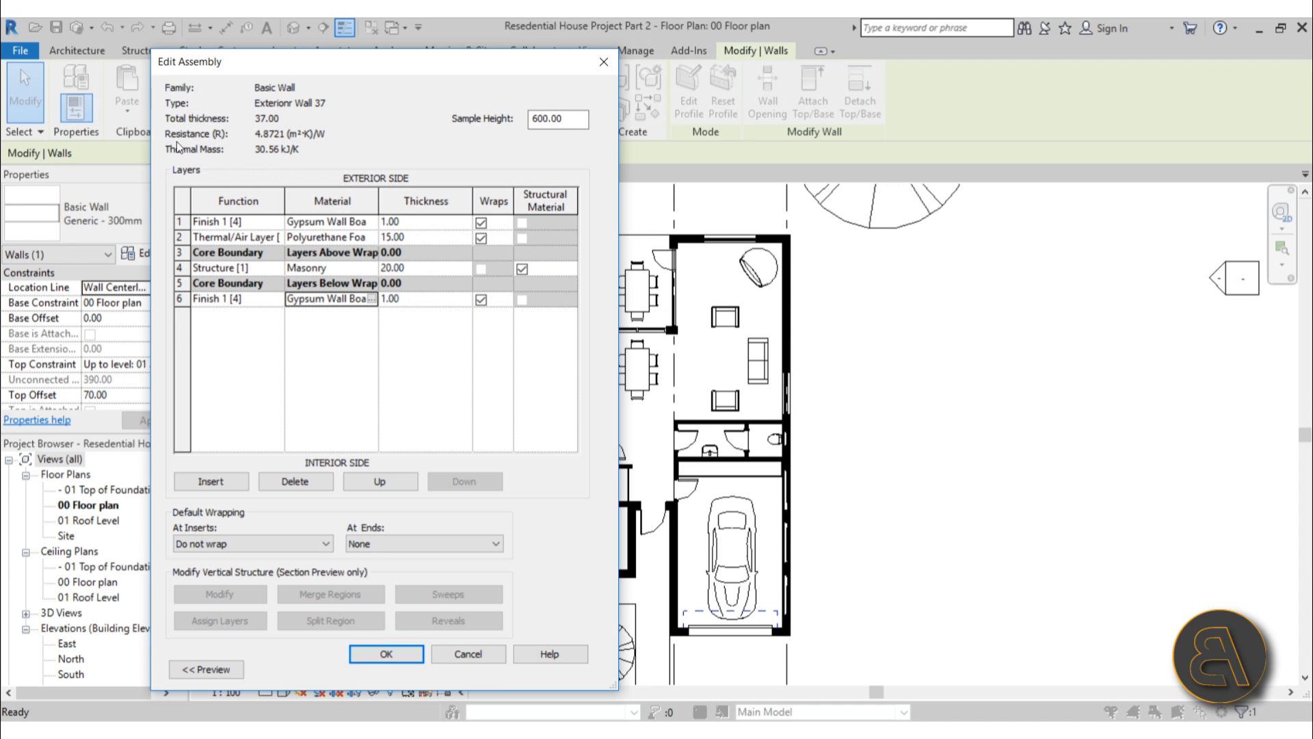
Review the Masonry material's identity, physical and thermal properties, and leave the material unchanged
{"action": "left_click", "coordinate": [373, 266]}
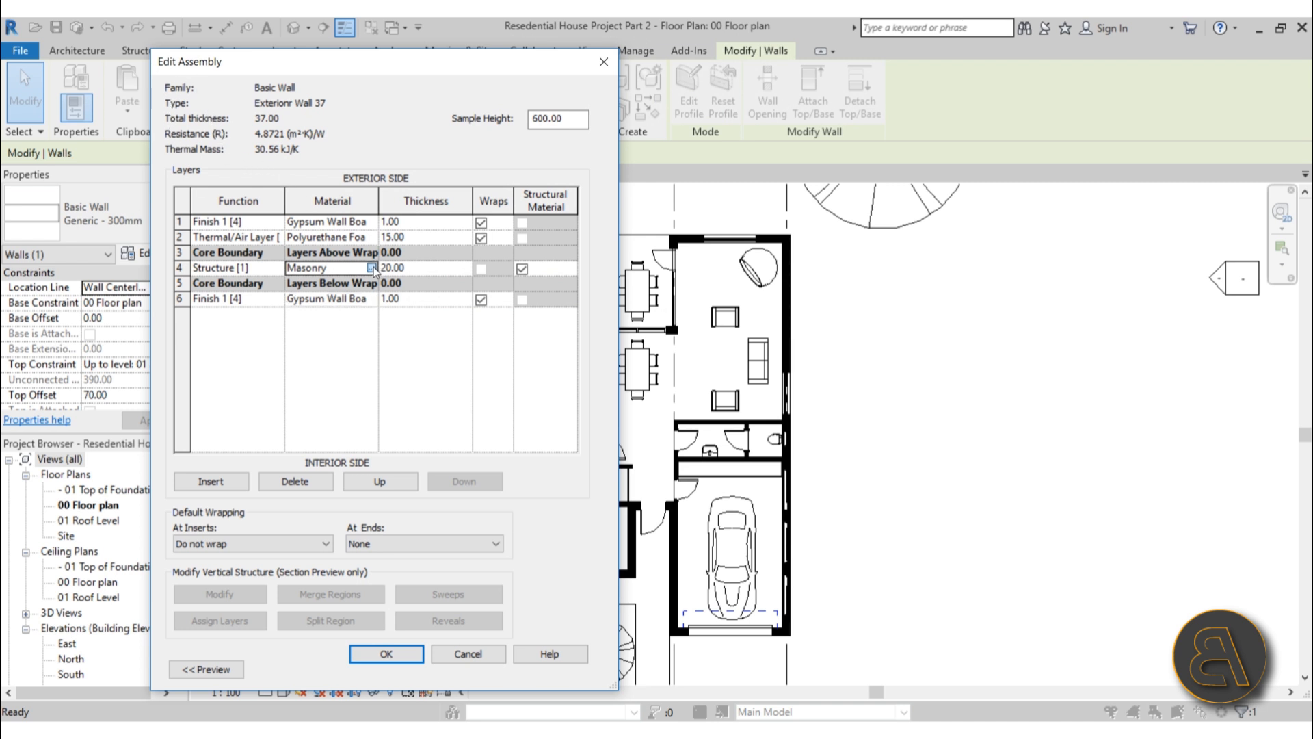
{"action": "left_click", "coordinate": [374, 267]}
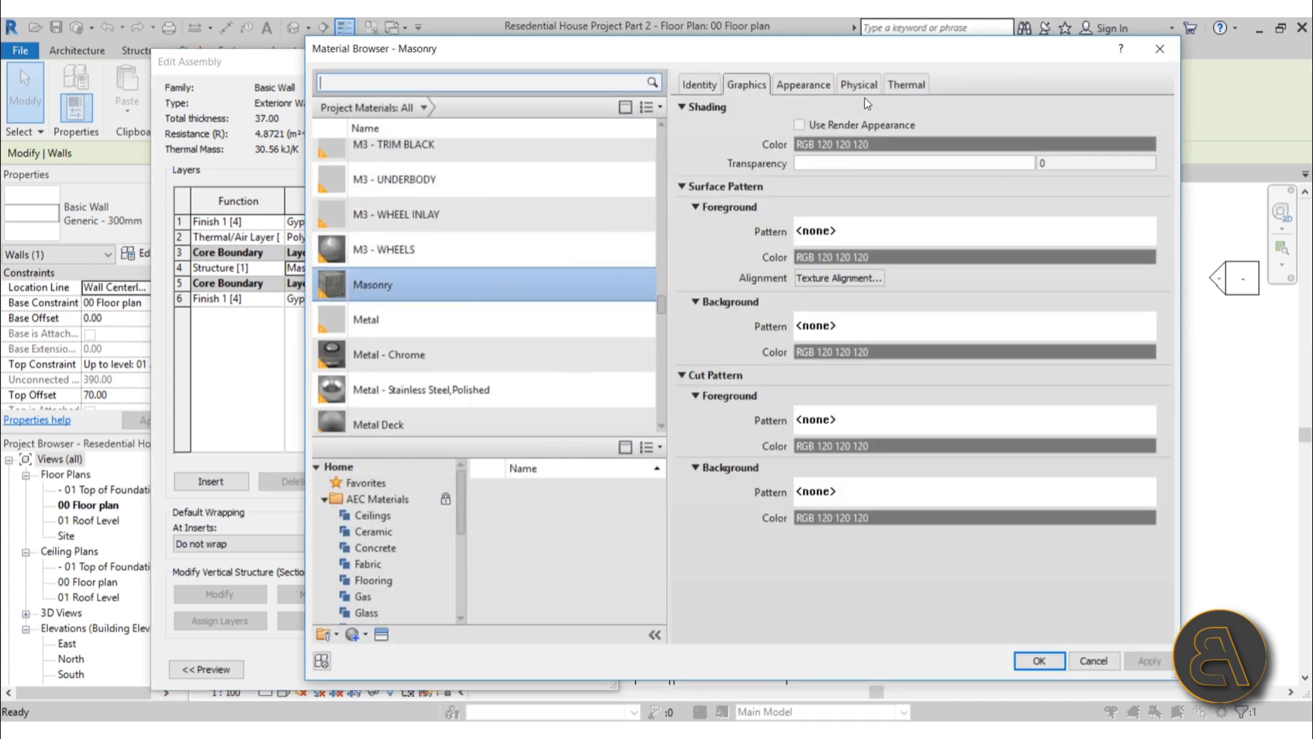
{"action": "left_click", "coordinate": [700, 89]}
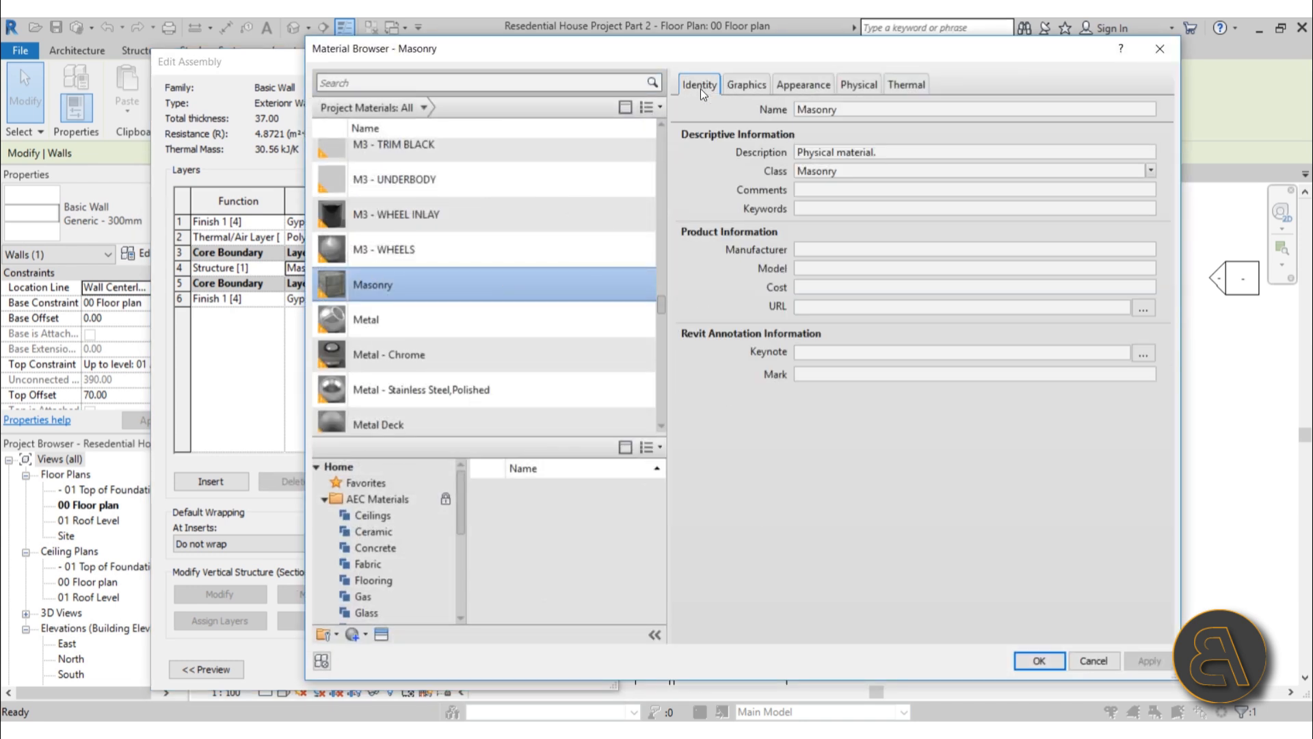
{"action": "left_click", "coordinate": [740, 88]}
{"action": "left_click", "coordinate": [863, 85]}
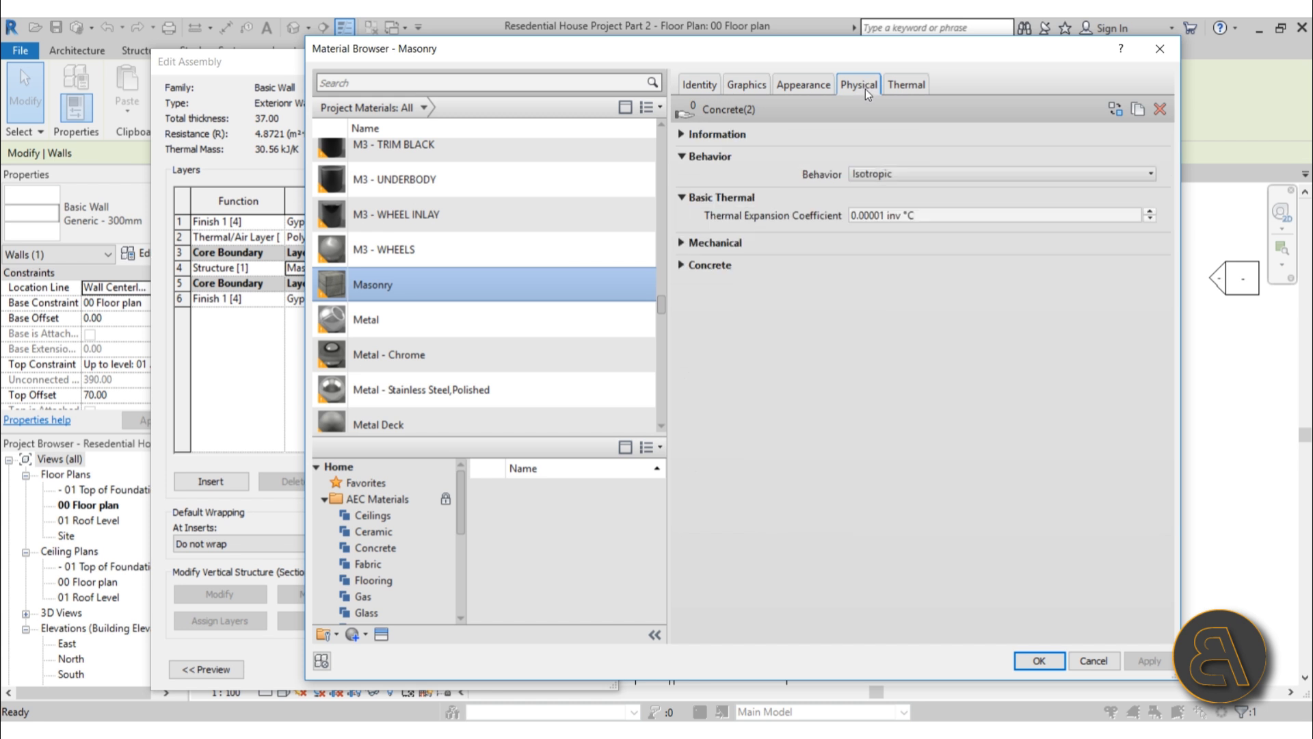
{"action": "left_click", "coordinate": [915, 87]}
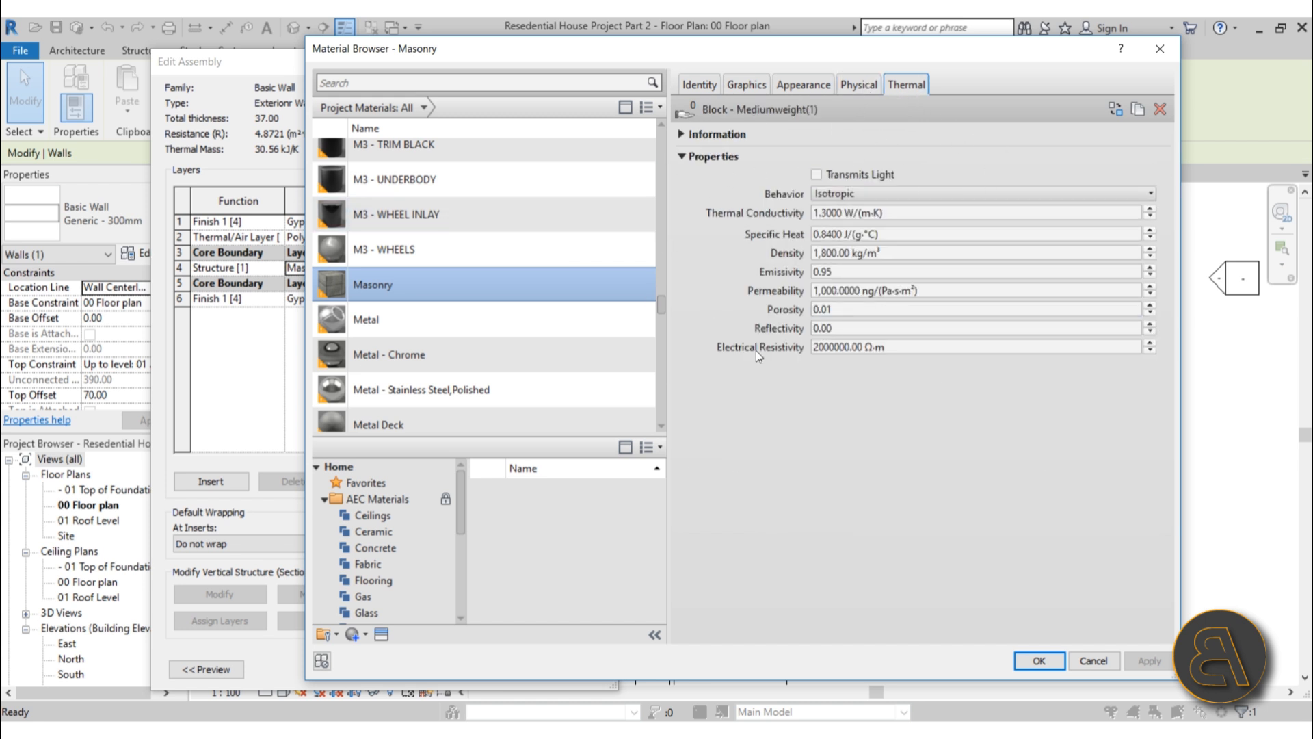
{"action": "left_click", "coordinate": [1098, 662]}
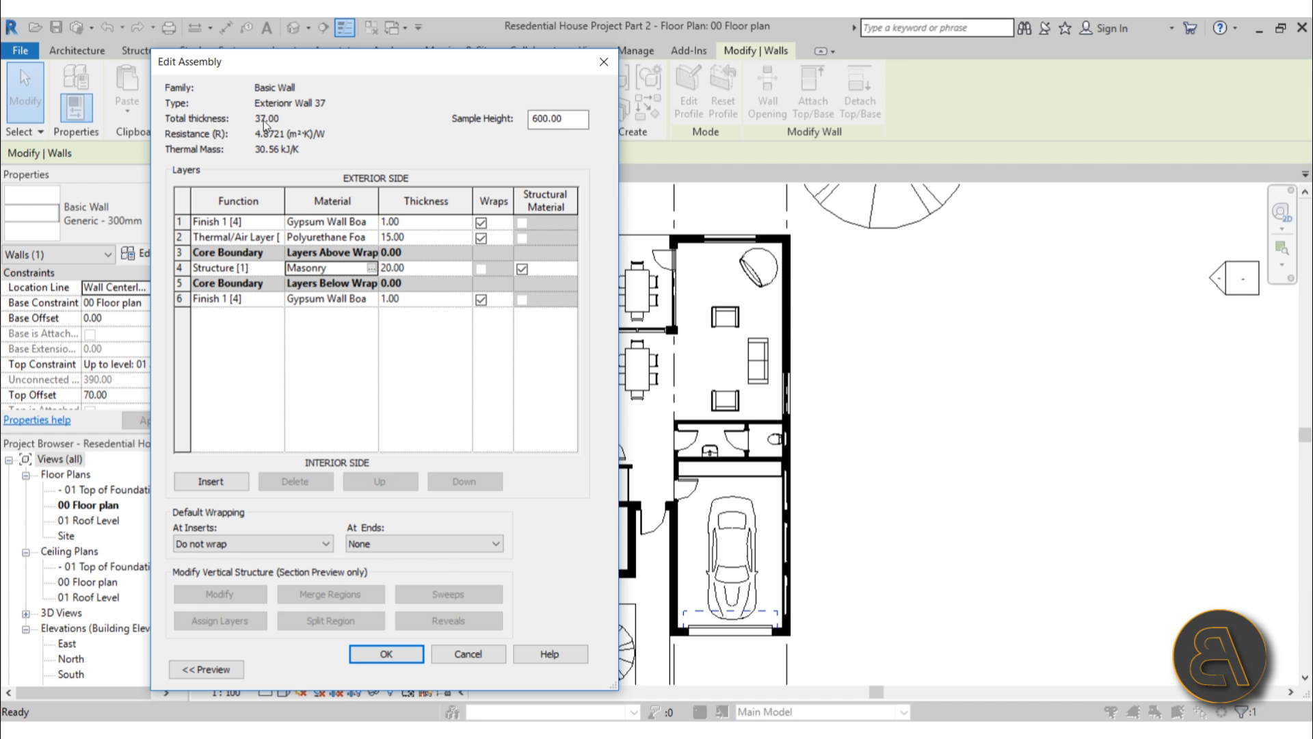
Preview the layered assembly in plan, and accept the structure and type properties for the selected wall
{"action": "left_click_drag", "start_coordinate": [335, 64], "coordinate": [624, 58]}
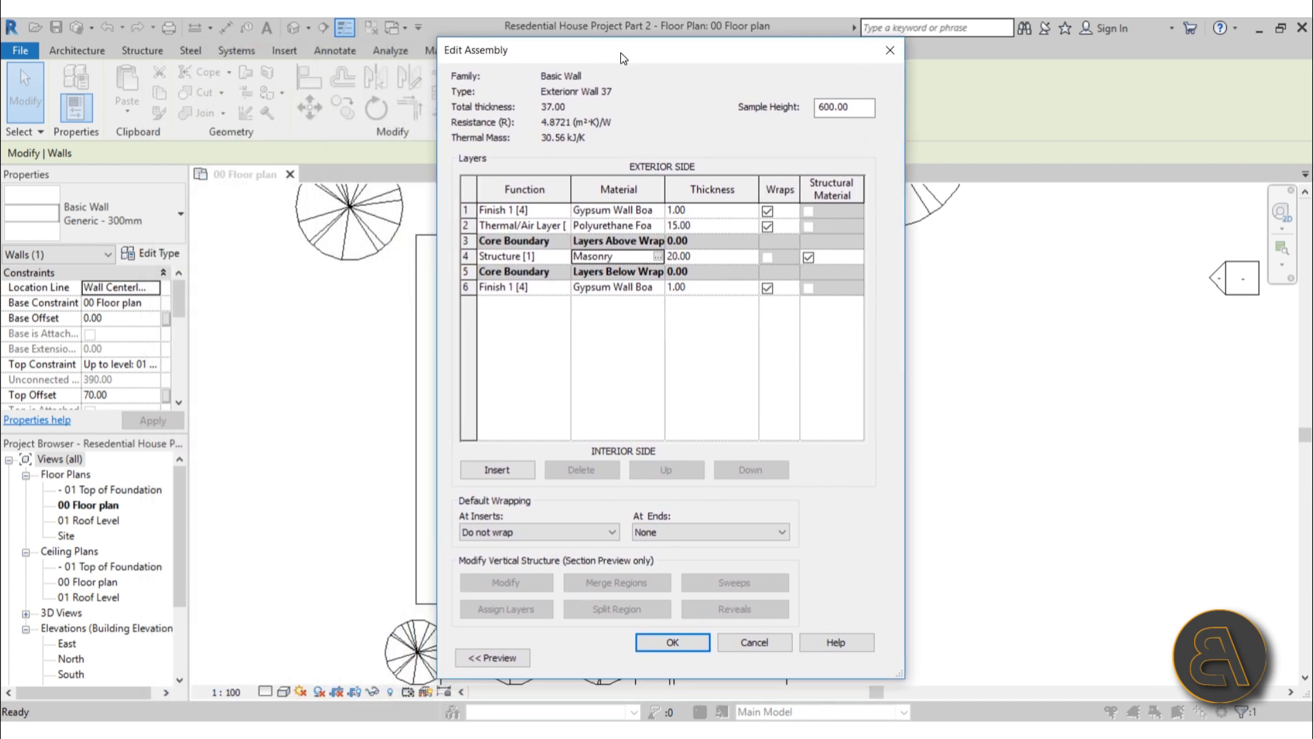
{"action": "left_click", "coordinate": [504, 659]}
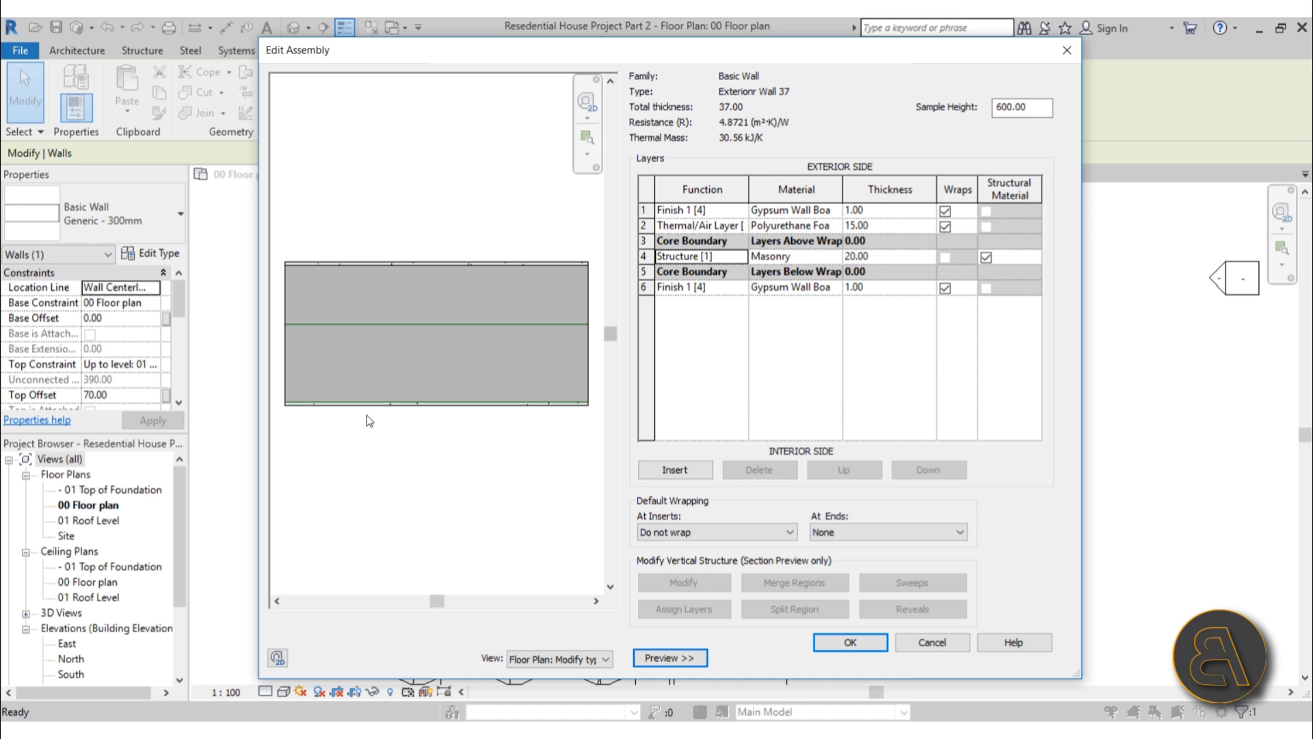
{"action": "left_click", "coordinate": [849, 644]}
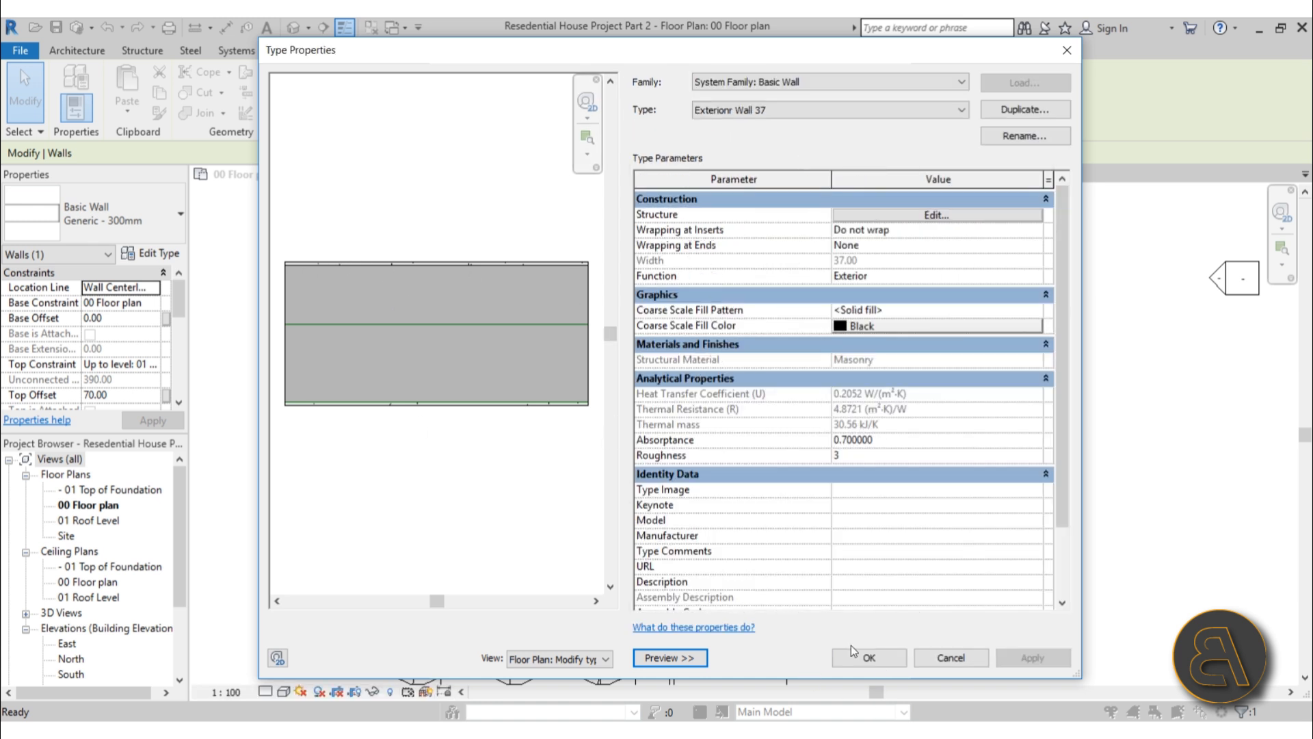
{"action": "left_click", "coordinate": [883, 658]}
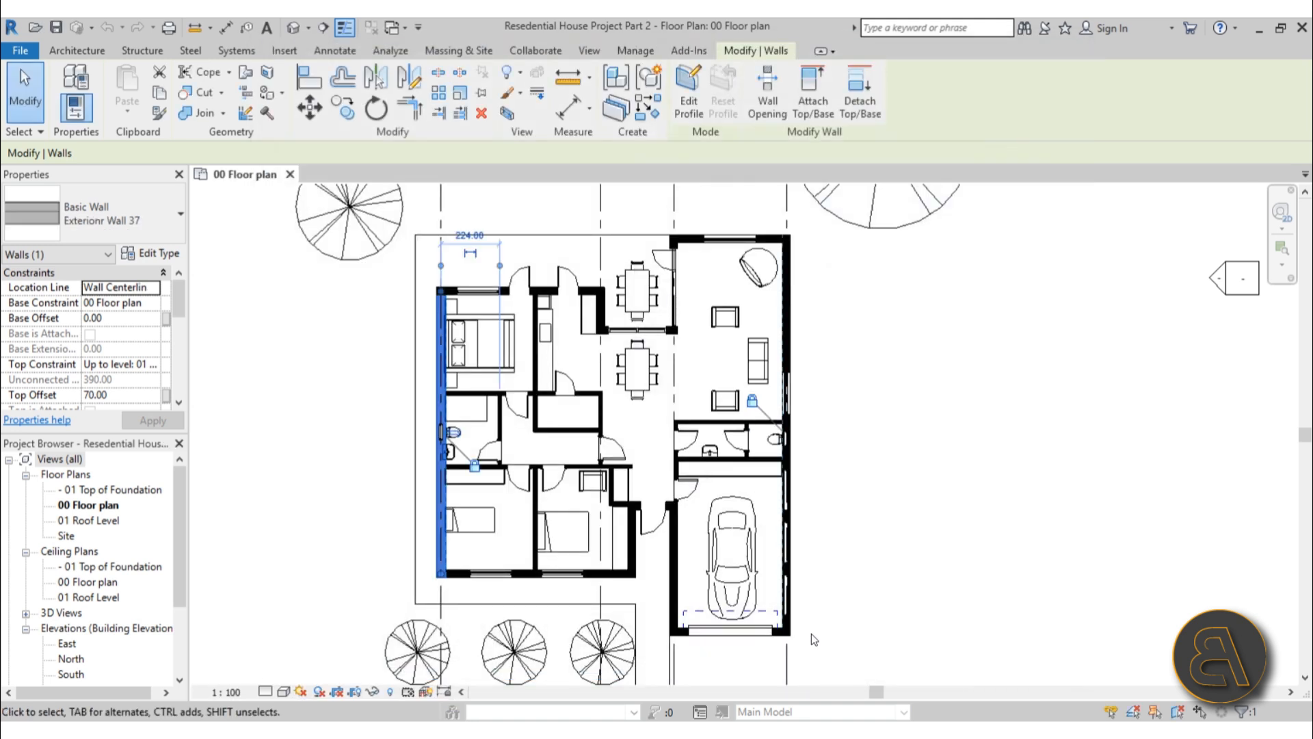
Examine the exterior wall along grid line 1 in the floor plan, up close and at its lower corner, with the wall selected
{"action": "scroll", "coordinate": [428, 342], "scroll_direction": "up", "scroll_amount": 5}
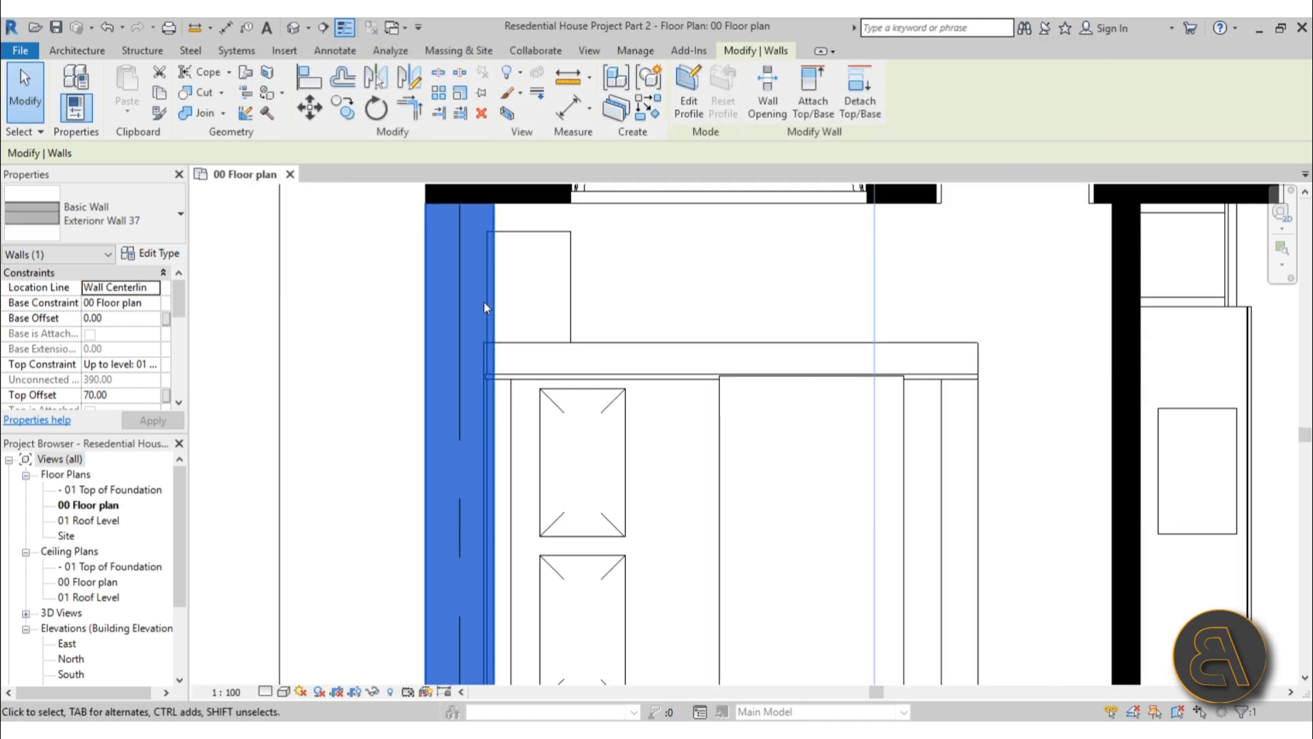
{"action": "left_click", "coordinate": [342, 366]}
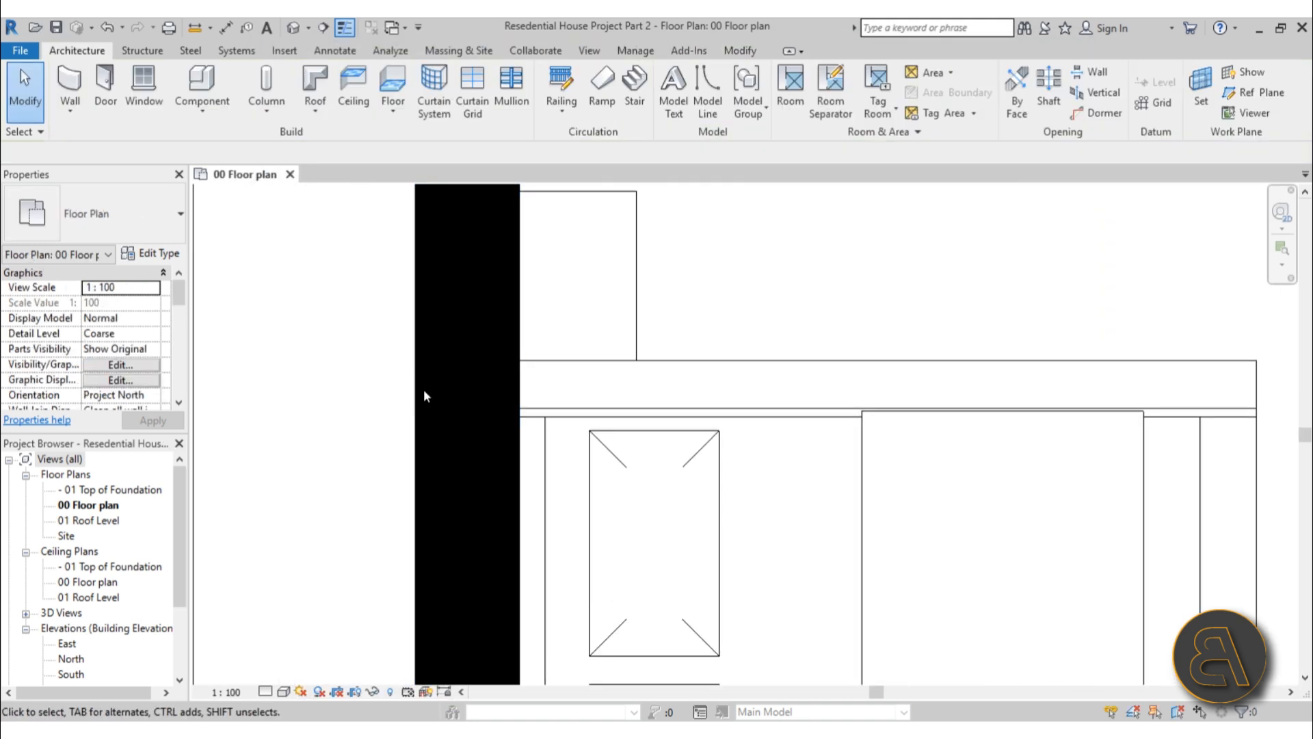
{"action": "left_click", "coordinate": [417, 395]}
{"action": "scroll", "coordinate": [437, 393], "scroll_direction": "down", "scroll_amount": 4}
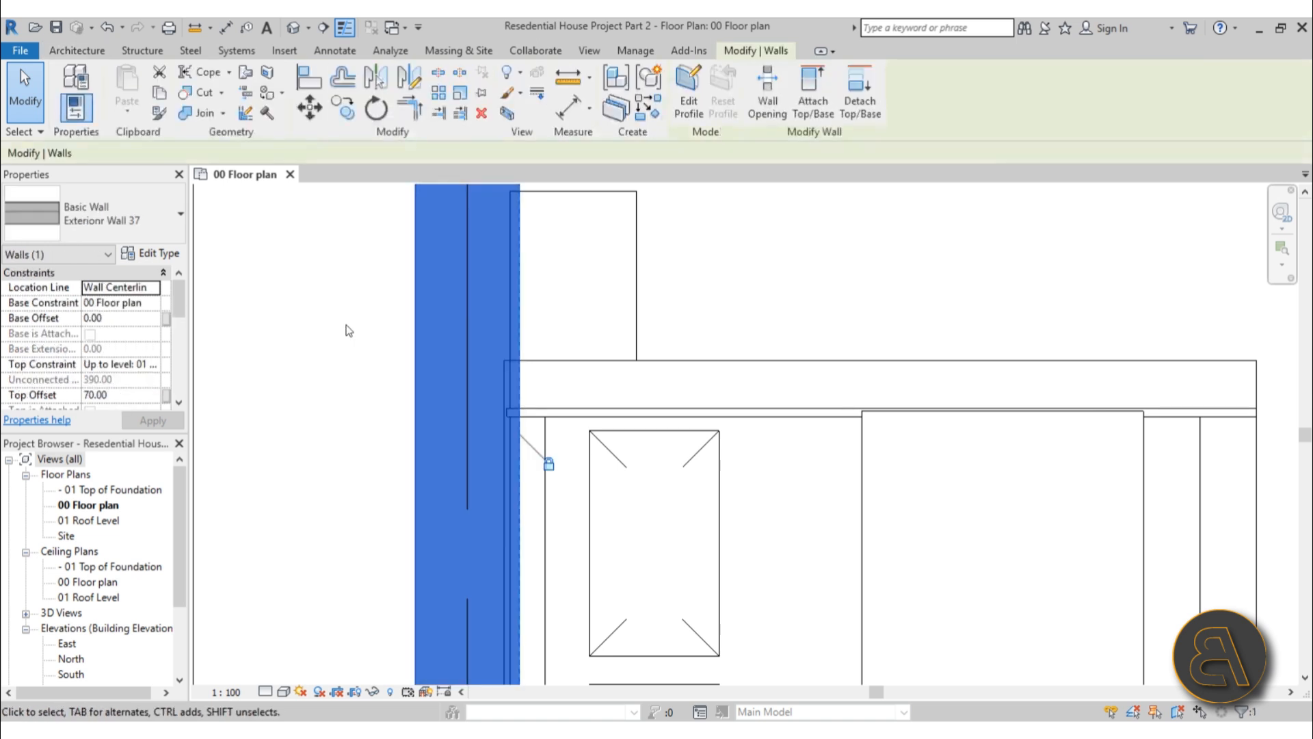
{"action": "scroll", "coordinate": [462, 393], "scroll_direction": "down", "scroll_amount": 3}
{"action": "middle_click_drag", "start_coordinate": [512, 417], "coordinate": [517, 291]}
{"action": "scroll", "coordinate": [517, 291], "scroll_direction": "down", "scroll_amount": 1}
{"action": "middle_click_drag", "start_coordinate": [513, 516], "coordinate": [504, 460]}
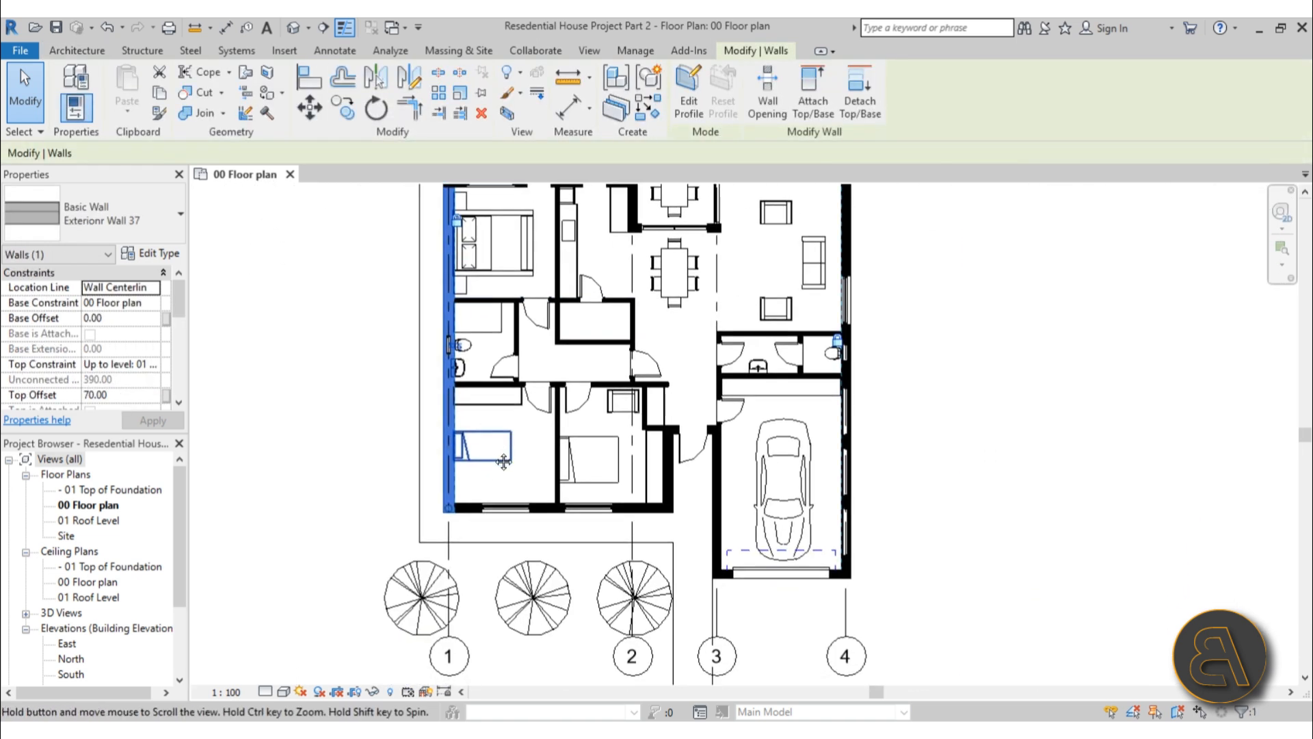
{"action": "scroll", "coordinate": [471, 498], "scroll_direction": "up", "scroll_amount": 2}
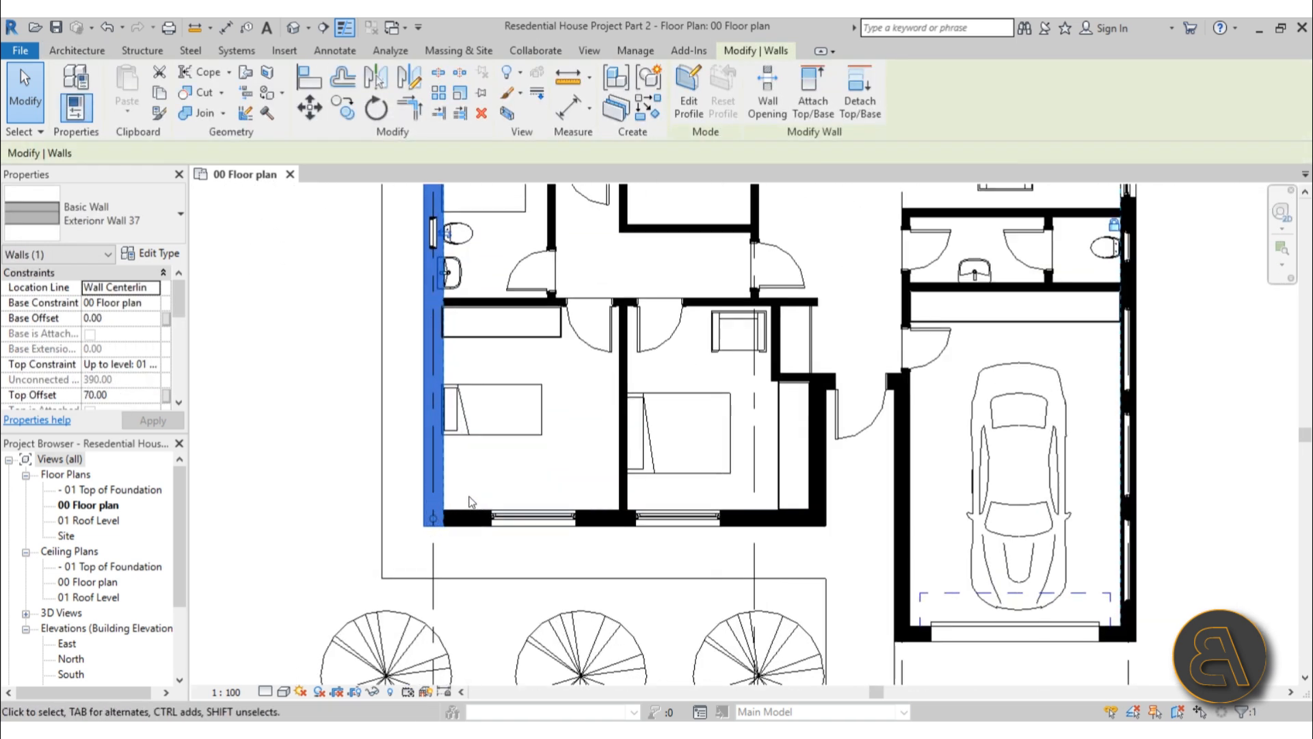
Set the floor plan's detail level to Fine so the wall layers are drawn
{"action": "left_click", "coordinate": [266, 691]}
{"action": "left_click", "coordinate": [279, 675]}
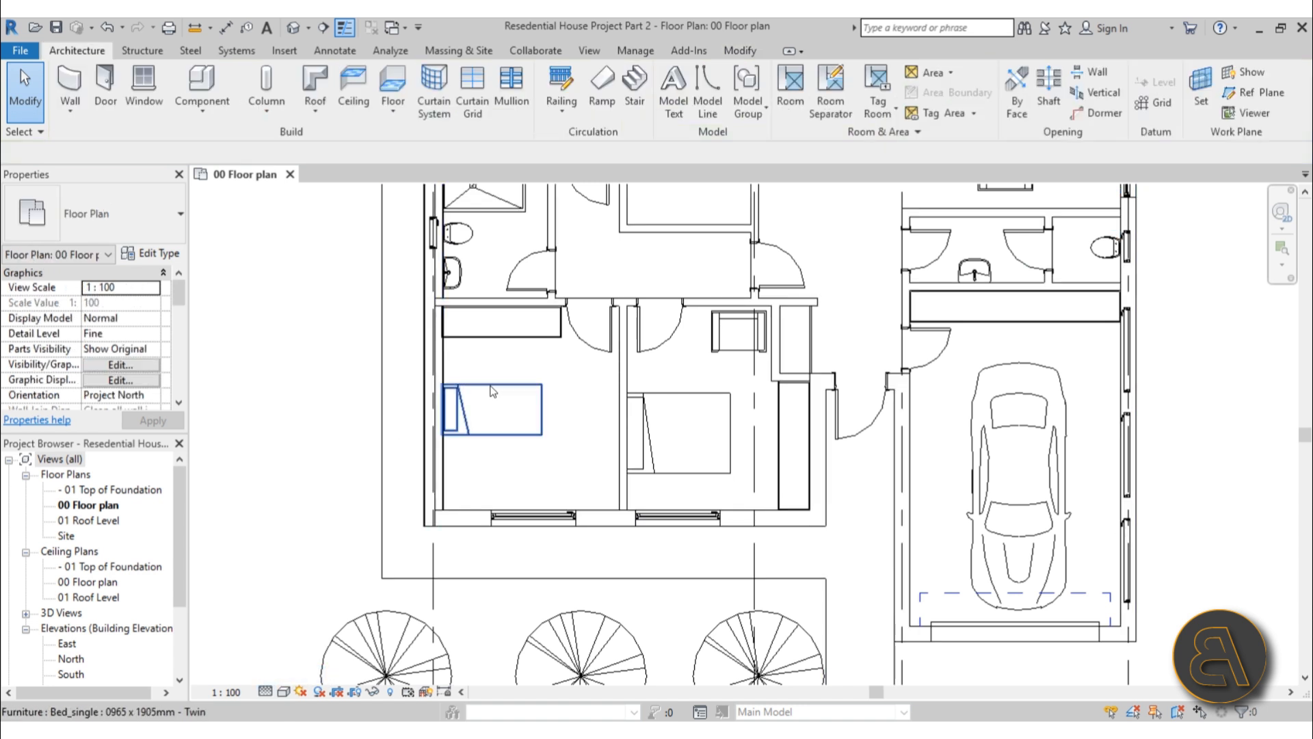
{"action": "scroll", "coordinate": [429, 523], "scroll_direction": "up", "scroll_amount": 5}
{"action": "scroll", "coordinate": [478, 486], "scroll_direction": "up", "scroll_amount": 2}
Flip the orientation of the exterior wall along grid line 1 so its insulation layer faces outside
{"action": "left_click", "coordinate": [478, 486]}
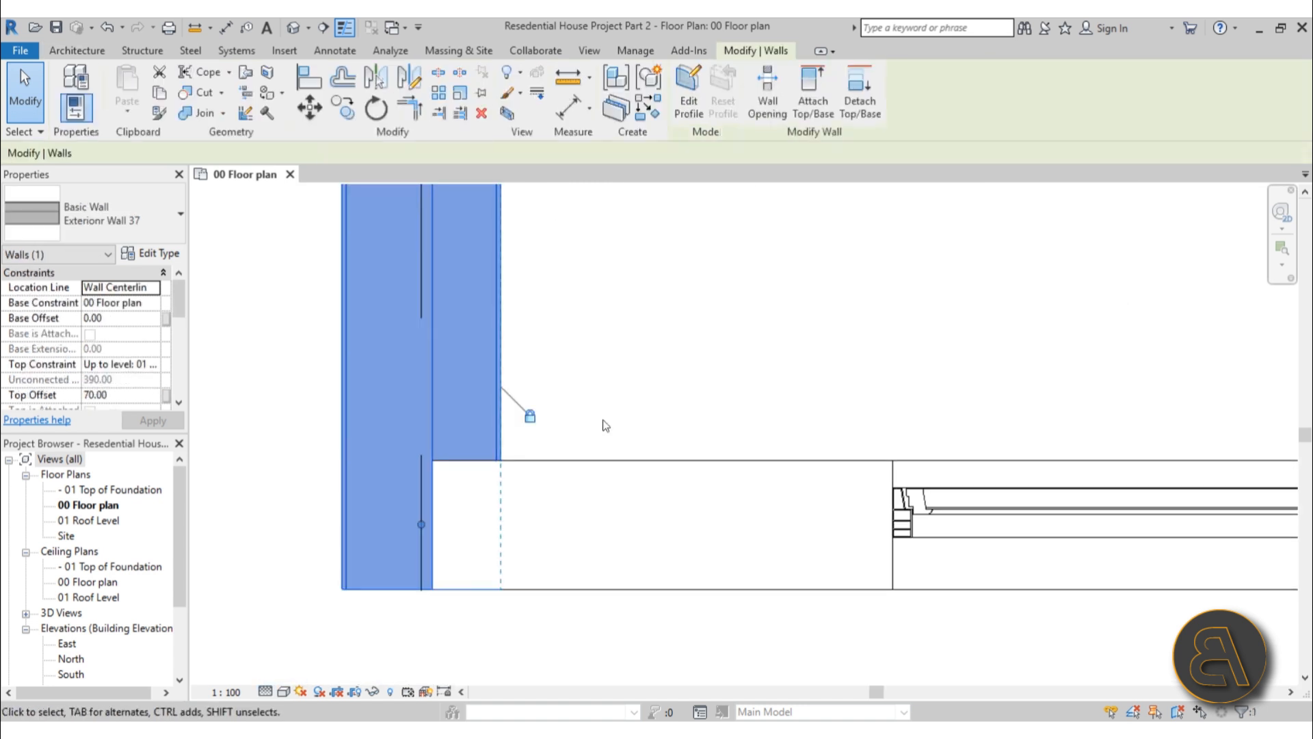
{"action": "scroll", "coordinate": [609, 393], "scroll_direction": "down", "scroll_amount": 3}
{"action": "middle_click_drag", "start_coordinate": [610, 393], "coordinate": [509, 638]}
{"action": "scroll", "coordinate": [509, 637], "scroll_direction": "up", "scroll_amount": 1}
{"action": "middle_click_drag", "start_coordinate": [496, 337], "coordinate": [496, 660]}
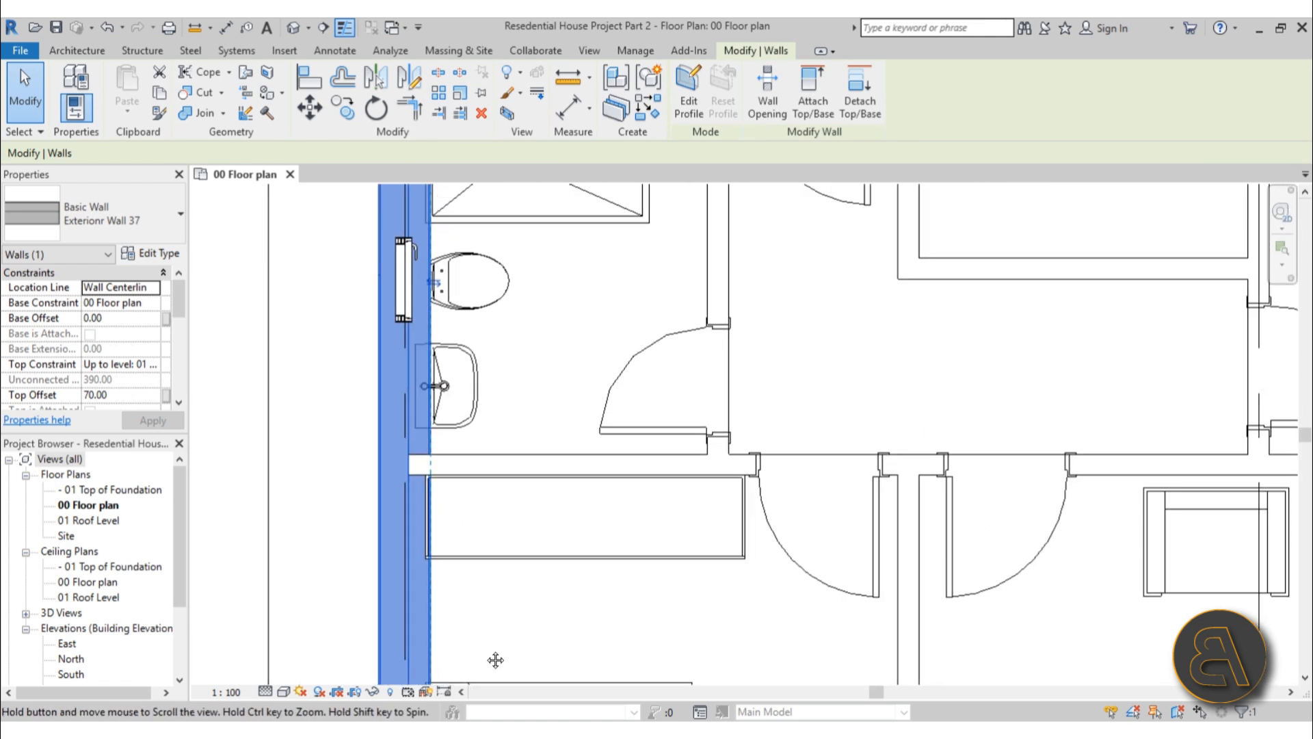
{"action": "middle_click_drag", "start_coordinate": [487, 394], "coordinate": [508, 609]}
{"action": "scroll", "coordinate": [466, 513], "scroll_direction": "up", "scroll_amount": 2}
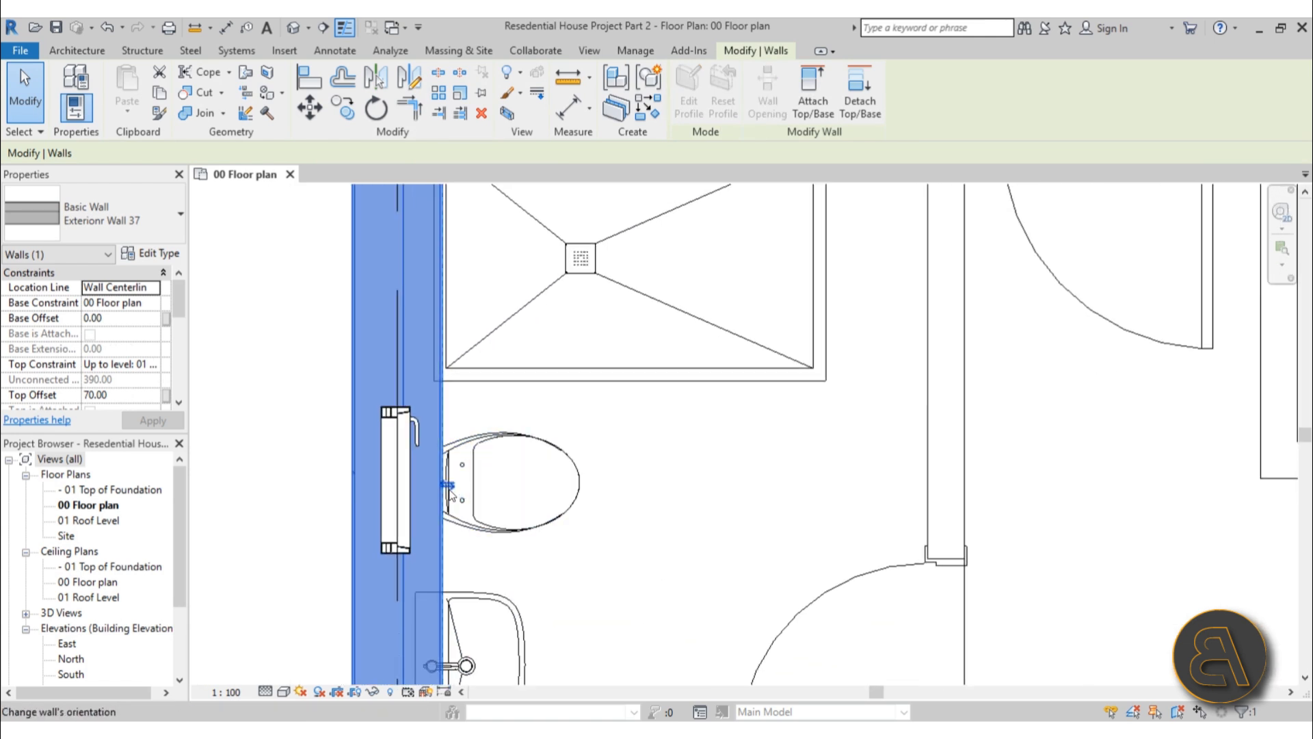
{"action": "left_click", "coordinate": [449, 487]}
{"action": "scroll", "coordinate": [756, 444], "scroll_direction": "down", "scroll_amount": 2}
{"action": "middle_click_drag", "start_coordinate": [756, 443], "coordinate": [681, 640]}
{"action": "scroll", "coordinate": [560, 364], "scroll_direction": "up", "scroll_amount": 3}
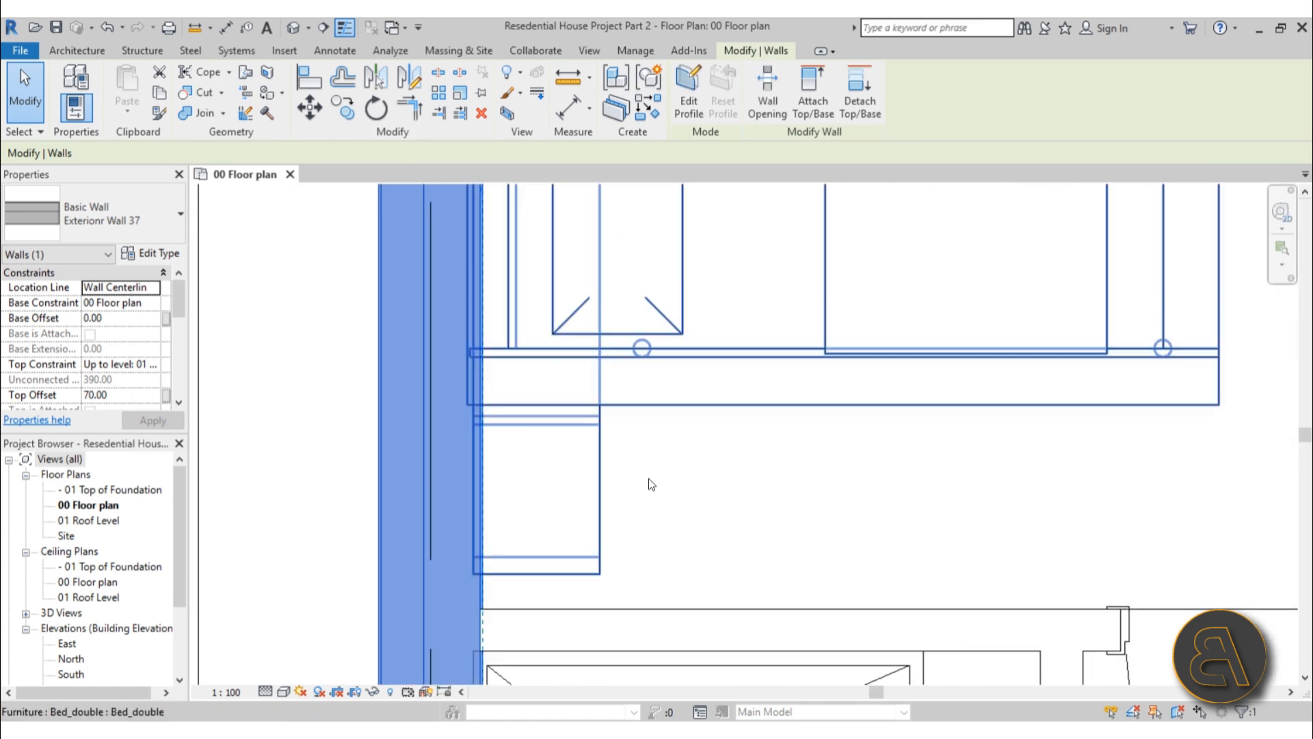
{"action": "left_click", "coordinate": [649, 478]}
Examine the exterior wall's layers at its upper corner by the bedroom window and their position relative to grid line 1
{"action": "scroll", "coordinate": [561, 506], "scroll_direction": "down", "scroll_amount": 2}
{"action": "middle_click_drag", "start_coordinate": [546, 517], "coordinate": [495, 725]}
{"action": "middle_click_drag", "start_coordinate": [515, 299], "coordinate": [509, 520]}
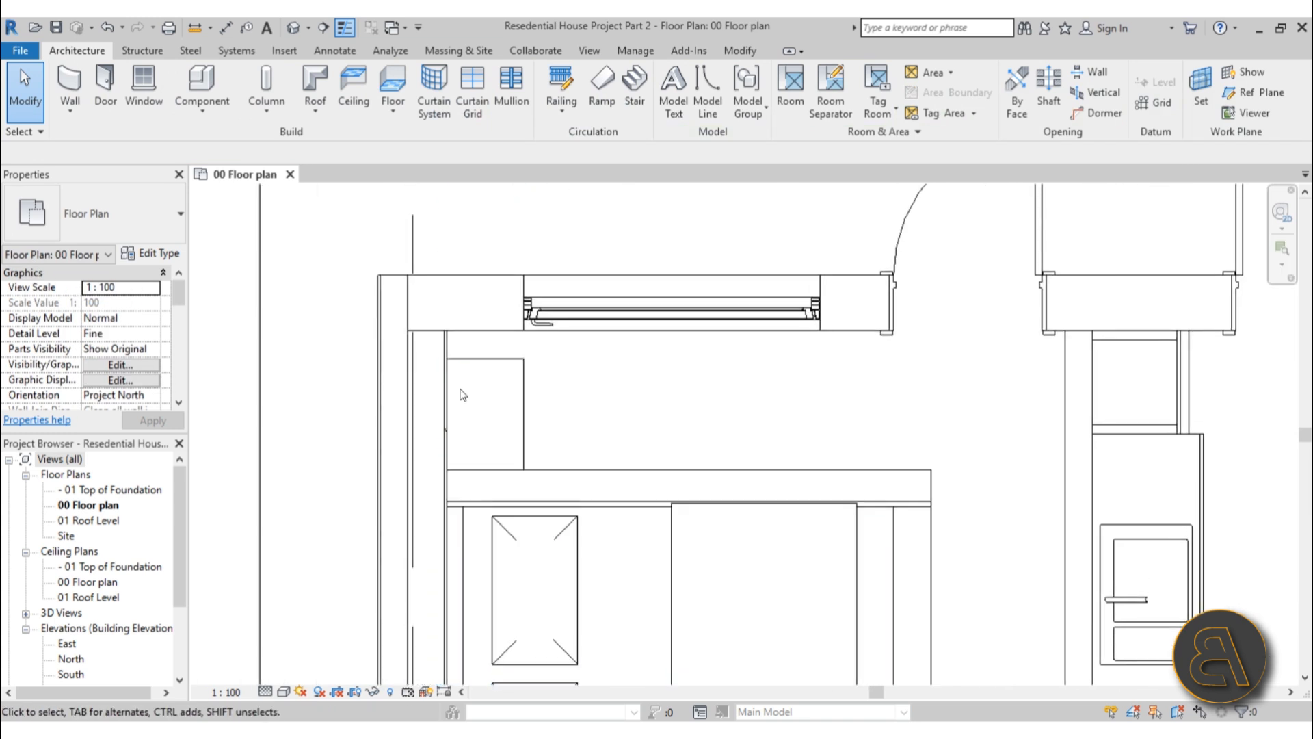
{"action": "scroll", "coordinate": [436, 342], "scroll_direction": "up", "scroll_amount": 3}
{"action": "left_click", "coordinate": [355, 402]}
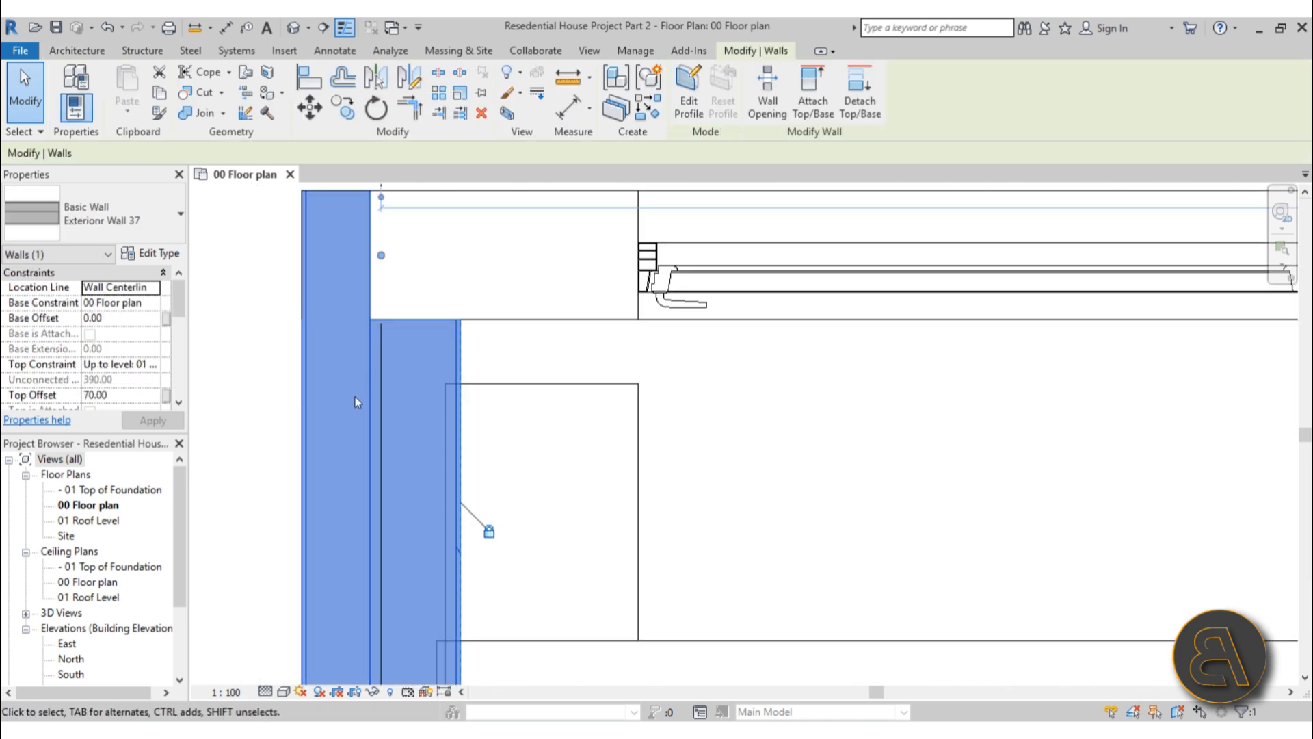
{"action": "key", "text": "Escape"}
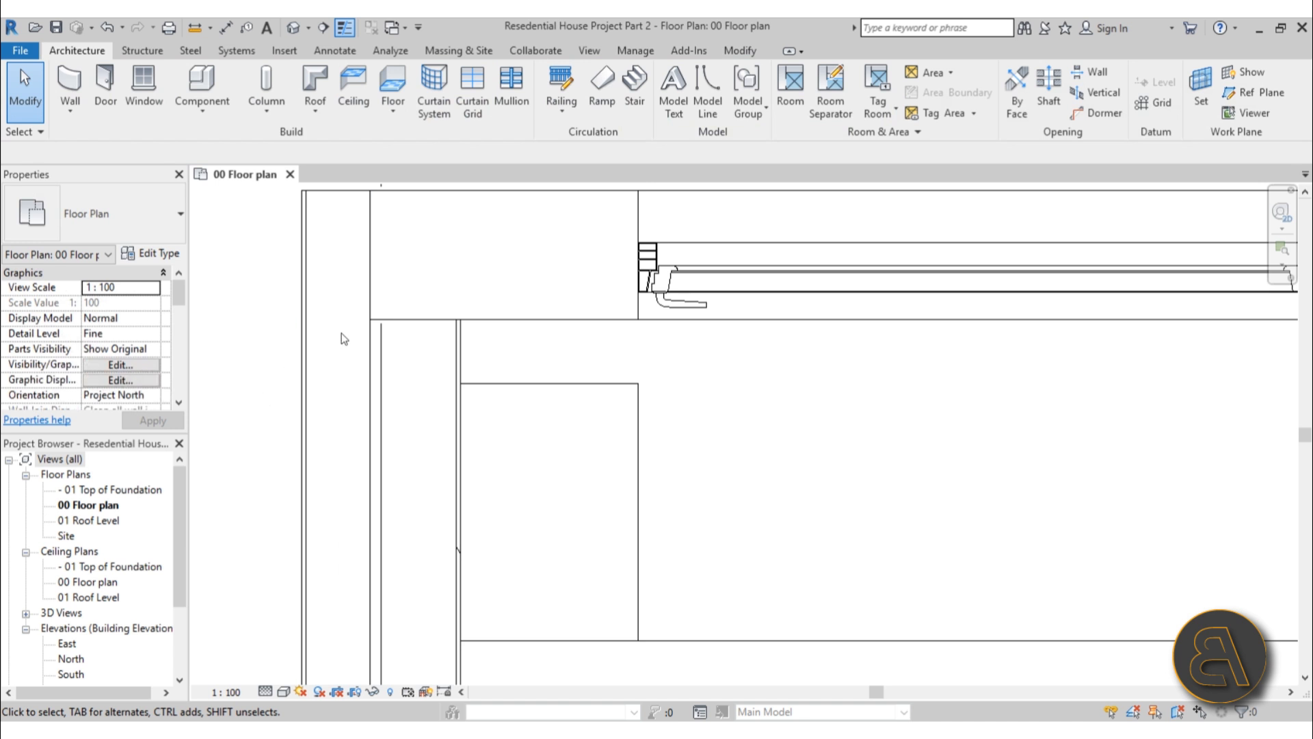
{"action": "left_click", "coordinate": [457, 372]}
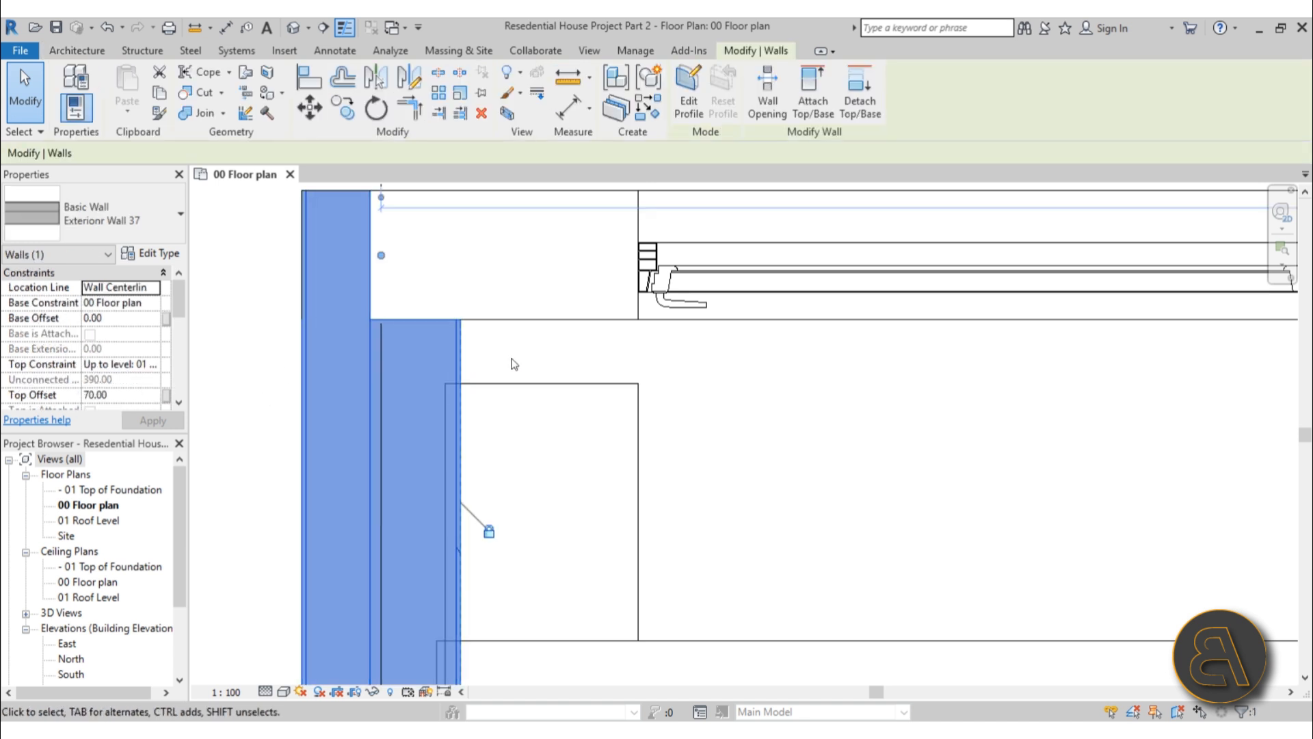
{"action": "key", "text": "Escape"}
{"action": "left_click", "coordinate": [444, 373]}
{"action": "scroll", "coordinate": [516, 372], "scroll_direction": "down", "scroll_amount": 3}
{"action": "key", "text": "Escape"}
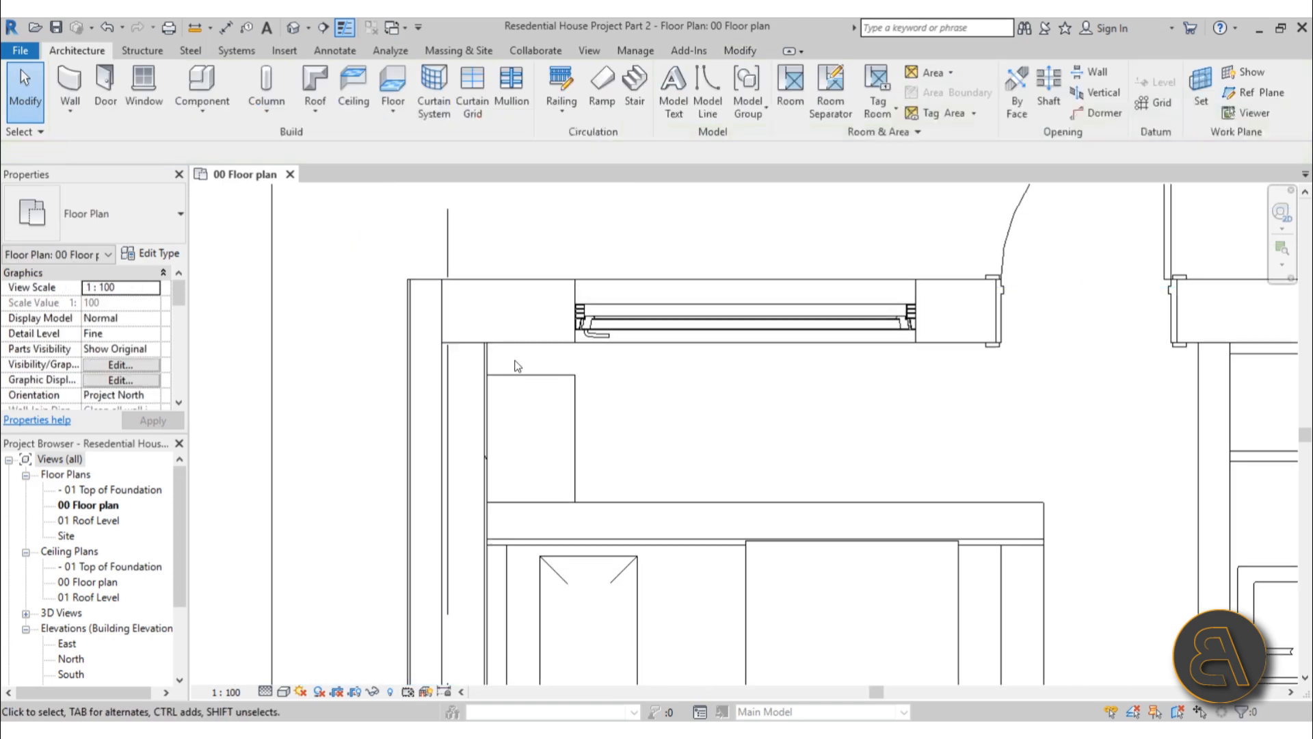
{"action": "left_click", "coordinate": [445, 335]}
{"action": "scroll", "coordinate": [445, 335], "scroll_direction": "down", "scroll_amount": 3}
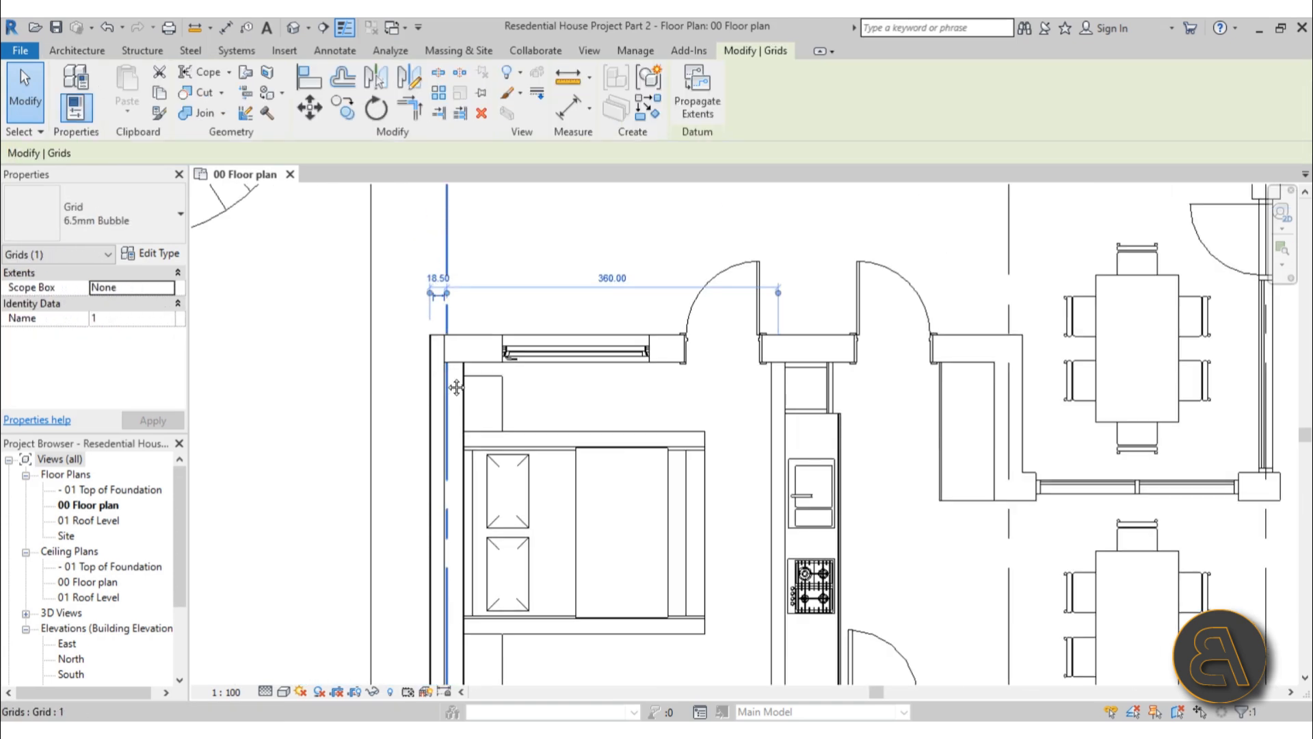
{"action": "scroll", "coordinate": [457, 453], "scroll_direction": "up", "scroll_amount": 3}
{"action": "key", "text": "Escape"}
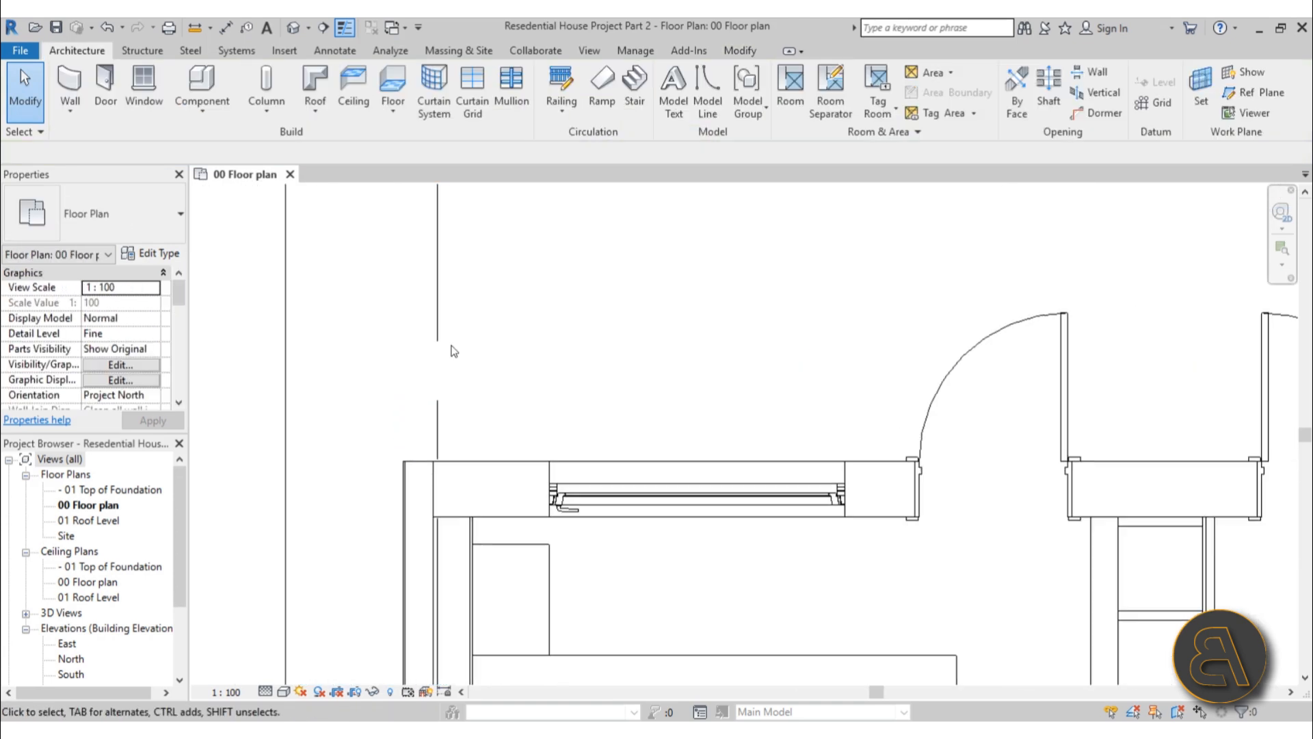
{"action": "scroll", "coordinate": [452, 351], "scroll_direction": "down", "scroll_amount": 2}
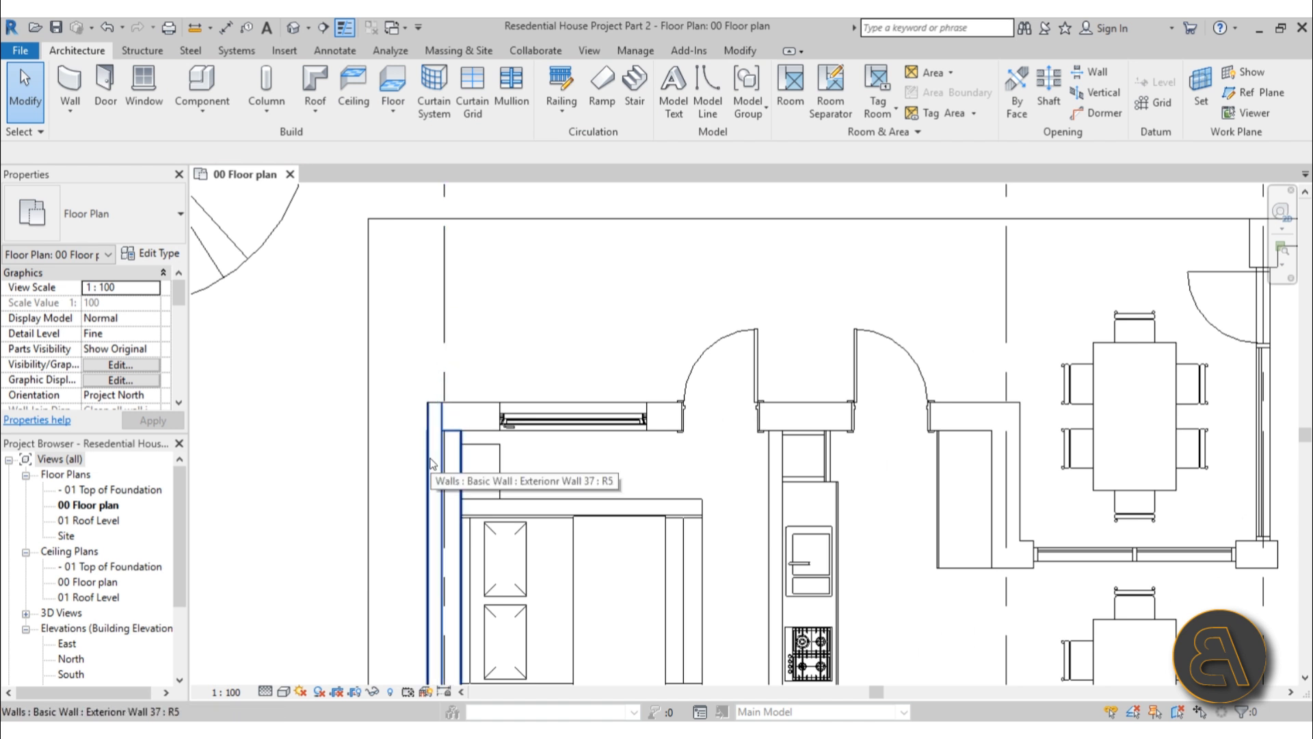
{"action": "scroll", "coordinate": [472, 443], "scroll_direction": "up", "scroll_amount": 3}
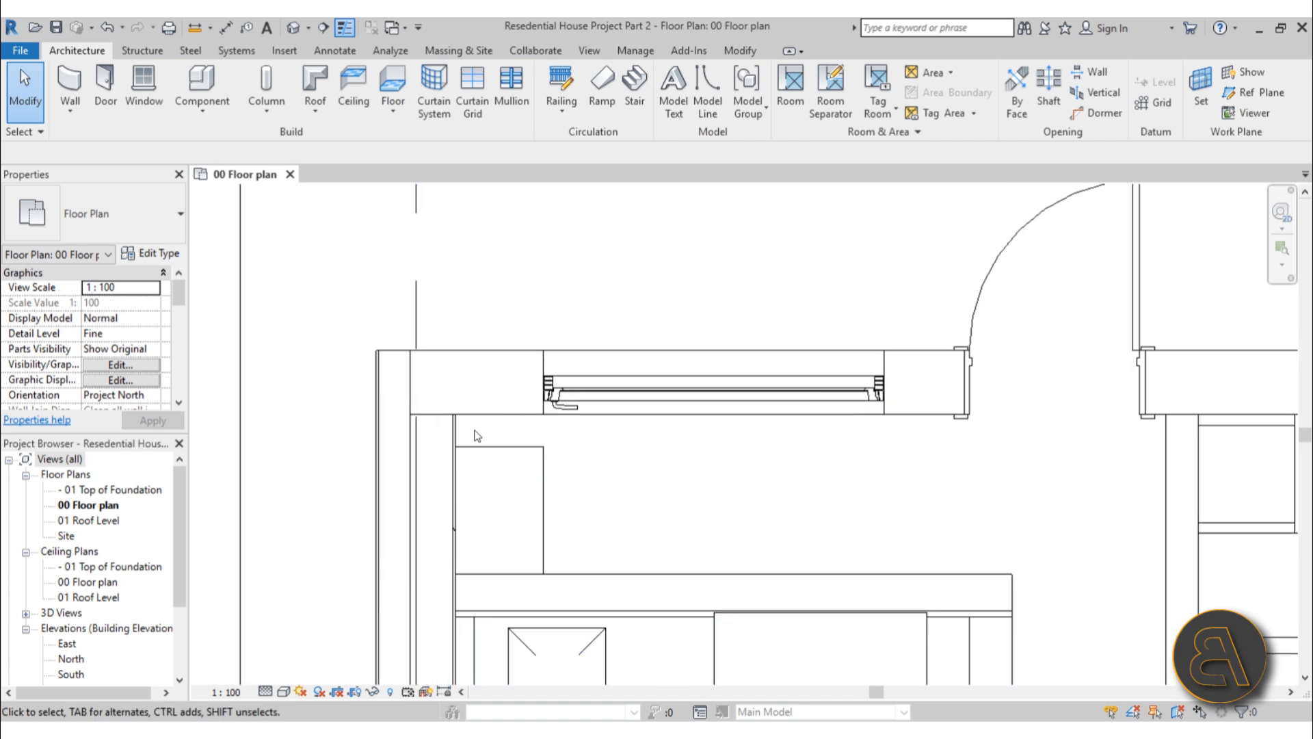
{"action": "left_click", "coordinate": [477, 436]}
{"action": "key", "text": "Escape"}
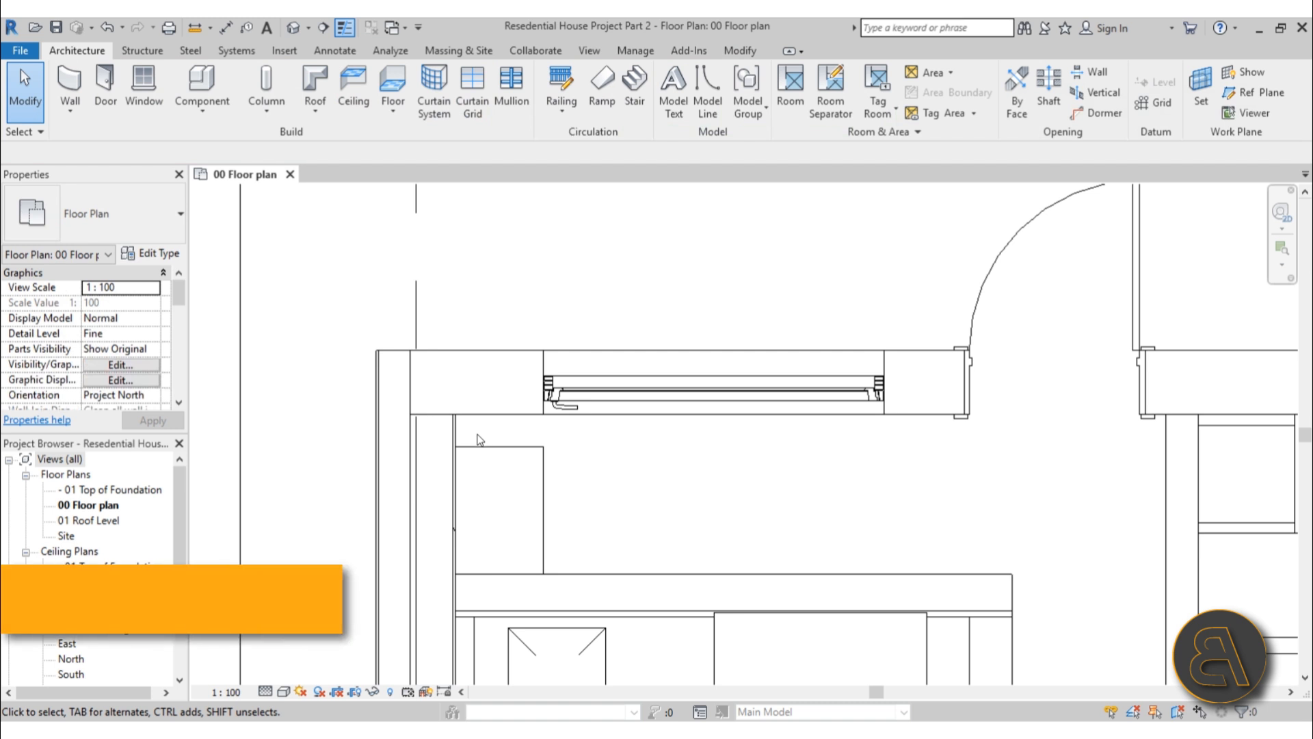
Align the centre of the exterior wall's masonry layer with grid line 1 and lock the alignment
{"action": "key", "text": "a"}
{"action": "key", "text": "l"}
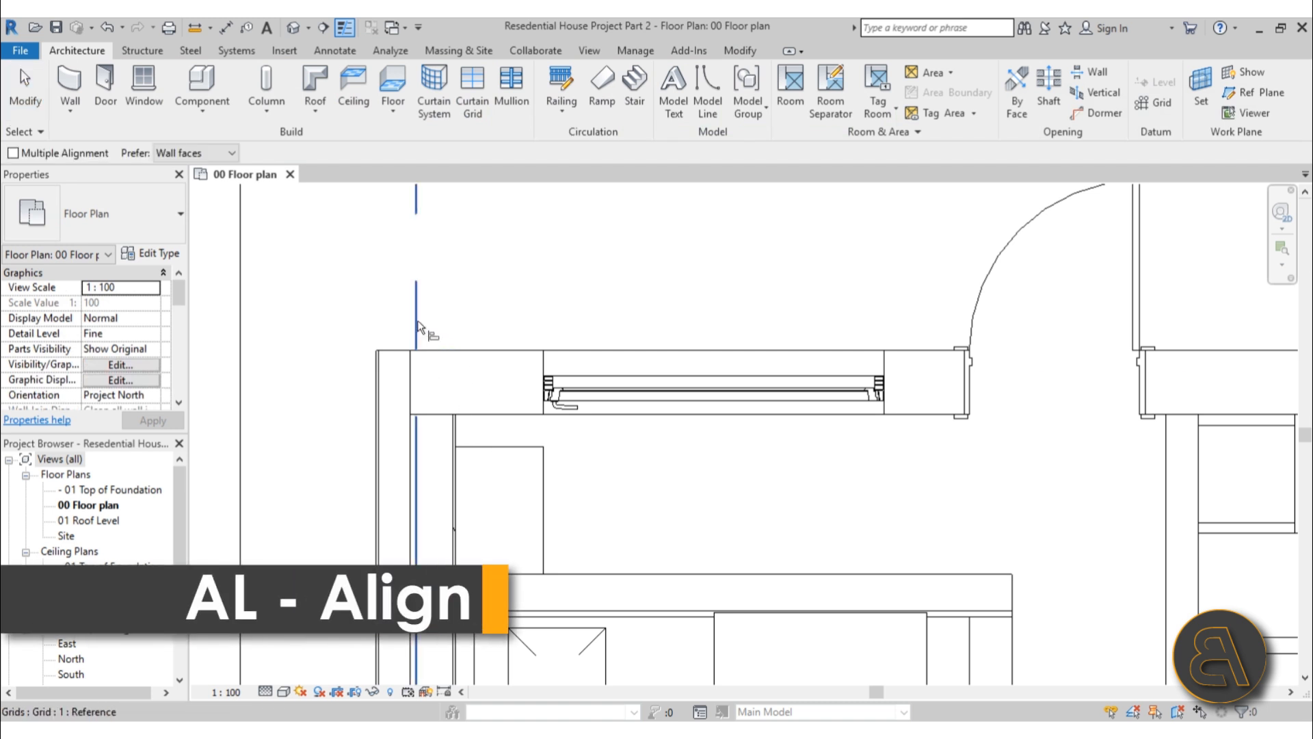
{"action": "left_click", "coordinate": [417, 327]}
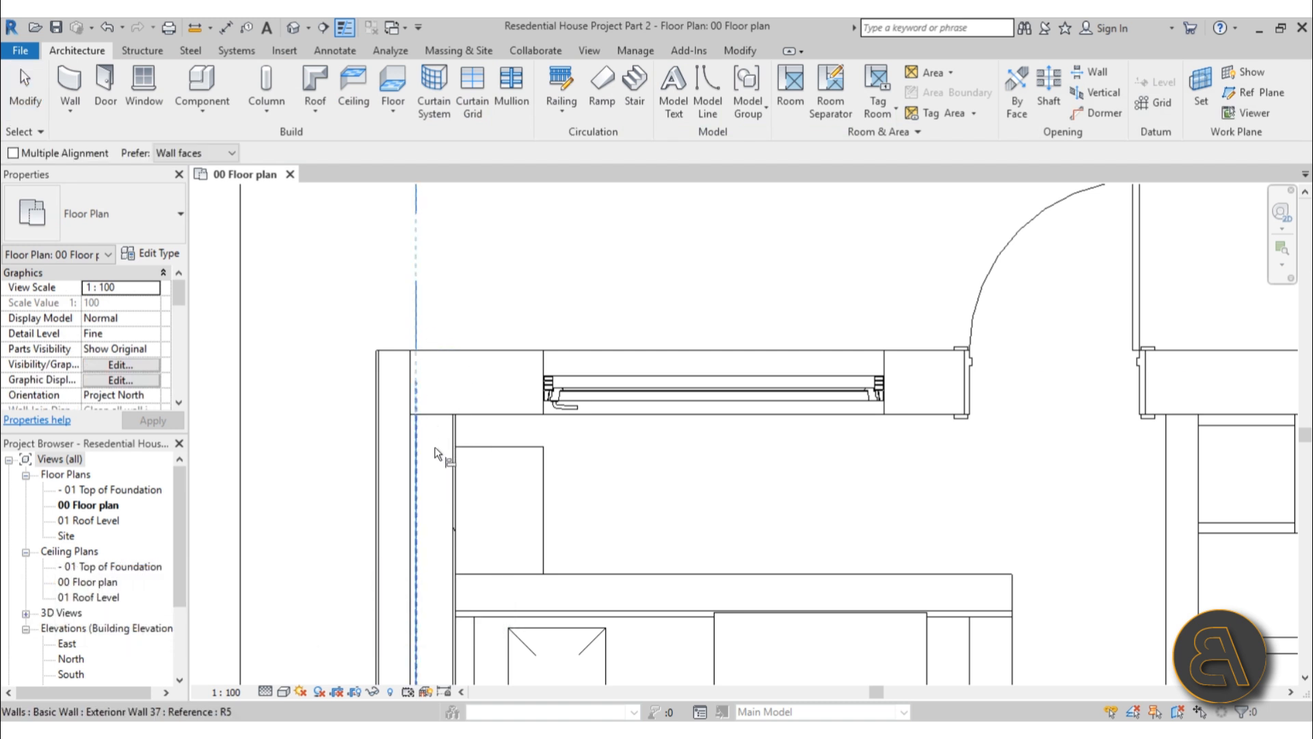
{"action": "scroll", "coordinate": [434, 450], "scroll_direction": "up", "scroll_amount": 3}
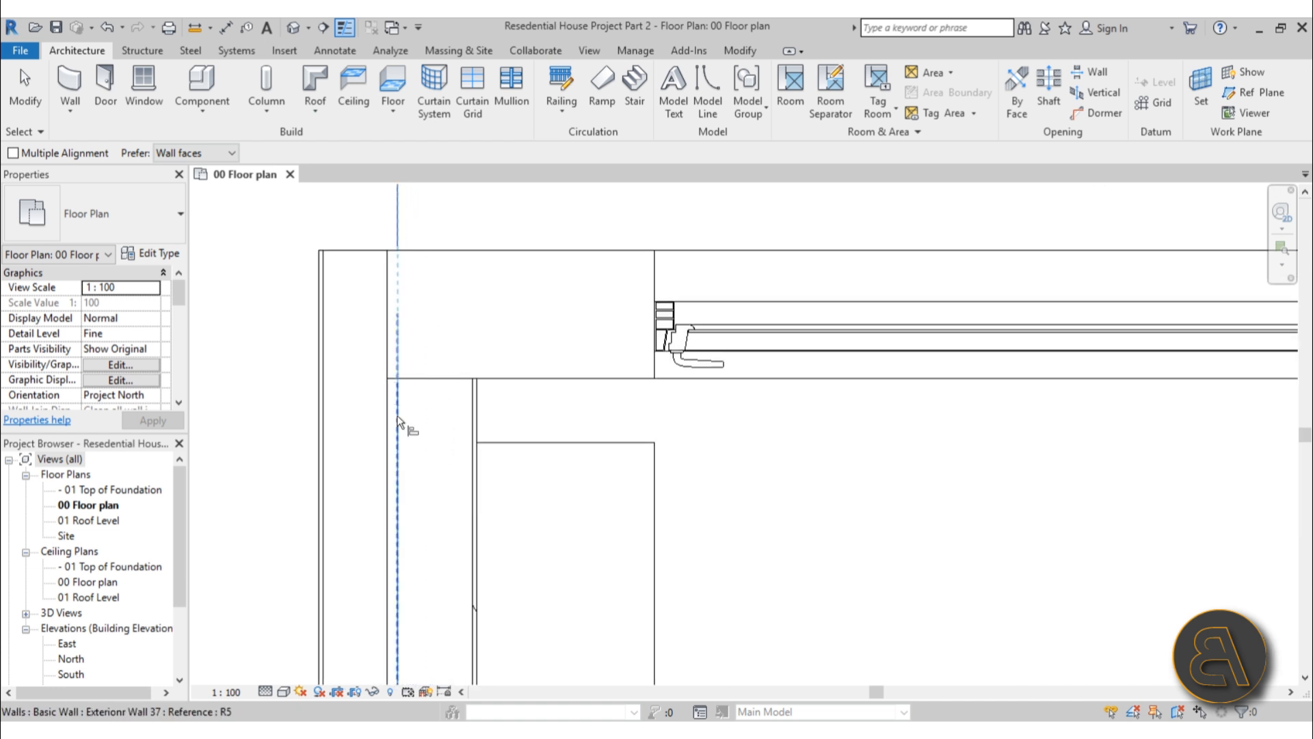
{"action": "left_click", "coordinate": [431, 462]}
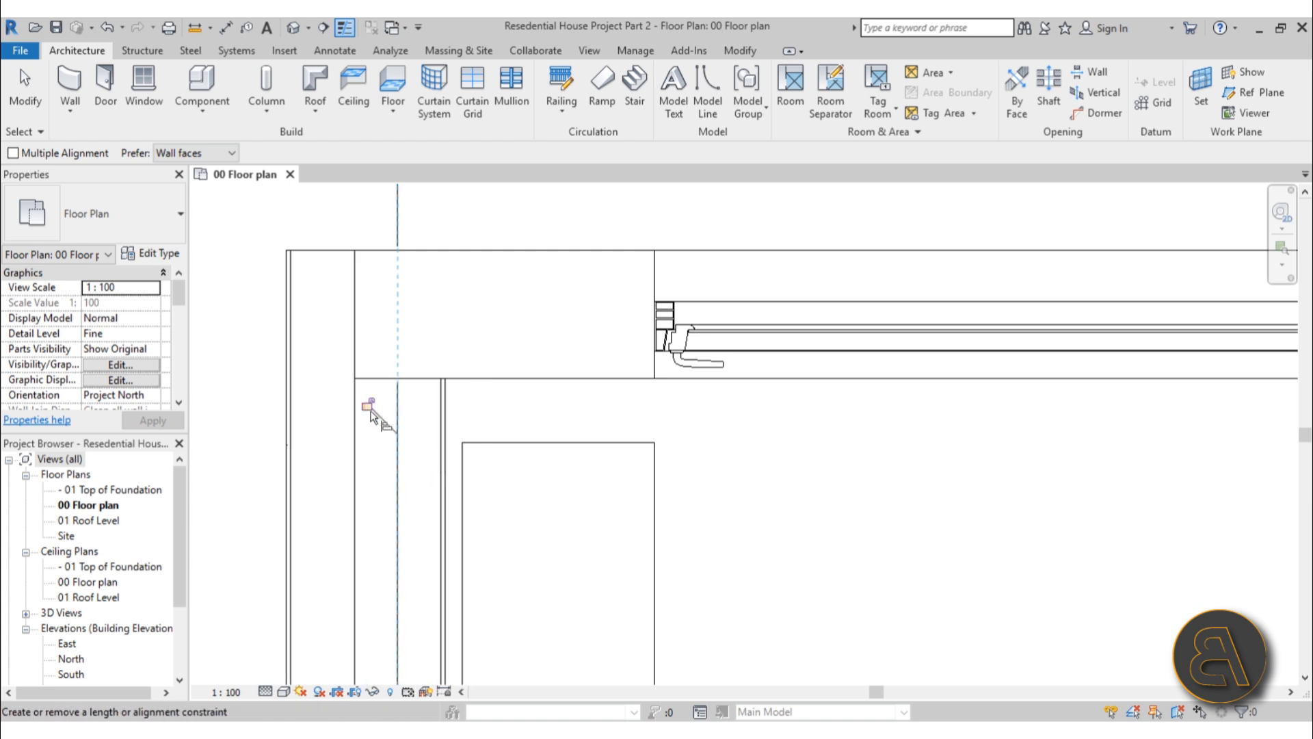
{"action": "scroll", "coordinate": [410, 407], "scroll_direction": "down", "scroll_amount": 4}
{"action": "key", "text": "Escape"}
Turn off thin line display so the floor plan shows its actual line weights
{"action": "scroll", "coordinate": [422, 400], "scroll_direction": "up", "scroll_amount": 3}
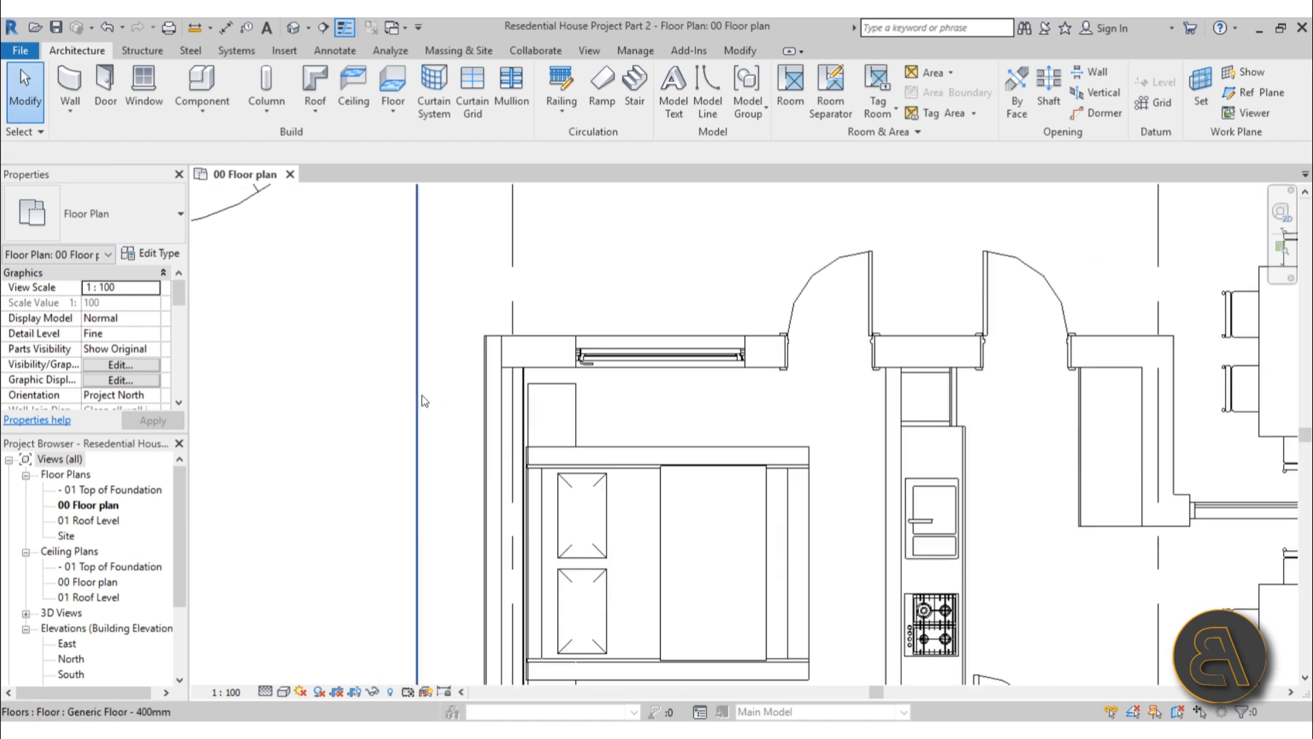
{"action": "scroll", "coordinate": [487, 392], "scroll_direction": "up", "scroll_amount": 2}
{"action": "scroll", "coordinate": [489, 339], "scroll_direction": "down", "scroll_amount": 3}
{"action": "middle_click_drag", "start_coordinate": [597, 599], "coordinate": [489, 415]}
{"action": "scroll", "coordinate": [534, 429], "scroll_direction": "down", "scroll_amount": 2}
{"action": "scroll", "coordinate": [533, 423], "scroll_direction": "down", "scroll_amount": 1}
{"action": "left_click", "coordinate": [346, 31]}
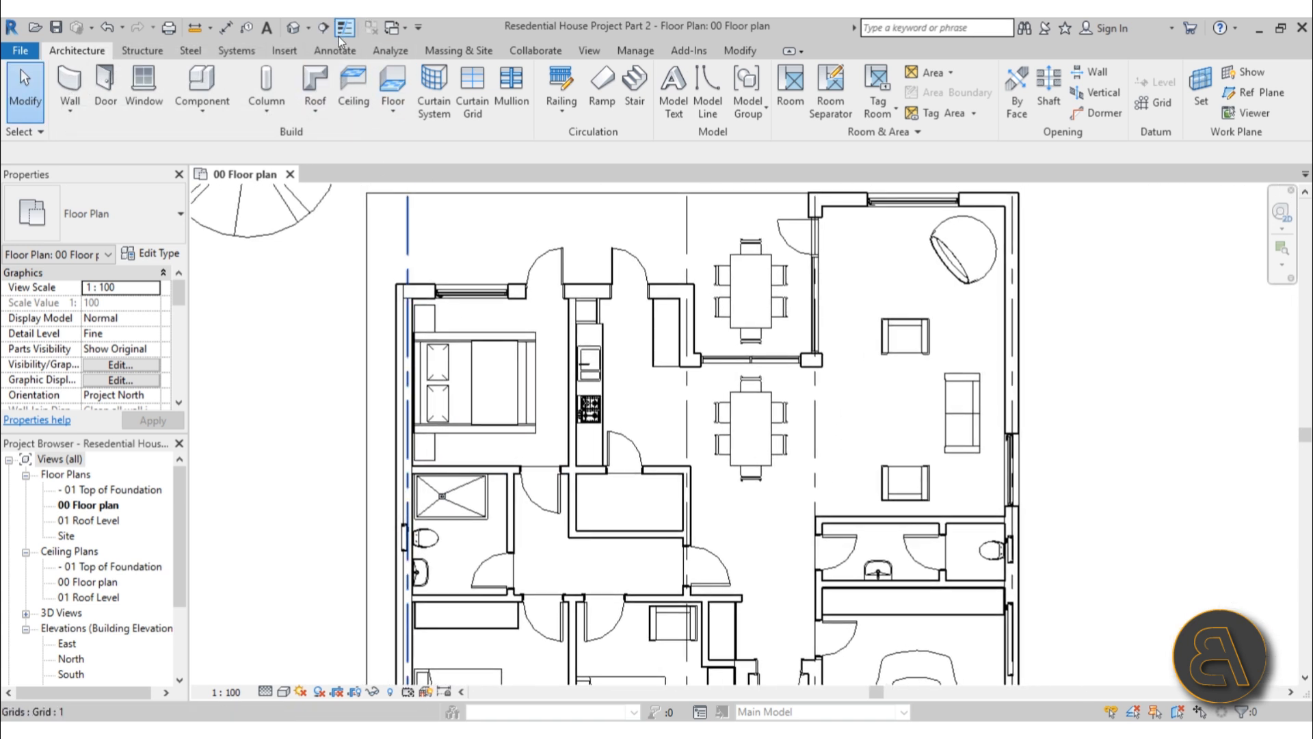
Examine the layered exterior wall's line weights along its length and at its upper and lower corners
{"action": "scroll", "coordinate": [404, 328], "scroll_direction": "up", "scroll_amount": 6}
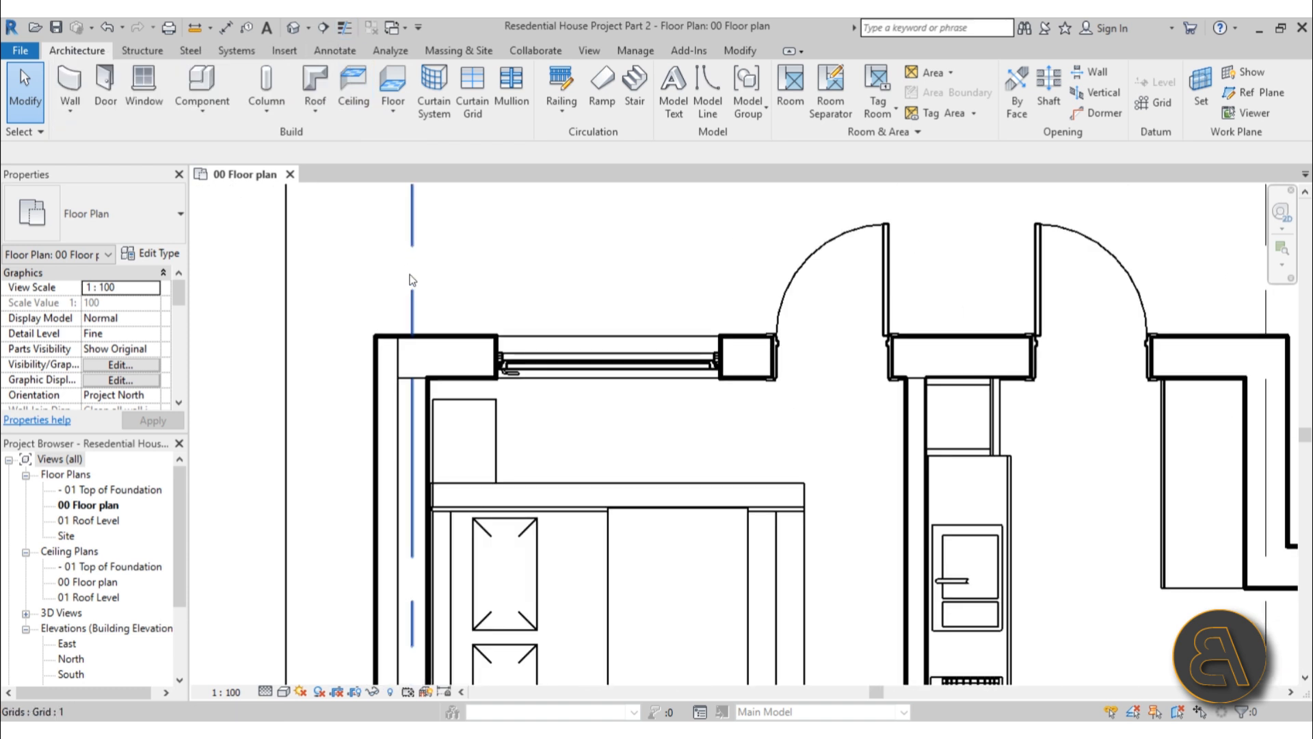
{"action": "scroll", "coordinate": [448, 248], "scroll_direction": "down", "scroll_amount": 4}
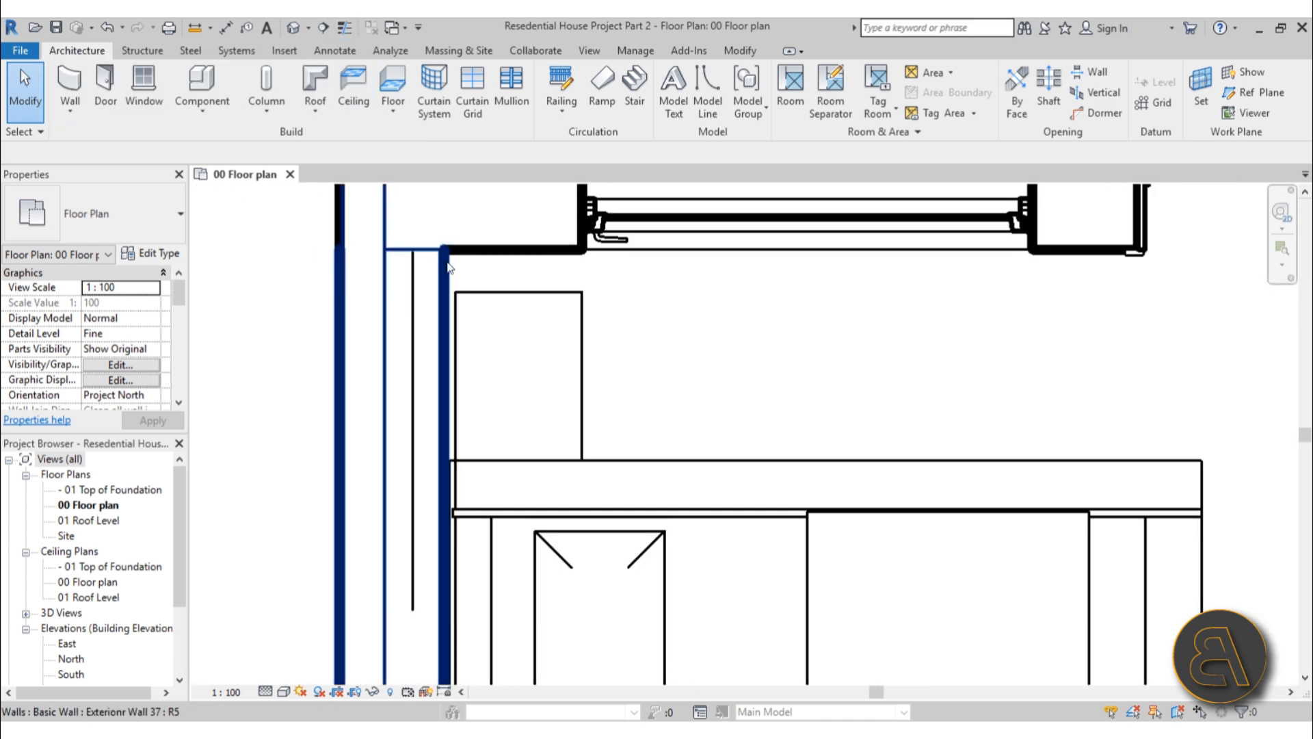
{"action": "middle_click_drag", "start_coordinate": [609, 369], "coordinate": [582, 244]}
{"action": "scroll", "coordinate": [571, 257], "scroll_direction": "down", "scroll_amount": 2}
{"action": "middle_click_drag", "start_coordinate": [561, 361], "coordinate": [555, 90]}
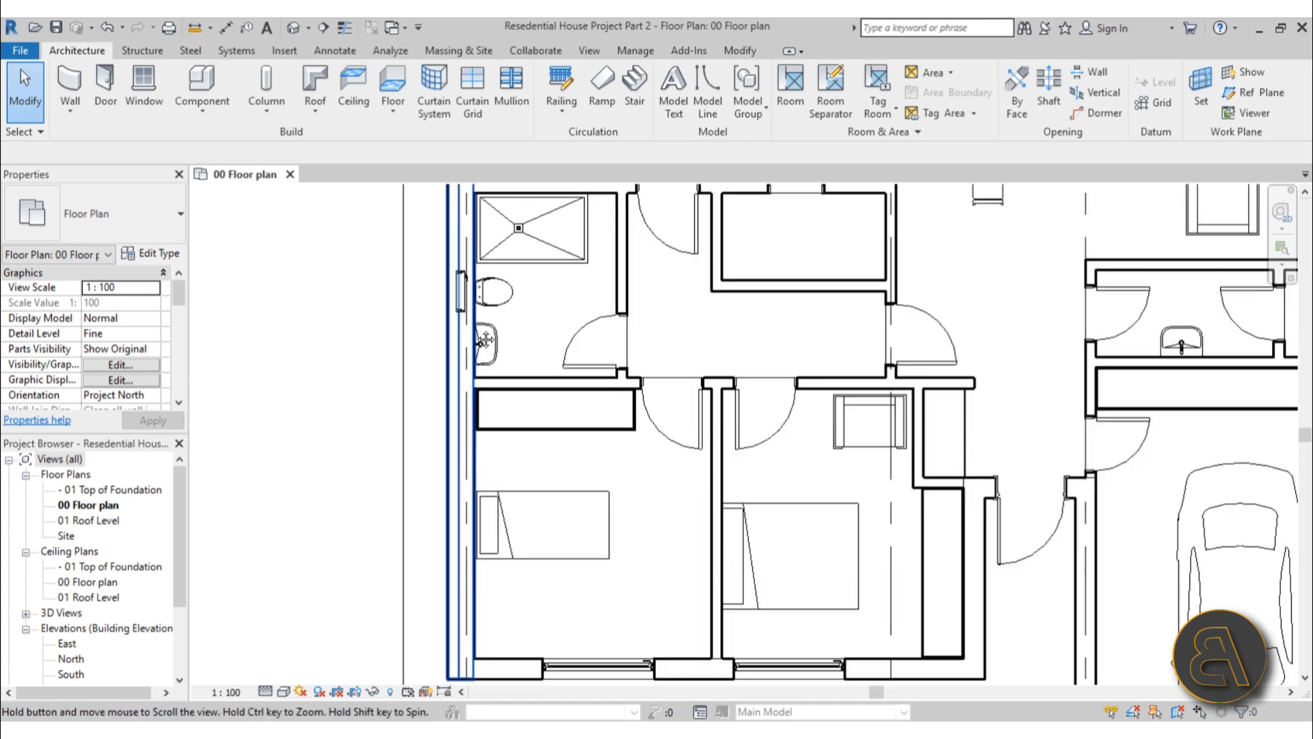
{"action": "middle_click_drag", "start_coordinate": [495, 575], "coordinate": [486, 381]}
{"action": "scroll", "coordinate": [478, 488], "scroll_direction": "up", "scroll_amount": 3}
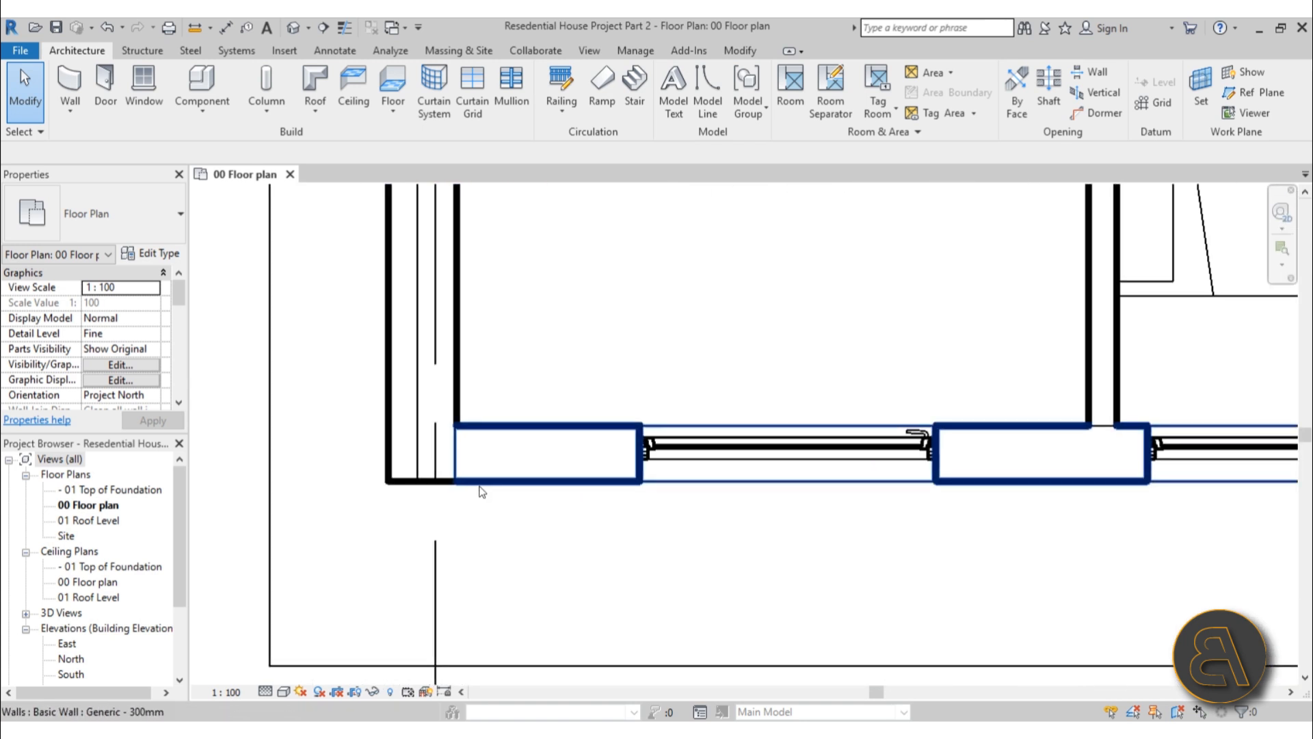
{"action": "scroll", "coordinate": [474, 422], "scroll_direction": "down", "scroll_amount": 3}
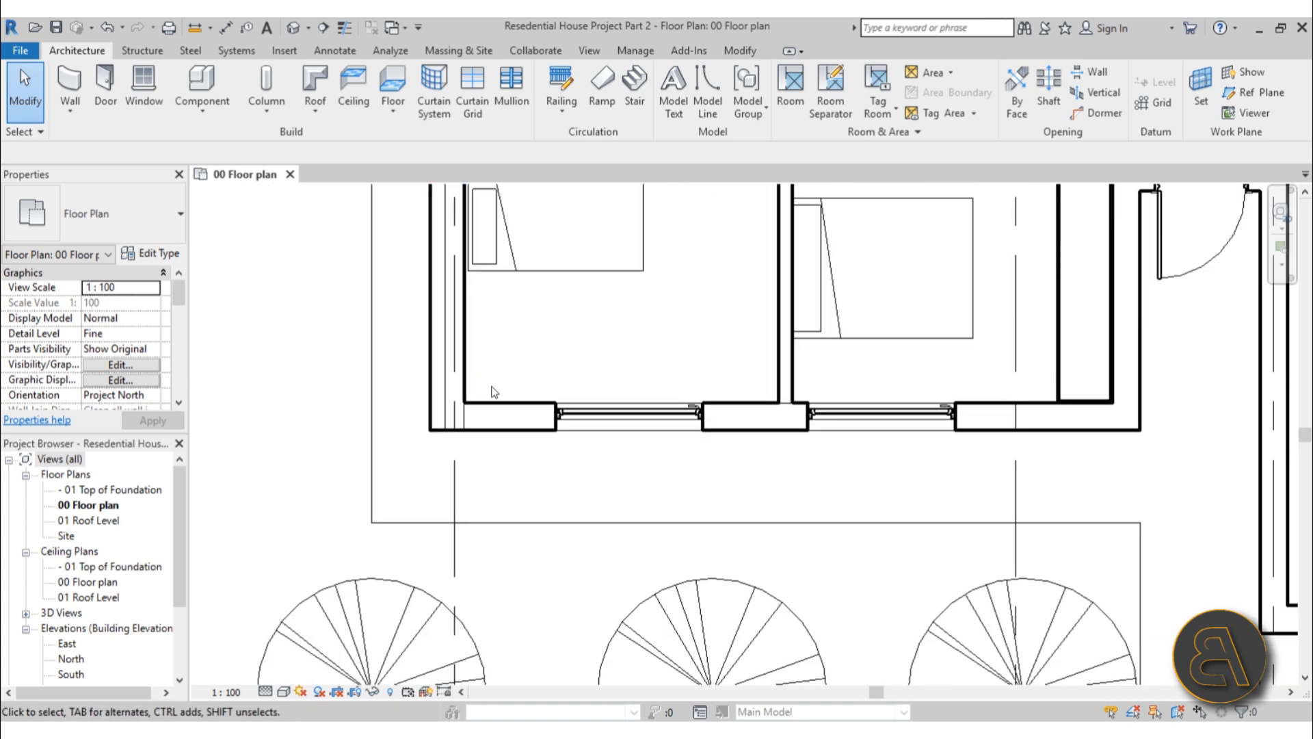
{"action": "scroll", "coordinate": [474, 422], "scroll_direction": "up", "scroll_amount": 2}
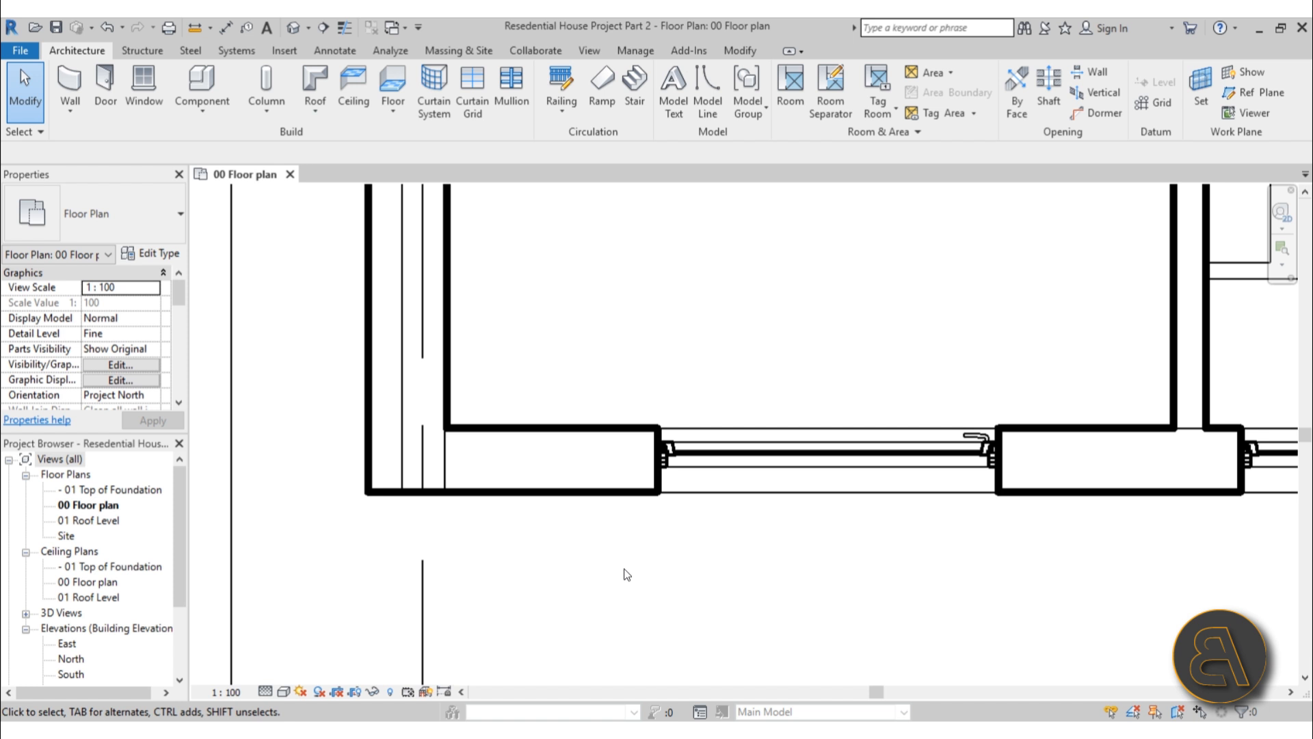
Open the Masonry material of the Structure [1] layer in the Exterionr Wall 37 type's assembly
{"action": "left_click", "coordinate": [448, 393]}
{"action": "scroll", "coordinate": [487, 363], "scroll_direction": "down", "scroll_amount": 1}
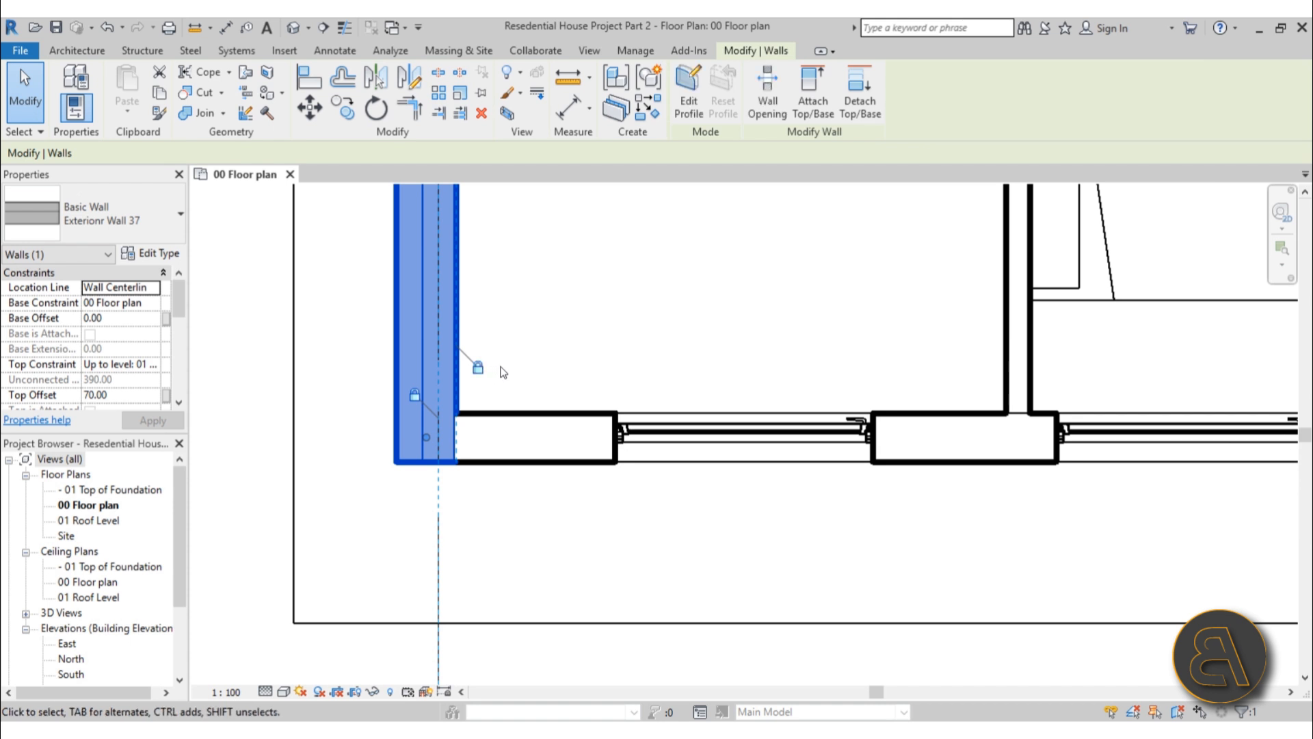
{"action": "left_click", "coordinate": [478, 367]}
{"action": "left_click", "coordinate": [162, 254]}
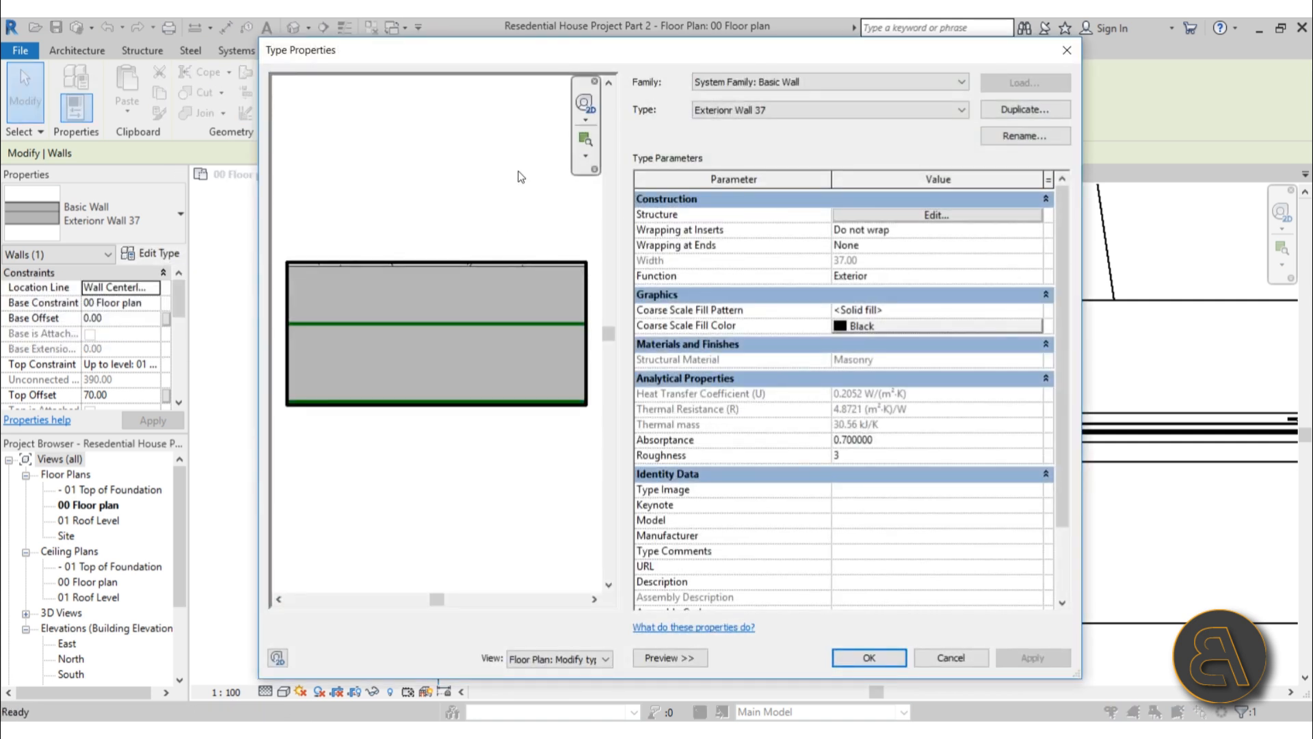
{"action": "left_click", "coordinate": [896, 214]}
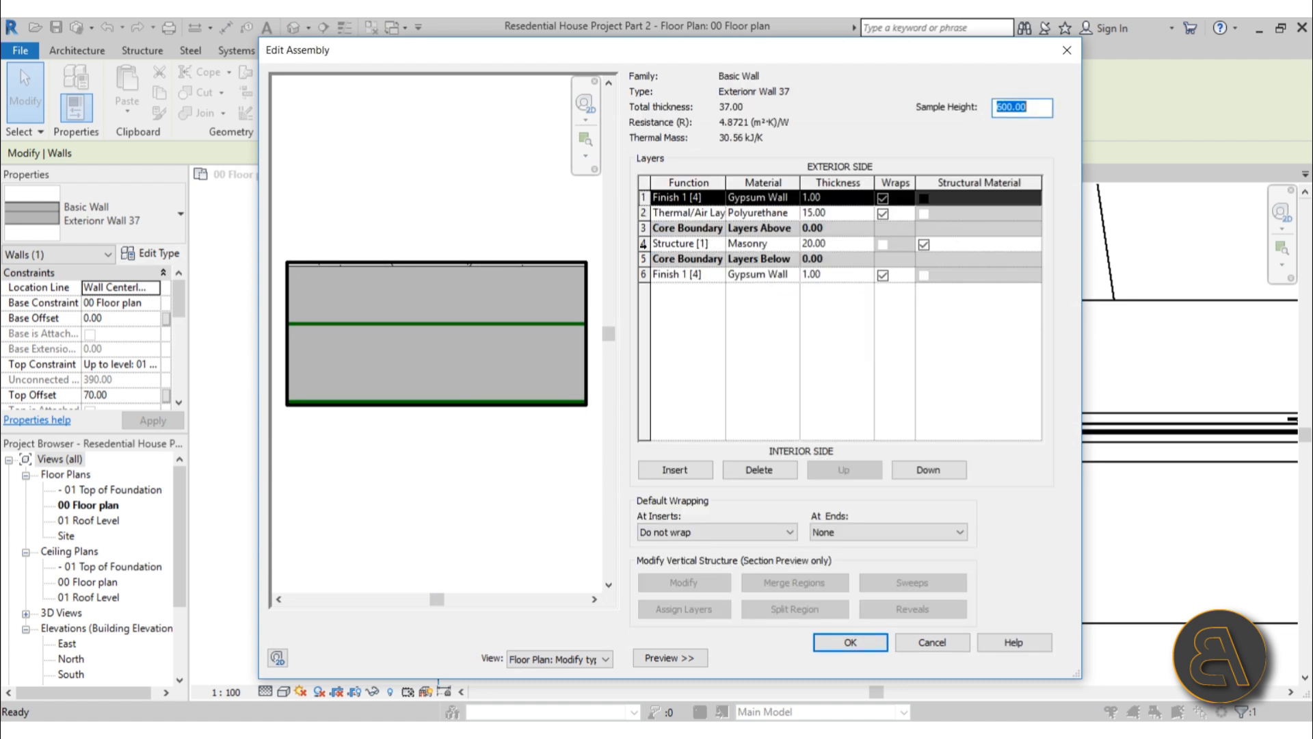
{"action": "left_click", "coordinate": [795, 243]}
{"action": "left_click", "coordinate": [793, 243]}
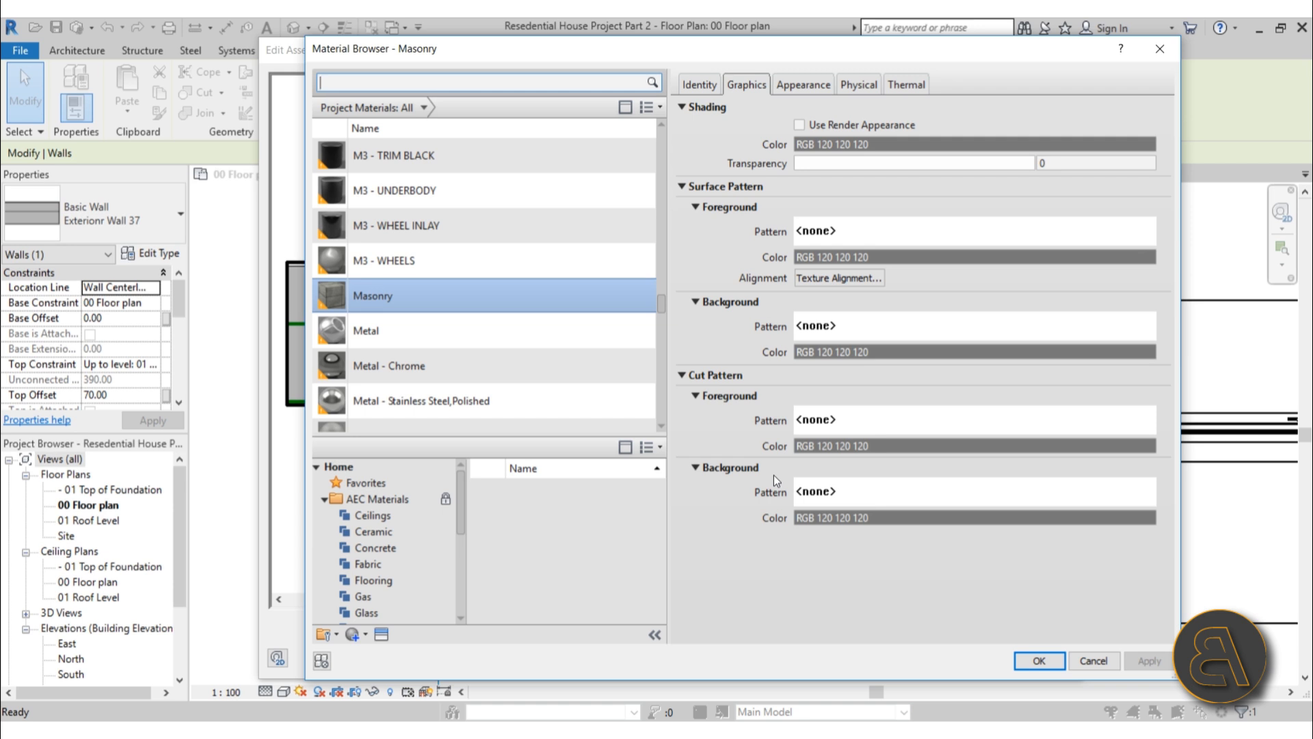
{"action": "left_click", "coordinate": [827, 421]}
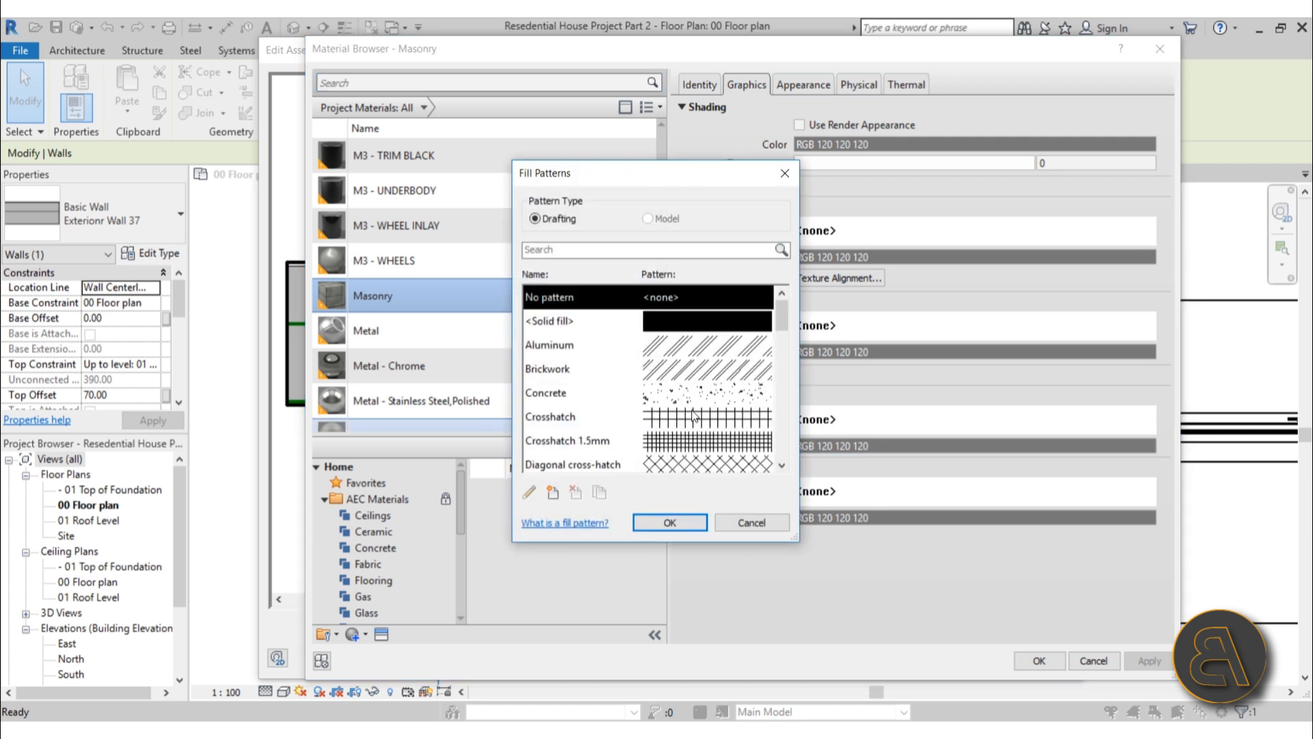
{"action": "scroll", "coordinate": [671, 395], "scroll_direction": "down", "scroll_amount": 4}
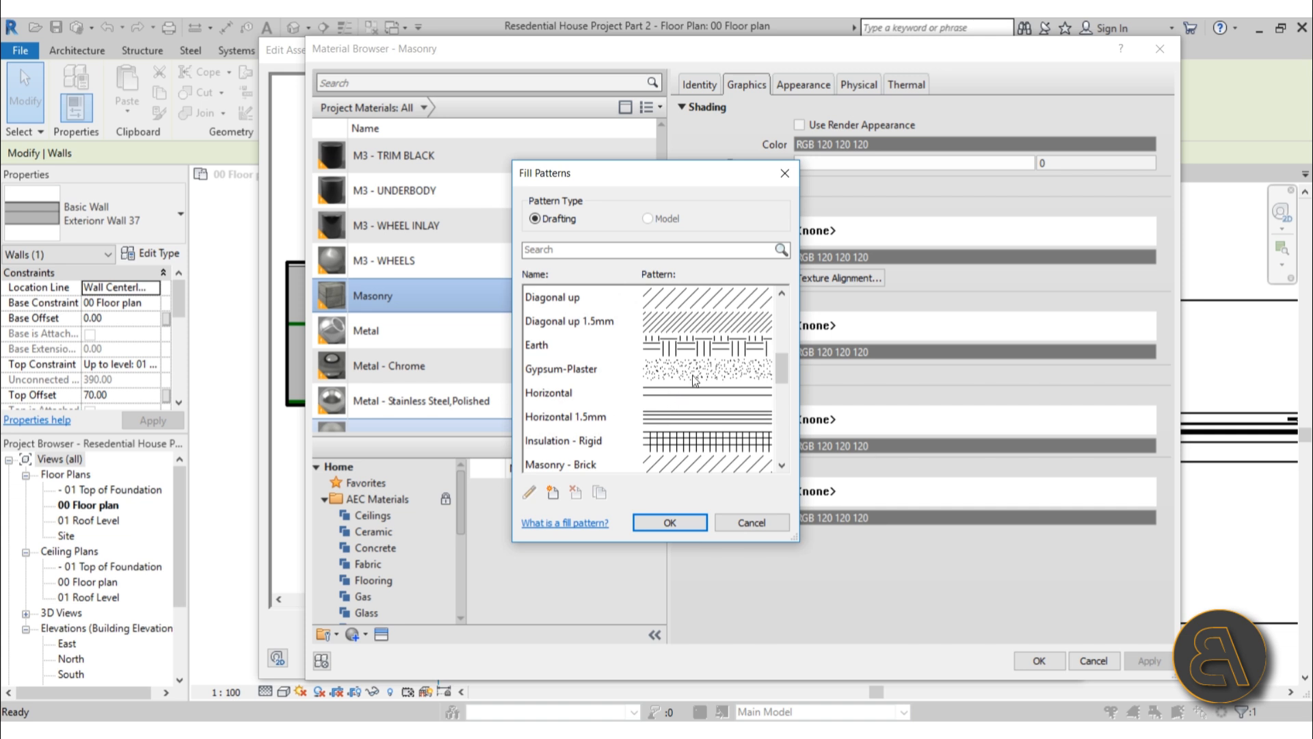
{"action": "left_click", "coordinate": [741, 527]}
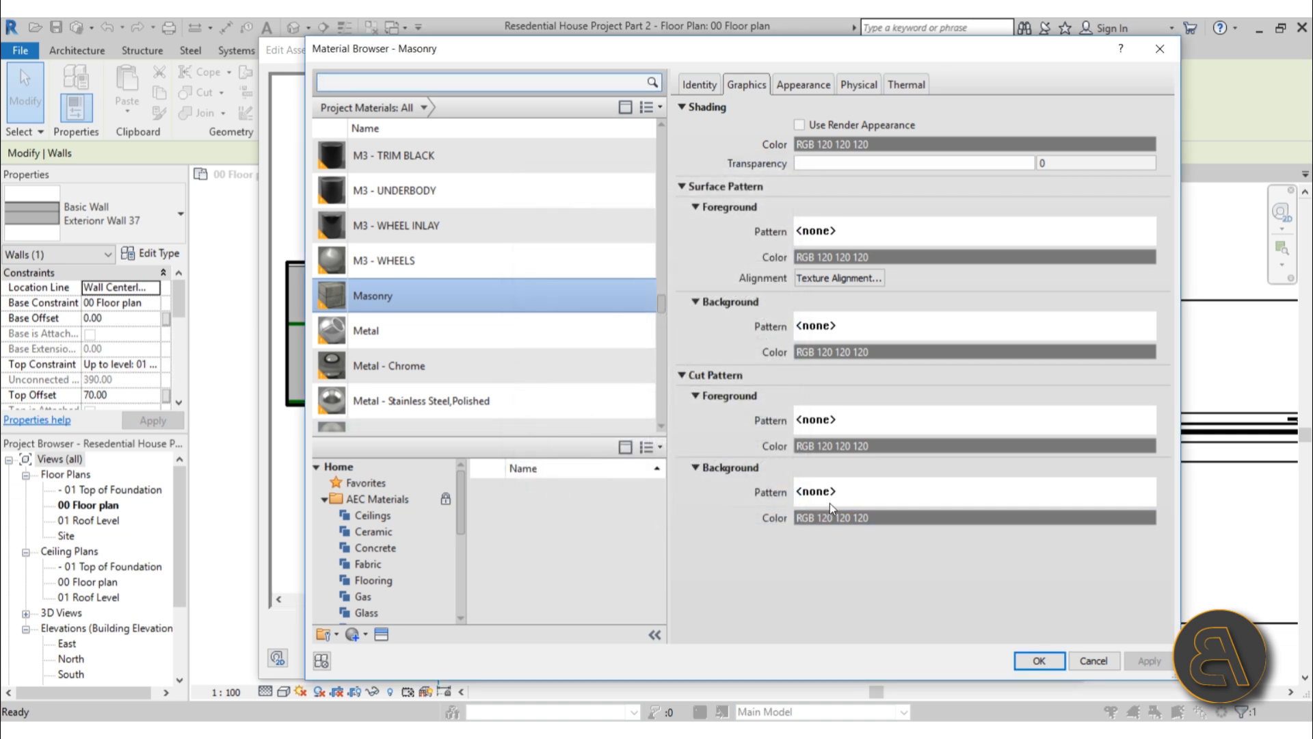
Set the Masonry material's cut background pattern to <Solid fill> in light grey, RGB 192 192 192
{"action": "left_click", "coordinate": [831, 502]}
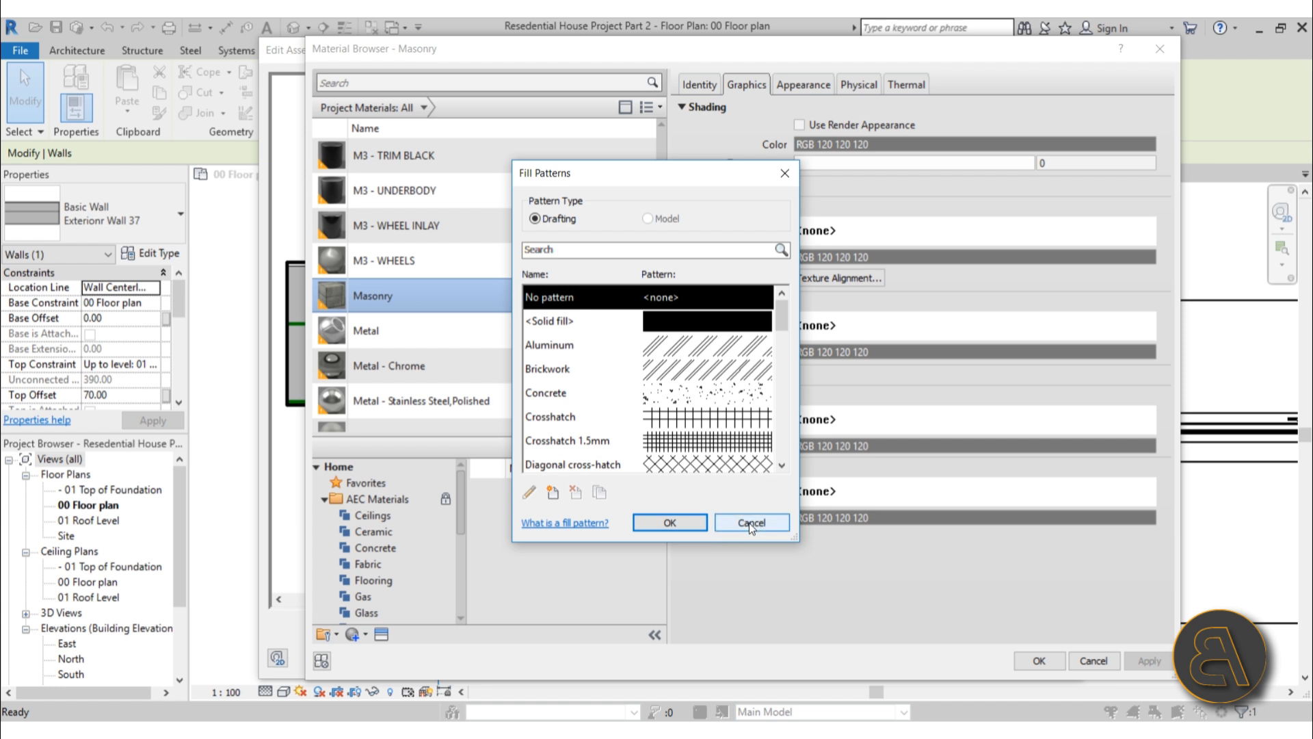
{"action": "left_click", "coordinate": [671, 323]}
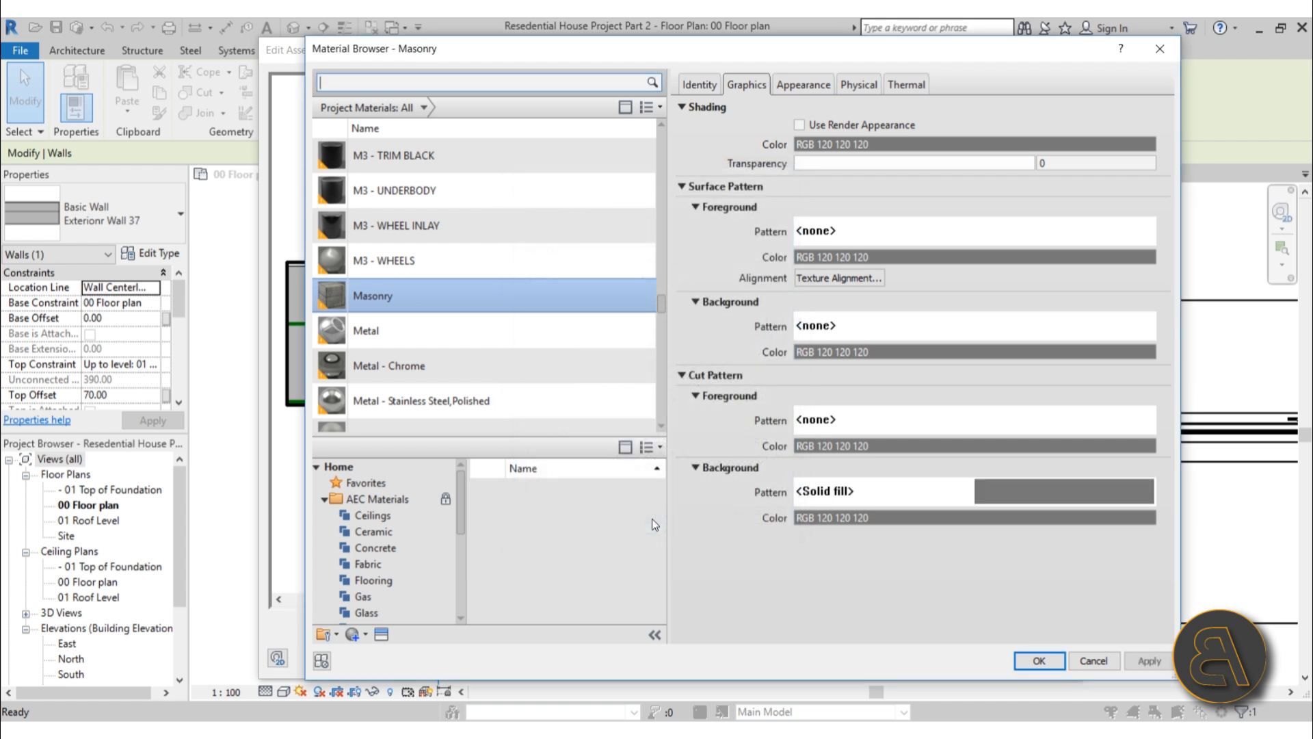
{"action": "left_click", "coordinate": [653, 523]}
{"action": "left_click", "coordinate": [962, 518]}
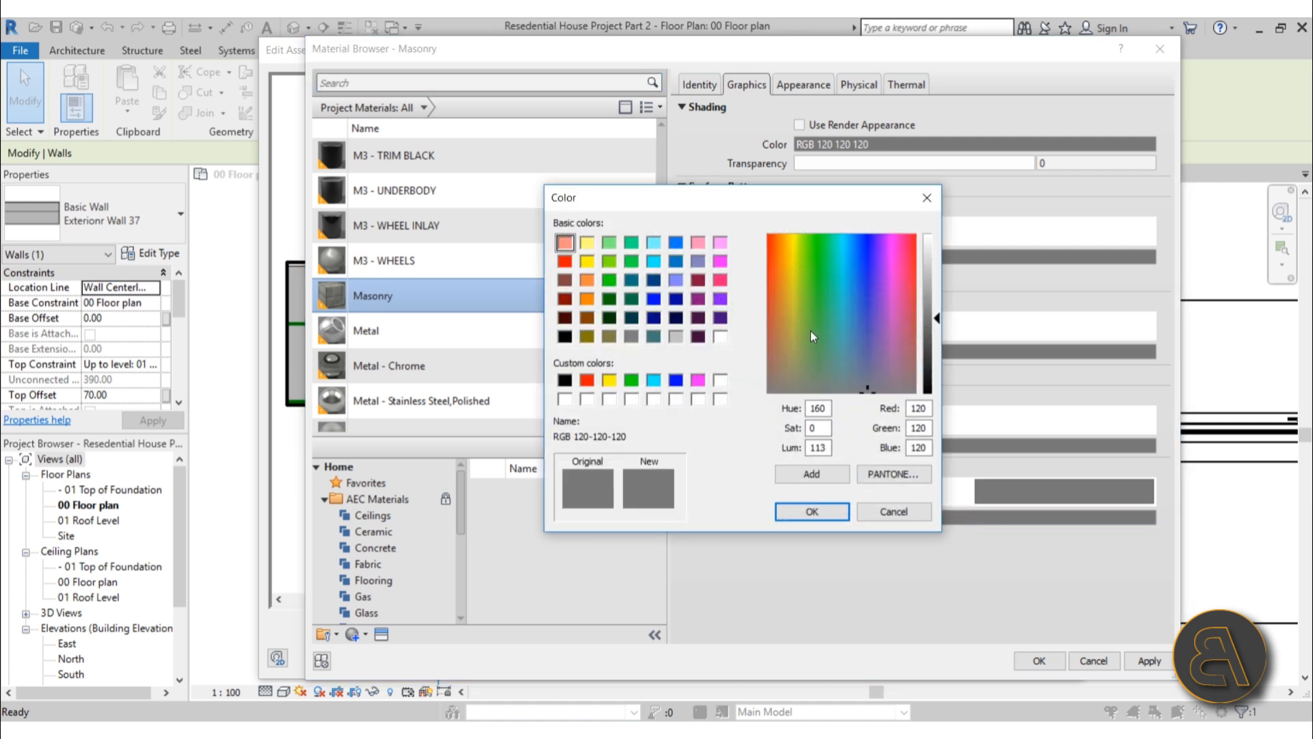
{"action": "left_click", "coordinate": [675, 337]}
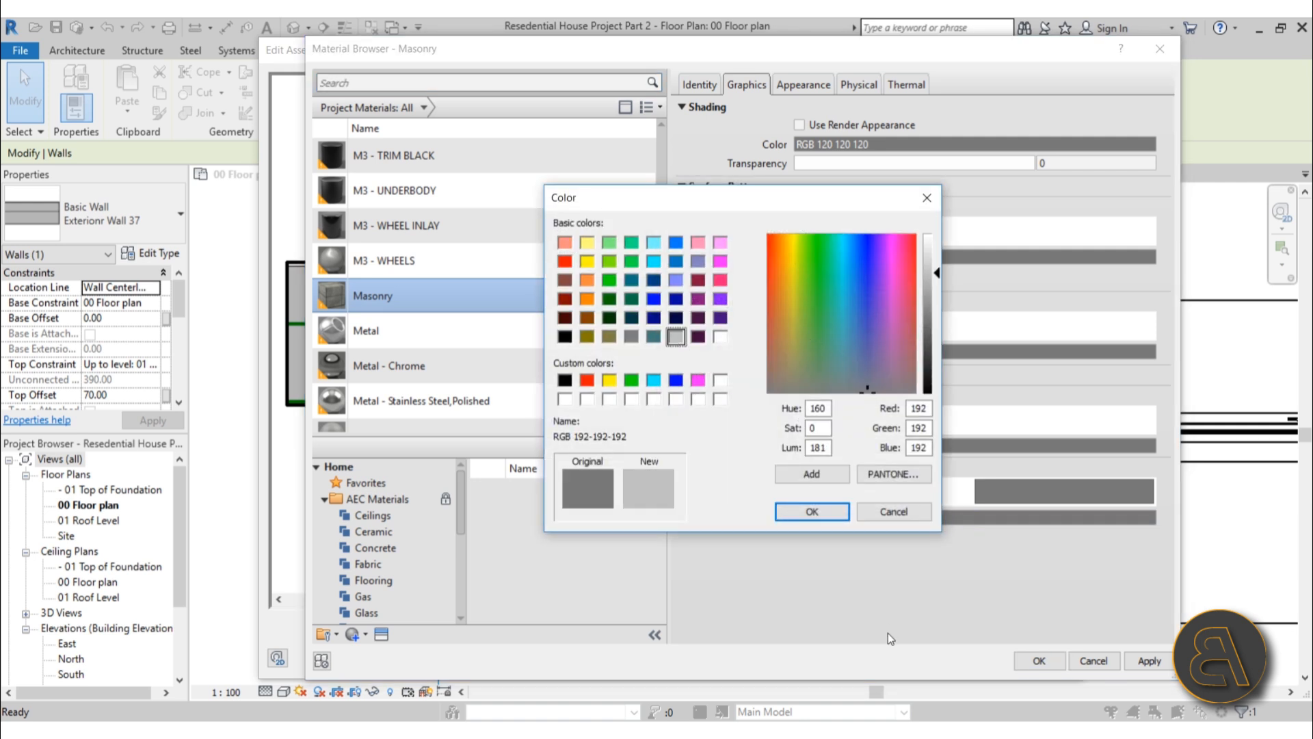
{"action": "left_click", "coordinate": [822, 516]}
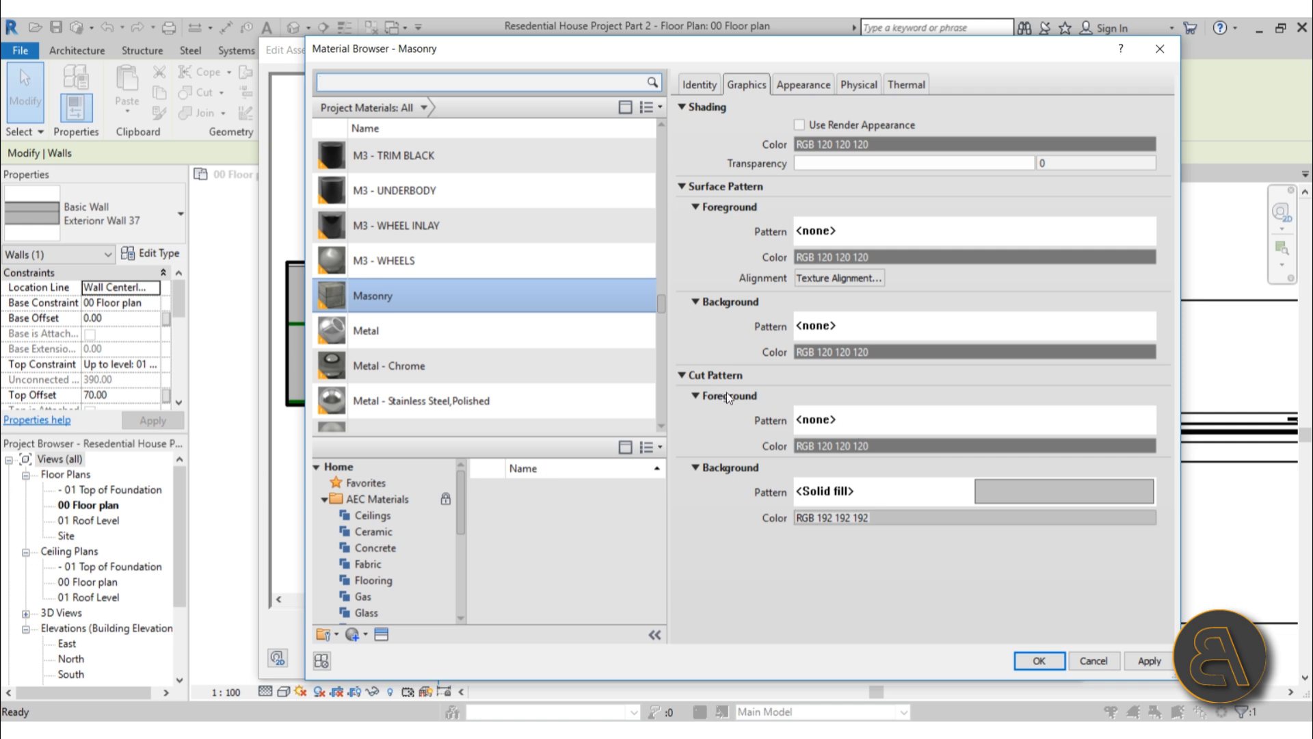
Give Masonry's cut foreground a black Vertical pattern and confirm the changes to the material and wall type
{"action": "left_click", "coordinate": [872, 446]}
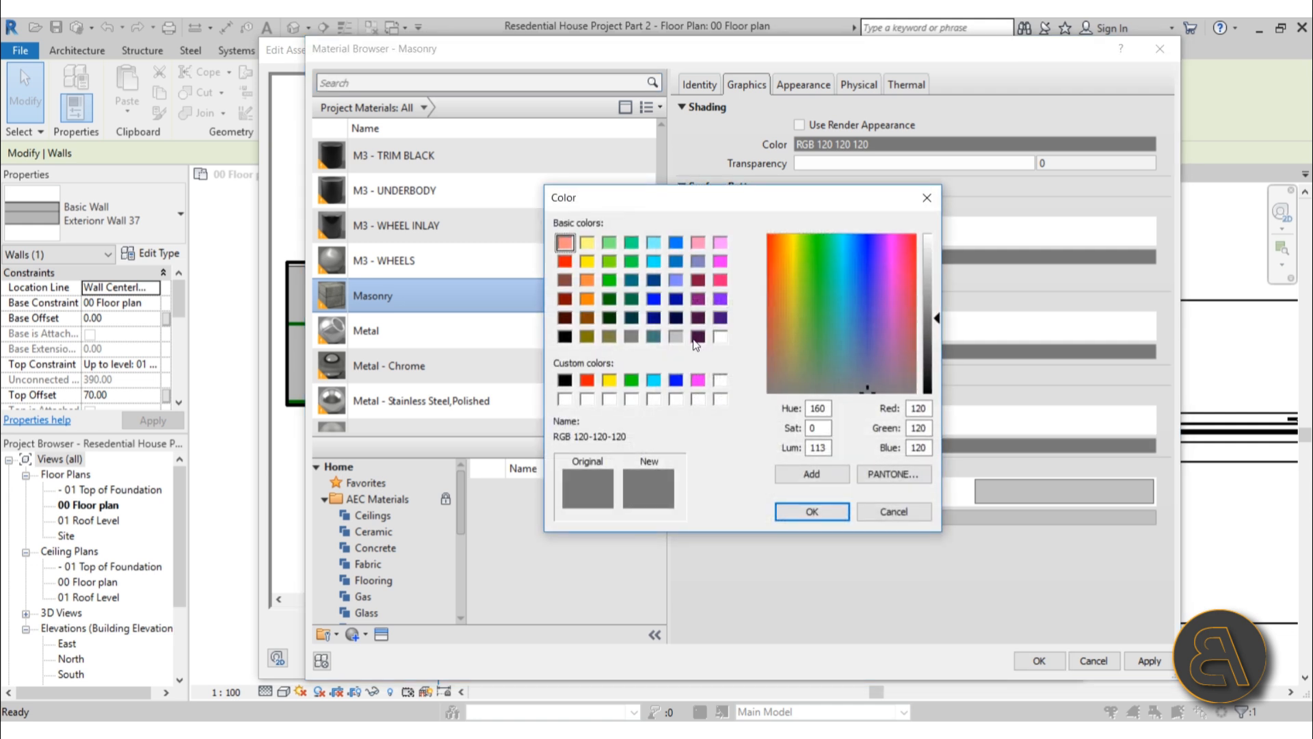
{"action": "left_click", "coordinate": [566, 337]}
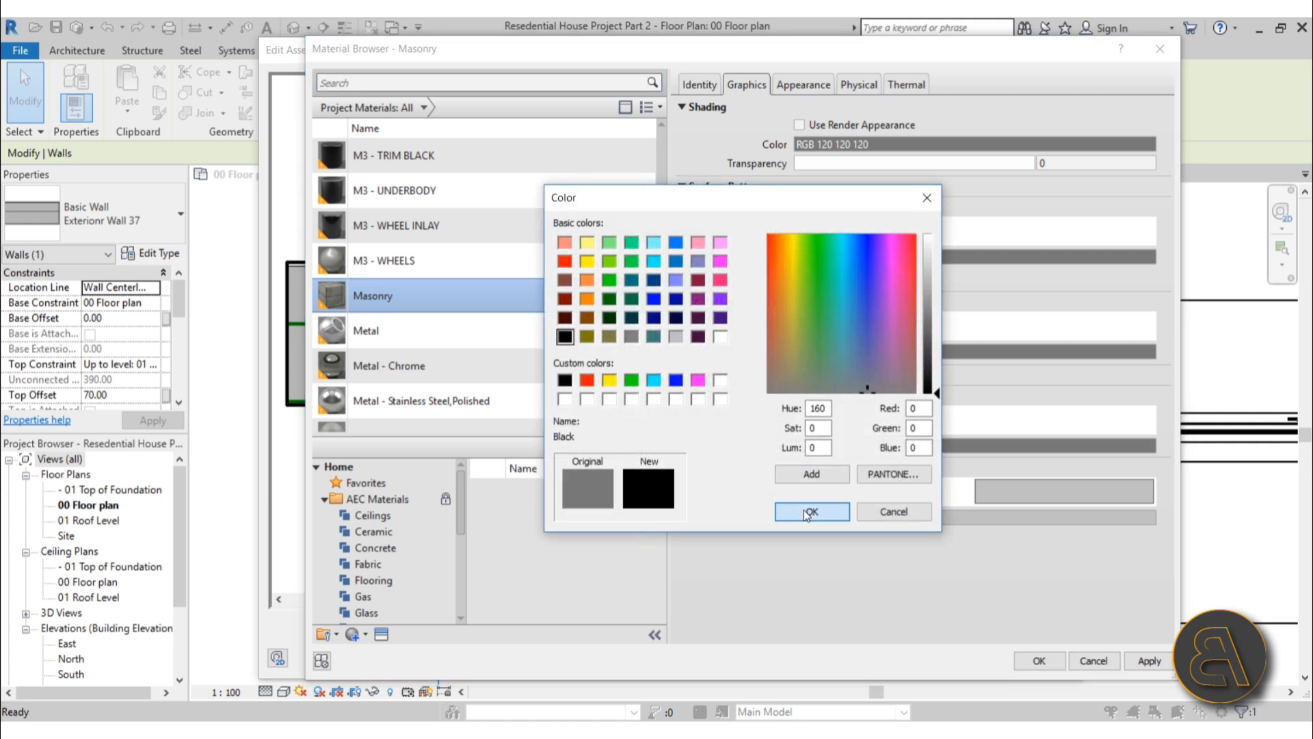
{"action": "left_click", "coordinate": [804, 511]}
{"action": "left_click", "coordinate": [864, 420]}
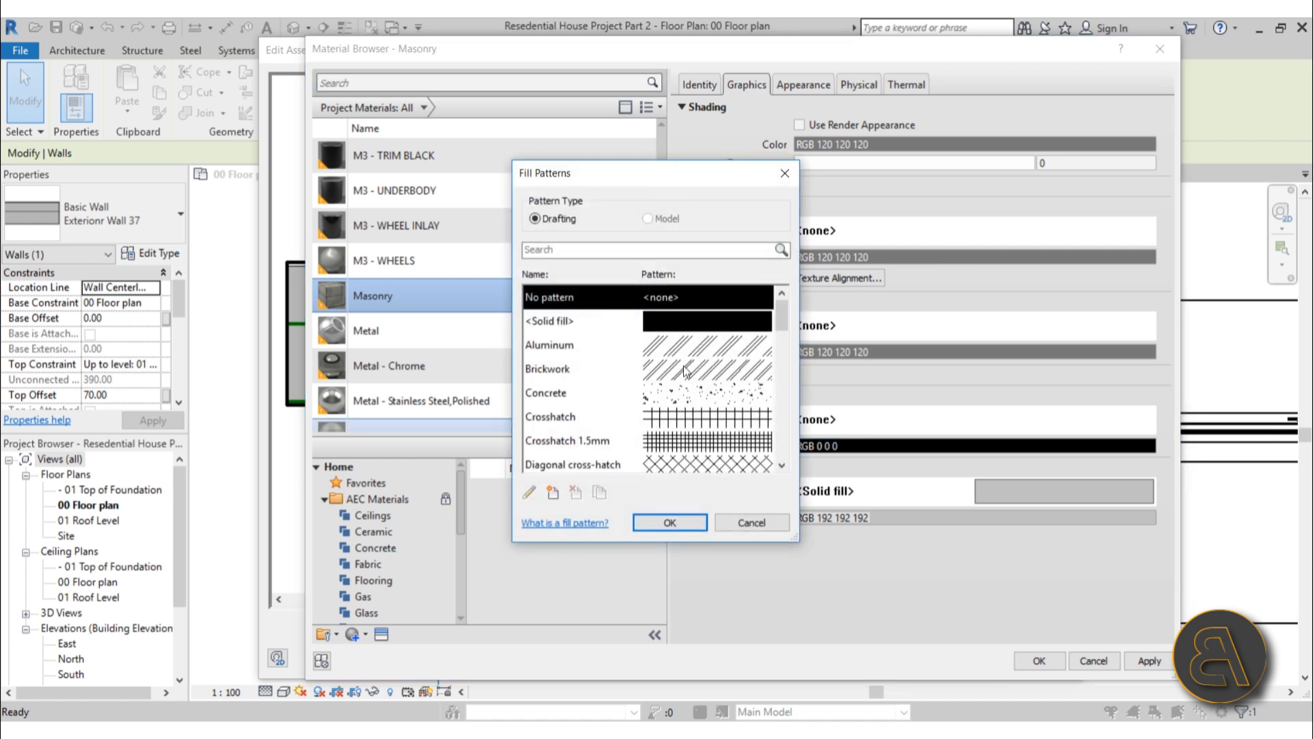
{"action": "scroll", "coordinate": [683, 377], "scroll_direction": "down", "scroll_amount": 5}
{"action": "scroll", "coordinate": [694, 391], "scroll_direction": "down", "scroll_amount": 4}
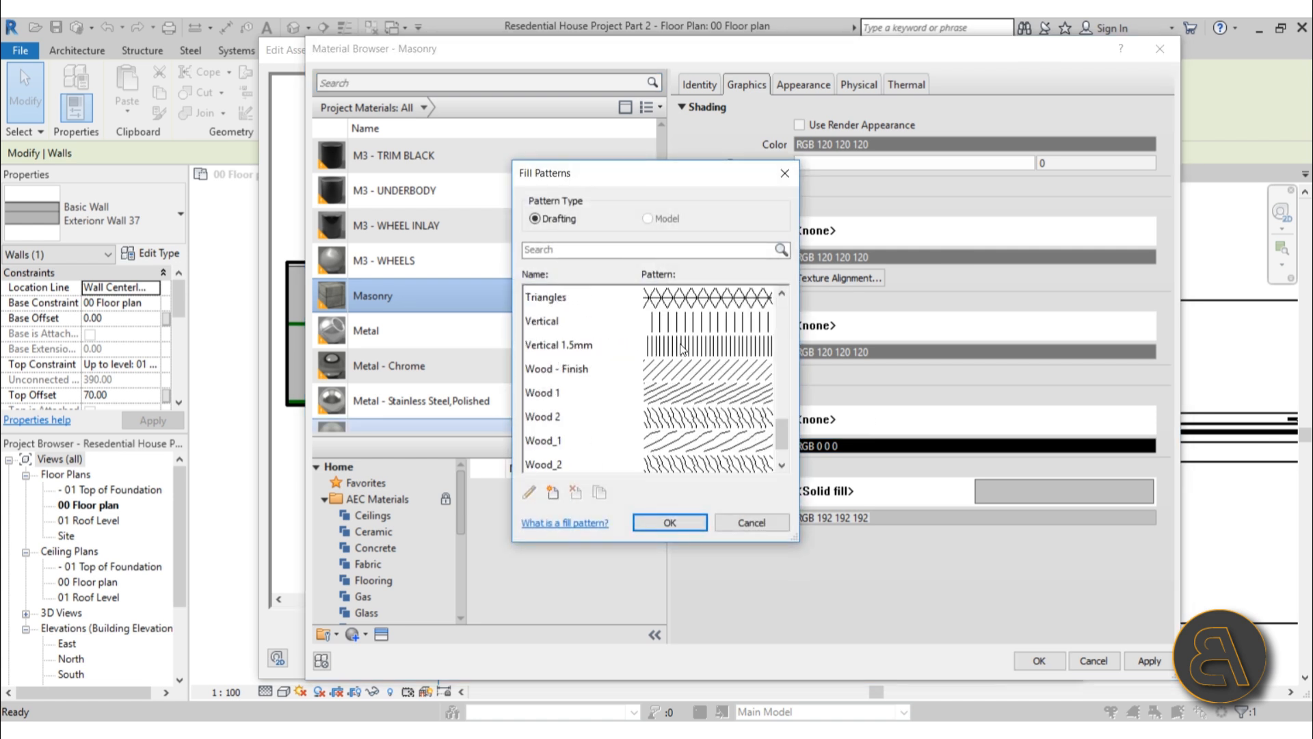
{"action": "left_click", "coordinate": [673, 321]}
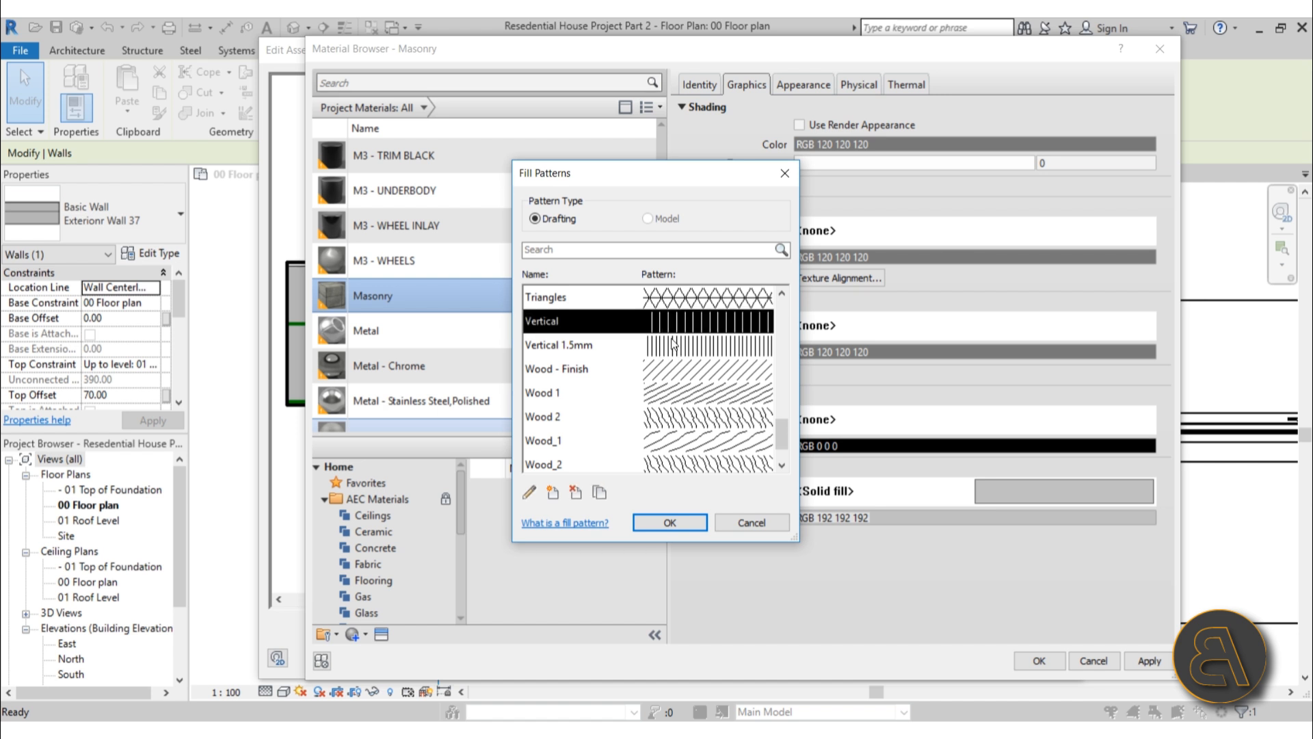
{"action": "left_click", "coordinate": [689, 522]}
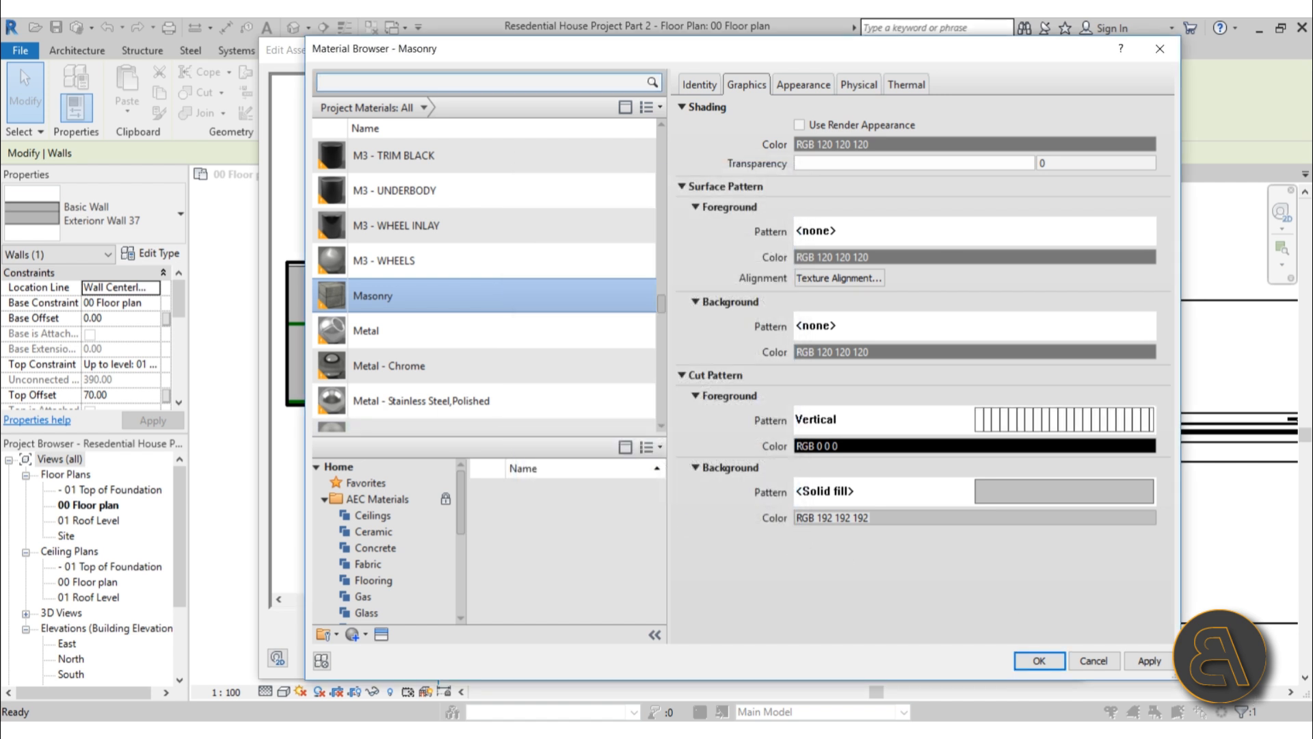
{"action": "left_click", "coordinate": [1147, 660]}
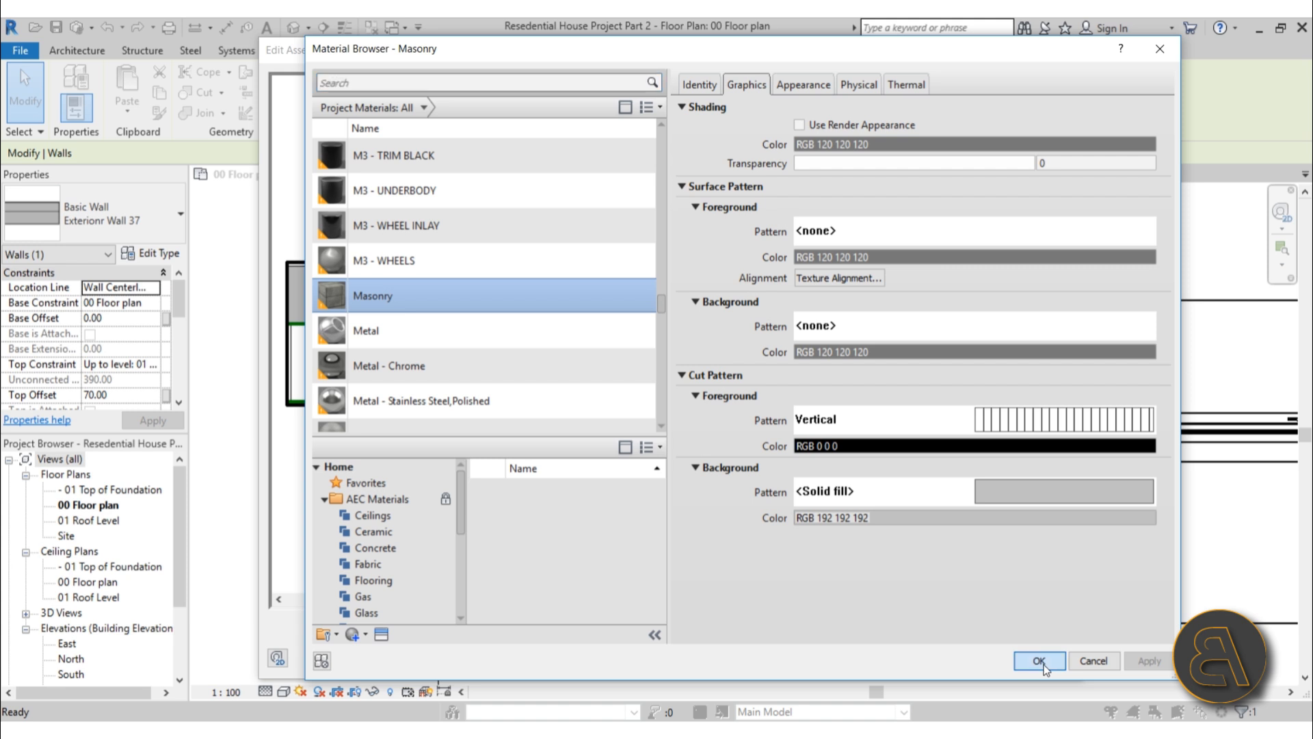
{"action": "left_click", "coordinate": [1036, 660]}
{"action": "left_click", "coordinate": [871, 643]}
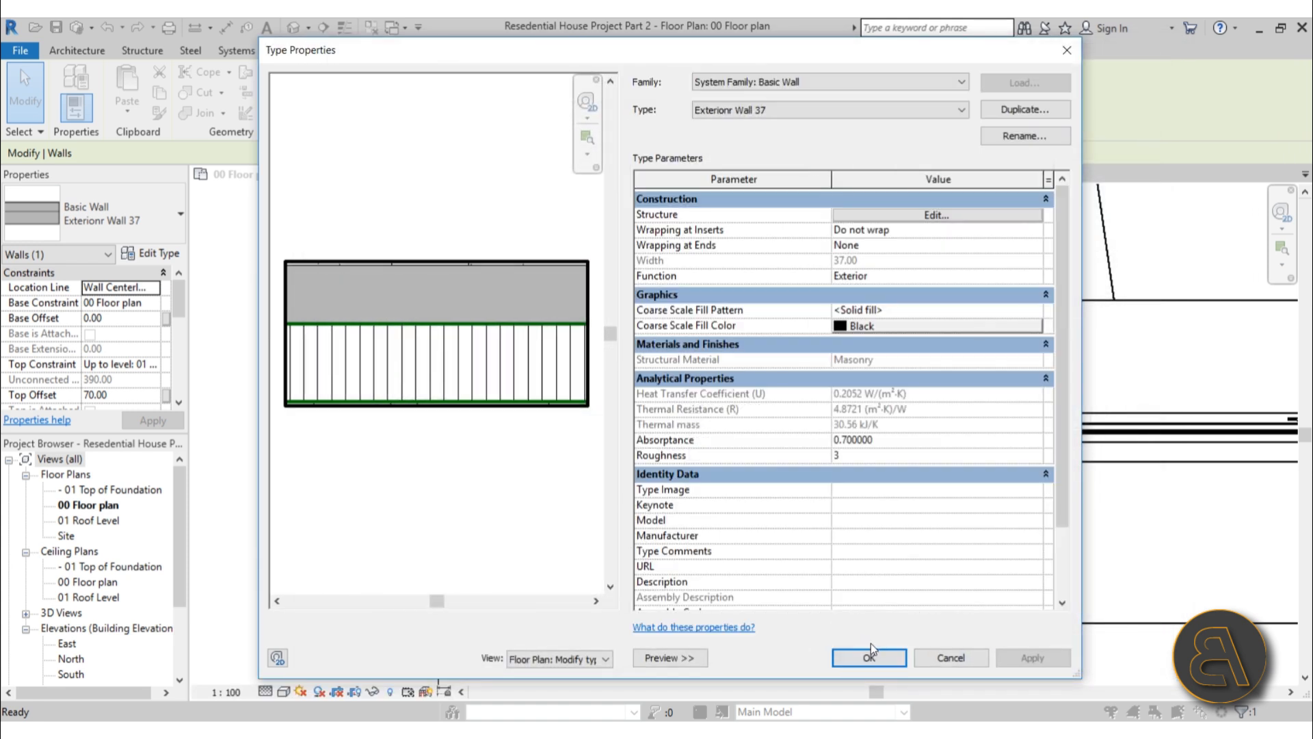
{"action": "left_click", "coordinate": [863, 653]}
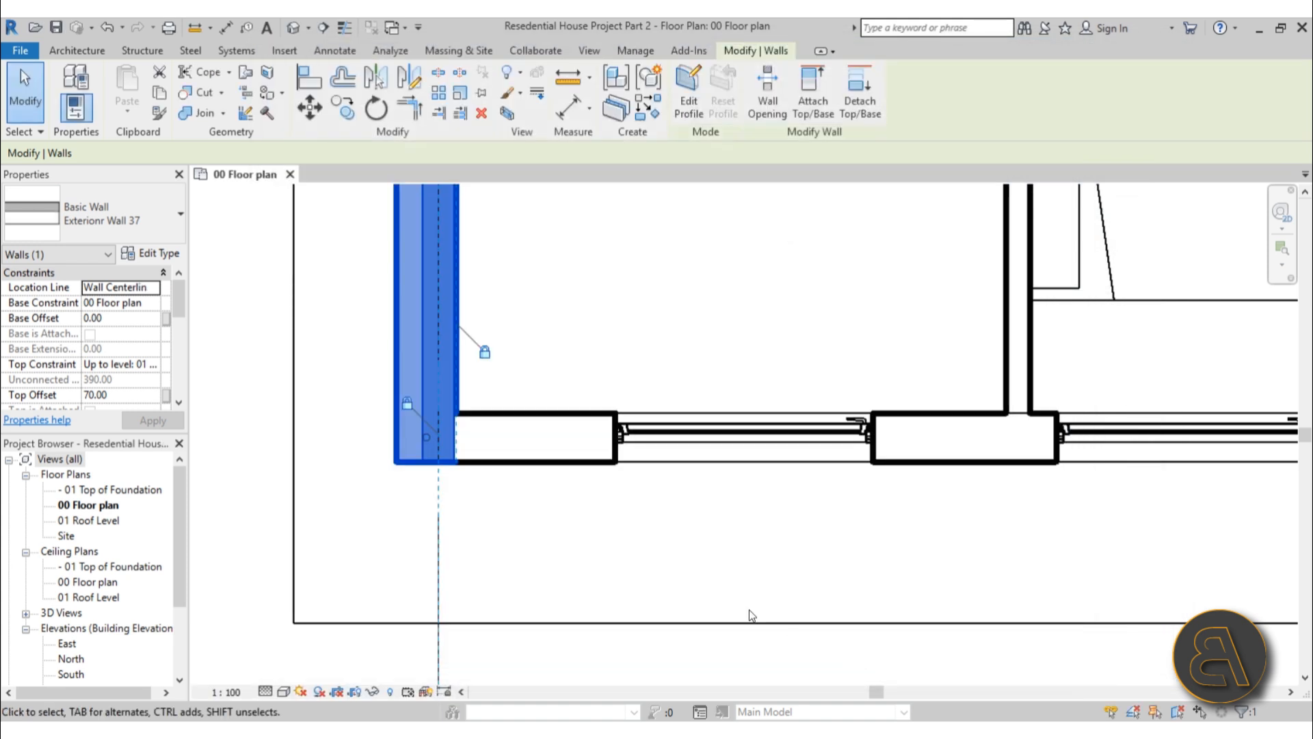
Examine the masonry layer's cut pattern along the exterior wall beside the bedrooms in the floor plan
{"action": "left_click", "coordinate": [594, 349]}
{"action": "scroll", "coordinate": [594, 349], "scroll_direction": "down", "scroll_amount": 2}
{"action": "middle_click_drag", "start_coordinate": [570, 397], "coordinate": [437, 653]}
{"action": "middle_click_drag", "start_coordinate": [462, 390], "coordinate": [460, 684]}
{"action": "scroll", "coordinate": [469, 455], "scroll_direction": "down", "scroll_amount": 1}
{"action": "middle_click_drag", "start_coordinate": [469, 454], "coordinate": [477, 651]}
{"action": "scroll", "coordinate": [383, 547], "scroll_direction": "up", "scroll_amount": 2}
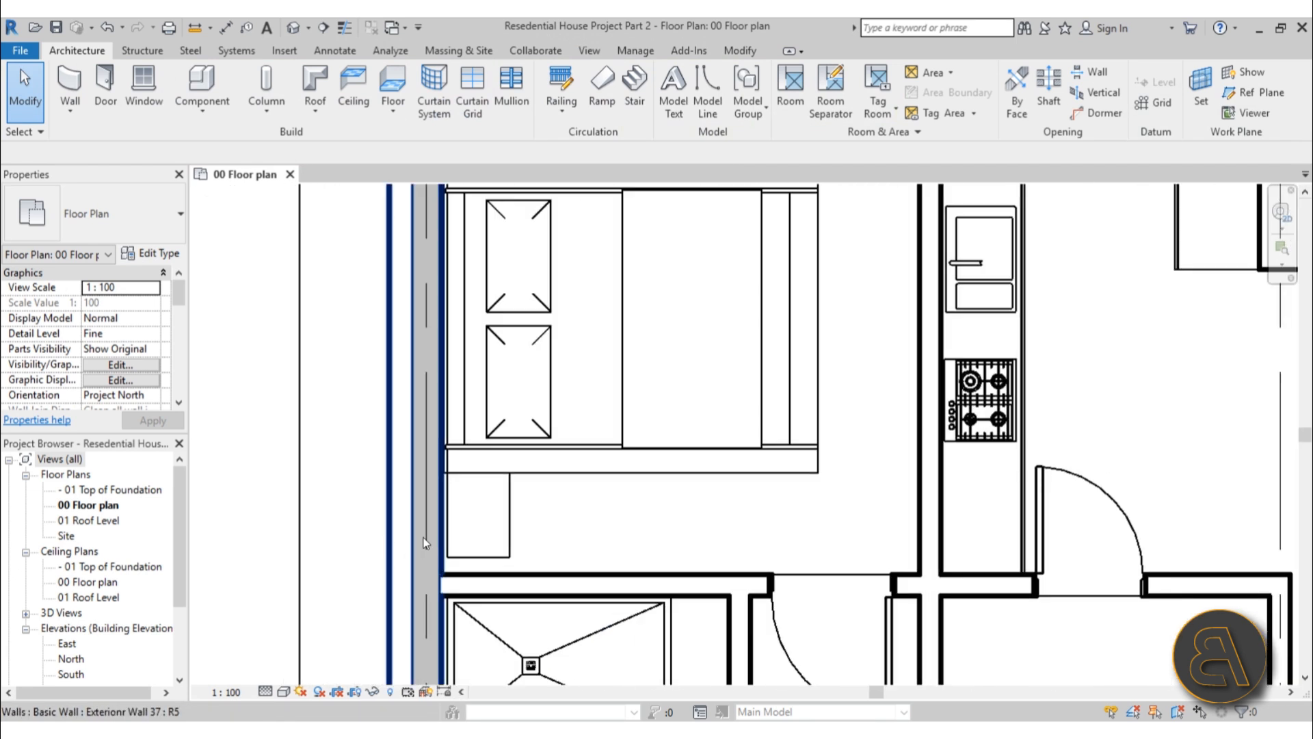
Select the exterior wall and reopen the Masonry material of its Structure [1] layer
{"action": "left_click", "coordinate": [424, 568]}
{"action": "scroll", "coordinate": [424, 569], "scroll_direction": "up", "scroll_amount": 3}
{"action": "scroll", "coordinate": [506, 551], "scroll_direction": "down", "scroll_amount": 2}
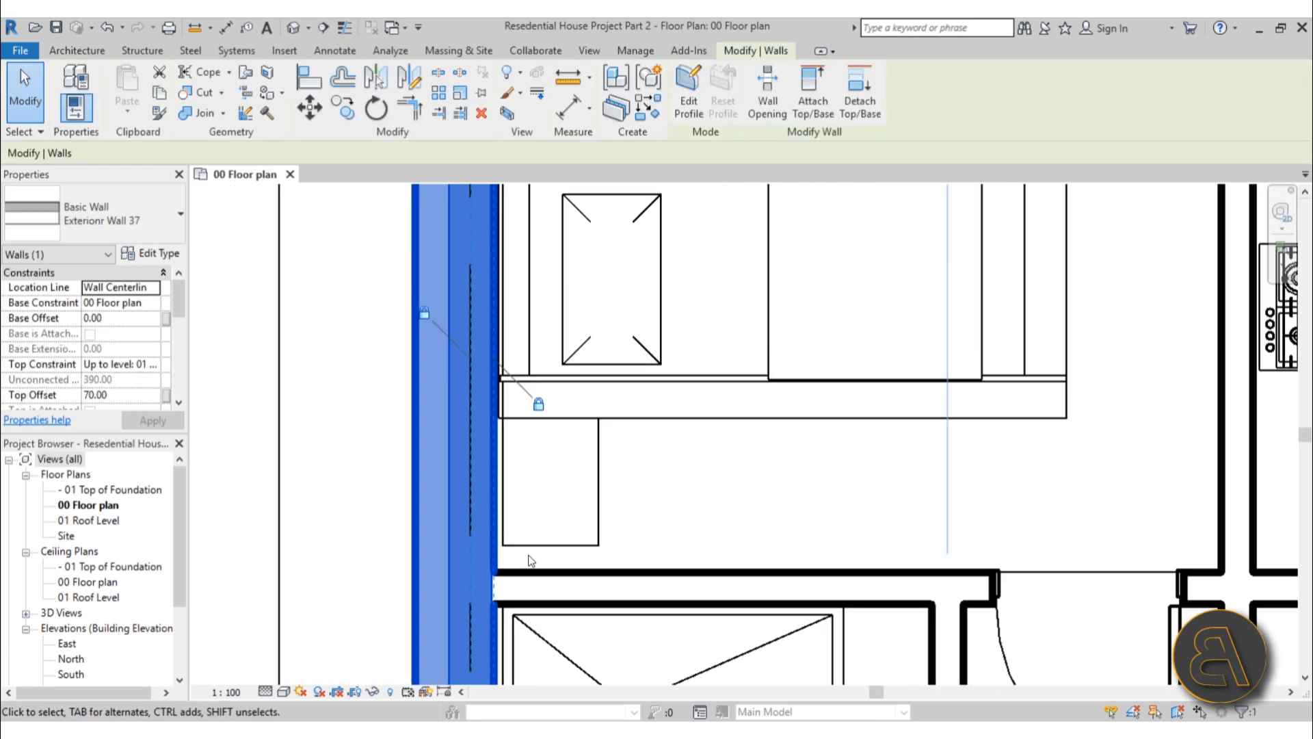
{"action": "middle_click_drag", "start_coordinate": [611, 478], "coordinate": [593, 357]}
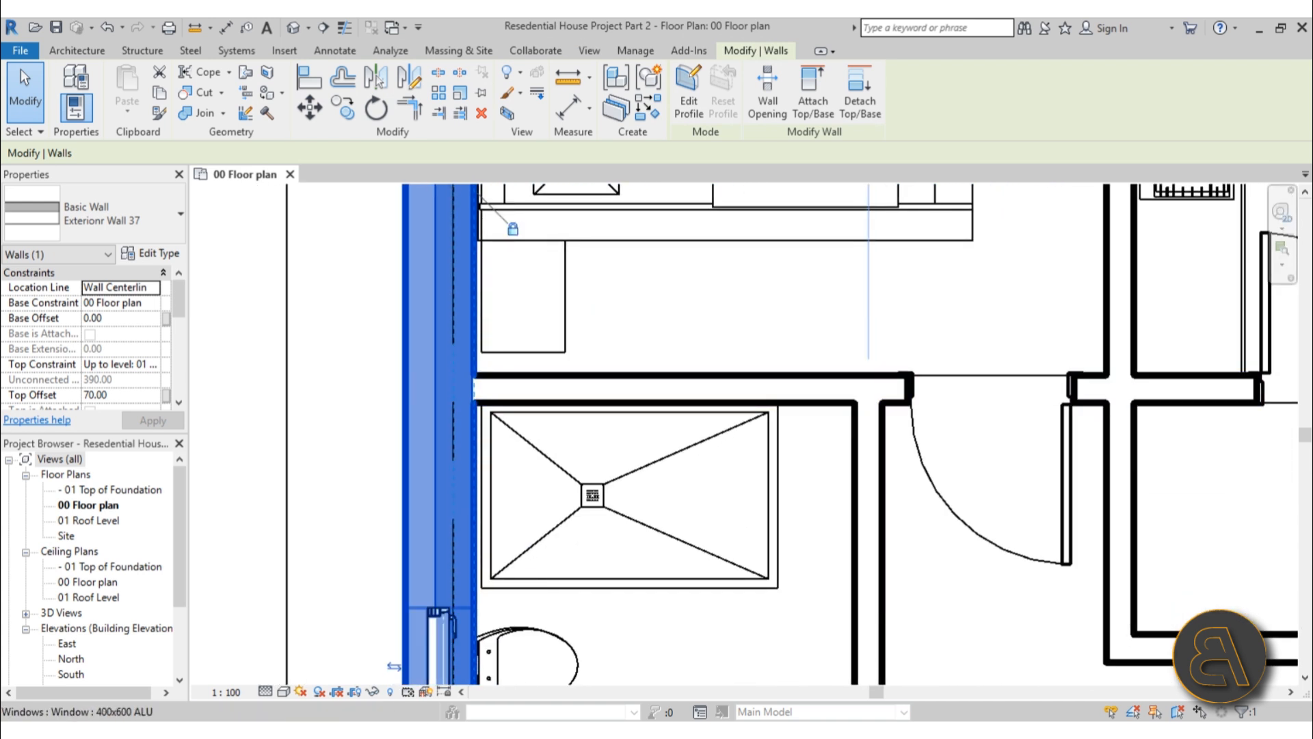
{"action": "left_click", "coordinate": [158, 232]}
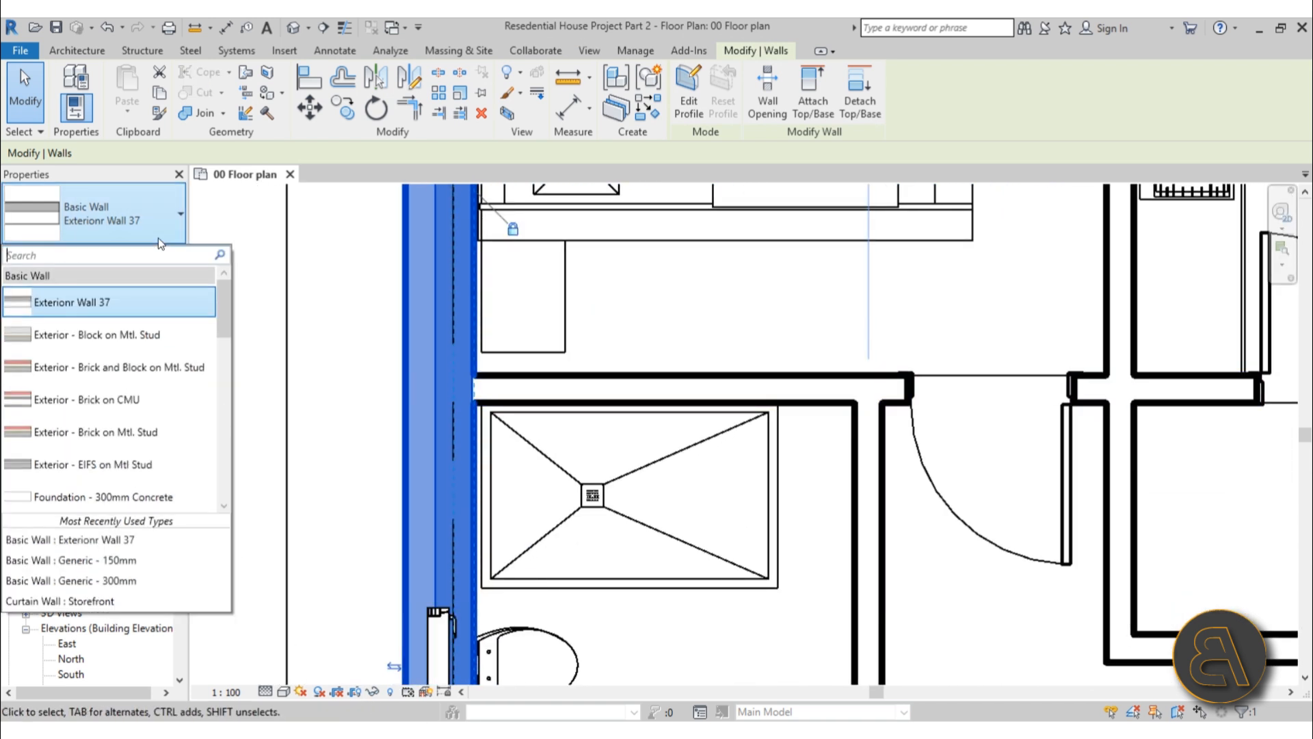
{"action": "left_click", "coordinate": [158, 236]}
{"action": "left_click", "coordinate": [152, 254]}
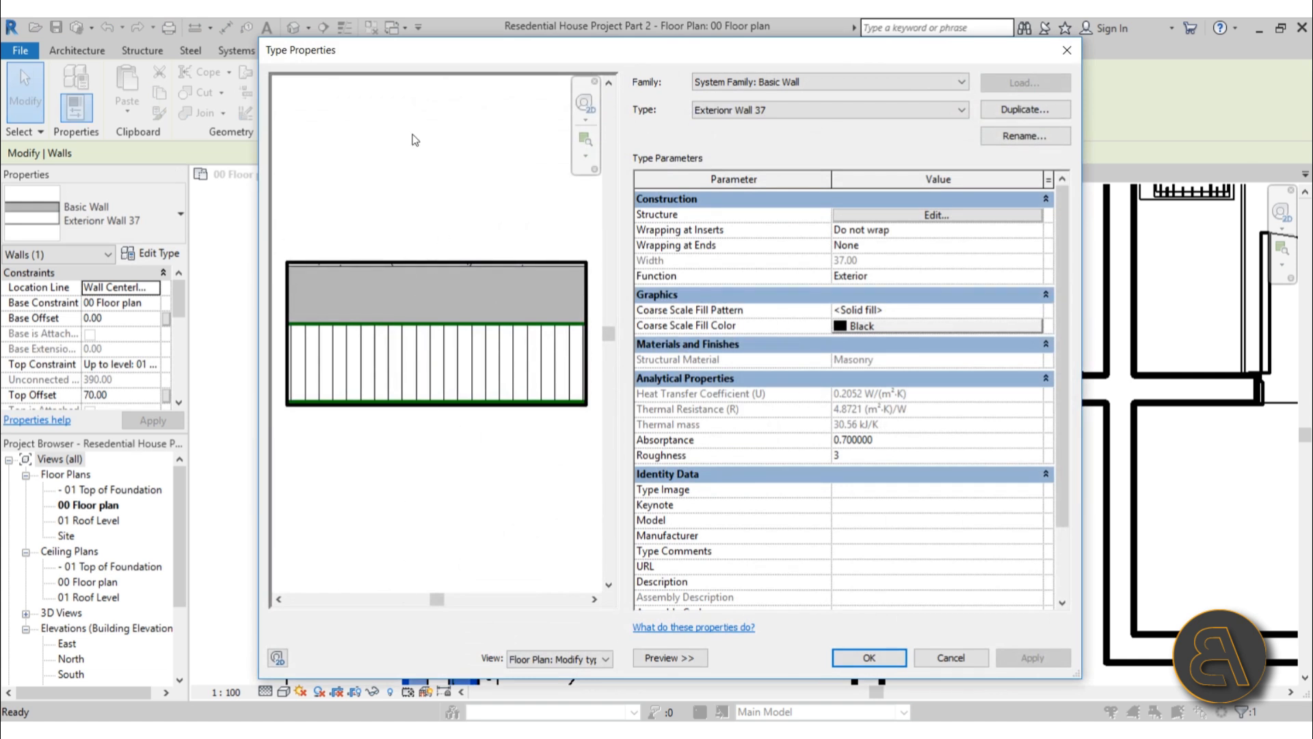
{"action": "left_click", "coordinate": [915, 219]}
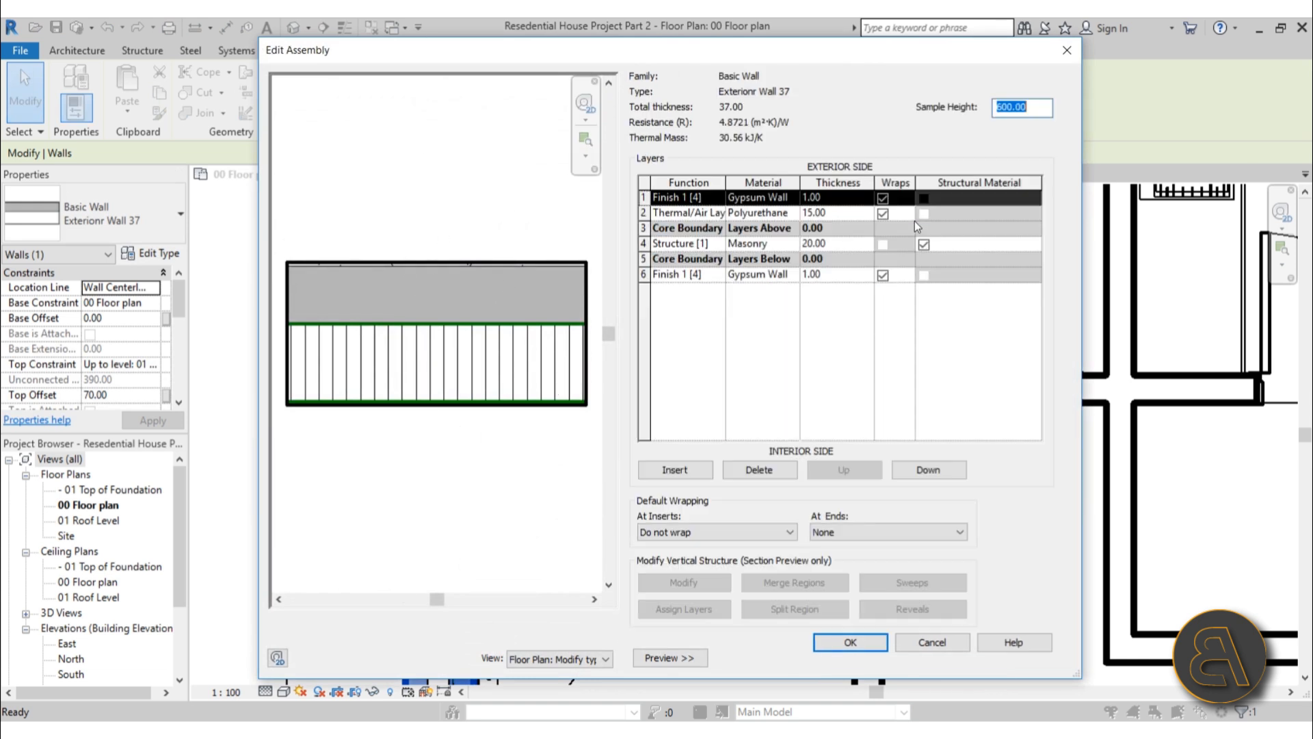
{"action": "left_click", "coordinate": [793, 243]}
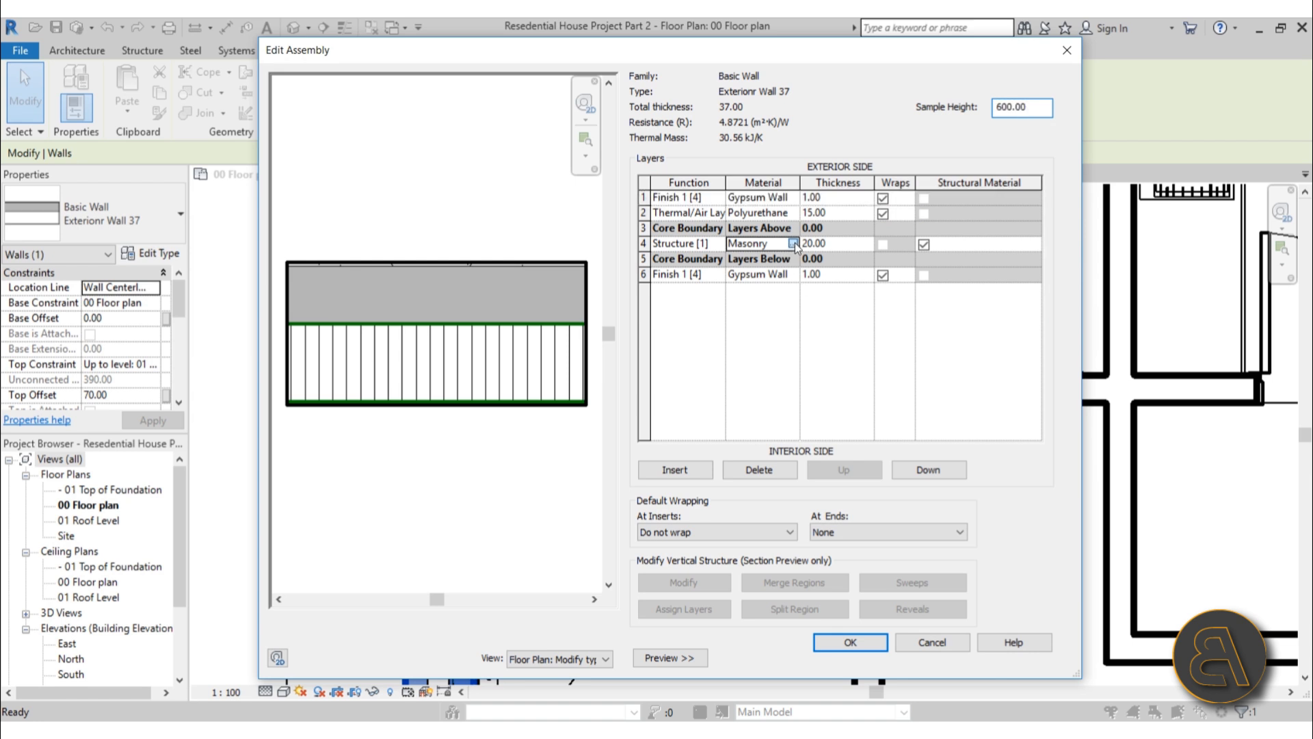
{"action": "left_click", "coordinate": [793, 243]}
Set Masonry's cut foreground pattern to Crosshatch and confirm the material, assembly and type changes
{"action": "left_click", "coordinate": [1007, 423]}
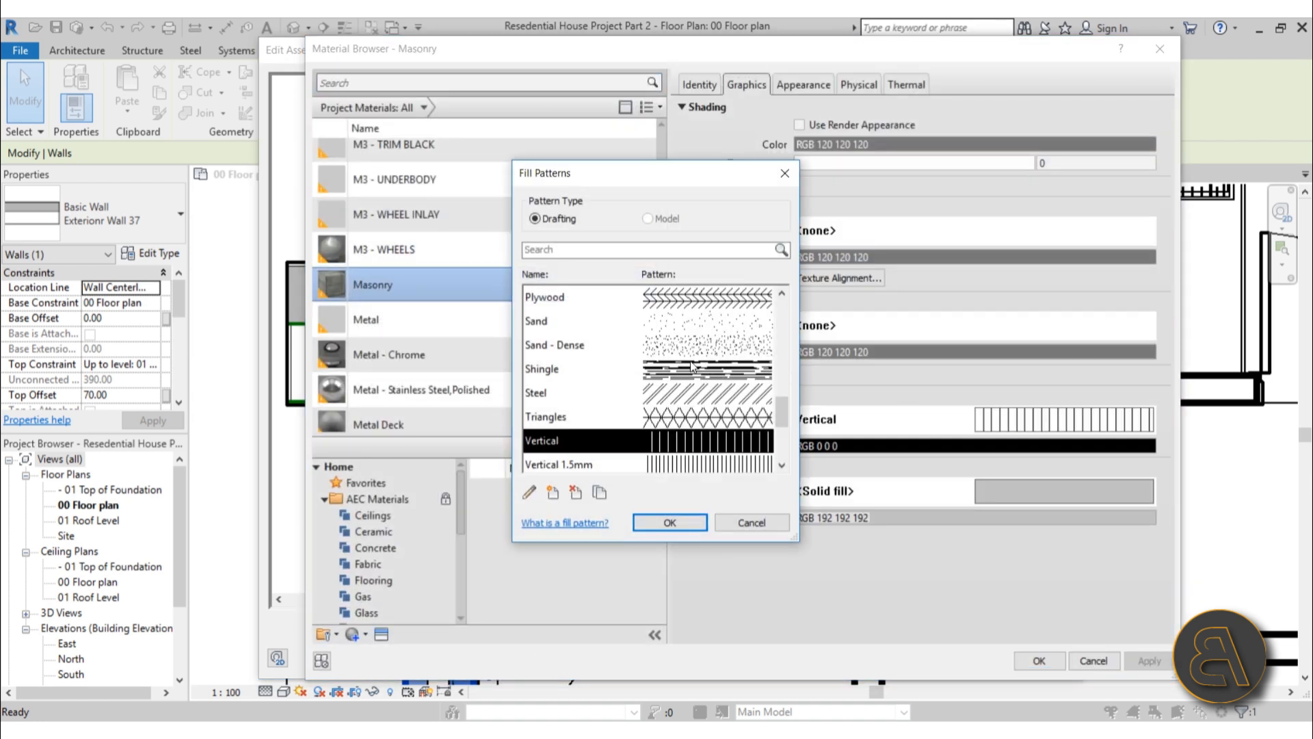
{"action": "scroll", "coordinate": [692, 366], "scroll_direction": "down", "scroll_amount": 3}
{"action": "scroll", "coordinate": [690, 368], "scroll_direction": "up", "scroll_amount": 4}
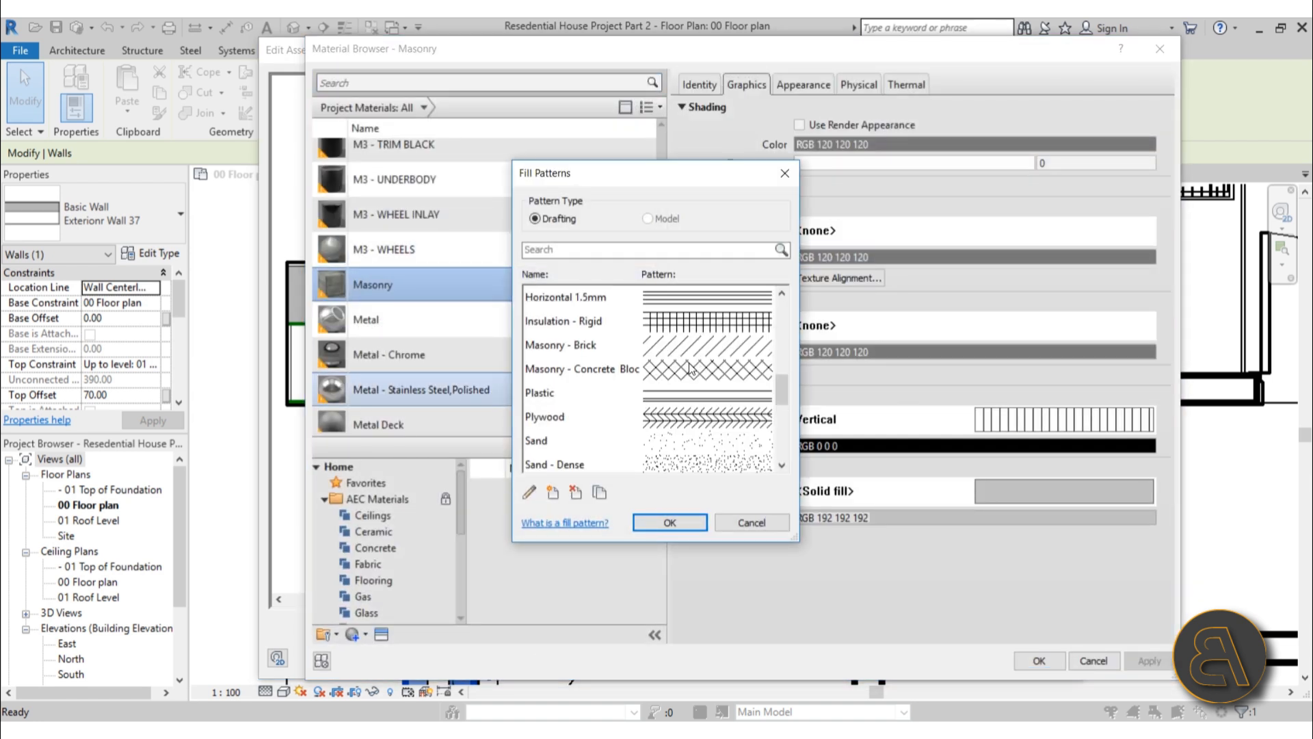
{"action": "scroll", "coordinate": [686, 380], "scroll_direction": "up", "scroll_amount": 2}
{"action": "scroll", "coordinate": [682, 384], "scroll_direction": "up", "scroll_amount": 4}
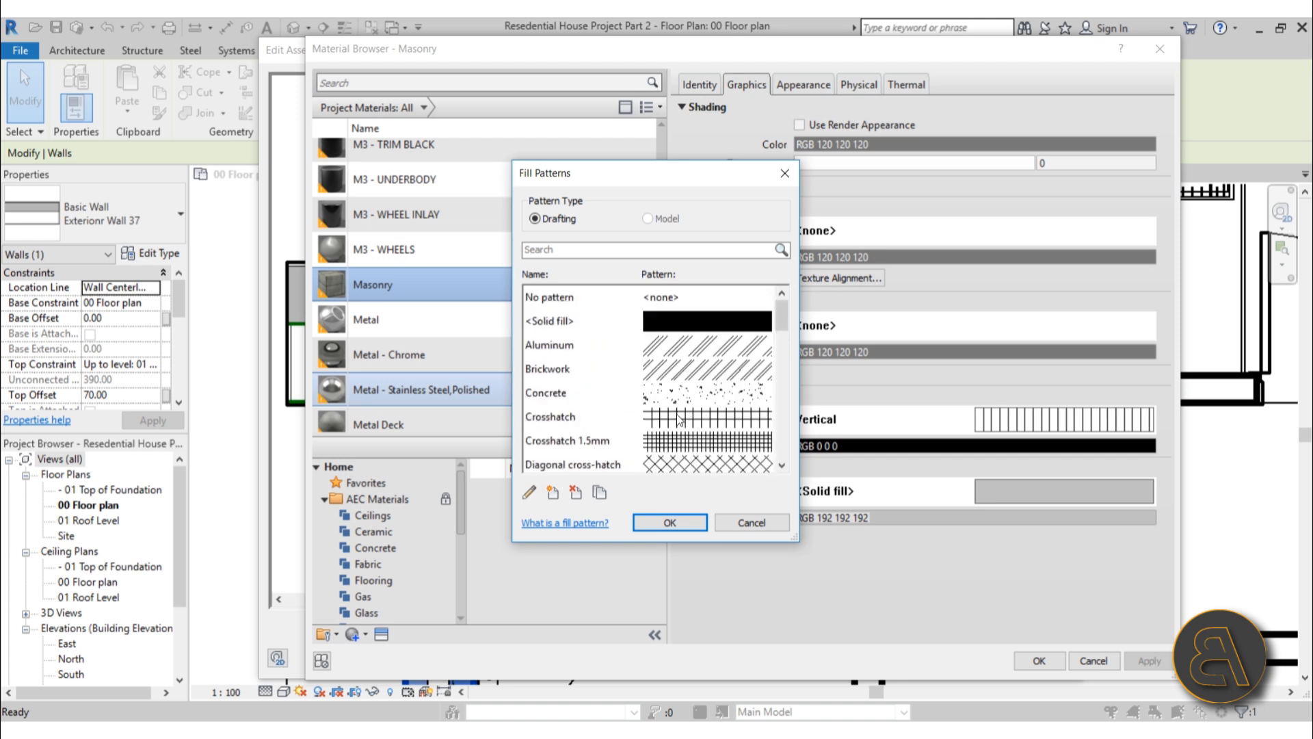
{"action": "left_click", "coordinate": [680, 418]}
{"action": "left_click", "coordinate": [671, 522]}
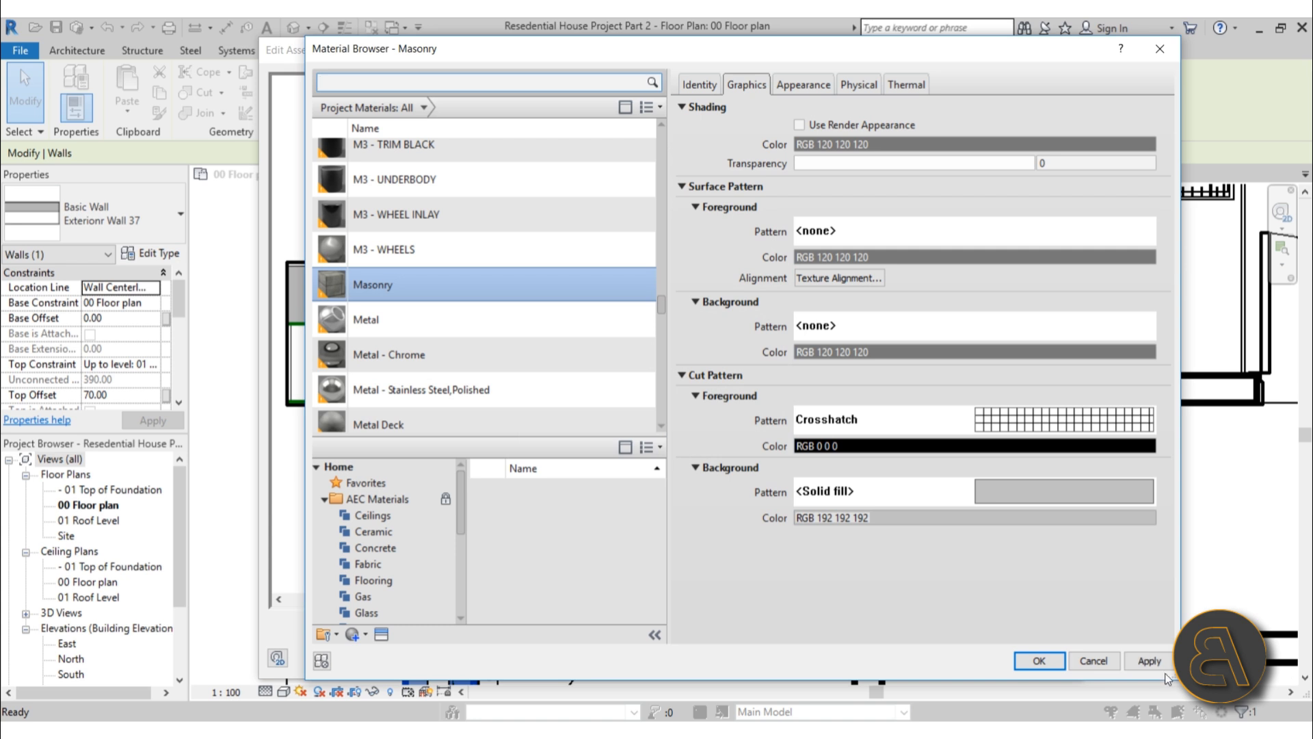
{"action": "left_click", "coordinate": [1039, 661]}
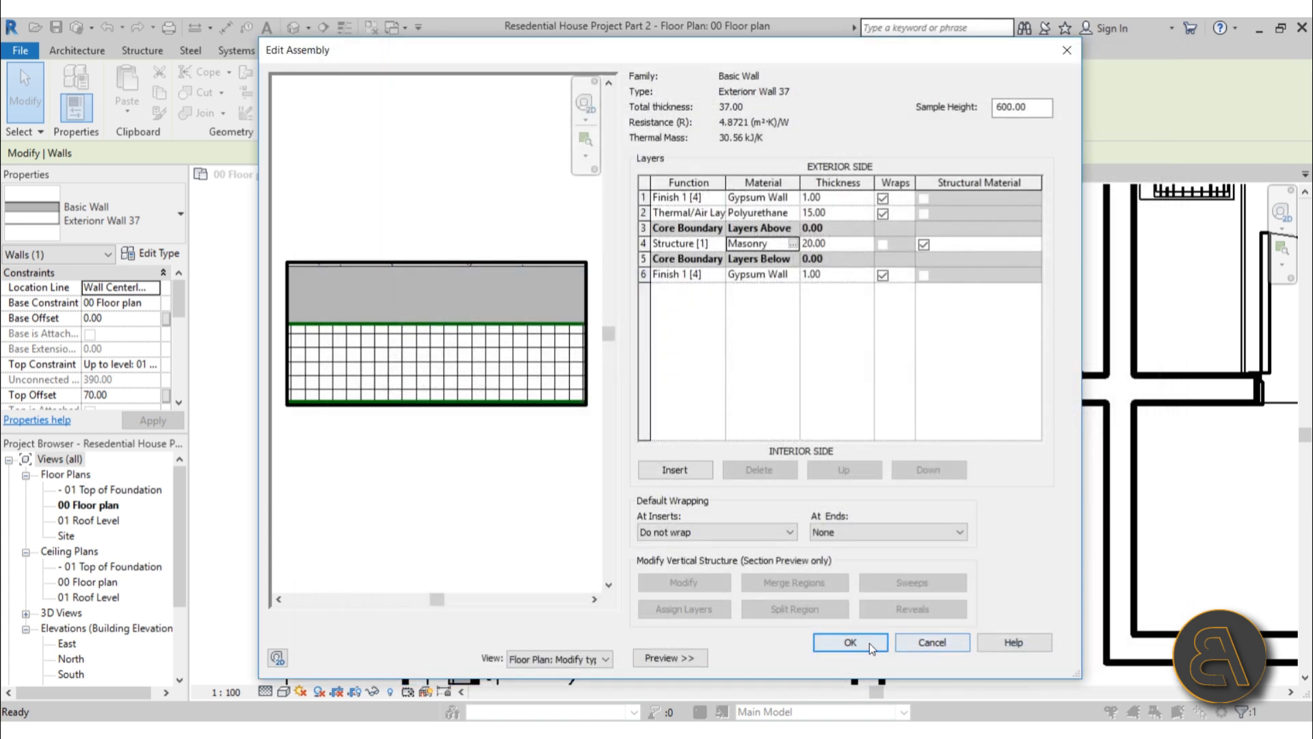
{"action": "left_click", "coordinate": [867, 642]}
{"action": "left_click", "coordinate": [869, 658]}
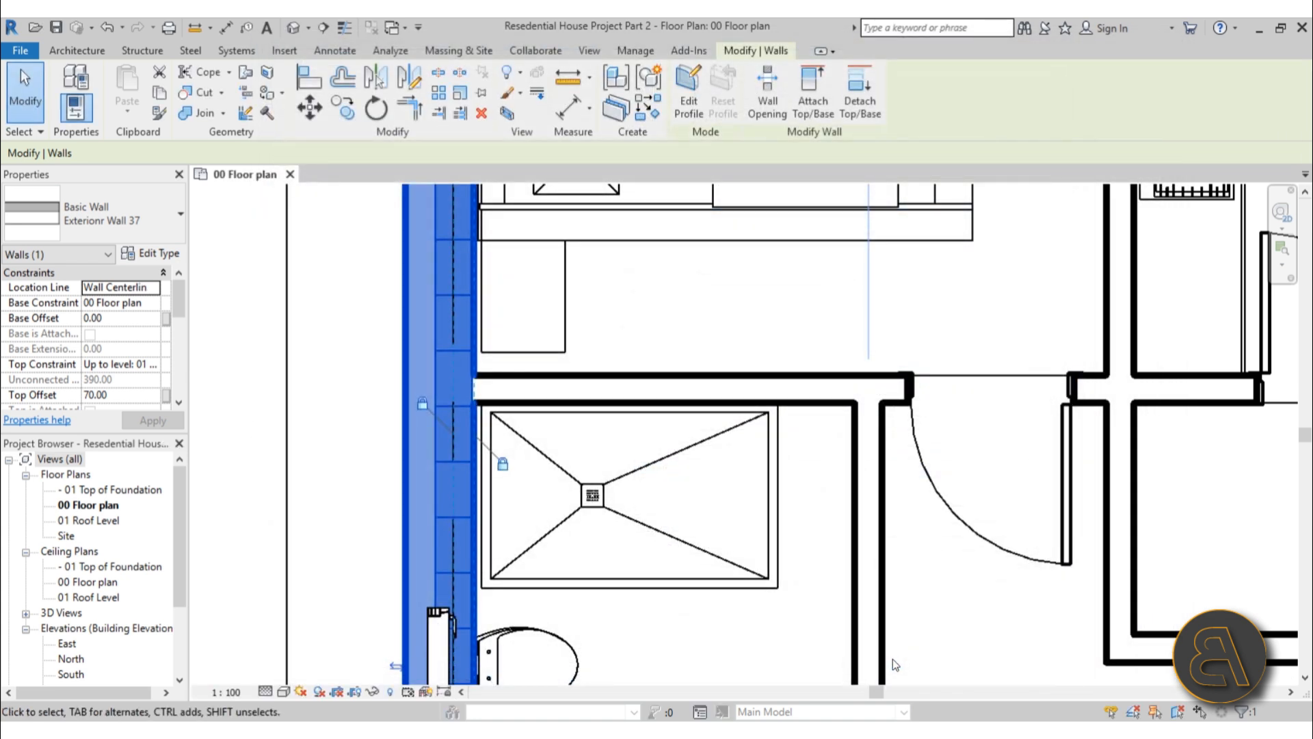
Examine the masonry hatch along the exterior wall down to its lower corner
{"action": "key", "text": "Escape"}
{"action": "middle_click_drag", "start_coordinate": [643, 312], "coordinate": [612, 299]}
{"action": "middle_click_drag", "start_coordinate": [665, 469], "coordinate": [690, 377]}
{"action": "scroll", "coordinate": [601, 229], "scroll_direction": "down", "scroll_amount": 1}
{"action": "middle_click_drag", "start_coordinate": [581, 486], "coordinate": [605, 280]}
{"action": "scroll", "coordinate": [585, 385], "scroll_direction": "up", "scroll_amount": 2}
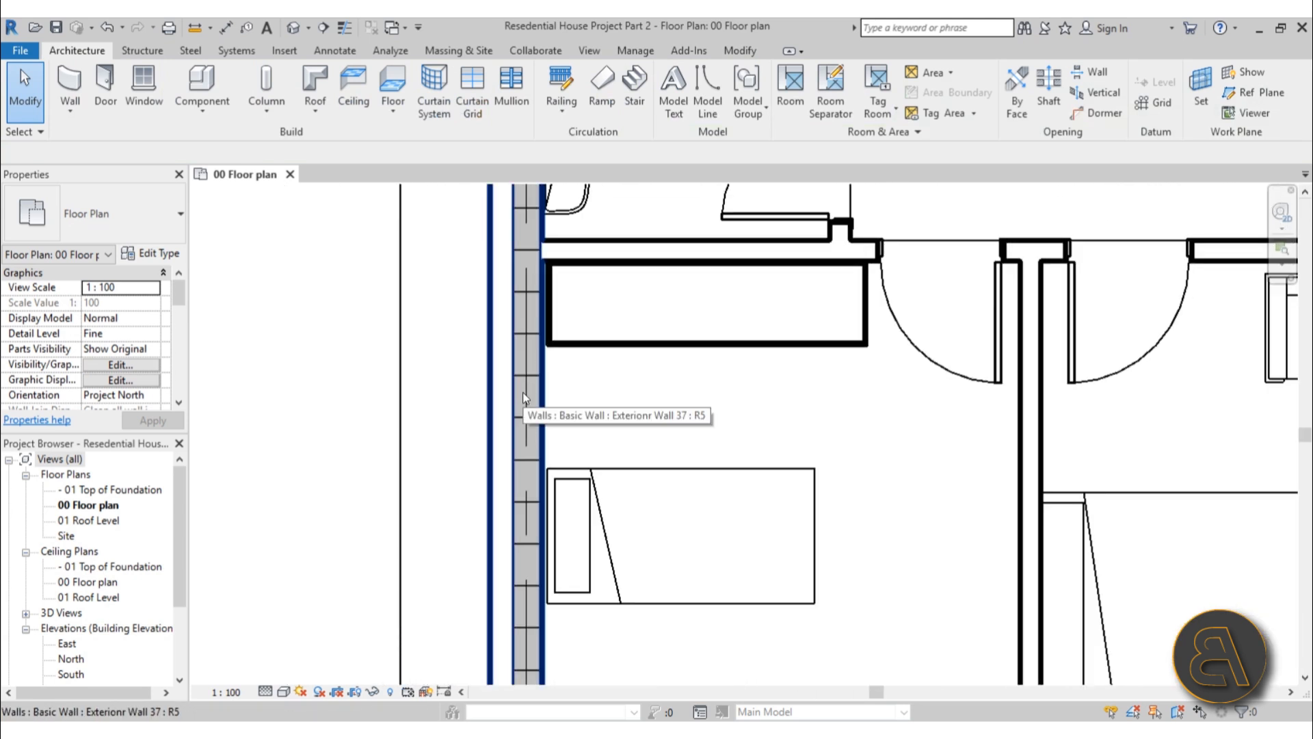
{"action": "scroll", "coordinate": [595, 411], "scroll_direction": "down", "scroll_amount": 3}
{"action": "middle_click_drag", "start_coordinate": [600, 414], "coordinate": [550, 240]}
{"action": "scroll", "coordinate": [471, 391], "scroll_direction": "up", "scroll_amount": 3}
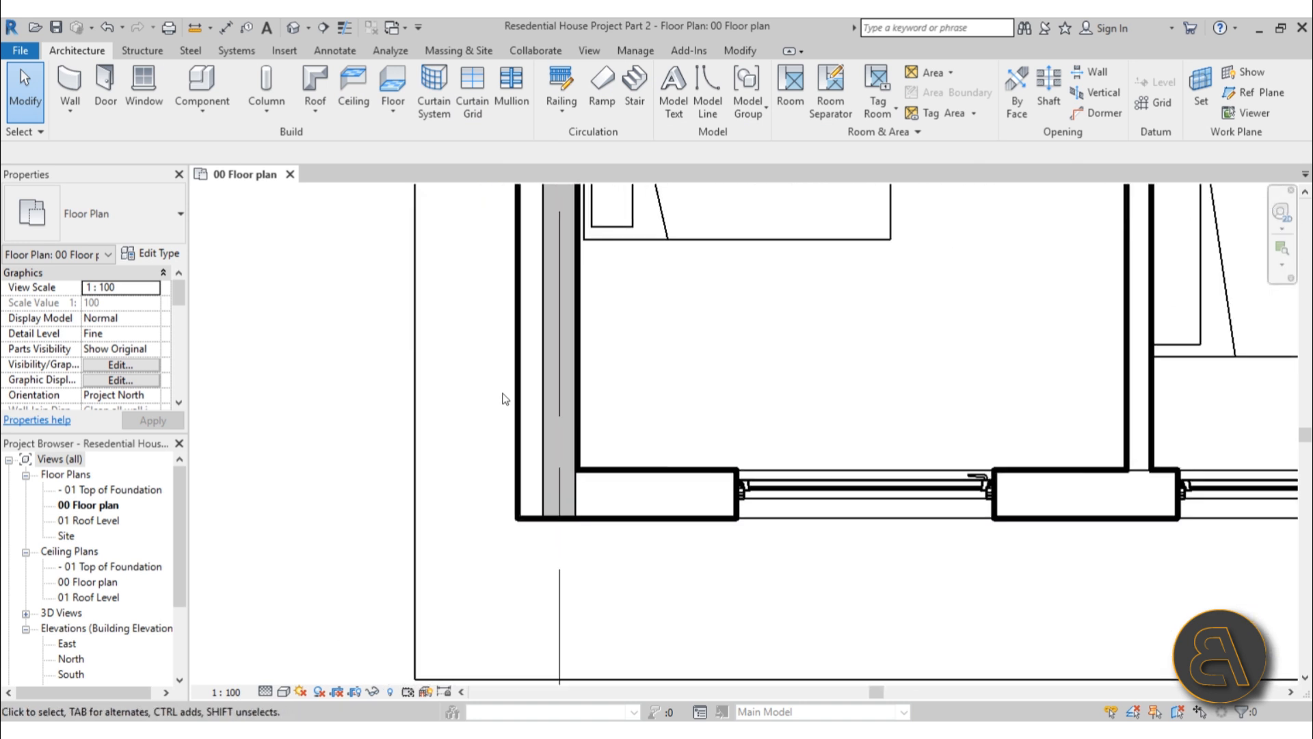
Select the exterior wall beside the bedroom and open the Polyurethane Foam material of its Thermal/Air Layer in the type's structure
{"action": "left_click", "coordinate": [551, 410]}
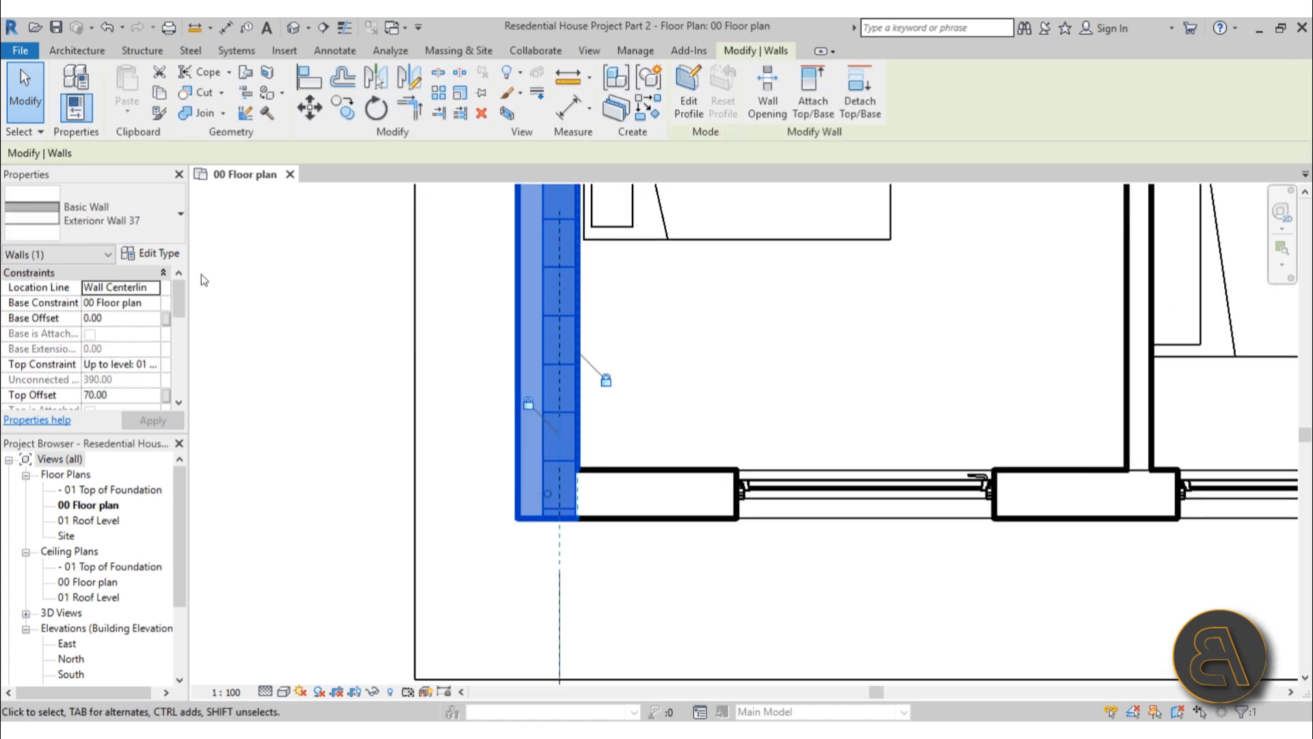
{"action": "left_click", "coordinate": [151, 253]}
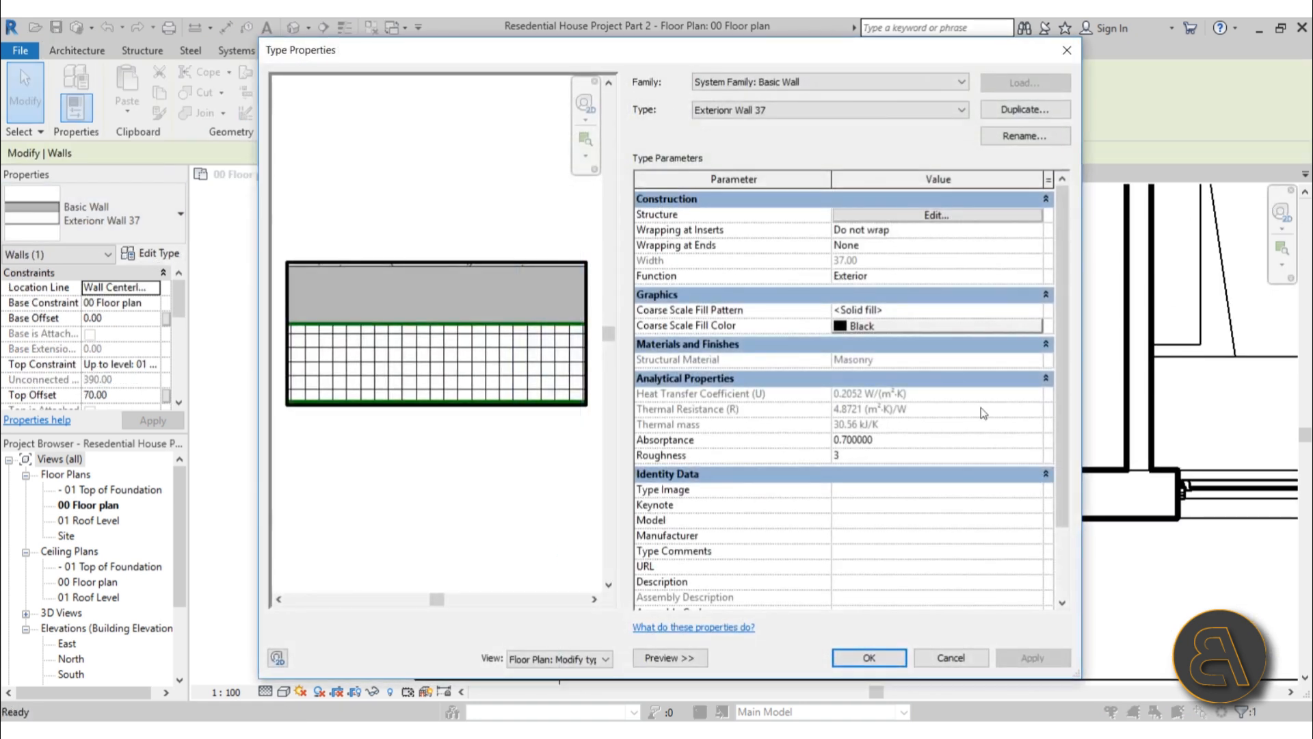
{"action": "left_click", "coordinate": [933, 215]}
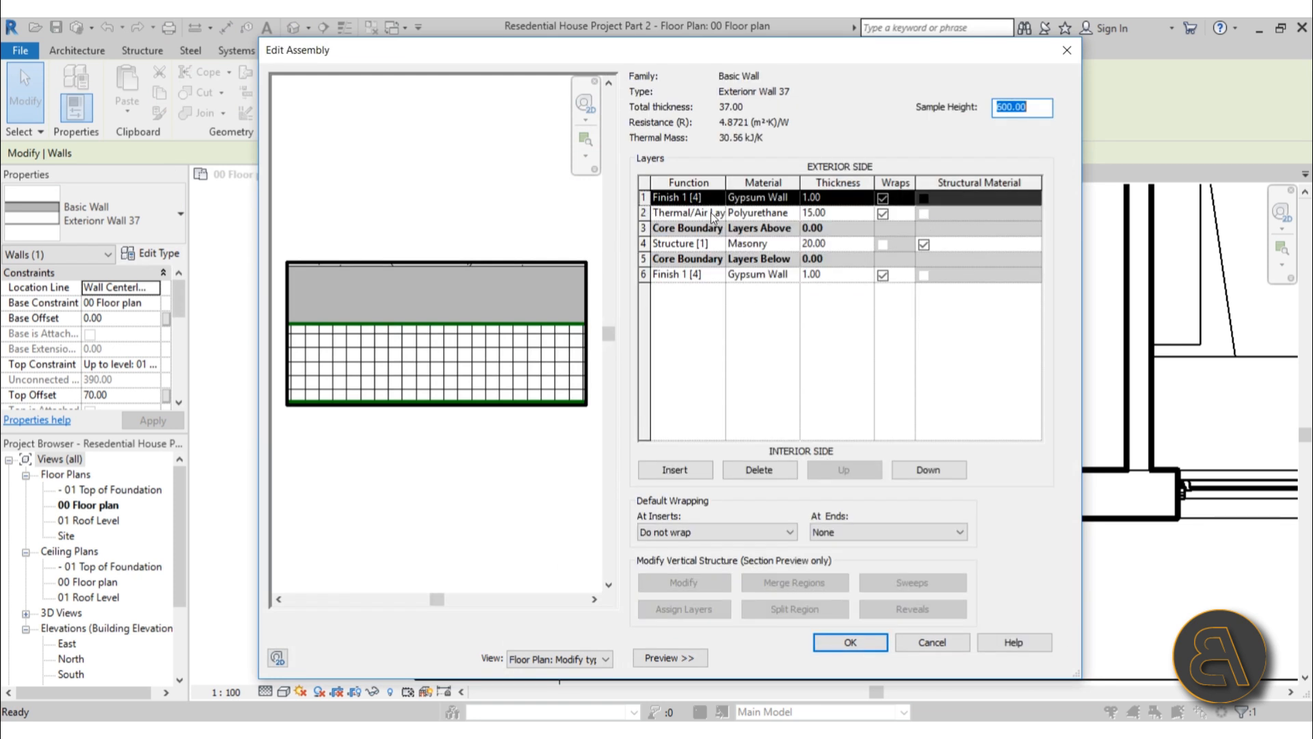
{"action": "left_click", "coordinate": [792, 215]}
{"action": "left_click", "coordinate": [792, 214]}
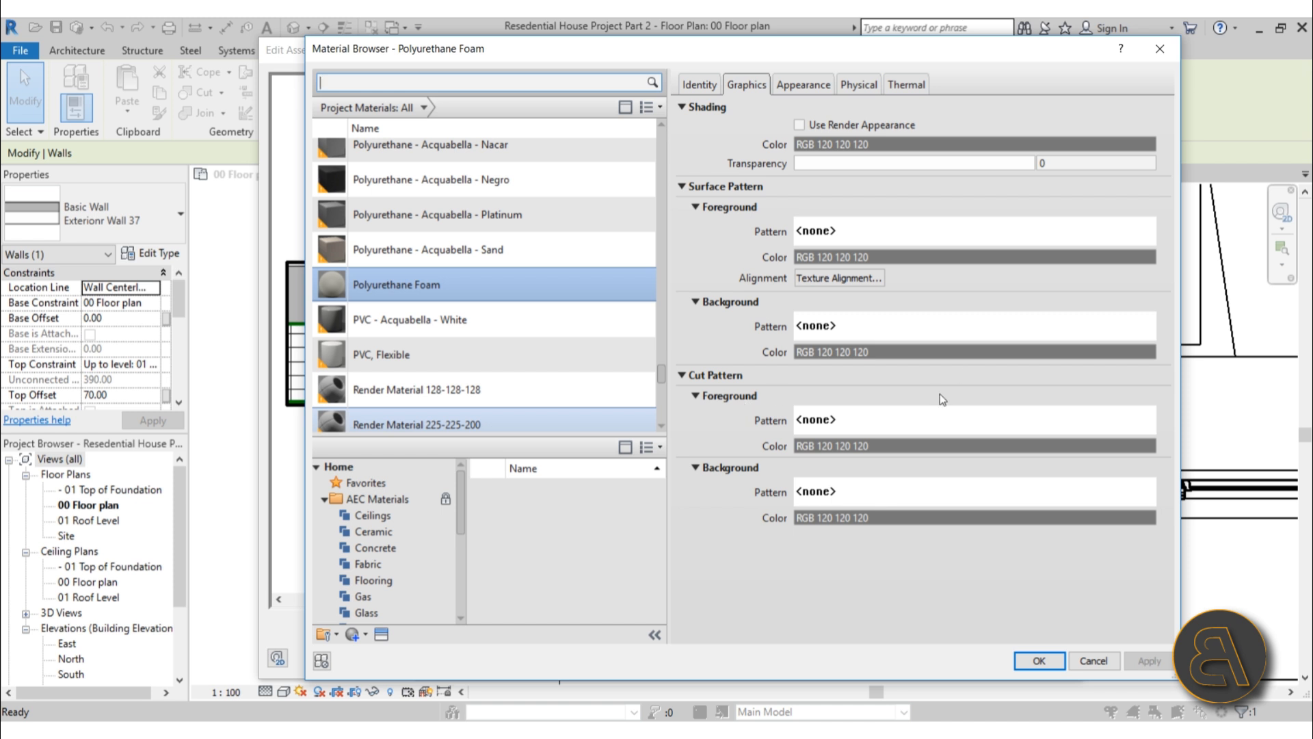
Set Polyurethane Foam's cut background colour to a pale orange, RGB 255-226-166
{"action": "left_click", "coordinate": [869, 518]}
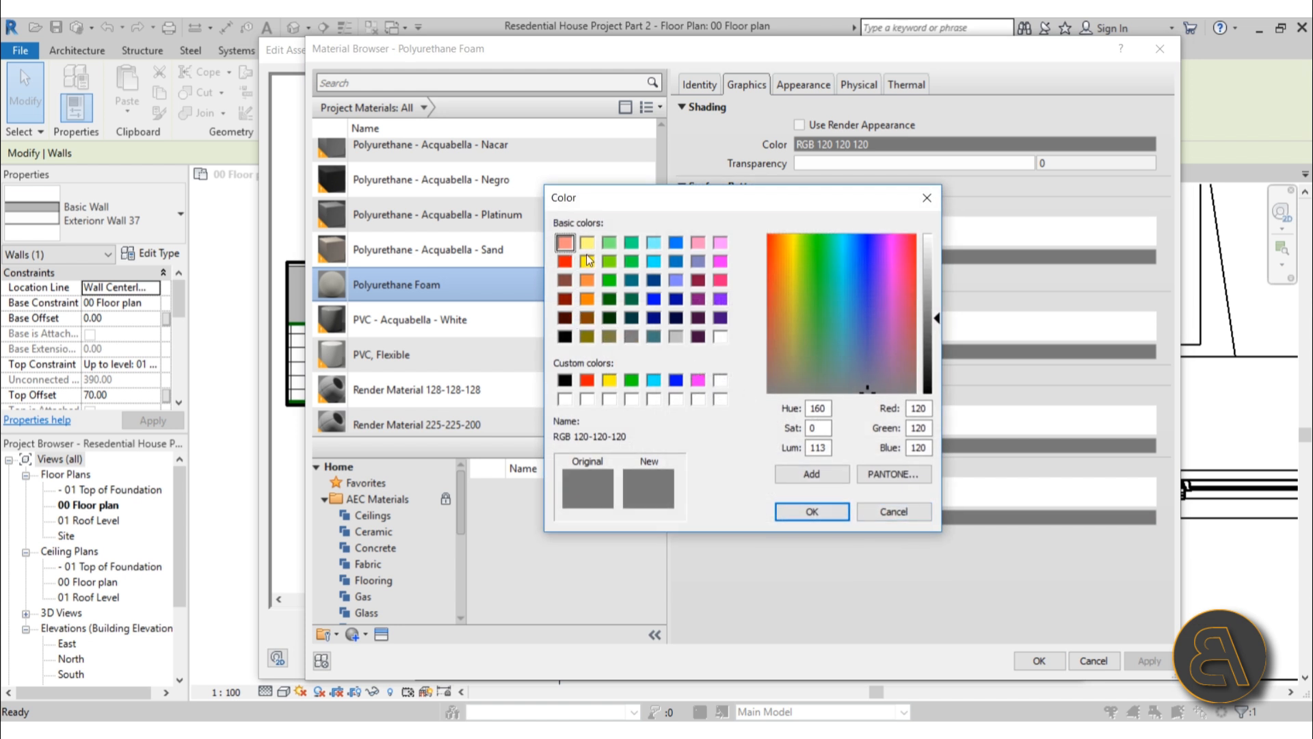
{"action": "left_click", "coordinate": [610, 380]}
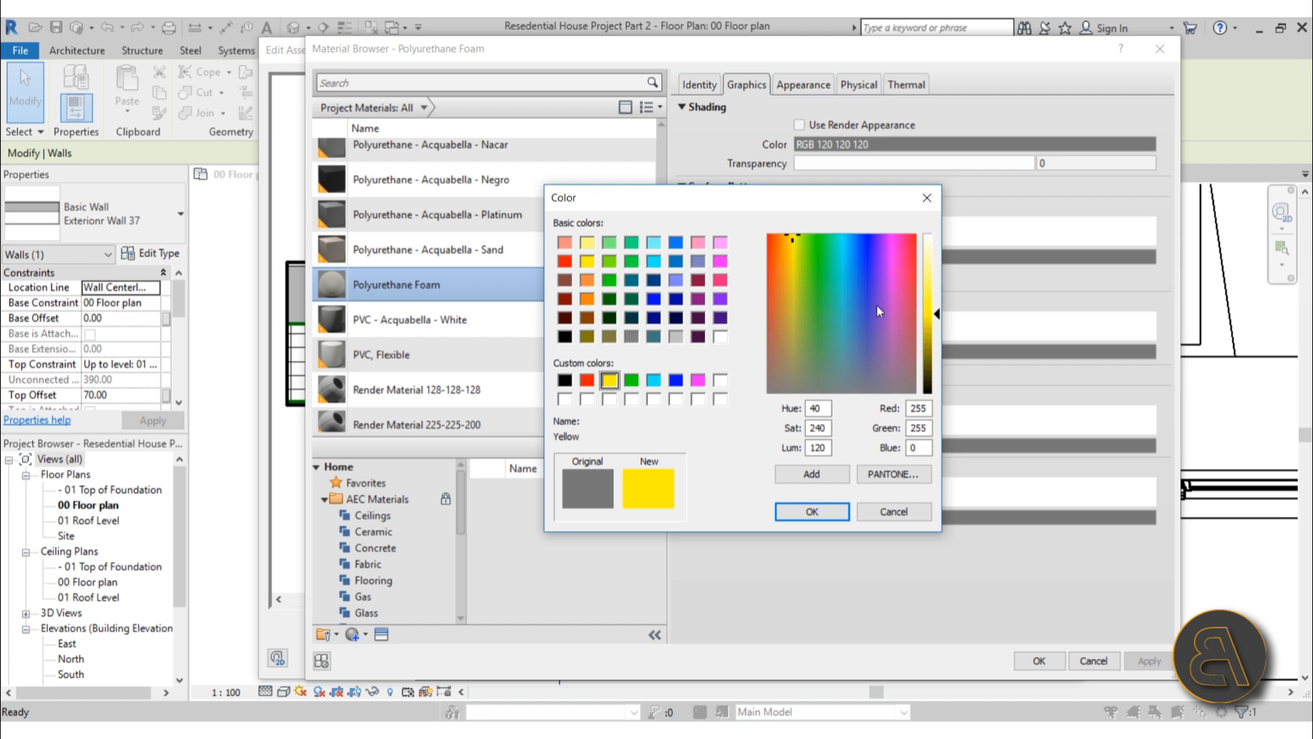
{"action": "left_click_drag", "start_coordinate": [933, 315], "coordinate": [936, 270]}
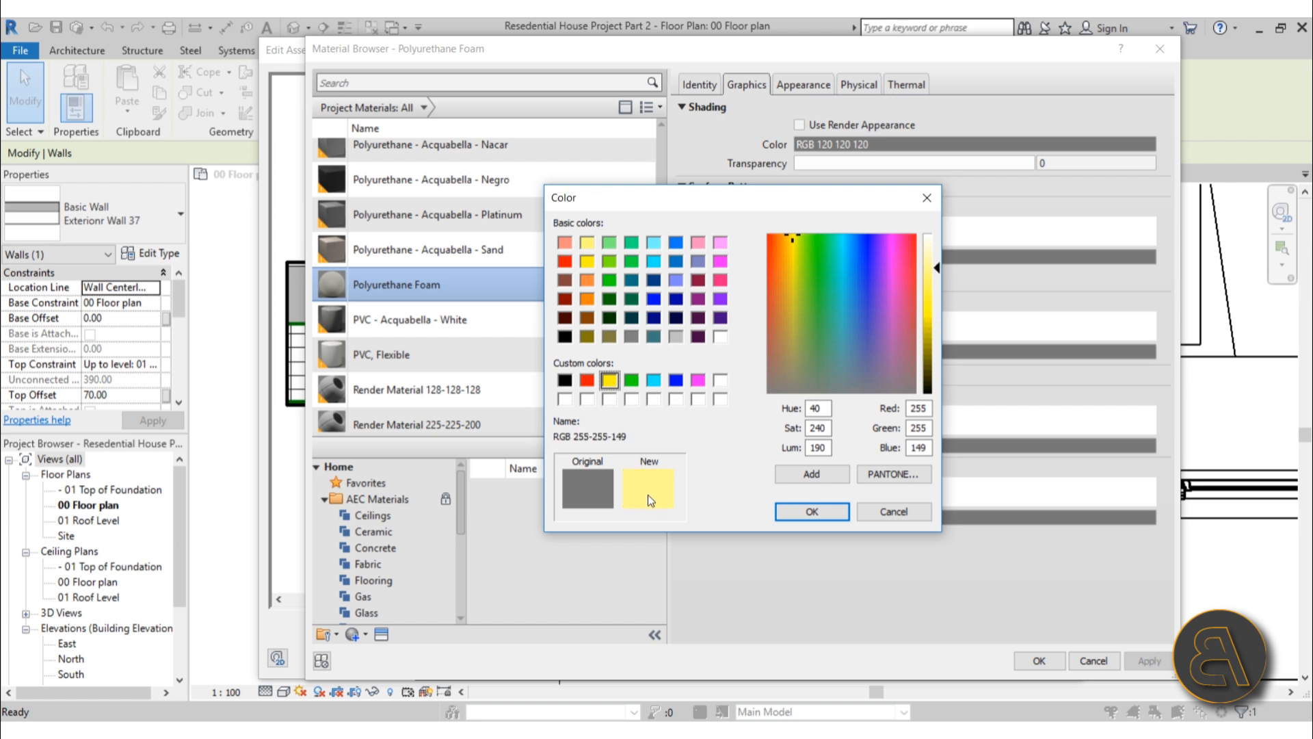
{"action": "left_click", "coordinate": [586, 280]}
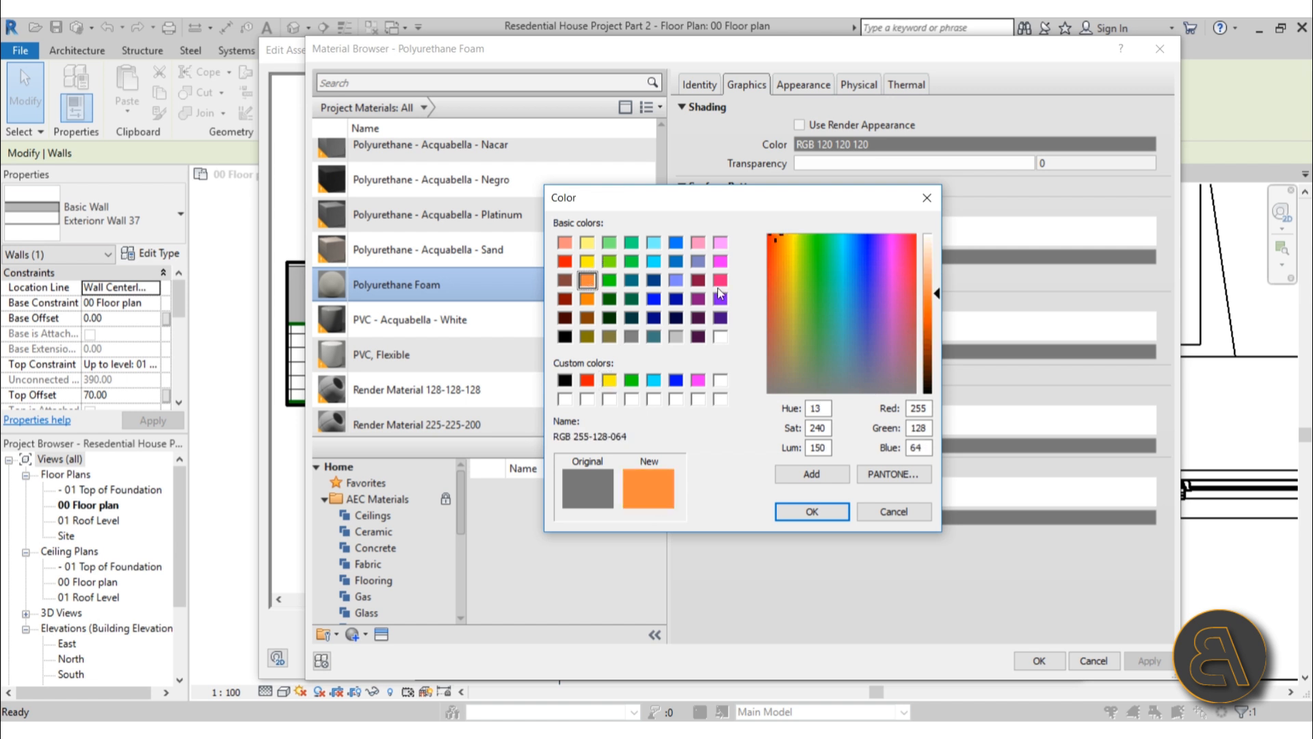
{"action": "left_click_drag", "start_coordinate": [778, 237], "coordinate": [785, 235]}
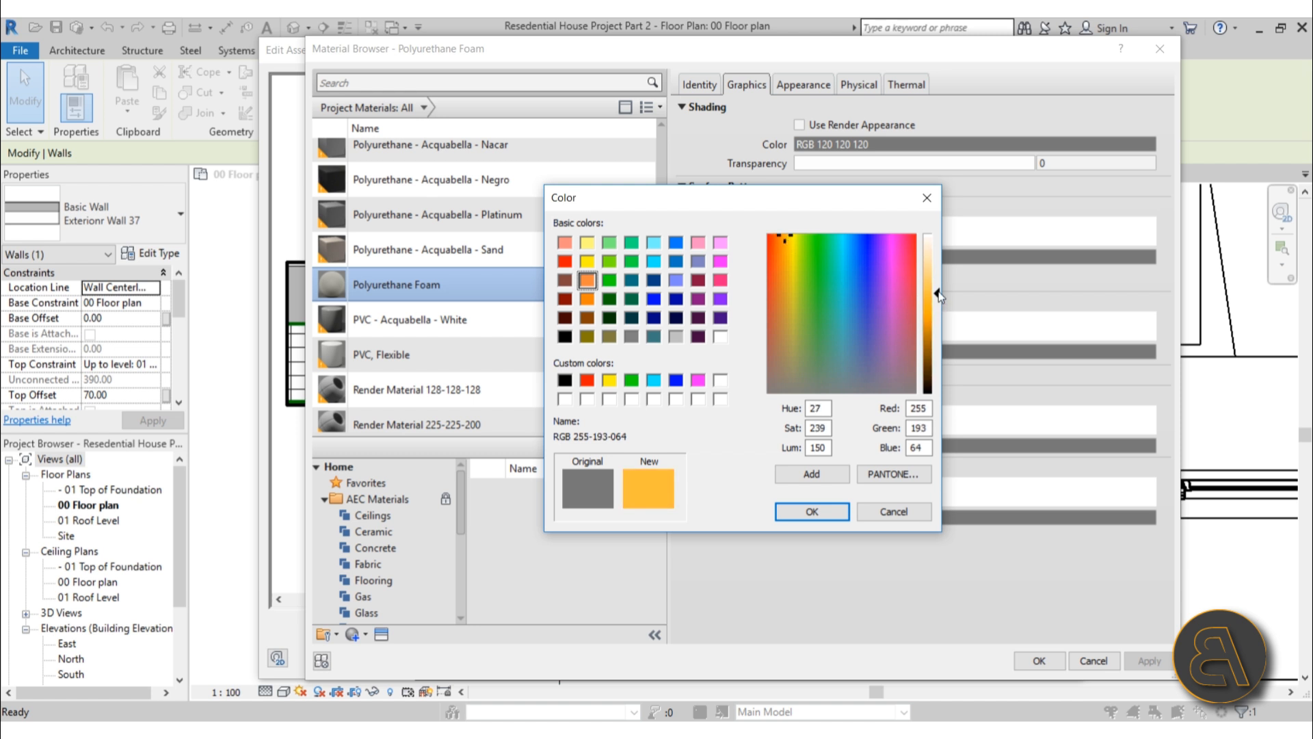
{"action": "left_click_drag", "start_coordinate": [941, 295], "coordinate": [941, 262]}
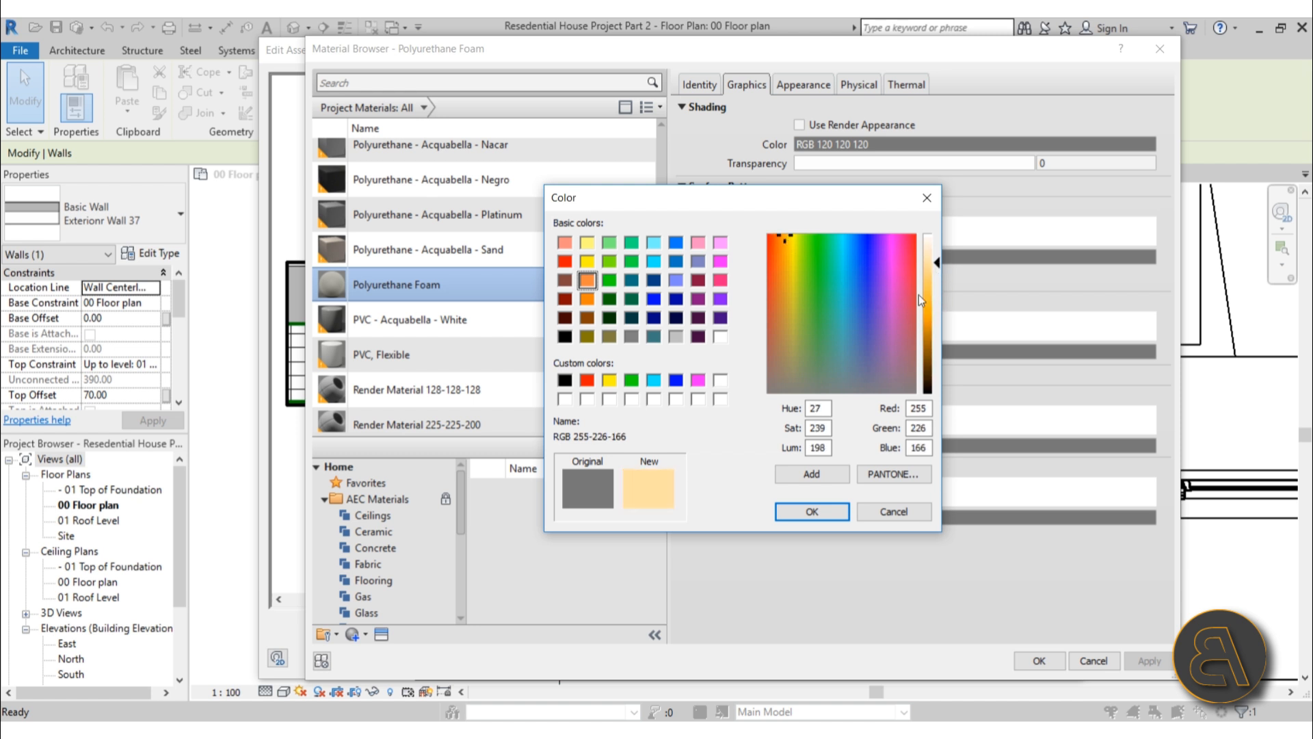
{"action": "left_click", "coordinate": [822, 510]}
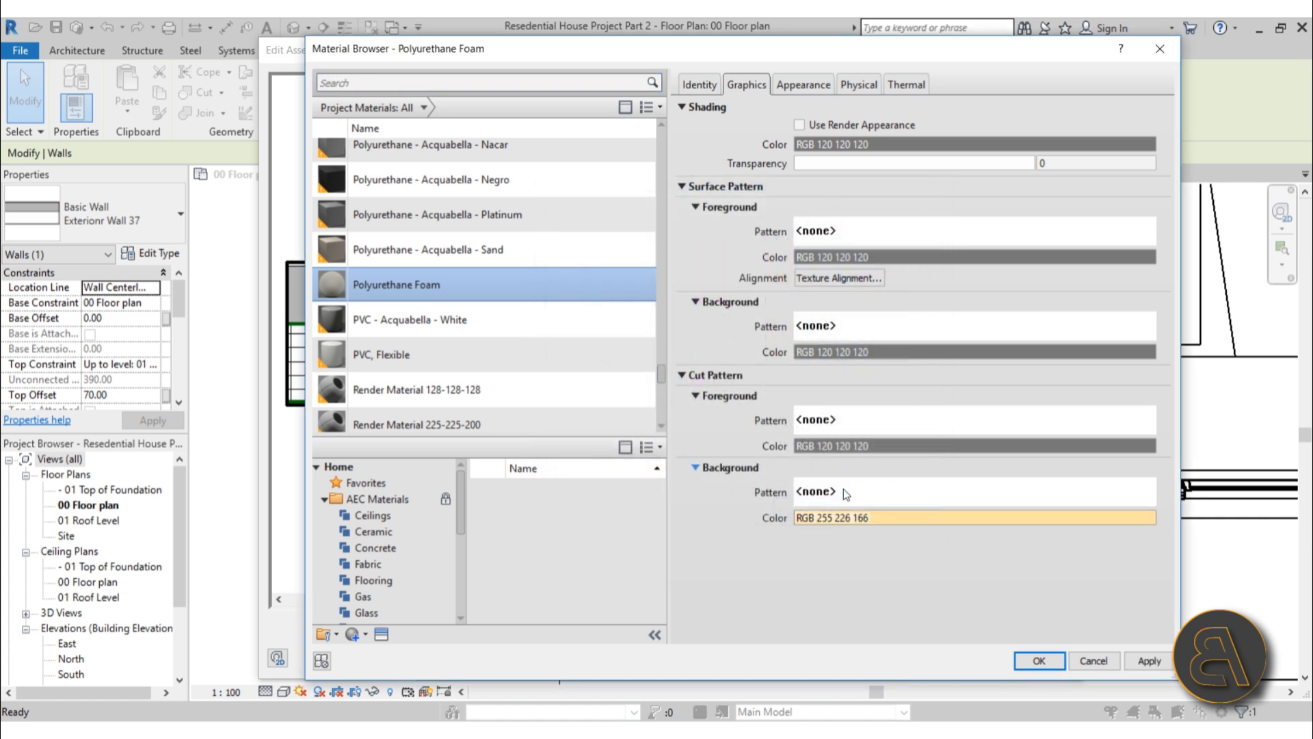
Set Polyurethane Foam's cut background pattern to Solid fill and confirm the material, assembly and type changes
{"action": "left_click", "coordinate": [843, 490]}
{"action": "left_click", "coordinate": [737, 324]}
{"action": "left_click", "coordinate": [670, 523]}
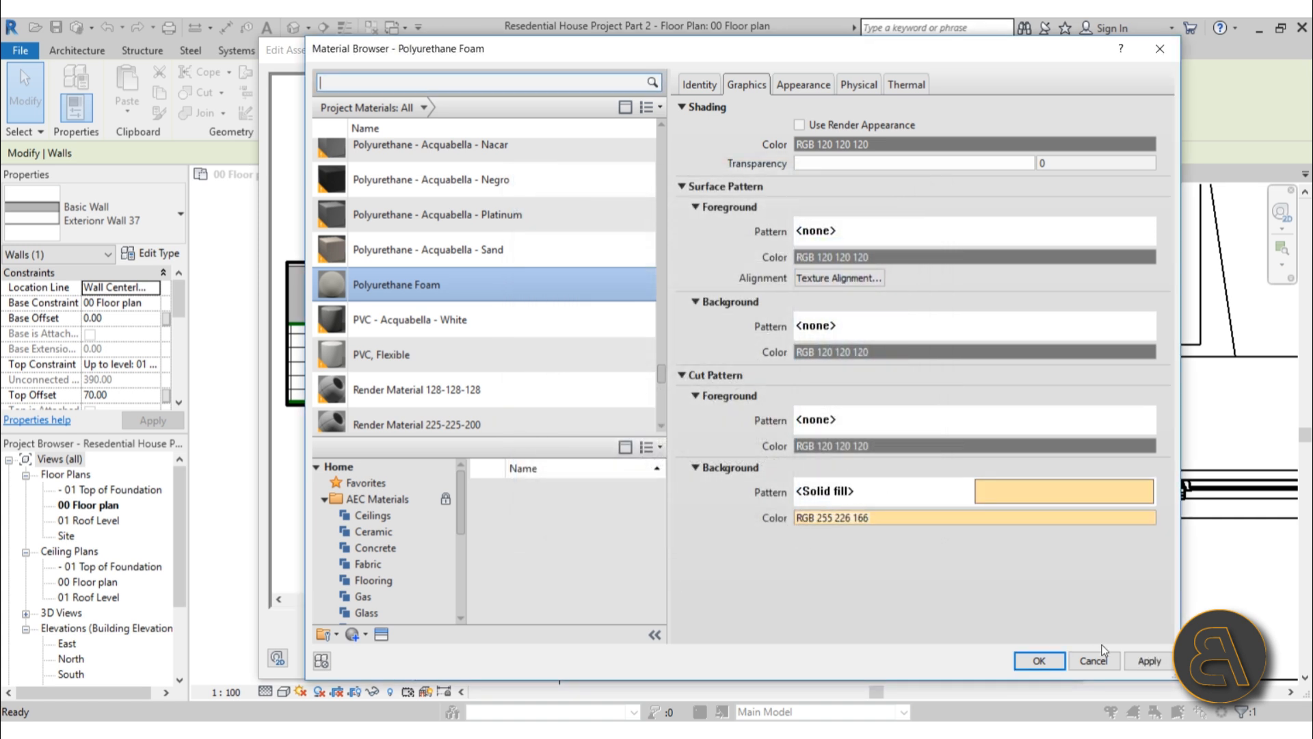
{"action": "left_click", "coordinate": [1149, 660]}
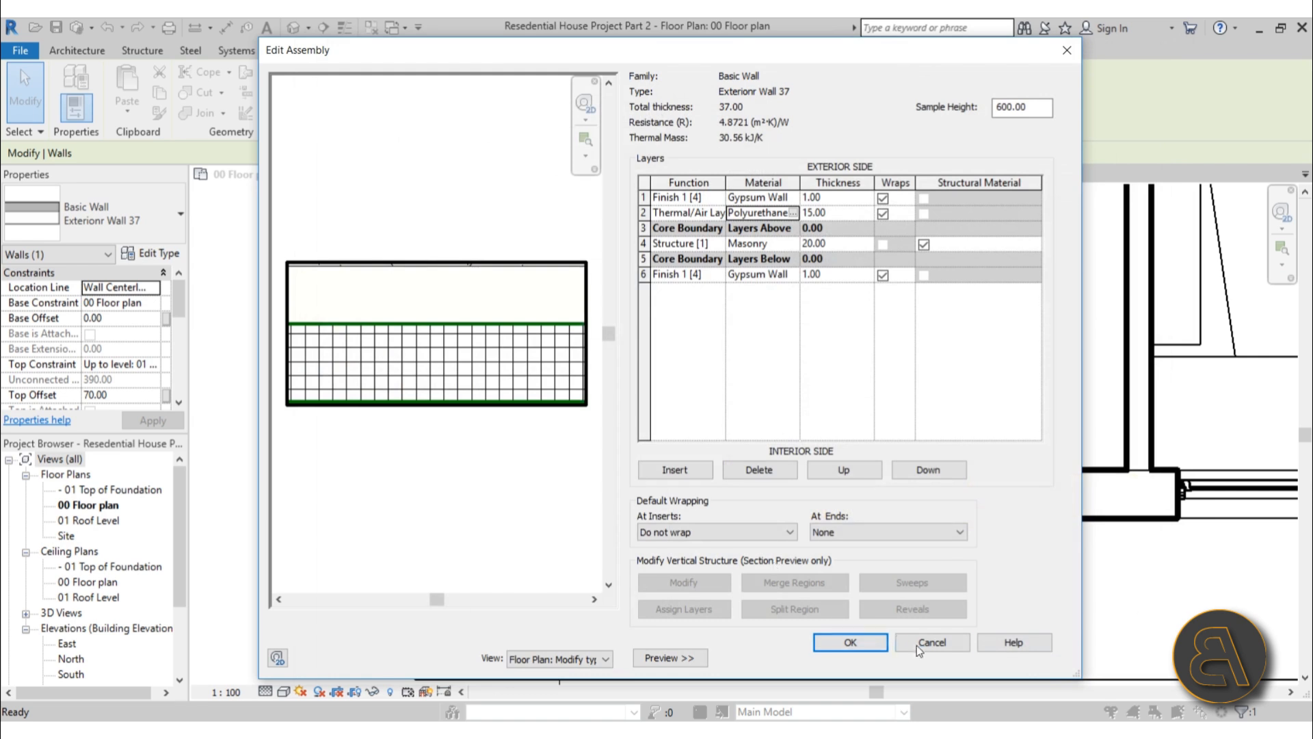
{"action": "left_click", "coordinate": [868, 647]}
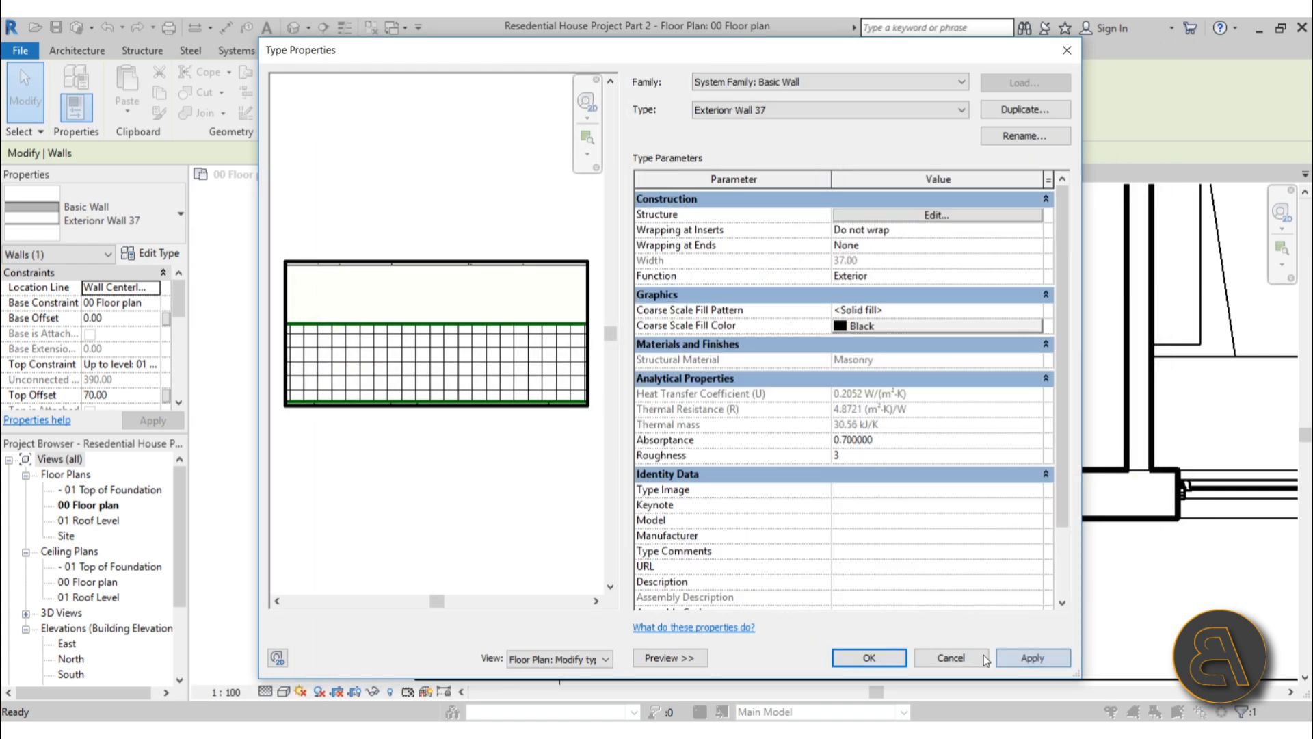
{"action": "left_click", "coordinate": [872, 657]}
{"action": "left_click", "coordinate": [648, 378]}
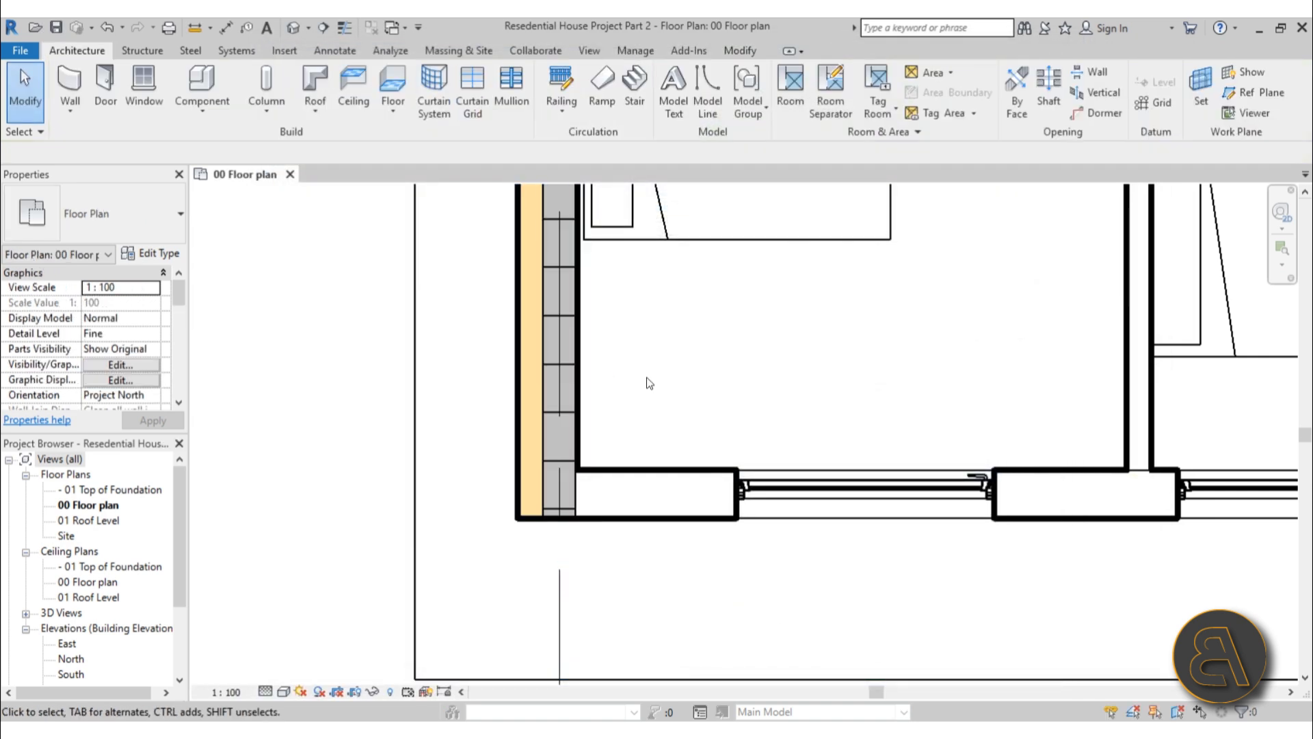
Examine the masonry and insulation layers along the bedroom-side exterior wall, including its upper corner, and within the overall floor plan
{"action": "middle_click_drag", "start_coordinate": [648, 381], "coordinate": [530, 636]}
{"action": "scroll", "coordinate": [530, 636], "scroll_direction": "down", "scroll_amount": 1}
{"action": "middle_click_drag", "start_coordinate": [545, 249], "coordinate": [496, 588]}
{"action": "scroll", "coordinate": [433, 403], "scroll_direction": "up", "scroll_amount": 3}
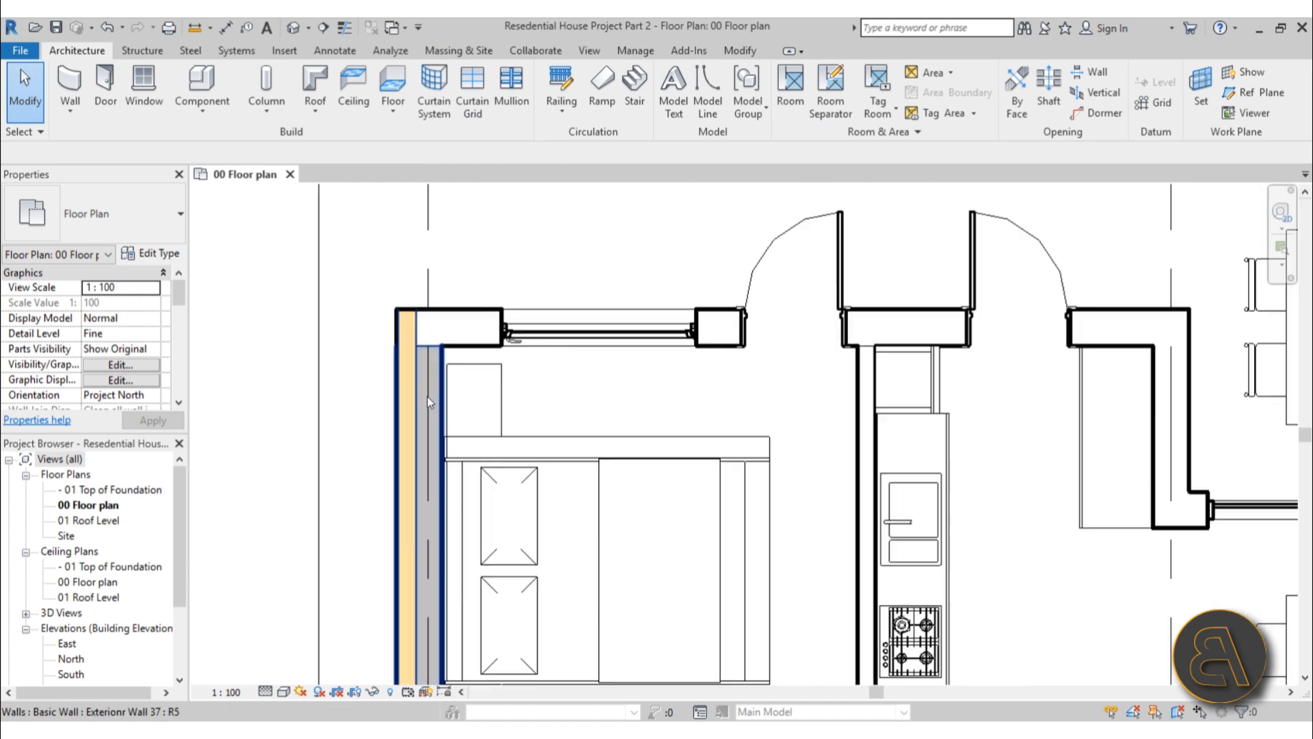
{"action": "left_click", "coordinate": [430, 431]}
{"action": "key", "text": "Escape"}
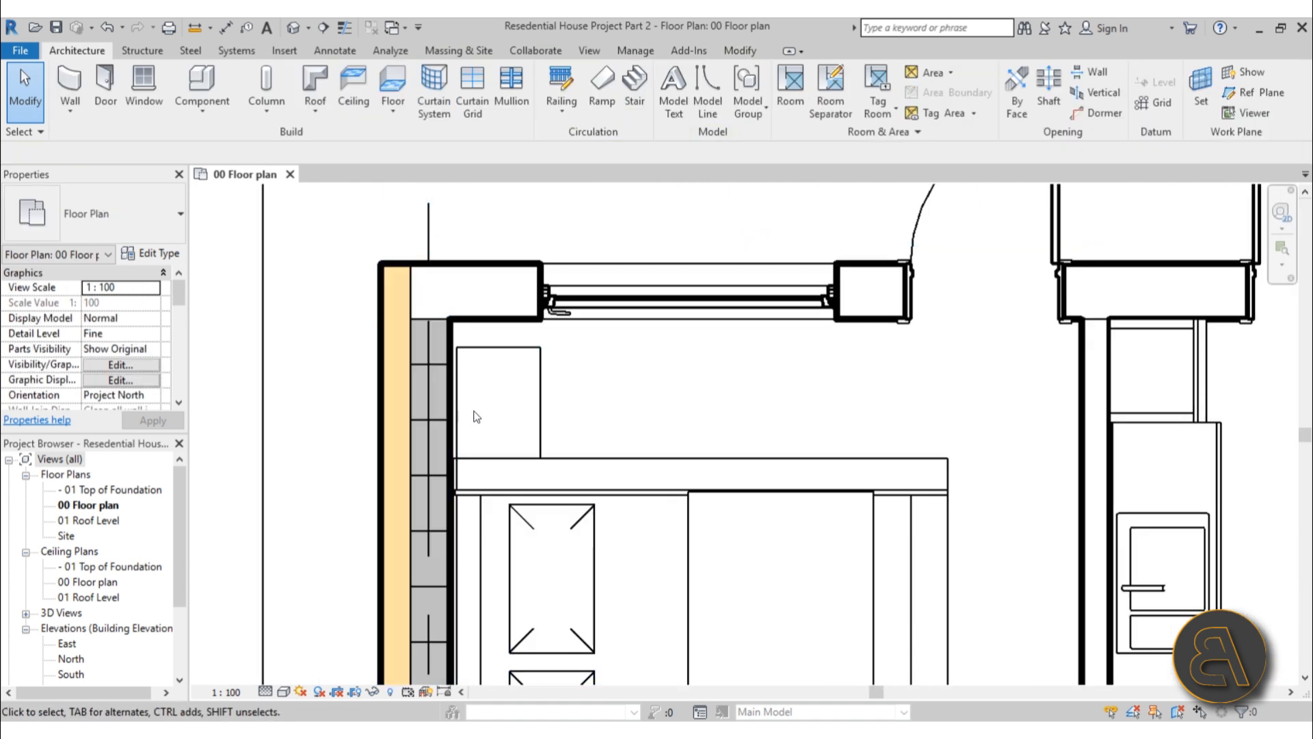
{"action": "left_click", "coordinate": [439, 402]}
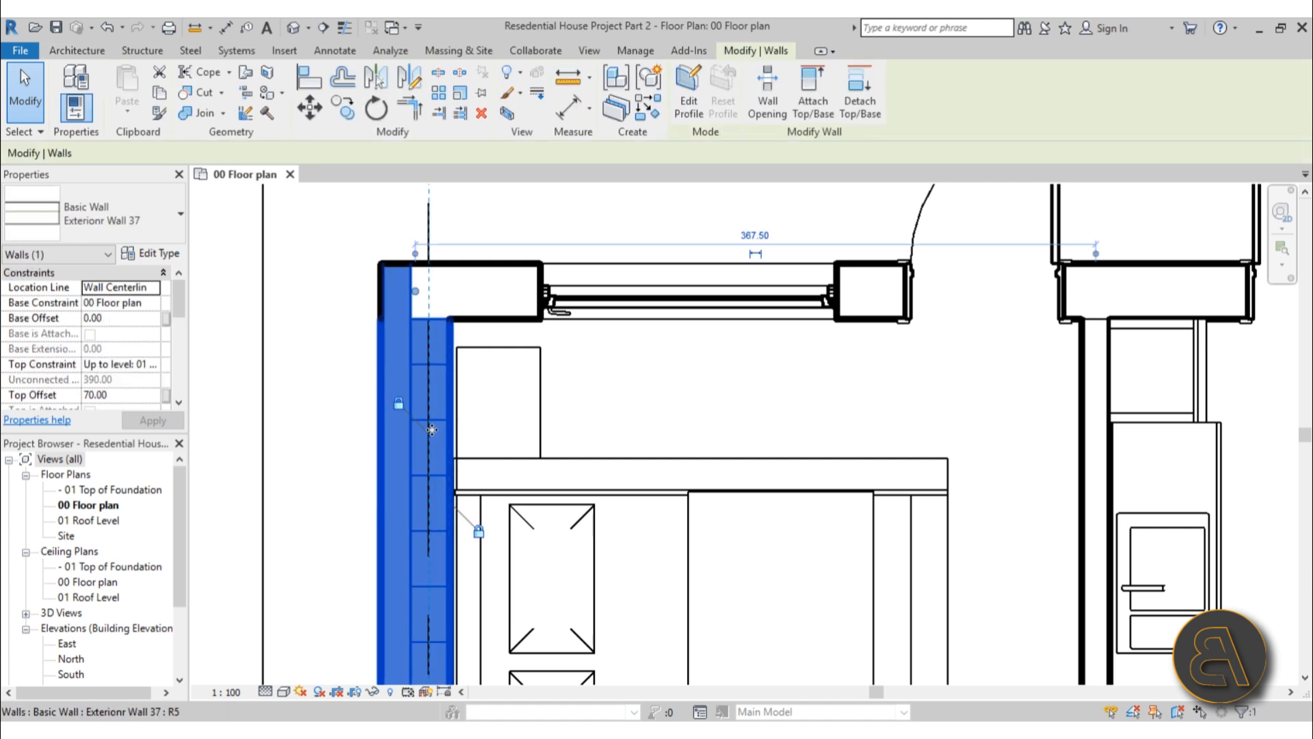
{"action": "key", "text": "Escape"}
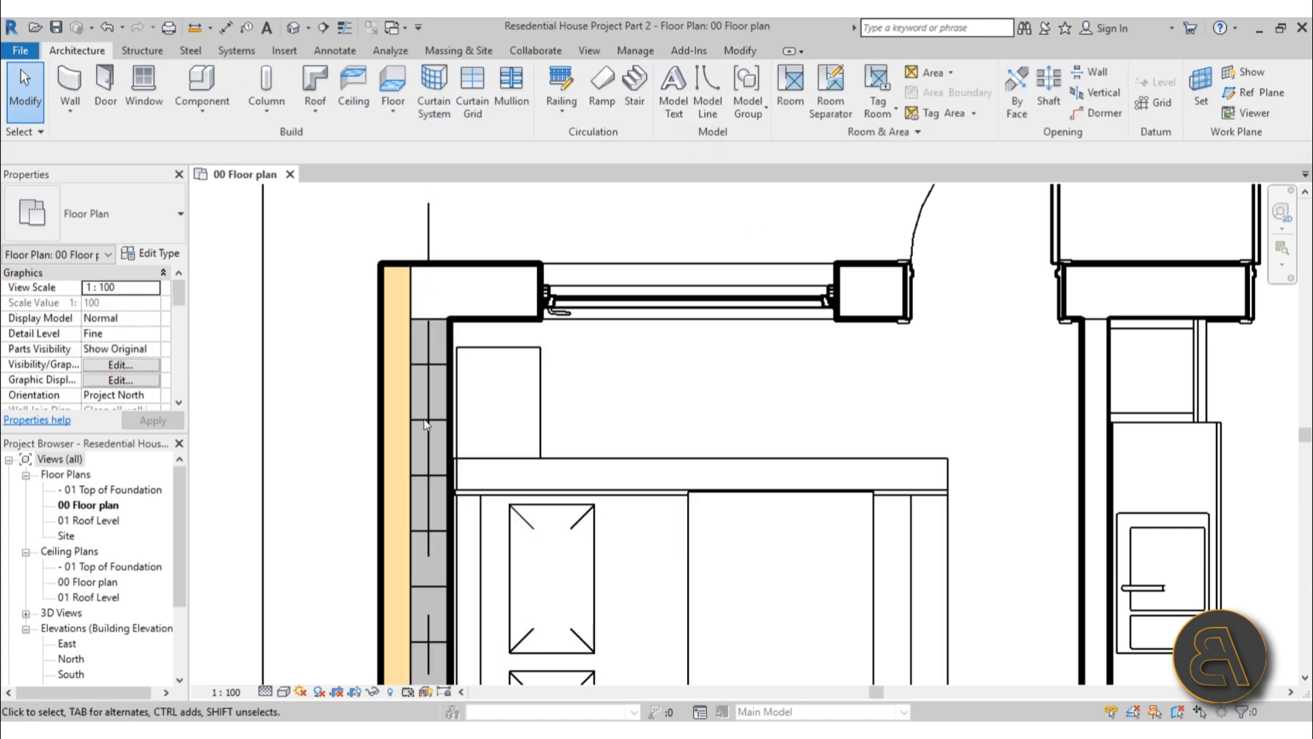
{"action": "scroll", "coordinate": [447, 202], "scroll_direction": "down", "scroll_amount": 1}
{"action": "scroll", "coordinate": [483, 303], "scroll_direction": "down", "scroll_amount": 6}
{"action": "middle_click_drag", "start_coordinate": [581, 410], "coordinate": [476, 343]}
{"action": "middle_click_drag", "start_coordinate": [844, 362], "coordinate": [802, 364]}
{"action": "middle_click_drag", "start_coordinate": [707, 415], "coordinate": [711, 324]}
{"action": "middle_click_drag", "start_coordinate": [344, 469], "coordinate": [355, 516]}
{"action": "scroll", "coordinate": [318, 319], "scroll_direction": "up", "scroll_amount": 2}
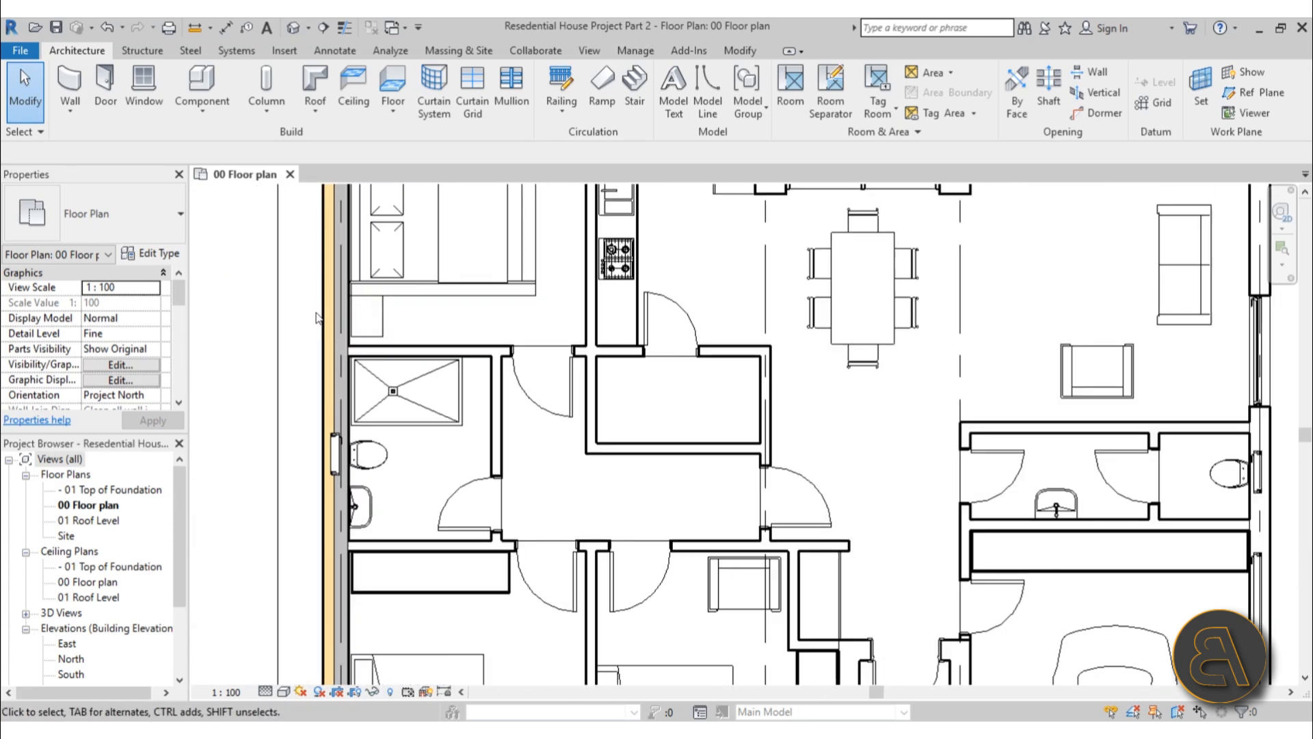
Change the generic exterior wall along the living room and garage to Exterionr Wall 37, removing the unsatisfied constraints
{"action": "scroll", "coordinate": [318, 319], "scroll_direction": "down", "scroll_amount": 3}
{"action": "middle_click_drag", "start_coordinate": [681, 295], "coordinate": [657, 409]}
{"action": "scroll", "coordinate": [654, 390], "scroll_direction": "up", "scroll_amount": 2}
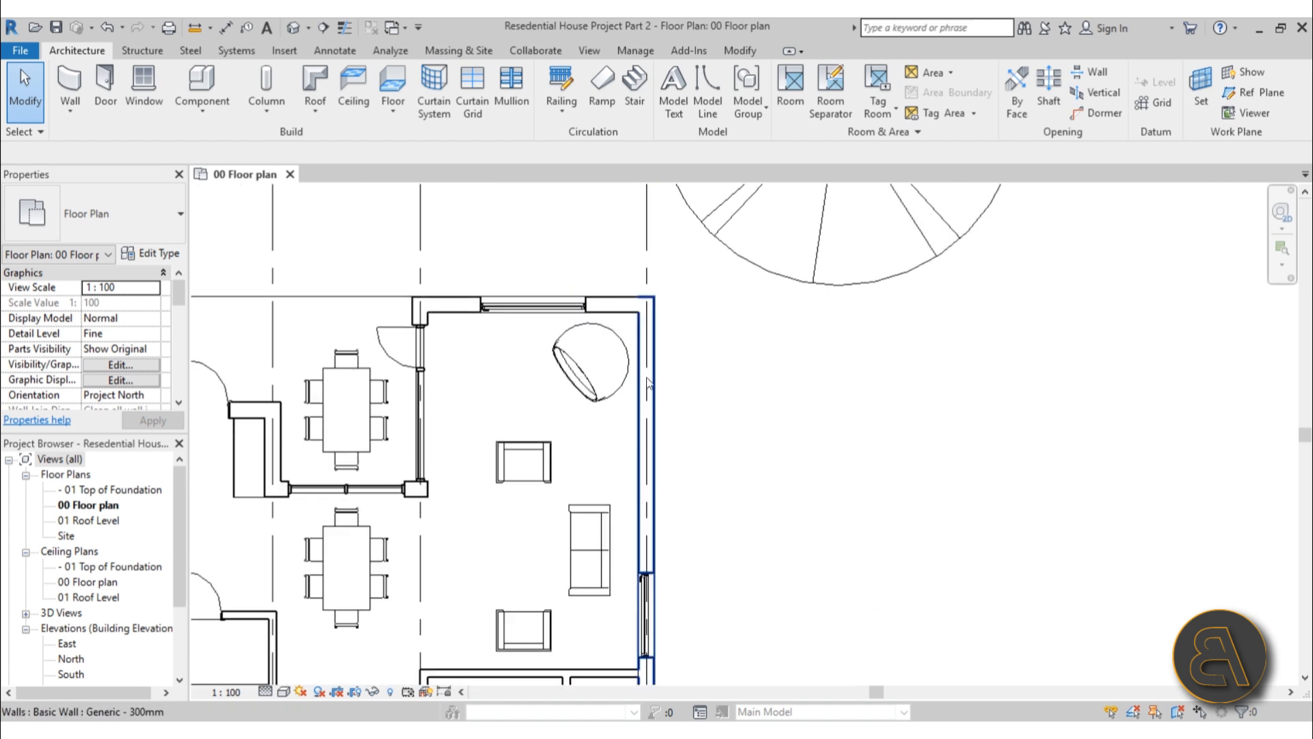
{"action": "left_click", "coordinate": [655, 389]}
{"action": "scroll", "coordinate": [667, 298], "scroll_direction": "down", "scroll_amount": 1}
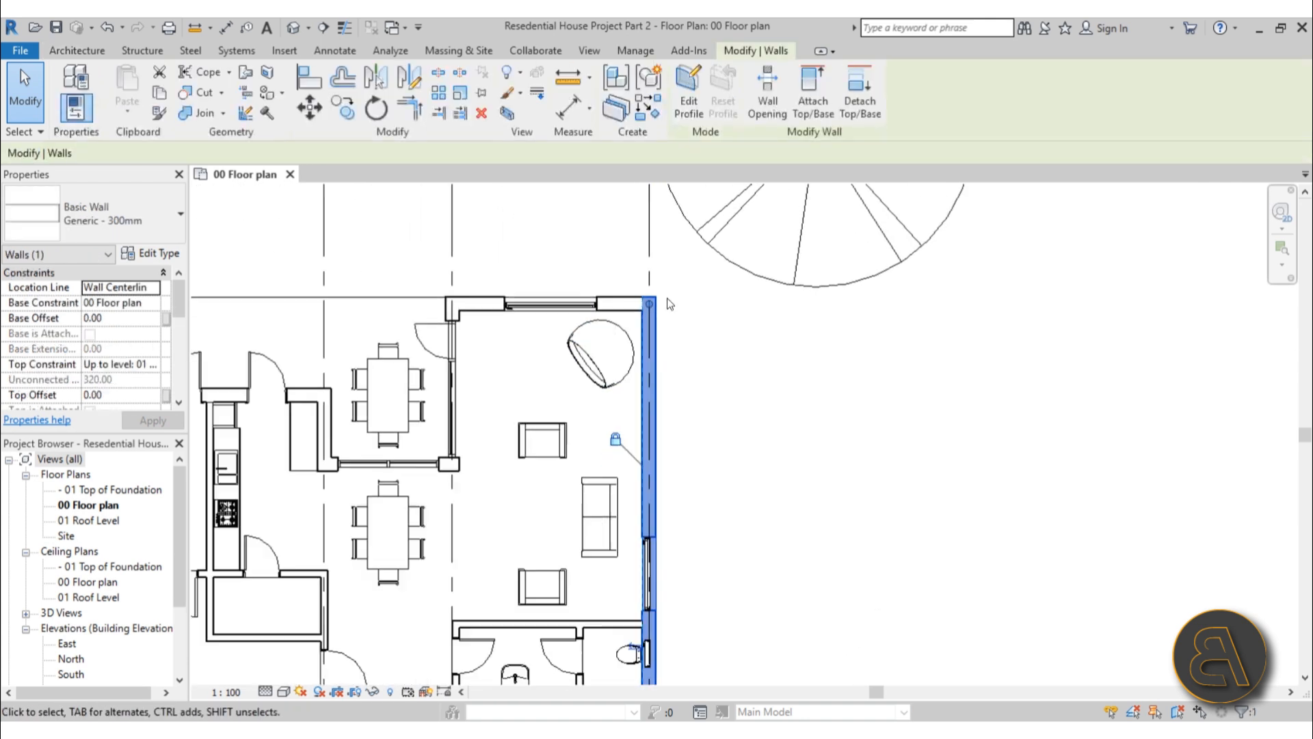
{"action": "scroll", "coordinate": [667, 297], "scroll_direction": "down", "scroll_amount": 2}
{"action": "middle_click_drag", "start_coordinate": [695, 366], "coordinate": [622, 330]}
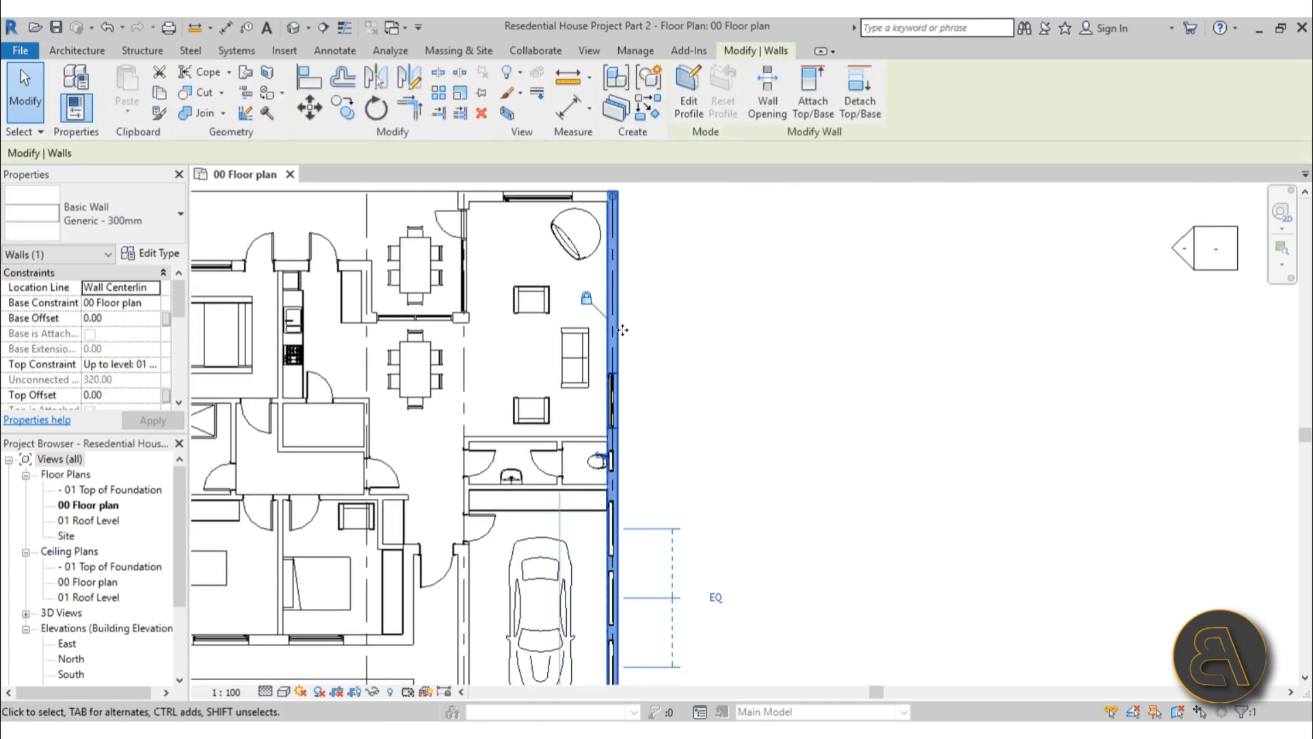
{"action": "left_click", "coordinate": [125, 223]}
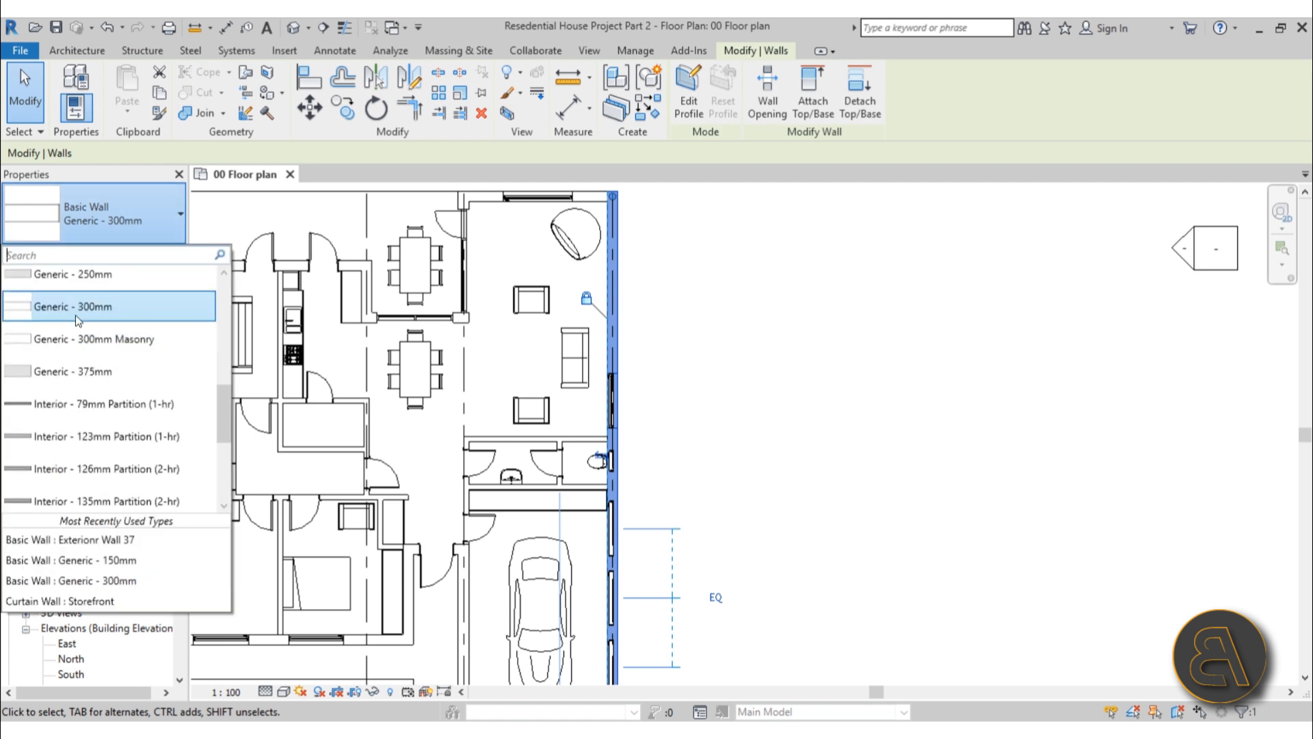
{"action": "scroll", "coordinate": [75, 314], "scroll_direction": "up", "scroll_amount": 4}
{"action": "scroll", "coordinate": [106, 317], "scroll_direction": "up", "scroll_amount": 2}
{"action": "scroll", "coordinate": [105, 317], "scroll_direction": "down", "scroll_amount": 2}
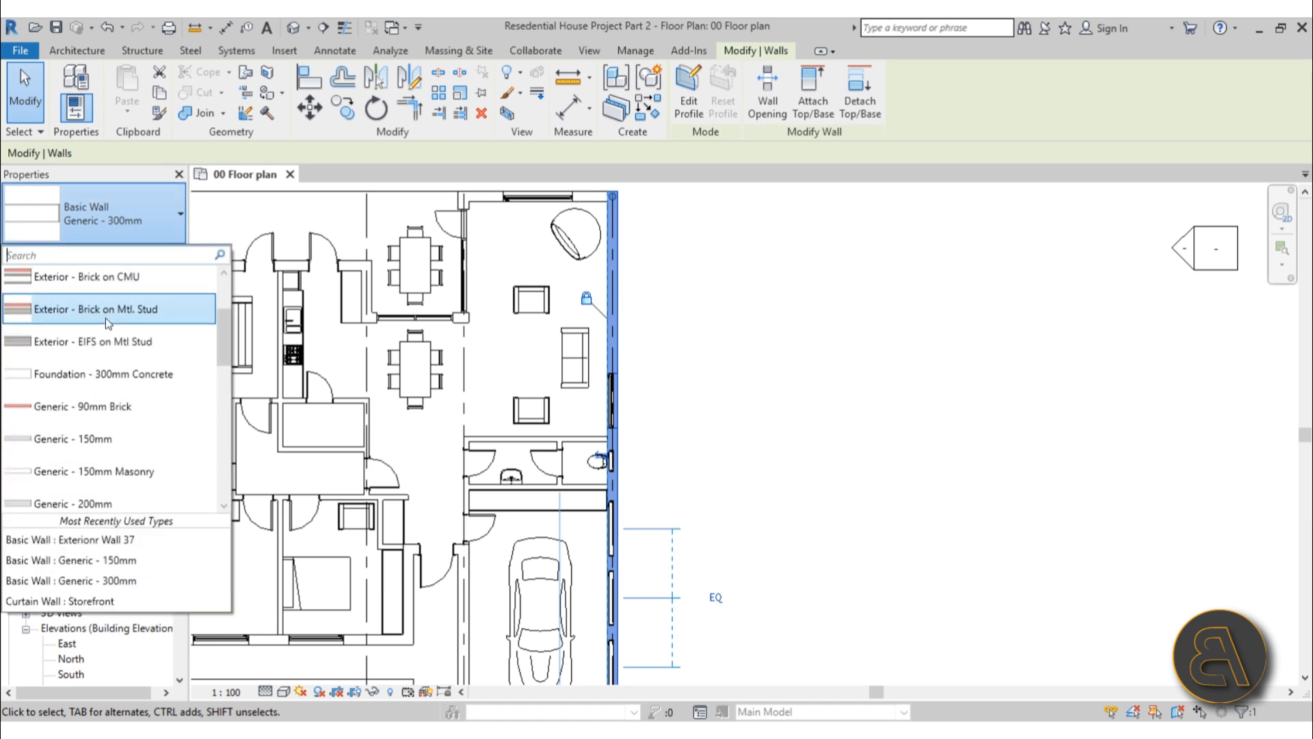
{"action": "scroll", "coordinate": [105, 317], "scroll_direction": "up", "scroll_amount": 2}
{"action": "left_click", "coordinate": [51, 302]}
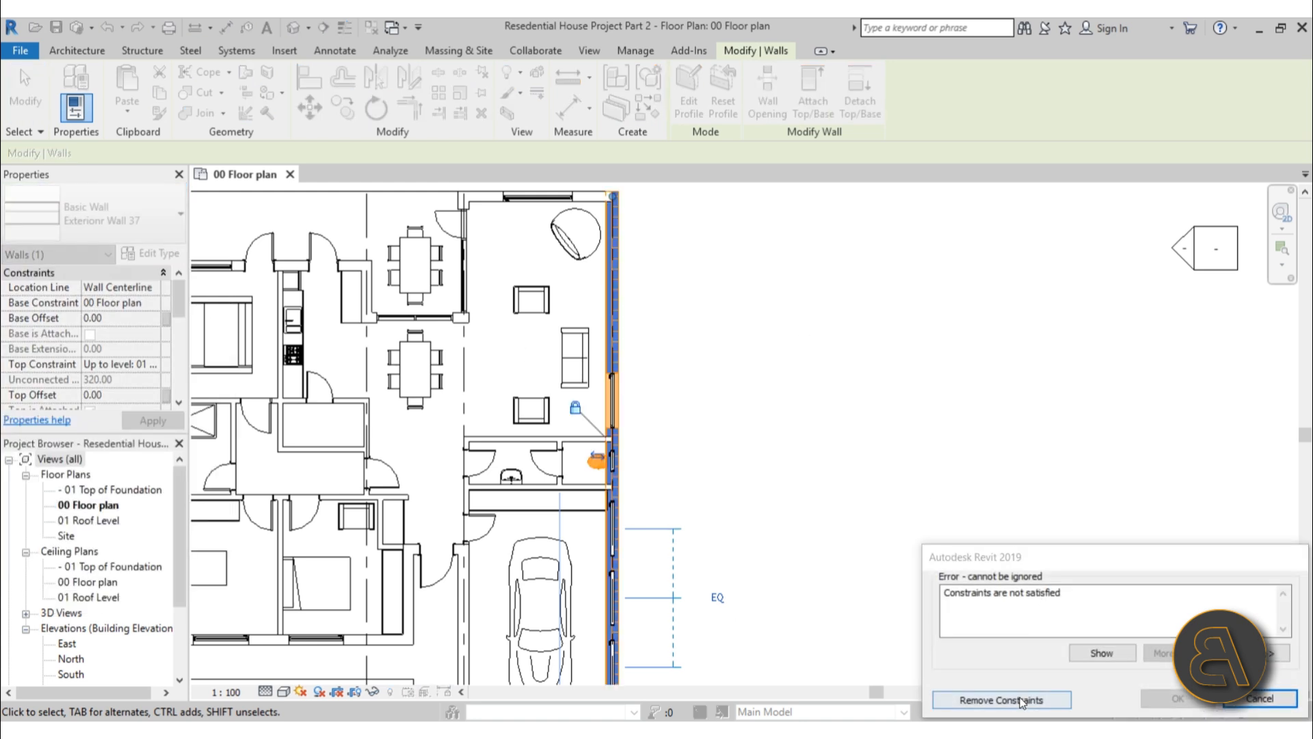
{"action": "left_click", "coordinate": [1017, 699]}
{"action": "left_click", "coordinate": [650, 463]}
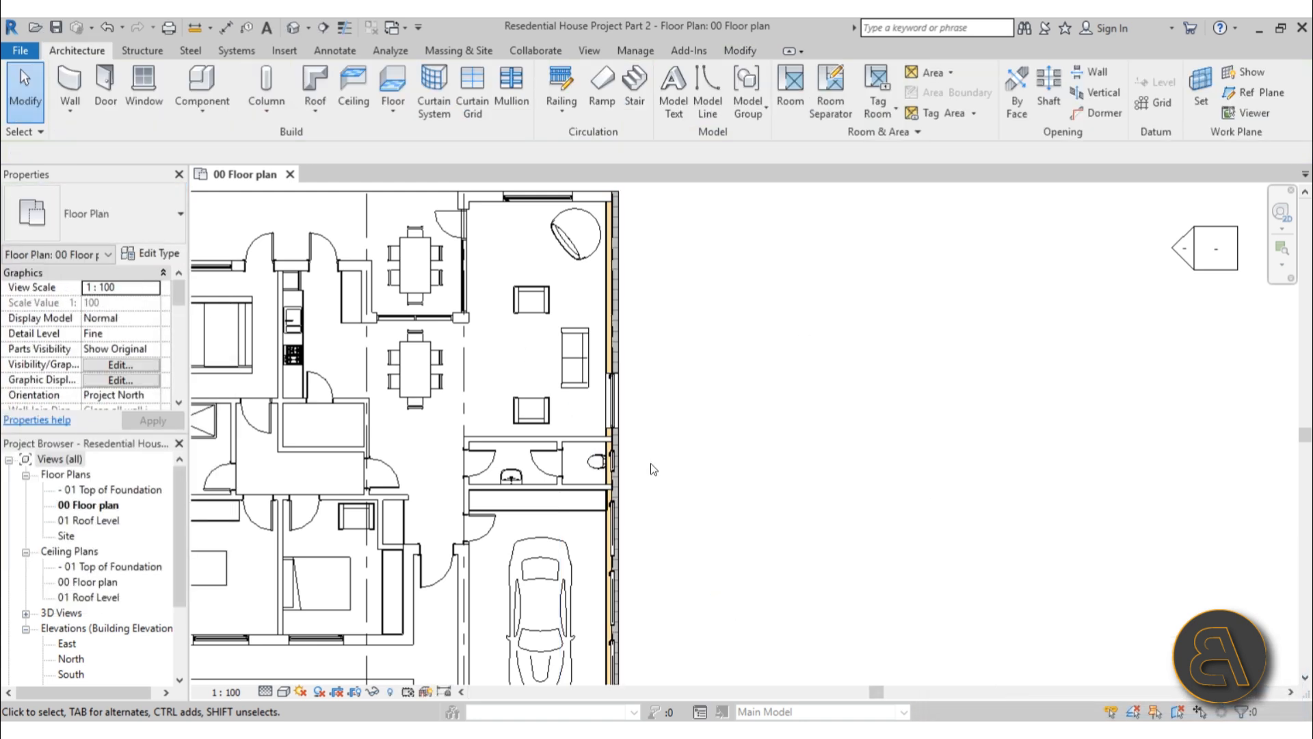
Inspect the layer order of the living room and garage exterior wall beside the toilet and turn on Thin Lines
{"action": "scroll", "coordinate": [617, 441], "scroll_direction": "up", "scroll_amount": 5}
{"action": "scroll", "coordinate": [642, 449], "scroll_direction": "up", "scroll_amount": 3}
{"action": "left_click", "coordinate": [626, 448]}
{"action": "scroll", "coordinate": [541, 433], "scroll_direction": "down", "scroll_amount": 3}
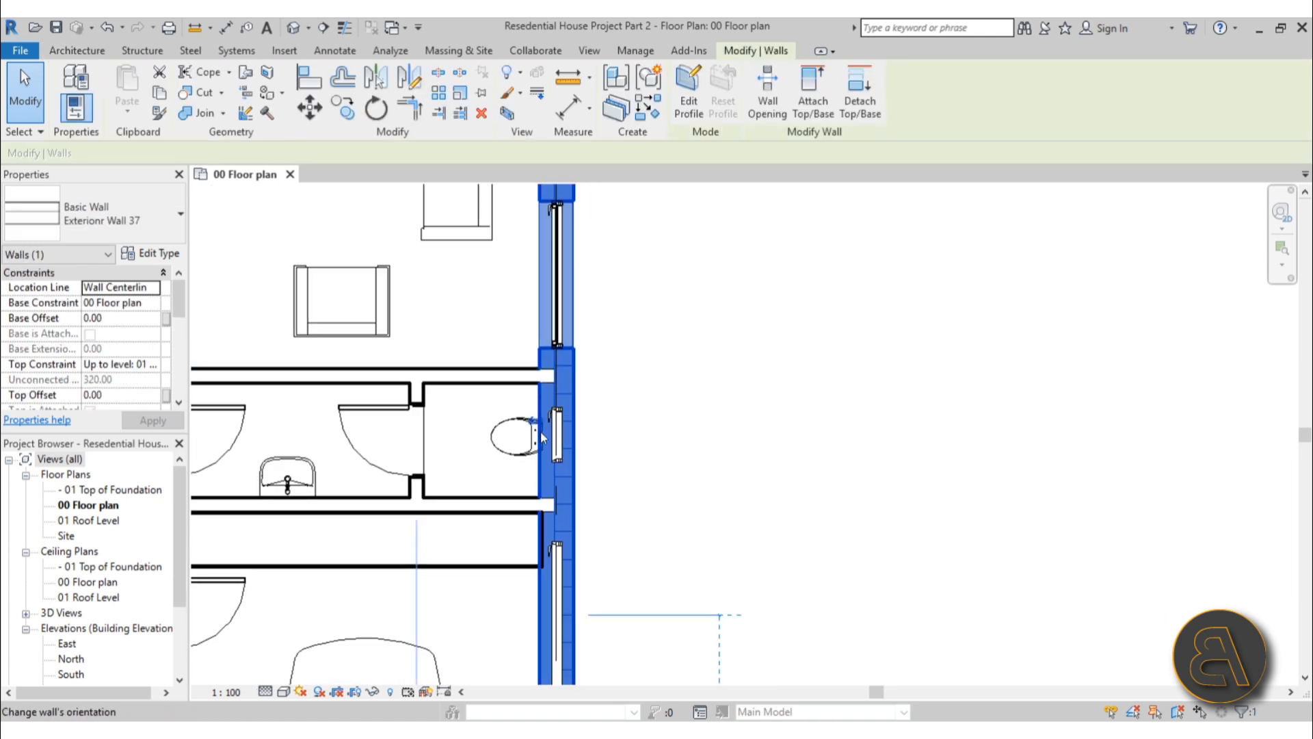
{"action": "scroll", "coordinate": [541, 430], "scroll_direction": "up", "scroll_amount": 8}
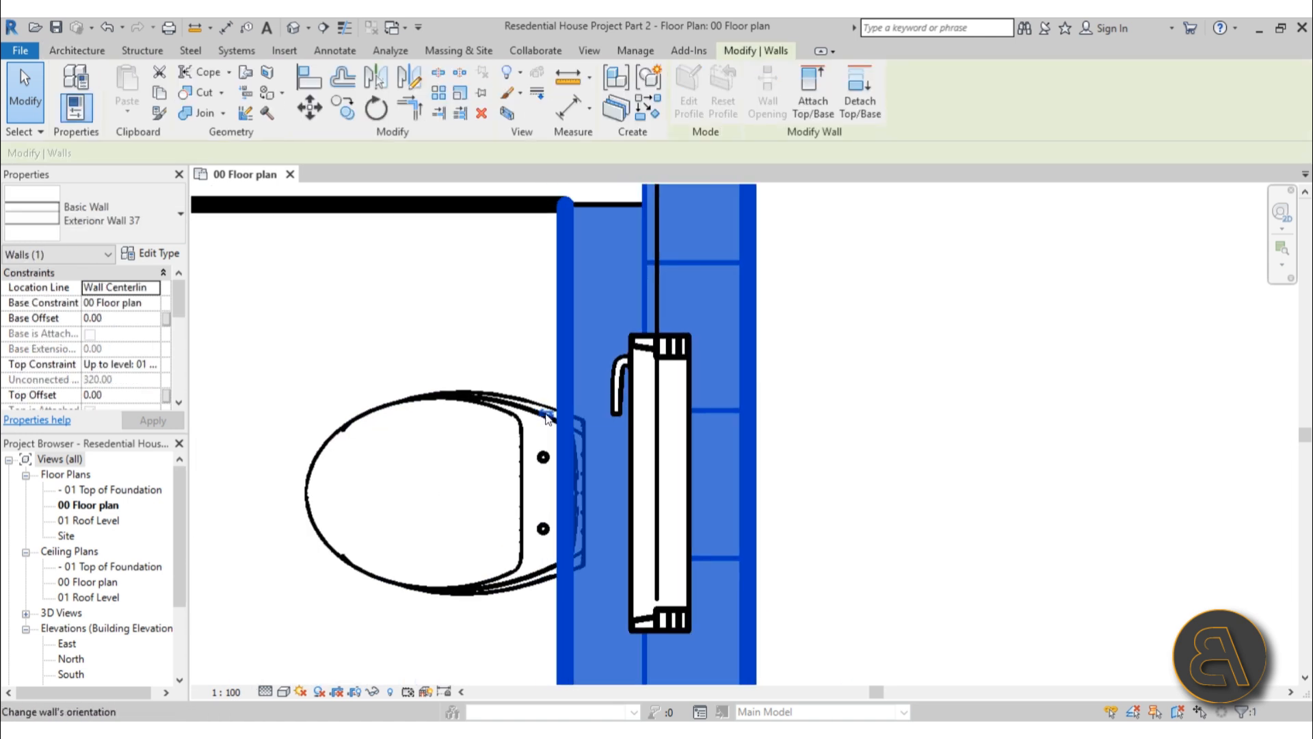
{"action": "scroll", "coordinate": [547, 414], "scroll_direction": "down", "scroll_amount": 6}
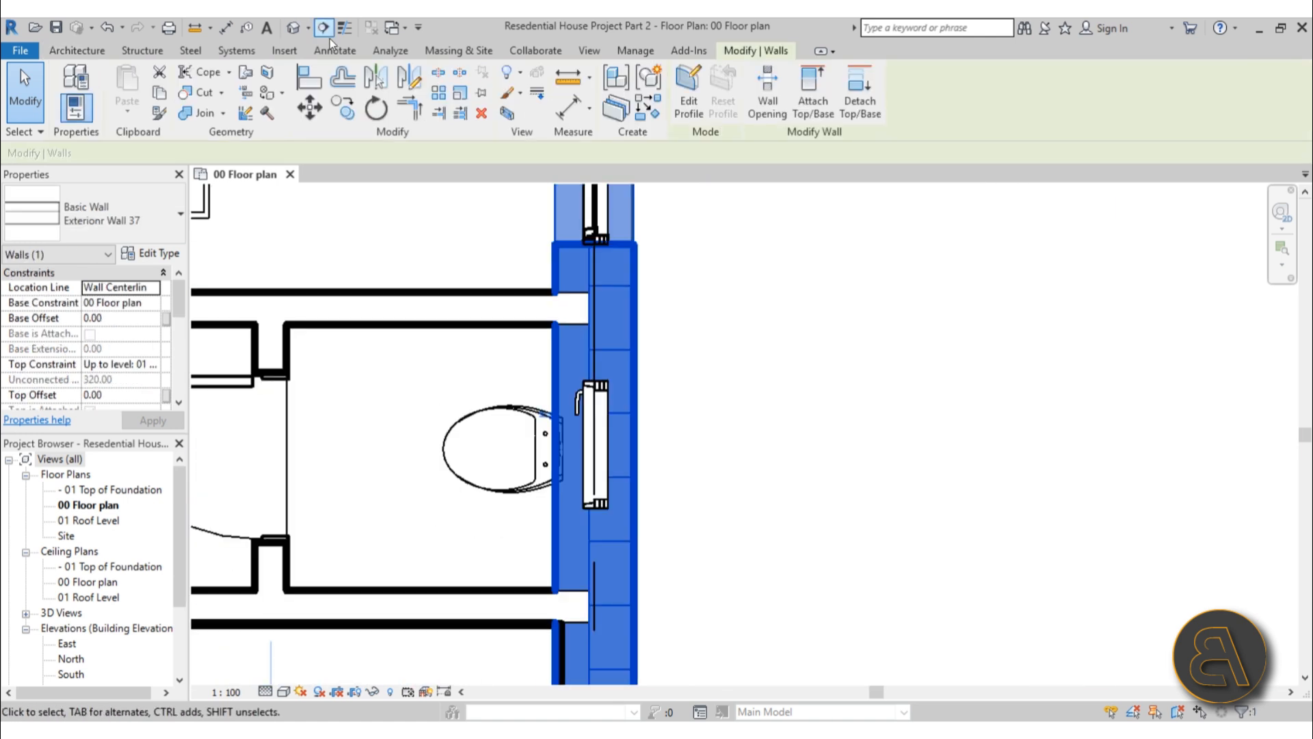
{"action": "left_click", "coordinate": [346, 27]}
{"action": "scroll", "coordinate": [631, 531], "scroll_direction": "up", "scroll_amount": 1}
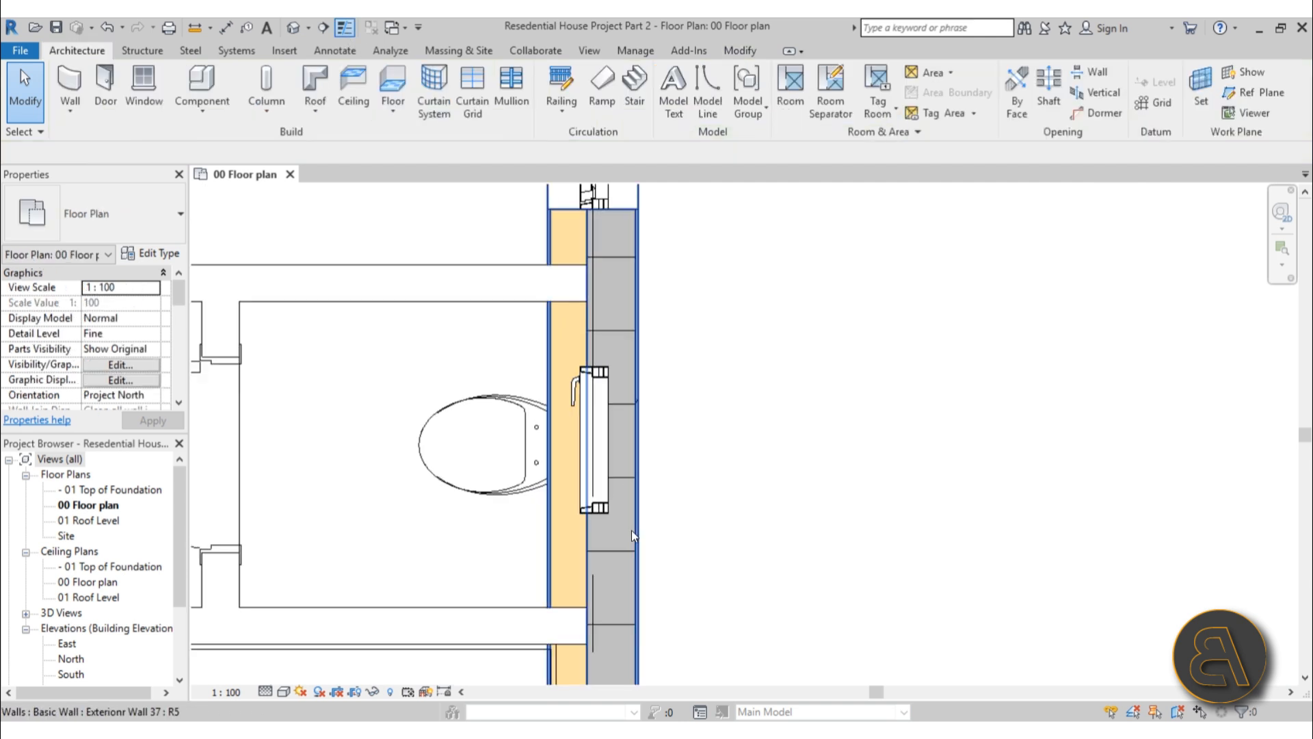
Flip the orientation of the living room and garage exterior wall so its insulation layer faces outside
{"action": "left_click", "coordinate": [631, 530]}
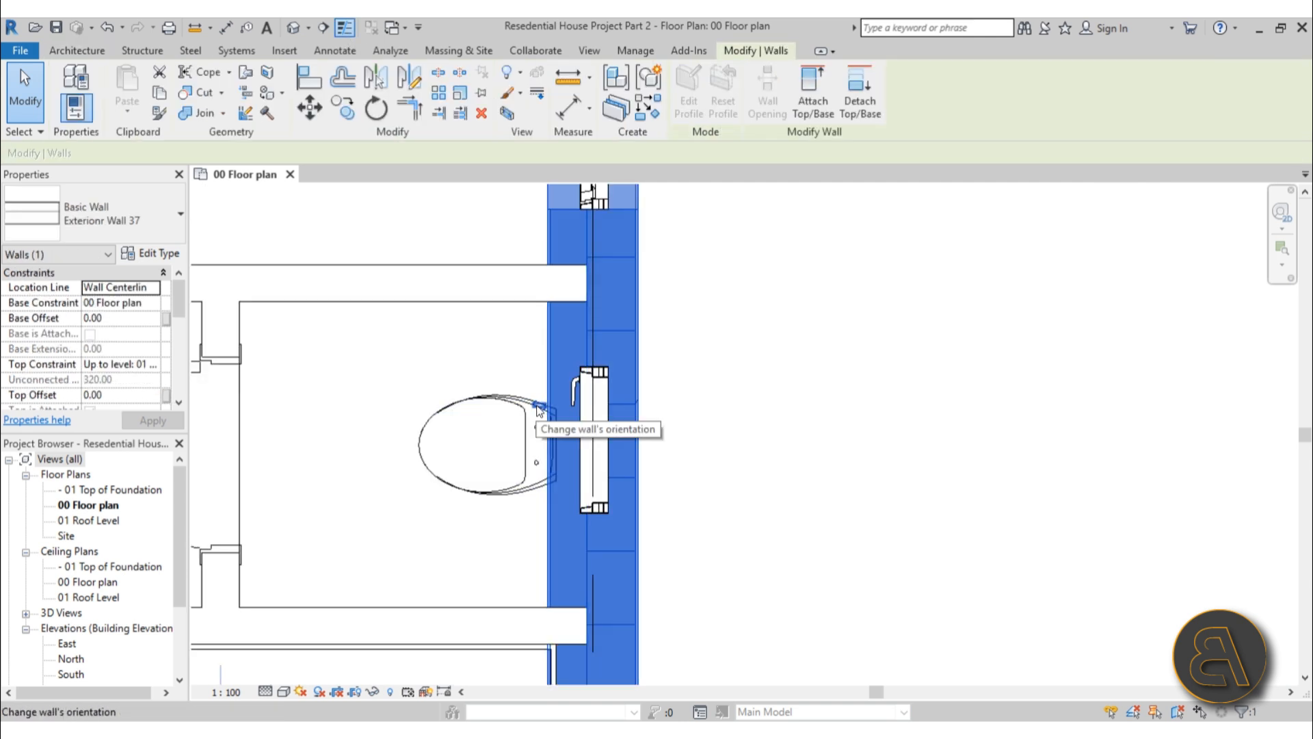
{"action": "scroll", "coordinate": [537, 409], "scroll_direction": "down", "scroll_amount": 8}
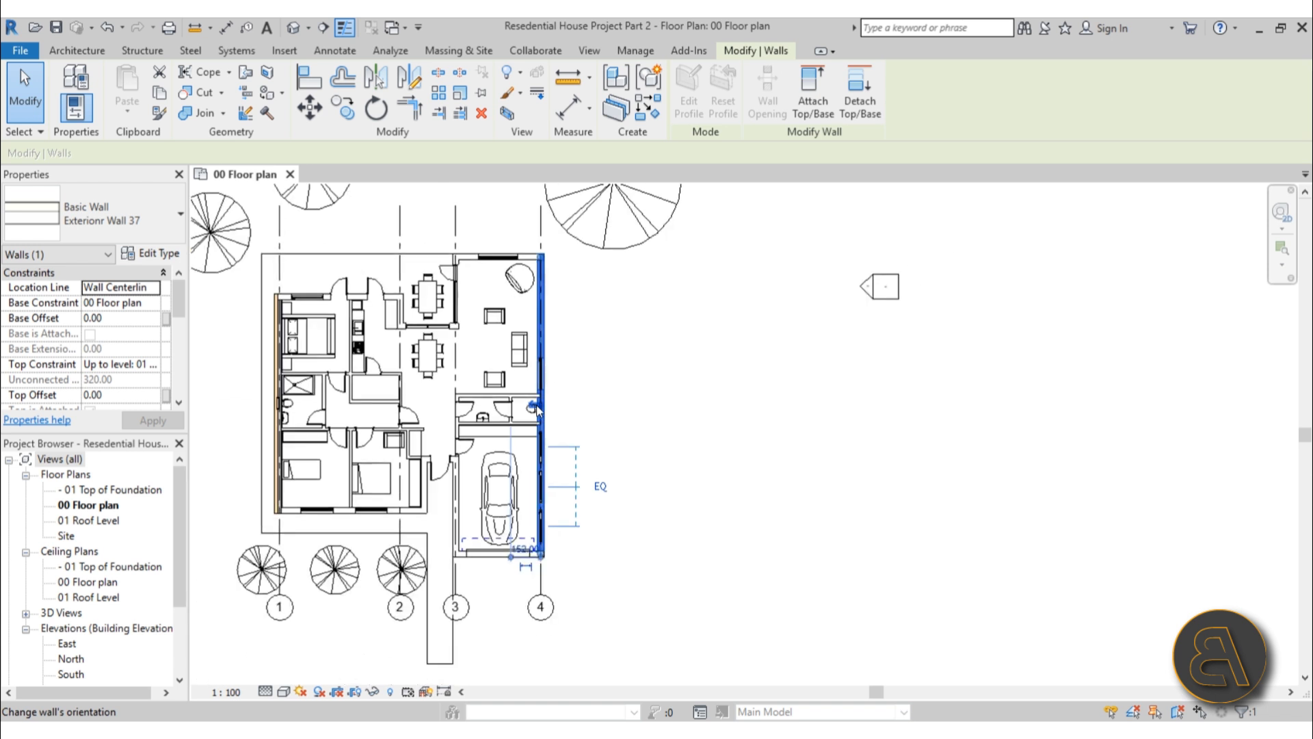
{"action": "scroll", "coordinate": [537, 409], "scroll_direction": "up", "scroll_amount": 8}
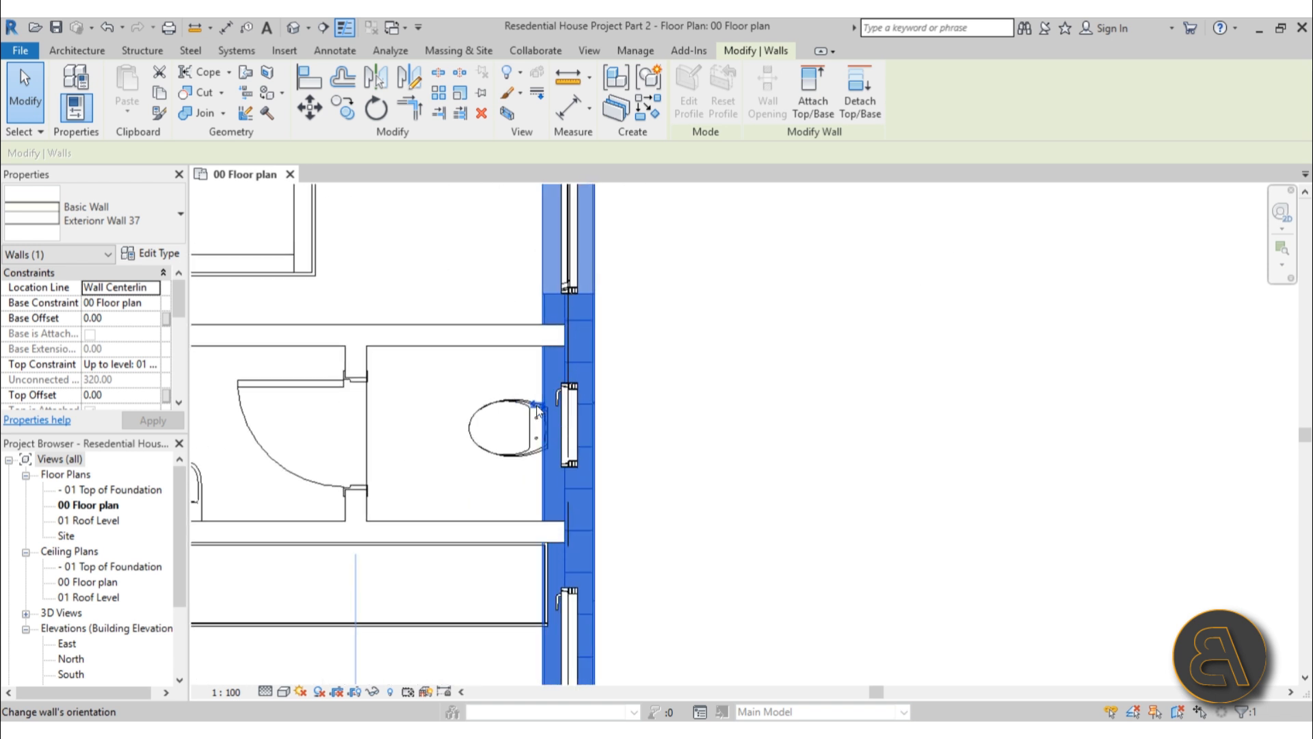
{"action": "scroll", "coordinate": [538, 410], "scroll_direction": "up", "scroll_amount": 1}
{"action": "left_click", "coordinate": [678, 458]}
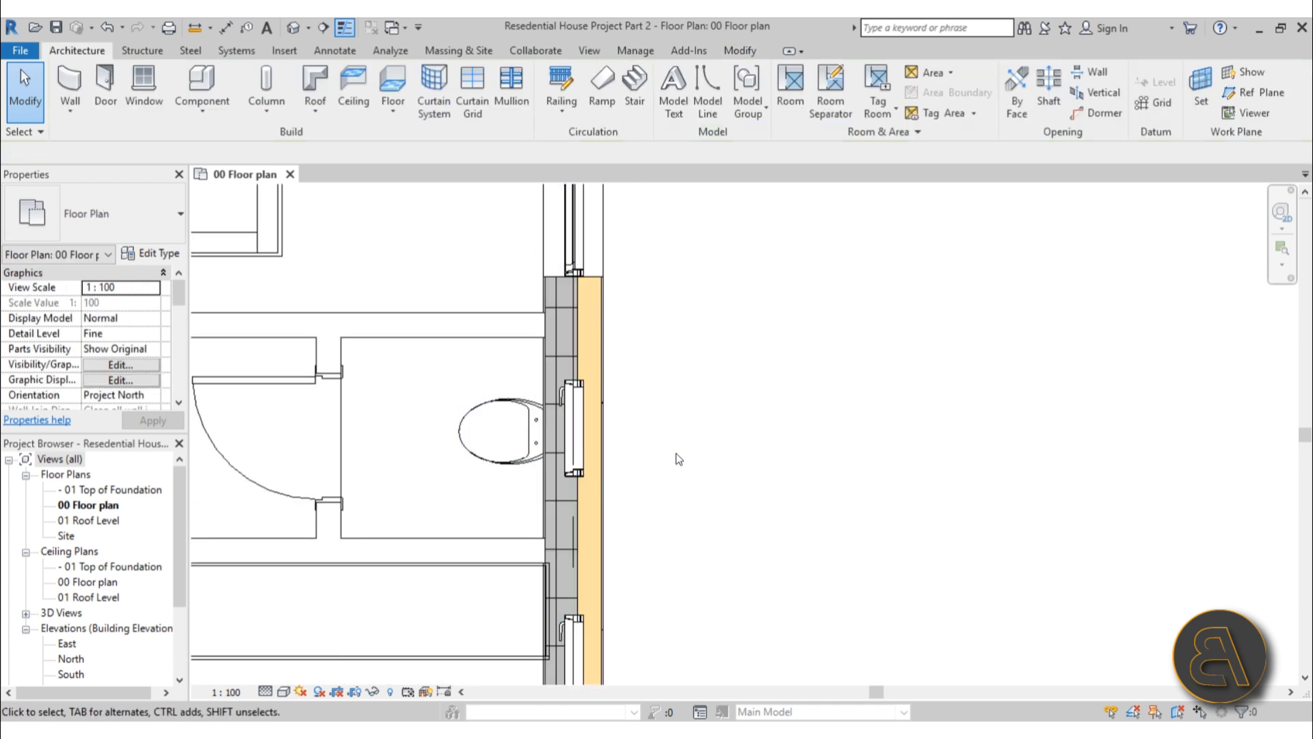
Turn off Thin Lines while viewing the upper corner of the living room exterior wall
{"action": "scroll", "coordinate": [633, 337], "scroll_direction": "down", "scroll_amount": 5}
{"action": "middle_click_drag", "start_coordinate": [633, 336], "coordinate": [618, 616]}
{"action": "scroll", "coordinate": [615, 545], "scroll_direction": "up", "scroll_amount": 5}
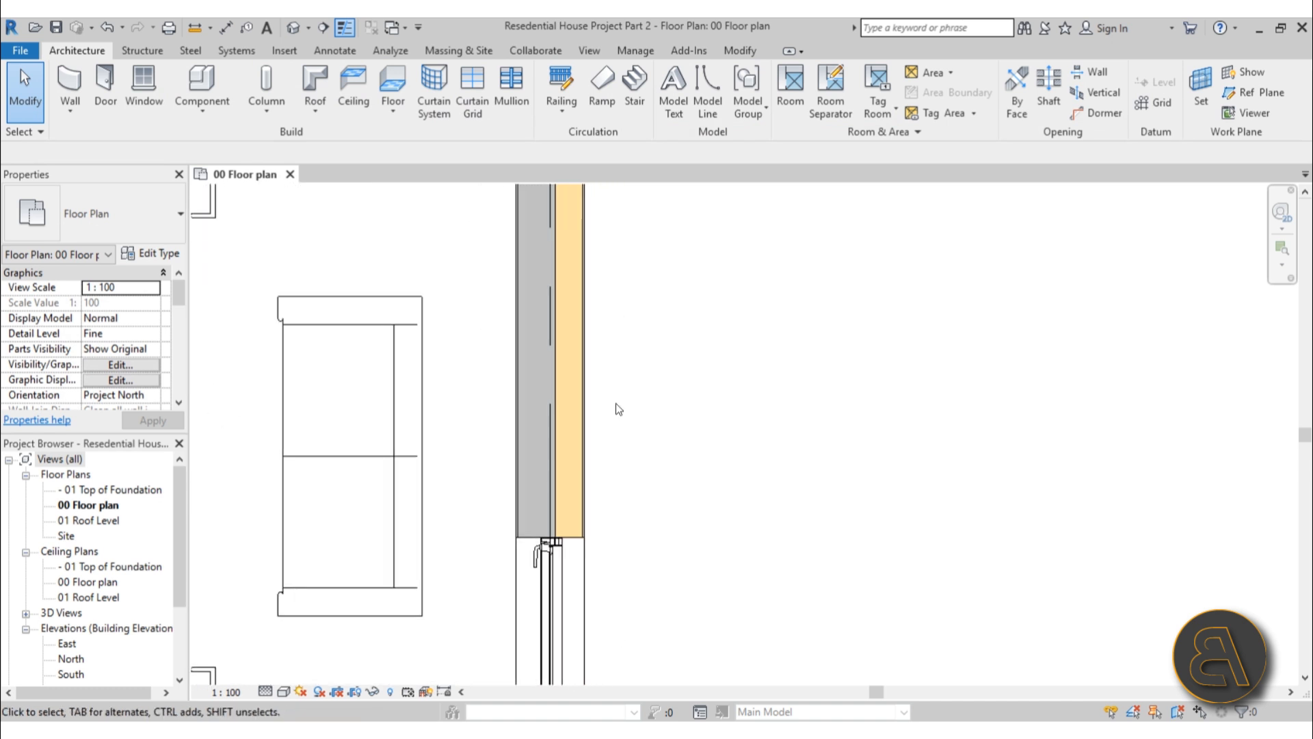
{"action": "middle_click_drag", "start_coordinate": [628, 277], "coordinate": [623, 592]}
{"action": "middle_click_drag", "start_coordinate": [625, 388], "coordinate": [619, 402]}
{"action": "scroll", "coordinate": [551, 248], "scroll_direction": "up", "scroll_amount": 4}
{"action": "left_click", "coordinate": [348, 24]}
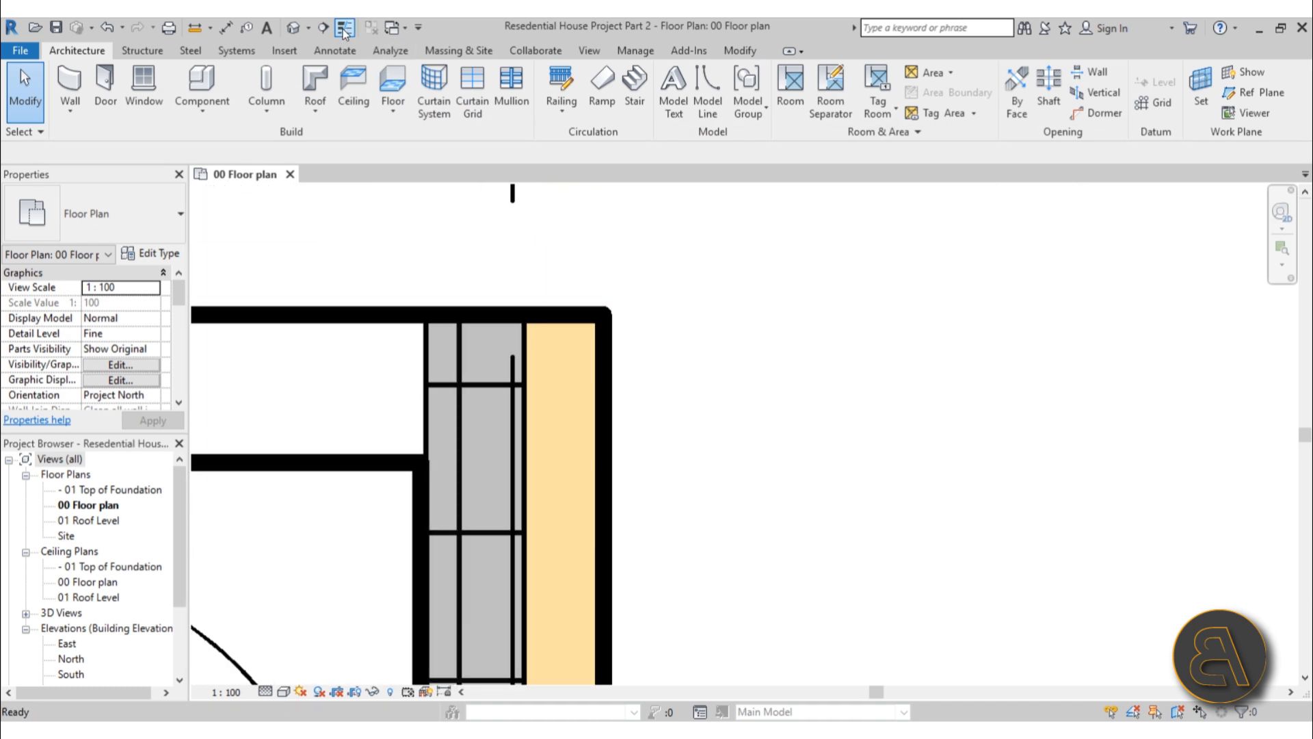
Align the centre of the masonry layer in the living room and garage exterior wall to grid line 4
{"action": "scroll", "coordinate": [710, 261], "scroll_direction": "down", "scroll_amount": 5}
{"action": "mouse_move", "coordinate": [713, 274]}
{"action": "middle_mouse_down"}
{"action": "mouse_move", "coordinate": [599, 343]}
{"action": "mouse_move", "coordinate": [492, 334]}
{"action": "middle_mouse_up"}
{"action": "scroll", "coordinate": [578, 324], "scroll_direction": "up", "scroll_amount": 5}
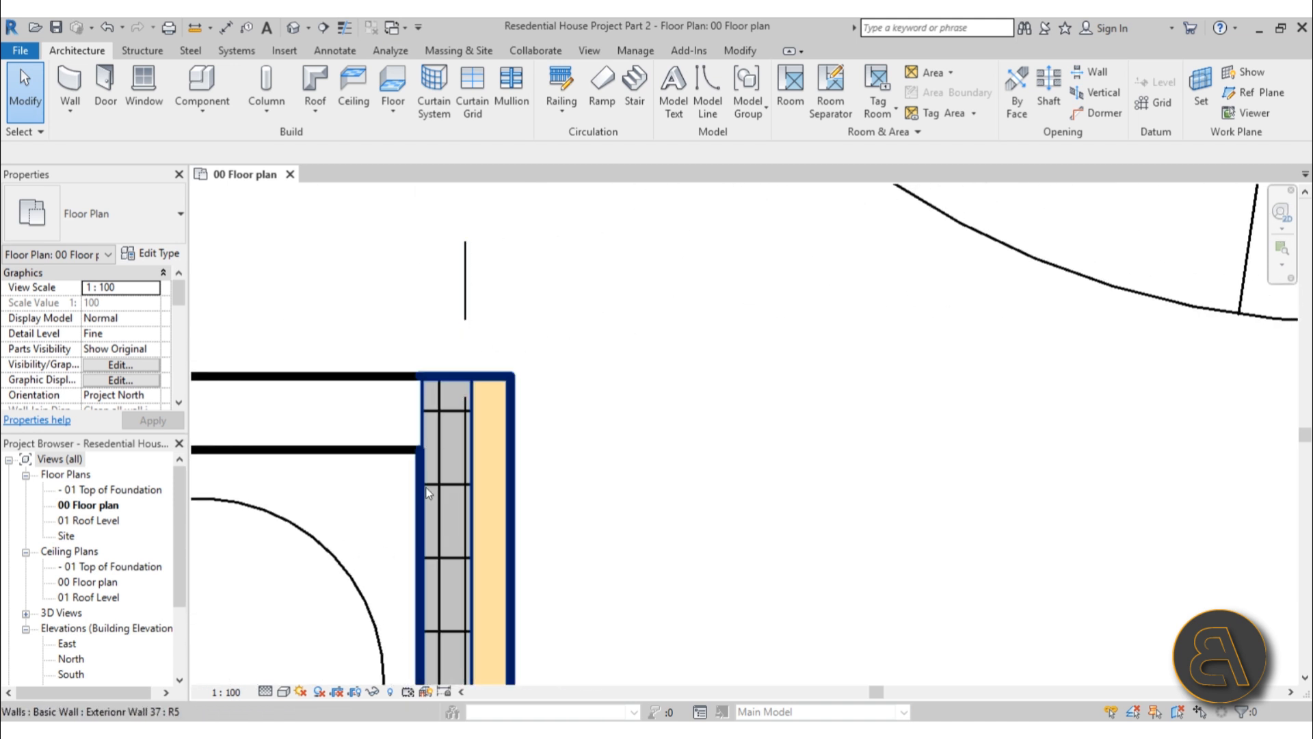
{"action": "scroll", "coordinate": [450, 500], "scroll_direction": "up", "scroll_amount": 1}
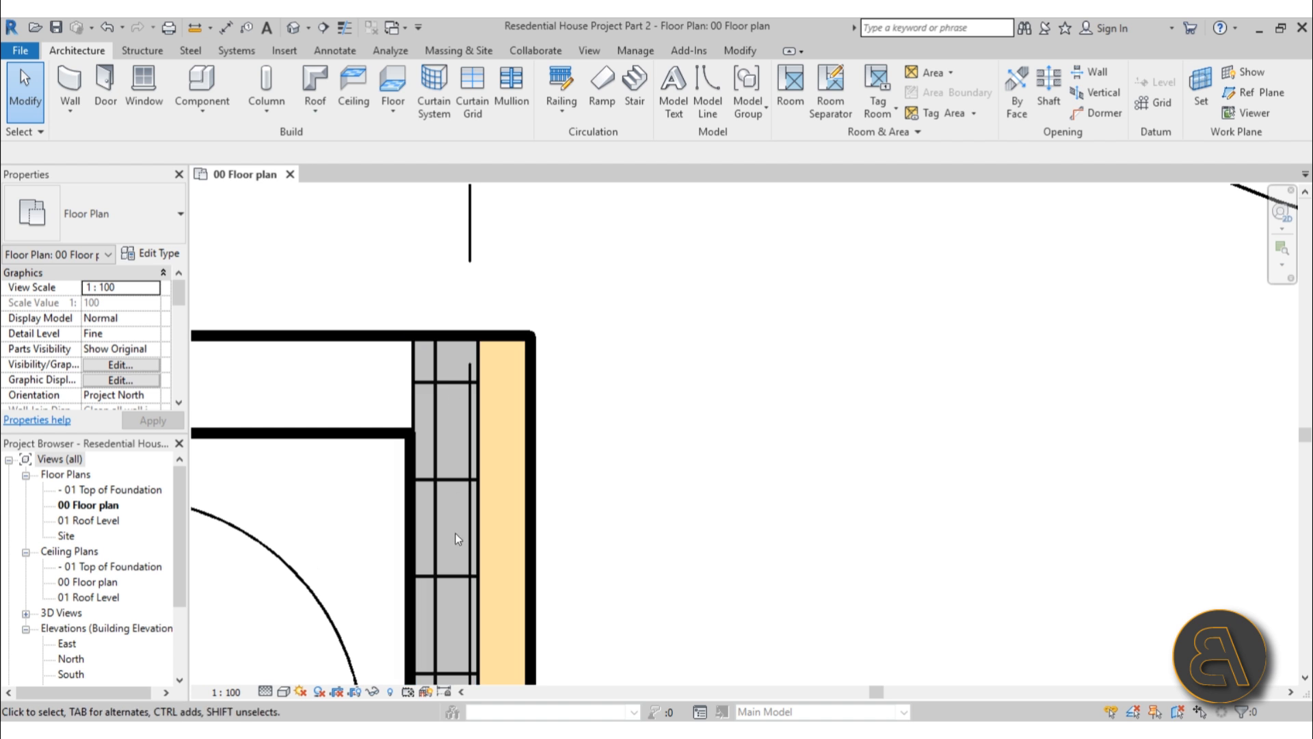
{"action": "key", "text": "a"}
{"action": "key", "text": "l"}
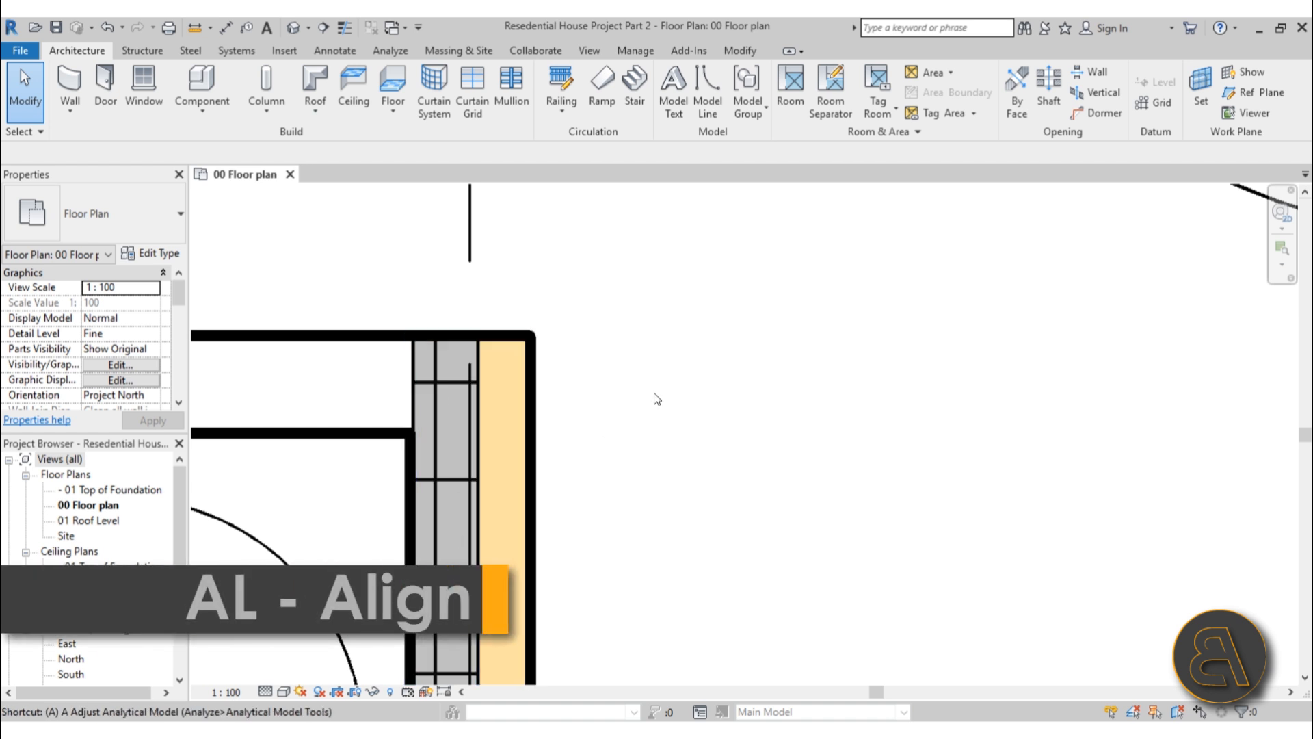
{"action": "left_click", "coordinate": [469, 243]}
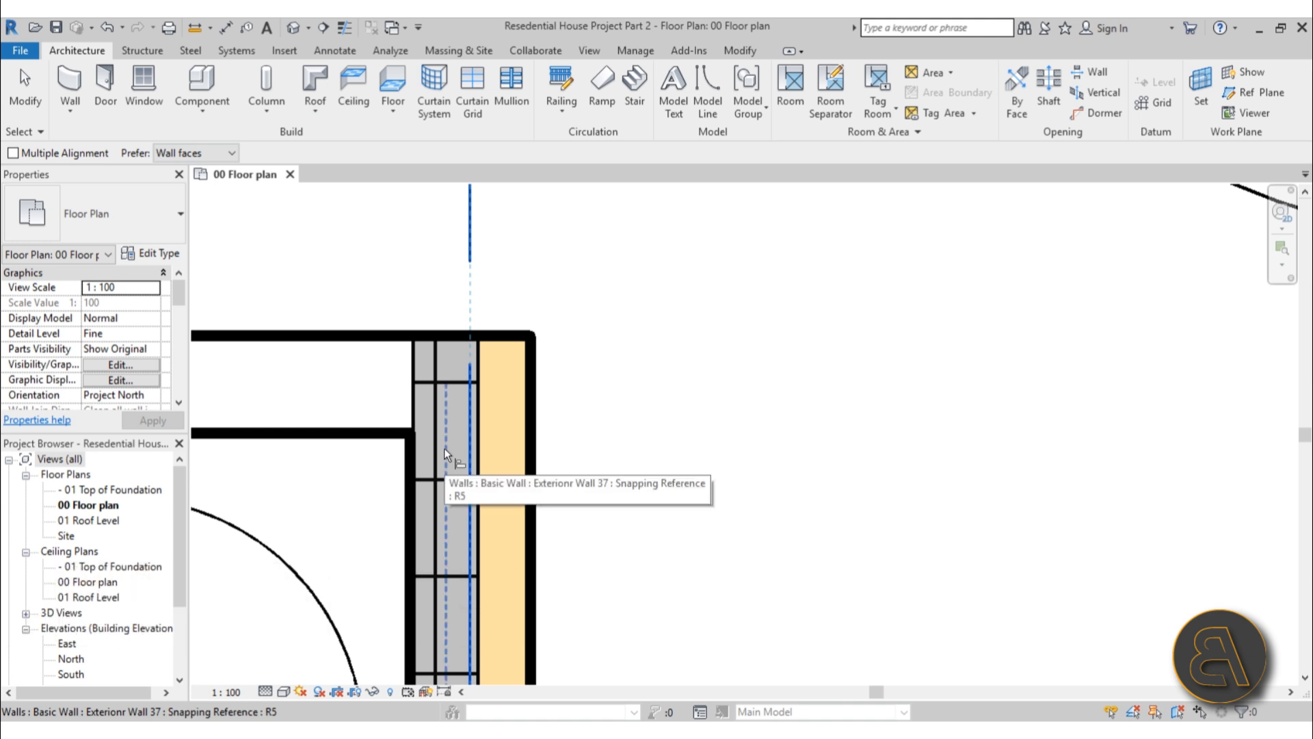
{"action": "left_click", "coordinate": [444, 448]}
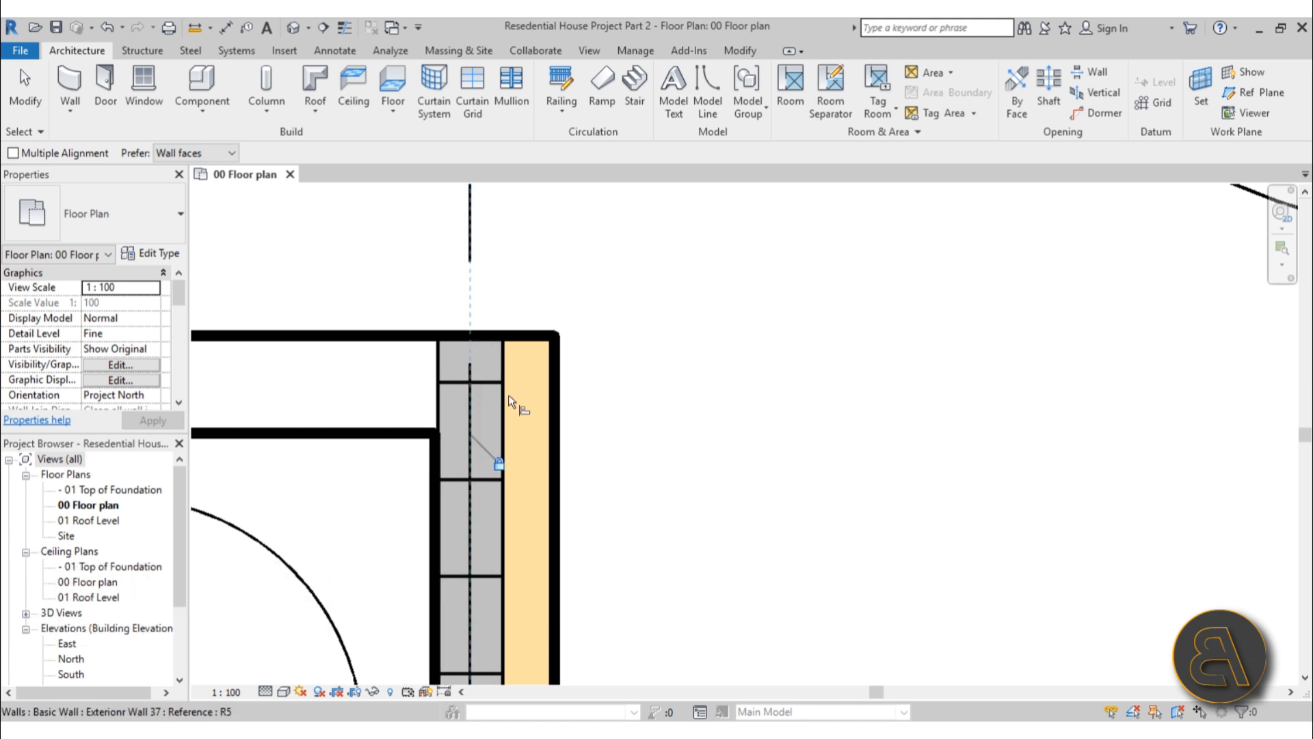
{"action": "scroll", "coordinate": [526, 304], "scroll_direction": "down", "scroll_amount": 6}
{"action": "key", "text": "Escape"}
{"action": "key", "text": "Escape"}
Check the type of the wall around the garage door and view its place in the overall floor plan
{"action": "scroll", "coordinate": [587, 314], "scroll_direction": "down", "scroll_amount": 2}
{"action": "middle_click_drag", "start_coordinate": [587, 314], "coordinate": [595, 199]}
{"action": "scroll", "coordinate": [560, 412], "scroll_direction": "up", "scroll_amount": 3}
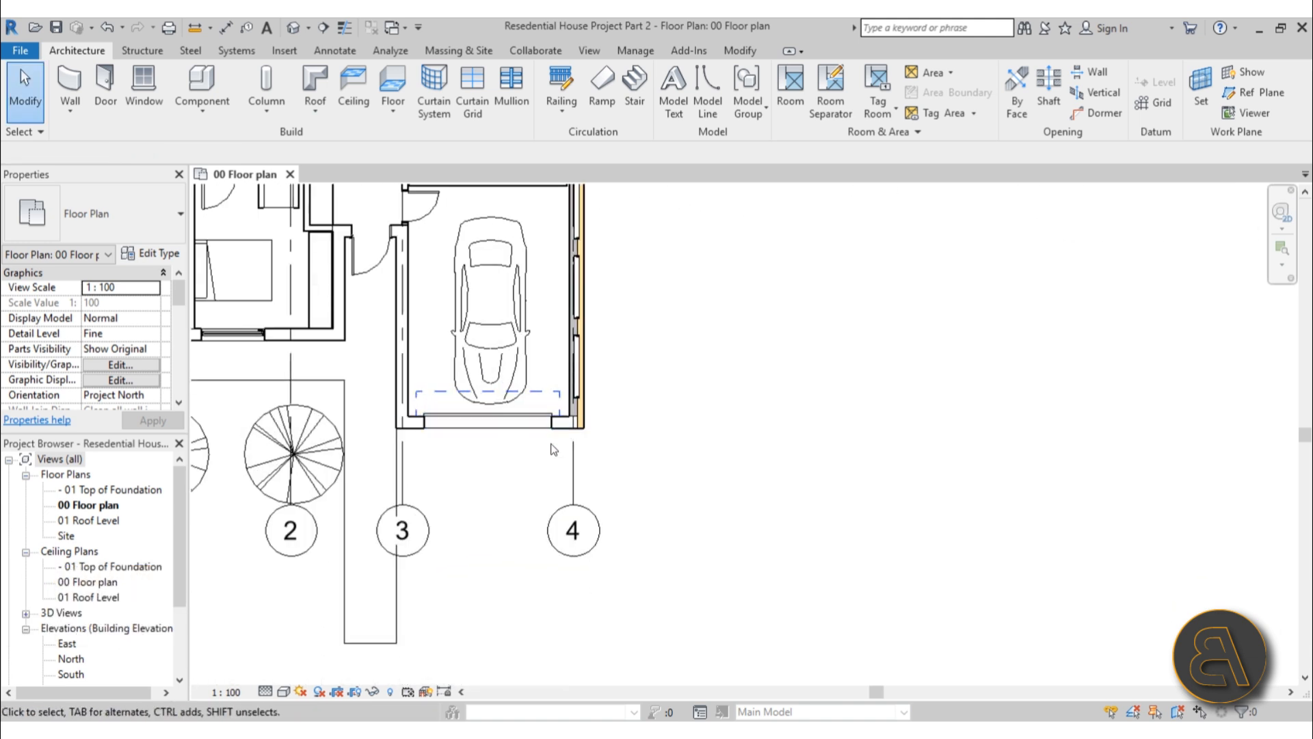
{"action": "scroll", "coordinate": [562, 431], "scroll_direction": "up", "scroll_amount": 2}
{"action": "left_click", "coordinate": [563, 427]}
{"action": "scroll", "coordinate": [639, 464], "scroll_direction": "down", "scroll_amount": 3}
{"action": "middle_click_drag", "start_coordinate": [643, 465], "coordinate": [717, 634]}
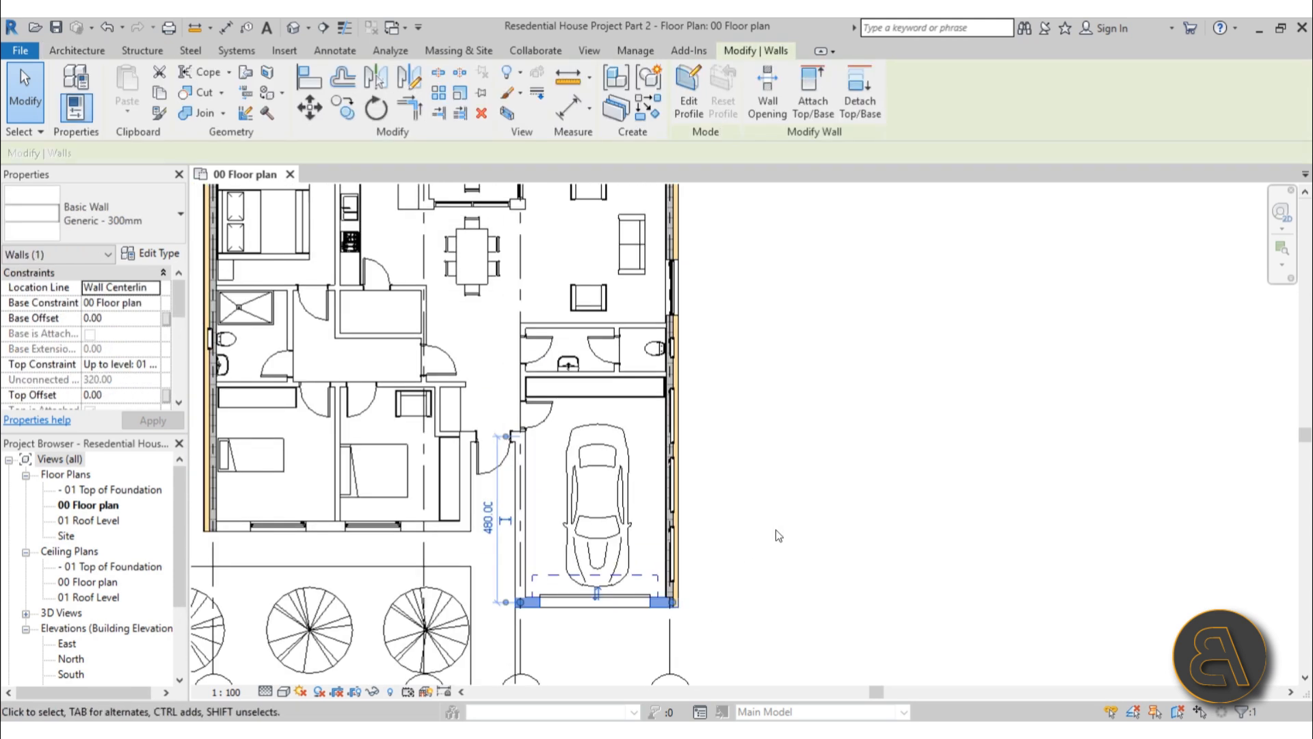
{"action": "key", "text": "Escape"}
{"action": "scroll", "coordinate": [687, 466], "scroll_direction": "down", "scroll_amount": 3}
{"action": "middle_click_drag", "start_coordinate": [688, 466], "coordinate": [651, 500]}
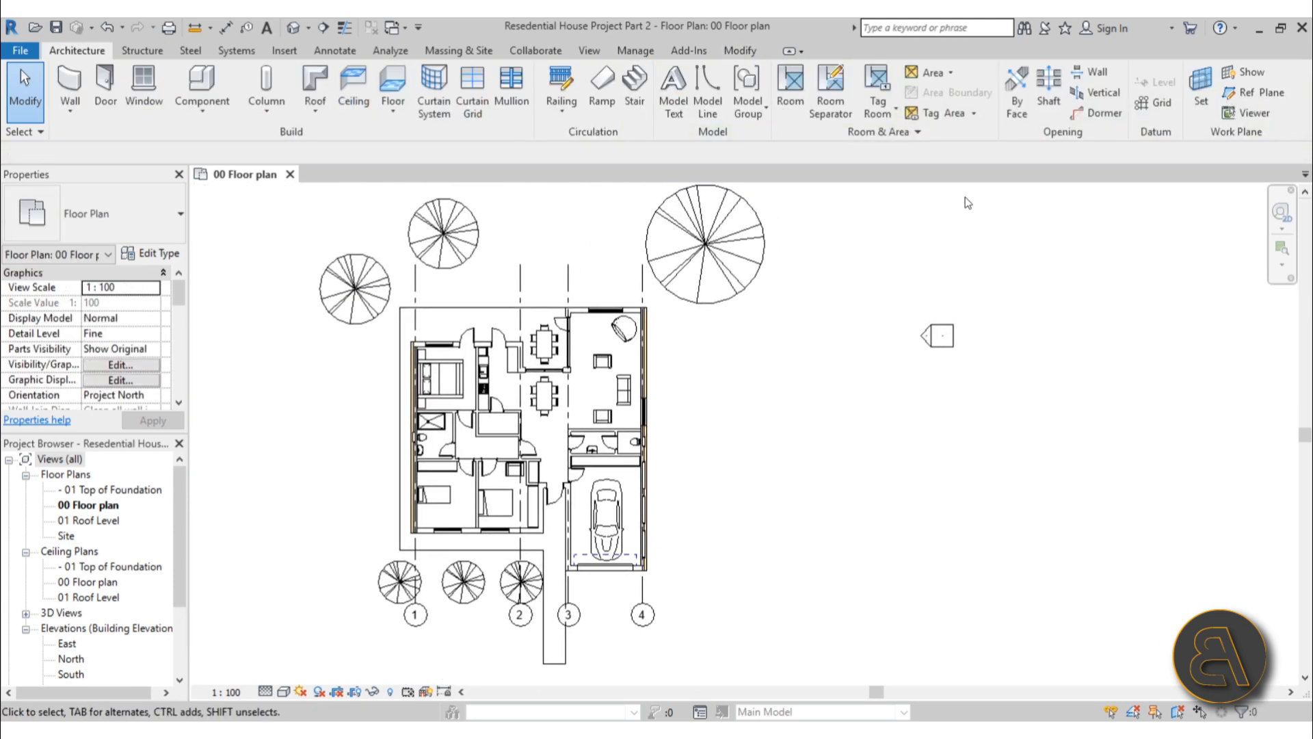
Select the terrace-side living room wall on grid line 3 and compare its position with the garage wall on the same grid
{"action": "scroll", "coordinate": [602, 291], "scroll_direction": "up", "scroll_amount": 4}
{"action": "left_click", "coordinate": [498, 354]}
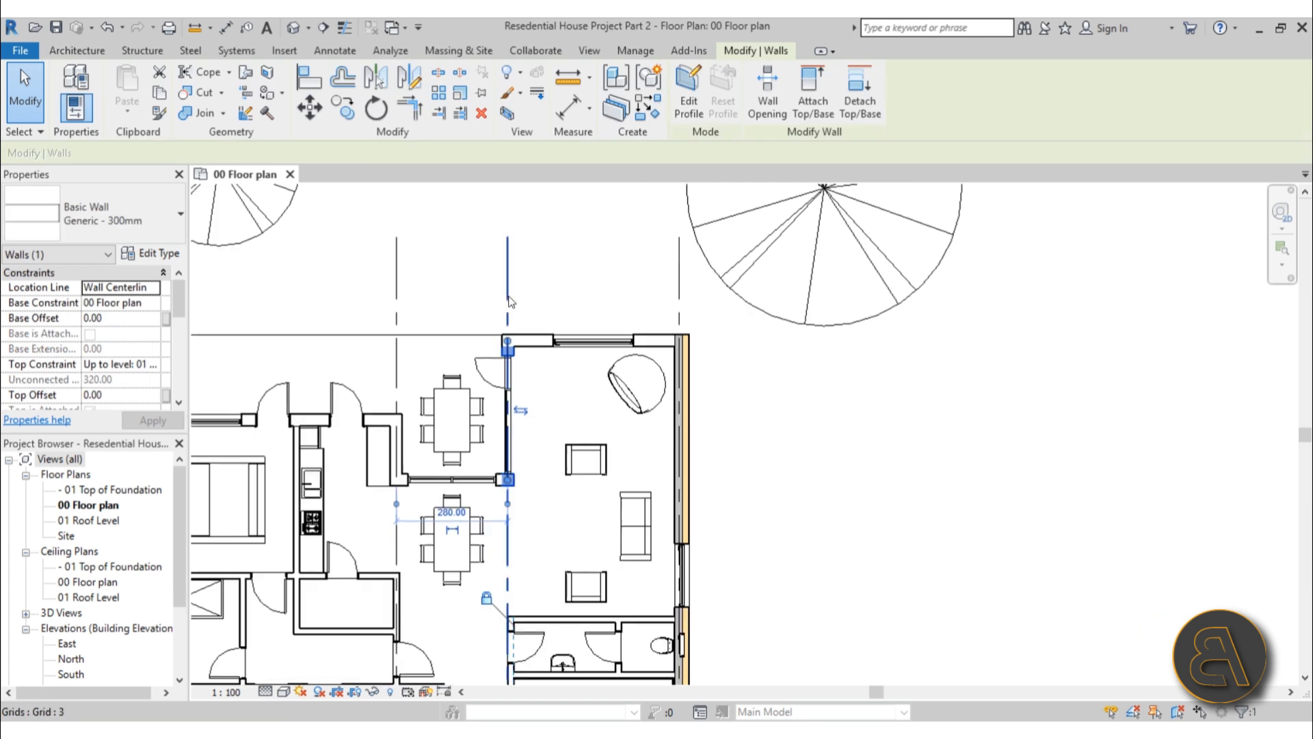
{"action": "scroll", "coordinate": [482, 356], "scroll_direction": "down", "scroll_amount": 3}
{"action": "scroll", "coordinate": [531, 581], "scroll_direction": "up", "scroll_amount": 3}
{"action": "scroll", "coordinate": [465, 418], "scroll_direction": "down", "scroll_amount": 3}
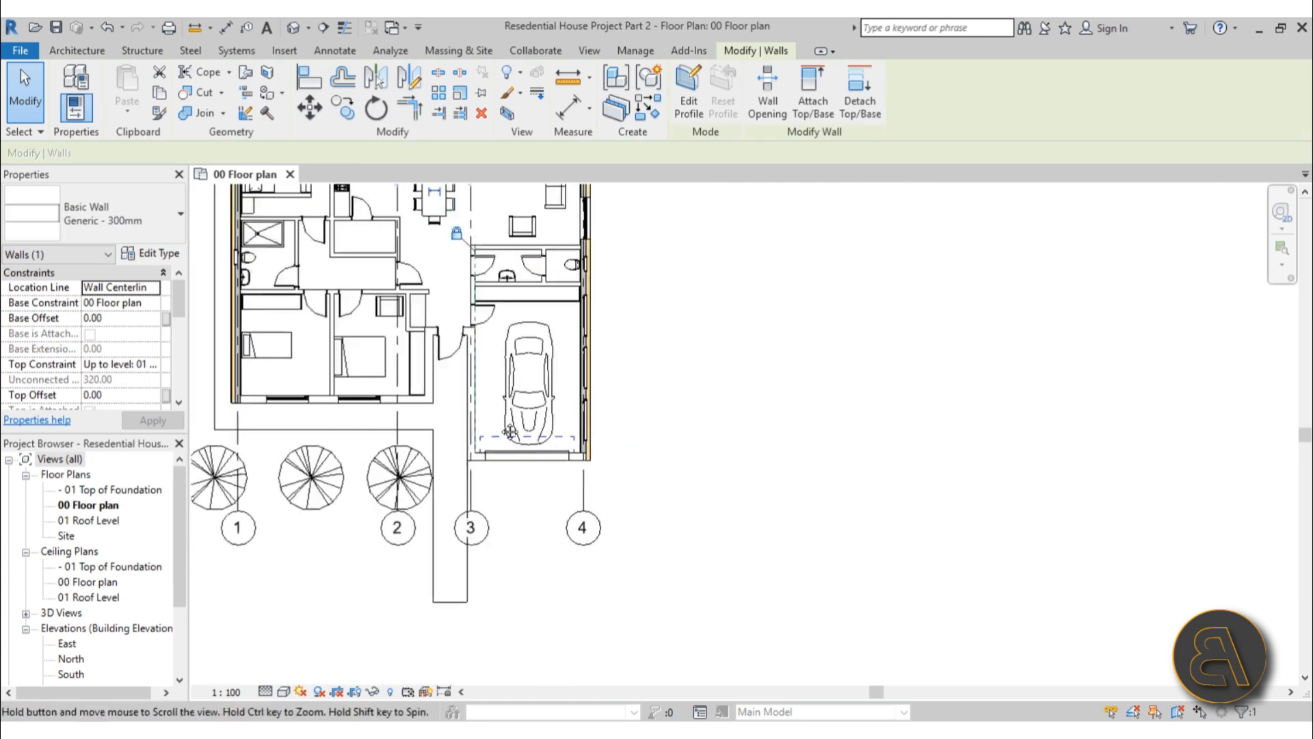
{"action": "scroll", "coordinate": [434, 373], "scroll_direction": "up", "scroll_amount": 5}
{"action": "scroll", "coordinate": [432, 370], "scroll_direction": "down", "scroll_amount": 3}
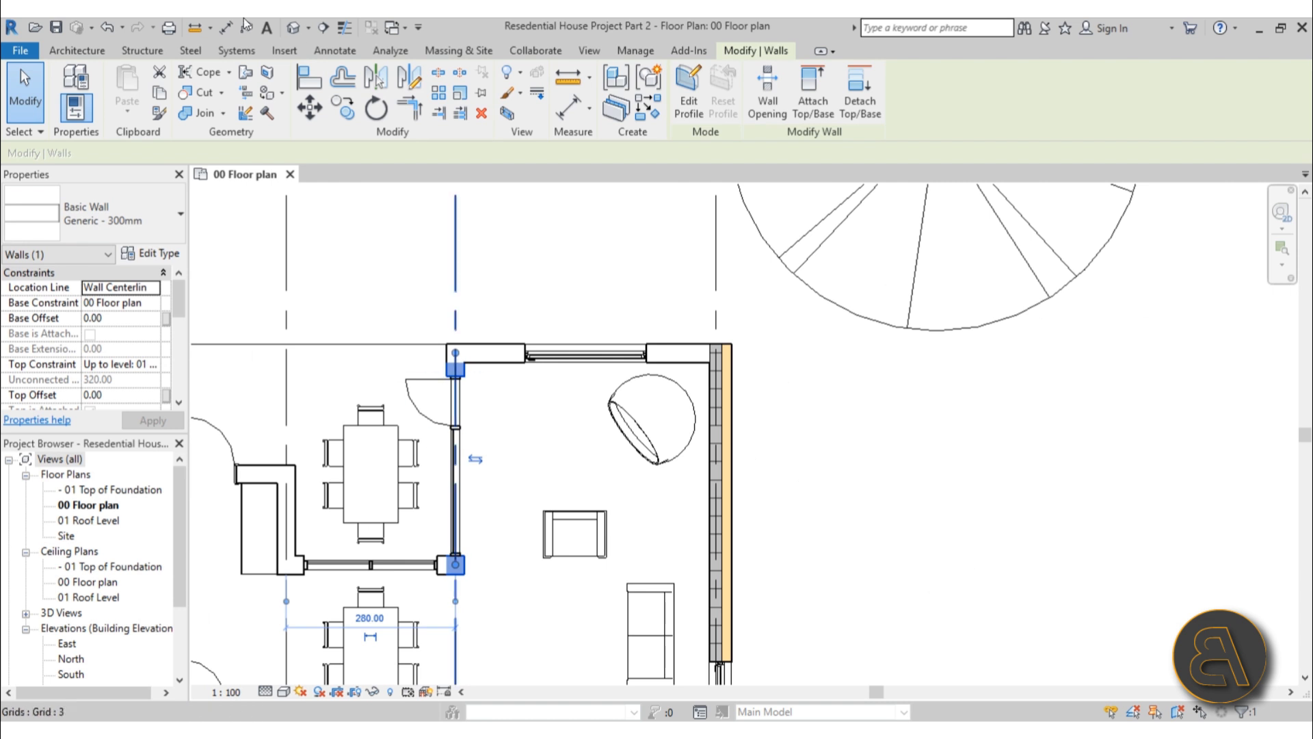
Open the default 3D view and set its visual style to Hidden Line
{"action": "left_click", "coordinate": [292, 31]}
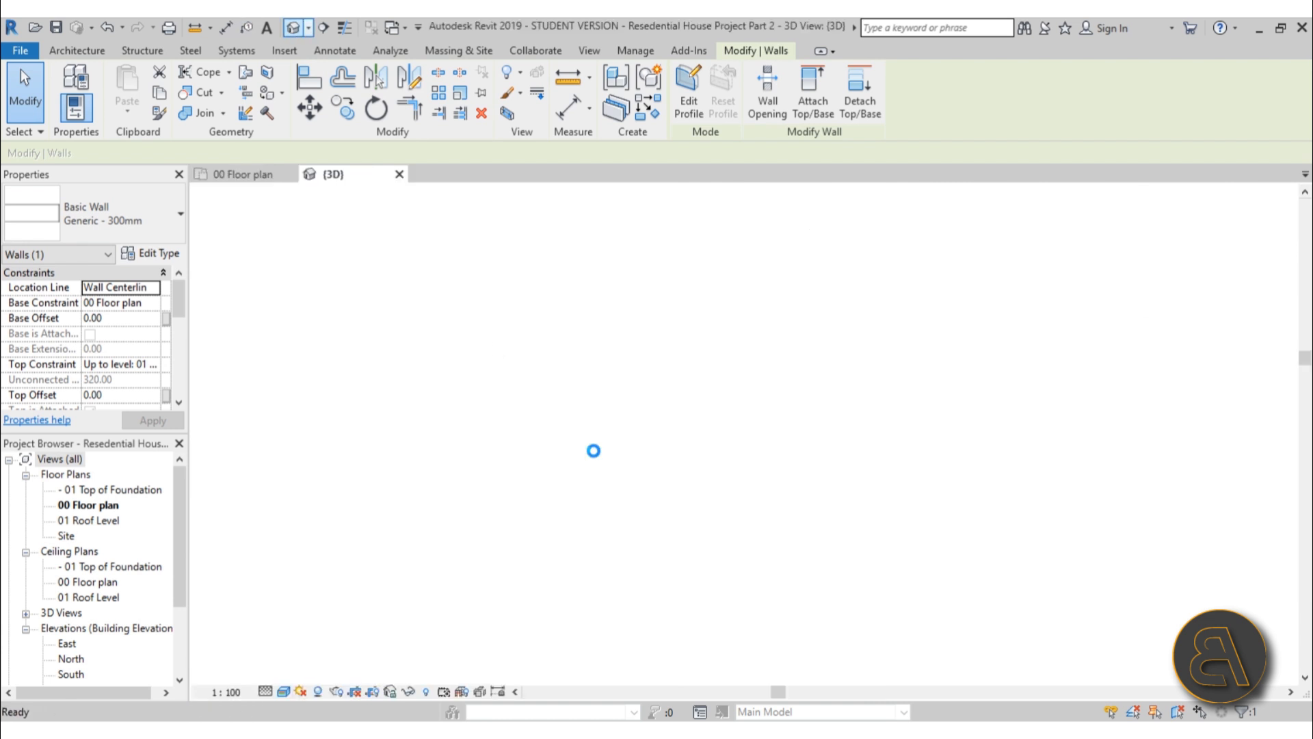
{"action": "key", "text": "Escape"}
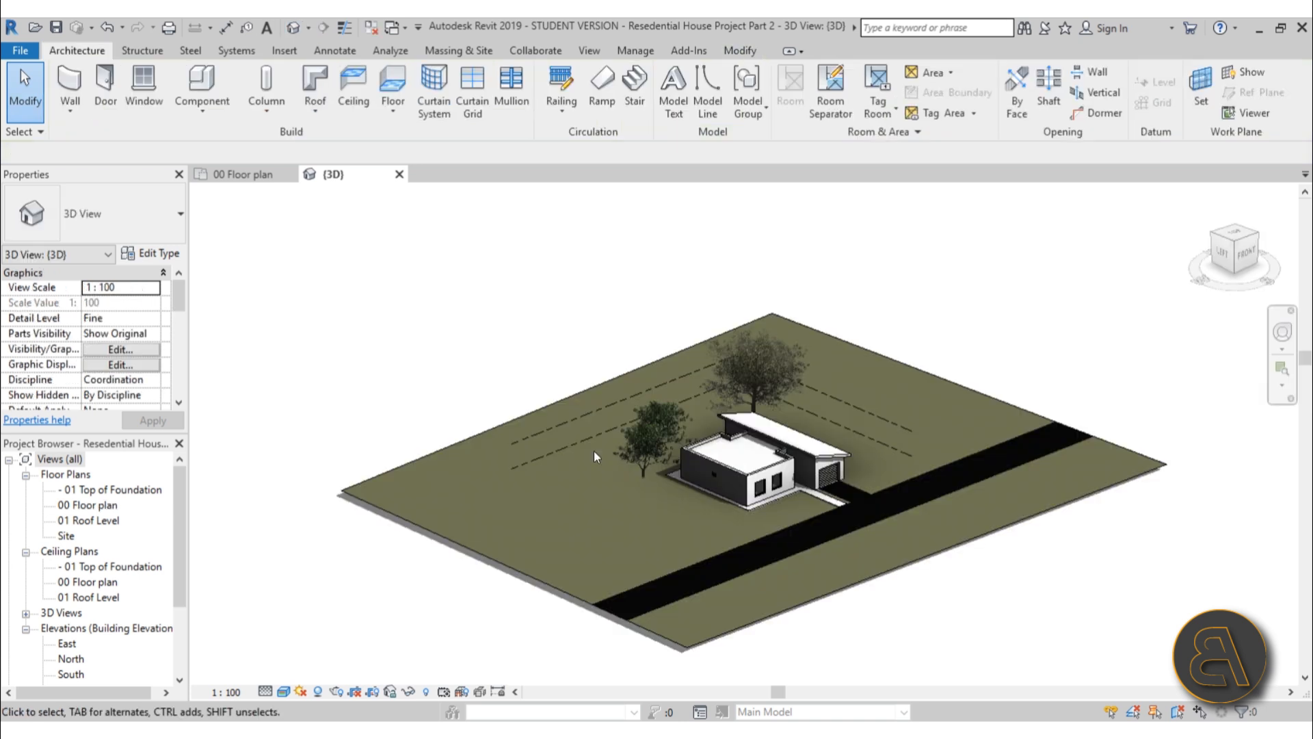
{"action": "left_click", "coordinate": [283, 692]}
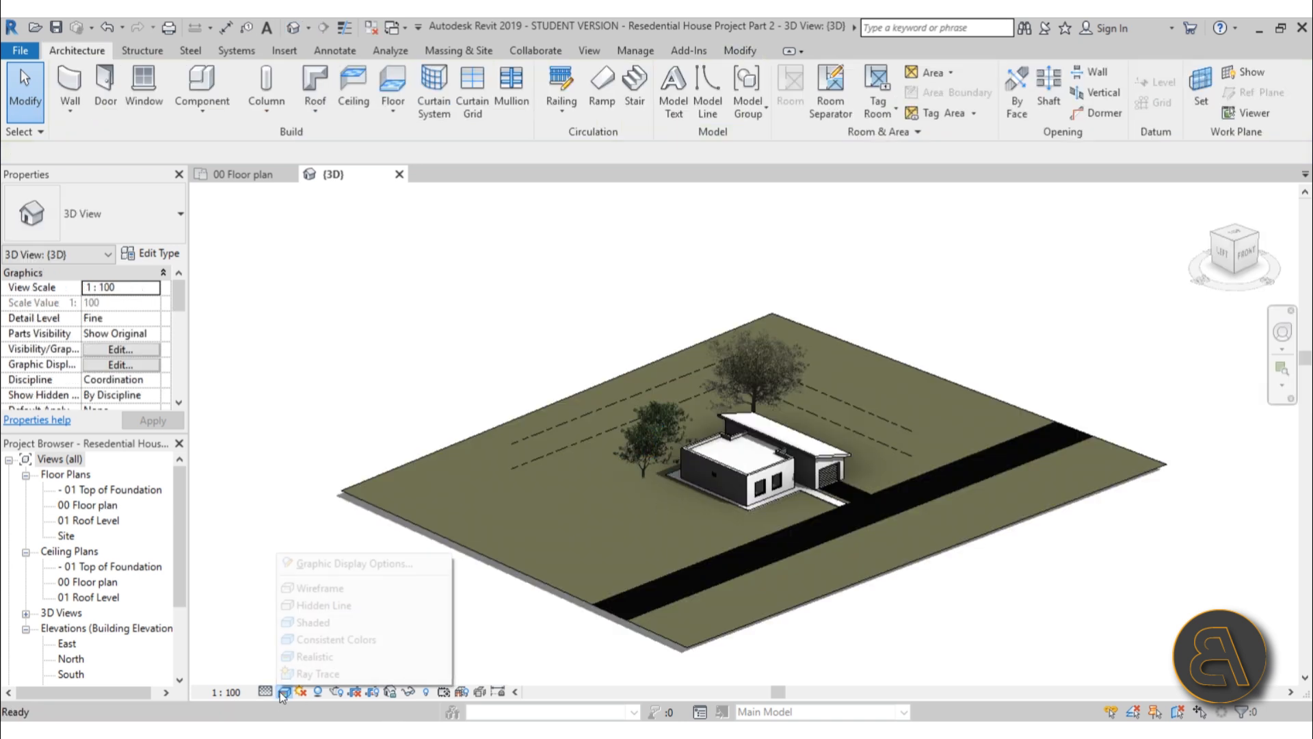
{"action": "left_click", "coordinate": [324, 604]}
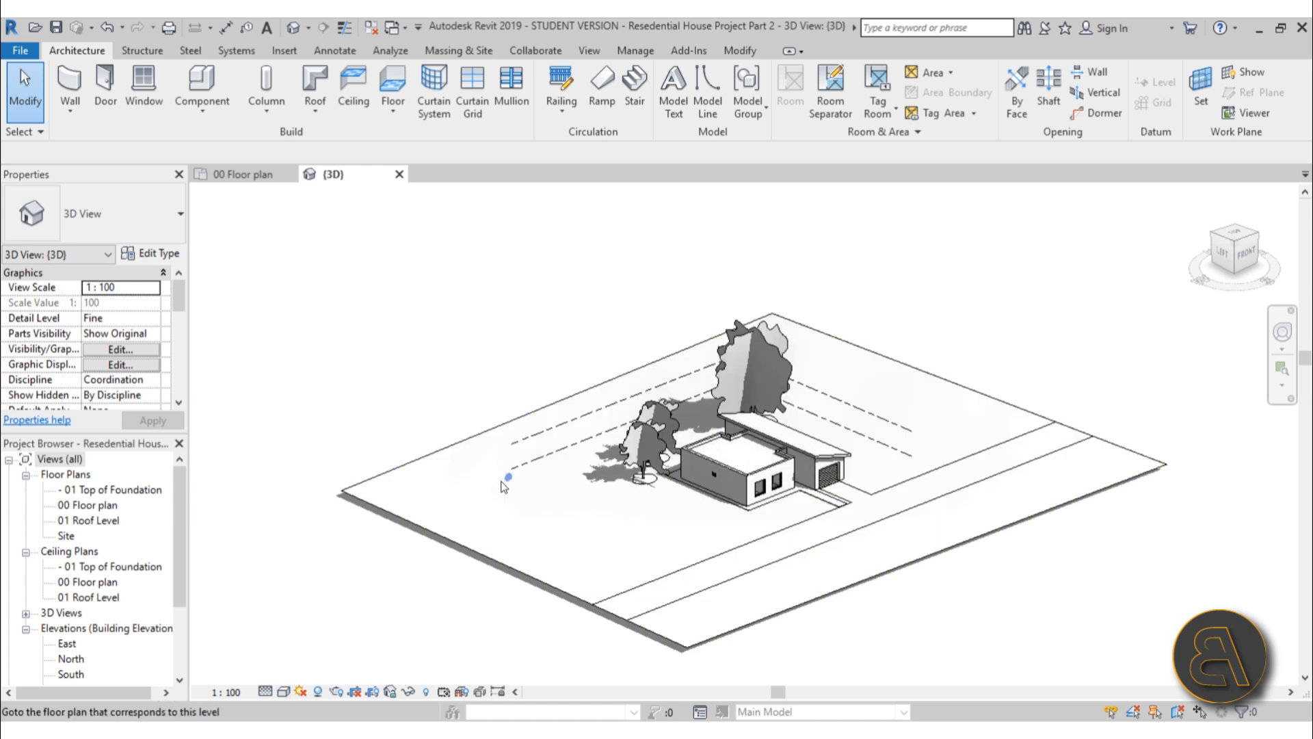
Examine the storefront curtain wall beside the covered terrace and the wall surrounding it from the back of the house
{"action": "middle_click_drag", "start_coordinate": [504, 472], "coordinate": [744, 553], "text": "shift"}
{"action": "scroll", "coordinate": [704, 480], "scroll_direction": "up", "scroll_amount": 8}
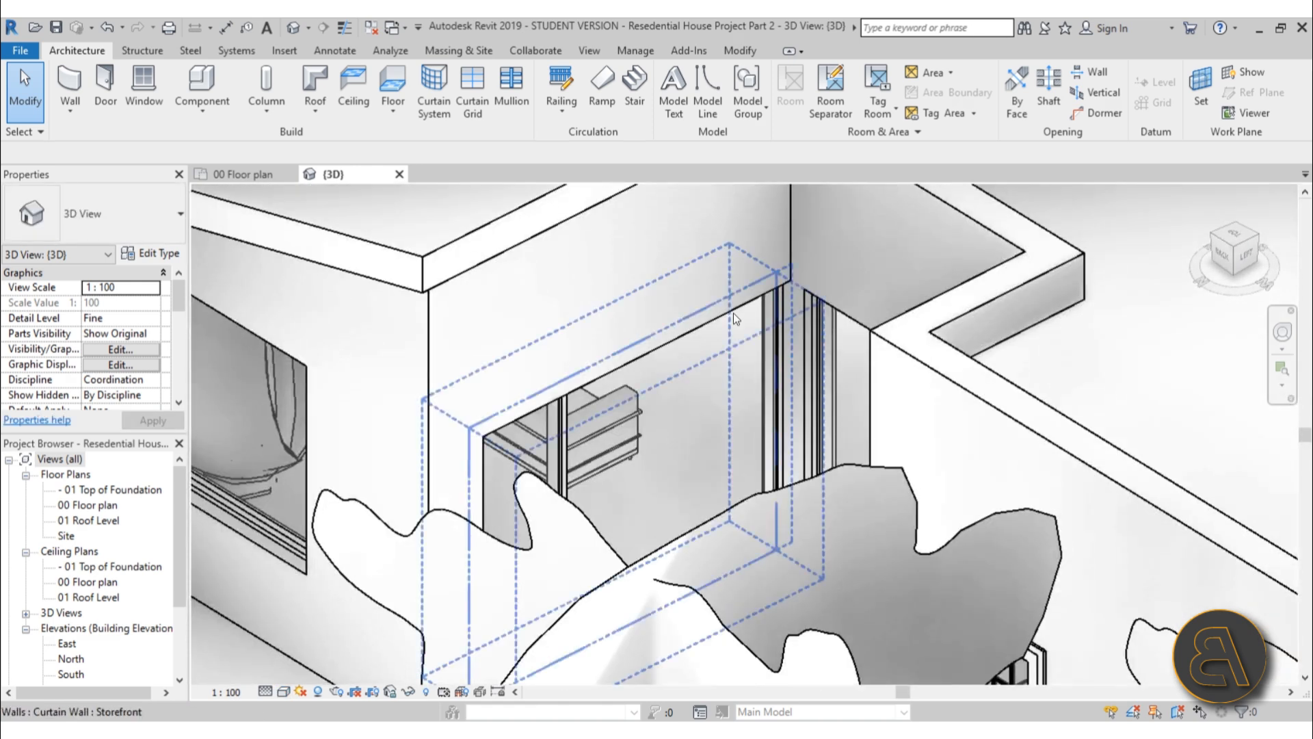
{"action": "scroll", "coordinate": [733, 313], "scroll_direction": "down", "scroll_amount": 5}
{"action": "middle_click_drag", "start_coordinate": [704, 371], "coordinate": [706, 468], "text": "shift"}
{"action": "scroll", "coordinate": [671, 375], "scroll_direction": "up", "scroll_amount": 3}
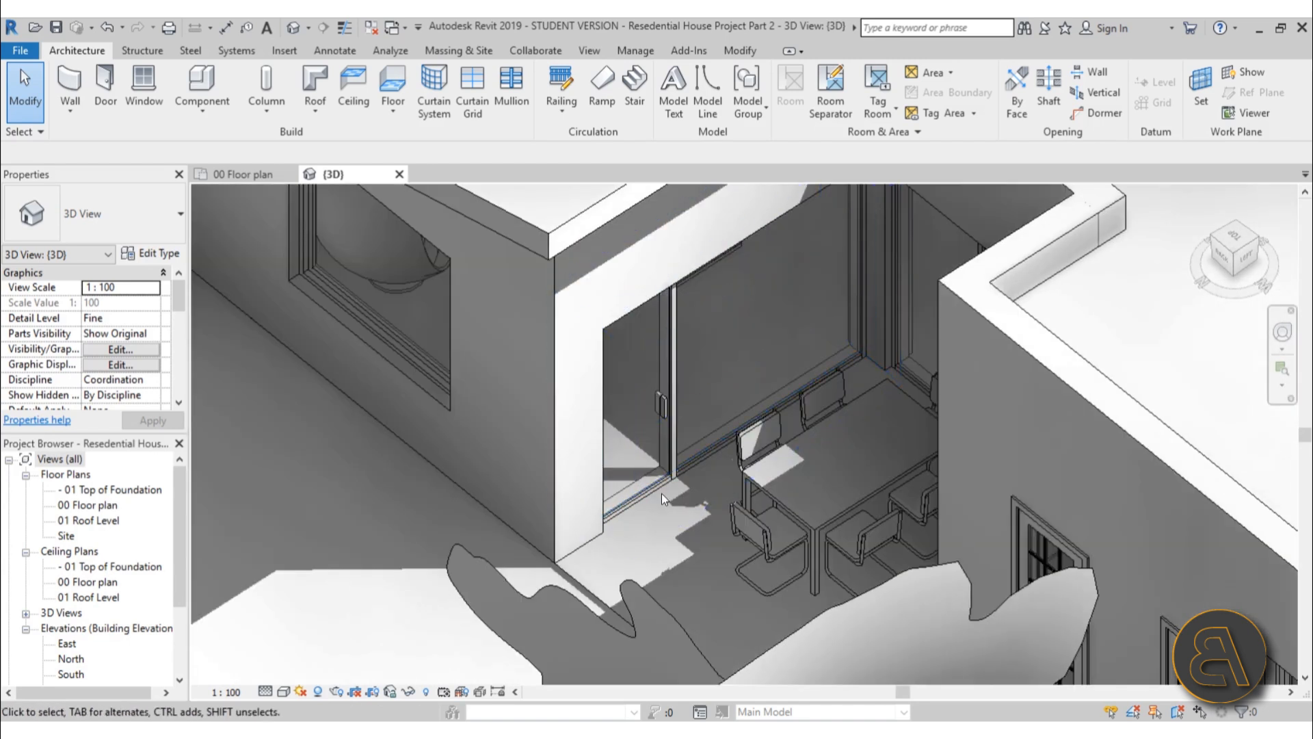
{"action": "left_click", "coordinate": [662, 494]}
{"action": "scroll", "coordinate": [662, 500], "scroll_direction": "down", "scroll_amount": 3}
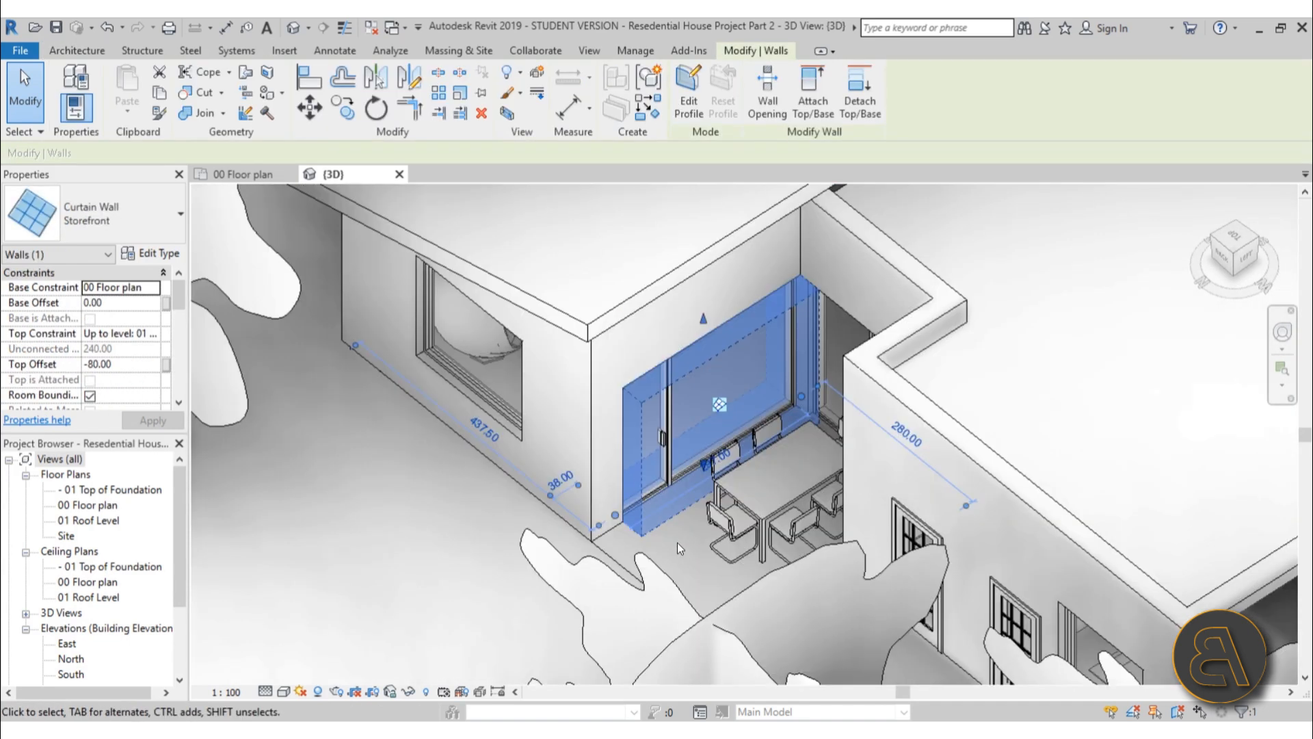
{"action": "left_click", "coordinate": [677, 543]}
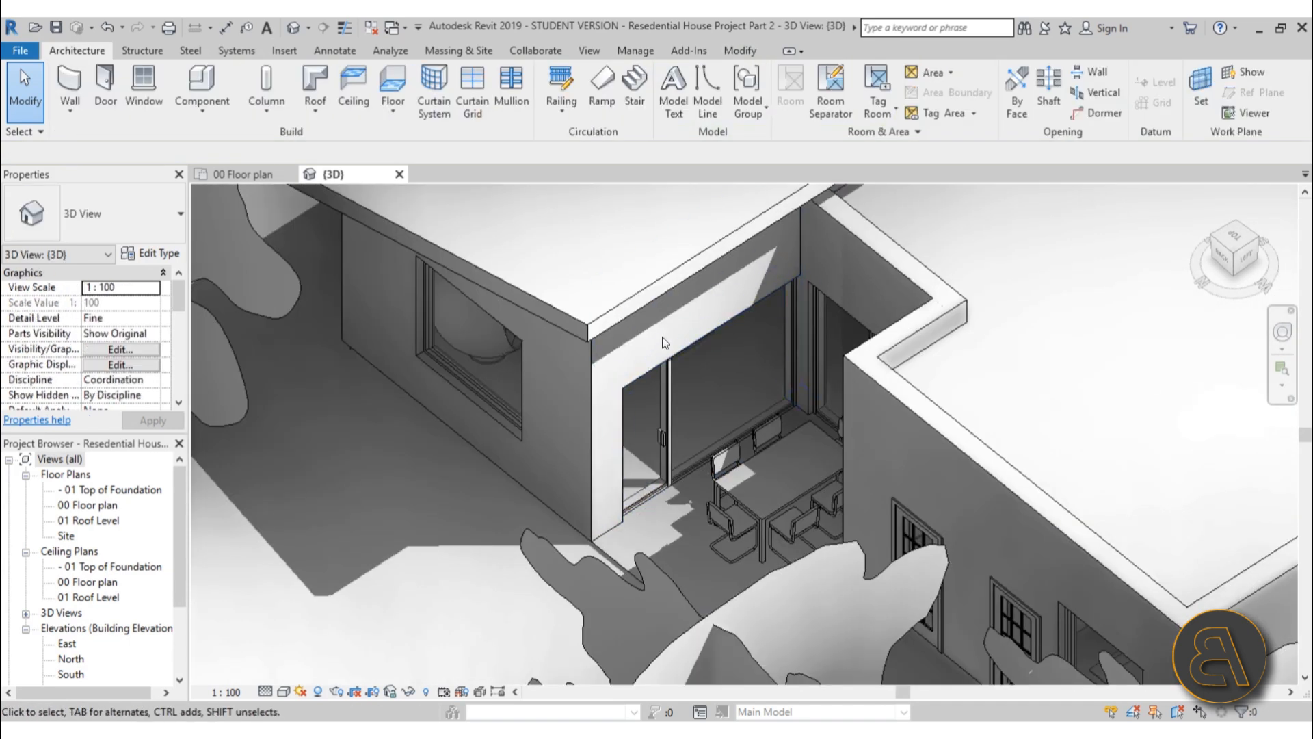
Change the generic wall around the terrace glazing and the garage wall beside the entrance to Exterionr Wall 37
{"action": "left_click", "coordinate": [793, 275]}
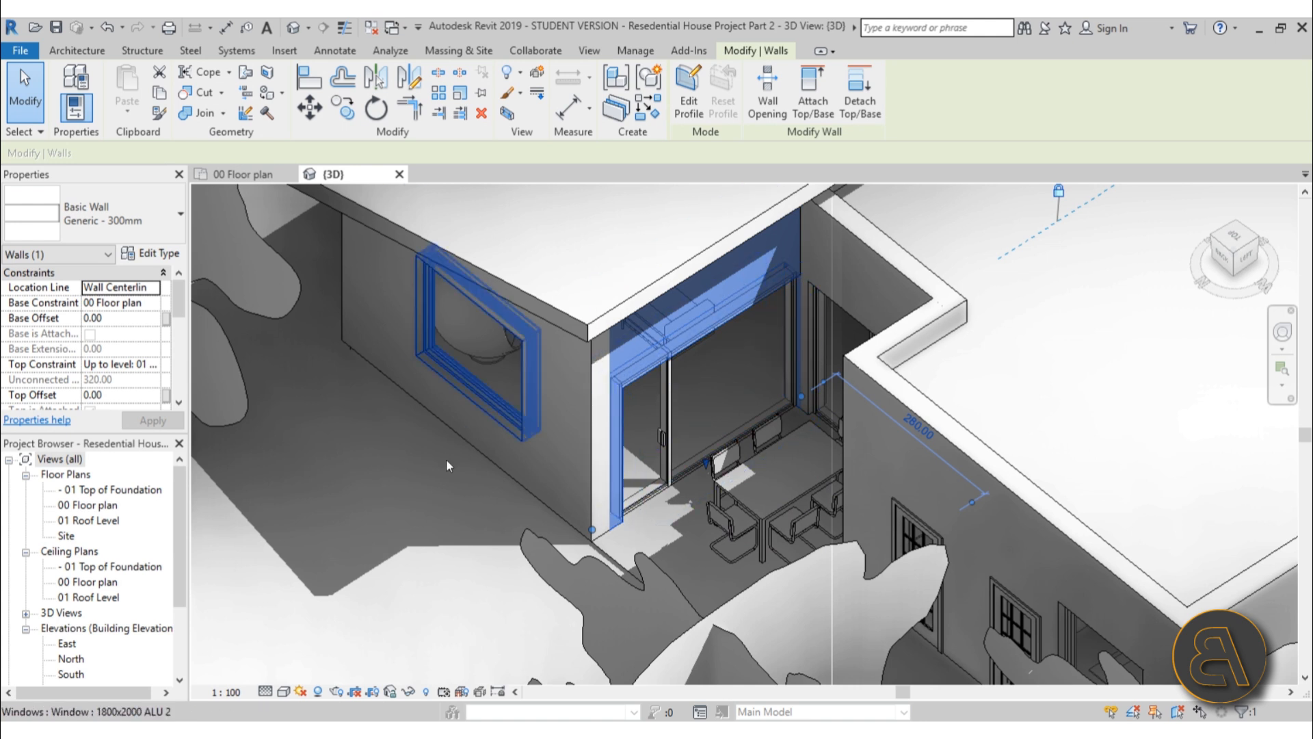
{"action": "double_click", "coordinate": [93, 506]}
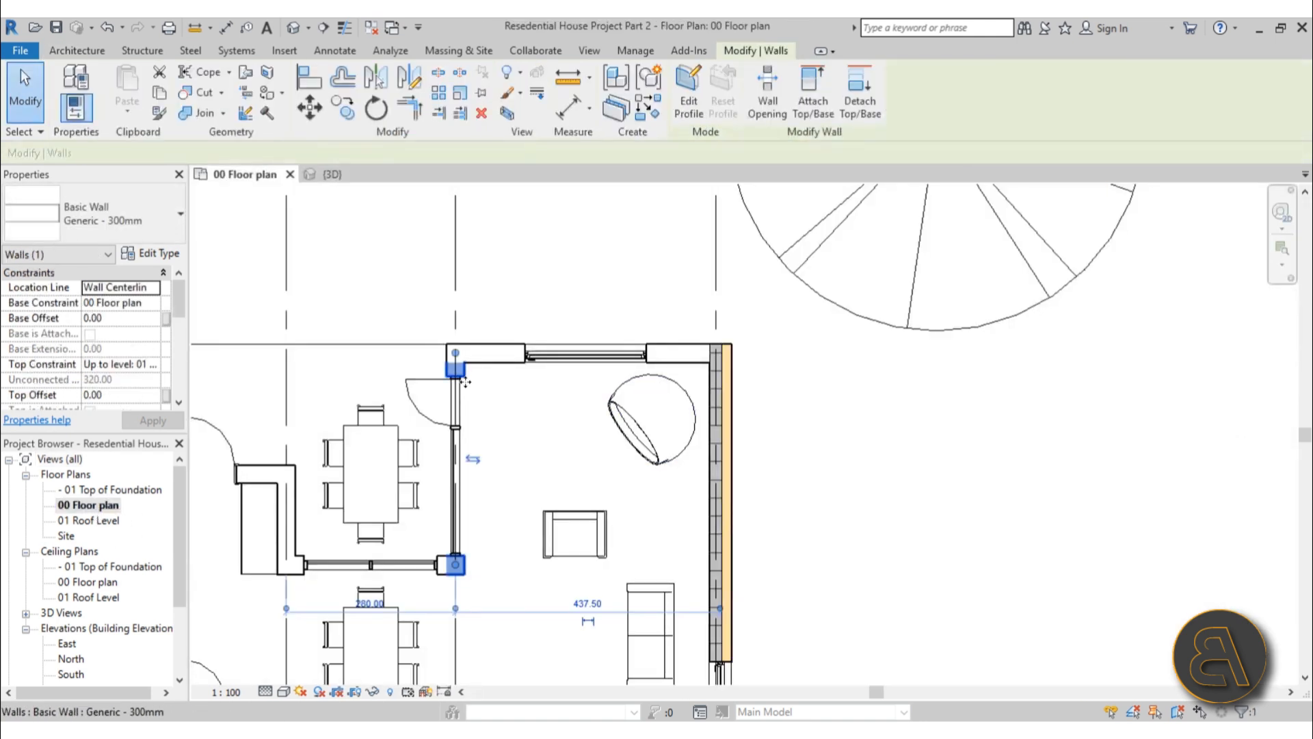
{"action": "scroll", "coordinate": [466, 378], "scroll_direction": "up", "scroll_amount": 2}
{"action": "scroll", "coordinate": [475, 316], "scroll_direction": "down", "scroll_amount": 4}
{"action": "middle_click_drag", "start_coordinate": [513, 472], "coordinate": [524, 204]}
{"action": "scroll", "coordinate": [476, 443], "scroll_direction": "up", "scroll_amount": 1}
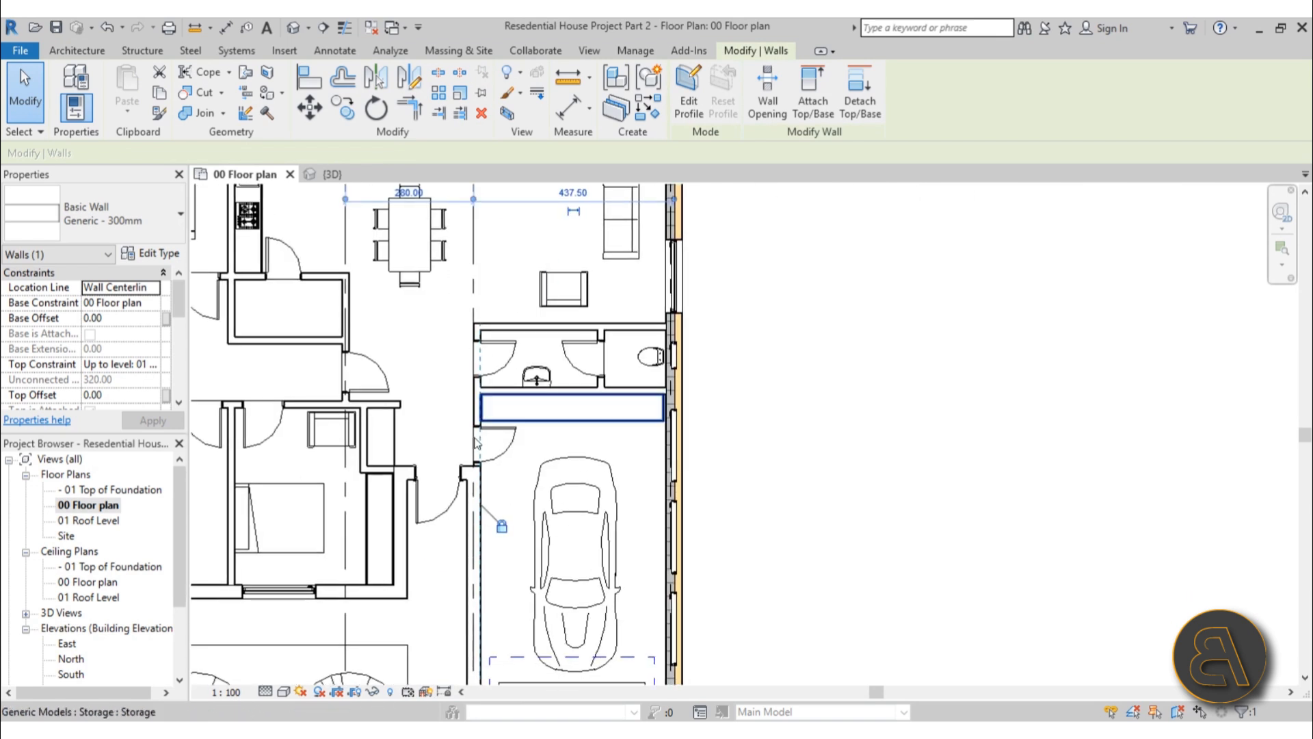
{"action": "left_click", "coordinate": [487, 565], "text": "ctrl"}
{"action": "scroll", "coordinate": [501, 383], "scroll_direction": "down", "scroll_amount": 2}
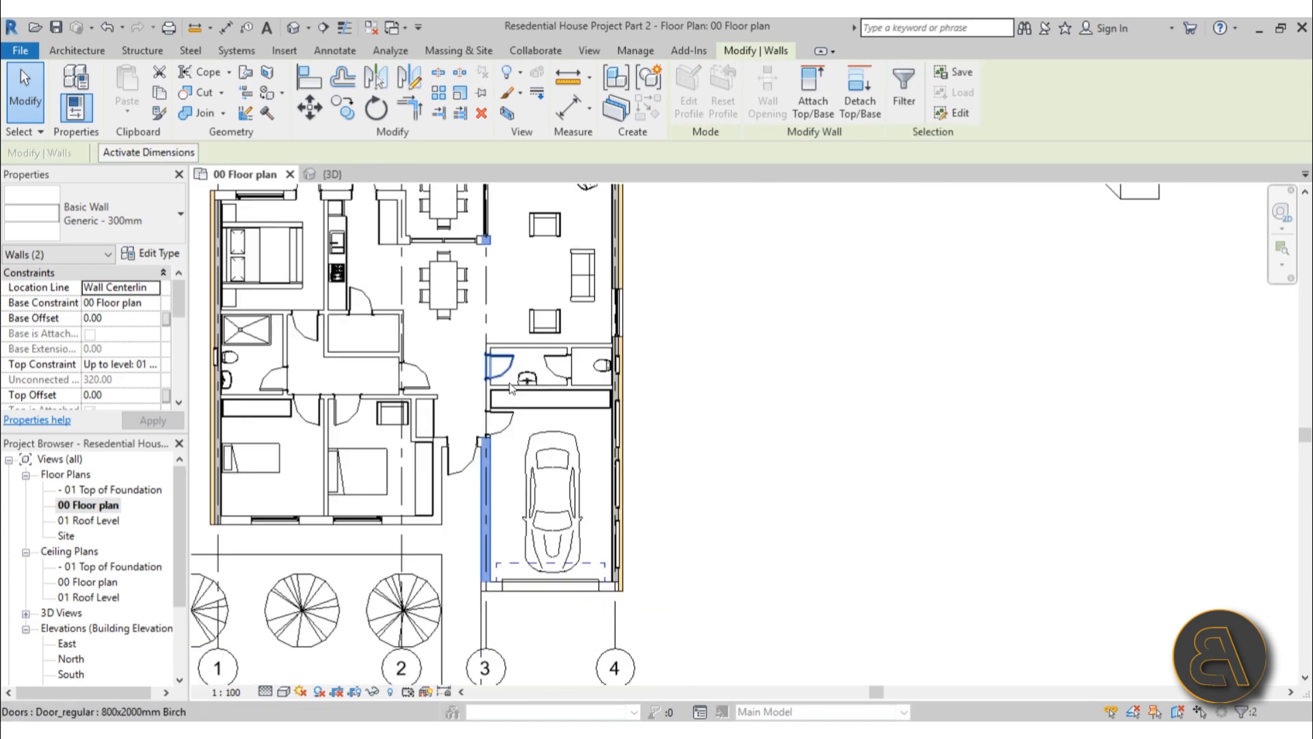
{"action": "left_click", "coordinate": [102, 214]}
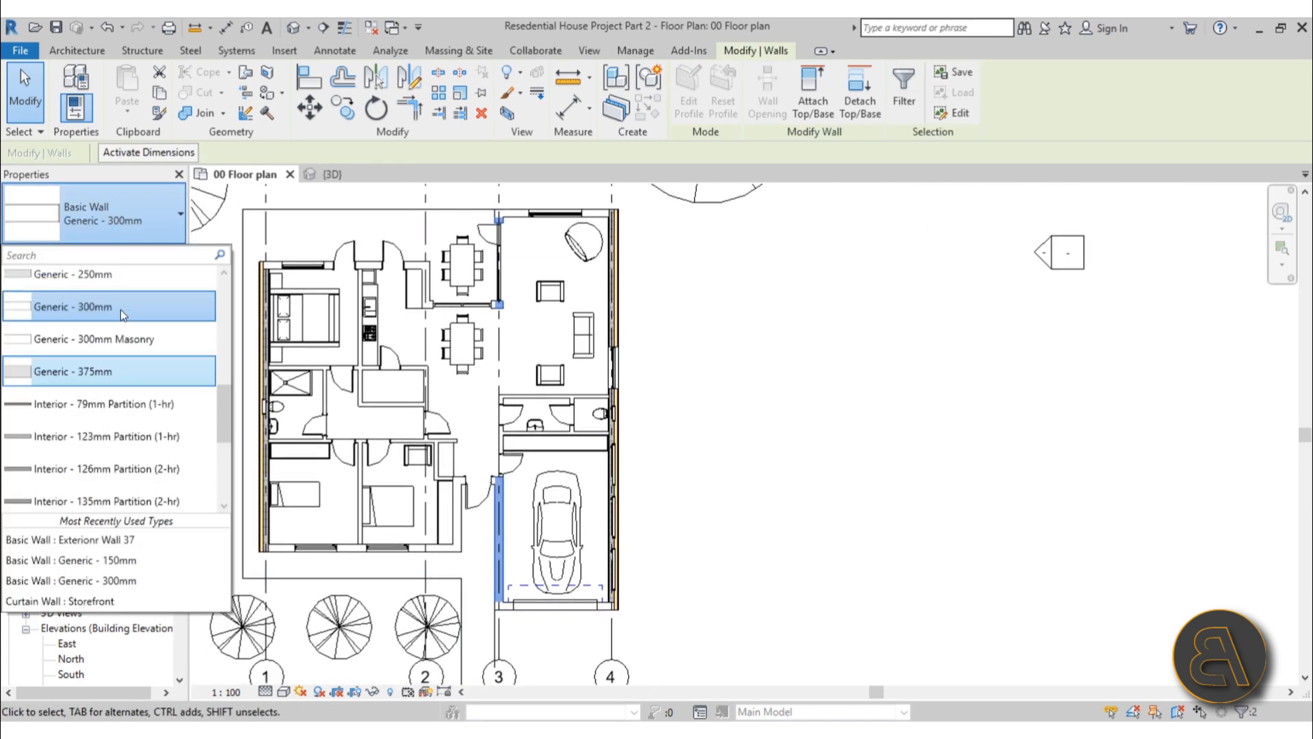
{"action": "scroll", "coordinate": [120, 310], "scroll_direction": "up", "scroll_amount": 5}
{"action": "left_click", "coordinate": [121, 303]}
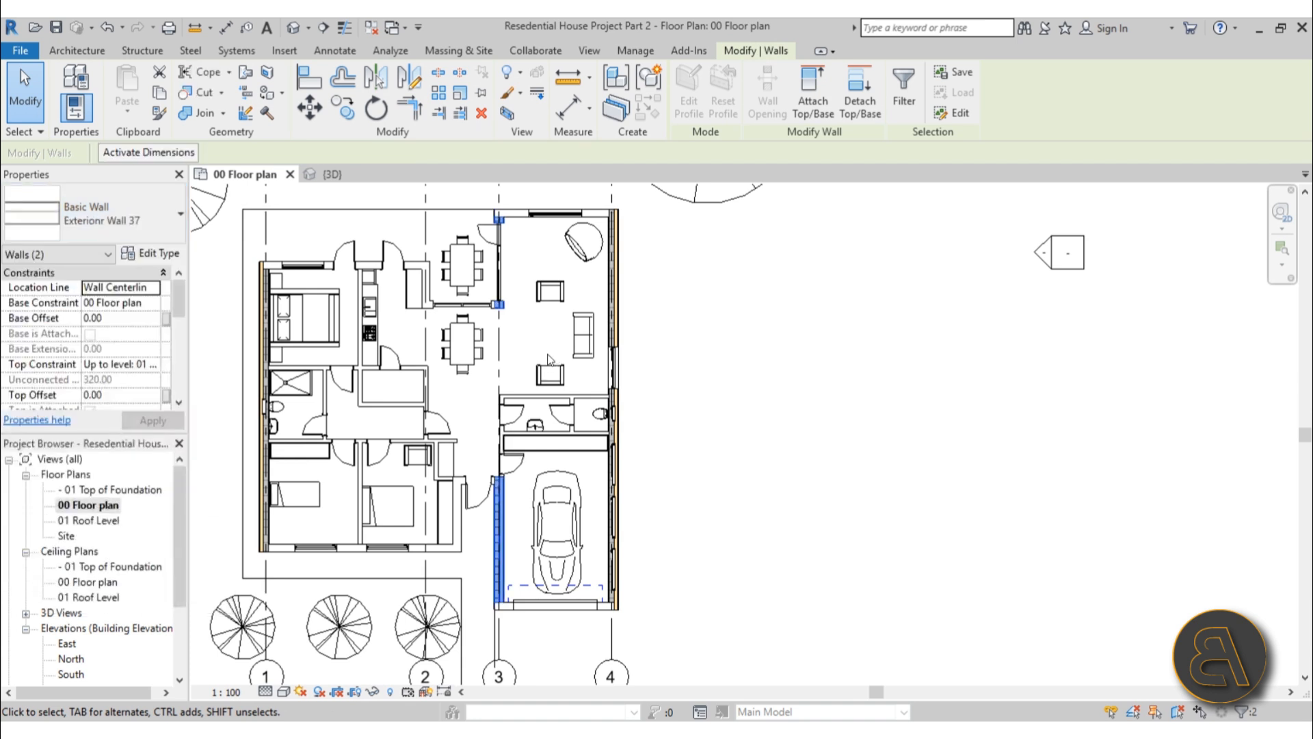
Flip the garage wall beside the entrance so its insulation faces outside, removing the unsatisfied constraints
{"action": "key", "text": "Escape"}
{"action": "scroll", "coordinate": [521, 522], "scroll_direction": "up", "scroll_amount": 4}
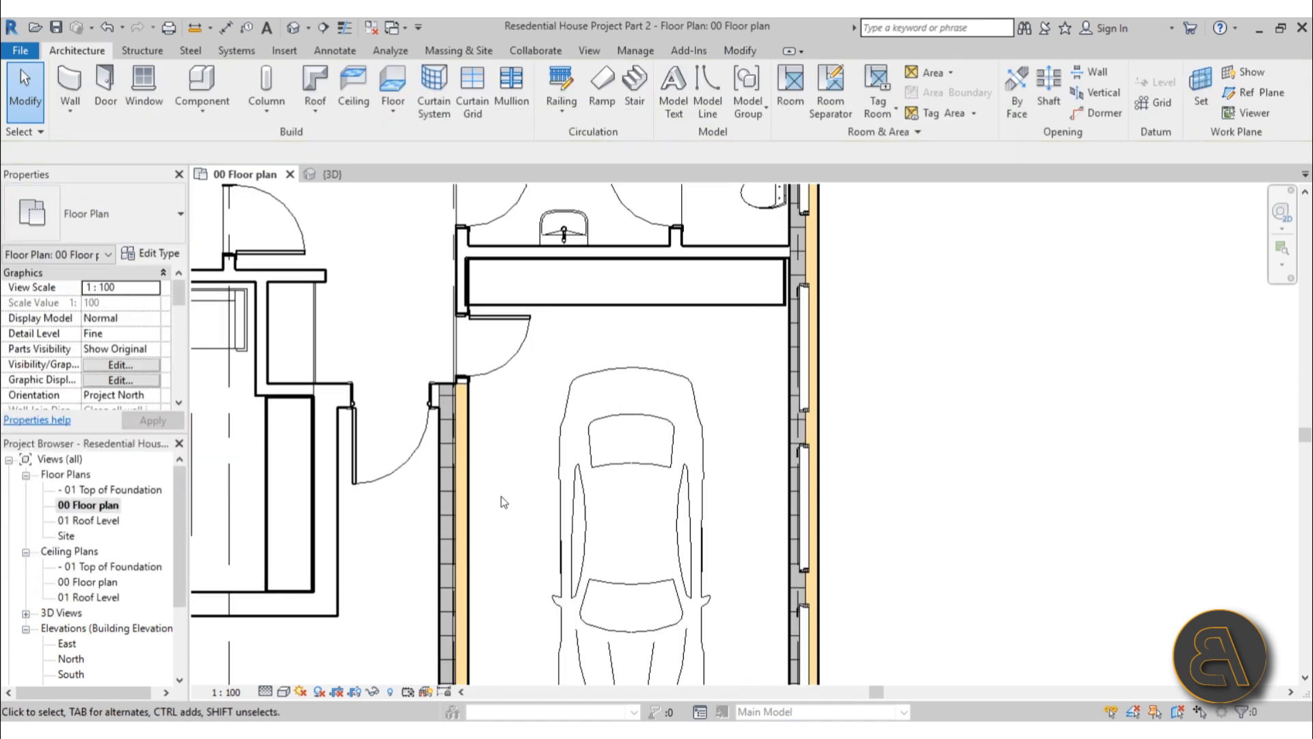
{"action": "left_click", "coordinate": [471, 489]}
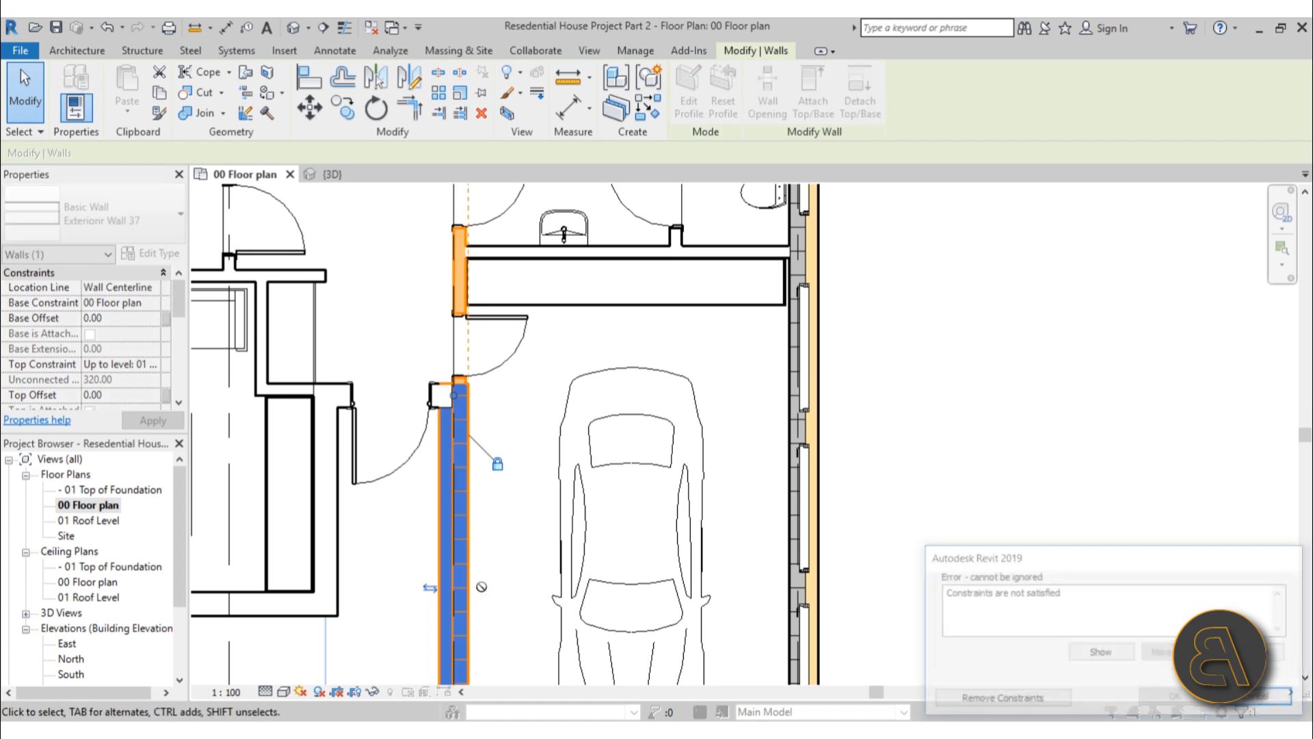
{"action": "left_click", "coordinate": [984, 699]}
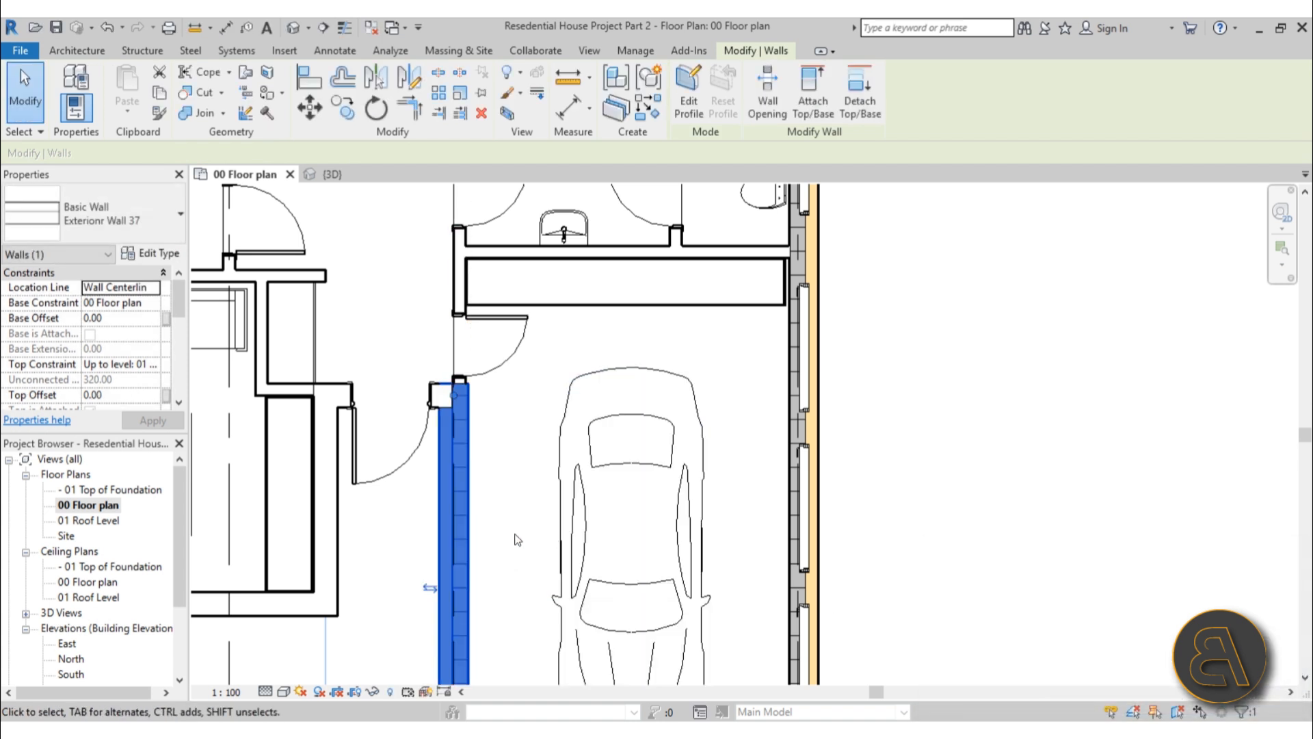
{"action": "key", "text": "Escape"}
Align the centre of the masonry layer in the garage wall beside the entrance to grid line 3
{"action": "key", "text": "a"}
{"action": "key", "text": "l"}
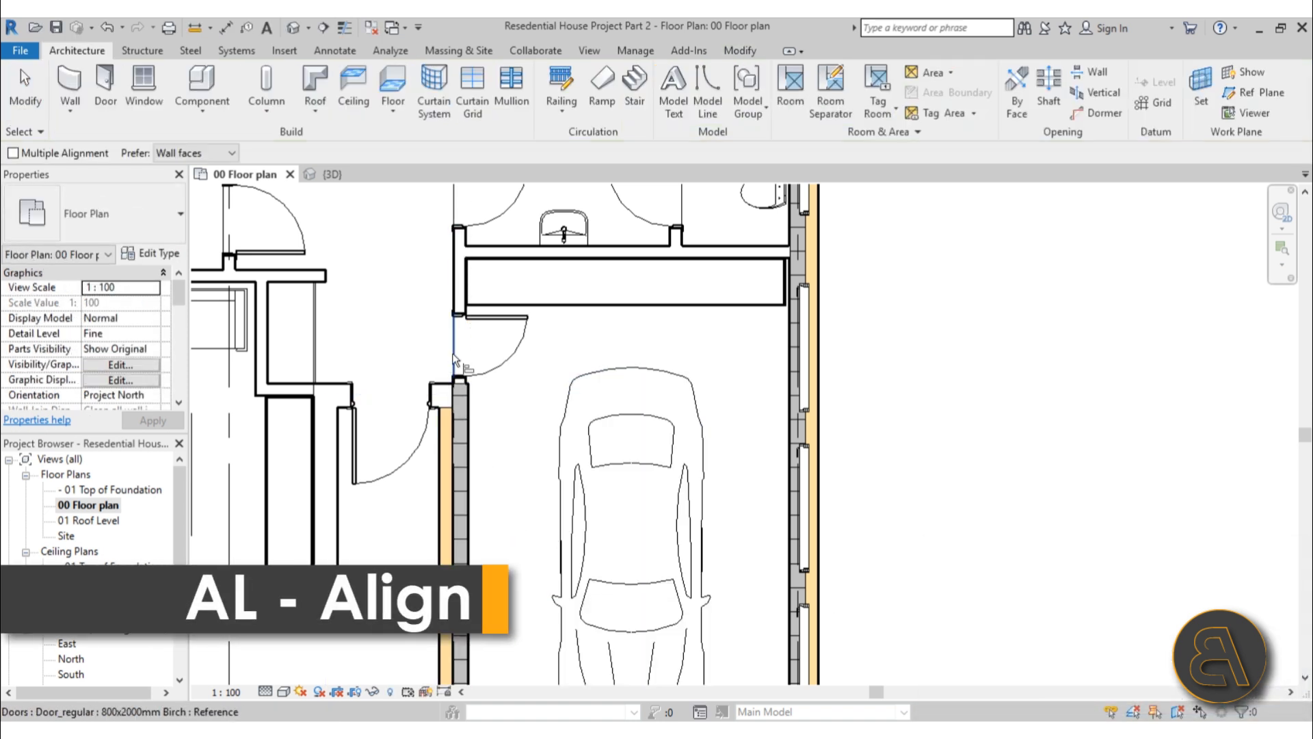
{"action": "scroll", "coordinate": [491, 346], "scroll_direction": "down", "scroll_amount": 5}
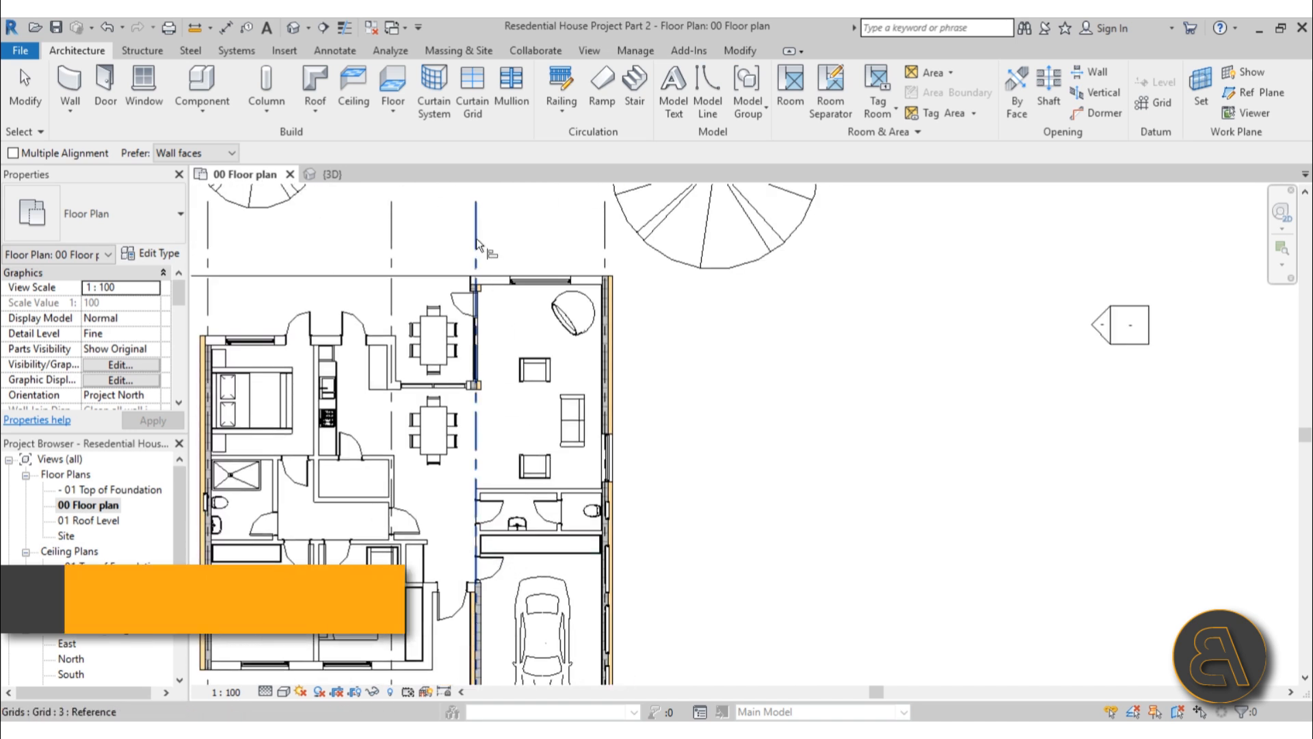
{"action": "left_click", "coordinate": [476, 238]}
{"action": "middle_click_drag", "start_coordinate": [553, 526], "coordinate": [540, 207]}
{"action": "scroll", "coordinate": [474, 300], "scroll_direction": "up", "scroll_amount": 6}
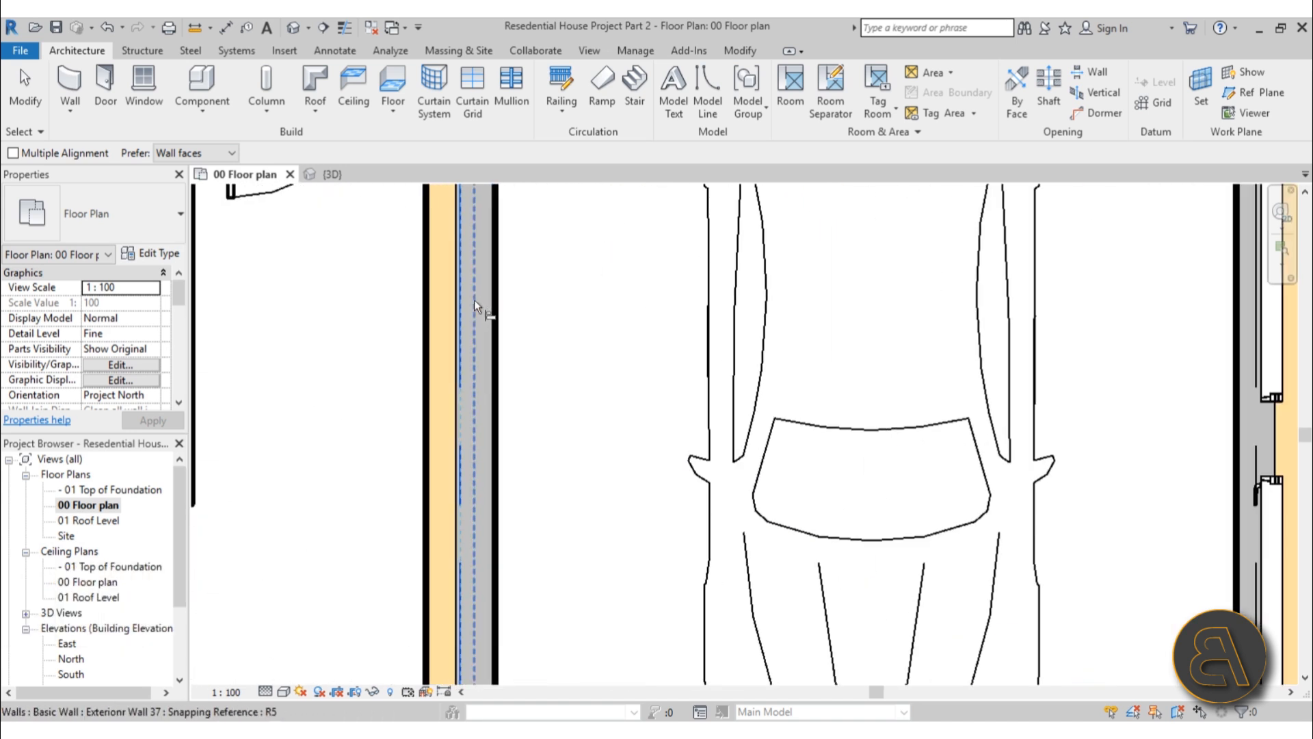
{"action": "left_click", "coordinate": [474, 299]}
{"action": "scroll", "coordinate": [474, 403], "scroll_direction": "down", "scroll_amount": 5}
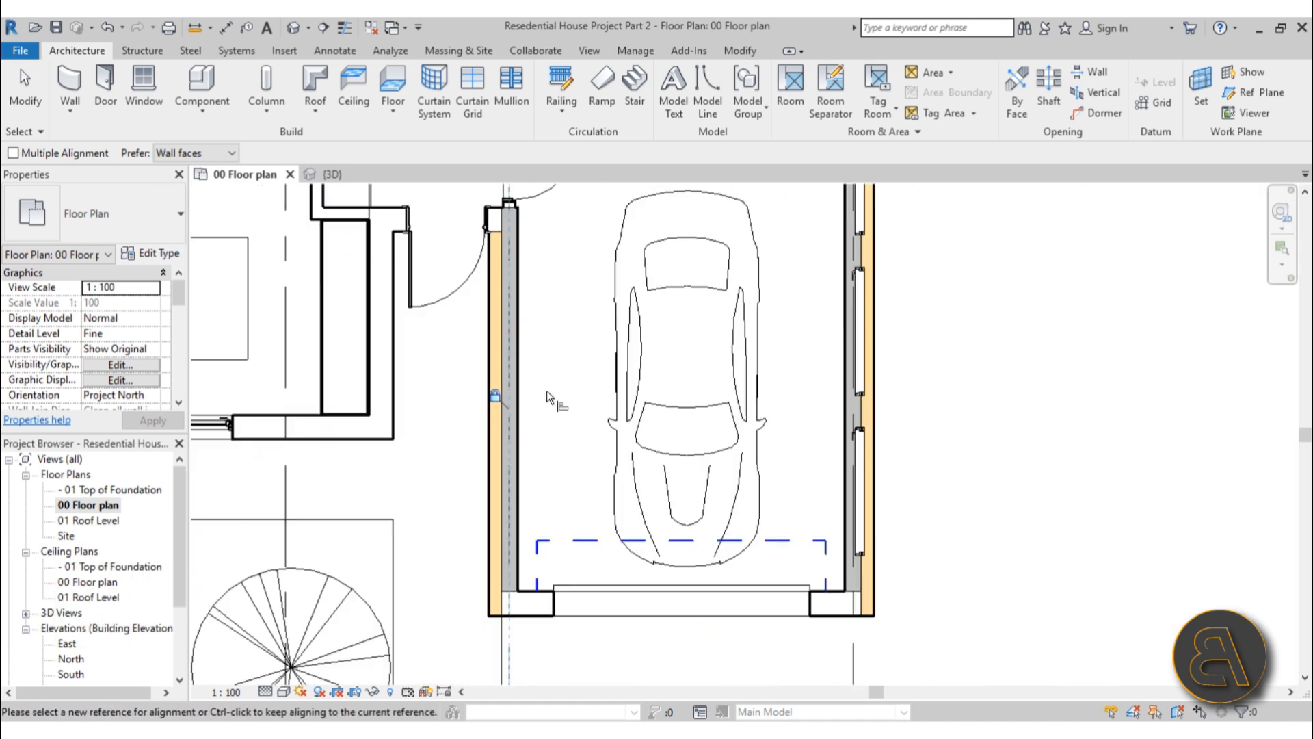
{"action": "middle_click_drag", "start_coordinate": [547, 391], "coordinate": [531, 439]}
{"action": "scroll", "coordinate": [497, 381], "scroll_direction": "up", "scroll_amount": 5}
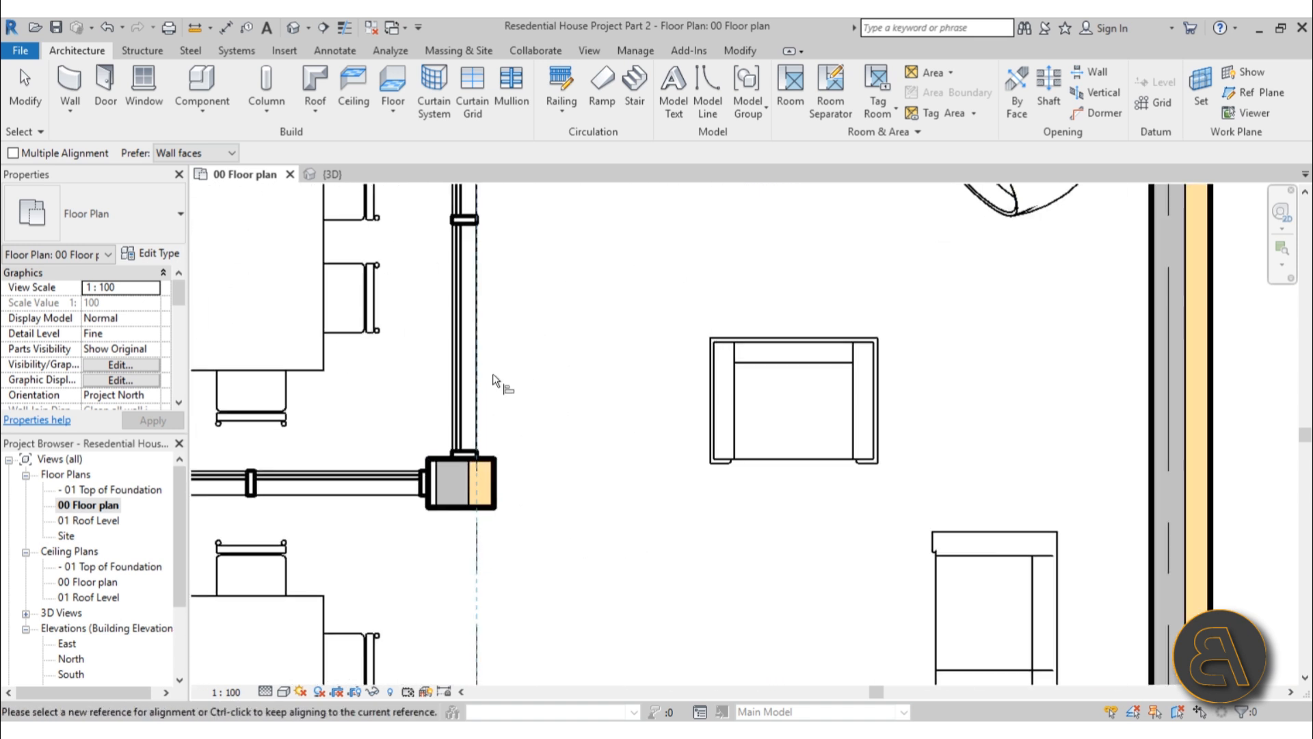
Flip the wall around the terrace glazing on grid line 3 so its insulation faces the covered terrace
{"action": "key", "text": "Escape"}
{"action": "left_click", "coordinate": [495, 488]}
{"action": "scroll", "coordinate": [514, 446], "scroll_direction": "down", "scroll_amount": 3}
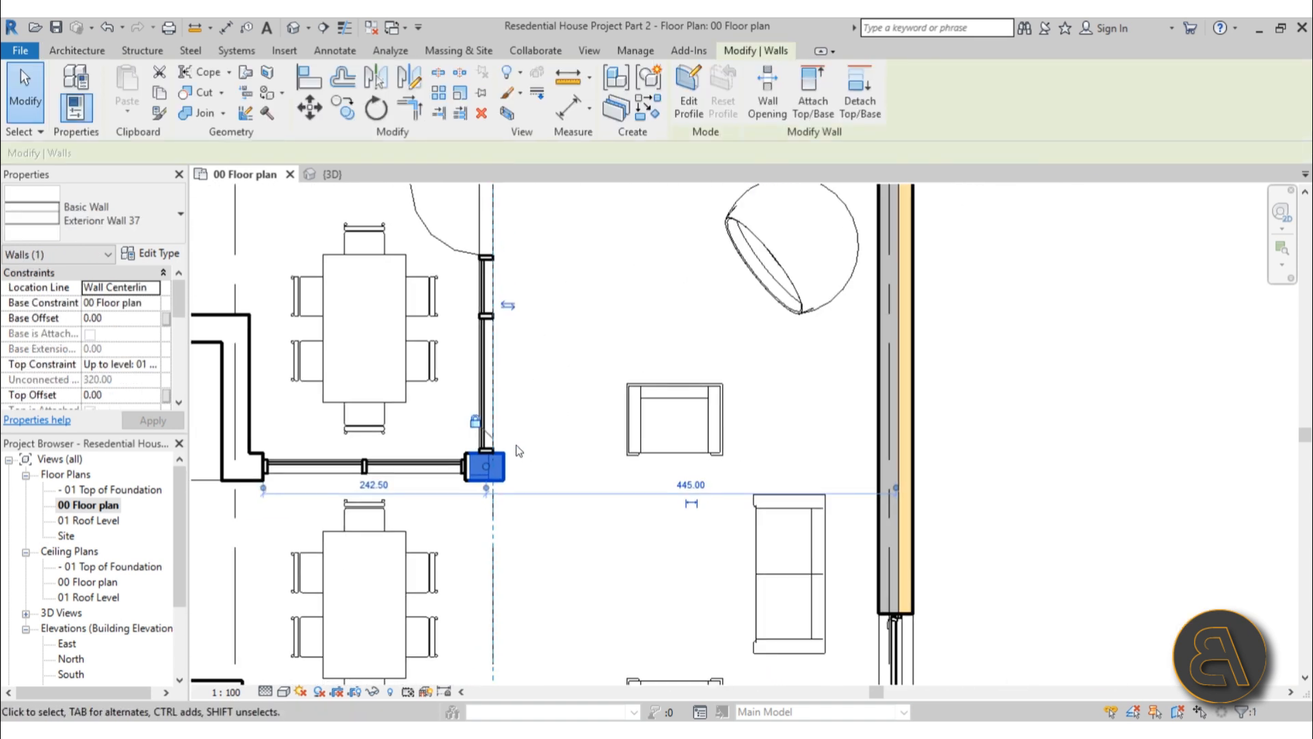
{"action": "middle_click_drag", "start_coordinate": [515, 449], "coordinate": [513, 488]}
{"action": "key", "text": "Escape"}
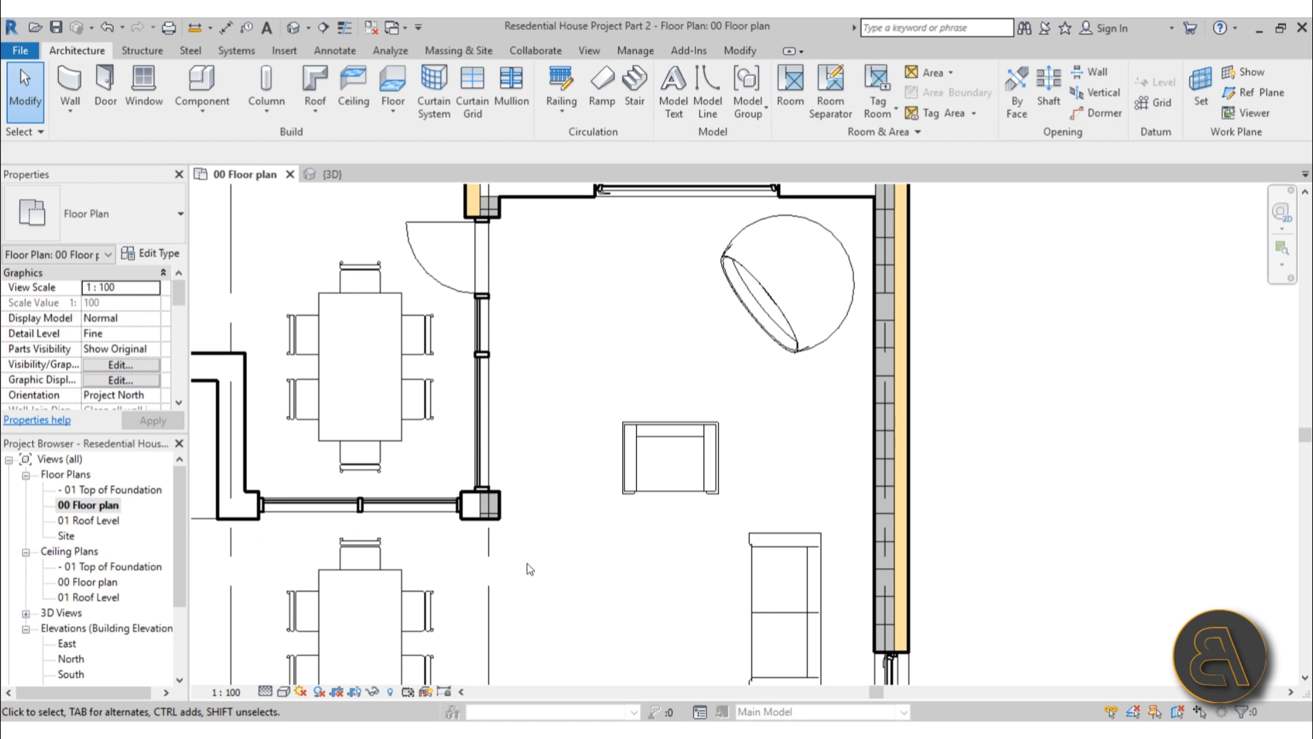
{"action": "key", "text": "a"}
{"action": "key", "text": "l"}
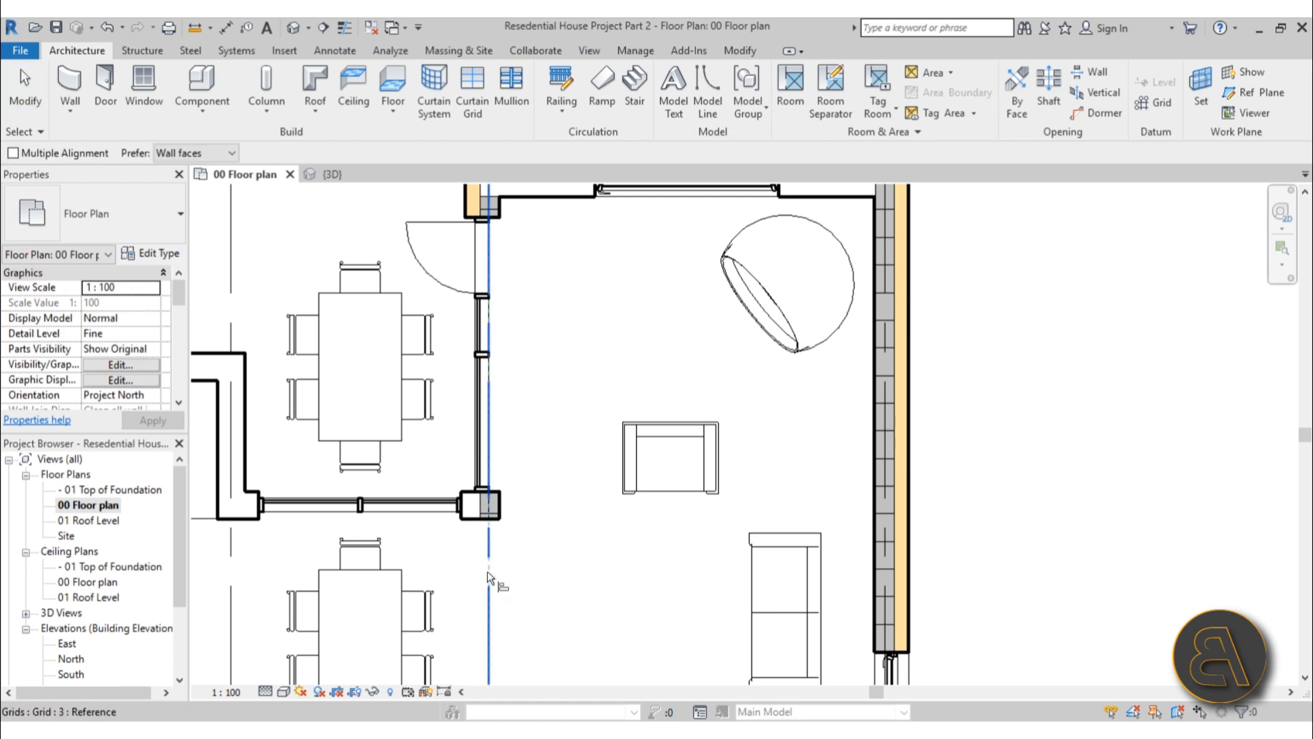
{"action": "scroll", "coordinate": [543, 457], "scroll_direction": "down", "scroll_amount": 3}
{"action": "middle_click_drag", "start_coordinate": [511, 329], "coordinate": [483, 389]}
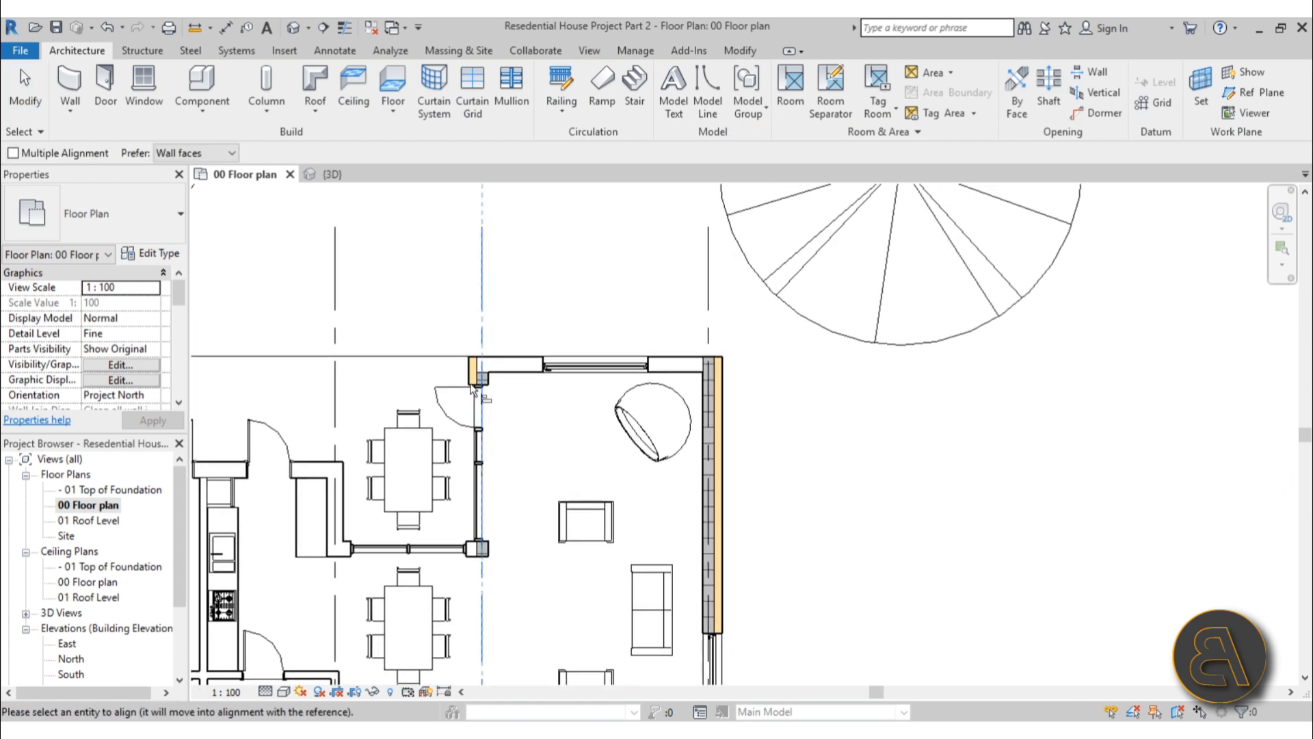
{"action": "scroll", "coordinate": [483, 387], "scroll_direction": "up", "scroll_amount": 6}
{"action": "key", "text": "Escape"}
{"action": "key", "text": "Escape"}
Change the remaining generic 300 mm exterior walls at the house's front, rear, entrance, garage front and terrace to Exterionr Wall 37
{"action": "scroll", "coordinate": [505, 290], "scroll_direction": "down", "scroll_amount": 4}
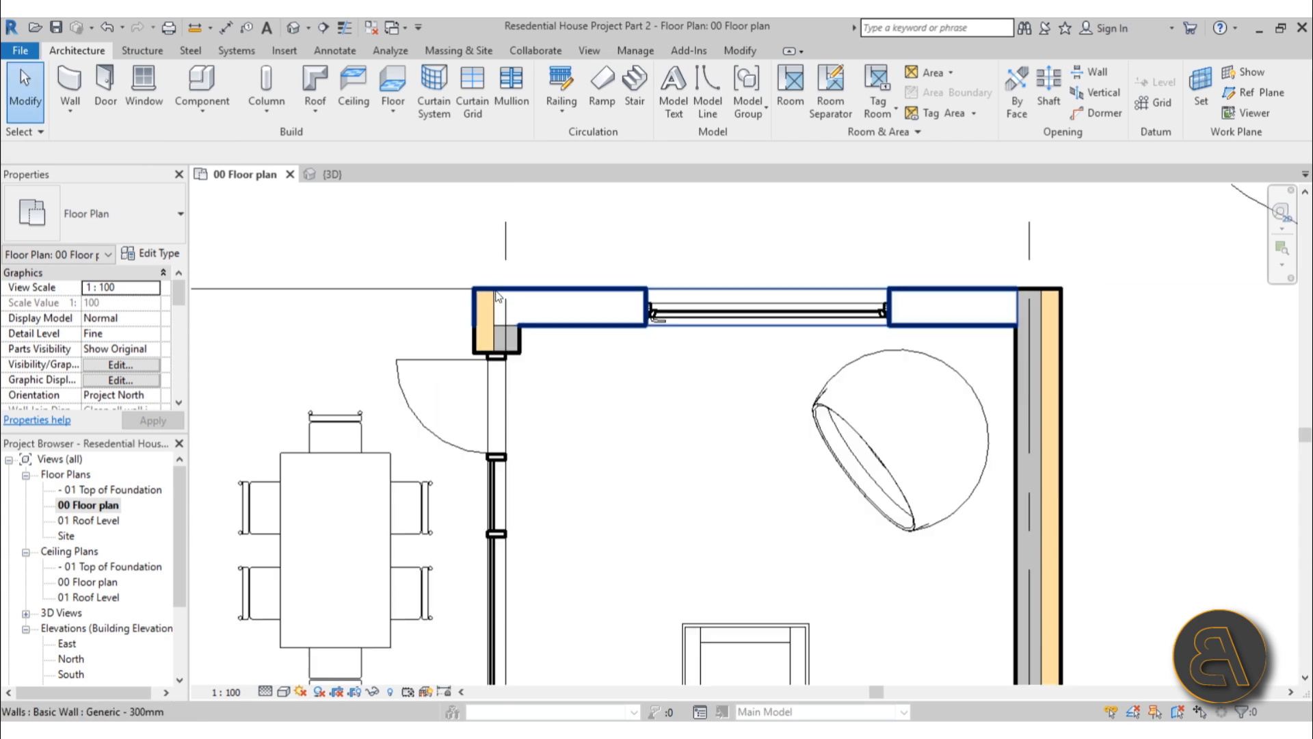
{"action": "middle_click_drag", "start_coordinate": [604, 465], "coordinate": [595, 422]}
{"action": "scroll", "coordinate": [607, 456], "scroll_direction": "down", "scroll_amount": 1}
{"action": "scroll", "coordinate": [610, 457], "scroll_direction": "down", "scroll_amount": 3}
{"action": "middle_click_drag", "start_coordinate": [592, 515], "coordinate": [591, 199]}
{"action": "scroll", "coordinate": [560, 528], "scroll_direction": "up", "scroll_amount": 3}
{"action": "scroll", "coordinate": [614, 588], "scroll_direction": "down", "scroll_amount": 2}
{"action": "middle_click_drag", "start_coordinate": [614, 588], "coordinate": [663, 654]}
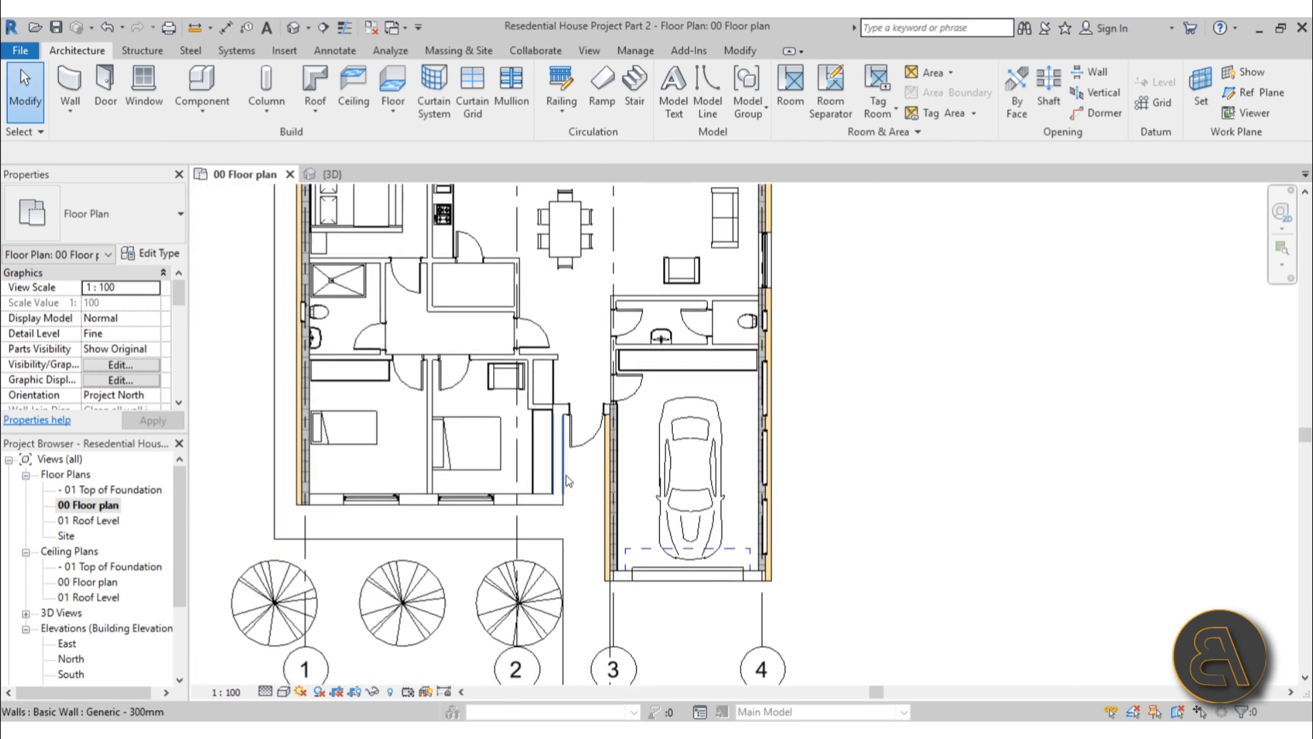
{"action": "left_click", "coordinate": [557, 455]}
{"action": "left_click", "coordinate": [512, 503], "text": "ctrl"}
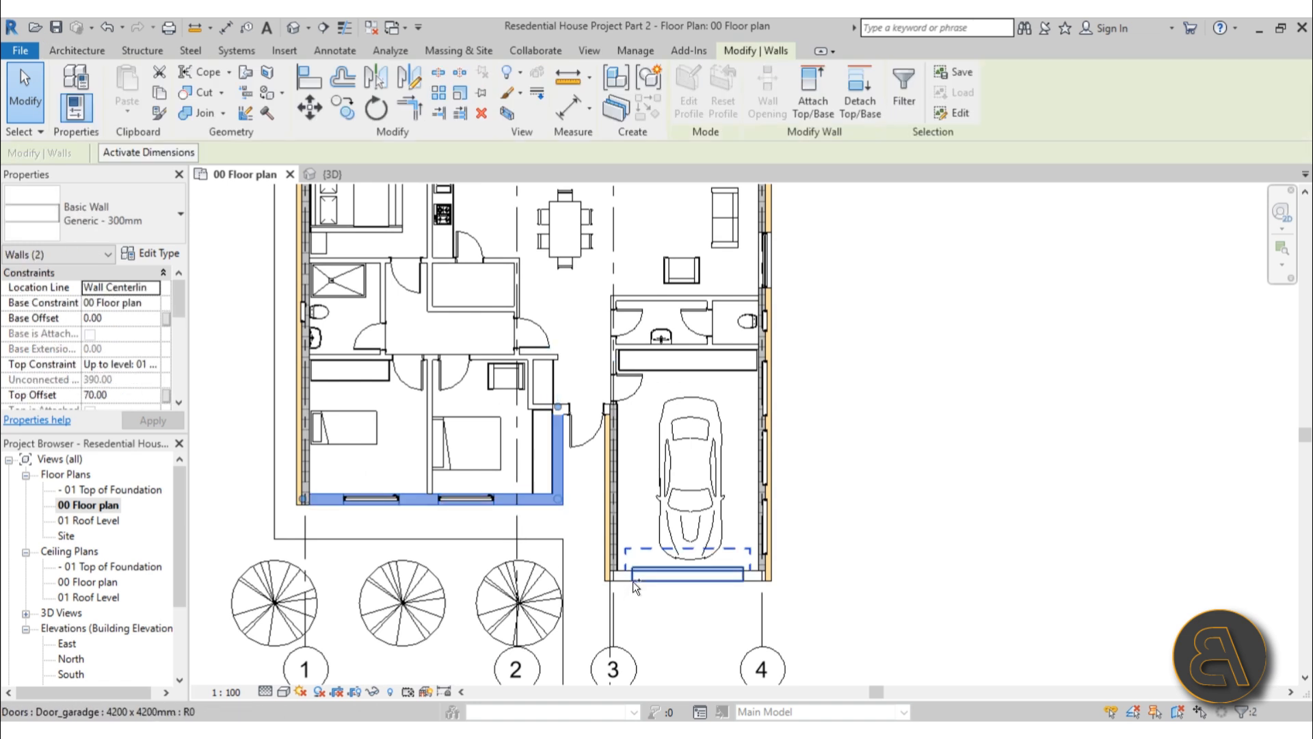
{"action": "left_click", "coordinate": [625, 580], "text": "ctrl"}
{"action": "scroll", "coordinate": [658, 442], "scroll_direction": "down", "scroll_amount": 2}
{"action": "middle_click_drag", "start_coordinate": [658, 441], "coordinate": [641, 630]}
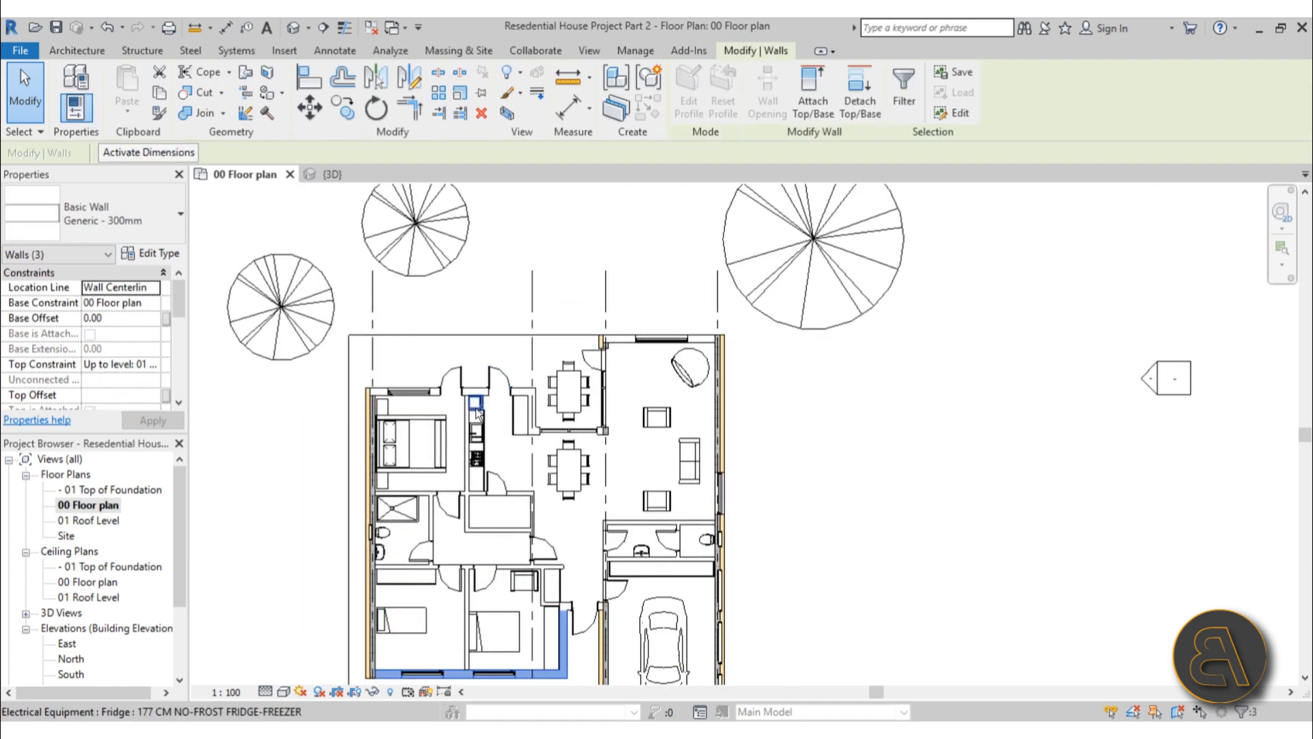
{"action": "scroll", "coordinate": [546, 425], "scroll_direction": "up", "scroll_amount": 3}
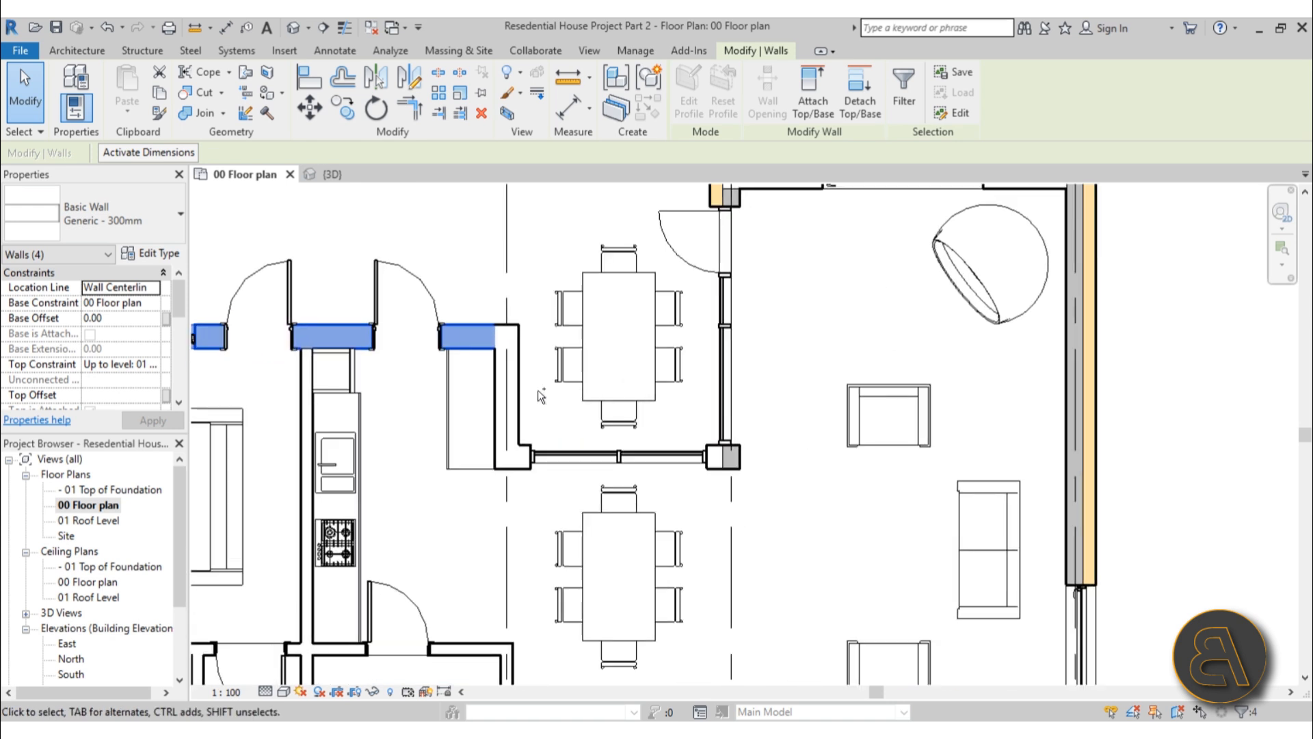
{"action": "left_click", "coordinate": [520, 393], "text": "ctrl"}
{"action": "scroll", "coordinate": [523, 477], "scroll_direction": "down", "scroll_amount": 3}
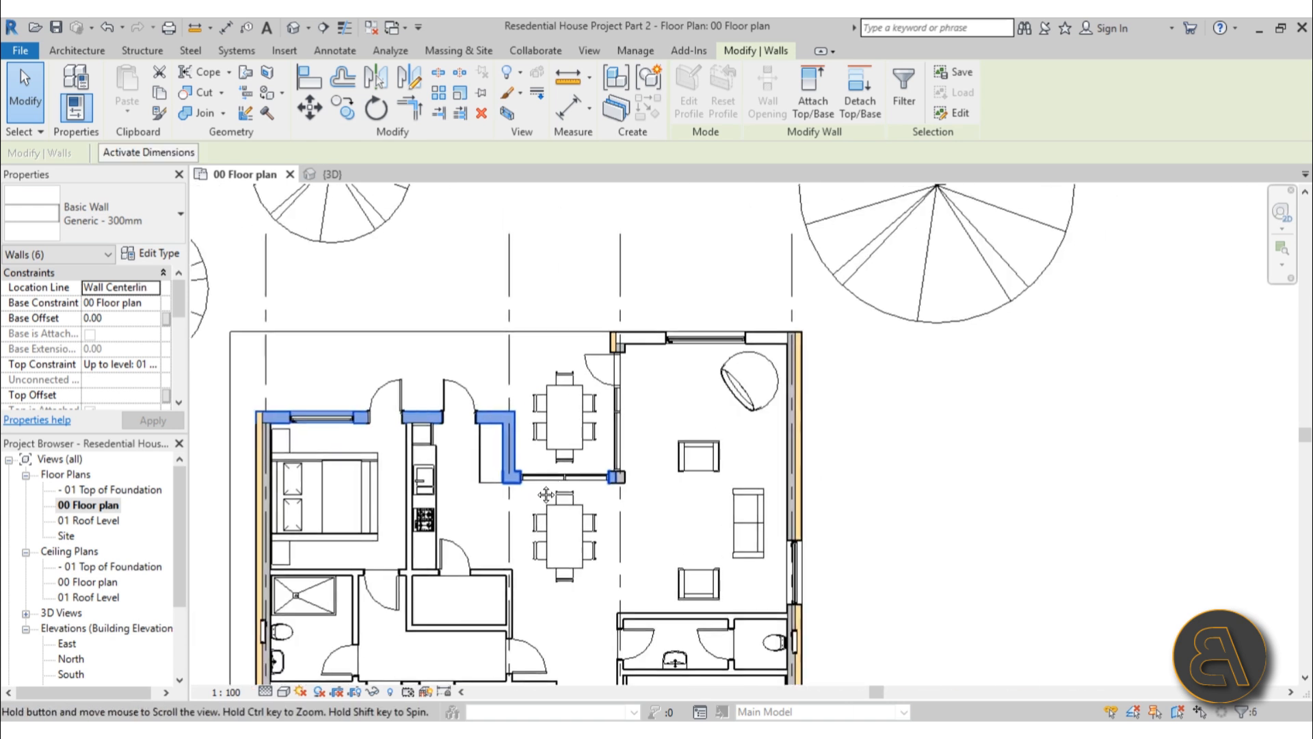
{"action": "left_click", "coordinate": [534, 375], "text": "ctrl"}
{"action": "scroll", "coordinate": [535, 362], "scroll_direction": "down", "scroll_amount": 4}
{"action": "scroll", "coordinate": [545, 385], "scroll_direction": "up", "scroll_amount": 7}
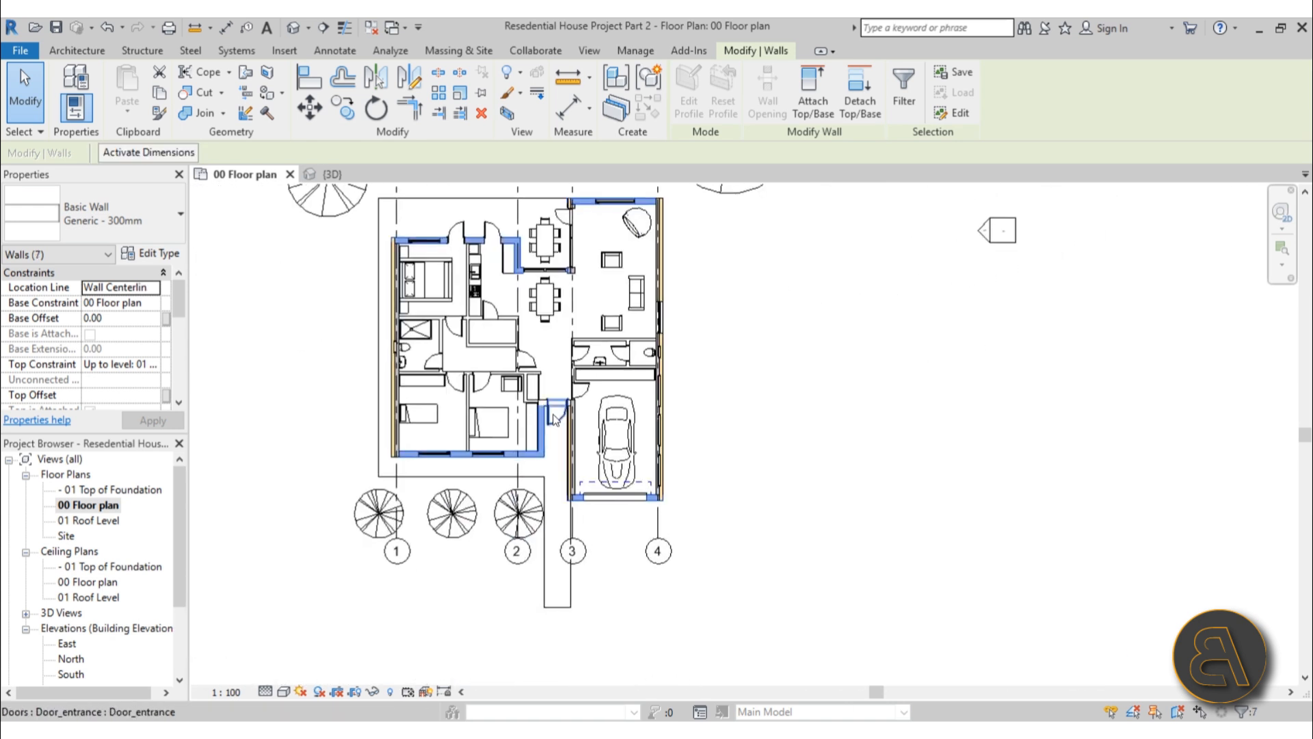
{"action": "left_click", "coordinate": [531, 410], "text": "ctrl"}
{"action": "scroll", "coordinate": [639, 408], "scroll_direction": "down", "scroll_amount": 6}
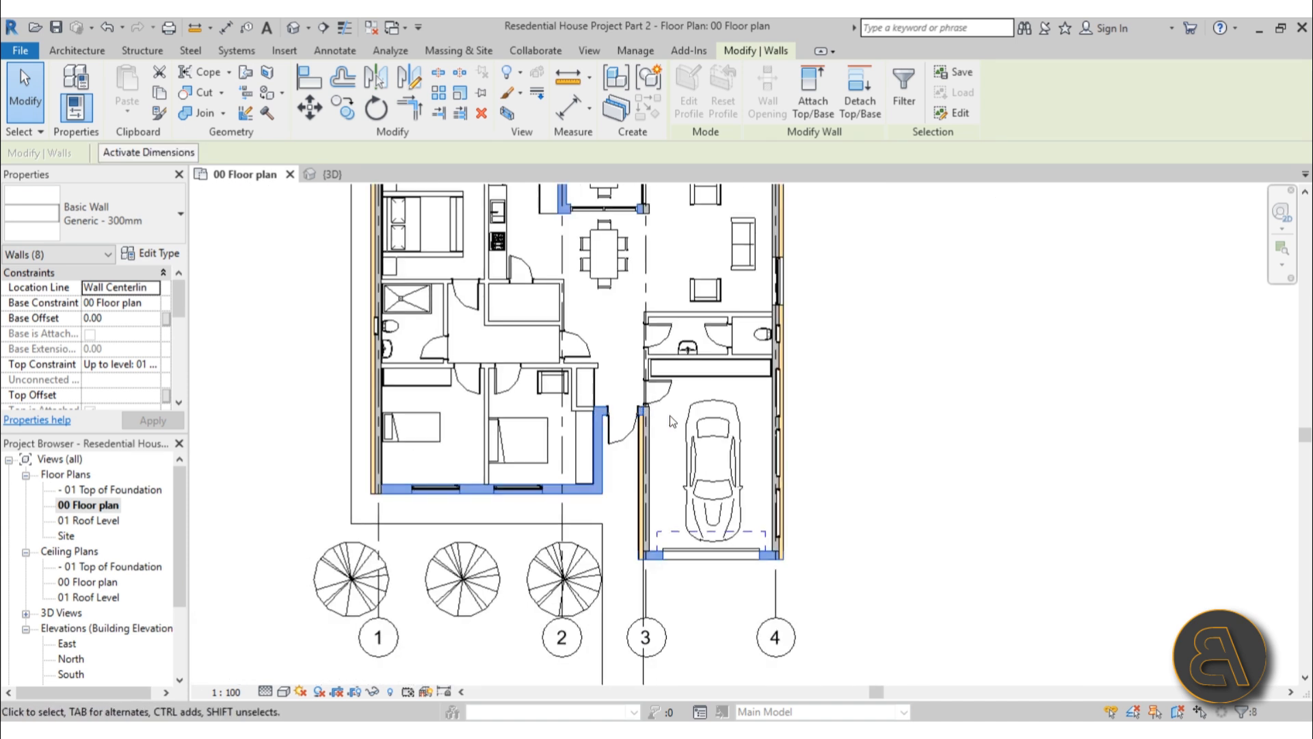
{"action": "middle_click_drag", "start_coordinate": [706, 479], "coordinate": [664, 593]}
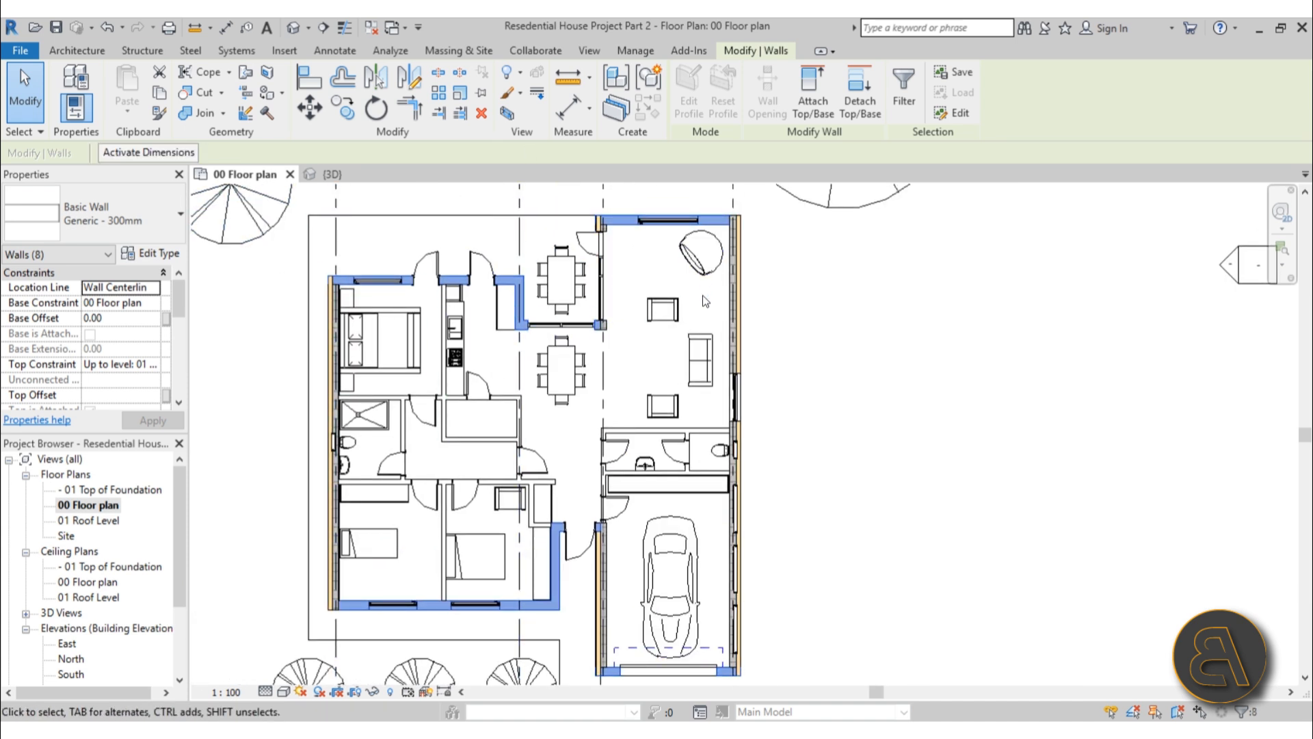
{"action": "left_click", "coordinate": [103, 236]}
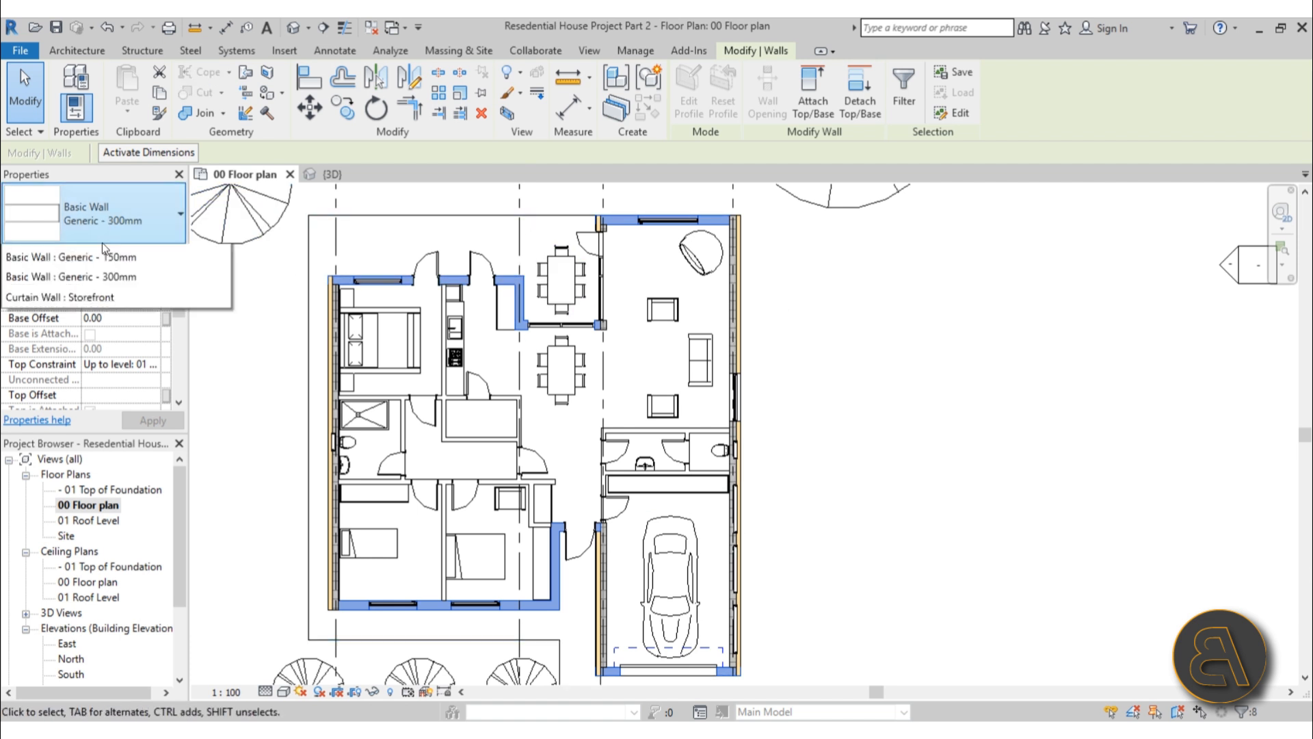
{"action": "scroll", "coordinate": [114, 319], "scroll_direction": "up", "scroll_amount": 4}
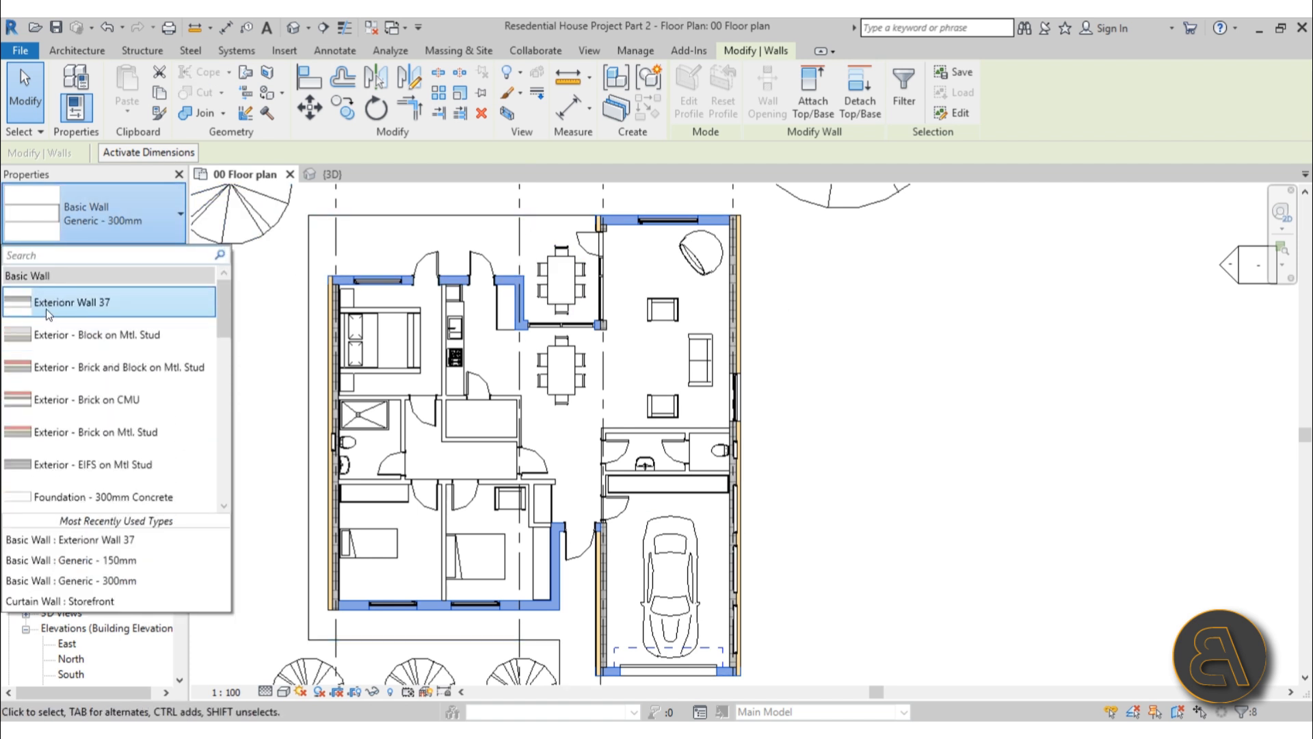
{"action": "left_click", "coordinate": [59, 309]}
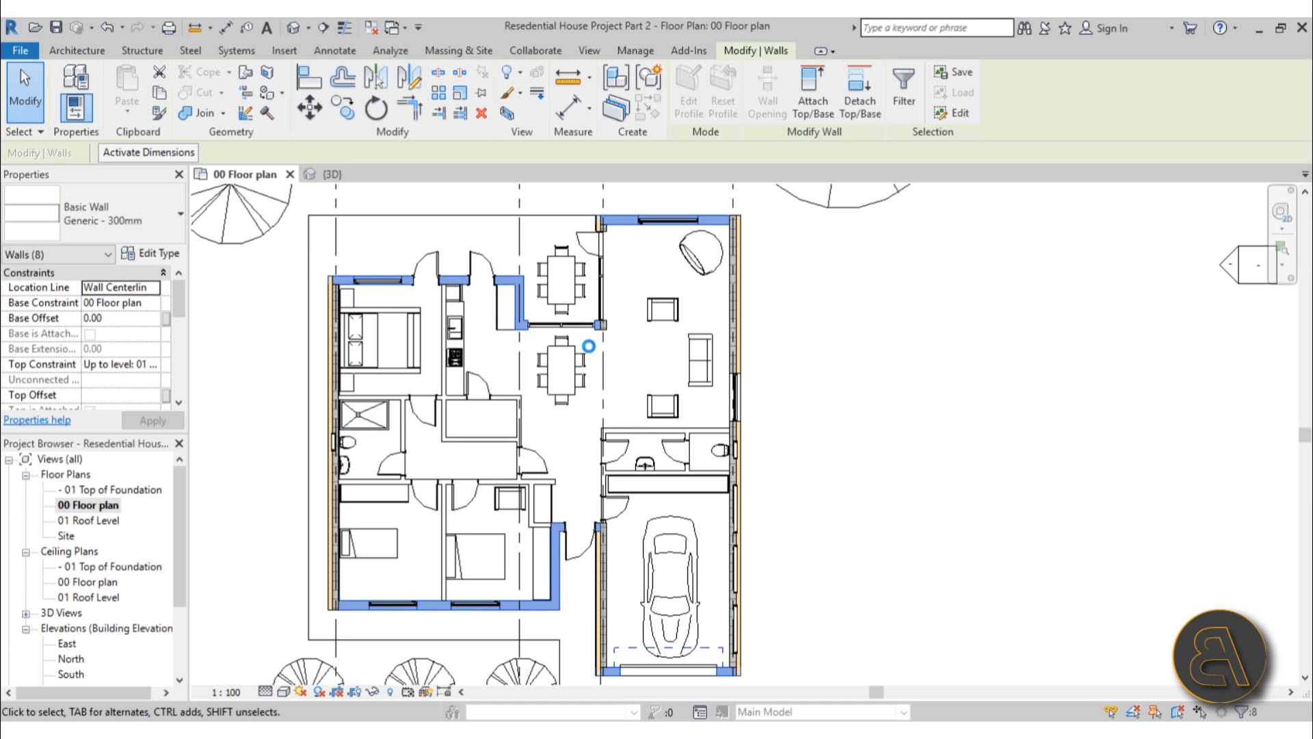
Flip the rear bedroom and kitchen wall and the kitchen wall beside the terrace so their insulation faces outside
{"action": "scroll", "coordinate": [427, 237], "scroll_direction": "up", "scroll_amount": 5}
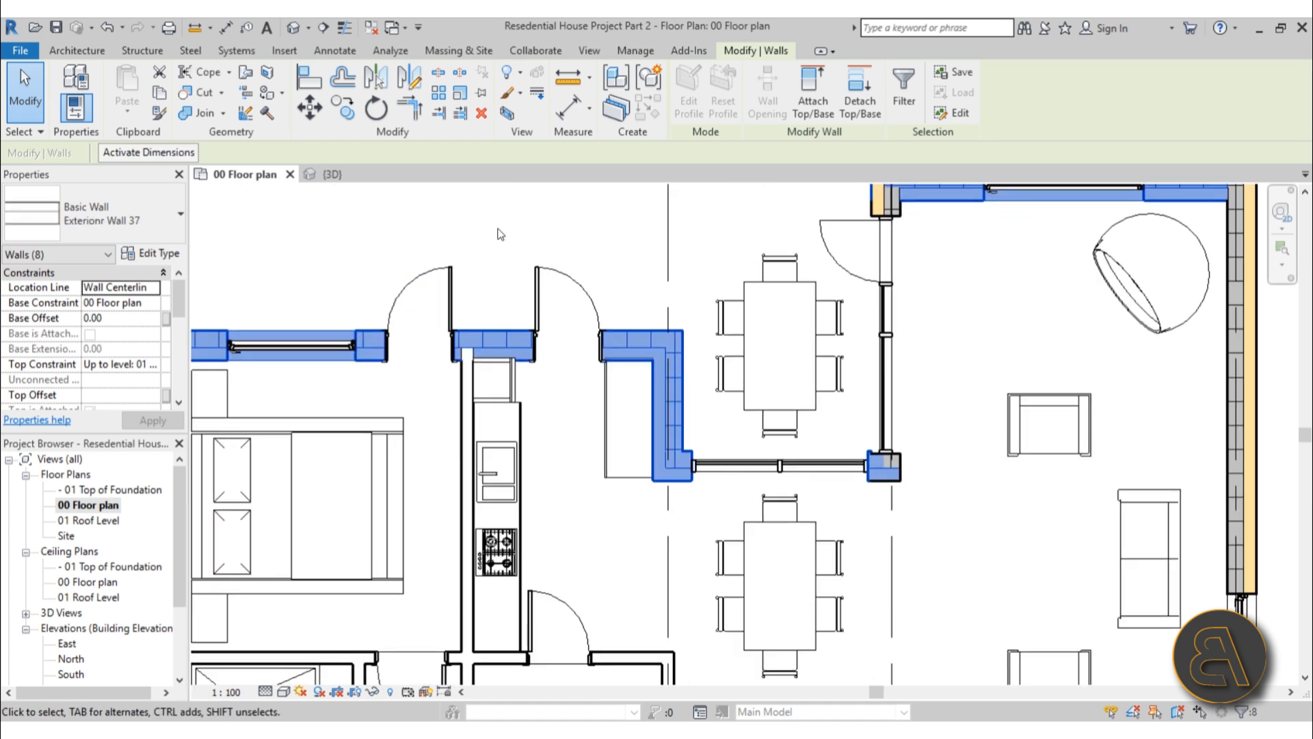
{"action": "left_click", "coordinate": [513, 220]}
{"action": "key", "text": "Tab"}
{"action": "left_click", "coordinate": [491, 332]}
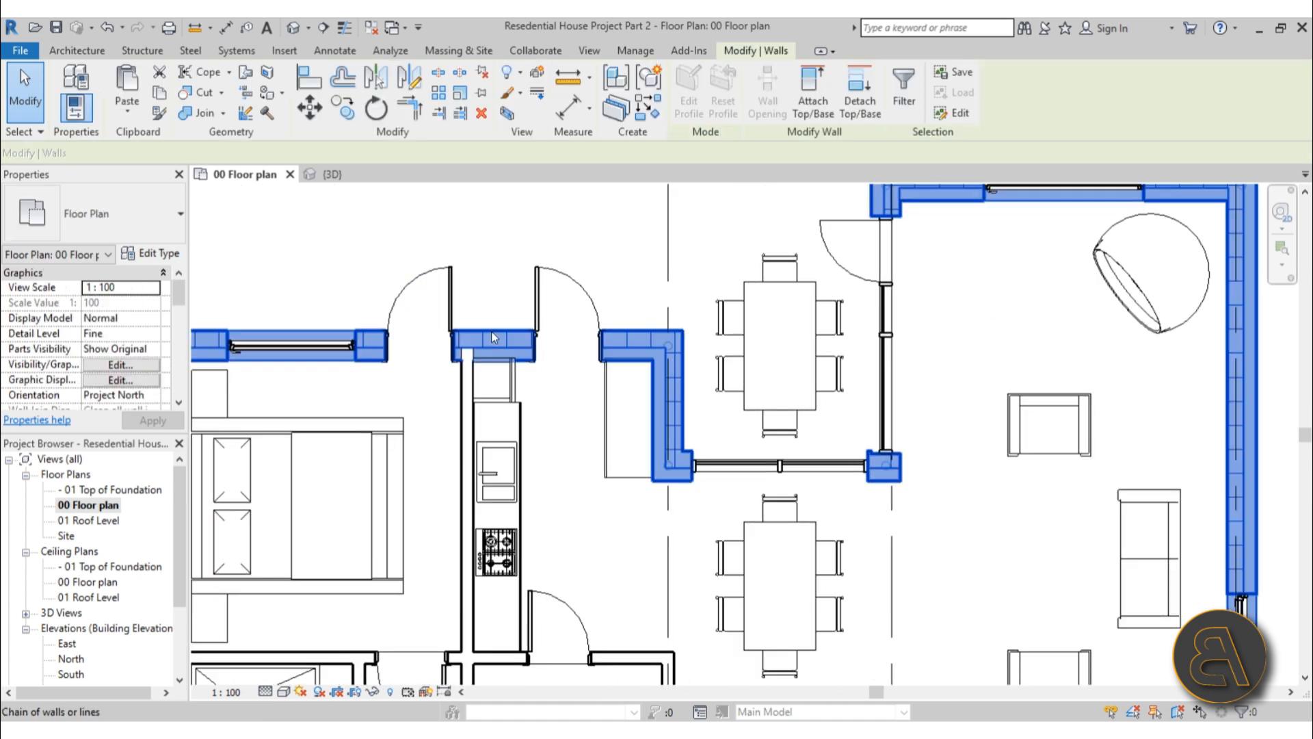
{"action": "scroll", "coordinate": [714, 377], "scroll_direction": "down", "scroll_amount": 3}
{"action": "scroll", "coordinate": [615, 351], "scroll_direction": "up", "scroll_amount": 3}
{"action": "left_click", "coordinate": [614, 323]}
{"action": "left_click", "coordinate": [613, 369]}
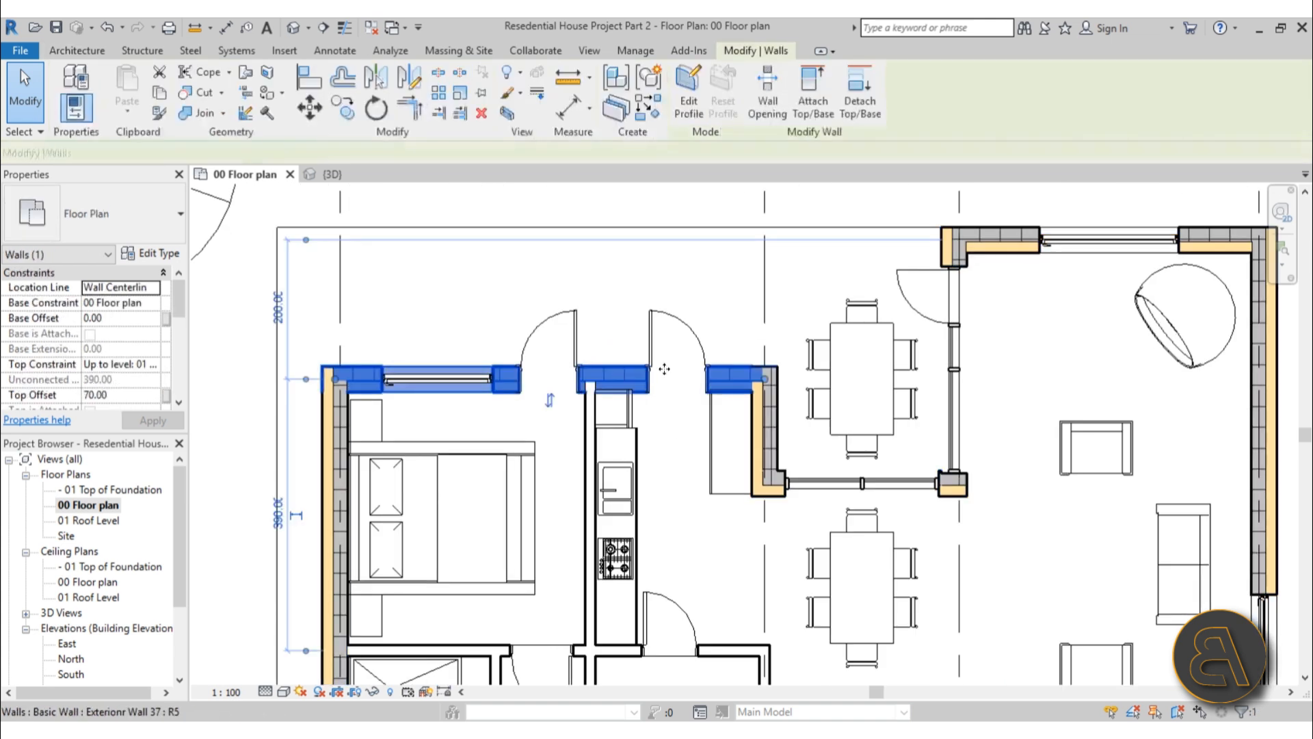
{"action": "left_click", "coordinate": [779, 438]}
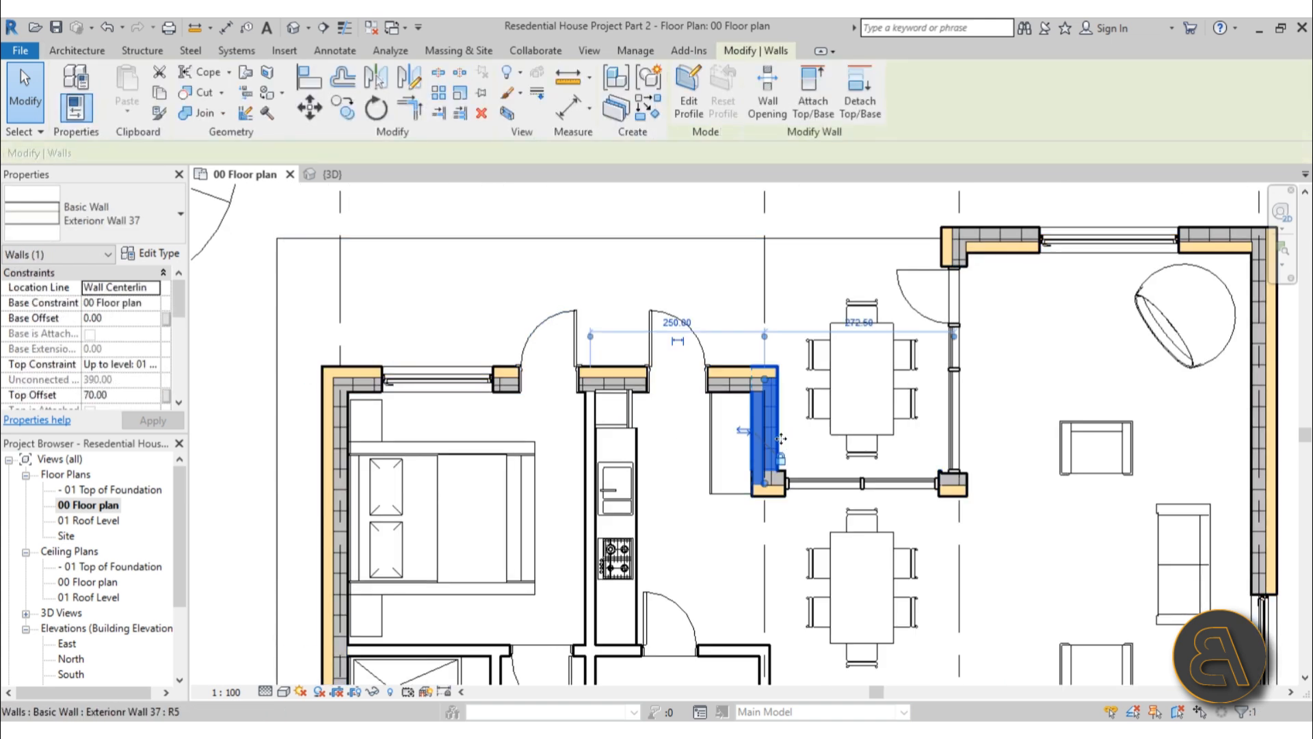
Flip the short wall holding the glazing between the terrace and the dining area so its insulation faces the terrace
{"action": "left_click", "coordinate": [961, 498]}
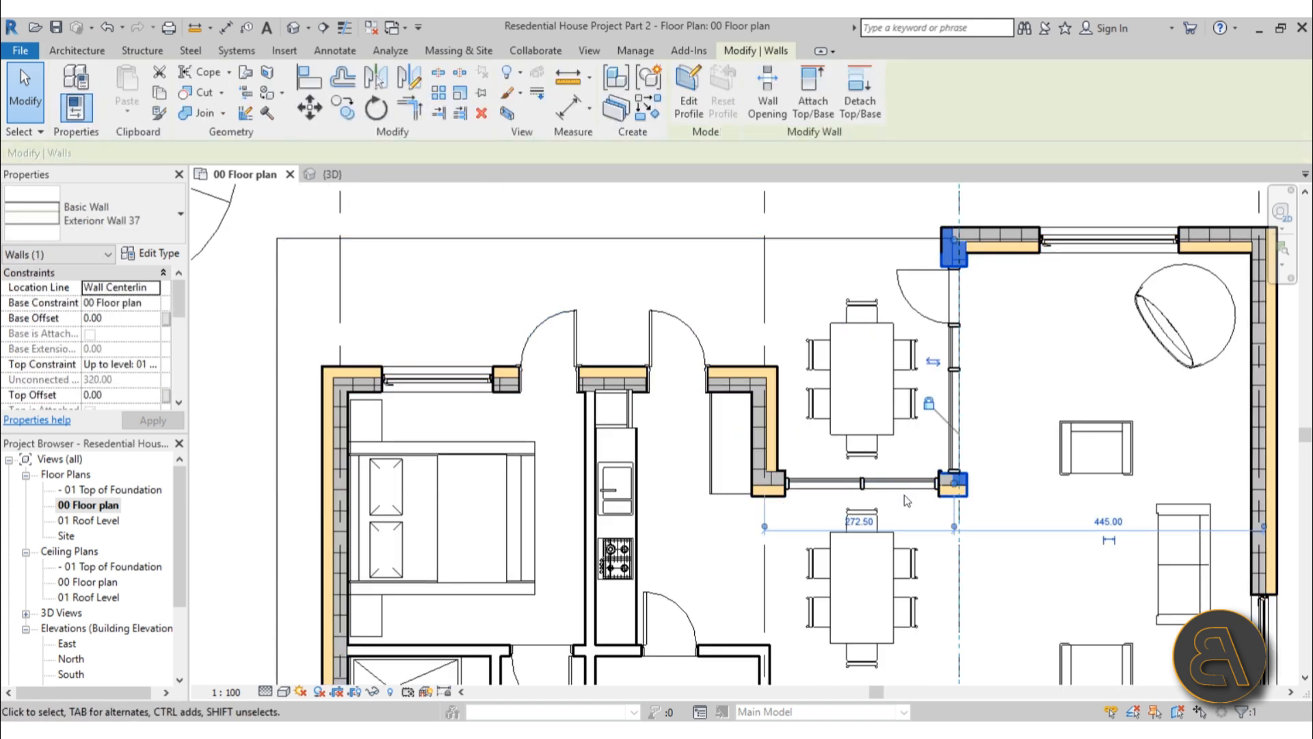
{"action": "left_click", "coordinate": [791, 507]}
{"action": "left_click", "coordinate": [774, 498]}
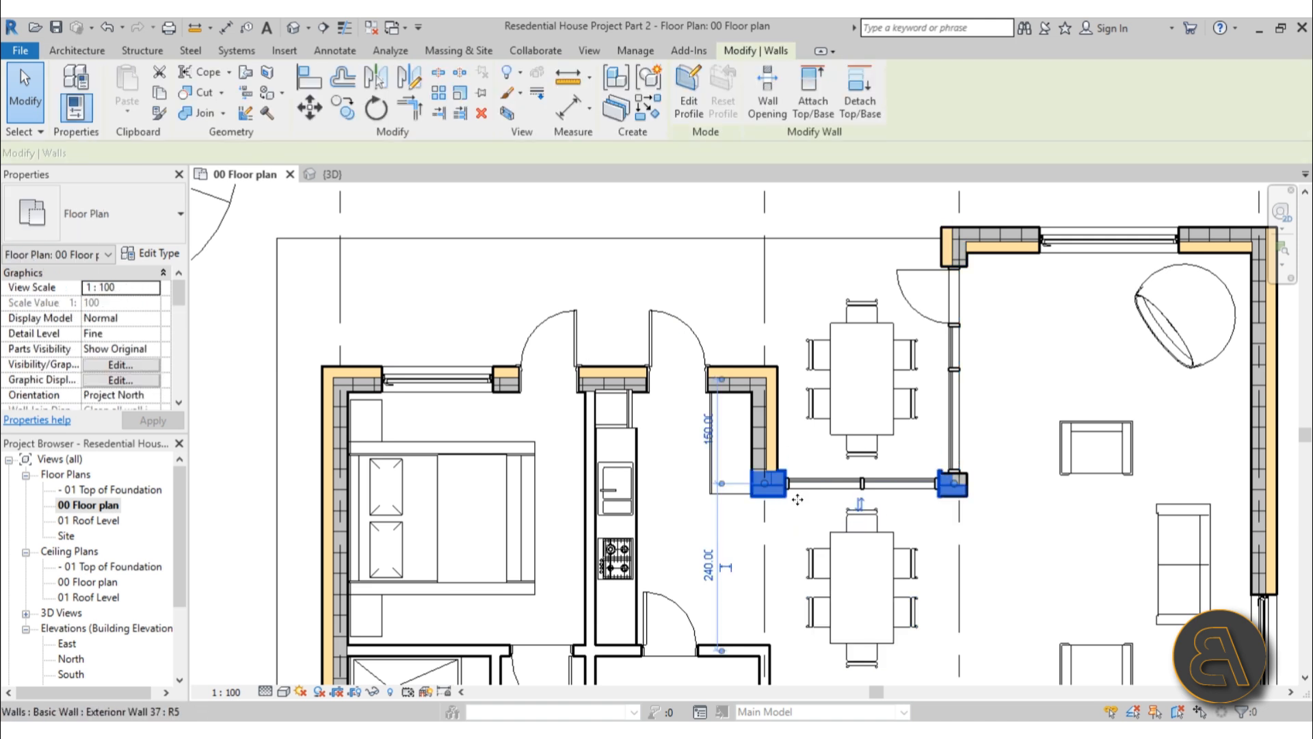
{"action": "left_click", "coordinate": [860, 505]}
Flip the living room's rear window wall so its insulation faces outside
{"action": "middle_click_drag", "start_coordinate": [960, 342], "coordinate": [601, 342]}
{"action": "scroll", "coordinate": [668, 301], "scroll_direction": "up", "scroll_amount": 1}
{"action": "key", "text": "Escape"}
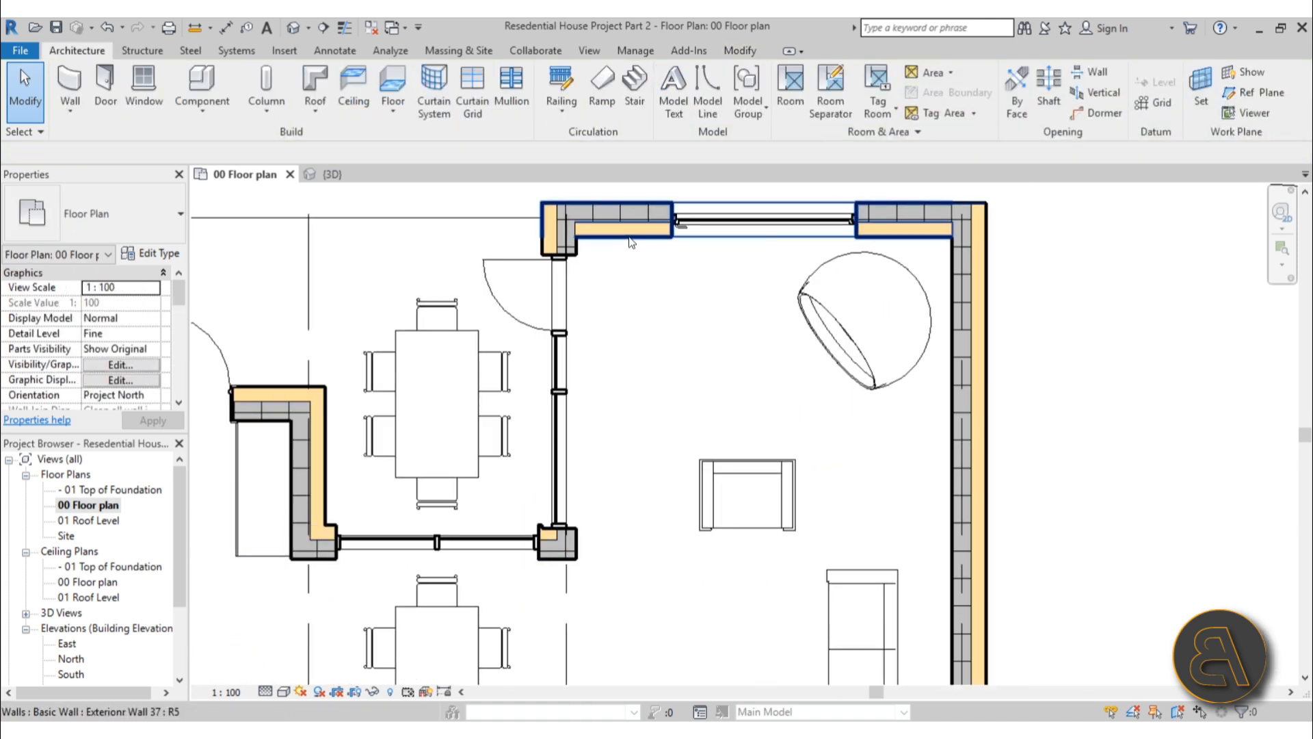
{"action": "left_click", "coordinate": [628, 234]}
{"action": "left_click", "coordinate": [764, 247]}
{"action": "left_click", "coordinate": [718, 302]}
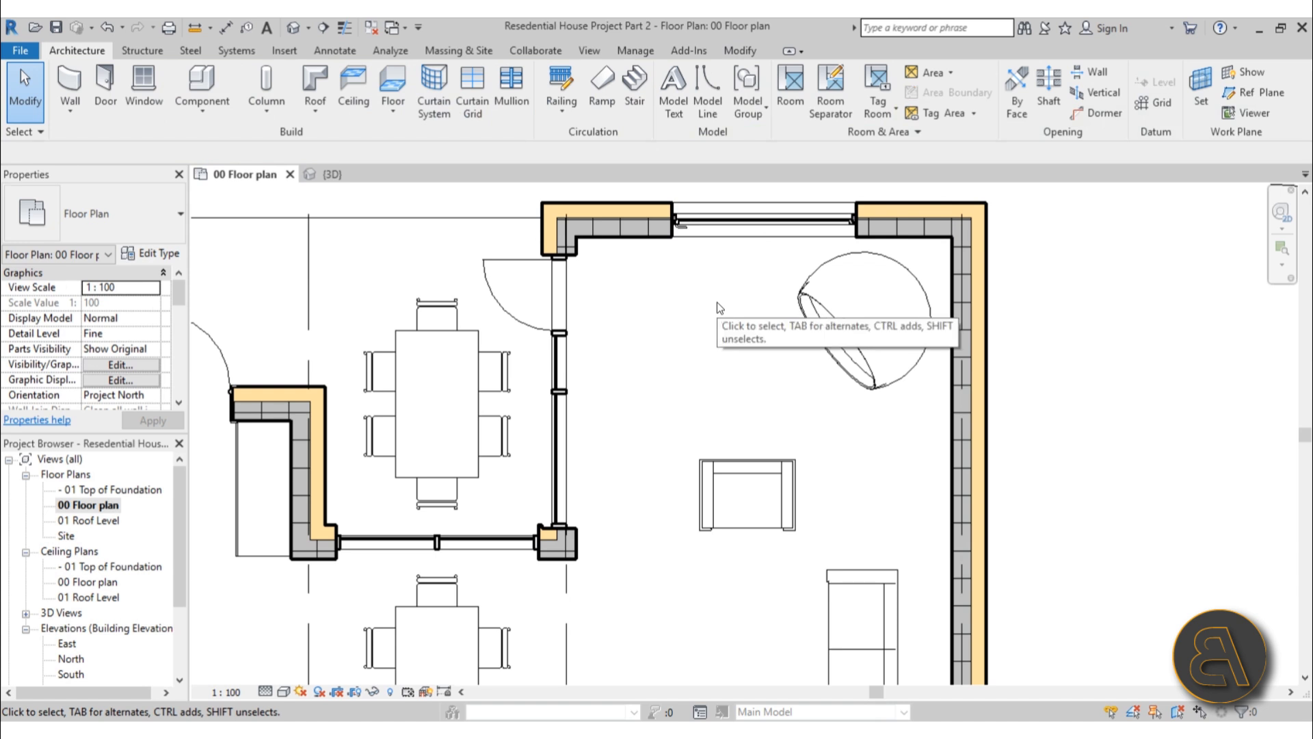
Flip the bedroom wall beside the entrance and the bedrooms' front window wall so their insulation faces outside
{"action": "scroll", "coordinate": [717, 302], "scroll_direction": "down", "scroll_amount": 2}
{"action": "middle_click_drag", "start_coordinate": [724, 542], "coordinate": [749, 366]}
{"action": "middle_click_drag", "start_coordinate": [720, 646], "coordinate": [764, 256]}
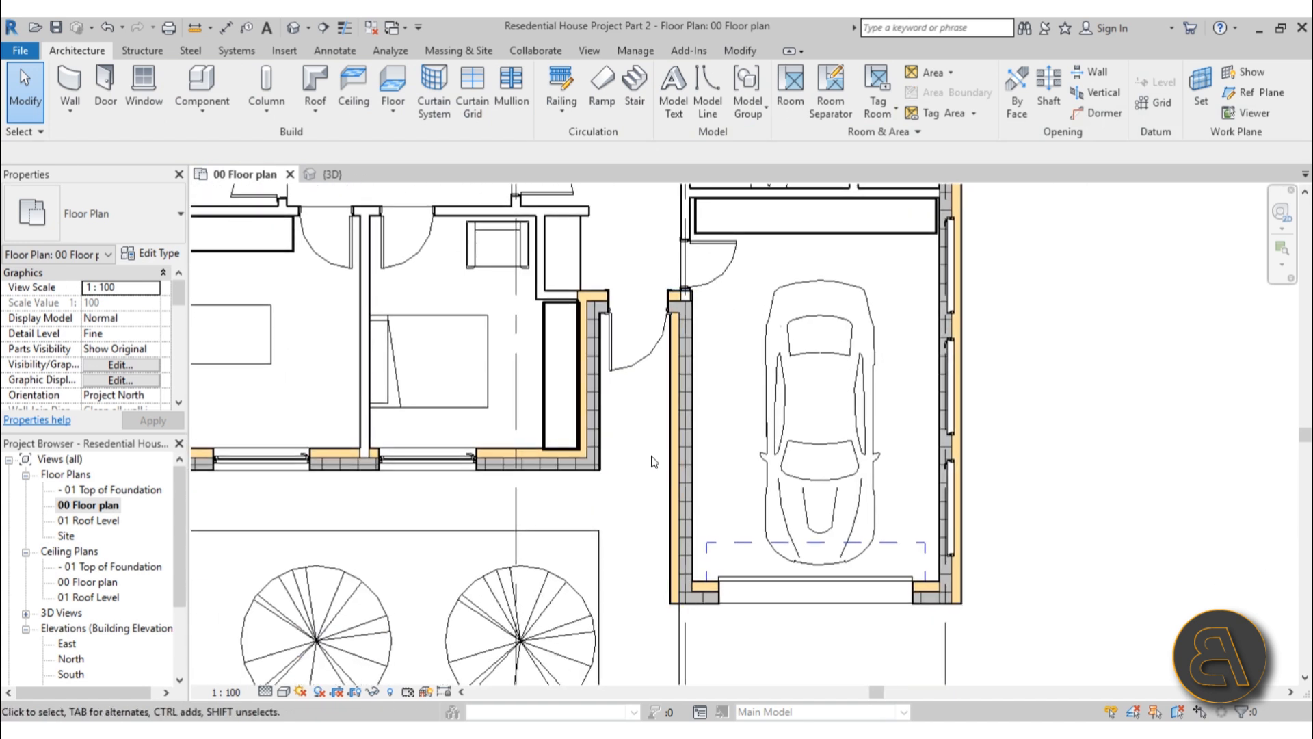
{"action": "left_click", "coordinate": [593, 414]}
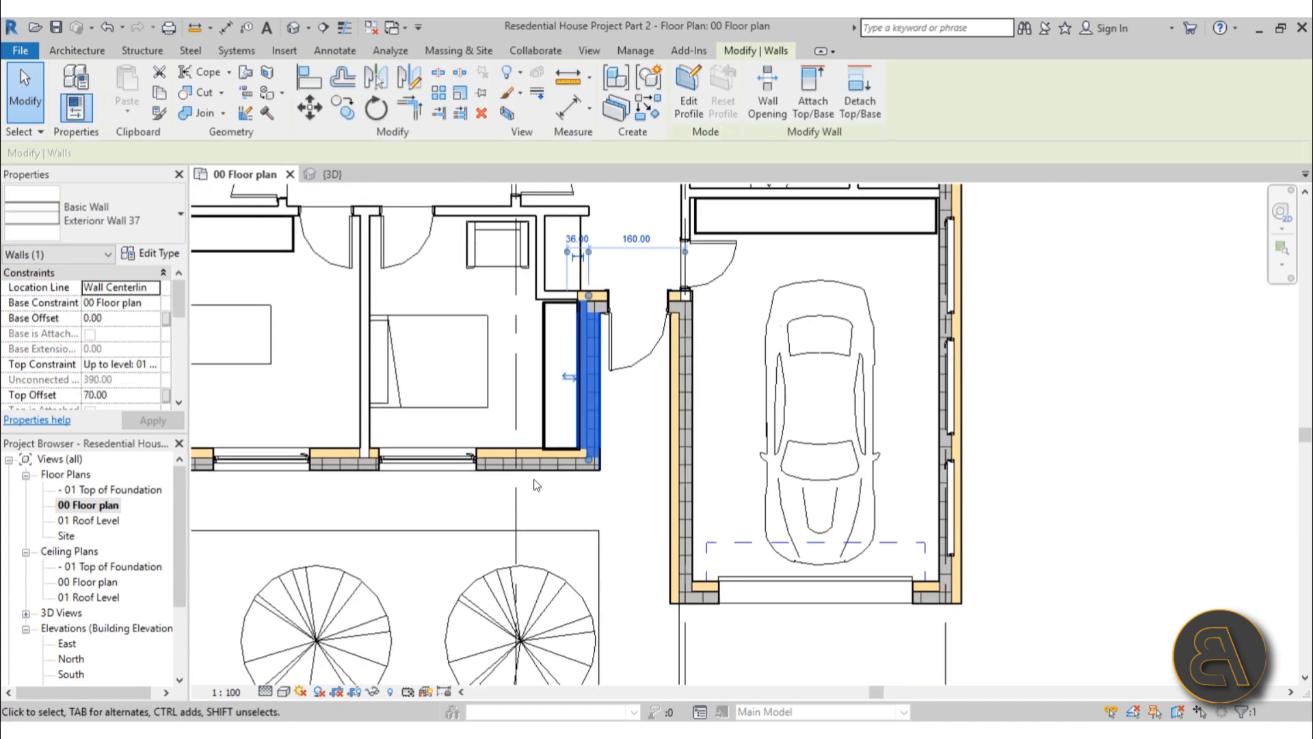
{"action": "left_click", "coordinate": [498, 470]}
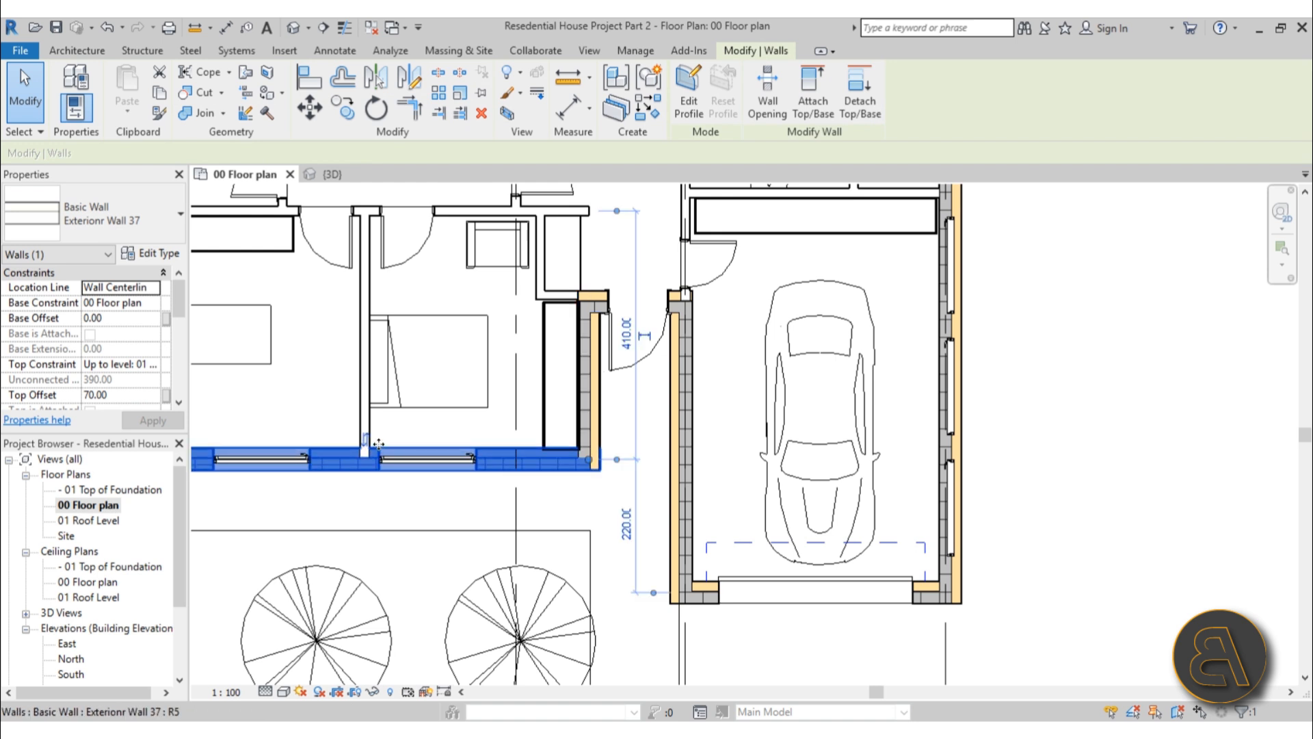
Flip the entrance door wall so its insulation faces outside, removing the unsatisfied constraints
{"action": "scroll", "coordinate": [615, 289], "scroll_direction": "up", "scroll_amount": 3}
{"action": "left_click", "coordinate": [622, 299]}
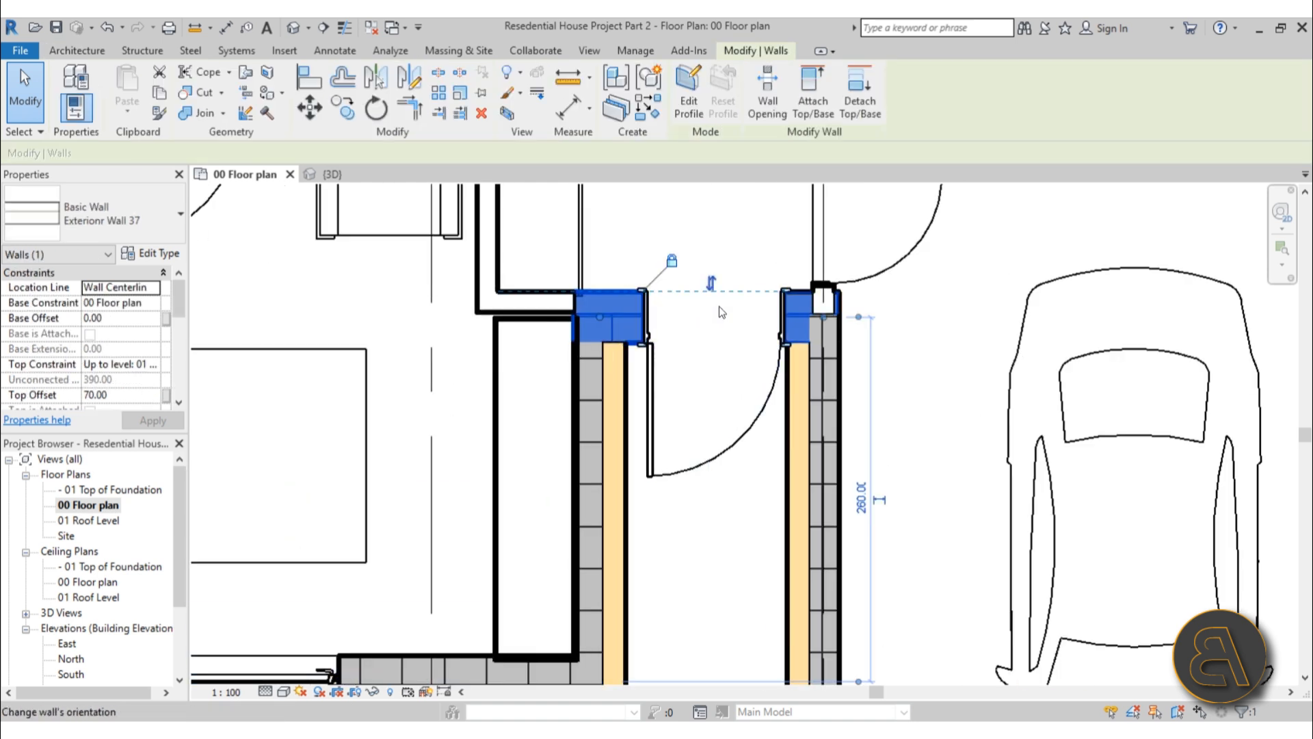
{"action": "left_click", "coordinate": [713, 285]}
{"action": "scroll", "coordinate": [732, 321], "scroll_direction": "down", "scroll_amount": 4}
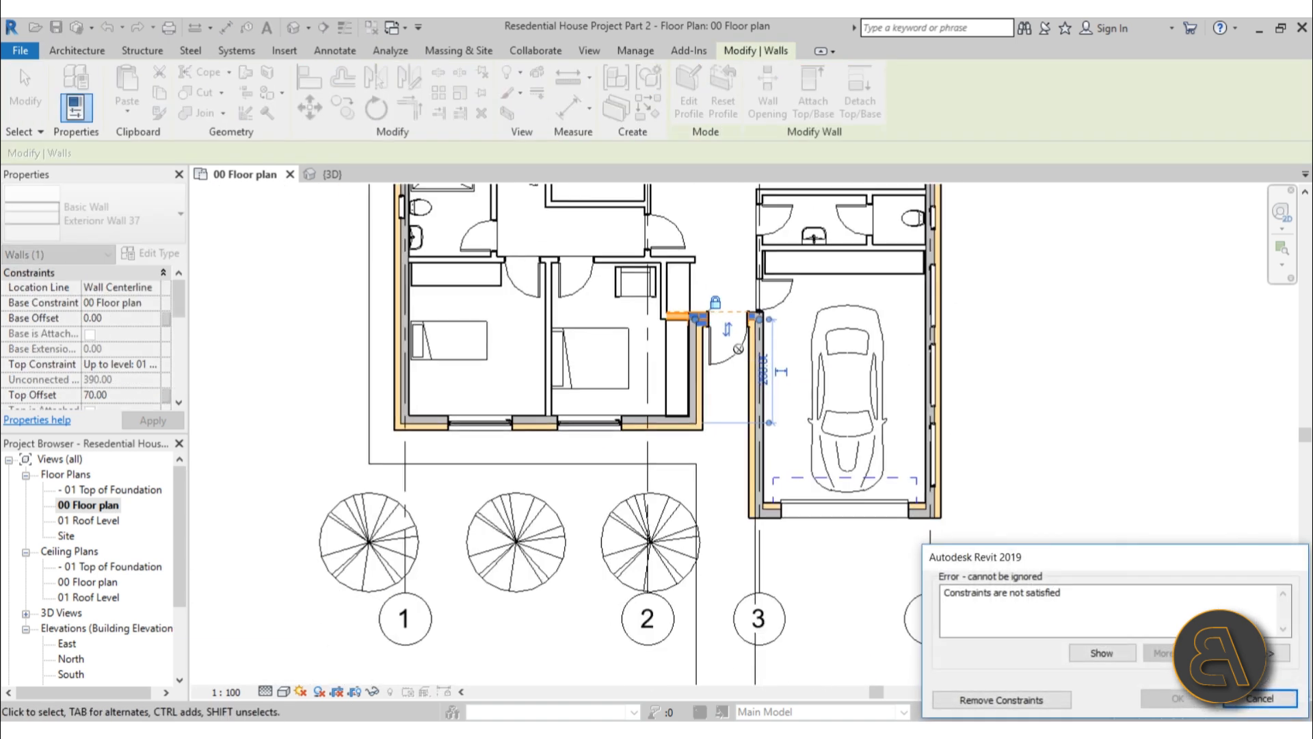
{"action": "left_click", "coordinate": [985, 713]}
{"action": "scroll", "coordinate": [699, 285], "scroll_direction": "up", "scroll_amount": 4}
{"action": "left_click", "coordinate": [742, 342]}
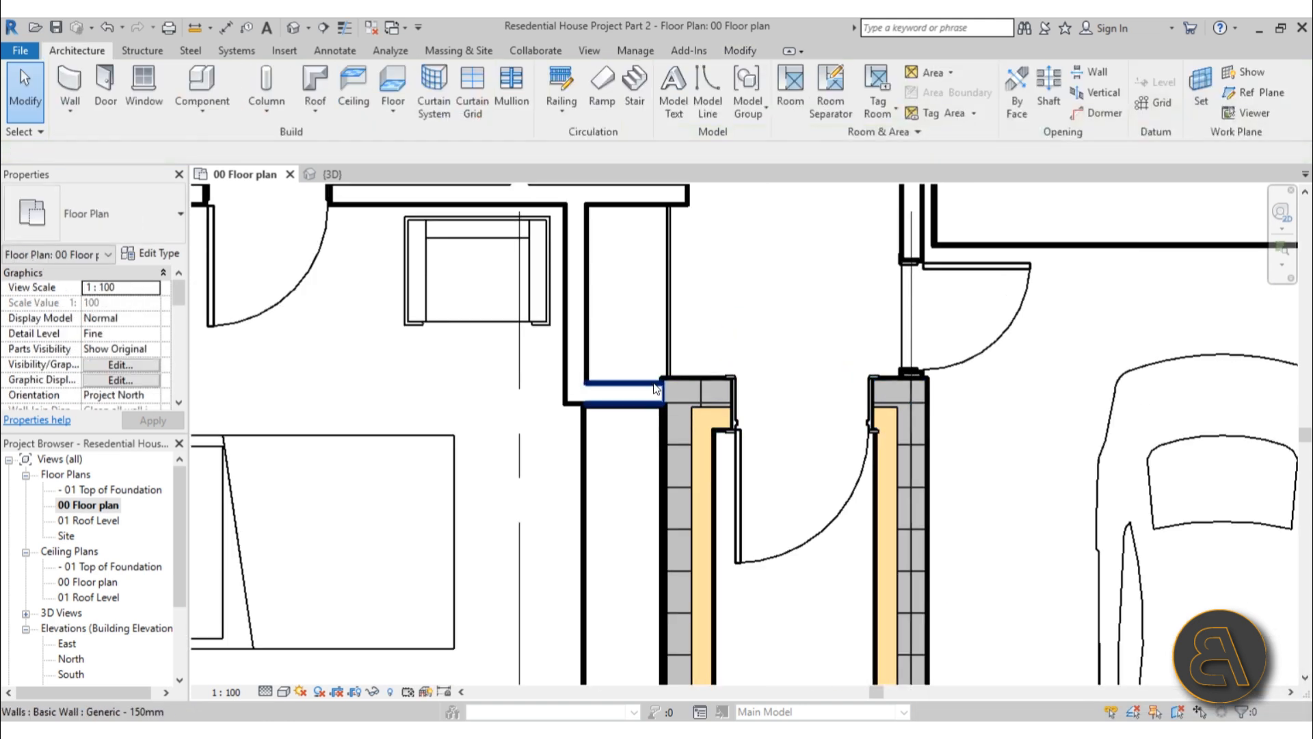
Turn on thin lines and examine the junction between the interior 150 mm wall and the entrance door wall
{"action": "scroll", "coordinate": [654, 388], "scroll_direction": "up", "scroll_amount": 3}
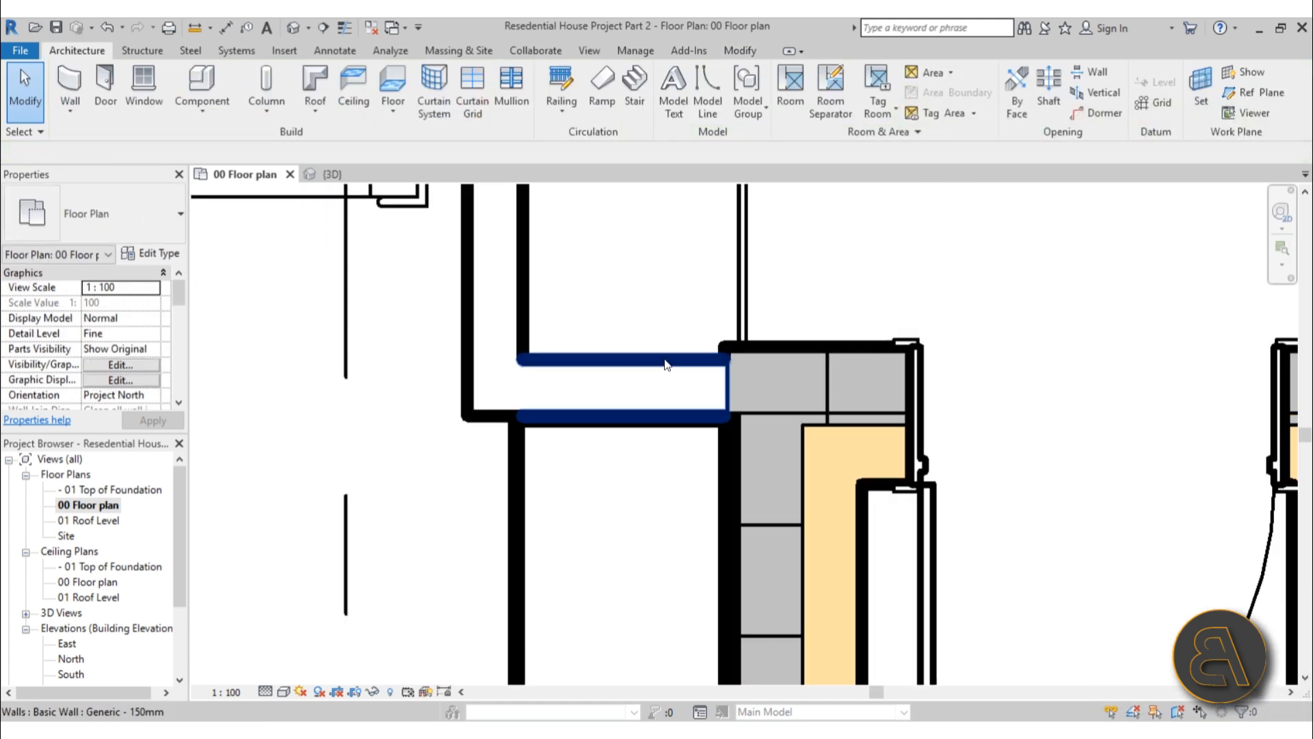
{"action": "left_click", "coordinate": [345, 27]}
{"action": "scroll", "coordinate": [703, 378], "scroll_direction": "up", "scroll_amount": 3}
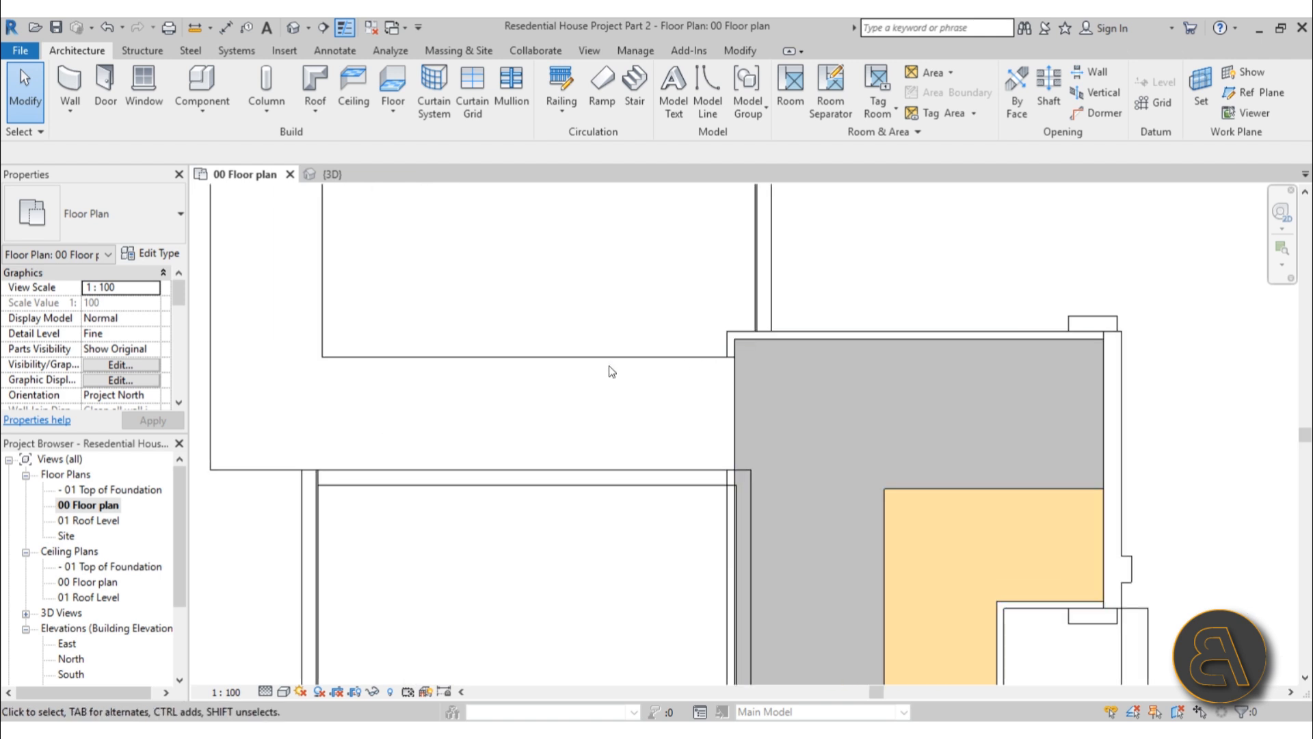
{"action": "left_click", "coordinate": [533, 359]}
{"action": "key", "text": "Escape"}
{"action": "scroll", "coordinate": [567, 263], "scroll_direction": "down", "scroll_amount": 3}
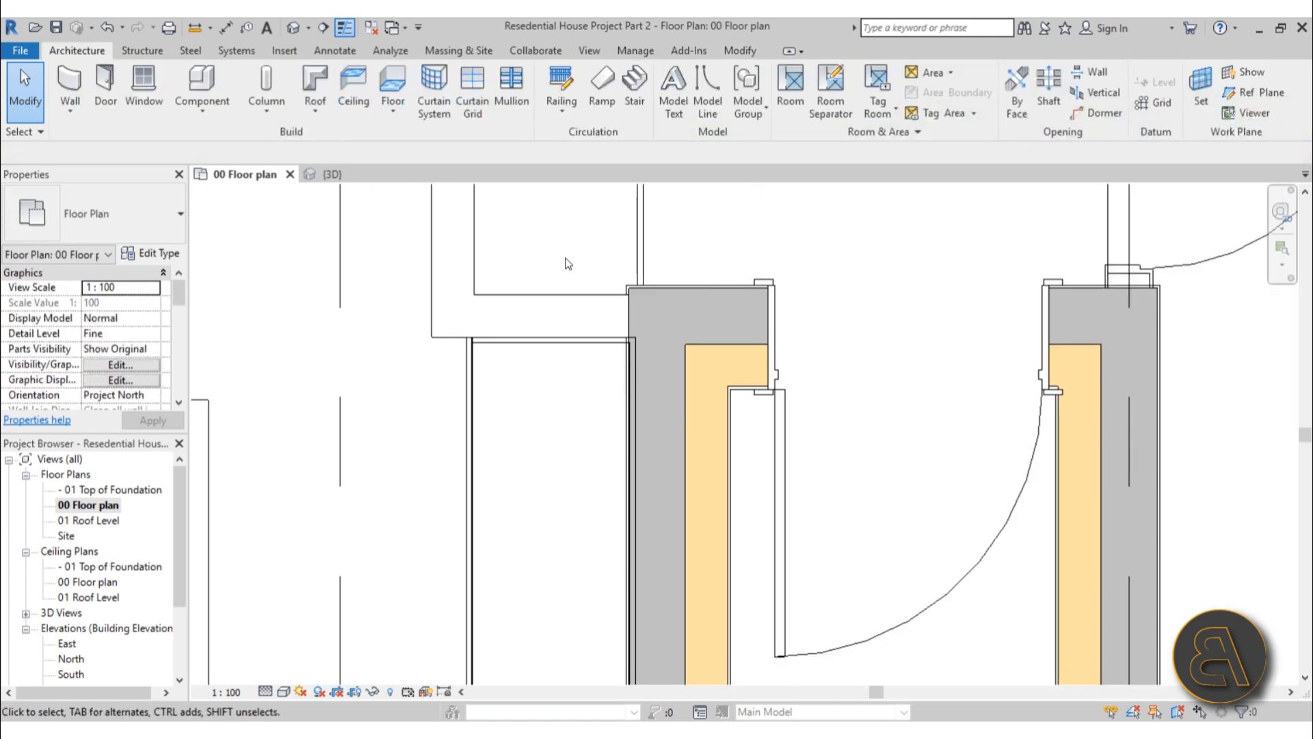
{"action": "scroll", "coordinate": [678, 480], "scroll_direction": "down", "scroll_amount": 5}
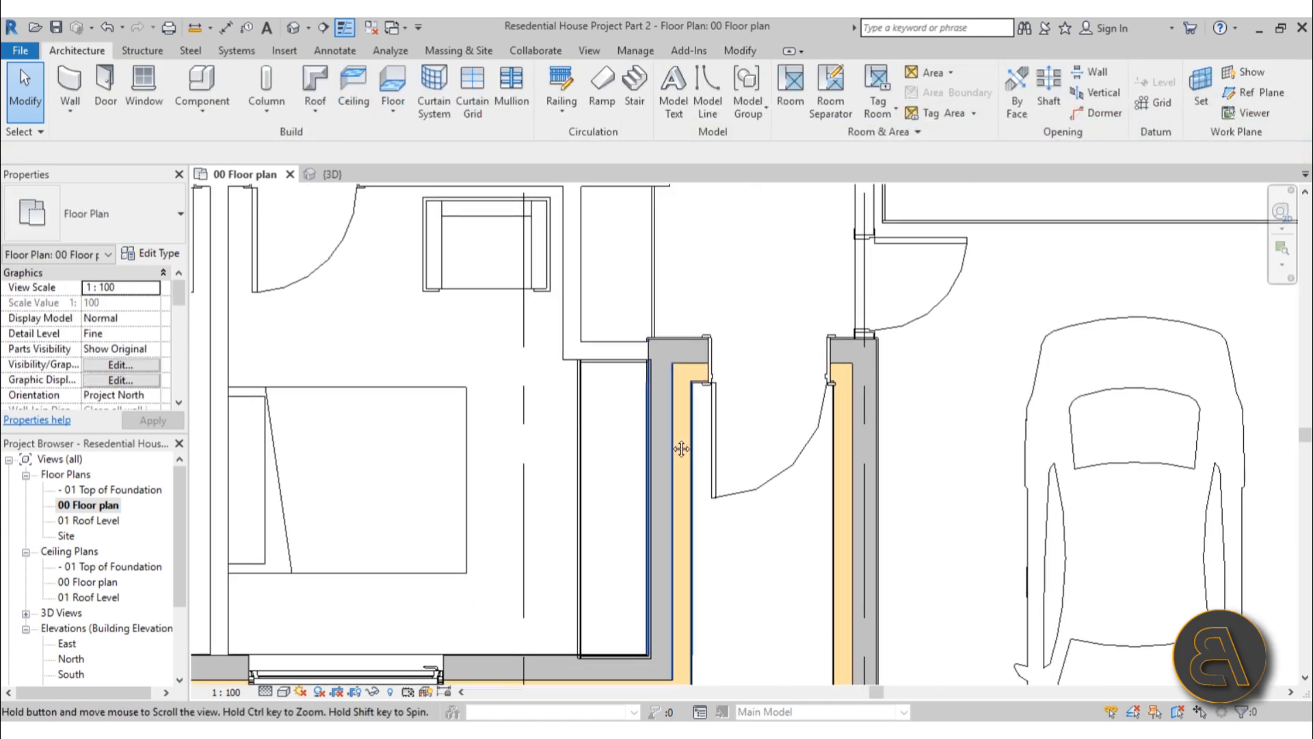
{"action": "middle_click_drag", "start_coordinate": [676, 532], "coordinate": [657, 546]}
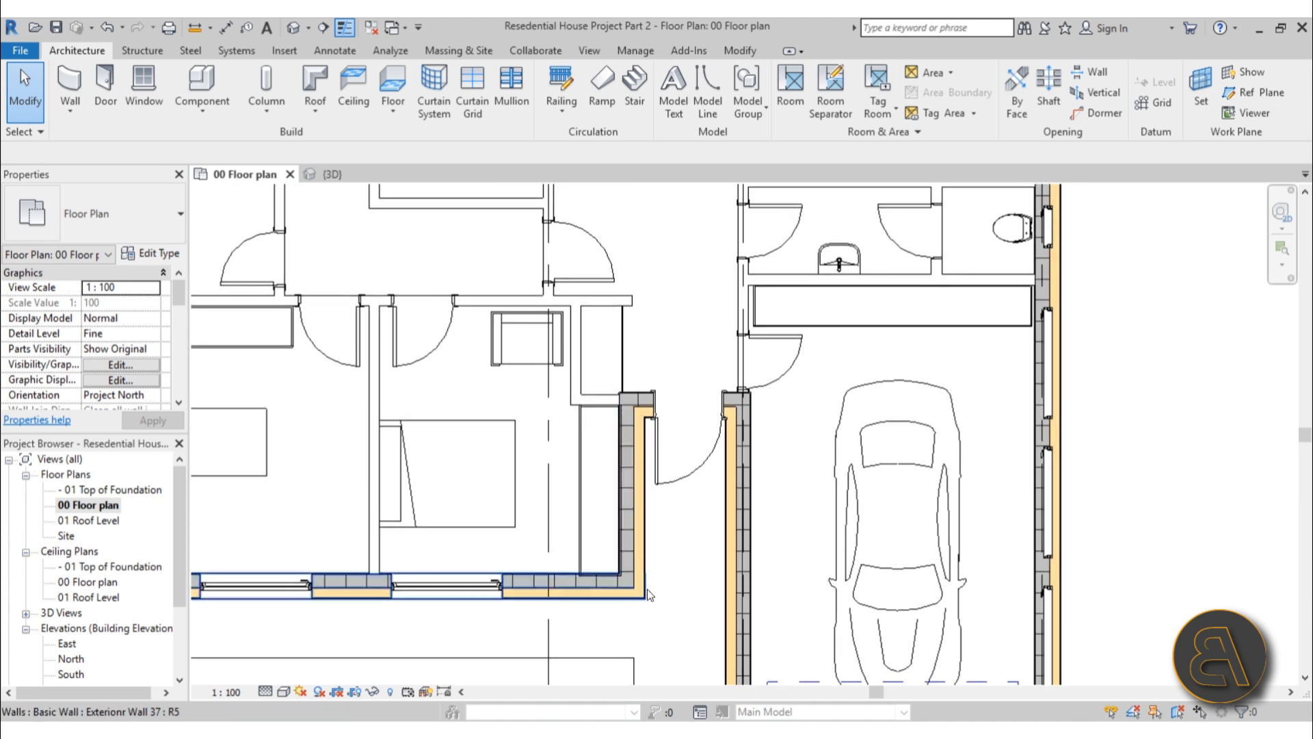
Examine the two 150 mm interior walls on grid lines 2 and 3 against the exterior walls they line up with
{"action": "scroll", "coordinate": [686, 494], "scroll_direction": "down", "scroll_amount": 2}
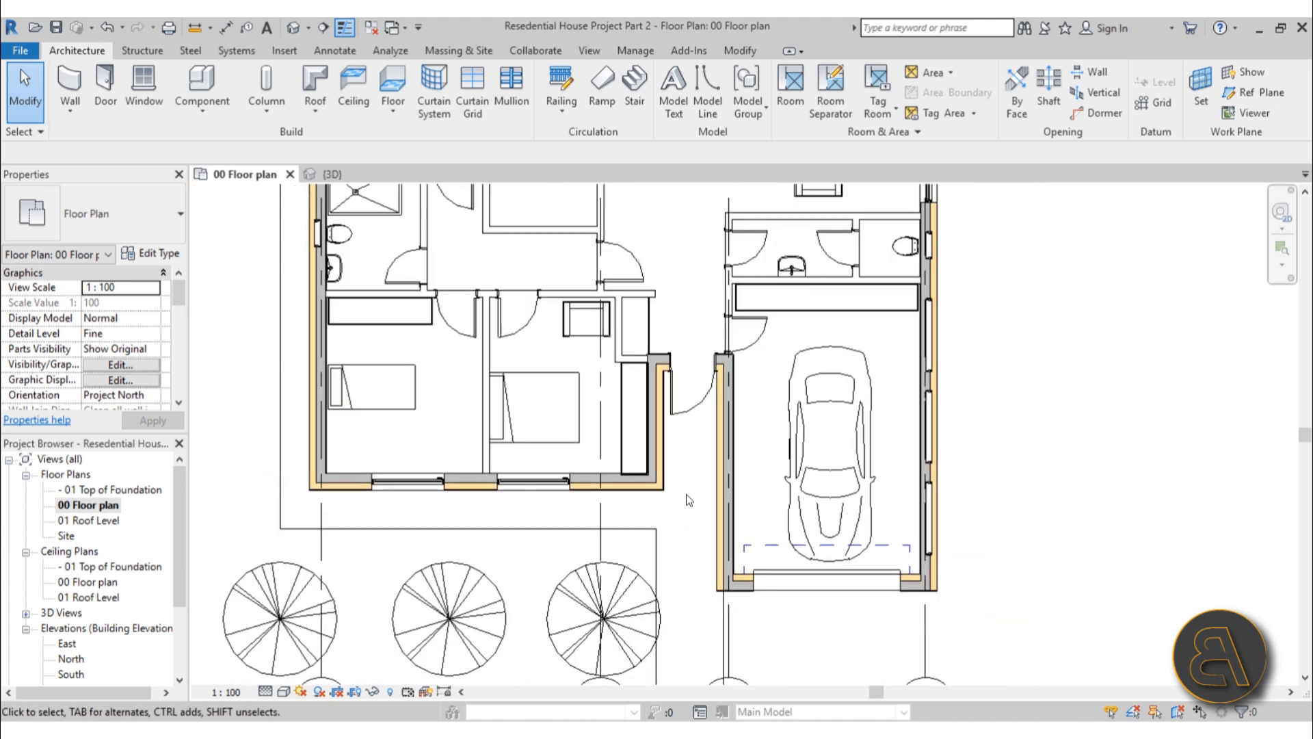
{"action": "middle_click_drag", "start_coordinate": [686, 494], "coordinate": [621, 658]}
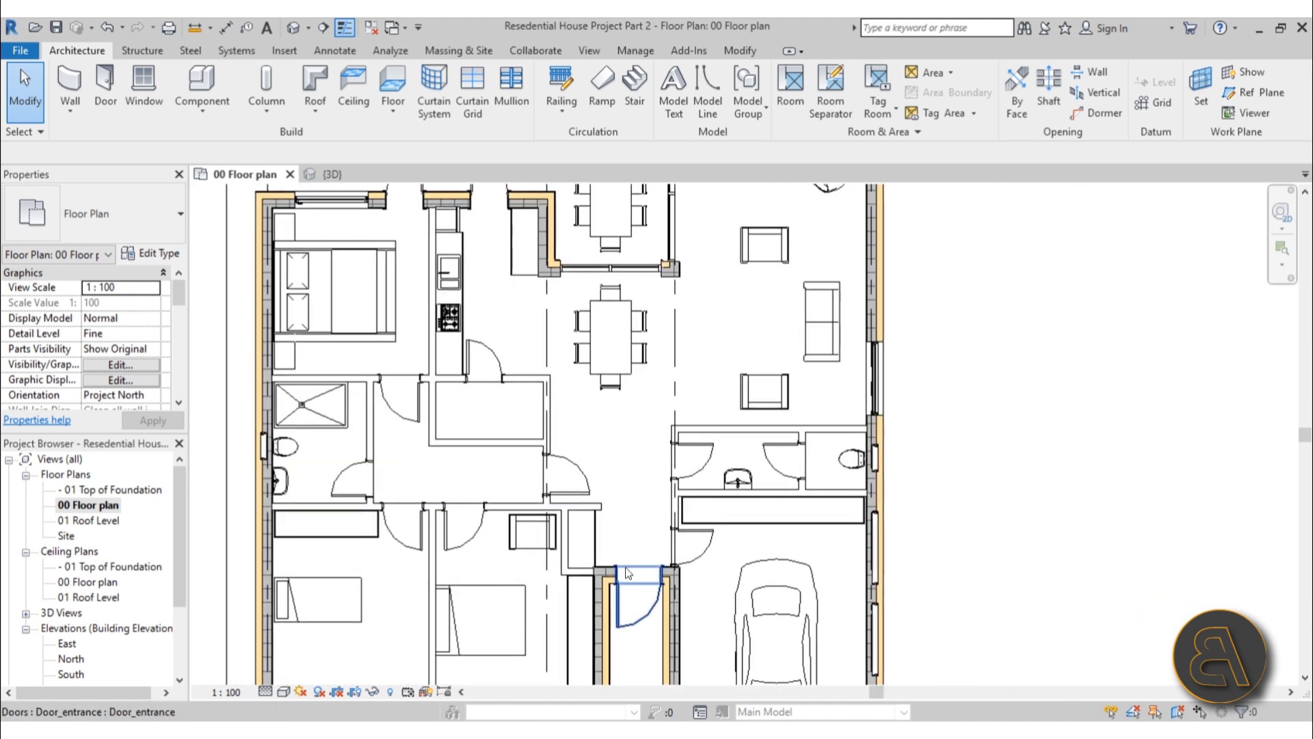
{"action": "middle_click_drag", "start_coordinate": [619, 476], "coordinate": [602, 634]}
{"action": "middle_click_drag", "start_coordinate": [676, 469], "coordinate": [622, 391]}
{"action": "scroll", "coordinate": [625, 449], "scroll_direction": "down", "scroll_amount": 2}
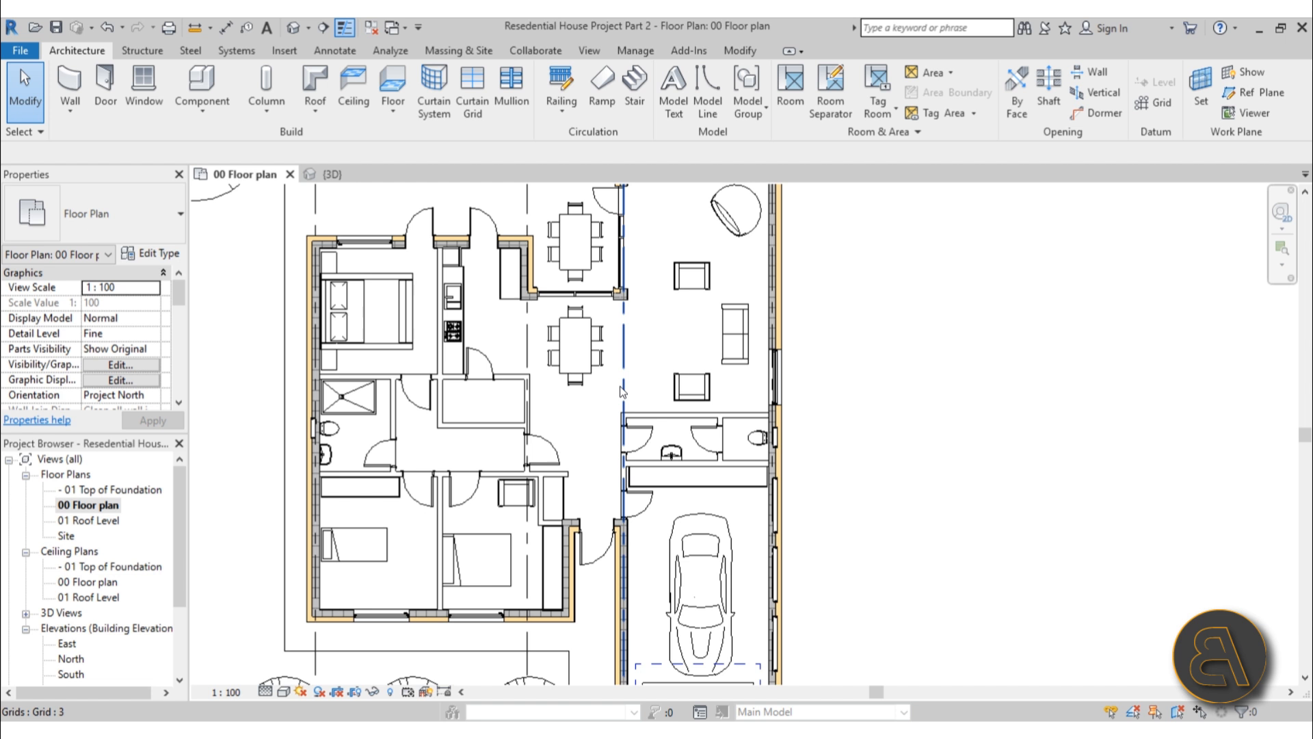
{"action": "left_click", "coordinate": [539, 404]}
{"action": "scroll", "coordinate": [643, 413], "scroll_direction": "up", "scroll_amount": 3}
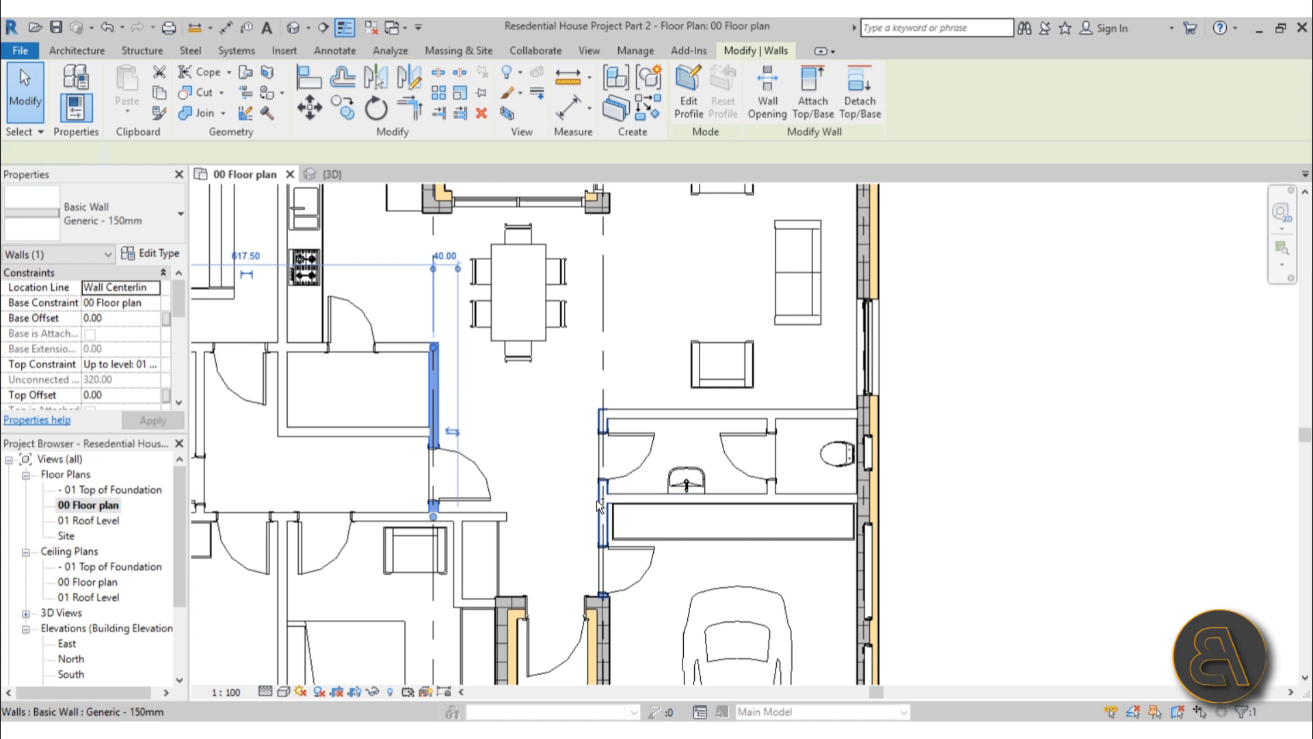
{"action": "left_click", "coordinate": [599, 502], "text": "ctrl"}
{"action": "scroll", "coordinate": [596, 499], "scroll_direction": "down", "scroll_amount": 4}
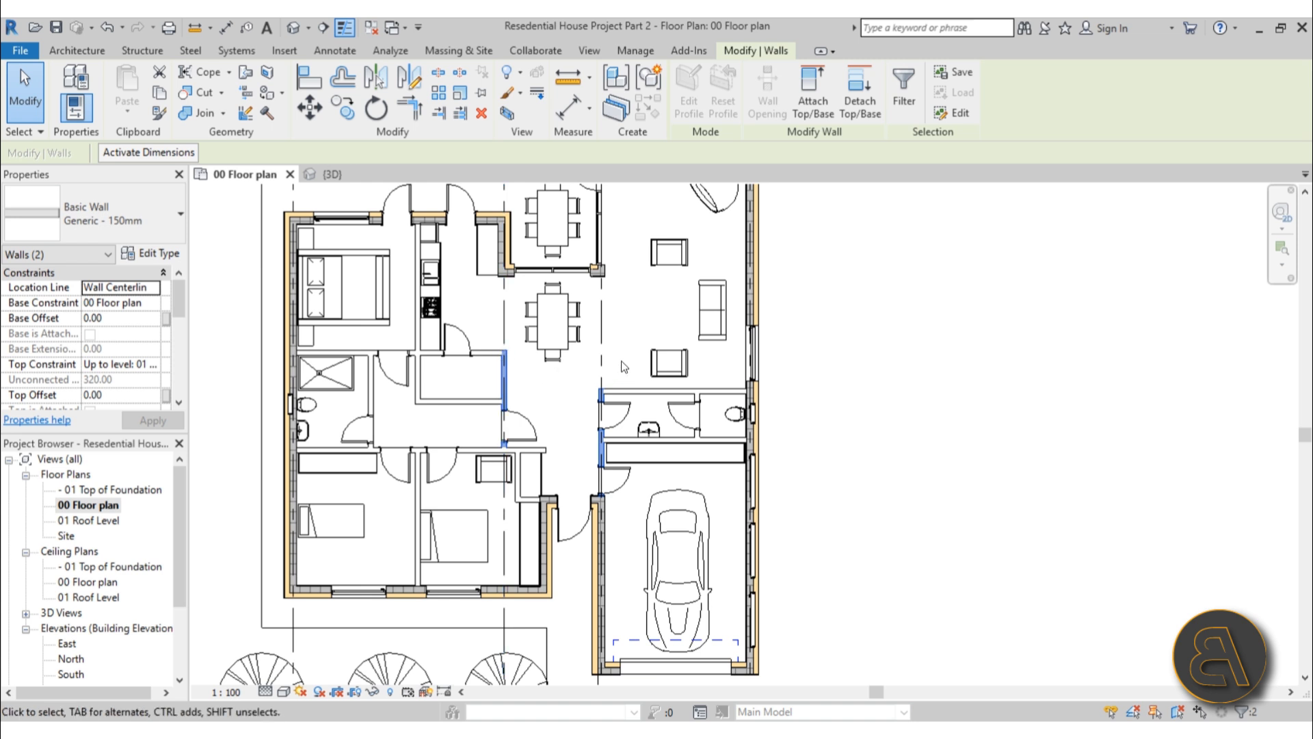
{"action": "scroll", "coordinate": [498, 247], "scroll_direction": "up", "scroll_amount": 5}
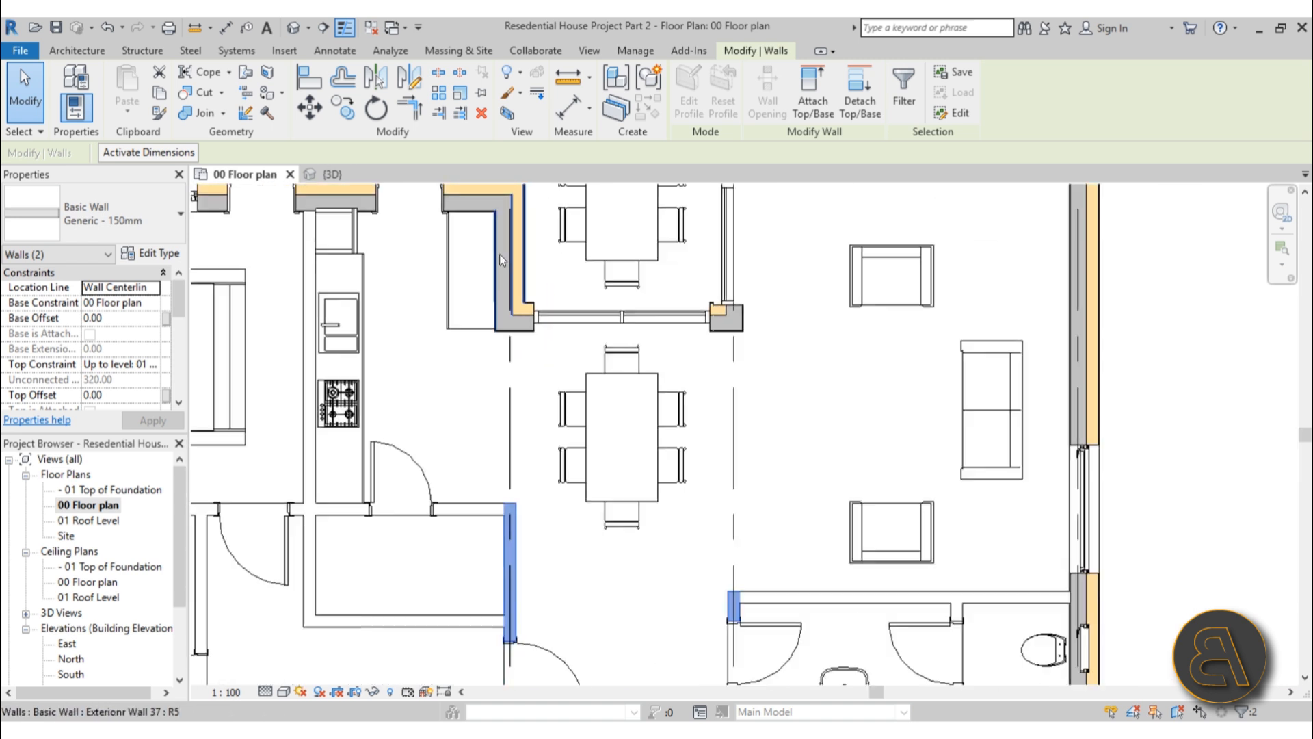
{"action": "scroll", "coordinate": [499, 256], "scroll_direction": "down", "scroll_amount": 4}
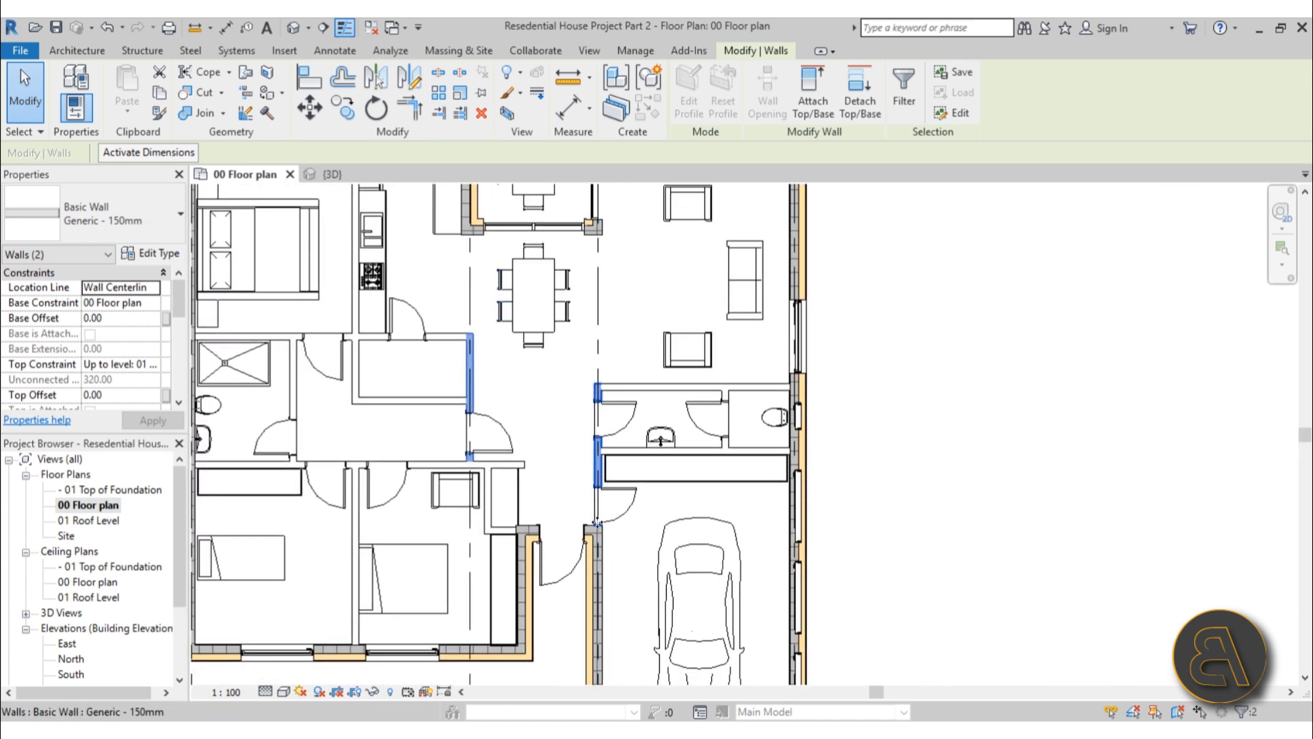
{"action": "scroll", "coordinate": [596, 522], "scroll_direction": "up", "scroll_amount": 5}
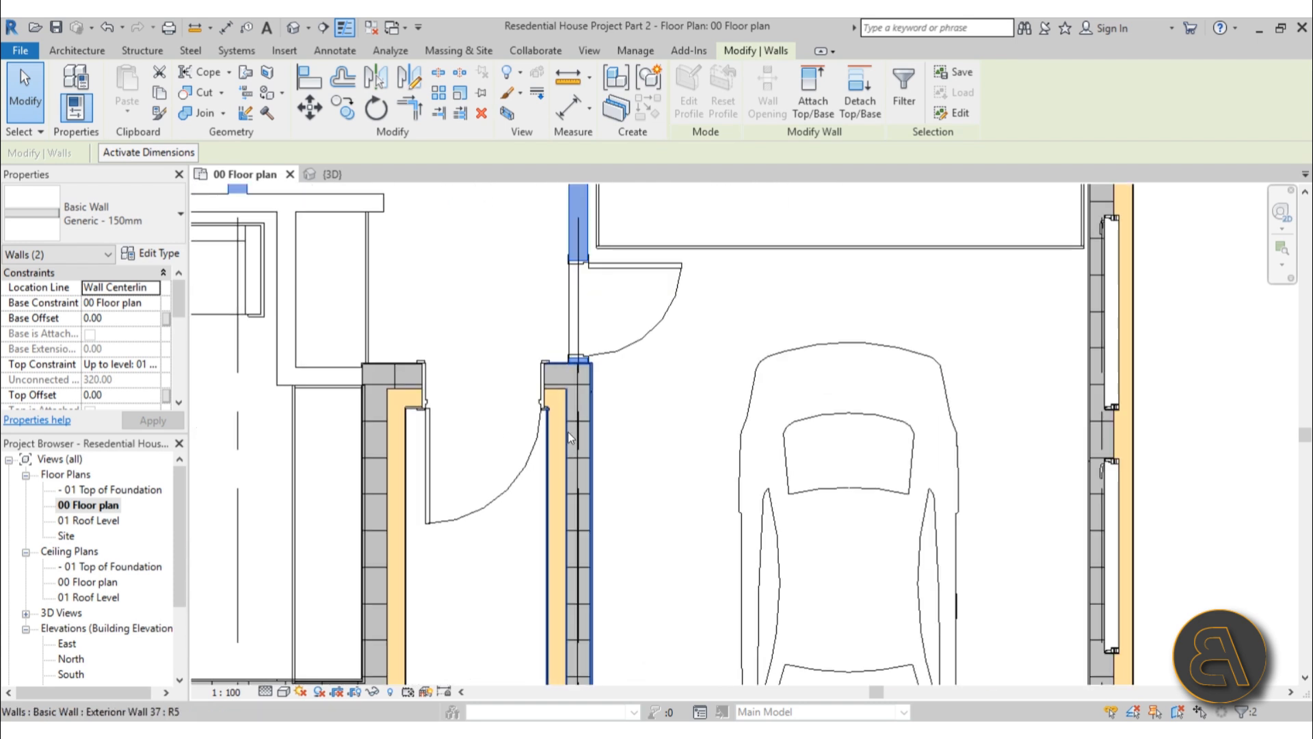
{"action": "scroll", "coordinate": [586, 444], "scroll_direction": "down", "scroll_amount": 3}
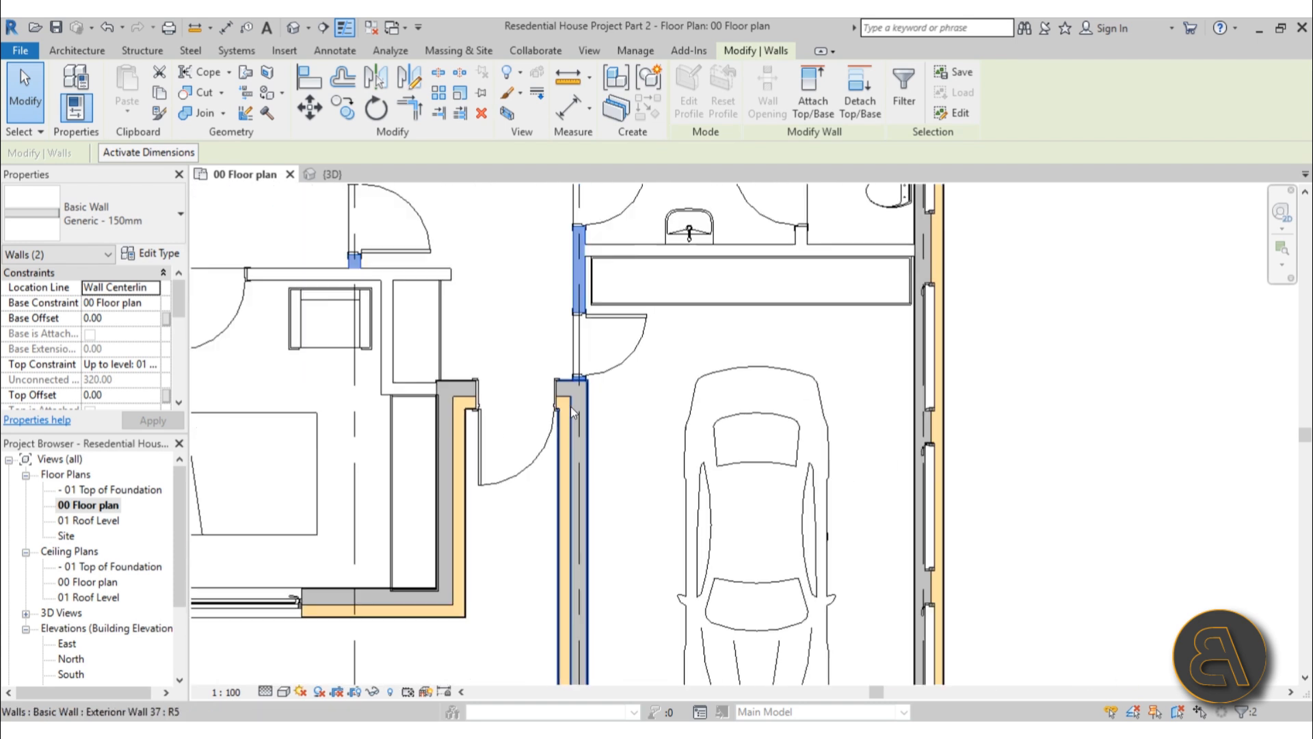
{"action": "middle_click_drag", "start_coordinate": [614, 431], "coordinate": [605, 498]}
{"action": "middle_click_drag", "start_coordinate": [536, 351], "coordinate": [619, 348]}
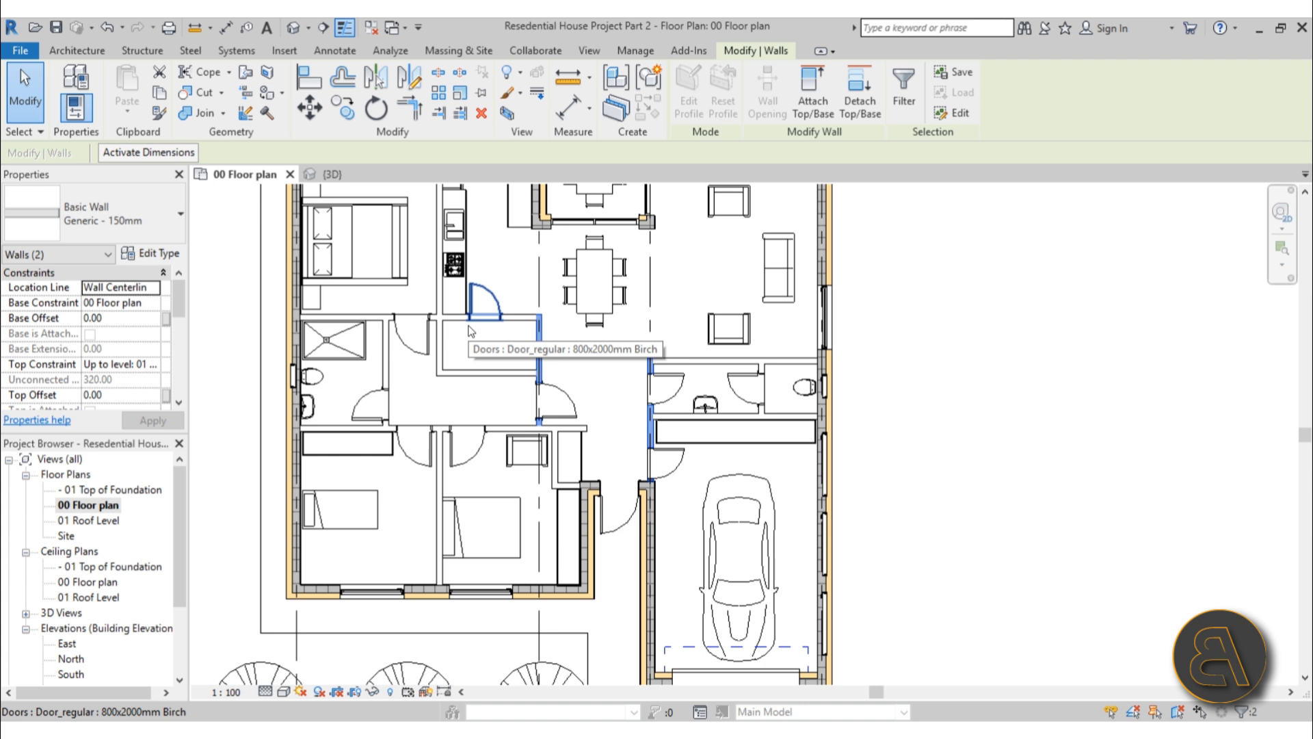
{"action": "middle_click_drag", "start_coordinate": [581, 248], "coordinate": [581, 421]}
Align the masonry core centre of the exterior wall between the kitchen and the terrace to grid line 2
{"action": "scroll", "coordinate": [541, 331], "scroll_direction": "up", "scroll_amount": 4}
{"action": "key", "text": "Escape"}
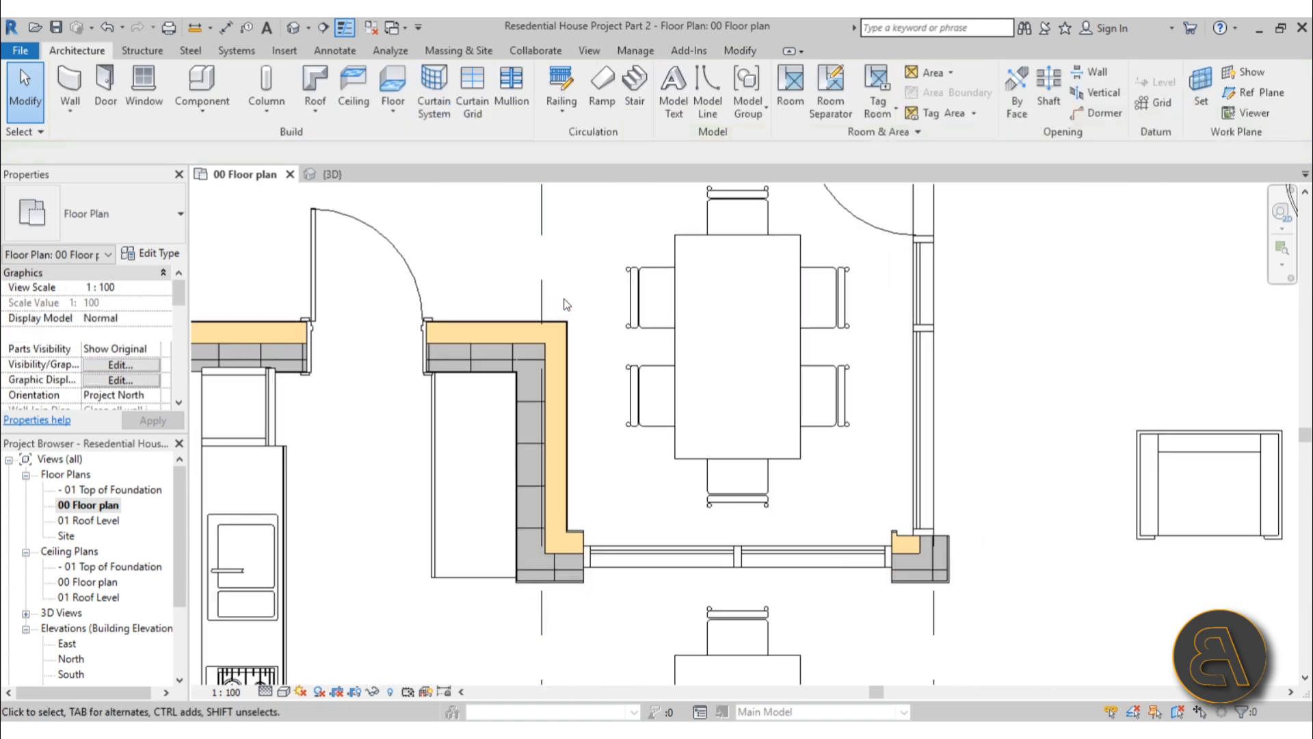
{"action": "left_click", "coordinate": [519, 439]}
{"action": "left_click", "coordinate": [510, 255]}
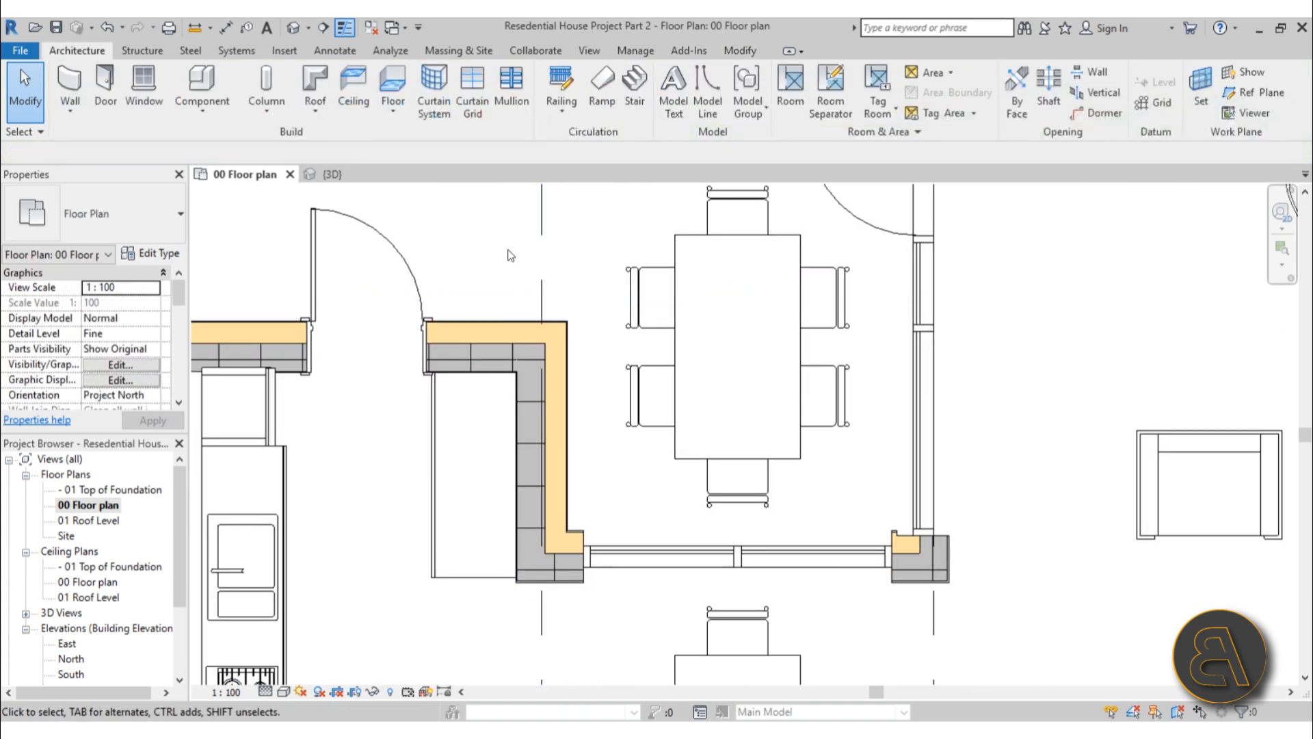
{"action": "key", "text": "a"}
{"action": "key", "text": "l"}
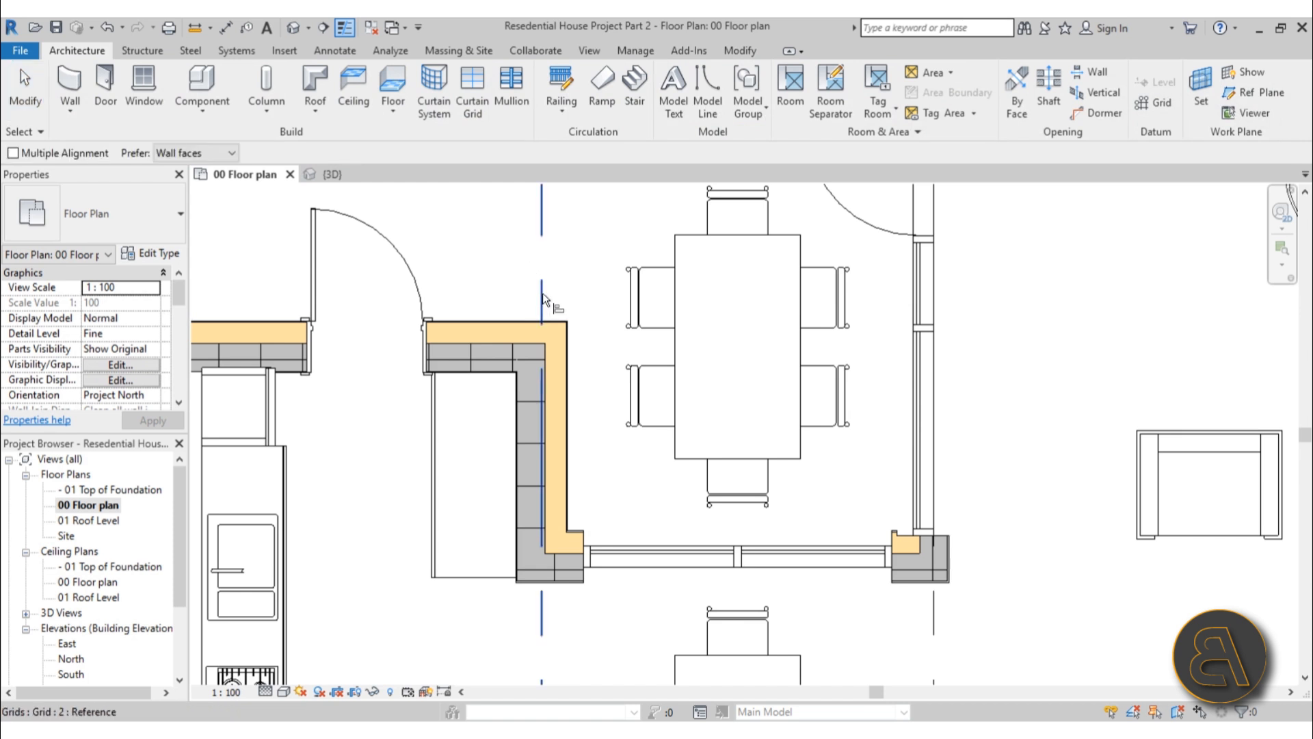
{"action": "left_click", "coordinate": [543, 292]}
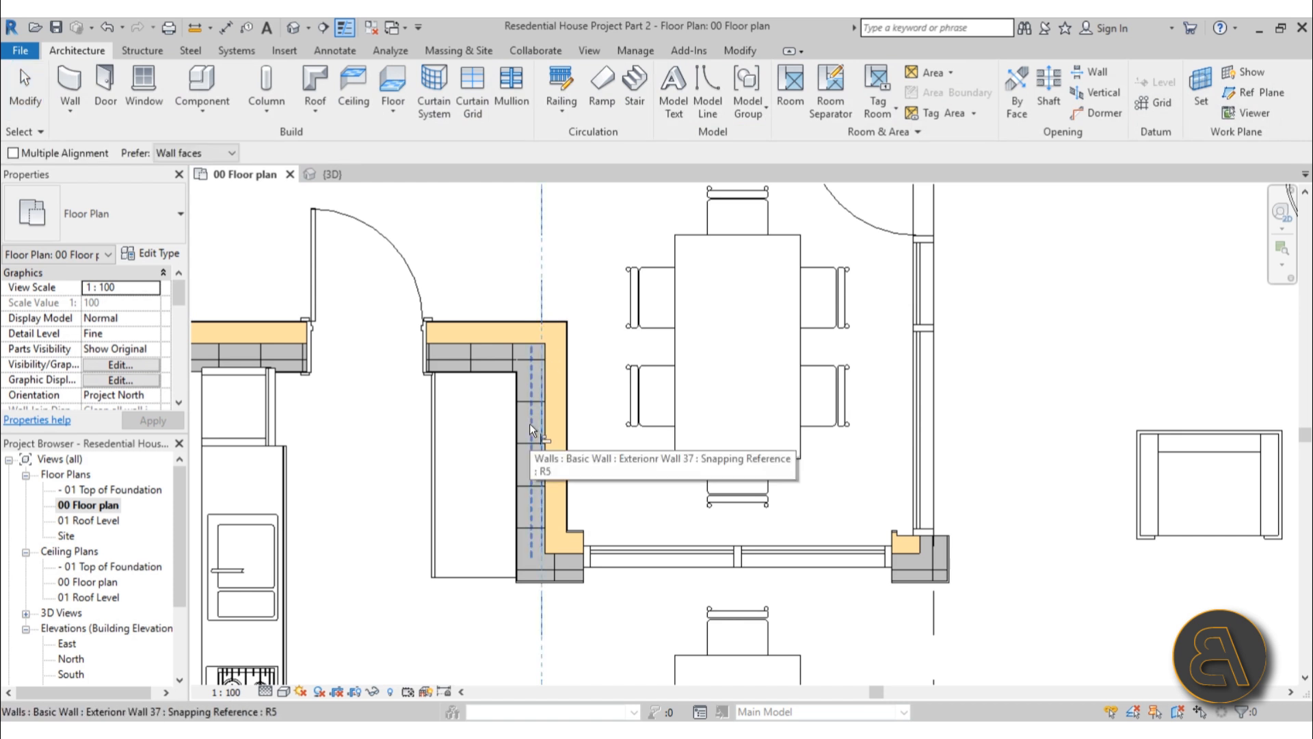
{"action": "left_click", "coordinate": [530, 425]}
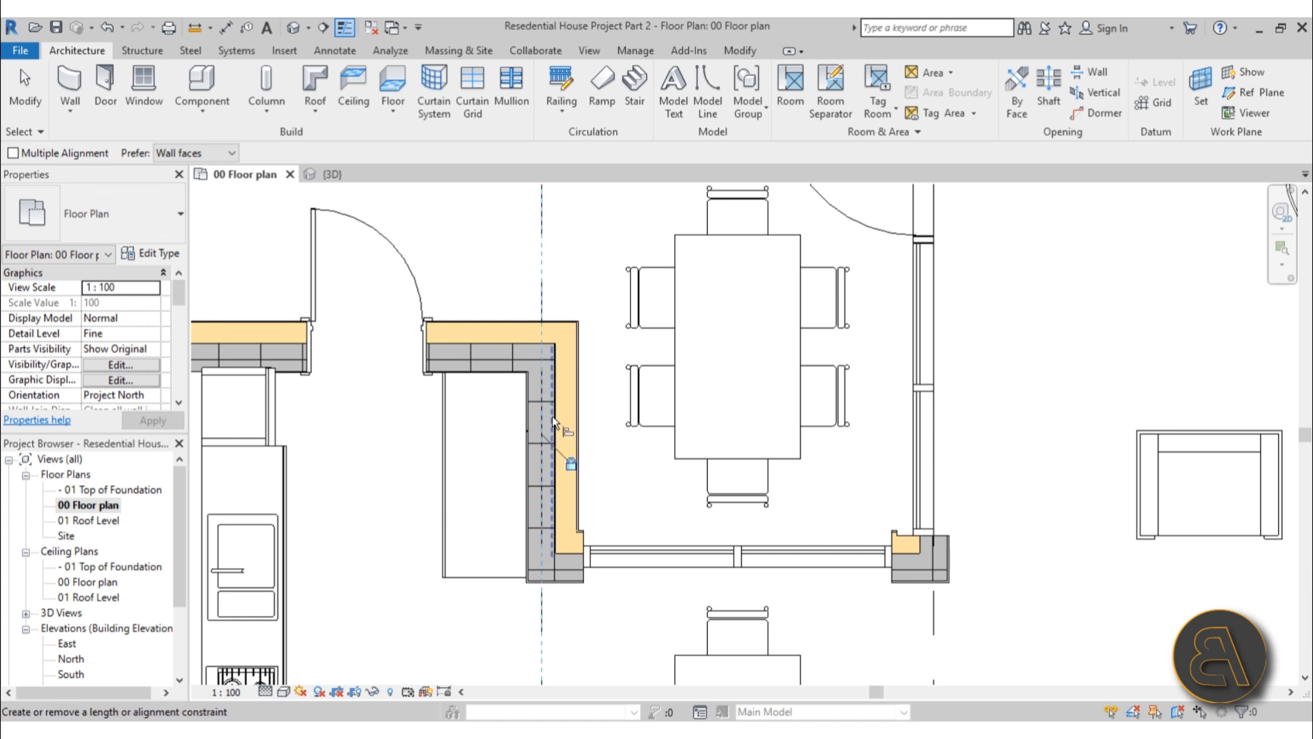
{"action": "key", "text": "Escape"}
Examine the 150 mm interior walls around the small room behind the kitchen and the exterior walls beside the entrance
{"action": "scroll", "coordinate": [524, 269], "scroll_direction": "down", "scroll_amount": 3}
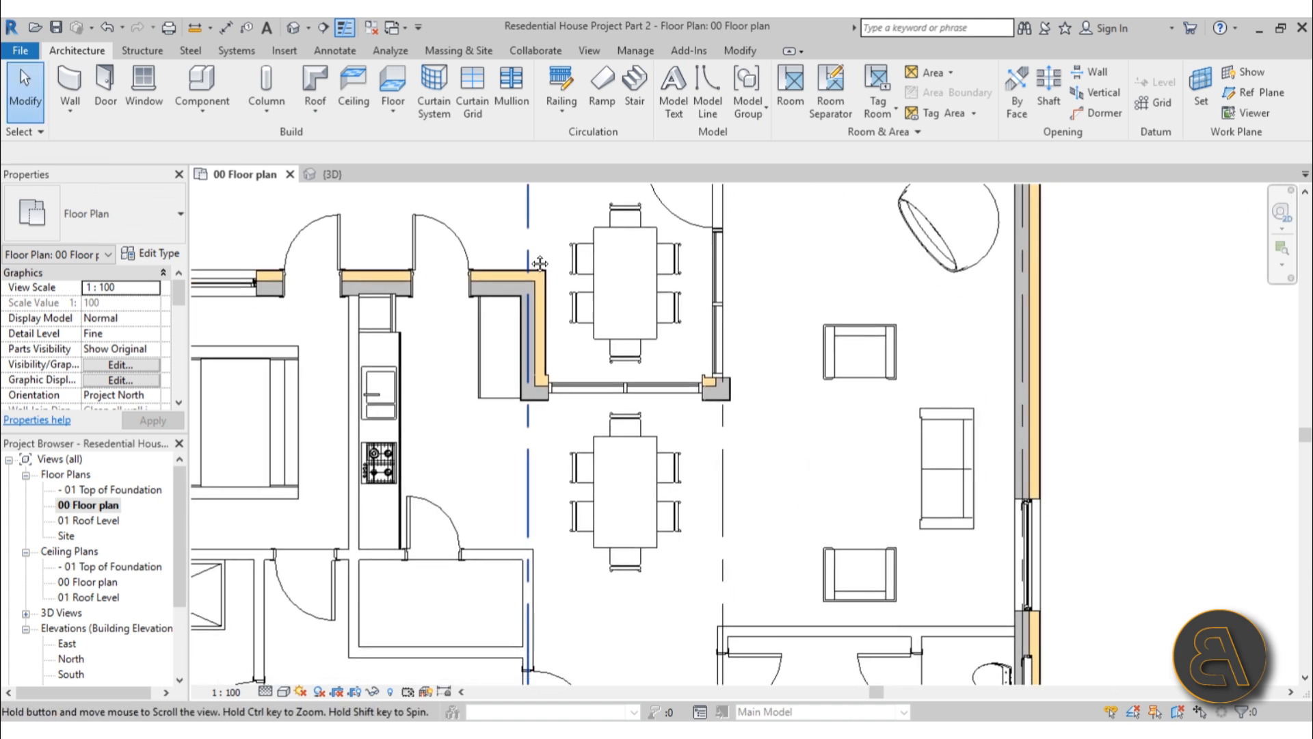
{"action": "scroll", "coordinate": [524, 269], "scroll_direction": "down", "scroll_amount": 3}
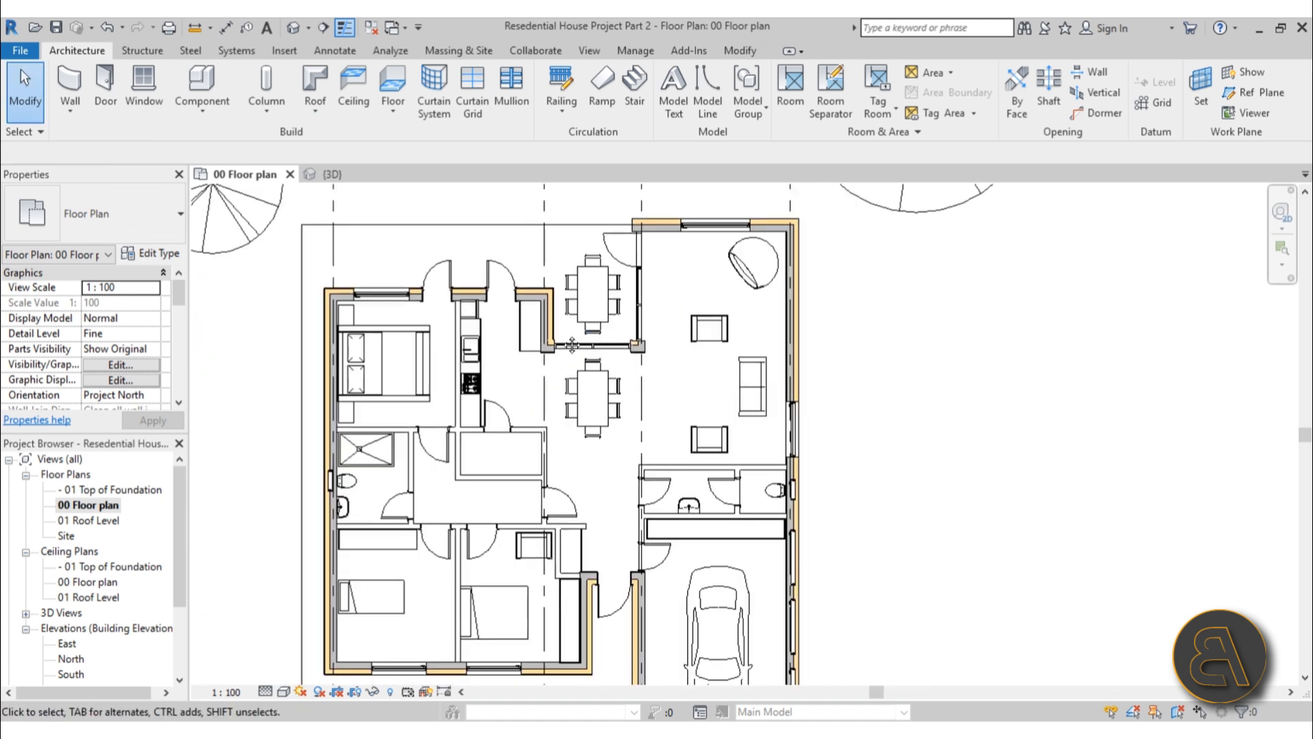
{"action": "scroll", "coordinate": [497, 420], "scroll_direction": "up", "scroll_amount": 3}
{"action": "left_click", "coordinate": [497, 420]}
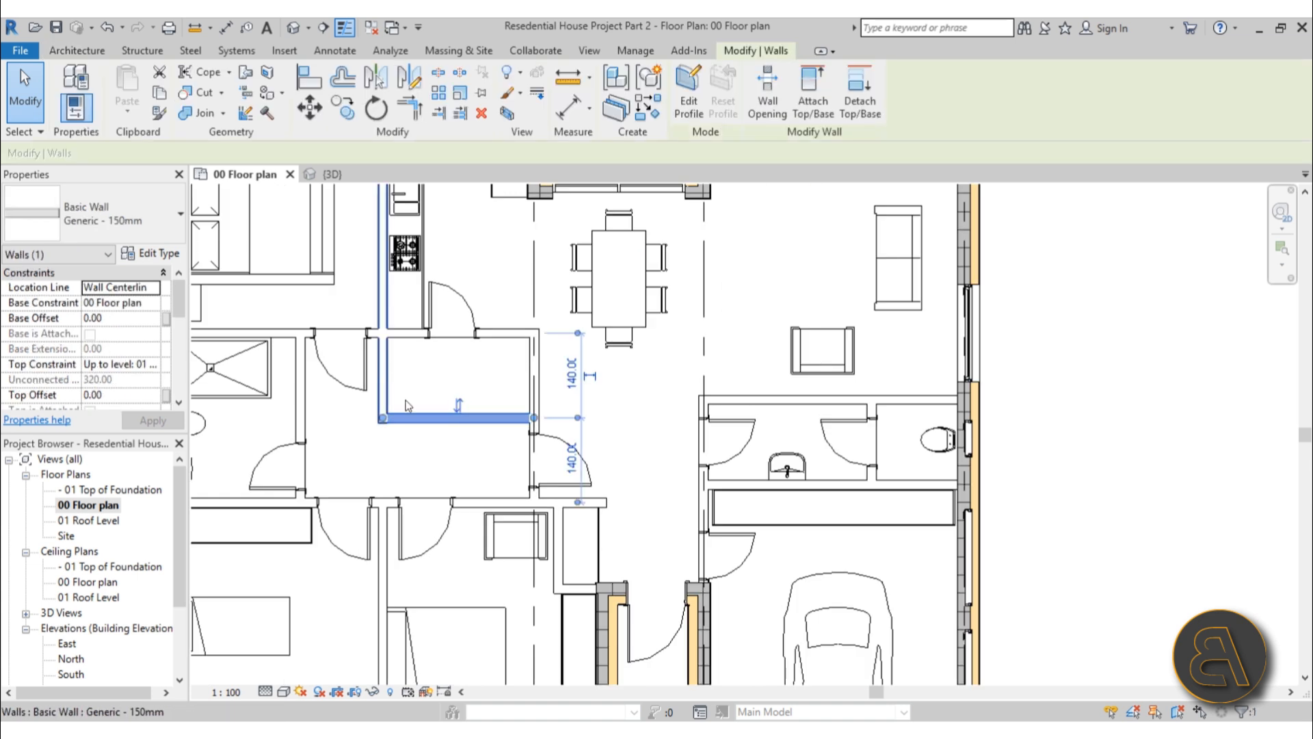
{"action": "scroll", "coordinate": [448, 377], "scroll_direction": "down", "scroll_amount": 2}
{"action": "middle_click_drag", "start_coordinate": [454, 370], "coordinate": [423, 311]}
{"action": "scroll", "coordinate": [423, 312], "scroll_direction": "up", "scroll_amount": 2}
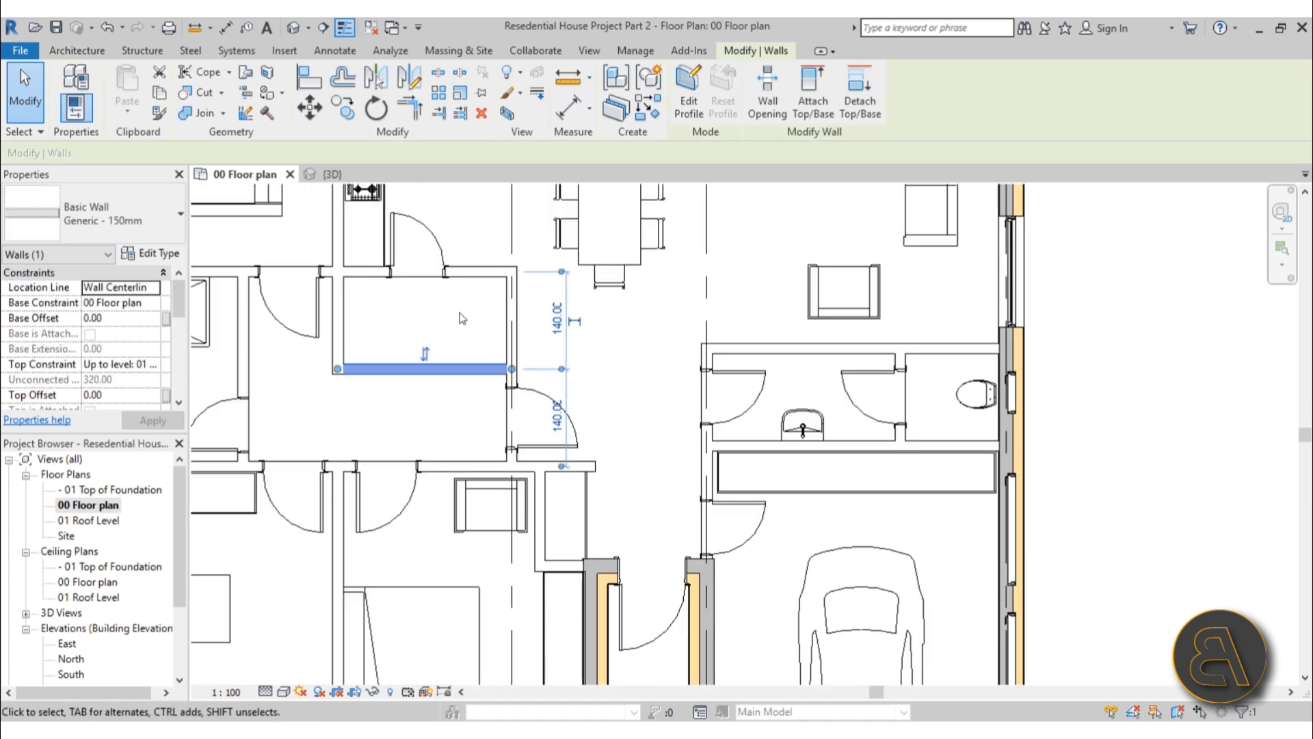
{"action": "left_click", "coordinate": [461, 316]}
{"action": "left_click", "coordinate": [512, 329]}
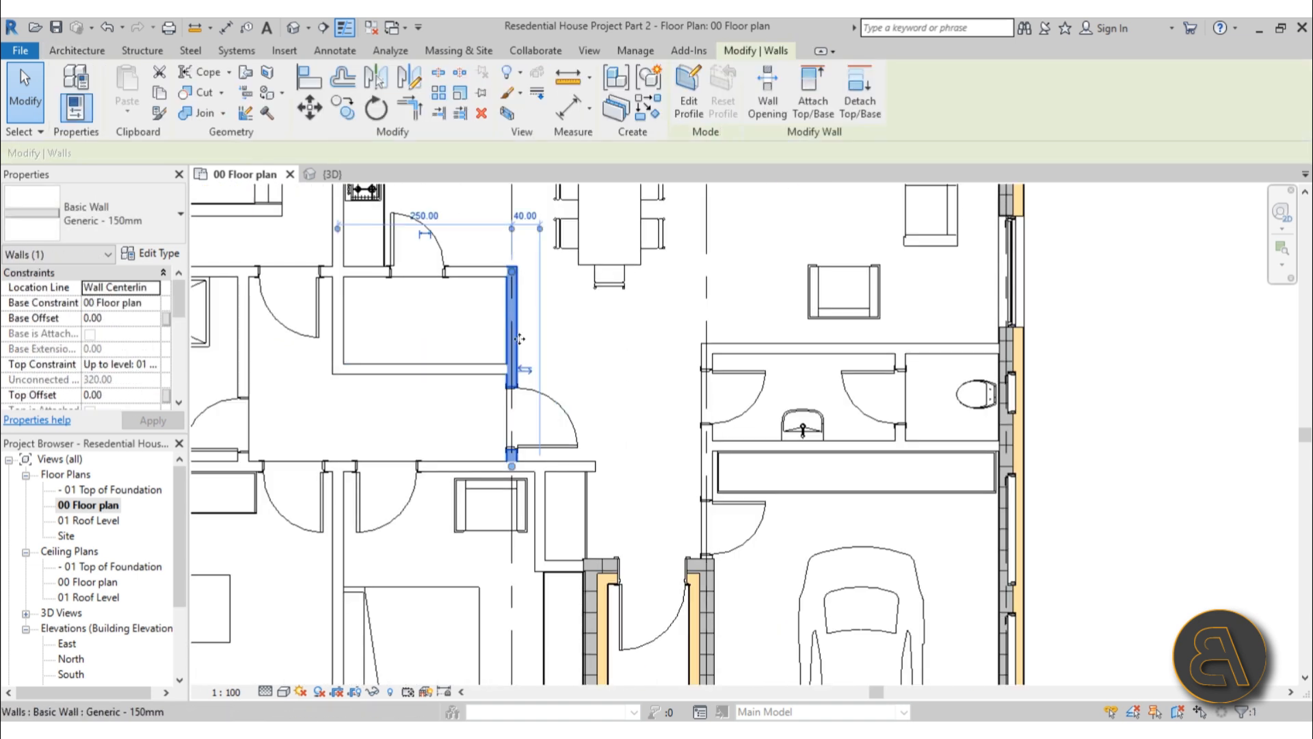
{"action": "left_click", "coordinate": [600, 364]}
{"action": "scroll", "coordinate": [605, 450], "scroll_direction": "down", "scroll_amount": 1}
{"action": "middle_click_drag", "start_coordinate": [606, 450], "coordinate": [586, 290]}
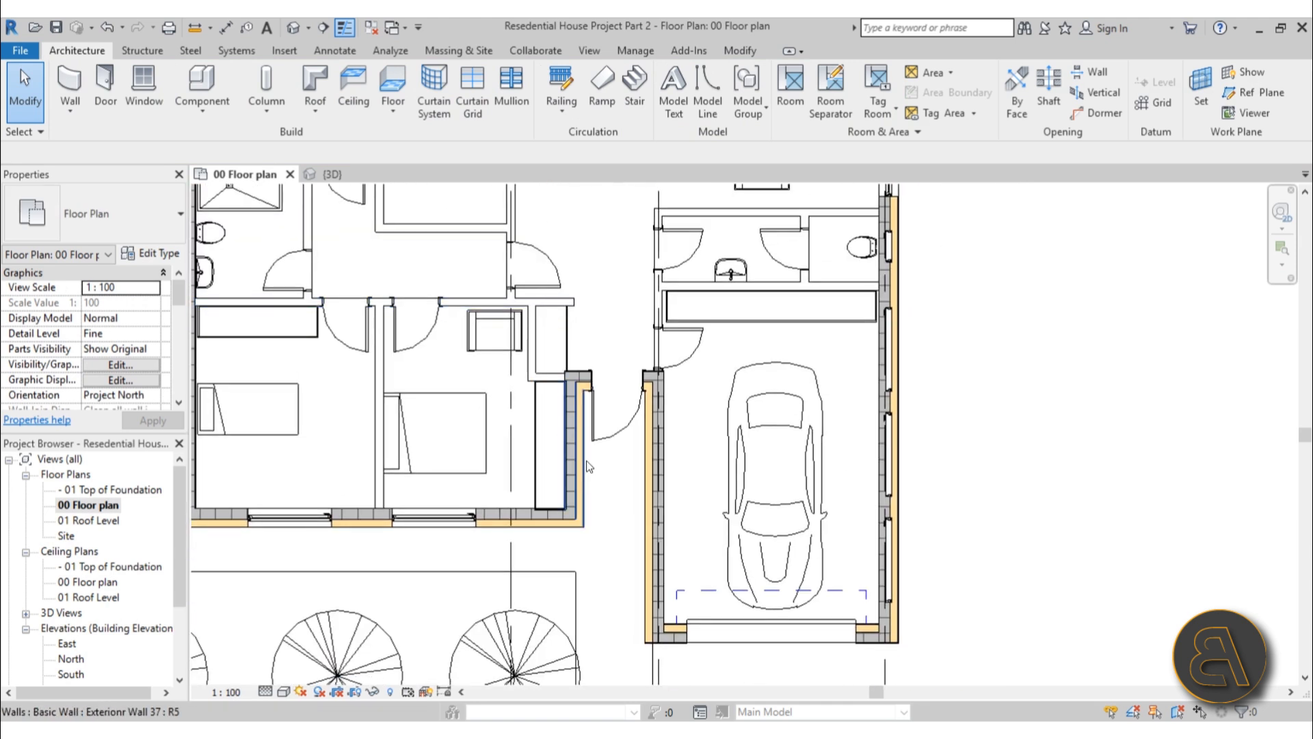
{"action": "left_click", "coordinate": [587, 462]}
{"action": "left_click", "coordinate": [606, 448]}
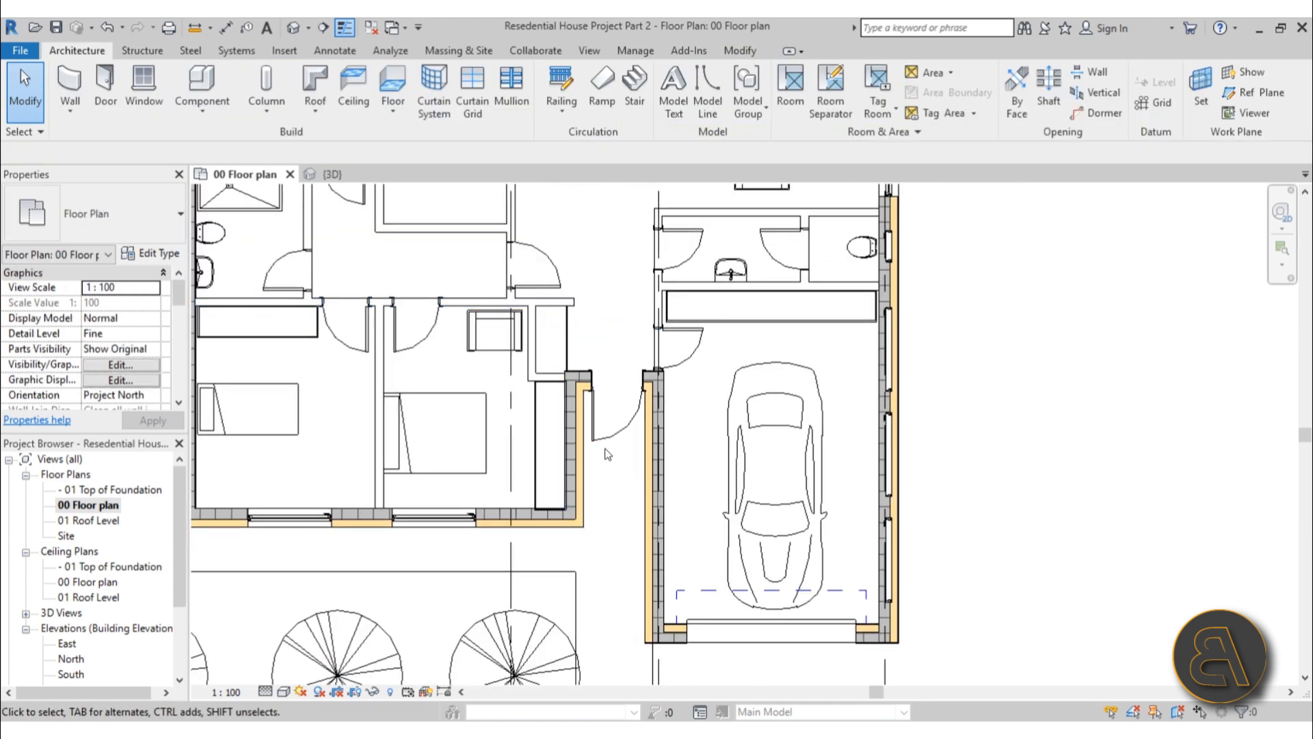
{"action": "left_click", "coordinate": [69, 89]}
{"action": "key", "text": "Escape"}
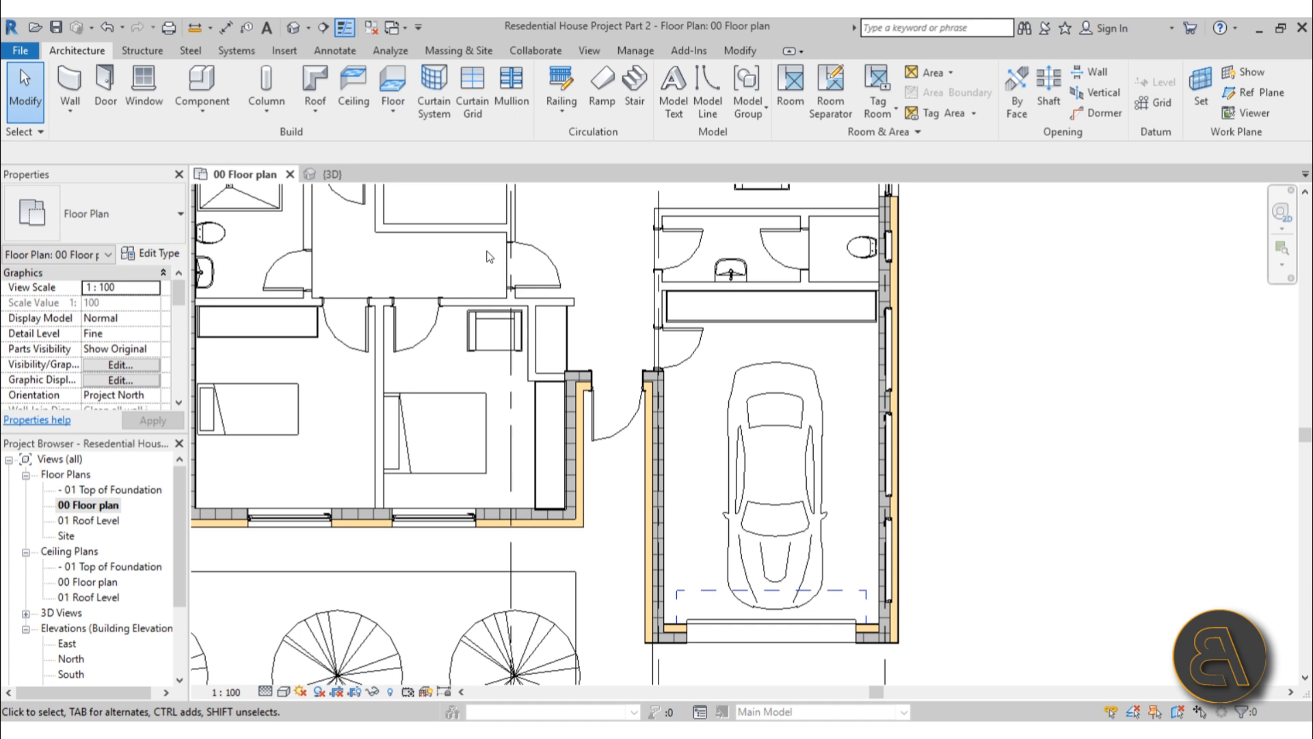
Change the interior wall on grid line 2, beside the hallway door, to the Exterionr Wall 37 type
{"action": "left_click", "coordinate": [517, 227]}
{"action": "middle_click_drag", "start_coordinate": [529, 202], "coordinate": [499, 440]}
{"action": "scroll", "coordinate": [498, 433], "scroll_direction": "up", "scroll_amount": 2}
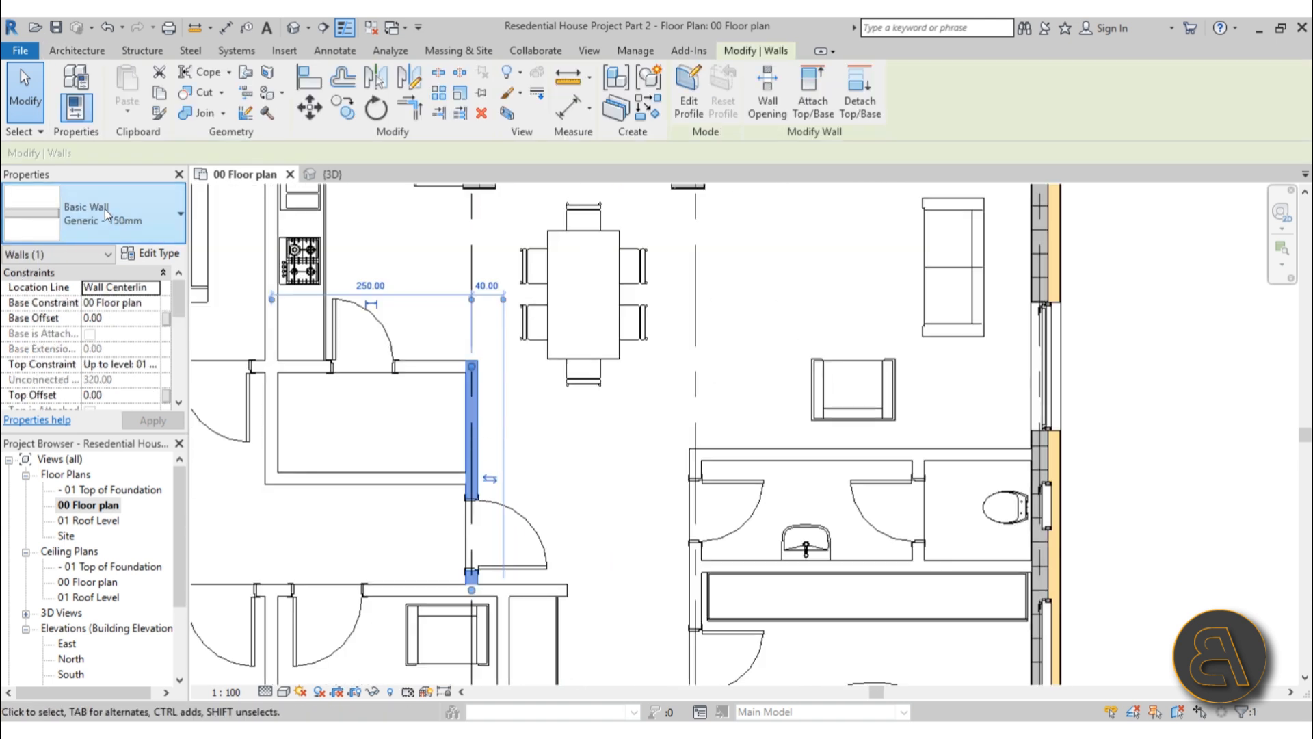
{"action": "left_click", "coordinate": [105, 208]}
{"action": "scroll", "coordinate": [116, 343], "scroll_direction": "up", "scroll_amount": 3}
{"action": "left_click", "coordinate": [97, 304]}
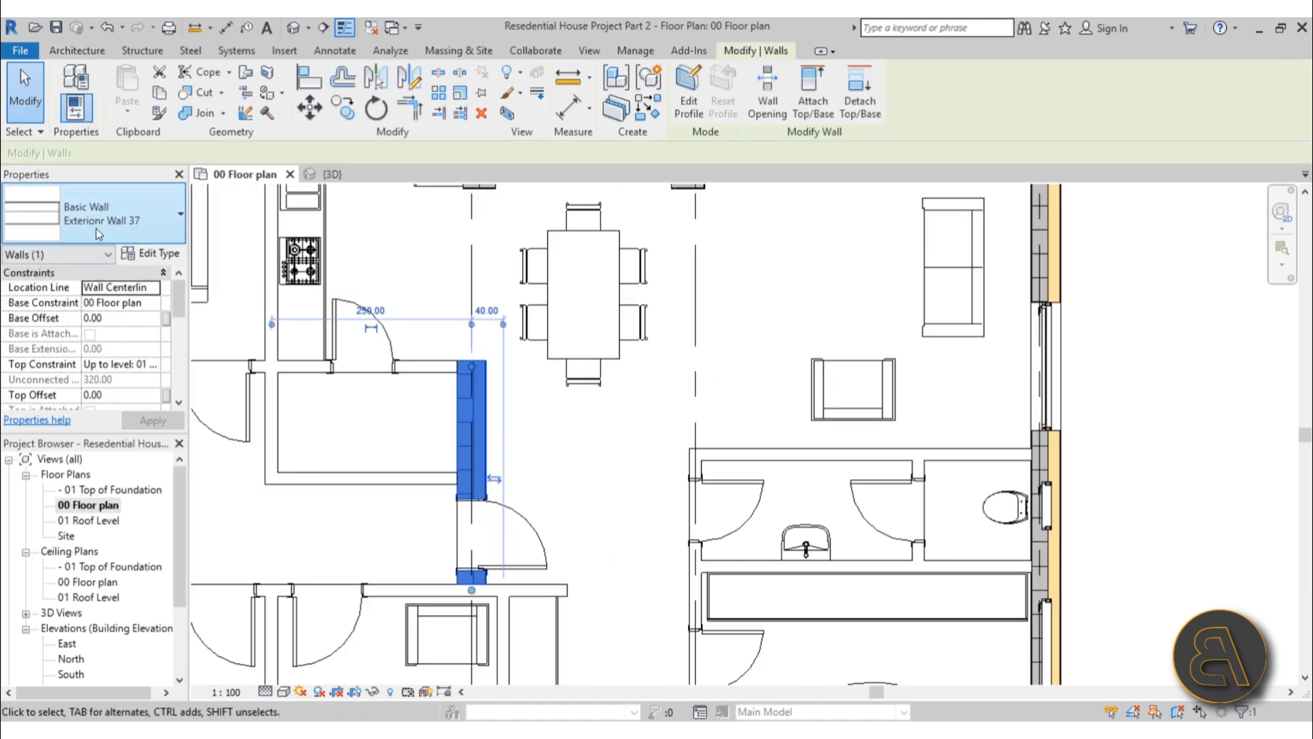
Duplicate the selected wall's type under the name Interior Wall 22
{"action": "left_click", "coordinate": [162, 255]}
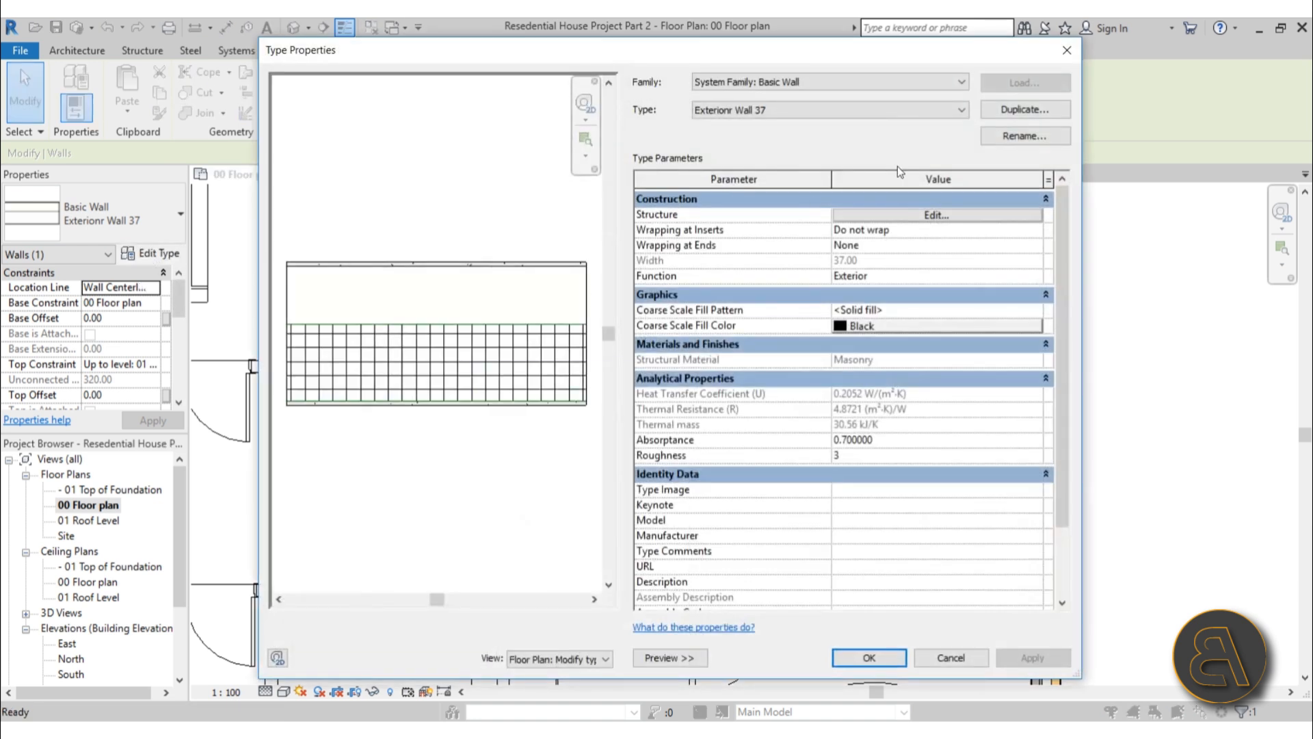
{"action": "left_click", "coordinate": [1003, 115]}
{"action": "left_click", "coordinate": [519, 256]}
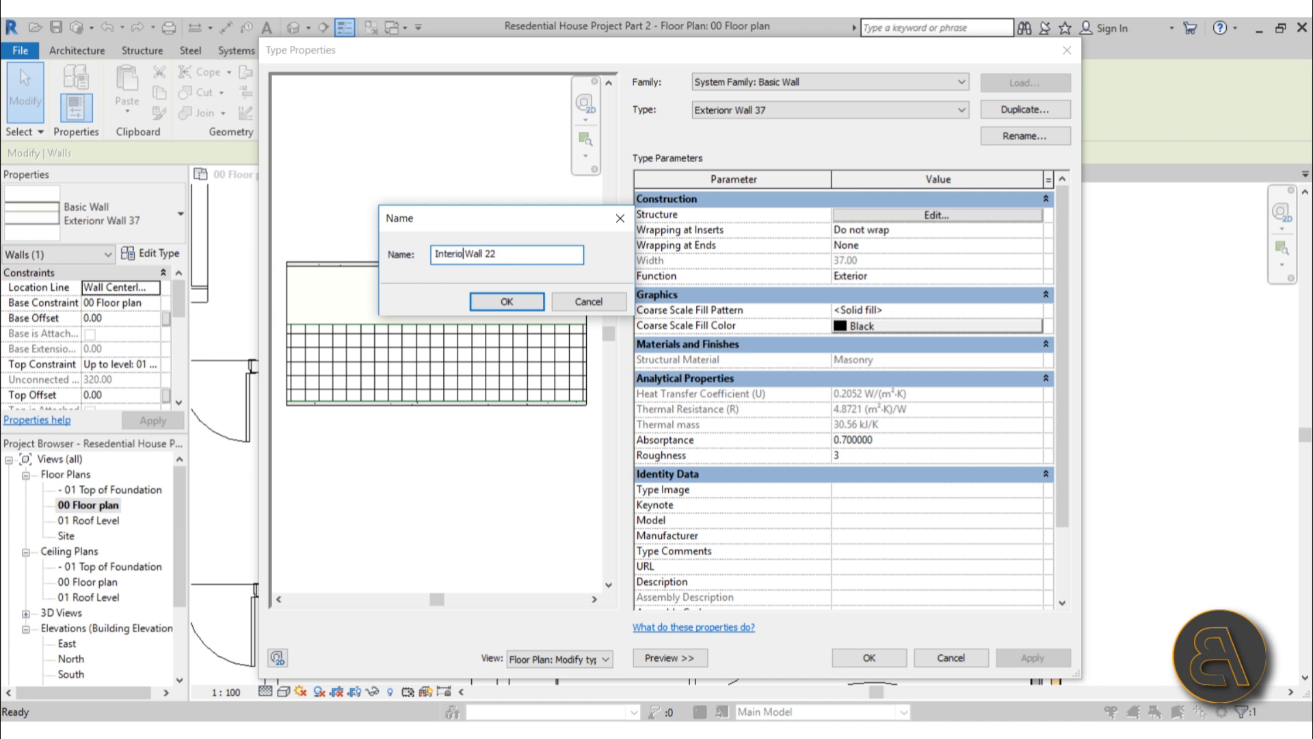
{"action": "left_click", "coordinate": [502, 301]}
Delete the polyurethane thermal layer from the Interior Wall 22 assembly and apply the type to the wall
{"action": "left_click", "coordinate": [880, 216]}
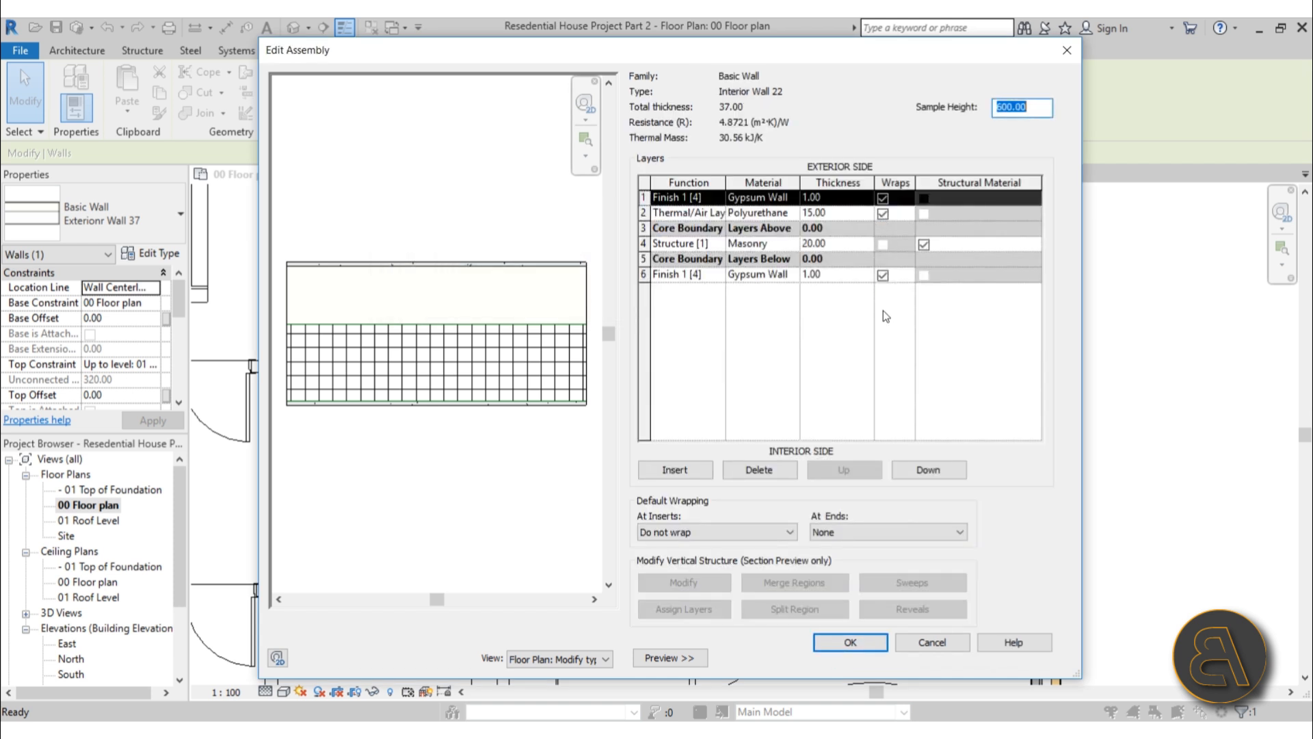
{"action": "left_click", "coordinate": [664, 213]}
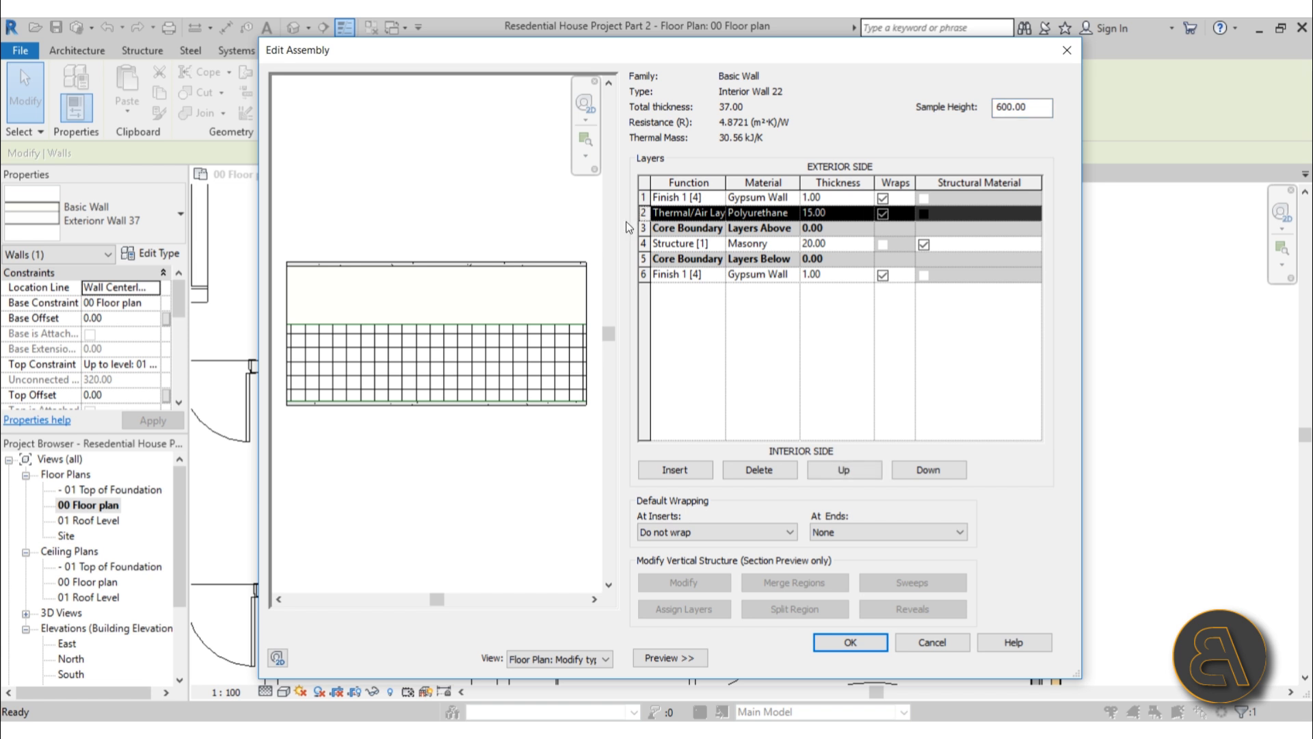
{"action": "left_click", "coordinate": [778, 473]}
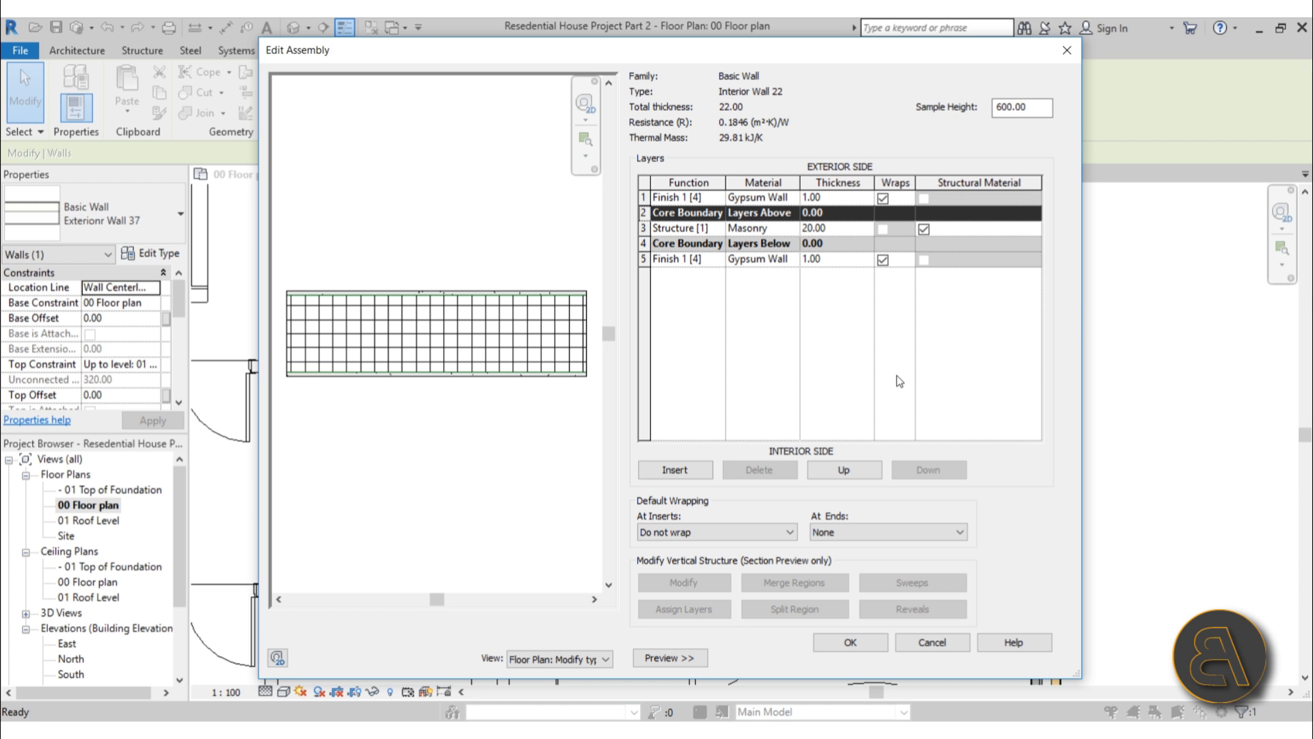
{"action": "left_click", "coordinate": [854, 641]}
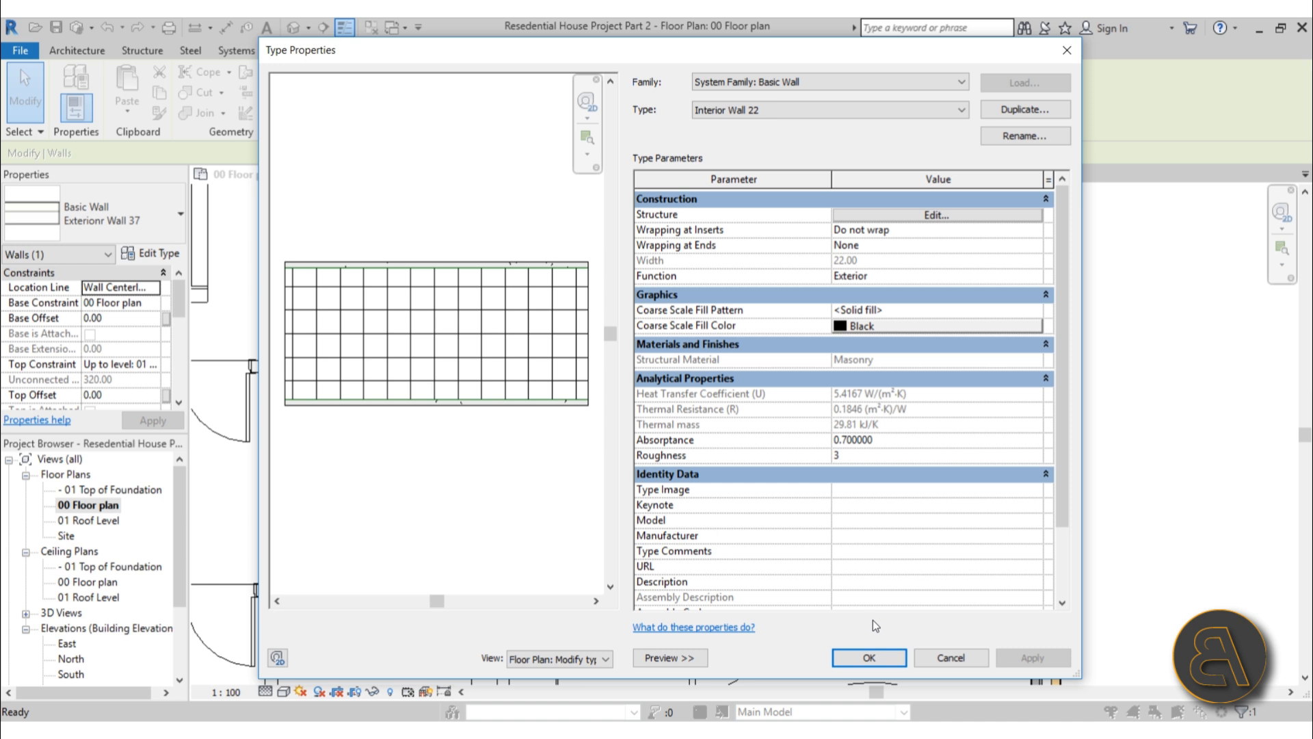
{"action": "left_click", "coordinate": [858, 659]}
{"action": "key", "text": "Escape"}
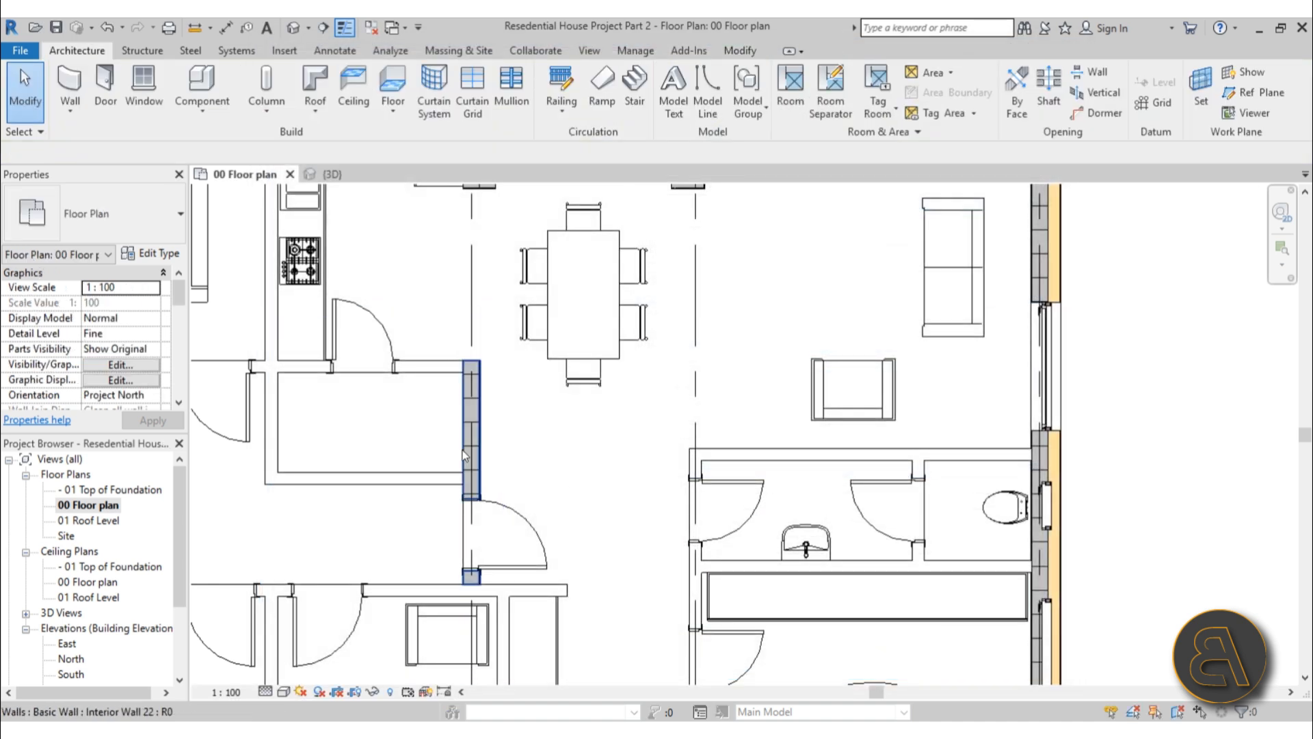
Examine the finish and masonry layers of the Interior Wall 22 wall and its position on grid line 2
{"action": "scroll", "coordinate": [472, 377], "scroll_direction": "up", "scroll_amount": 8}
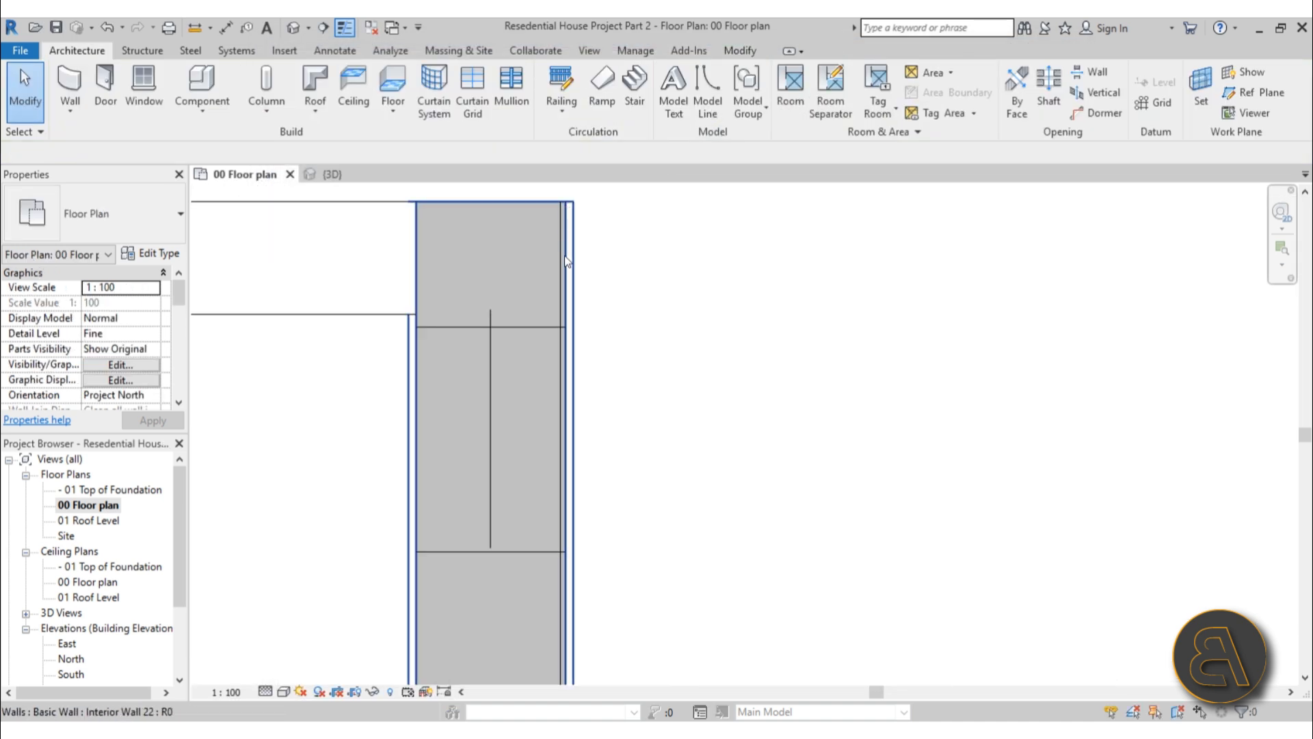
{"action": "scroll", "coordinate": [445, 329], "scroll_direction": "down", "scroll_amount": 5}
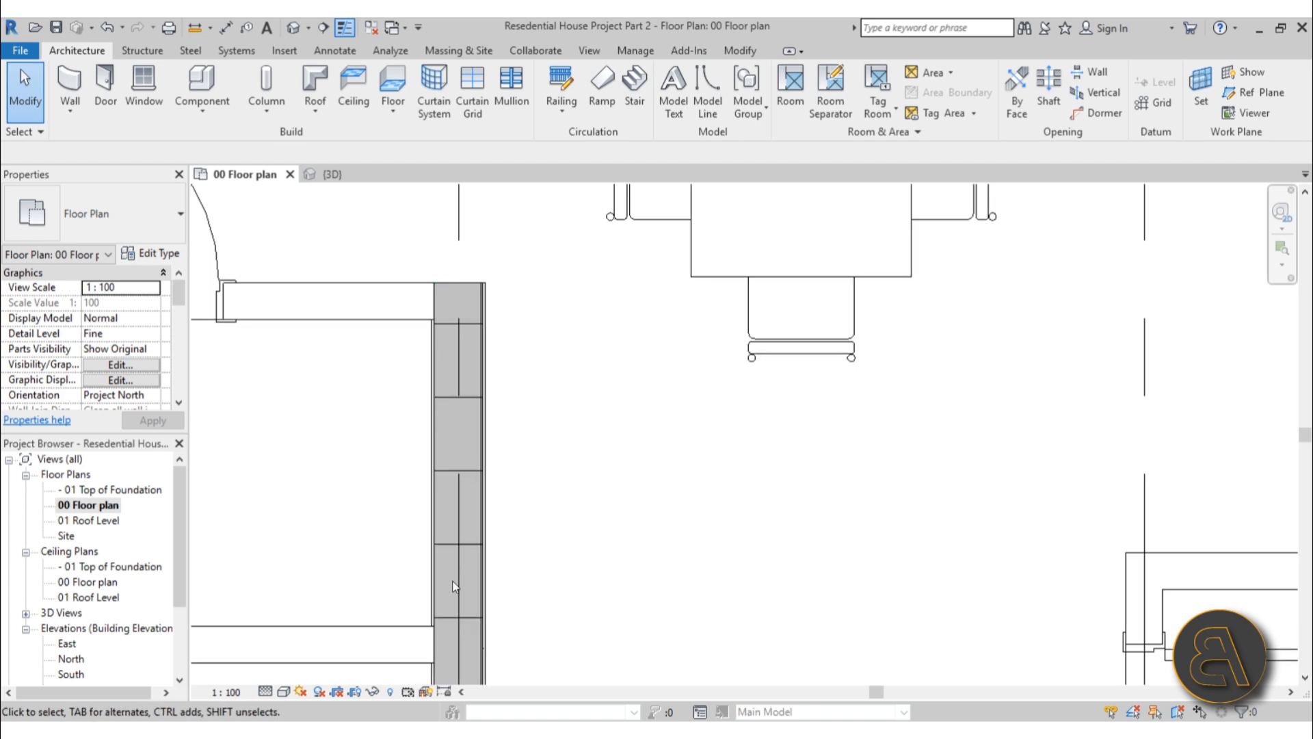
{"action": "middle_click_drag", "start_coordinate": [449, 427], "coordinate": [523, 374]}
{"action": "scroll", "coordinate": [523, 373], "scroll_direction": "down", "scroll_amount": 2}
{"action": "scroll", "coordinate": [586, 405], "scroll_direction": "down", "scroll_amount": 2}
Select the 150 mm interior wall on grid line 3 beside the garage and inspect its junction with the exterior wall
{"action": "middle_click_drag", "start_coordinate": [601, 452], "coordinate": [568, 449]}
{"action": "scroll", "coordinate": [575, 418], "scroll_direction": "up", "scroll_amount": 3}
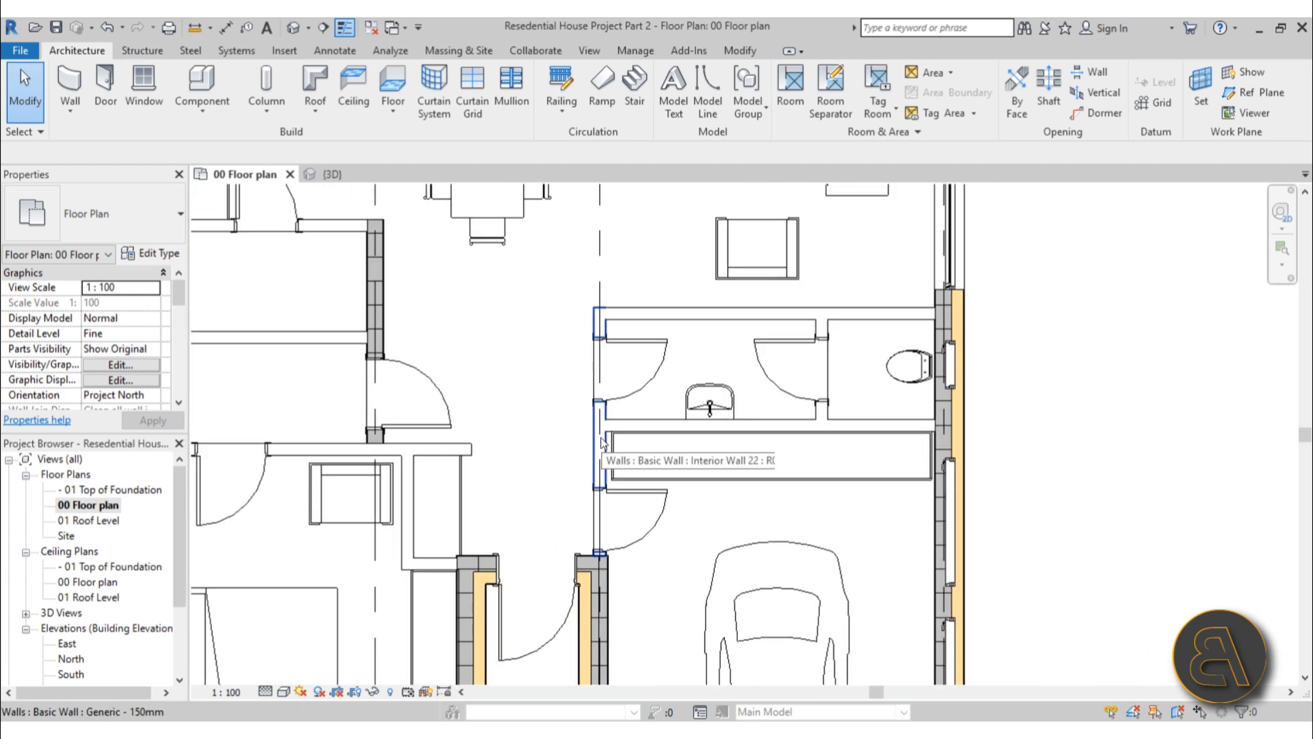
{"action": "left_click", "coordinate": [598, 444]}
{"action": "scroll", "coordinate": [616, 541], "scroll_direction": "up", "scroll_amount": 3}
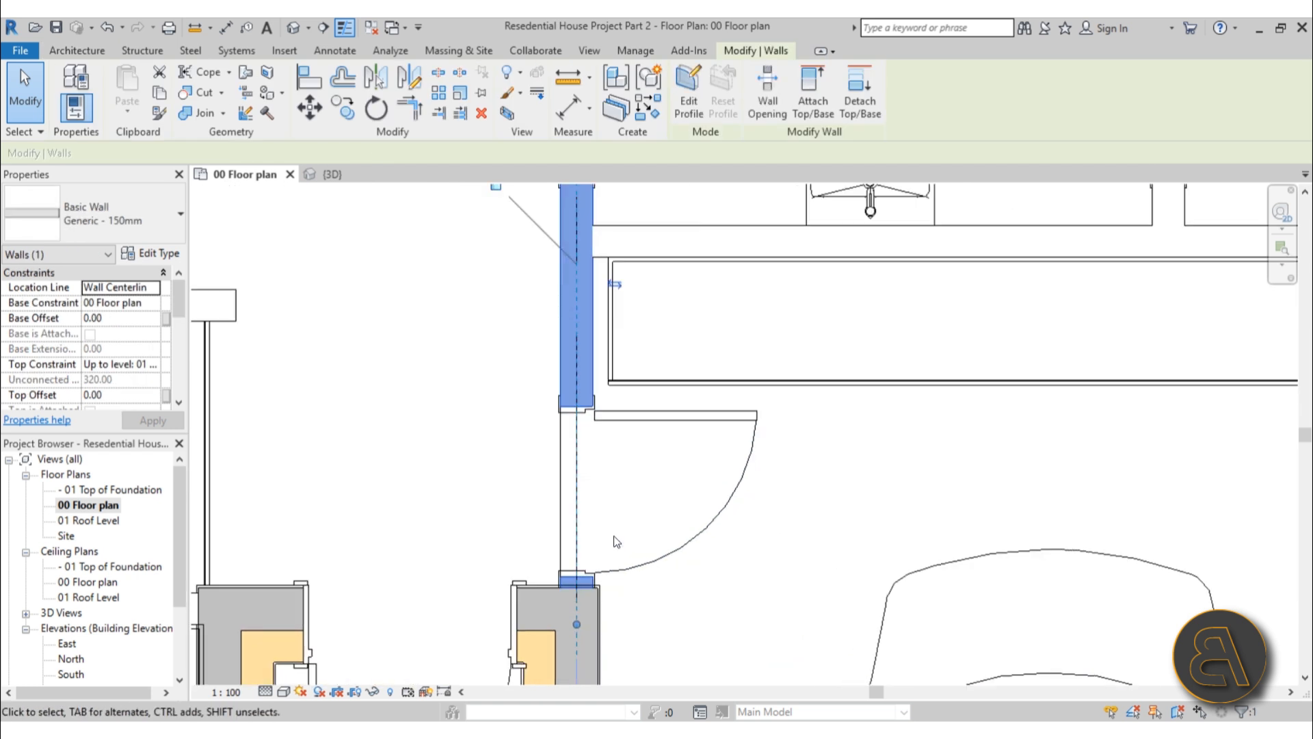
Change the type of the selected wall beside the garage door to Interior Wall 22
{"action": "left_click", "coordinate": [109, 198]}
{"action": "scroll", "coordinate": [123, 362], "scroll_direction": "up", "scroll_amount": 4}
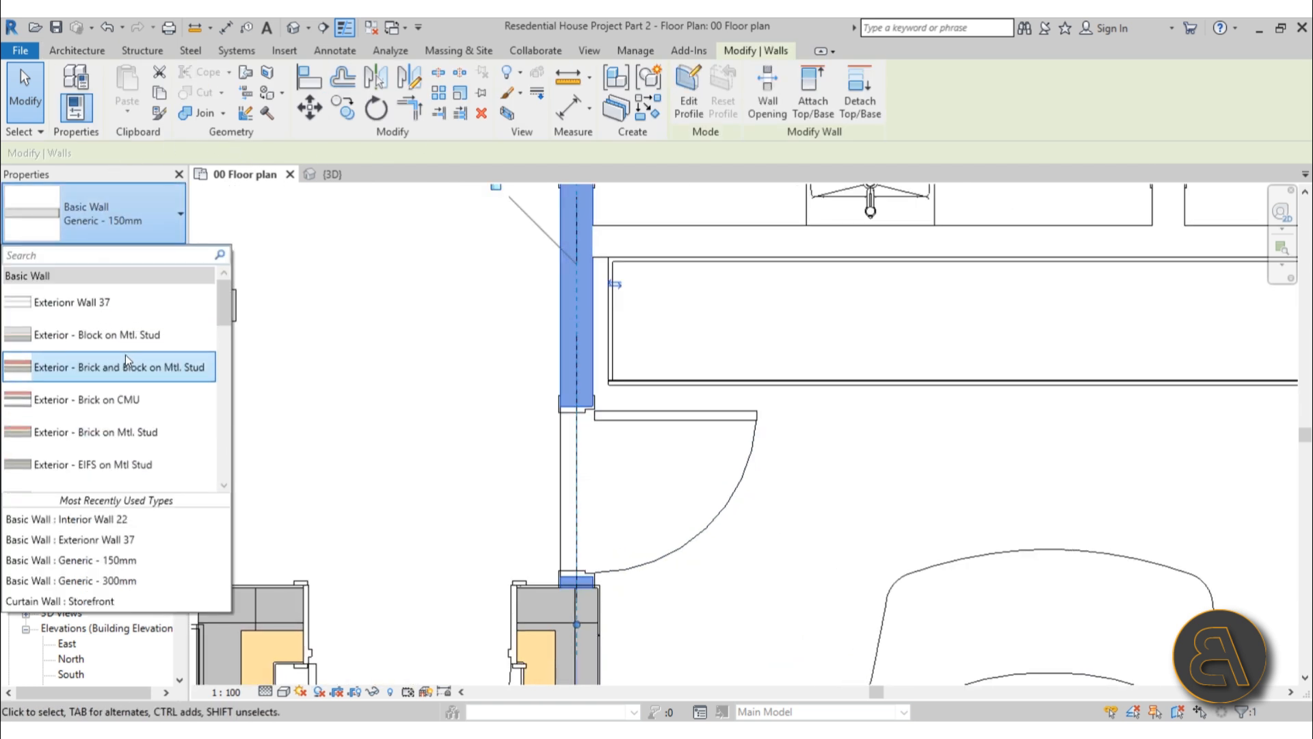
{"action": "scroll", "coordinate": [140, 342], "scroll_direction": "down", "scroll_amount": 2}
{"action": "scroll", "coordinate": [148, 354], "scroll_direction": "down", "scroll_amount": 6}
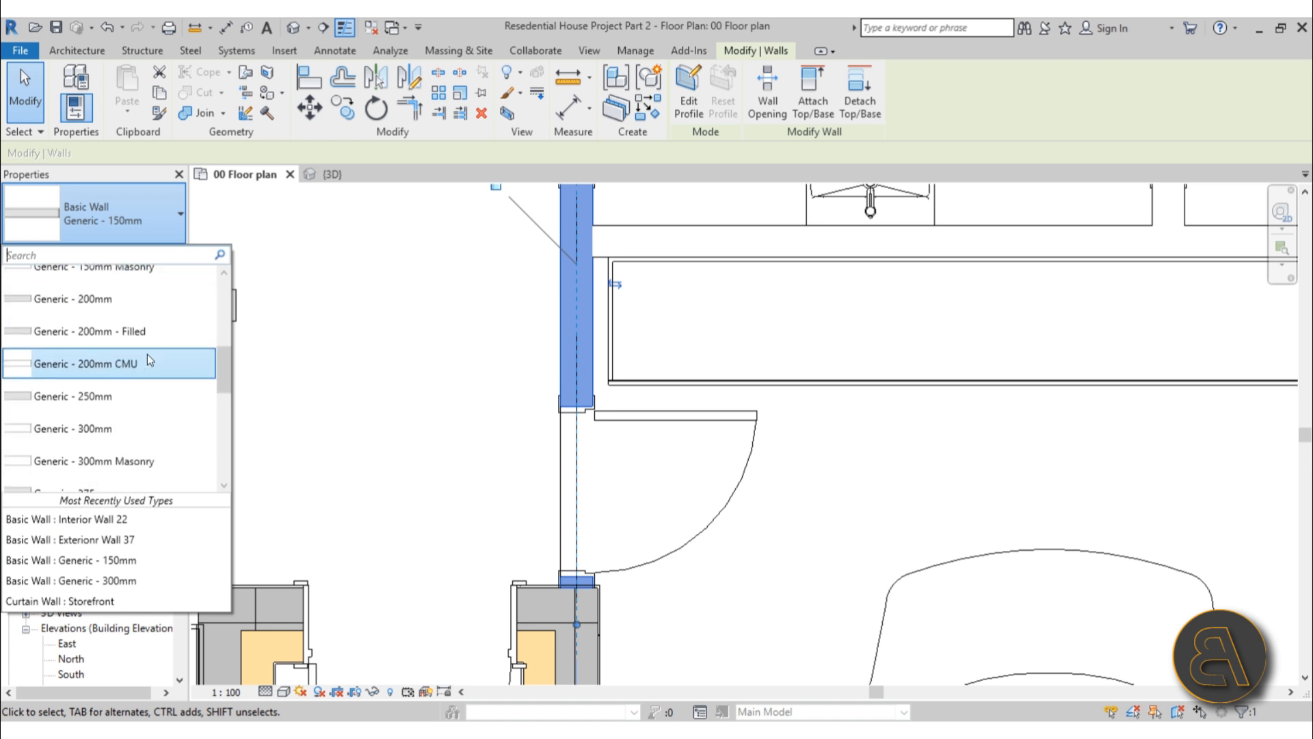
{"action": "scroll", "coordinate": [139, 365], "scroll_direction": "down", "scroll_amount": 3}
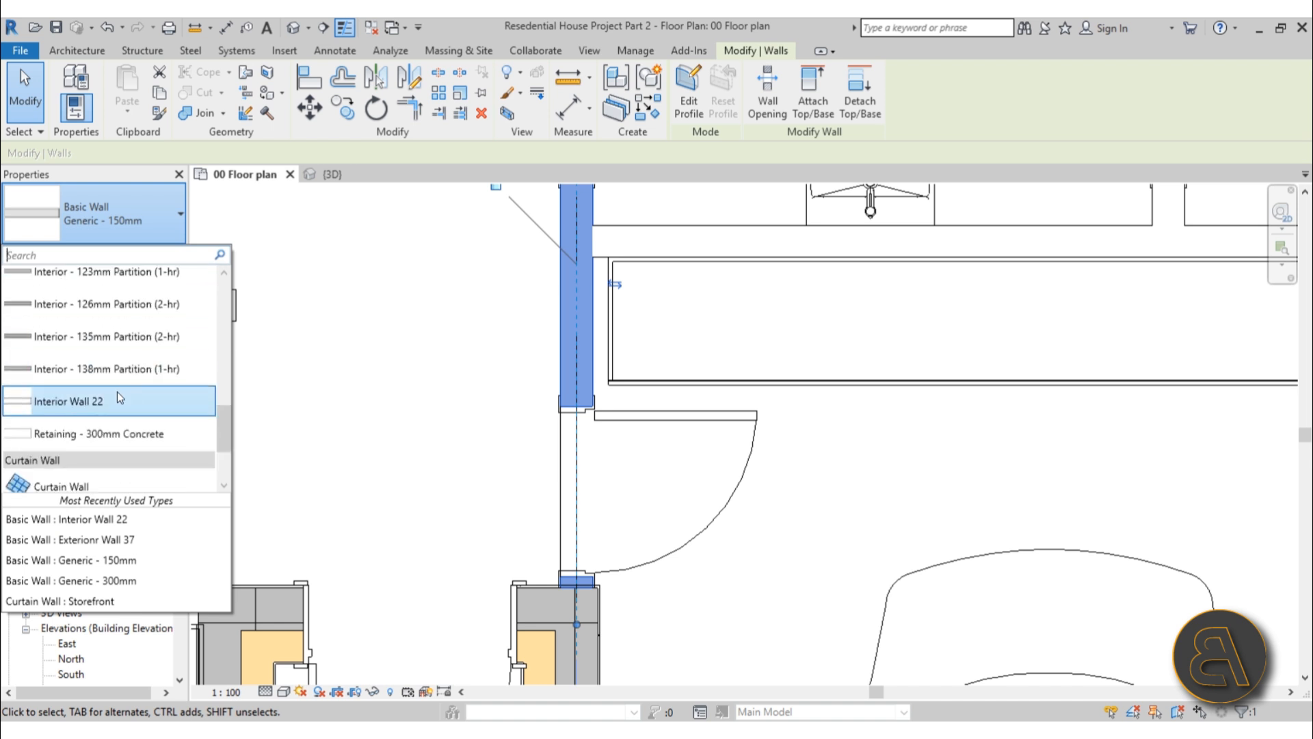
{"action": "left_click", "coordinate": [49, 403]}
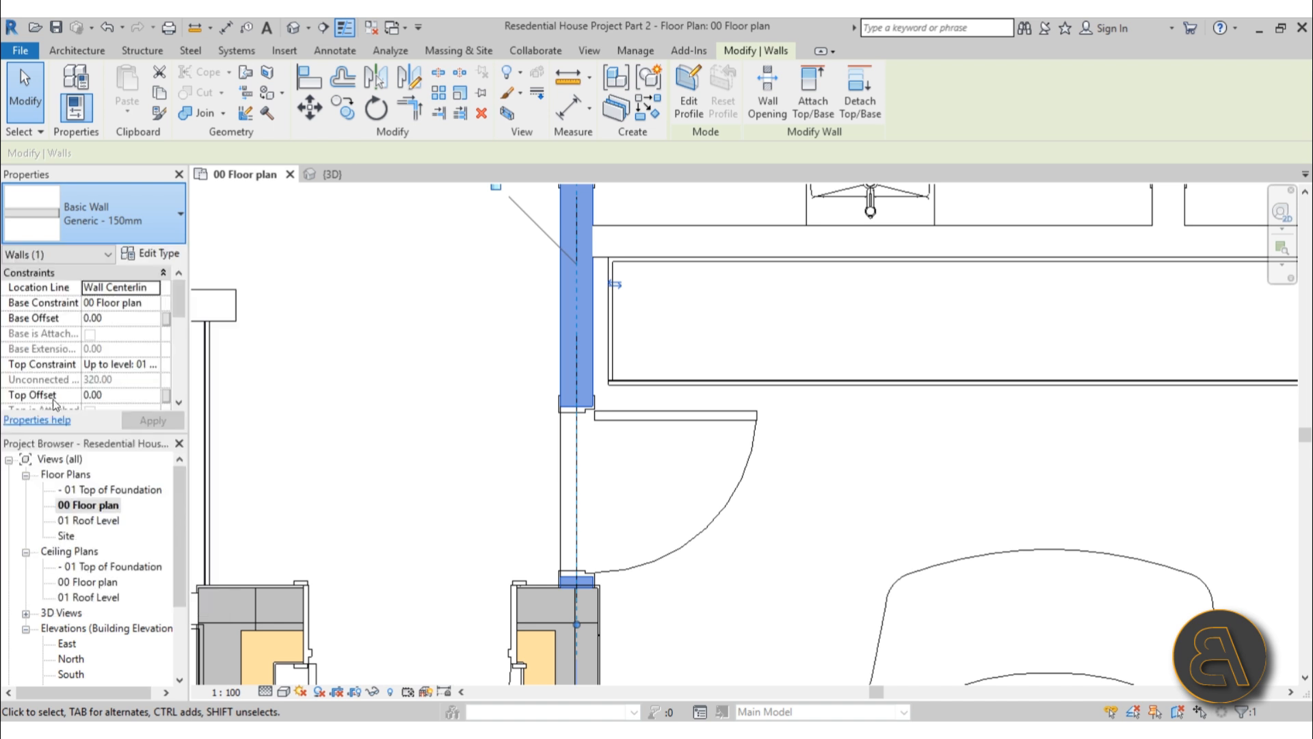
{"action": "left_click", "coordinate": [850, 515]}
Pull the Interior Wall 22 end back at the garage door, then extend it again to meet the wall below the door
{"action": "scroll", "coordinate": [601, 619], "scroll_direction": "up", "scroll_amount": 5}
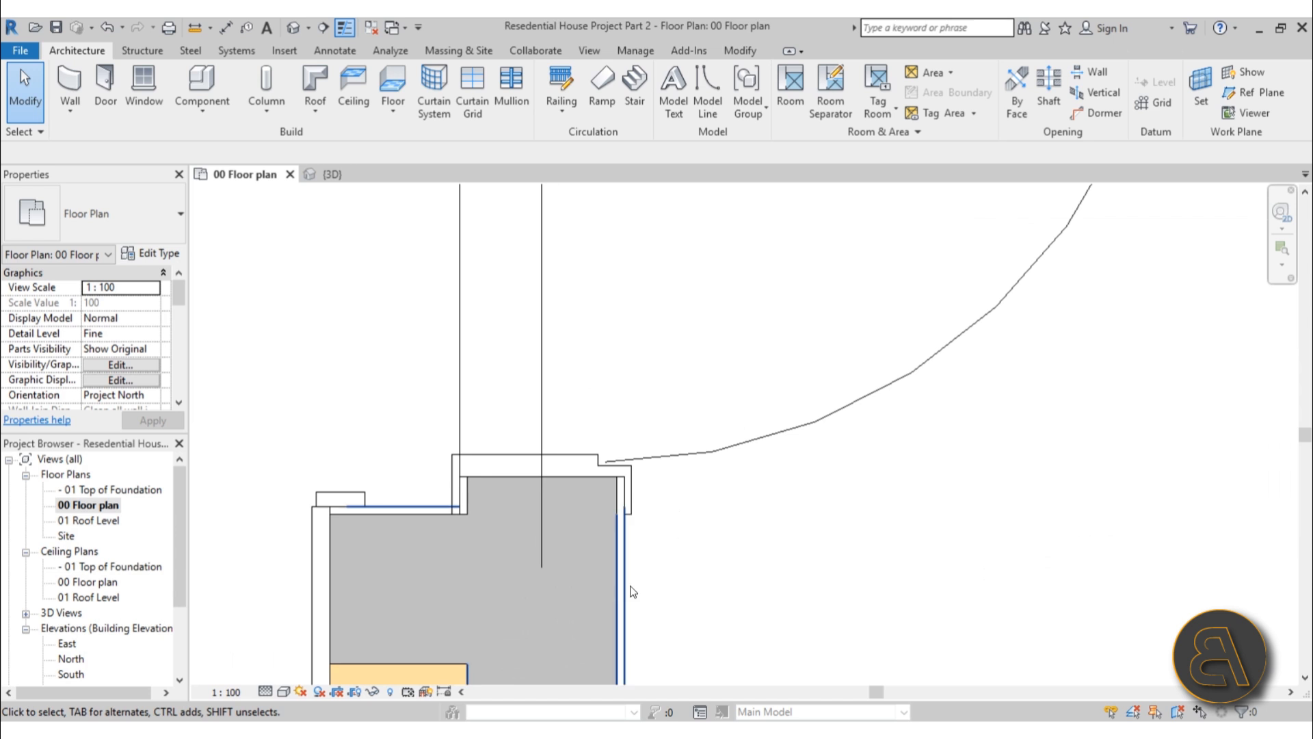
{"action": "left_click", "coordinate": [618, 507]}
{"action": "left_click_drag", "start_coordinate": [545, 639], "coordinate": [565, 364]}
{"action": "scroll", "coordinate": [541, 445], "scroll_direction": "down", "scroll_amount": 4}
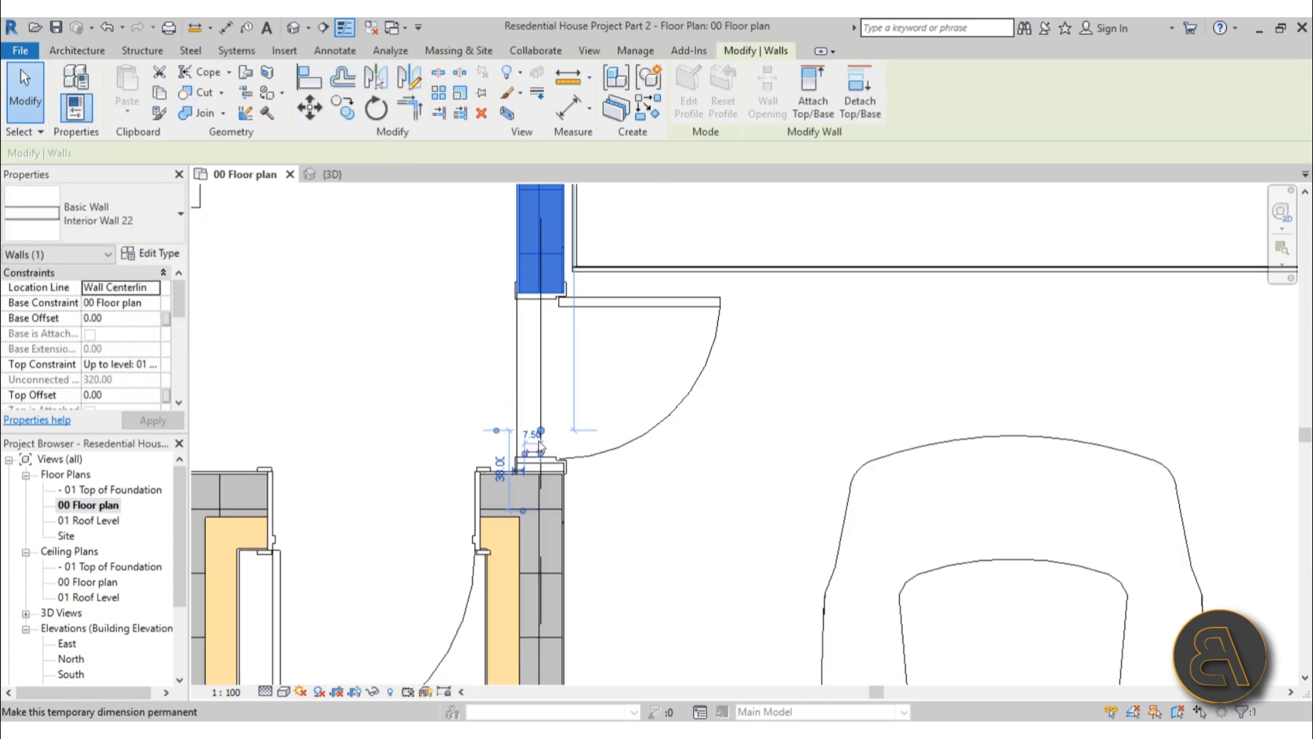
{"action": "left_click", "coordinate": [540, 287]}
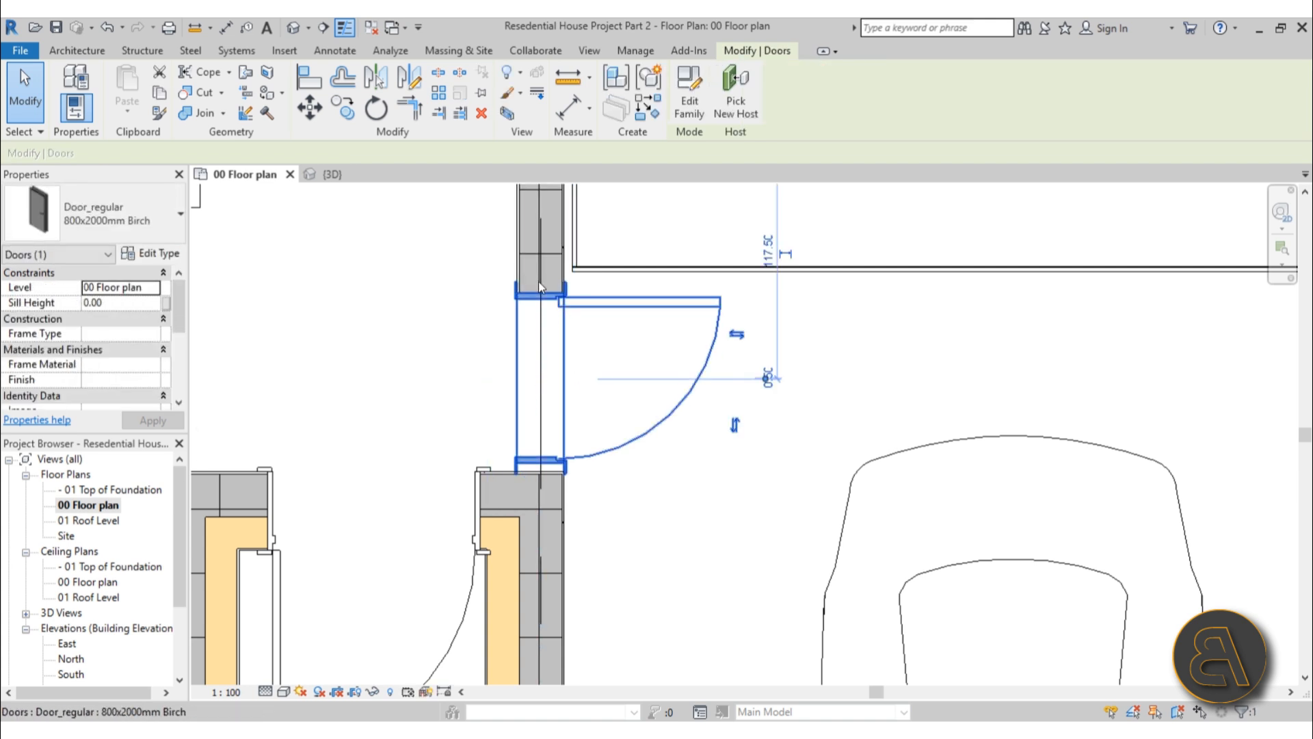
{"action": "left_click", "coordinate": [522, 252]}
{"action": "left_click_drag", "start_coordinate": [541, 379], "coordinate": [540, 518]}
{"action": "left_click", "coordinate": [695, 533]}
Align the centreline of the wall between the washroom and garage doors with the centreline of the interior wall in line with it
{"action": "scroll", "coordinate": [686, 460], "scroll_direction": "down", "scroll_amount": 3}
{"action": "middle_click_drag", "start_coordinate": [686, 460], "coordinate": [643, 563]}
{"action": "scroll", "coordinate": [546, 380], "scroll_direction": "up", "scroll_amount": 2}
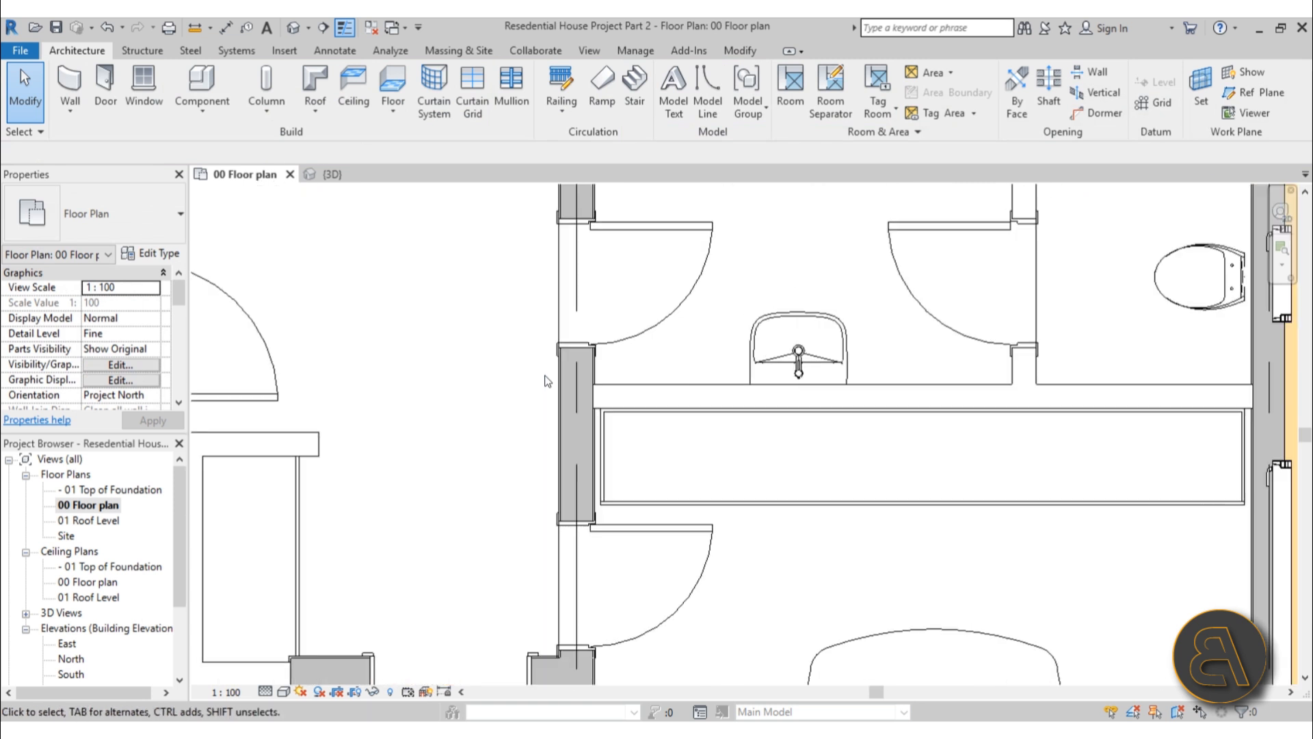
{"action": "scroll", "coordinate": [545, 375], "scroll_direction": "up", "scroll_amount": 2}
{"action": "middle_click_drag", "start_coordinate": [775, 360], "coordinate": [606, 375]}
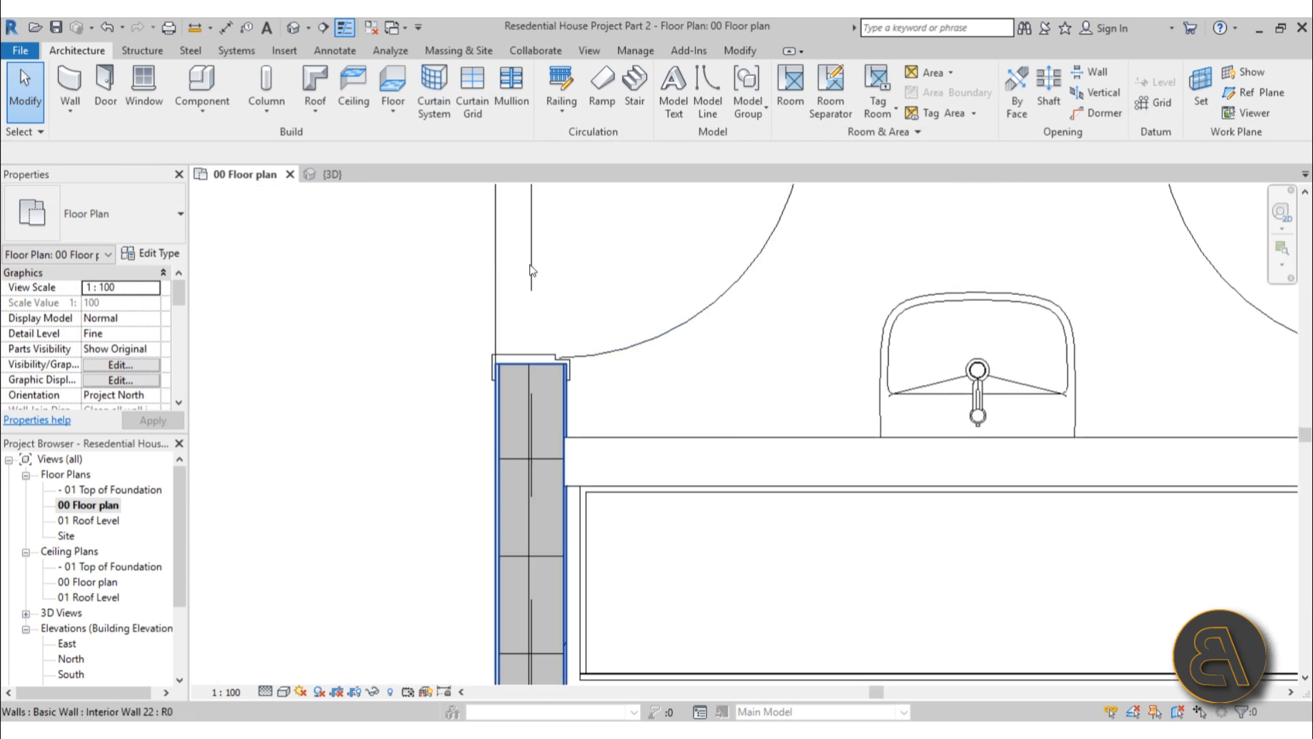
{"action": "key", "text": "a"}
{"action": "key", "text": "l"}
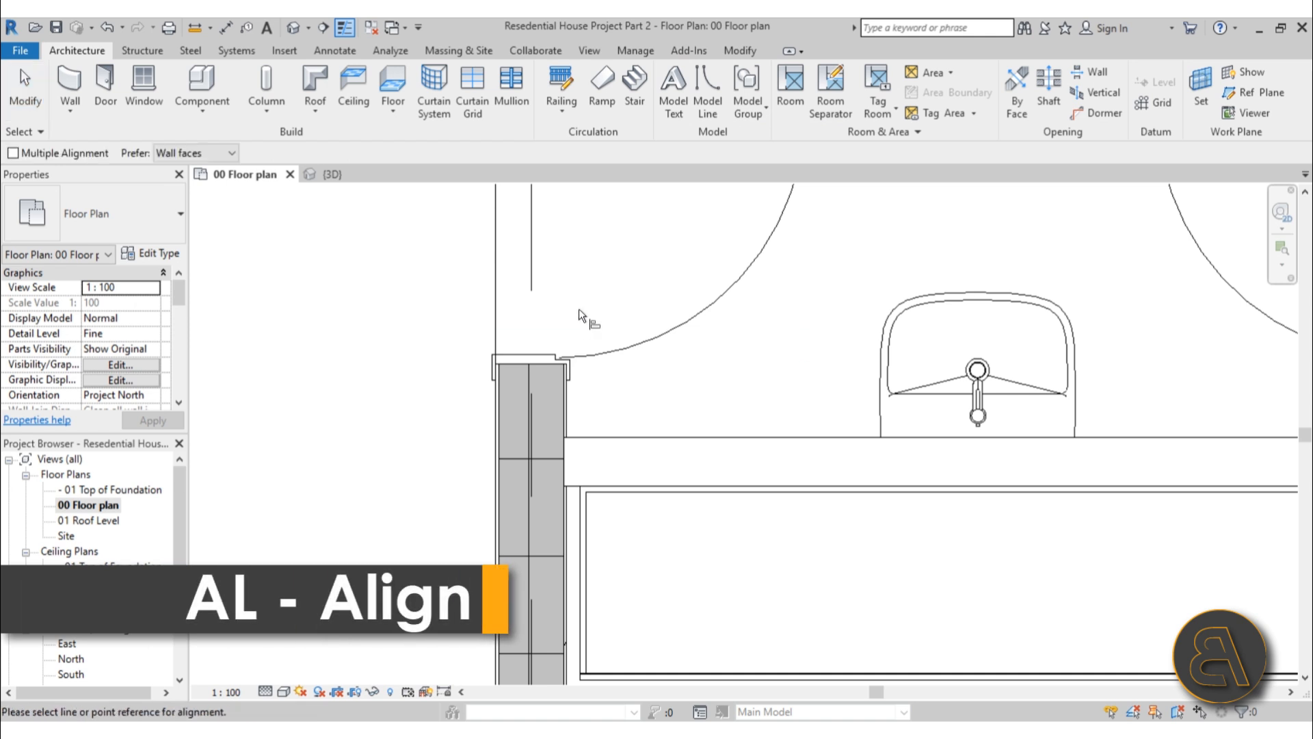
{"action": "scroll", "coordinate": [539, 302], "scroll_direction": "down", "scroll_amount": 3}
{"action": "middle_click_drag", "start_coordinate": [540, 302], "coordinate": [524, 385]}
{"action": "scroll", "coordinate": [509, 583], "scroll_direction": "down", "scroll_amount": 2}
{"action": "left_click", "coordinate": [506, 383]}
{"action": "scroll", "coordinate": [514, 426], "scroll_direction": "up", "scroll_amount": 3}
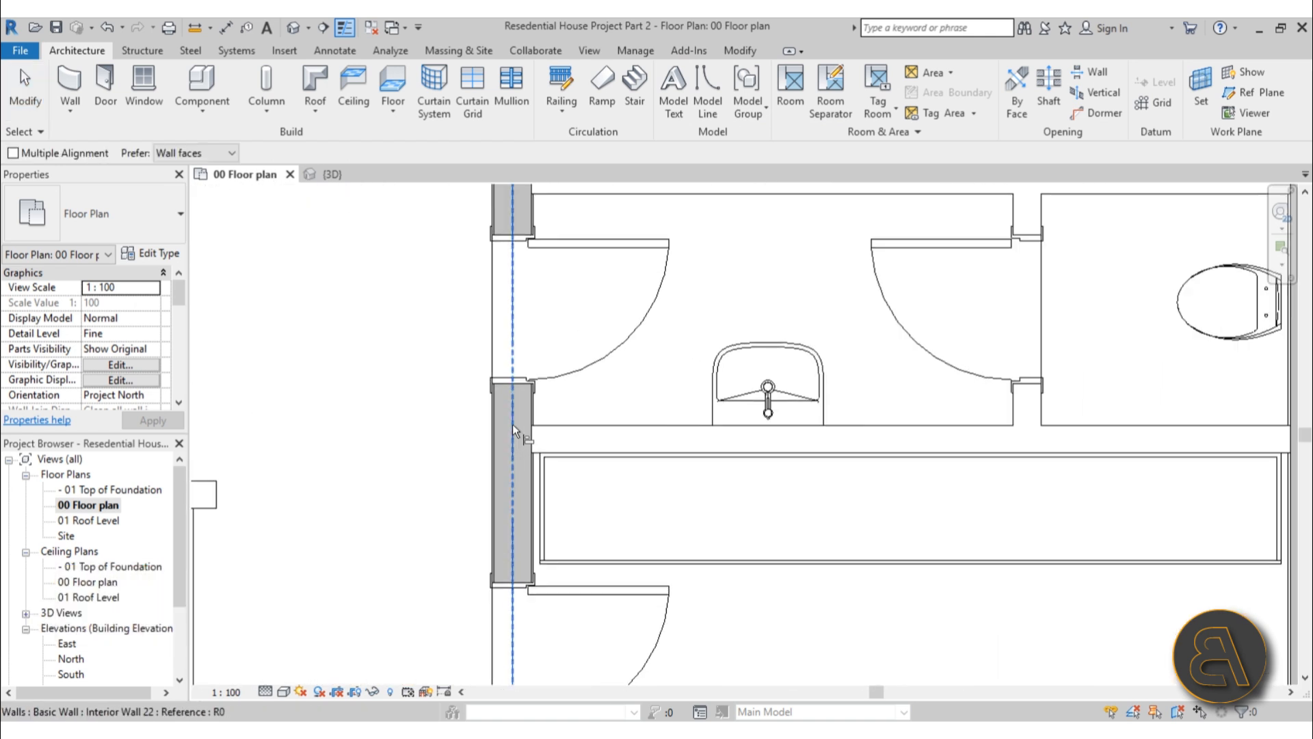
{"action": "left_click", "coordinate": [512, 424]}
{"action": "scroll", "coordinate": [468, 449], "scroll_direction": "down", "scroll_amount": 3}
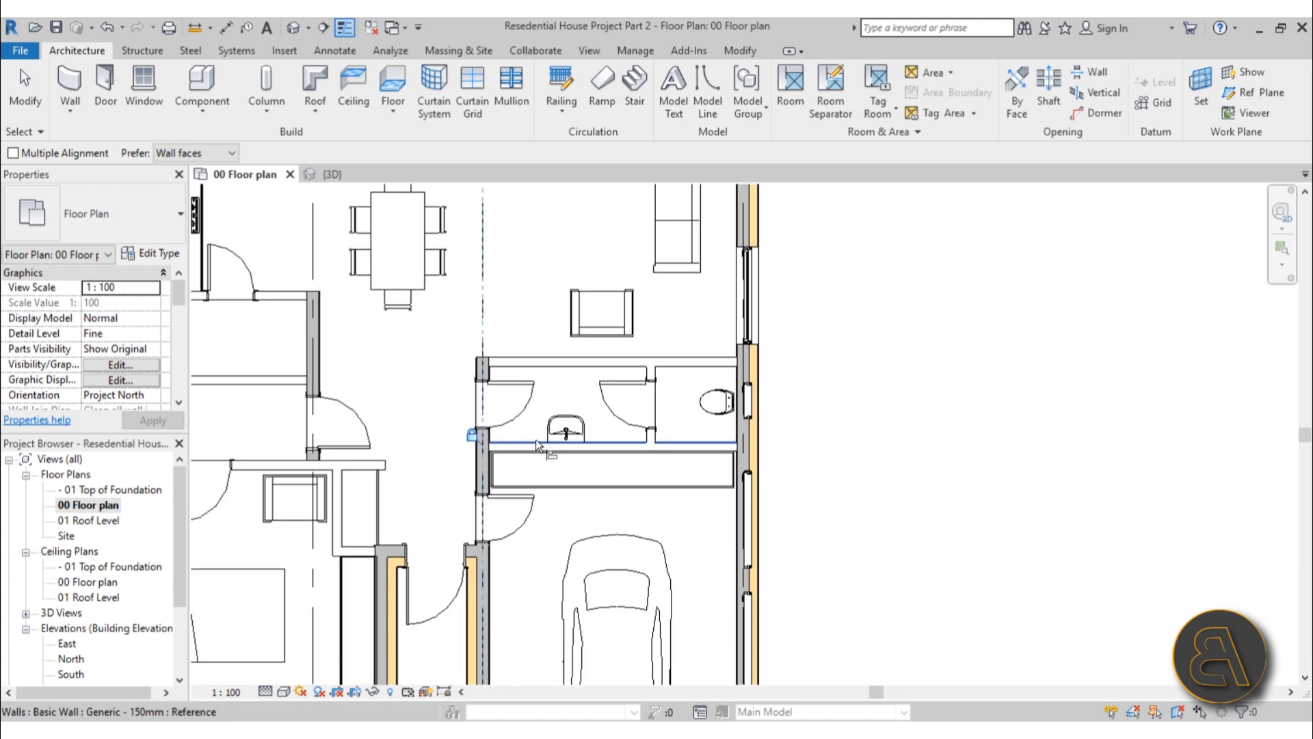
{"action": "key", "text": "Escape"}
{"action": "key", "text": "Escape"}
Change the horizontal Generic - 150mm wall below the kitchen to the Interior Wall 22 type
{"action": "scroll", "coordinate": [616, 477], "scroll_direction": "down", "scroll_amount": 1}
{"action": "middle_click_drag", "start_coordinate": [462, 416], "coordinate": [572, 530]}
{"action": "scroll", "coordinate": [491, 327], "scroll_direction": "up", "scroll_amount": 3}
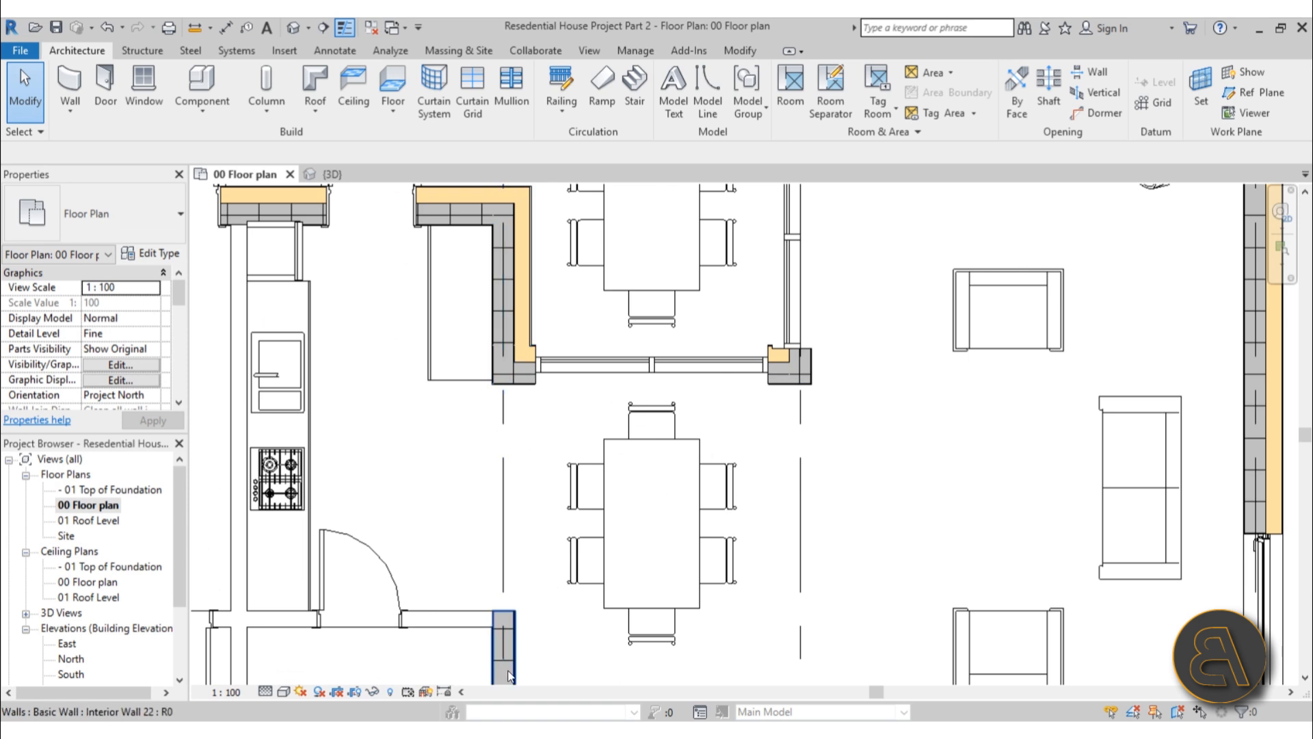
{"action": "scroll", "coordinate": [511, 516], "scroll_direction": "down", "scroll_amount": 2}
{"action": "middle_click_drag", "start_coordinate": [530, 522], "coordinate": [527, 273]}
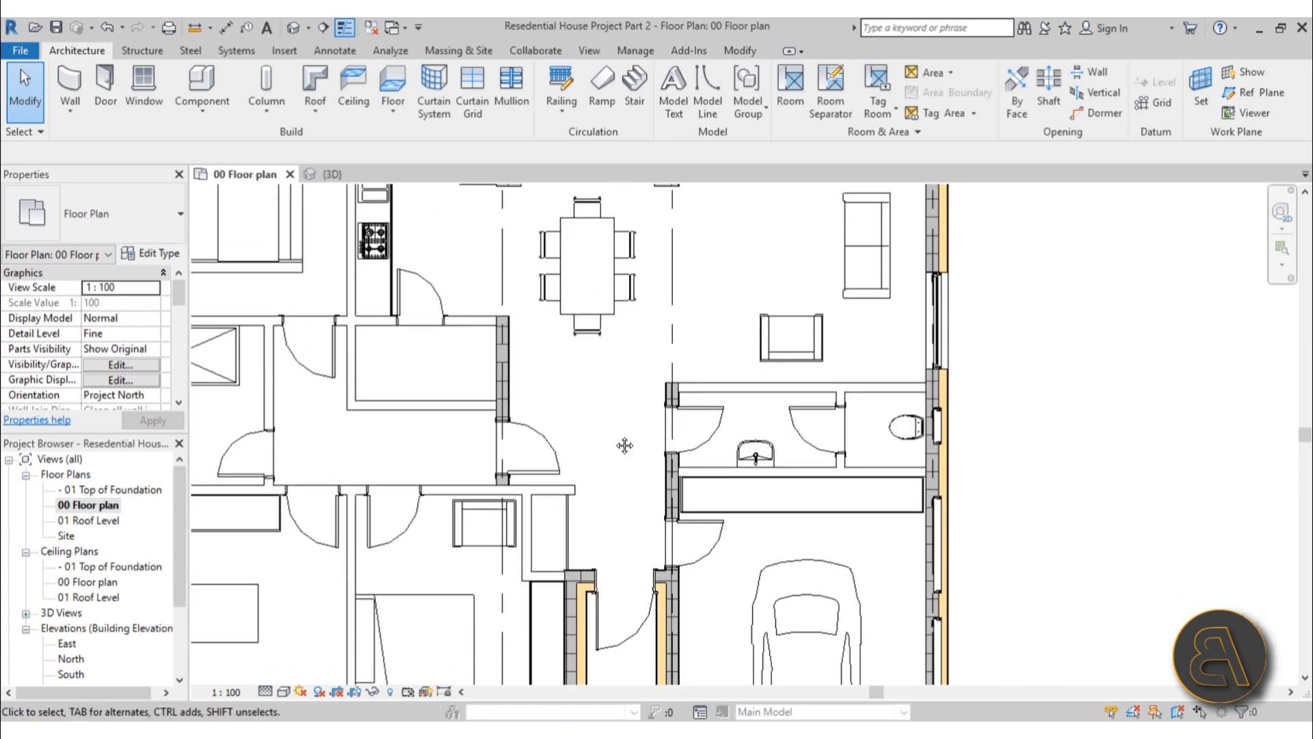
{"action": "scroll", "coordinate": [626, 301], "scroll_direction": "down", "scroll_amount": 1}
{"action": "mouse_move", "coordinate": [625, 446]}
{"action": "middle_mouse_down"}
{"action": "mouse_move", "coordinate": [627, 301]}
{"action": "mouse_move", "coordinate": [634, 439]}
{"action": "middle_mouse_up"}
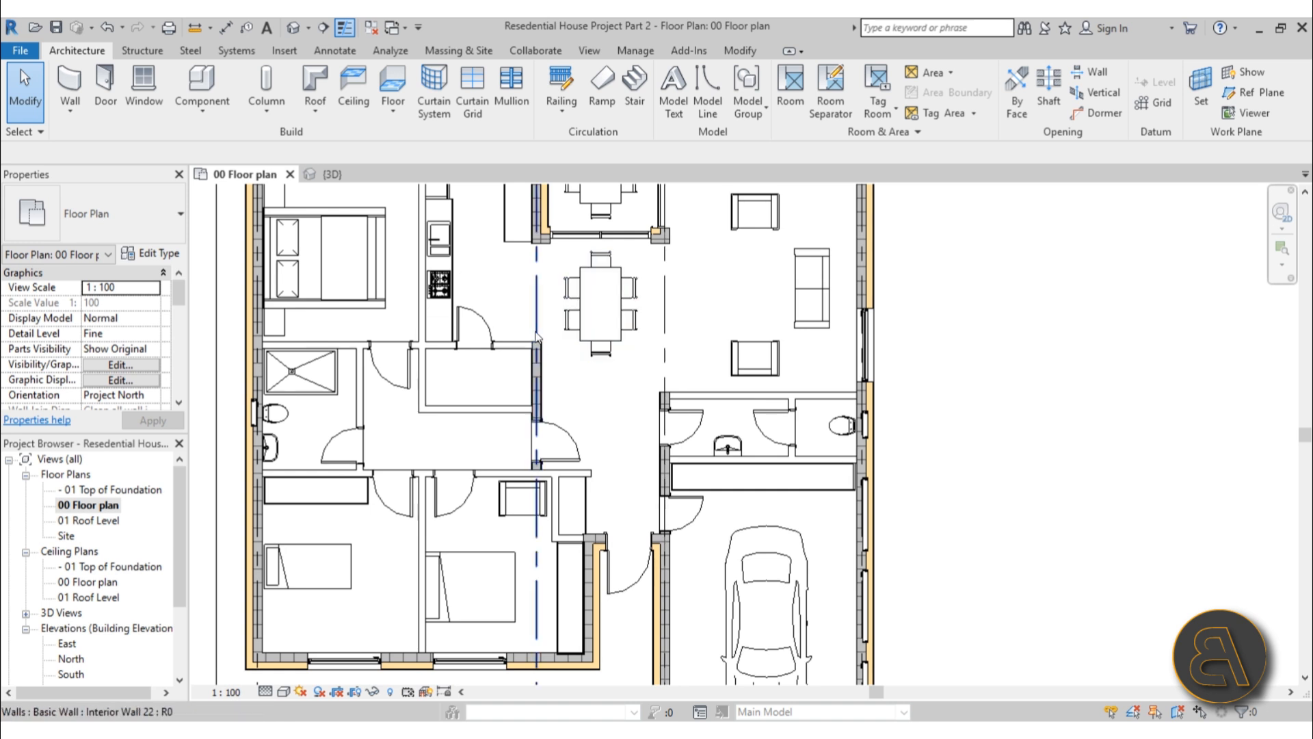
{"action": "left_click", "coordinate": [514, 347]}
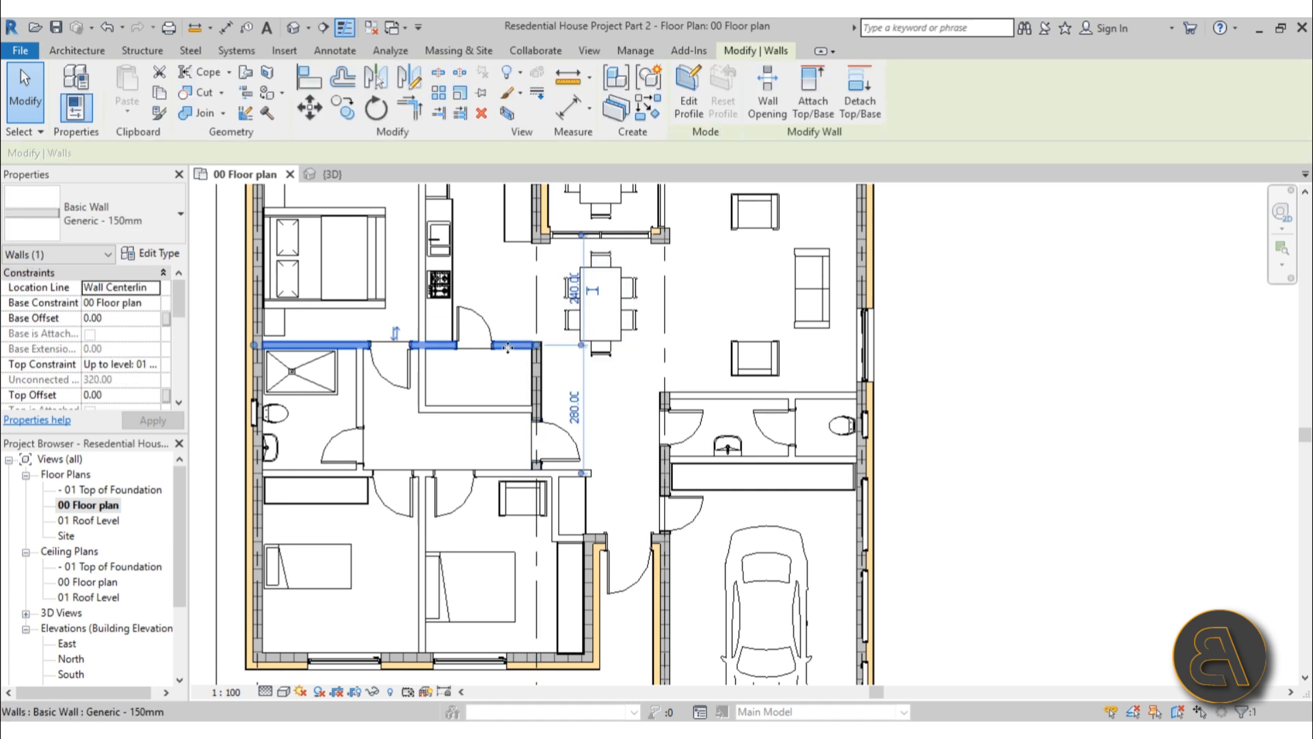
{"action": "scroll", "coordinate": [520, 347], "scroll_direction": "up", "scroll_amount": 3}
{"action": "key", "text": "Escape"}
{"action": "left_click", "coordinate": [526, 333]}
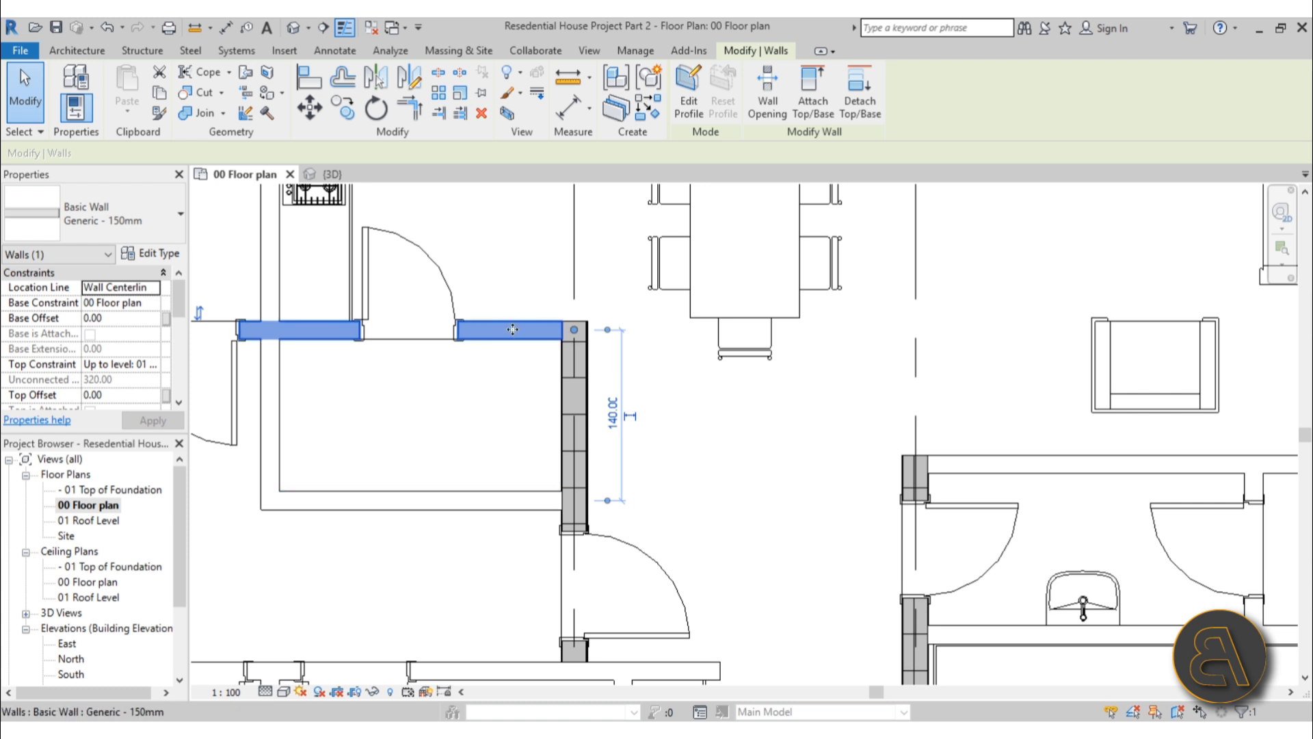
{"action": "left_click", "coordinate": [125, 223]}
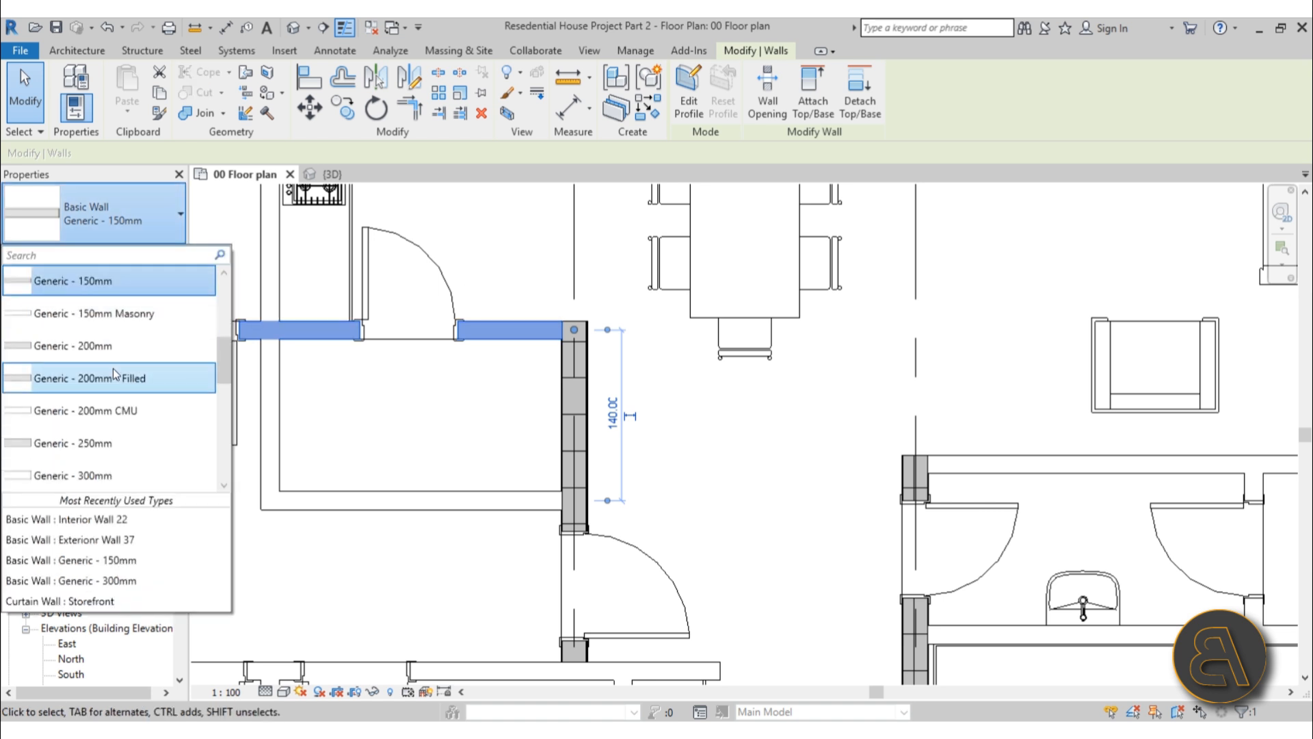
{"action": "scroll", "coordinate": [113, 369], "scroll_direction": "down", "scroll_amount": 3}
{"action": "scroll", "coordinate": [113, 371], "scroll_direction": "down", "scroll_amount": 1}
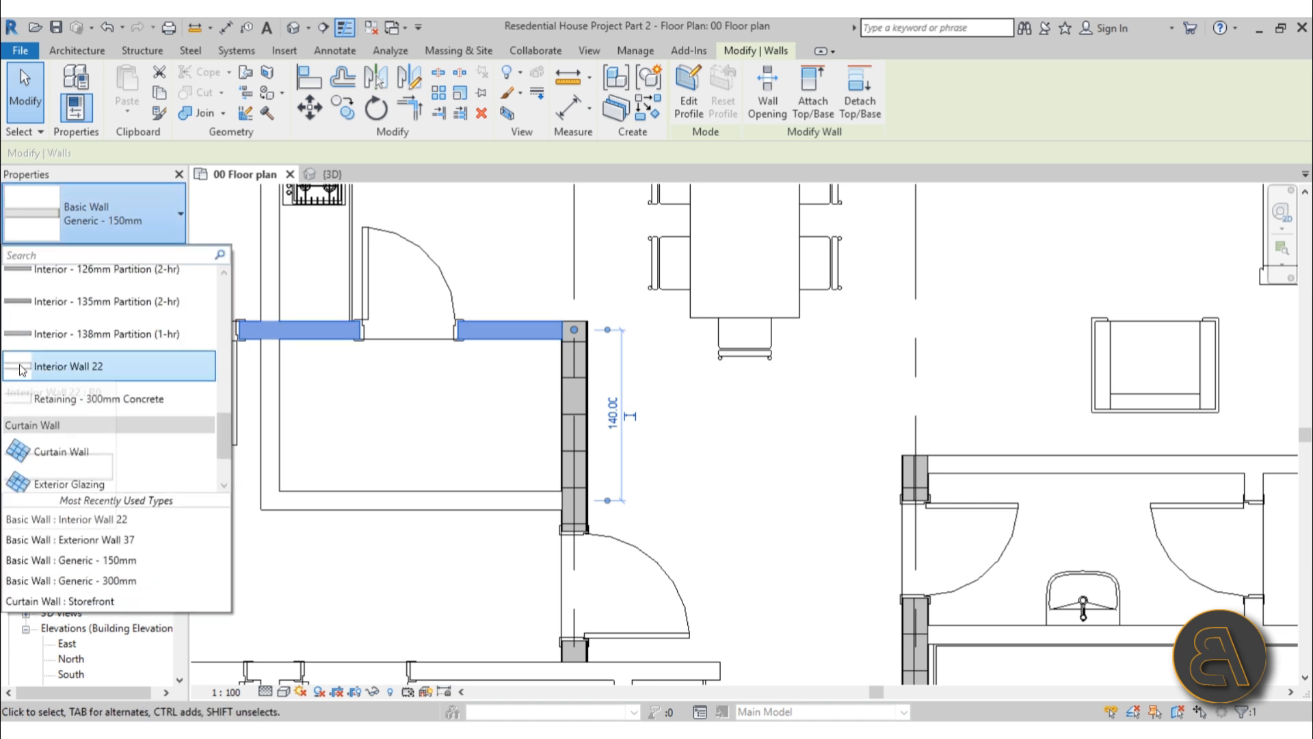
{"action": "left_click", "coordinate": [74, 367]}
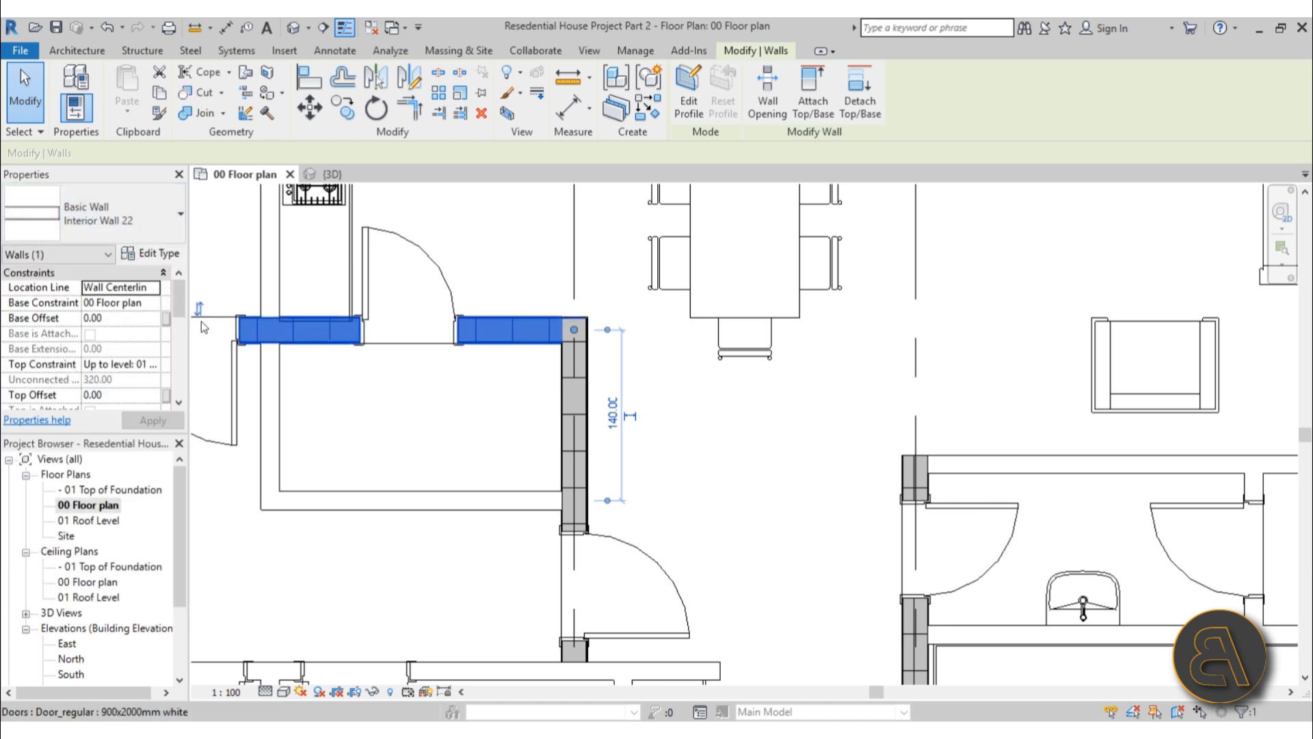
Duplicate the selected wall's type and name the copy Interior Wall 14
{"action": "left_click", "coordinate": [157, 257]}
{"action": "left_click", "coordinate": [1040, 113]}
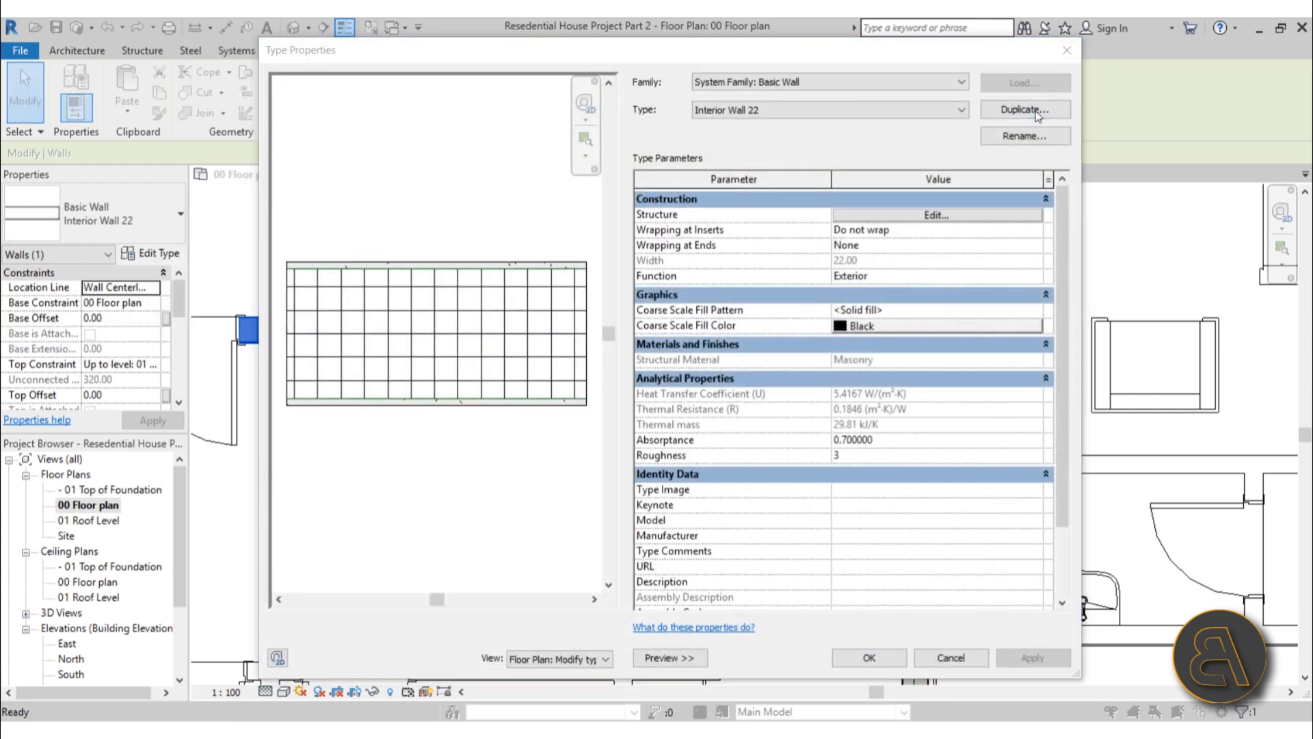
{"action": "left_click", "coordinate": [512, 256]}
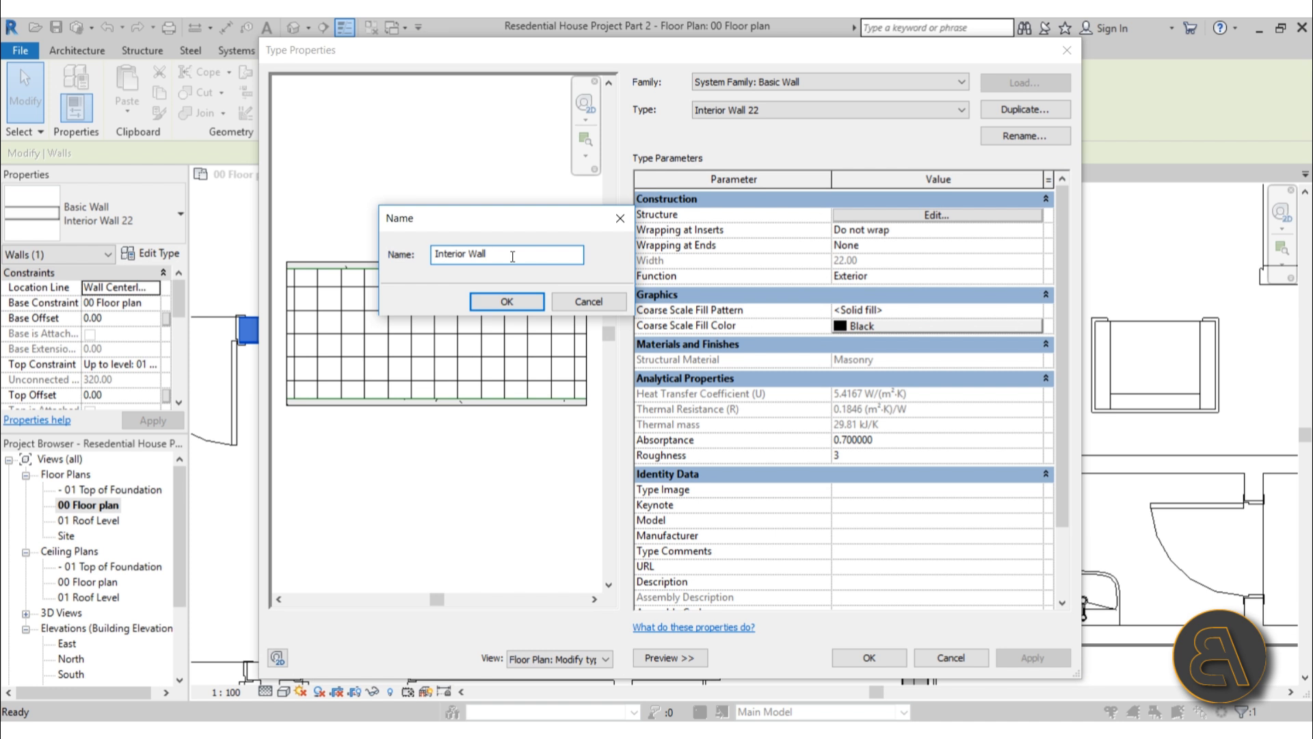
{"action": "type", "text": "14"}
{"action": "key", "text": "Return"}
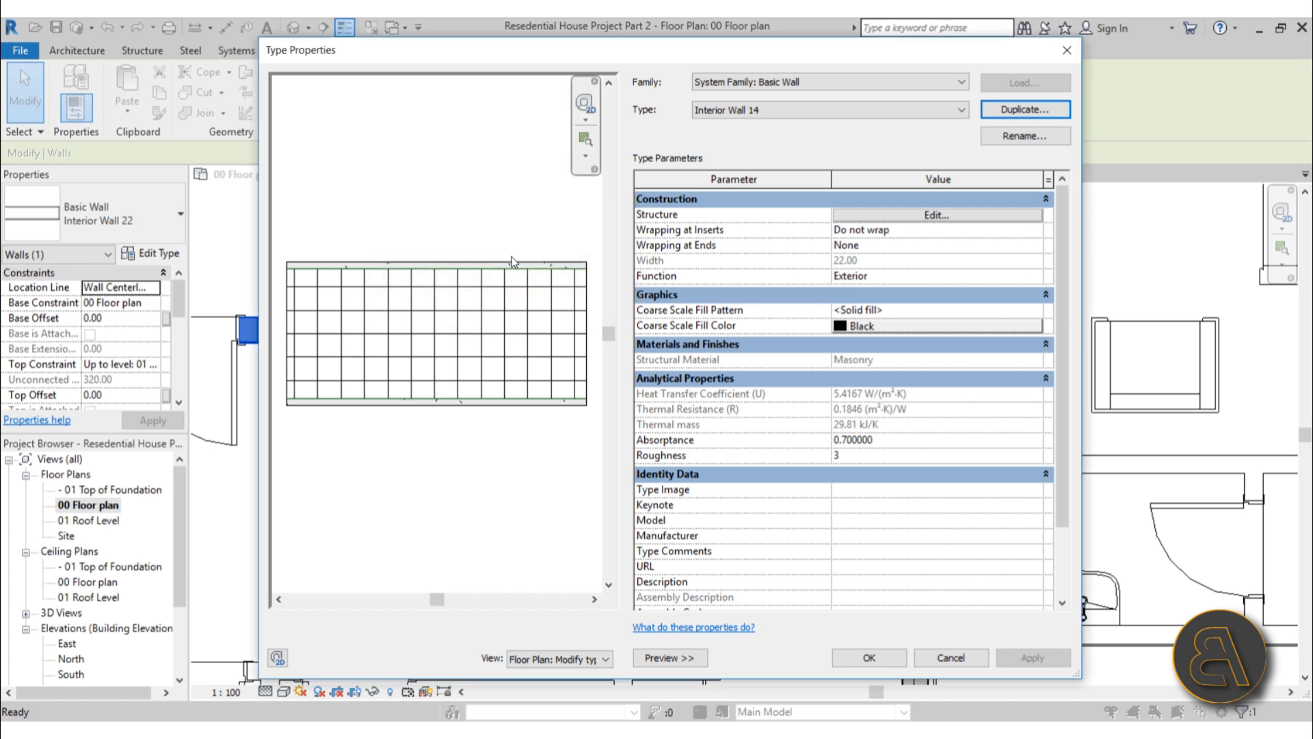
Edit the layer structure of Interior Wall 14 and set the masonry structure layer's thickness to 12
{"action": "left_click", "coordinate": [882, 218]}
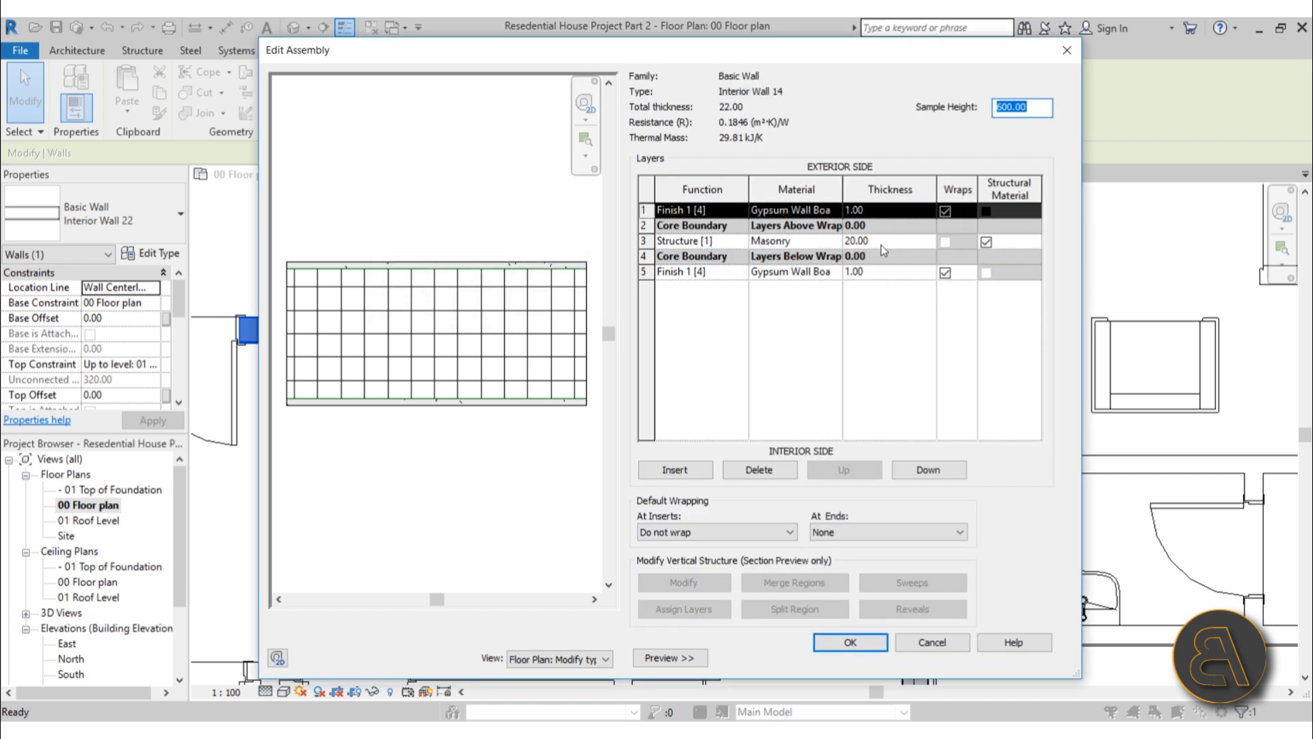
{"action": "left_click", "coordinate": [881, 244]}
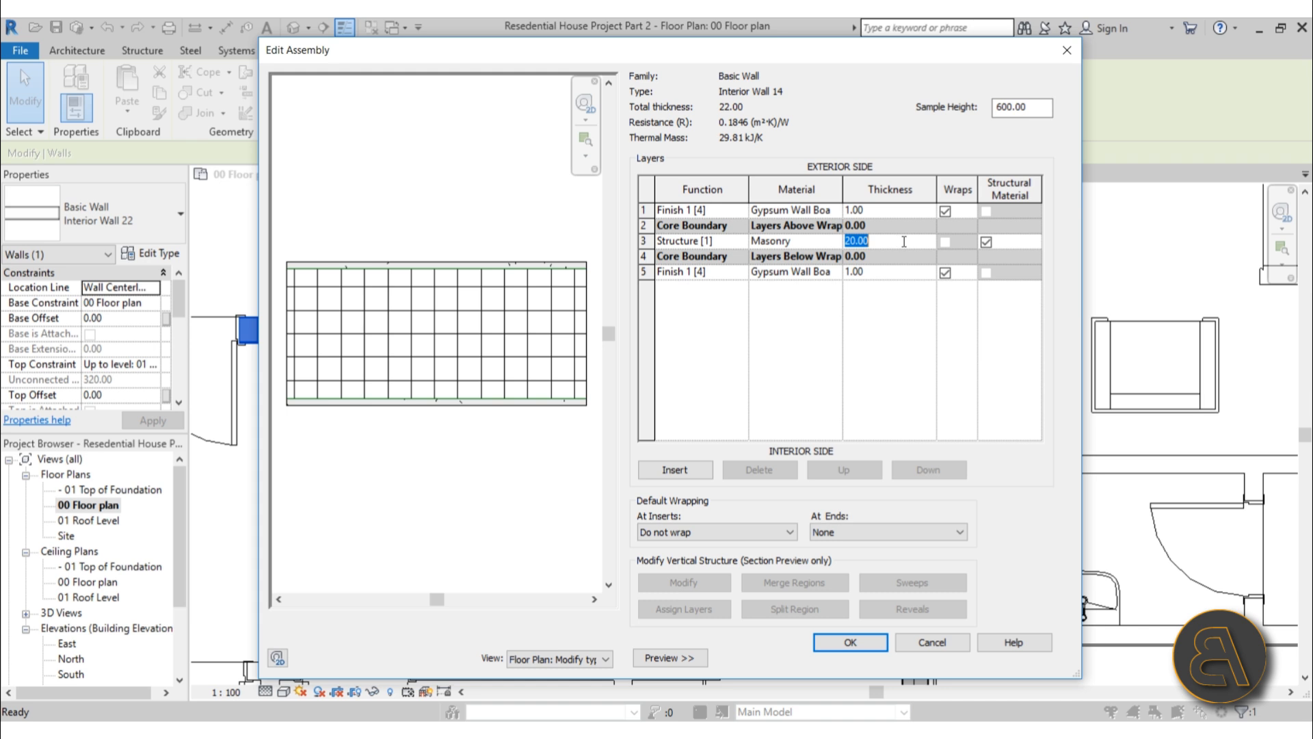
{"action": "type", "text": "12"}
Open the material browser for the masonry structure layer and enlarge its material library list
{"action": "left_click", "coordinate": [829, 243]}
{"action": "left_click", "coordinate": [834, 241]}
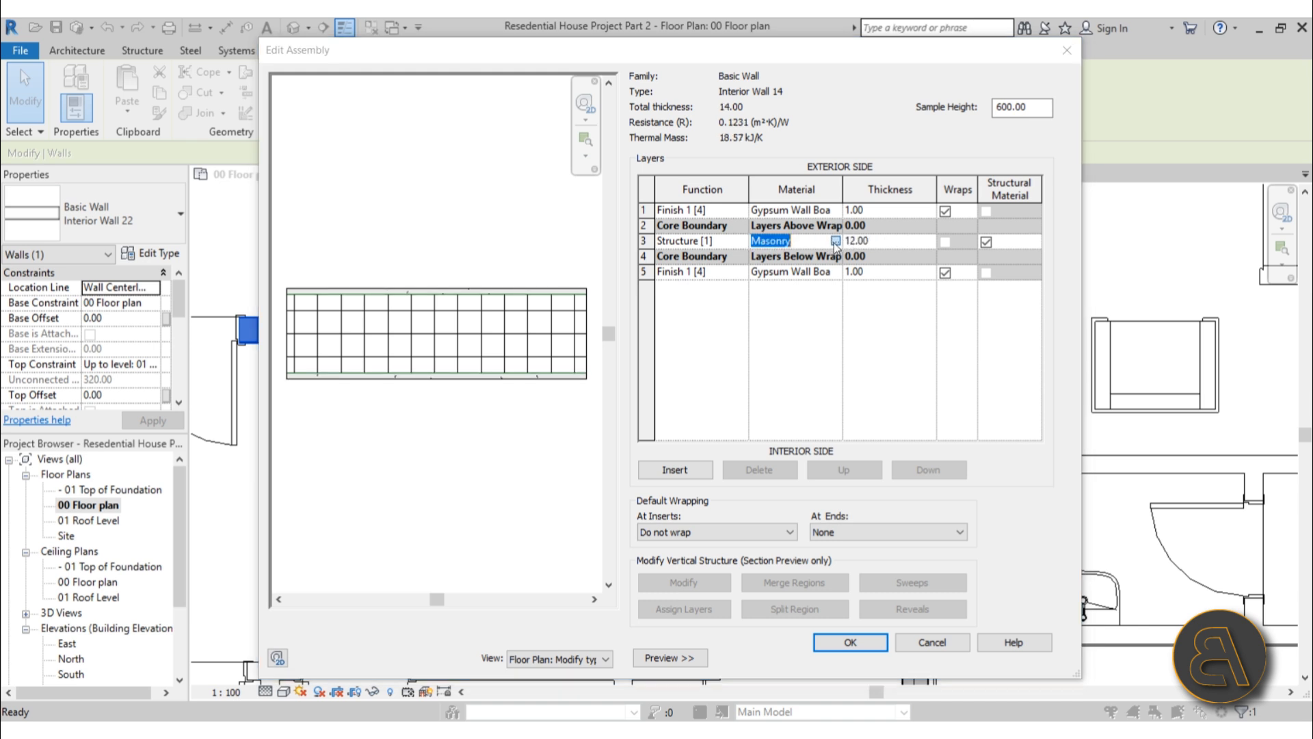
{"action": "scroll", "coordinate": [391, 576], "scroll_direction": "down", "scroll_amount": 2}
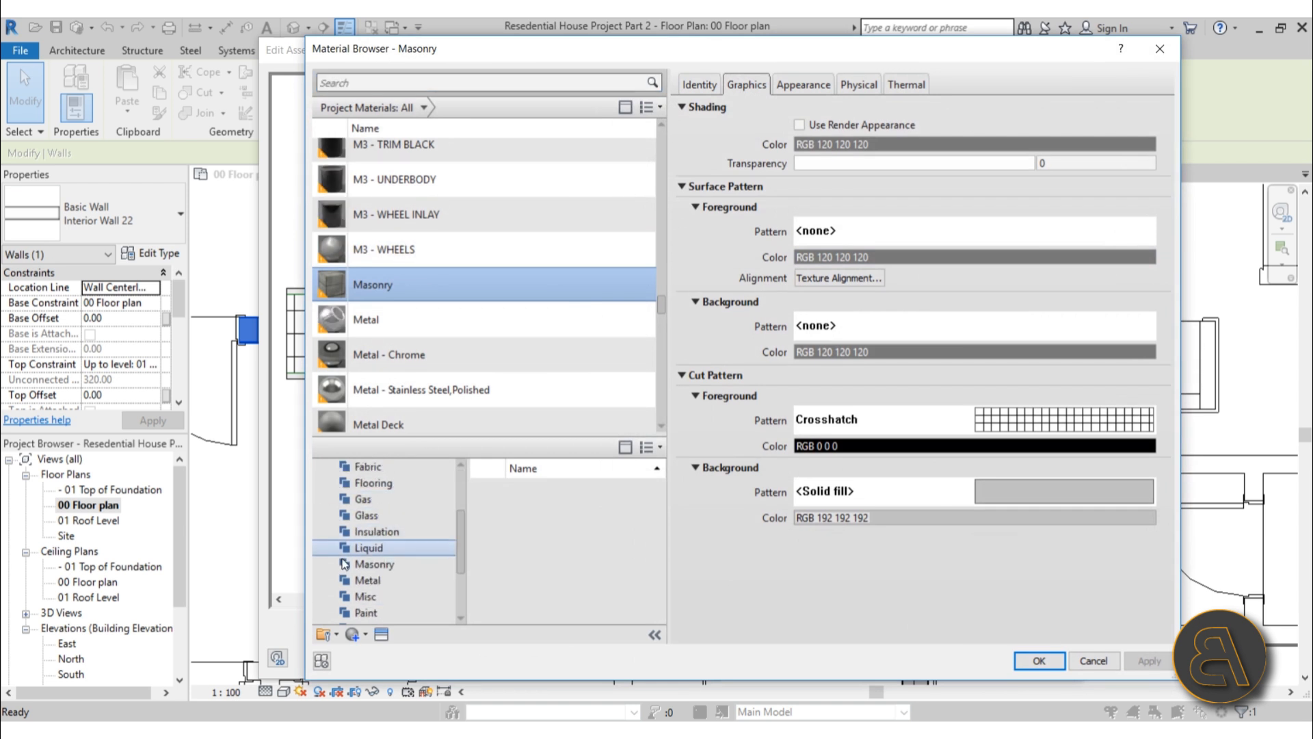
{"action": "scroll", "coordinate": [493, 427], "scroll_direction": "down", "scroll_amount": 1}
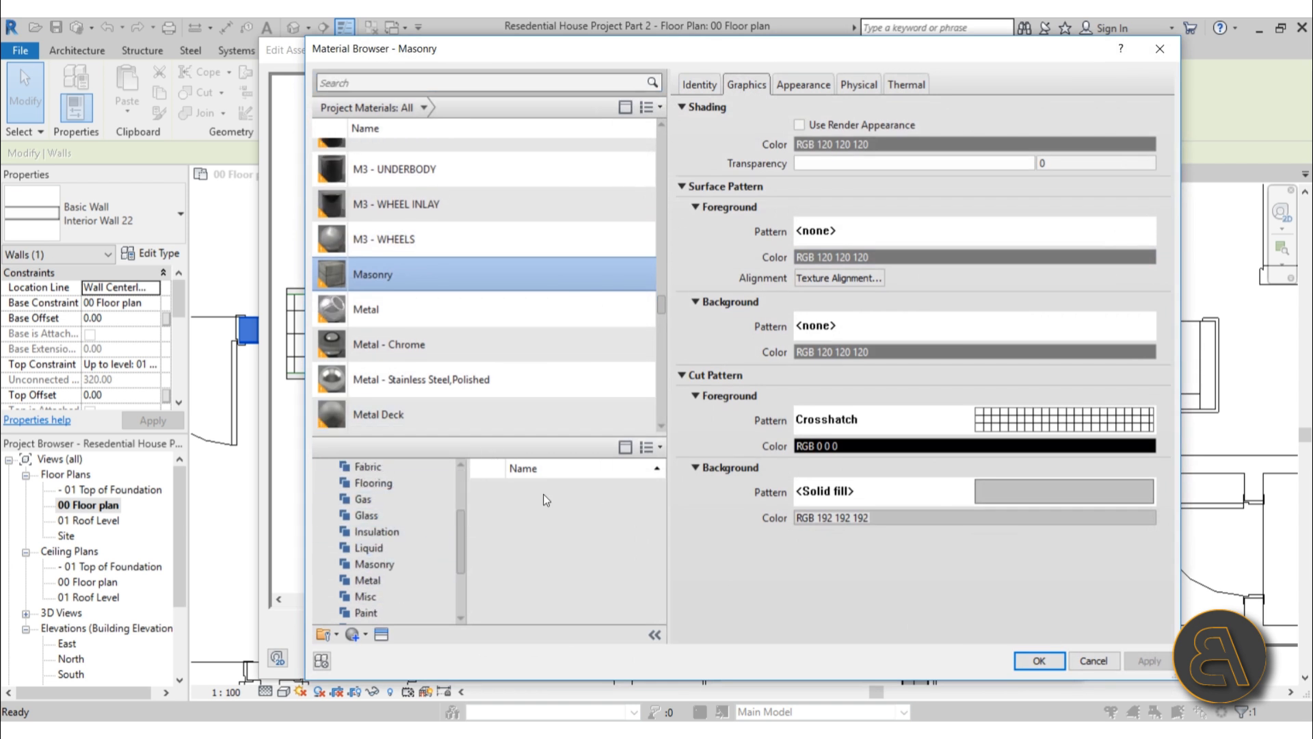
{"action": "left_click", "coordinate": [625, 107]}
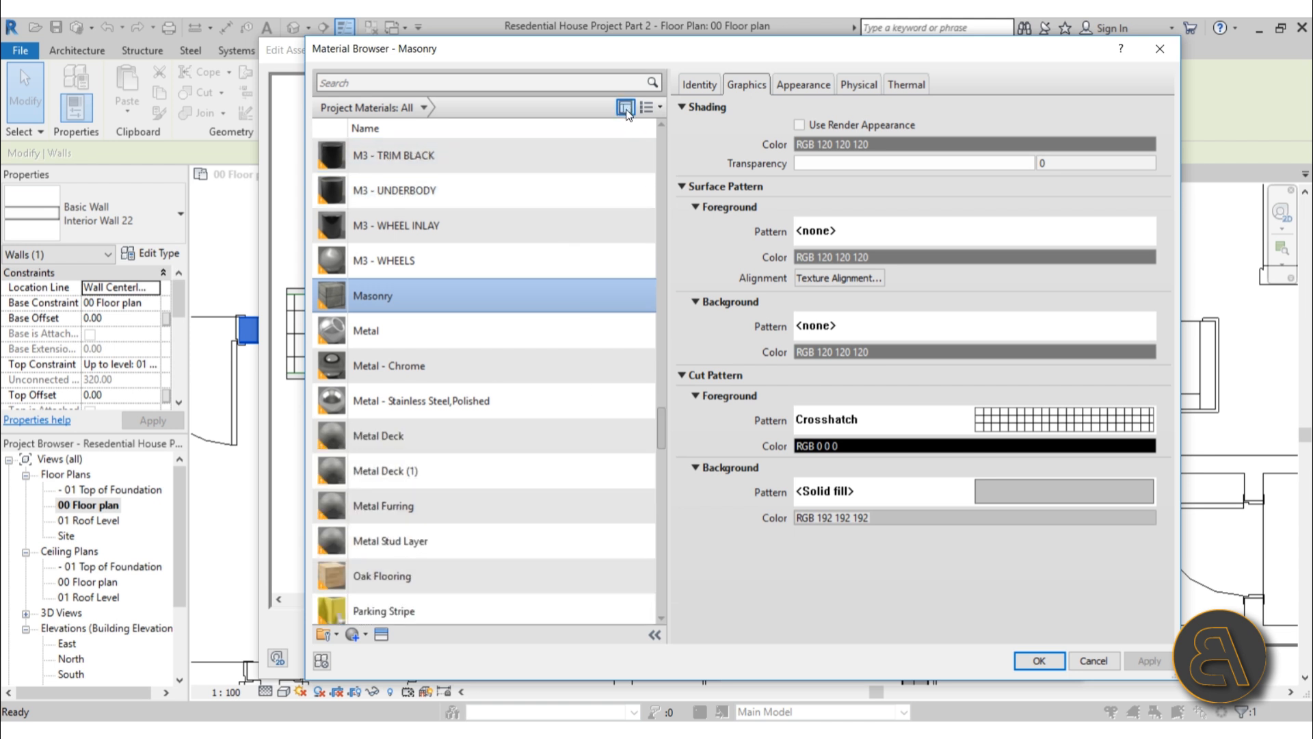
{"action": "left_click", "coordinate": [626, 109]}
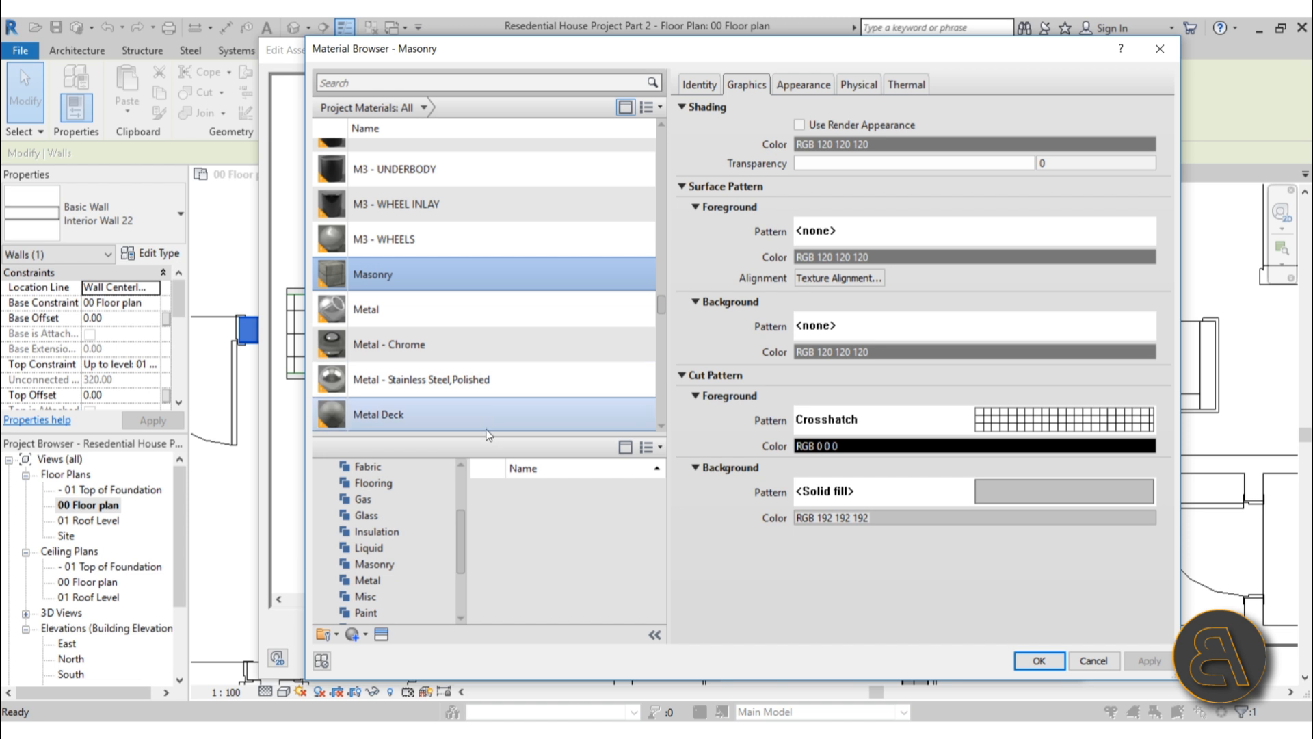
{"action": "left_click_drag", "start_coordinate": [478, 436], "coordinate": [479, 348]}
Add the Brick, Common material from the AEC Materials Masonry library to the project materials
{"action": "scroll", "coordinate": [400, 526], "scroll_direction": "down", "scroll_amount": 3}
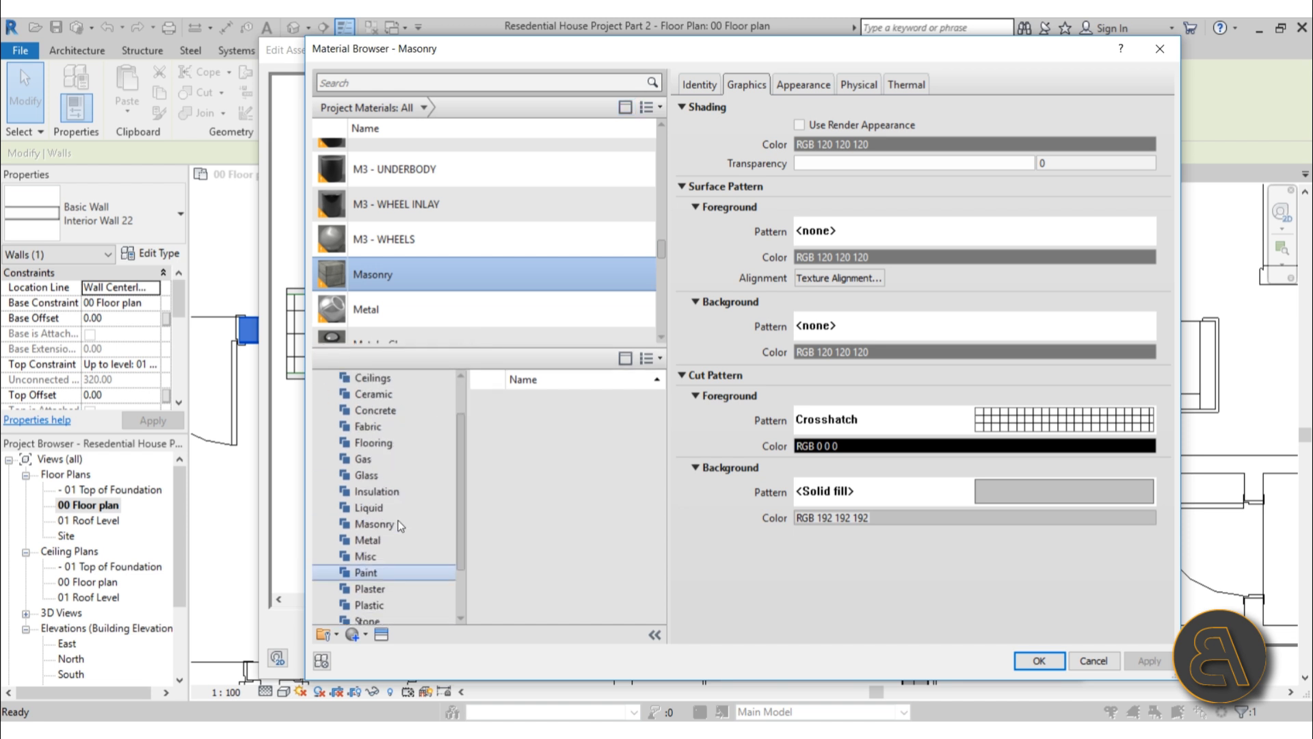
{"action": "left_click", "coordinate": [374, 458]}
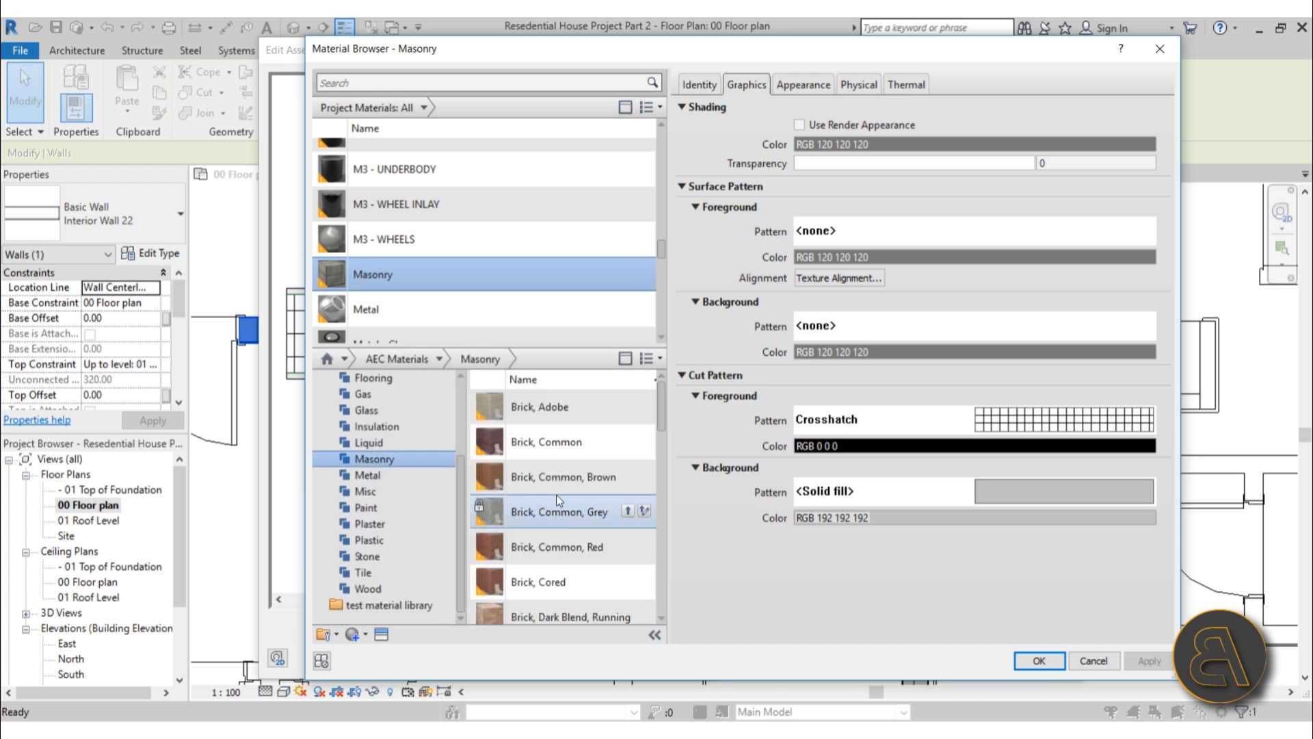
{"action": "left_click", "coordinate": [542, 450]}
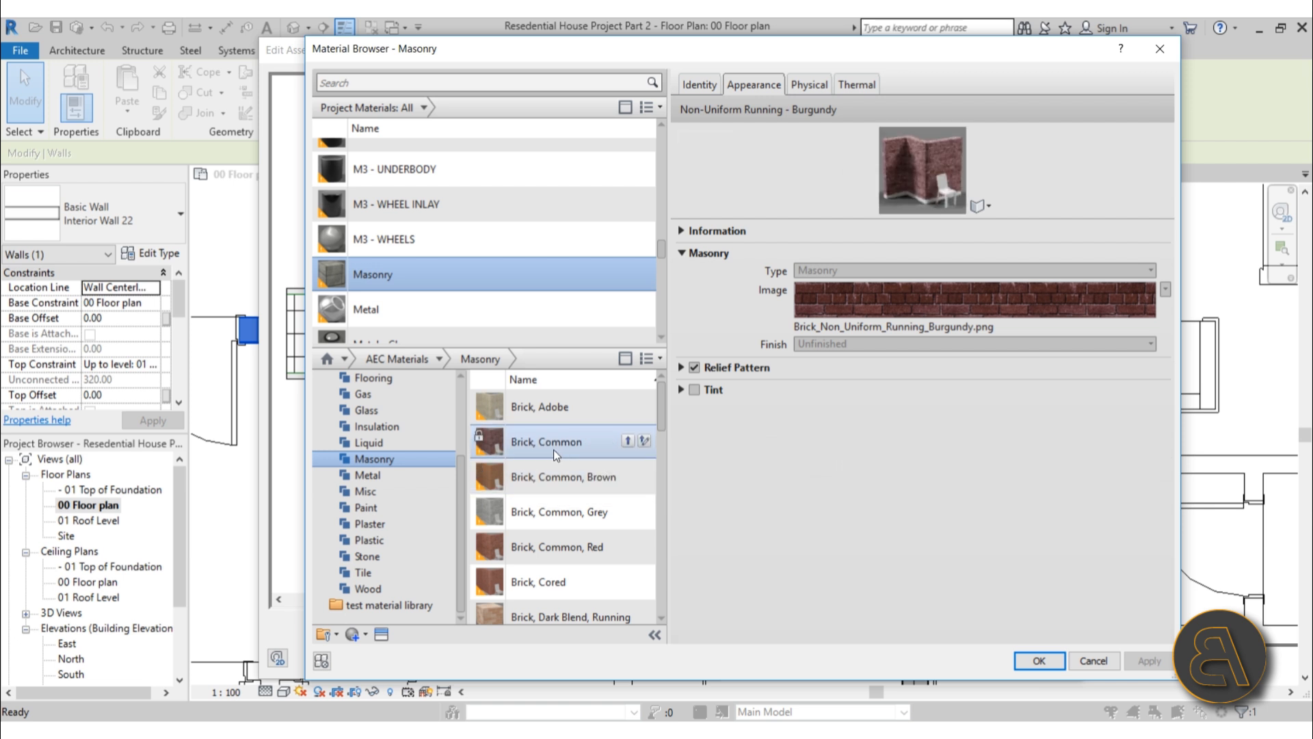
{"action": "left_click", "coordinate": [629, 441]}
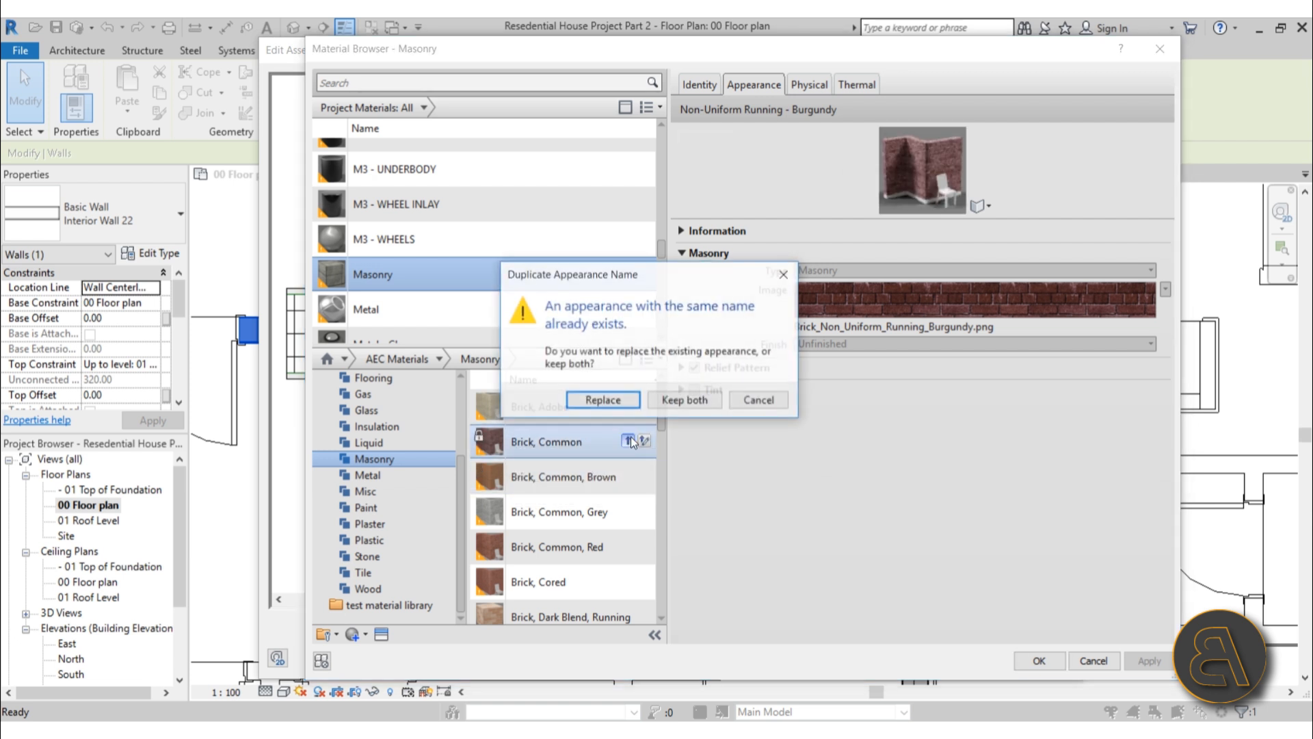
{"action": "left_click", "coordinate": [752, 401]}
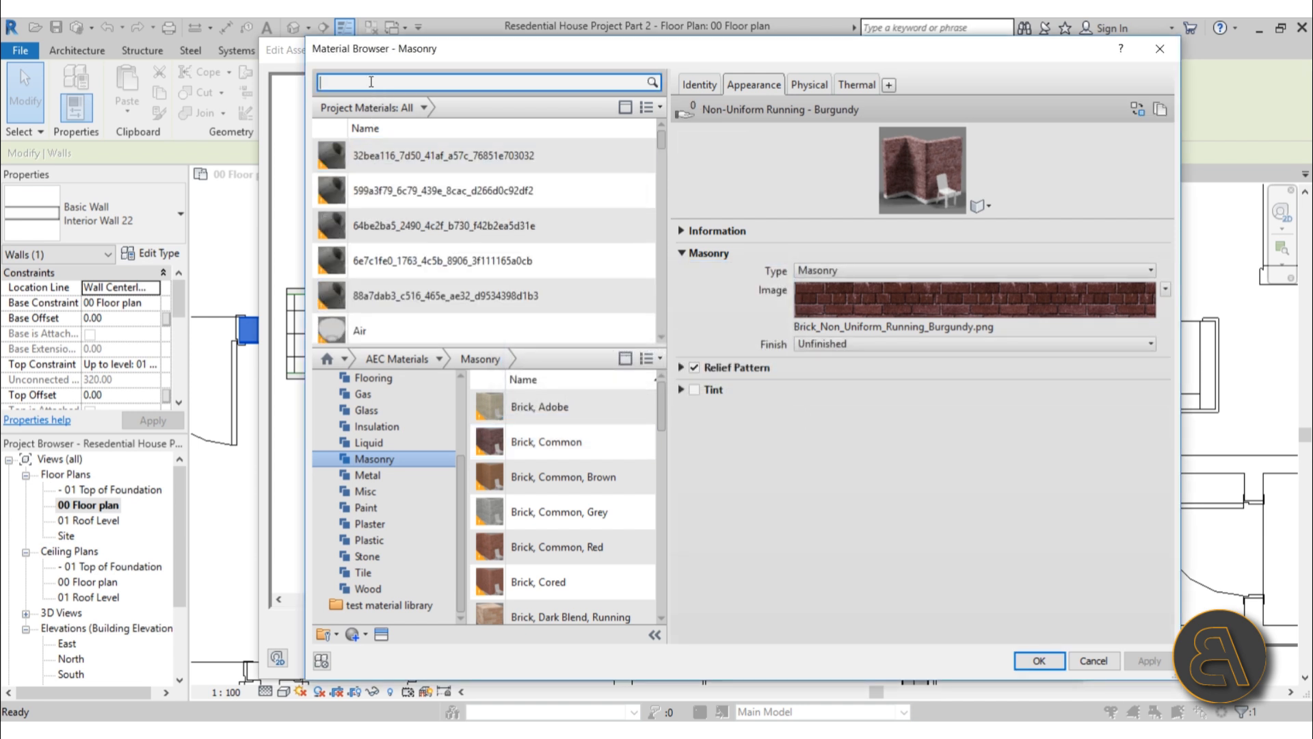
Find brick in the project materials and assign Brick, Common to the structure layer of Interior Wall 14
{"action": "type", "text": "brick"}
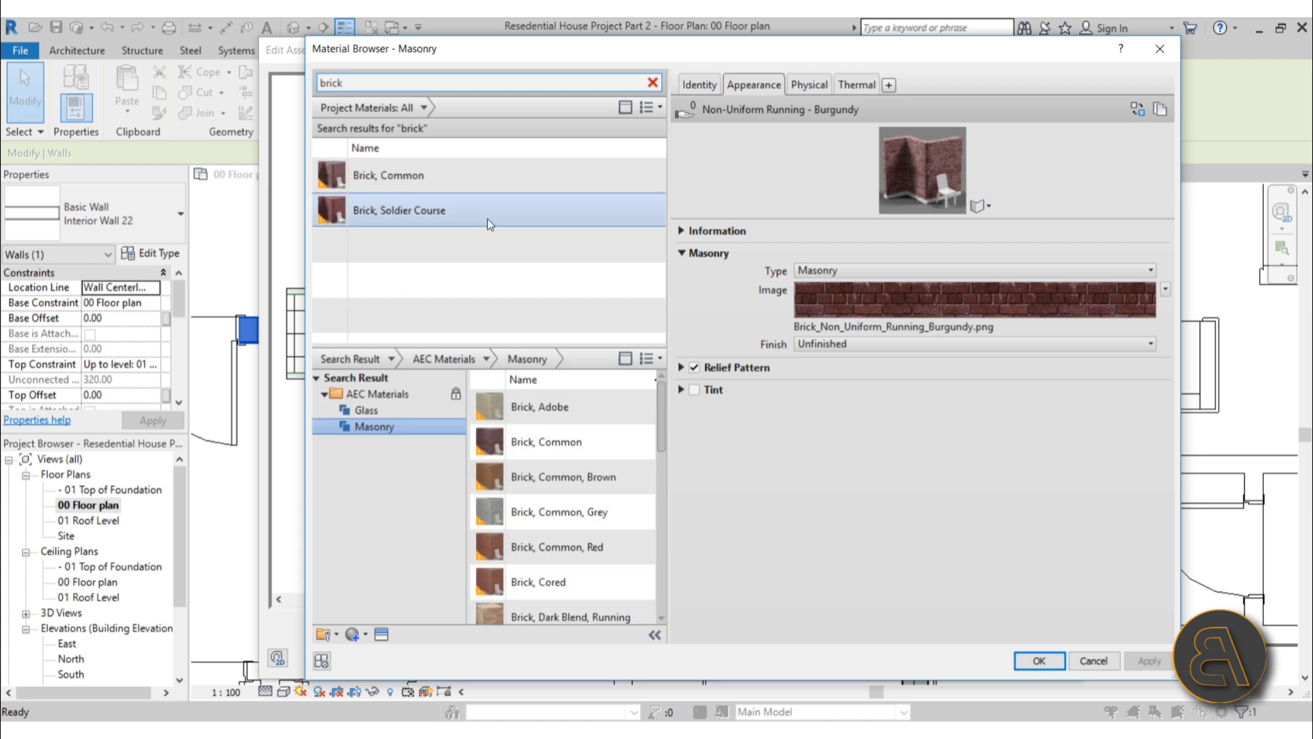
{"action": "left_click", "coordinate": [409, 179]}
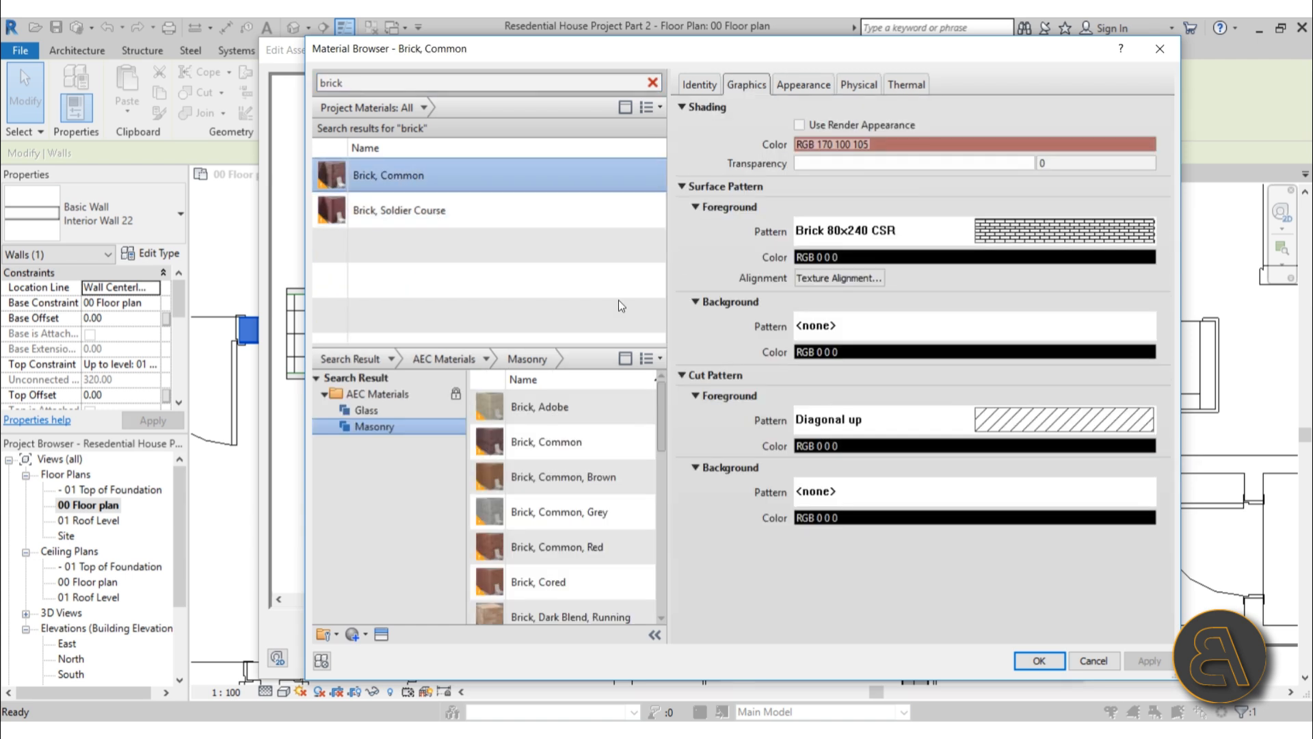
{"action": "left_click", "coordinate": [1039, 661]}
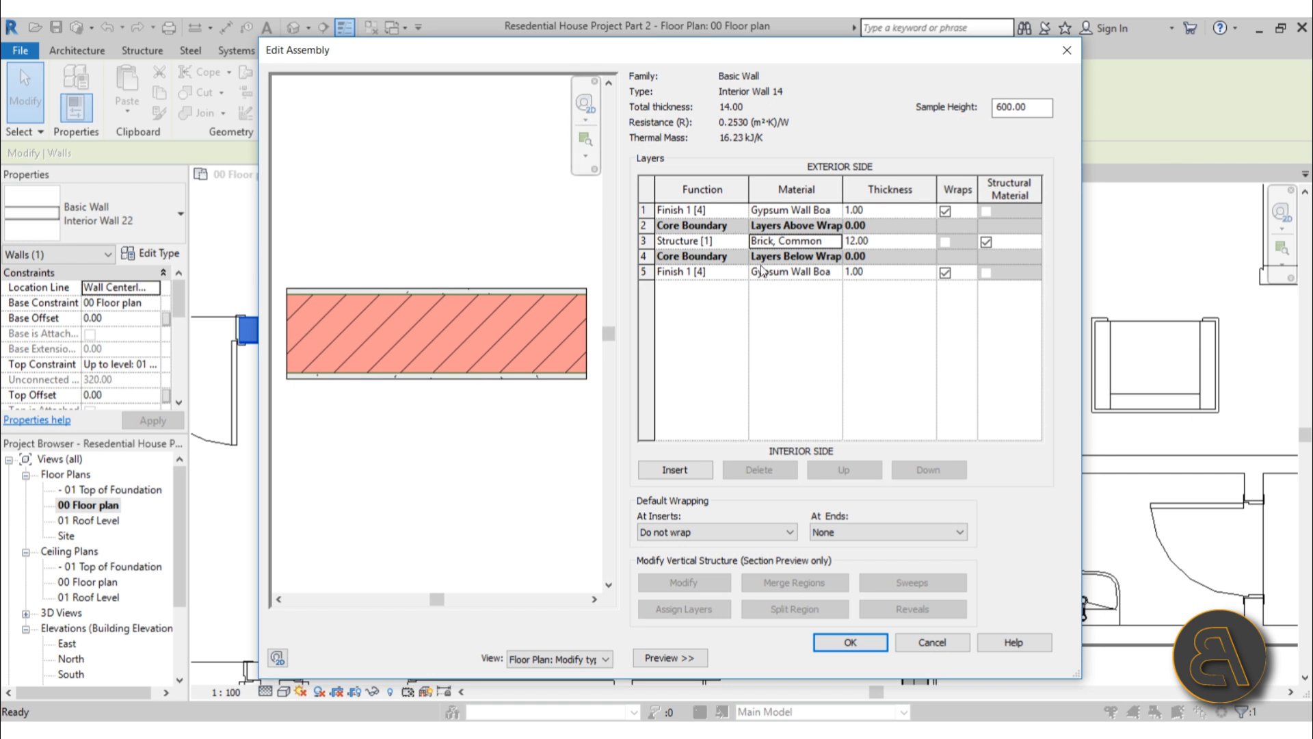
Open the structure layer's Brick, Common material and set its shading colour to white, RGB 255 255 255
{"action": "left_click", "coordinate": [836, 241]}
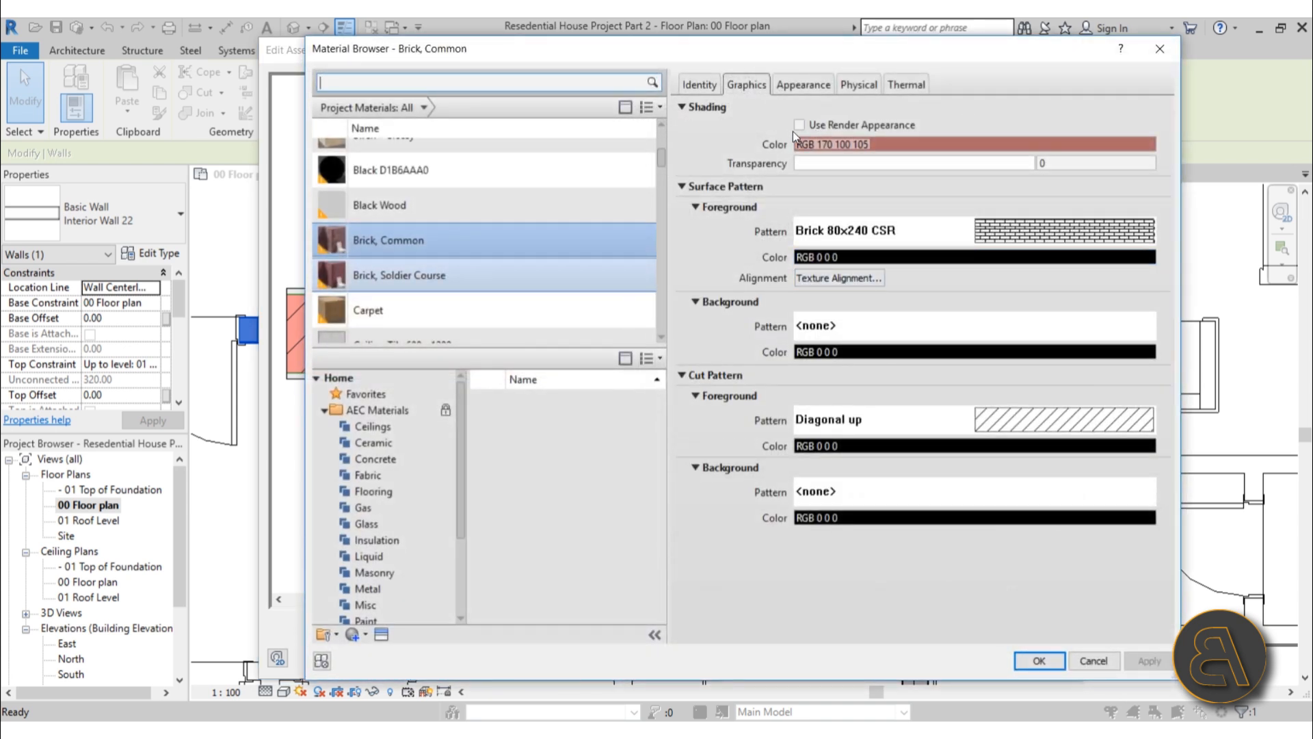
{"action": "left_click", "coordinate": [895, 146]}
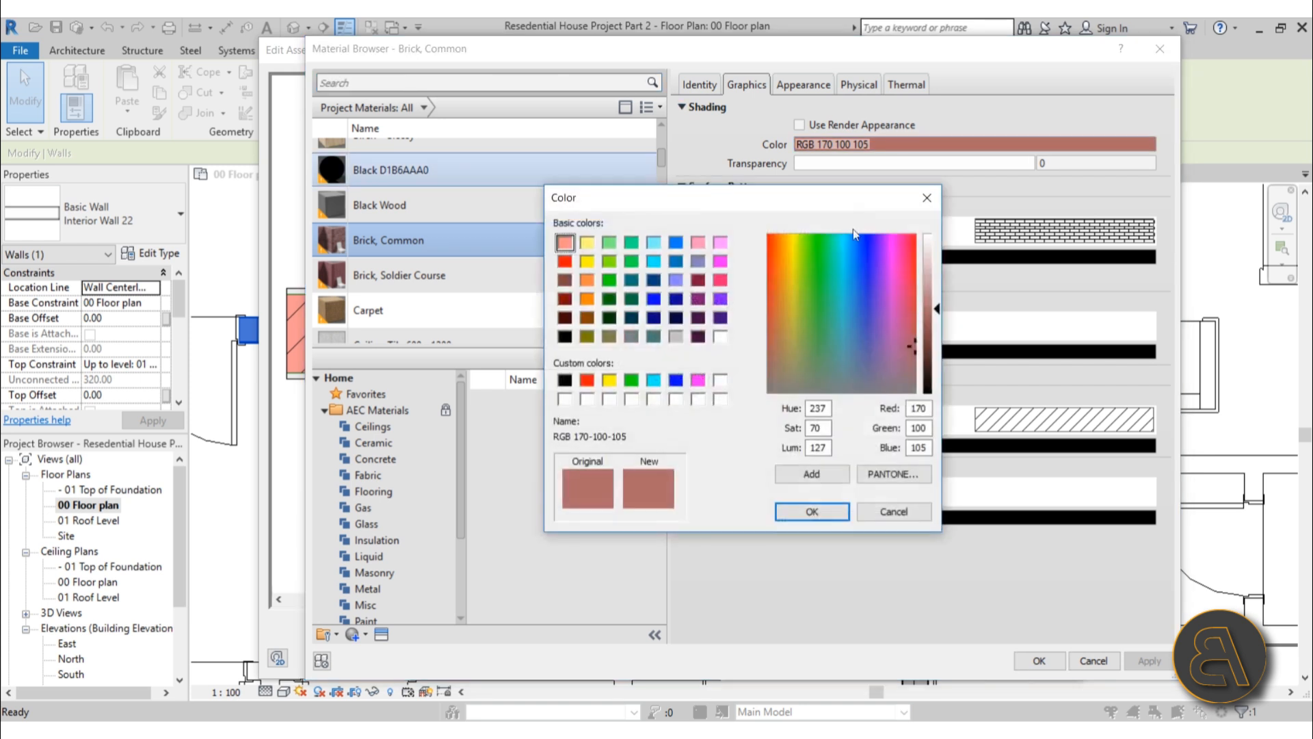
{"action": "left_click_drag", "start_coordinate": [937, 313], "coordinate": [938, 232]}
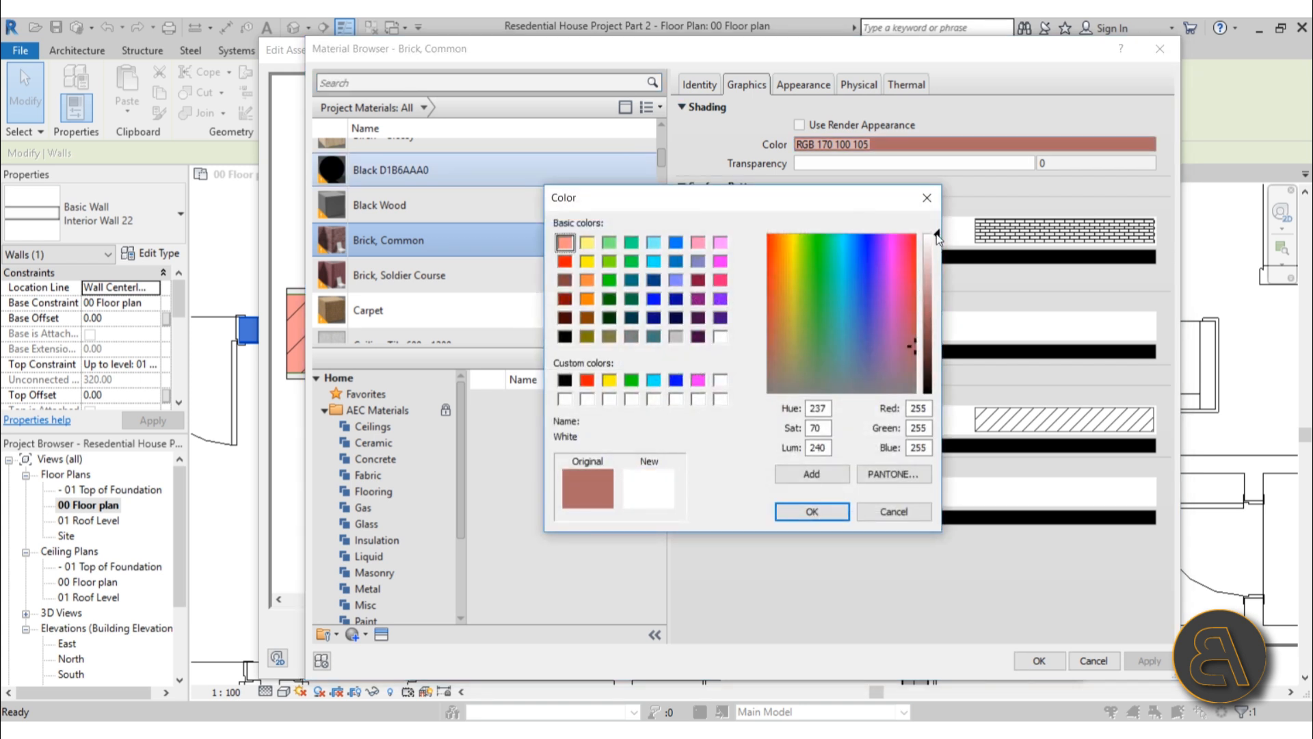
{"action": "left_click", "coordinate": [802, 512]}
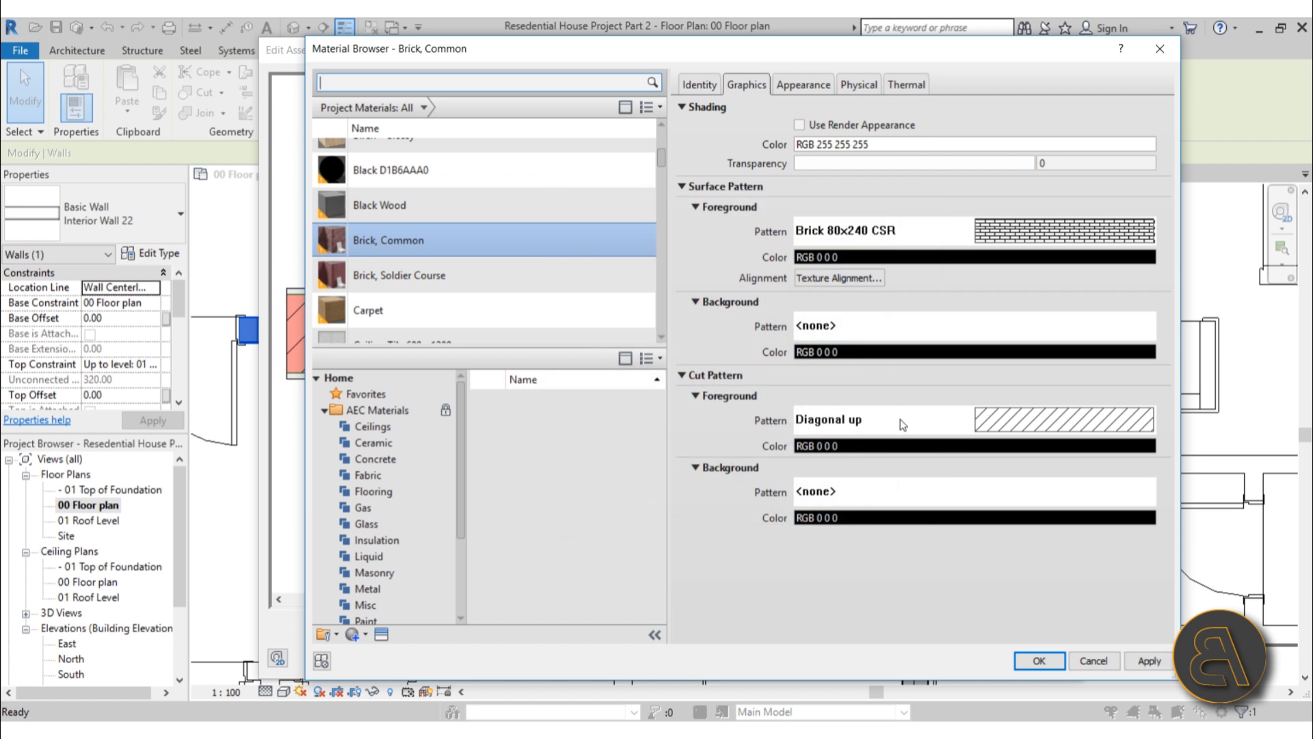
Keep Diagonal up as Brick, Common's cut foreground pattern and set its cut background colour to pale pink, RGB 206 181 181
{"action": "left_click", "coordinate": [995, 423]}
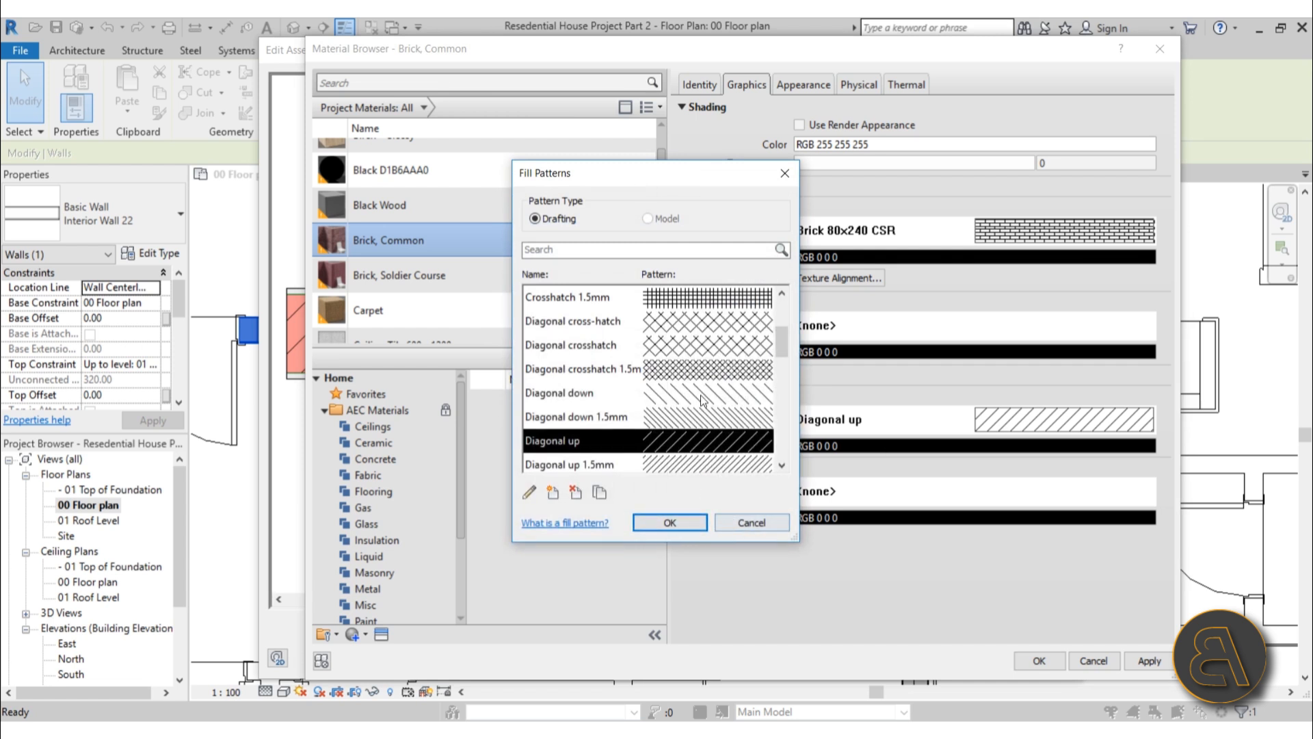
{"action": "scroll", "coordinate": [700, 395], "scroll_direction": "down", "scroll_amount": 1}
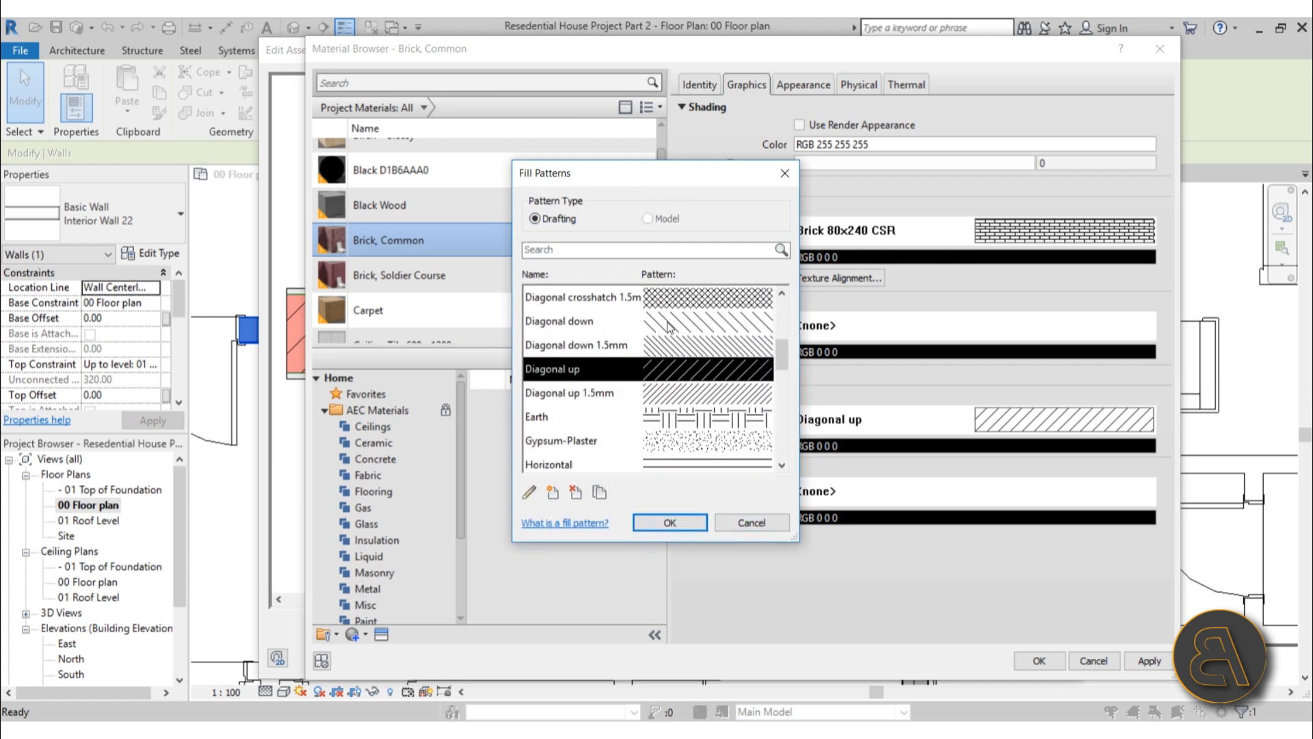
{"action": "left_click", "coordinate": [683, 522]}
{"action": "left_click", "coordinate": [835, 517]}
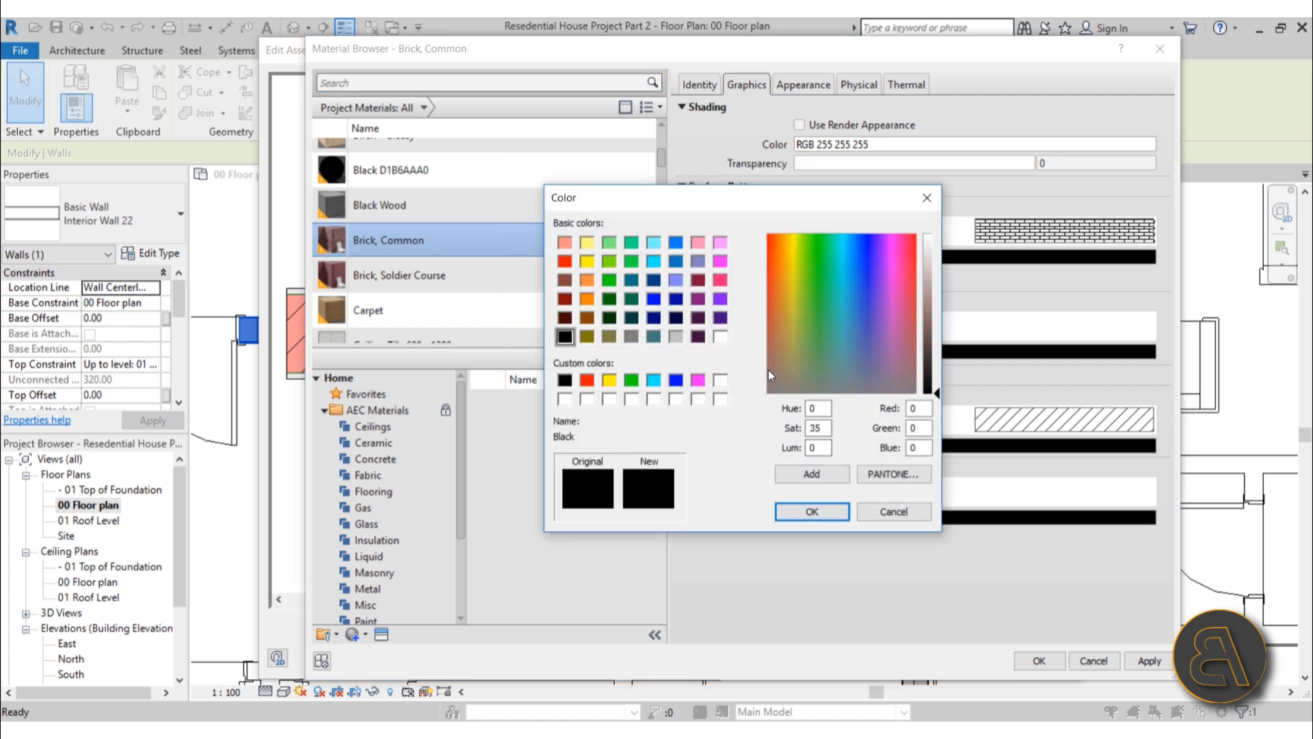
{"action": "left_click", "coordinate": [930, 314]}
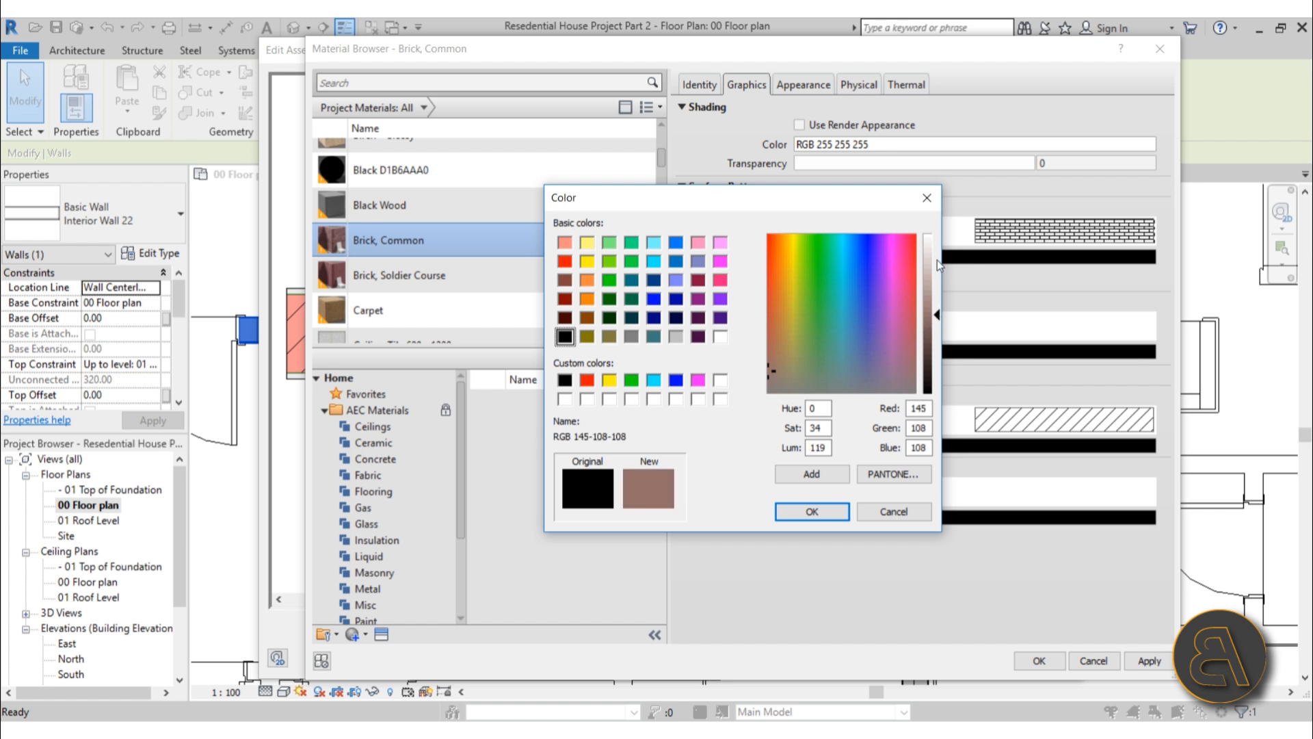
{"action": "left_click", "coordinate": [937, 264]}
{"action": "mouse_move", "coordinate": [941, 277]}
{"action": "left_mouse_down"}
{"action": "mouse_move", "coordinate": [941, 288]}
{"action": "mouse_move", "coordinate": [940, 275]}
{"action": "left_mouse_up"}
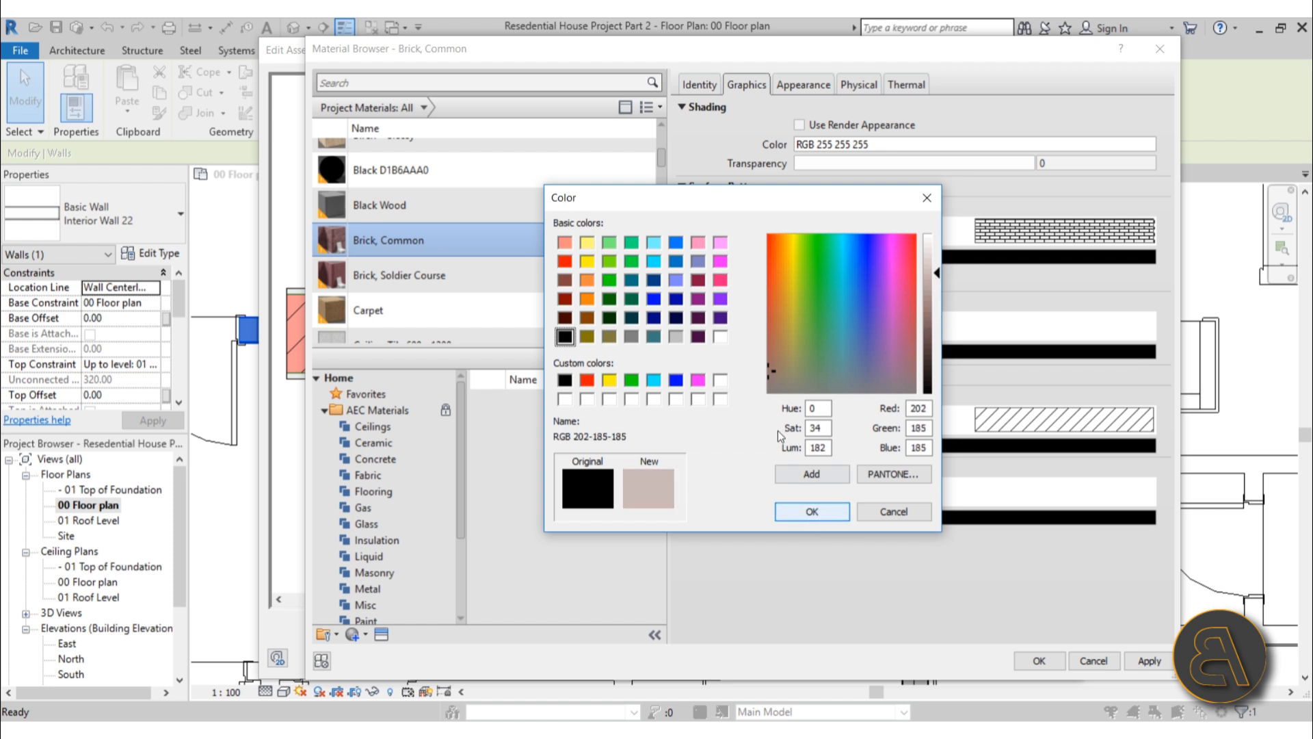
{"action": "left_click_drag", "start_coordinate": [769, 363], "coordinate": [768, 361]}
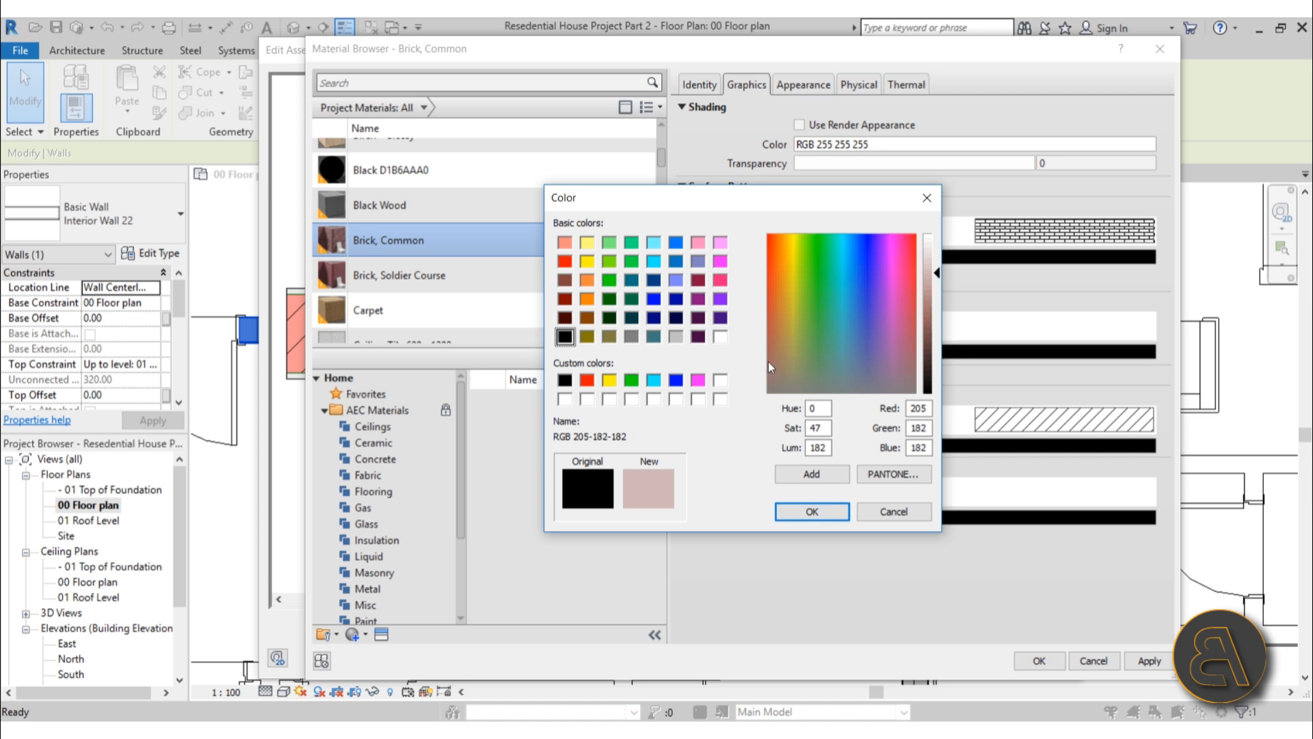
{"action": "left_click", "coordinate": [814, 511]}
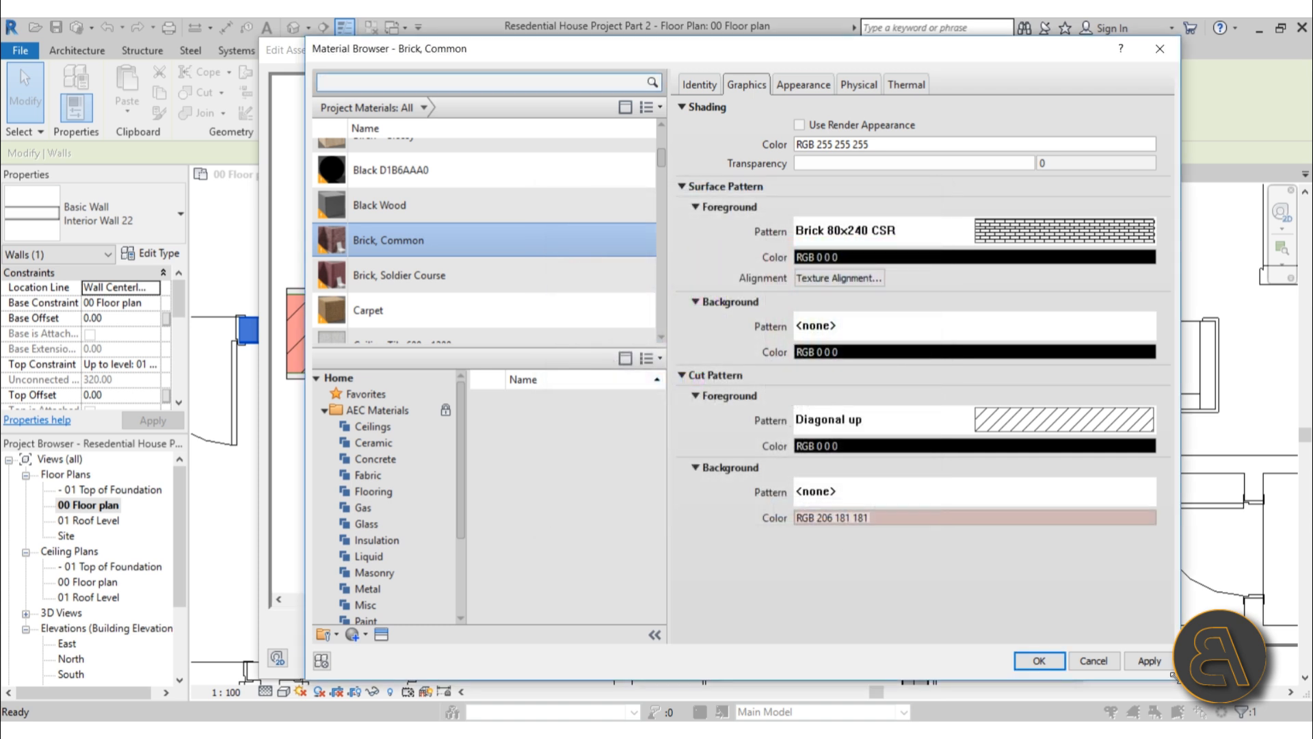
{"action": "left_click", "coordinate": [1149, 661]}
{"action": "left_click", "coordinate": [1038, 661]}
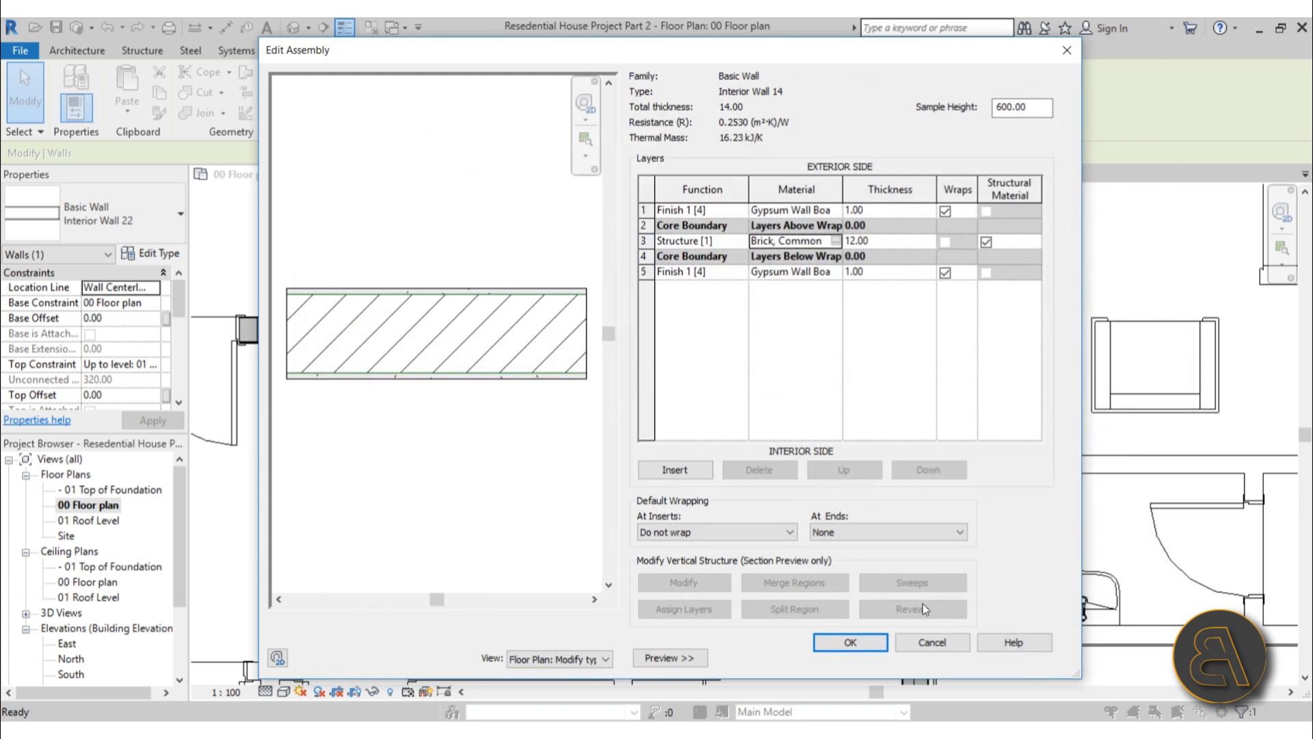
Confirm the Interior Wall 14 assembly and type properties and deselect the wall
{"action": "left_click", "coordinate": [861, 646]}
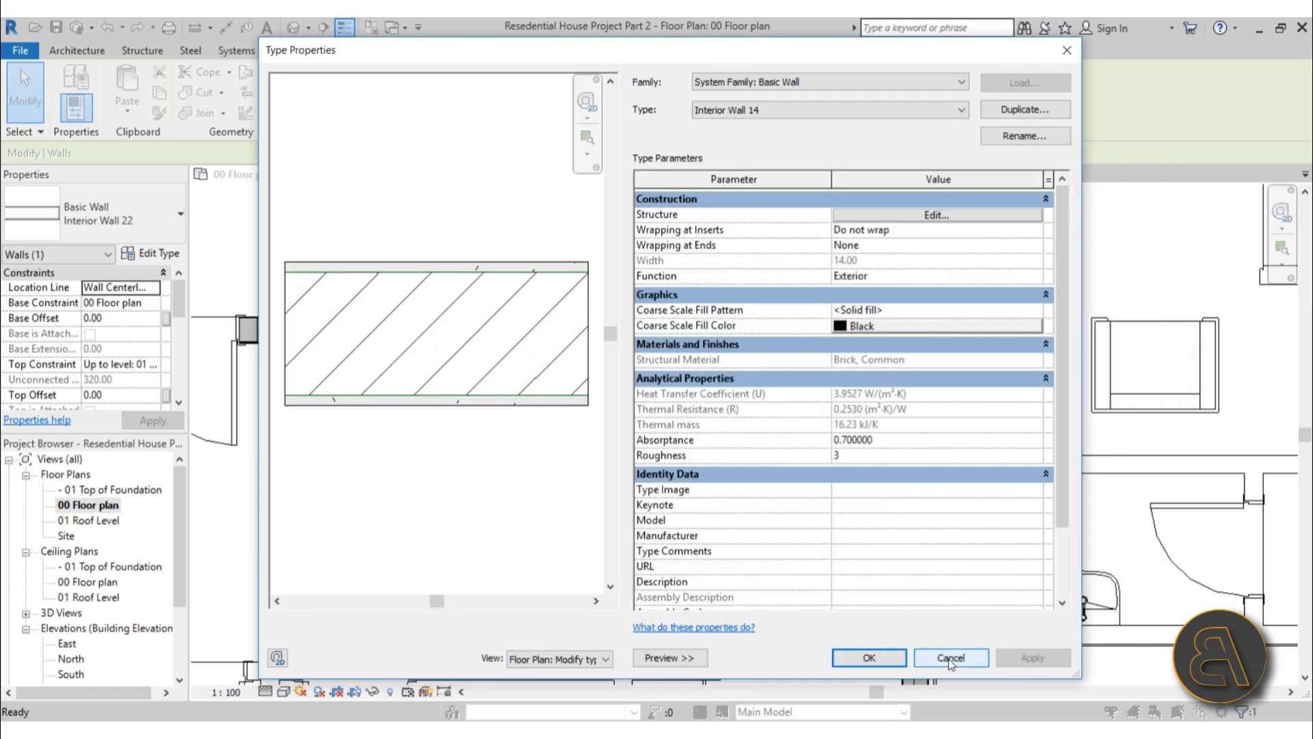
{"action": "left_click", "coordinate": [871, 655]}
{"action": "left_click", "coordinate": [797, 504]}
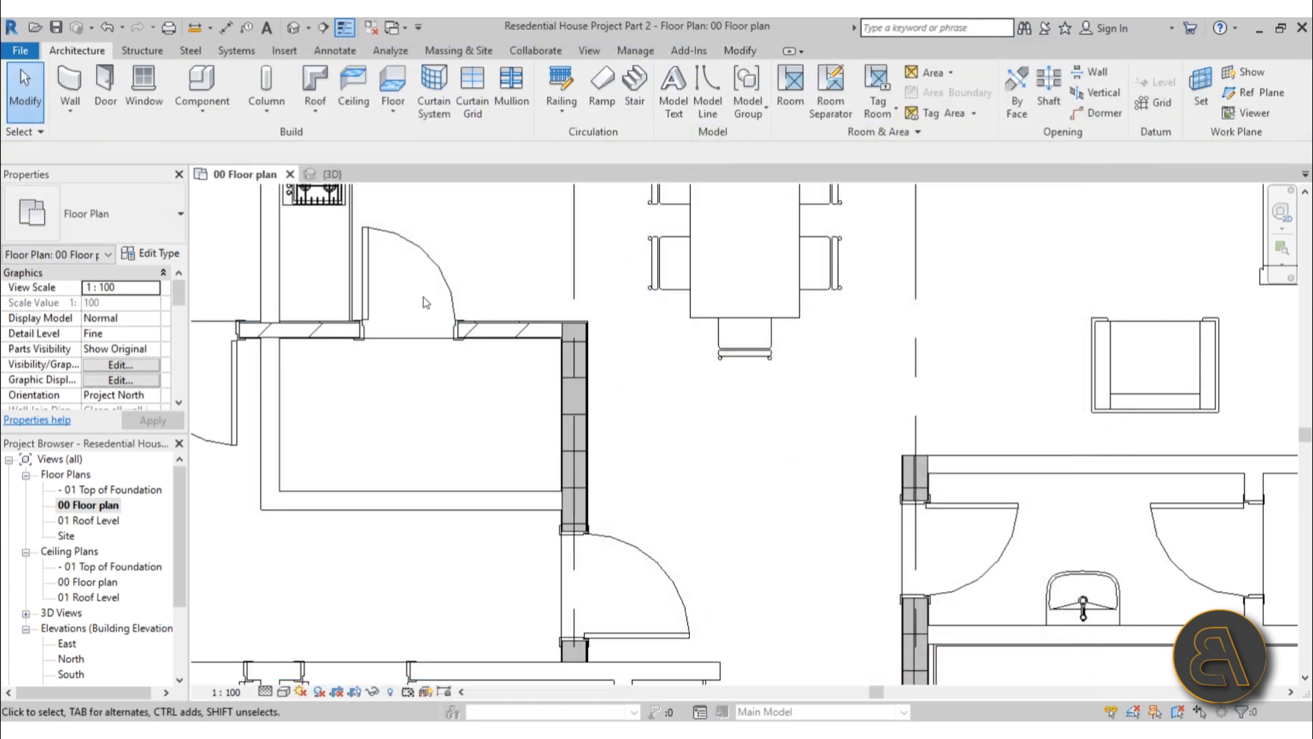
Select the Interior Wall 14 wall beside the kitchen door and reopen its structure layer's Brick, Common material
{"action": "scroll", "coordinate": [423, 300], "scroll_direction": "up", "scroll_amount": 3}
{"action": "left_click", "coordinate": [662, 409]}
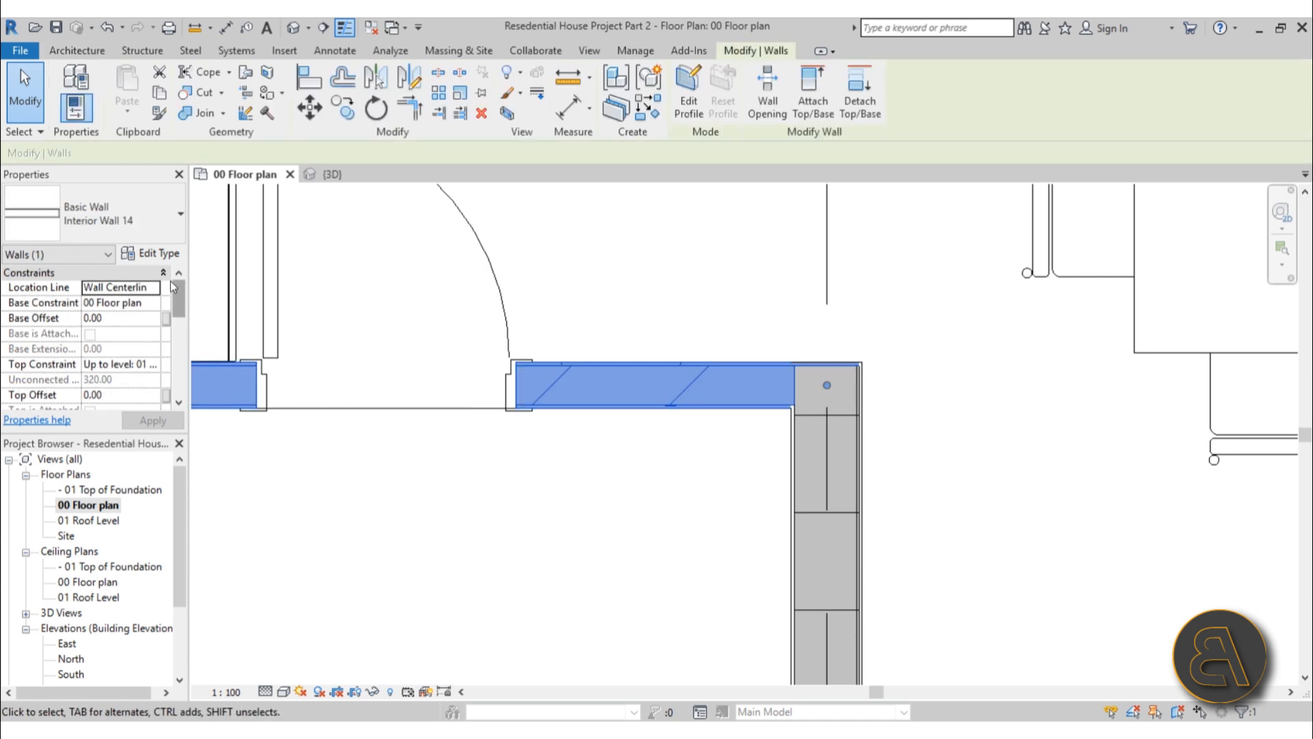
{"action": "left_click", "coordinate": [152, 253]}
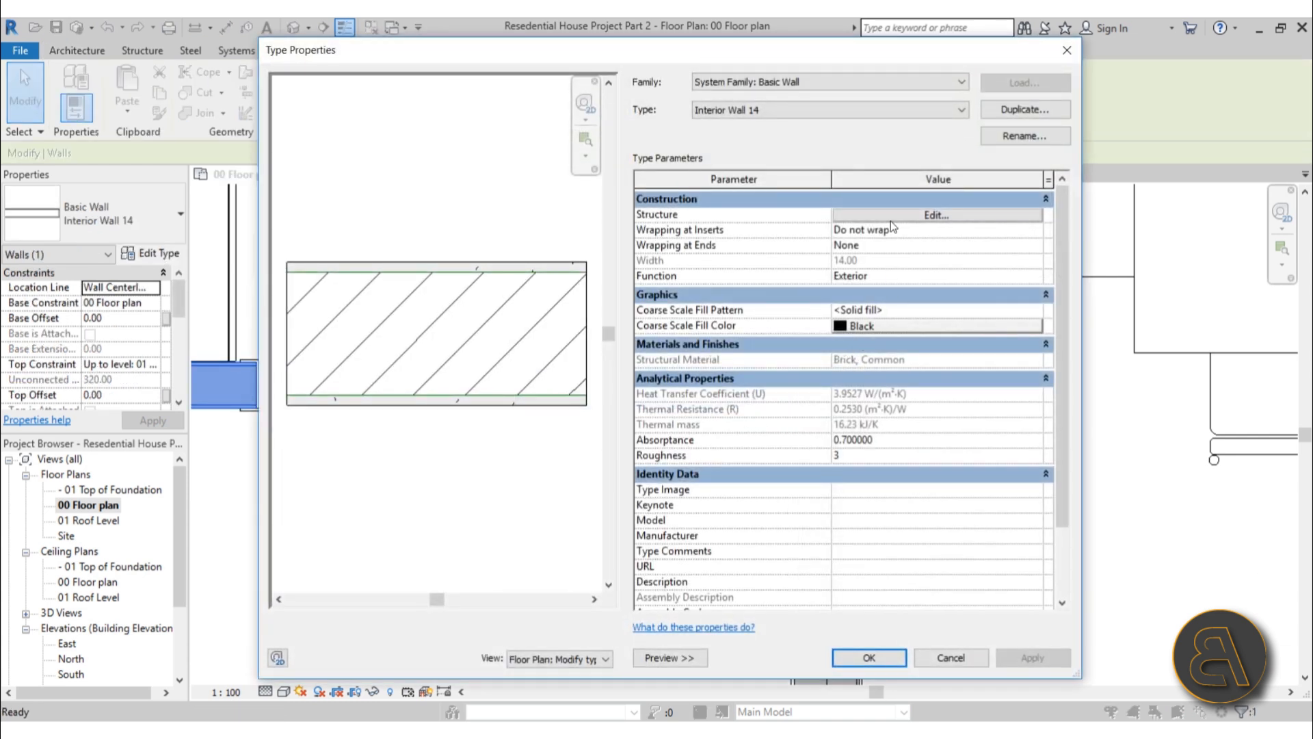
{"action": "left_click", "coordinate": [892, 218]}
{"action": "left_click", "coordinate": [839, 245]}
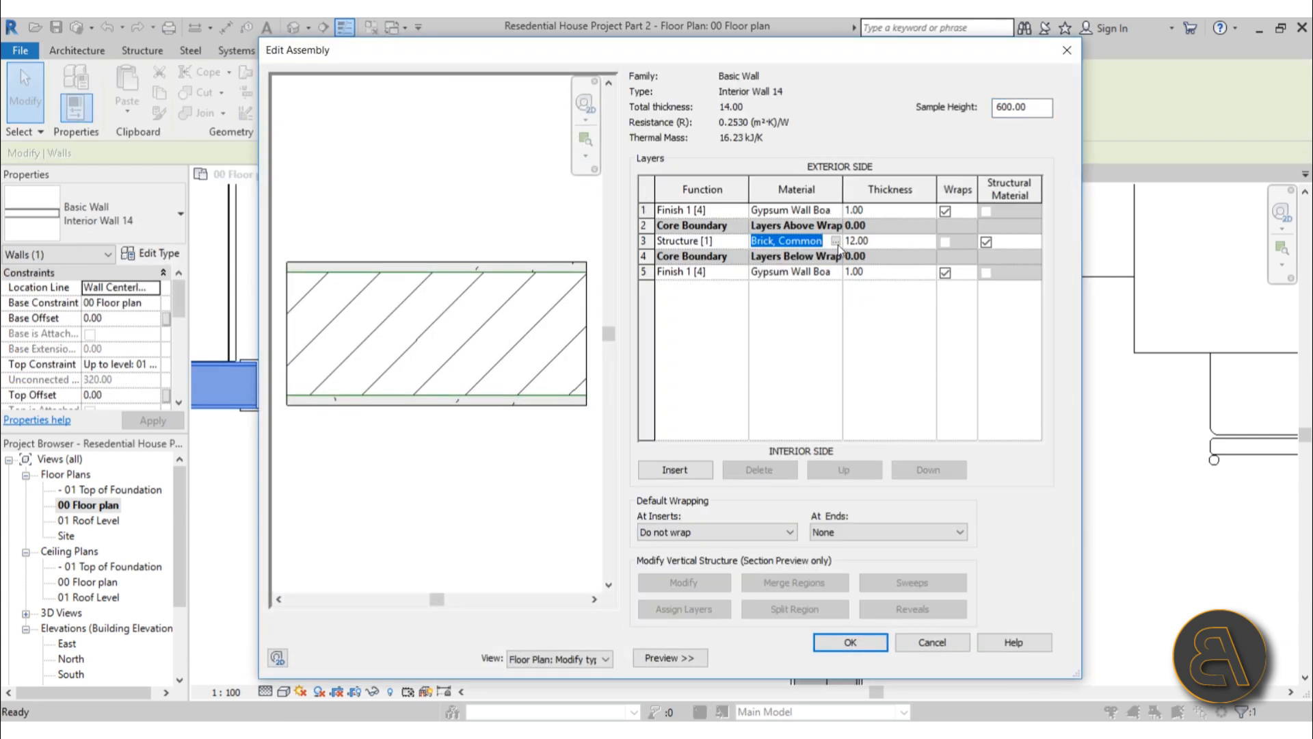
{"action": "left_click", "coordinate": [835, 242]}
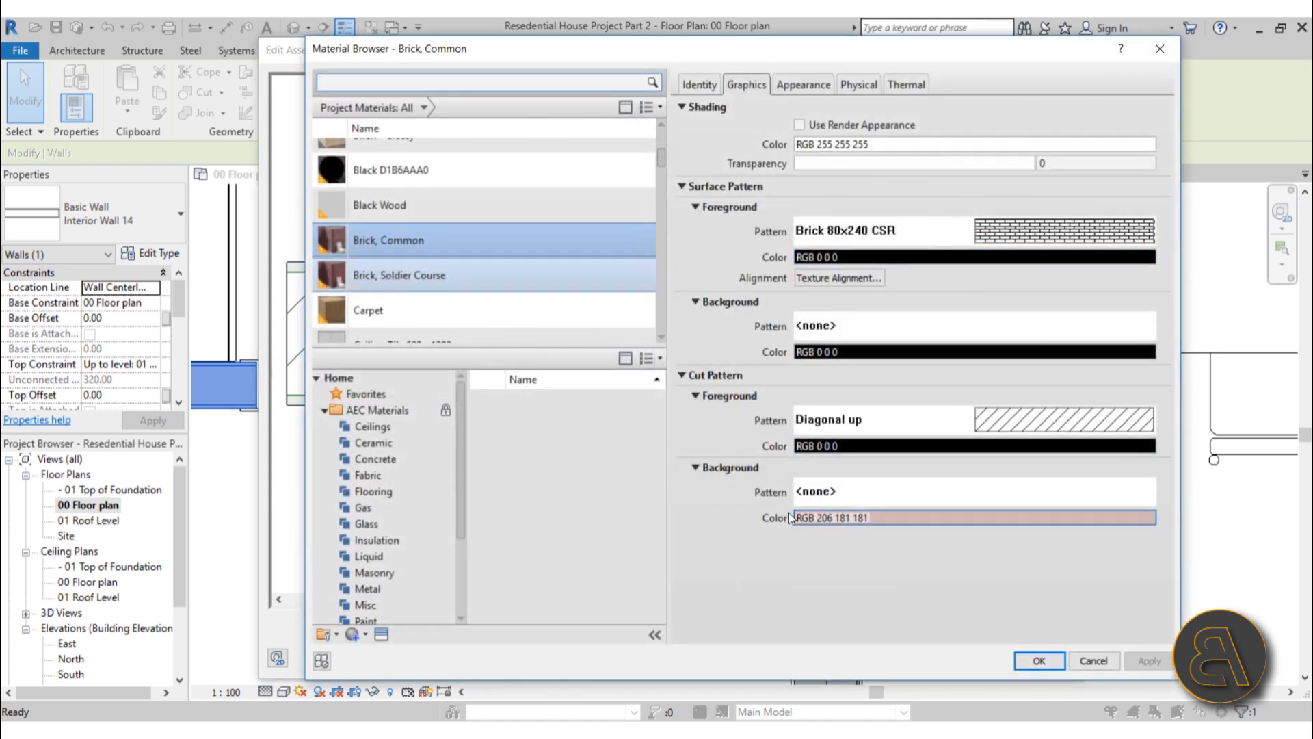
Set Brick, Common's cut background pattern to Solid fill, confirm the Interior Wall 14 type changes and deselect the wall
{"action": "left_click", "coordinate": [909, 493]}
{"action": "left_click", "coordinate": [712, 321]}
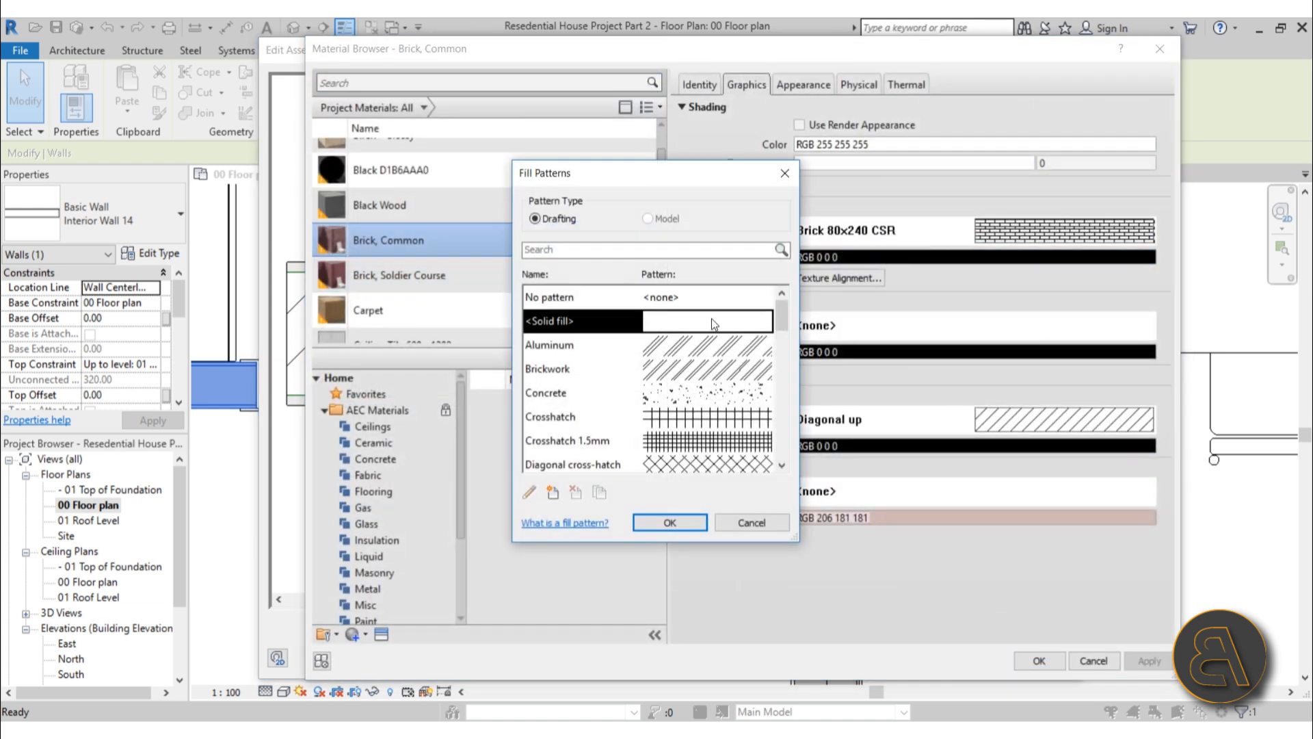
{"action": "left_click", "coordinate": [669, 523]}
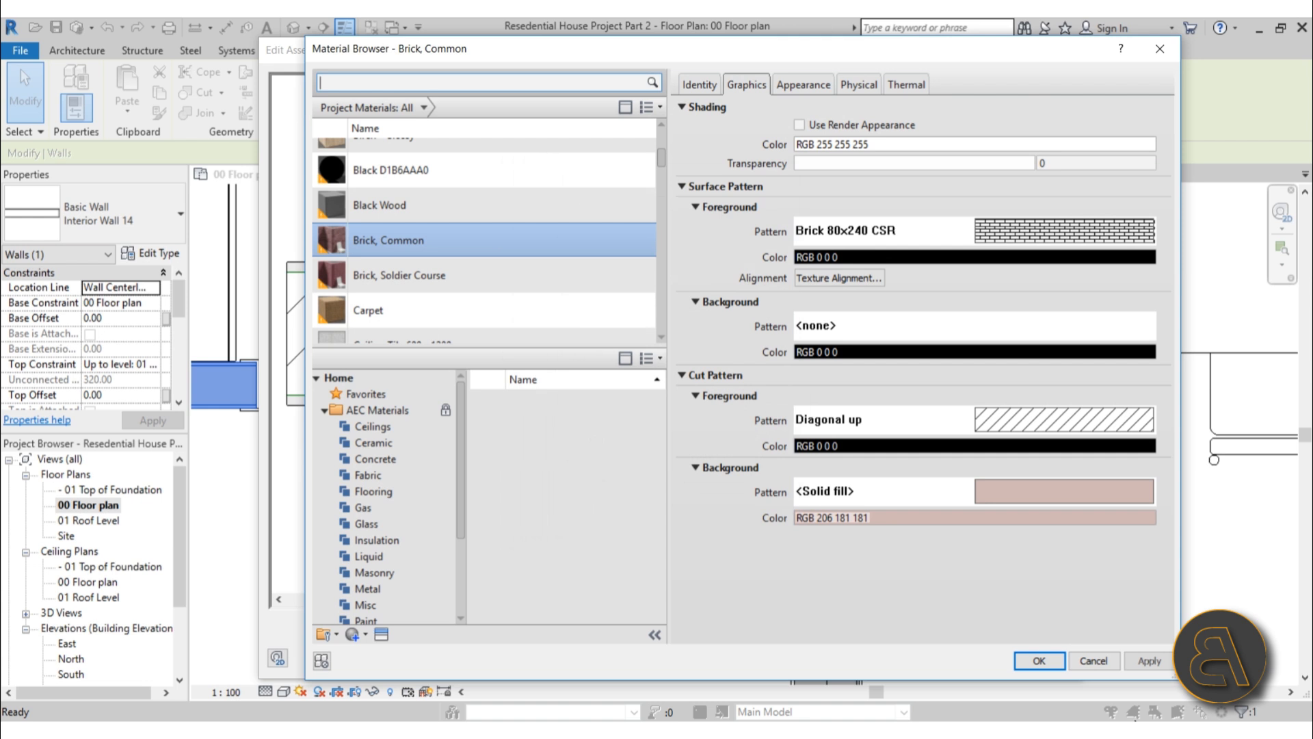
{"action": "left_click", "coordinate": [1149, 661]}
{"action": "left_click", "coordinate": [1037, 661]}
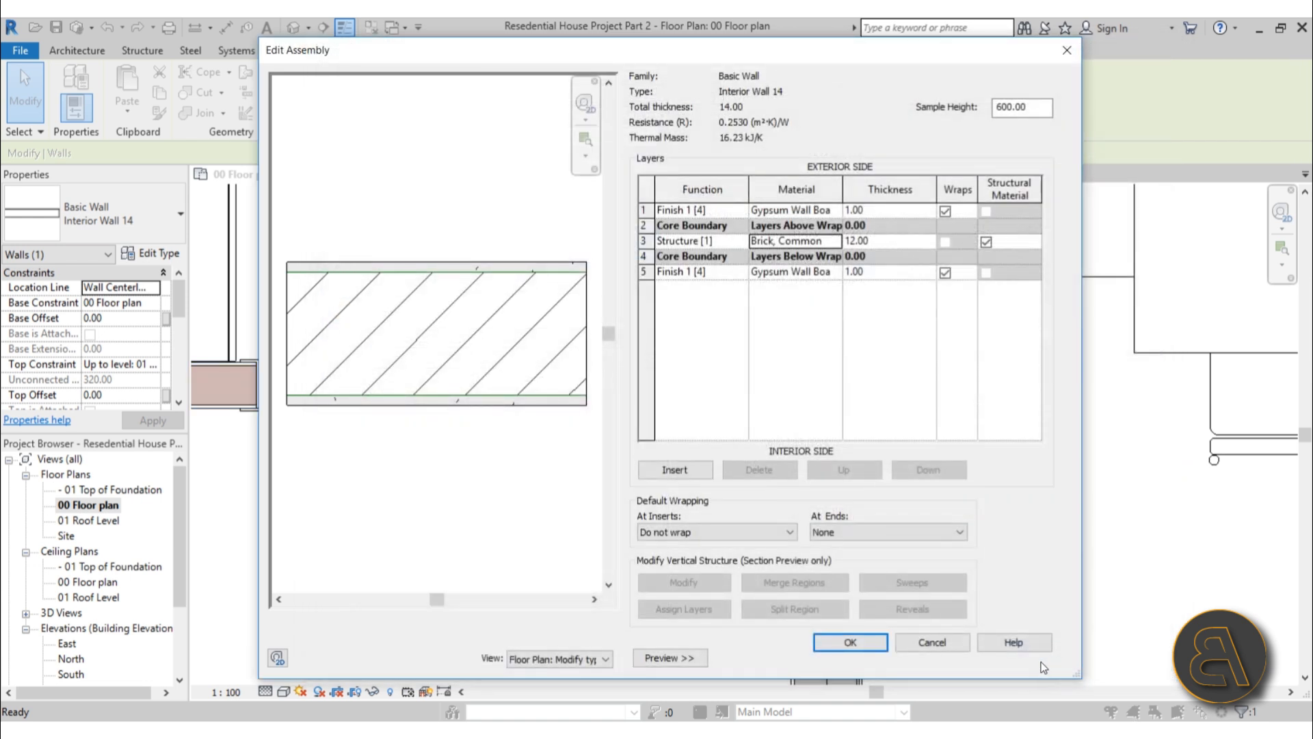
{"action": "left_click", "coordinate": [876, 642]}
{"action": "left_click", "coordinate": [872, 654]}
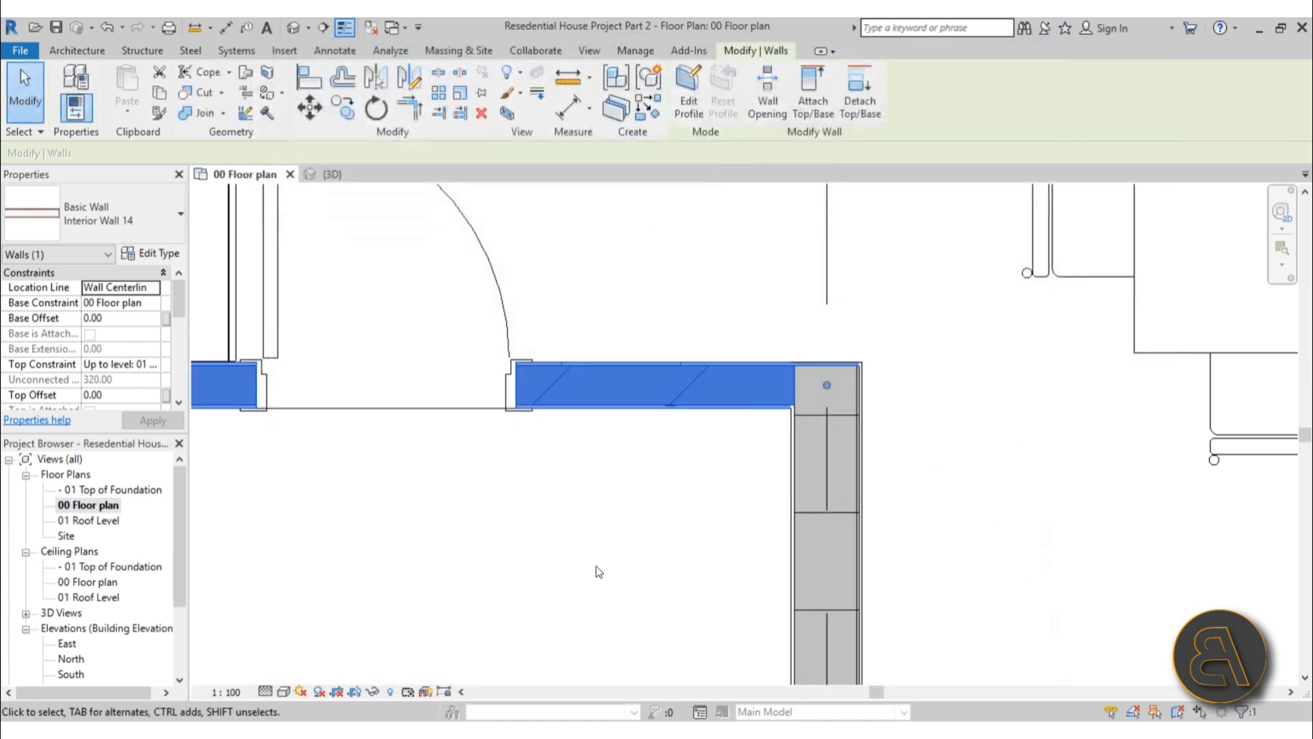
{"action": "left_click", "coordinate": [598, 572]}
Select the remaining Generic - 150mm interior walls around the kitchen, bathroom, hallway, bedrooms and storage niche
{"action": "scroll", "coordinate": [618, 519], "scroll_direction": "down", "scroll_amount": 4}
{"action": "middle_click_drag", "start_coordinate": [609, 595], "coordinate": [596, 381]}
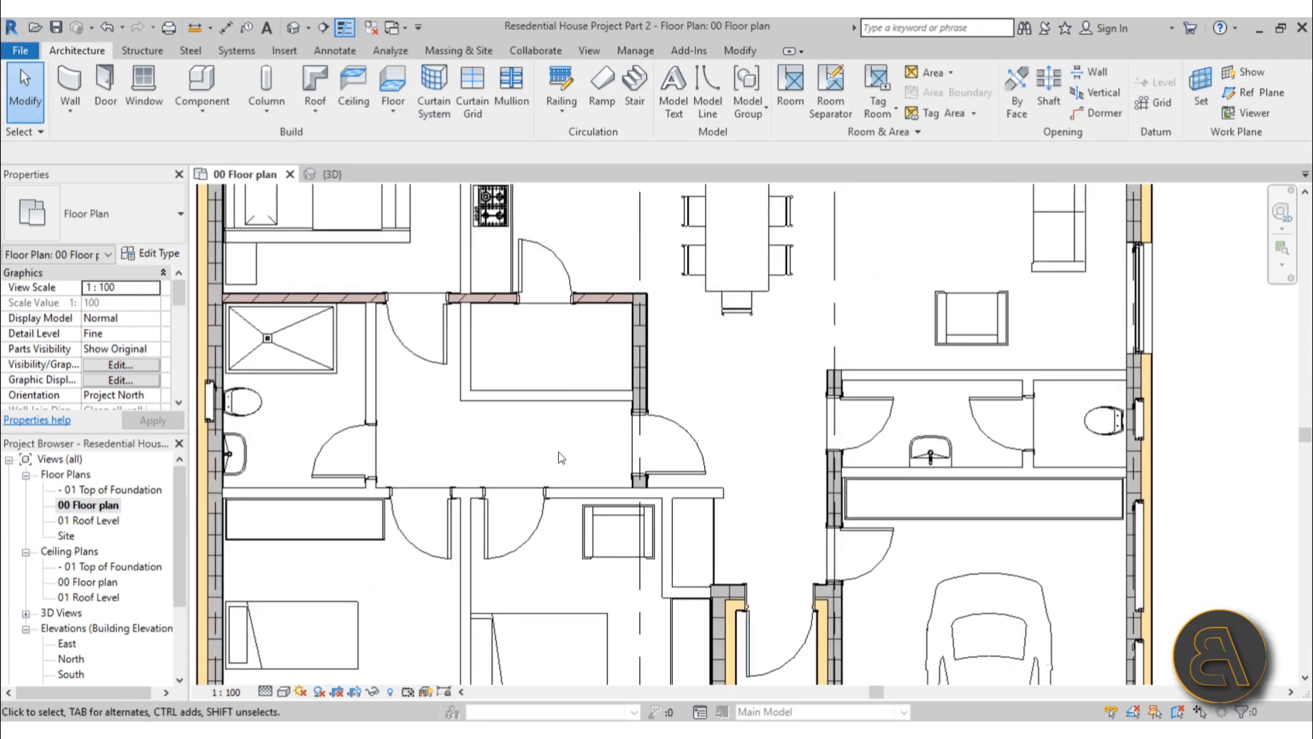
{"action": "scroll", "coordinate": [559, 457], "scroll_direction": "down", "scroll_amount": 3}
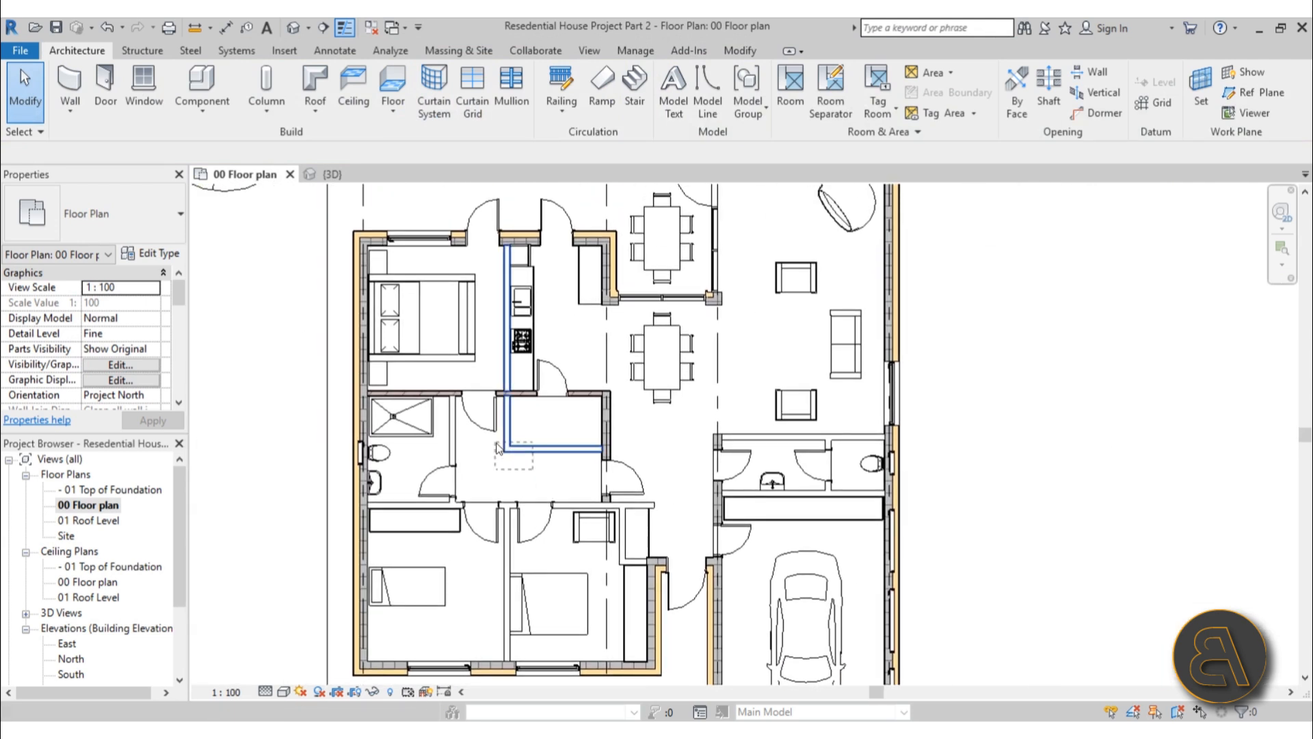
{"action": "left_click", "coordinate": [498, 449]}
{"action": "left_click", "coordinate": [452, 430], "text": "ctrl"}
{"action": "left_click", "coordinate": [580, 505], "text": "ctrl"}
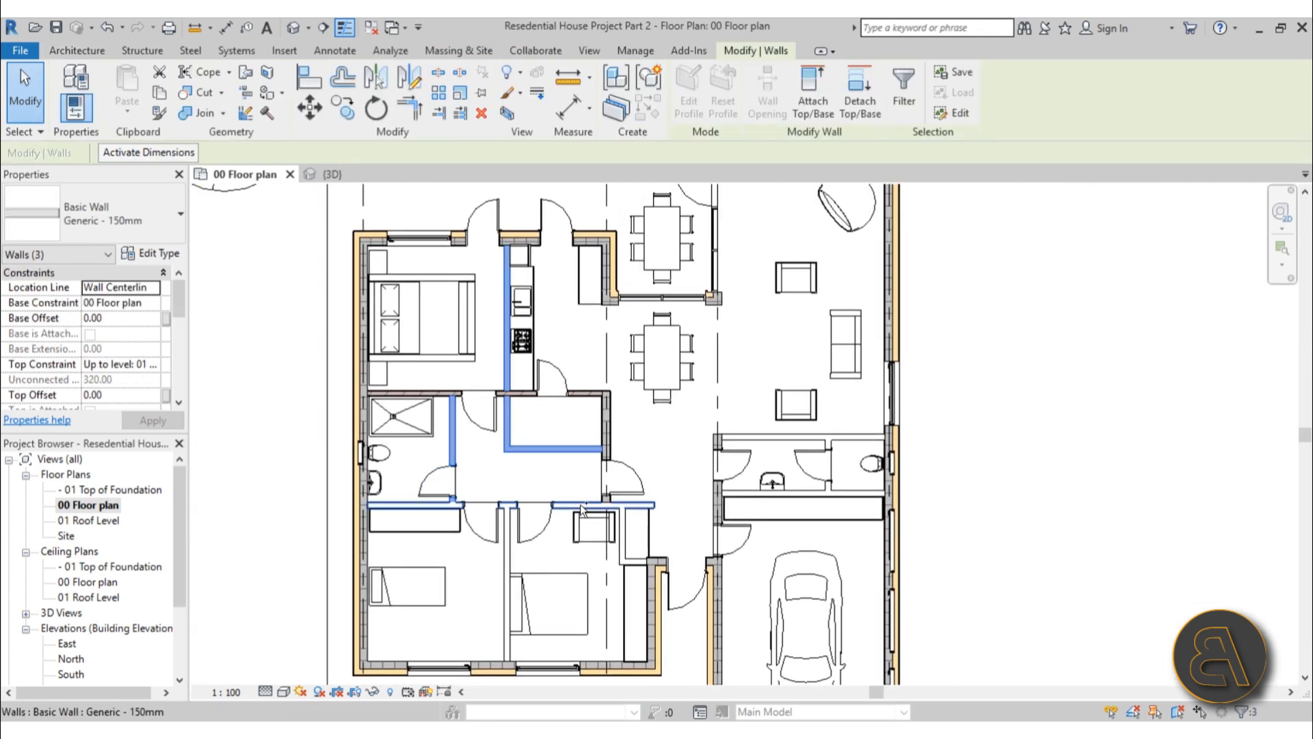
{"action": "left_click", "coordinate": [580, 504], "text": "ctrl"}
{"action": "left_click", "coordinate": [508, 537], "text": "ctrl"}
{"action": "left_click", "coordinate": [618, 552], "text": "ctrl"}
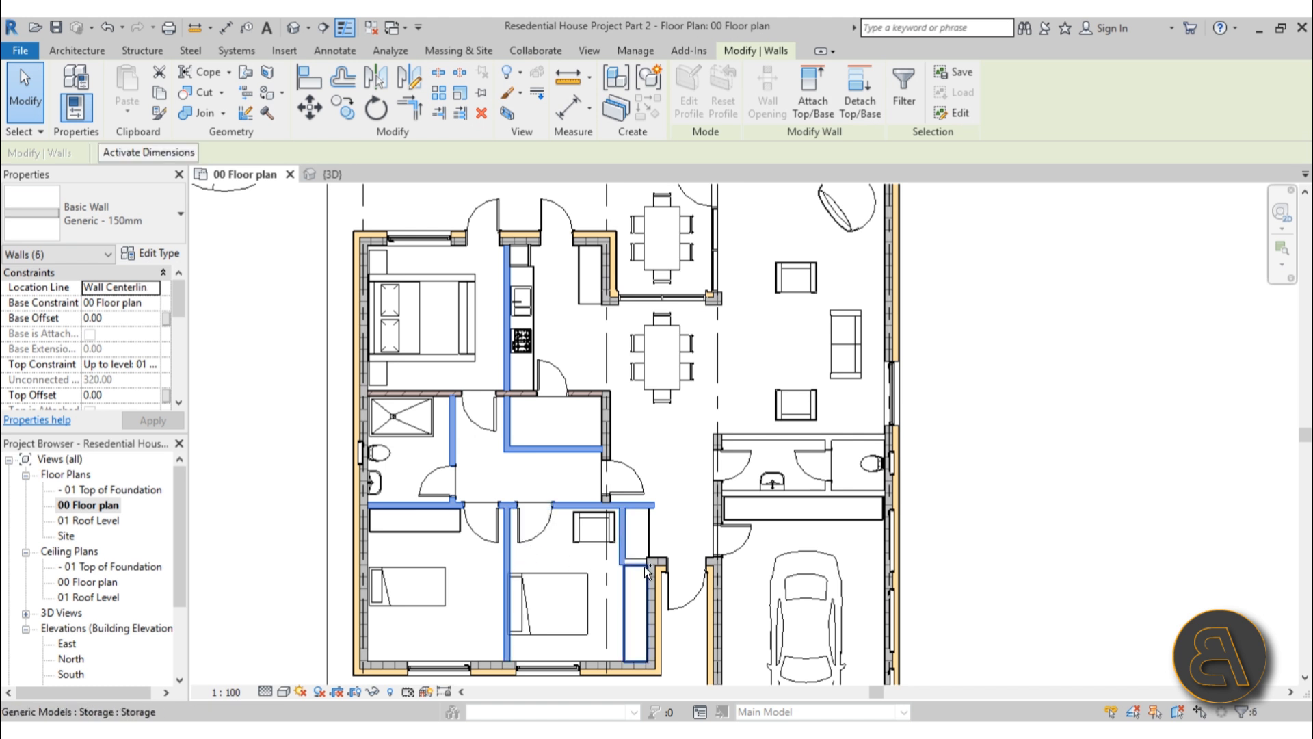
Add the Generic - 150mm walls enclosing and dividing the toilet and washroom above the garage to the selection
{"action": "left_click", "coordinate": [807, 437], "text": "ctrl"}
{"action": "left_click", "coordinate": [848, 488], "text": "ctrl"}
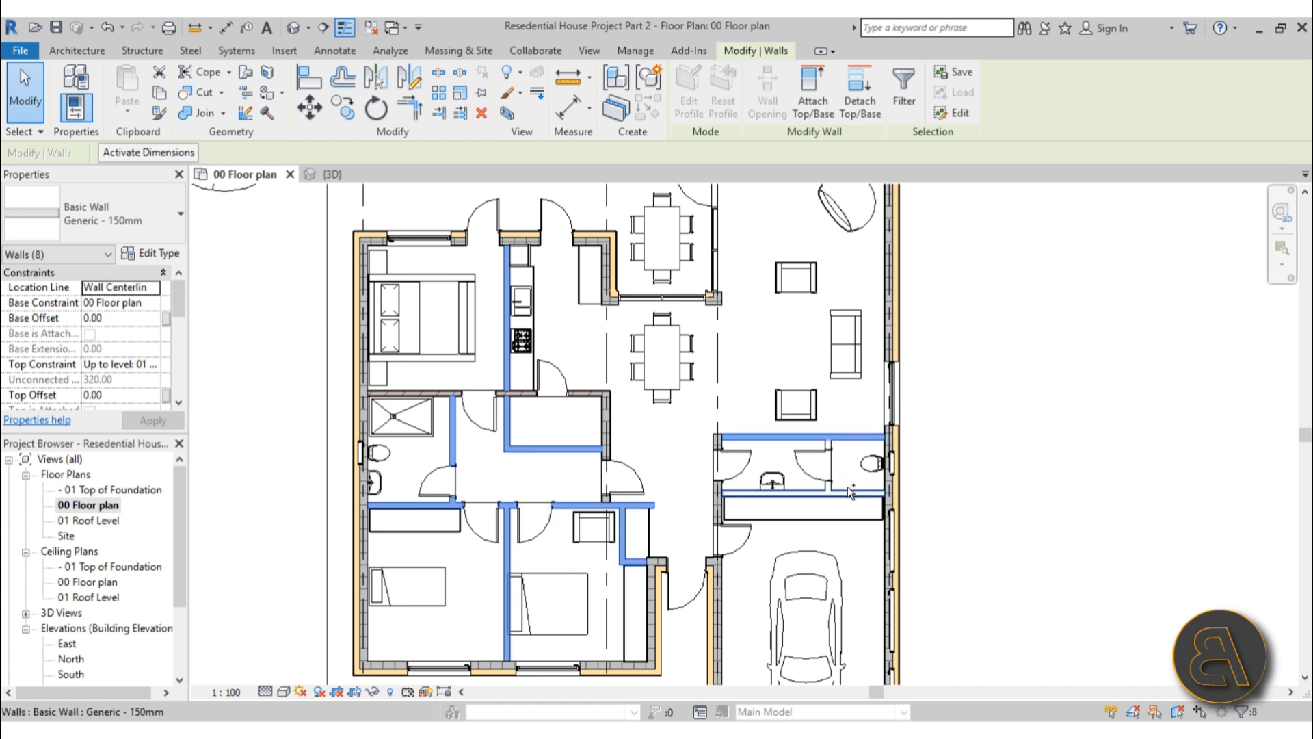
{"action": "left_click", "coordinate": [847, 488], "text": "ctrl"}
{"action": "scroll", "coordinate": [840, 453], "scroll_direction": "up", "scroll_amount": 2}
{"action": "left_click", "coordinate": [821, 436], "text": "ctrl"}
{"action": "scroll", "coordinate": [572, 478], "scroll_direction": "down", "scroll_amount": 1}
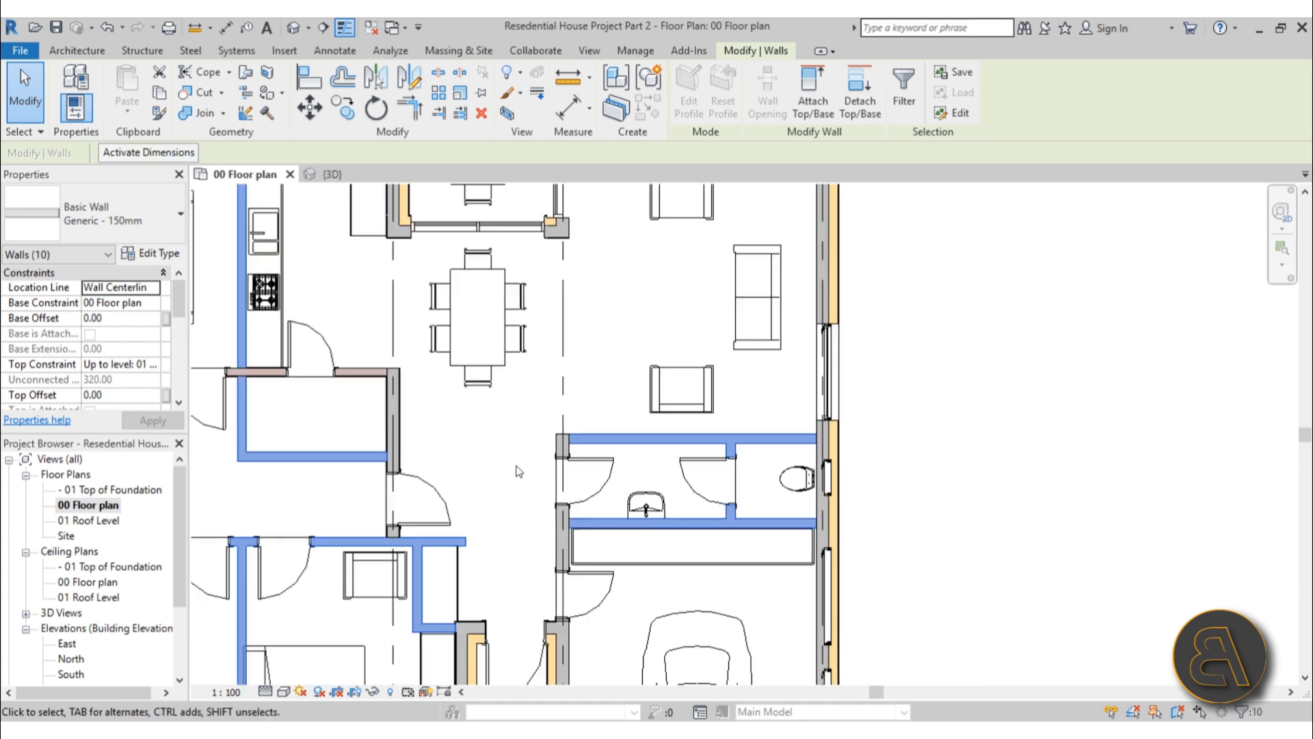
{"action": "scroll", "coordinate": [516, 471], "scroll_direction": "down", "scroll_amount": 1}
{"action": "middle_click_drag", "start_coordinate": [545, 471], "coordinate": [609, 435]}
{"action": "scroll", "coordinate": [650, 547], "scroll_direction": "down", "scroll_amount": 1}
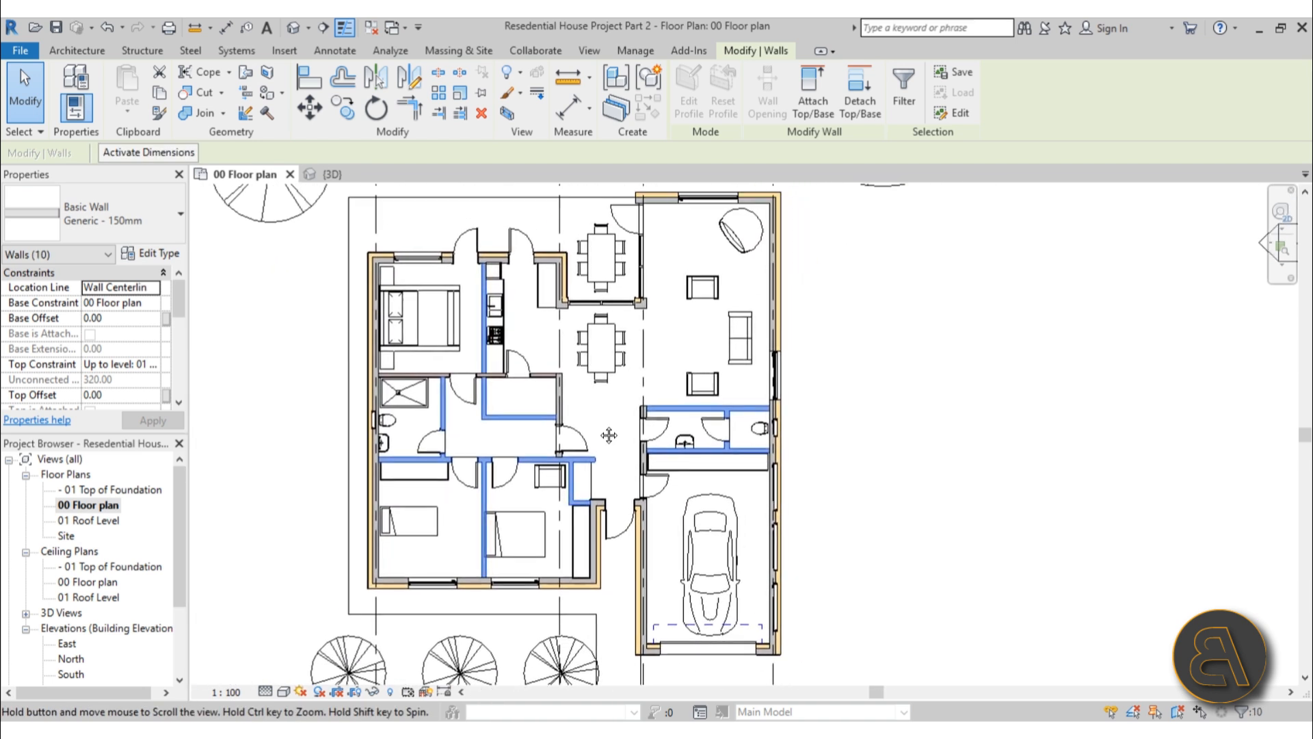
Change the selected Generic - 150mm walls to the Interior Wall 14 type and deselect them
{"action": "left_click", "coordinate": [135, 218]}
{"action": "scroll", "coordinate": [120, 308], "scroll_direction": "down", "scroll_amount": 8}
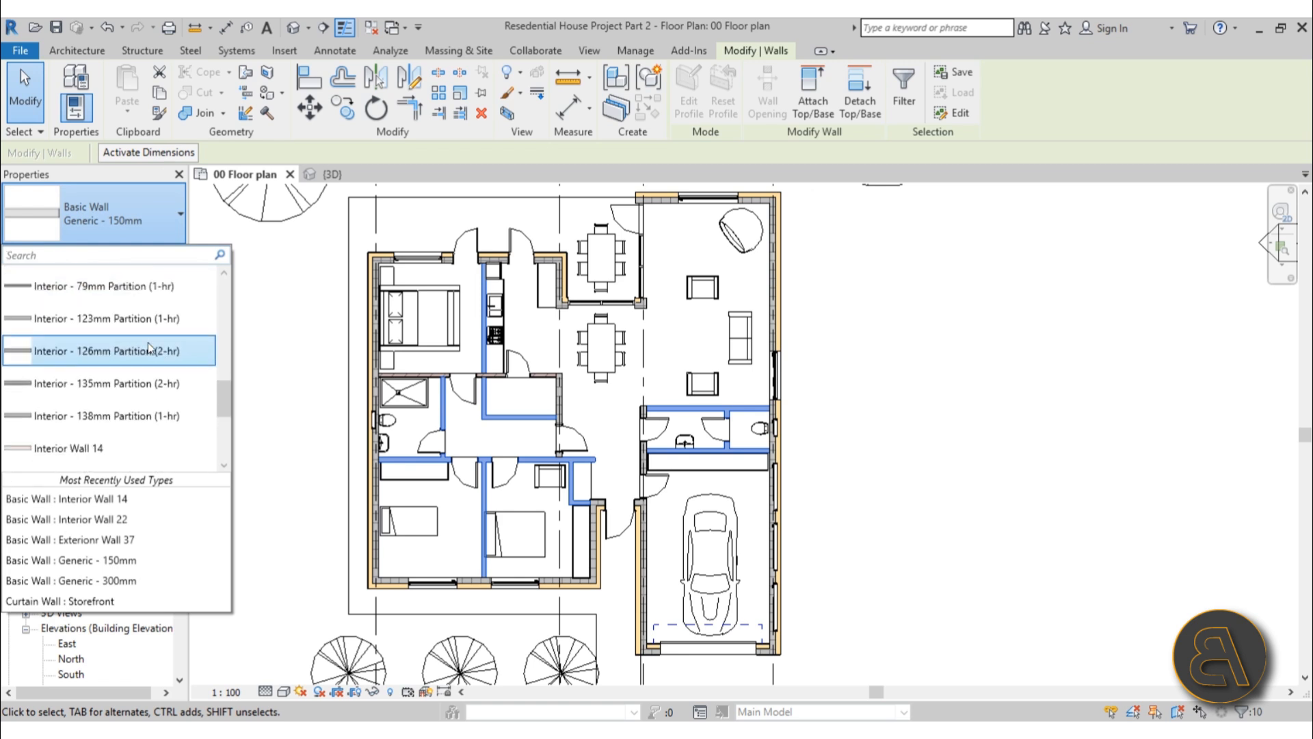
{"action": "scroll", "coordinate": [123, 360], "scroll_direction": "up", "scroll_amount": 3}
{"action": "left_click", "coordinate": [125, 308]}
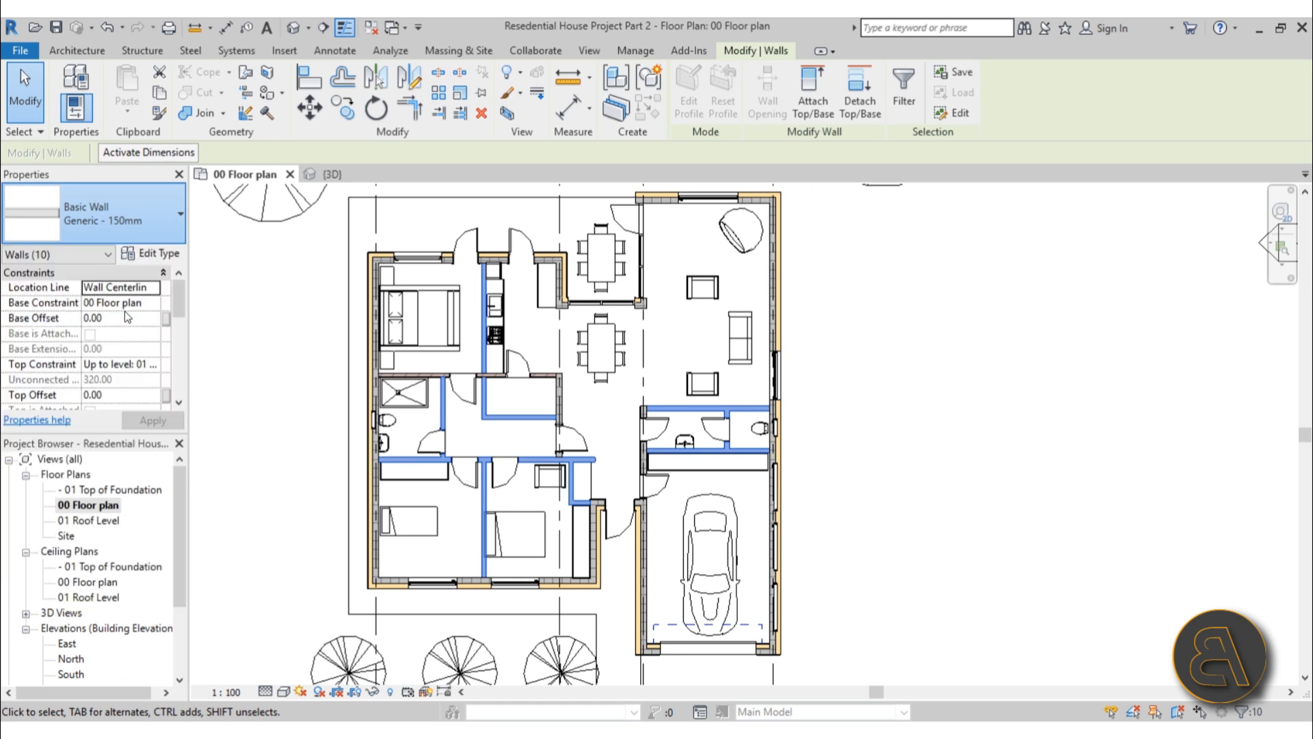
{"action": "left_click", "coordinate": [620, 429]}
{"action": "scroll", "coordinate": [506, 472], "scroll_direction": "up", "scroll_amount": 4}
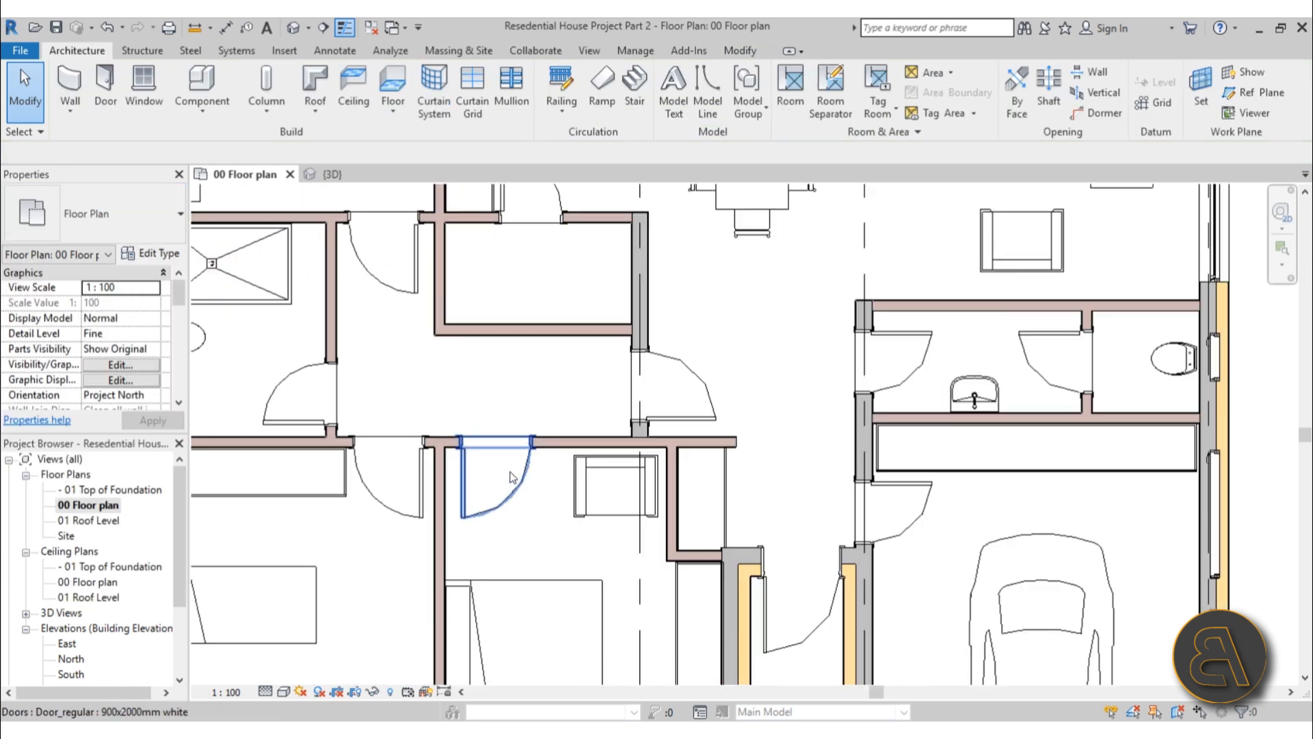
Shorten the short Interior Wall 14 below the entrance storage niche to about 30, pulling its end away from the exterior wall
{"action": "scroll", "coordinate": [445, 355], "scroll_direction": "down", "scroll_amount": 3}
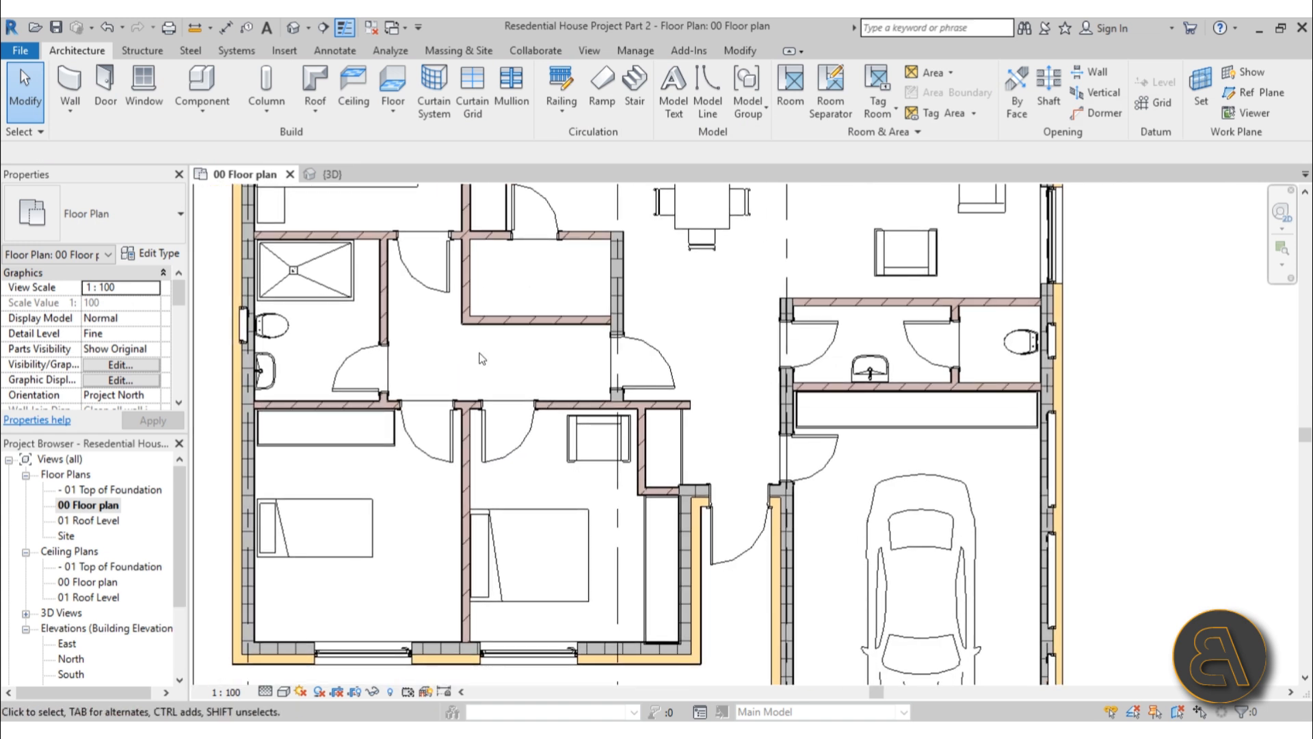
{"action": "scroll", "coordinate": [761, 450], "scroll_direction": "up", "scroll_amount": 5}
{"action": "scroll", "coordinate": [760, 451], "scroll_direction": "down", "scroll_amount": 2}
{"action": "middle_click_drag", "start_coordinate": [762, 464], "coordinate": [738, 513]}
{"action": "middle_click_drag", "start_coordinate": [741, 411], "coordinate": [735, 494]}
{"action": "middle_click_drag", "start_coordinate": [708, 441], "coordinate": [708, 441]}
{"action": "scroll", "coordinate": [676, 520], "scroll_direction": "down", "scroll_amount": 1}
{"action": "scroll", "coordinate": [679, 583], "scroll_direction": "up", "scroll_amount": 5}
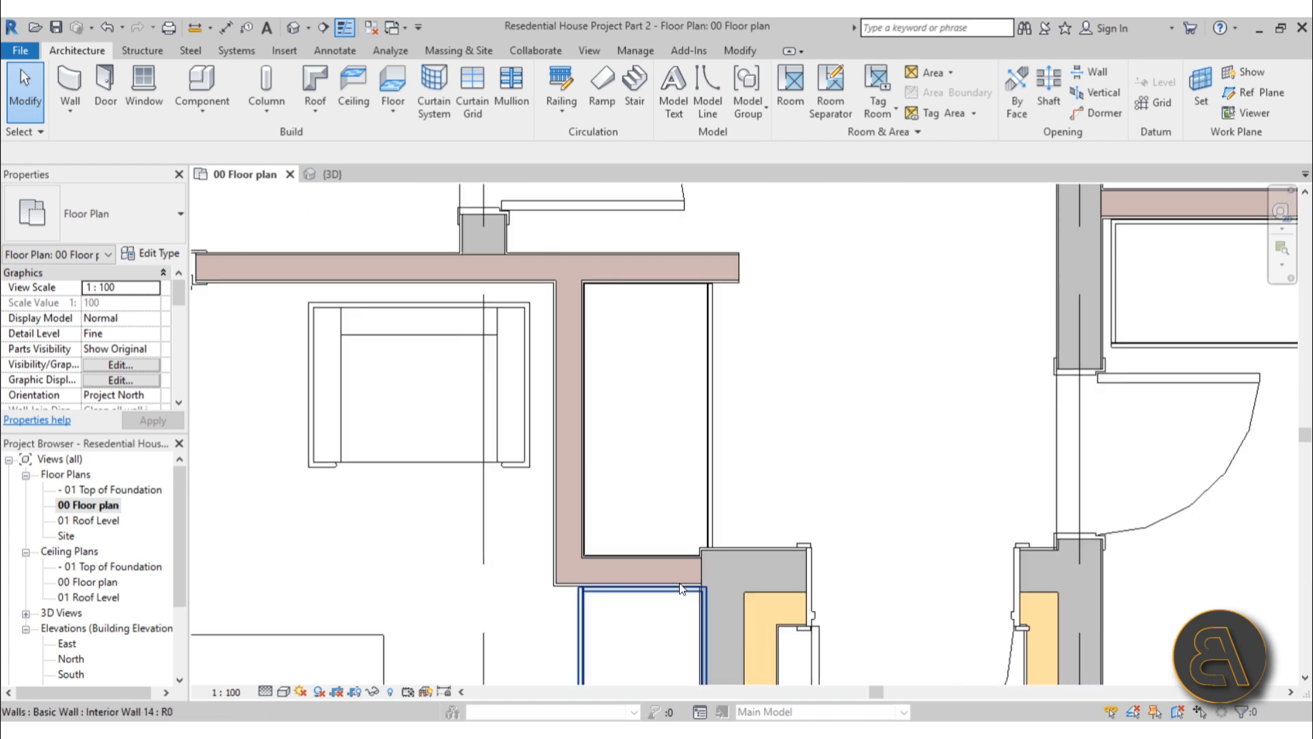
{"action": "left_click", "coordinate": [678, 521]}
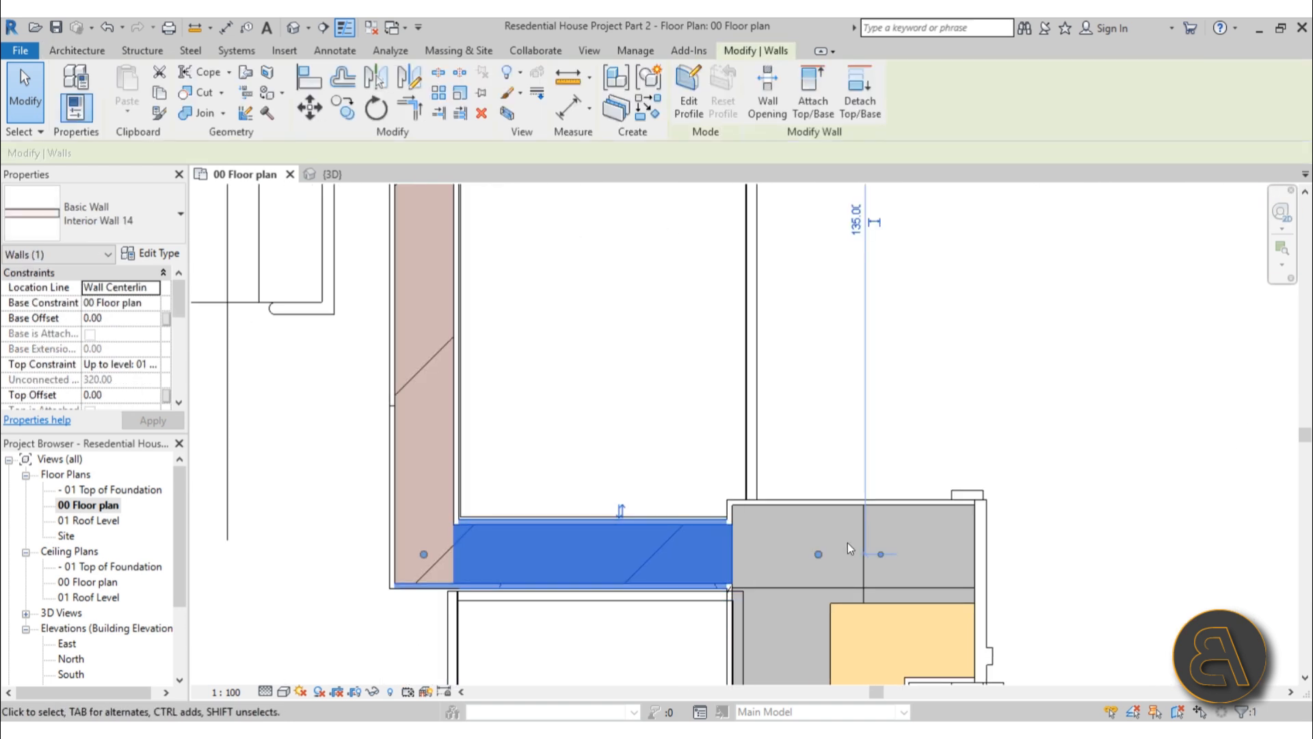
{"action": "left_click_drag", "start_coordinate": [819, 555], "coordinate": [573, 553]}
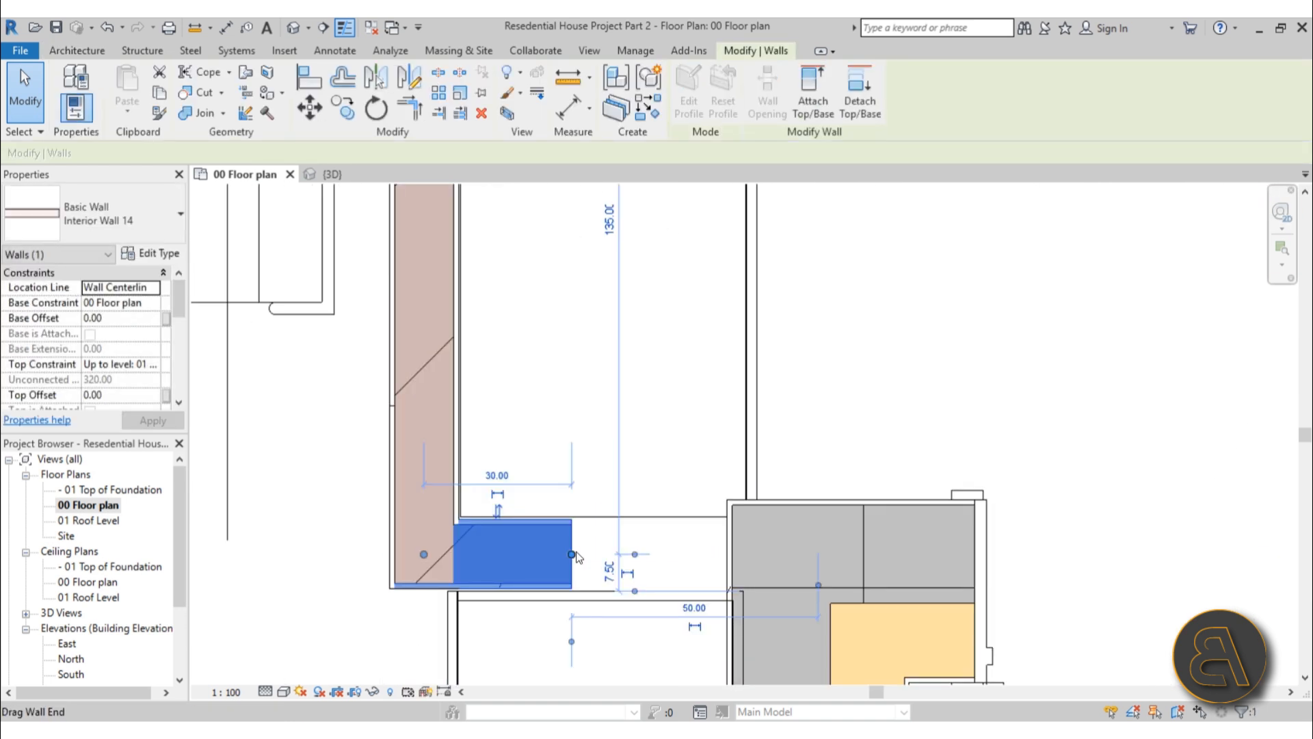
{"action": "left_click", "coordinate": [817, 454]}
Align the shortened niche wall's upper face with the upper finish face of the exterior wall beside the entrance door
{"action": "key", "text": "a"}
{"action": "key", "text": "l"}
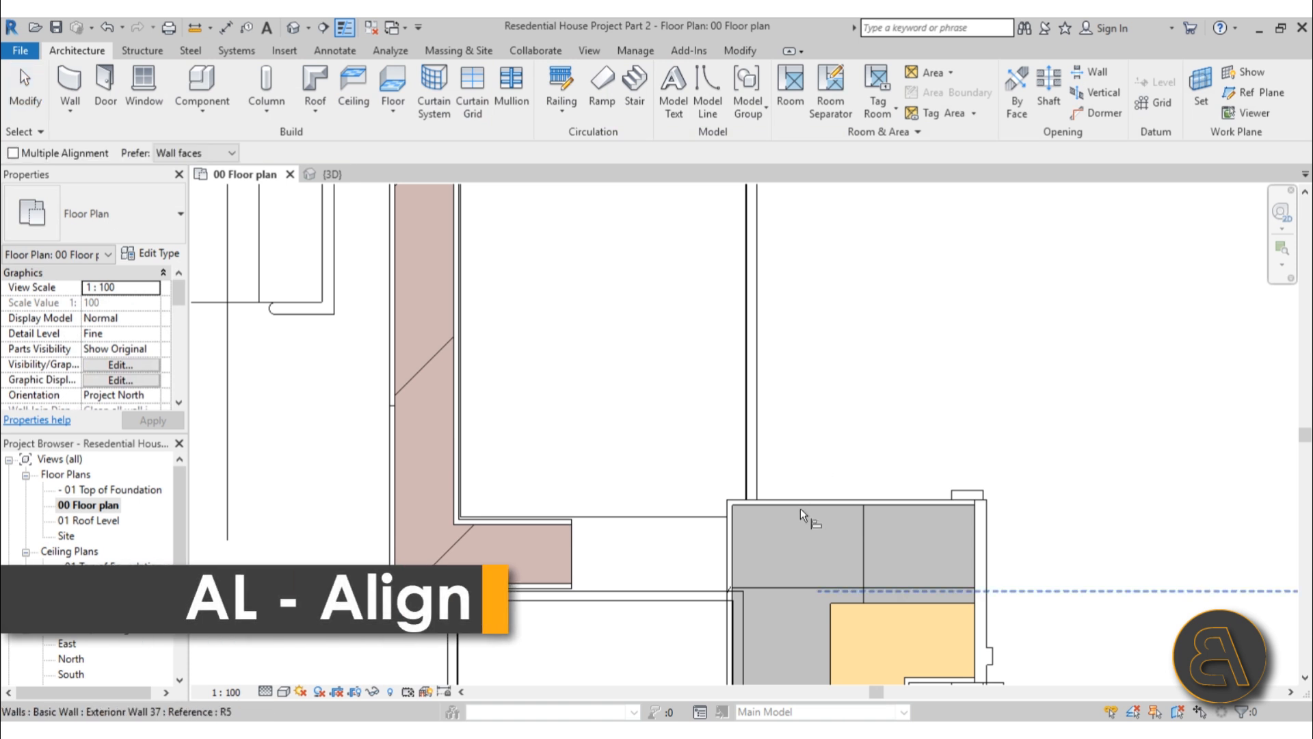
{"action": "left_click", "coordinate": [794, 496]}
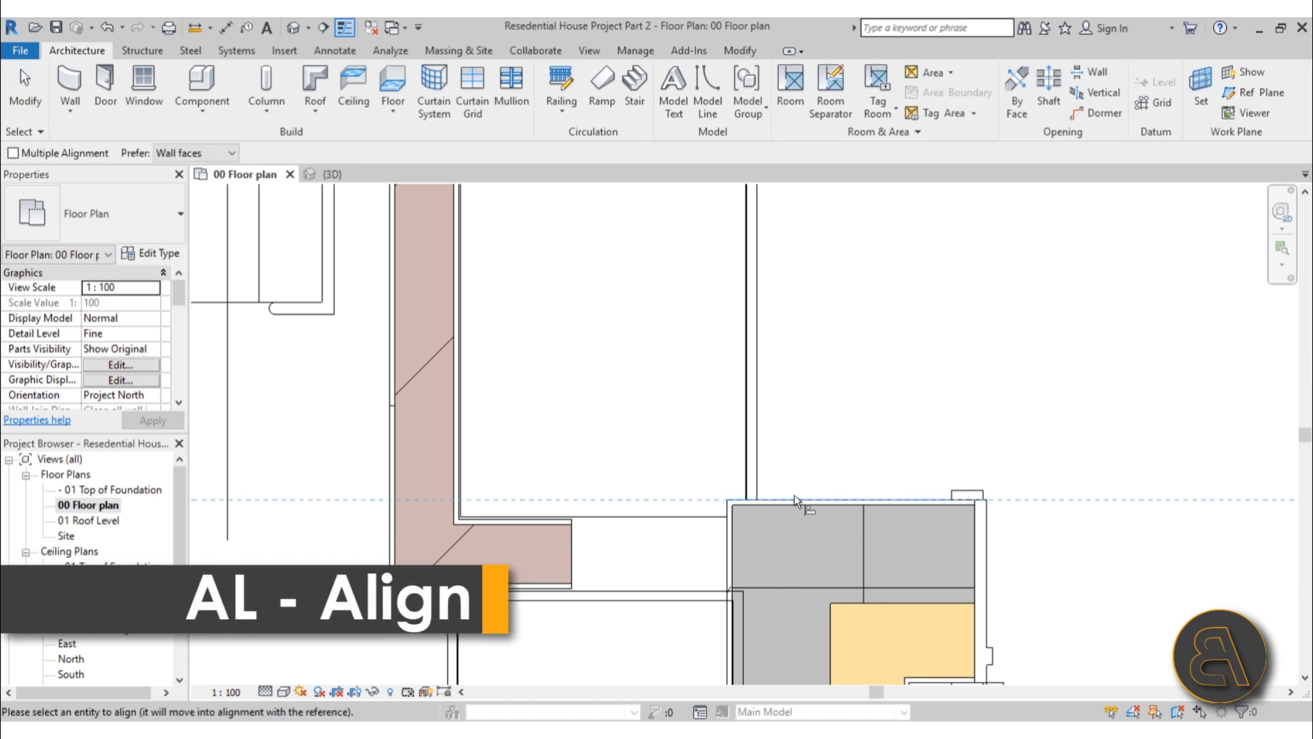
{"action": "left_click", "coordinate": [547, 519]}
{"action": "left_click", "coordinate": [908, 472]}
{"action": "key", "text": "Escape"}
{"action": "key", "text": "Escape"}
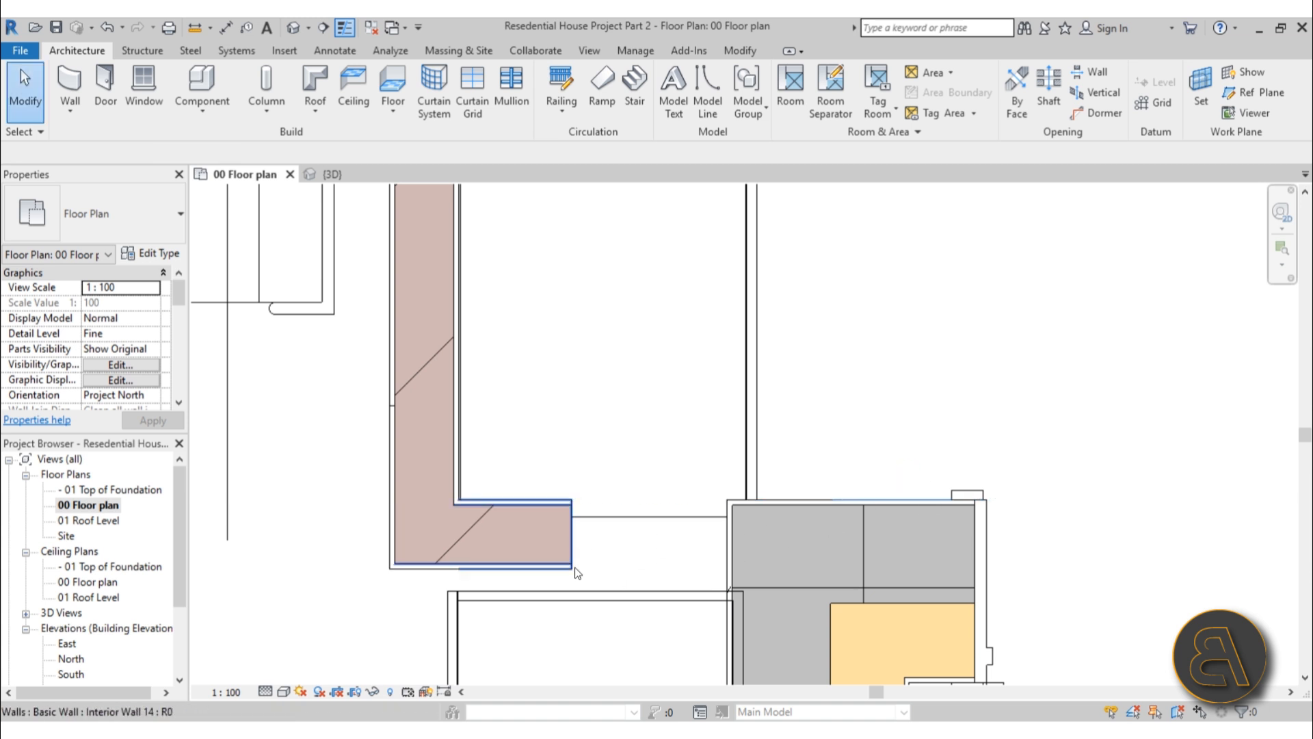
Extend the aligned niche wall's free end back to the exterior wall and check the joined corner
{"action": "left_click", "coordinate": [575, 567]}
{"action": "left_click_drag", "start_coordinate": [574, 535], "coordinate": [745, 537]}
{"action": "left_click", "coordinate": [667, 606]}
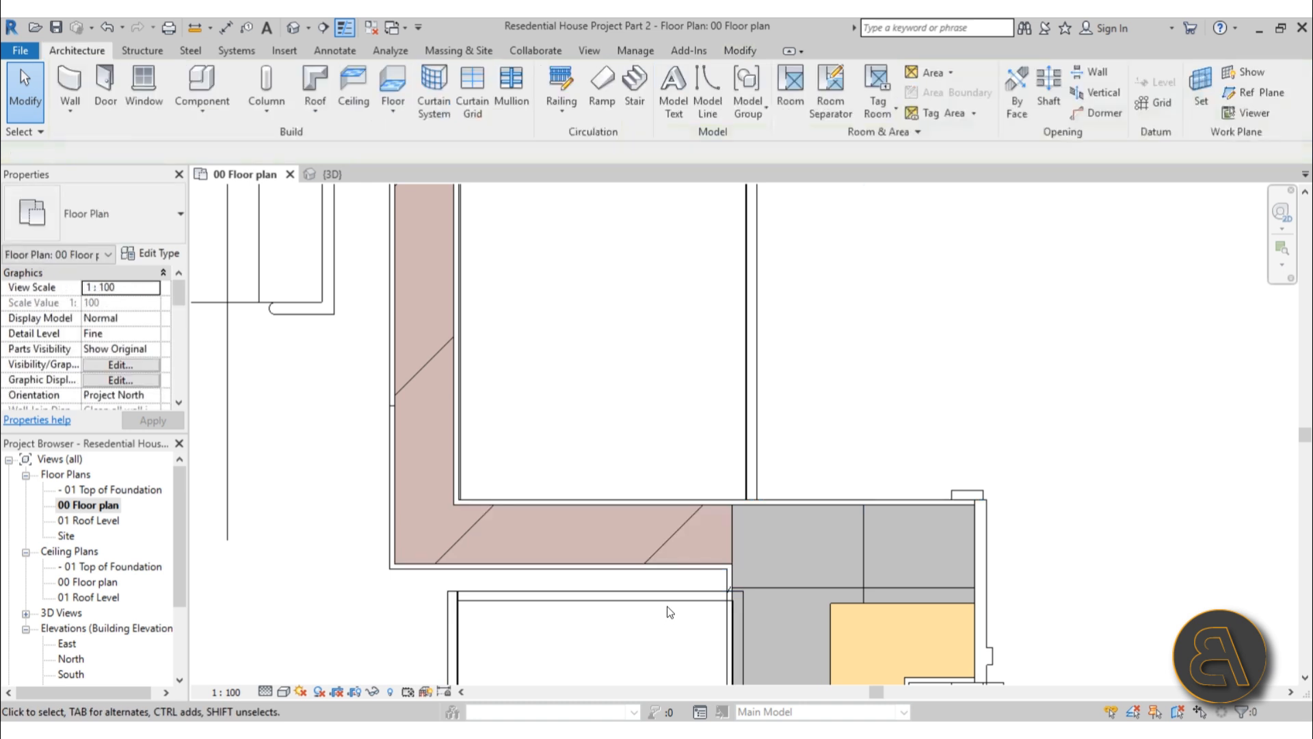
{"action": "scroll", "coordinate": [783, 409], "scroll_direction": "down", "scroll_amount": 3}
{"action": "middle_click_drag", "start_coordinate": [794, 475], "coordinate": [757, 435]}
{"action": "scroll", "coordinate": [720, 469], "scroll_direction": "up", "scroll_amount": 5}
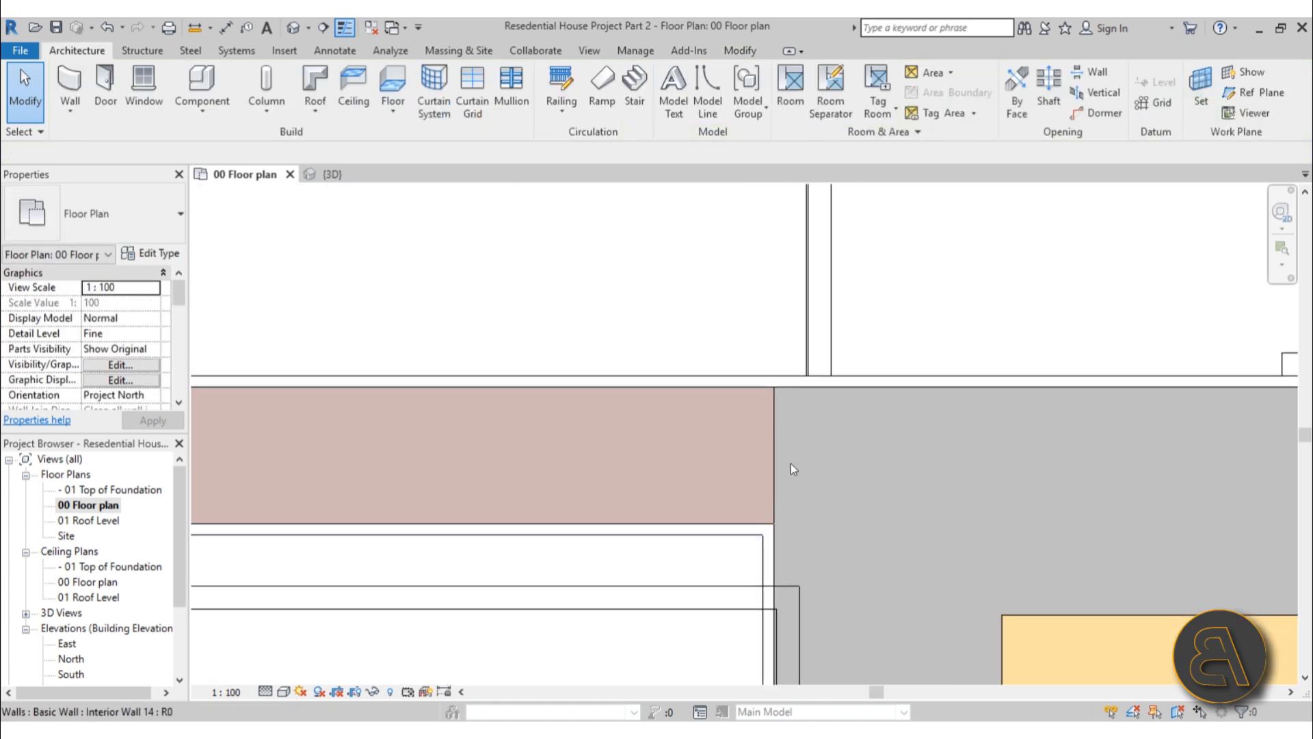
{"action": "middle_click_drag", "start_coordinate": [804, 480], "coordinate": [709, 310]}
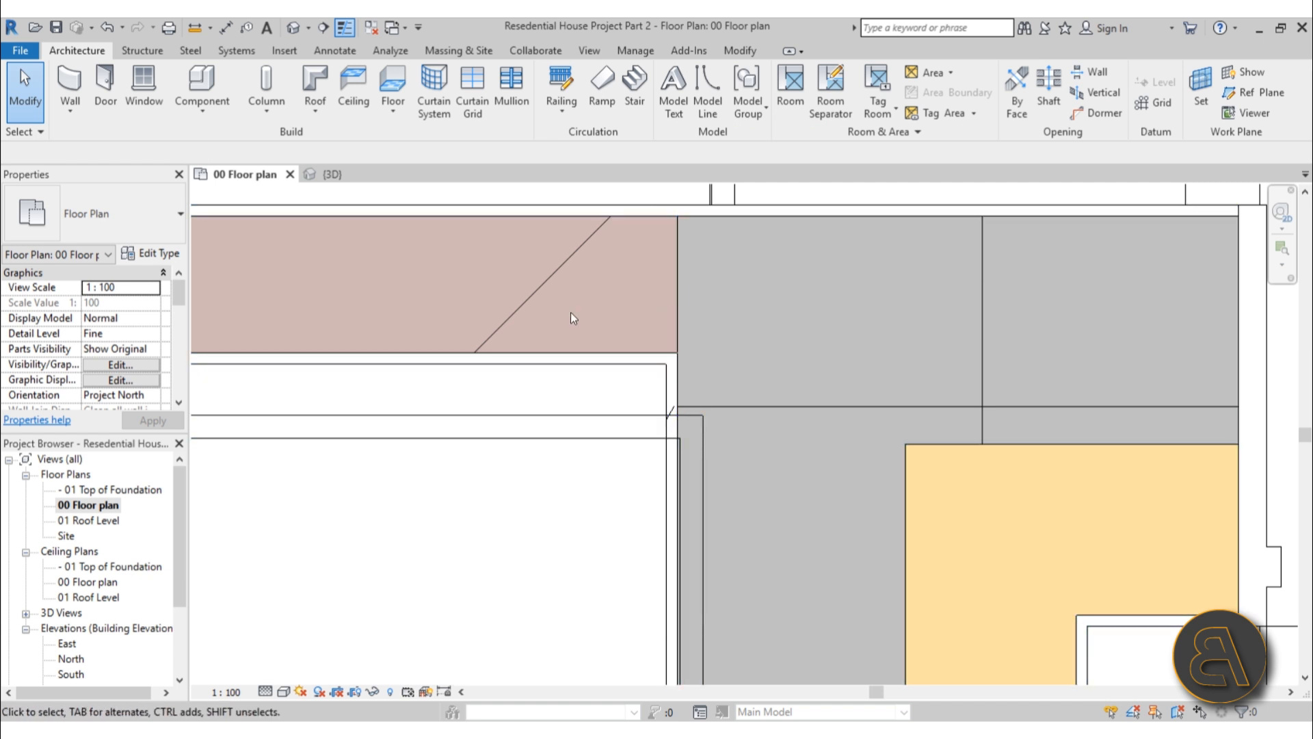
{"action": "scroll", "coordinate": [716, 360], "scroll_direction": "down", "scroll_amount": 4}
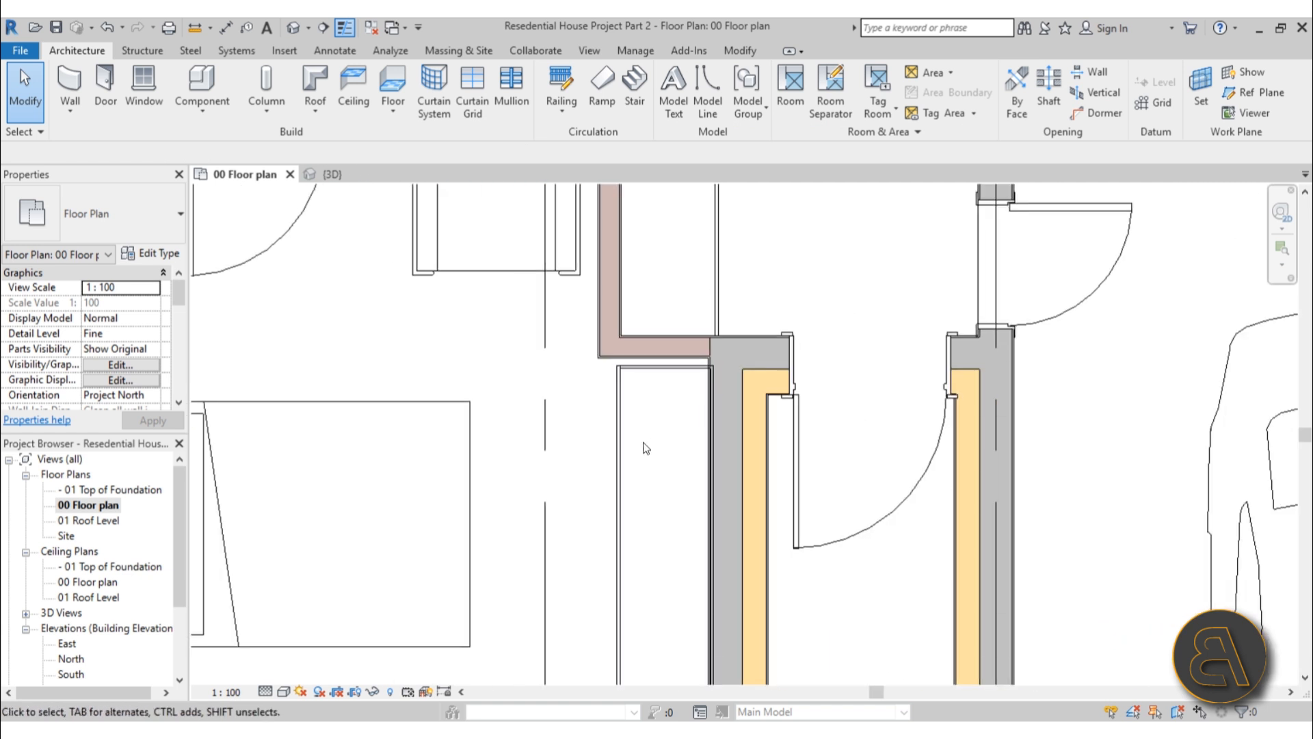
Move the tall bedroom storage unit below the niche so its upper-right corner meets the inner corner of the walls
{"action": "scroll", "coordinate": [611, 357], "scroll_direction": "up", "scroll_amount": 3}
{"action": "left_click", "coordinate": [610, 357]}
{"action": "scroll", "coordinate": [617, 305], "scroll_direction": "up", "scroll_amount": 5}
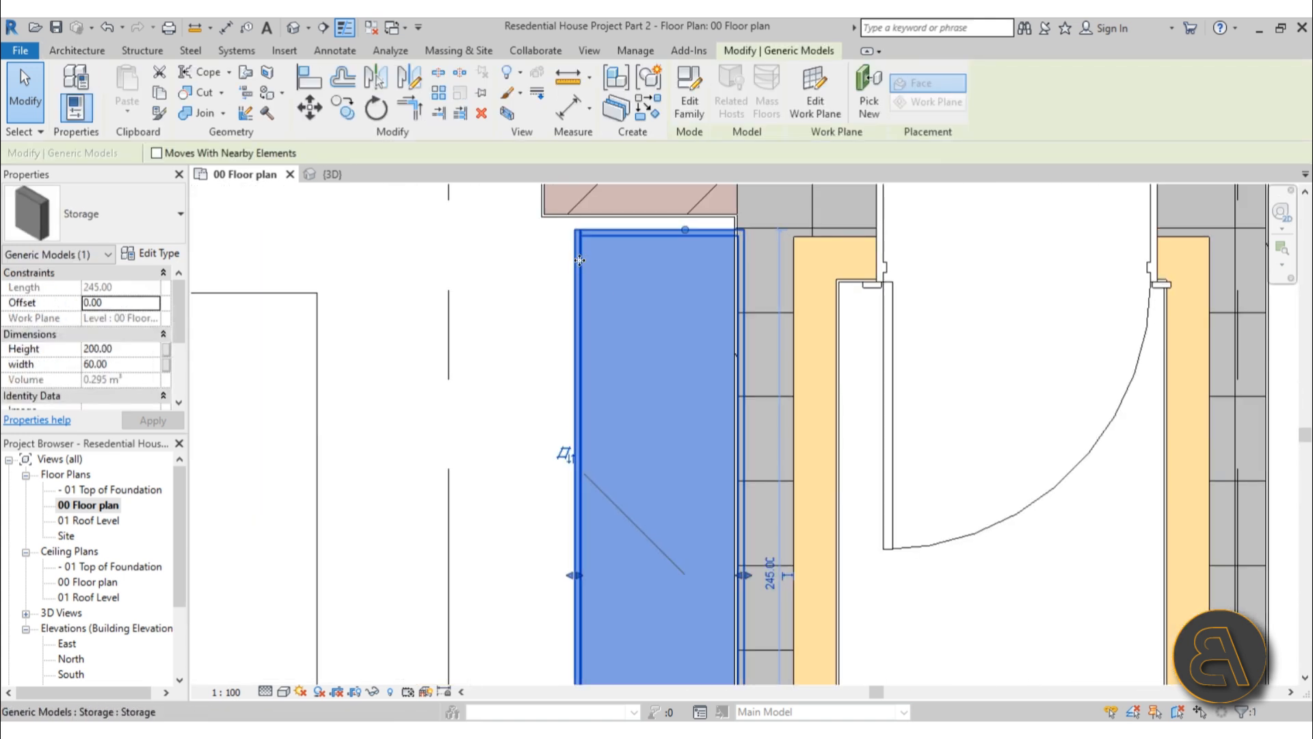
{"action": "scroll", "coordinate": [677, 233], "scroll_direction": "up", "scroll_amount": 3}
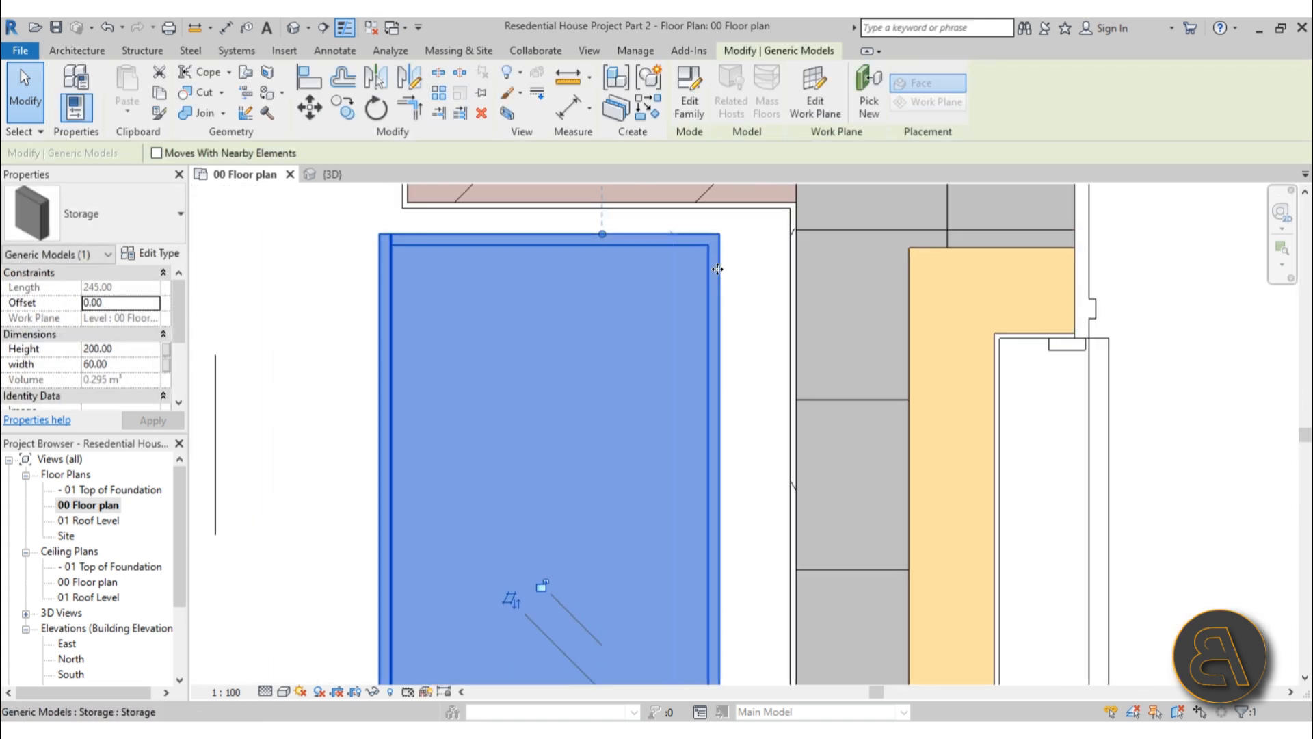
{"action": "key", "text": "m"}
{"action": "key", "text": "v"}
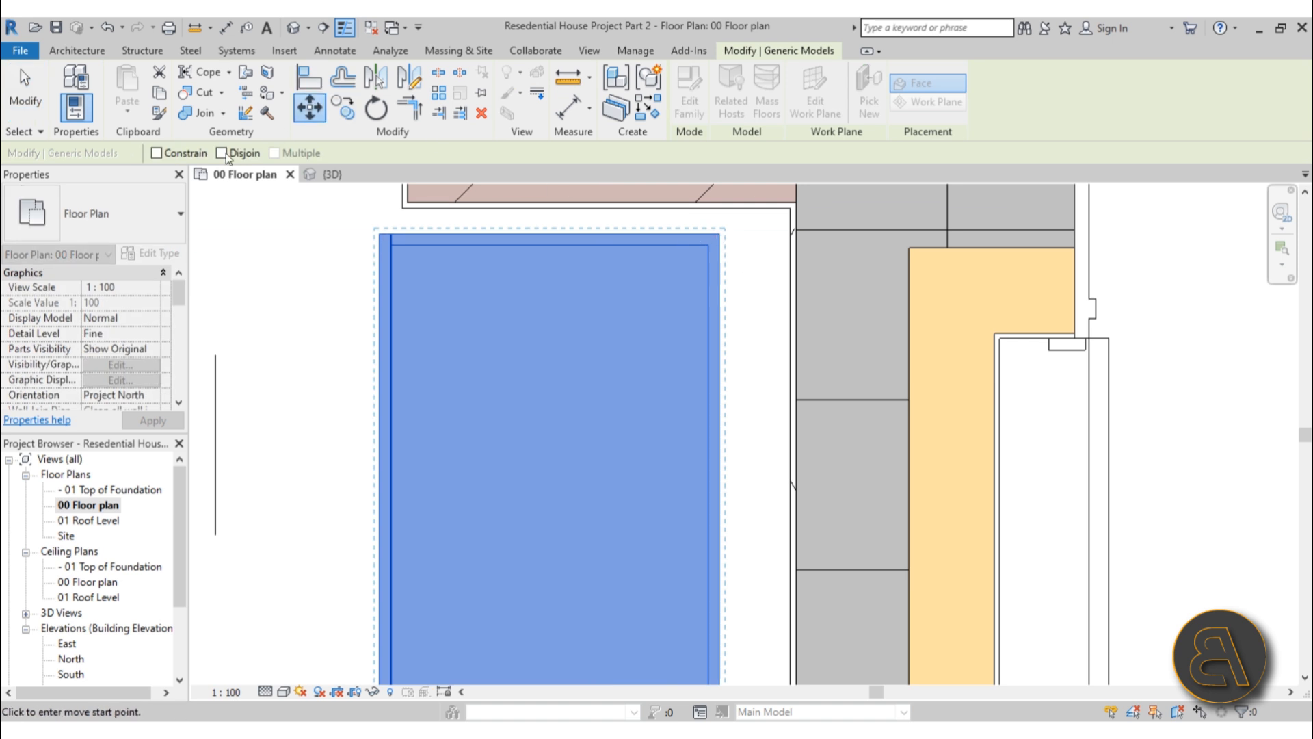
{"action": "left_click", "coordinate": [715, 232]}
{"action": "left_click", "coordinate": [788, 208]}
{"action": "scroll", "coordinate": [707, 243], "scroll_direction": "down", "scroll_amount": 4}
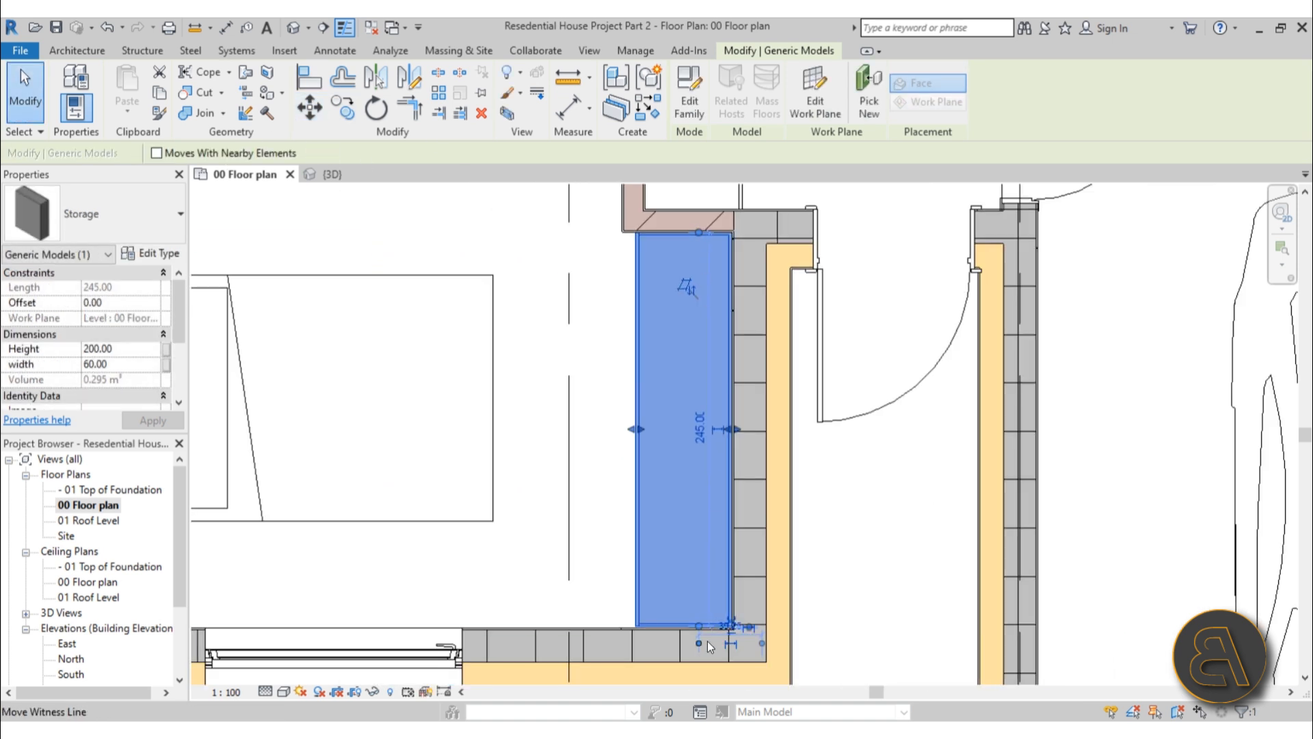
Stretch the lower end of the tall bedroom storage unit to the inner face of the exterior wall and deselect it
{"action": "scroll", "coordinate": [706, 527], "scroll_direction": "up", "scroll_amount": 5}
{"action": "key", "text": "Escape"}
{"action": "left_click", "coordinate": [671, 487]}
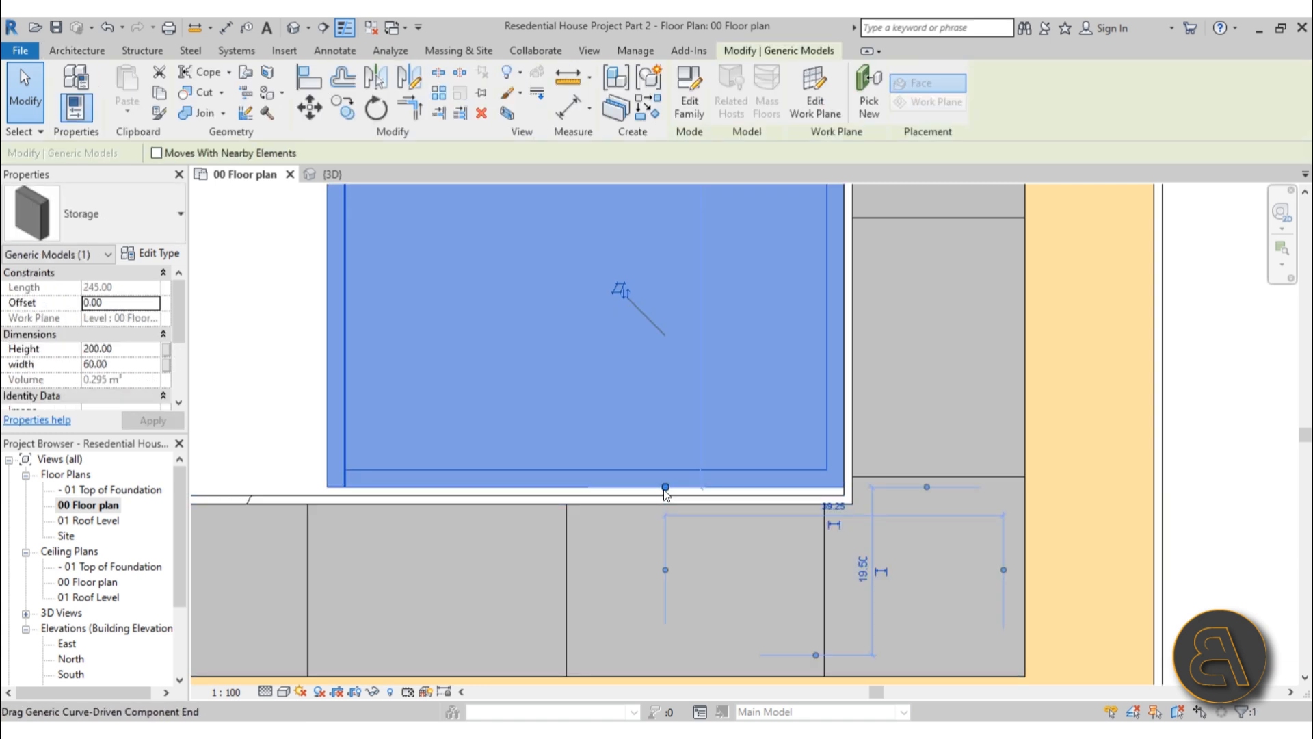
{"action": "left_click_drag", "start_coordinate": [665, 486], "coordinate": [665, 495]}
{"action": "left_click", "coordinate": [646, 563]}
Pull the storage unit in the entrance niche clear of the niche's side wall
{"action": "middle_click_drag", "start_coordinate": [674, 381], "coordinate": [645, 684]}
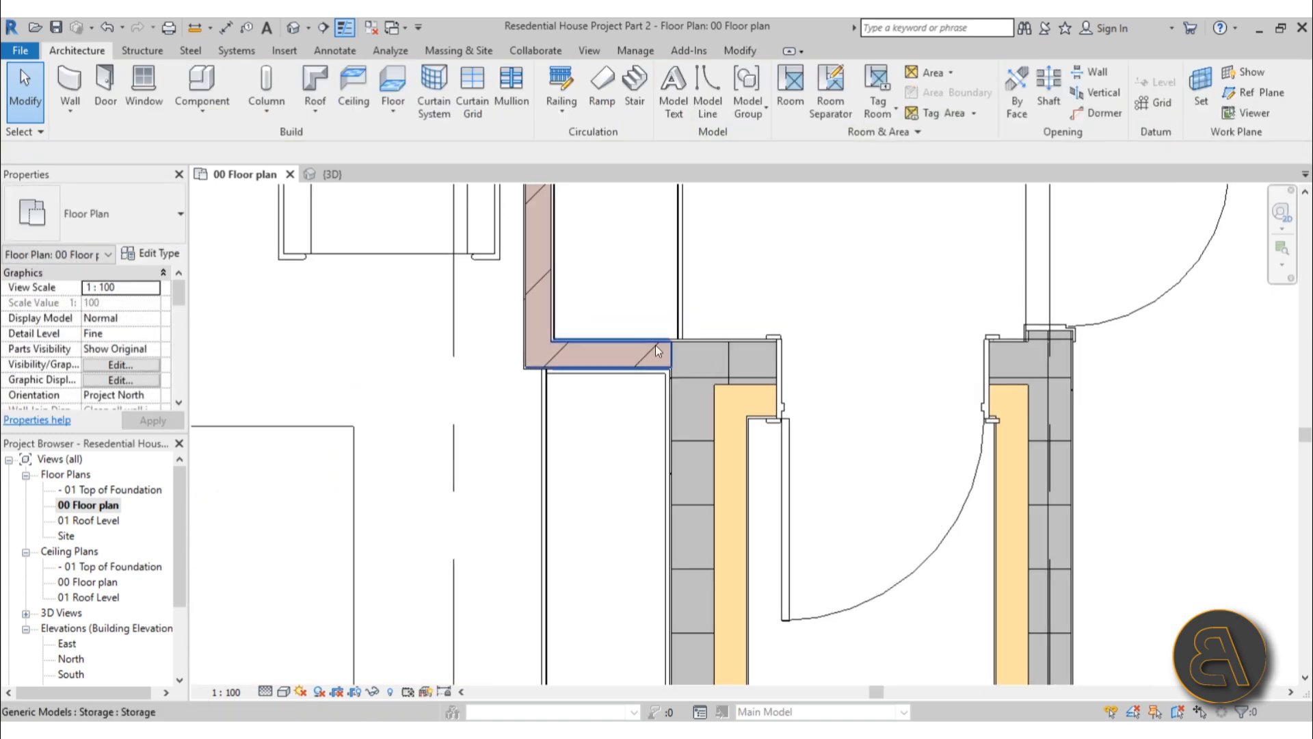
{"action": "middle_click_drag", "start_coordinate": [648, 229], "coordinate": [604, 472]}
{"action": "scroll", "coordinate": [599, 388], "scroll_direction": "up", "scroll_amount": 1}
{"action": "left_click_drag", "start_coordinate": [642, 385], "coordinate": [709, 360]}
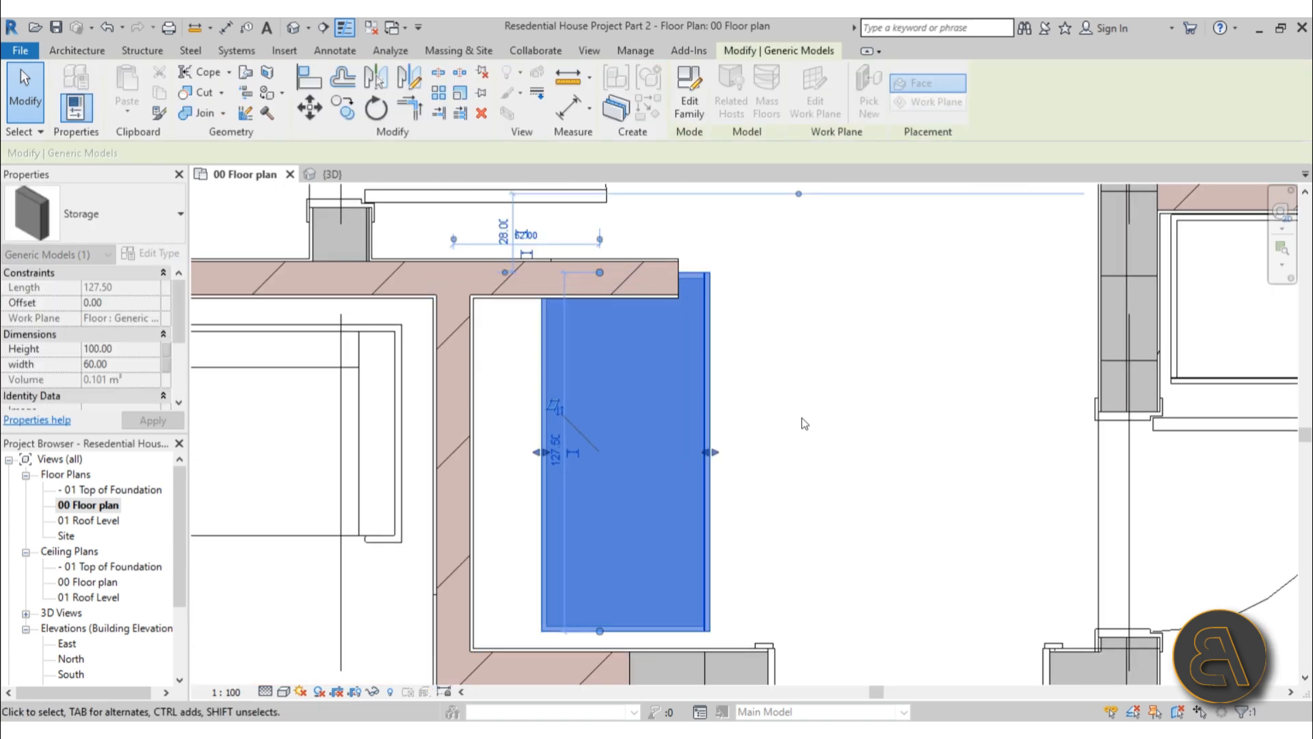
{"action": "left_click", "coordinate": [522, 616]}
{"action": "middle_click_drag", "start_coordinate": [521, 615], "coordinate": [571, 433]}
Move the entrance niche's storage unit so its lower-left corner meets the inner corner of the Interior Wall 14 walls
{"action": "left_click", "coordinate": [554, 433]}
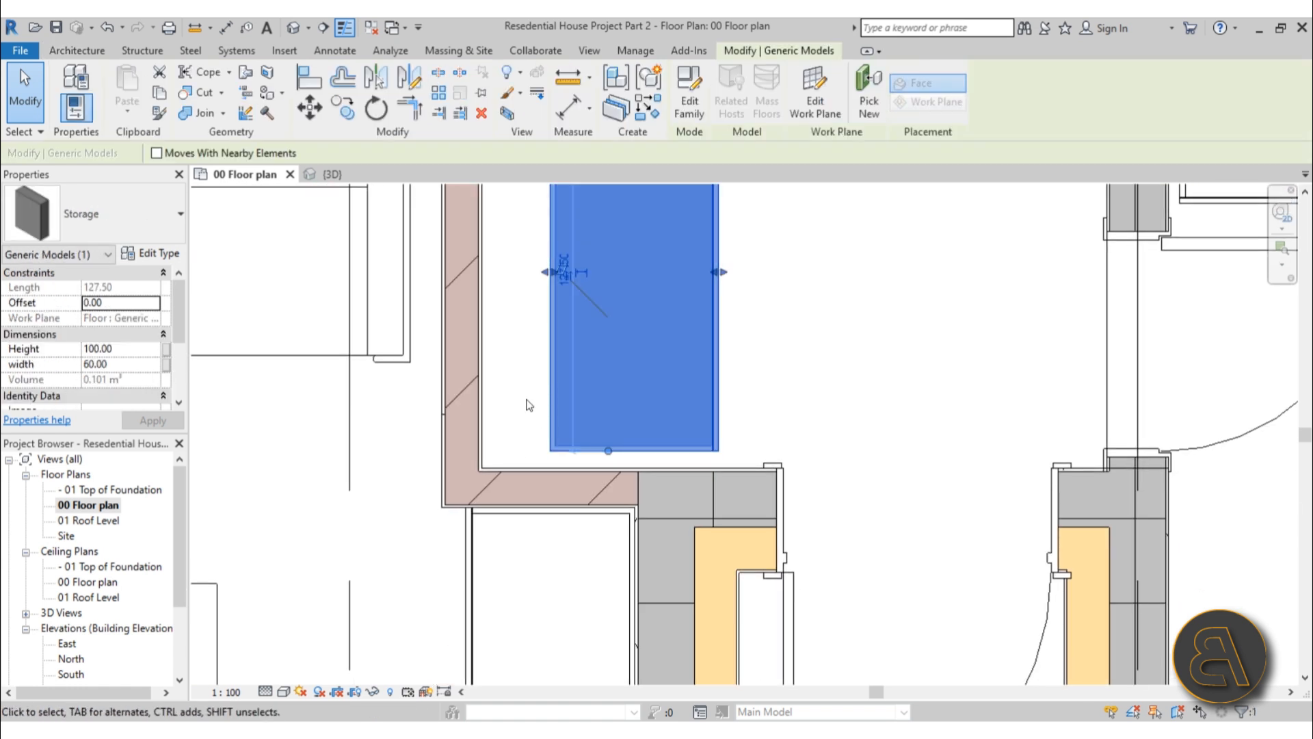
{"action": "key", "text": "m"}
{"action": "key", "text": "v"}
{"action": "left_click", "coordinate": [551, 450]}
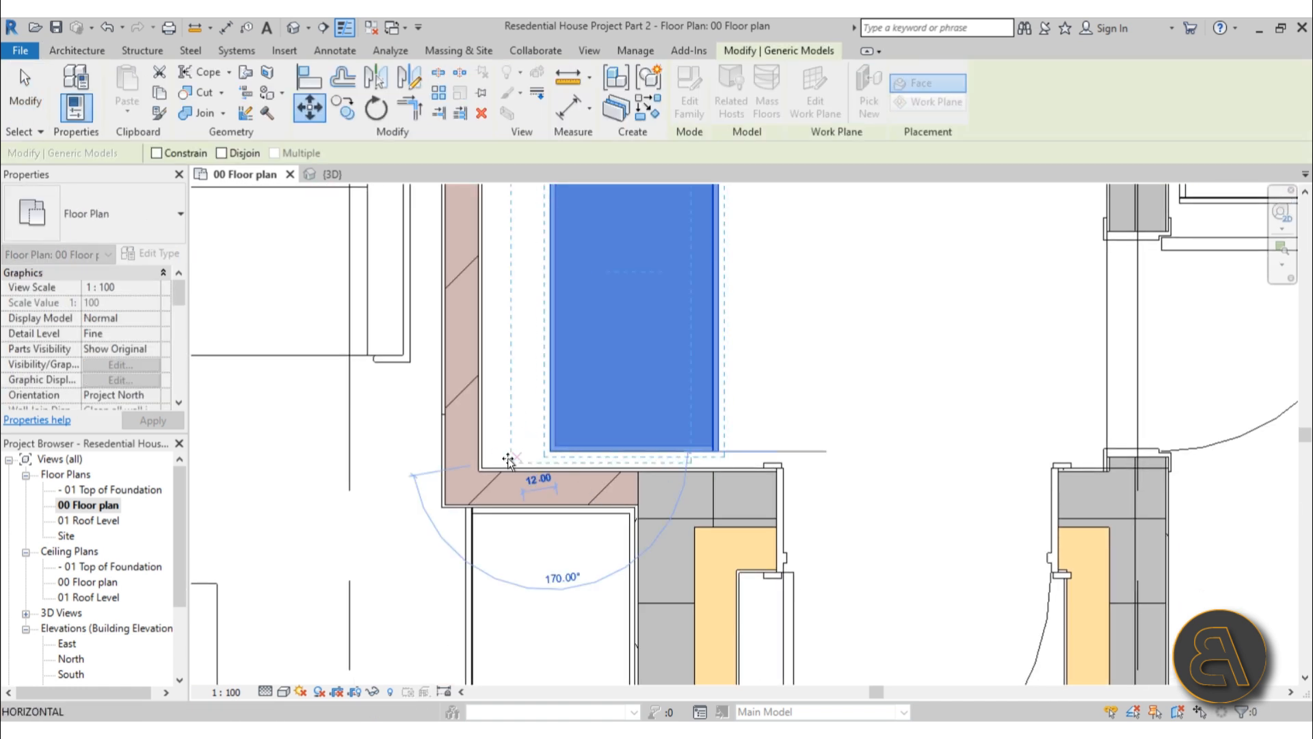
{"action": "scroll", "coordinate": [482, 469], "scroll_direction": "up", "scroll_amount": 1}
{"action": "scroll", "coordinate": [483, 469], "scroll_direction": "up", "scroll_amount": 2}
{"action": "left_click", "coordinate": [473, 466]}
{"action": "scroll", "coordinate": [547, 506], "scroll_direction": "down", "scroll_amount": 5}
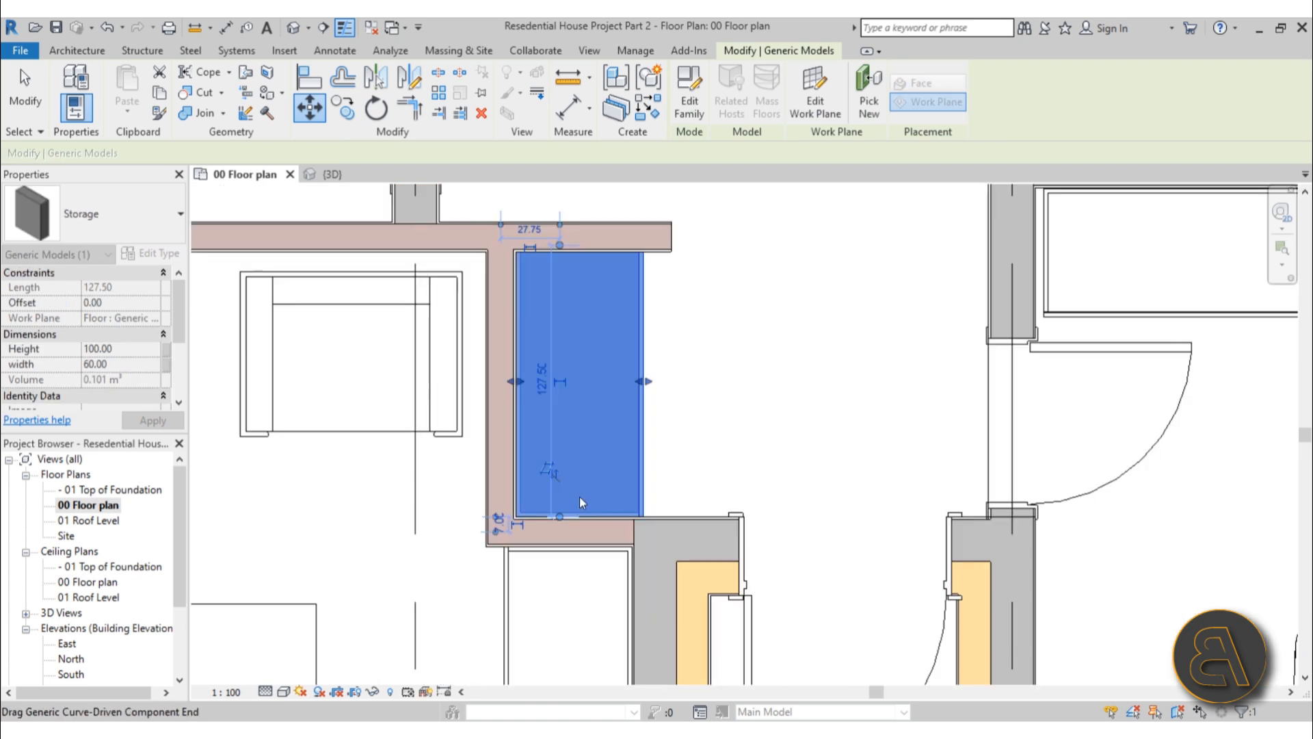
Shorten the entrance niche's storage unit to a length of 124.50 by pulling its upper end to the wall face
{"action": "scroll", "coordinate": [587, 373], "scroll_direction": "up", "scroll_amount": 2}
{"action": "scroll", "coordinate": [567, 386], "scroll_direction": "up", "scroll_amount": 4}
{"action": "left_click", "coordinate": [790, 454]}
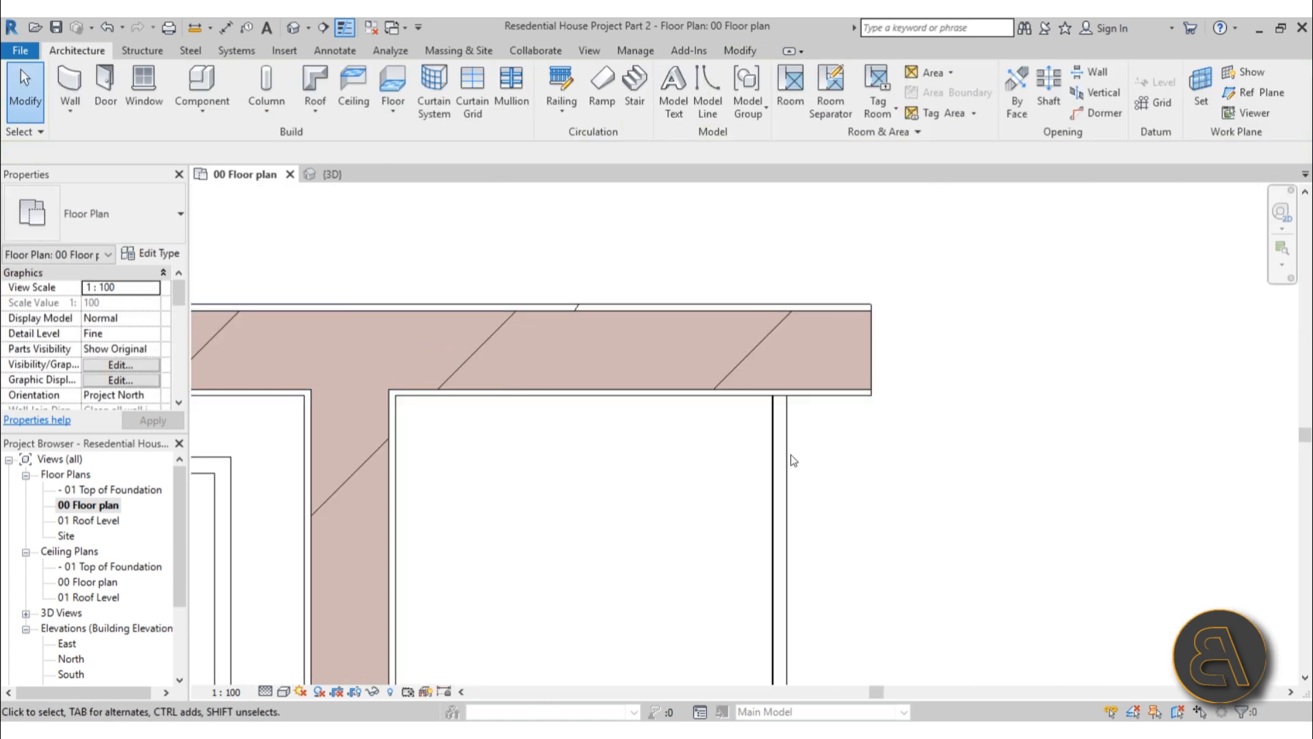
{"action": "left_click", "coordinate": [785, 452]}
{"action": "left_click_drag", "start_coordinate": [530, 375], "coordinate": [531, 395]}
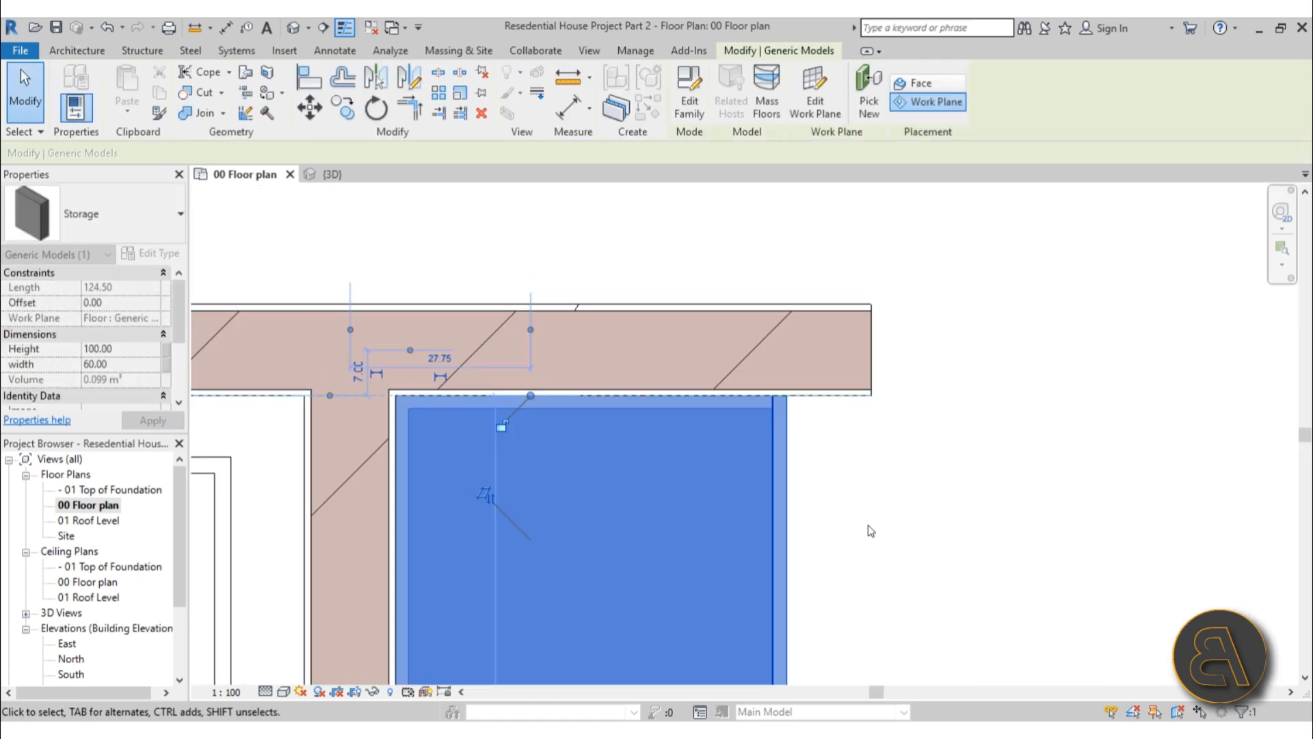
{"action": "left_click", "coordinate": [868, 524]}
Move the left bedroom's storage unit so its upper-left corner meets the room's inner wall corner, and deselect it
{"action": "scroll", "coordinate": [607, 296], "scroll_direction": "down", "scroll_amount": 1}
{"action": "scroll", "coordinate": [607, 297], "scroll_direction": "down", "scroll_amount": 7}
{"action": "middle_click_drag", "start_coordinate": [740, 376], "coordinate": [780, 331]}
{"action": "scroll", "coordinate": [779, 329], "scroll_direction": "down", "scroll_amount": 1}
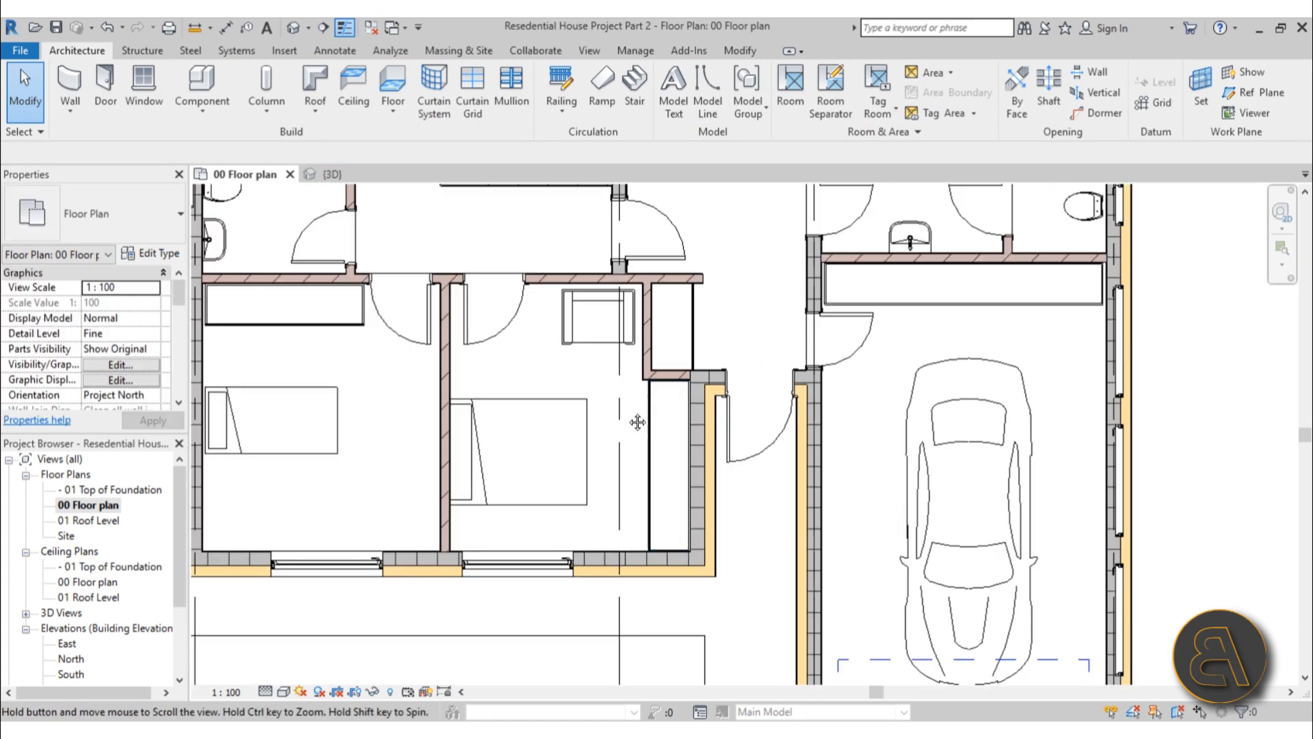
{"action": "middle_click_drag", "start_coordinate": [636, 422], "coordinate": [831, 502]}
{"action": "scroll", "coordinate": [393, 389], "scroll_direction": "up", "scroll_amount": 5}
{"action": "left_click", "coordinate": [405, 351]}
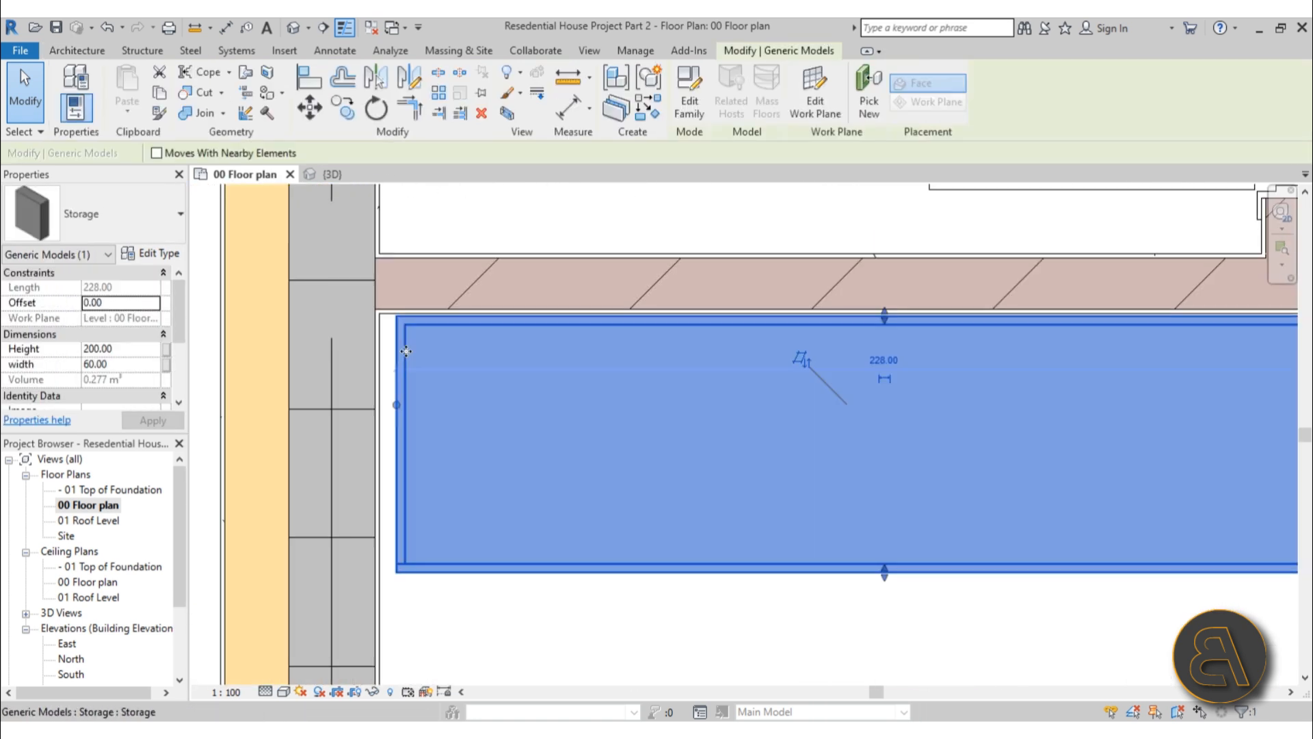
{"action": "key", "text": "m"}
{"action": "key", "text": "v"}
{"action": "scroll", "coordinate": [391, 324], "scroll_direction": "up", "scroll_amount": 3}
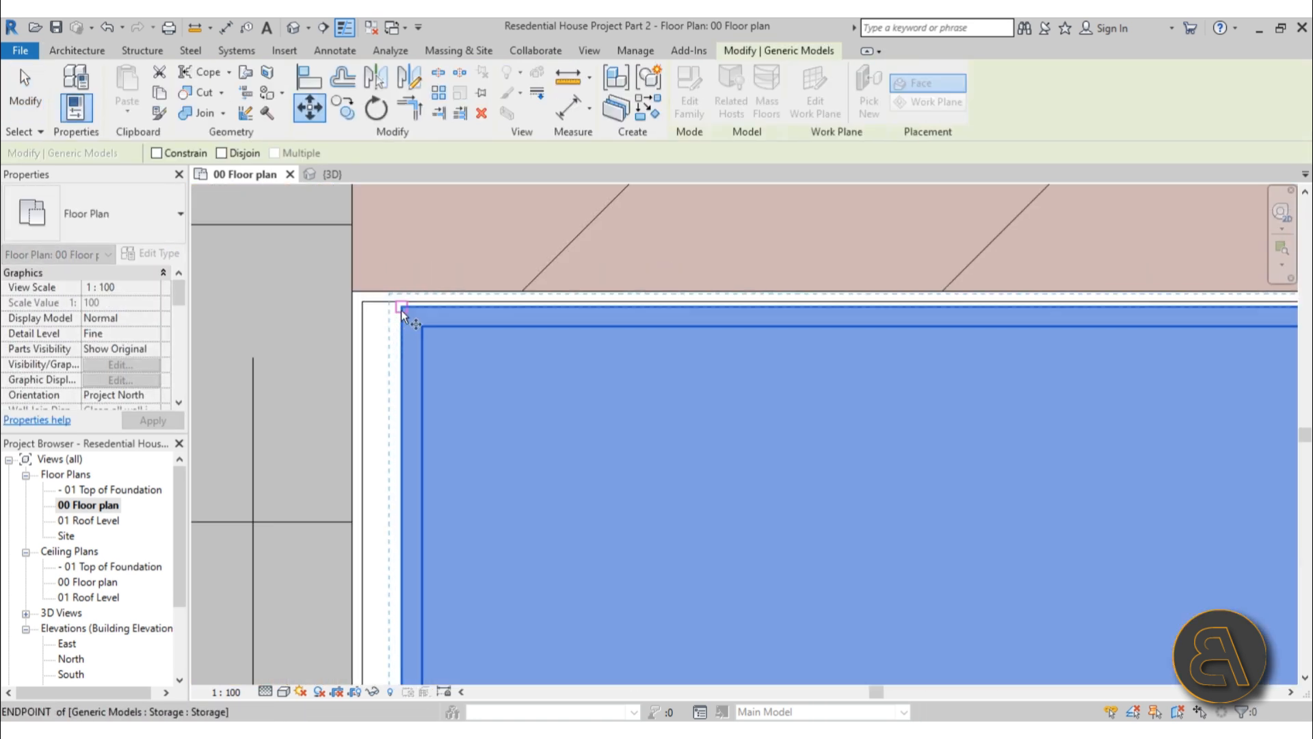
{"action": "left_click", "coordinate": [363, 304]}
{"action": "scroll", "coordinate": [403, 382], "scroll_direction": "down", "scroll_amount": 6}
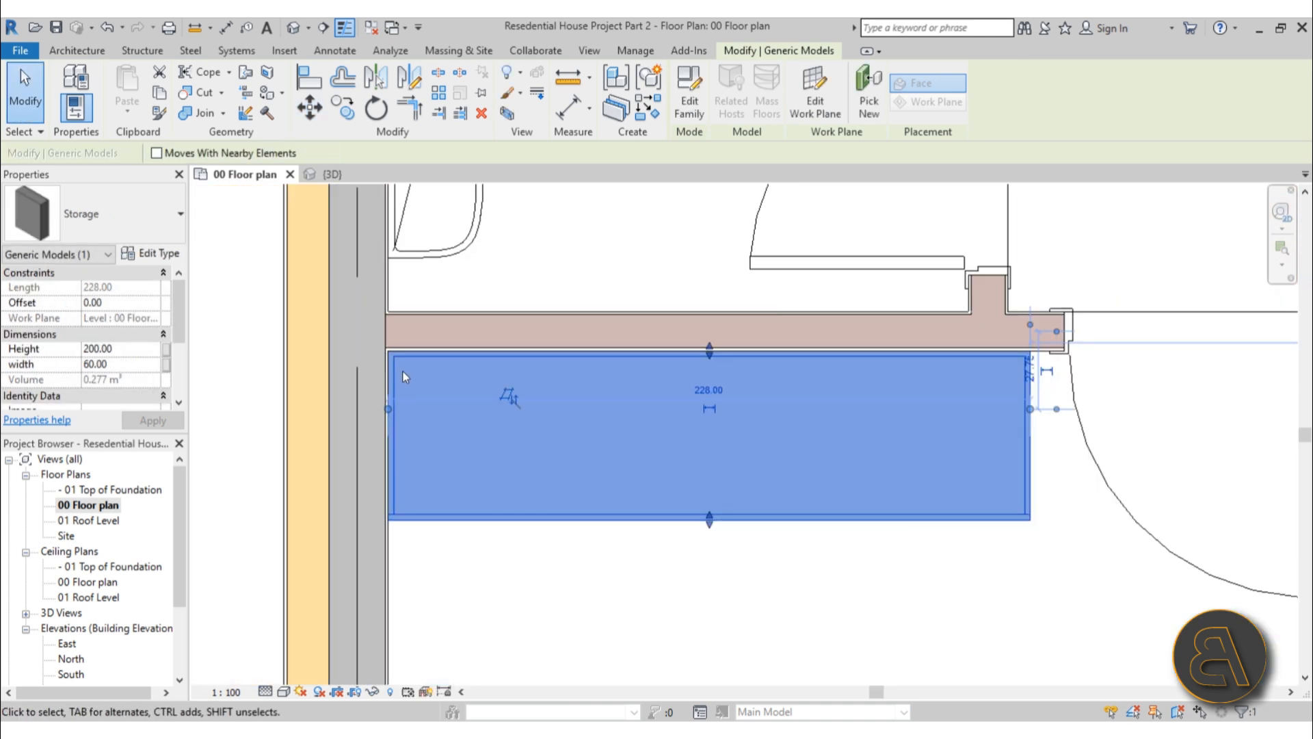
{"action": "key", "text": "Escape"}
Move the 1500x900 shower tray toward the bathroom's upper-left corner, flush with the upper wall face, and deselect it
{"action": "middle_click_drag", "start_coordinate": [588, 461], "coordinate": [561, 552]}
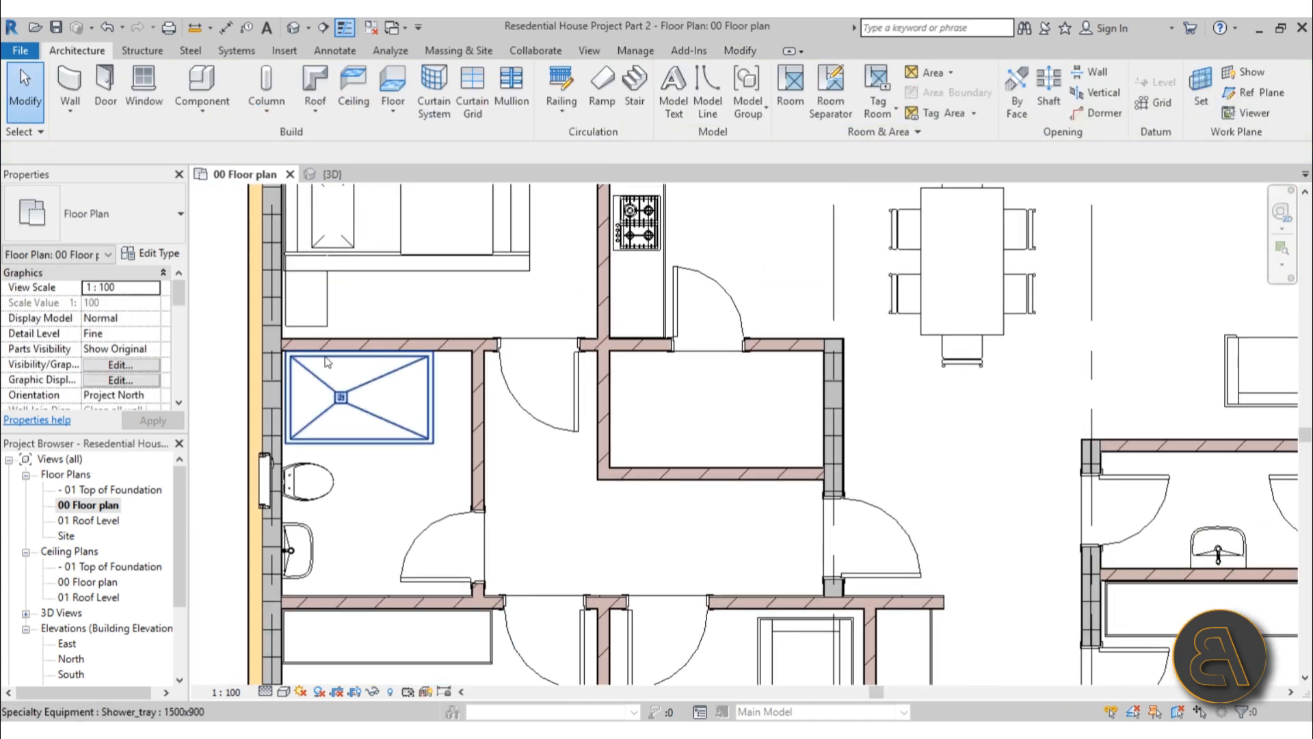
{"action": "scroll", "coordinate": [304, 357], "scroll_direction": "up", "scroll_amount": 6}
{"action": "middle_click_drag", "start_coordinate": [277, 381], "coordinate": [583, 302]}
{"action": "scroll", "coordinate": [538, 293], "scroll_direction": "up", "scroll_amount": 2}
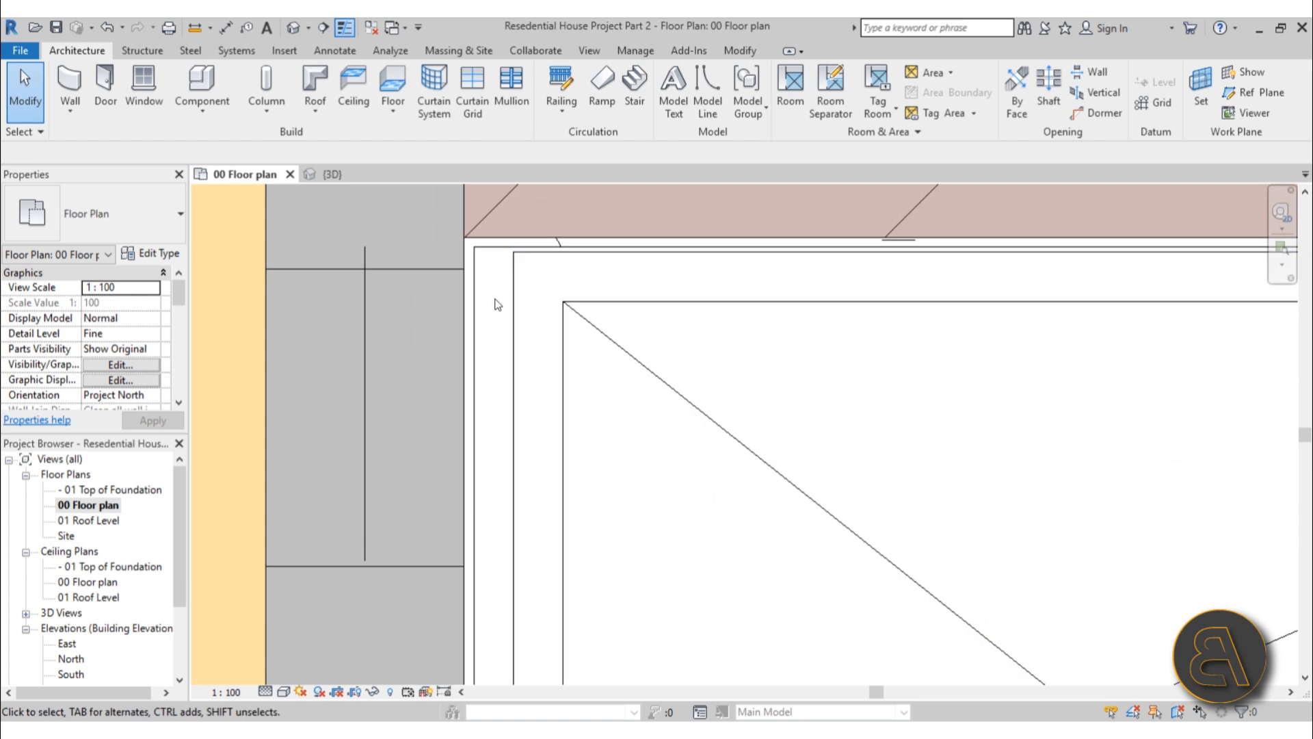
{"action": "left_click", "coordinate": [613, 305]}
{"action": "key", "text": "m"}
{"action": "key", "text": "v"}
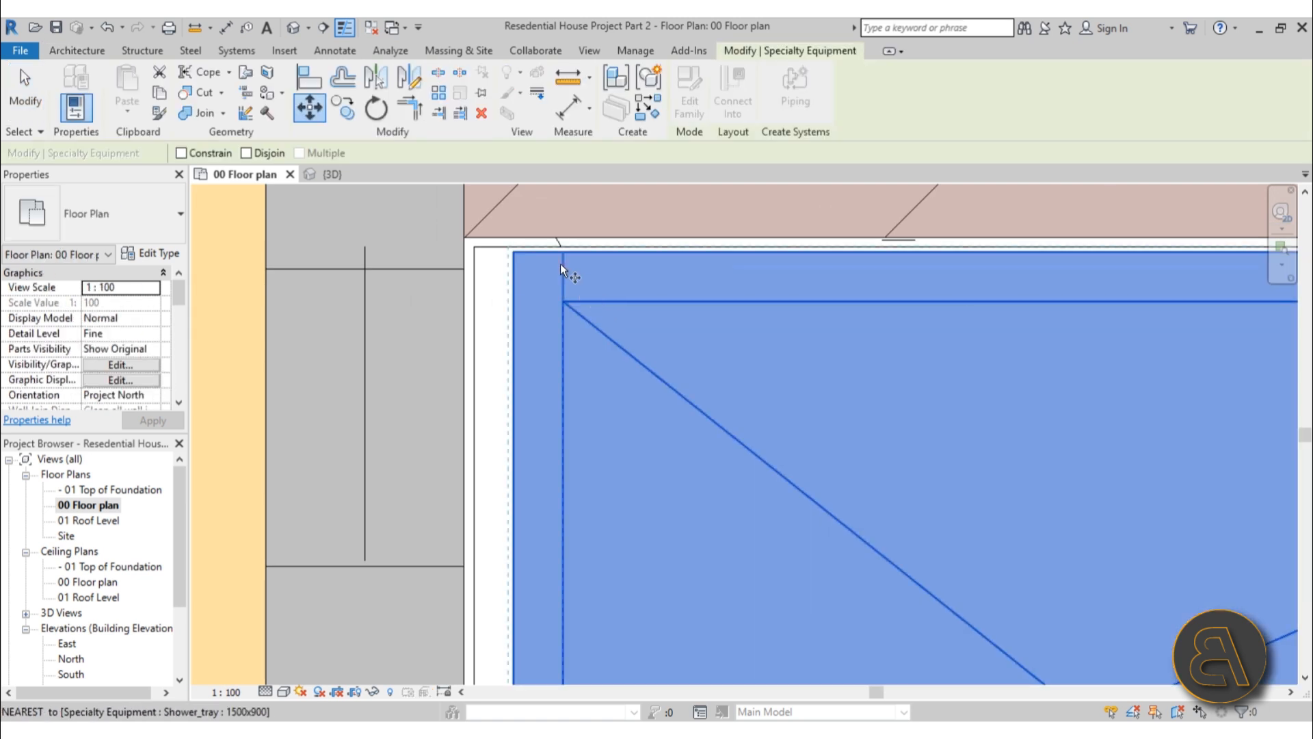
{"action": "left_click", "coordinate": [513, 252]}
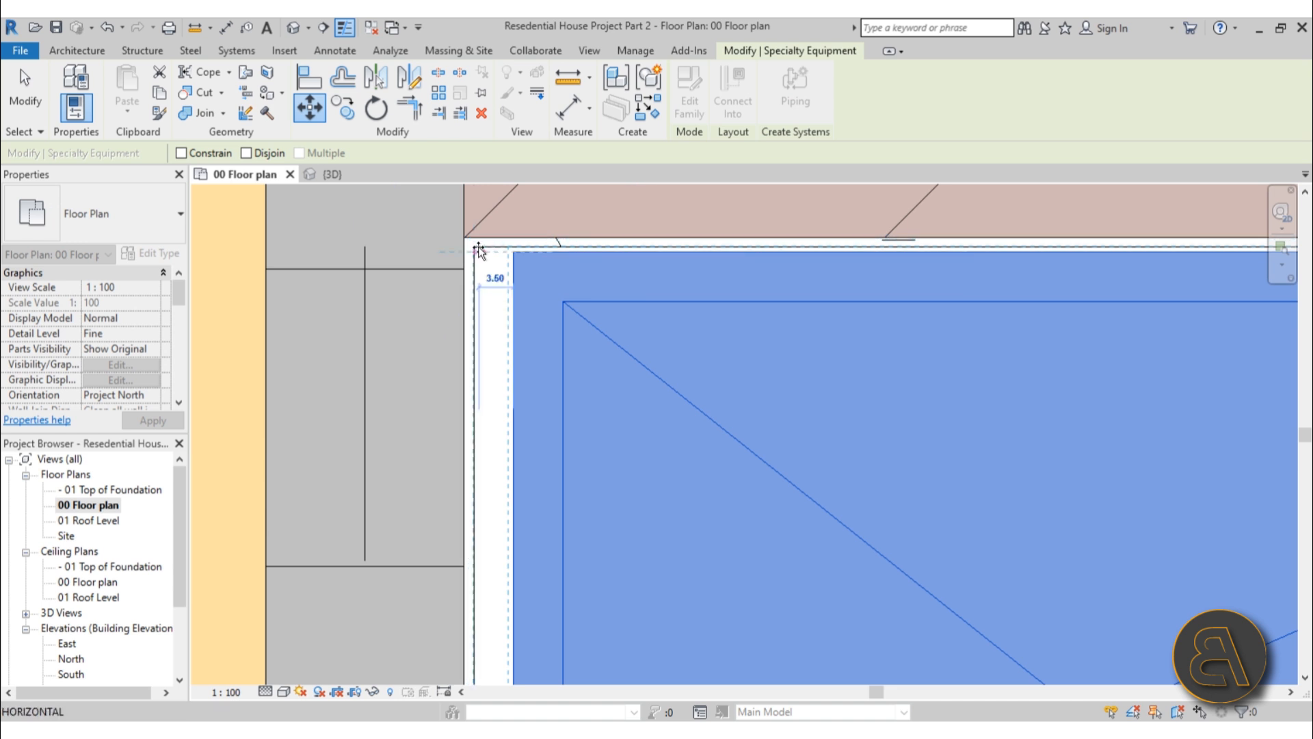
{"action": "left_click", "coordinate": [471, 247]}
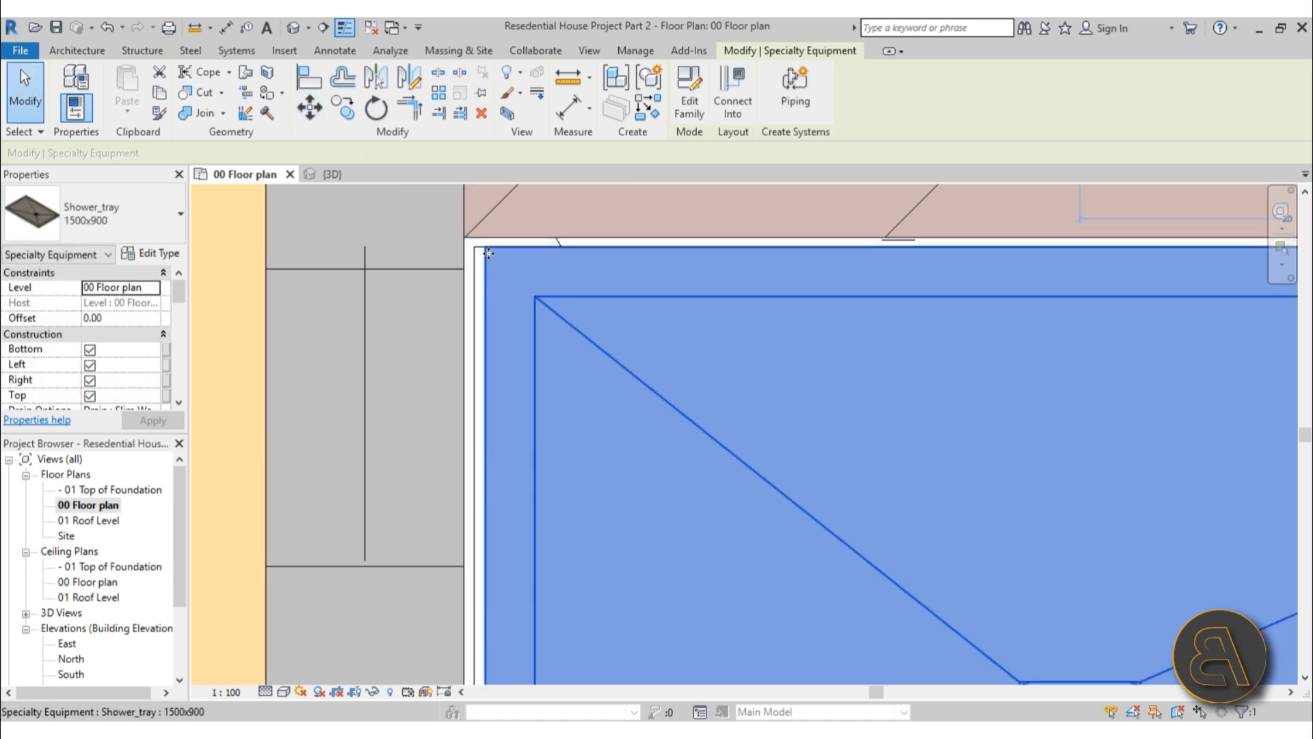
{"action": "scroll", "coordinate": [483, 285], "scroll_direction": "down", "scroll_amount": 8}
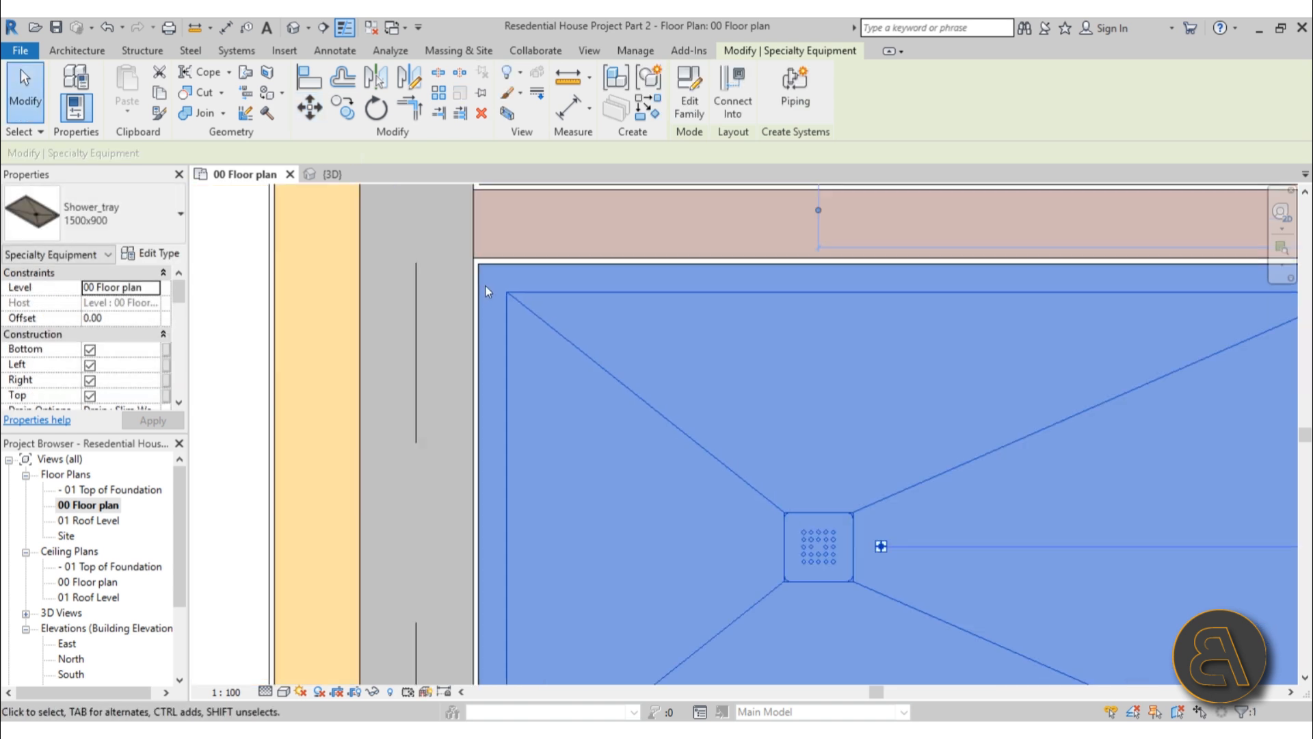
{"action": "scroll", "coordinate": [520, 340], "scroll_direction": "down", "scroll_amount": 4}
{"action": "middle_click_drag", "start_coordinate": [519, 340], "coordinate": [352, 400]}
{"action": "left_click", "coordinate": [1020, 471]}
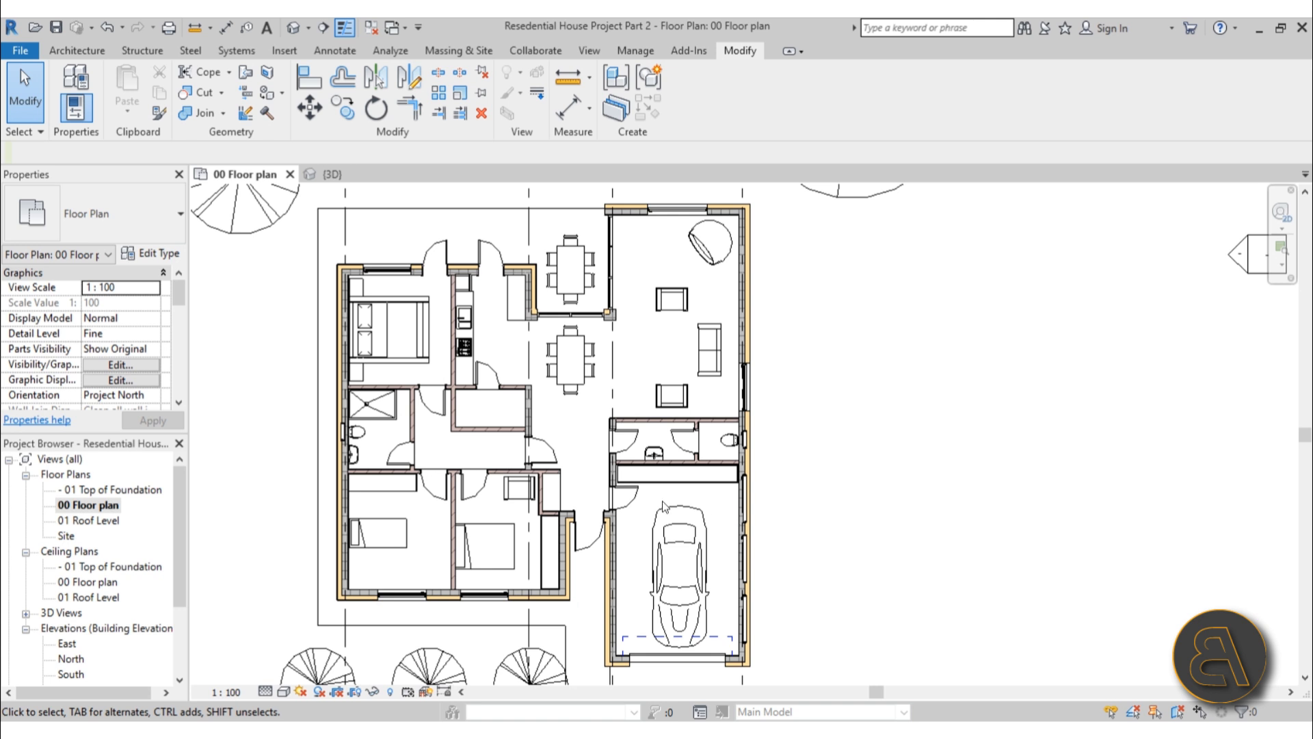
Examine the corner join between the Interior Wall 14 and Interior Wall 22 walls at the washroom's upper-left corner
{"action": "scroll", "coordinate": [612, 475], "scroll_direction": "up", "scroll_amount": 8}
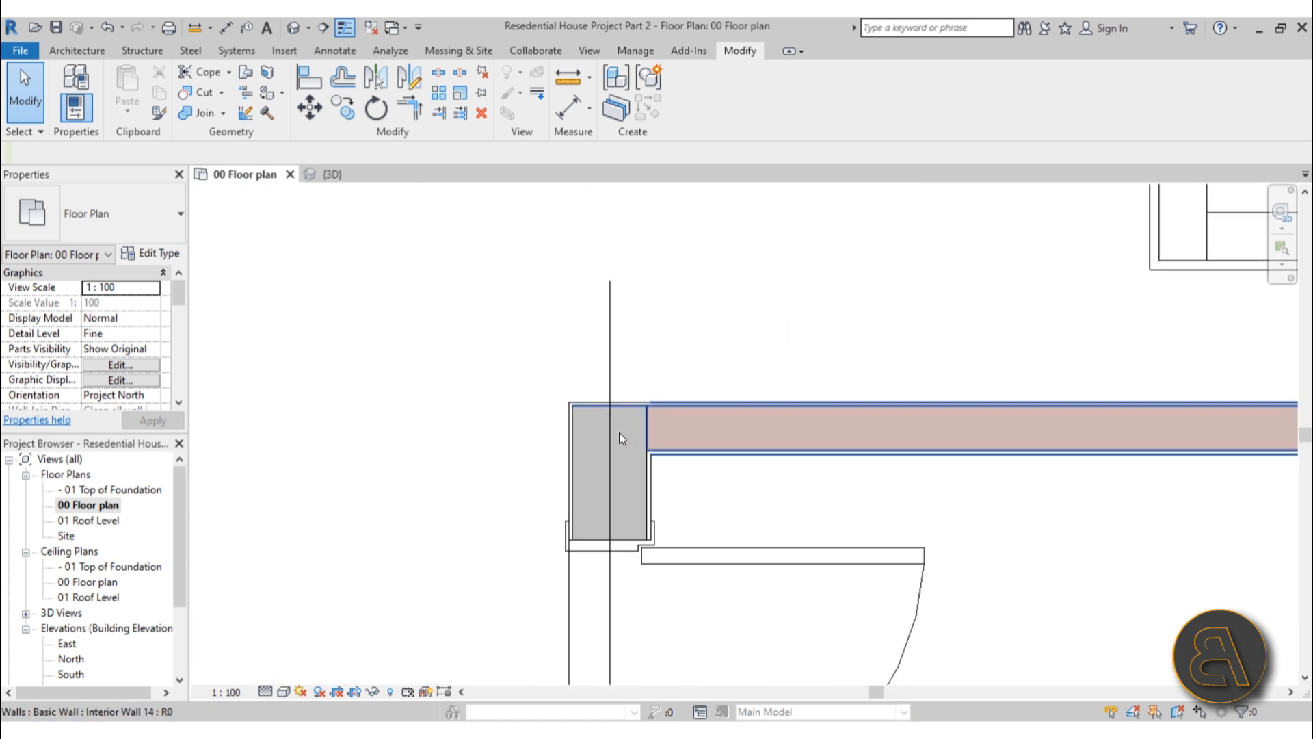
{"action": "scroll", "coordinate": [618, 432], "scroll_direction": "up", "scroll_amount": 3}
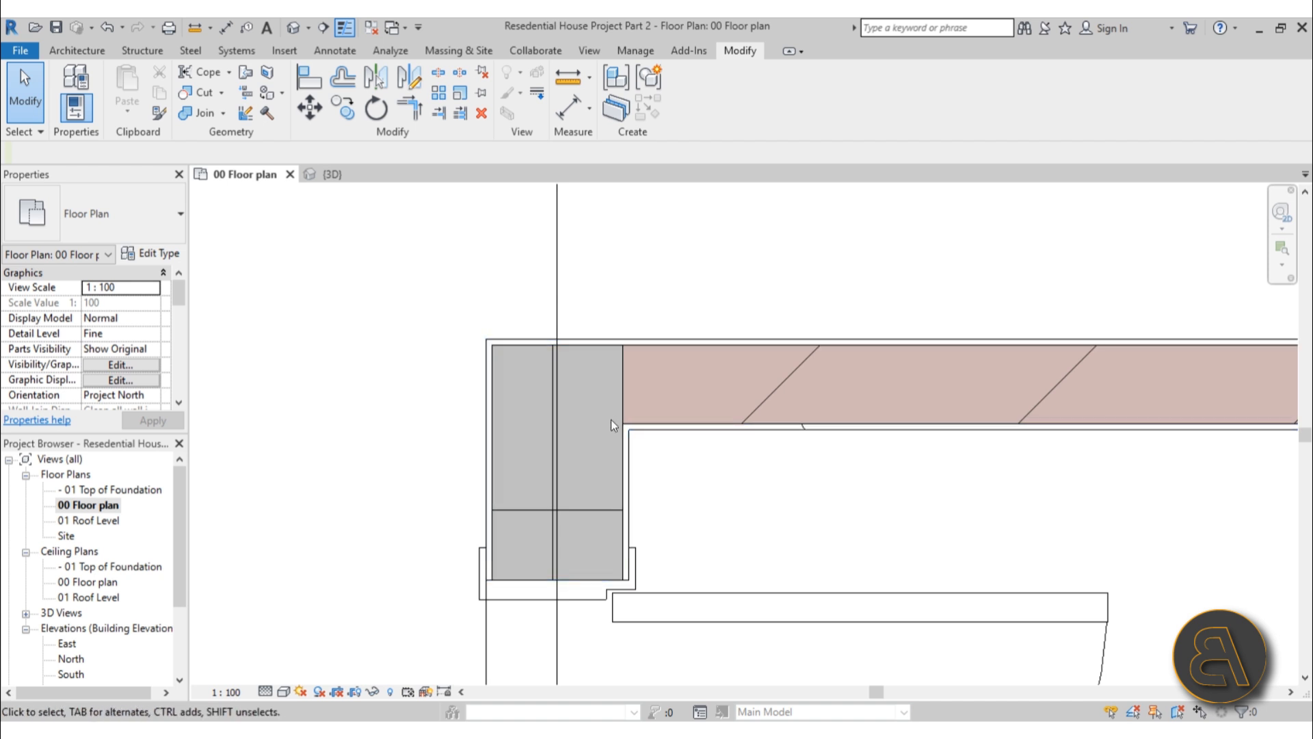
{"action": "left_click", "coordinate": [656, 425]}
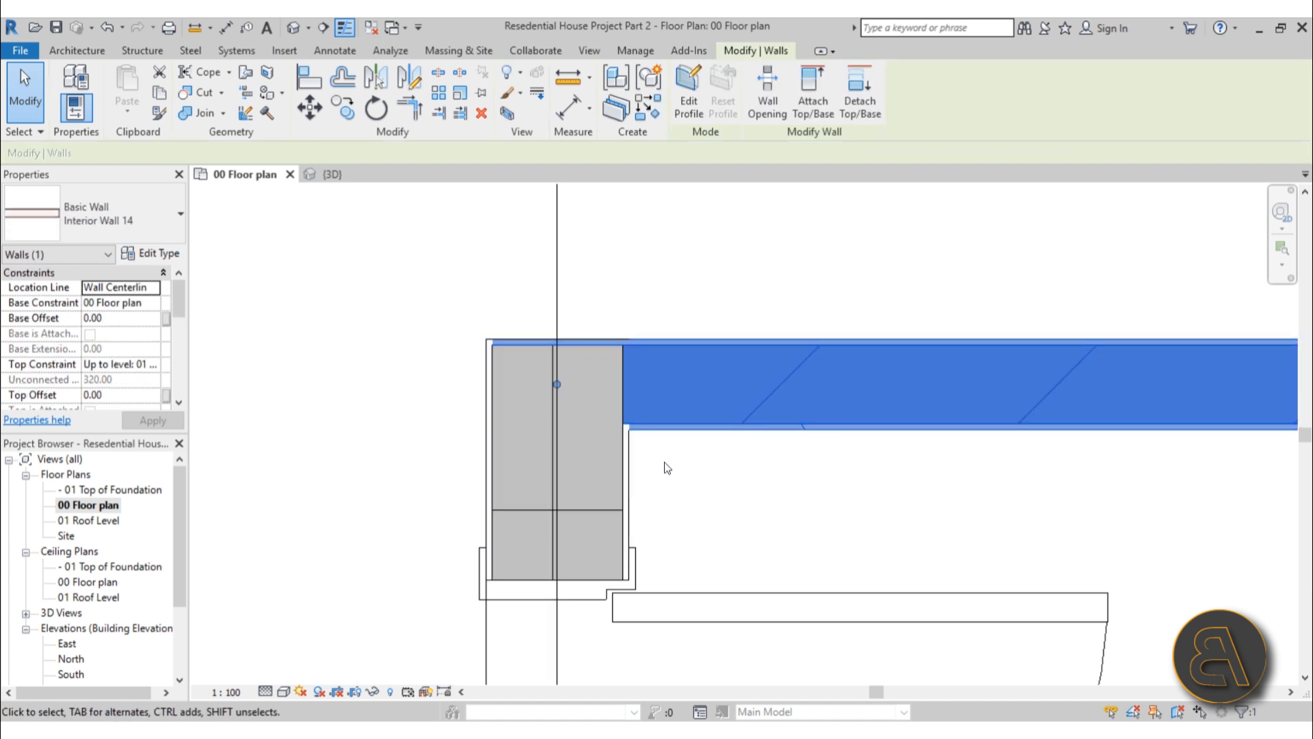
{"action": "key", "text": "Escape"}
{"action": "left_click", "coordinate": [635, 526]}
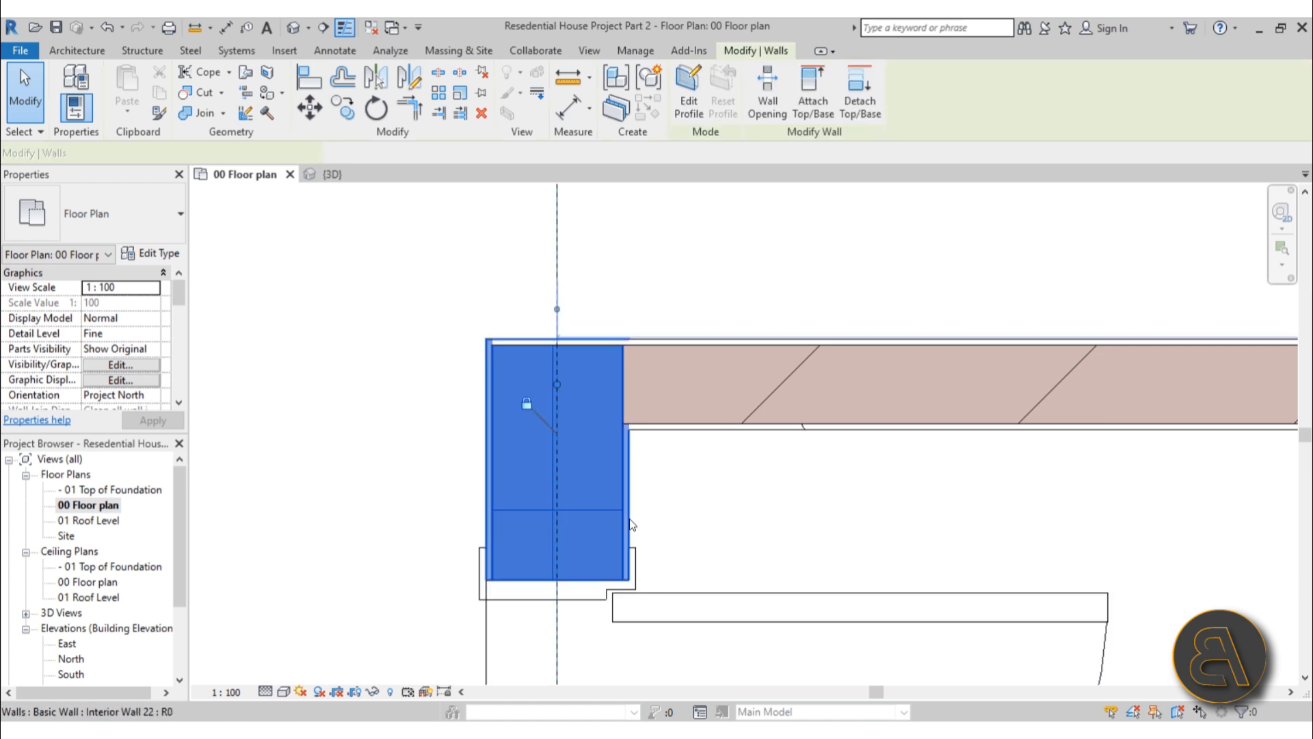
{"action": "left_click", "coordinate": [692, 428]}
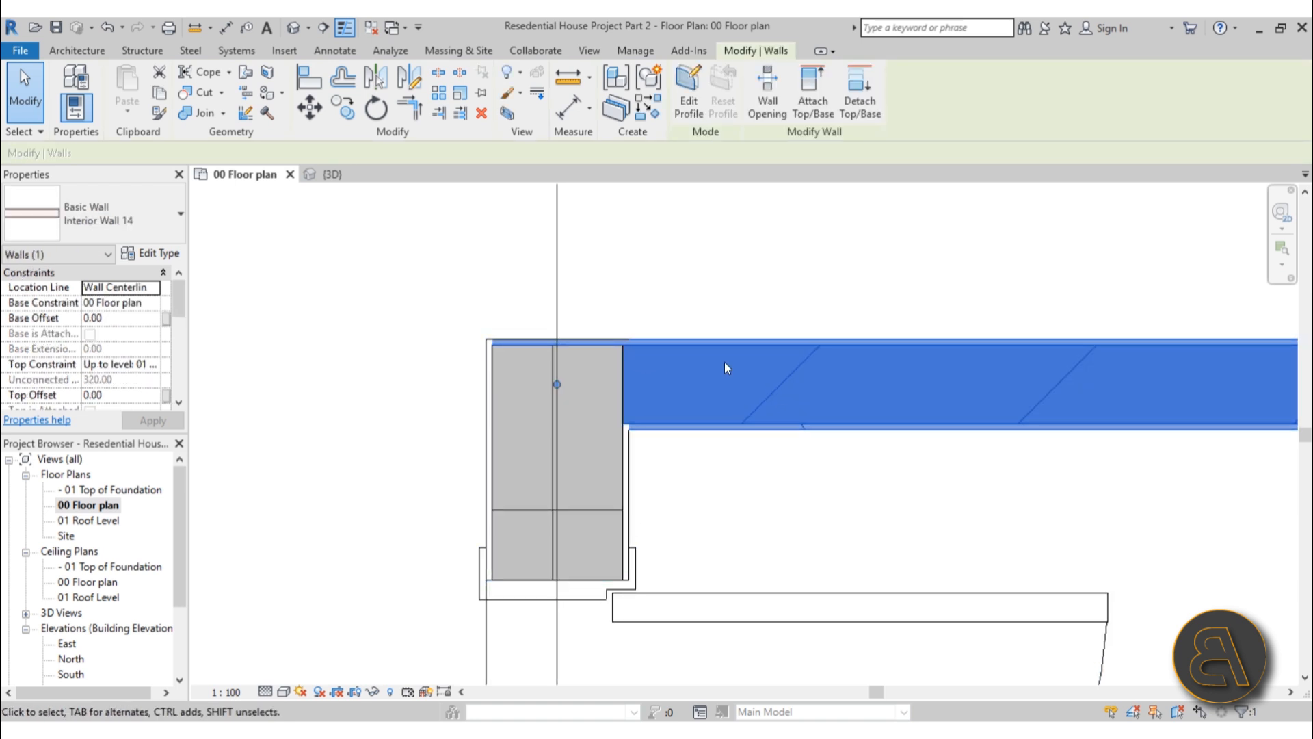
{"action": "left_click", "coordinate": [793, 487]}
{"action": "middle_click_drag", "start_coordinate": [700, 407], "coordinate": [508, 385]}
{"action": "scroll", "coordinate": [508, 386], "scroll_direction": "up", "scroll_amount": 2}
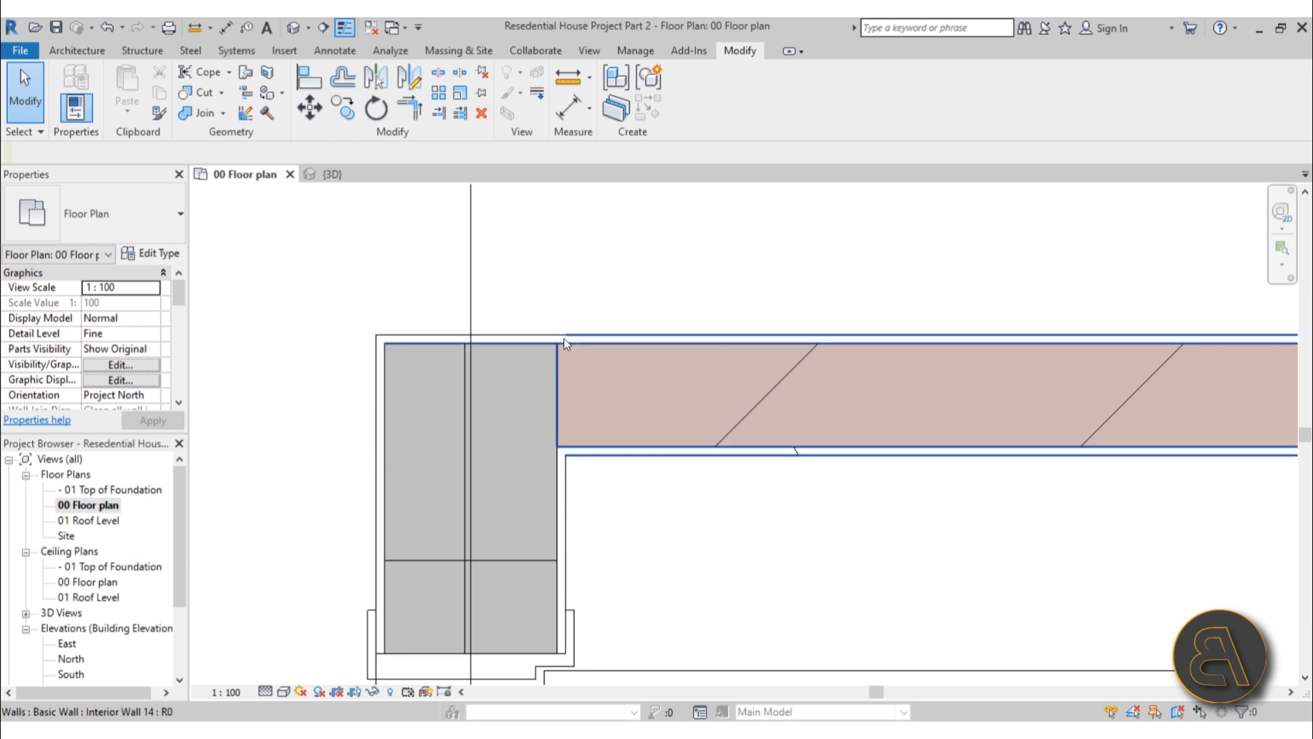
{"action": "scroll", "coordinate": [586, 342], "scroll_direction": "down", "scroll_amount": 2}
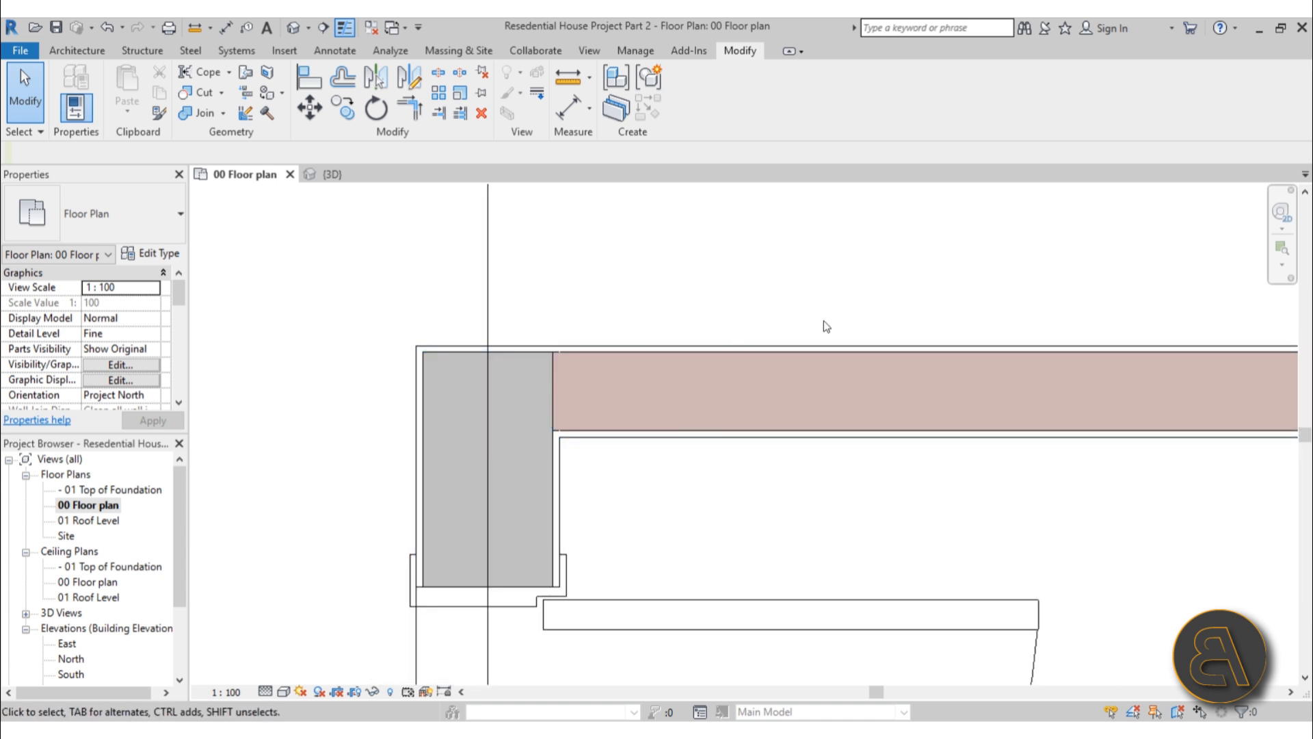
{"action": "scroll", "coordinate": [861, 331], "scroll_direction": "down", "scroll_amount": 8}
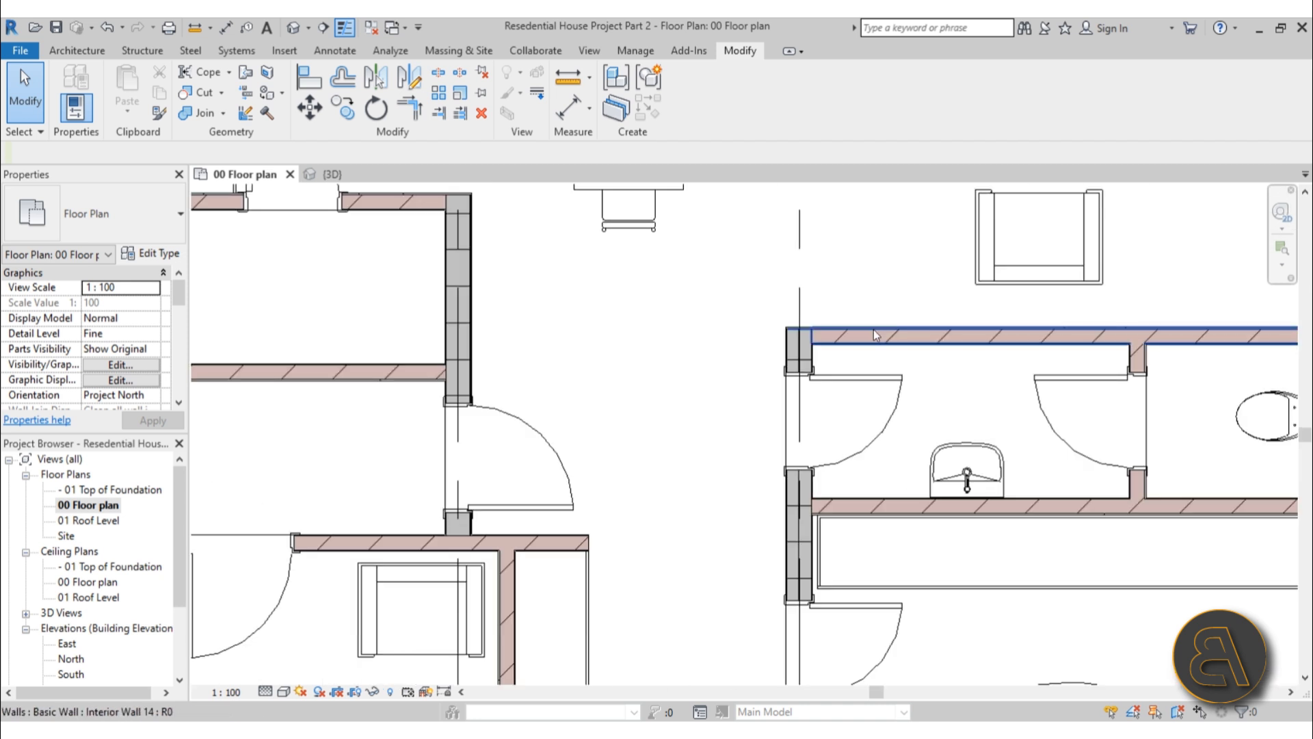
Examine how the Interior Wall 22 with the hallway door meets the horizontal Interior Wall 14 below it
{"action": "middle_click_drag", "start_coordinate": [779, 281], "coordinate": [751, 369]}
{"action": "middle_click_drag", "start_coordinate": [631, 534], "coordinate": [637, 524]}
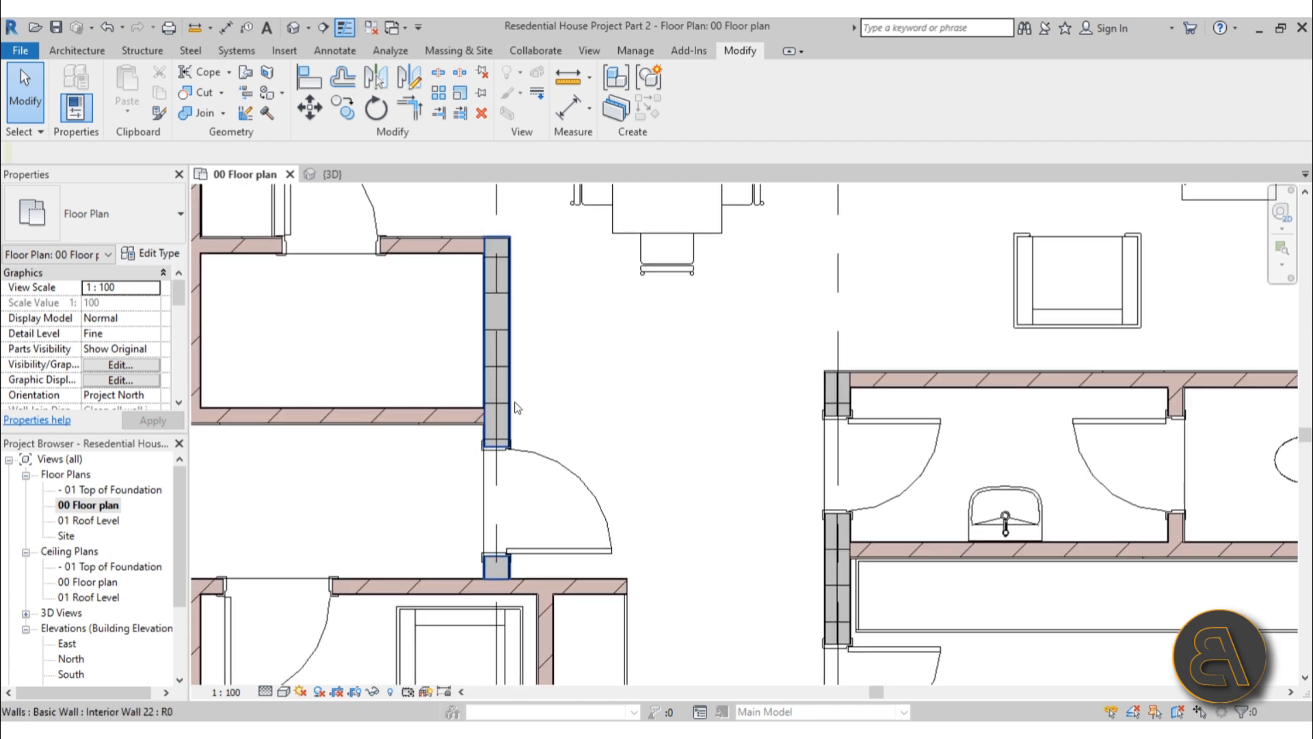
{"action": "scroll", "coordinate": [512, 409], "scroll_direction": "up", "scroll_amount": 3}
{"action": "left_click", "coordinate": [507, 409]}
{"action": "scroll", "coordinate": [573, 373], "scroll_direction": "down", "scroll_amount": 2}
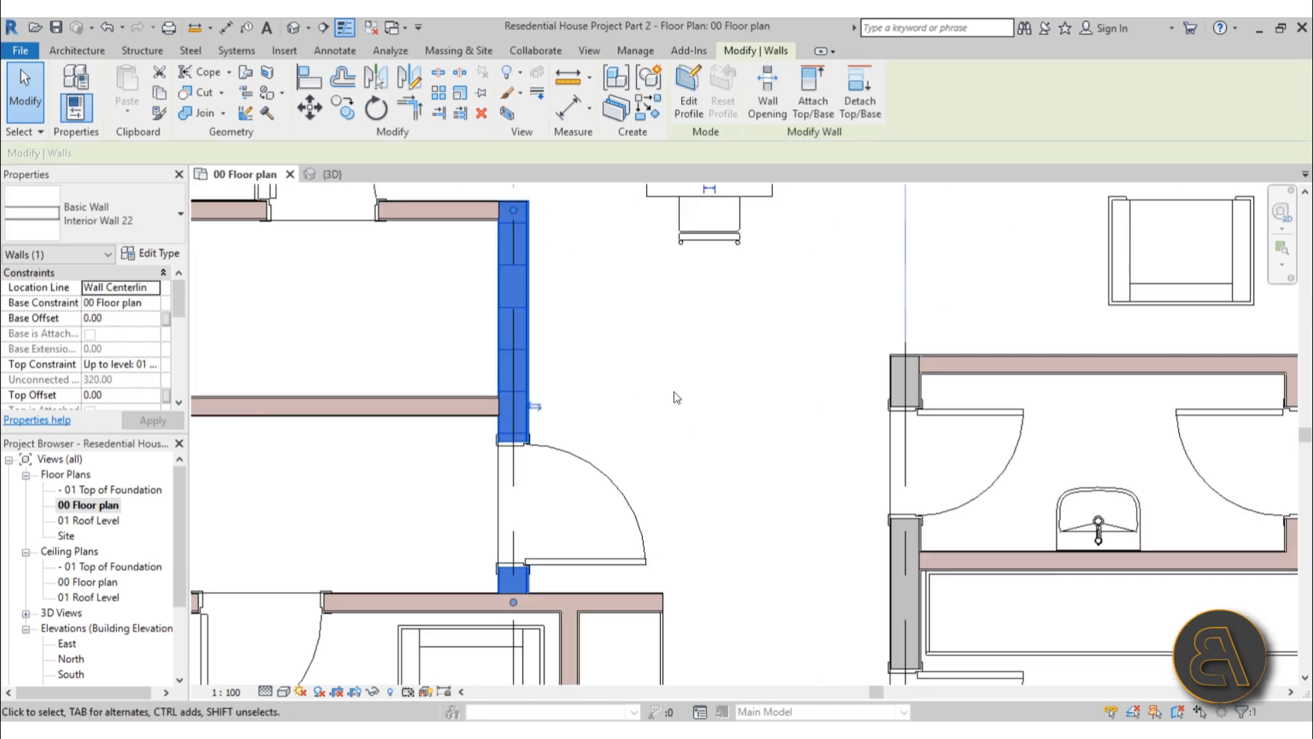
{"action": "left_click", "coordinate": [678, 397]}
{"action": "scroll", "coordinate": [679, 425], "scroll_direction": "down", "scroll_amount": 1}
{"action": "scroll", "coordinate": [679, 425], "scroll_direction": "down", "scroll_amount": 2}
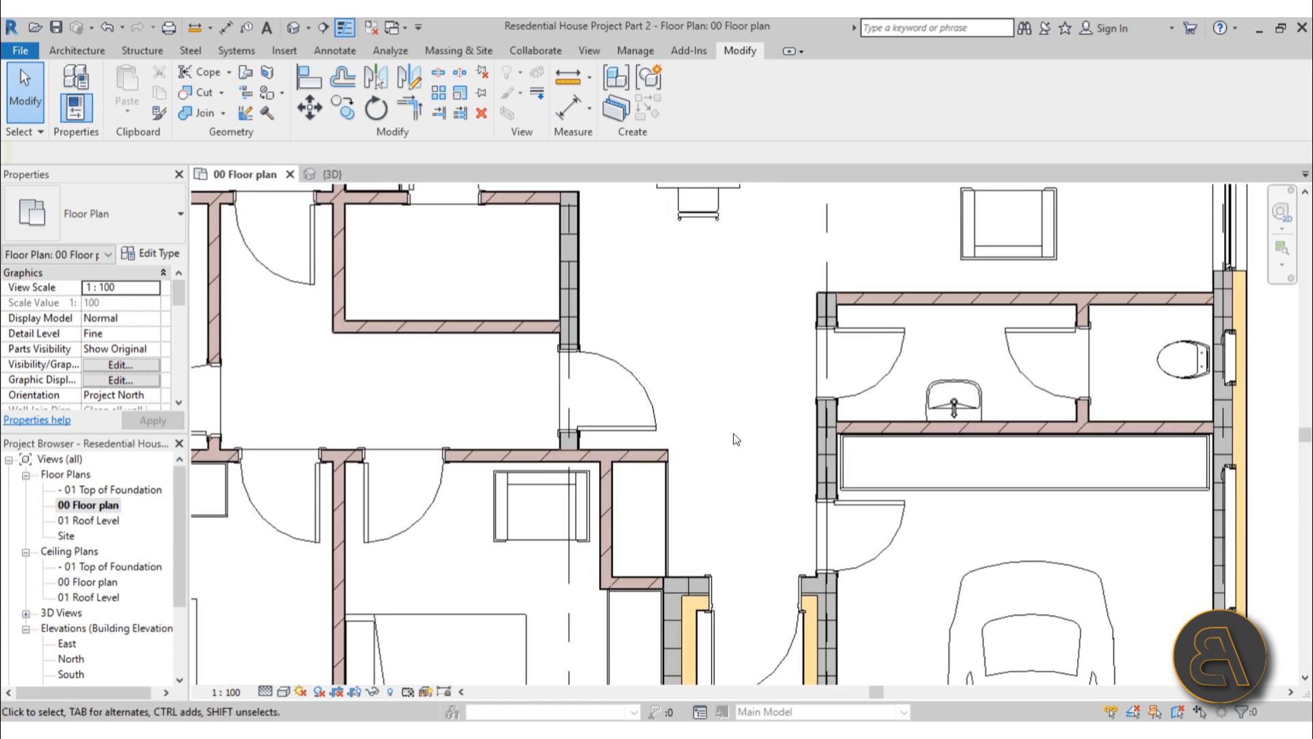
{"action": "scroll", "coordinate": [732, 438], "scroll_direction": "up", "scroll_amount": 2}
{"action": "scroll", "coordinate": [605, 417], "scroll_direction": "up", "scroll_amount": 3}
{"action": "scroll", "coordinate": [604, 417], "scroll_direction": "up", "scroll_amount": 1}
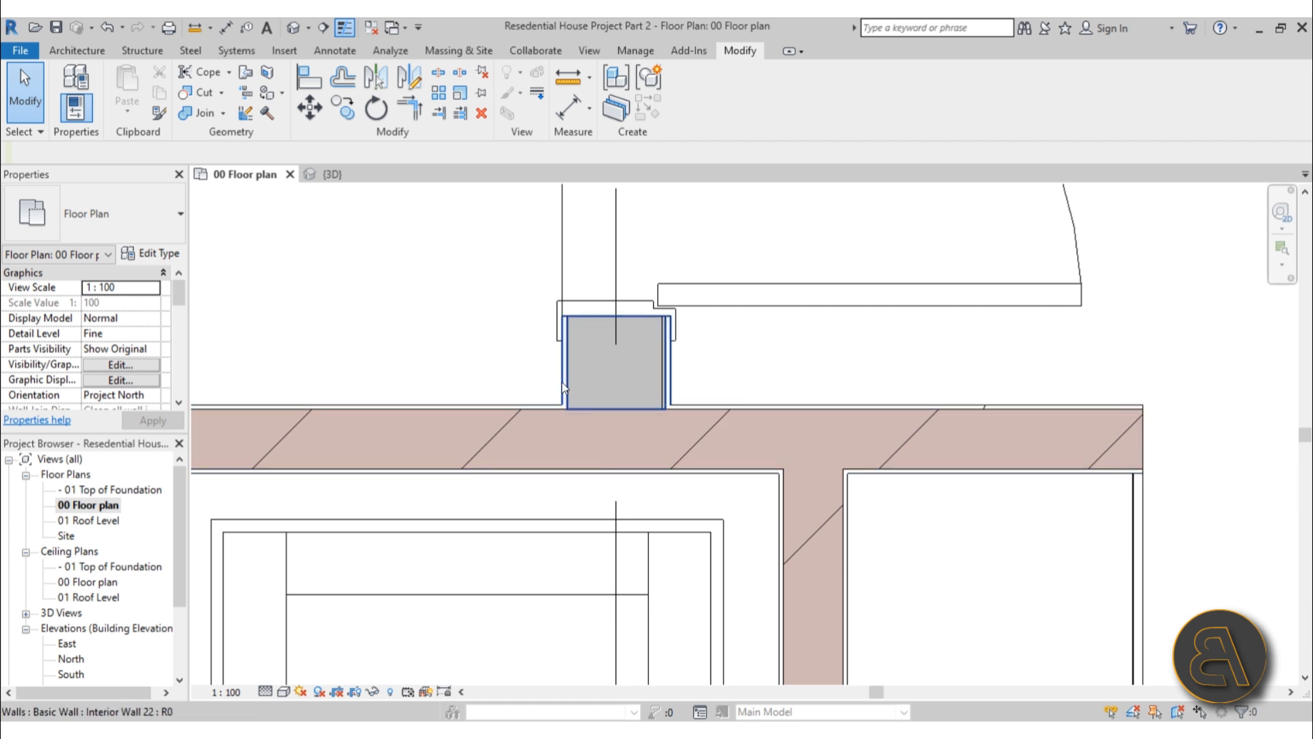
{"action": "scroll", "coordinate": [561, 382], "scroll_direction": "down", "scroll_amount": 6}
{"action": "left_click", "coordinate": [565, 352]}
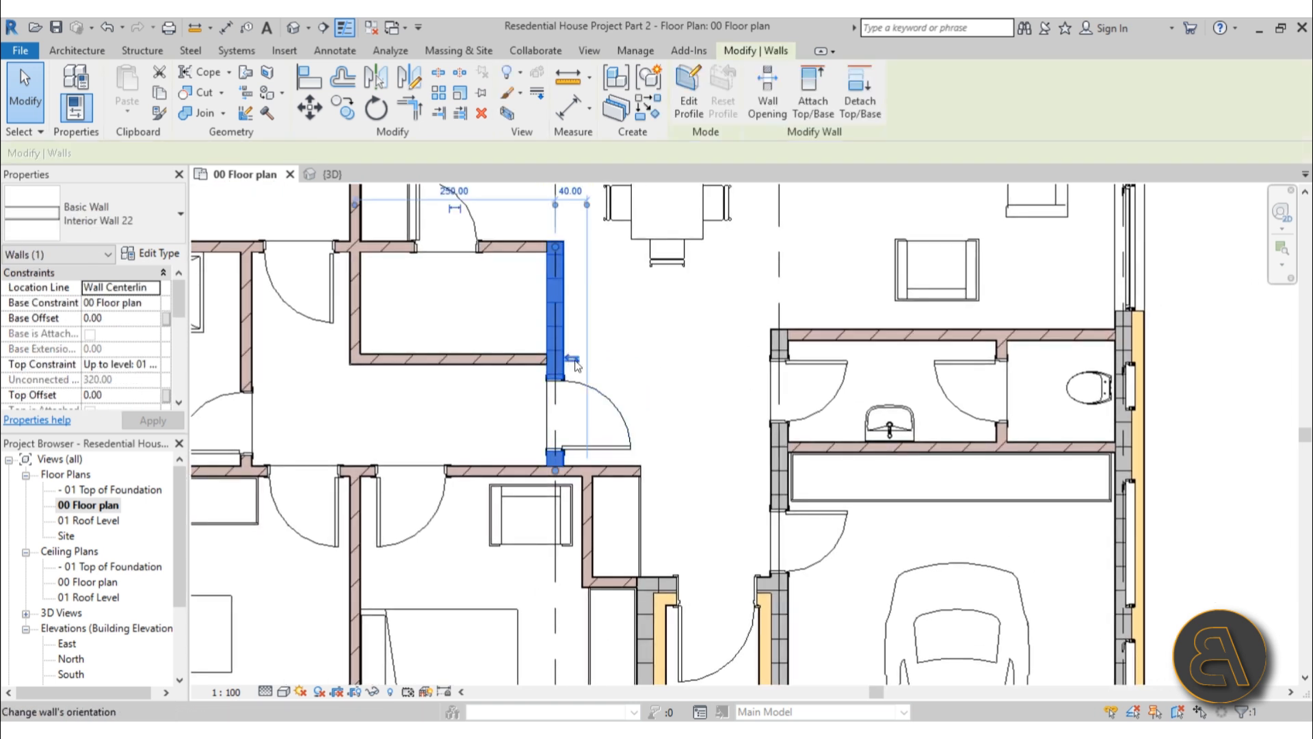
{"action": "scroll", "coordinate": [556, 468], "scroll_direction": "up", "scroll_amount": 7}
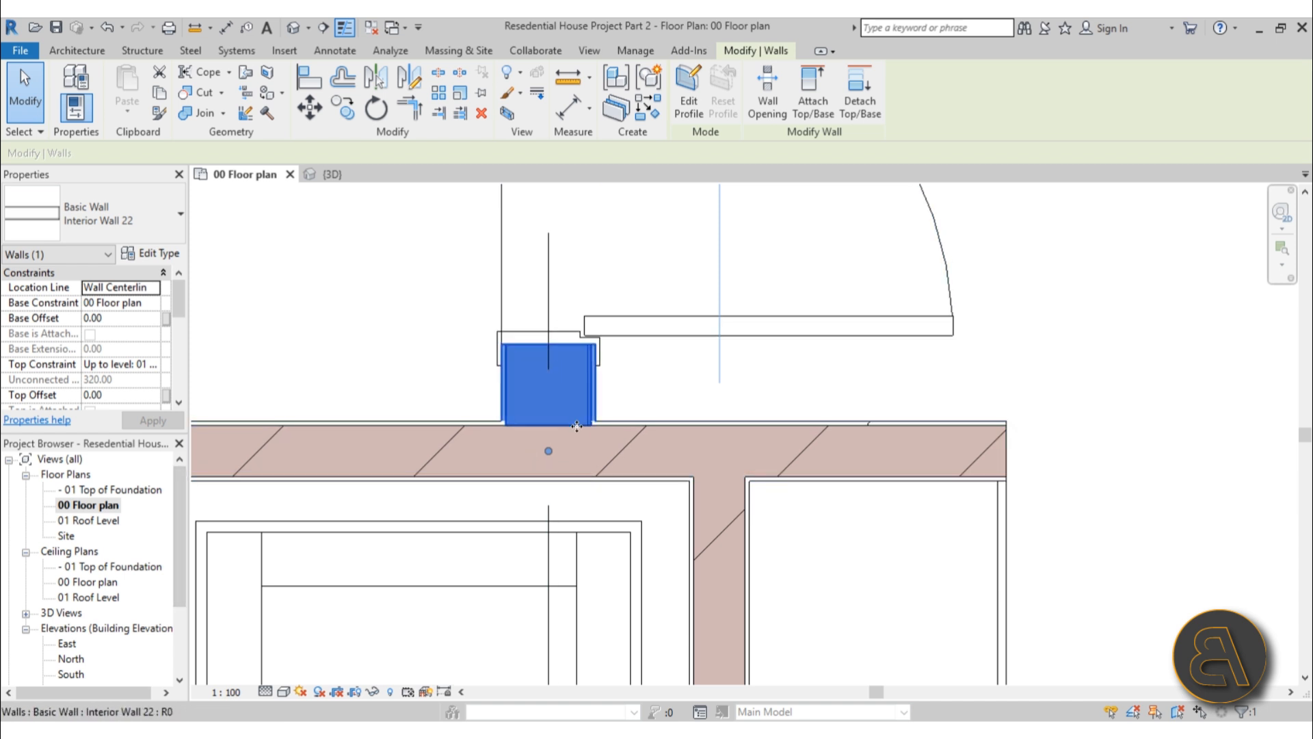
{"action": "left_click", "coordinate": [381, 351]}
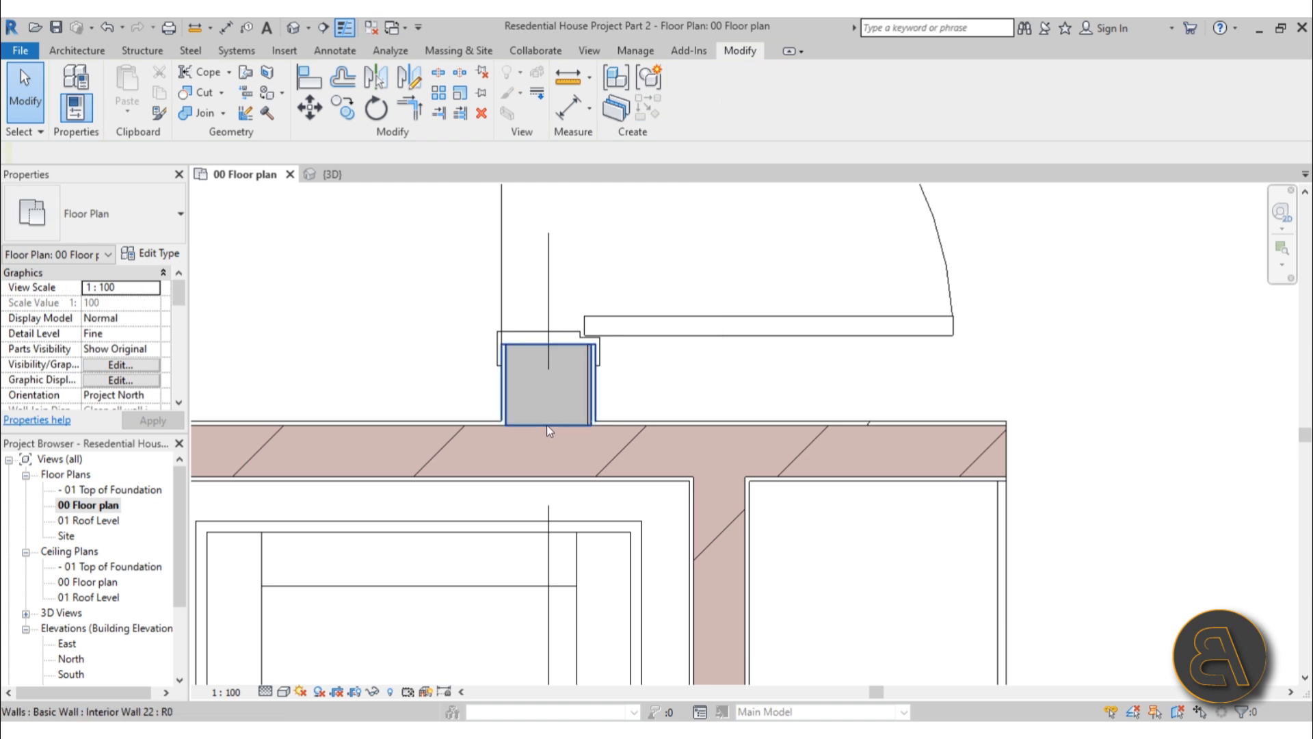
Disallow the wall join at the lower end of the hallway's Interior Wall 22, where it meets the horizontal wall
{"action": "scroll", "coordinate": [547, 425], "scroll_direction": "up", "scroll_amount": 2}
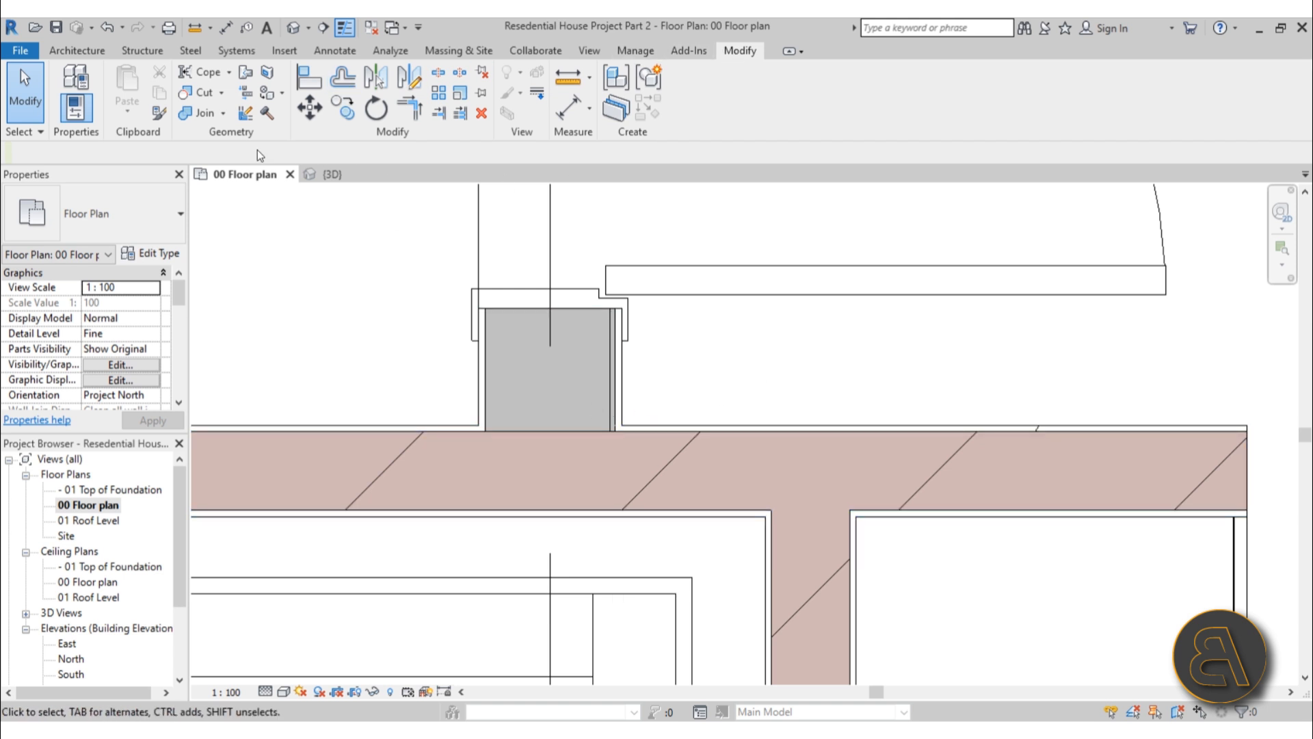
{"action": "left_click", "coordinate": [247, 115]}
{"action": "scroll", "coordinate": [557, 429], "scroll_direction": "down", "scroll_amount": 3}
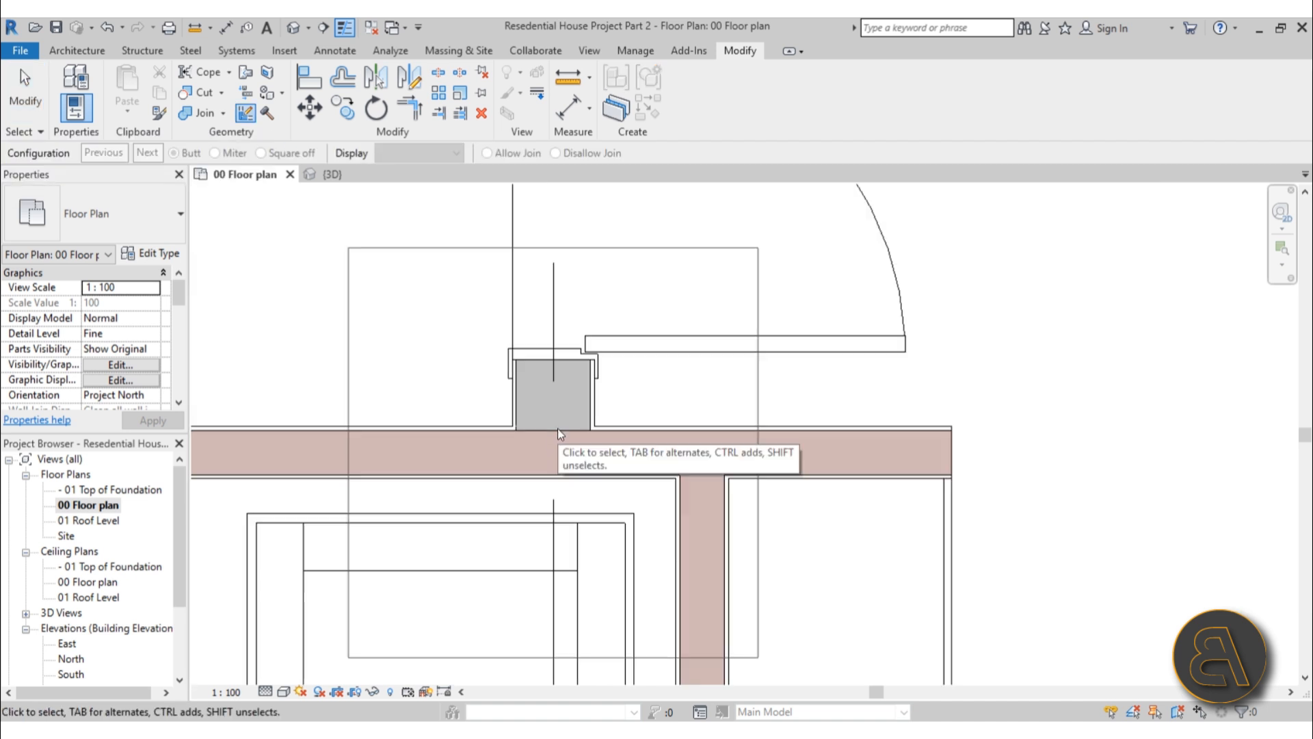
{"action": "scroll", "coordinate": [512, 379], "scroll_direction": "down", "scroll_amount": 2}
{"action": "middle_click_drag", "start_coordinate": [444, 362], "coordinate": [472, 419]}
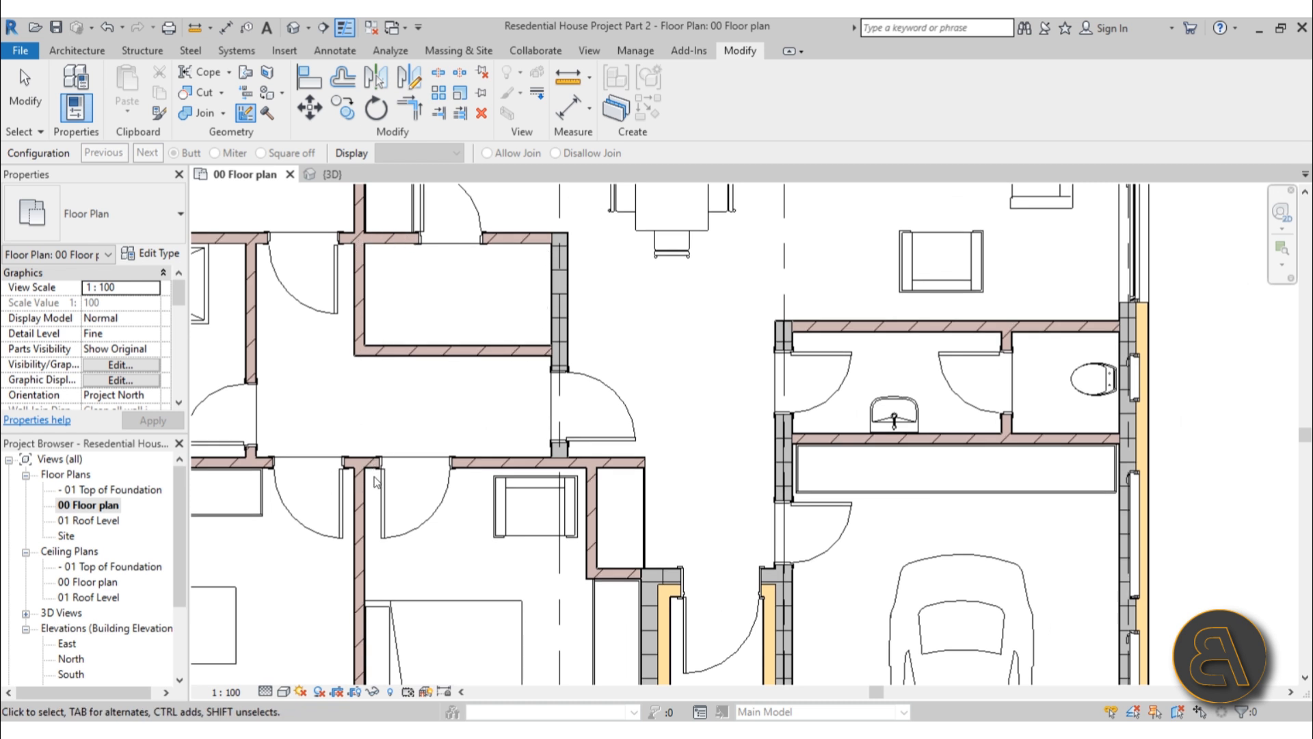
{"action": "scroll", "coordinate": [556, 460], "scroll_direction": "up", "scroll_amount": 3}
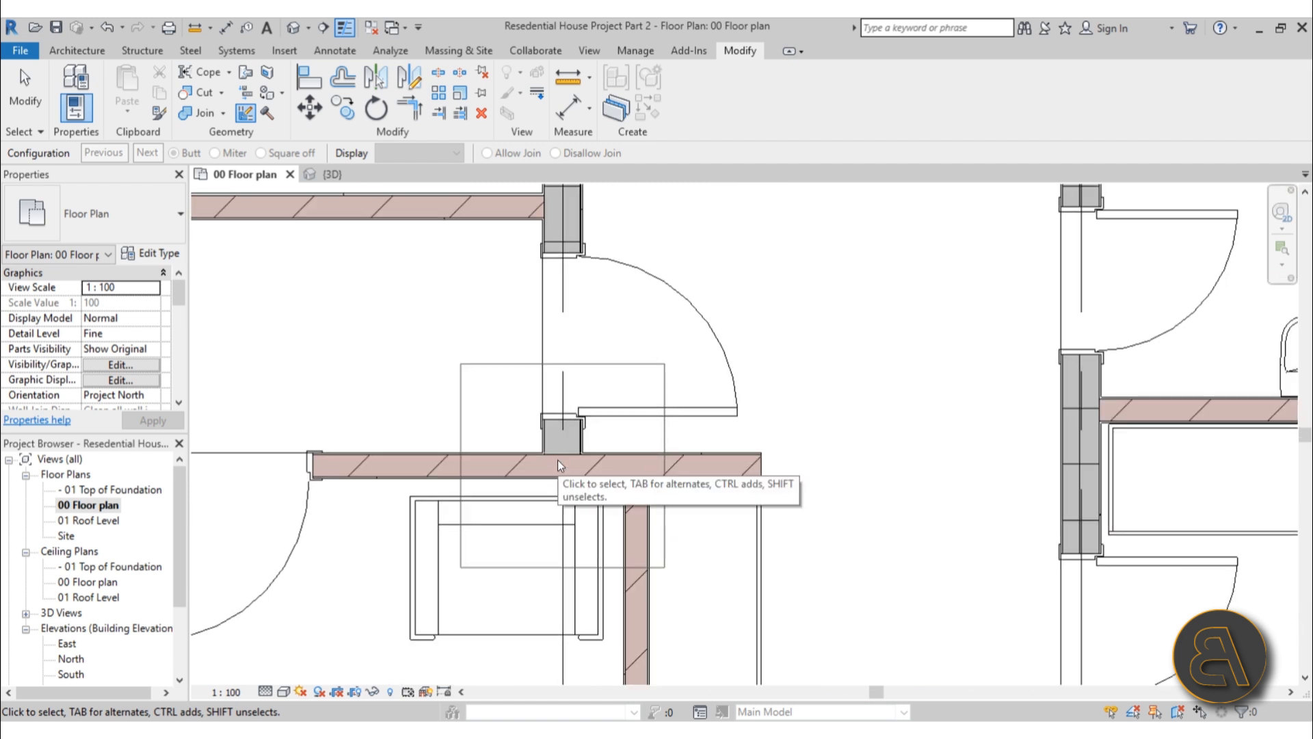
{"action": "left_click", "coordinate": [557, 460]}
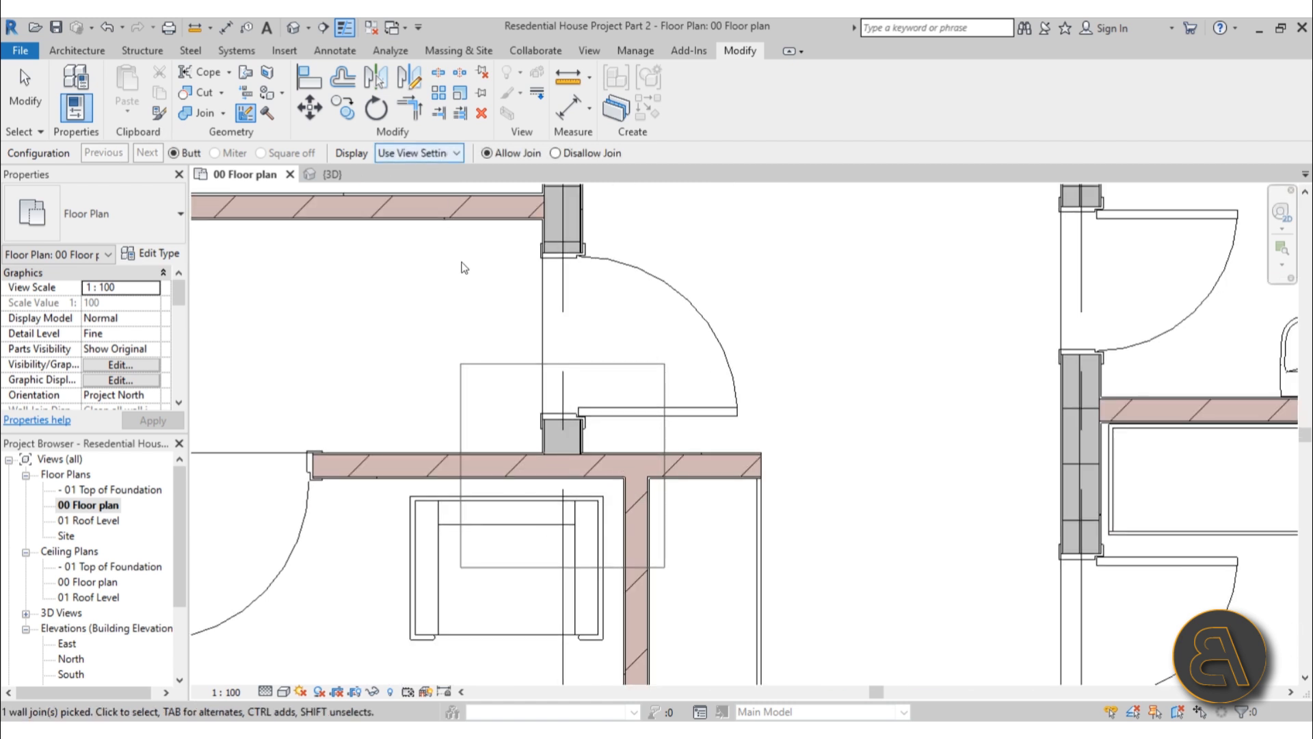
{"action": "left_click", "coordinate": [569, 153]}
{"action": "scroll", "coordinate": [540, 448], "scroll_direction": "up", "scroll_amount": 3}
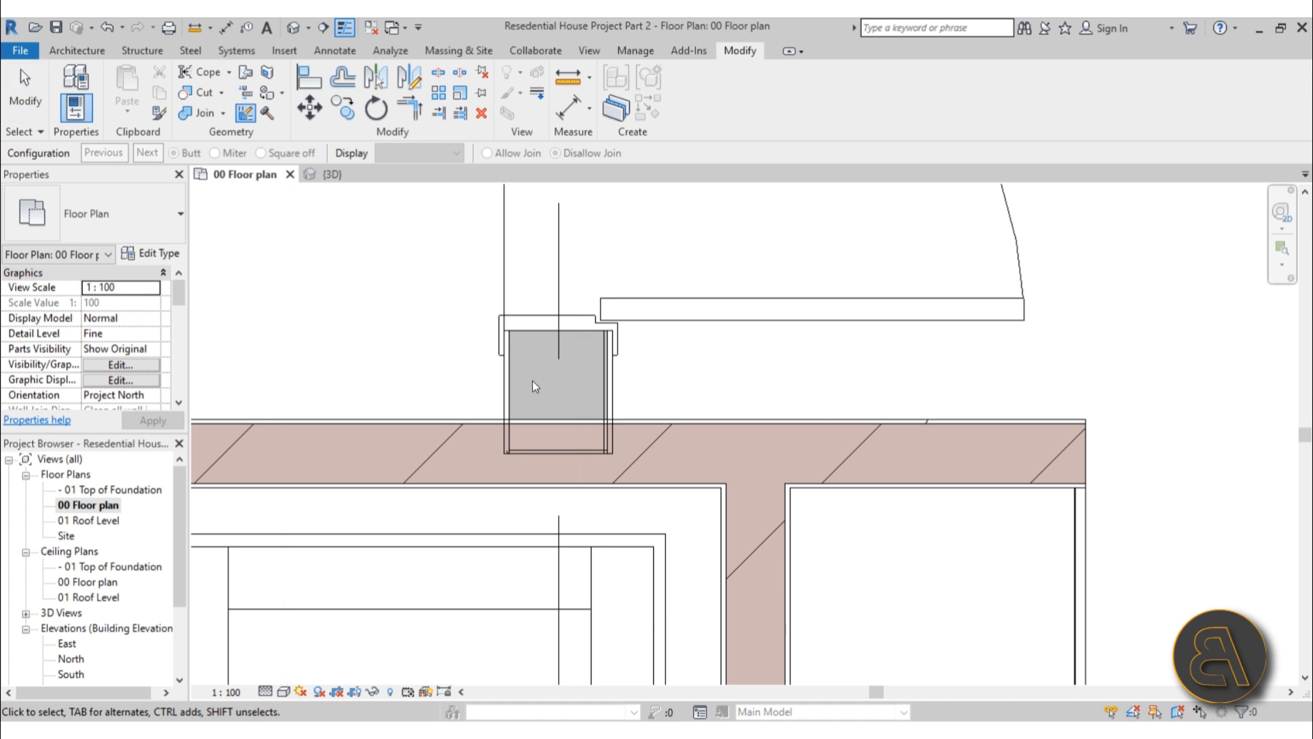
{"action": "key", "text": "Escape"}
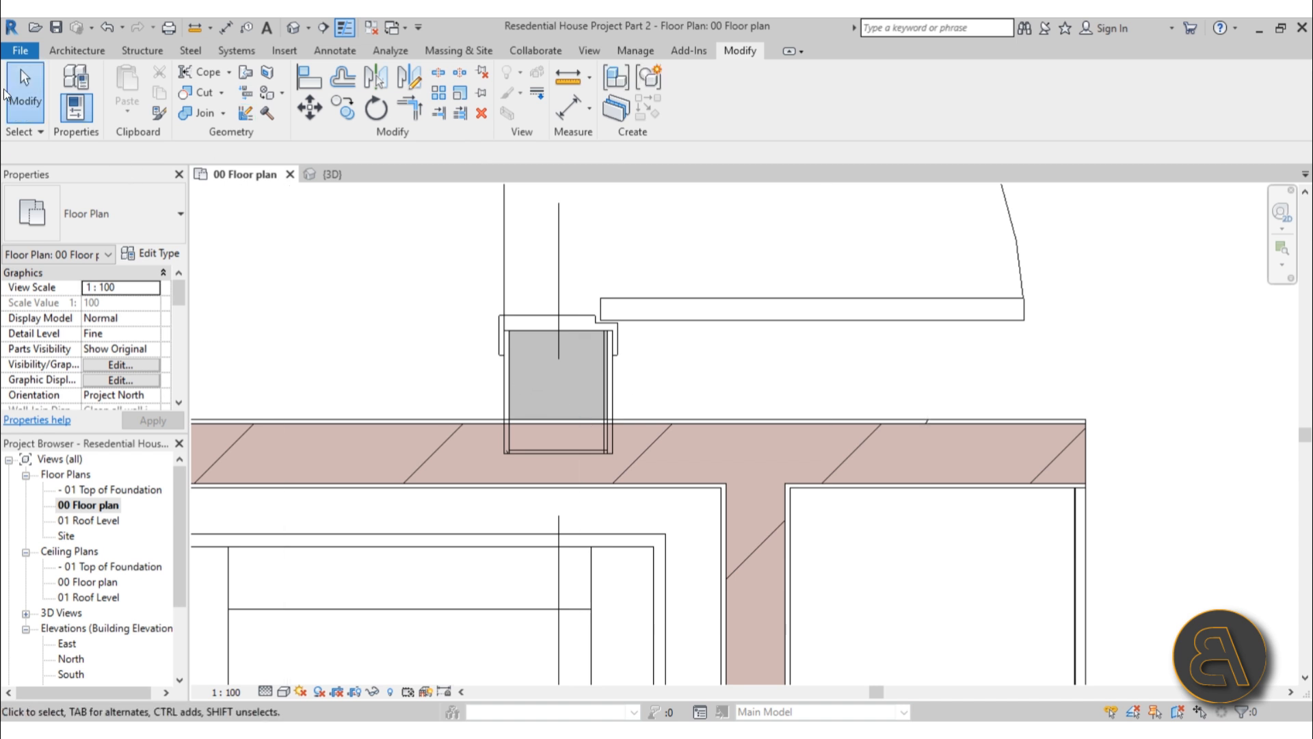
Extend the lower end of the hallway's Interior Wall 22 to the far face of the horizontal Interior Wall 14
{"action": "left_click", "coordinate": [516, 404]}
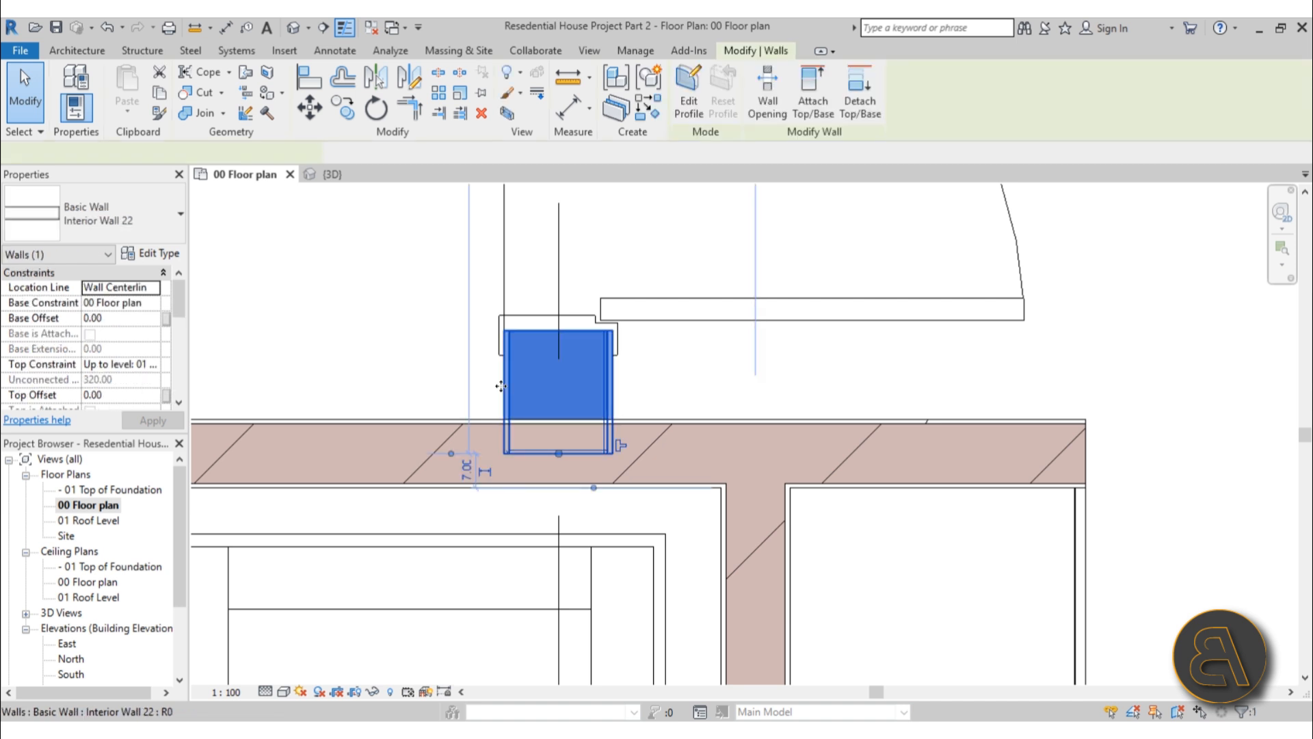
{"action": "scroll", "coordinate": [533, 479], "scroll_direction": "up", "scroll_amount": 2}
{"action": "scroll", "coordinate": [532, 482], "scroll_direction": "up", "scroll_amount": 1}
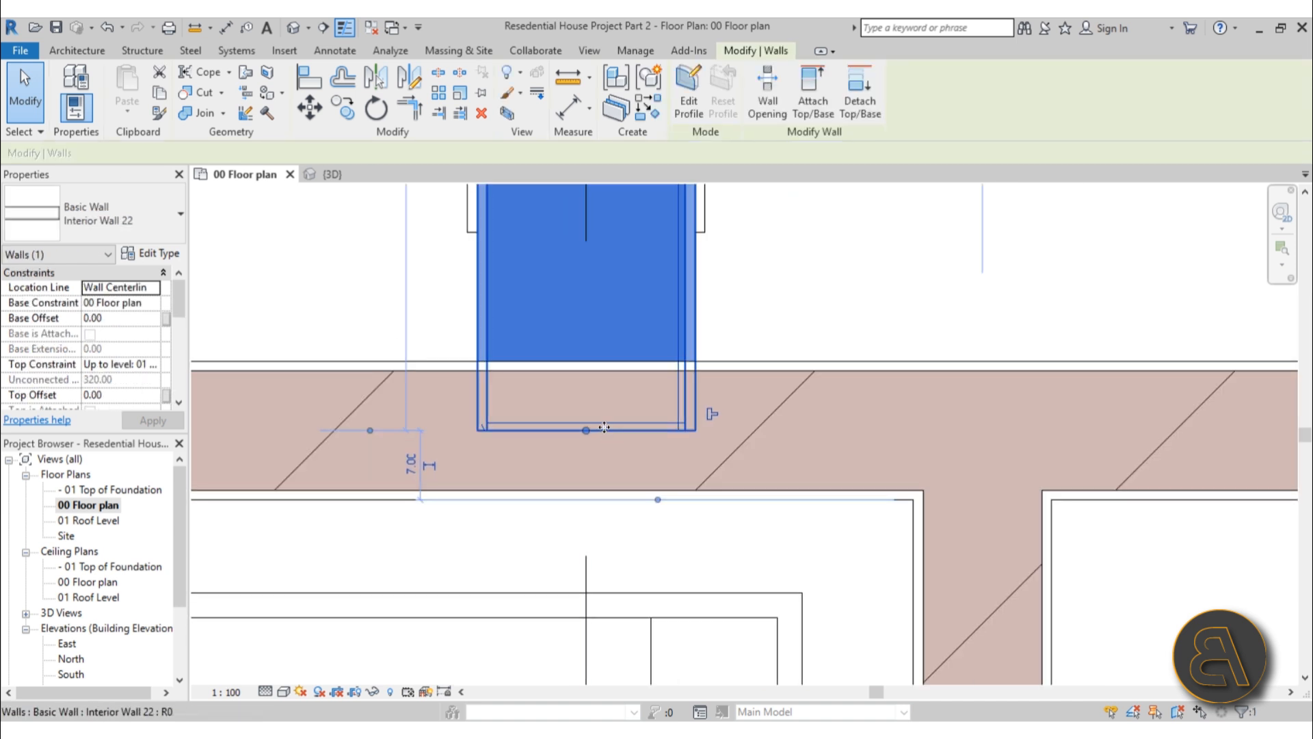
{"action": "left_click_drag", "start_coordinate": [586, 431], "coordinate": [586, 499]}
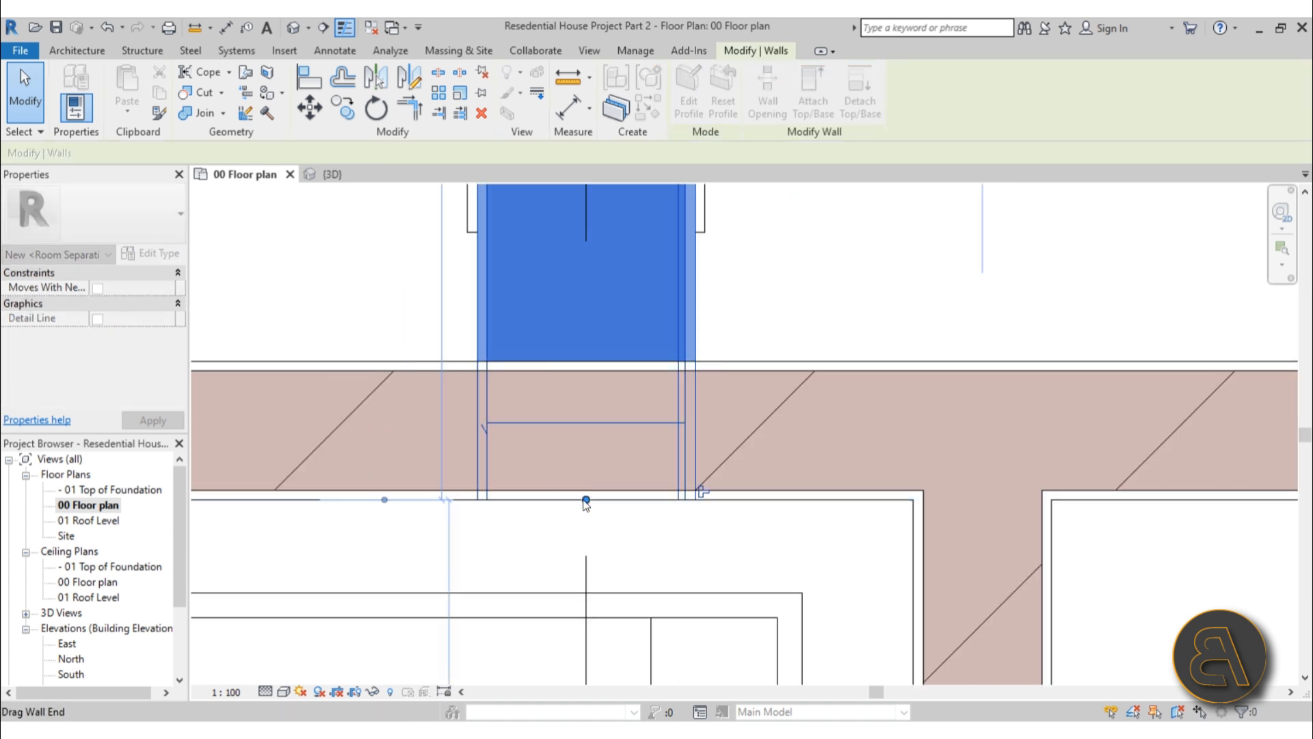
{"action": "left_click", "coordinate": [653, 546]}
{"action": "scroll", "coordinate": [513, 419], "scroll_direction": "down", "scroll_amount": 3}
{"action": "middle_click_drag", "start_coordinate": [529, 433], "coordinate": [508, 422]}
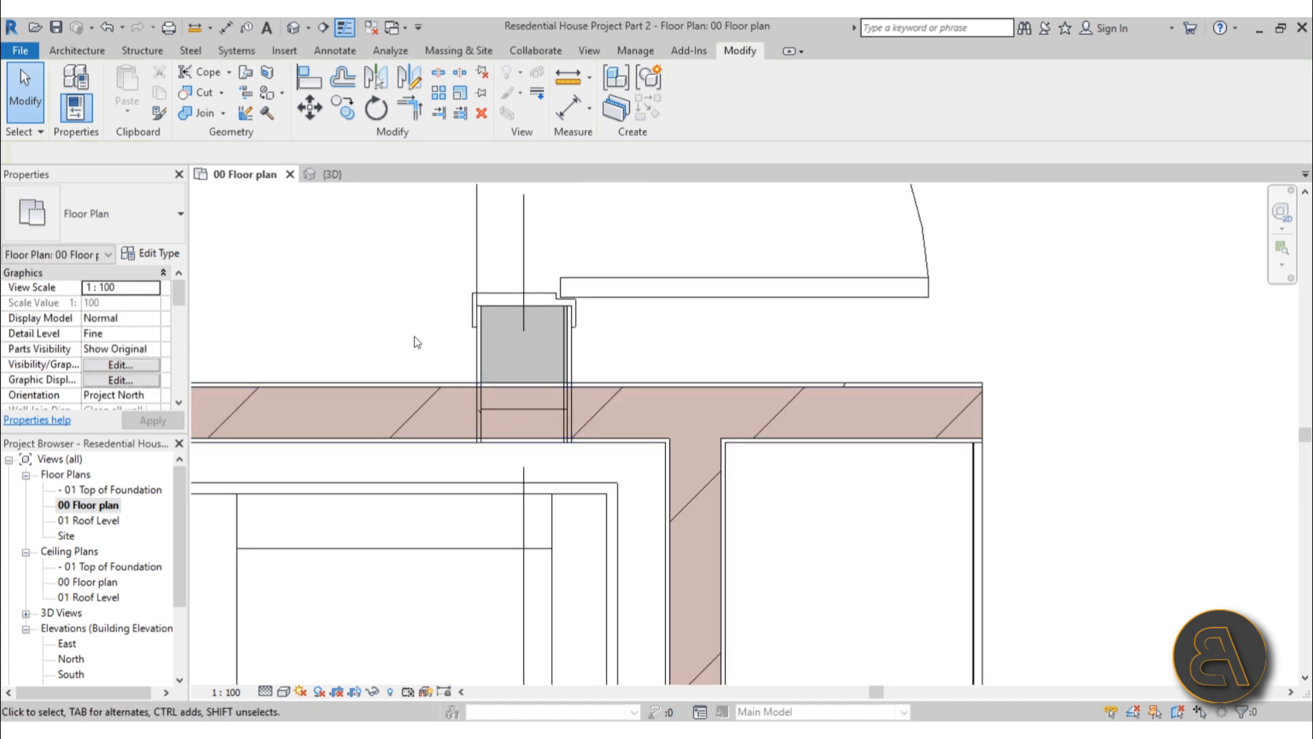
Split the horizontal Interior Wall 14 beside the crossing and pull both new ends to the side faces of the Interior Wall 22
{"action": "key", "text": "s"}
{"action": "key", "text": "l"}
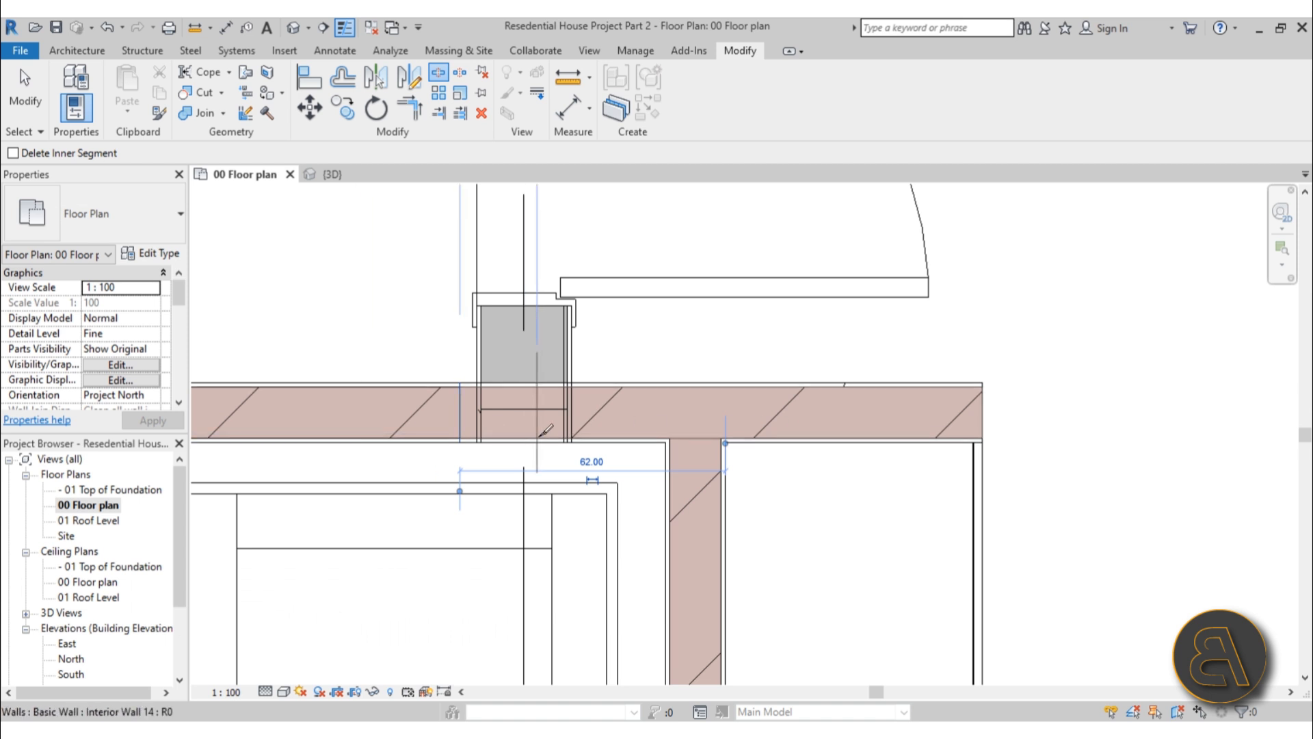
{"action": "key", "text": "Escape"}
{"action": "left_click", "coordinate": [598, 450]}
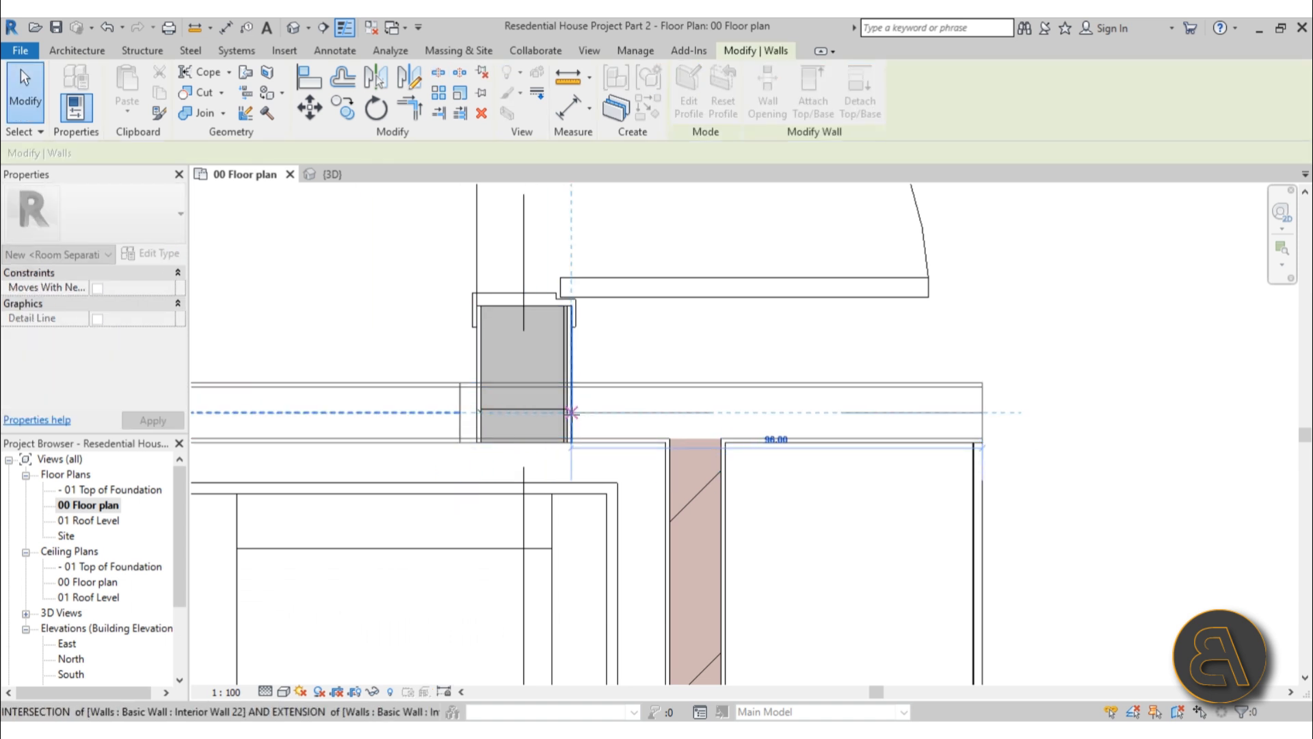
{"action": "left_click", "coordinate": [438, 428]}
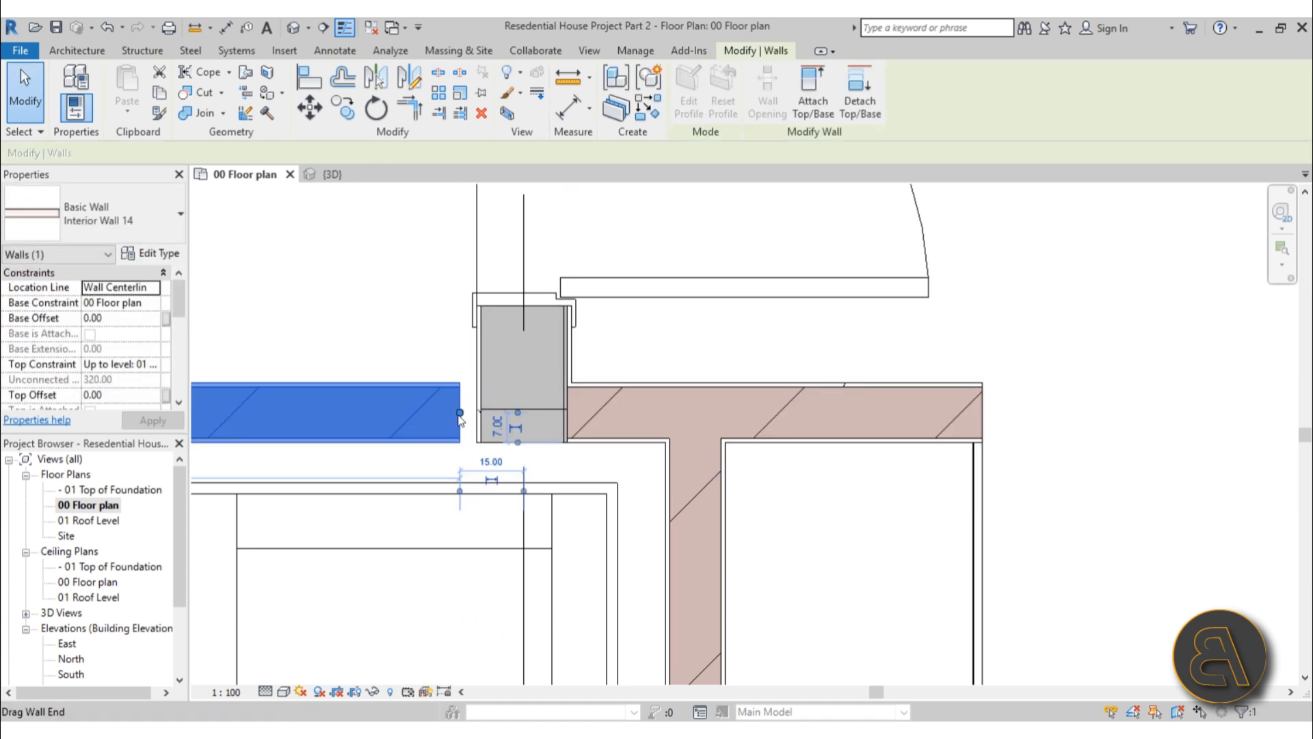
{"action": "left_click_drag", "start_coordinate": [460, 413], "coordinate": [481, 412]}
{"action": "left_click", "coordinate": [459, 473]}
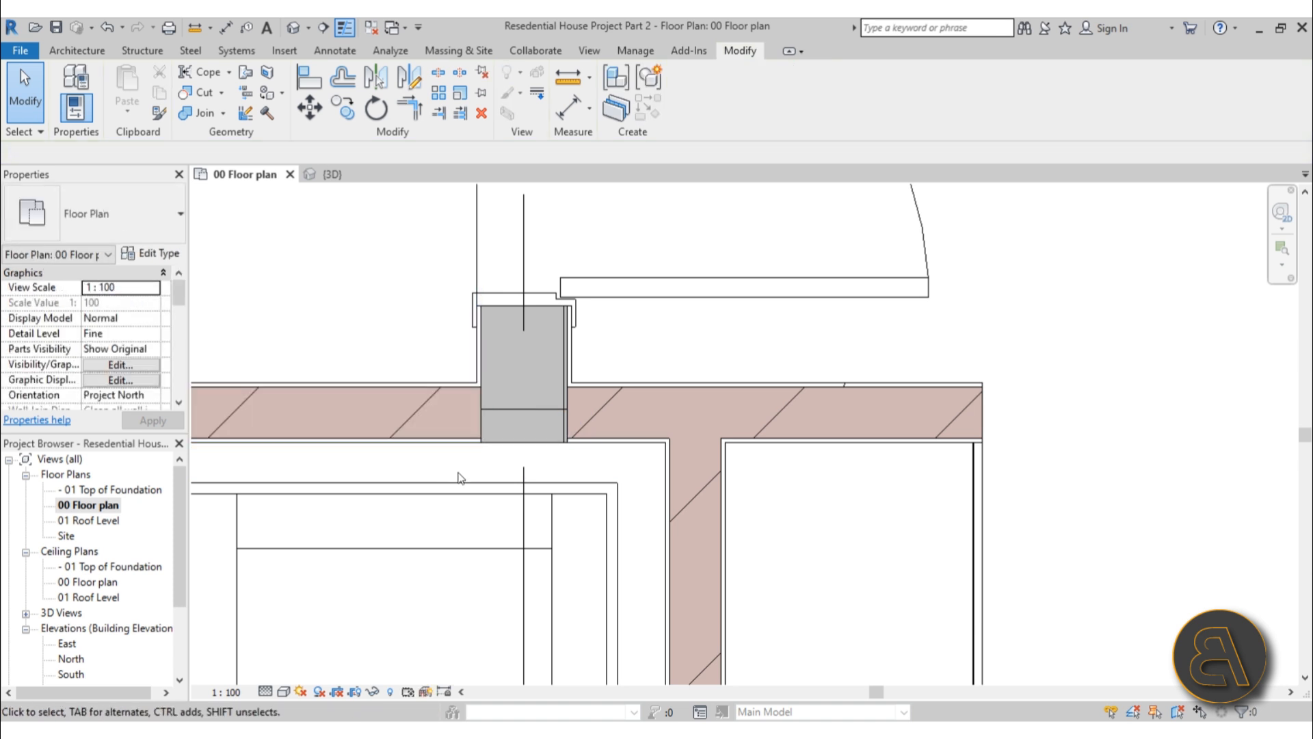
Set the default wrapping at ends of the Interior Wall 22 type to Exterior
{"action": "scroll", "coordinate": [516, 443], "scroll_direction": "up", "scroll_amount": 3}
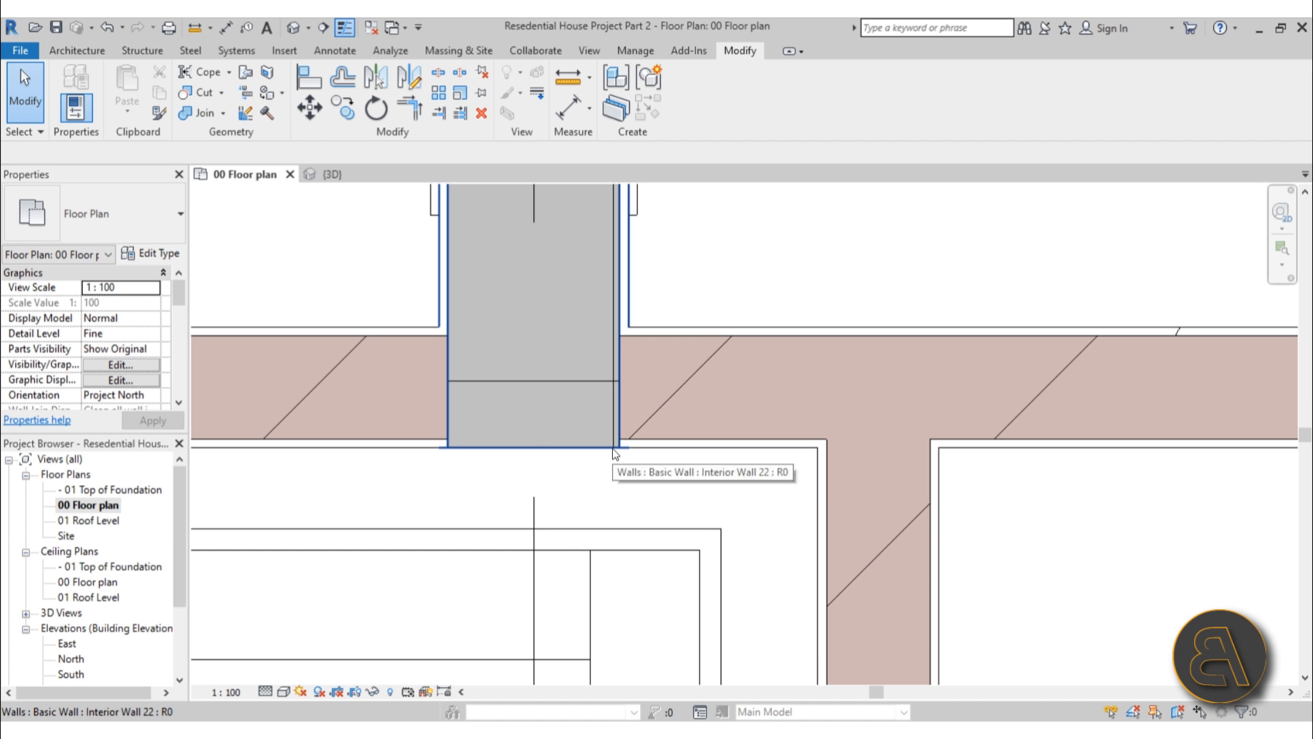
{"action": "scroll", "coordinate": [615, 453], "scroll_direction": "down", "scroll_amount": 5}
{"action": "middle_click_drag", "start_coordinate": [611, 534], "coordinate": [535, 477]}
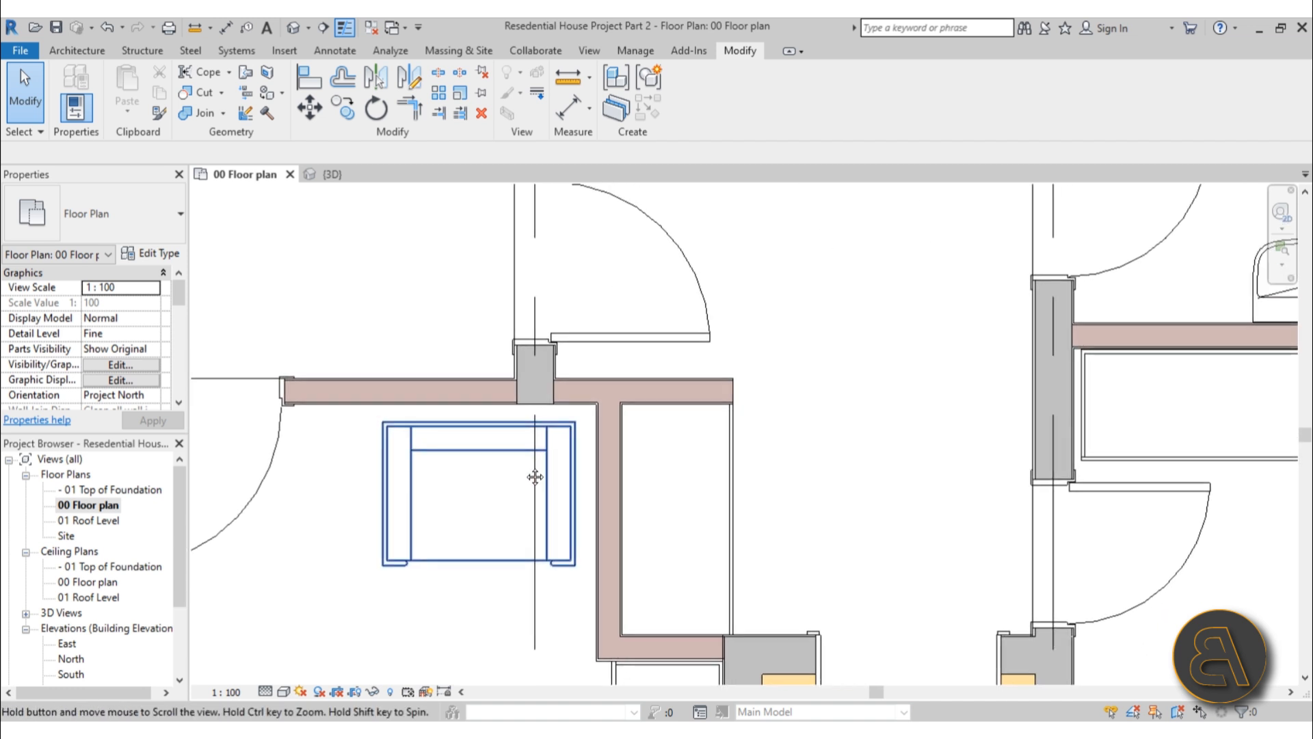
{"action": "scroll", "coordinate": [521, 404], "scroll_direction": "up", "scroll_amount": 6}
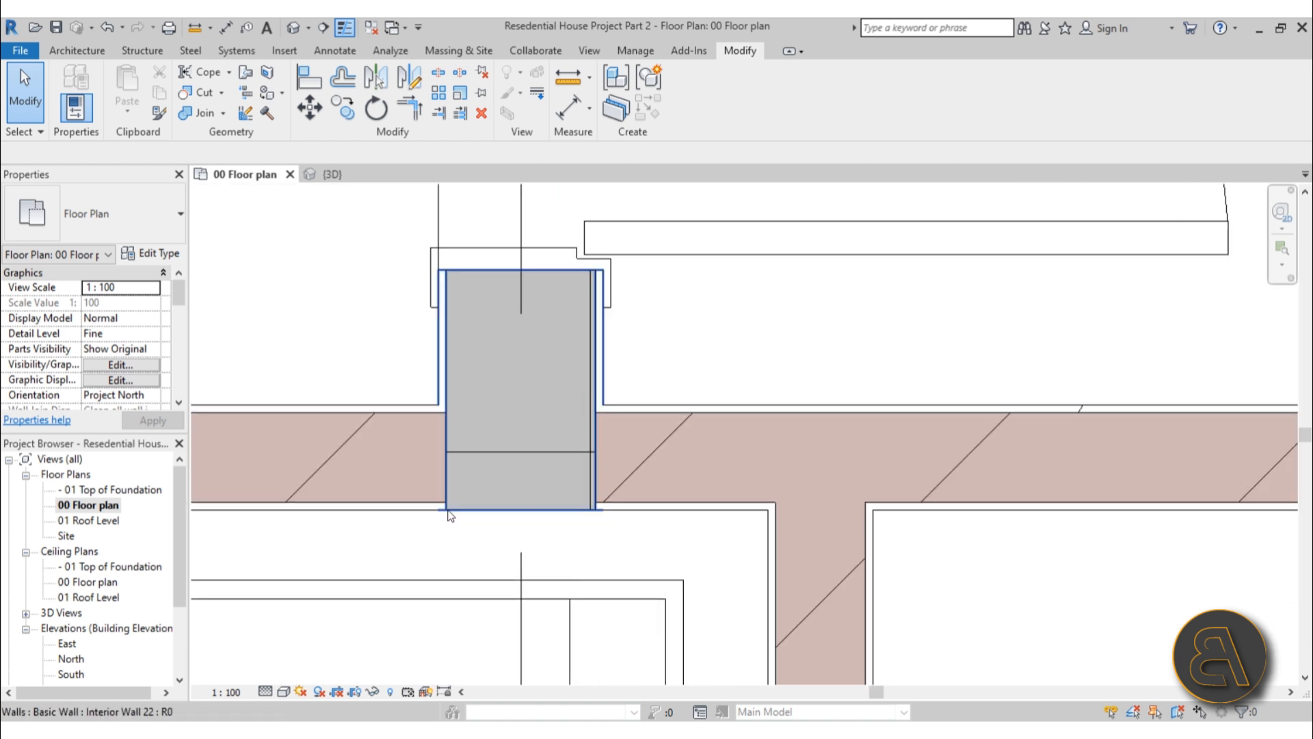
{"action": "left_click", "coordinate": [441, 375]}
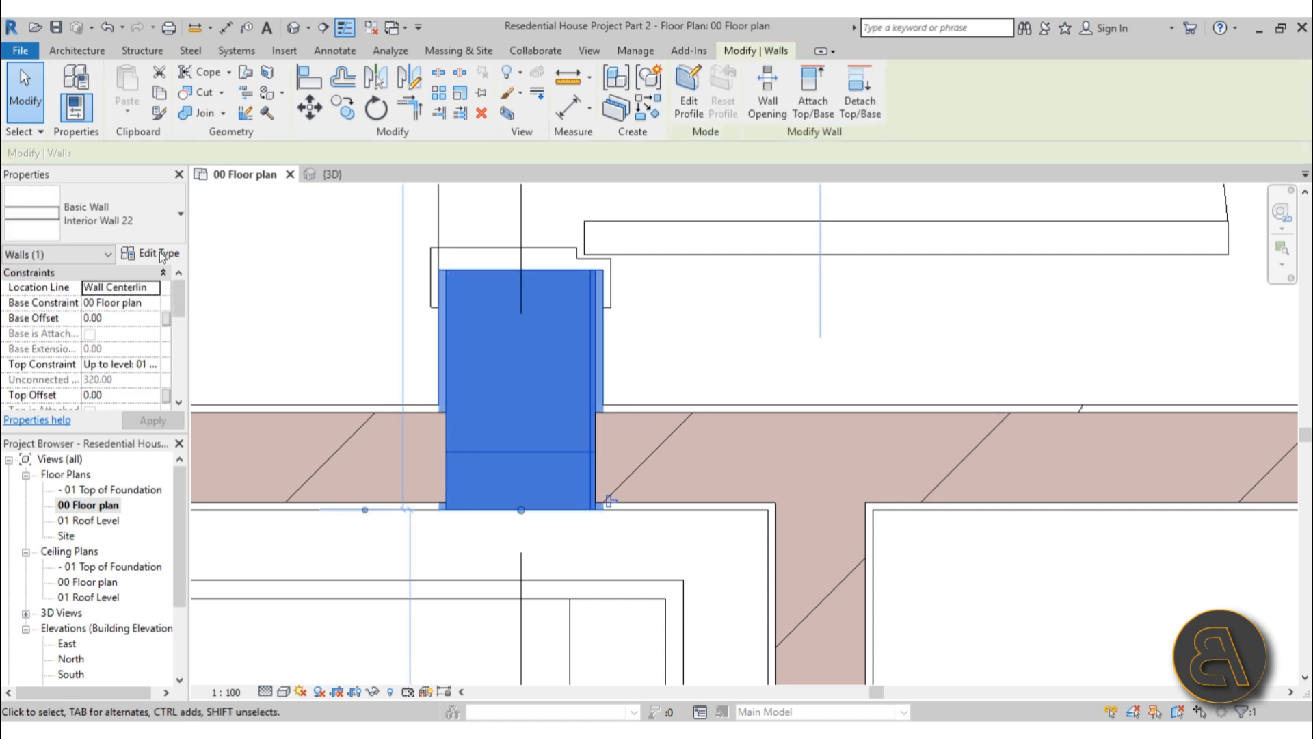
{"action": "left_click", "coordinate": [160, 255]}
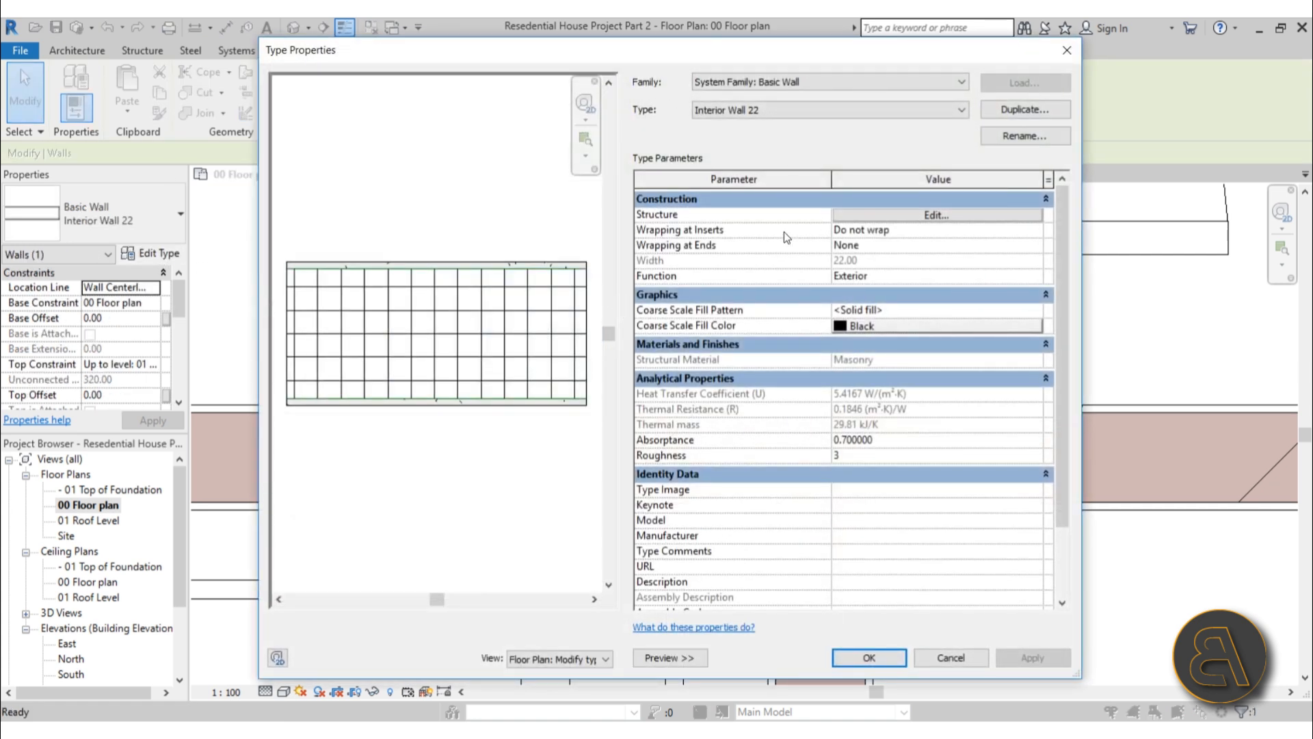
{"action": "left_click", "coordinate": [889, 219]}
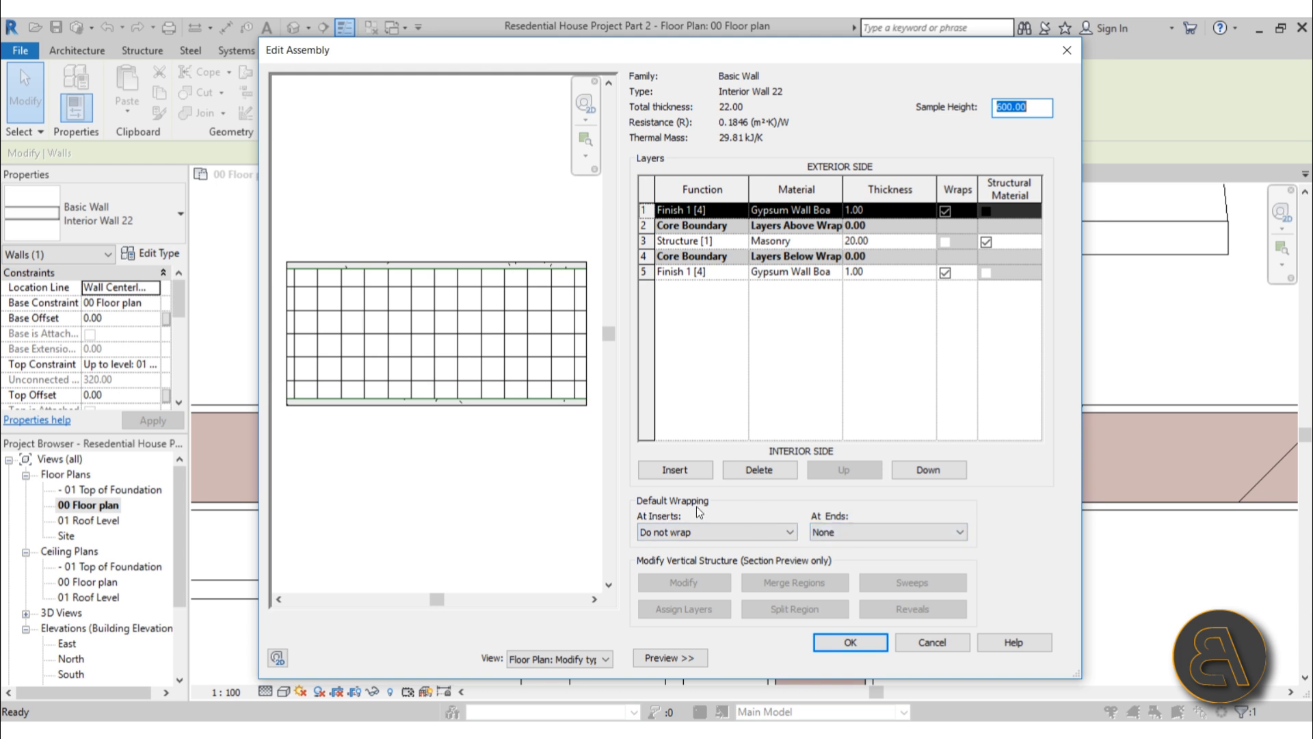
{"action": "left_click", "coordinate": [836, 533]}
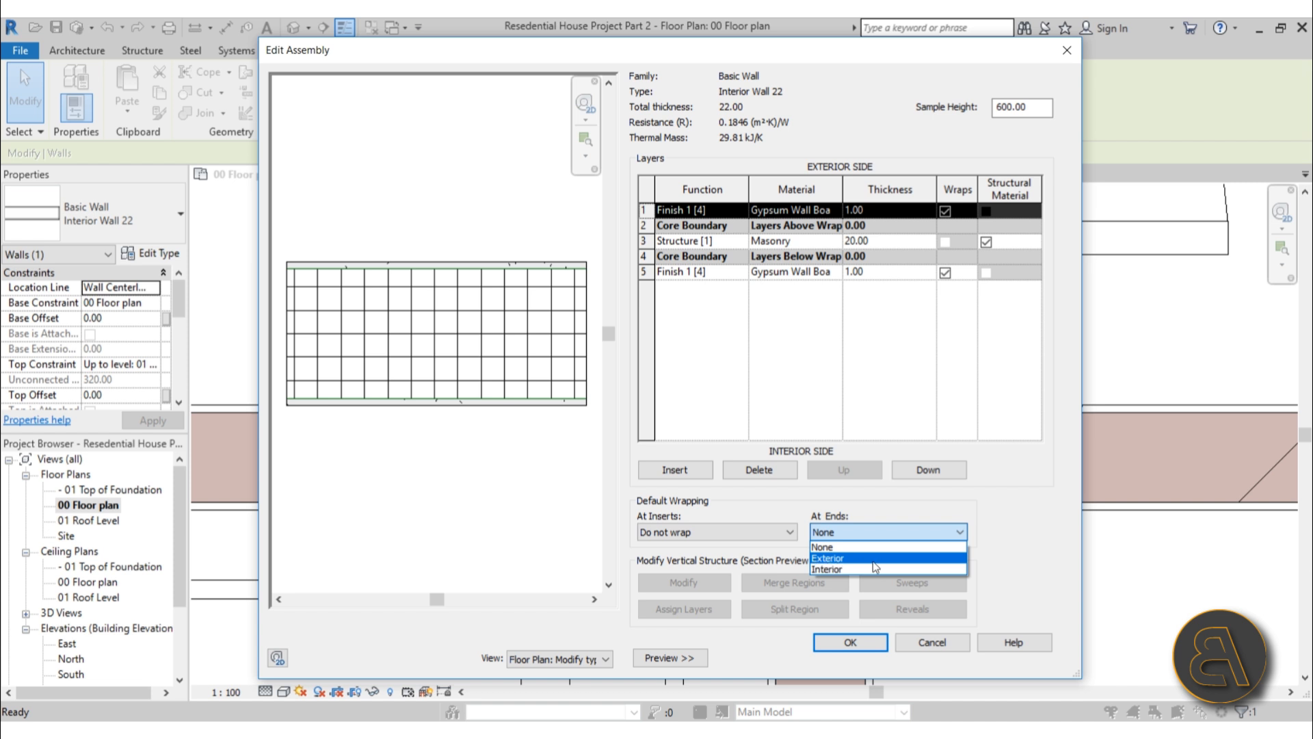
{"action": "left_click", "coordinate": [820, 555]}
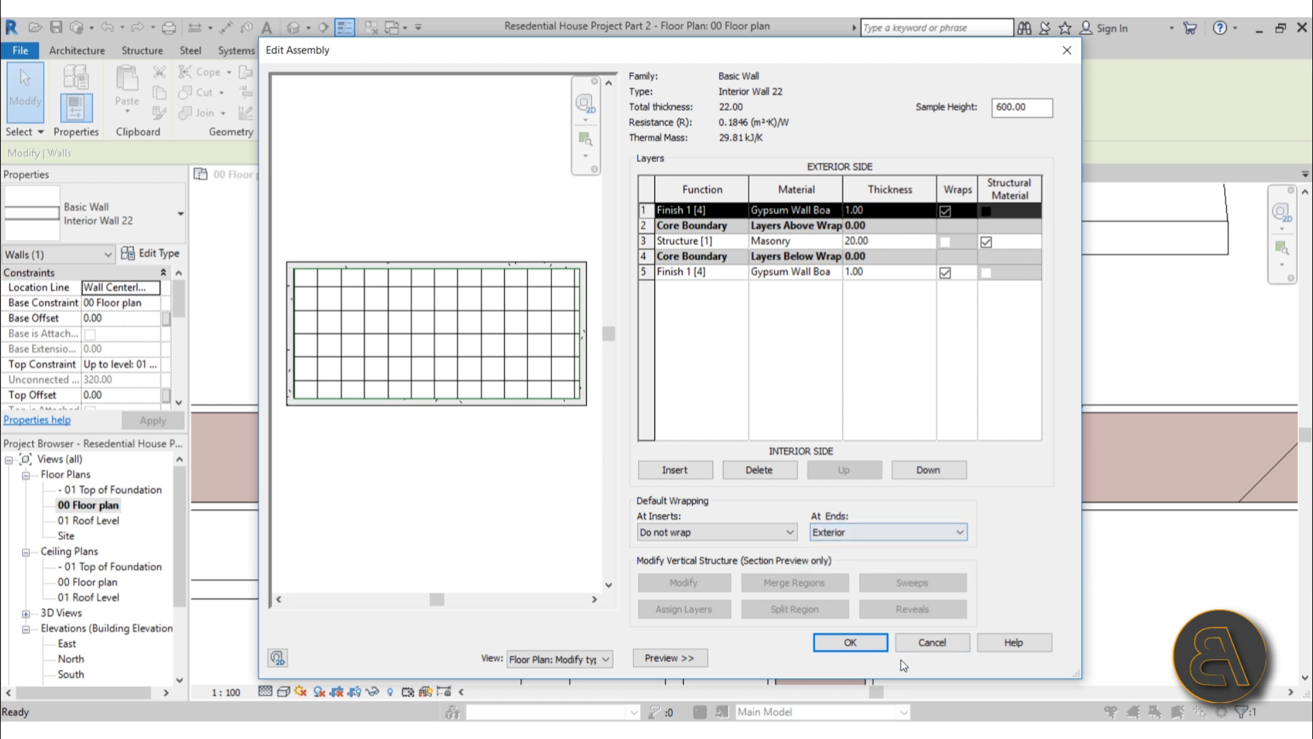
{"action": "left_click", "coordinate": [856, 642]}
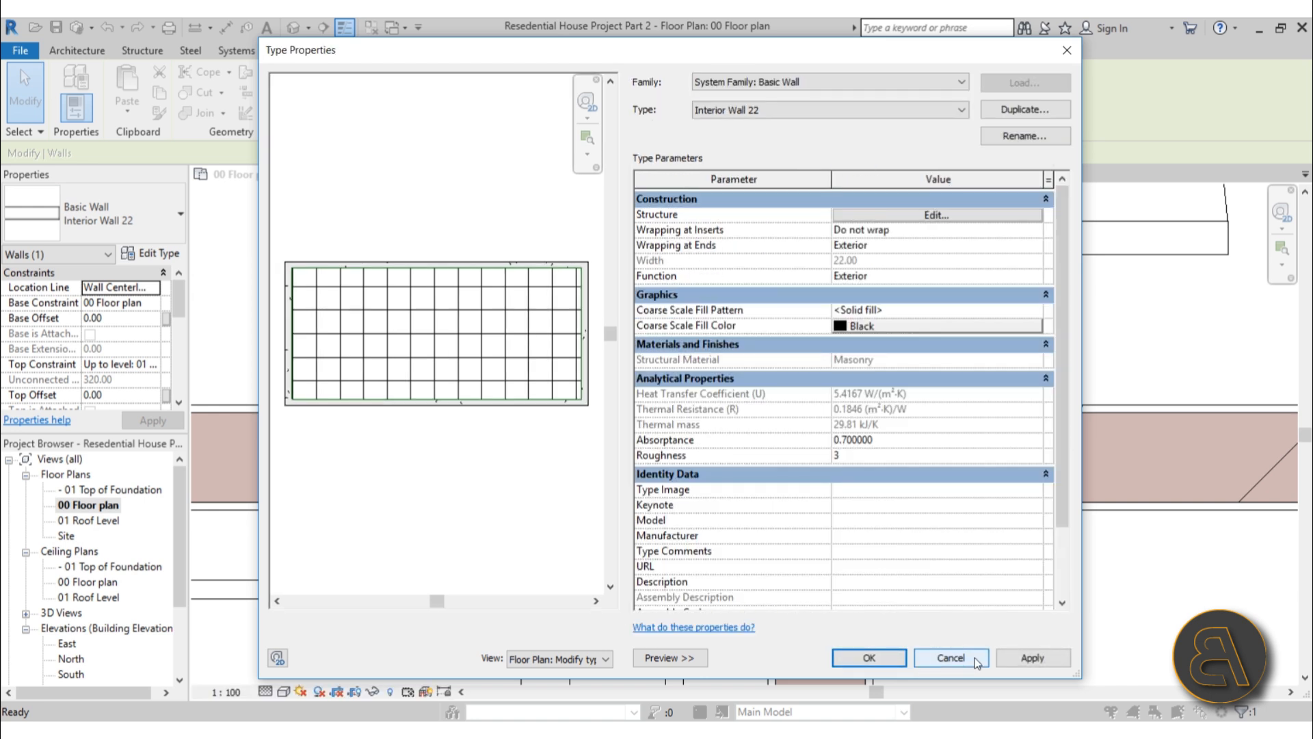
{"action": "left_click", "coordinate": [856, 663]}
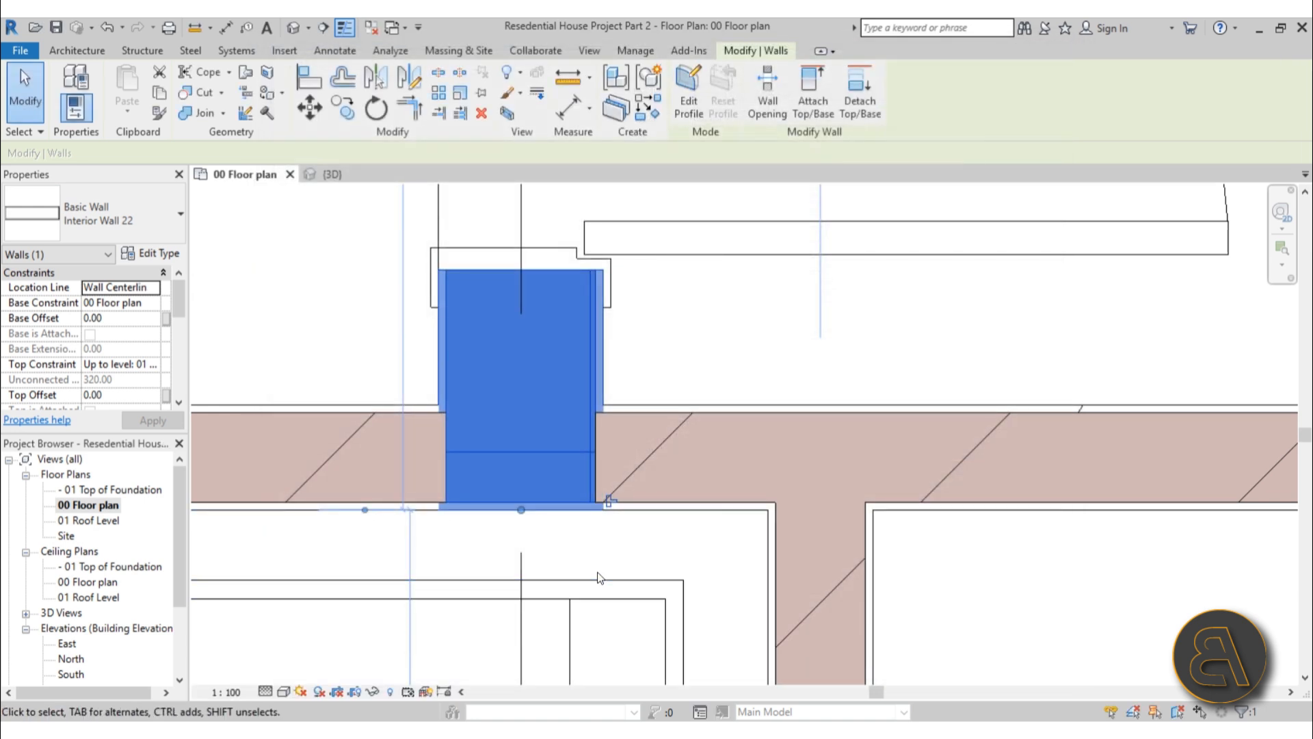
{"action": "key", "text": "Escape"}
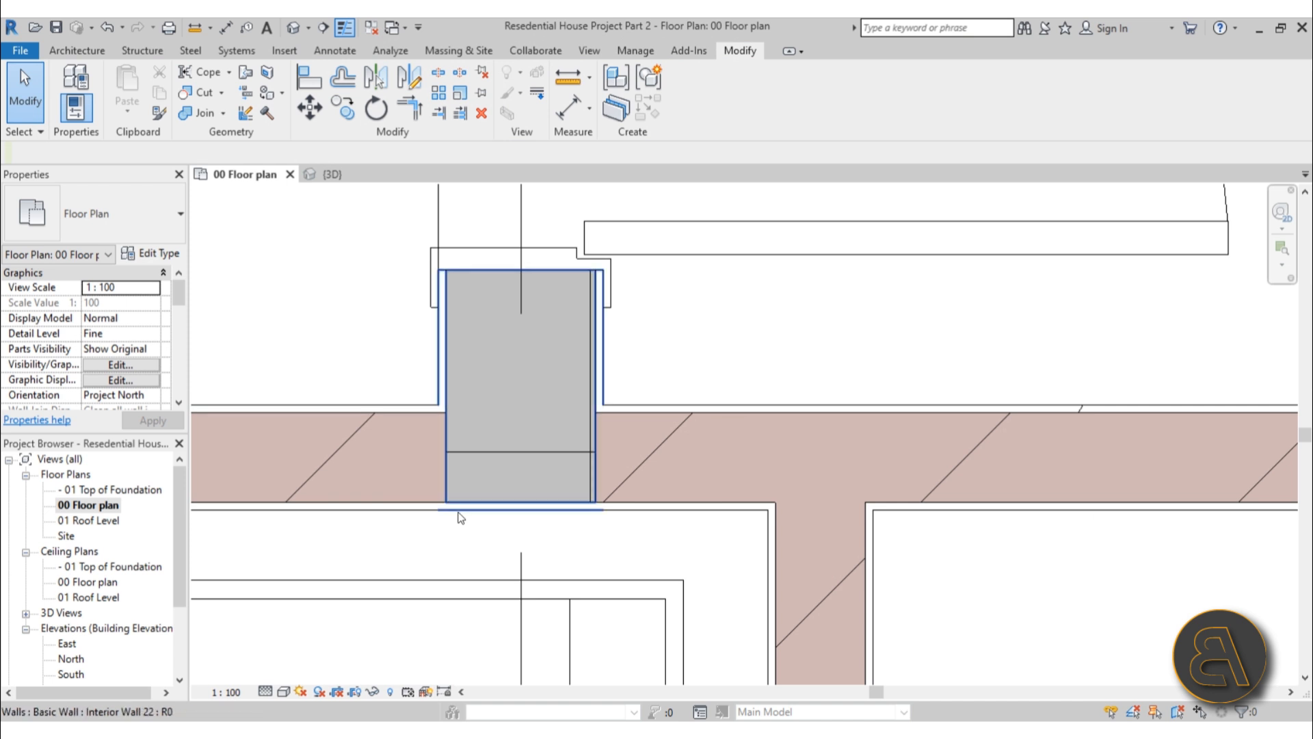
Examine the layers at the free end of the horizontal Interior Wall 14, above the storage unit
{"action": "scroll", "coordinate": [473, 466], "scroll_direction": "down", "scroll_amount": 3}
{"action": "middle_click_drag", "start_coordinate": [618, 533], "coordinate": [460, 486]}
{"action": "scroll", "coordinate": [568, 430], "scroll_direction": "up", "scroll_amount": 3}
{"action": "scroll", "coordinate": [789, 480], "scroll_direction": "down", "scroll_amount": 1}
{"action": "middle_click_drag", "start_coordinate": [789, 480], "coordinate": [573, 498]}
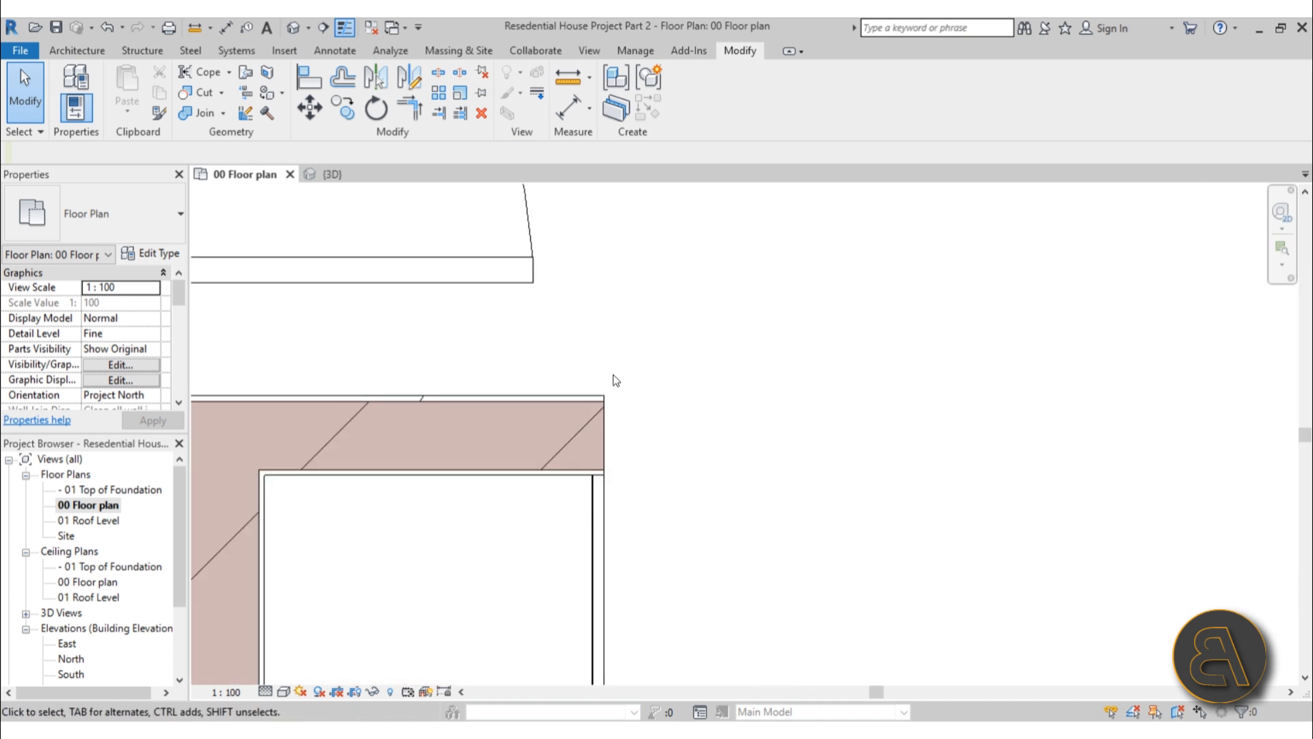
{"action": "scroll", "coordinate": [613, 379], "scroll_direction": "up", "scroll_amount": 2}
{"action": "left_click", "coordinate": [587, 449]}
{"action": "left_click", "coordinate": [623, 413]}
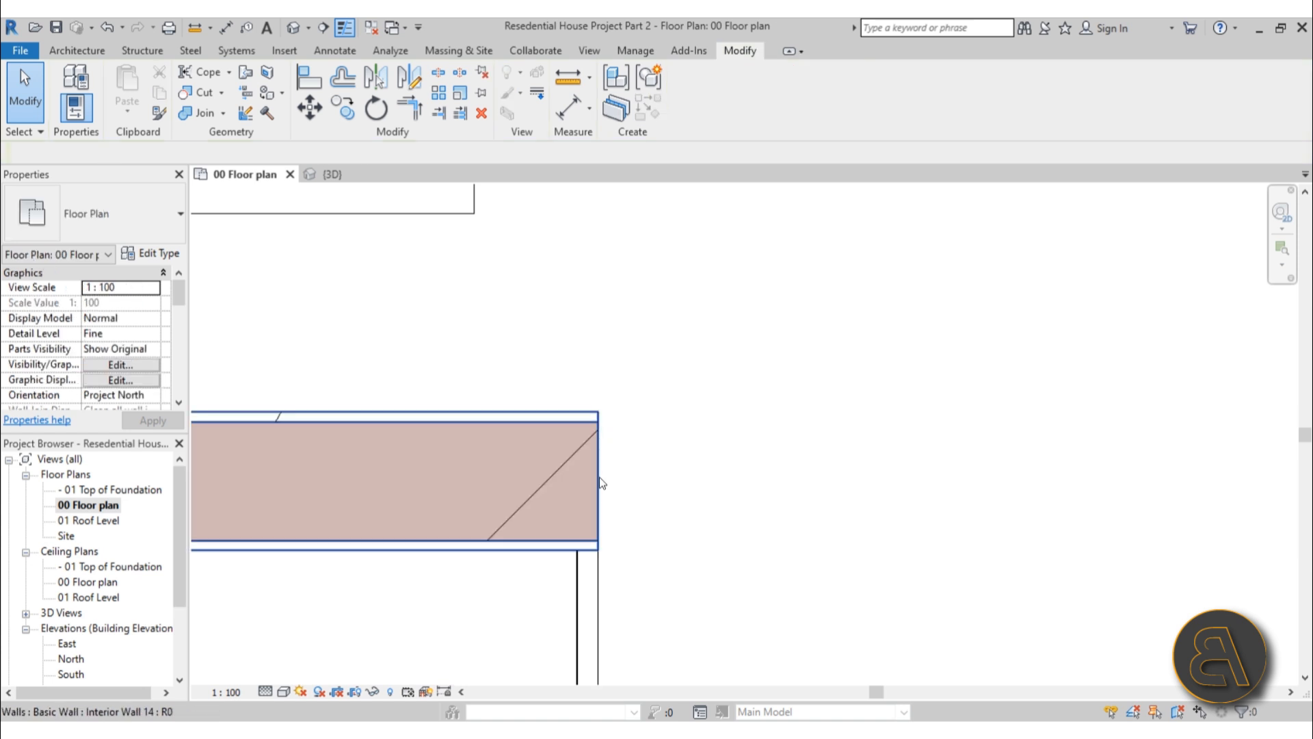
{"action": "scroll", "coordinate": [598, 555], "scroll_direction": "up", "scroll_amount": 3}
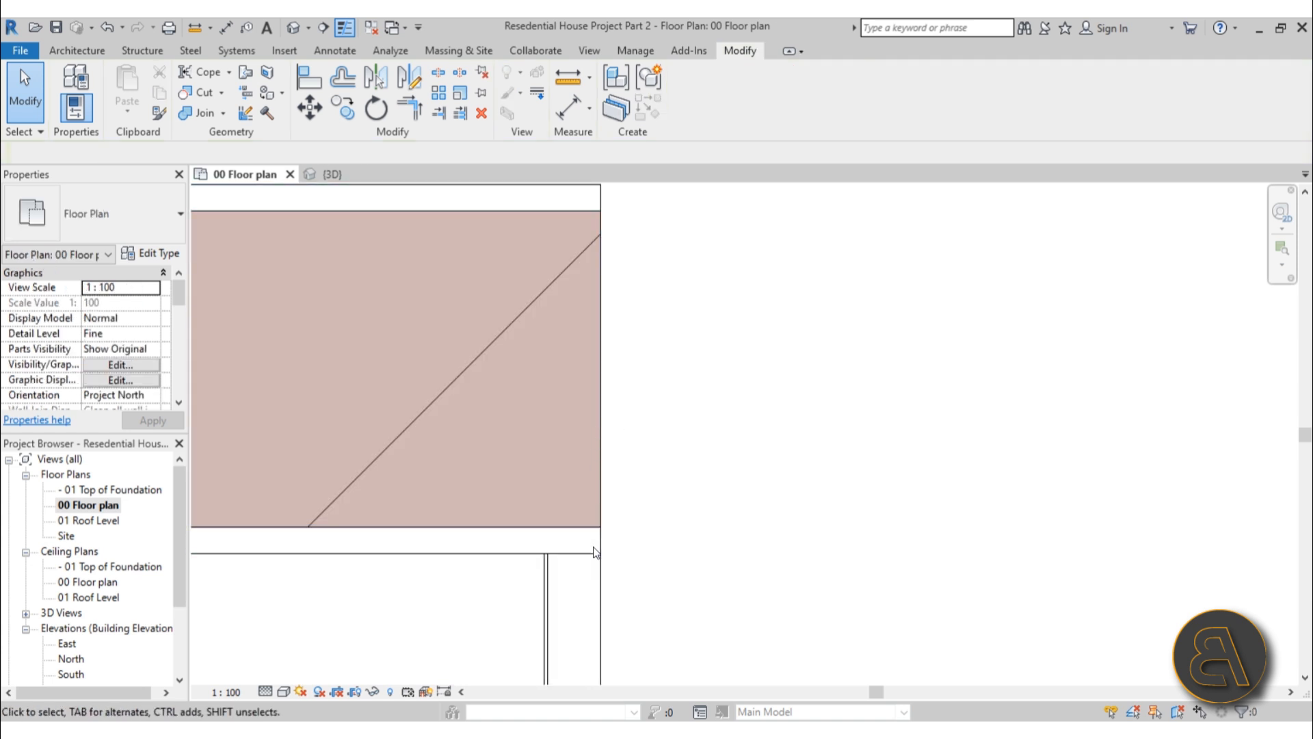
{"action": "scroll", "coordinate": [620, 554], "scroll_direction": "down", "scroll_amount": 3}
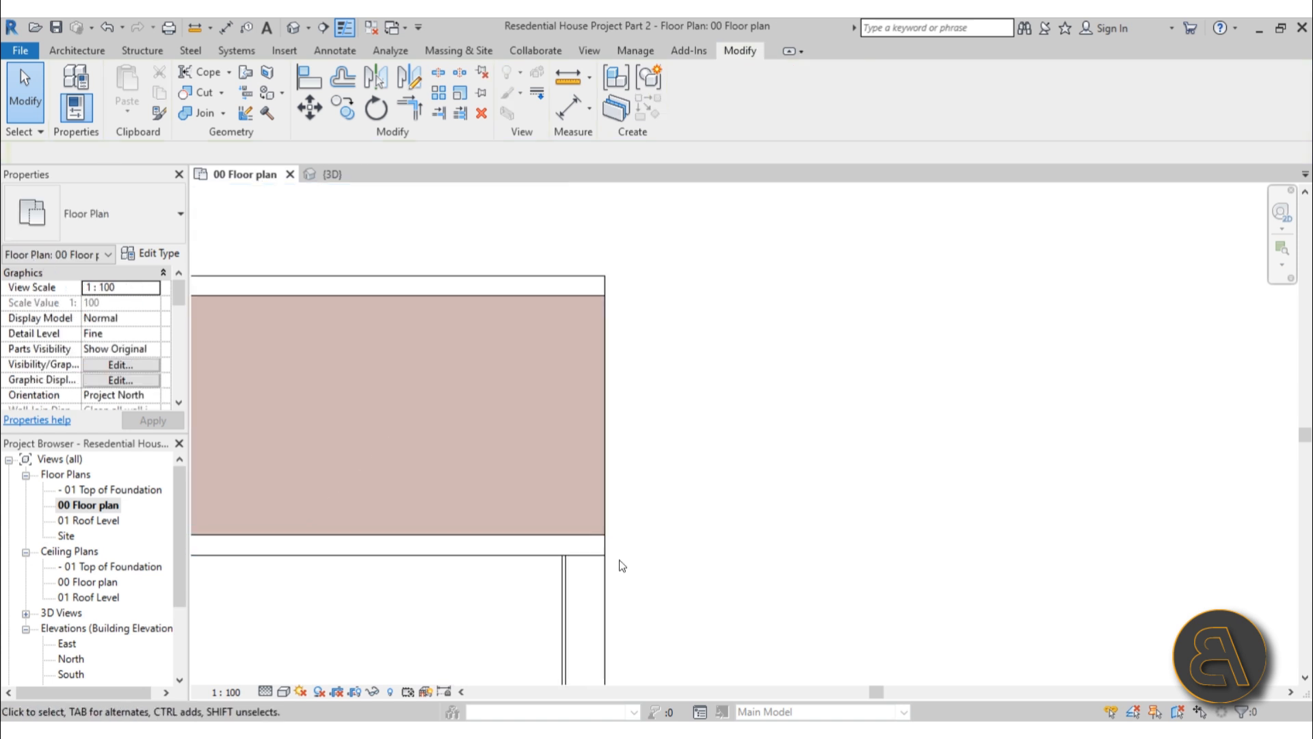
{"action": "middle_click_drag", "start_coordinate": [613, 546], "coordinate": [633, 466]}
{"action": "scroll", "coordinate": [633, 479], "scroll_direction": "down", "scroll_amount": 1}
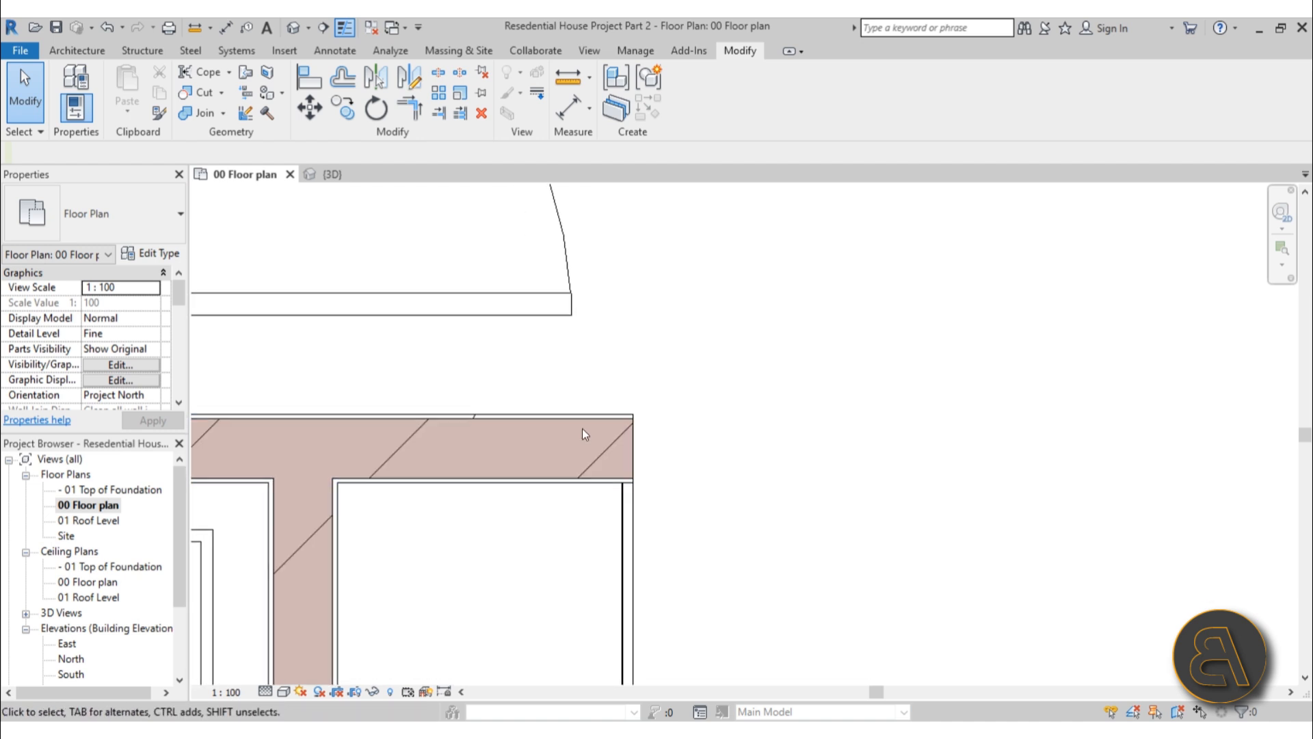
Set the default wrapping at ends of the Interior Wall 14 type to Interior
{"action": "left_click", "coordinate": [578, 424]}
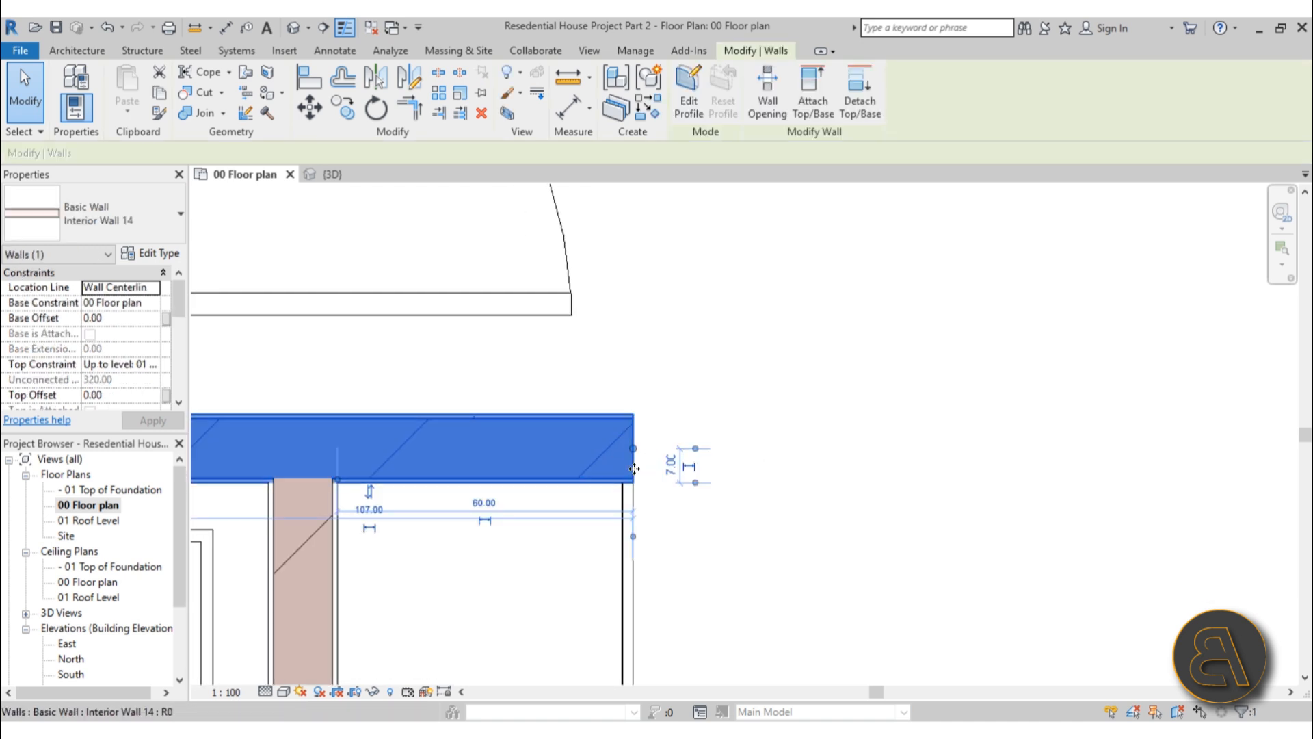
{"action": "left_click", "coordinate": [145, 254]}
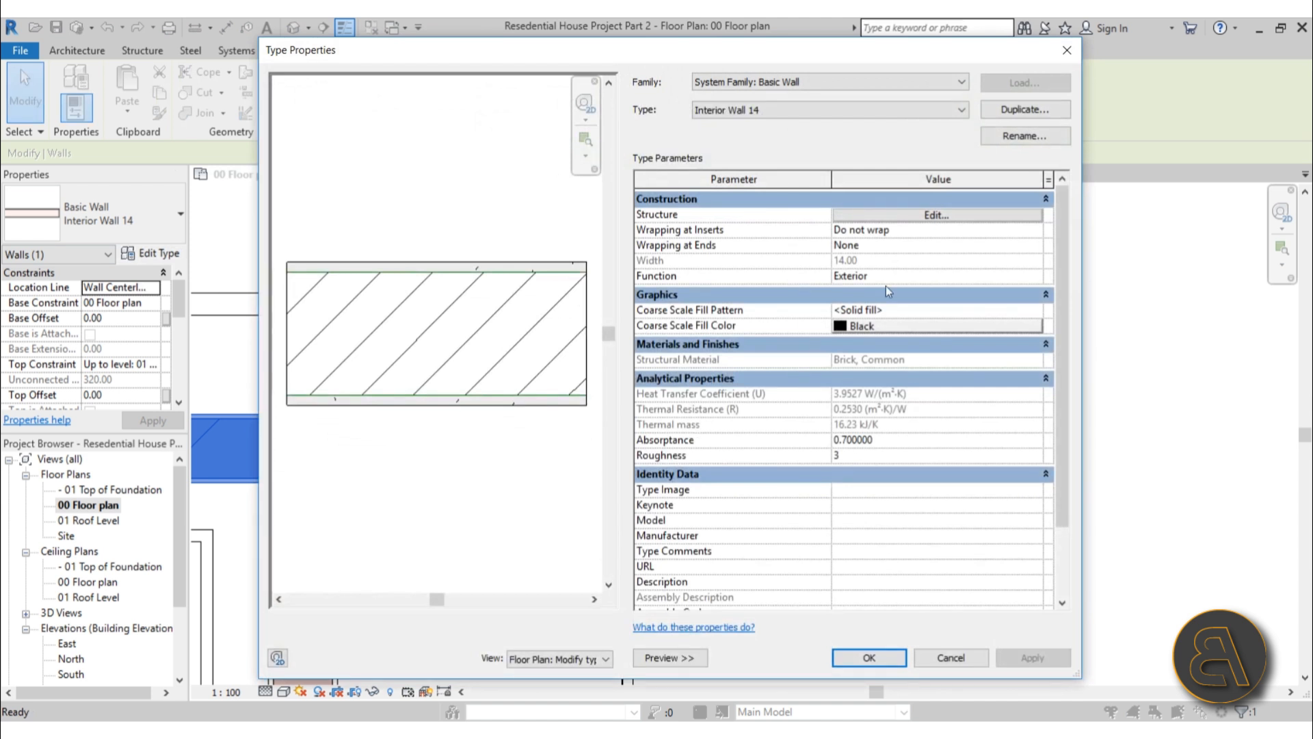
{"action": "left_click", "coordinate": [891, 216]}
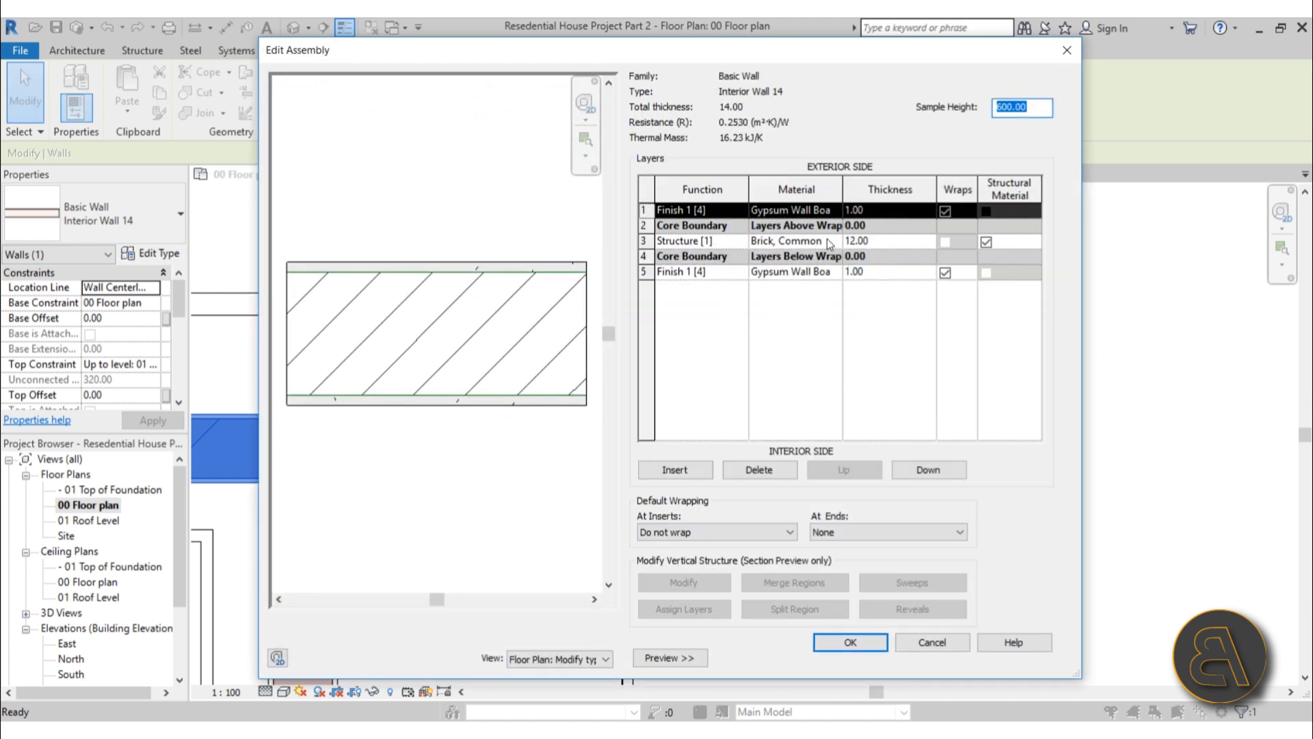
{"action": "left_click", "coordinate": [846, 531]}
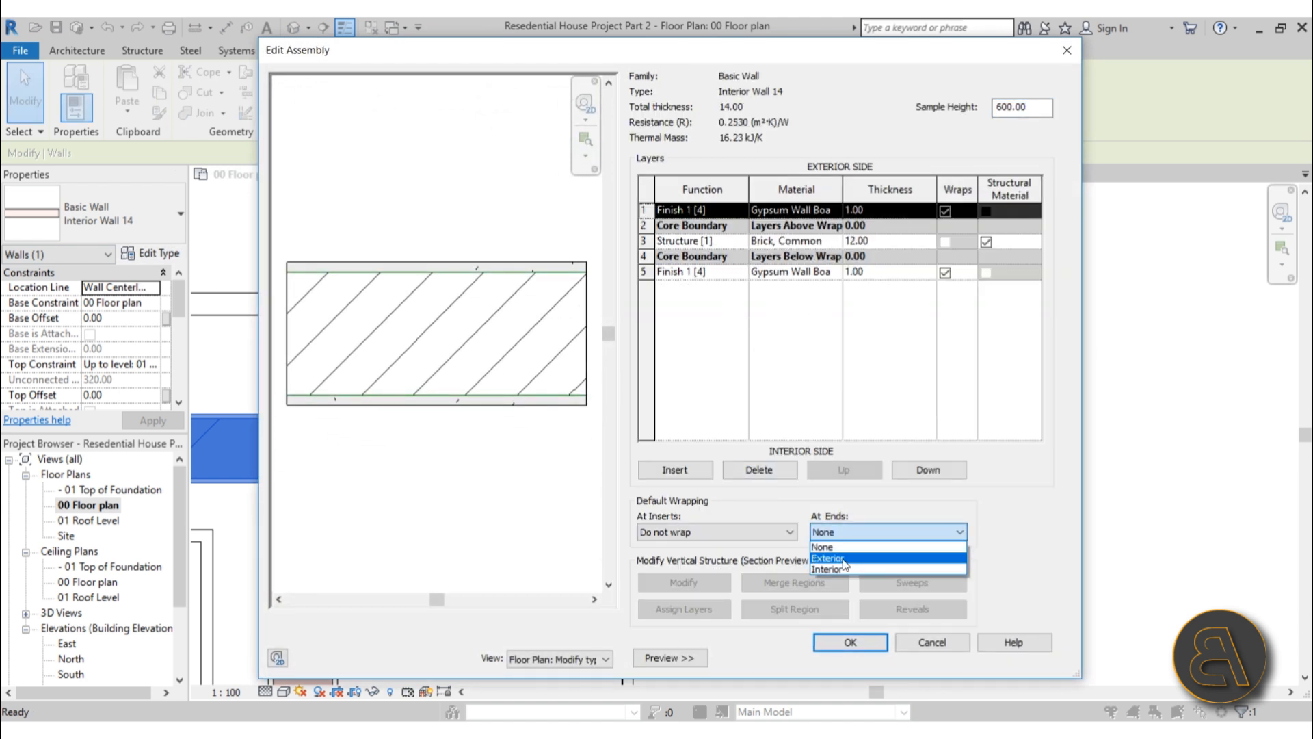
{"action": "left_click", "coordinate": [838, 568]}
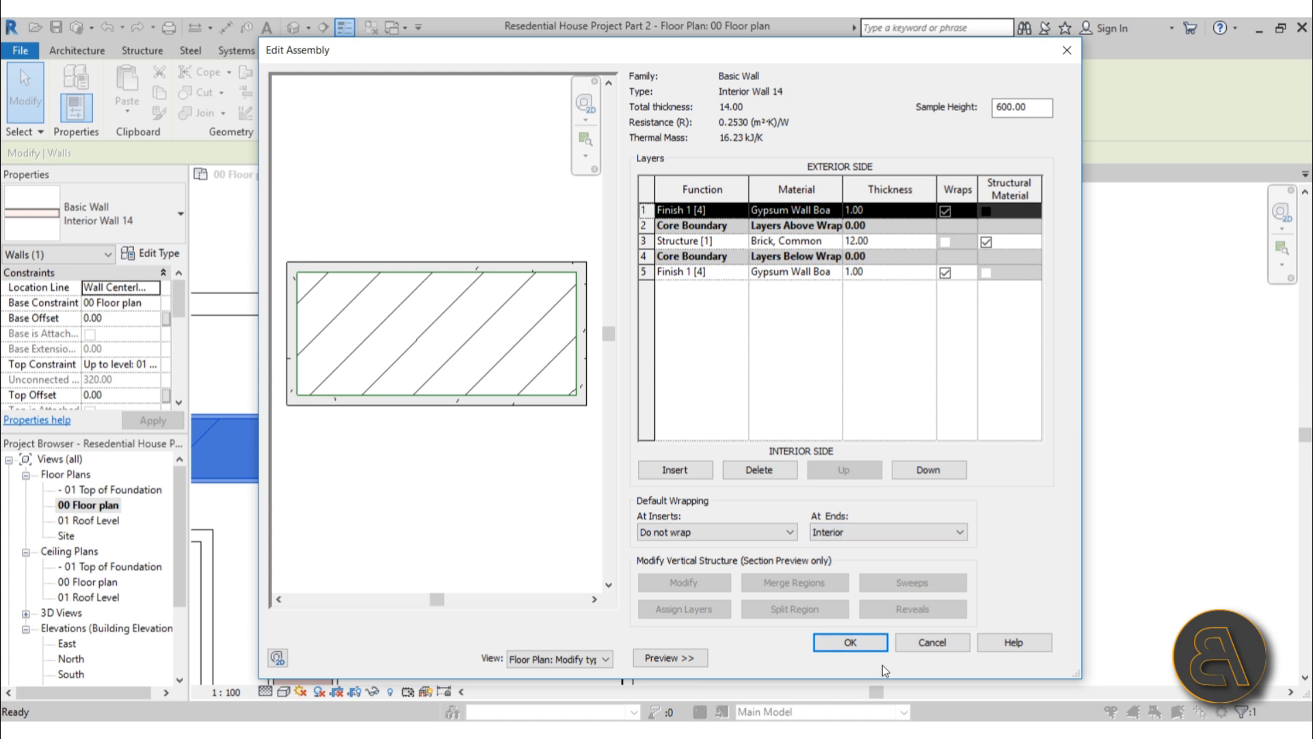
{"action": "left_click", "coordinate": [849, 643]}
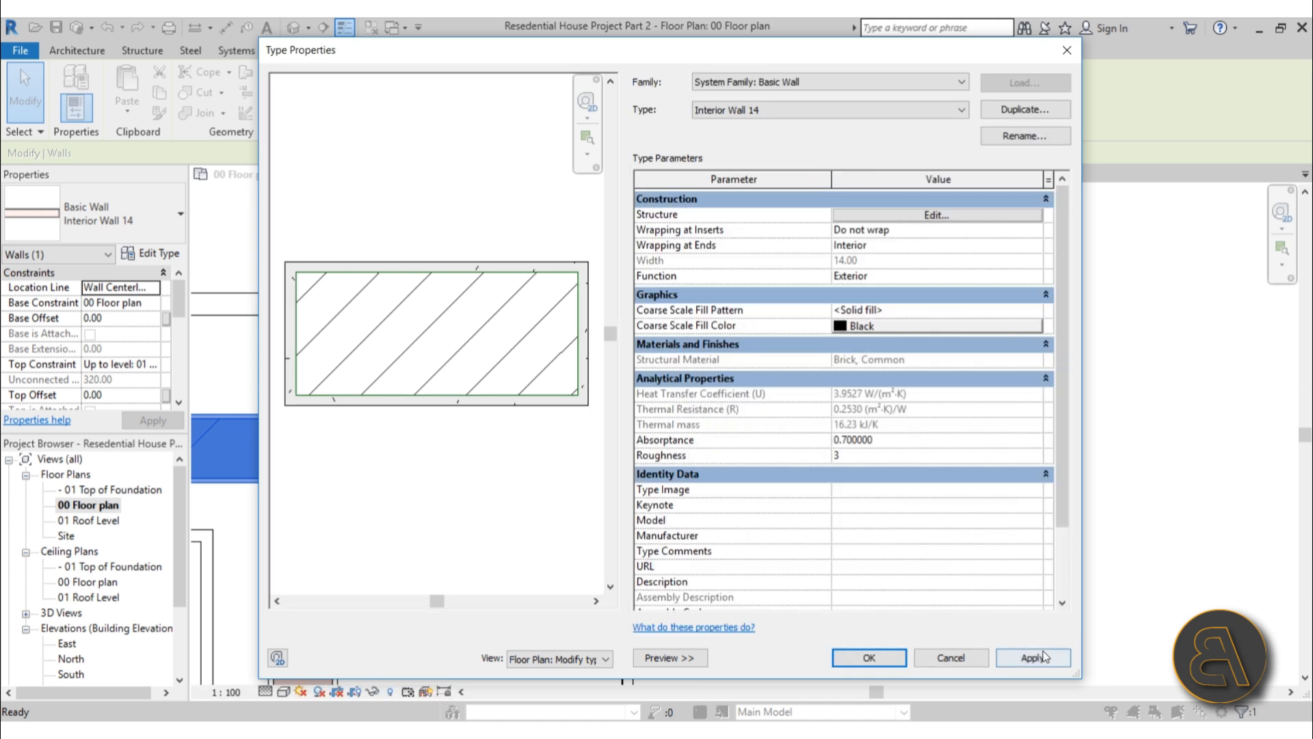
{"action": "left_click", "coordinate": [1043, 655]}
{"action": "left_click", "coordinate": [867, 658]}
{"action": "left_click", "coordinate": [752, 566]}
{"action": "scroll", "coordinate": [595, 430], "scroll_direction": "up", "scroll_amount": 3}
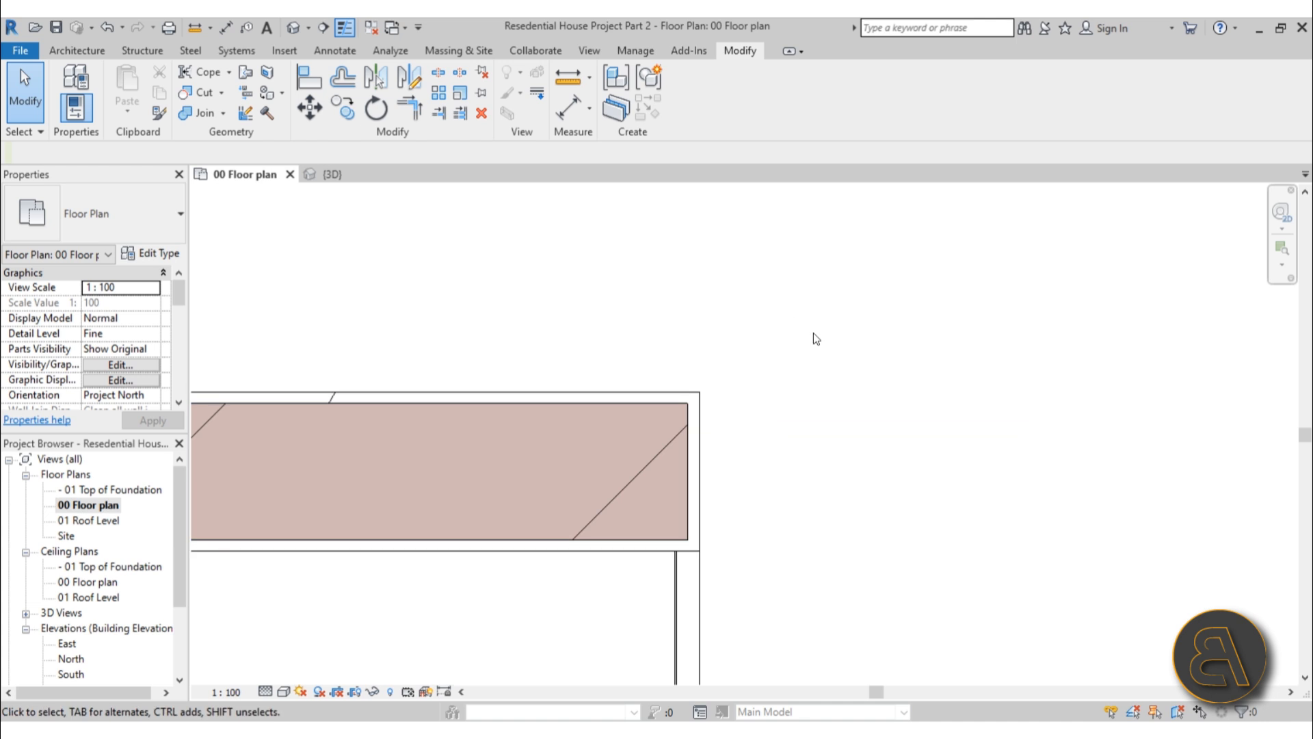
Look over the remaining wall ends and junctions around the entrance, hallway and kitchen of the floor plan
{"action": "scroll", "coordinate": [727, 478], "scroll_direction": "down", "scroll_amount": 4}
{"action": "scroll", "coordinate": [797, 394], "scroll_direction": "down", "scroll_amount": 2}
{"action": "middle_click_drag", "start_coordinate": [863, 421], "coordinate": [774, 428]}
{"action": "scroll", "coordinate": [771, 428], "scroll_direction": "down", "scroll_amount": 1}
{"action": "middle_click_drag", "start_coordinate": [768, 487], "coordinate": [727, 439]}
{"action": "scroll", "coordinate": [728, 424], "scroll_direction": "up", "scroll_amount": 3}
{"action": "scroll", "coordinate": [730, 392], "scroll_direction": "down", "scroll_amount": 1}
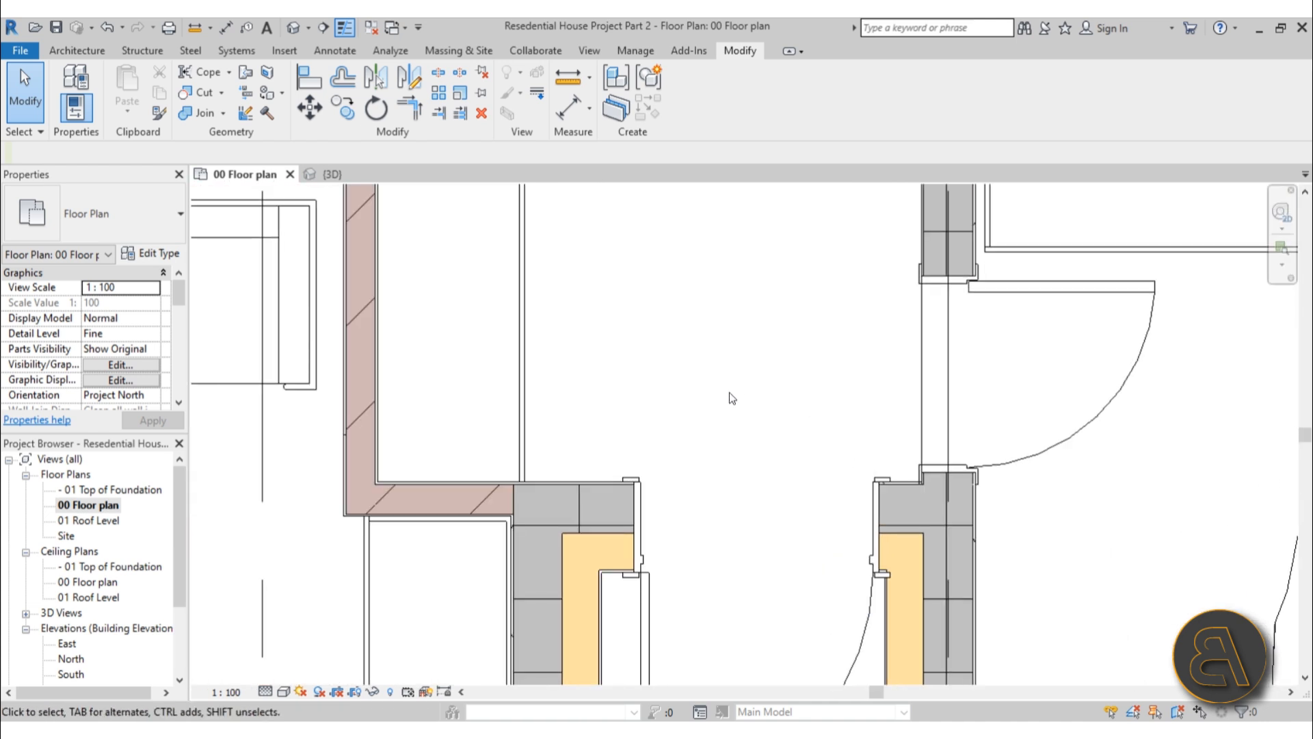
{"action": "scroll", "coordinate": [710, 390], "scroll_direction": "down", "scroll_amount": 3}
{"action": "scroll", "coordinate": [707, 450], "scroll_direction": "down", "scroll_amount": 2}
{"action": "scroll", "coordinate": [764, 549], "scroll_direction": "down", "scroll_amount": 2}
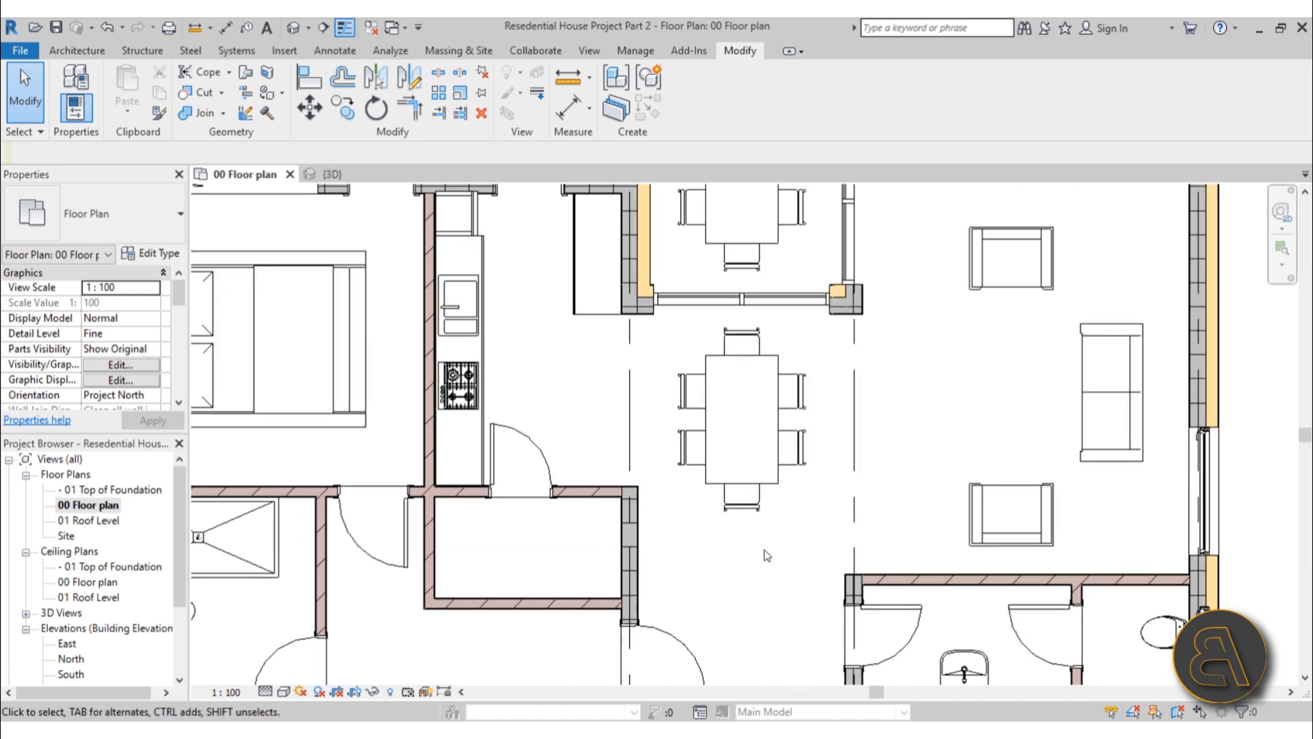
{"action": "scroll", "coordinate": [591, 476], "scroll_direction": "down", "scroll_amount": 1}
{"action": "middle_click_drag", "start_coordinate": [592, 475], "coordinate": [664, 481]}
Examine how the exterior wall's layers end at the jamb of the bedroom window
{"action": "scroll", "coordinate": [521, 328], "scroll_direction": "up", "scroll_amount": 7}
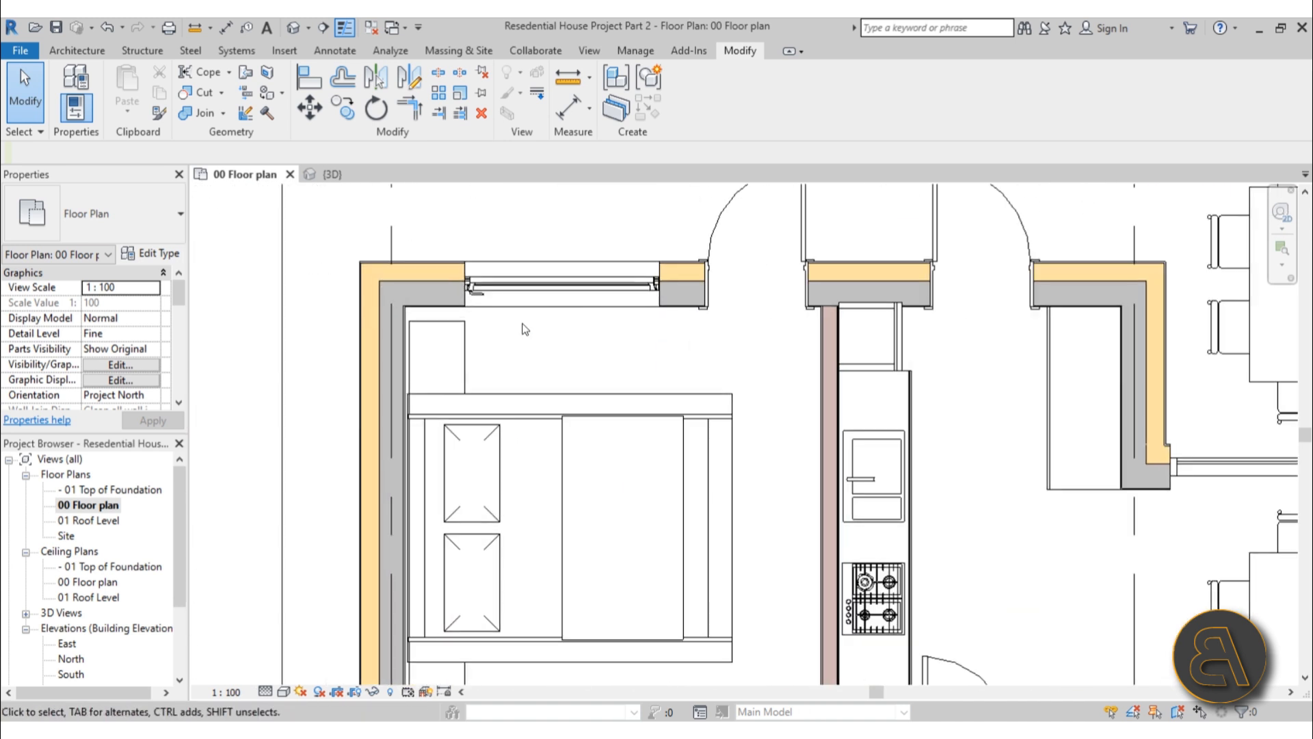
{"action": "scroll", "coordinate": [481, 356], "scroll_direction": "up", "scroll_amount": 4}
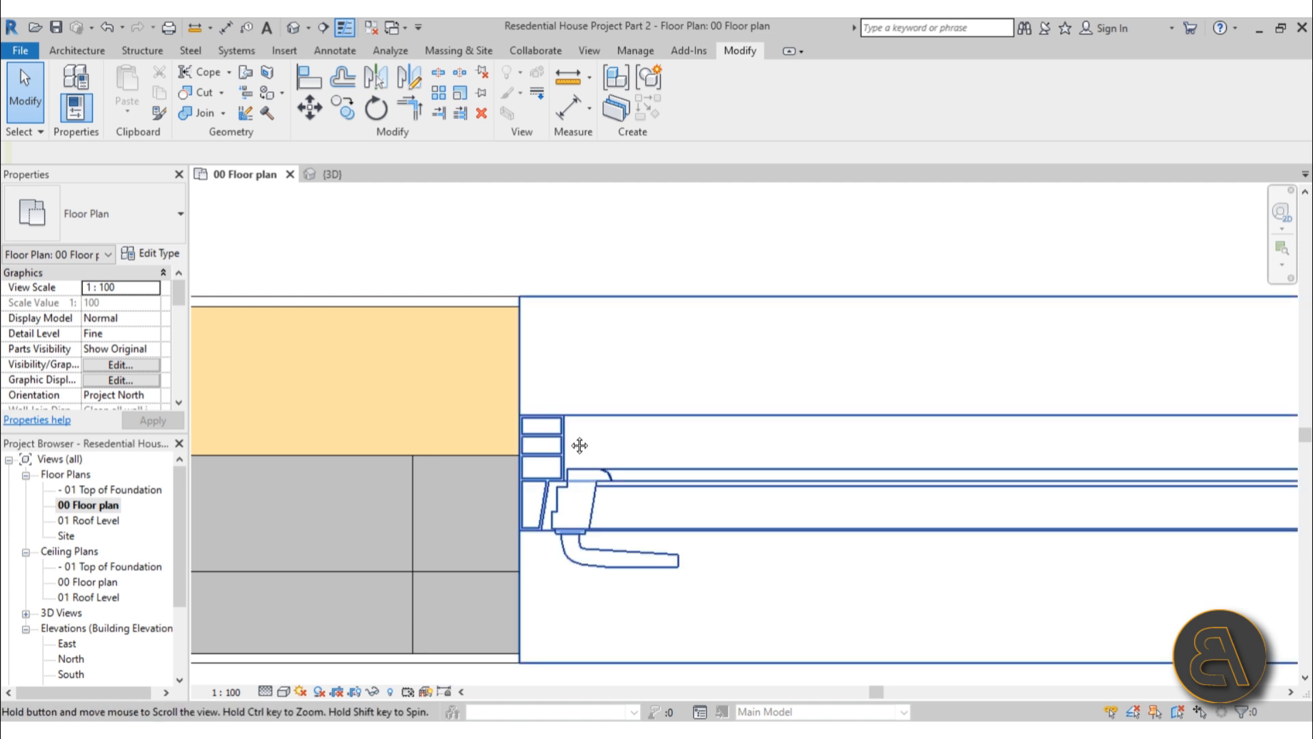
{"action": "middle_click_drag", "start_coordinate": [579, 445], "coordinate": [607, 415]}
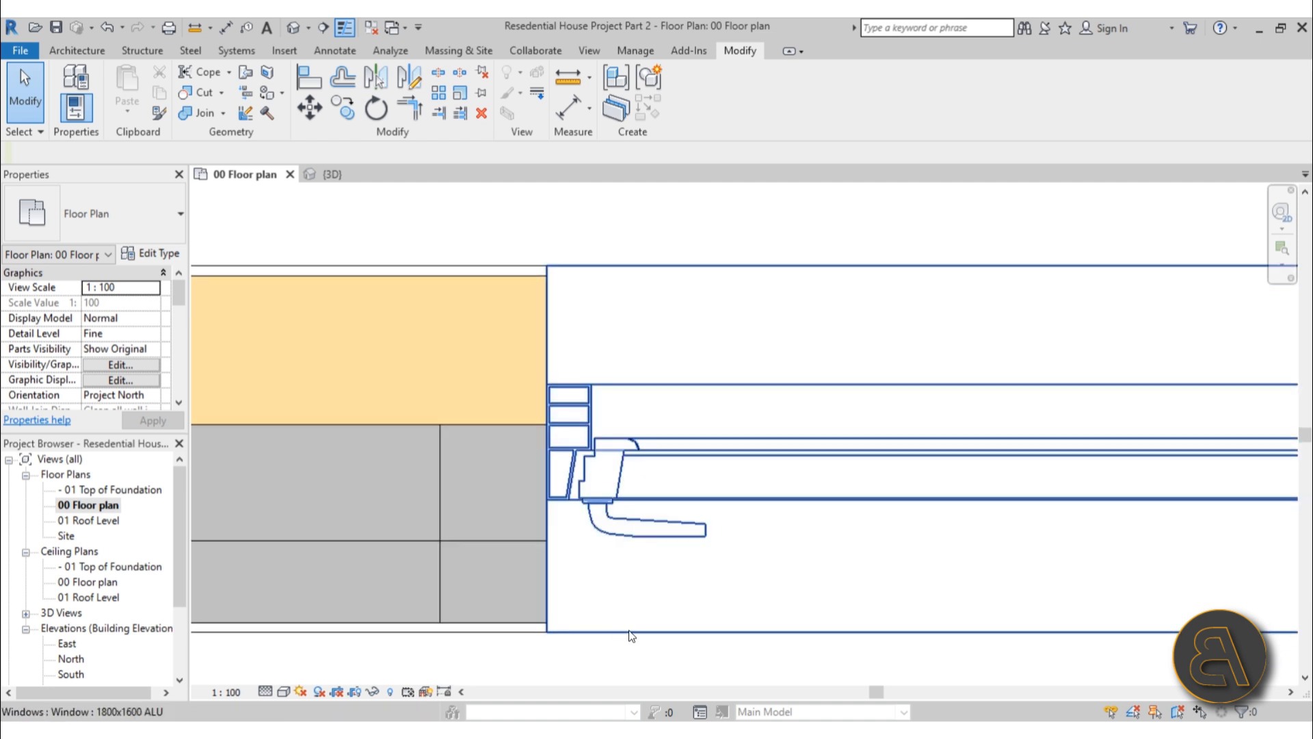
{"action": "left_click", "coordinate": [489, 633]}
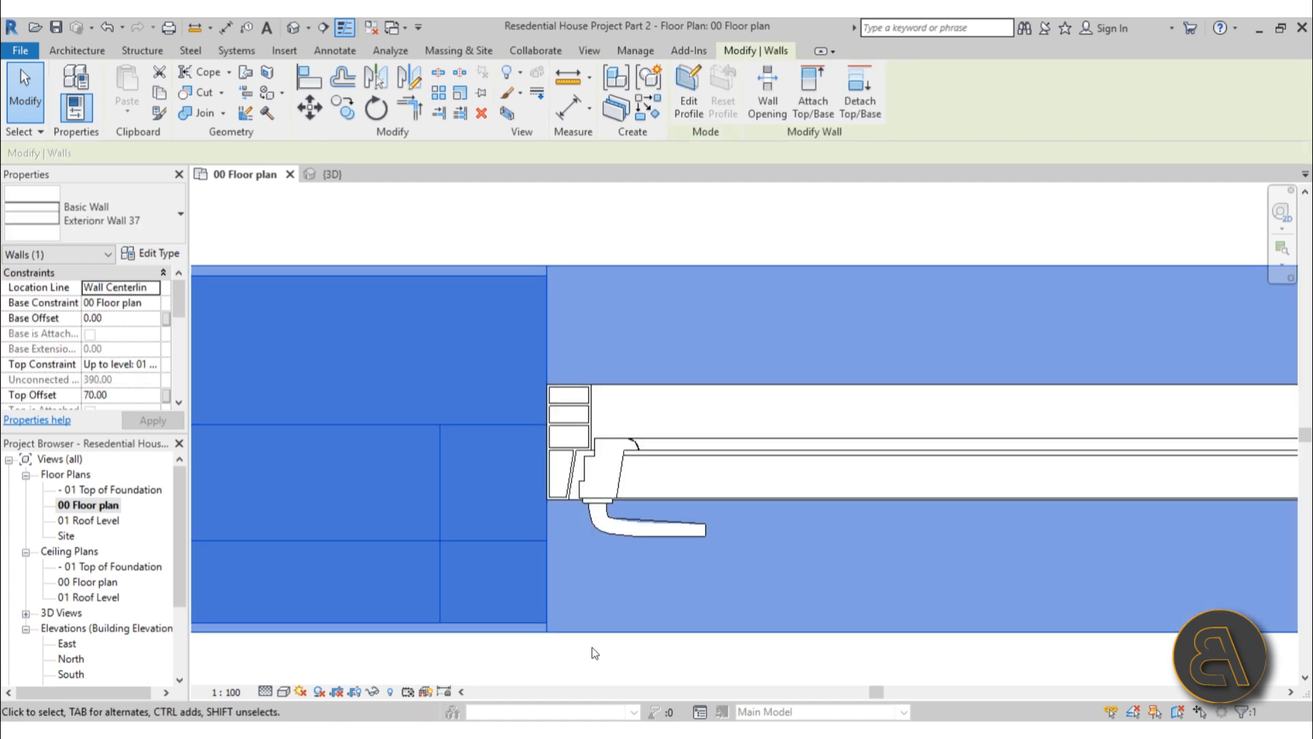
{"action": "left_click", "coordinate": [595, 653]}
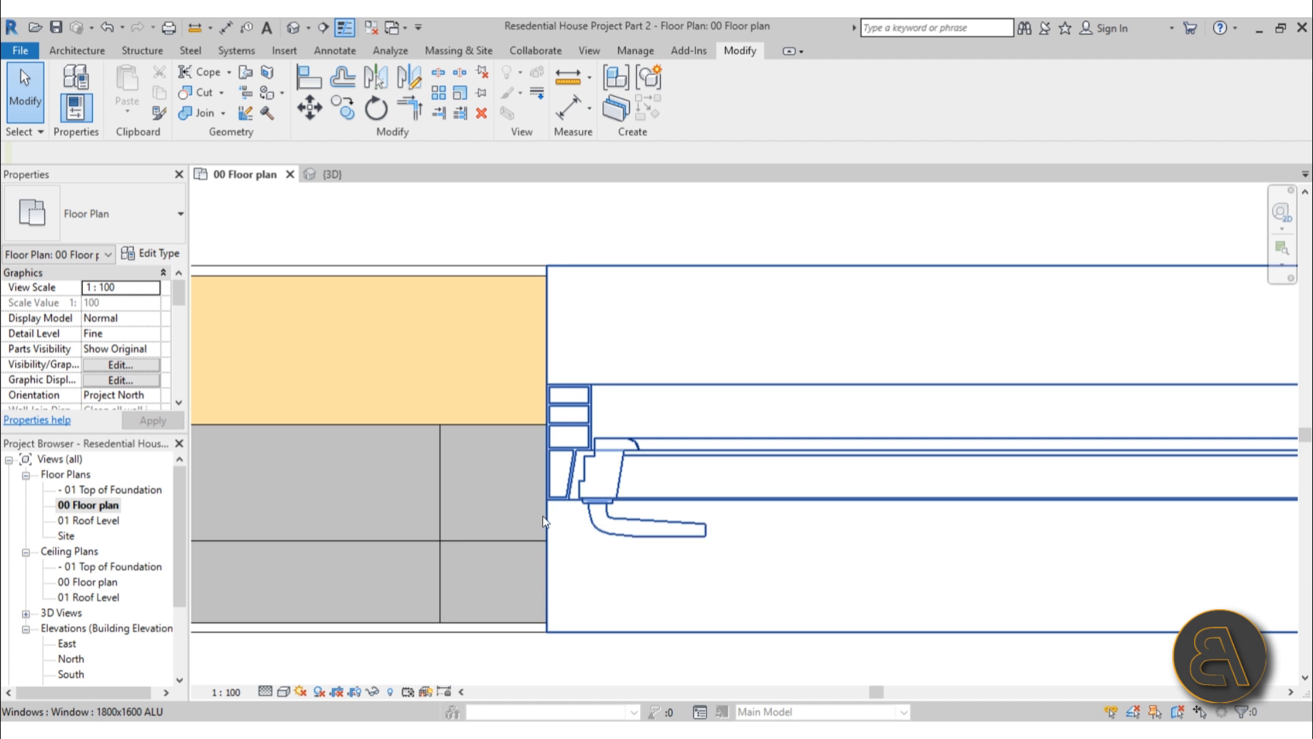
Set the default wrapping at inserts of the Exterionr Wall 37 type to Interior
{"action": "scroll", "coordinate": [543, 515], "scroll_direction": "down", "scroll_amount": 4}
{"action": "left_click", "coordinate": [477, 434]}
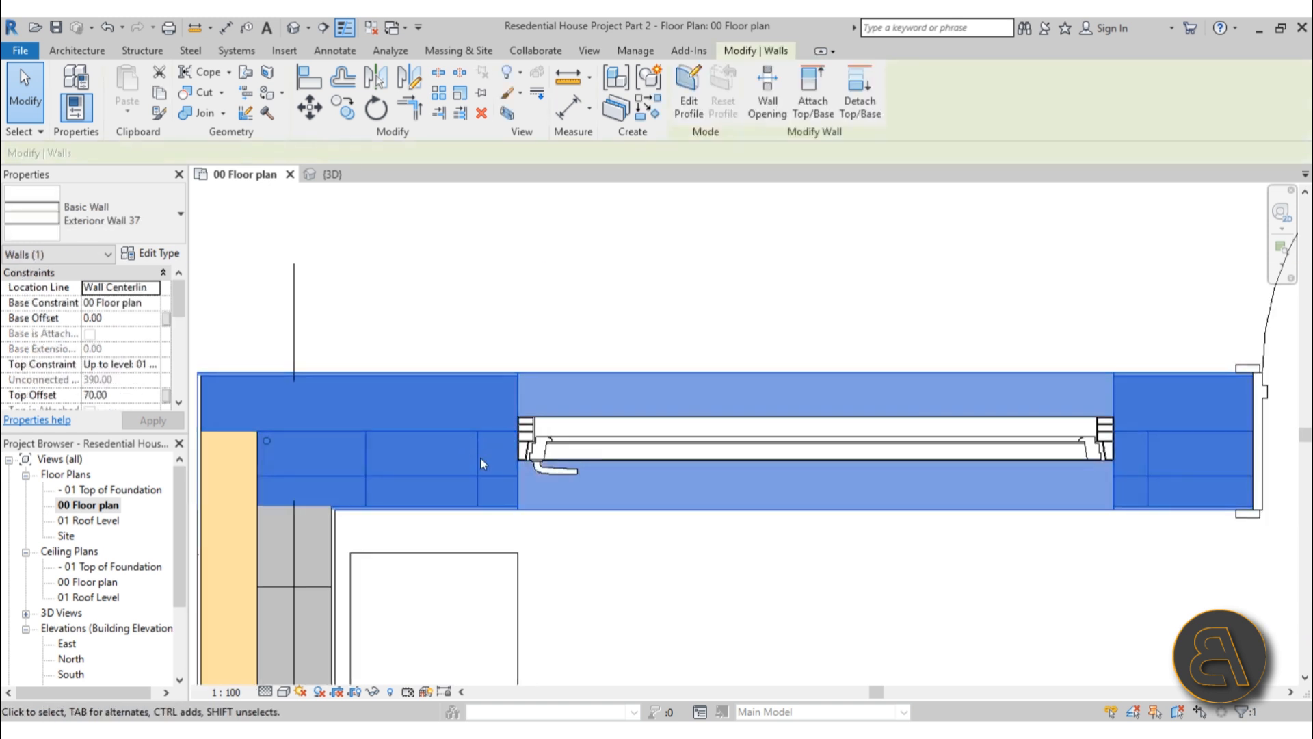
{"action": "left_click", "coordinate": [150, 255]}
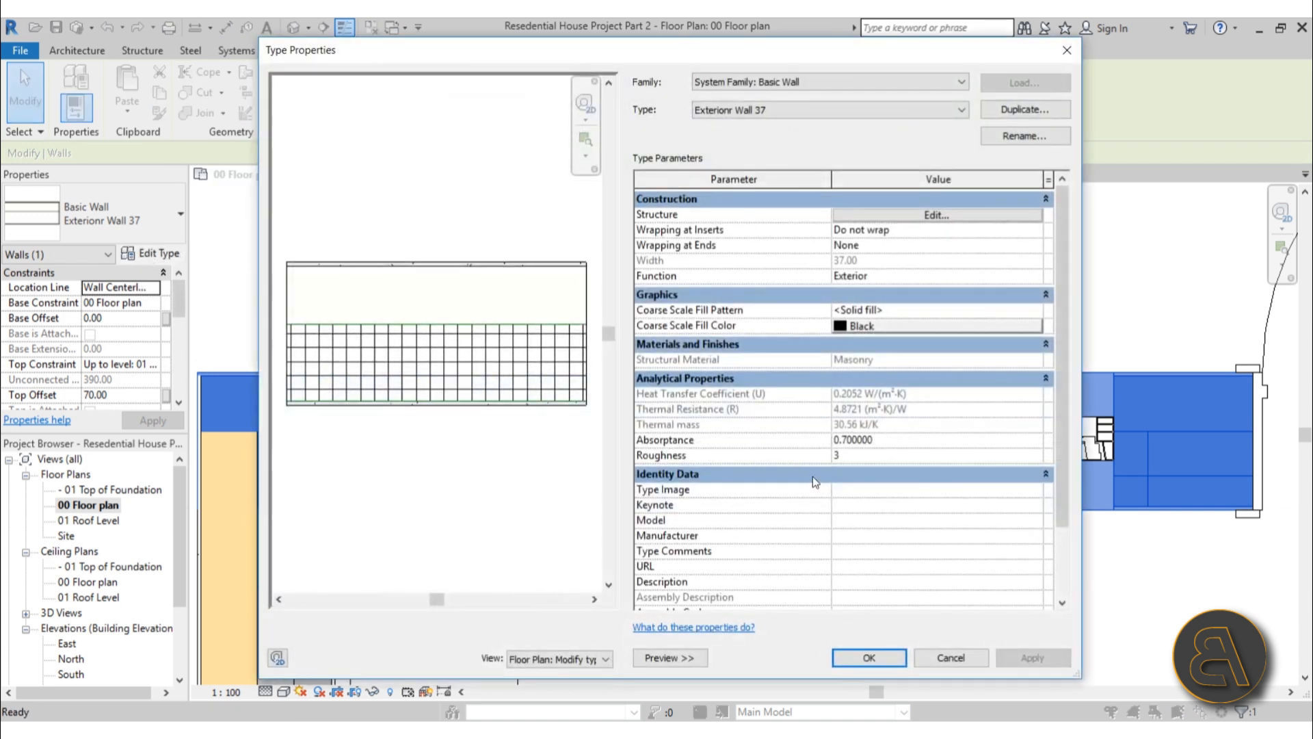
{"action": "left_click", "coordinate": [861, 215]}
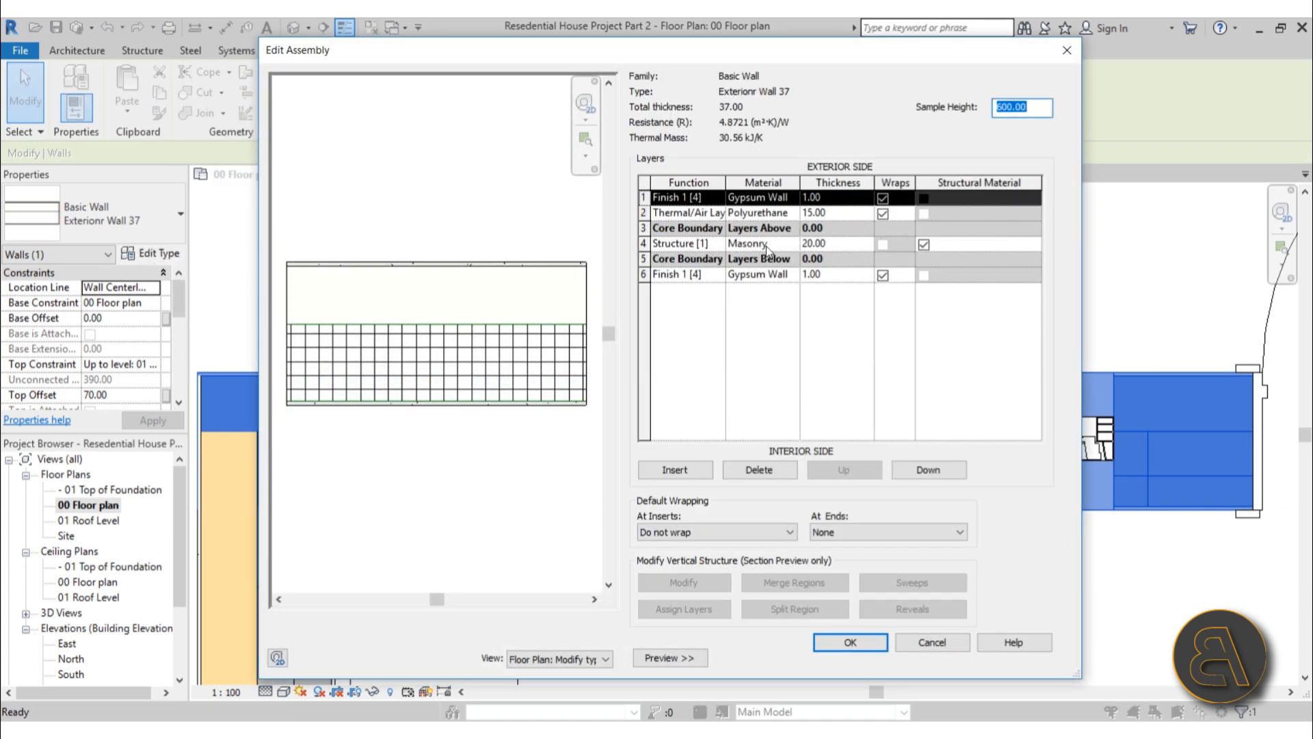
{"action": "left_click", "coordinate": [641, 243]}
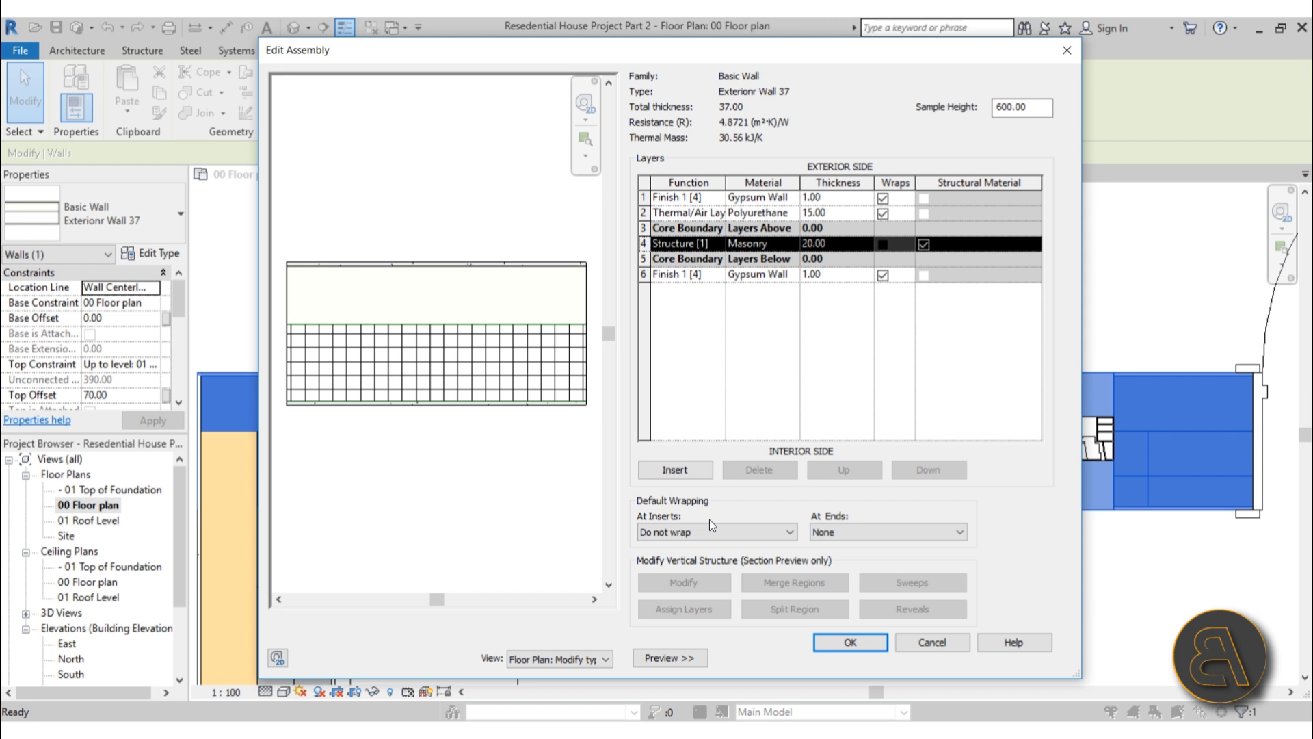
{"action": "left_click", "coordinate": [699, 532]}
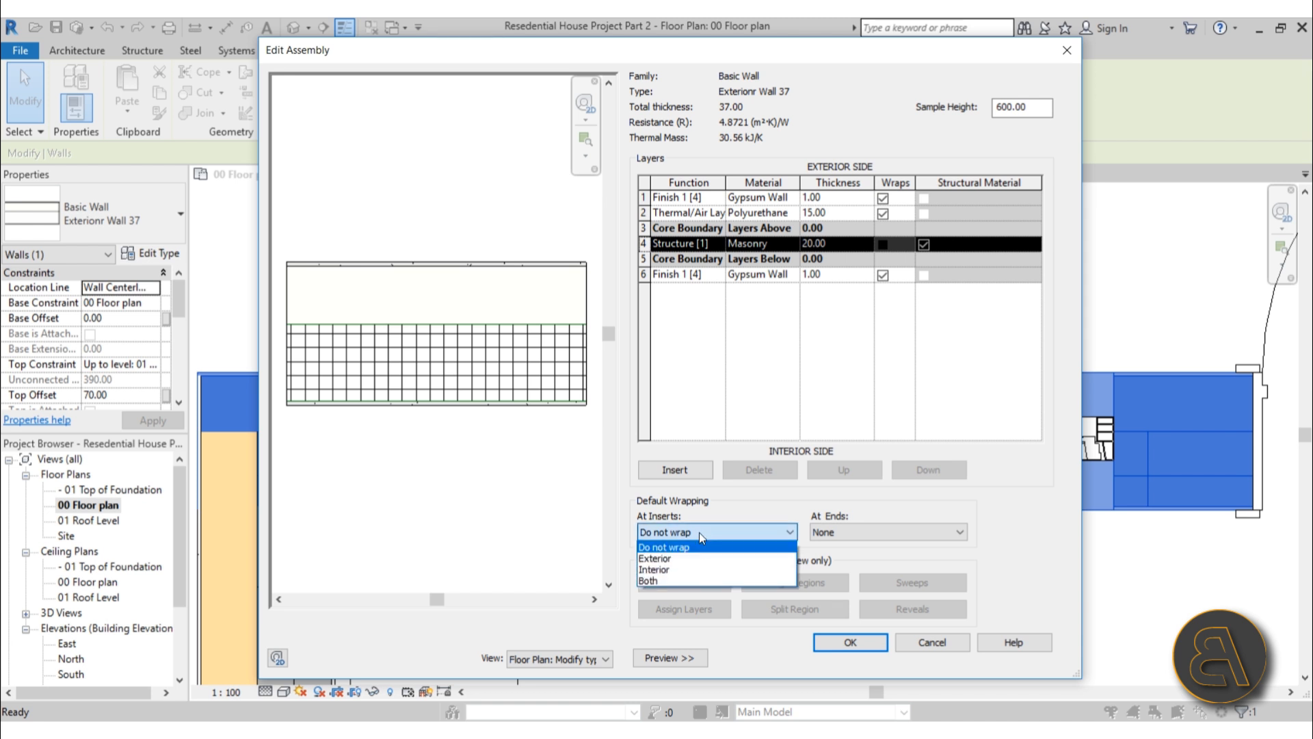
{"action": "left_click", "coordinate": [651, 572]}
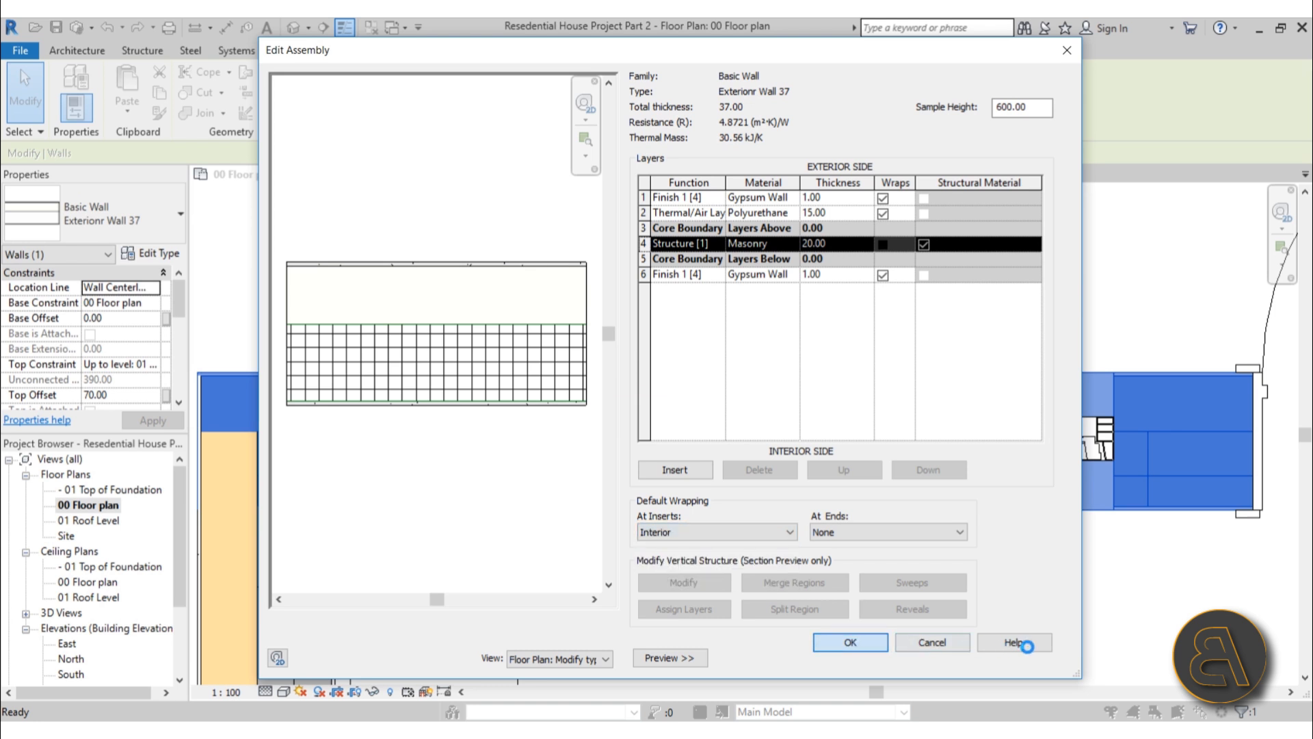
{"action": "left_click", "coordinate": [1020, 655]}
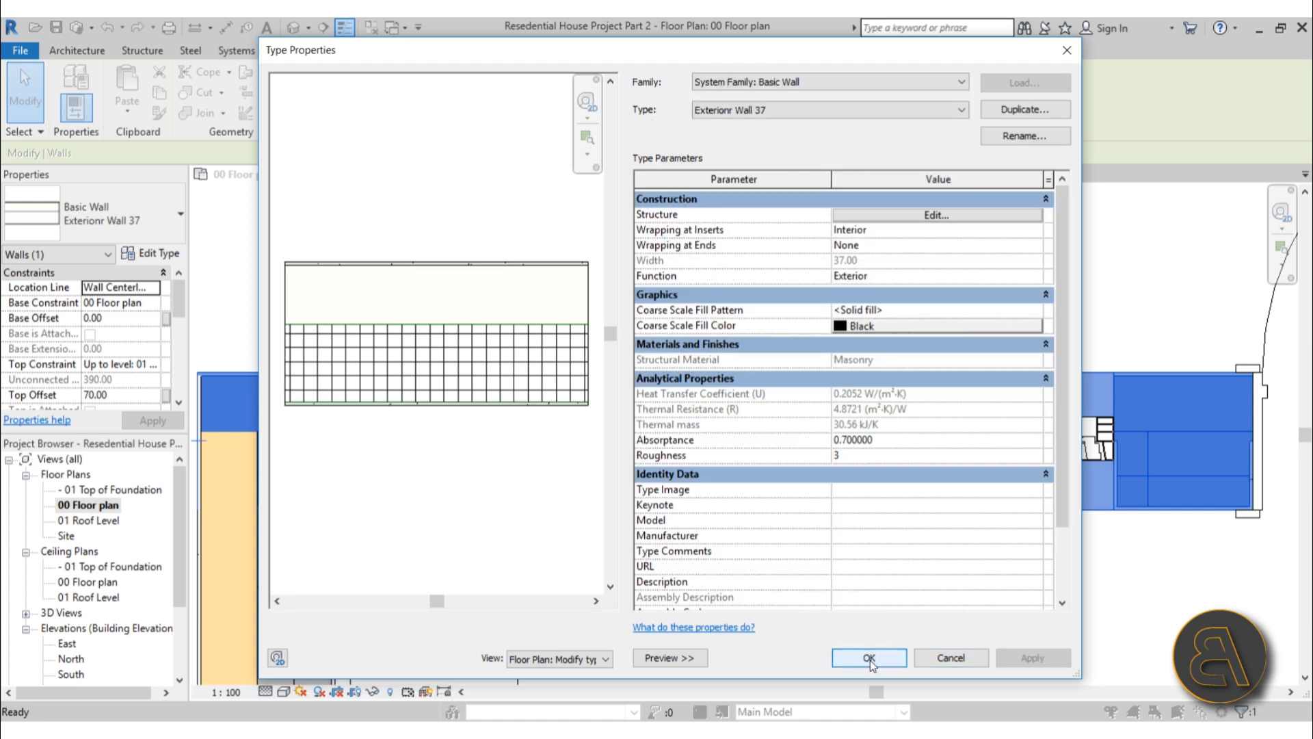
{"action": "left_click", "coordinate": [869, 657]}
{"action": "left_click", "coordinate": [586, 578]}
Examine where the interior finish layer wraps around the masonry at the bedroom window's jamb
{"action": "scroll", "coordinate": [424, 547], "scroll_direction": "up", "scroll_amount": 5}
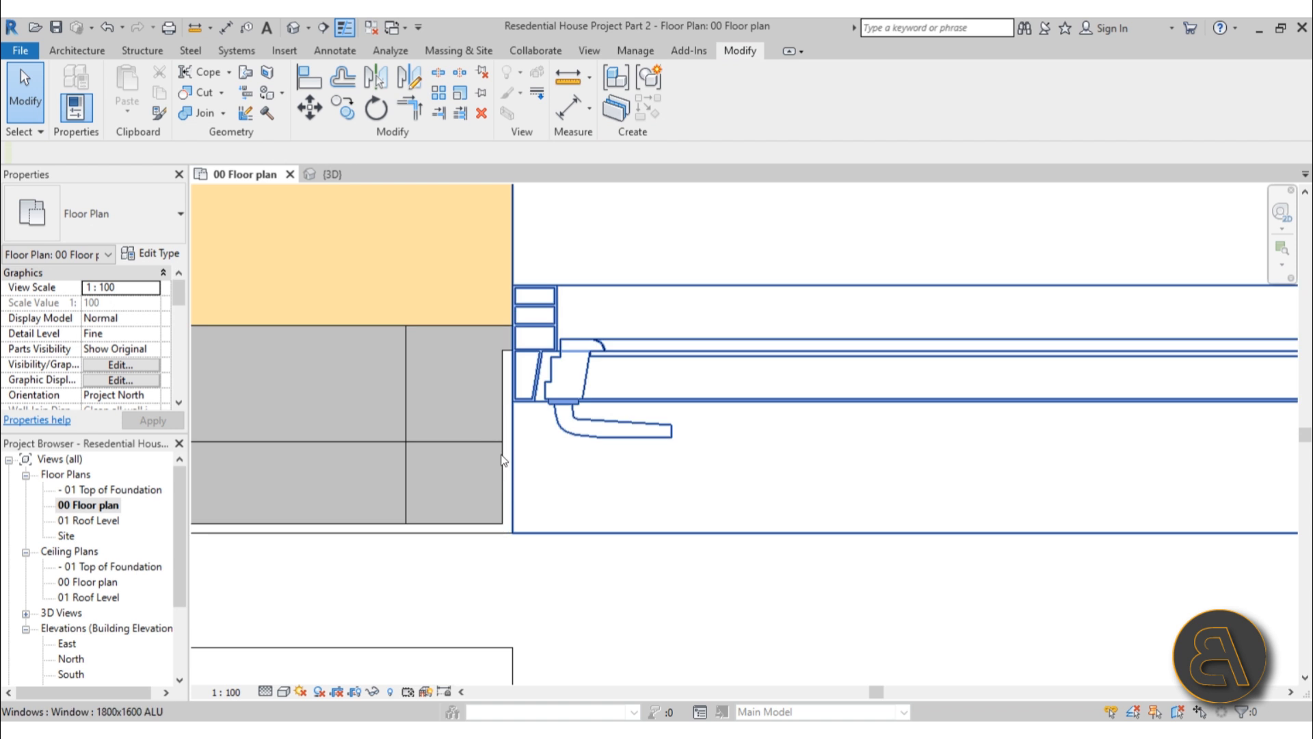
{"action": "left_click", "coordinate": [503, 359]}
{"action": "scroll", "coordinate": [698, 488], "scroll_direction": "down", "scroll_amount": 4}
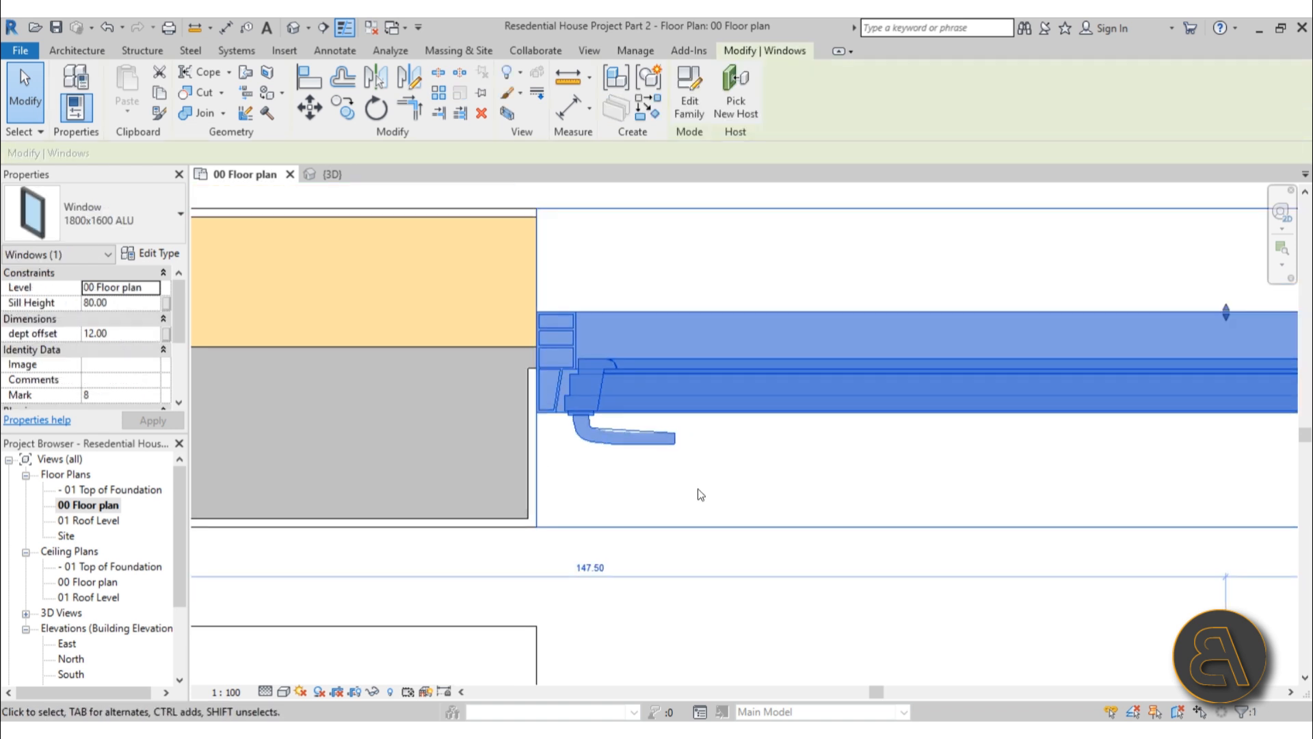
{"action": "left_click", "coordinate": [803, 589]}
{"action": "scroll", "coordinate": [628, 485], "scroll_direction": "up", "scroll_amount": 3}
{"action": "scroll", "coordinate": [593, 396], "scroll_direction": "up", "scroll_amount": 3}
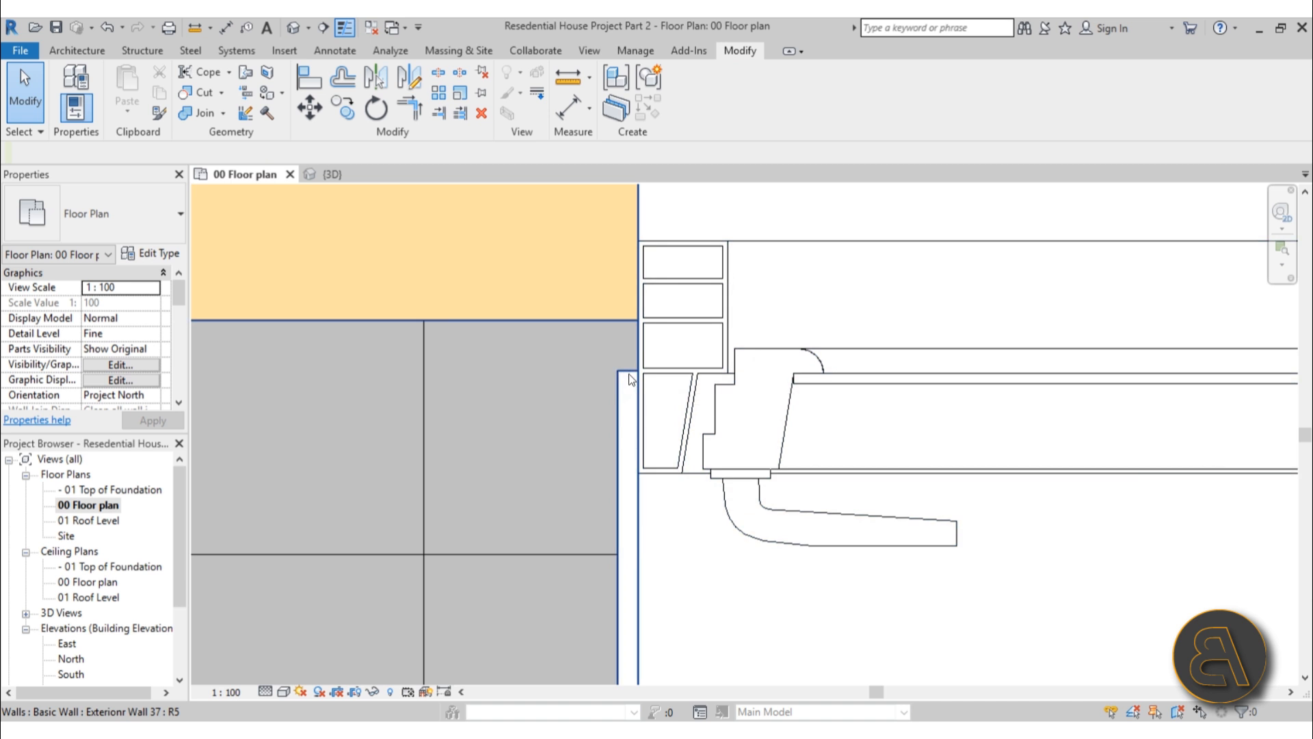
{"action": "scroll", "coordinate": [629, 375], "scroll_direction": "down", "scroll_amount": 3}
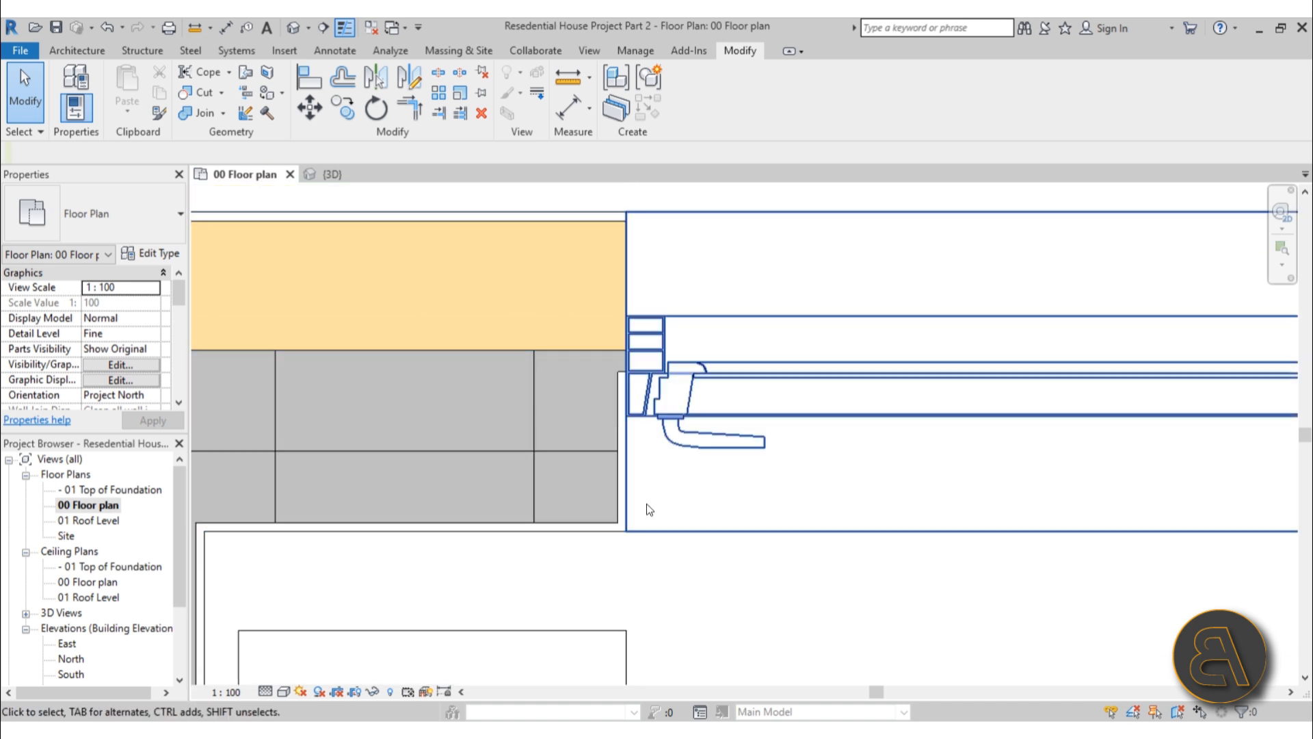
{"action": "middle_click_drag", "start_coordinate": [593, 540], "coordinate": [622, 537]}
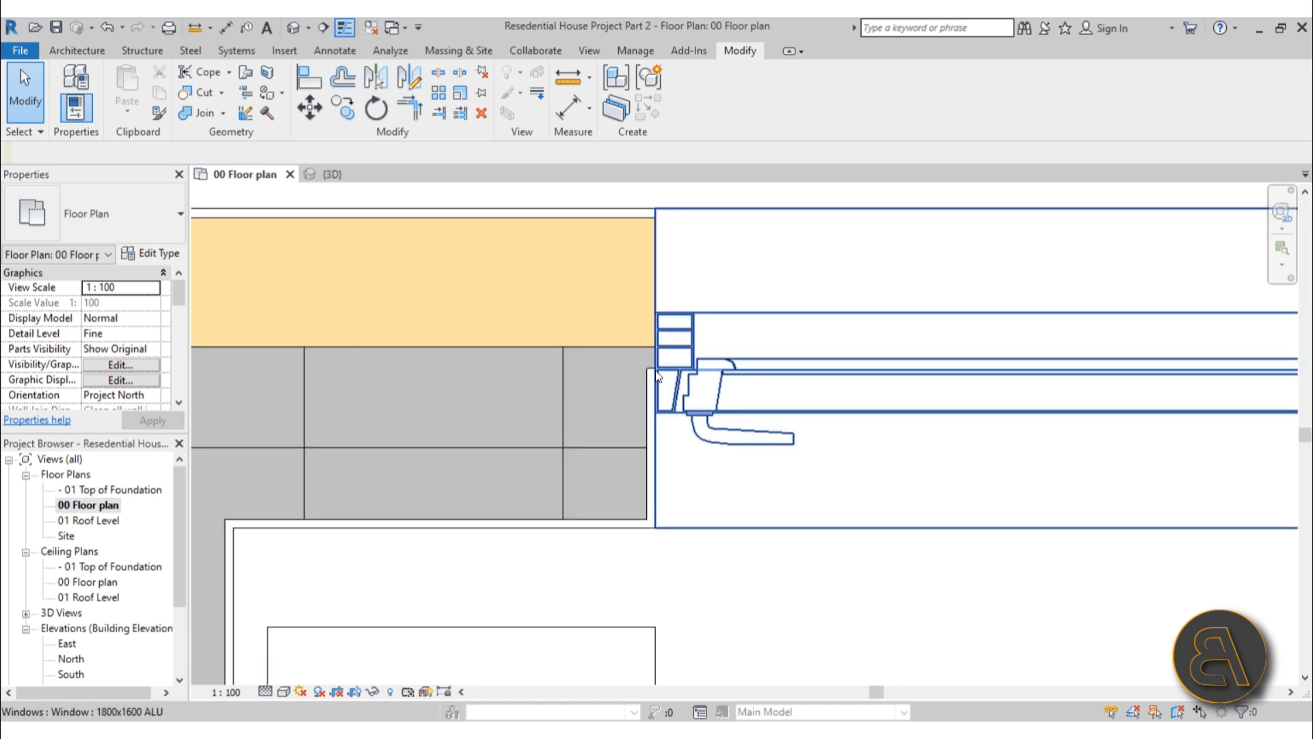
{"action": "scroll", "coordinate": [618, 416], "scroll_direction": "down", "scroll_amount": 2}
{"action": "middle_click_drag", "start_coordinate": [617, 416], "coordinate": [708, 432]}
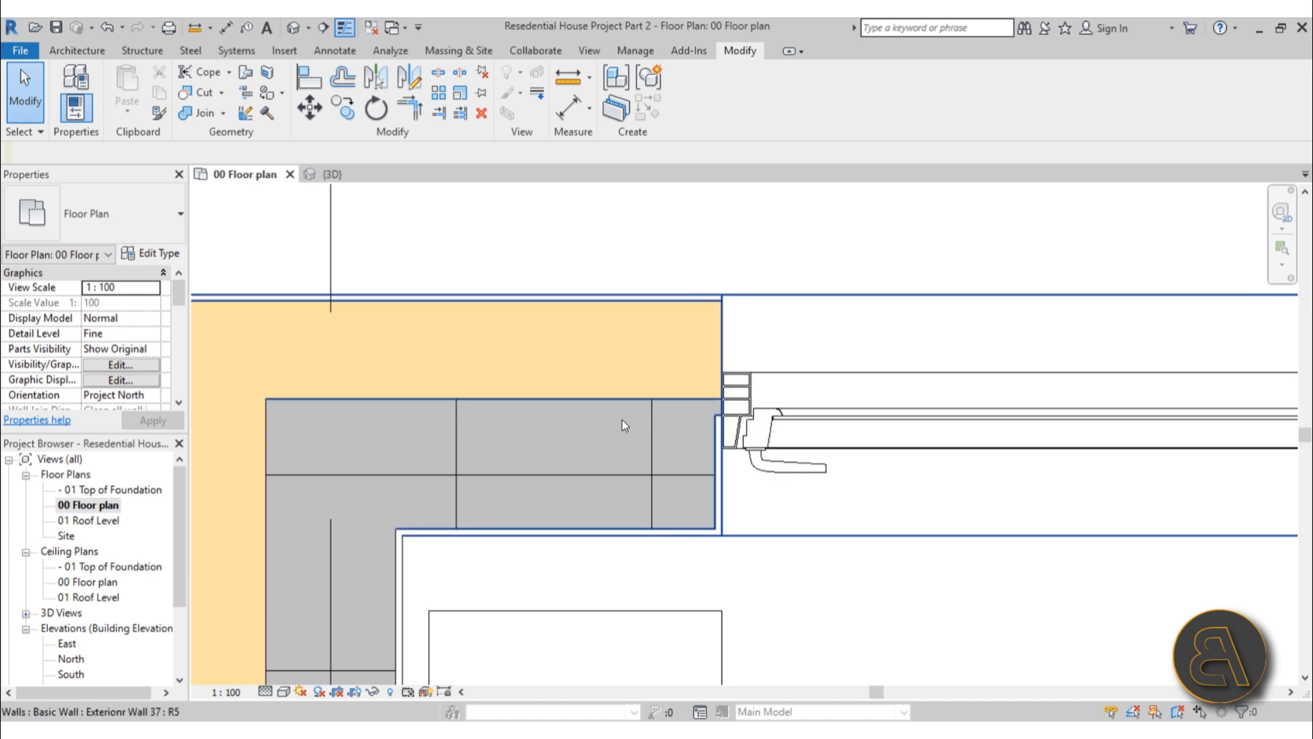
Change the location line of the exterior wall hosting the bedroom window to Core Centerline
{"action": "left_click", "coordinate": [404, 489]}
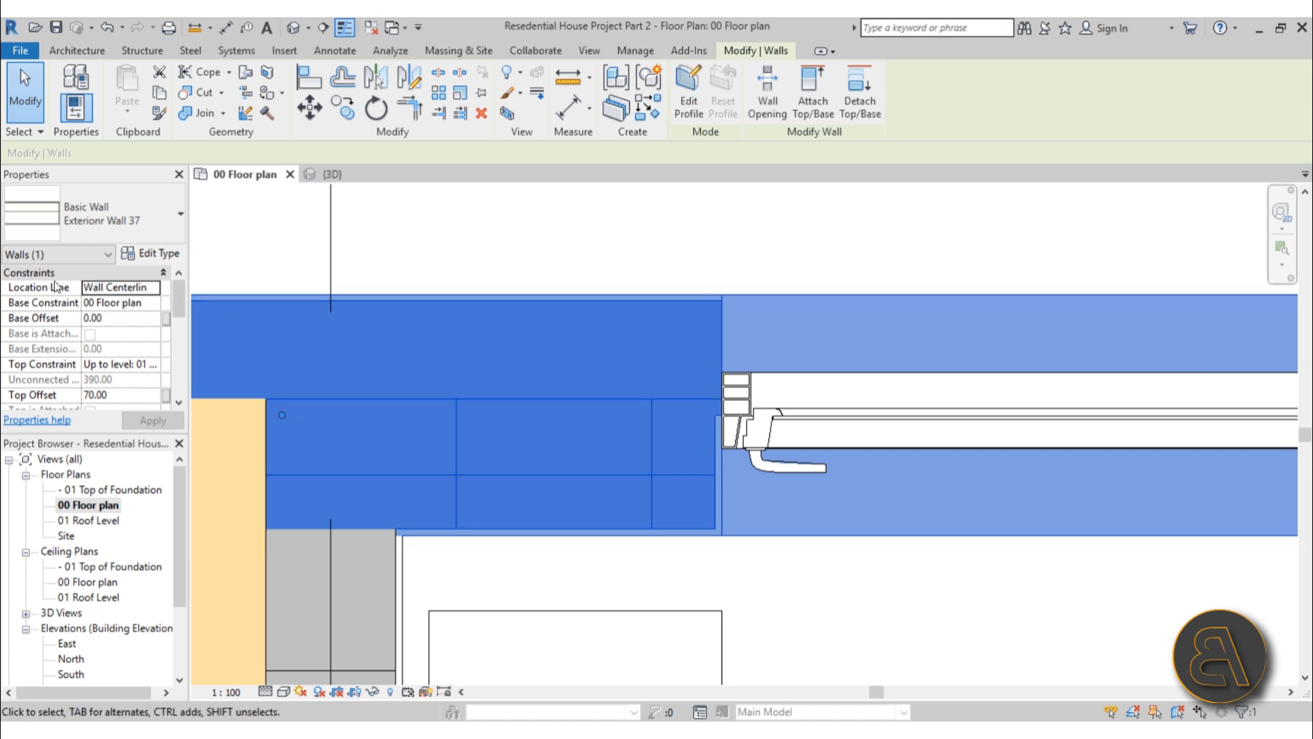
{"action": "left_click", "coordinate": [153, 287]}
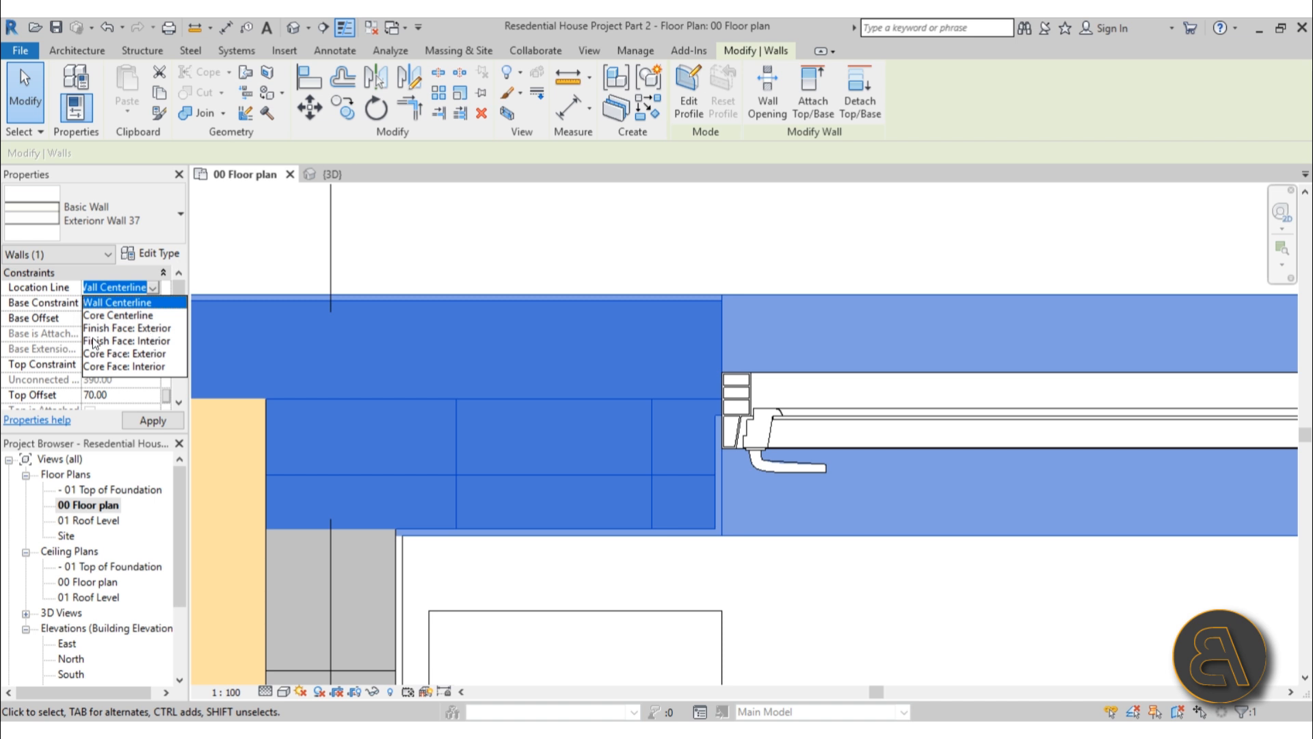
{"action": "left_click", "coordinate": [116, 315]}
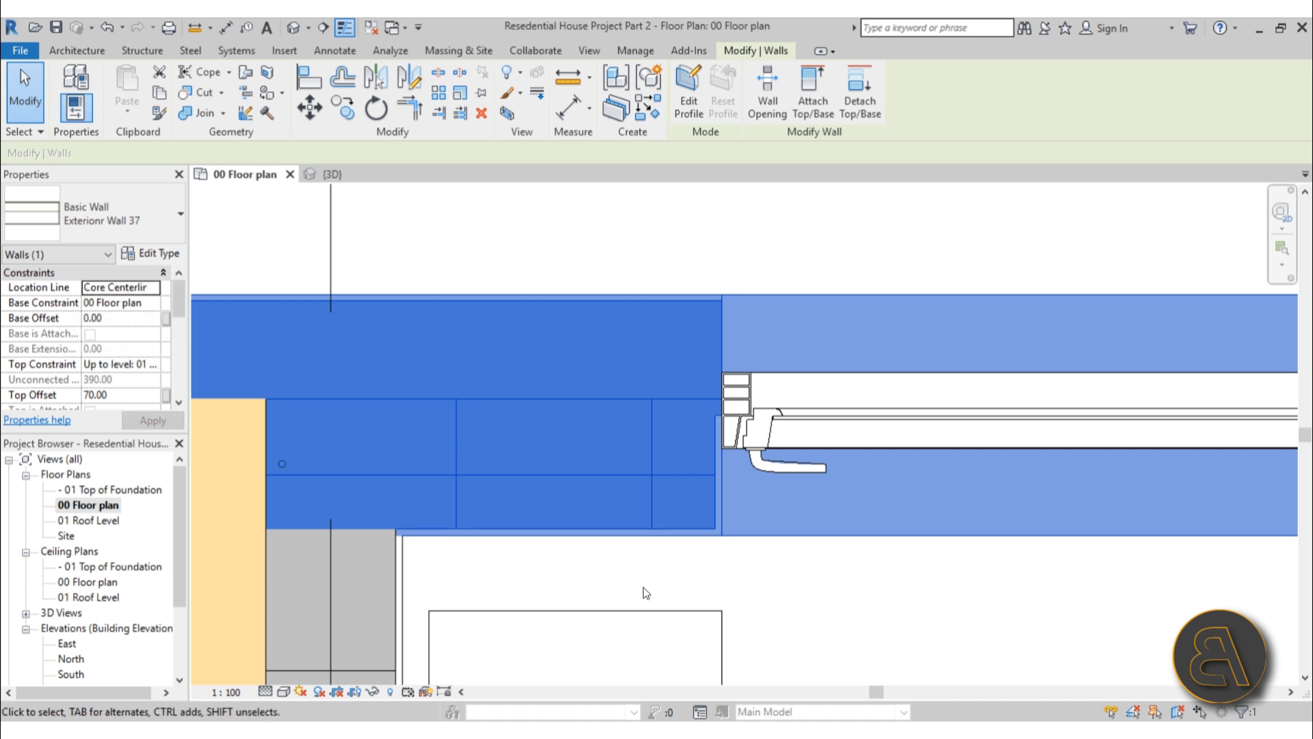
{"action": "left_click", "coordinate": [643, 587]}
{"action": "left_click", "coordinate": [606, 538]}
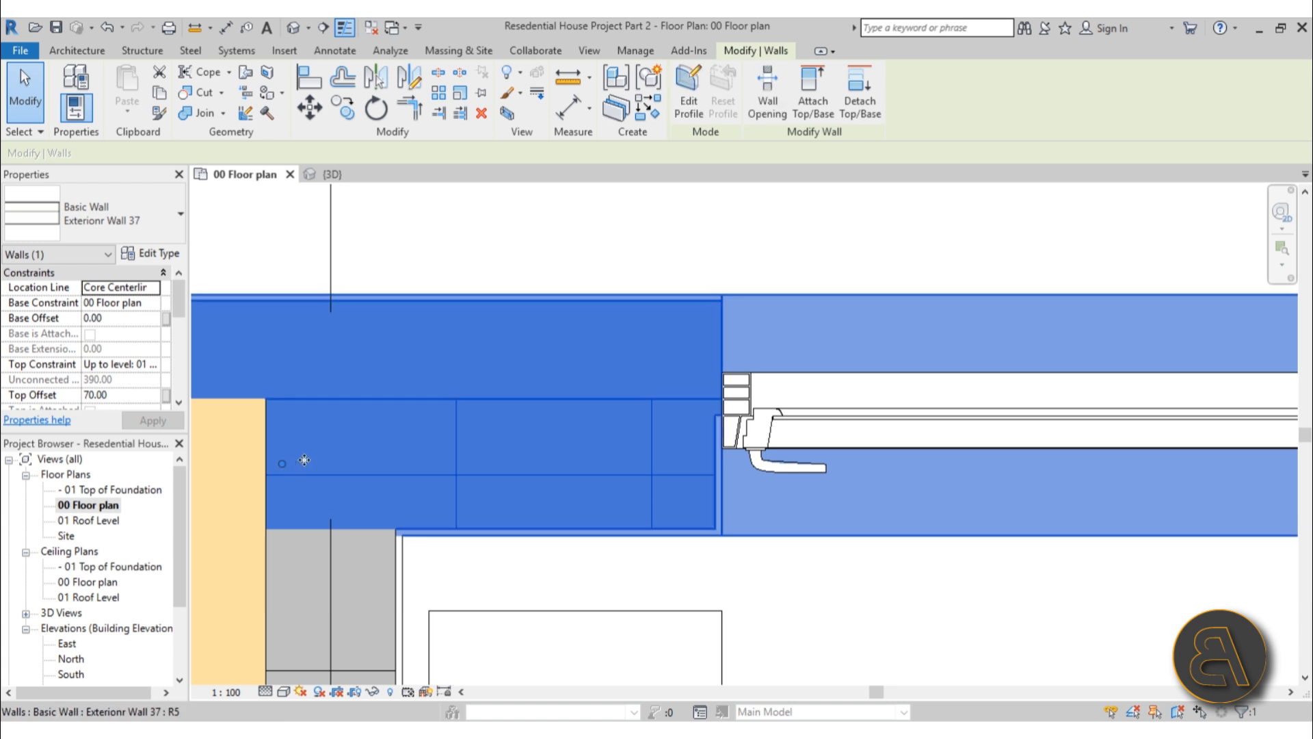
{"action": "left_click", "coordinate": [576, 605]}
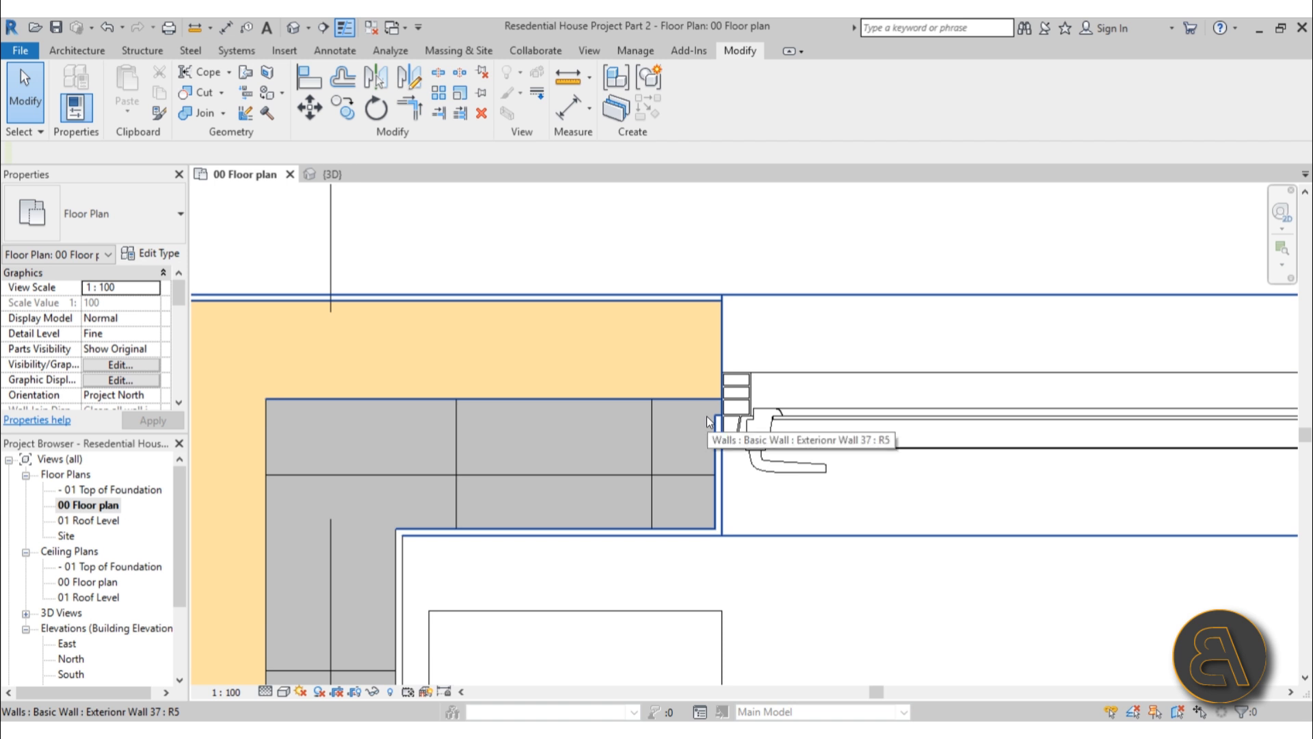
Set the default wrapping at inserts of the Exterionr Wall 37 type to Both
{"action": "middle_click_drag", "start_coordinate": [711, 540], "coordinate": [566, 530]}
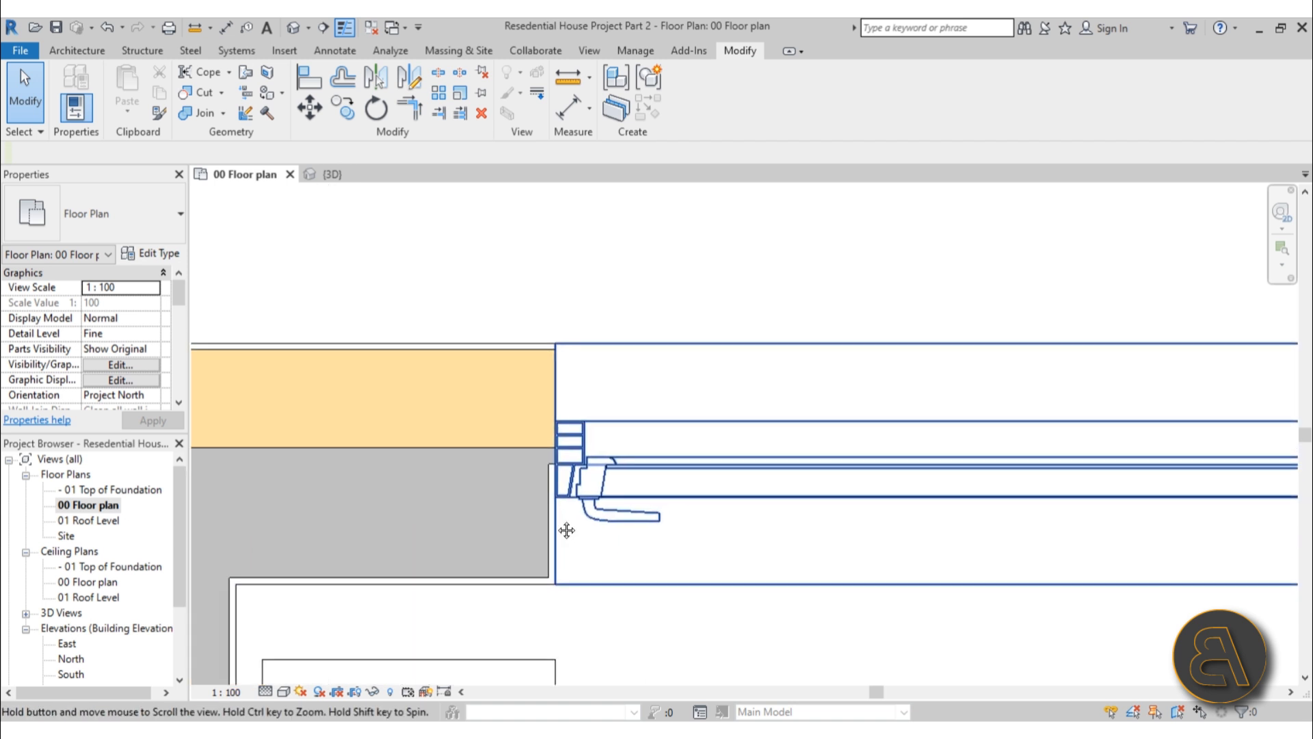
{"action": "scroll", "coordinate": [531, 349], "scroll_direction": "up", "scroll_amount": 3}
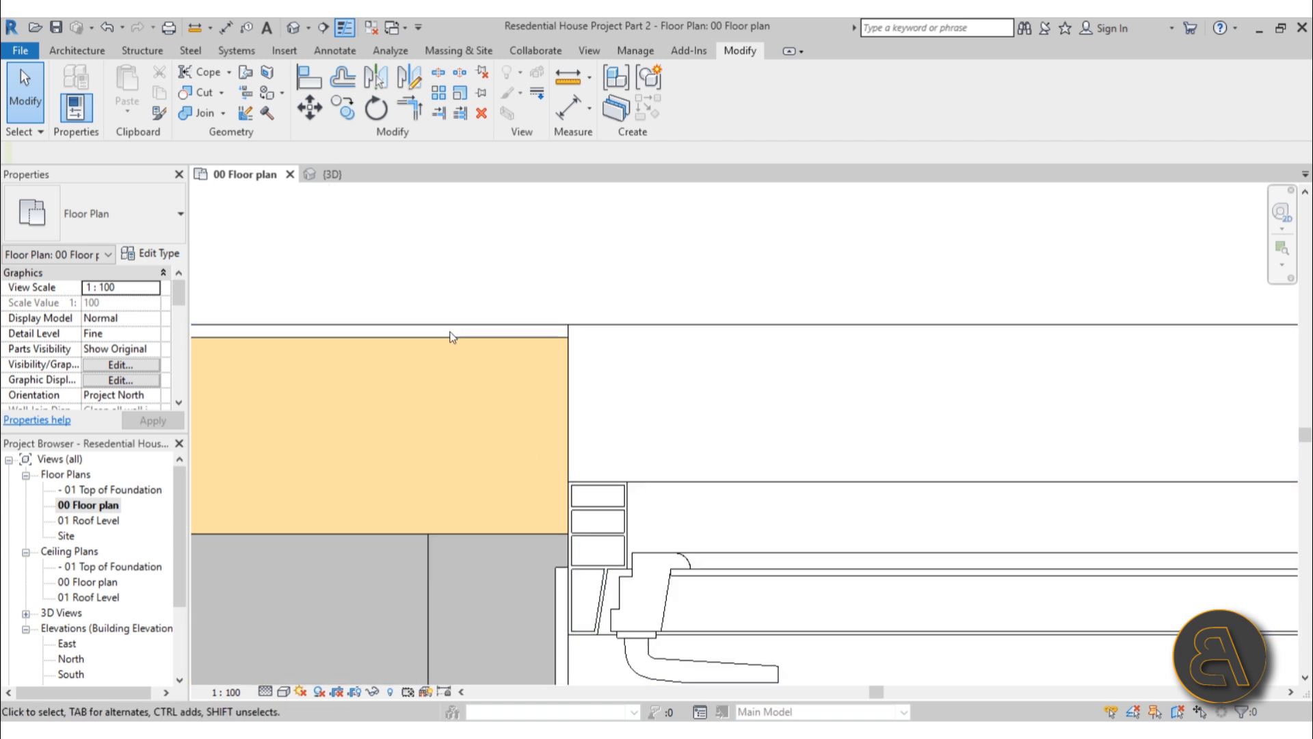
{"action": "scroll", "coordinate": [564, 544], "scroll_direction": "down", "scroll_amount": 2}
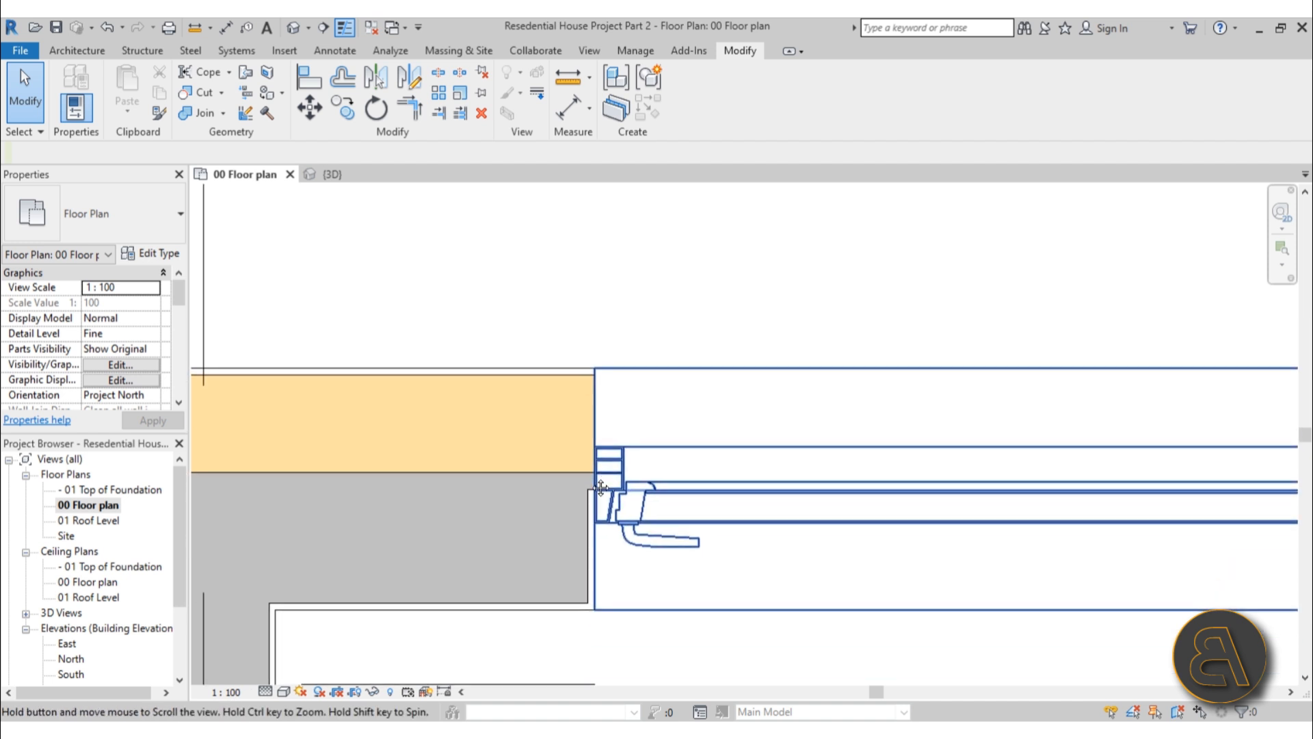
{"action": "left_click", "coordinate": [409, 464]}
{"action": "left_click", "coordinate": [153, 254]}
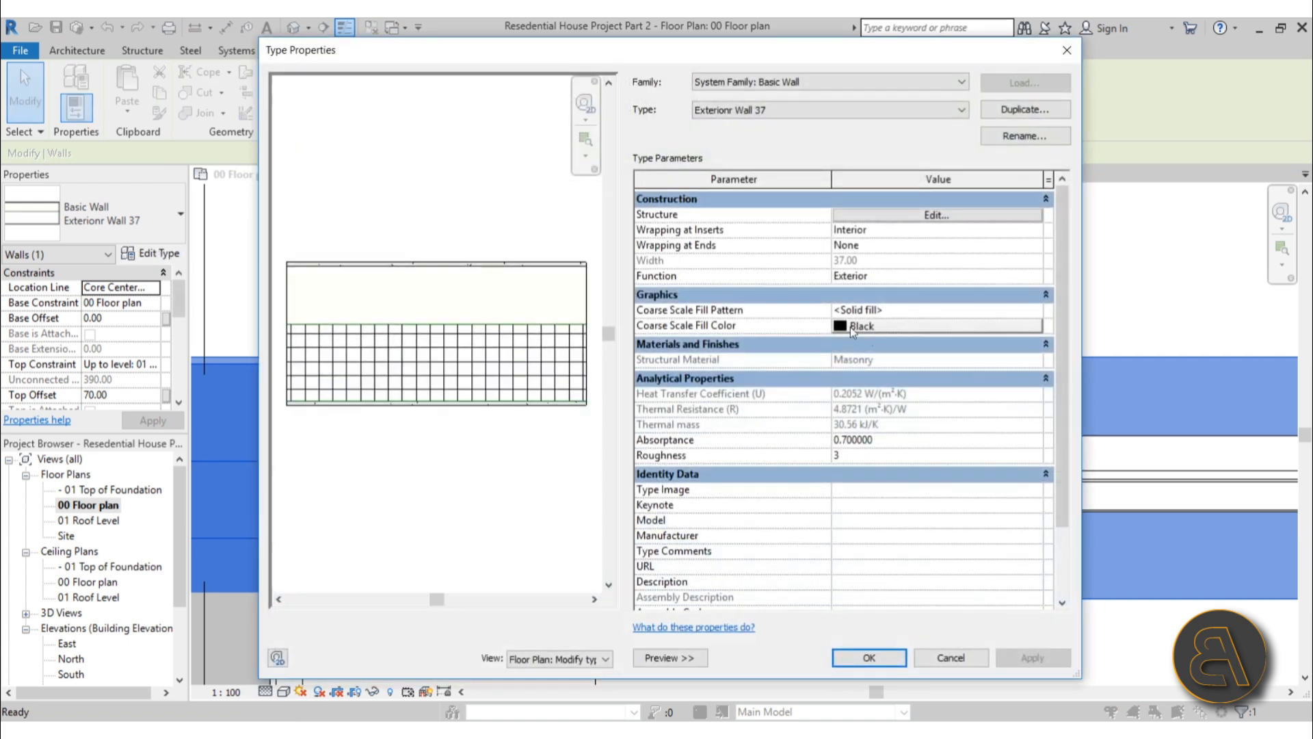
{"action": "left_click", "coordinate": [906, 215]}
{"action": "left_click", "coordinate": [701, 531]}
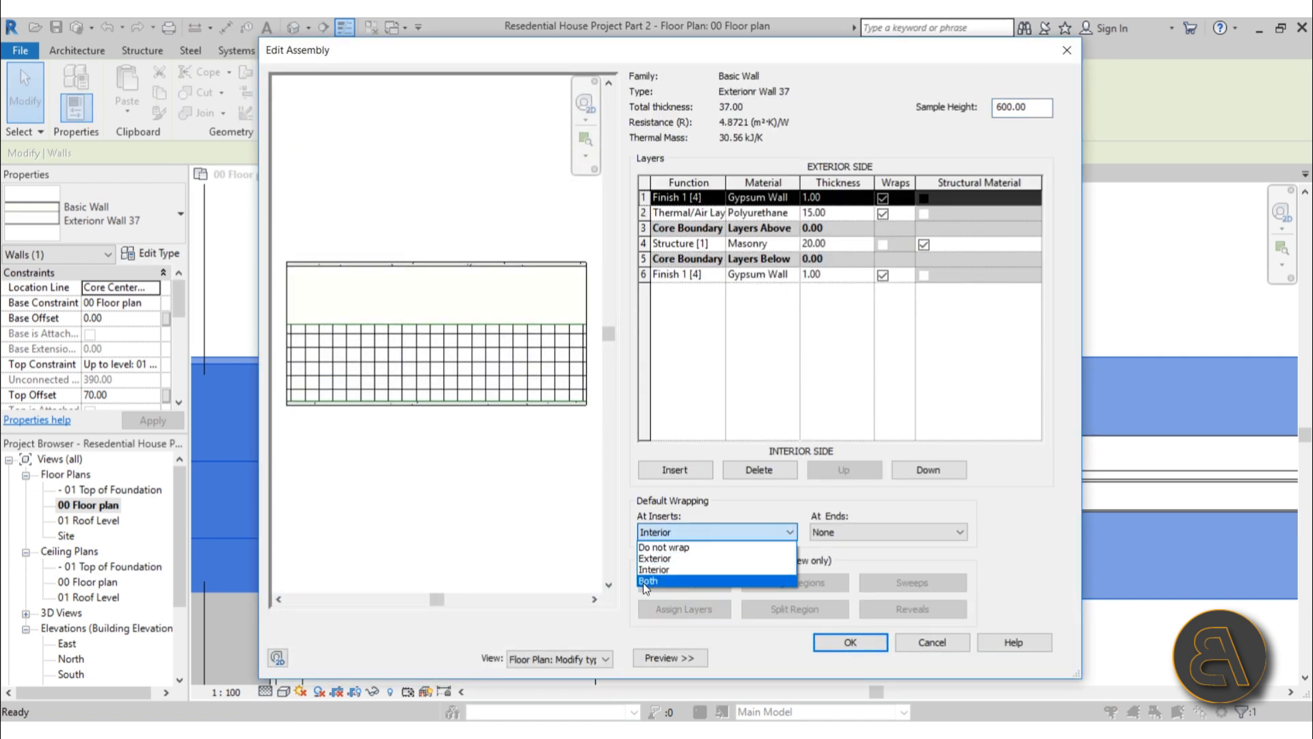
{"action": "left_click", "coordinate": [646, 580]}
{"action": "left_click", "coordinate": [666, 532]}
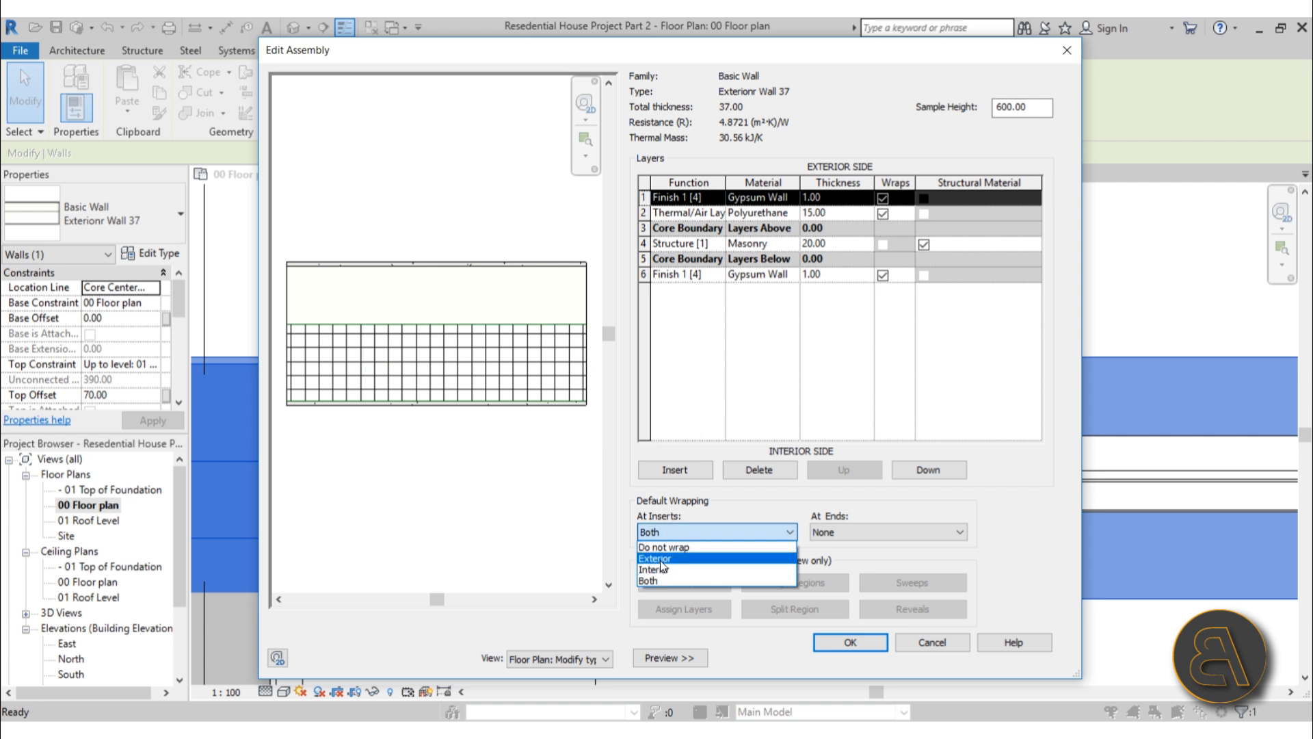
{"action": "left_click", "coordinate": [658, 580]}
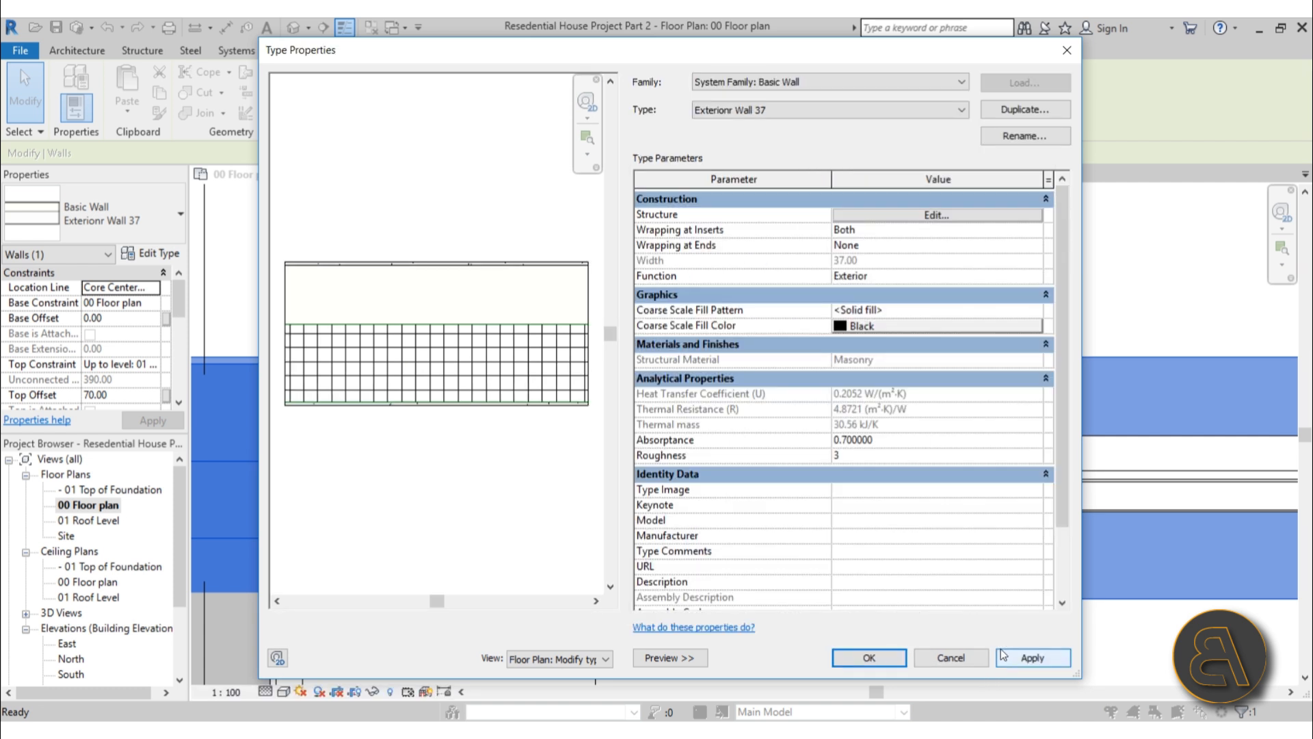
{"action": "left_click", "coordinate": [1052, 653]}
{"action": "left_click", "coordinate": [866, 659]}
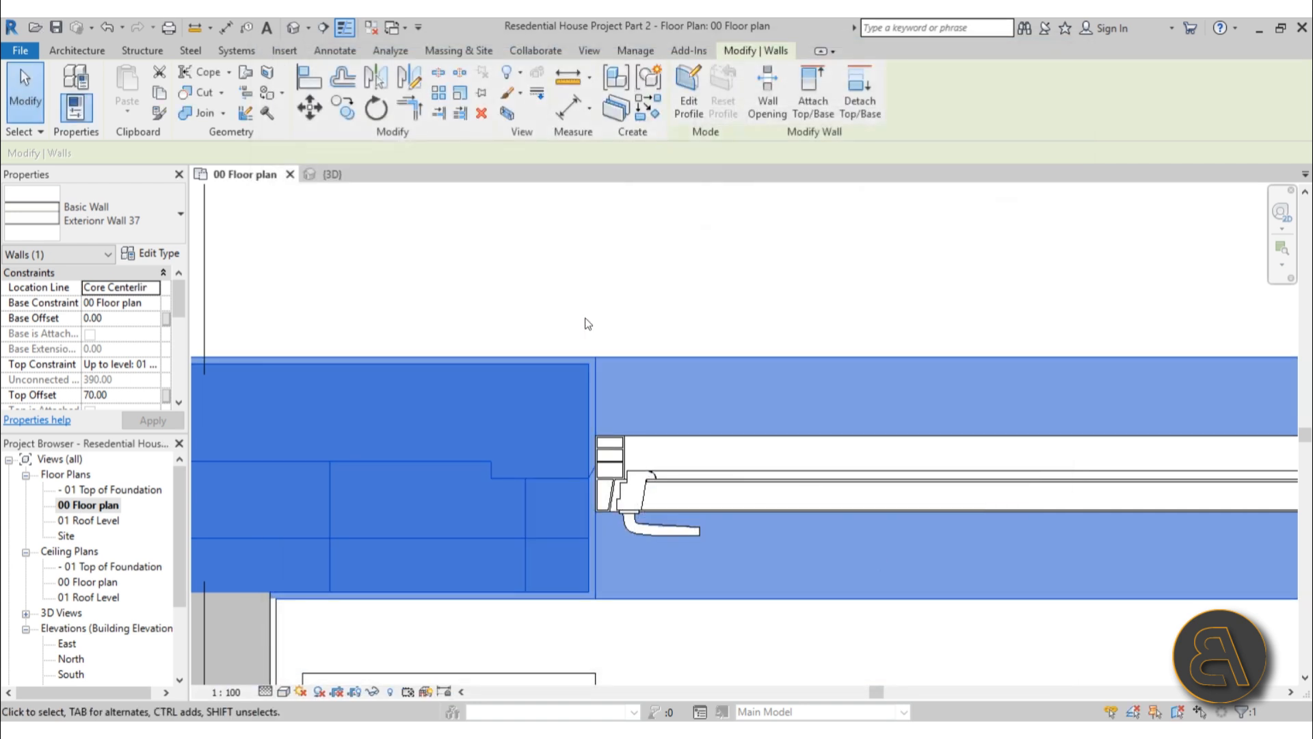
{"action": "left_click", "coordinate": [555, 301]}
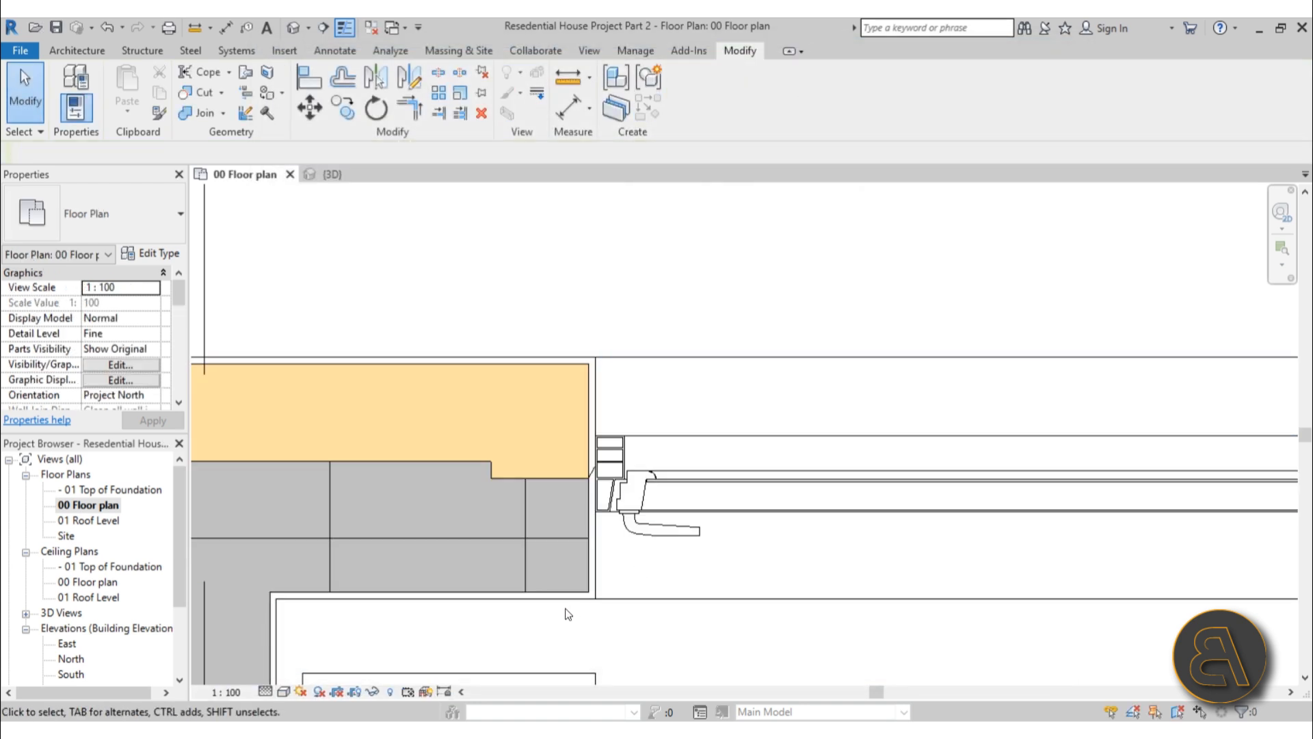
Examine the insulation, masonry and finish layers around the window jamb and the adjoining wall corner
{"action": "middle_click_drag", "start_coordinate": [544, 611], "coordinate": [557, 558]}
{"action": "scroll", "coordinate": [558, 589], "scroll_direction": "down", "scroll_amount": 1}
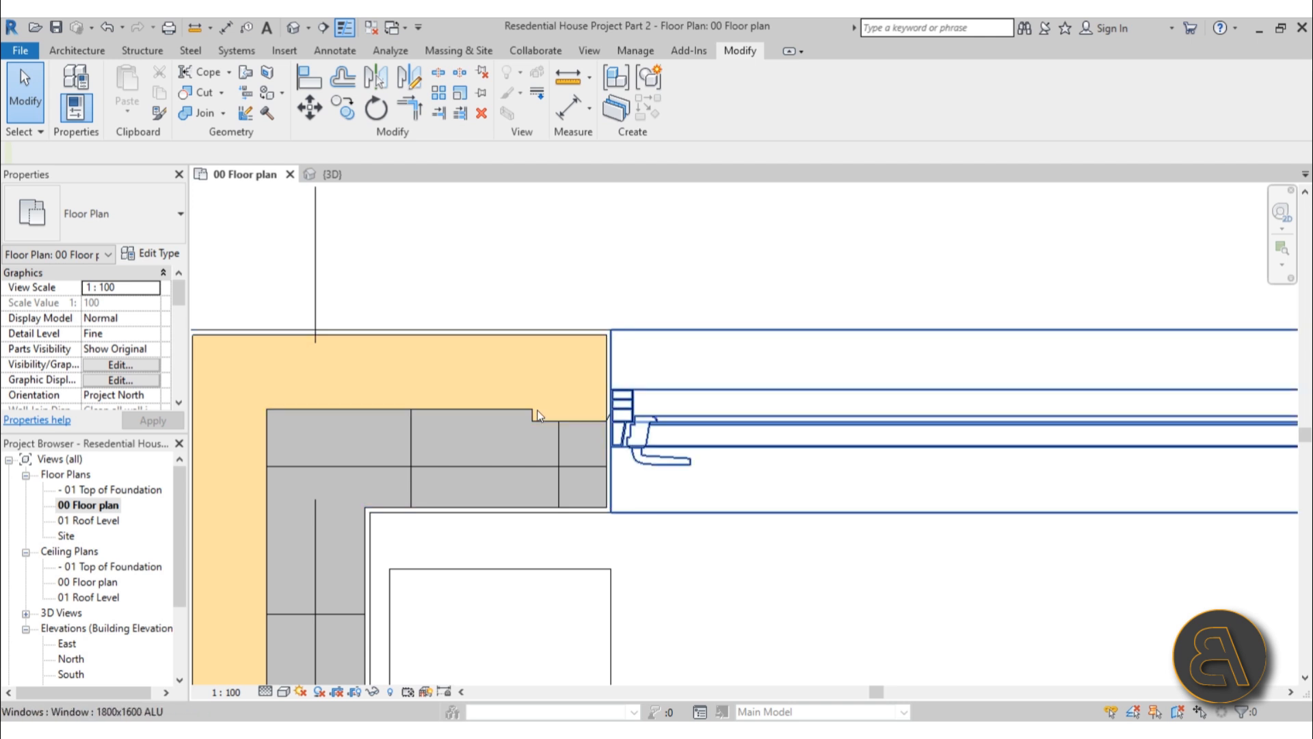
{"action": "scroll", "coordinate": [536, 409], "scroll_direction": "up", "scroll_amount": 2}
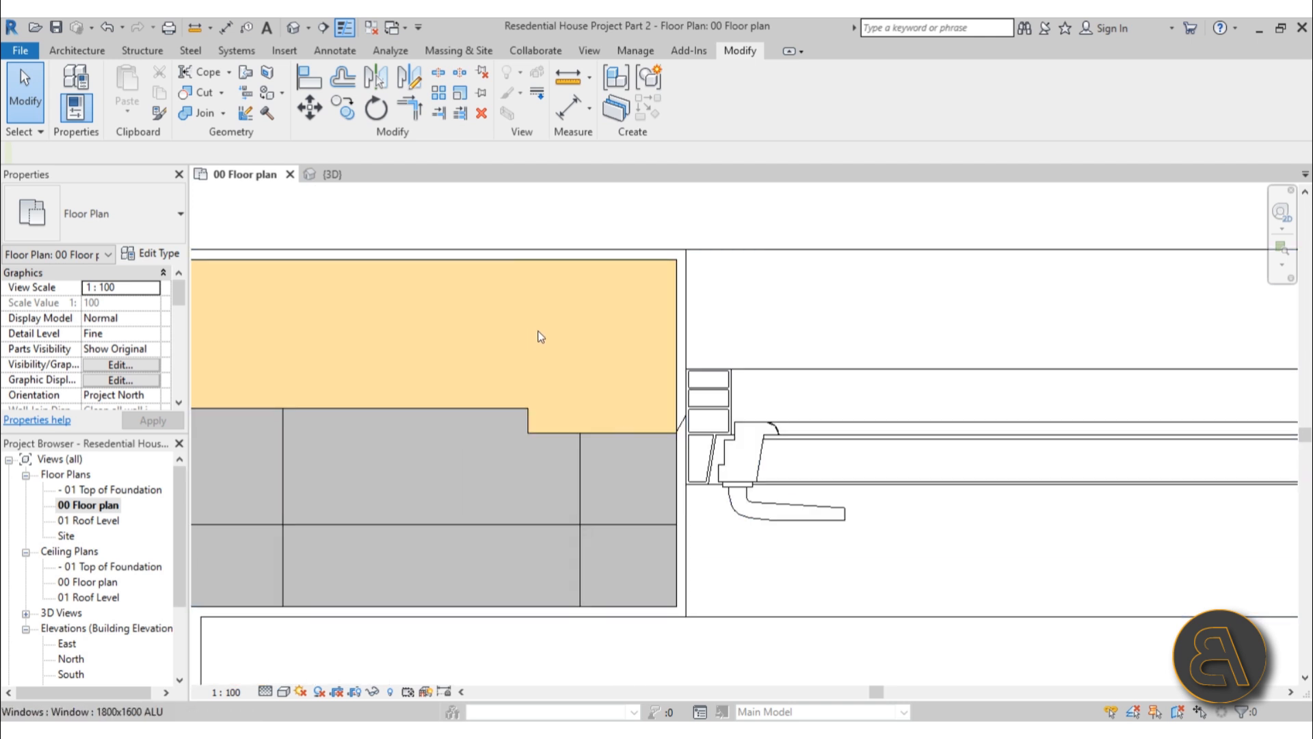
{"action": "scroll", "coordinate": [615, 436], "scroll_direction": "down", "scroll_amount": 2}
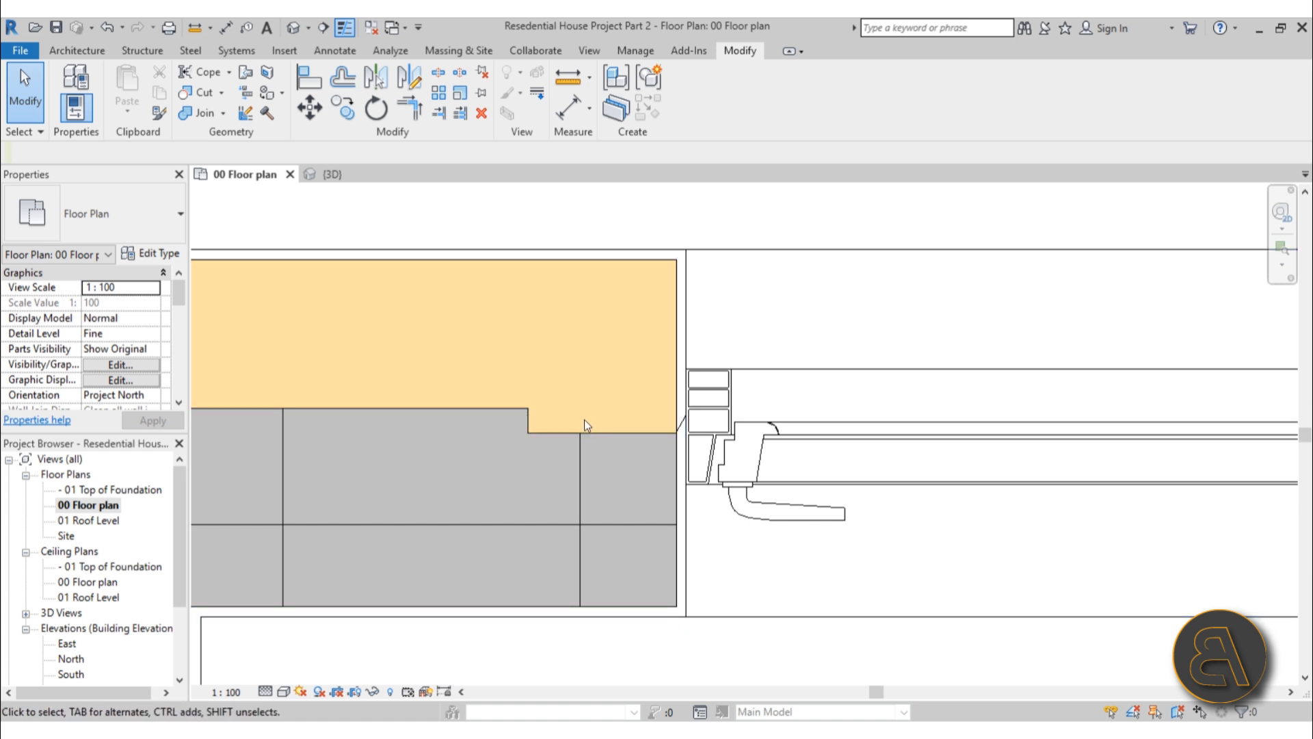
{"action": "middle_click_drag", "start_coordinate": [584, 420], "coordinate": [569, 352]}
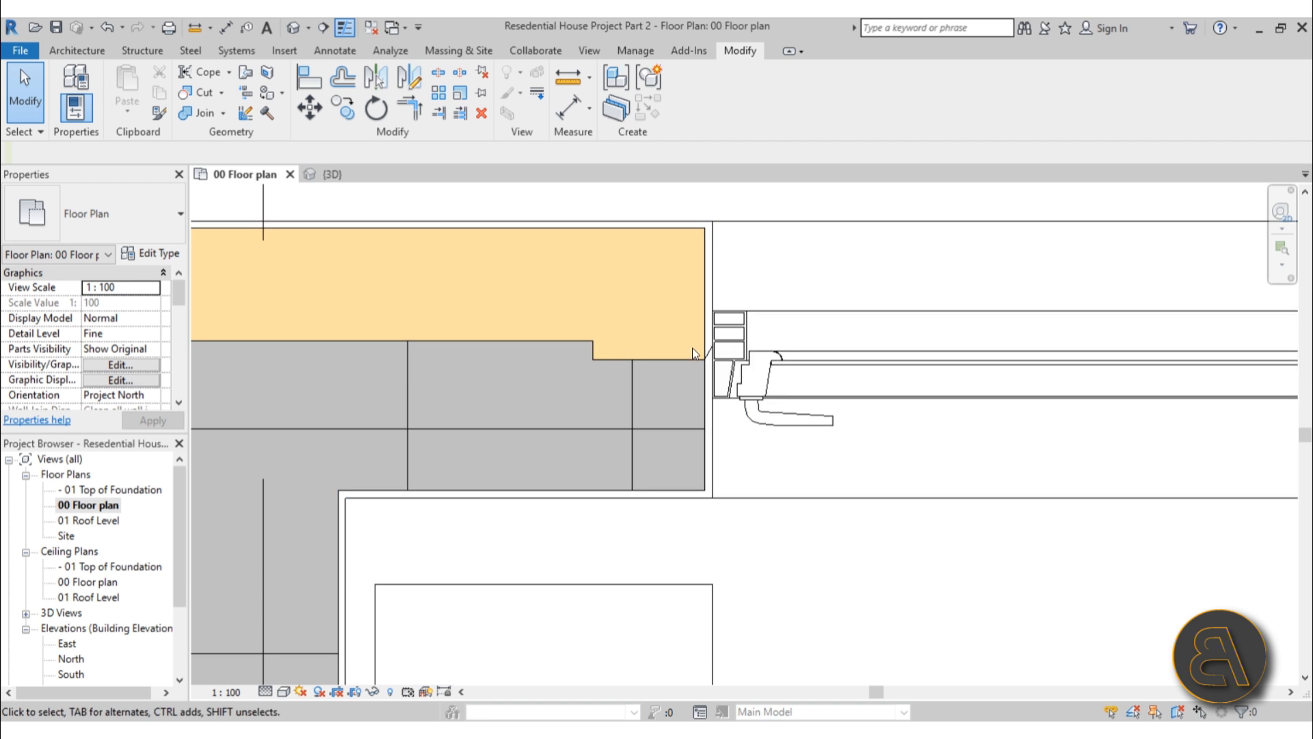
{"action": "scroll", "coordinate": [692, 347], "scroll_direction": "down", "scroll_amount": 2}
{"action": "scroll", "coordinate": [592, 264], "scroll_direction": "up", "scroll_amount": 3}
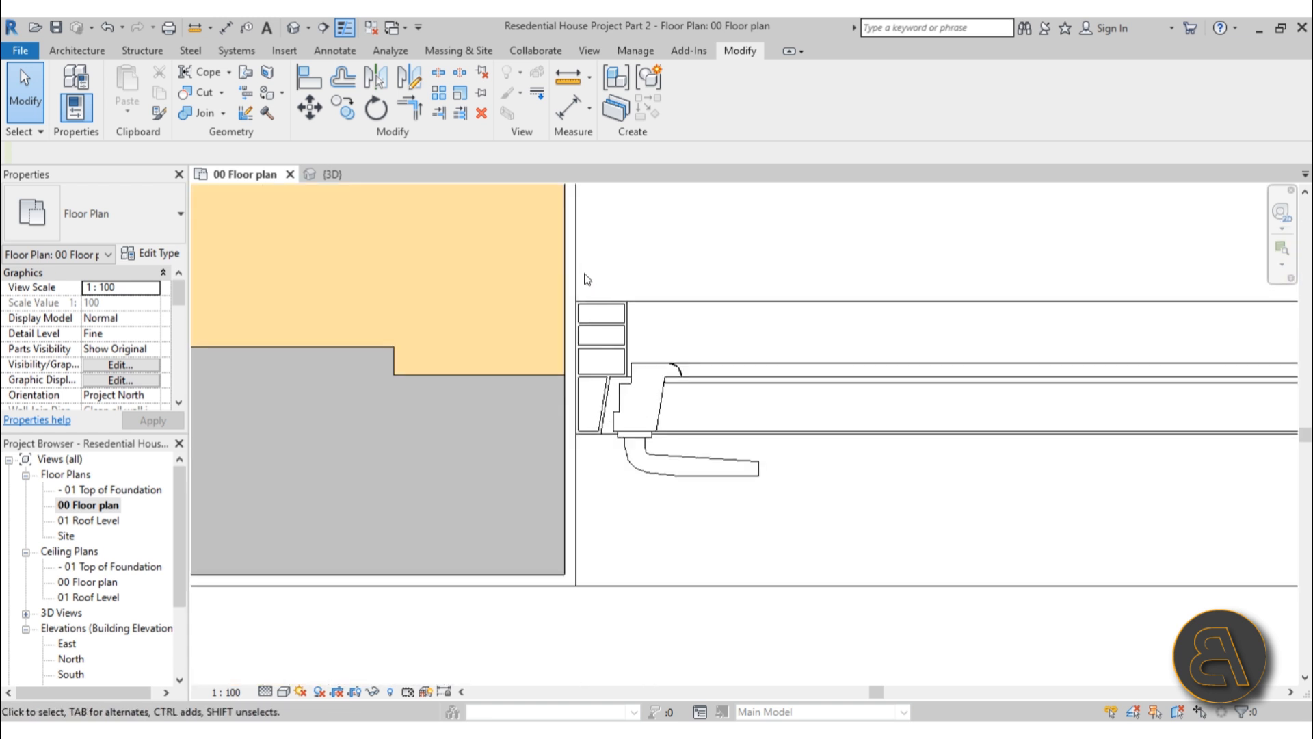
{"action": "middle_click_drag", "start_coordinate": [584, 278], "coordinate": [635, 400]}
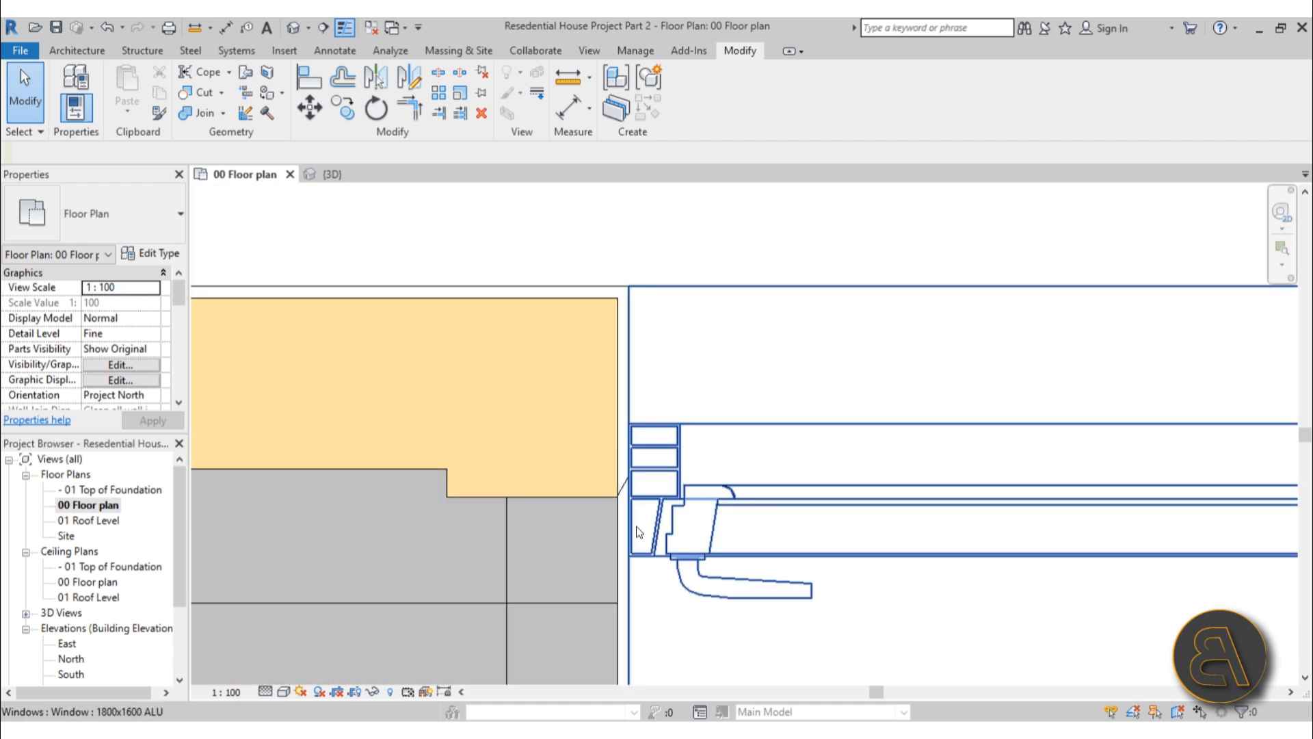
{"action": "scroll", "coordinate": [636, 523], "scroll_direction": "down", "scroll_amount": 2}
{"action": "middle_click_drag", "start_coordinate": [636, 521], "coordinate": [463, 239]}
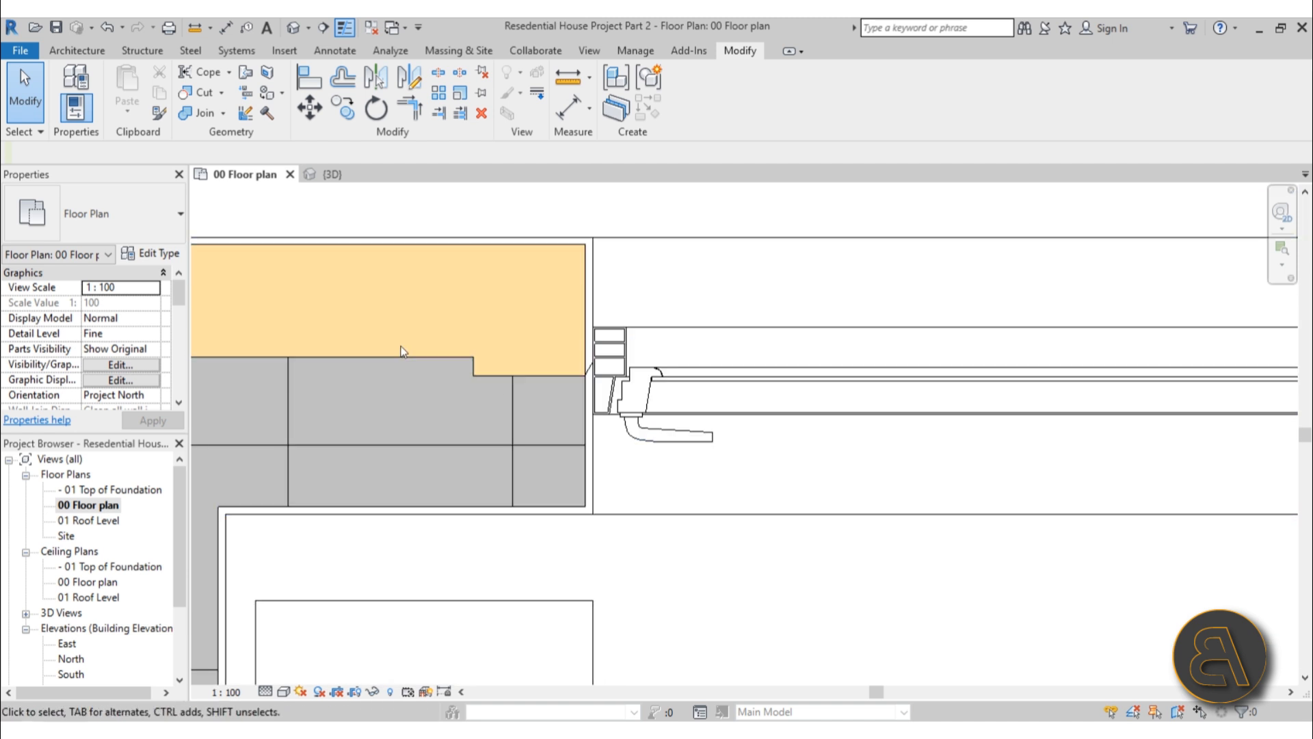
Turn off wrapping for the 15.00 Polyurethane thermal/air layer in the Exterionr Wall 37 type's structure
{"action": "left_click", "coordinate": [376, 363]}
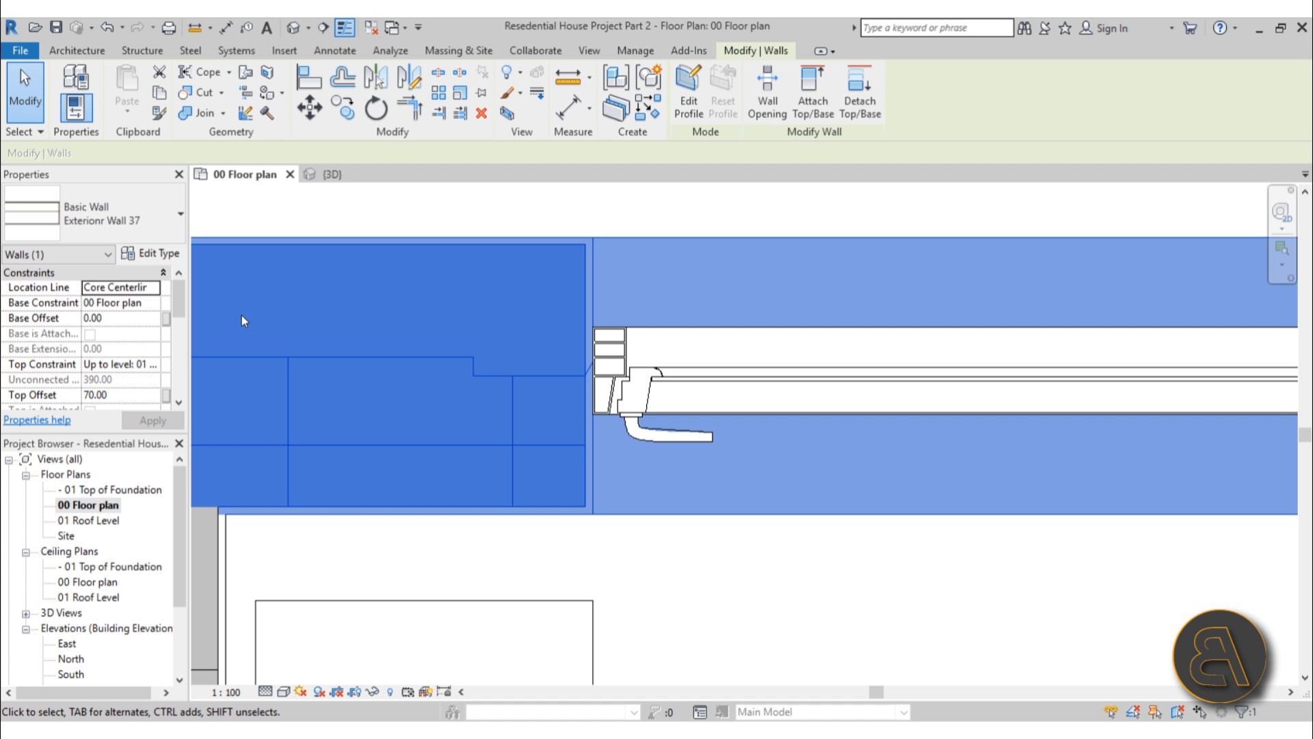
{"action": "left_click", "coordinate": [463, 223]}
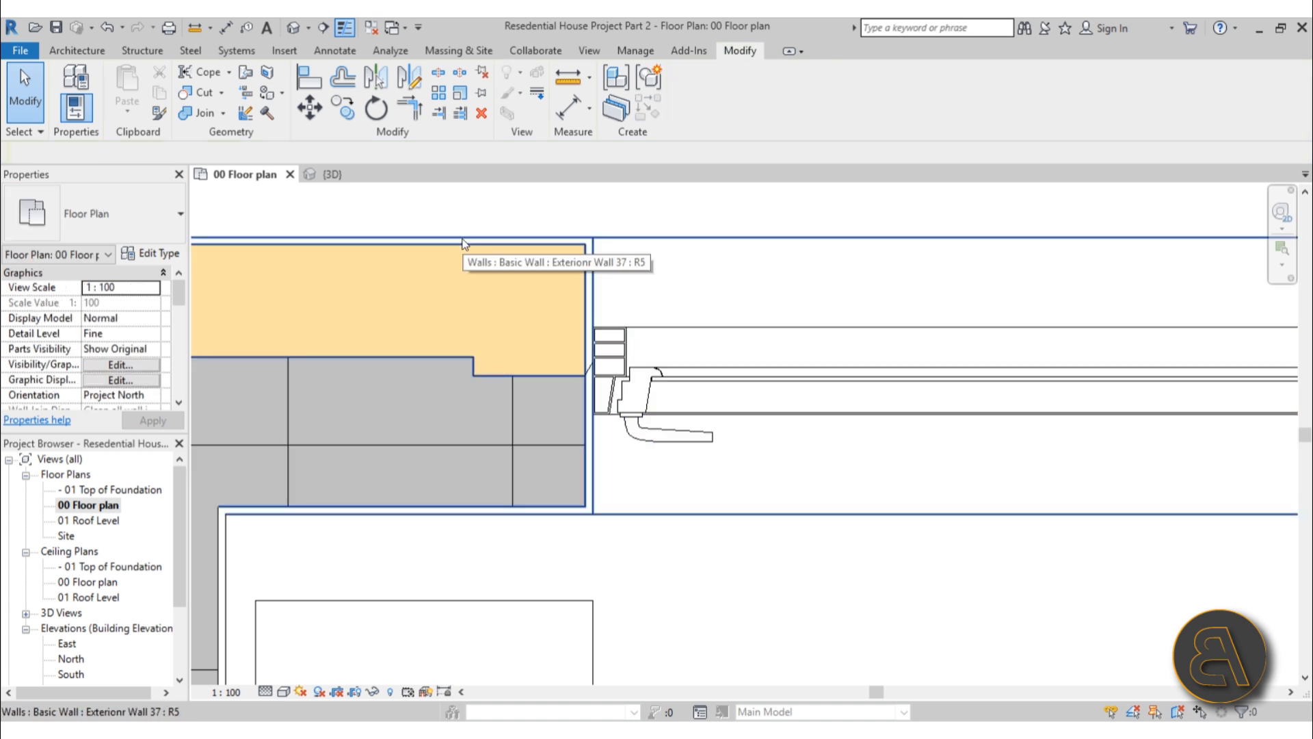
{"action": "left_click", "coordinate": [455, 243]}
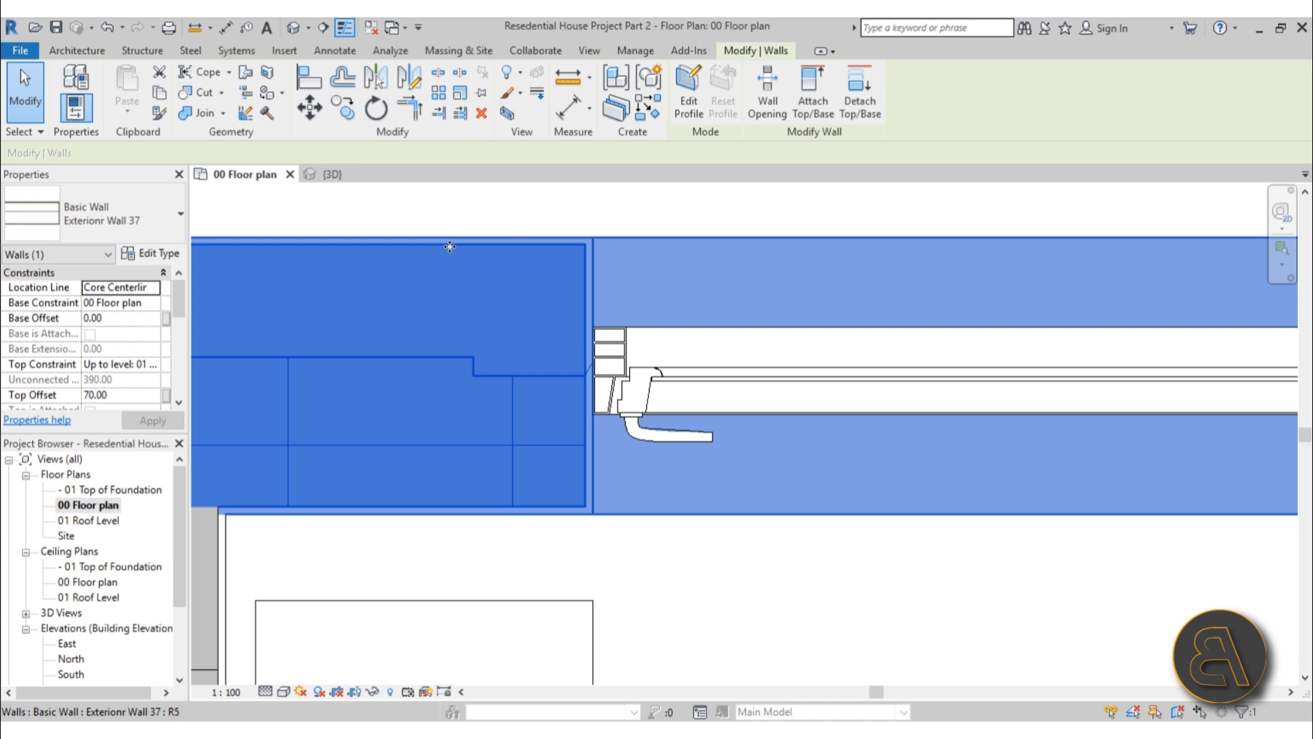
{"action": "left_click", "coordinate": [159, 254]}
{"action": "left_click", "coordinate": [932, 378]}
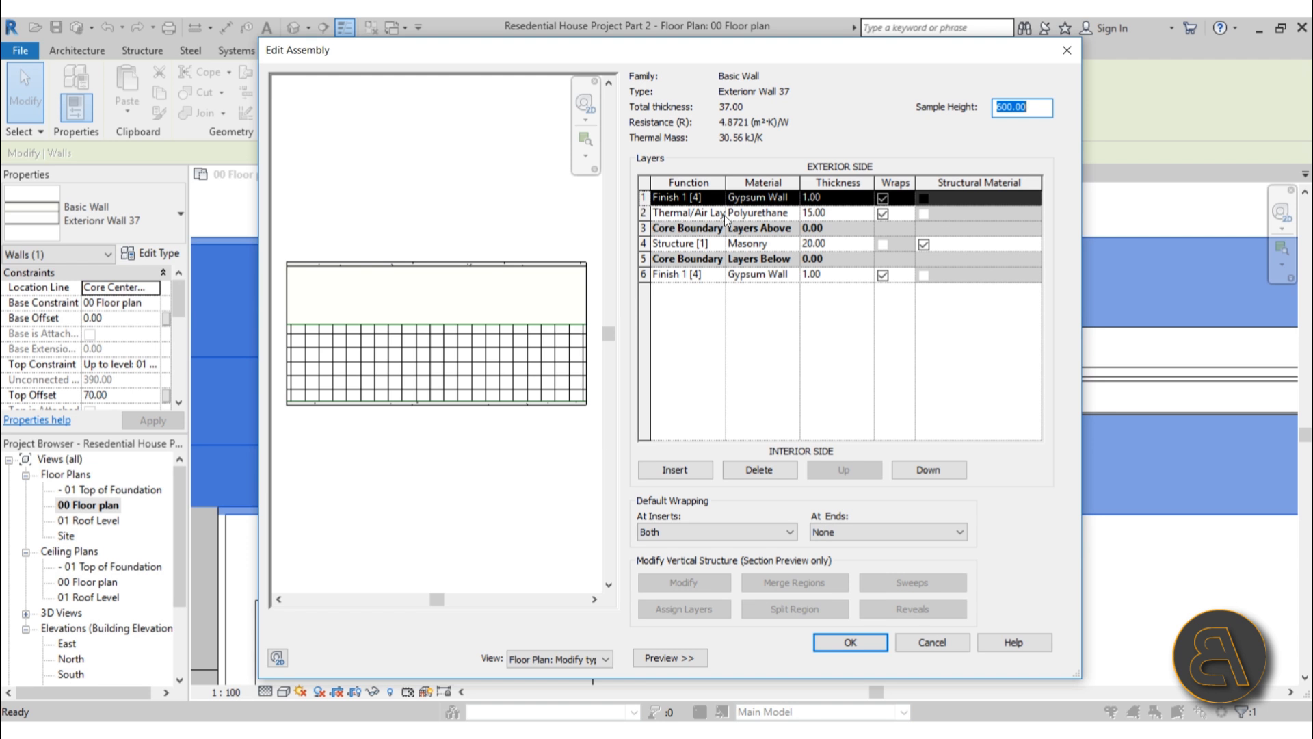
{"action": "left_click", "coordinate": [691, 213]}
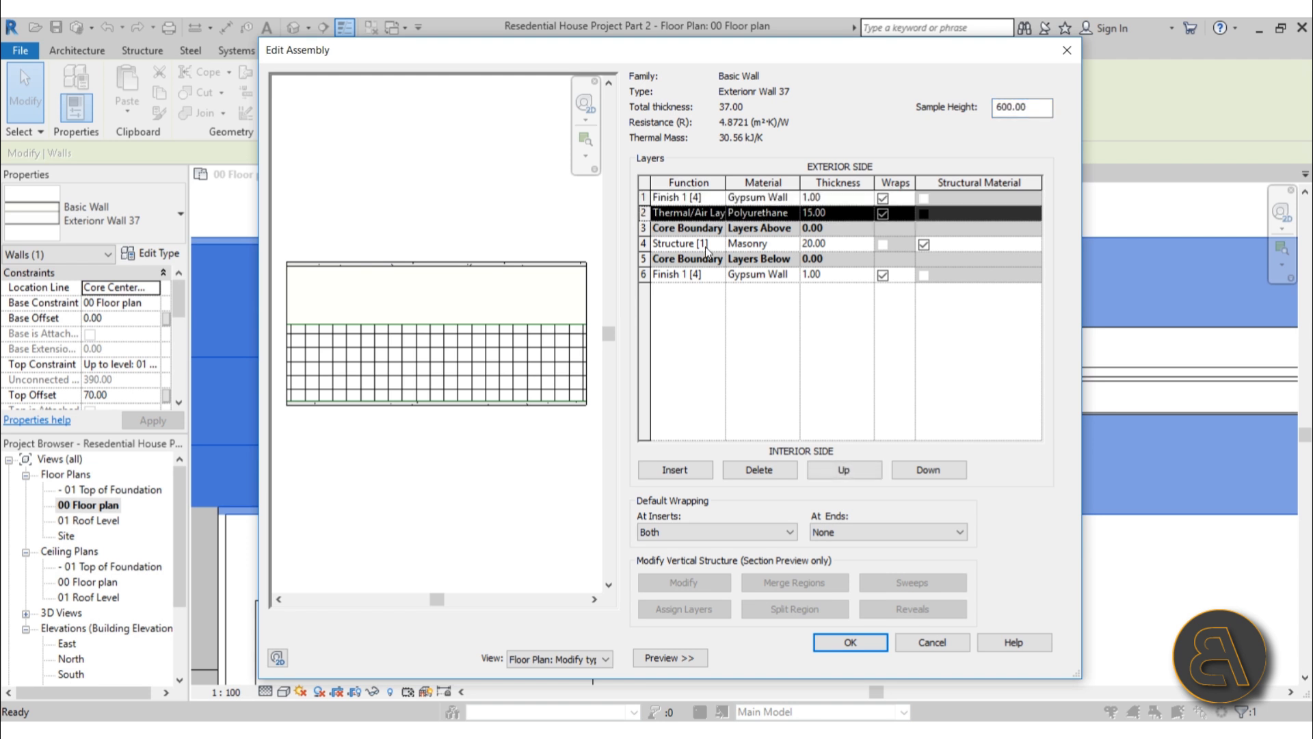
{"action": "left_click", "coordinate": [883, 214]}
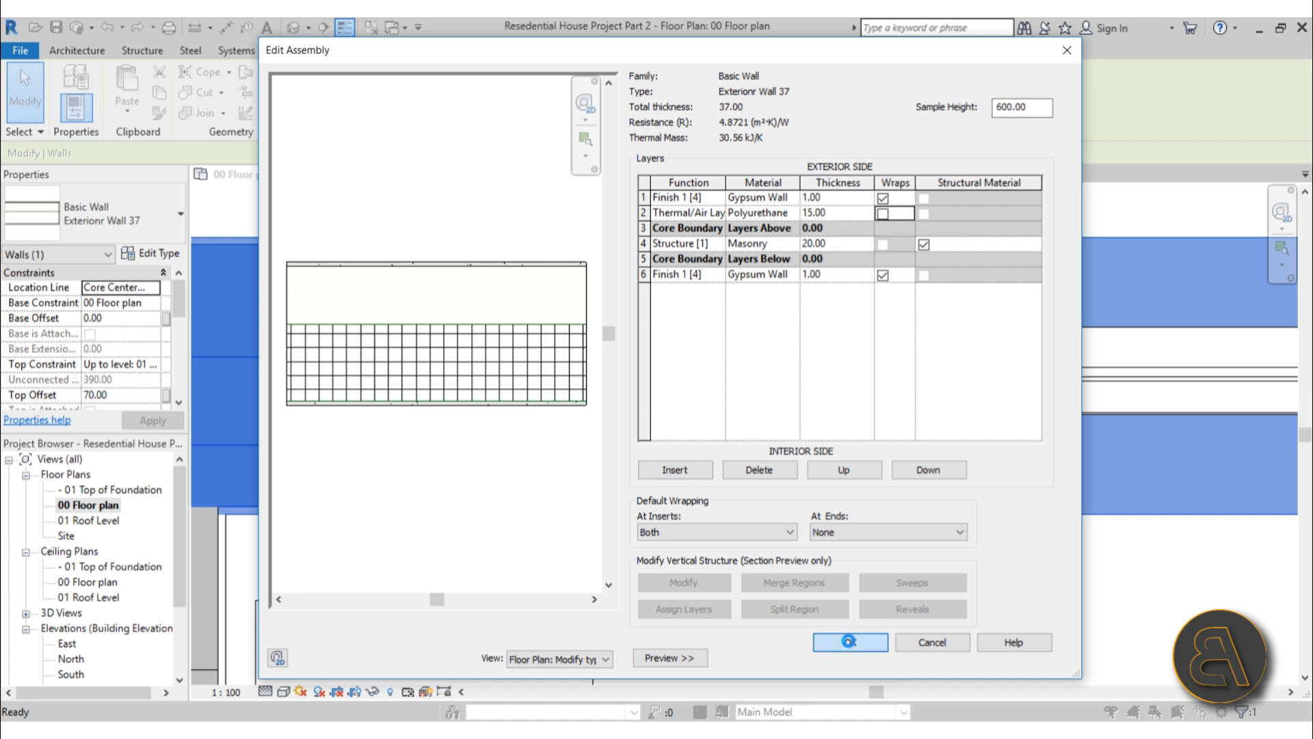
{"action": "left_click", "coordinate": [1034, 657]}
{"action": "left_click", "coordinate": [877, 659]}
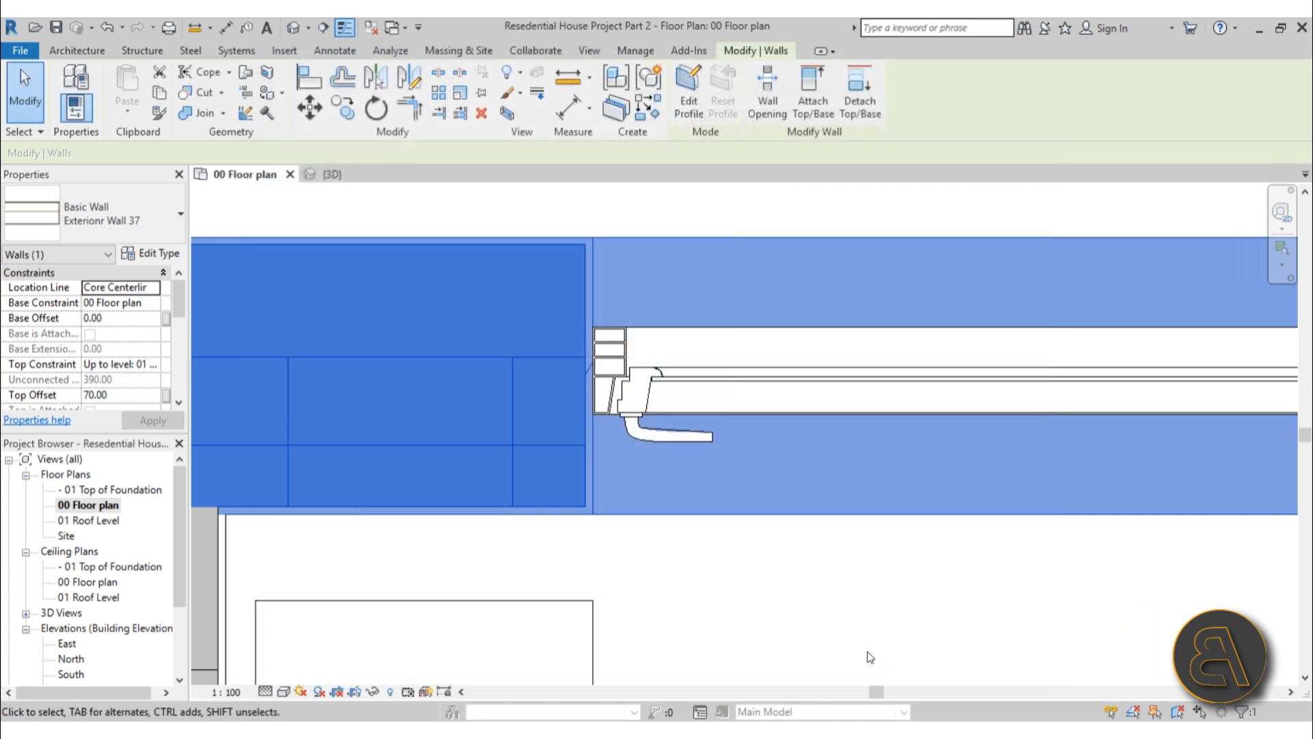
{"action": "left_click", "coordinate": [867, 651]}
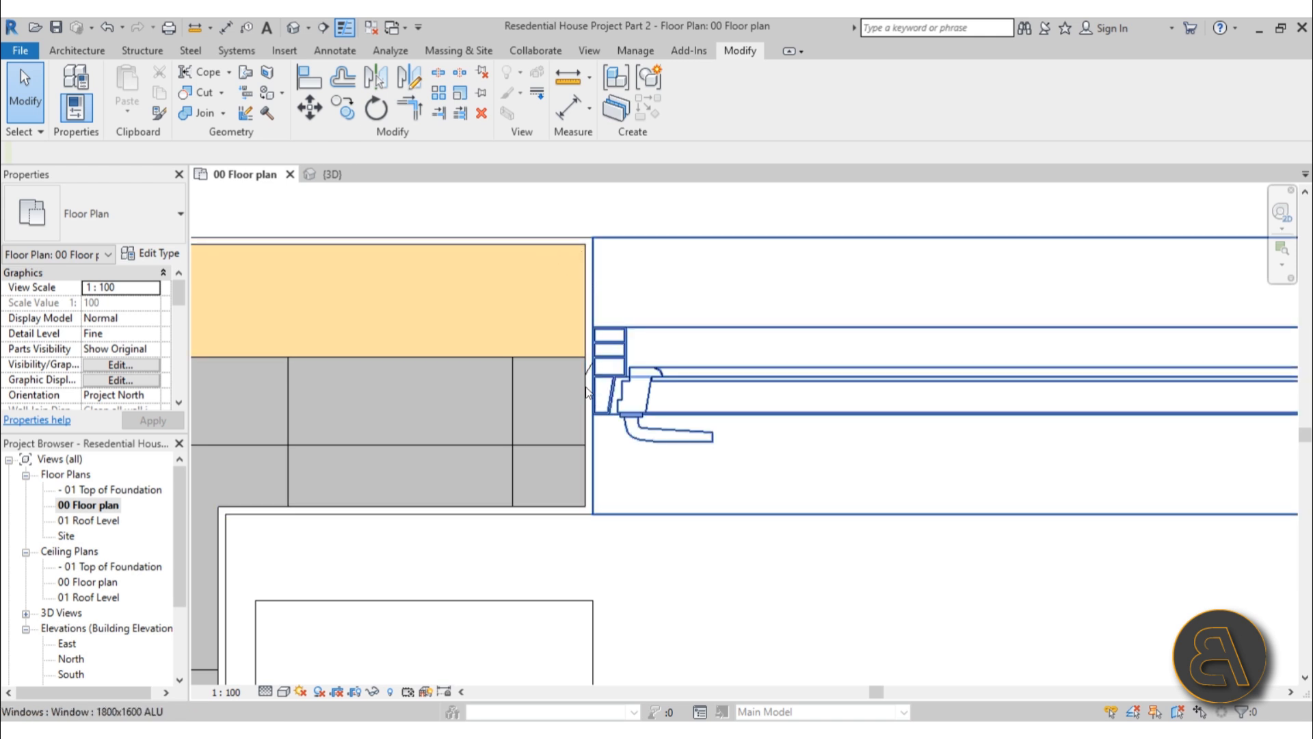
Examine how the insulation, masonry and finish layers end at the other window jambs of the exterior walls
{"action": "scroll", "coordinate": [496, 329], "scroll_direction": "down", "scroll_amount": 3}
{"action": "middle_click_drag", "start_coordinate": [746, 459], "coordinate": [517, 456]}
{"action": "scroll", "coordinate": [770, 344], "scroll_direction": "up", "scroll_amount": 3}
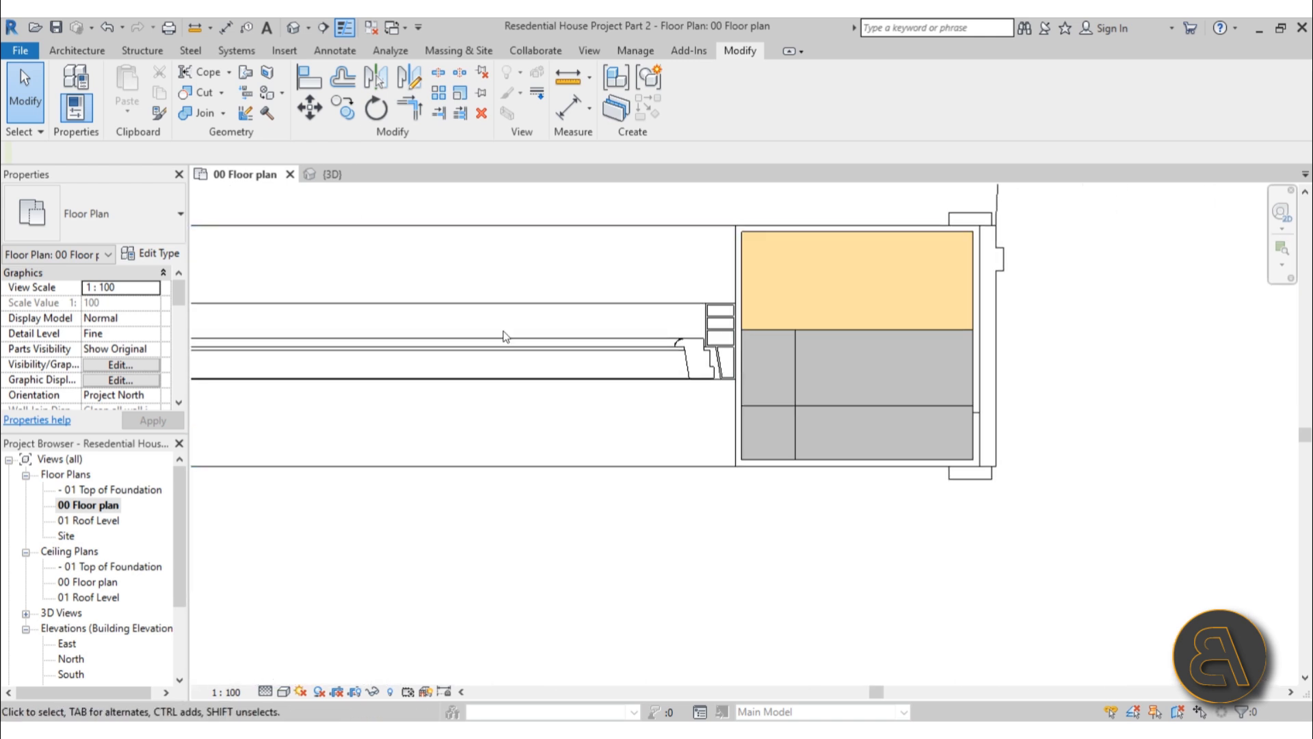
{"action": "scroll", "coordinate": [497, 366], "scroll_direction": "down", "scroll_amount": 5}
{"action": "middle_click_drag", "start_coordinate": [455, 621], "coordinate": [560, 422]}
{"action": "middle_click_drag", "start_coordinate": [514, 667], "coordinate": [528, 383]}
{"action": "middle_click_drag", "start_coordinate": [523, 577], "coordinate": [441, 342]}
{"action": "scroll", "coordinate": [445, 356], "scroll_direction": "up", "scroll_amount": 1}
{"action": "scroll", "coordinate": [428, 417], "scroll_direction": "up", "scroll_amount": 4}
{"action": "scroll", "coordinate": [383, 439], "scroll_direction": "up", "scroll_amount": 4}
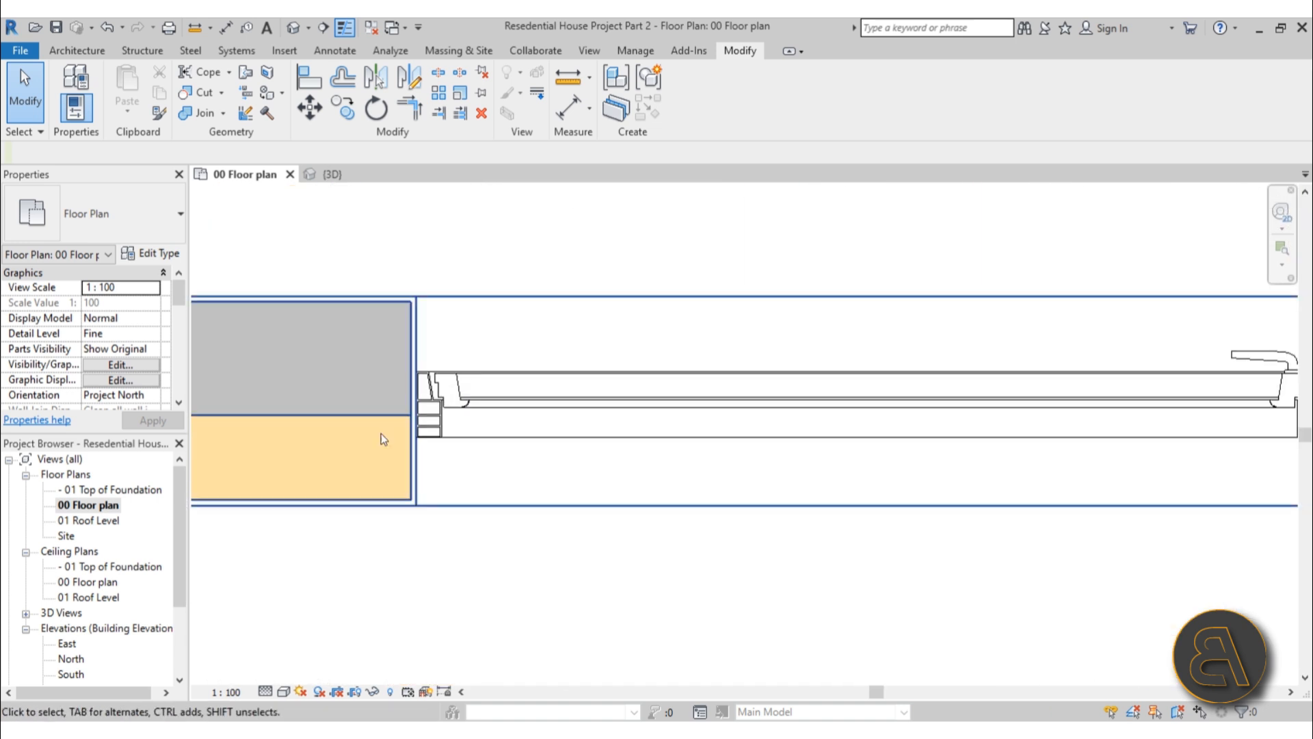
Set the default wrapping at inserts of the Interior Wall 14 type to Both, using the corridor wall with the bedroom doors
{"action": "scroll", "coordinate": [413, 590], "scroll_direction": "down", "scroll_amount": 6}
{"action": "middle_click_drag", "start_coordinate": [522, 465], "coordinate": [264, 571]}
{"action": "scroll", "coordinate": [498, 408], "scroll_direction": "up", "scroll_amount": 3}
{"action": "middle_click_drag", "start_coordinate": [553, 223], "coordinate": [544, 292]}
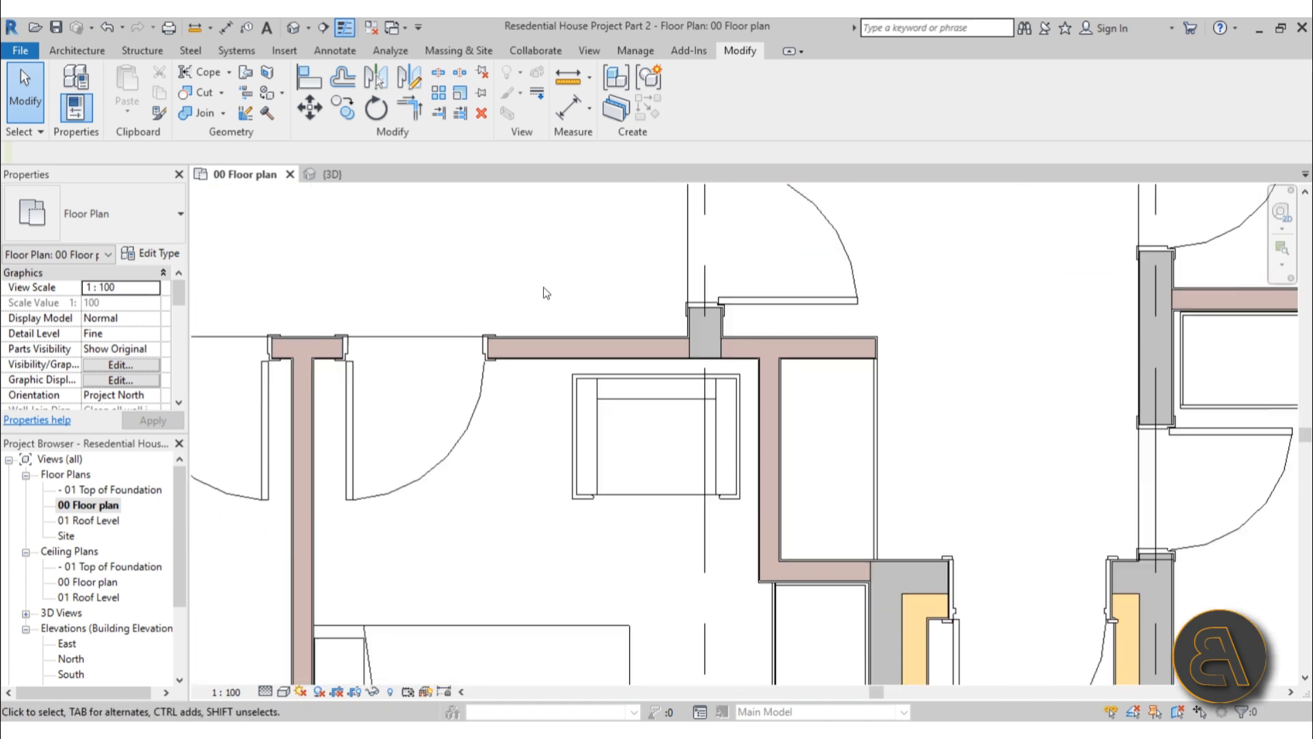
{"action": "scroll", "coordinate": [516, 305], "scroll_direction": "up", "scroll_amount": 4}
{"action": "scroll", "coordinate": [498, 351], "scroll_direction": "down", "scroll_amount": 4}
{"action": "scroll", "coordinate": [528, 369], "scroll_direction": "up", "scroll_amount": 6}
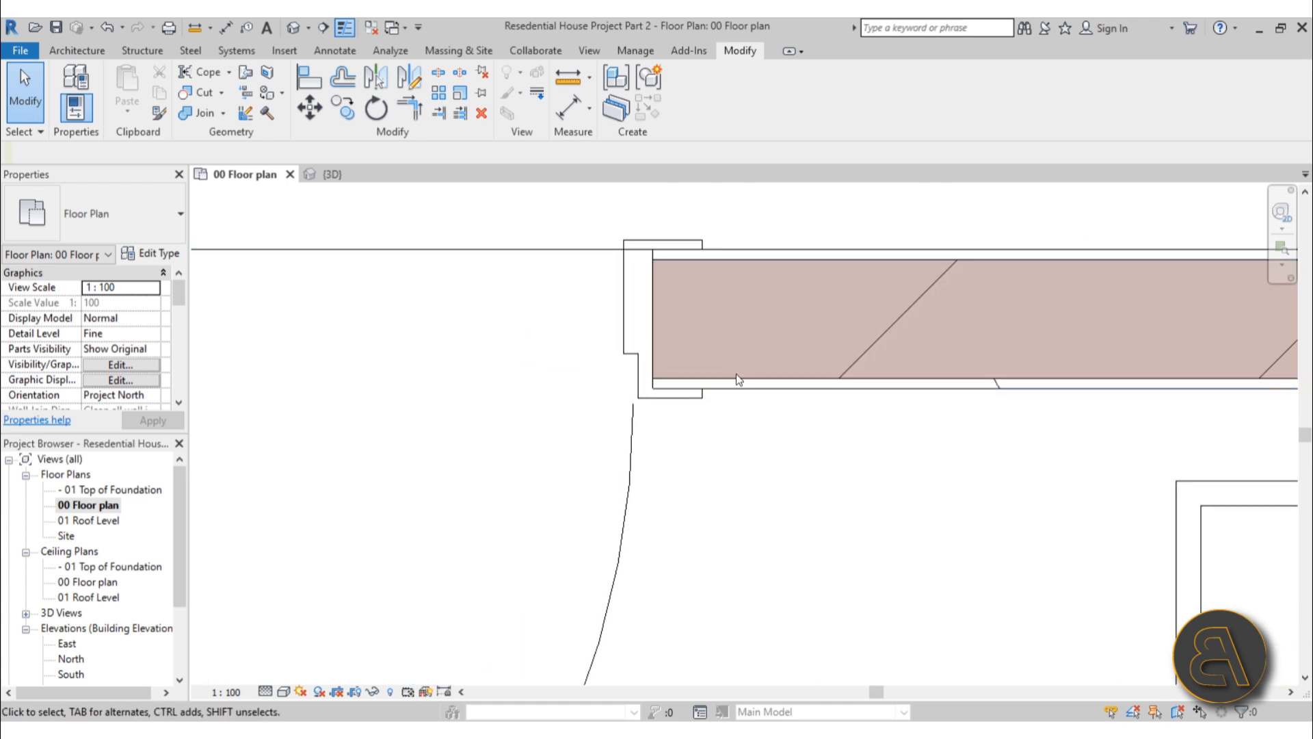
{"action": "left_click", "coordinate": [739, 380]}
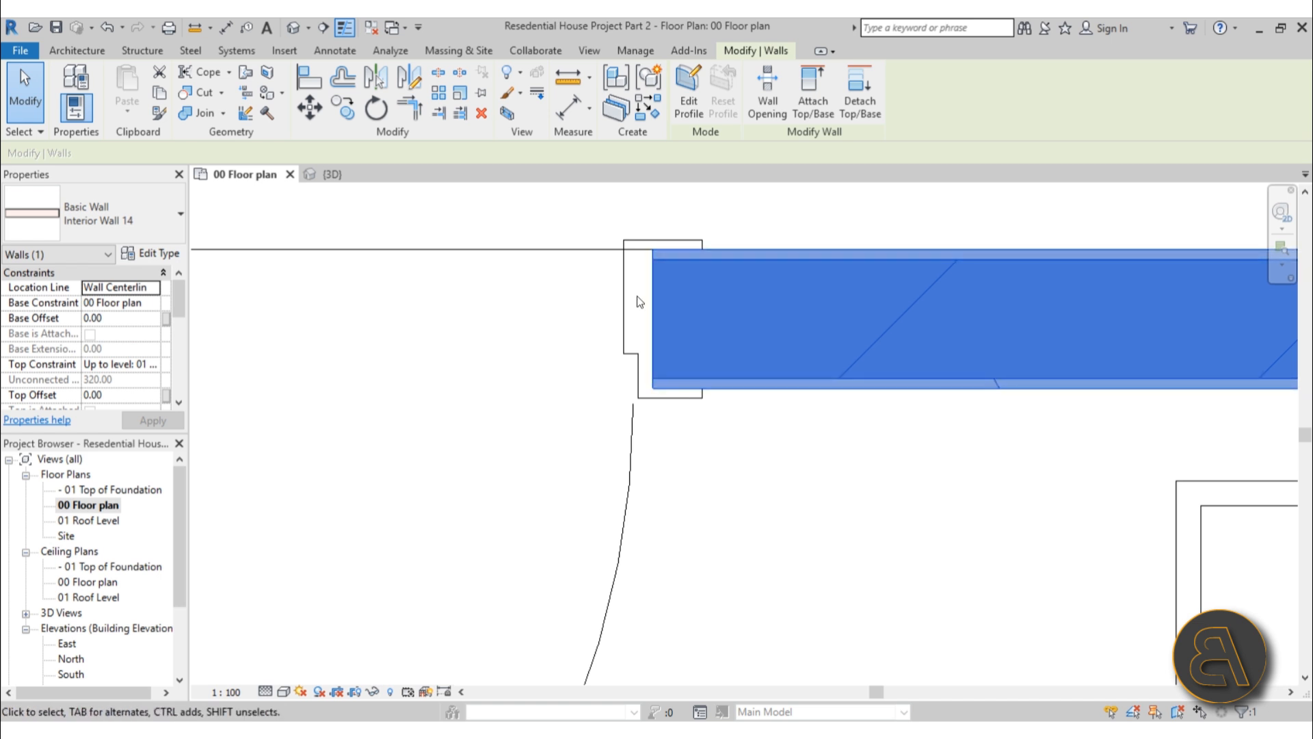
{"action": "scroll", "coordinate": [611, 362], "scroll_direction": "down", "scroll_amount": 4}
{"action": "scroll", "coordinate": [610, 375], "scroll_direction": "down", "scroll_amount": 3}
{"action": "middle_click_drag", "start_coordinate": [672, 414], "coordinate": [586, 421]}
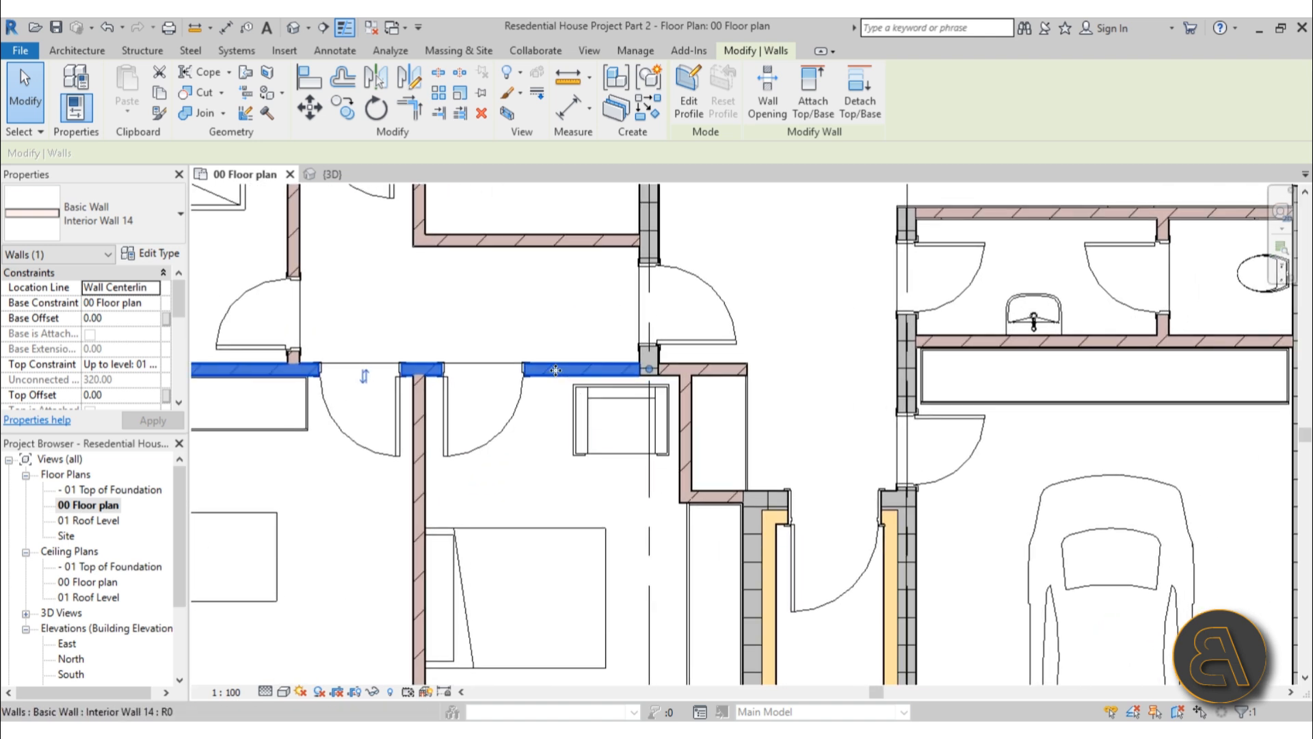
{"action": "scroll", "coordinate": [559, 371], "scroll_direction": "up", "scroll_amount": 2}
{"action": "scroll", "coordinate": [633, 485], "scroll_direction": "down", "scroll_amount": 1}
{"action": "middle_click_drag", "start_coordinate": [592, 342], "coordinate": [678, 413]}
{"action": "scroll", "coordinate": [633, 485], "scroll_direction": "down", "scroll_amount": 1}
{"action": "scroll", "coordinate": [609, 422], "scroll_direction": "up", "scroll_amount": 3}
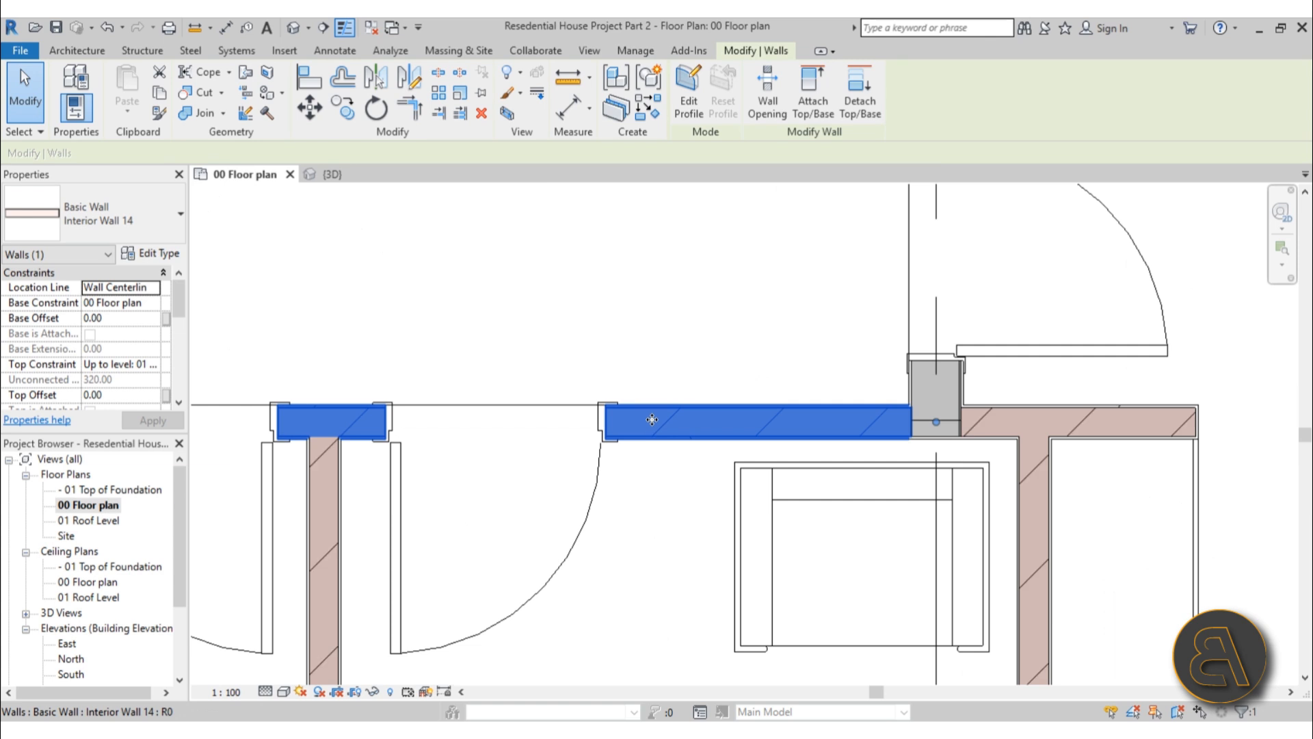
{"action": "left_click", "coordinate": [152, 253]}
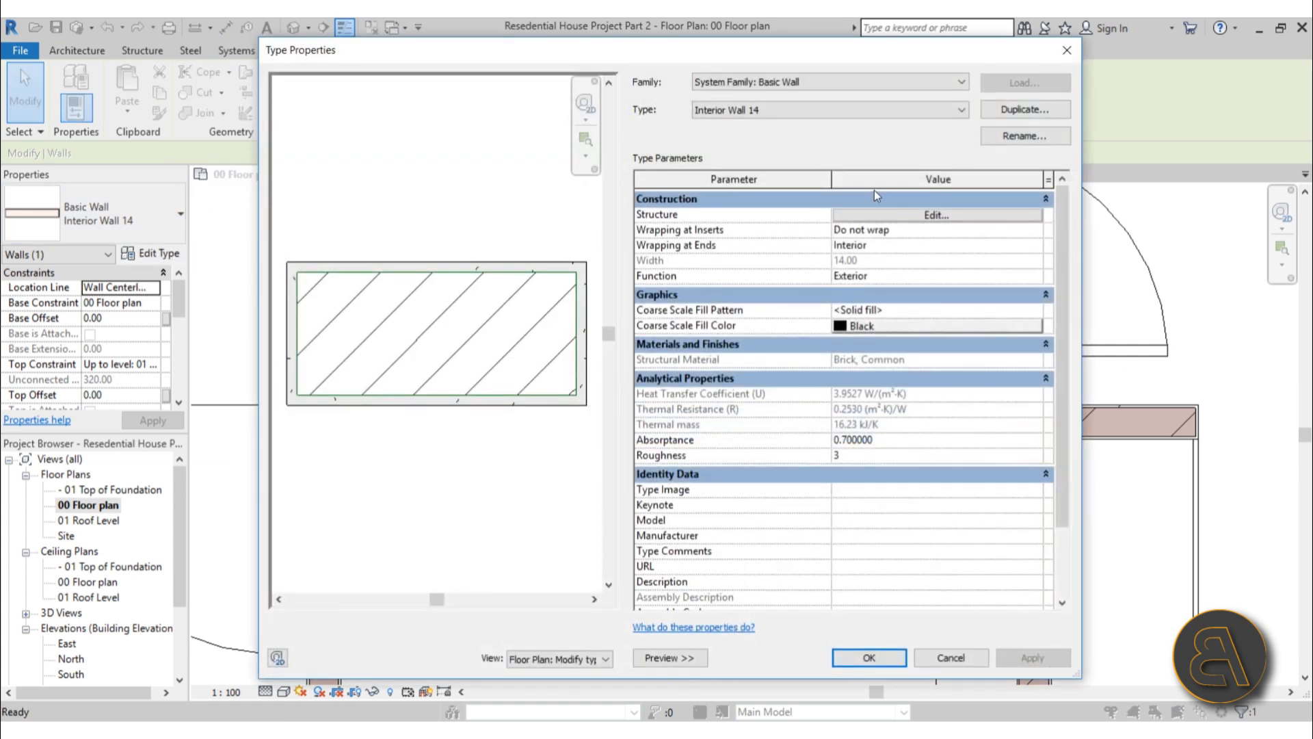
{"action": "left_click", "coordinate": [888, 215]}
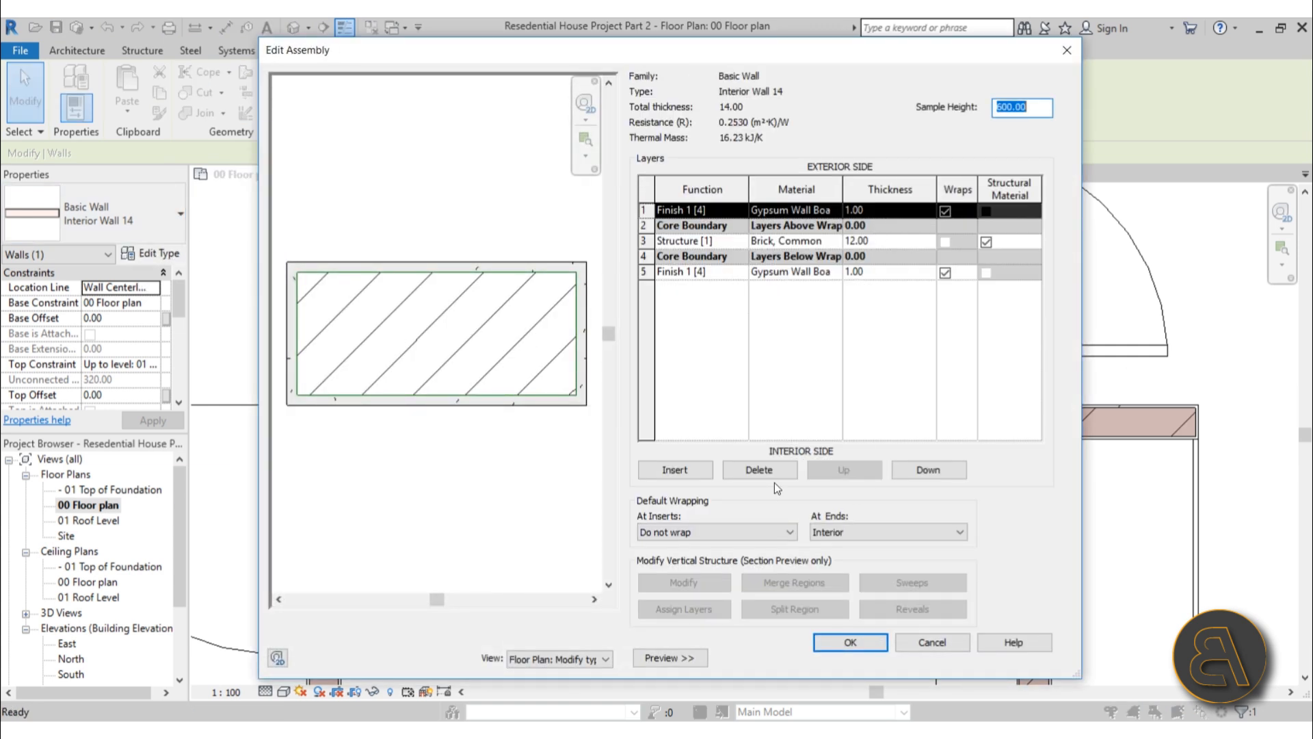
{"action": "left_click", "coordinate": [721, 532]}
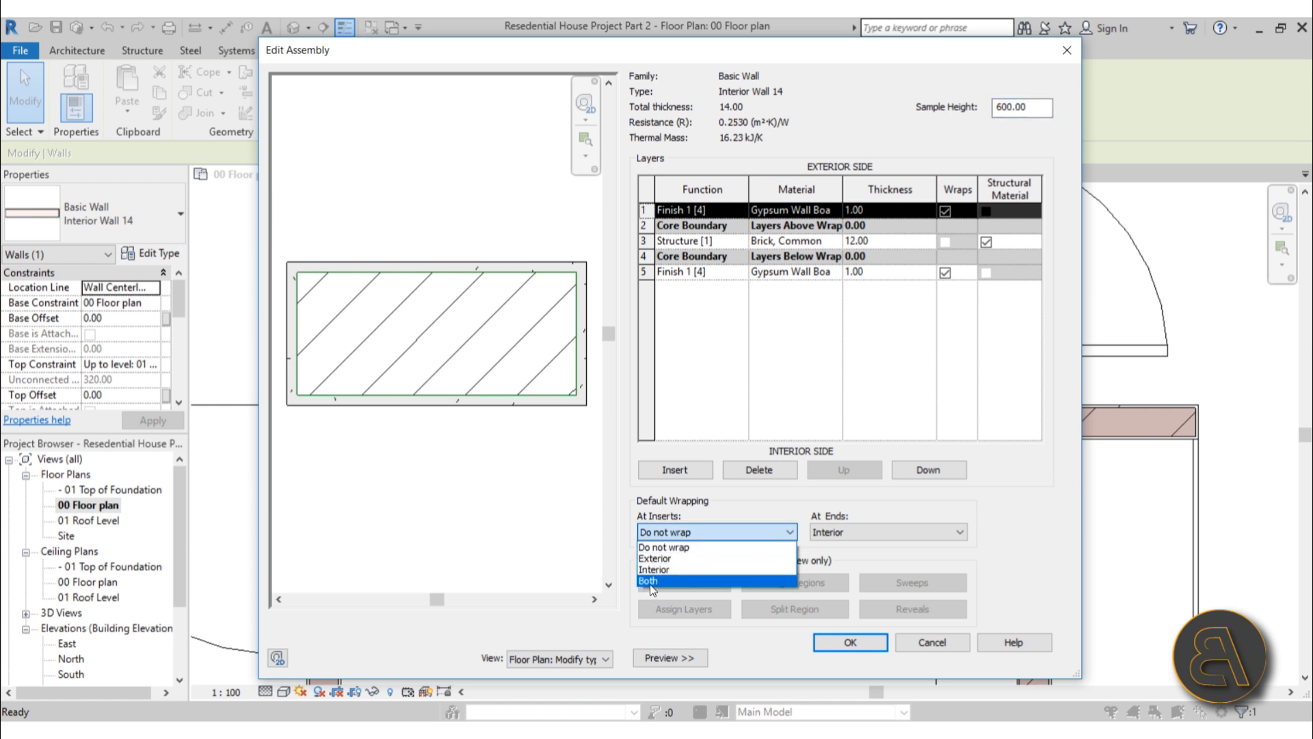
{"action": "left_click", "coordinate": [650, 582]}
{"action": "left_click", "coordinate": [848, 643]}
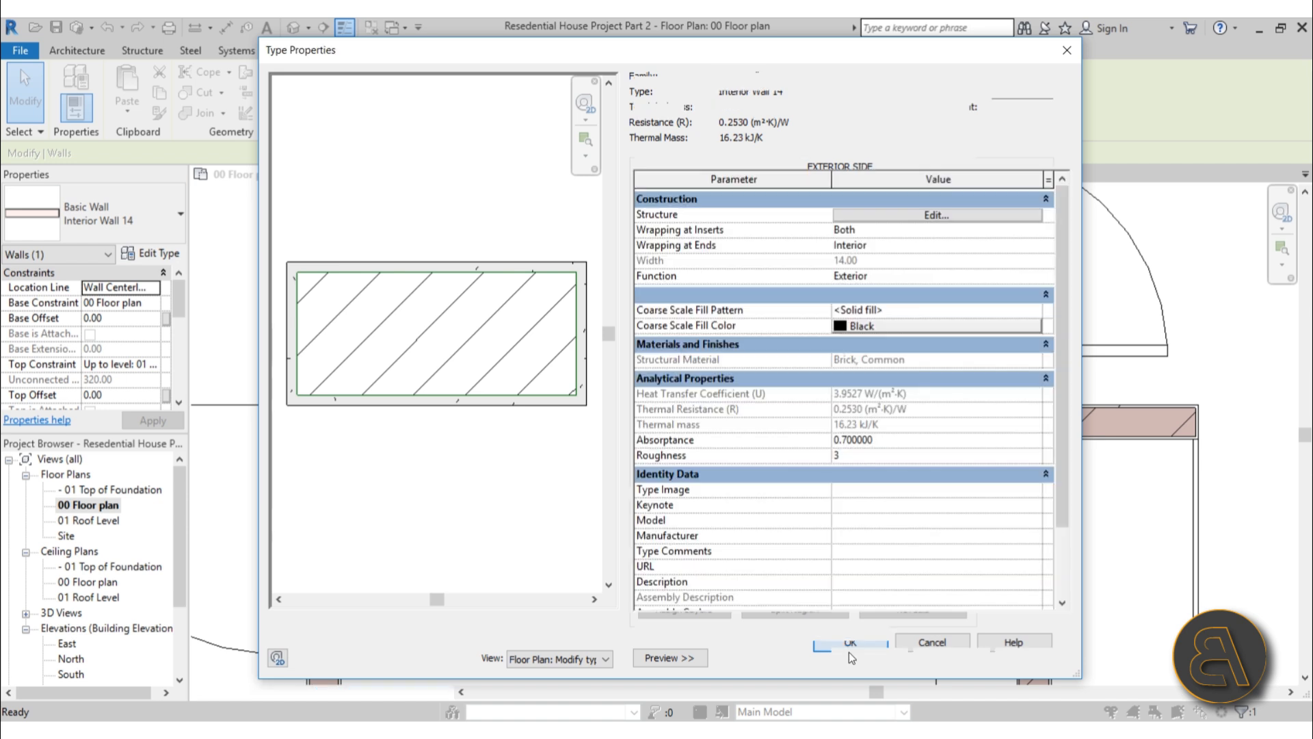
{"action": "left_click", "coordinate": [873, 655]}
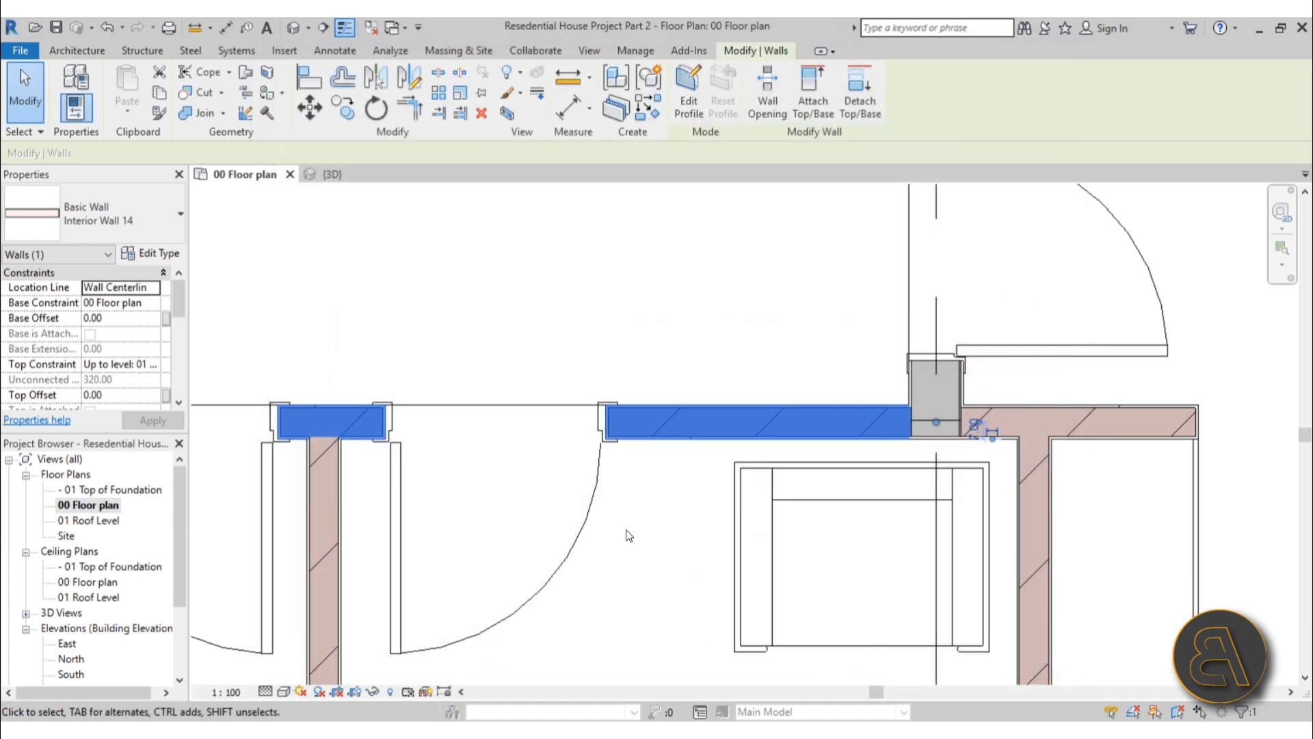
{"action": "key", "text": "Escape"}
Check how the finish layers wrap around the brick core at the interior wall's door opening
{"action": "scroll", "coordinate": [615, 410], "scroll_direction": "up", "scroll_amount": 5}
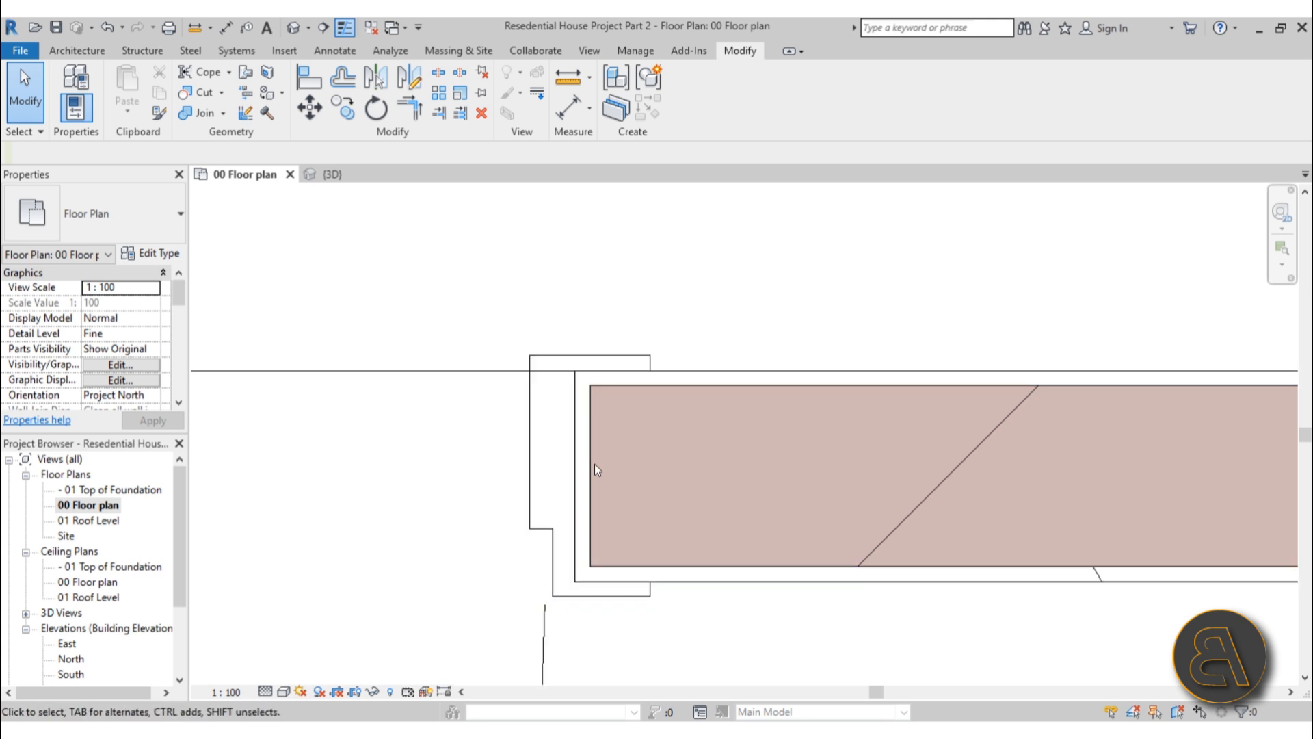
{"action": "scroll", "coordinate": [573, 484], "scroll_direction": "down", "scroll_amount": 8}
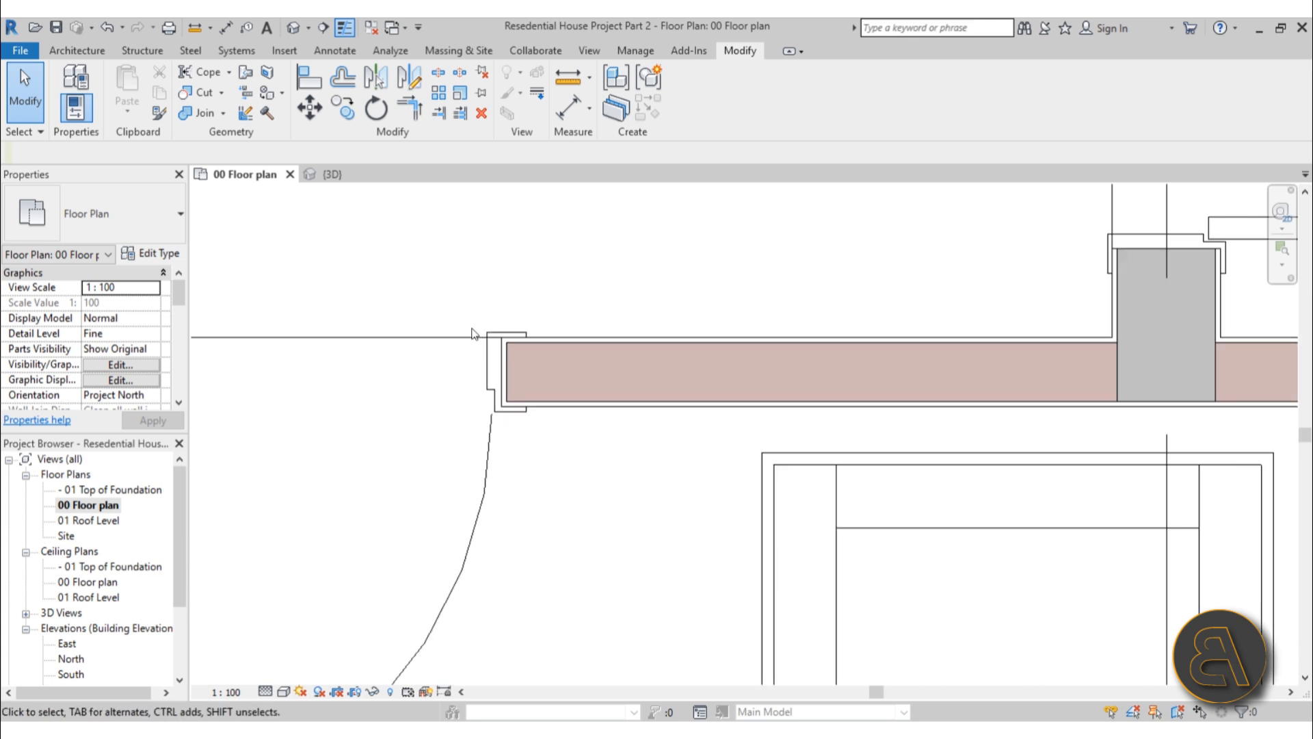
{"action": "middle_click_drag", "start_coordinate": [533, 476], "coordinate": [513, 399]}
{"action": "middle_click_drag", "start_coordinate": [513, 398], "coordinate": [513, 409]}
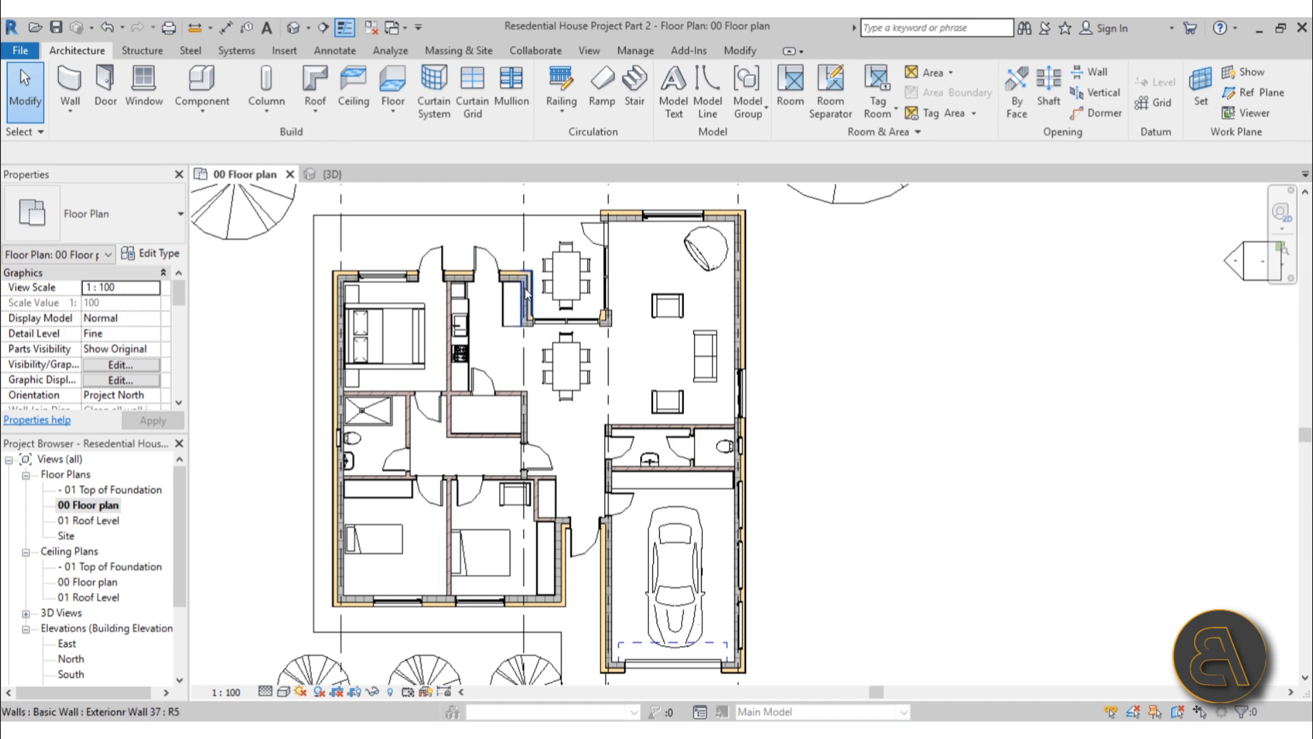
Measure the thickness of the insulation layer in the exterior wall section between the bedroom and kitchen exterior doors
{"action": "scroll", "coordinate": [519, 279], "scroll_direction": "up", "scroll_amount": 5}
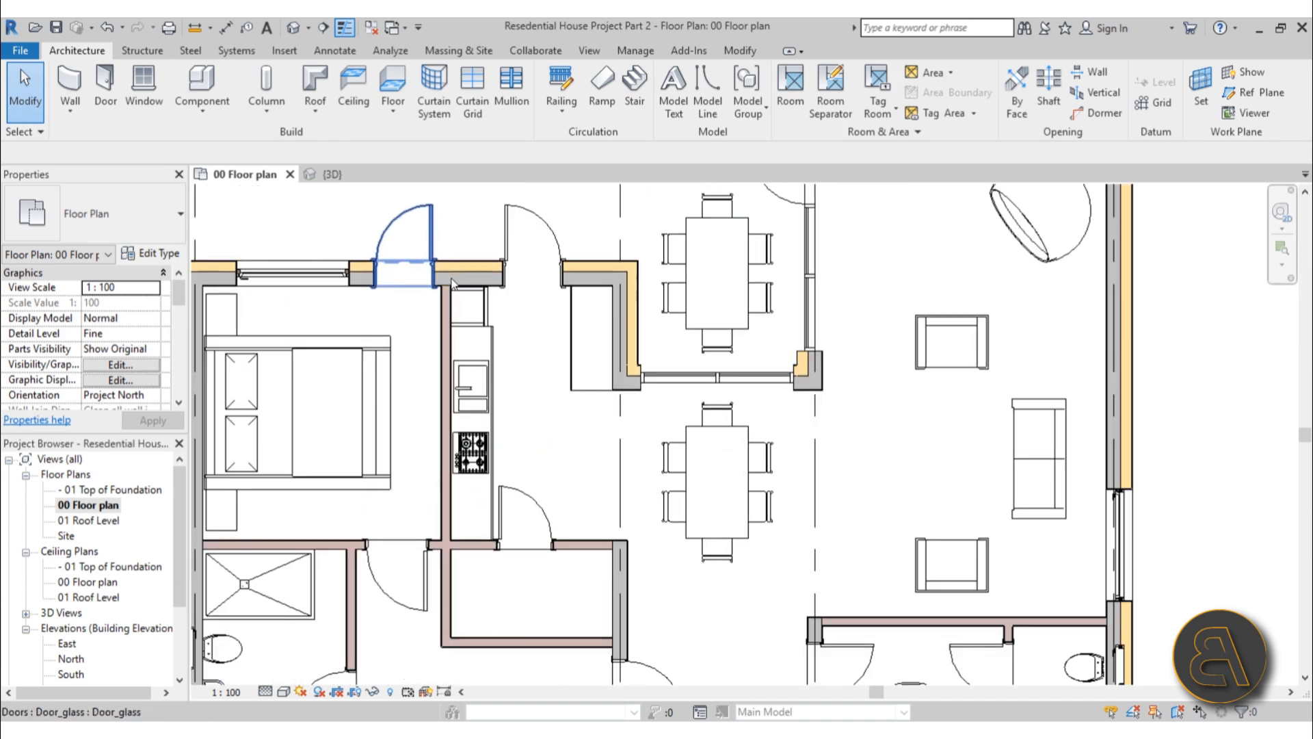
{"action": "scroll", "coordinate": [465, 268], "scroll_direction": "up", "scroll_amount": 4}
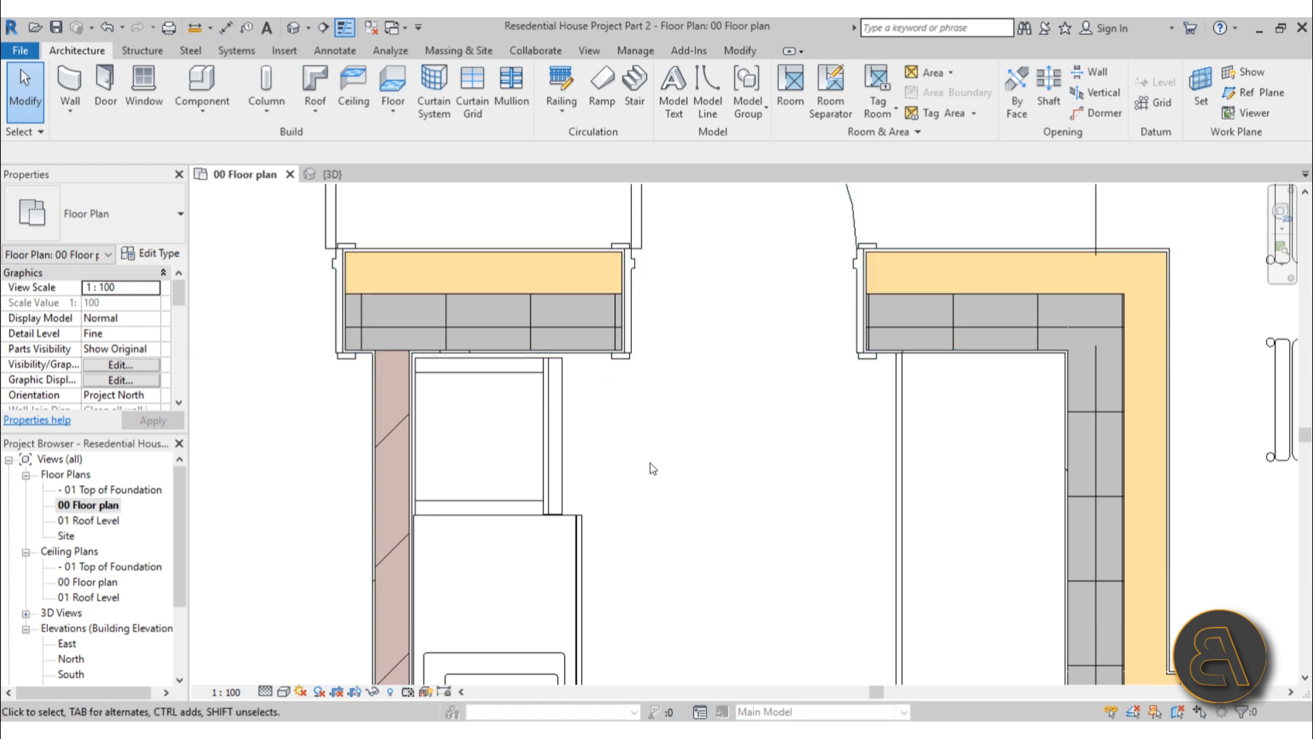
{"action": "middle_click_drag", "start_coordinate": [638, 474], "coordinate": [645, 459]}
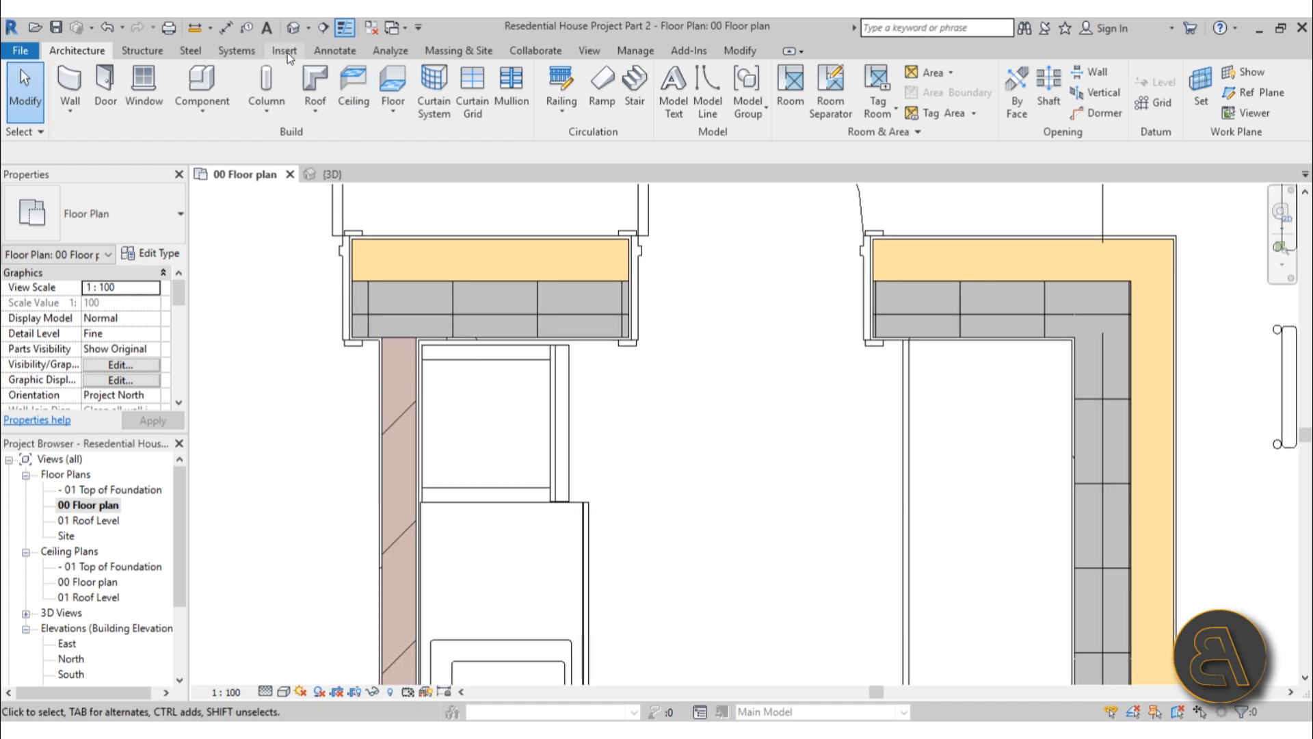
{"action": "left_click", "coordinate": [323, 51]}
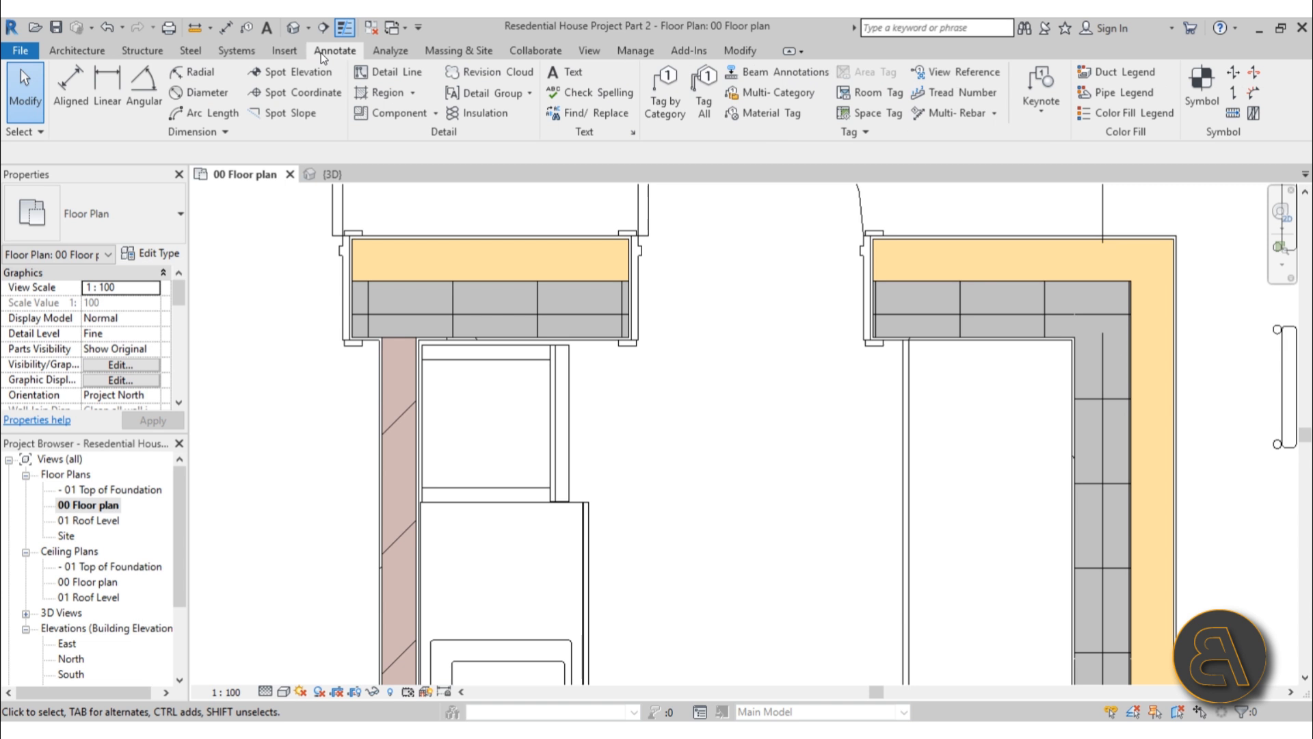
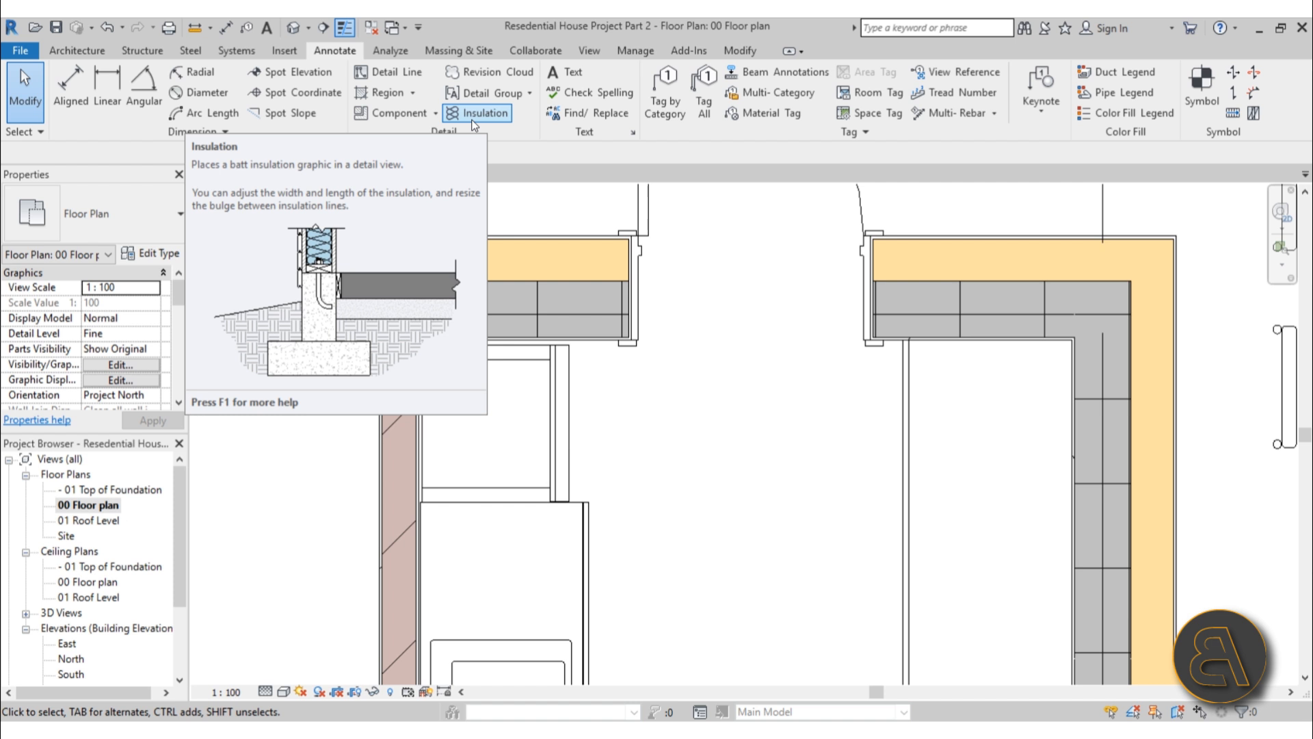
{"action": "left_click", "coordinate": [472, 123]}
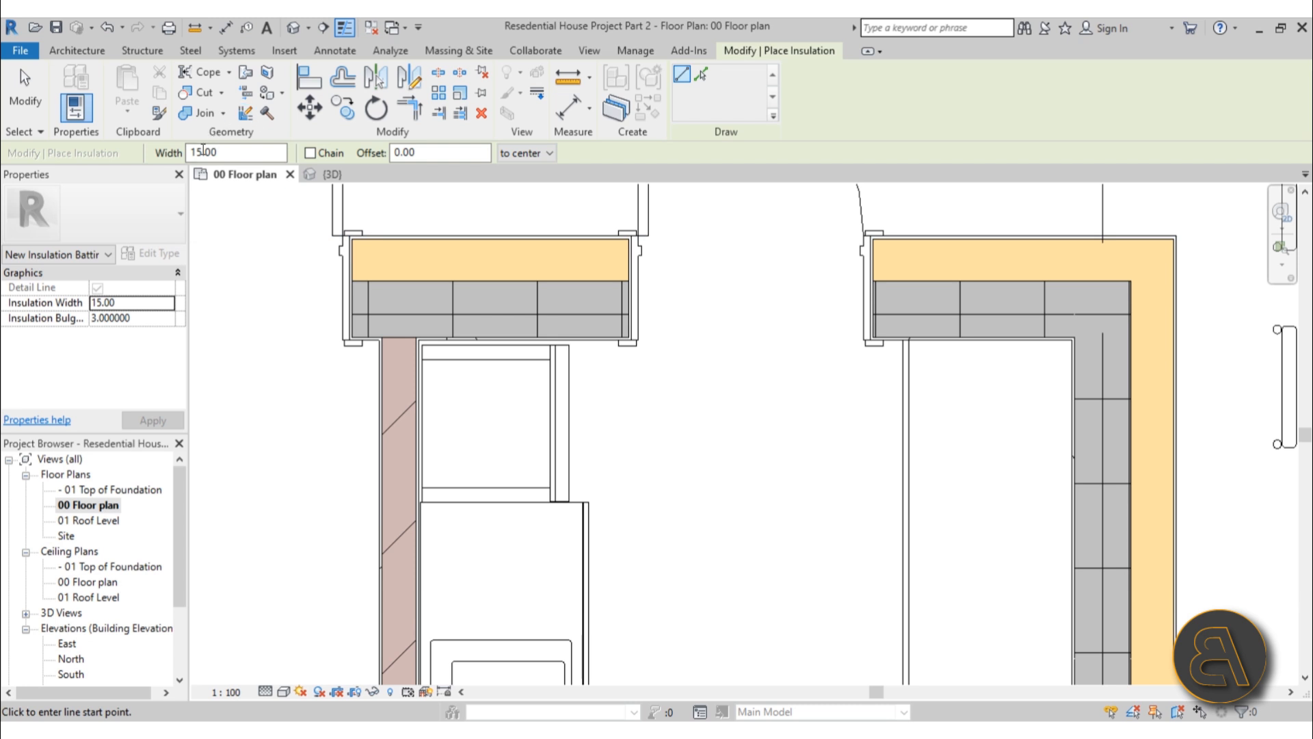
{"action": "scroll", "coordinate": [381, 237], "scroll_direction": "up", "scroll_amount": 3}
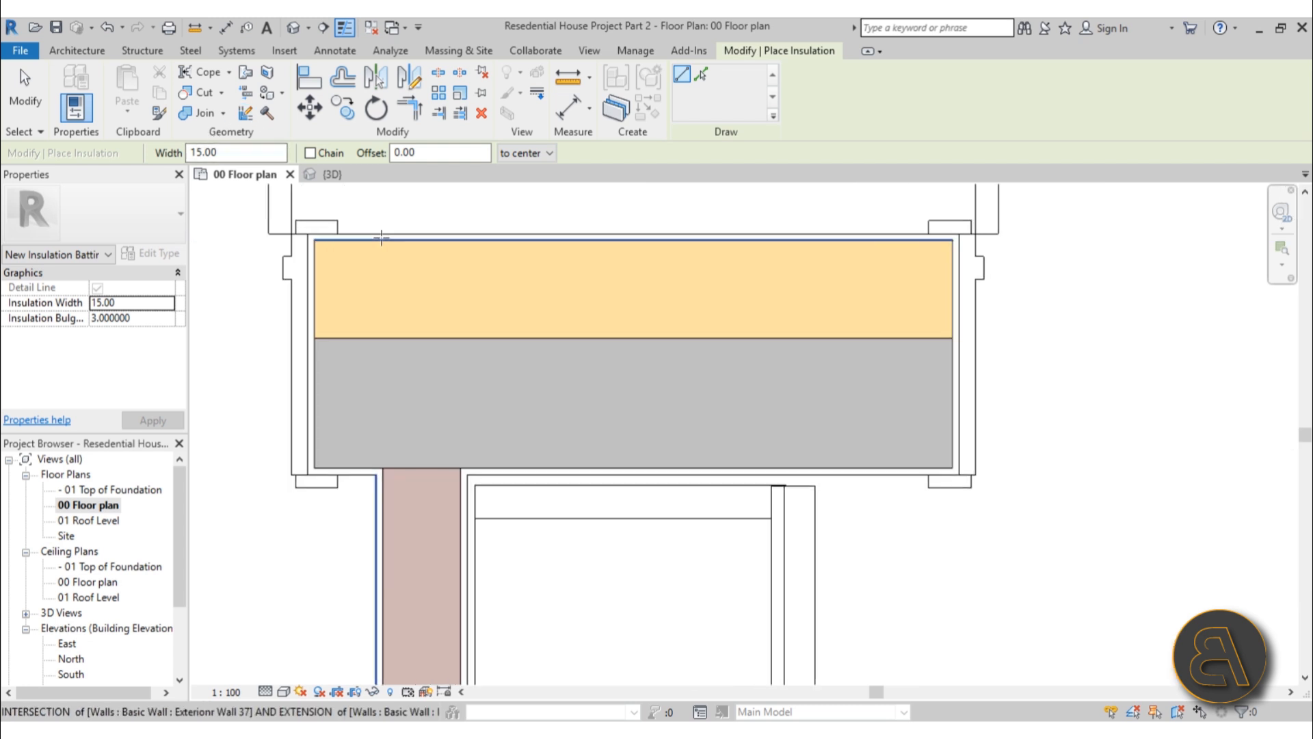
{"action": "left_click", "coordinate": [567, 81]}
{"action": "left_click", "coordinate": [429, 337]}
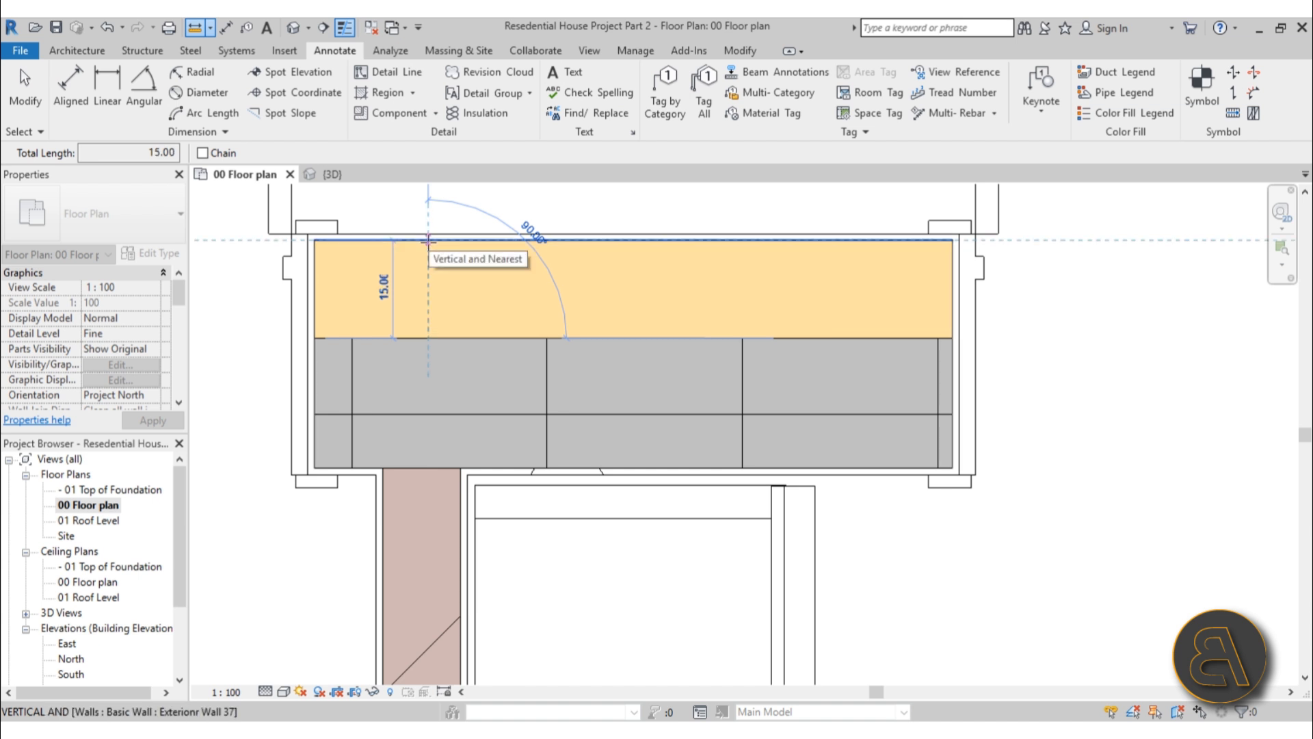
{"action": "left_click", "coordinate": [428, 240]}
Start batt insulation lines with a width of 15 and placement to far side
{"action": "left_click", "coordinate": [477, 112]}
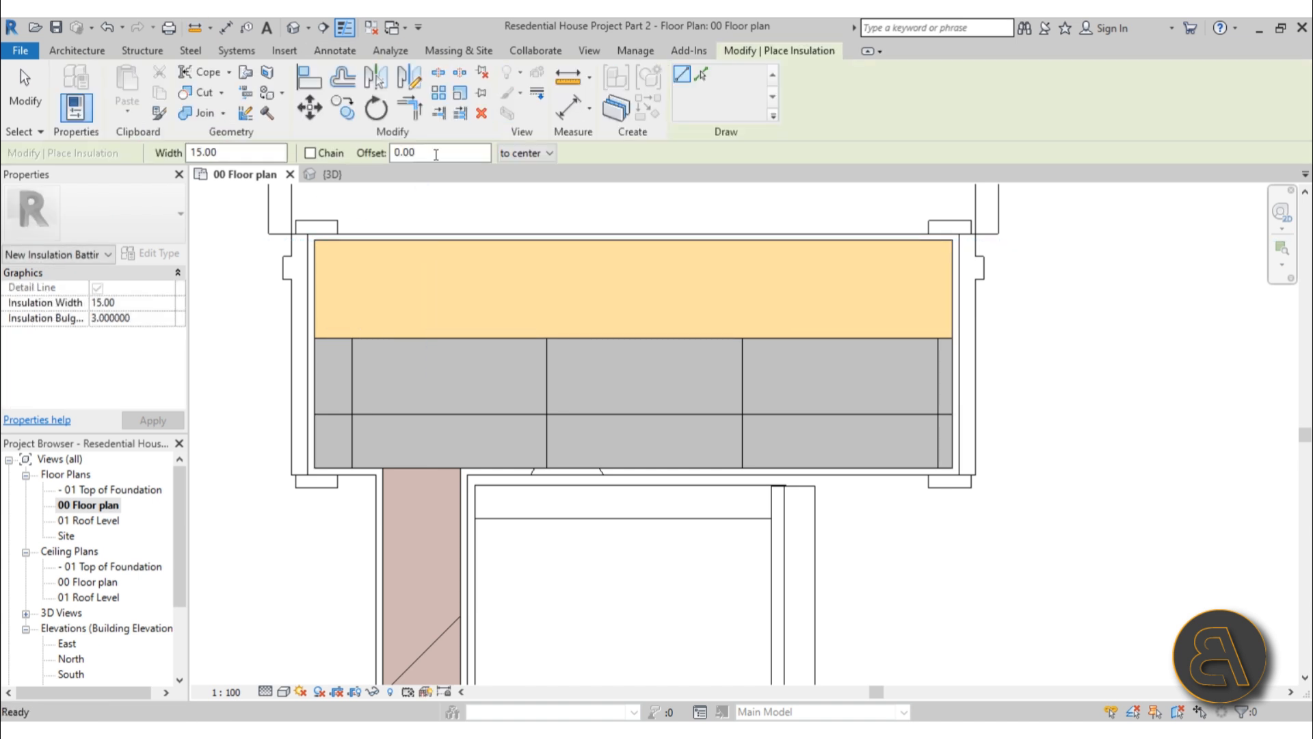
{"action": "double_click", "coordinate": [223, 157]}
{"action": "left_click", "coordinate": [518, 156]}
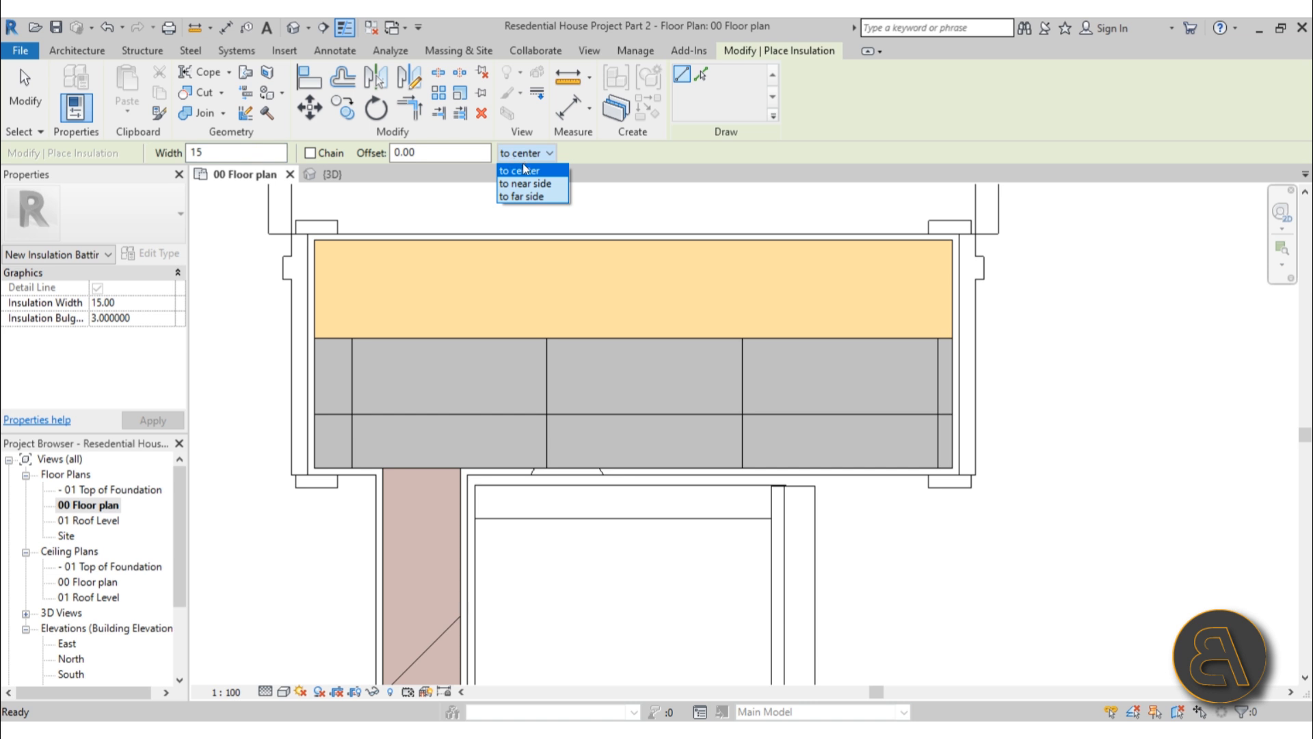
{"action": "left_click", "coordinate": [521, 196]}
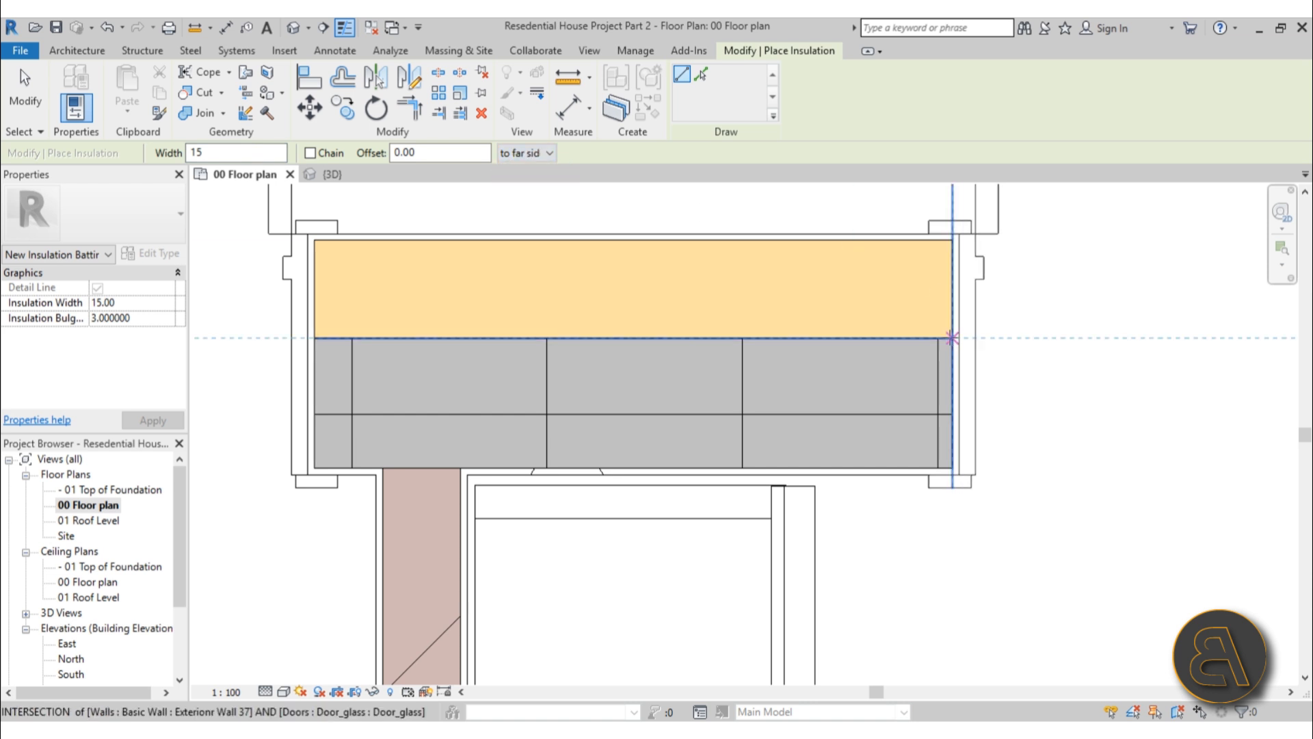
{"action": "left_click", "coordinate": [506, 153]}
{"action": "left_click", "coordinate": [519, 168]}
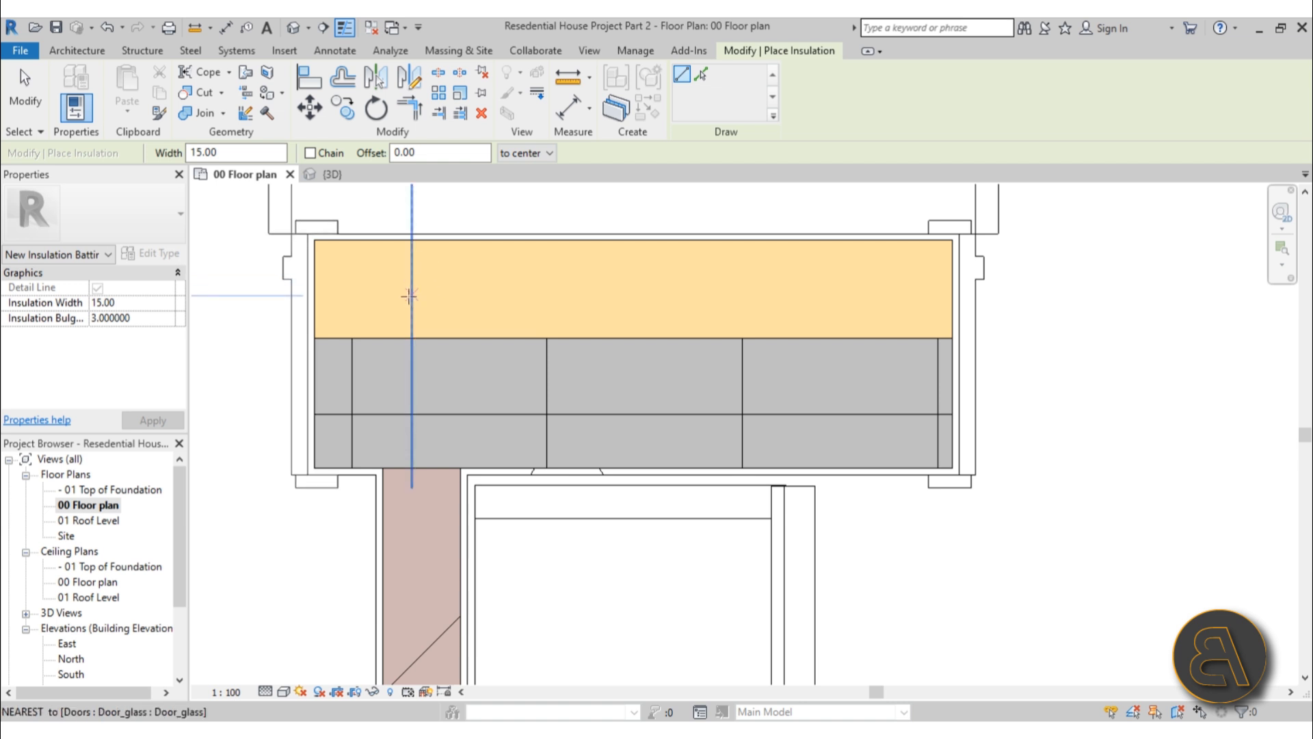
{"action": "left_click", "coordinate": [437, 268]}
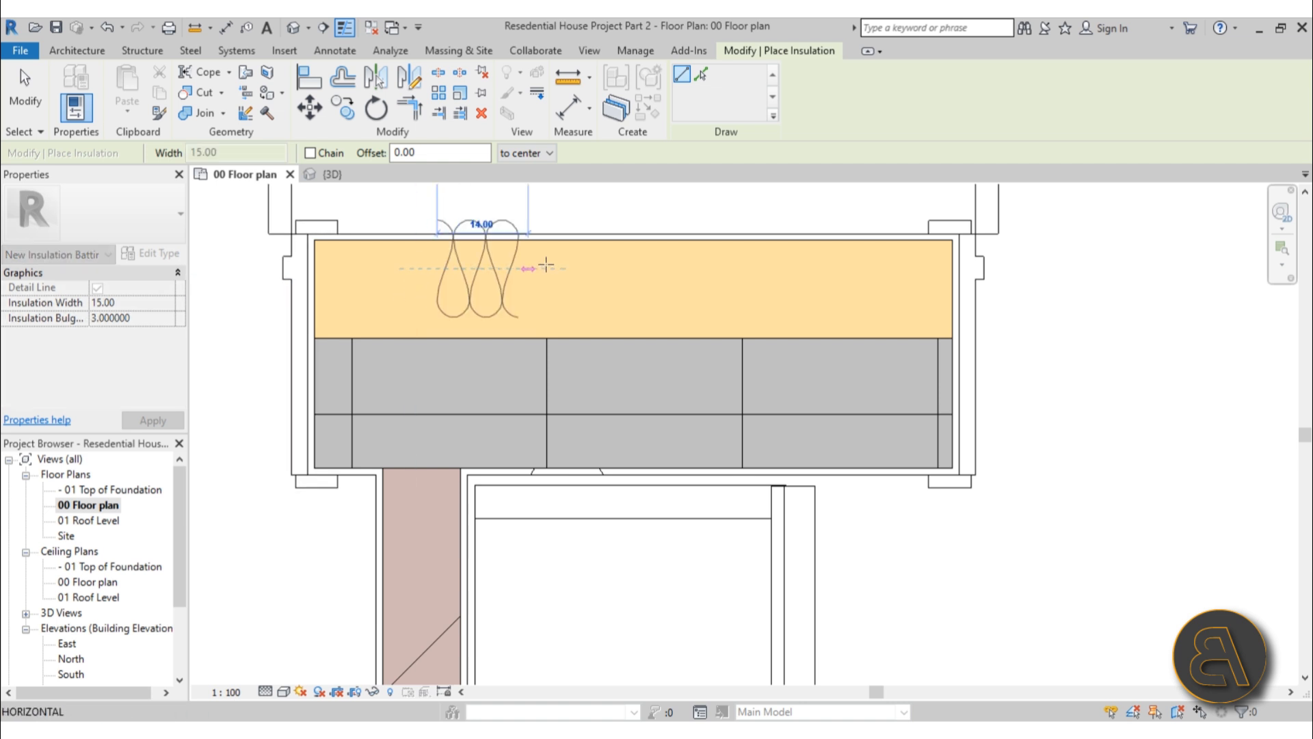
{"action": "key", "text": "Escape"}
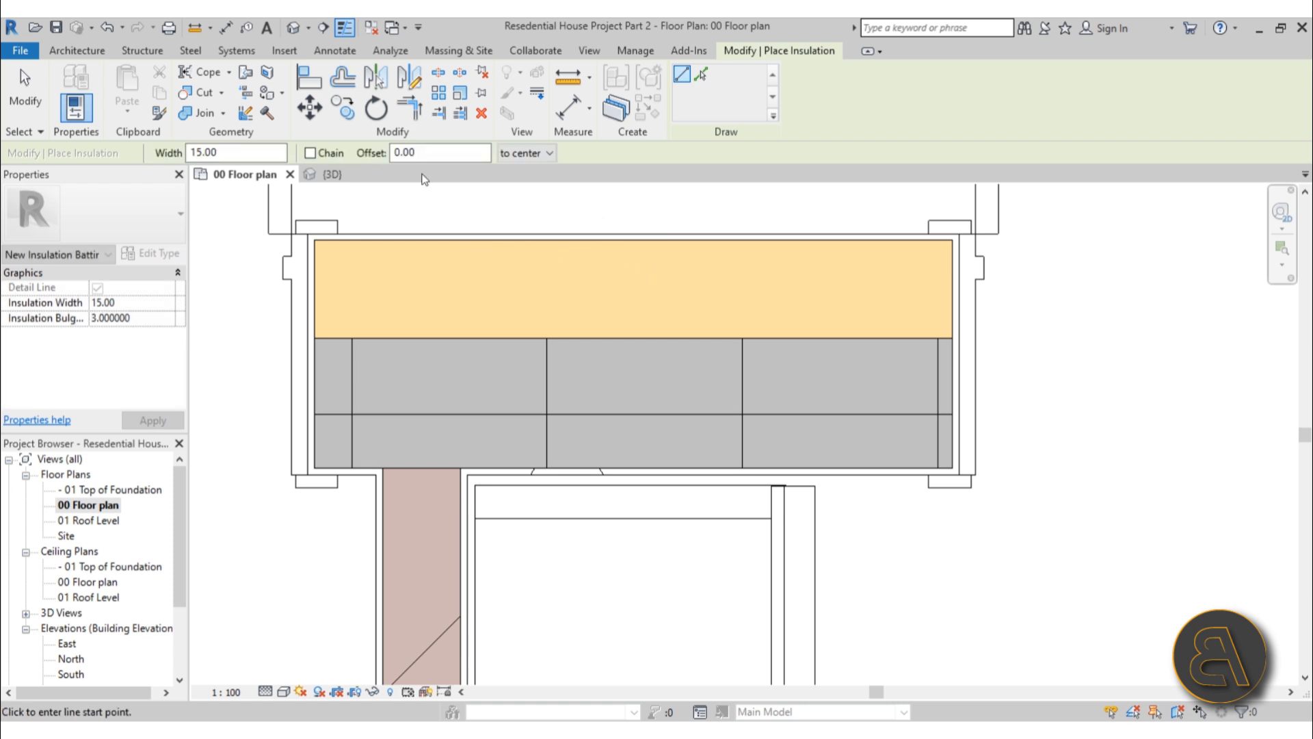
Draw far-side batting along the insulation-masonry boundary between the two exterior doors and lock both its ends to the door jambs
{"action": "left_click", "coordinate": [526, 152]}
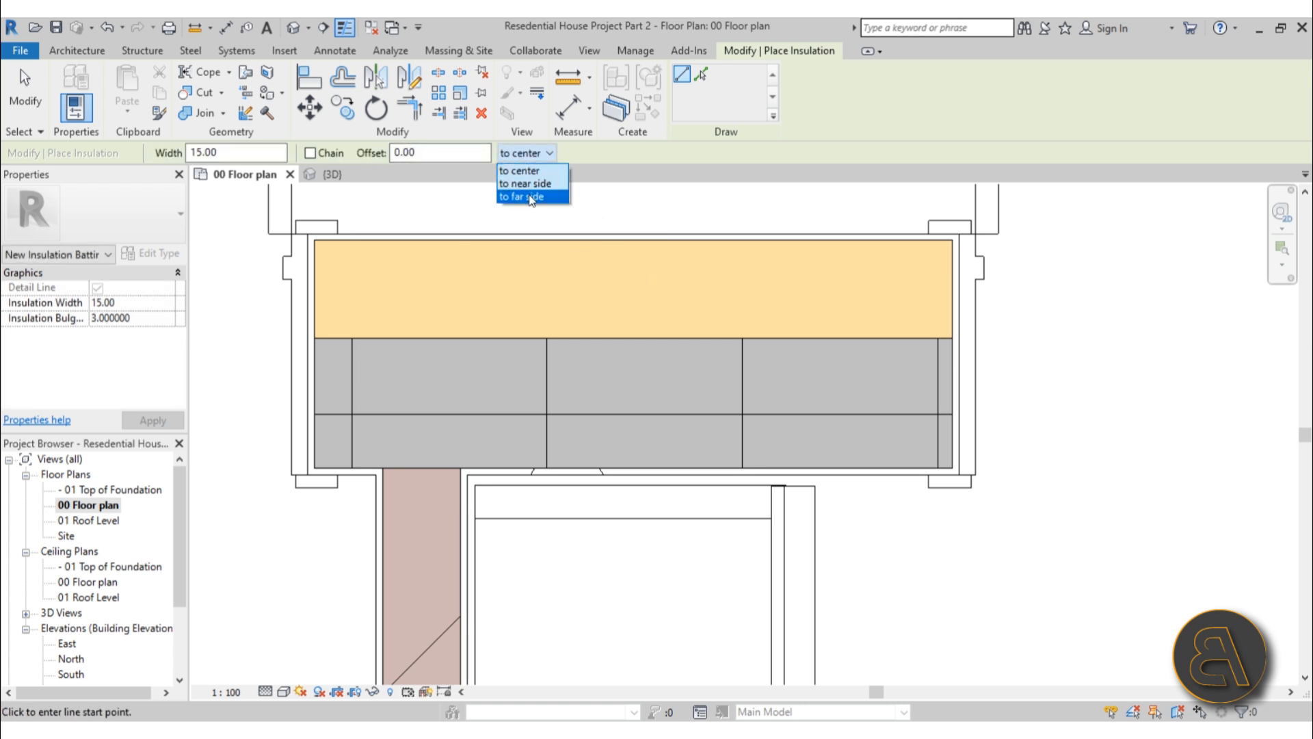
{"action": "left_click", "coordinate": [531, 197]}
{"action": "left_click", "coordinate": [314, 337]}
{"action": "key", "text": "Escape"}
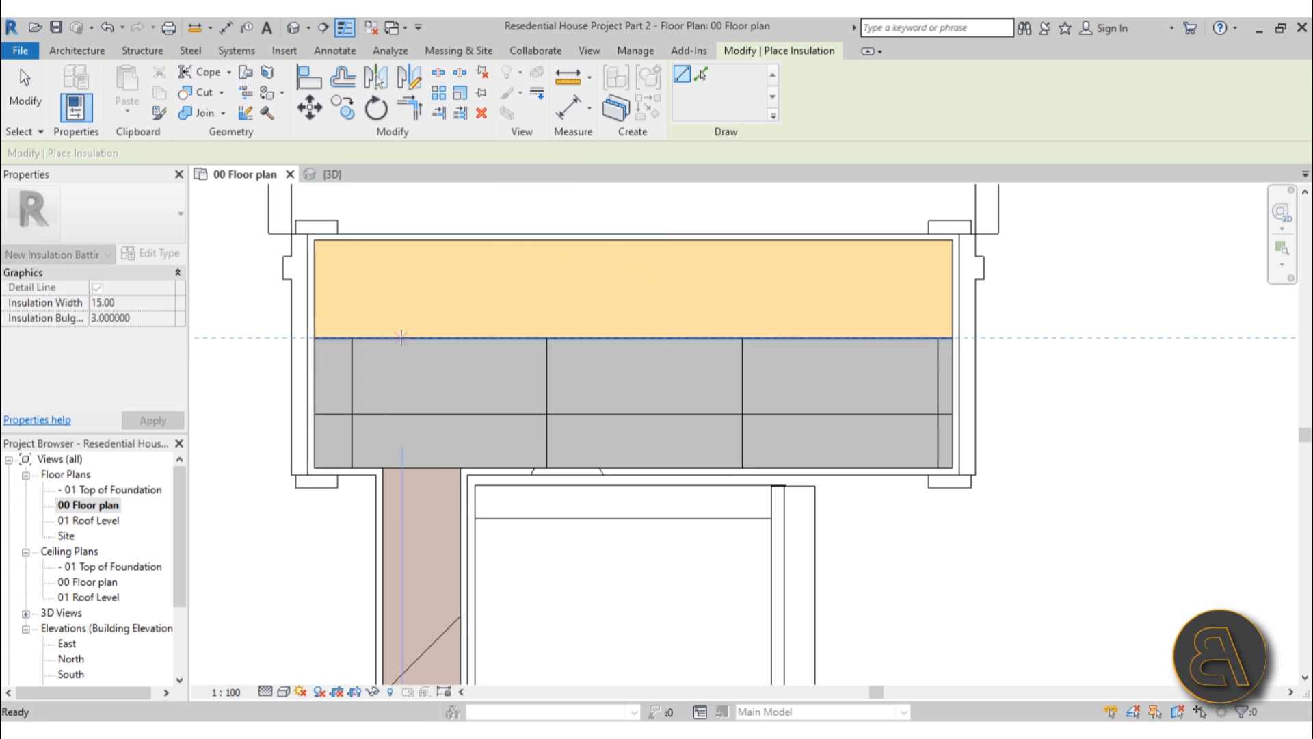
{"action": "left_click", "coordinate": [950, 337]}
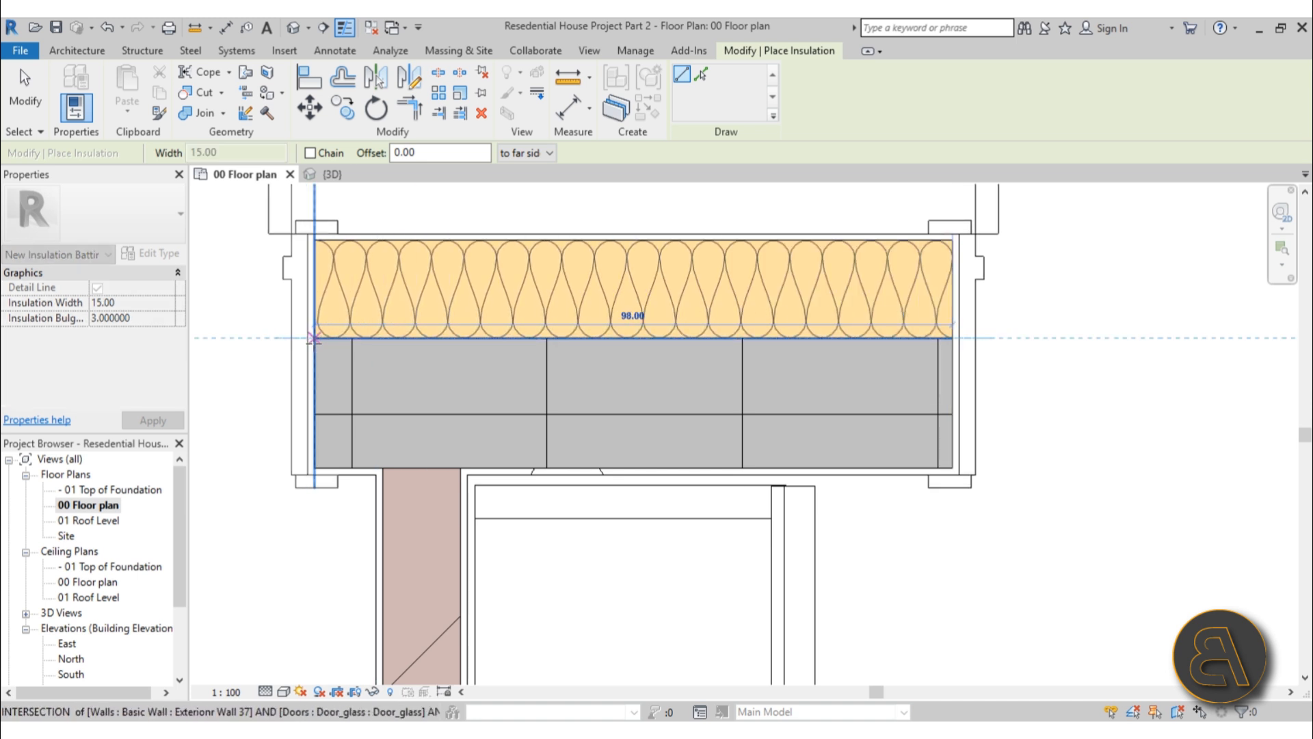
{"action": "left_click", "coordinate": [314, 337]}
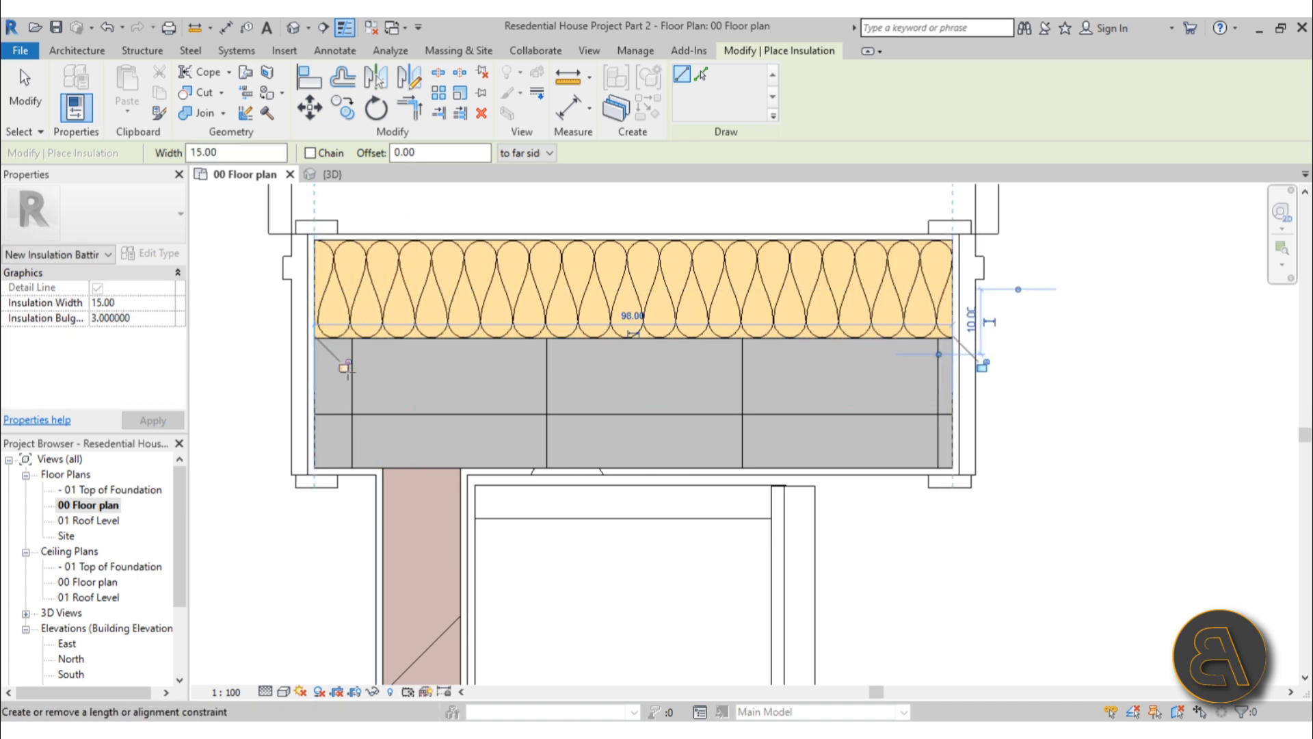
{"action": "left_click", "coordinate": [344, 367]}
{"action": "left_click", "coordinate": [982, 366]}
{"action": "scroll", "coordinate": [366, 273], "scroll_direction": "down", "scroll_amount": 3}
{"action": "middle_click_drag", "start_coordinate": [769, 384], "coordinate": [495, 390]}
{"action": "scroll", "coordinate": [599, 319], "scroll_direction": "up", "scroll_amount": 3}
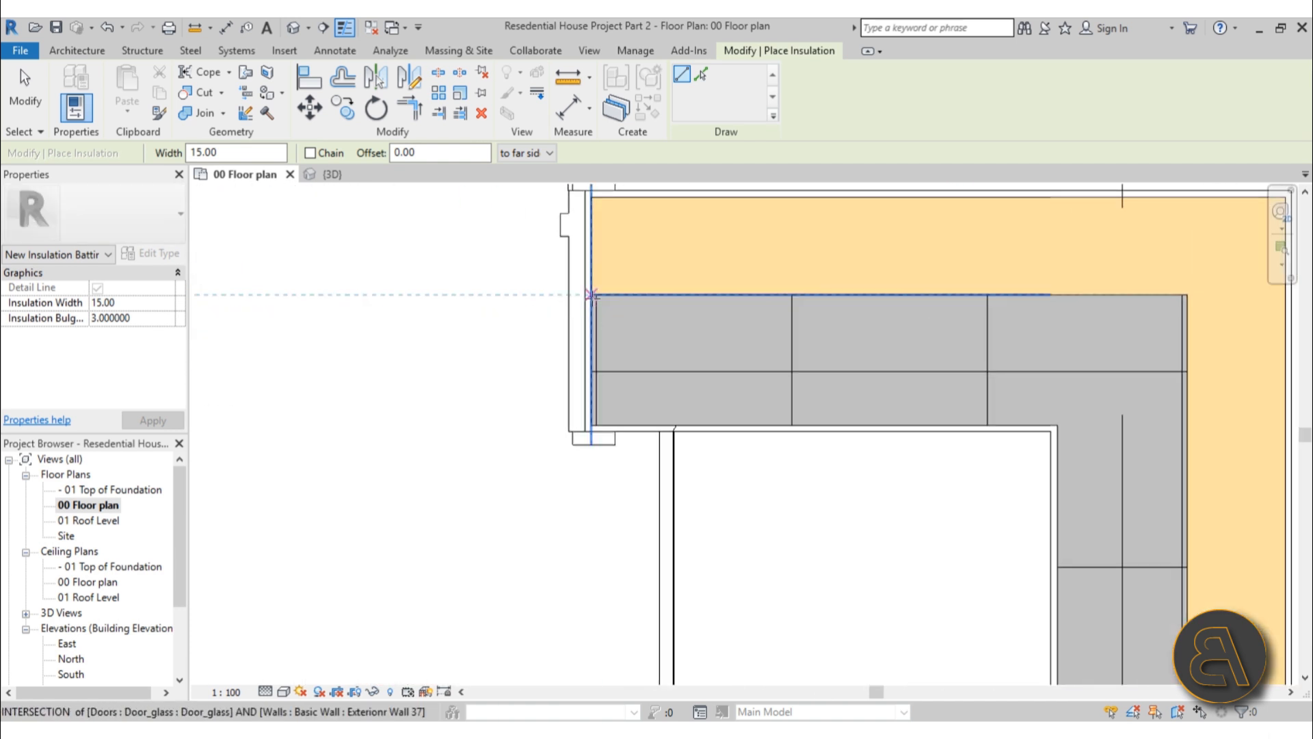
{"action": "left_click", "coordinate": [592, 294]}
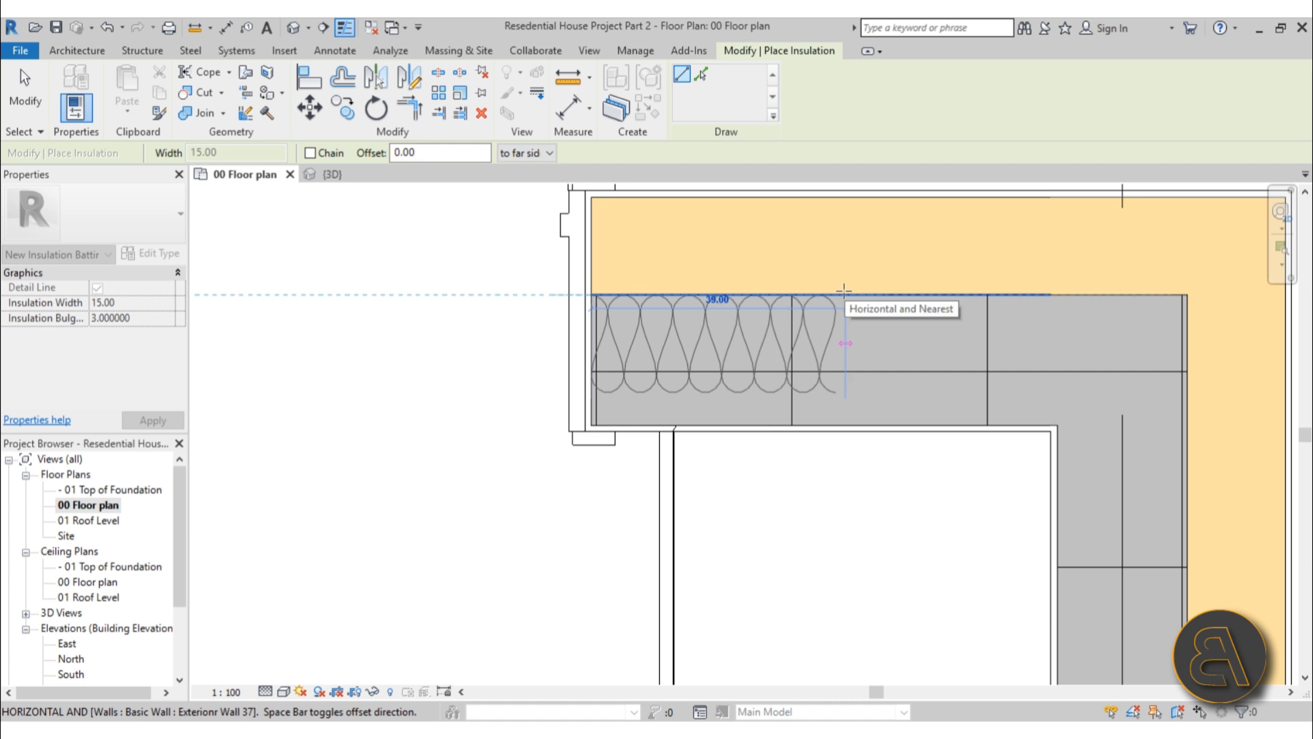
{"action": "middle_click_drag", "start_coordinate": [790, 268], "coordinate": [428, 287]}
{"action": "scroll", "coordinate": [614, 284], "scroll_direction": "down", "scroll_amount": 2}
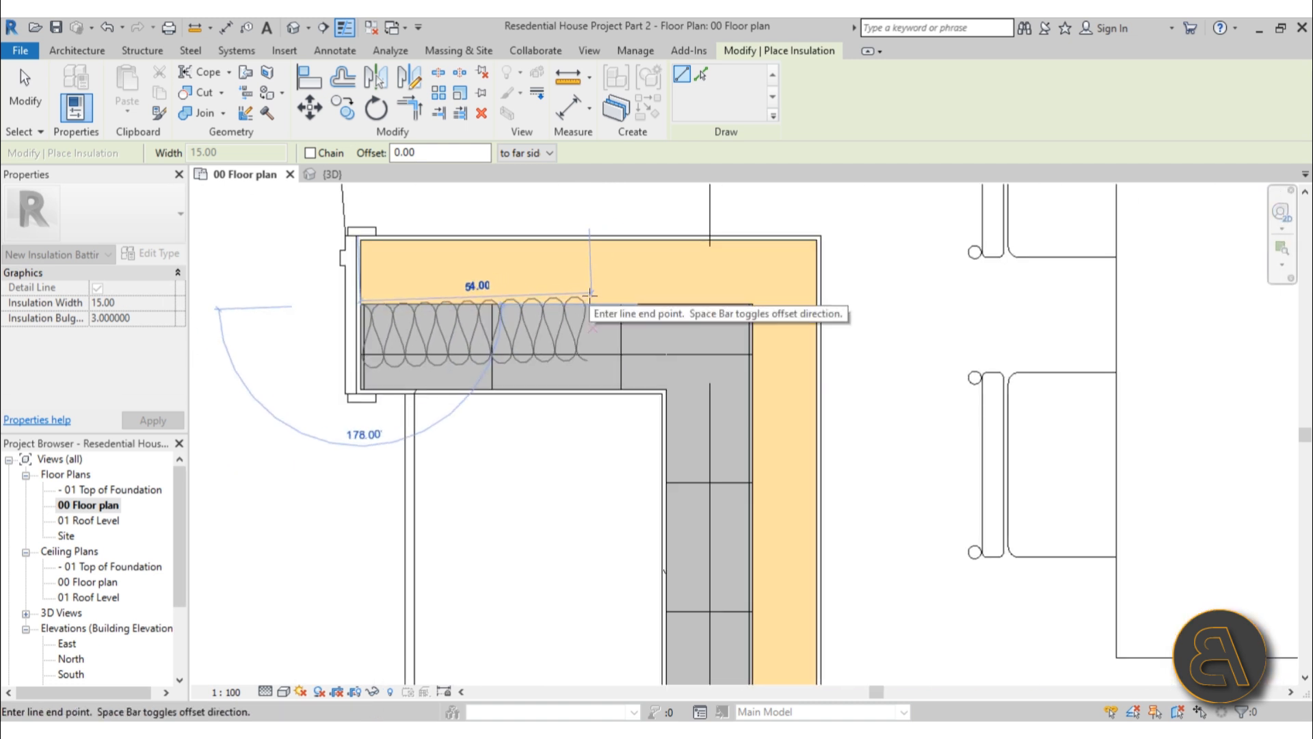
{"action": "key", "text": "Escape"}
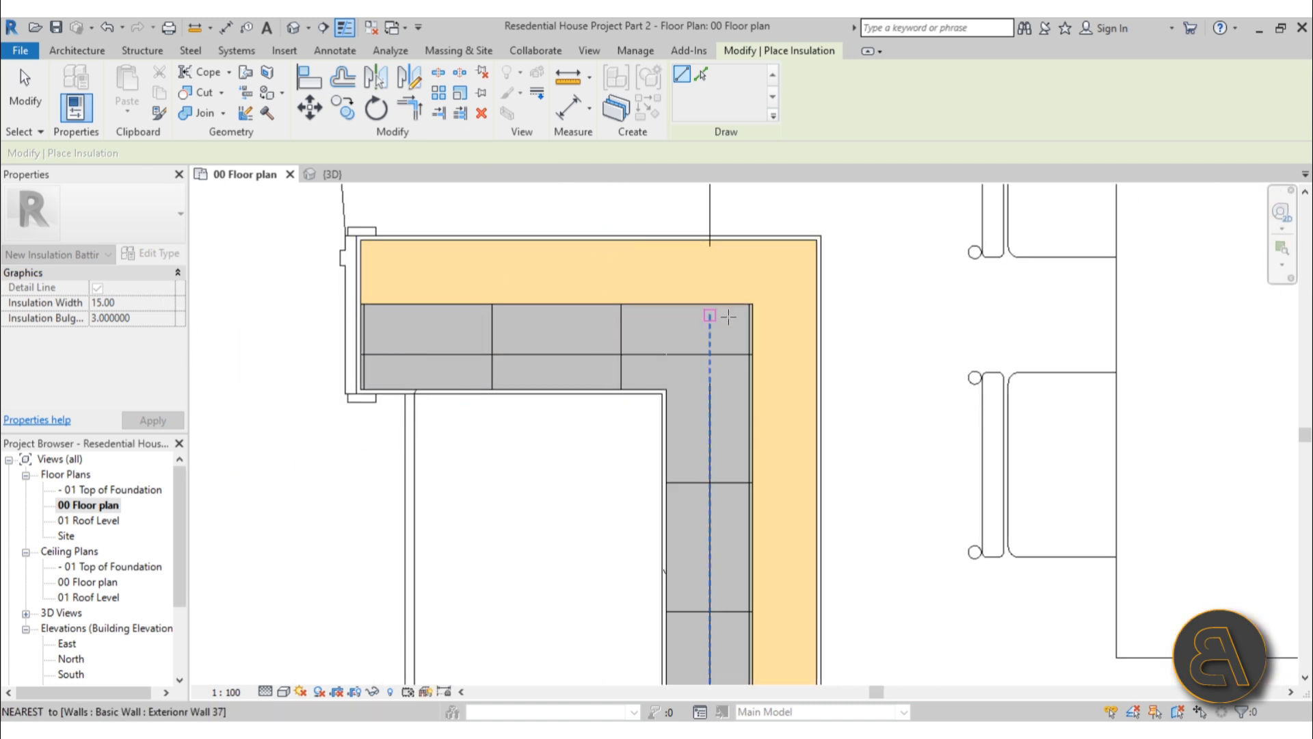
Draw batting in the short exterior wall section between the window and the exterior door, and lock its end at the door jamb
{"action": "middle_click_drag", "start_coordinate": [752, 321], "coordinate": [1076, 314]}
{"action": "scroll", "coordinate": [1067, 312], "scroll_direction": "down", "scroll_amount": 3}
{"action": "scroll", "coordinate": [321, 307], "scroll_direction": "up", "scroll_amount": 3}
{"action": "middle_click_drag", "start_coordinate": [321, 308], "coordinate": [604, 320]}
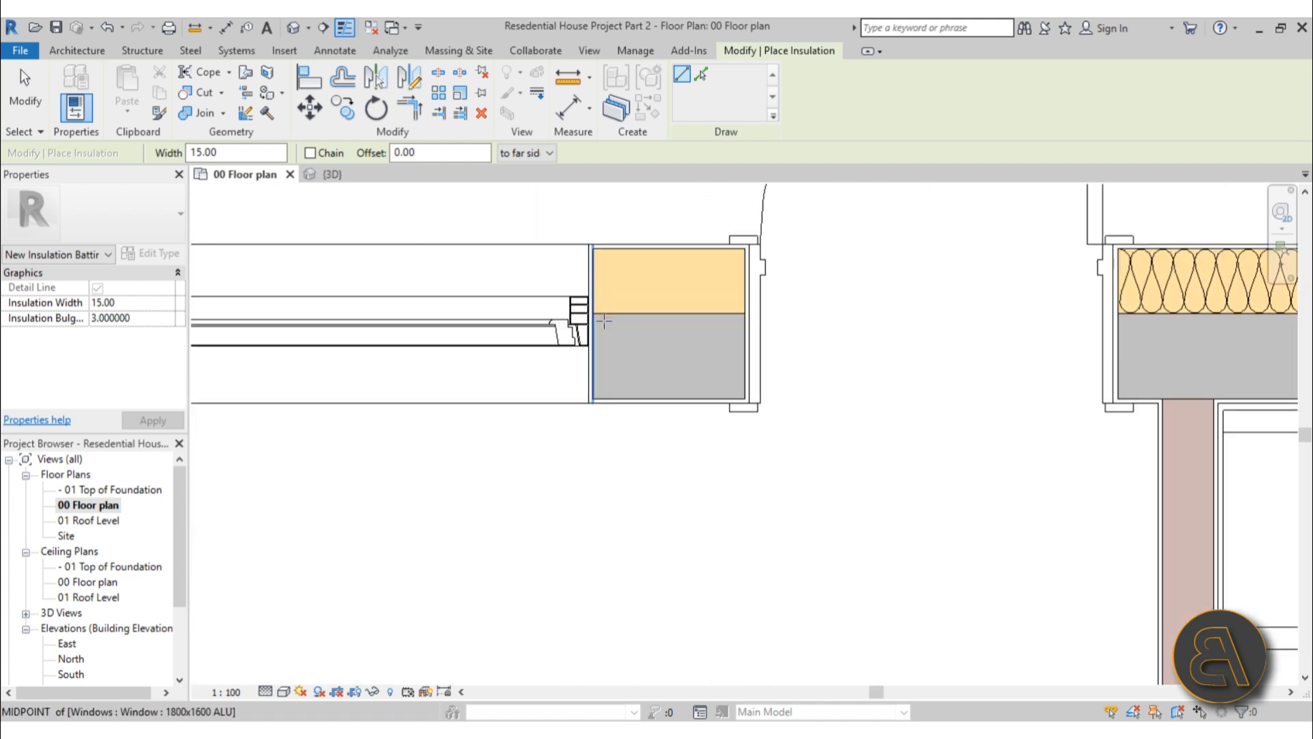
{"action": "scroll", "coordinate": [696, 311], "scroll_direction": "up", "scroll_amount": 3}
{"action": "left_click", "coordinate": [813, 318]}
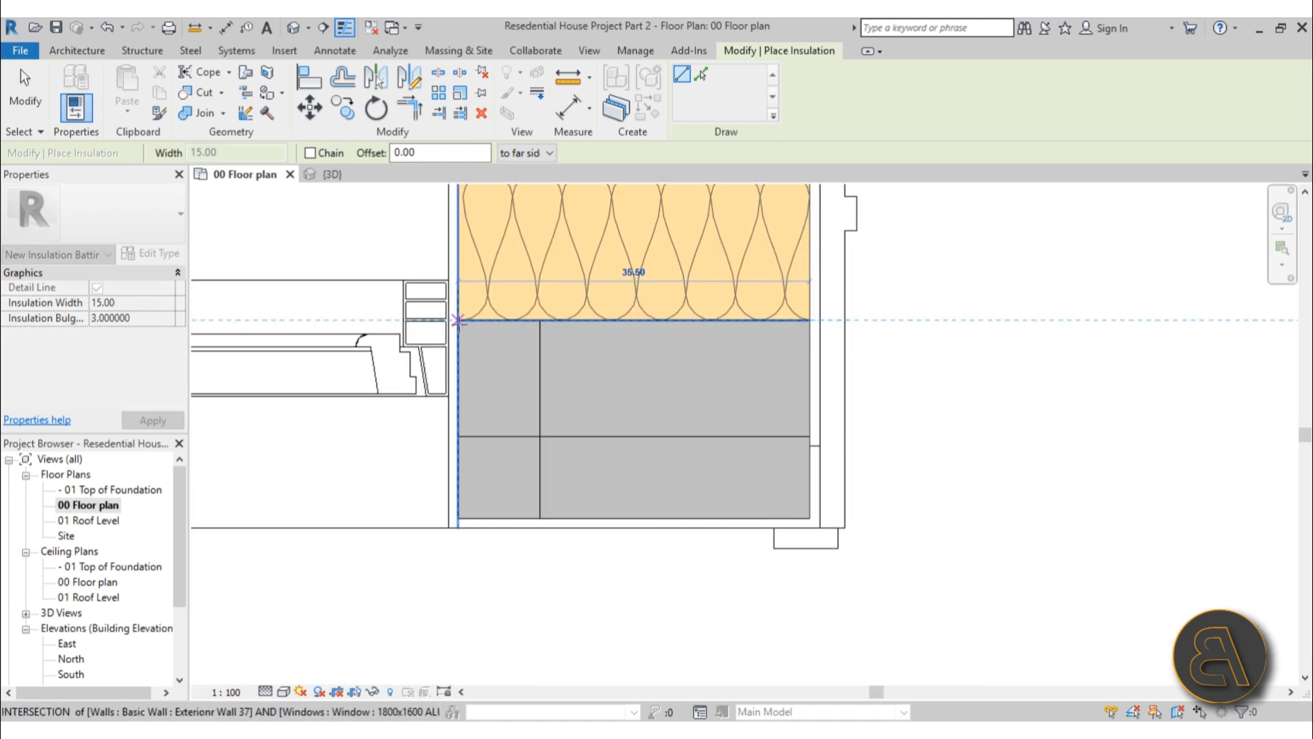
{"action": "left_click", "coordinate": [458, 320]}
{"action": "scroll", "coordinate": [513, 418], "scroll_direction": "down", "scroll_amount": 3}
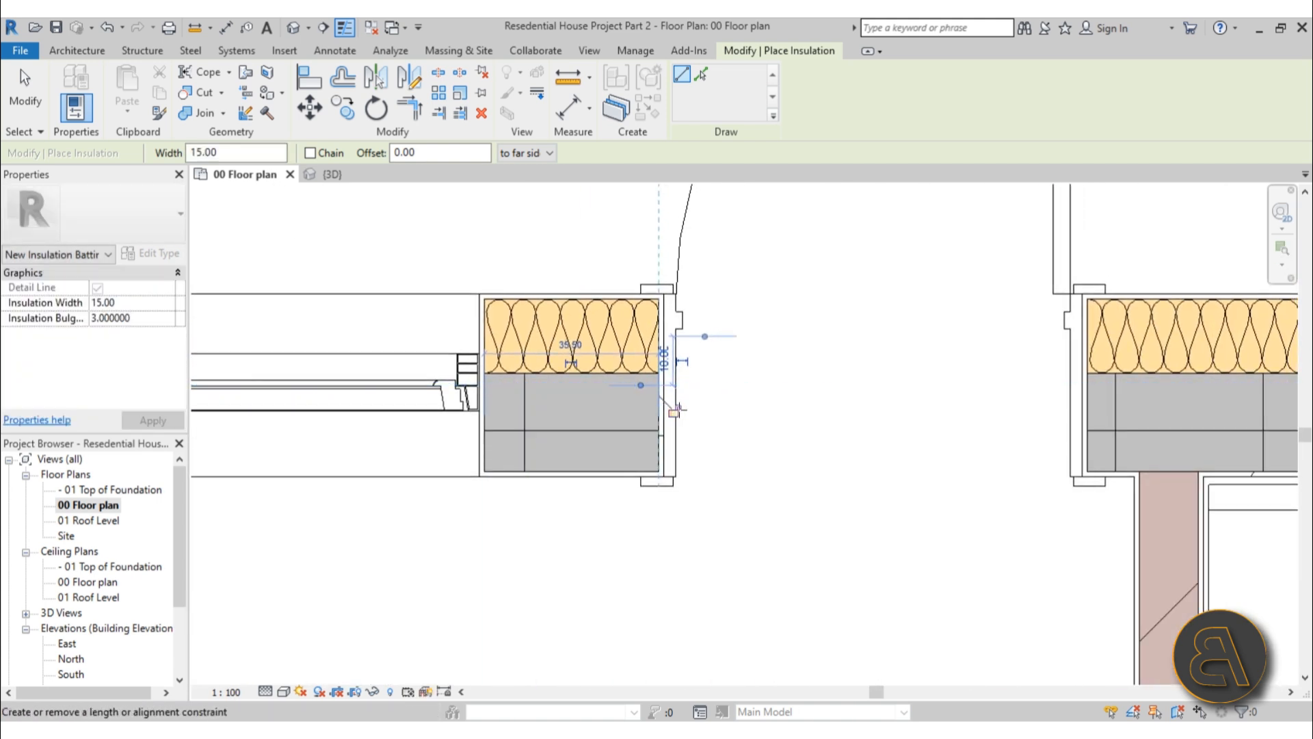
{"action": "scroll", "coordinate": [495, 342], "scroll_direction": "up", "scroll_amount": 2}
{"action": "key", "text": "Escape"}
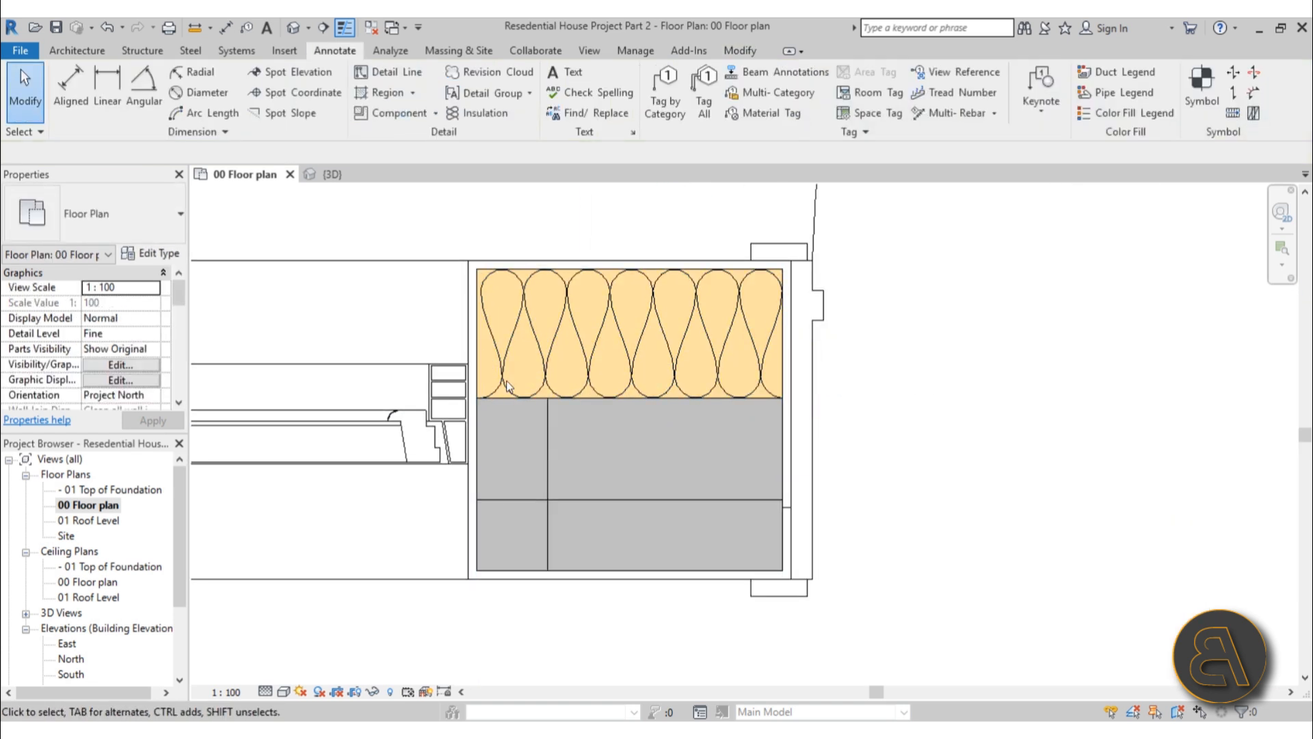
Snap the window-side end of the short wall section's batting to the edge of the window opening
{"action": "left_click", "coordinate": [592, 331]}
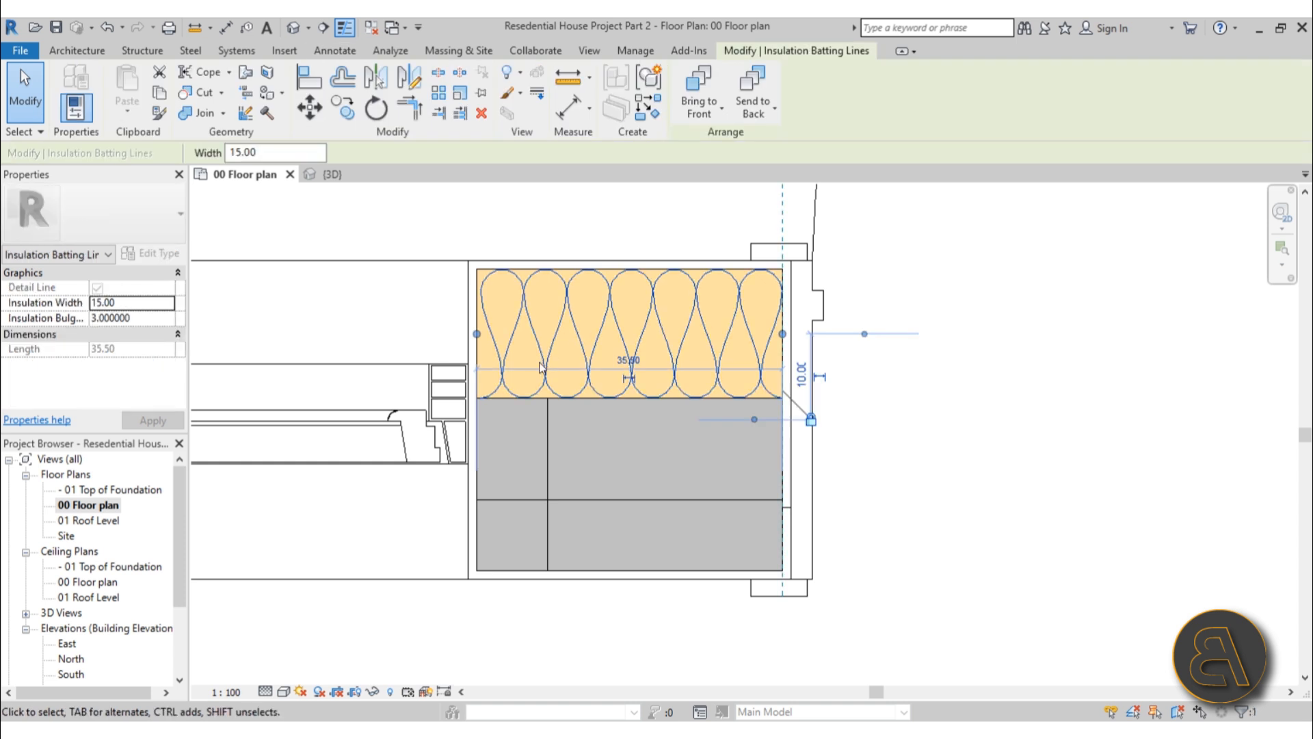
{"action": "key", "text": "Escape"}
{"action": "scroll", "coordinate": [604, 284], "scroll_direction": "down", "scroll_amount": 3}
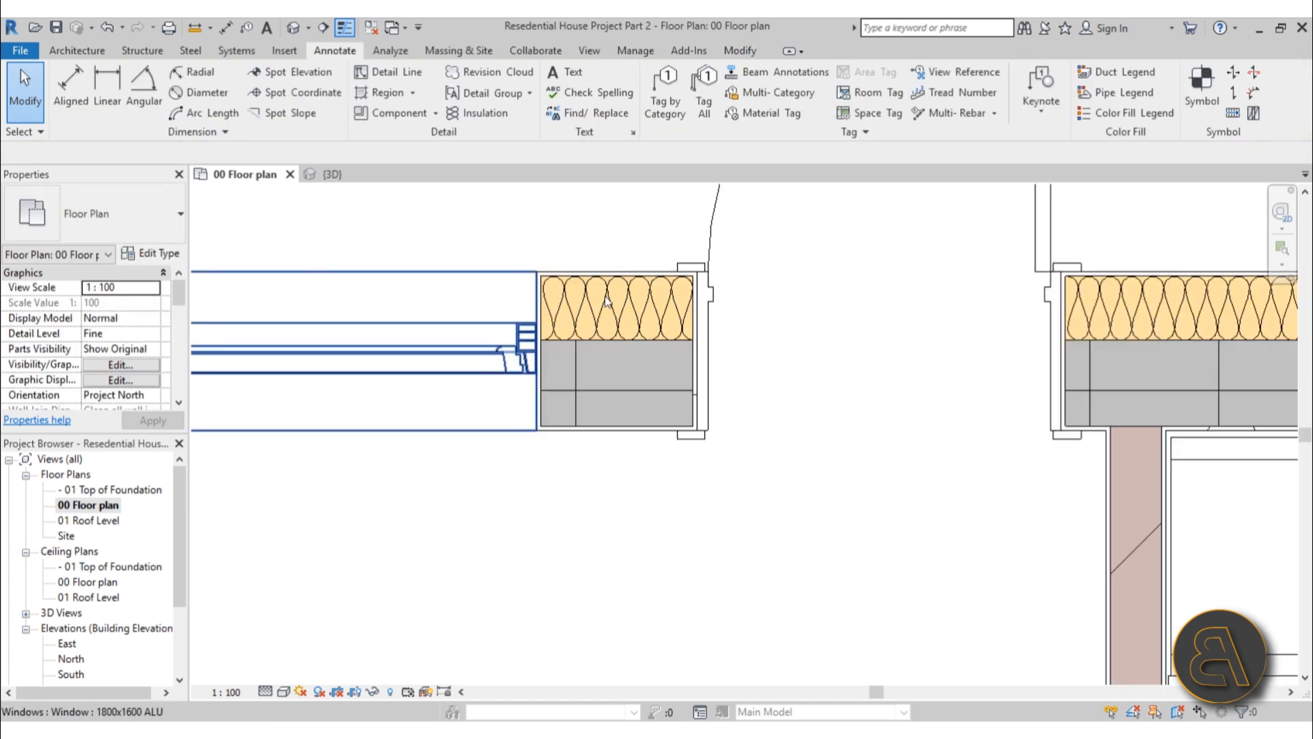
{"action": "scroll", "coordinate": [555, 298], "scroll_direction": "up", "scroll_amount": 2}
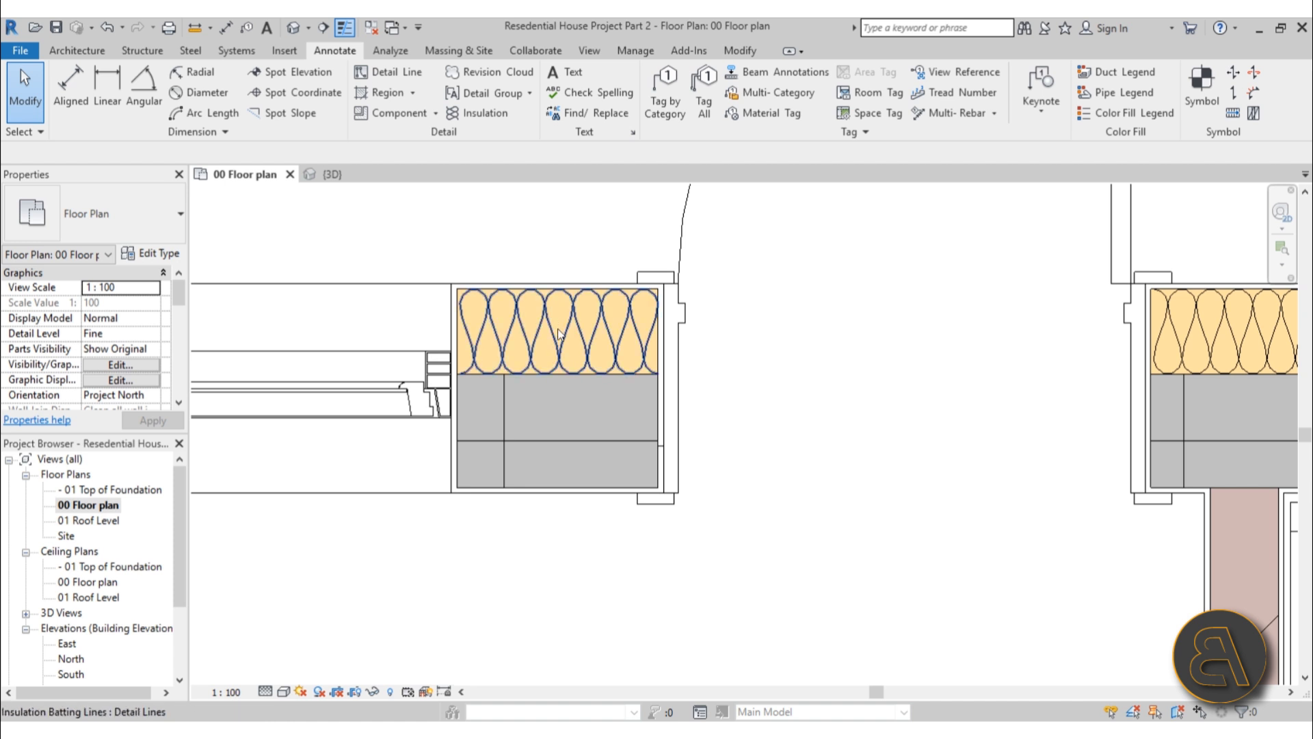
{"action": "left_click", "coordinate": [558, 336]}
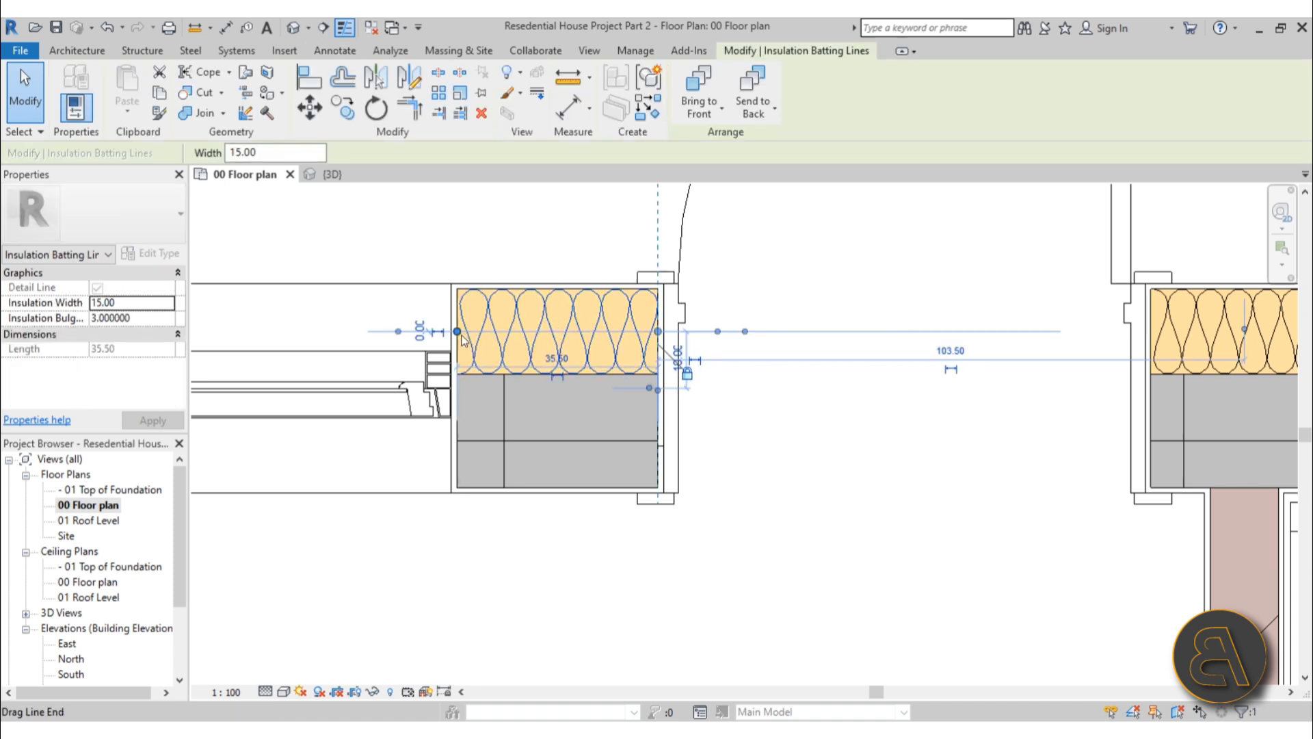
{"action": "left_click_drag", "start_coordinate": [457, 331], "coordinate": [458, 331]}
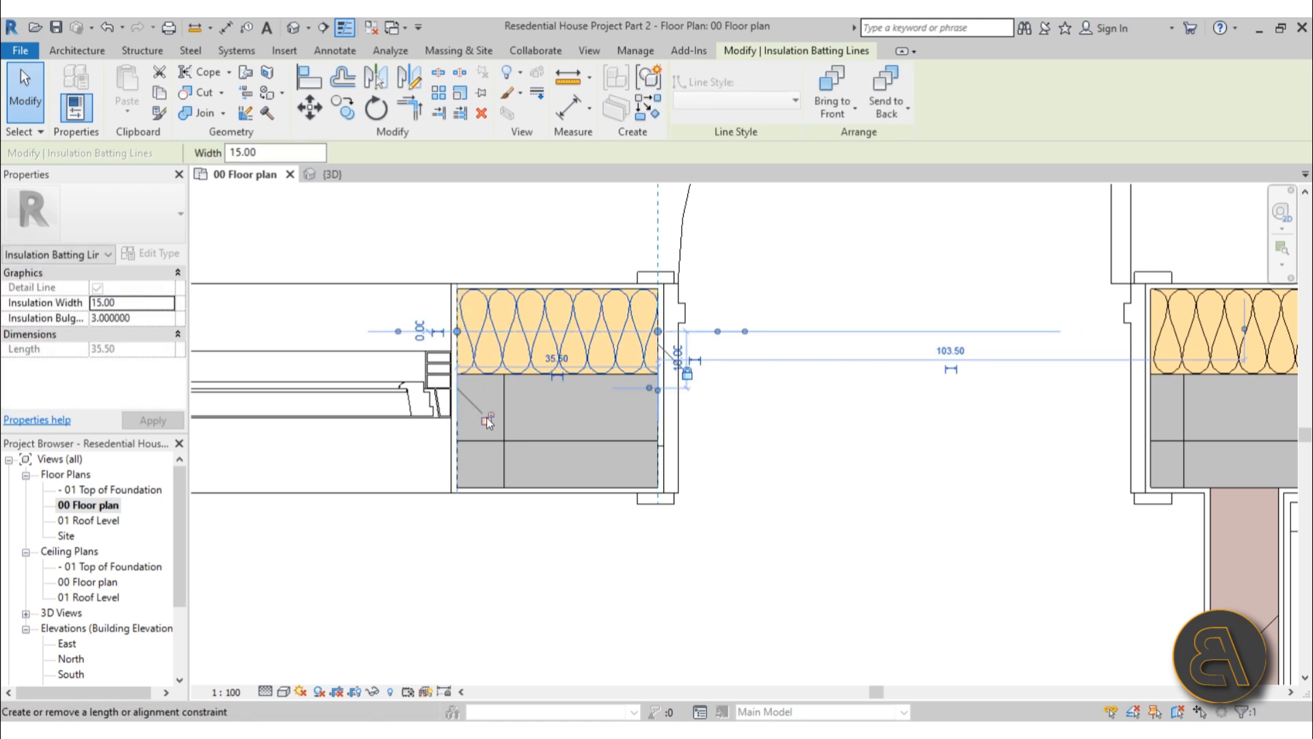
{"action": "scroll", "coordinate": [891, 401], "scroll_direction": "down", "scroll_amount": 2}
{"action": "left_click", "coordinate": [571, 314]}
{"action": "scroll", "coordinate": [376, 290], "scroll_direction": "down", "scroll_amount": 1}
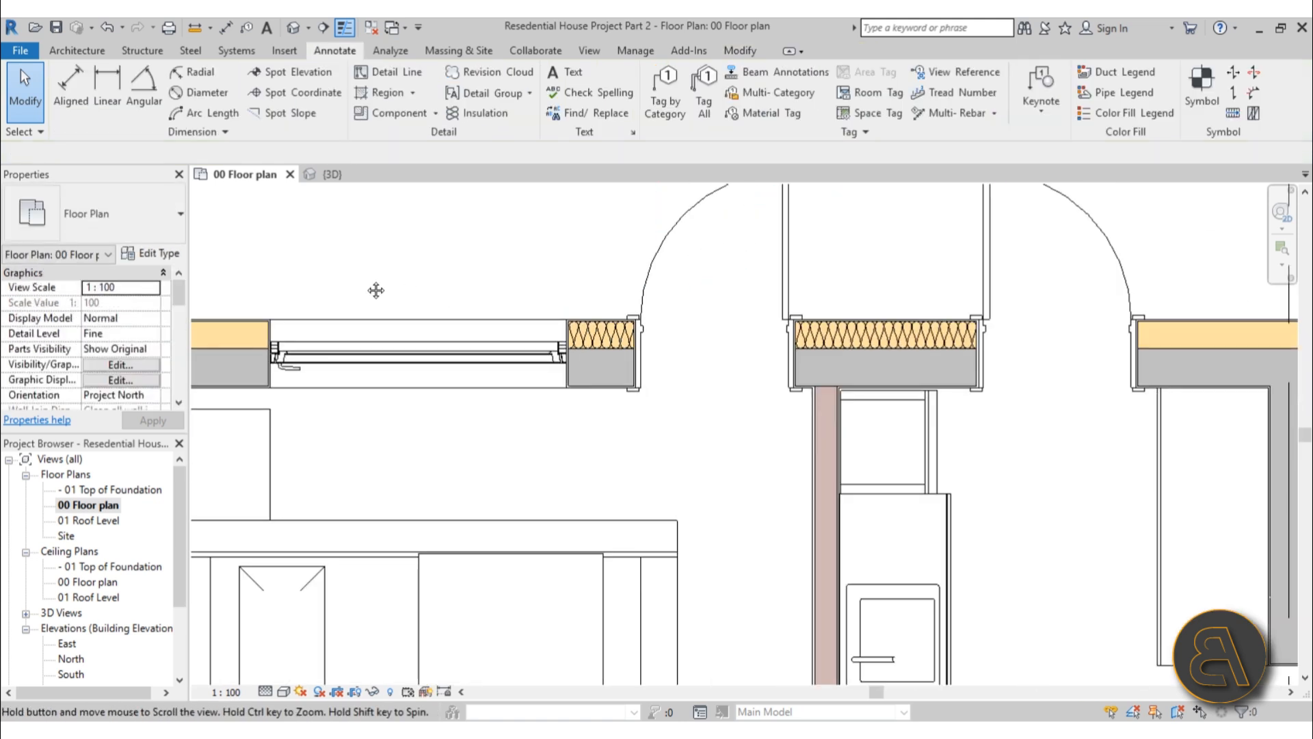
Examine the insulation layer and batting along the exterior wall from the corner window past the exterior doors
{"action": "middle_click_drag", "start_coordinate": [376, 290], "coordinate": [680, 296]}
{"action": "scroll", "coordinate": [494, 309], "scroll_direction": "up", "scroll_amount": 2}
{"action": "scroll", "coordinate": [714, 264], "scroll_direction": "down", "scroll_amount": 1}
{"action": "scroll", "coordinate": [857, 394], "scroll_direction": "down", "scroll_amount": 1}
{"action": "middle_click_drag", "start_coordinate": [857, 393], "coordinate": [580, 372]}
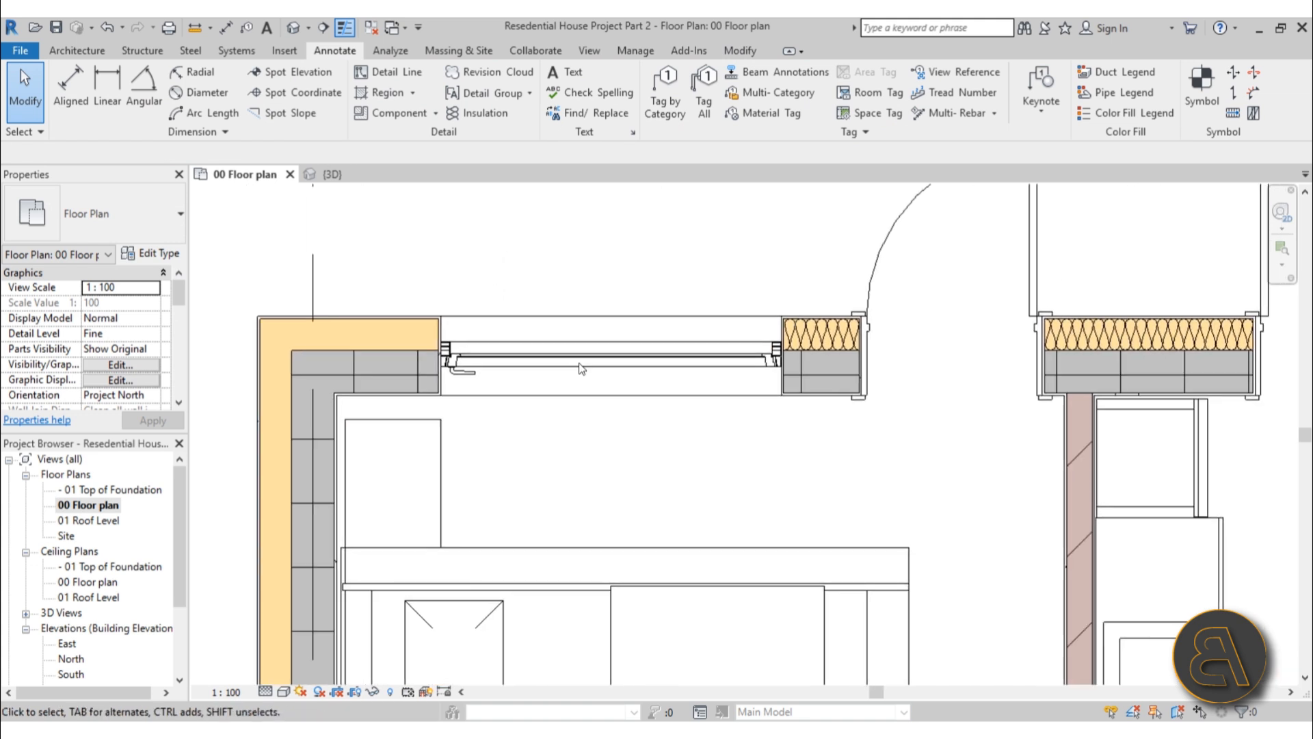
{"action": "scroll", "coordinate": [800, 366], "scroll_direction": "up", "scroll_amount": 2}
{"action": "scroll", "coordinate": [819, 338], "scroll_direction": "down", "scroll_amount": 2}
{"action": "middle_click_drag", "start_coordinate": [820, 337], "coordinate": [427, 431]}
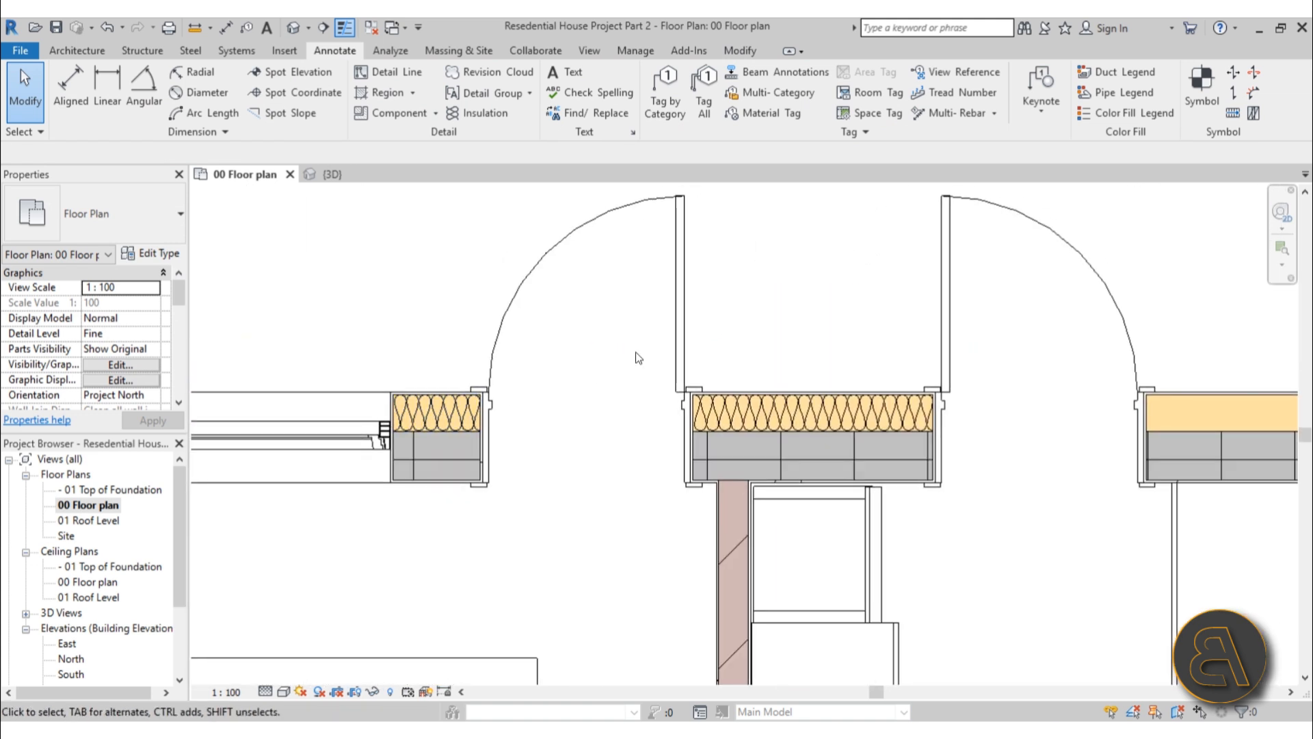
{"action": "mouse_move", "coordinate": [678, 353]}
{"action": "left_mouse_down"}
{"action": "mouse_move", "coordinate": [690, 349]}
{"action": "mouse_move", "coordinate": [589, 344]}
{"action": "mouse_move", "coordinate": [692, 347]}
{"action": "left_mouse_up"}
{"action": "scroll", "coordinate": [800, 346], "scroll_direction": "down", "scroll_amount": 3}
{"action": "middle_click_drag", "start_coordinate": [588, 375], "coordinate": [588, 375]}
{"action": "scroll", "coordinate": [589, 375], "scroll_direction": "up", "scroll_amount": 3}
Draw batting, placed to far side, from the window opening to the outer wall corner along the insulation layer's inner edge
{"action": "left_click", "coordinate": [334, 50]}
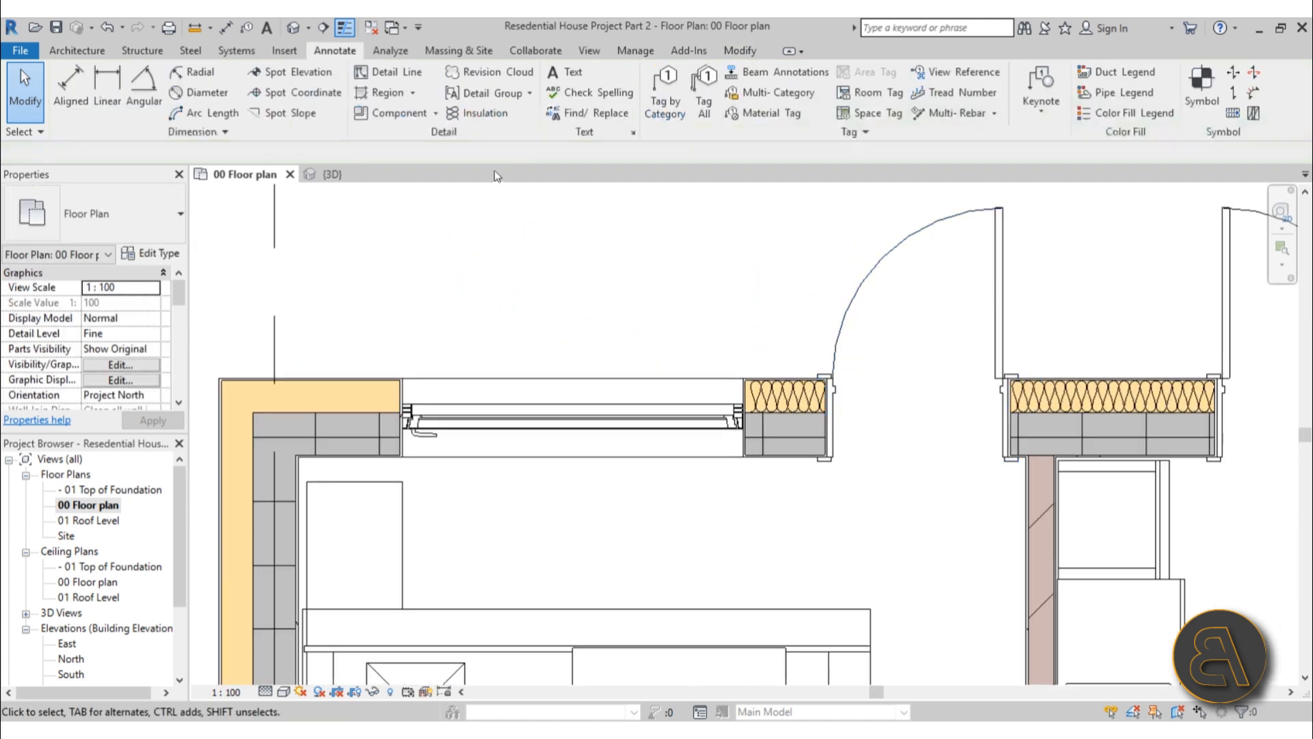
{"action": "left_click", "coordinate": [481, 128]}
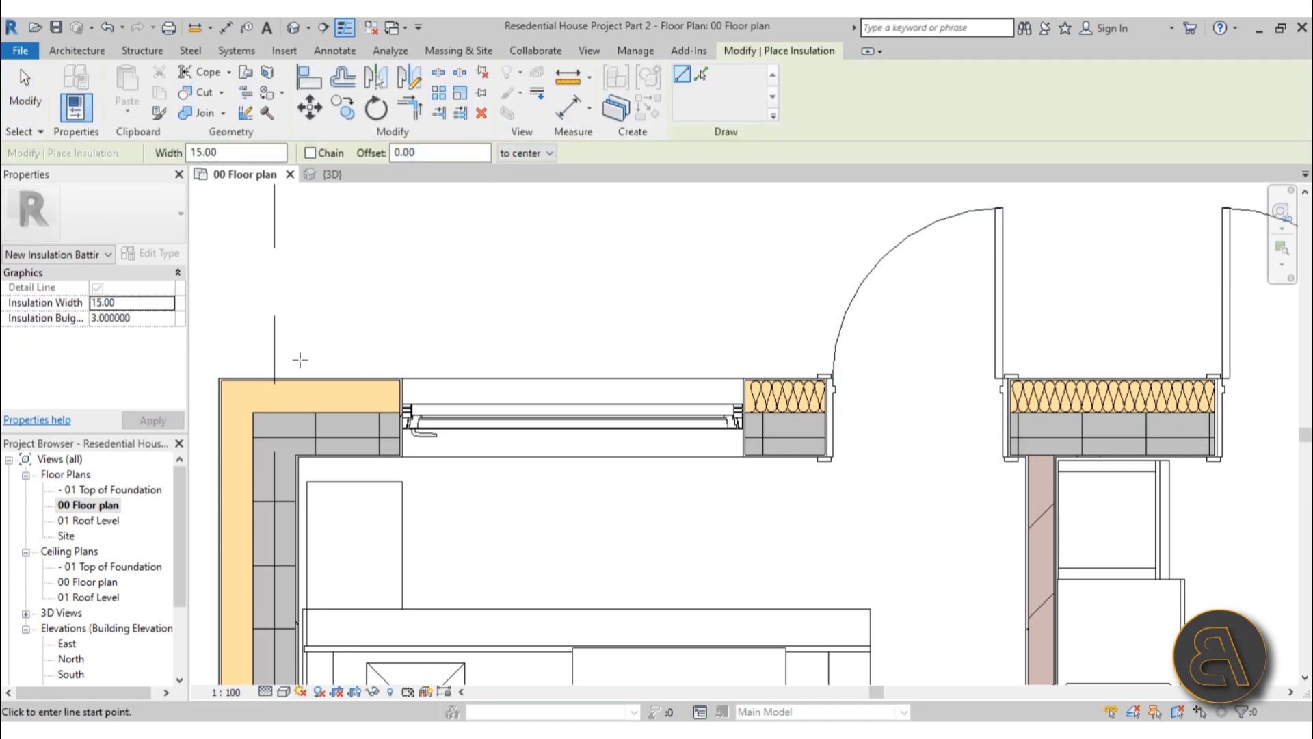
{"action": "scroll", "coordinate": [377, 413], "scroll_direction": "up", "scroll_amount": 3}
{"action": "left_click", "coordinate": [400, 413]}
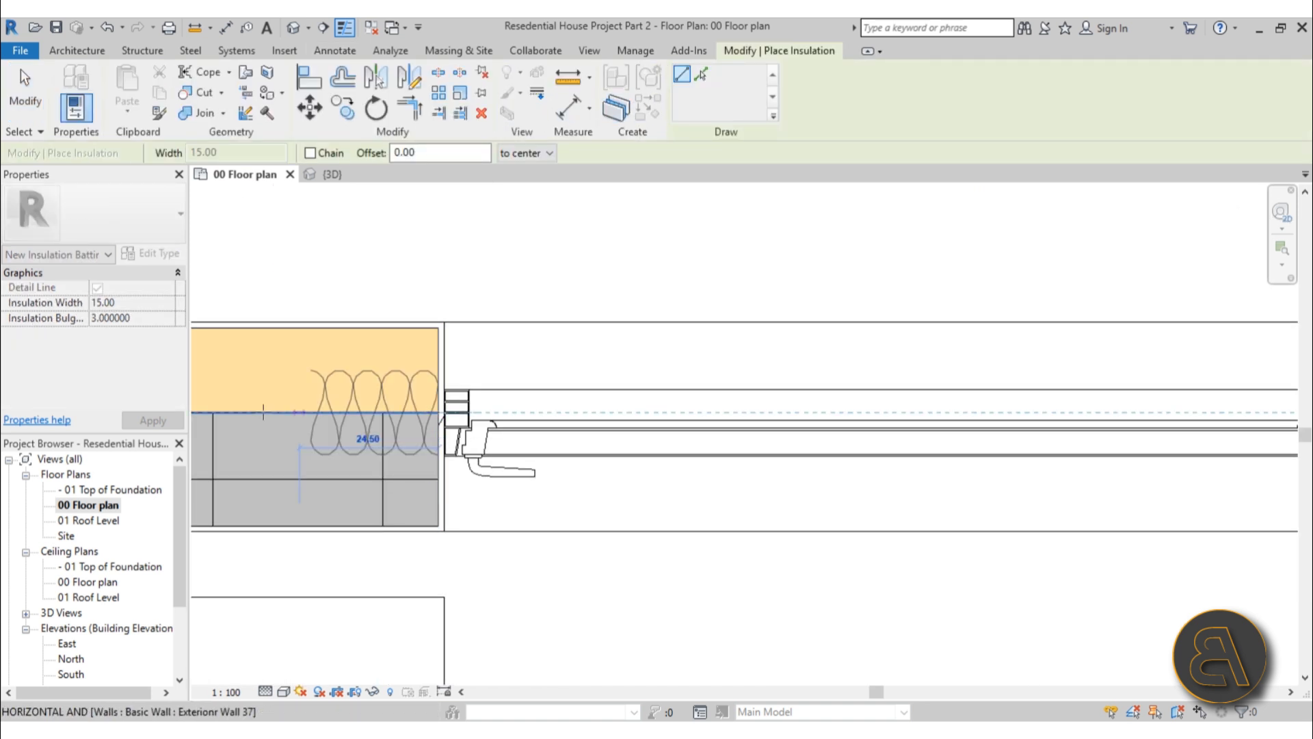
{"action": "middle_click_drag", "start_coordinate": [263, 412], "coordinate": [468, 417]}
{"action": "key", "text": "Escape"}
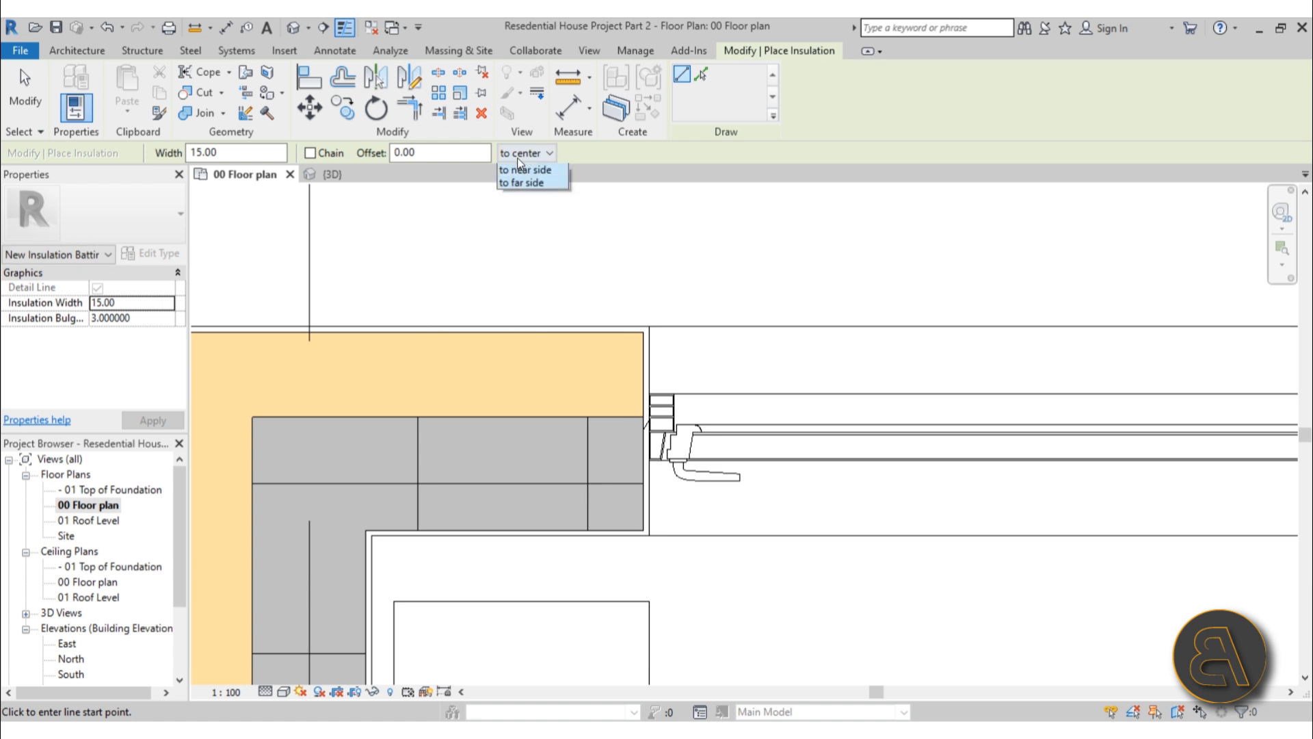
{"action": "left_click", "coordinate": [523, 196]}
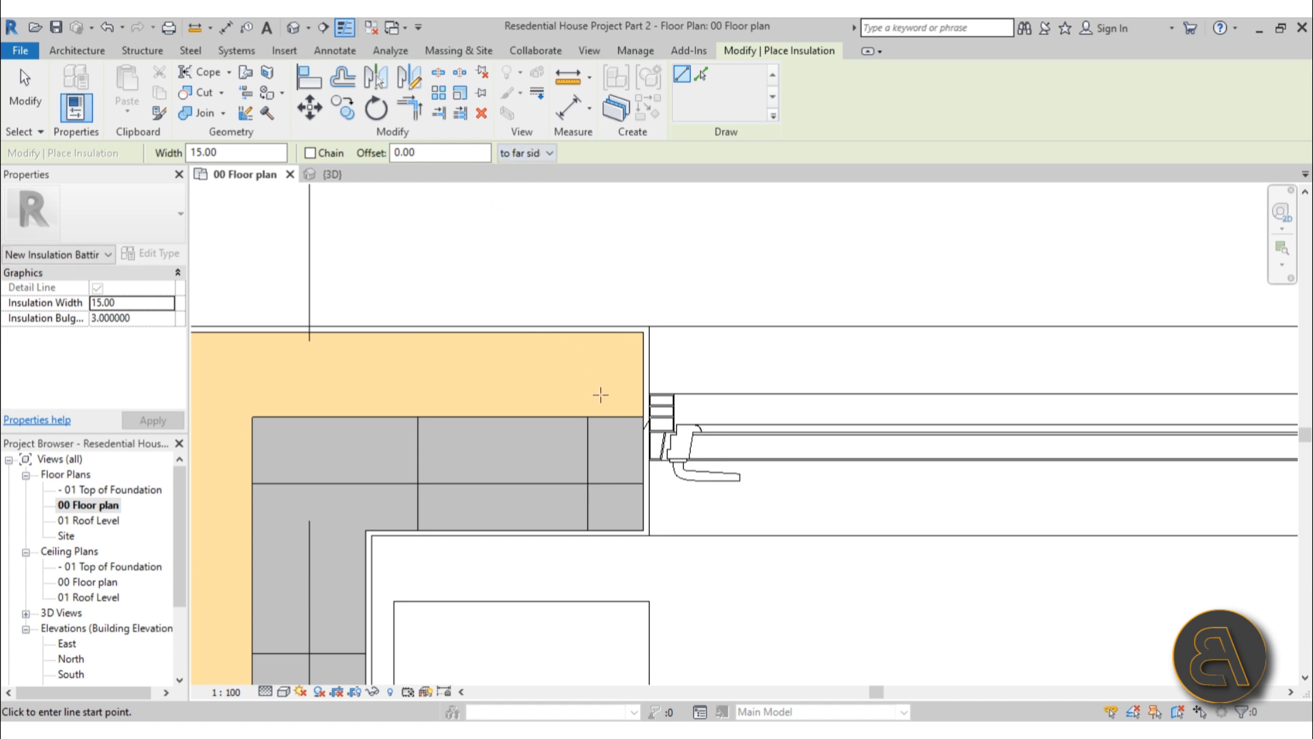
{"action": "left_click", "coordinate": [643, 415]}
{"action": "middle_click_drag", "start_coordinate": [278, 410], "coordinate": [576, 411]}
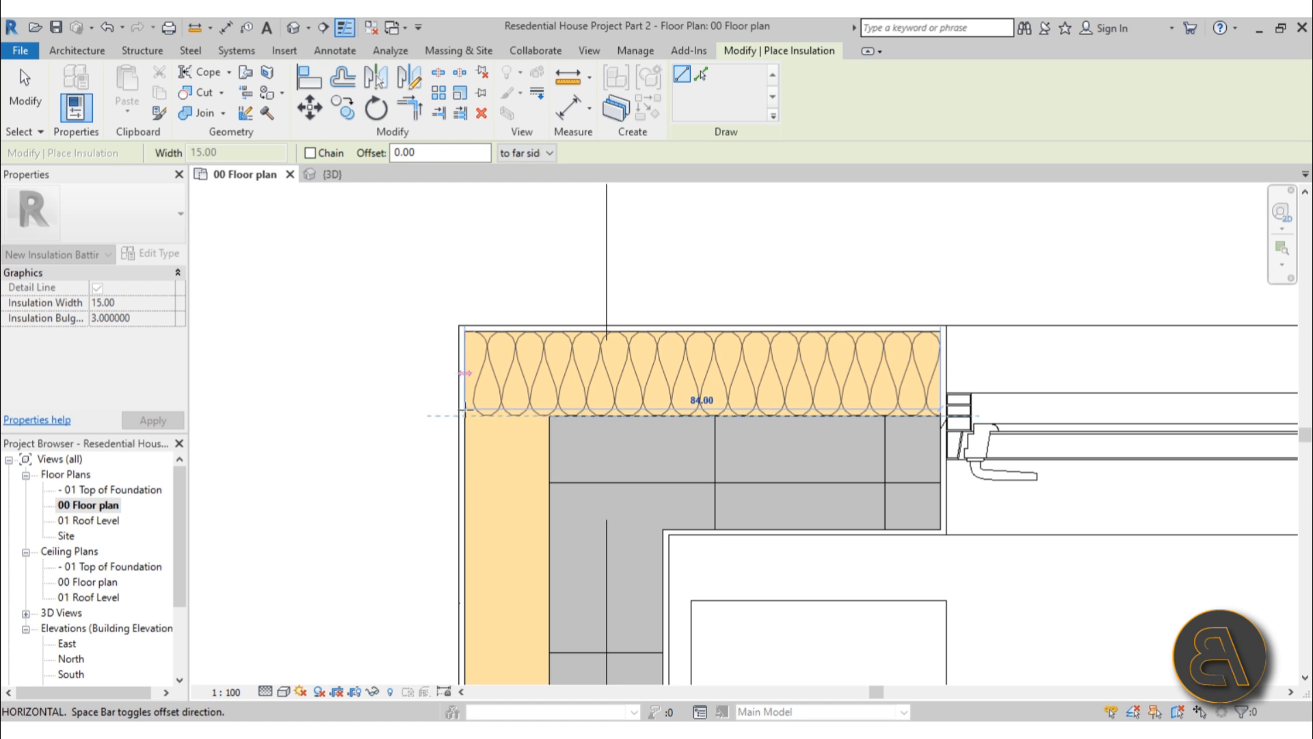
{"action": "left_click", "coordinate": [465, 411]}
{"action": "key", "text": "Escape"}
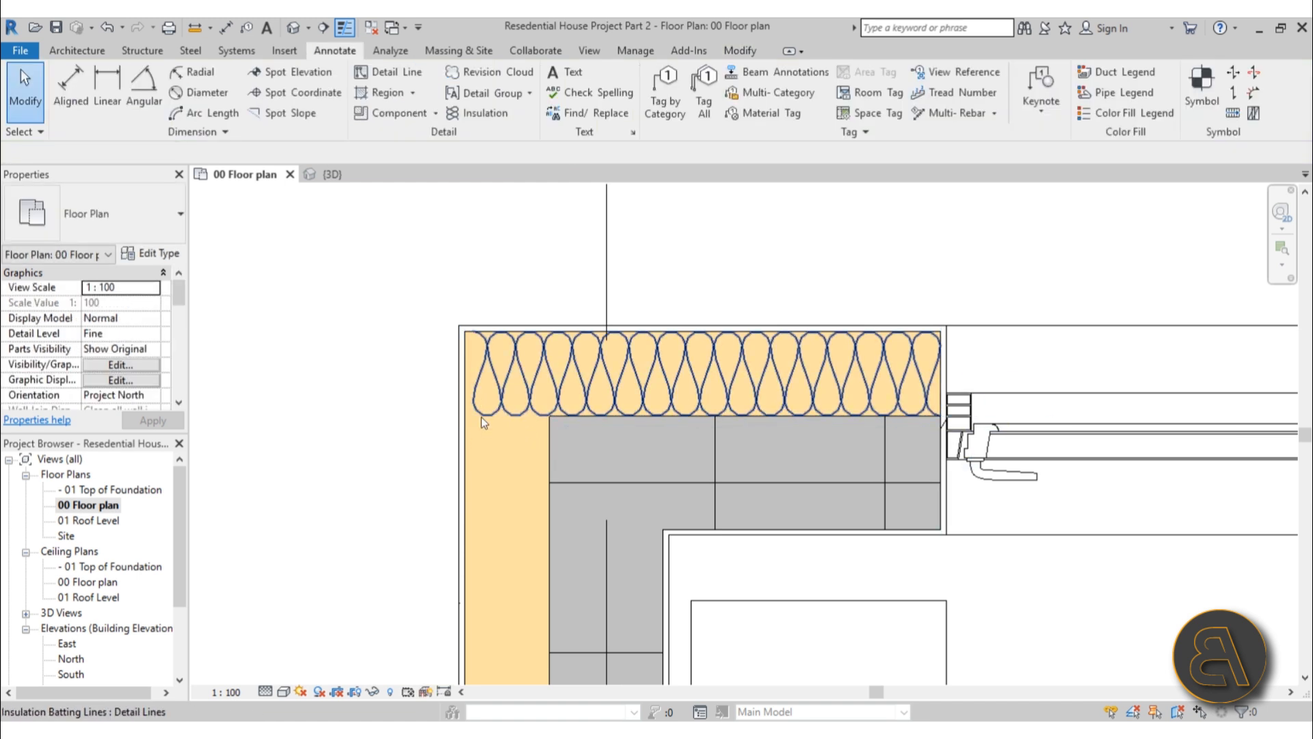
Pull the corner end of the new batting back slightly from the insulation layer's outer edge
{"action": "left_click", "coordinate": [481, 416]}
{"action": "left_click_drag", "start_coordinate": [465, 373], "coordinate": [550, 399]}
{"action": "scroll", "coordinate": [464, 374], "scroll_direction": "up", "scroll_amount": 5}
{"action": "key", "text": "Escape"}
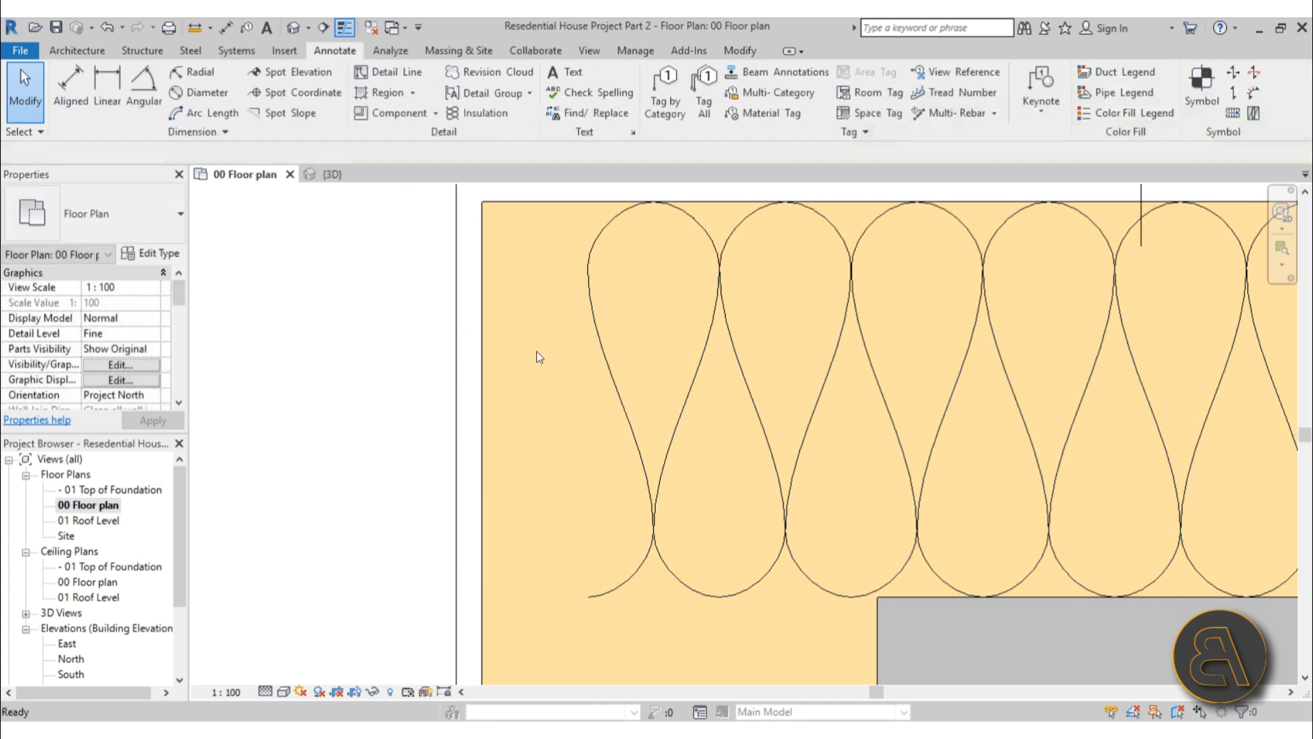
Align the corner end of the upper wall's batting with the outer edge of the left exterior wall's insulation layer
{"action": "scroll", "coordinate": [536, 351], "scroll_direction": "down", "scroll_amount": 3}
{"action": "key", "text": "a"}
{"action": "key", "text": "l"}
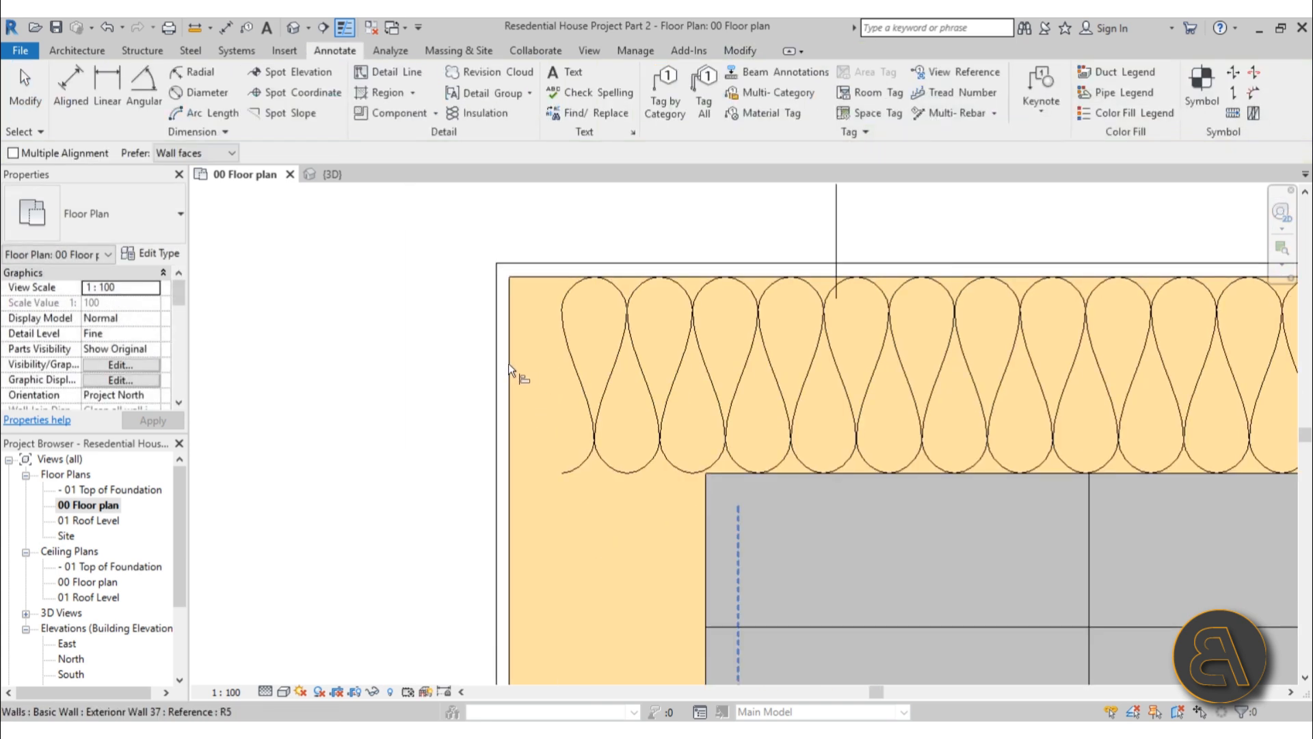
{"action": "scroll", "coordinate": [507, 371], "scroll_direction": "down", "scroll_amount": 5}
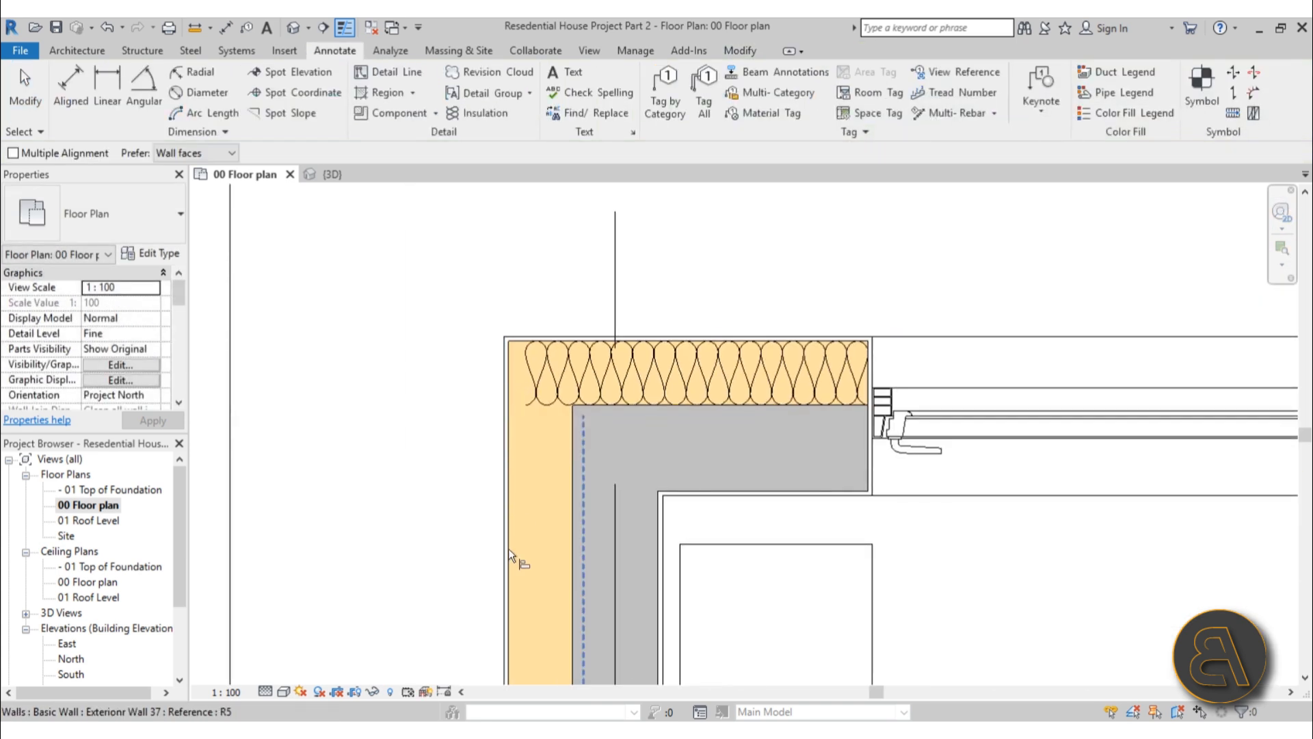
{"action": "left_click", "coordinate": [510, 549]}
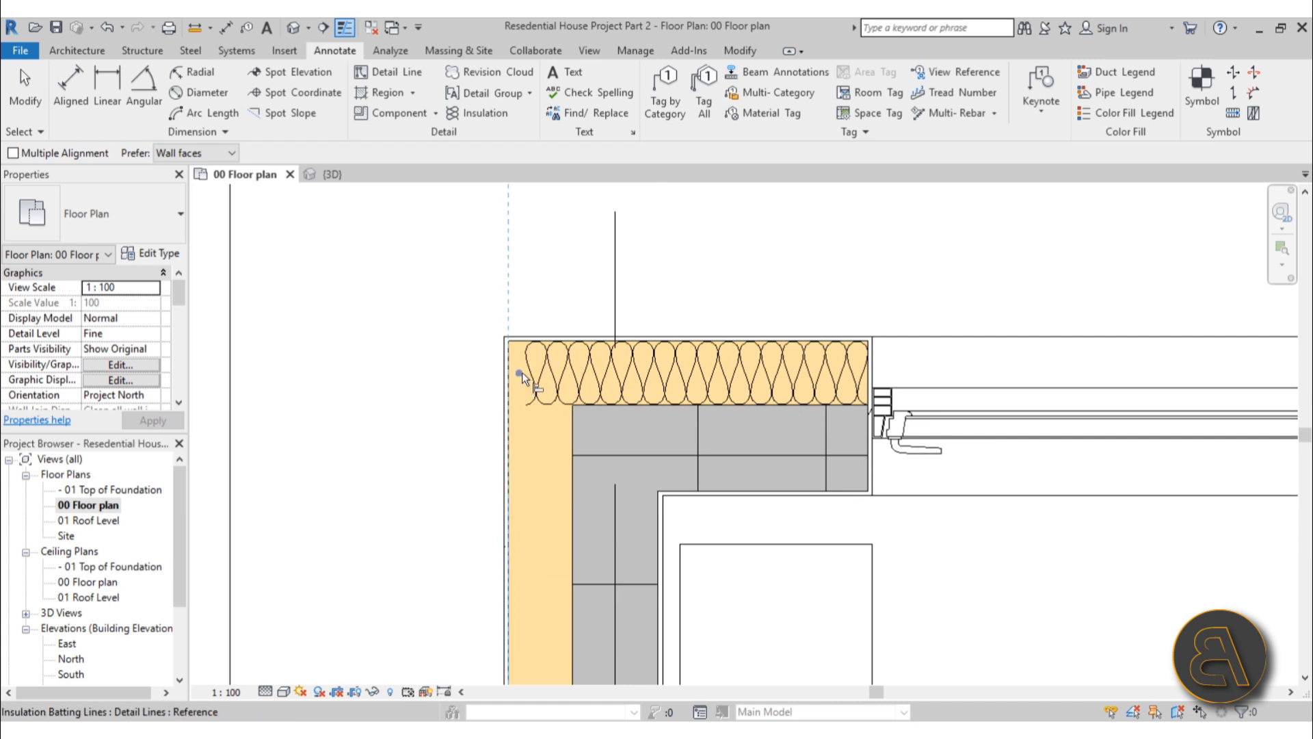
{"action": "left_click", "coordinate": [523, 372]}
{"action": "scroll", "coordinate": [506, 397], "scroll_direction": "down", "scroll_amount": 2}
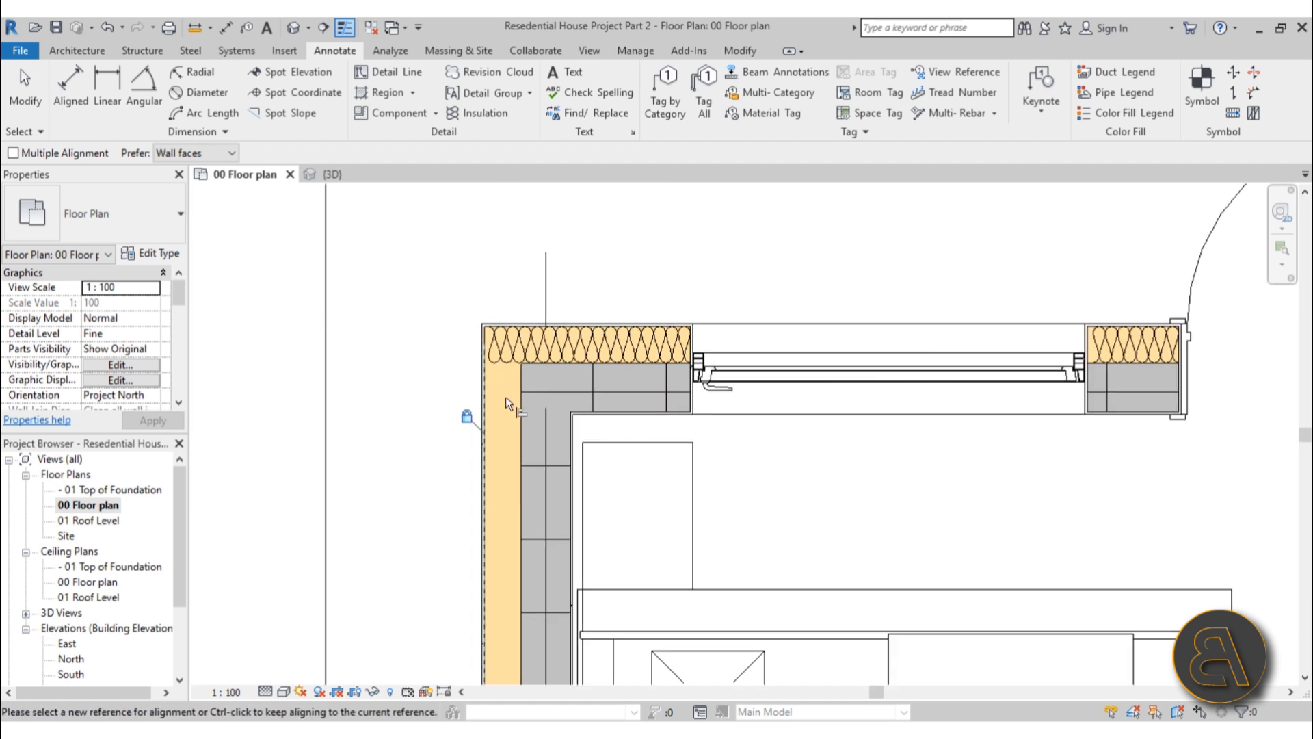
{"action": "scroll", "coordinate": [505, 392], "scroll_direction": "up", "scroll_amount": 2}
{"action": "key", "text": "Escape"}
{"action": "key", "text": "Escape"}
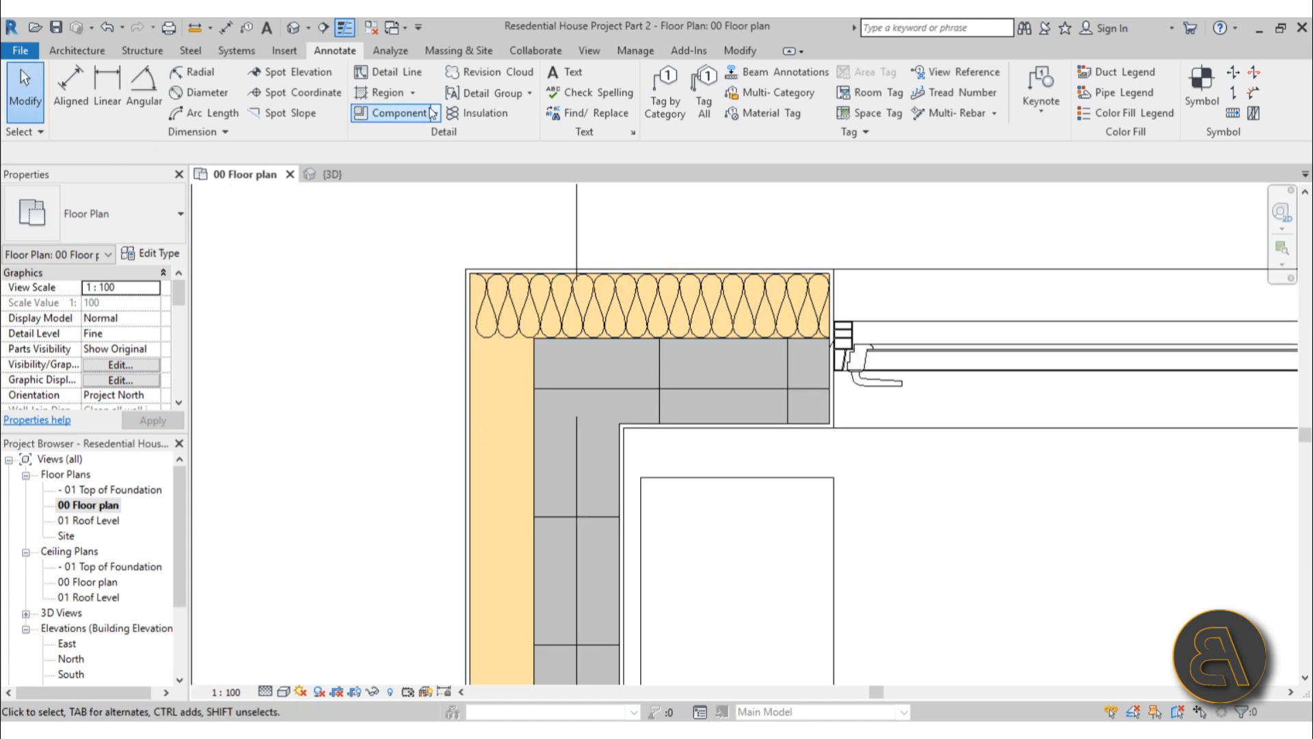
{"action": "left_click", "coordinate": [472, 116]}
{"action": "scroll", "coordinate": [541, 339], "scroll_direction": "up", "scroll_amount": 4}
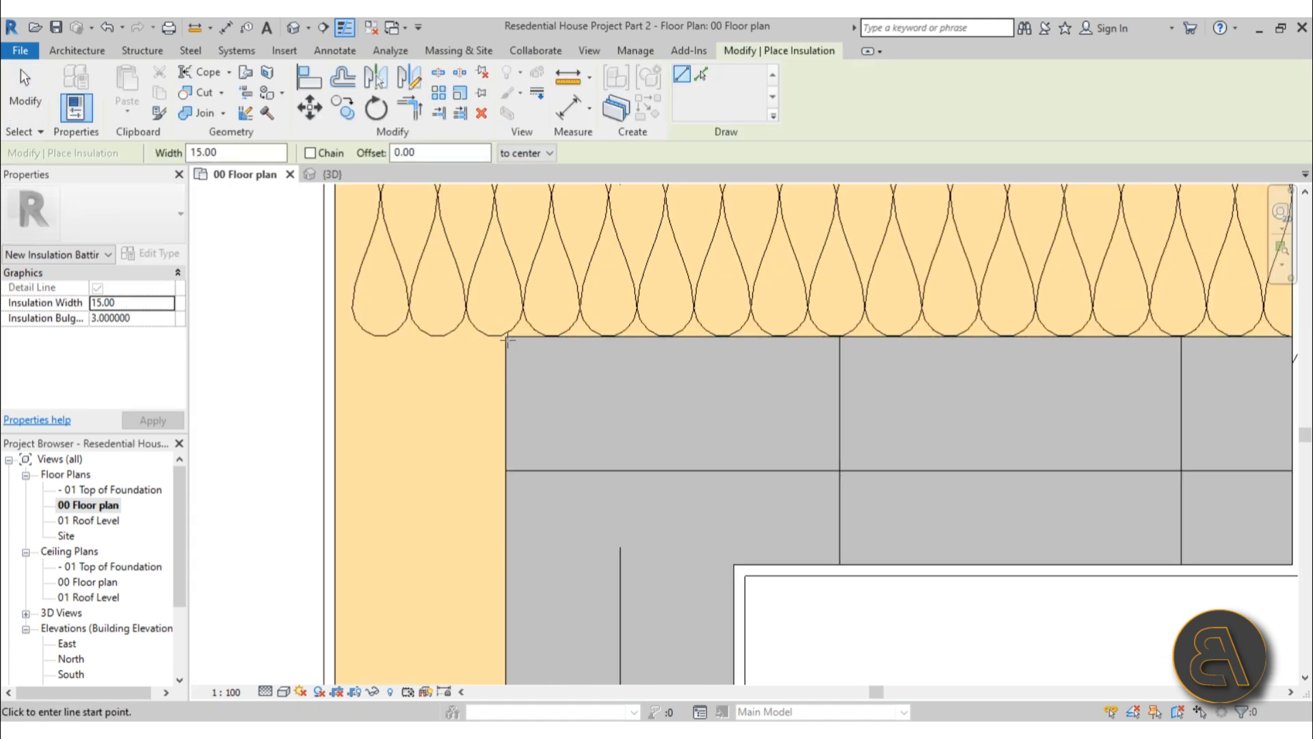
{"action": "scroll", "coordinate": [421, 298], "scroll_direction": "down", "scroll_amount": 2}
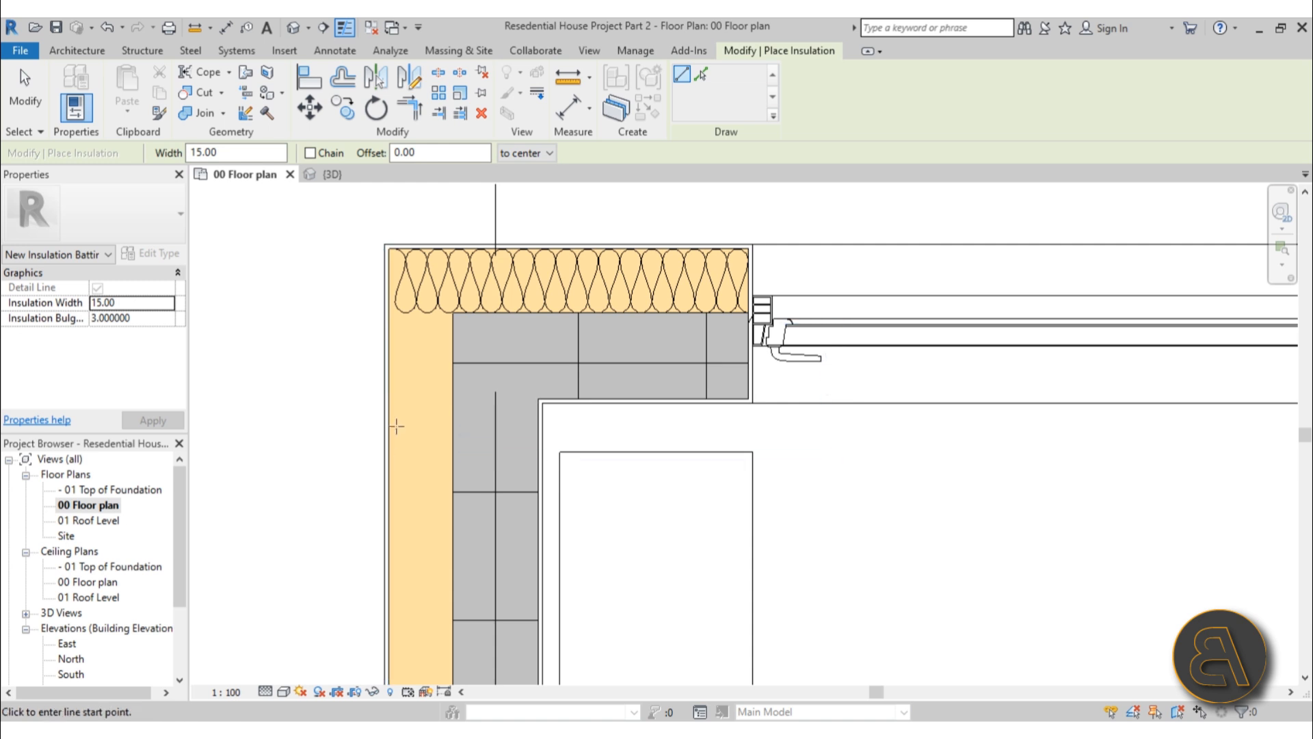
{"action": "key", "text": "Escape"}
{"action": "key", "text": "Escape"}
{"action": "left_click", "coordinate": [530, 446]}
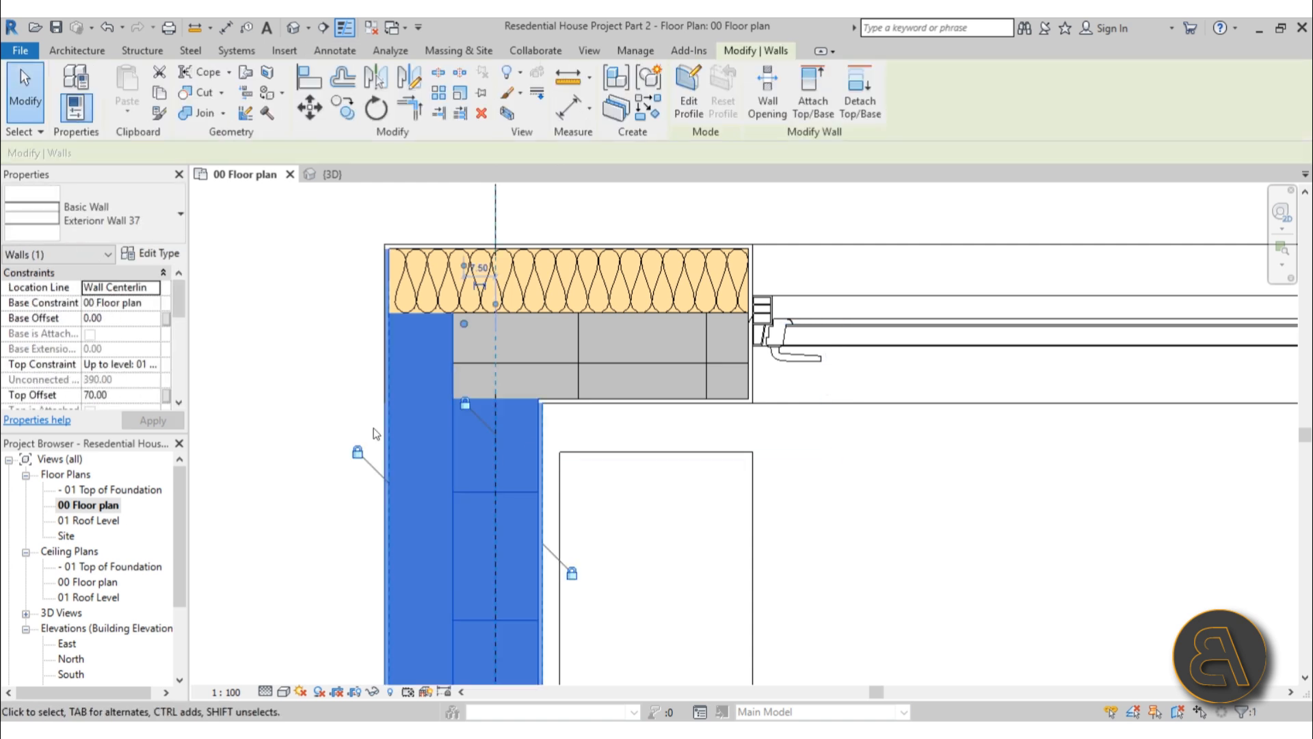
{"action": "left_click", "coordinate": [584, 413]}
{"action": "left_click", "coordinate": [571, 394]}
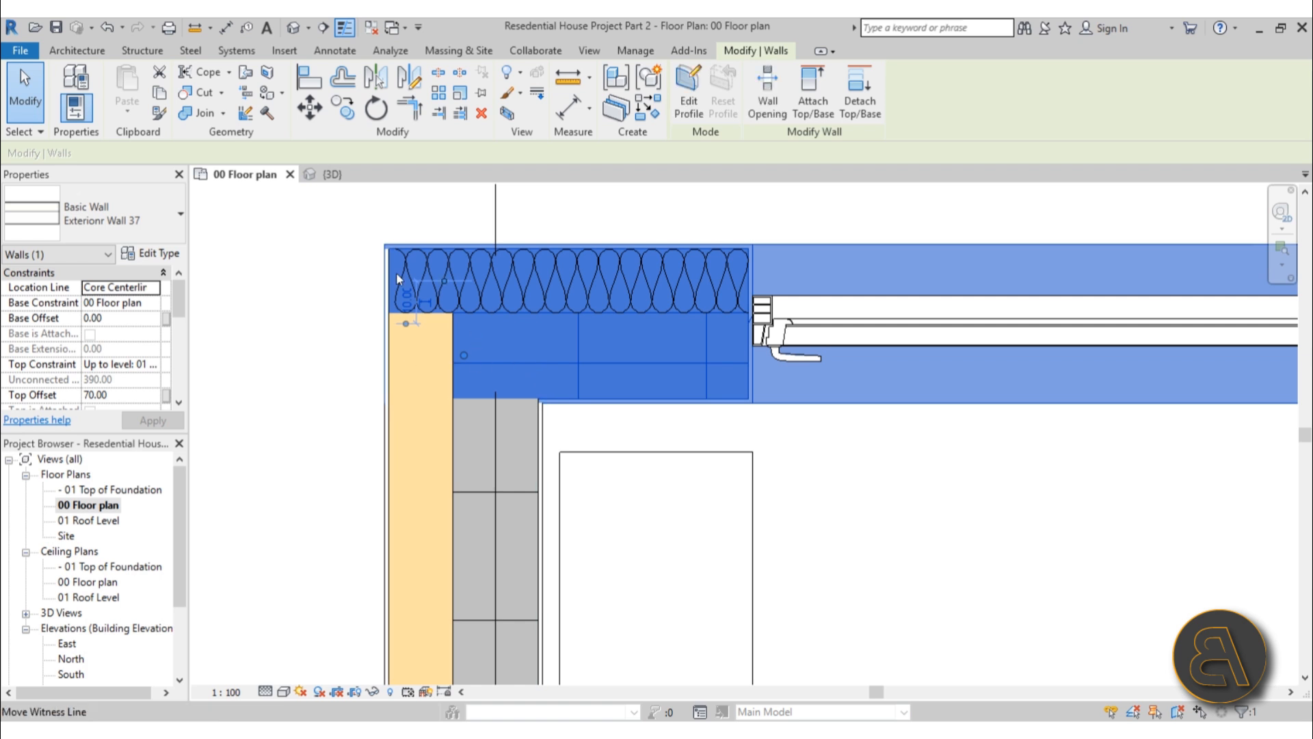
{"action": "left_click", "coordinate": [511, 428]}
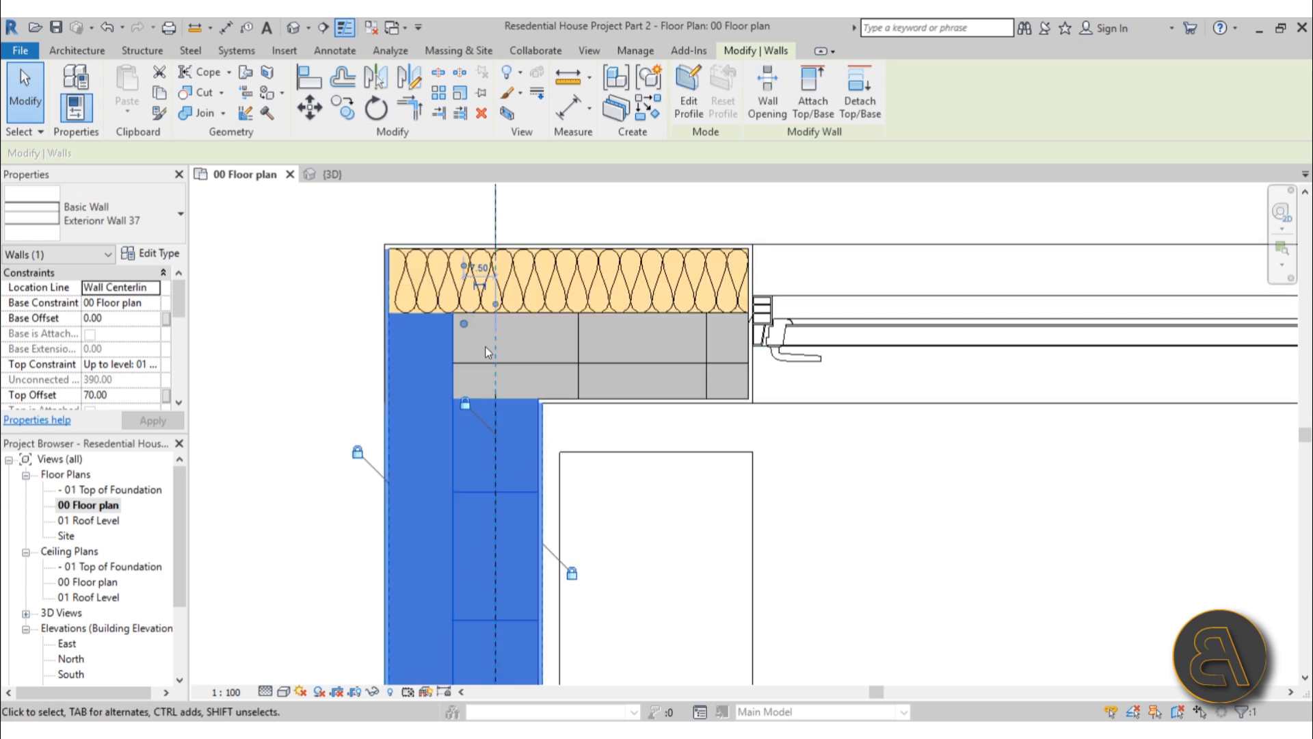
{"action": "key", "text": "Escape"}
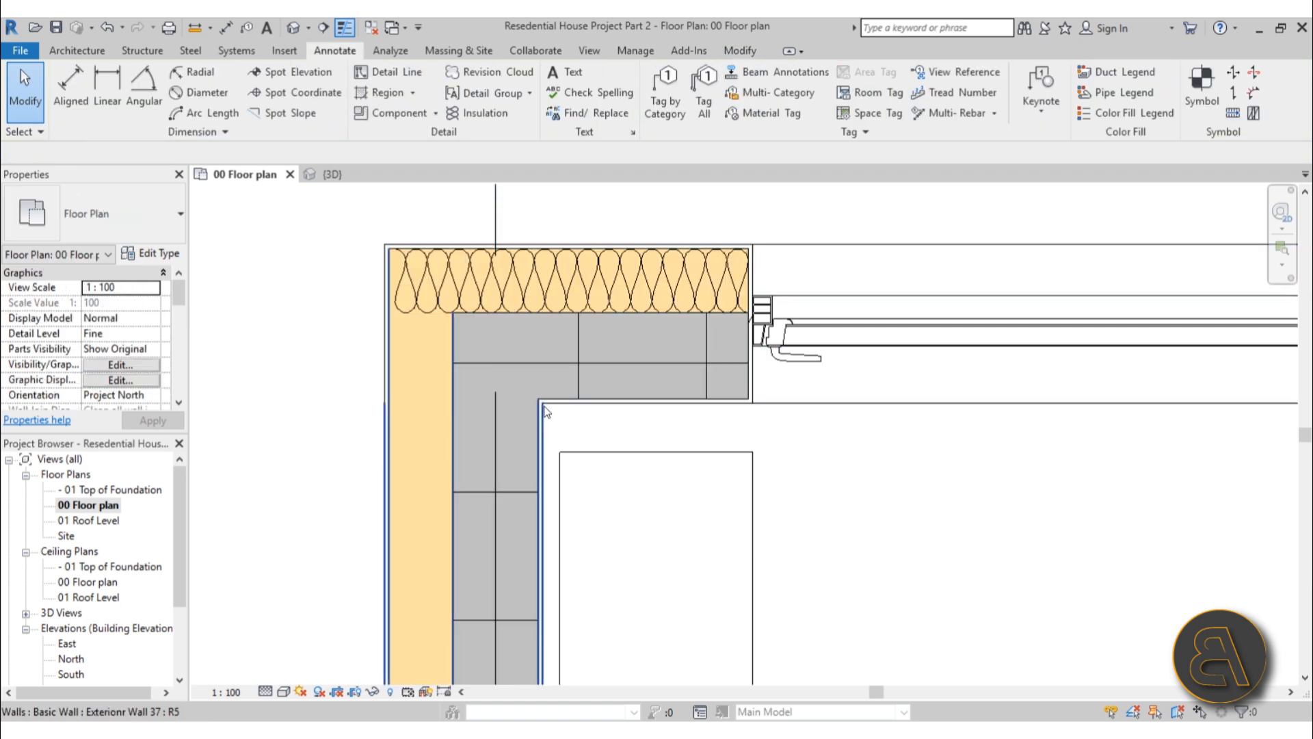
Draw batting, placed to far side, along the left exterior wall's inner insulation edge from near the upper corner to the bathroom window
{"action": "left_click", "coordinate": [471, 113]}
{"action": "scroll", "coordinate": [451, 315], "scroll_direction": "up", "scroll_amount": 2}
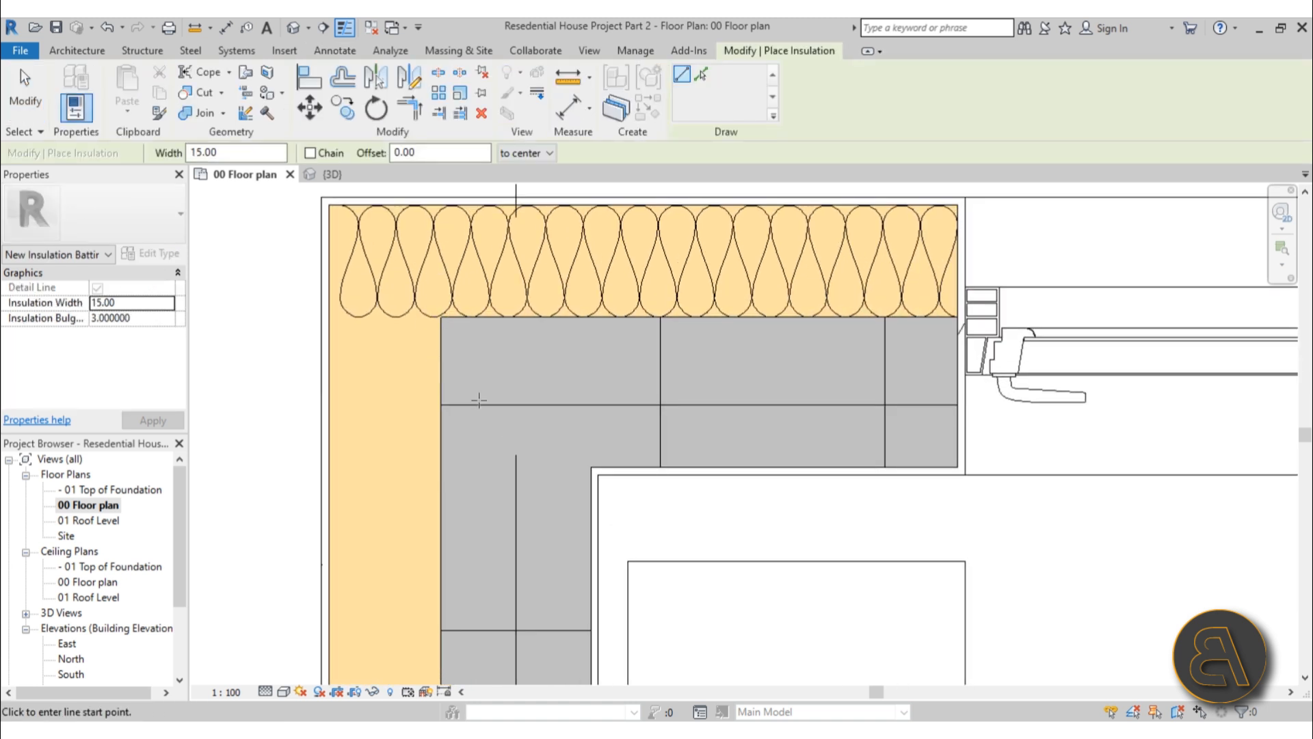
{"action": "left_click", "coordinate": [440, 472]}
{"action": "scroll", "coordinate": [441, 527], "scroll_direction": "down", "scroll_amount": 2}
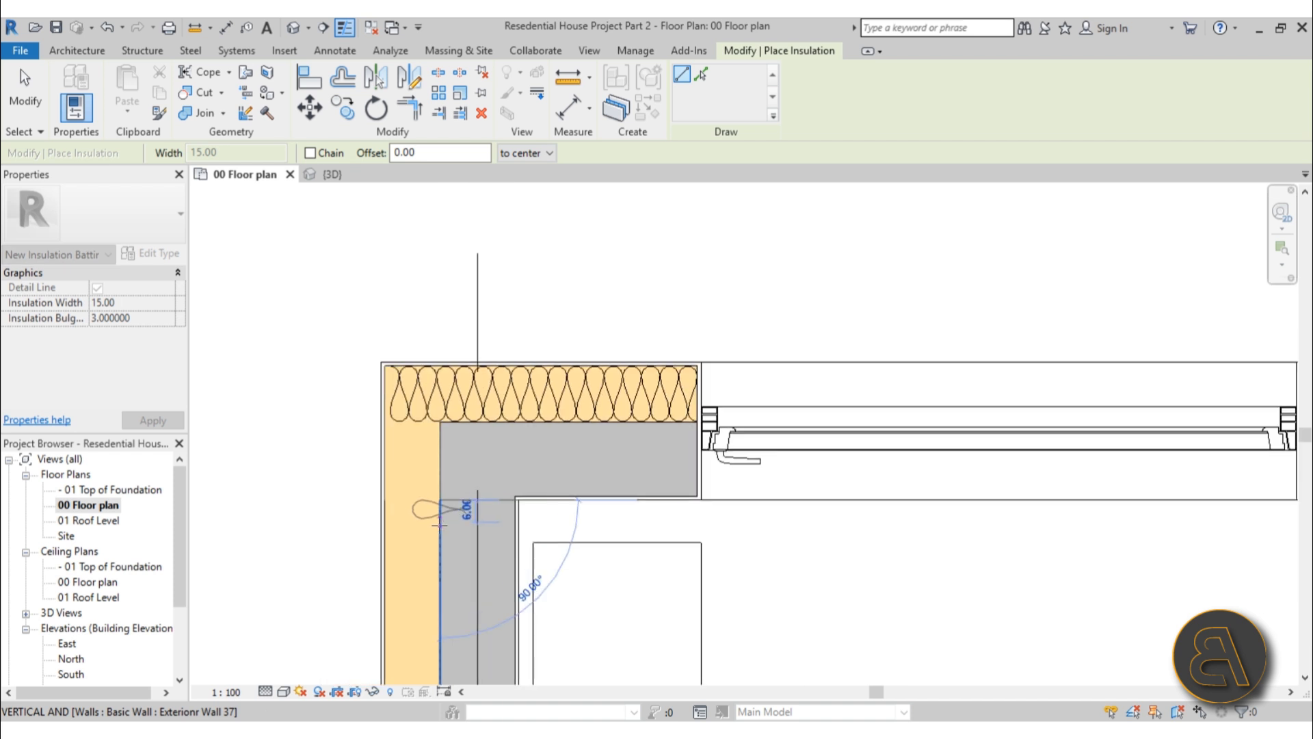
{"action": "key", "text": "Escape"}
{"action": "left_click", "coordinate": [516, 157]}
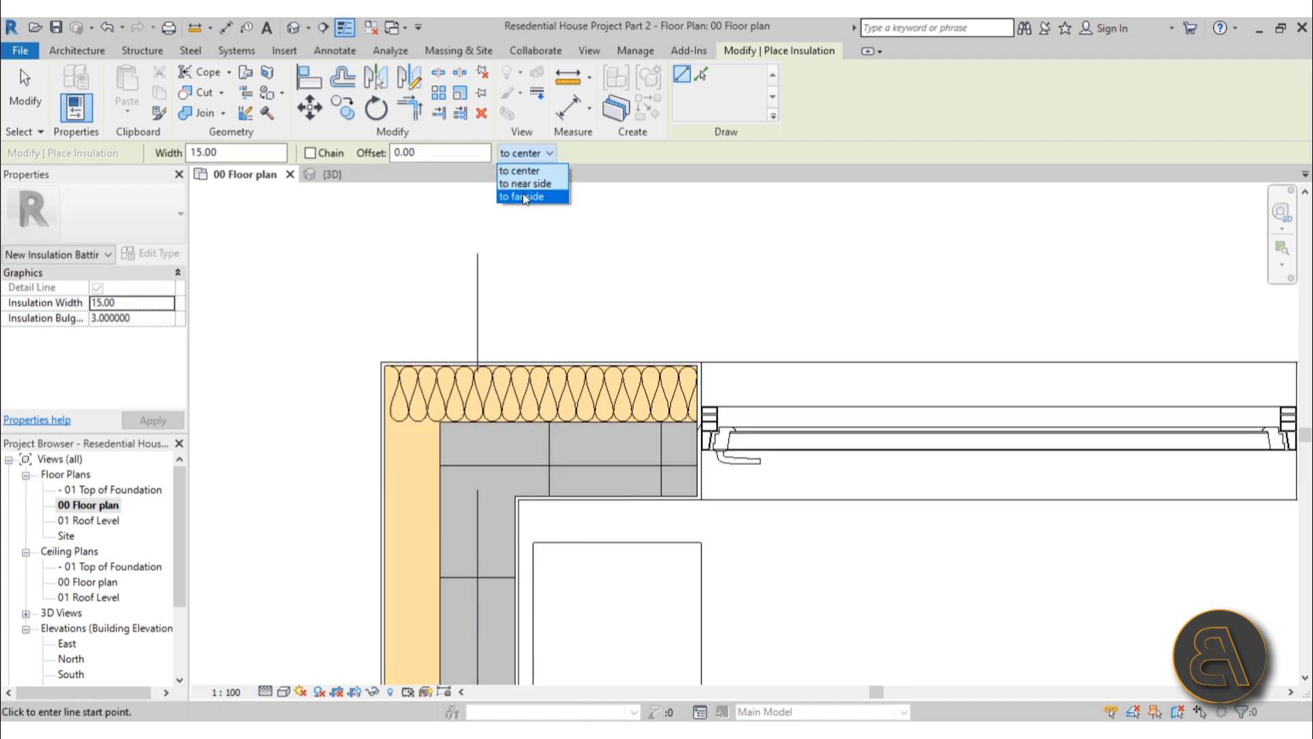
{"action": "left_click", "coordinate": [524, 197]}
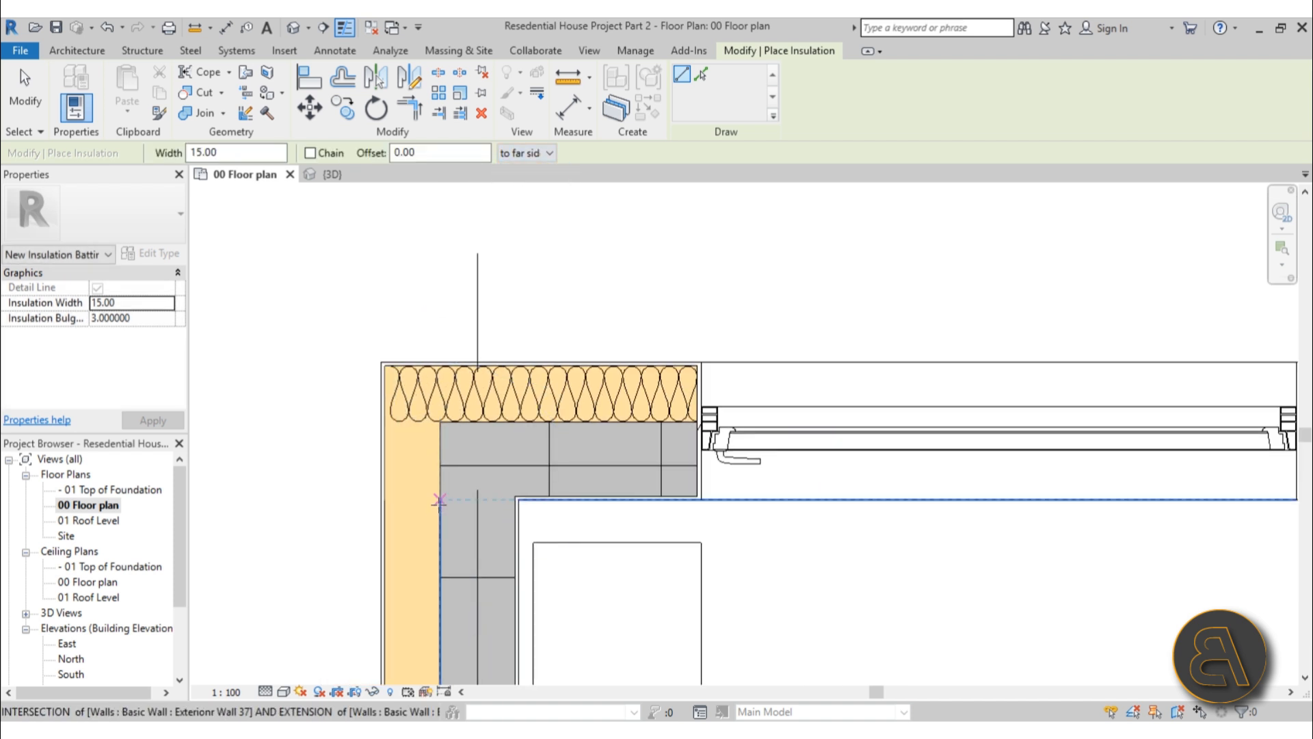
{"action": "left_click", "coordinate": [434, 521]}
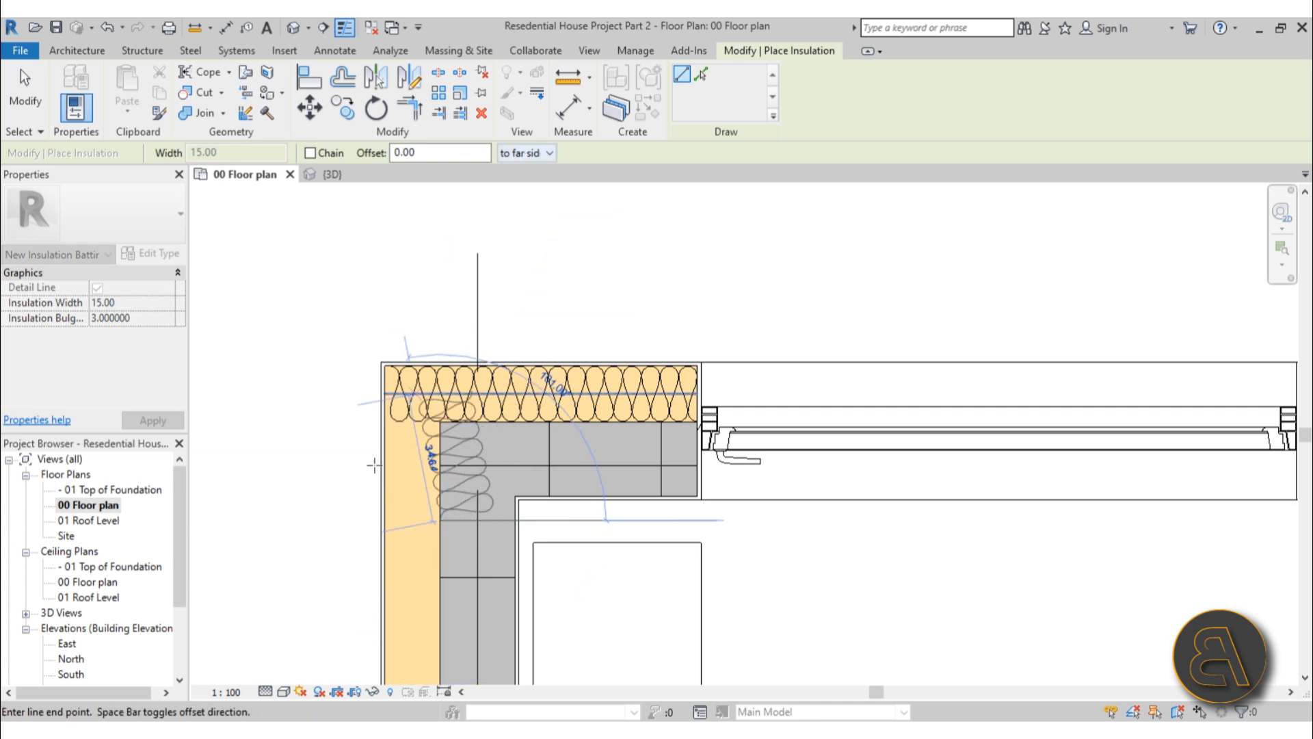
{"action": "scroll", "coordinate": [372, 597], "scroll_direction": "down", "scroll_amount": 2}
{"action": "middle_click_drag", "start_coordinate": [372, 598], "coordinate": [376, 260]}
{"action": "scroll", "coordinate": [393, 574], "scroll_direction": "up", "scroll_amount": 2}
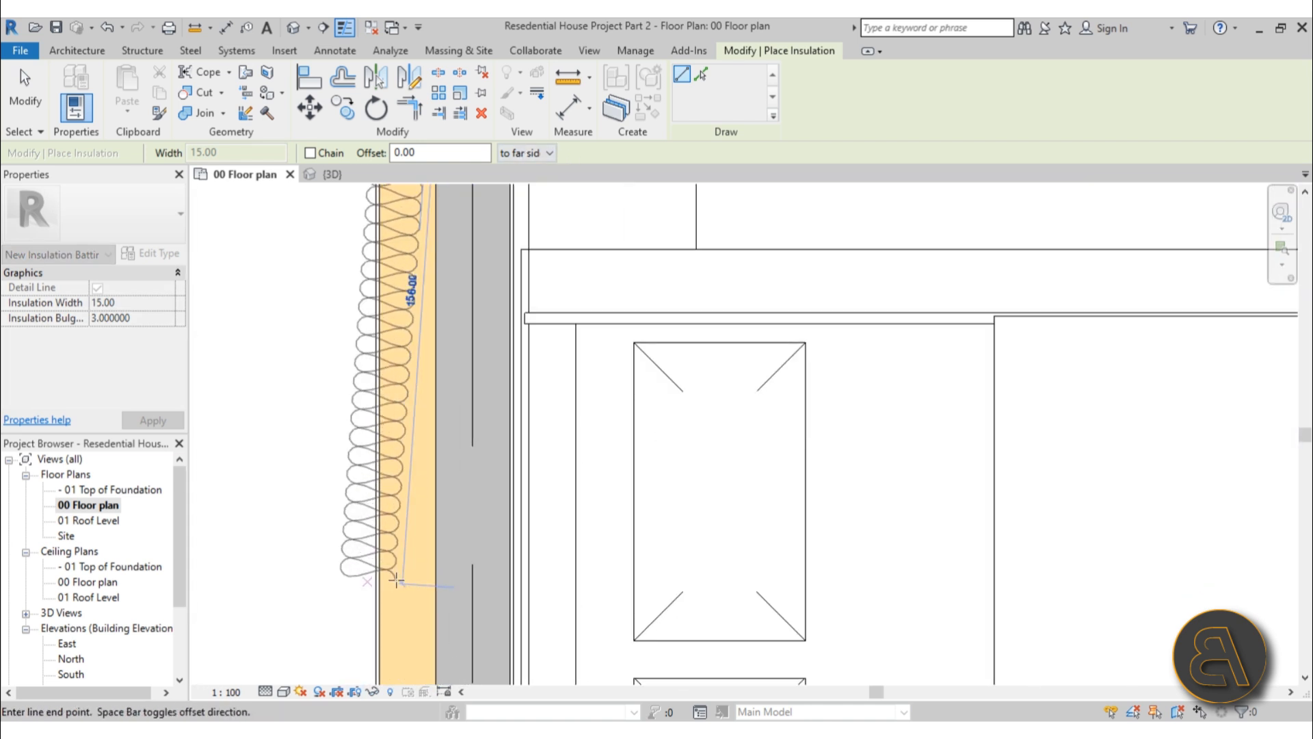
{"action": "scroll", "coordinate": [396, 580], "scroll_direction": "down", "scroll_amount": 1}
{"action": "middle_click_drag", "start_coordinate": [396, 662], "coordinate": [413, 279]}
{"action": "scroll", "coordinate": [421, 410], "scroll_direction": "down", "scroll_amount": 2}
{"action": "middle_click_drag", "start_coordinate": [424, 618], "coordinate": [419, 371]}
{"action": "scroll", "coordinate": [418, 441], "scroll_direction": "up", "scroll_amount": 3}
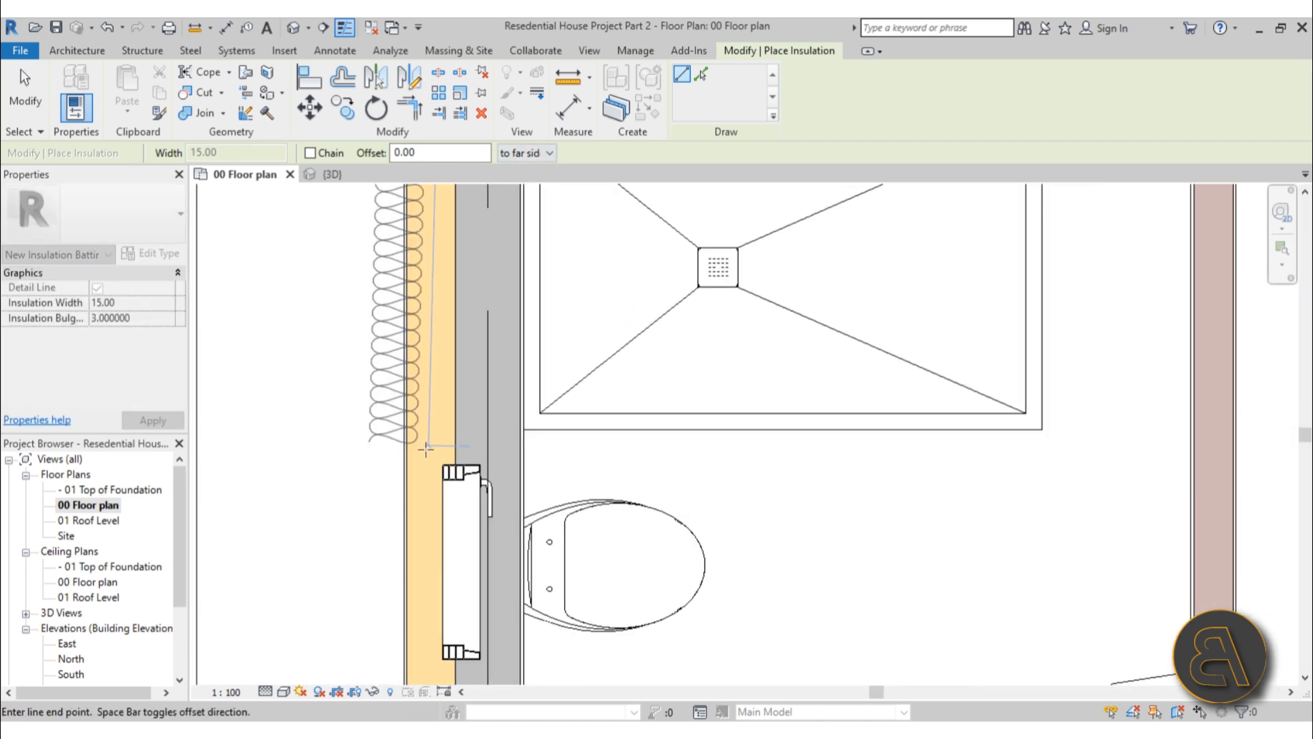
{"action": "left_click", "coordinate": [454, 460]}
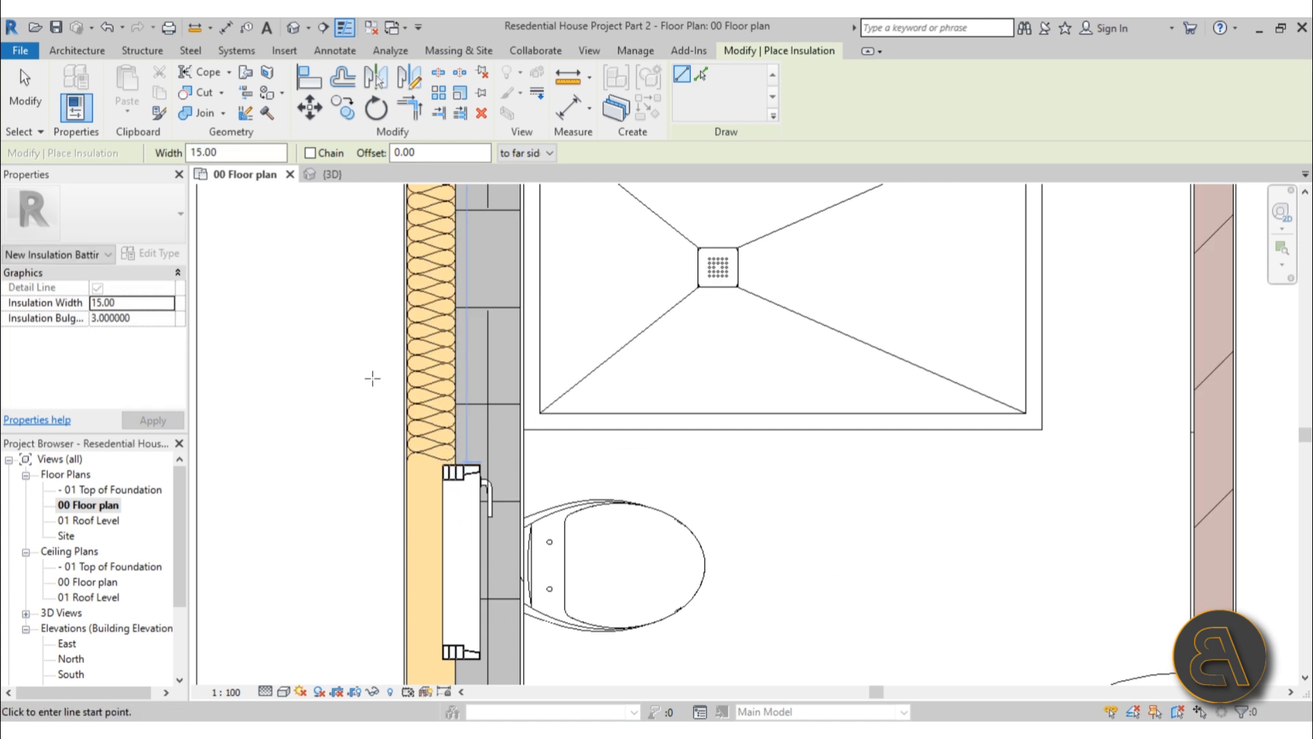
Align the upper end of the left wall's batting with the inner edge of the upper wall's insulation layer
{"action": "scroll", "coordinate": [408, 457], "scroll_direction": "down", "scroll_amount": 4}
{"action": "middle_click_drag", "start_coordinate": [446, 318], "coordinate": [430, 536]}
{"action": "scroll", "coordinate": [411, 197], "scroll_direction": "up", "scroll_amount": 4}
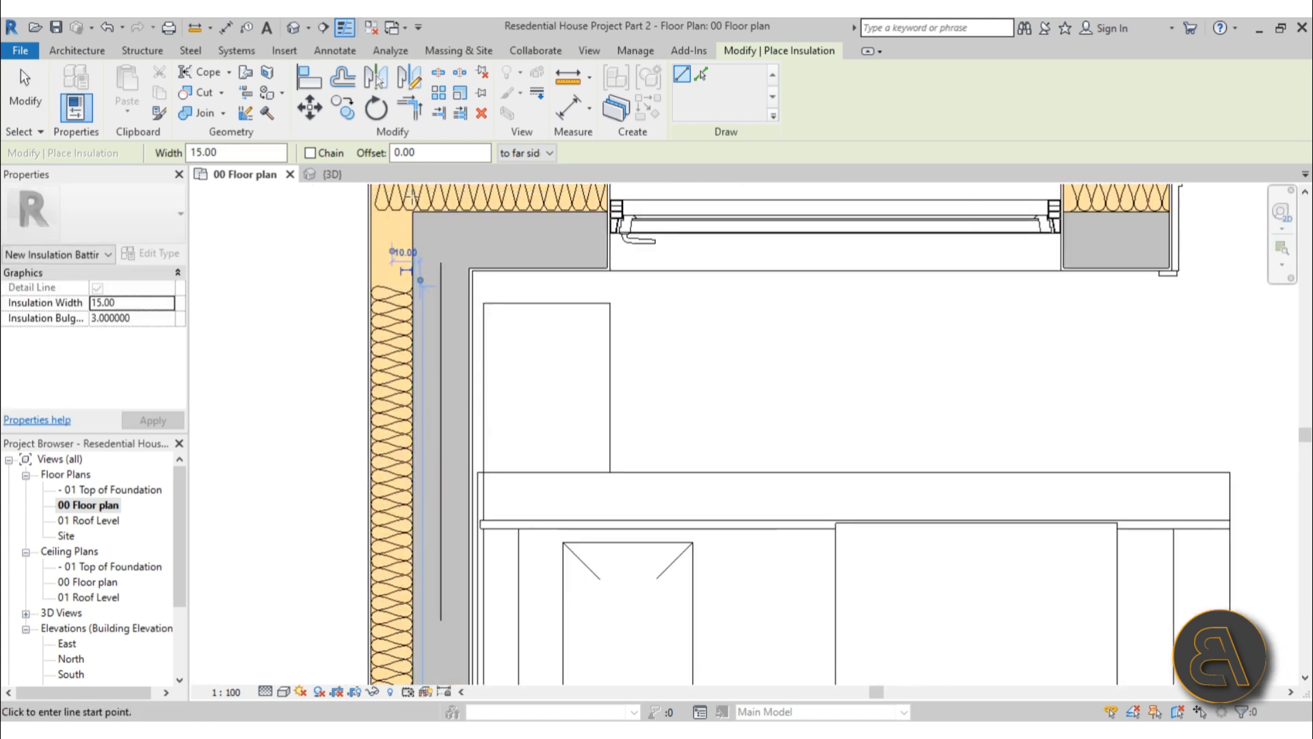
{"action": "scroll", "coordinate": [412, 198], "scroll_direction": "up", "scroll_amount": 2}
{"action": "key", "text": "Escape"}
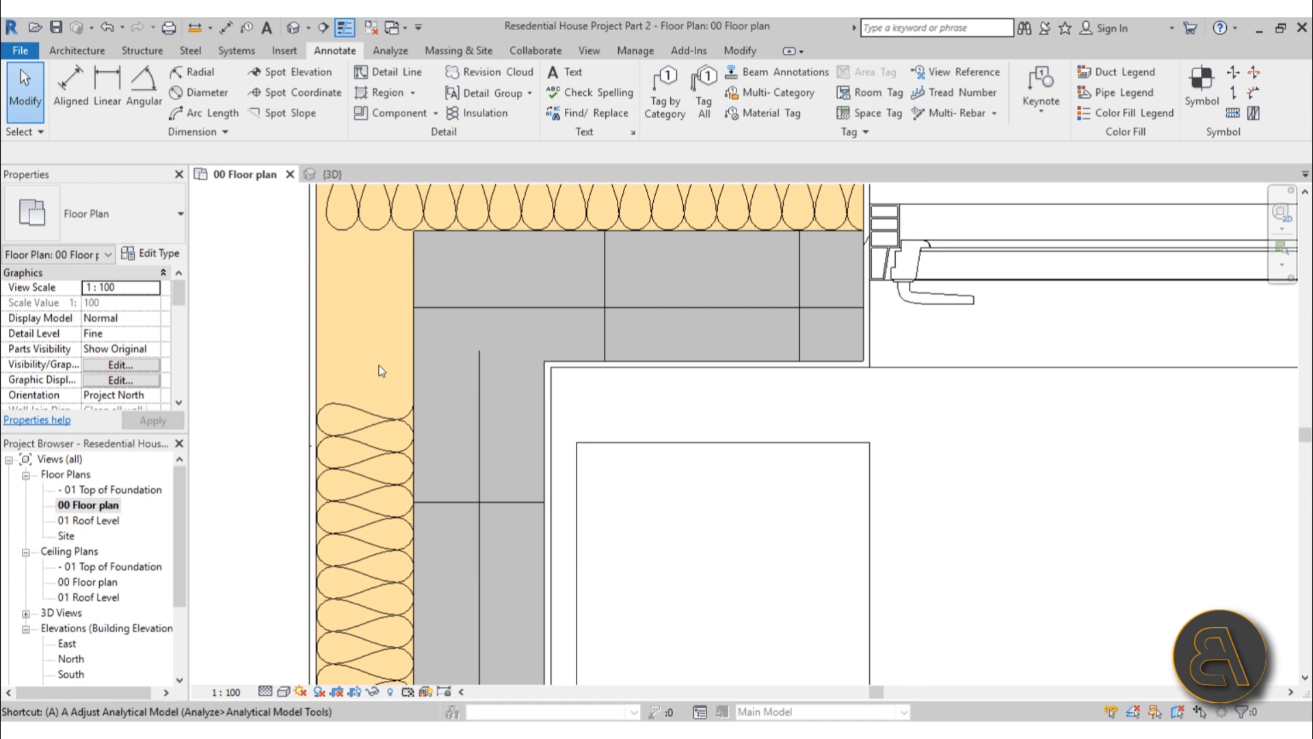
{"action": "key", "text": "l"}
{"action": "left_click", "coordinate": [551, 231]}
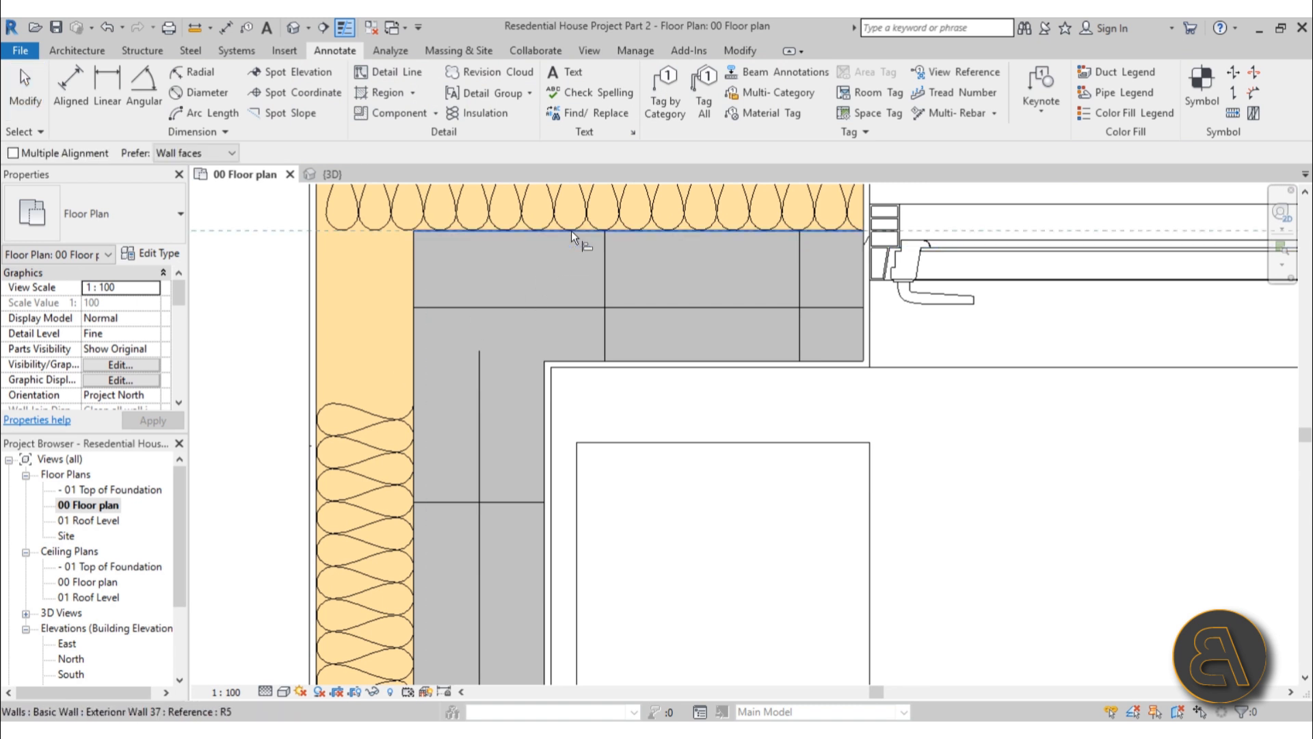
{"action": "left_click", "coordinate": [364, 404]}
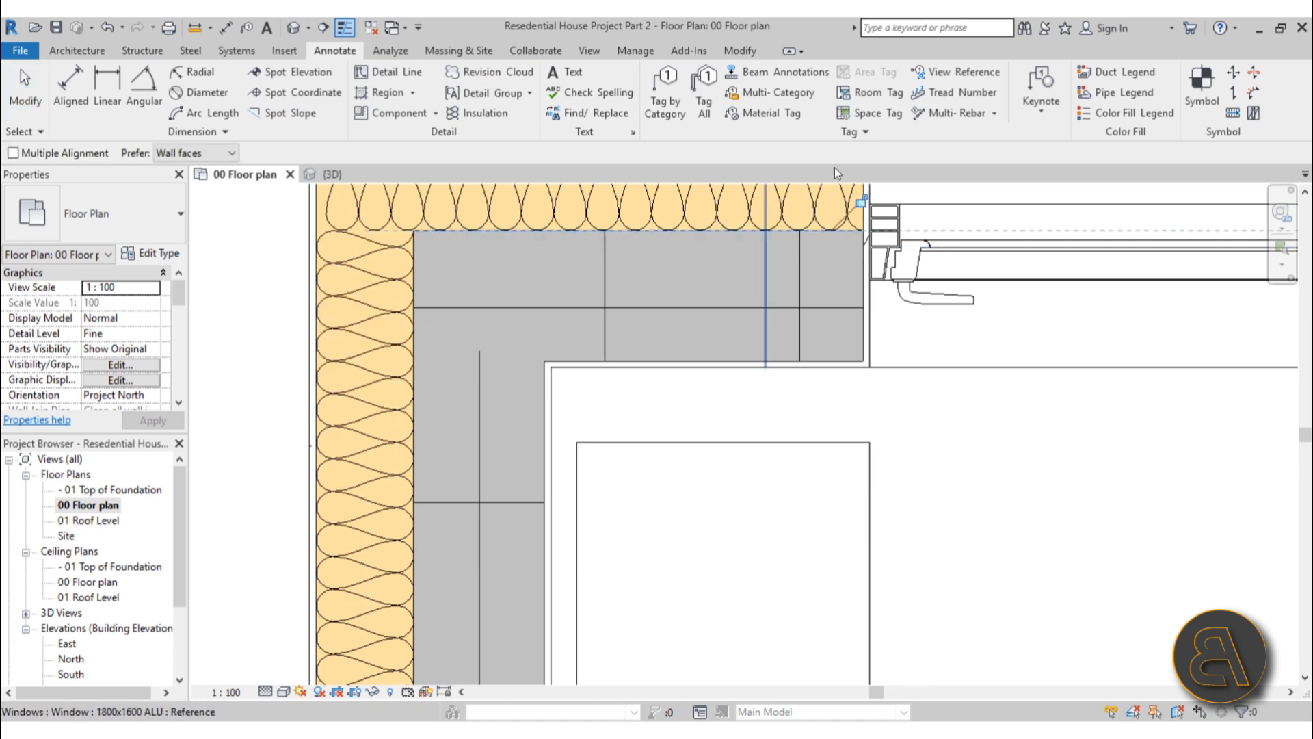
Align the lower end of the left wall's batting with the near edge of the bathroom window opening
{"action": "scroll", "coordinate": [518, 230], "scroll_direction": "down", "scroll_amount": 8}
{"action": "middle_click_drag", "start_coordinate": [527, 417], "coordinate": [454, 152]}
{"action": "scroll", "coordinate": [460, 450], "scroll_direction": "down", "scroll_amount": 1}
{"action": "middle_click_drag", "start_coordinate": [461, 450], "coordinate": [469, 135]}
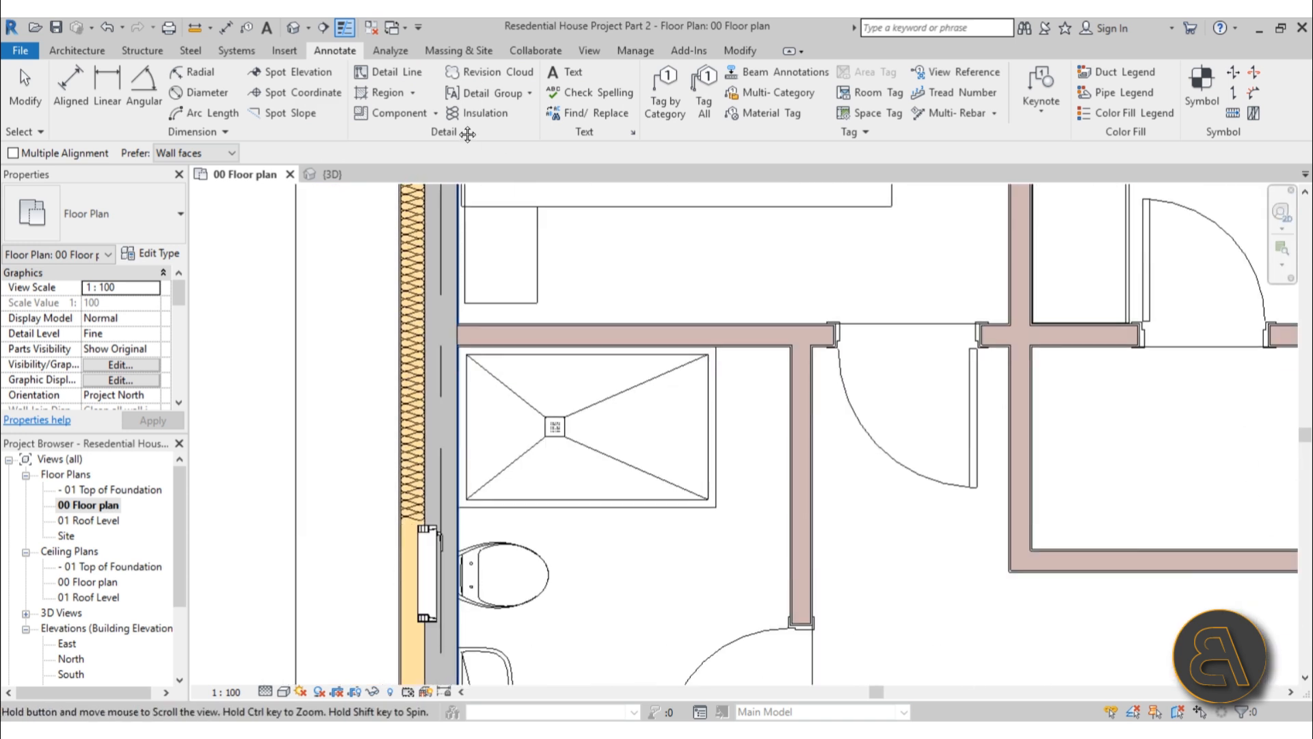
{"action": "scroll", "coordinate": [457, 502], "scroll_direction": "up", "scroll_amount": 5}
{"action": "scroll", "coordinate": [457, 507], "scroll_direction": "up", "scroll_amount": 2}
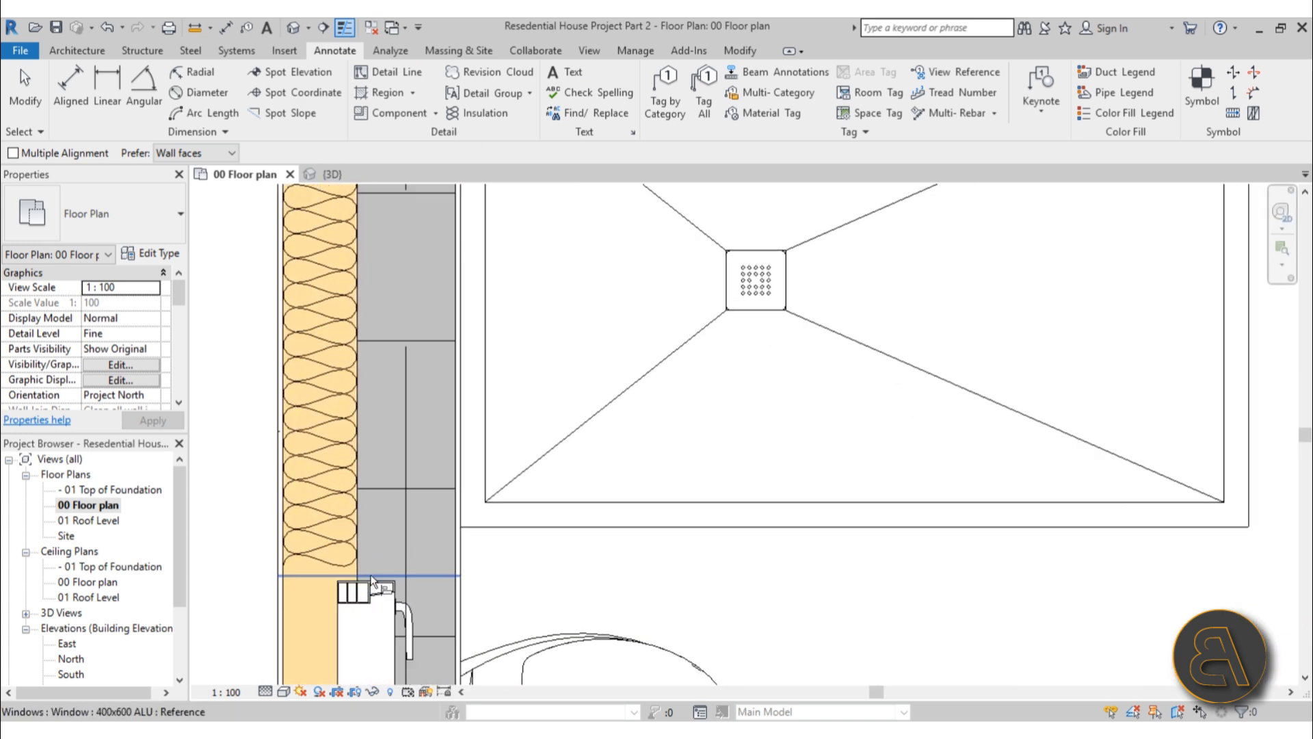
{"action": "left_click", "coordinate": [318, 572]}
{"action": "scroll", "coordinate": [404, 551], "scroll_direction": "down", "scroll_amount": 5}
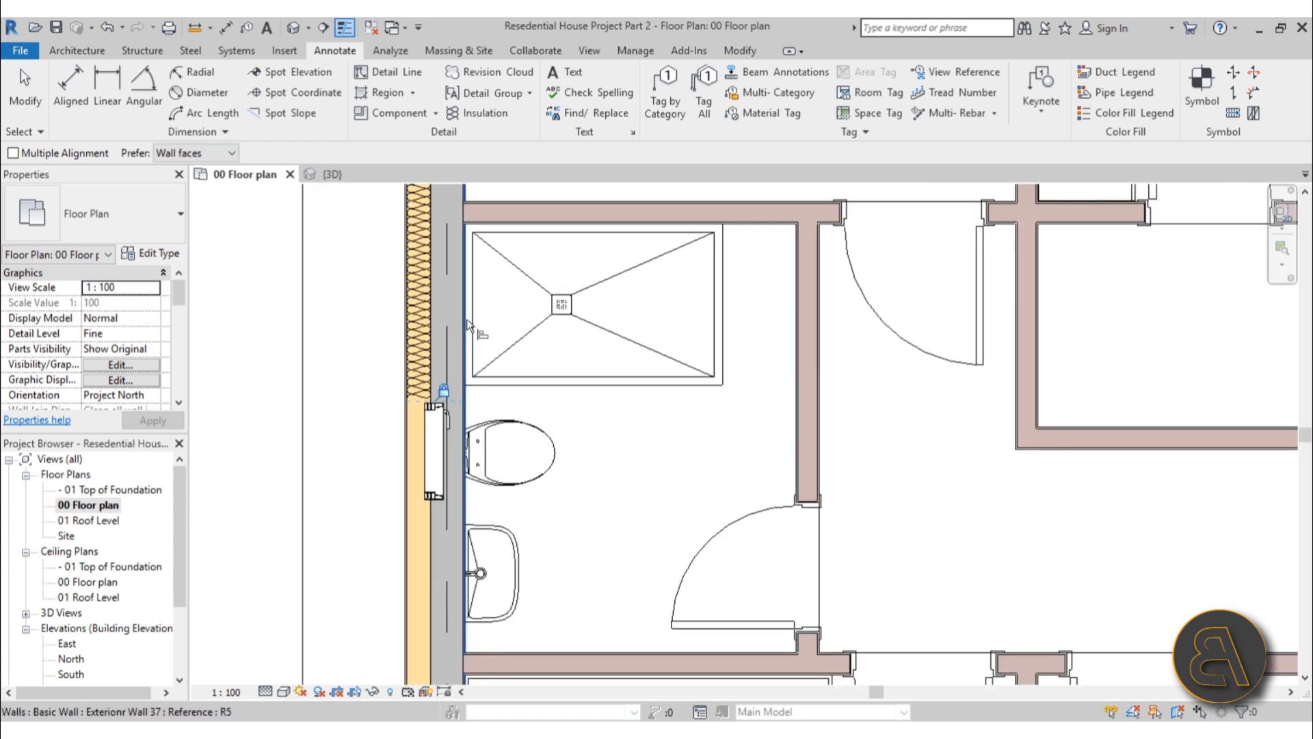
{"action": "key", "text": "Escape"}
Draw batting, placed to far side, from the bathroom window's lower edge down the left exterior wall to the plan's lower outer corner
{"action": "left_click", "coordinate": [477, 114]}
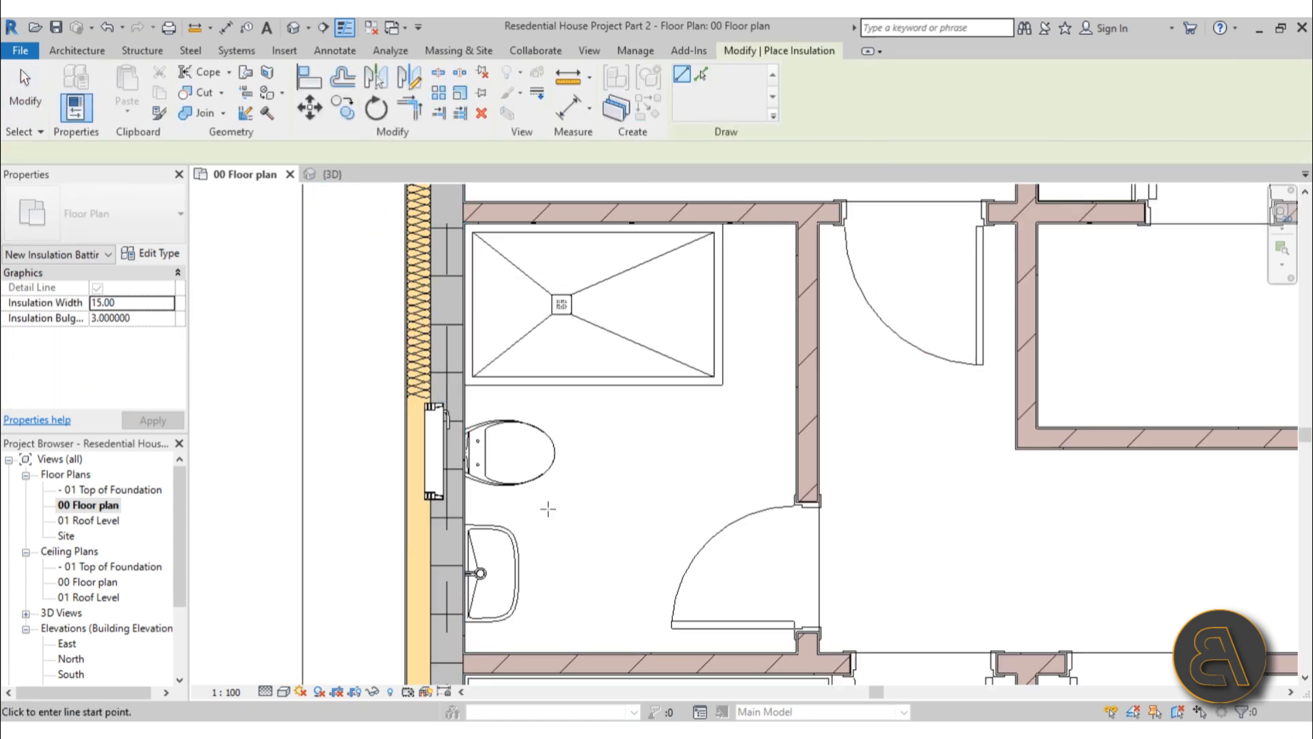
{"action": "scroll", "coordinate": [548, 506], "scroll_direction": "up", "scroll_amount": 3}
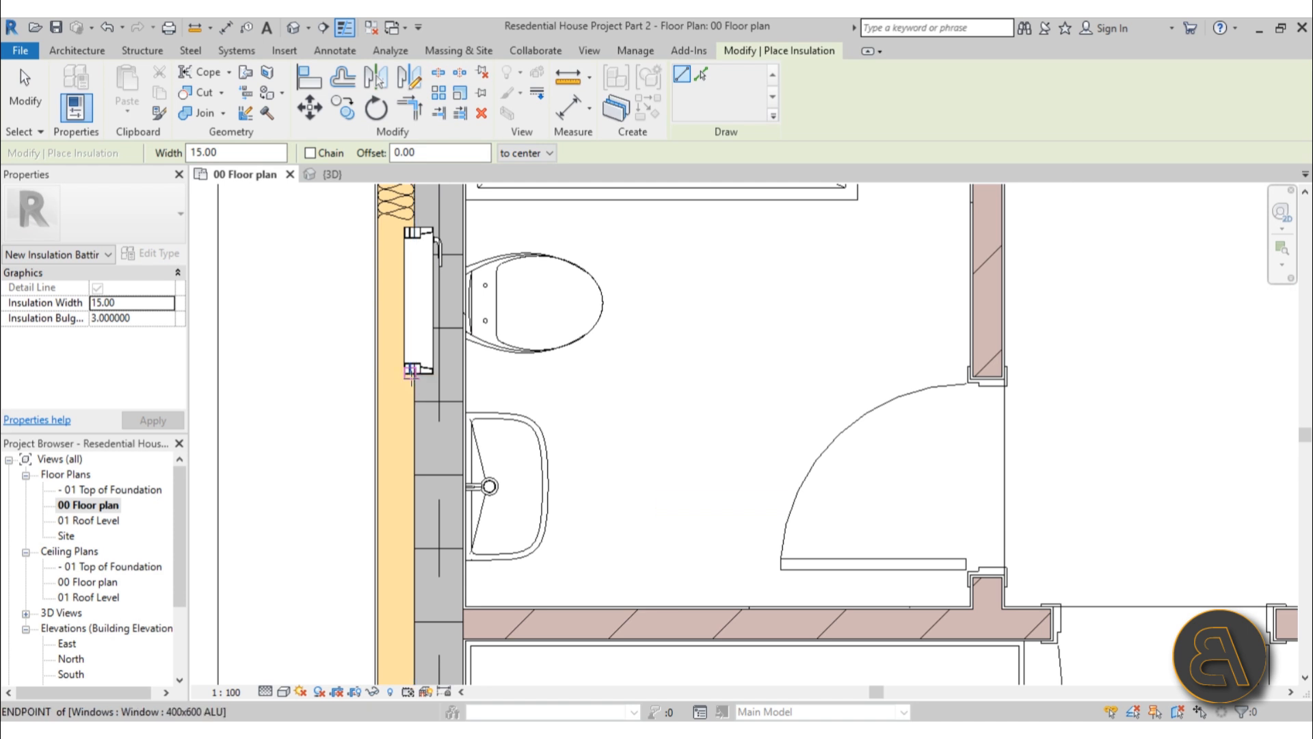
{"action": "left_click", "coordinate": [413, 374]}
{"action": "key", "text": "Escape"}
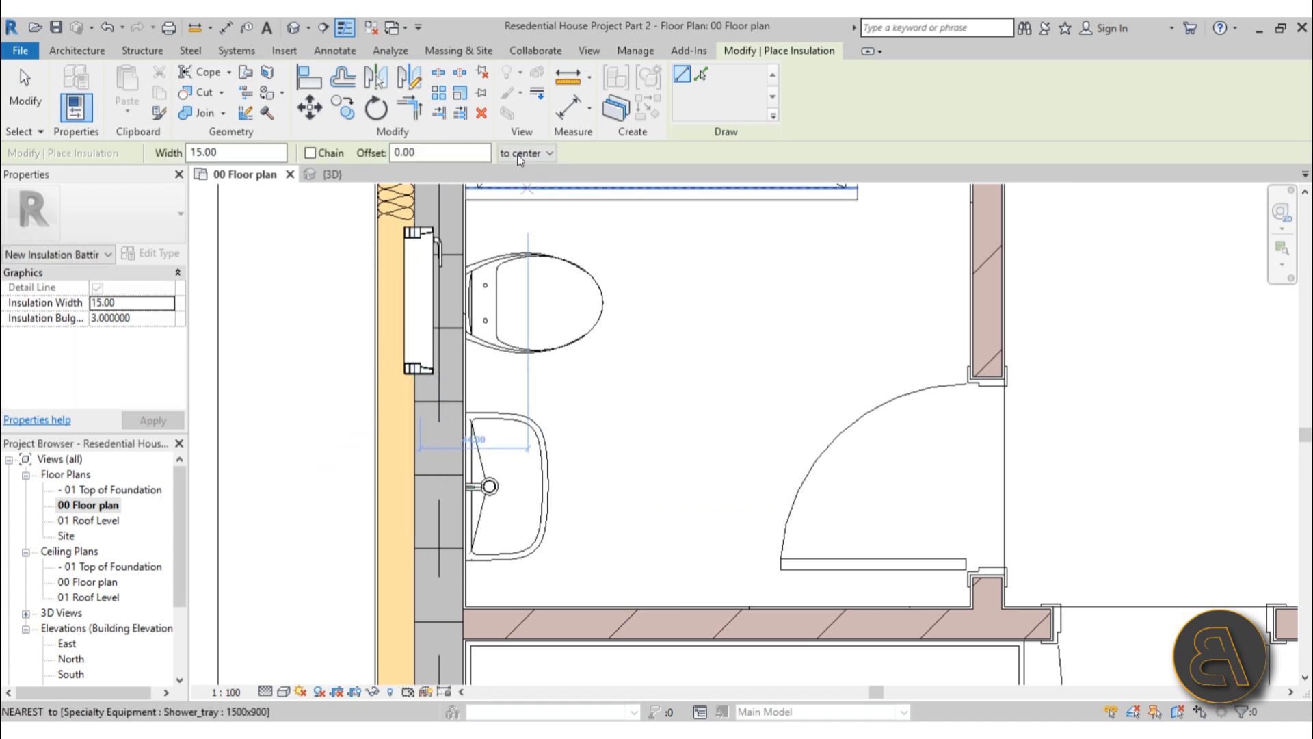
{"action": "left_click", "coordinate": [525, 153]}
{"action": "left_click", "coordinate": [531, 197]}
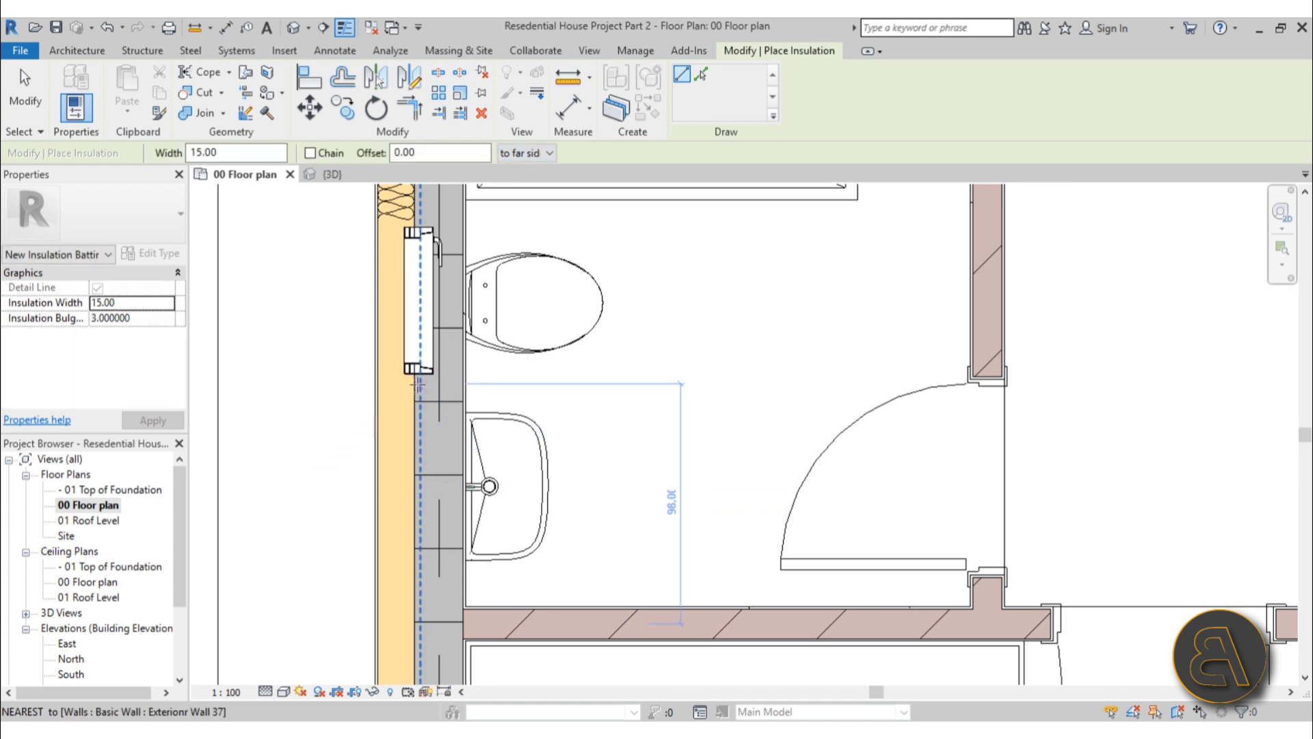
{"action": "left_click", "coordinate": [414, 376]}
{"action": "scroll", "coordinate": [418, 524], "scroll_direction": "down", "scroll_amount": 2}
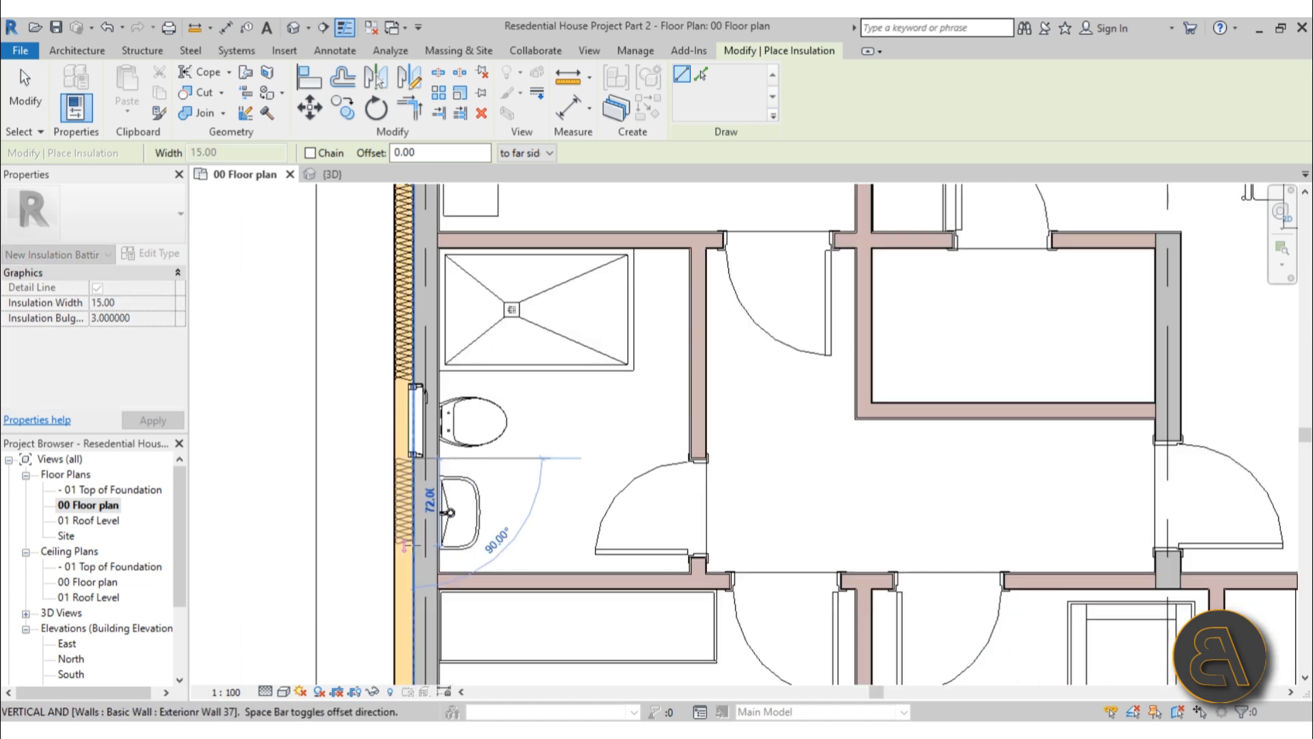
{"action": "middle_click_drag", "start_coordinate": [415, 650], "coordinate": [380, 270]}
{"action": "middle_click_drag", "start_coordinate": [387, 650], "coordinate": [378, 333]}
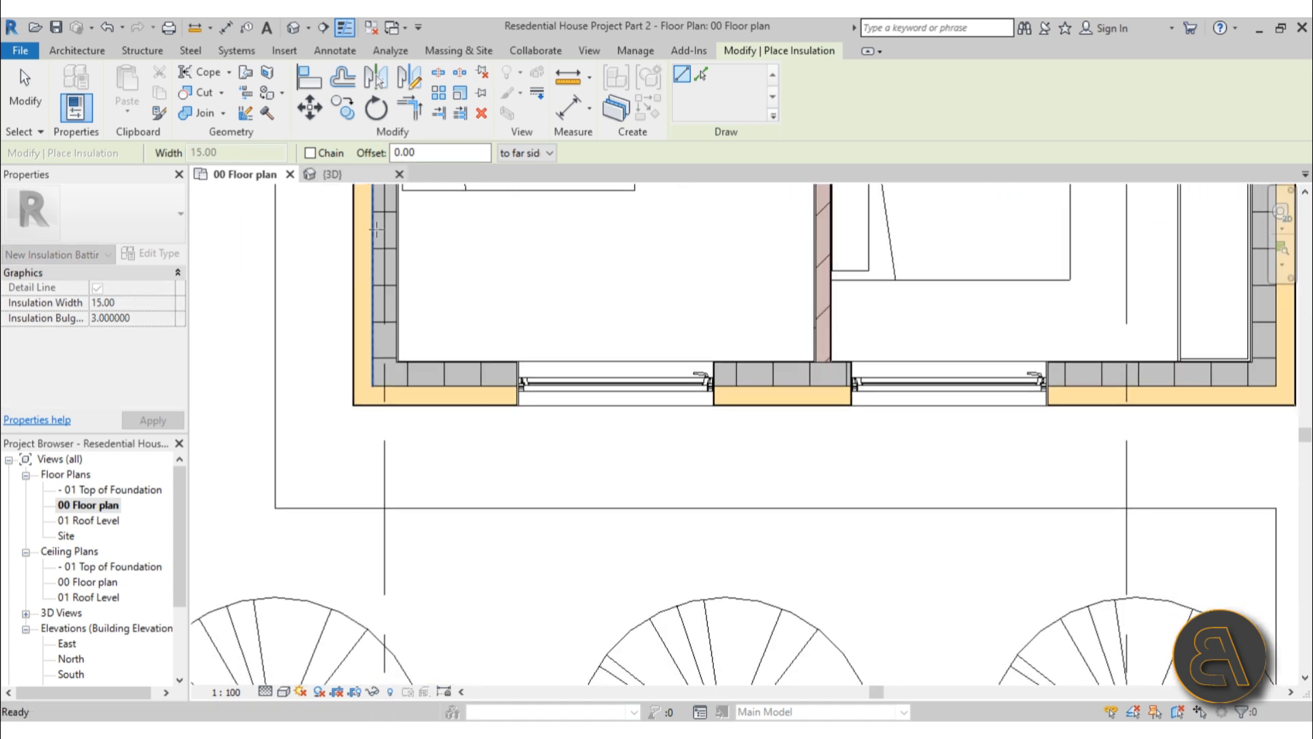
{"action": "scroll", "coordinate": [387, 418], "scroll_direction": "up", "scroll_amount": 3}
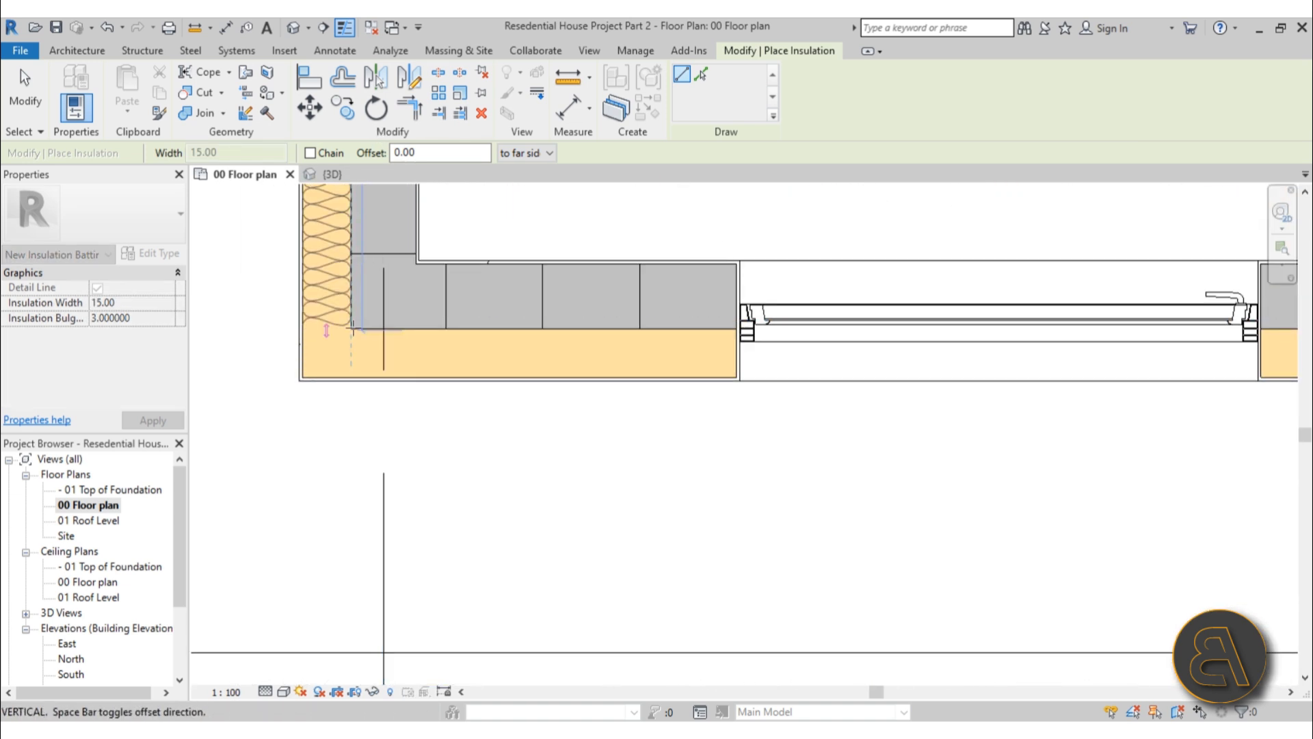
{"action": "left_click", "coordinate": [350, 375]}
{"action": "key", "text": "Escape"}
{"action": "key", "text": "Escape"}
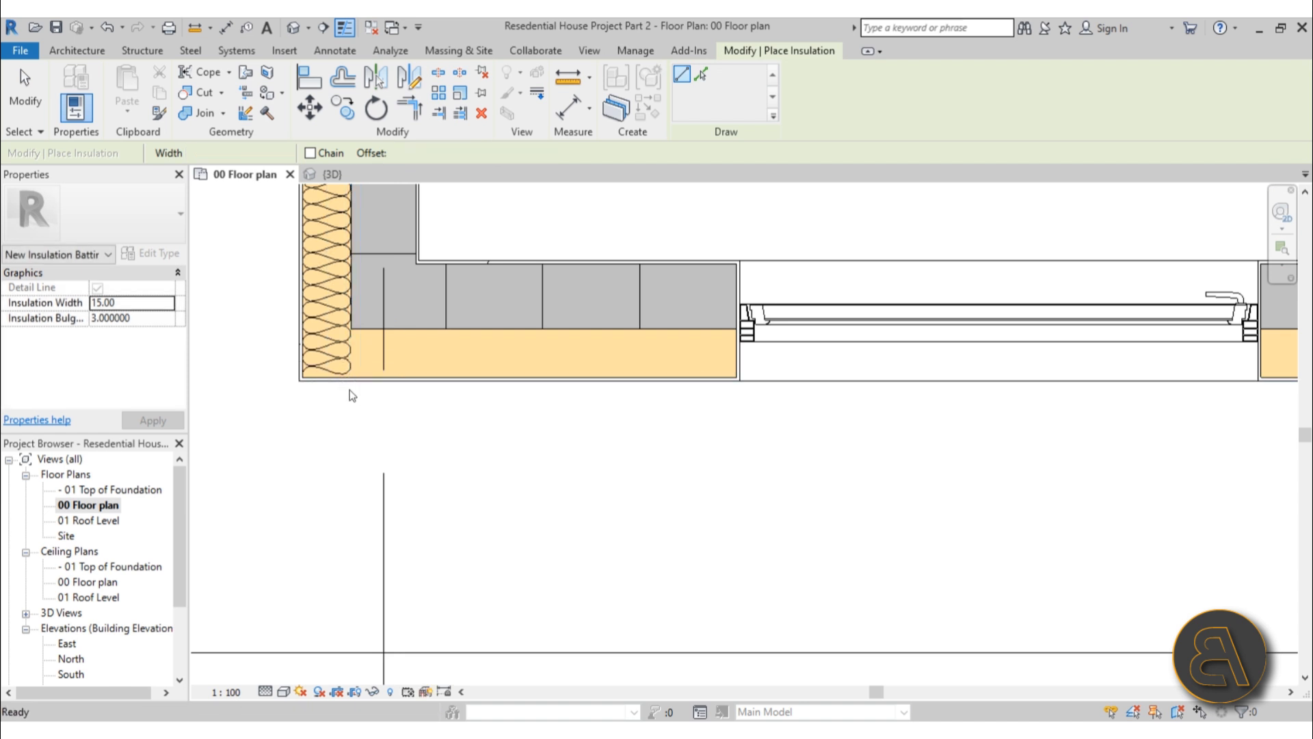
Align the lower corner end of the new batting with the outer edge of the lower wall's insulation layer
{"action": "key", "text": "d"}
{"action": "key", "text": "i"}
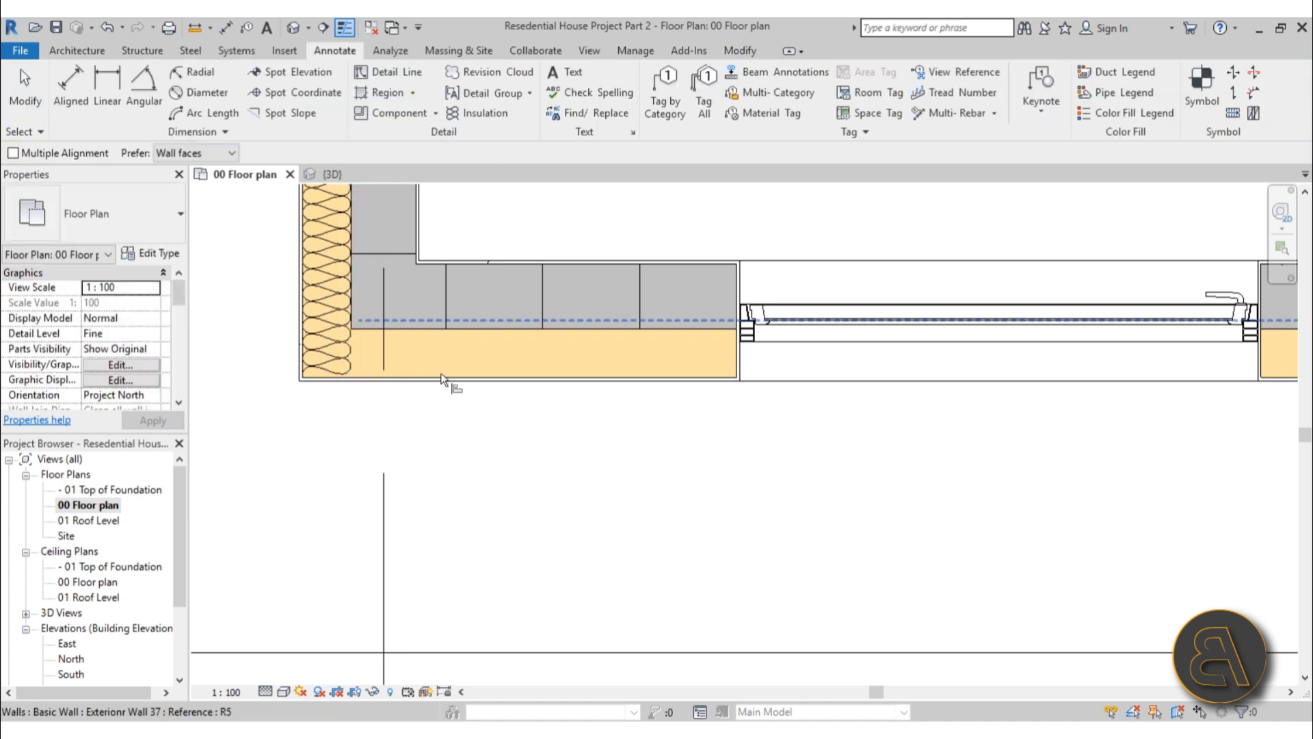
{"action": "left_click", "coordinate": [537, 375]}
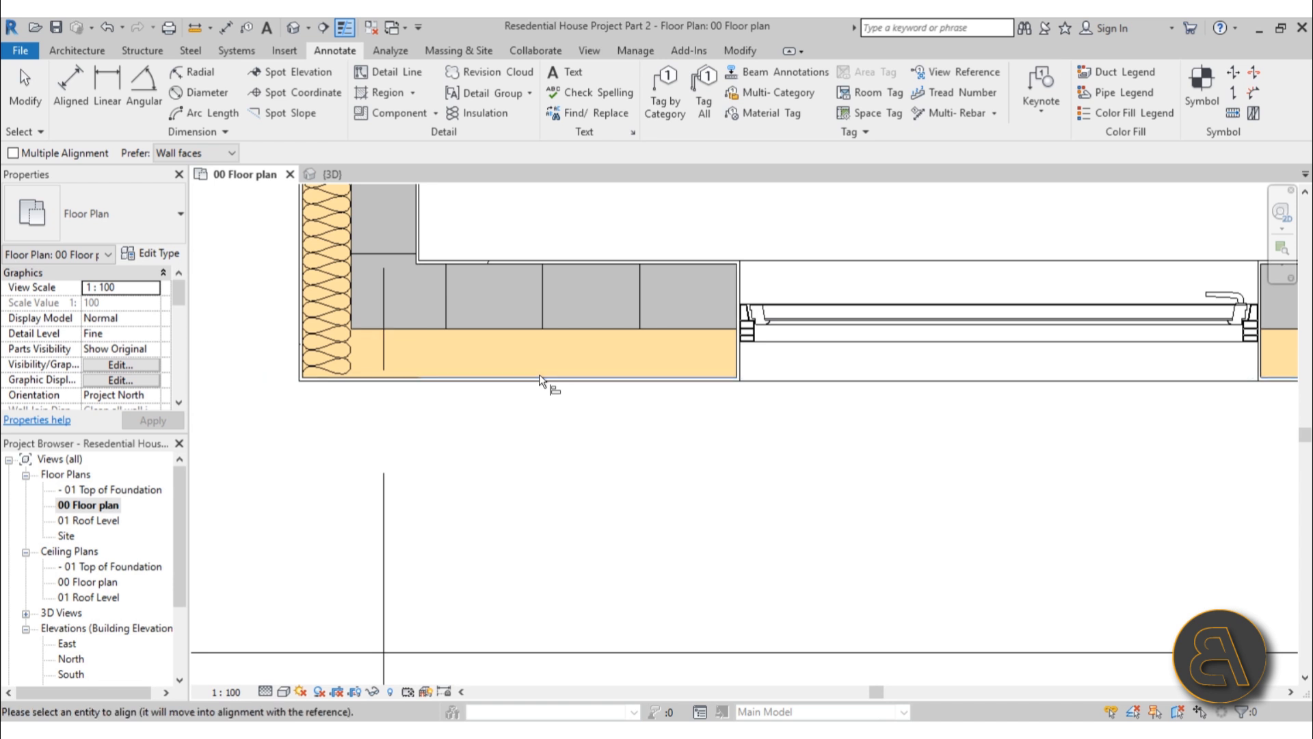
{"action": "left_click", "coordinate": [326, 375]}
{"action": "scroll", "coordinate": [426, 453], "scroll_direction": "down", "scroll_amount": 2}
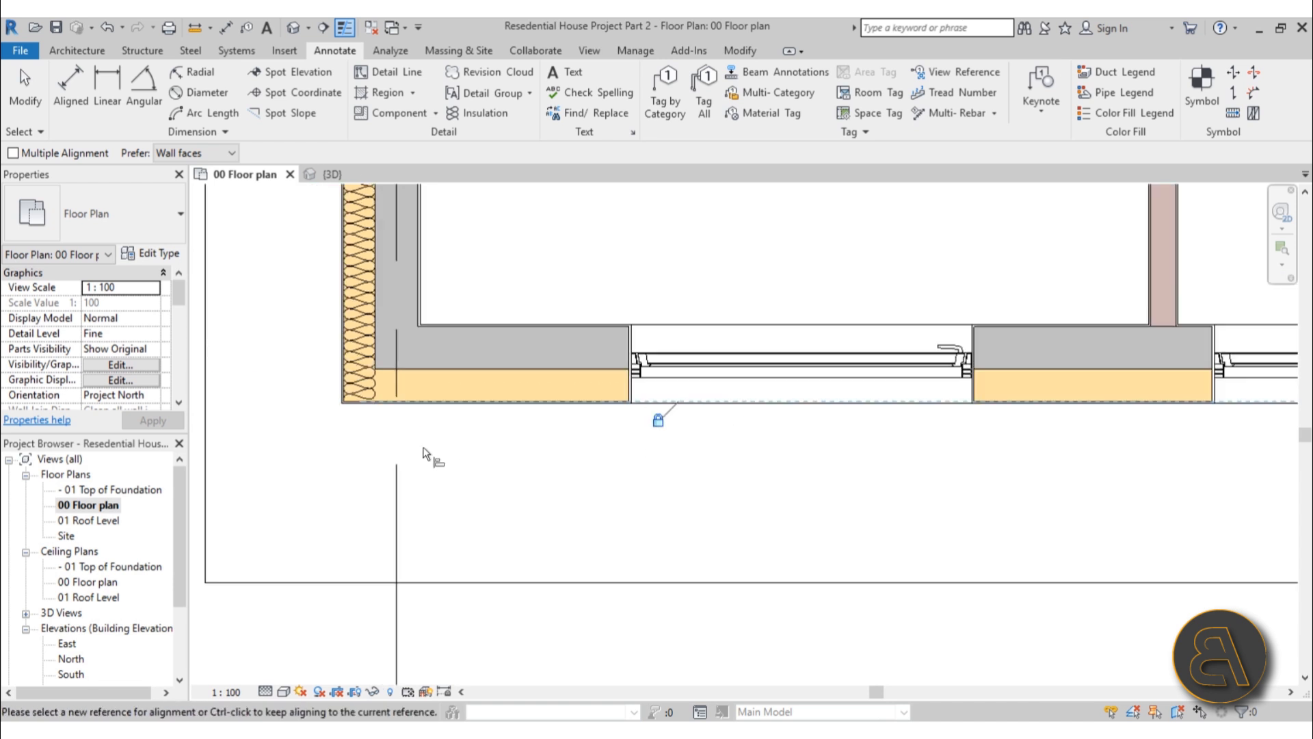
Align and lock the insulation batting in the left exterior wall to the lower edge of the bathroom window opening
{"action": "scroll", "coordinate": [426, 453], "scroll_direction": "down", "scroll_amount": 2}
{"action": "middle_click_drag", "start_coordinate": [425, 453], "coordinate": [432, 630]}
{"action": "middle_click_drag", "start_coordinate": [435, 278], "coordinate": [445, 483]}
{"action": "scroll", "coordinate": [379, 223], "scroll_direction": "up", "scroll_amount": 3}
{"action": "middle_click_drag", "start_coordinate": [378, 223], "coordinate": [369, 523]}
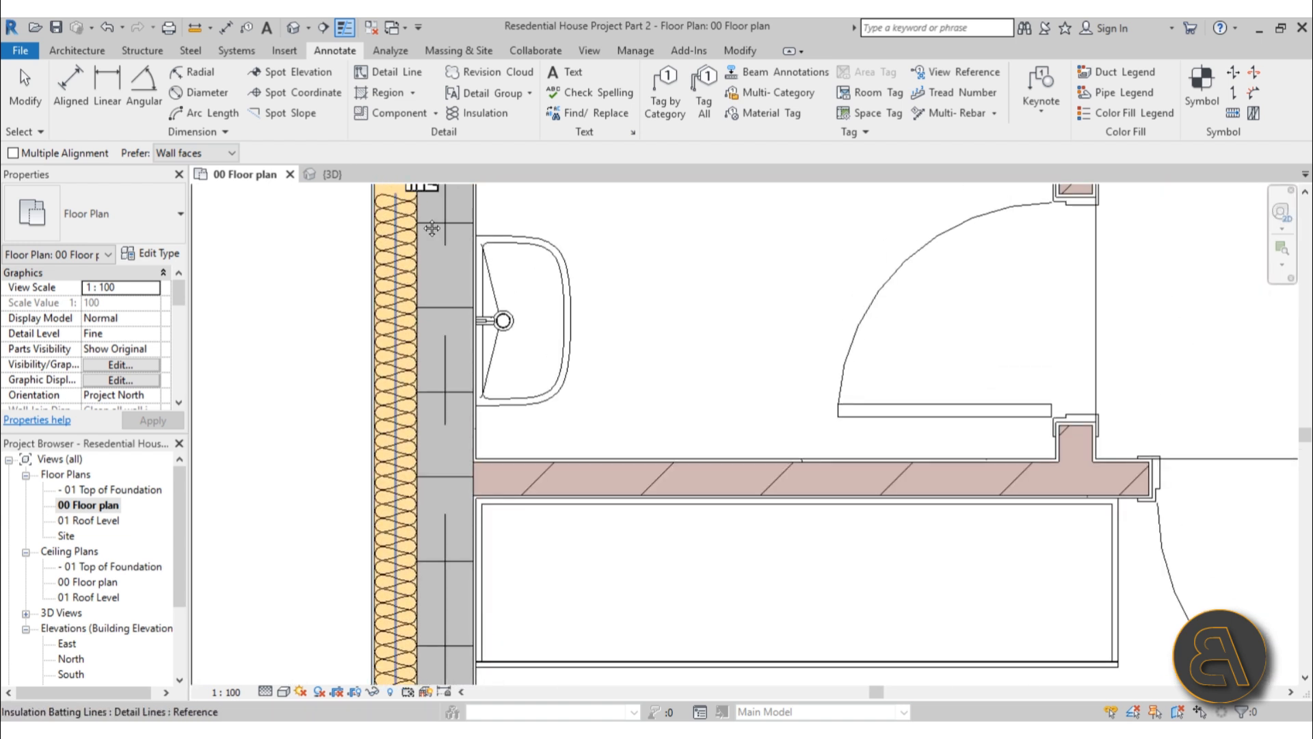
{"action": "scroll", "coordinate": [414, 397], "scroll_direction": "up", "scroll_amount": 4}
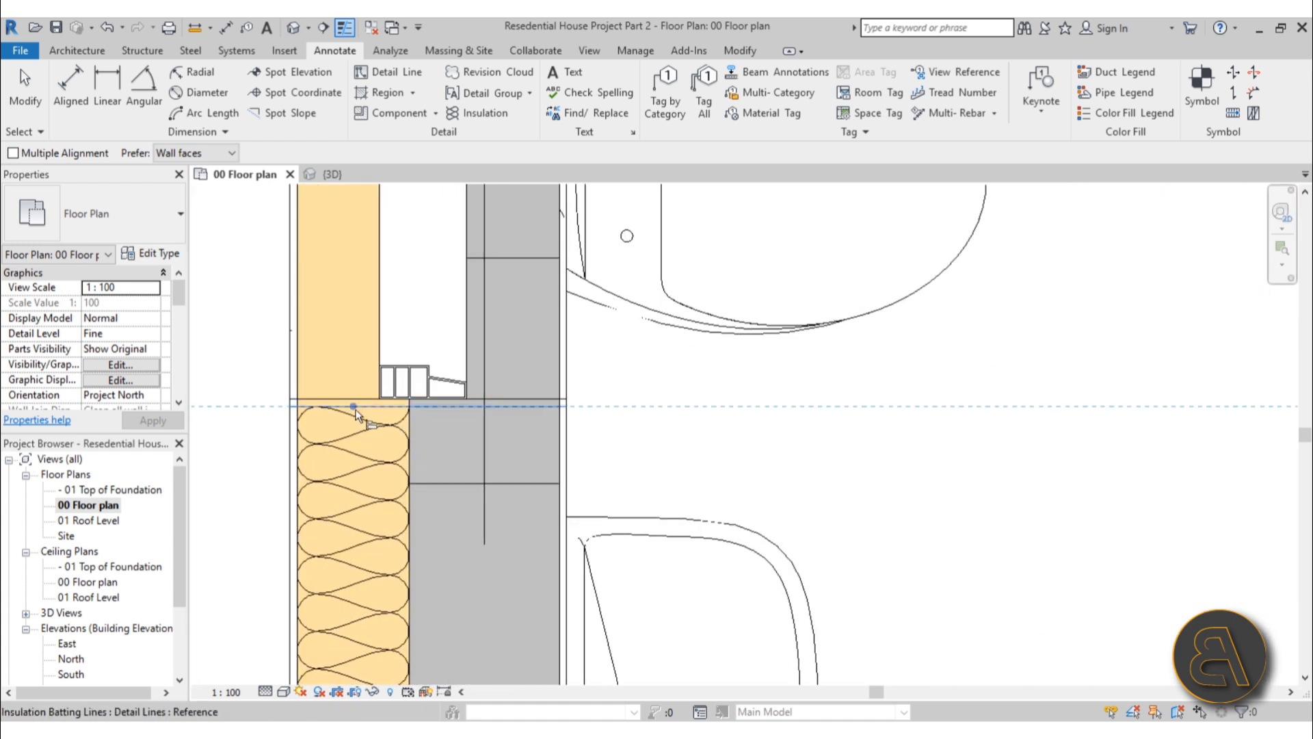
{"action": "scroll", "coordinate": [467, 383], "scroll_direction": "down", "scroll_amount": 6}
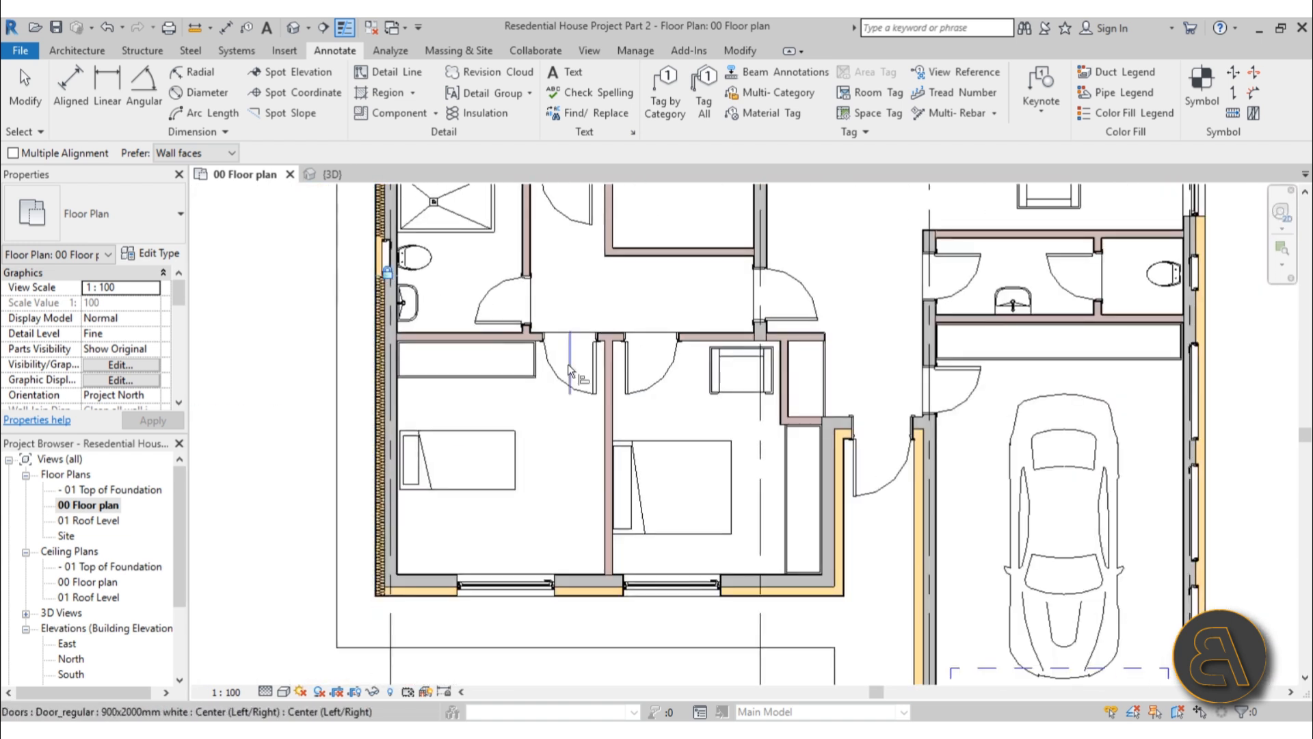
{"action": "key", "text": "Escape"}
{"action": "middle_click_drag", "start_coordinate": [487, 507], "coordinate": [396, 470]}
{"action": "scroll", "coordinate": [396, 470], "scroll_direction": "up", "scroll_amount": 3}
{"action": "scroll", "coordinate": [499, 484], "scroll_direction": "down", "scroll_amount": 1}
{"action": "middle_click_drag", "start_coordinate": [499, 483], "coordinate": [380, 440]}
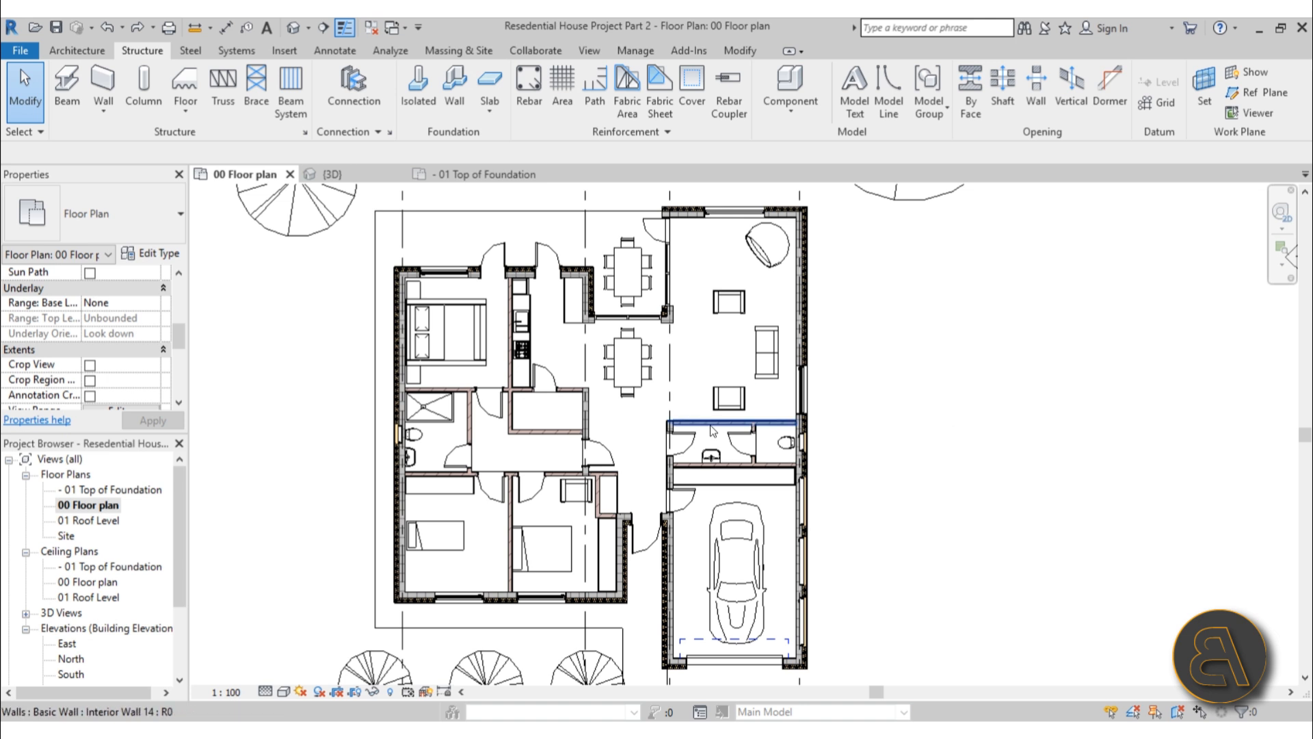
Open the 3D view and inspect the house from below and above, highlighting the Generic Floor - 400mm slab
{"action": "left_click", "coordinate": [291, 28]}
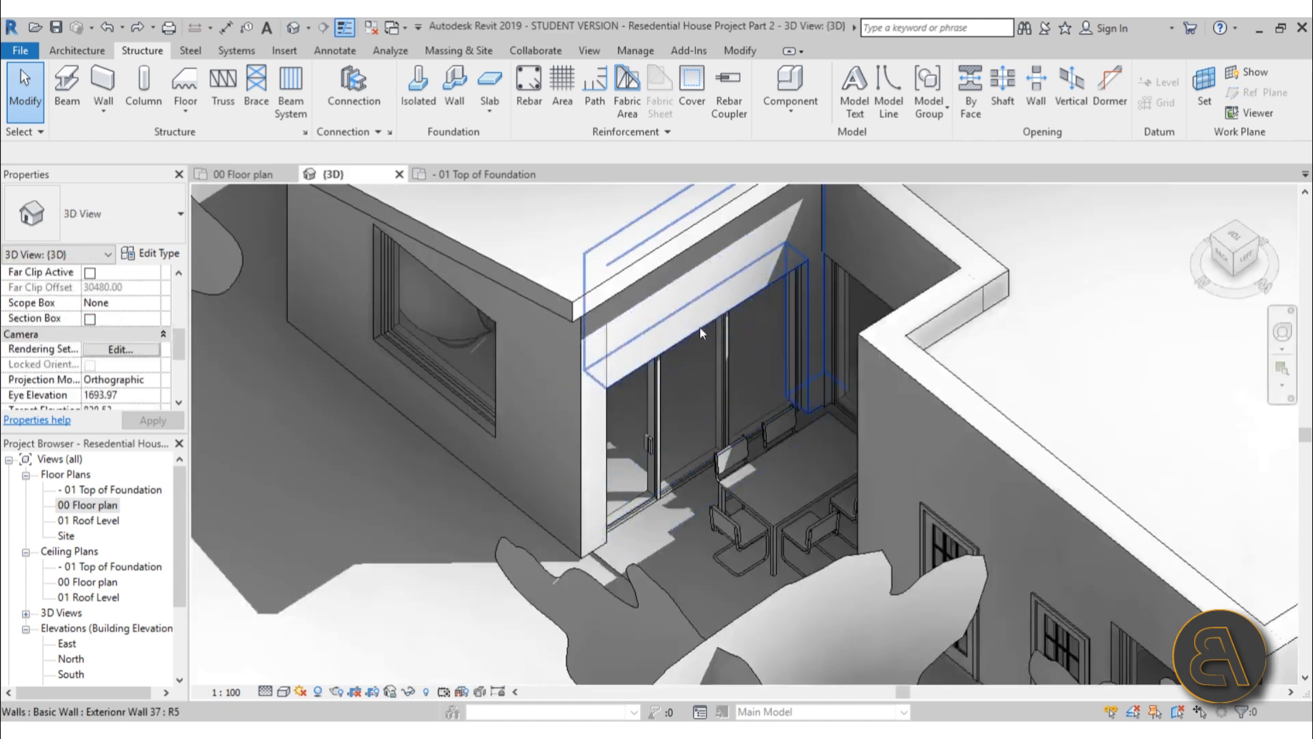
{"action": "scroll", "coordinate": [699, 327], "scroll_direction": "down", "scroll_amount": 6}
{"action": "middle_click_drag", "start_coordinate": [711, 391], "coordinate": [736, 88], "text": "shift"}
{"action": "scroll", "coordinate": [750, 345], "scroll_direction": "up", "scroll_amount": 8}
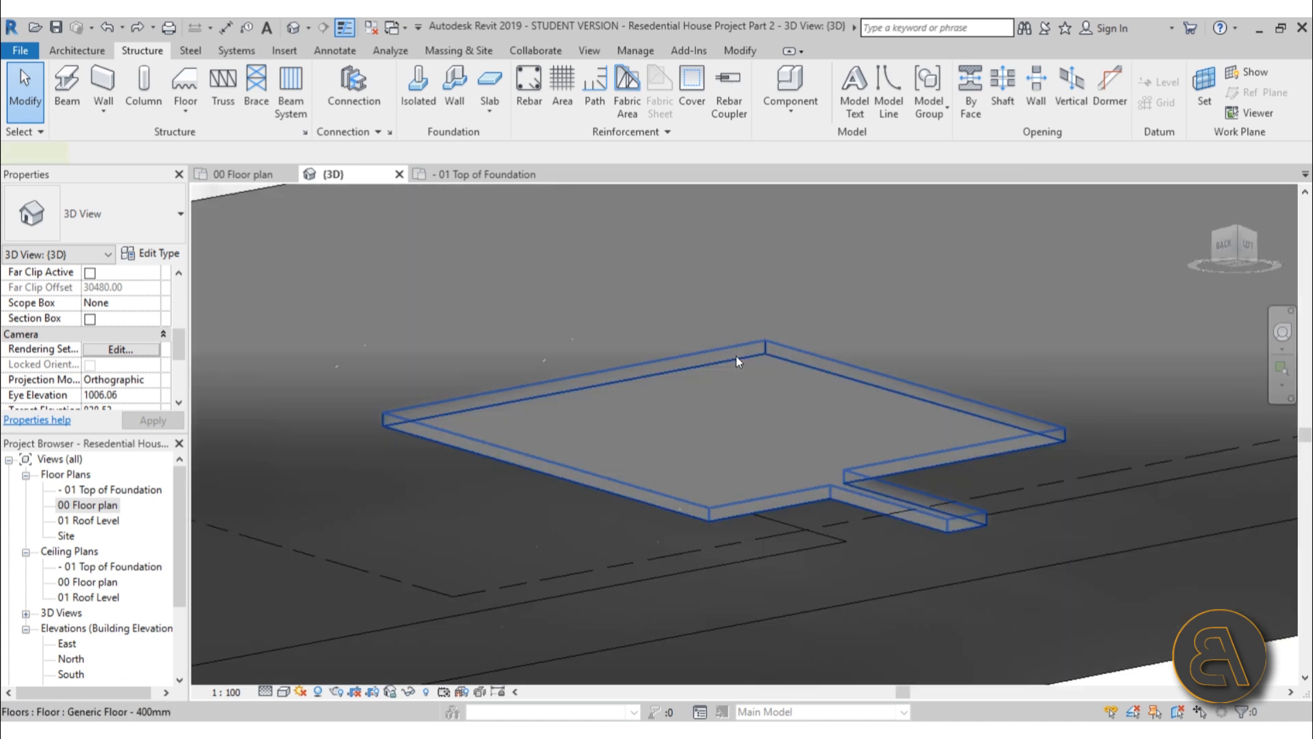
{"action": "left_click", "coordinate": [658, 378]}
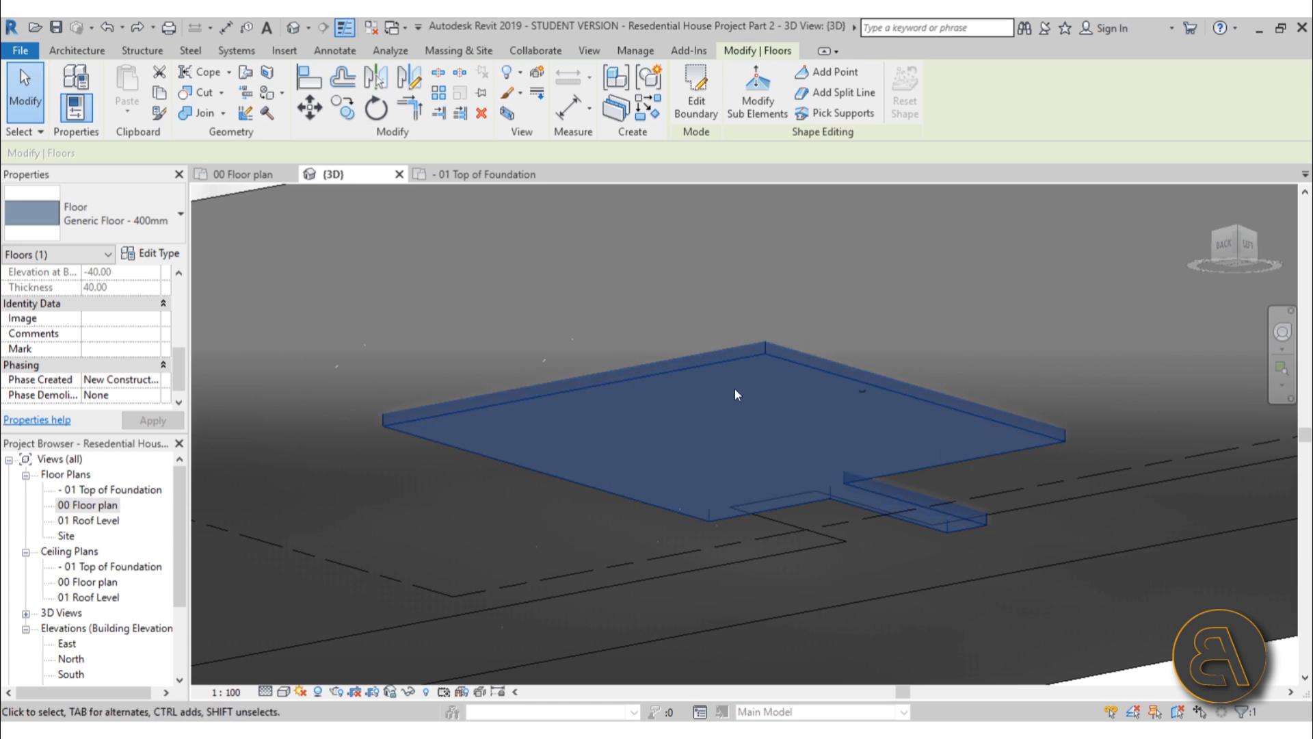
{"action": "scroll", "coordinate": [708, 408], "scroll_direction": "down", "scroll_amount": 5}
{"action": "middle_click_drag", "start_coordinate": [708, 409], "coordinate": [460, 690], "text": "shift"}
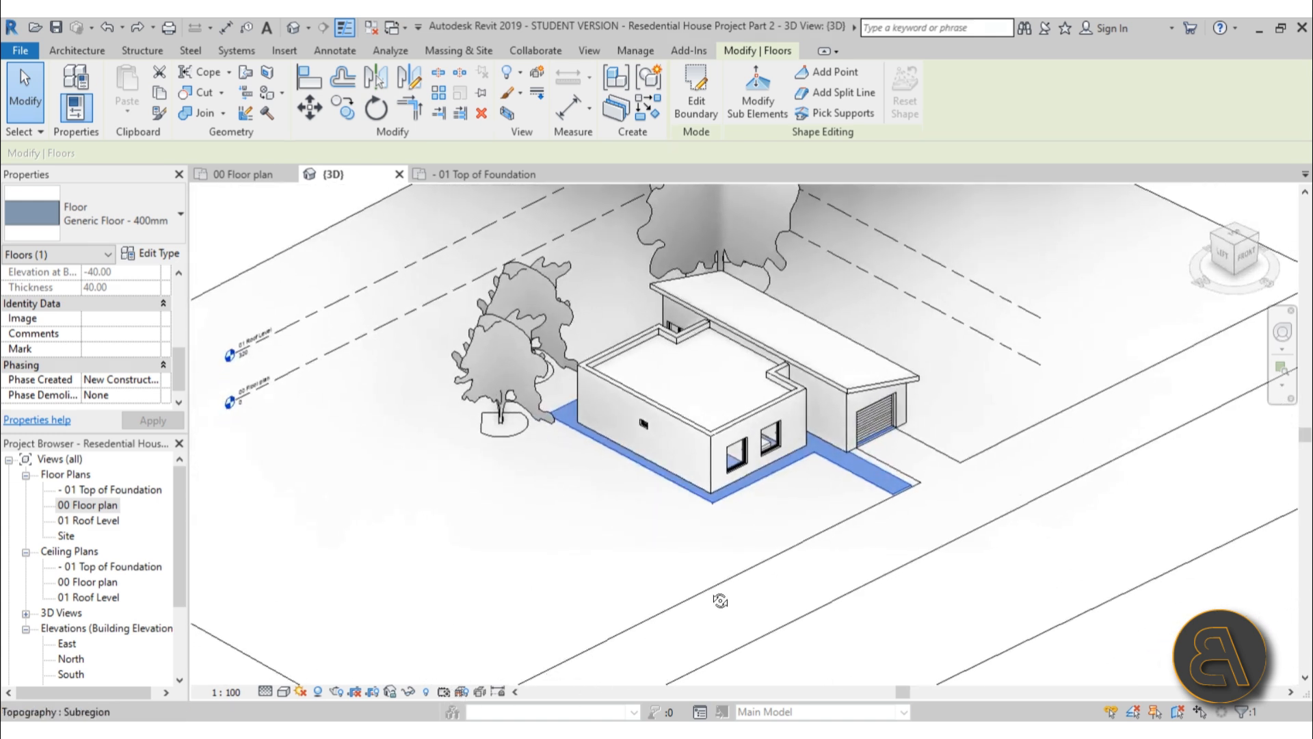
{"action": "middle_click_drag", "start_coordinate": [721, 601], "coordinate": [253, 519], "text": "shift"}
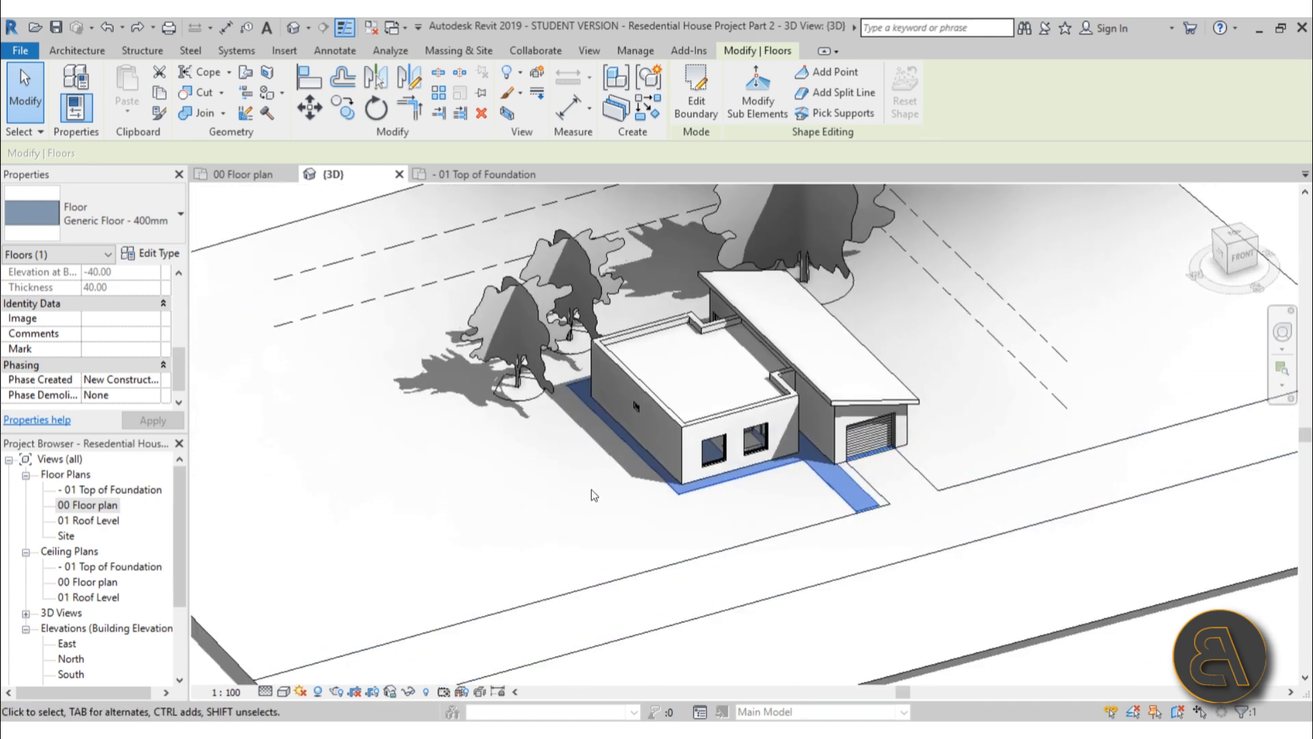
{"action": "scroll", "coordinate": [754, 467], "scroll_direction": "up", "scroll_amount": 3}
{"action": "left_click", "coordinate": [767, 530]}
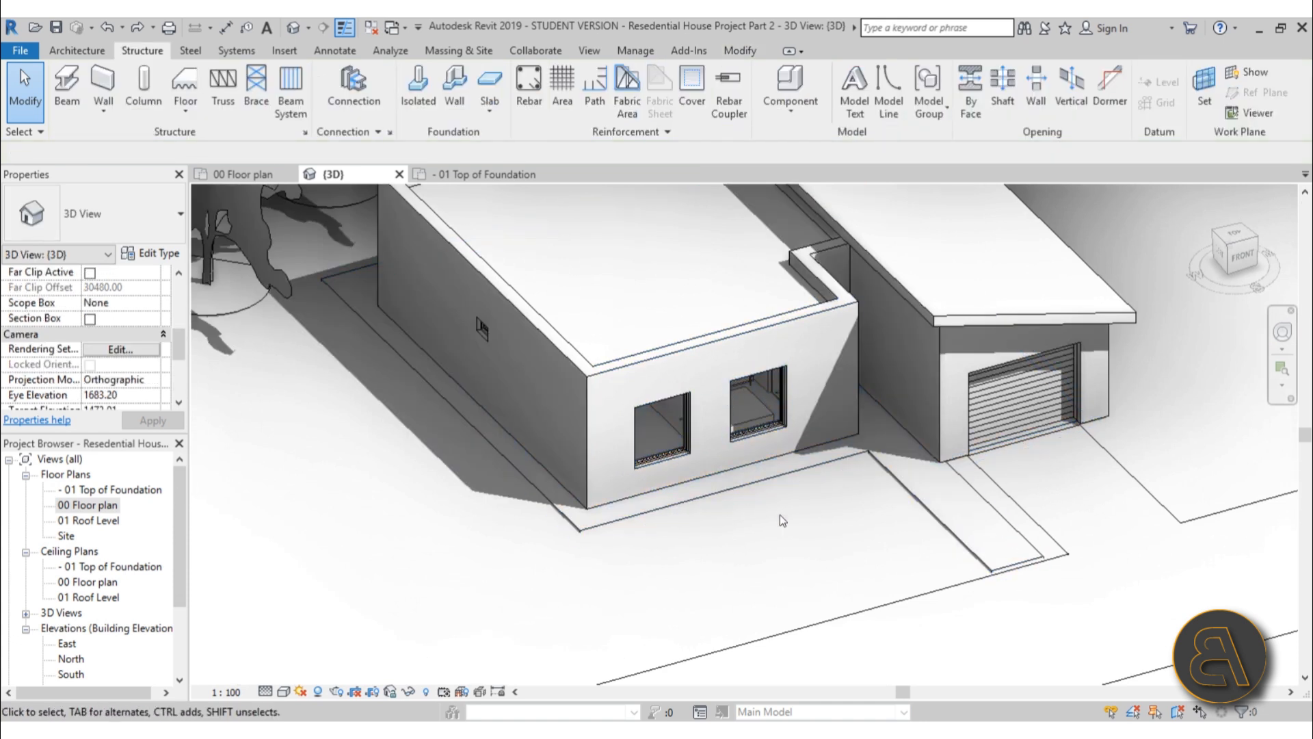
Examine in 3D where the house's front and side exterior walls meet the slab
{"action": "left_click", "coordinate": [742, 458]}
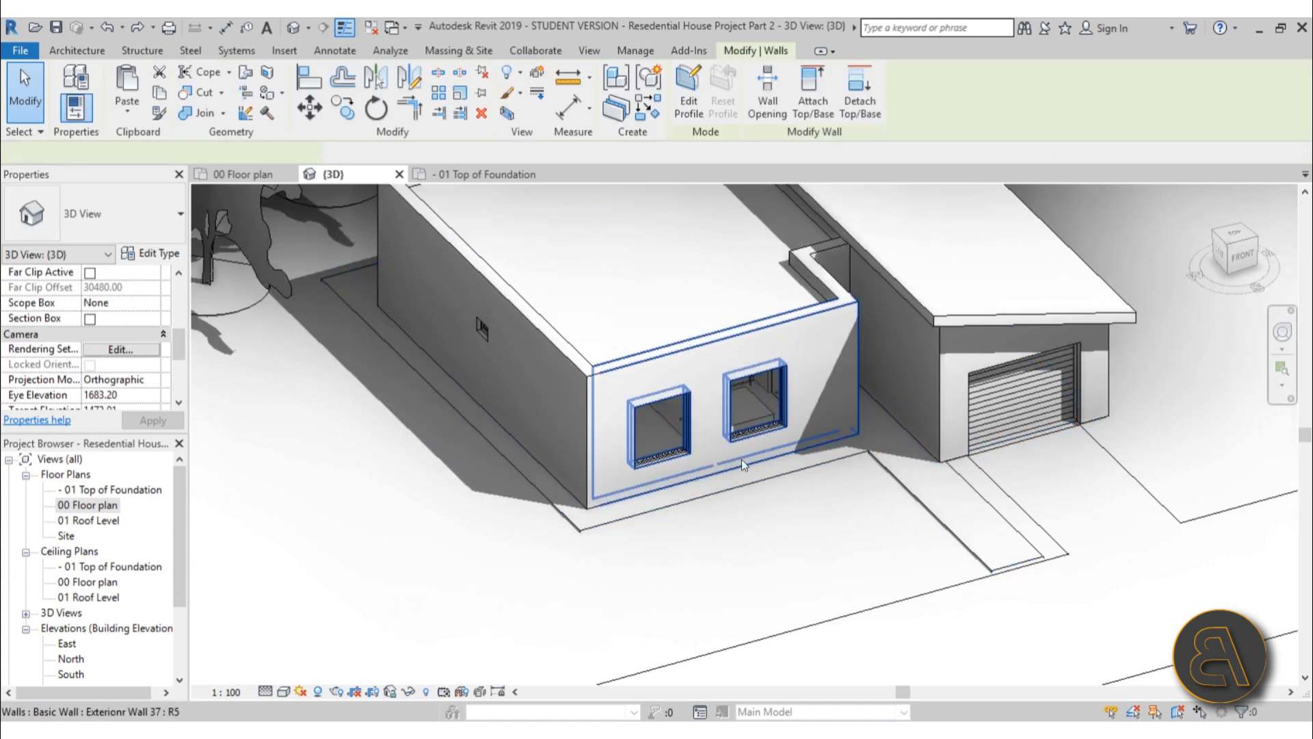
{"action": "left_click", "coordinate": [725, 524]}
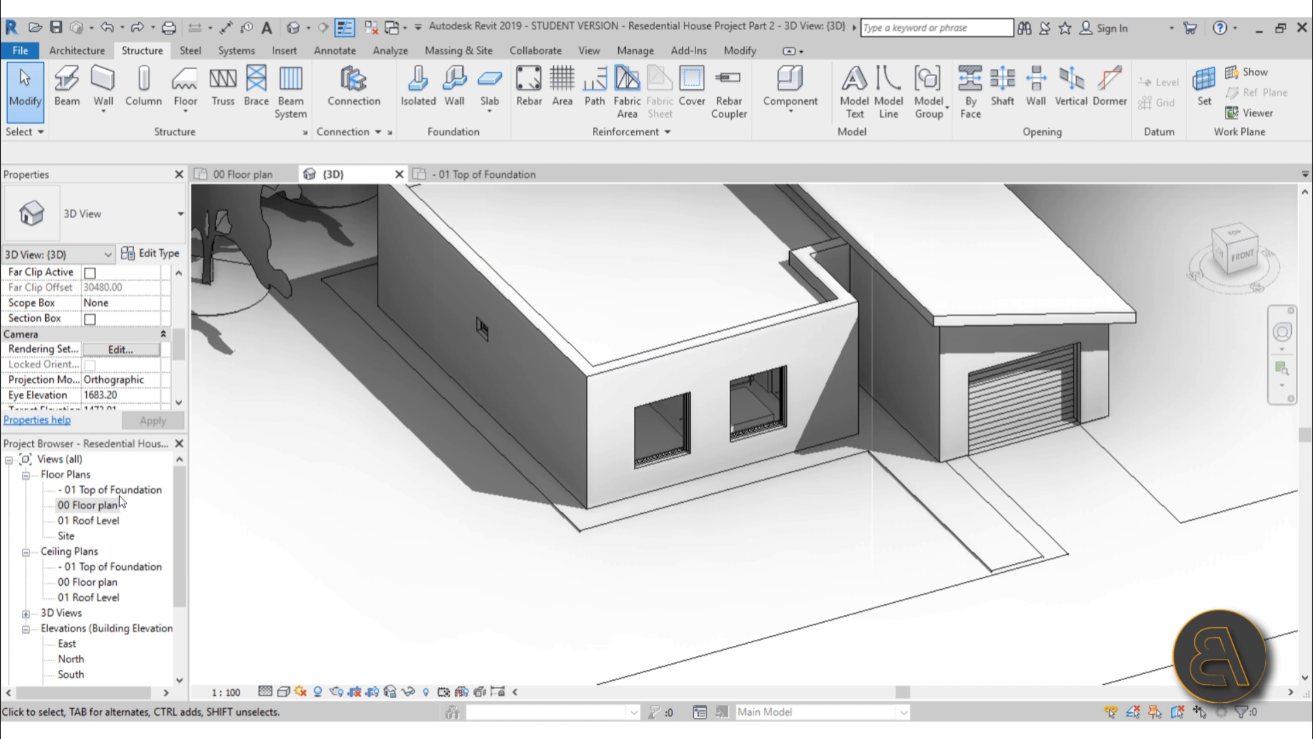
{"action": "left_click", "coordinate": [567, 361]}
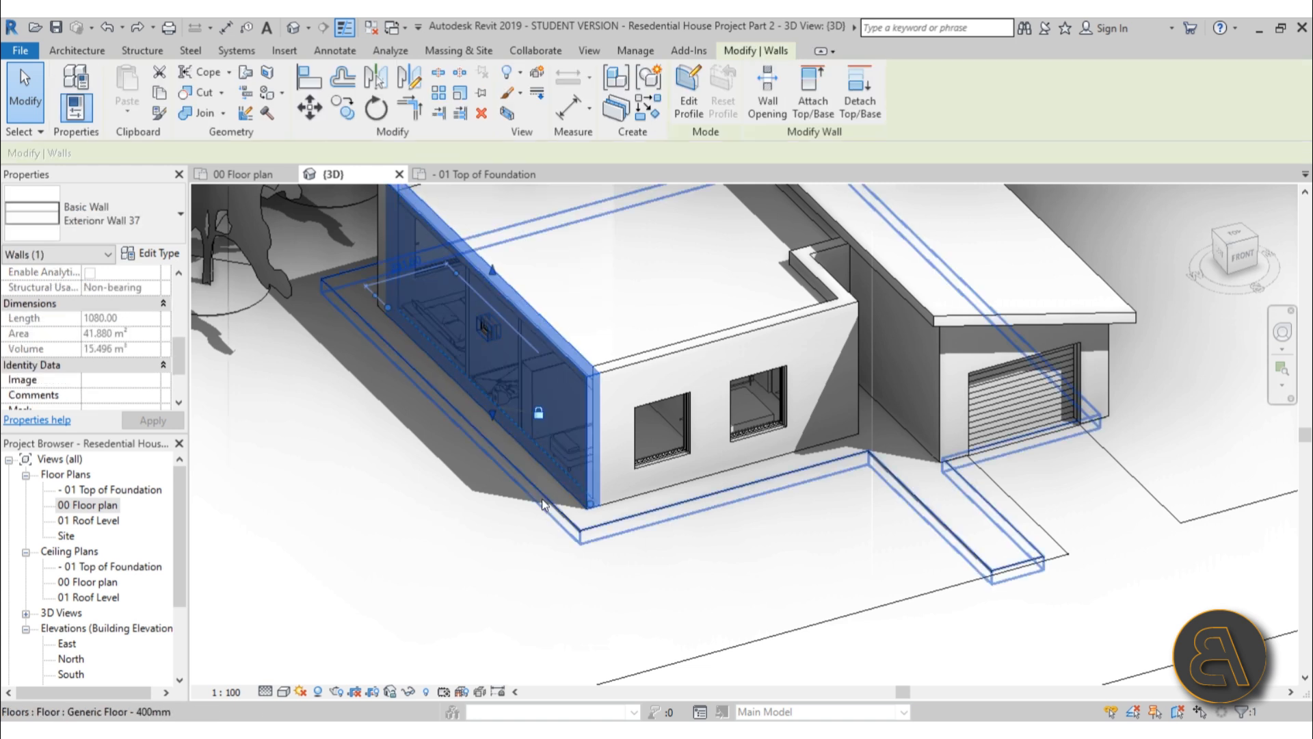
Return to the 00 Floor plan and examine the exterior wall's layers along the bedroom and at its upper-left corner
{"action": "double_click", "coordinate": [88, 505]}
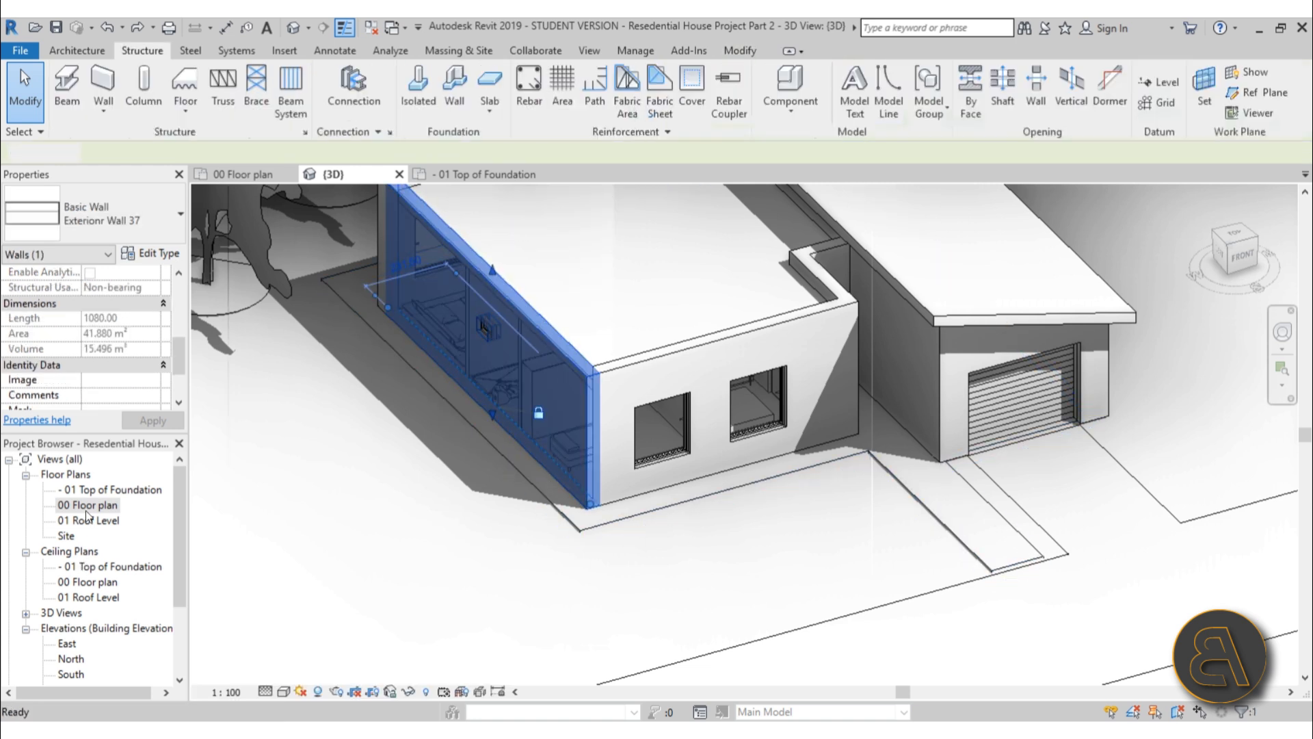
{"action": "scroll", "coordinate": [419, 325], "scroll_direction": "up", "scroll_amount": 5}
{"action": "left_click", "coordinate": [420, 325]}
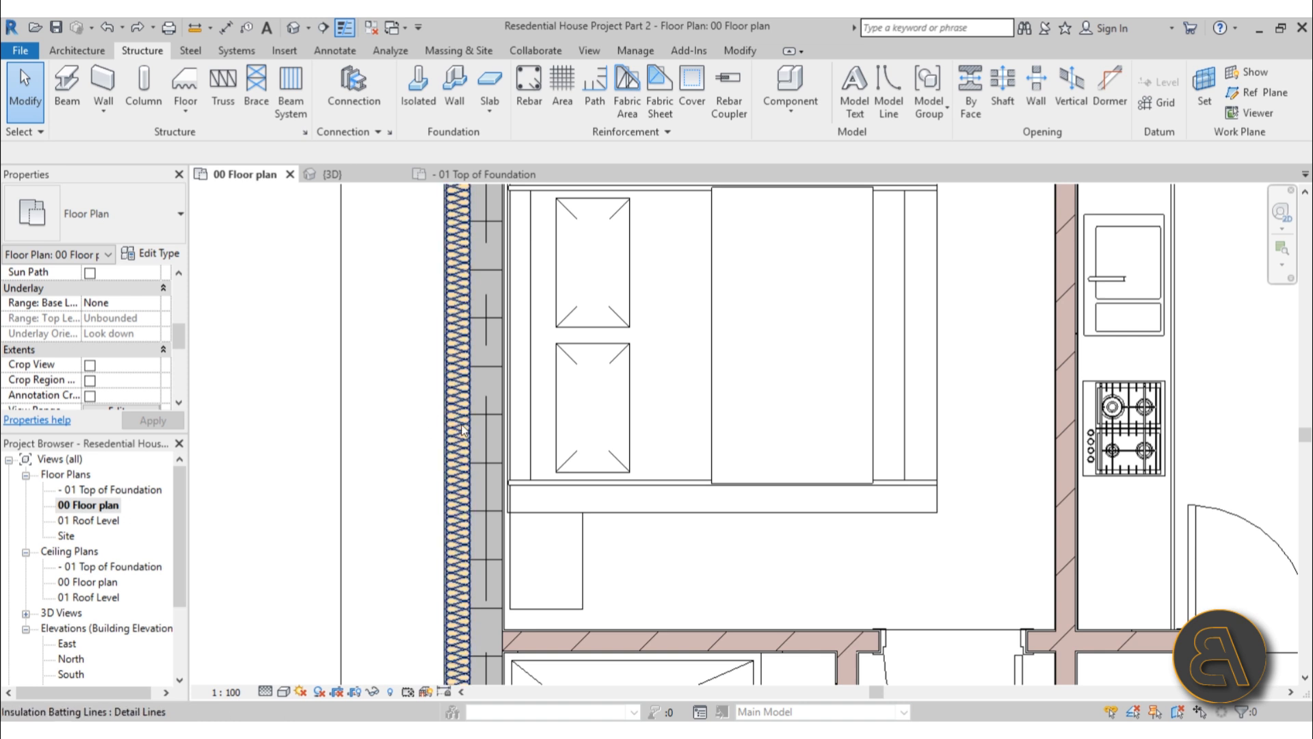
{"action": "scroll", "coordinate": [416, 370], "scroll_direction": "down", "scroll_amount": 4}
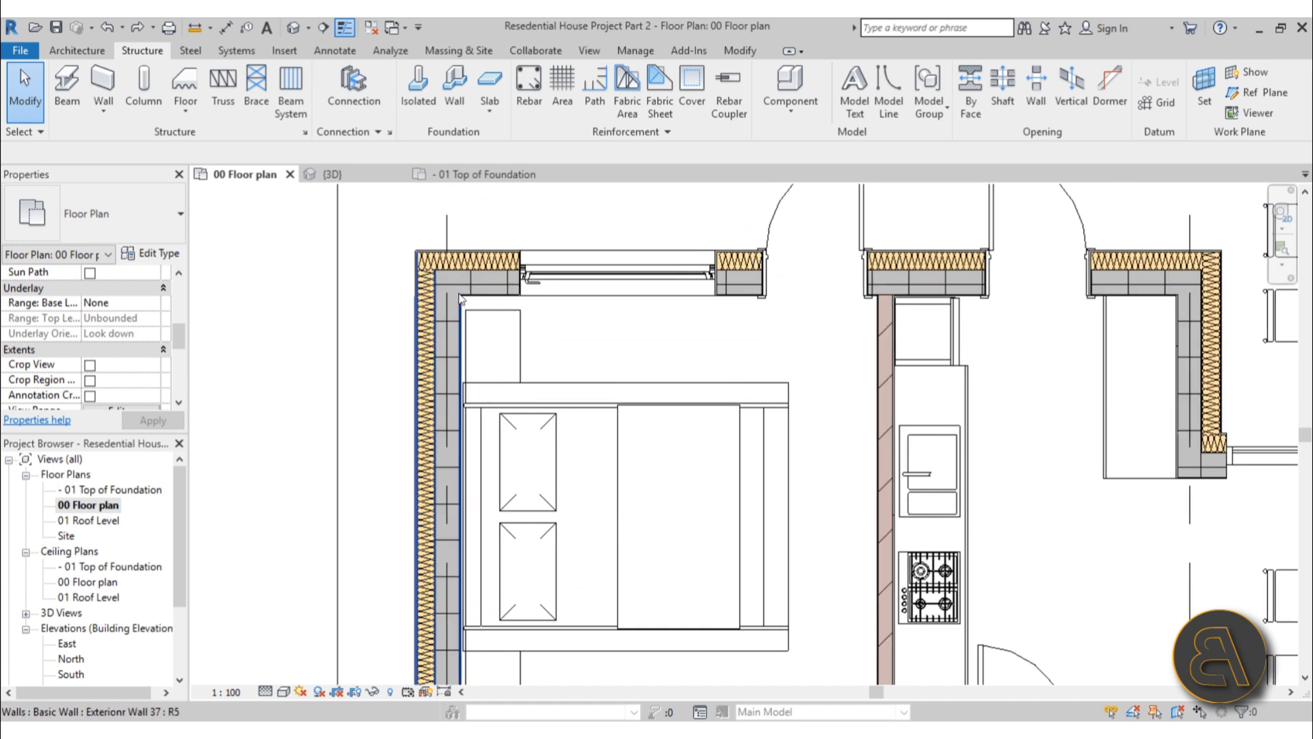
{"action": "scroll", "coordinate": [441, 296], "scroll_direction": "up", "scroll_amount": 4}
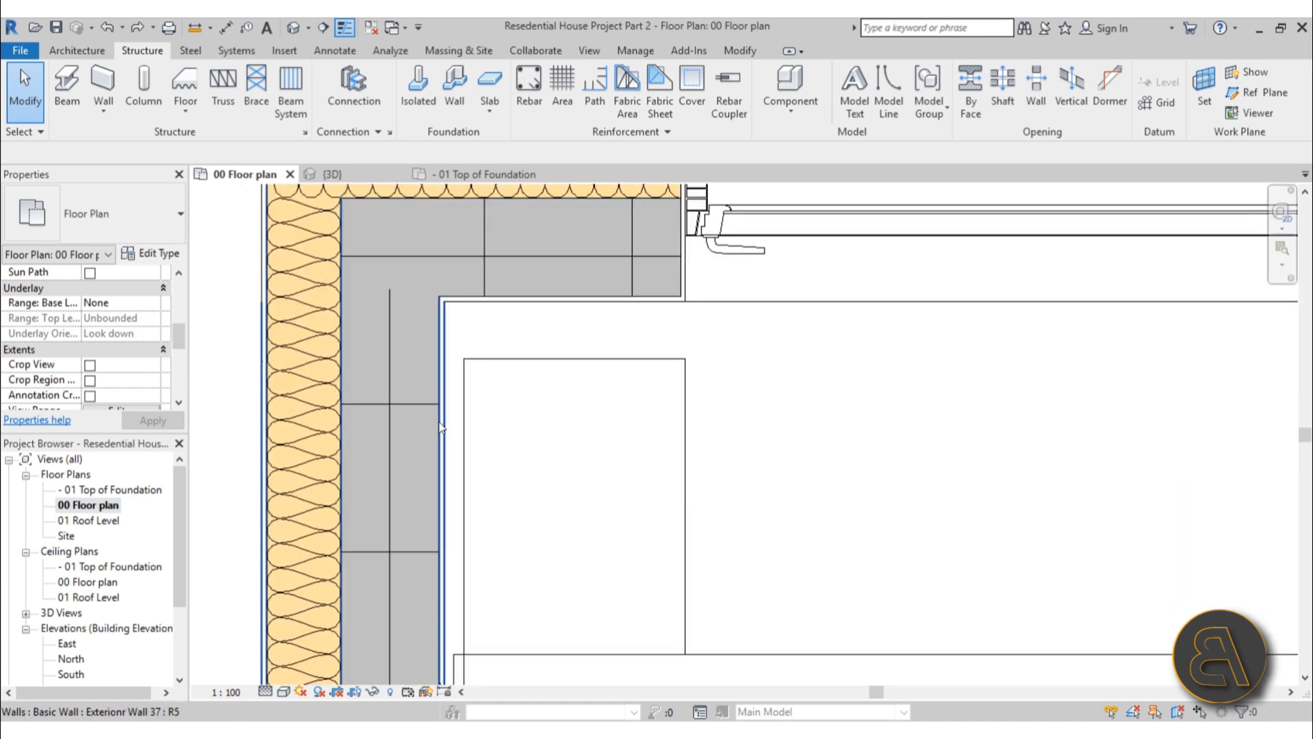
{"action": "scroll", "coordinate": [424, 400], "scroll_direction": "down", "scroll_amount": 3}
{"action": "scroll", "coordinate": [424, 400], "scroll_direction": "down", "scroll_amount": 2}
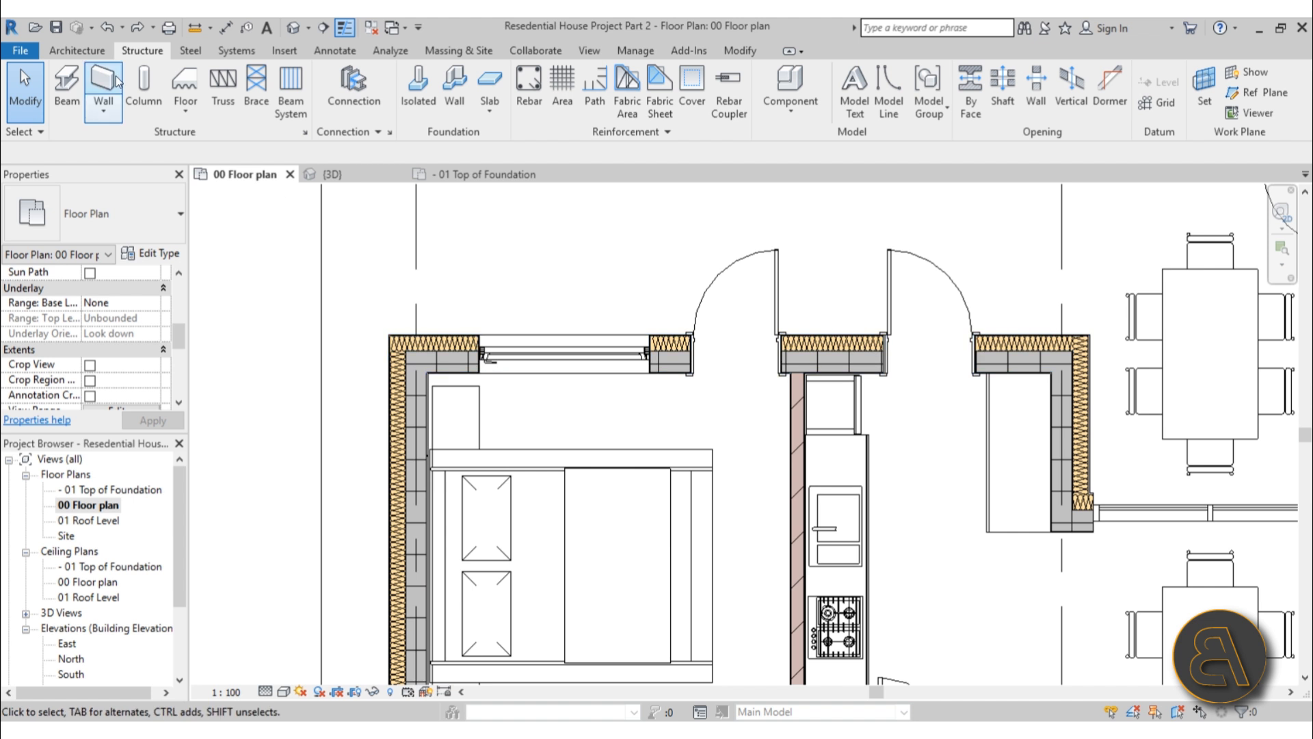
{"action": "left_click", "coordinate": [75, 51]}
{"action": "left_click", "coordinate": [67, 102]}
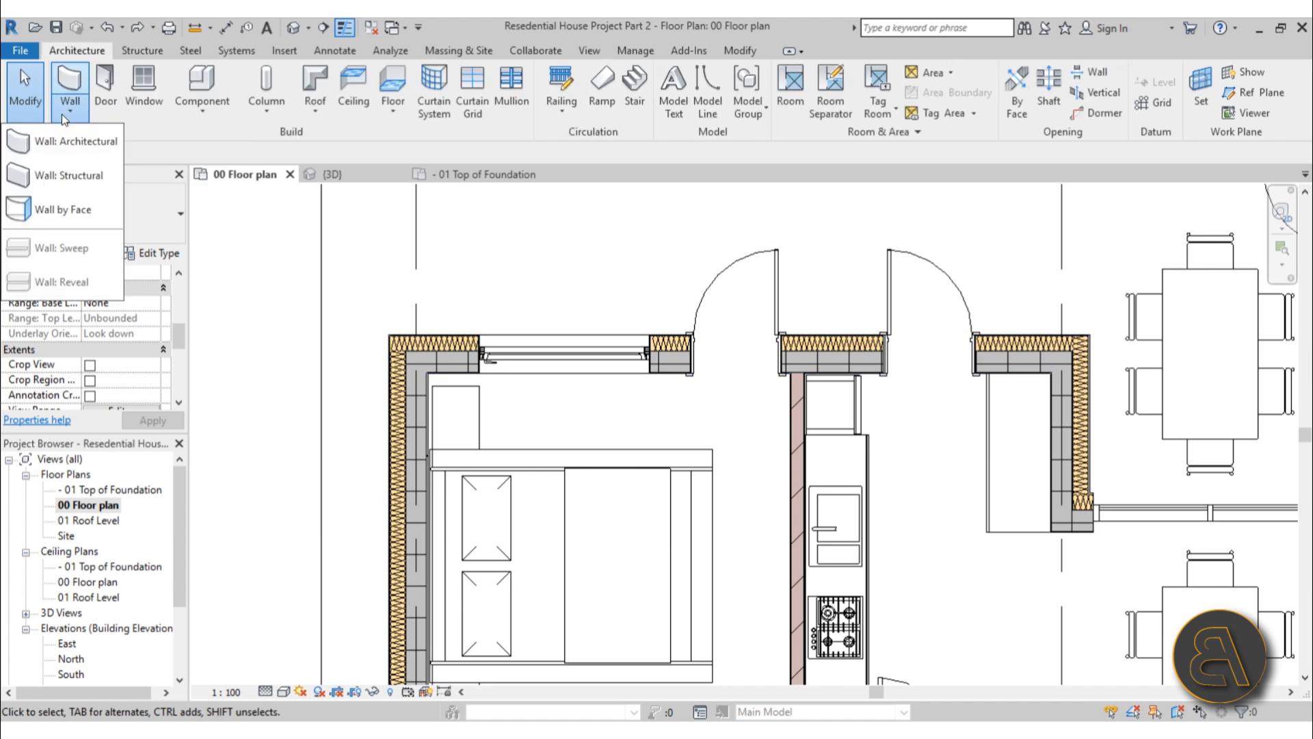
{"action": "left_click", "coordinate": [75, 140]}
{"action": "left_click", "coordinate": [116, 214]}
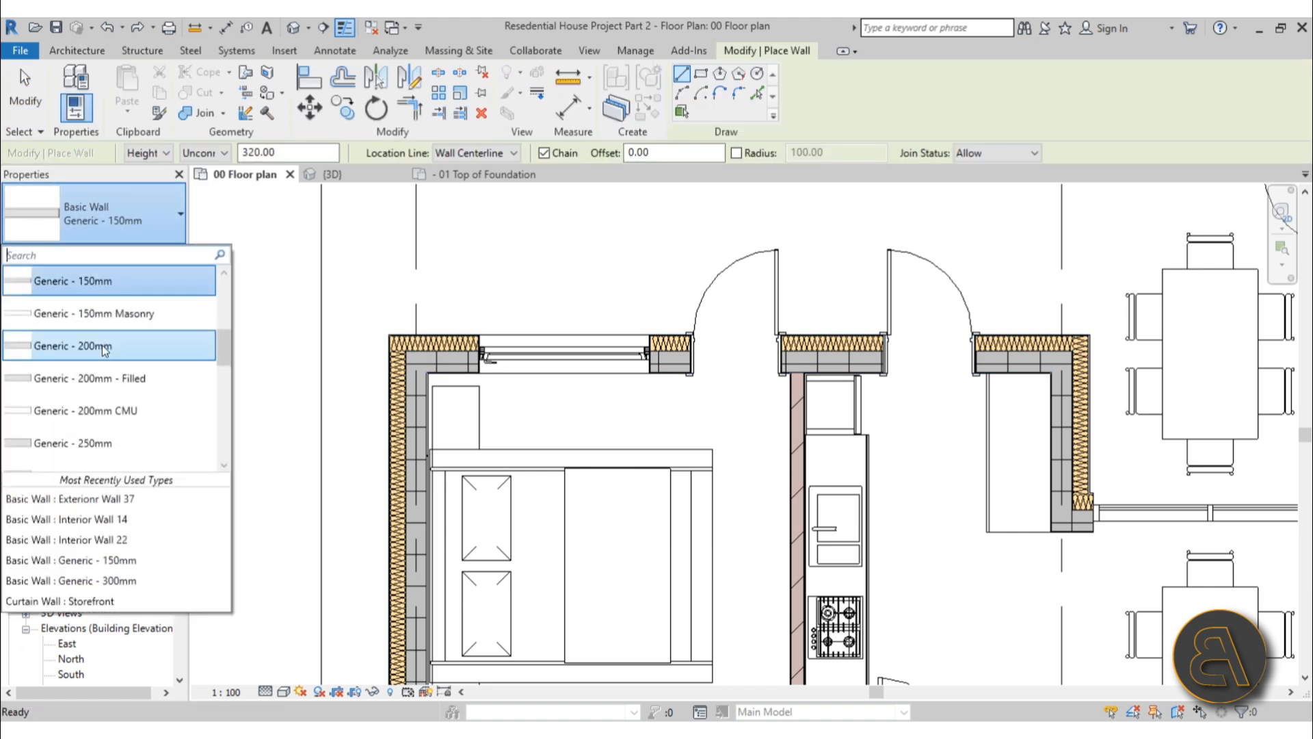
{"action": "scroll", "coordinate": [96, 360], "scroll_direction": "down", "scroll_amount": 3}
{"action": "scroll", "coordinate": [96, 360], "scroll_direction": "down", "scroll_amount": 3}
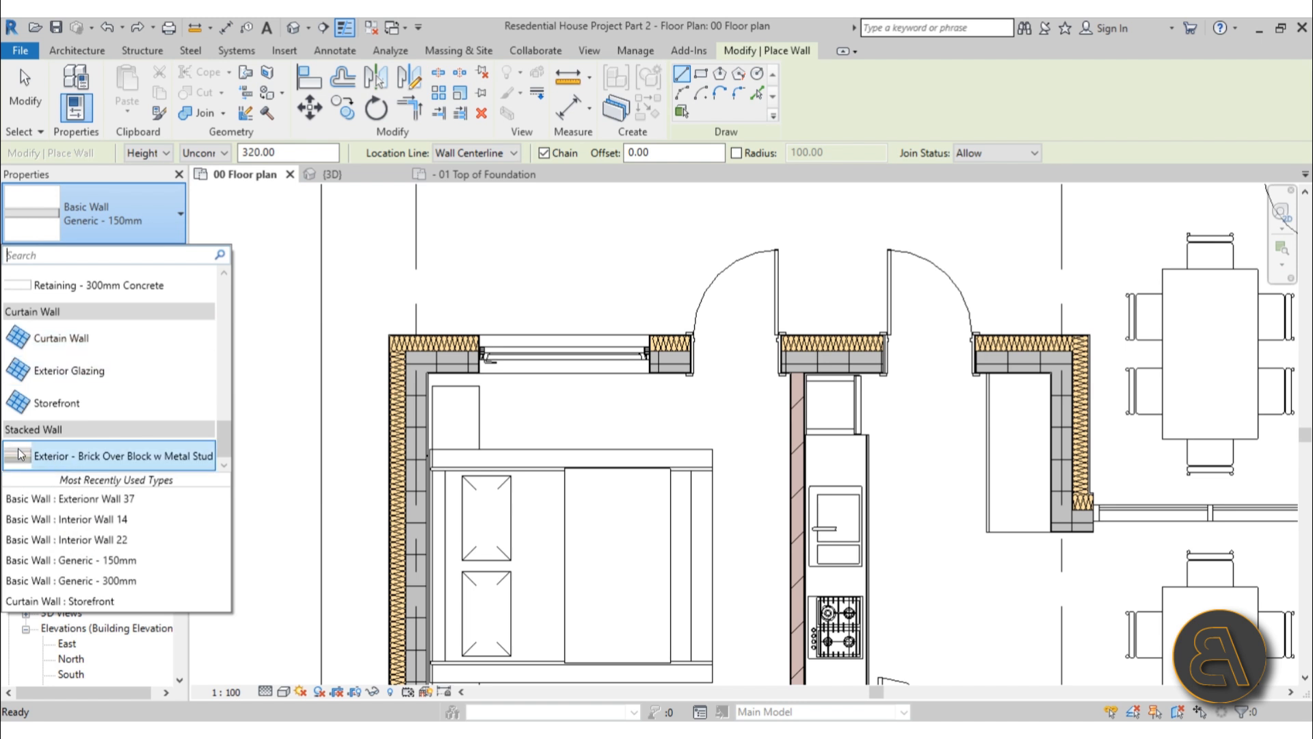
{"action": "left_click", "coordinate": [368, 385]}
{"action": "key", "text": "Escape"}
{"action": "key", "text": "Escape"}
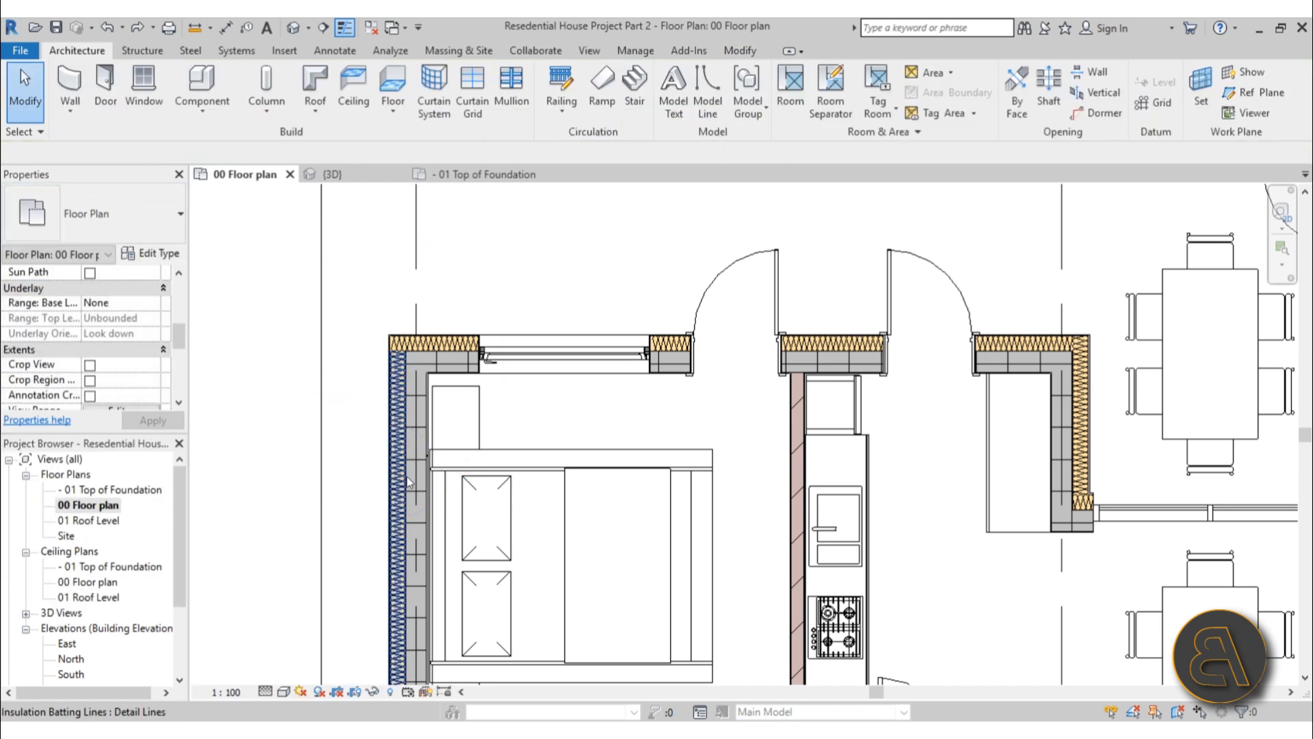
{"action": "left_click", "coordinate": [419, 461]}
{"action": "left_click", "coordinate": [540, 413]}
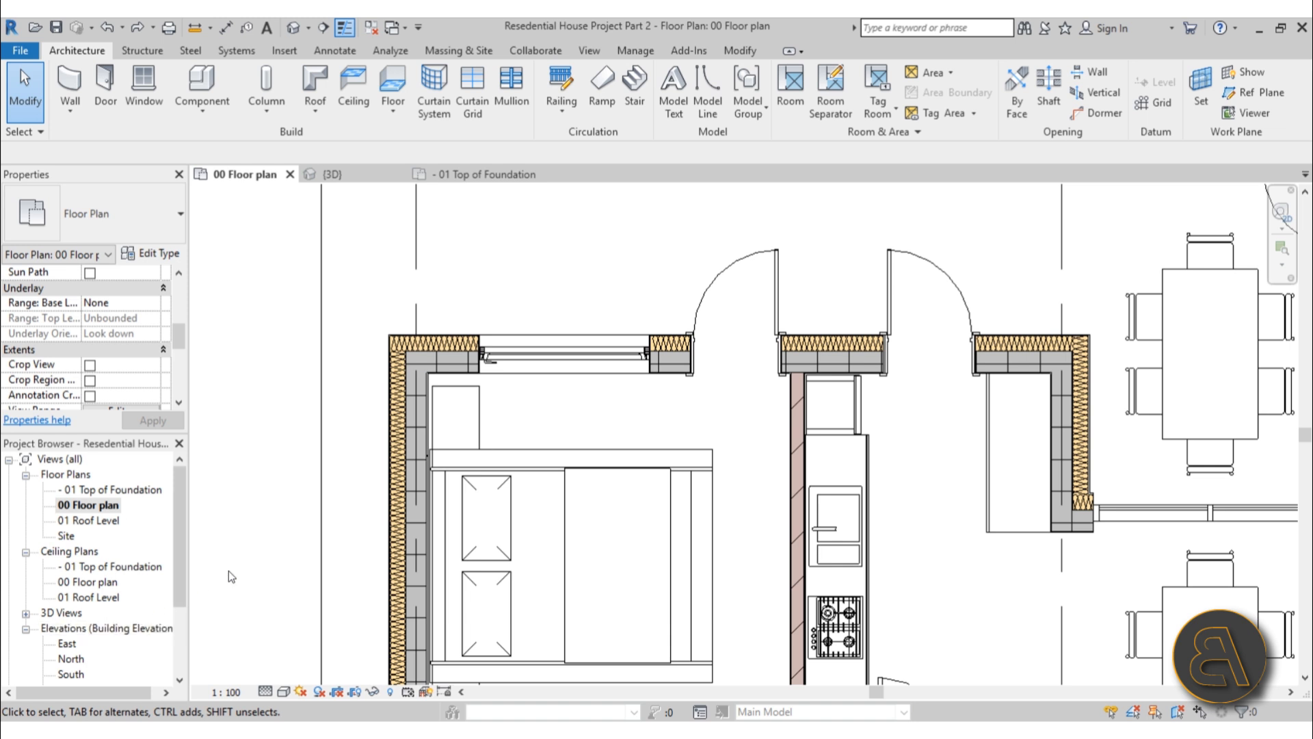
Open the South elevation and examine the foundation, floor and roof levels relative to the house
{"action": "scroll", "coordinate": [228, 571], "scroll_direction": "down", "scroll_amount": 2}
{"action": "double_click", "coordinate": [71, 674]}
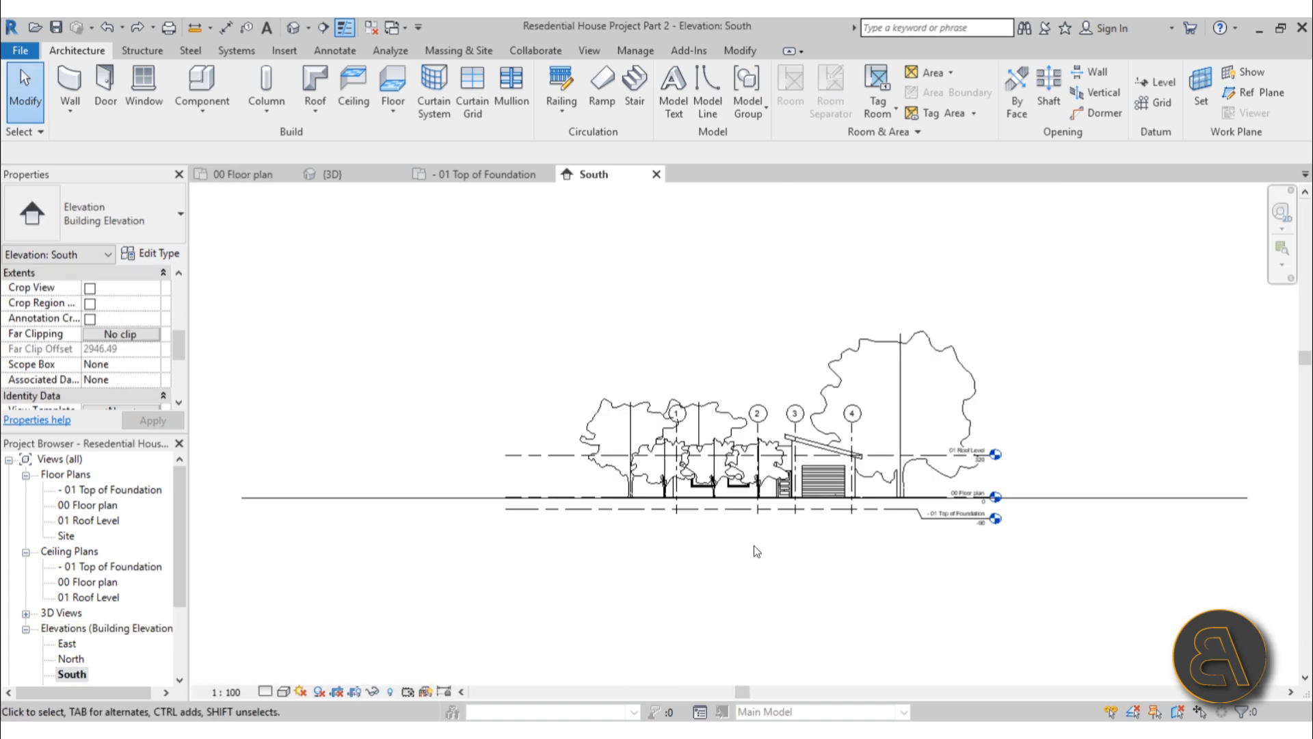
{"action": "scroll", "coordinate": [885, 531], "scroll_direction": "up", "scroll_amount": 5}
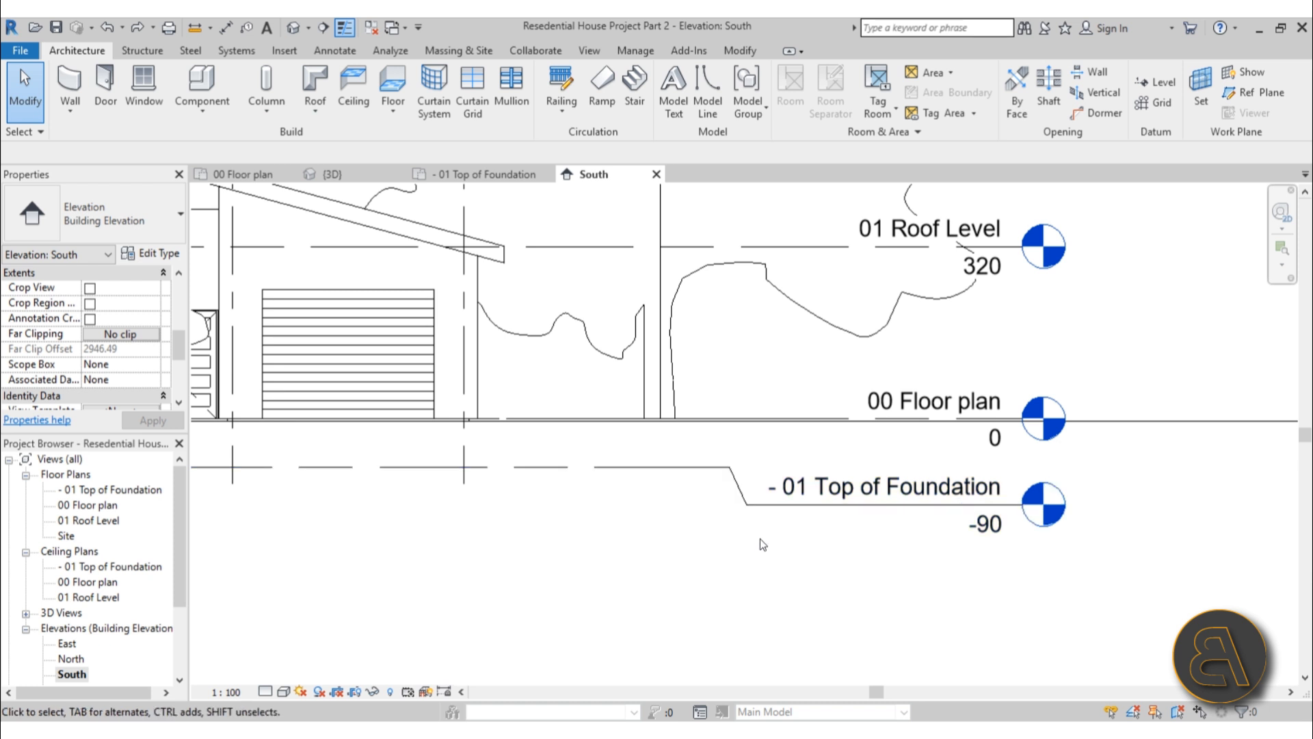
{"action": "scroll", "coordinate": [672, 525], "scroll_direction": "down", "scroll_amount": 2}
{"action": "middle_click_drag", "start_coordinate": [633, 540], "coordinate": [809, 534]}
{"action": "scroll", "coordinate": [711, 574], "scroll_direction": "down", "scroll_amount": 1}
{"action": "middle_click_drag", "start_coordinate": [699, 581], "coordinate": [735, 561]}
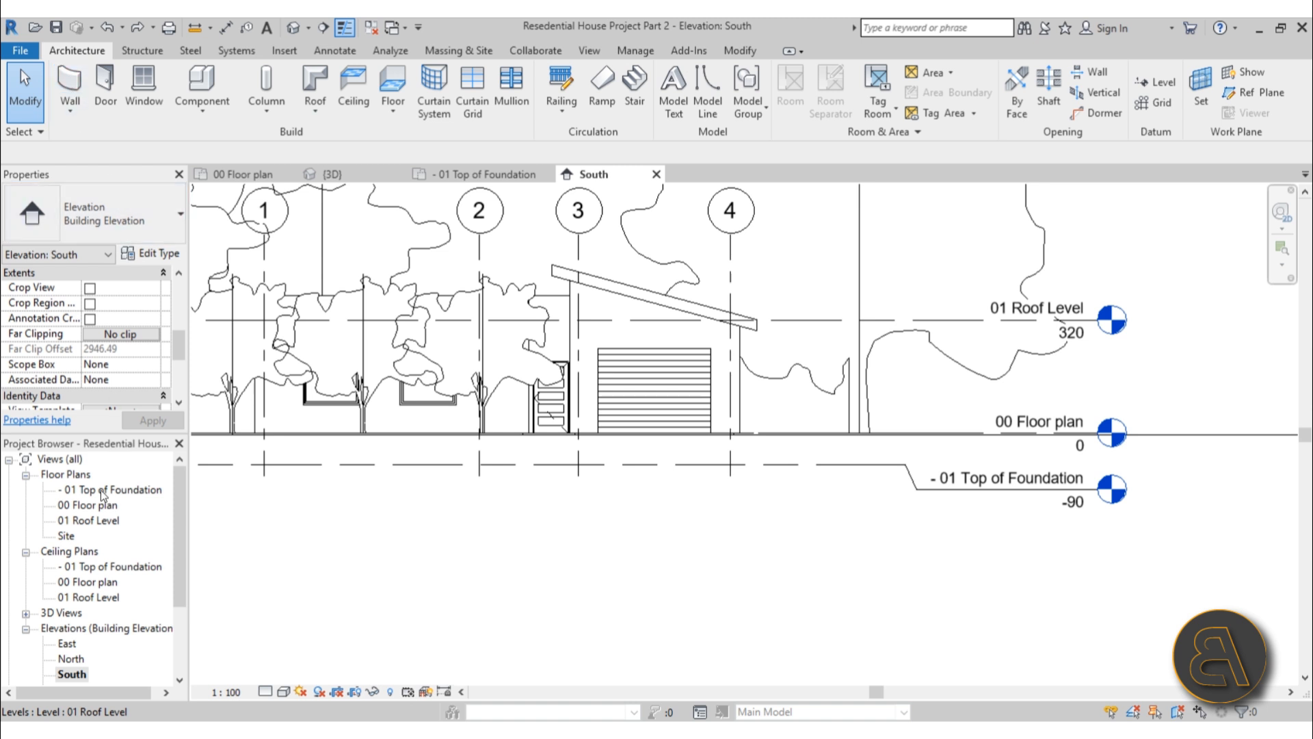
Open the - 01 Top of Foundation floor plan and review its view range
{"action": "double_click", "coordinate": [89, 490]}
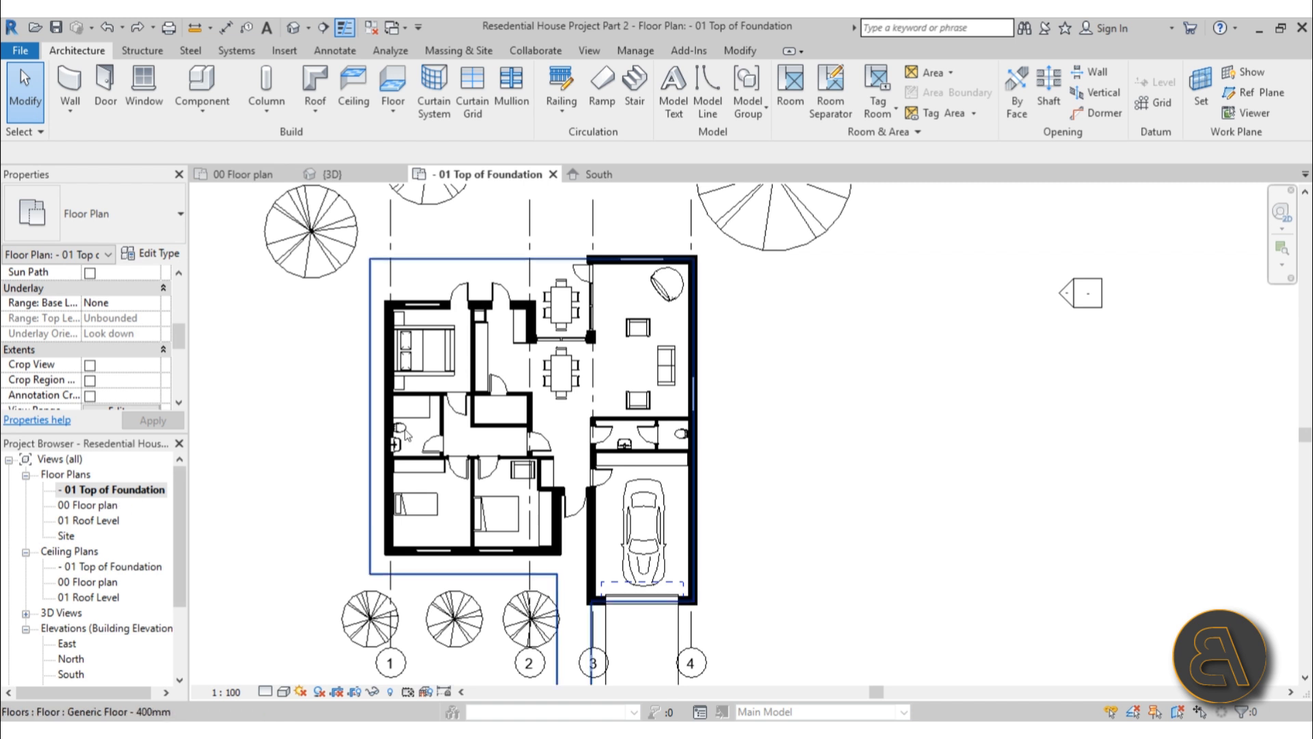
{"action": "scroll", "coordinate": [118, 360], "scroll_direction": "down", "scroll_amount": 3}
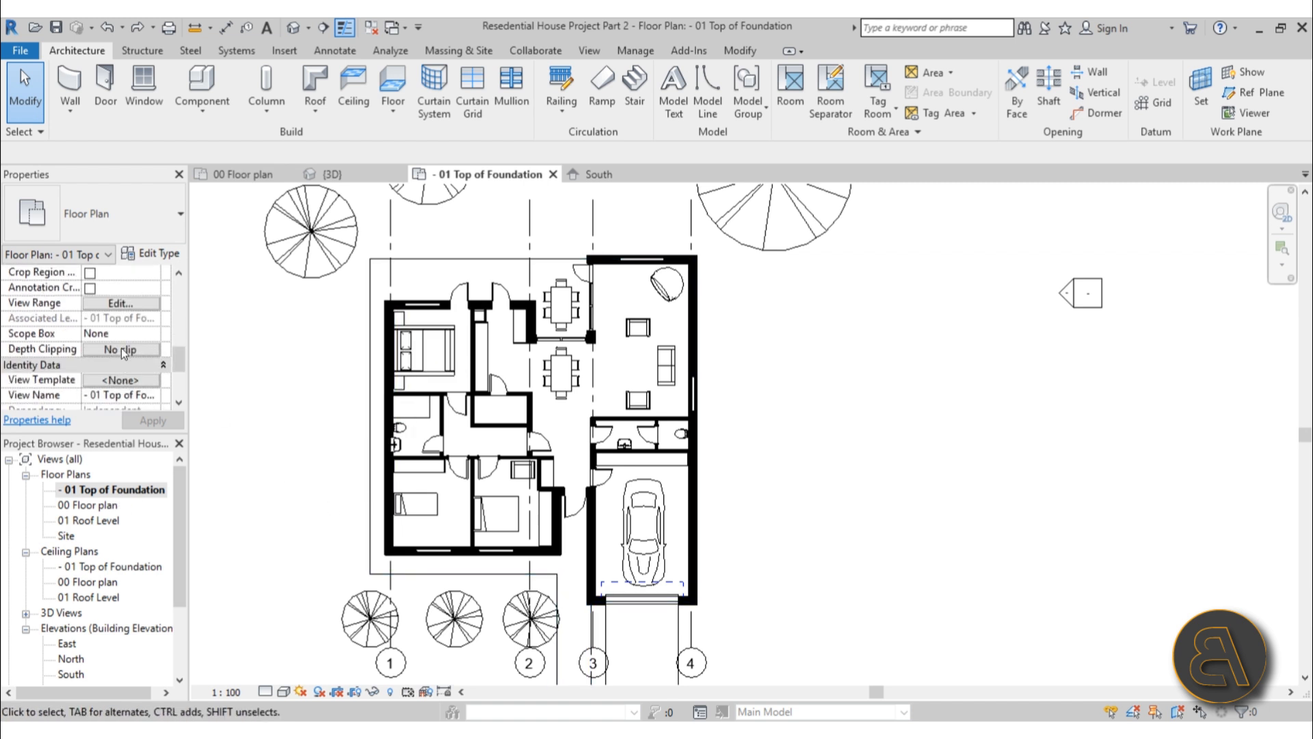
{"action": "left_click", "coordinate": [106, 305]}
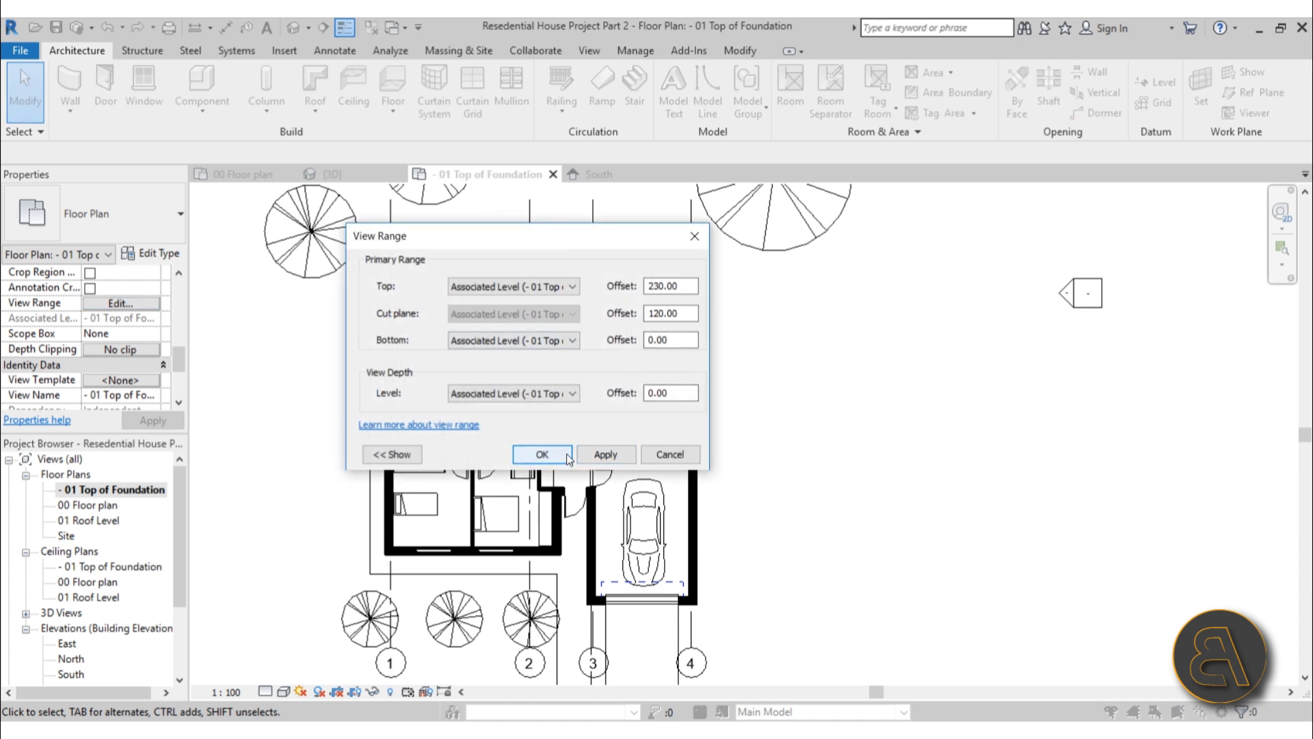
{"action": "left_click", "coordinate": [542, 454]}
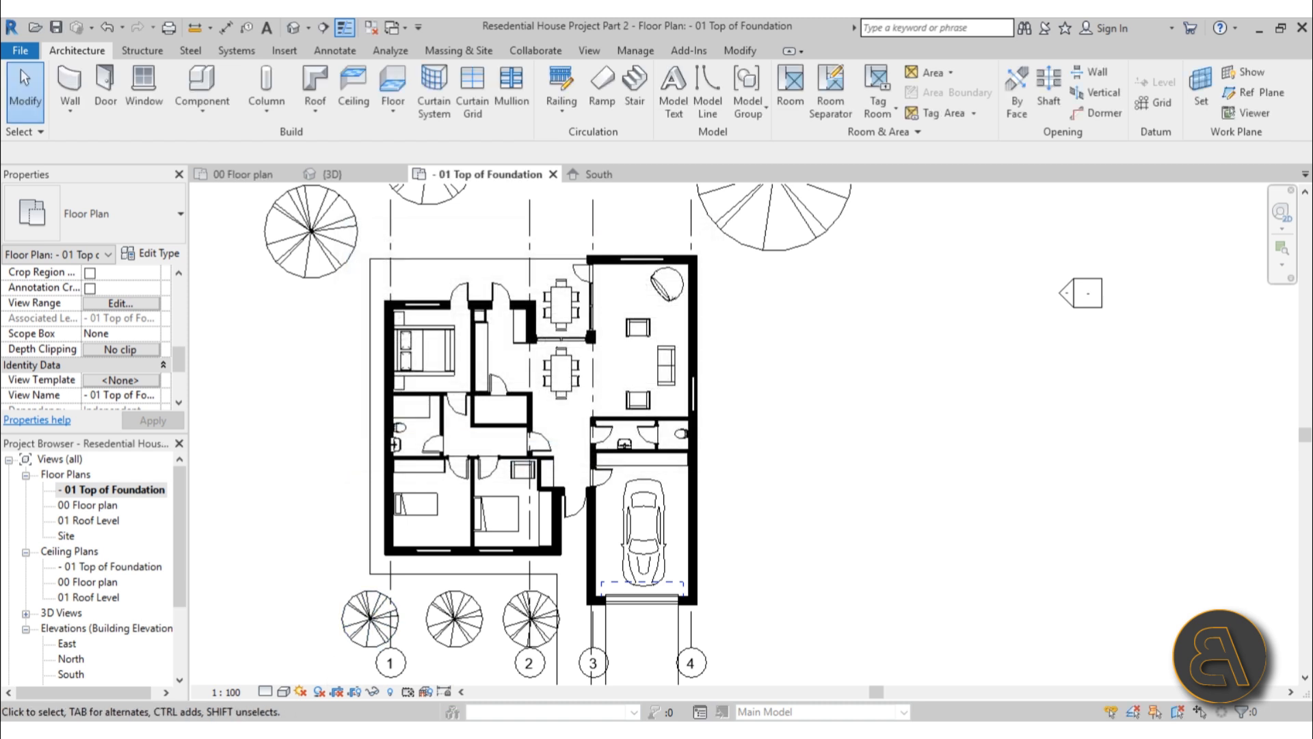
Set the foundation plan's detail level to Fine and inspect the exterior wall layers near the dining area
{"action": "left_click", "coordinate": [266, 691]}
{"action": "left_click", "coordinate": [301, 673]}
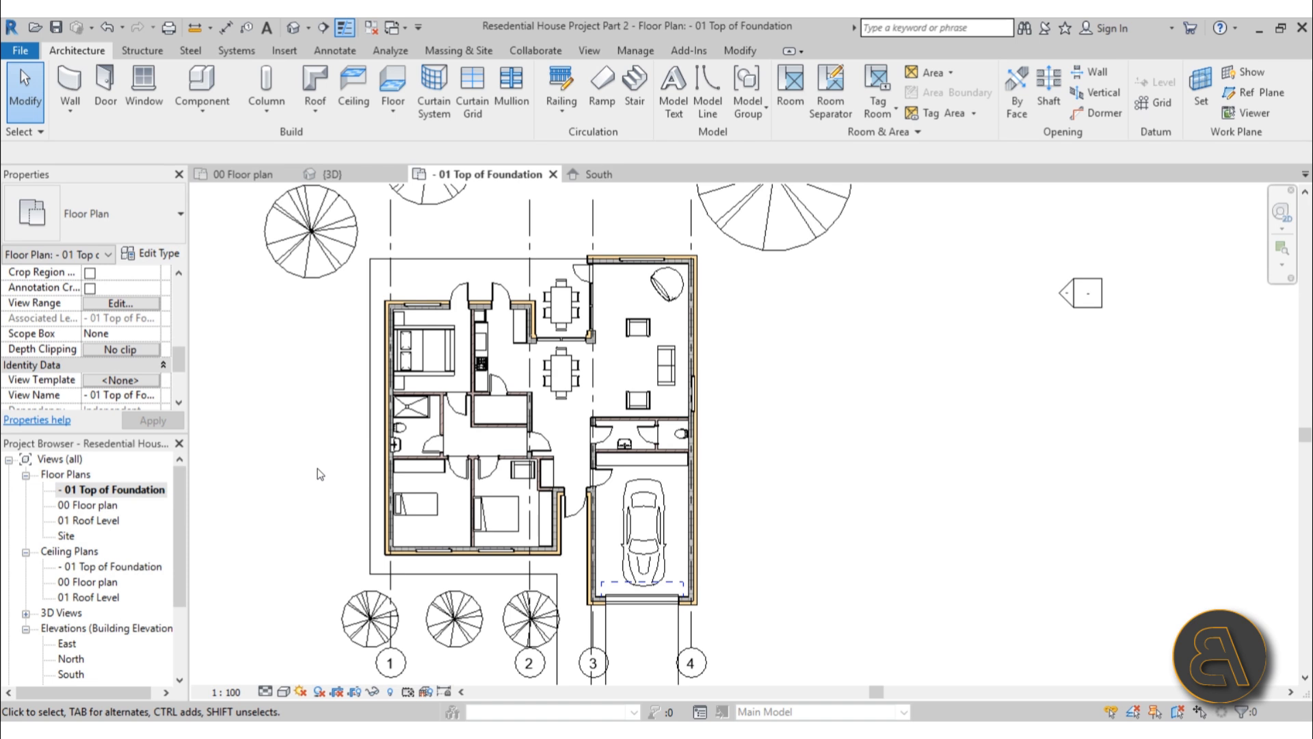
{"action": "scroll", "coordinate": [578, 287], "scroll_direction": "up", "scroll_amount": 4}
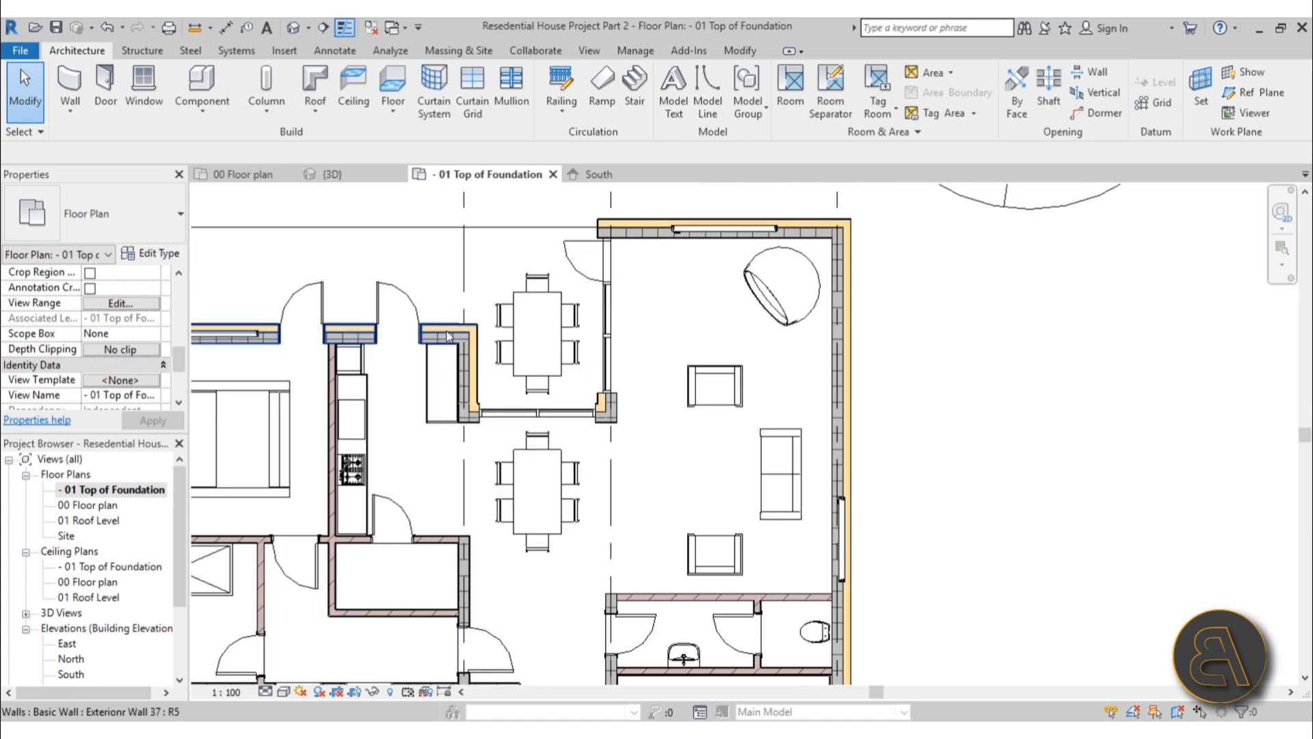
{"action": "scroll", "coordinate": [448, 335], "scroll_direction": "down", "scroll_amount": 3}
{"action": "scroll", "coordinate": [514, 286], "scroll_direction": "up", "scroll_amount": 9}
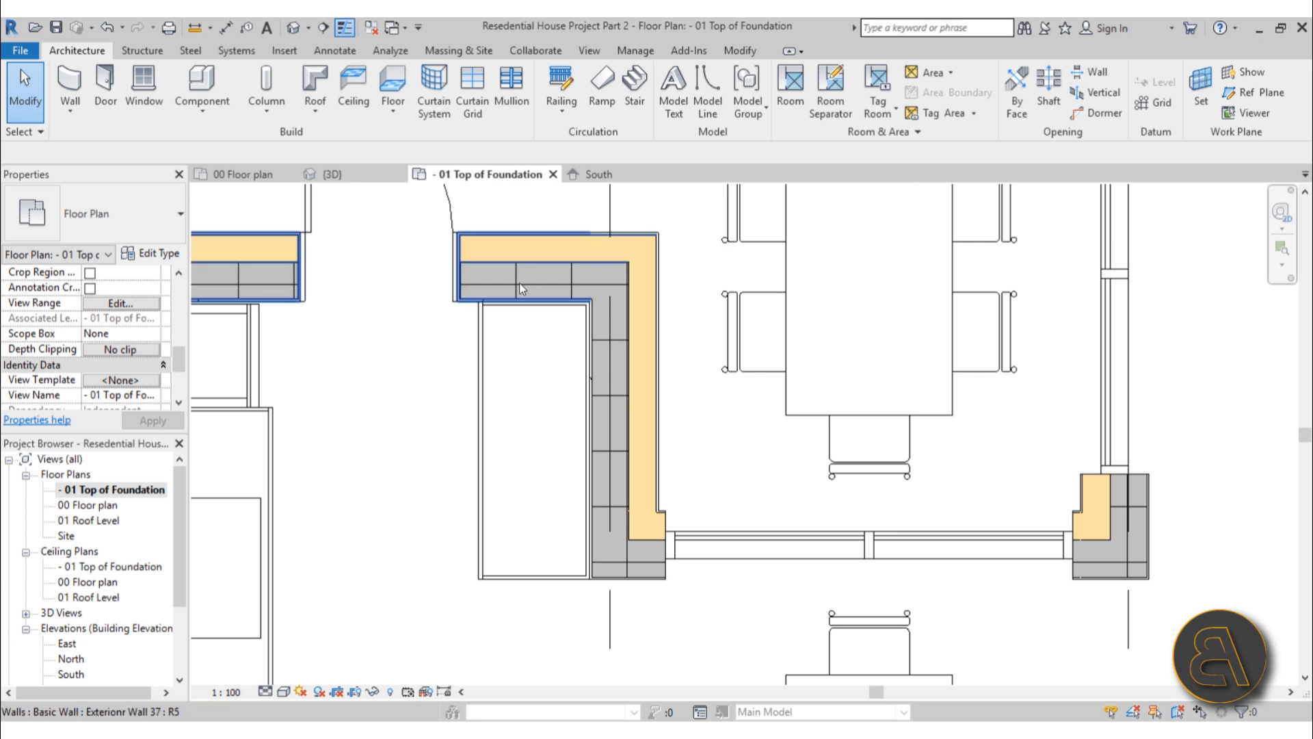
Duplicate the Interior Wall 22 basic wall type under the name Foundation Wall 20
{"action": "left_click", "coordinate": [68, 92]}
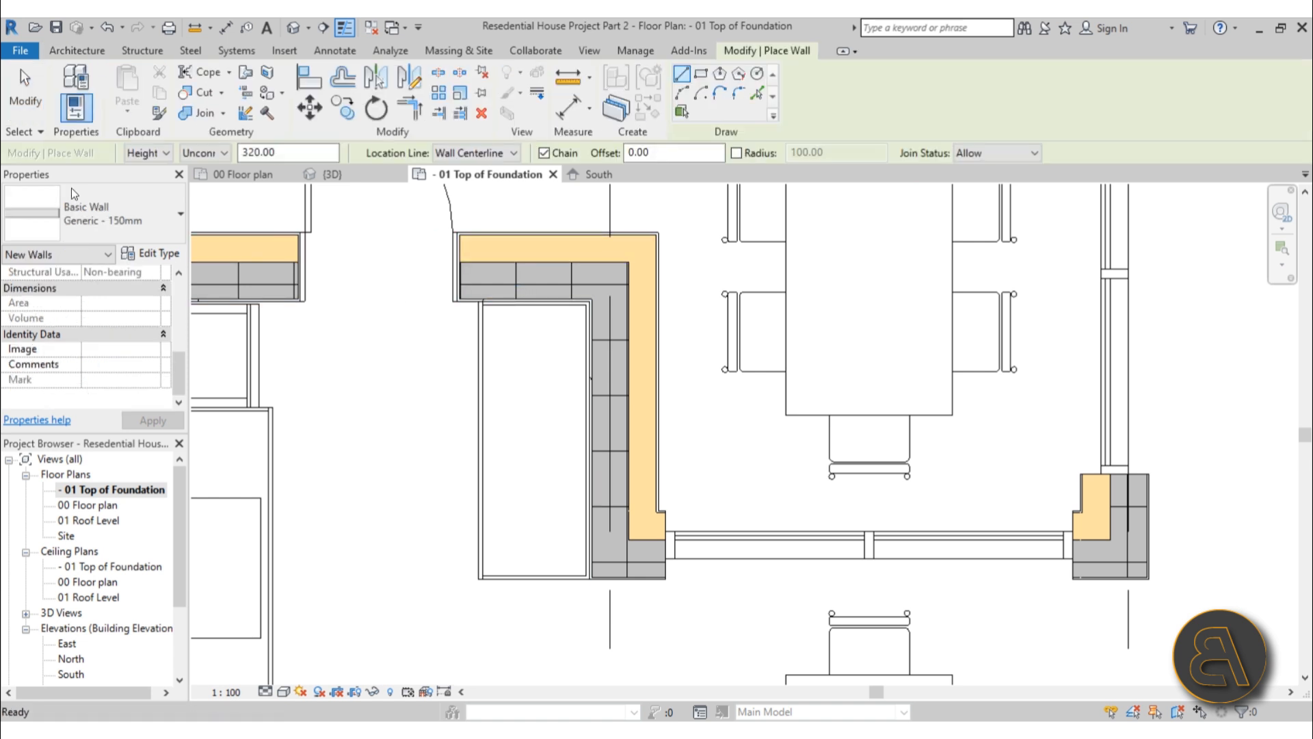
{"action": "left_click", "coordinate": [72, 212]}
{"action": "scroll", "coordinate": [141, 396], "scroll_direction": "down", "scroll_amount": 8}
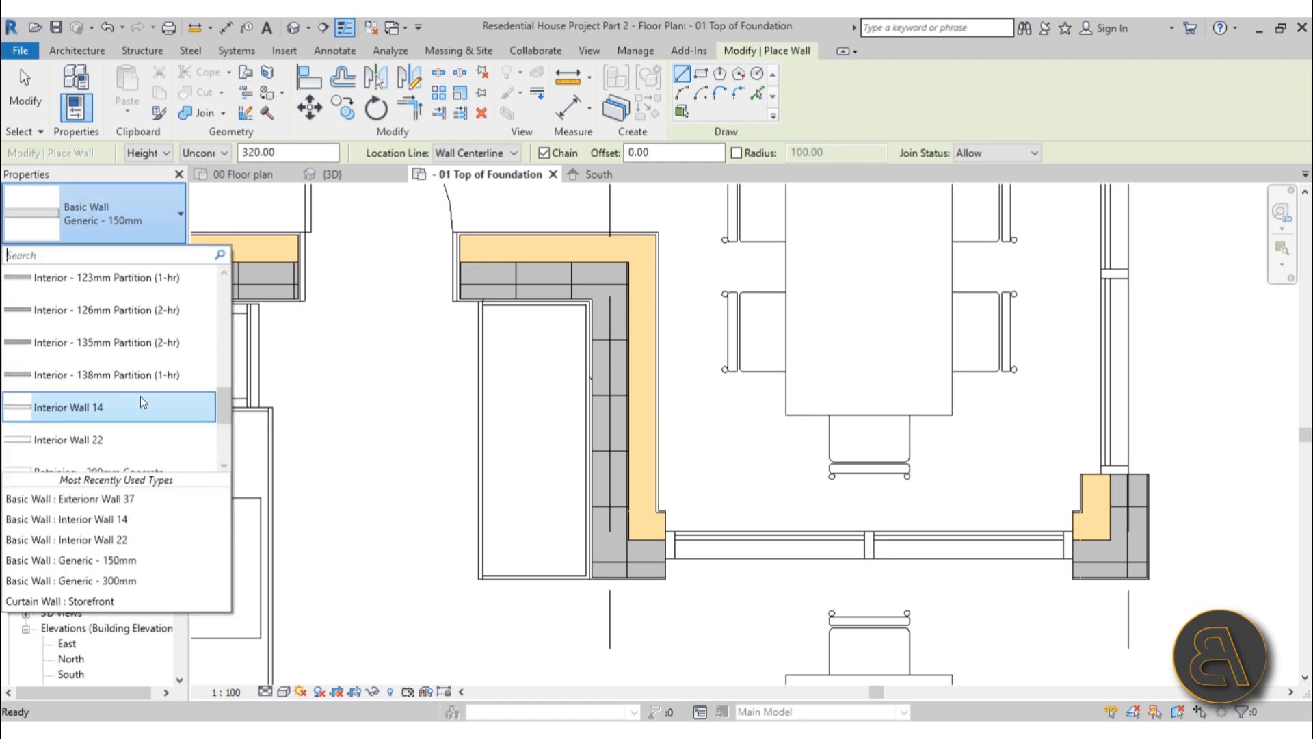
{"action": "scroll", "coordinate": [141, 396], "scroll_direction": "up", "scroll_amount": 3}
{"action": "scroll", "coordinate": [141, 396], "scroll_direction": "down", "scroll_amount": 1}
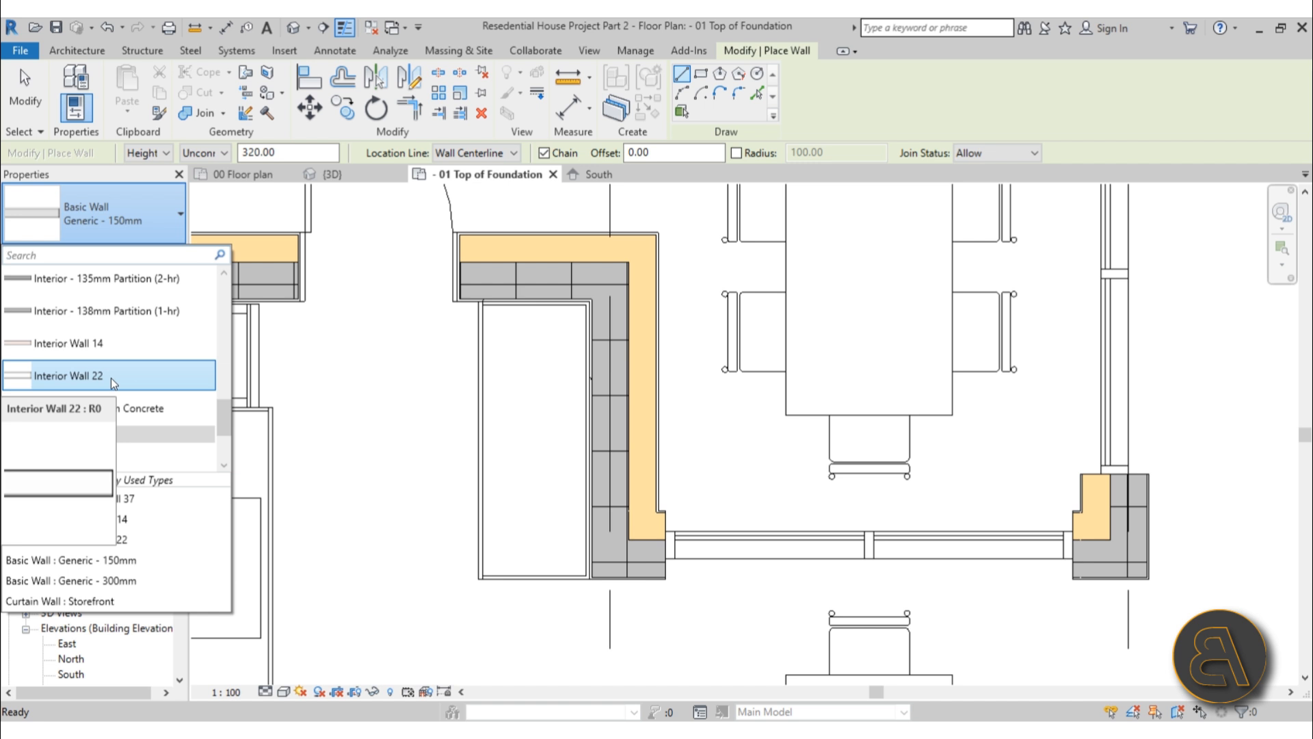
{"action": "left_click", "coordinate": [106, 379]}
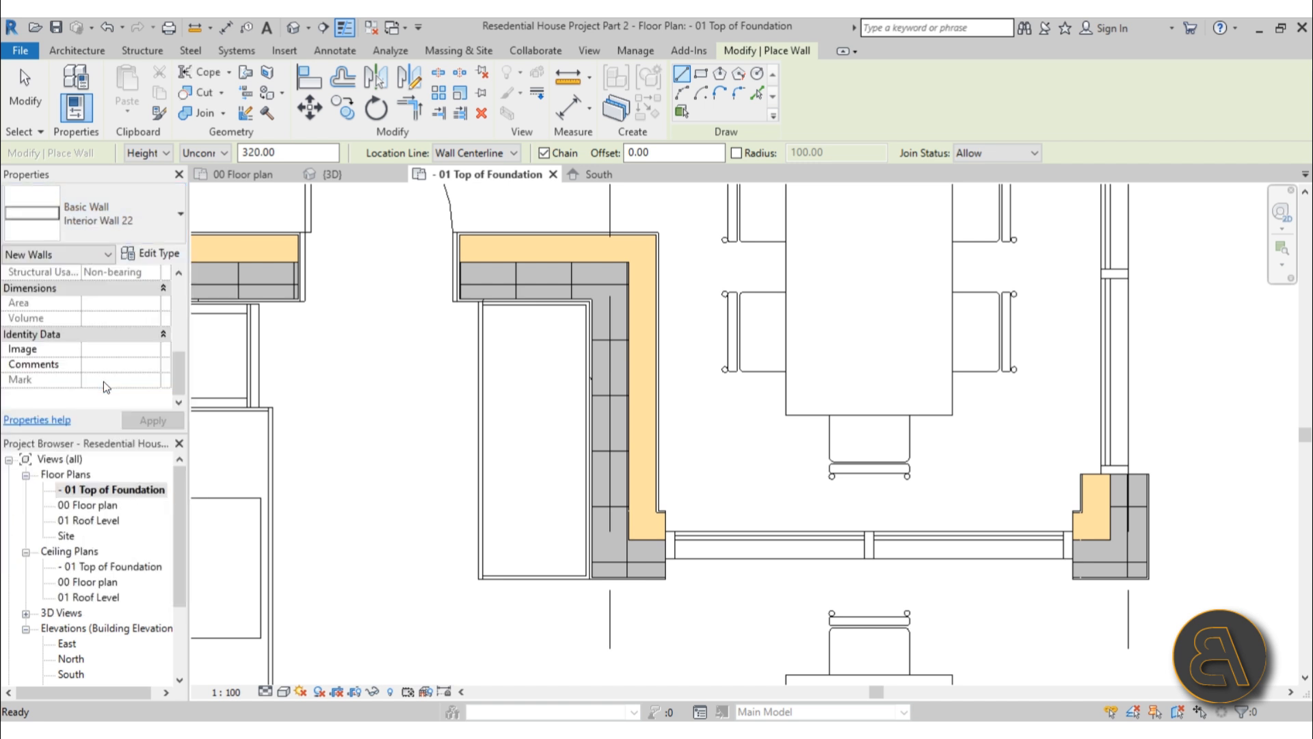
{"action": "left_click", "coordinate": [156, 253]}
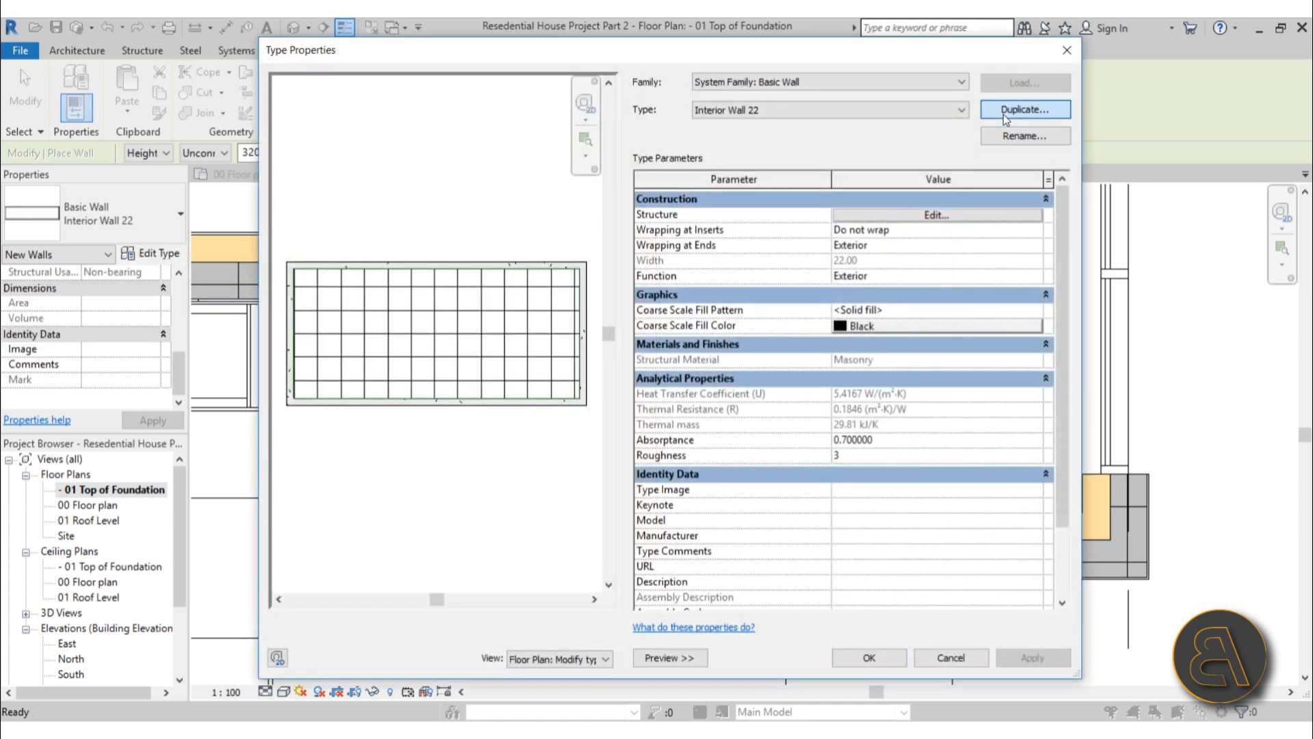
{"action": "left_click", "coordinate": [1003, 111]}
{"action": "type", "text": "F"}
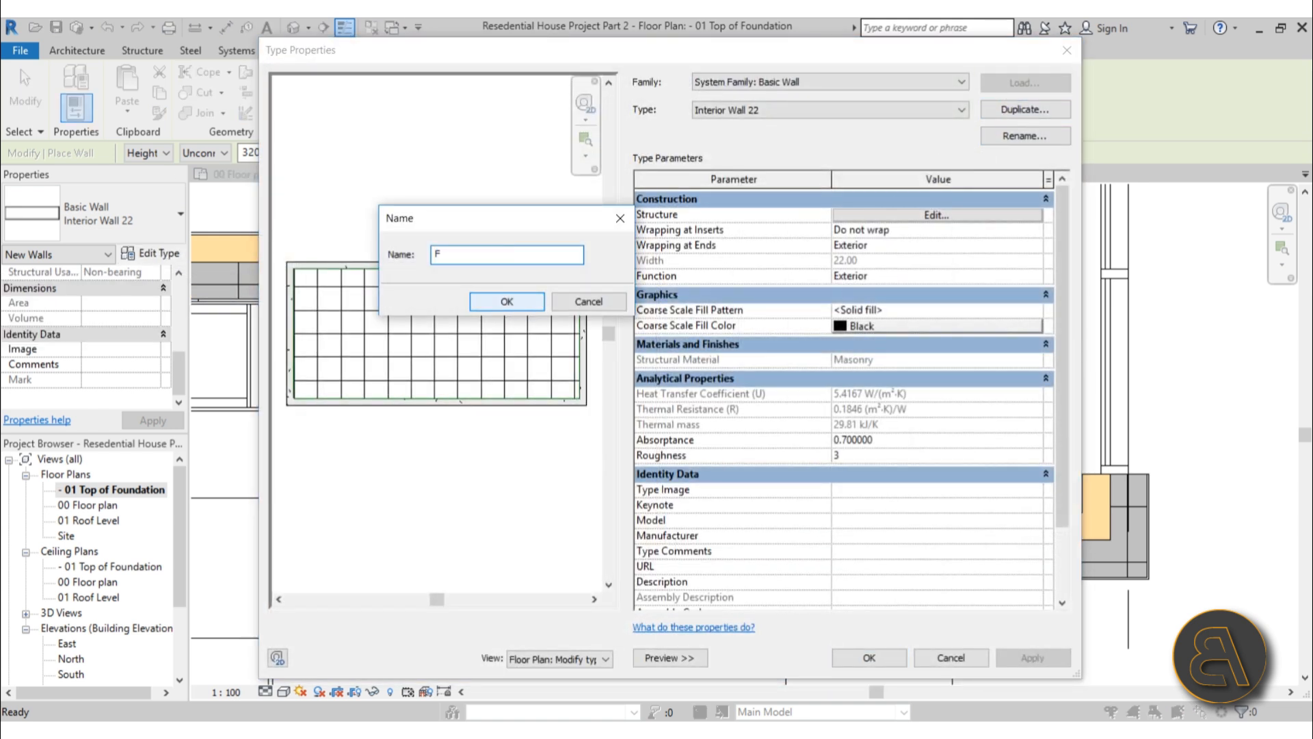
{"action": "type", "text": "oundation Wall 20cm"}
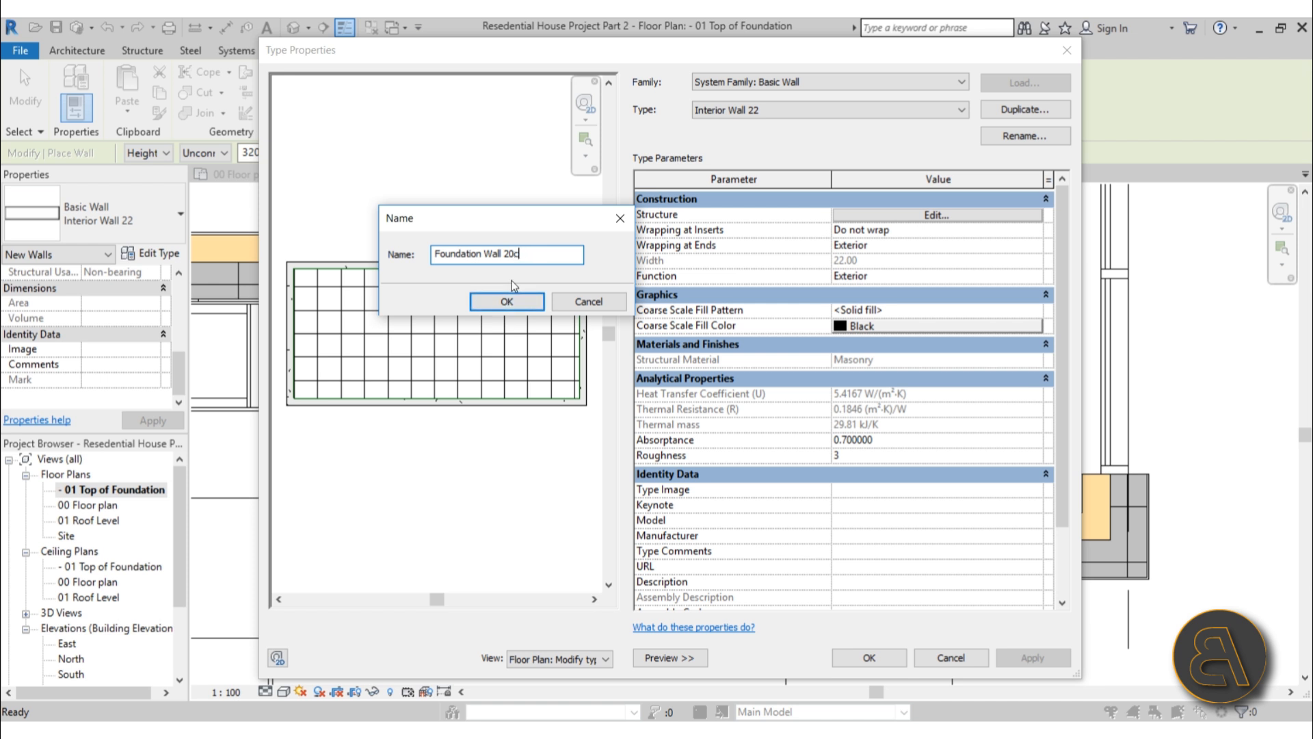
{"action": "left_click", "coordinate": [514, 301]}
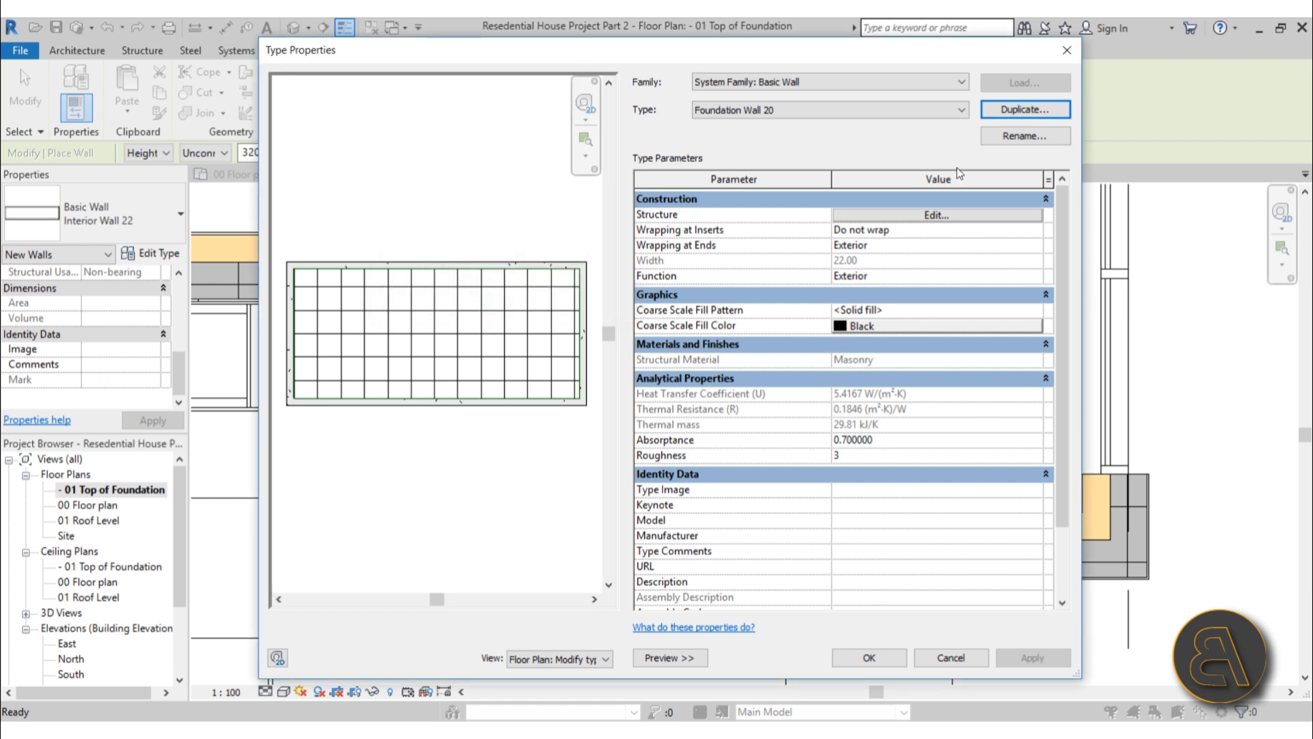
{"action": "left_click_drag", "start_coordinate": [739, 52], "coordinate": [843, 51]}
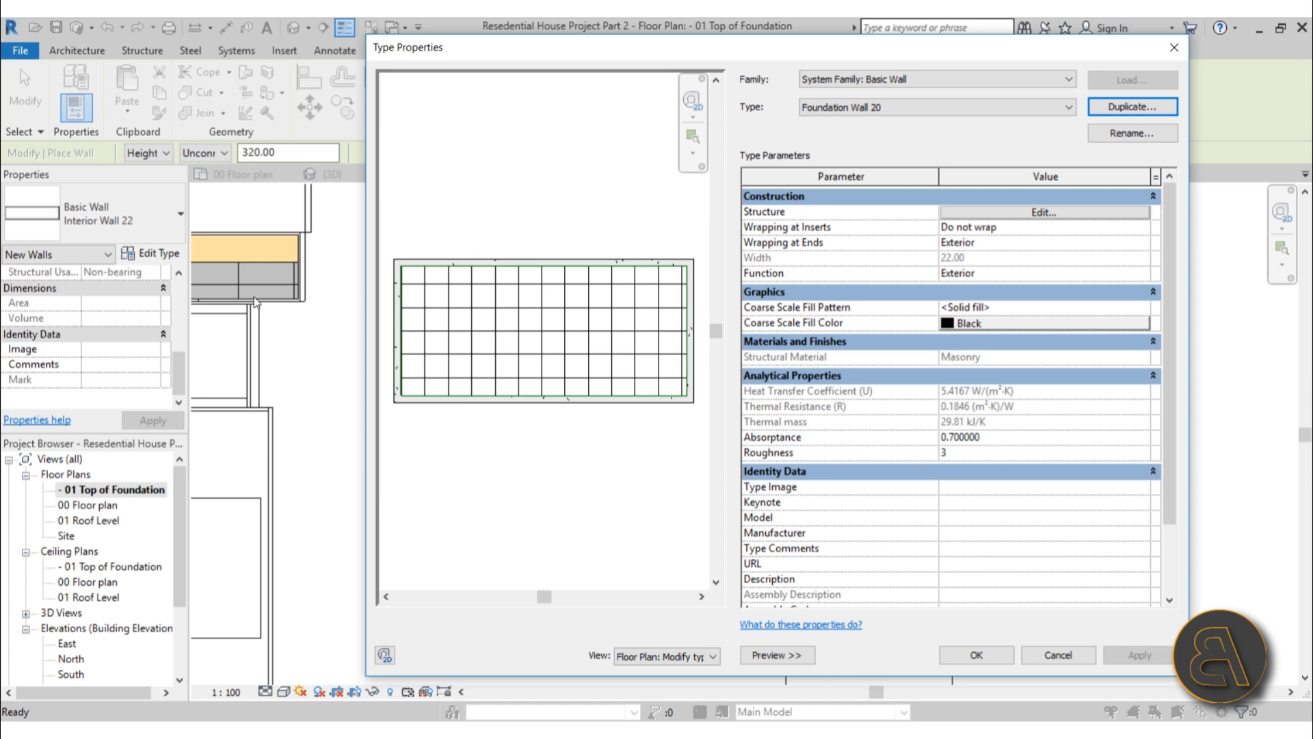
Delete both gypsum finish layers from Foundation Wall 20, keeping only the structural core layer
{"action": "left_click", "coordinate": [993, 213]}
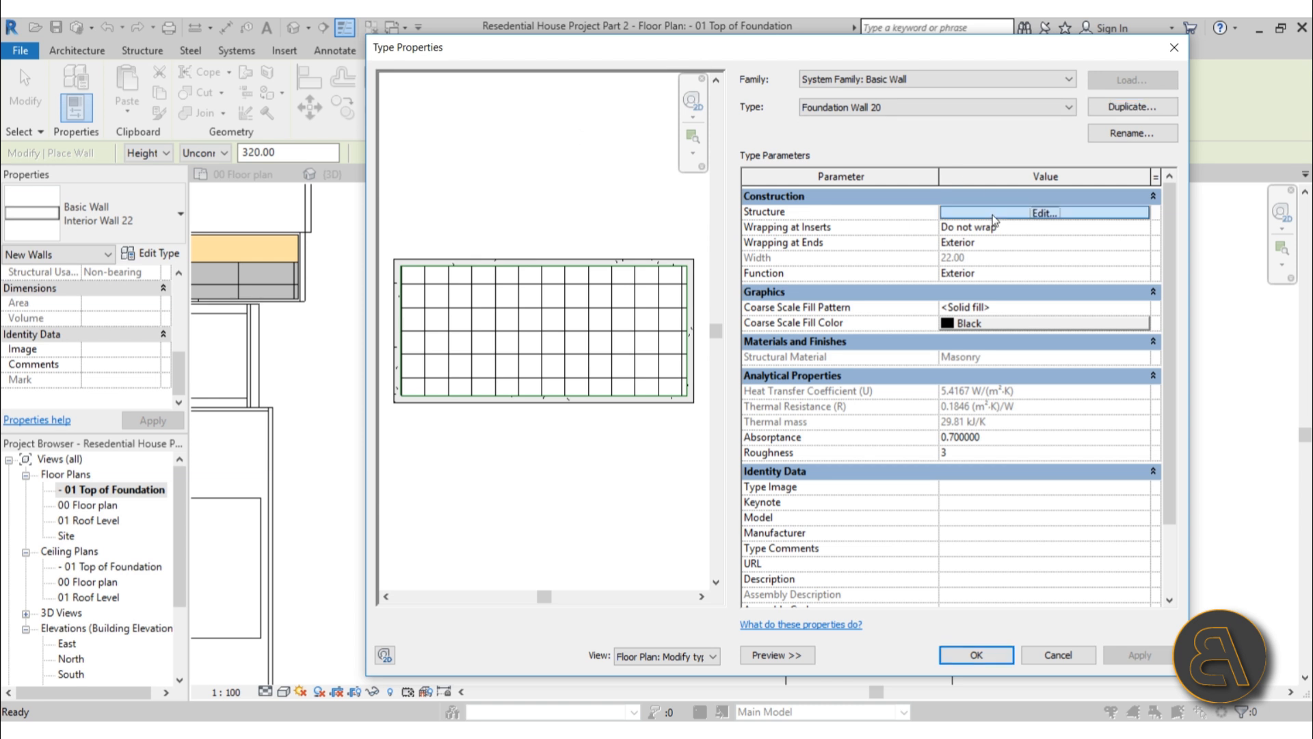
{"action": "left_click", "coordinate": [784, 208]}
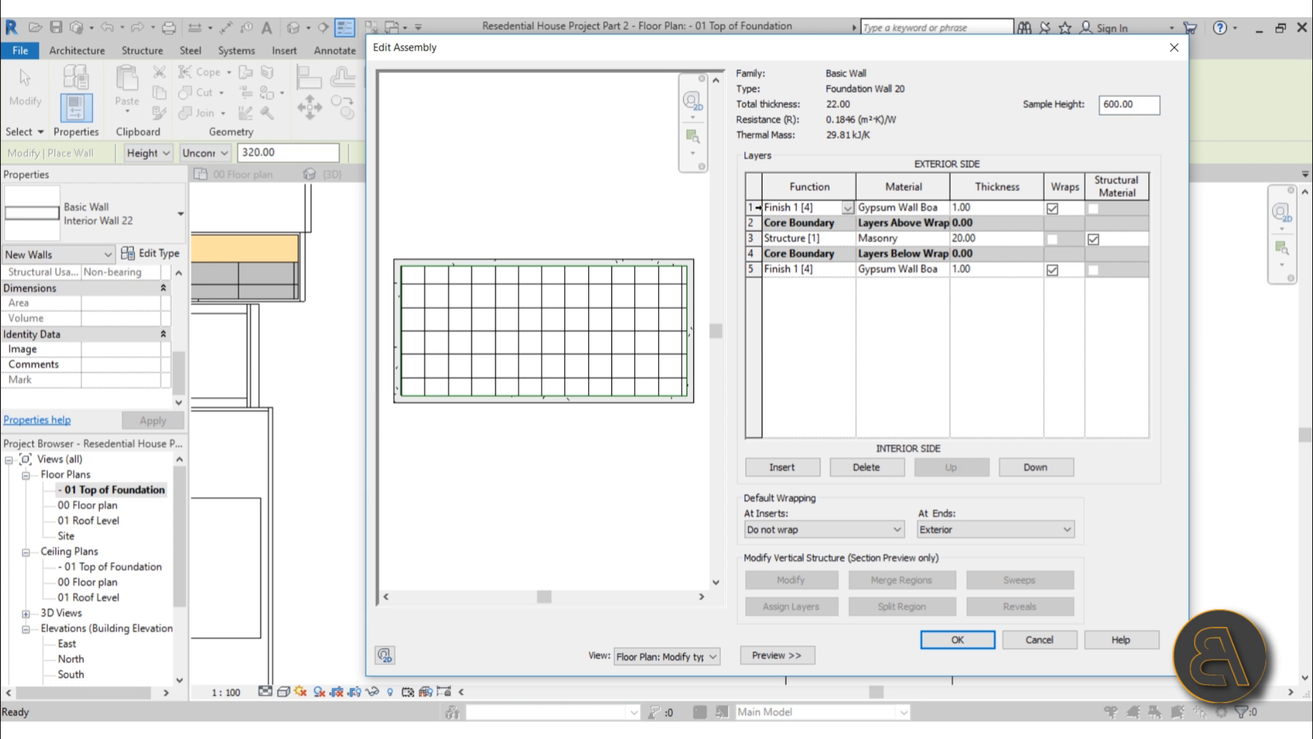
{"action": "left_click", "coordinate": [755, 207]}
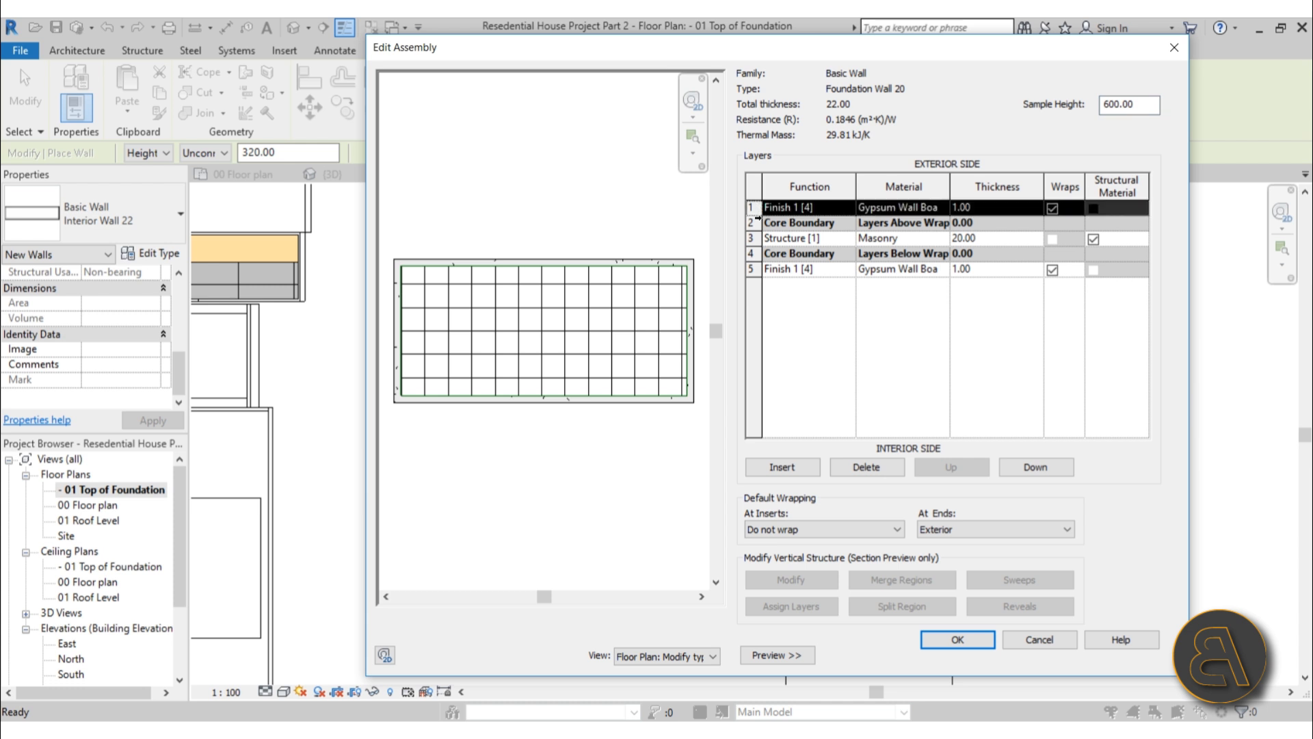
{"action": "left_click", "coordinate": [893, 468]}
{"action": "left_click", "coordinate": [870, 467]}
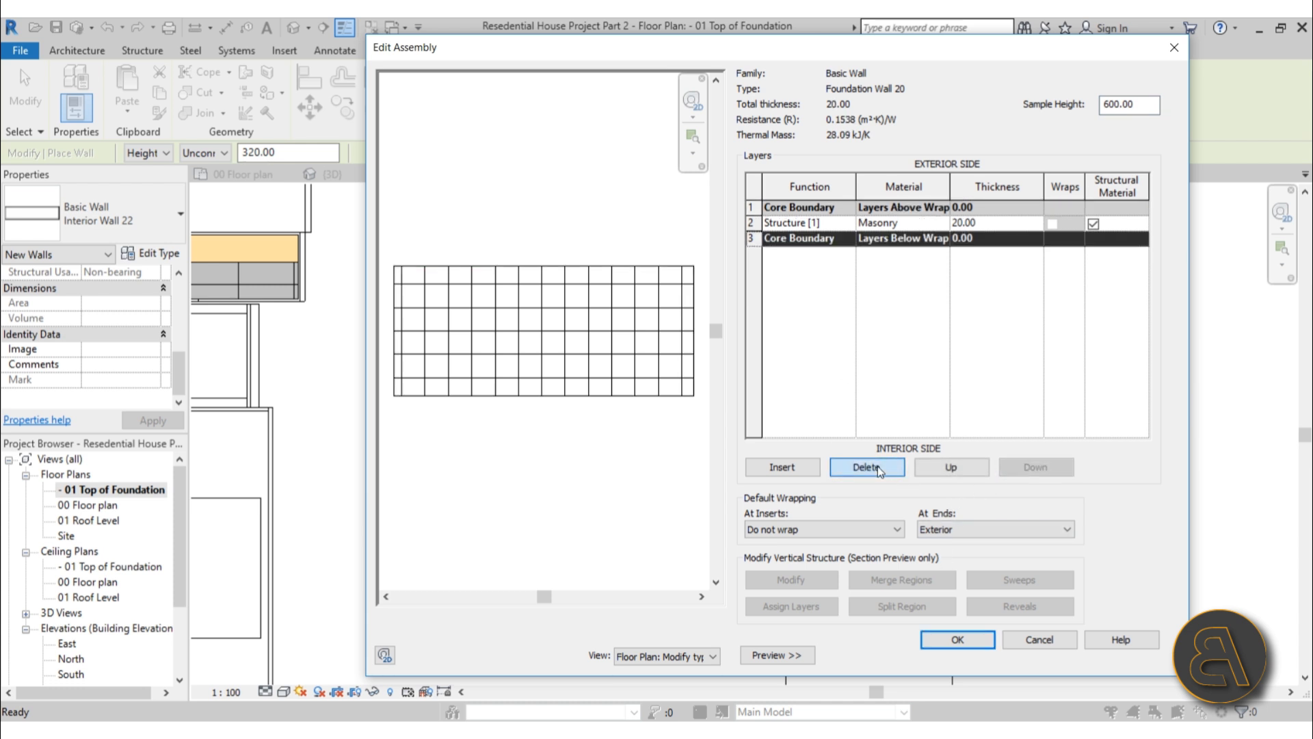
Assign the Concrete, Cast-in-Place gray material to the structure layer of Foundation Wall 20 and accept the type changes
{"action": "left_click", "coordinate": [944, 226]}
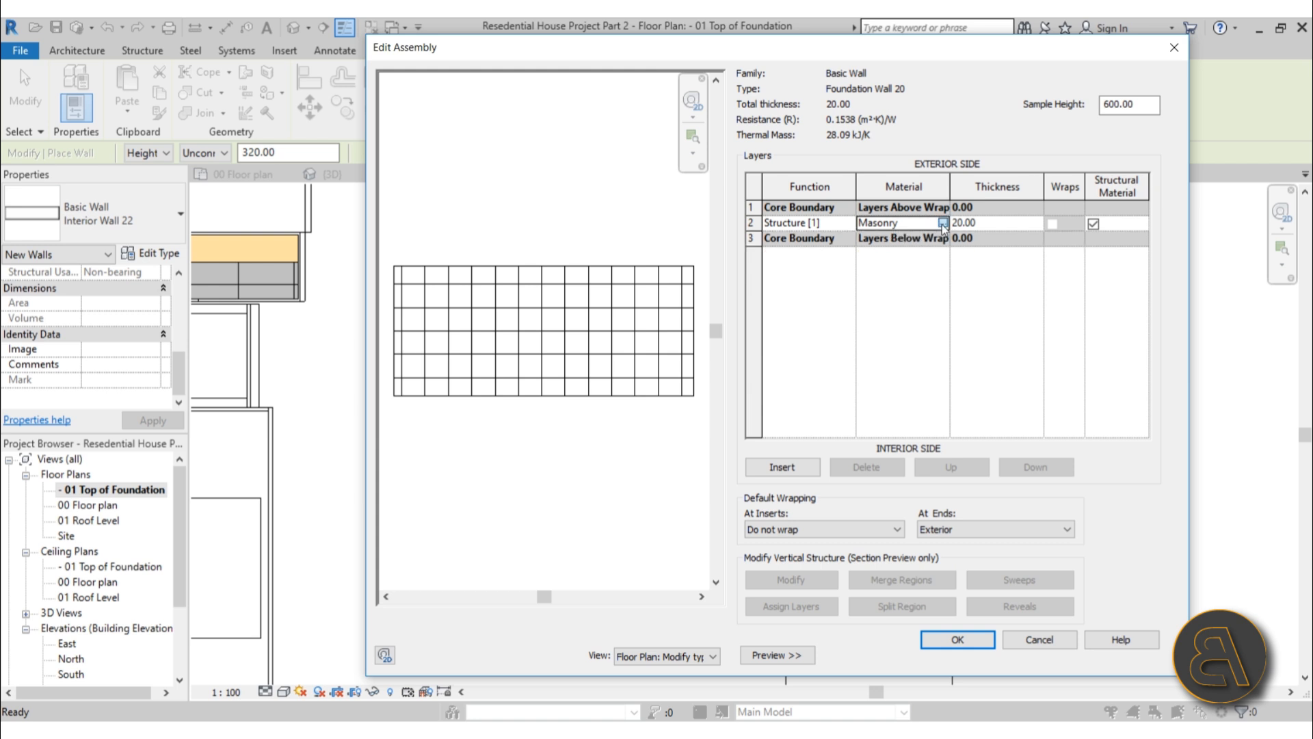
{"action": "left_click", "coordinate": [943, 224]}
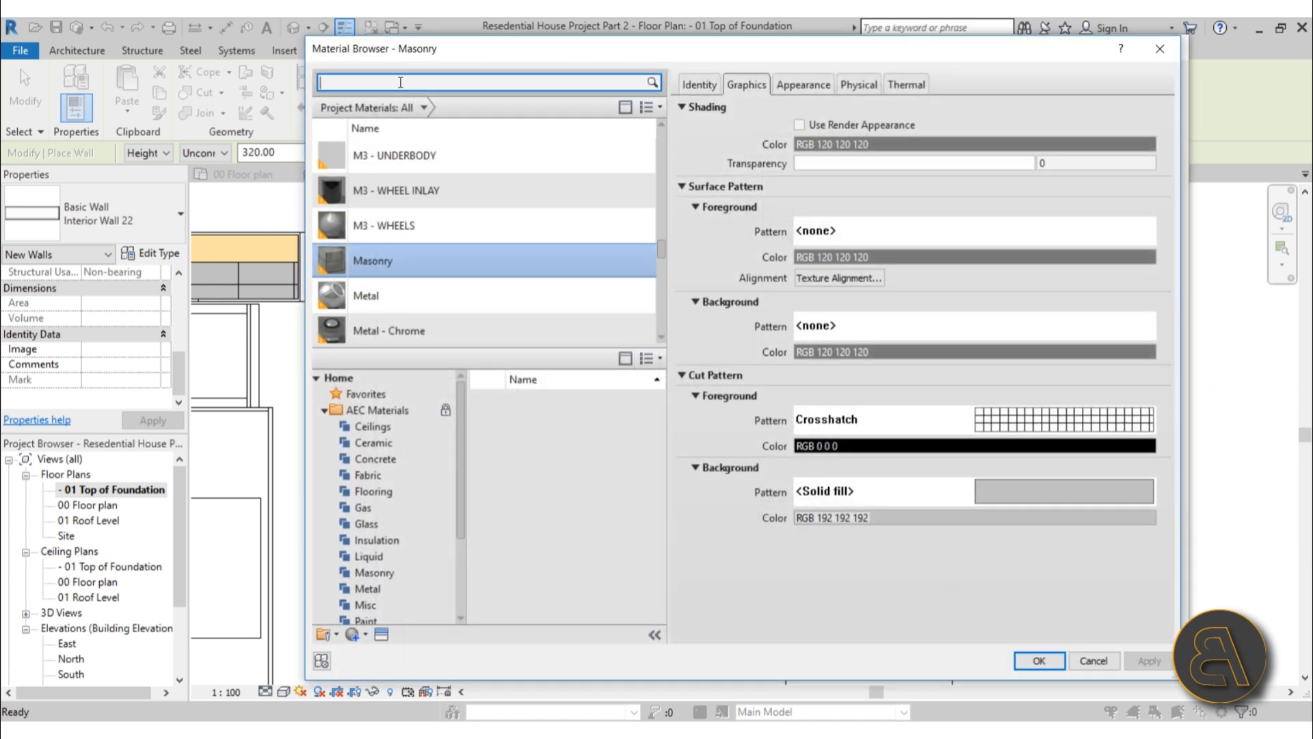
{"action": "type", "text": "co"}
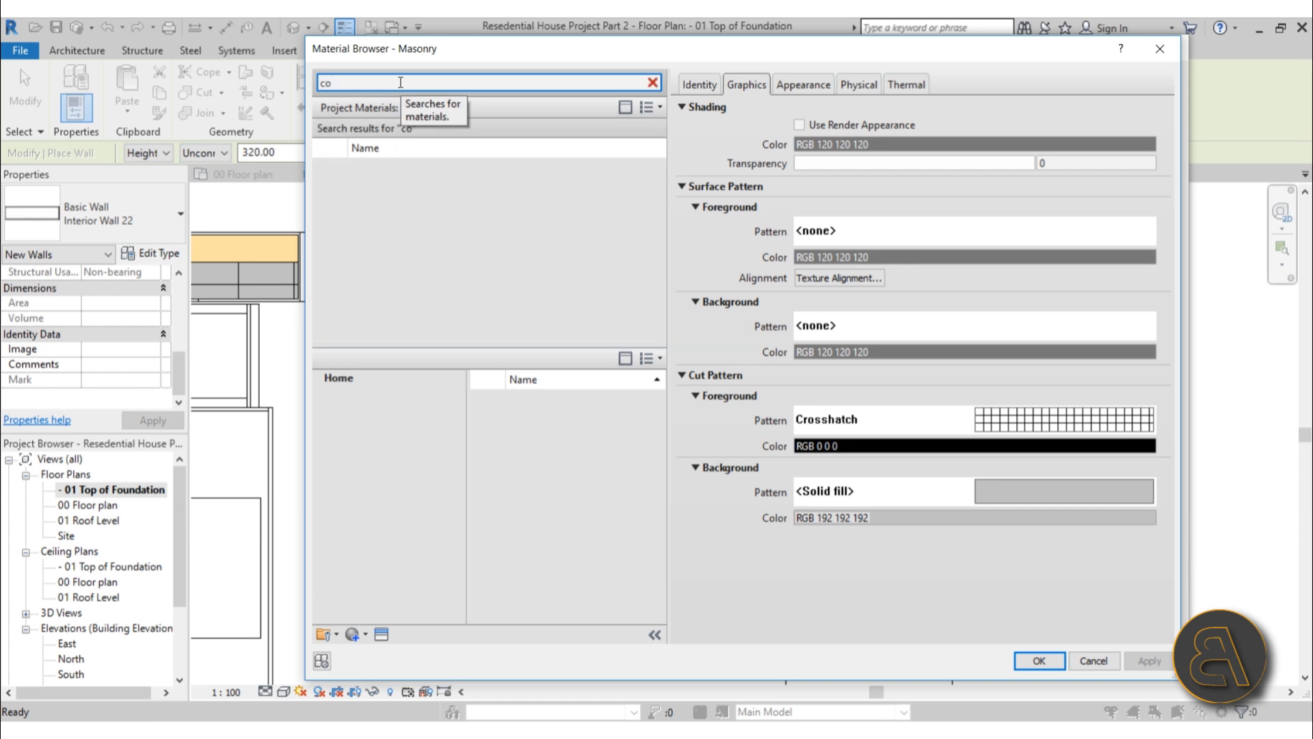
{"action": "type", "text": "n"}
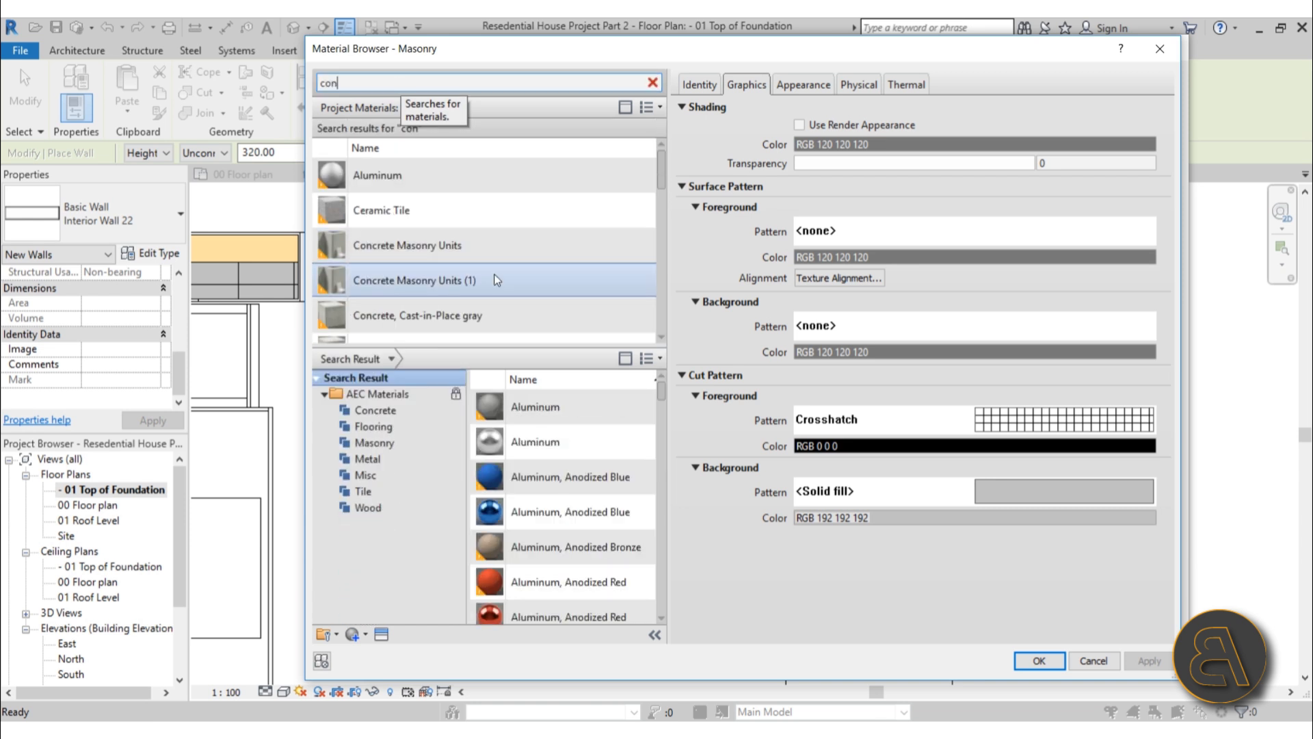
{"action": "scroll", "coordinate": [506, 245], "scroll_direction": "down", "scroll_amount": 1}
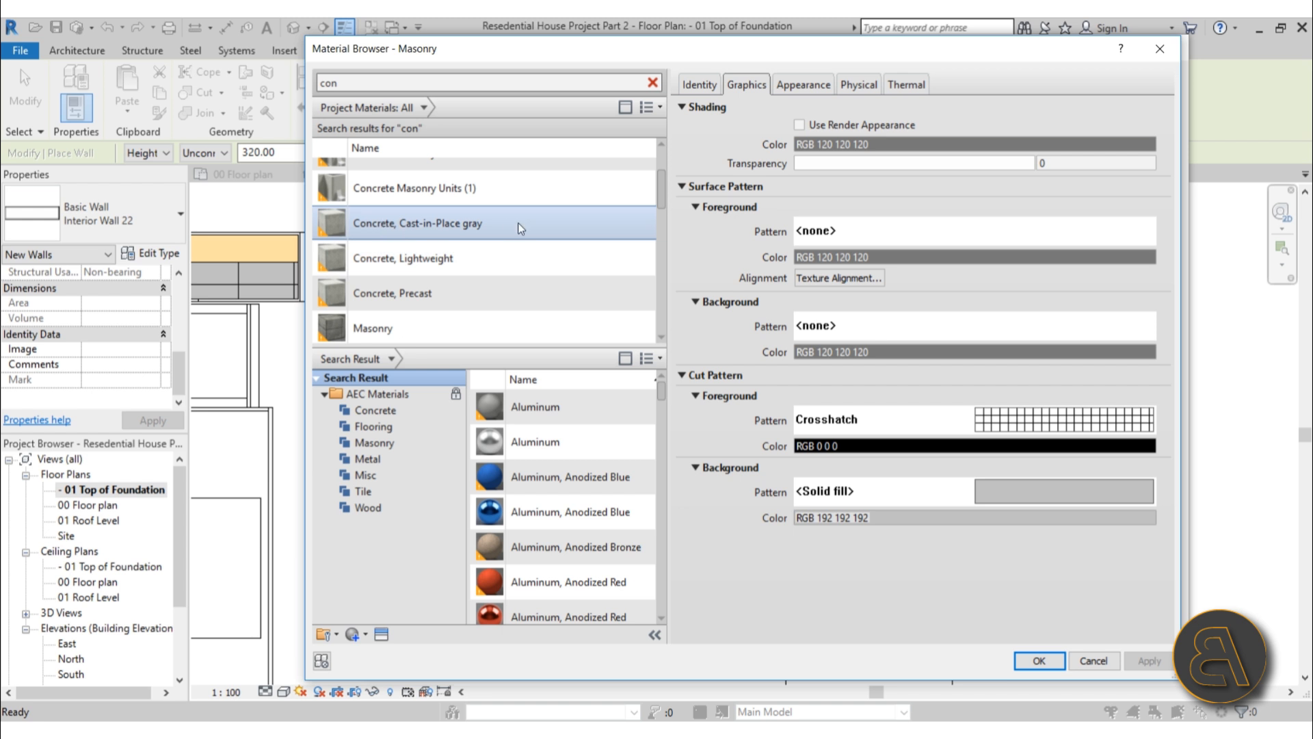
{"action": "left_click", "coordinate": [518, 223]}
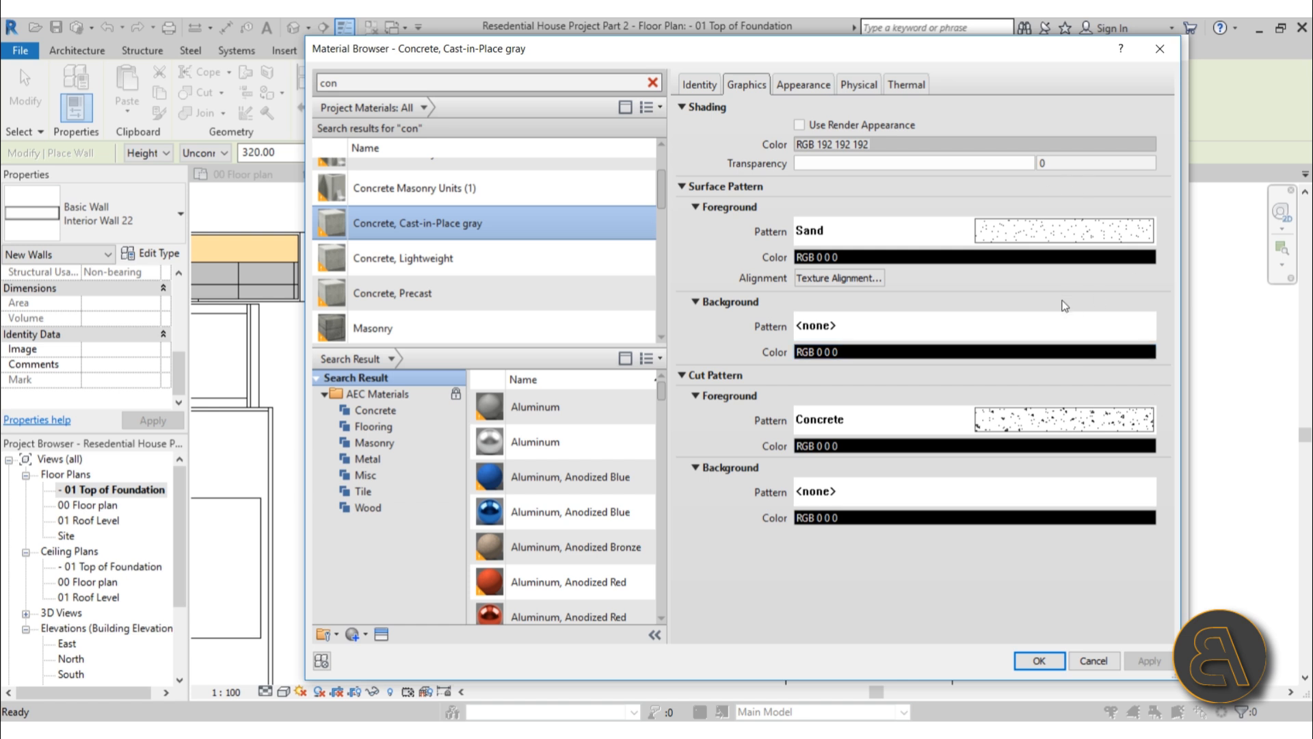
{"action": "left_click", "coordinate": [1039, 660]}
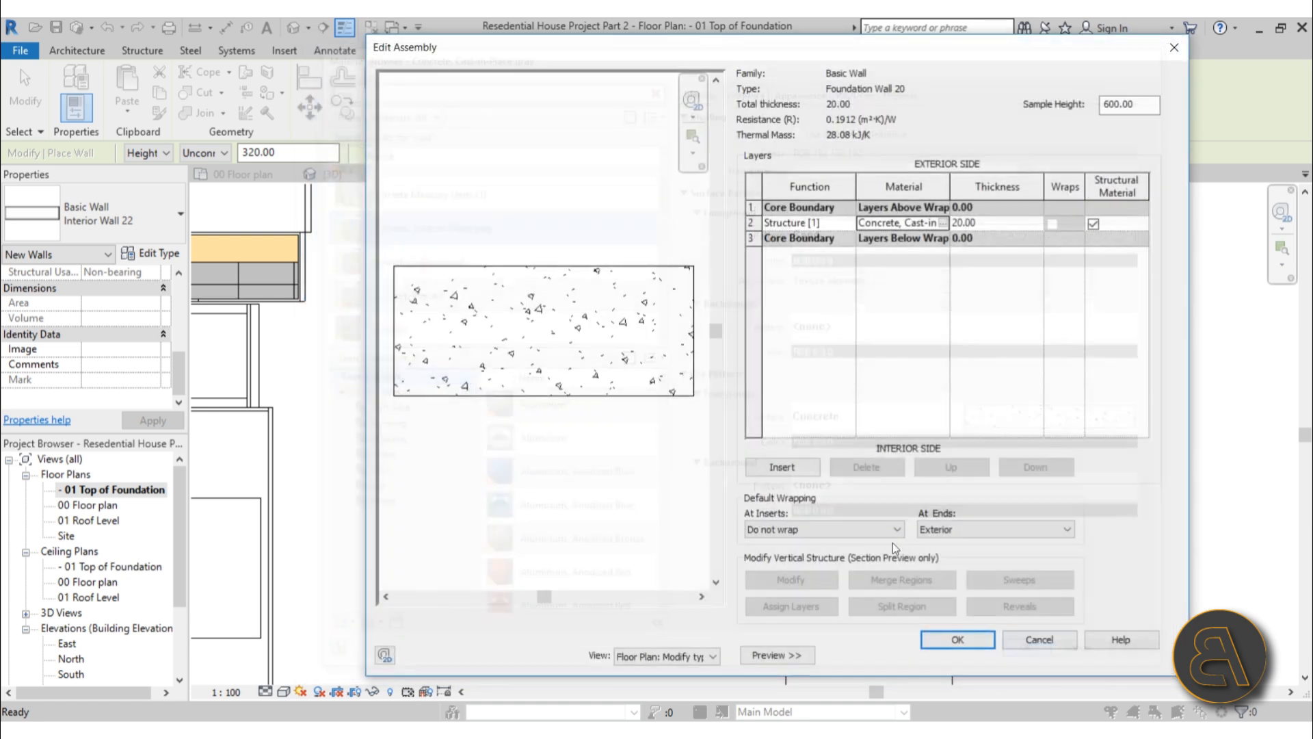
{"action": "left_click", "coordinate": [957, 641]}
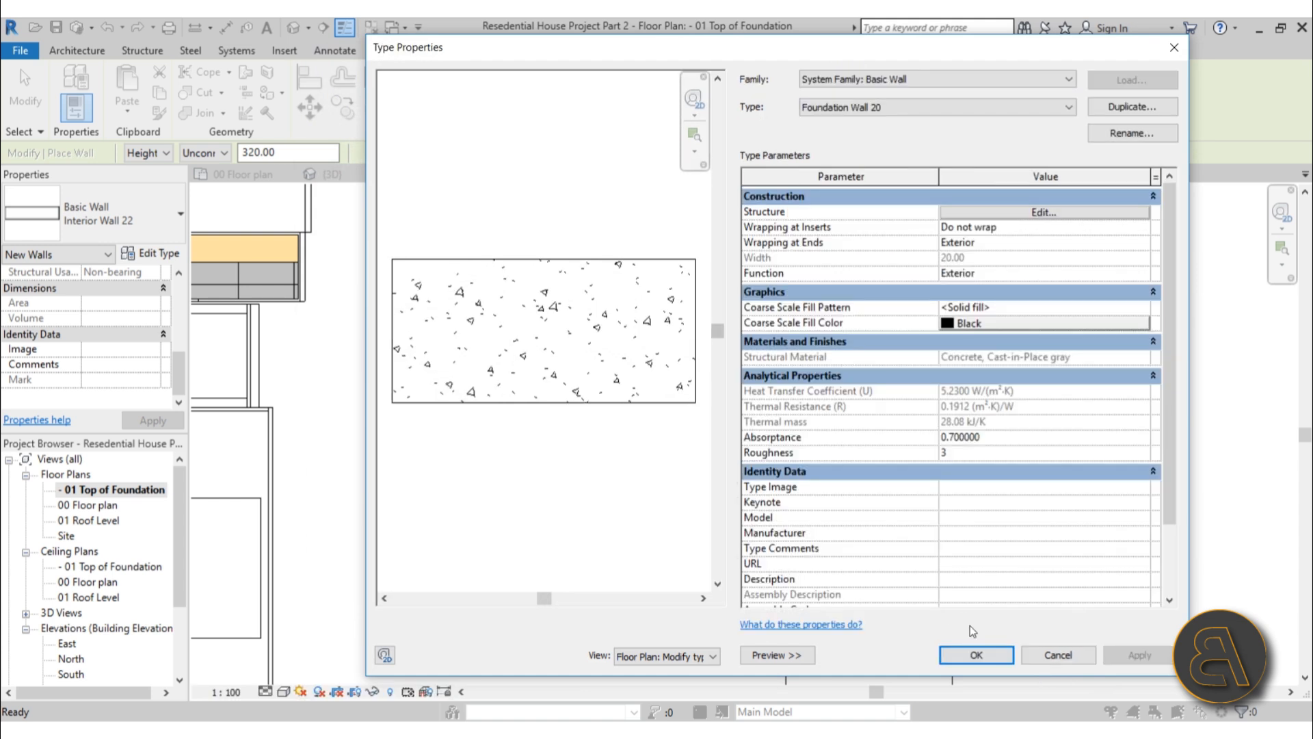
{"action": "left_click", "coordinate": [973, 654]}
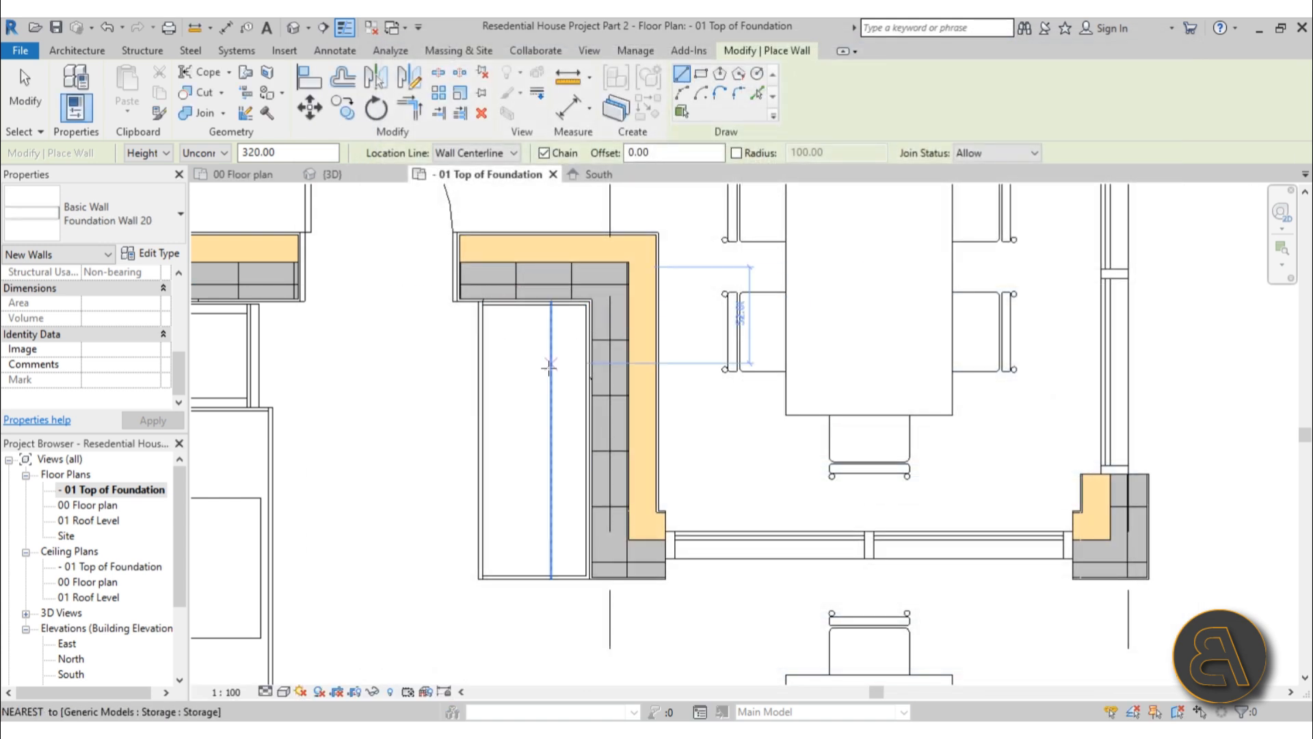
Leave wall placement and examine the layout of exterior and interior masonry walls across the foundation plan
{"action": "middle_click_drag", "start_coordinate": [570, 358], "coordinate": [716, 319]}
{"action": "scroll", "coordinate": [702, 277], "scroll_direction": "down", "scroll_amount": 1}
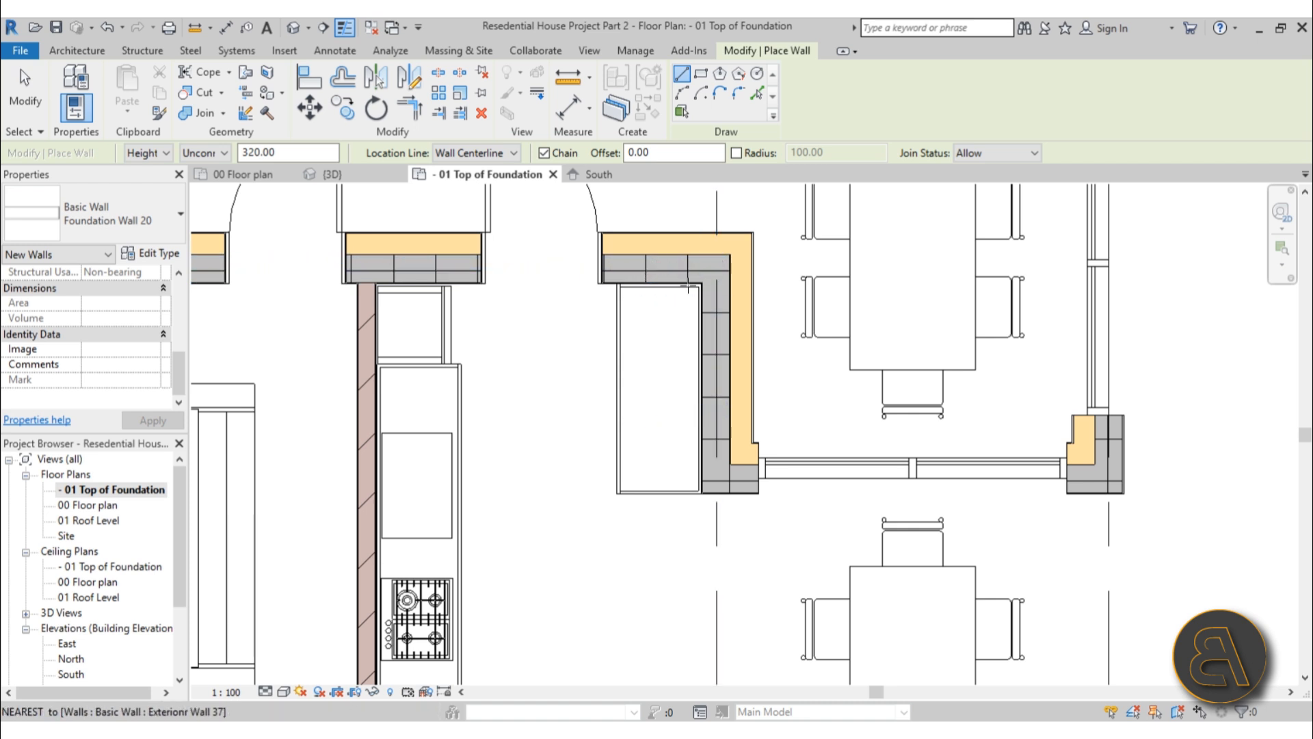
{"action": "scroll", "coordinate": [664, 365], "scroll_direction": "down", "scroll_amount": 2}
{"action": "middle_click_drag", "start_coordinate": [665, 365], "coordinate": [677, 325]}
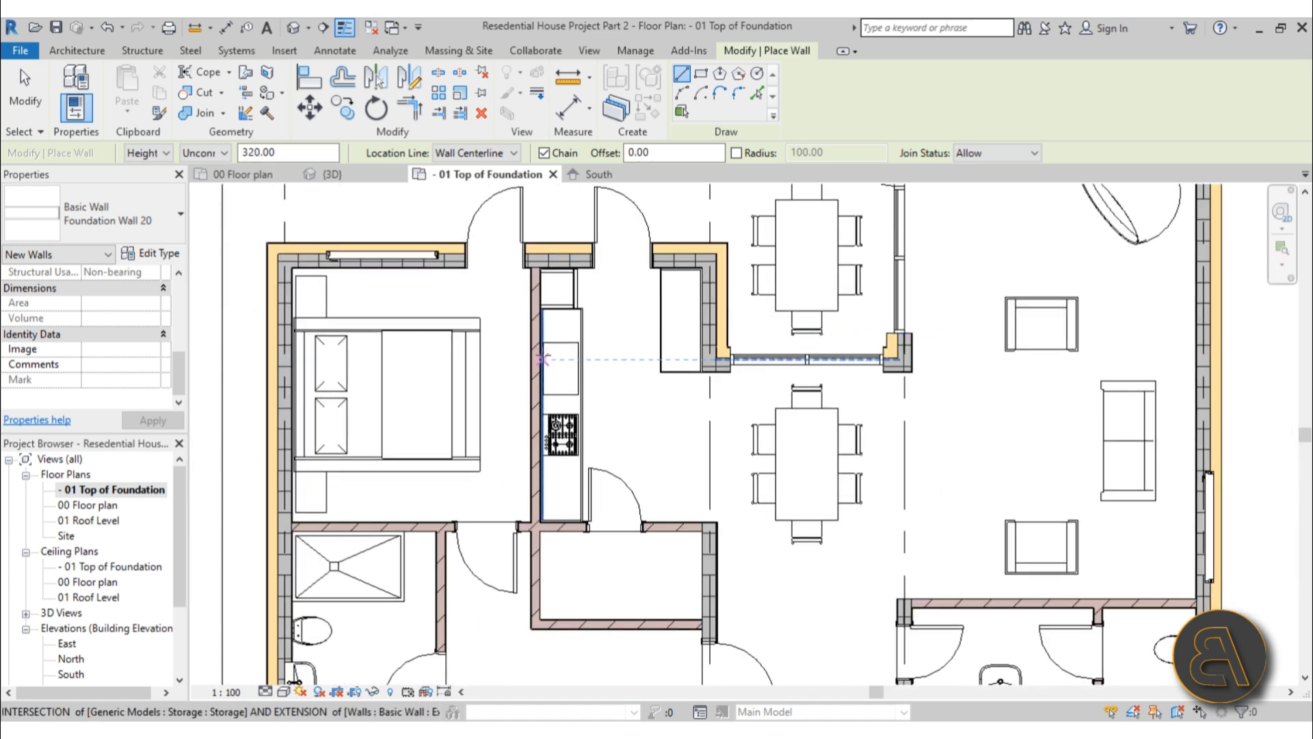
{"action": "scroll", "coordinate": [502, 301], "scroll_direction": "down", "scroll_amount": 4}
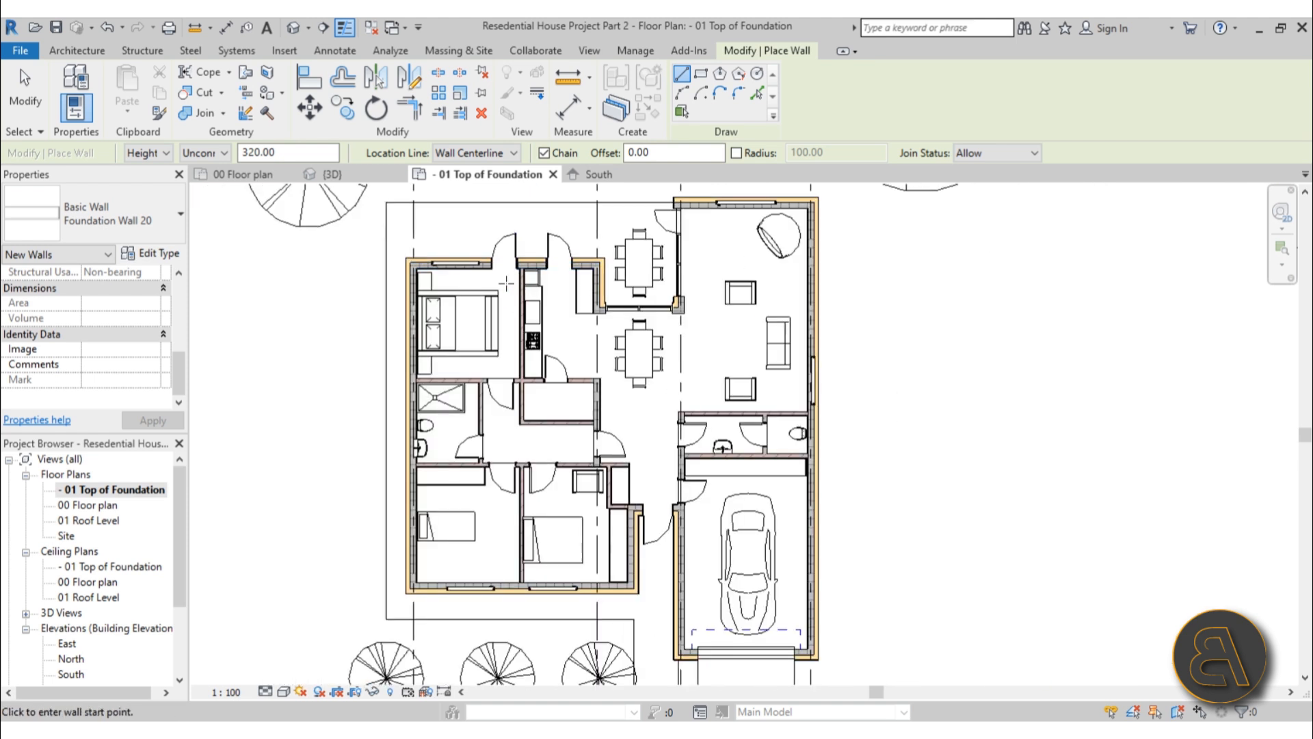
{"action": "scroll", "coordinate": [501, 315], "scroll_direction": "up", "scroll_amount": 2}
{"action": "key", "text": "Escape"}
{"action": "key", "text": "Escape"}
{"action": "middle_click_drag", "start_coordinate": [502, 337], "coordinate": [501, 310]}
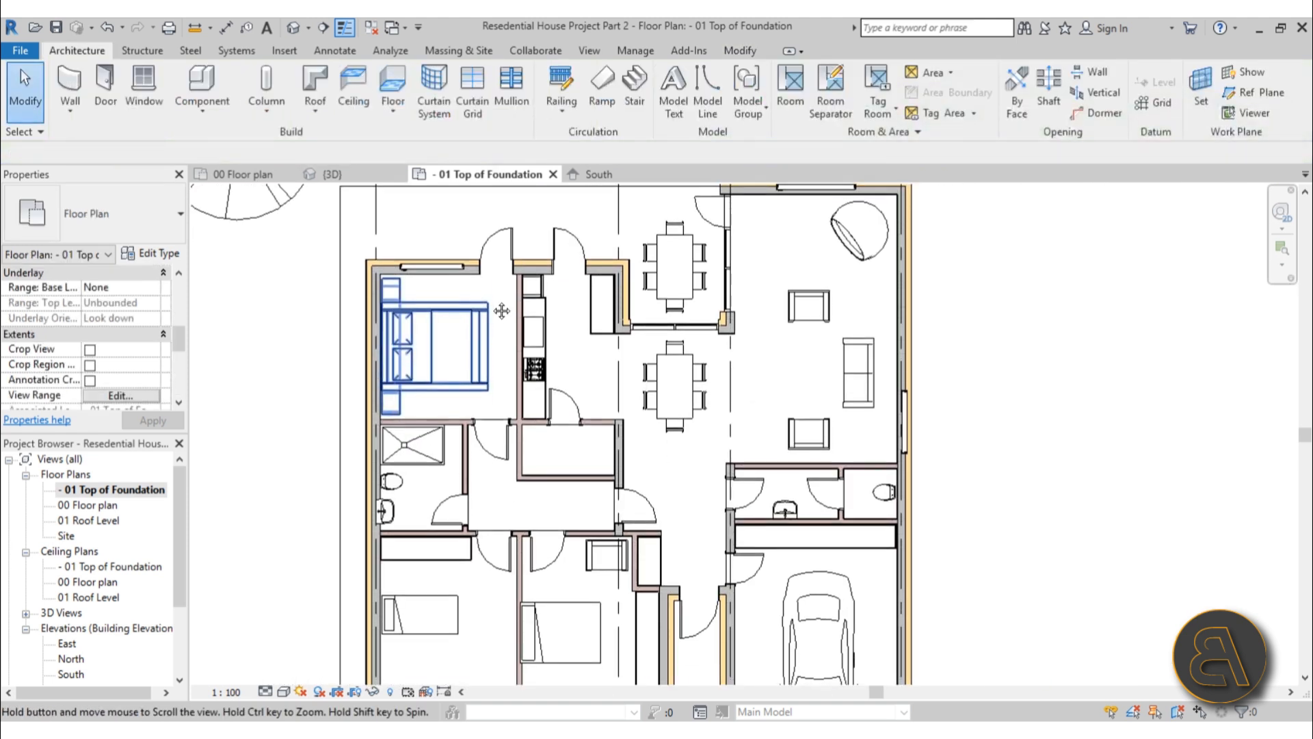
Set the location line to Core Centerline for all Exterior Wall 37 walls and the two interior masonry walls along the central hall
{"action": "left_click", "coordinate": [531, 261]}
{"action": "scroll", "coordinate": [531, 261], "scroll_direction": "down", "scroll_amount": 2}
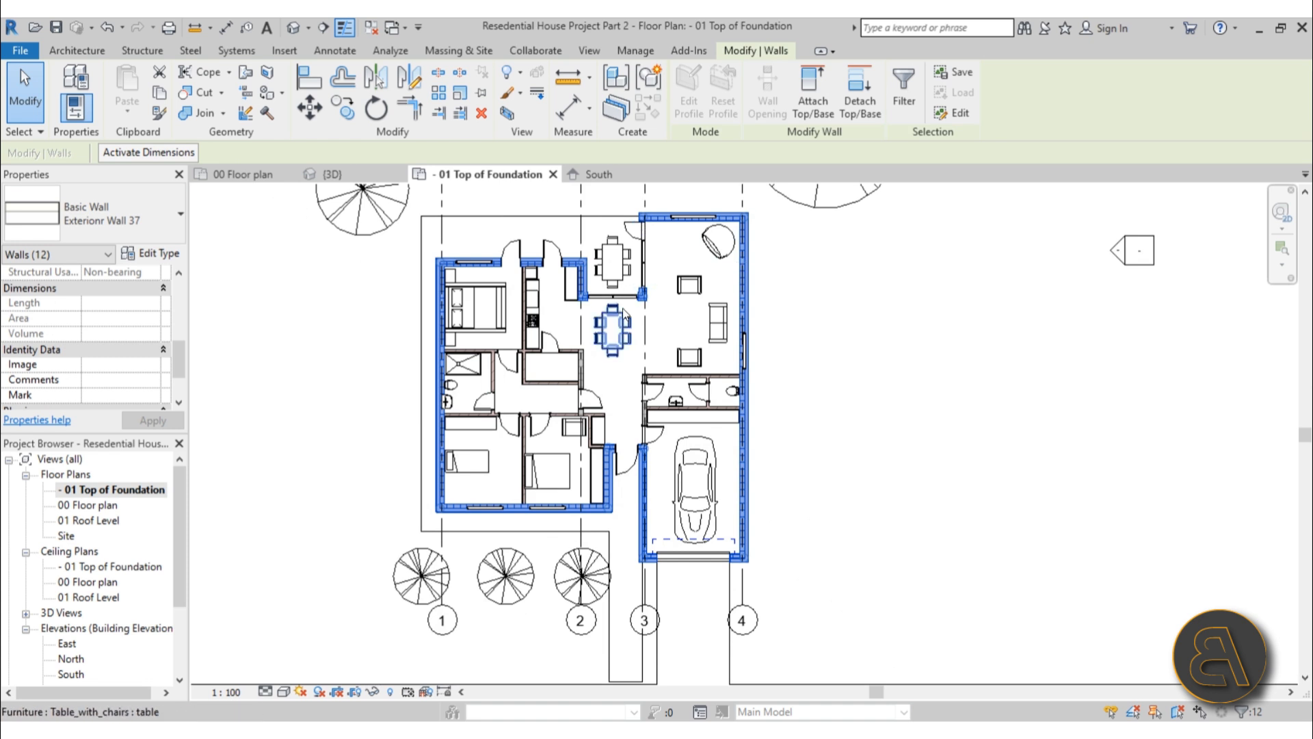
{"action": "scroll", "coordinate": [643, 390], "scroll_direction": "up", "scroll_amount": 3}
{"action": "left_click", "coordinate": [487, 347], "text": "ctrl"}
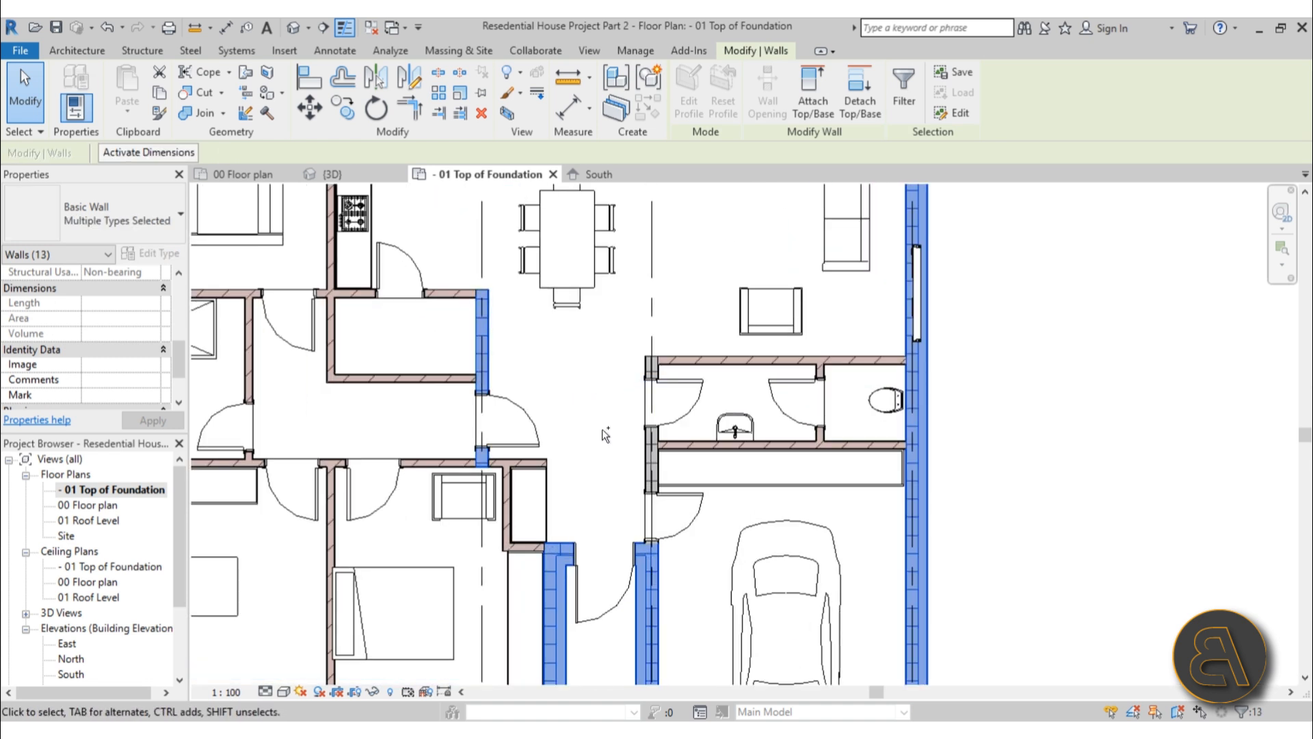
{"action": "left_click", "coordinate": [643, 454], "text": "ctrl"}
{"action": "scroll", "coordinate": [643, 453], "scroll_direction": "down", "scroll_amount": 4}
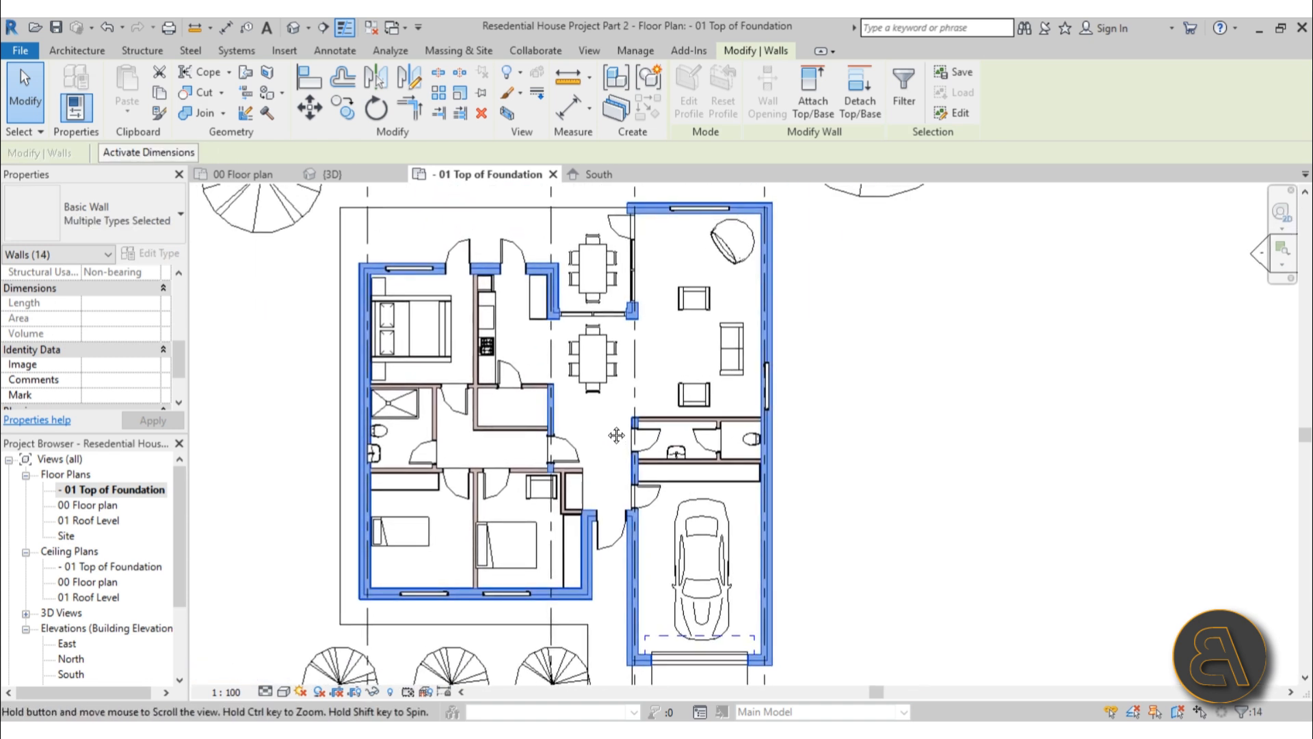
{"action": "scroll", "coordinate": [142, 339], "scroll_direction": "up", "scroll_amount": 5}
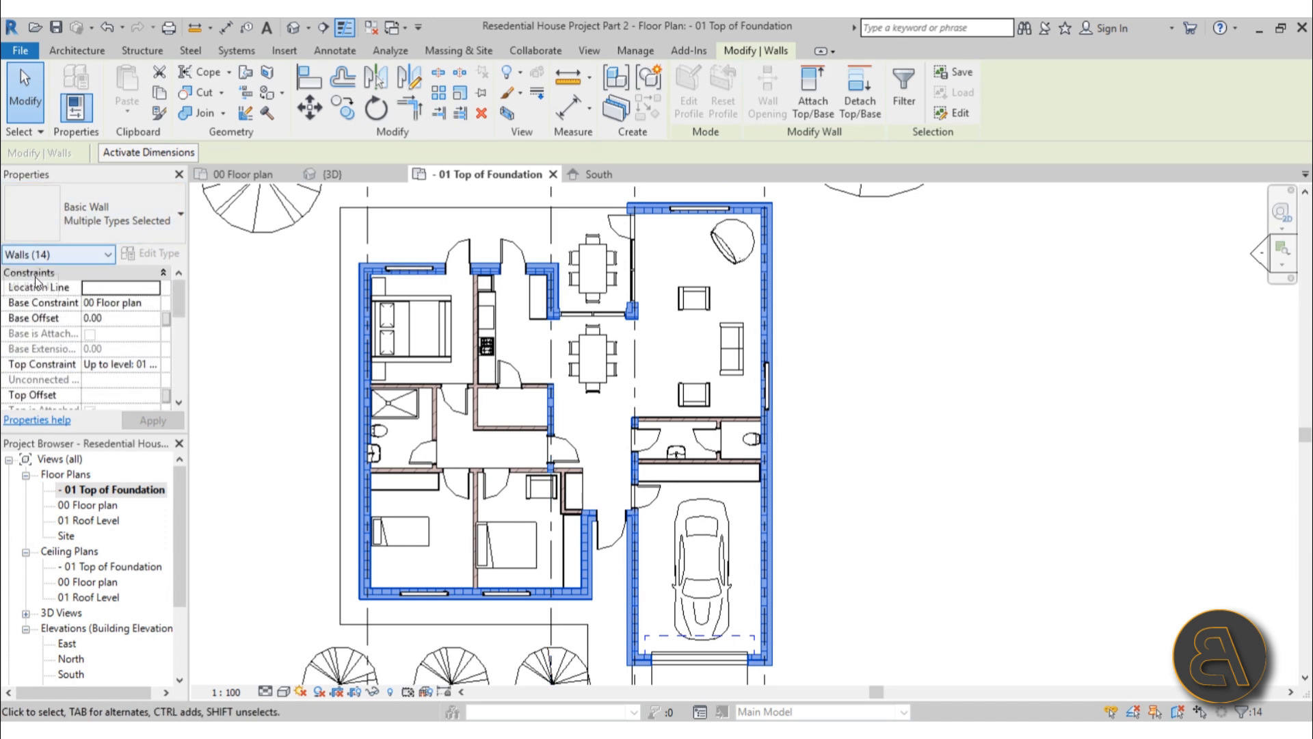
{"action": "left_click", "coordinate": [153, 289]}
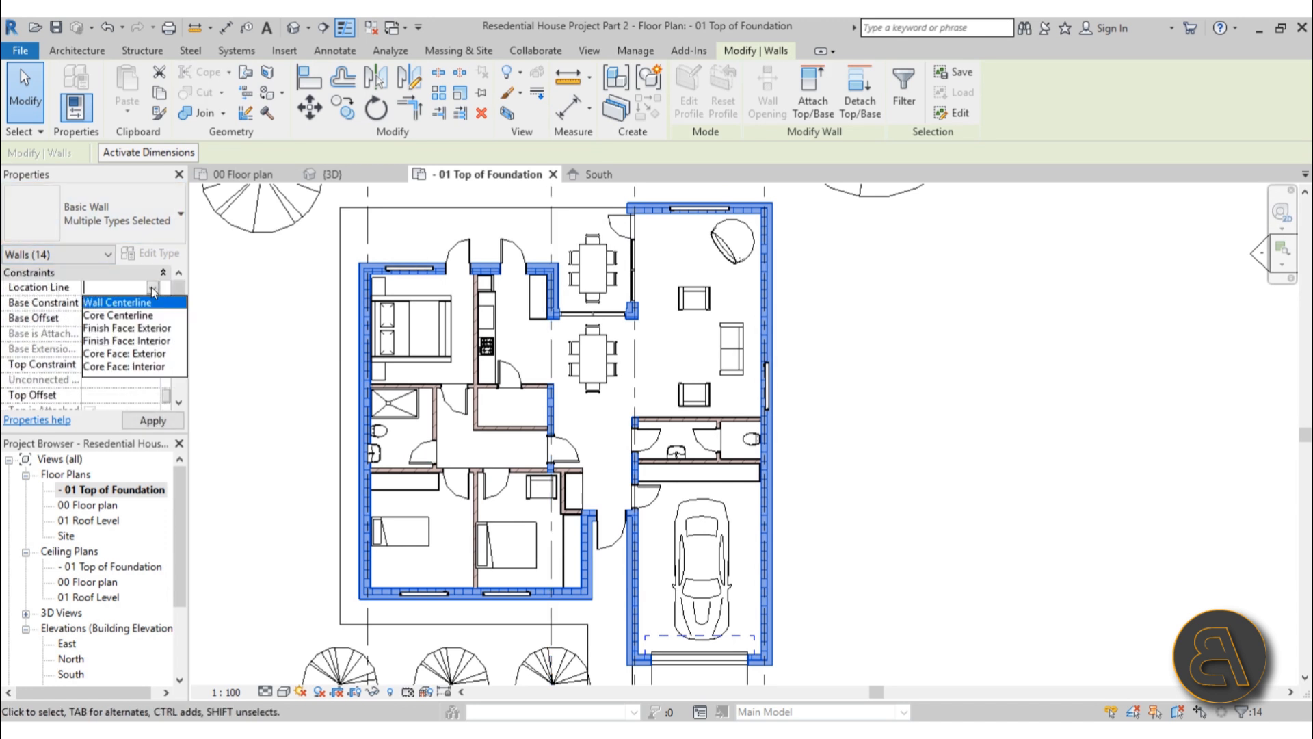
{"action": "left_click", "coordinate": [102, 316]}
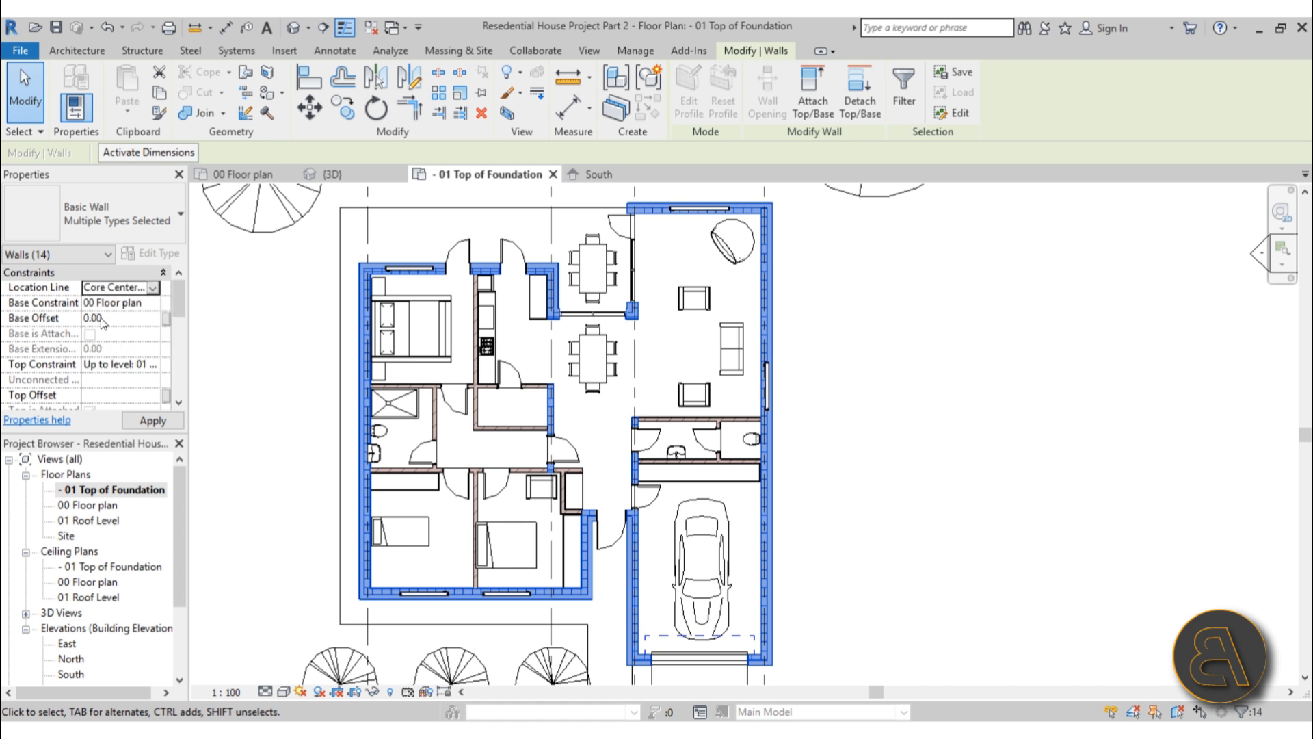
{"action": "key", "text": "Escape"}
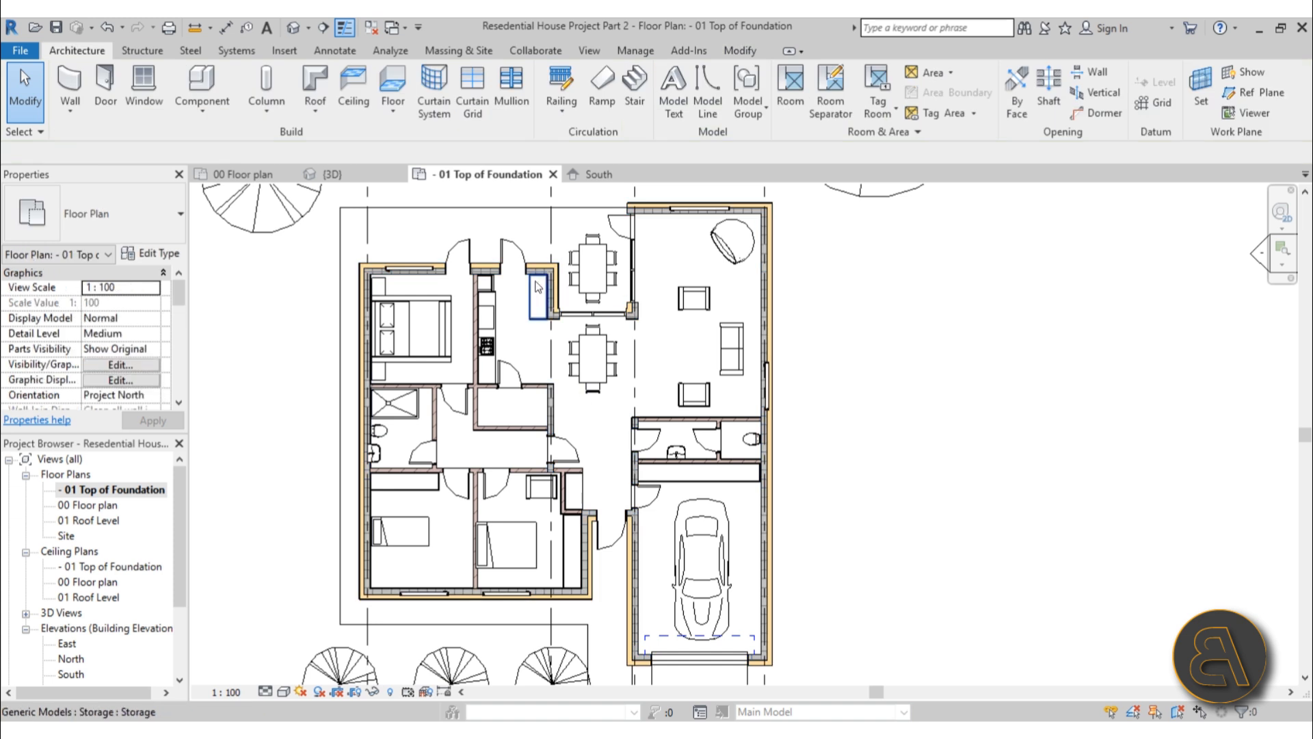
{"action": "scroll", "coordinate": [547, 275], "scroll_direction": "up", "scroll_amount": 6}
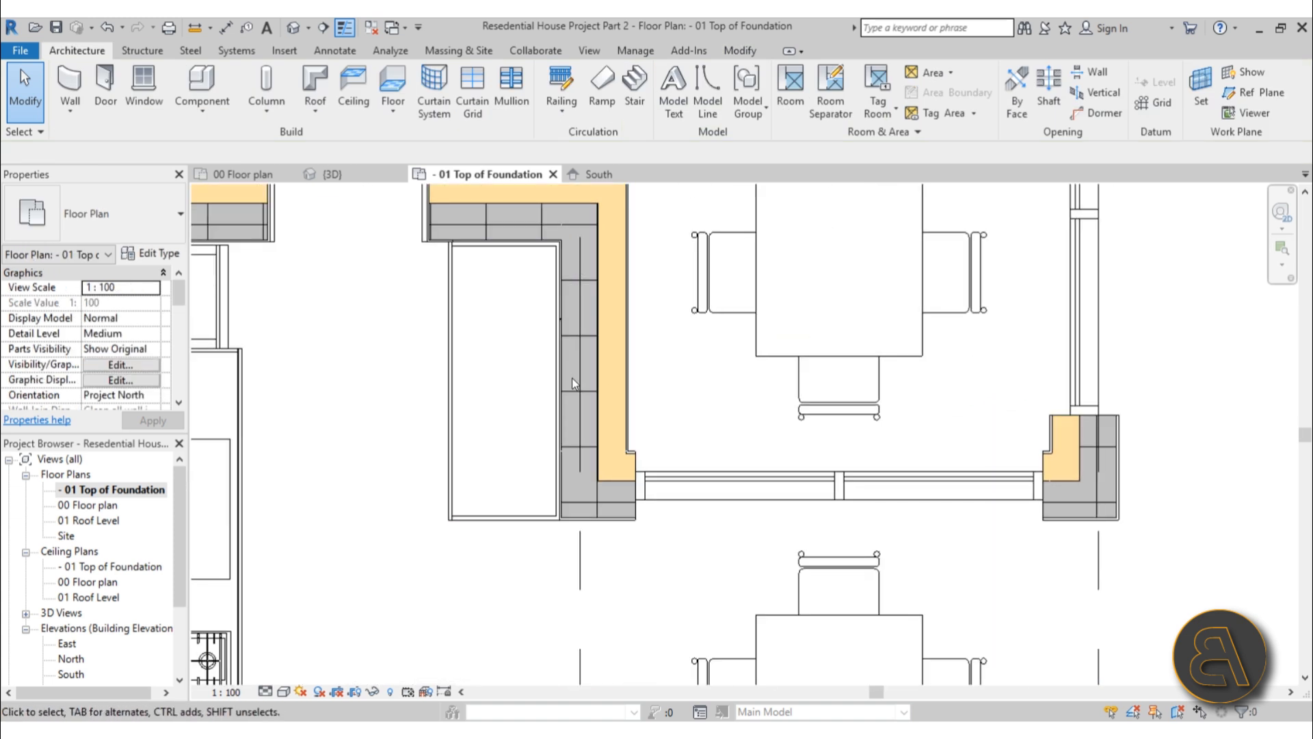
{"action": "scroll", "coordinate": [599, 382], "scroll_direction": "down", "scroll_amount": 3}
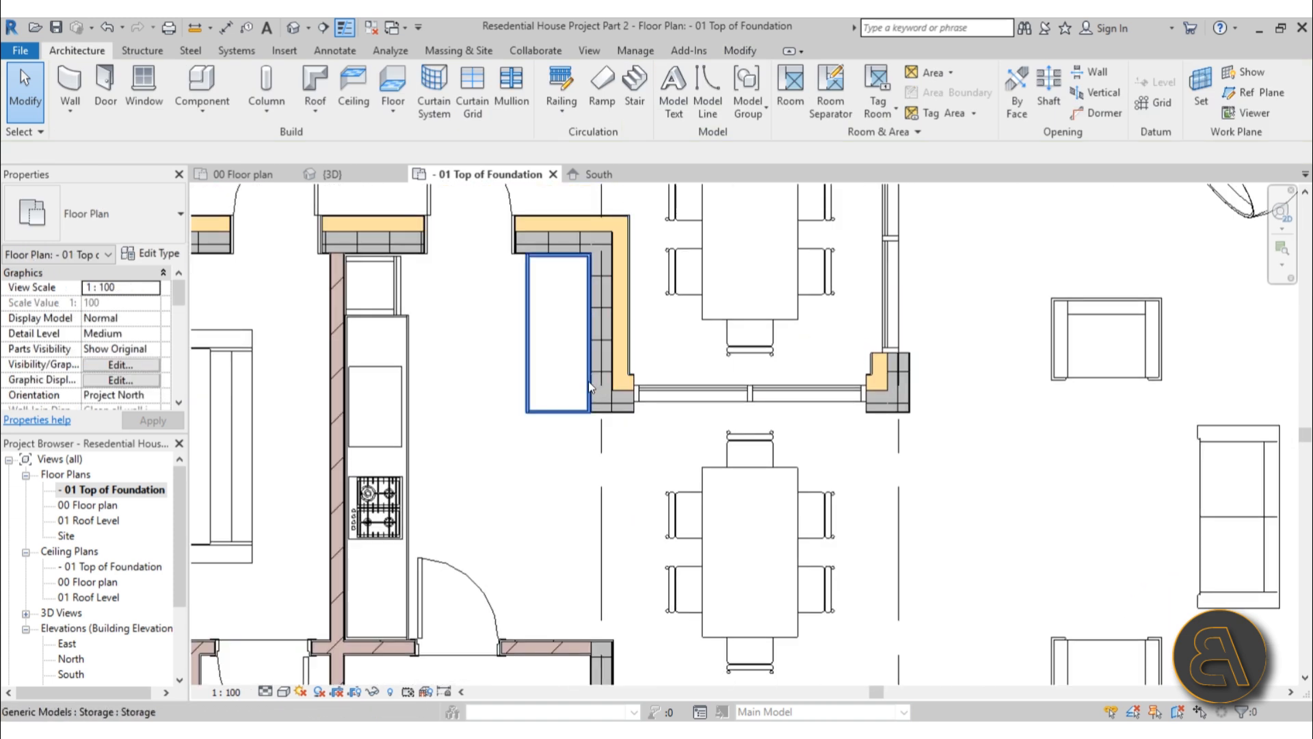
Start placing Foundation Wall 20 walls with their height set up to level 00 Floor plan
{"action": "scroll", "coordinate": [588, 380], "scroll_direction": "down", "scroll_amount": 2}
{"action": "left_click", "coordinate": [70, 85]}
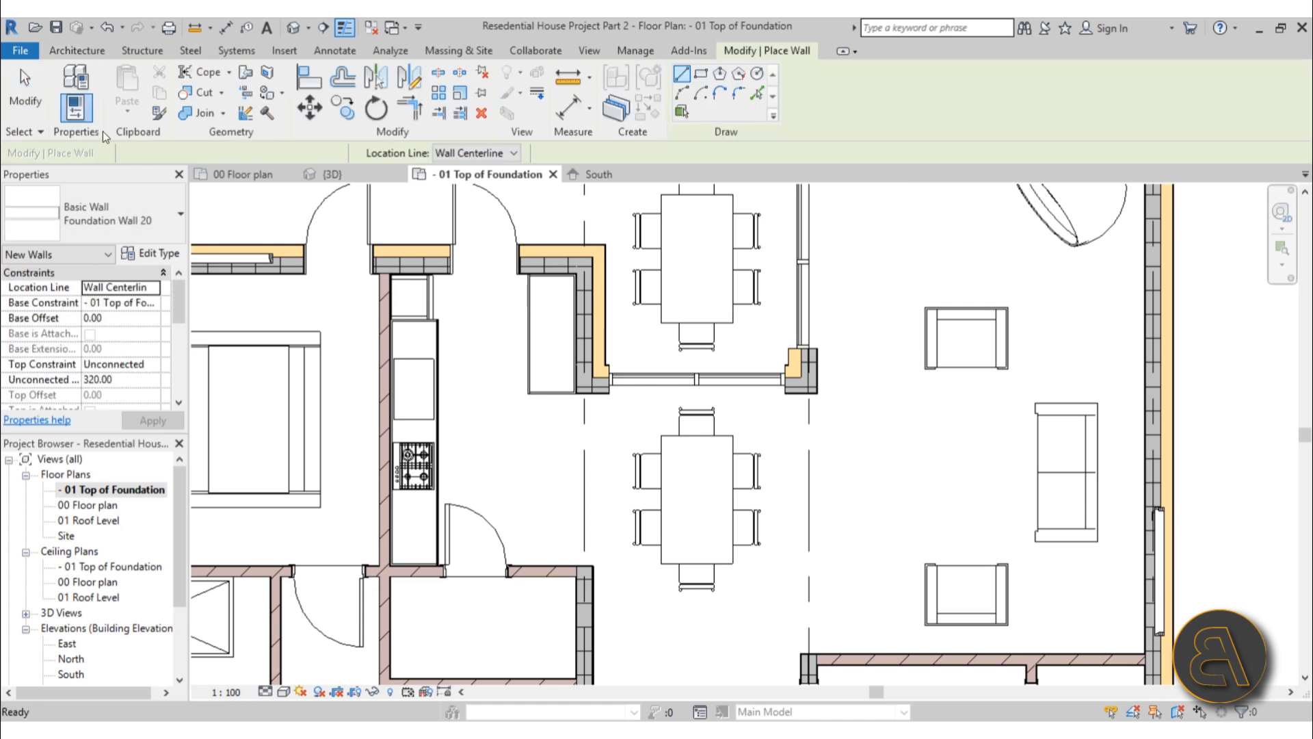
{"action": "left_click", "coordinate": [224, 153]}
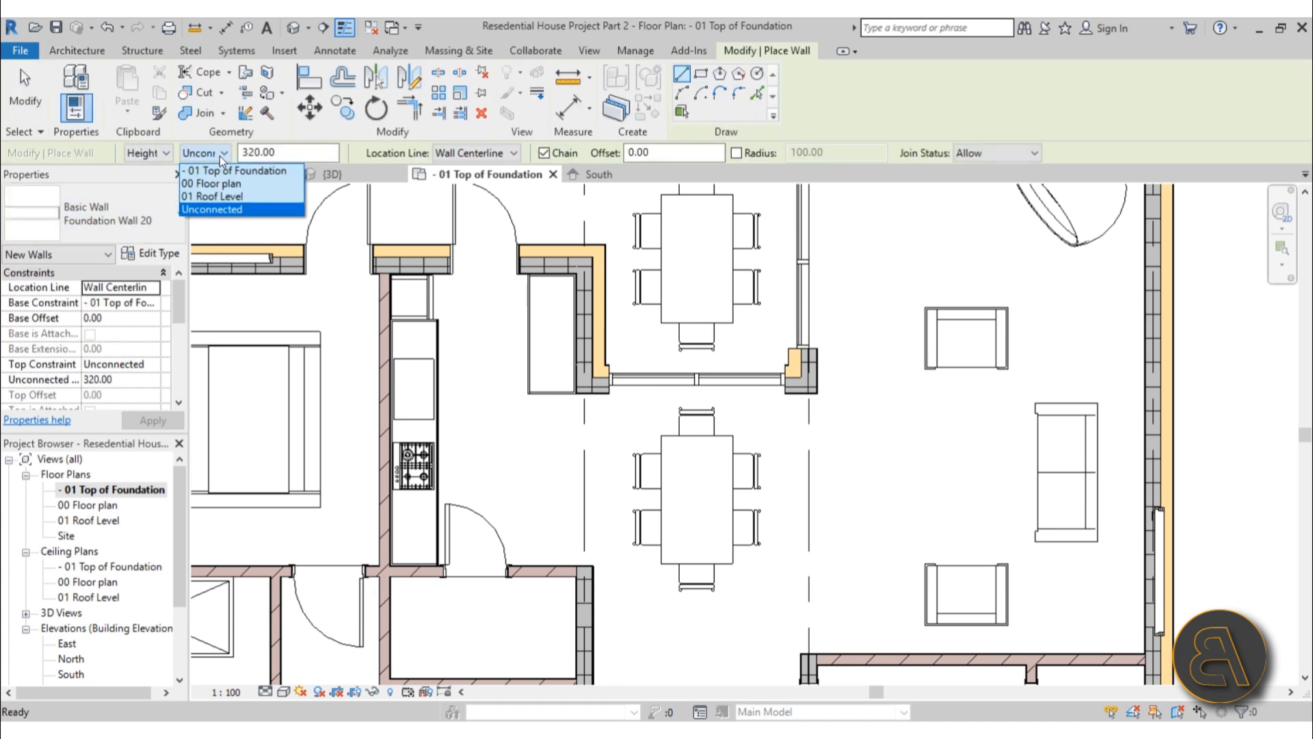
{"action": "left_click", "coordinate": [201, 188]}
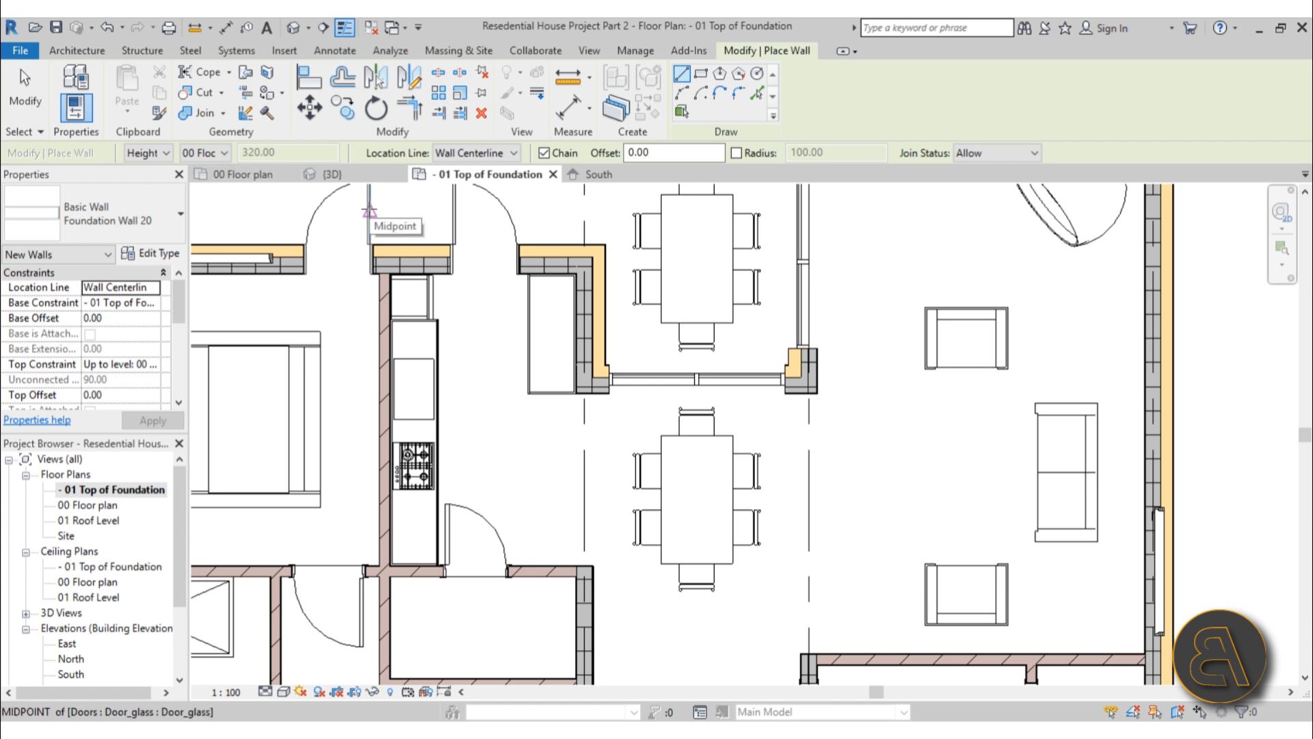
Draw a foundation wall along grid 2 from the kitchen's north exterior wall core to the bedroom's south exterior wall
{"action": "scroll", "coordinate": [397, 269], "scroll_direction": "up", "scroll_amount": 3}
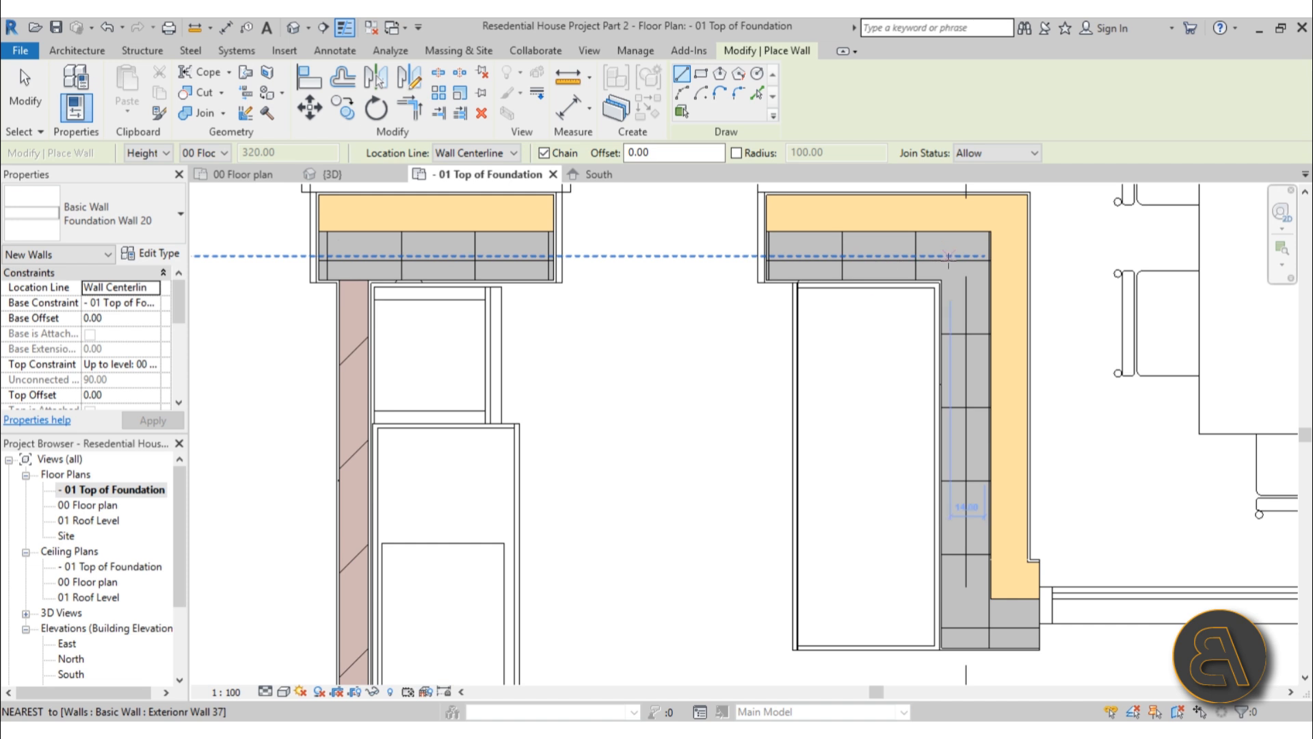
{"action": "scroll", "coordinate": [949, 258], "scroll_direction": "down", "scroll_amount": 3}
{"action": "middle_click_drag", "start_coordinate": [679, 288], "coordinate": [650, 270]}
{"action": "scroll", "coordinate": [858, 245], "scroll_direction": "up", "scroll_amount": 2}
{"action": "scroll", "coordinate": [917, 287], "scroll_direction": "down", "scroll_amount": 2}
{"action": "middle_click_drag", "start_coordinate": [1107, 279], "coordinate": [651, 253]}
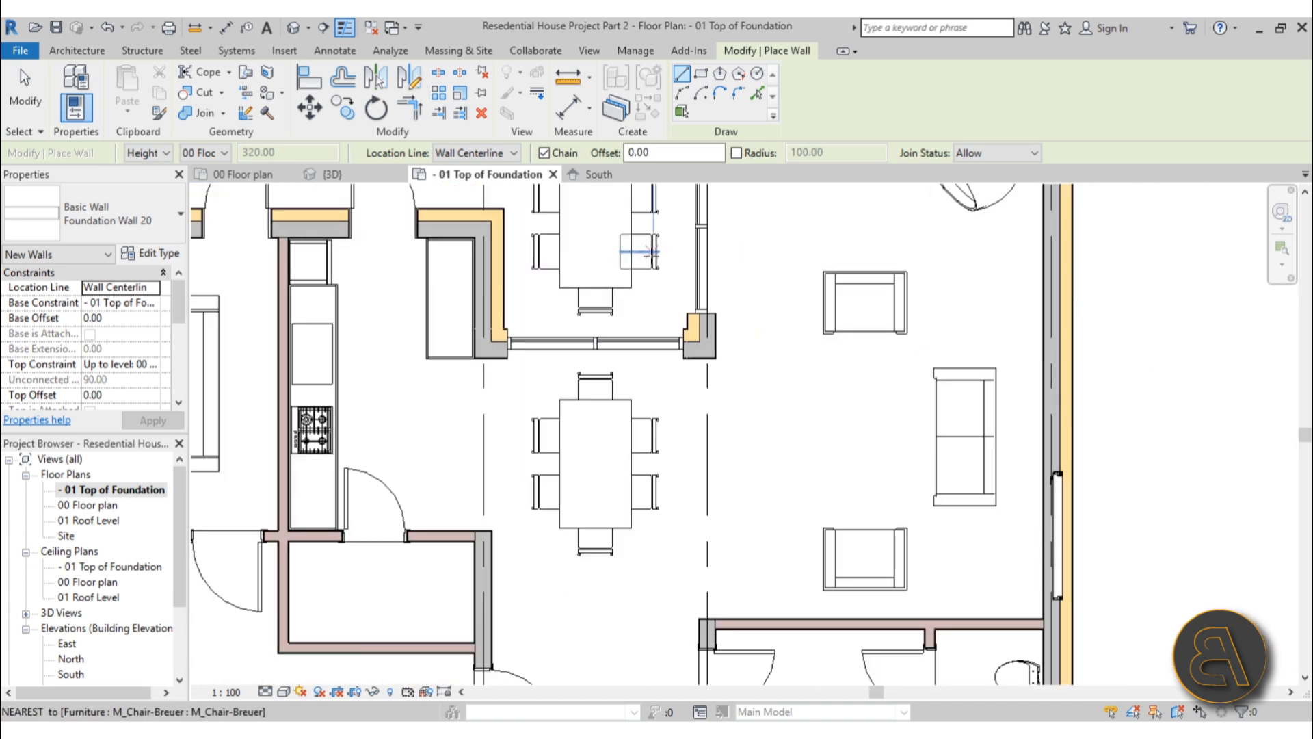
{"action": "scroll", "coordinate": [652, 252], "scroll_direction": "down", "scroll_amount": 2}
{"action": "middle_click_drag", "start_coordinate": [622, 315], "coordinate": [639, 232]}
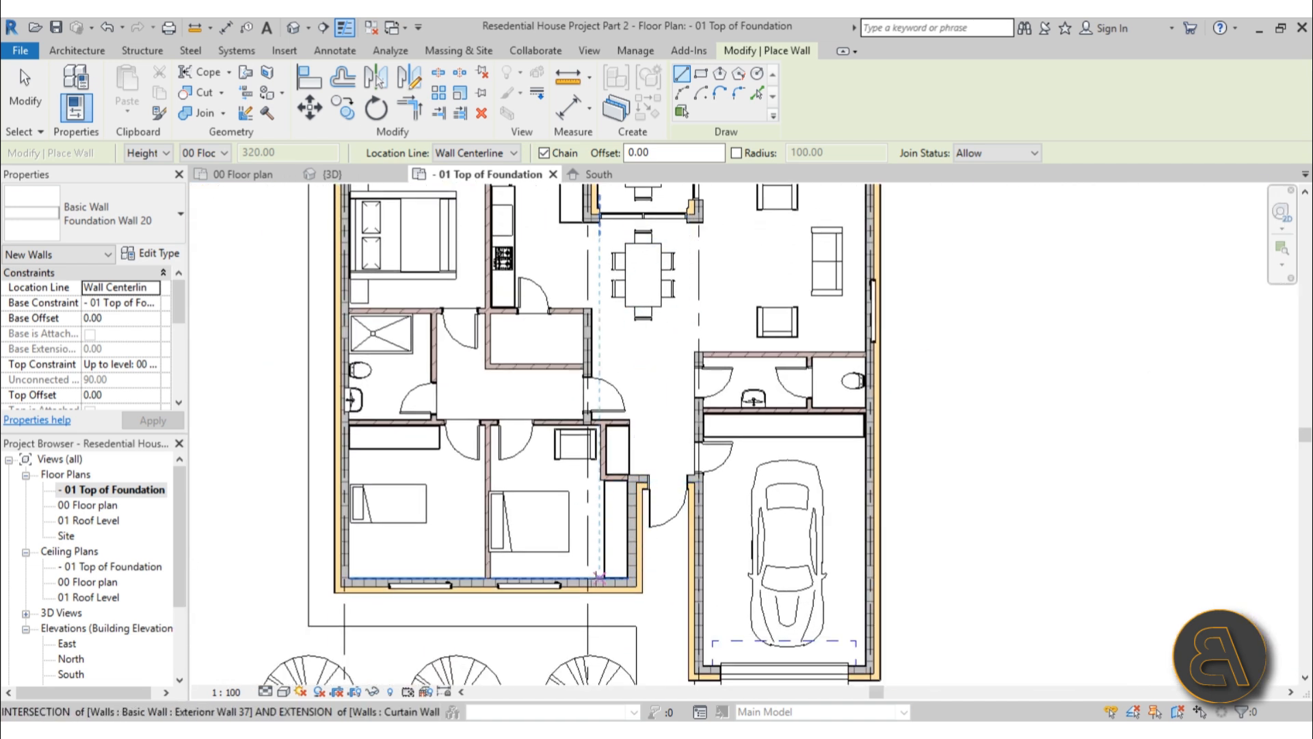
{"action": "scroll", "coordinate": [600, 578], "scroll_direction": "up", "scroll_amount": 2}
{"action": "middle_click_drag", "start_coordinate": [591, 490], "coordinate": [590, 446]}
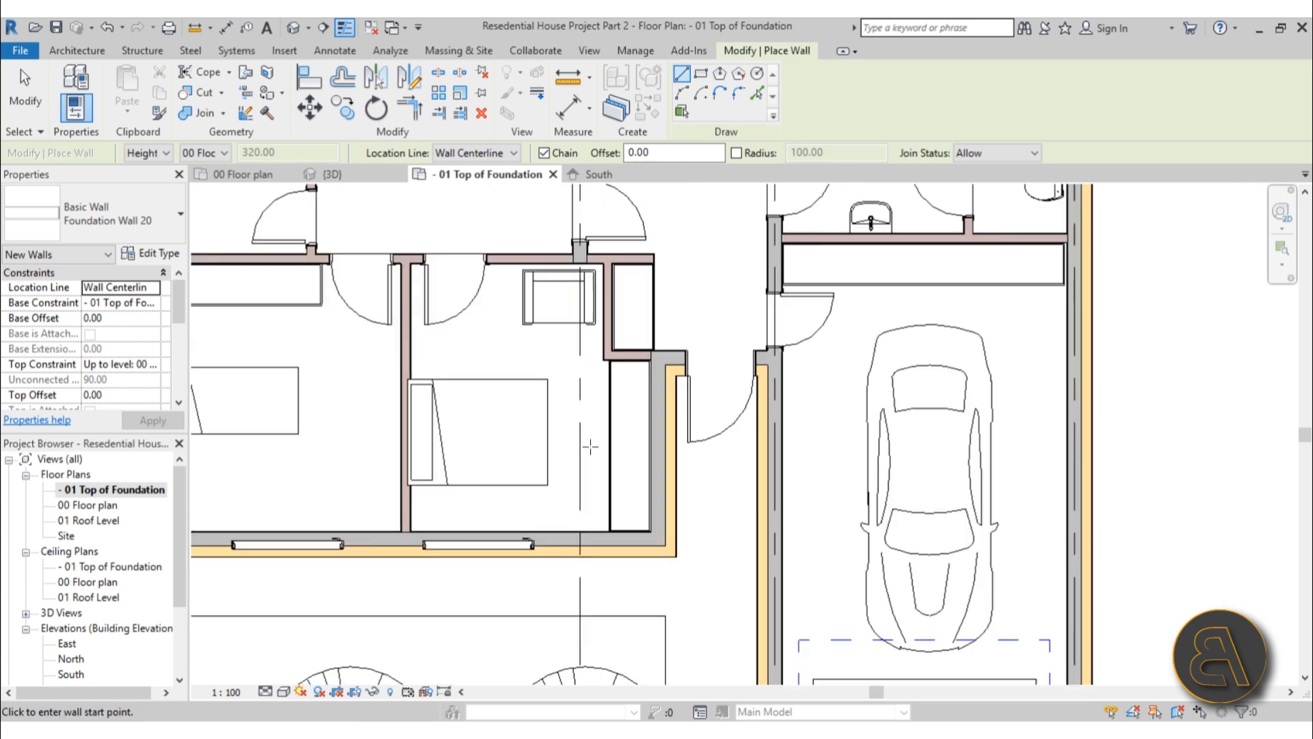
{"action": "scroll", "coordinate": [590, 447], "scroll_direction": "down", "scroll_amount": 3}
{"action": "scroll", "coordinate": [541, 297], "scroll_direction": "up", "scroll_amount": 4}
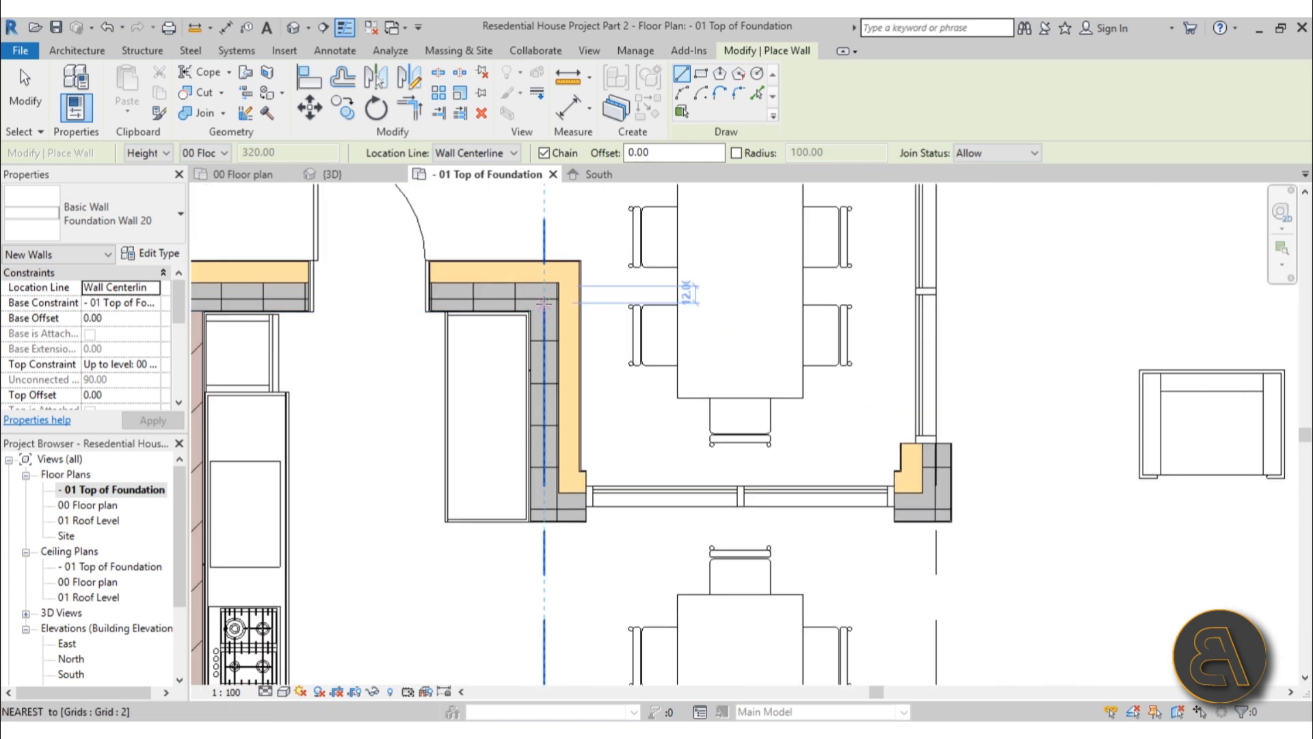
{"action": "left_click", "coordinate": [544, 297]}
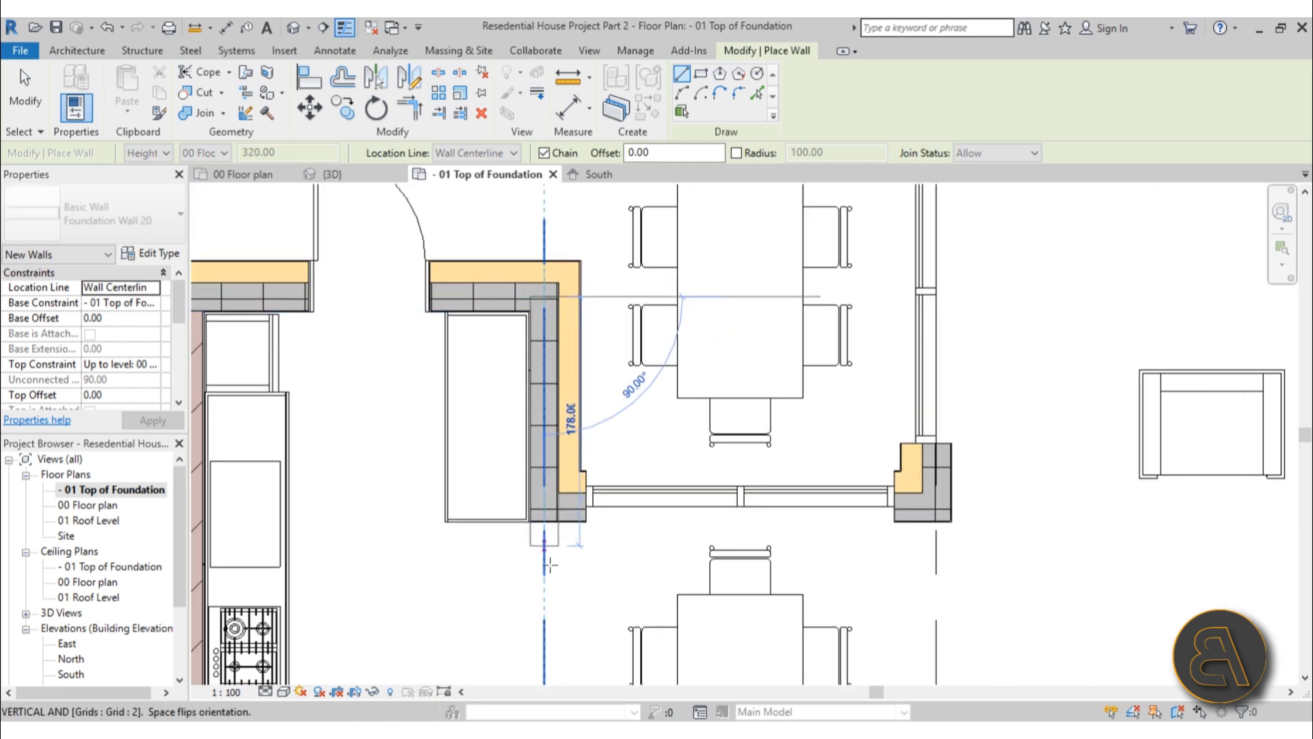
{"action": "scroll", "coordinate": [550, 565], "scroll_direction": "down", "scroll_amount": 3}
{"action": "middle_click_drag", "start_coordinate": [550, 565], "coordinate": [574, 203]}
{"action": "middle_click_drag", "start_coordinate": [573, 476], "coordinate": [582, 204]}
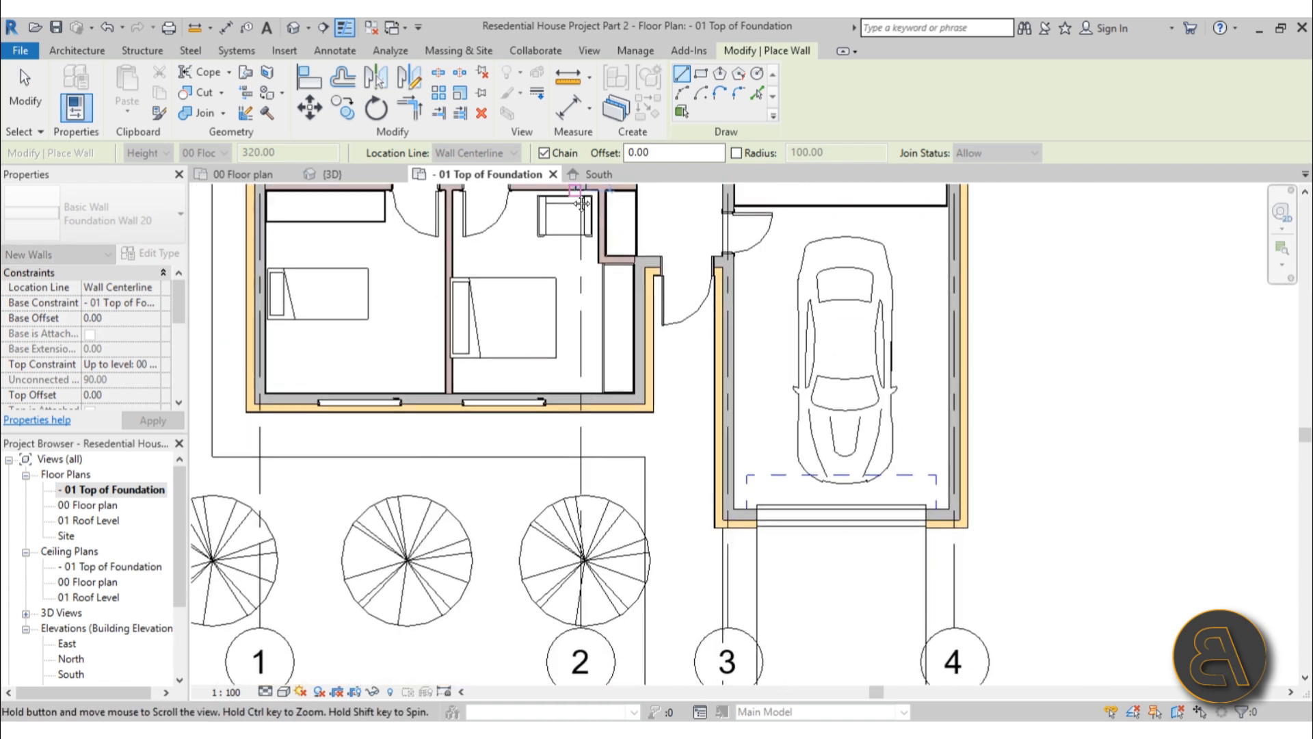
{"action": "scroll", "coordinate": [584, 374], "scroll_direction": "up", "scroll_amount": 3}
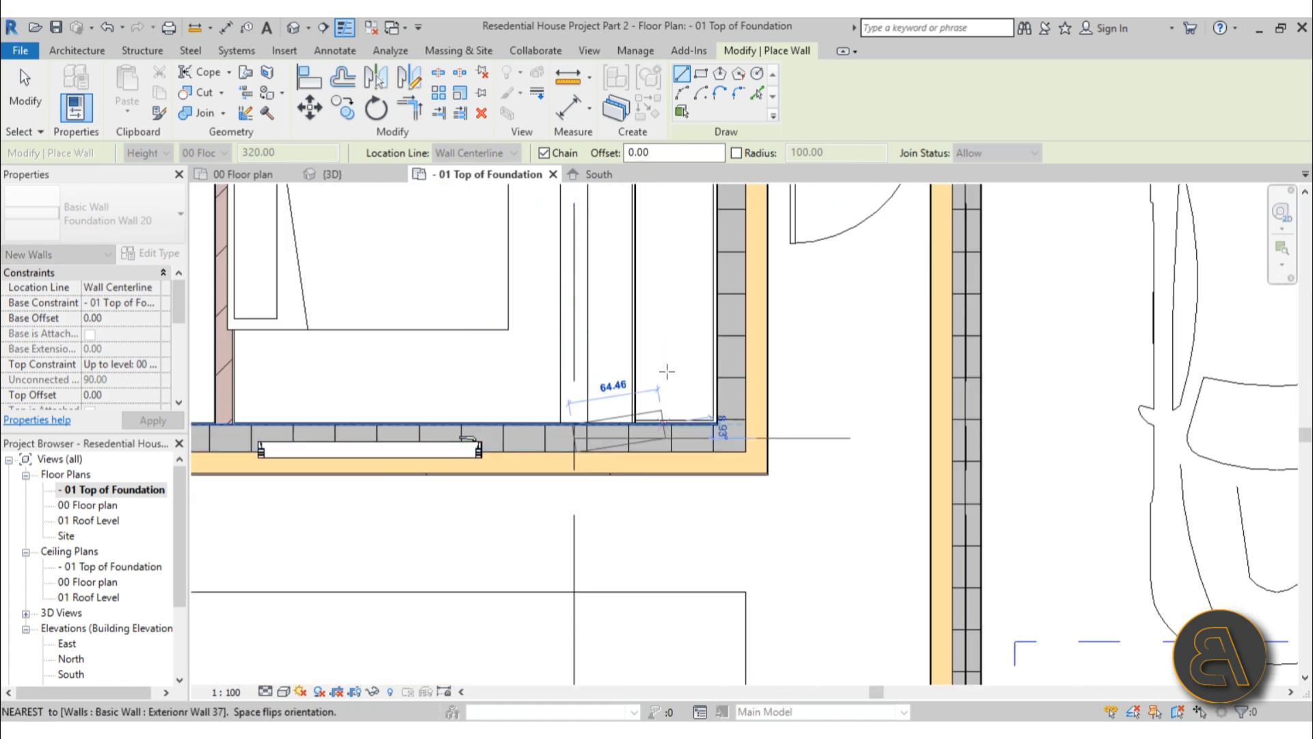
{"action": "key", "text": "Escape"}
Draw a foundation wall along grid 3 from the garage's front wall core up to the living room's north exterior wall
{"action": "scroll", "coordinate": [685, 389], "scroll_direction": "down", "scroll_amount": 3}
{"action": "middle_click_drag", "start_coordinate": [684, 389], "coordinate": [448, 357]}
{"action": "scroll", "coordinate": [435, 596], "scroll_direction": "down", "scroll_amount": 2}
{"action": "scroll", "coordinate": [549, 415], "scroll_direction": "up", "scroll_amount": 3}
{"action": "scroll", "coordinate": [549, 414], "scroll_direction": "down", "scroll_amount": 4}
{"action": "middle_click_drag", "start_coordinate": [549, 414], "coordinate": [542, 488]}
{"action": "scroll", "coordinate": [499, 643], "scroll_direction": "up", "scroll_amount": 4}
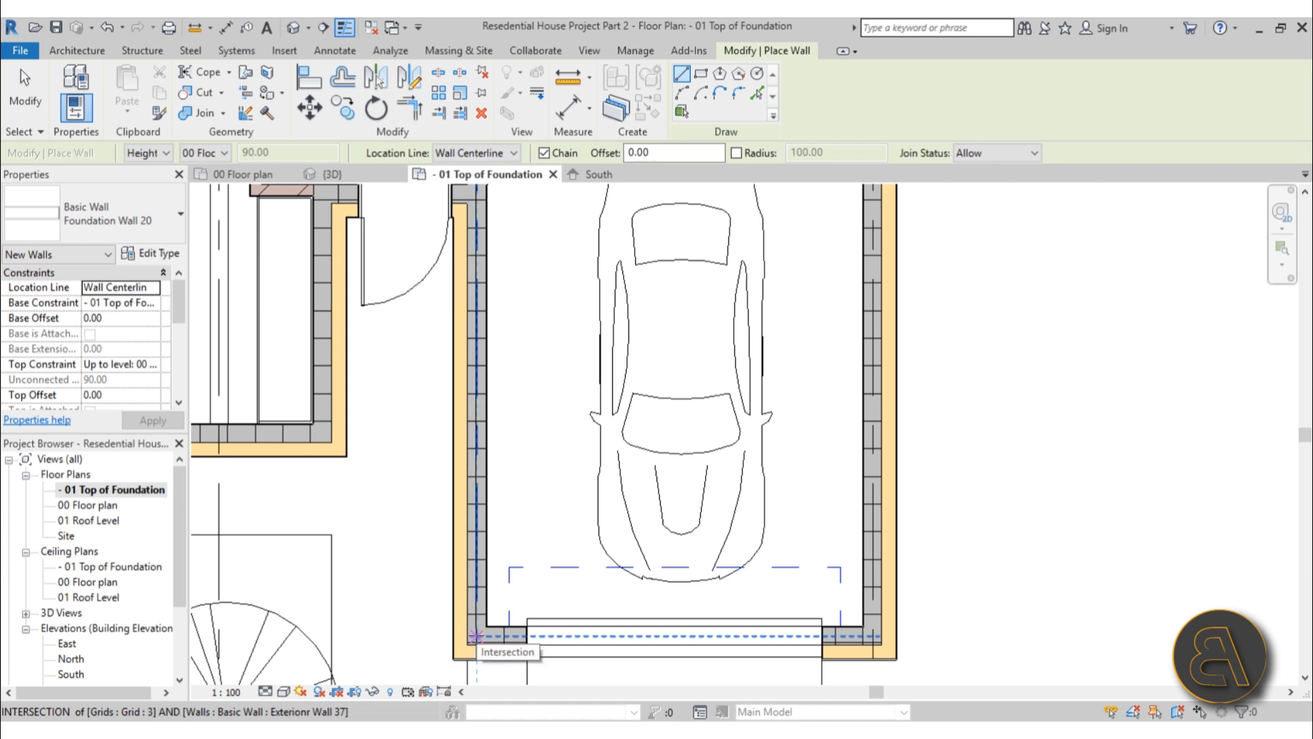
{"action": "left_click", "coordinate": [477, 636]}
{"action": "middle_click_drag", "start_coordinate": [482, 205], "coordinate": [497, 584]}
{"action": "scroll", "coordinate": [473, 442], "scroll_direction": "up", "scroll_amount": 3}
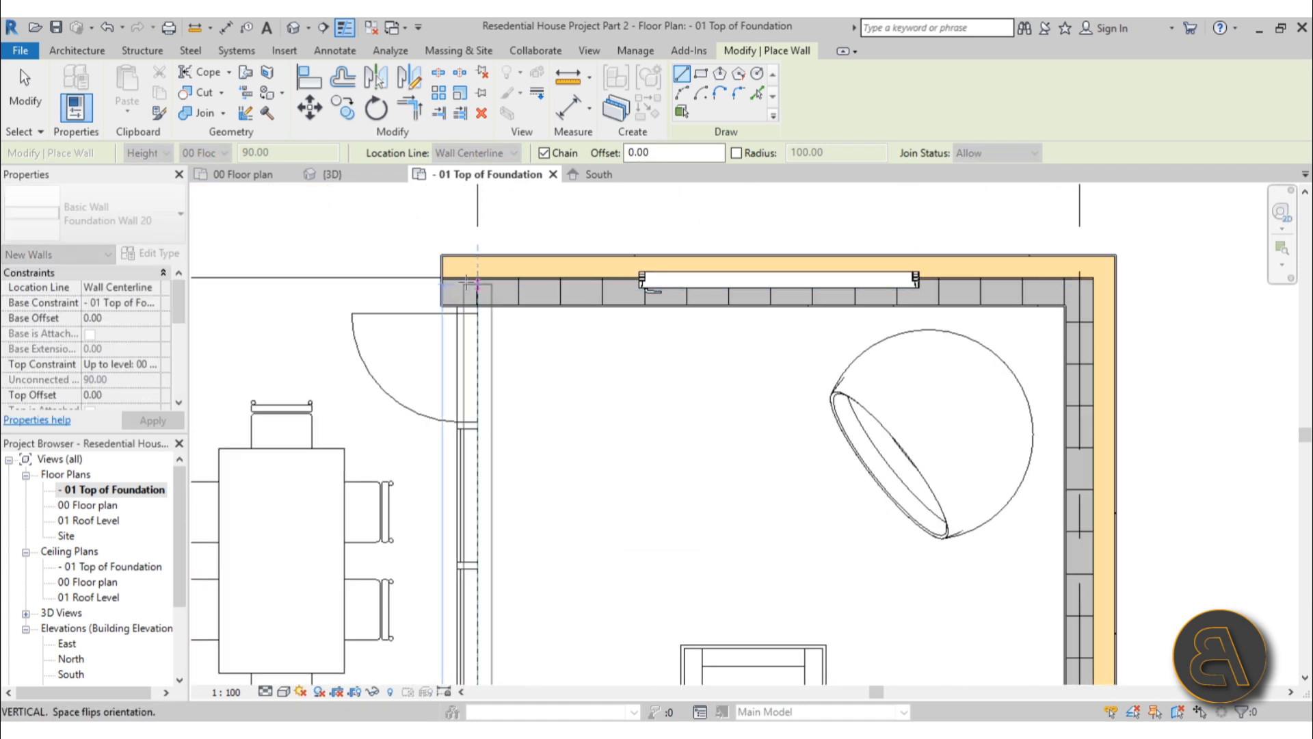
{"action": "left_click", "coordinate": [477, 291]}
Continue the foundation wall 430 cm along the living room's north wall core to grid 4
{"action": "scroll", "coordinate": [477, 290], "scroll_direction": "down", "scroll_amount": 3}
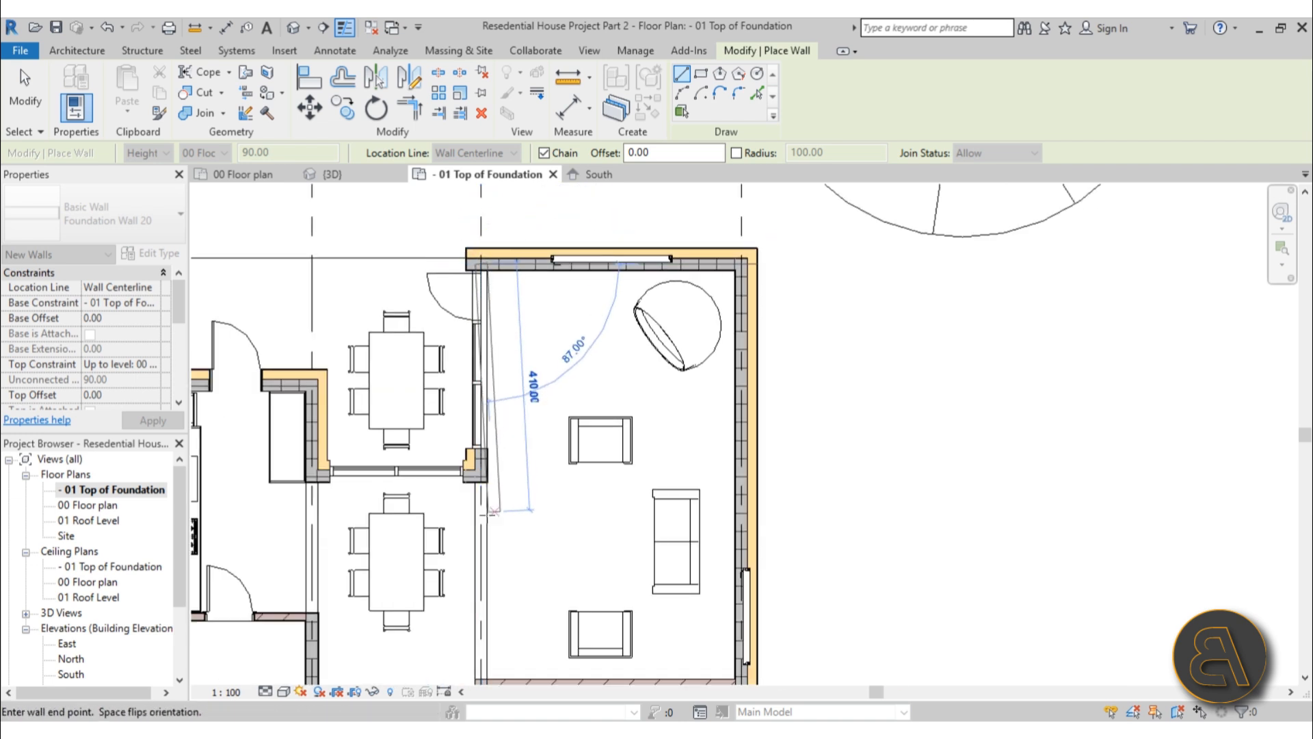
{"action": "scroll", "coordinate": [565, 372], "scroll_direction": "up", "scroll_amount": 4}
{"action": "scroll", "coordinate": [663, 420], "scroll_direction": "down", "scroll_amount": 2}
{"action": "middle_click_drag", "start_coordinate": [661, 420], "coordinate": [302, 699]}
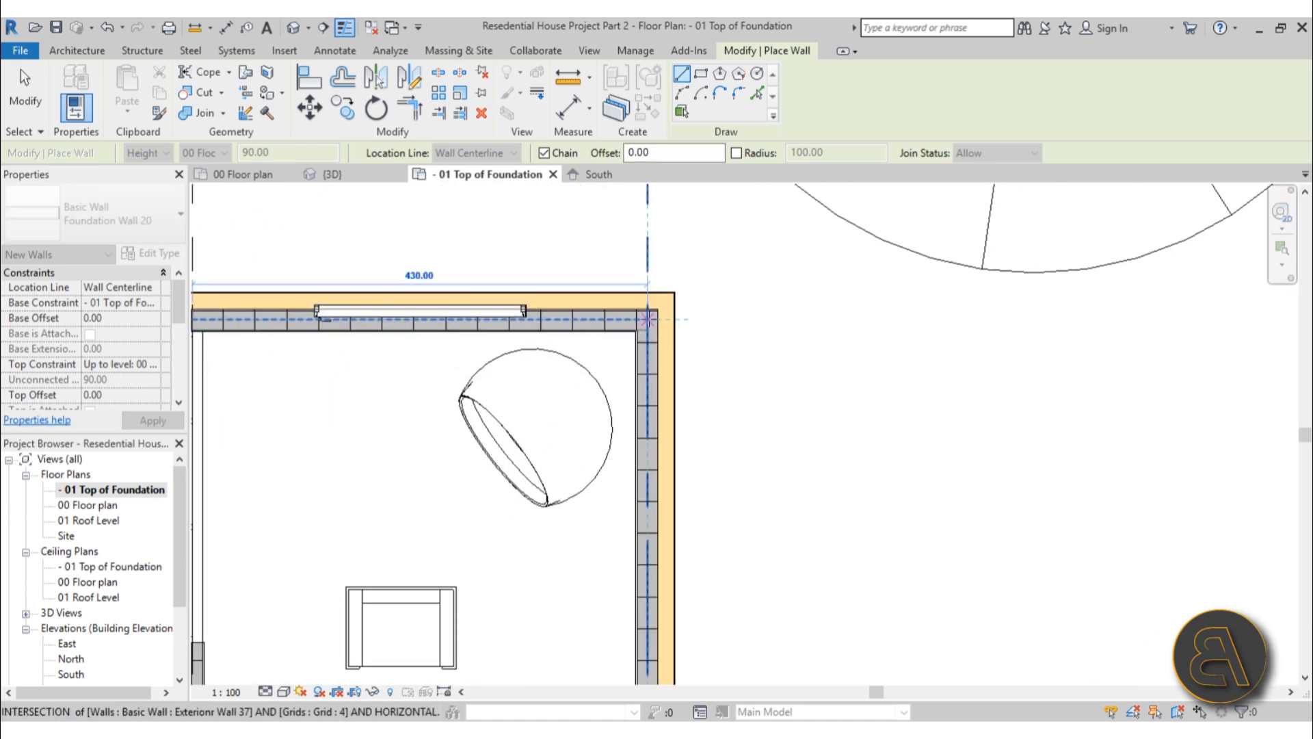
{"action": "left_click", "coordinate": [648, 319]}
Continue the foundation wall down grid 4 to the core centerline of the garage's front wall
{"action": "scroll", "coordinate": [647, 477], "scroll_direction": "down", "scroll_amount": 3}
{"action": "middle_click_drag", "start_coordinate": [648, 478], "coordinate": [621, 201]}
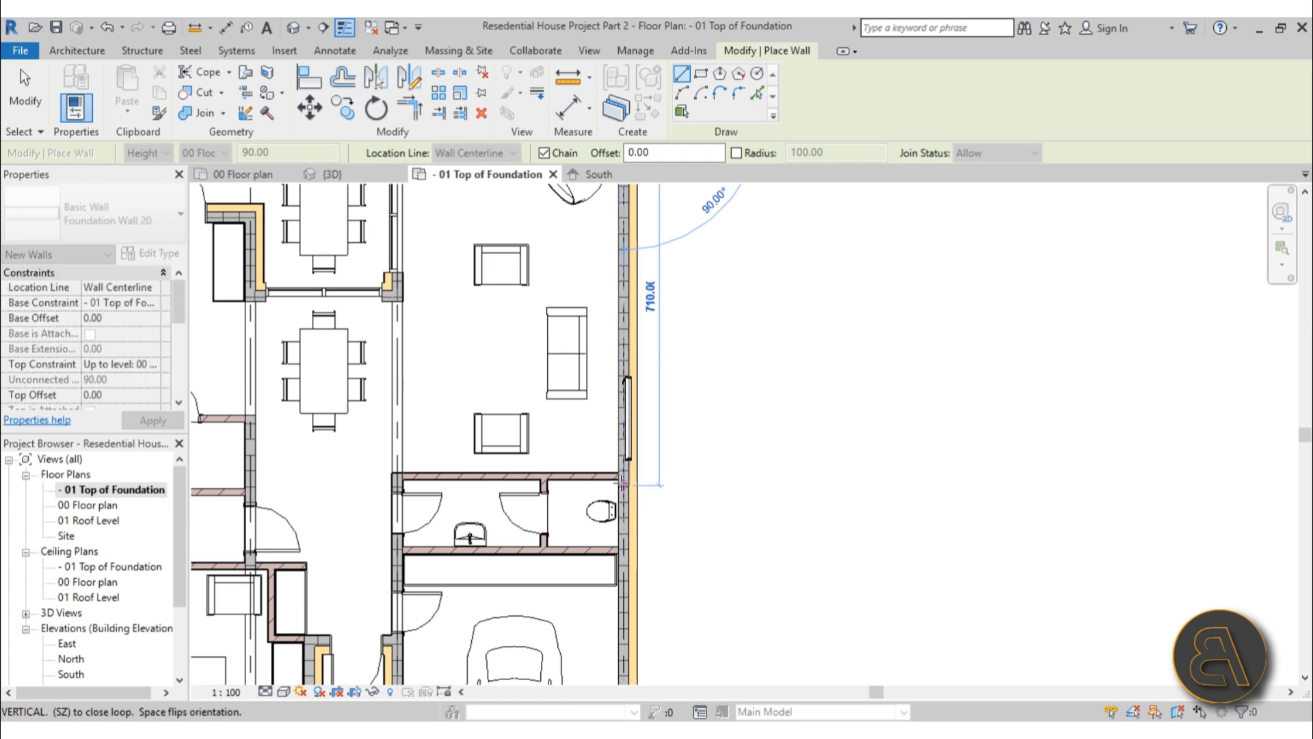
{"action": "middle_click_drag", "start_coordinate": [623, 509], "coordinate": [611, 231]}
{"action": "scroll", "coordinate": [611, 618], "scroll_direction": "up", "scroll_amount": 4}
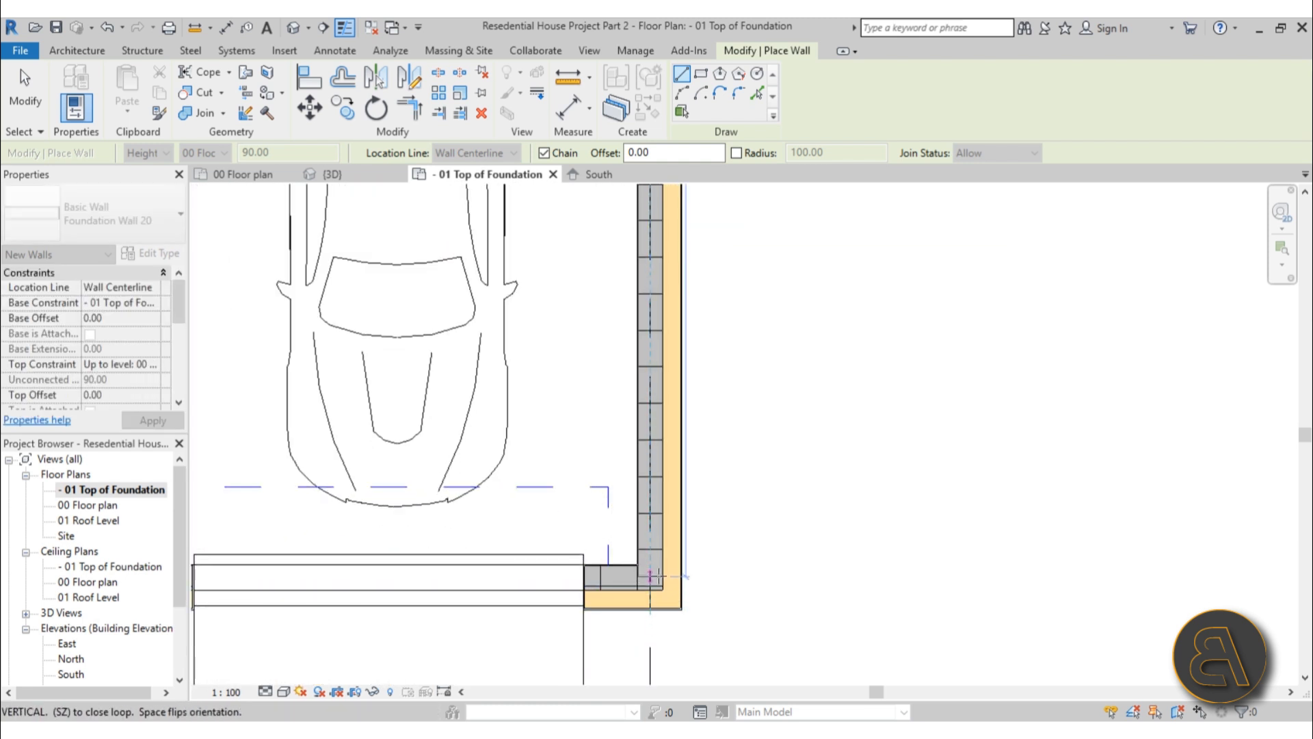
{"action": "scroll", "coordinate": [655, 574], "scroll_direction": "up", "scroll_amount": 5}
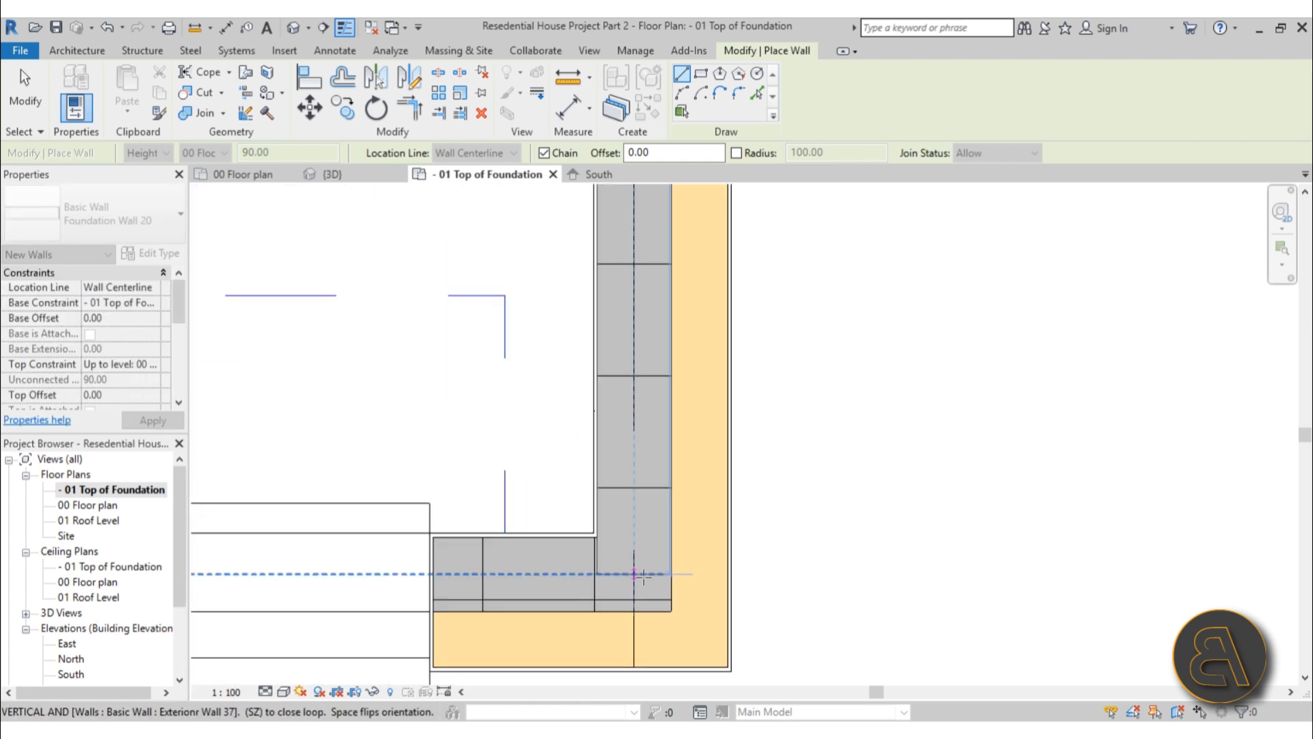
{"action": "left_click", "coordinate": [643, 577]}
Close the foundation loop under the garage door back to grid 3 and end the wall chain
{"action": "scroll", "coordinate": [431, 573], "scroll_direction": "down", "scroll_amount": 3}
{"action": "middle_click_drag", "start_coordinate": [432, 573], "coordinate": [1094, 551]}
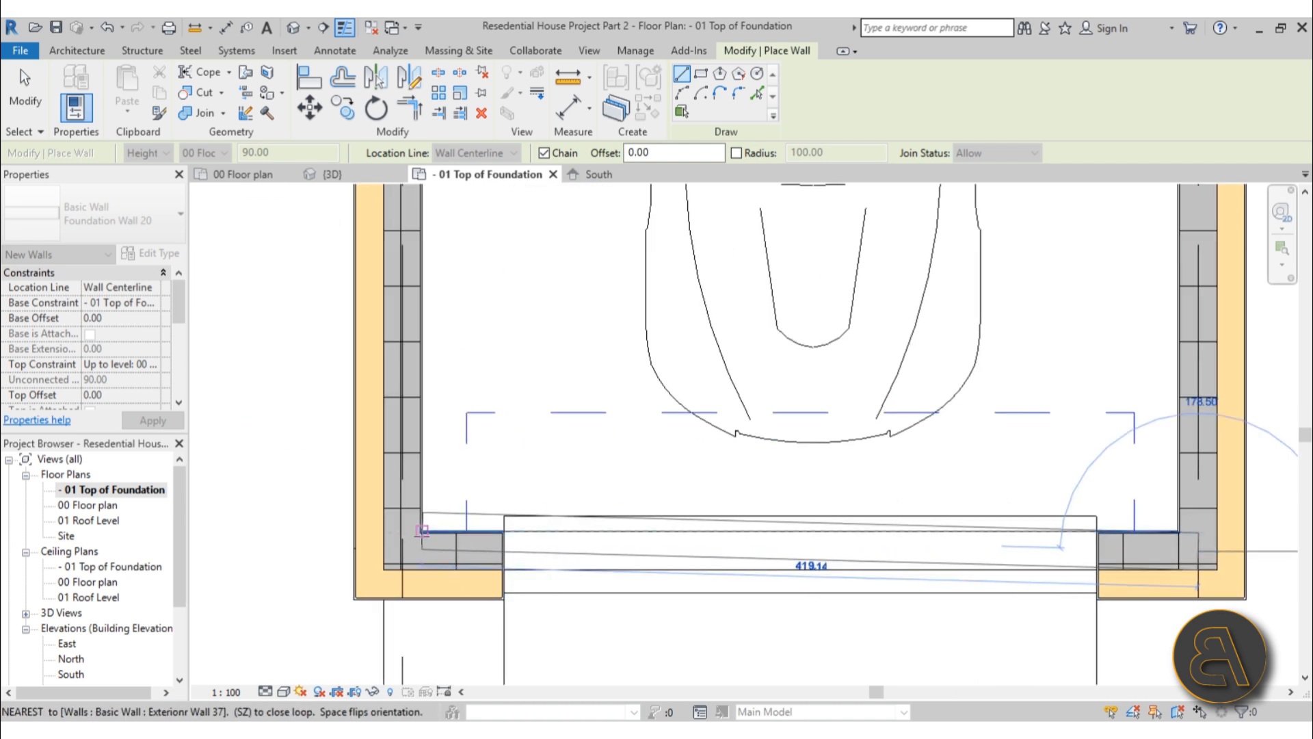
{"action": "left_click", "coordinate": [402, 551]}
{"action": "key", "text": "Escape"}
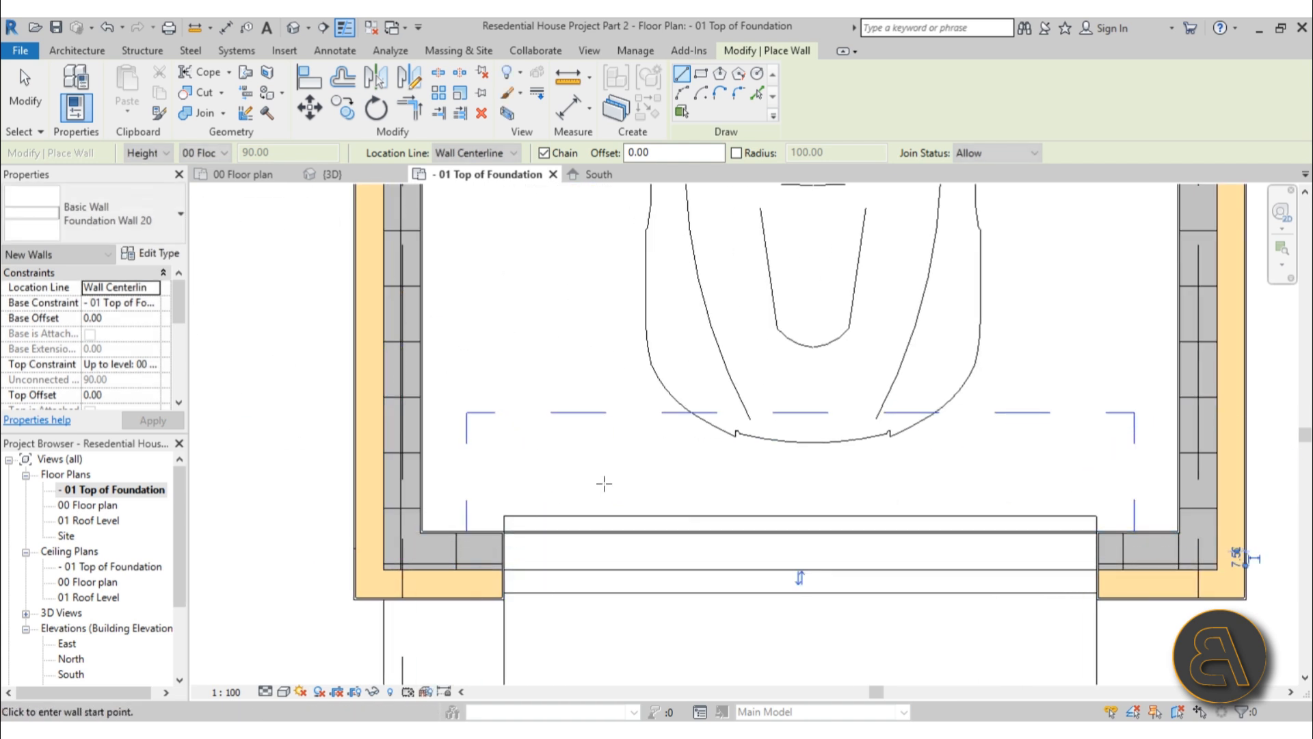
Draw a 167.5 cm foundation wall under the entrance door from grid 3 to the bedroom's east exterior wall core
{"action": "scroll", "coordinate": [604, 483], "scroll_direction": "down", "scroll_amount": 4}
{"action": "scroll", "coordinate": [729, 309], "scroll_direction": "up", "scroll_amount": 6}
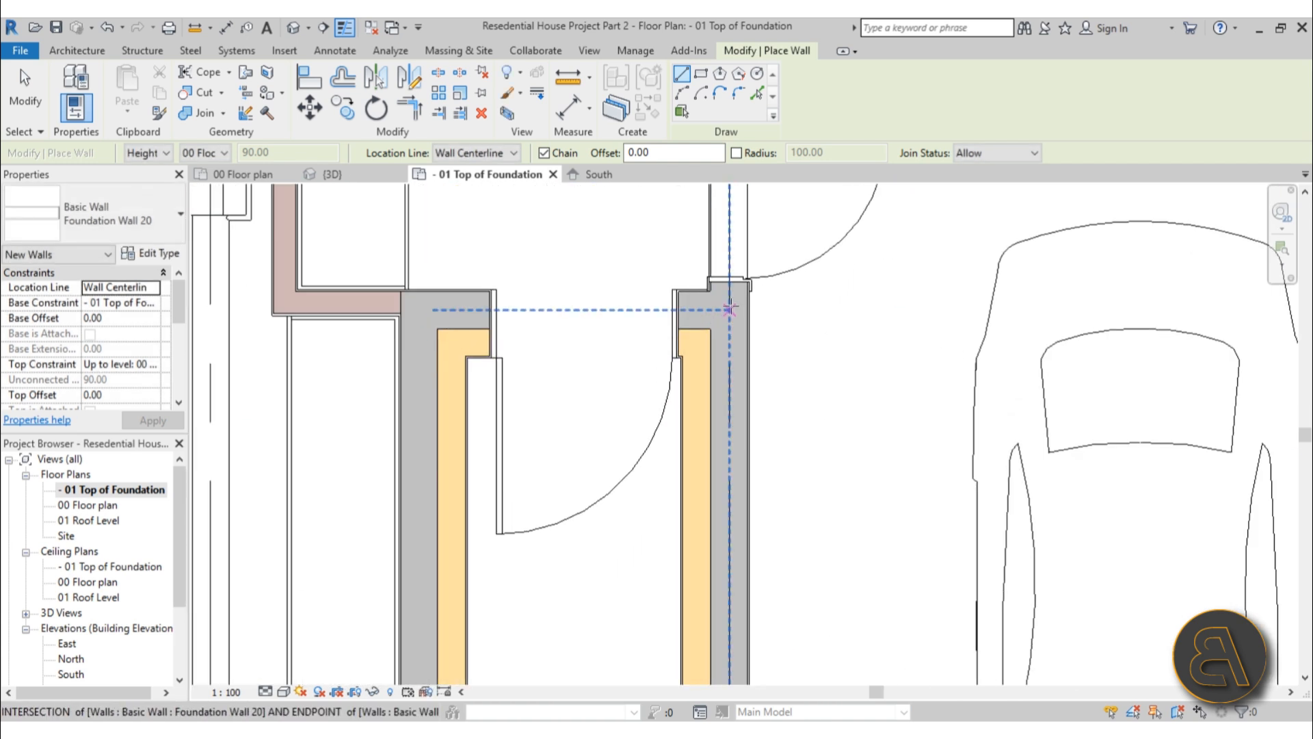
{"action": "left_click", "coordinate": [729, 310]}
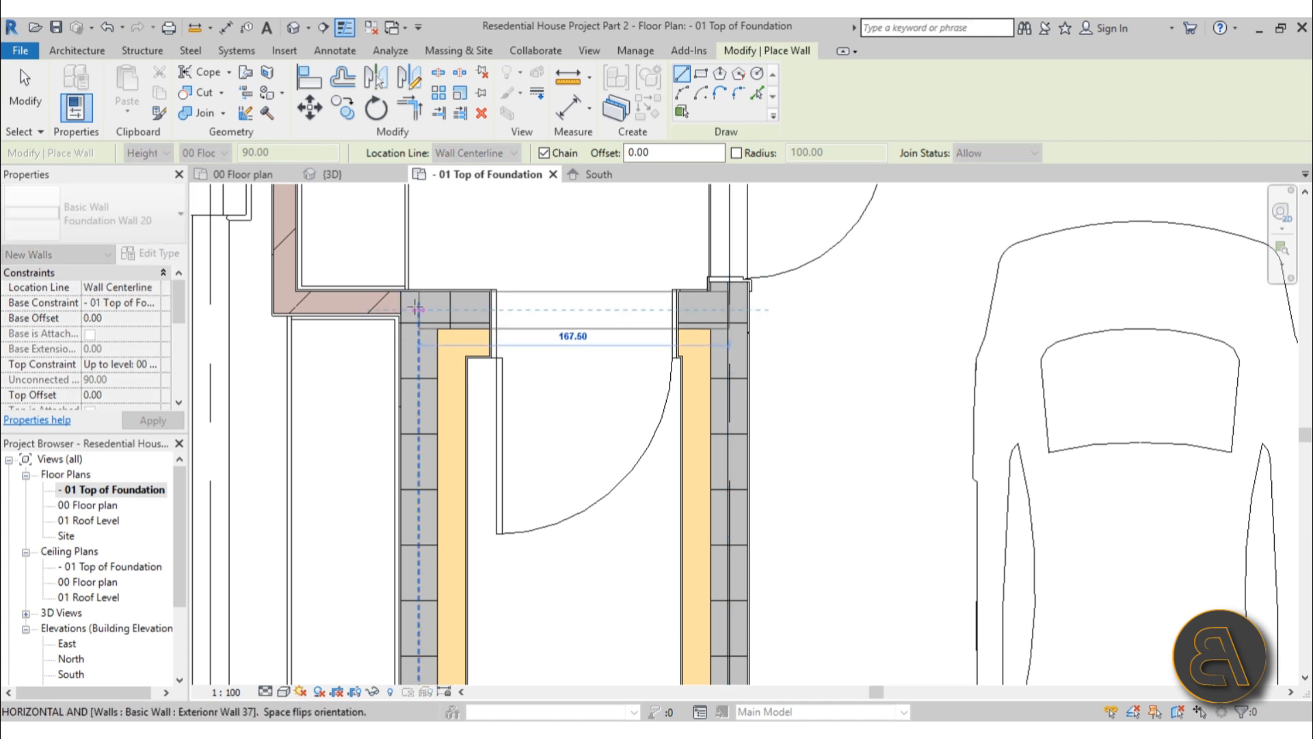
{"action": "left_click", "coordinate": [417, 309]}
{"action": "key", "text": "Escape"}
Draw a foundation wall along the bedrooms' south exterior wall core from its east corner to grid 1
{"action": "scroll", "coordinate": [685, 416], "scroll_direction": "down", "scroll_amount": 2}
{"action": "scroll", "coordinate": [663, 461], "scroll_direction": "down", "scroll_amount": 2}
{"action": "scroll", "coordinate": [770, 467], "scroll_direction": "up", "scroll_amount": 5}
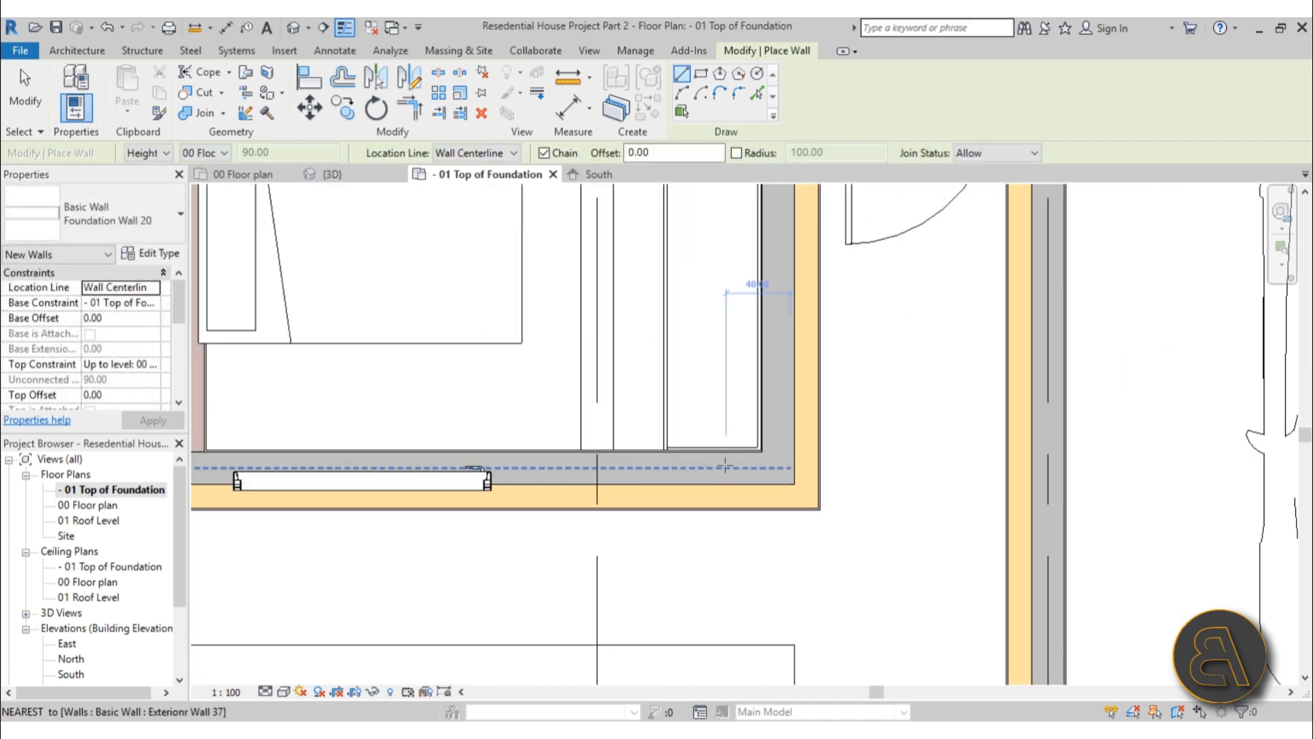
{"action": "left_click", "coordinate": [778, 465]}
{"action": "middle_click_drag", "start_coordinate": [422, 467], "coordinate": [873, 467]}
{"action": "middle_click_drag", "start_coordinate": [219, 465], "coordinate": [826, 465]}
{"action": "scroll", "coordinate": [794, 464], "scroll_direction": "up", "scroll_amount": 2}
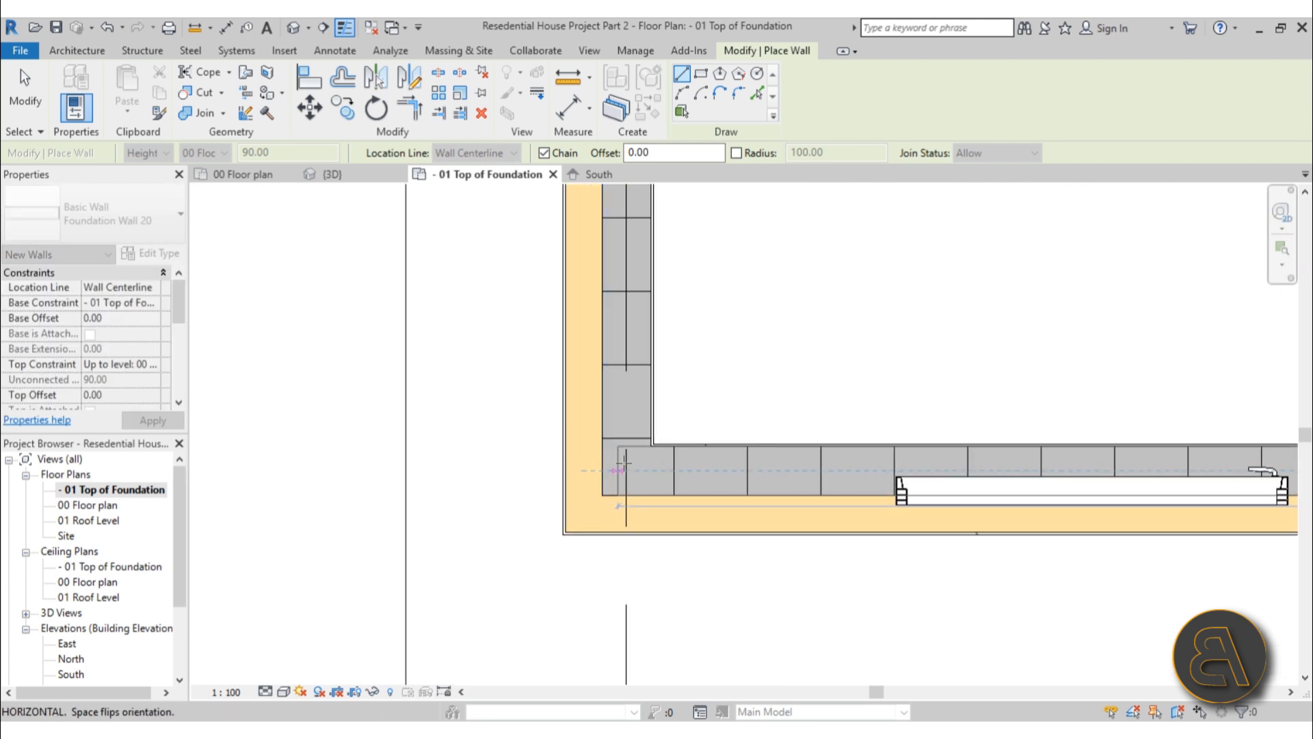
{"action": "left_click", "coordinate": [626, 466]}
Continue the foundation wall up grid 1 and along the north exterior wall core to grid 2
{"action": "scroll", "coordinate": [636, 322], "scroll_direction": "down", "scroll_amount": 2}
{"action": "middle_click_drag", "start_coordinate": [636, 322], "coordinate": [520, 674]}
{"action": "middle_click_drag", "start_coordinate": [602, 232], "coordinate": [542, 718]}
{"action": "scroll", "coordinate": [548, 426], "scroll_direction": "down", "scroll_amount": 2}
{"action": "middle_click_drag", "start_coordinate": [547, 427], "coordinate": [548, 653]}
{"action": "scroll", "coordinate": [499, 413], "scroll_direction": "up", "scroll_amount": 3}
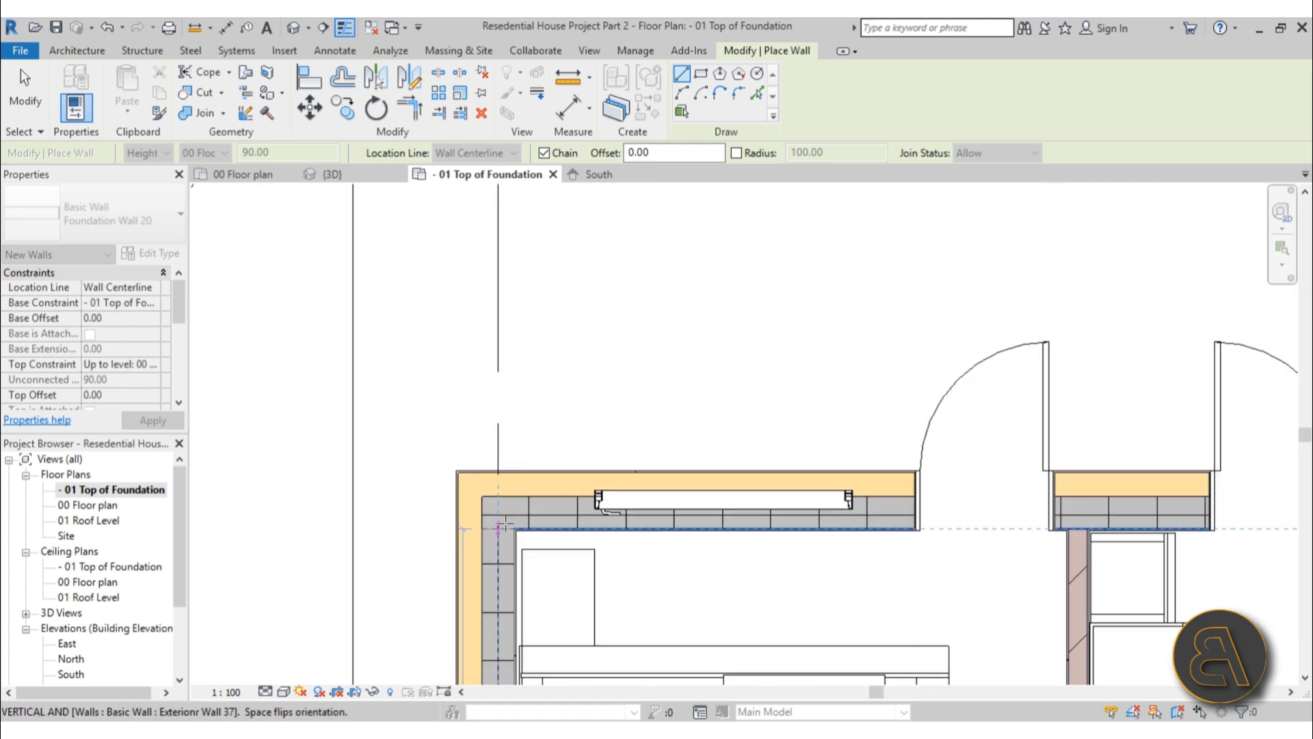
{"action": "scroll", "coordinate": [725, 516], "scroll_direction": "down", "scroll_amount": 1}
{"action": "middle_click_drag", "start_coordinate": [725, 515], "coordinate": [95, 374]}
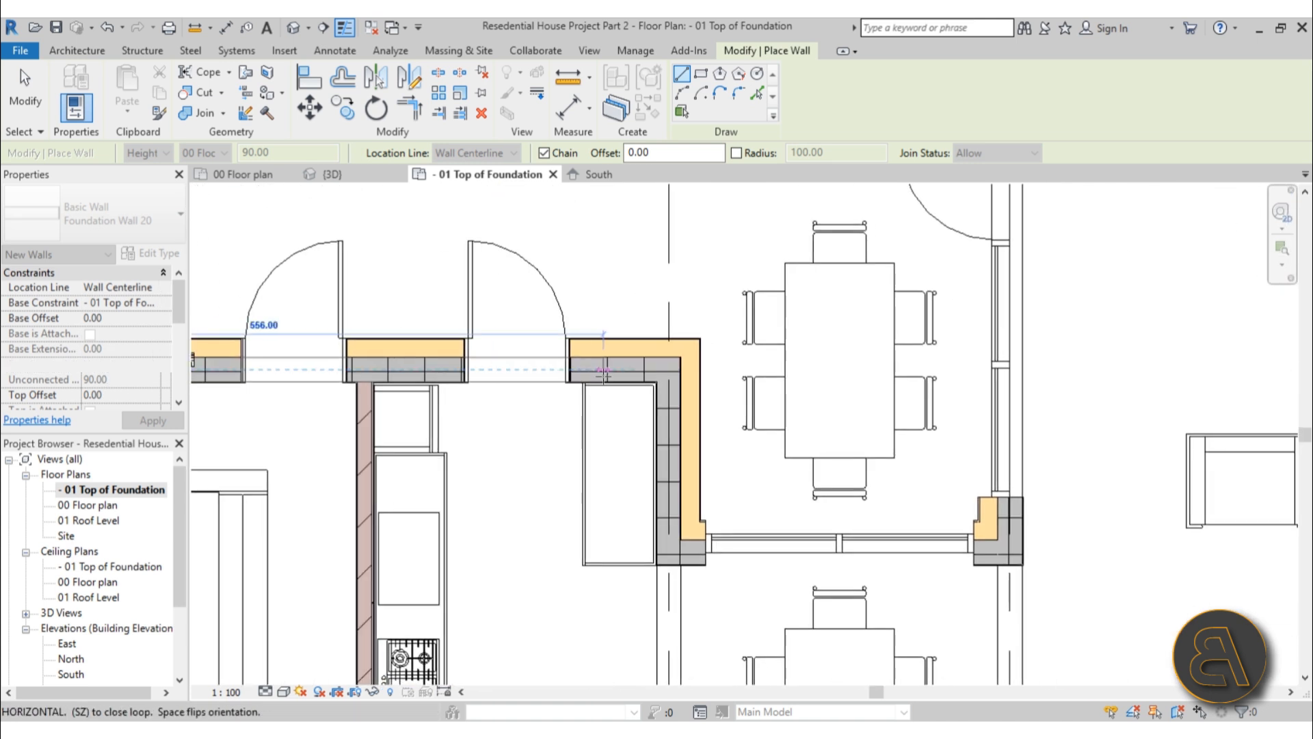
{"action": "left_click", "coordinate": [669, 360]}
Draw a foundation wall beneath the terrace curtain wall from grid 2 to grid 3
{"action": "scroll", "coordinate": [498, 349], "scroll_direction": "down", "scroll_amount": 3}
{"action": "scroll", "coordinate": [633, 438], "scroll_direction": "up", "scroll_amount": 3}
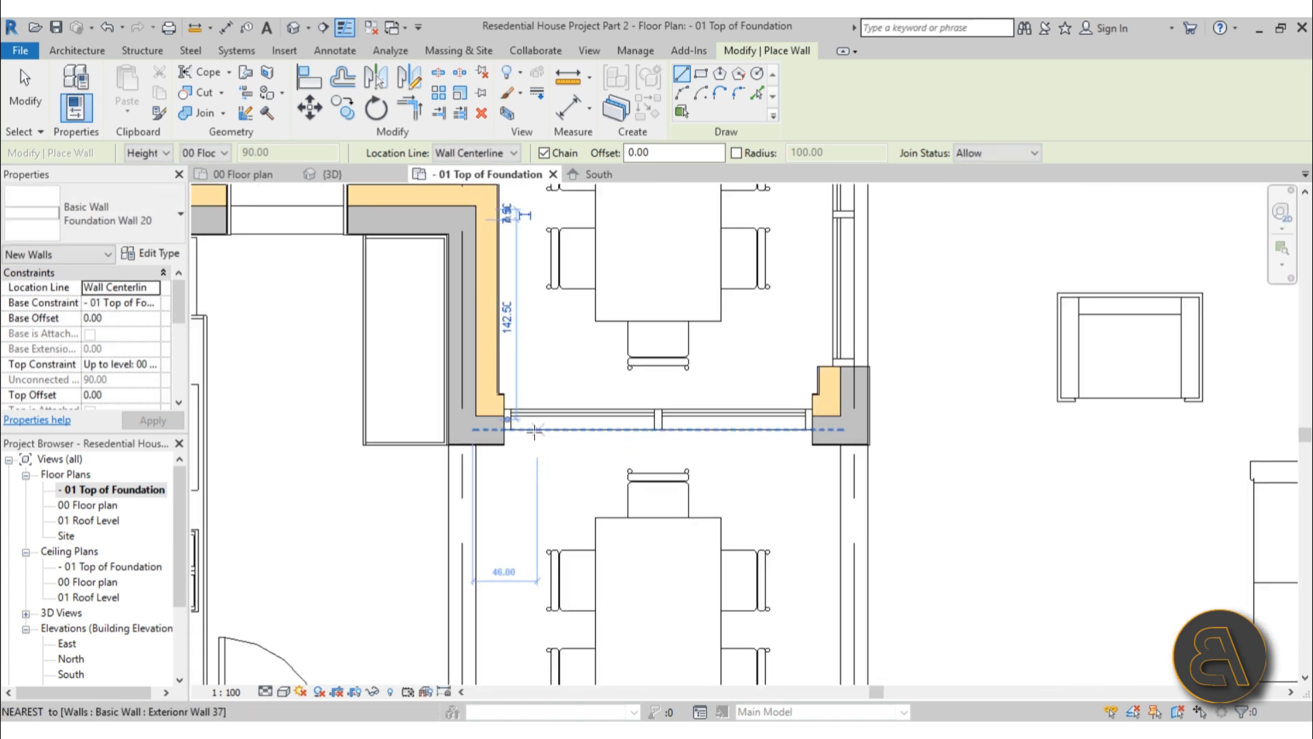
{"action": "left_click", "coordinate": [461, 429]}
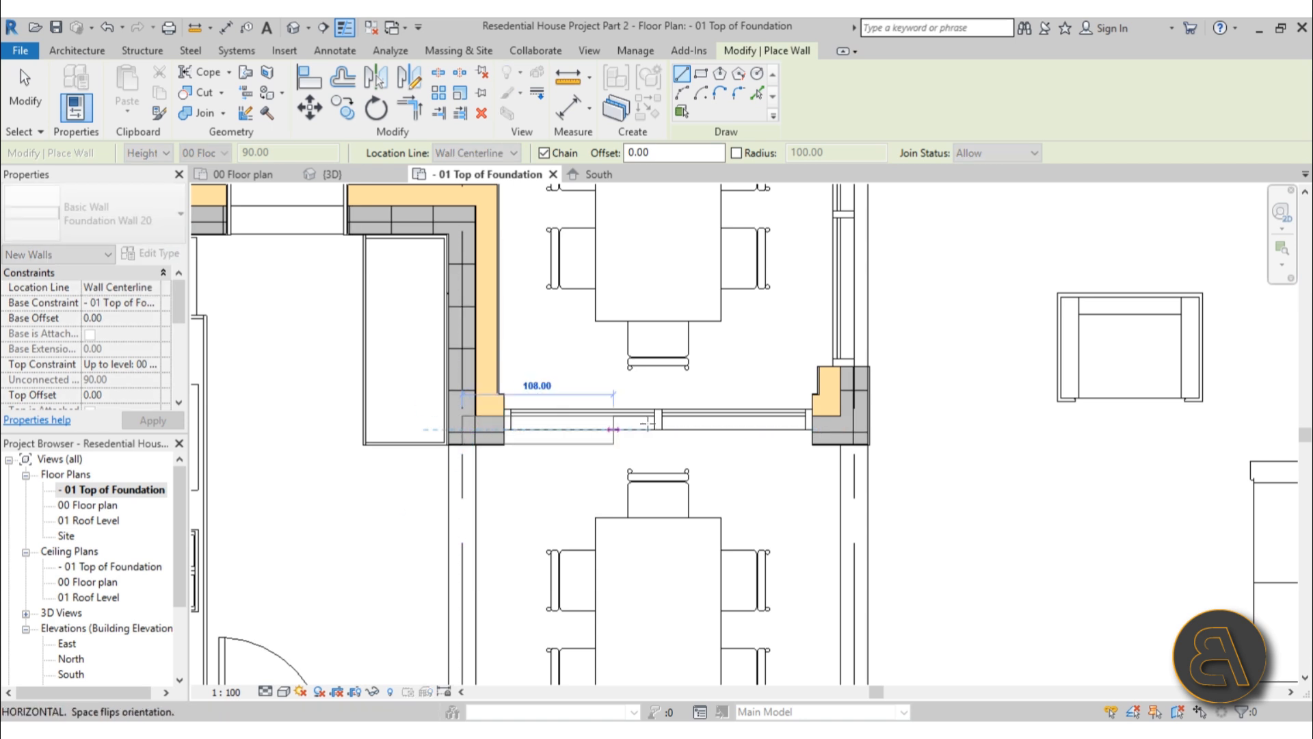
{"action": "left_click", "coordinate": [855, 429]}
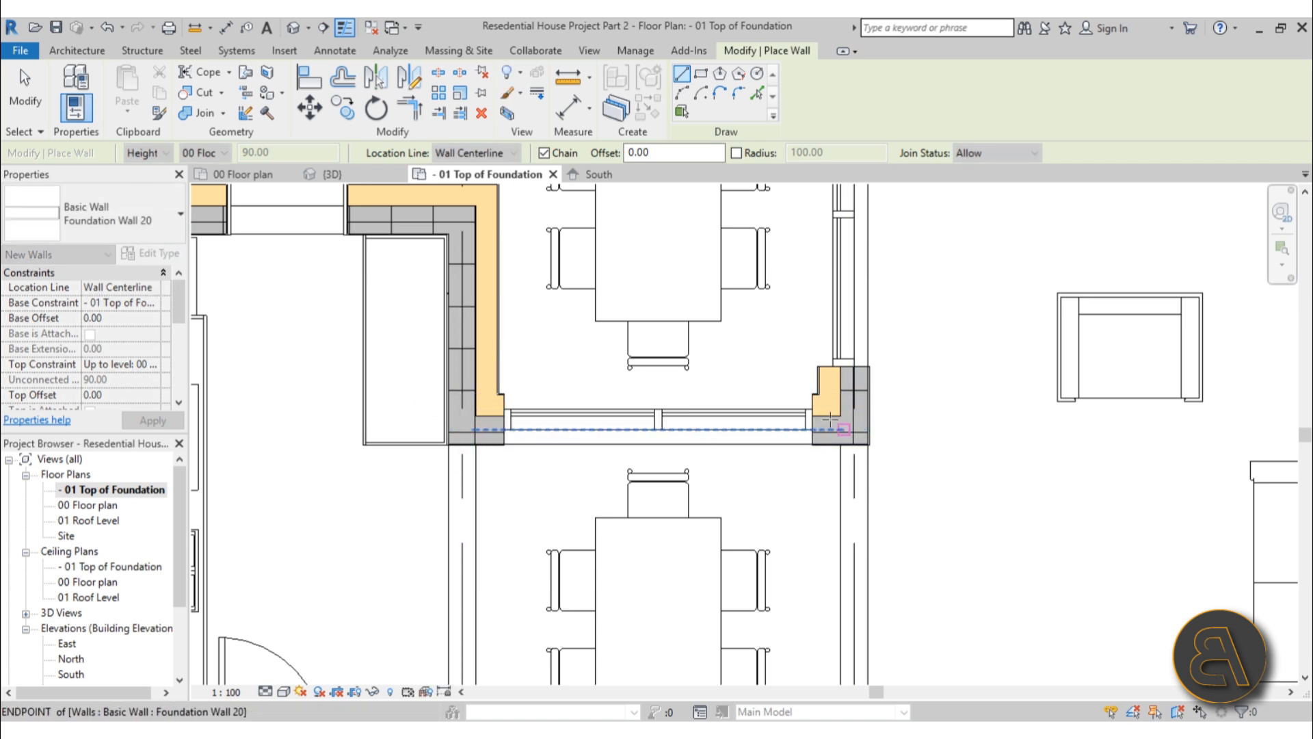
Examine the foundation wall layout from below in the 3D view, and return to the 01 Top of Foundation plan
{"action": "scroll", "coordinate": [616, 410], "scroll_direction": "down", "scroll_amount": 3}
{"action": "mouse_move", "coordinate": [602, 520]}
{"action": "middle_mouse_down"}
{"action": "mouse_move", "coordinate": [578, 359]}
{"action": "mouse_move", "coordinate": [577, 417]}
{"action": "mouse_move", "coordinate": [575, 386]}
{"action": "middle_mouse_up"}
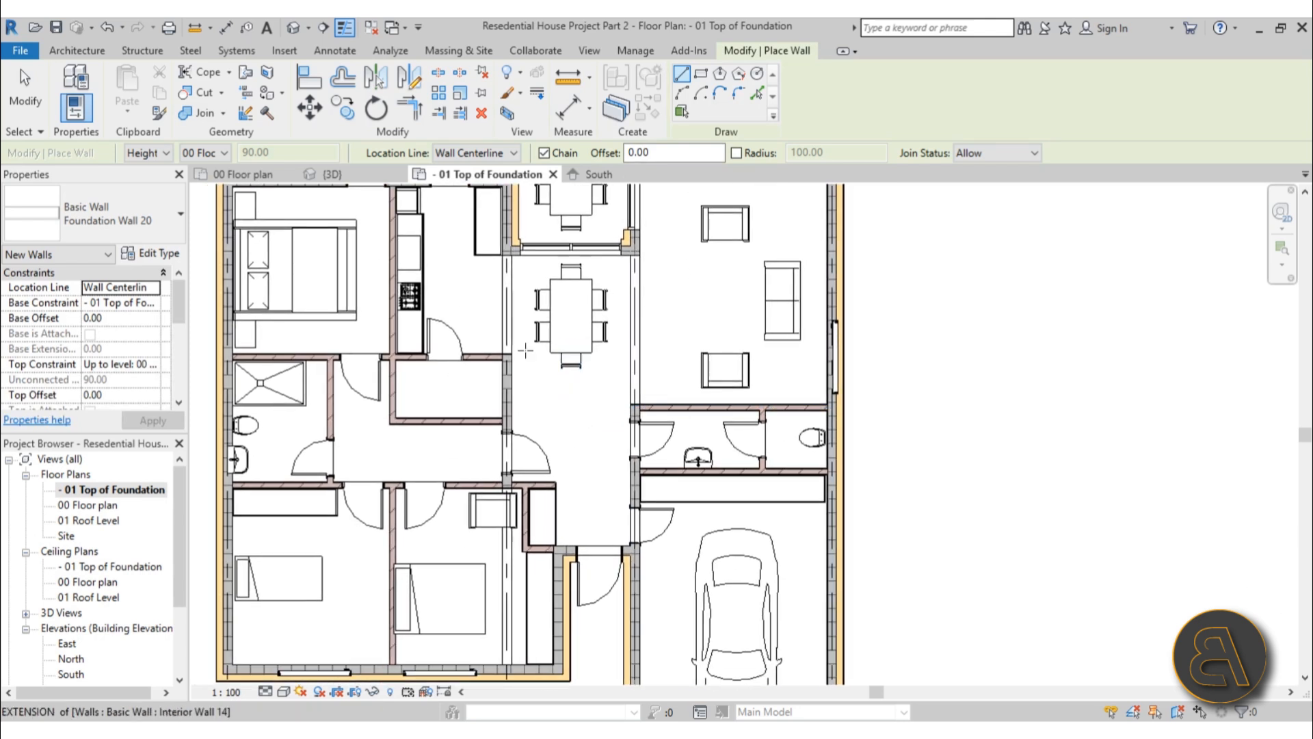
{"action": "left_click", "coordinate": [294, 27]}
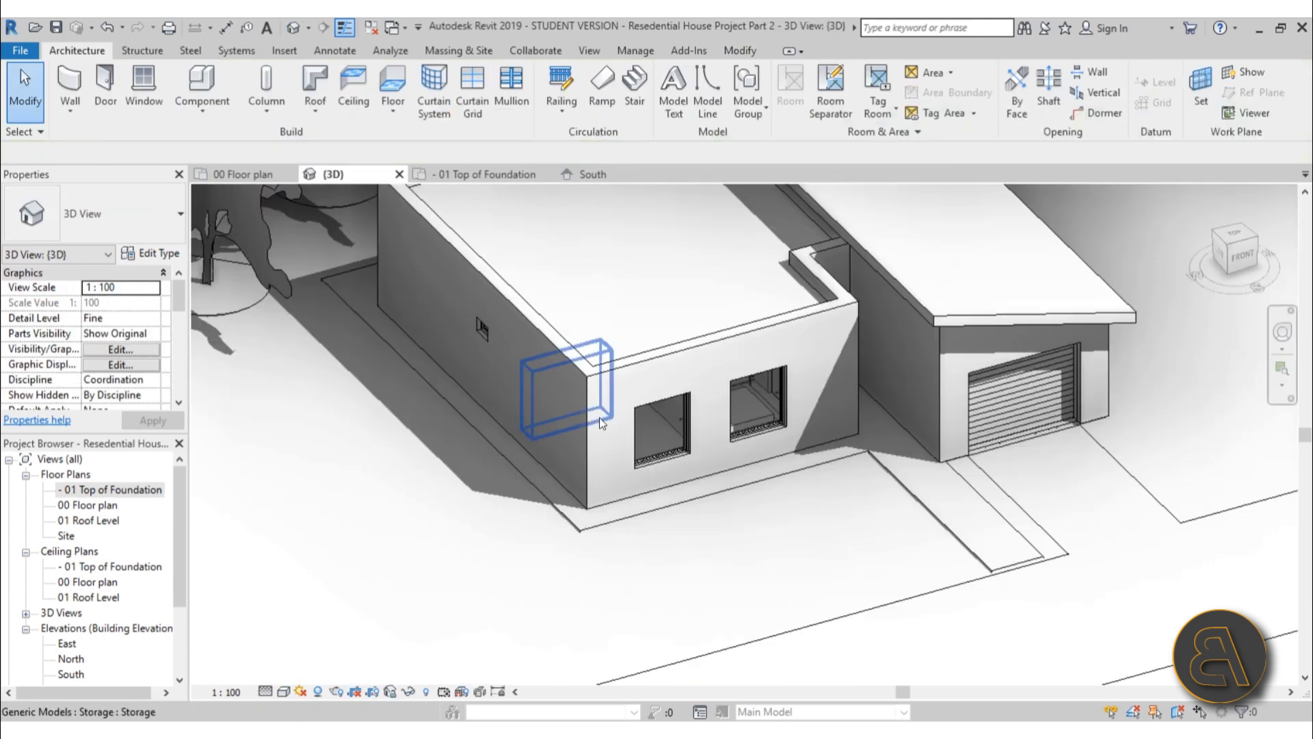
{"action": "scroll", "coordinate": [610, 474], "scroll_direction": "down", "scroll_amount": 3}
{"action": "middle_click_drag", "start_coordinate": [609, 475], "coordinate": [725, 418], "text": "shift"}
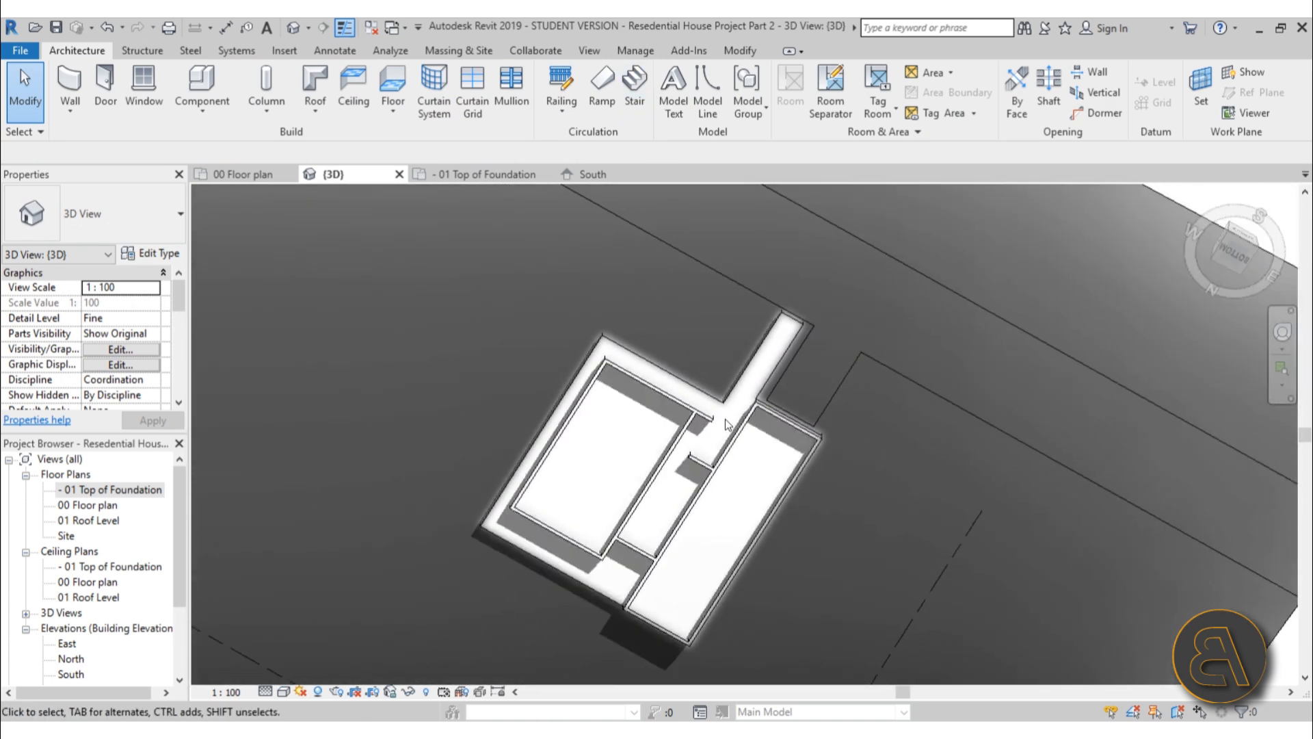
{"action": "scroll", "coordinate": [696, 395], "scroll_direction": "up", "scroll_amount": 4}
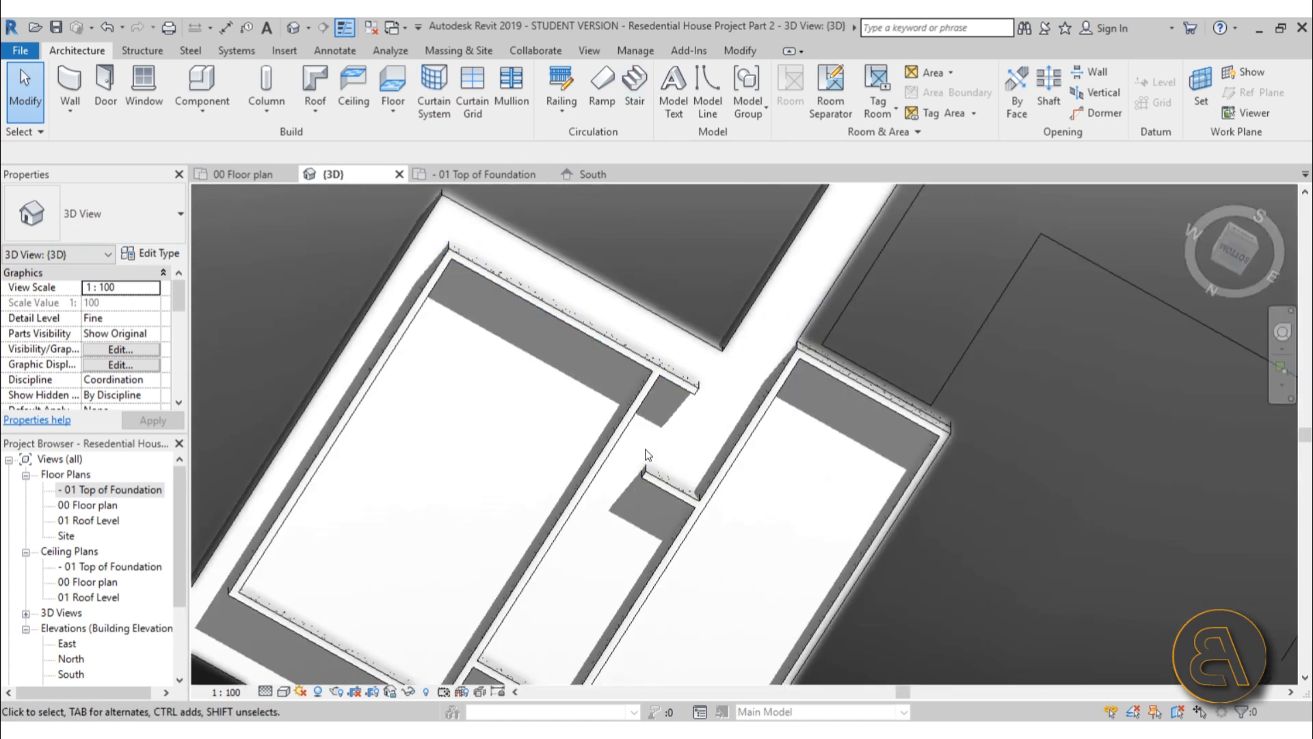
{"action": "scroll", "coordinate": [646, 476], "scroll_direction": "down", "scroll_amount": 4}
{"action": "scroll", "coordinate": [601, 490], "scroll_direction": "up", "scroll_amount": 2}
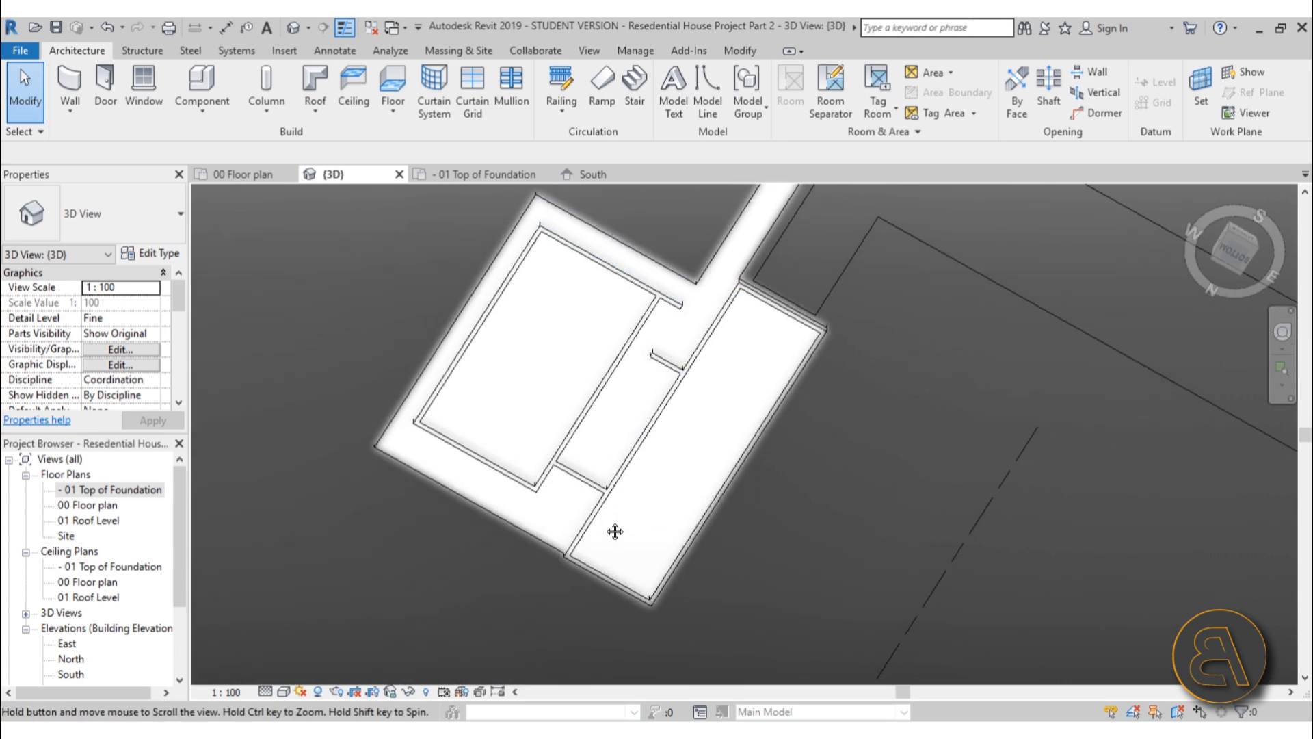
{"action": "left_click", "coordinate": [77, 505]}
{"action": "double_click", "coordinate": [88, 491]}
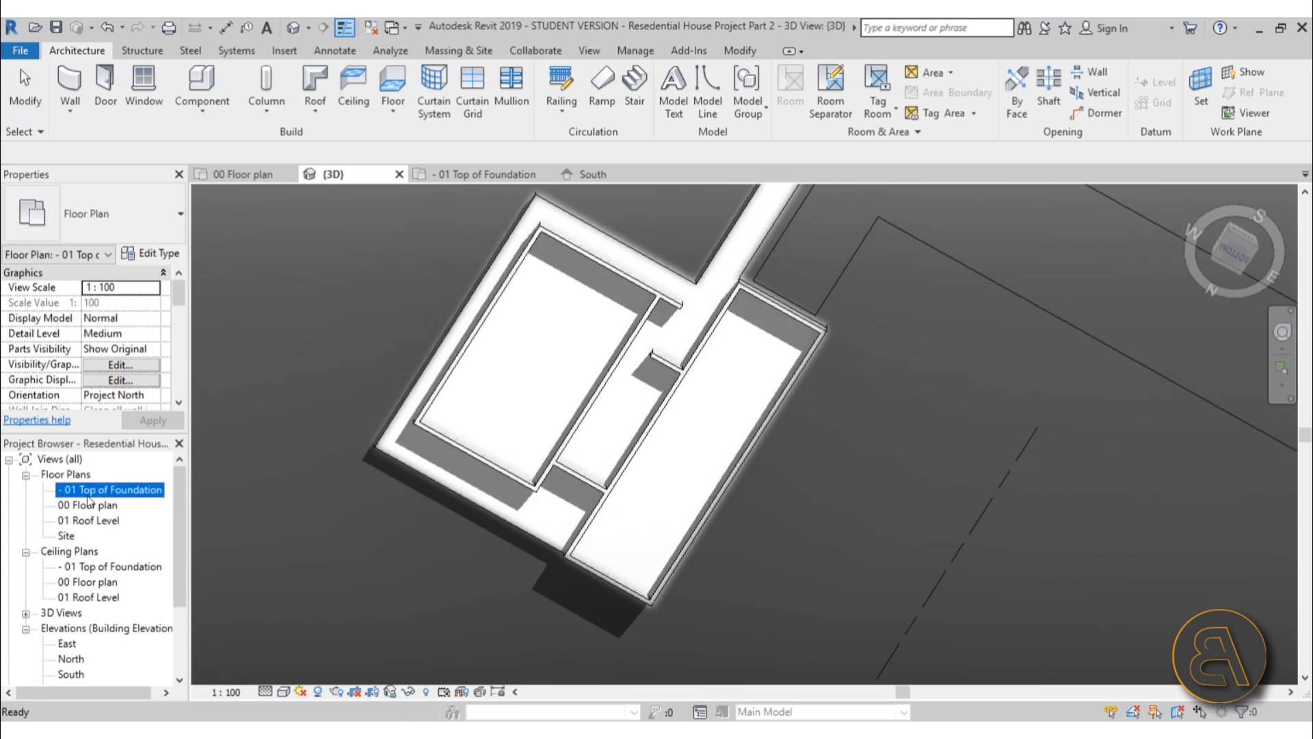
Draw a foundation wall beneath the entrance door wall, from the bedroom wing's east exterior wall core to grid 3
{"action": "scroll", "coordinate": [588, 413], "scroll_direction": "up", "scroll_amount": 3}
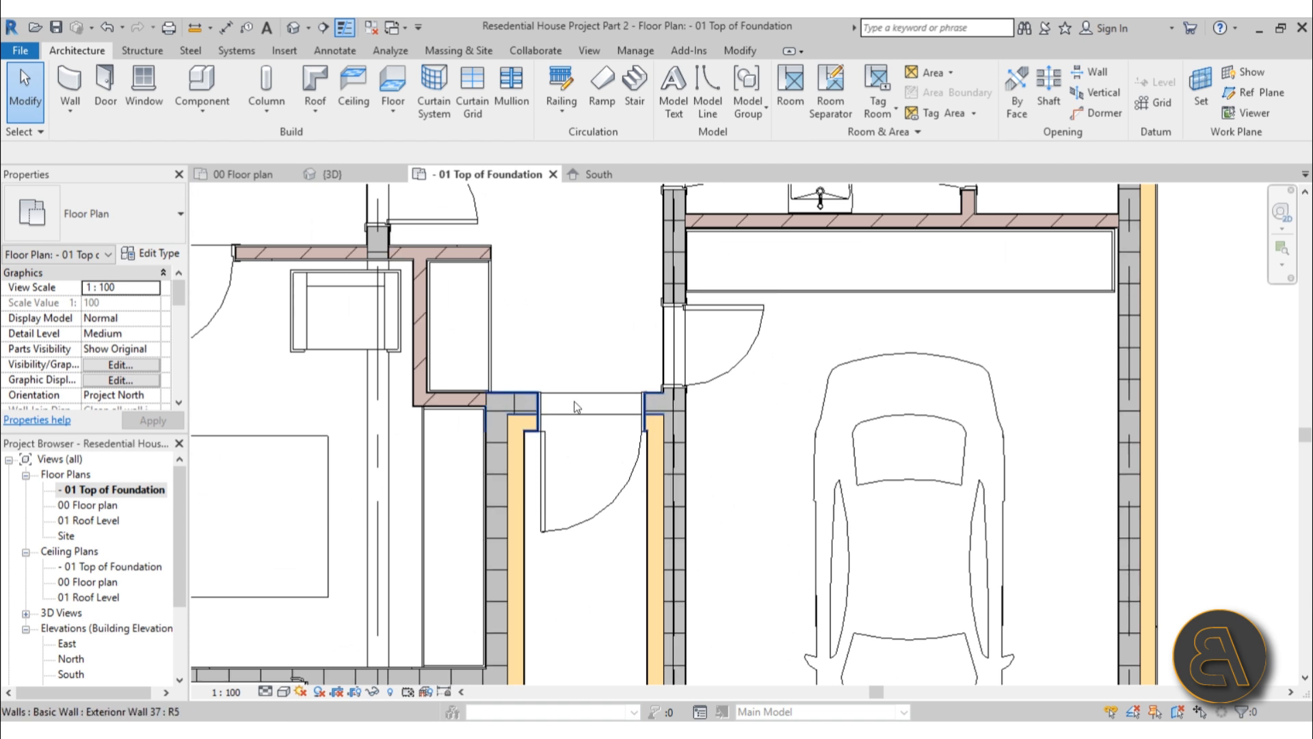
{"action": "left_click", "coordinate": [70, 83]}
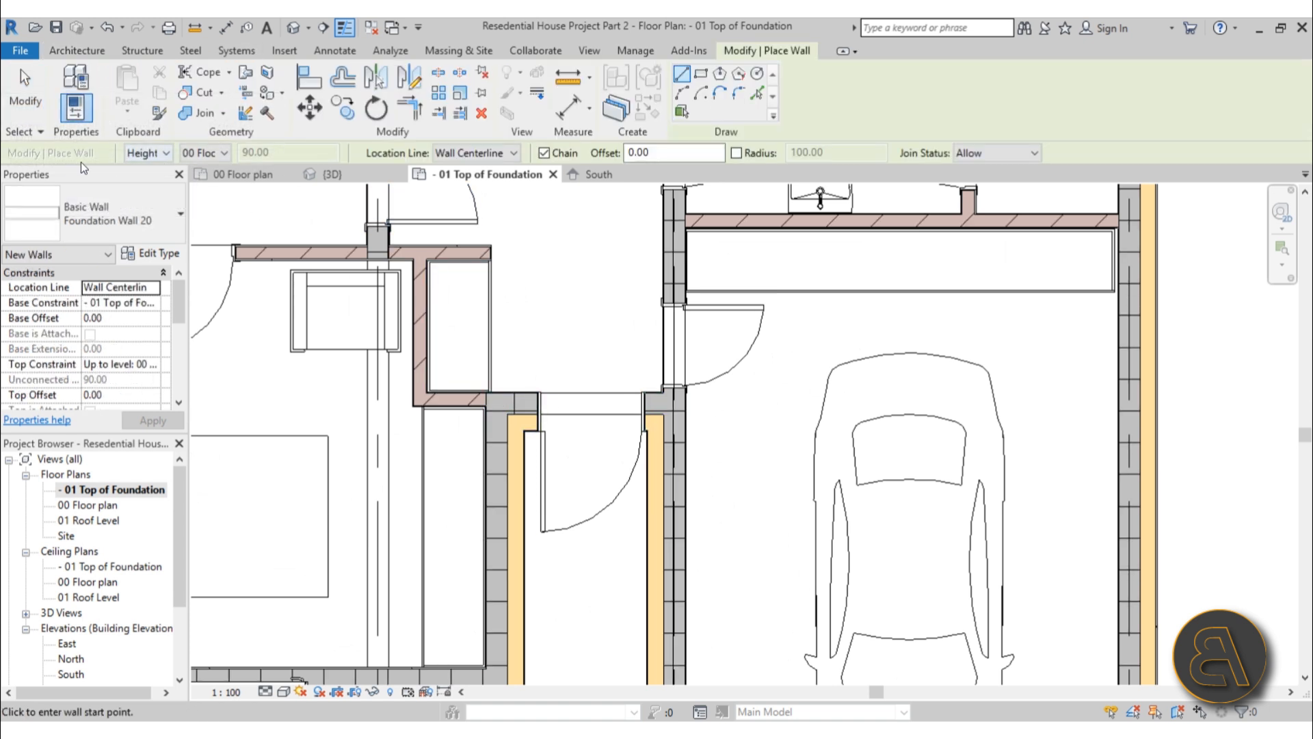
{"action": "scroll", "coordinate": [512, 445], "scroll_direction": "up", "scroll_amount": 2}
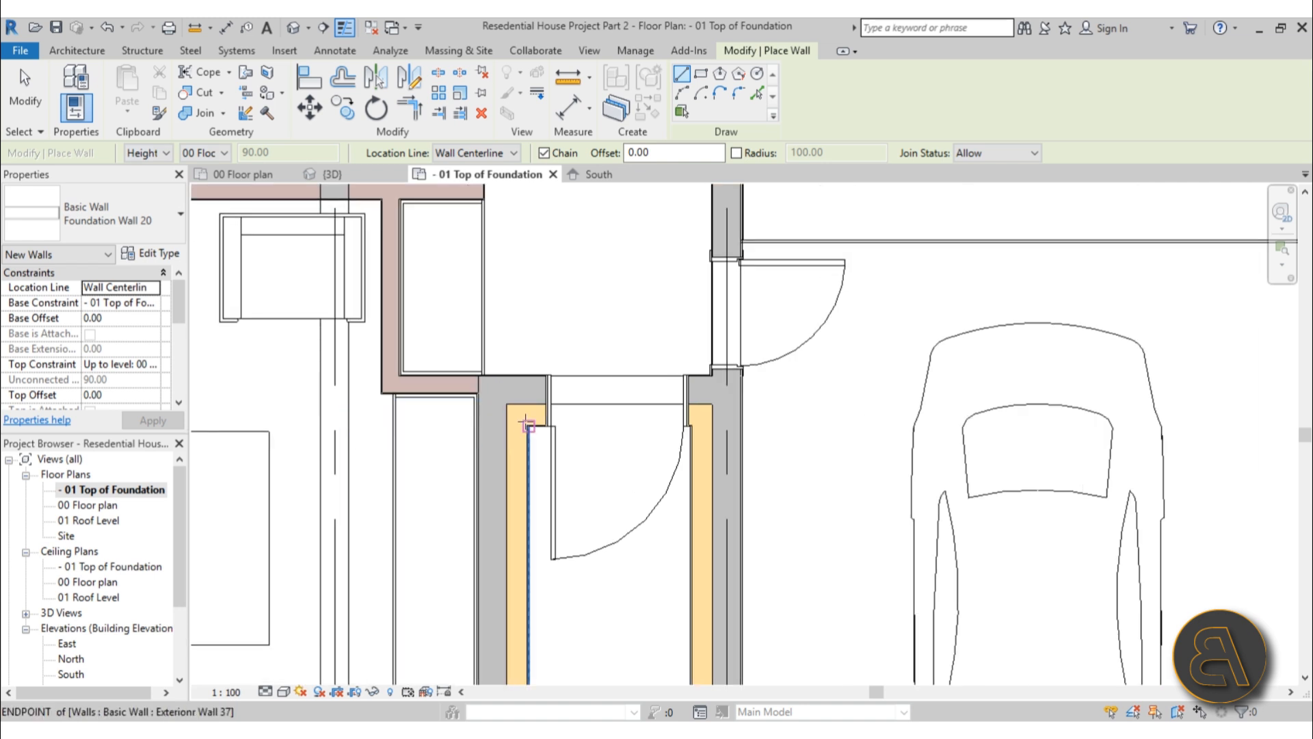
{"action": "left_click", "coordinate": [491, 390]}
{"action": "left_click", "coordinate": [725, 390]}
{"action": "key", "text": "Escape"}
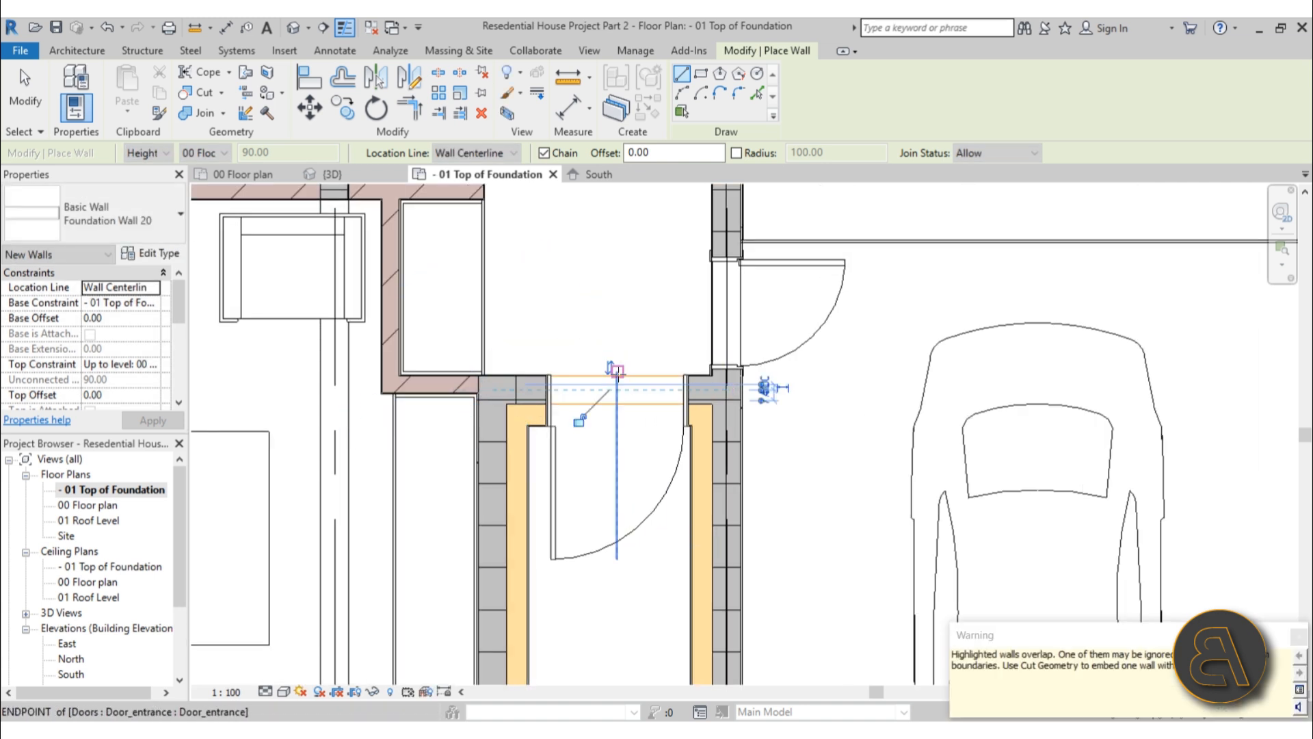
{"action": "key", "text": "Escape"}
Cycle through the overlapping elements at the entrance door, select the foundation wall beneath it to check it, and clear the selection
{"action": "left_click", "coordinate": [643, 382]}
{"action": "key", "text": "Escape"}
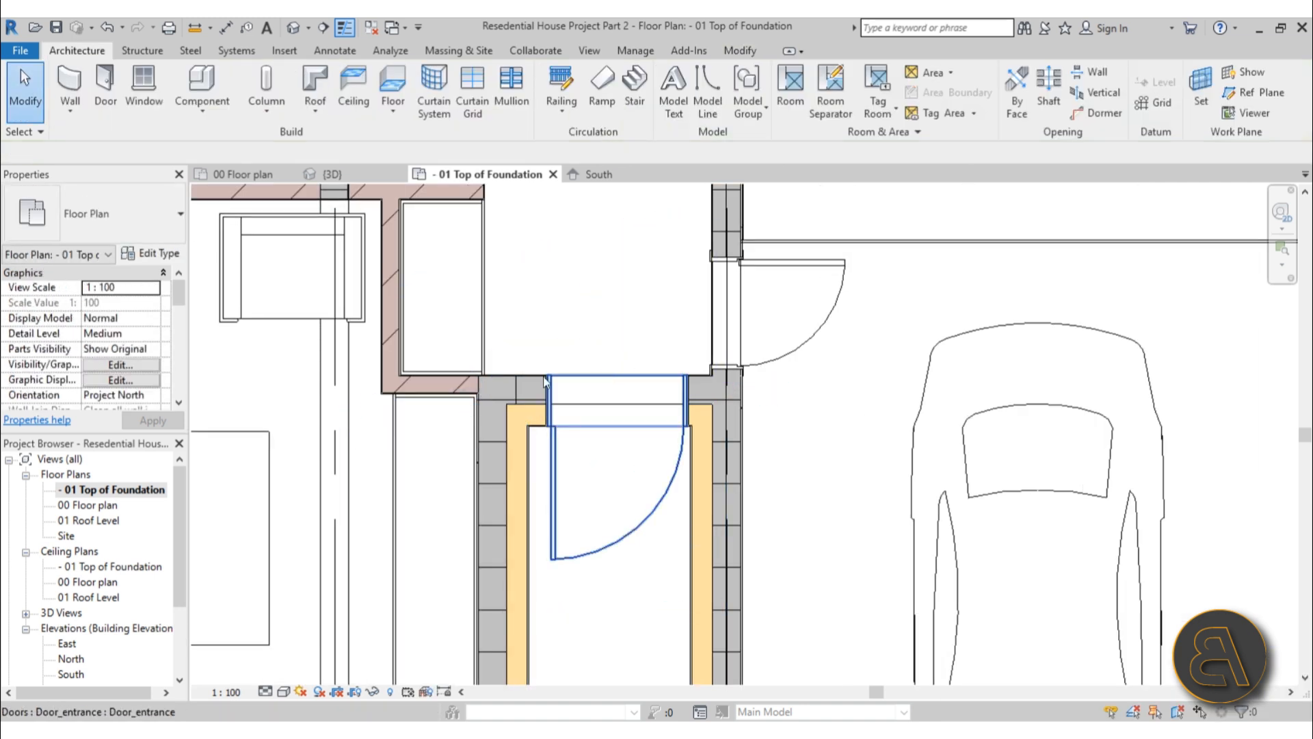
{"action": "key", "text": "Tab"}
{"action": "key", "text": "Tab"}
{"action": "key", "text": "Tab"}
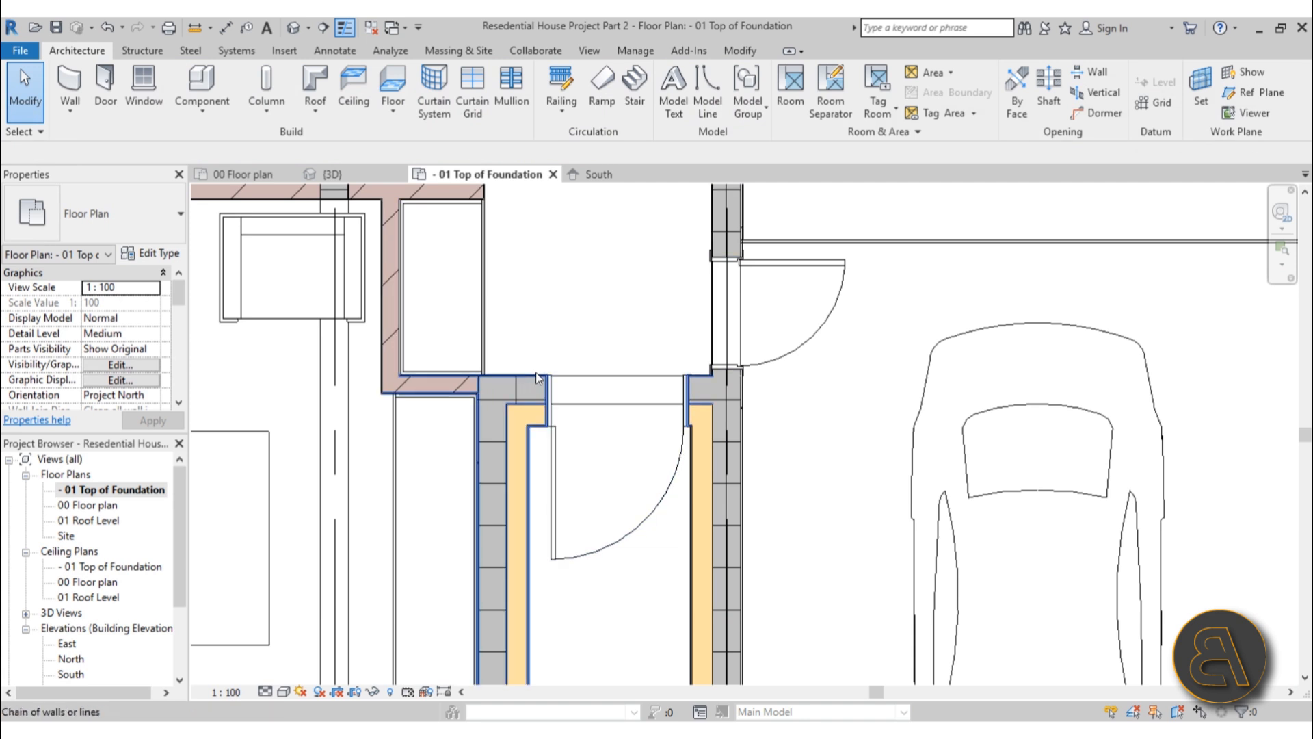
{"action": "left_click", "coordinate": [536, 372]}
{"action": "key", "text": "Escape"}
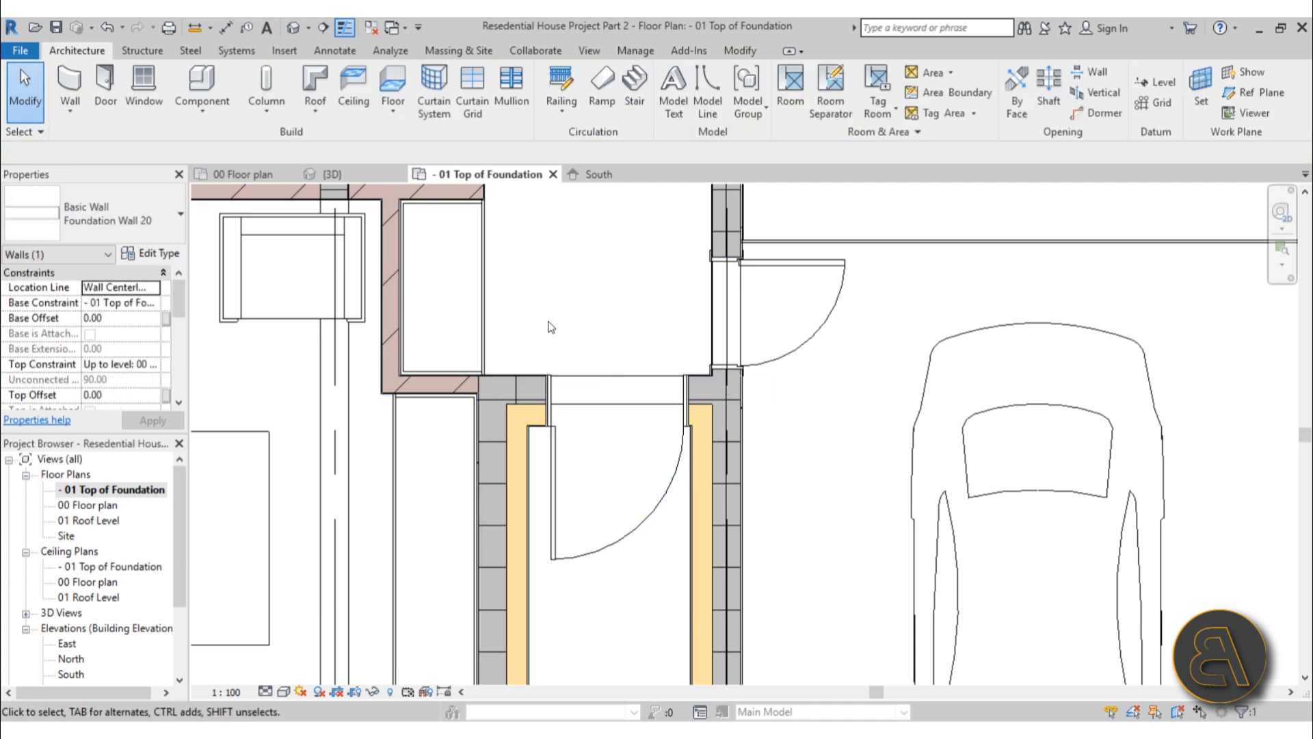
Draw a foundation wall along the bedroom's east exterior wall core, from the entrance foundation wall to the south foundation wall
{"action": "scroll", "coordinate": [594, 310], "scroll_direction": "down", "scroll_amount": 4}
{"action": "middle_click_drag", "start_coordinate": [603, 329], "coordinate": [622, 361]}
{"action": "scroll", "coordinate": [526, 517], "scroll_direction": "up", "scroll_amount": 3}
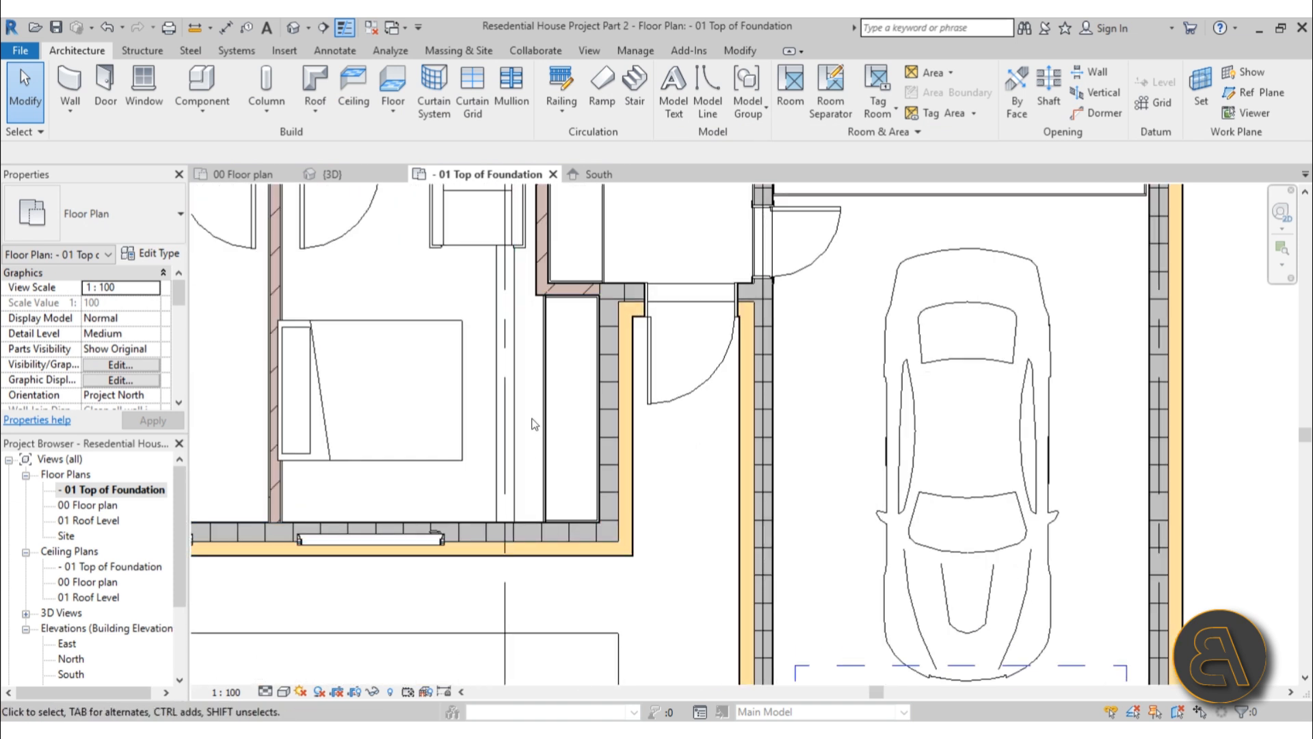
{"action": "scroll", "coordinate": [507, 481], "scroll_direction": "down", "scroll_amount": 2}
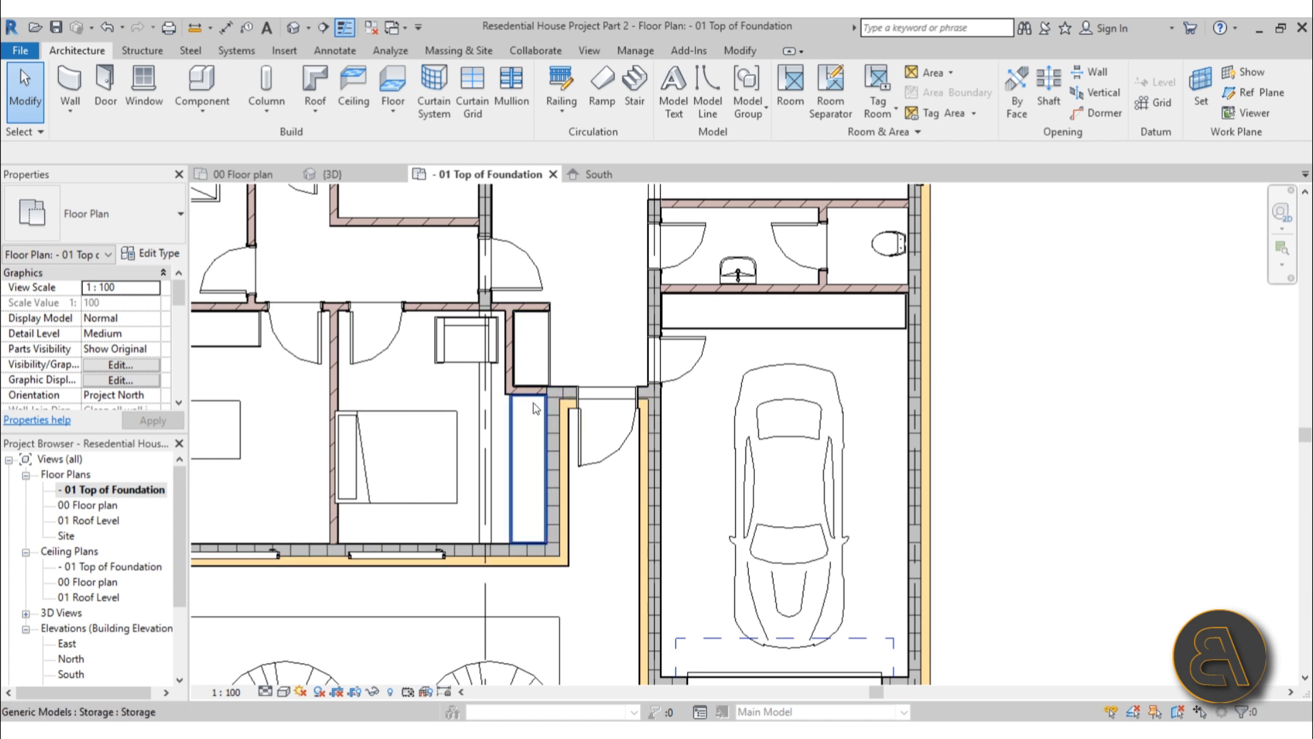
{"action": "scroll", "coordinate": [535, 408], "scroll_direction": "up", "scroll_amount": 2}
{"action": "left_click", "coordinate": [70, 86]}
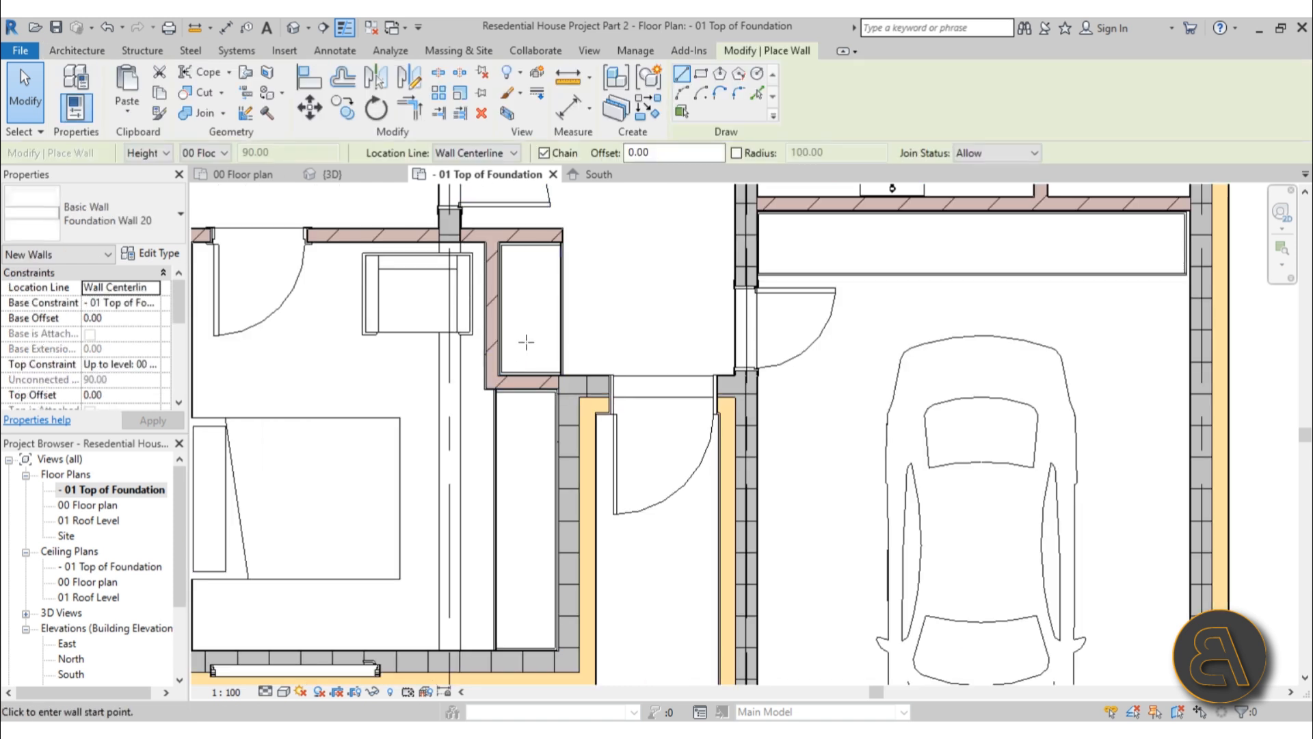
{"action": "left_click", "coordinate": [568, 386]}
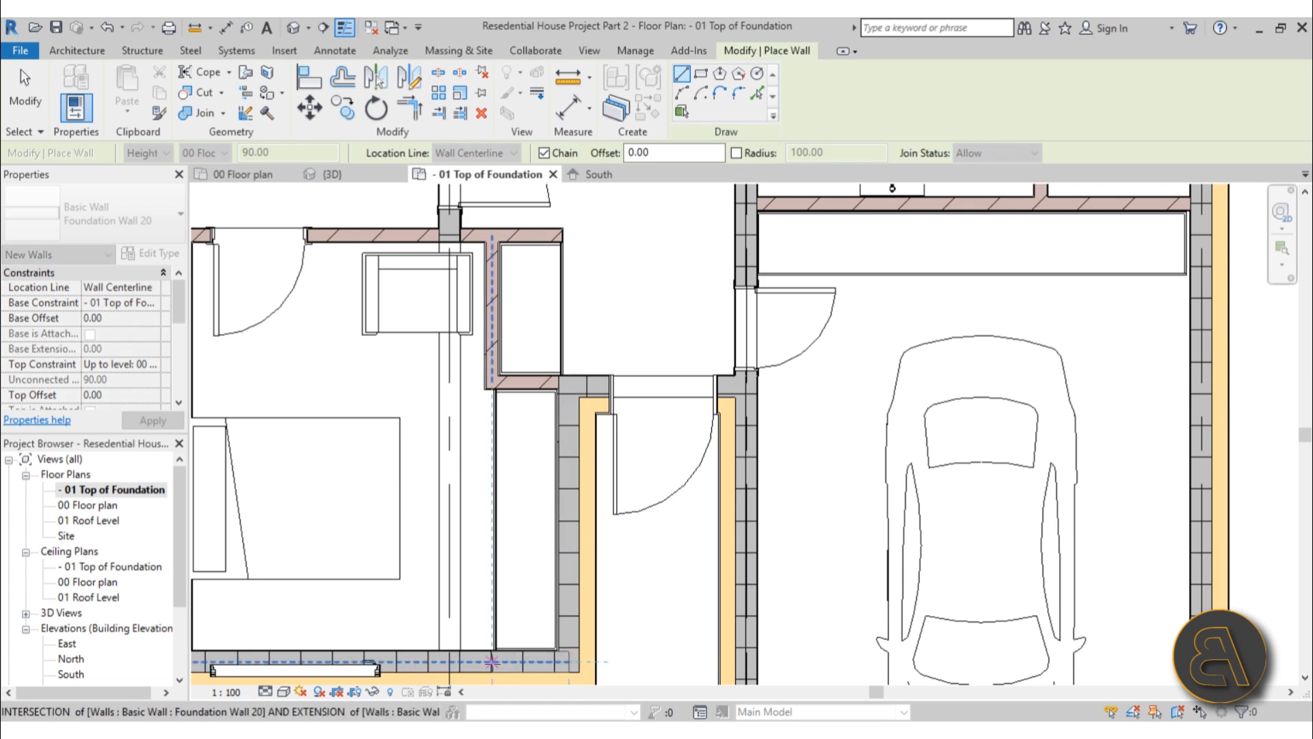
{"action": "key", "text": "Escape"}
{"action": "key", "text": "Escape"}
Set the cut plane offset to 50 in the view range of the 01 Top of Foundation plan
{"action": "scroll", "coordinate": [564, 494], "scroll_direction": "down", "scroll_amount": 2}
{"action": "mouse_move", "coordinate": [564, 494]}
{"action": "middle_mouse_down"}
{"action": "mouse_move", "coordinate": [615, 405]}
{"action": "mouse_move", "coordinate": [585, 492]}
{"action": "middle_mouse_up"}
{"action": "scroll", "coordinate": [614, 405], "scroll_direction": "down", "scroll_amount": 2}
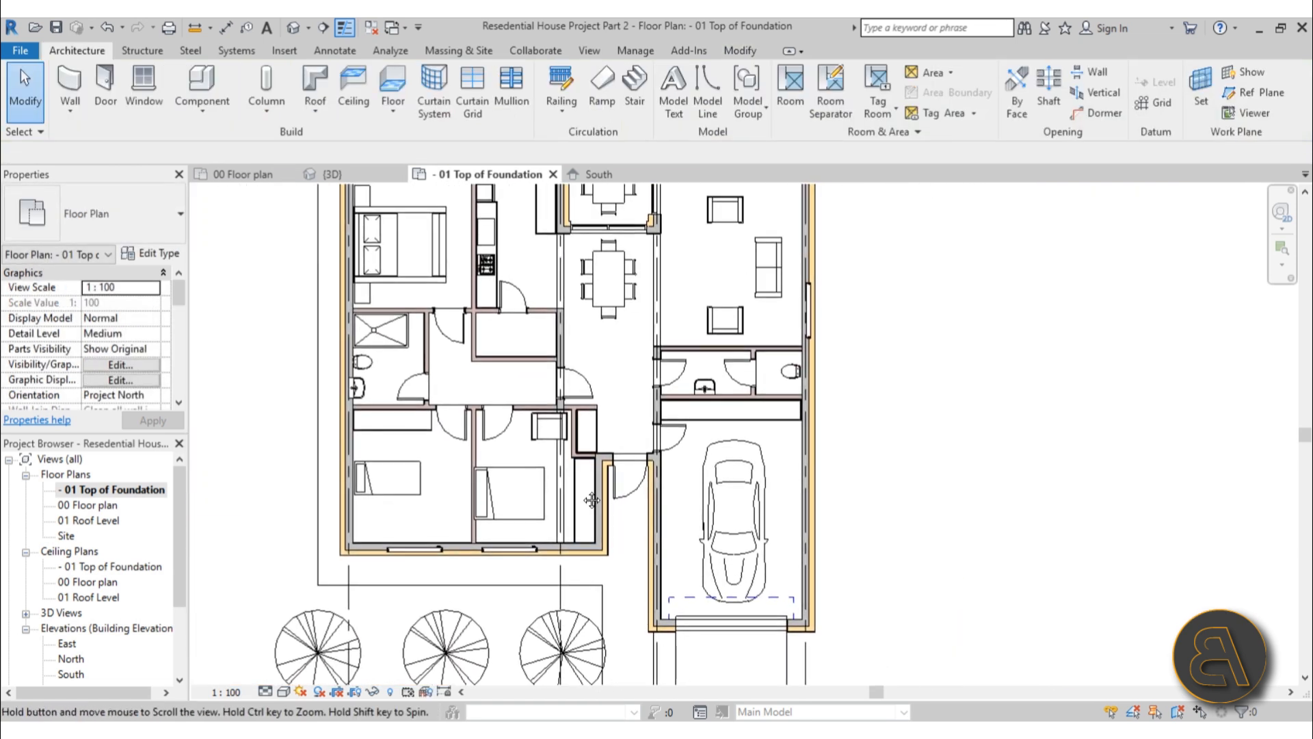
{"action": "scroll", "coordinate": [583, 489], "scroll_direction": "down", "scroll_amount": 1}
{"action": "middle_click_drag", "start_coordinate": [631, 401], "coordinate": [607, 420]}
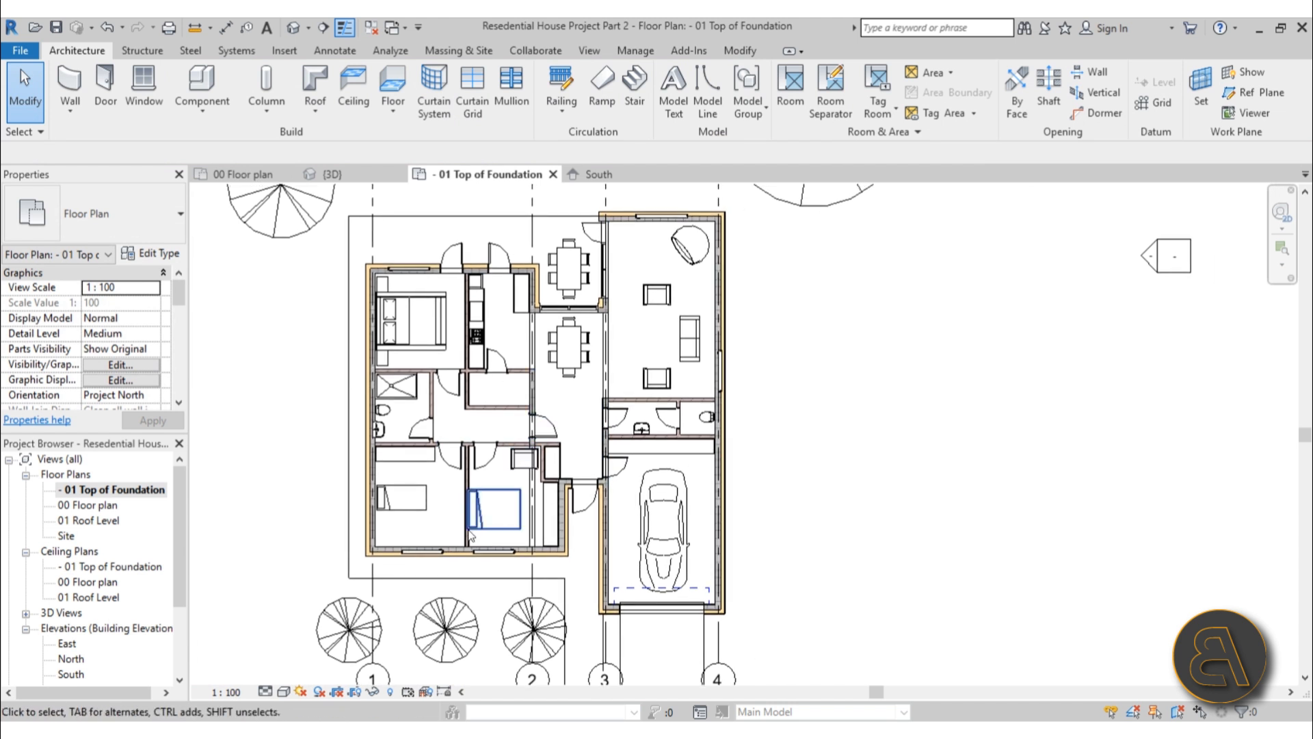
{"action": "middle_click_drag", "start_coordinate": [562, 423], "coordinate": [564, 441]}
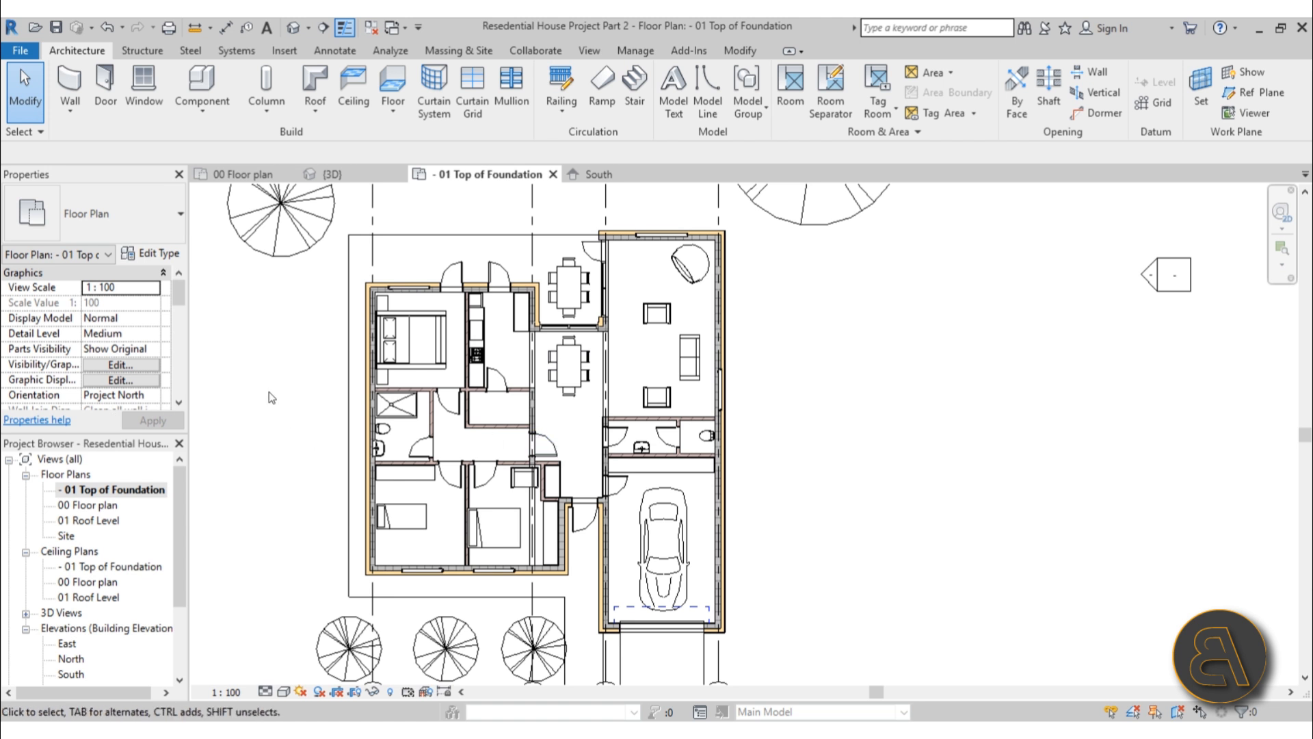
{"action": "scroll", "coordinate": [117, 344], "scroll_direction": "down", "scroll_amount": 2}
{"action": "scroll", "coordinate": [132, 362], "scroll_direction": "down", "scroll_amount": 3}
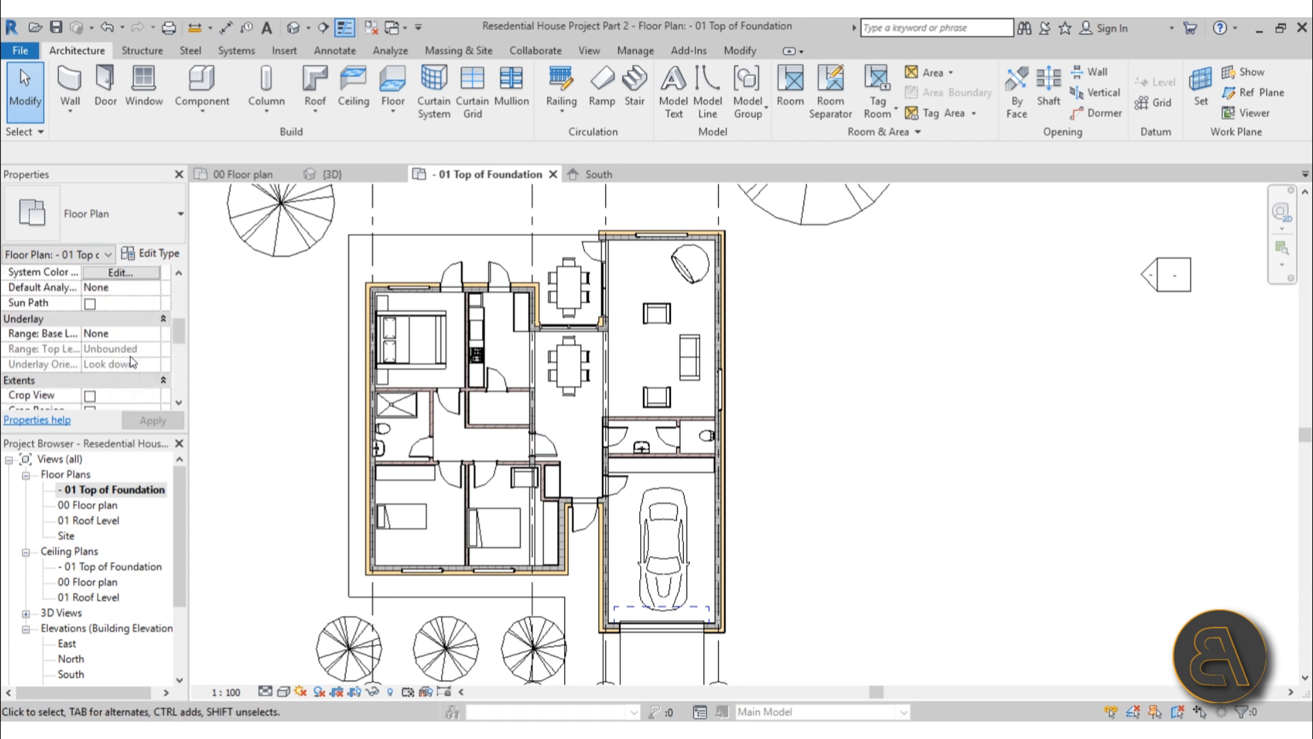
{"action": "scroll", "coordinate": [132, 363], "scroll_direction": "up", "scroll_amount": 1}
{"action": "scroll", "coordinate": [116, 366], "scroll_direction": "down", "scroll_amount": 3}
{"action": "left_click", "coordinate": [120, 365]}
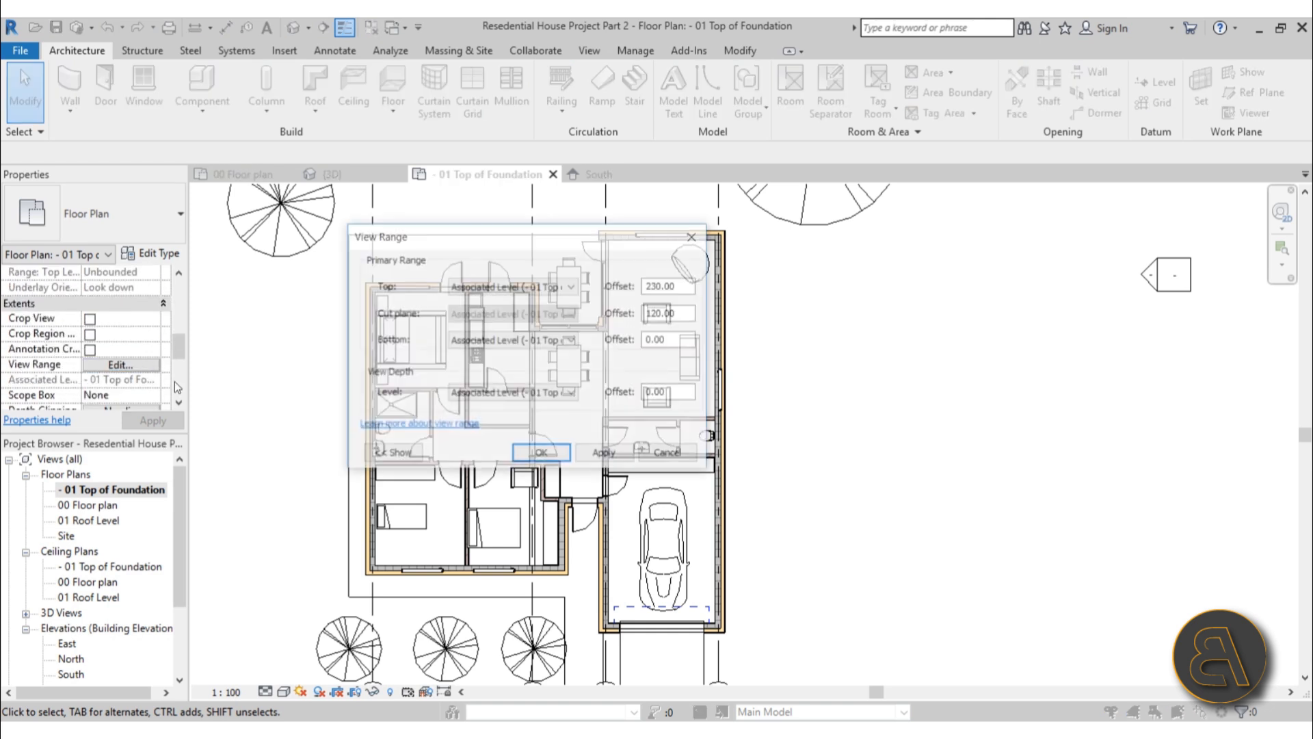
{"action": "left_click", "coordinate": [651, 458]}
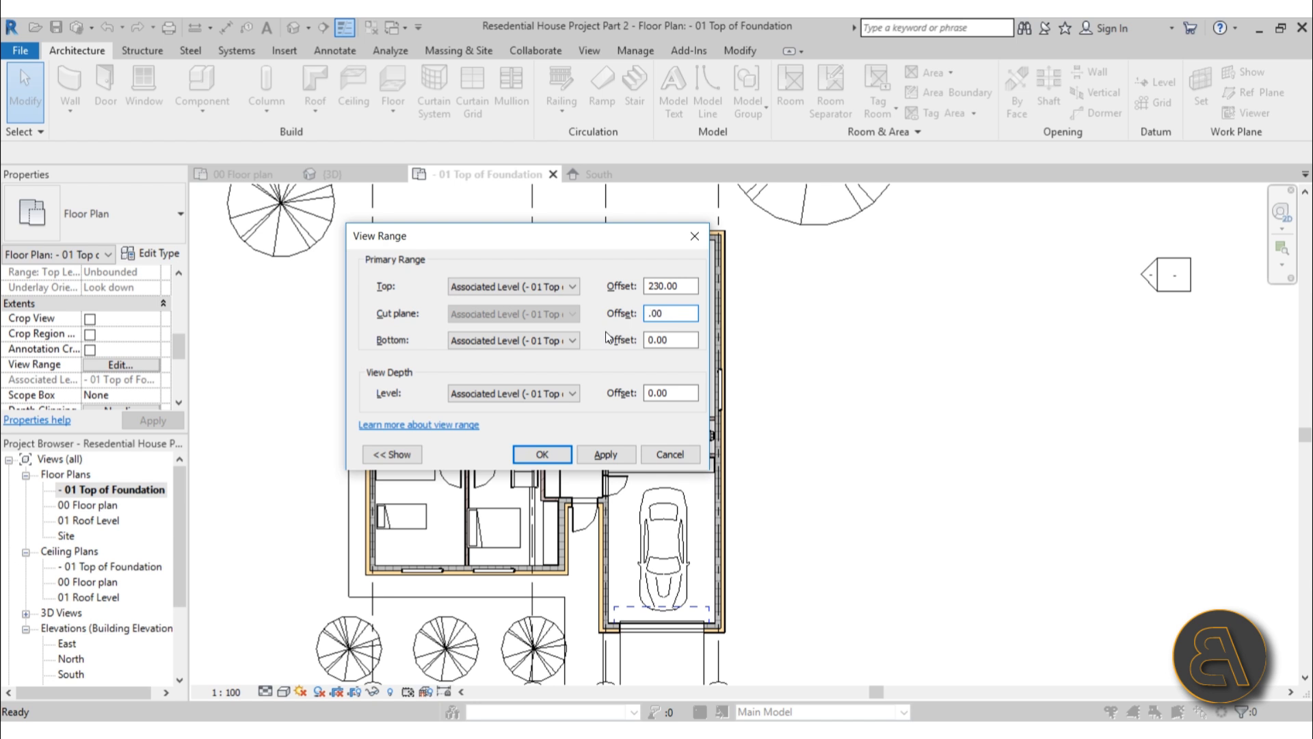
{"action": "left_click", "coordinate": [597, 455]}
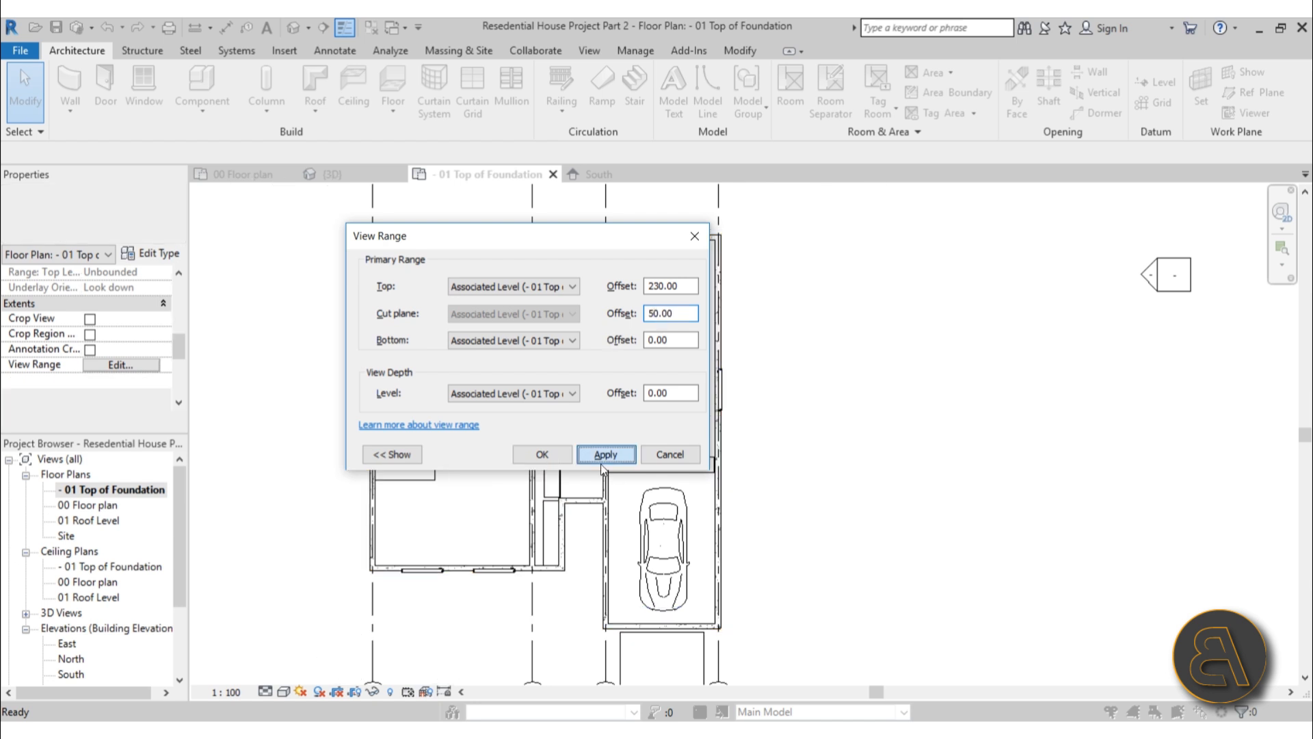
{"action": "left_click", "coordinate": [542, 454]}
Inspect the foundation walls around the entrance and the furniture and windows that clutter the 01 Top of Foundation plan
{"action": "scroll", "coordinate": [506, 321], "scroll_direction": "up", "scroll_amount": 2}
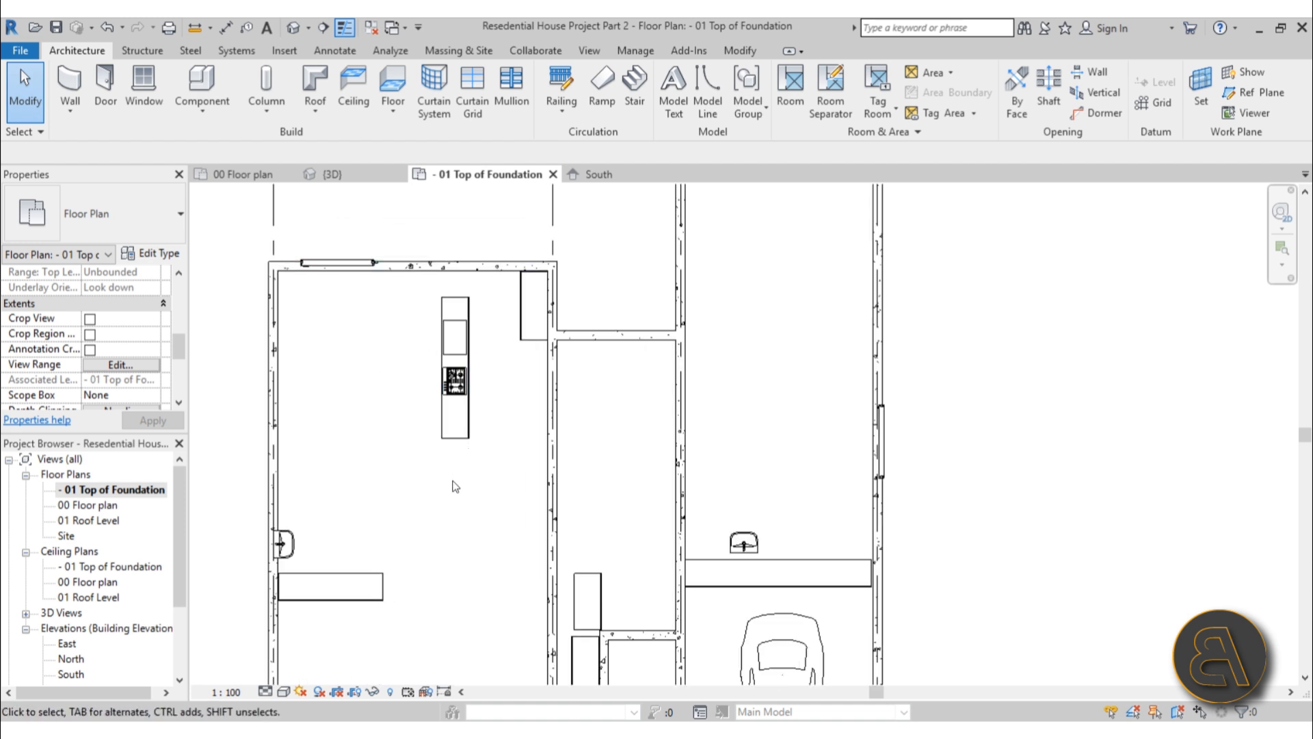
{"action": "middle_click_drag", "start_coordinate": [455, 486], "coordinate": [469, 425]}
{"action": "scroll", "coordinate": [453, 472], "scroll_direction": "down", "scroll_amount": 2}
{"action": "scroll", "coordinate": [510, 492], "scroll_direction": "up", "scroll_amount": 3}
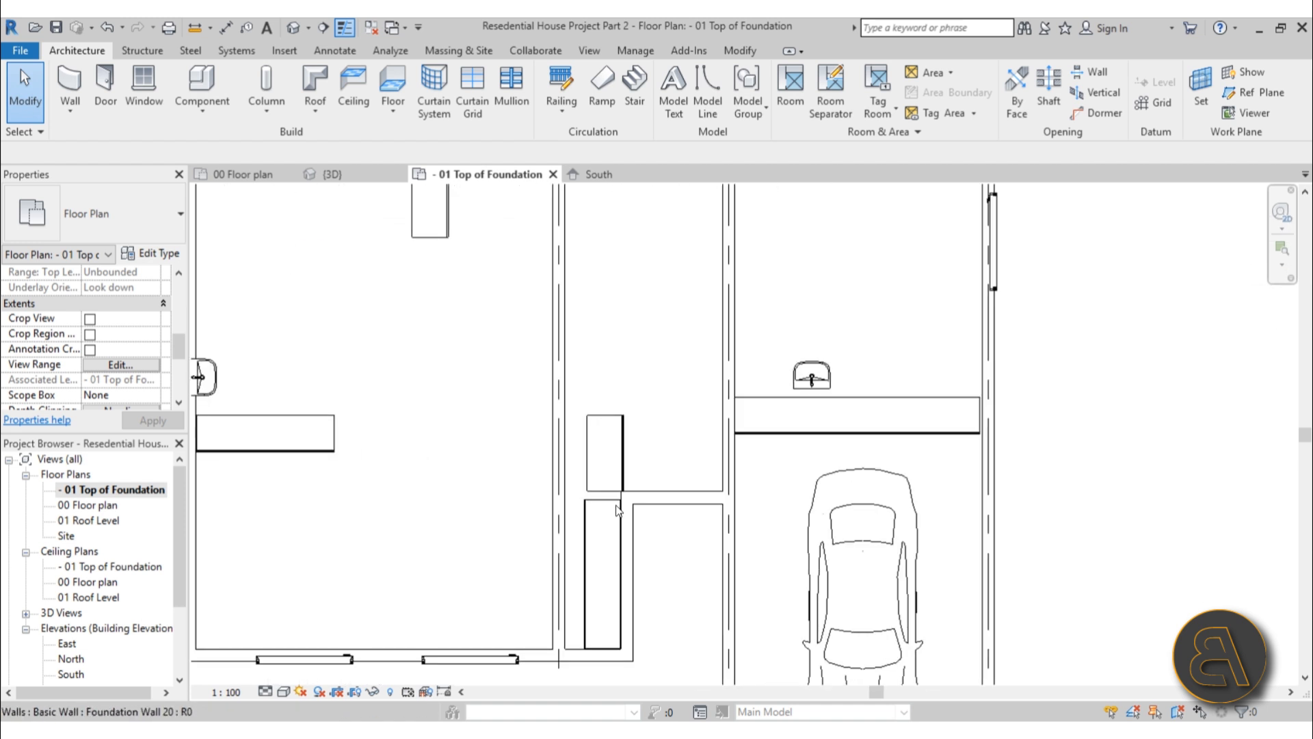
{"action": "middle_click_drag", "start_coordinate": [632, 627], "coordinate": [639, 467]}
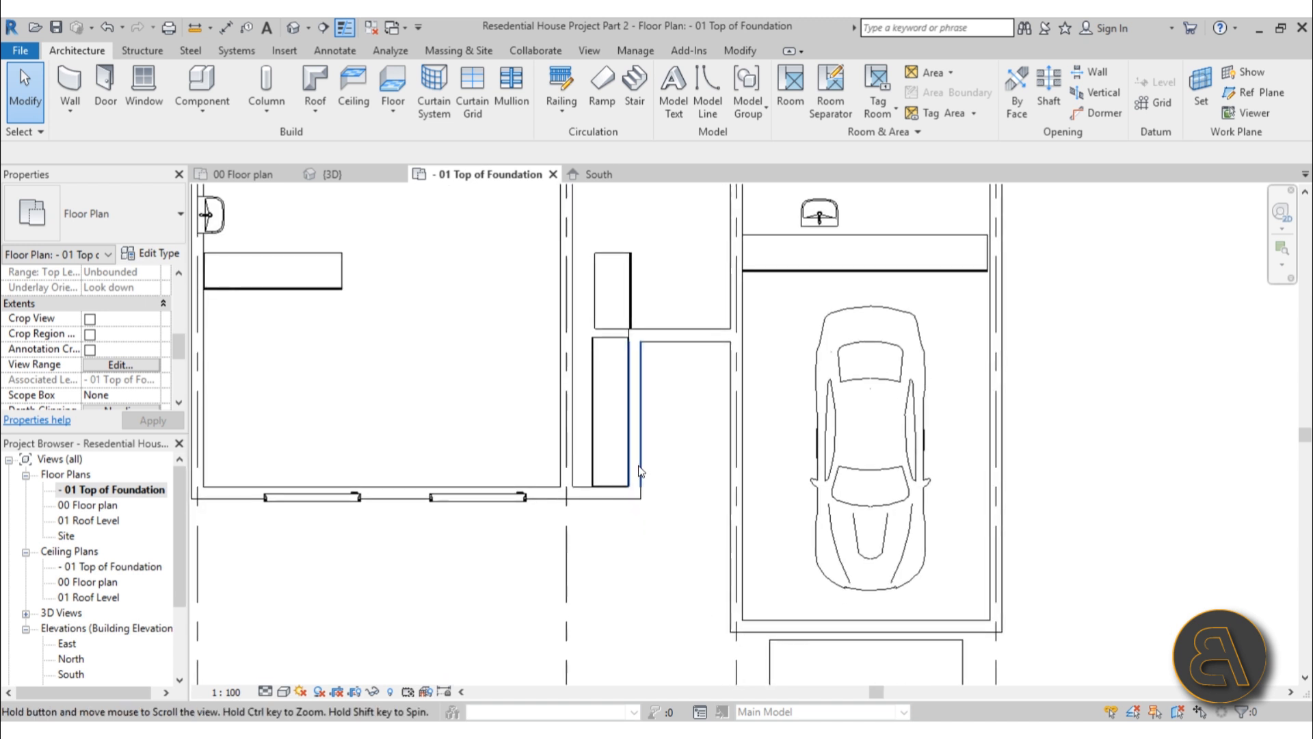
{"action": "scroll", "coordinate": [639, 467], "scroll_direction": "down", "scroll_amount": 1}
{"action": "left_click", "coordinate": [505, 498]}
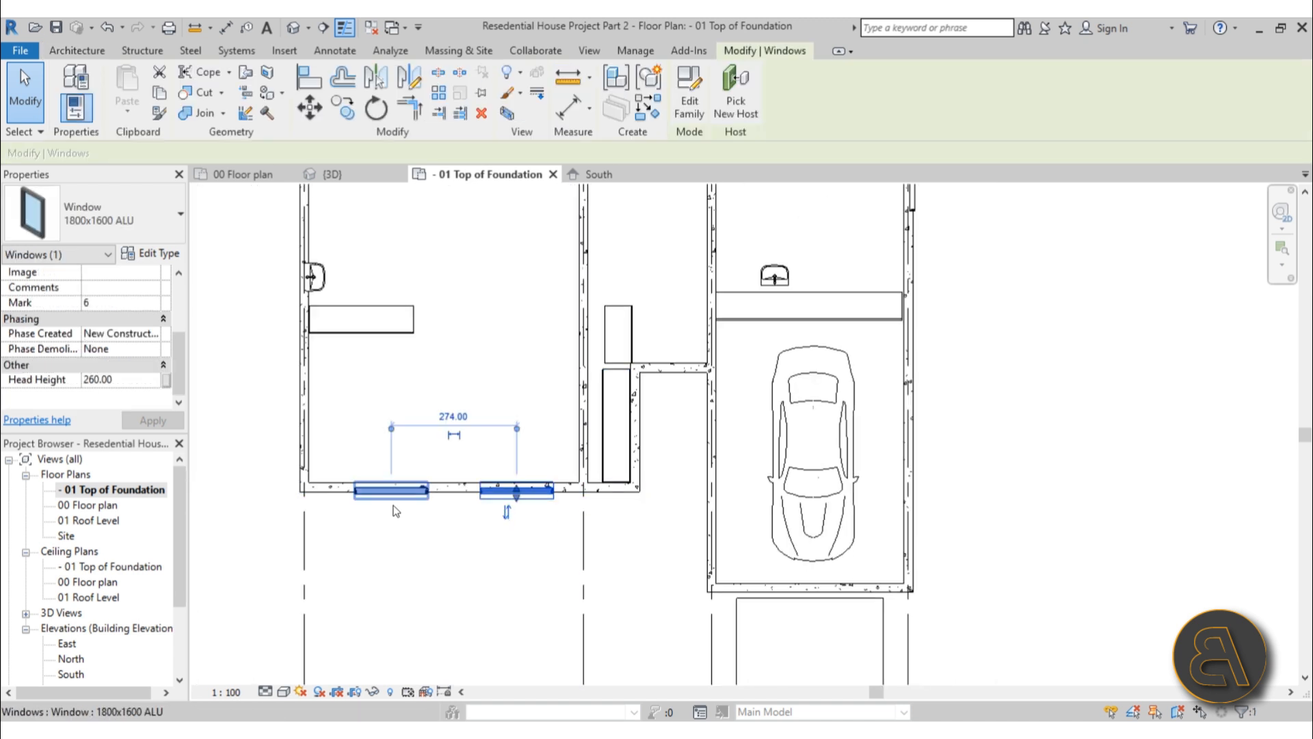
{"action": "scroll", "coordinate": [393, 505], "scroll_direction": "down", "scroll_amount": 1}
{"action": "middle_click_drag", "start_coordinate": [394, 507], "coordinate": [461, 559]}
{"action": "scroll", "coordinate": [461, 559], "scroll_direction": "down", "scroll_amount": 1}
{"action": "middle_click_drag", "start_coordinate": [413, 440], "coordinate": [403, 412]}
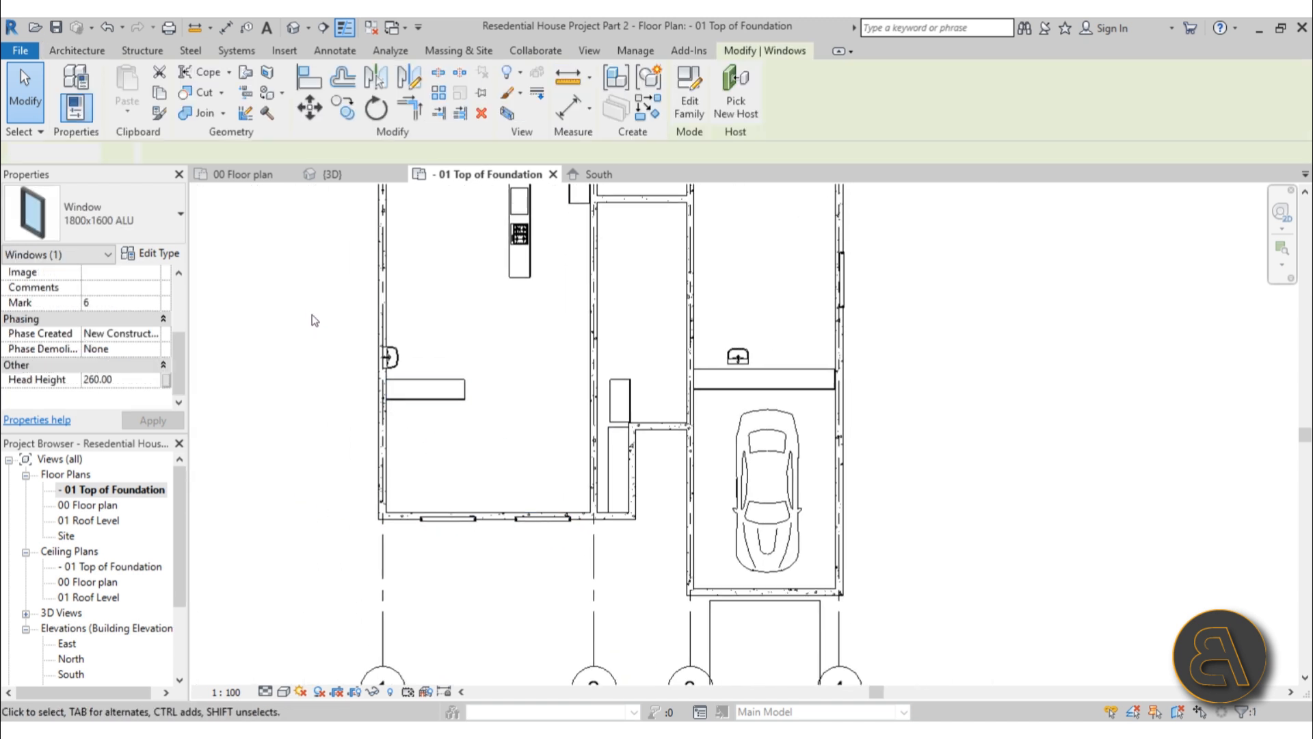
Hide the furniture, fixtures, car and the north and east windows in the plan, filtering the walls out of the selection
{"action": "left_click_drag", "start_coordinate": [308, 305], "coordinate": [634, 632]}
{"action": "middle_click_drag", "start_coordinate": [549, 372], "coordinate": [487, 490]}
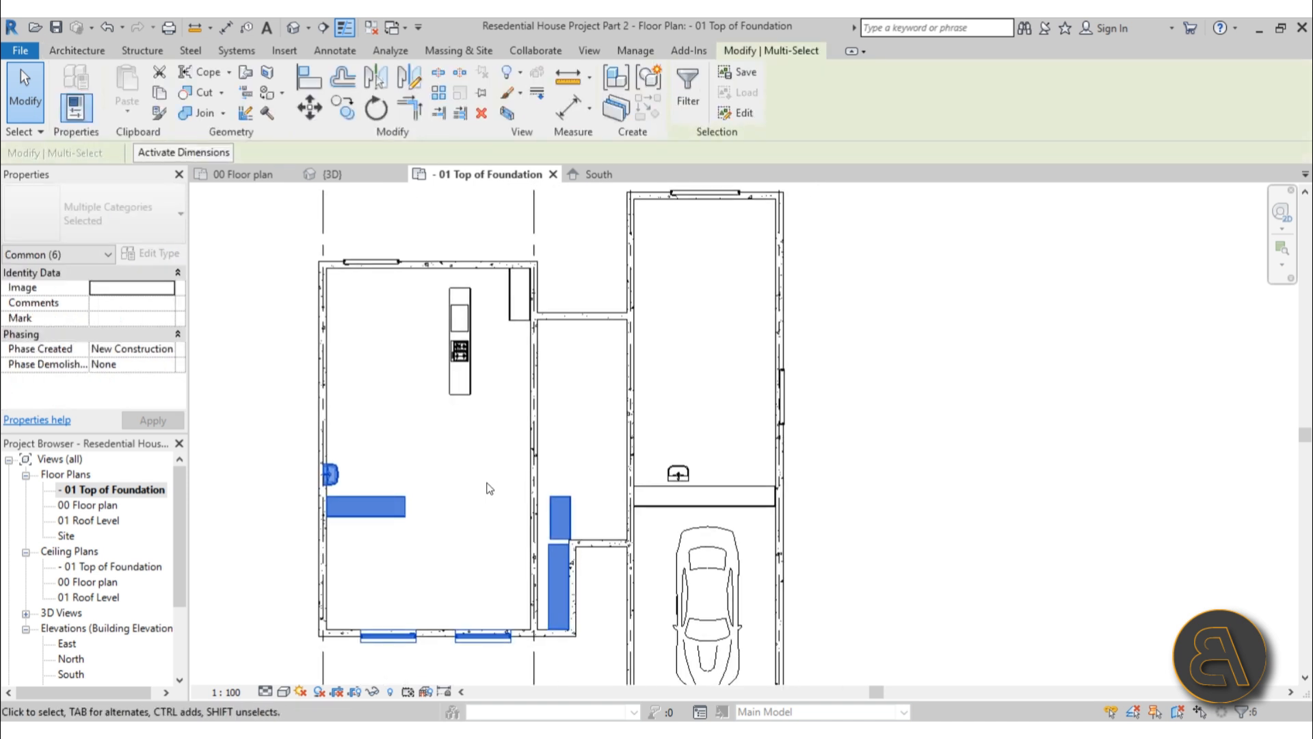
{"action": "scroll", "coordinate": [487, 490], "scroll_direction": "down", "scroll_amount": 3}
{"action": "left_click_drag", "start_coordinate": [344, 306], "coordinate": [573, 593]}
{"action": "left_click_drag", "start_coordinate": [551, 268], "coordinate": [728, 660], "text": "ctrl"}
{"action": "scroll", "coordinate": [653, 653], "scroll_direction": "up", "scroll_amount": 5}
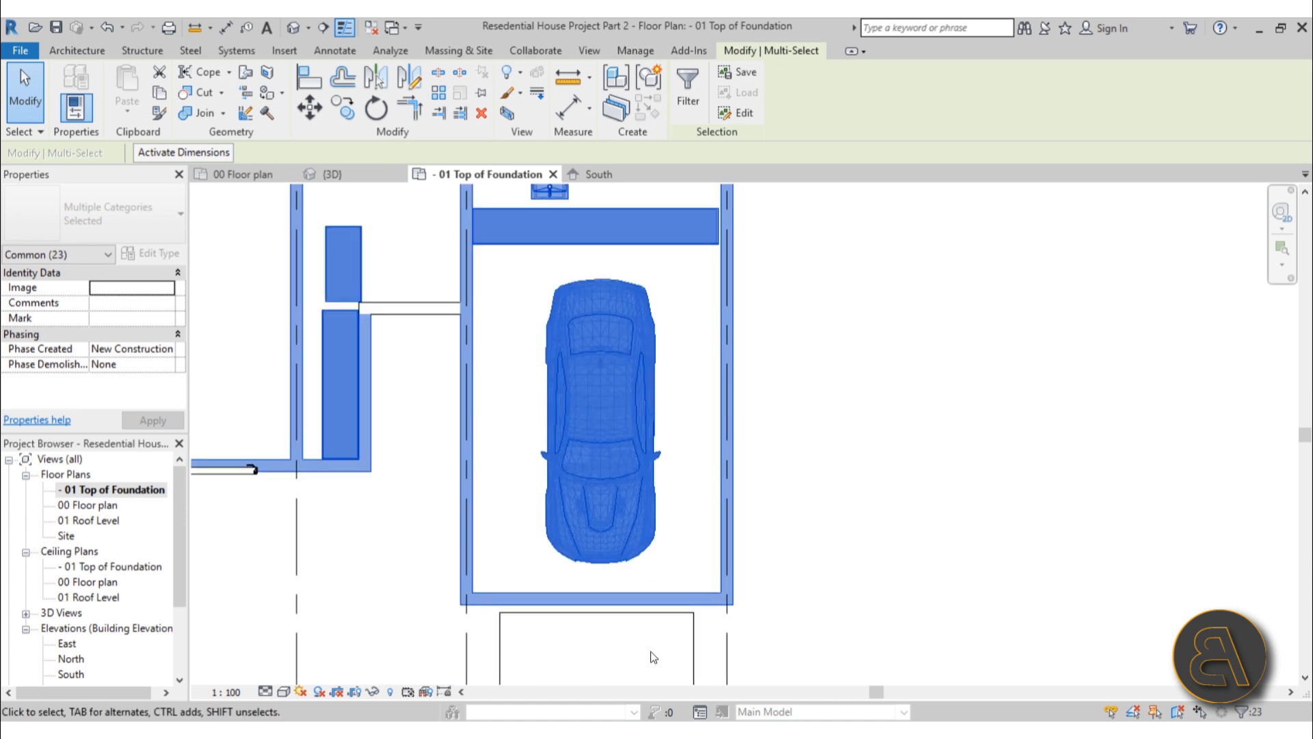
{"action": "scroll", "coordinate": [599, 640], "scroll_direction": "down", "scroll_amount": 3}
{"action": "middle_click_drag", "start_coordinate": [600, 639], "coordinate": [606, 440]}
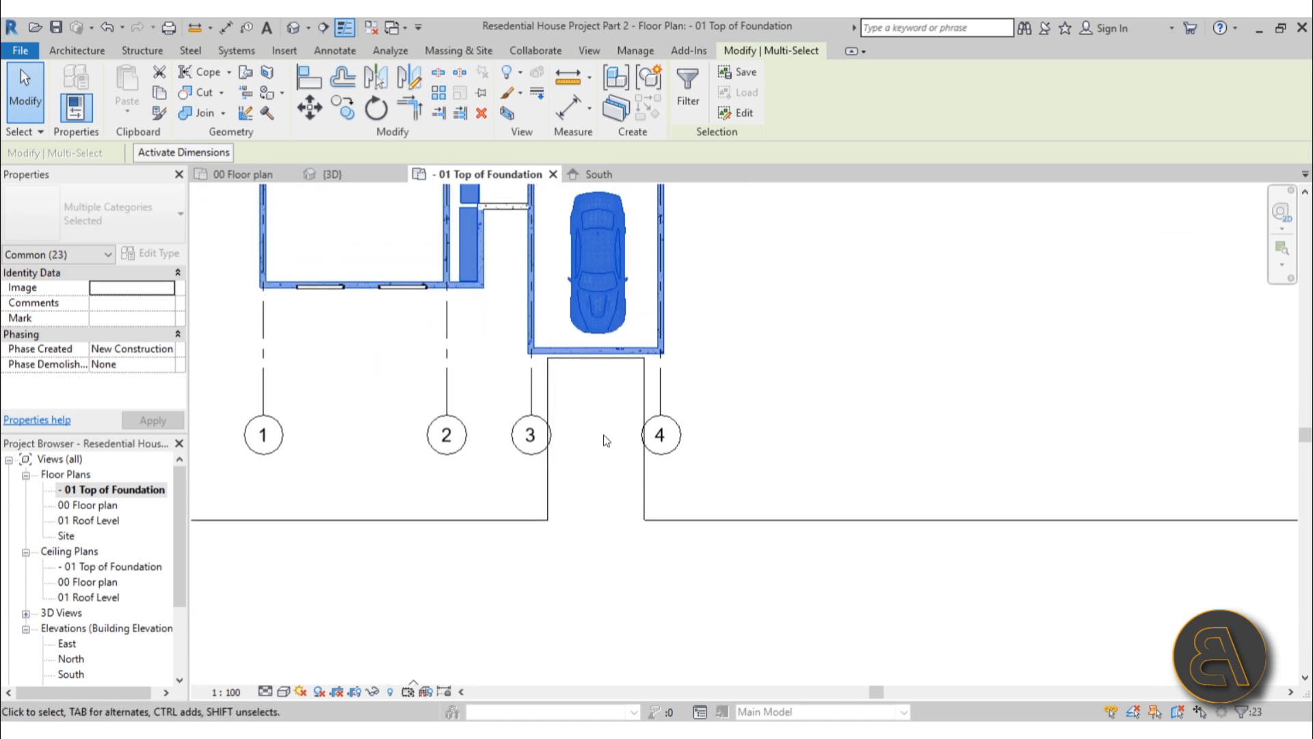
{"action": "left_click", "coordinate": [695, 100]}
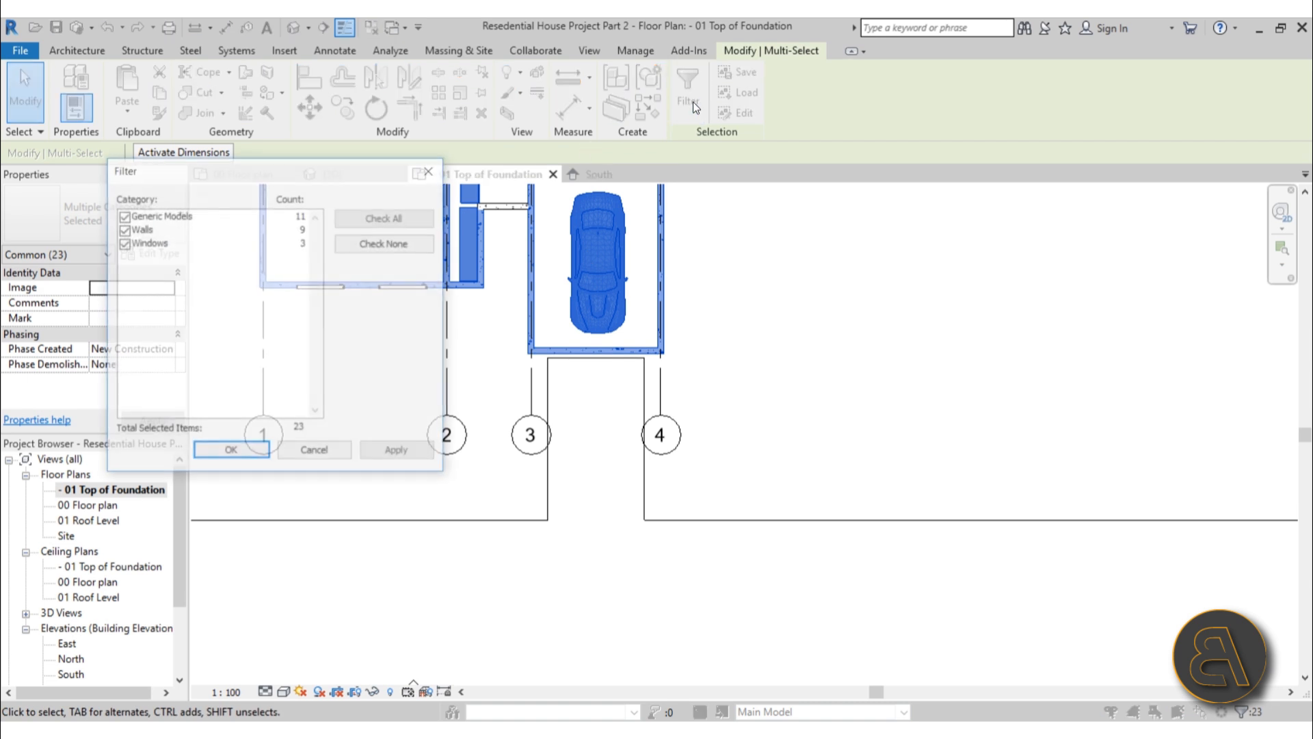
{"action": "left_click", "coordinate": [124, 231]}
{"action": "left_click", "coordinate": [398, 452]}
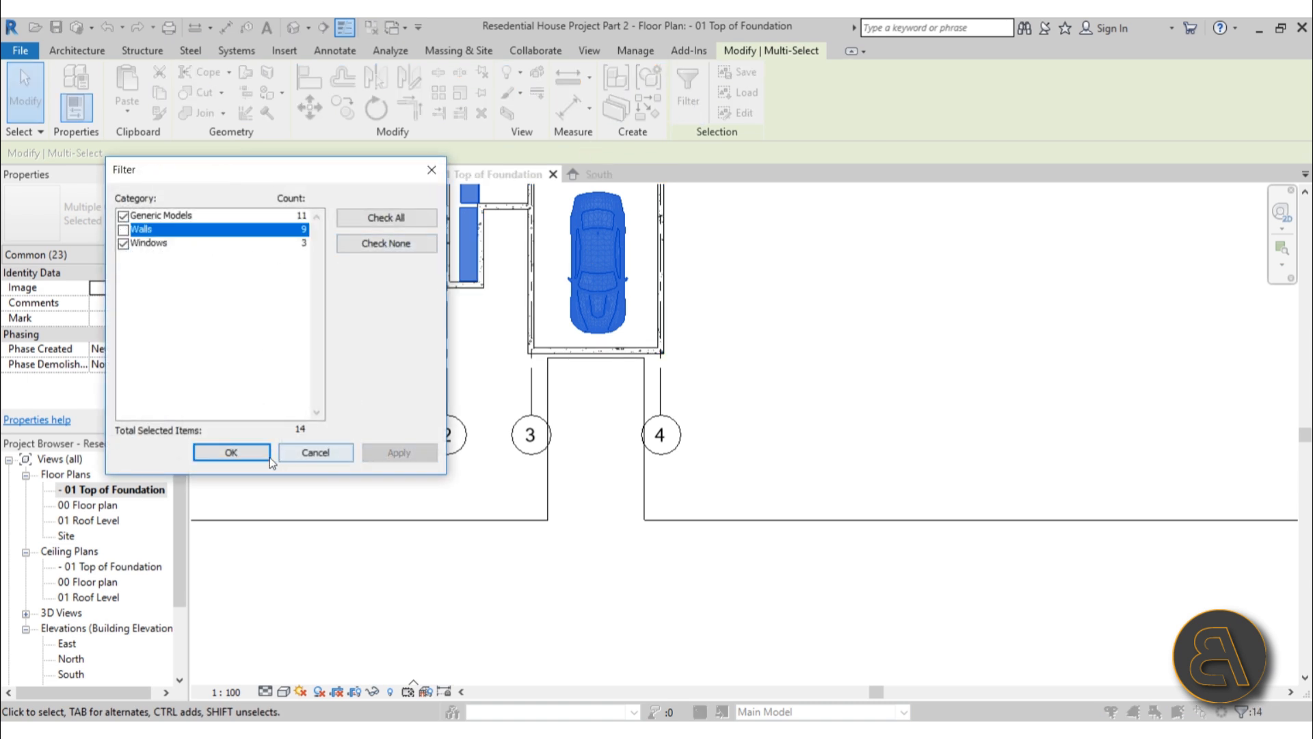
{"action": "left_click", "coordinate": [239, 454]}
{"action": "scroll", "coordinate": [568, 350], "scroll_direction": "down", "scroll_amount": 5}
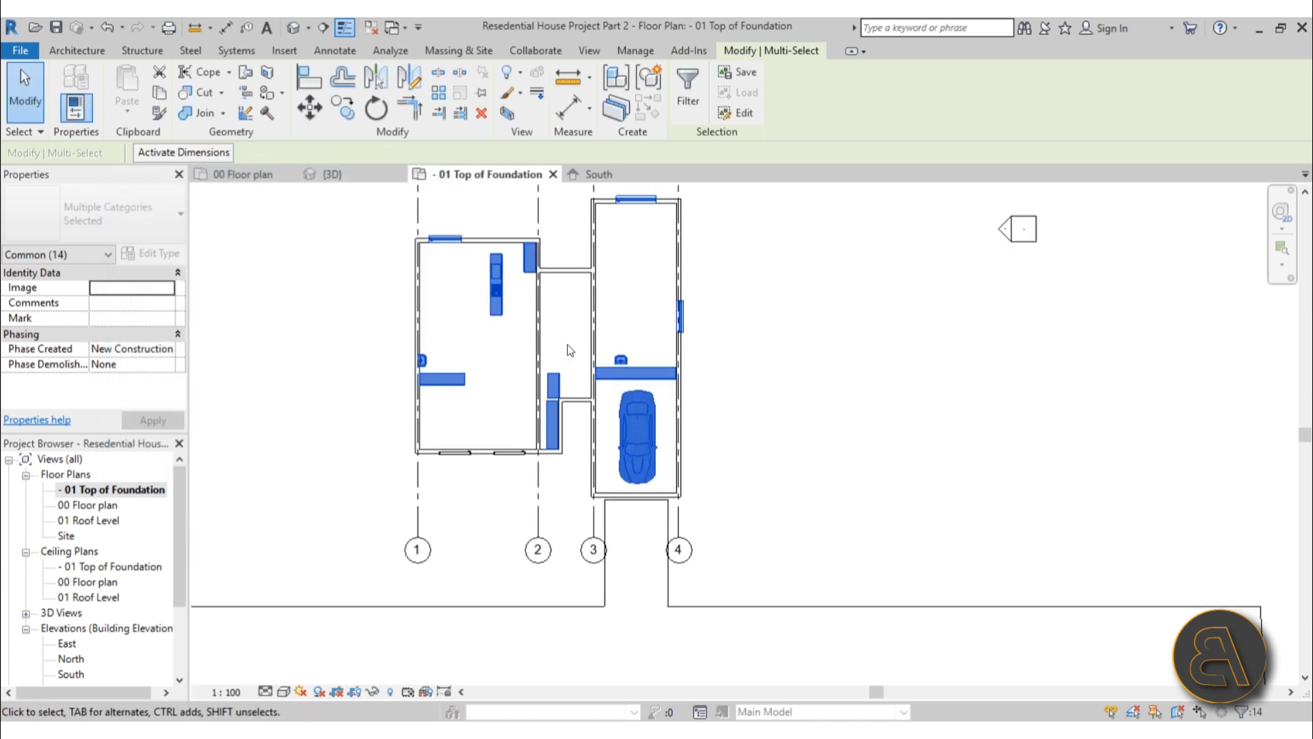
{"action": "scroll", "coordinate": [568, 351], "scroll_direction": "up", "scroll_amount": 1}
{"action": "left_click", "coordinate": [520, 72]}
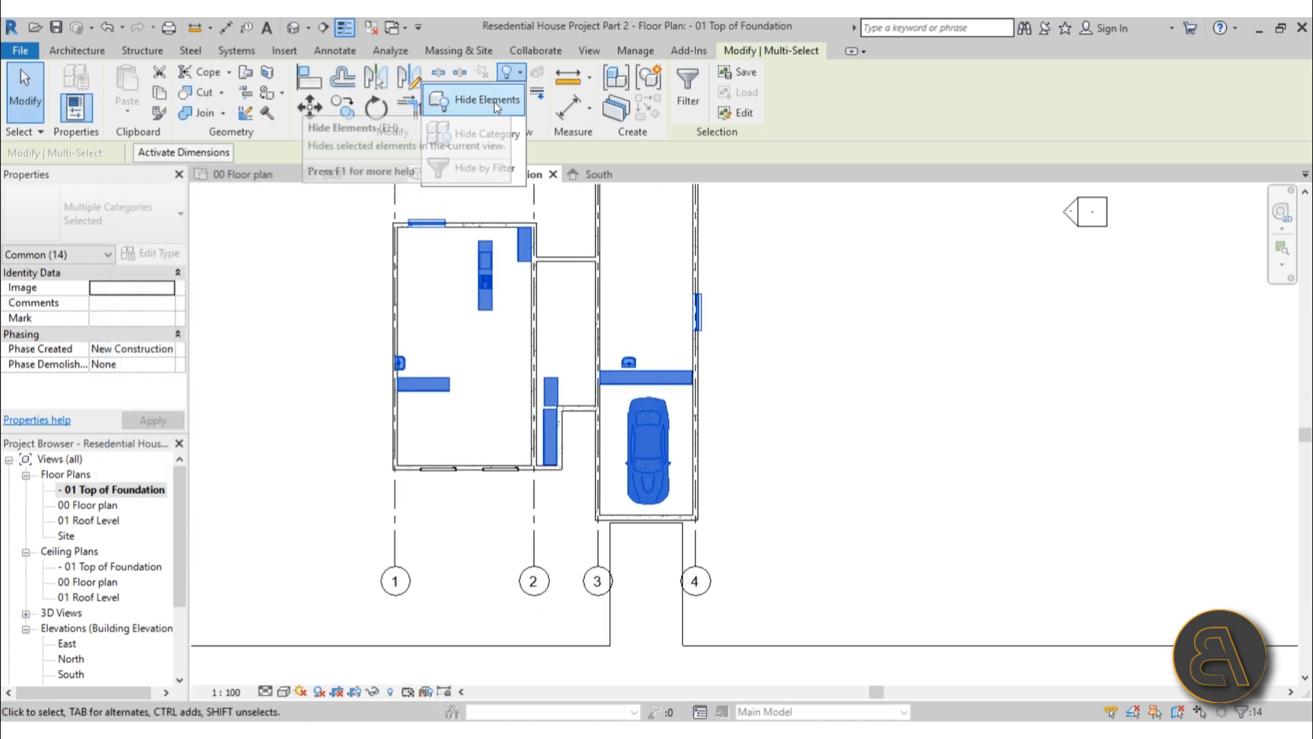
{"action": "left_click", "coordinate": [493, 101]}
{"action": "scroll", "coordinate": [810, 393], "scroll_direction": "down", "scroll_amount": 1}
{"action": "middle_click_drag", "start_coordinate": [810, 393], "coordinate": [733, 439]}
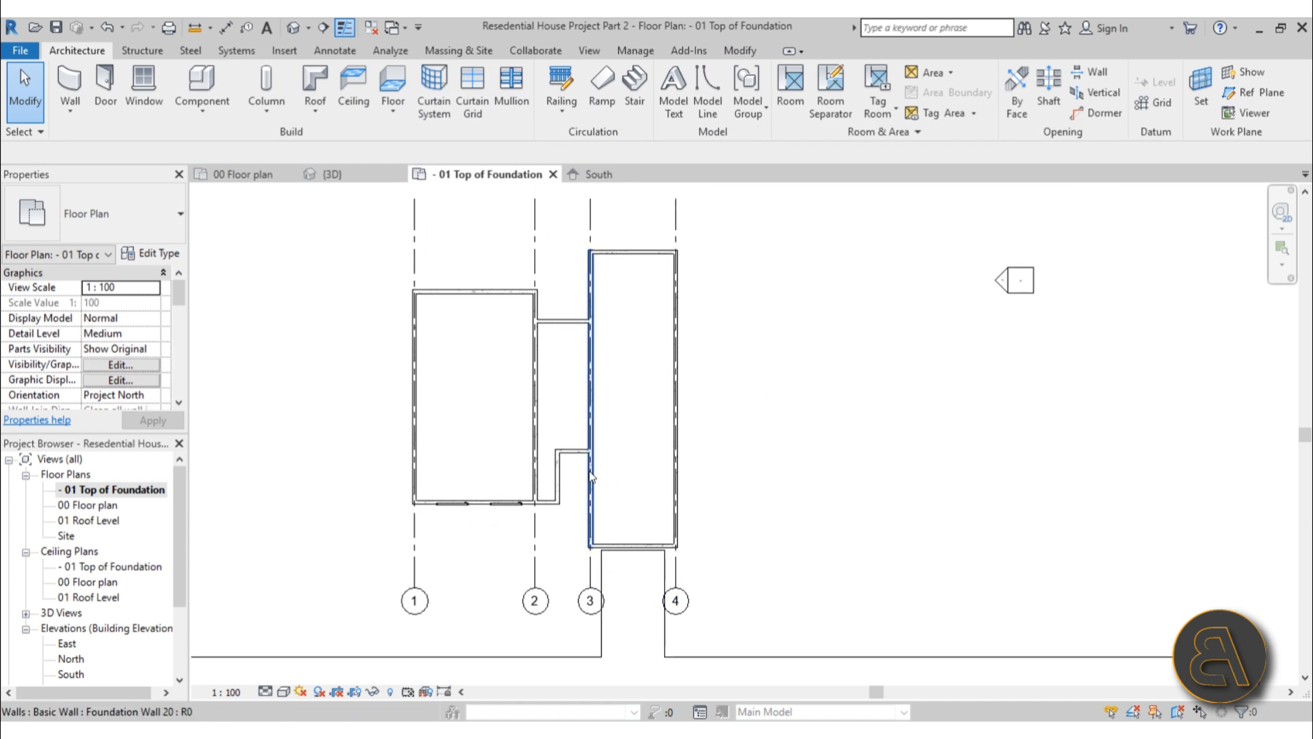
Hide the two windows in the bedrooms' south wall in this plan view
{"action": "scroll", "coordinate": [622, 424], "scroll_direction": "up", "scroll_amount": 1}
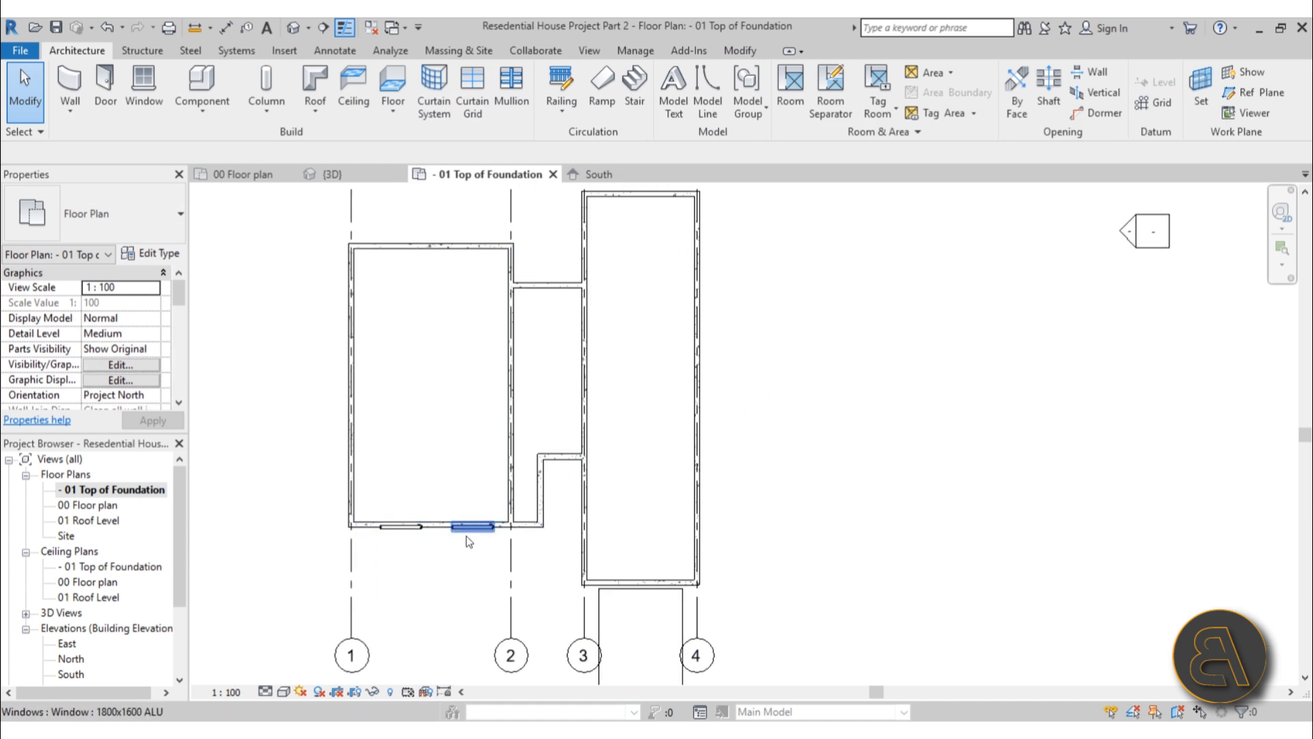
{"action": "scroll", "coordinate": [426, 554], "scroll_direction": "up", "scroll_amount": 2}
{"action": "left_click_drag", "start_coordinate": [328, 467], "coordinate": [551, 543]}
{"action": "left_click", "coordinate": [519, 79]}
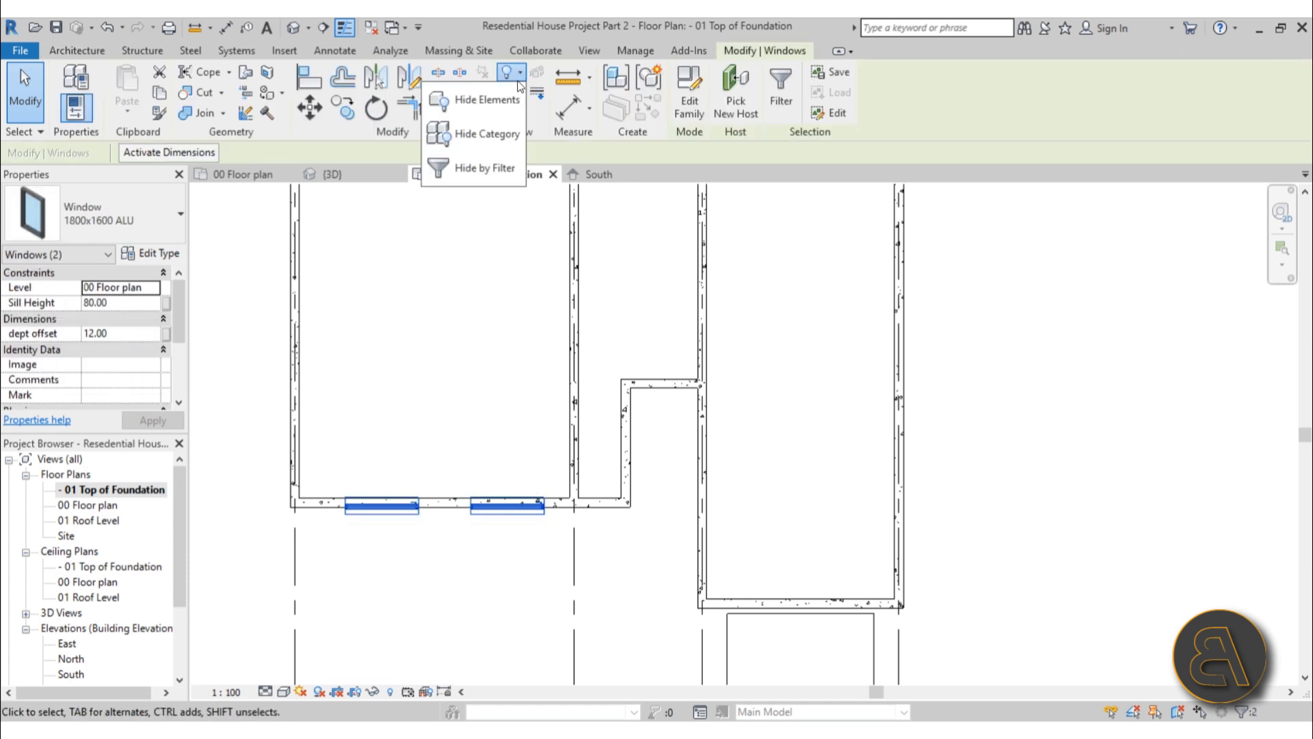
{"action": "left_click", "coordinate": [506, 105]}
{"action": "scroll", "coordinate": [457, 413], "scroll_direction": "down", "scroll_amount": 3}
{"action": "middle_click_drag", "start_coordinate": [461, 414], "coordinate": [450, 461]}
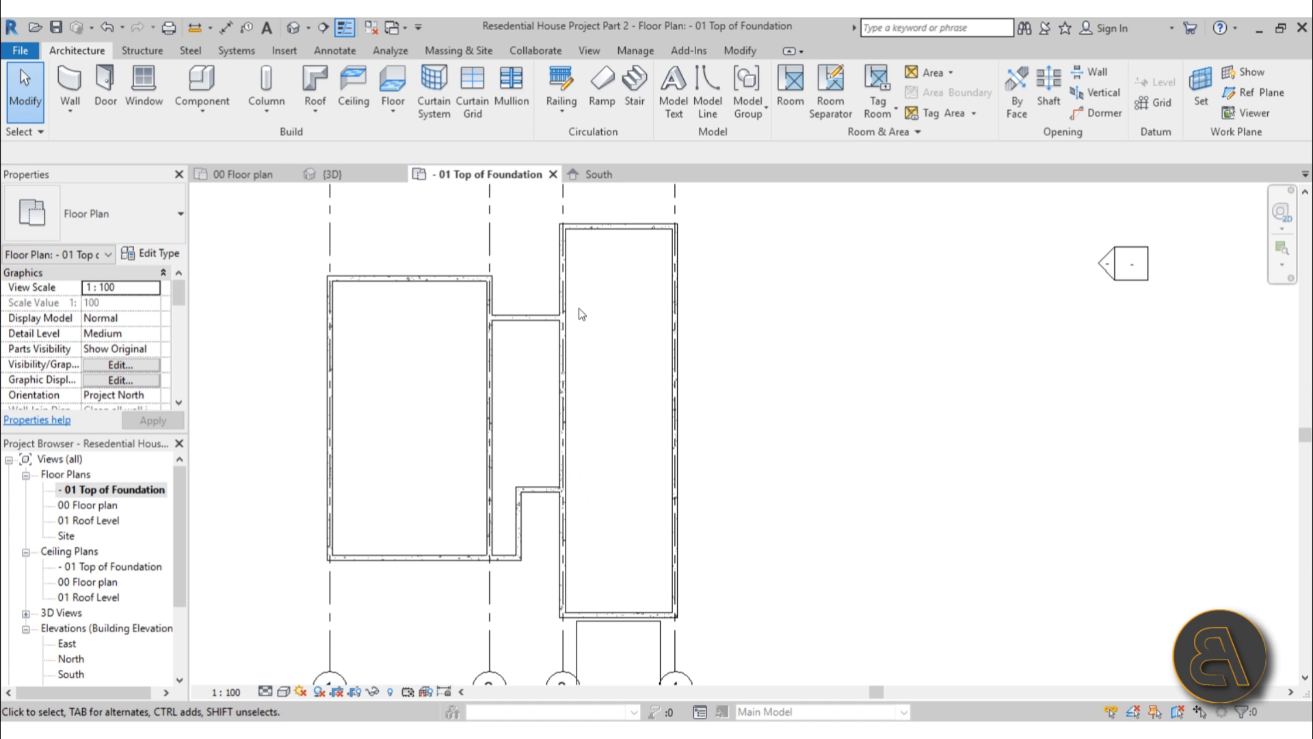
Open the default 3D view and examine the foundation walls from below
{"action": "left_click", "coordinate": [293, 35]}
{"action": "mouse_move", "coordinate": [688, 467]}
{"action": "middle_mouse_down", "text": "shift"}
{"action": "mouse_move", "coordinate": [674, 615]}
{"action": "mouse_move", "coordinate": [667, 441]}
{"action": "mouse_move", "coordinate": [651, 516]}
{"action": "mouse_move", "coordinate": [547, 342]}
{"action": "mouse_move", "coordinate": [544, 386]}
{"action": "middle_mouse_up", "text": "shift"}
{"action": "scroll", "coordinate": [547, 344], "scroll_direction": "up", "scroll_amount": 3}
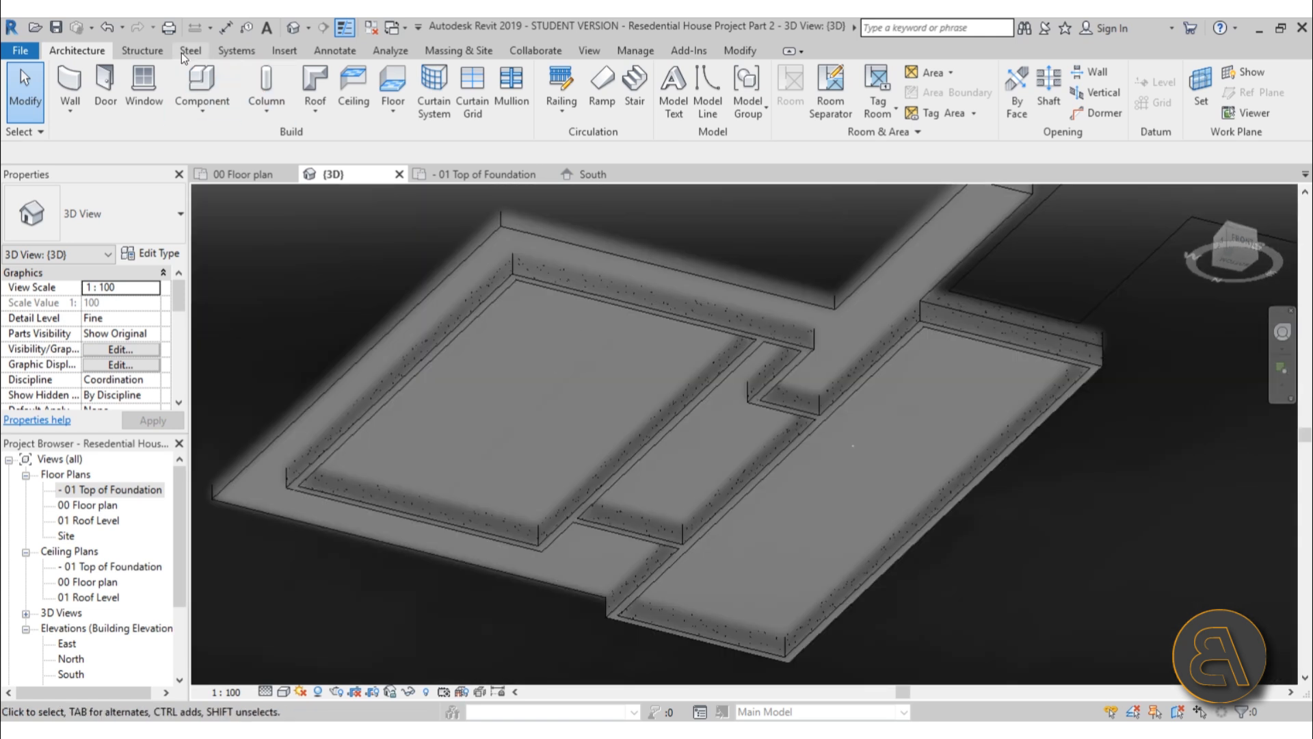
Start a structural wall foundation using the Bearing Footing - 900 x 300 type
{"action": "left_click", "coordinate": [147, 50]}
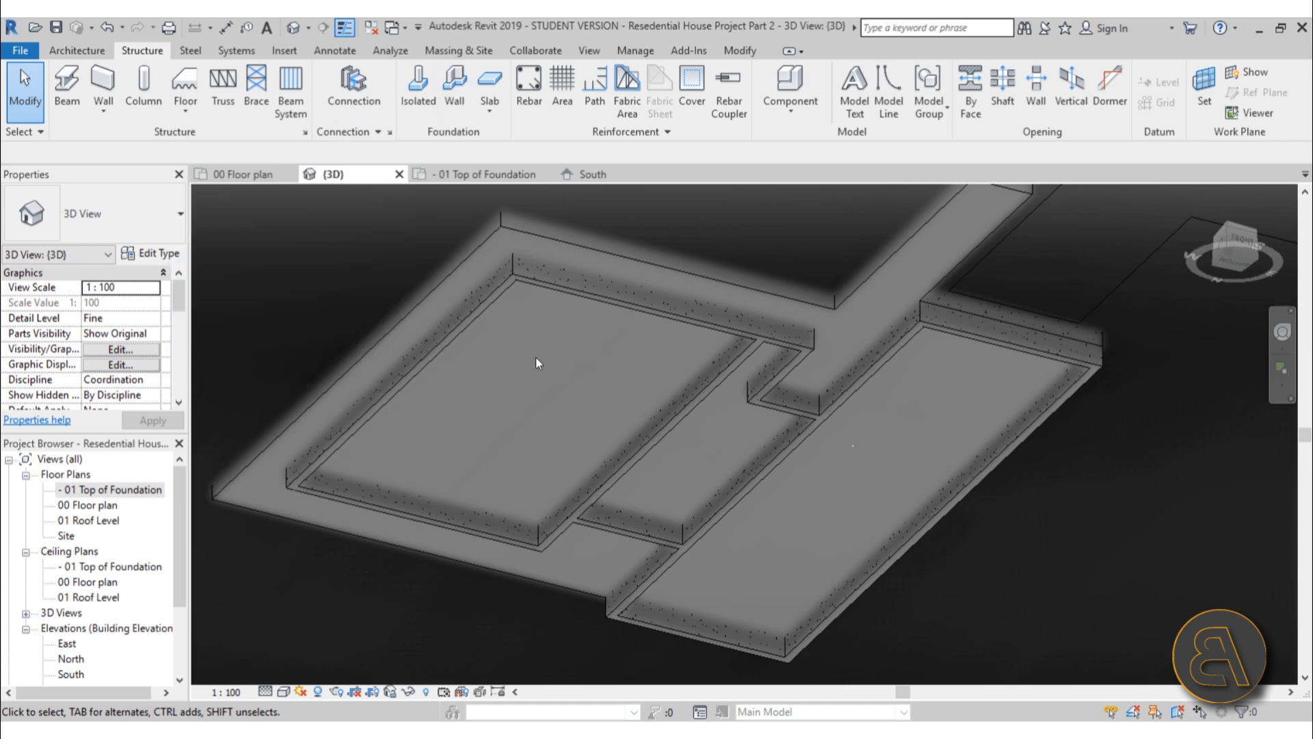
{"action": "key", "text": "f"}
{"action": "key", "text": "t"}
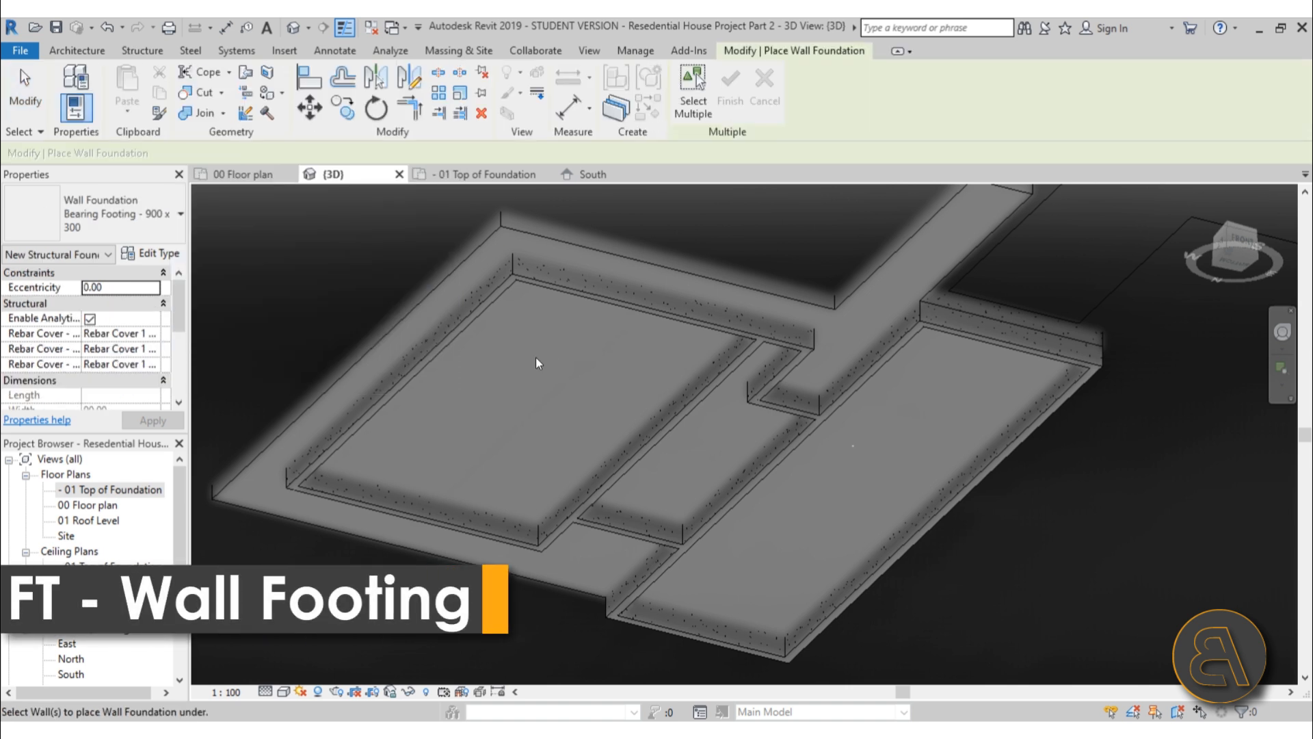
{"action": "left_click", "coordinate": [119, 232]}
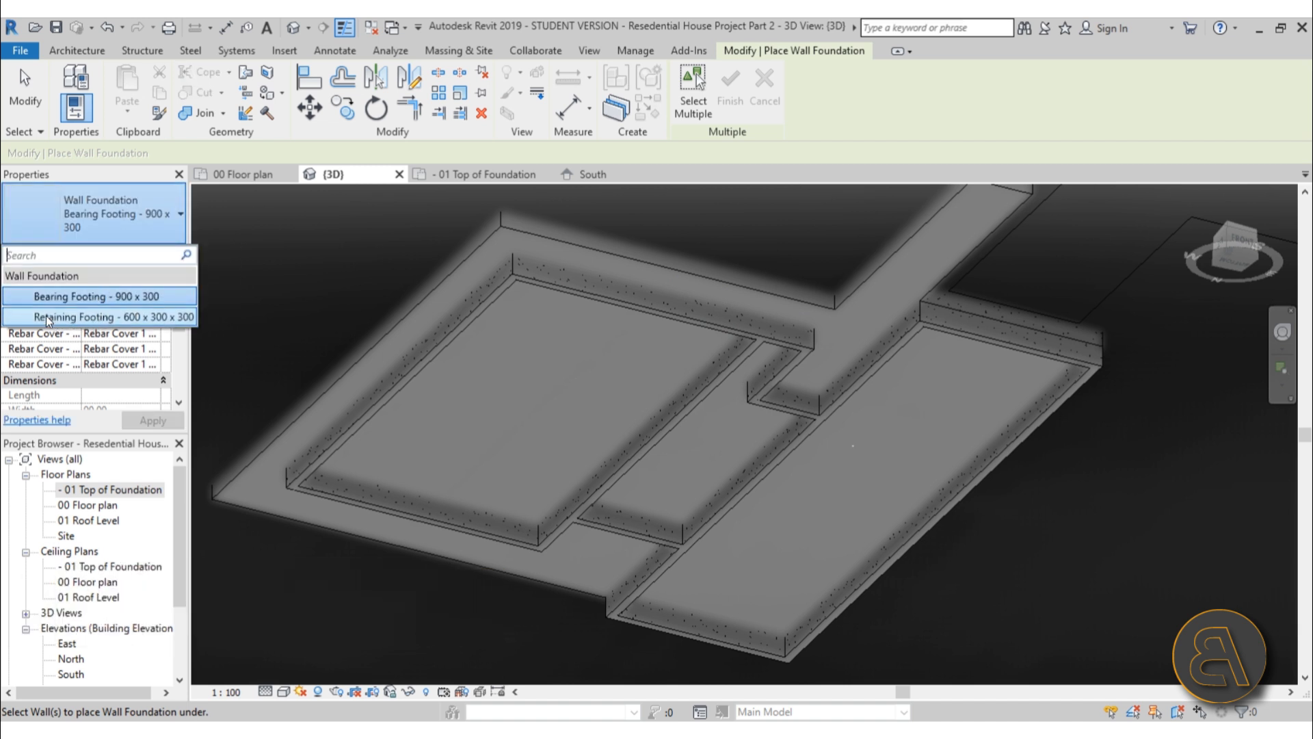
{"action": "left_click", "coordinate": [93, 301]}
Duplicate the bearing footing type under the name Bearing Footing - 800 x 400
{"action": "left_click", "coordinate": [159, 253]}
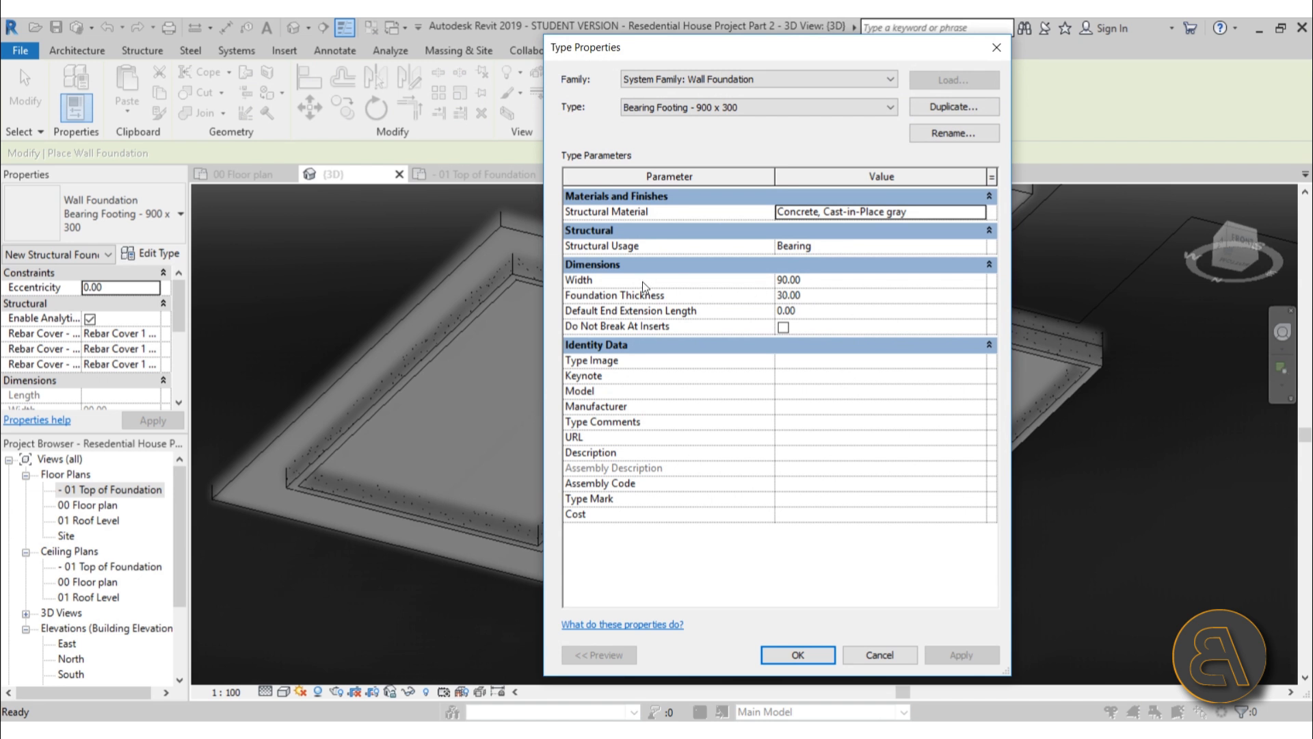
{"action": "left_click", "coordinate": [779, 295]}
{"action": "left_click", "coordinate": [787, 295]}
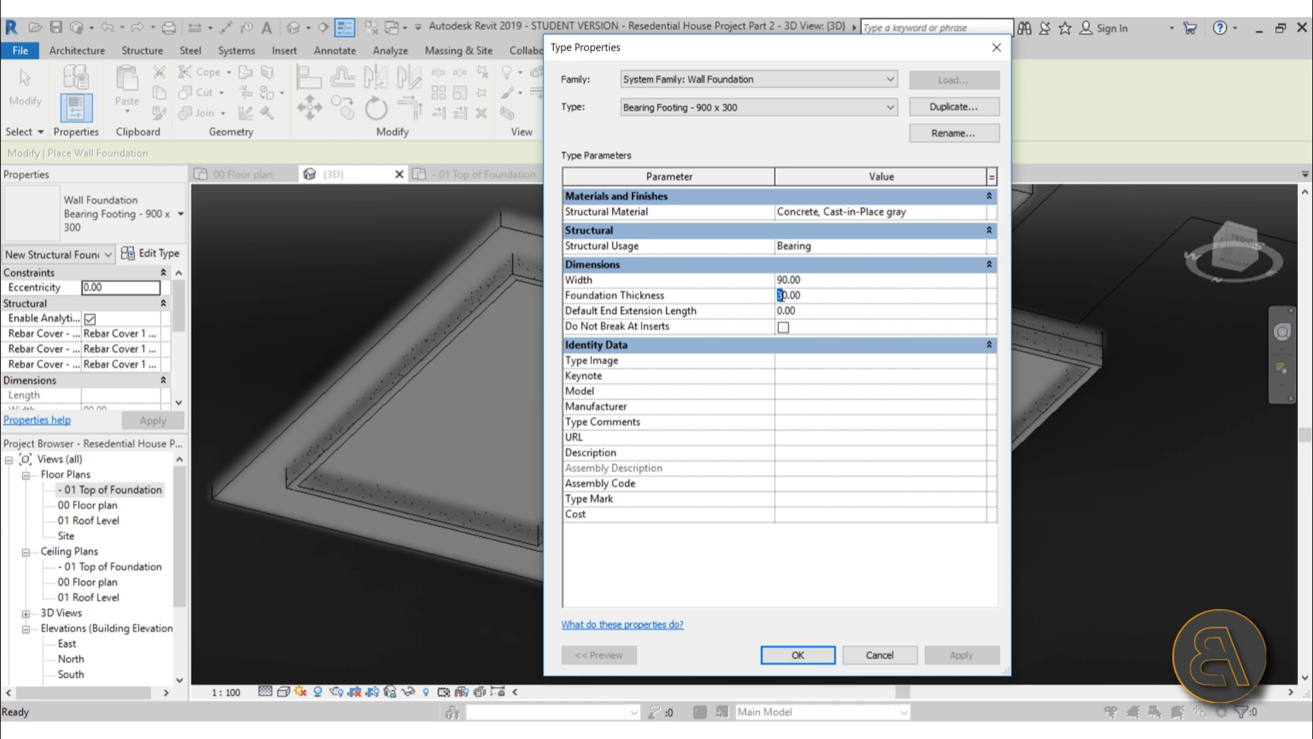
{"action": "left_click_drag", "start_coordinate": [788, 295], "coordinate": [777, 296]}
{"action": "left_click", "coordinate": [795, 293]}
{"action": "left_click", "coordinate": [945, 109]}
{"action": "left_click", "coordinate": [552, 255]}
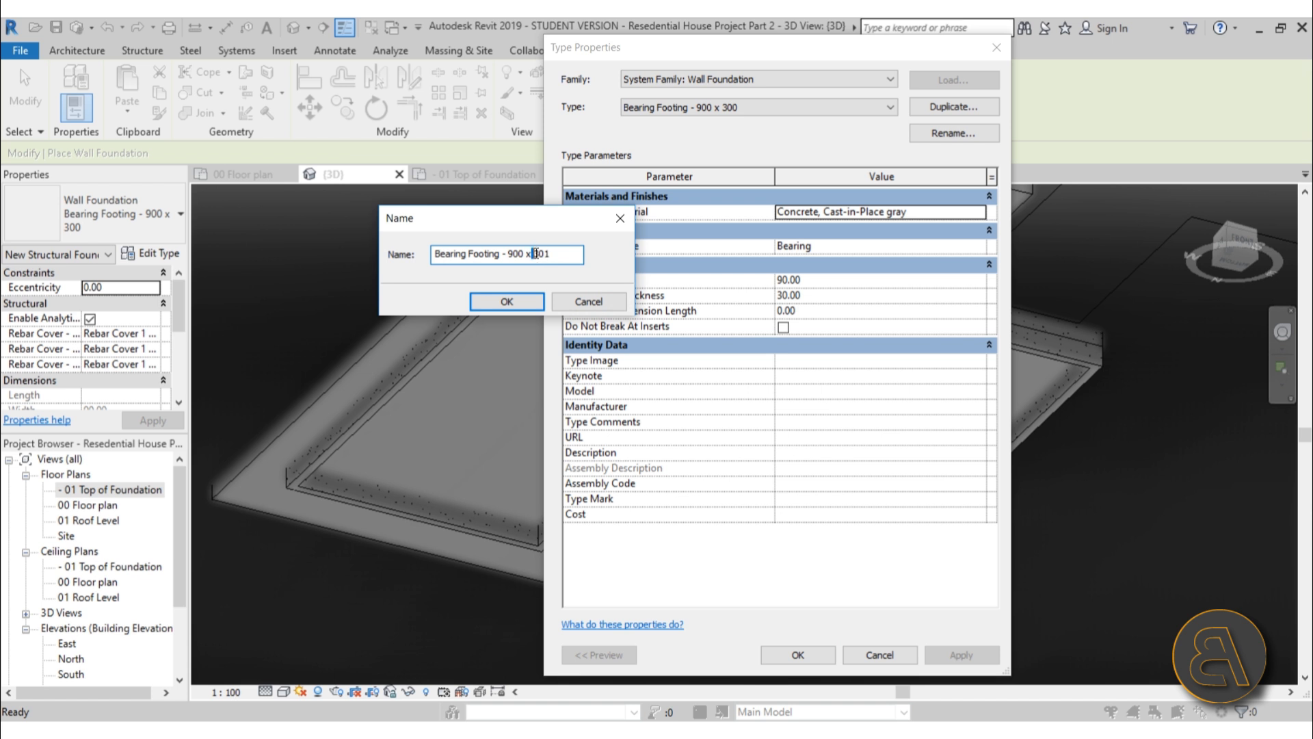
{"action": "left_click_drag", "start_coordinate": [539, 253], "coordinate": [536, 259]}
{"action": "left_click_drag", "start_coordinate": [513, 255], "coordinate": [509, 255]}
{"action": "type", "text": "8"}
{"action": "left_click", "coordinate": [529, 305]}
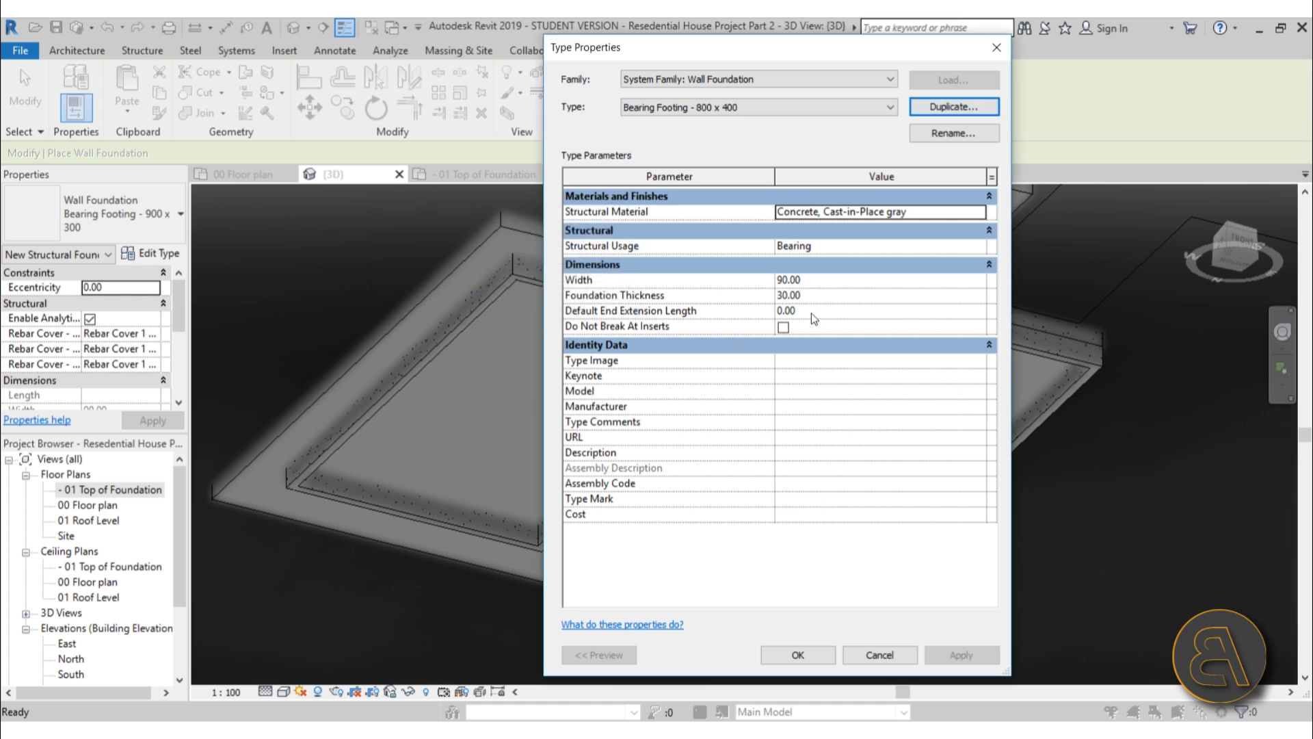
Set the new footing type's width to 80 and foundation thickness to 40, and accept the type properties
{"action": "left_click", "coordinate": [786, 280]}
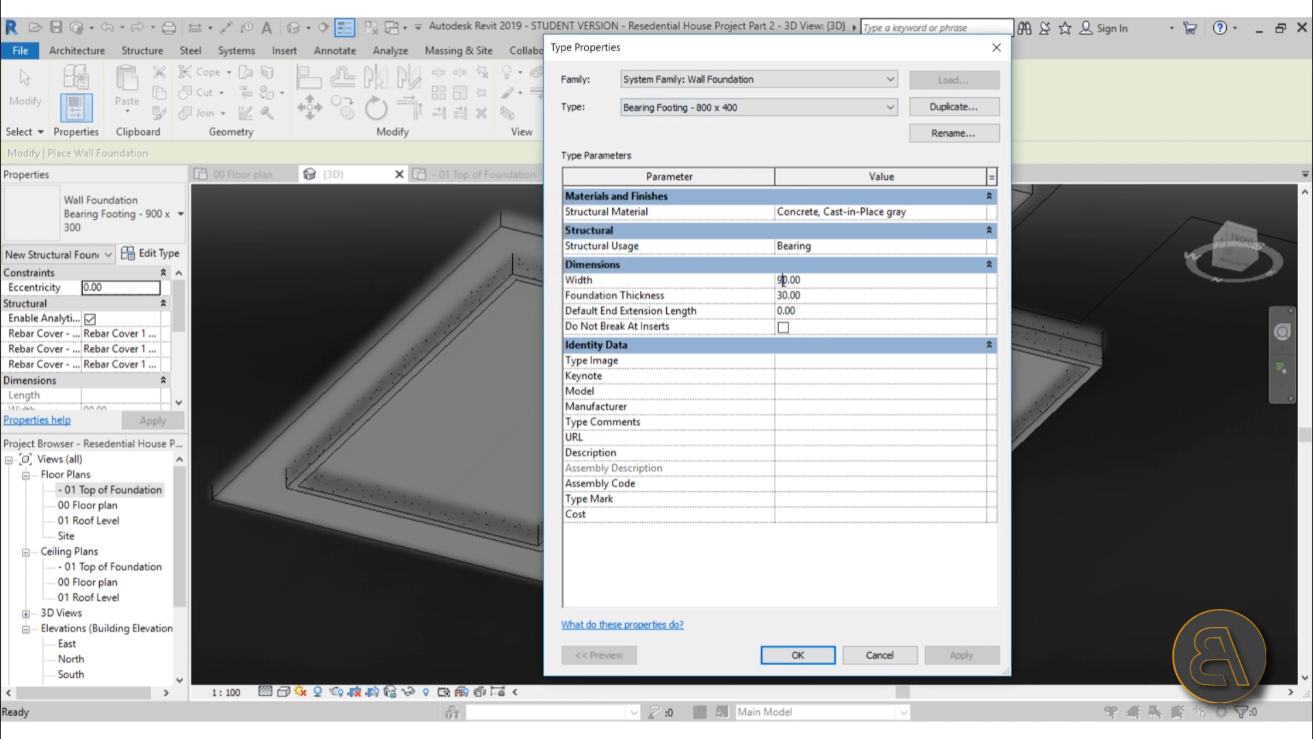
{"action": "mouse_move", "coordinate": [782, 280]}
{"action": "left_mouse_down"}
{"action": "mouse_move", "coordinate": [770, 280]}
{"action": "mouse_move", "coordinate": [773, 297]}
{"action": "left_mouse_up"}
{"action": "left_click", "coordinate": [788, 294]}
{"action": "left_click", "coordinate": [779, 312]}
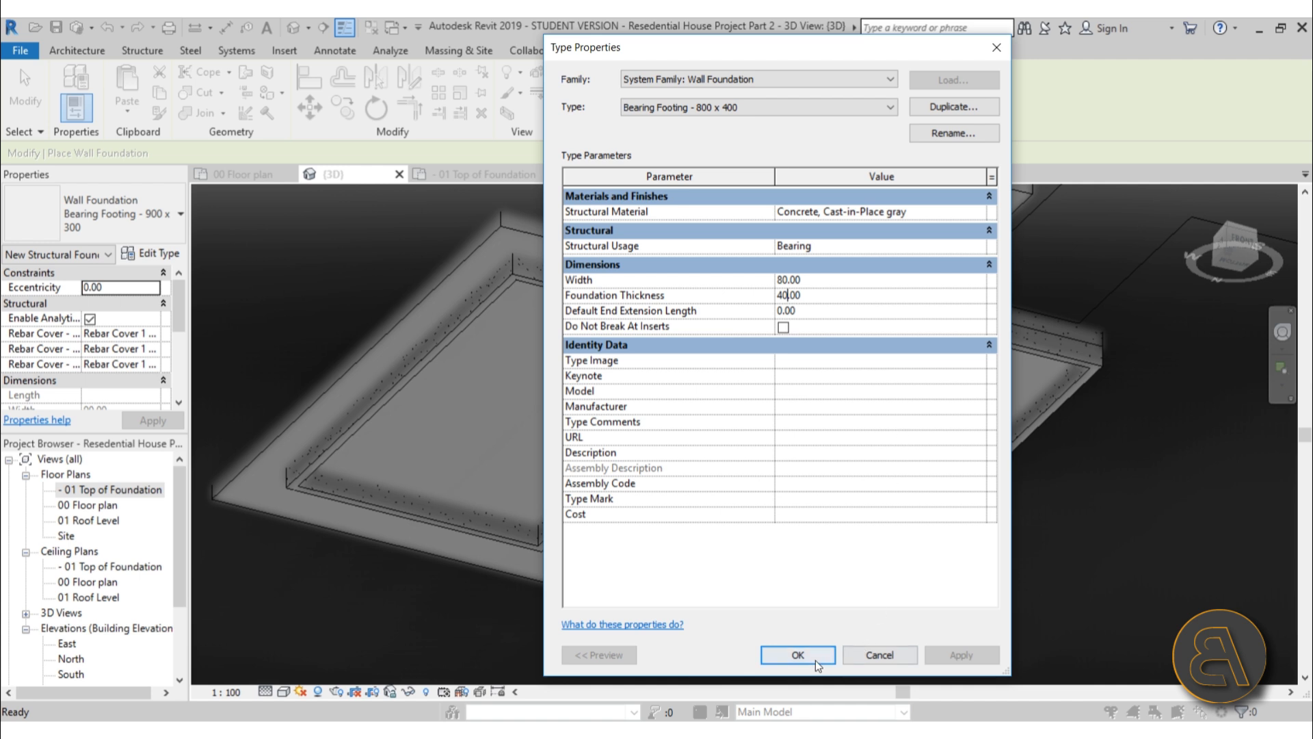
{"action": "left_click", "coordinate": [798, 655]}
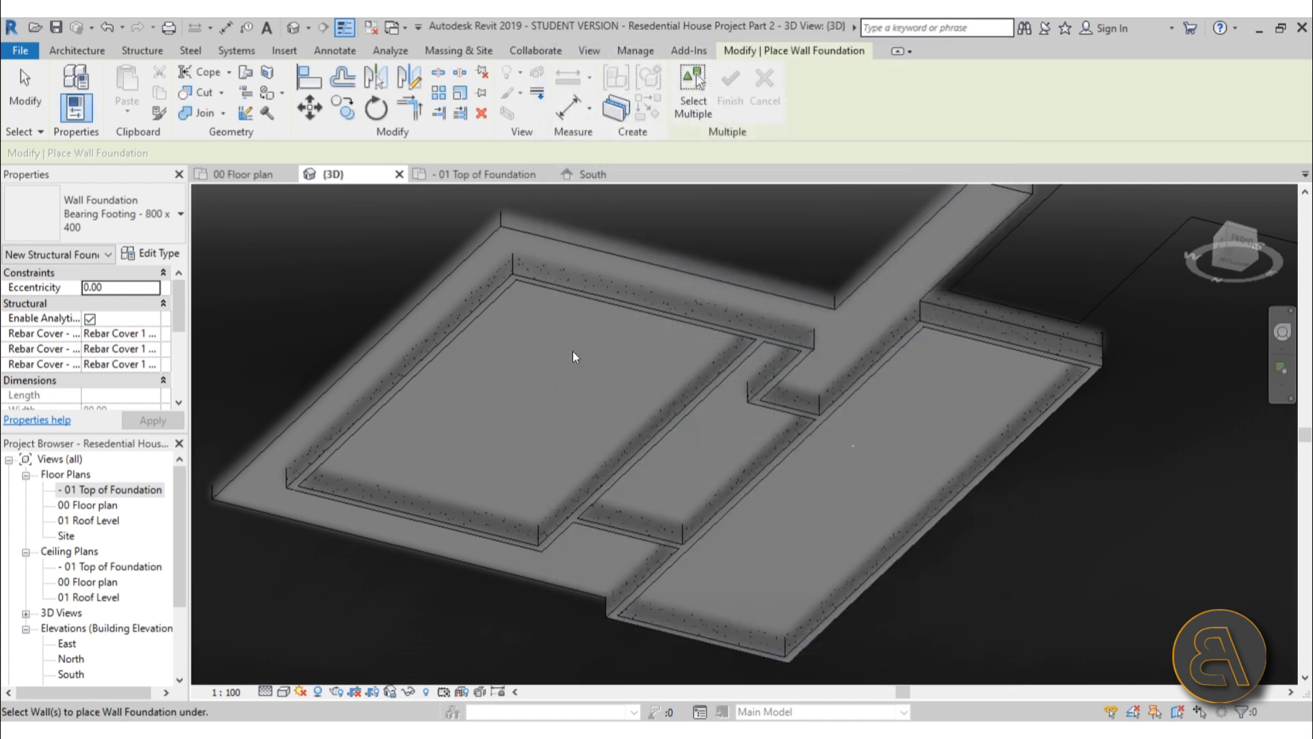
Place 800 x 400 bearing footings under the wide wing's outer walls, the recess walls and the narrow wing's long walls
{"action": "left_click", "coordinate": [487, 311]}
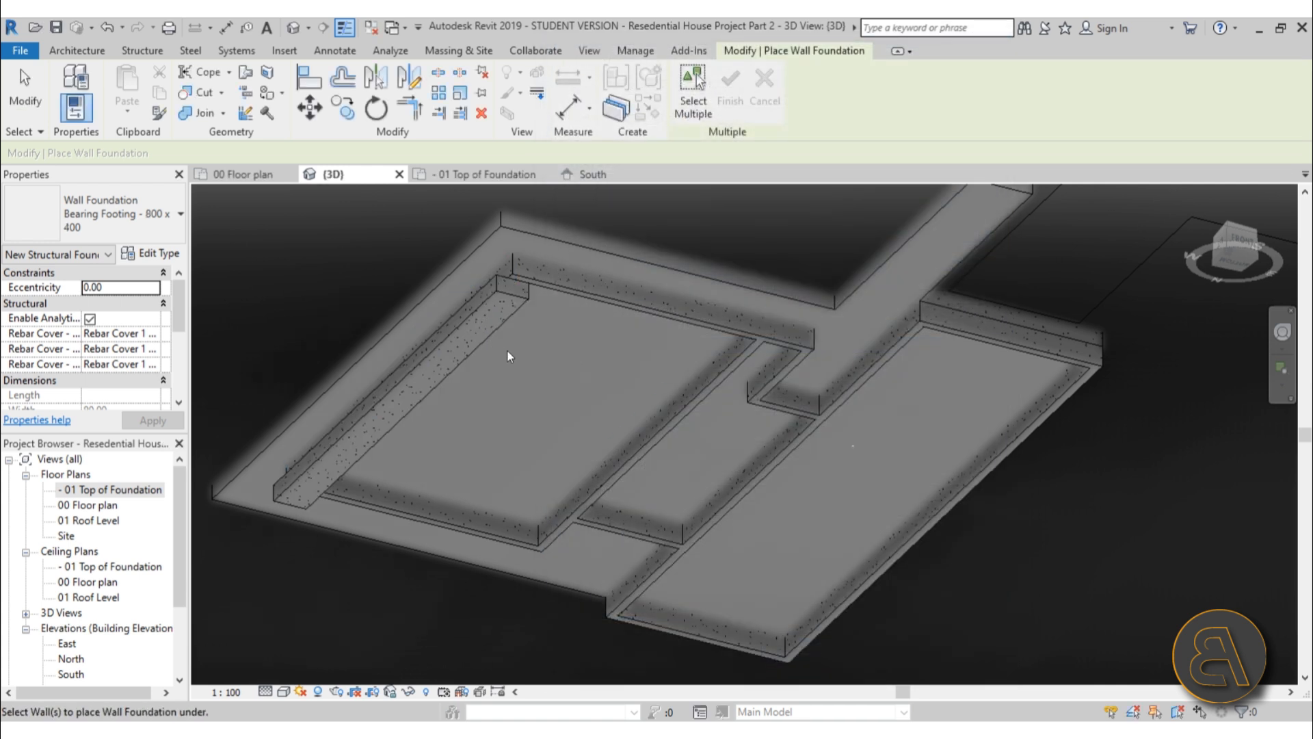
{"action": "left_click", "coordinate": [593, 306]}
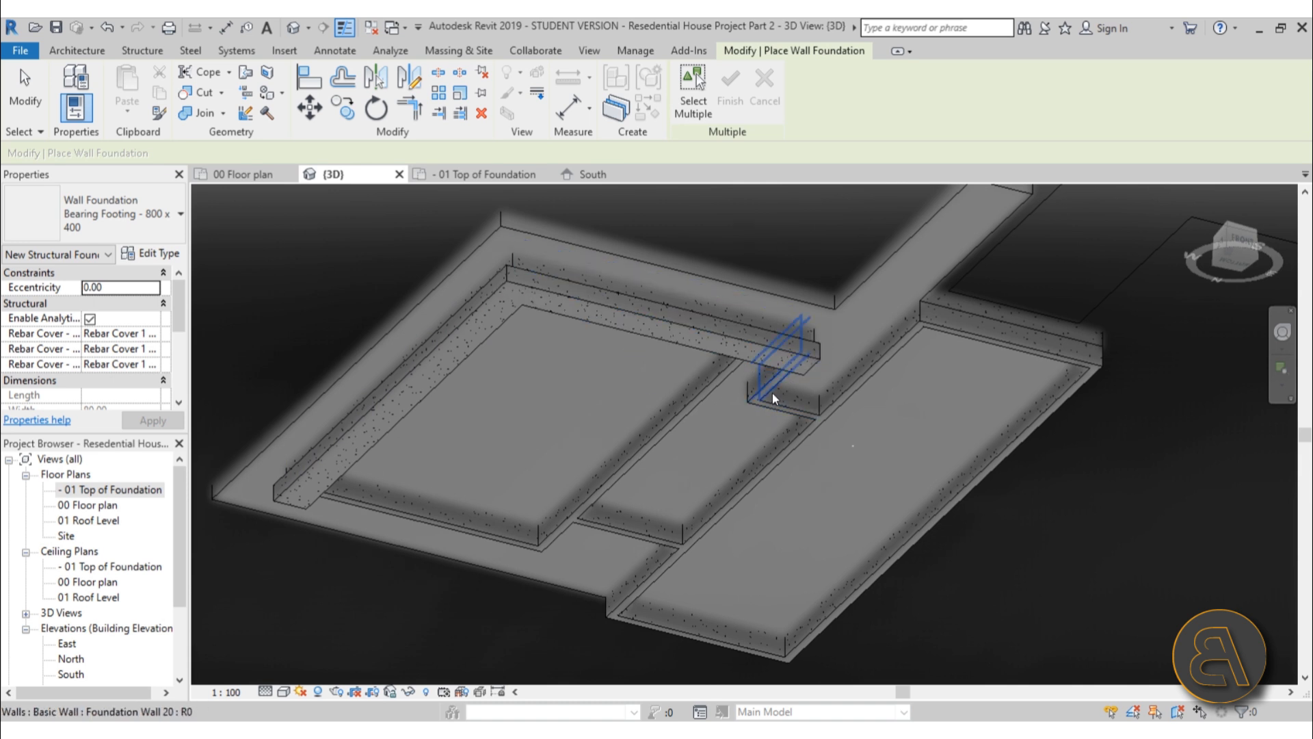
{"action": "left_click", "coordinate": [817, 426]}
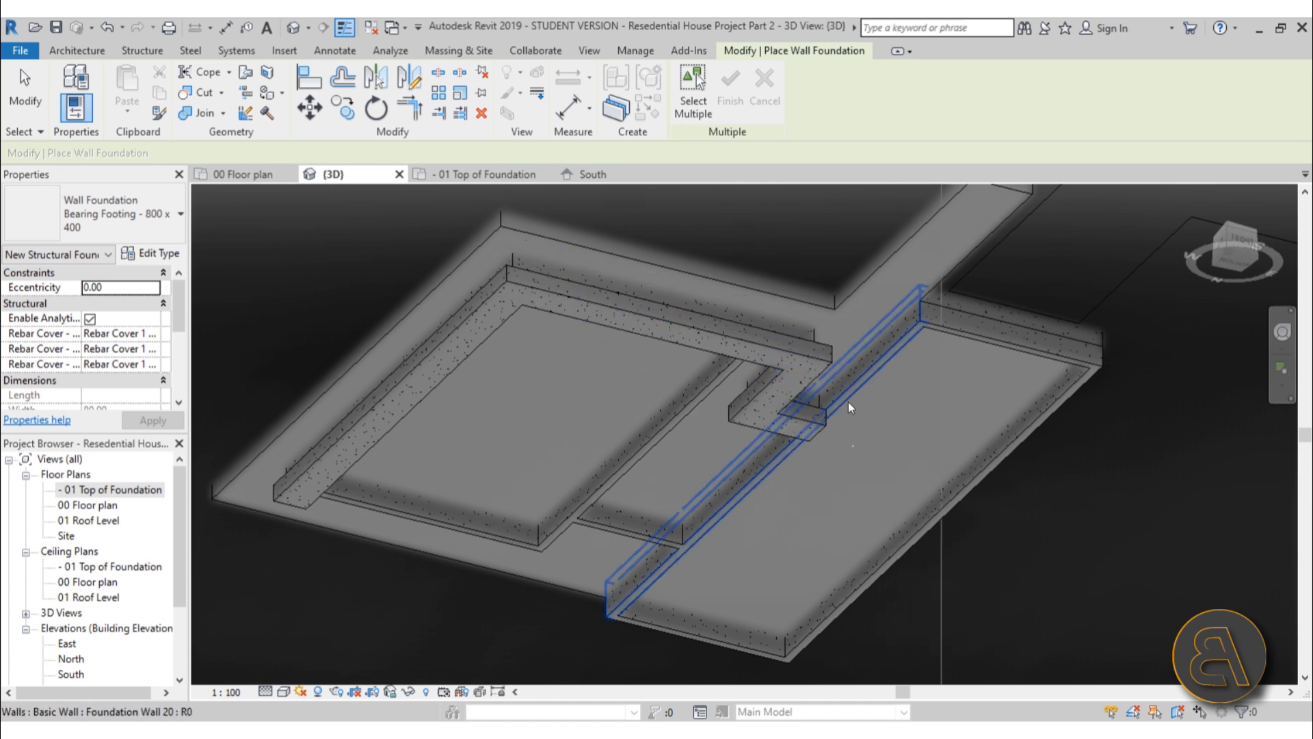
{"action": "left_click", "coordinate": [859, 409]}
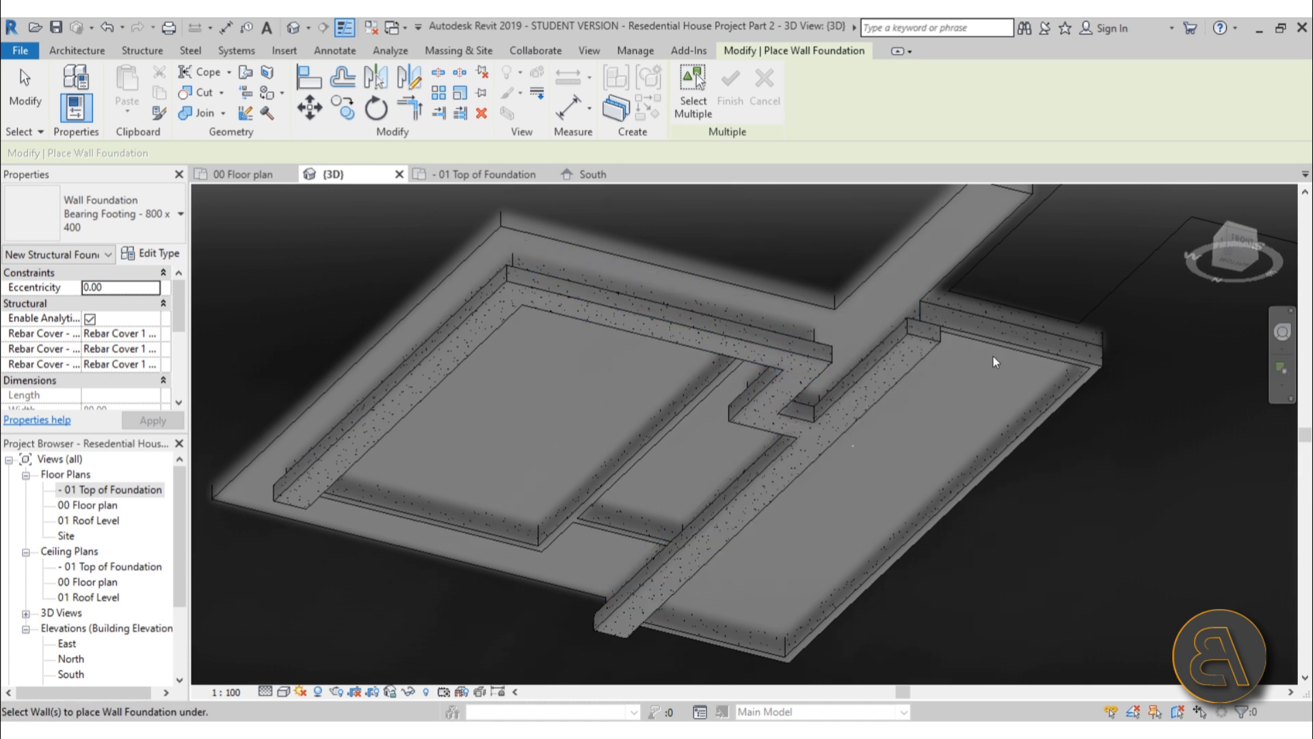
{"action": "left_click", "coordinate": [1040, 422]}
Place bearing footings under the remaining foundation walls of both wings, finish the command and view the house from above
{"action": "middle_click_drag", "start_coordinate": [888, 447], "coordinate": [916, 272]}
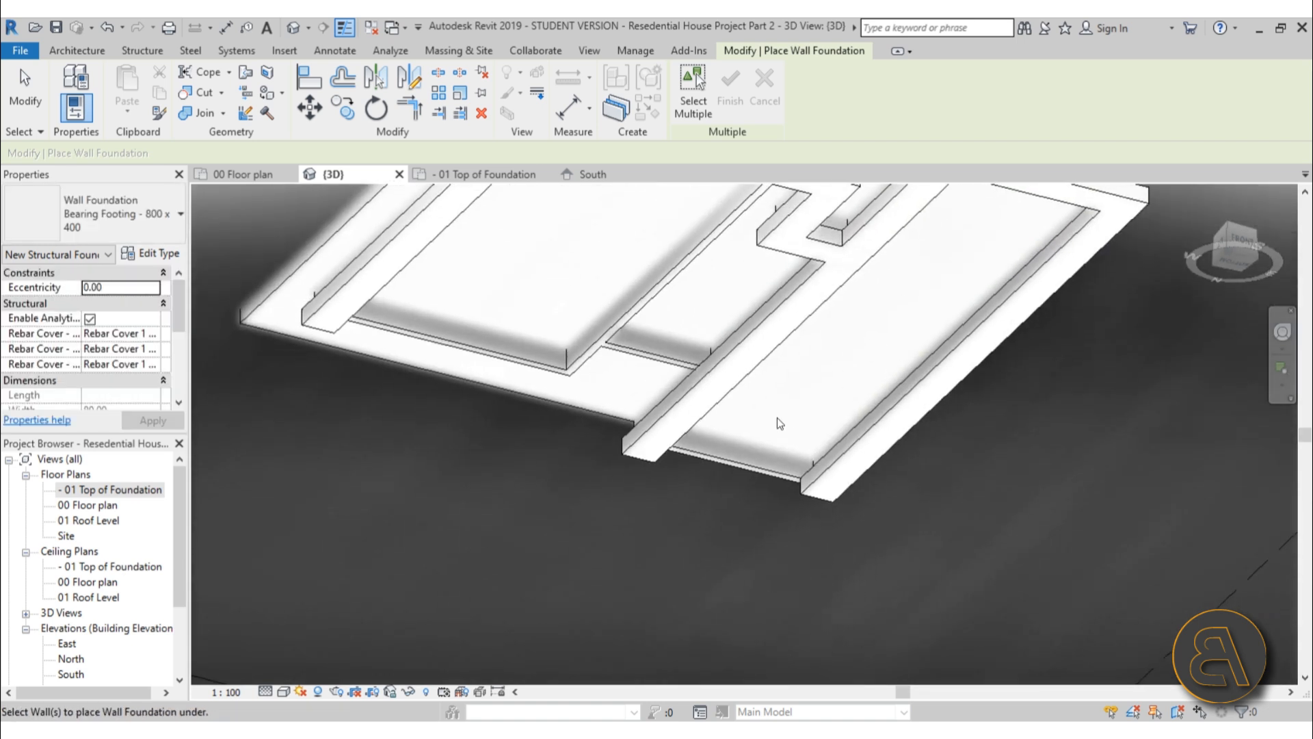
{"action": "left_click", "coordinate": [712, 462]}
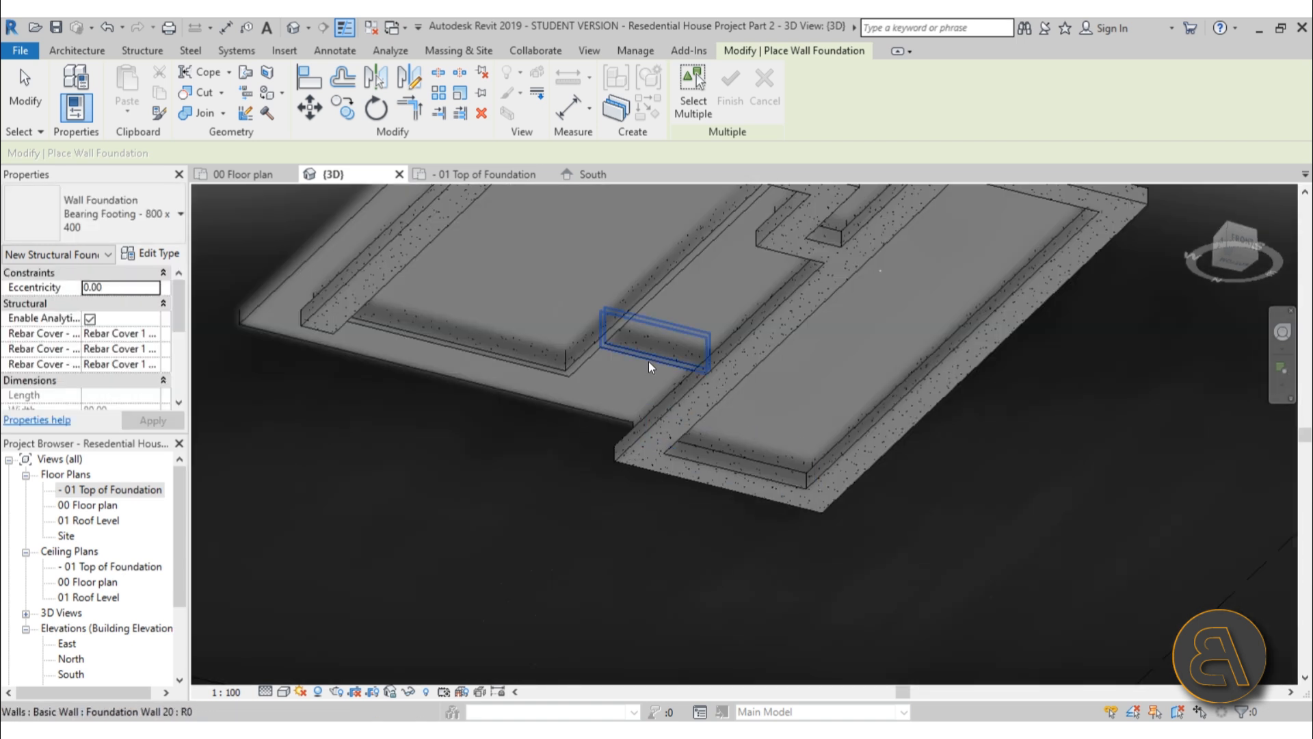
{"action": "left_click", "coordinate": [648, 361]}
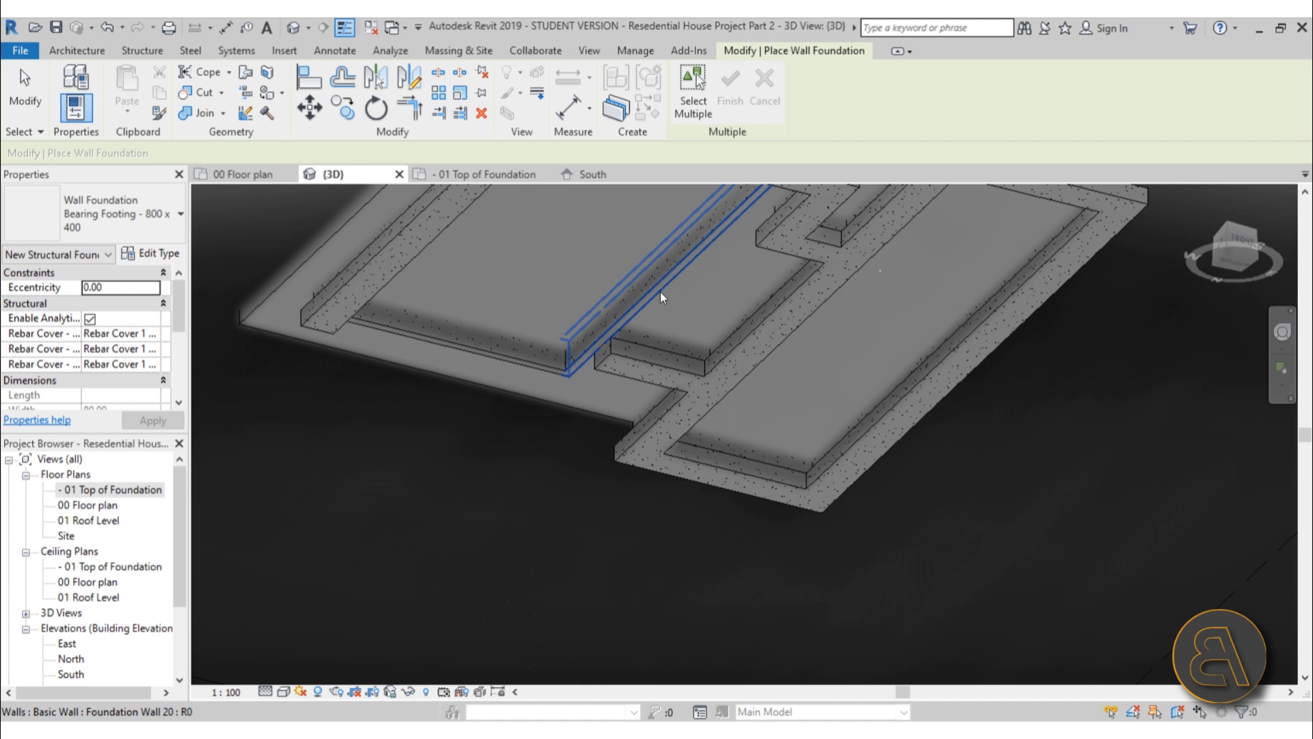
{"action": "left_click", "coordinate": [505, 359]}
{"action": "middle_click_drag", "start_coordinate": [579, 272], "coordinate": [437, 499]}
{"action": "scroll", "coordinate": [623, 416], "scroll_direction": "down", "scroll_amount": 1}
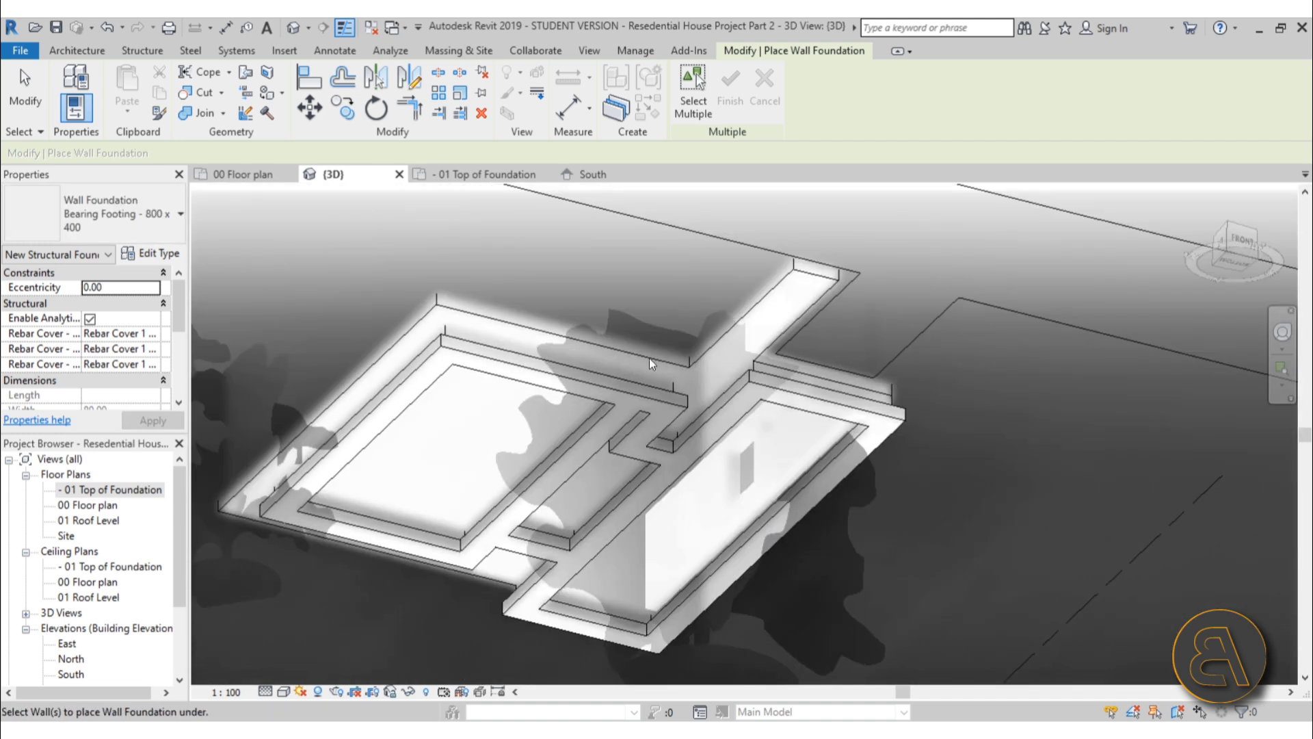
{"action": "middle_click_drag", "start_coordinate": [633, 466], "coordinate": [646, 318]}
{"action": "scroll", "coordinate": [603, 334], "scroll_direction": "down", "scroll_amount": 2}
{"action": "middle_click_drag", "start_coordinate": [577, 221], "coordinate": [553, 536], "text": "shift"}
{"action": "middle_click_drag", "start_coordinate": [622, 311], "coordinate": [654, 416], "text": "shift"}
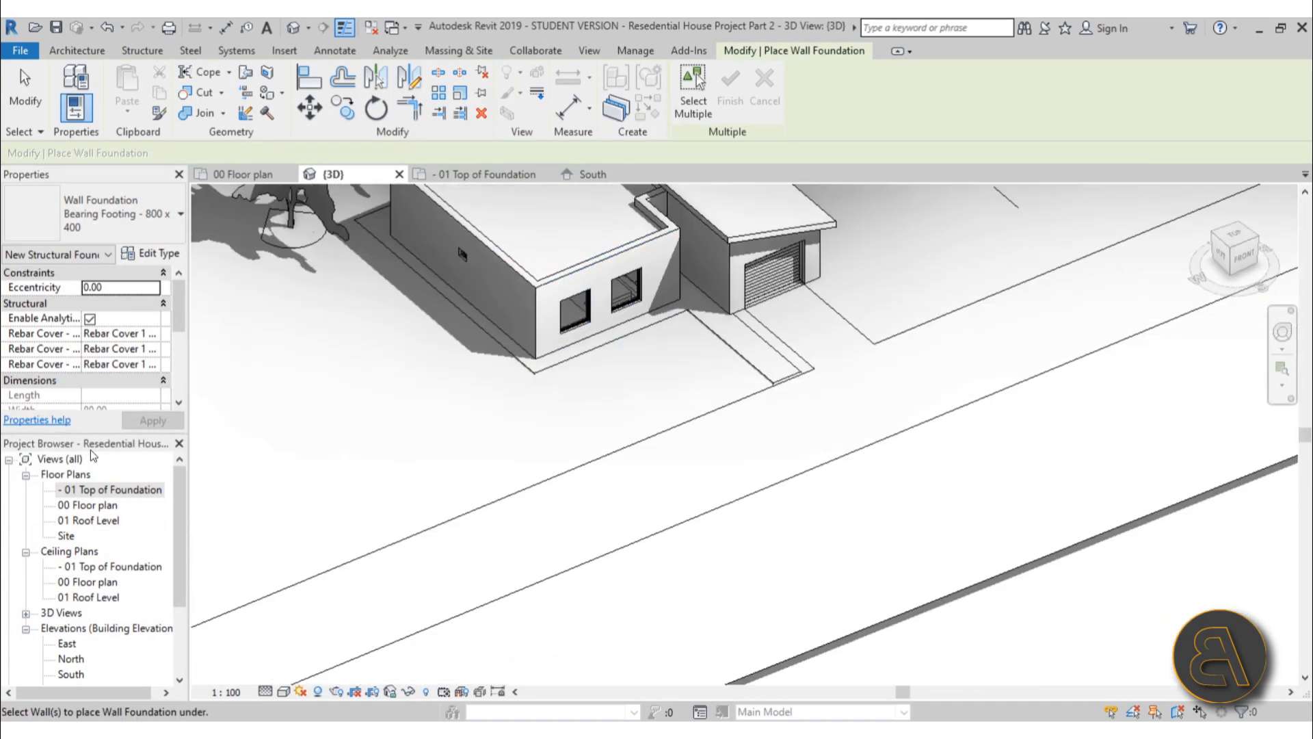
{"action": "left_click", "coordinate": [25, 85]}
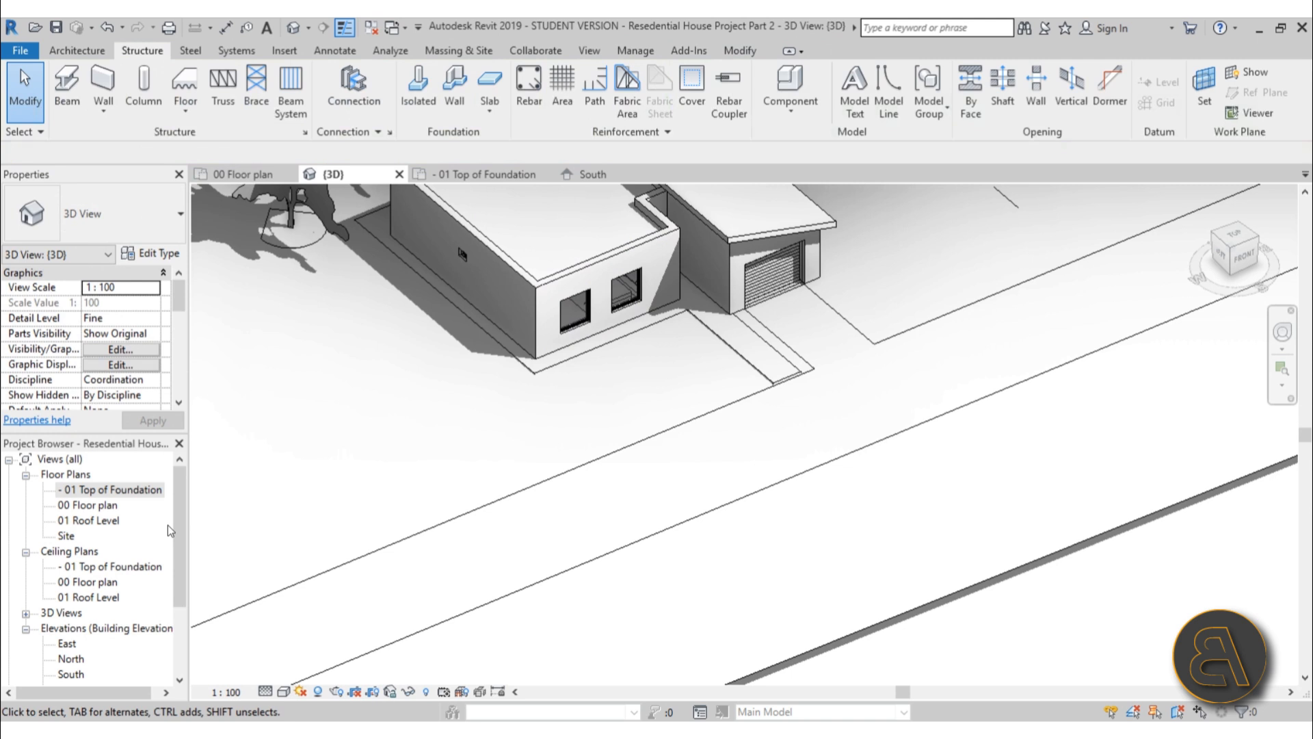
Open the 00 Floor plan and draw a building section across the whole house through the bedroom, dining and living areas
{"action": "left_click", "coordinate": [90, 506]}
{"action": "double_click", "coordinate": [90, 508]}
{"action": "scroll", "coordinate": [684, 410], "scroll_direction": "down", "scroll_amount": 5}
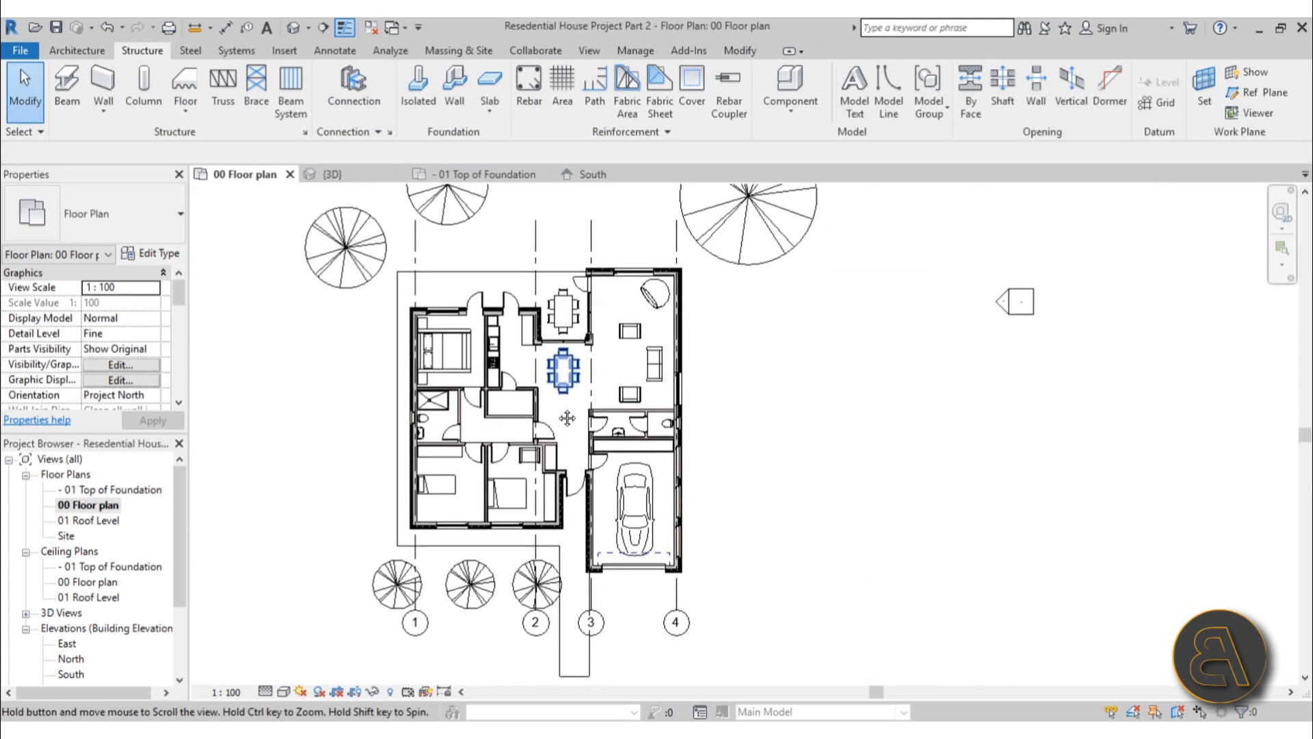
{"action": "left_click", "coordinate": [321, 32]}
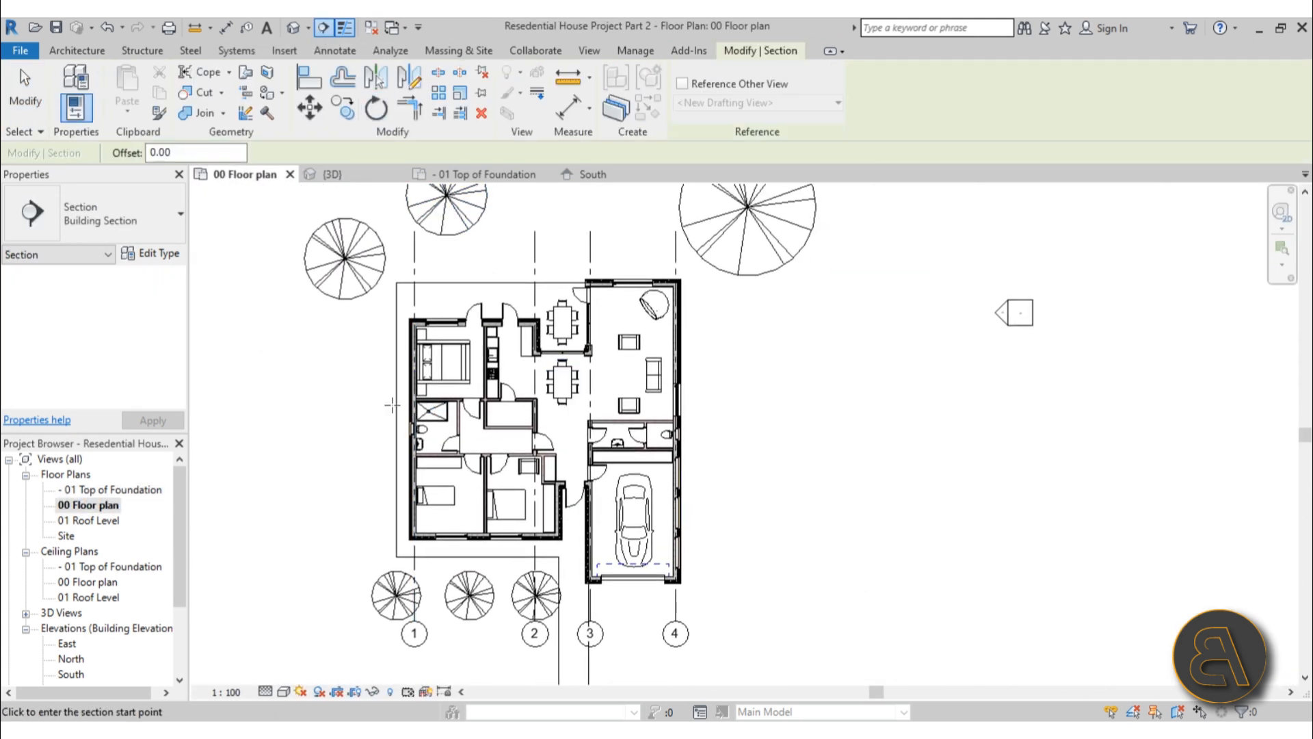
{"action": "left_click", "coordinate": [383, 388]}
{"action": "left_click", "coordinate": [733, 386]}
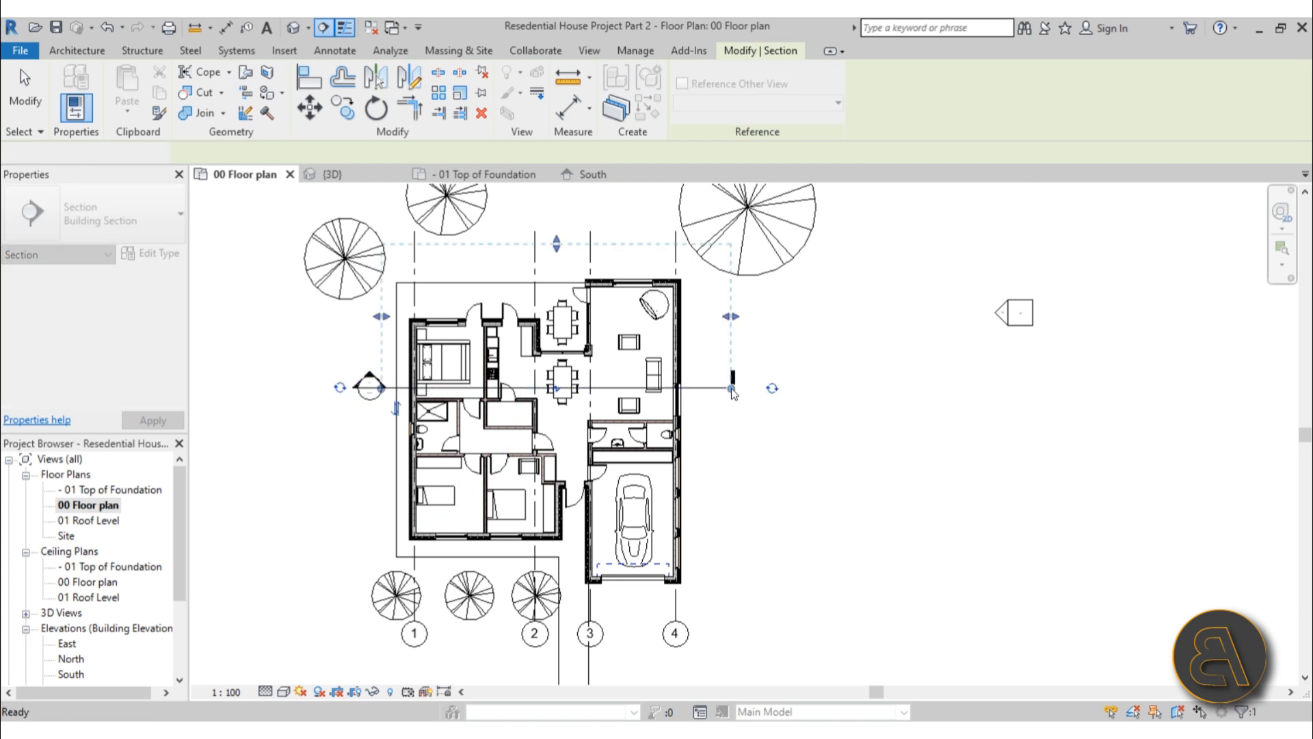
{"action": "key", "text": "Escape"}
{"action": "key", "text": "Escape"}
Open the new section view and examine the footings beneath the foundation walls across the house
{"action": "double_click", "coordinate": [370, 378]}
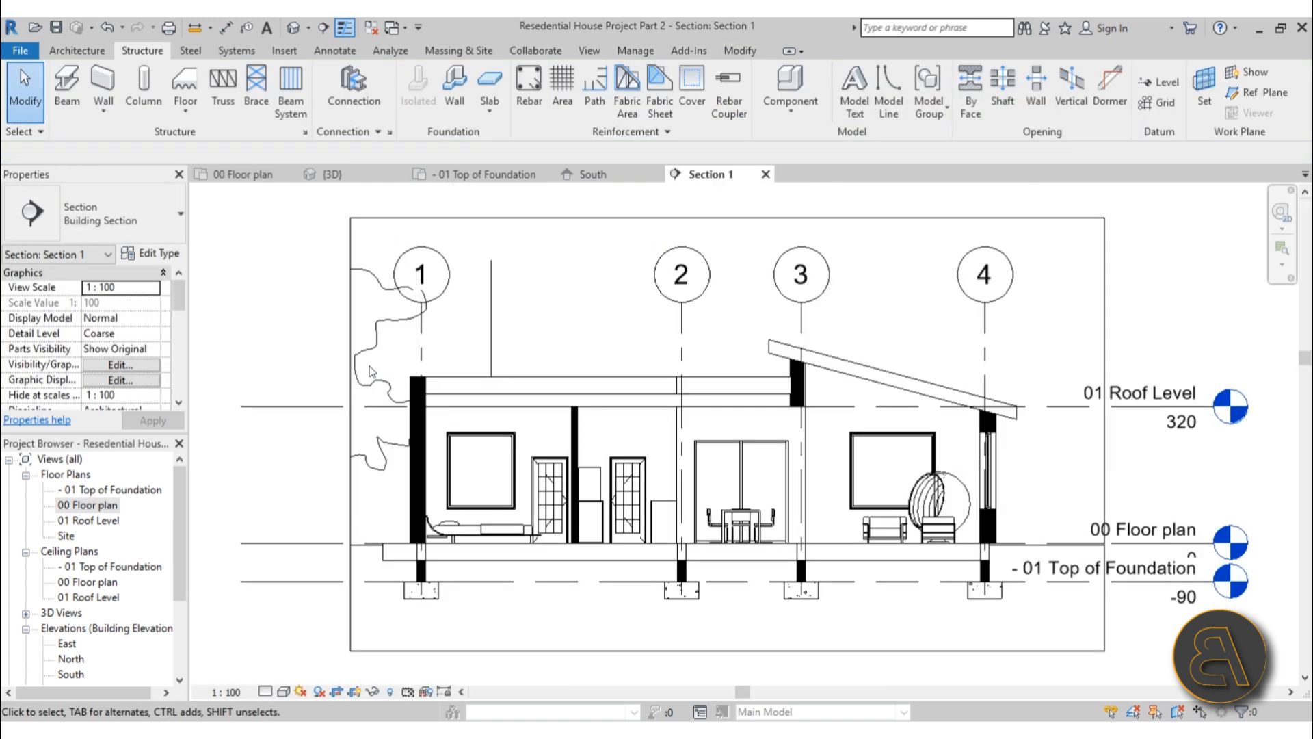
{"action": "middle_click_drag", "start_coordinate": [583, 472], "coordinate": [582, 390]}
{"action": "scroll", "coordinate": [393, 504], "scroll_direction": "up", "scroll_amount": 3}
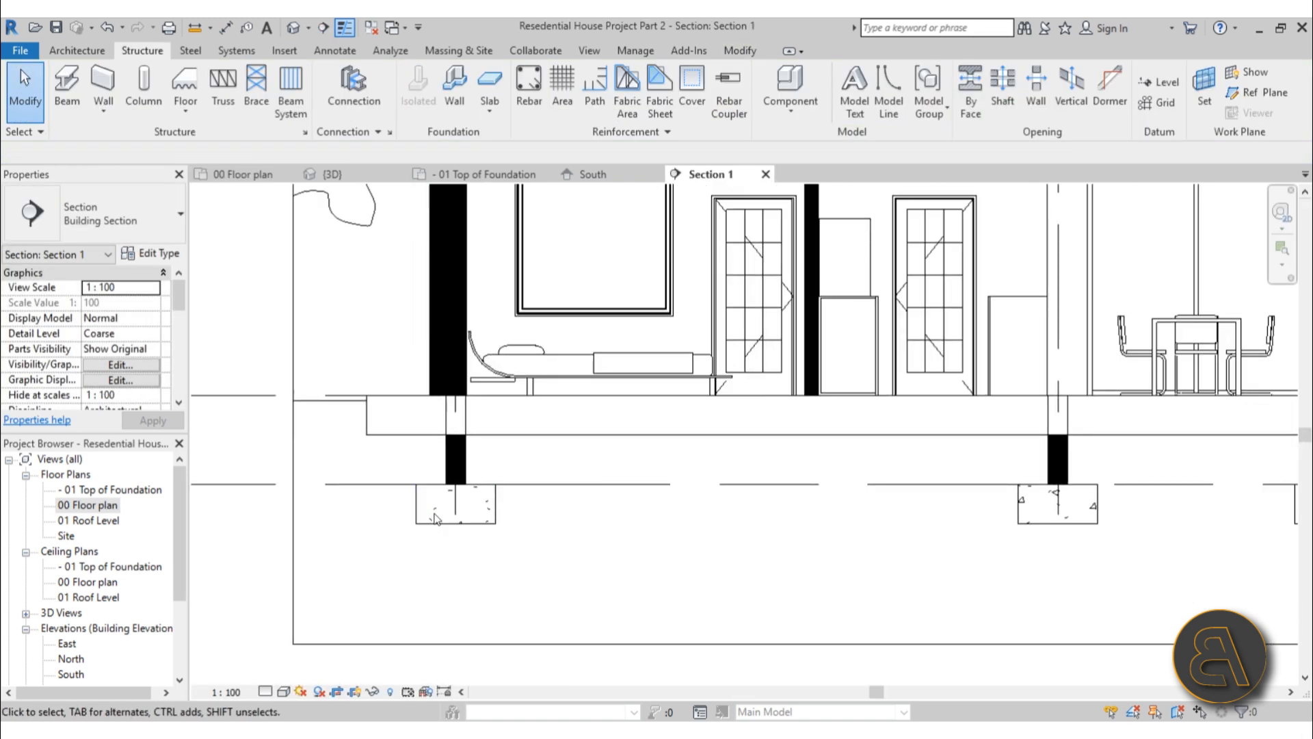
{"action": "scroll", "coordinate": [418, 549], "scroll_direction": "down", "scroll_amount": 2}
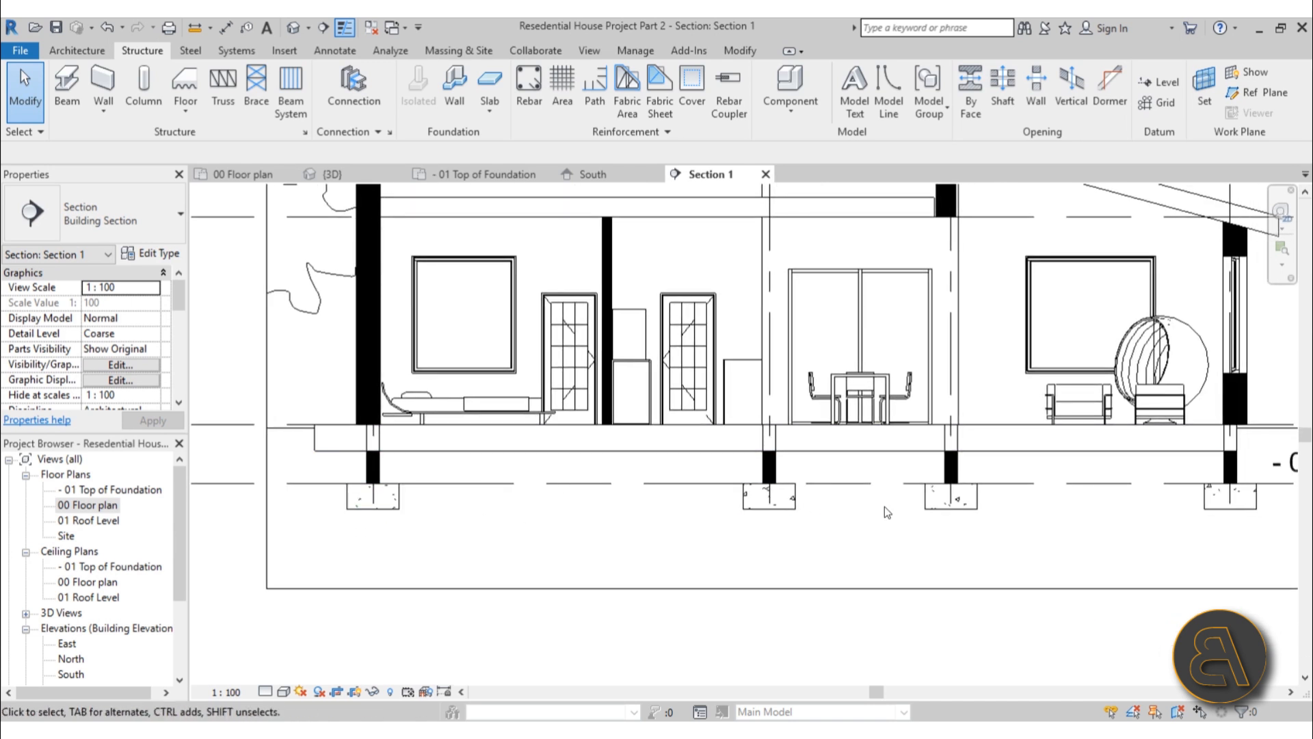
{"action": "middle_click_drag", "start_coordinate": [884, 506], "coordinate": [522, 515]}
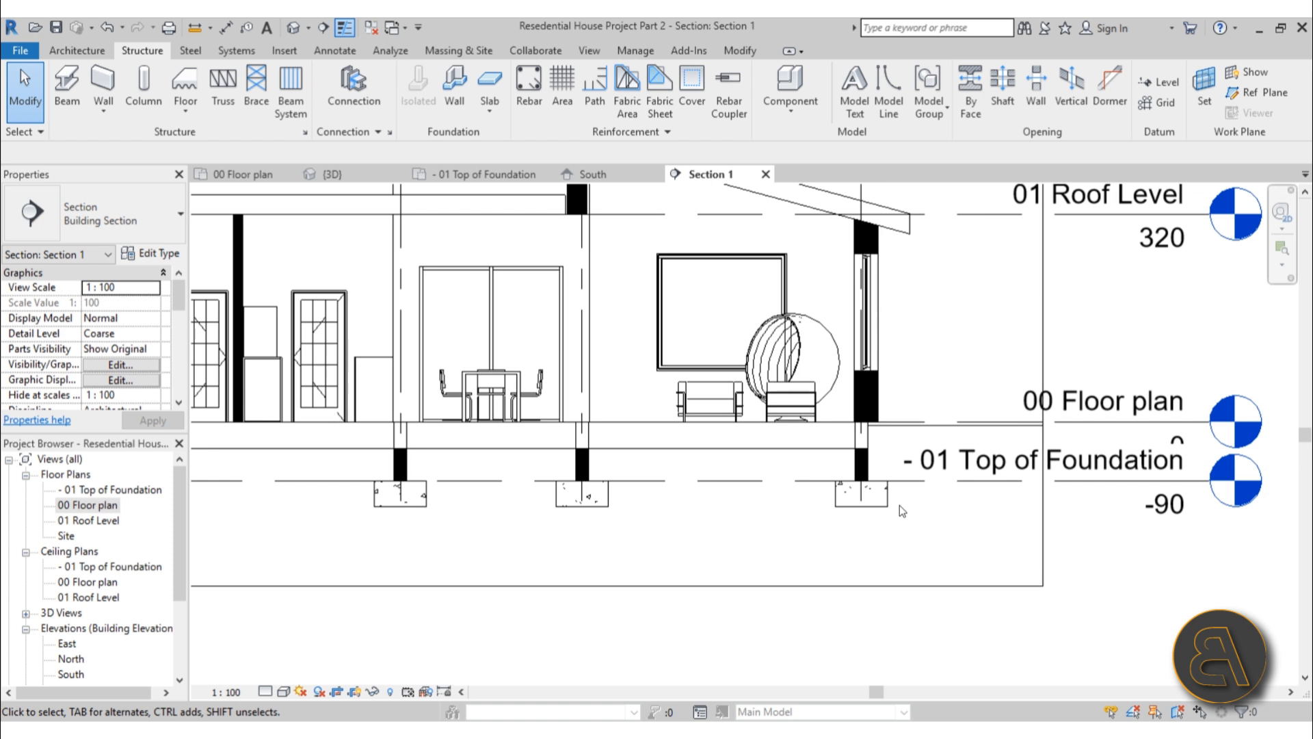
{"action": "middle_click_drag", "start_coordinate": [603, 541], "coordinate": [747, 530]}
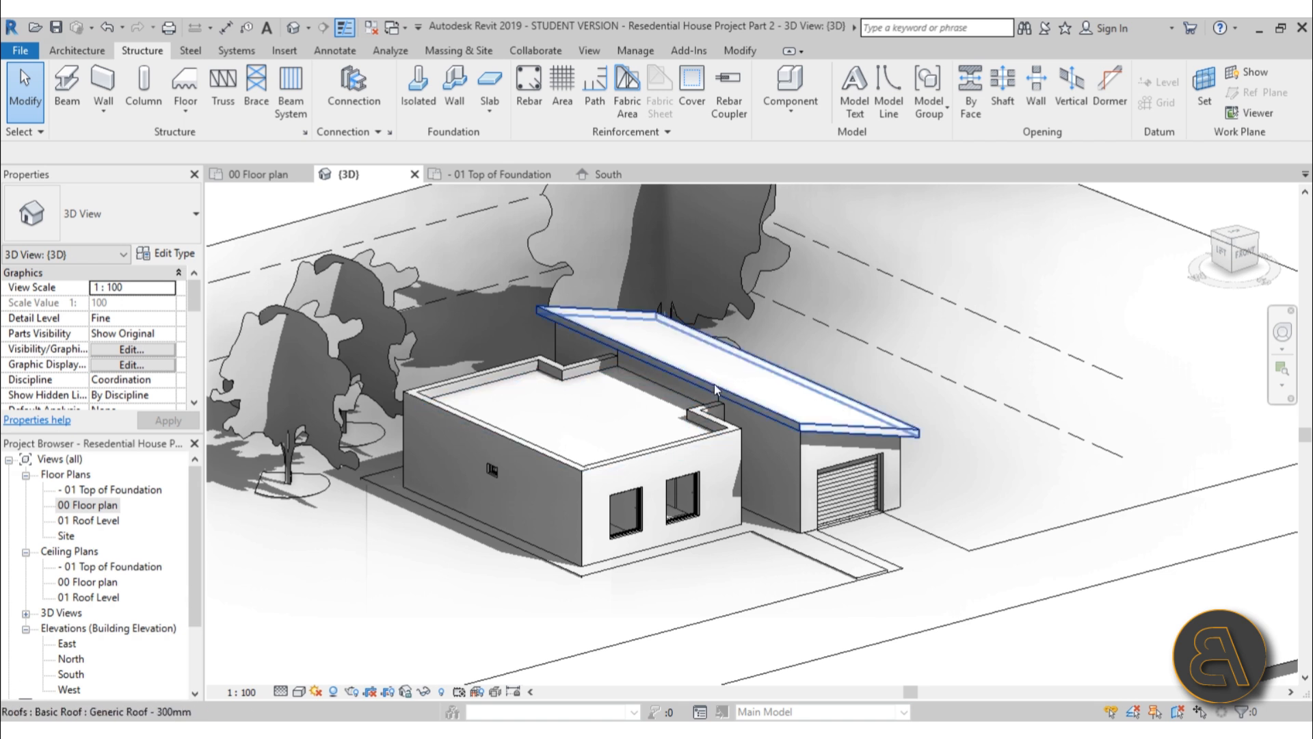
Select the flat roof and the sloped roof in turn in the 3D view to check their properties
{"action": "left_click", "coordinate": [637, 379]}
{"action": "scroll", "coordinate": [649, 370], "scroll_direction": "up", "scroll_amount": 2}
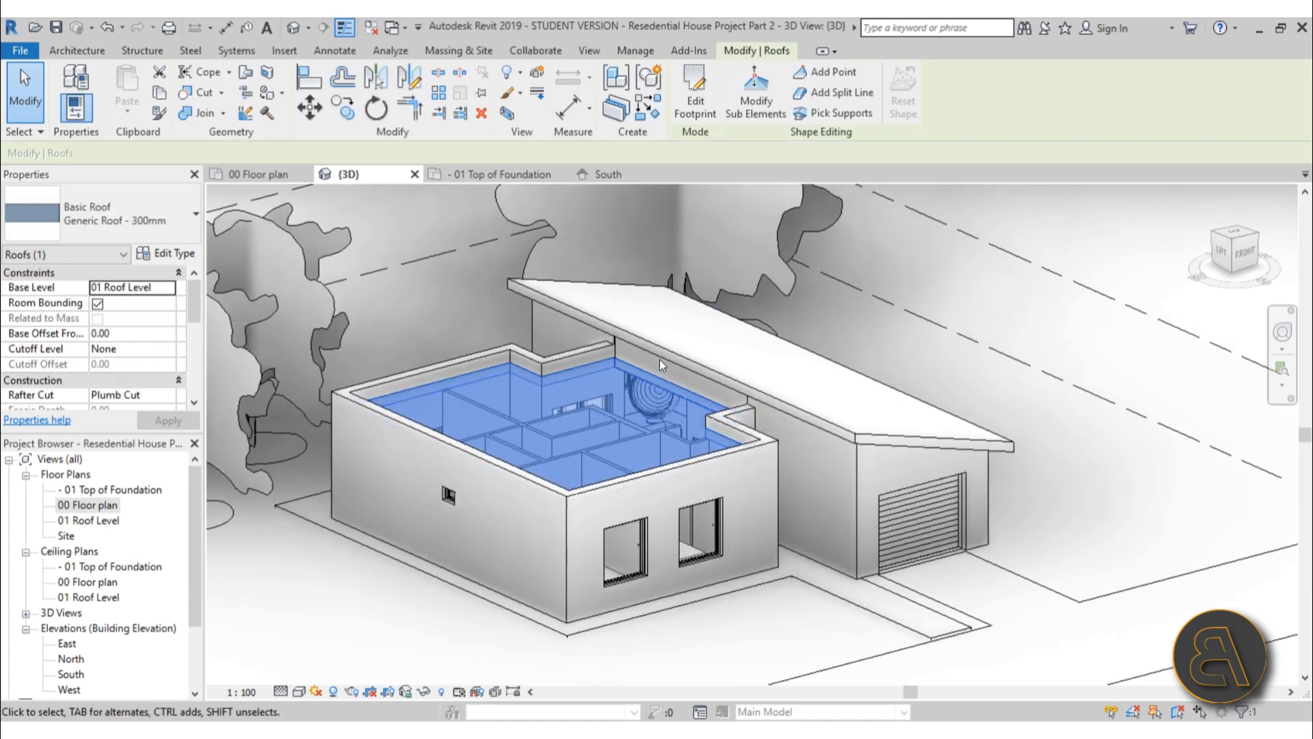
{"action": "left_click", "coordinate": [661, 357]}
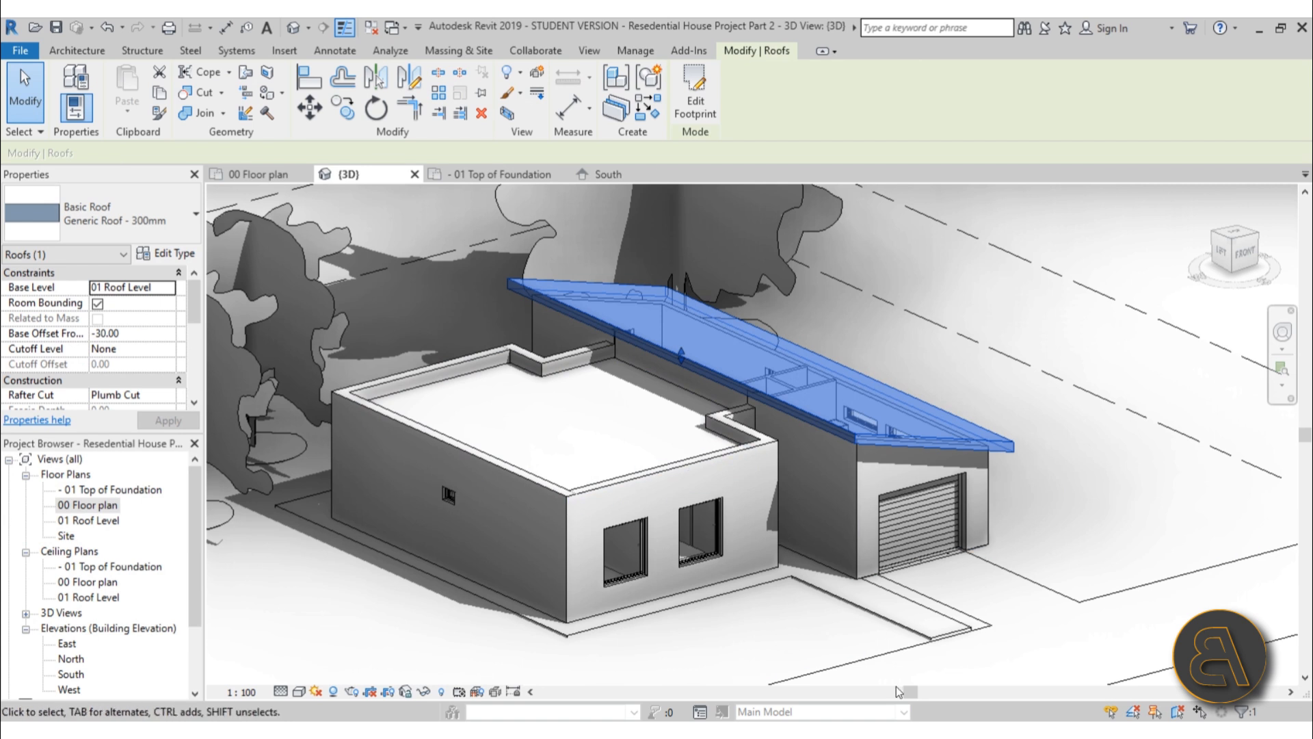
{"action": "key", "text": "Escape"}
Open the flat roof's type properties and inspect the layer structure of the Generic Roof - 300mm type
{"action": "left_click", "coordinate": [593, 401]}
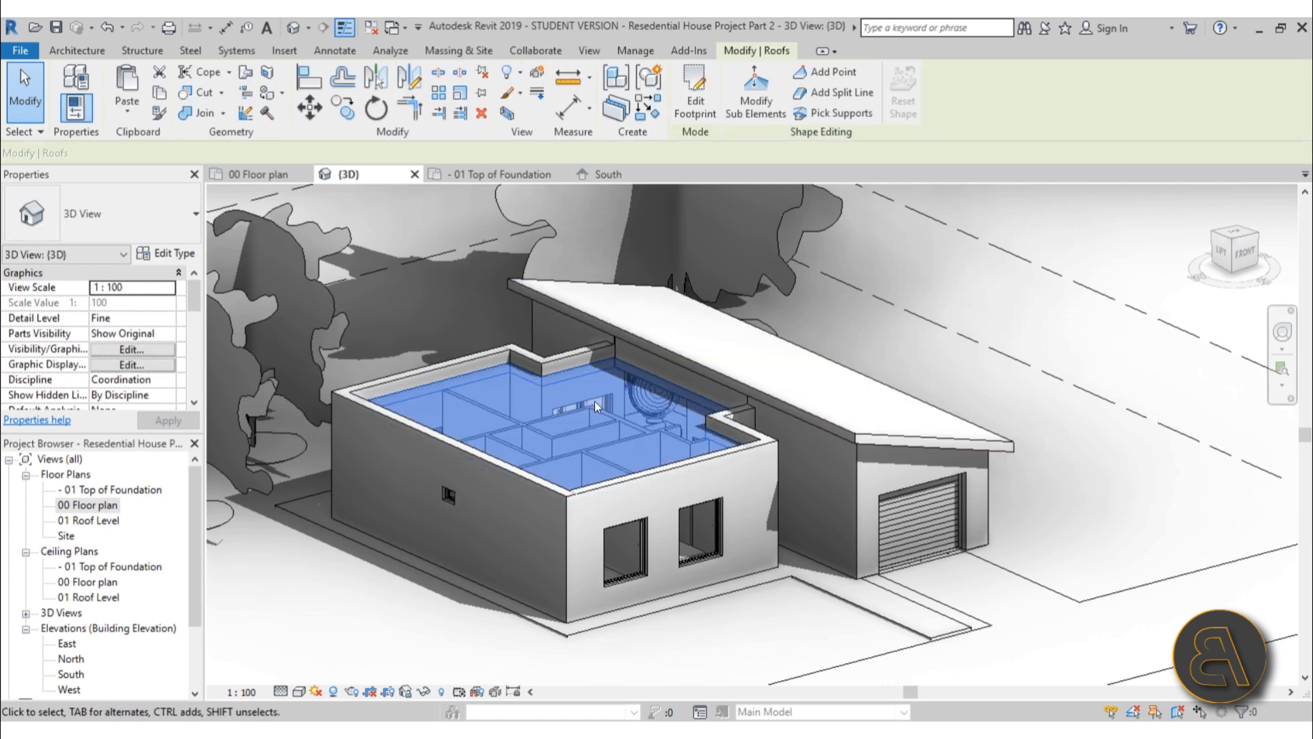
{"action": "left_click", "coordinate": [170, 257]}
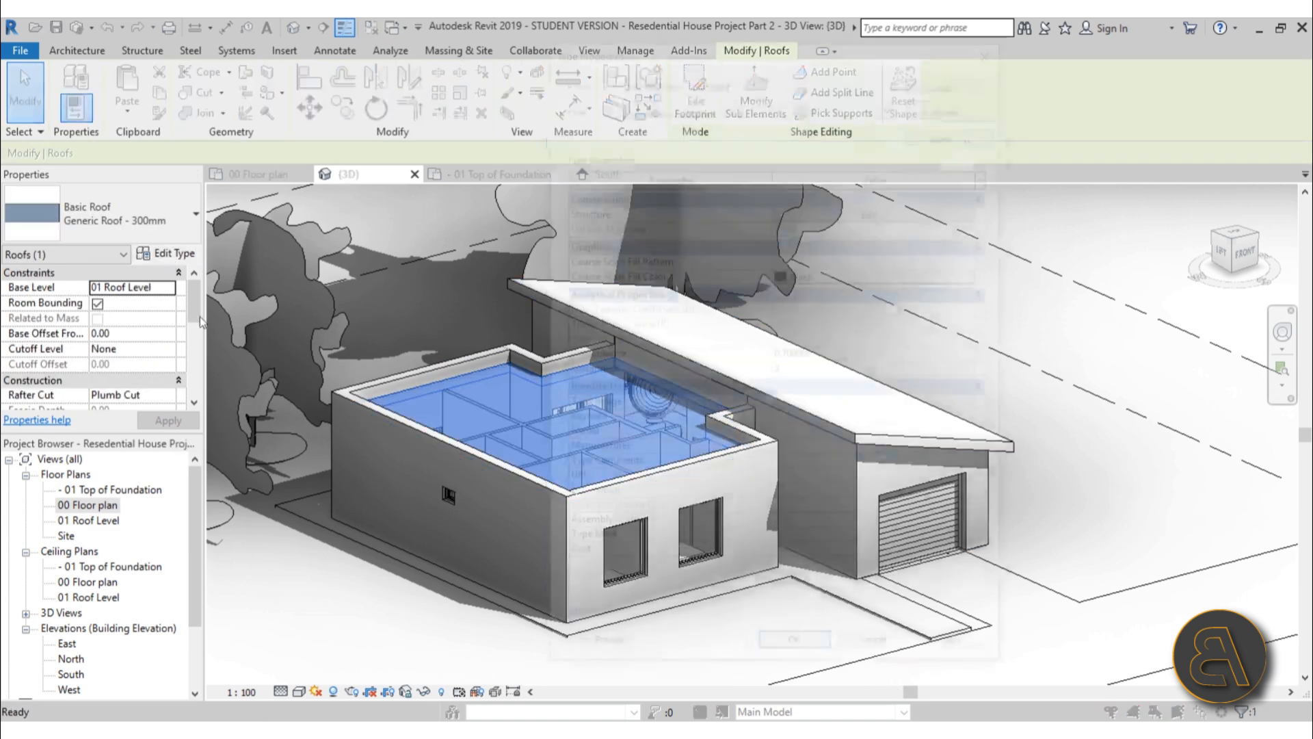
{"action": "left_click_drag", "start_coordinate": [751, 43], "coordinate": [370, 67]}
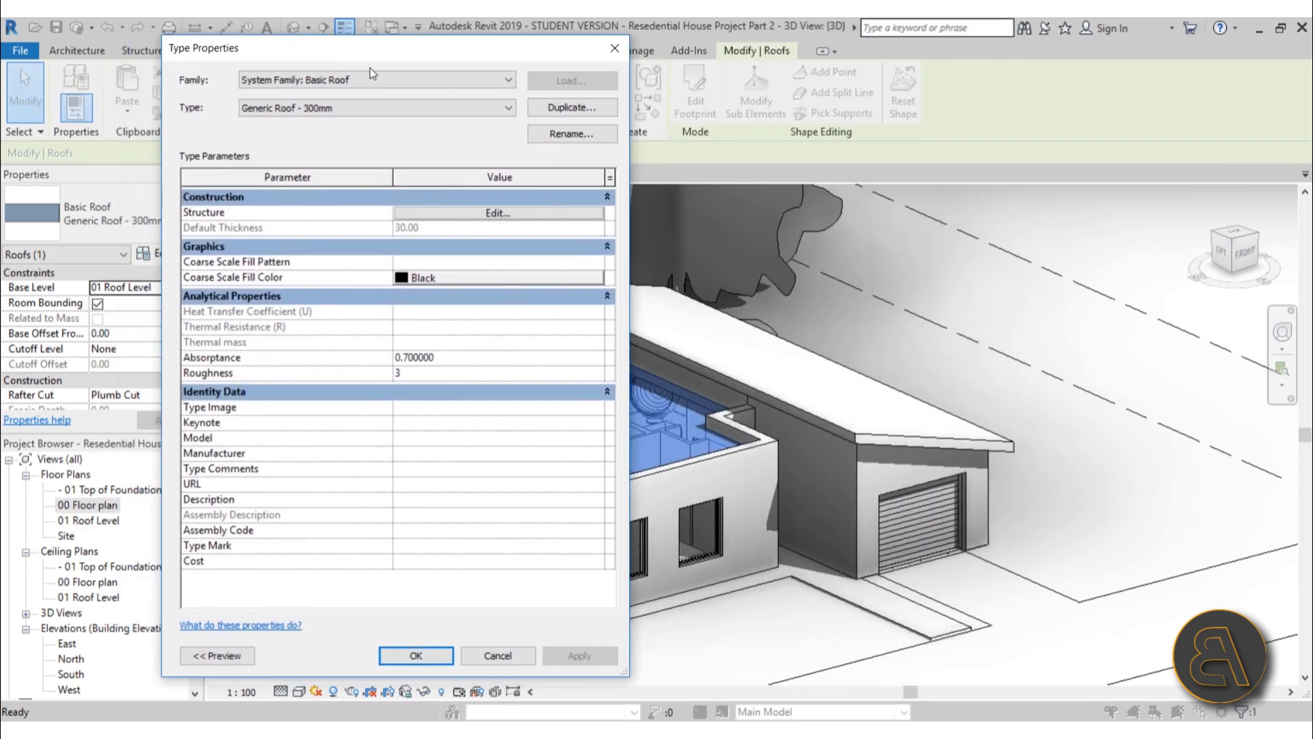
{"action": "left_click", "coordinate": [465, 215]}
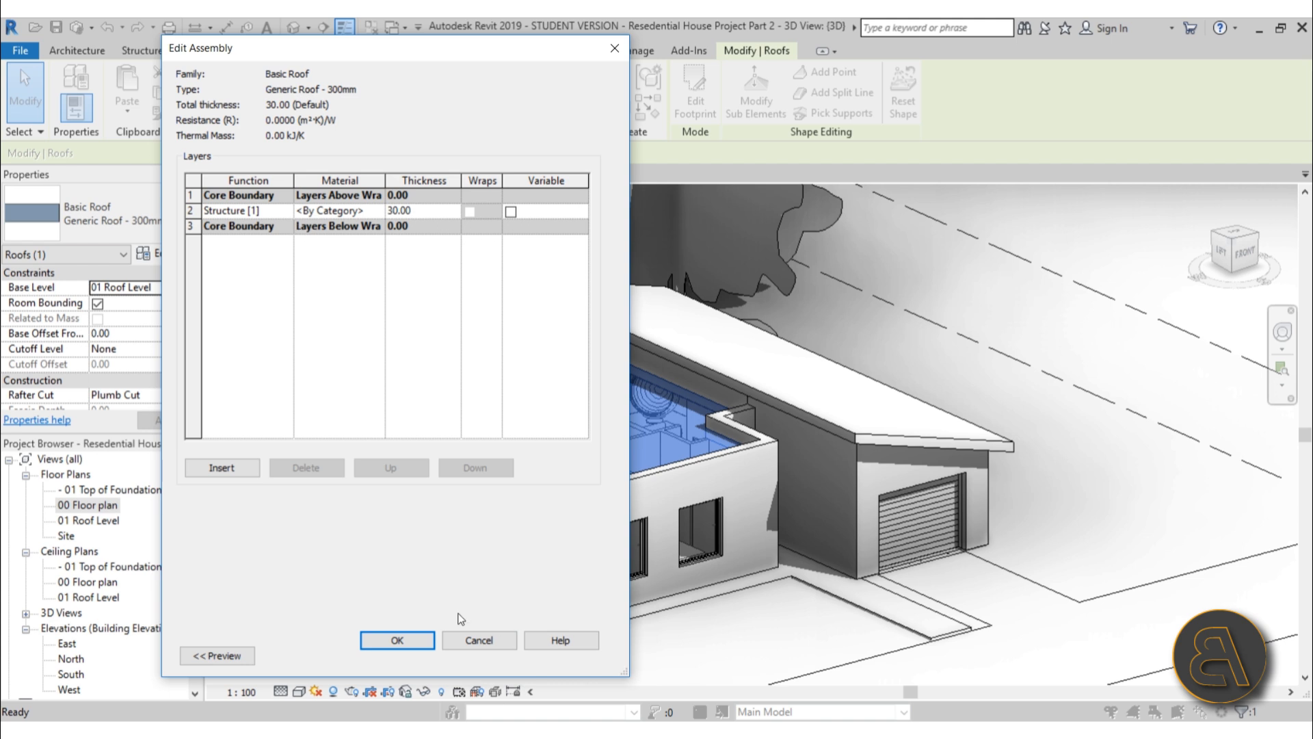
{"action": "left_click", "coordinate": [479, 639]}
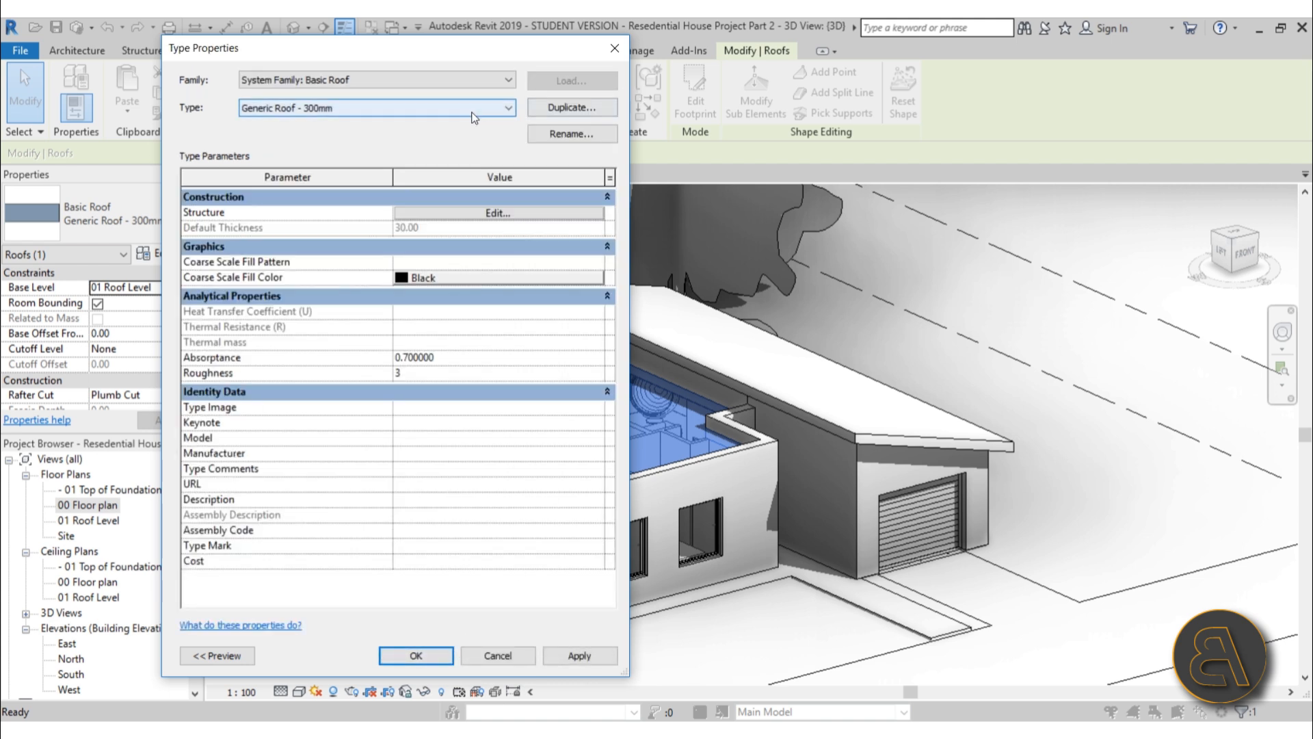
Duplicate the Generic Roof - 300mm type under the name "Flat Roof"
{"action": "left_click", "coordinate": [559, 109]}
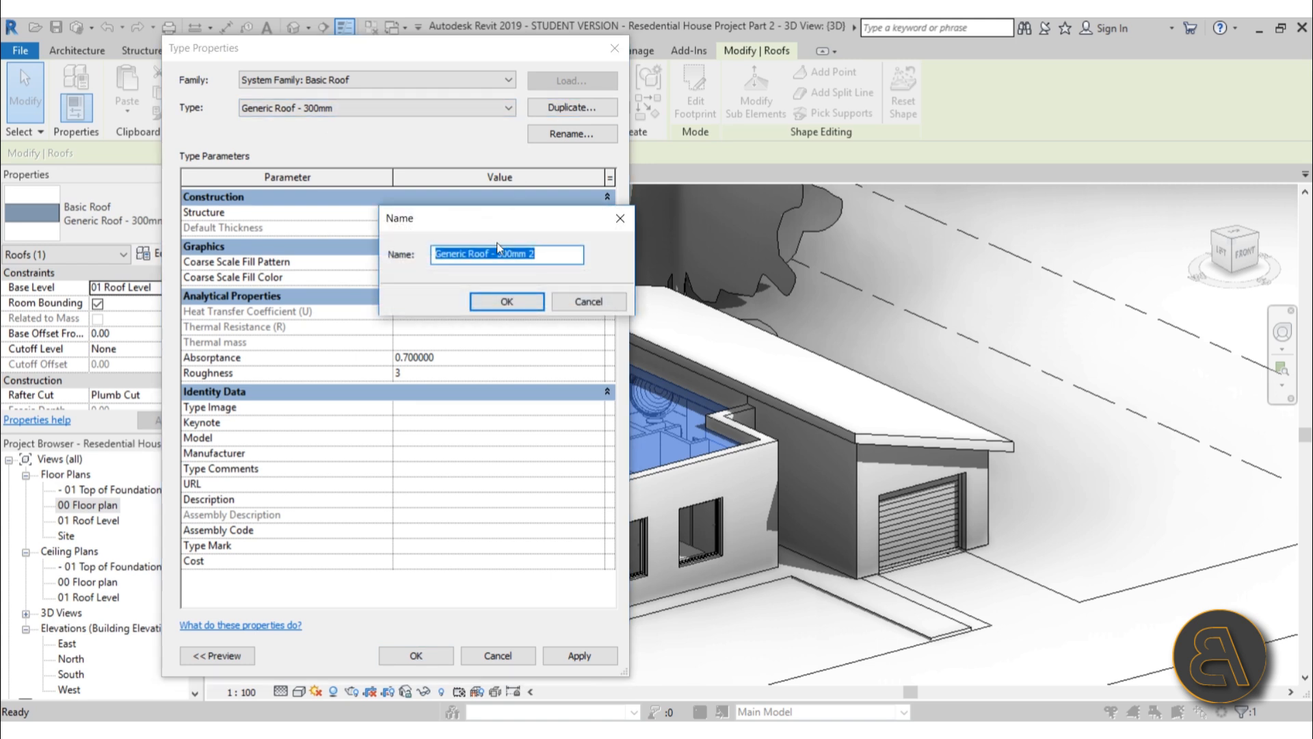
{"action": "type", "text": "Flat Roof"}
{"action": "left_click", "coordinate": [507, 302]}
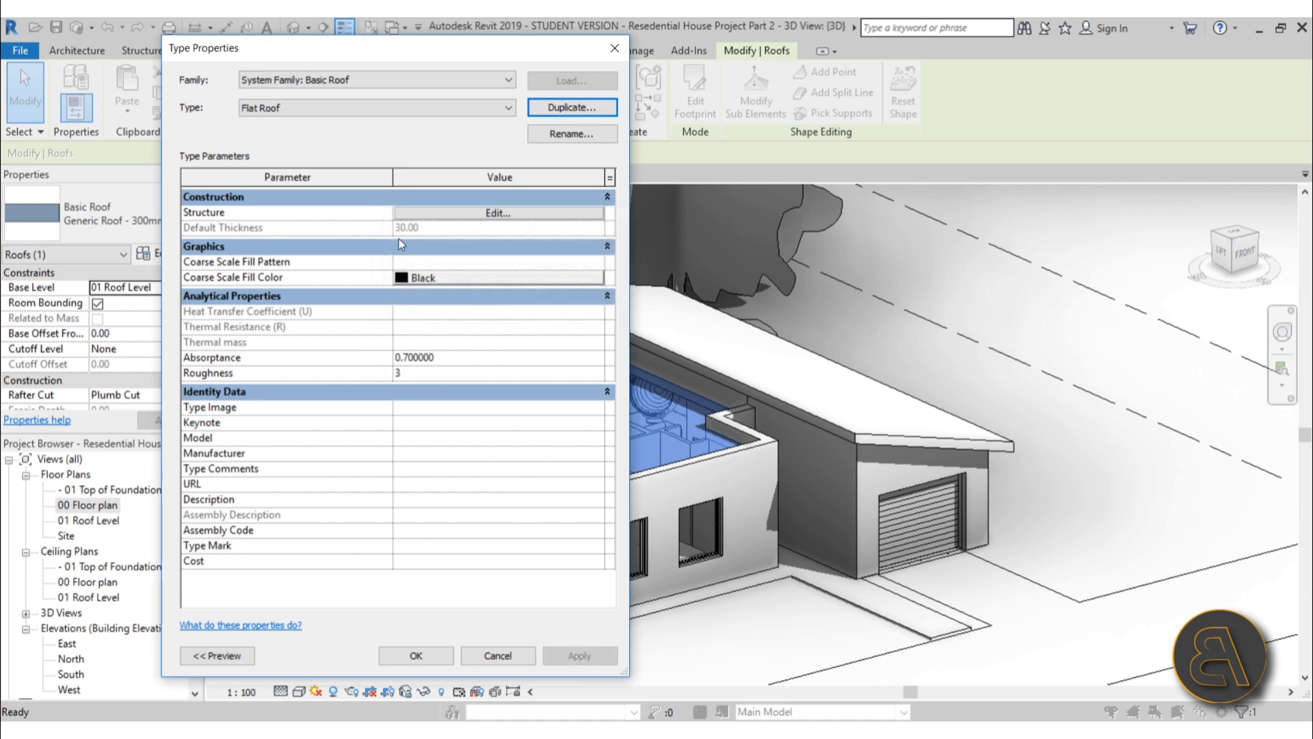
In the Flat Roof assembly, set the structure layer to 16 thick with the material Concrete, Cast-in-Place gray
{"action": "left_click", "coordinate": [436, 214]}
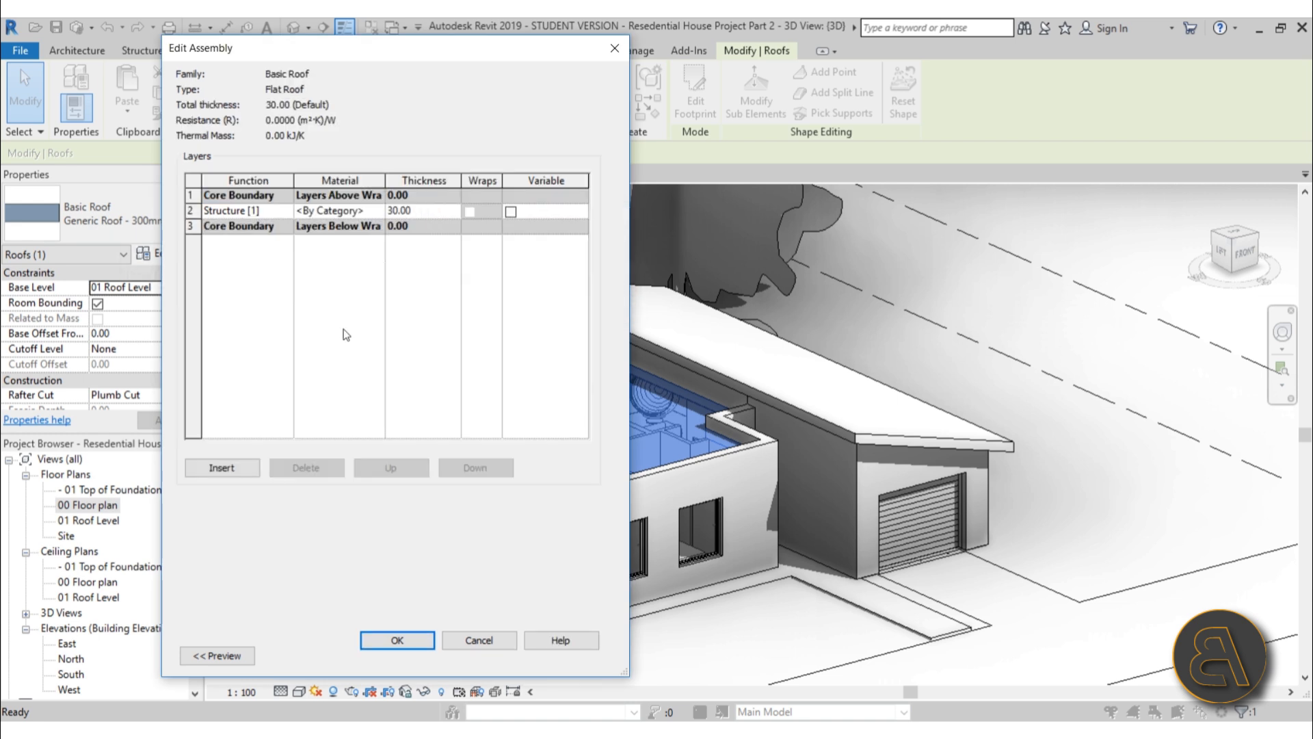
{"action": "left_click", "coordinate": [419, 217]}
{"action": "type", "text": "16"}
{"action": "left_click", "coordinate": [377, 212]}
{"action": "left_click", "coordinate": [377, 212]}
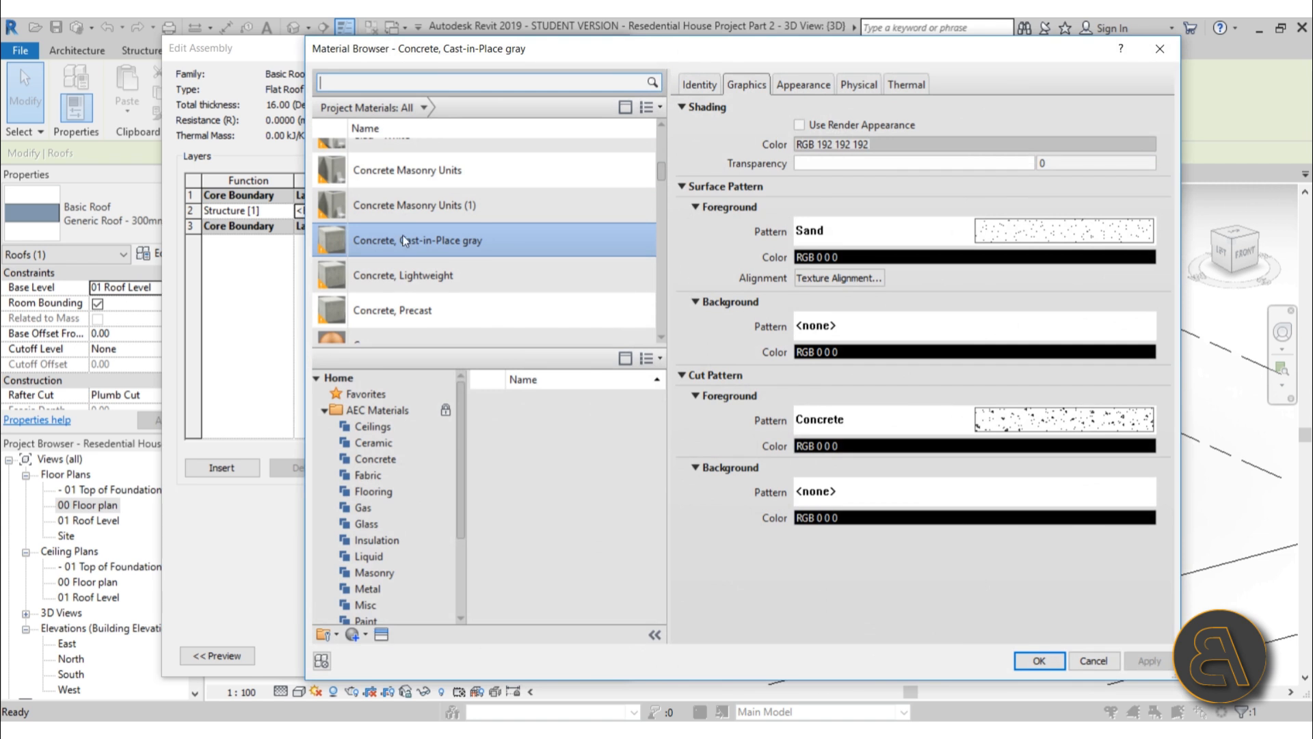
{"action": "double_click", "coordinate": [404, 240]}
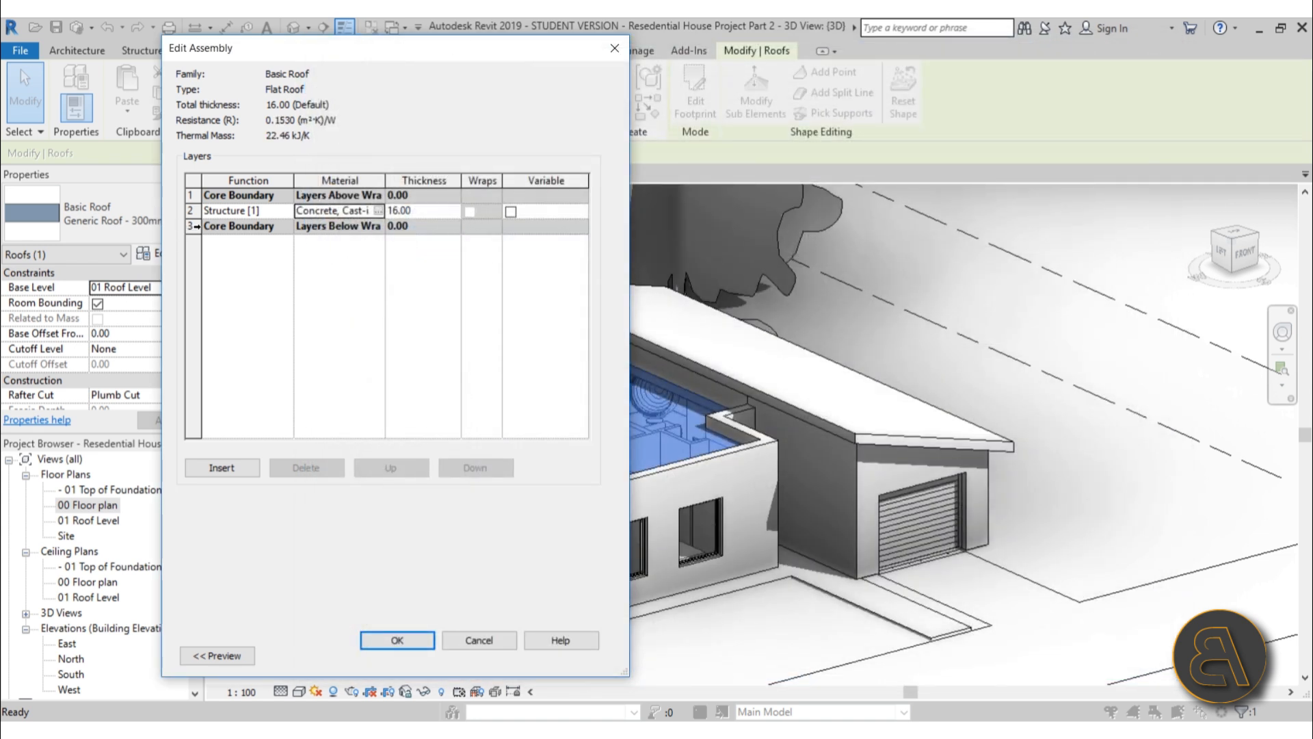
Insert a layer below the core's lower boundary, set its thickness to 1 and its function to Finish 1 [4]
{"action": "left_click", "coordinate": [190, 211]}
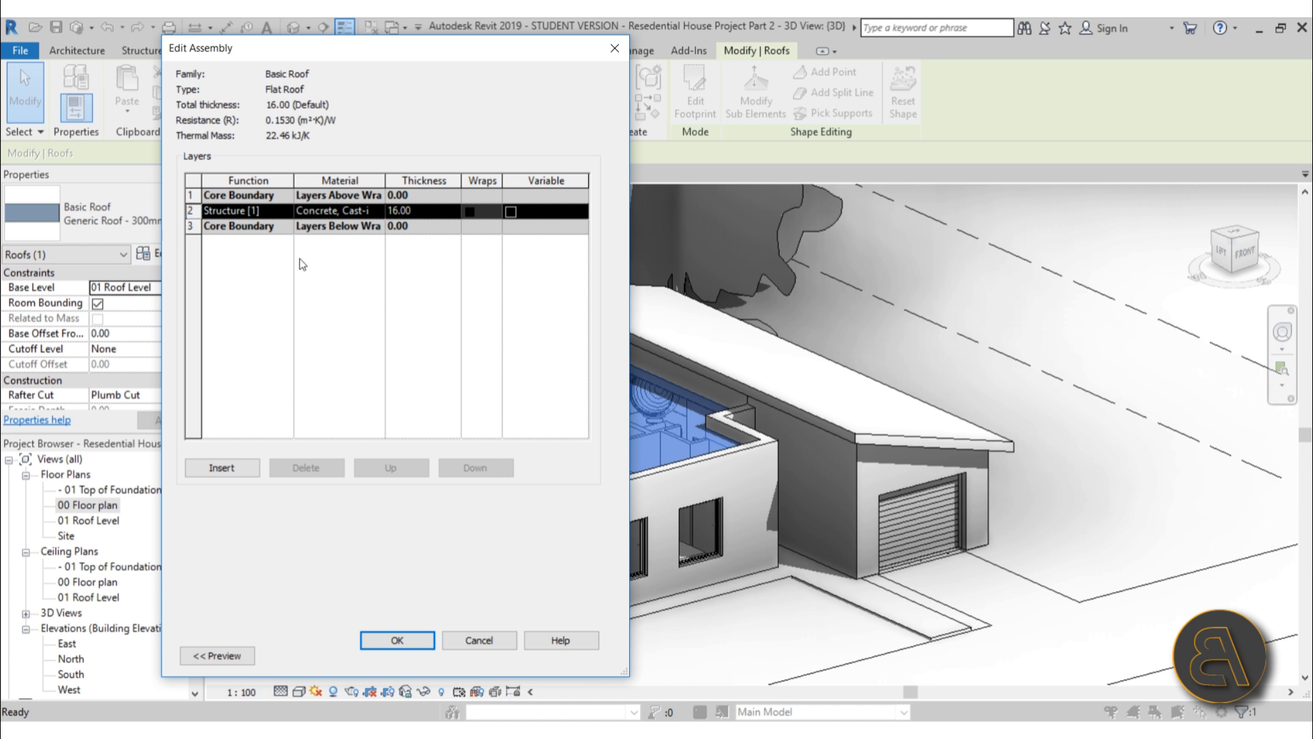
{"action": "left_click", "coordinate": [222, 470]}
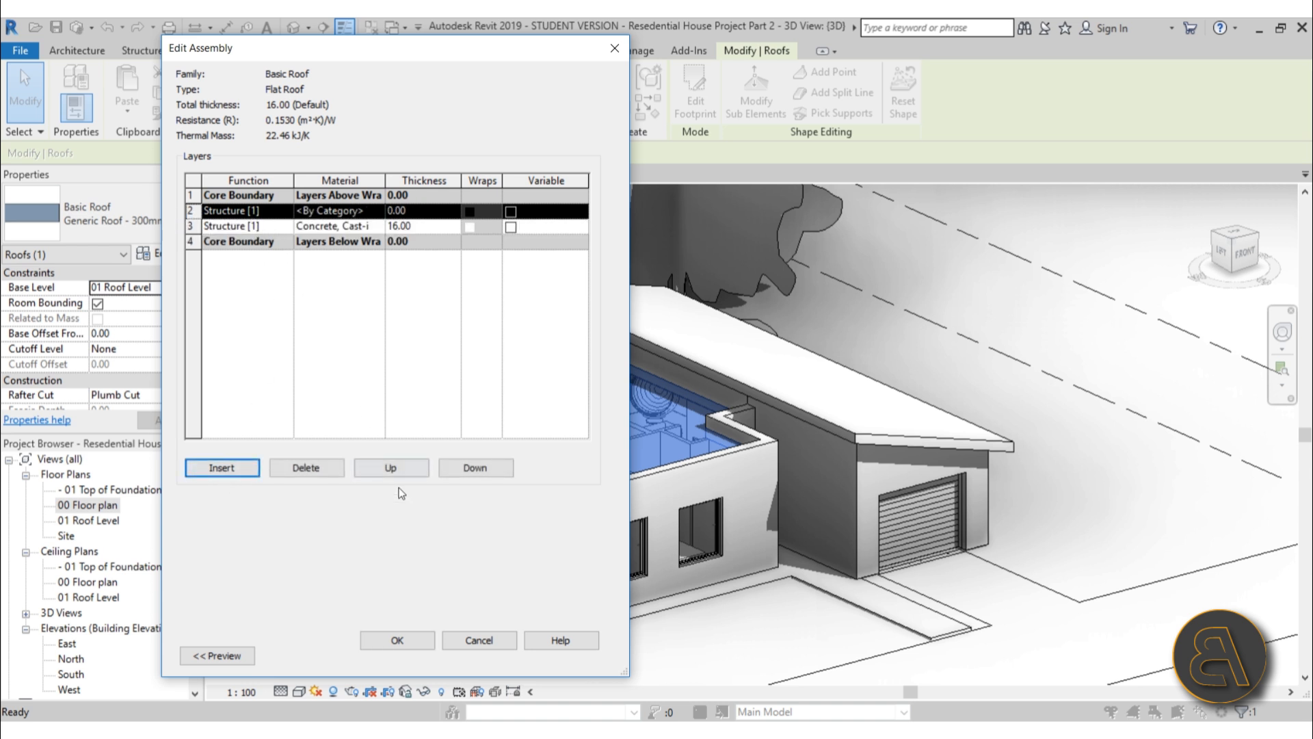
{"action": "left_click", "coordinate": [479, 469]}
{"action": "left_click", "coordinate": [479, 470]}
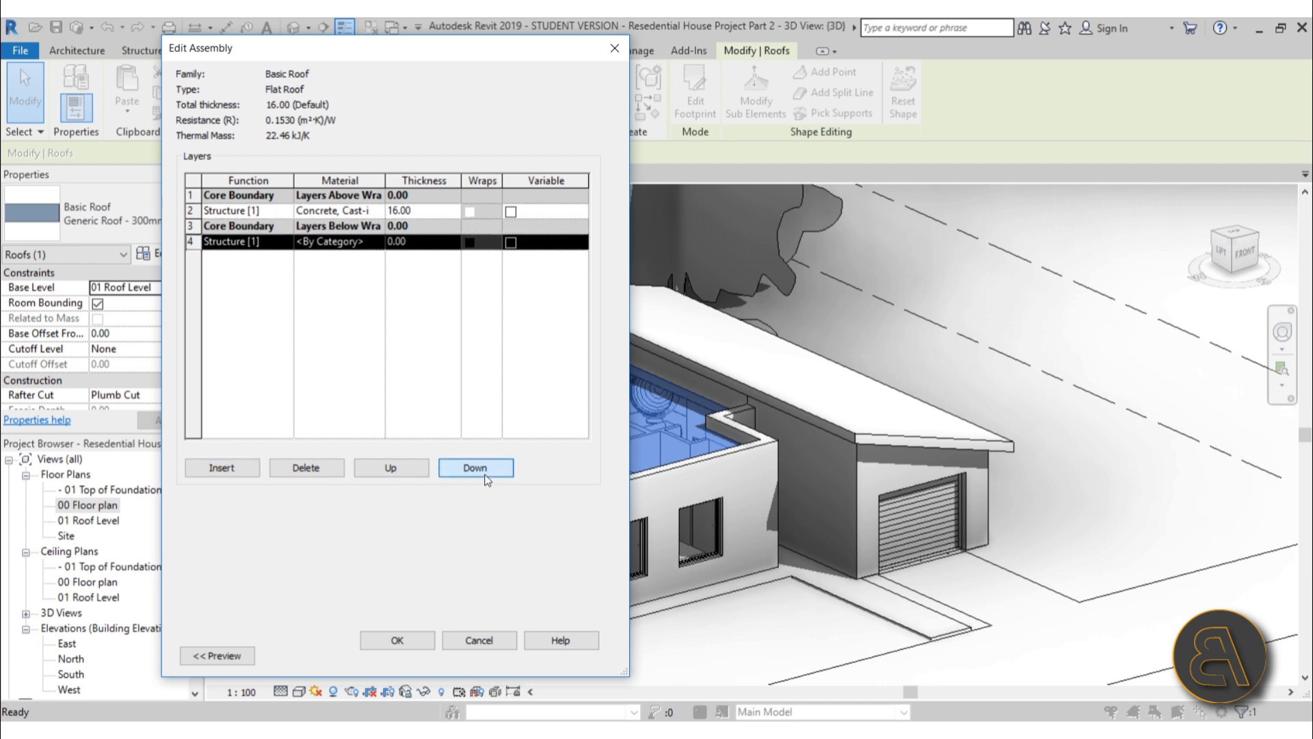
{"action": "left_click", "coordinate": [422, 244]}
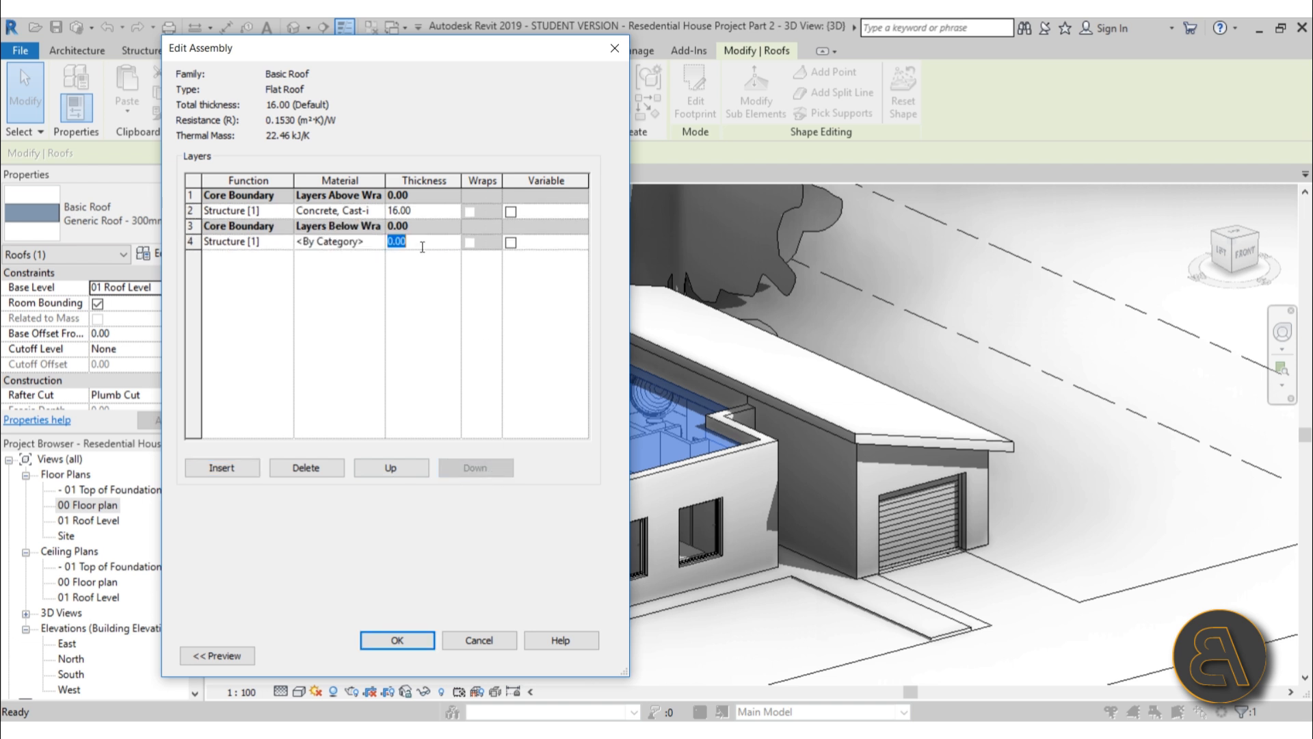
{"action": "type", "text": "1"}
{"action": "key", "text": "Tab"}
{"action": "left_click", "coordinate": [246, 241]}
{"action": "left_click", "coordinate": [285, 242]}
{"action": "left_click", "coordinate": [224, 301]}
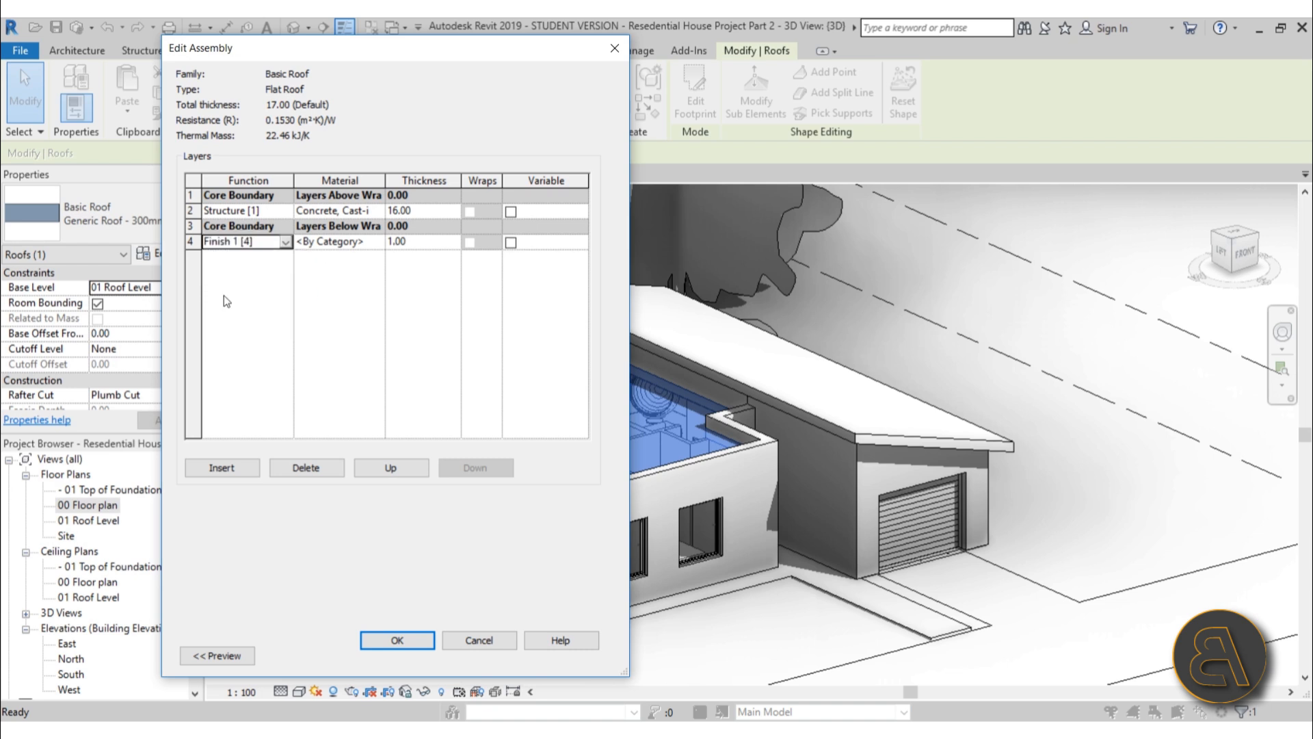
Search the materials for "gy" and assign Gypsum Wall Board to the finish layer
{"action": "left_click", "coordinate": [376, 243]}
{"action": "left_click", "coordinate": [377, 244]}
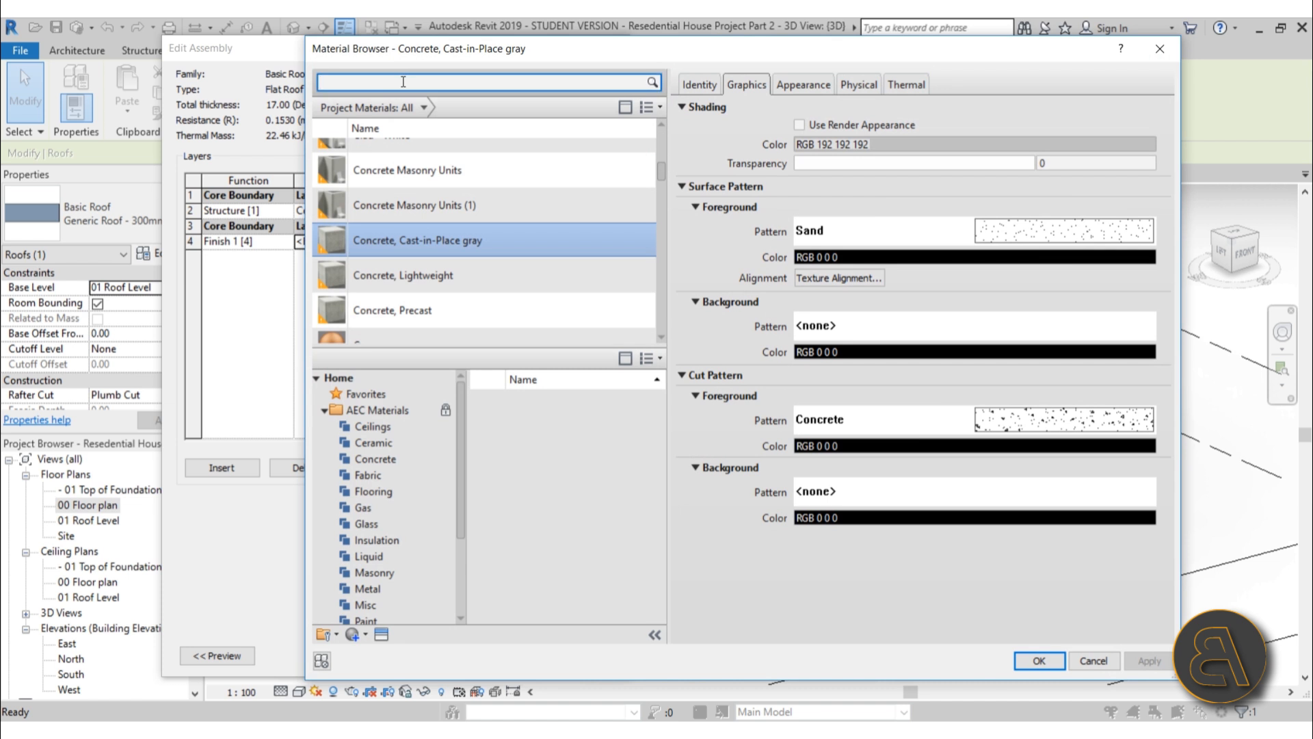
{"action": "type", "text": "gy"}
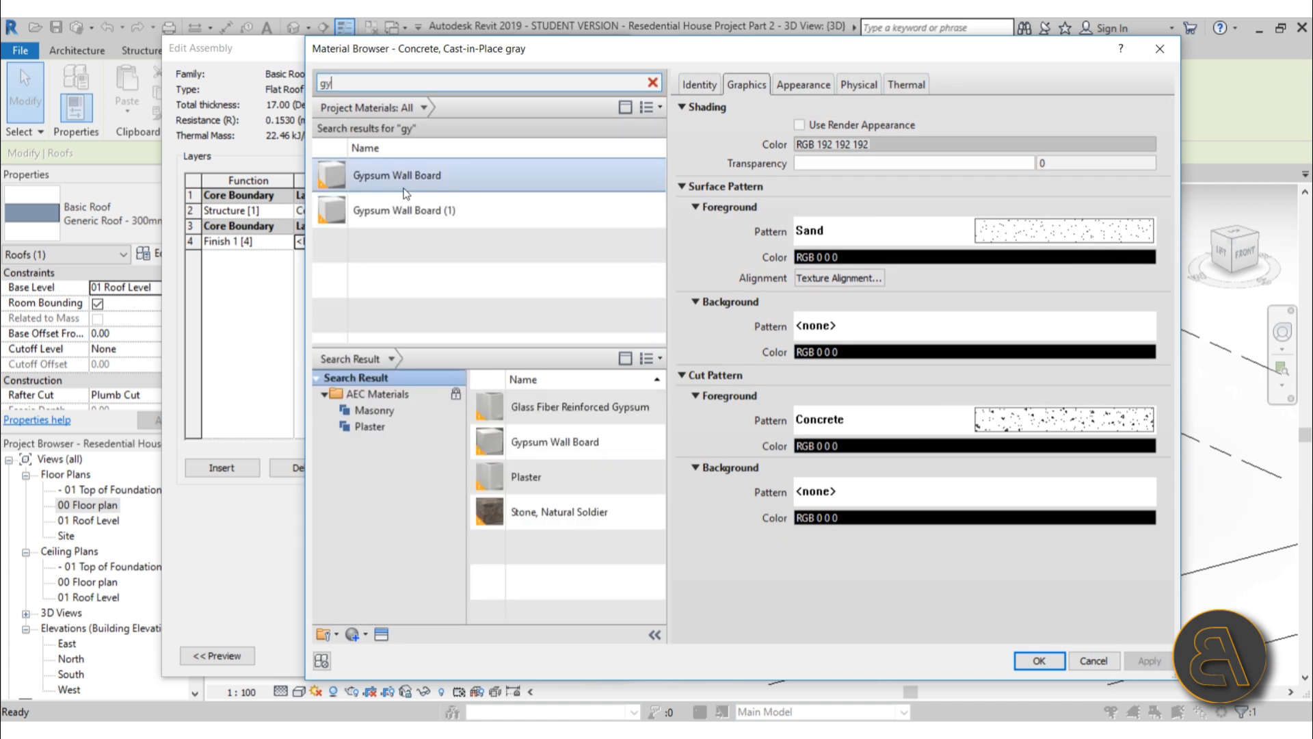
{"action": "left_click", "coordinate": [405, 179]}
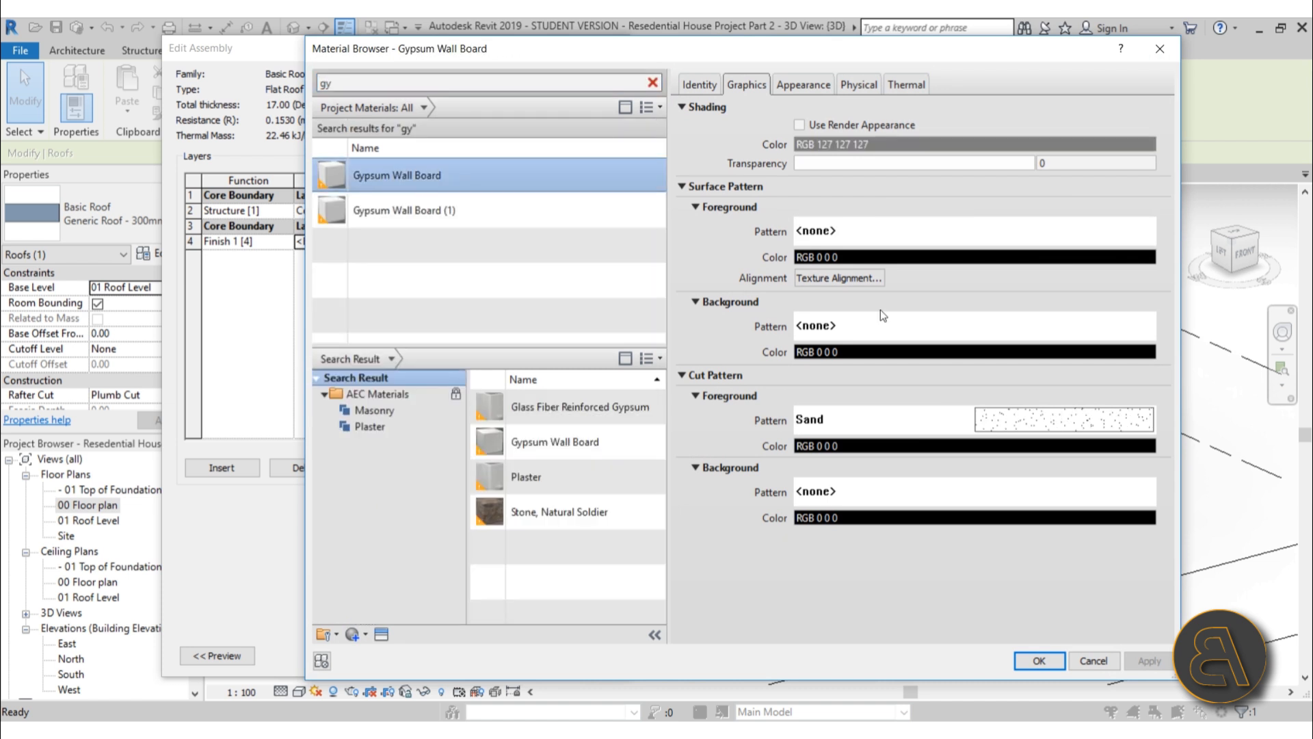
{"action": "left_click", "coordinate": [1026, 662]}
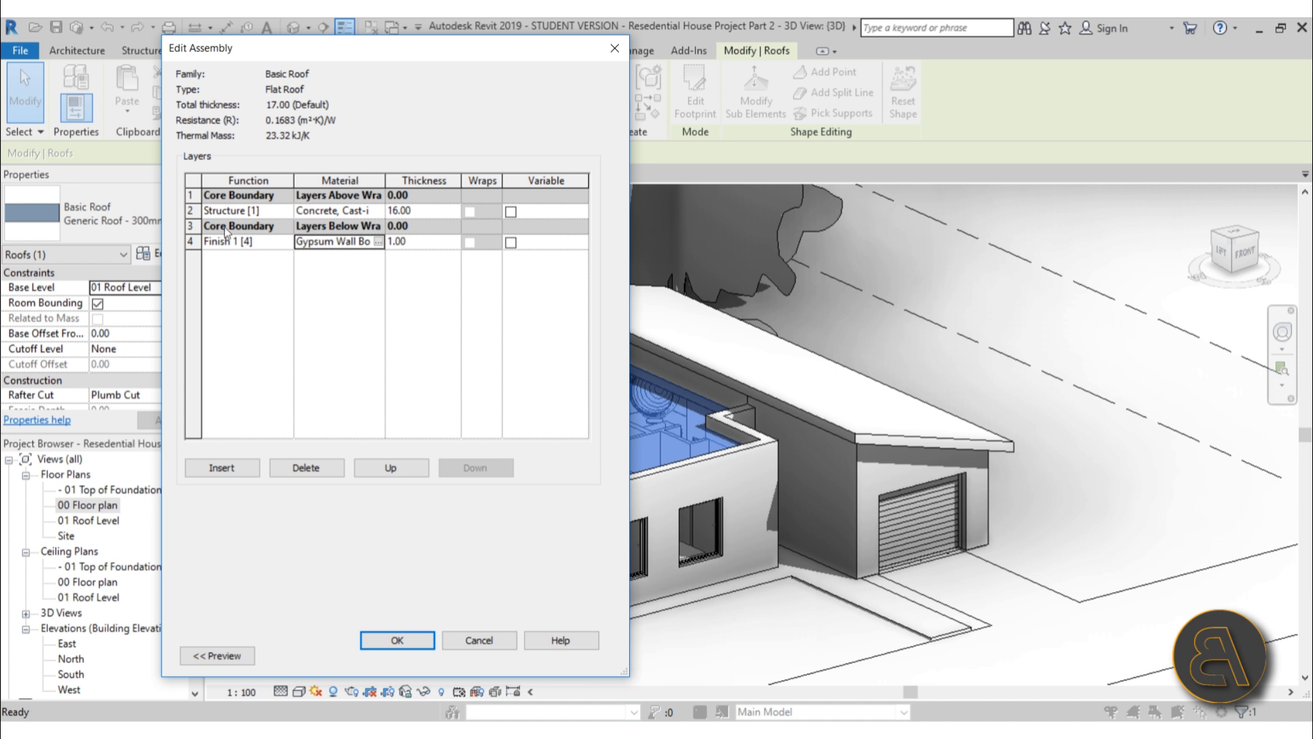
Insert a layer above the core's upper boundary and set its function to Thermal/Air Layer [3]
{"action": "left_click", "coordinate": [193, 212]}
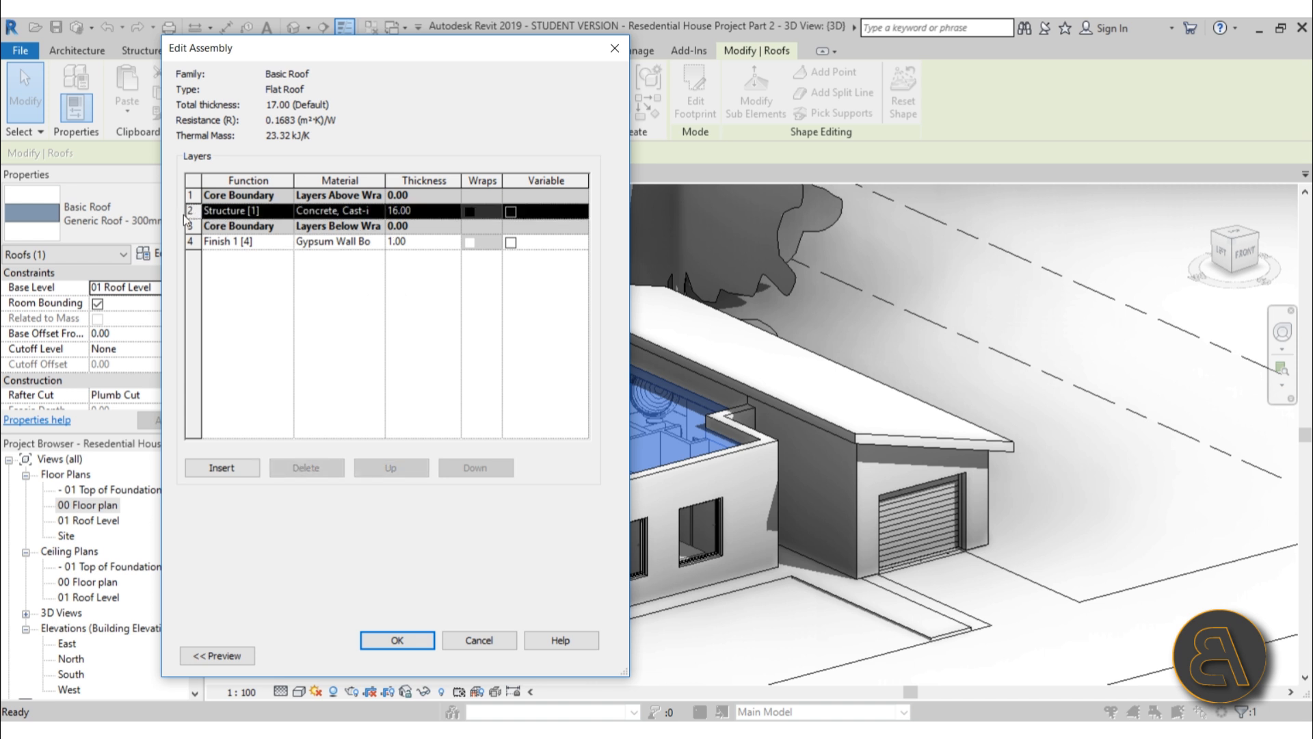
{"action": "left_click", "coordinate": [232, 466]}
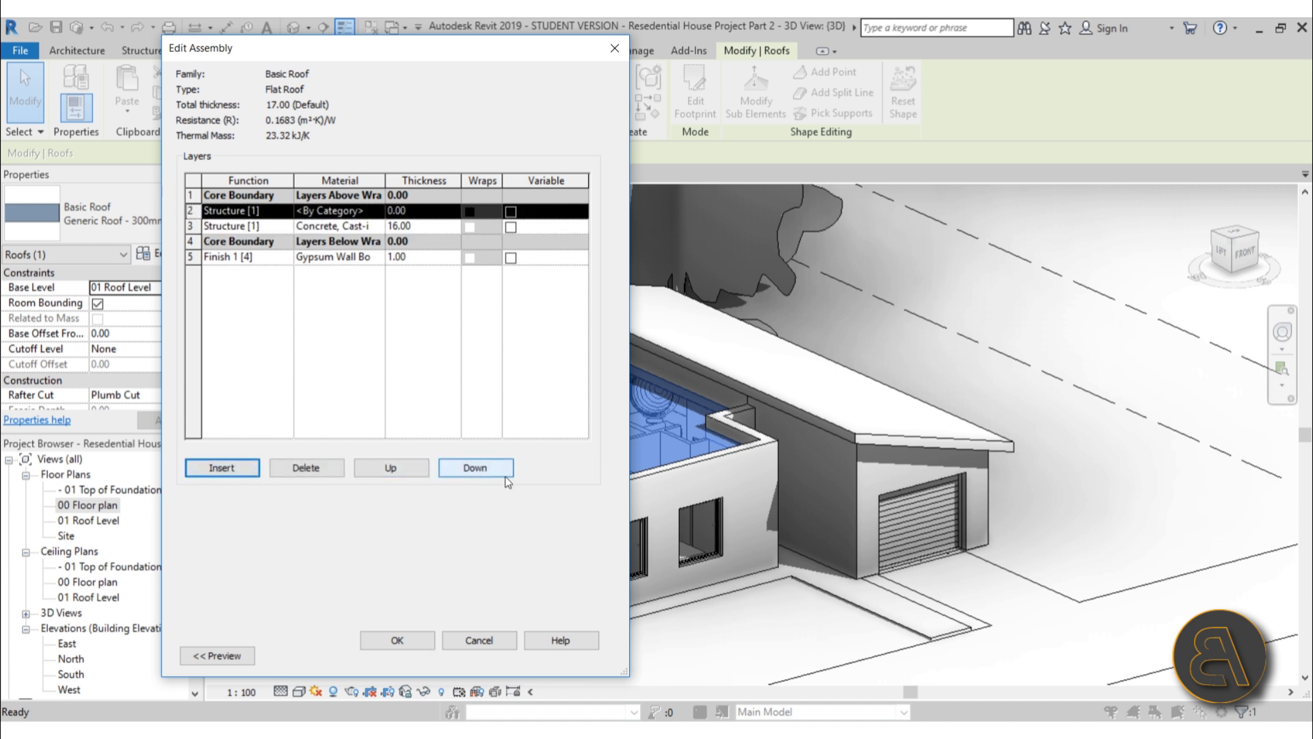
{"action": "left_click", "coordinate": [386, 469]}
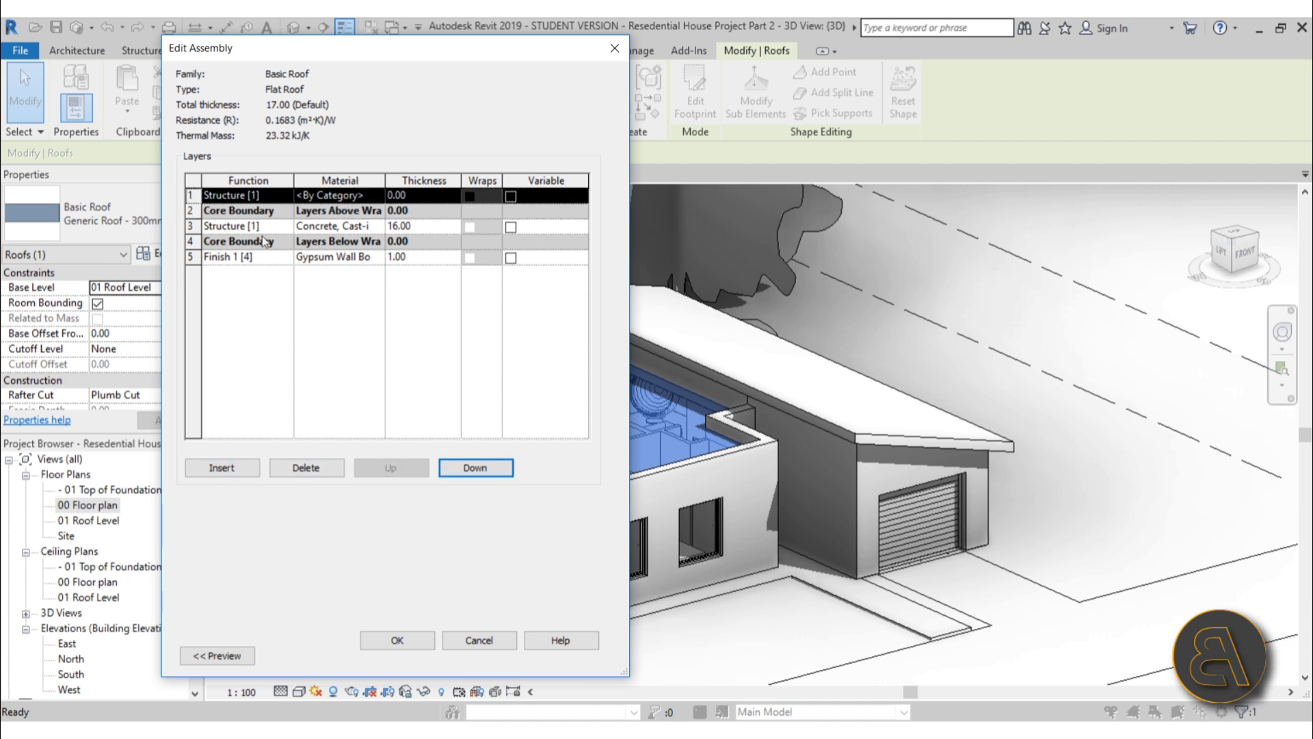
{"action": "left_click", "coordinate": [260, 196]}
{"action": "left_click", "coordinate": [286, 196]}
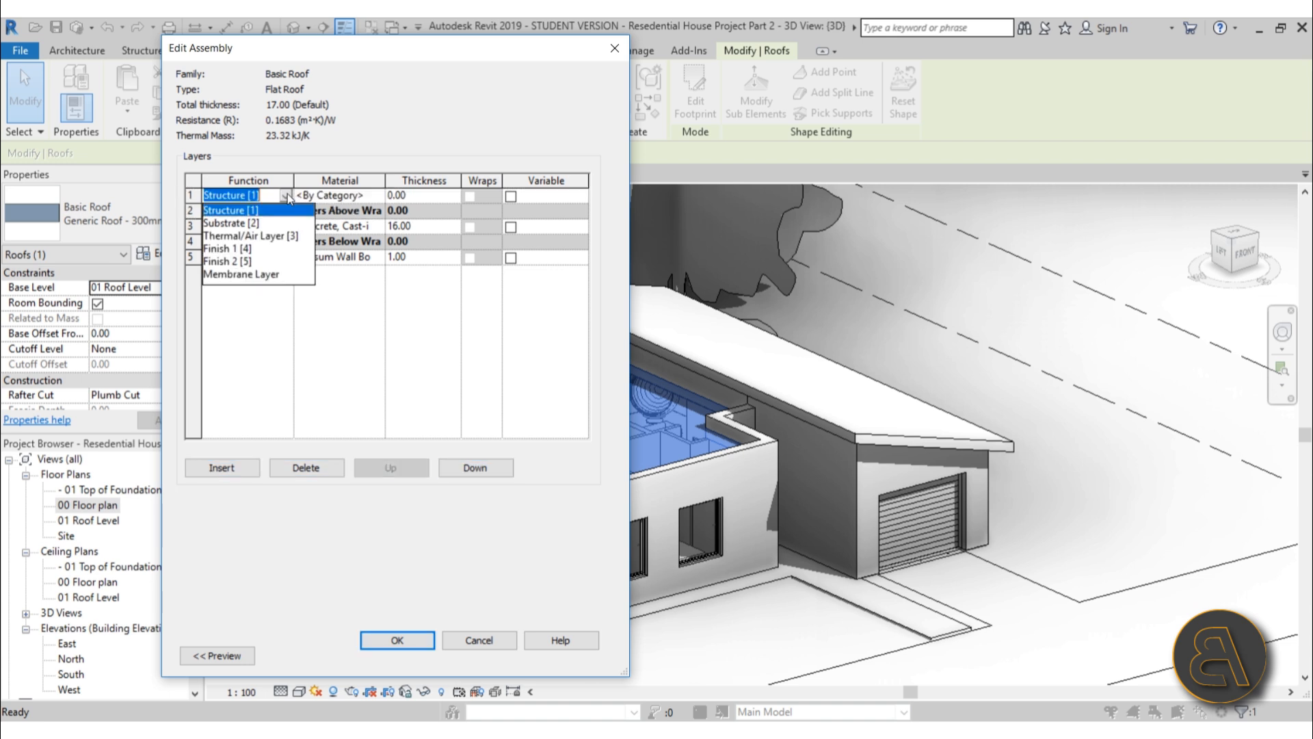
{"action": "left_click", "coordinate": [251, 236]}
Assign Polyurethane Foam to the thermal layer by searching for "insul", and set the layer's thickness to 20
{"action": "left_click", "coordinate": [378, 196]}
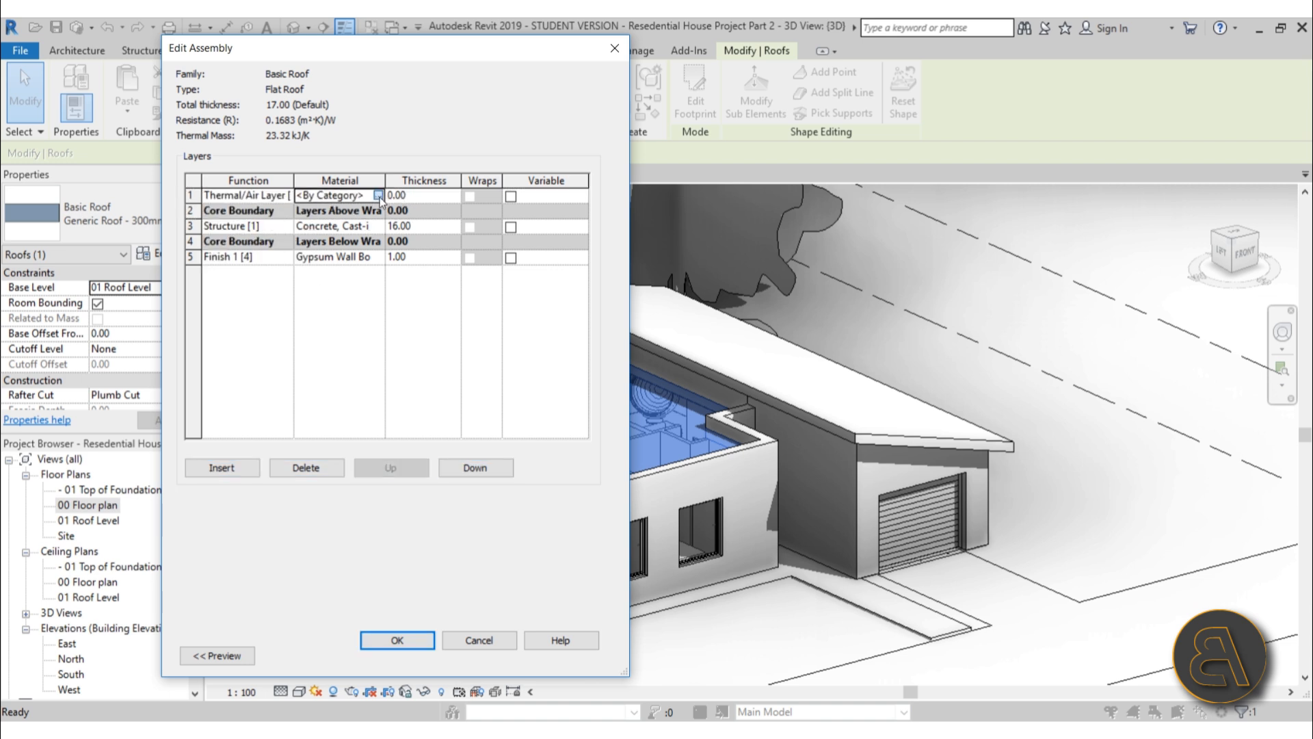
{"action": "left_click", "coordinate": [378, 196]}
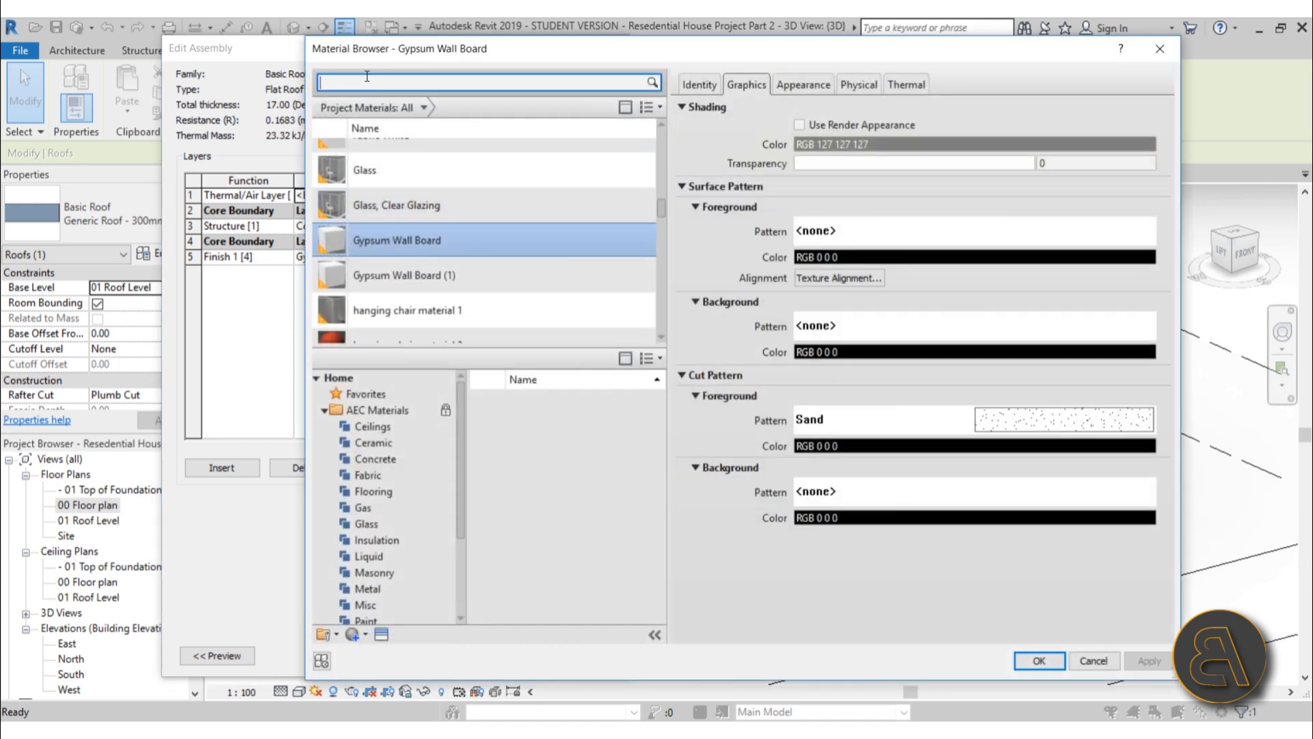
{"action": "left_click", "coordinate": [366, 84]}
{"action": "type", "text": "i"}
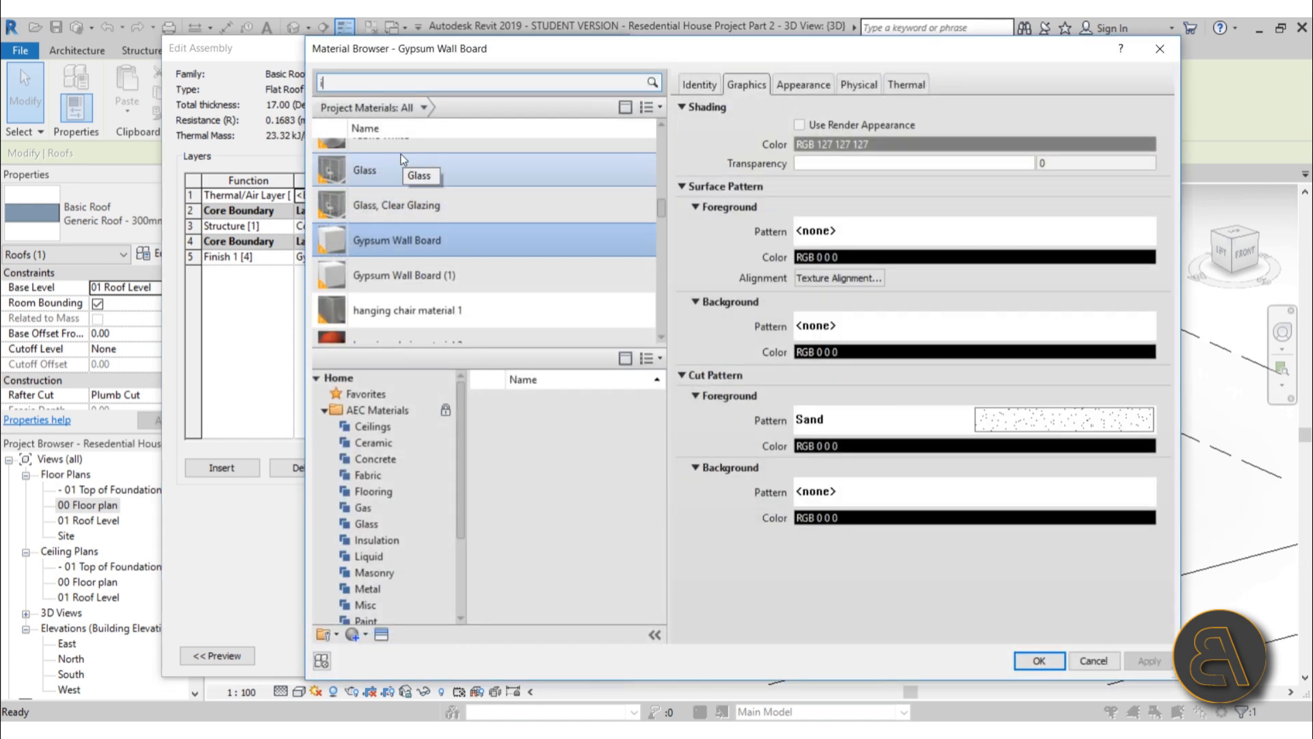
{"action": "type", "text": "nsul"}
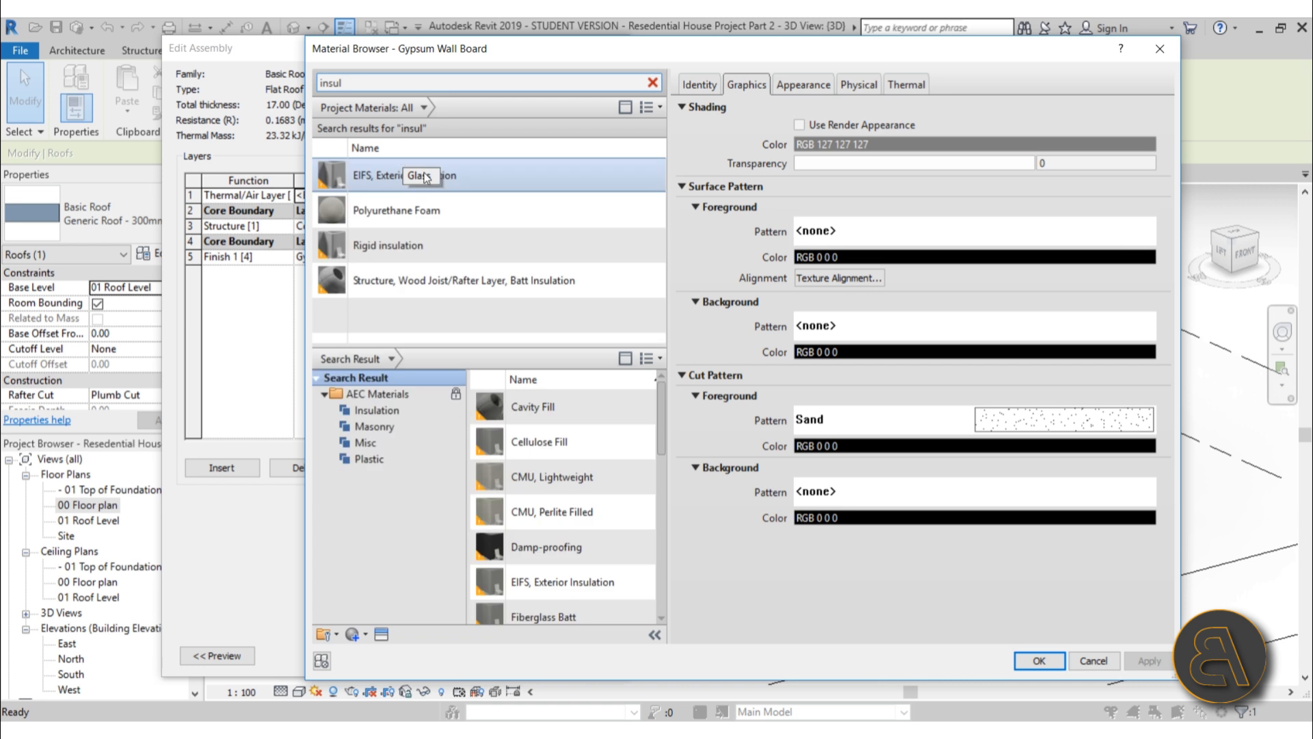
{"action": "left_click", "coordinate": [482, 211]}
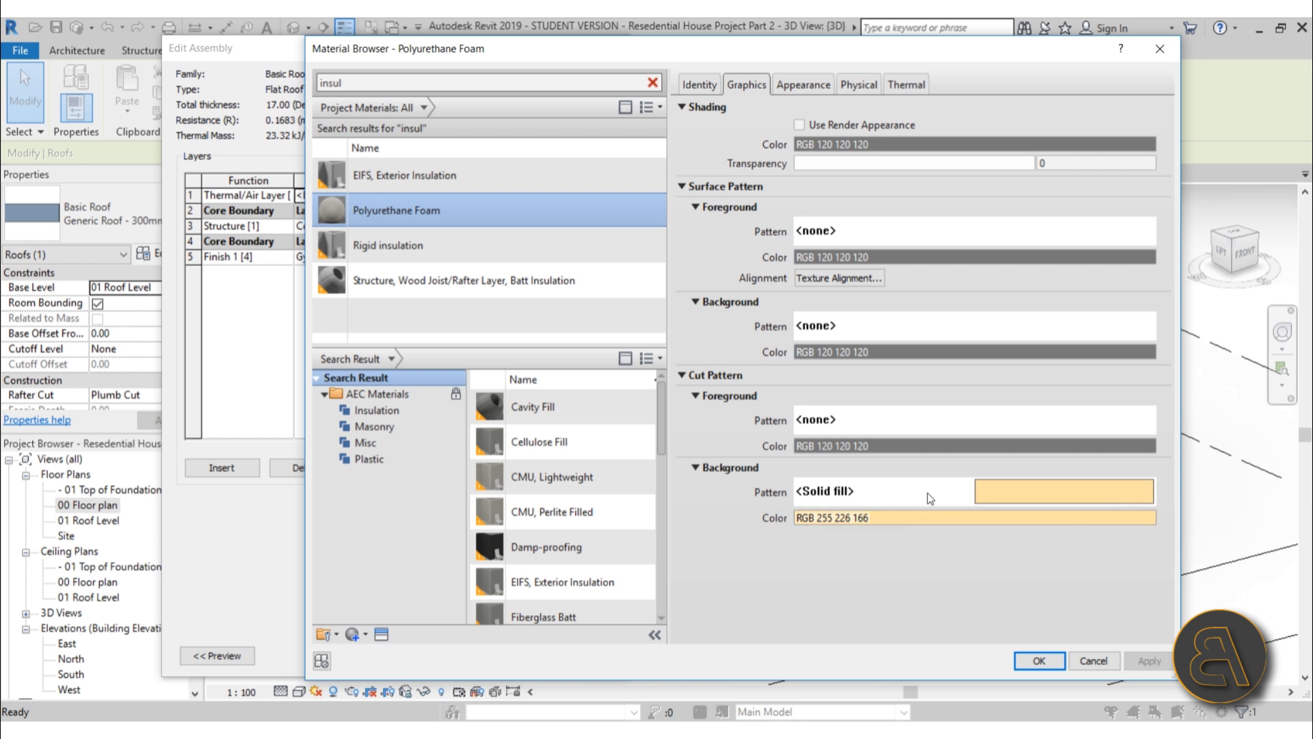
{"action": "left_click", "coordinate": [1026, 661]}
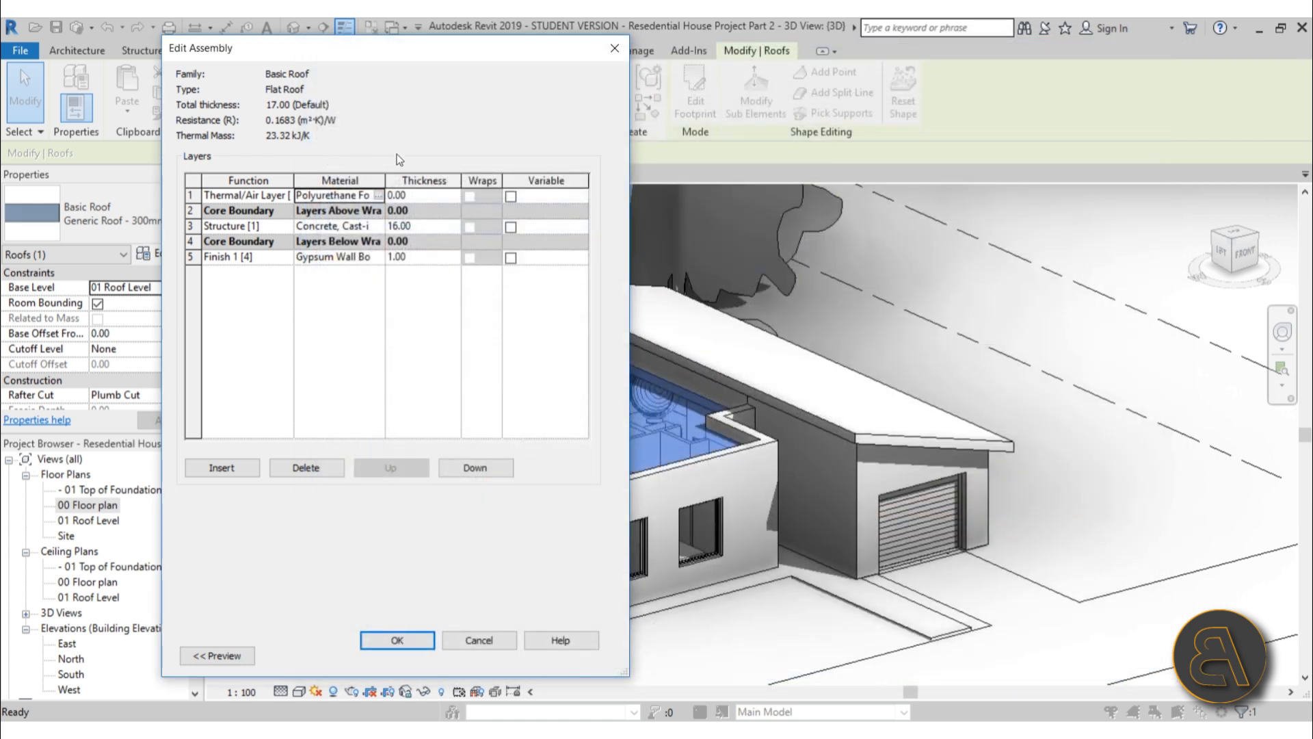
{"action": "left_click", "coordinate": [424, 197]}
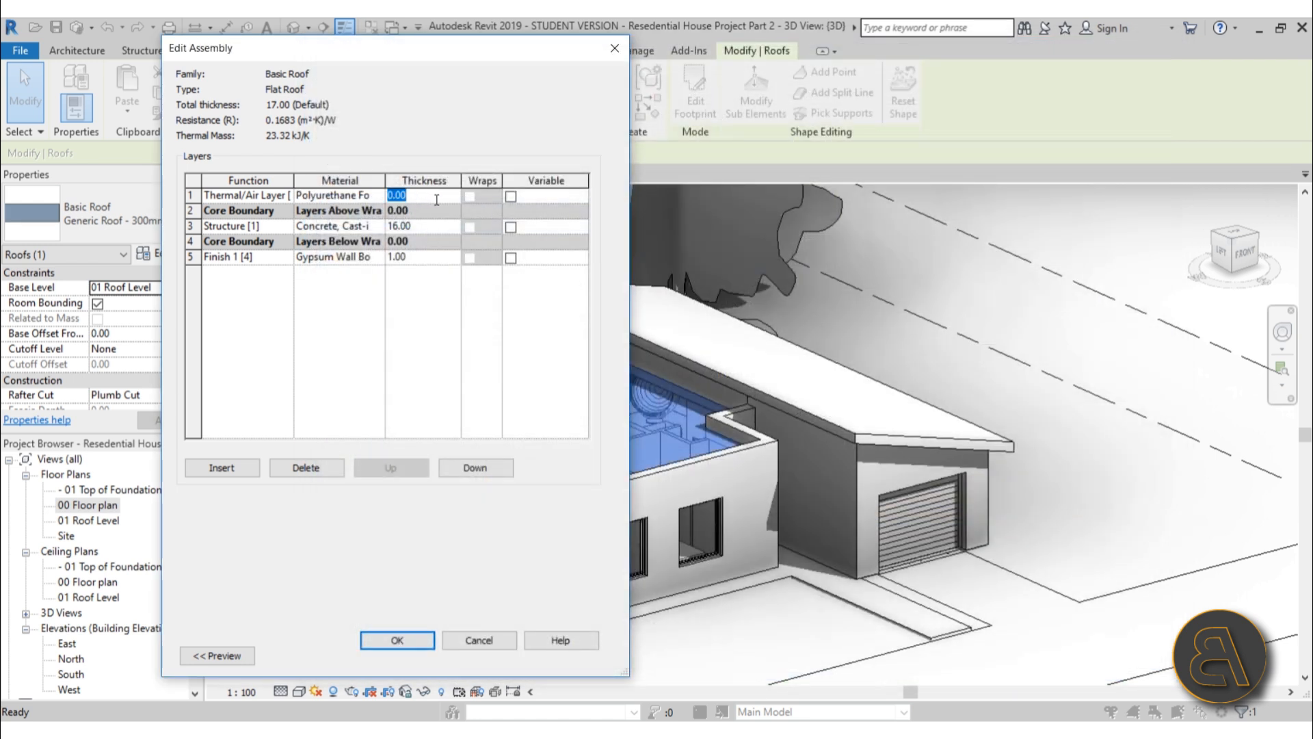
{"action": "type", "text": "20"}
{"action": "left_click", "coordinate": [429, 309]}
Insert a layer above the thermal layer and set its function to Membrane Layer
{"action": "left_click", "coordinate": [197, 195]}
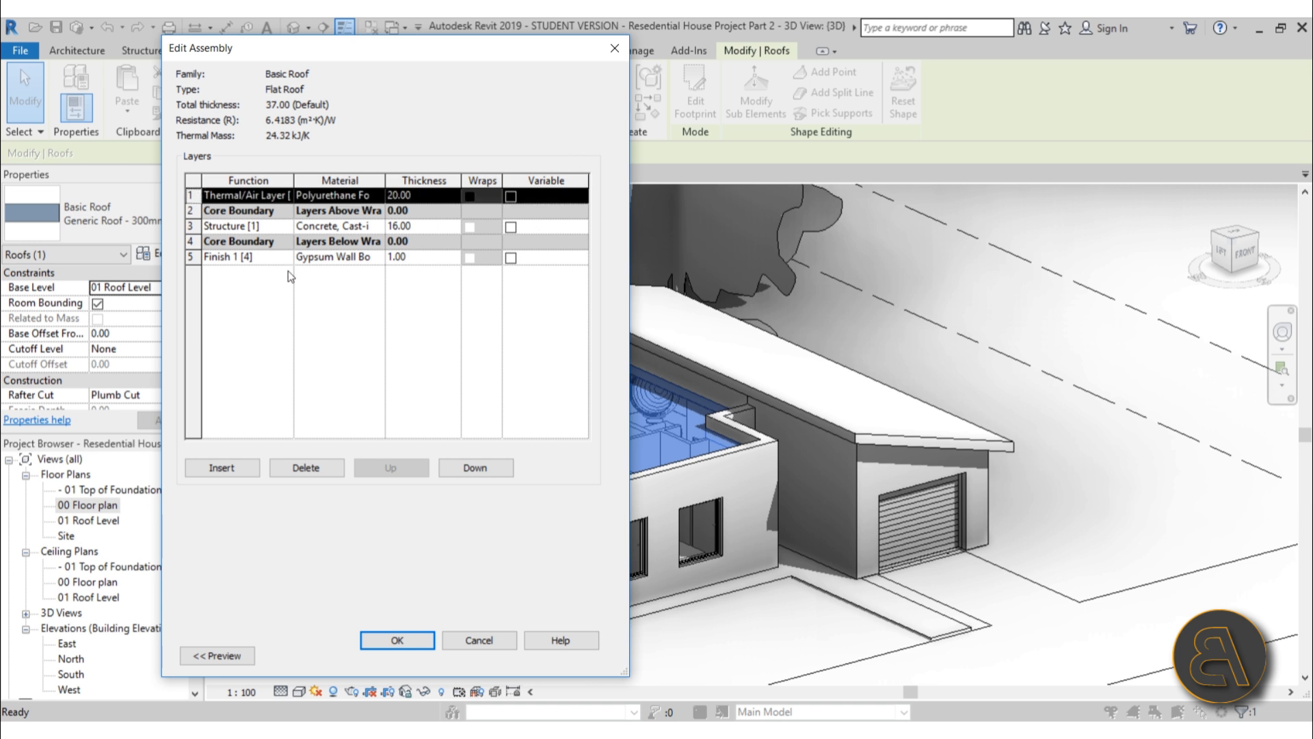
{"action": "left_click", "coordinate": [235, 466]}
{"action": "left_click", "coordinate": [286, 196]}
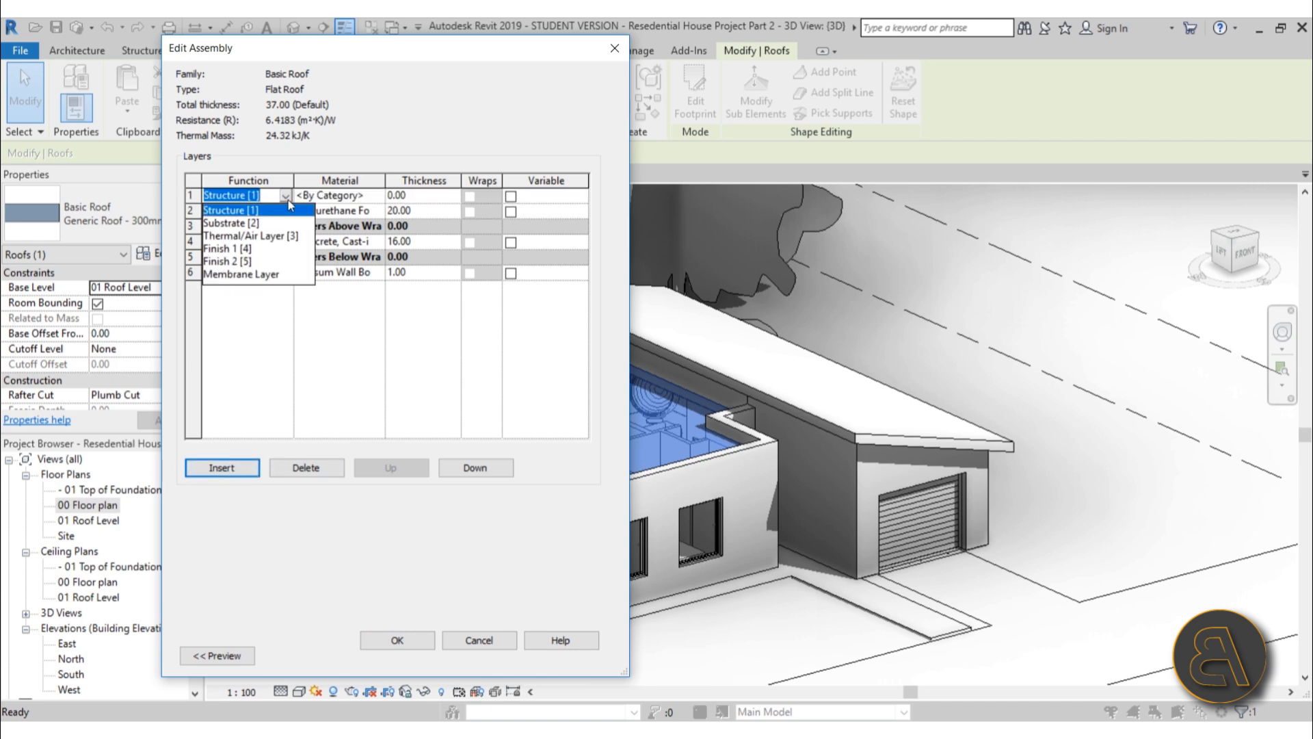
{"action": "left_click", "coordinate": [233, 275]}
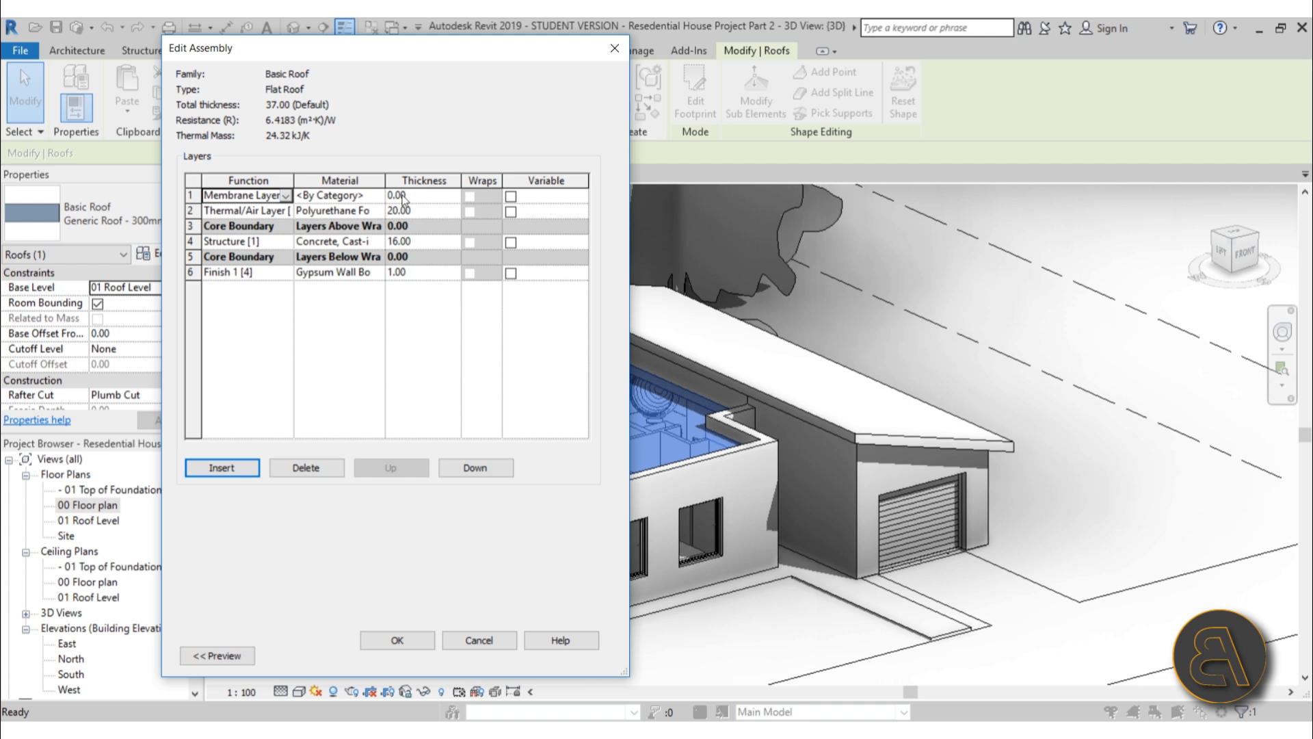
Search the membrane layer's materials for "insula" and try to add Damp-proofing from the AEC Materials library
{"action": "left_click", "coordinate": [379, 197]}
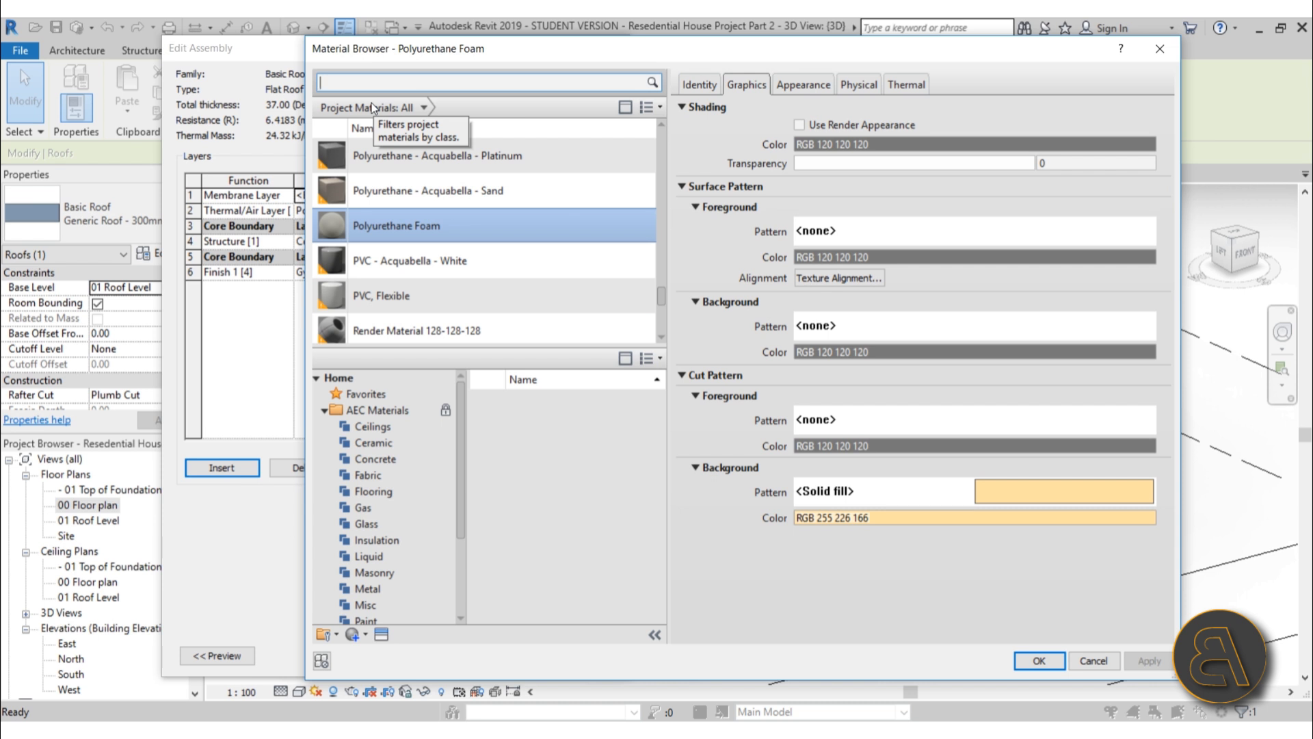
{"action": "type", "text": "in"}
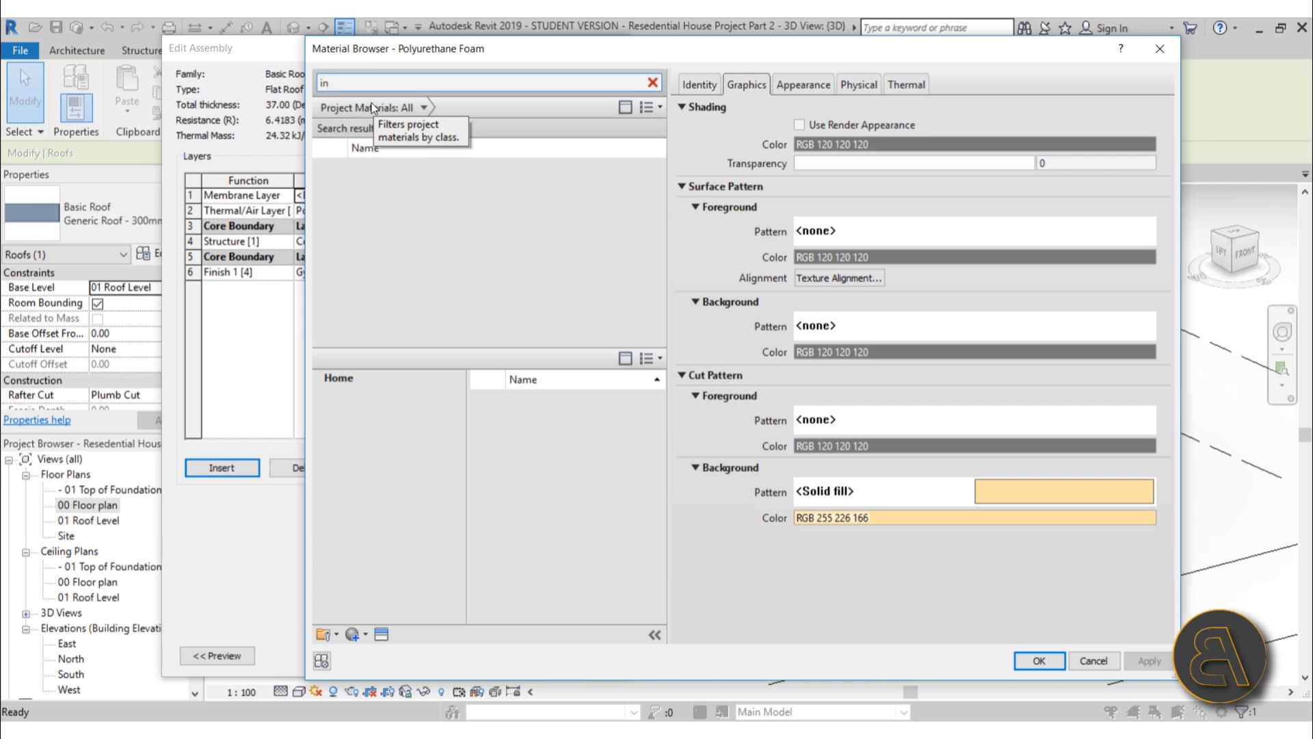
{"action": "type", "text": "sula"}
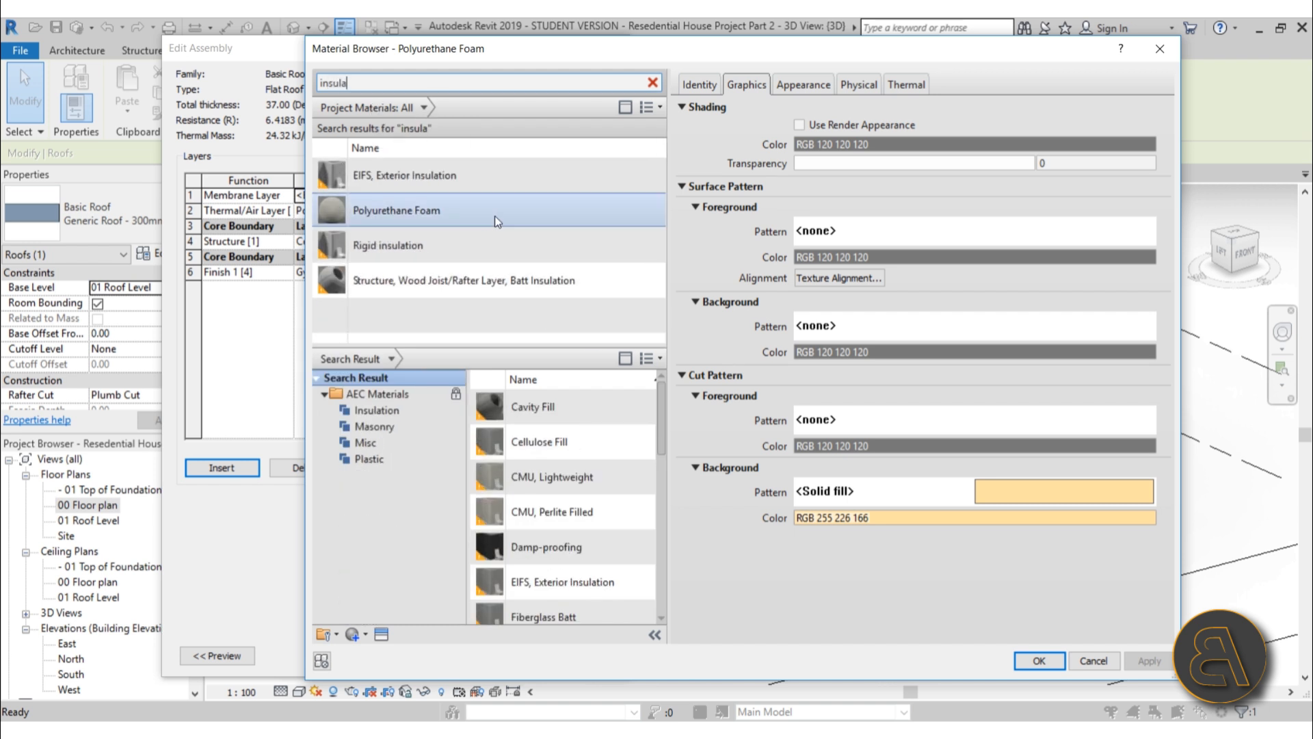
{"action": "scroll", "coordinate": [618, 446], "scroll_direction": "down", "scroll_amount": 2}
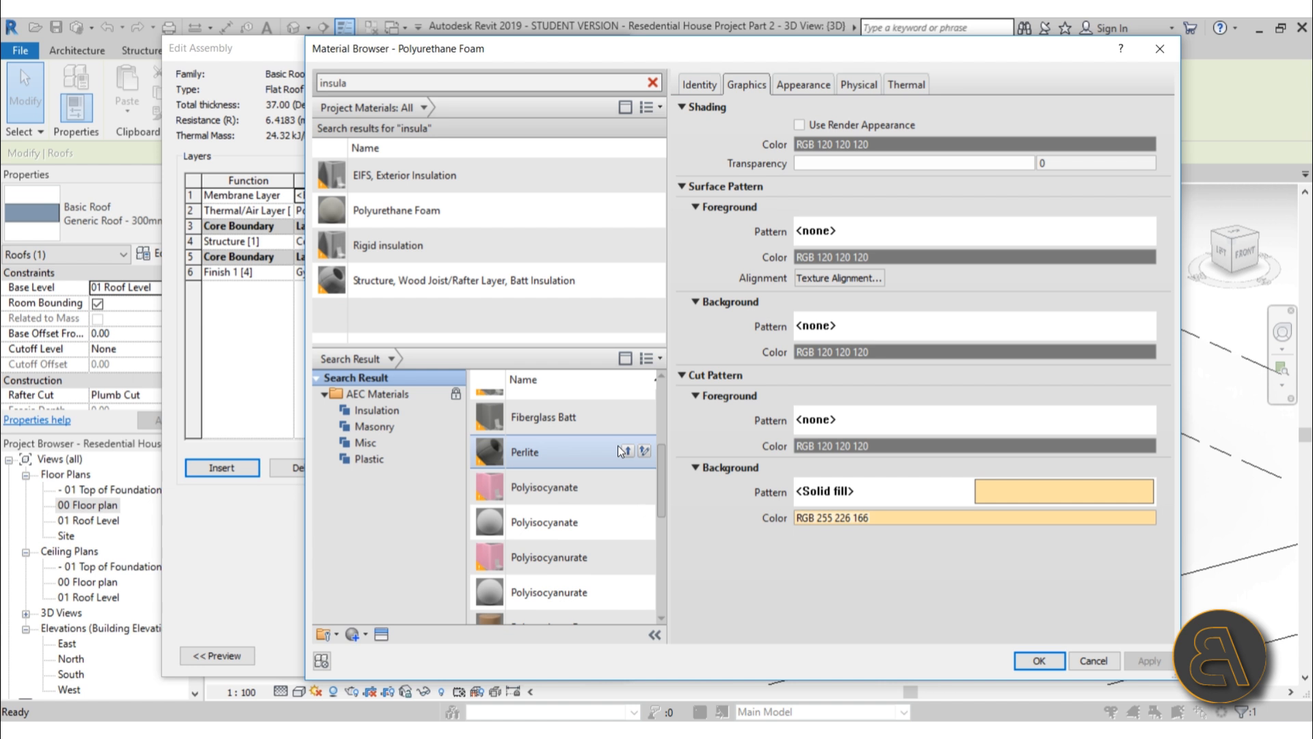
{"action": "scroll", "coordinate": [616, 448], "scroll_direction": "down", "scroll_amount": 3}
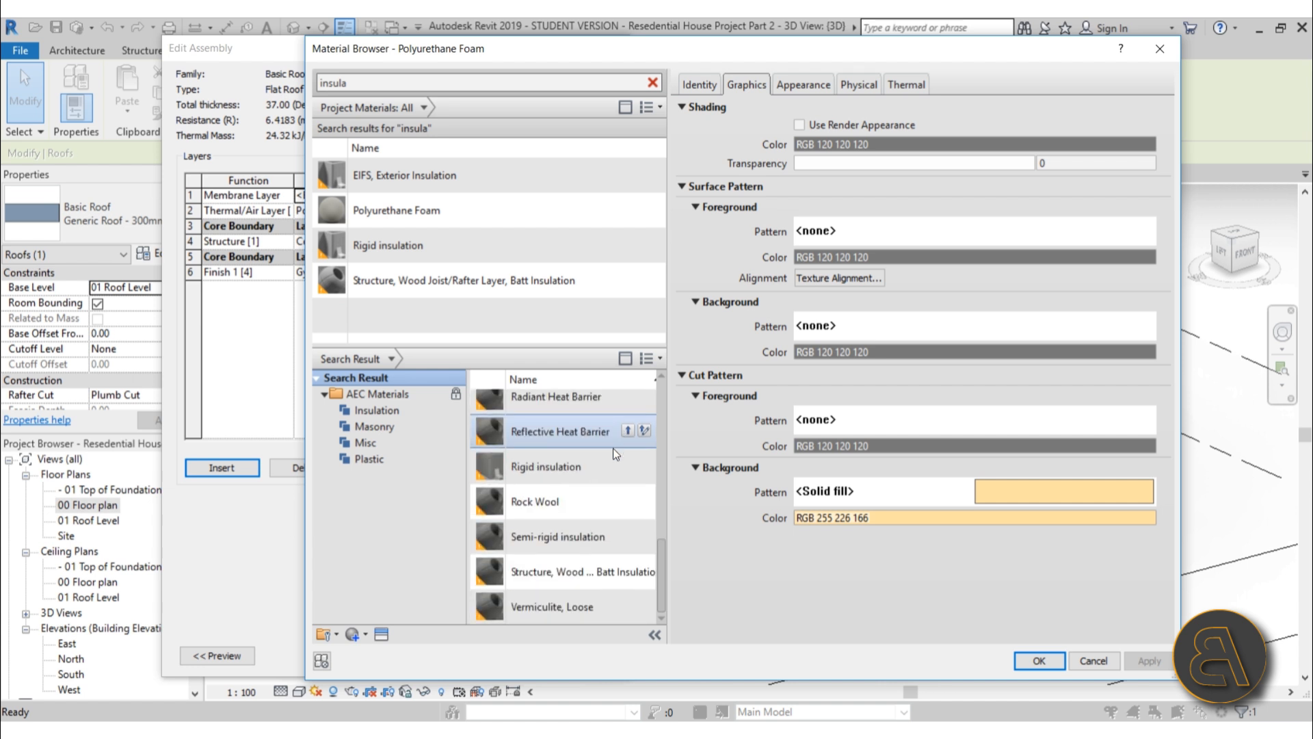
{"action": "scroll", "coordinate": [613, 448], "scroll_direction": "up", "scroll_amount": 4}
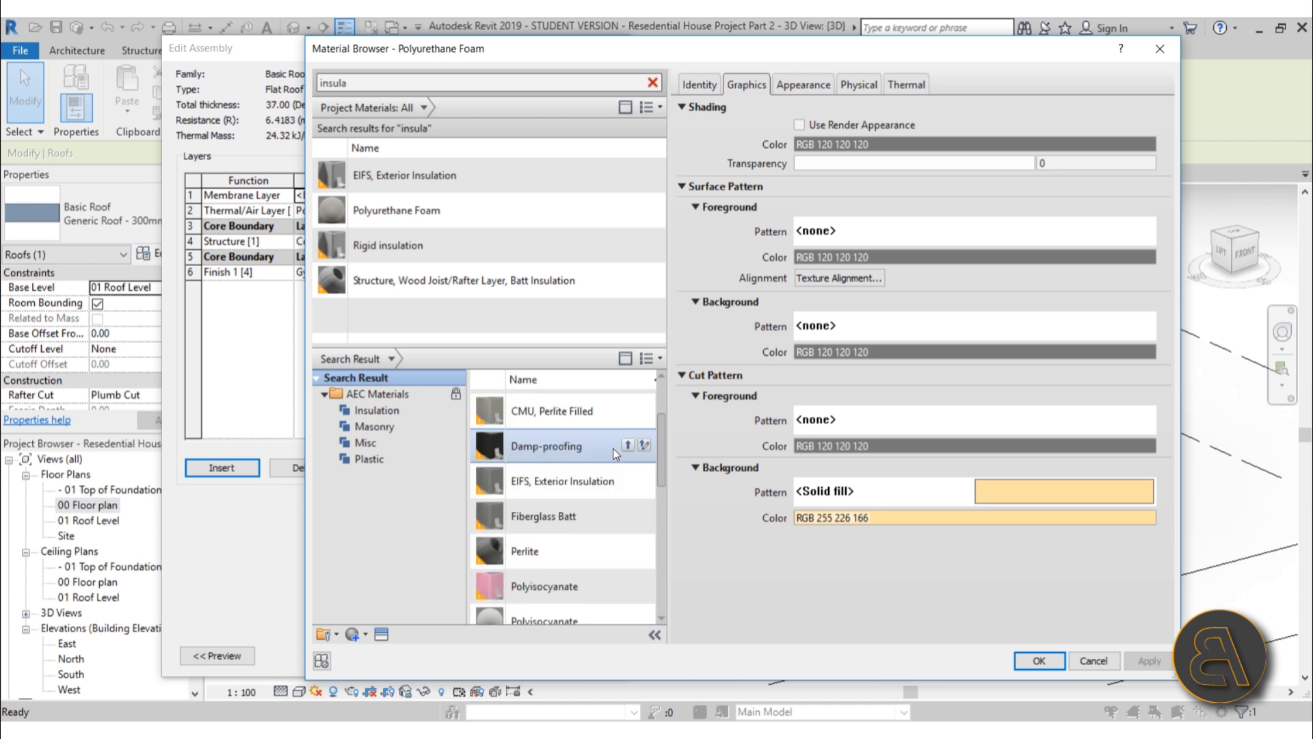
{"action": "left_click", "coordinate": [627, 445]}
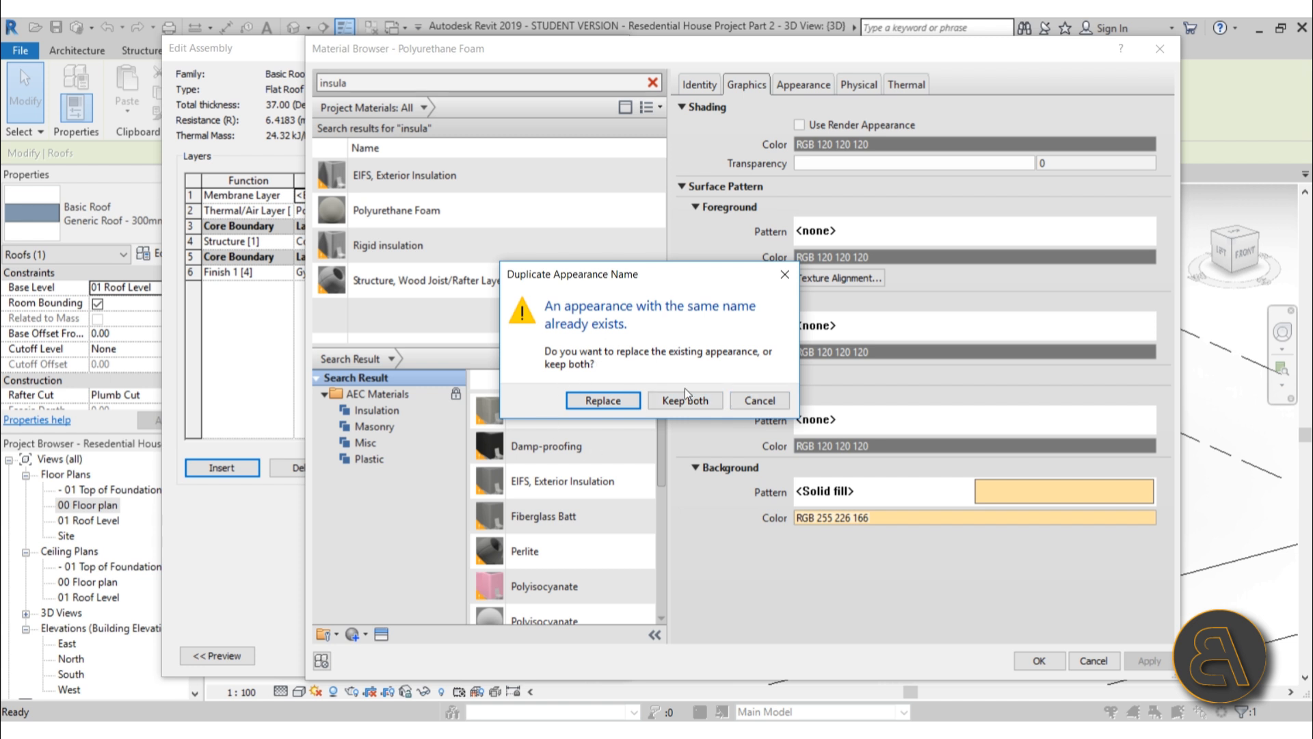
{"action": "left_click", "coordinate": [757, 402]}
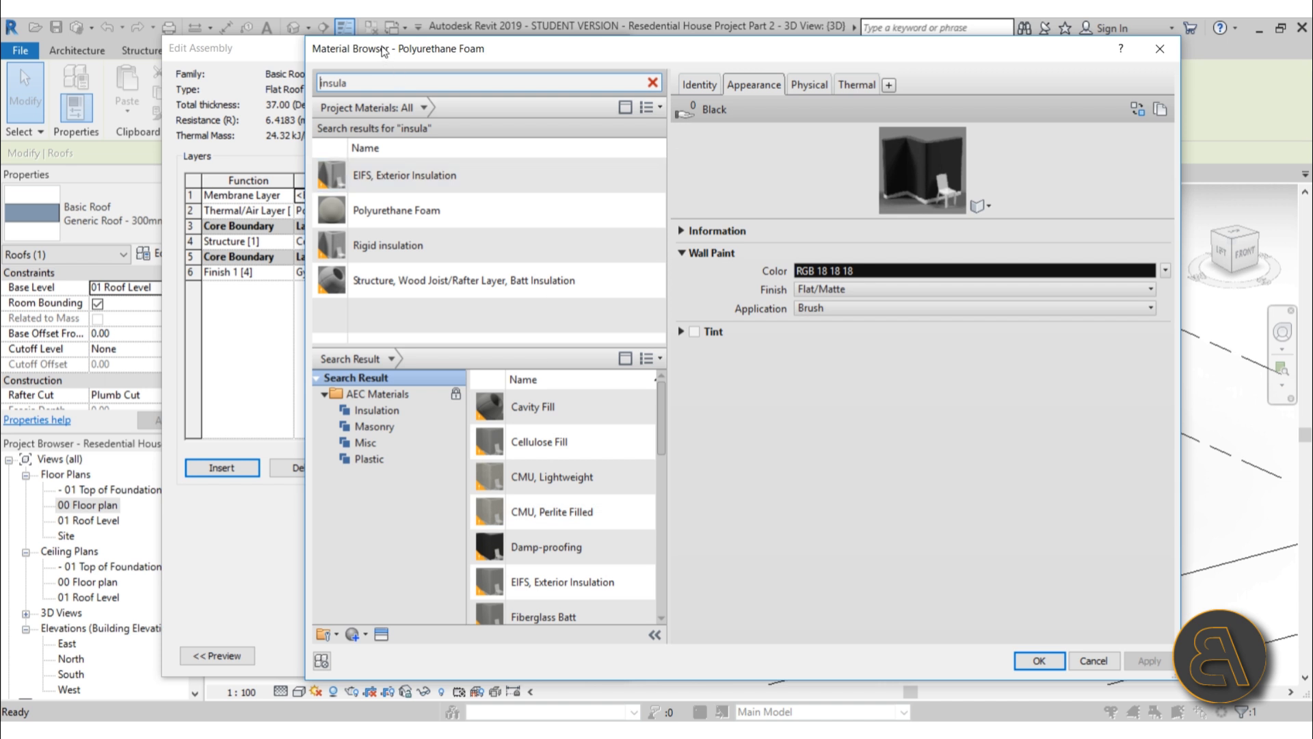
Search the materials for "damp" and assign Damp-proofing to the membrane layer
{"action": "left_click", "coordinate": [422, 82]}
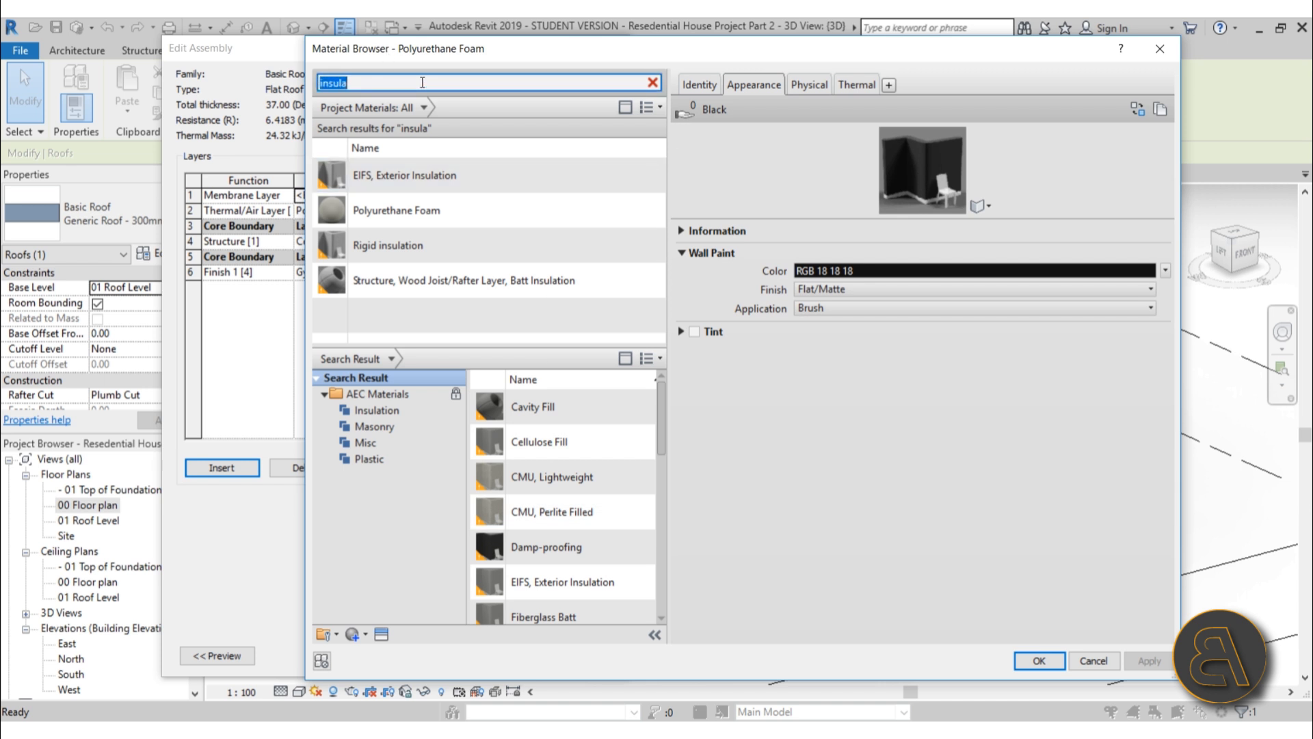
{"action": "type", "text": "damp"}
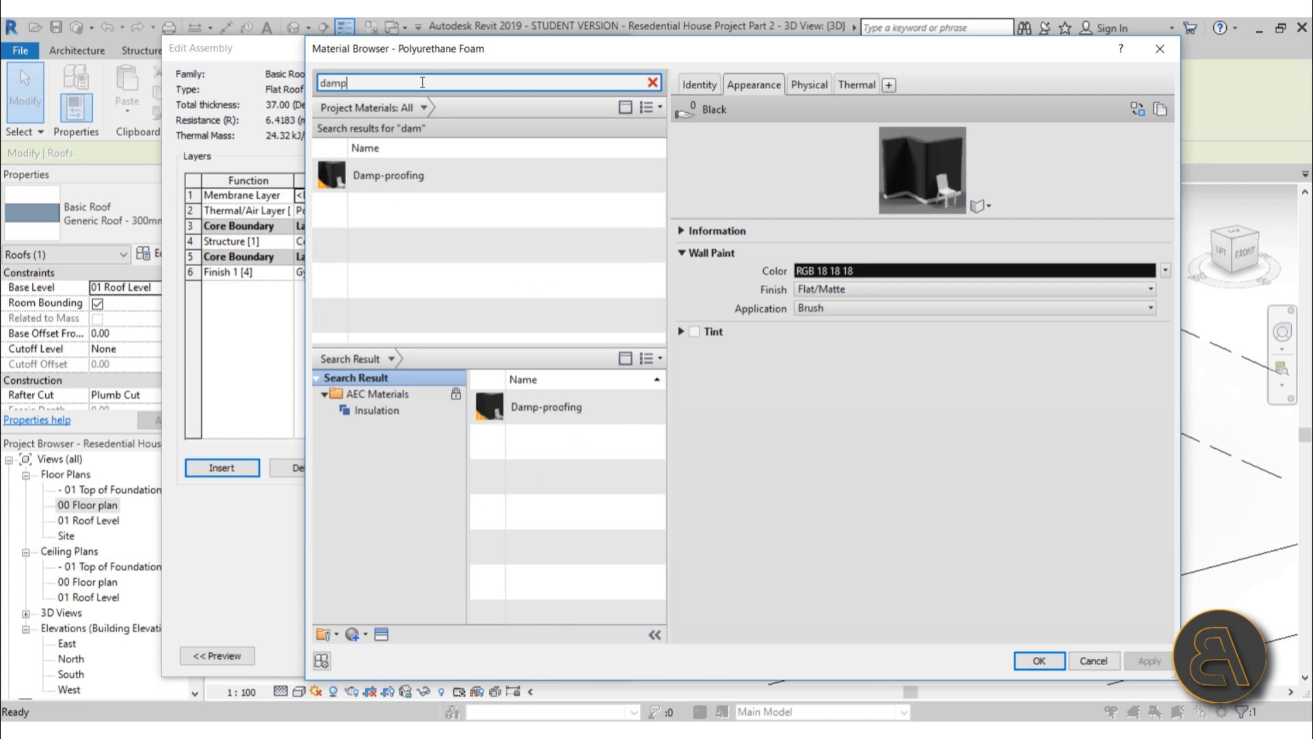
{"action": "left_click", "coordinate": [434, 185]}
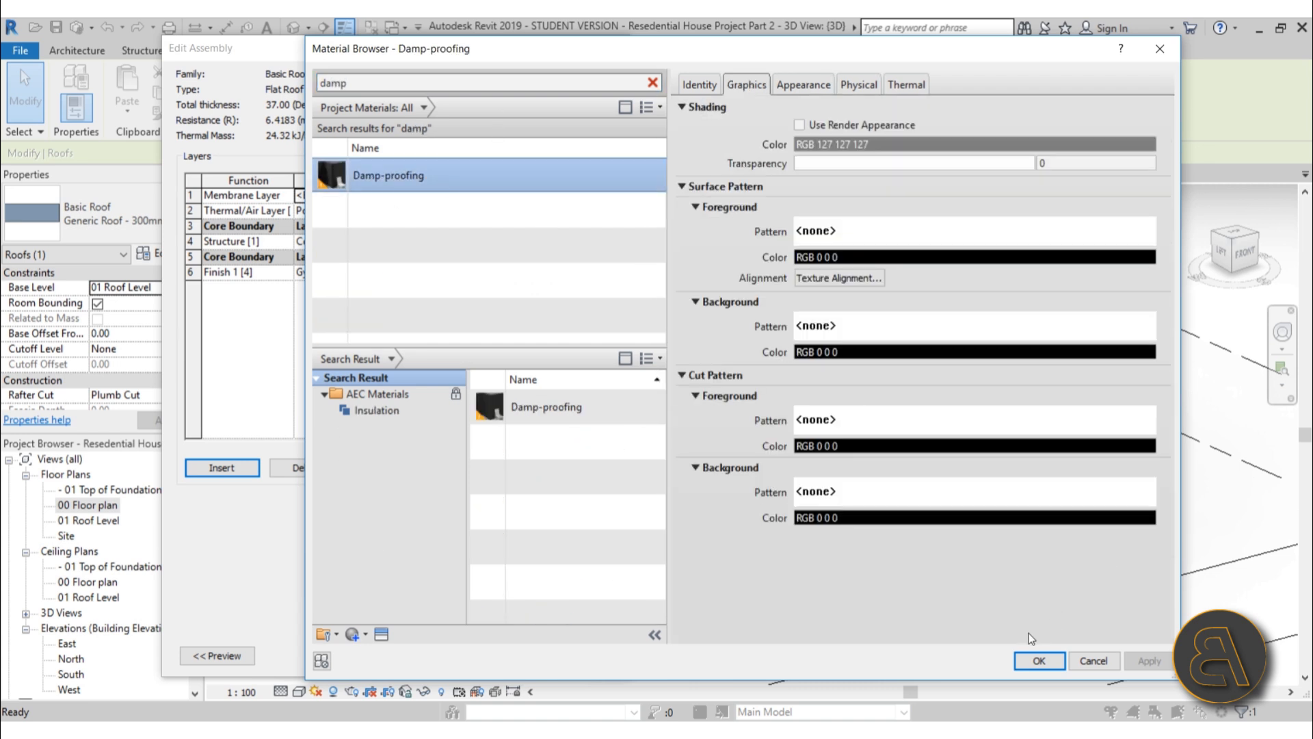
{"action": "left_click", "coordinate": [1039, 661]}
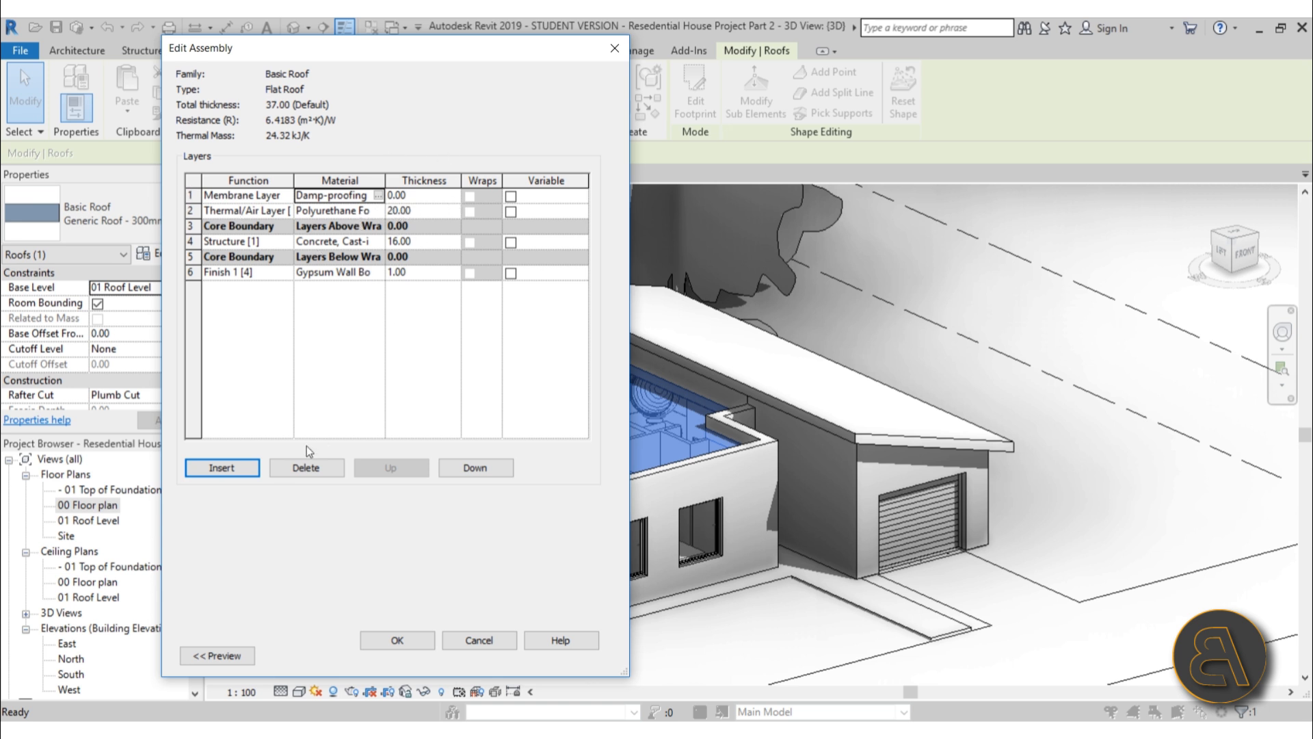
Insert a layer above the membrane layer and set its function to Finish 1 [4]
{"action": "left_click", "coordinate": [243, 465]}
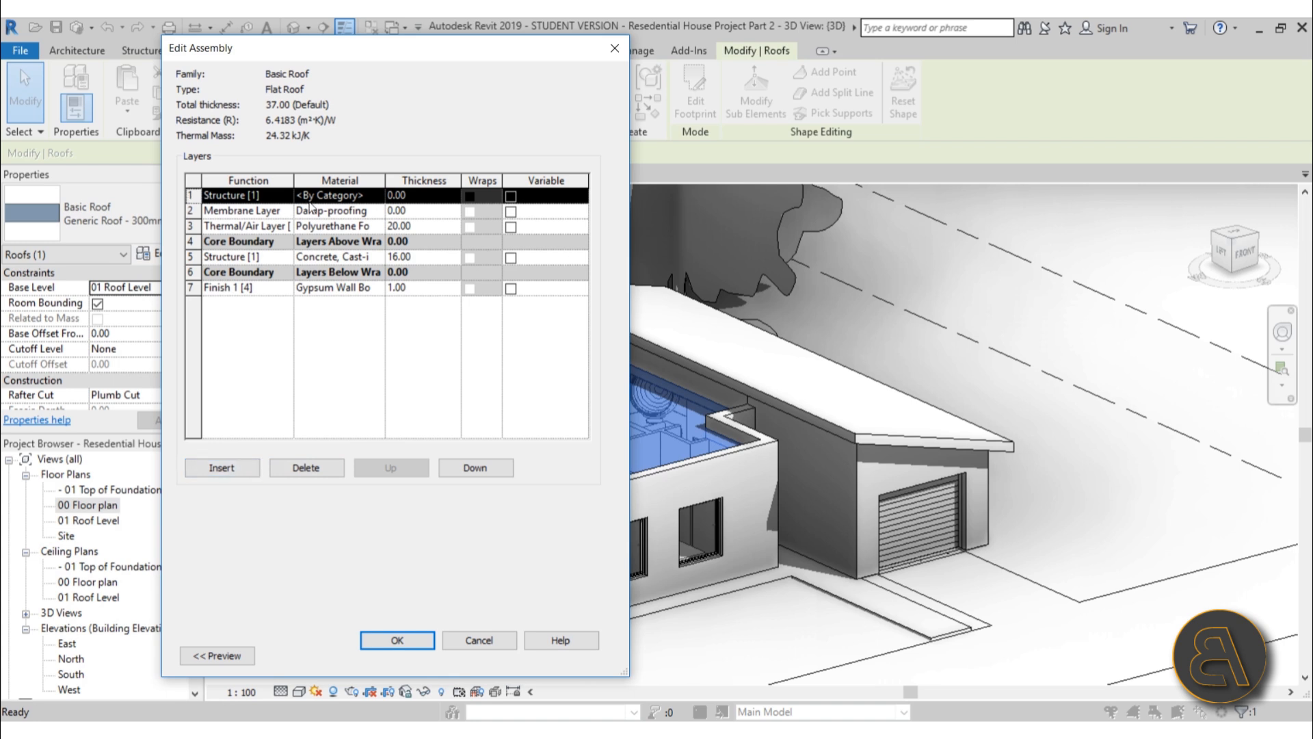
{"action": "left_click", "coordinate": [285, 195]}
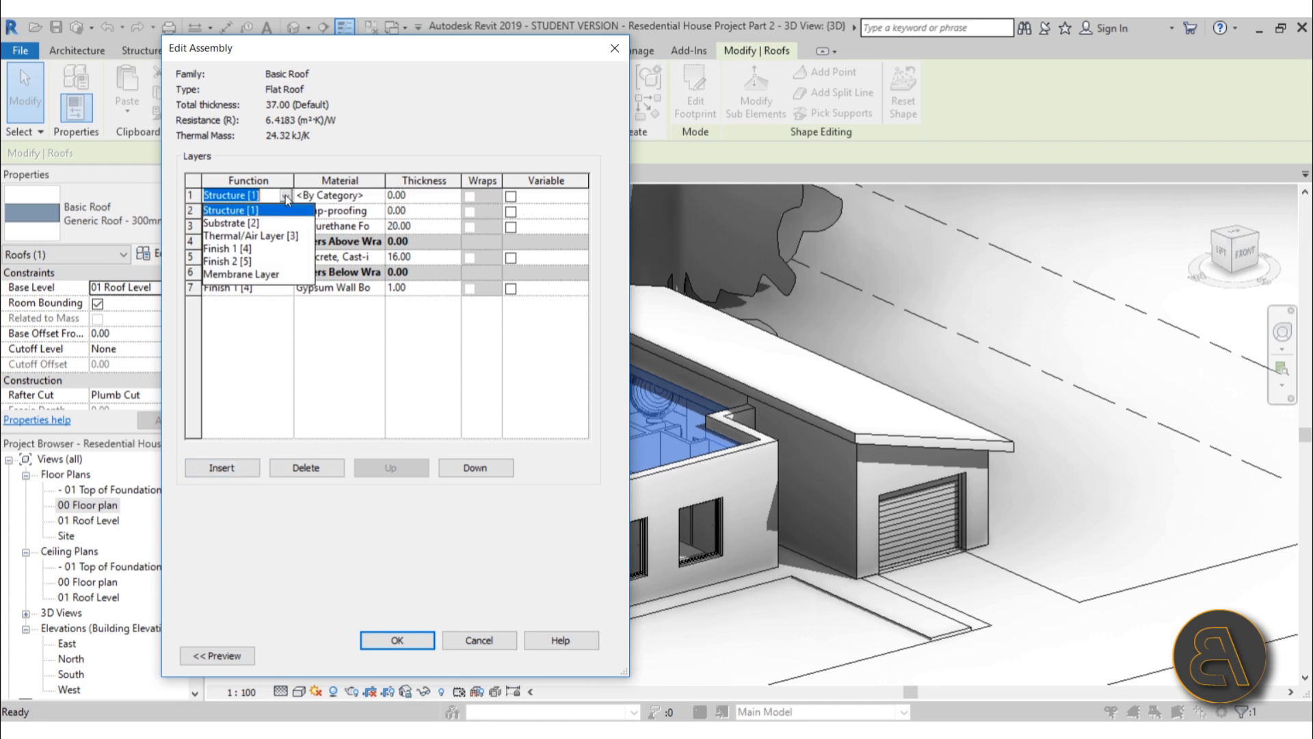
{"action": "left_click", "coordinate": [227, 248]}
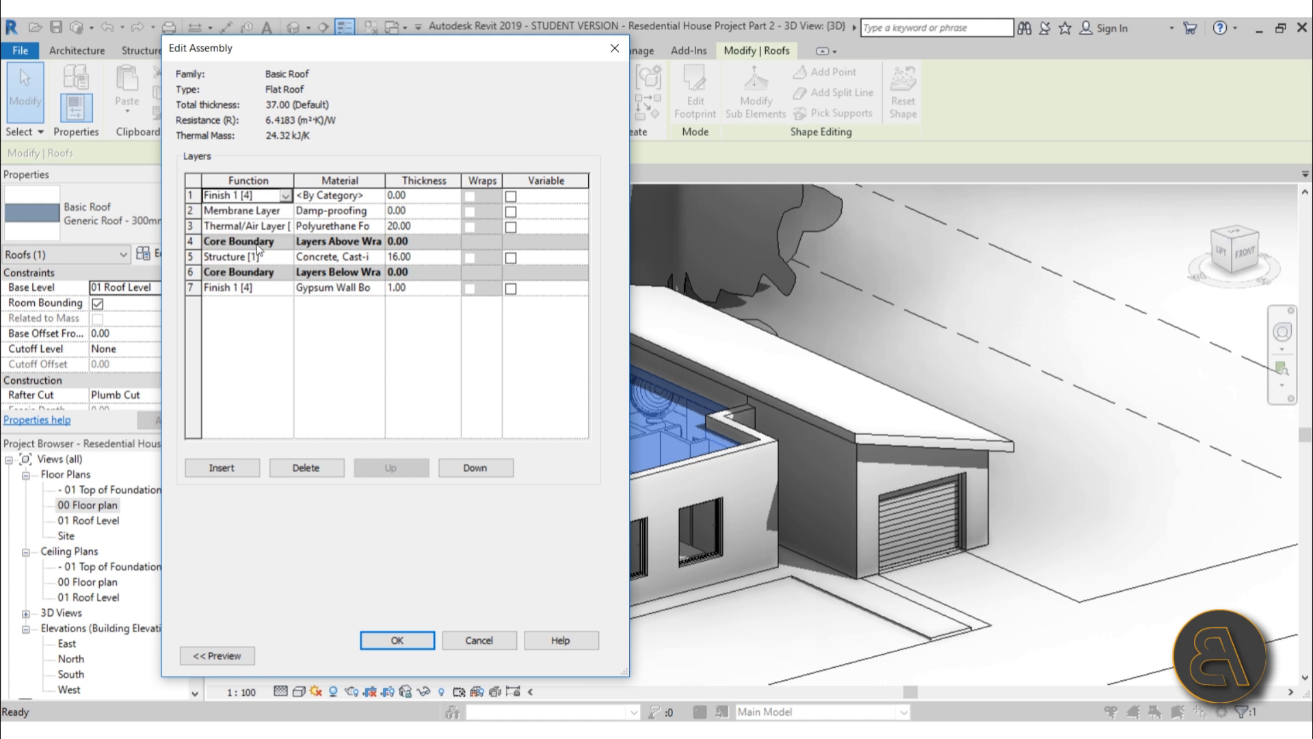
Search the materials for "grav", add Gravel from the library and assign it to the uppermost finish layer
{"action": "left_click", "coordinate": [369, 196]}
{"action": "left_click", "coordinate": [381, 195]}
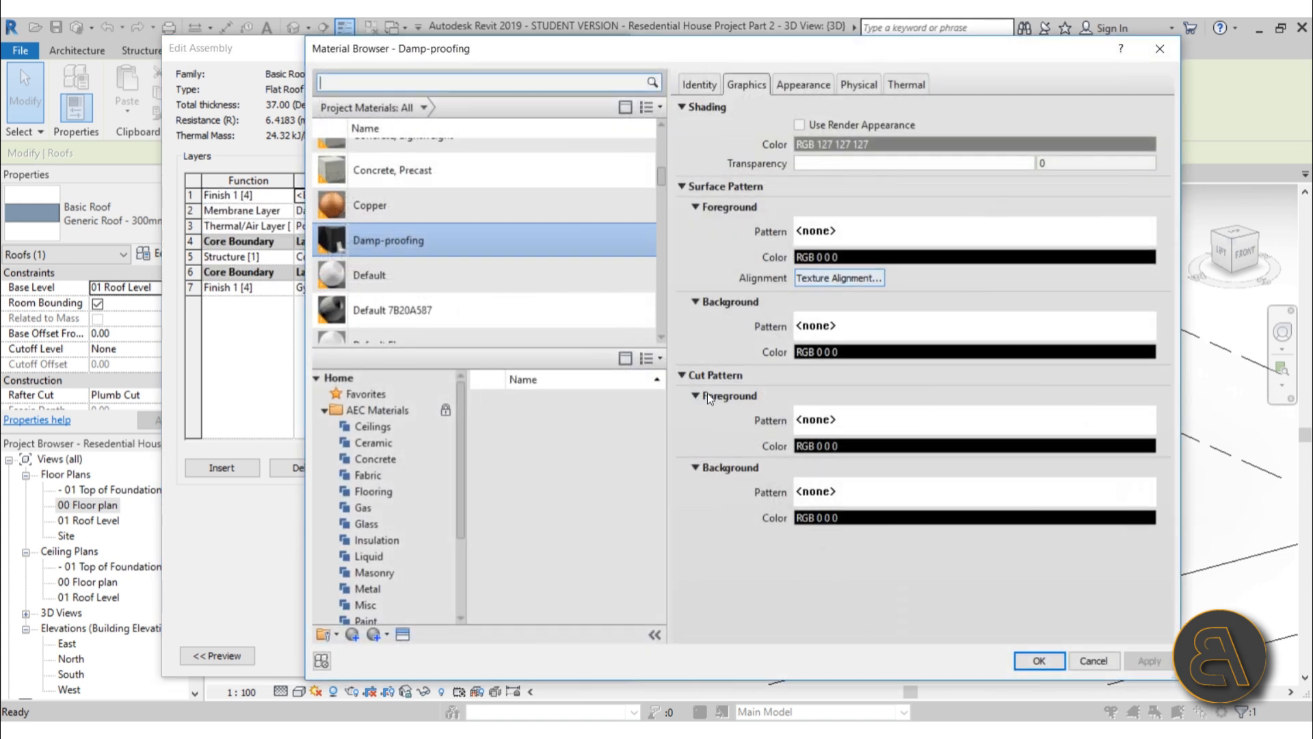
{"action": "left_click", "coordinate": [476, 83]}
{"action": "type", "text": "gra"}
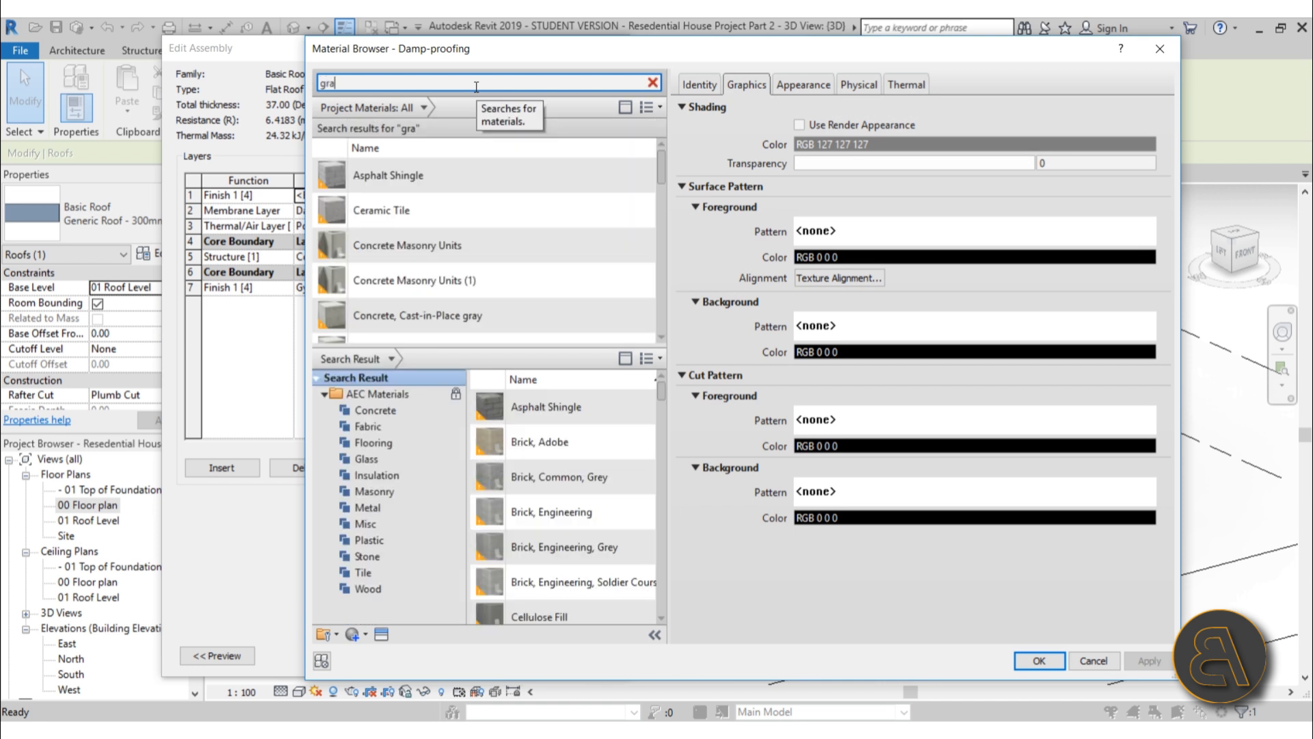
{"action": "type", "text": "v"}
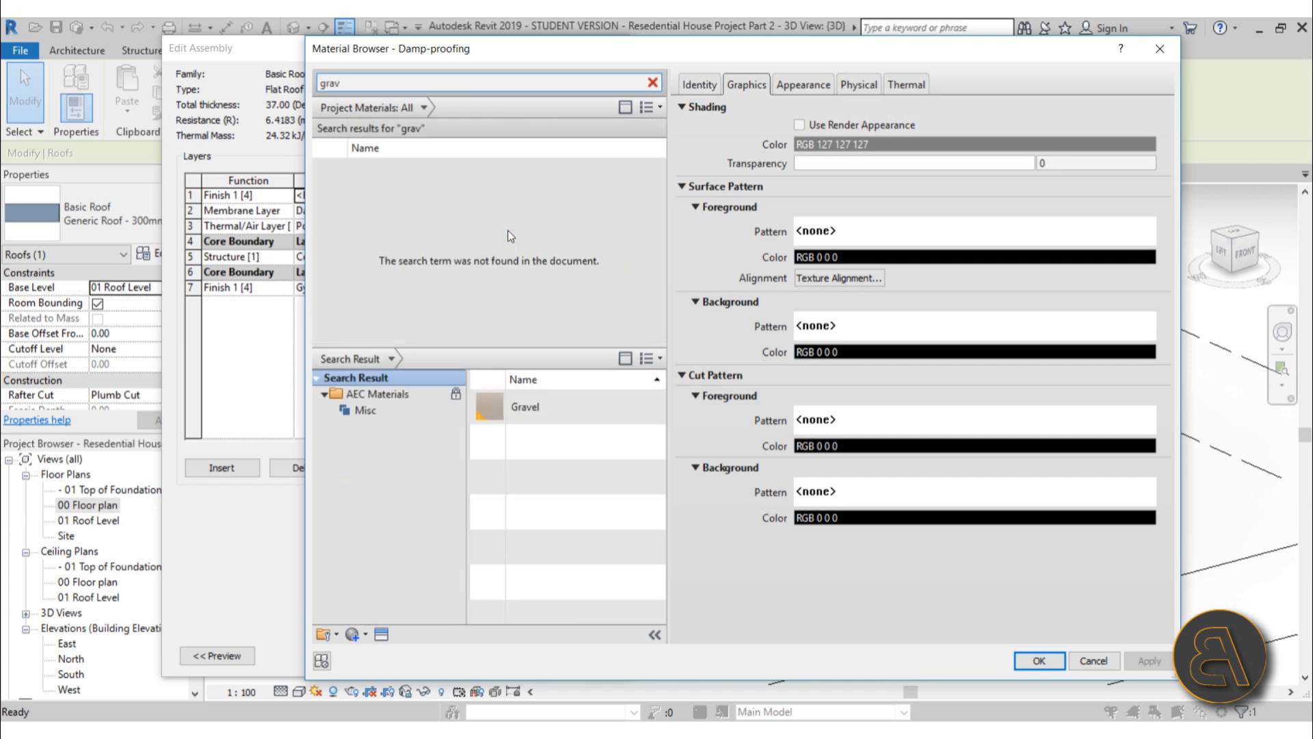
{"action": "left_click", "coordinate": [629, 405]}
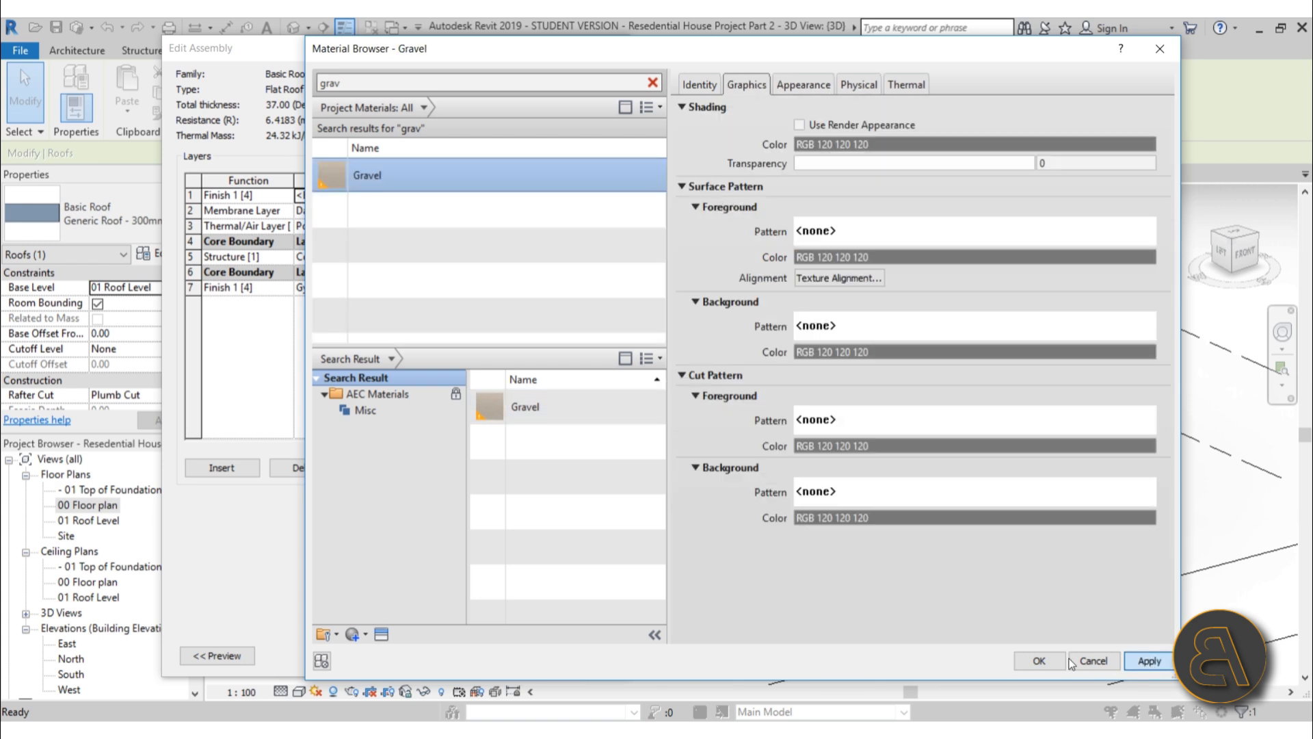
{"action": "left_click", "coordinate": [1037, 661]}
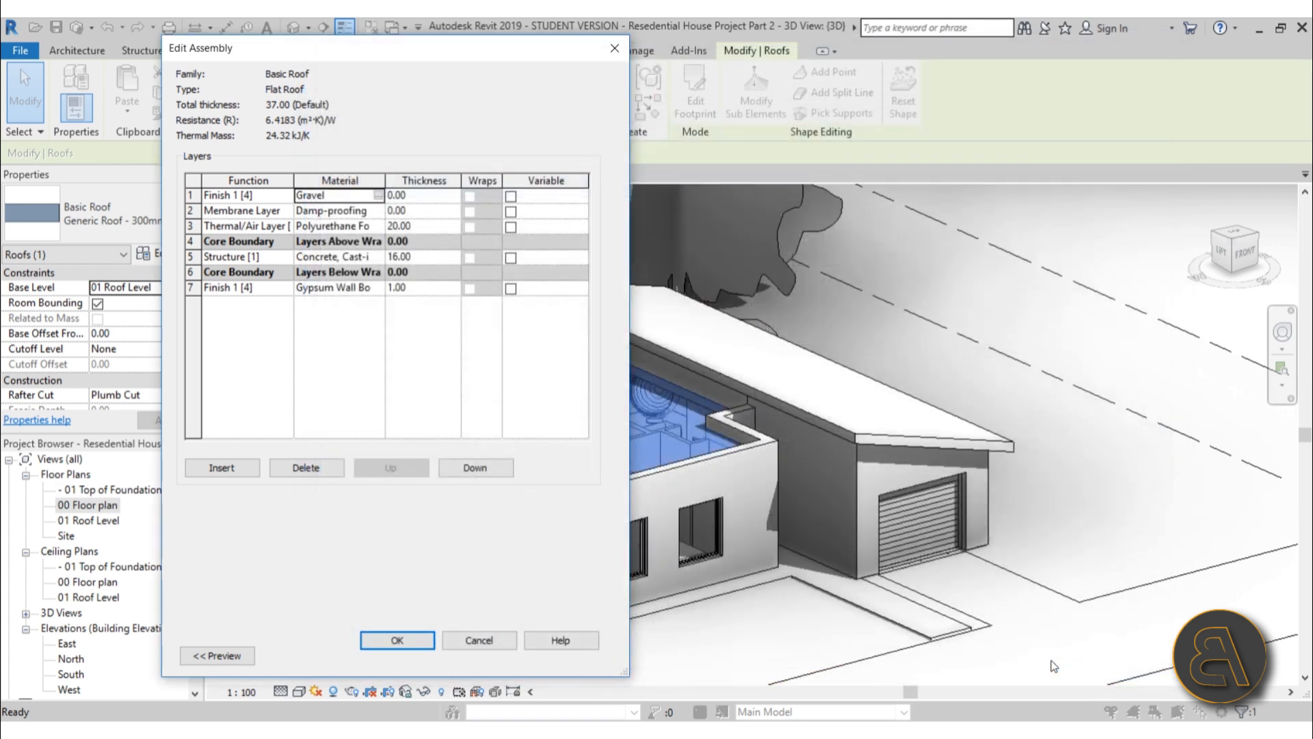
Set the gravel layer's thickness to 3, apply the assembly to the Flat Roof type and deselect the roof
{"action": "left_click", "coordinate": [424, 197]}
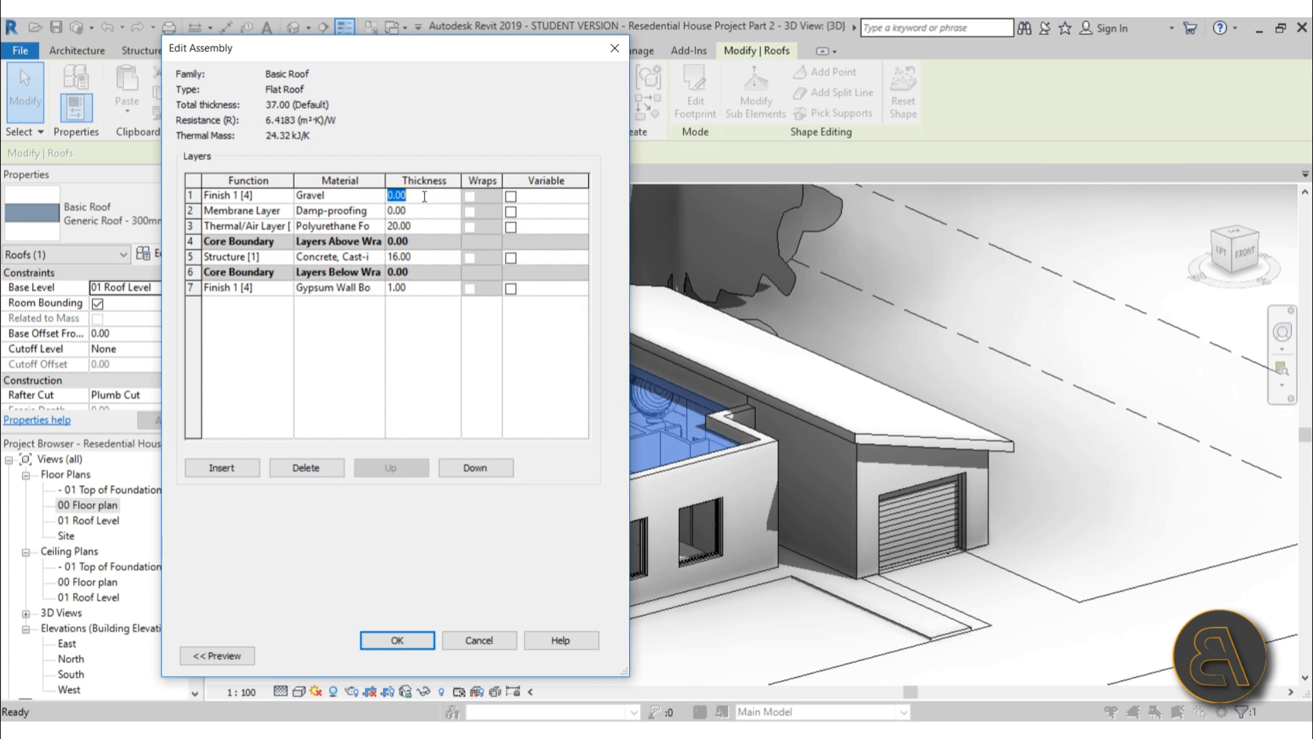
{"action": "type", "text": "3"}
{"action": "left_click", "coordinate": [212, 271]}
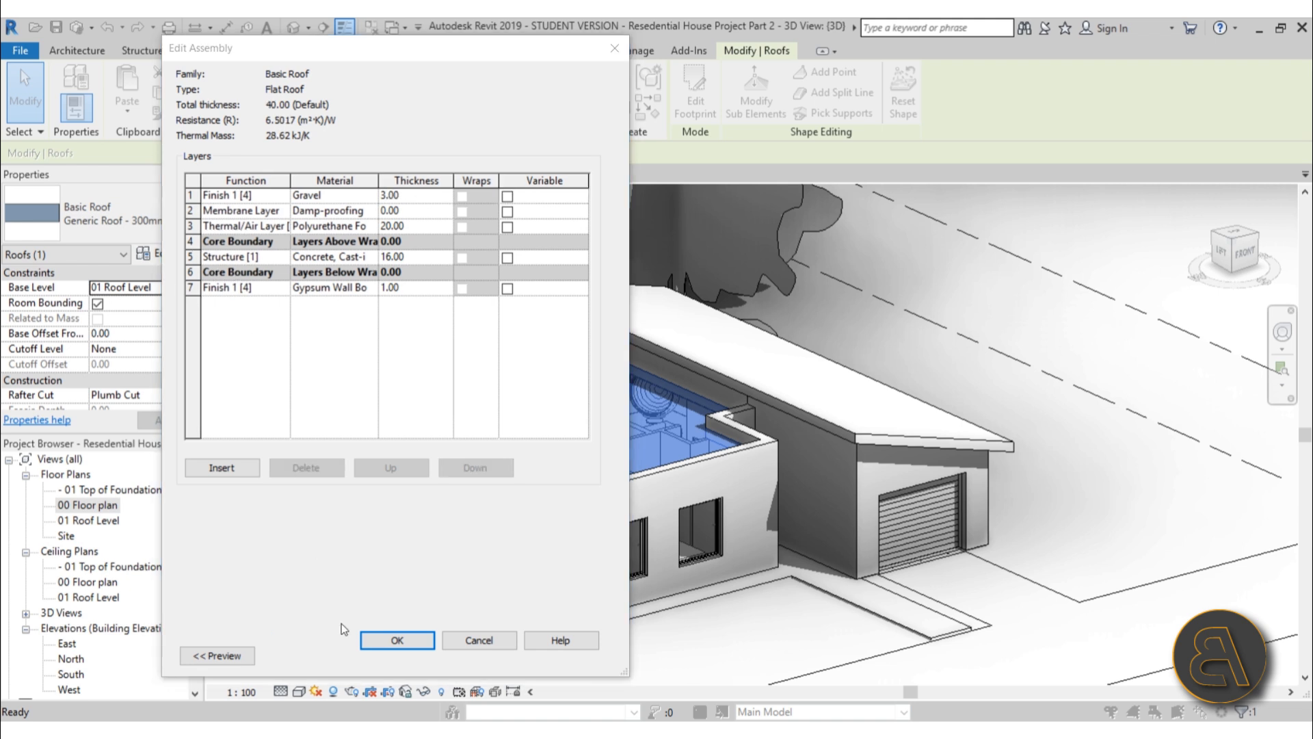
{"action": "left_click", "coordinate": [397, 640]}
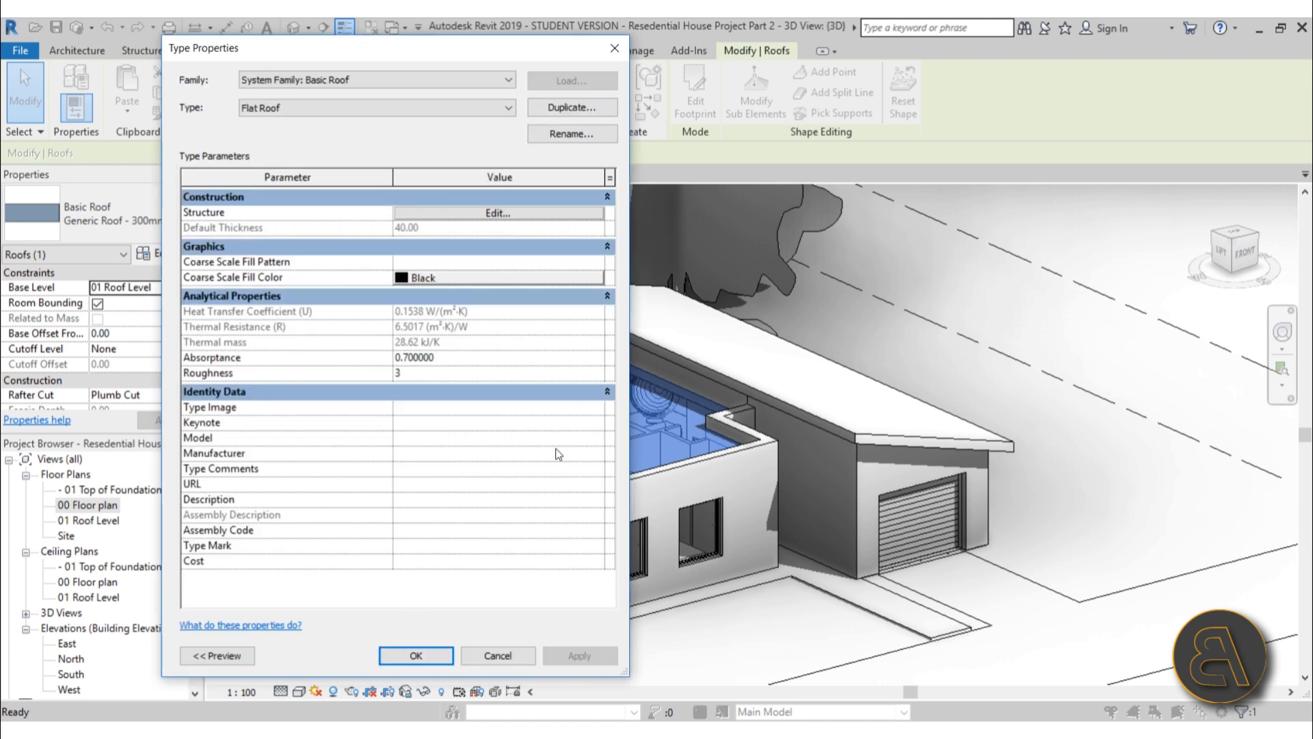
{"action": "left_click", "coordinate": [418, 653]}
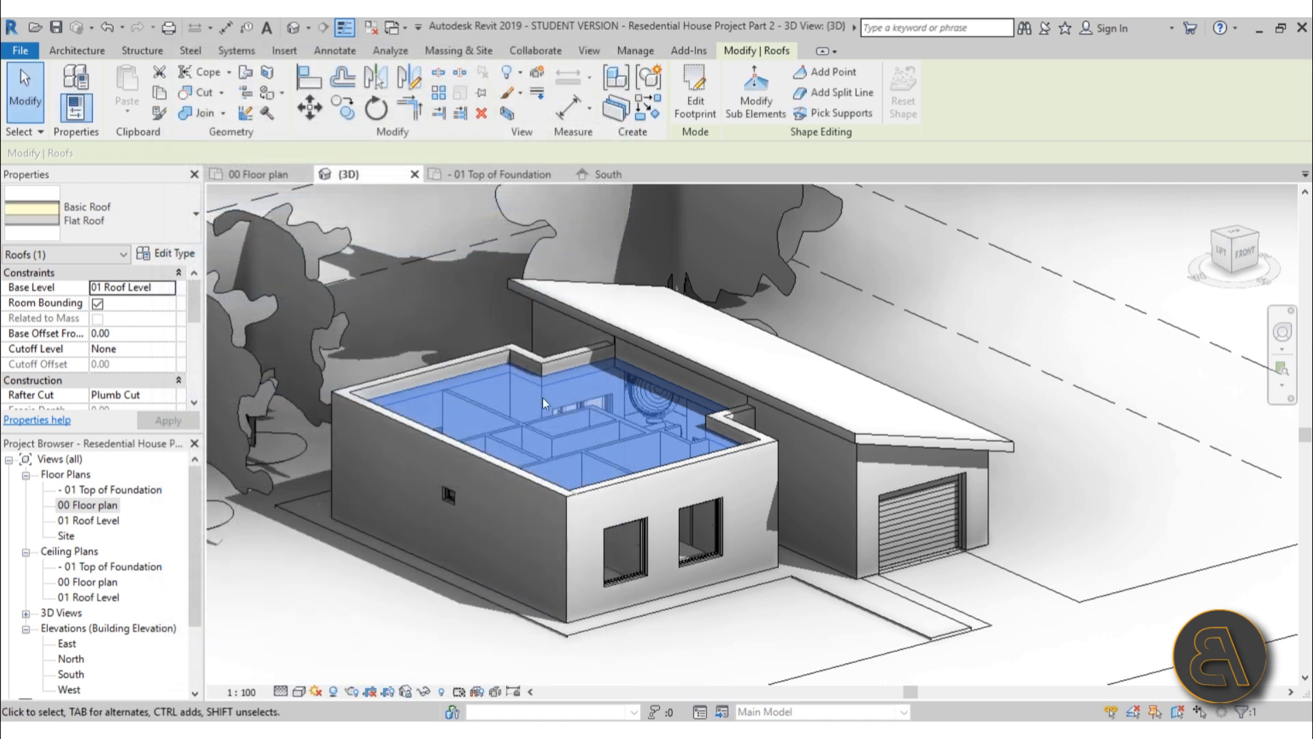
{"action": "scroll", "coordinate": [537, 373], "scroll_direction": "up", "scroll_amount": 5}
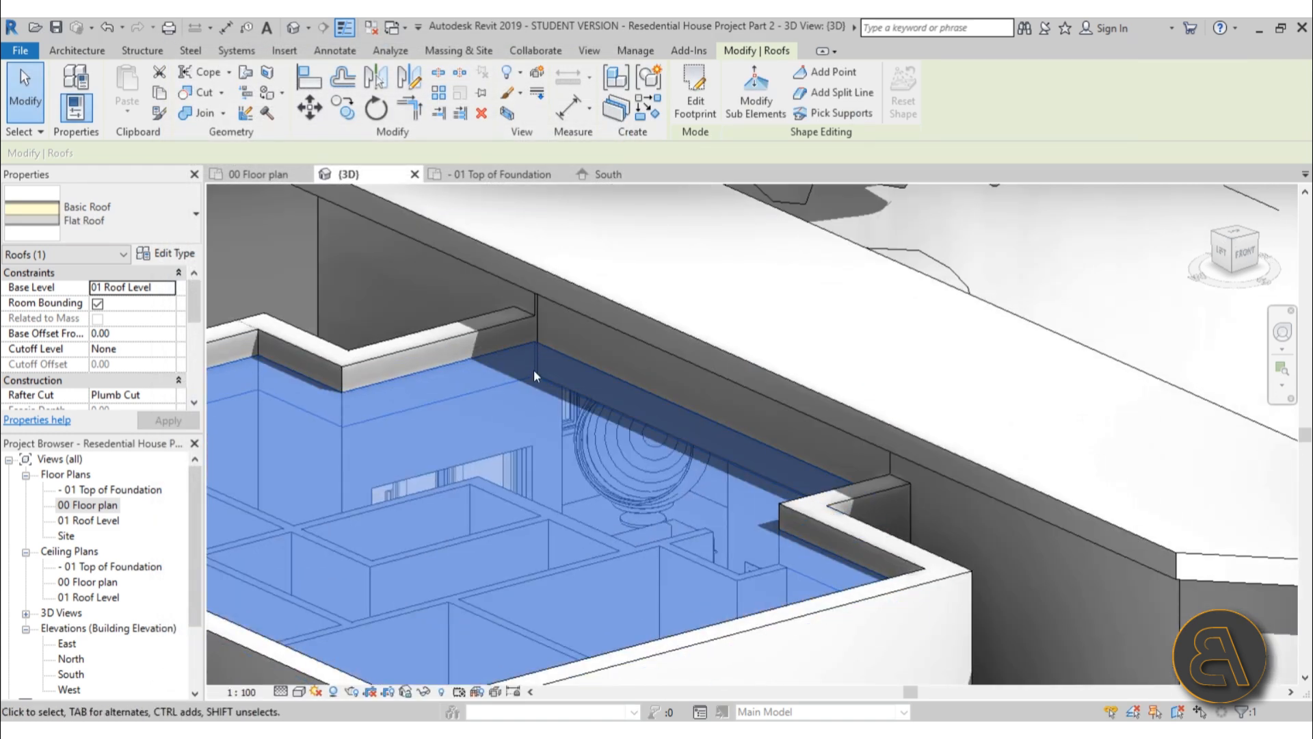
{"action": "scroll", "coordinate": [723, 415], "scroll_direction": "down", "scroll_amount": 3}
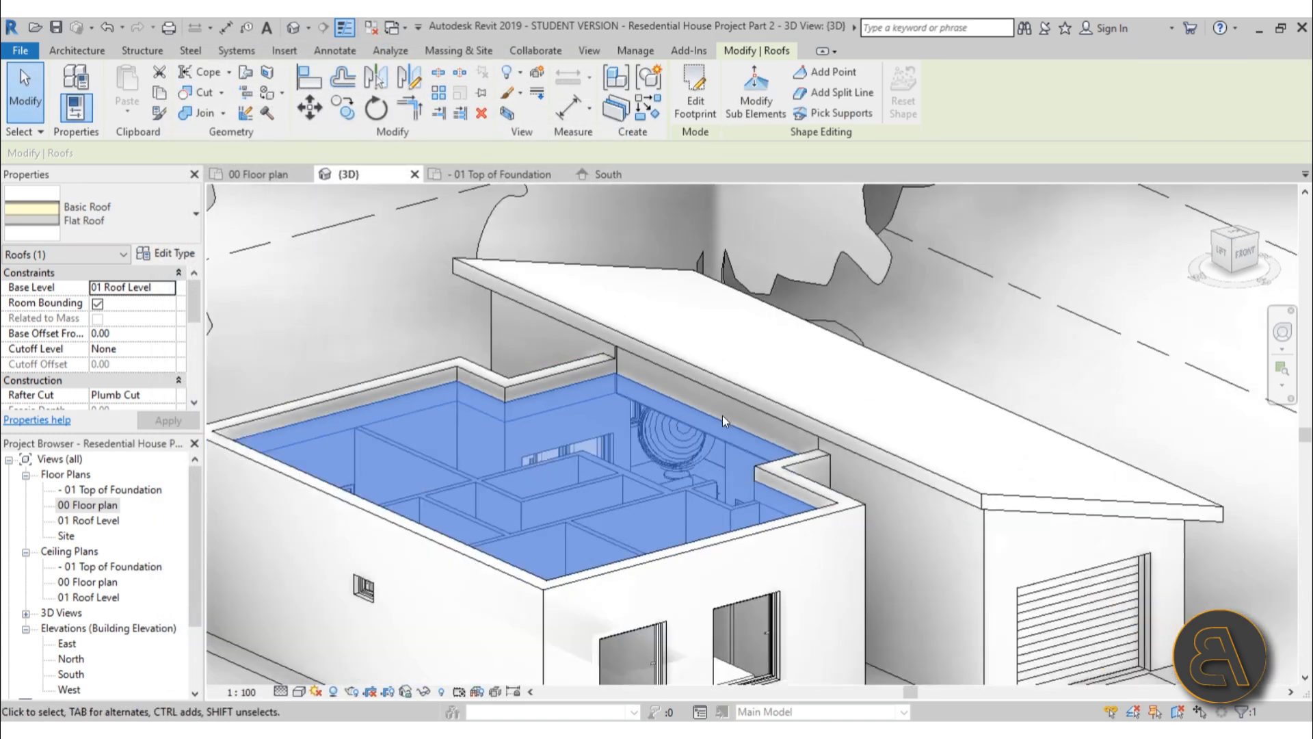
{"action": "scroll", "coordinate": [722, 416], "scroll_direction": "down", "scroll_amount": 3}
{"action": "key", "text": "Escape"}
{"action": "scroll", "coordinate": [509, 419], "scroll_direction": "up", "scroll_amount": 5}
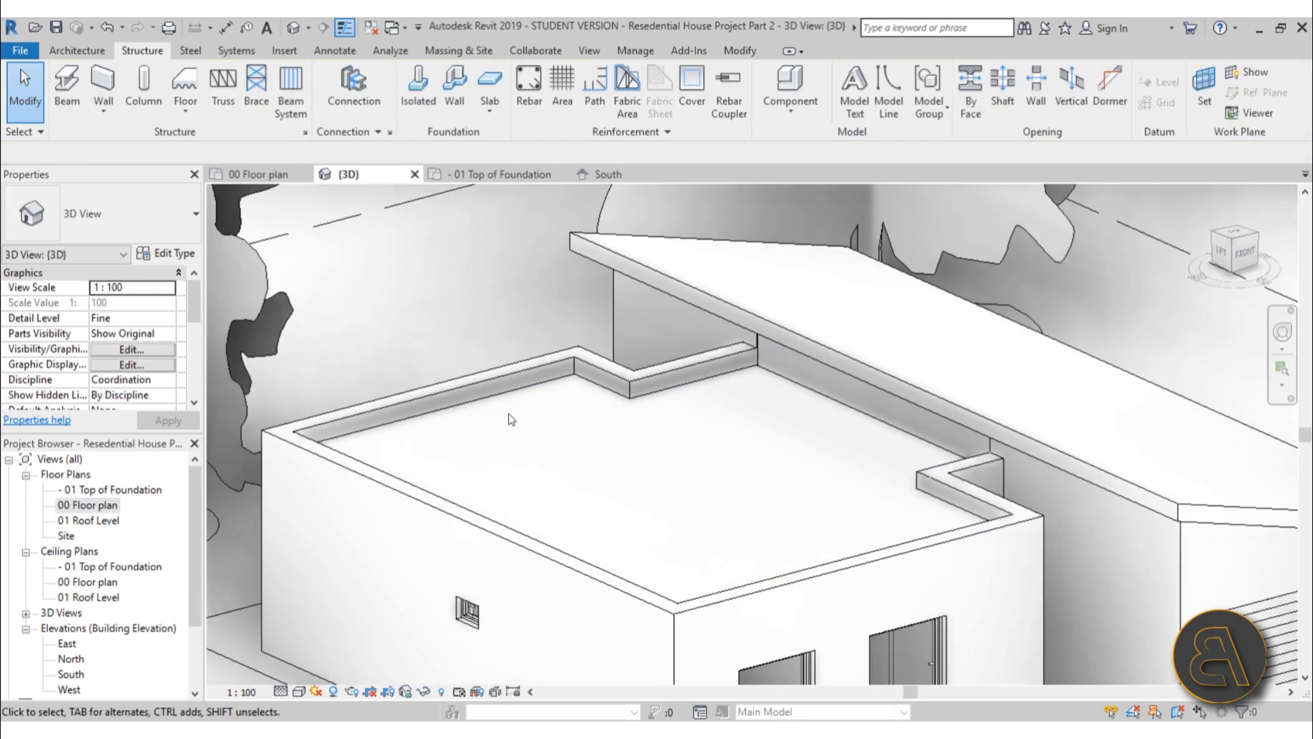
{"action": "scroll", "coordinate": [509, 414], "scroll_direction": "up", "scroll_amount": 1}
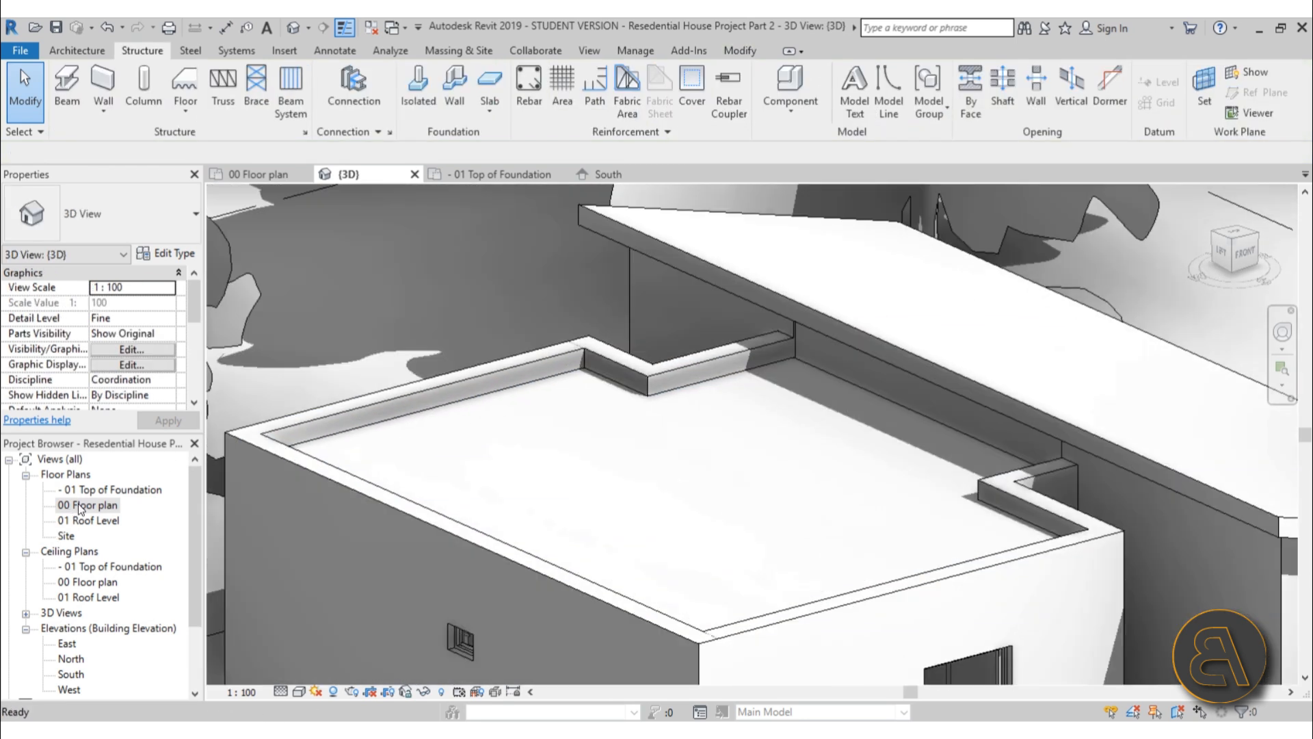
Open the 00 Floor plan and draw a horizontal section line across the whole house, through the kitchen and living room, looking north
{"action": "double_click", "coordinate": [80, 506]}
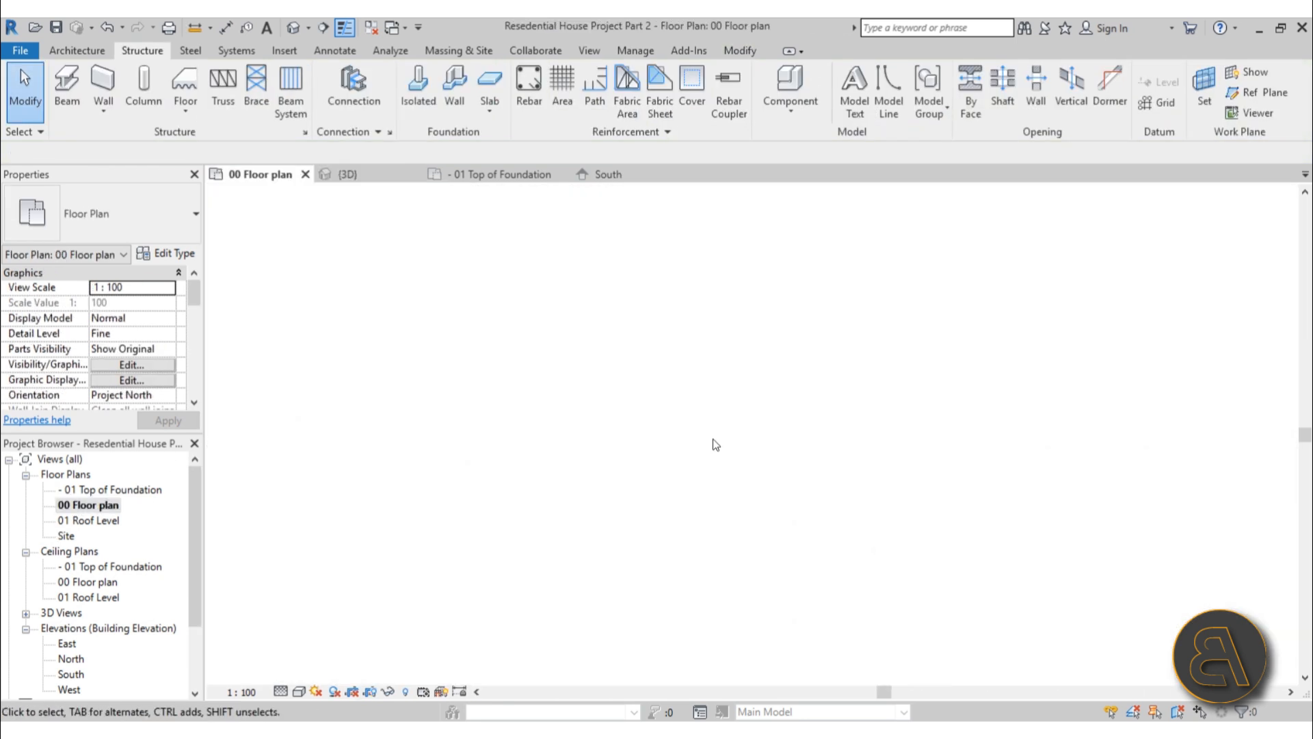
{"action": "left_click", "coordinate": [323, 28]}
{"action": "left_click", "coordinate": [415, 388]}
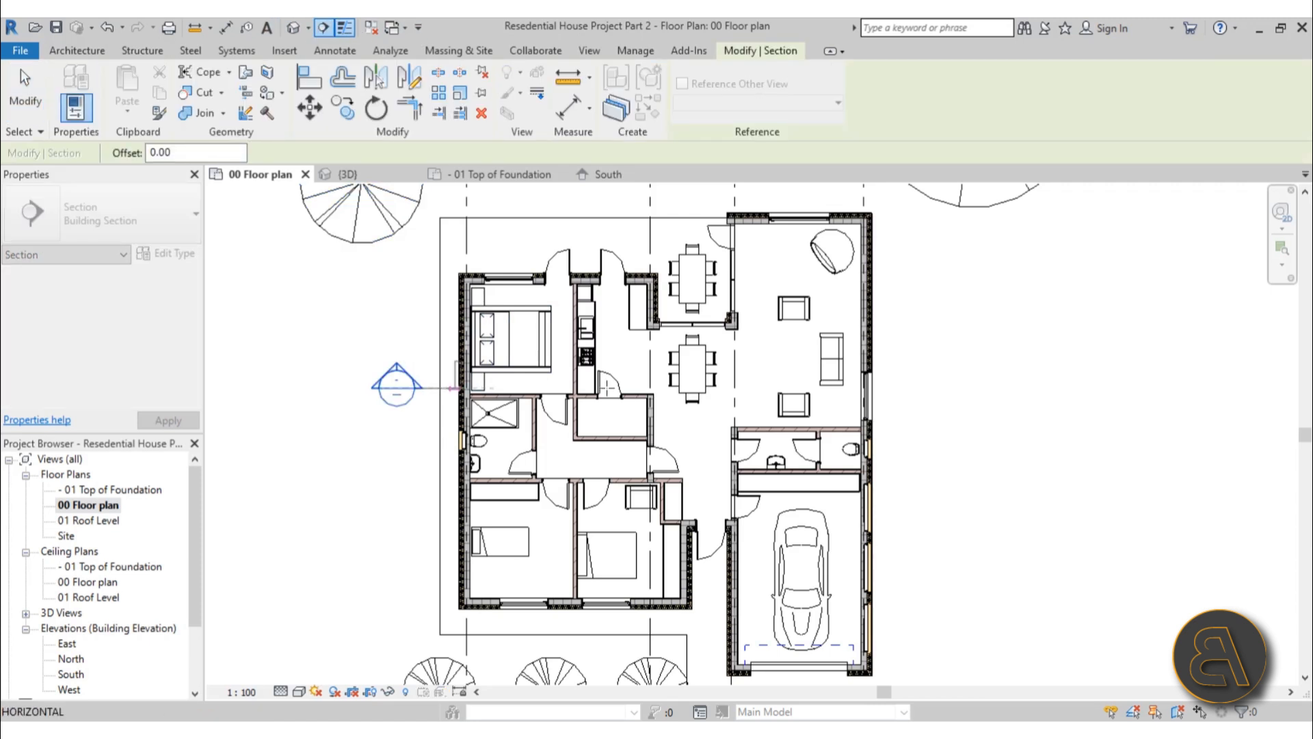
{"action": "left_click", "coordinate": [966, 387]}
{"action": "key", "text": "Escape"}
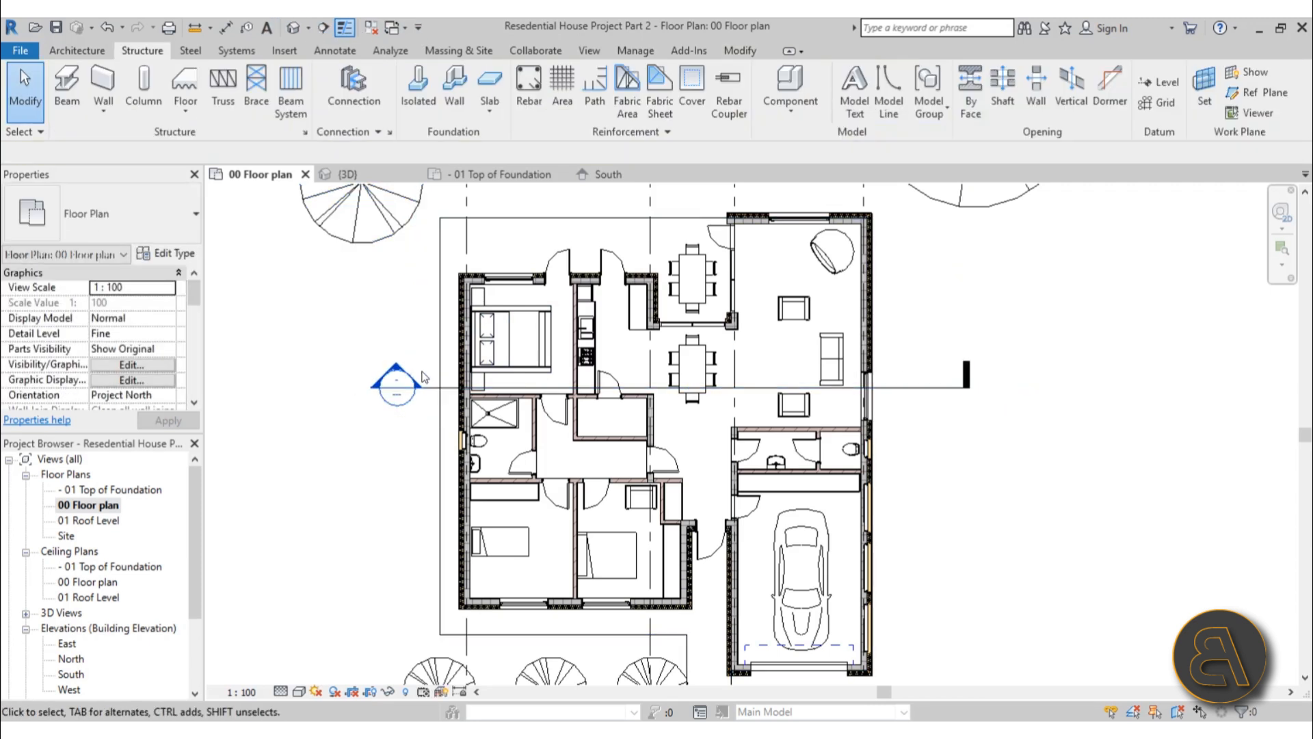
Open the new section's view, set its detail level to Fine and examine the flat roof's layers at the exterior wall
{"action": "double_click", "coordinate": [395, 378]}
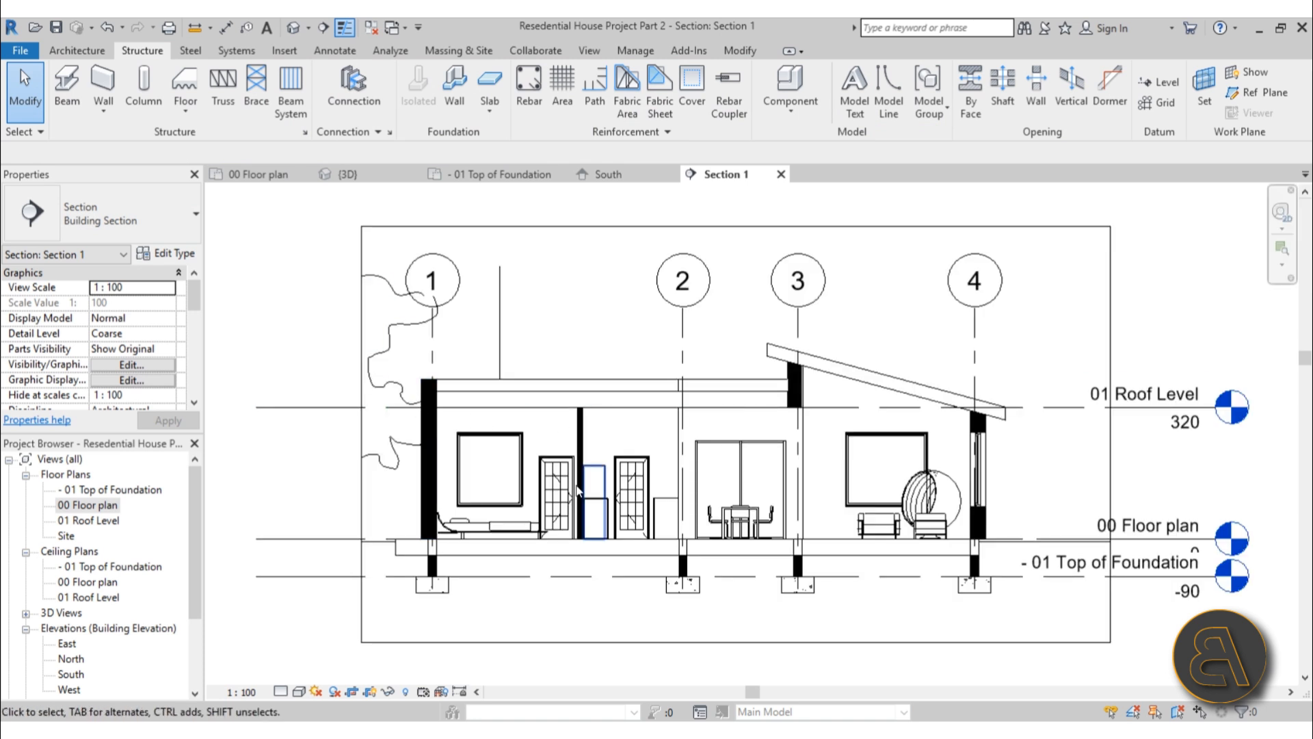
{"action": "left_click", "coordinate": [280, 692]}
{"action": "left_click", "coordinate": [293, 668]}
{"action": "scroll", "coordinate": [456, 391], "scroll_direction": "up", "scroll_amount": 4}
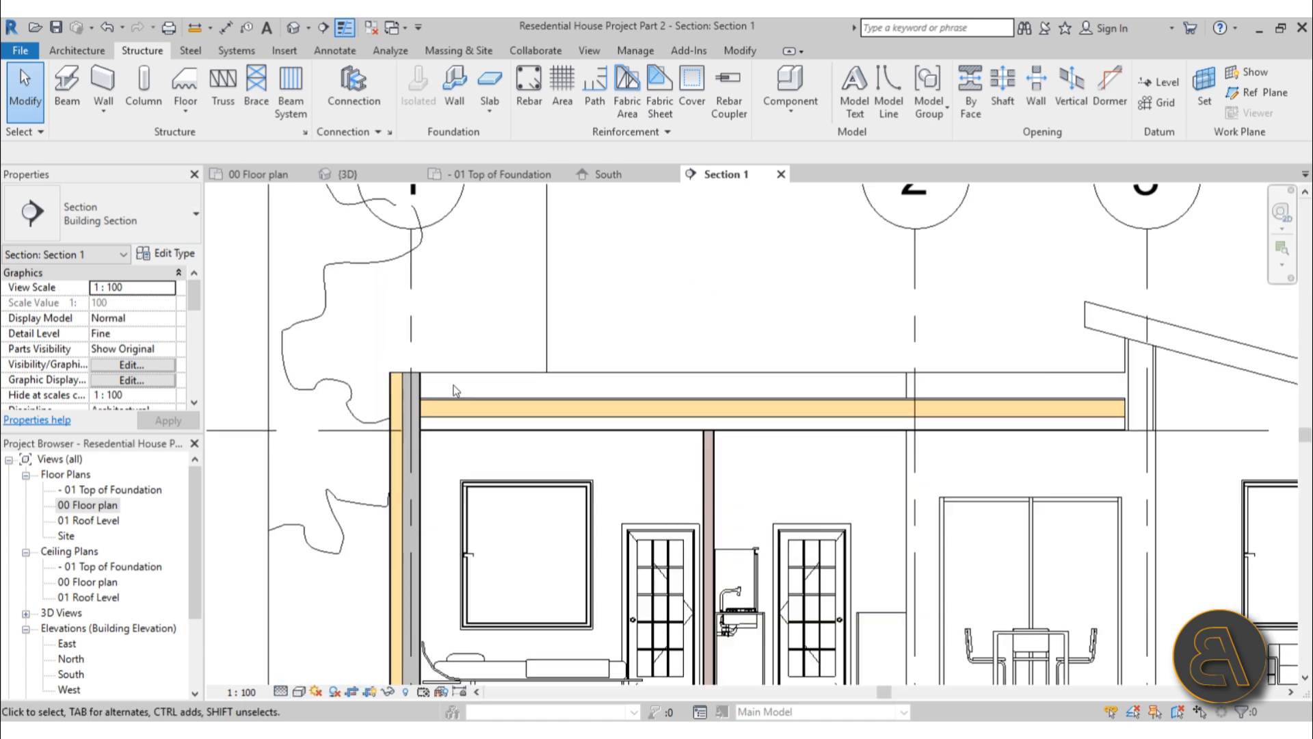
{"action": "scroll", "coordinate": [438, 410], "scroll_direction": "up", "scroll_amount": 3}
{"action": "left_click", "coordinate": [441, 517]}
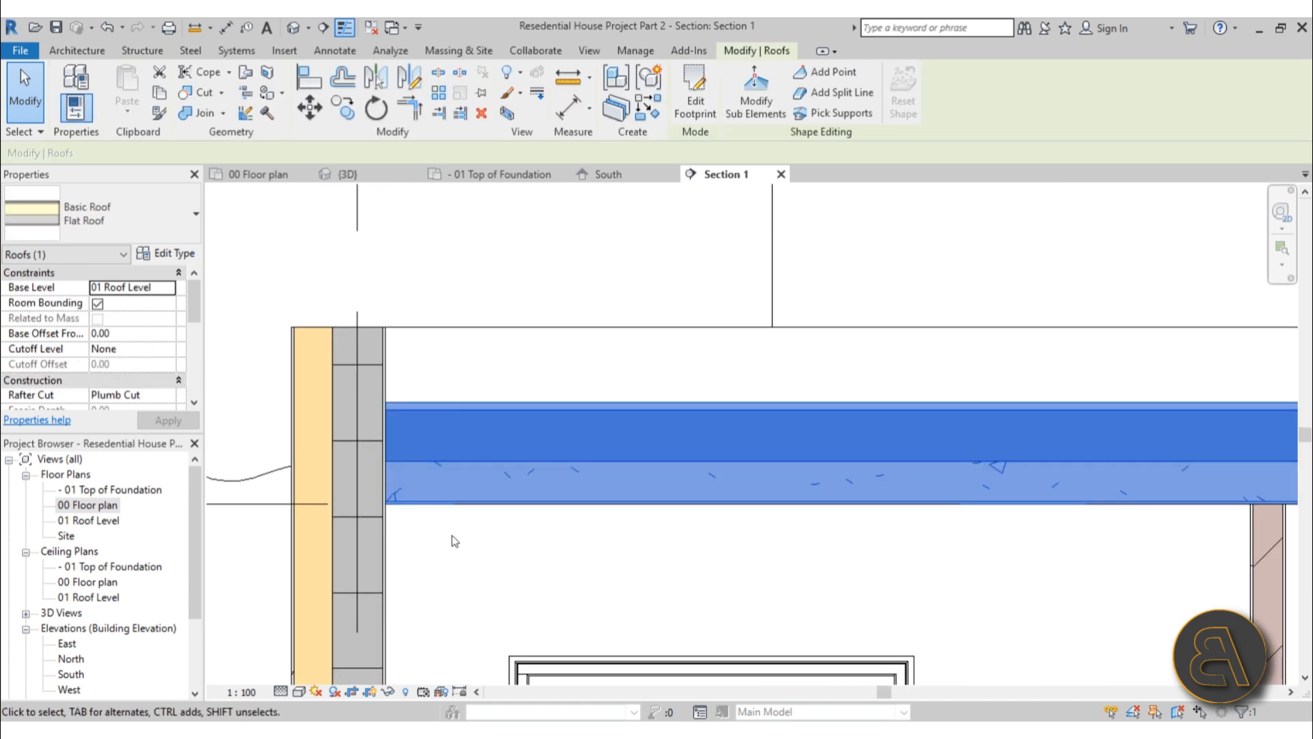
{"action": "left_click", "coordinate": [453, 539]}
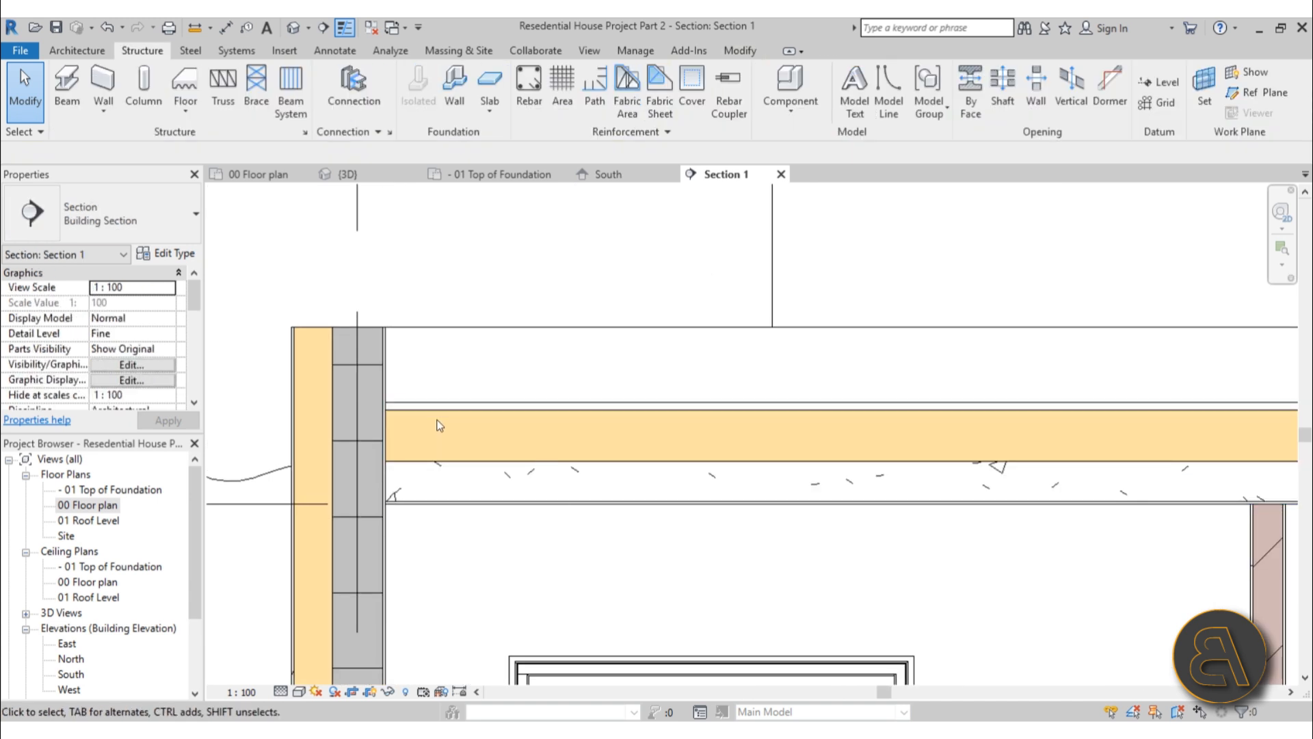
Select the pitched roof above the living room in the section and duplicate its type as Sloped Roof
{"action": "scroll", "coordinate": [441, 424], "scroll_direction": "down", "scroll_amount": 4}
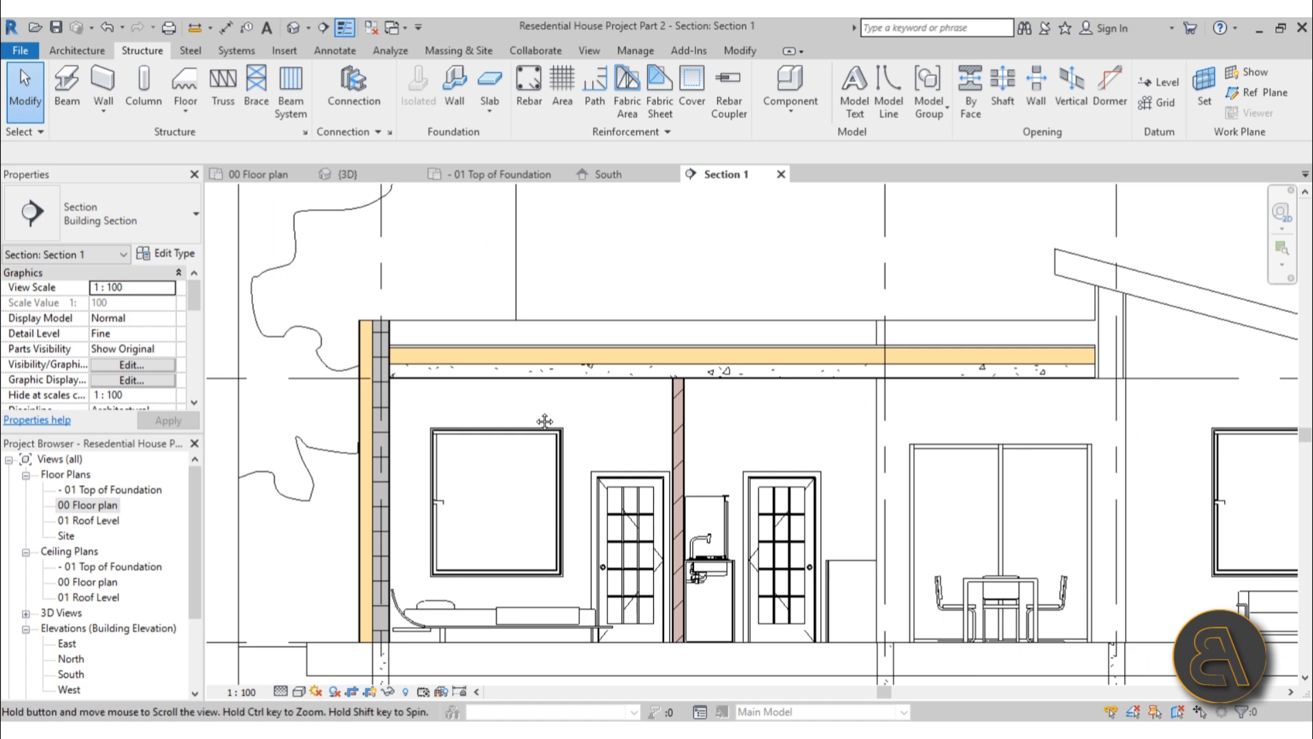
{"action": "scroll", "coordinate": [356, 355], "scroll_direction": "up", "scroll_amount": 3}
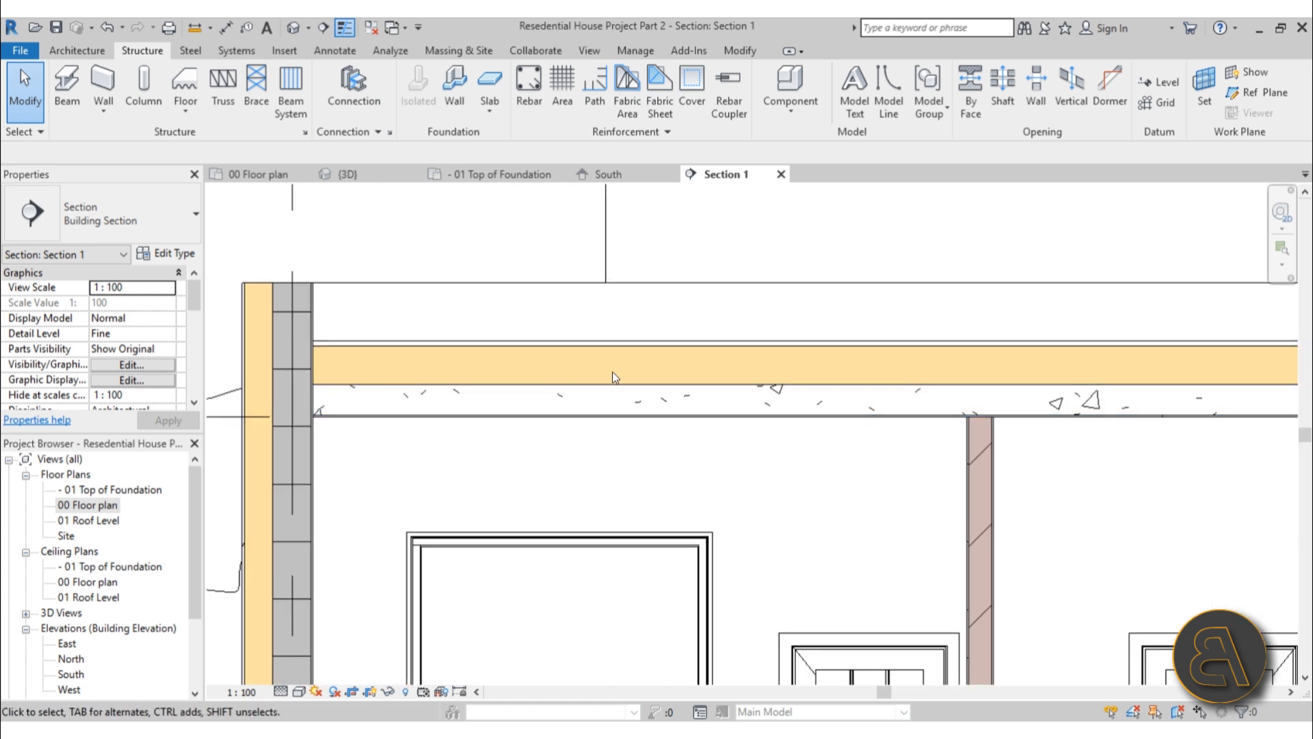
{"action": "scroll", "coordinate": [389, 489], "scroll_direction": "down", "scroll_amount": 4}
{"action": "middle_click_drag", "start_coordinate": [674, 489], "coordinate": [163, 406]}
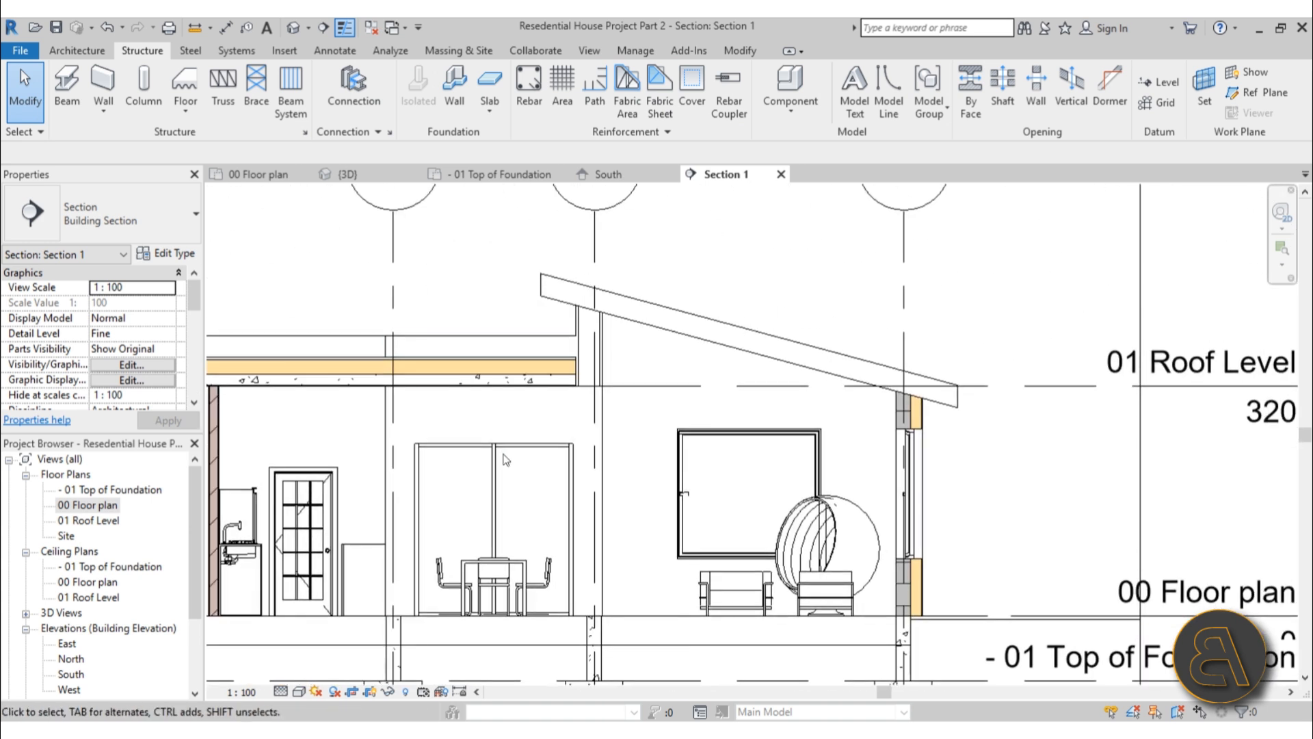
{"action": "left_click", "coordinate": [546, 301]}
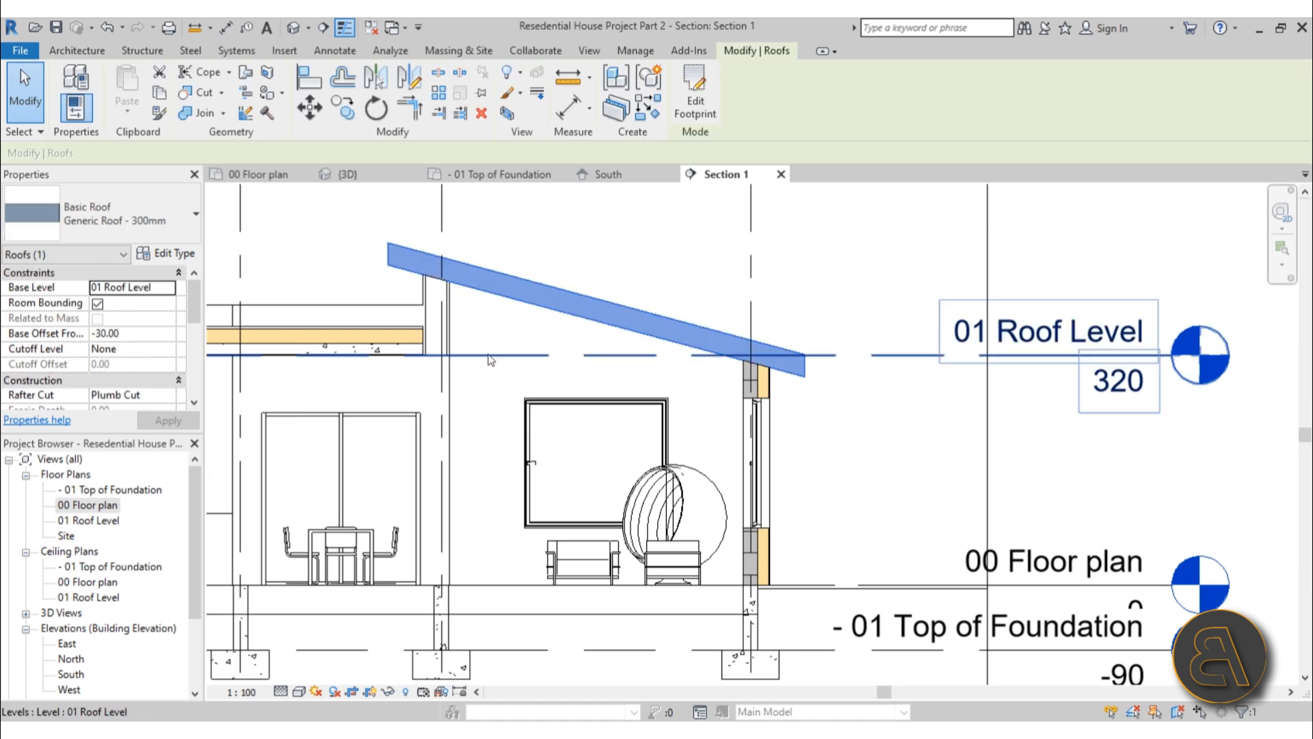
{"action": "middle_click_drag", "start_coordinate": [506, 342], "coordinate": [508, 328]}
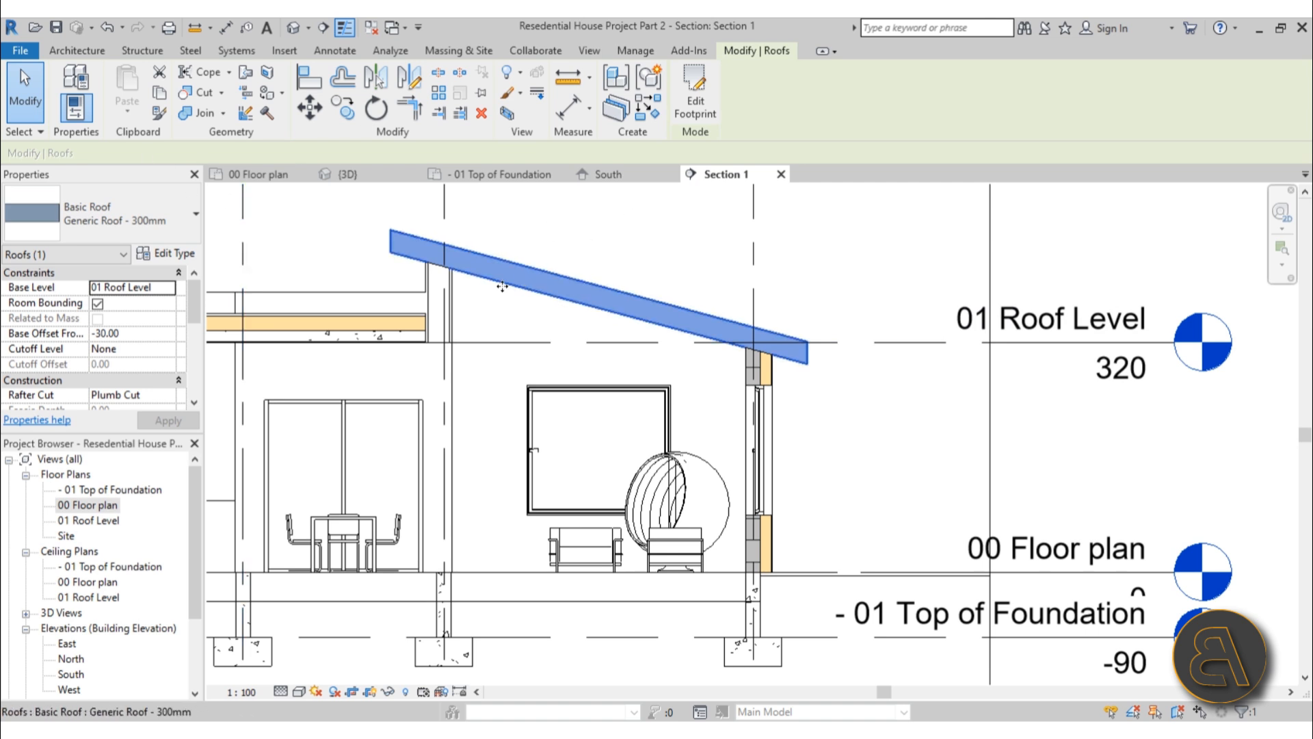
{"action": "left_click", "coordinate": [171, 257]}
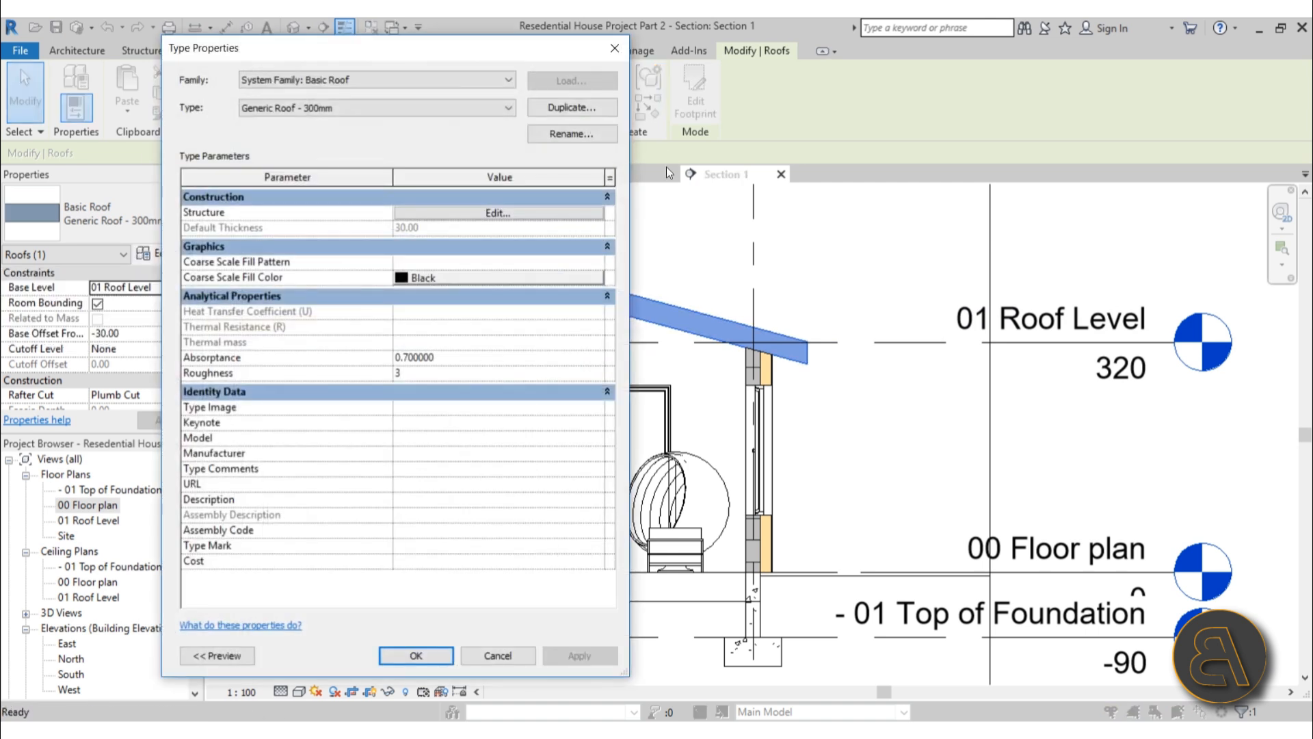
{"action": "left_click", "coordinate": [558, 108]}
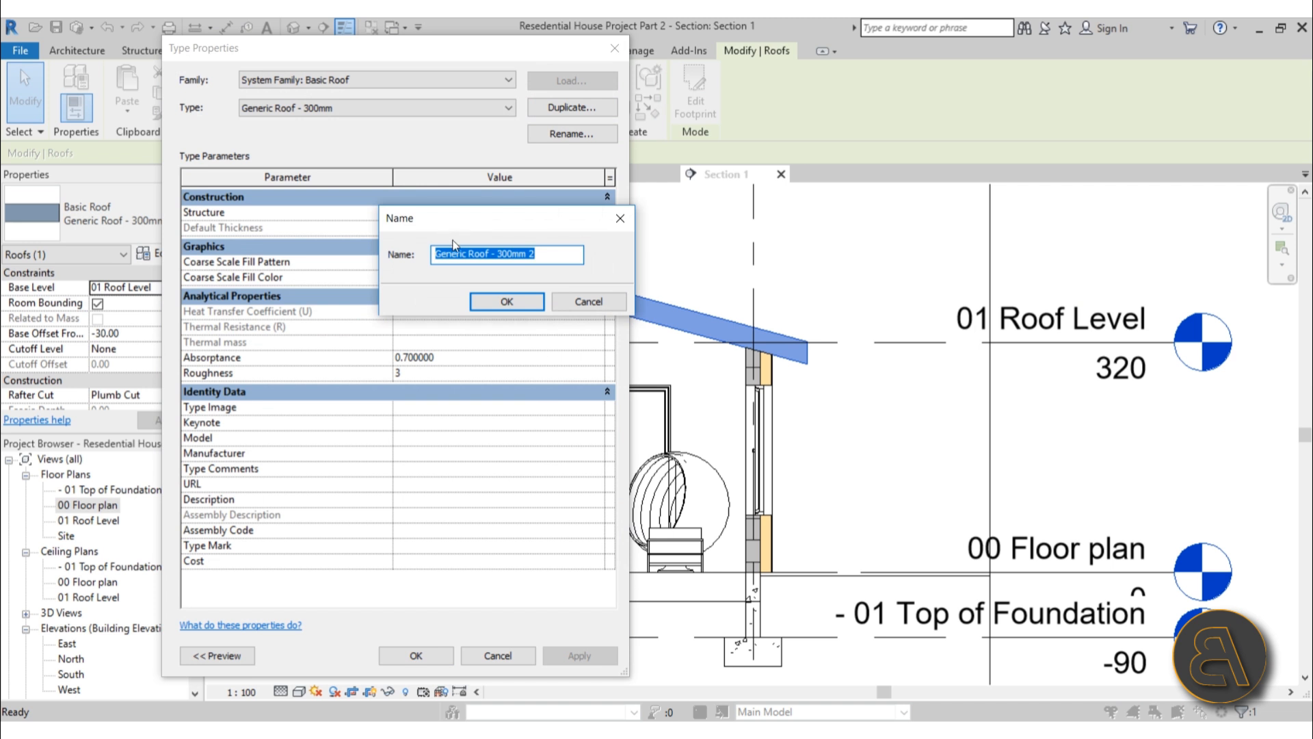
{"action": "type", "text": "Sloped Roof"}
{"action": "left_click", "coordinate": [505, 302]}
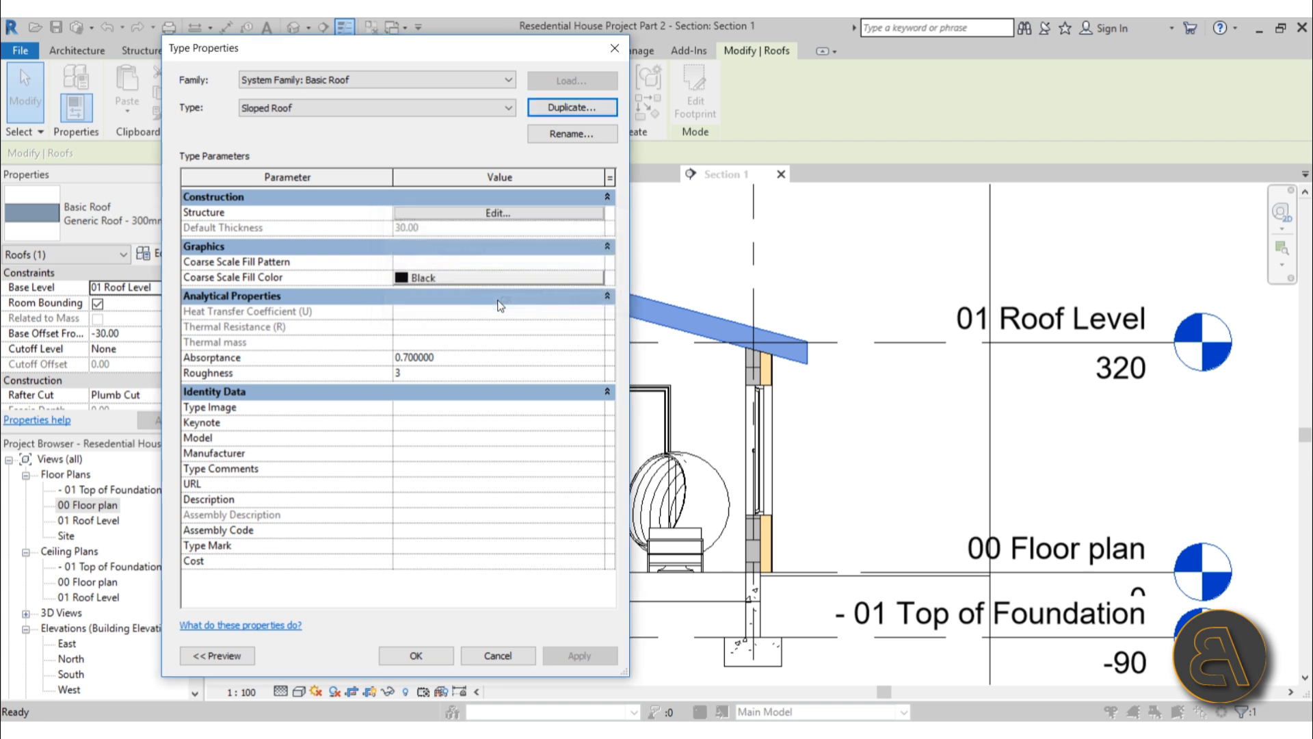
Assign Polyurethane Foam to the structure layer of the Sloped Roof type and set the layer's thickness to 20
{"action": "left_click", "coordinate": [412, 219]}
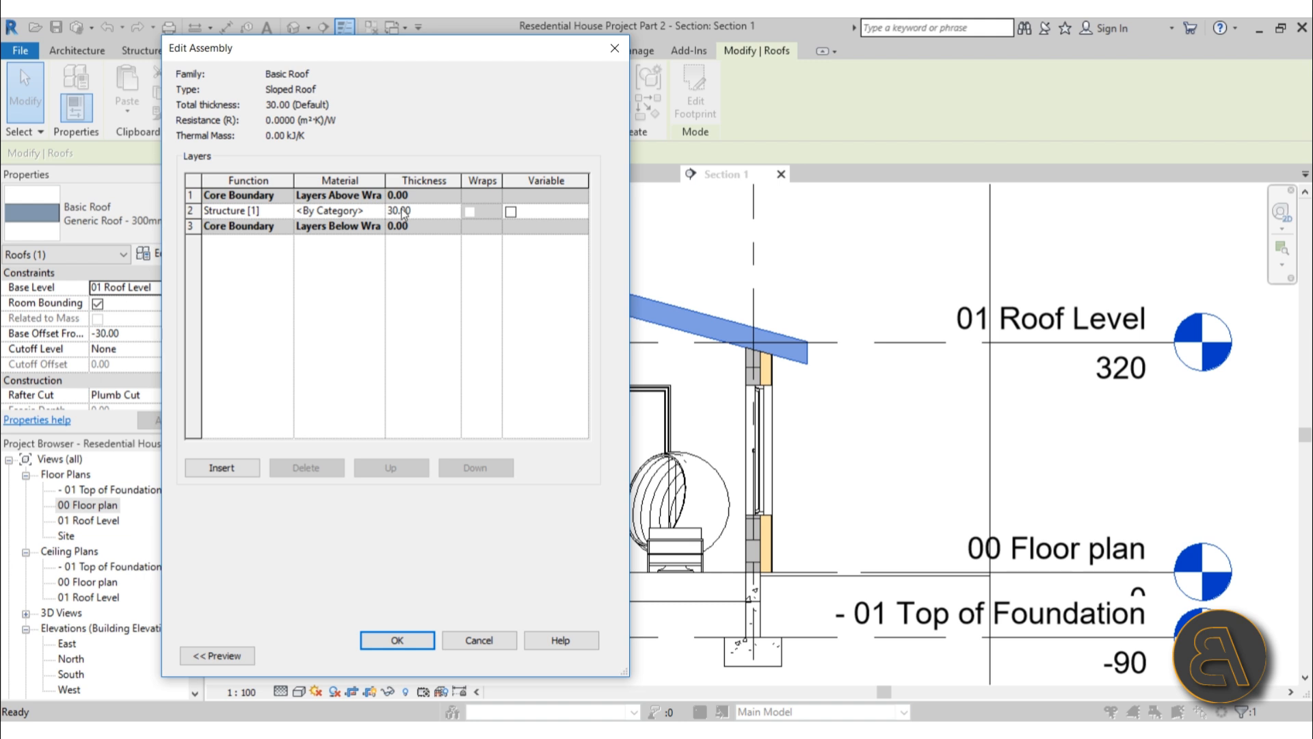
{"action": "left_click", "coordinate": [379, 216]}
{"action": "left_click", "coordinate": [378, 211]}
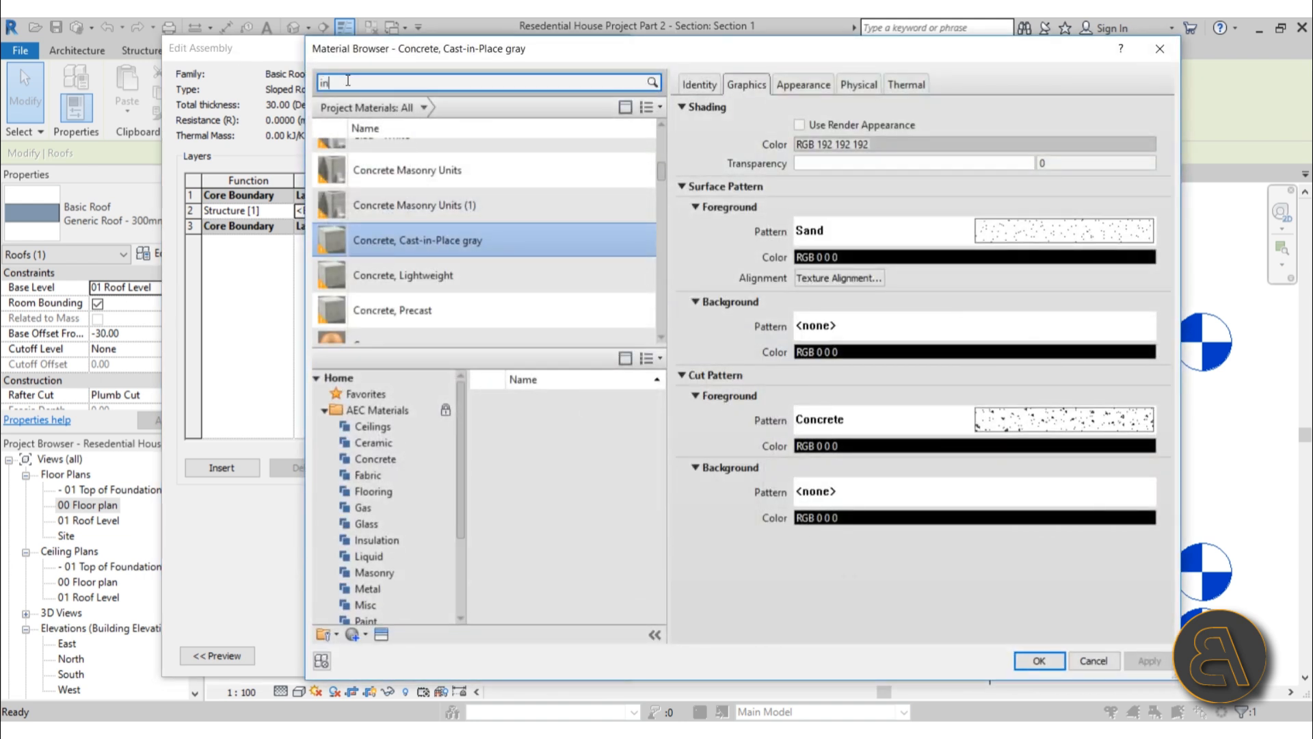
{"action": "left_click", "coordinate": [348, 81]}
{"action": "type", "text": "insu"}
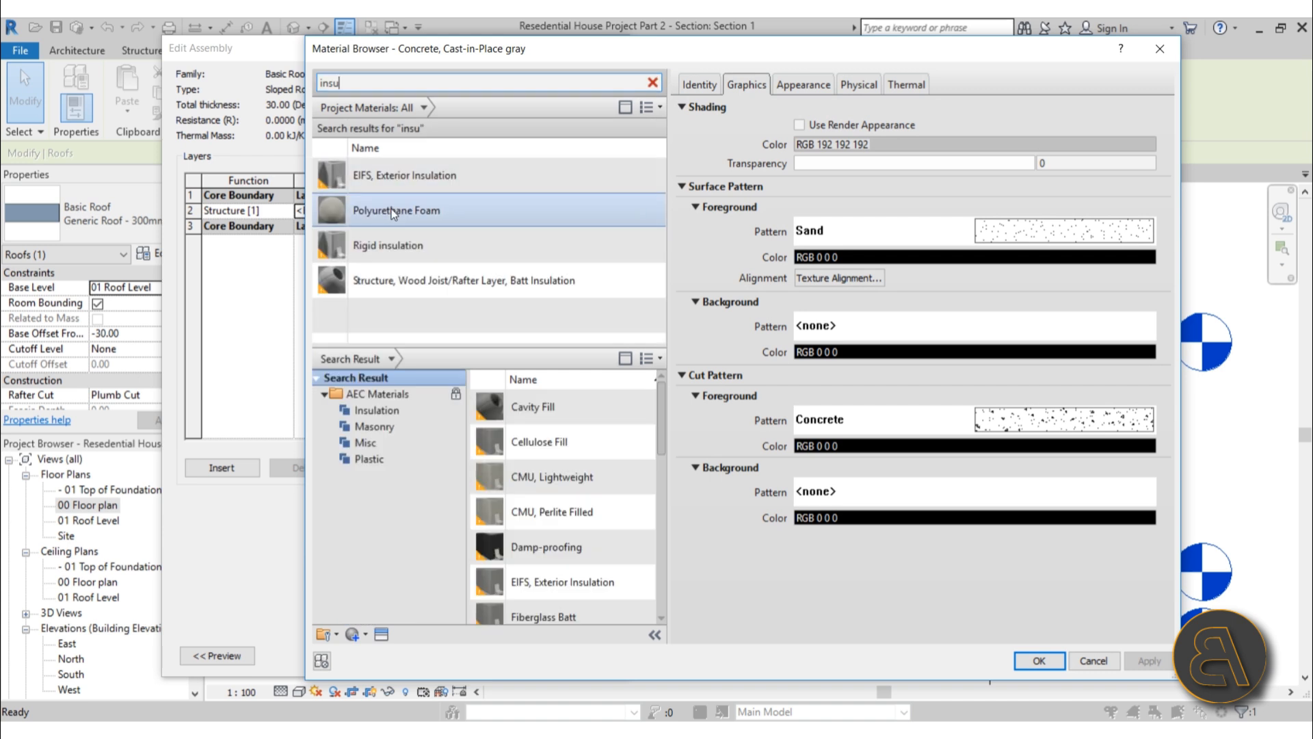
{"action": "left_click", "coordinate": [395, 213]}
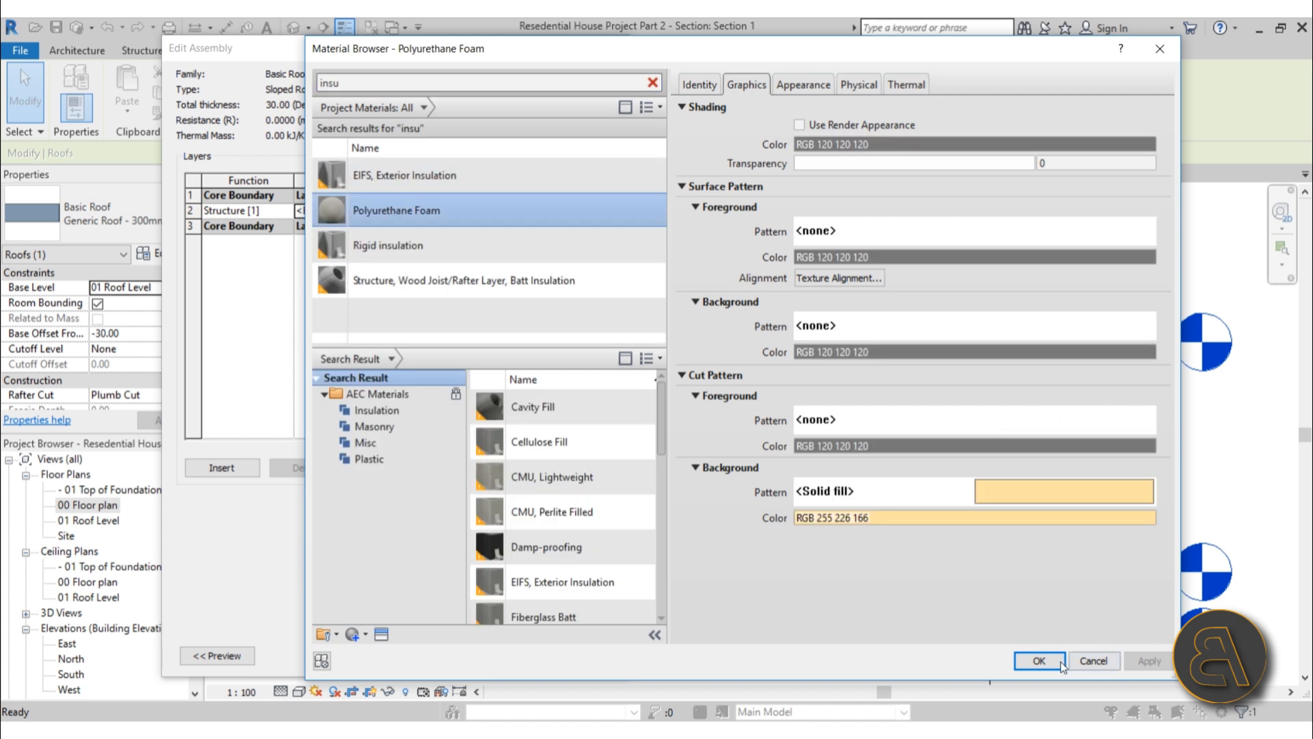
{"action": "left_click", "coordinate": [1038, 660]}
{"action": "left_click", "coordinate": [432, 211]}
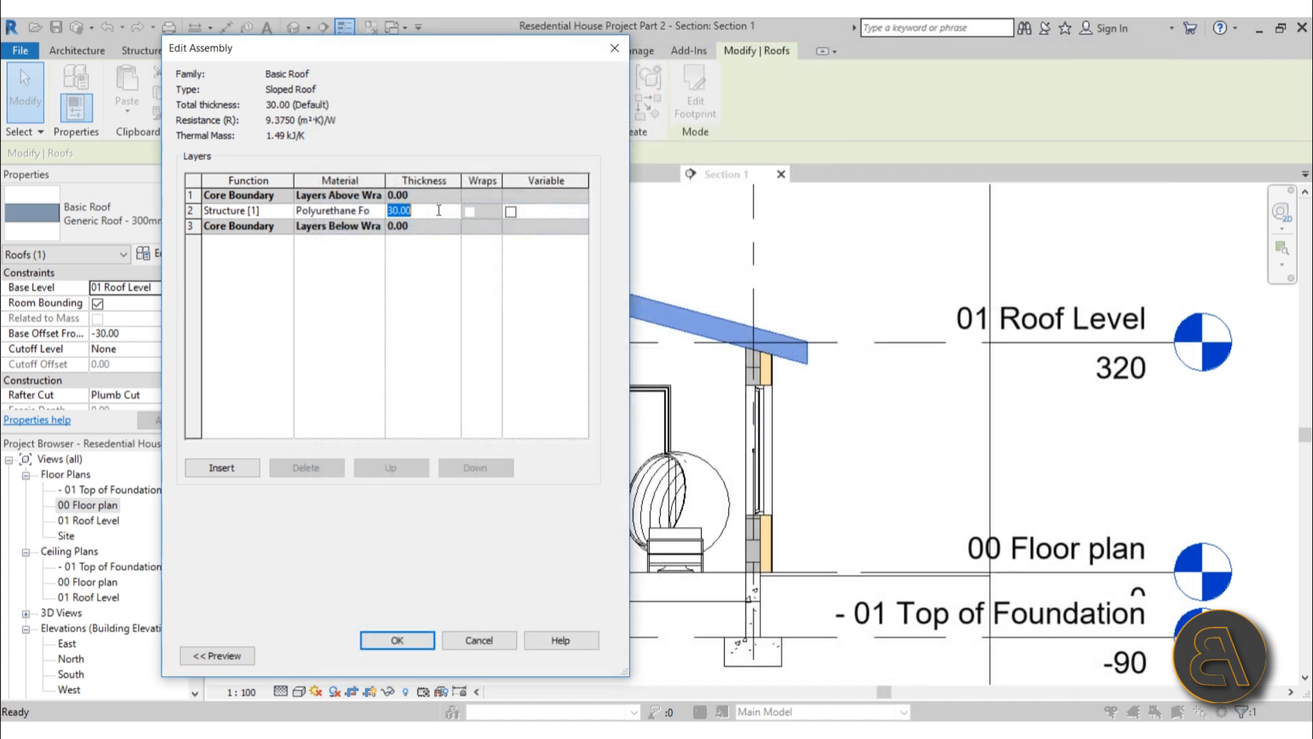
{"action": "type", "text": "20"}
{"action": "left_click", "coordinate": [381, 275]}
Insert a new layer, move it below the lower core boundary and set its thickness to 1
{"action": "left_click", "coordinate": [214, 471]}
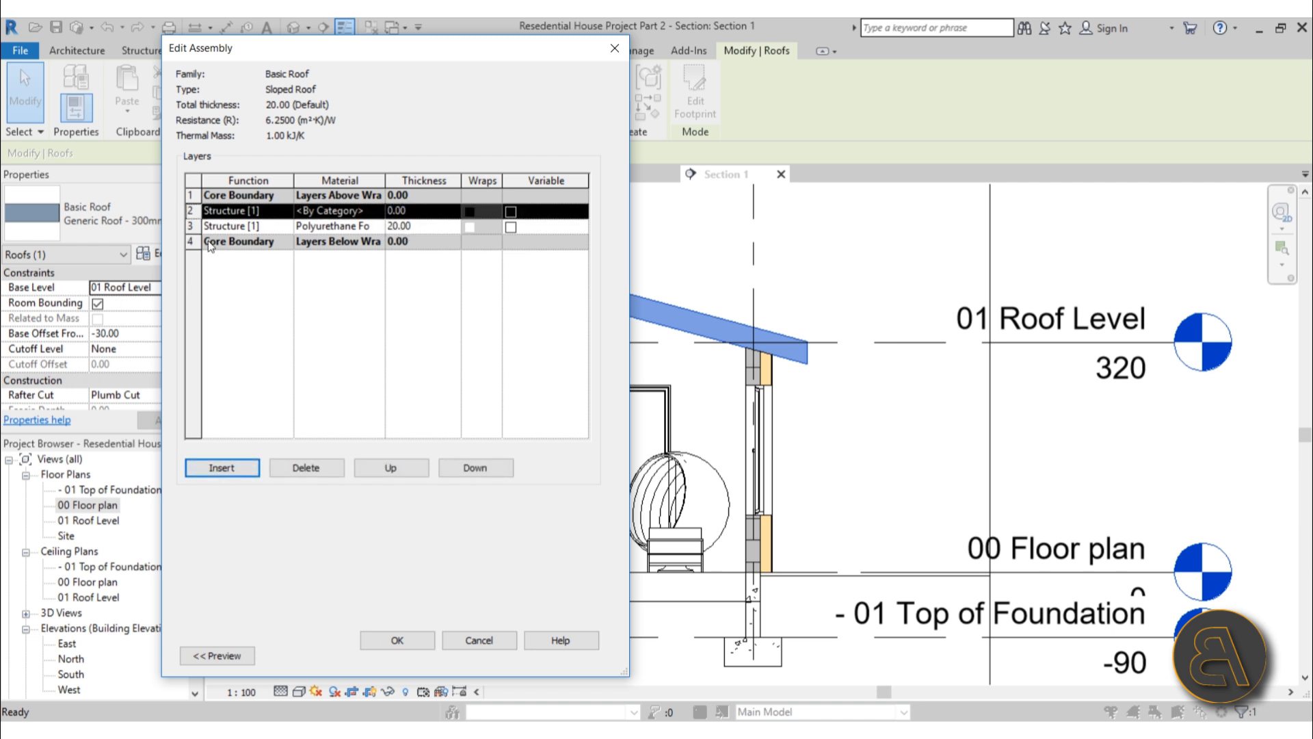
{"action": "left_click", "coordinate": [475, 472]}
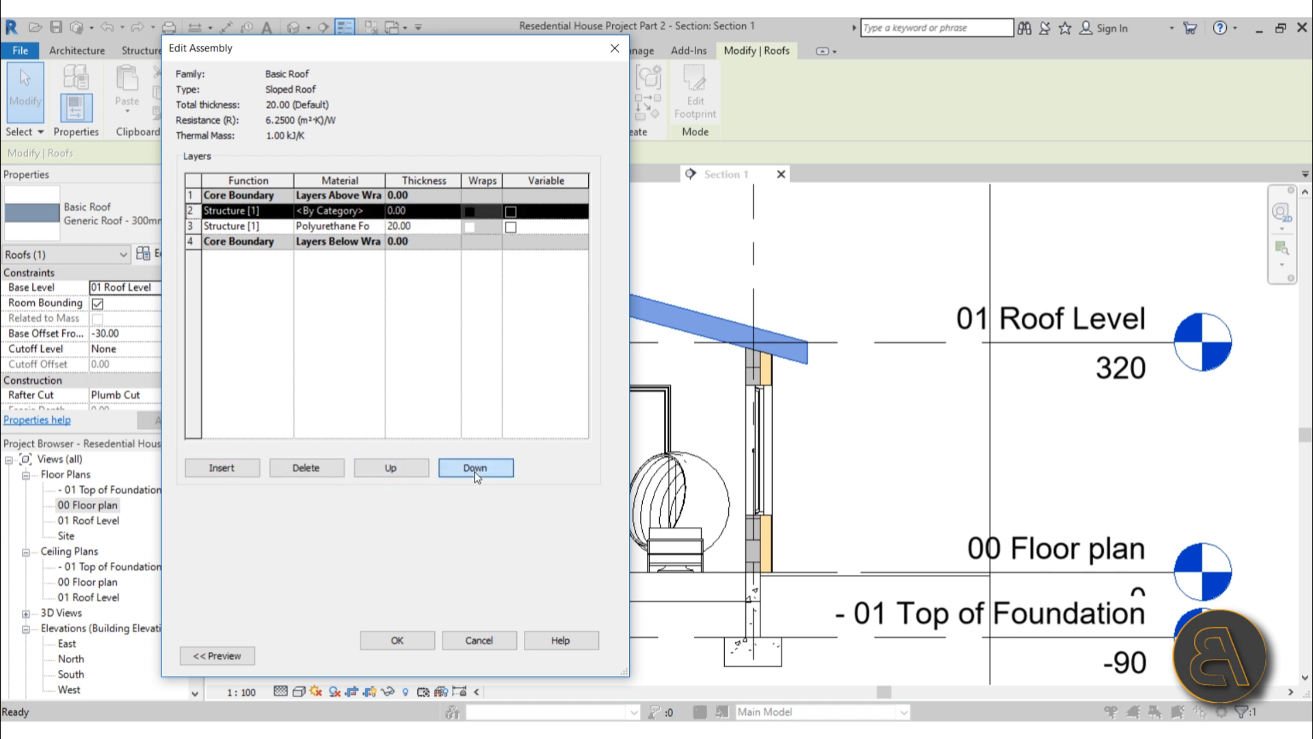
{"action": "left_click", "coordinate": [475, 469]}
{"action": "left_click", "coordinate": [429, 241]}
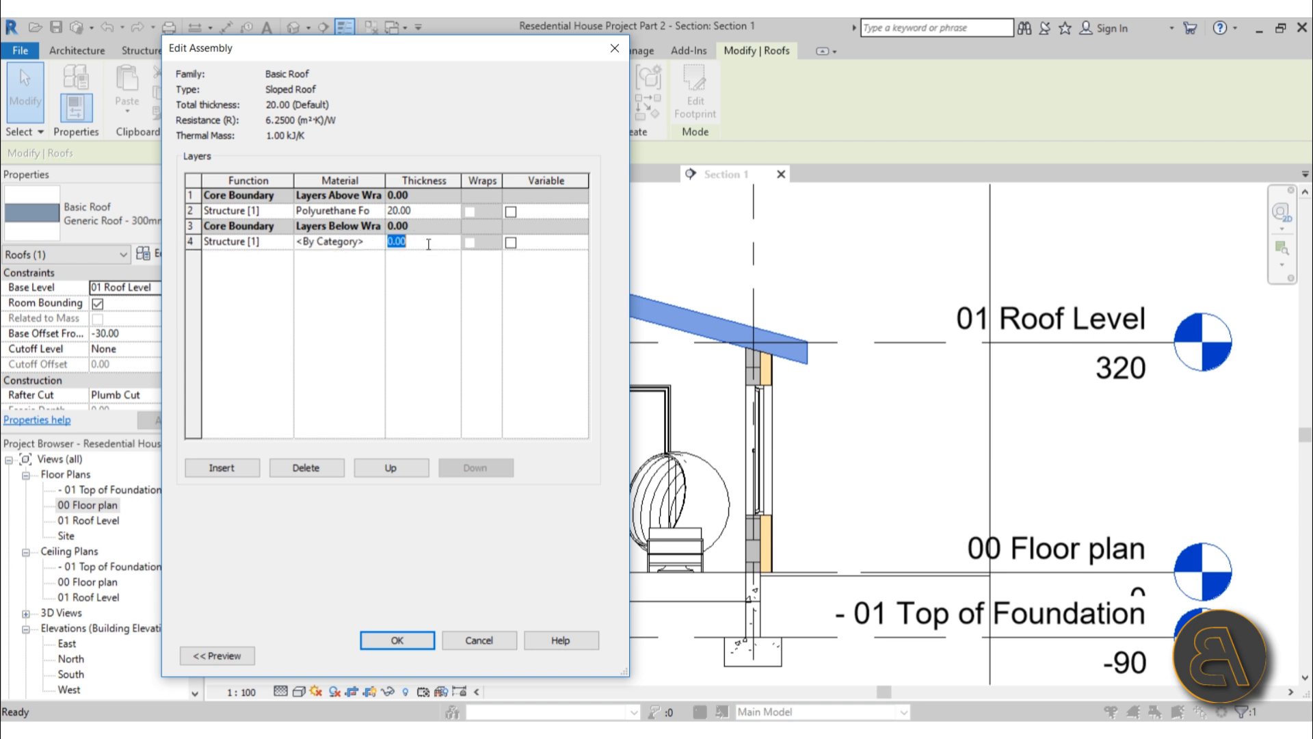
{"action": "type", "text": "1"}
{"action": "left_click", "coordinate": [425, 279]}
Assign Gypsum Wall Board to the lowest layer and set its function to Finish 1 [4]
{"action": "left_click", "coordinate": [376, 244]}
{"action": "left_click", "coordinate": [378, 242]}
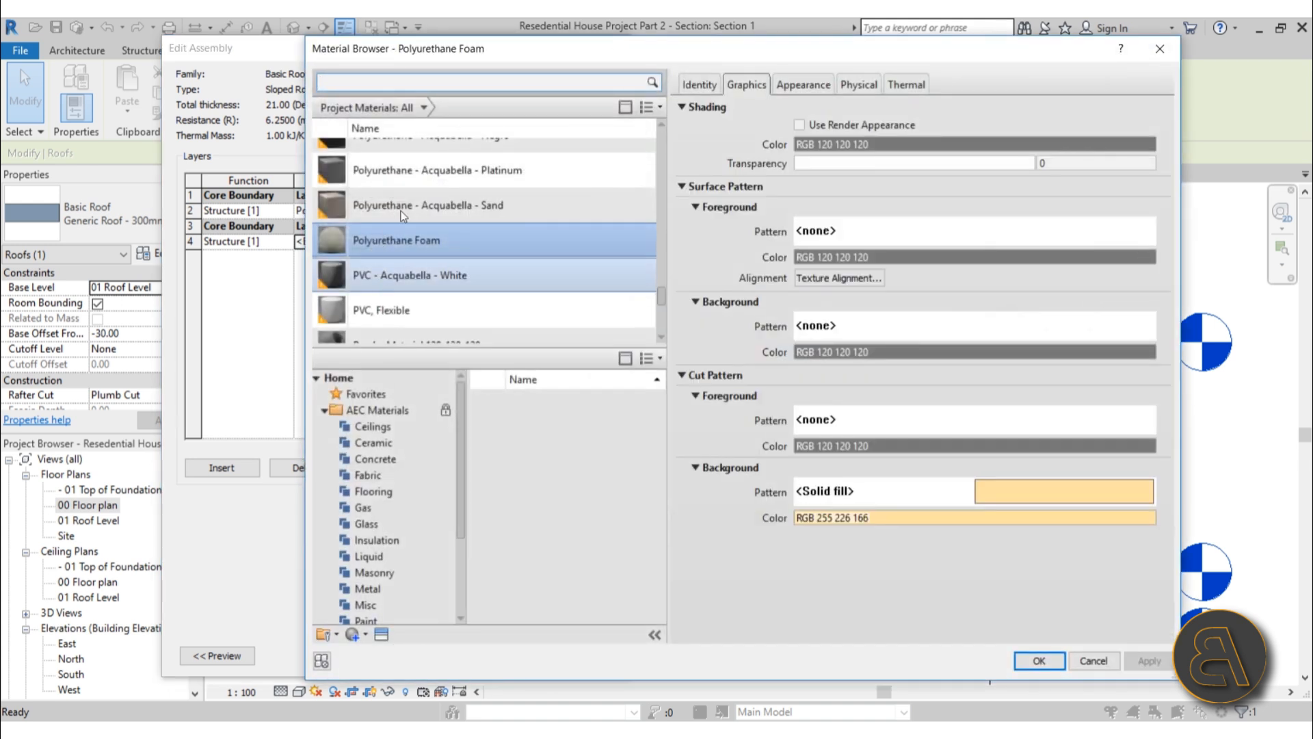
{"action": "type", "text": "gy"}
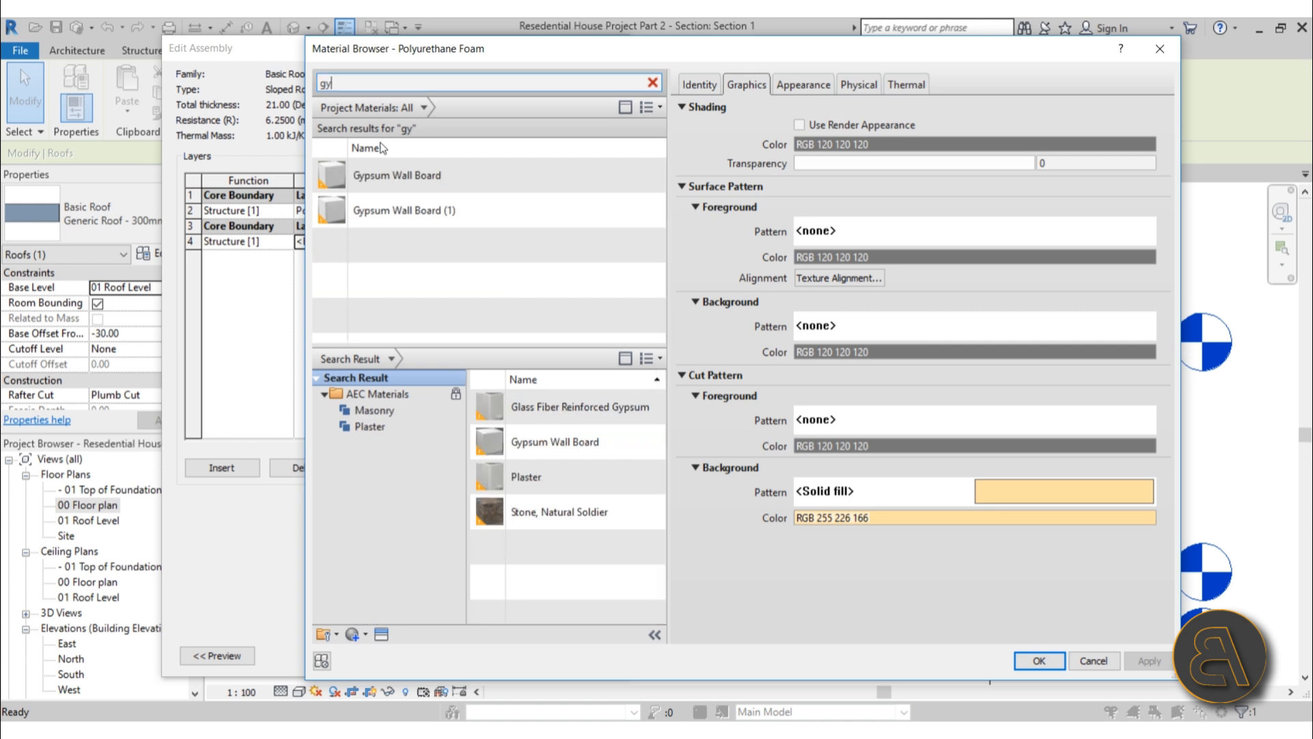
{"action": "double_click", "coordinate": [384, 175]}
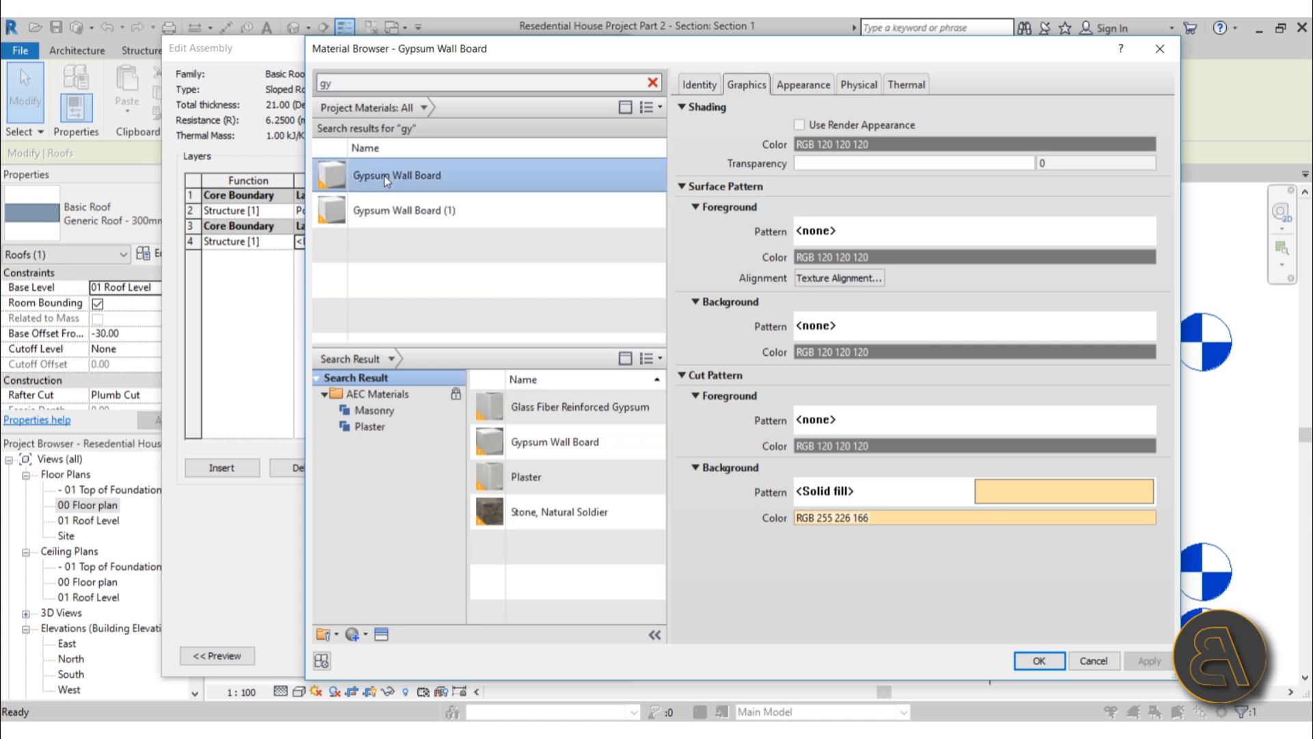
{"action": "left_click", "coordinate": [286, 242]}
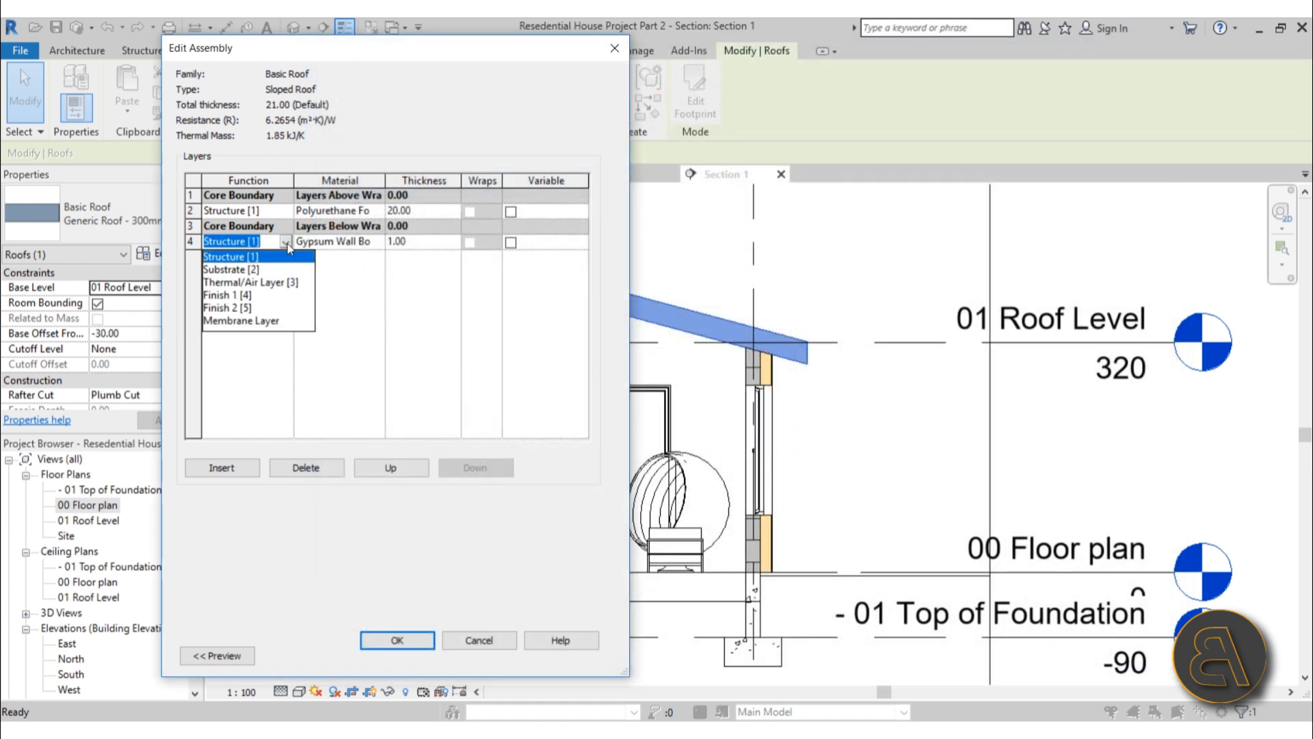
{"action": "left_click", "coordinate": [240, 295]}
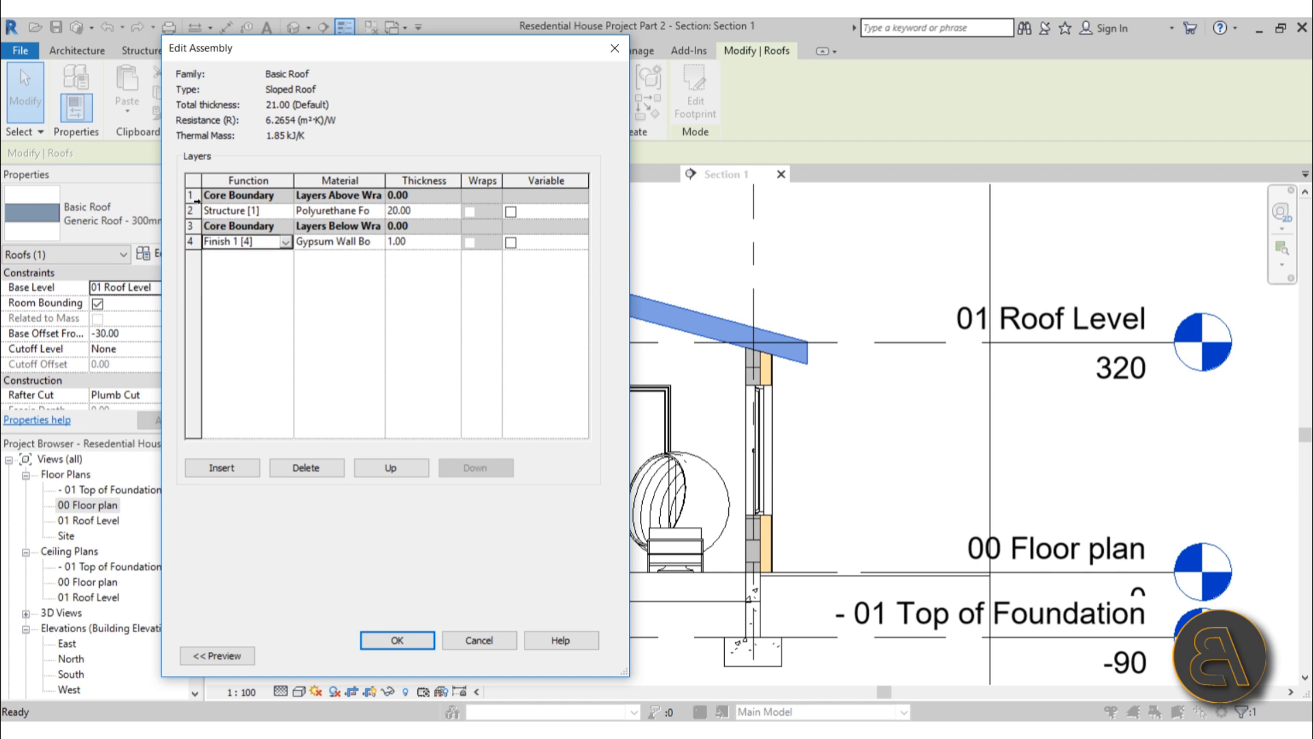
Insert a new layer above the upper core boundary and set its function to Substrate [2]
{"action": "left_click", "coordinate": [191, 195]}
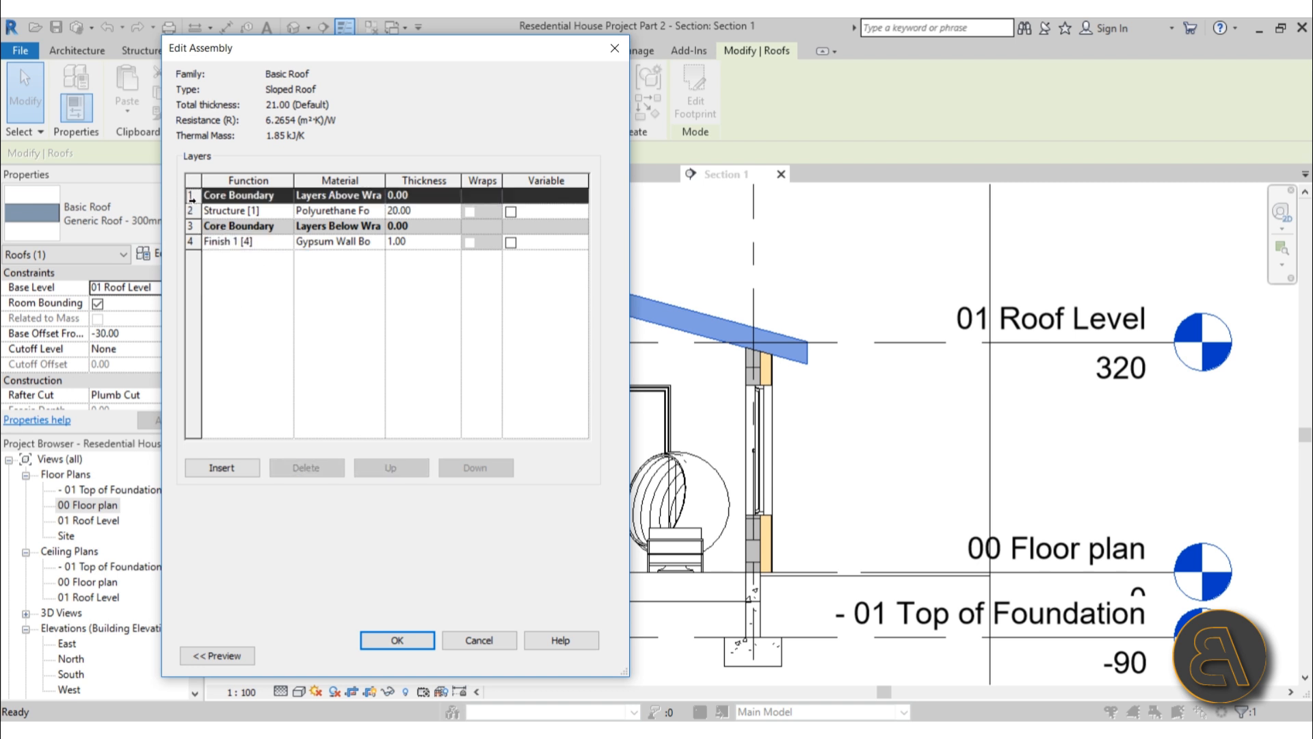
{"action": "left_click", "coordinate": [244, 470]}
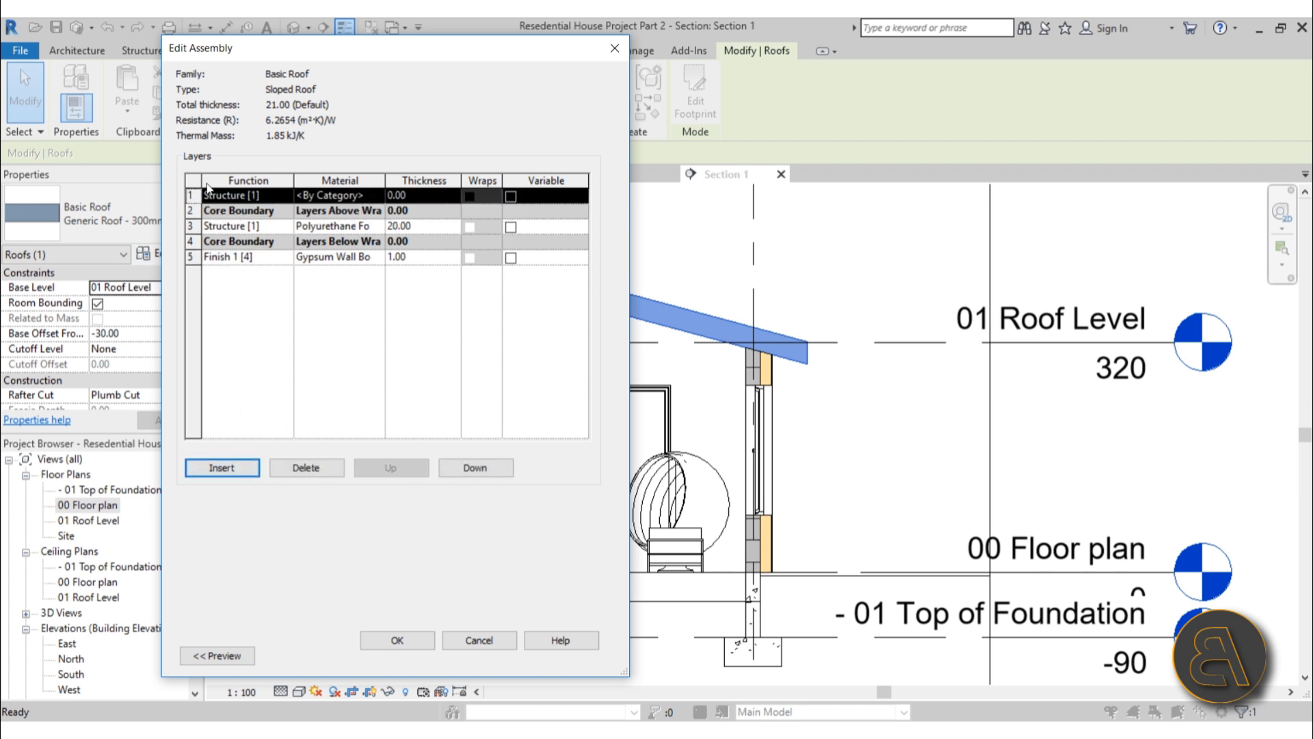
{"action": "left_click", "coordinate": [288, 197]}
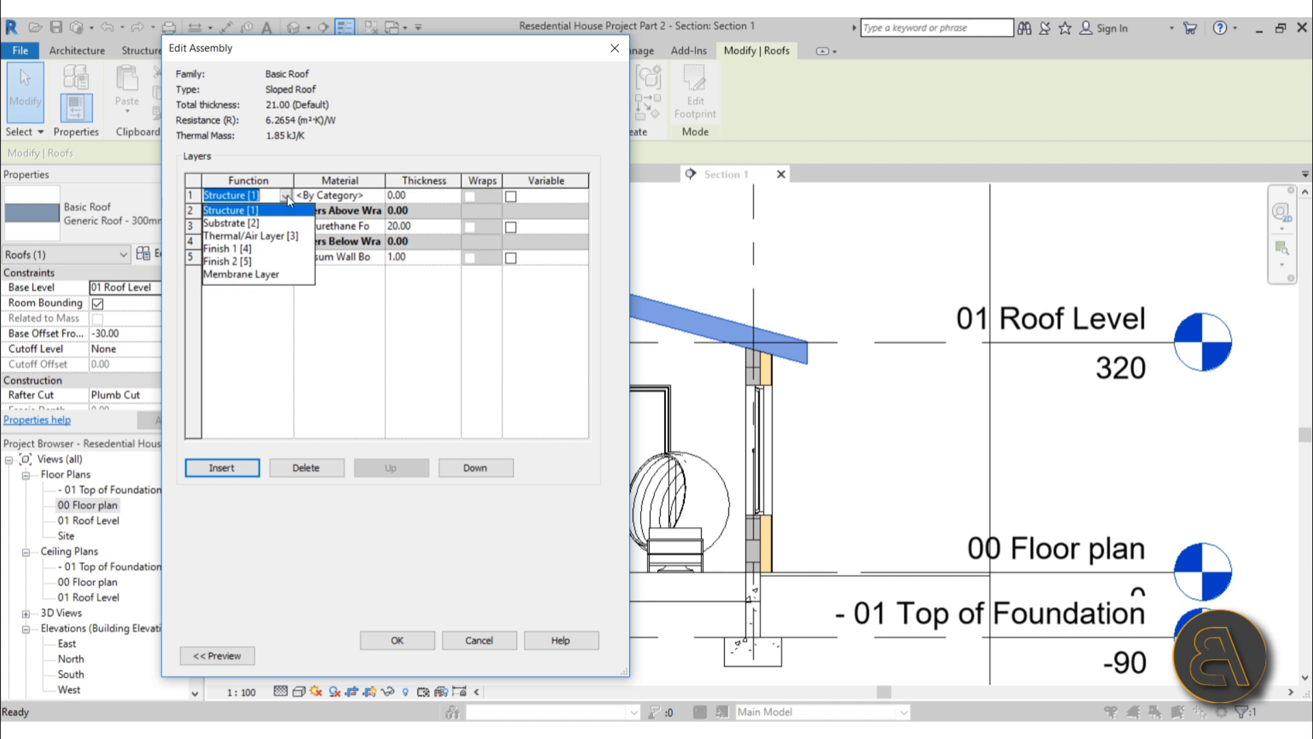
{"action": "left_click", "coordinate": [268, 224]}
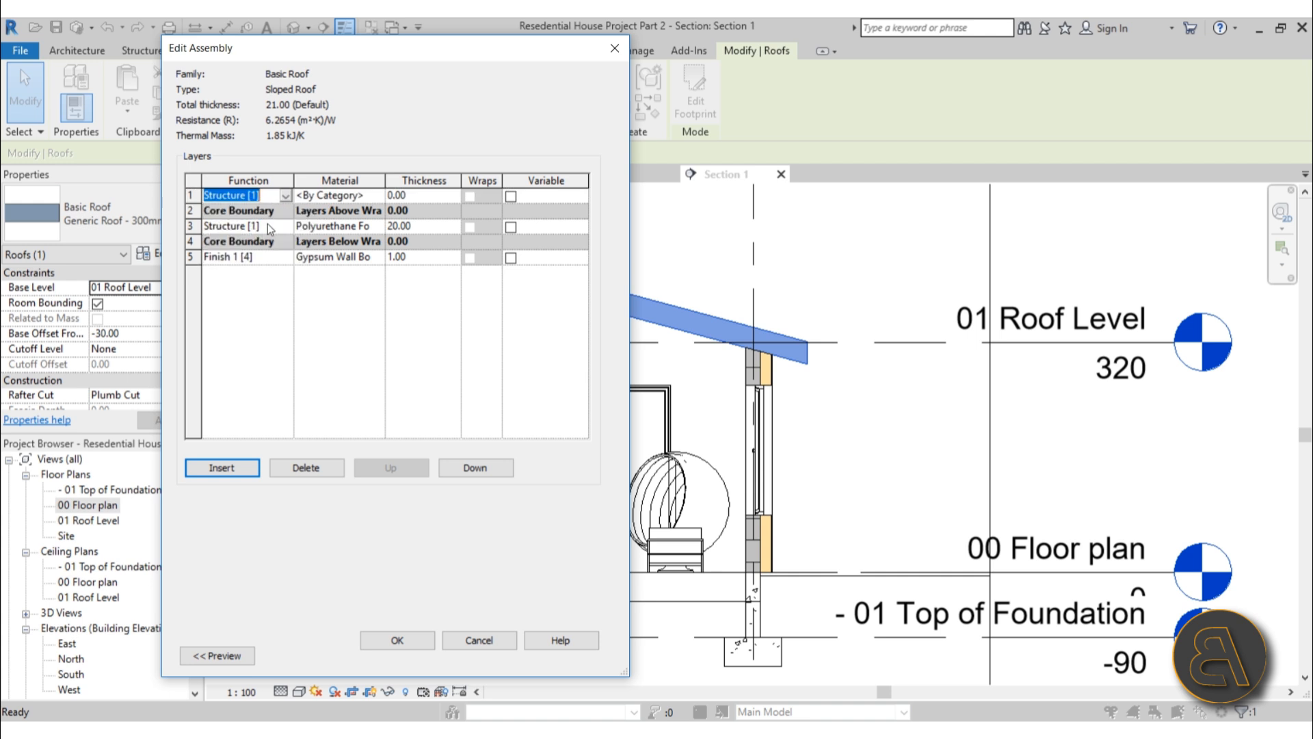
{"action": "left_click", "coordinate": [380, 197]}
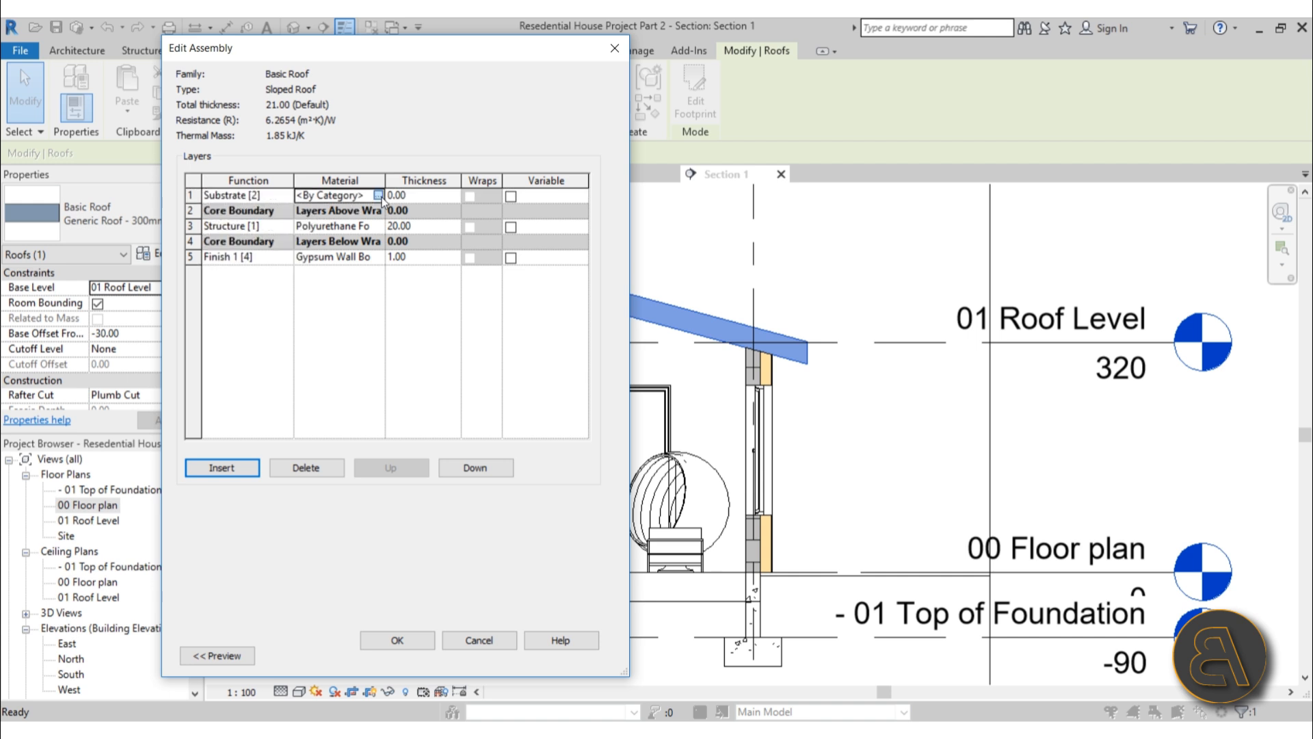
{"action": "left_click", "coordinate": [378, 195]}
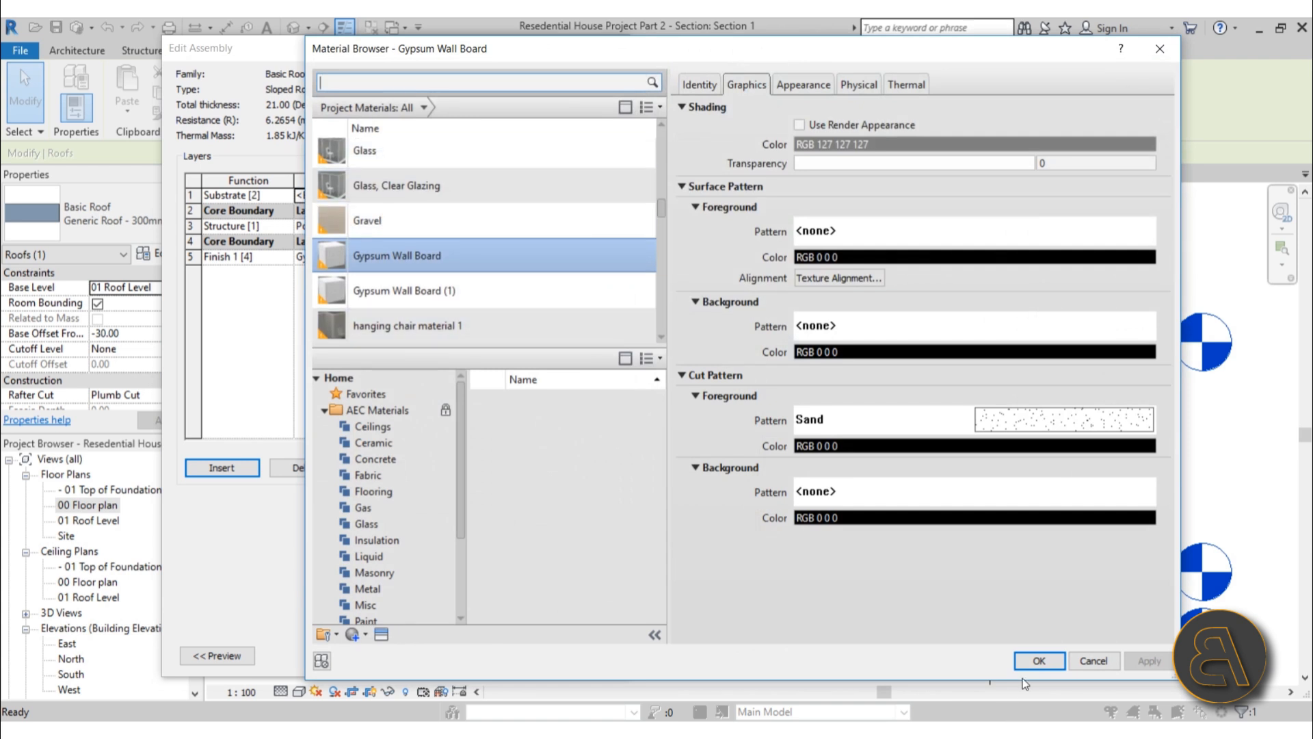
{"action": "left_click", "coordinate": [1093, 661]}
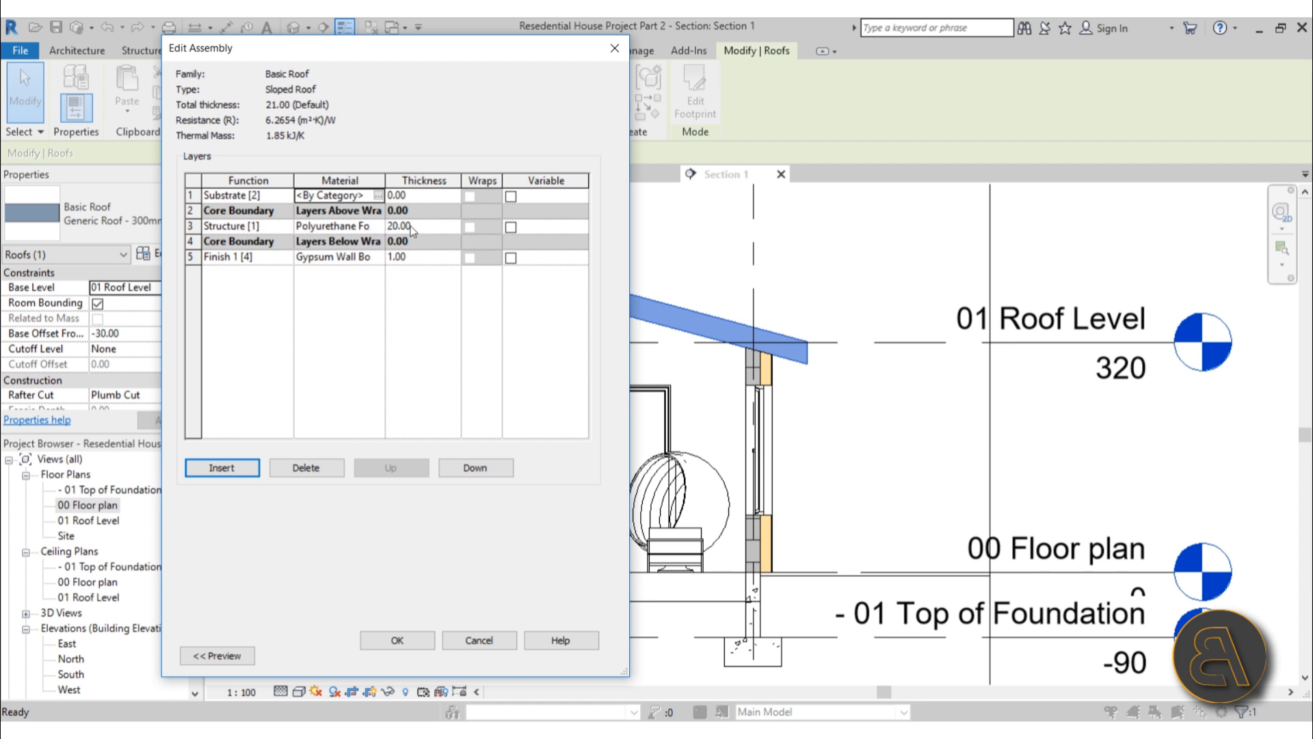
Open the material choices for the Substrate [2] layer and look through the project and library materials for wood
{"action": "left_click", "coordinate": [377, 196]}
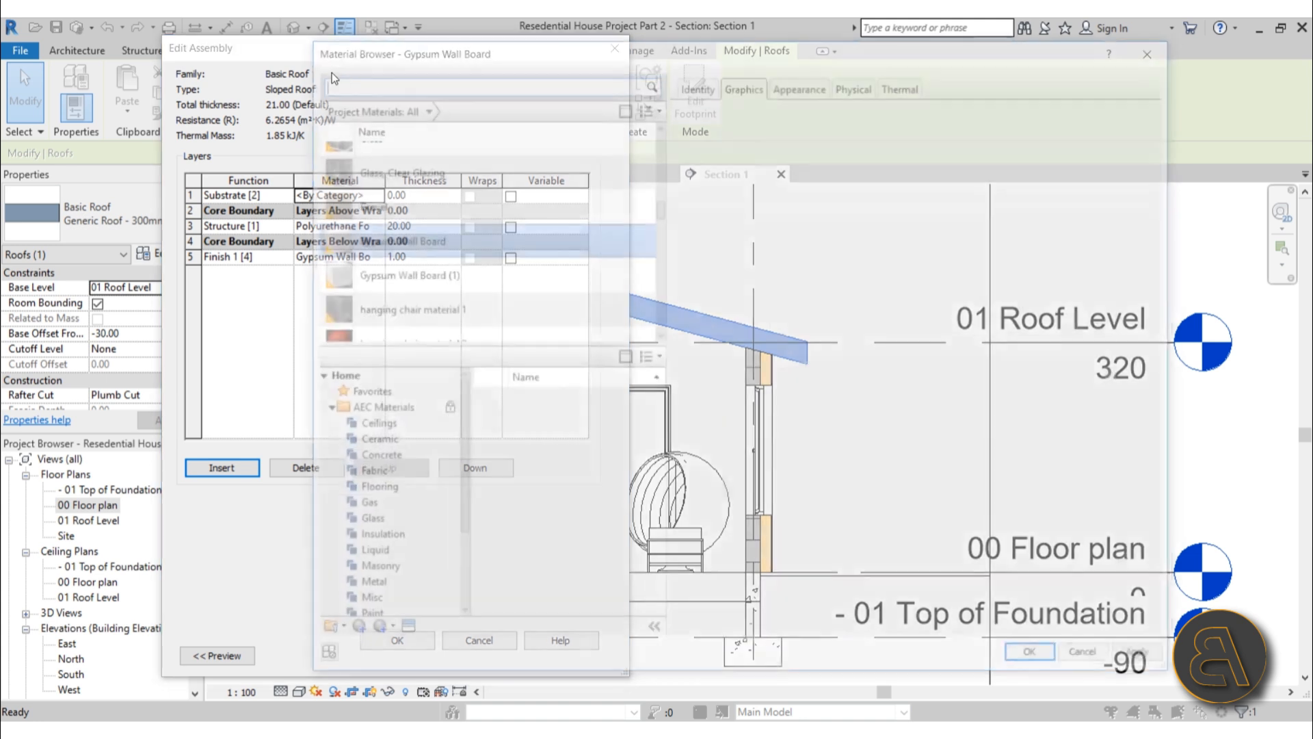
{"action": "type", "text": "wood"}
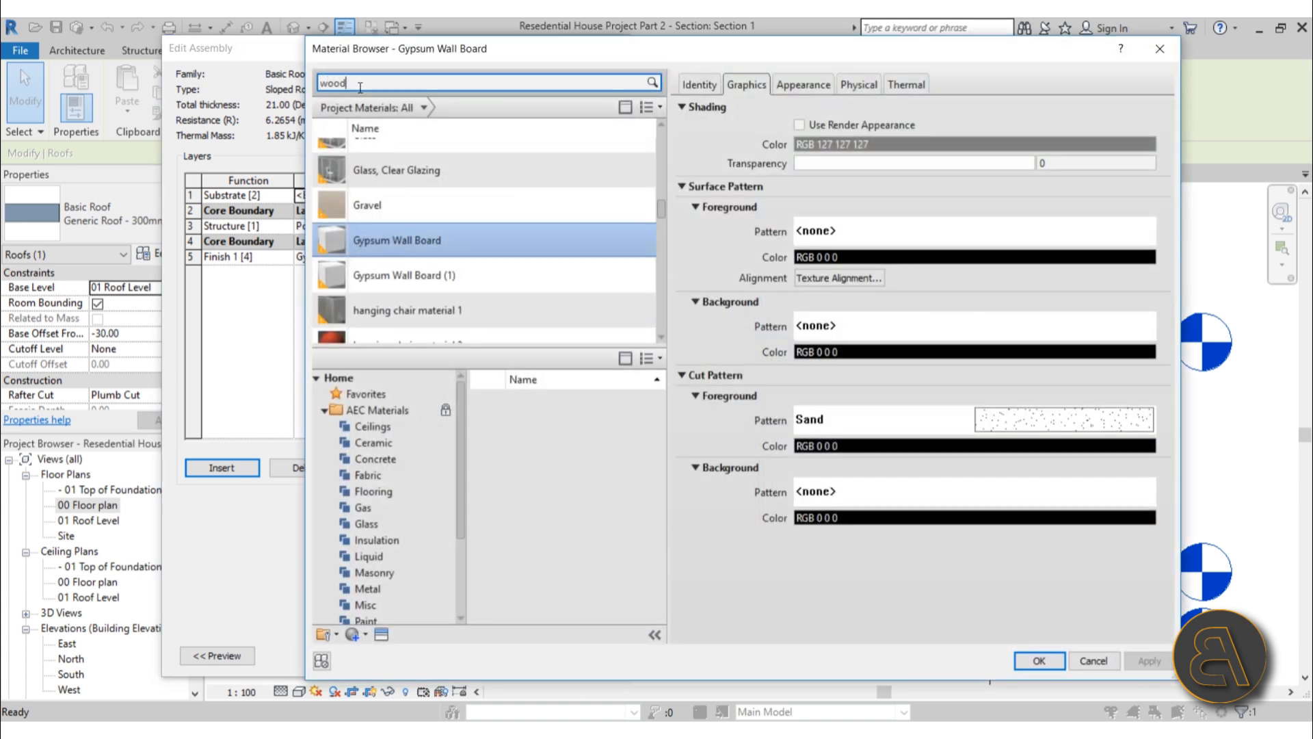
{"action": "scroll", "coordinate": [452, 205], "scroll_direction": "down", "scroll_amount": 3}
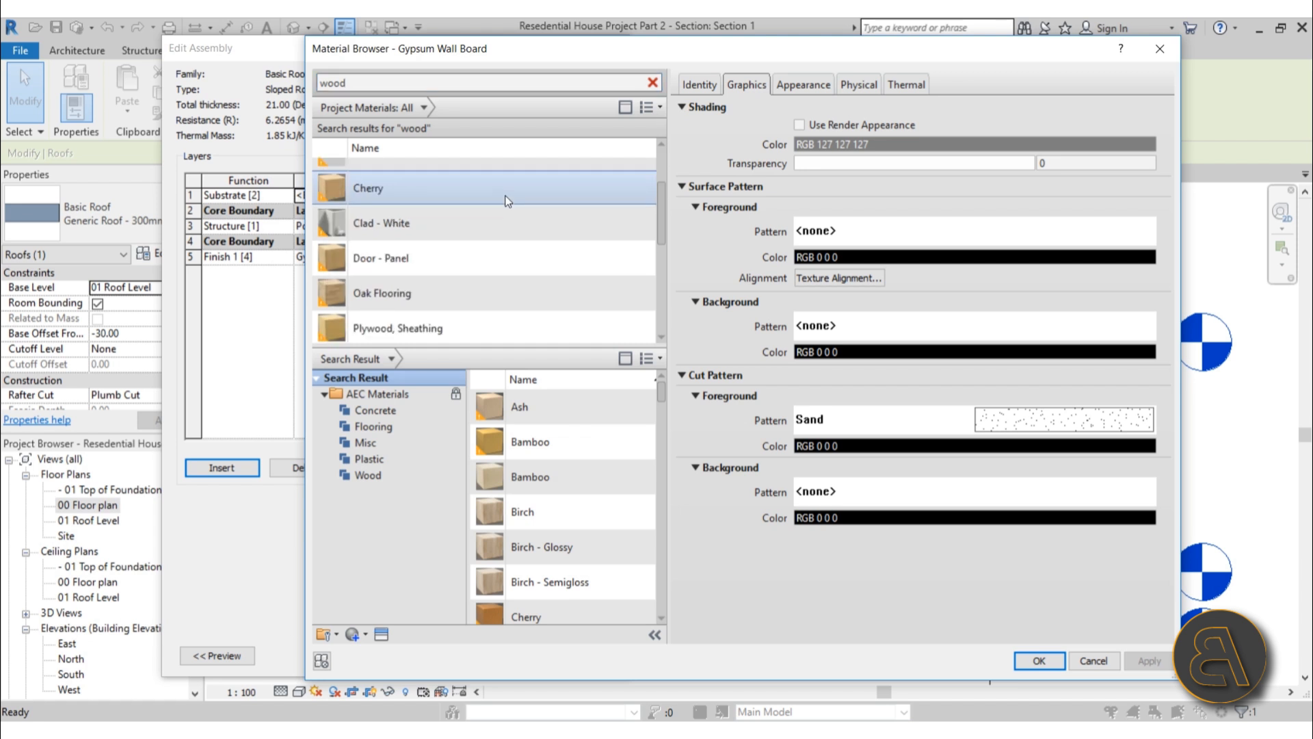
{"action": "scroll", "coordinate": [499, 227], "scroll_direction": "down", "scroll_amount": 4}
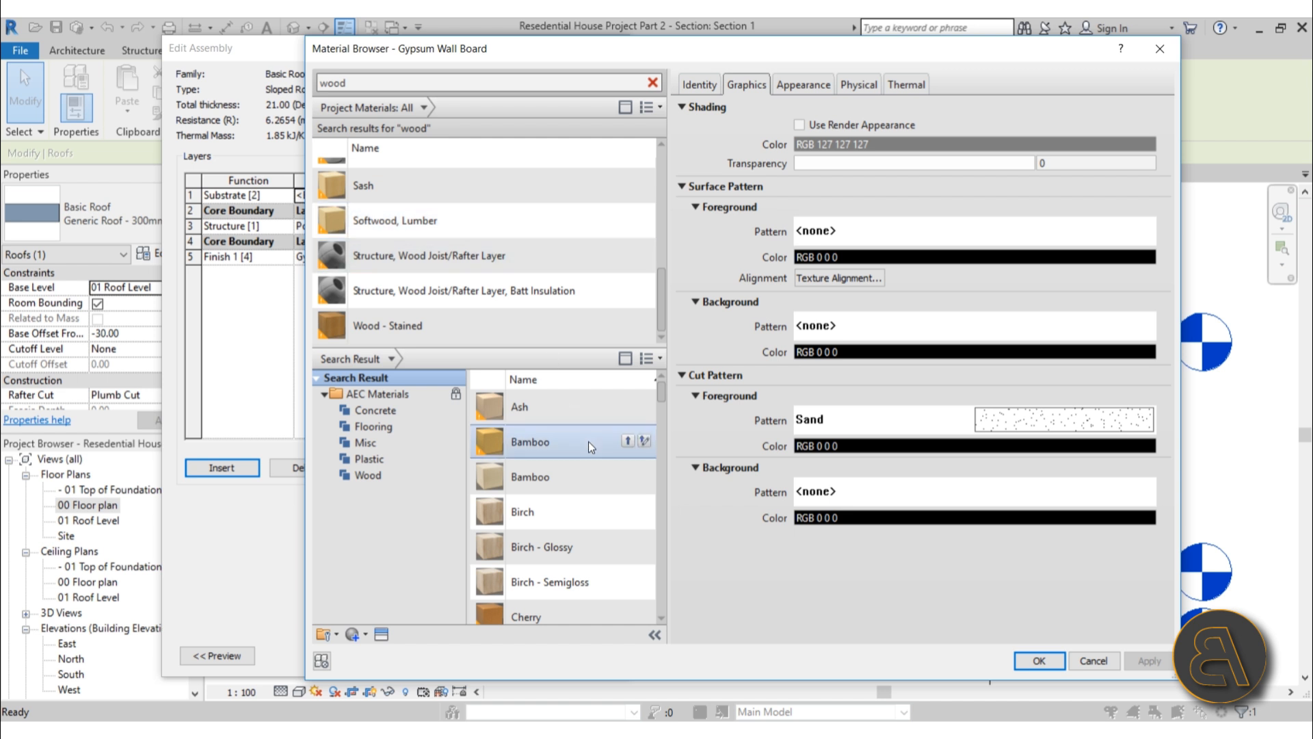
{"action": "scroll", "coordinate": [589, 442], "scroll_direction": "down", "scroll_amount": 4}
{"action": "scroll", "coordinate": [588, 441], "scroll_direction": "down", "scroll_amount": 5}
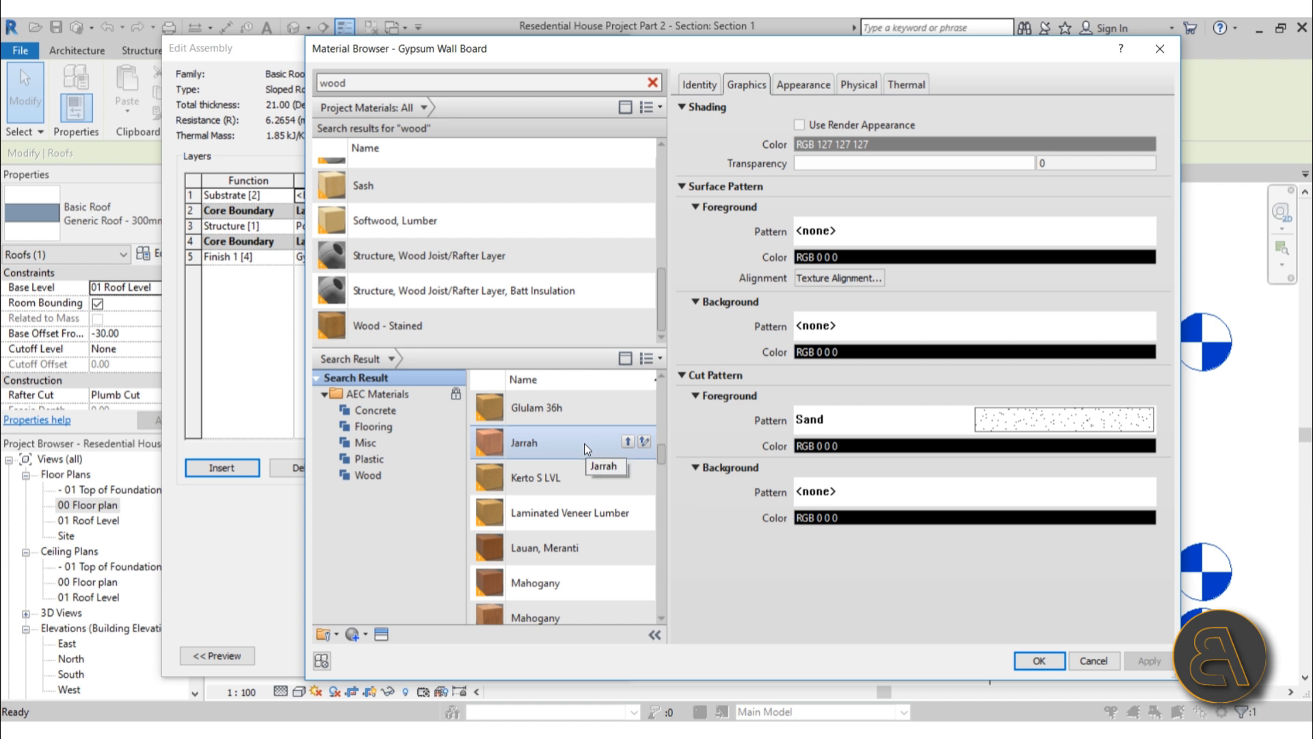
{"action": "scroll", "coordinate": [584, 443], "scroll_direction": "down", "scroll_amount": 3}
{"action": "scroll", "coordinate": [584, 443], "scroll_direction": "down", "scroll_amount": 3}
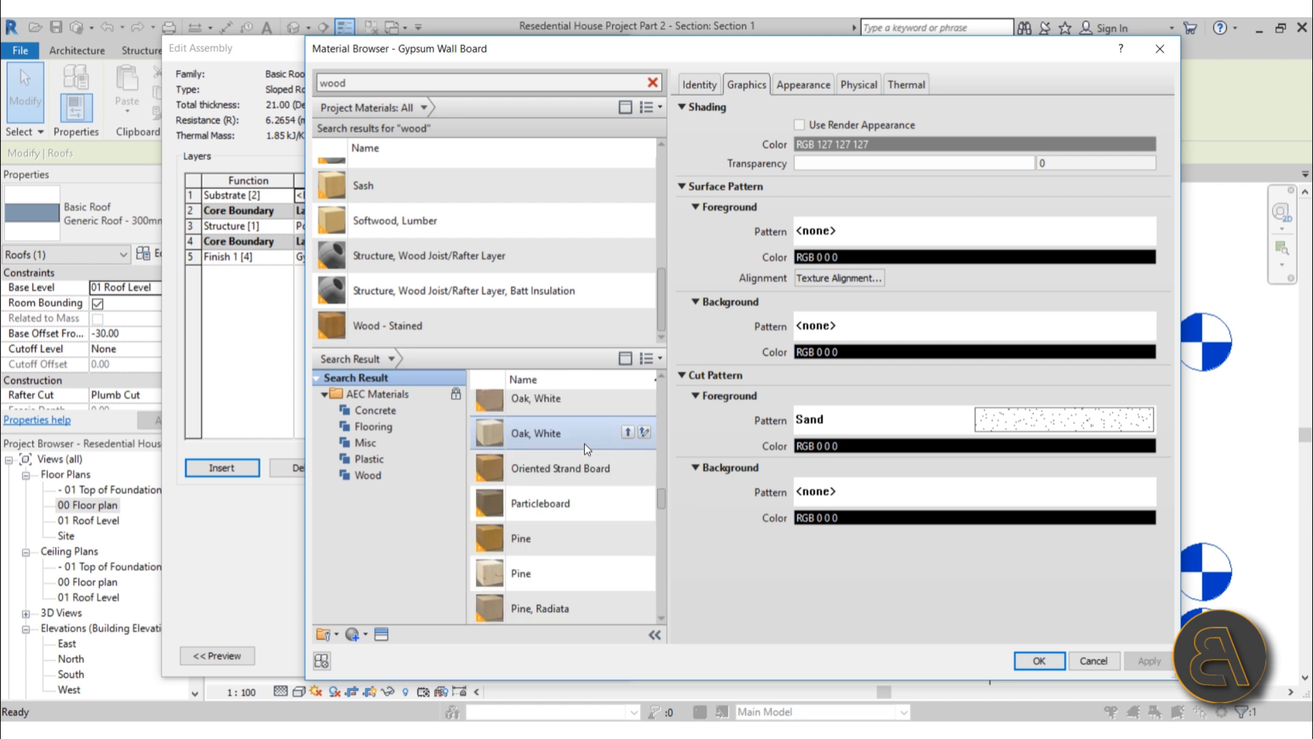
{"action": "scroll", "coordinate": [584, 443], "scroll_direction": "down", "scroll_amount": 3}
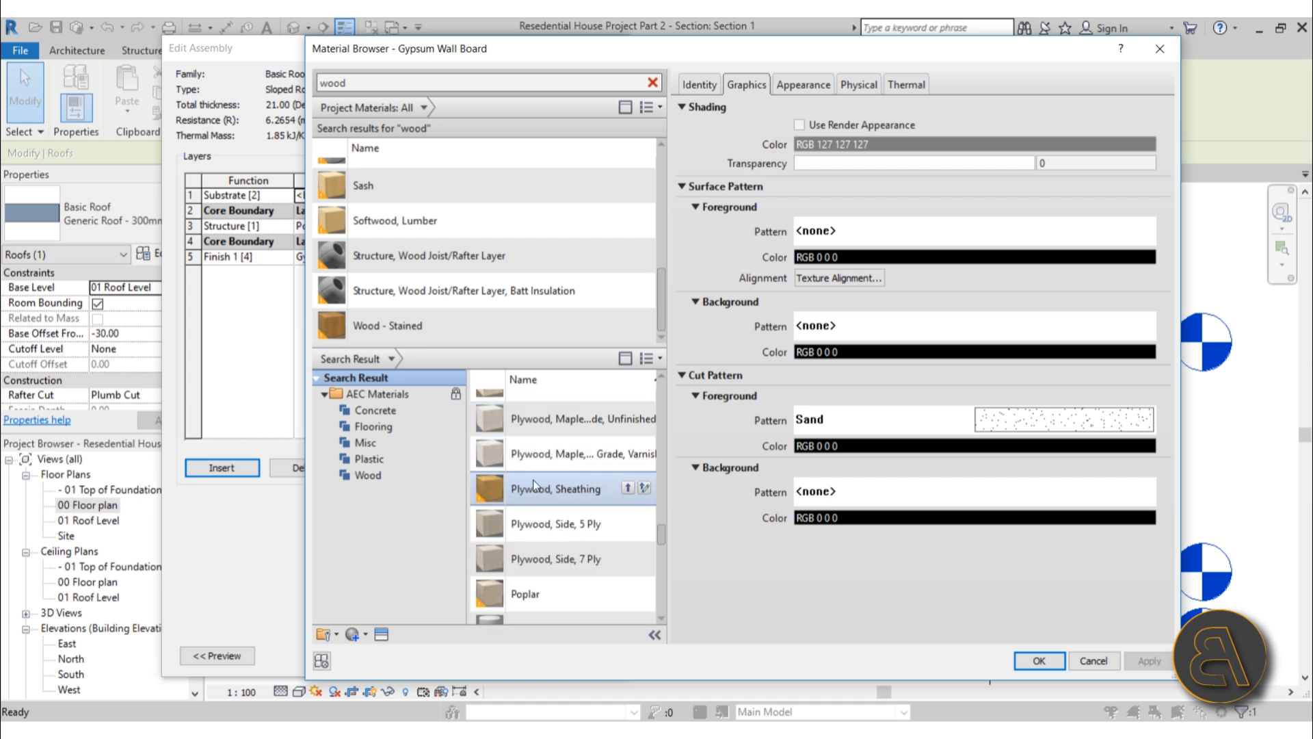
{"action": "scroll", "coordinate": [563, 487], "scroll_direction": "down", "scroll_amount": 1}
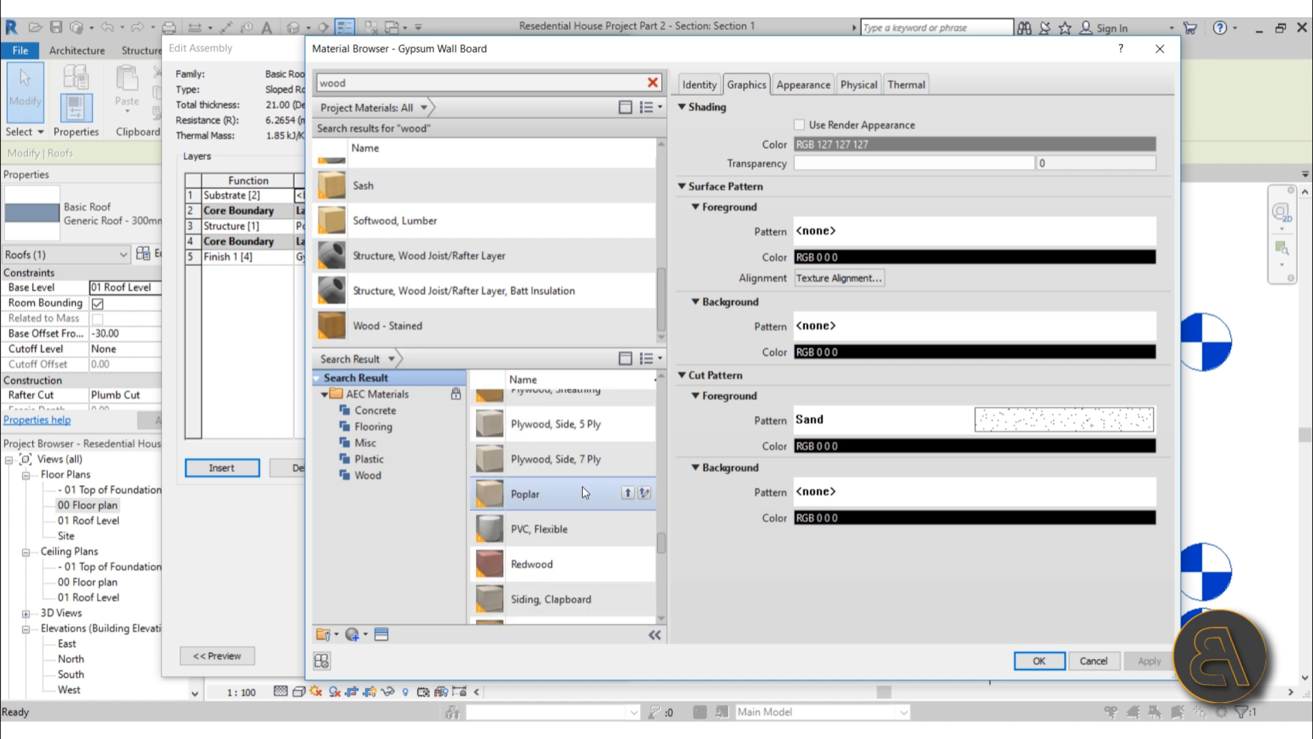
{"action": "scroll", "coordinate": [583, 492], "scroll_direction": "up", "scroll_amount": 1}
Try to add Plywood, Sheathing from the material library to the project, and look through the project's wood materials
{"action": "left_click", "coordinate": [625, 490]}
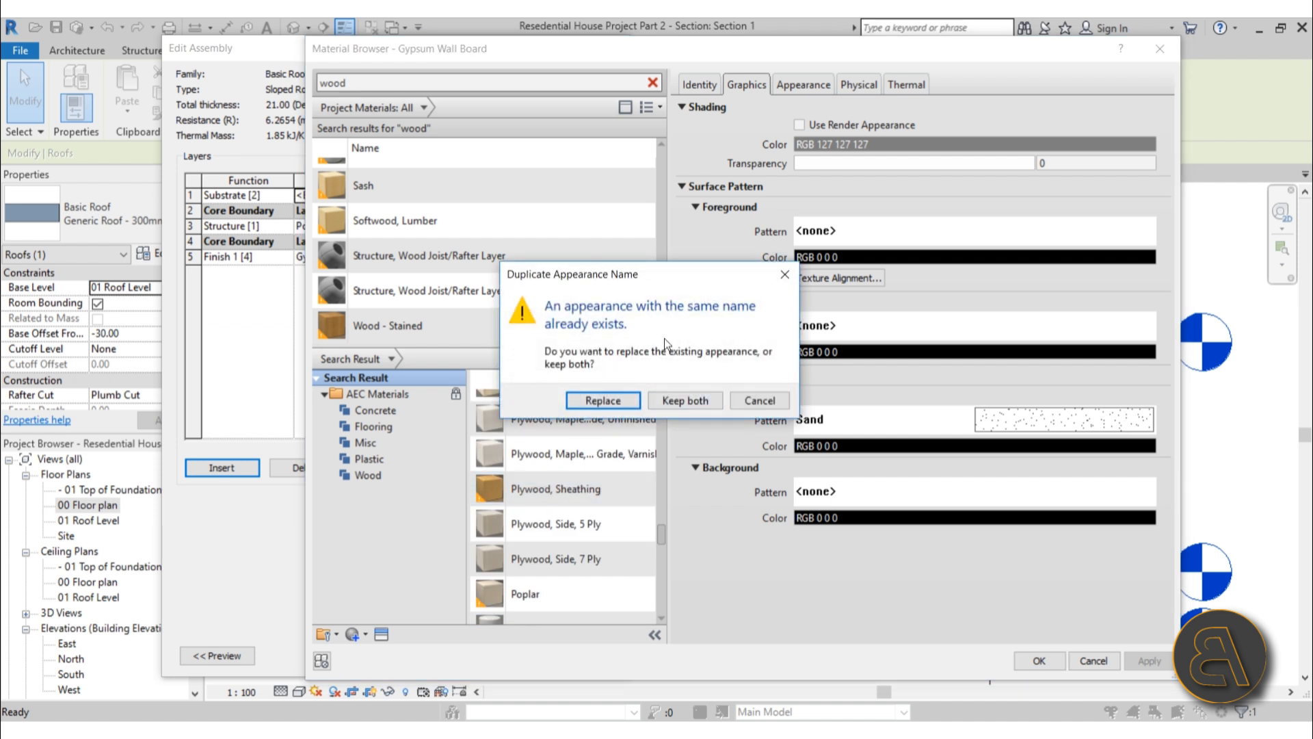
{"action": "left_click", "coordinate": [732, 400]}
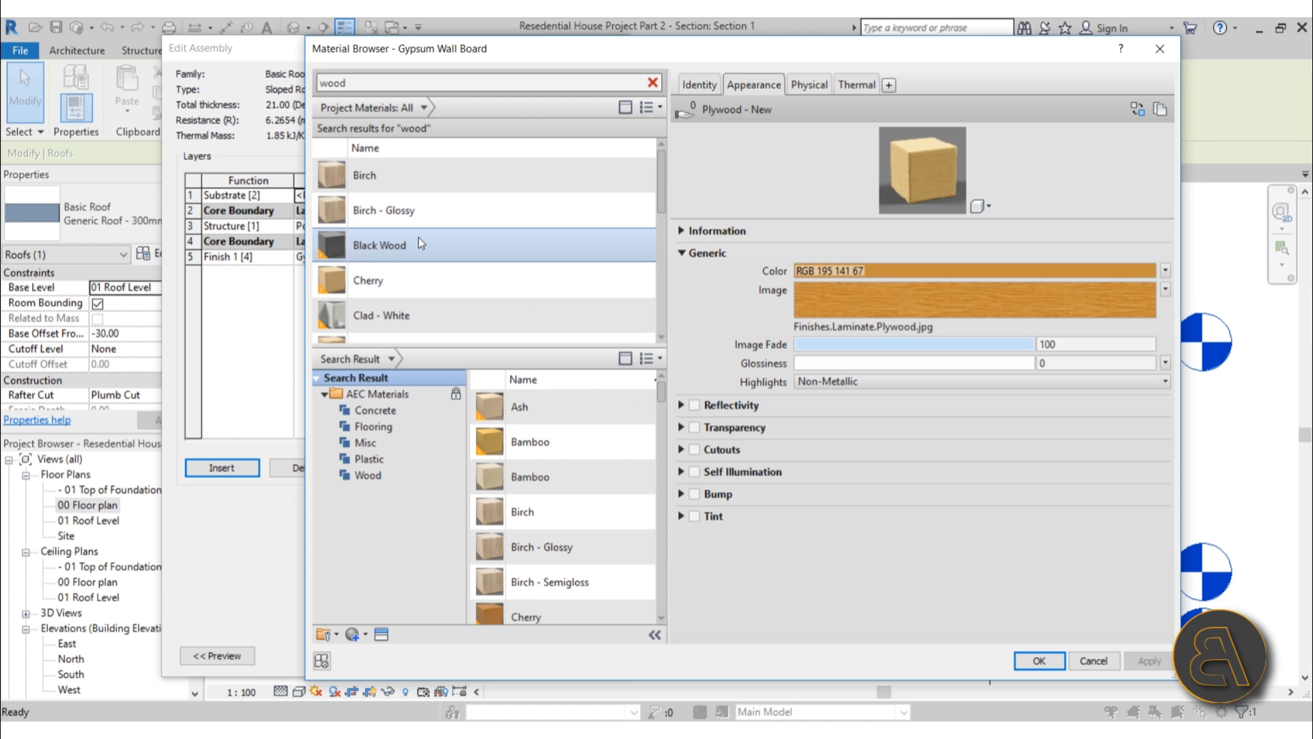
{"action": "scroll", "coordinate": [425, 328], "scroll_direction": "down", "scroll_amount": 4}
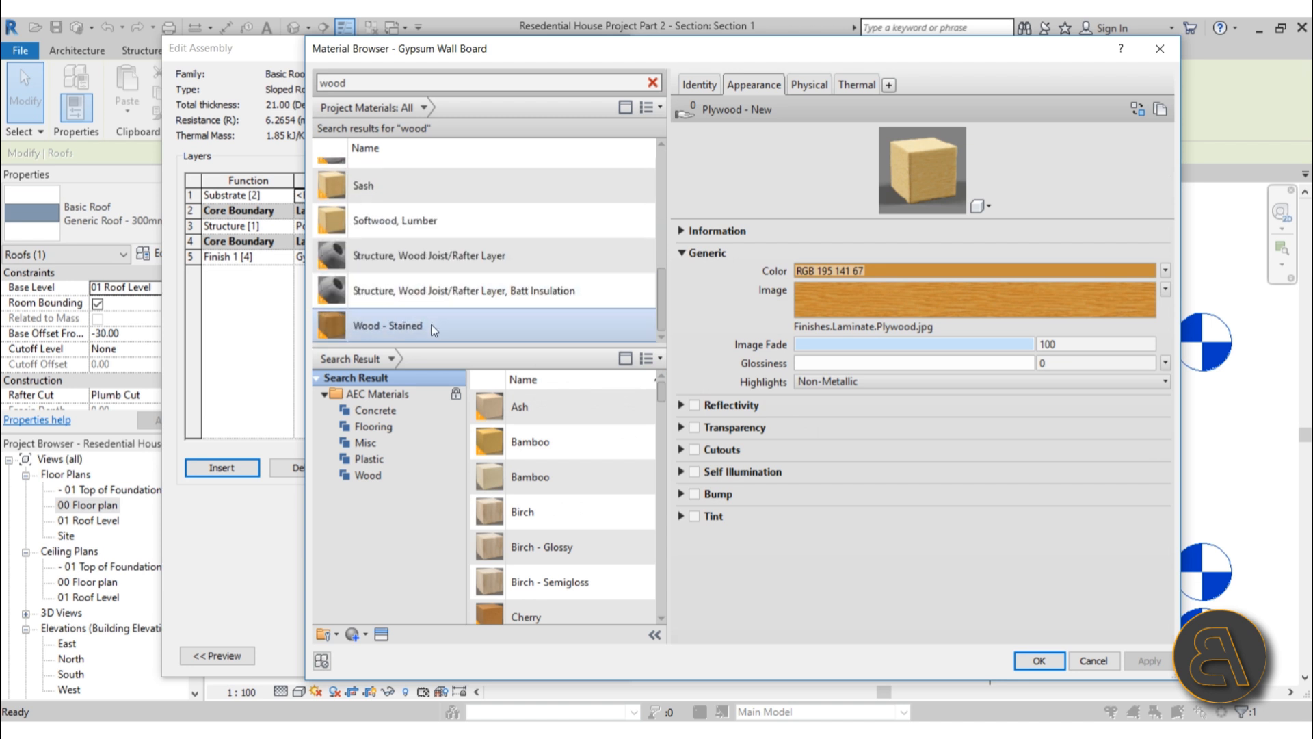
{"action": "scroll", "coordinate": [436, 327], "scroll_direction": "up", "scroll_amount": 4}
Find the project's Plywood, Sheathing material, assign it to the Substrate [2] layer and set the layer's thickness to 2
{"action": "double_click", "coordinate": [387, 79]}
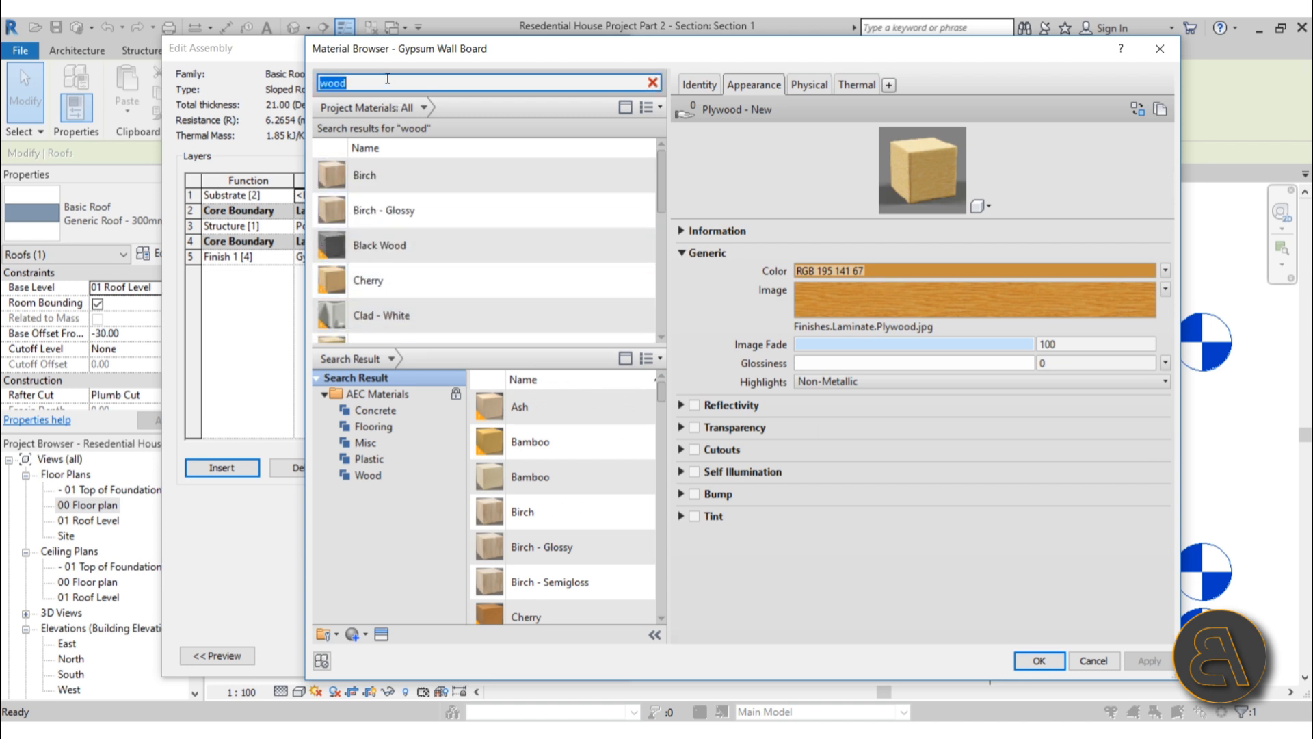
{"action": "type", "text": "ply"}
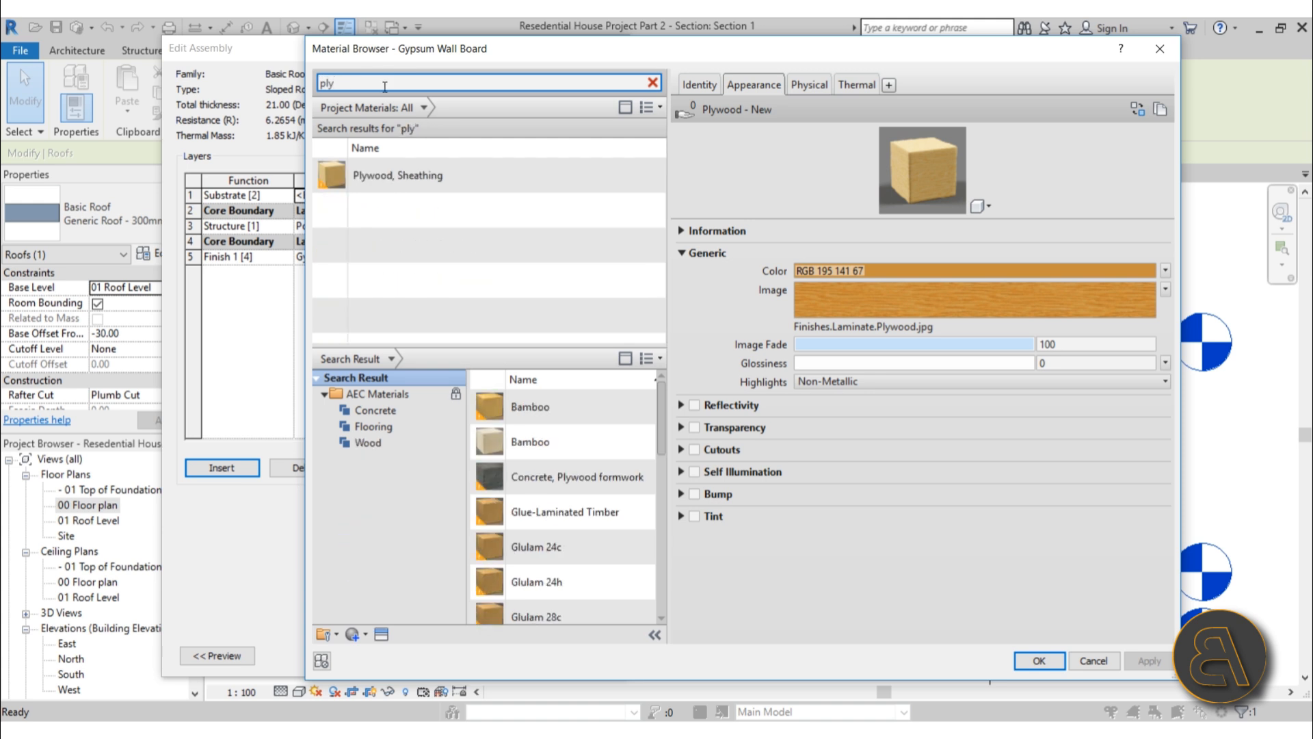
{"action": "left_click", "coordinate": [396, 175]}
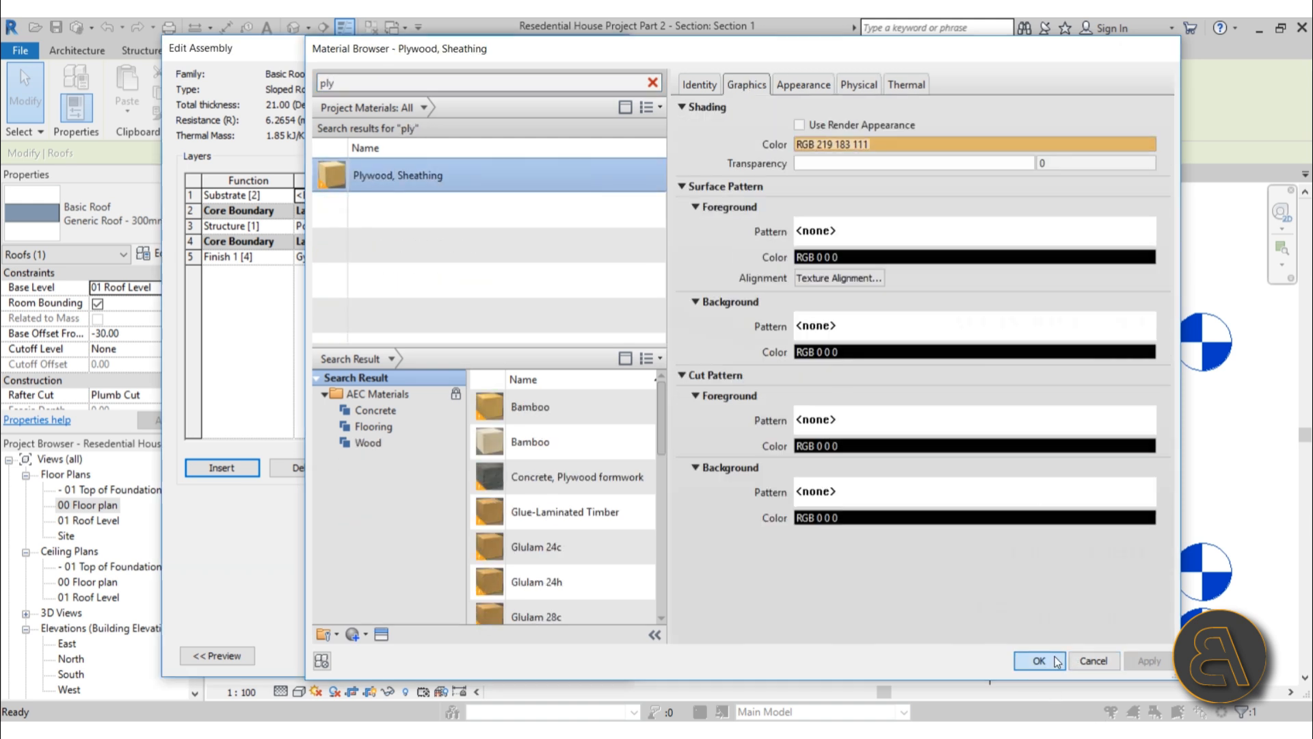
{"action": "left_click", "coordinate": [1039, 660]}
{"action": "left_click", "coordinate": [428, 195]}
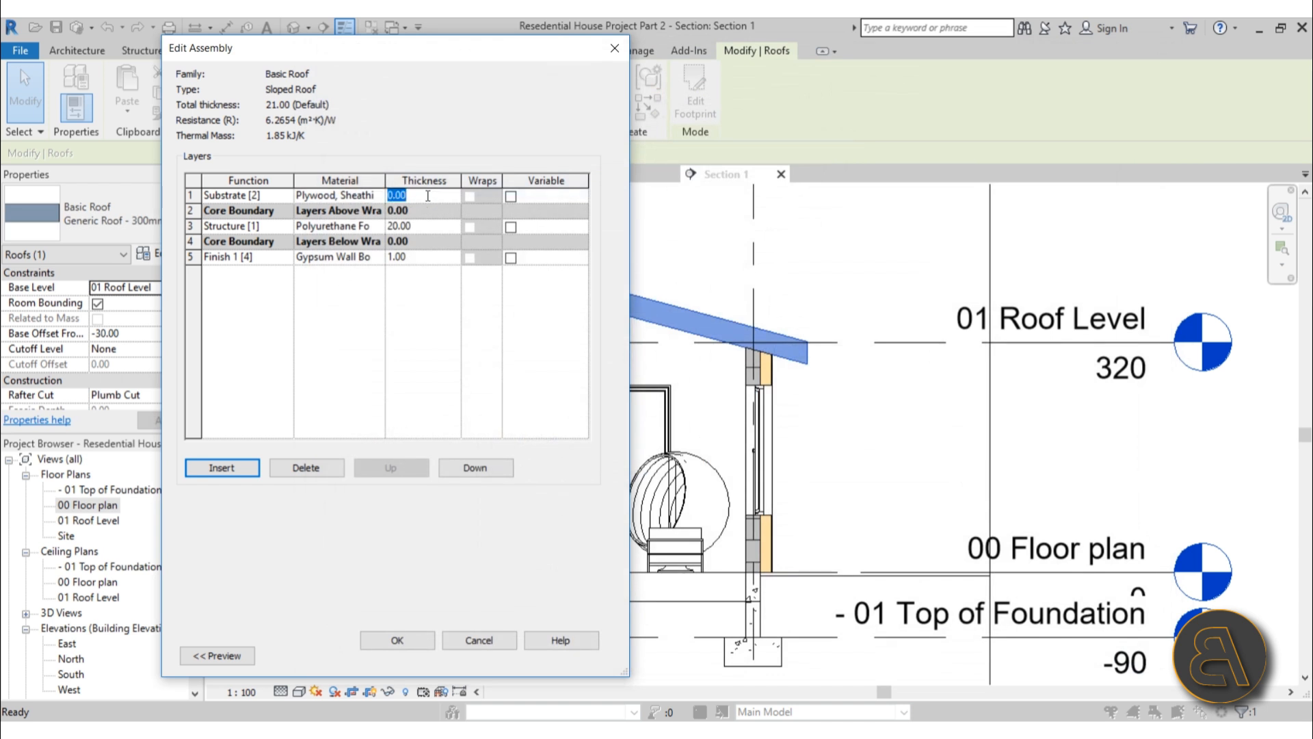
{"action": "type", "text": "2"}
{"action": "key", "text": "Tab"}
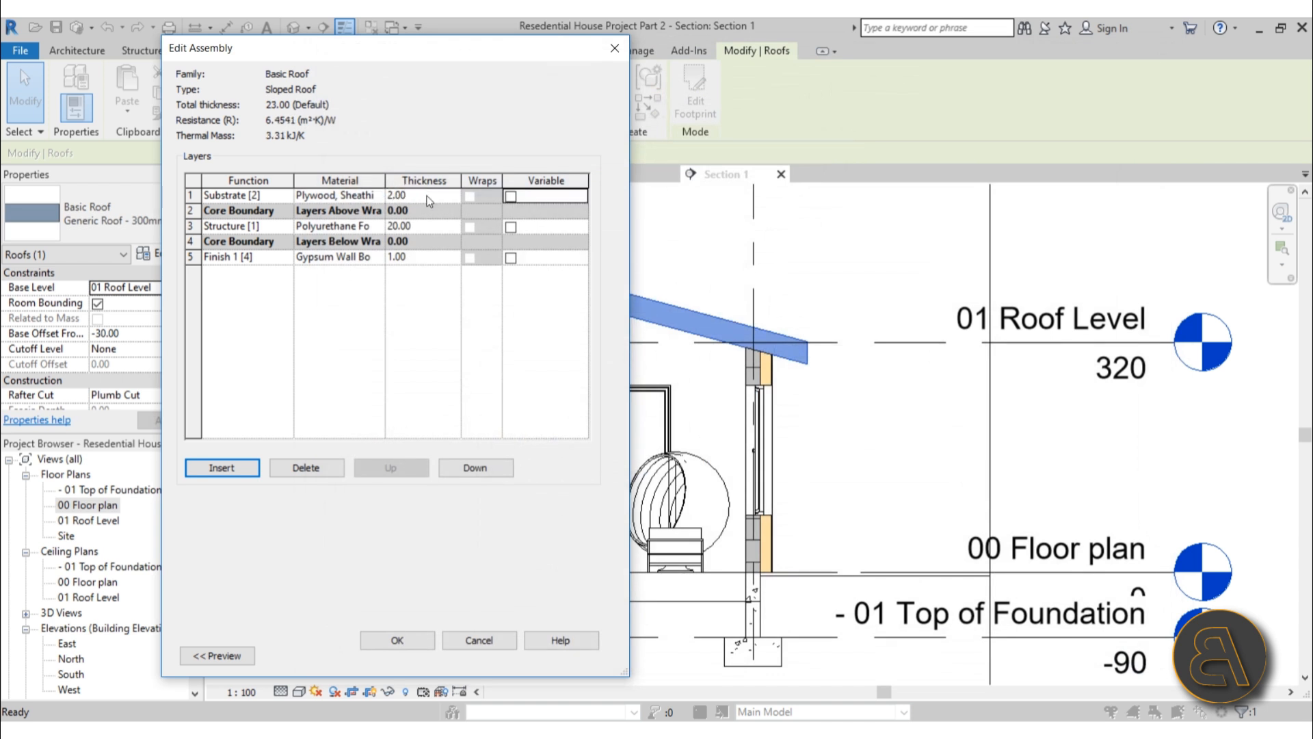
Insert a new layer above the plywood substrate and set its function to Membrane Layer
{"action": "left_click", "coordinate": [214, 469]}
{"action": "left_click", "coordinate": [284, 196]}
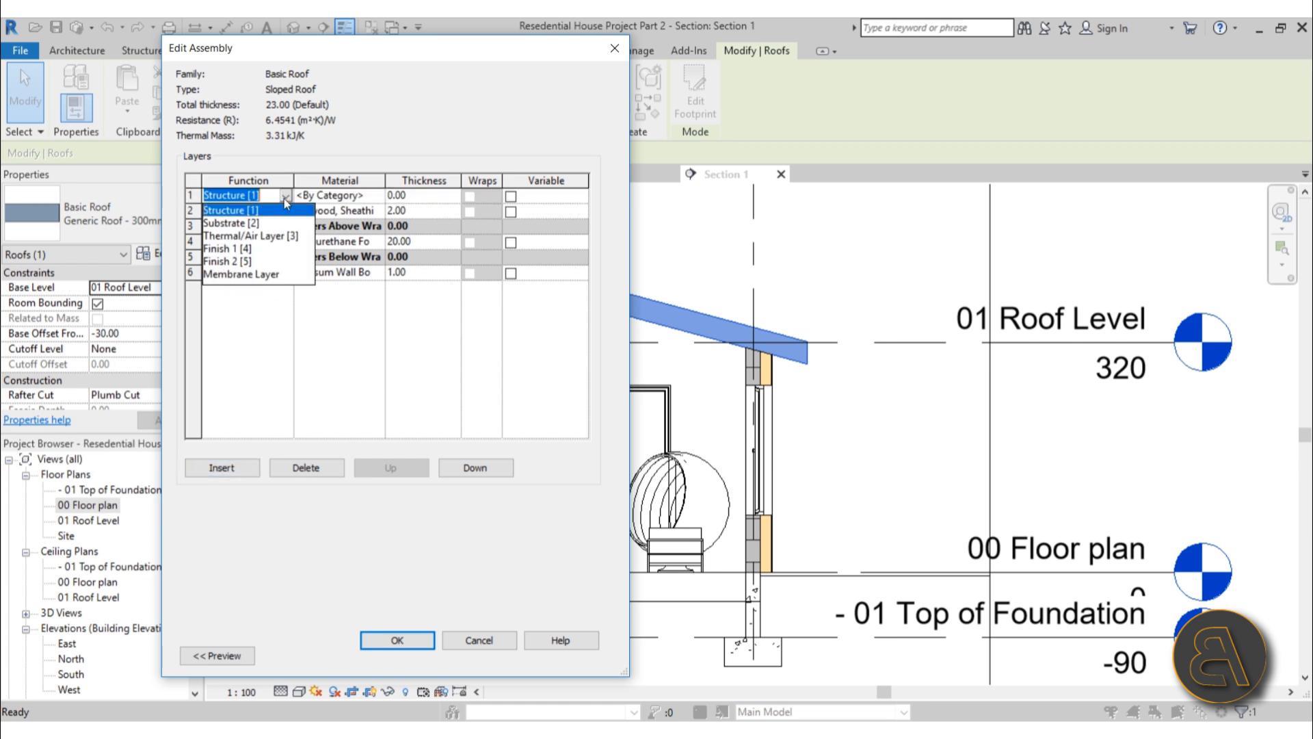
{"action": "left_click", "coordinate": [240, 274]}
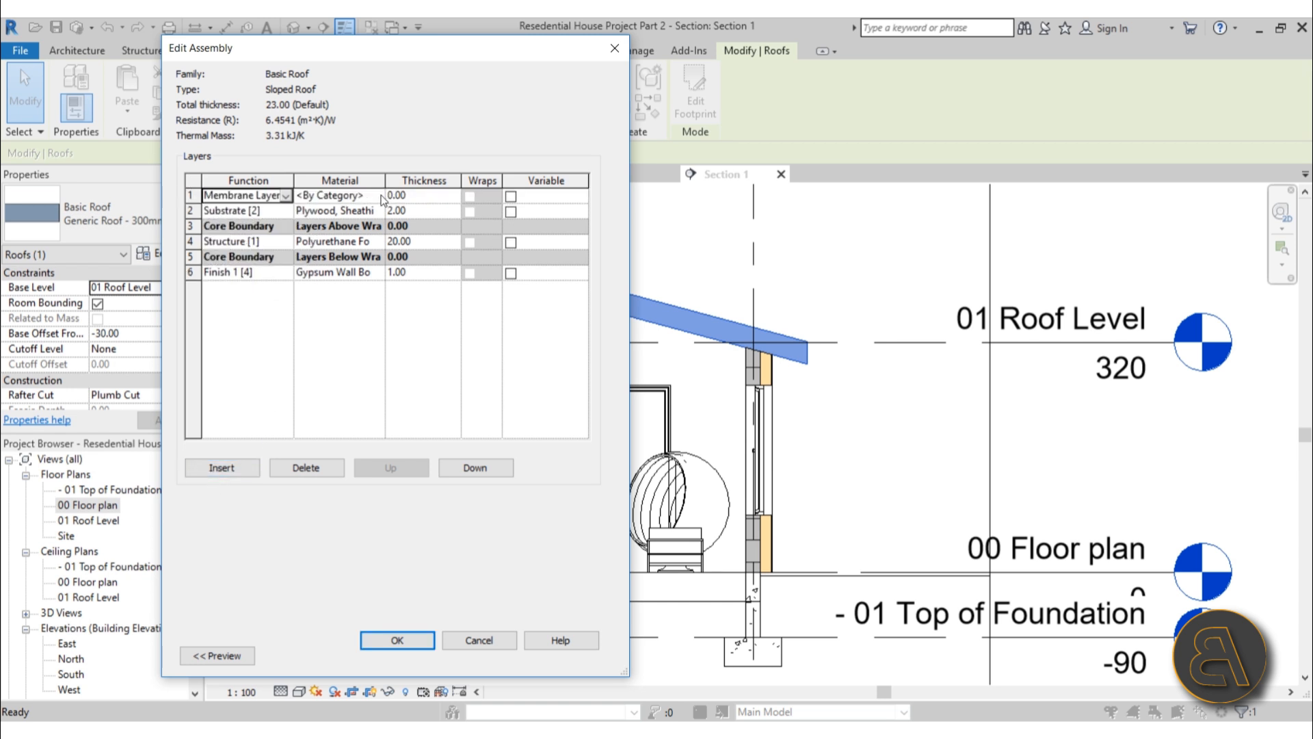
Assign the Damp-proofing material to the membrane layer
{"action": "left_click", "coordinate": [373, 196]}
{"action": "left_click", "coordinate": [378, 196]}
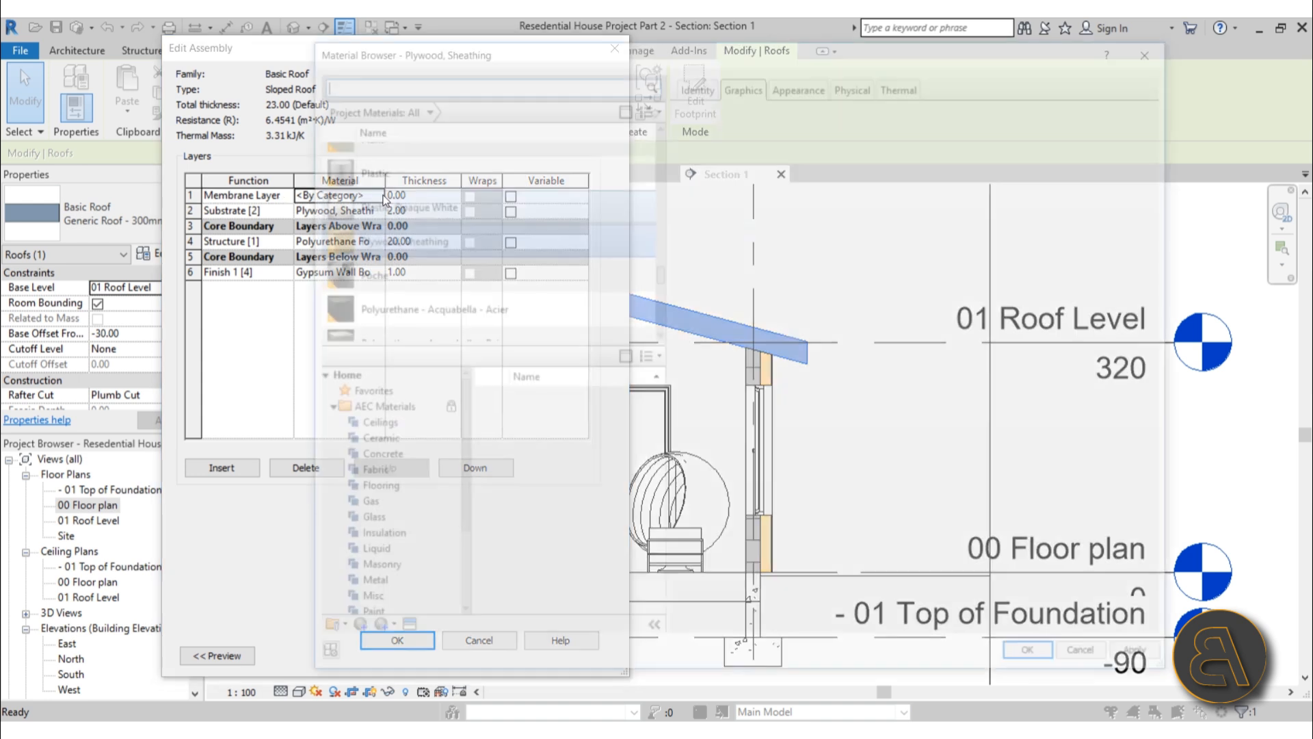
{"action": "left_click", "coordinate": [363, 82]}
{"action": "type", "text": "dam"}
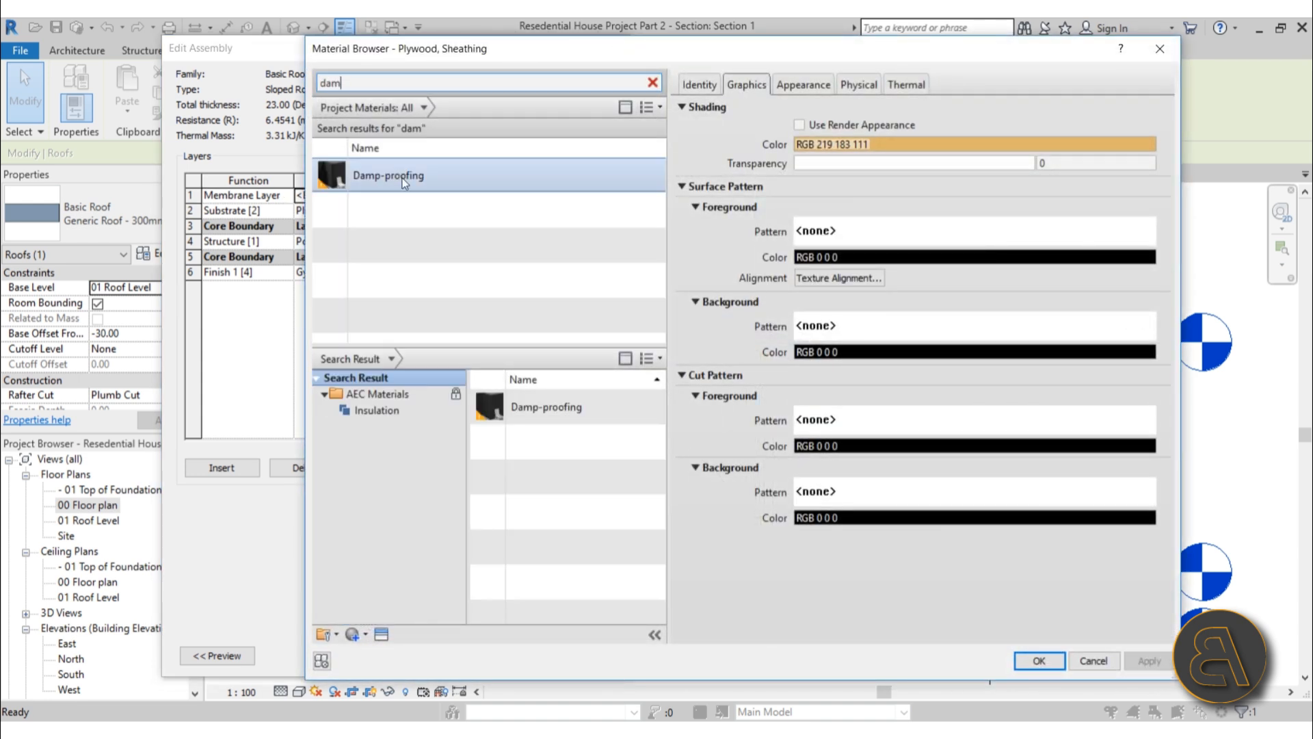
{"action": "double_click", "coordinate": [402, 178]}
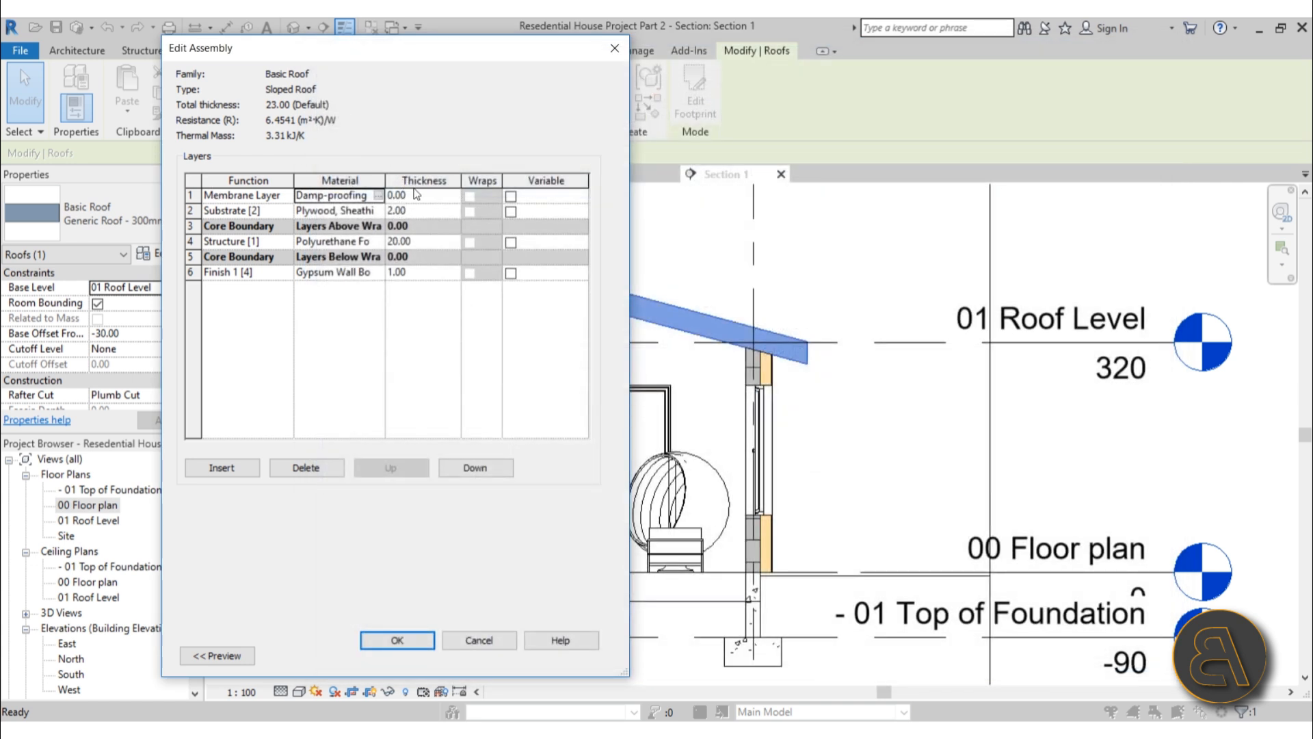
Insert a new layer above the membrane layer and set its function to Finish 1 [4]
{"action": "left_click", "coordinate": [211, 470]}
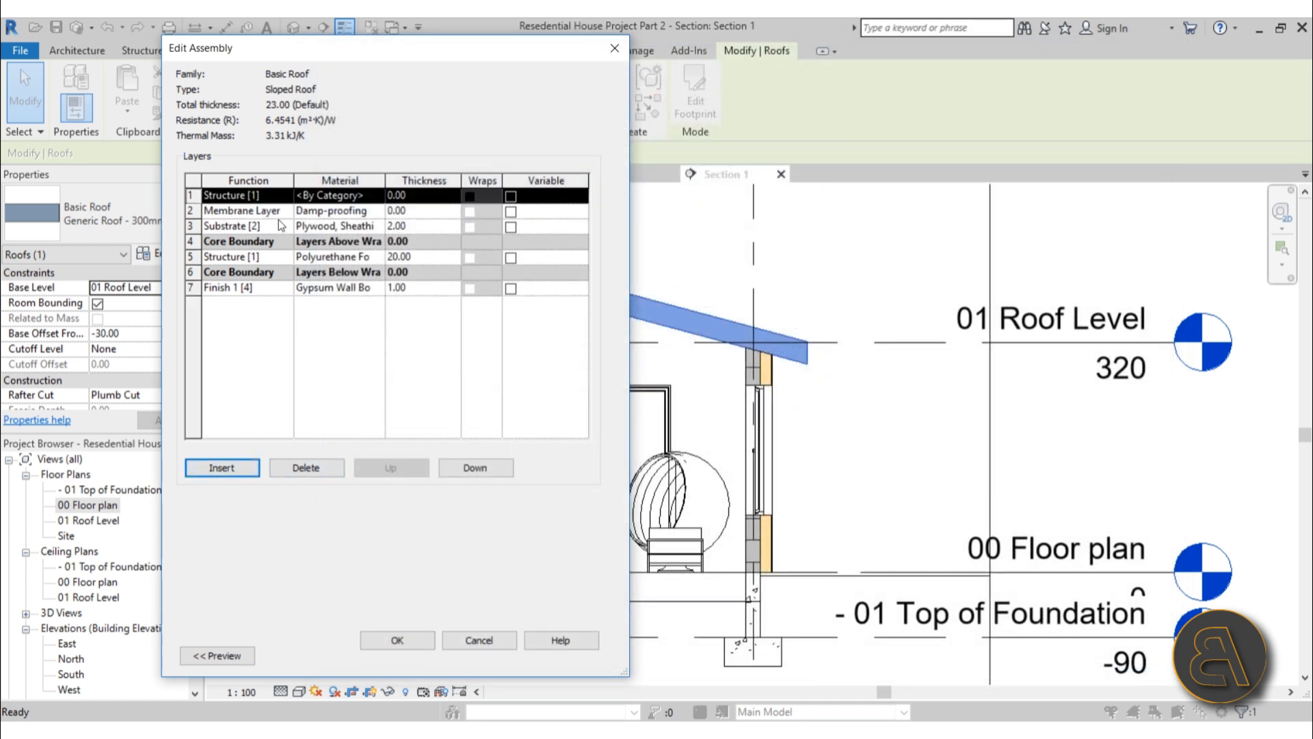
{"action": "left_click", "coordinate": [282, 199]}
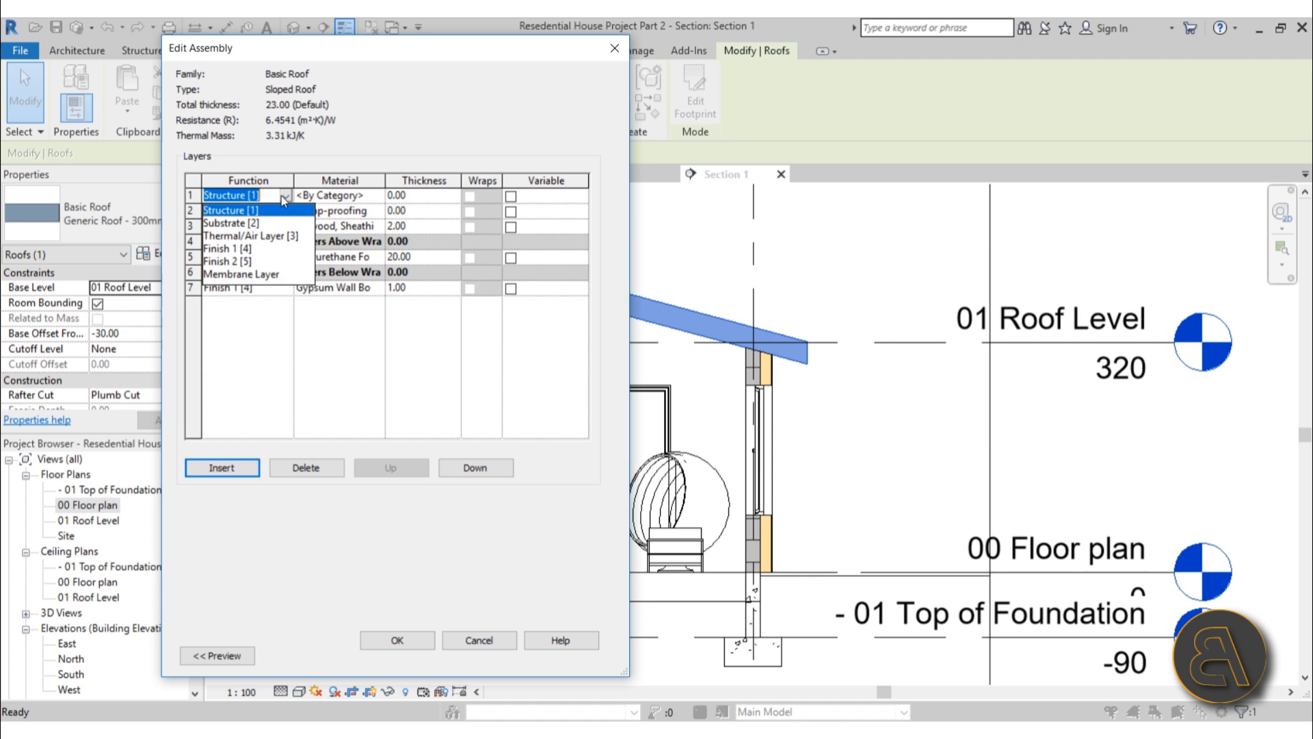
{"action": "left_click", "coordinate": [236, 254]}
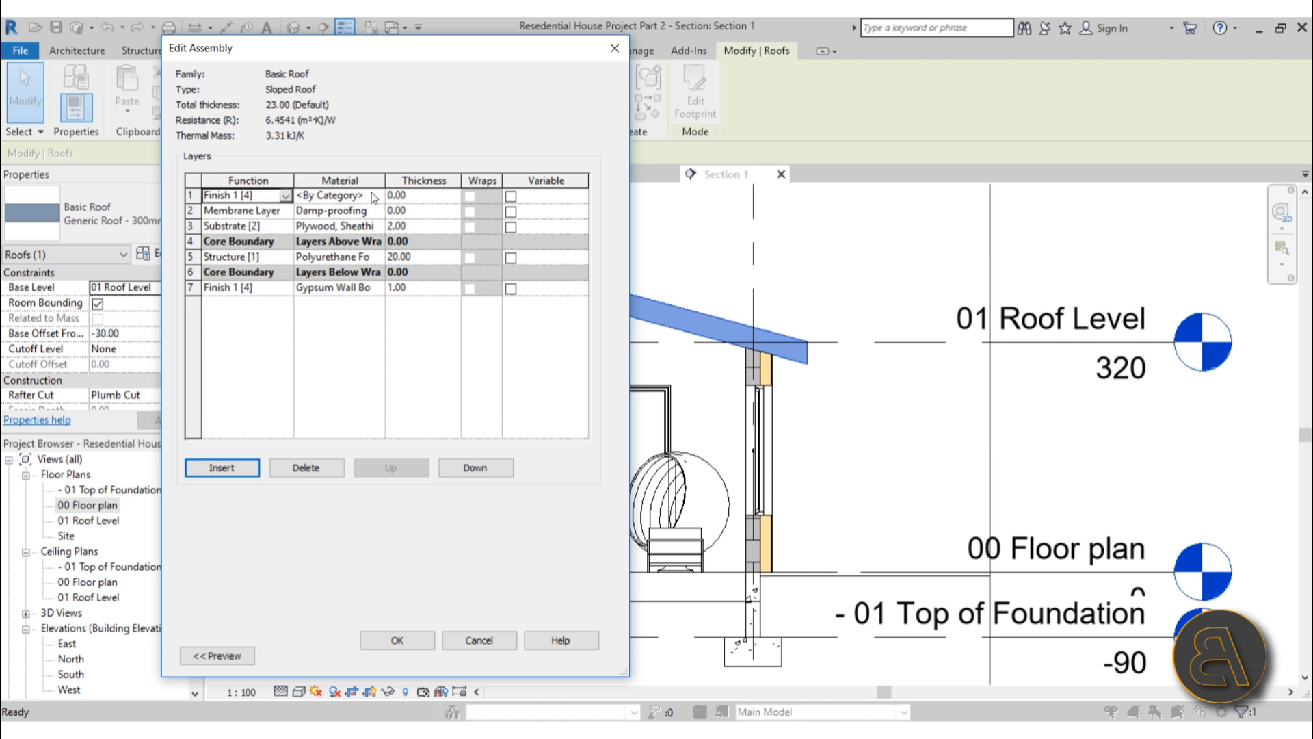
Open the material choices for the uppermost finish layer and look through materials matching "ch" and the library categories
{"action": "left_click", "coordinate": [378, 199]}
{"action": "left_click", "coordinate": [378, 196]}
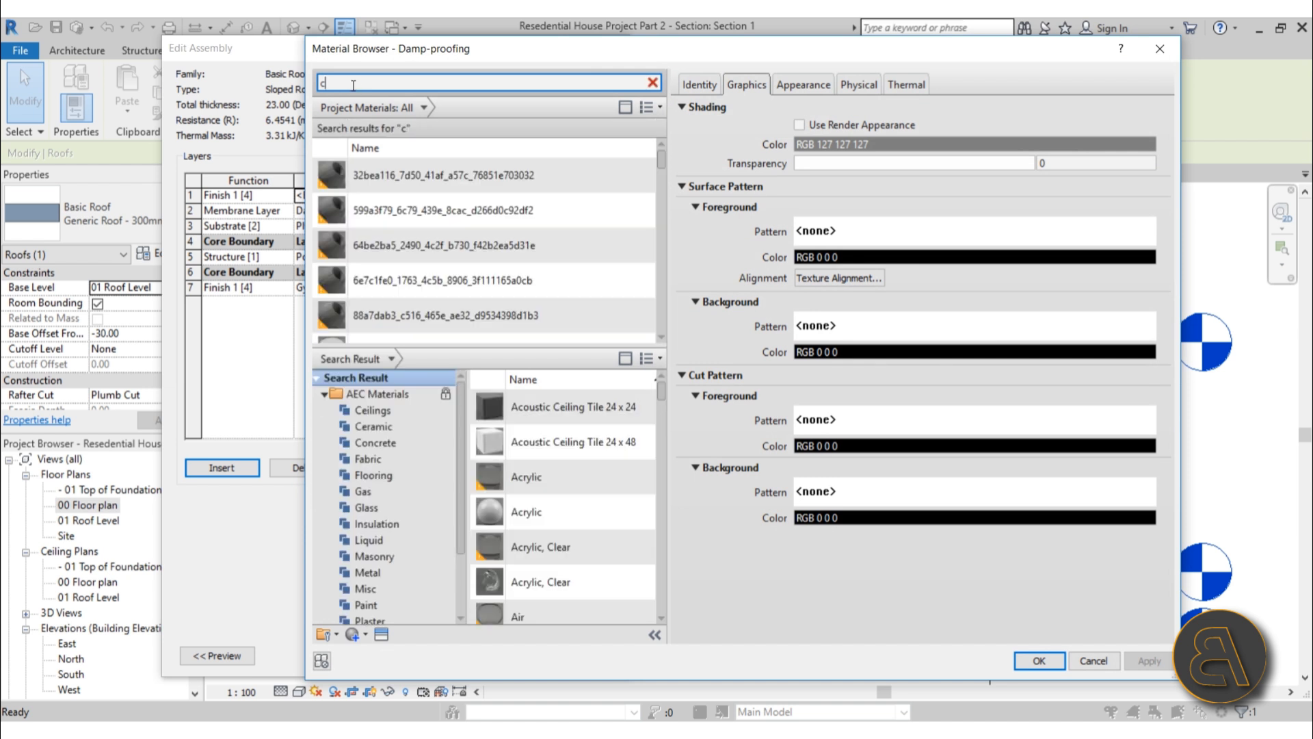
{"action": "key", "text": "BackSpace"}
{"action": "type", "text": "sch"}
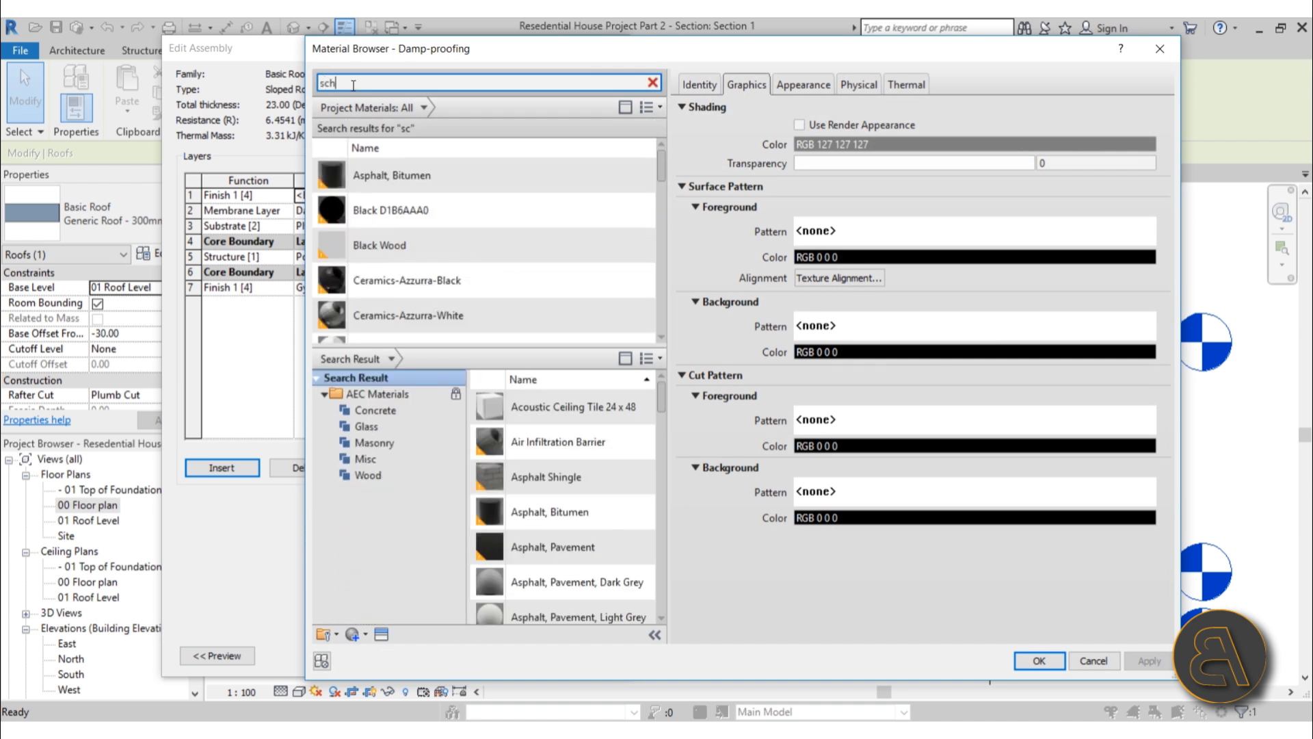
{"action": "key", "text": "BackSpace"}
{"action": "key", "text": "BackSpace"}
{"action": "type", "text": "c"}
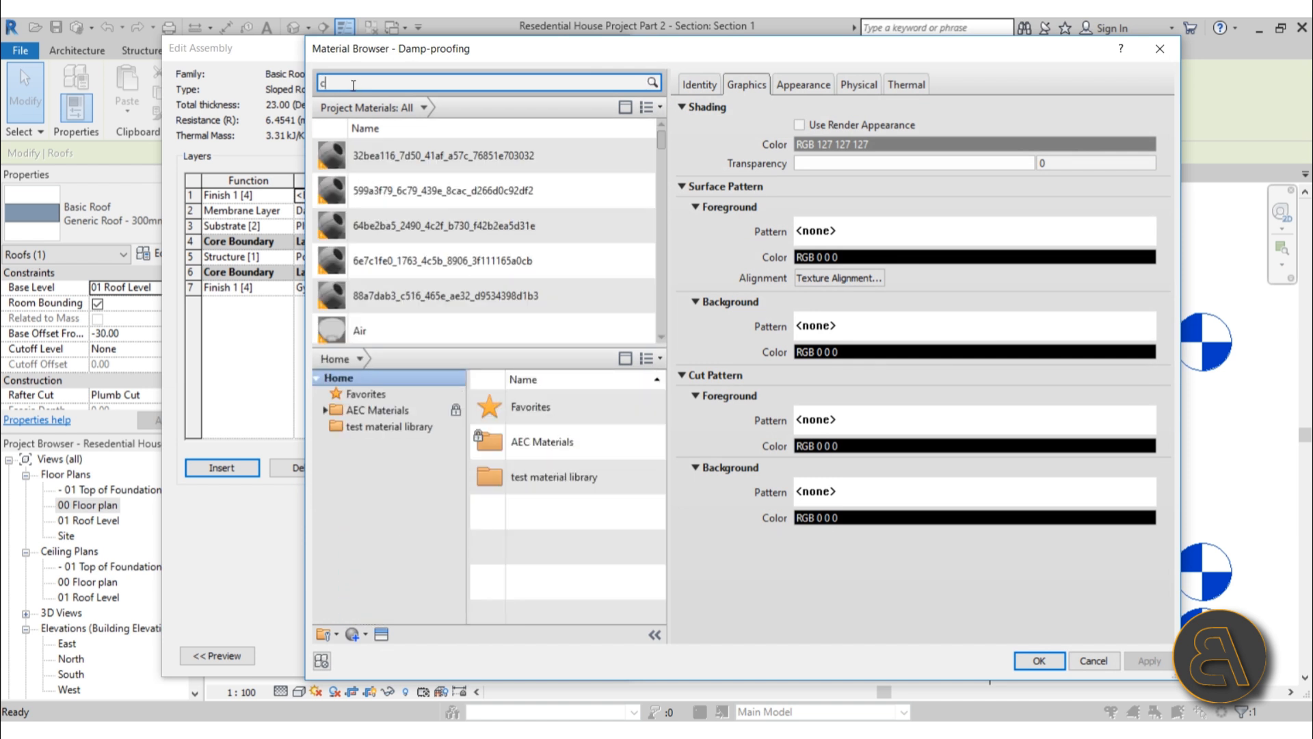
{"action": "type", "text": "h"}
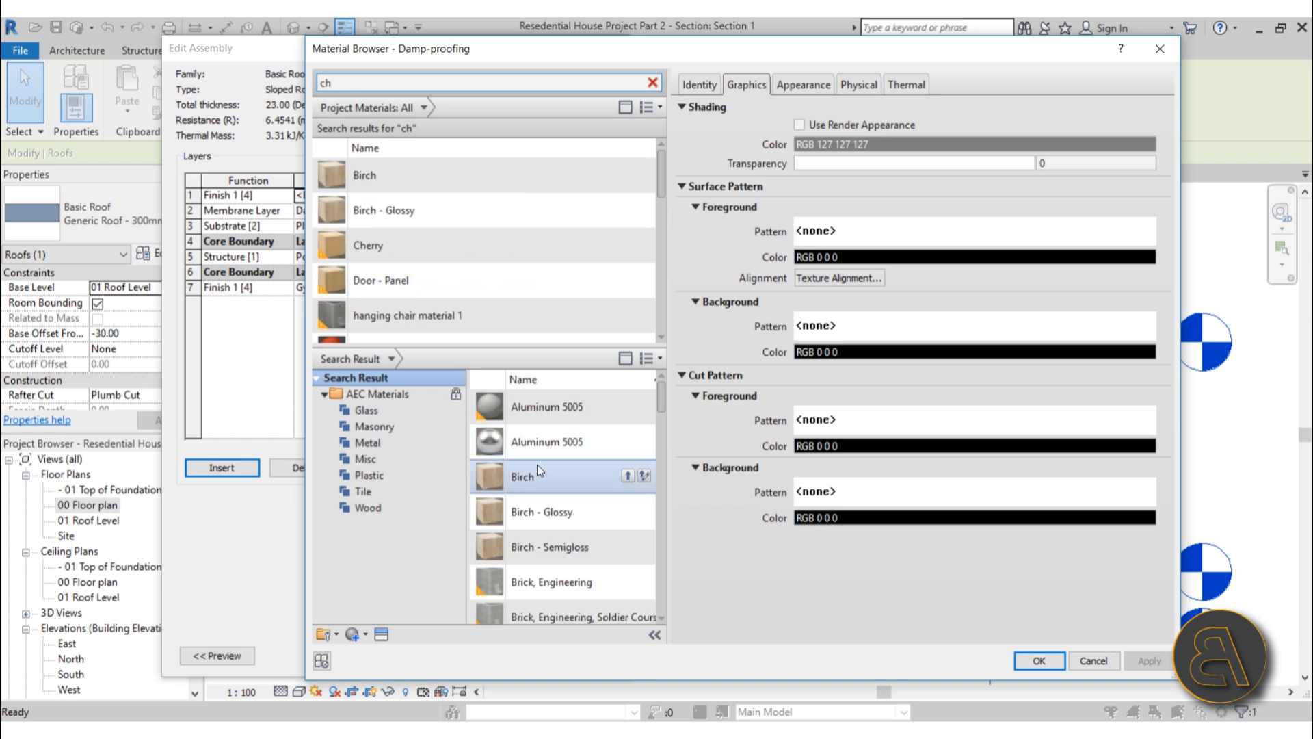
{"action": "scroll", "coordinate": [480, 245], "scroll_direction": "down", "scroll_amount": 5}
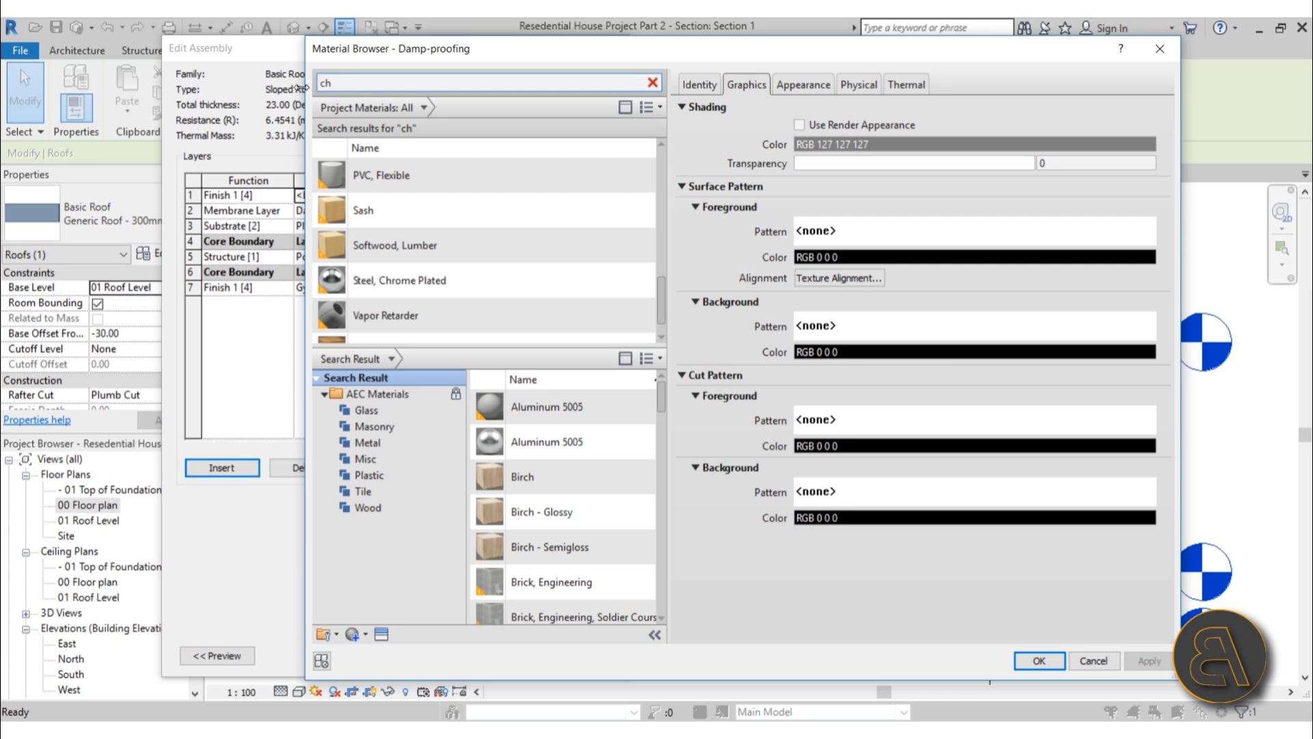
{"action": "left_click_drag", "start_coordinate": [306, 89], "coordinate": [262, 90]}
{"action": "key", "text": "BackSpace"}
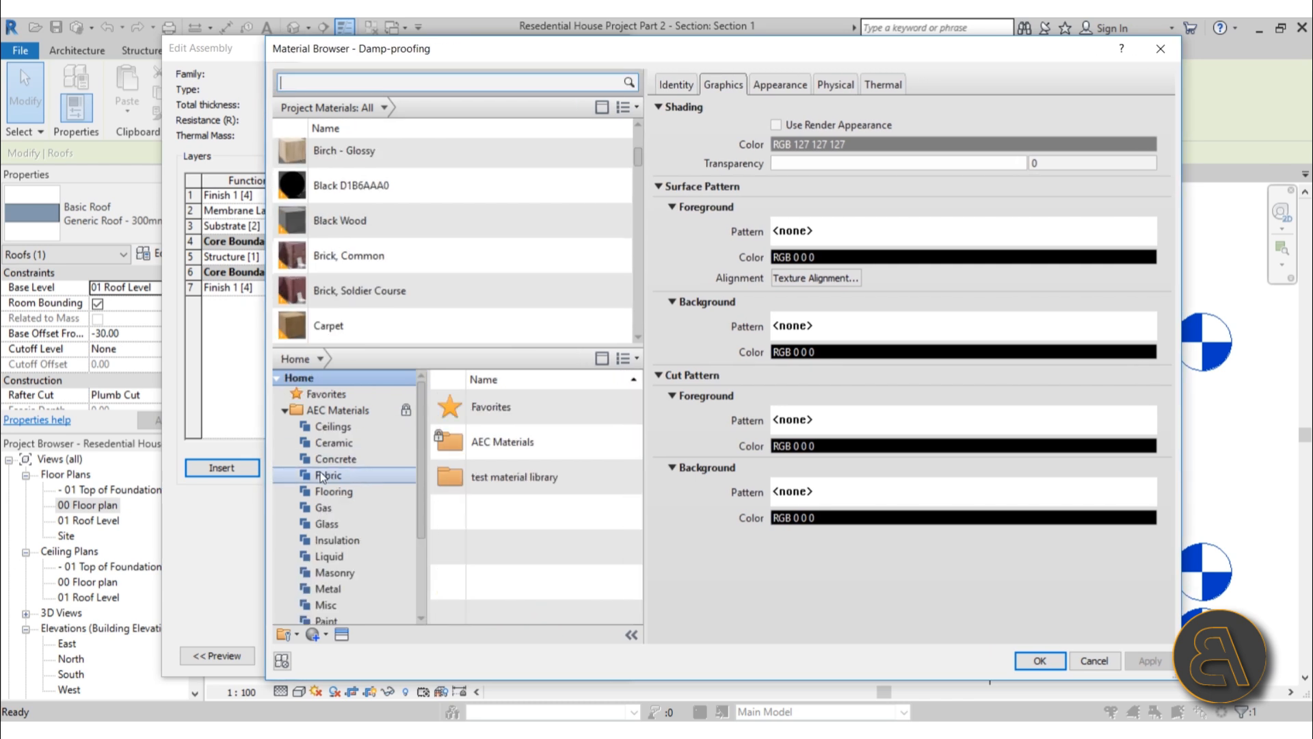
{"action": "scroll", "coordinate": [353, 475], "scroll_direction": "down", "scroll_amount": 3}
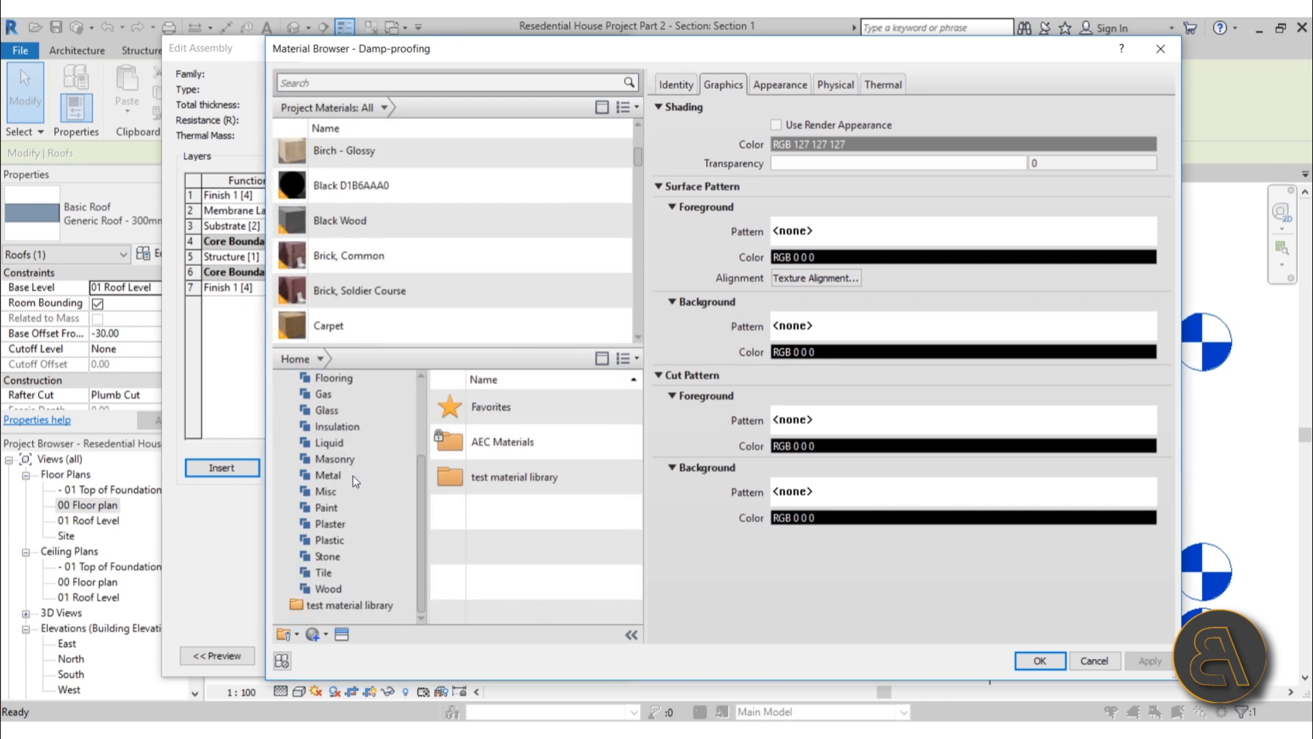
Search the materials for "roof" and assign Asphalt Shingle to the uppermost Finish 1 [4] layer
{"action": "left_click", "coordinate": [344, 80]}
{"action": "type", "text": "roof"}
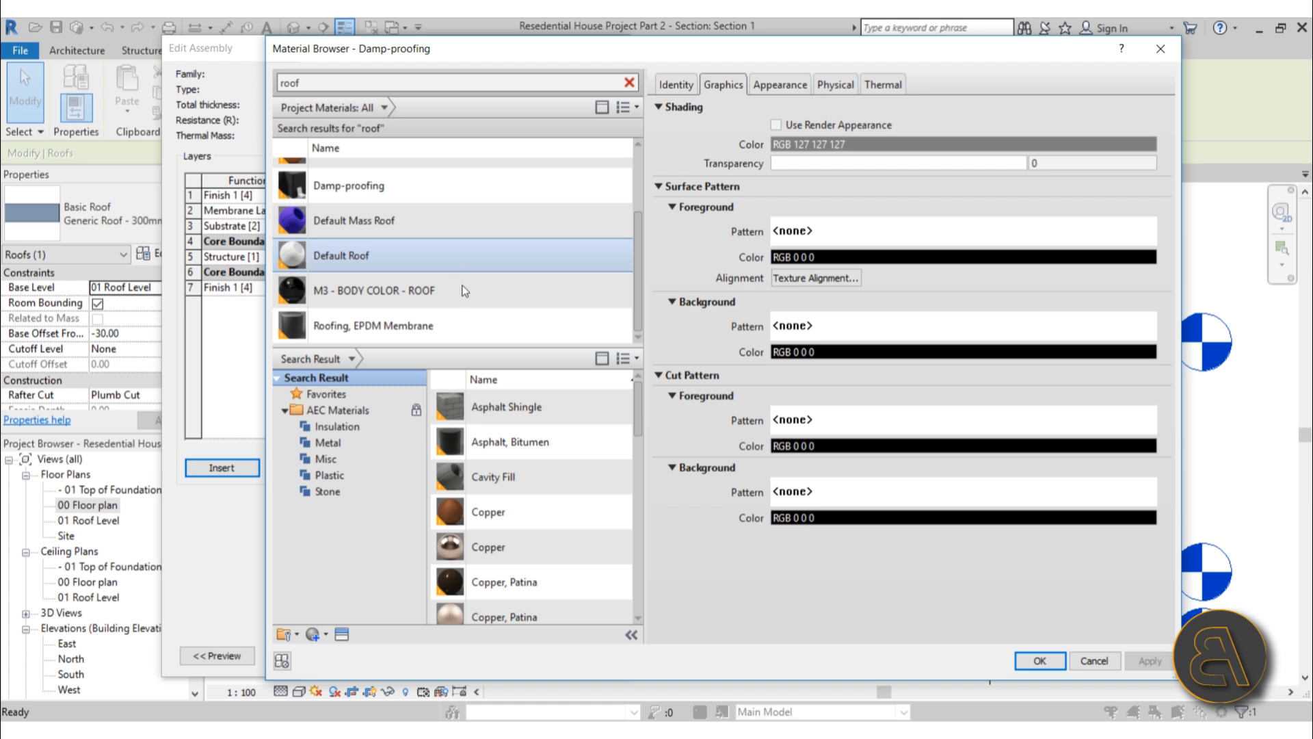
{"action": "left_click", "coordinate": [615, 408]}
{"action": "left_click", "coordinate": [749, 403]}
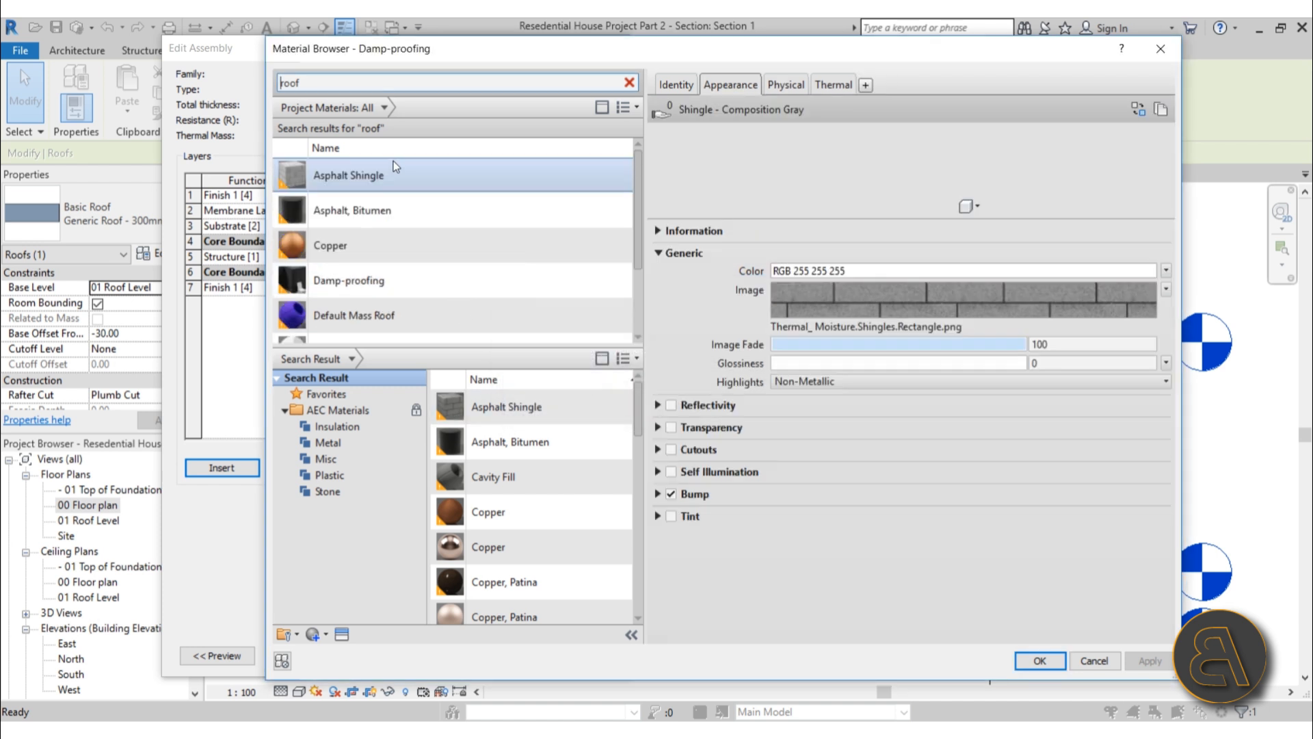
{"action": "double_click", "coordinate": [358, 84]}
{"action": "left_click", "coordinate": [368, 173]}
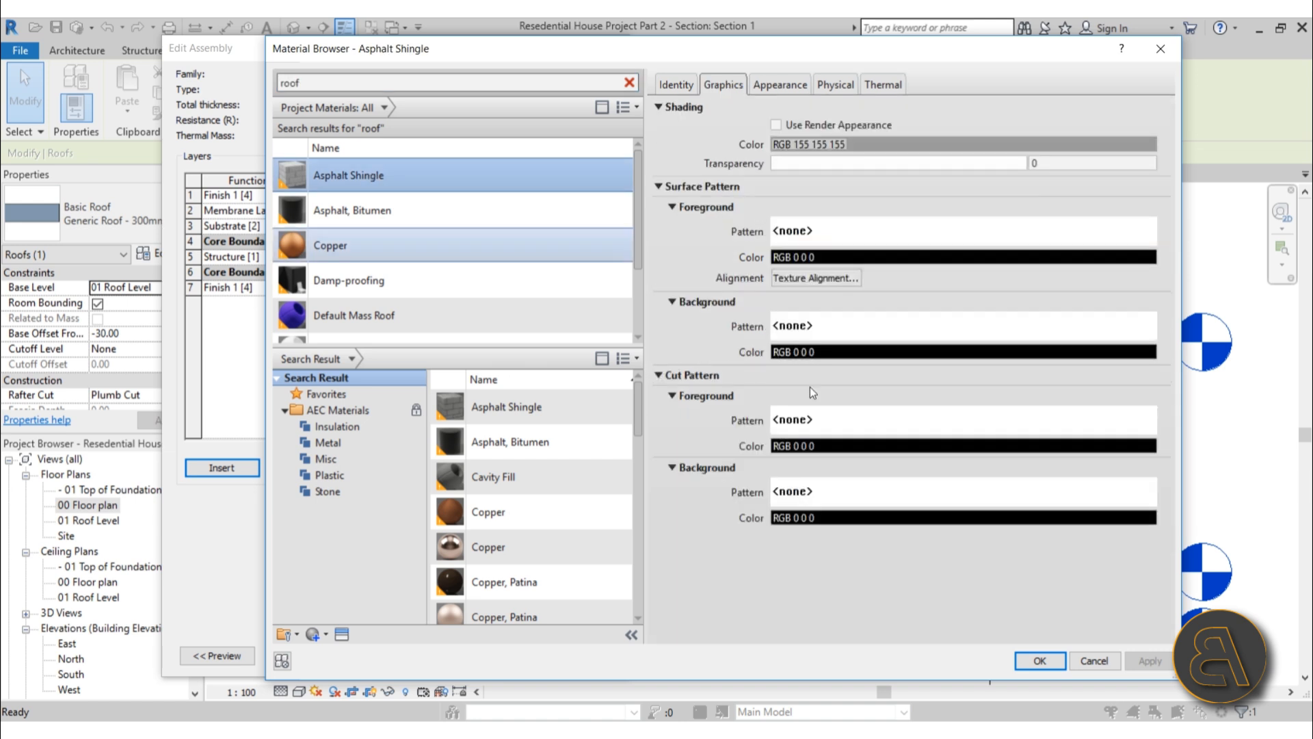
{"action": "left_click", "coordinate": [1040, 658]}
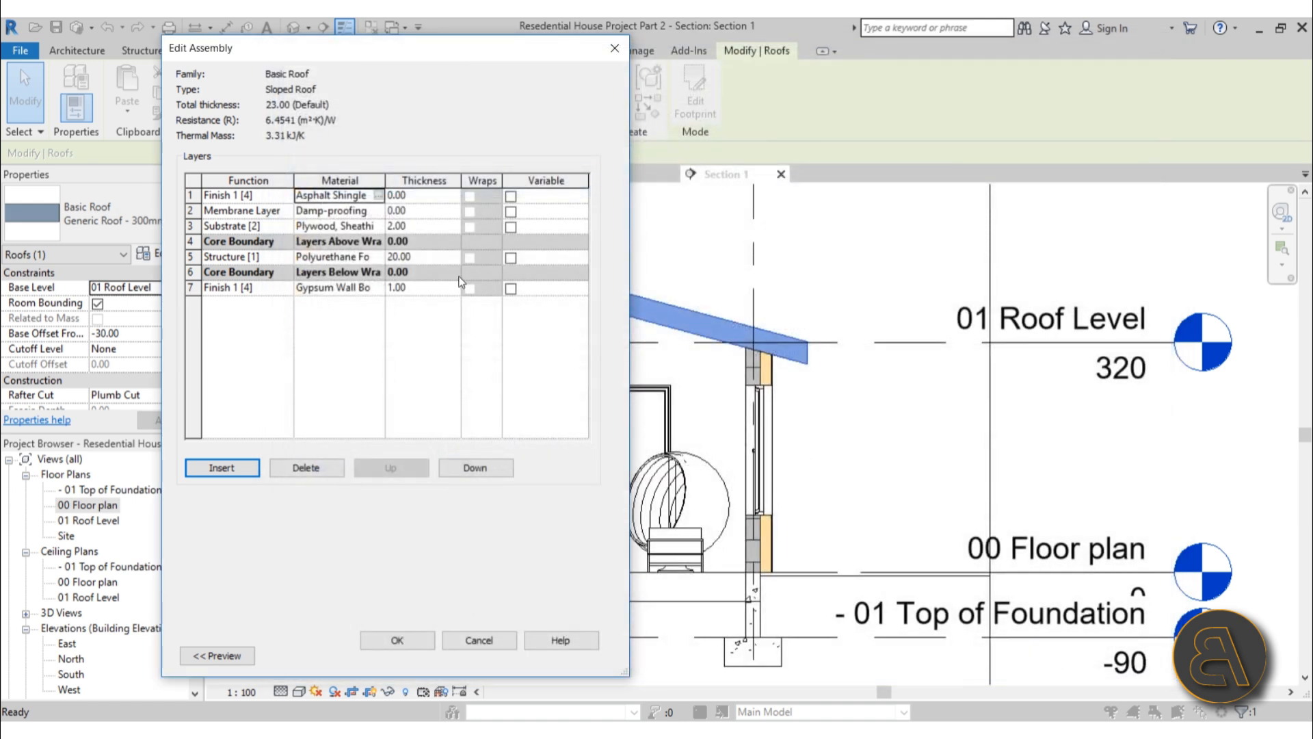
Open the thickness of the Asphalt Shingle layer for editing
{"action": "left_click", "coordinate": [420, 194]}
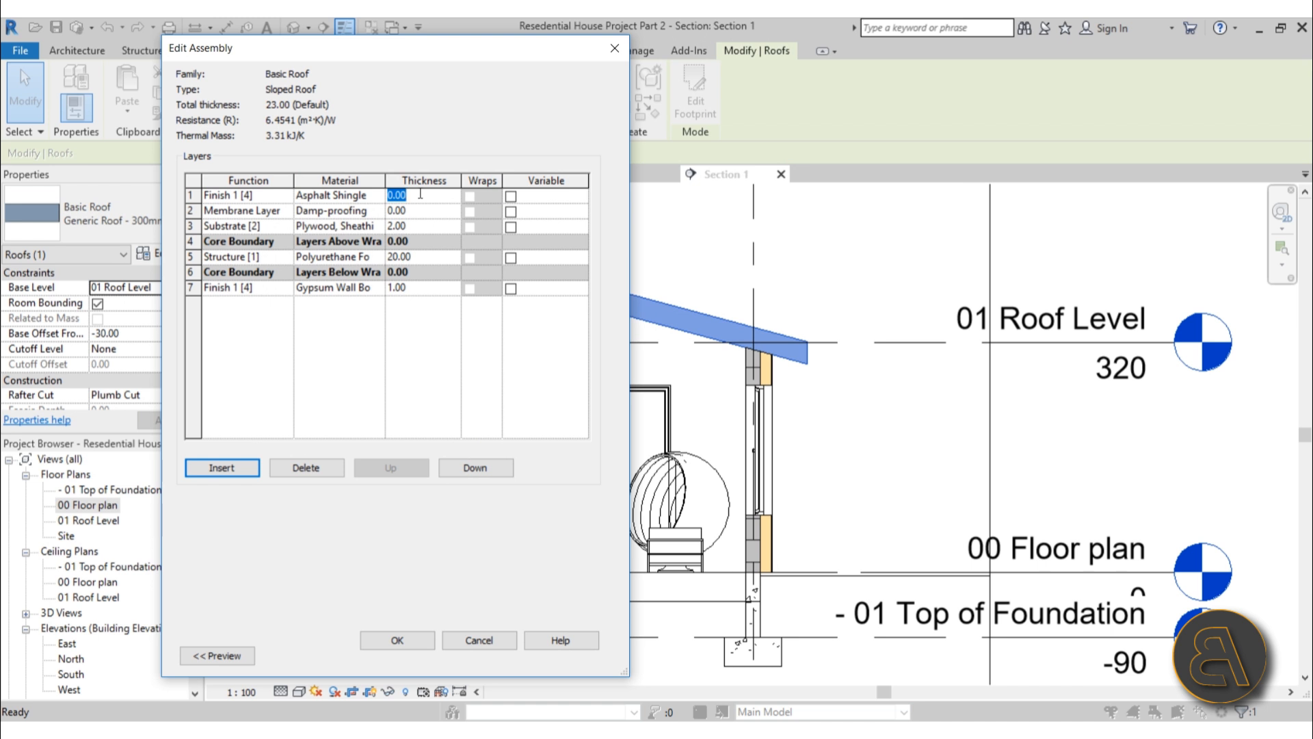
Set the Asphalt Shingle layer's thickness to 2.00 and apply the Sloped Roof assembly to the roof
{"action": "type", "text": "2"}
{"action": "key", "text": "Tab"}
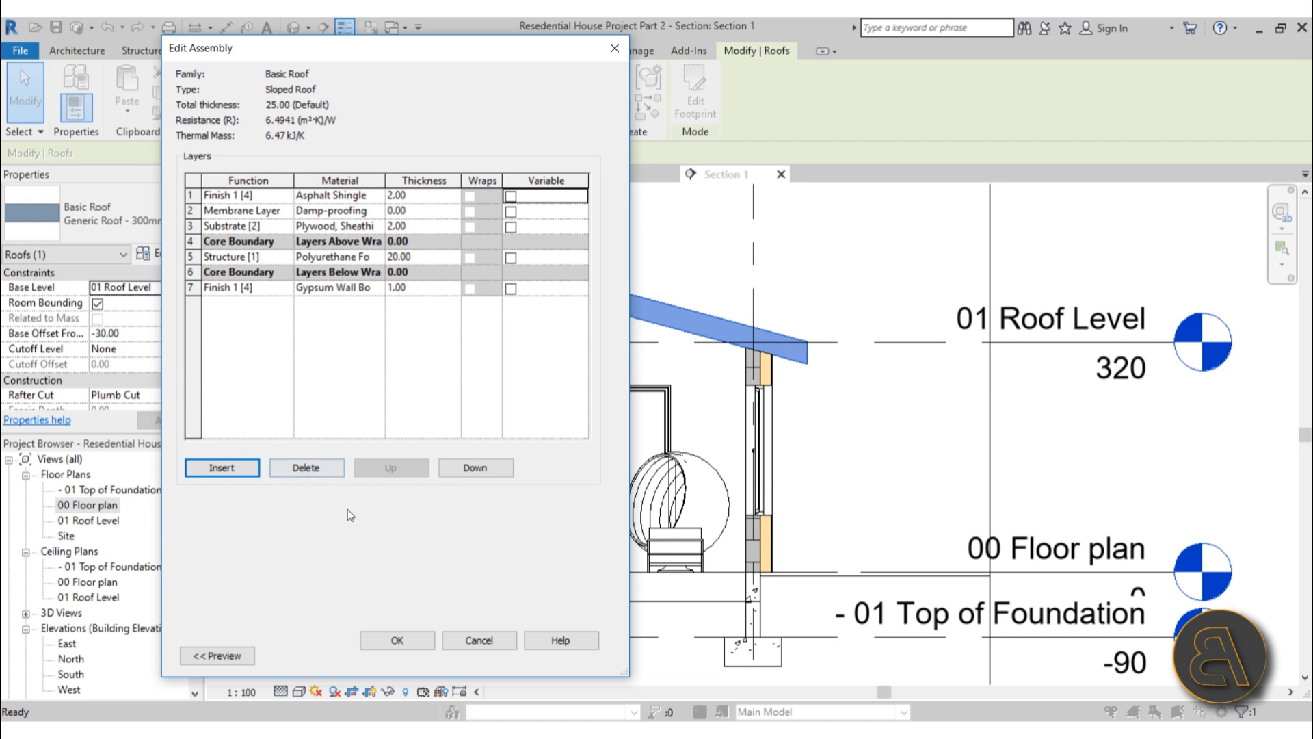
{"action": "left_click", "coordinate": [396, 640]}
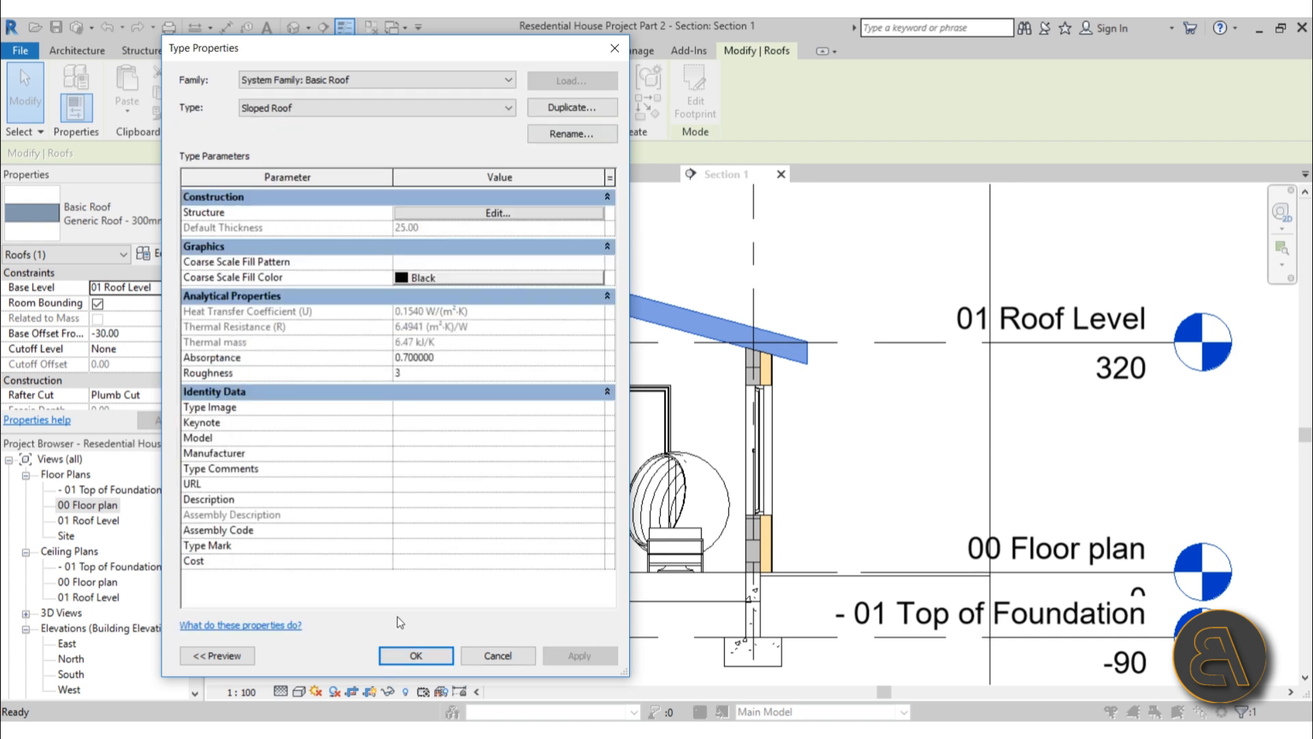
{"action": "left_click", "coordinate": [434, 660]}
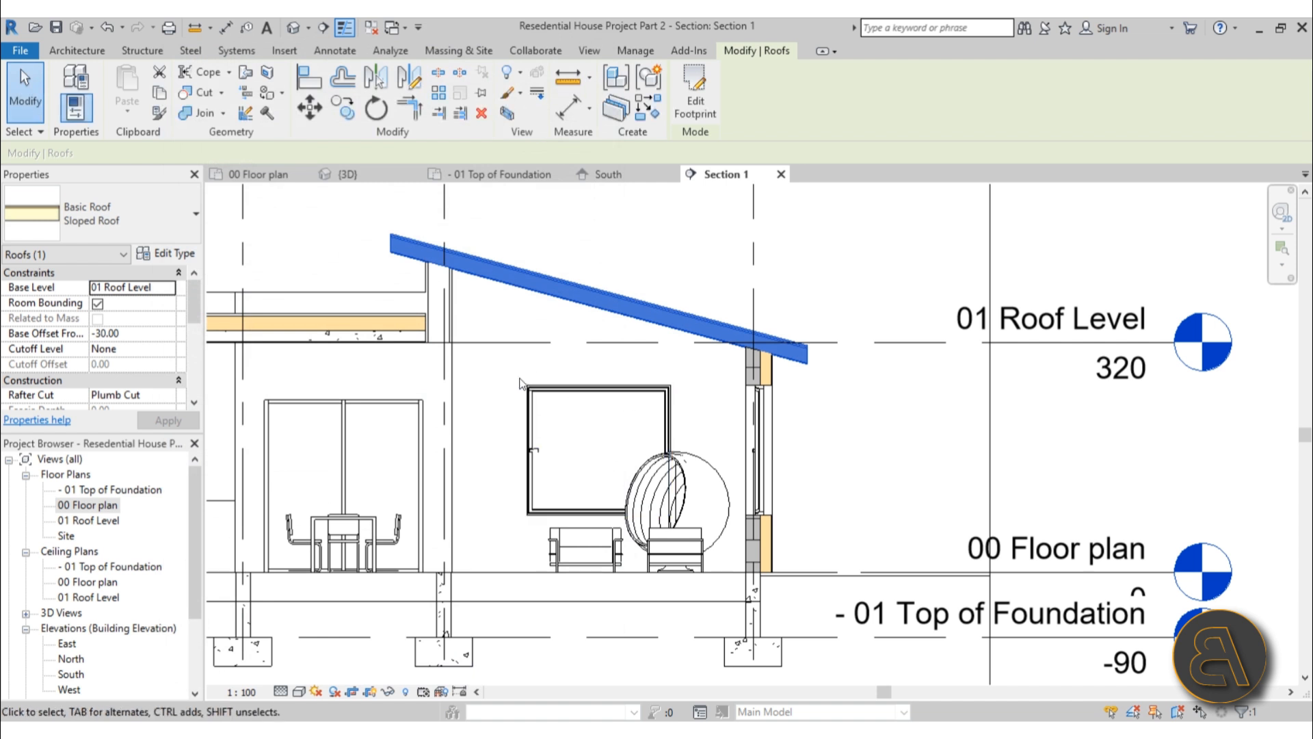
{"action": "left_click", "coordinate": [414, 220]}
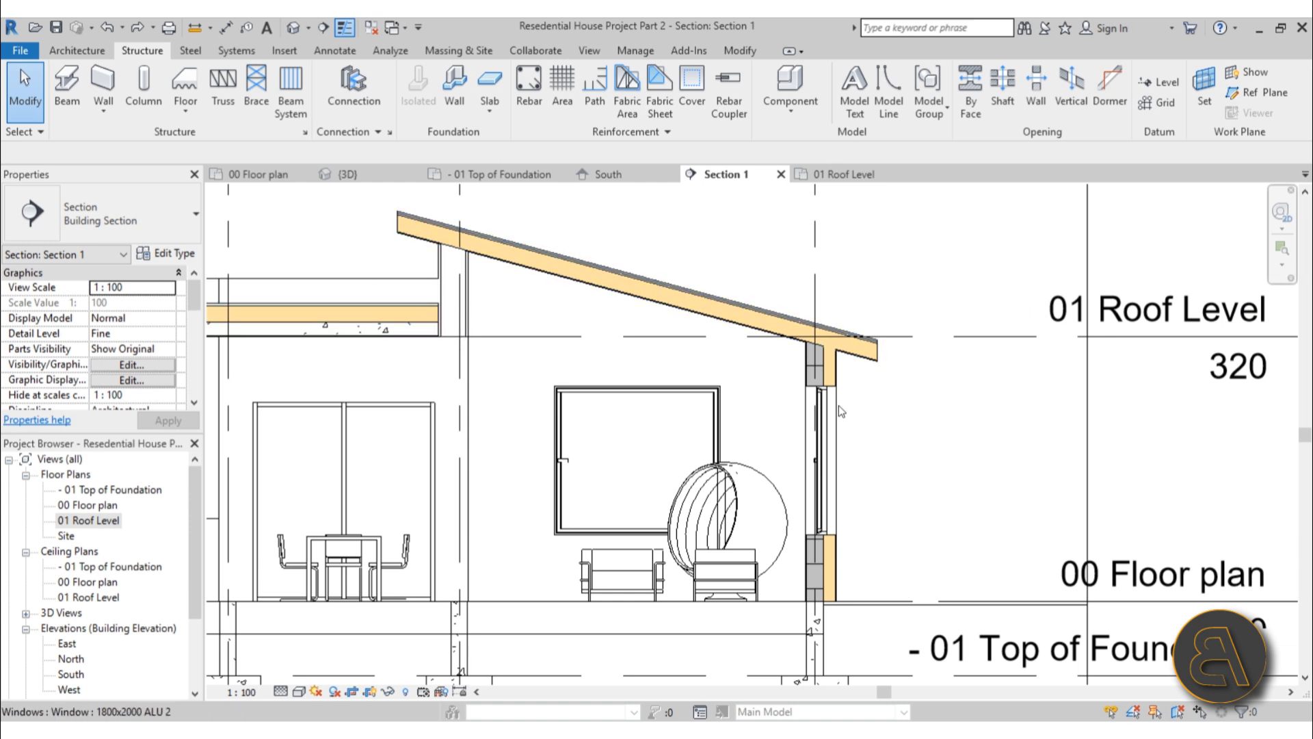
Change the generic wall beneath the sloped roof's high end, above the roof level, to the Exterionr Wall 37 type
{"action": "middle_click_drag", "start_coordinate": [552, 360], "coordinate": [1256, 328]}
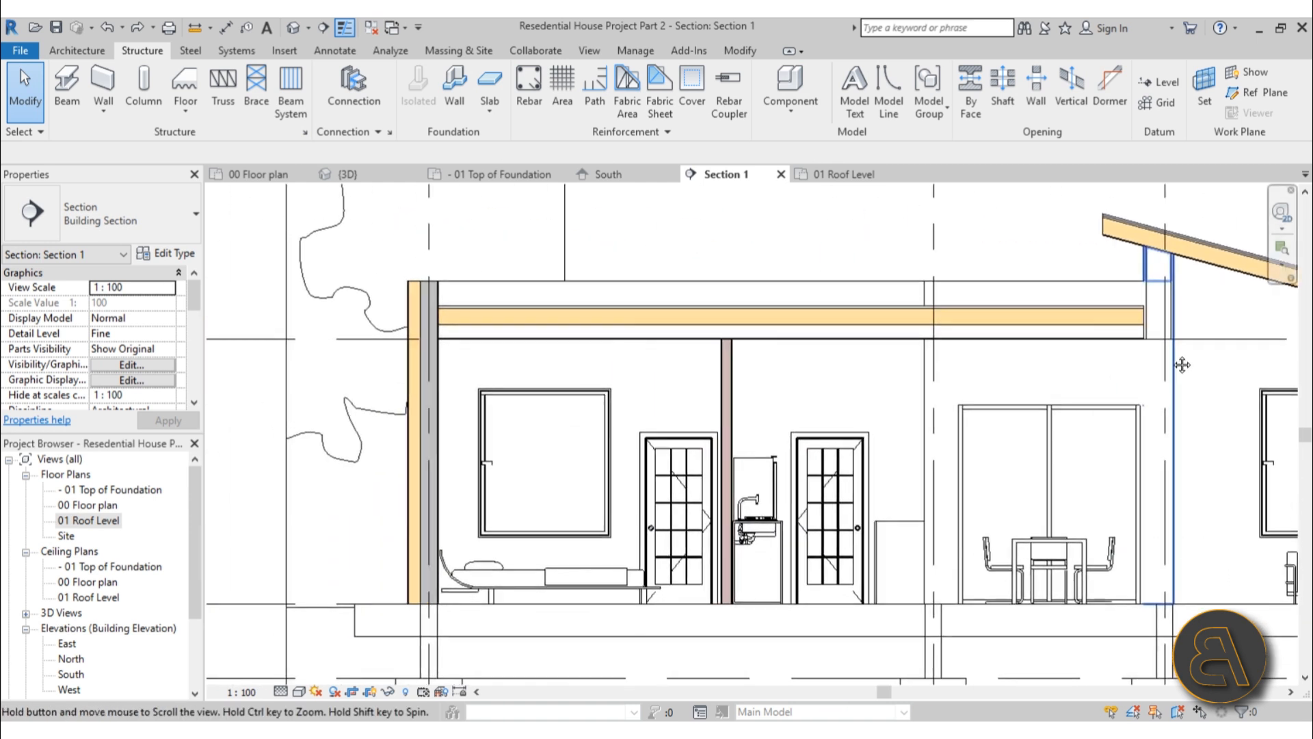
{"action": "middle_click_drag", "start_coordinate": [969, 407], "coordinate": [405, 415]}
{"action": "scroll", "coordinate": [574, 254], "scroll_direction": "up", "scroll_amount": 3}
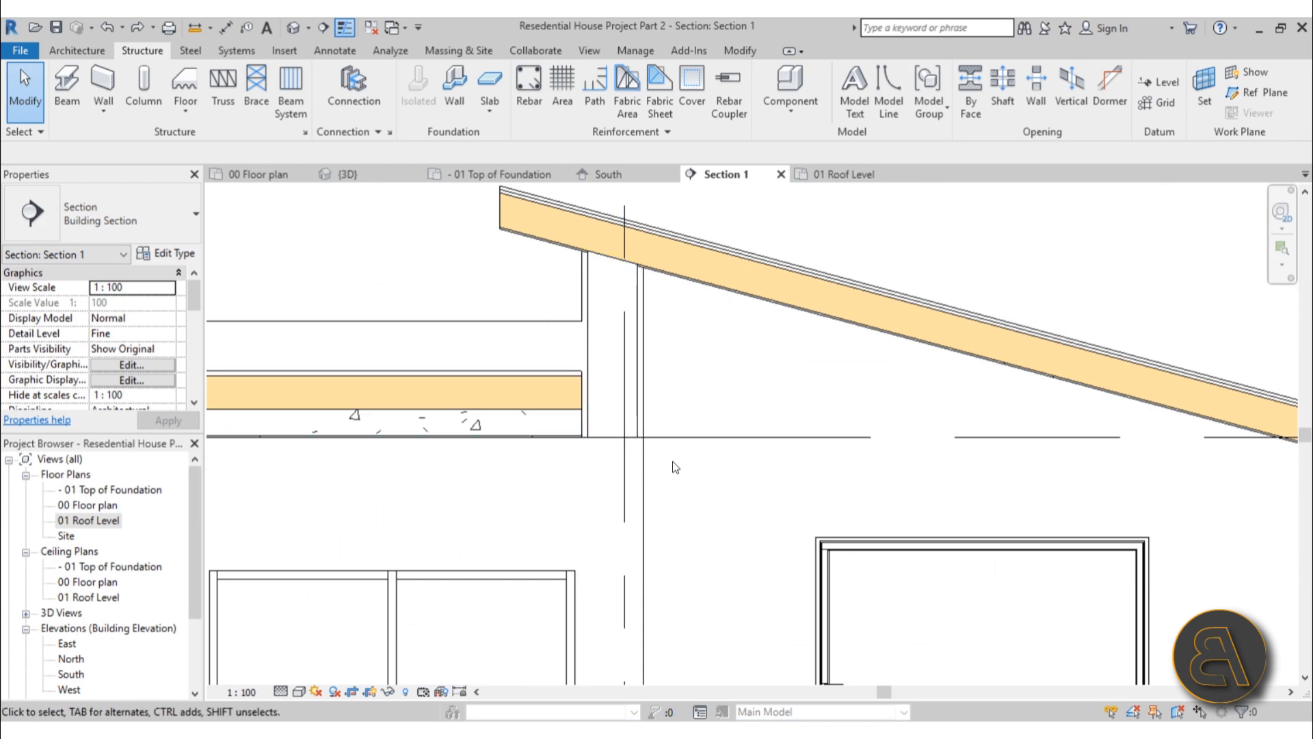
{"action": "scroll", "coordinate": [671, 464], "scroll_direction": "down", "scroll_amount": 2}
{"action": "middle_click_drag", "start_coordinate": [651, 478], "coordinate": [509, 395]}
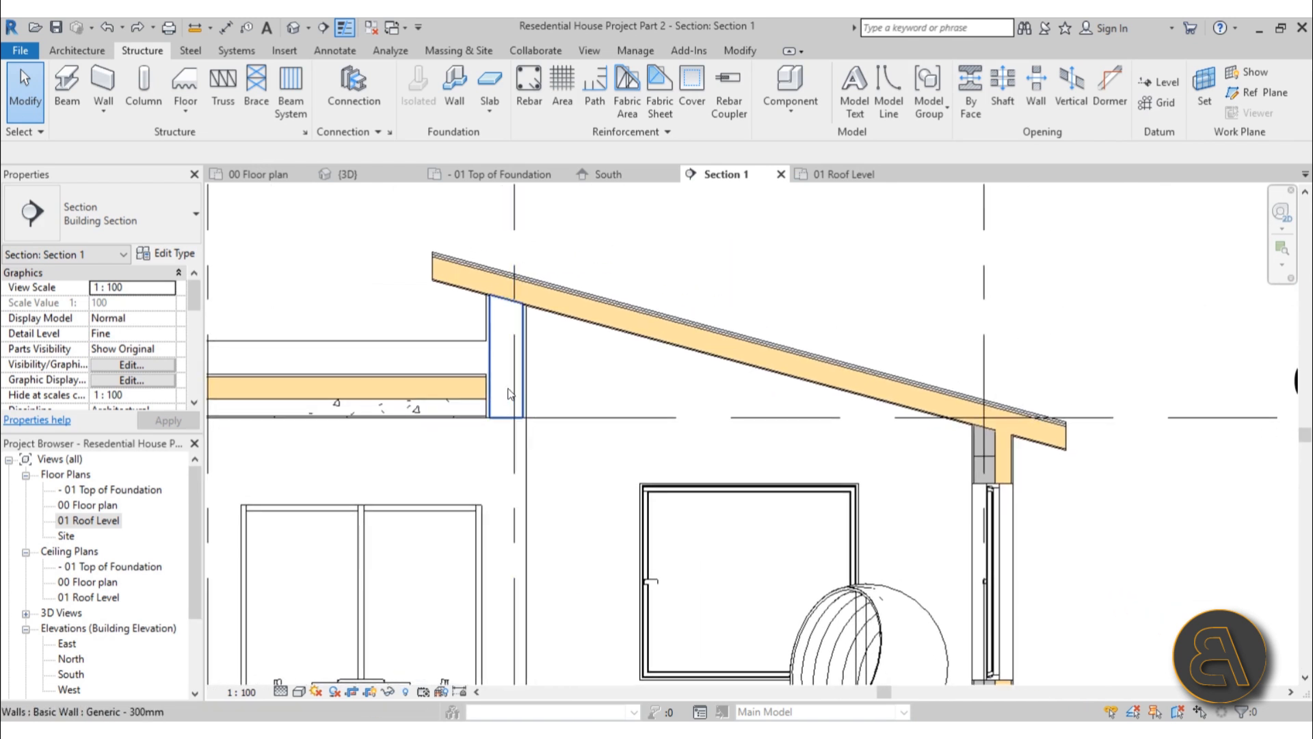
{"action": "left_click", "coordinate": [509, 395]}
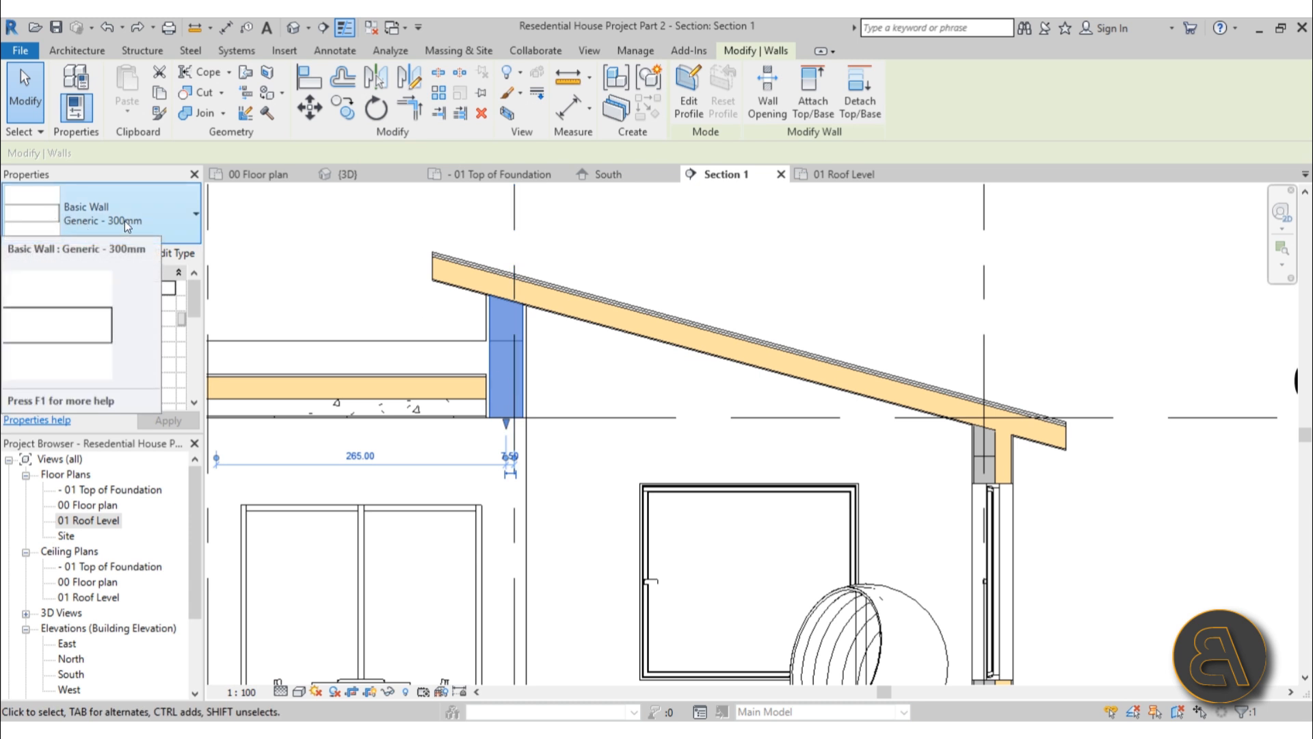
{"action": "middle_click_drag", "start_coordinate": [587, 392], "coordinate": [563, 314]}
{"action": "scroll", "coordinate": [533, 291], "scroll_direction": "down", "scroll_amount": 1}
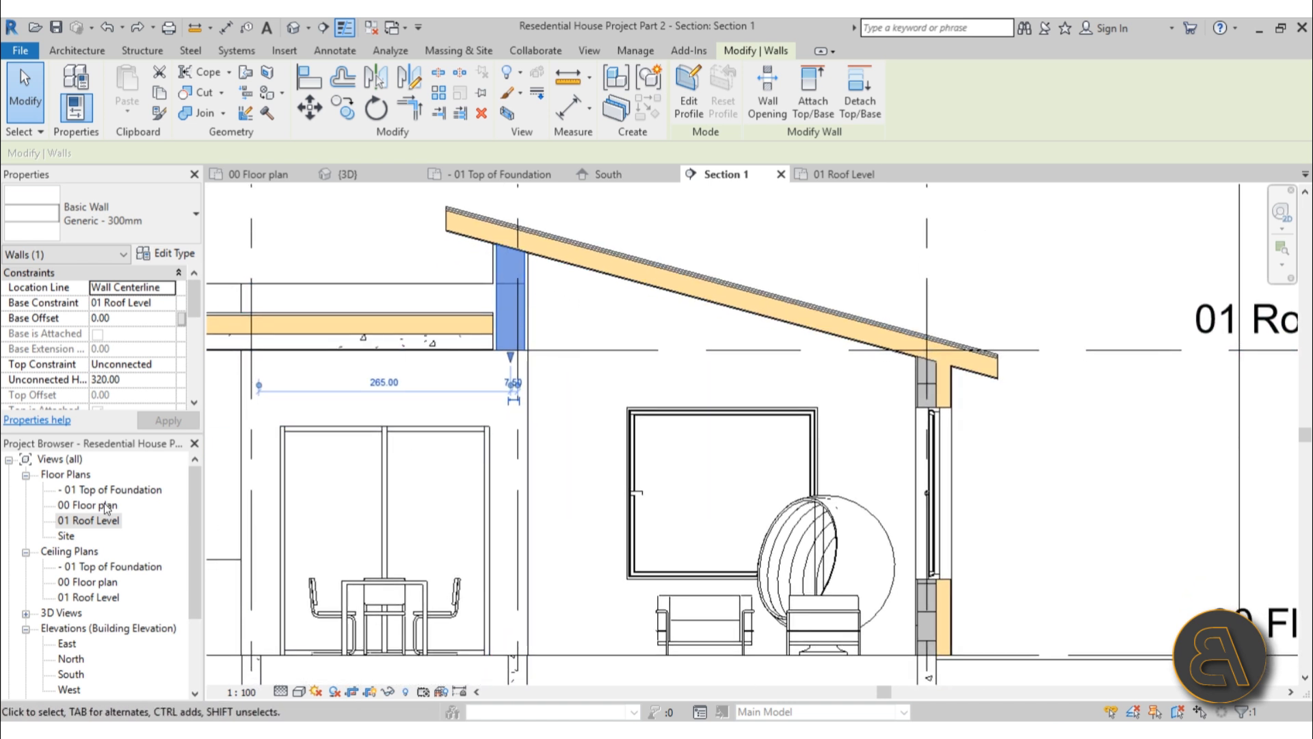
{"action": "scroll", "coordinate": [531, 329], "scroll_direction": "up", "scroll_amount": 2}
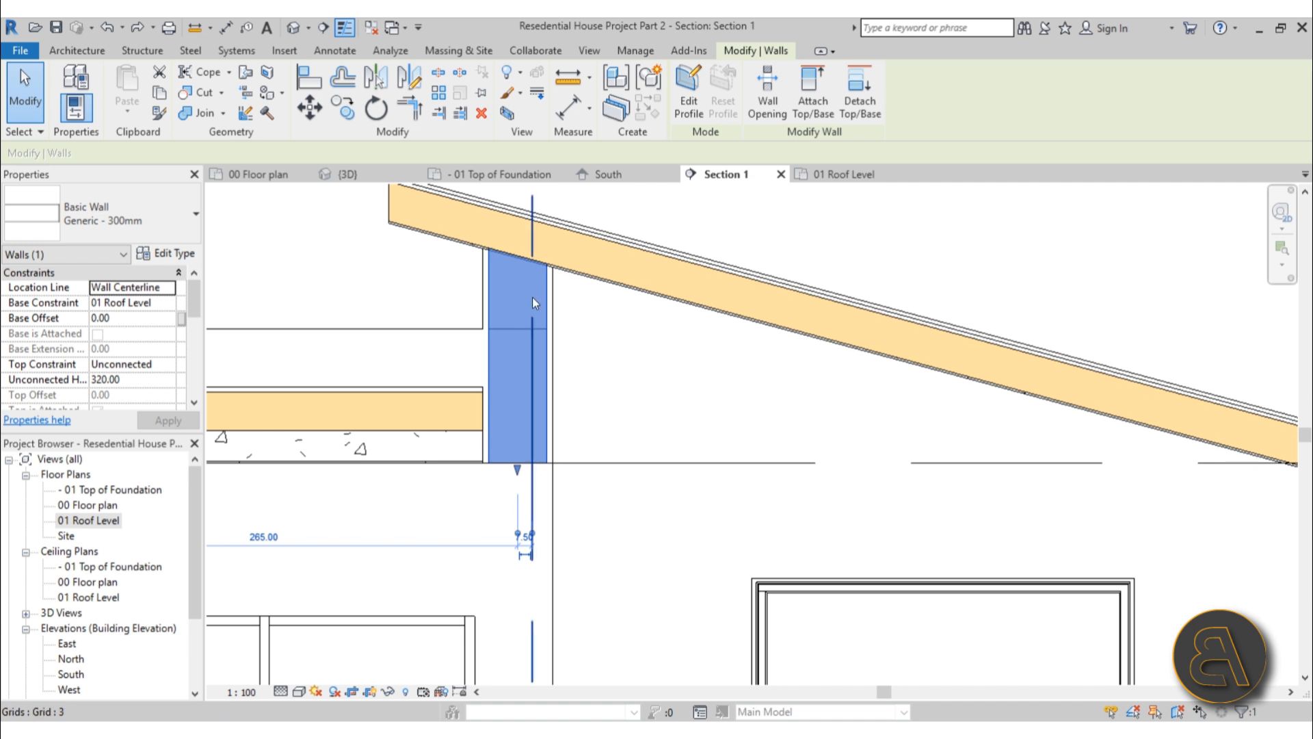
{"action": "left_click", "coordinate": [125, 216]}
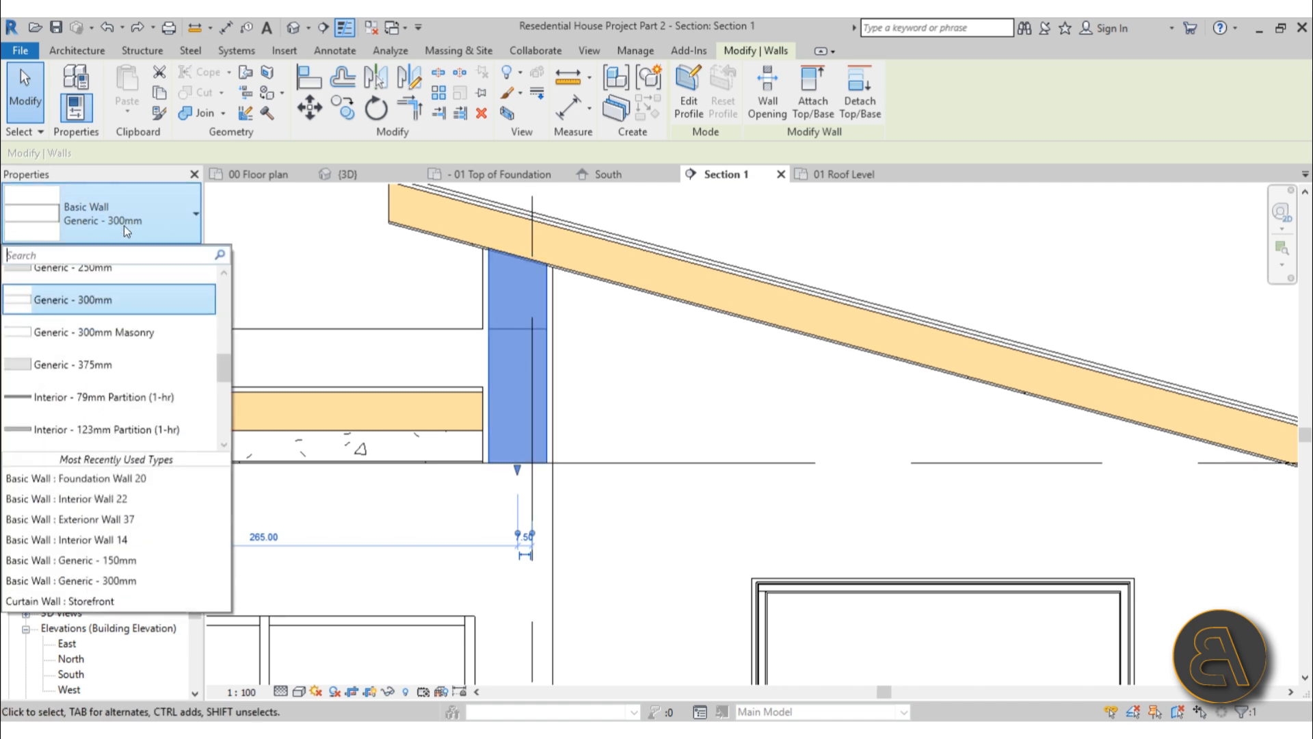
{"action": "scroll", "coordinate": [109, 380], "scroll_direction": "up", "scroll_amount": 5}
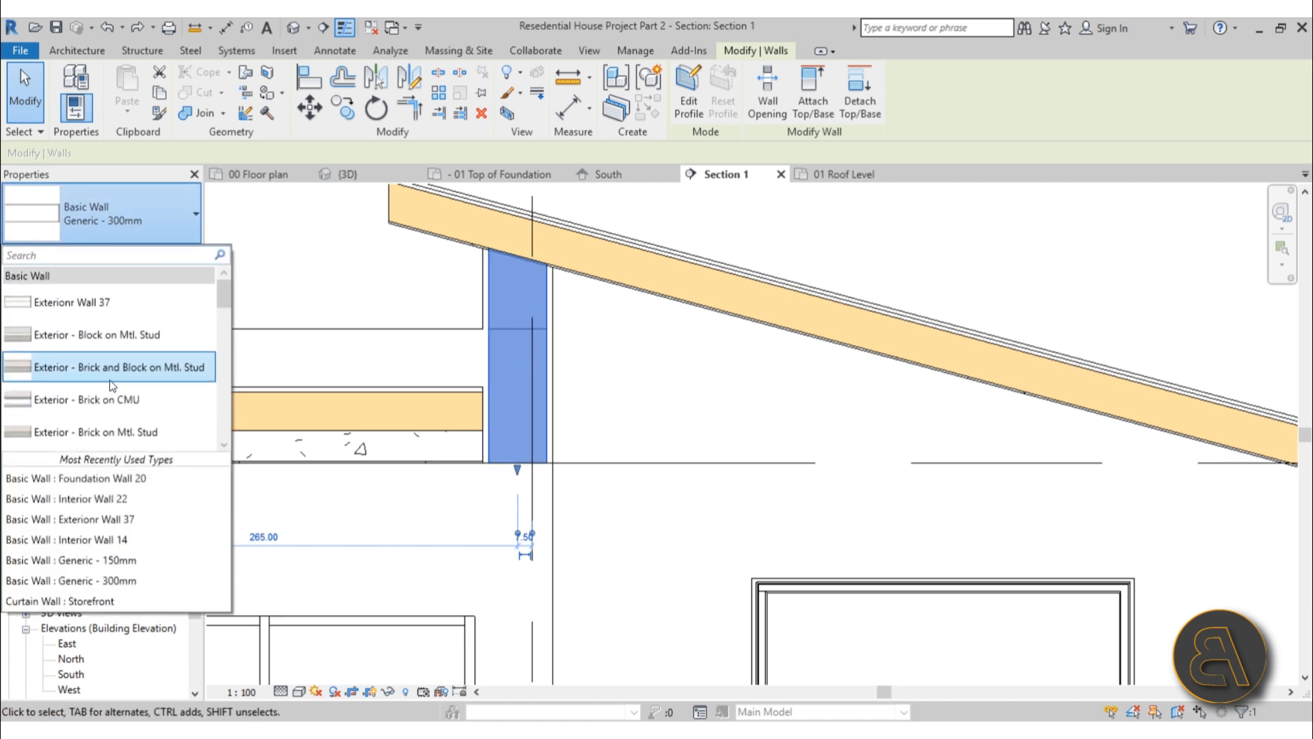
{"action": "left_click", "coordinate": [60, 302]}
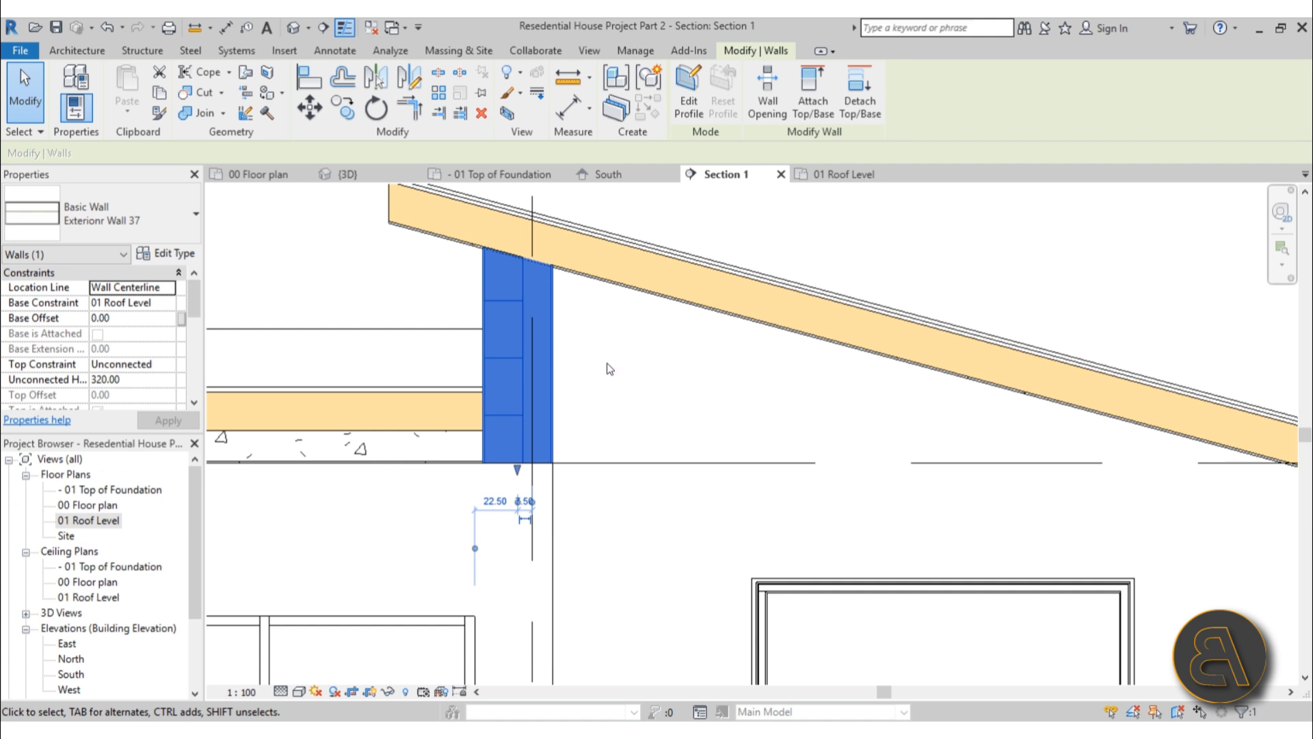
{"action": "left_click", "coordinate": [615, 329]}
Flip that wall's orientation in the 01 Roof Level plan so its insulation faces the flat roof, and check it in Section 1
{"action": "scroll", "coordinate": [480, 282], "scroll_direction": "down", "scroll_amount": 3}
{"action": "middle_click_drag", "start_coordinate": [647, 373], "coordinate": [648, 373]}
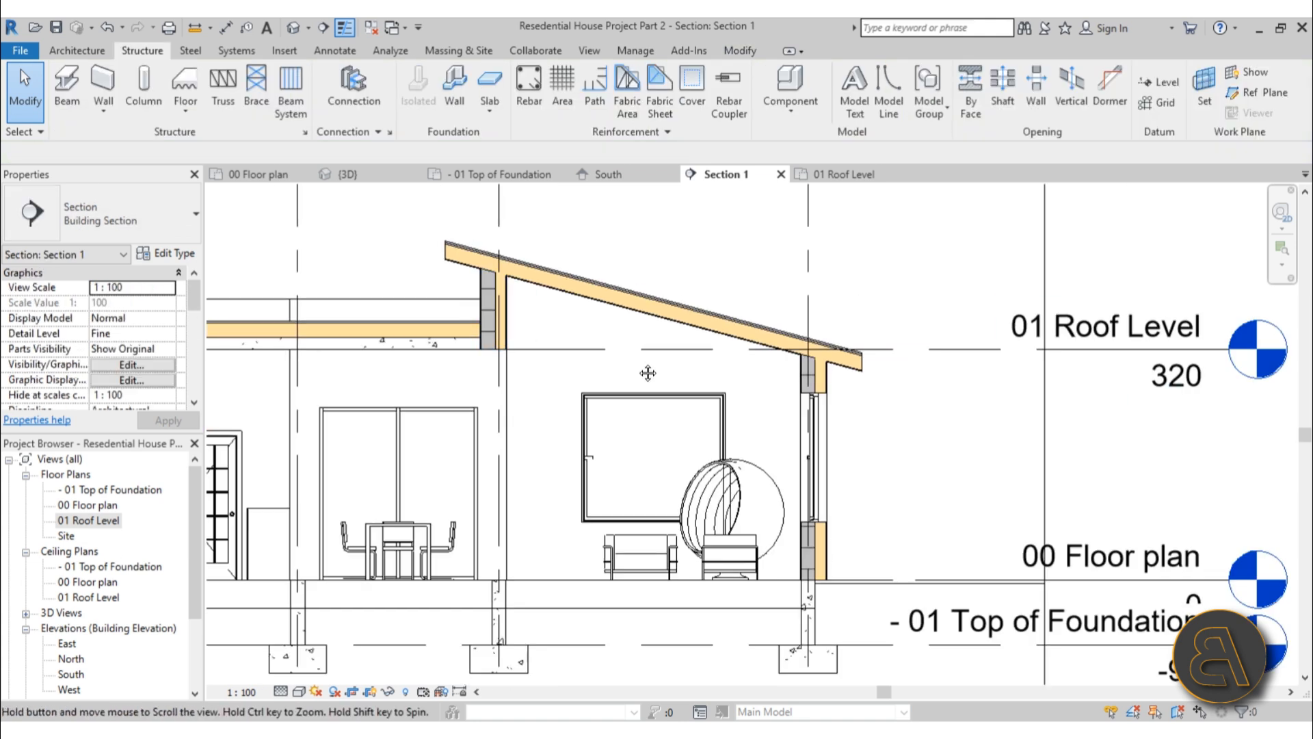
{"action": "scroll", "coordinate": [643, 321], "scroll_direction": "up", "scroll_amount": 3}
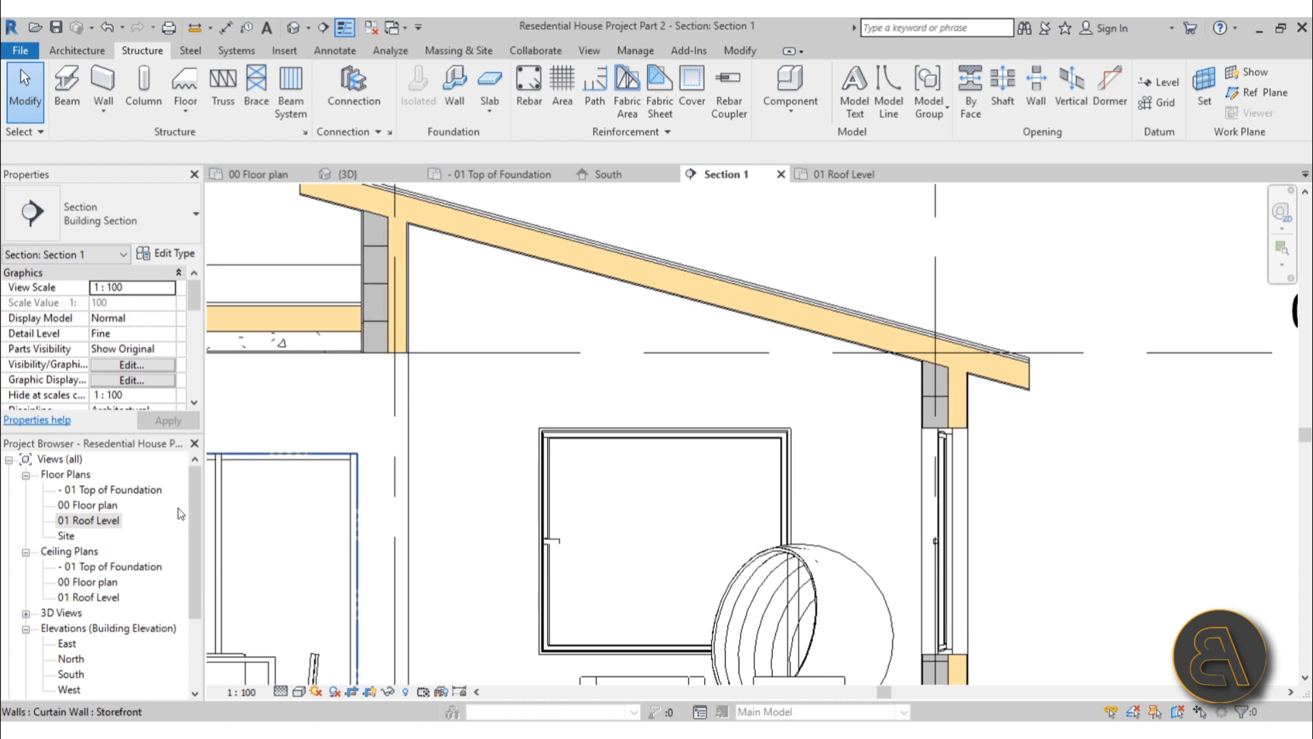
{"action": "double_click", "coordinate": [107, 520]}
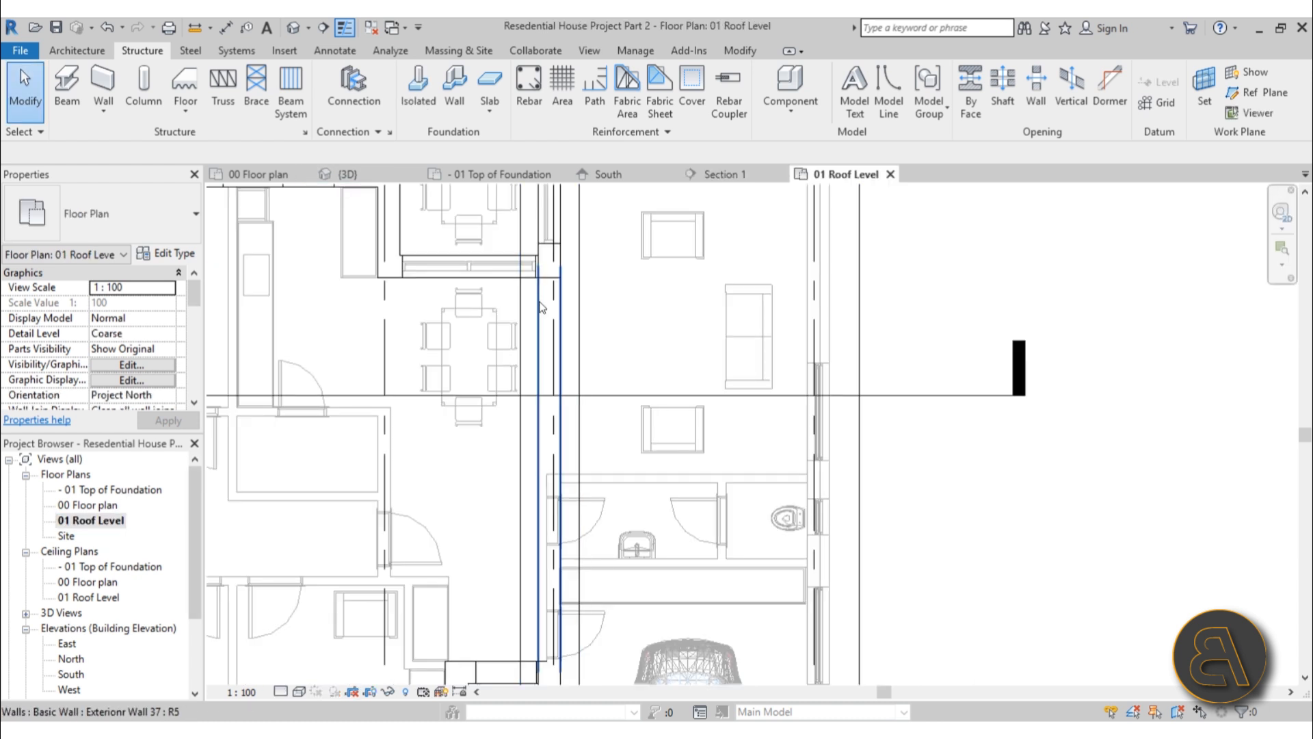
{"action": "left_click", "coordinate": [558, 438]}
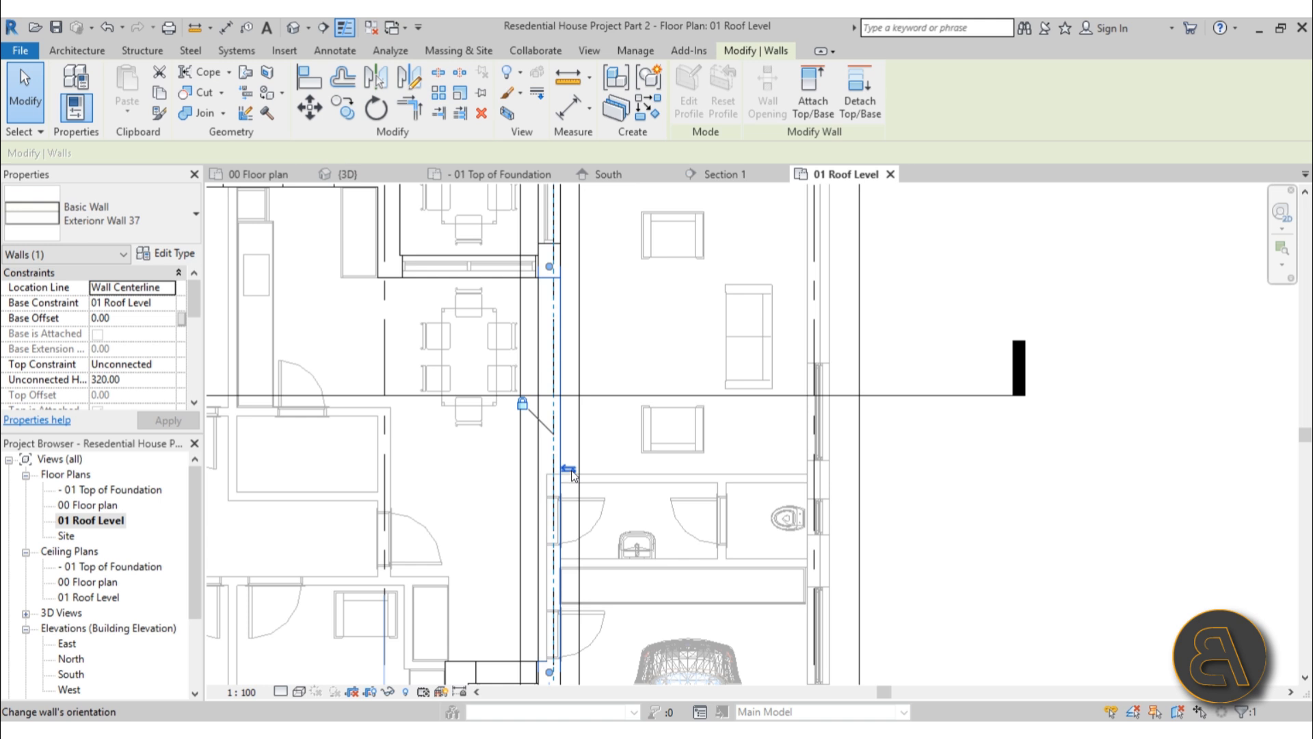
{"action": "left_click", "coordinate": [590, 456]}
{"action": "scroll", "coordinate": [589, 457], "scroll_direction": "down", "scroll_amount": 5}
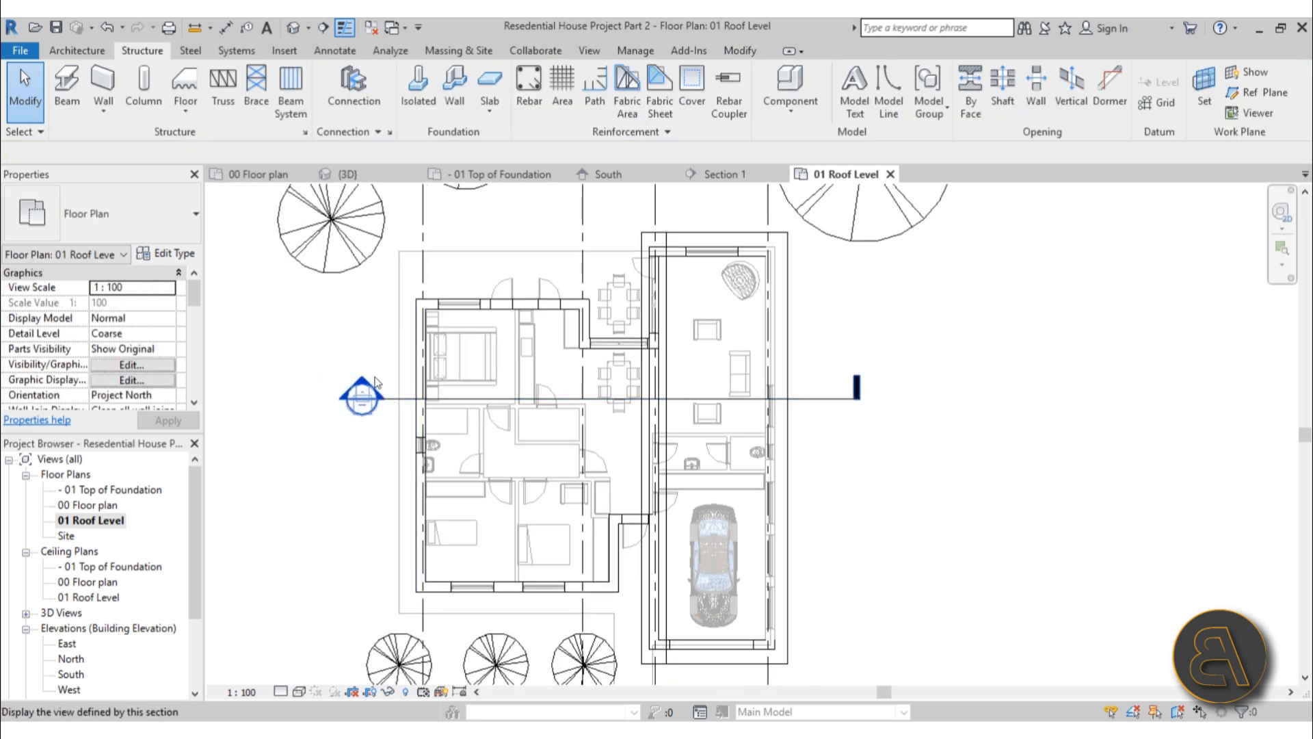
{"action": "double_click", "coordinate": [361, 402]}
{"action": "scroll", "coordinate": [522, 308], "scroll_direction": "up", "scroll_amount": 3}
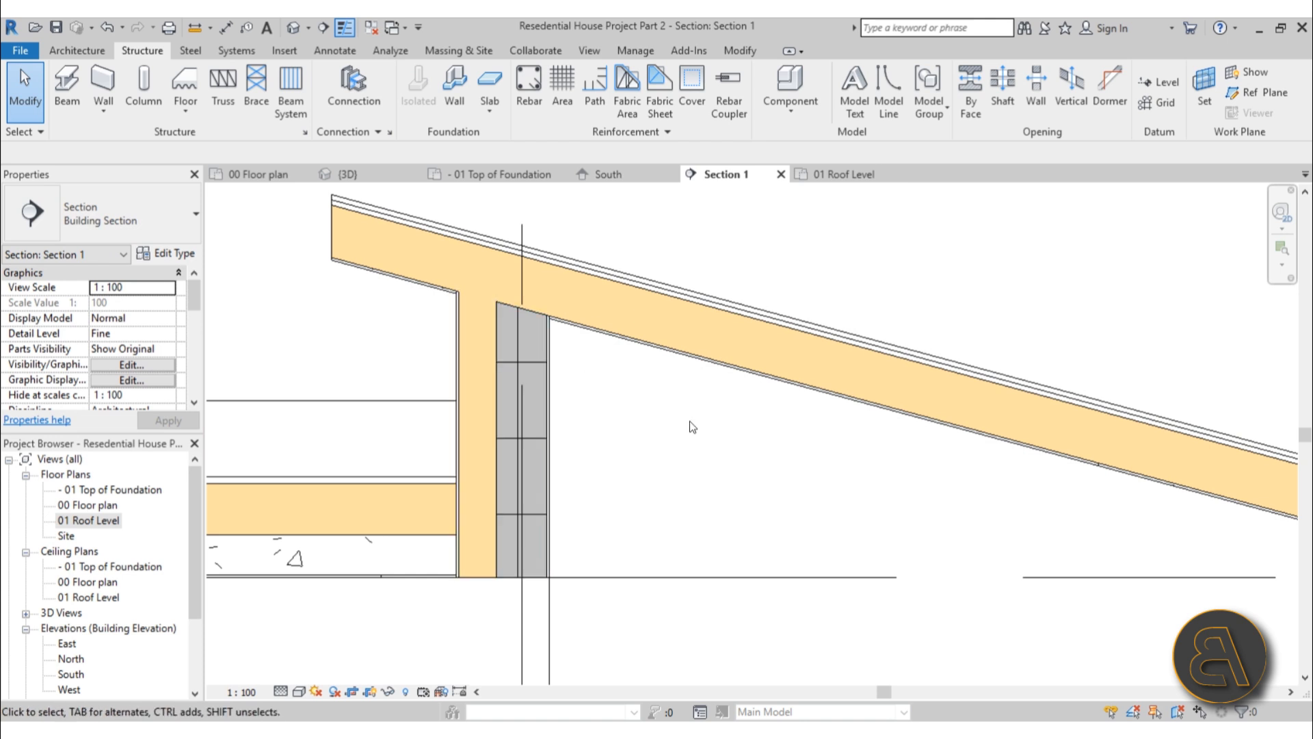
Select the generic 400mm ground floor slab in the section and examine its outline in the 00 Floor plan view
{"action": "scroll", "coordinate": [689, 421], "scroll_direction": "down", "scroll_amount": 5}
{"action": "middle_click_drag", "start_coordinate": [720, 539], "coordinate": [779, 461]}
{"action": "scroll", "coordinate": [727, 452], "scroll_direction": "down", "scroll_amount": 1}
{"action": "scroll", "coordinate": [824, 418], "scroll_direction": "down", "scroll_amount": 1}
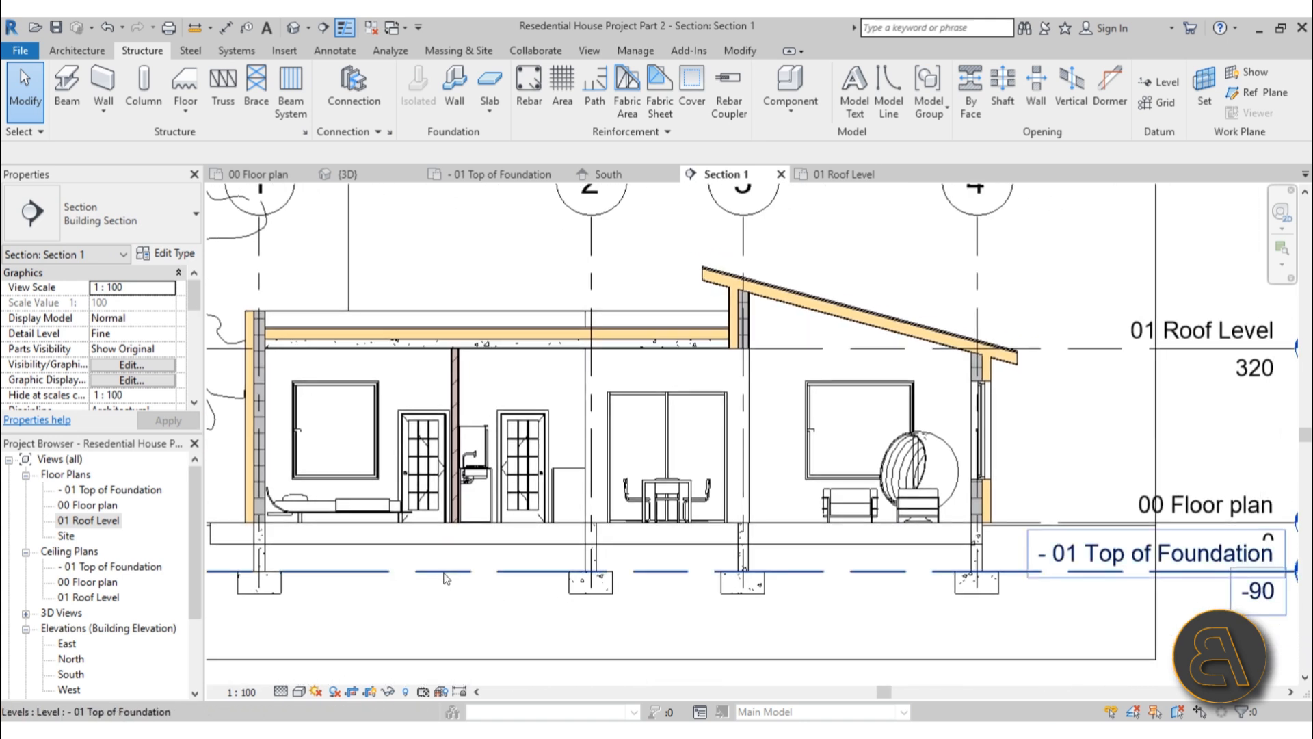
{"action": "left_click", "coordinate": [417, 540]}
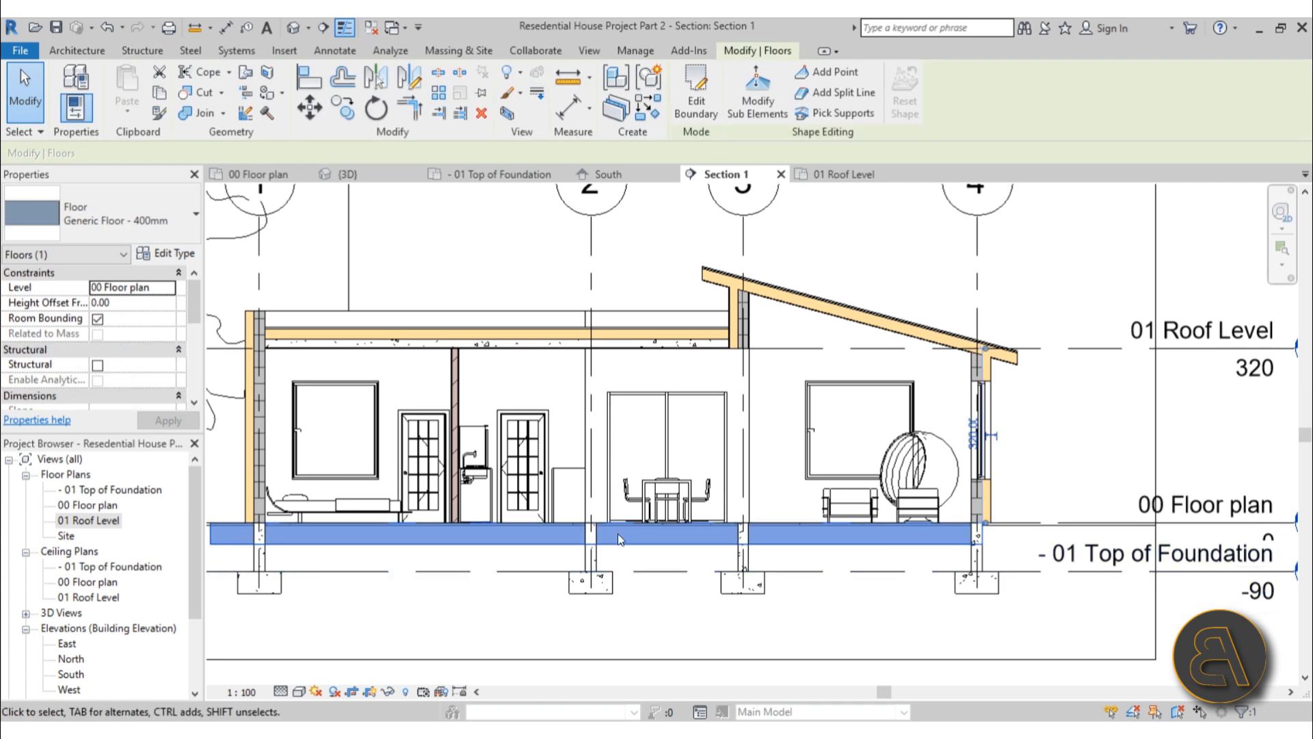
{"action": "double_click", "coordinate": [92, 506]}
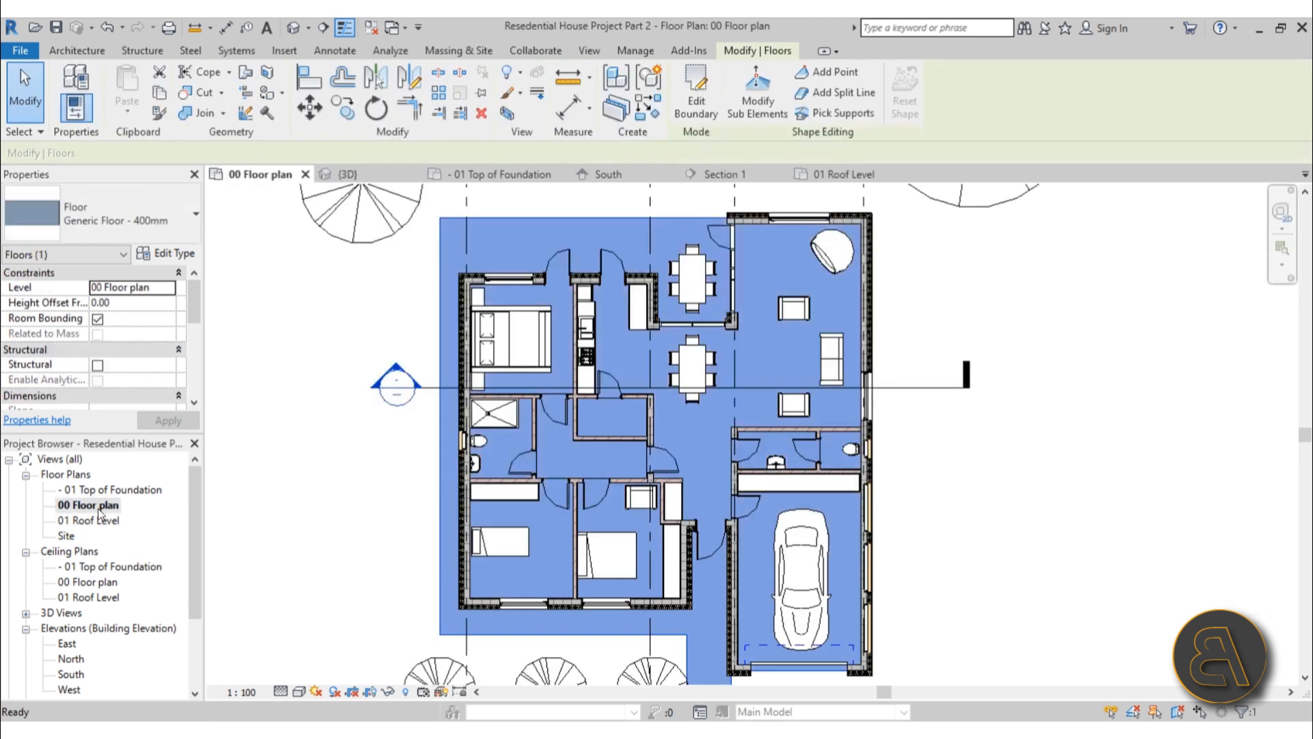
{"action": "left_click", "coordinate": [474, 509]}
{"action": "middle_click_drag", "start_coordinate": [539, 479], "coordinate": [498, 440]}
{"action": "middle_click_drag", "start_coordinate": [505, 293], "coordinate": [488, 340]}
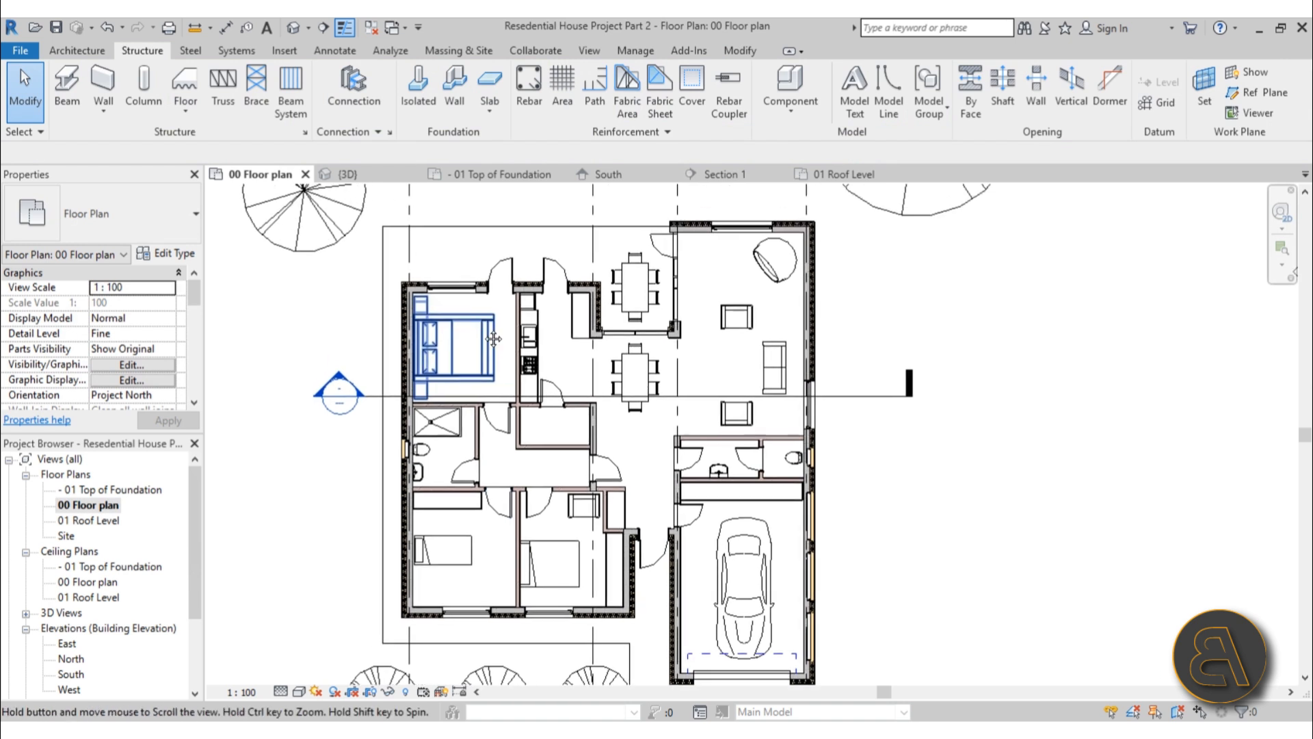
{"action": "left_click", "coordinate": [477, 229]}
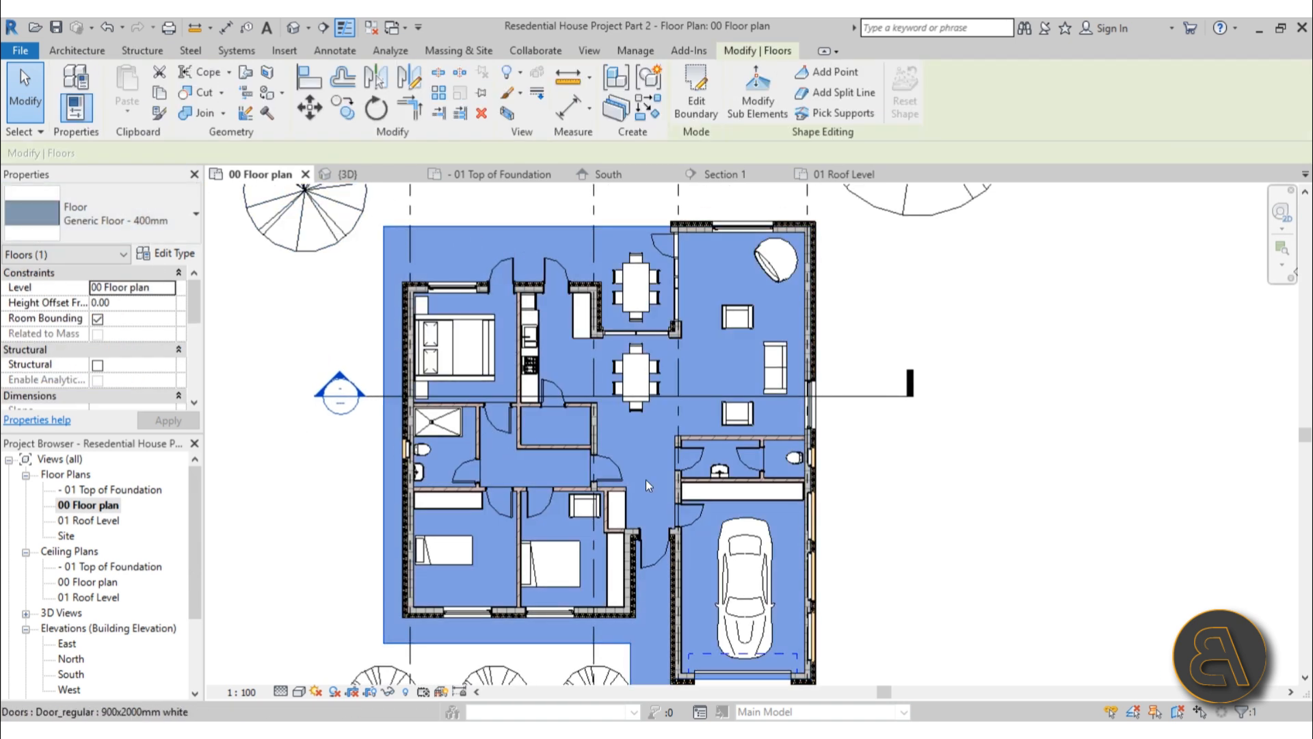
{"action": "scroll", "coordinate": [644, 457], "scroll_direction": "down", "scroll_amount": 2}
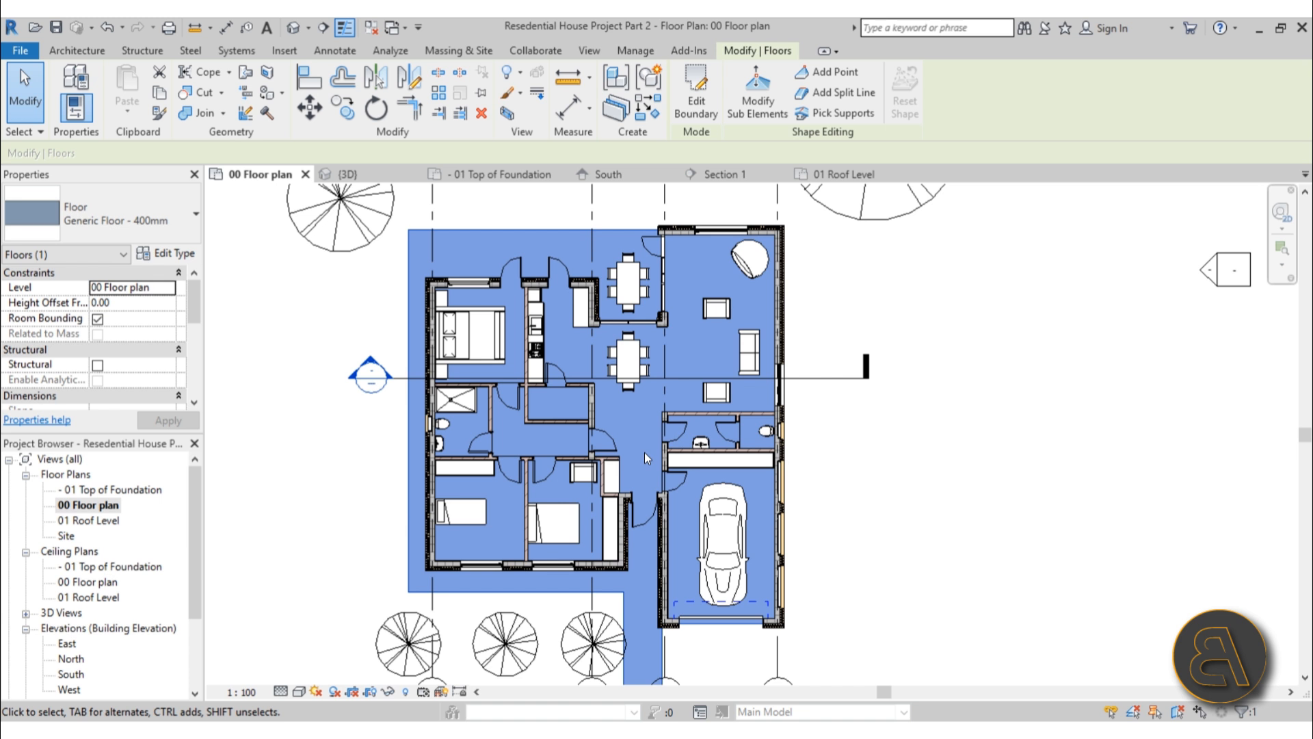
{"action": "left_click", "coordinate": [788, 397]}
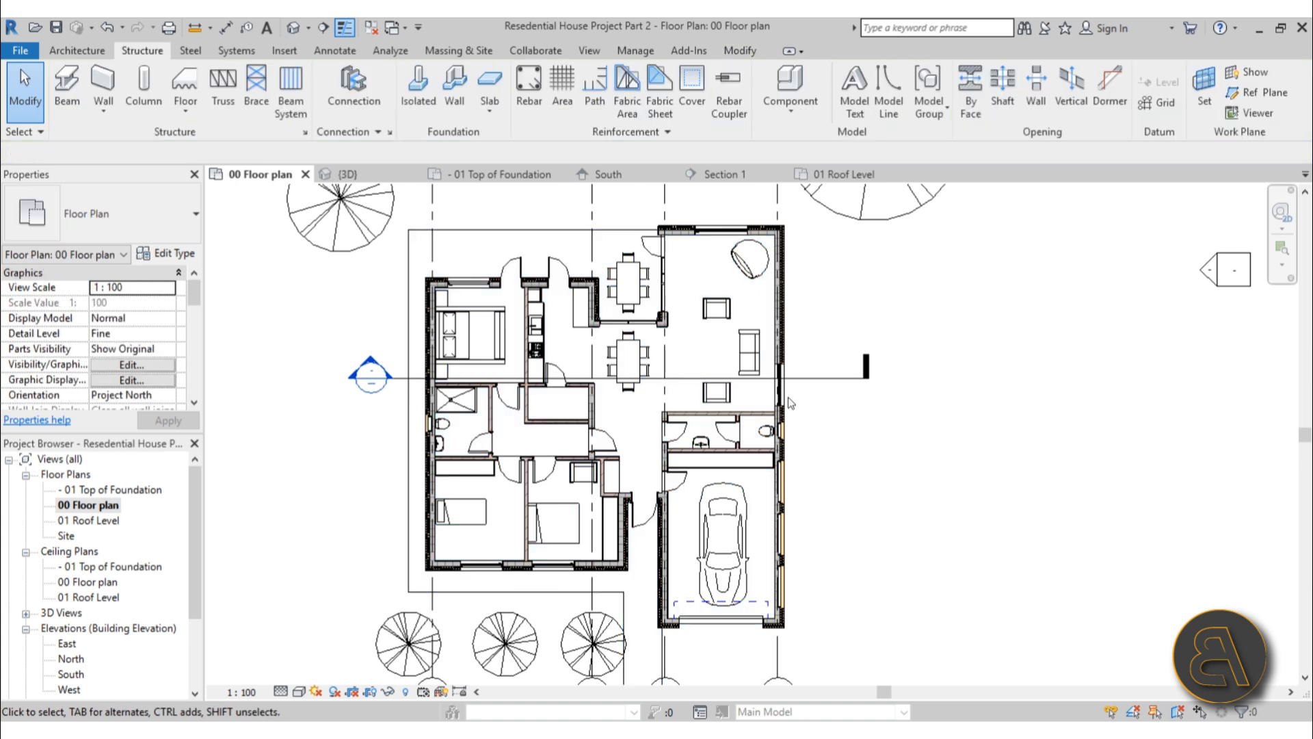
{"action": "left_click", "coordinate": [553, 232]}
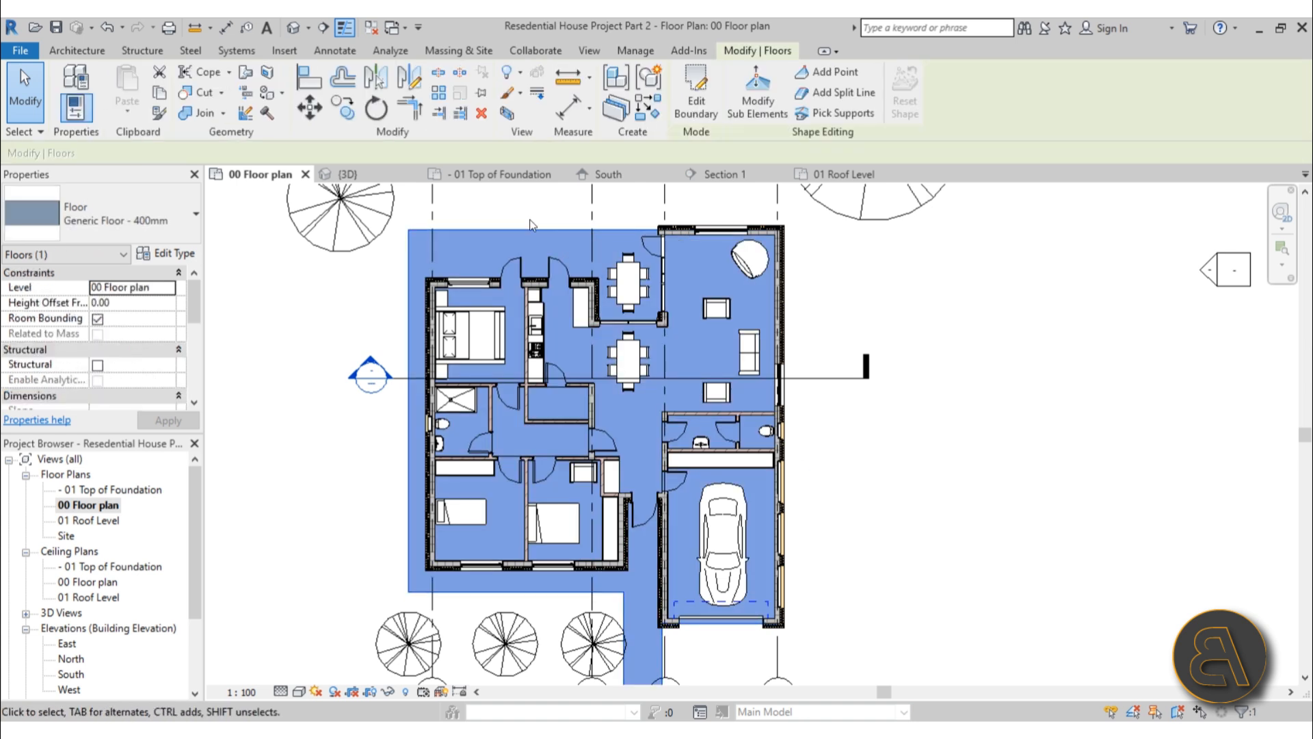
{"action": "key", "text": "Escape"}
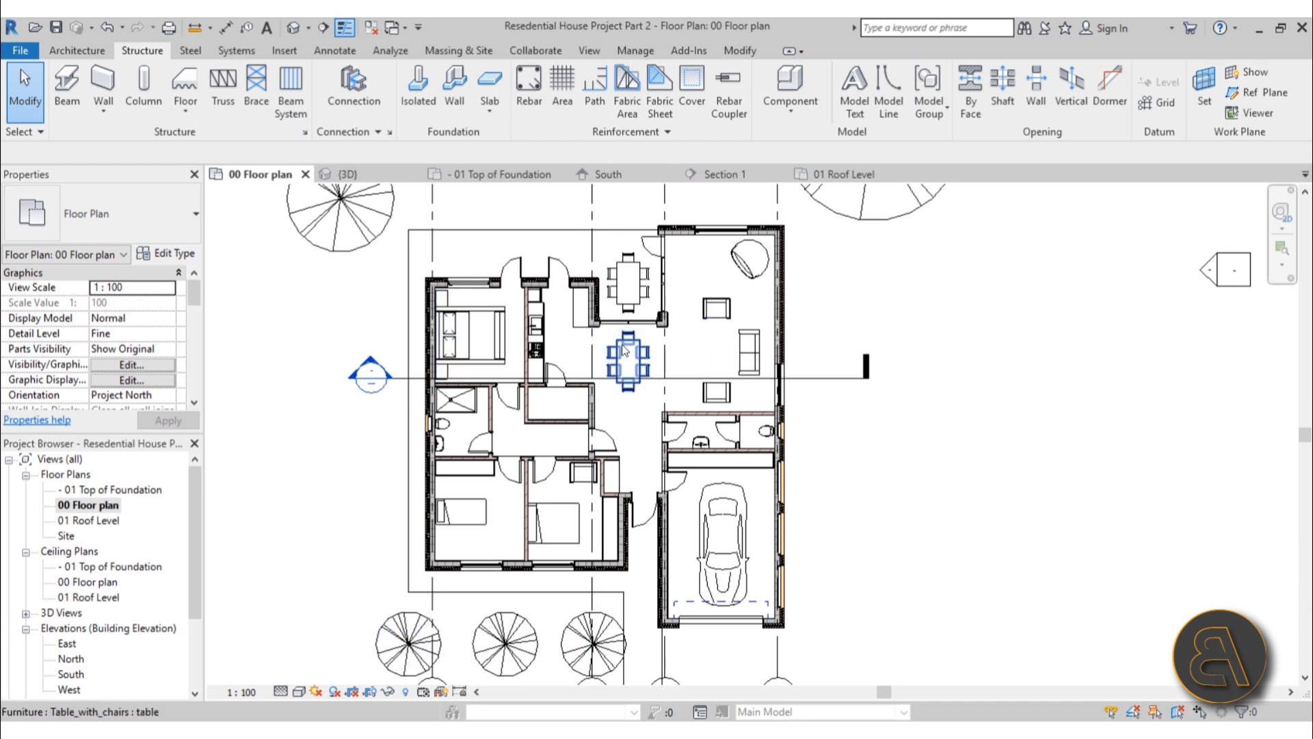
Examine the room layout in the 00 Floor plan, covering the bathrooms, hallway, bedrooms, garage and entrance path
{"action": "middle_click_drag", "start_coordinate": [625, 445], "coordinate": [619, 420]}
{"action": "scroll", "coordinate": [605, 400], "scroll_direction": "up", "scroll_amount": 3}
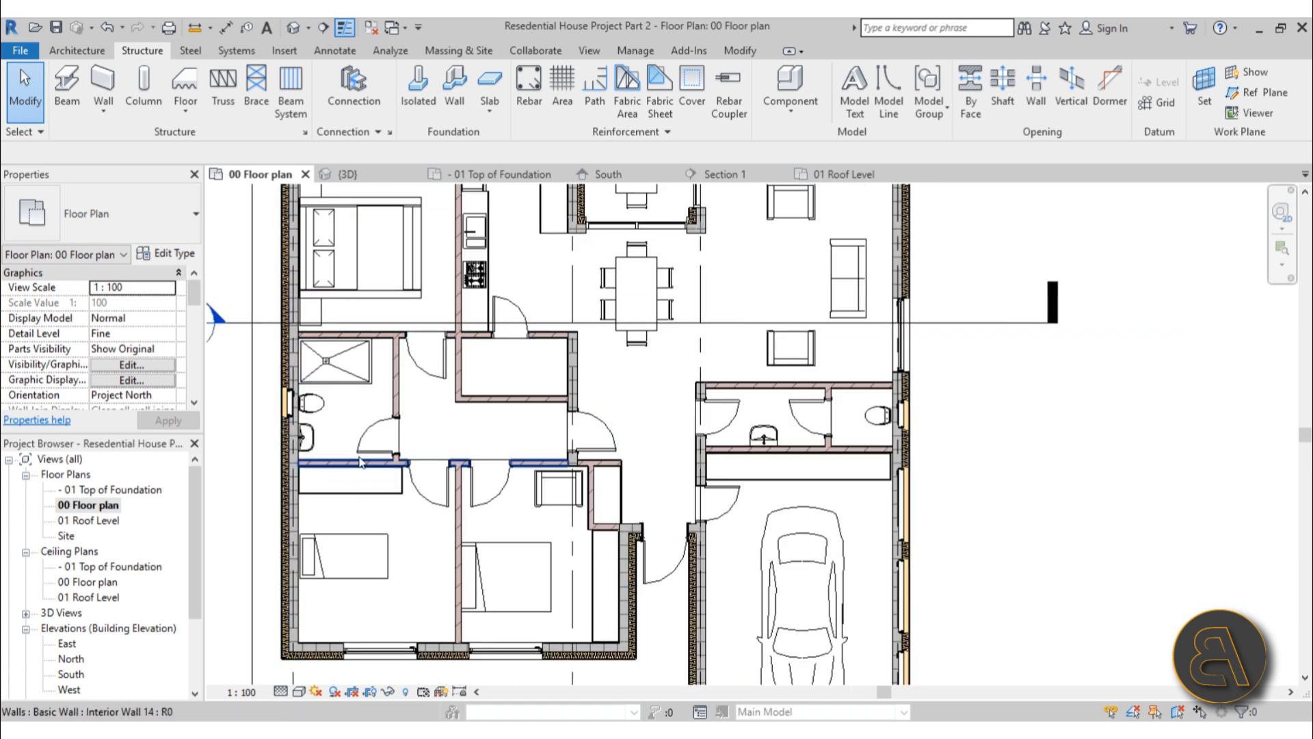
{"action": "scroll", "coordinate": [334, 402], "scroll_direction": "up", "scroll_amount": 2}
{"action": "scroll", "coordinate": [385, 383], "scroll_direction": "down", "scroll_amount": 1}
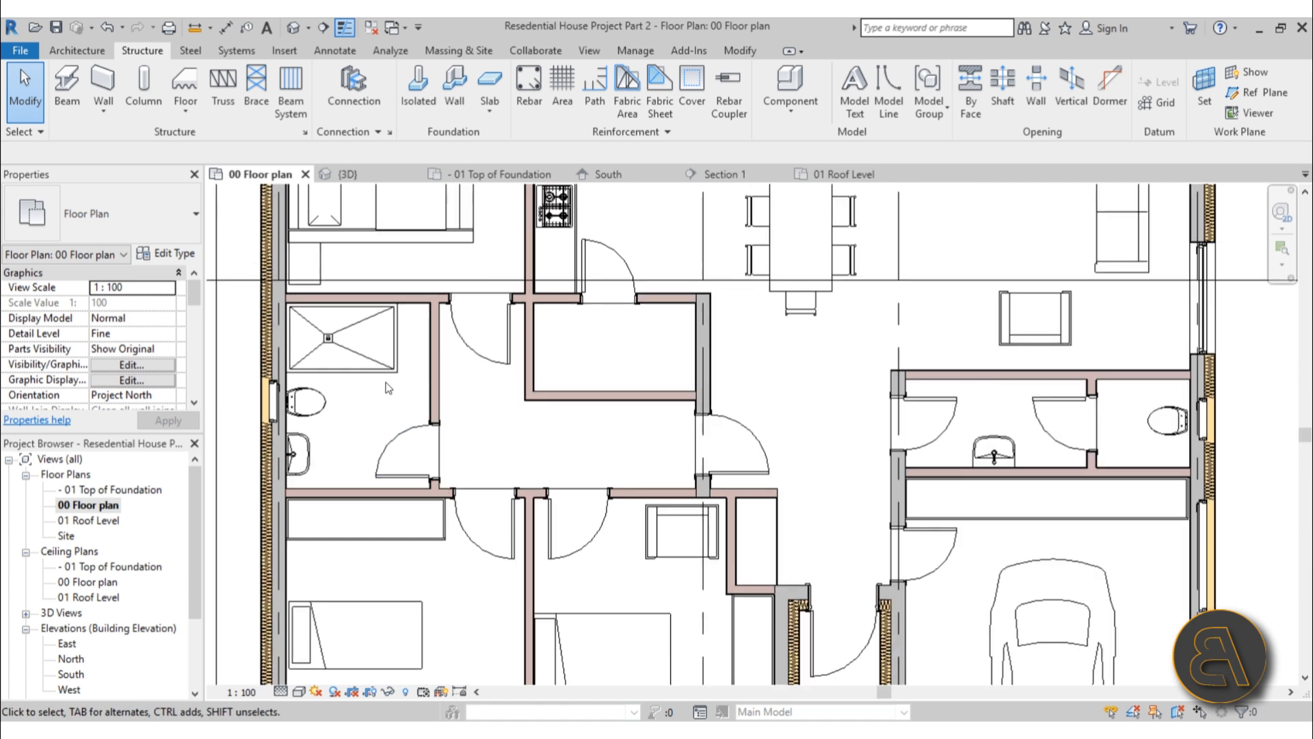
{"action": "middle_click_drag", "start_coordinate": [387, 385], "coordinate": [284, 571]}
{"action": "middle_click_drag", "start_coordinate": [624, 472], "coordinate": [473, 221]}
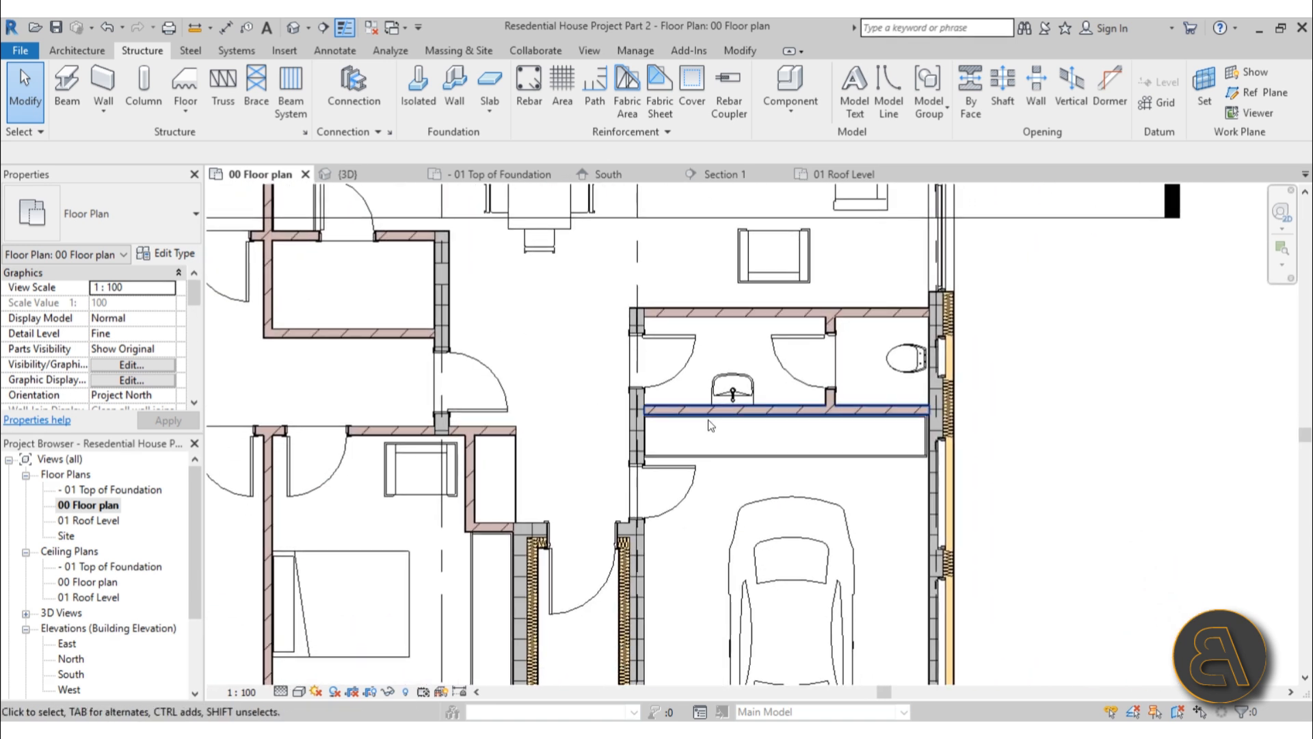
{"action": "middle_click_drag", "start_coordinate": [791, 453], "coordinate": [717, 206]}
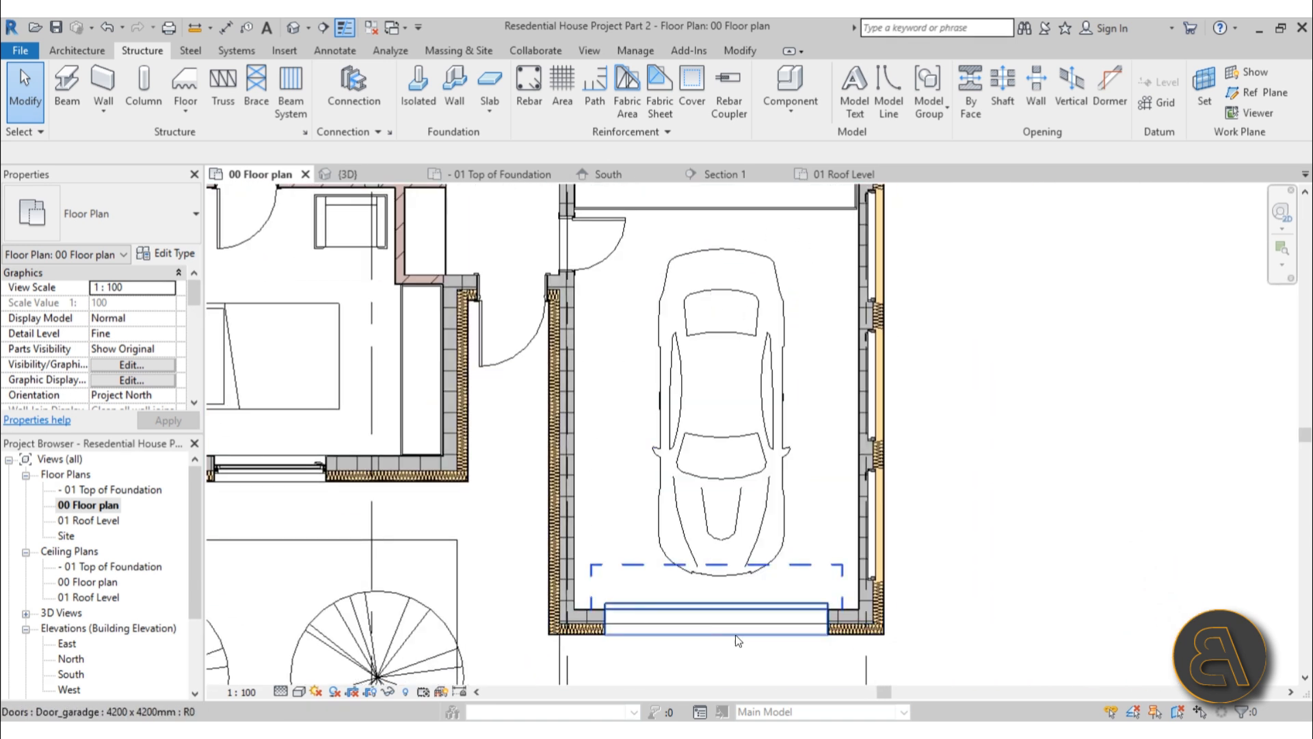
{"action": "scroll", "coordinate": [794, 432], "scroll_direction": "down", "scroll_amount": 2}
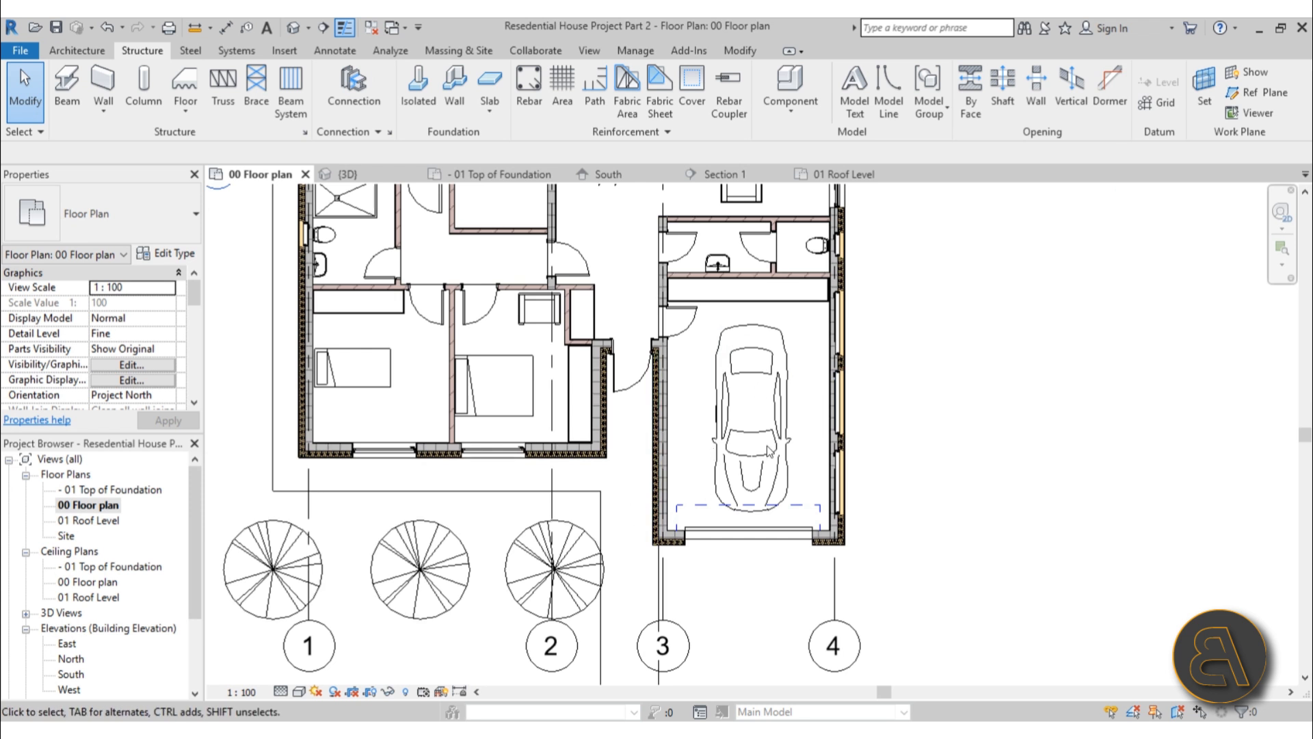
{"action": "scroll", "coordinate": [696, 453], "scroll_direction": "down", "scroll_amount": 2}
{"action": "middle_click_drag", "start_coordinate": [695, 453], "coordinate": [676, 495]}
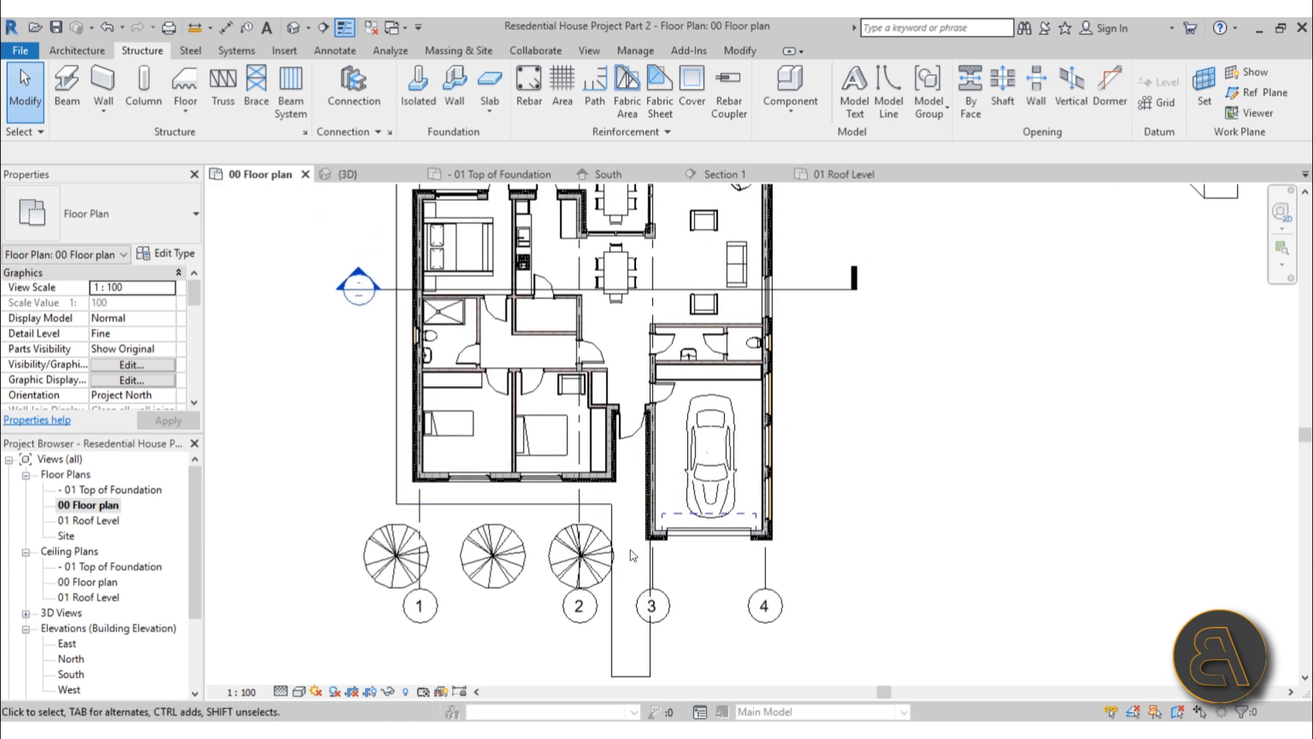
{"action": "middle_click_drag", "start_coordinate": [418, 307], "coordinate": [391, 465]}
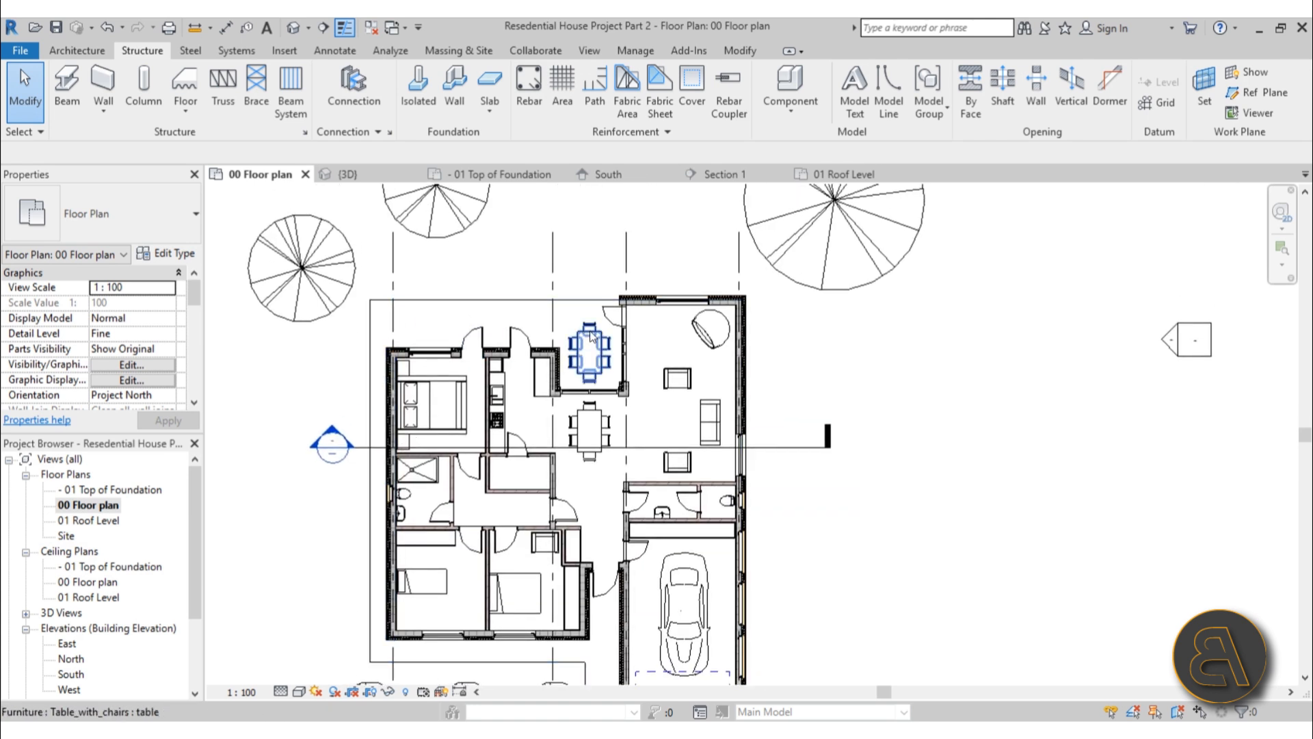
Select the ground floor slab in the 00 Floor plan and duplicate its type under the name Main Floor
{"action": "middle_click_drag", "start_coordinate": [619, 448], "coordinate": [625, 381]}
{"action": "middle_click_drag", "start_coordinate": [618, 442], "coordinate": [603, 422]}
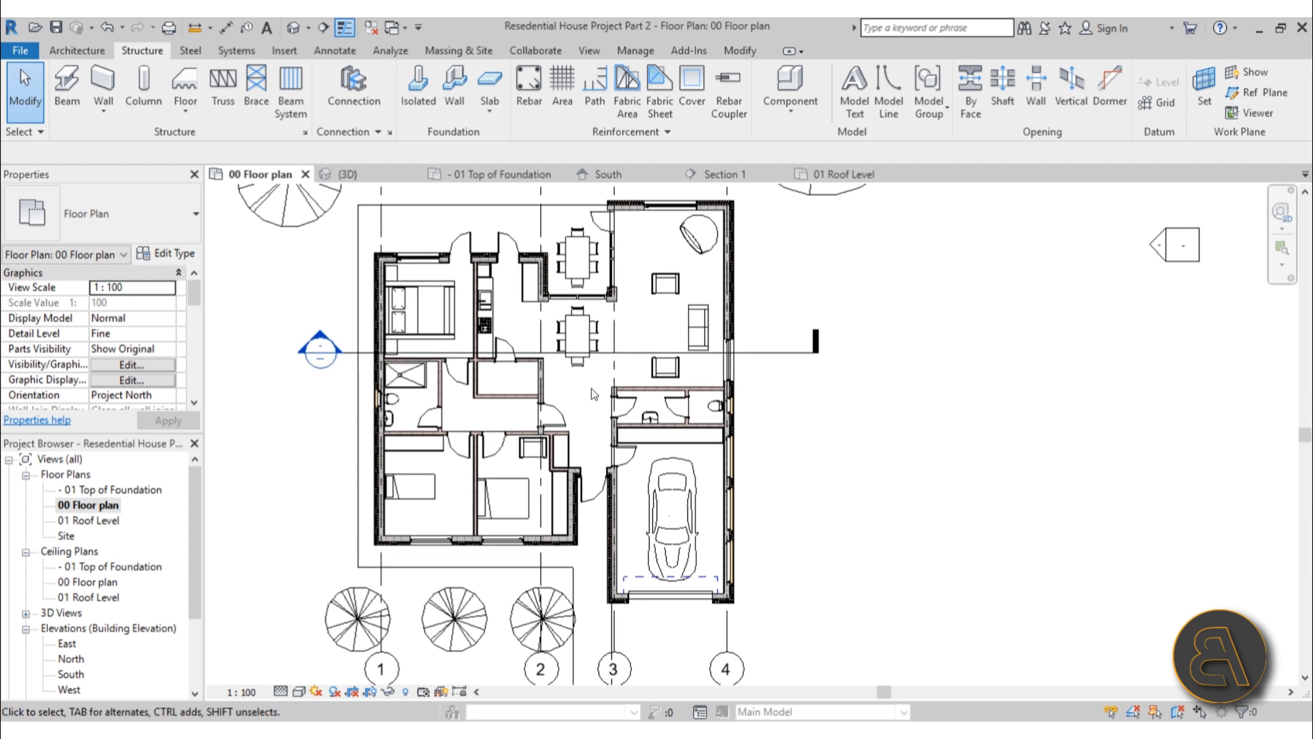
{"action": "left_click", "coordinate": [532, 205]}
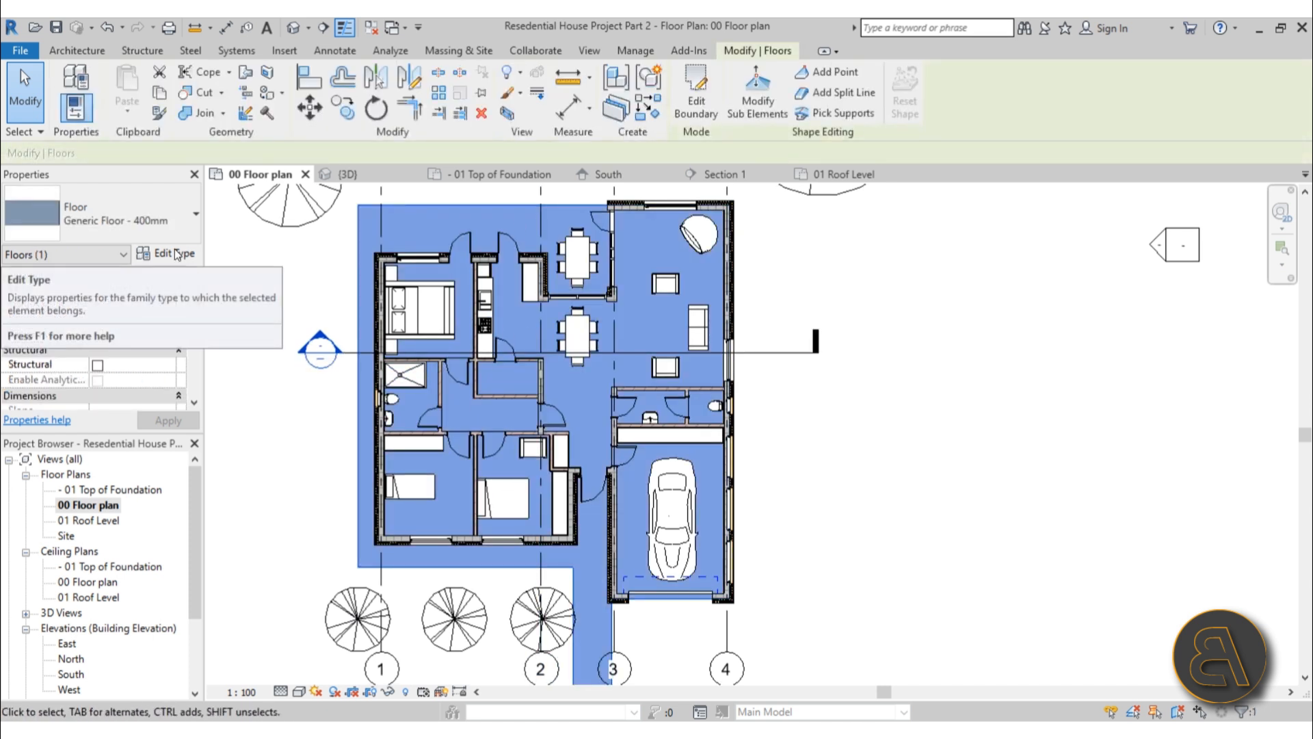
{"action": "left_click", "coordinate": [176, 254]}
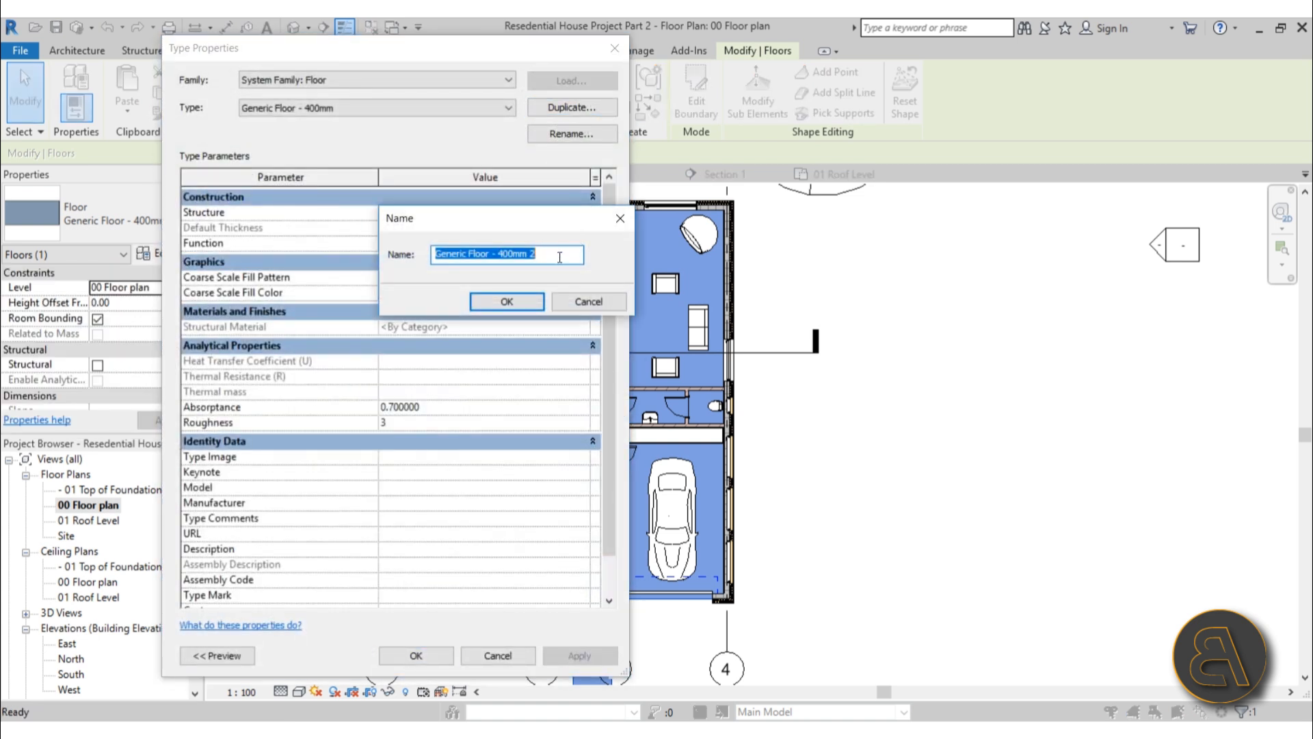
{"action": "left_click_drag", "start_coordinate": [562, 258], "coordinate": [314, 265]}
{"action": "key", "text": "BackSpace"}
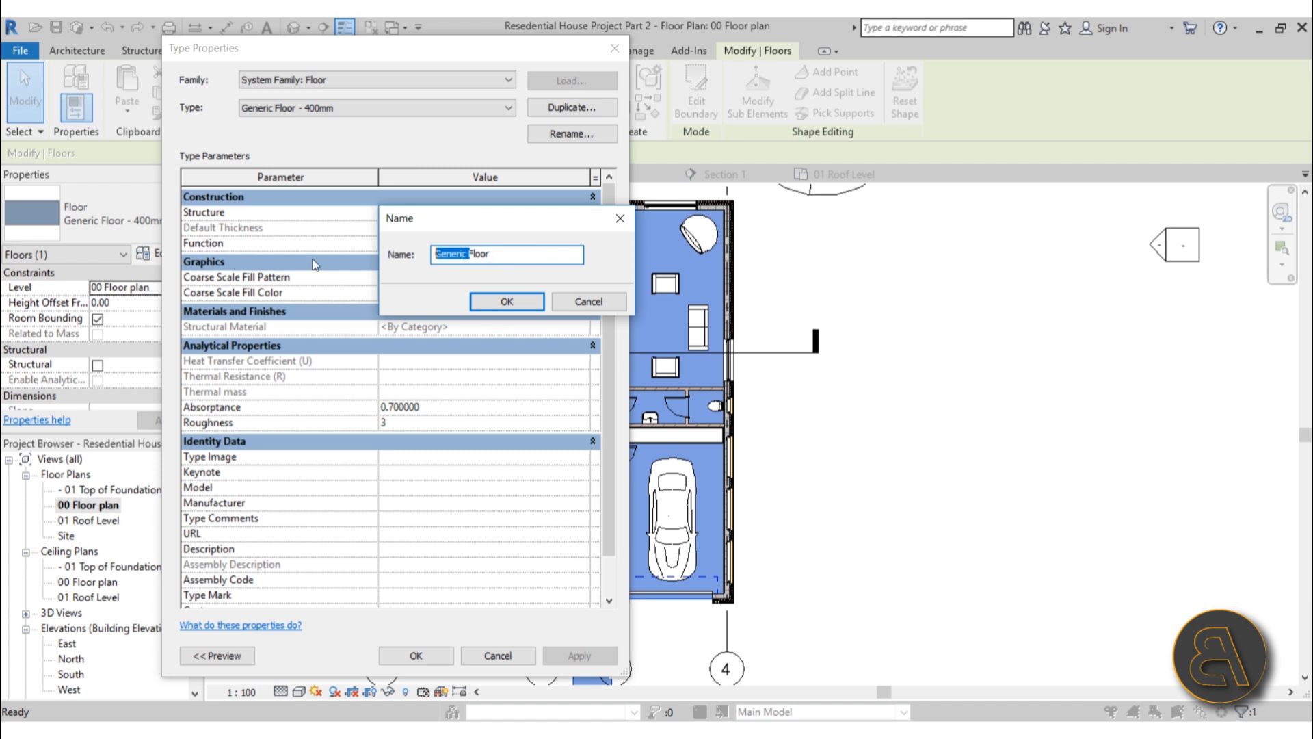
{"action": "type", "text": "Main"}
{"action": "left_click", "coordinate": [528, 301]}
Set the structure layer of the Main Floor assembly to thickness 20 with the material Concrete, Cast-in-Place gray
{"action": "left_click", "coordinate": [482, 213]}
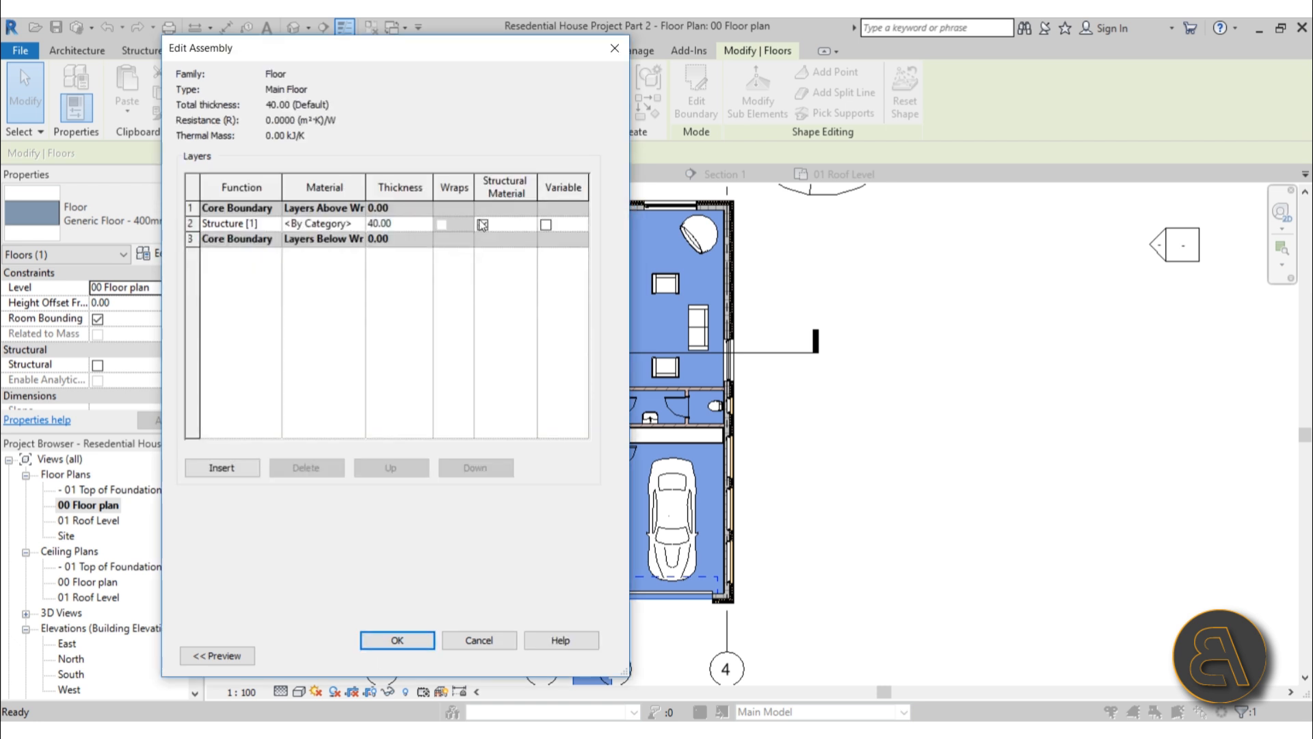
{"action": "left_click", "coordinate": [407, 226]}
{"action": "type", "text": "20"}
{"action": "left_click", "coordinate": [357, 224]}
{"action": "left_click", "coordinate": [357, 223]}
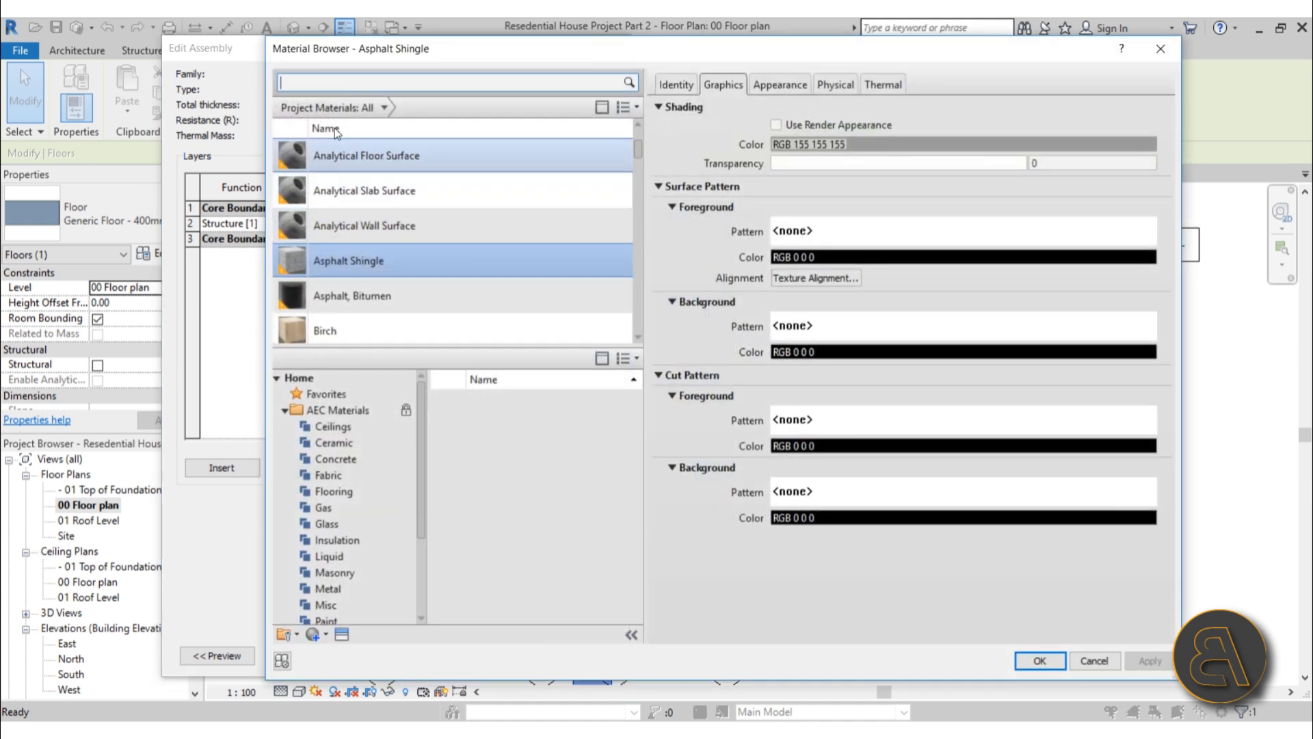
{"action": "left_click", "coordinate": [320, 83]}
{"action": "type", "text": "con"}
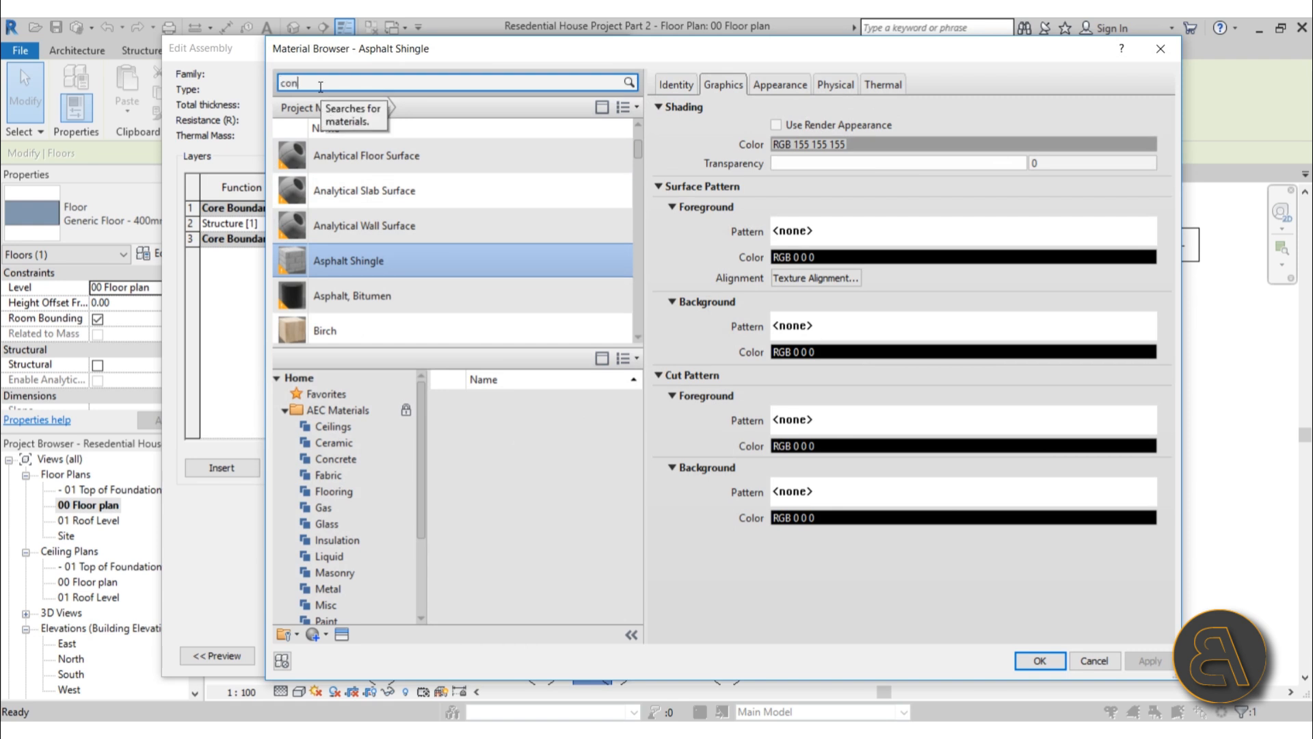
{"action": "type", "text": "c"}
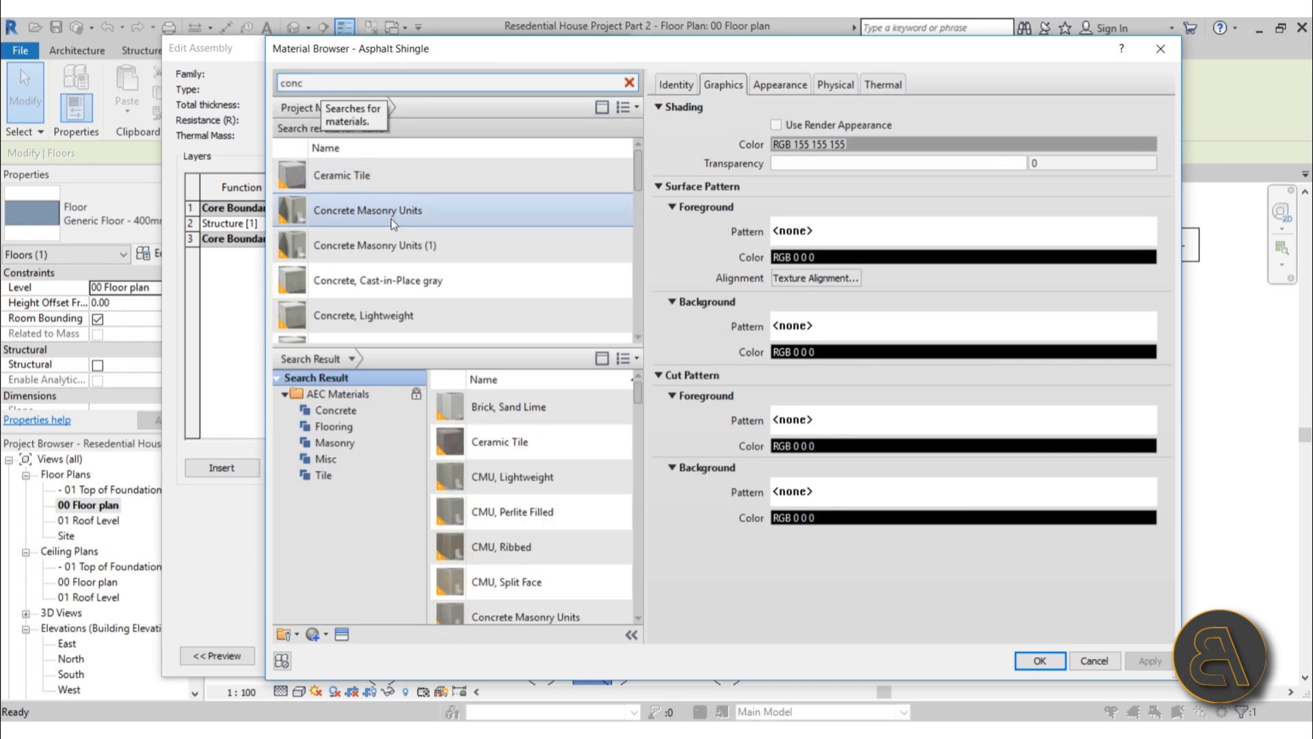
{"action": "left_click", "coordinate": [332, 290]}
{"action": "double_click", "coordinate": [361, 281]}
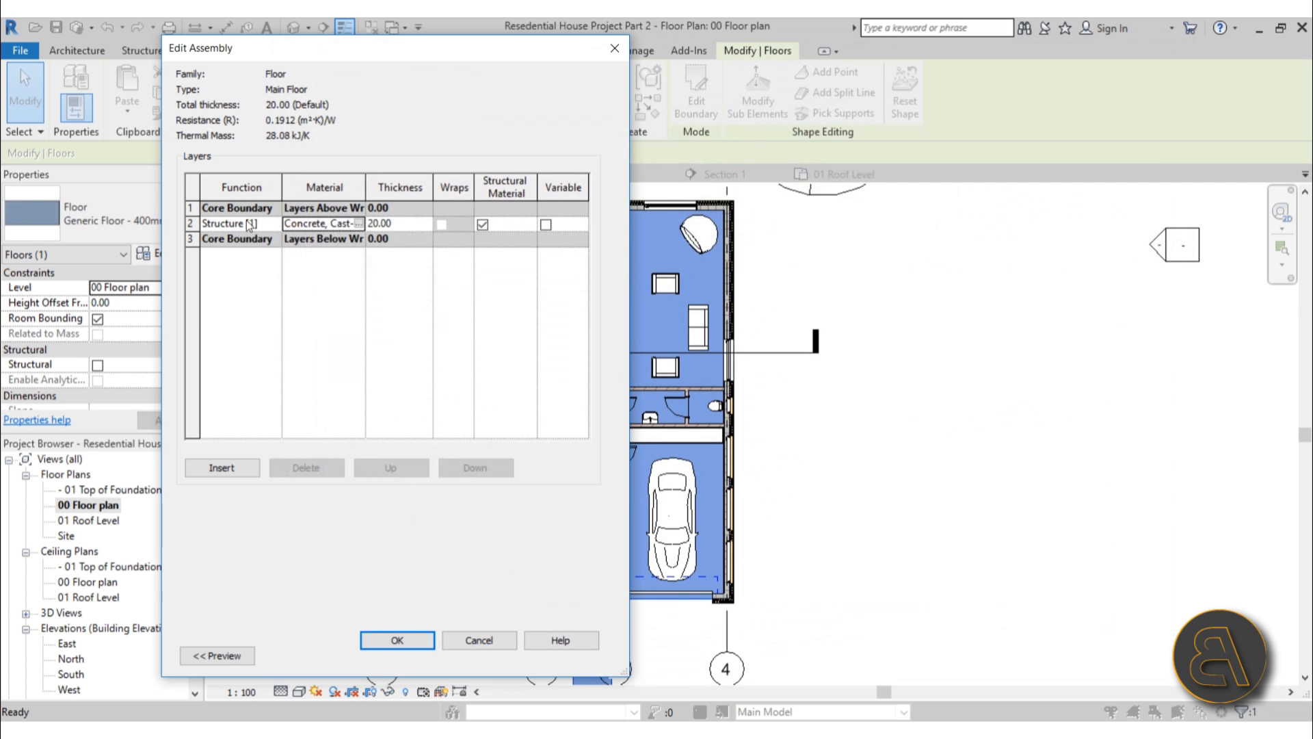
Insert a Membrane Layer above the concrete structure layer and assign it the Damp-proofing material
{"action": "left_click", "coordinate": [192, 224]}
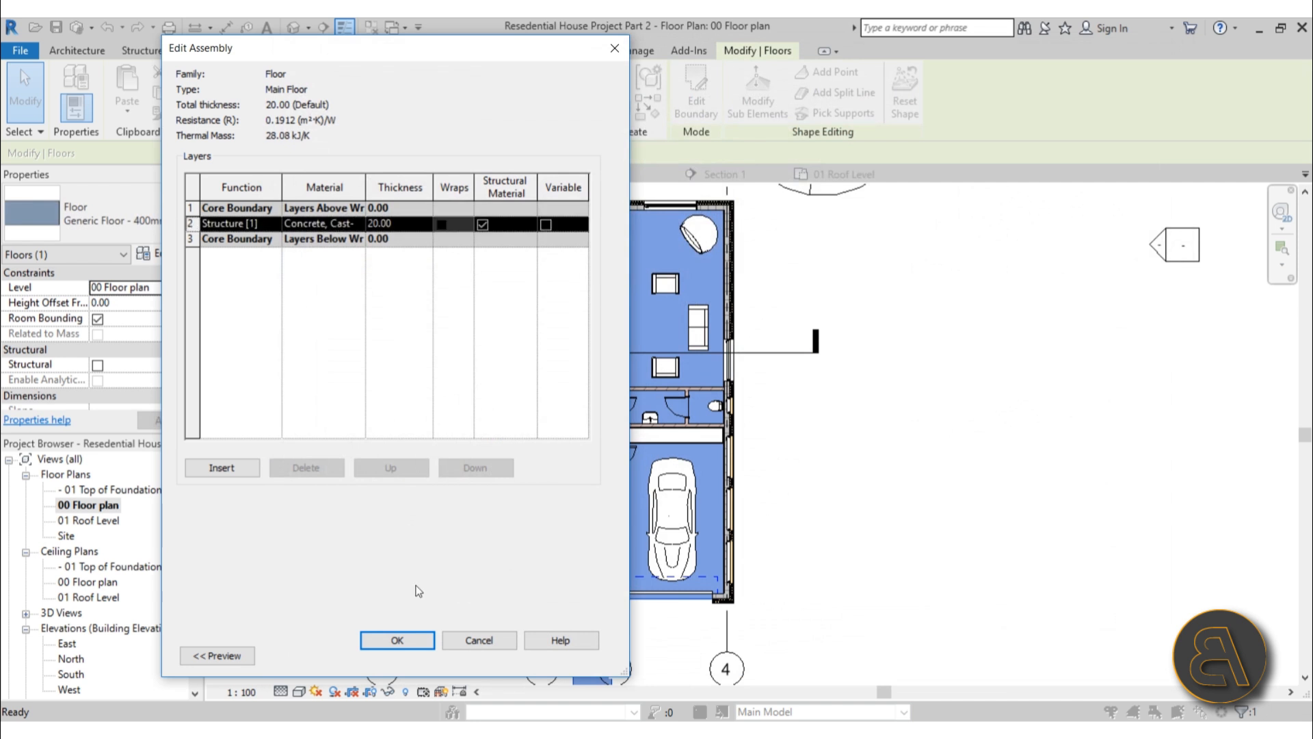
{"action": "left_click", "coordinate": [237, 471]}
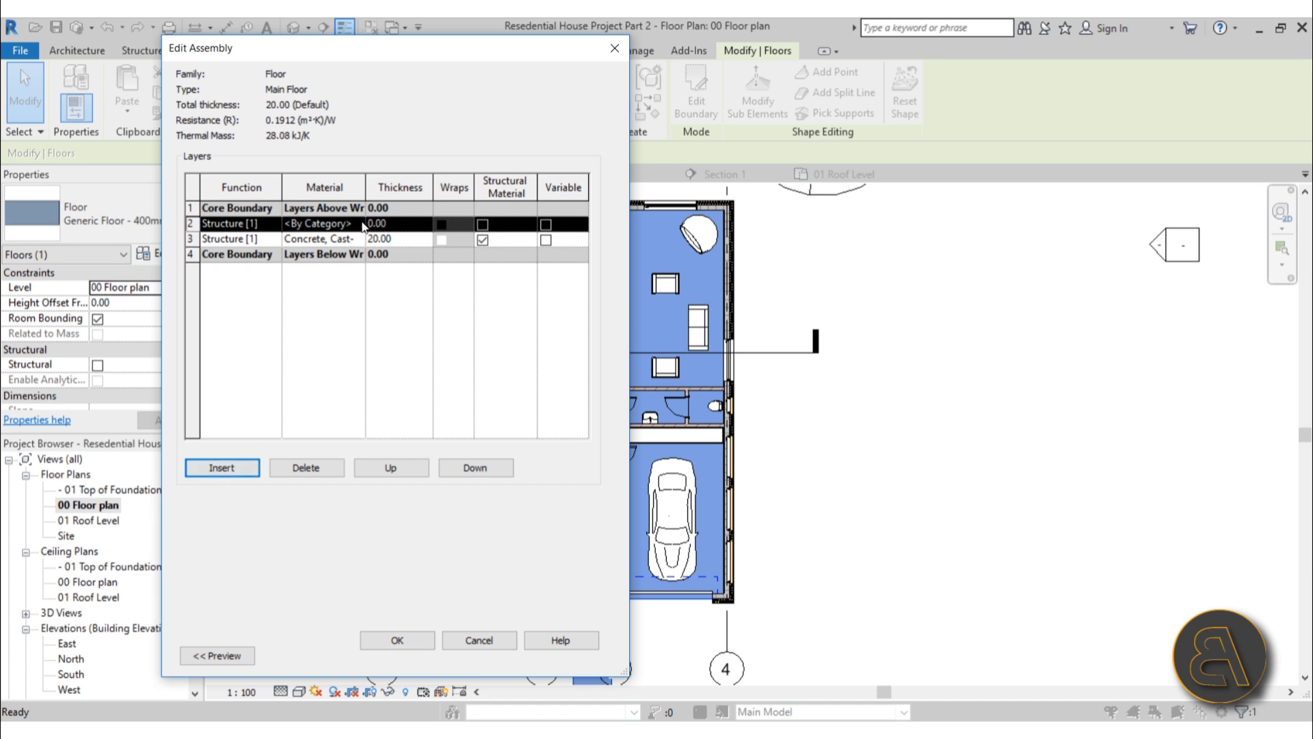
{"action": "left_click", "coordinate": [271, 226]}
{"action": "left_click", "coordinate": [273, 224]}
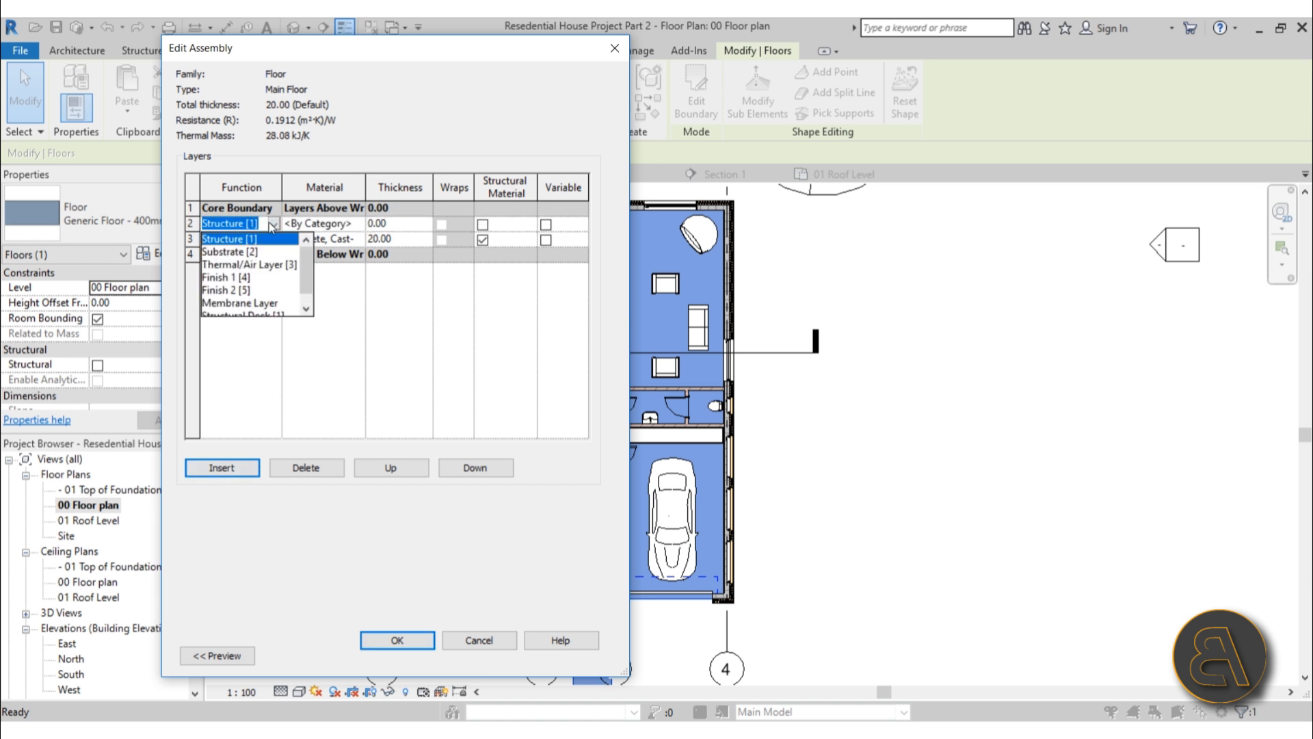
{"action": "left_click", "coordinate": [241, 304]}
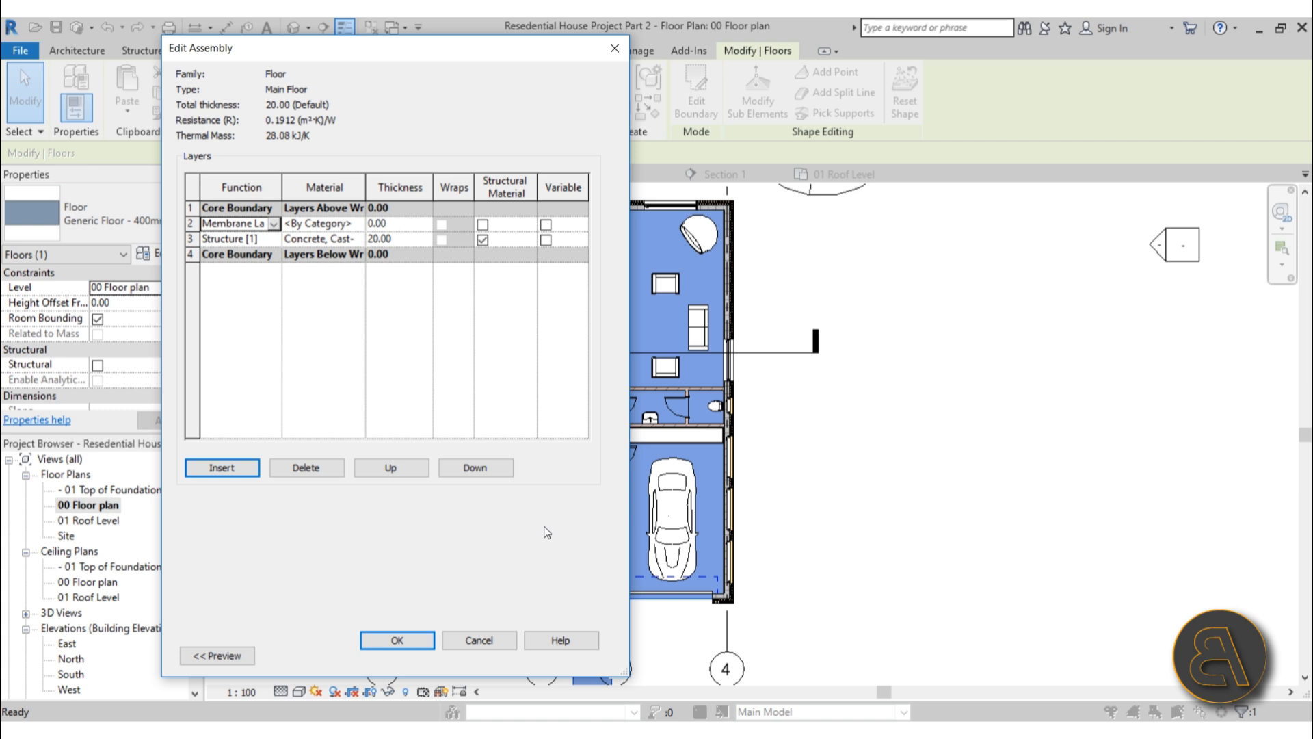
{"action": "left_click", "coordinate": [363, 224]}
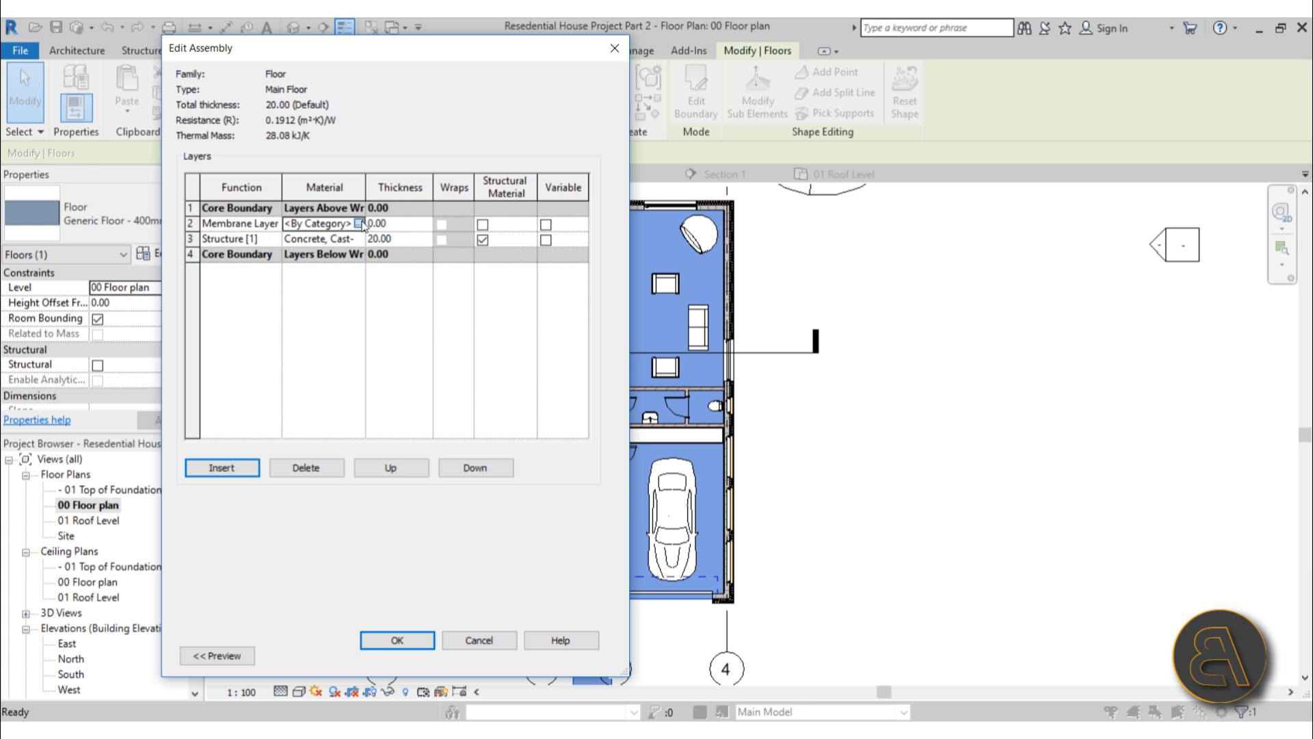
{"action": "left_click", "coordinate": [359, 223]}
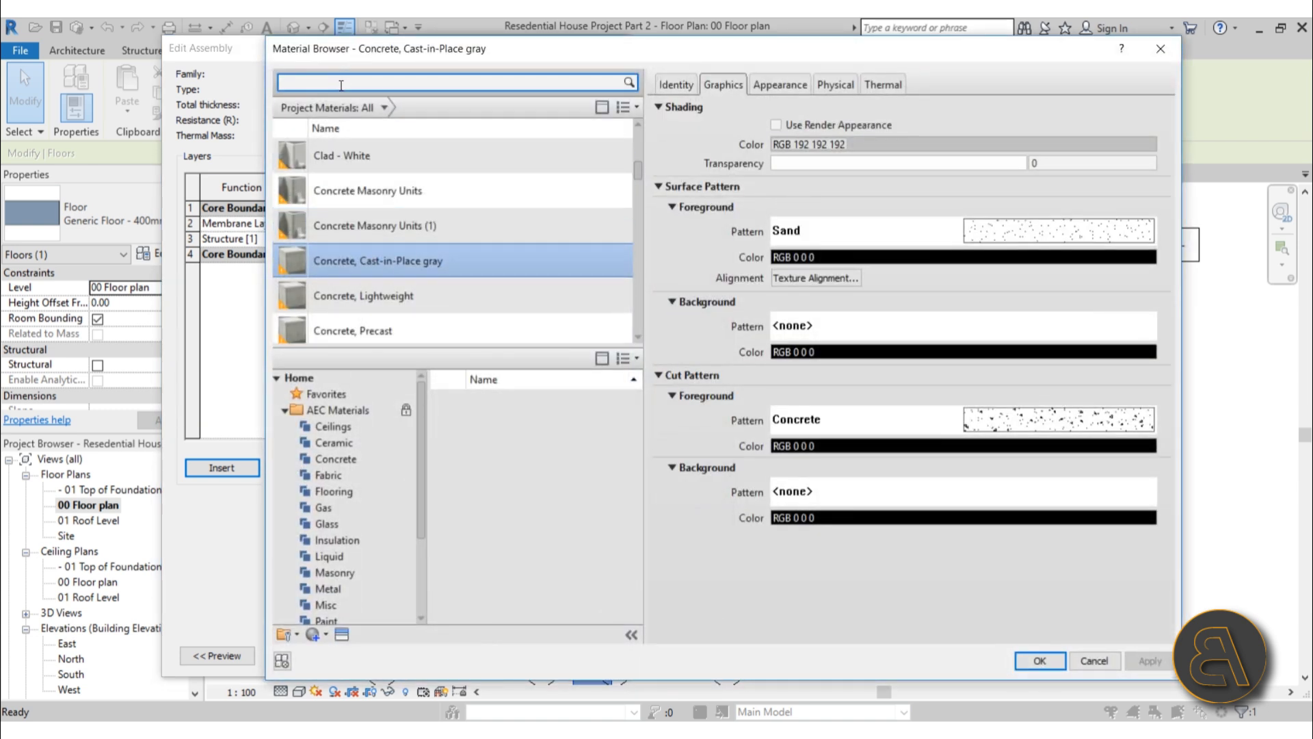
{"action": "type", "text": "dam"}
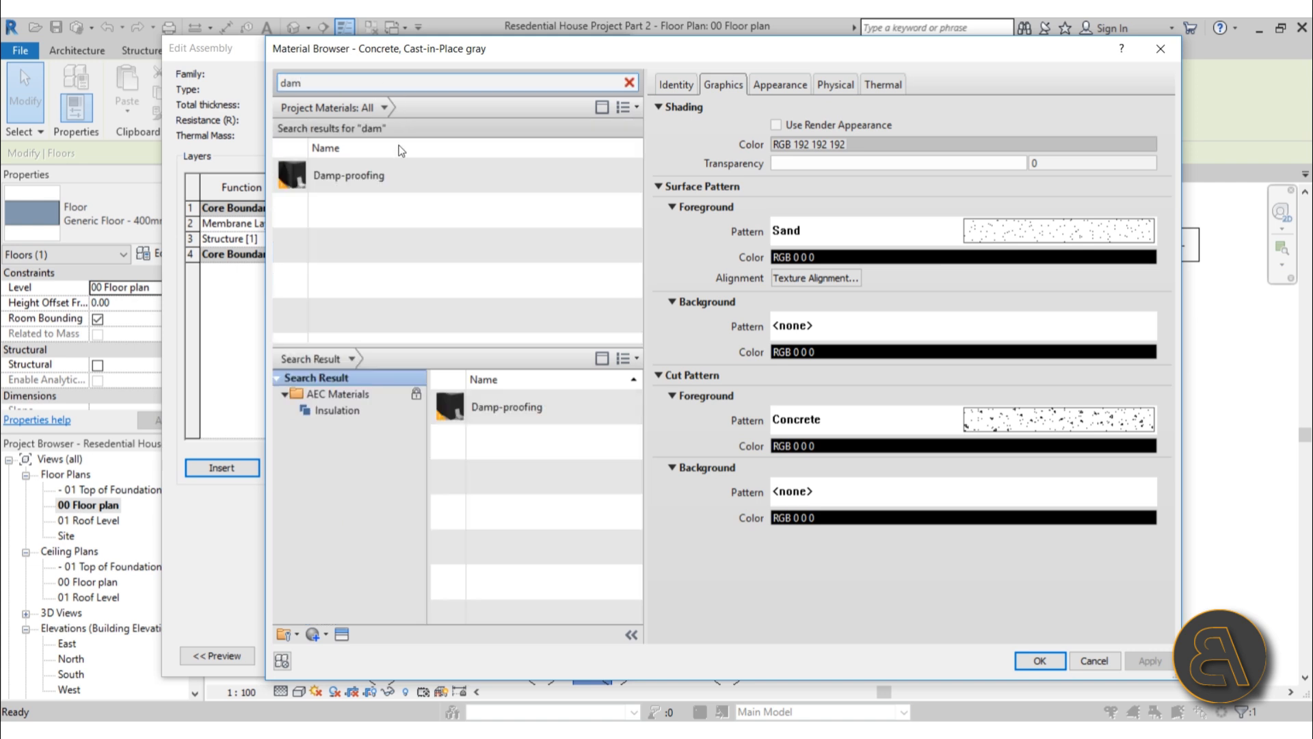
{"action": "left_click", "coordinate": [379, 176]}
{"action": "double_click", "coordinate": [378, 177]}
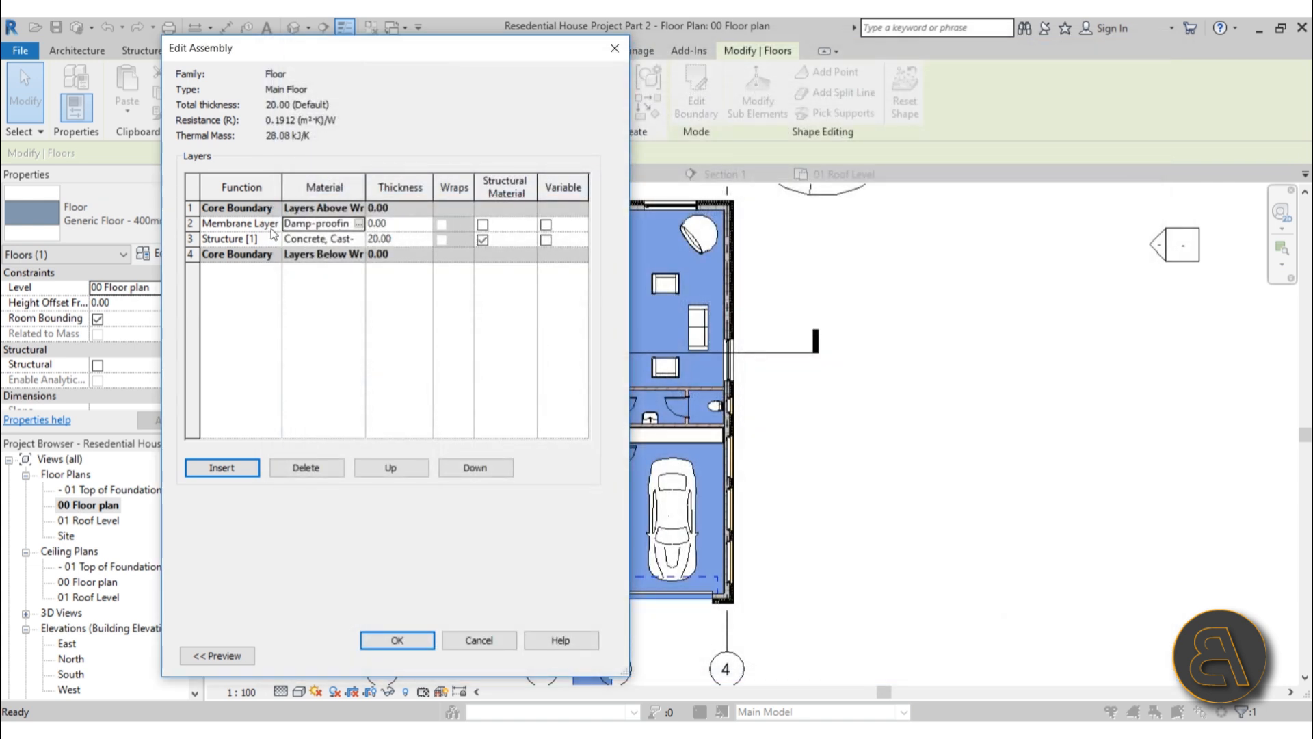
Insert a Thermal/Air Layer [3] above the membrane with thickness 20 and the Polyurethane Foam material
{"action": "left_click", "coordinate": [237, 470]}
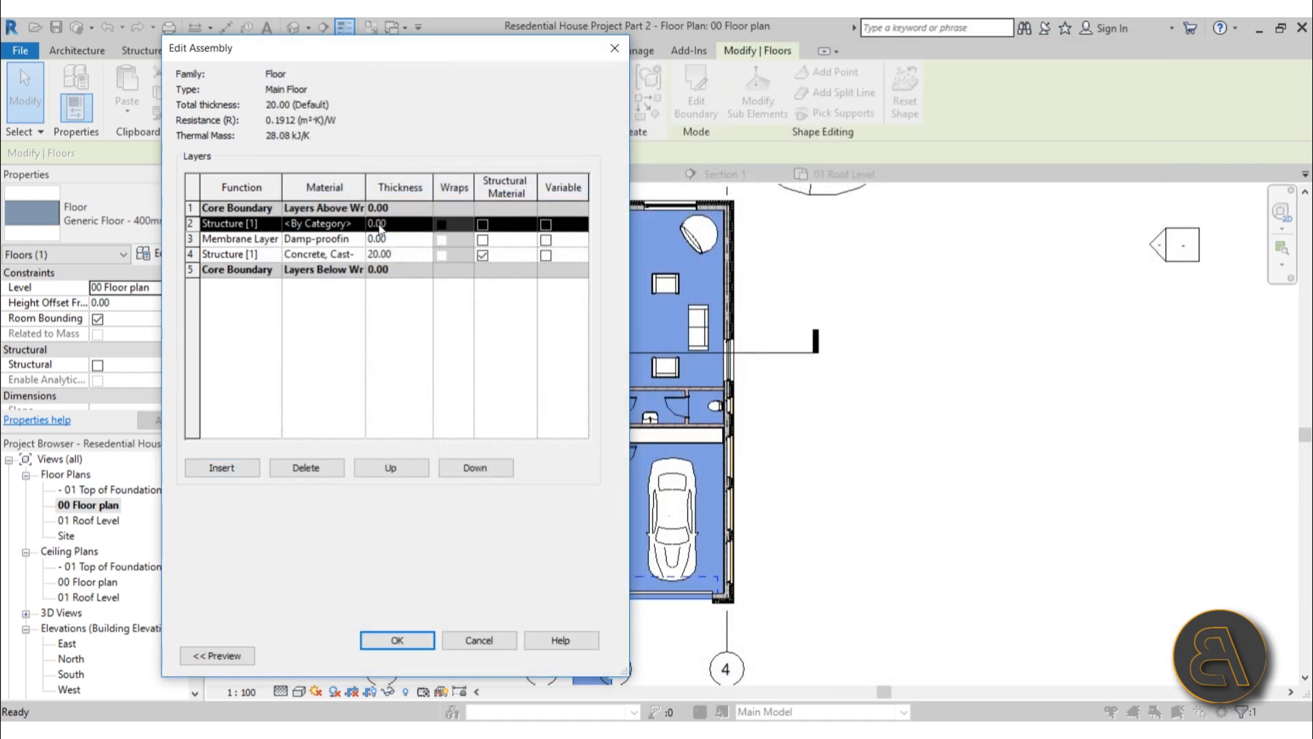
{"action": "left_click", "coordinate": [272, 225]}
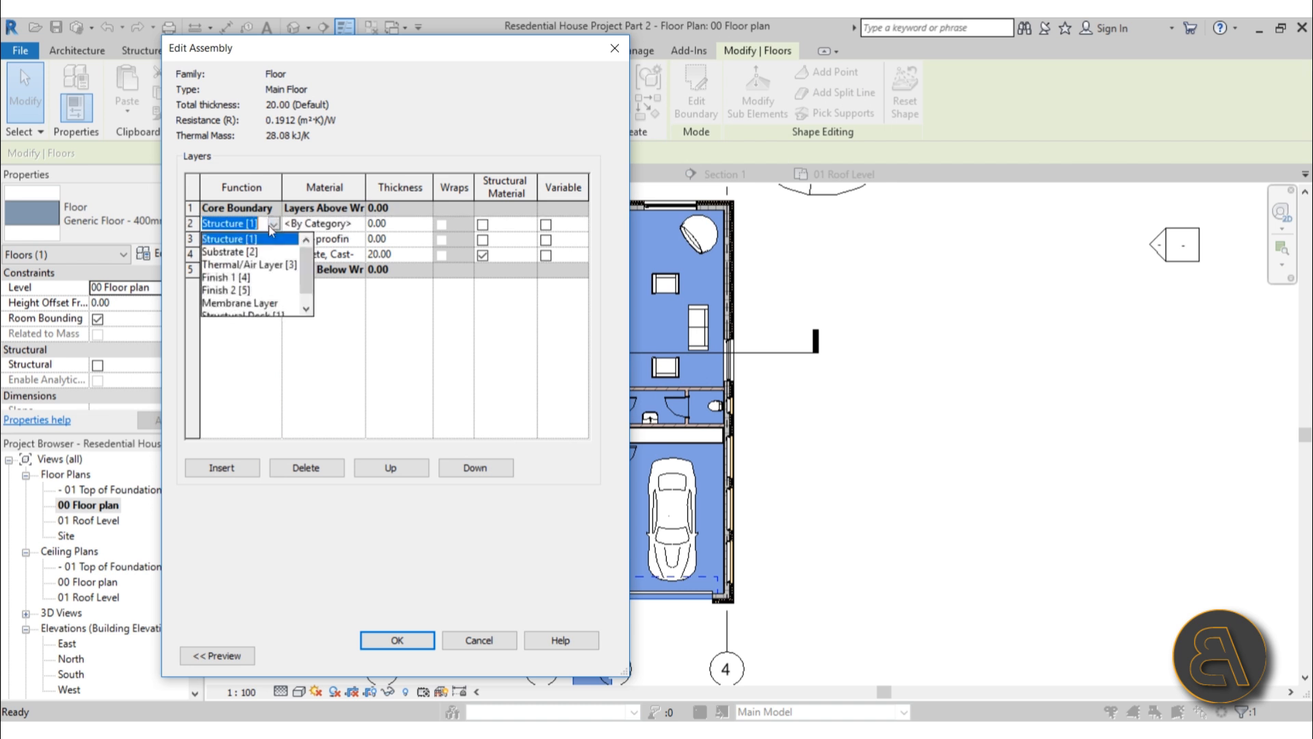
{"action": "left_click", "coordinate": [249, 266]}
{"action": "left_click", "coordinate": [399, 226]}
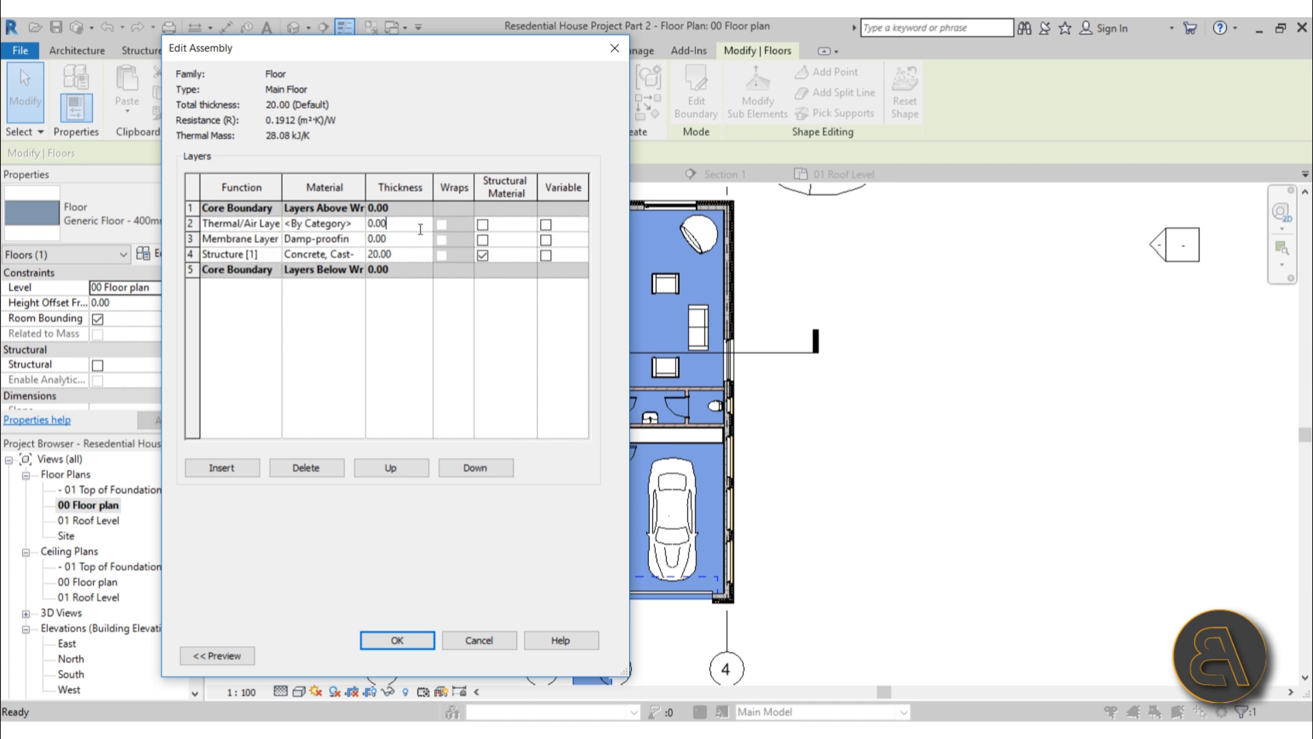
{"action": "double_click", "coordinate": [420, 229]}
{"action": "type", "text": "20"}
{"action": "left_click", "coordinate": [355, 228]}
{"action": "left_click", "coordinate": [359, 225]}
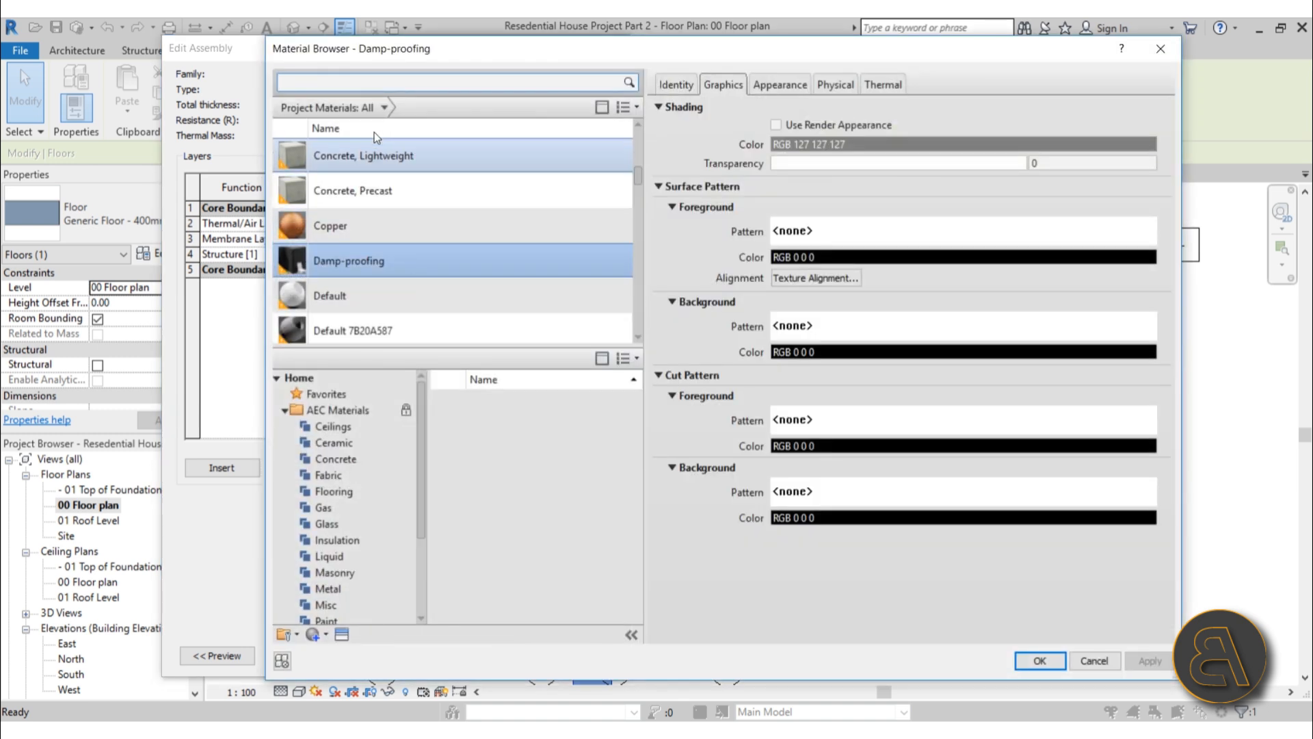
{"action": "left_click", "coordinate": [349, 80]}
{"action": "type", "text": "in"}
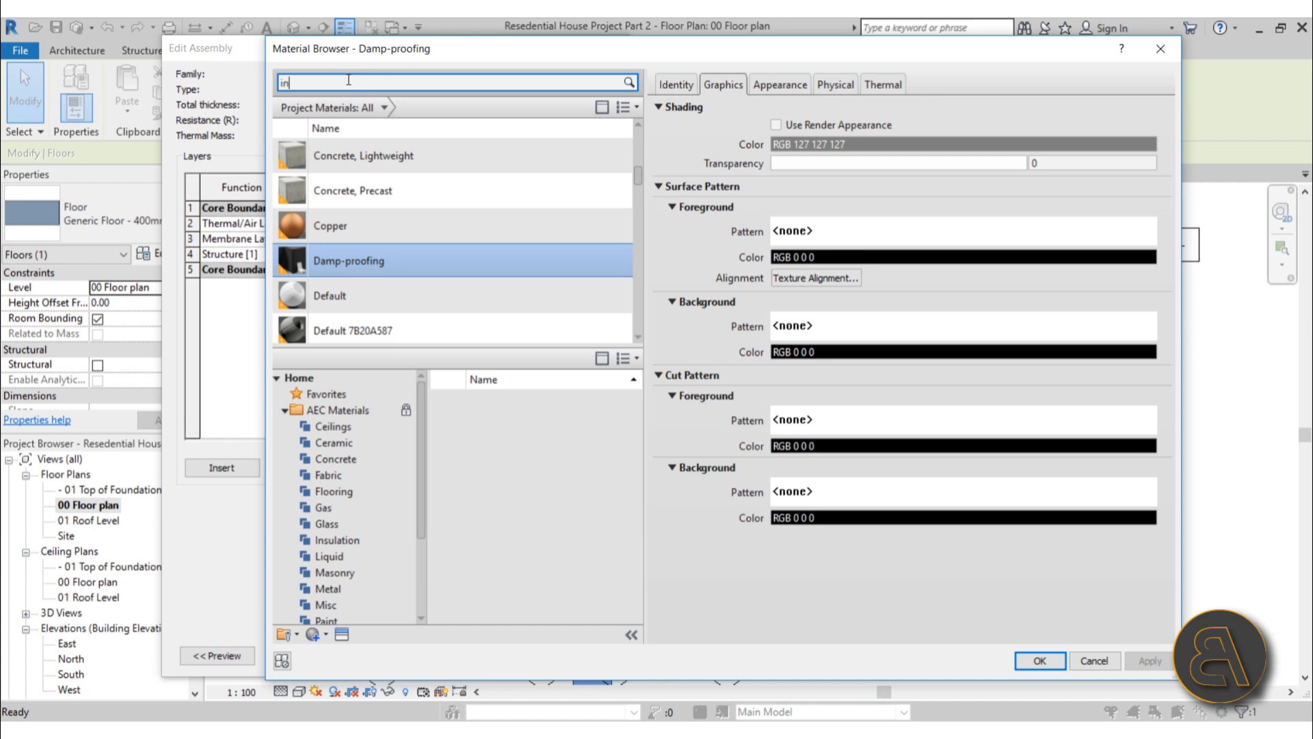
{"action": "type", "text": "s"}
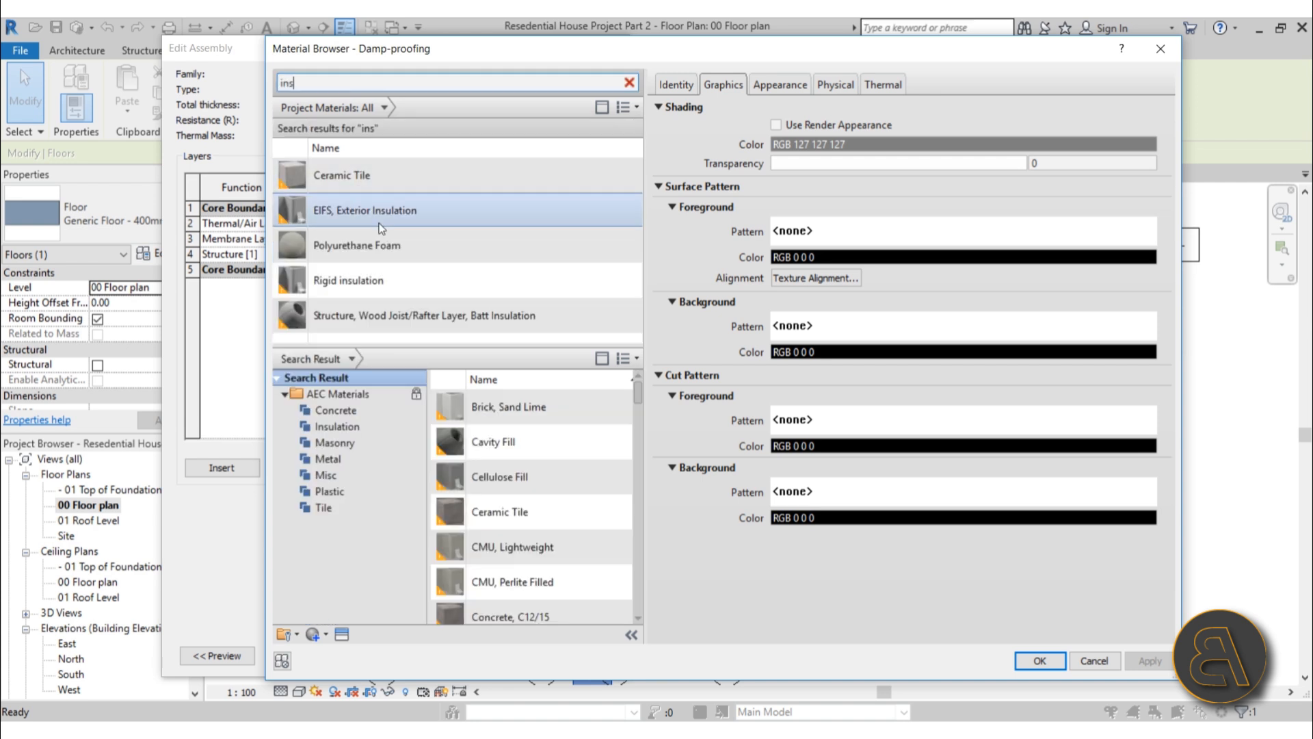
{"action": "double_click", "coordinate": [375, 244]}
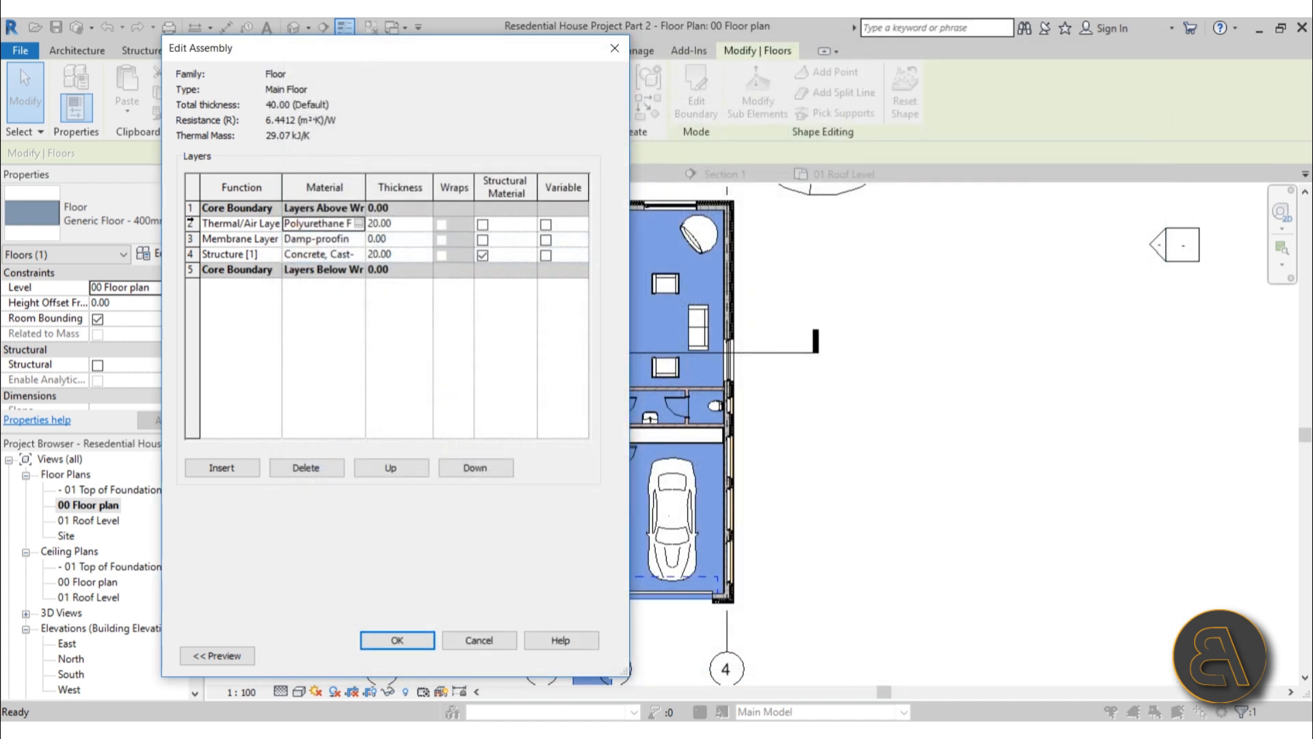
Insert a Substrate [2] layer above the upper core boundary with Concrete, Cast-in-Place gray and thickness 4
{"action": "left_click", "coordinate": [228, 208]}
{"action": "left_click", "coordinate": [221, 467]}
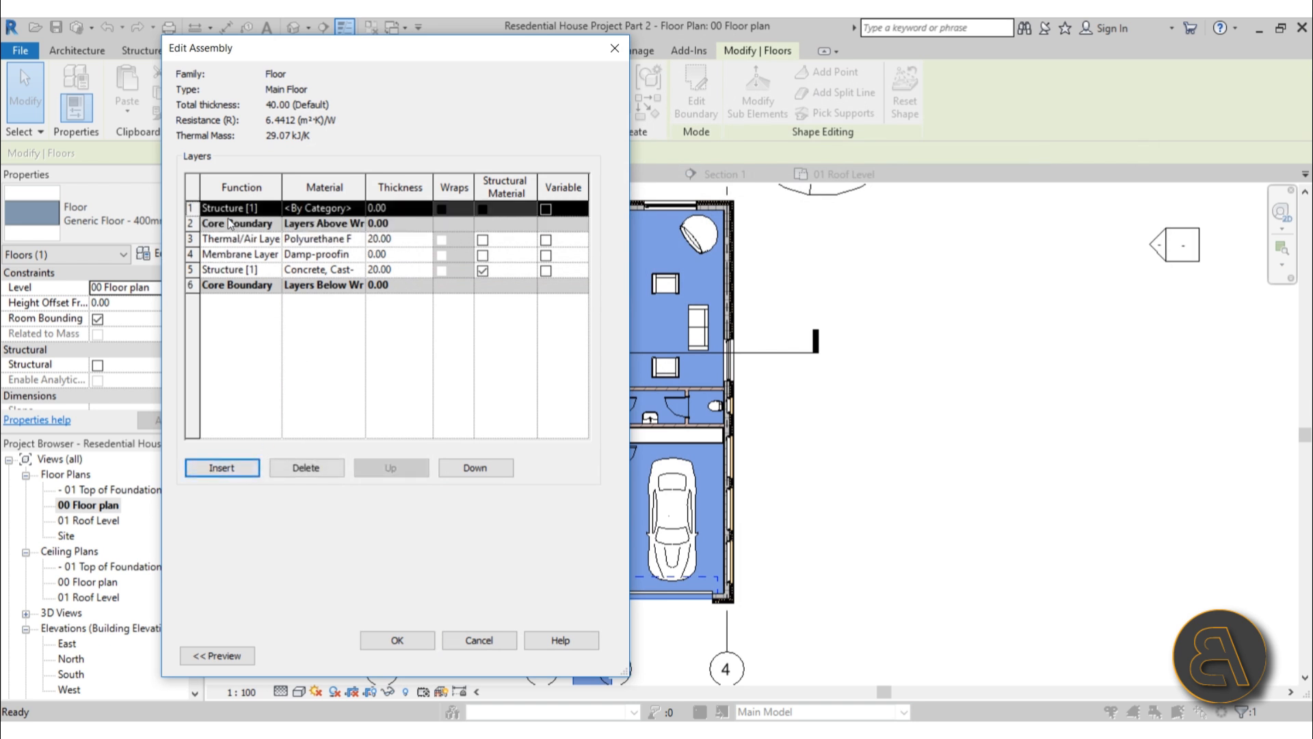
{"action": "left_click", "coordinate": [273, 208]}
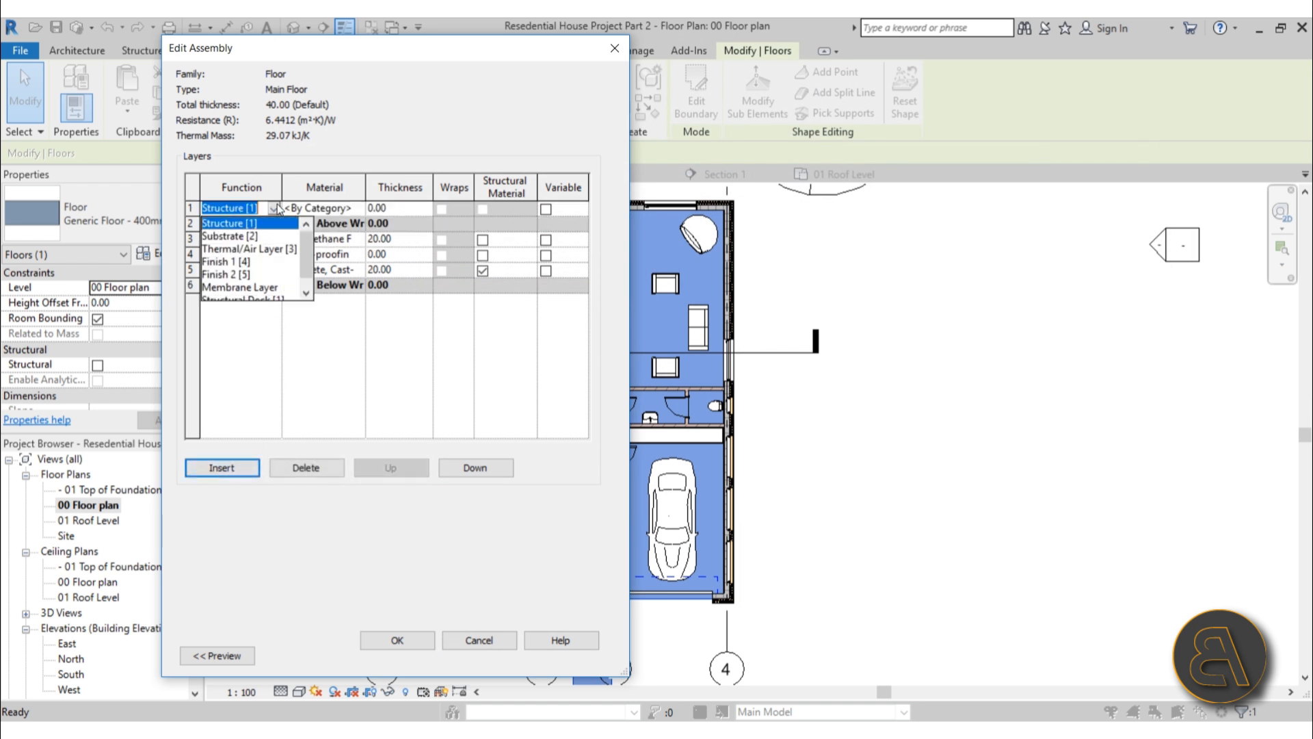
{"action": "left_click", "coordinate": [231, 237]}
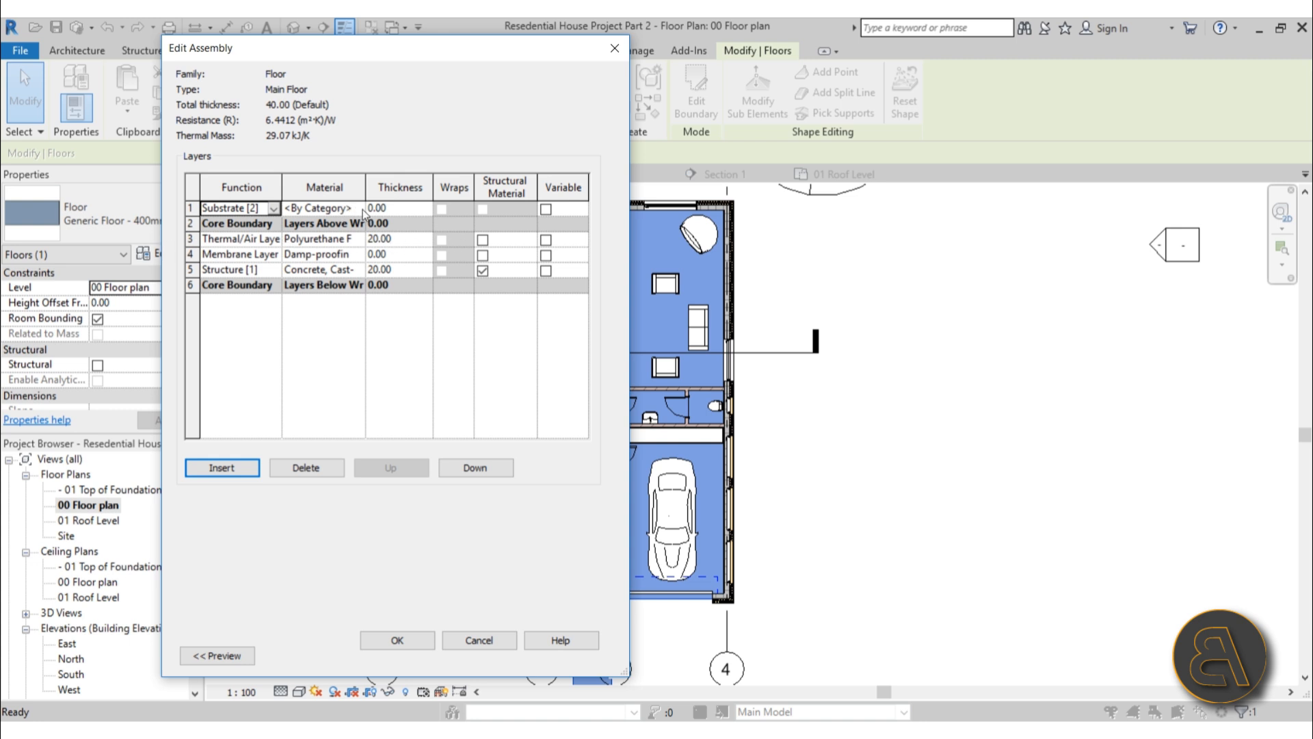
{"action": "left_click", "coordinate": [329, 208]}
{"action": "left_click", "coordinate": [359, 209]}
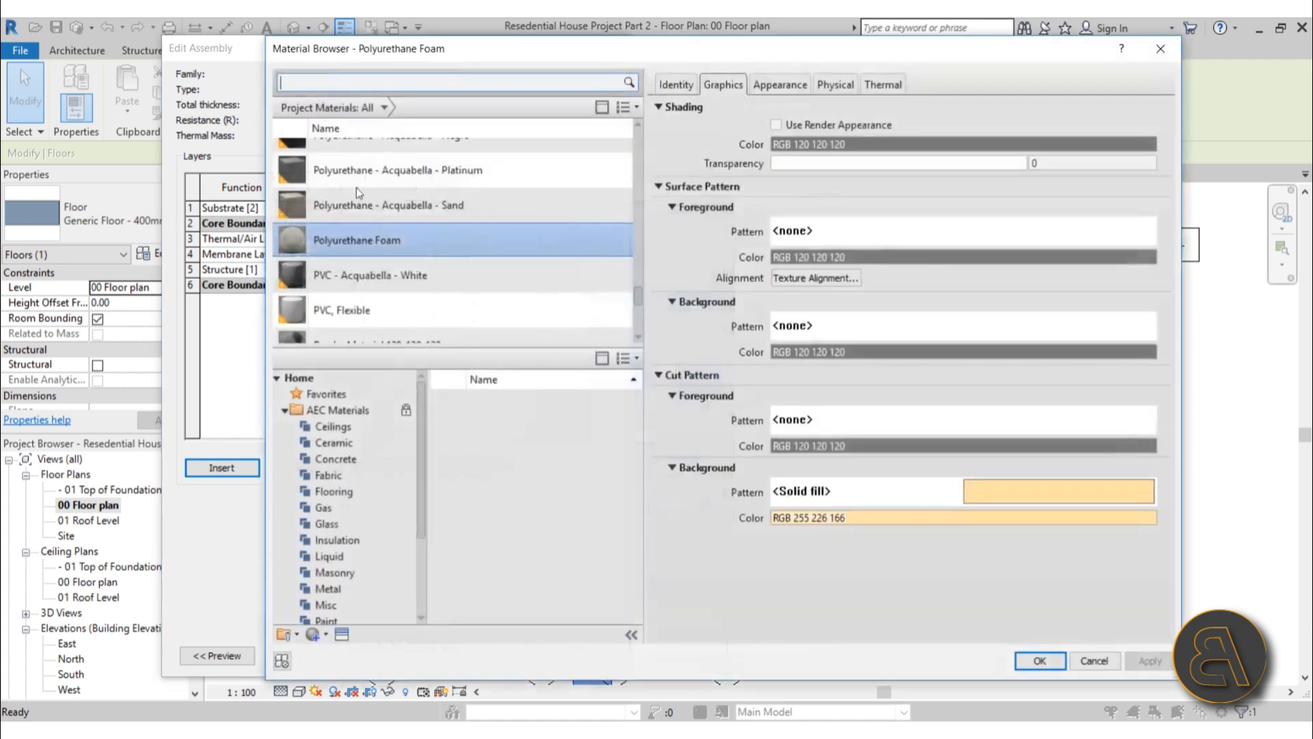
{"action": "type", "text": "conc"}
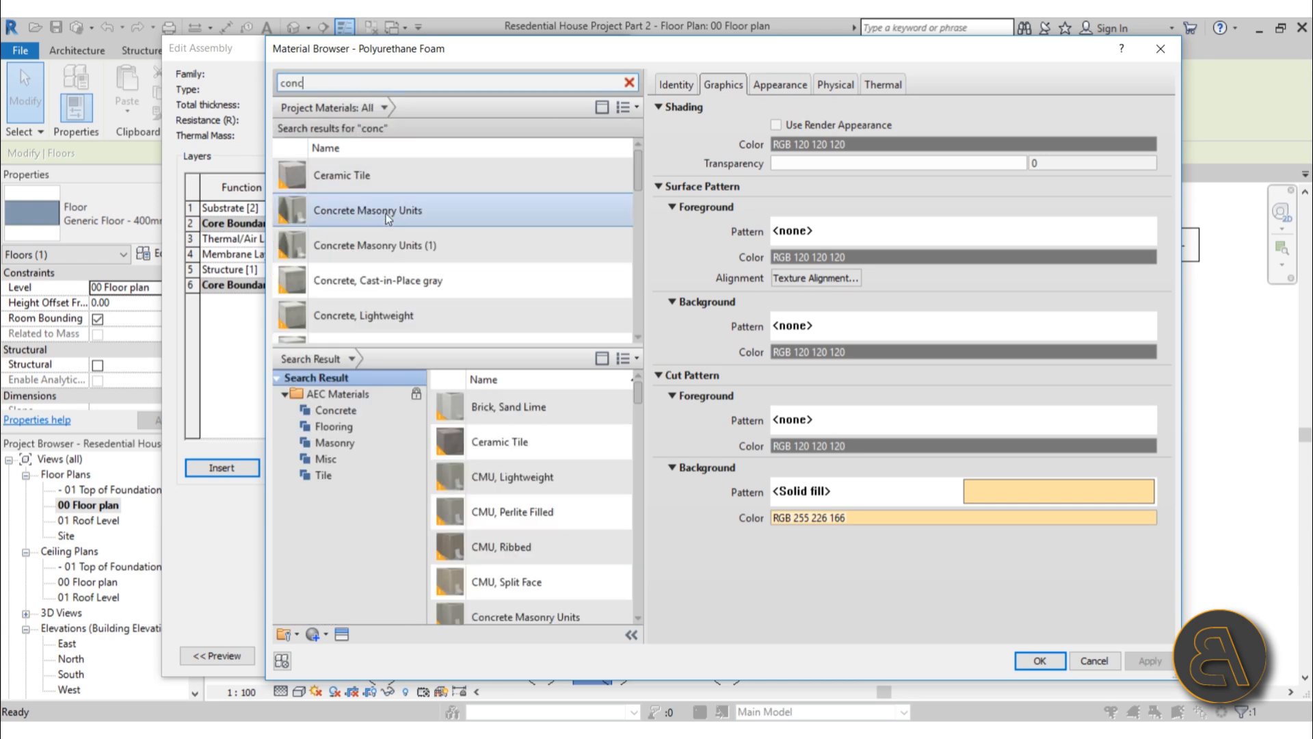
{"action": "double_click", "coordinate": [377, 281]}
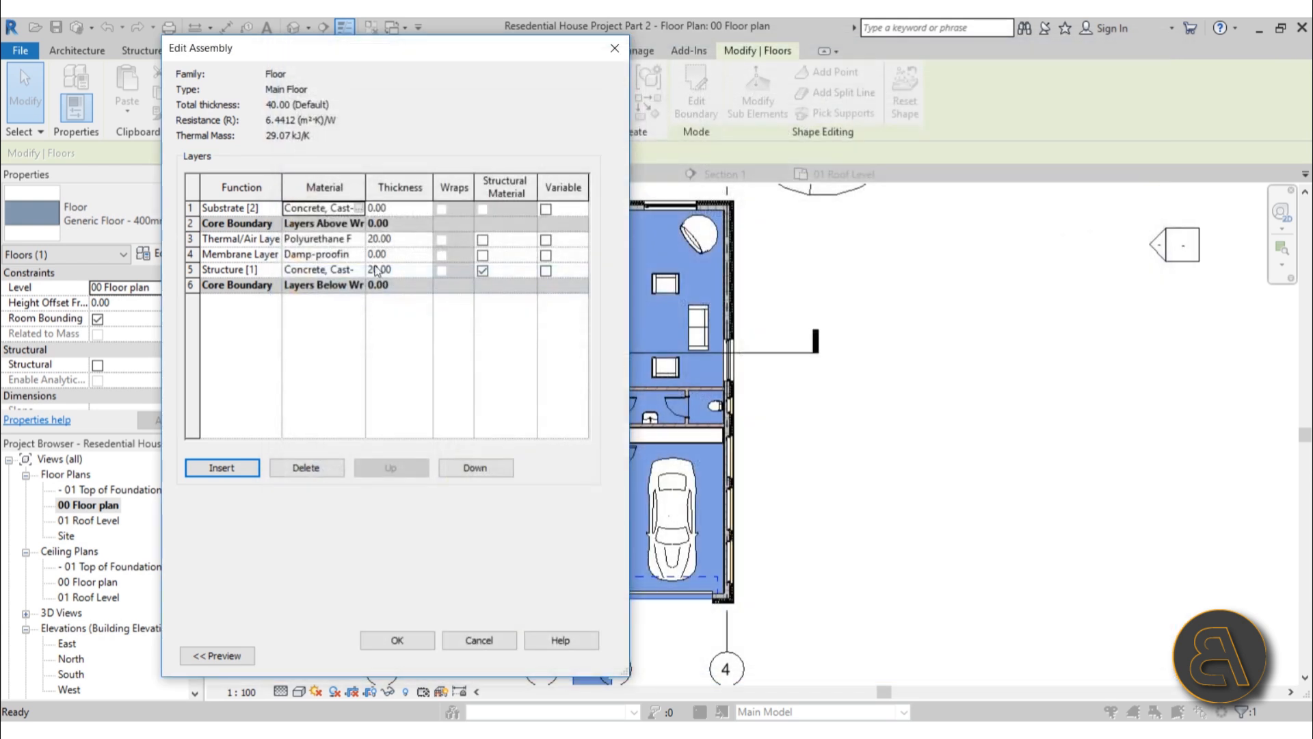
{"action": "left_click", "coordinate": [418, 208]}
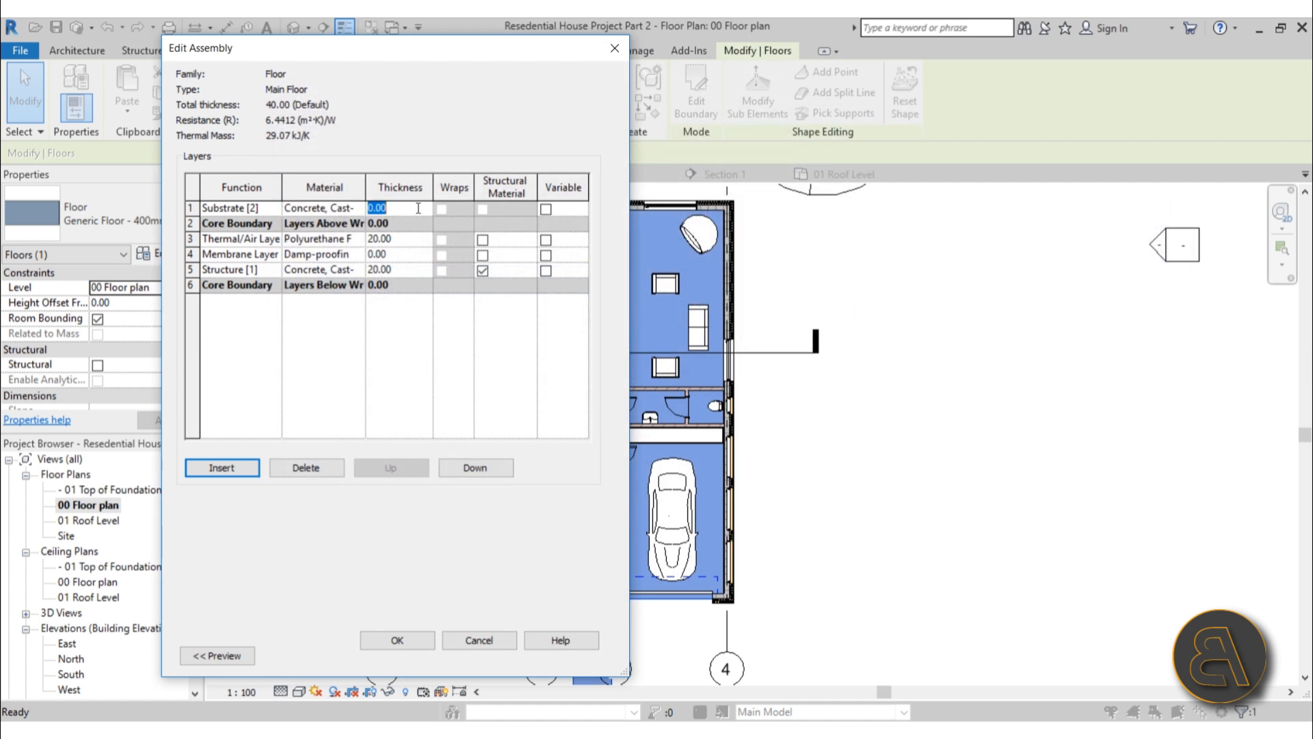
{"action": "type", "text": "4"}
{"action": "key", "text": "Tab"}
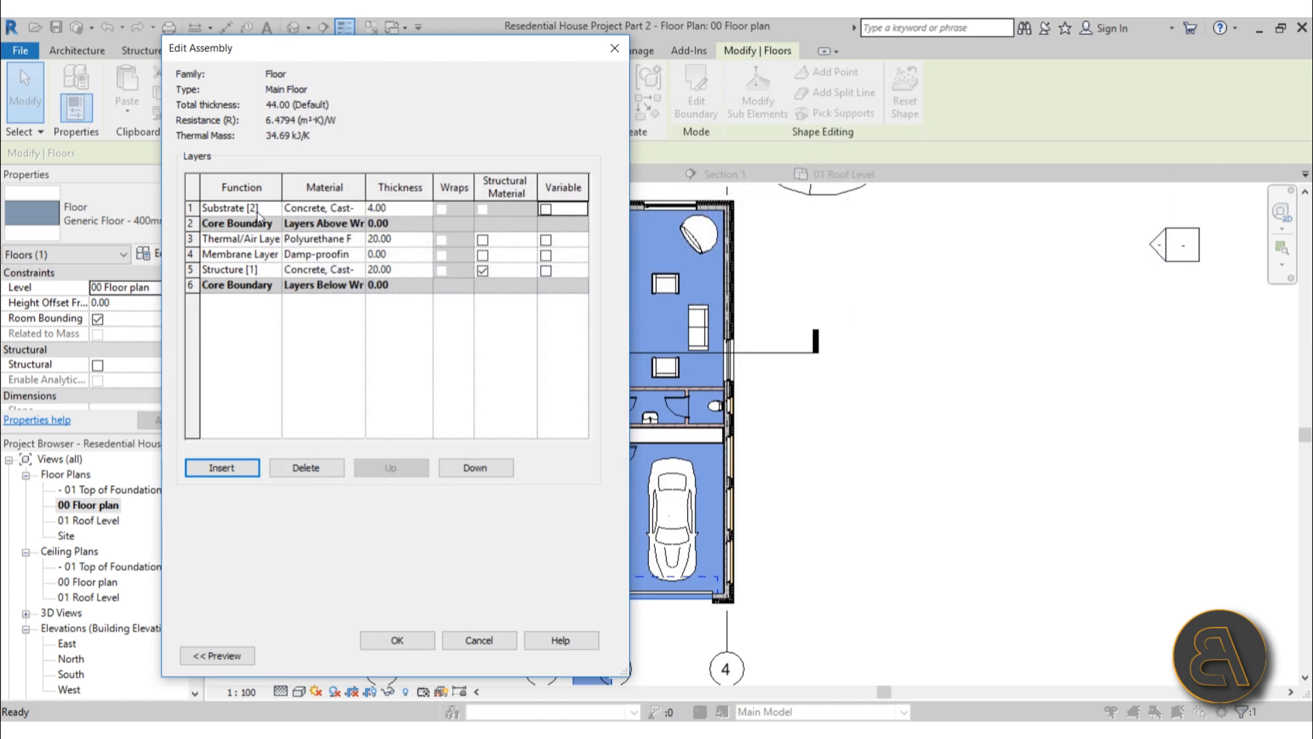
Insert a Finish 1 [4] layer above the concrete substrate of the Main Floor assembly
{"action": "left_click", "coordinate": [195, 207]}
{"action": "left_click", "coordinate": [226, 469]}
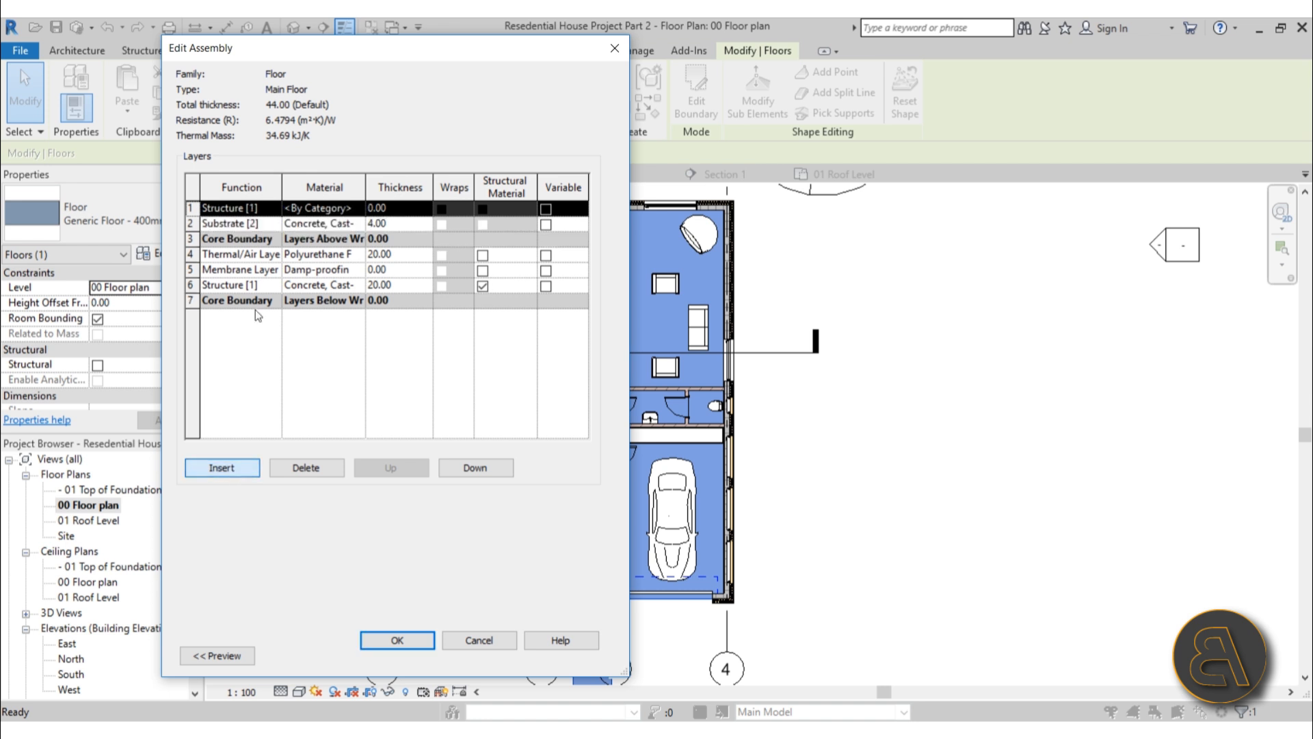
{"action": "left_click", "coordinate": [275, 210]}
{"action": "left_click", "coordinate": [226, 261]}
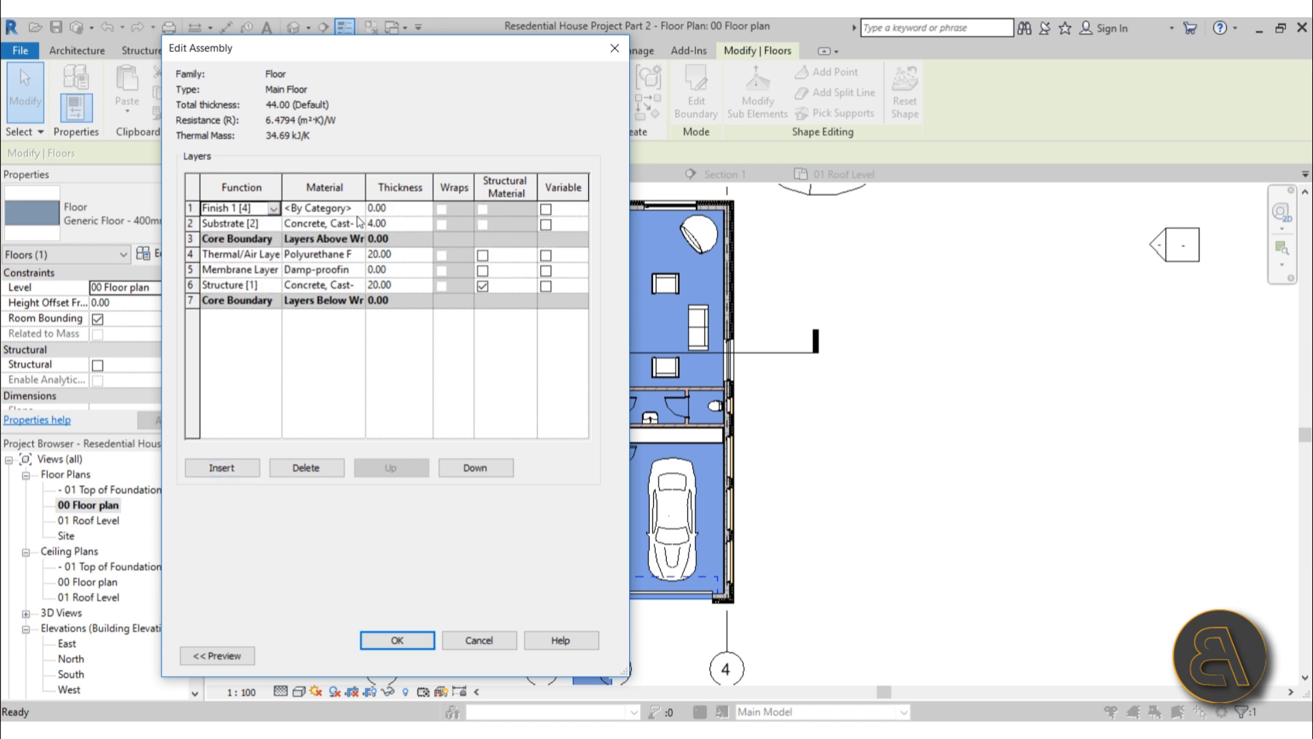
Search the materials for "wood" and "floor" and assign Oak Flooring to the finish layer
{"action": "left_click", "coordinate": [359, 210]}
{"action": "left_click", "coordinate": [359, 208]}
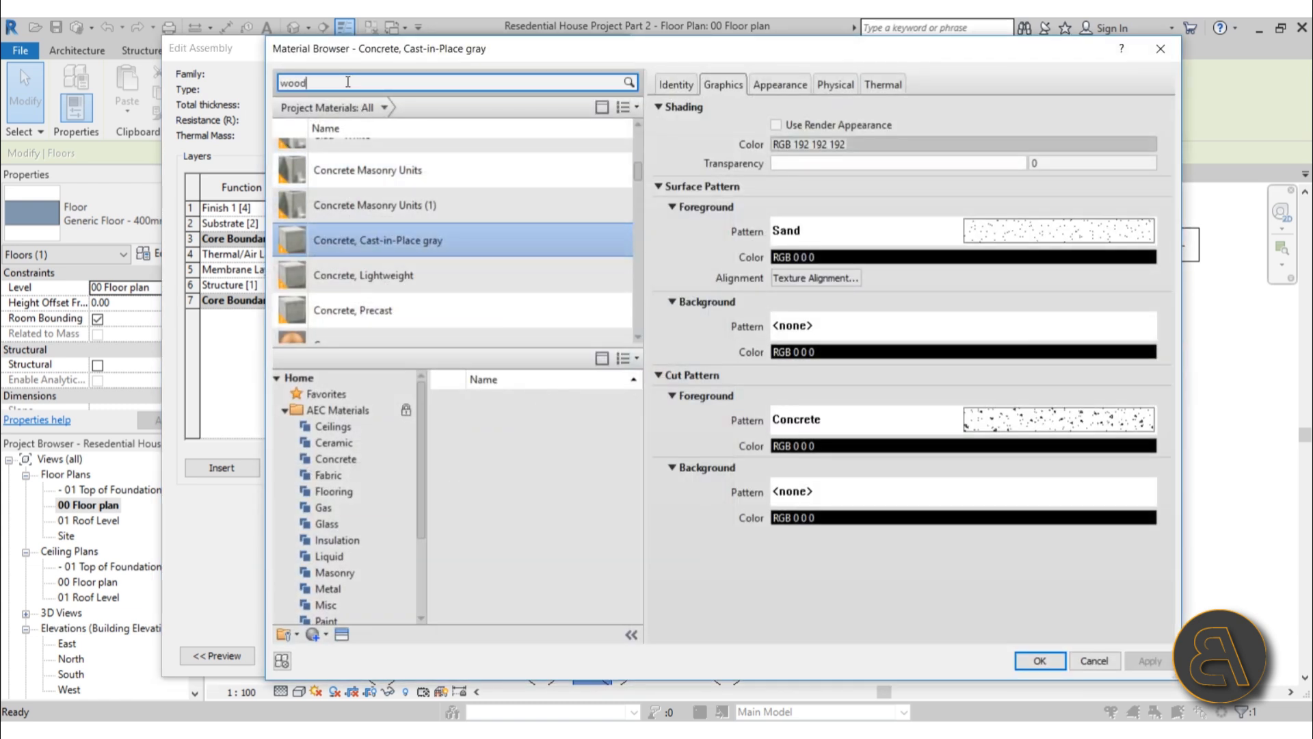
{"action": "key", "text": "Return"}
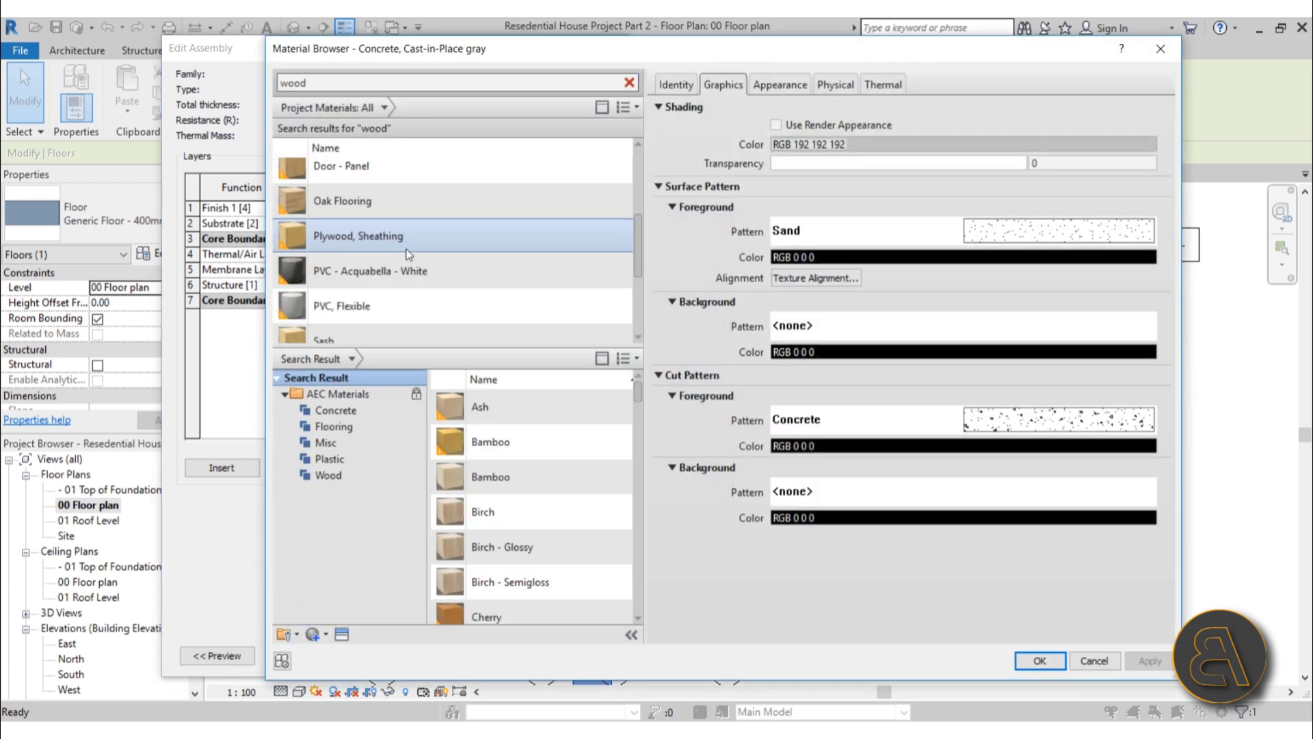
{"action": "scroll", "coordinate": [408, 255], "scroll_direction": "down", "scroll_amount": 3}
{"action": "scroll", "coordinate": [408, 273], "scroll_direction": "up", "scroll_amount": 1}
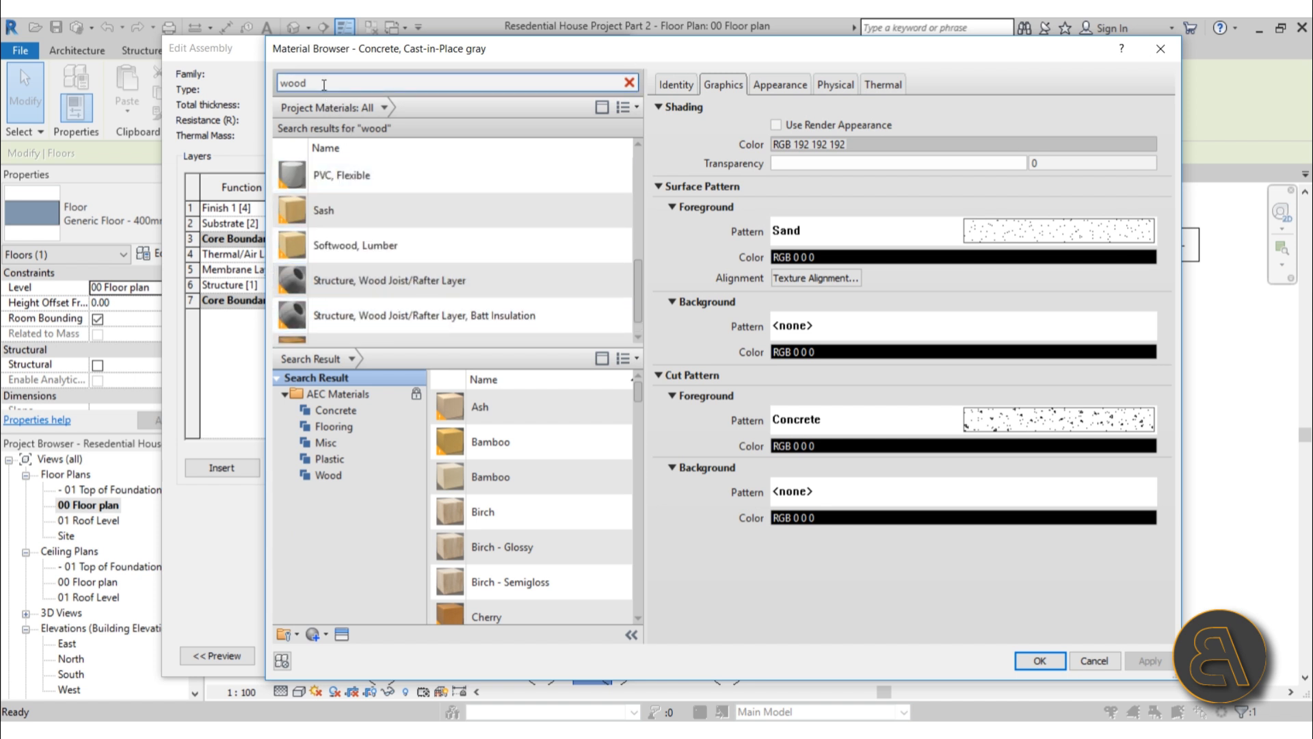
{"action": "left_click", "coordinate": [280, 83]}
{"action": "type", "text": "fl"}
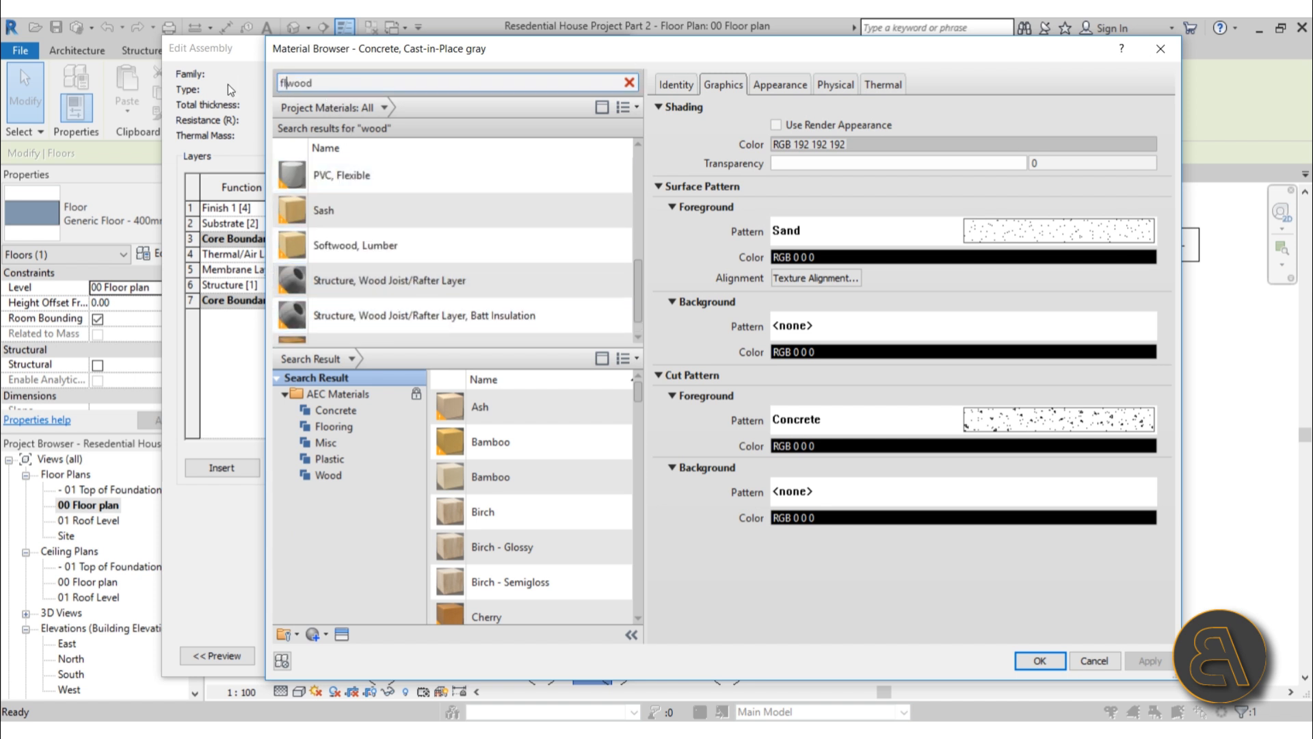
{"action": "type", "text": "oor"}
{"action": "key", "text": "Delete"}
{"action": "key", "text": "Delete"}
{"action": "key", "text": "Delete"}
{"action": "key", "text": "Delete"}
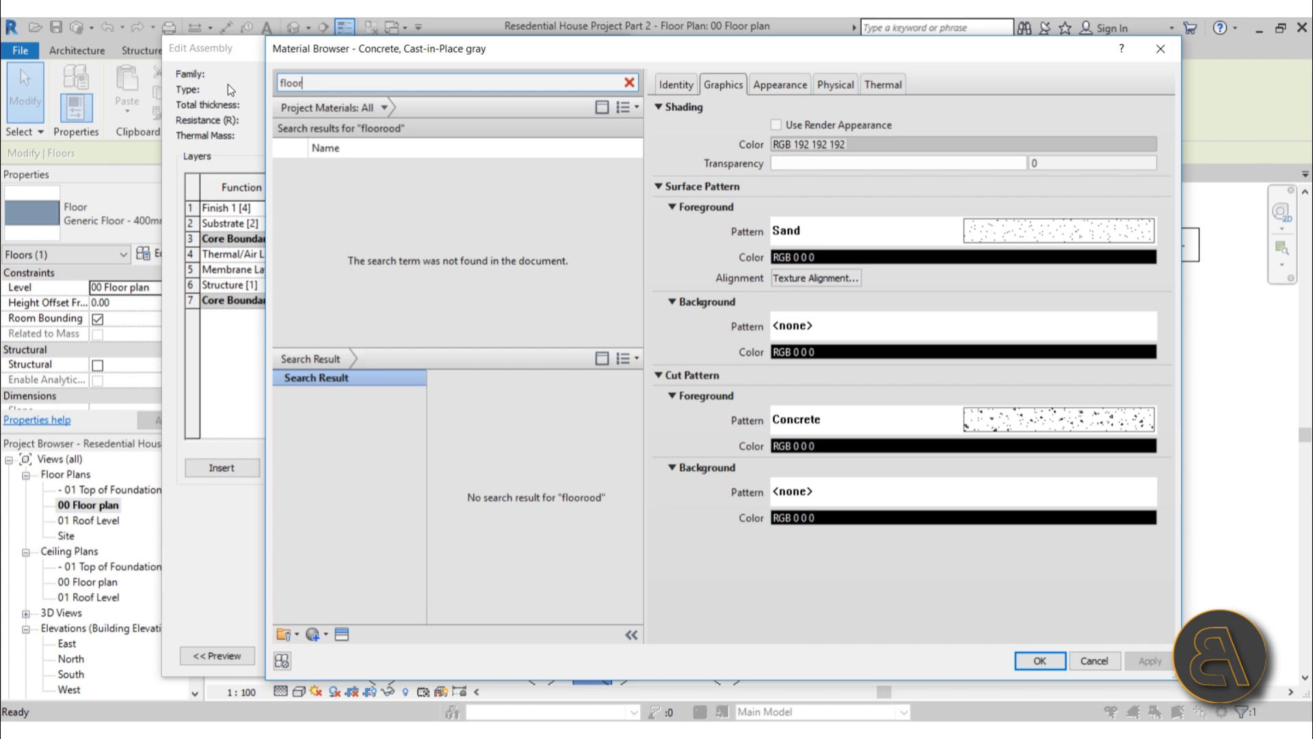
{"action": "scroll", "coordinate": [533, 226], "scroll_direction": "down", "scroll_amount": 2}
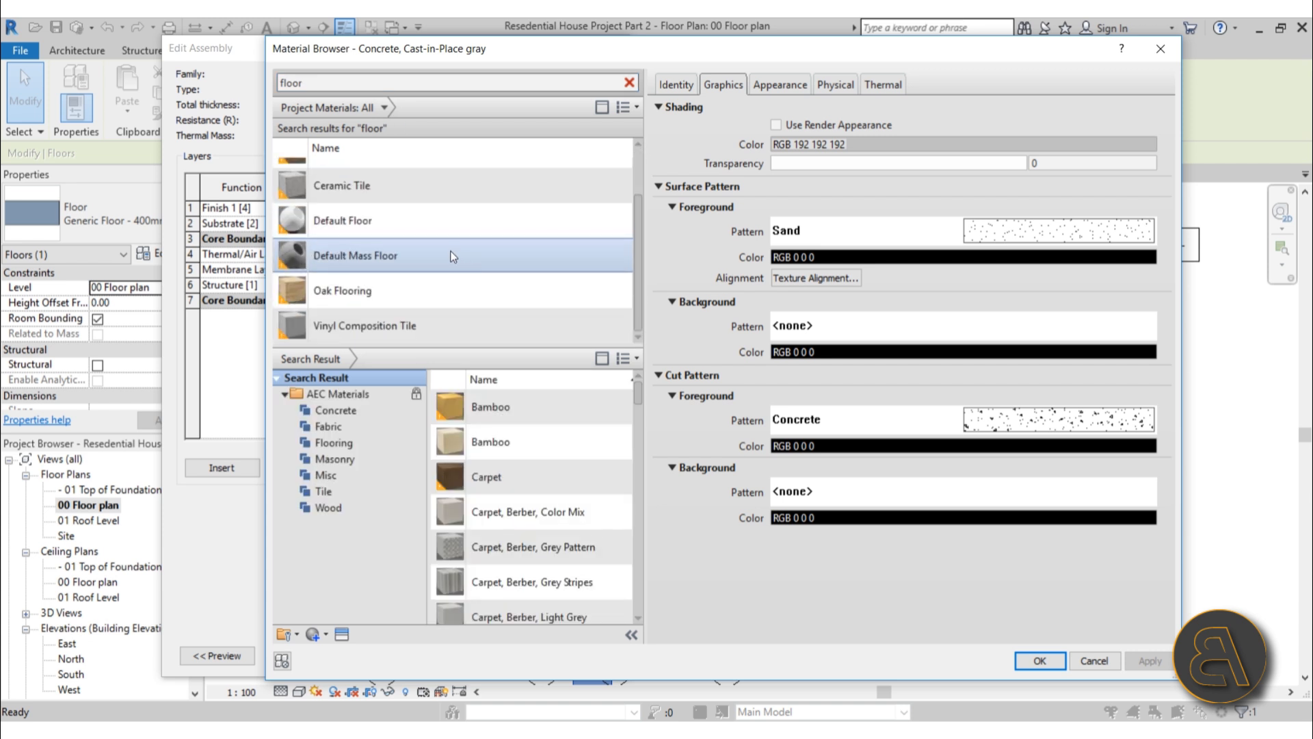
{"action": "left_click", "coordinate": [412, 291]}
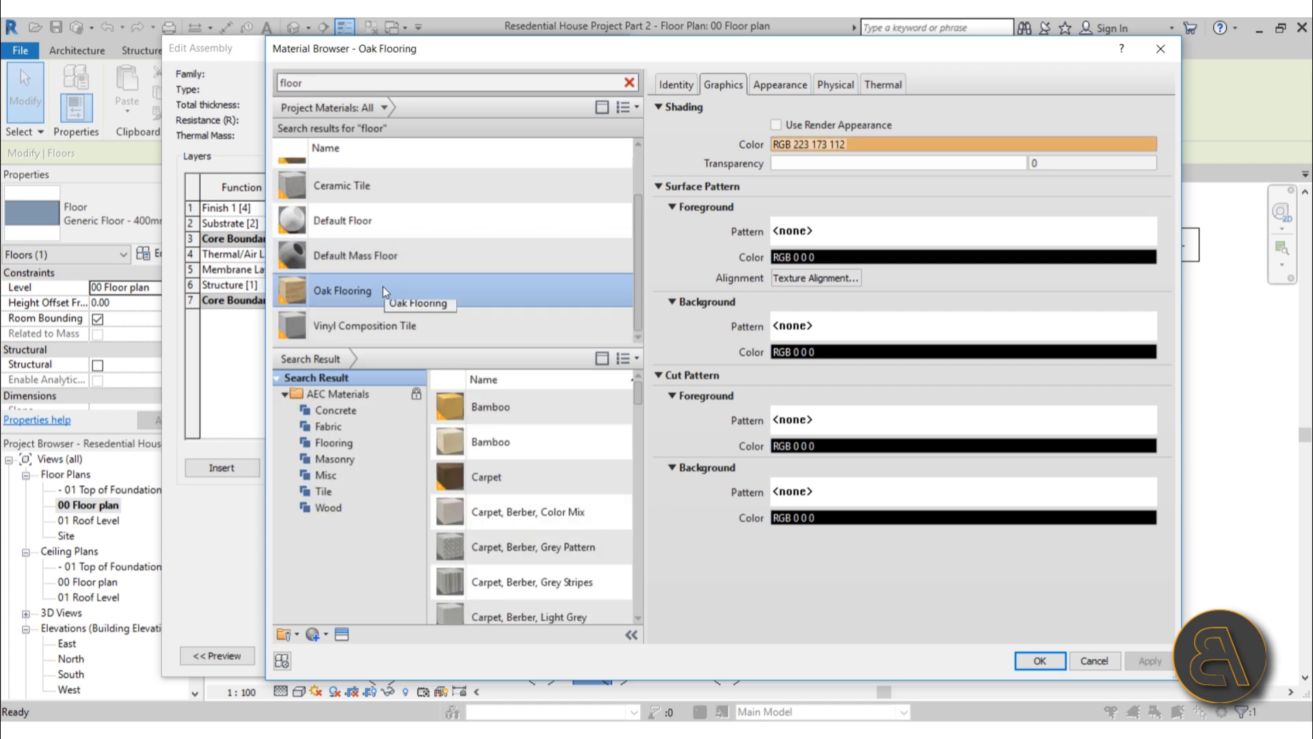
{"action": "left_click", "coordinate": [1055, 665]}
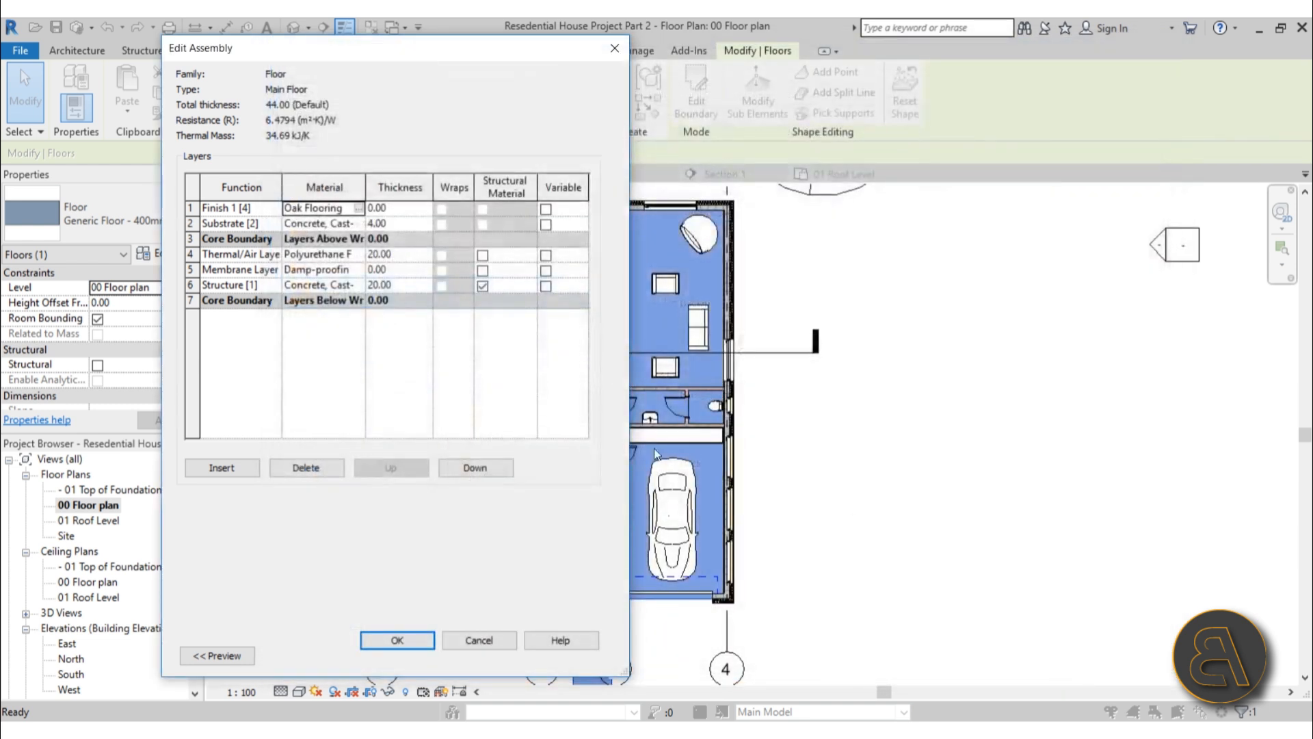
Set the oak finish layer's thickness to 3 and accept the Main Floor assembly
{"action": "left_click", "coordinate": [406, 207]}
{"action": "type", "text": "3"}
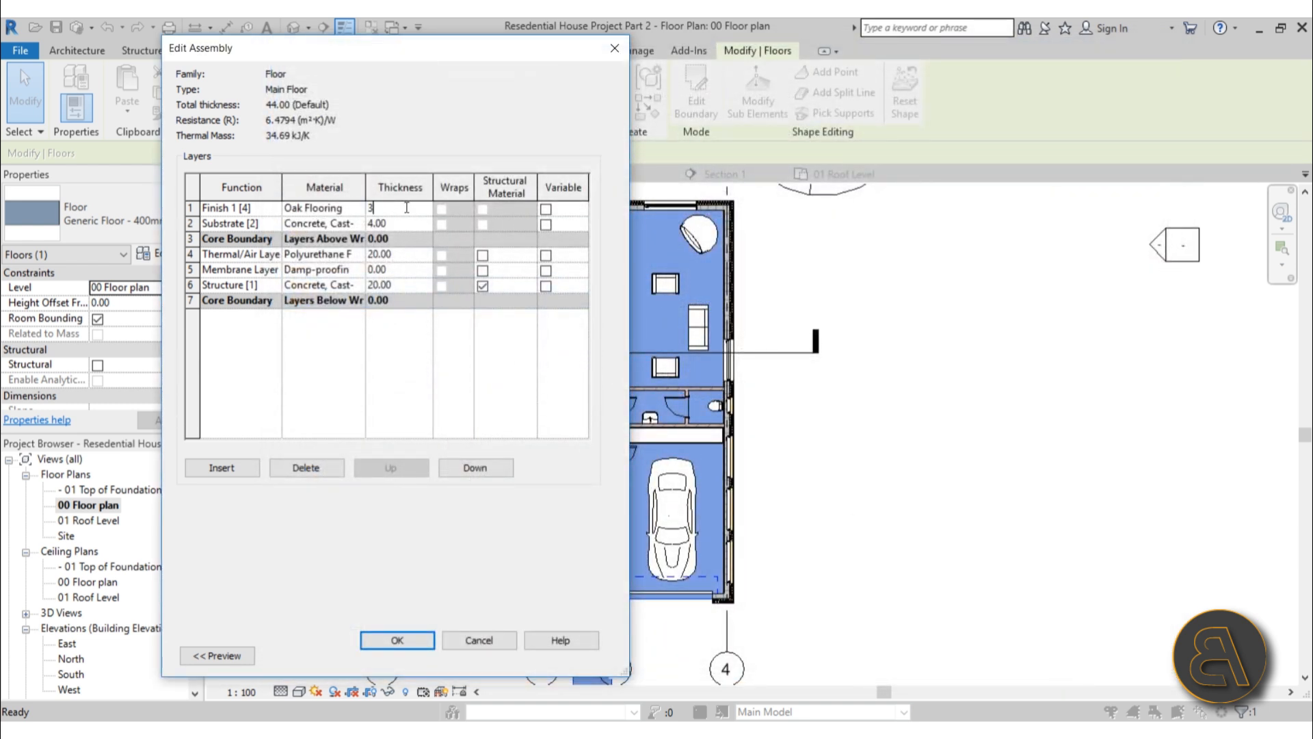
{"action": "key", "text": "Tab"}
{"action": "left_click", "coordinate": [413, 643]}
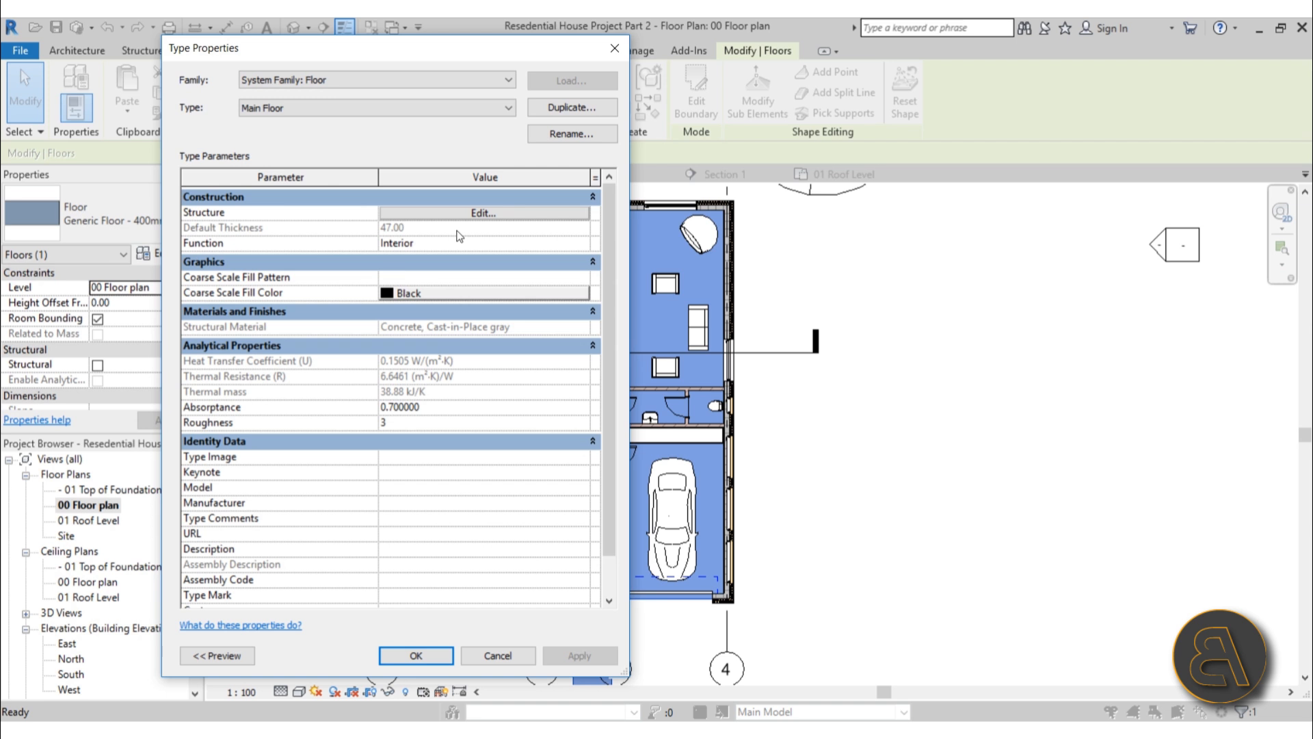
Duplicate the Main Floor type under the name Wet Floor
{"action": "left_click", "coordinate": [554, 109]}
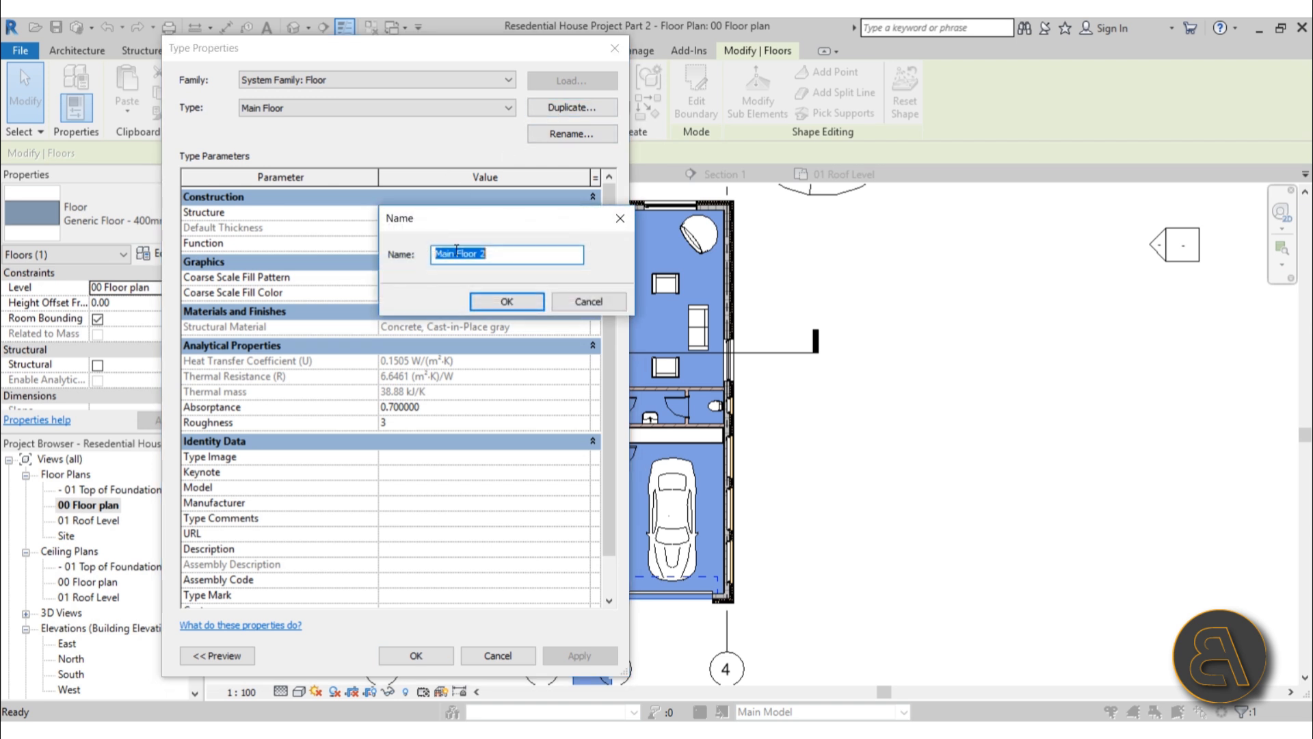
{"action": "left_click", "coordinate": [495, 259]}
{"action": "key", "text": "BackSpace"}
{"action": "key", "text": "BackSpace"}
{"action": "double_click", "coordinate": [450, 255]}
{"action": "type", "text": "Wet"}
{"action": "left_click", "coordinate": [506, 302]}
Change the Wet Floor's finish layer material to Ceramic Tile with the 250mm Squares surface pattern and apply the type to the floor
{"action": "left_click", "coordinate": [424, 215]}
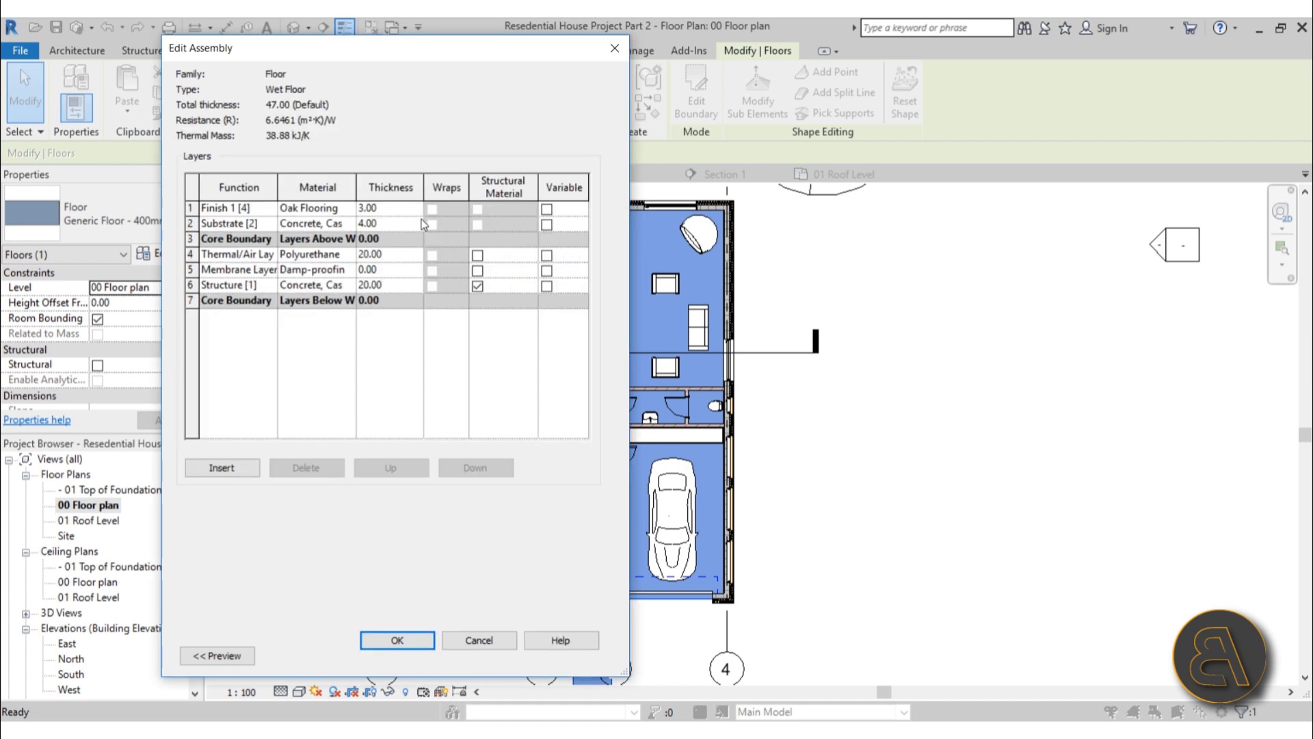
{"action": "left_click", "coordinate": [349, 212]}
{"action": "left_click", "coordinate": [350, 208]}
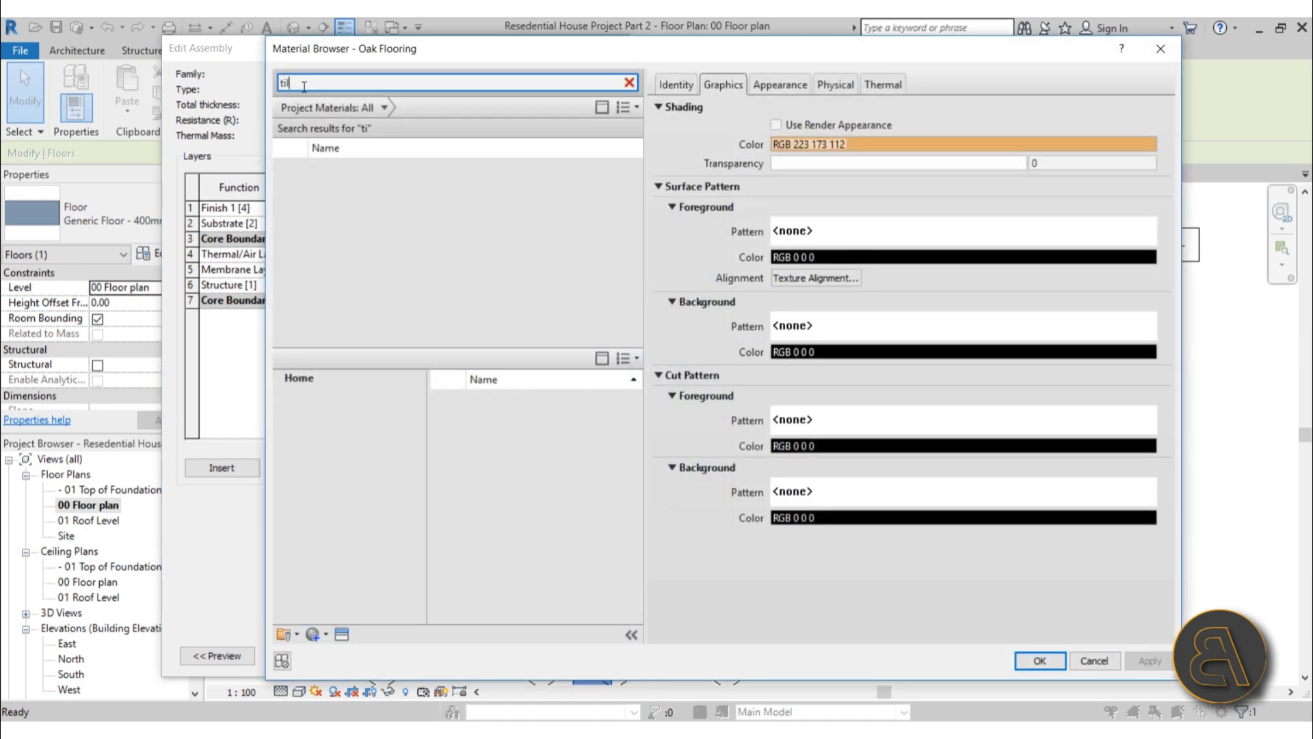
{"action": "scroll", "coordinate": [360, 227], "scroll_direction": "down", "scroll_amount": 3}
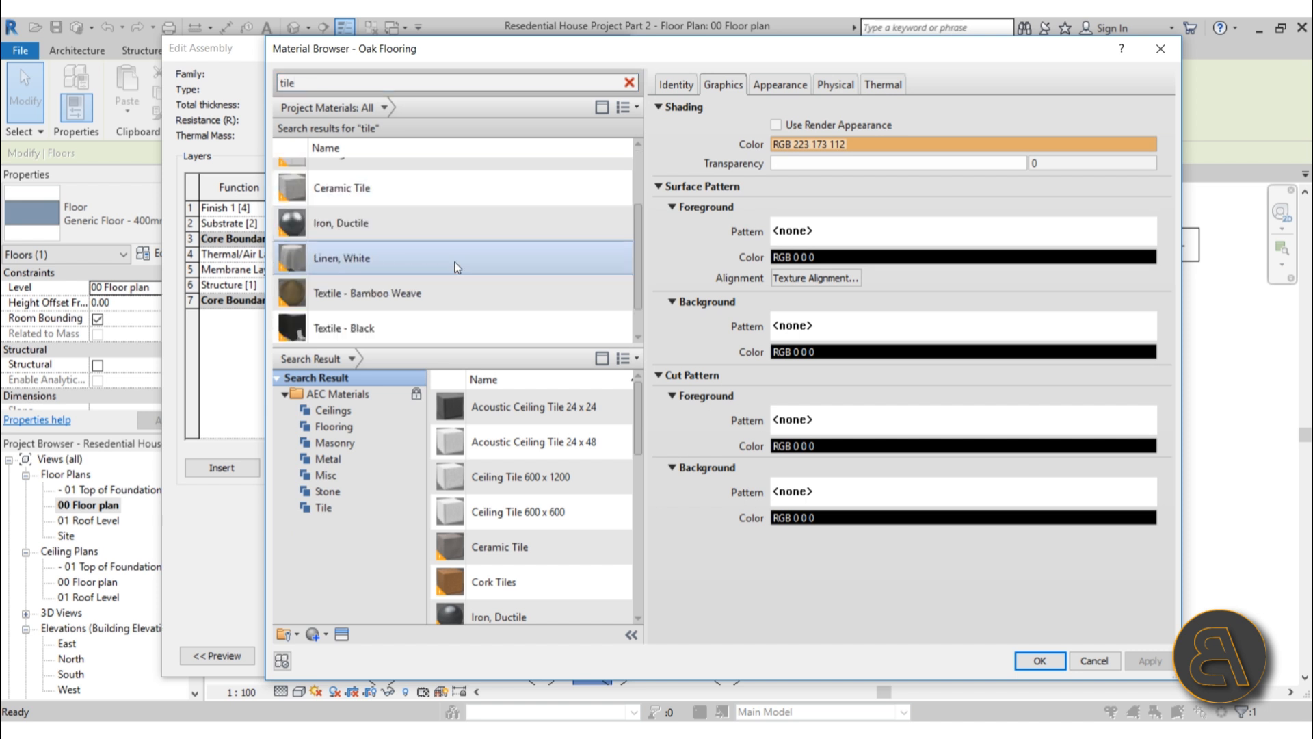
{"action": "left_click", "coordinate": [338, 187]}
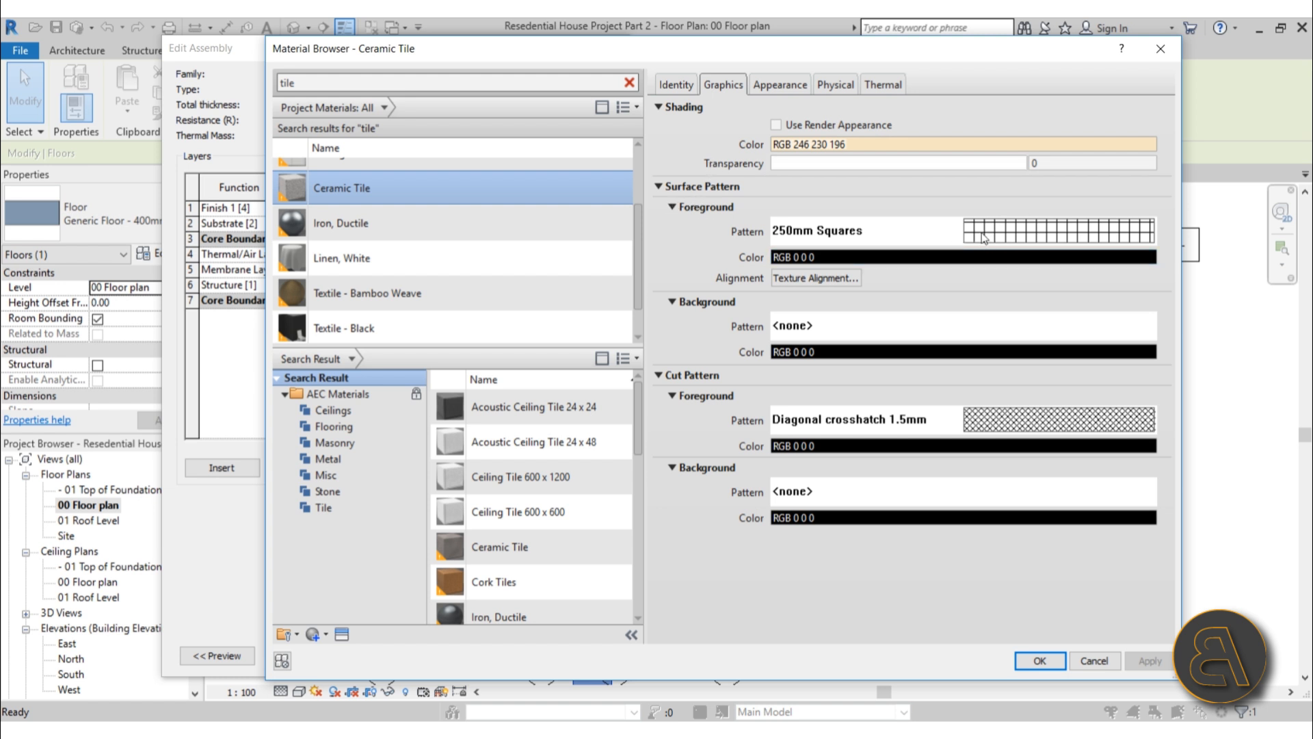
{"action": "left_click", "coordinate": [781, 234]}
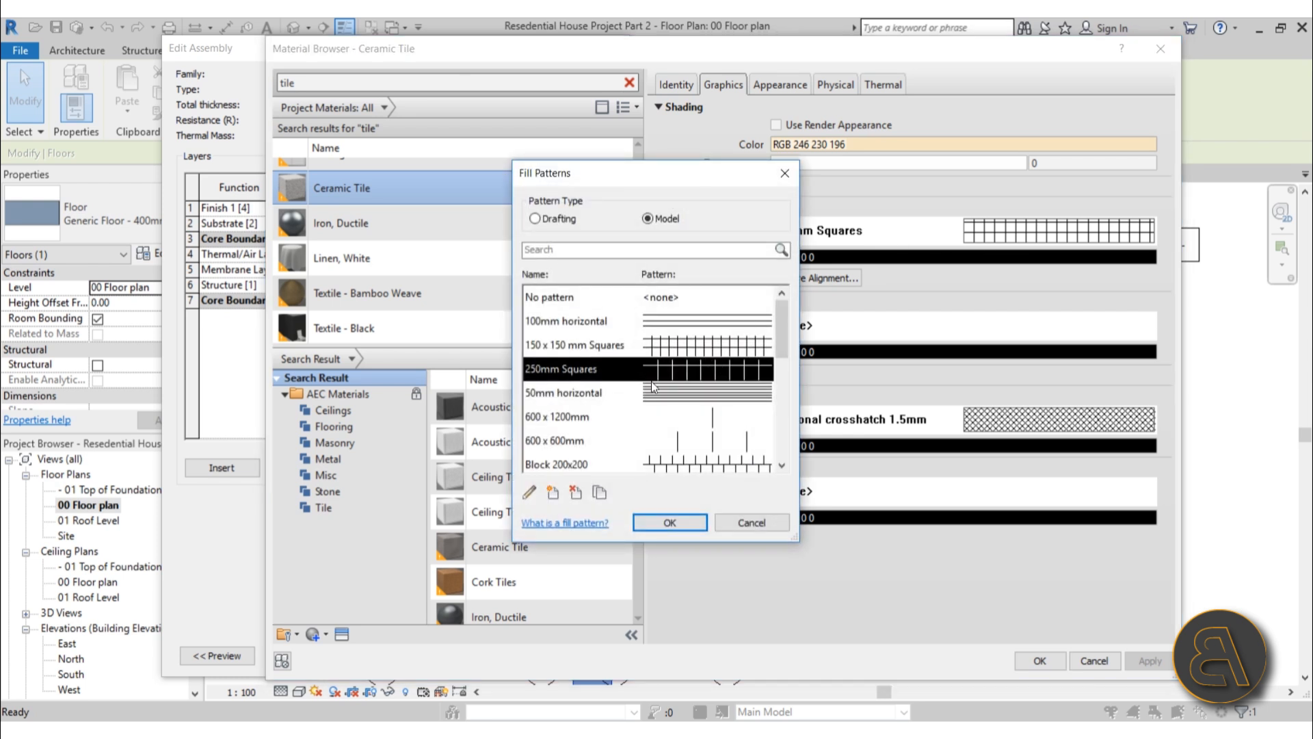
{"action": "left_click", "coordinate": [697, 528]}
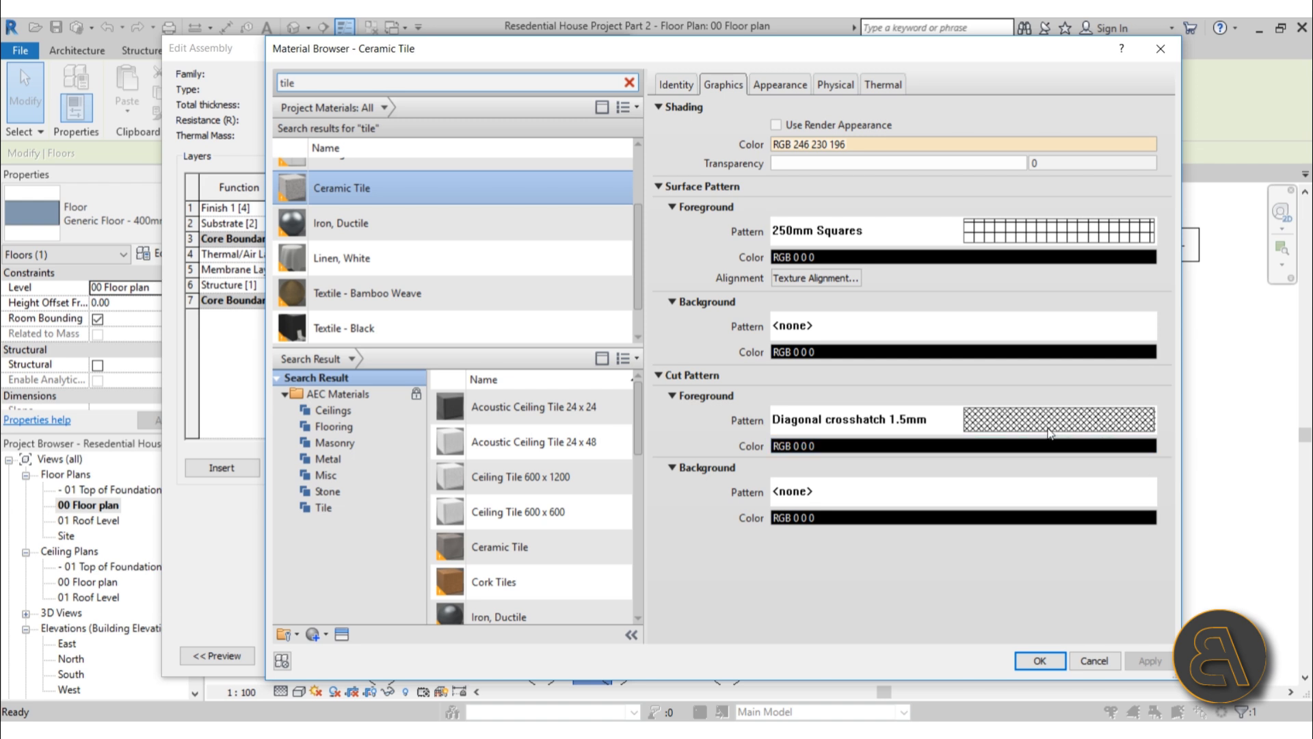
{"action": "left_click", "coordinate": [1040, 661]}
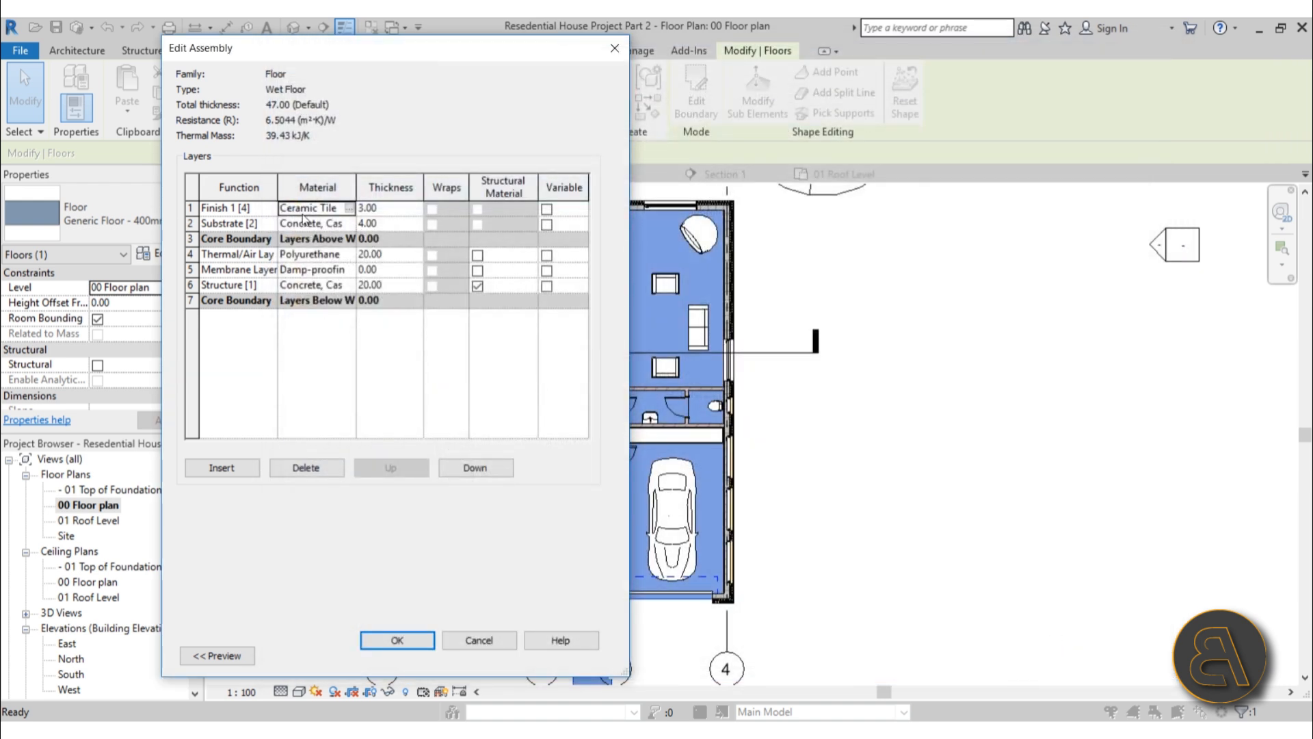
{"action": "left_click", "coordinate": [396, 640]}
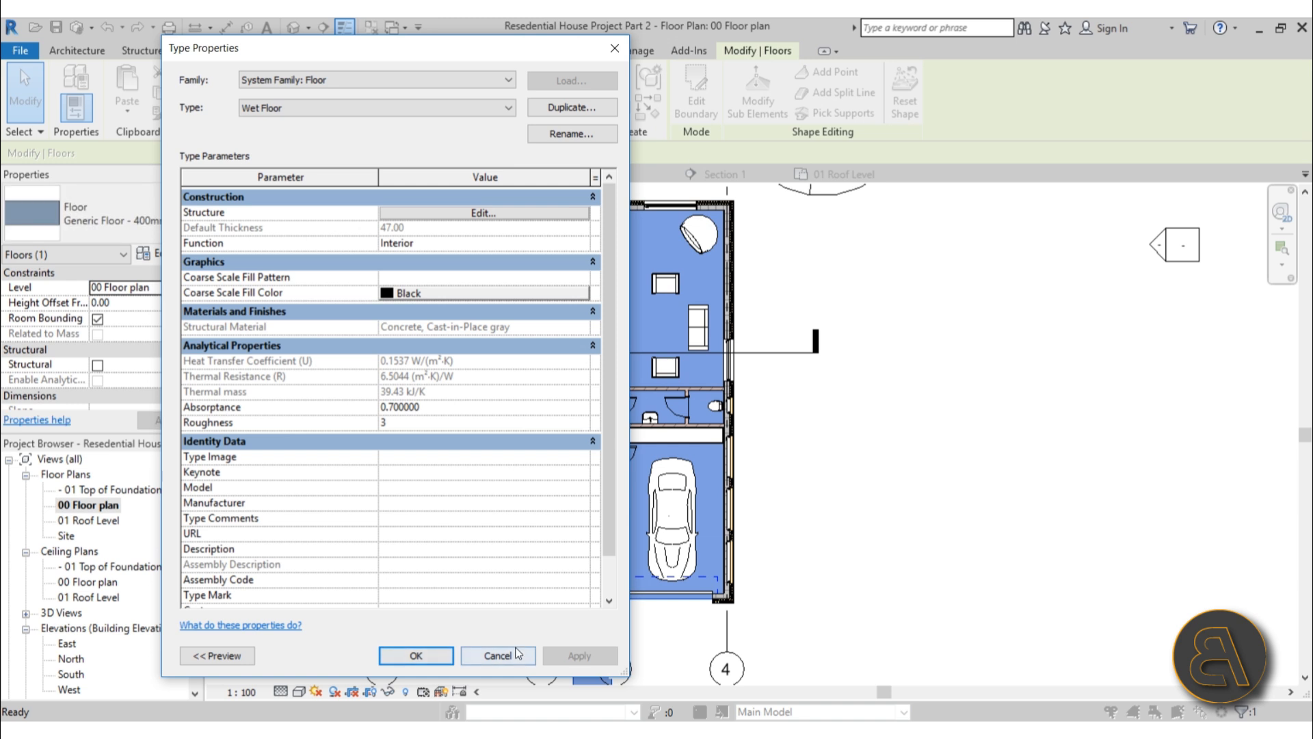
{"action": "left_click", "coordinate": [425, 658]}
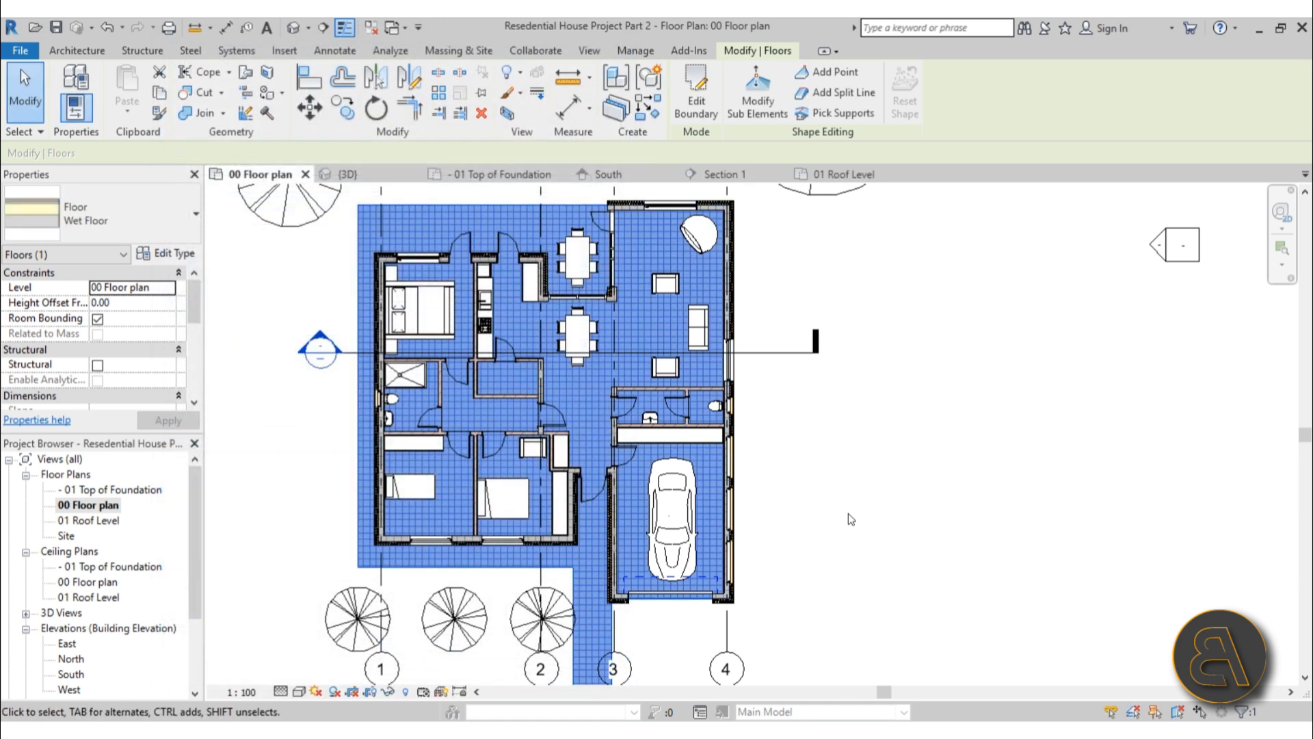
{"action": "left_click", "coordinate": [848, 513]}
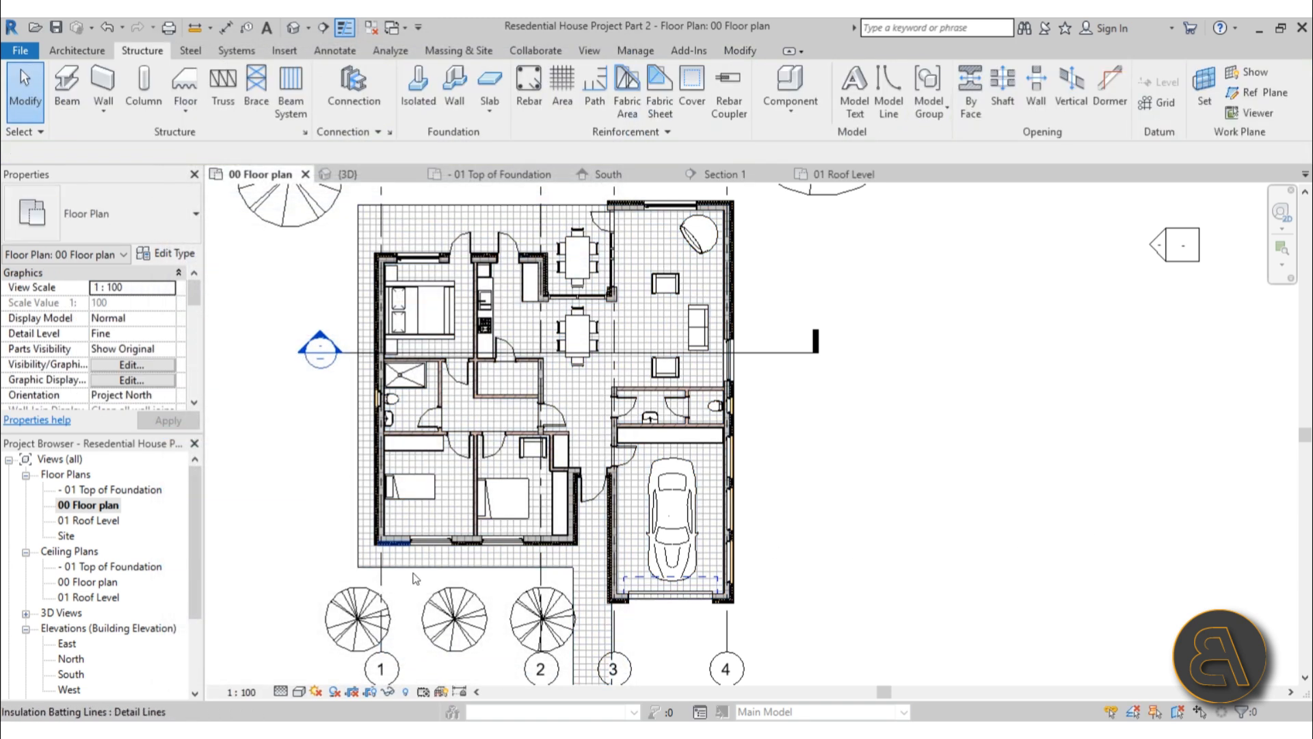
Select the house floor again and duplicate its Wet Floor type as Exterior Floor
{"action": "left_click", "coordinate": [515, 567]}
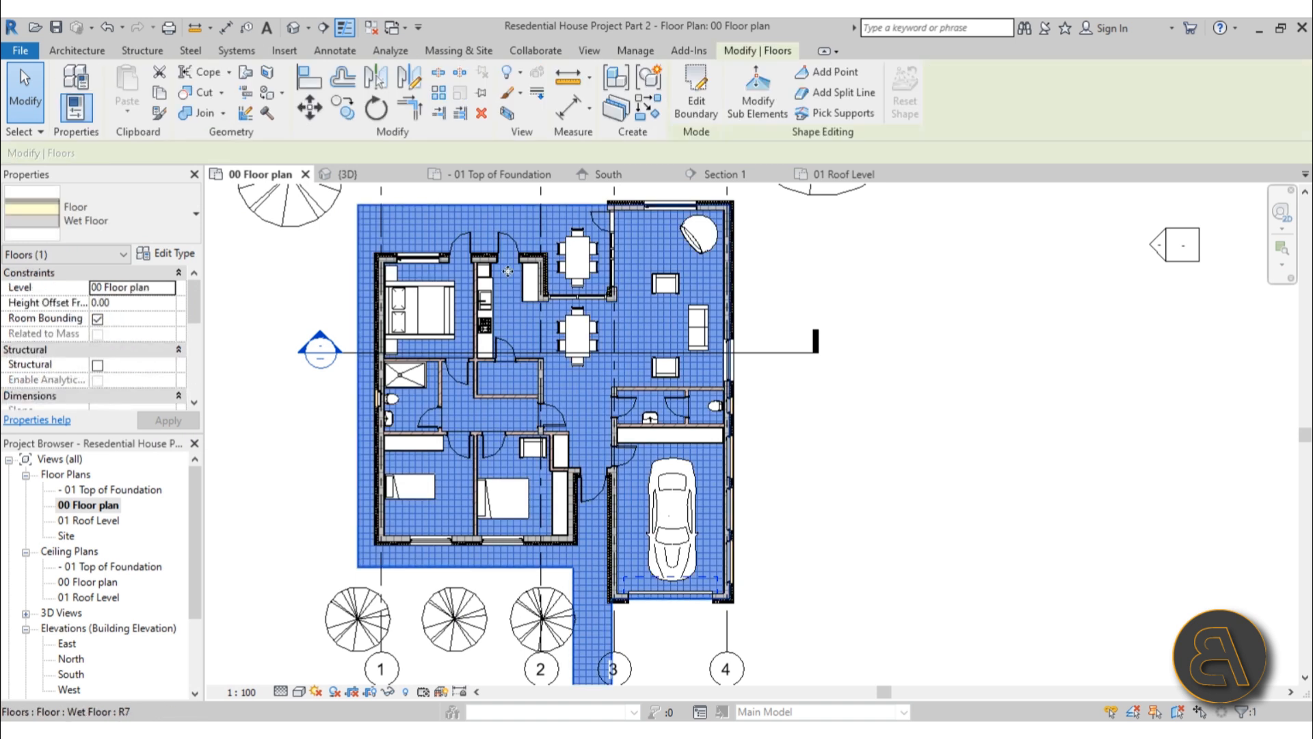
{"action": "left_click", "coordinate": [486, 197]}
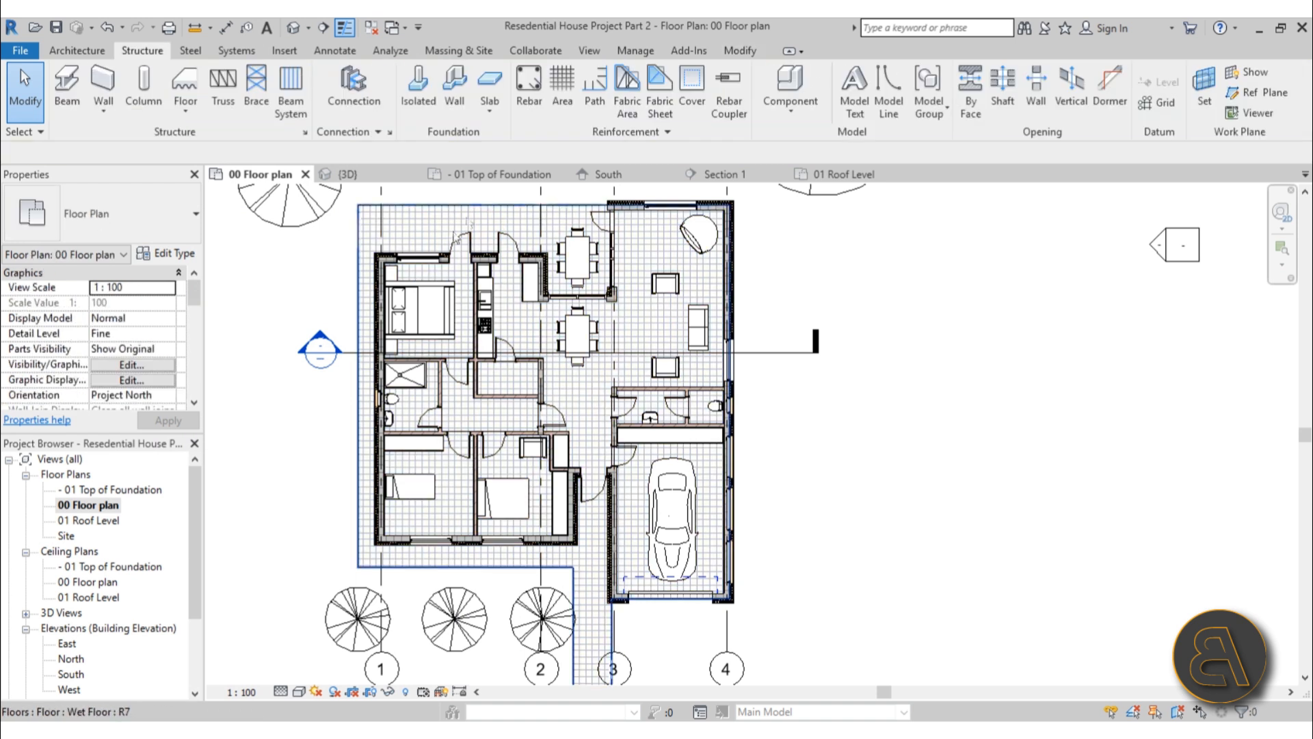
{"action": "left_click", "coordinate": [378, 218]}
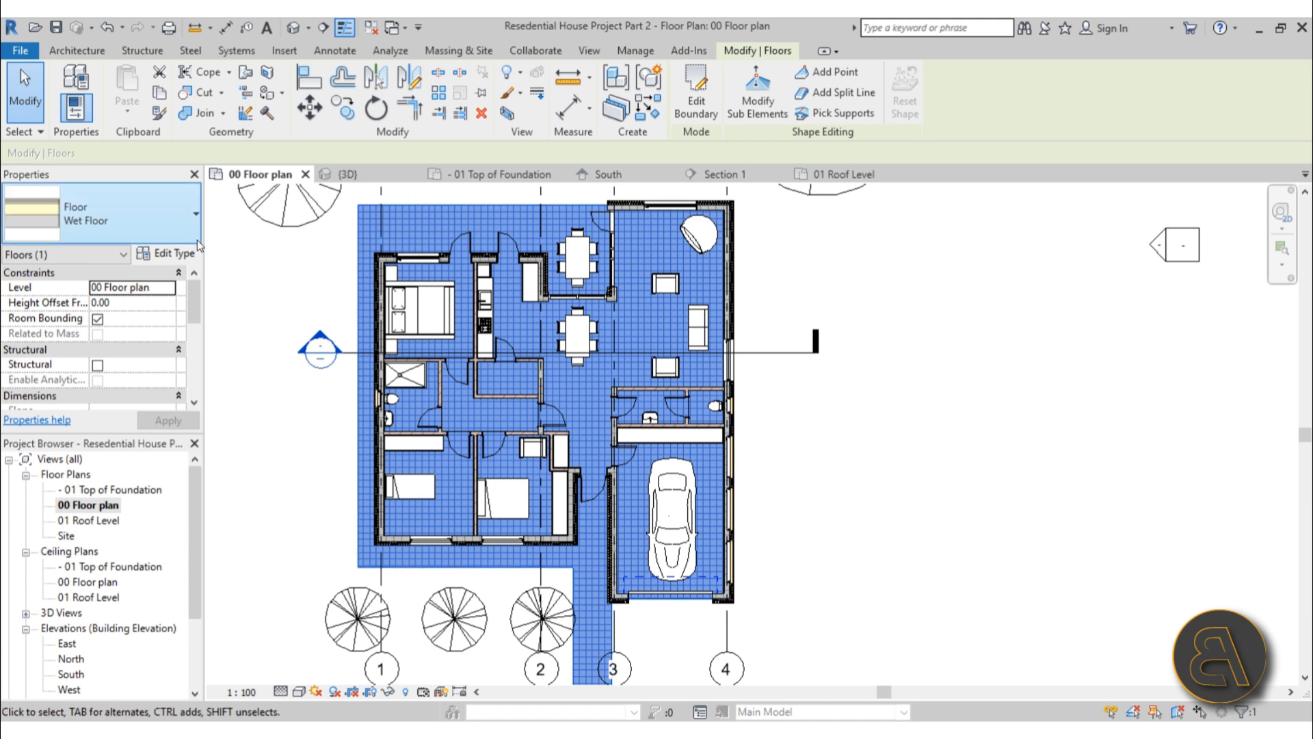
{"action": "left_click", "coordinate": [164, 253]}
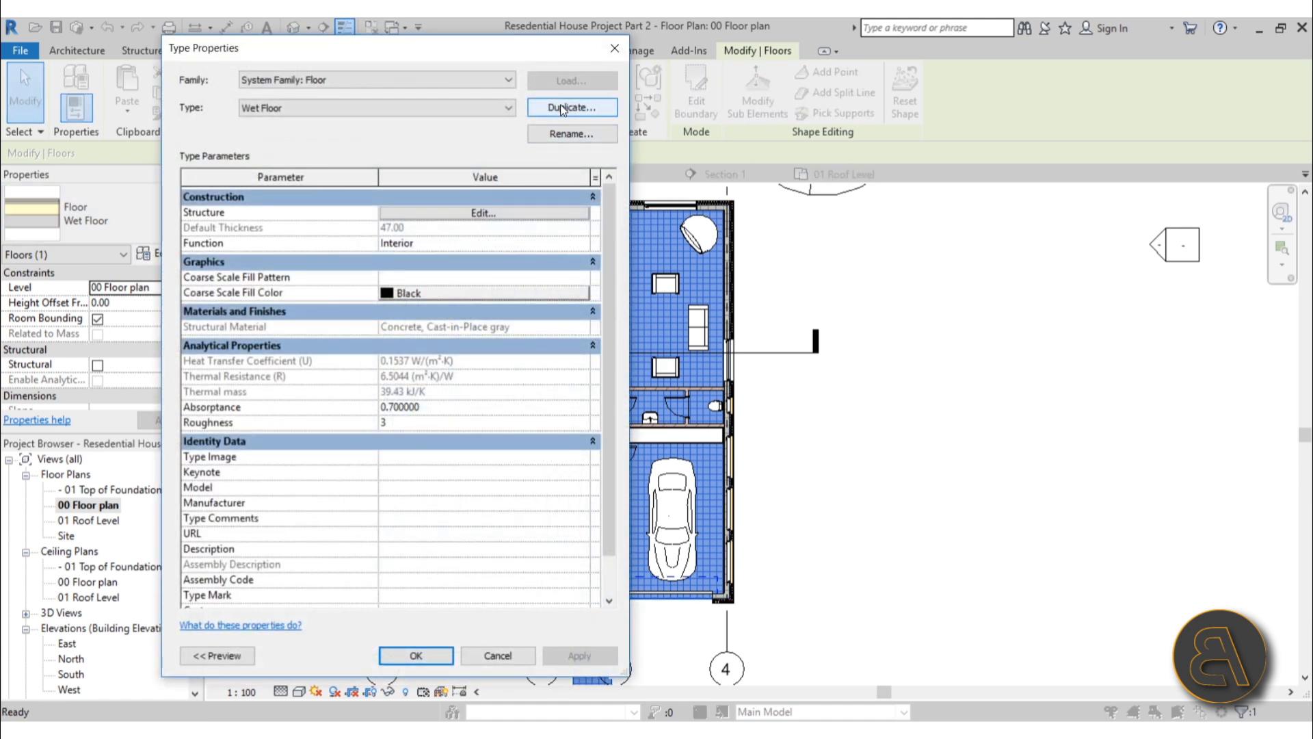
{"action": "left_click", "coordinate": [562, 110]}
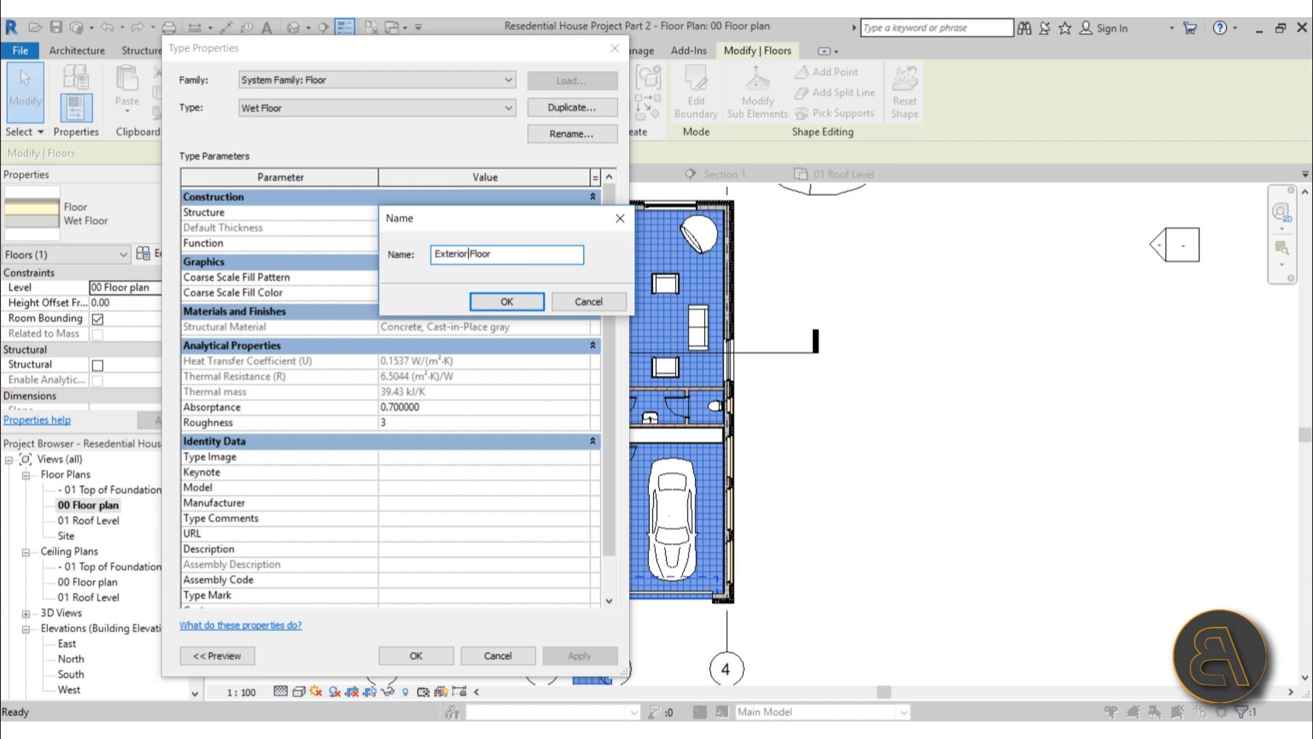
{"action": "left_click", "coordinate": [495, 294]}
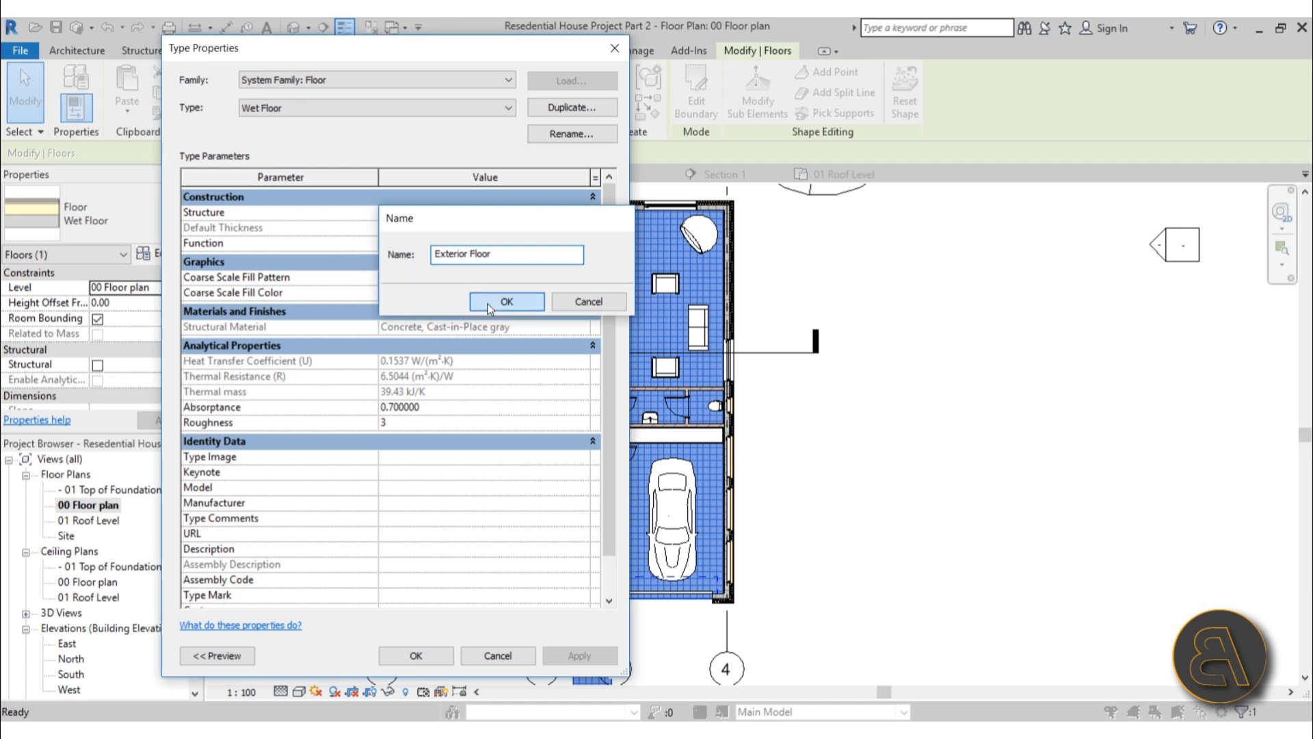
Set the thickness of the concrete structure layer in the Exterior Floor assembly to 10
{"action": "left_click", "coordinate": [416, 216]}
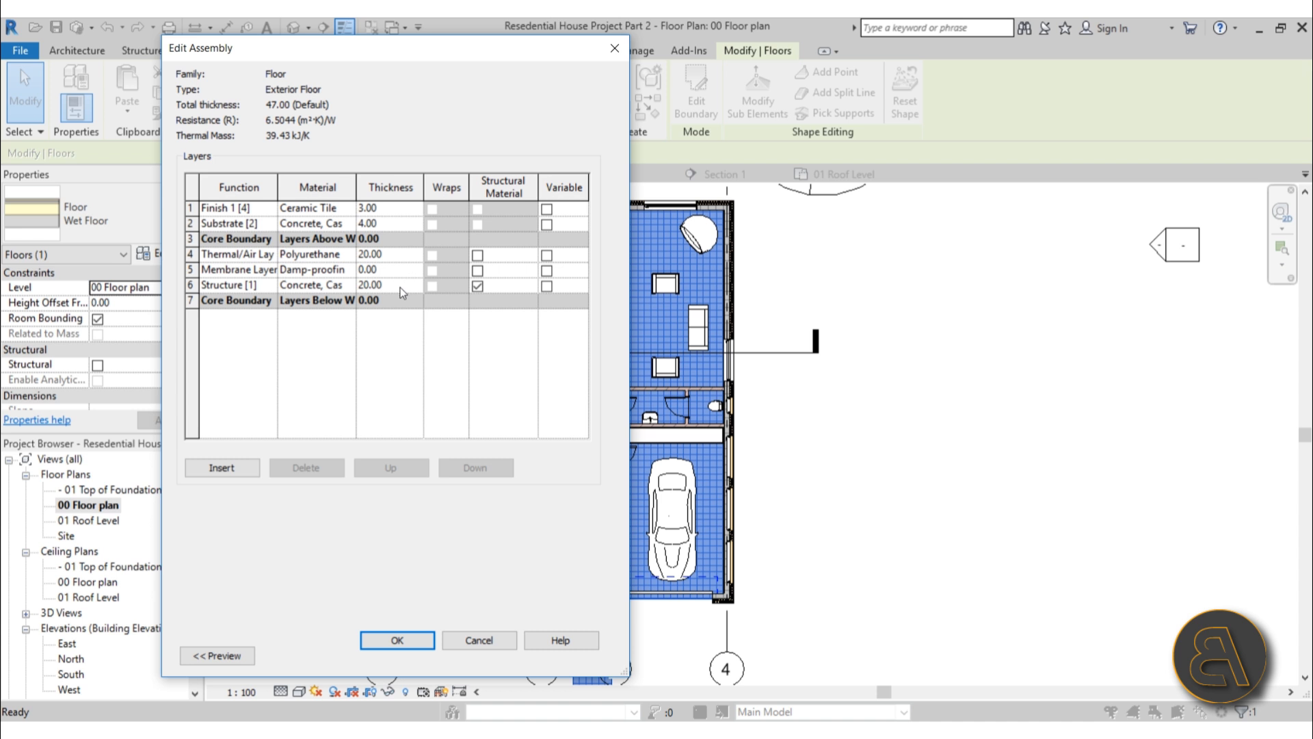
{"action": "left_click", "coordinate": [403, 286]}
{"action": "type", "text": "10"}
{"action": "key", "text": "Tab"}
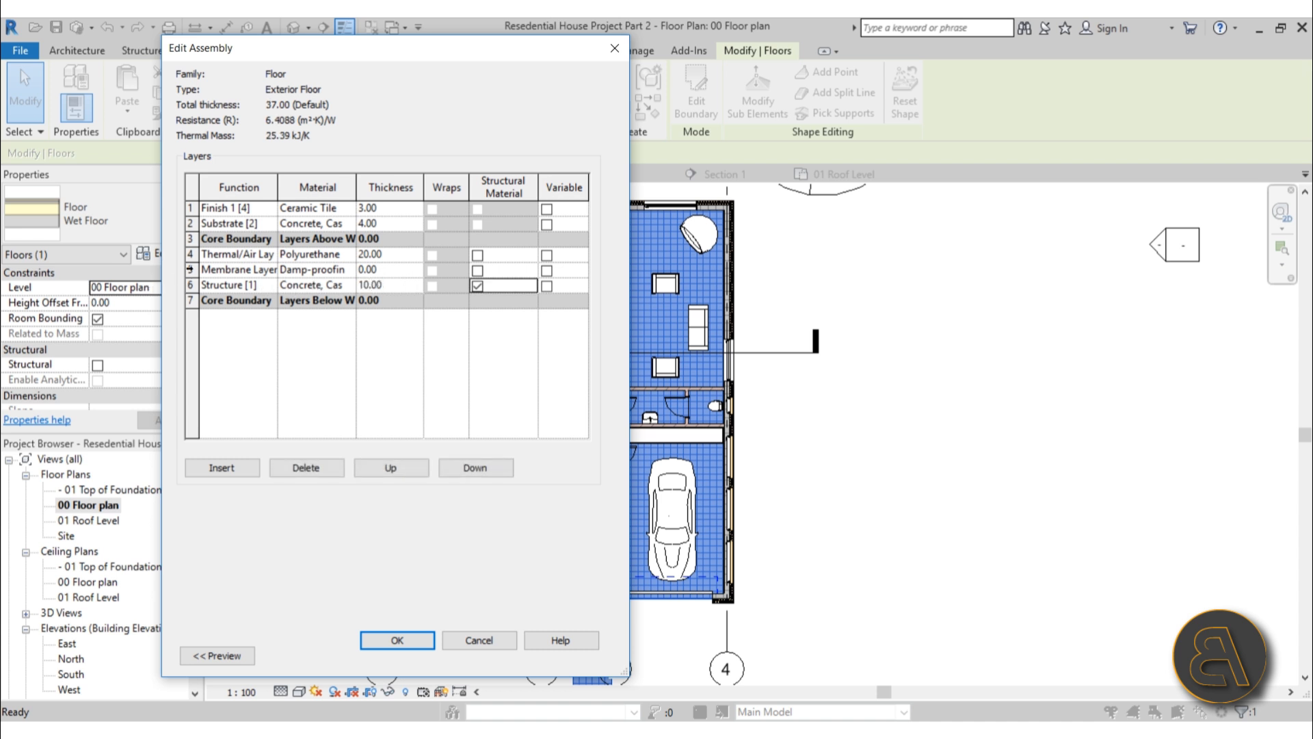
Delete the membrane, thermal/air and substrate layers from the Exterior Floor assembly
{"action": "left_click", "coordinate": [190, 269]}
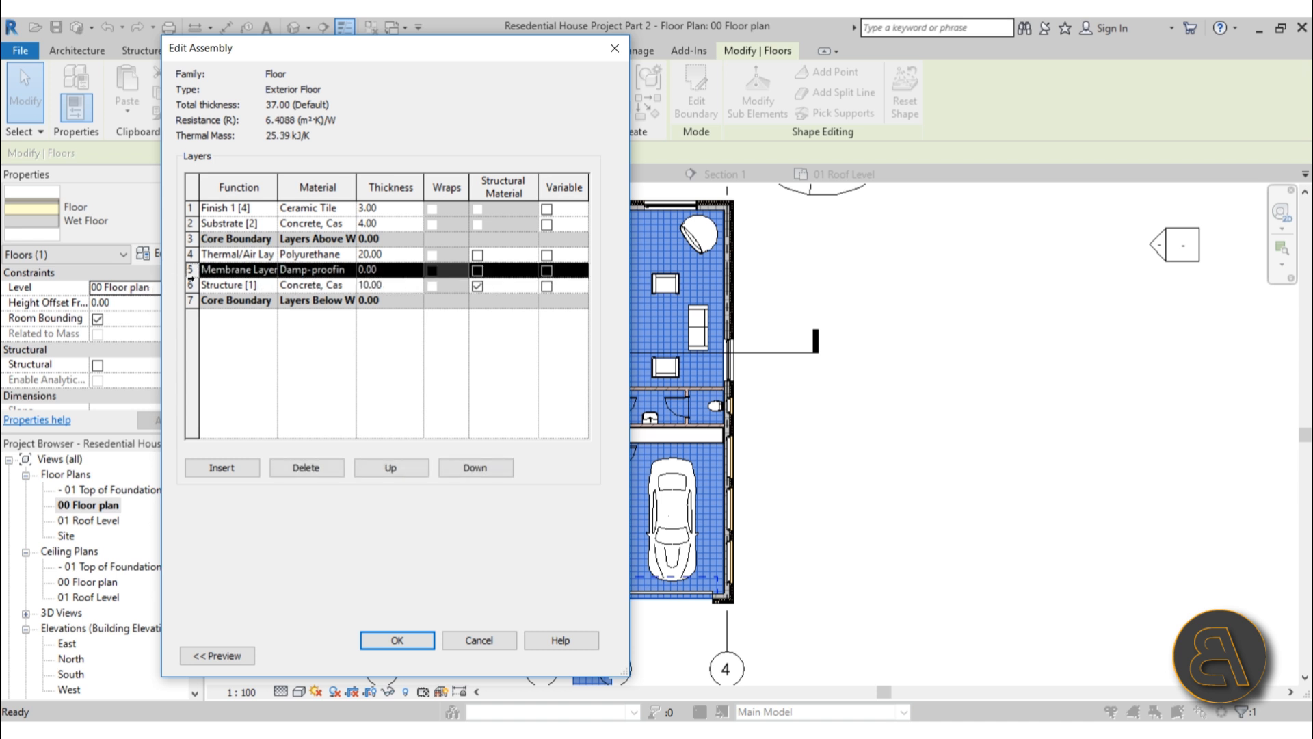
{"action": "left_click", "coordinate": [307, 467]}
{"action": "left_click", "coordinate": [193, 254]}
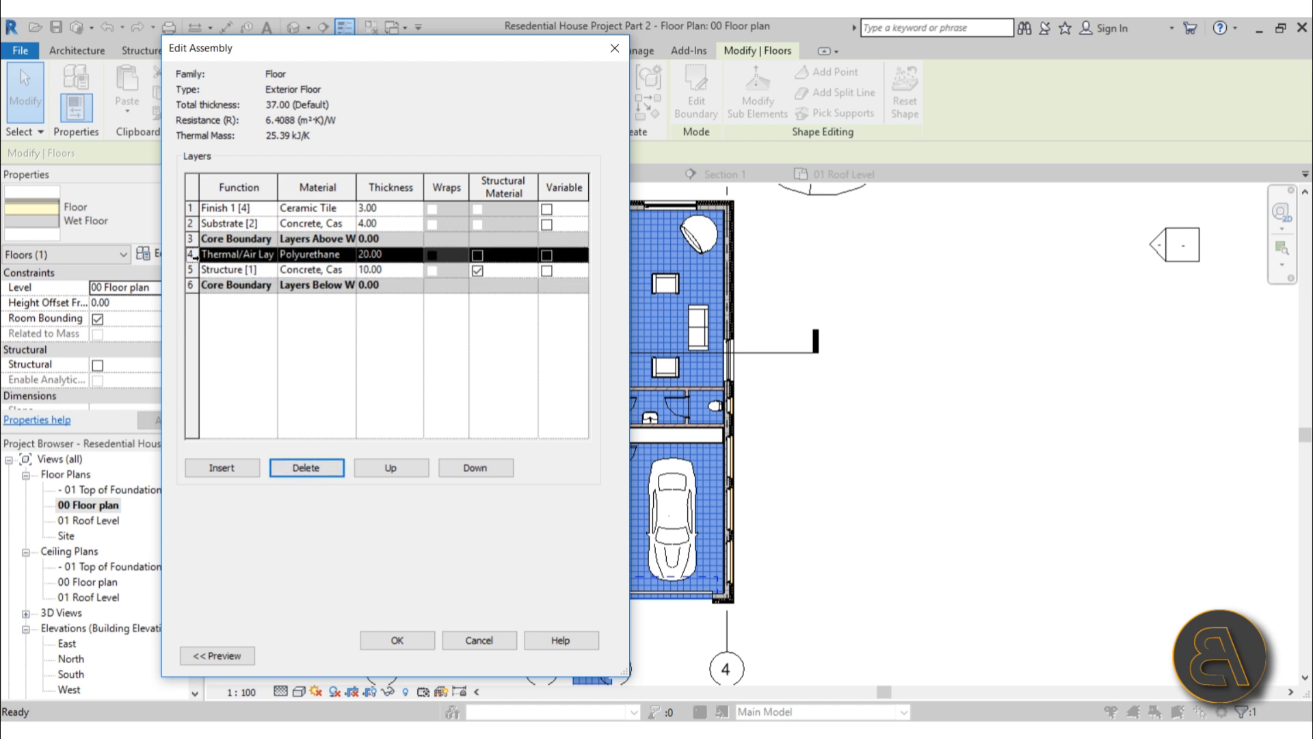
{"action": "left_click", "coordinate": [339, 466]}
{"action": "left_click", "coordinate": [191, 224]}
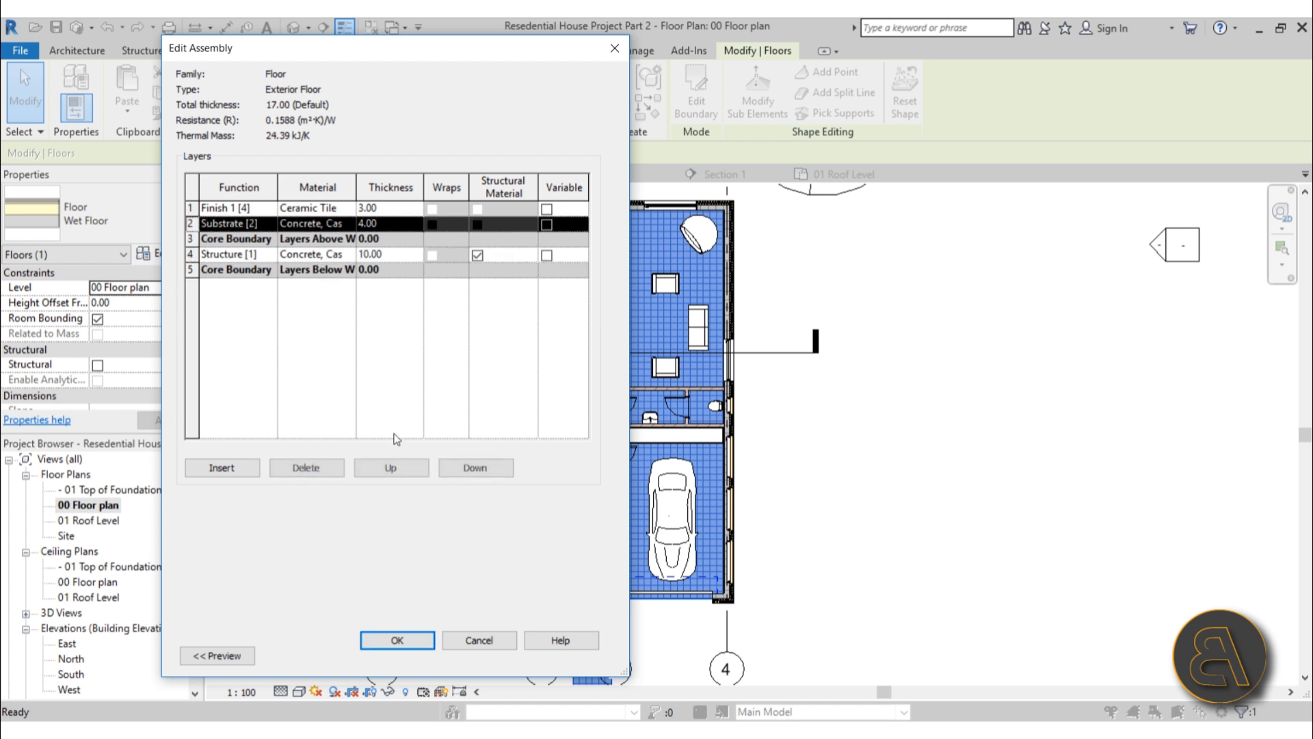
{"action": "left_click", "coordinate": [306, 467]}
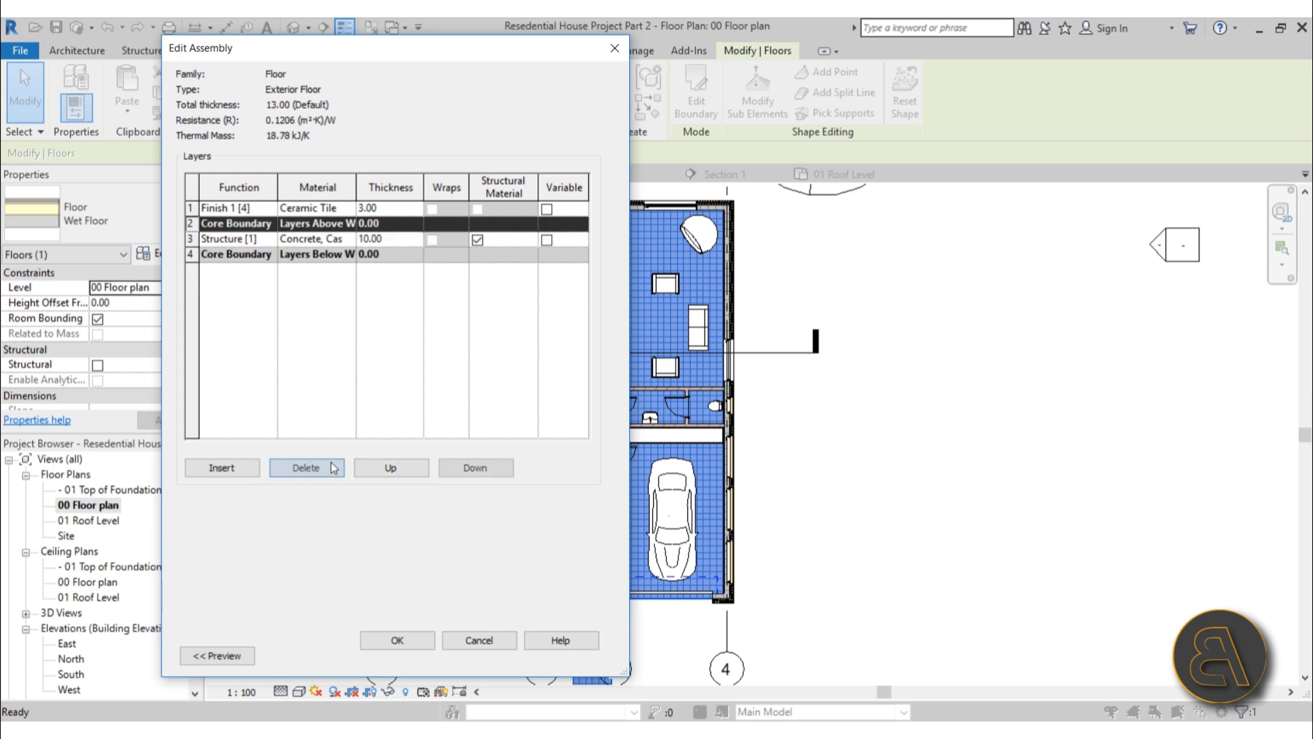
Search the materials for "wood" and add the library's Siding, Clapboard as the Exterior Floor's finish layer material
{"action": "left_click", "coordinate": [344, 209]}
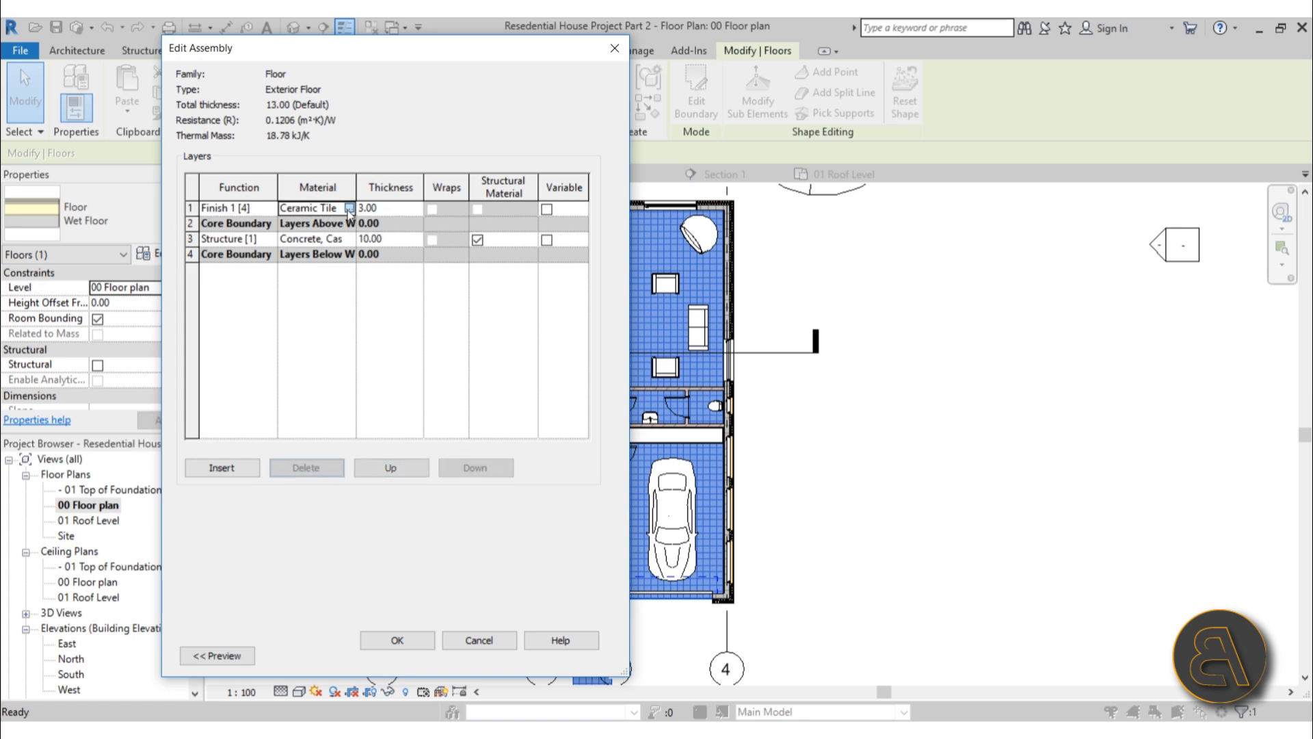
{"action": "left_click", "coordinate": [349, 208]}
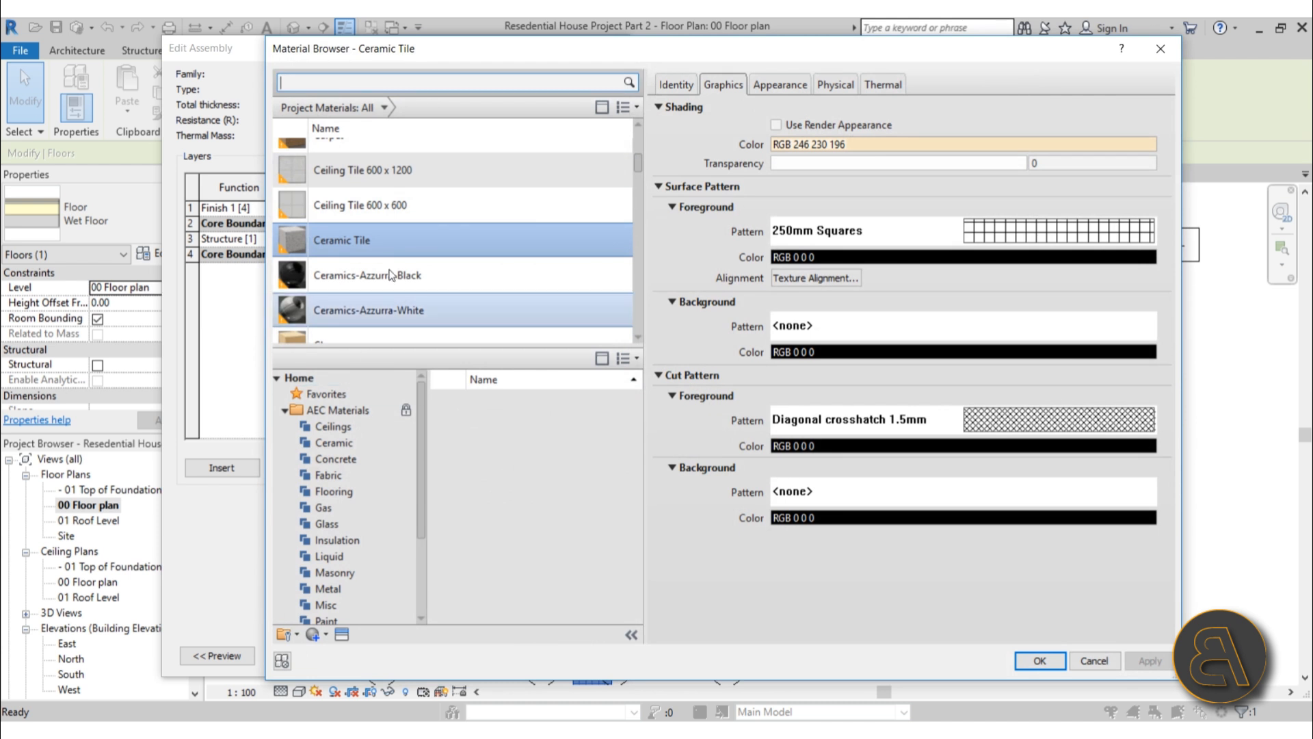
{"action": "scroll", "coordinate": [383, 275], "scroll_direction": "down", "scroll_amount": 3}
{"action": "left_click", "coordinate": [319, 84]}
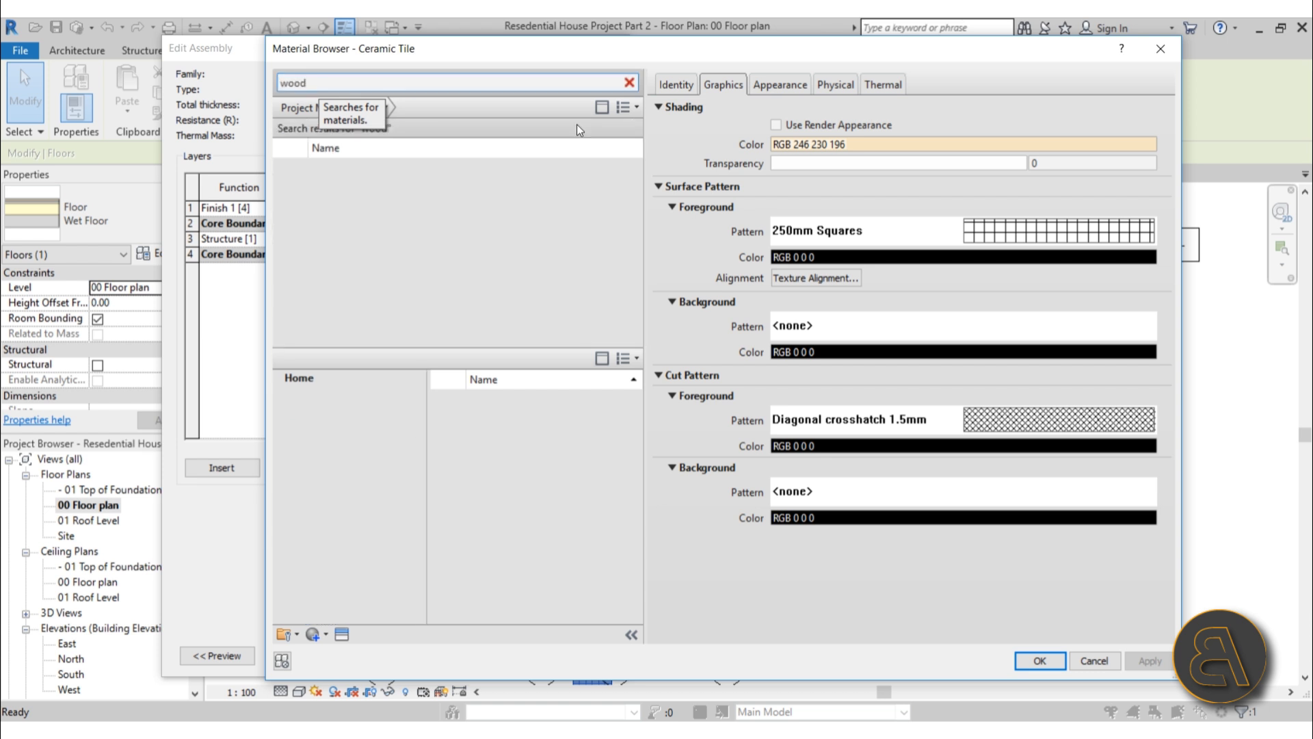
{"action": "scroll", "coordinate": [506, 491], "scroll_direction": "down", "scroll_amount": 10}
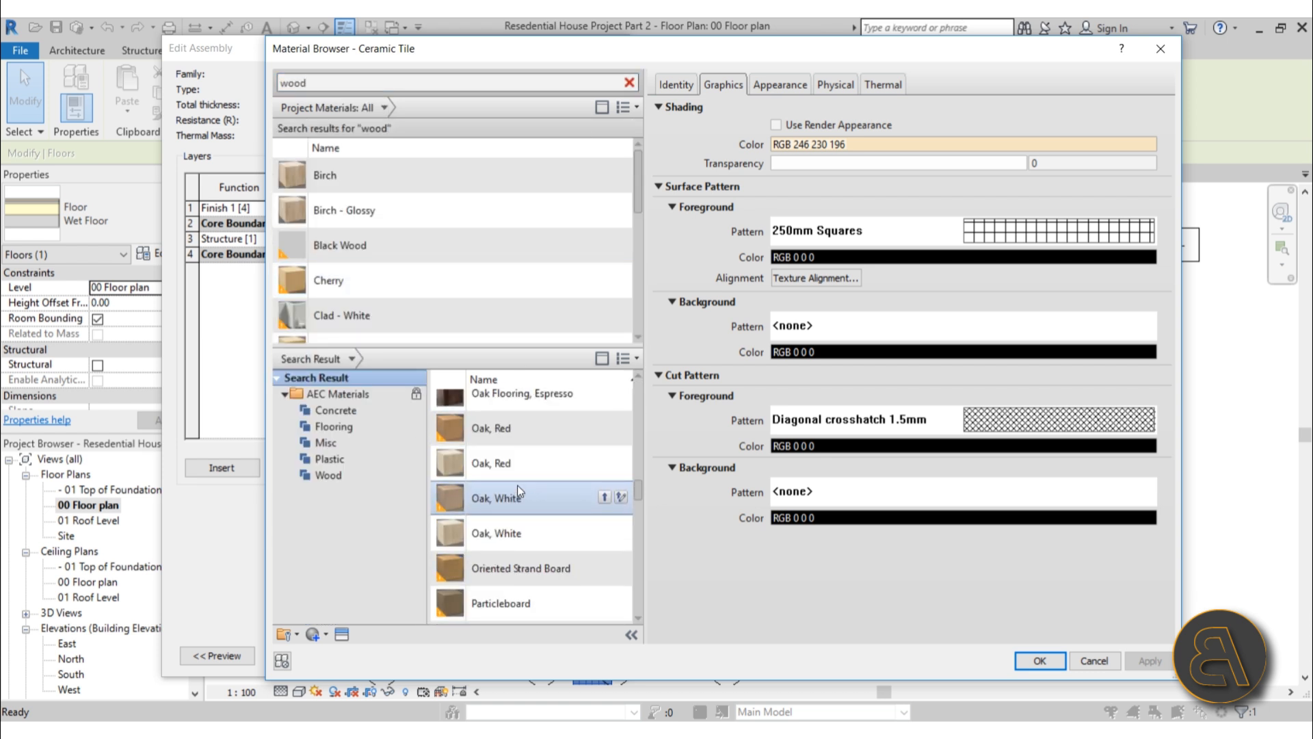
{"action": "scroll", "coordinate": [517, 486], "scroll_direction": "down", "scroll_amount": 3}
{"action": "scroll", "coordinate": [547, 498], "scroll_direction": "down", "scroll_amount": 5}
{"action": "scroll", "coordinate": [547, 498], "scroll_direction": "down", "scroll_amount": 3}
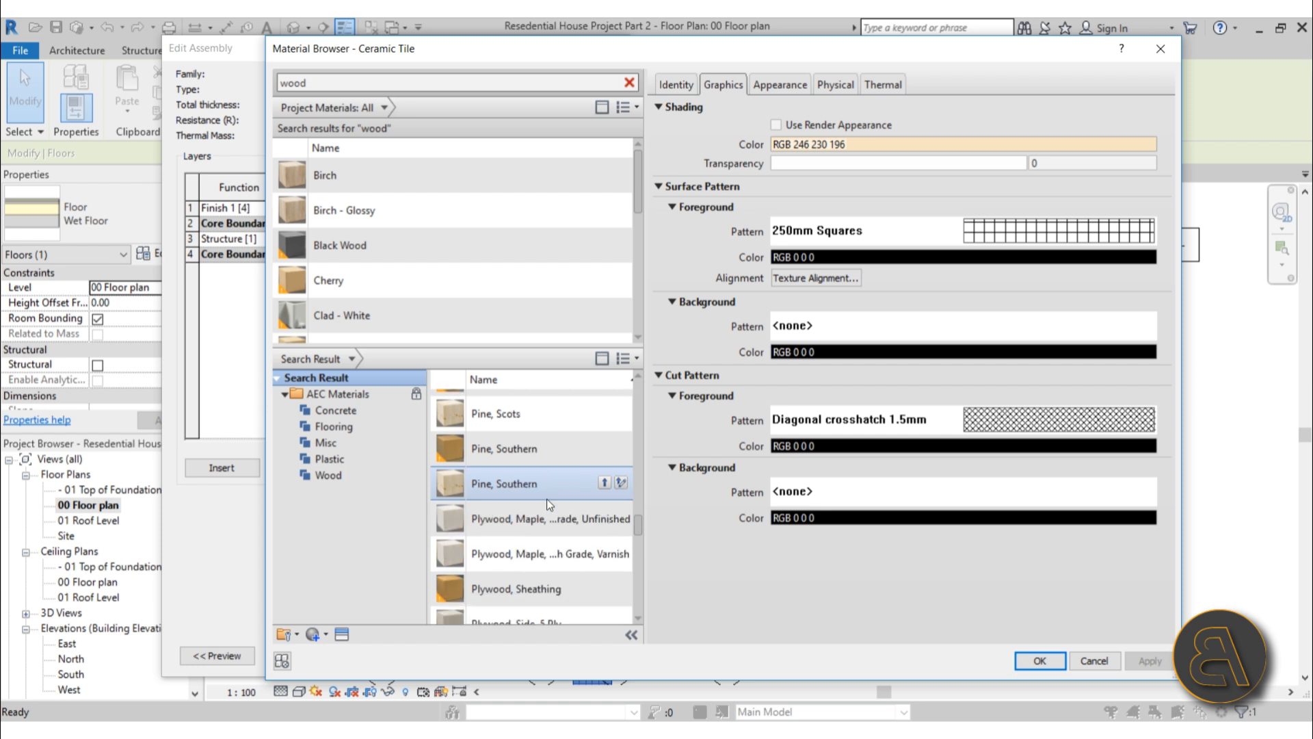
{"action": "scroll", "coordinate": [547, 498], "scroll_direction": "up", "scroll_amount": 3}
{"action": "scroll", "coordinate": [562, 503], "scroll_direction": "down", "scroll_amount": 5}
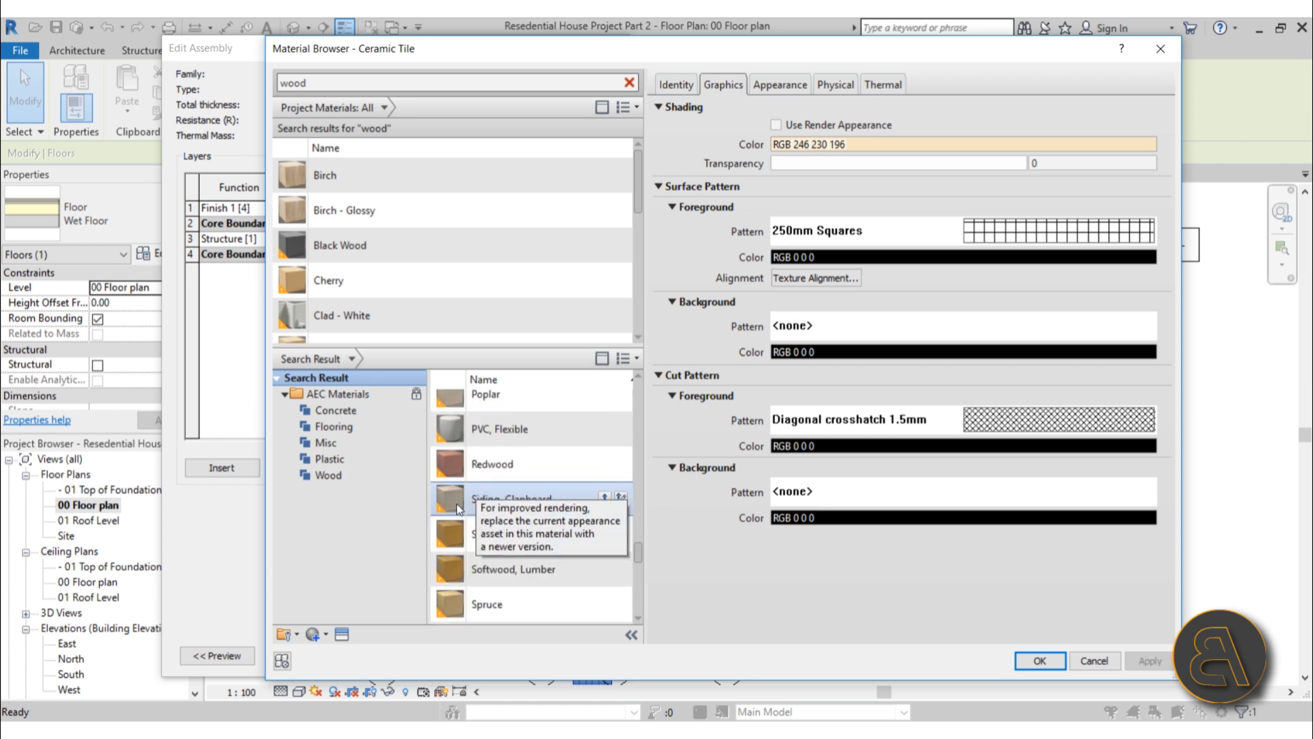
{"action": "left_click", "coordinate": [608, 502]}
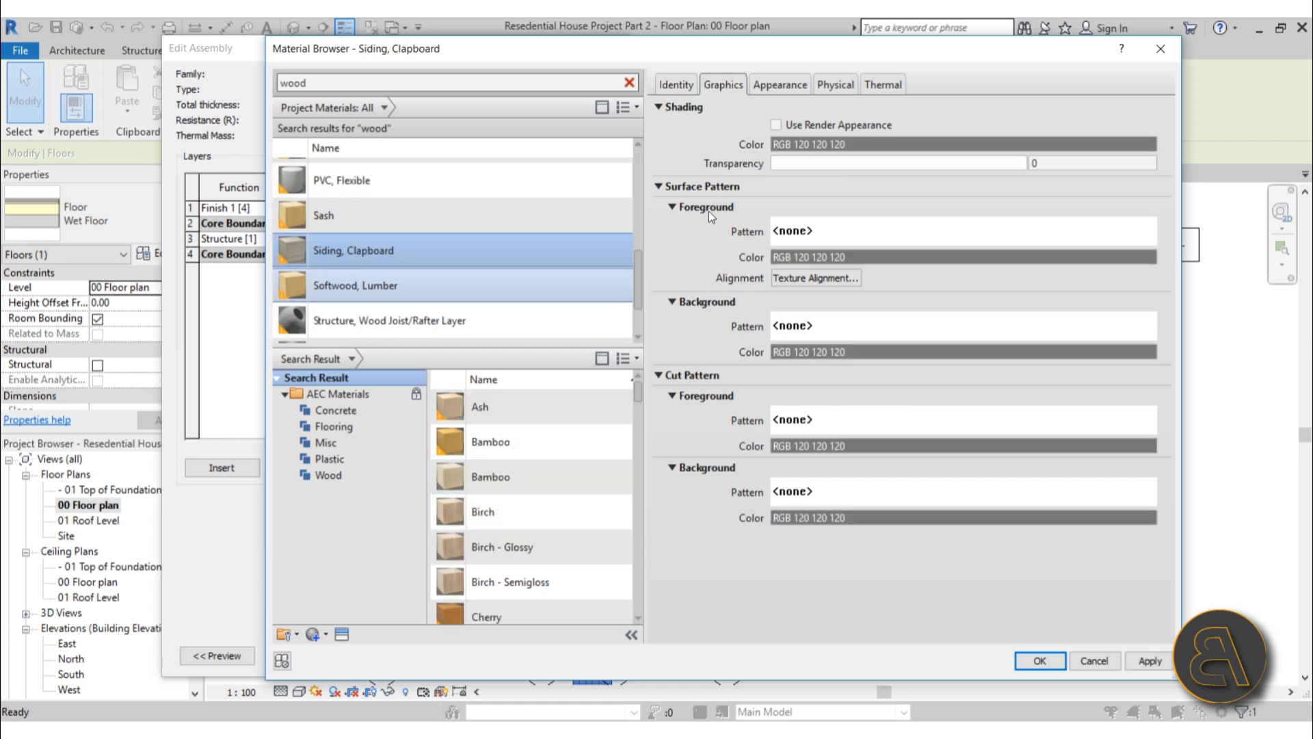
Set the foreground surface pattern color of the Siding, Clapboard material to a light brown, RGB 172 159 142
{"action": "left_click", "coordinate": [855, 257]}
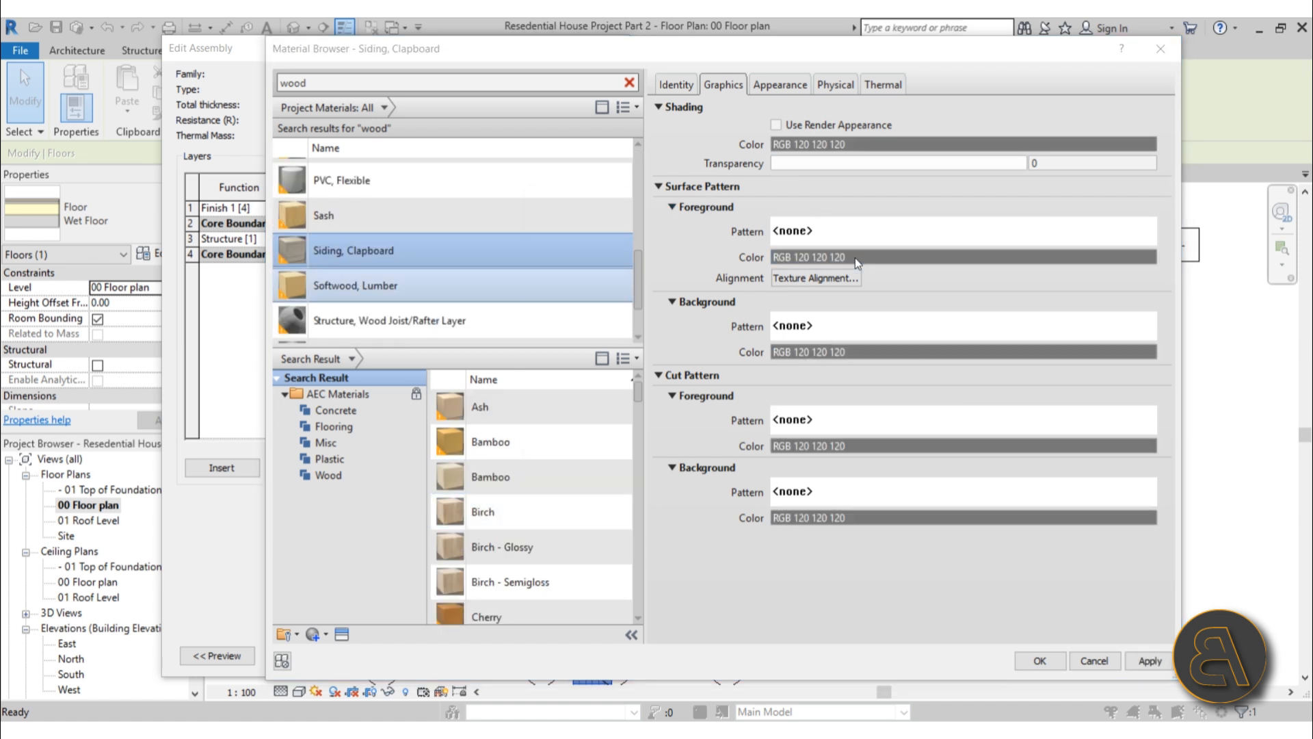
{"action": "left_click_drag", "start_coordinate": [773, 361], "coordinate": [764, 370]}
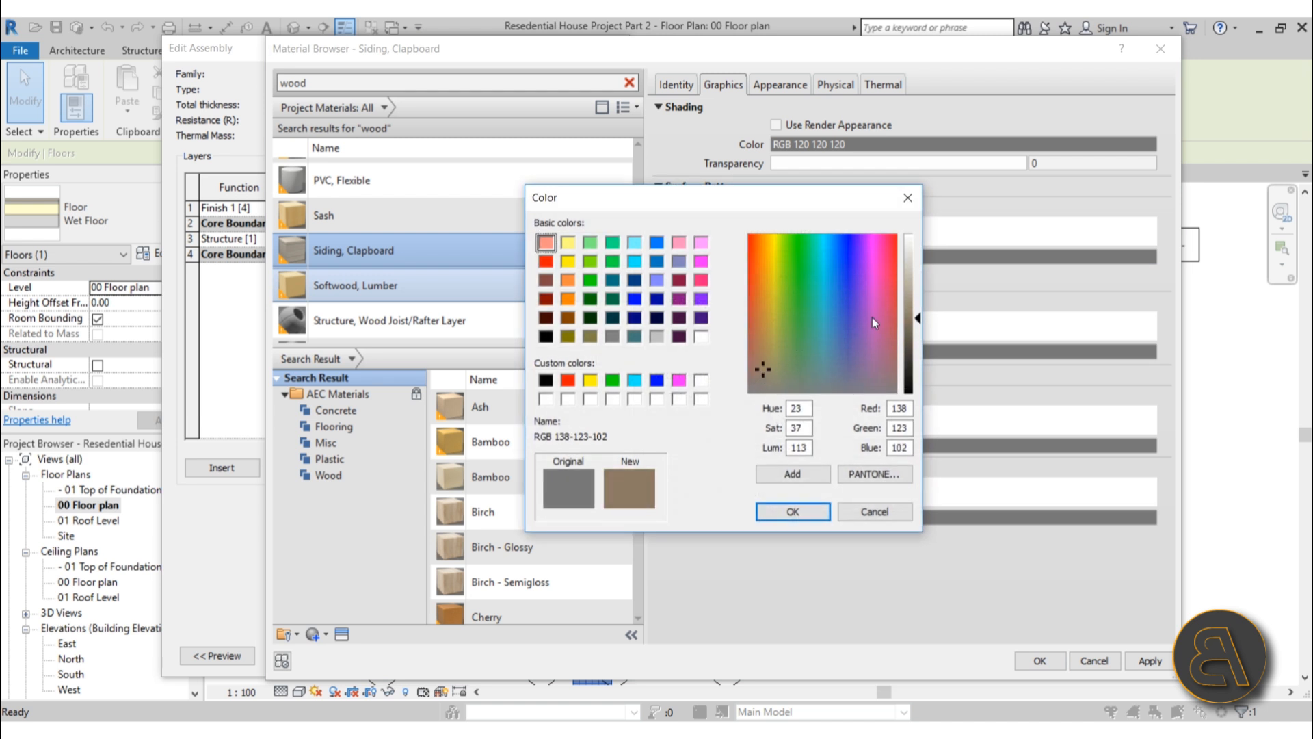
{"action": "mouse_move", "coordinate": [918, 318]}
{"action": "left_mouse_down"}
{"action": "mouse_move", "coordinate": [917, 290]}
{"action": "mouse_move", "coordinate": [917, 303]}
{"action": "left_mouse_up"}
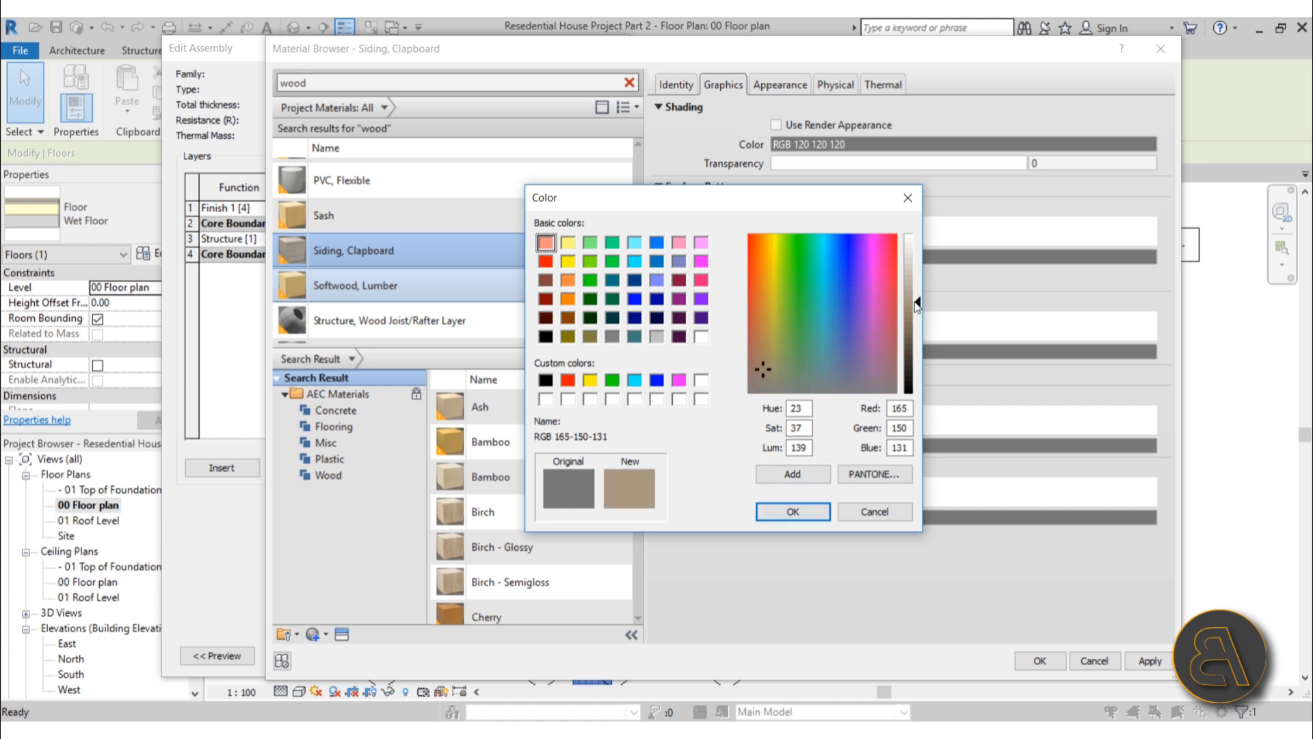
{"action": "left_click", "coordinate": [793, 511]}
Give Siding, Clapboard the Vertical 1.5mm drafting pattern as its foreground surface pattern and accept the material for the finish layer
{"action": "left_click", "coordinate": [909, 236]}
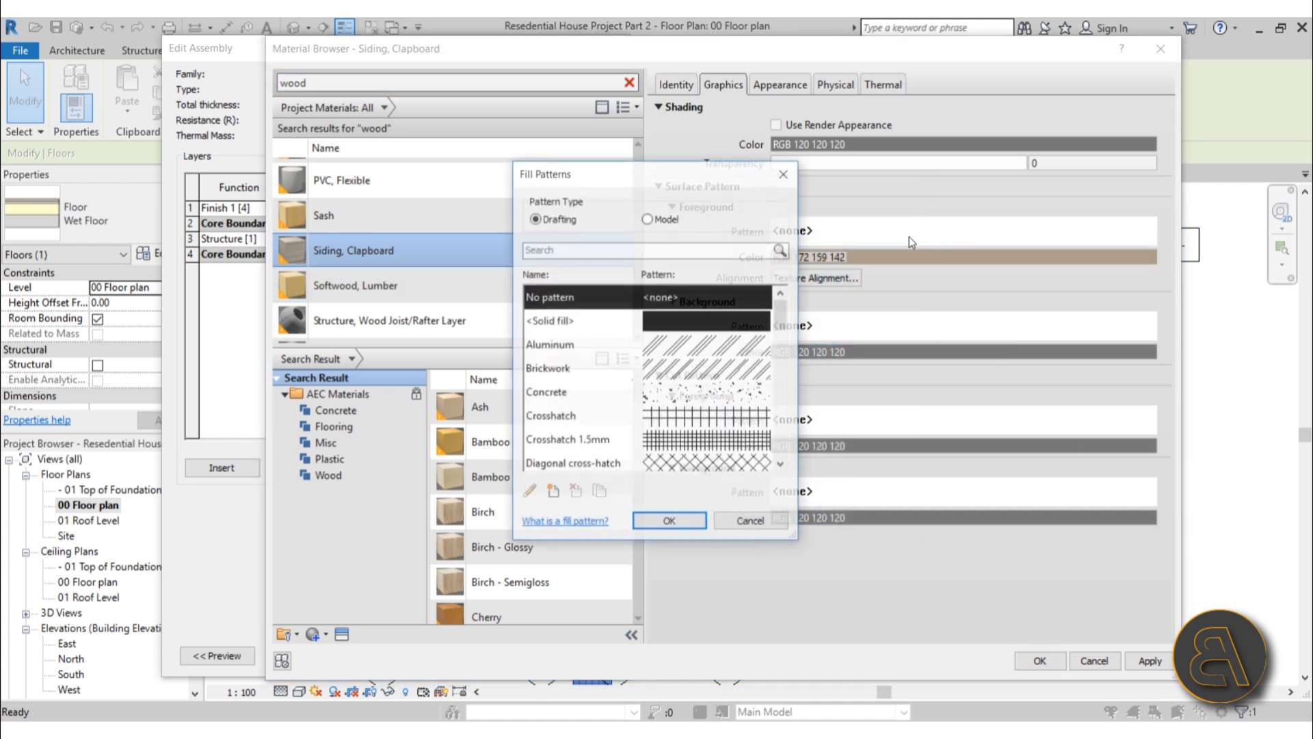
{"action": "scroll", "coordinate": [693, 407], "scroll_direction": "down", "scroll_amount": 3}
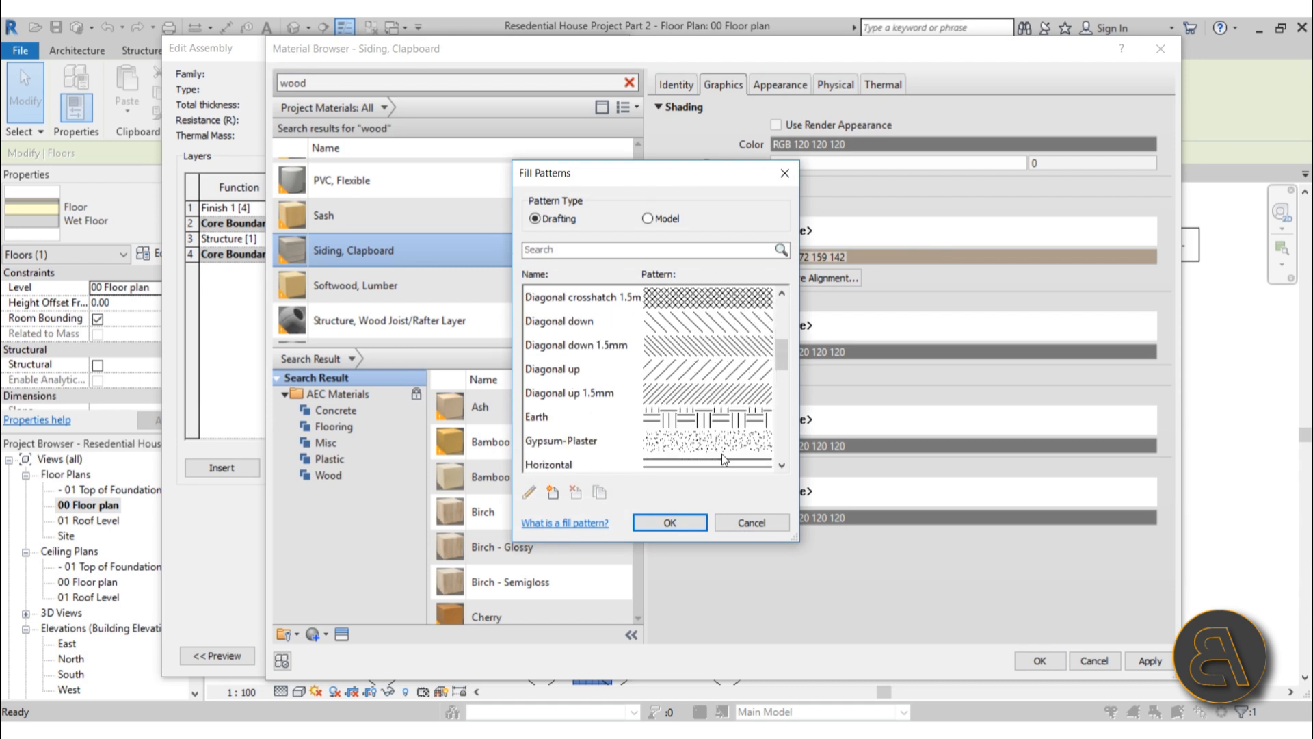
{"action": "scroll", "coordinate": [721, 458], "scroll_direction": "down", "scroll_amount": 7}
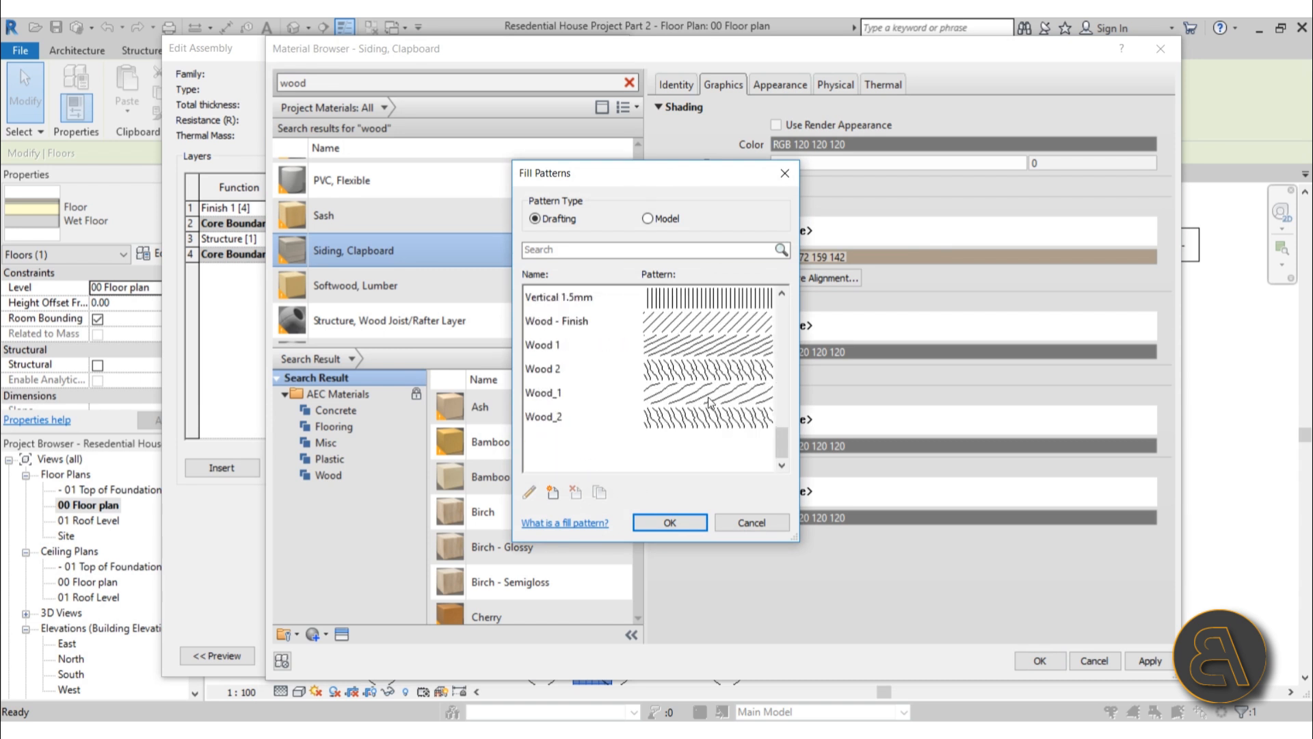
{"action": "scroll", "coordinate": [710, 404], "scroll_direction": "up", "scroll_amount": 1}
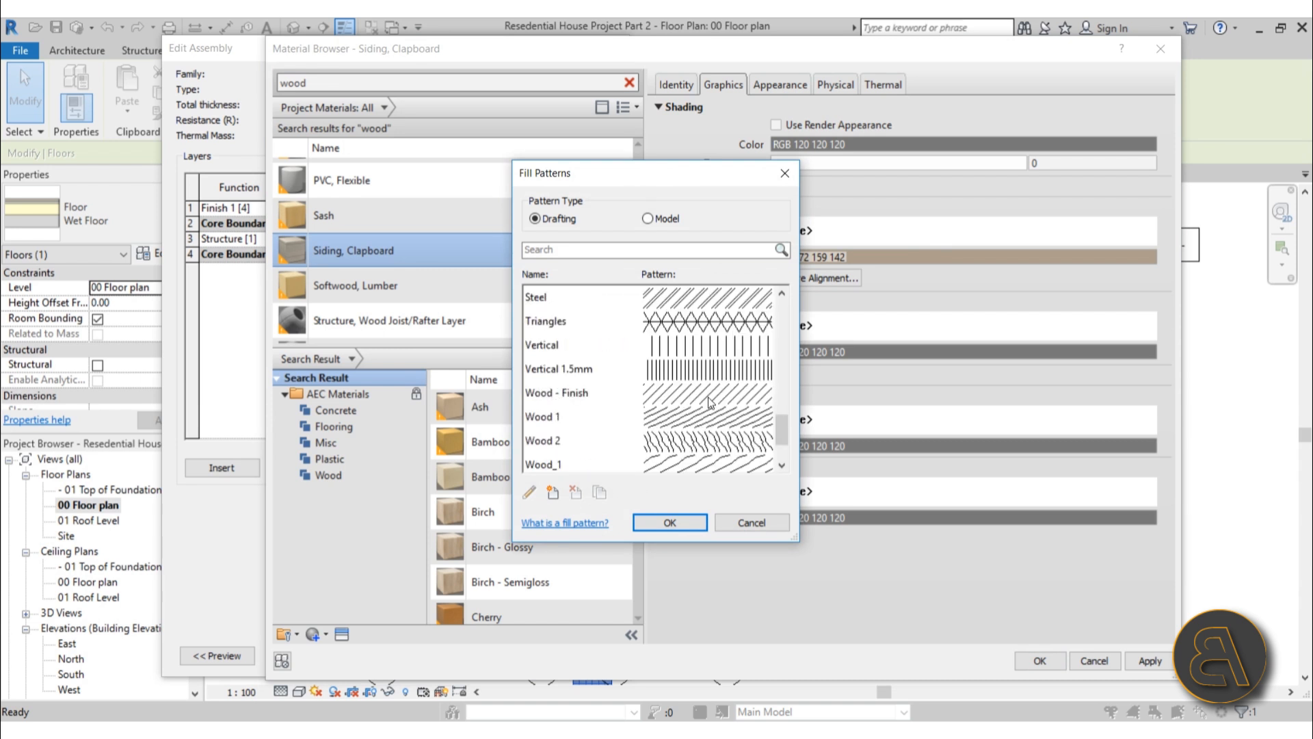
{"action": "left_click", "coordinate": [663, 374]}
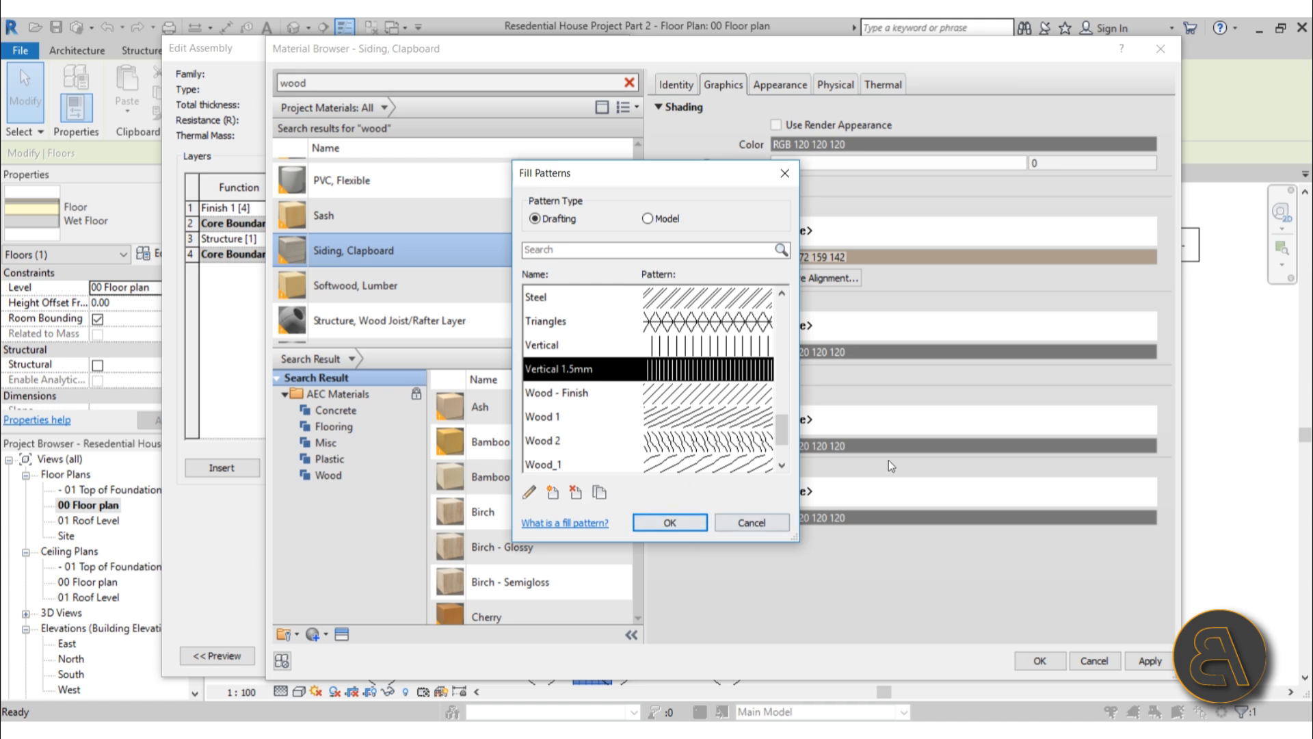
{"action": "left_click", "coordinate": [695, 522]}
{"action": "left_click", "coordinate": [1152, 659]}
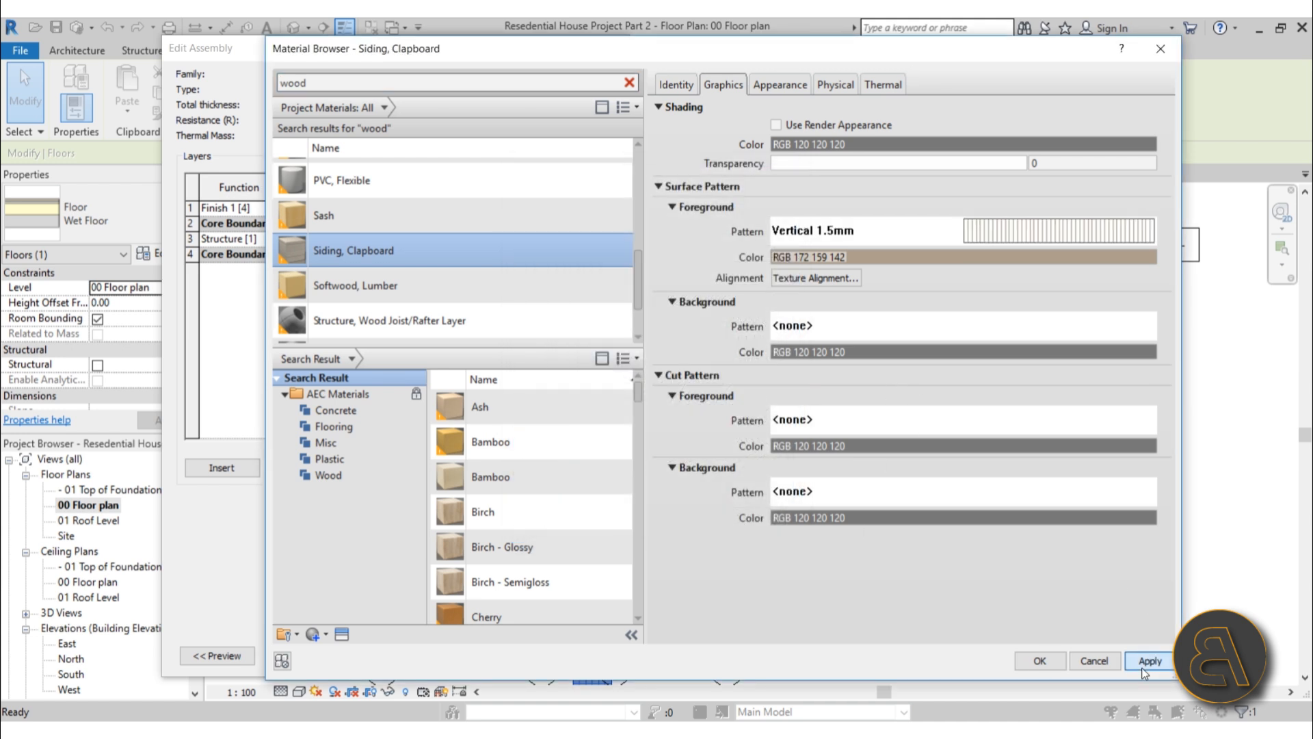
{"action": "left_click", "coordinate": [1039, 661]}
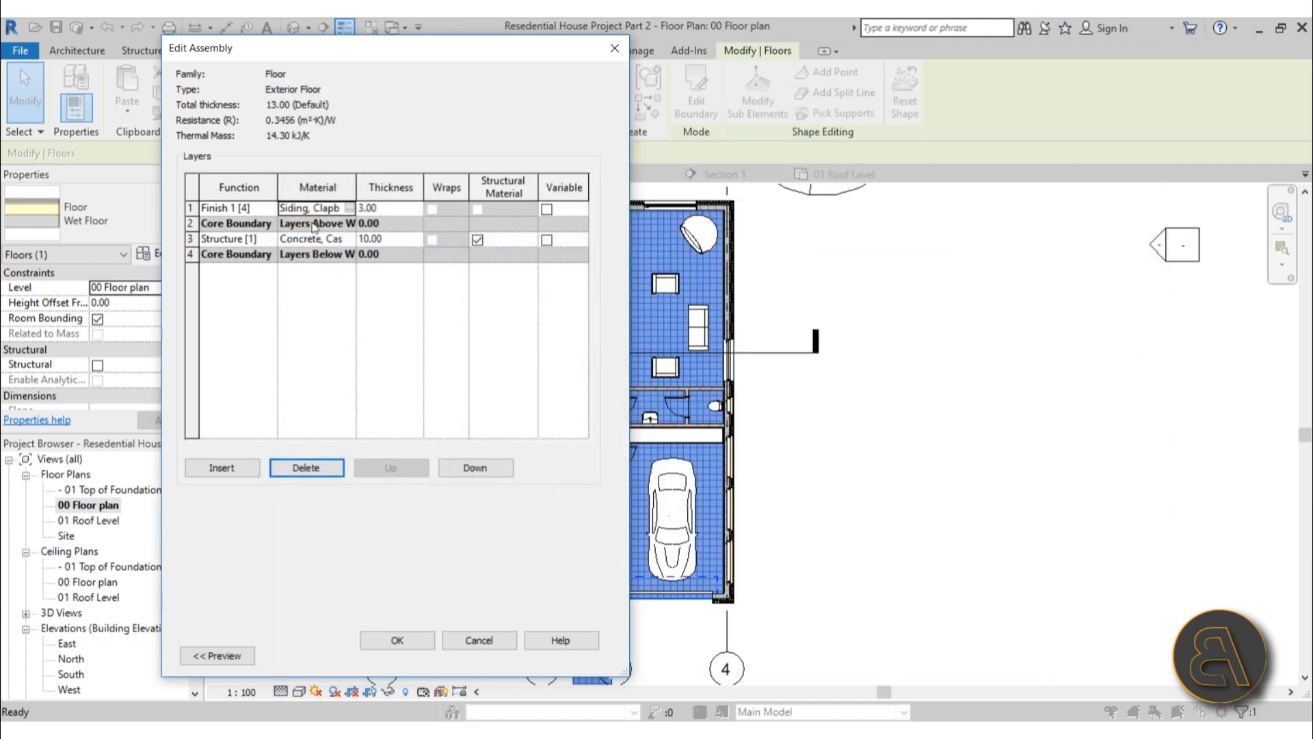
Accept the Exterior Floor assembly, apply the type to the floor and clear the selection
{"action": "left_click", "coordinate": [417, 636]}
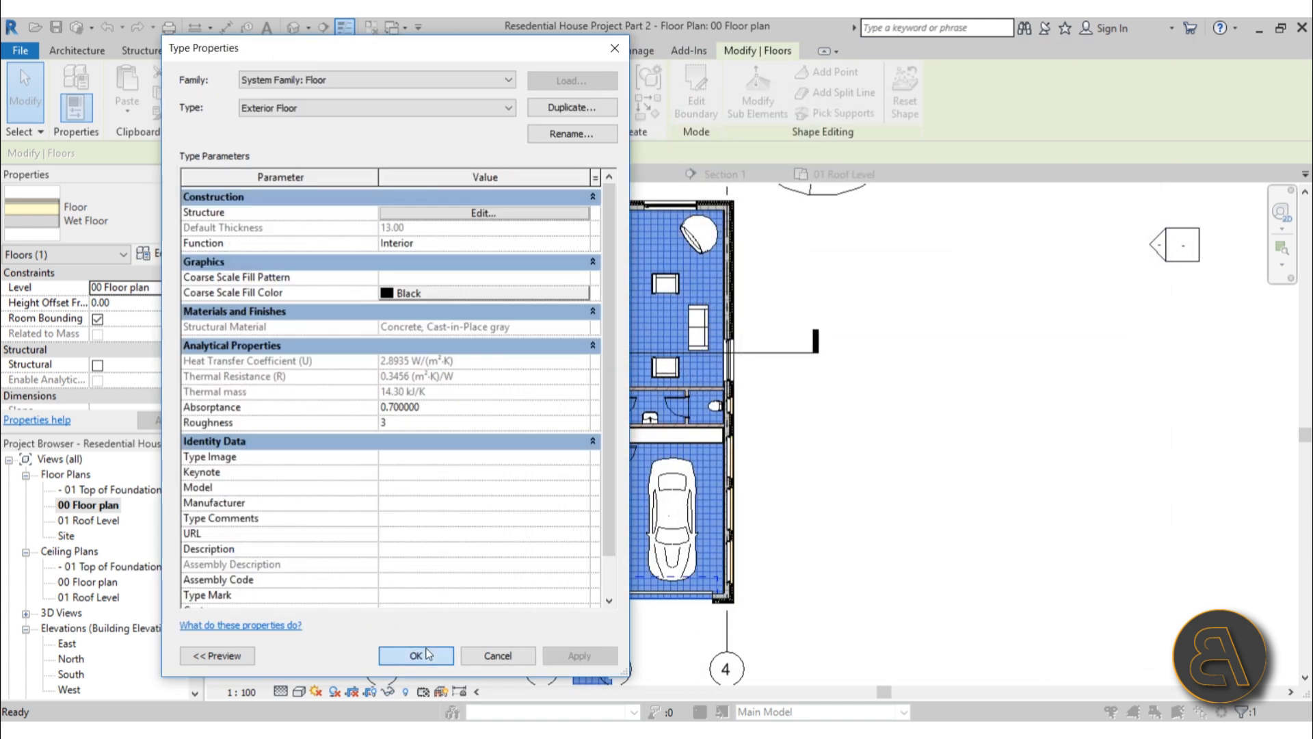
{"action": "left_click", "coordinate": [426, 654]}
{"action": "left_click", "coordinate": [797, 495]}
Select the house floor in the plan and switch its type to Main Floor
{"action": "scroll", "coordinate": [531, 236], "scroll_direction": "up", "scroll_amount": 5}
{"action": "middle_click_drag", "start_coordinate": [513, 236], "coordinate": [532, 299]}
{"action": "scroll", "coordinate": [541, 286], "scroll_direction": "down", "scroll_amount": 8}
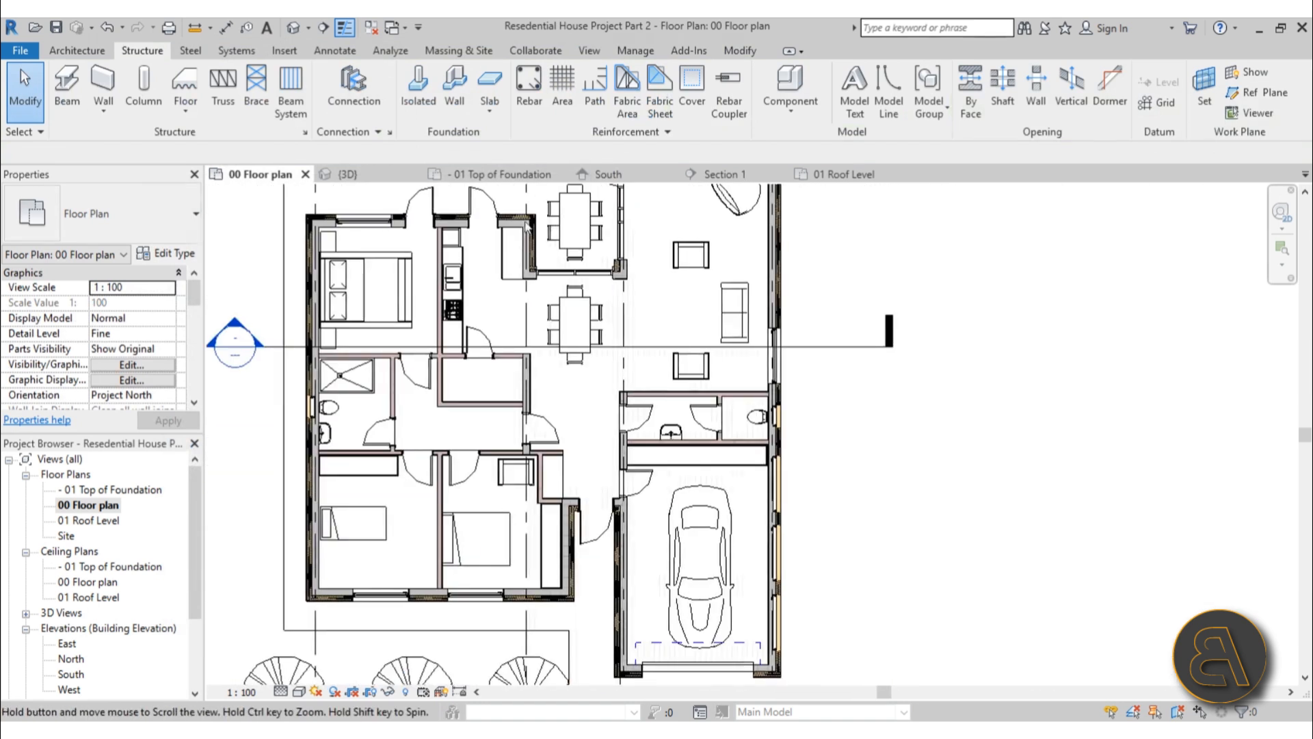
{"action": "middle_click_drag", "start_coordinate": [562, 339], "coordinate": [566, 366]}
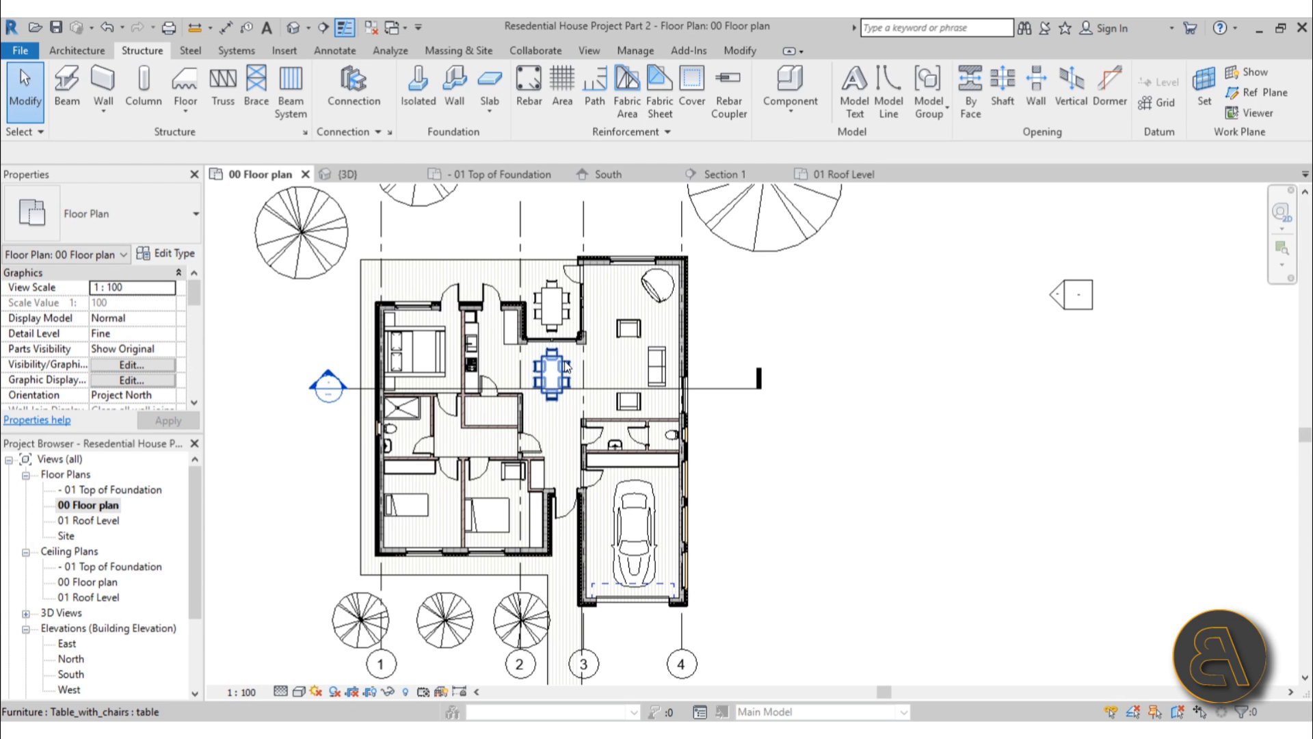
{"action": "left_click", "coordinate": [475, 260]}
{"action": "middle_click_drag", "start_coordinate": [553, 347], "coordinate": [549, 334]}
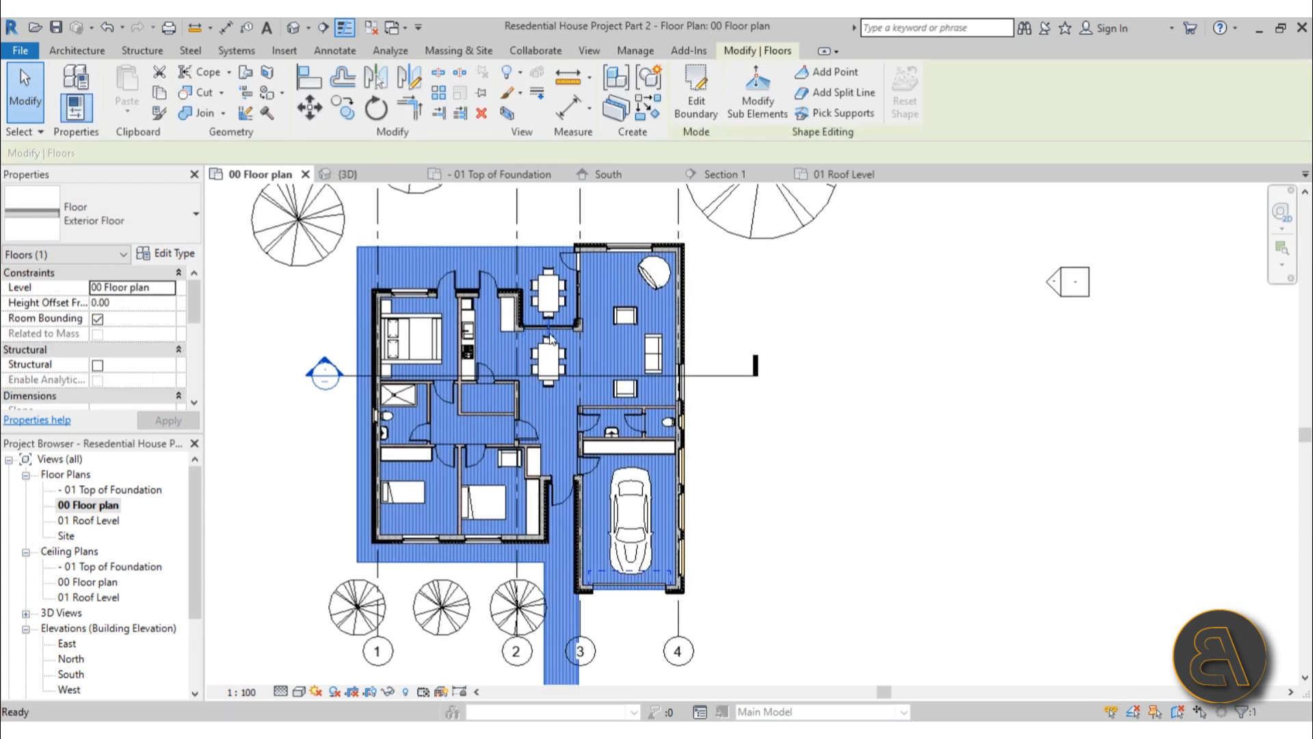
{"action": "left_click", "coordinate": [135, 228]}
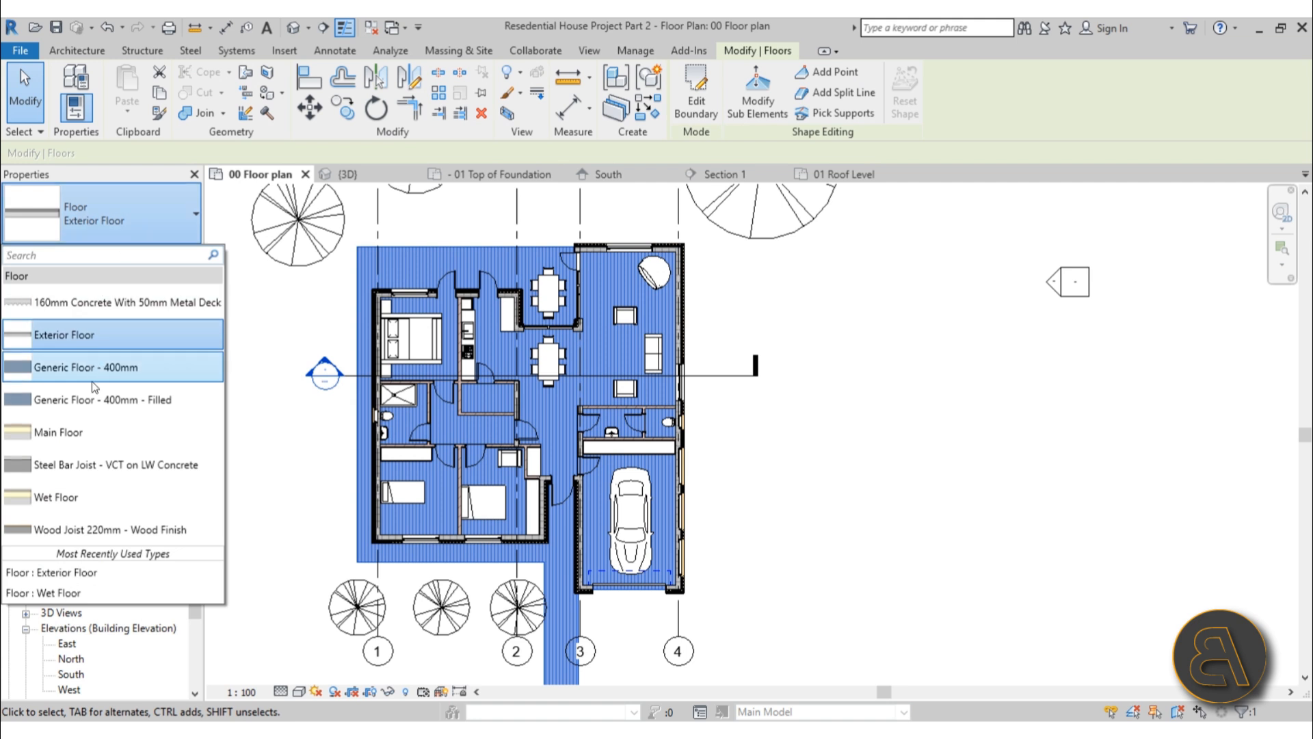
{"action": "left_click", "coordinate": [88, 434]}
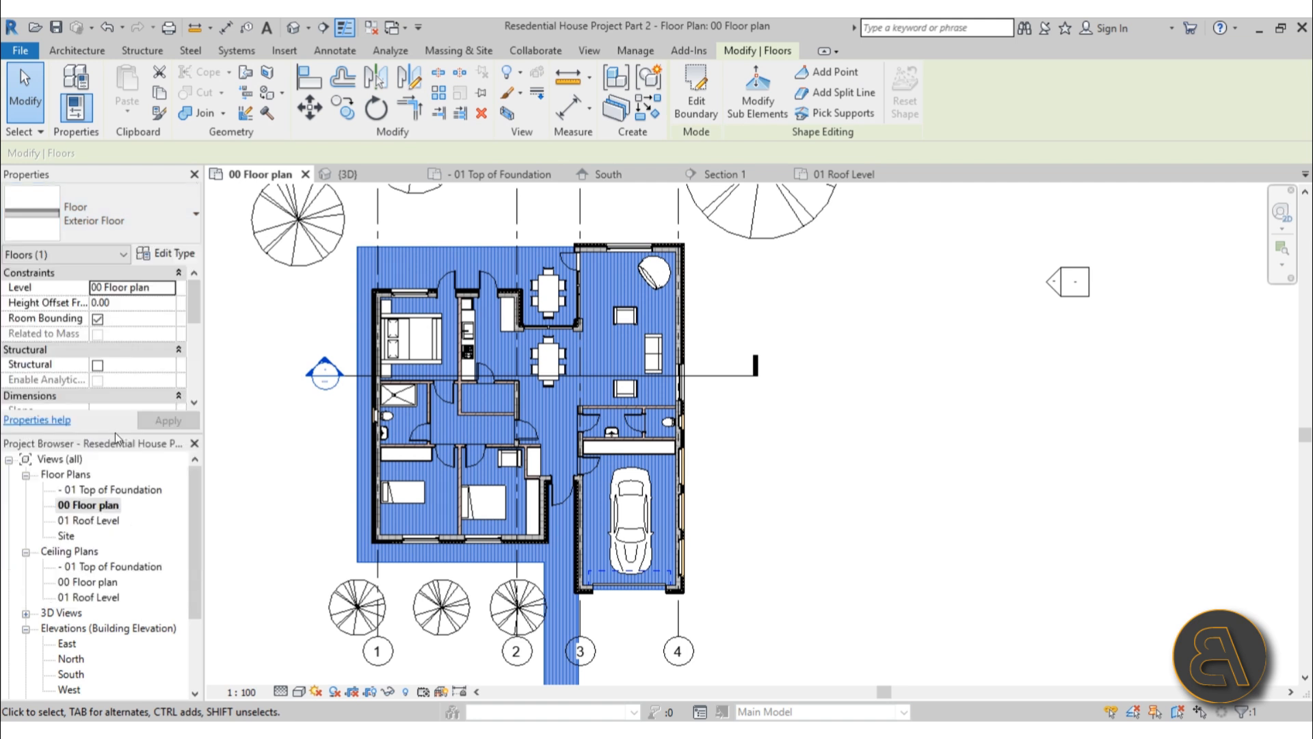
Start editing the Main Floor boundary and align its north line with the inner face of the living room wall's insulation
{"action": "left_click", "coordinate": [690, 116]}
{"action": "scroll", "coordinate": [621, 248], "scroll_direction": "up", "scroll_amount": 8}
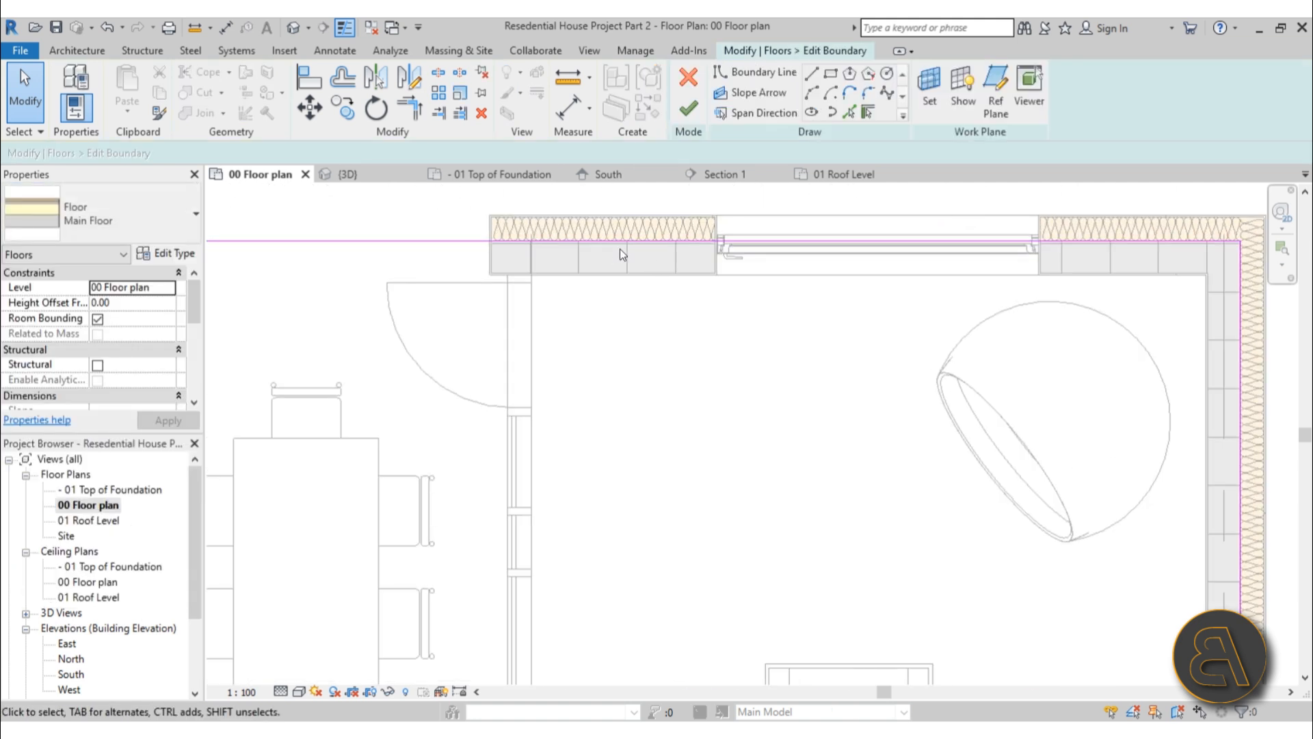
{"action": "left_click_drag", "start_coordinate": [606, 242], "coordinate": [605, 300]}
{"action": "scroll", "coordinate": [569, 216], "scroll_direction": "up", "scroll_amount": 5}
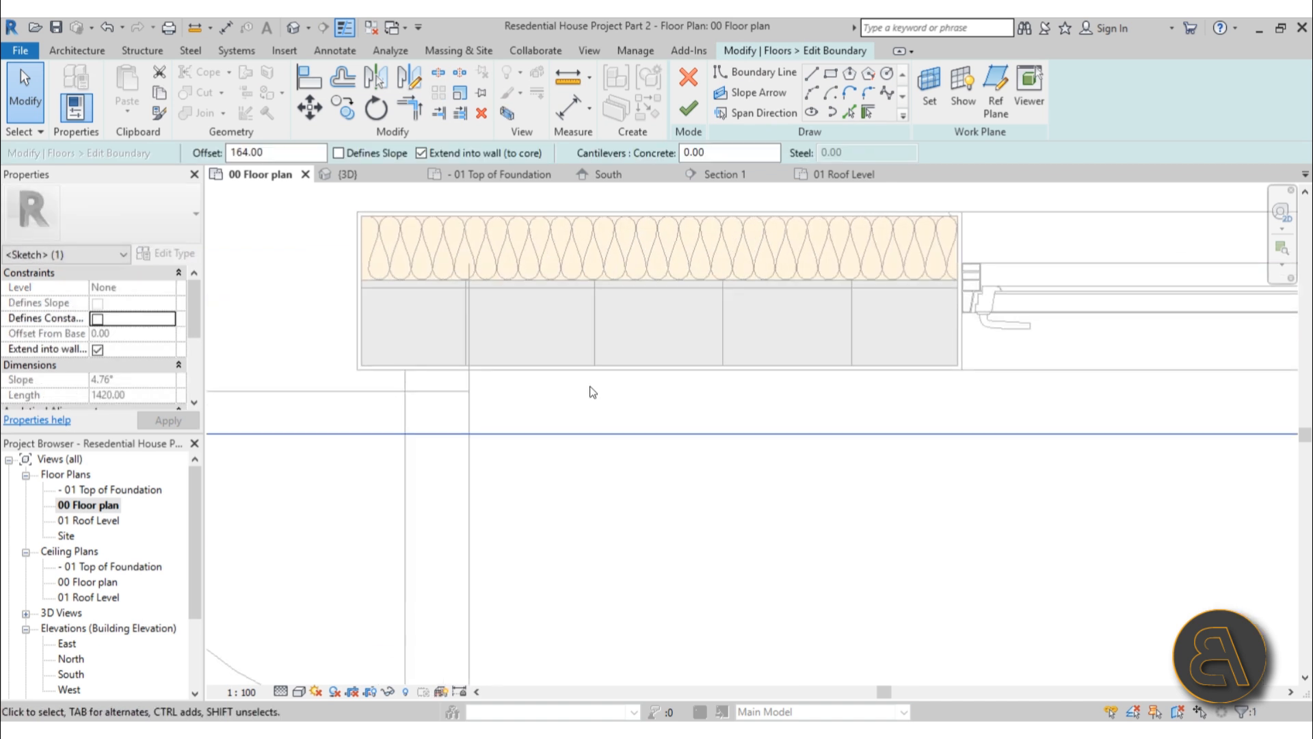
{"action": "left_click_drag", "start_coordinate": [595, 434], "coordinate": [606, 279]}
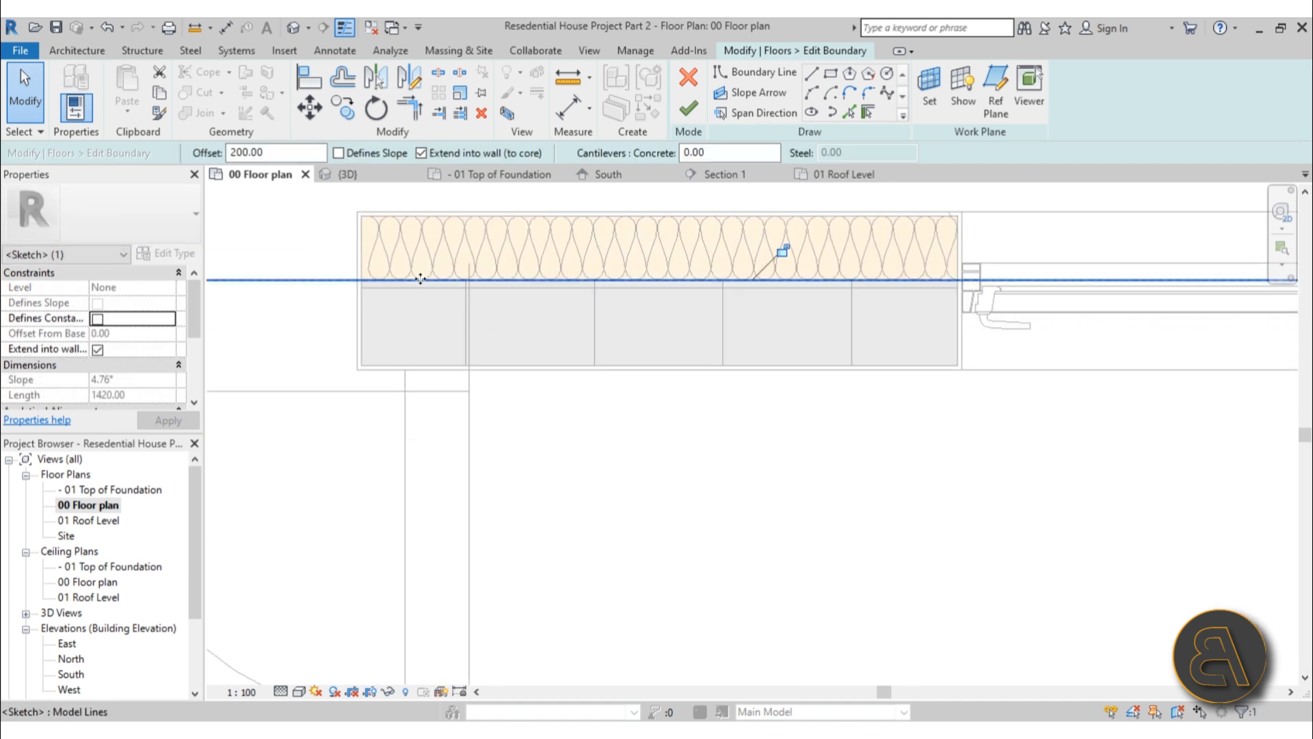
{"action": "scroll", "coordinate": [397, 278], "scroll_direction": "up", "scroll_amount": 4}
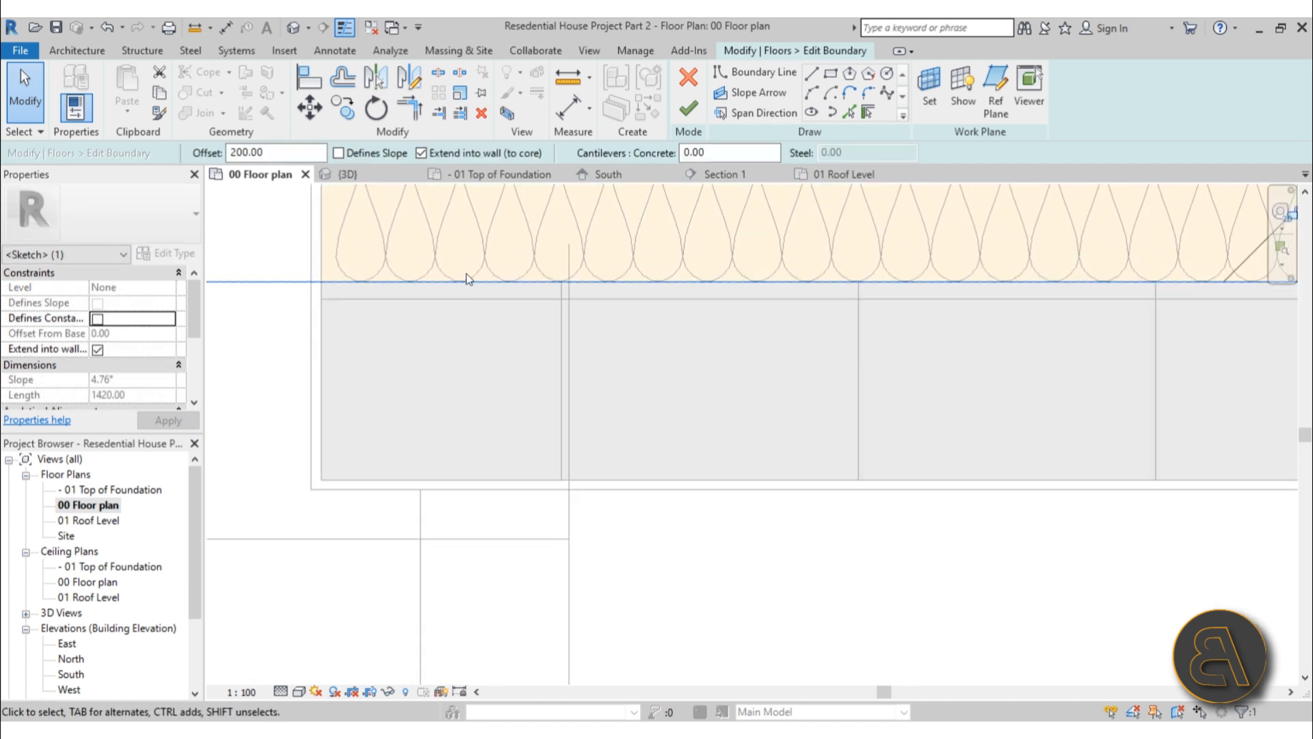
{"action": "scroll", "coordinate": [498, 278], "scroll_direction": "down", "scroll_amount": 1}
{"action": "scroll", "coordinate": [414, 293], "scroll_direction": "up", "scroll_amount": 2}
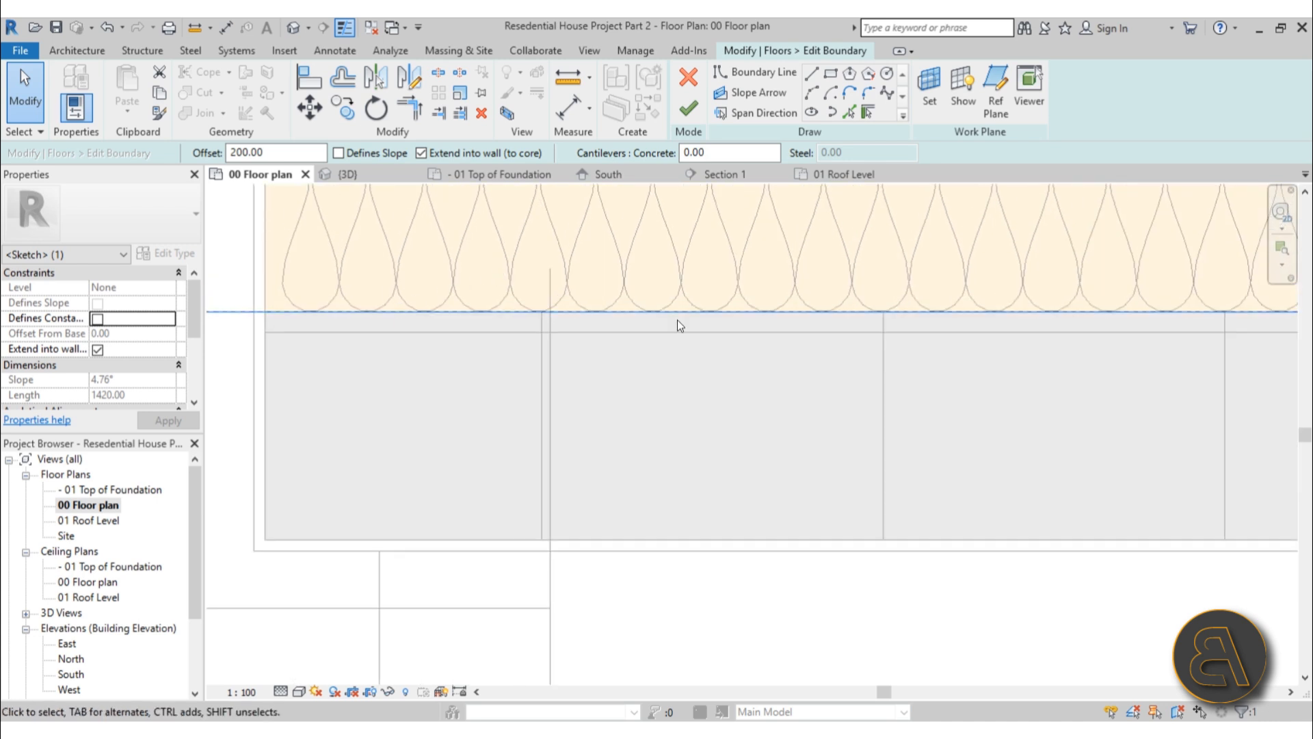
{"action": "scroll", "coordinate": [730, 290], "scroll_direction": "down", "scroll_amount": 4}
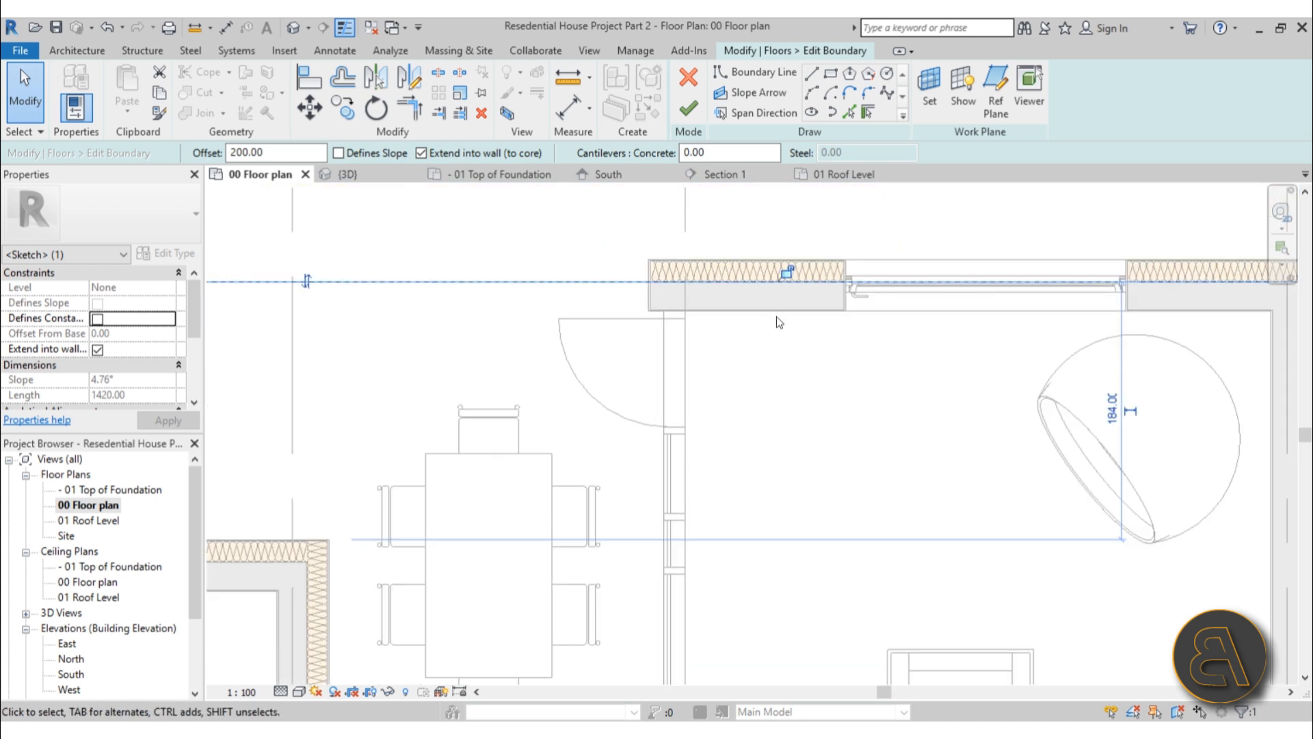
{"action": "scroll", "coordinate": [777, 315], "scroll_direction": "down", "scroll_amount": 2}
Align the east boundary line of the floor sketch with the inner face of the insulation in the east exterior wall
{"action": "scroll", "coordinate": [721, 244], "scroll_direction": "up", "scroll_amount": 7}
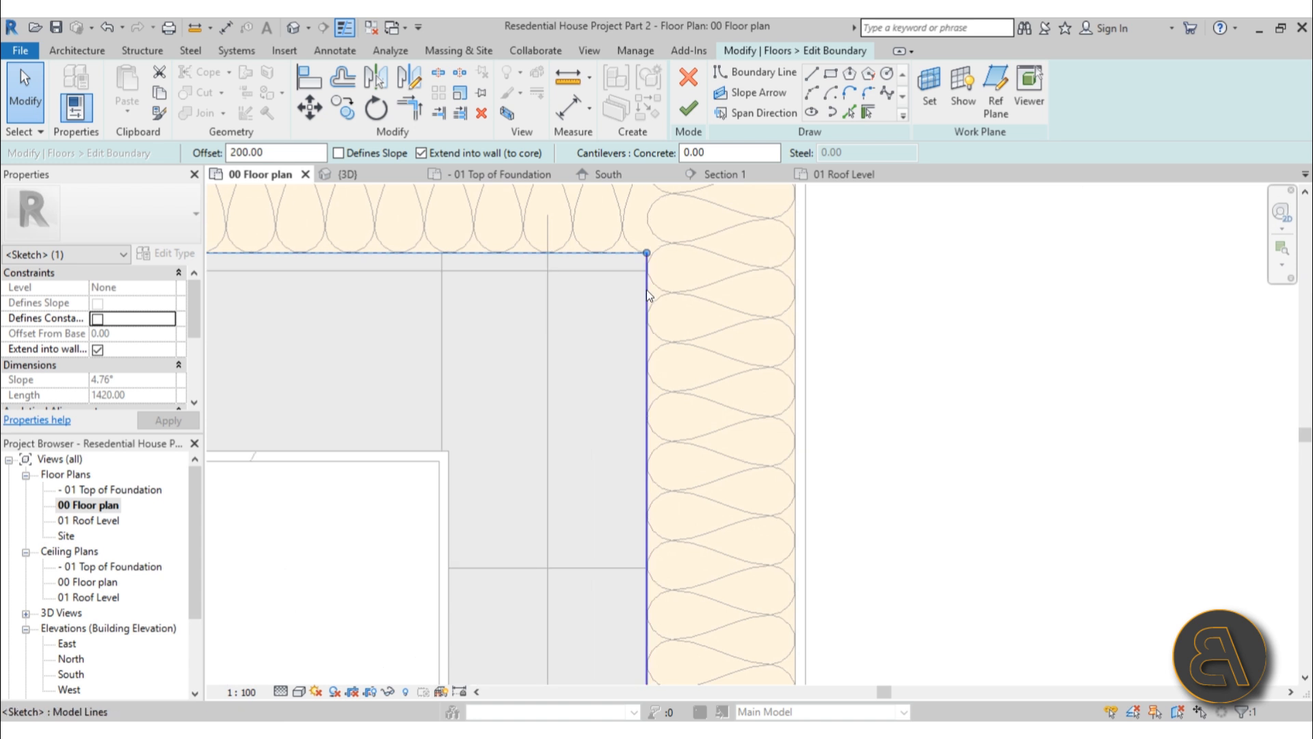
{"action": "scroll", "coordinate": [650, 301], "scroll_direction": "down", "scroll_amount": 3}
{"action": "scroll", "coordinate": [667, 322], "scroll_direction": "up", "scroll_amount": 3}
{"action": "mouse_move", "coordinate": [628, 330]}
{"action": "left_mouse_down"}
{"action": "mouse_move", "coordinate": [573, 331]}
{"action": "mouse_move", "coordinate": [634, 334]}
{"action": "left_mouse_up"}
Lock the east boundary line to the insulation's inner face and place the north line on the inner face of its wall insulation
{"action": "scroll", "coordinate": [625, 335], "scroll_direction": "down", "scroll_amount": 3}
{"action": "middle_click_drag", "start_coordinate": [631, 283], "coordinate": [611, 221]}
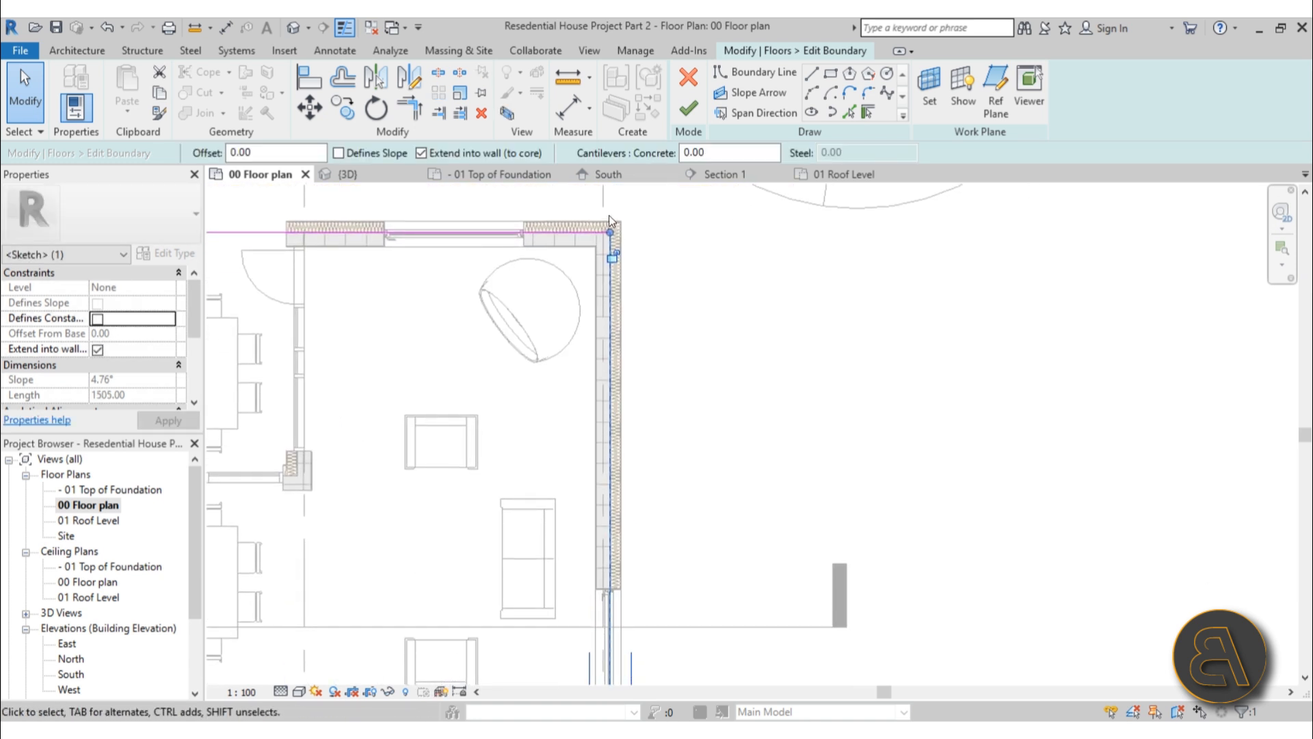
{"action": "scroll", "coordinate": [611, 220], "scroll_direction": "up", "scroll_amount": 3}
{"action": "scroll", "coordinate": [674, 304], "scroll_direction": "down", "scroll_amount": 2}
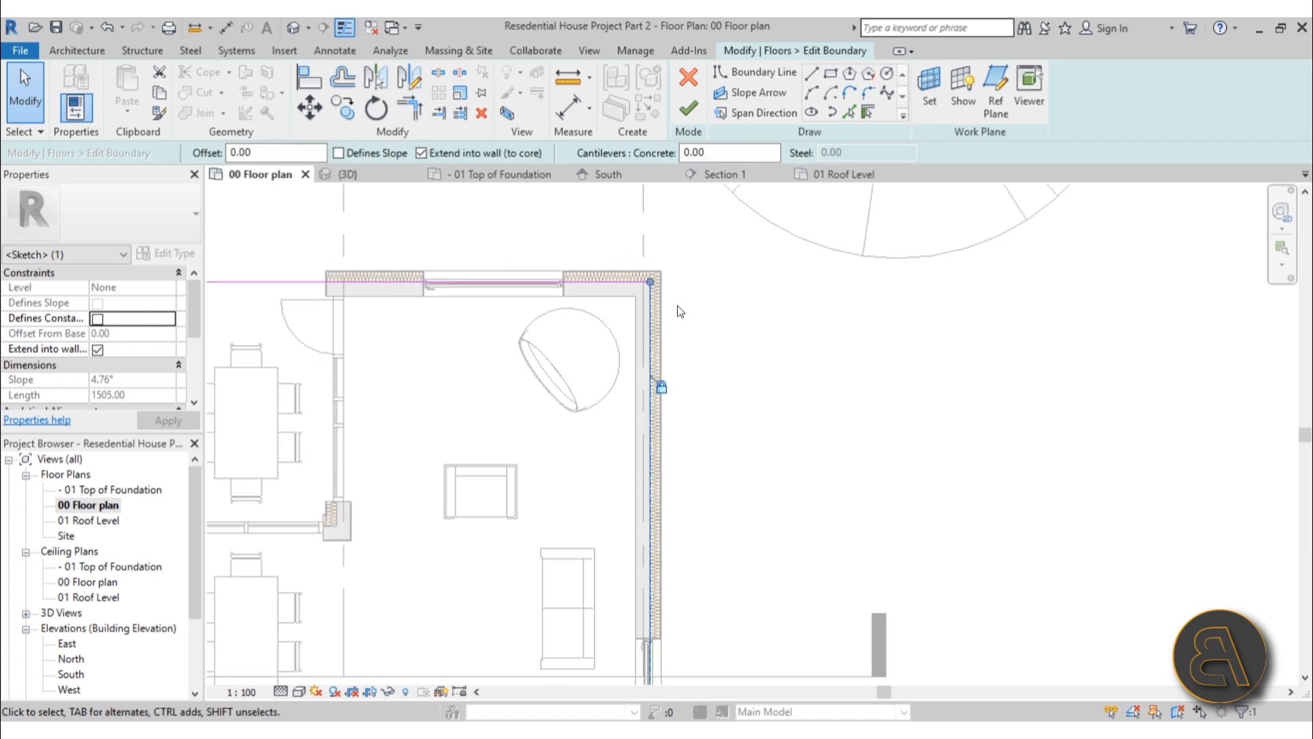
{"action": "scroll", "coordinate": [657, 294], "scroll_direction": "up", "scroll_amount": 5}
{"action": "scroll", "coordinate": [629, 277], "scroll_direction": "down", "scroll_amount": 2}
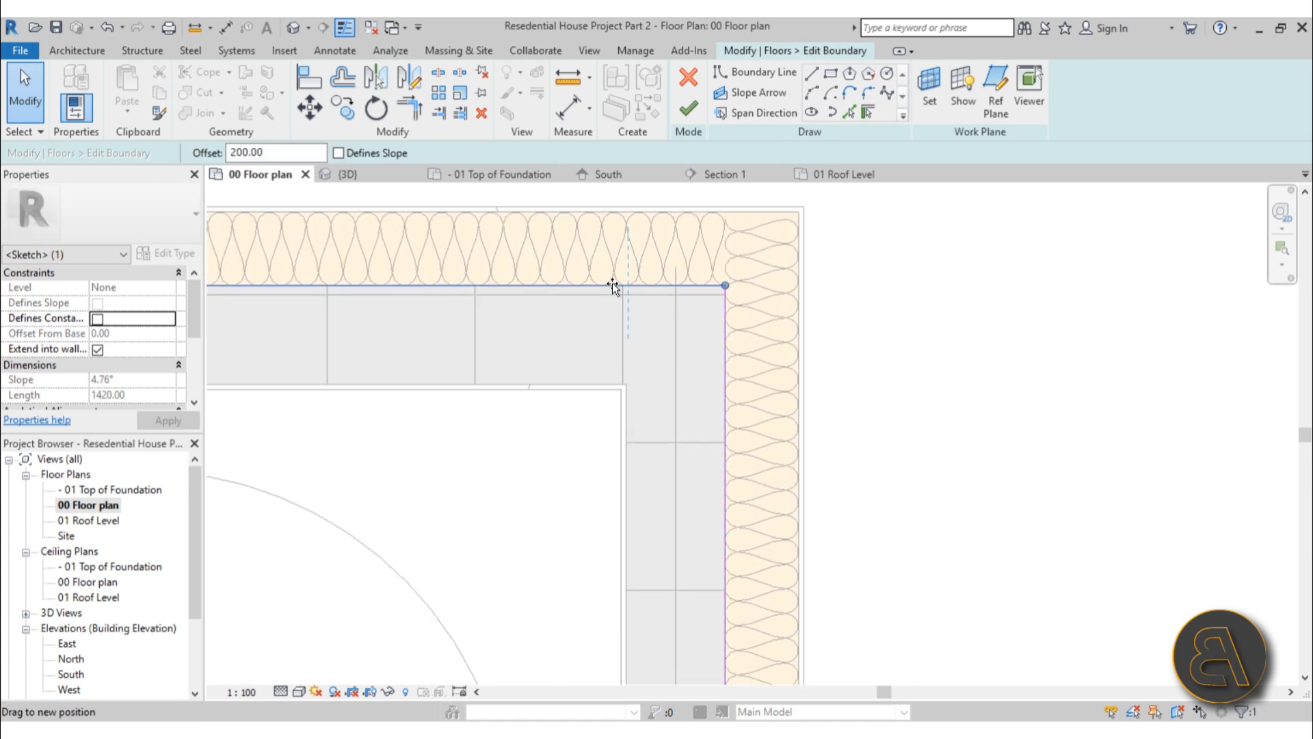
{"action": "scroll", "coordinate": [780, 301], "scroll_direction": "down", "scroll_amount": 2}
{"action": "scroll", "coordinate": [797, 351], "scroll_direction": "down", "scroll_amount": 4}
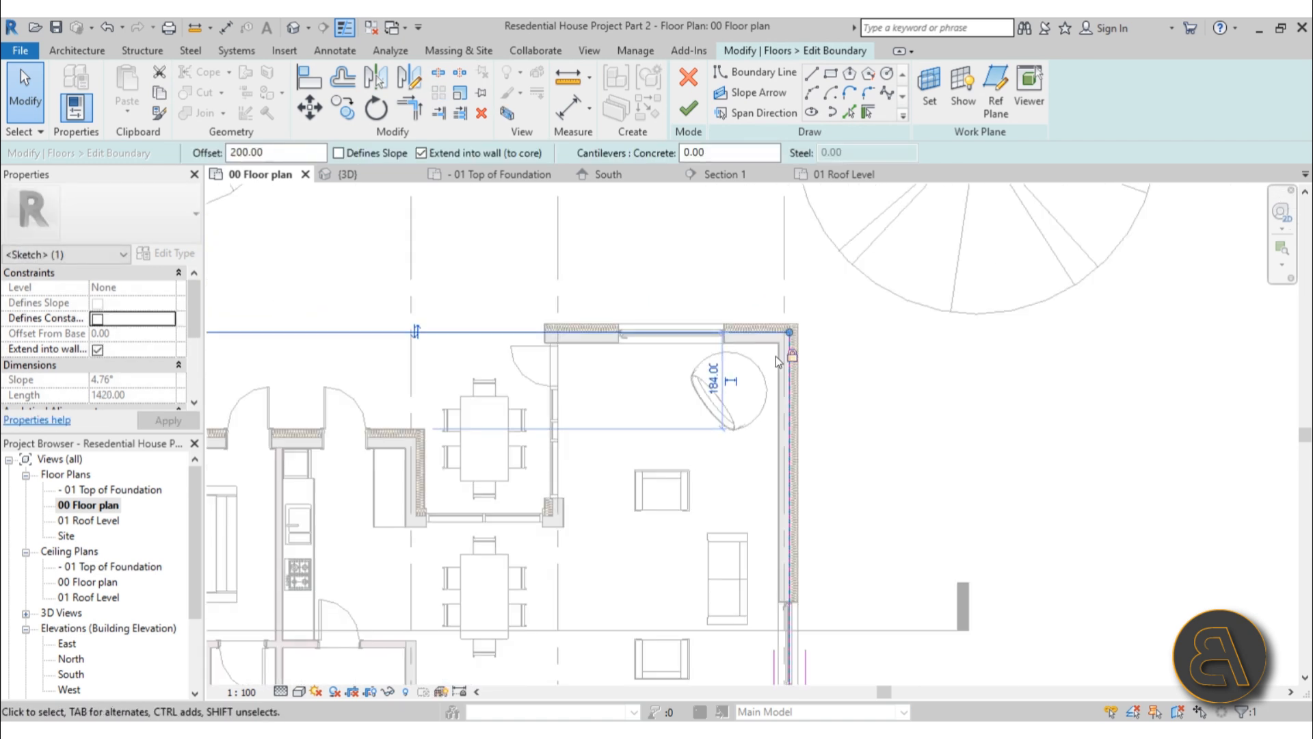
Place the garage's south boundary line on the inner face of the front wall insulation and lock it there
{"action": "scroll", "coordinate": [549, 368], "scroll_direction": "down", "scroll_amount": 2}
{"action": "middle_click_drag", "start_coordinate": [548, 368], "coordinate": [783, 263]}
{"action": "middle_click_drag", "start_coordinate": [850, 381], "coordinate": [768, 245]}
{"action": "middle_click_drag", "start_coordinate": [808, 395], "coordinate": [695, 319]}
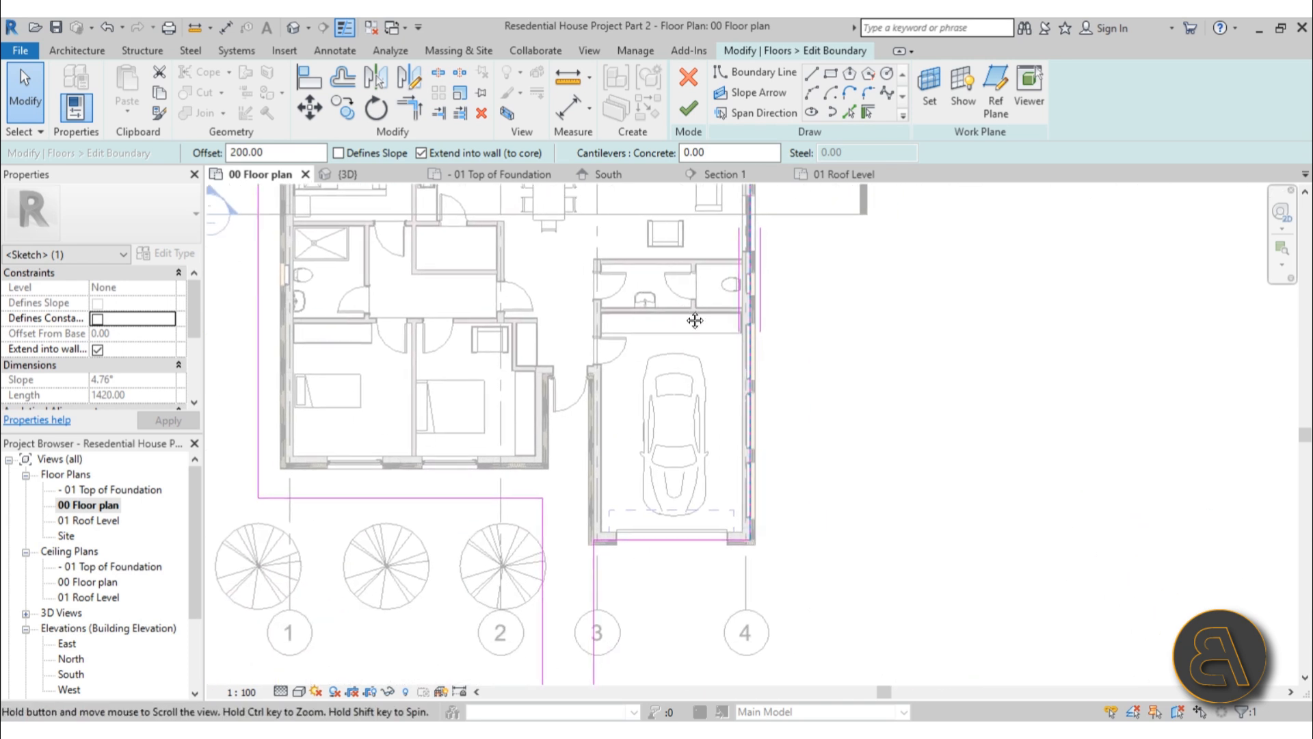
{"action": "scroll", "coordinate": [715, 561], "scroll_direction": "up", "scroll_amount": 3}
{"action": "scroll", "coordinate": [712, 538], "scroll_direction": "up", "scroll_amount": 4}
{"action": "mouse_move", "coordinate": [708, 493]}
{"action": "left_mouse_down"}
{"action": "mouse_move", "coordinate": [707, 475]}
{"action": "mouse_move", "coordinate": [700, 496]}
{"action": "left_mouse_up"}
{"action": "scroll", "coordinate": [701, 506], "scroll_direction": "down", "scroll_amount": 3}
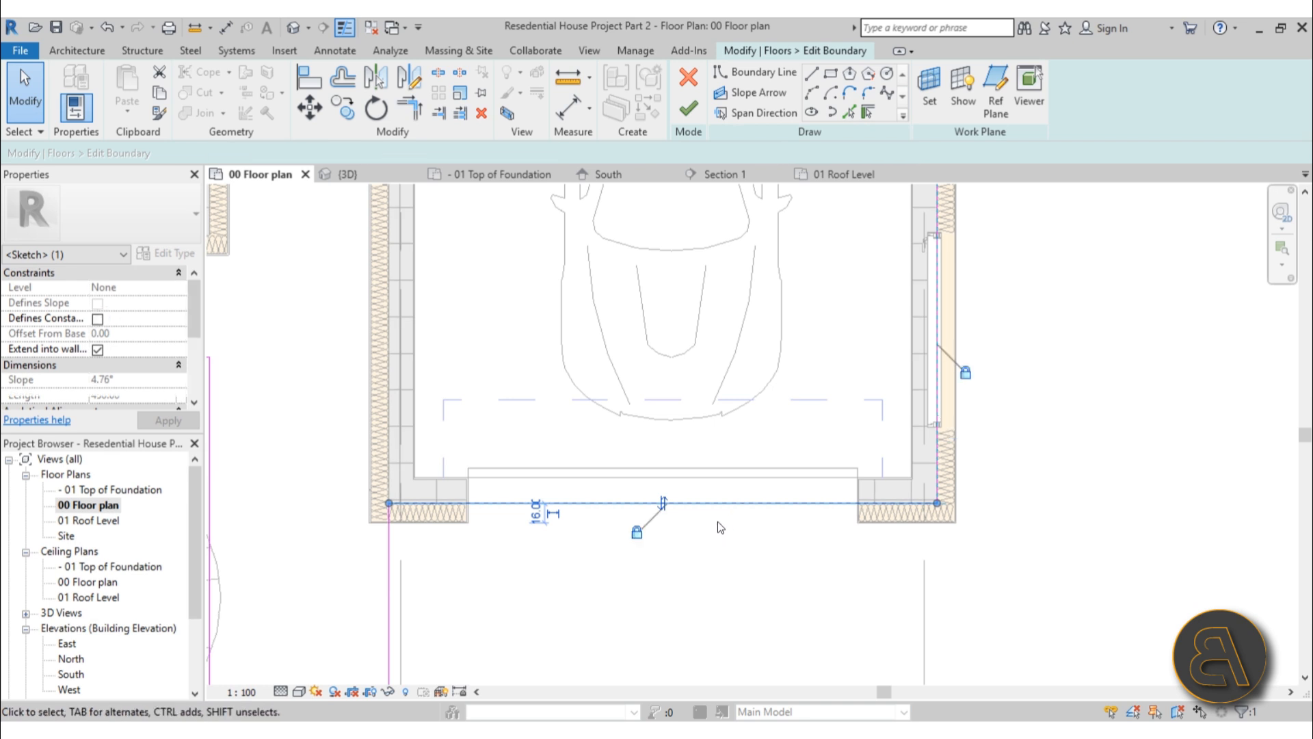
{"action": "middle_click_drag", "start_coordinate": [520, 395], "coordinate": [594, 303]}
{"action": "scroll", "coordinate": [609, 362], "scroll_direction": "down", "scroll_amount": 2}
{"action": "middle_click_drag", "start_coordinate": [608, 362], "coordinate": [598, 403]}
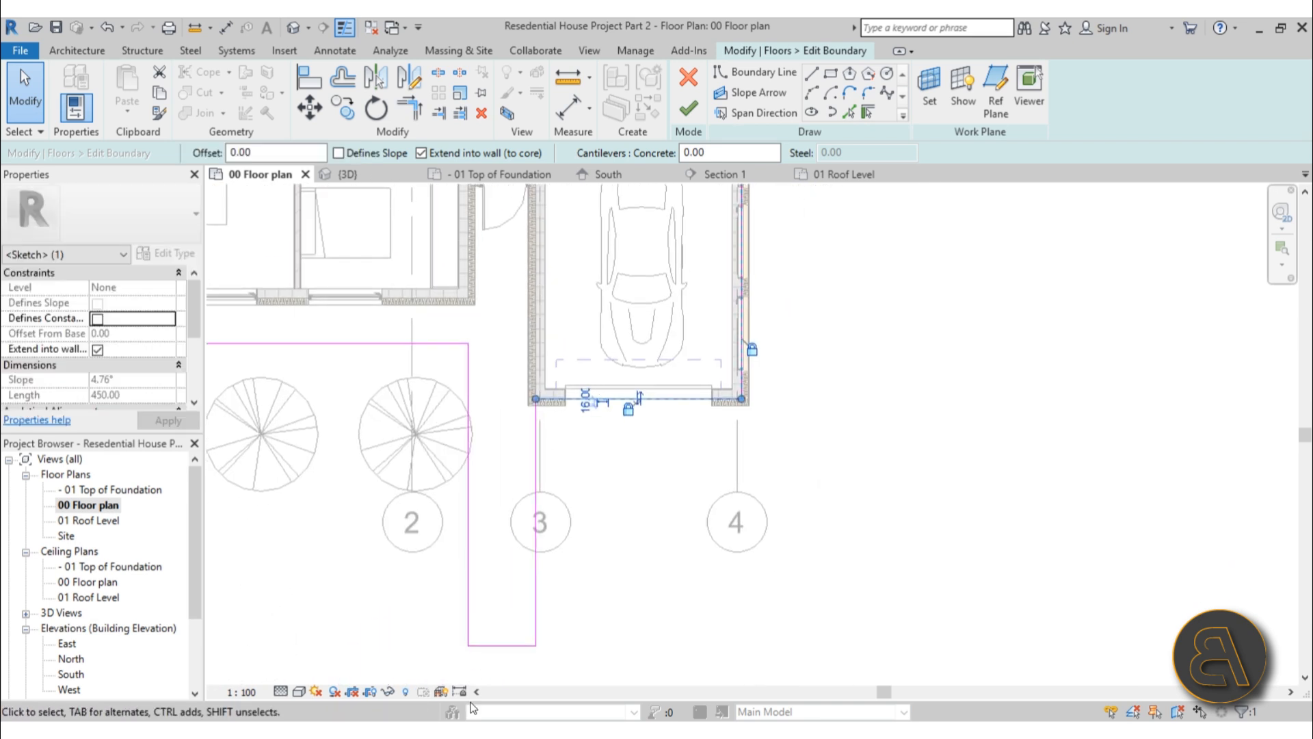
Move the short entrance boundary line up to the insulation's inner face beside the front door and lock it
{"action": "left_click_drag", "start_coordinate": [501, 645], "coordinate": [508, 209]}
{"action": "middle_click_drag", "start_coordinate": [487, 236], "coordinate": [492, 469]}
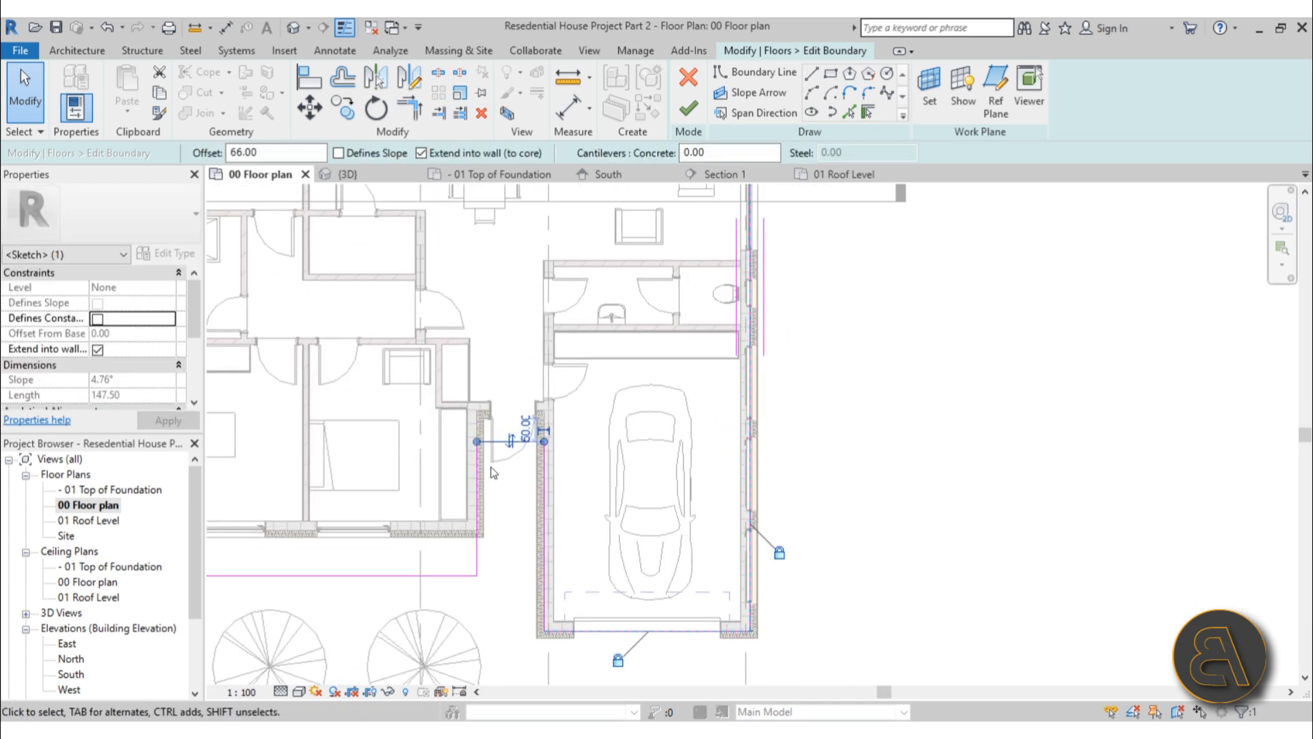
{"action": "scroll", "coordinate": [493, 469], "scroll_direction": "up", "scroll_amount": 3}
{"action": "left_click_drag", "start_coordinate": [500, 409], "coordinate": [498, 343]}
{"action": "scroll", "coordinate": [497, 342], "scroll_direction": "up", "scroll_amount": 4}
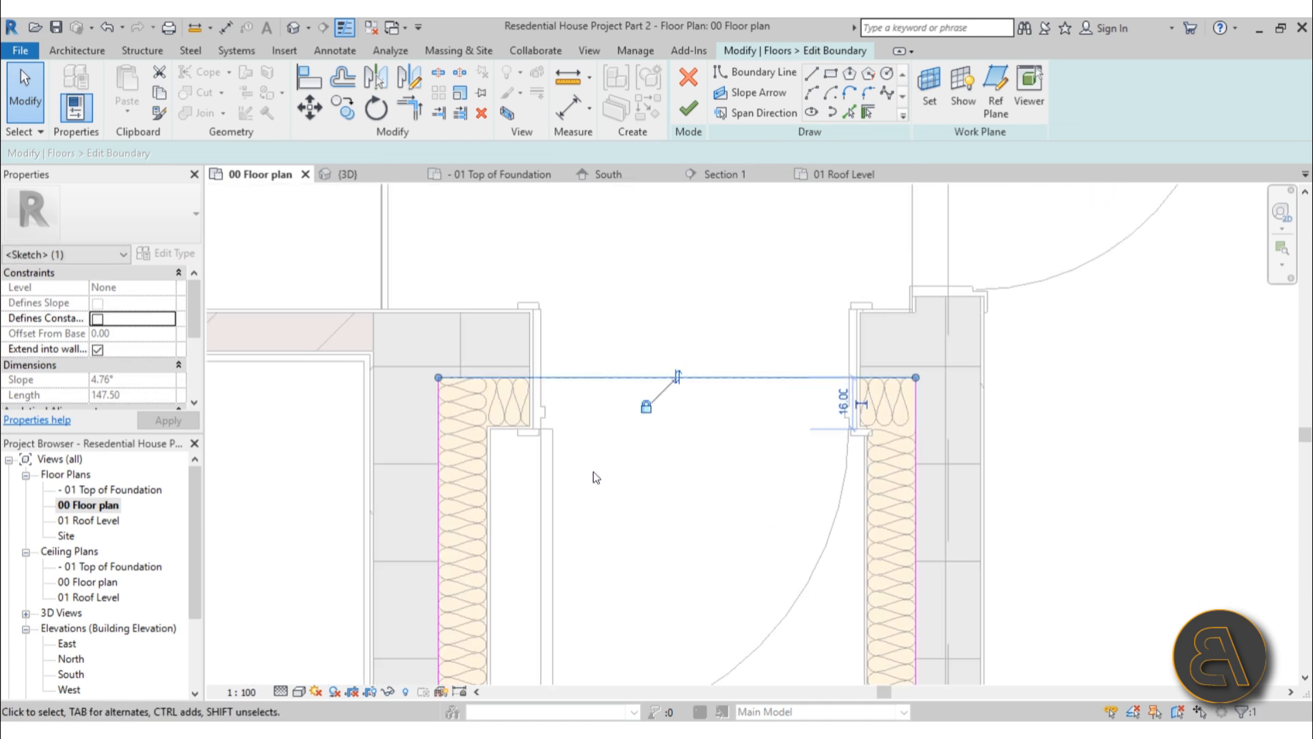
{"action": "scroll", "coordinate": [751, 474], "scroll_direction": "down", "scroll_amount": 4}
{"action": "left_click", "coordinate": [734, 473]}
Move the bedrooms' south boundary line onto the inner face of the insulation in the south exterior wall
{"action": "scroll", "coordinate": [733, 473], "scroll_direction": "down", "scroll_amount": 2}
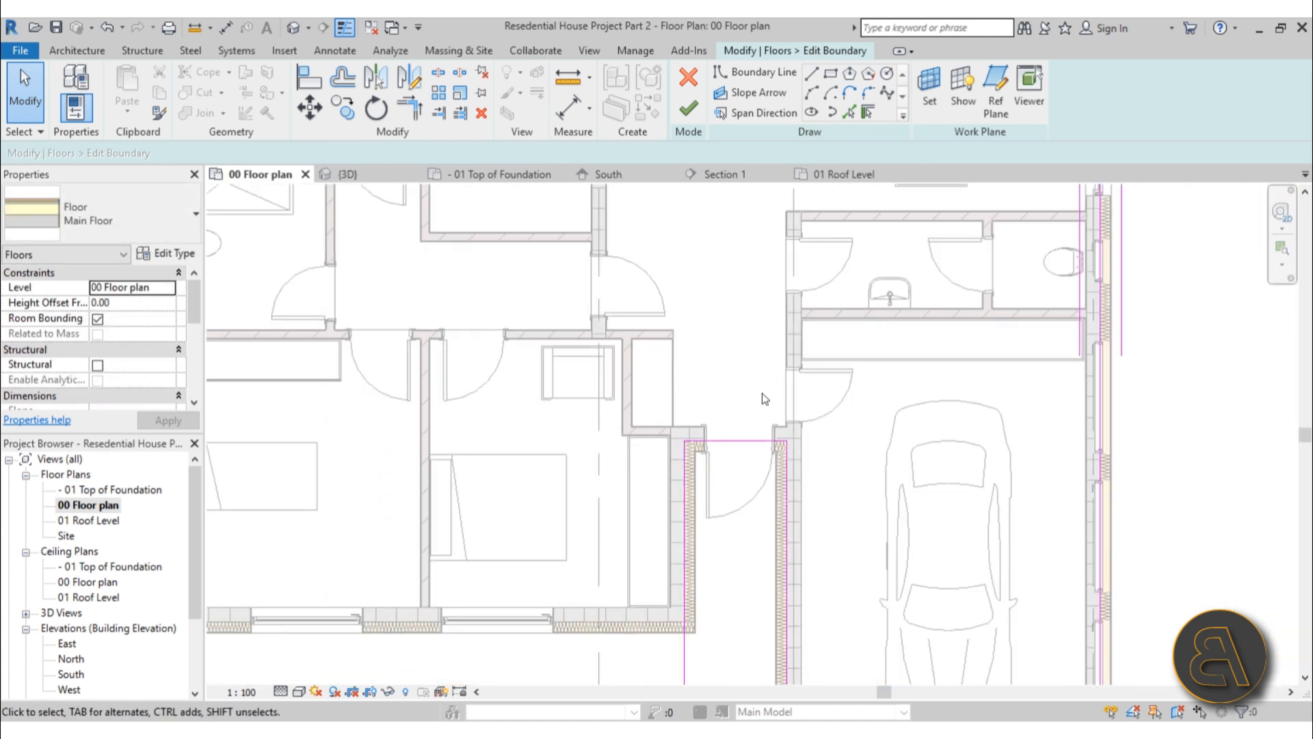
{"action": "middle_click_drag", "start_coordinate": [840, 216], "coordinate": [853, 280]}
{"action": "scroll", "coordinate": [688, 353], "scroll_direction": "down", "scroll_amount": 3}
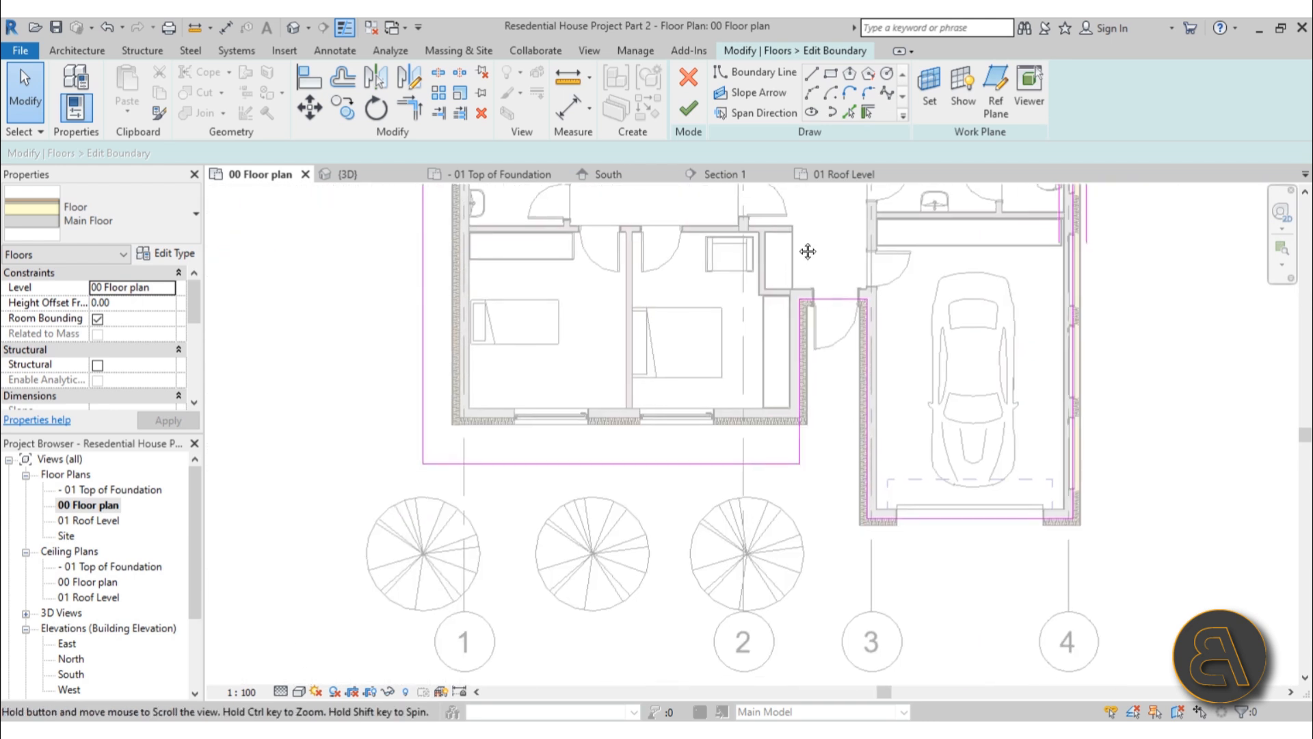
{"action": "scroll", "coordinate": [674, 454], "scroll_direction": "up", "scroll_amount": 4}
{"action": "left_click", "coordinate": [674, 475]}
{"action": "left_click_drag", "start_coordinate": [669, 388], "coordinate": [669, 388]}
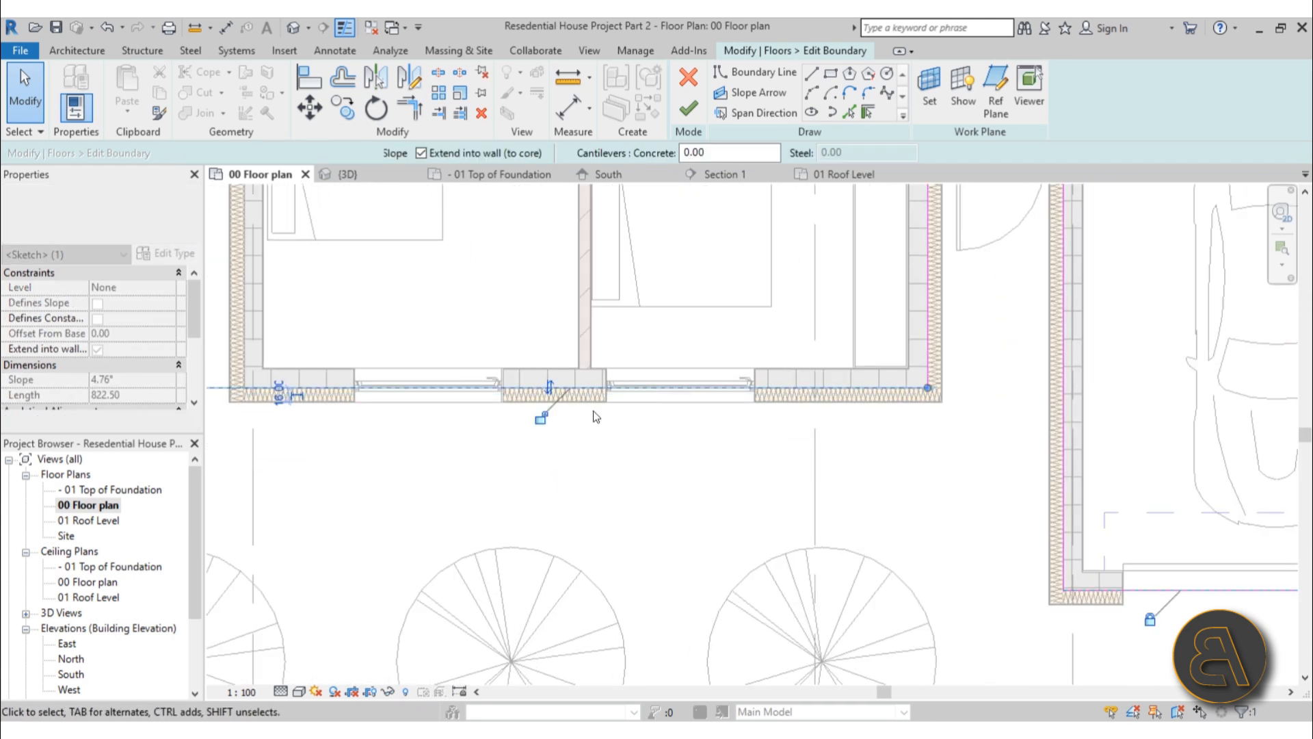
Move the west boundary line onto the inner face of the insulation in the west exterior wall
{"action": "scroll", "coordinate": [564, 469], "scroll_direction": "down", "scroll_amount": 3}
{"action": "middle_click_drag", "start_coordinate": [413, 360], "coordinate": [517, 483]}
{"action": "left_click_drag", "start_coordinate": [473, 482], "coordinate": [527, 487]}
{"action": "scroll", "coordinate": [505, 481], "scroll_direction": "up", "scroll_amount": 3}
{"action": "scroll", "coordinate": [512, 488], "scroll_direction": "up", "scroll_amount": 2}
{"action": "scroll", "coordinate": [527, 472], "scroll_direction": "down", "scroll_amount": 4}
{"action": "middle_click_drag", "start_coordinate": [667, 259], "coordinate": [559, 579]}
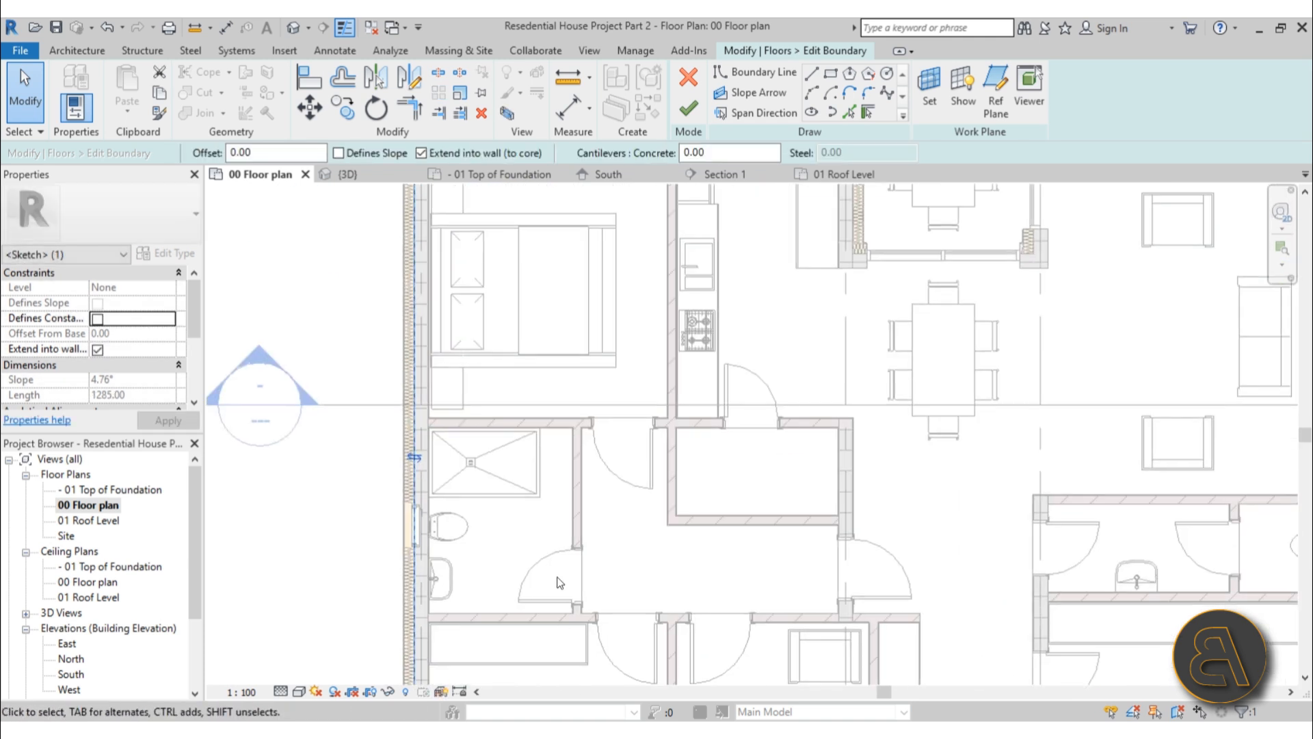
Use Pick Lines to add a boundary line along the insulation's inner face on the living room's west side, facing the outdoor dining area
{"action": "middle_click_drag", "start_coordinate": [536, 296], "coordinate": [528, 606]}
{"action": "scroll", "coordinate": [490, 352], "scroll_direction": "up", "scroll_amount": 1}
{"action": "scroll", "coordinate": [535, 356], "scroll_direction": "down", "scroll_amount": 1}
{"action": "middle_click_drag", "start_coordinate": [538, 361], "coordinate": [292, 338]}
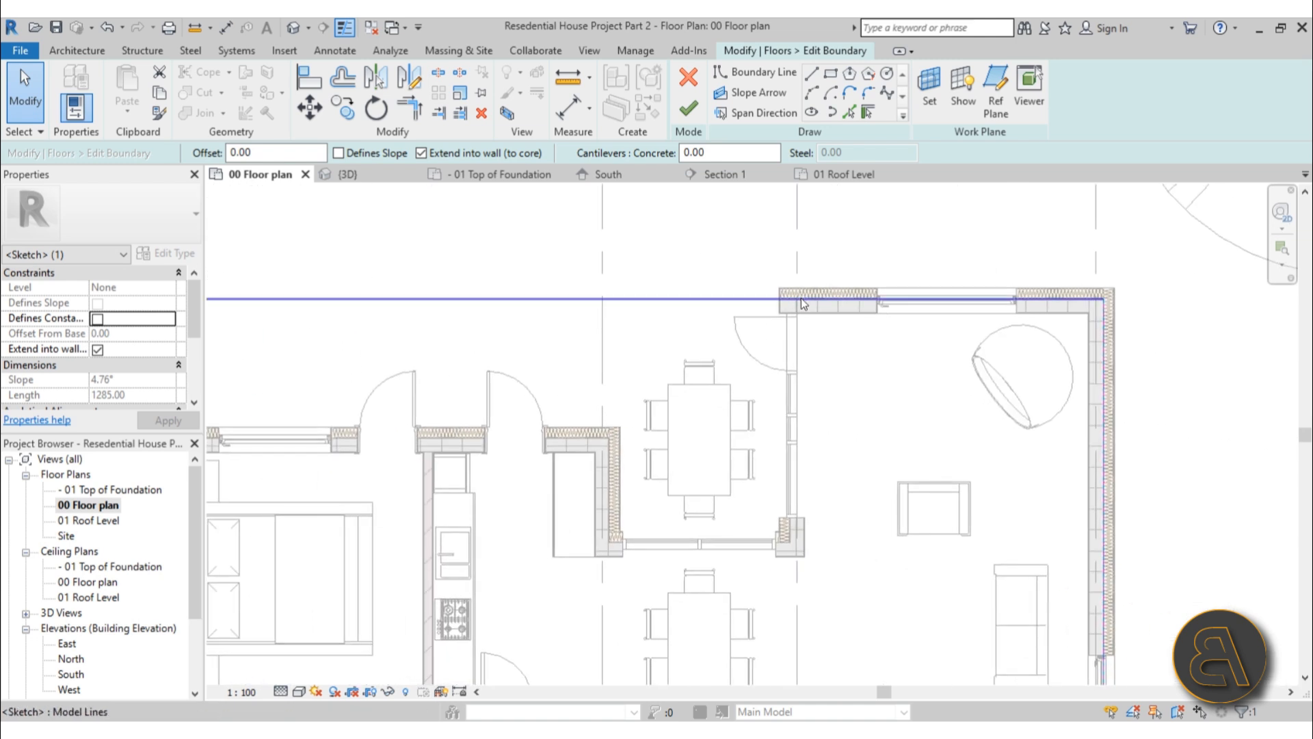
{"action": "left_click", "coordinate": [849, 114]}
{"action": "scroll", "coordinate": [777, 286], "scroll_direction": "up", "scroll_amount": 3}
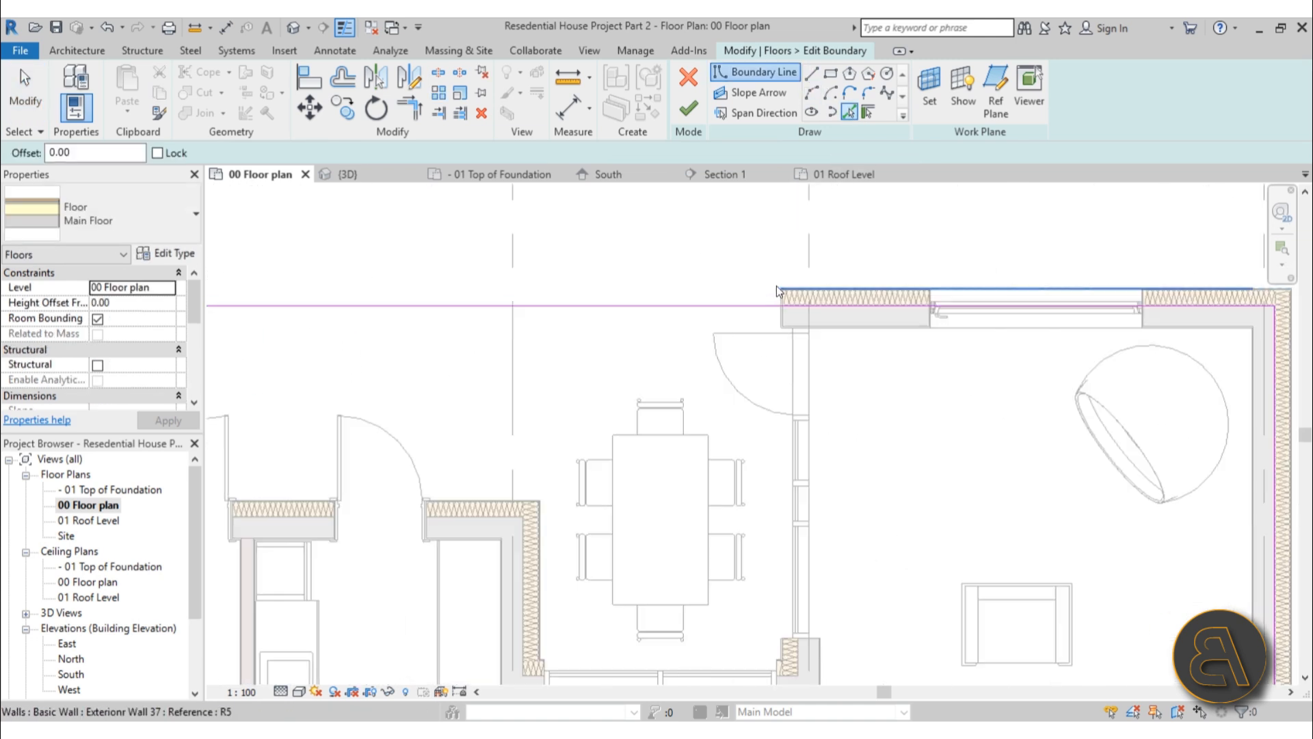
{"action": "middle_click_drag", "start_coordinate": [833, 457], "coordinate": [727, 65]}
{"action": "scroll", "coordinate": [729, 345], "scroll_direction": "up", "scroll_amount": 5}
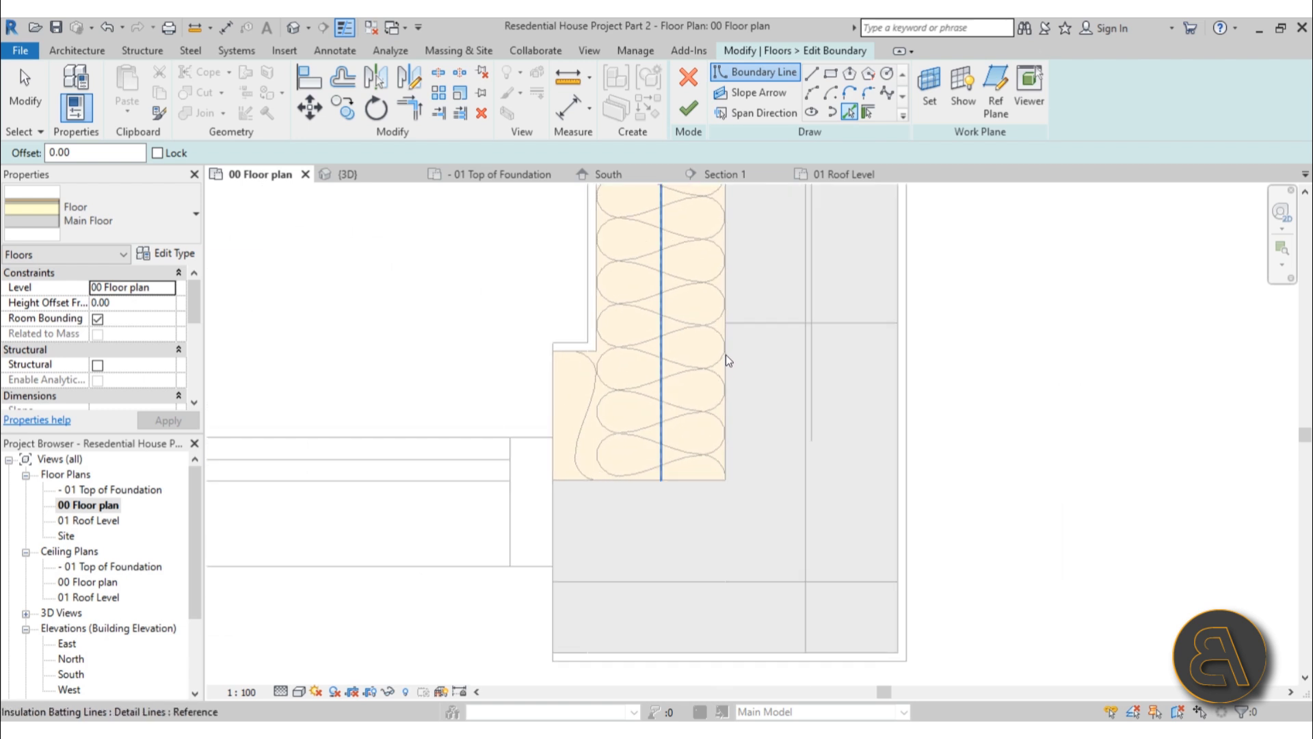
{"action": "key", "text": "Tab"}
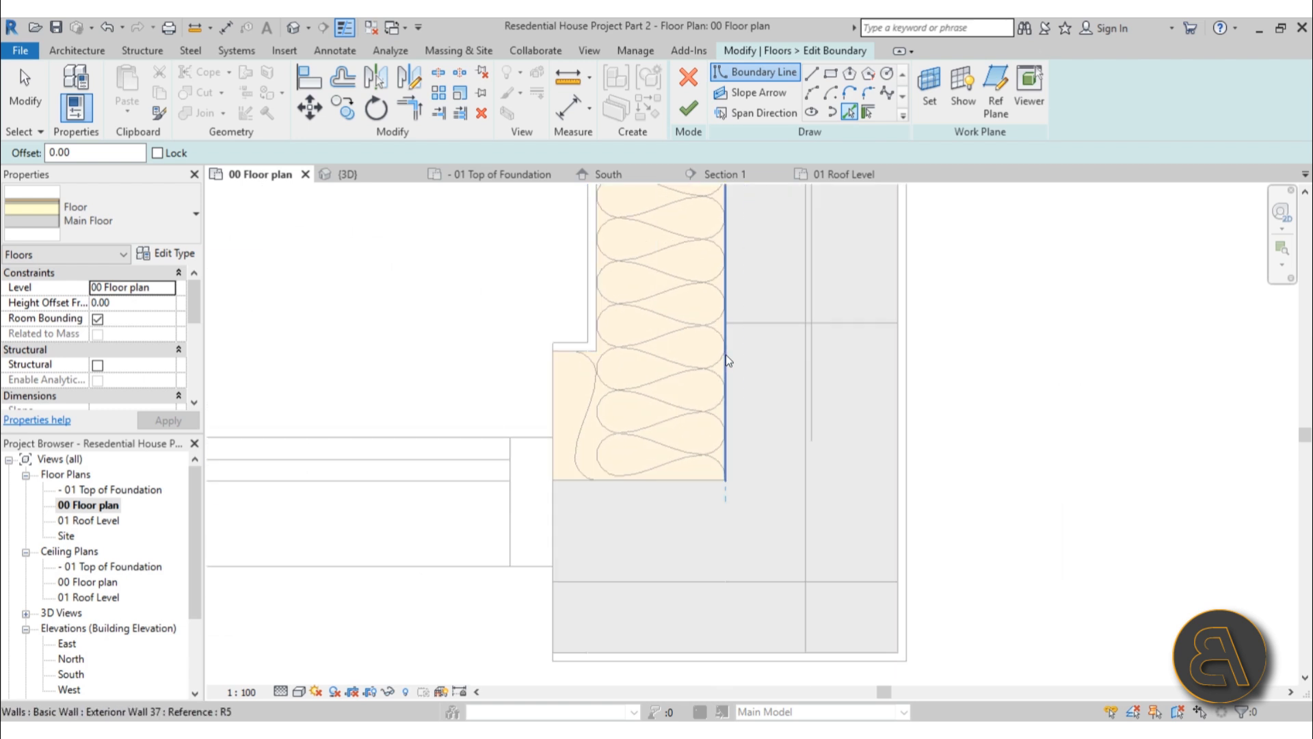
{"action": "left_click", "coordinate": [725, 354]}
Pick the insulation's inner edge at the south end of the outdoor dining recess as another boundary line
{"action": "scroll", "coordinate": [840, 449], "scroll_direction": "down", "scroll_amount": 8}
{"action": "scroll", "coordinate": [619, 448], "scroll_direction": "up", "scroll_amount": 4}
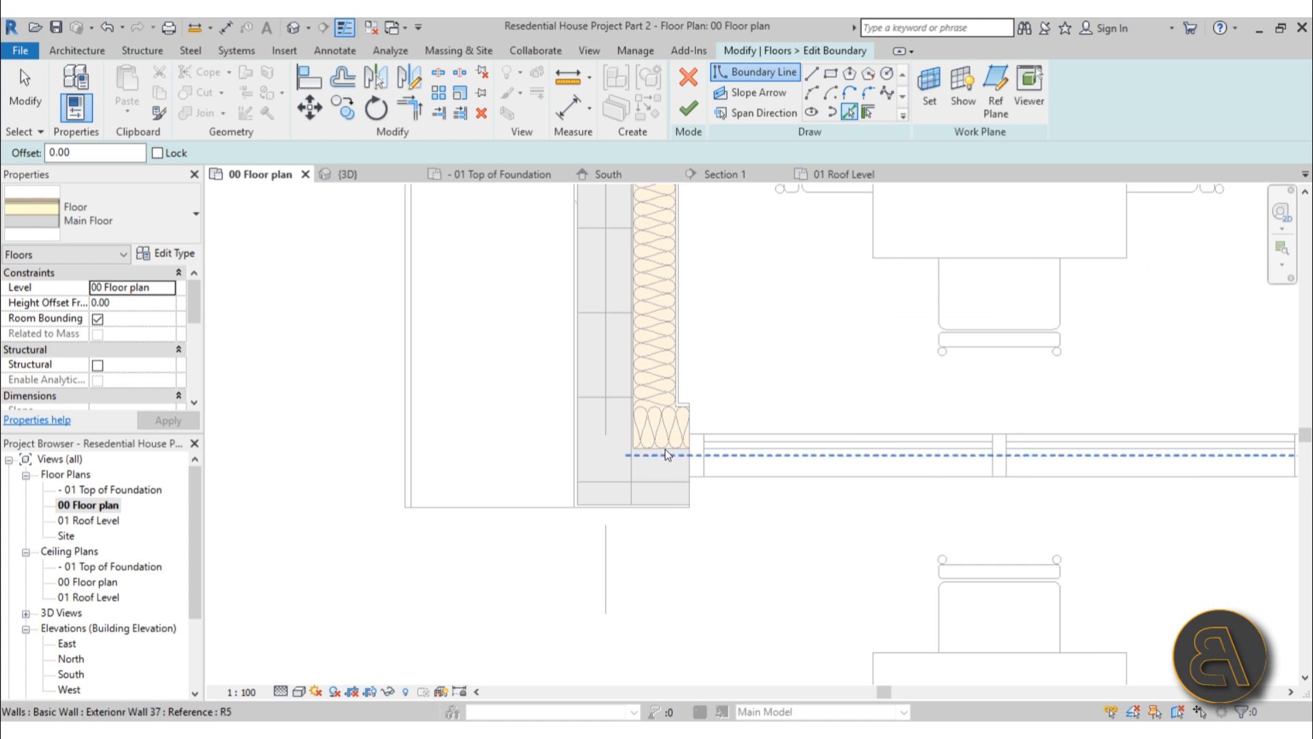
{"action": "key", "text": "Tab"}
{"action": "key", "text": "Tab"}
{"action": "left_click", "coordinate": [665, 449]}
Add a boundary line along the insulation's inner face in the kitchen's east exterior wall
{"action": "scroll", "coordinate": [585, 529], "scroll_direction": "down", "scroll_amount": 4}
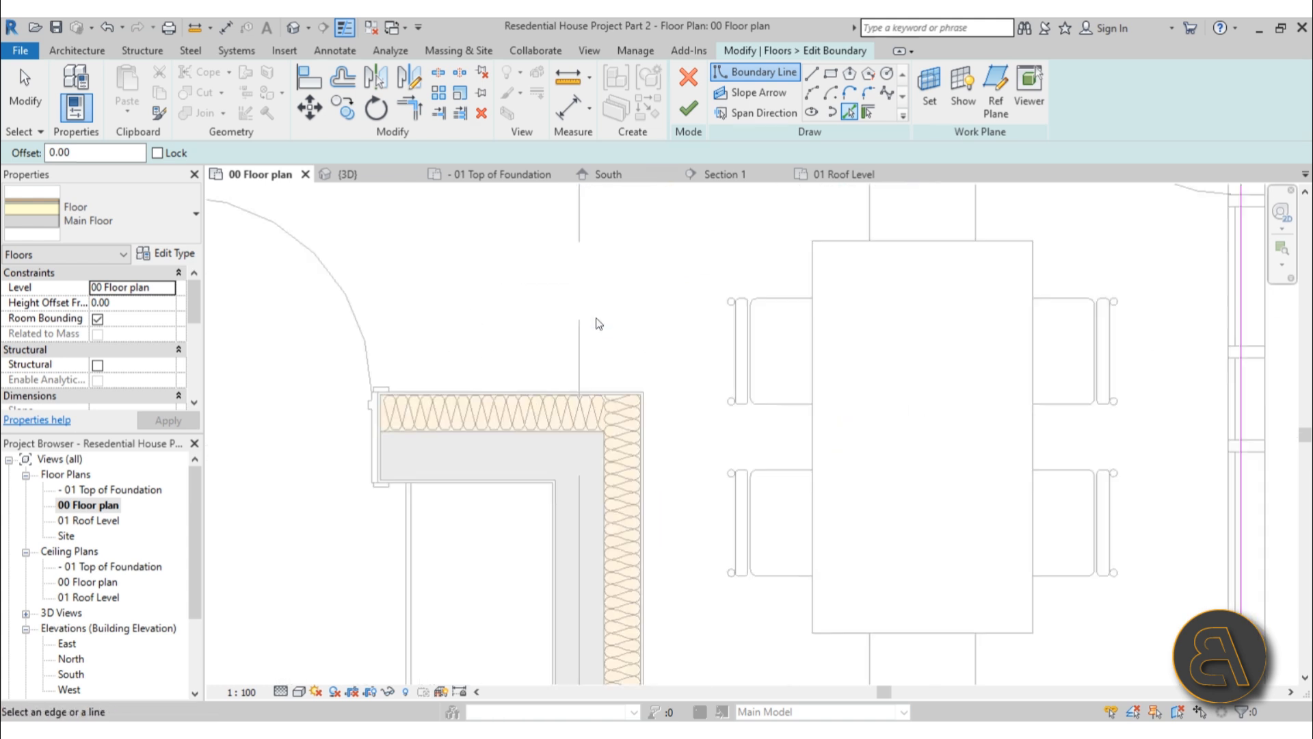
{"action": "scroll", "coordinate": [617, 511], "scroll_direction": "up", "scroll_amount": 6}
{"action": "key", "text": "Tab"}
{"action": "left_click", "coordinate": [584, 485]}
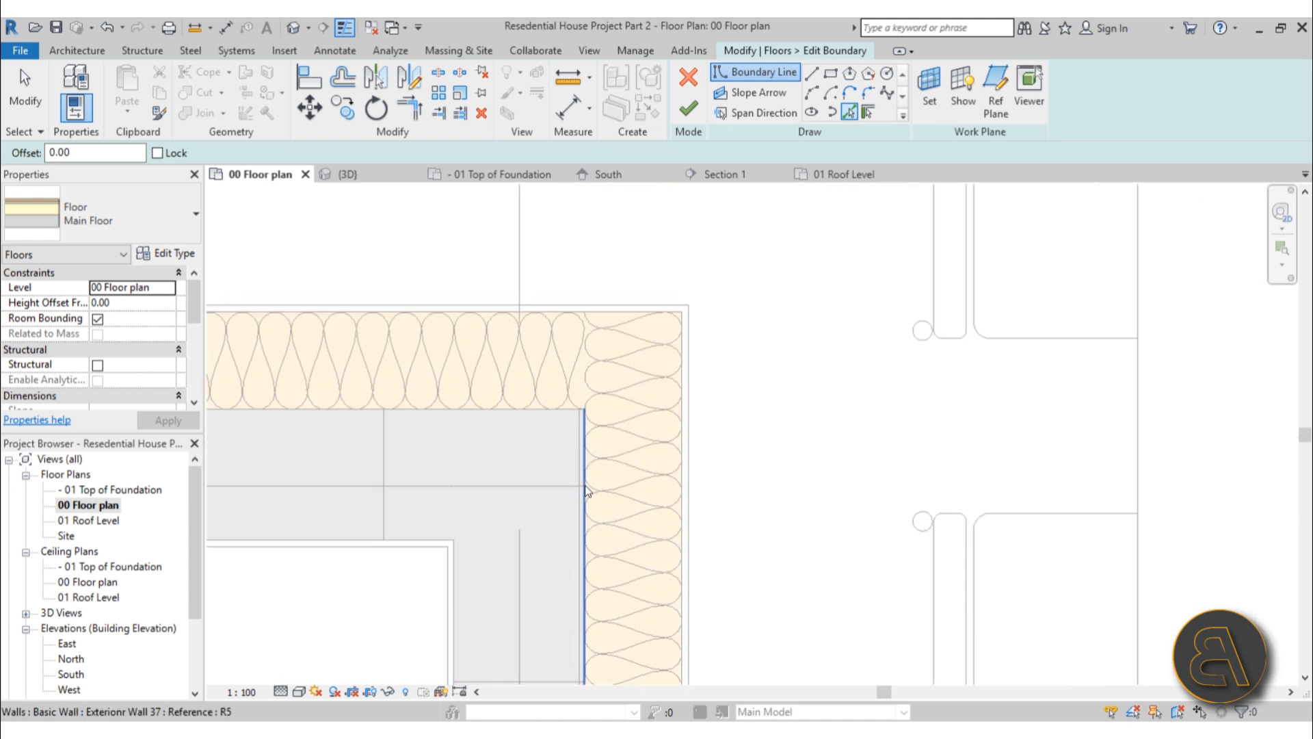
Add a boundary line along the insulation's inner face in the north wall of the bedroom and kitchen, and end line picking
{"action": "scroll", "coordinate": [633, 461], "scroll_direction": "down", "scroll_amount": 5}
{"action": "middle_click_drag", "start_coordinate": [712, 453], "coordinate": [704, 433]}
{"action": "scroll", "coordinate": [616, 349], "scroll_direction": "up", "scroll_amount": 3}
{"action": "key", "text": "Tab"}
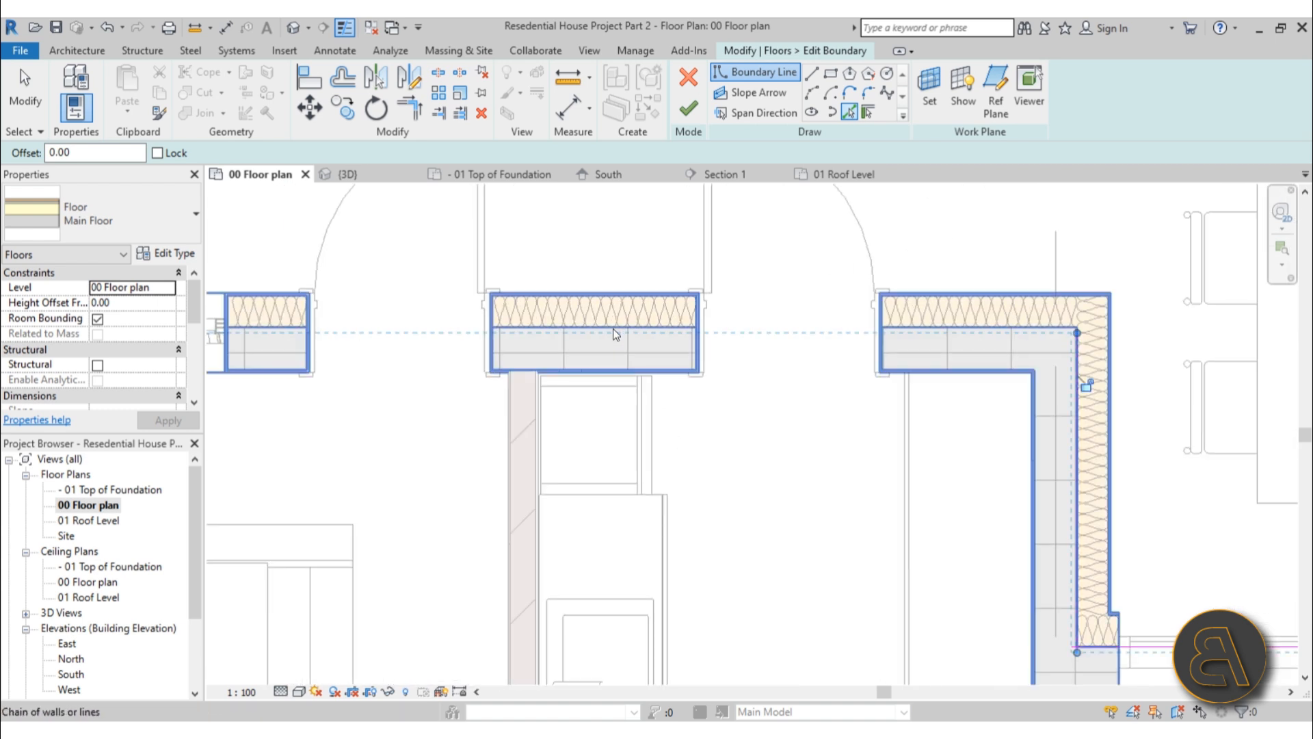
{"action": "left_click", "coordinate": [613, 331]}
{"action": "scroll", "coordinate": [614, 331], "scroll_direction": "down", "scroll_amount": 4}
{"action": "key", "text": "Escape"}
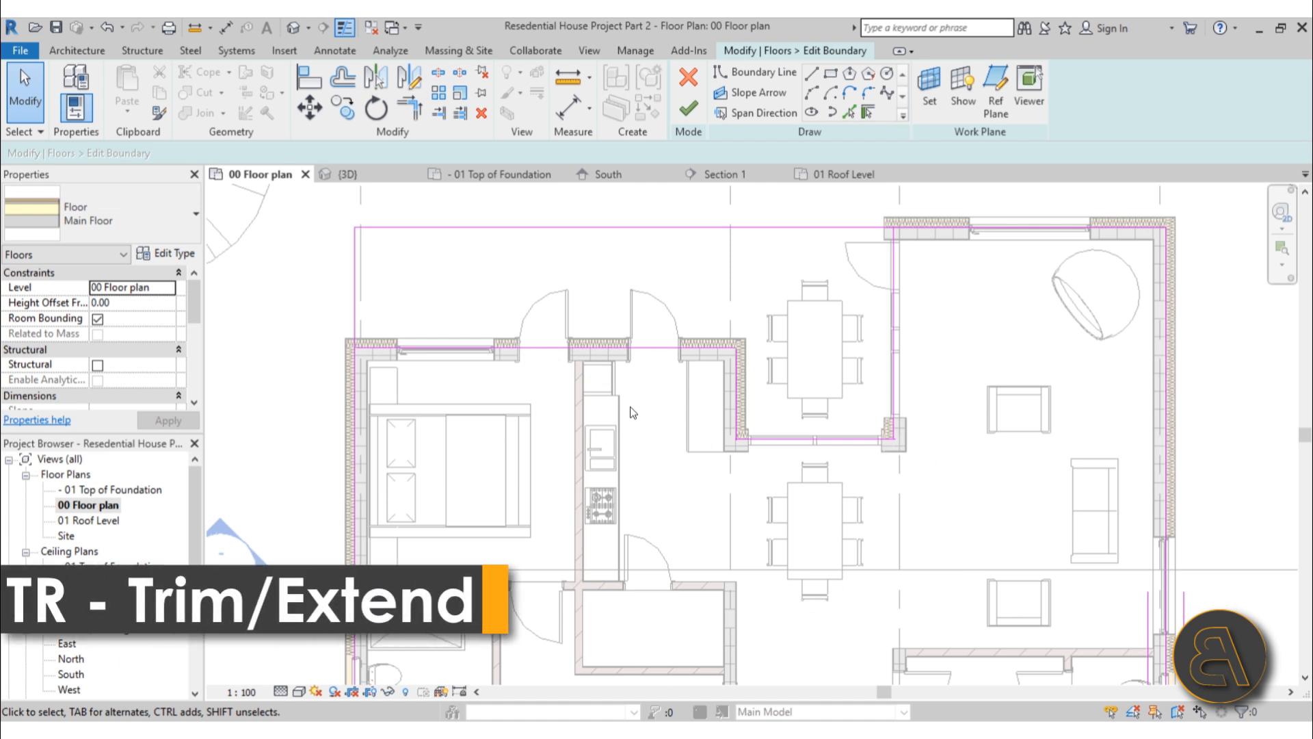
Trim the boundary lines into corners at the bedroom's north-west corner and around the outdoor dining recess, forming one closed outline
{"action": "key", "text": "t"}
{"action": "key", "text": "r"}
{"action": "left_click", "coordinate": [381, 348]}
{"action": "left_click", "coordinate": [356, 366]}
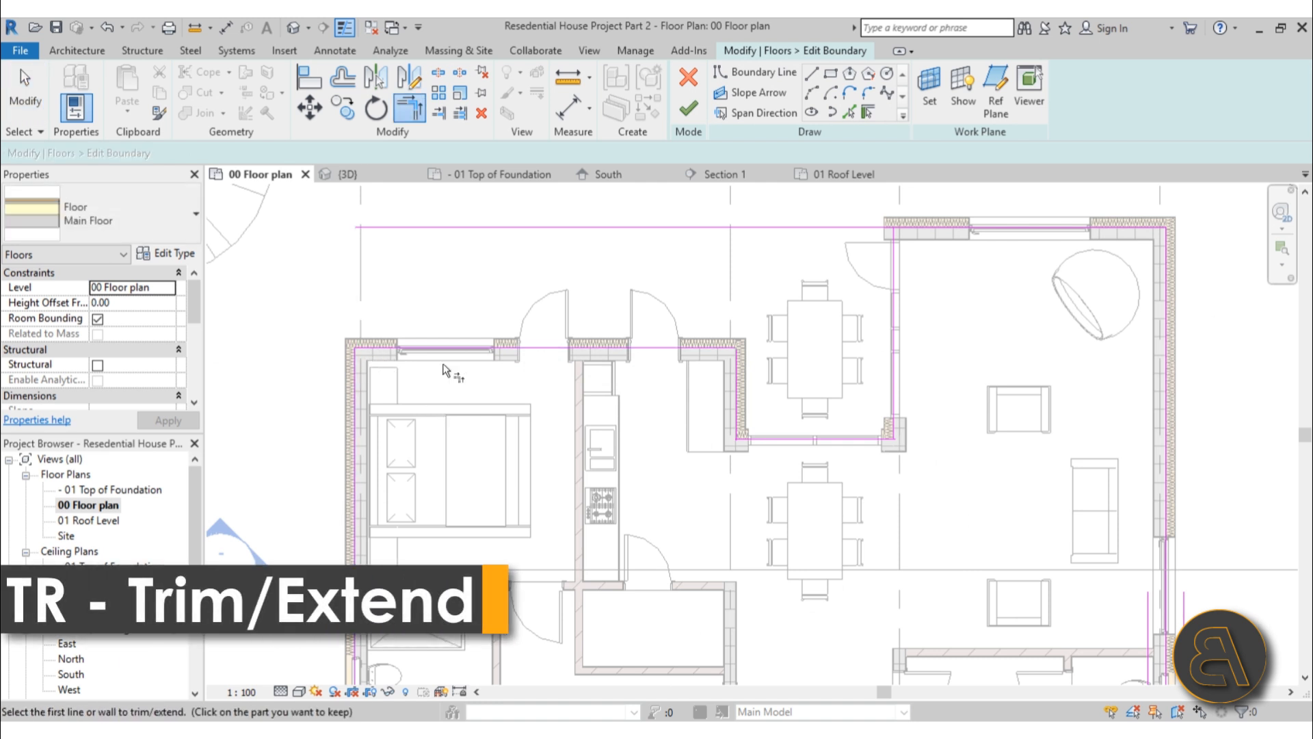
{"action": "left_click", "coordinate": [718, 349]}
{"action": "left_click", "coordinate": [737, 369]}
{"action": "left_click", "coordinate": [737, 380]}
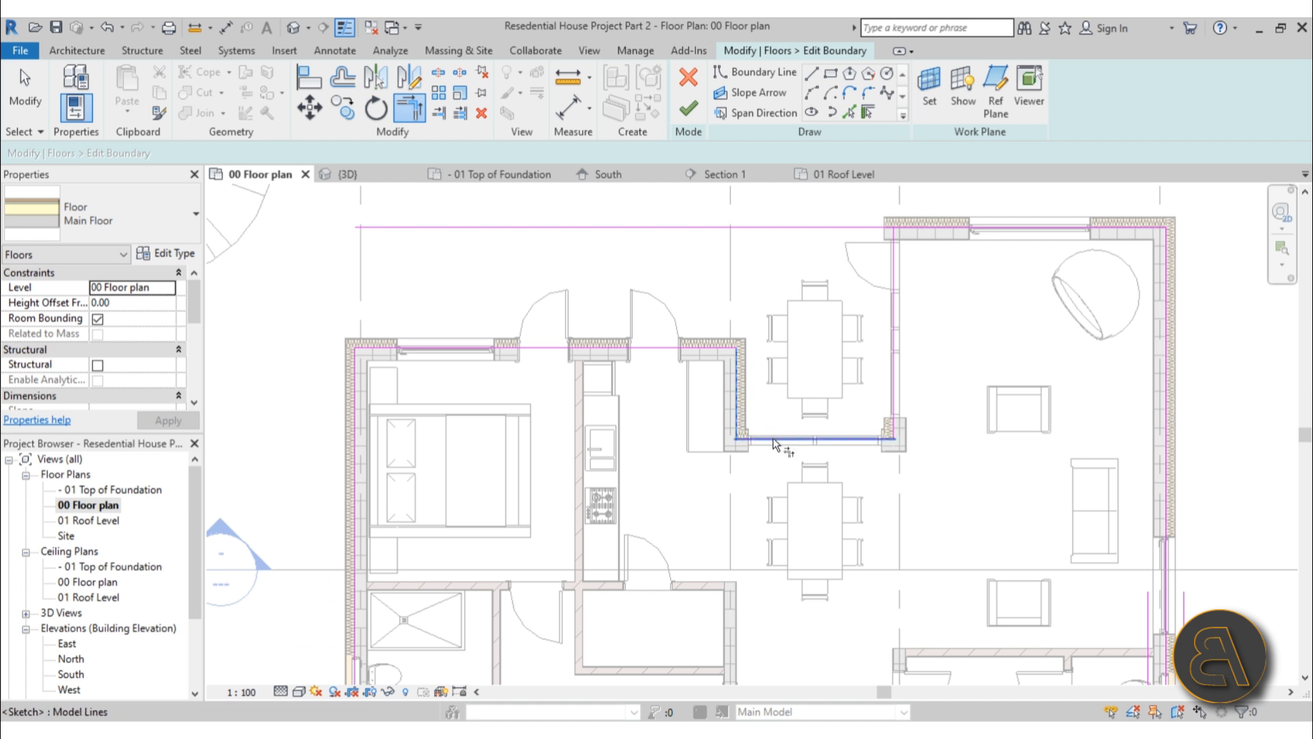
{"action": "left_click", "coordinate": [779, 440]}
{"action": "left_click", "coordinate": [786, 440]}
{"action": "left_click", "coordinate": [904, 432]}
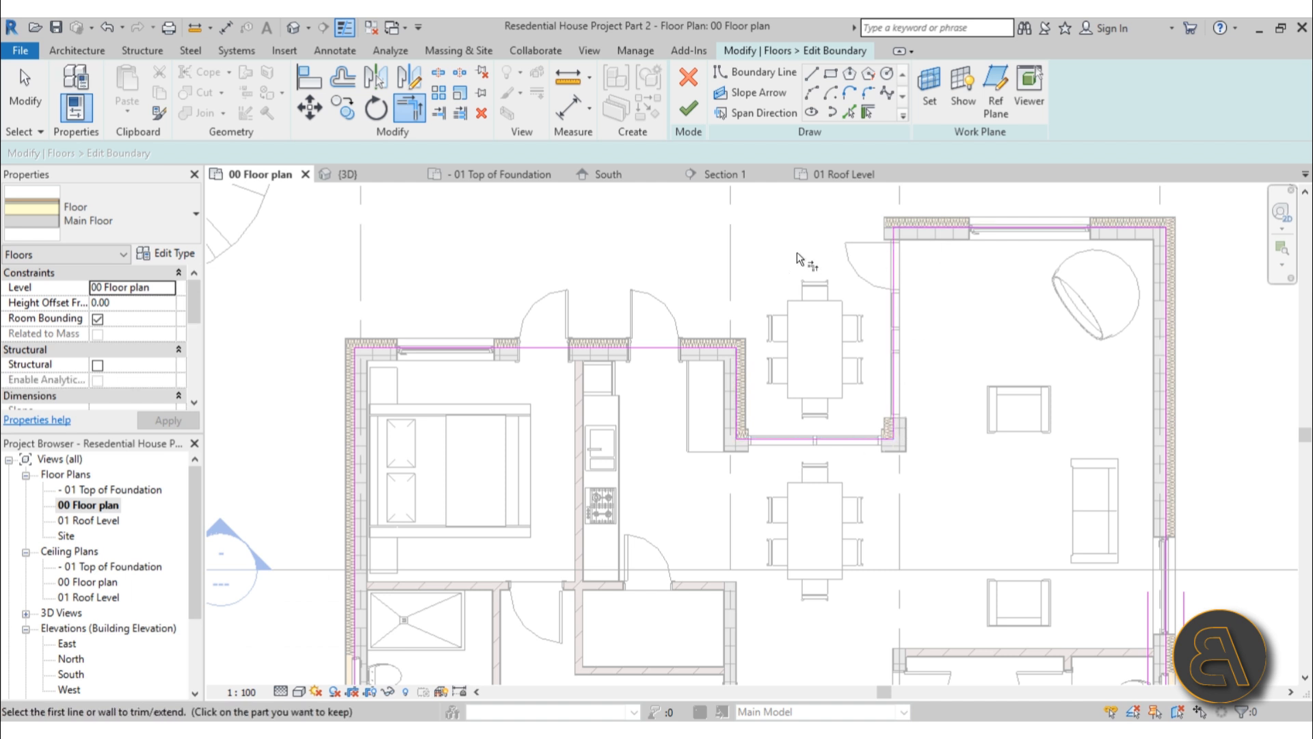
Sketch a rectangular boundary along the inner wall faces of the bathroom with the shower to cut it out of the Main Floor
{"action": "scroll", "coordinate": [698, 305], "scroll_direction": "down", "scroll_amount": 4}
{"action": "middle_click_drag", "start_coordinate": [698, 305], "coordinate": [602, 274]}
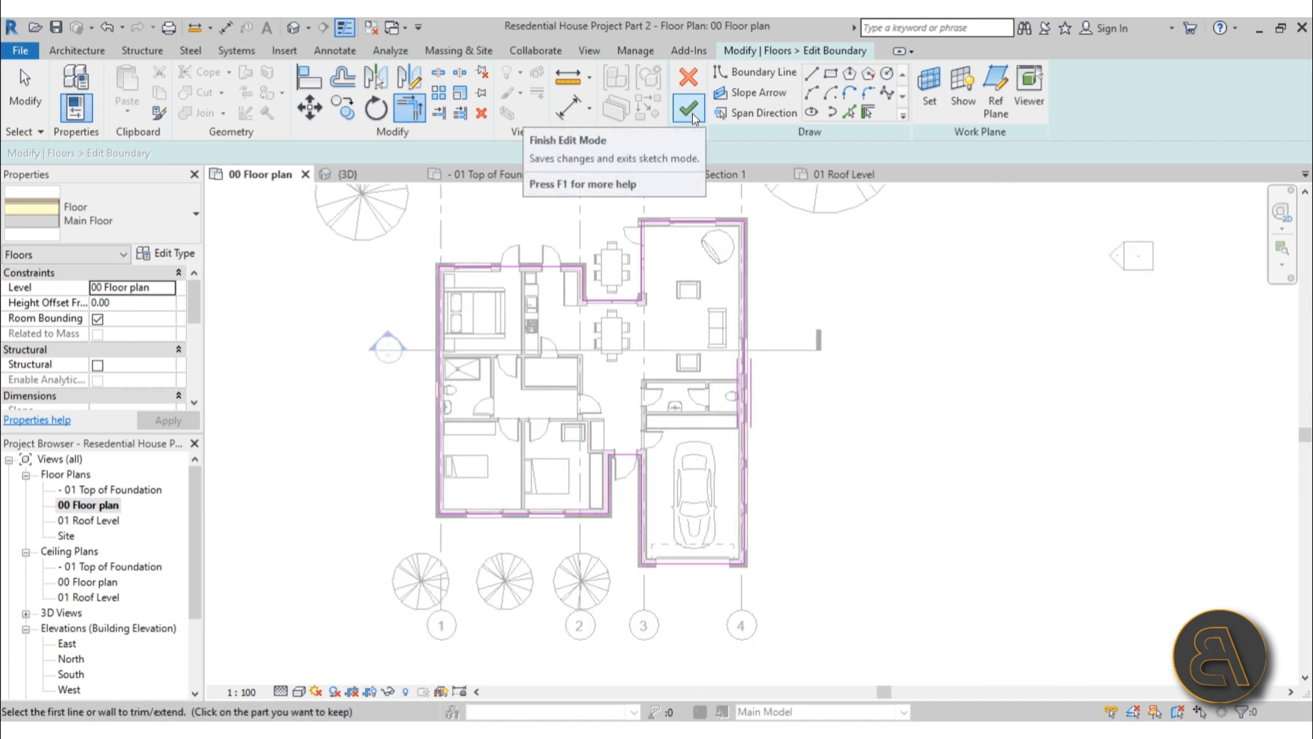
{"action": "scroll", "coordinate": [514, 319], "scroll_direction": "up", "scroll_amount": 4}
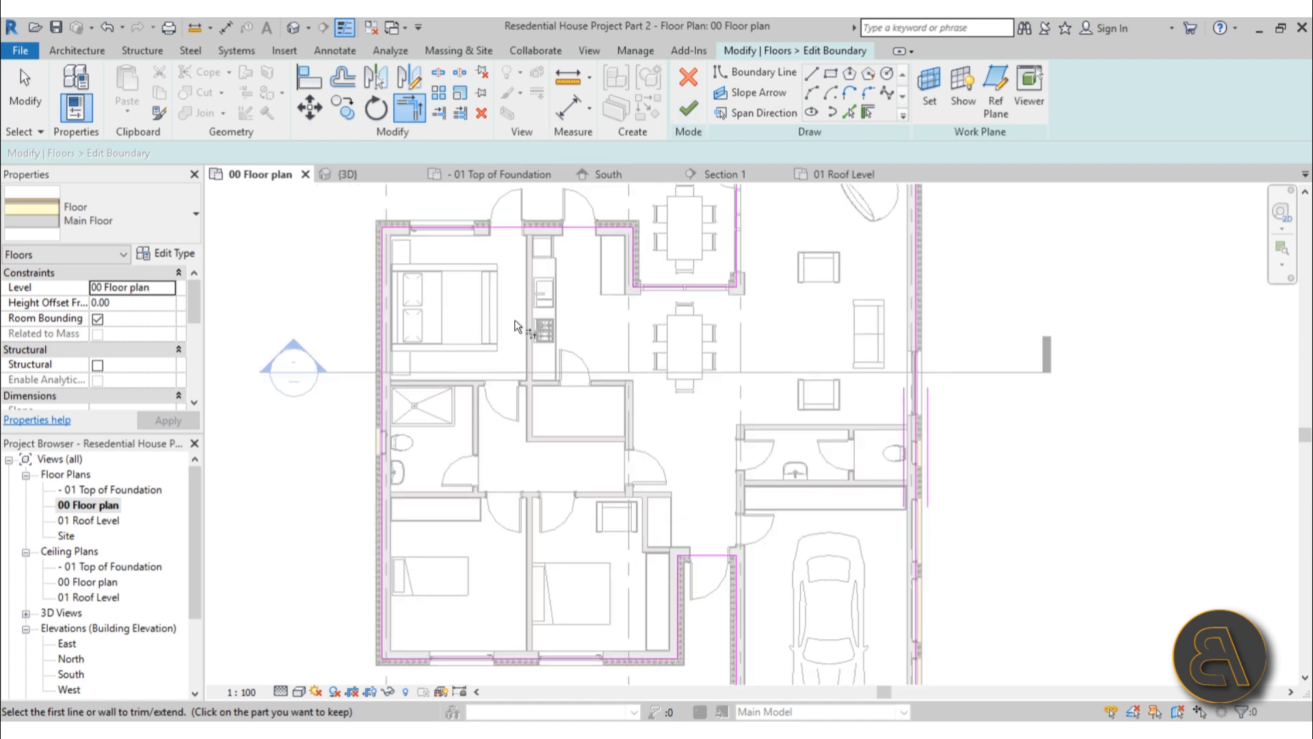
{"action": "left_click", "coordinate": [831, 80]}
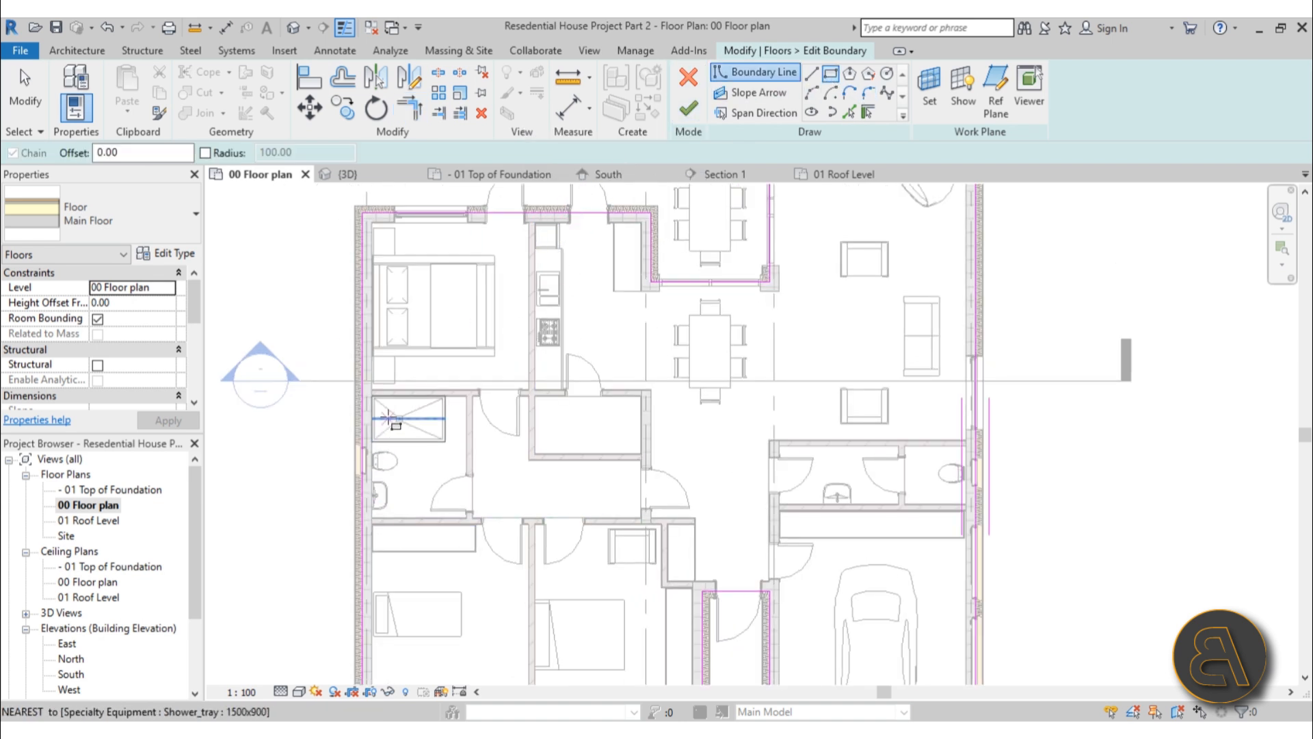
{"action": "scroll", "coordinate": [359, 397], "scroll_direction": "up", "scroll_amount": 6}
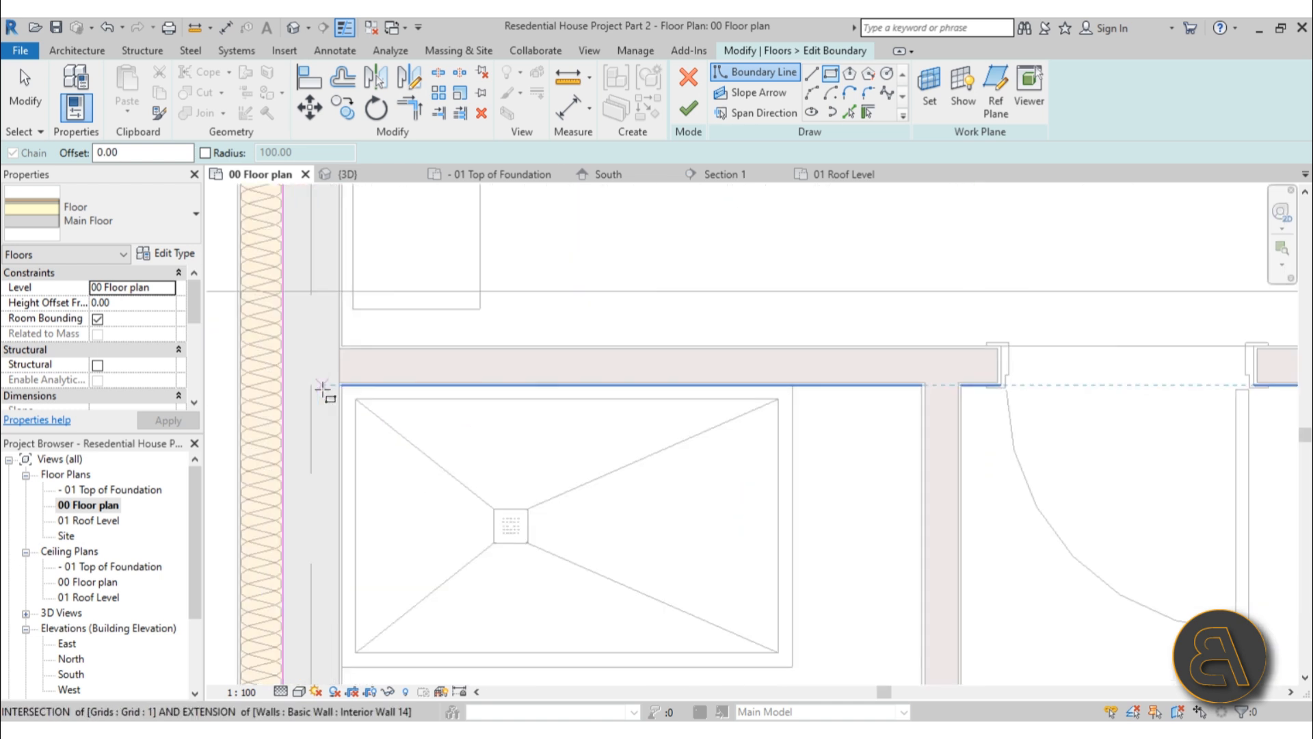
{"action": "left_click", "coordinate": [369, 377]}
{"action": "scroll", "coordinate": [707, 598], "scroll_direction": "down", "scroll_amount": 6}
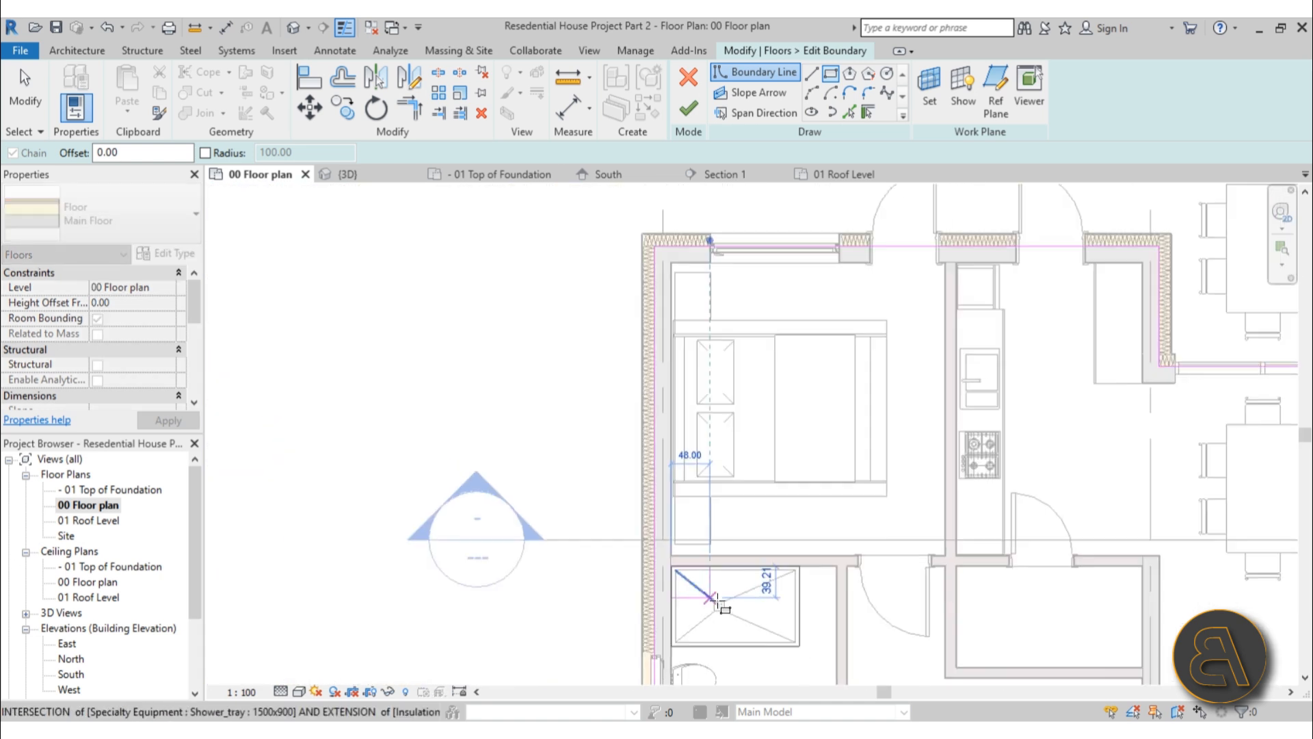
{"action": "scroll", "coordinate": [761, 480], "scroll_direction": "up", "scroll_amount": 3}
{"action": "scroll", "coordinate": [924, 425], "scroll_direction": "up", "scroll_amount": 4}
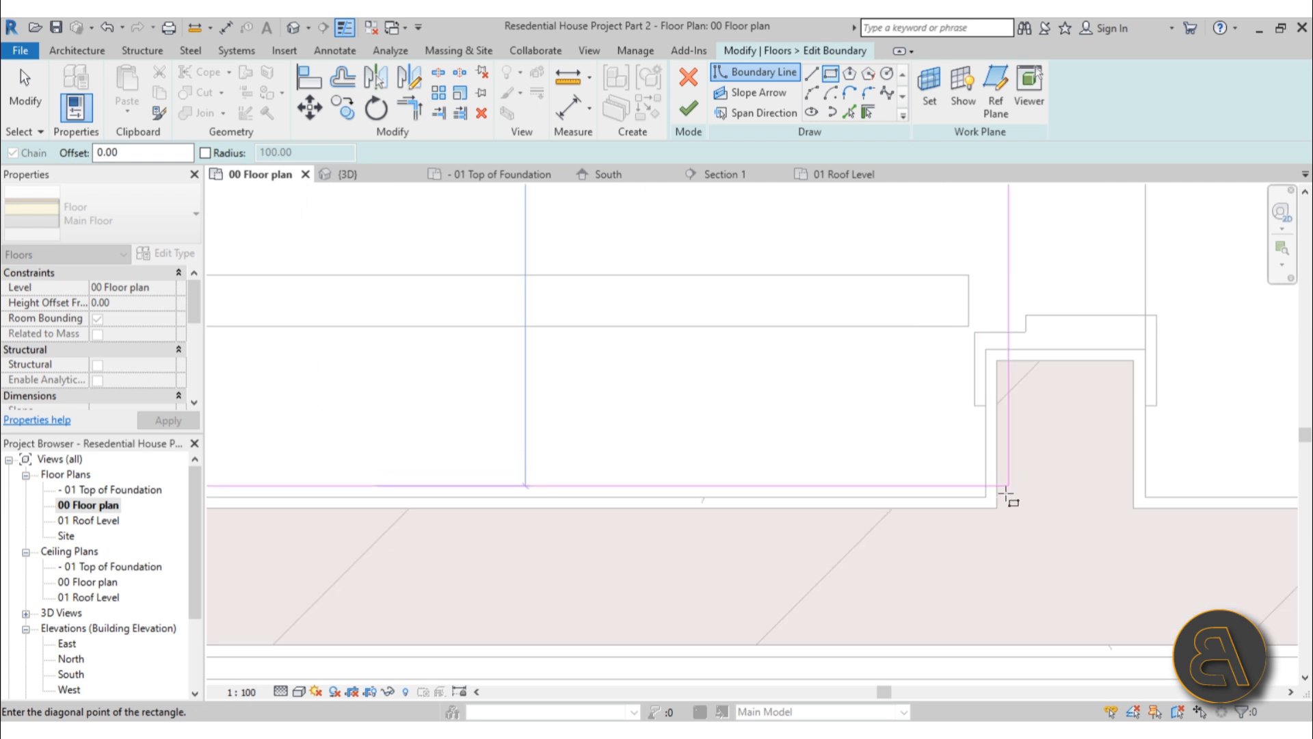
{"action": "left_click", "coordinate": [987, 498]}
Lock the edges of the bathroom rectangle to the surrounding wall faces
{"action": "scroll", "coordinate": [619, 359], "scroll_direction": "down", "scroll_amount": 7}
{"action": "middle_click_drag", "start_coordinate": [659, 332], "coordinate": [454, 563]}
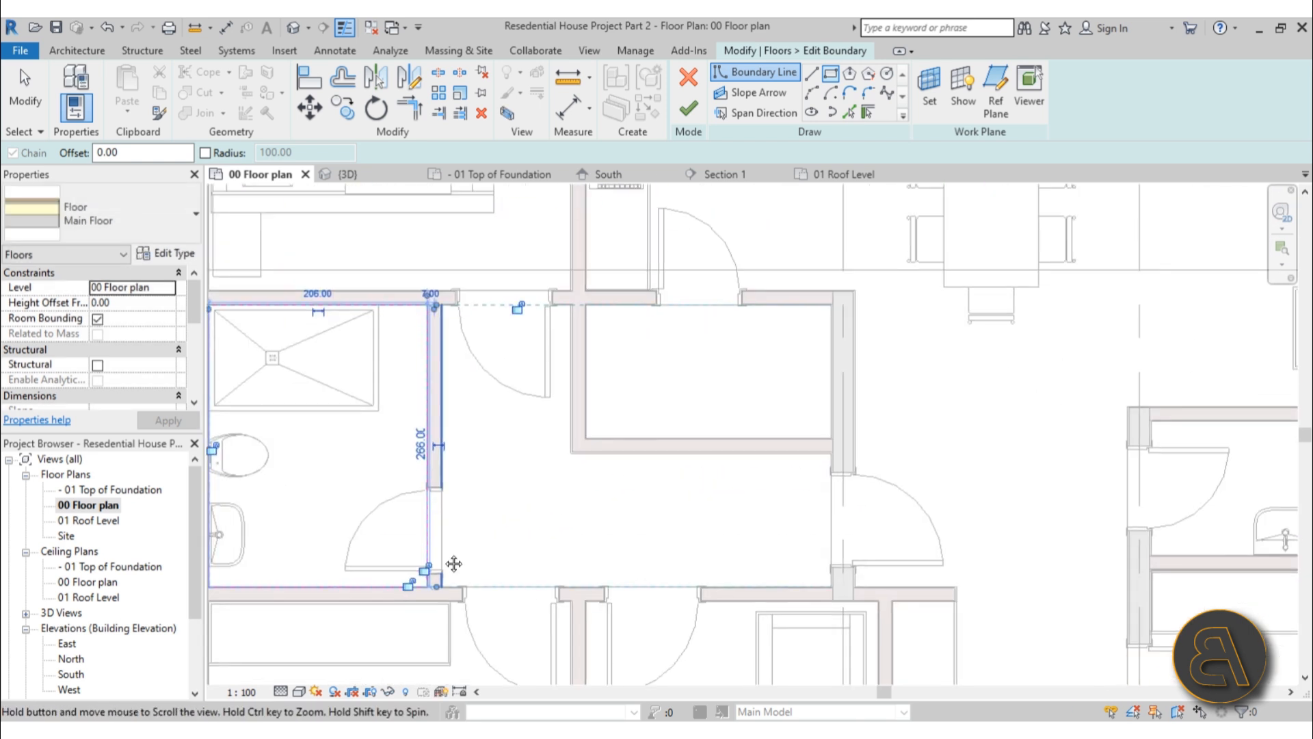
{"action": "middle_click_drag", "start_coordinate": [606, 436], "coordinate": [764, 368]}
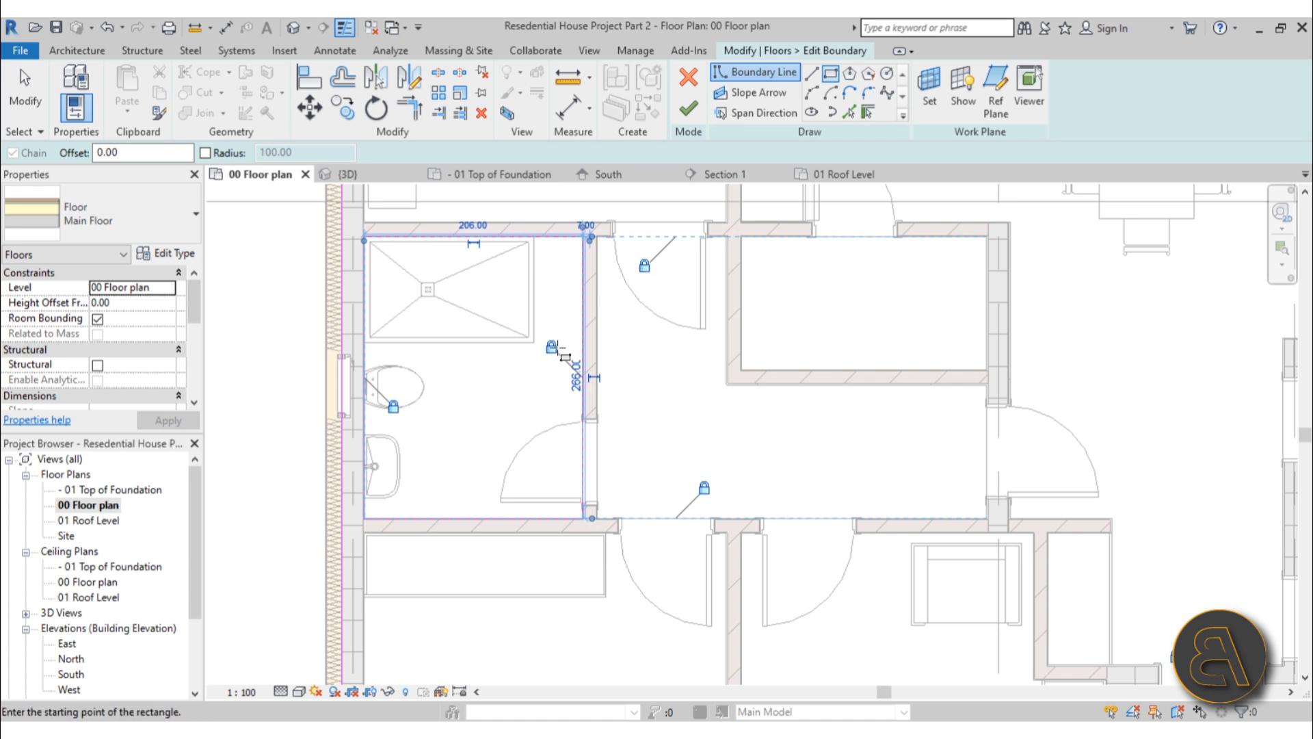
Sketch a rectangular boundary along the inner wall faces of the kitchen and adjoining pantry, and lock its edges to the walls
{"action": "middle_click_drag", "start_coordinate": [771, 351], "coordinate": [538, 417]}
{"action": "scroll", "coordinate": [532, 292], "scroll_direction": "up", "scroll_amount": 3}
{"action": "scroll", "coordinate": [428, 370], "scroll_direction": "down", "scroll_amount": 3}
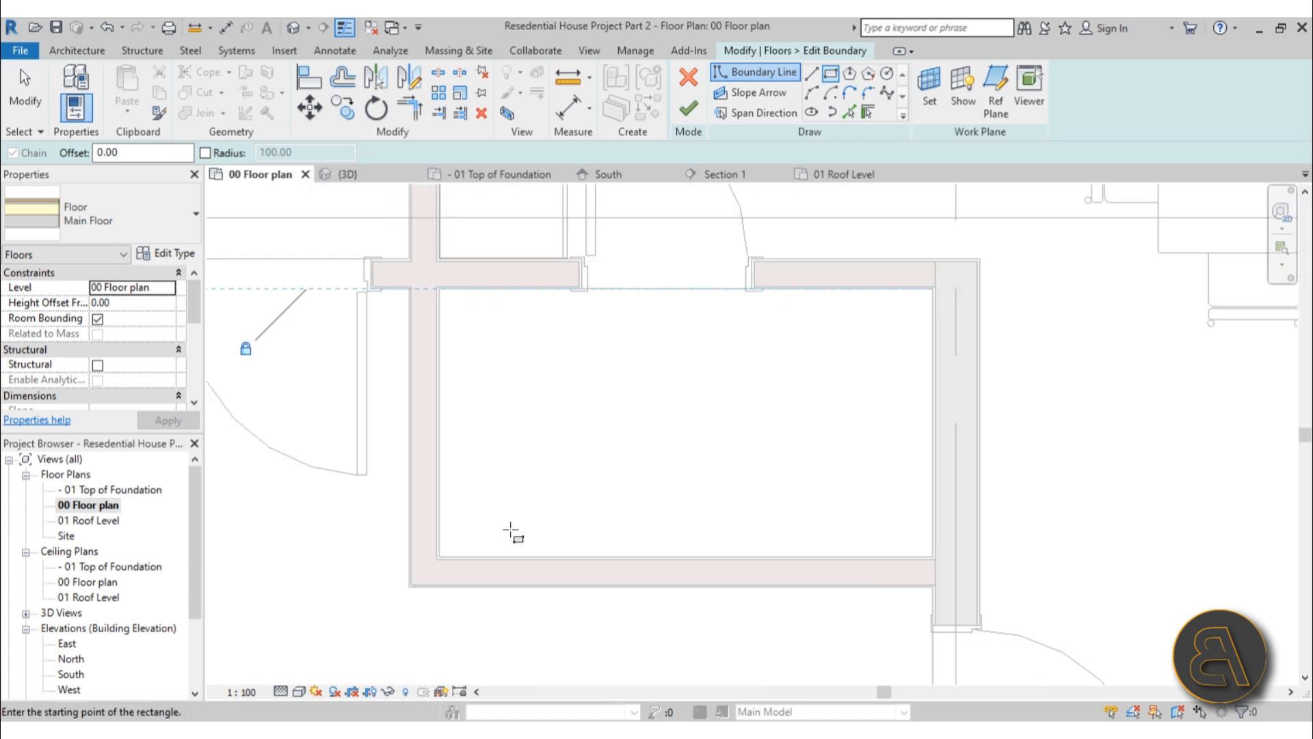
{"action": "scroll", "coordinate": [513, 536], "scroll_direction": "up", "scroll_amount": 4}
{"action": "scroll", "coordinate": [437, 527], "scroll_direction": "down", "scroll_amount": 4}
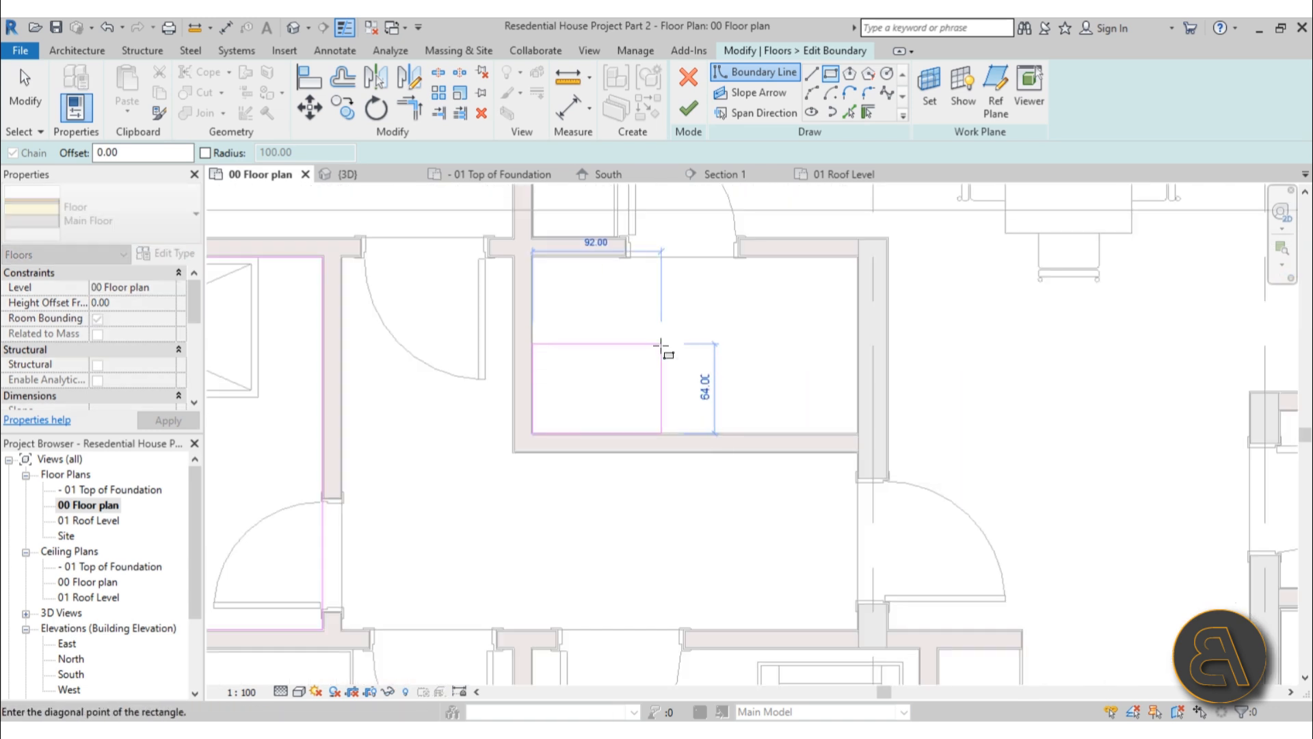
{"action": "middle_click_drag", "start_coordinate": [437, 527], "coordinate": [424, 623]}
{"action": "scroll", "coordinate": [513, 375], "scroll_direction": "up", "scroll_amount": 4}
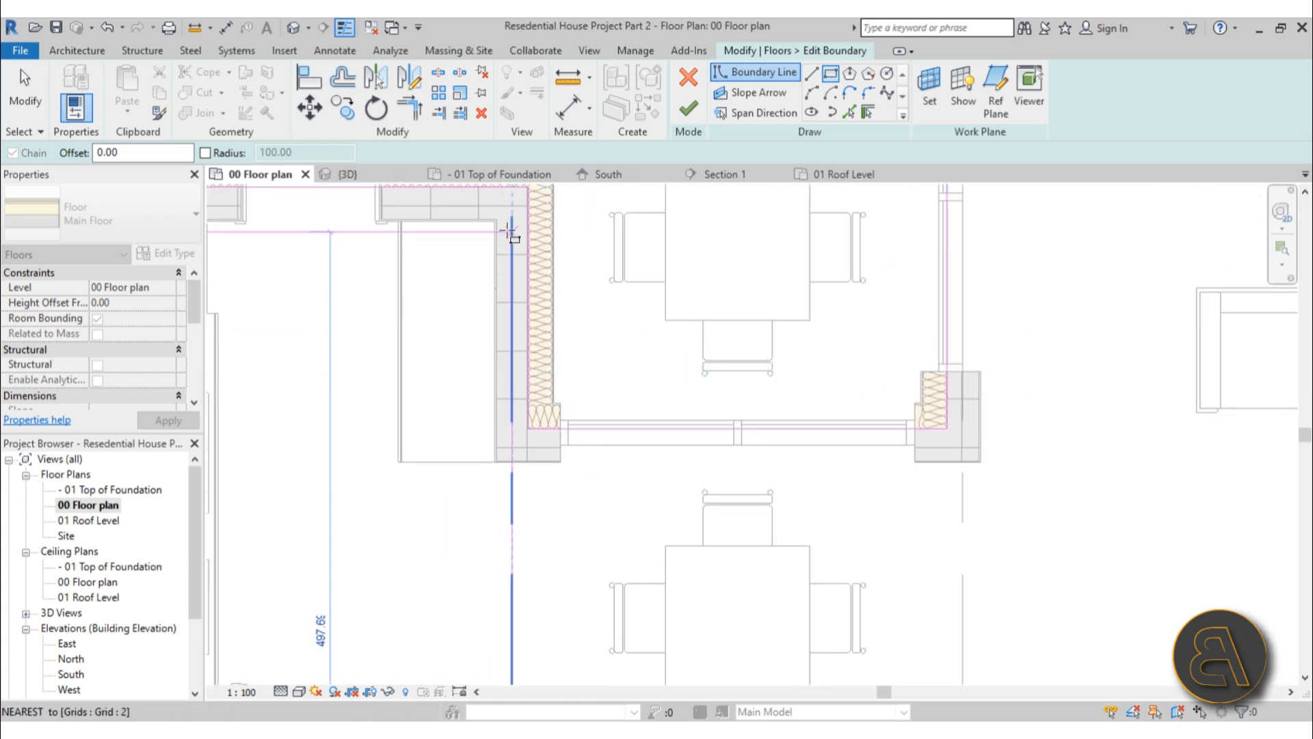
{"action": "left_click", "coordinate": [496, 219]}
{"action": "scroll", "coordinate": [496, 219], "scroll_direction": "up", "scroll_amount": 3}
{"action": "scroll", "coordinate": [562, 244], "scroll_direction": "down", "scroll_amount": 4}
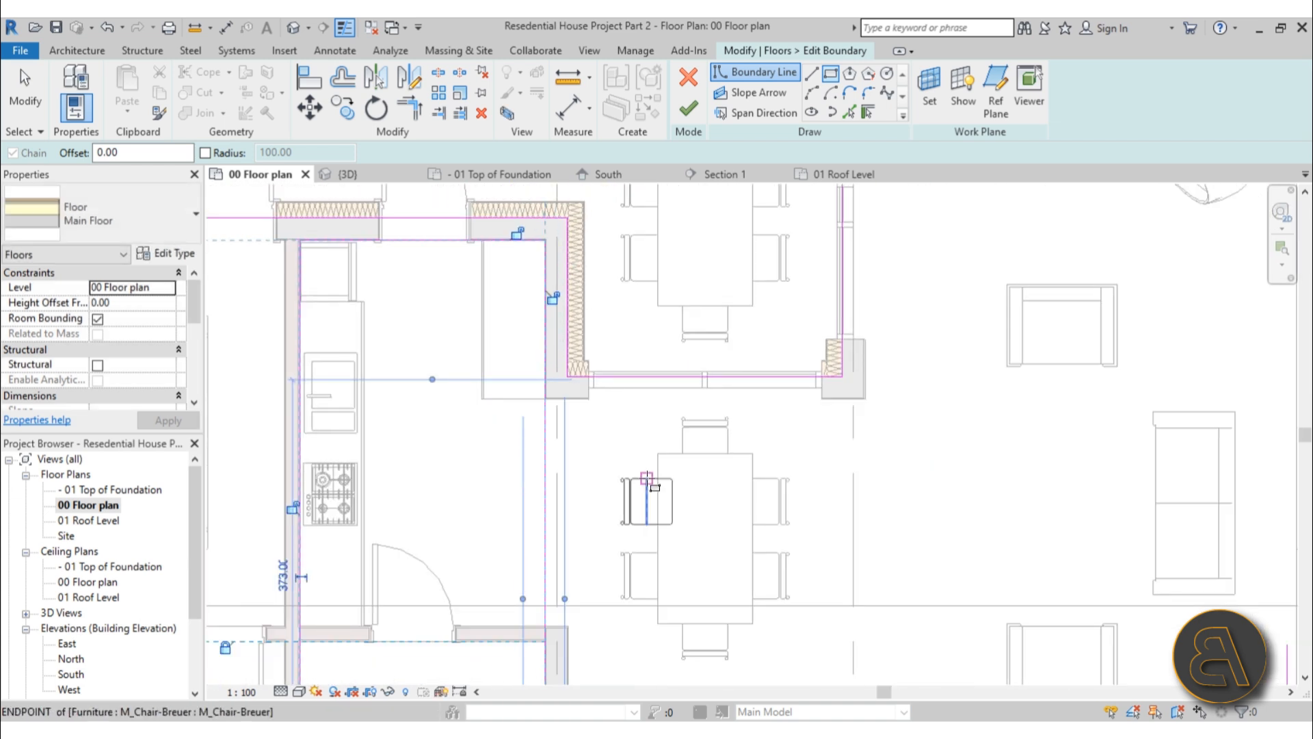
{"action": "middle_click_drag", "start_coordinate": [648, 481], "coordinate": [658, 379]}
{"action": "scroll", "coordinate": [524, 612], "scroll_direction": "up", "scroll_amount": 3}
{"action": "middle_click_drag", "start_coordinate": [684, 530], "coordinate": [619, 430]}
{"action": "scroll", "coordinate": [619, 430], "scroll_direction": "down", "scroll_amount": 3}
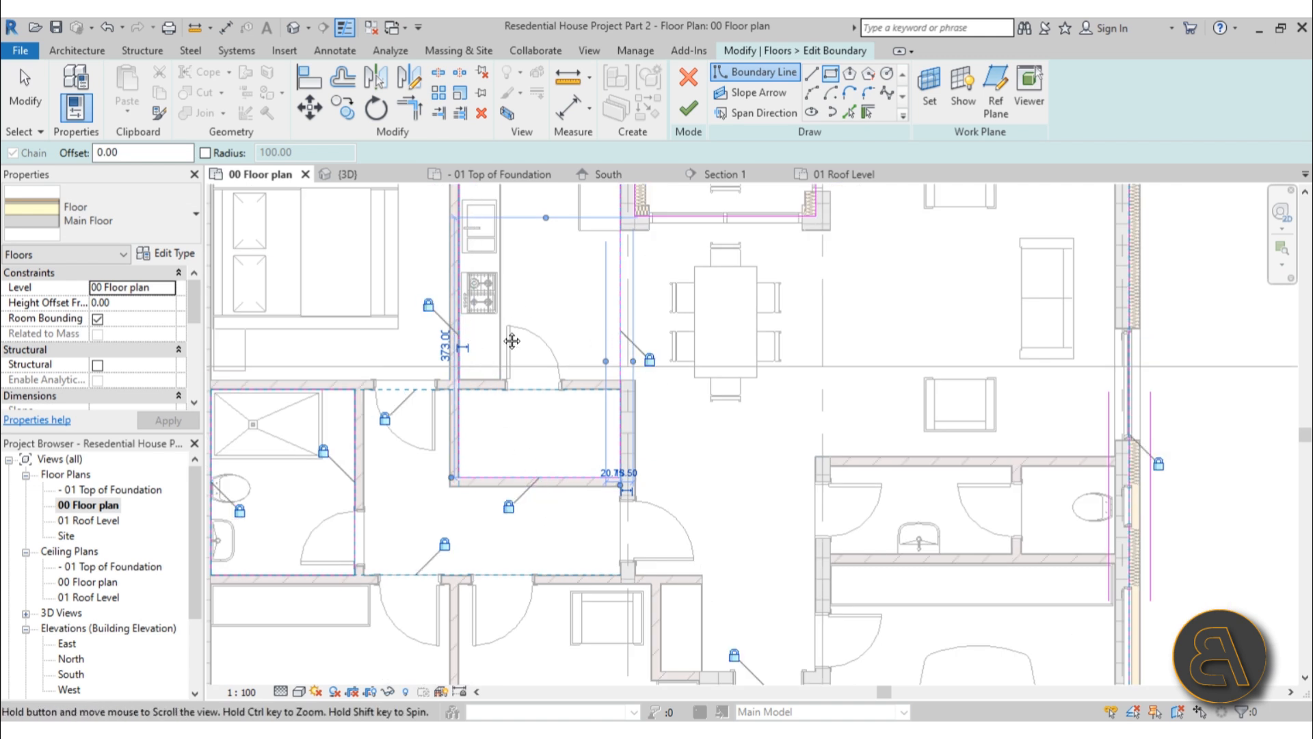
Sketch a rectangular boundary along the inner wall faces enclosing the washroom, WC and garage, and lock its edges to the walls
{"action": "middle_click_drag", "start_coordinate": [512, 341], "coordinate": [472, 470]}
{"action": "scroll", "coordinate": [387, 223], "scroll_direction": "down", "scroll_amount": 5}
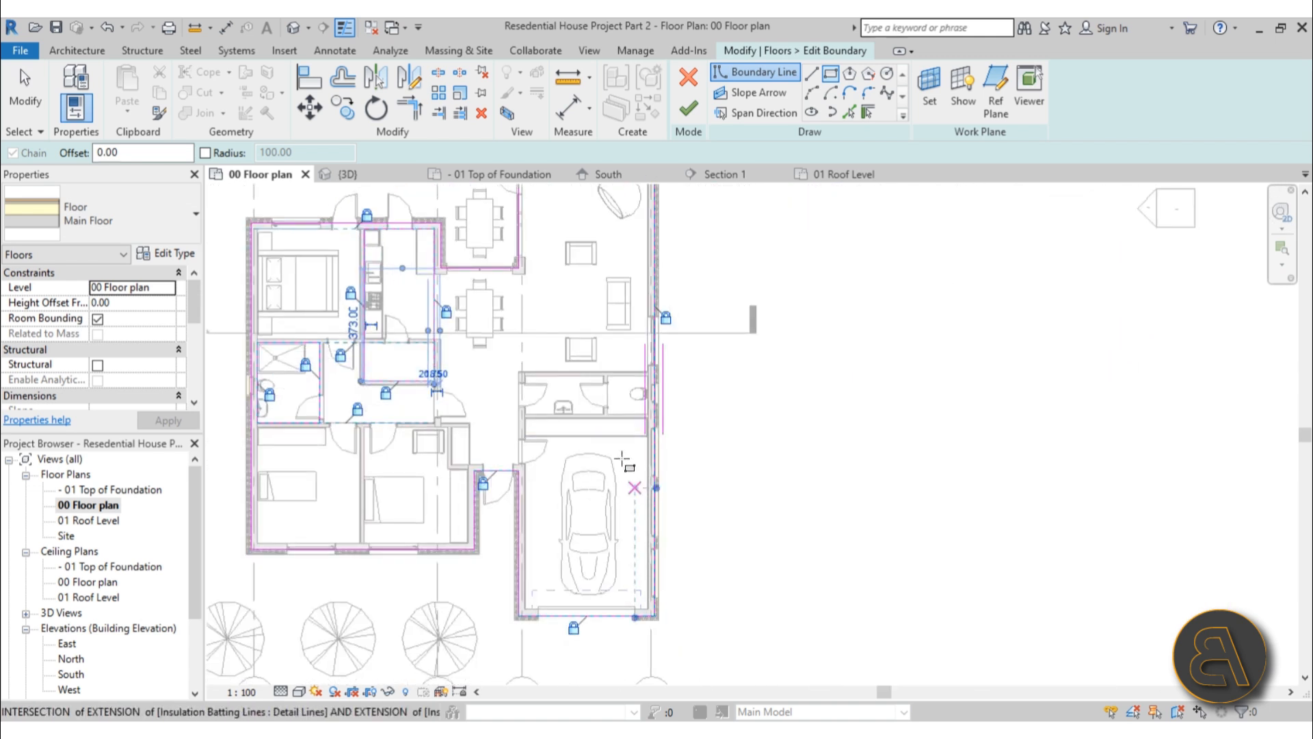
{"action": "scroll", "coordinate": [448, 410], "scroll_direction": "up", "scroll_amount": 8}
{"action": "scroll", "coordinate": [424, 401], "scroll_direction": "up", "scroll_amount": 4}
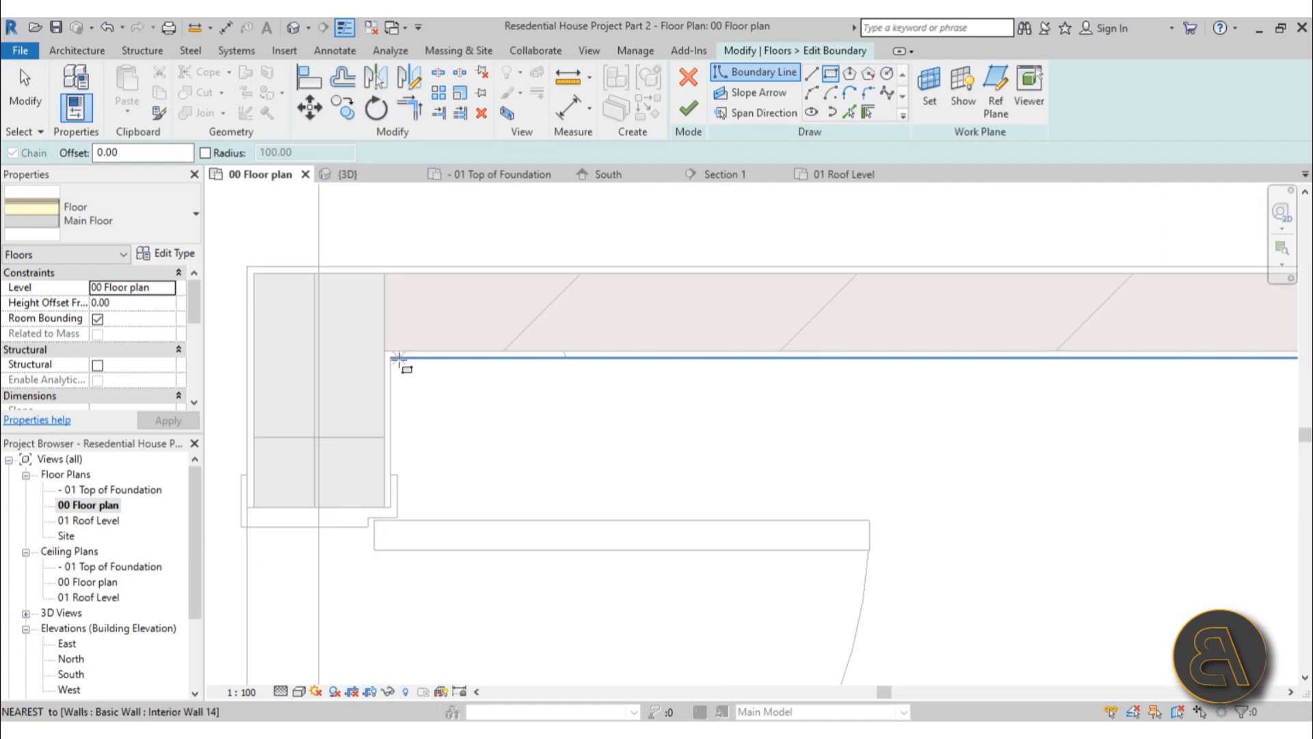
{"action": "left_click", "coordinate": [391, 358]}
{"action": "scroll", "coordinate": [457, 243], "scroll_direction": "down", "scroll_amount": 2}
{"action": "scroll", "coordinate": [458, 248], "scroll_direction": "down", "scroll_amount": 3}
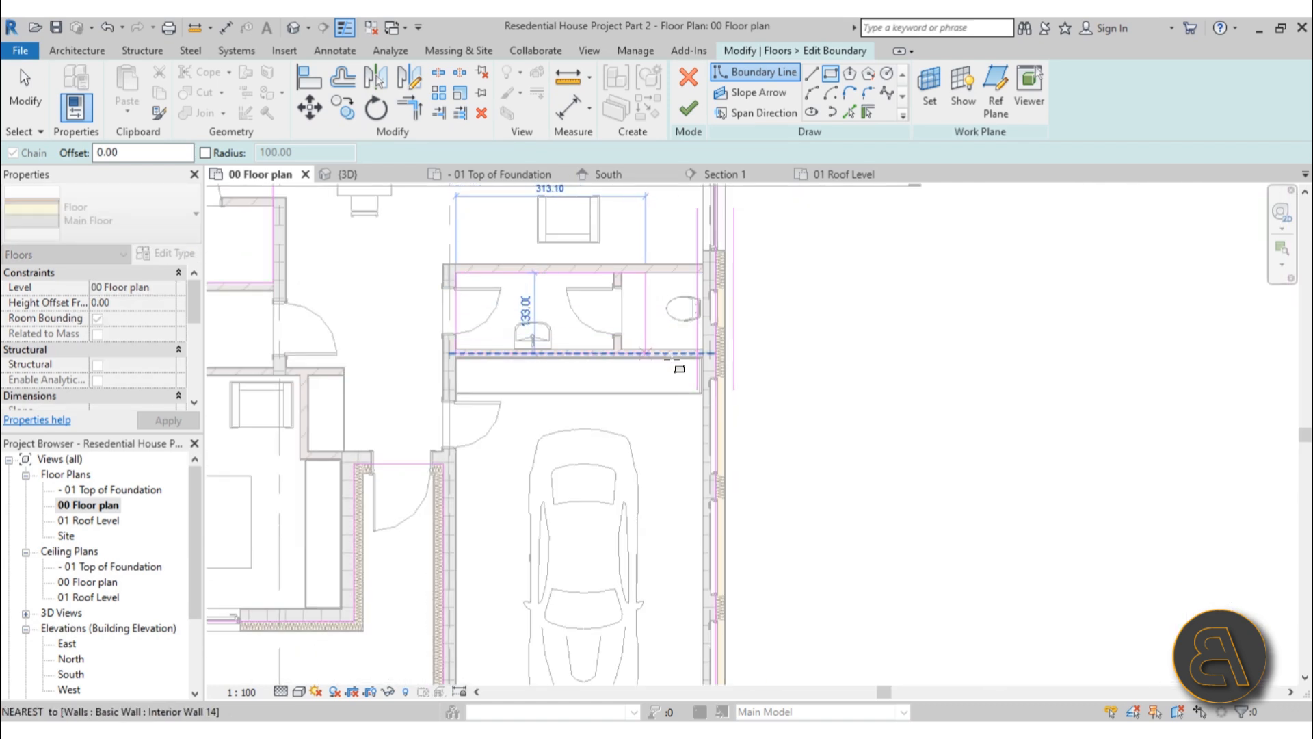
{"action": "scroll", "coordinate": [659, 578], "scroll_direction": "up", "scroll_amount": 6}
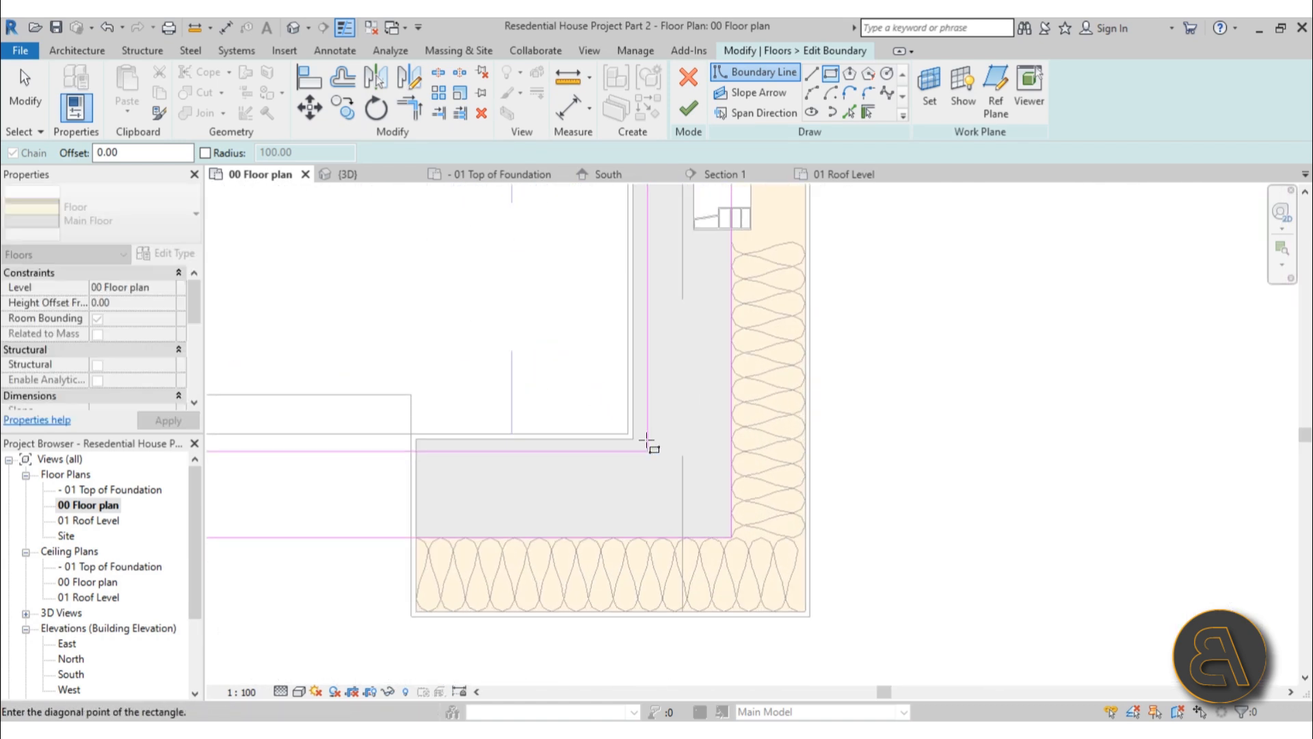
{"action": "left_click", "coordinate": [628, 433]}
{"action": "scroll", "coordinate": [631, 533], "scroll_direction": "down", "scroll_amount": 5}
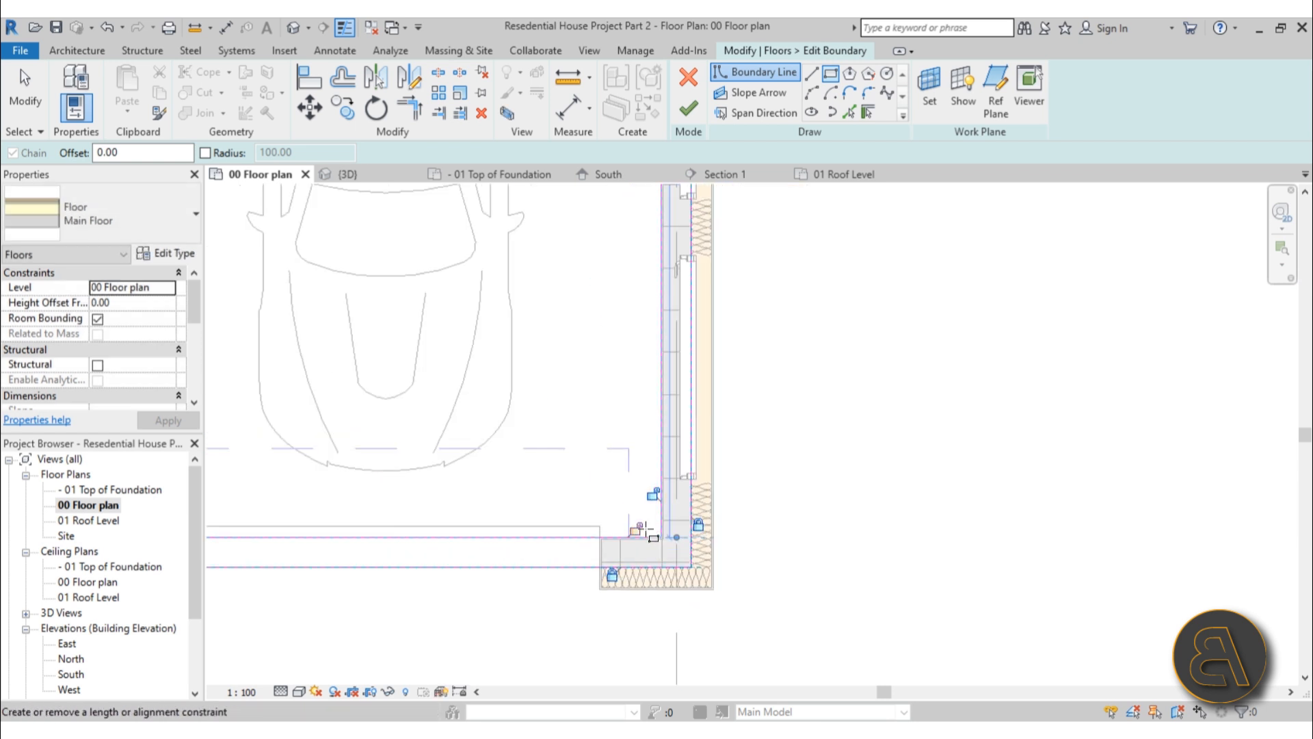
{"action": "scroll", "coordinate": [520, 376], "scroll_direction": "down", "scroll_amount": 4}
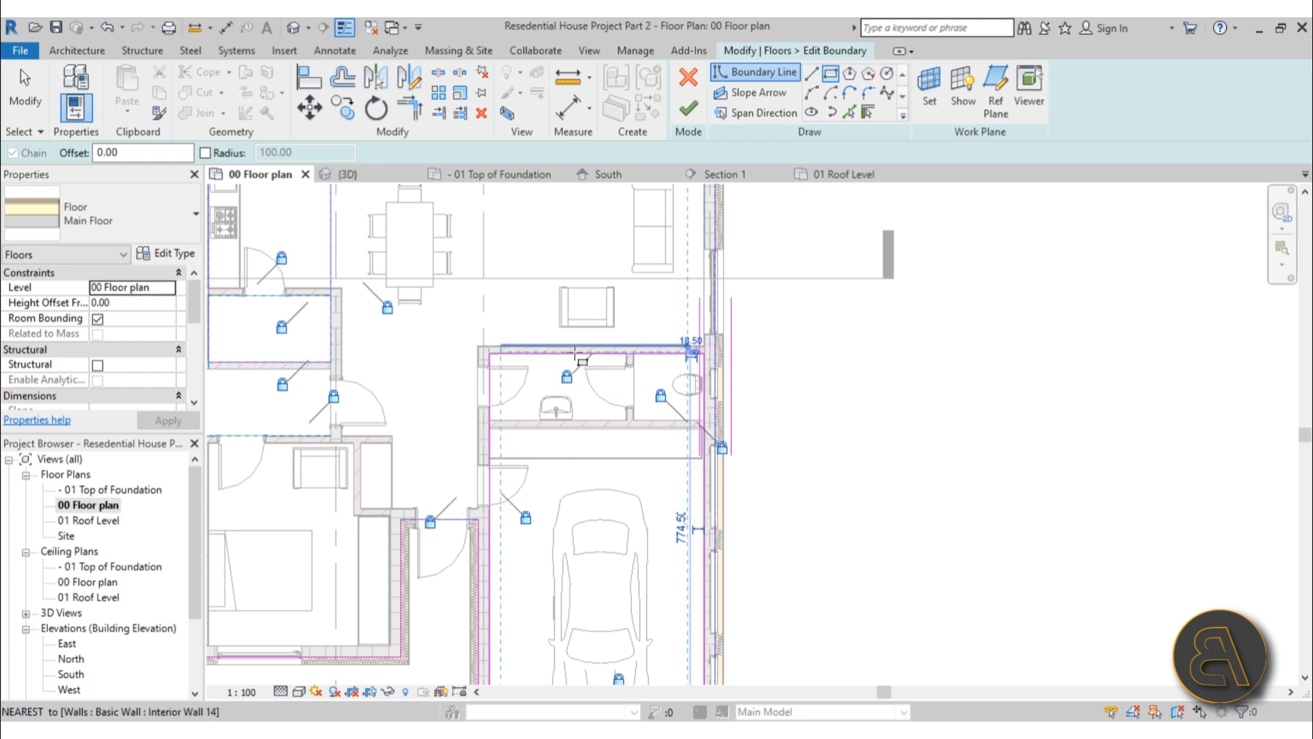
Finish the Main Floor boundary edit without attaching the walls to the floor's bottom, and deselect the floor
{"action": "scroll", "coordinate": [571, 381], "scroll_direction": "down", "scroll_amount": 4}
{"action": "middle_click_drag", "start_coordinate": [544, 383], "coordinate": [573, 393]}
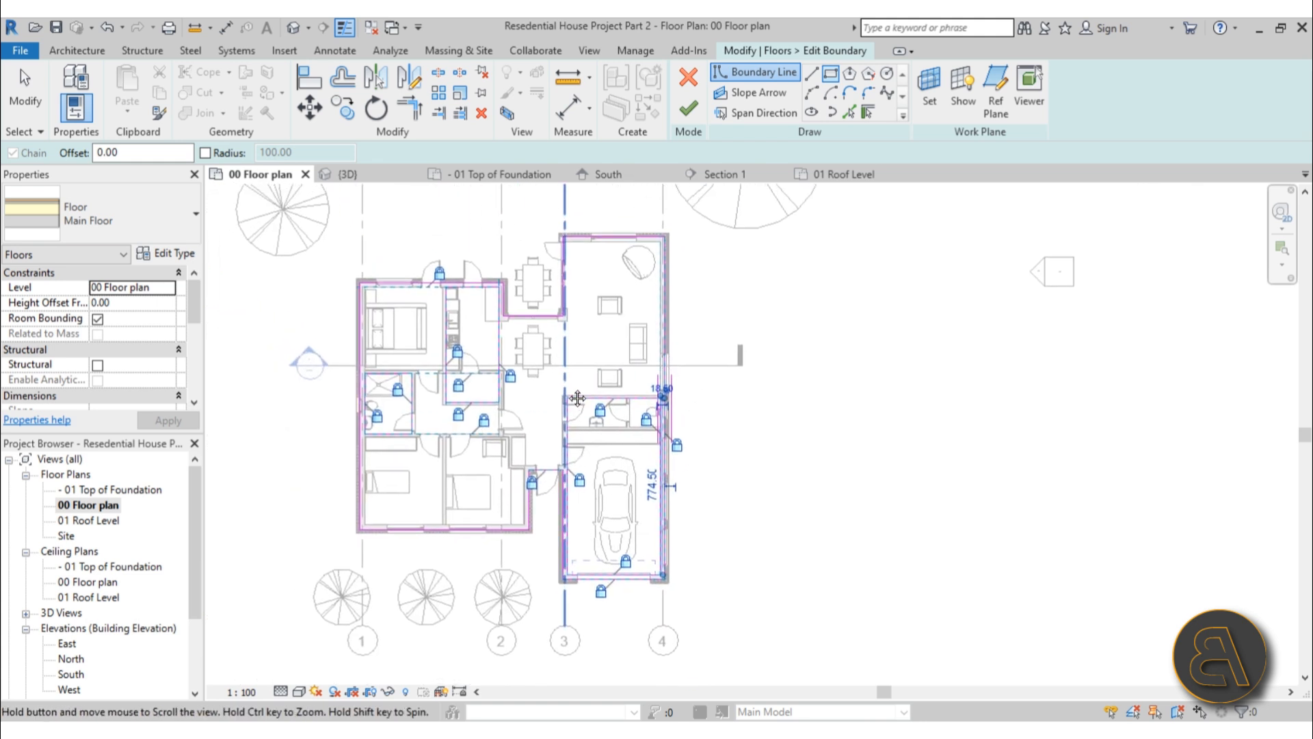
{"action": "scroll", "coordinate": [497, 361], "scroll_direction": "up", "scroll_amount": 2}
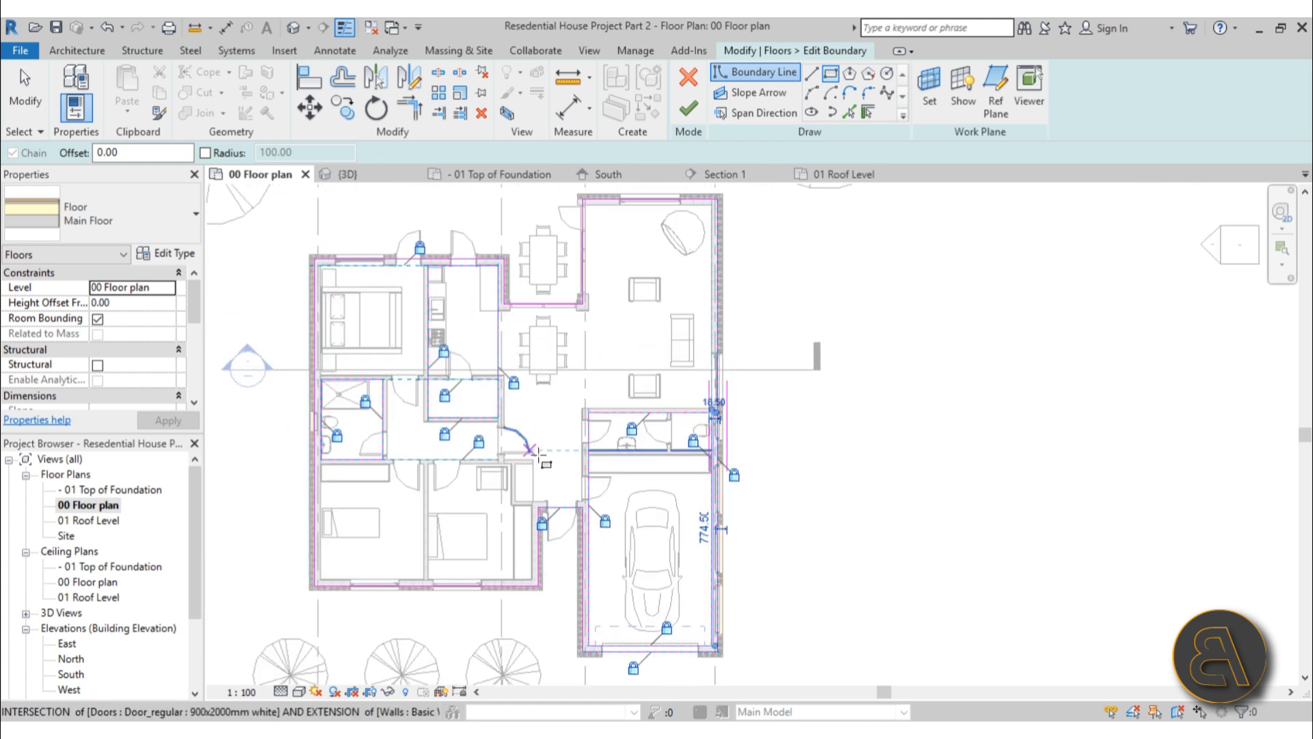
{"action": "left_click", "coordinate": [689, 108]}
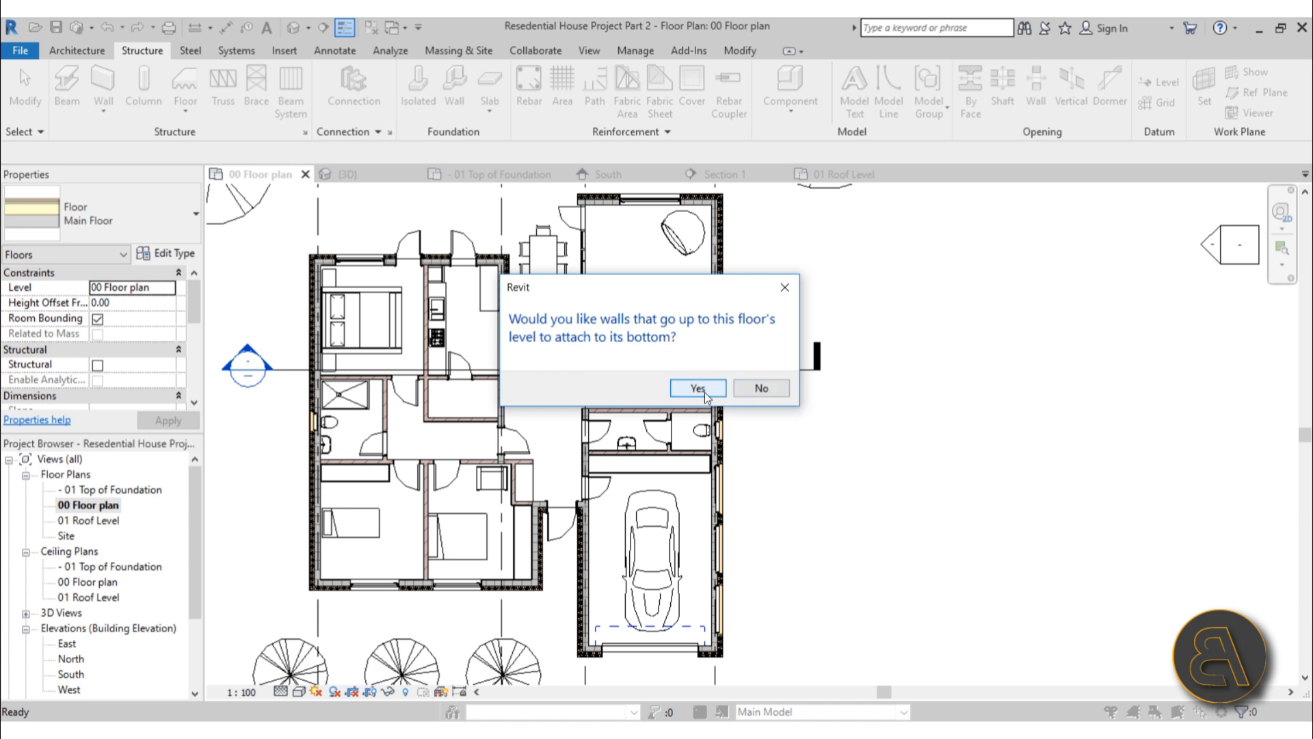
{"action": "left_click", "coordinate": [777, 394]}
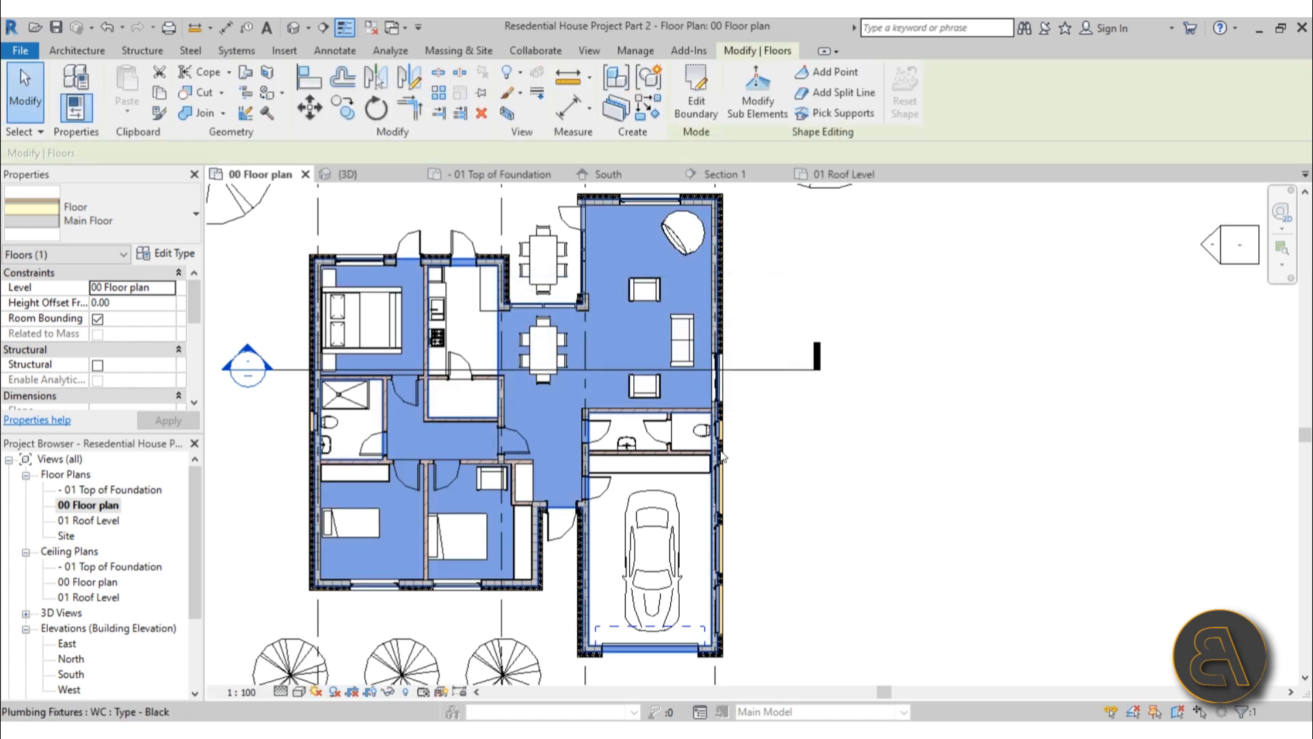
{"action": "left_click", "coordinate": [829, 531]}
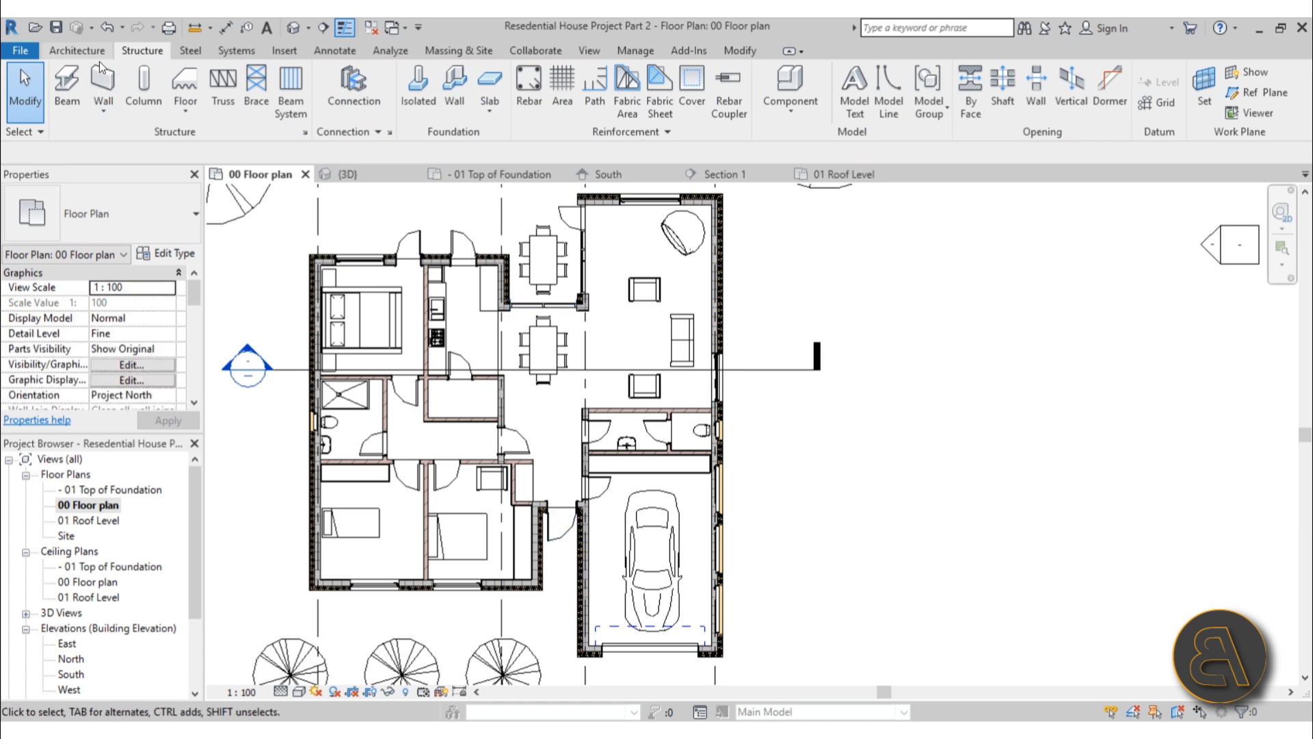
Start a new architectural floor of type Wet Floor with a rectangular boundary
{"action": "left_click", "coordinate": [71, 52]}
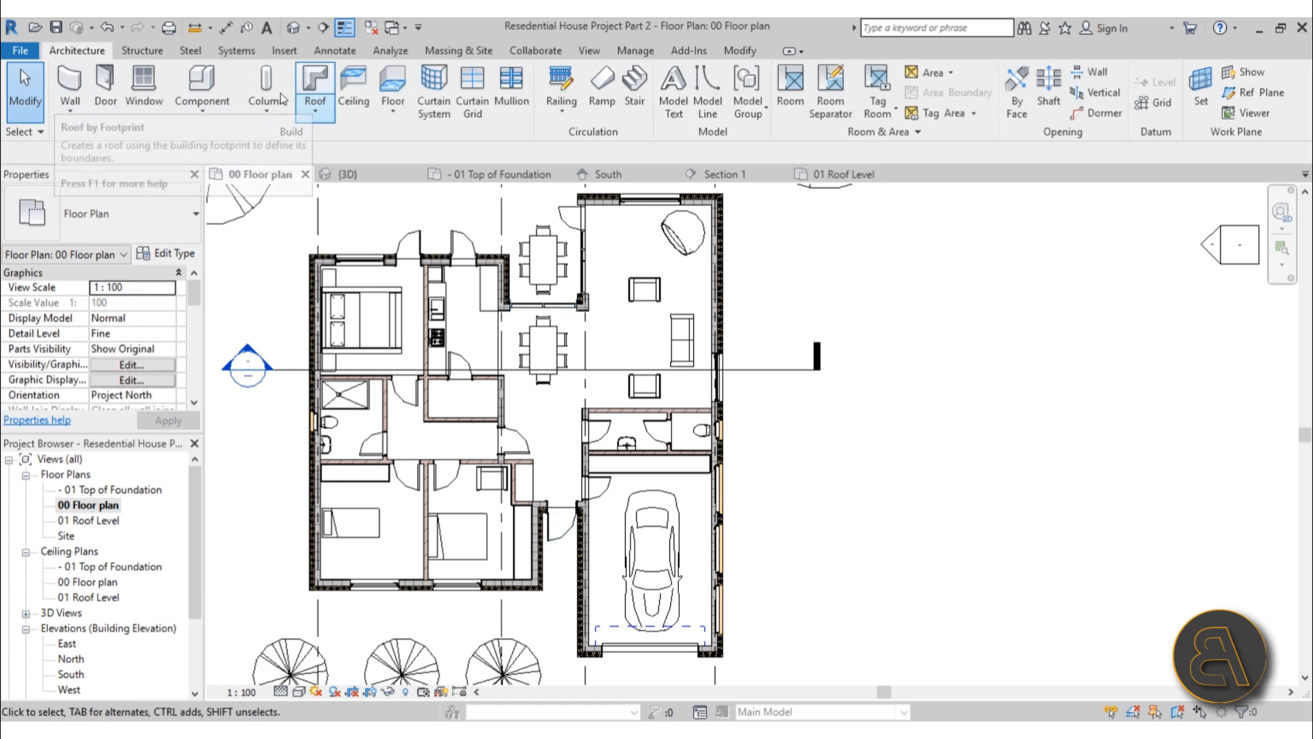
{"action": "left_click", "coordinate": [393, 78]}
{"action": "left_click", "coordinate": [84, 223]}
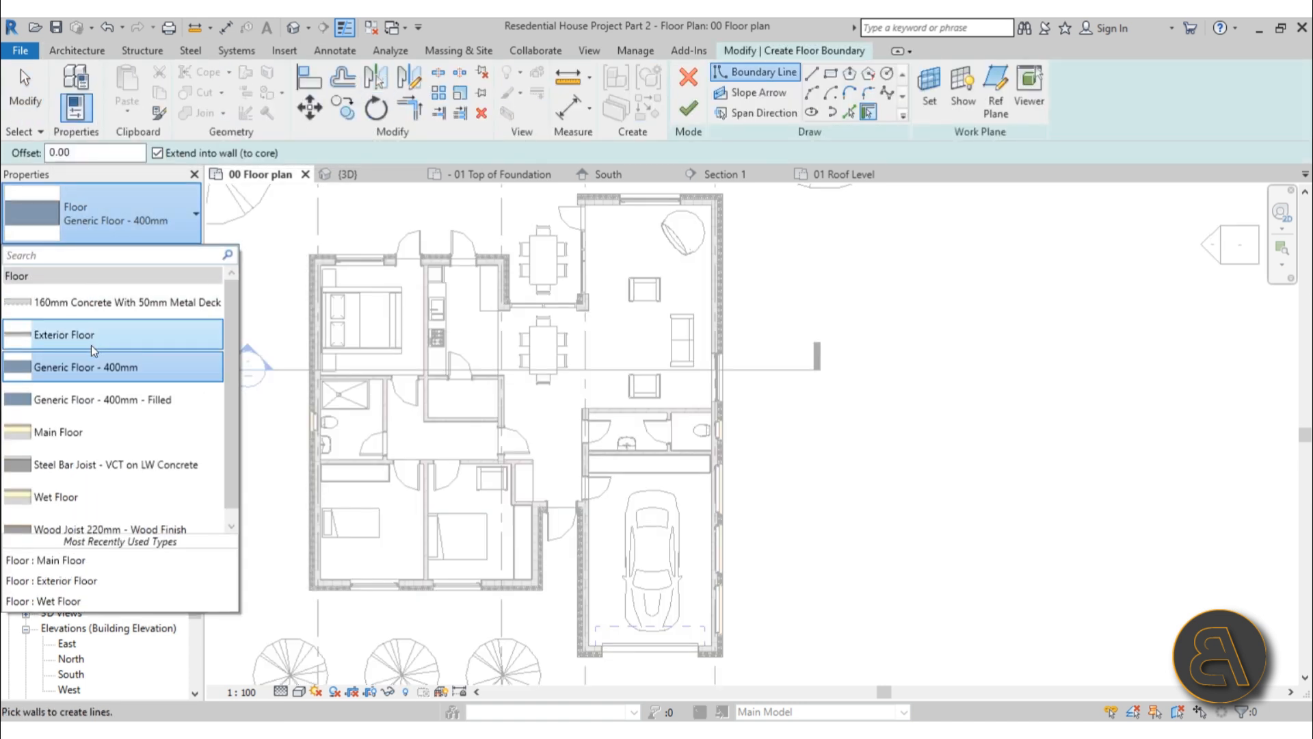
{"action": "left_click", "coordinate": [92, 486]}
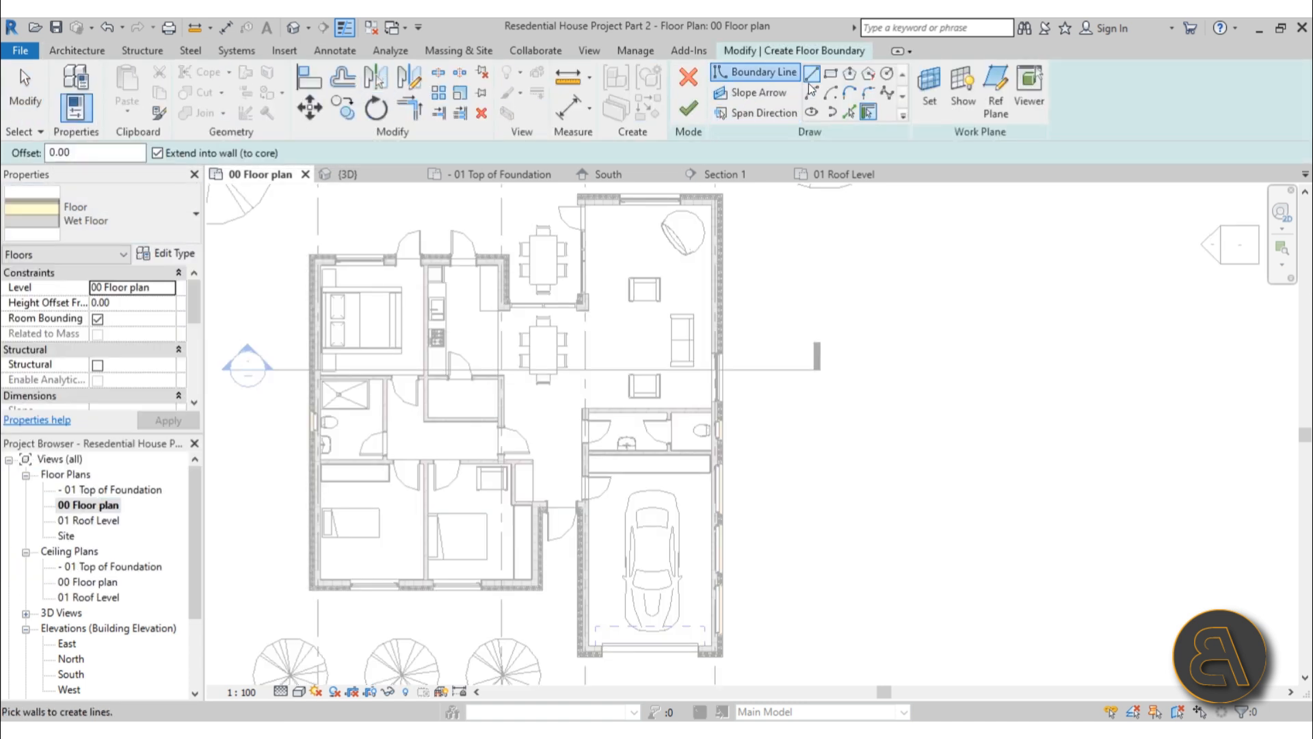
{"action": "left_click", "coordinate": [830, 73]}
Sketch the Wet Floor rectangle along the inner wall faces of the bathroom with the shower
{"action": "scroll", "coordinate": [331, 405], "scroll_direction": "up", "scroll_amount": 6}
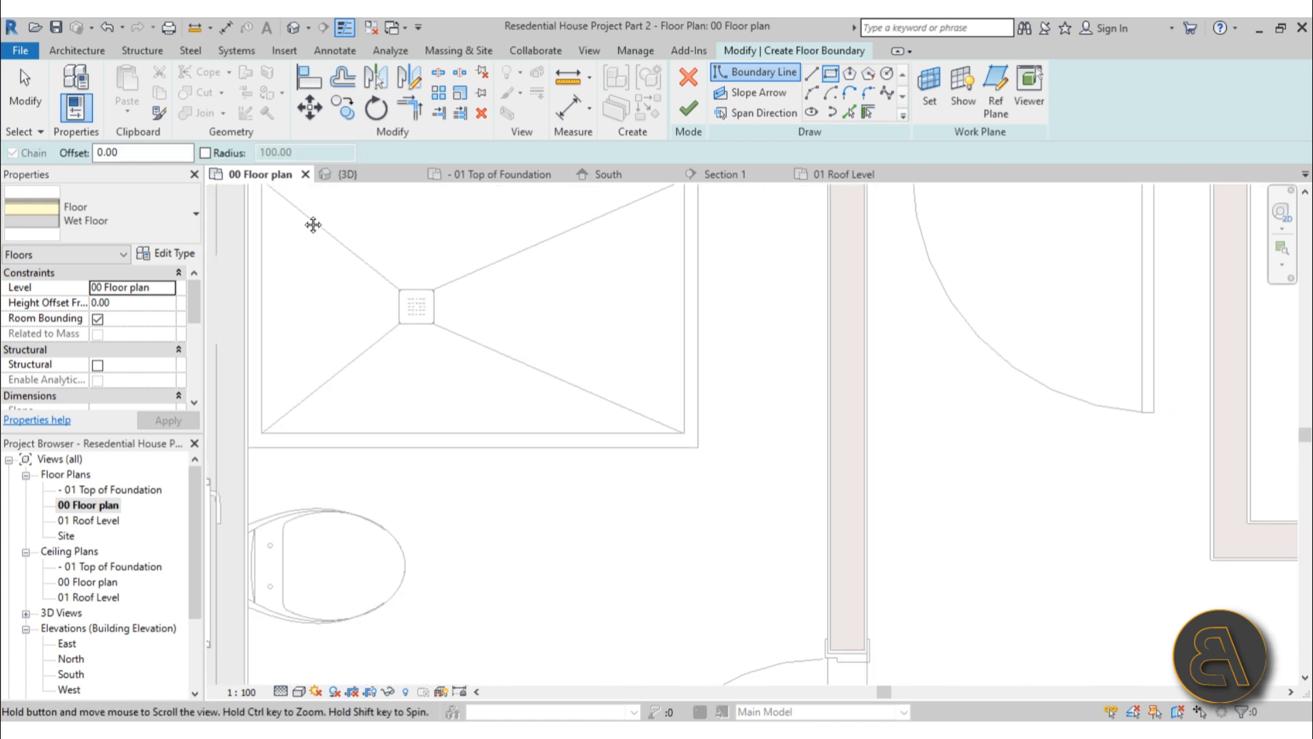
{"action": "middle_click_drag", "start_coordinate": [313, 225], "coordinate": [395, 437]}
{"action": "scroll", "coordinate": [351, 381], "scroll_direction": "up", "scroll_amount": 3}
{"action": "left_click", "coordinate": [297, 375]}
{"action": "scroll", "coordinate": [564, 485], "scroll_direction": "down", "scroll_amount": 5}
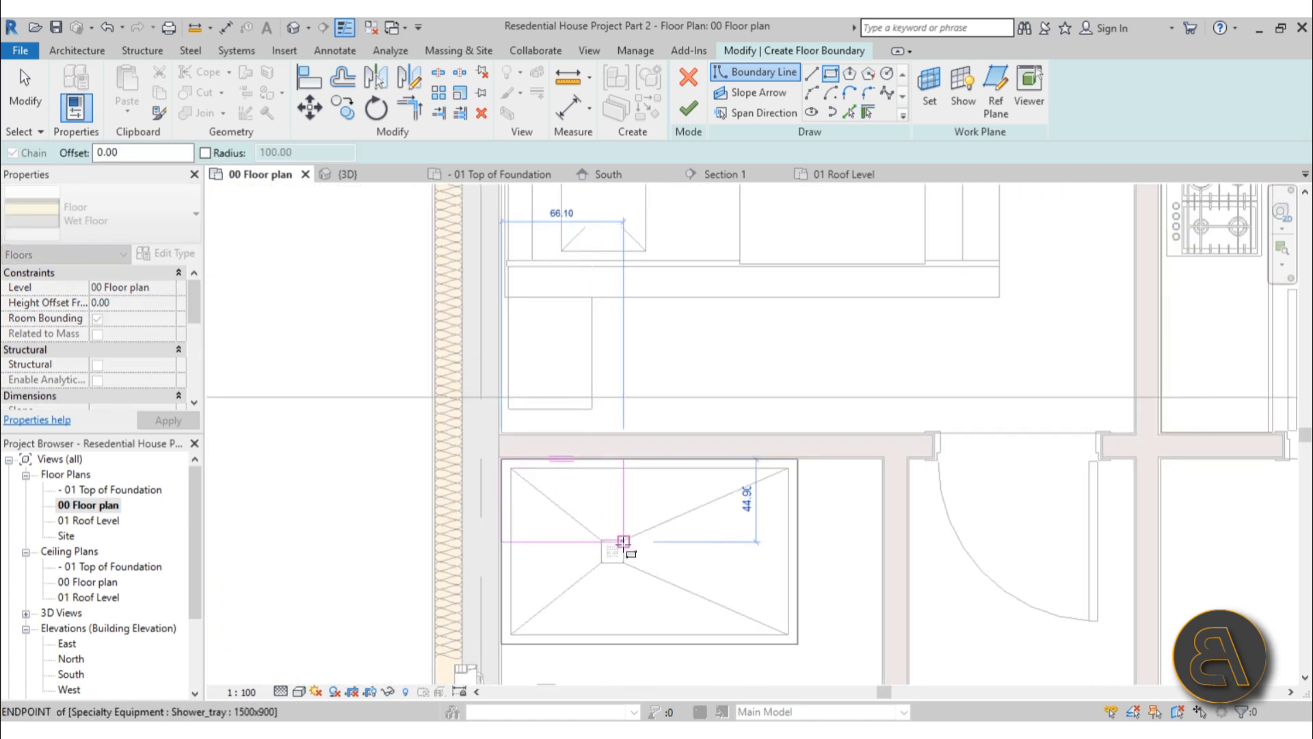
{"action": "scroll", "coordinate": [623, 541], "scroll_direction": "down", "scroll_amount": 3}
{"action": "middle_click_drag", "start_coordinate": [656, 479], "coordinate": [550, 183]}
{"action": "middle_click_drag", "start_coordinate": [585, 510], "coordinate": [557, 292]}
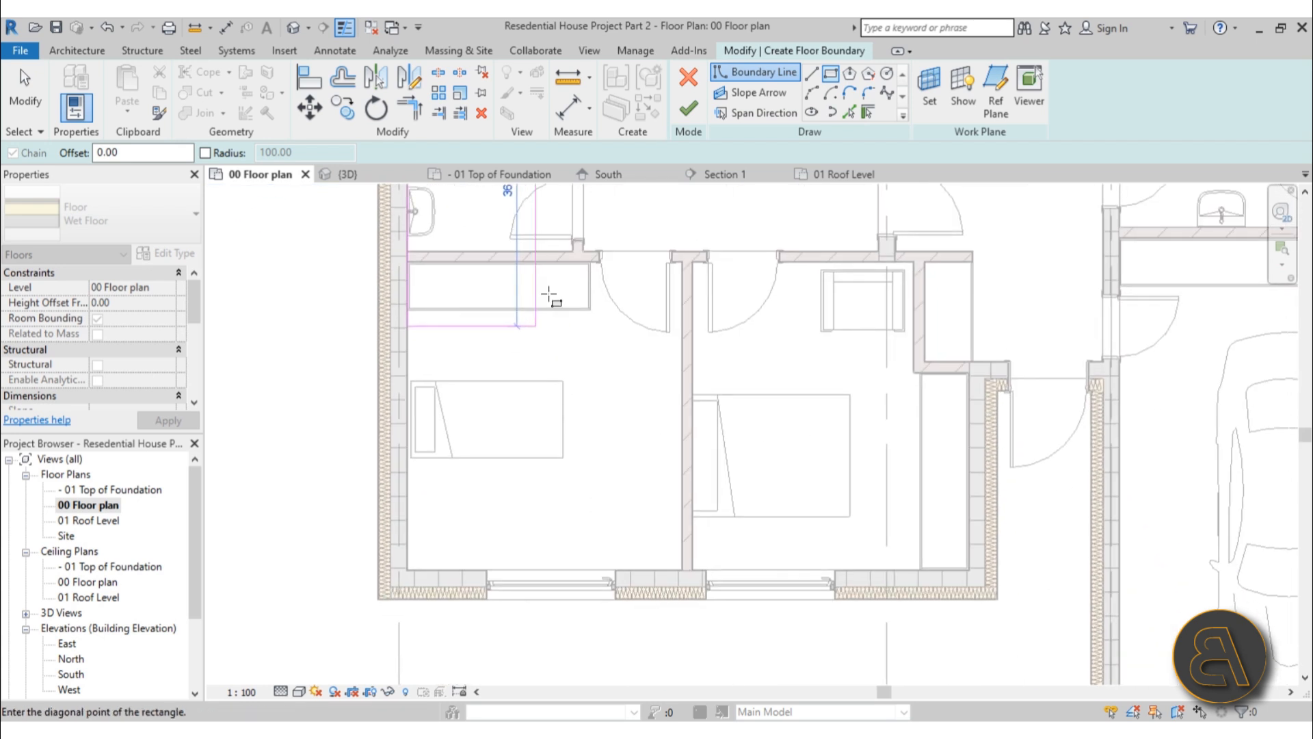
{"action": "scroll", "coordinate": [566, 252], "scroll_direction": "up", "scroll_amount": 5}
{"action": "scroll", "coordinate": [650, 369], "scroll_direction": "up", "scroll_amount": 2}
{"action": "left_click", "coordinate": [661, 354]}
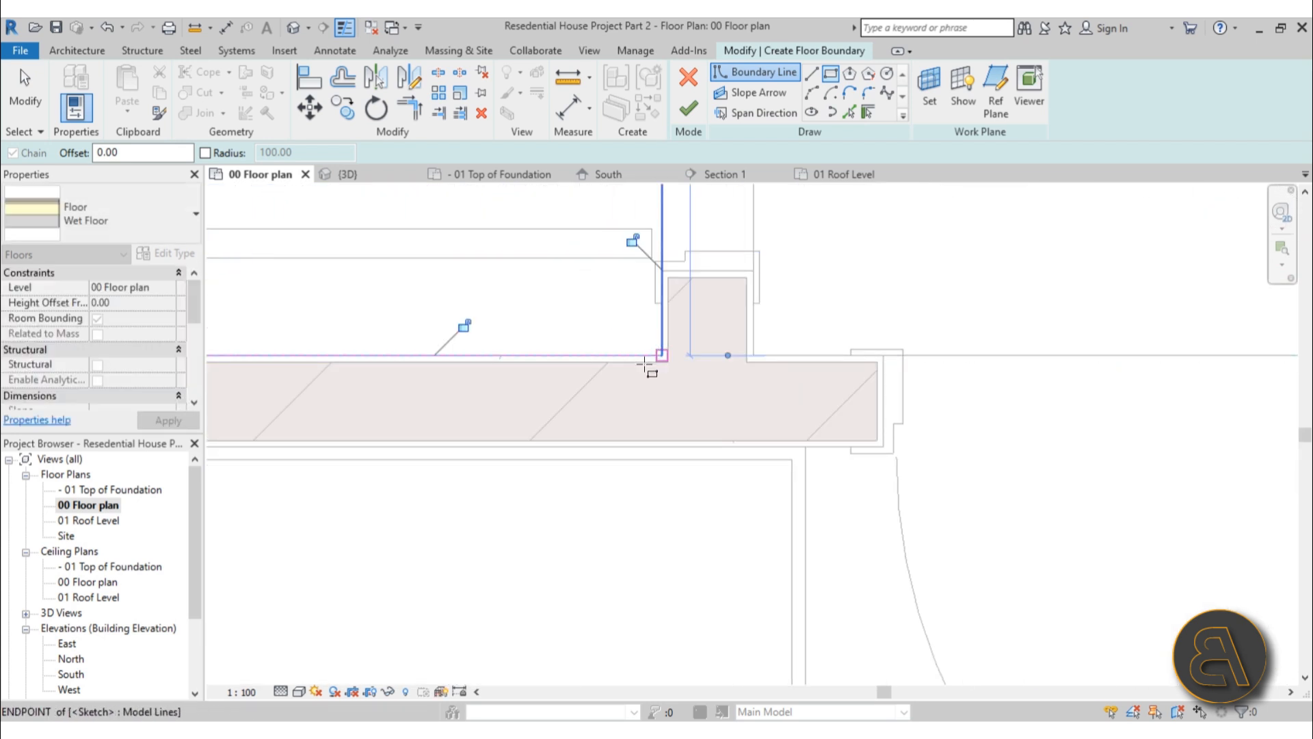
Lock the edges of the bathroom's Wet Floor rectangle to the surrounding wall faces
{"action": "scroll", "coordinate": [465, 505], "scroll_direction": "down", "scroll_amount": 5}
{"action": "left_click", "coordinate": [467, 456]}
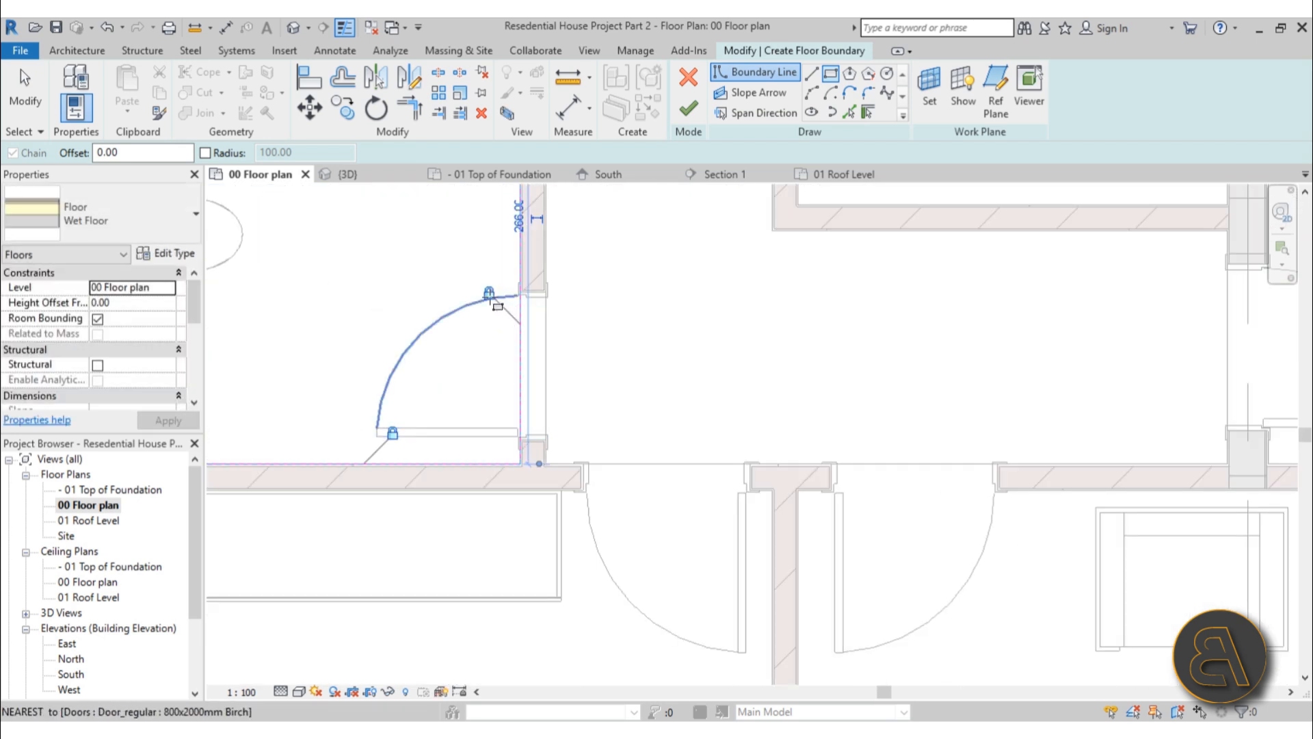
{"action": "scroll", "coordinate": [491, 301], "scroll_direction": "down", "scroll_amount": 5}
{"action": "left_click", "coordinate": [421, 410]}
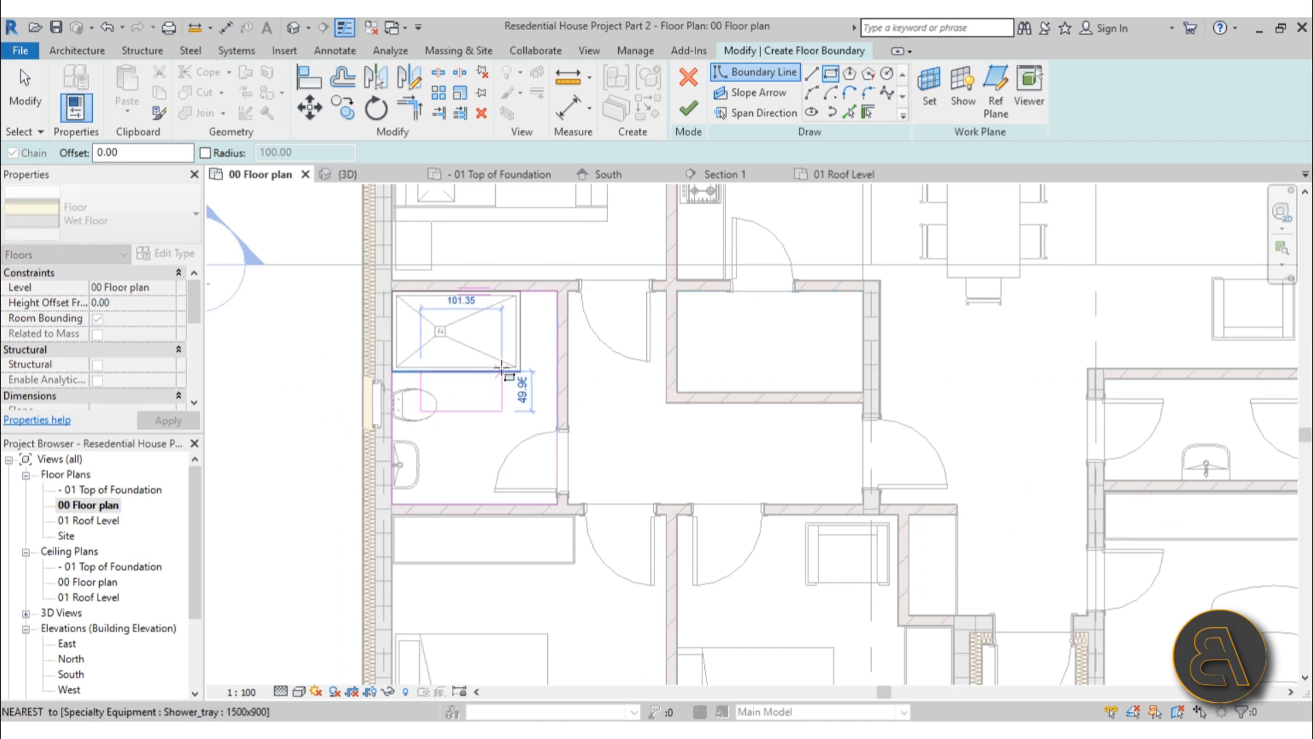
{"action": "left_click", "coordinate": [532, 369]}
Sketch a Wet Floor rectangle along the inner wall faces of the kitchen and pantry, and lock its edges to the walls
{"action": "scroll", "coordinate": [404, 460], "scroll_direction": "down", "scroll_amount": 2}
{"action": "scroll", "coordinate": [498, 331], "scroll_direction": "up", "scroll_amount": 4}
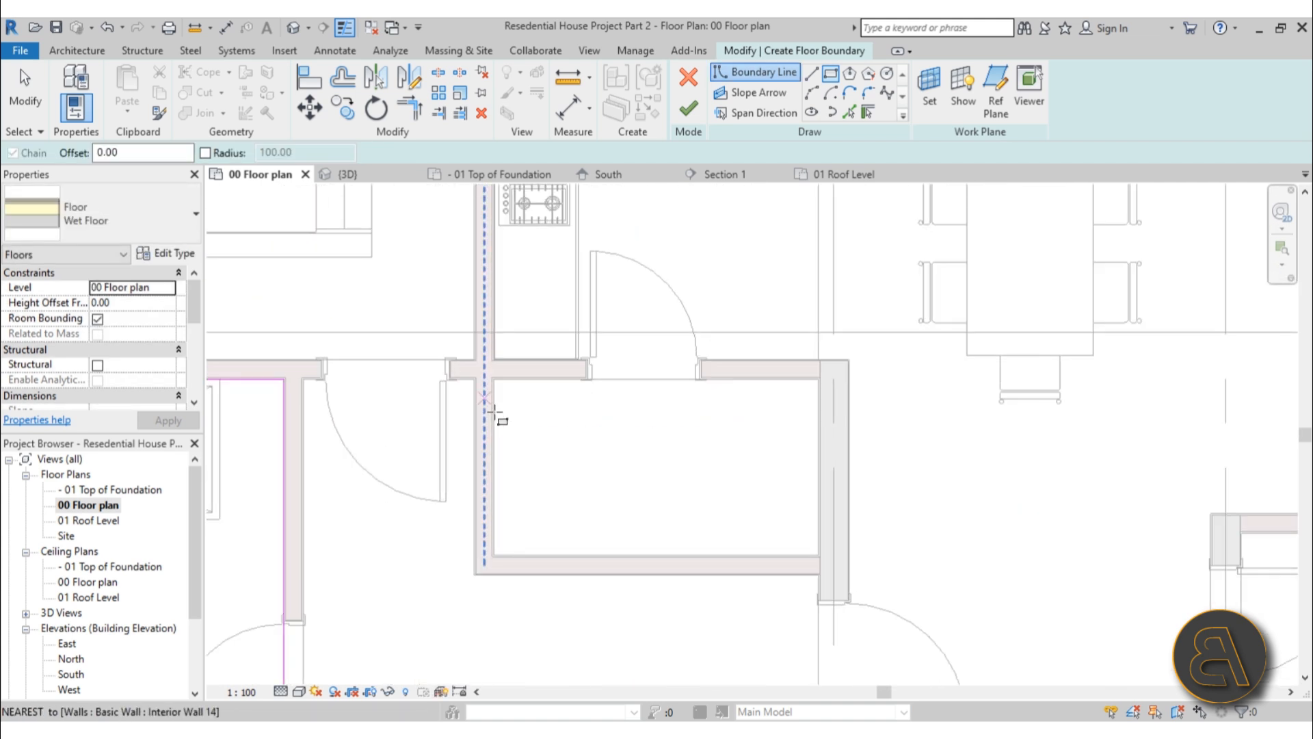
{"action": "scroll", "coordinate": [504, 554], "scroll_direction": "up", "scroll_amount": 5}
{"action": "left_click", "coordinate": [470, 561]}
{"action": "scroll", "coordinate": [622, 297], "scroll_direction": "down", "scroll_amount": 7}
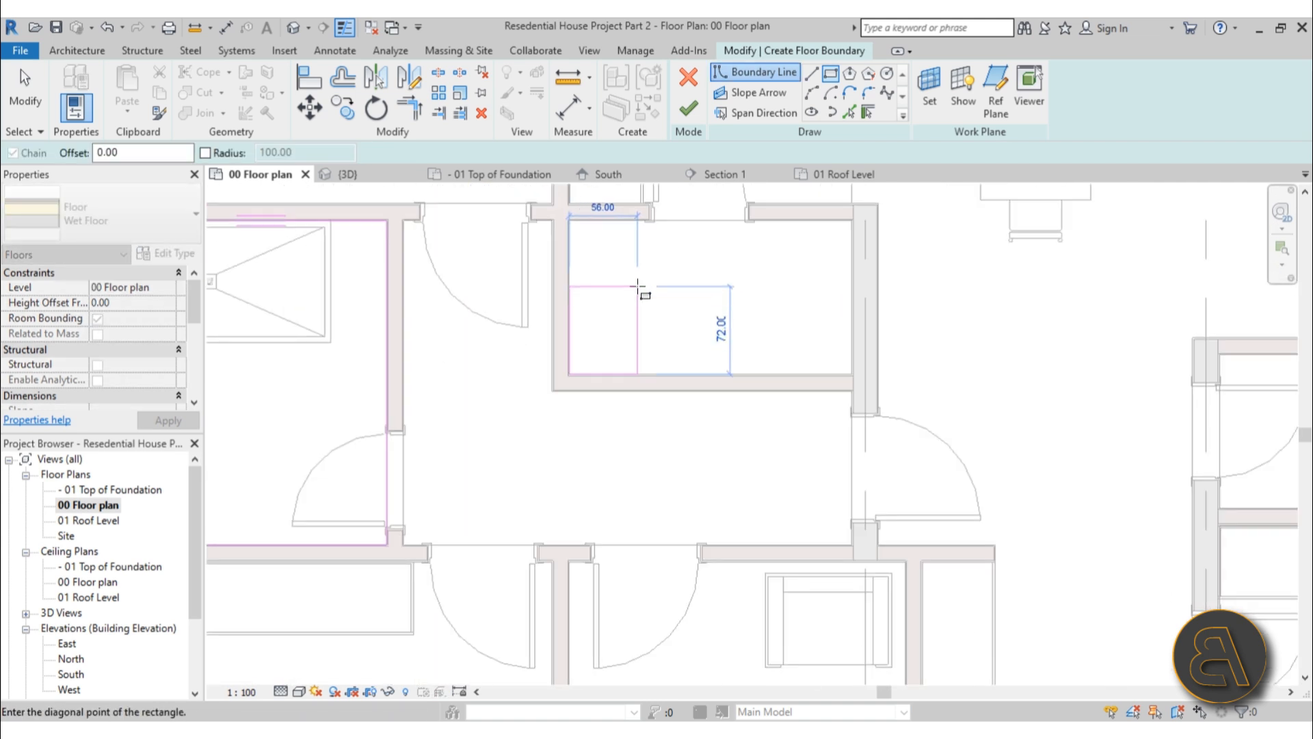
{"action": "middle_click_drag", "start_coordinate": [636, 287], "coordinate": [403, 677]}
{"action": "scroll", "coordinate": [540, 321], "scroll_direction": "up", "scroll_amount": 7}
{"action": "middle_click_drag", "start_coordinate": [584, 205], "coordinate": [587, 322]}
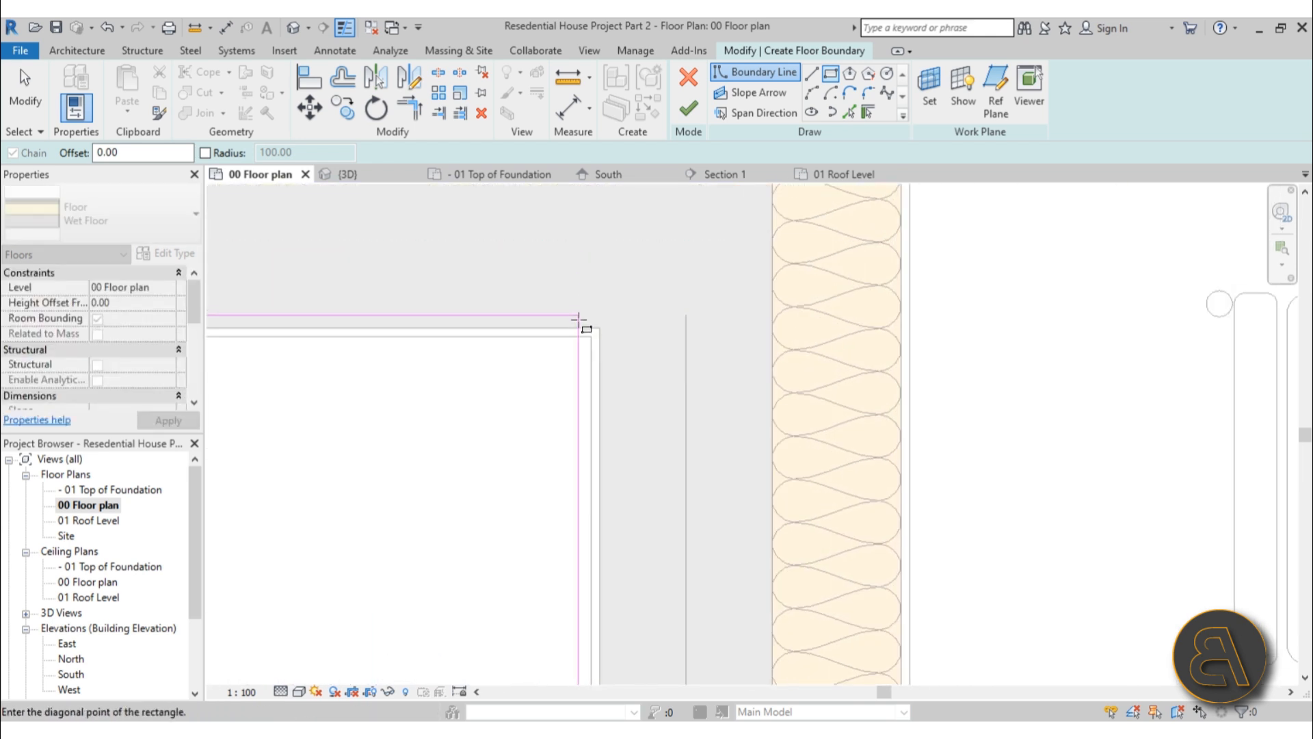
{"action": "left_click", "coordinate": [589, 331]}
{"action": "scroll", "coordinate": [594, 260], "scroll_direction": "down", "scroll_amount": 6}
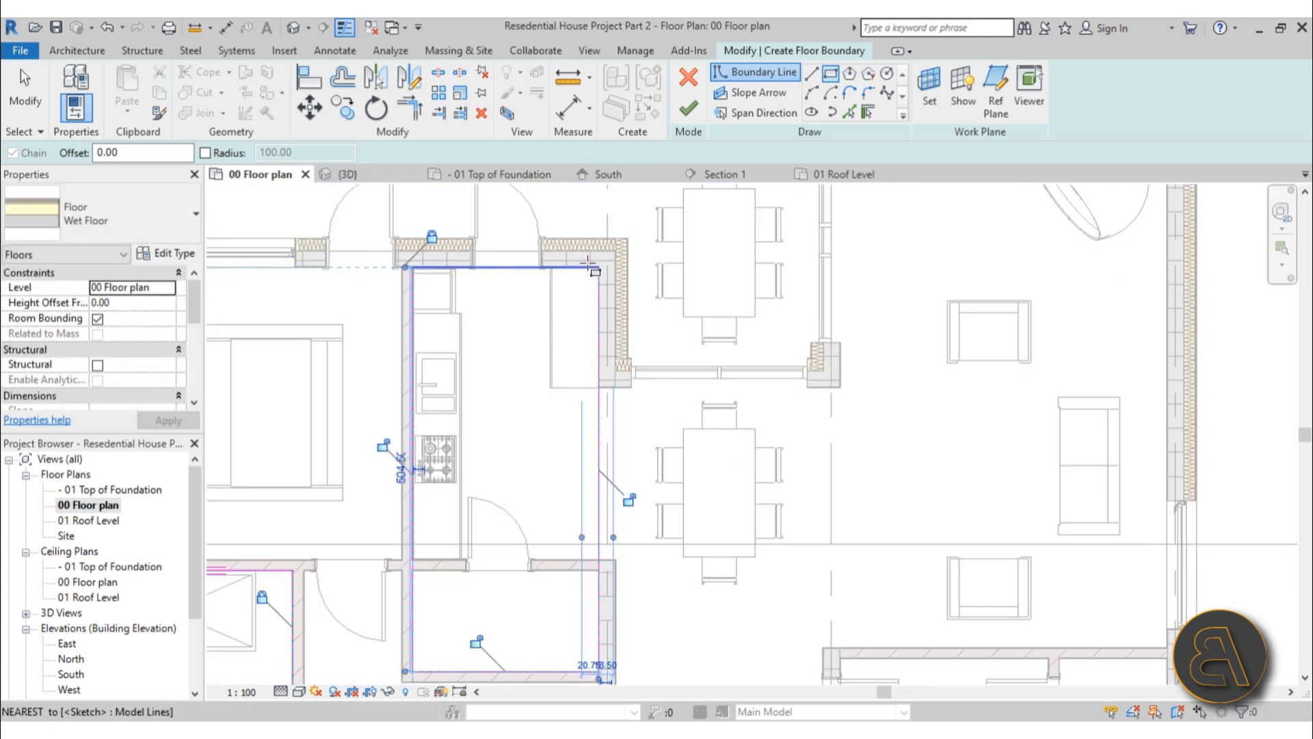
{"action": "left_click", "coordinate": [628, 500]}
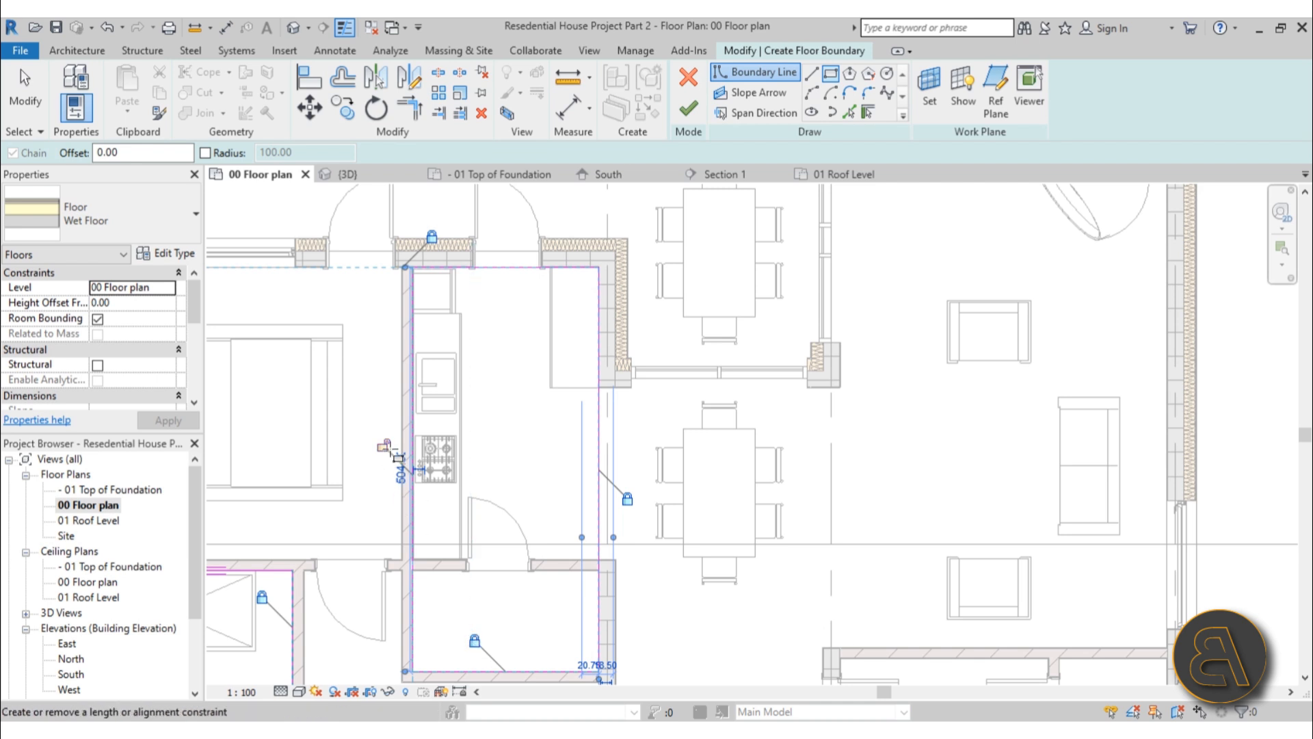
{"action": "scroll", "coordinate": [486, 337], "scroll_direction": "down", "scroll_amount": 5}
Sketch a Wet Floor rectangle along the inner wall faces from the washroom and WC down to the garage's south wall
{"action": "middle_click_drag", "start_coordinate": [482, 342], "coordinate": [379, 186]}
{"action": "scroll", "coordinate": [539, 342], "scroll_direction": "up", "scroll_amount": 8}
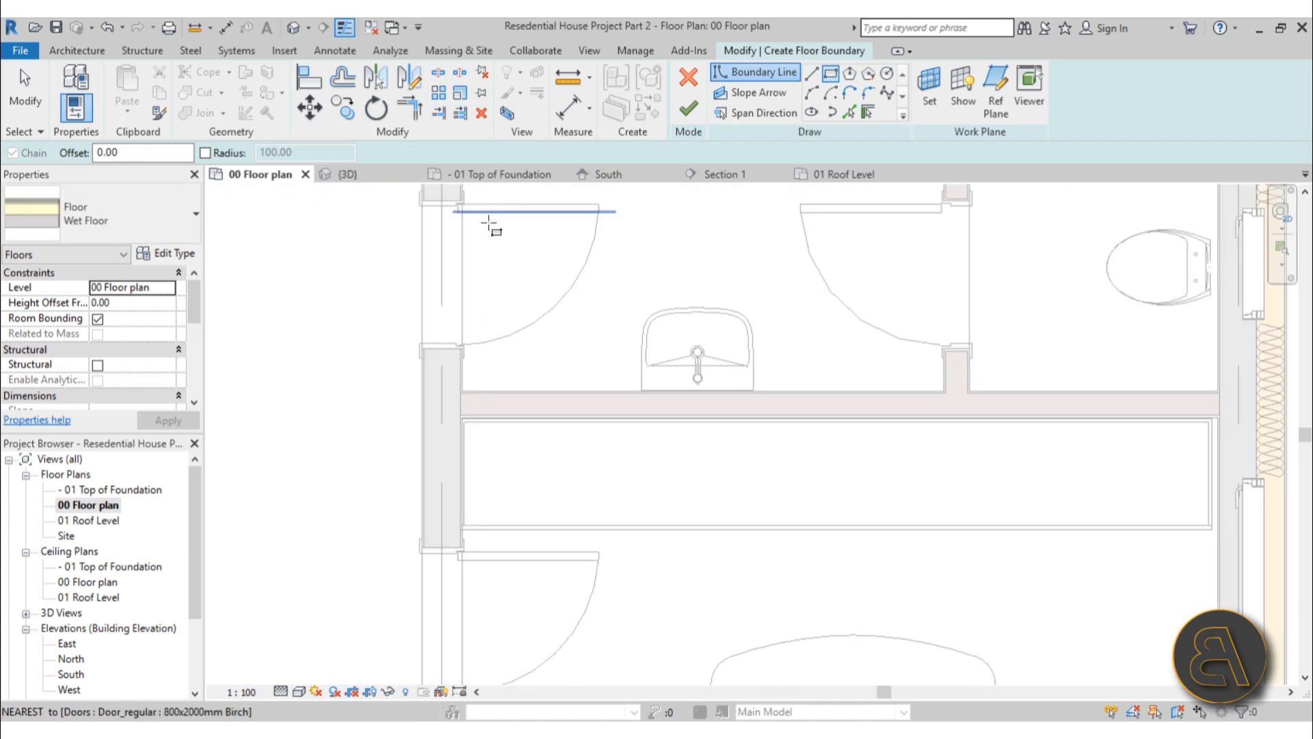
{"action": "middle_click_drag", "start_coordinate": [490, 226], "coordinate": [503, 451]}
{"action": "scroll", "coordinate": [473, 441], "scroll_direction": "up", "scroll_amount": 4}
{"action": "scroll", "coordinate": [496, 465], "scroll_direction": "down", "scroll_amount": 6}
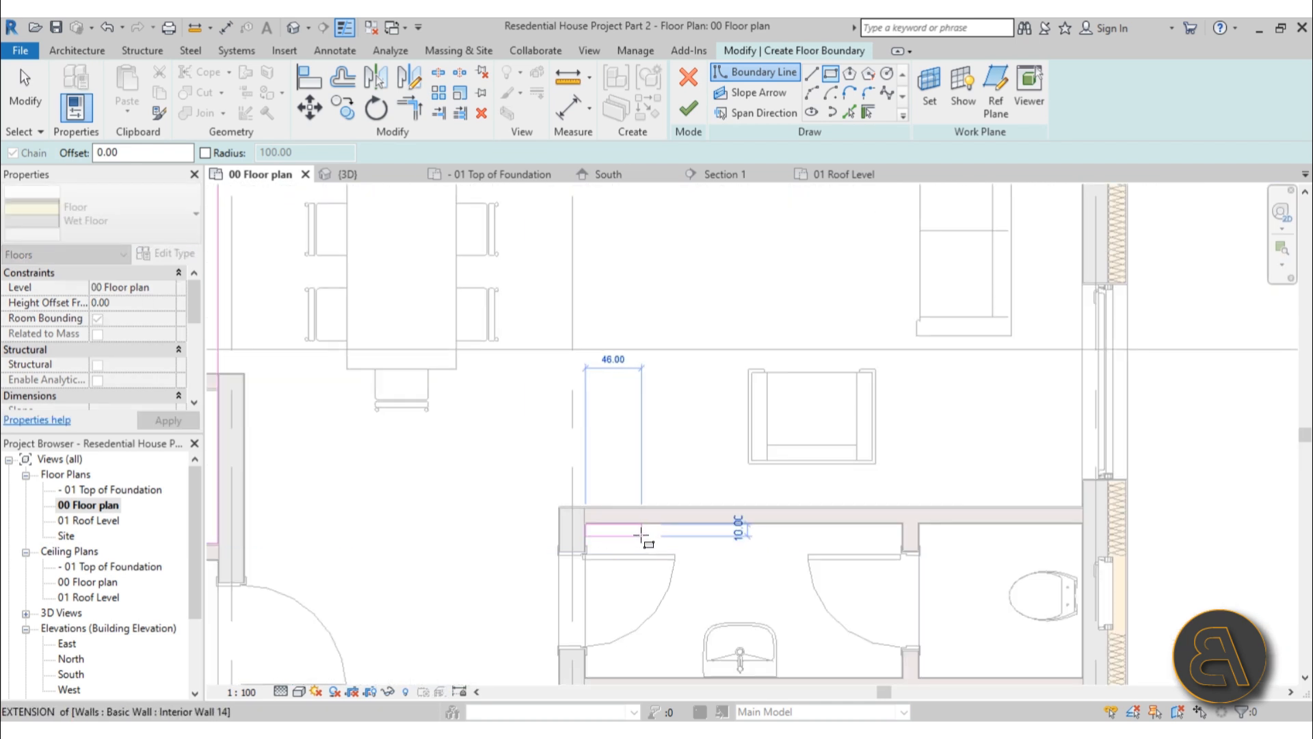
{"action": "scroll", "coordinate": [653, 479], "scroll_direction": "up", "scroll_amount": 6}
{"action": "scroll", "coordinate": [653, 477], "scroll_direction": "up", "scroll_amount": 2}
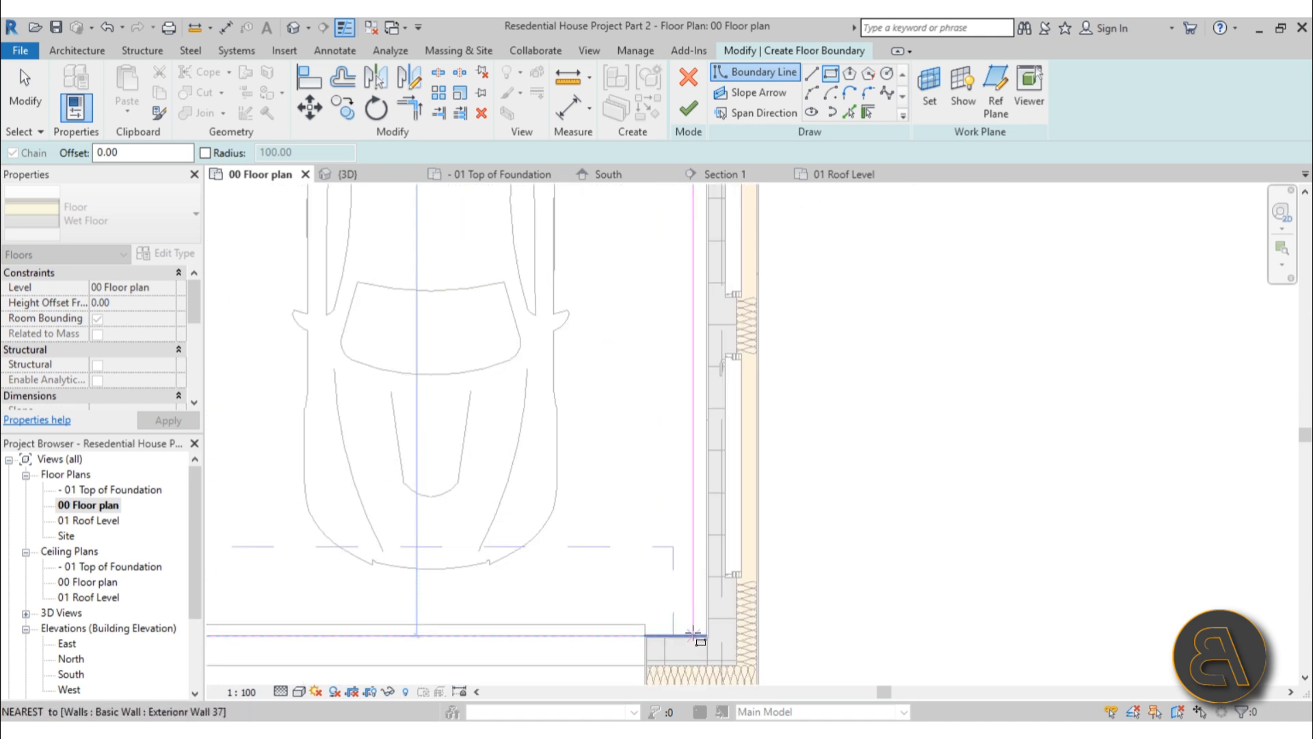
{"action": "left_click", "coordinate": [707, 635]}
{"action": "scroll", "coordinate": [689, 635], "scroll_direction": "up", "scroll_amount": 5}
{"action": "scroll", "coordinate": [689, 636], "scroll_direction": "down", "scroll_amount": 6}
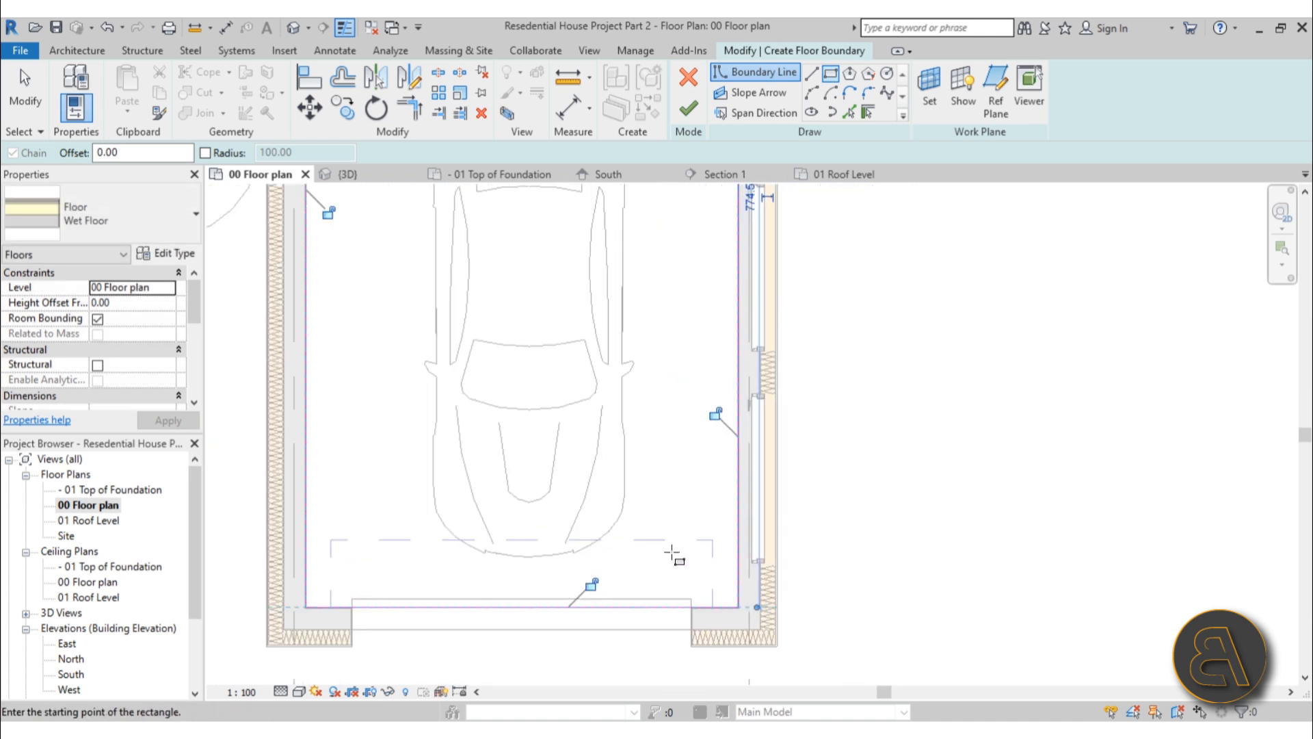
{"action": "scroll", "coordinate": [568, 431], "scroll_direction": "up", "scroll_amount": 2}
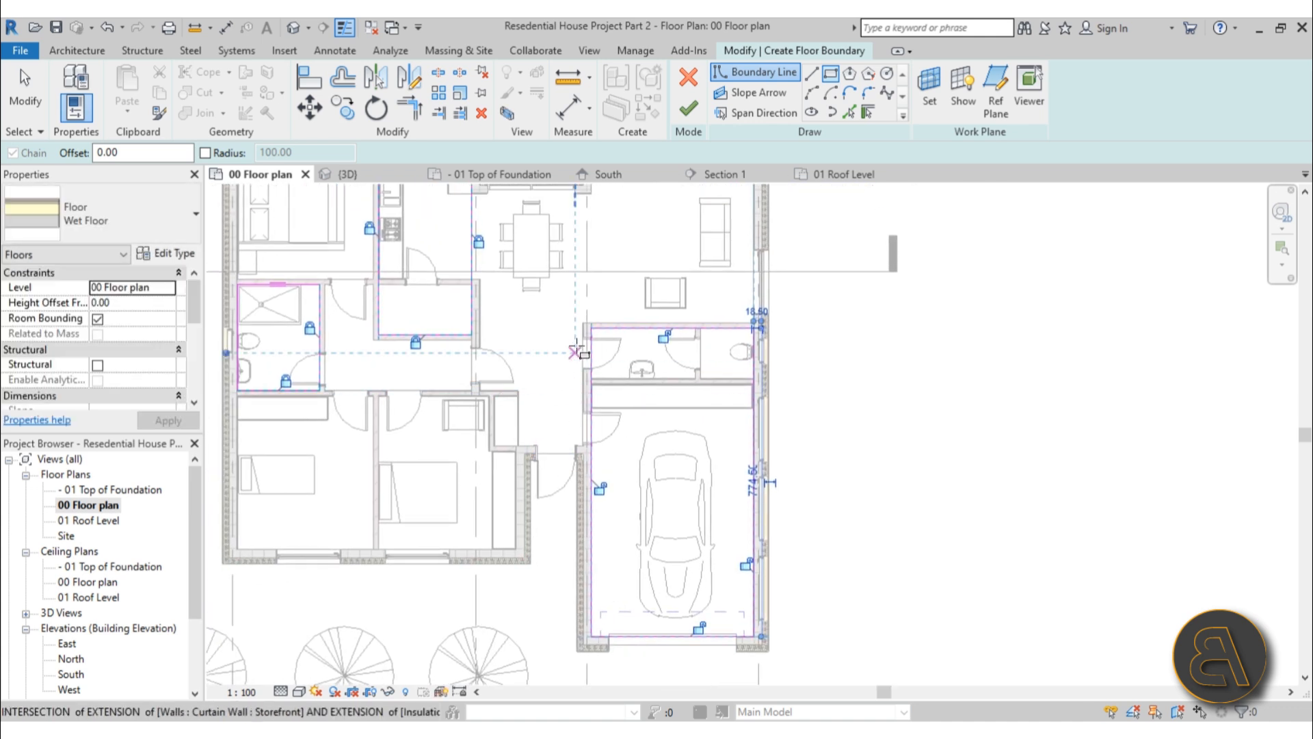
Finish the Wet Floor boundary sketch and decline attaching the walls to the floor's bottom
{"action": "scroll", "coordinate": [577, 351], "scroll_direction": "down", "scroll_amount": 4}
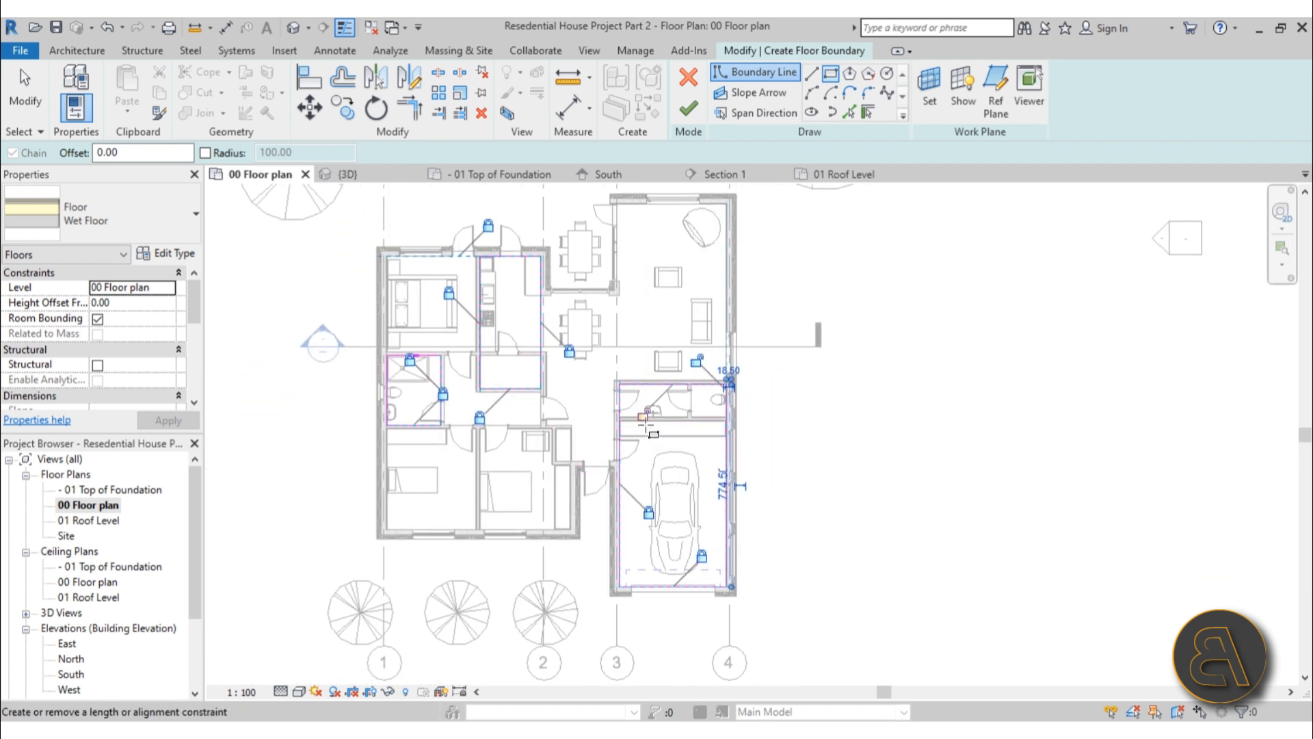
{"action": "middle_click_drag", "start_coordinate": [651, 361], "coordinate": [601, 376]}
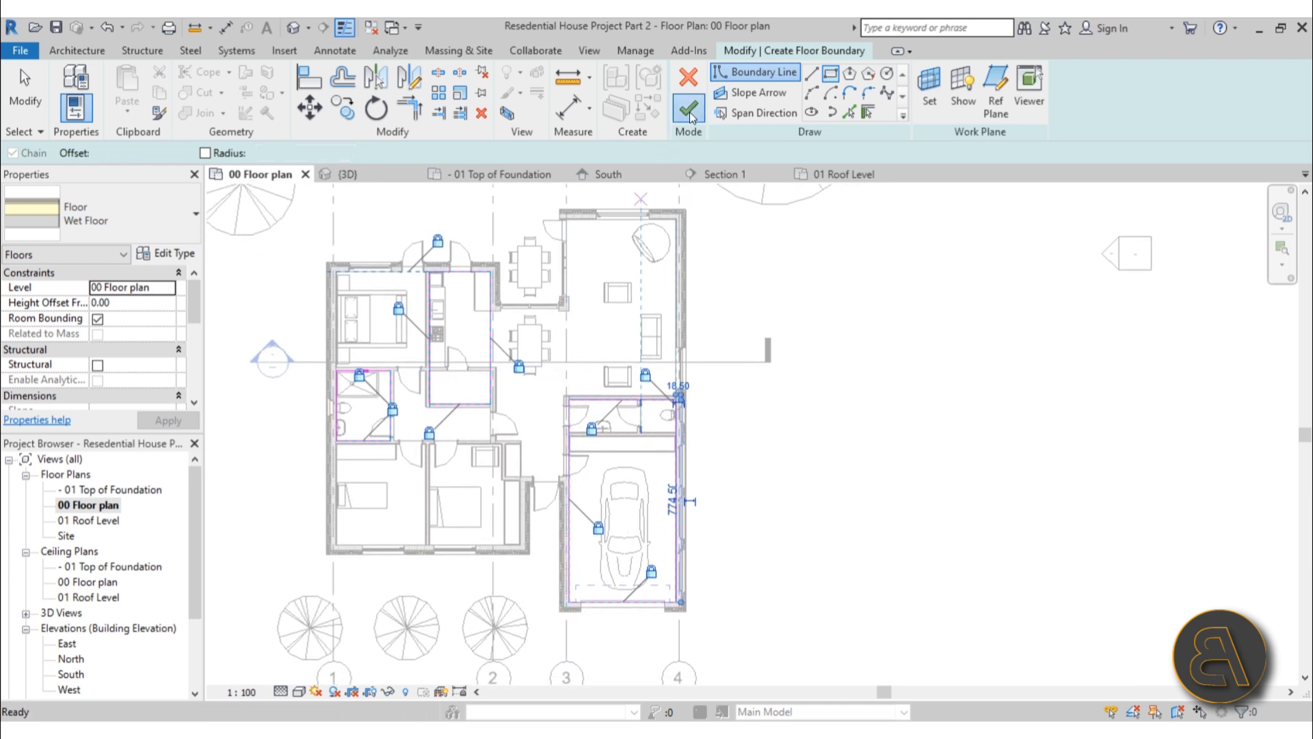
{"action": "left_click", "coordinate": [689, 109]}
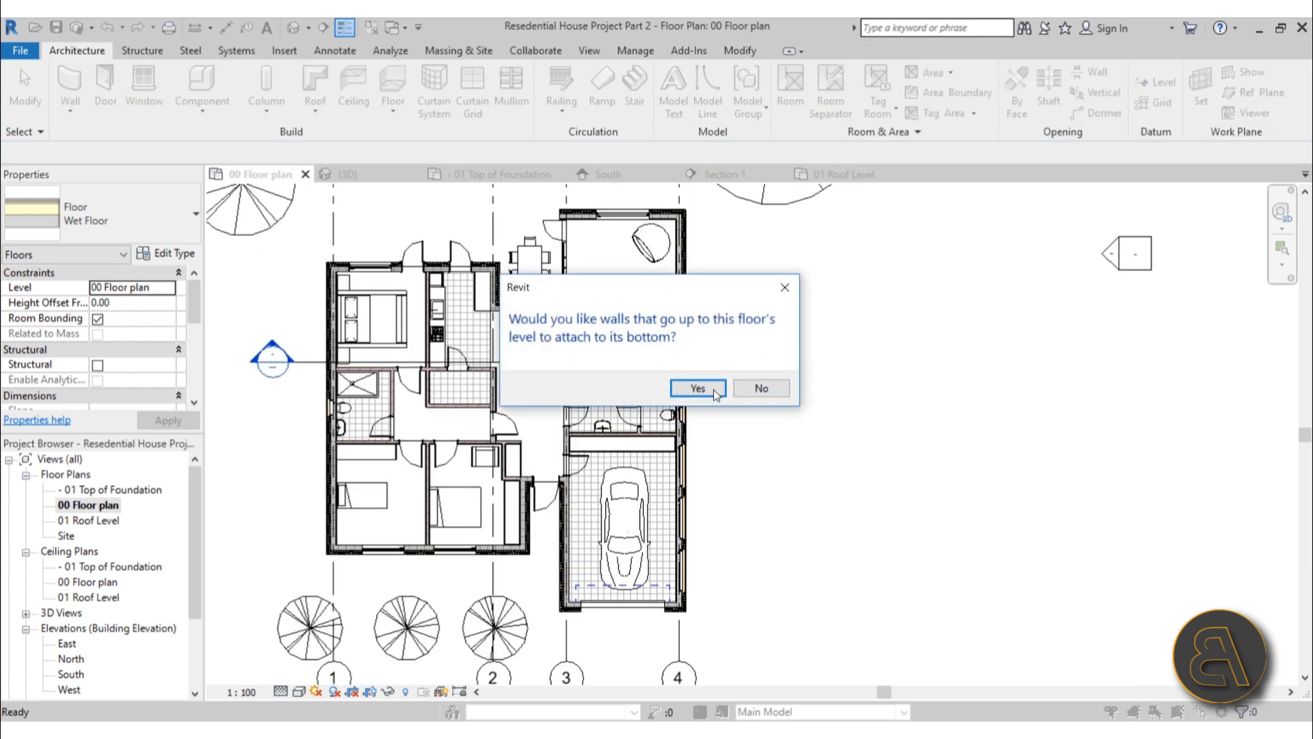
{"action": "left_click", "coordinate": [761, 388]}
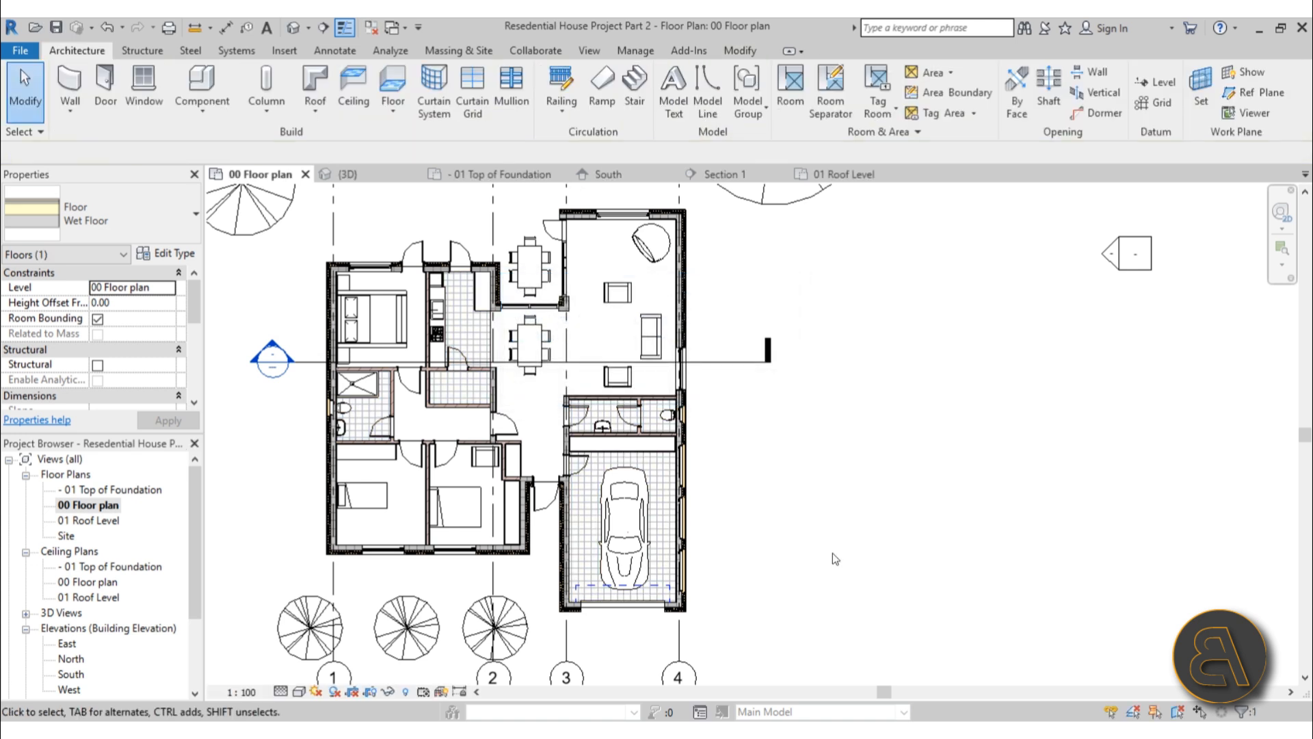
{"action": "middle_click_drag", "start_coordinate": [827, 510], "coordinate": [830, 498]}
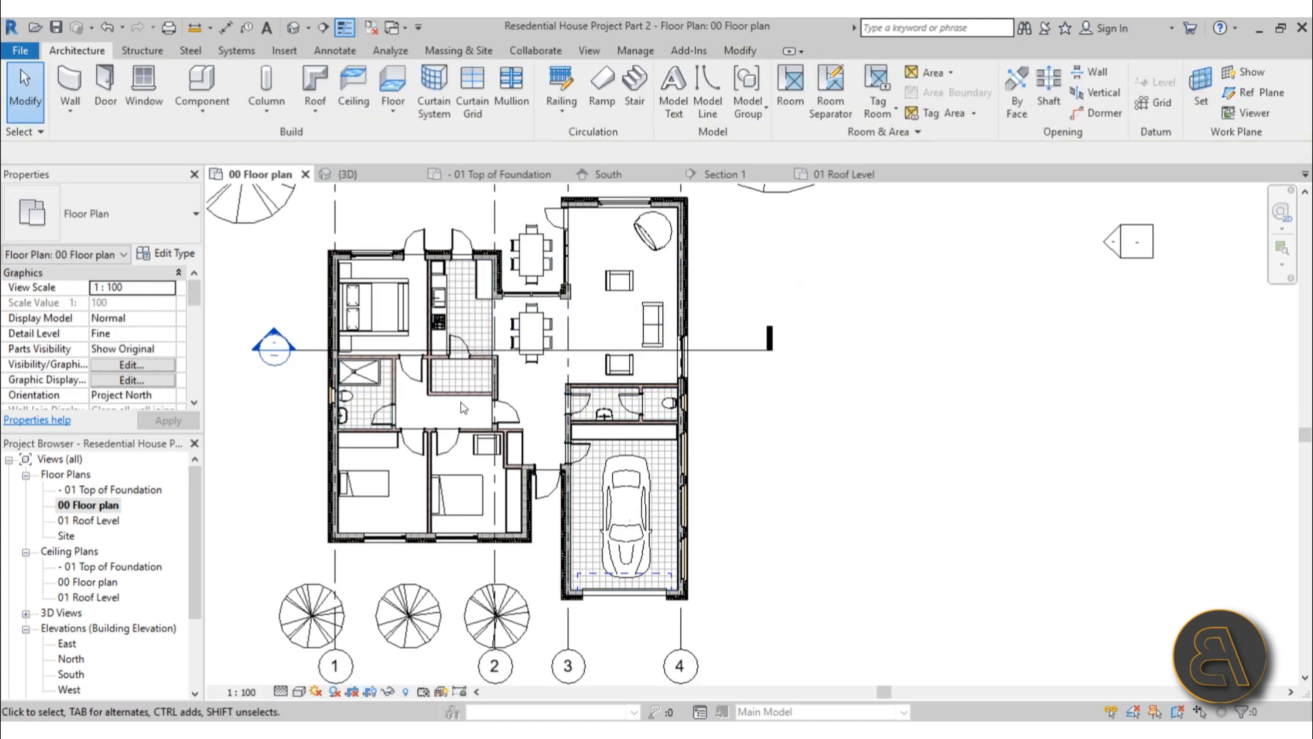
Inspect the tile pattern of the Wet Floor in the kitchen, pantry, bathroom, washroom and garage
{"action": "scroll", "coordinate": [462, 408], "scroll_direction": "up", "scroll_amount": 5}
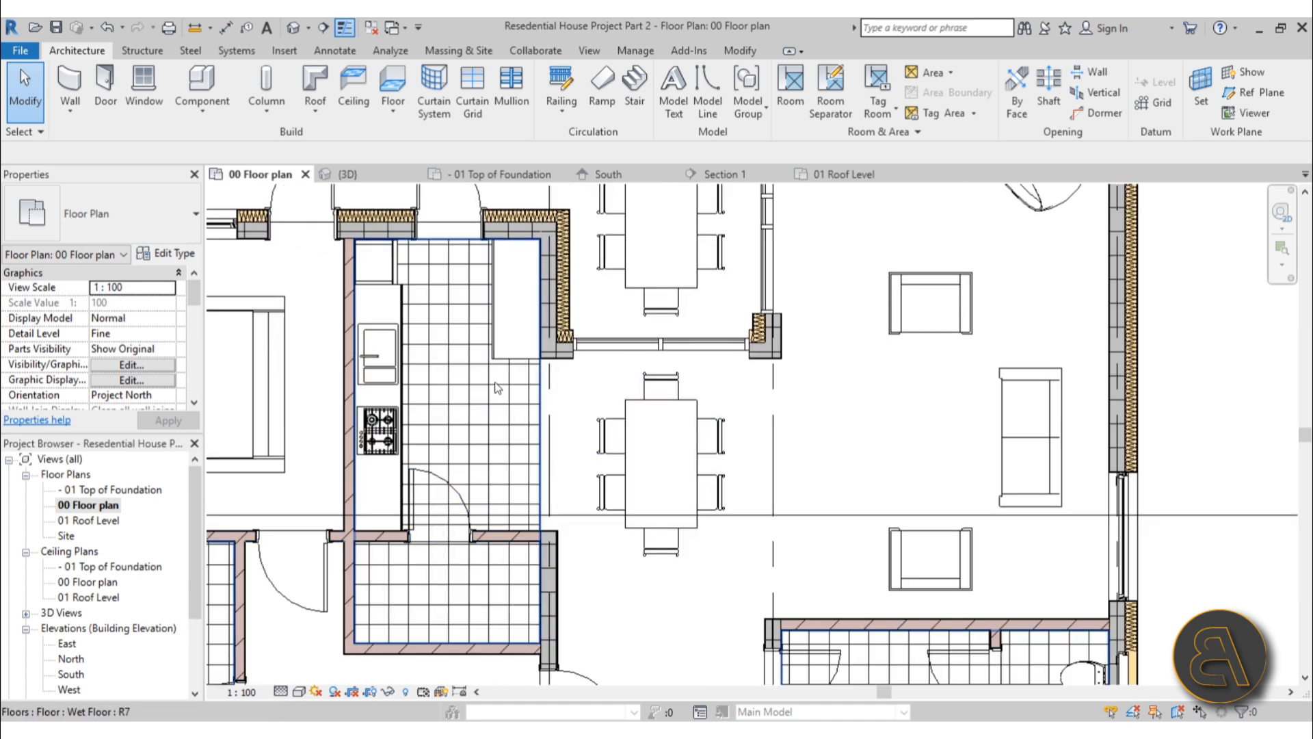
{"action": "scroll", "coordinate": [498, 387], "scroll_direction": "down", "scroll_amount": 5}
{"action": "scroll", "coordinate": [424, 360], "scroll_direction": "up", "scroll_amount": 7}
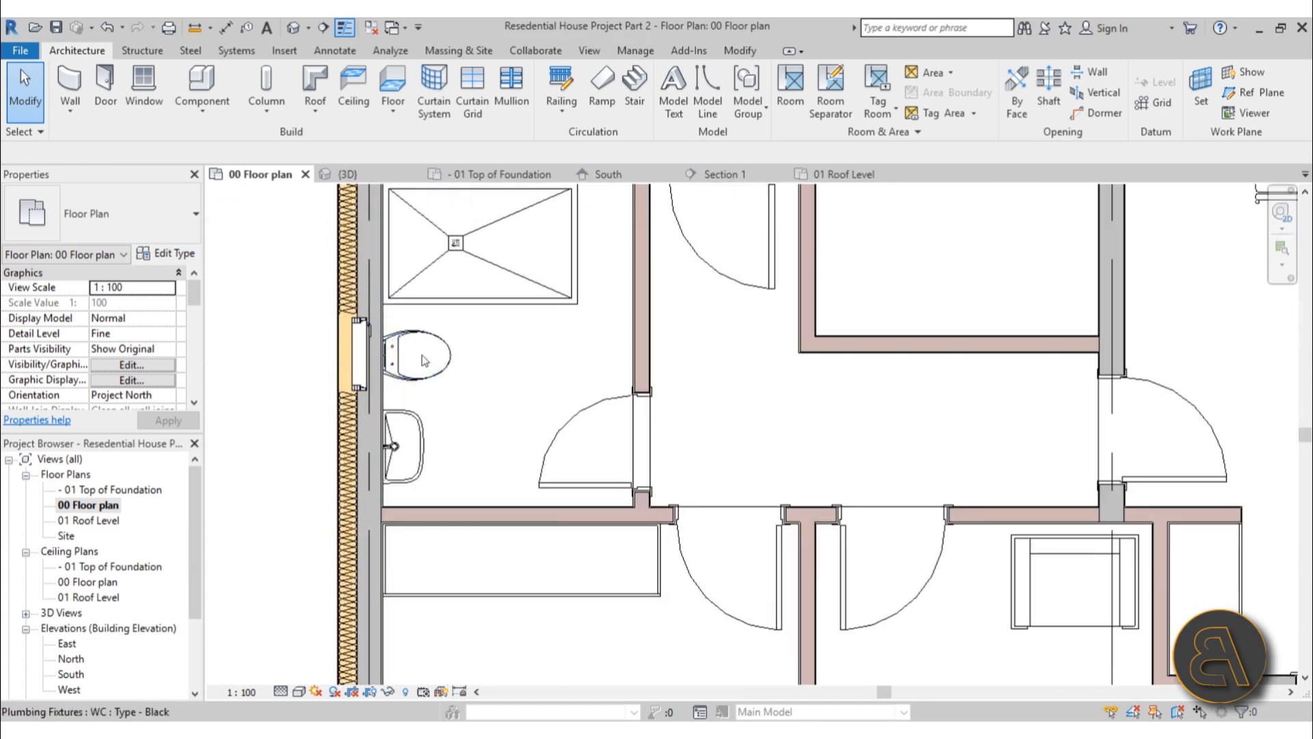
{"action": "scroll", "coordinate": [477, 428], "scroll_direction": "down", "scroll_amount": 5}
{"action": "middle_click_drag", "start_coordinate": [659, 484], "coordinate": [452, 388]}
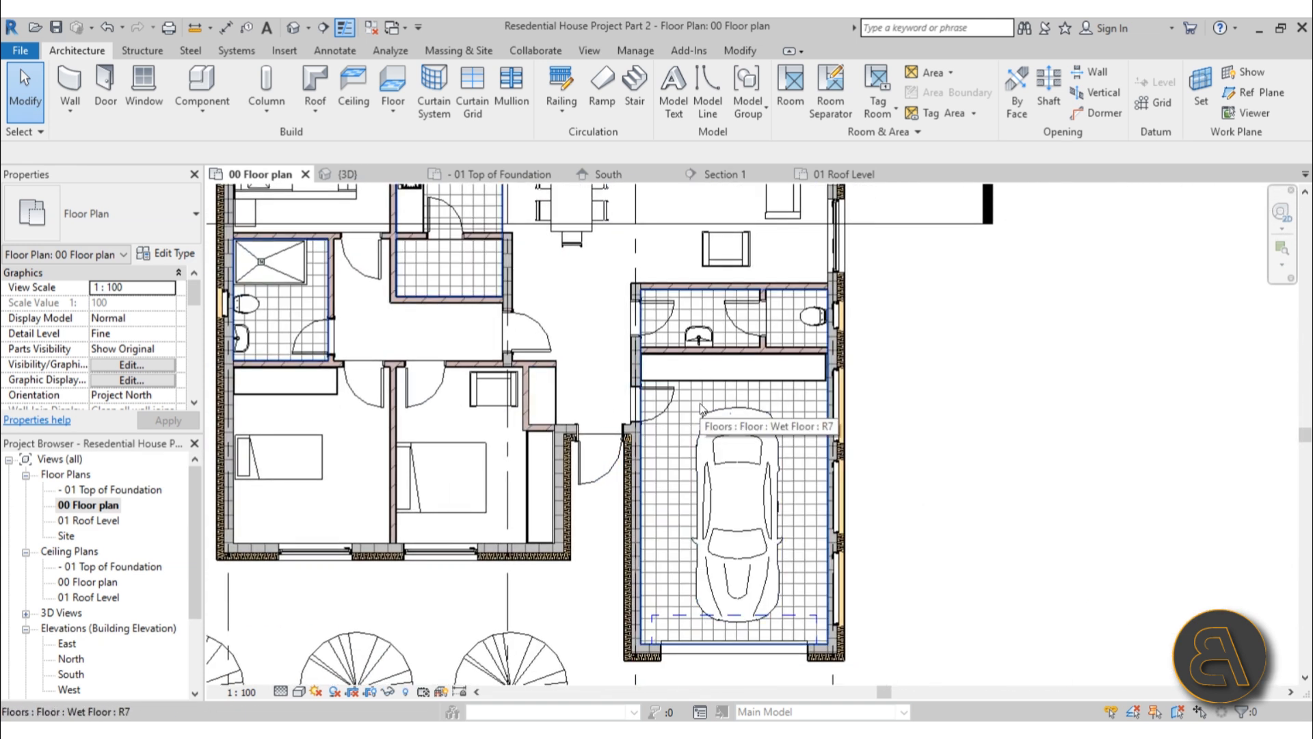
{"action": "middle_click_drag", "start_coordinate": [563, 303], "coordinate": [569, 471]}
{"action": "middle_click_drag", "start_coordinate": [538, 411], "coordinate": [548, 378]}
{"action": "scroll", "coordinate": [524, 281], "scroll_direction": "up", "scroll_amount": 2}
{"action": "scroll", "coordinate": [506, 304], "scroll_direction": "up", "scroll_amount": 8}
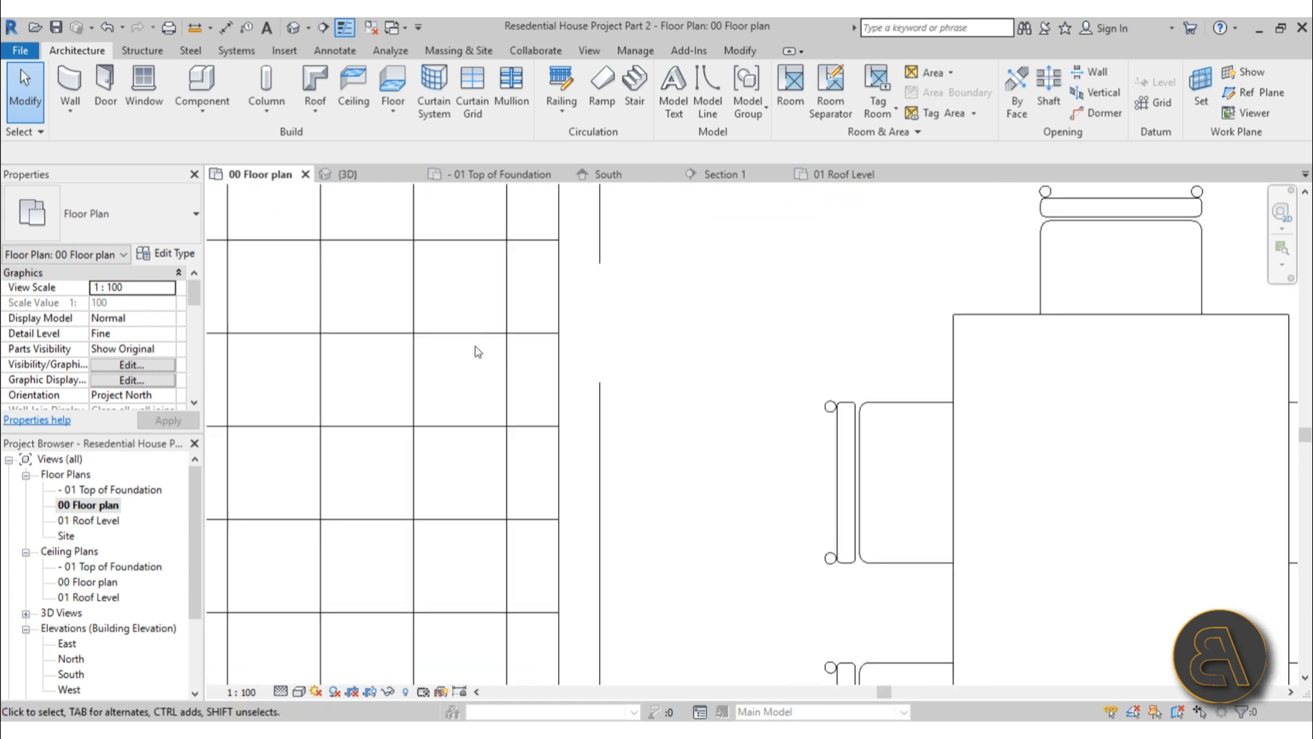
Turn off thin lines and check how heavy the kitchen's tile pattern appears with real line weights
{"action": "left_click", "coordinate": [345, 28]}
{"action": "scroll", "coordinate": [749, 378], "scroll_direction": "down", "scroll_amount": 7}
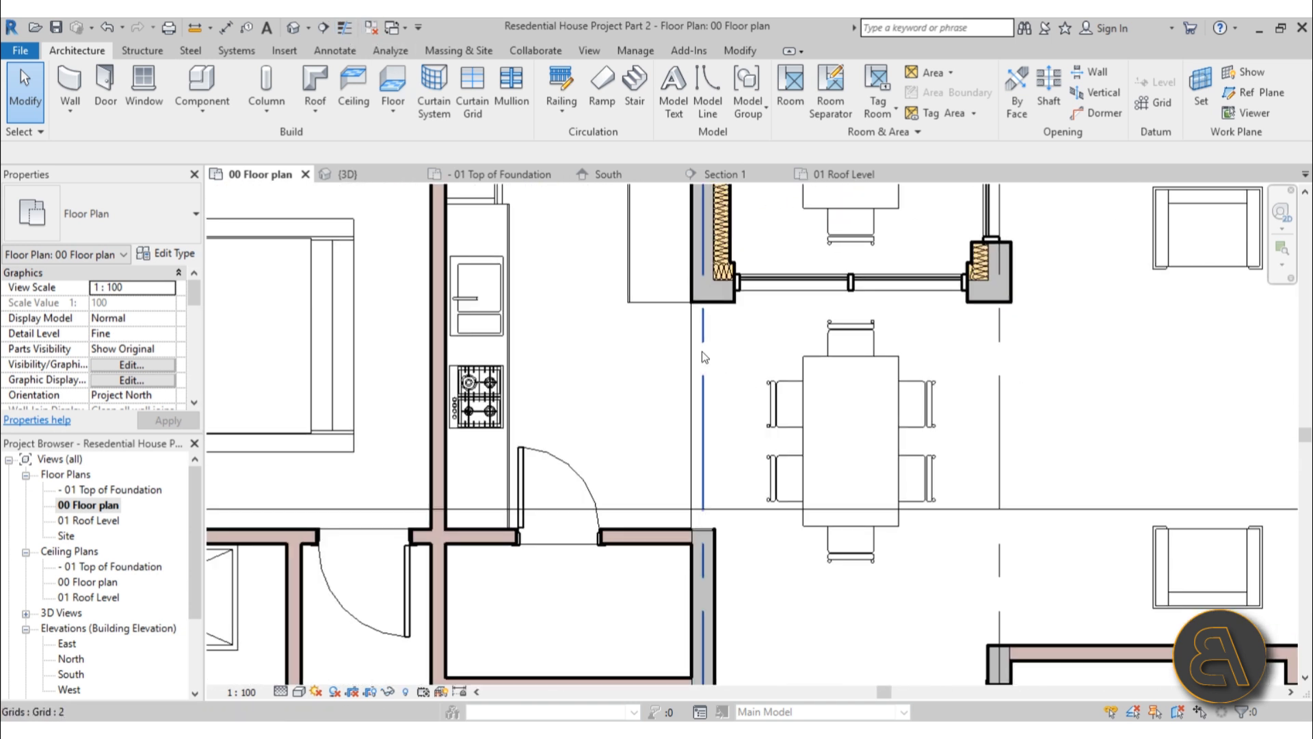
{"action": "middle_click_drag", "start_coordinate": [712, 355], "coordinate": [696, 361]}
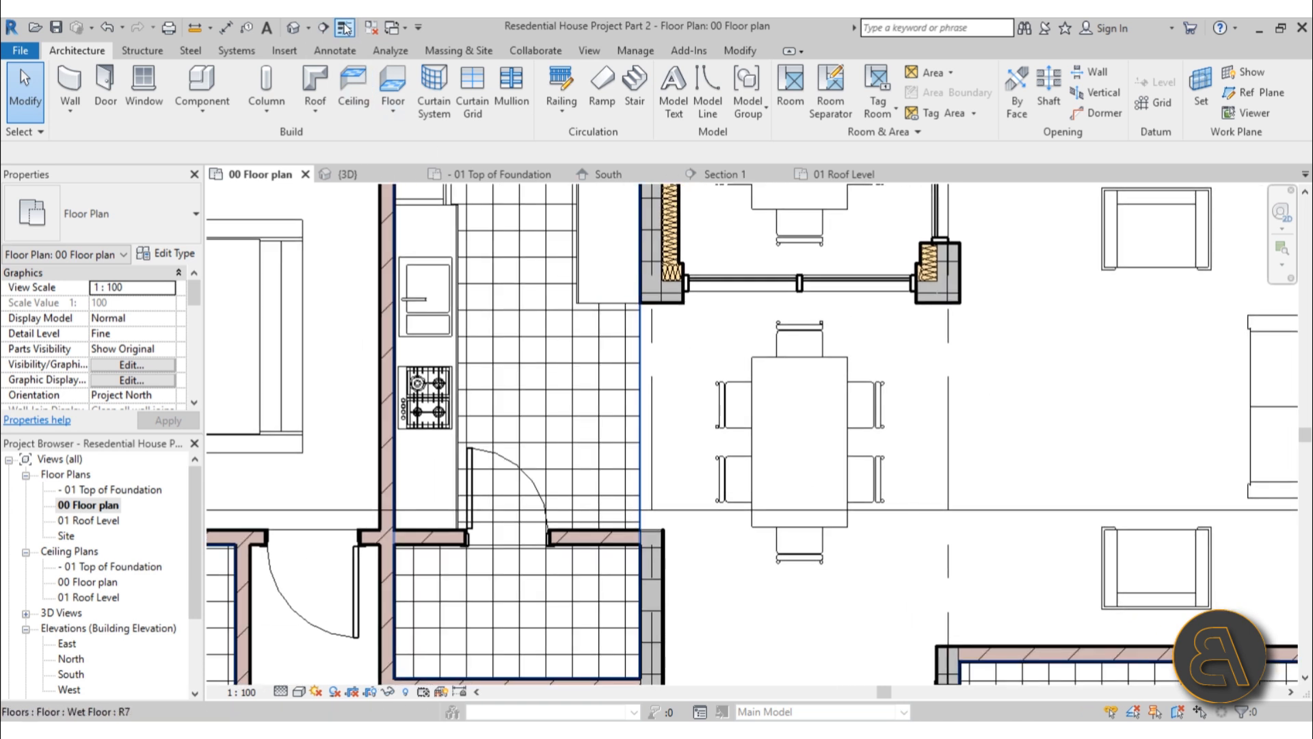
{"action": "left_click", "coordinate": [345, 28]}
{"action": "scroll", "coordinate": [530, 328], "scroll_direction": "up", "scroll_amount": 3}
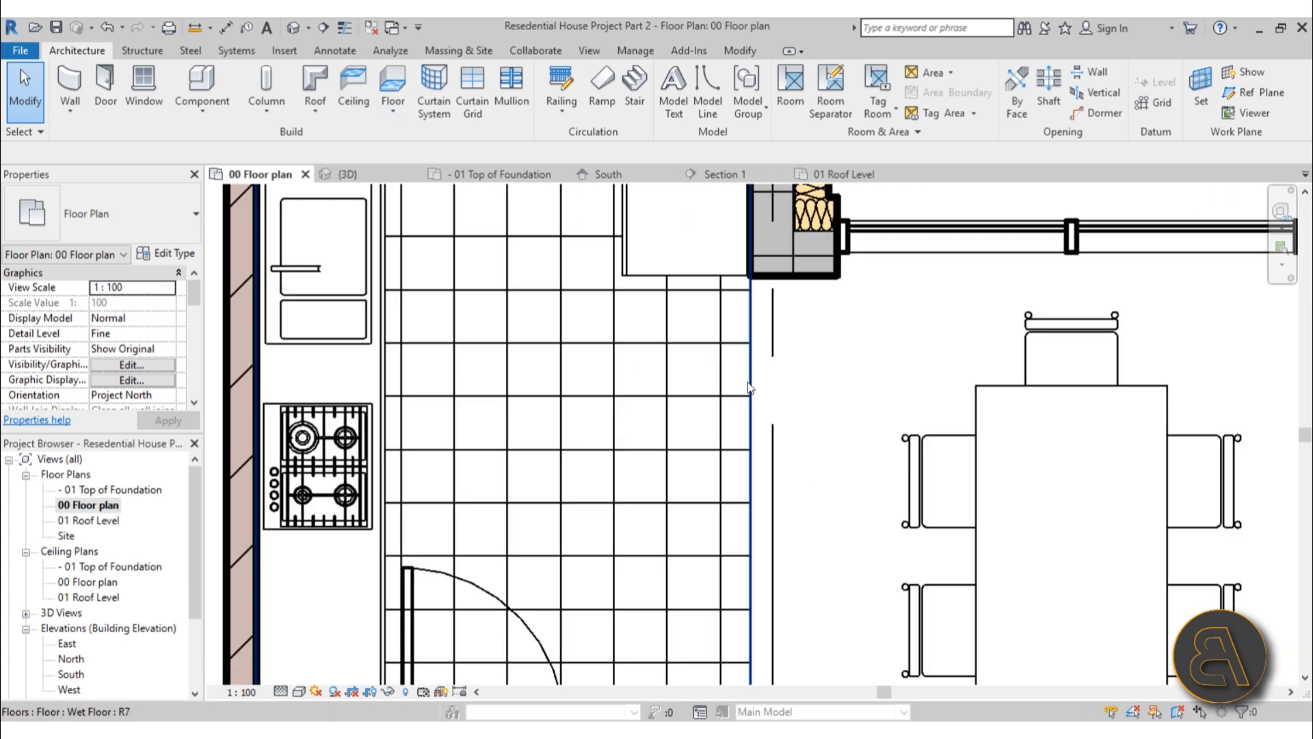
{"action": "scroll", "coordinate": [749, 388], "scroll_direction": "down", "scroll_amount": 3}
Set the foreground surface pattern colour of the Wet Floor's Ceramic Tile material to grey, RGB 149 149 149
{"action": "left_click", "coordinate": [750, 390]}
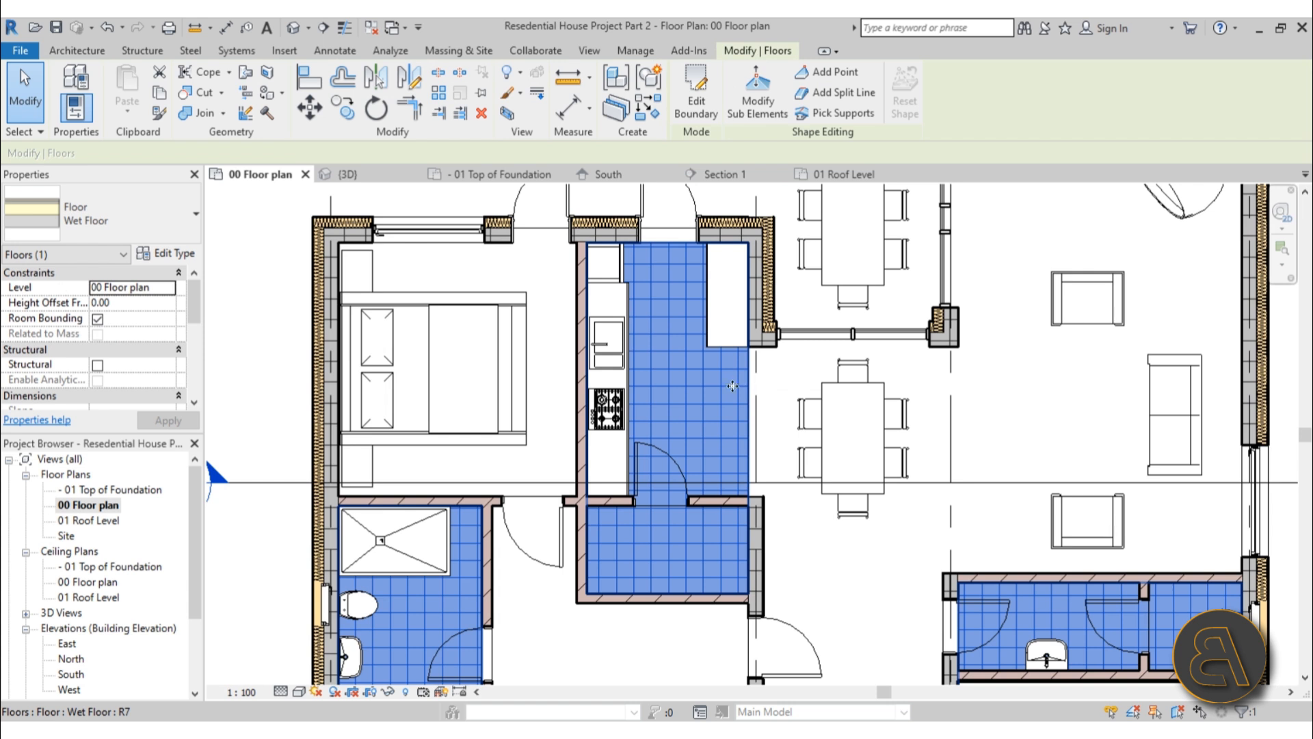
{"action": "left_click", "coordinate": [169, 259]}
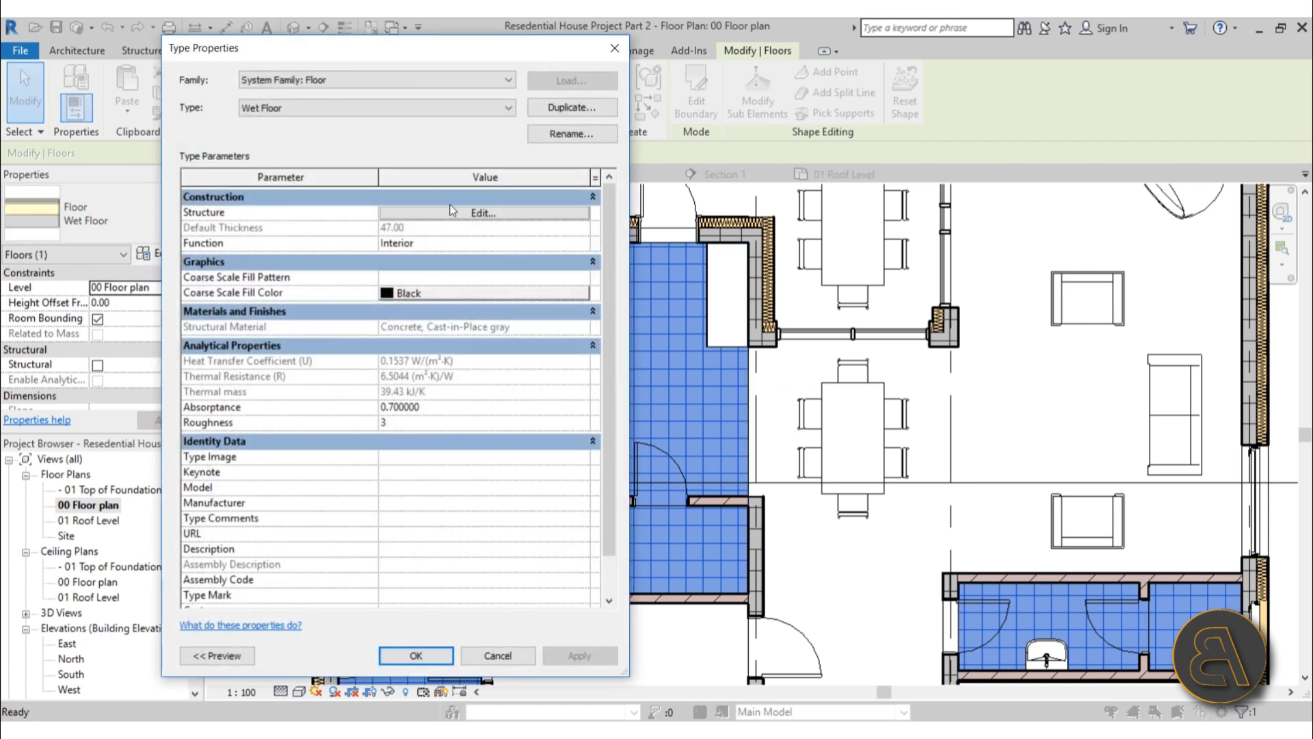
{"action": "left_click", "coordinate": [483, 213]}
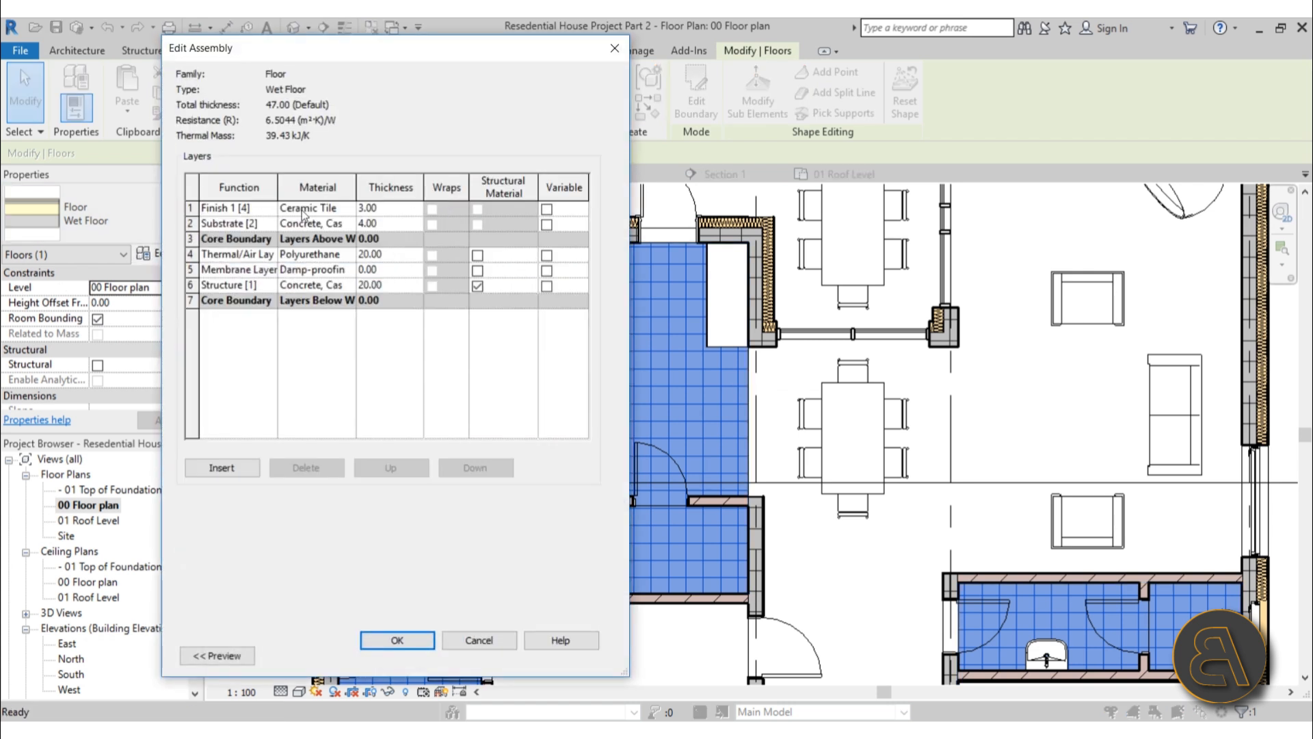
{"action": "left_click", "coordinate": [350, 209]}
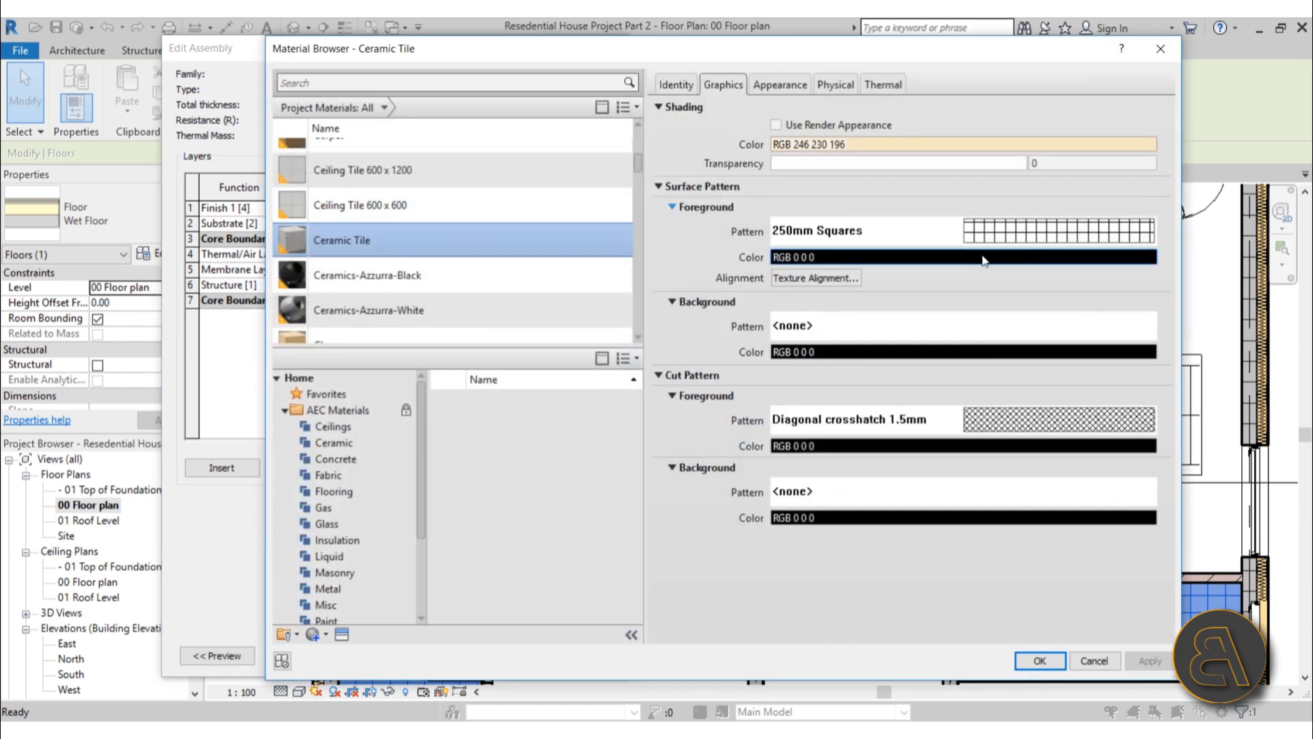
{"action": "left_click", "coordinate": [984, 258]}
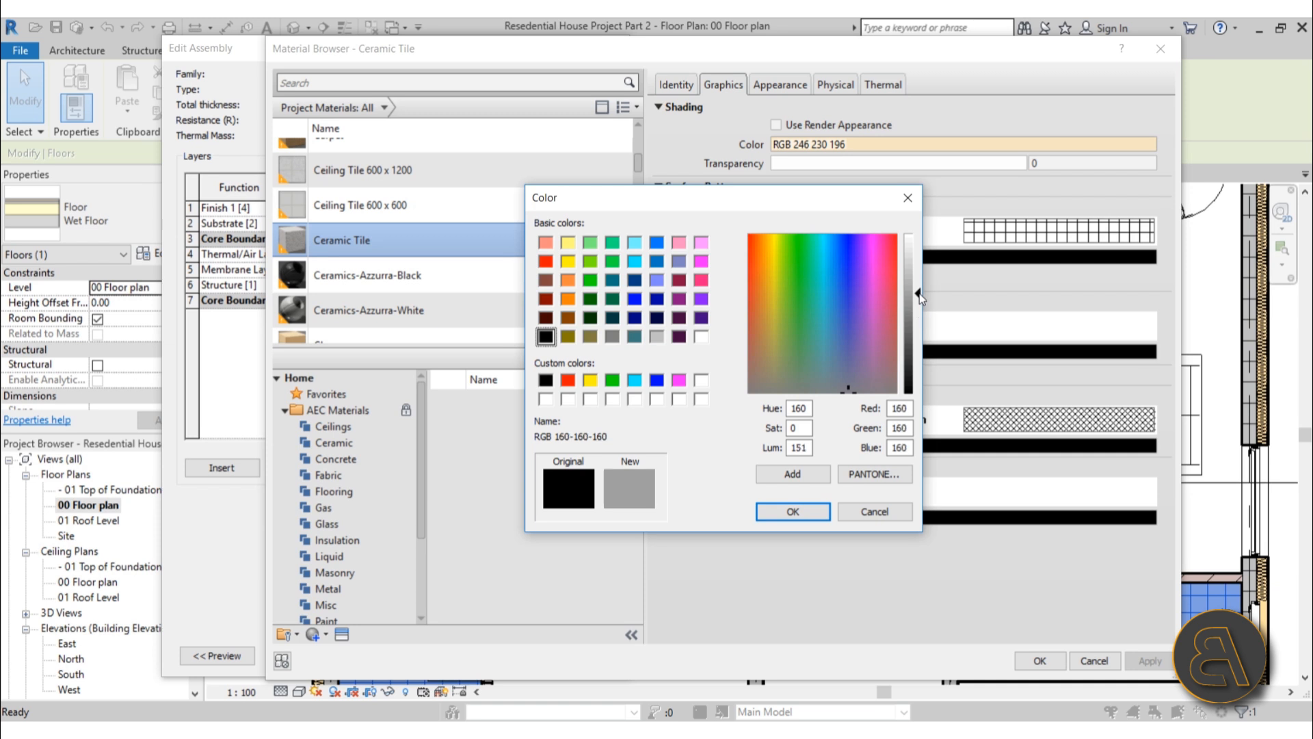
{"action": "left_click", "coordinate": [799, 514]}
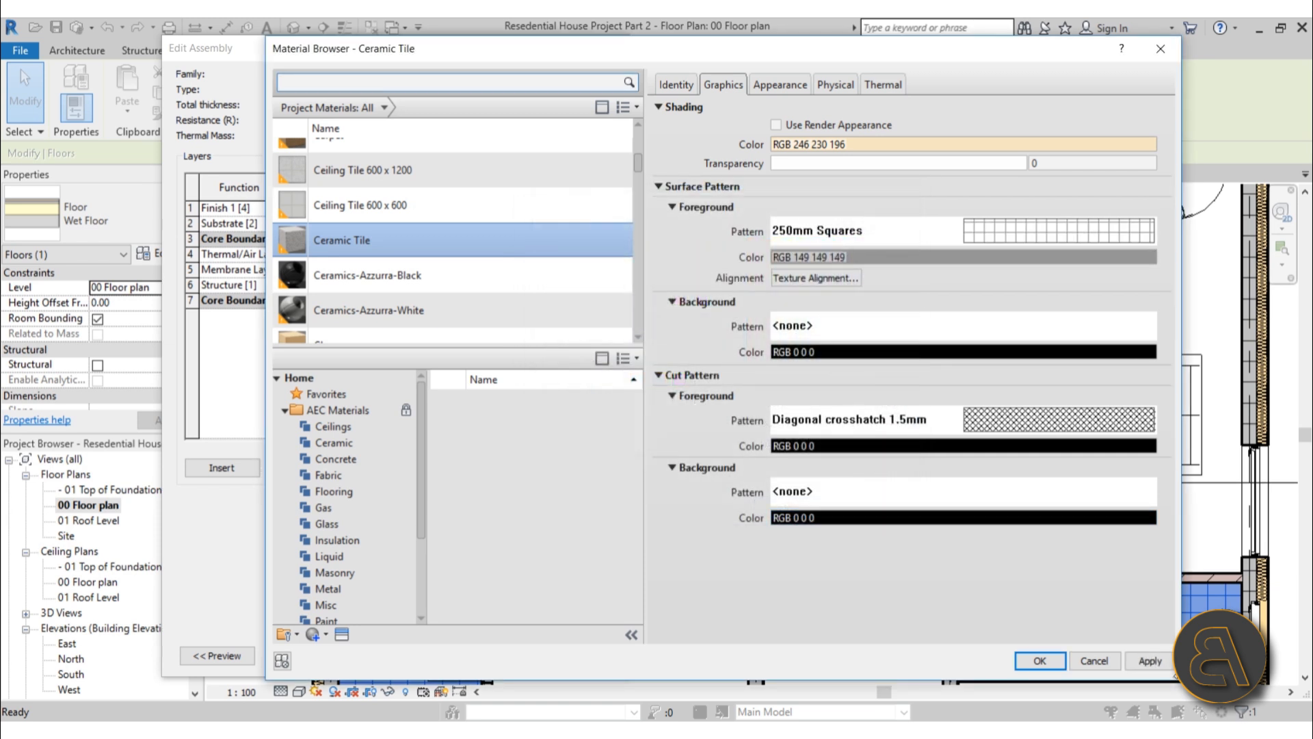
{"action": "left_click", "coordinate": [1039, 661]}
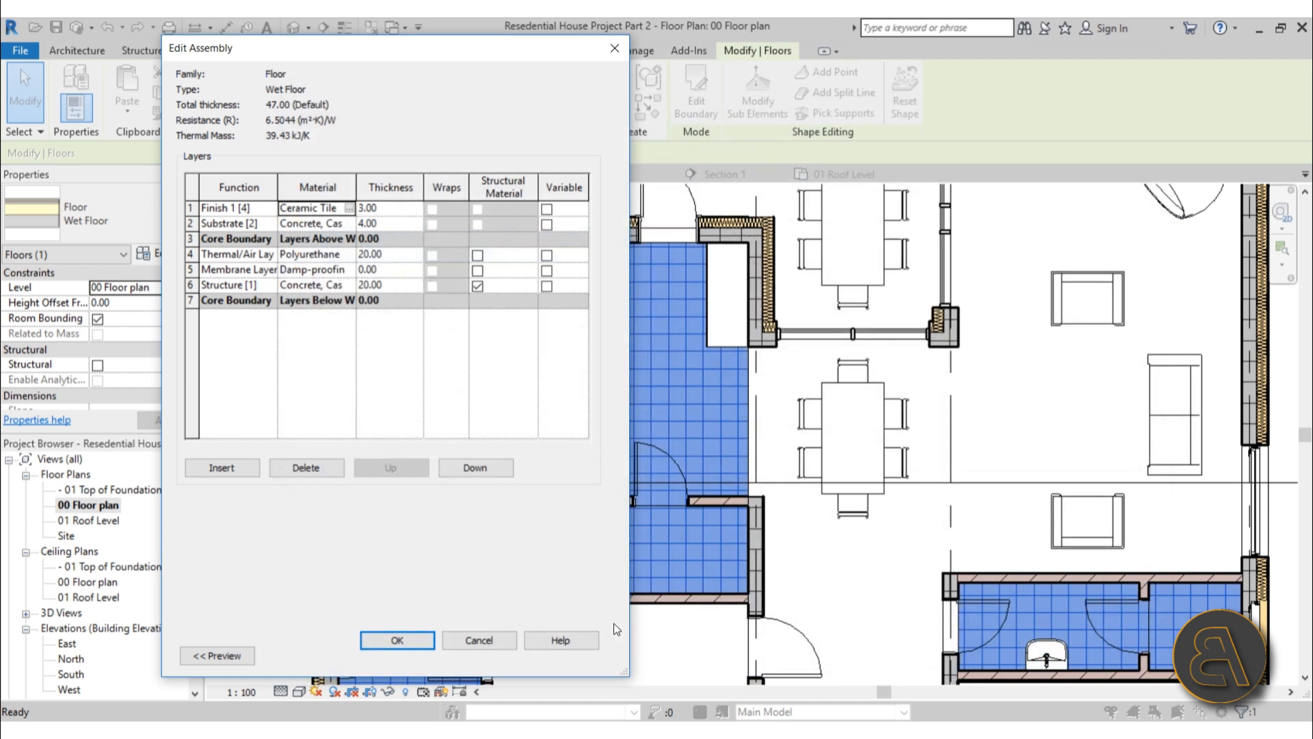
{"action": "left_click", "coordinate": [386, 641]}
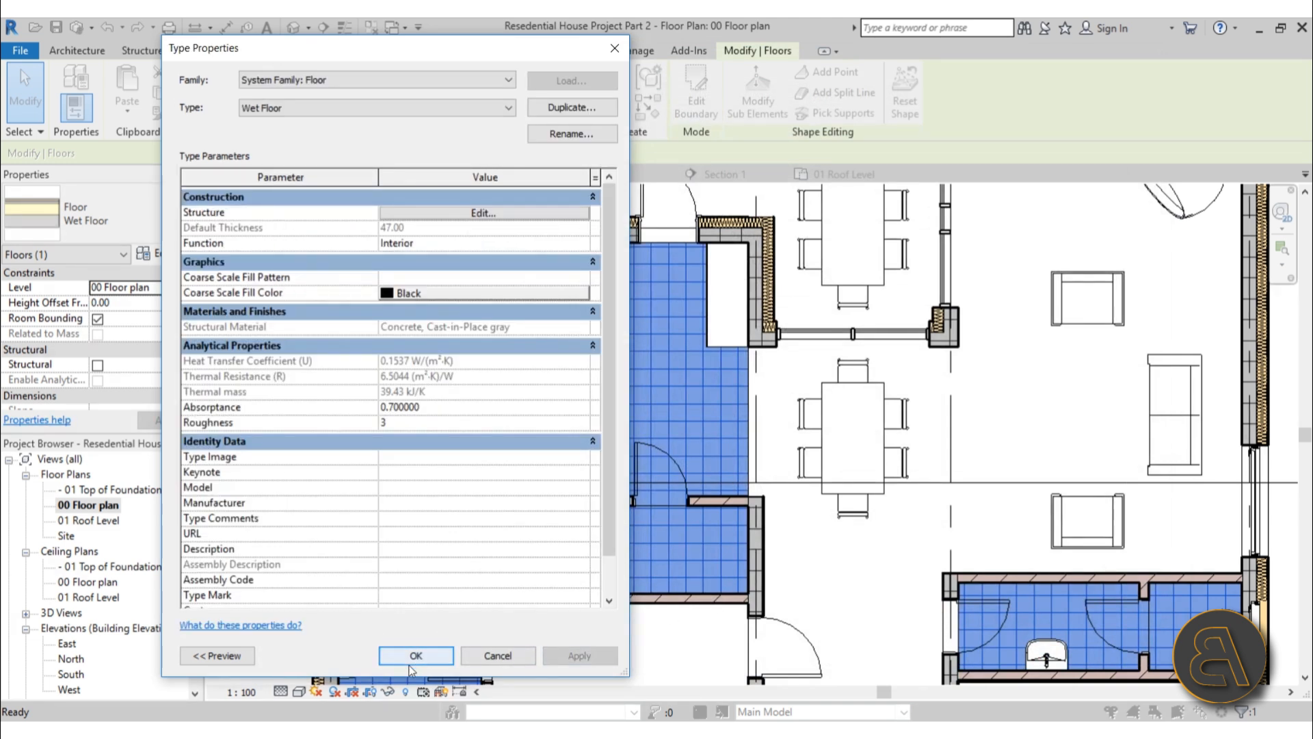
{"action": "left_click", "coordinate": [413, 660]}
{"action": "left_click", "coordinate": [888, 596]}
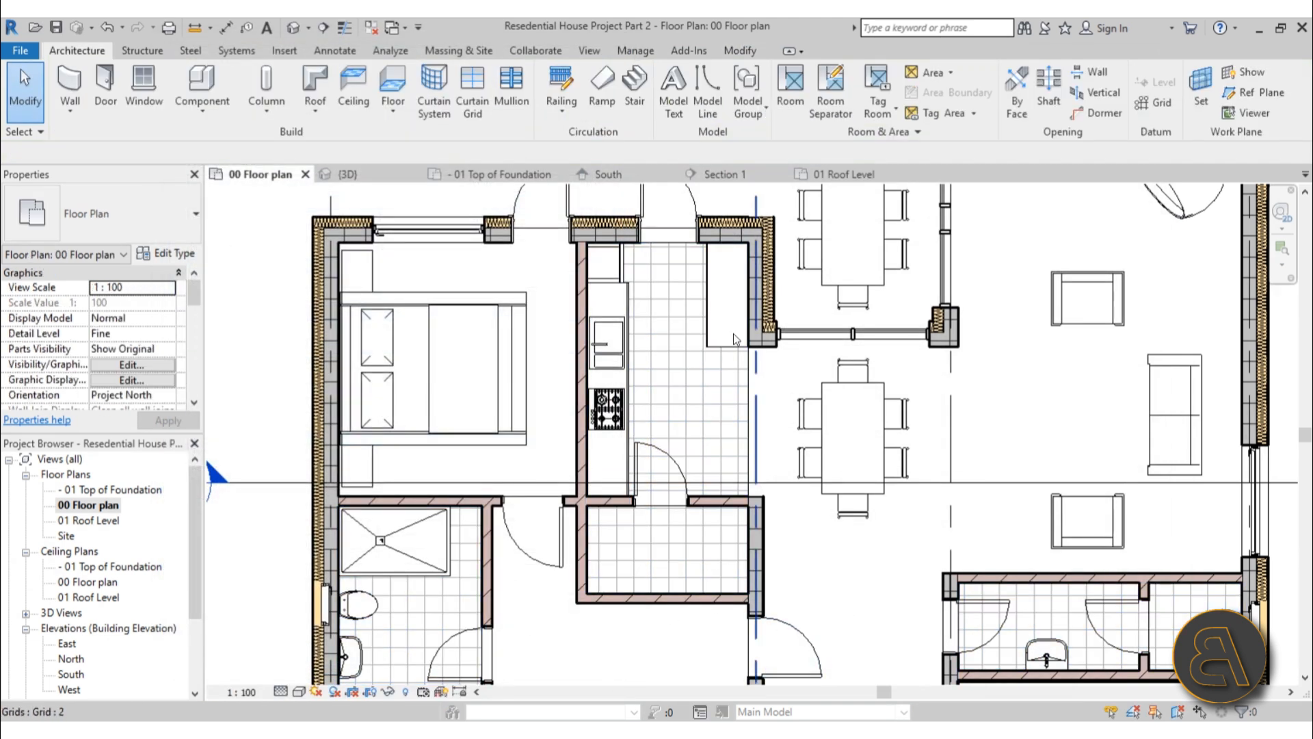
Check the grey tile pattern in the plan, and examine in Section 1 how the Wet Floor meets the Main Floor beneath the kitchen
{"action": "scroll", "coordinate": [734, 334], "scroll_direction": "down", "scroll_amount": 2}
{"action": "scroll", "coordinate": [620, 387], "scroll_direction": "up", "scroll_amount": 6}
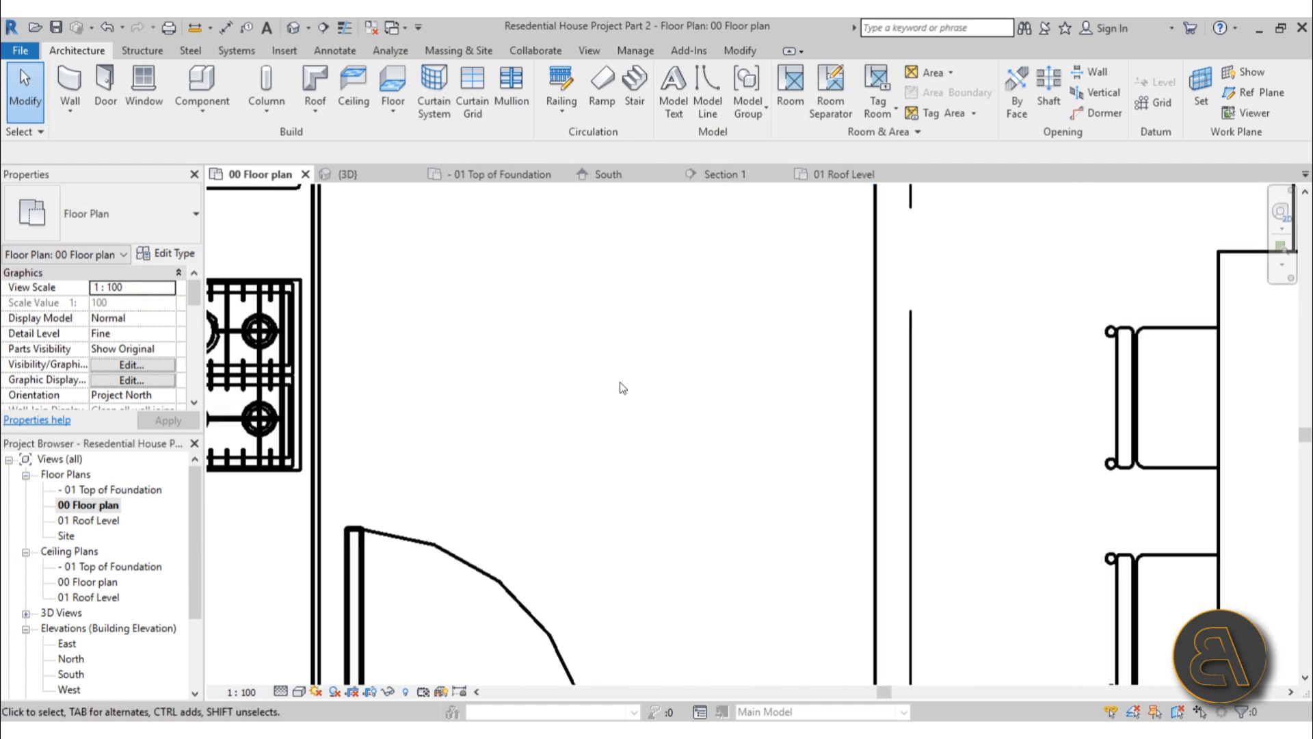
{"action": "scroll", "coordinate": [622, 387], "scroll_direction": "down", "scroll_amount": 3}
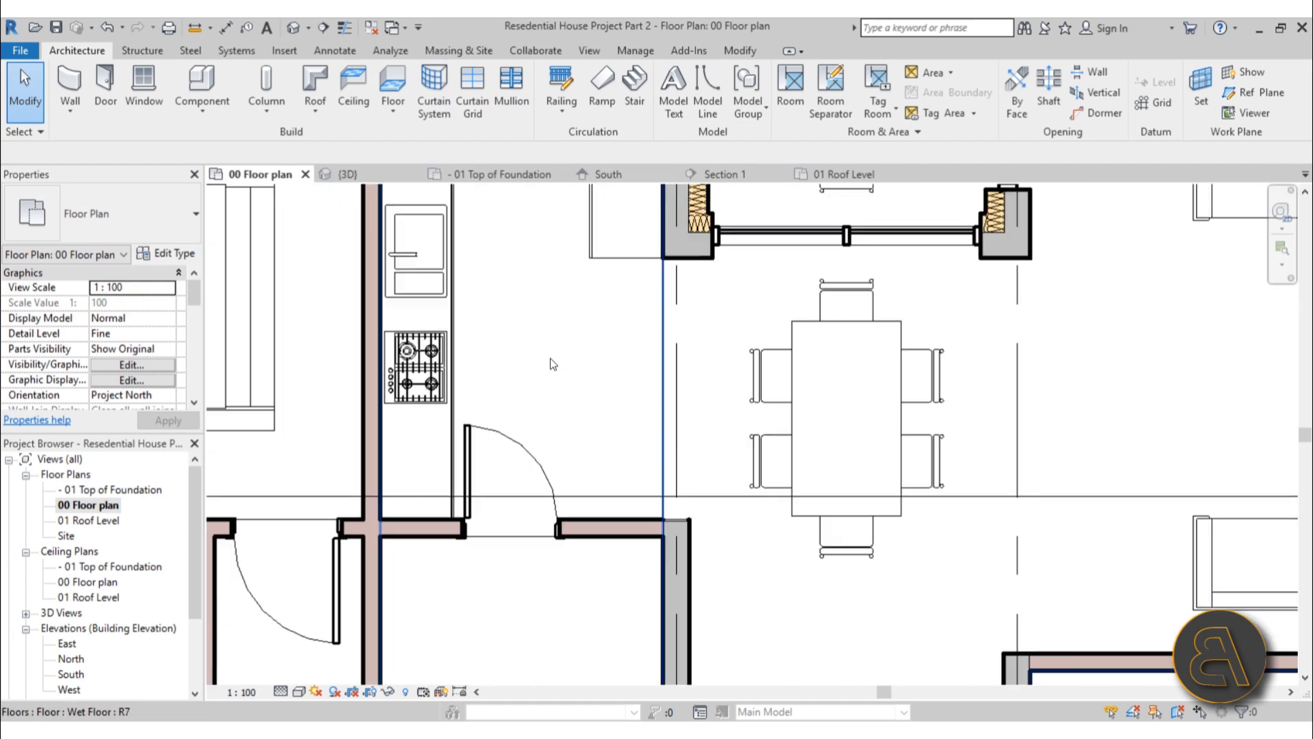
{"action": "scroll", "coordinate": [552, 364], "scroll_direction": "down", "scroll_amount": 3}
{"action": "scroll", "coordinate": [619, 407], "scroll_direction": "down", "scroll_amount": 2}
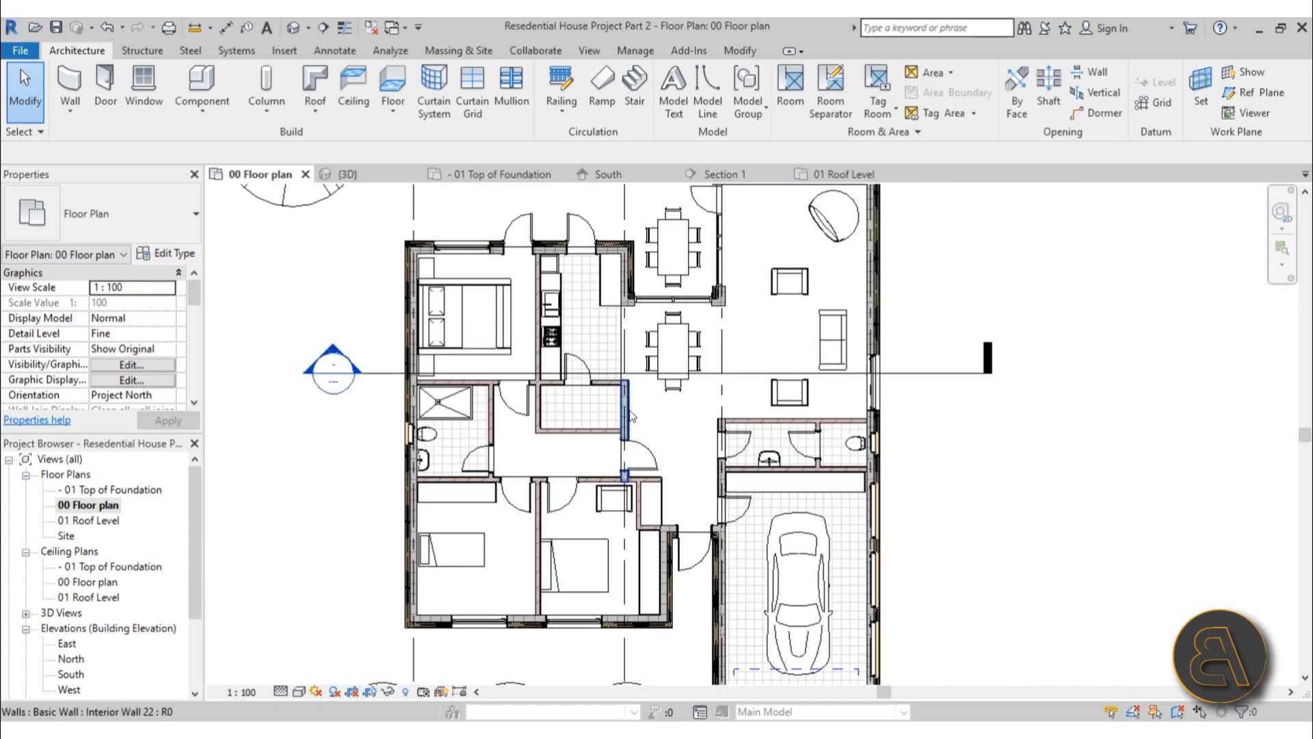
{"action": "double_click", "coordinate": [334, 357]}
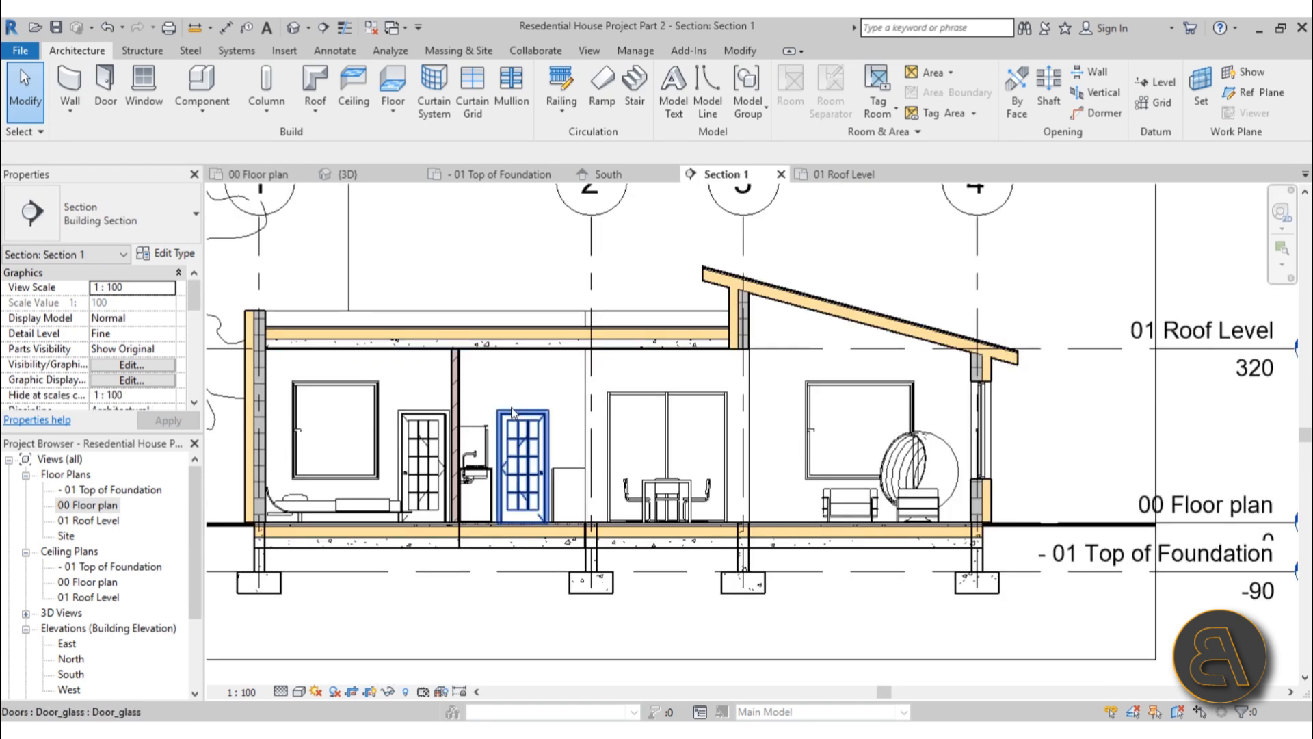
{"action": "scroll", "coordinate": [649, 554], "scroll_direction": "up", "scroll_amount": 5}
{"action": "scroll", "coordinate": [649, 554], "scroll_direction": "down", "scroll_amount": 2}
{"action": "scroll", "coordinate": [702, 533], "scroll_direction": "up", "scroll_amount": 2}
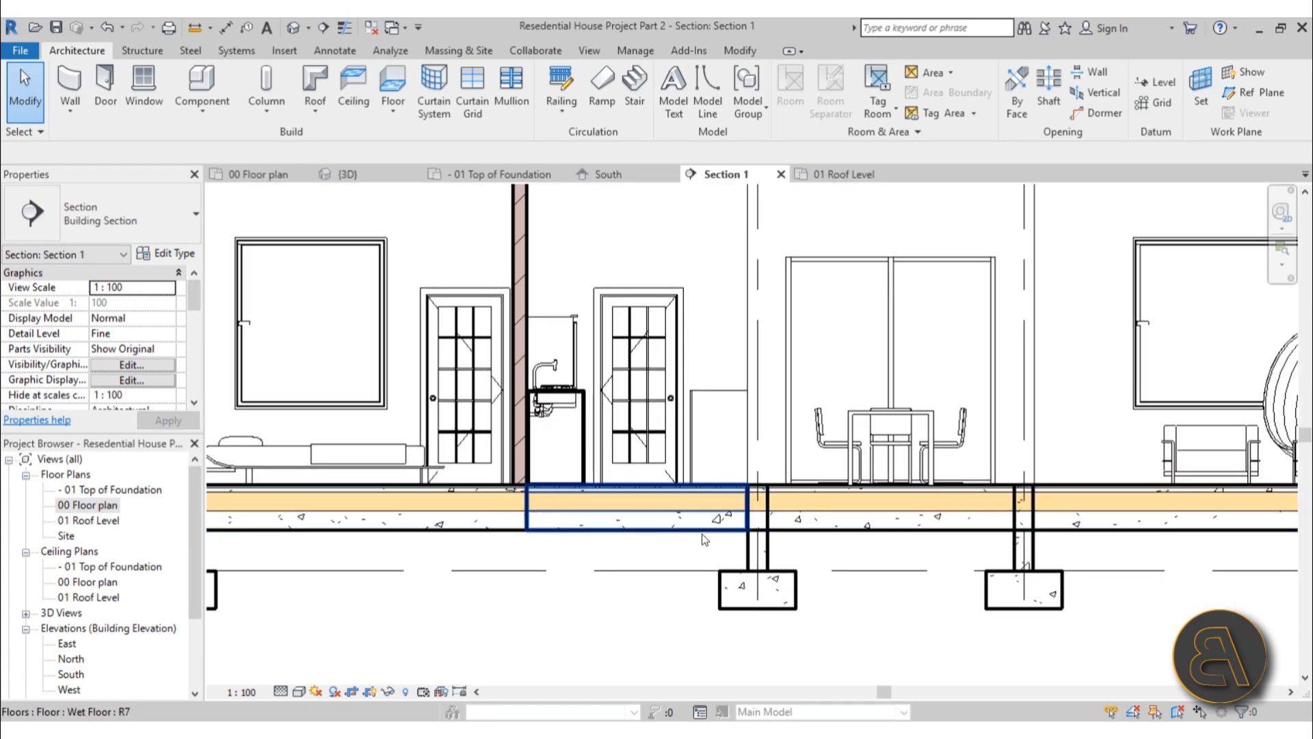
{"action": "left_click", "coordinate": [690, 523]}
{"action": "scroll", "coordinate": [525, 534], "scroll_direction": "up", "scroll_amount": 3}
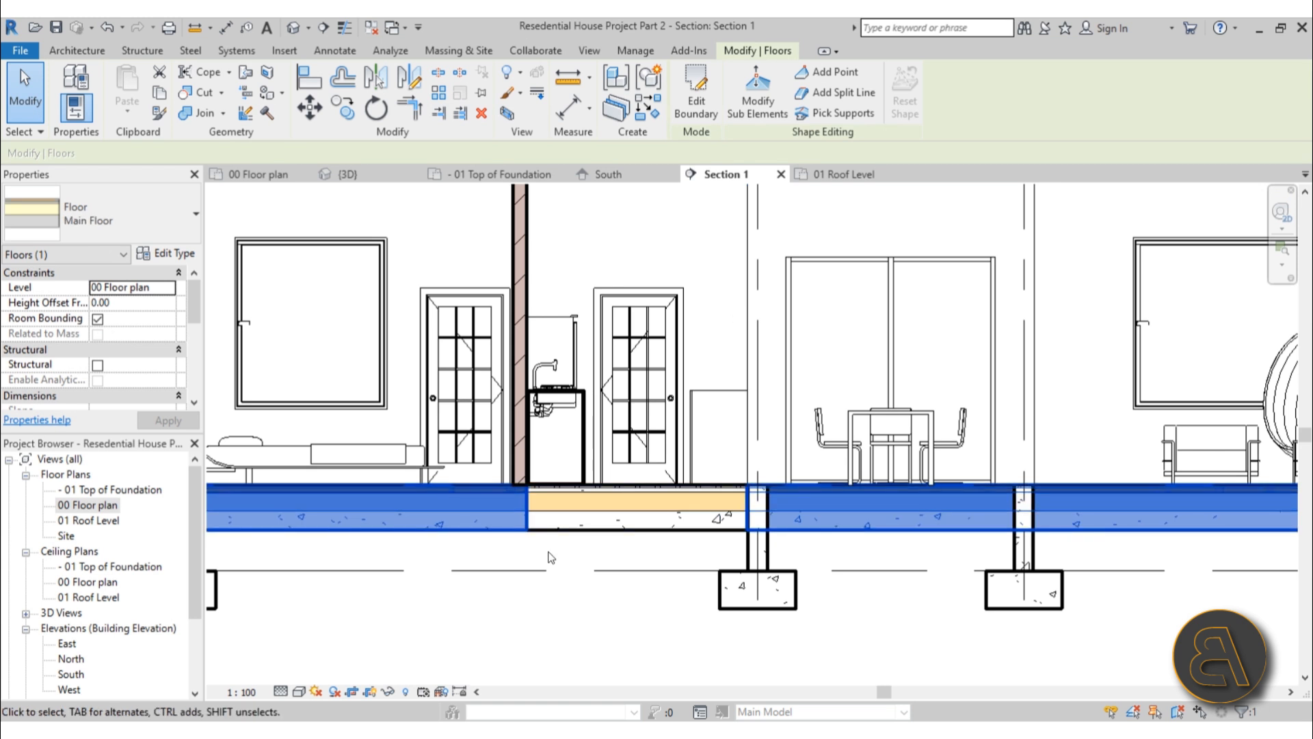
{"action": "key", "text": "Escape"}
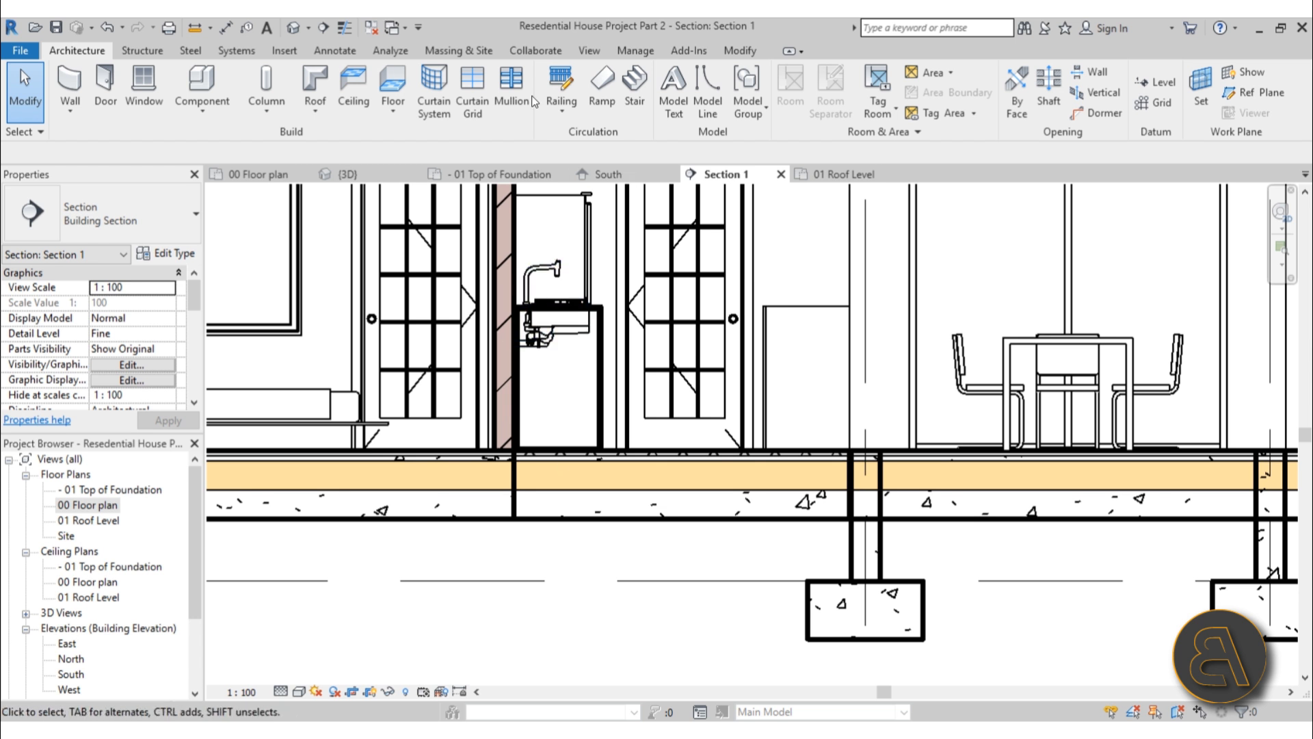
Join the geometry of the kitchen's Wet Floor with the adjacent Main Floor in the section
{"action": "left_click", "coordinate": [736, 51]}
{"action": "left_click", "coordinate": [196, 115]}
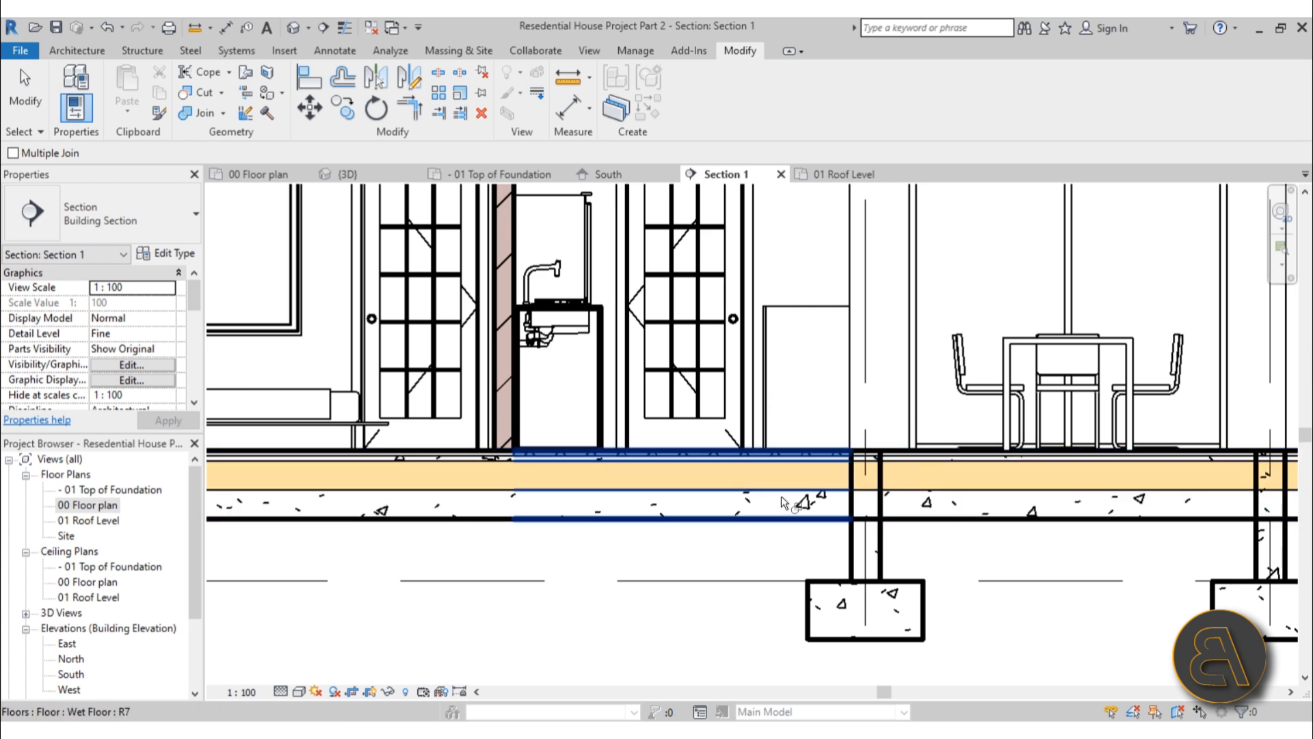
{"action": "scroll", "coordinate": [478, 479], "scroll_direction": "up", "scroll_amount": 4}
{"action": "scroll", "coordinate": [479, 479], "scroll_direction": "up", "scroll_amount": 2}
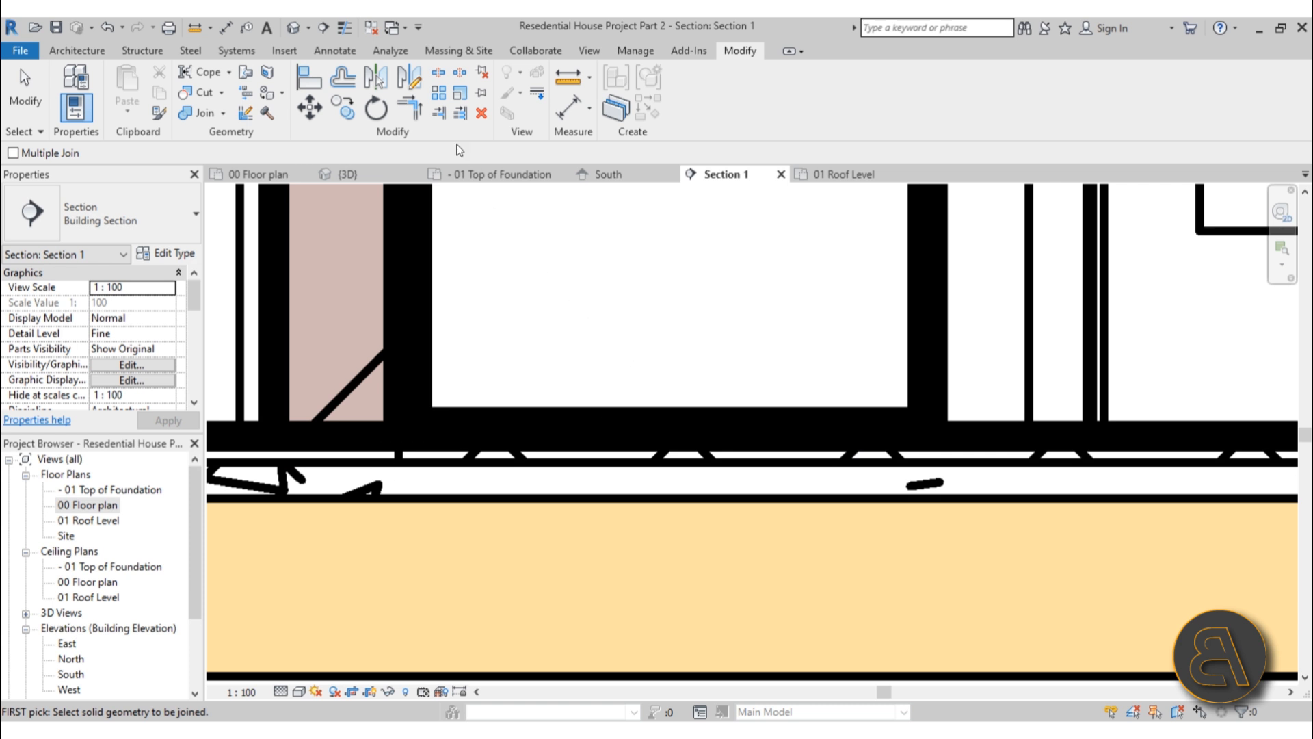
Turn on thin lines and examine the layers where the joined Wet Floor and Main Floor meet below the kitchen wall
{"action": "left_click", "coordinate": [345, 30]}
{"action": "scroll", "coordinate": [421, 465], "scroll_direction": "up", "scroll_amount": 3}
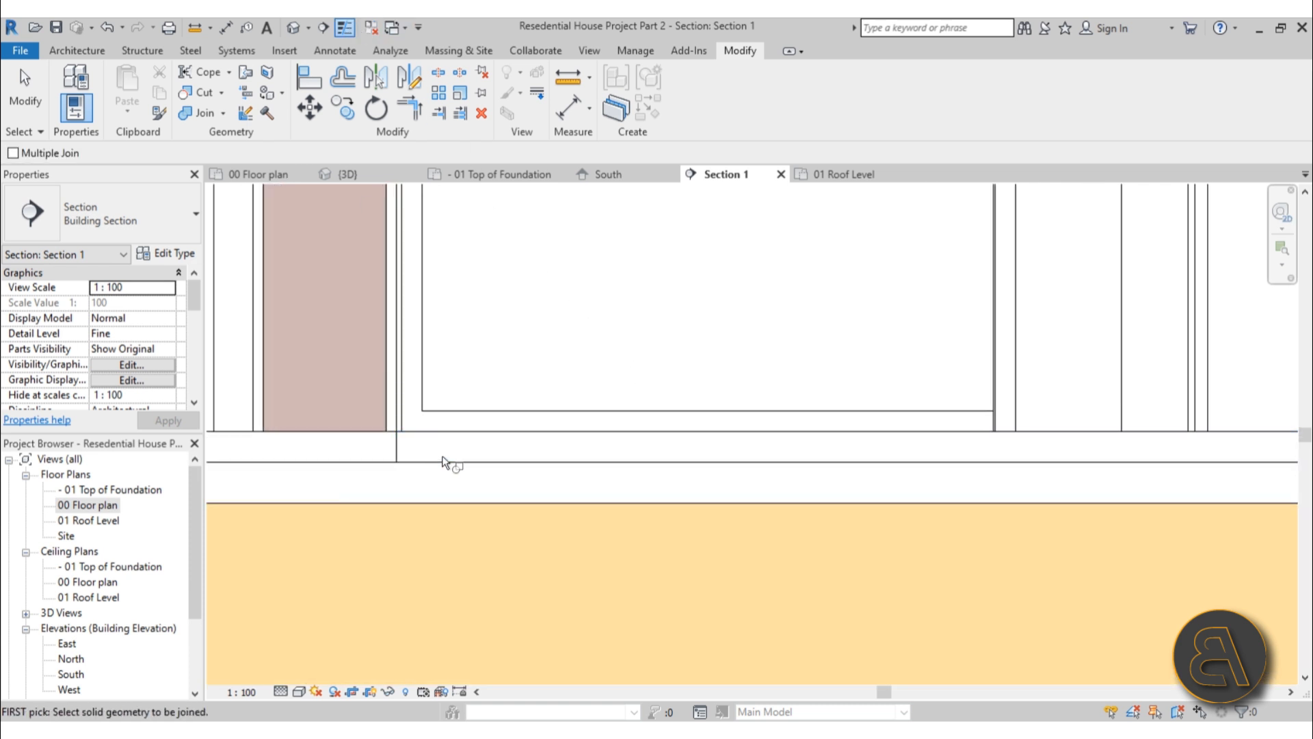
{"action": "middle_click_drag", "start_coordinate": [481, 452], "coordinate": [639, 446]}
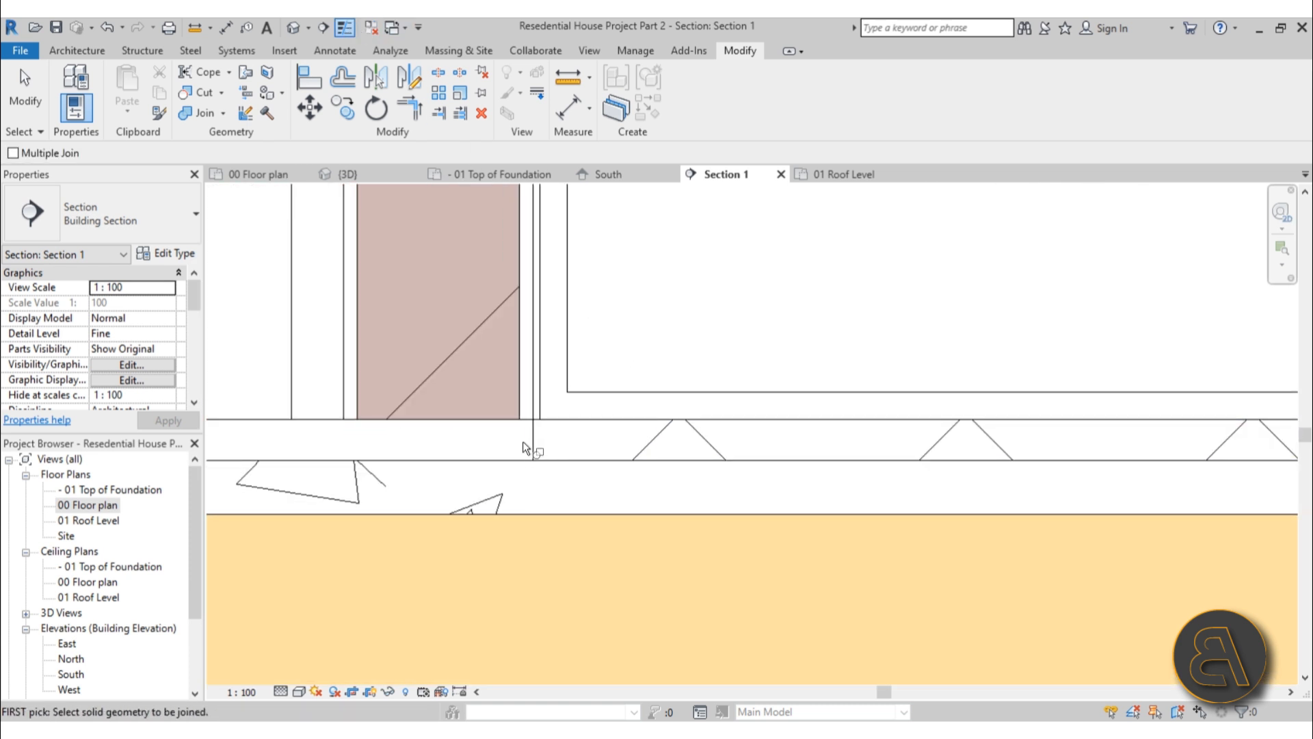
{"action": "scroll", "coordinate": [613, 378], "scroll_direction": "down", "scroll_amount": 3}
{"action": "scroll", "coordinate": [564, 395], "scroll_direction": "down", "scroll_amount": 5}
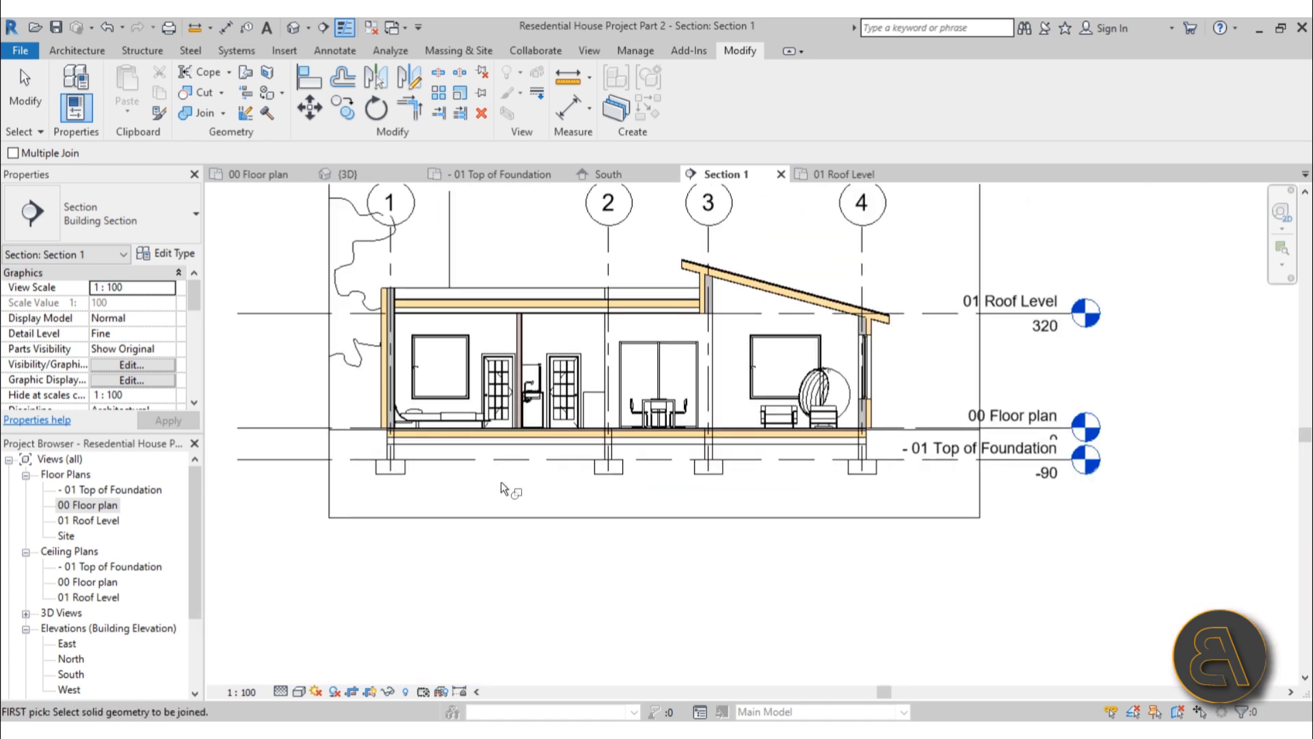
Return to the 00 Floor plan view and bring the whole house into view
{"action": "double_click", "coordinate": [109, 506]}
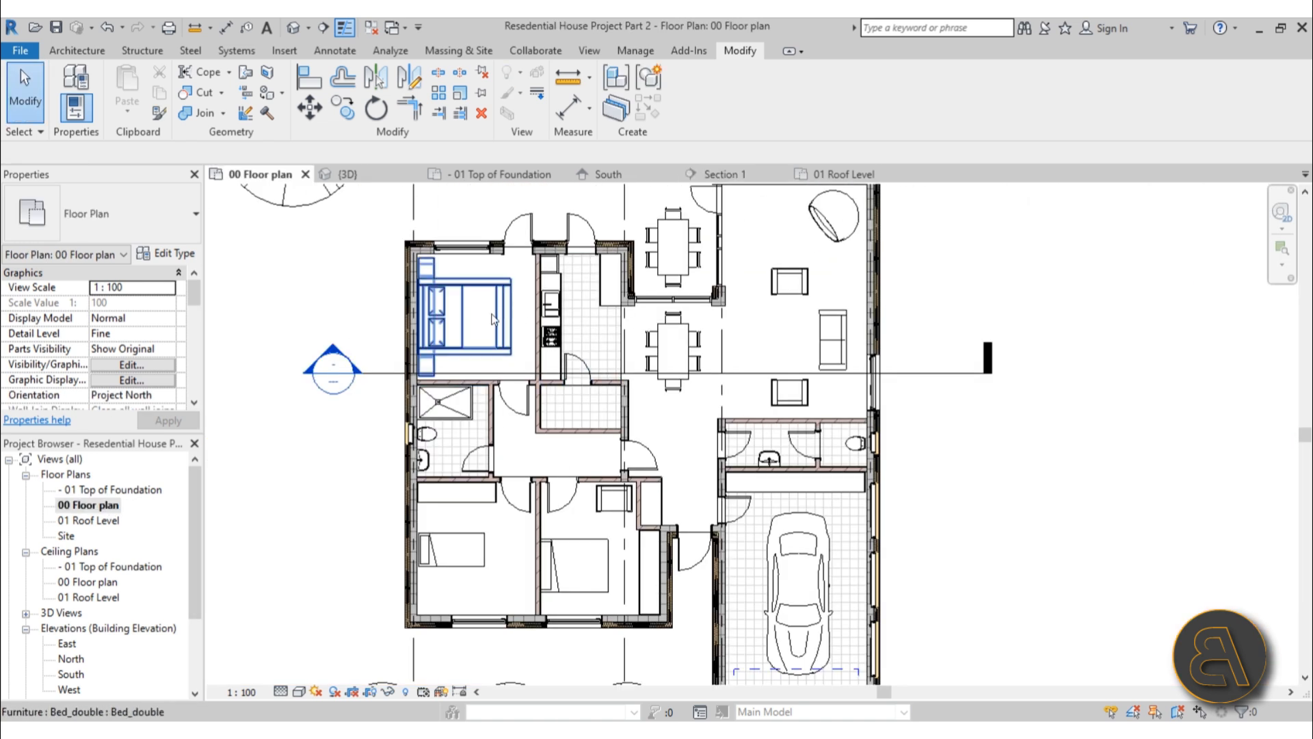
{"action": "scroll", "coordinate": [479, 321], "scroll_direction": "down", "scroll_amount": 3}
{"action": "middle_click_drag", "start_coordinate": [629, 401], "coordinate": [590, 467]}
{"action": "scroll", "coordinate": [586, 413], "scroll_direction": "up", "scroll_amount": 2}
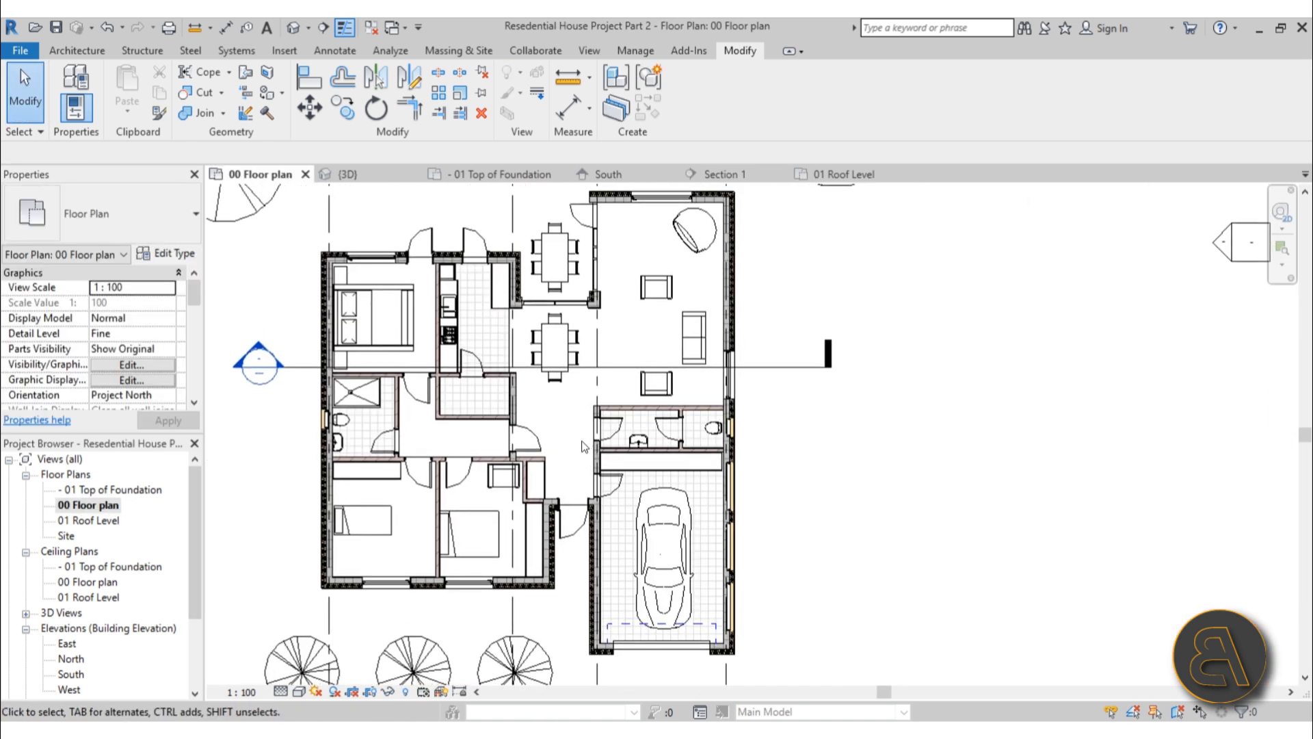
Start a new floor sketch and draw a horizontal boundary line from the living room's upper outer wall corner out past the bedroom wing
{"action": "left_click", "coordinate": [76, 51]}
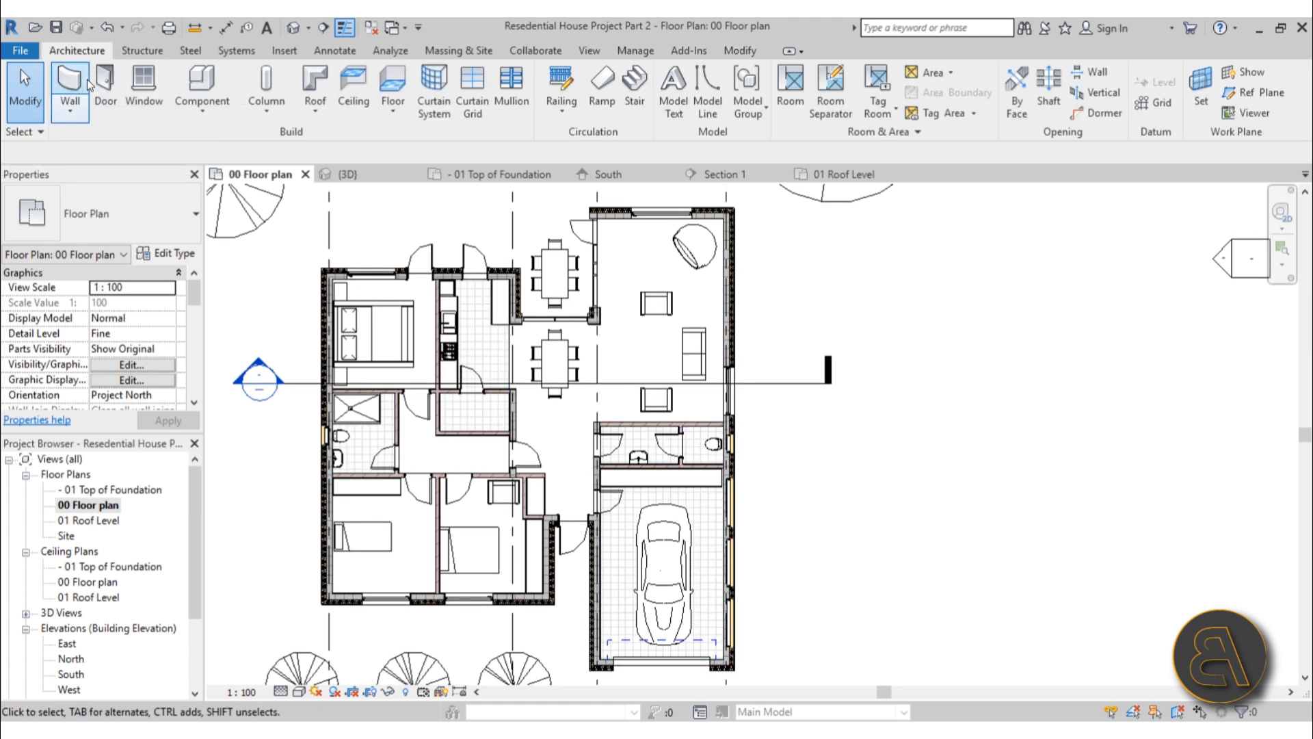
{"action": "left_click", "coordinate": [393, 85]}
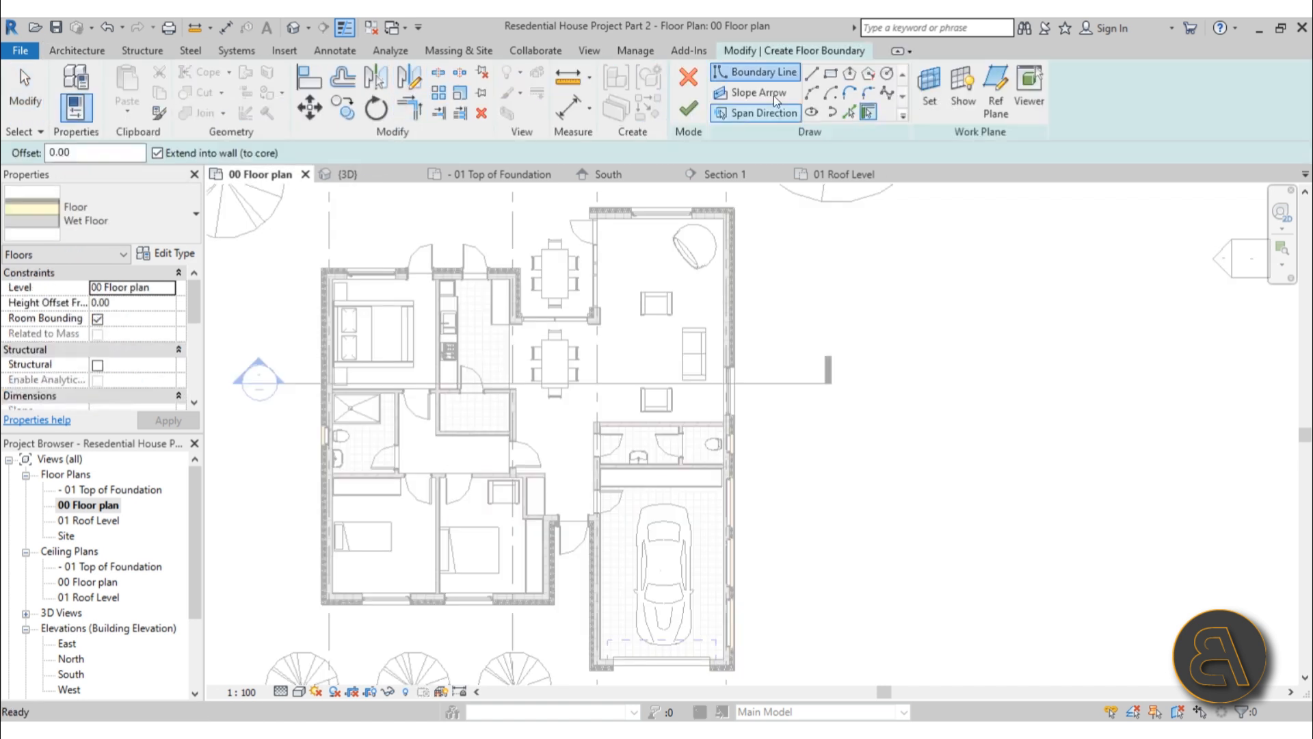
{"action": "left_click", "coordinate": [830, 79]}
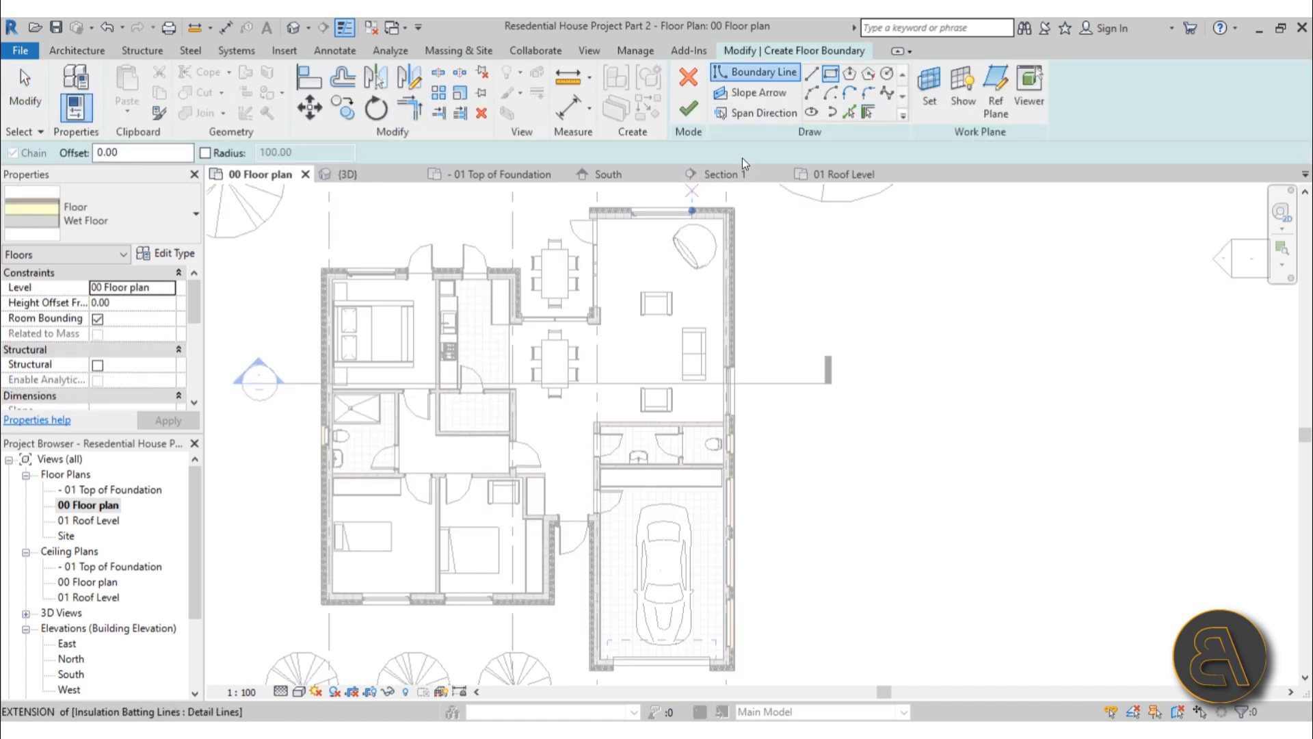
{"action": "left_click", "coordinate": [811, 74]}
{"action": "scroll", "coordinate": [593, 212], "scroll_direction": "up", "scroll_amount": 5}
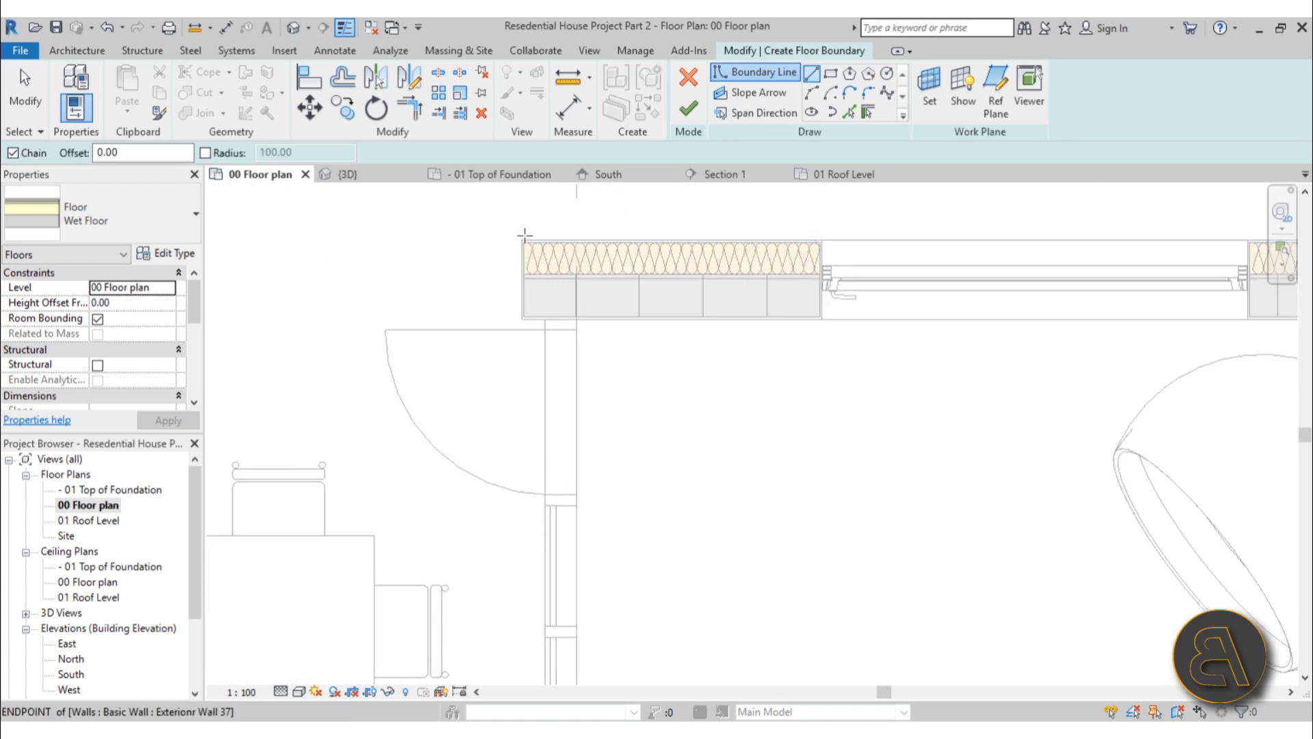
{"action": "left_click", "coordinate": [525, 236]}
{"action": "scroll", "coordinate": [264, 237], "scroll_direction": "down", "scroll_amount": 2}
{"action": "middle_click_drag", "start_coordinate": [264, 237], "coordinate": [950, 258]}
{"action": "middle_click_drag", "start_coordinate": [302, 258], "coordinate": [967, 242]}
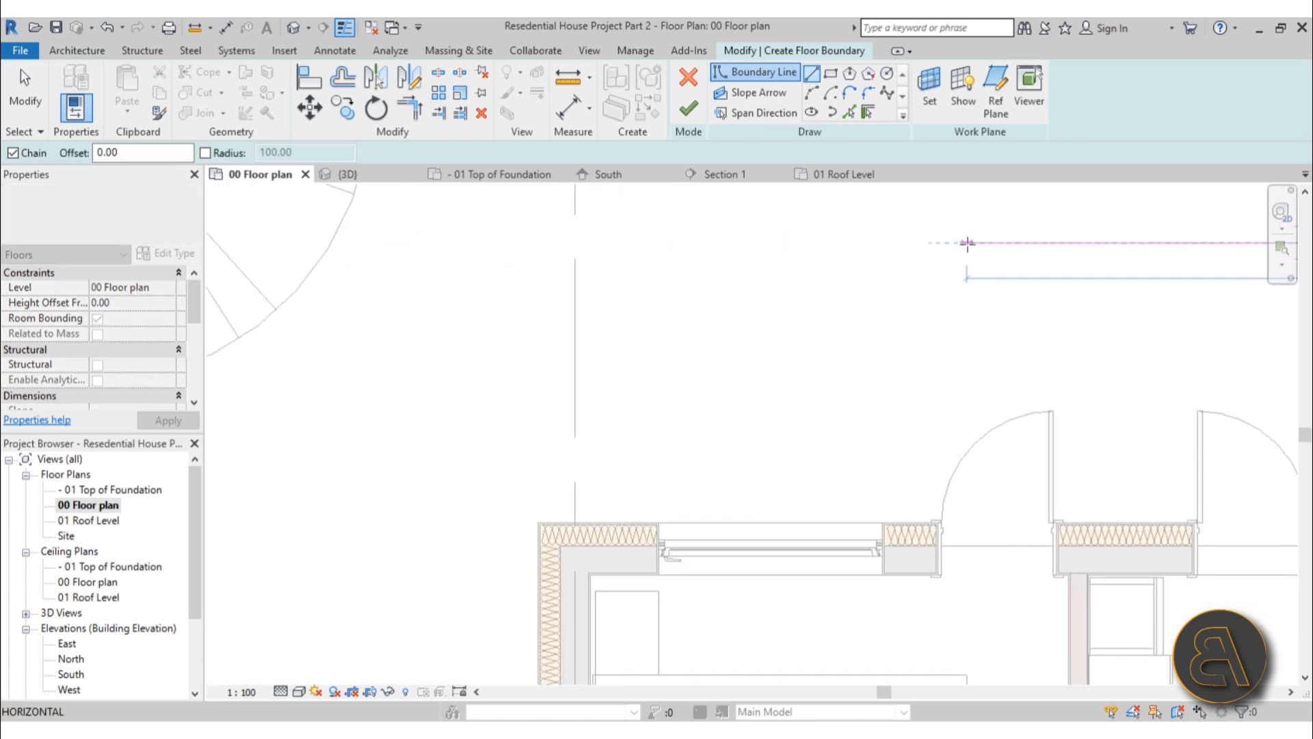
{"action": "scroll", "coordinate": [967, 243], "scroll_direction": "down", "scroll_amount": 2}
{"action": "left_click", "coordinate": [544, 243]}
Continue the floor boundary down past the bedroom wing and back across to the garage wall with a lower line about 1040 long
{"action": "scroll", "coordinate": [564, 535], "scroll_direction": "down", "scroll_amount": 4}
{"action": "middle_click_drag", "start_coordinate": [563, 540], "coordinate": [555, 161]}
{"action": "left_click", "coordinate": [538, 540]}
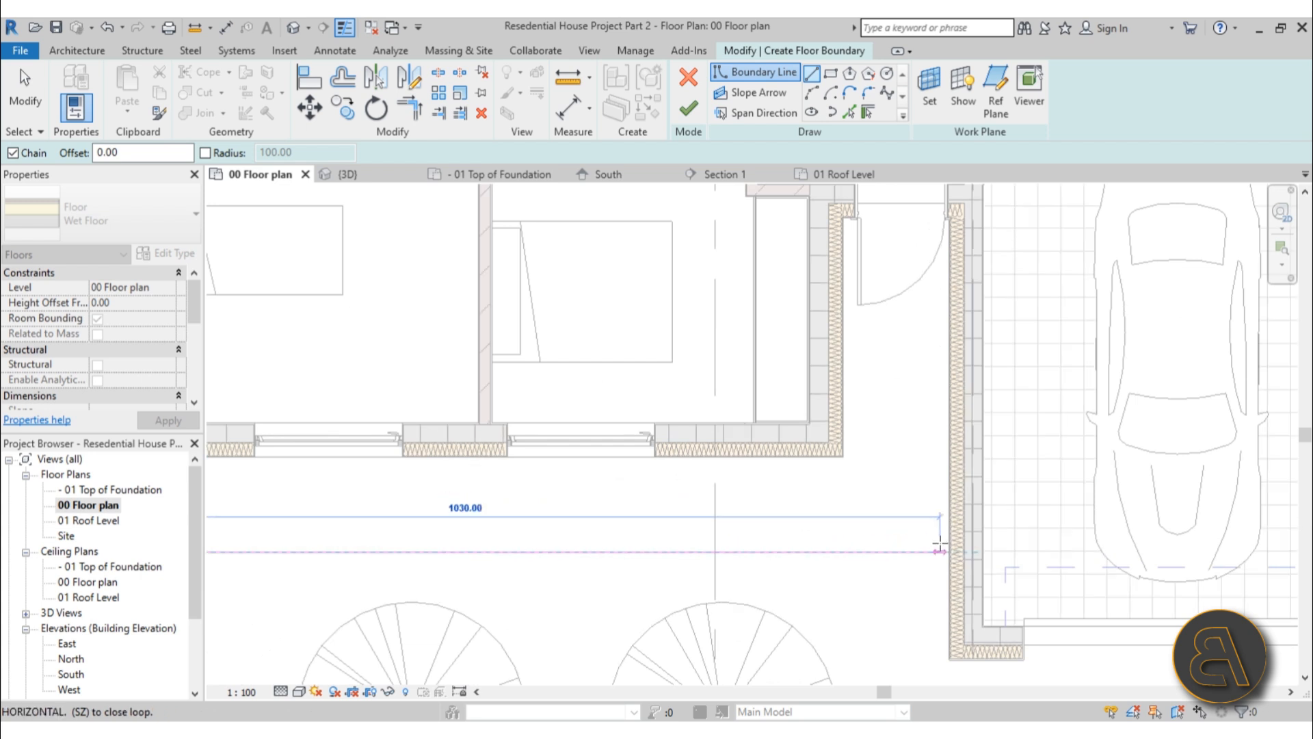
{"action": "left_click", "coordinate": [947, 545]}
{"action": "scroll", "coordinate": [864, 441], "scroll_direction": "down", "scroll_amount": 5}
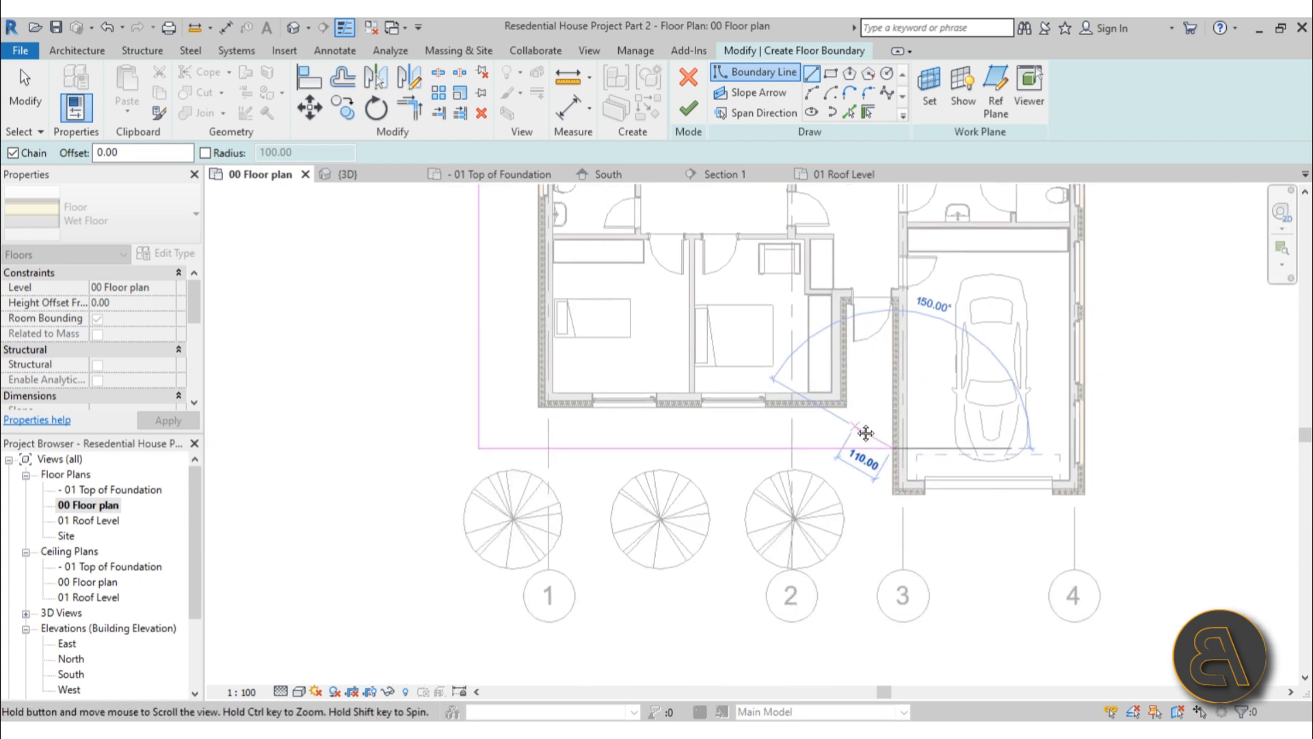
{"action": "key", "text": "Escape"}
{"action": "key", "text": "Escape"}
Move the lower boundary line down until it aligns with the outer face of the garage's front wall
{"action": "left_click", "coordinate": [855, 446]}
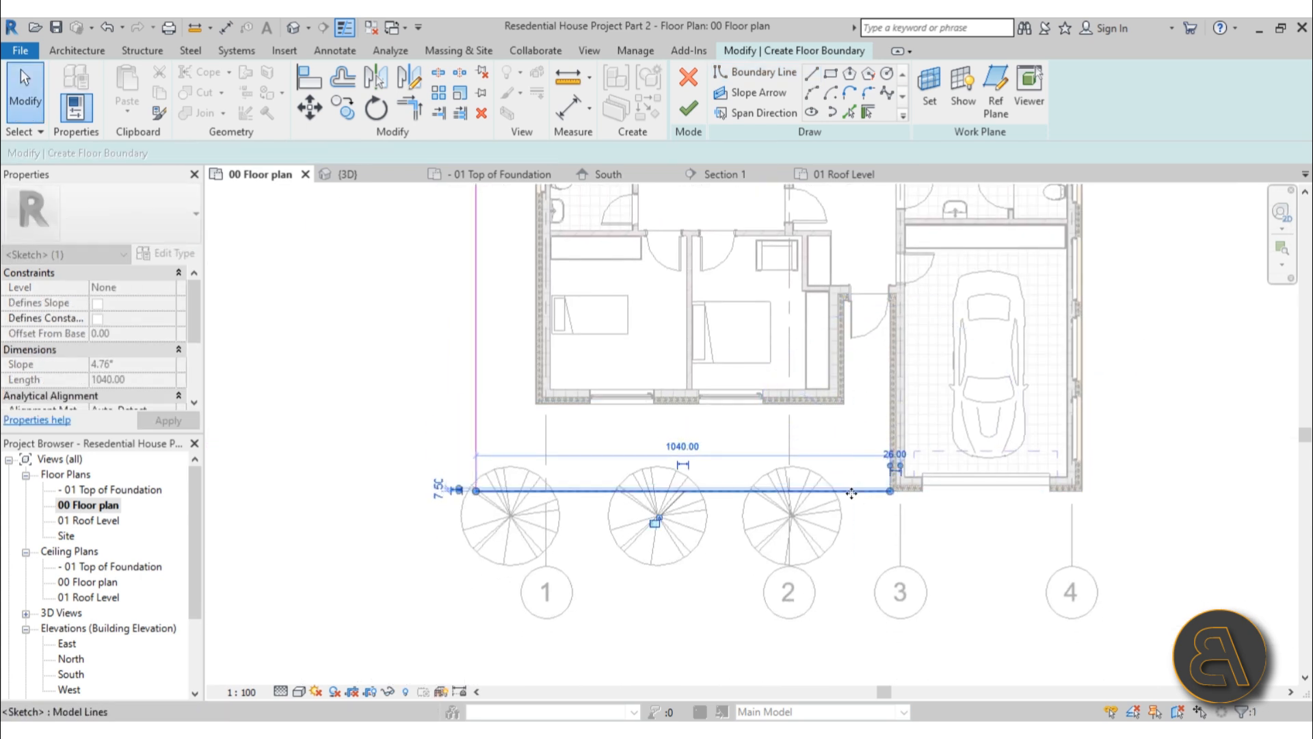
{"action": "scroll", "coordinate": [859, 448], "scroll_direction": "up", "scroll_amount": 4}
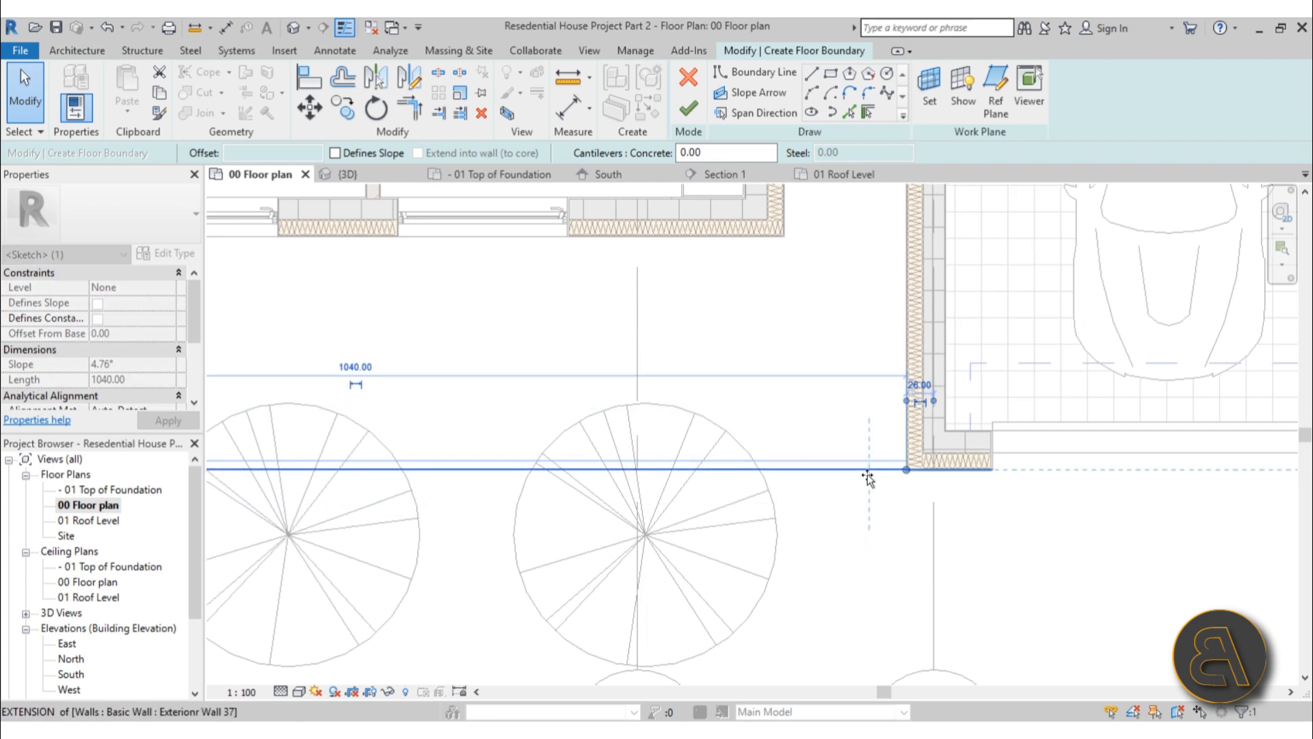
{"action": "scroll", "coordinate": [711, 383], "scroll_direction": "down", "scroll_amount": 4}
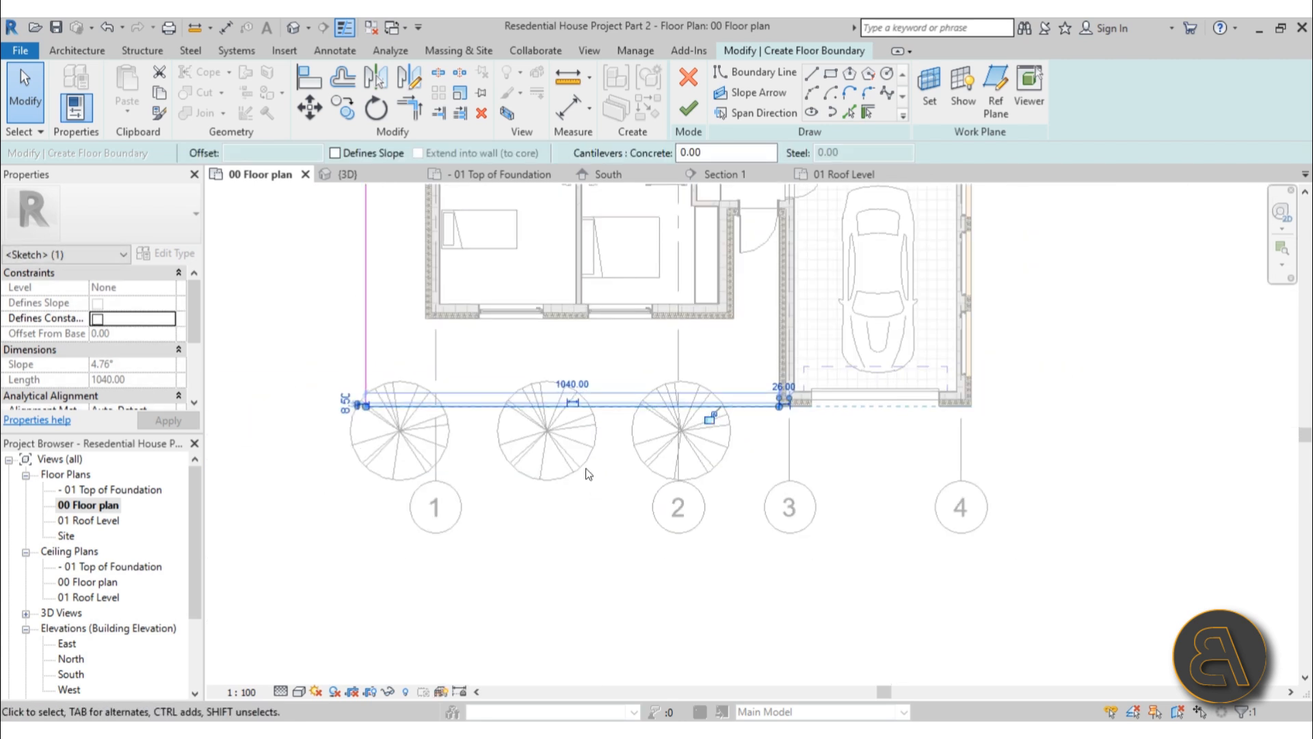
{"action": "scroll", "coordinate": [677, 477], "scroll_direction": "down", "scroll_amount": 3}
{"action": "scroll", "coordinate": [687, 465], "scroll_direction": "up", "scroll_amount": 4}
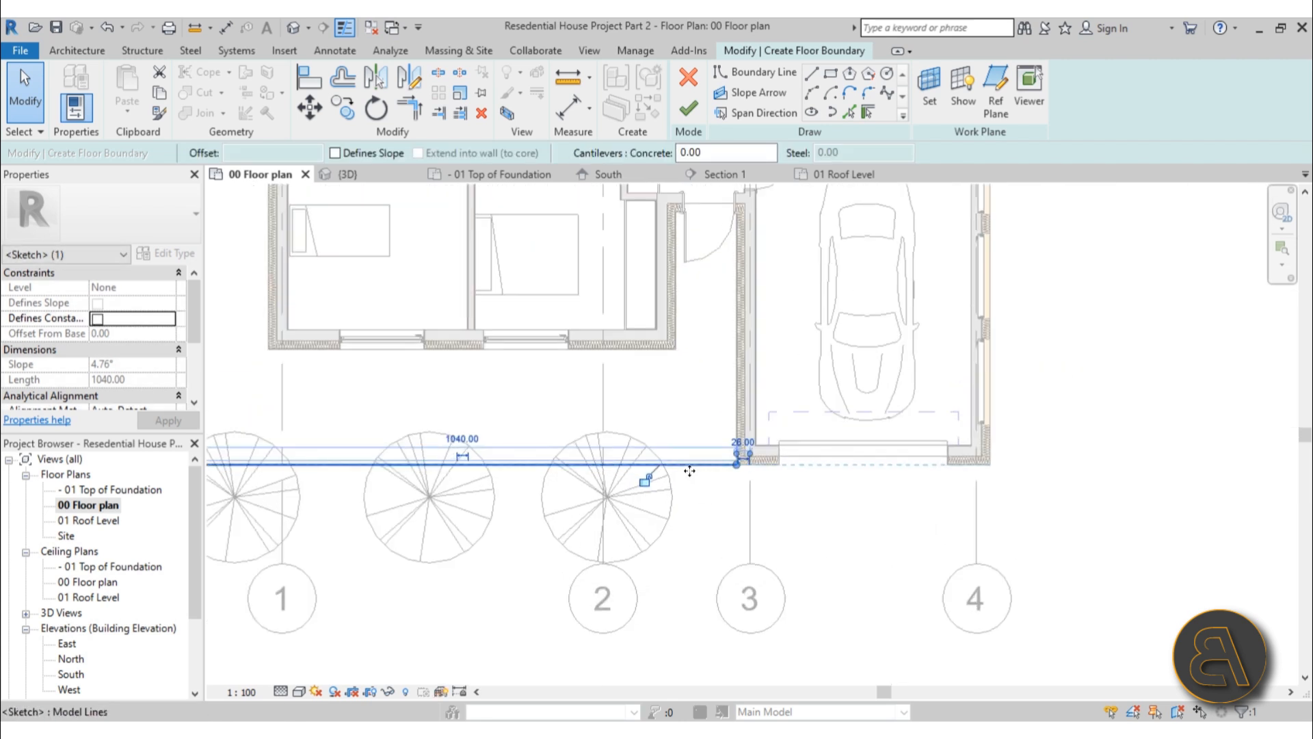
{"action": "scroll", "coordinate": [690, 470], "scroll_direction": "up", "scroll_amount": 3}
{"action": "scroll", "coordinate": [771, 514], "scroll_direction": "down", "scroll_amount": 3}
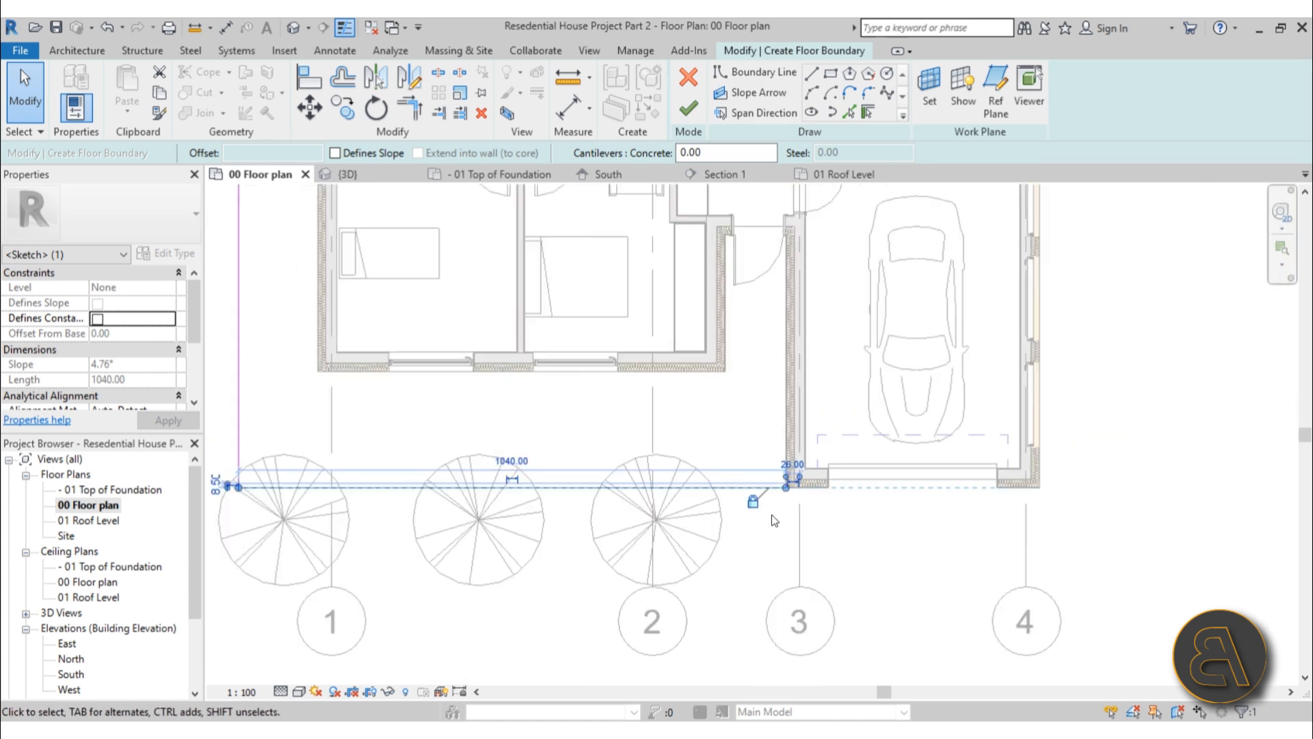
{"action": "scroll", "coordinate": [489, 520], "scroll_direction": "down", "scroll_amount": 1}
Set the distance between the outer vertical boundary line and the bedroom wing's side wall to 80
{"action": "middle_click_drag", "start_coordinate": [489, 519], "coordinate": [619, 712]}
{"action": "scroll", "coordinate": [424, 431], "scroll_direction": "up", "scroll_amount": 3}
{"action": "left_click", "coordinate": [419, 431]}
{"action": "scroll", "coordinate": [420, 434], "scroll_direction": "down", "scroll_amount": 4}
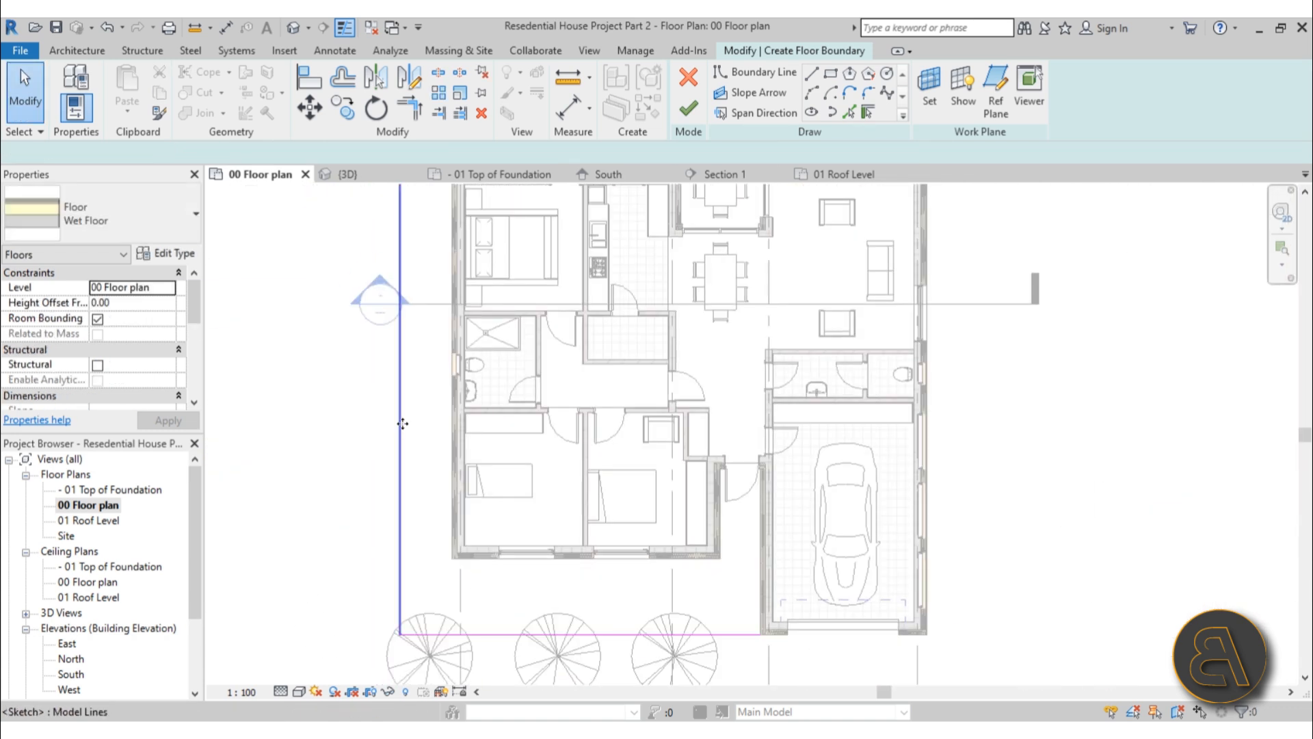
{"action": "left_click", "coordinate": [402, 424]}
{"action": "scroll", "coordinate": [402, 424], "scroll_direction": "down", "scroll_amount": 3}
{"action": "scroll", "coordinate": [400, 232], "scroll_direction": "up", "scroll_amount": 5}
{"action": "left_click", "coordinate": [434, 277]}
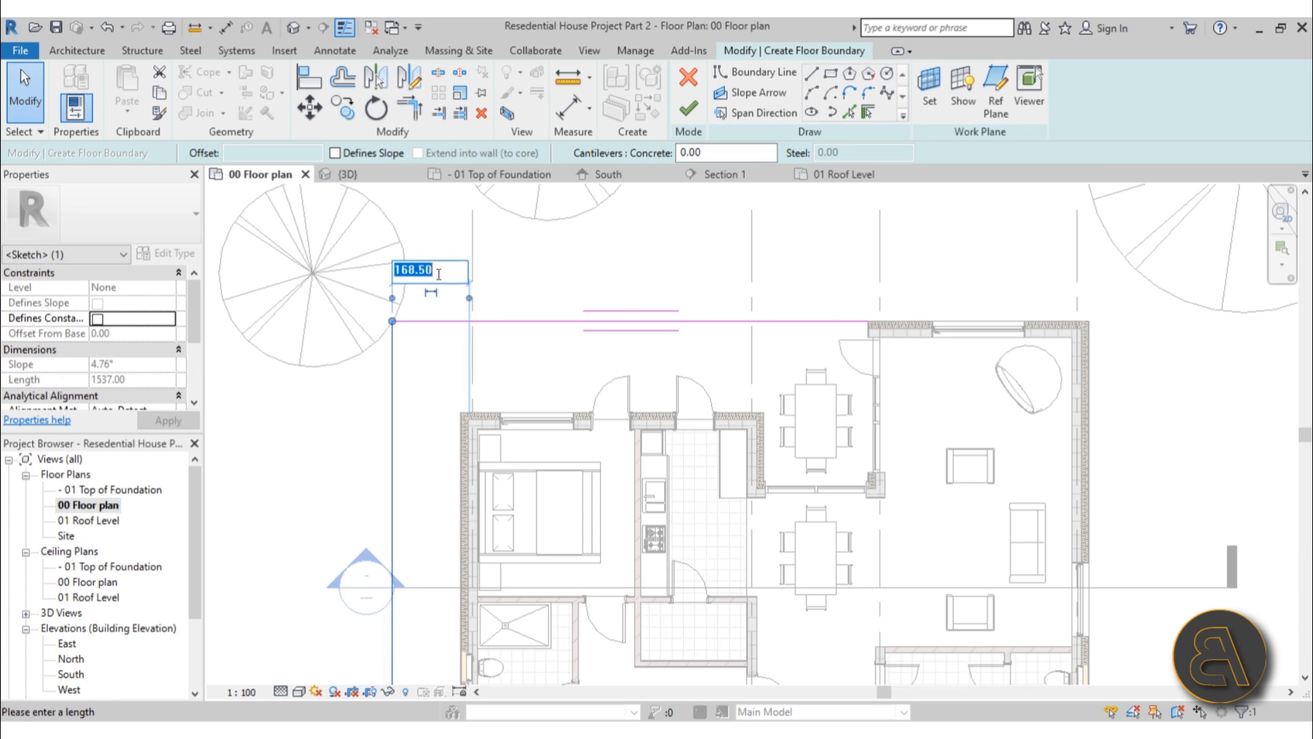
{"action": "type", "text": "80"}
{"action": "key", "text": "Return"}
{"action": "left_click", "coordinate": [424, 265]}
Move the lower boundary line up to 140 from the bedroom wing's front wall, removing the conflicting constraints
{"action": "scroll", "coordinate": [424, 265], "scroll_direction": "down", "scroll_amount": 4}
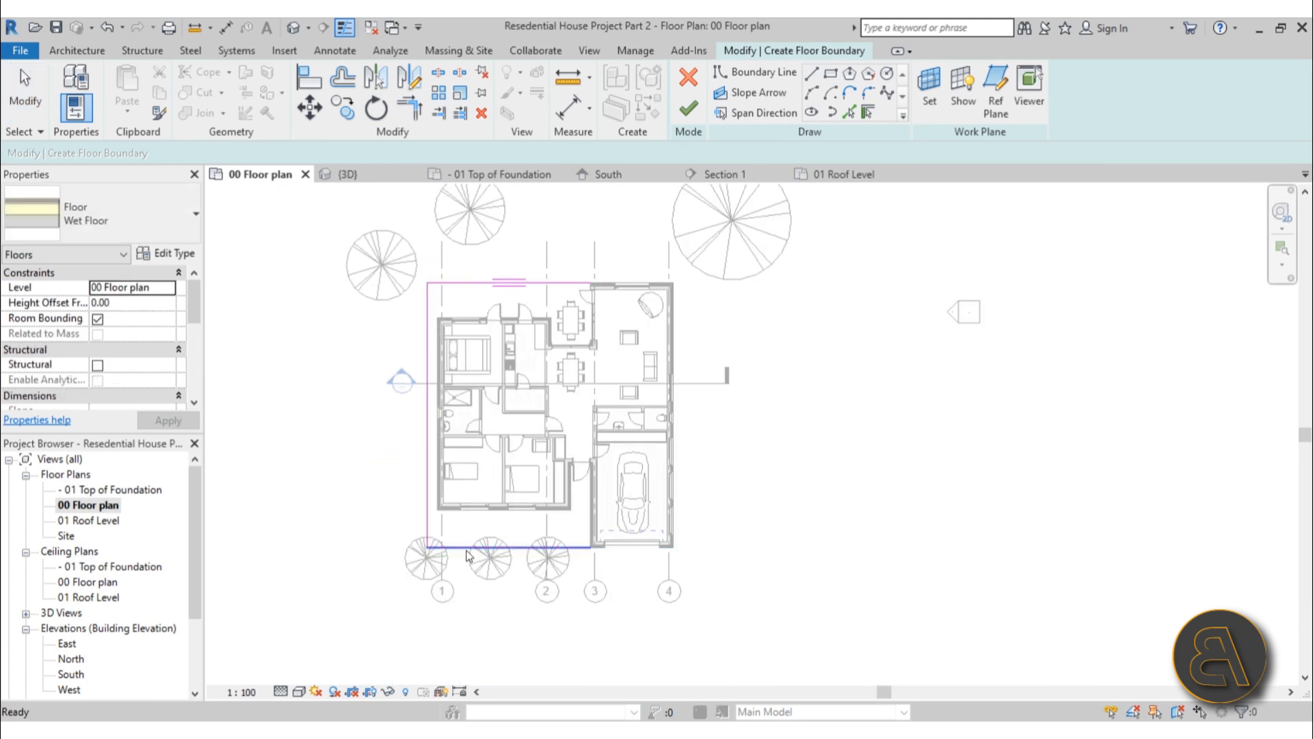
{"action": "scroll", "coordinate": [491, 544], "scroll_direction": "up", "scroll_amount": 3}
{"action": "scroll", "coordinate": [434, 270], "scroll_direction": "down", "scroll_amount": 2}
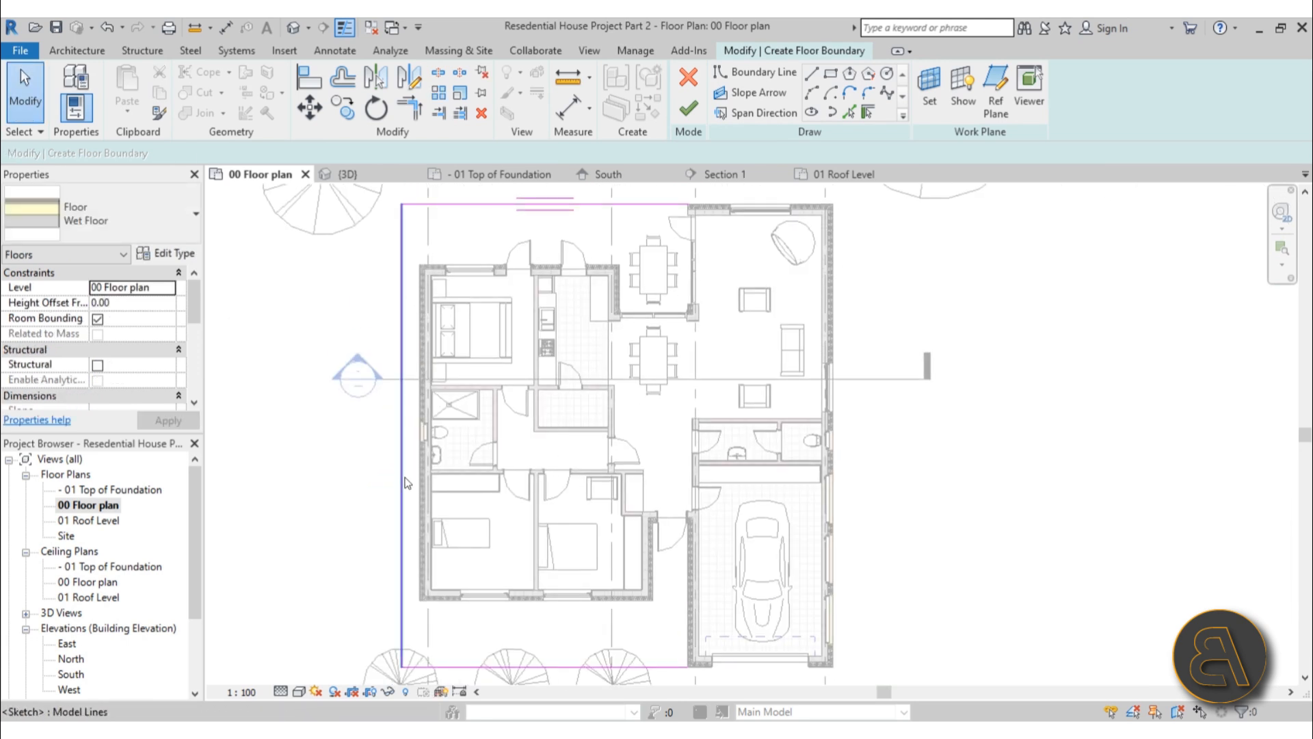
{"action": "scroll", "coordinate": [422, 448], "scroll_direction": "up", "scroll_amount": 2}
{"action": "scroll", "coordinate": [453, 479], "scroll_direction": "up", "scroll_amount": 3}
{"action": "left_click_drag", "start_coordinate": [455, 483], "coordinate": [458, 432]}
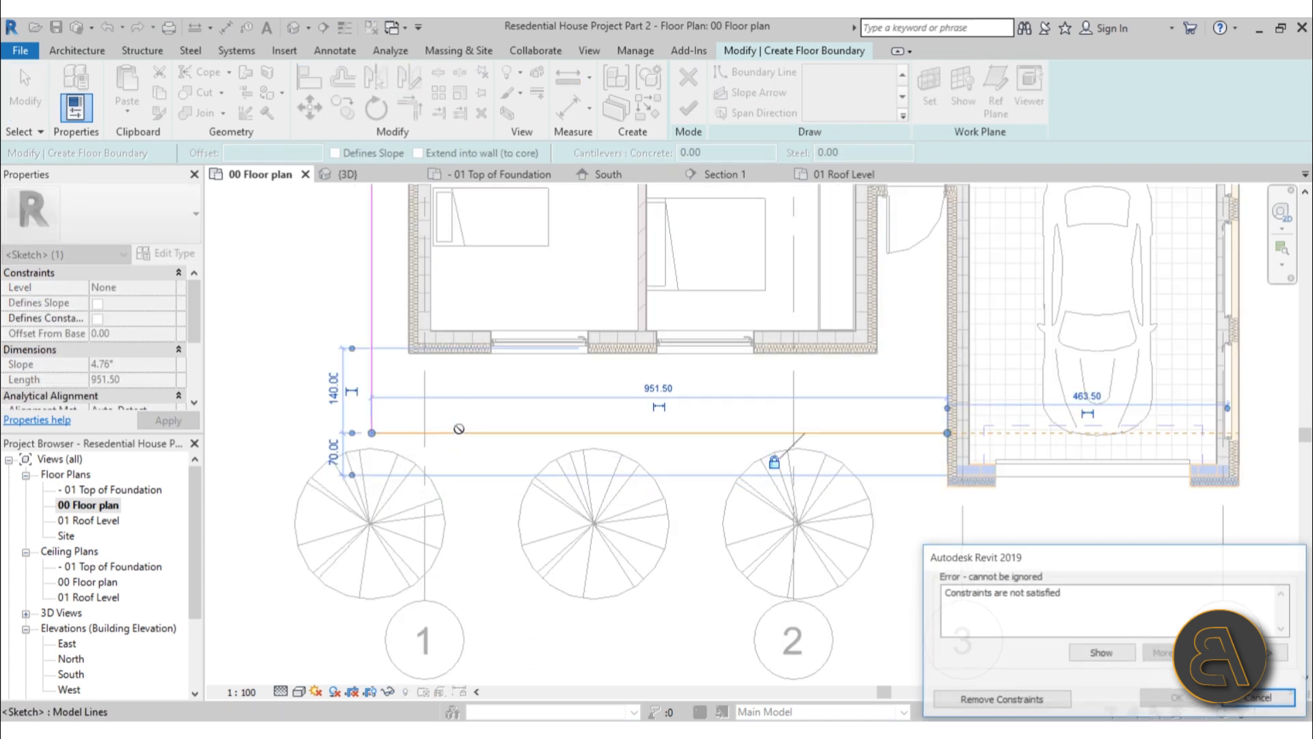
{"action": "left_click", "coordinate": [1002, 700]}
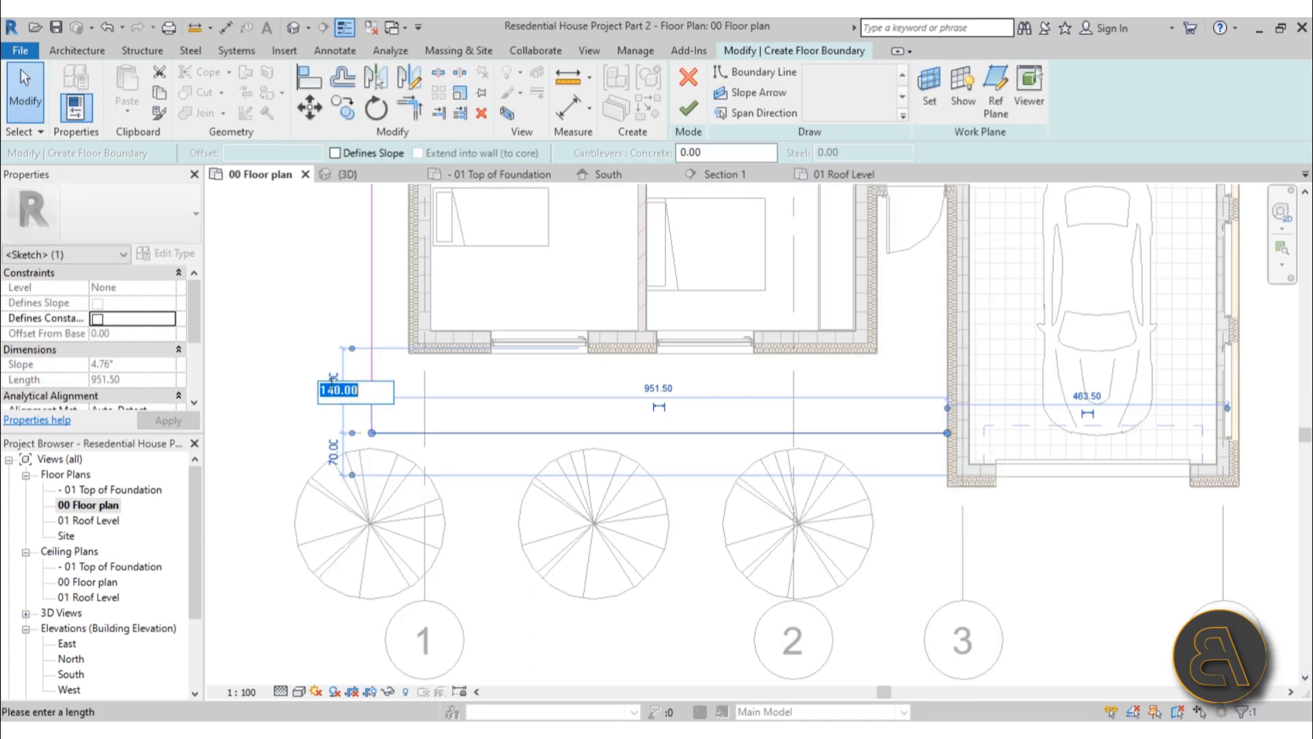
{"action": "type", "text": "150"}
{"action": "key", "text": "Return"}
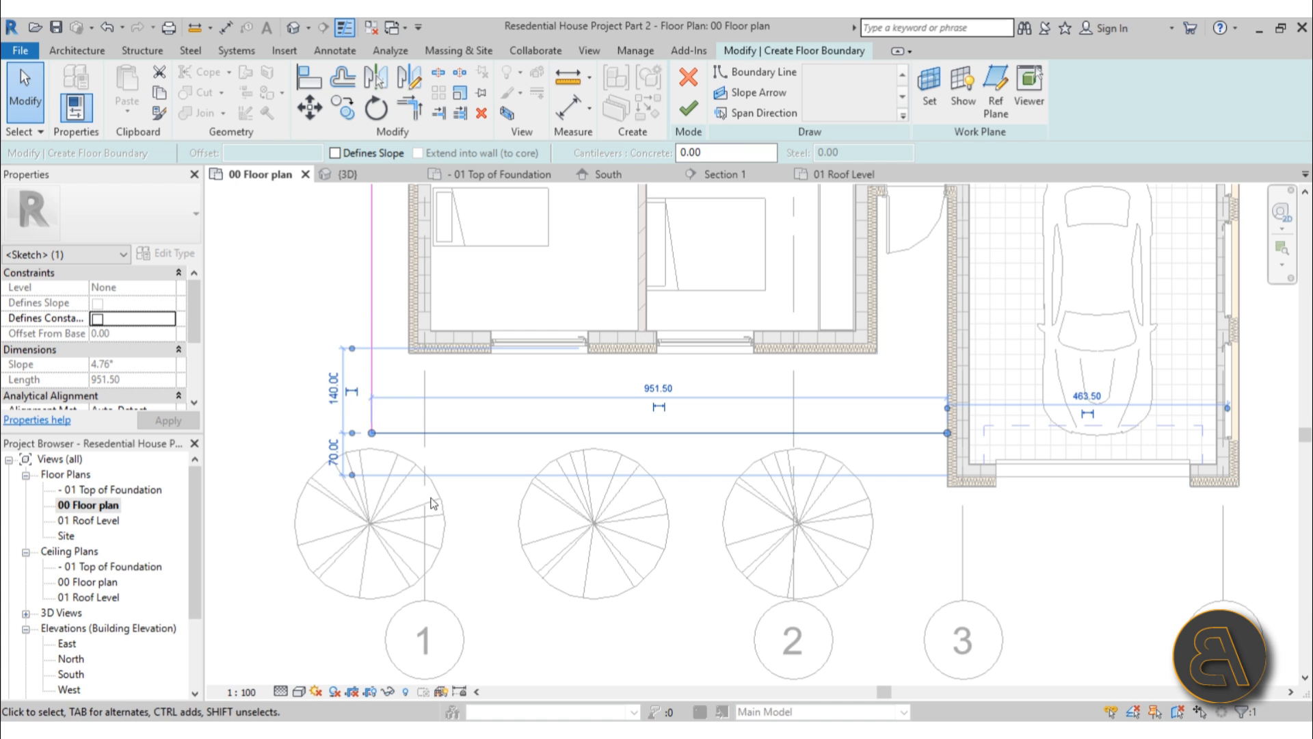
{"action": "key", "text": "Escape"}
Draw boundary lines along the garage wall's inner insulation edge up to the entrance, and across the doorway to the bedroom wing's wall
{"action": "left_click", "coordinate": [812, 74]}
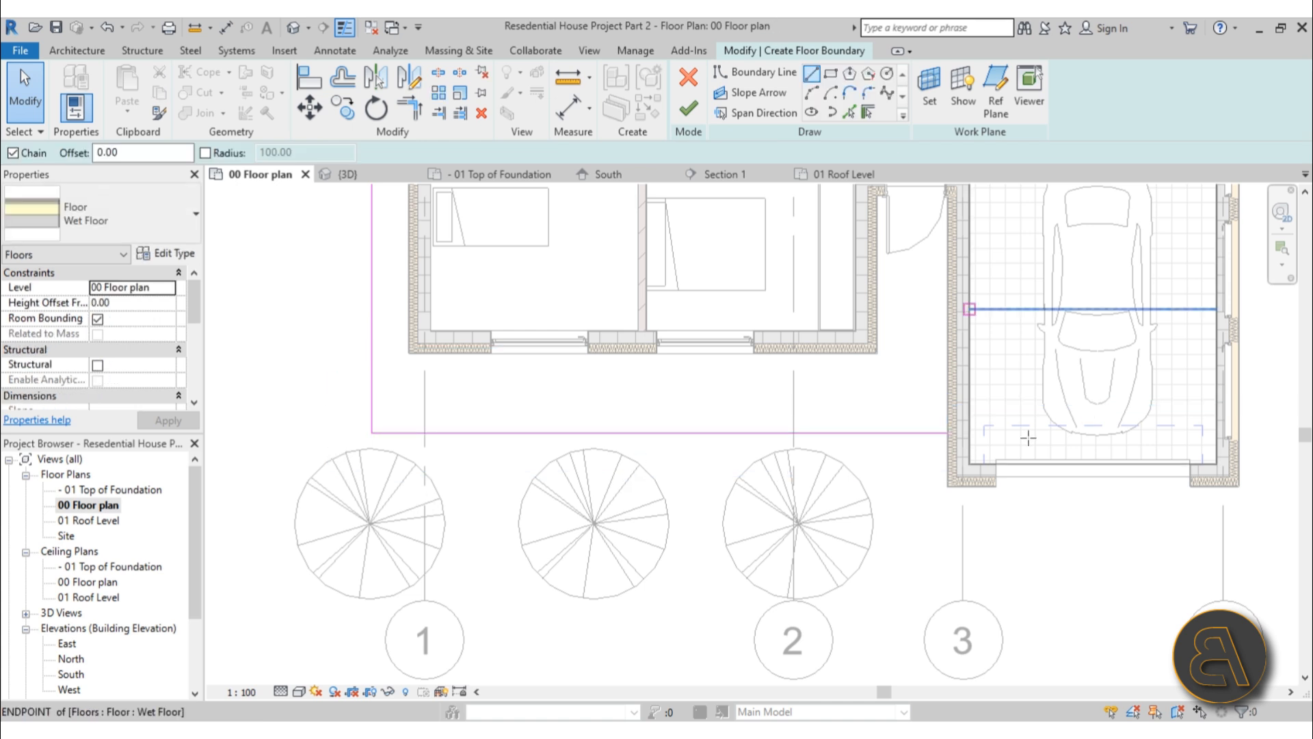
{"action": "scroll", "coordinate": [991, 433], "scroll_direction": "up", "scroll_amount": 5}
{"action": "left_click", "coordinate": [770, 426]}
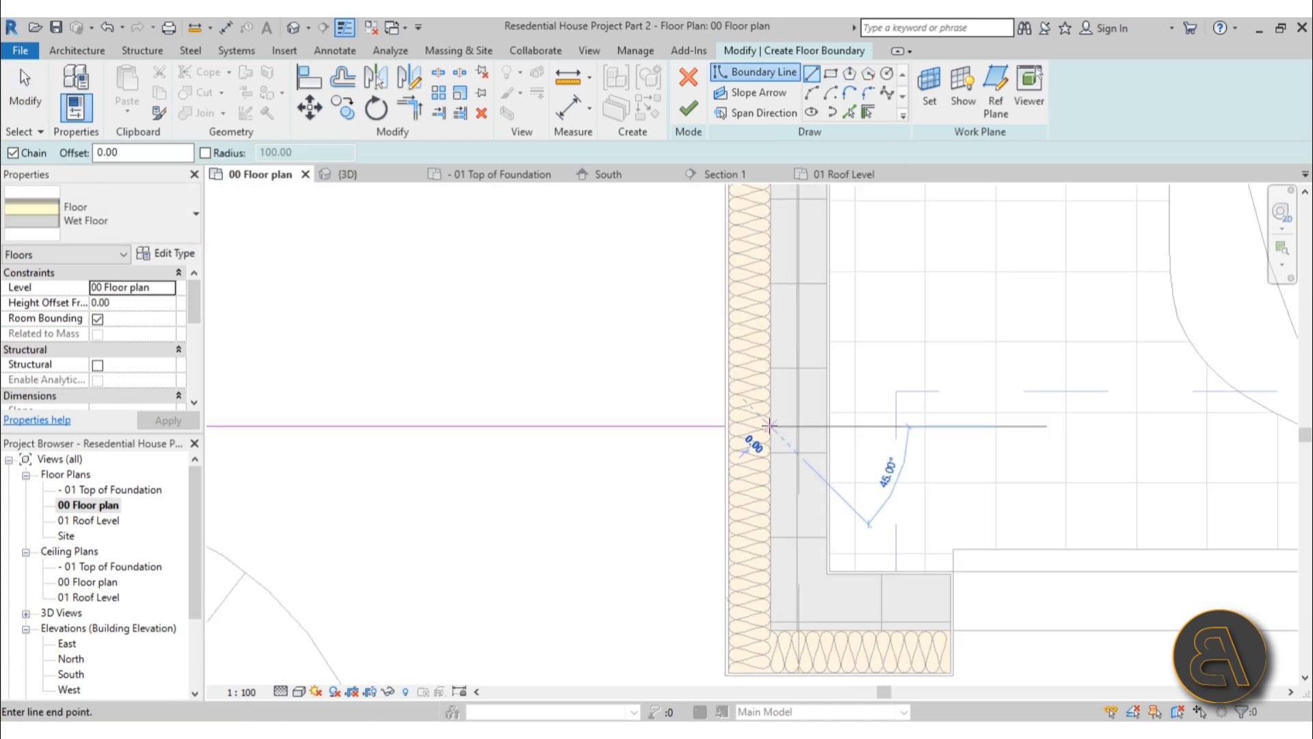
{"action": "scroll", "coordinate": [770, 266], "scroll_direction": "down", "scroll_amount": 3}
{"action": "middle_click_drag", "start_coordinate": [771, 266], "coordinate": [769, 677]}
{"action": "middle_click_drag", "start_coordinate": [766, 218], "coordinate": [713, 510]}
{"action": "scroll", "coordinate": [713, 511], "scroll_direction": "up", "scroll_amount": 4}
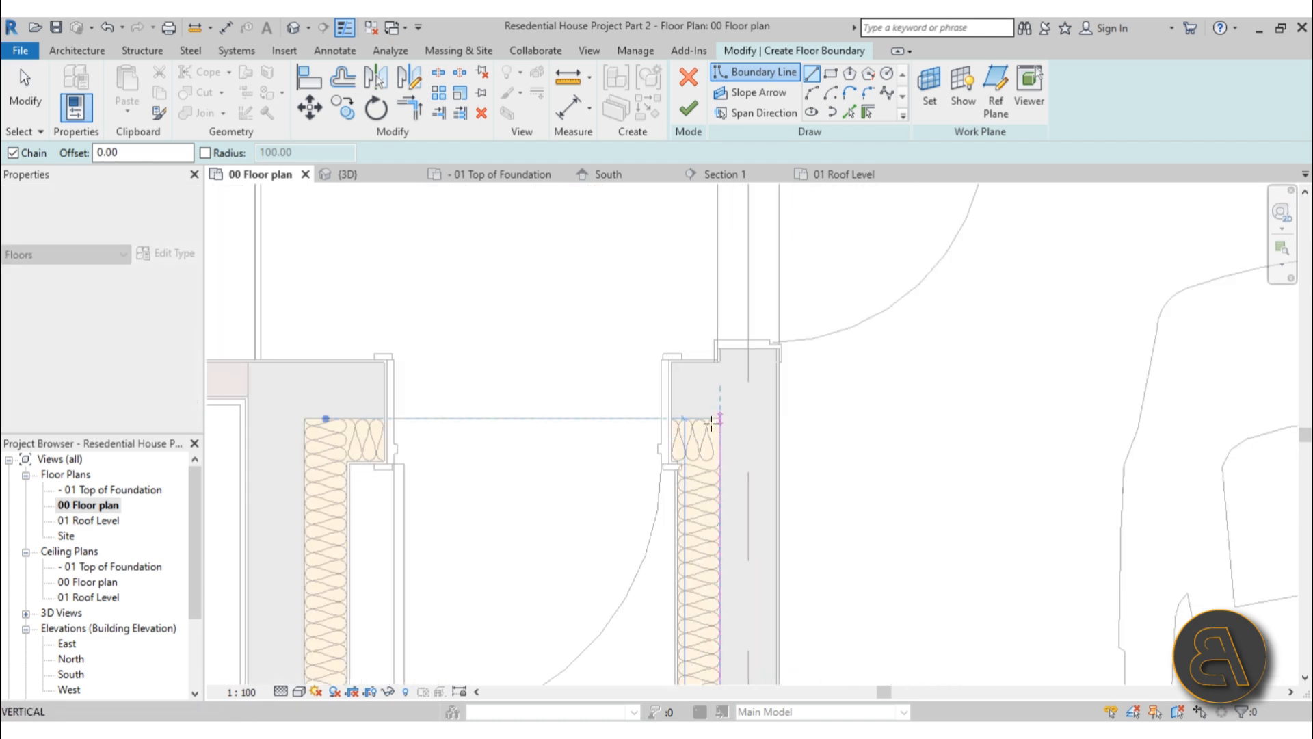
{"action": "left_click", "coordinate": [719, 418]}
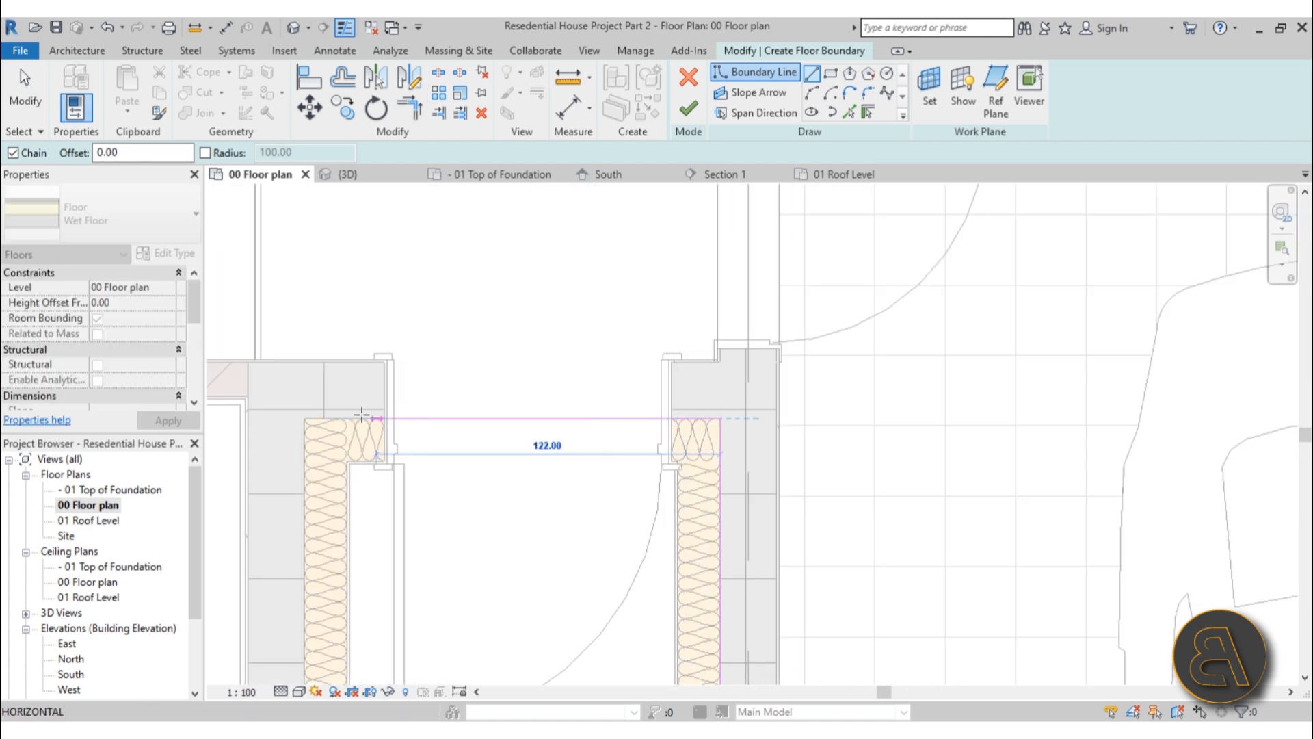
{"action": "left_click", "coordinate": [305, 418]}
Draw the boundary down the bedroom wall beside the entrance and align it with the inner edge of the insulation
{"action": "scroll", "coordinate": [308, 547], "scroll_direction": "down", "scroll_amount": 3}
{"action": "middle_click_drag", "start_coordinate": [325, 545], "coordinate": [558, 157]}
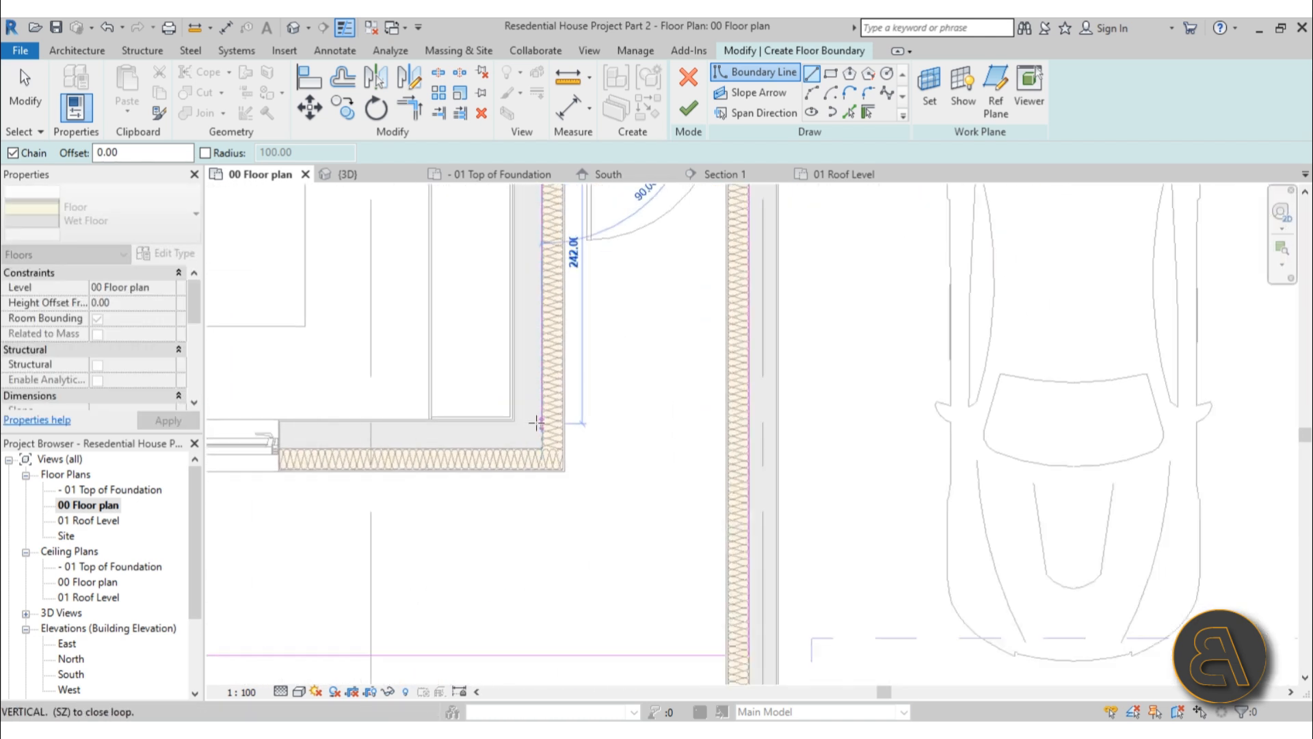
{"action": "scroll", "coordinate": [536, 422], "scroll_direction": "up", "scroll_amount": 3}
{"action": "scroll", "coordinate": [552, 473], "scroll_direction": "up", "scroll_amount": 5}
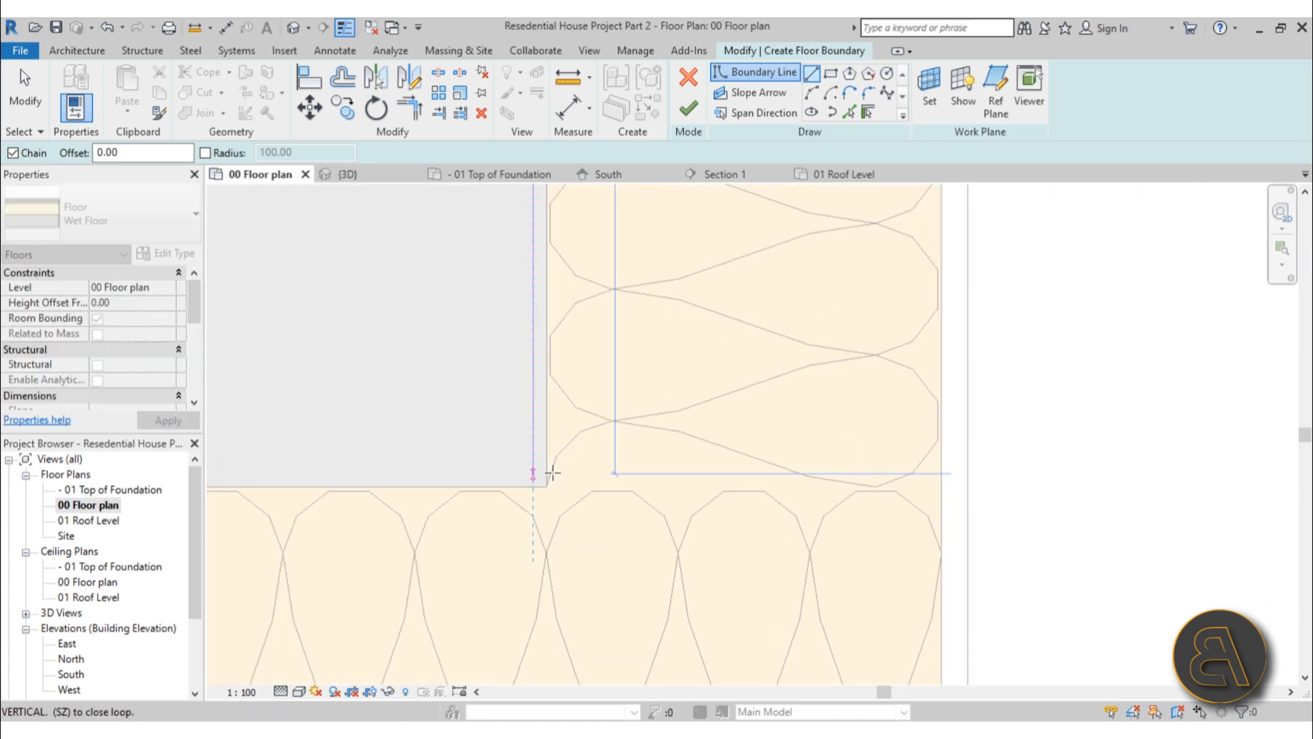
{"action": "left_click", "coordinate": [539, 470]}
{"action": "key", "text": "Escape"}
{"action": "key", "text": "Escape"}
{"action": "left_click_drag", "start_coordinate": [536, 469], "coordinate": [547, 469]}
Use Pick Lines to add a boundary line along the inner insulation edge of the bedroom wing's front wall
{"action": "left_click", "coordinate": [850, 112]}
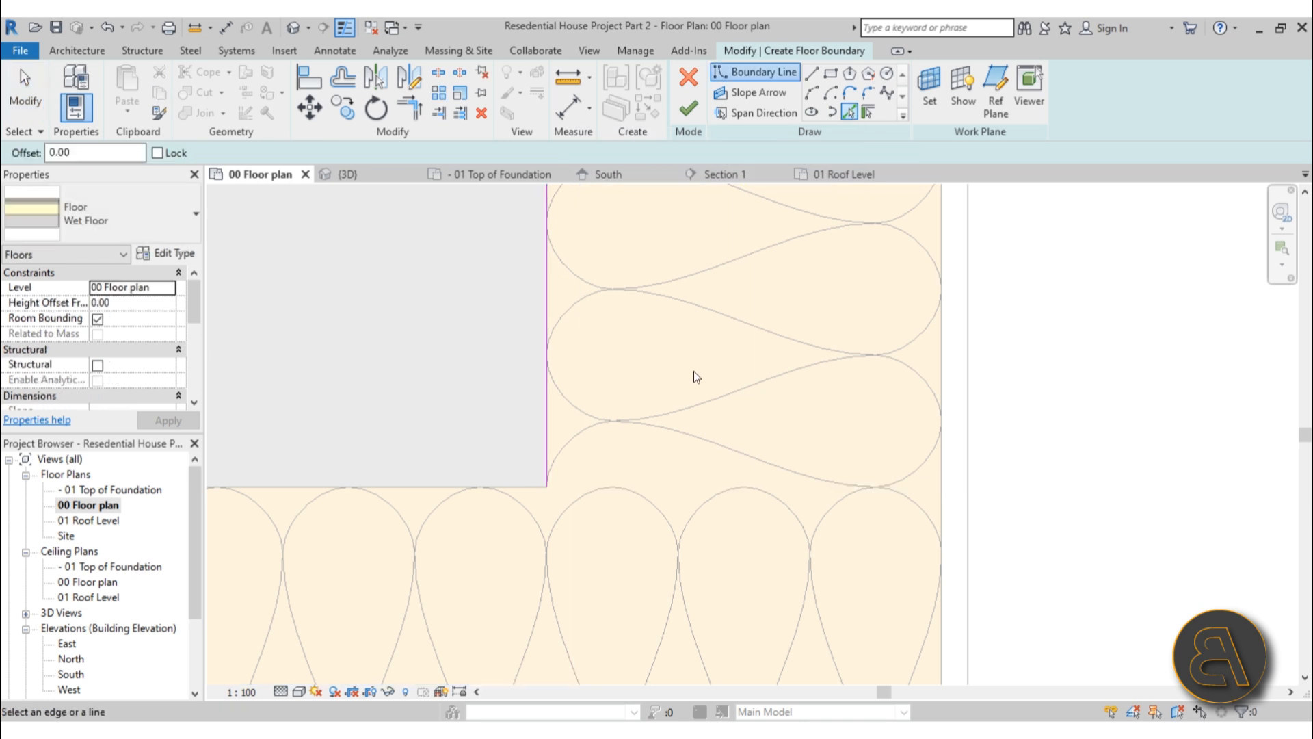
{"action": "scroll", "coordinate": [693, 371], "scroll_direction": "down", "scroll_amount": 3}
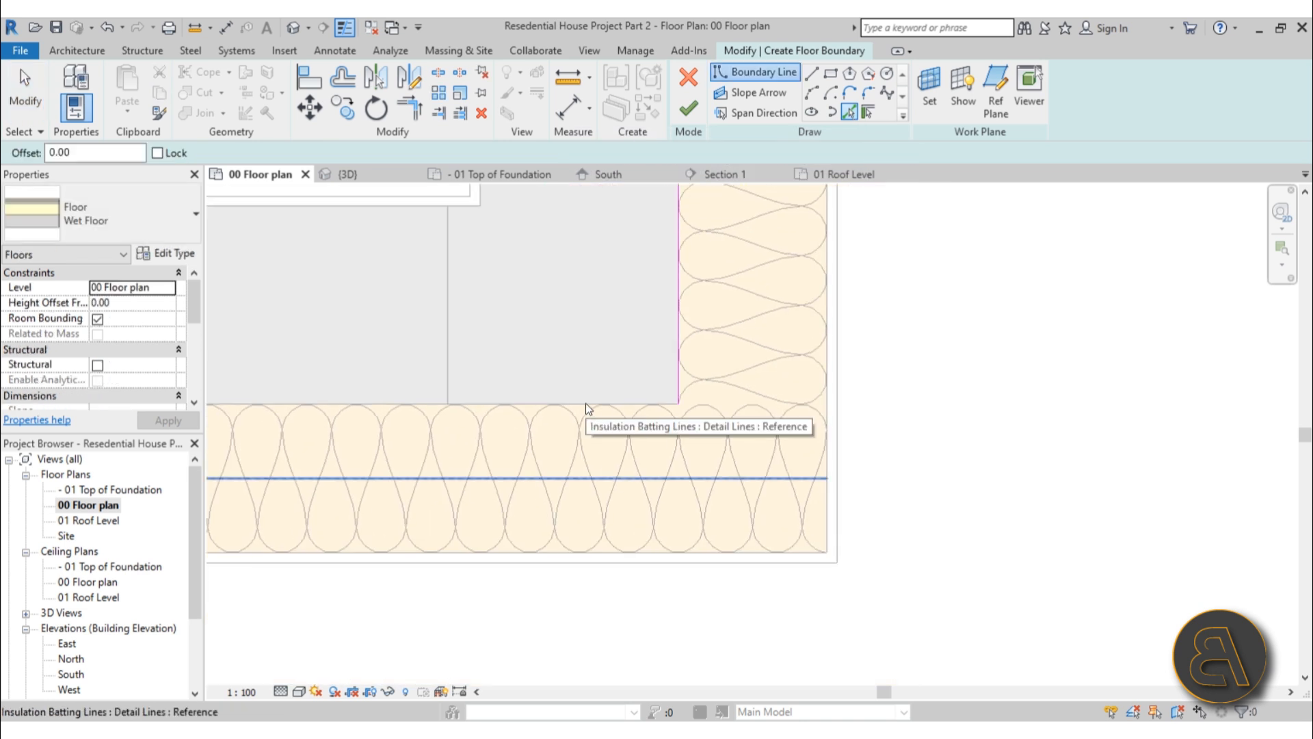
{"action": "key", "text": "Tab"}
{"action": "key", "text": "Tab"}
{"action": "key", "text": "Tab"}
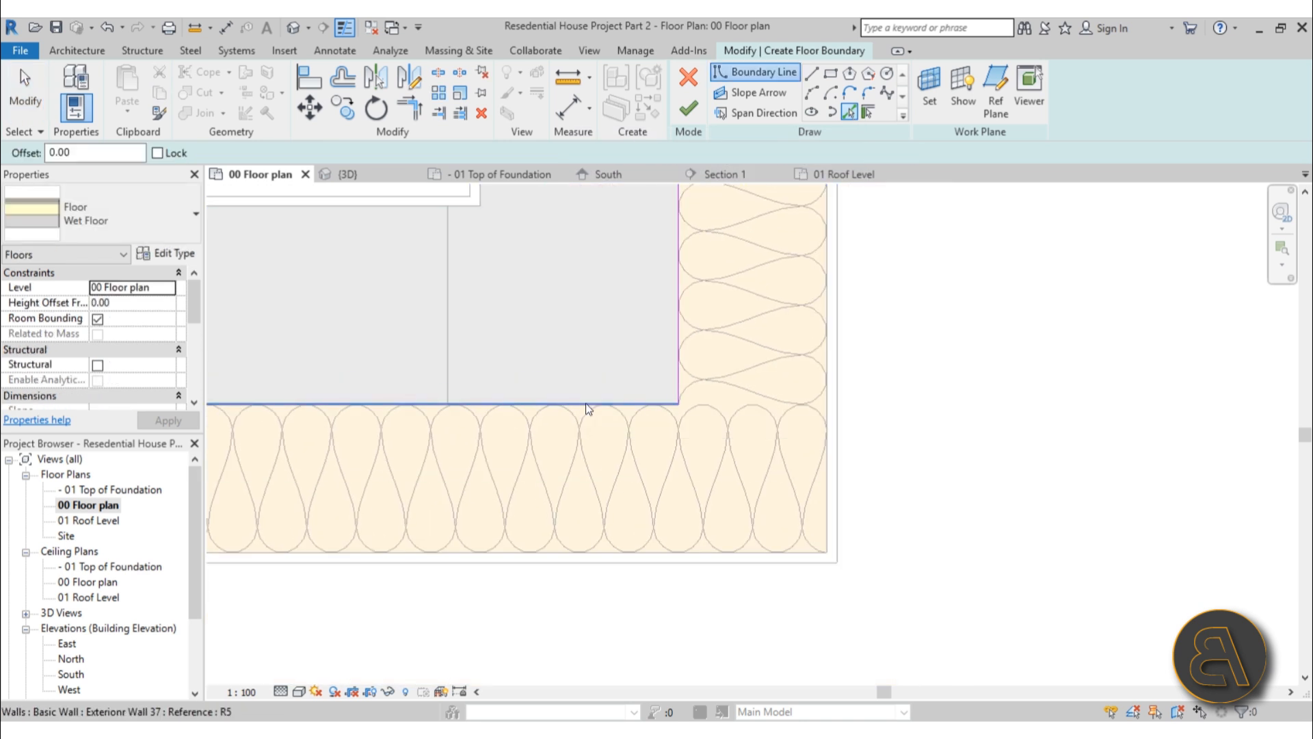
{"action": "left_click", "coordinate": [585, 404]}
Pick the inner insulation edge of the bedroom wing's long outer side wall as a boundary line
{"action": "scroll", "coordinate": [936, 544], "scroll_direction": "down", "scroll_amount": 5}
{"action": "scroll", "coordinate": [410, 533], "scroll_direction": "up", "scroll_amount": 6}
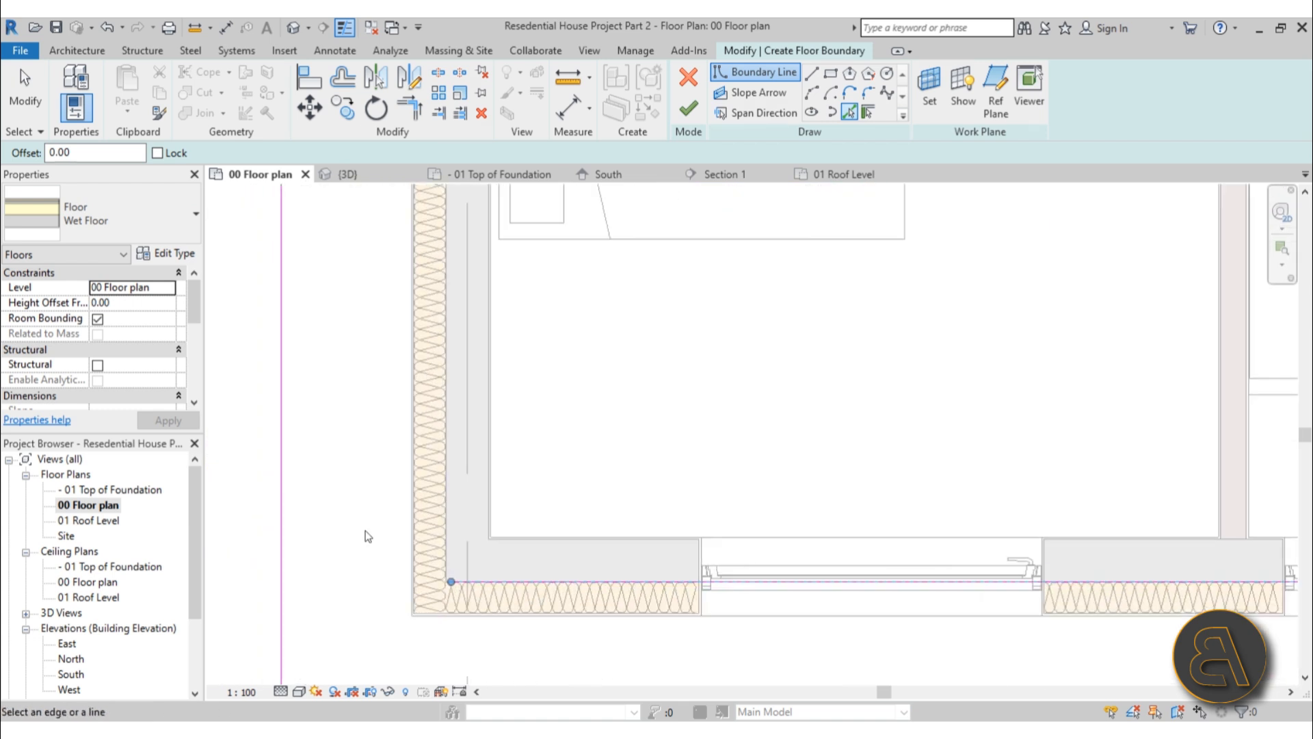
{"action": "scroll", "coordinate": [446, 534], "scroll_direction": "up", "scroll_amount": 3}
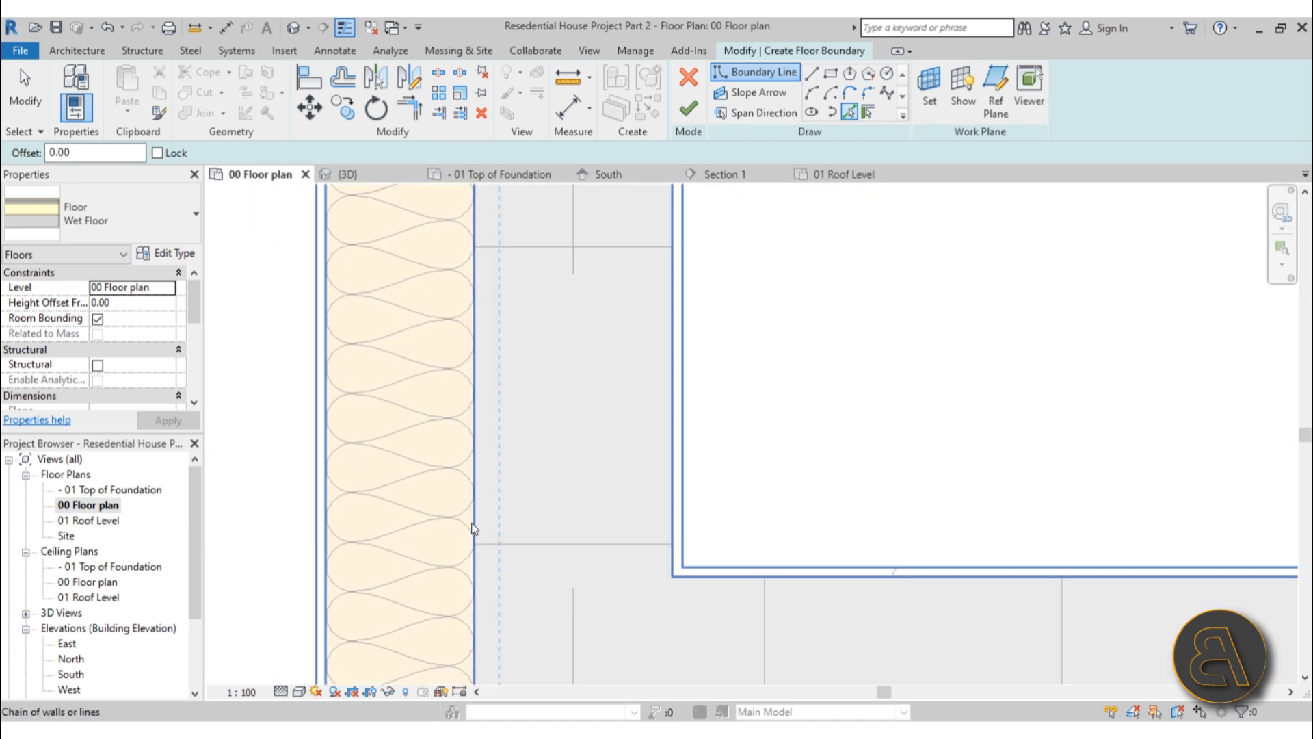
{"action": "scroll", "coordinate": [584, 414], "scroll_direction": "down", "scroll_amount": 6}
{"action": "middle_click_drag", "start_coordinate": [656, 413], "coordinate": [530, 630]}
{"action": "middle_click_drag", "start_coordinate": [504, 305], "coordinate": [508, 203]}
{"action": "scroll", "coordinate": [467, 536], "scroll_direction": "down", "scroll_amount": 4}
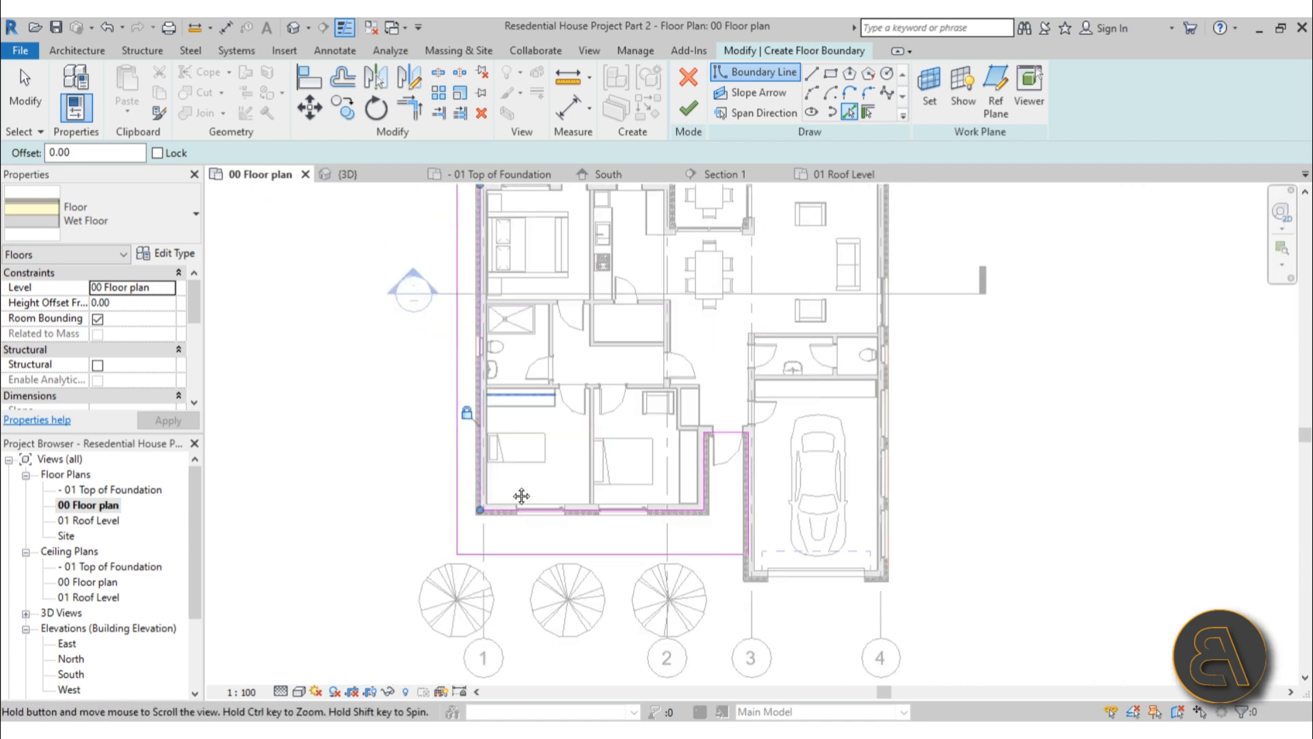
Pick the inner insulation edges of the rear wall and of the kitchen's outer wall beside the outdoor dining table as boundary lines
{"action": "scroll", "coordinate": [455, 287], "scroll_direction": "up", "scroll_amount": 9}
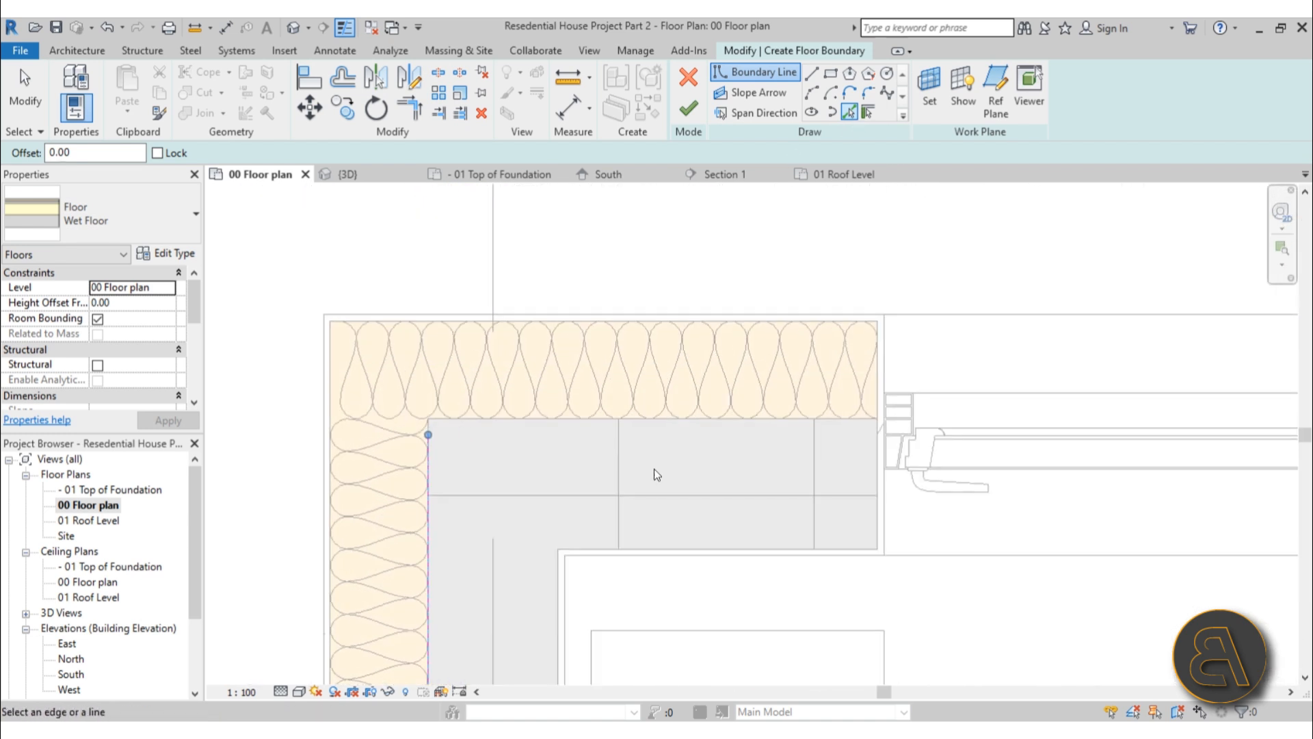
{"action": "left_click", "coordinate": [733, 417]}
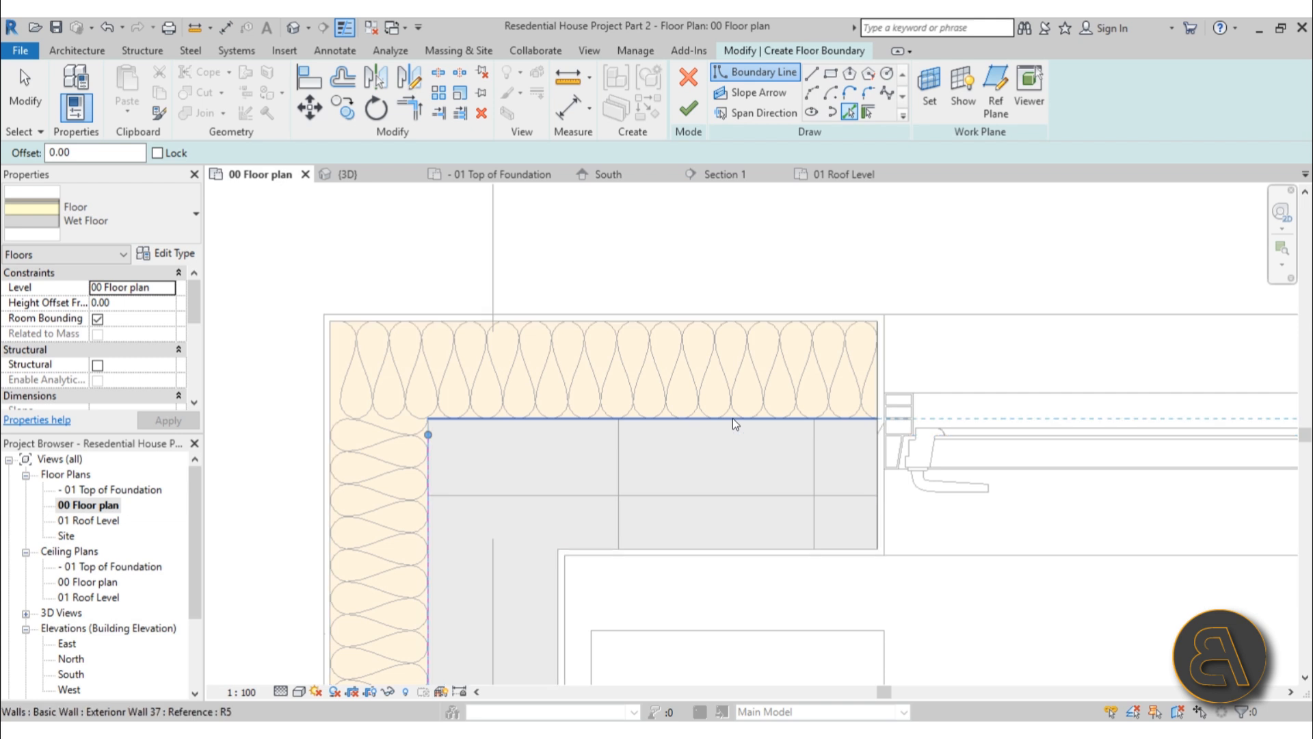
{"action": "scroll", "coordinate": [432, 422], "scroll_direction": "down", "scroll_amount": 3}
{"action": "scroll", "coordinate": [432, 422], "scroll_direction": "down", "scroll_amount": 3}
{"action": "scroll", "coordinate": [397, 451], "scroll_direction": "up", "scroll_amount": 6}
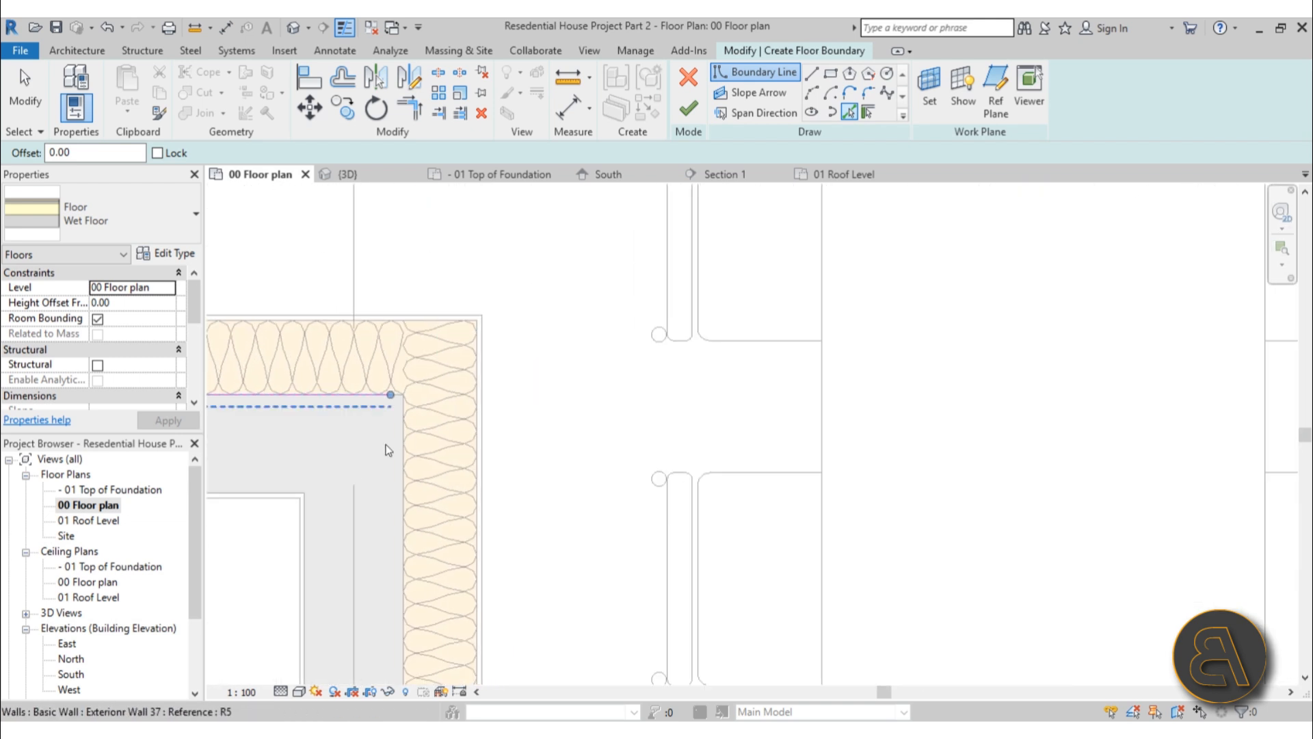
{"action": "left_click", "coordinate": [401, 449]}
{"action": "scroll", "coordinate": [479, 506], "scroll_direction": "down", "scroll_amount": 4}
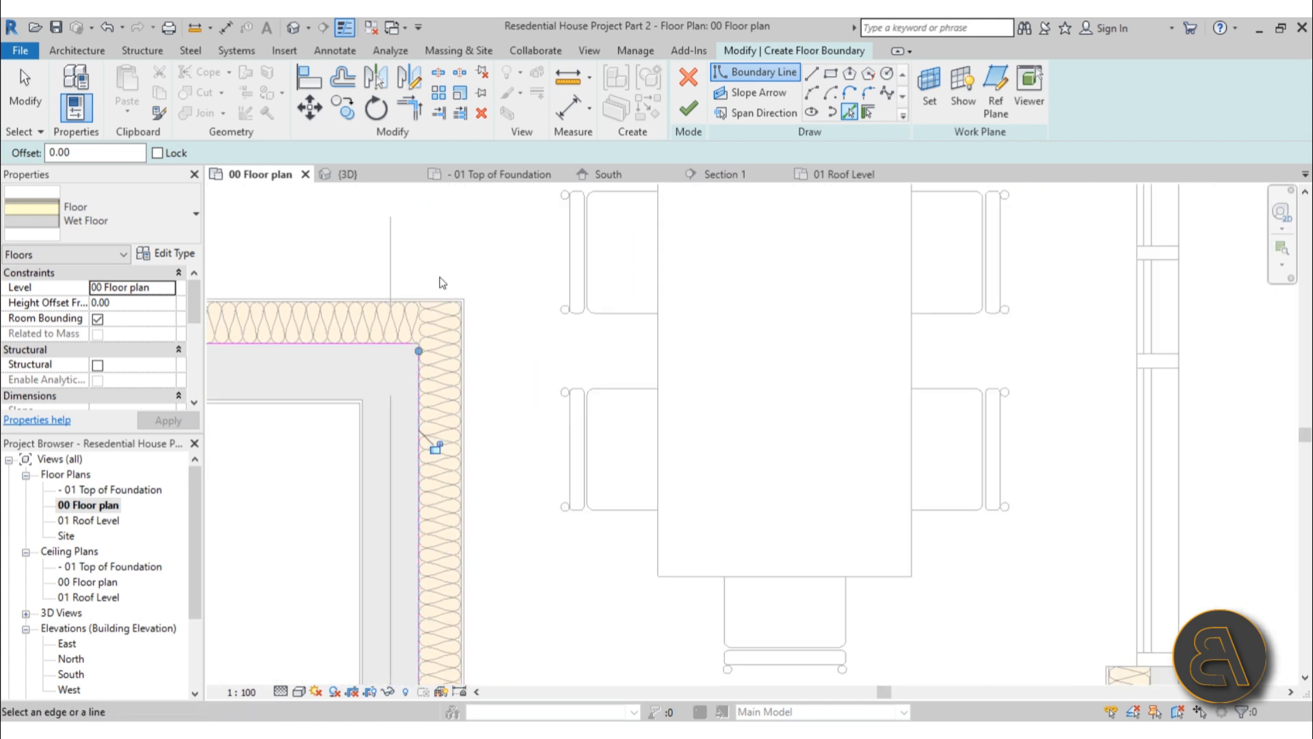
Pick the inner insulation edges of the glazed dining wall and the living room's side wall by the outdoor table as boundary lines
{"action": "scroll", "coordinate": [501, 538], "scroll_direction": "up", "scroll_amount": 4}
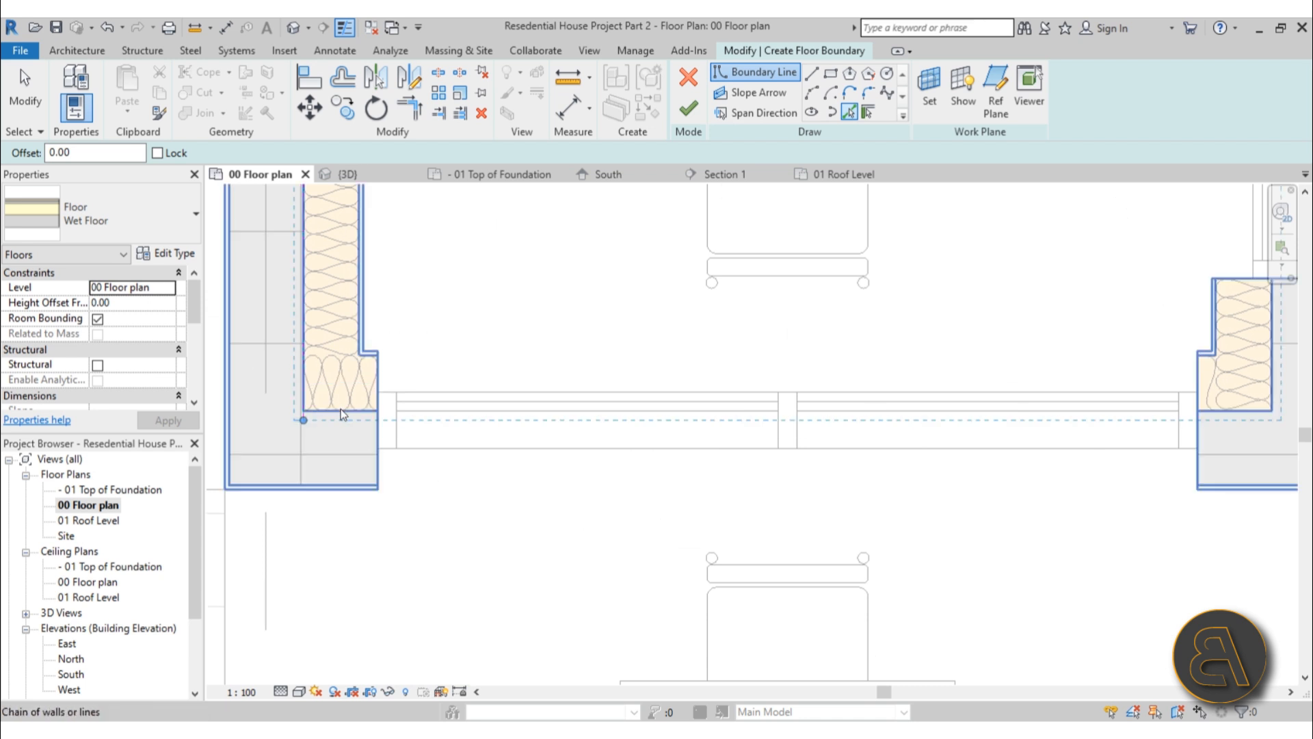
{"action": "left_click", "coordinate": [342, 412]}
{"action": "scroll", "coordinate": [454, 498], "scroll_direction": "down", "scroll_amount": 3}
{"action": "scroll", "coordinate": [246, 515], "scroll_direction": "up", "scroll_amount": 5}
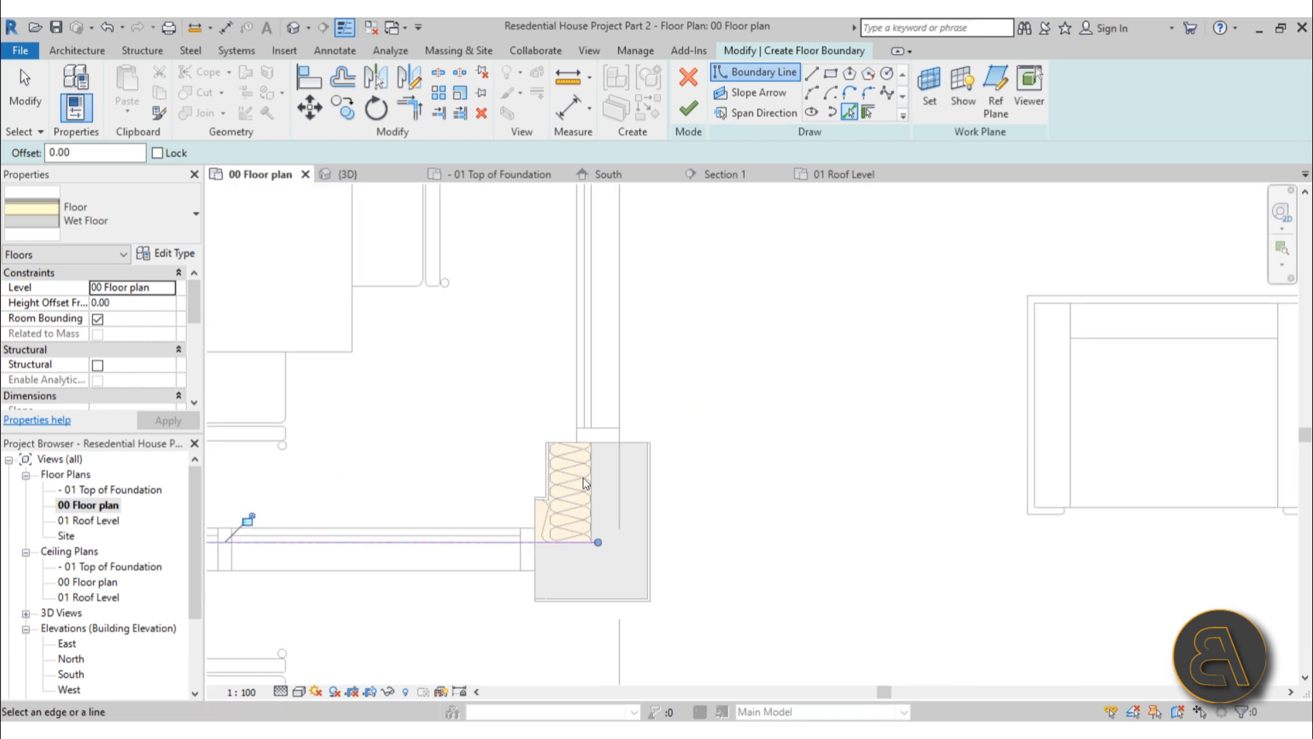
{"action": "left_click", "coordinate": [579, 474]}
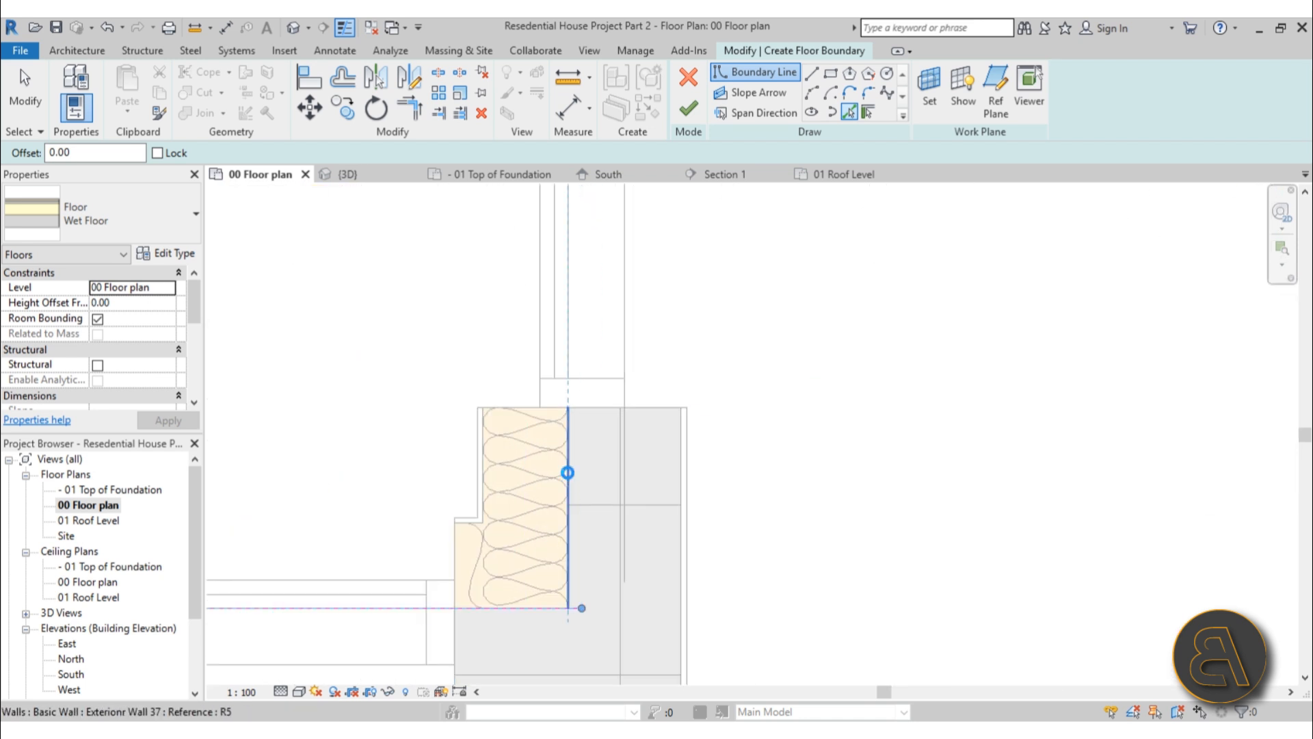
{"action": "scroll", "coordinate": [715, 520], "scroll_direction": "down", "scroll_amount": 4}
{"action": "scroll", "coordinate": [722, 507], "scroll_direction": "down", "scroll_amount": 5}
{"action": "key", "text": "Escape"}
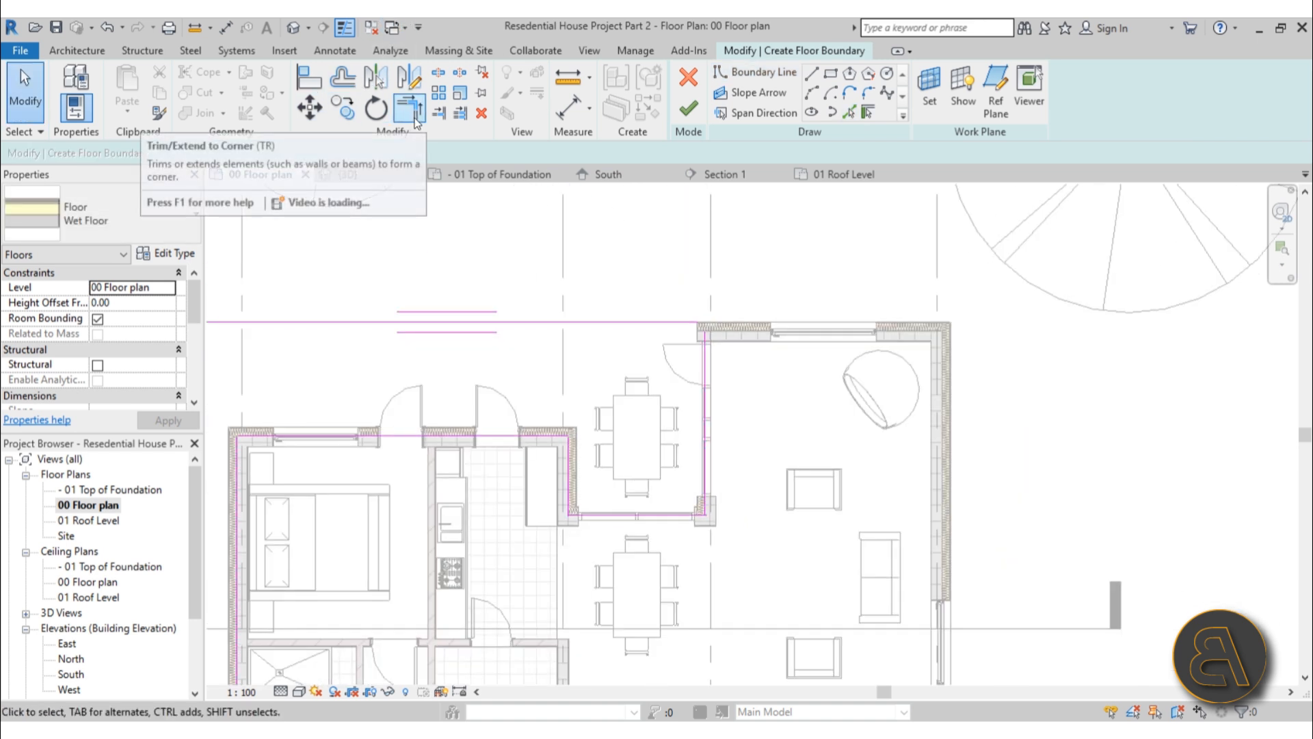
Trim the living room wall's boundary line and the rear outer boundary line to a corner
{"action": "key", "text": "t"}
{"action": "key", "text": "r"}
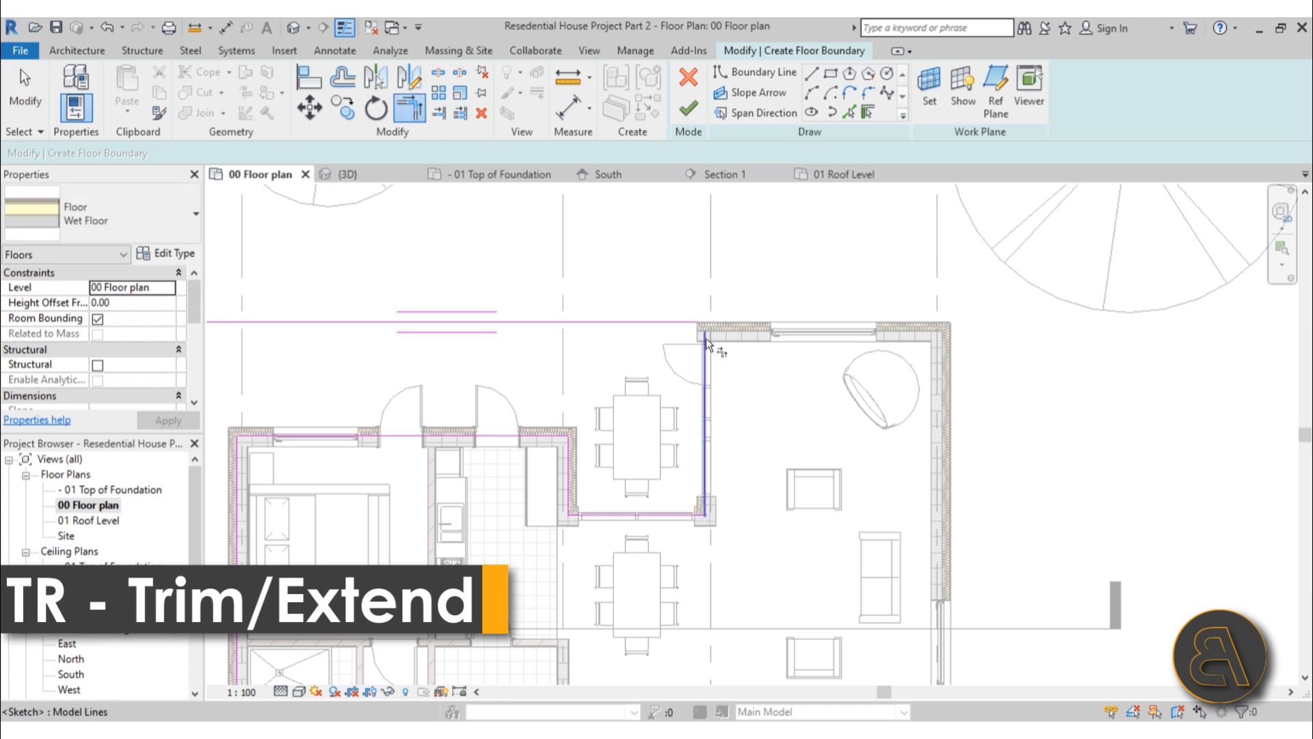
{"action": "left_click", "coordinate": [703, 453]}
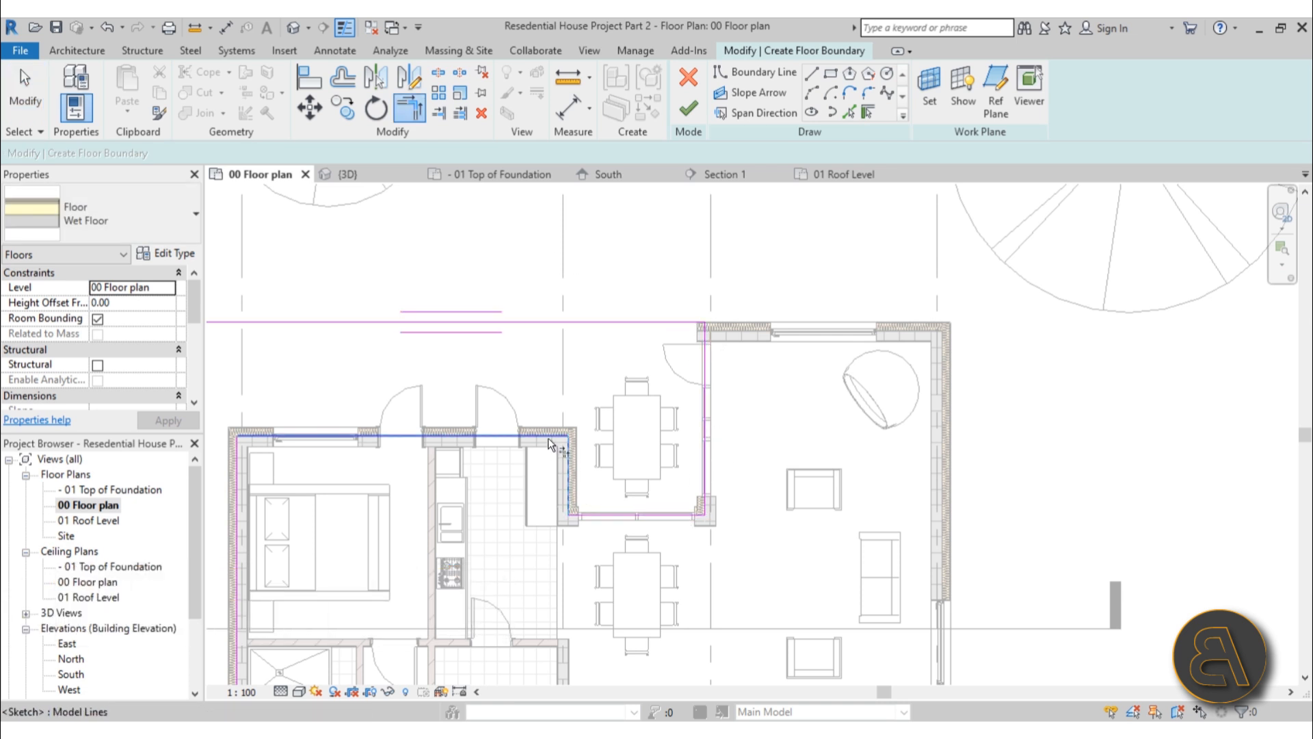
{"action": "scroll", "coordinate": [233, 461], "scroll_direction": "down", "scroll_amount": 4}
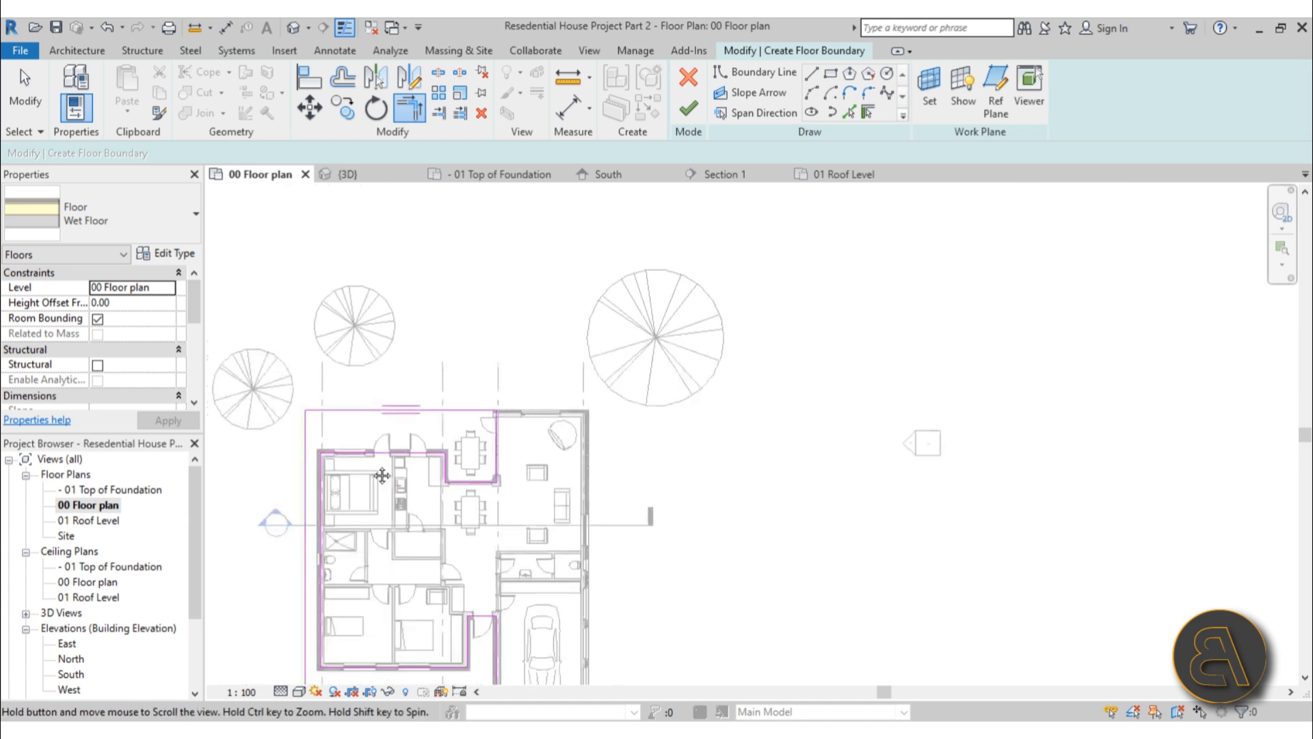
Trim the garage wall and front outer boundary lines to a corner, and finish the floor without attaching walls to it
{"action": "scroll", "coordinate": [370, 376], "scroll_direction": "up", "scroll_amount": 5}
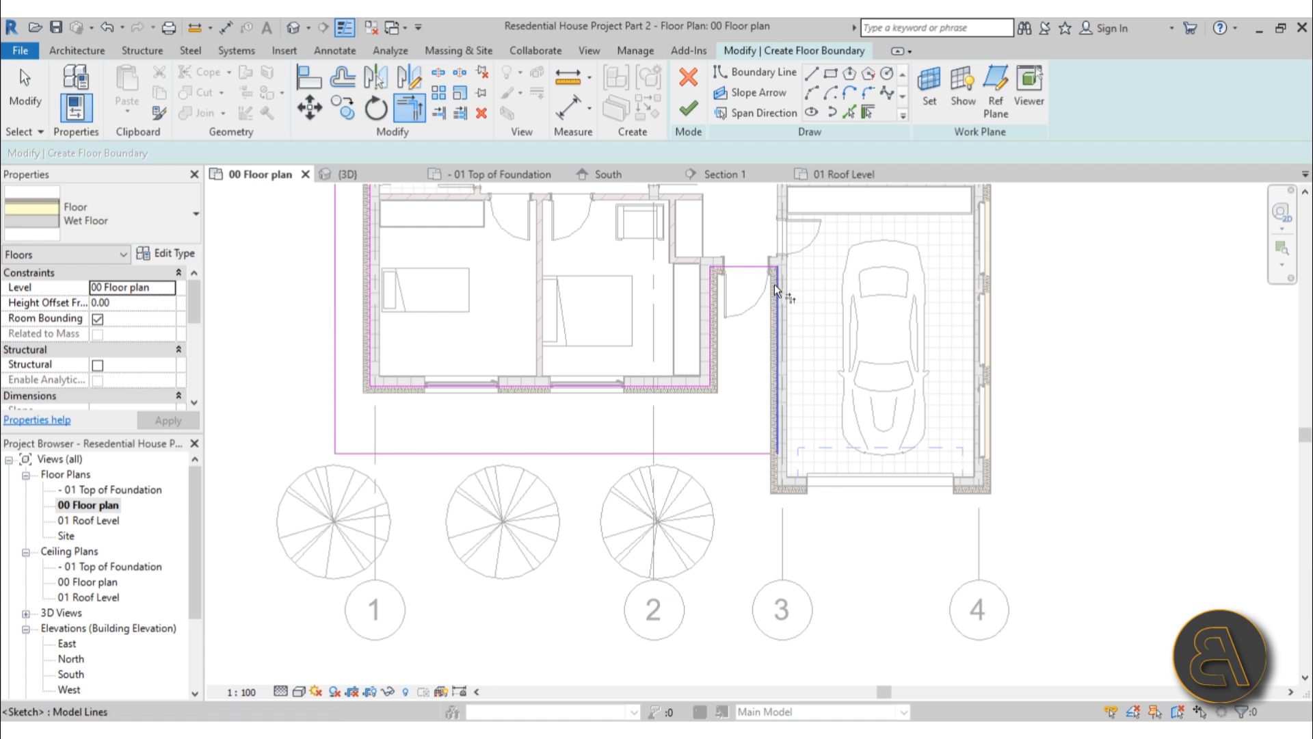
{"action": "left_click", "coordinate": [758, 451]}
{"action": "scroll", "coordinate": [729, 269], "scroll_direction": "up", "scroll_amount": 5}
{"action": "scroll", "coordinate": [691, 285], "scroll_direction": "down", "scroll_amount": 3}
{"action": "scroll", "coordinate": [522, 302], "scroll_direction": "down", "scroll_amount": 3}
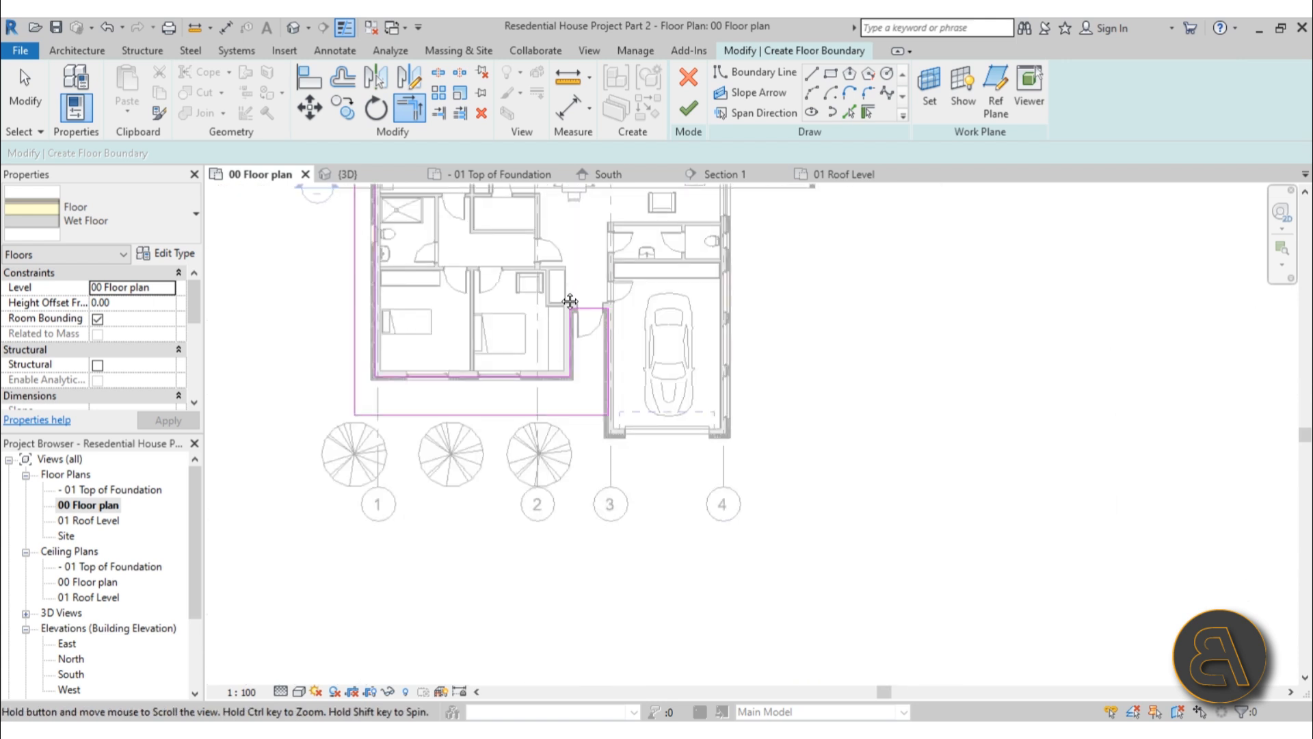
{"action": "middle_click_drag", "start_coordinate": [569, 301], "coordinate": [549, 470]}
{"action": "left_click", "coordinate": [689, 108]}
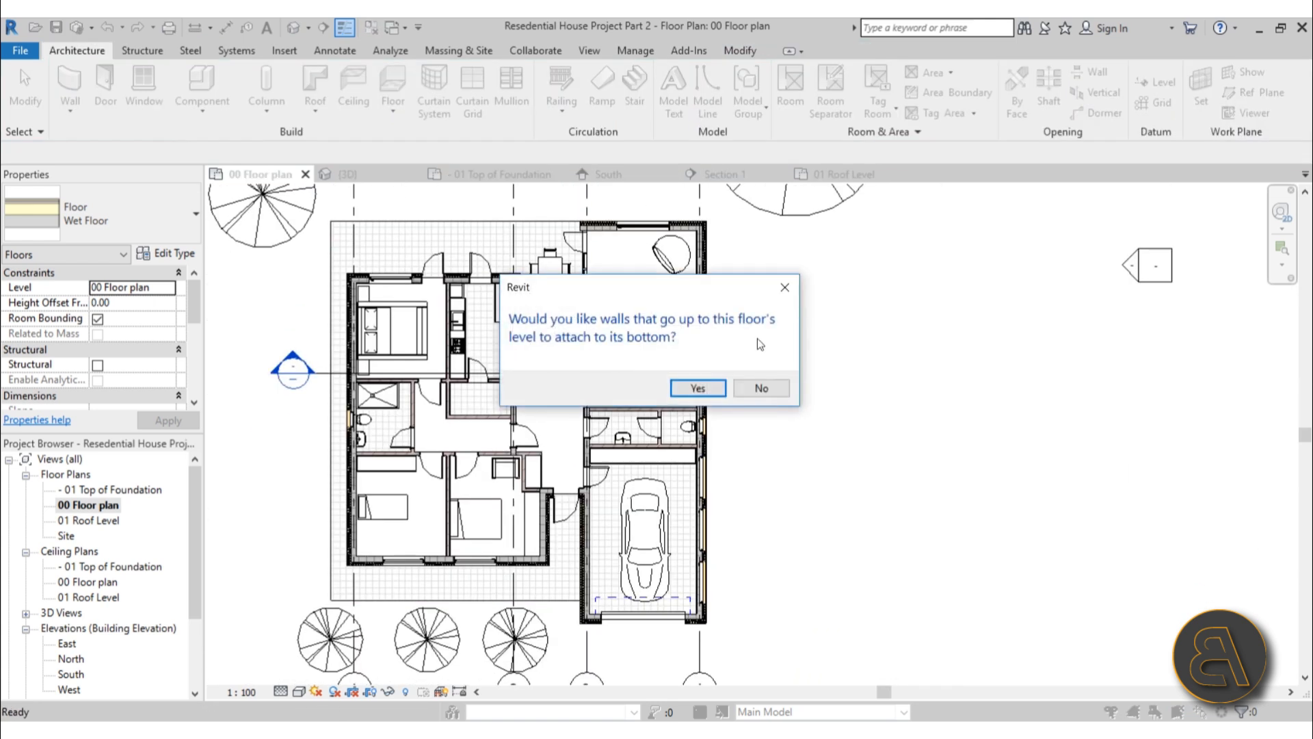
{"action": "left_click", "coordinate": [761, 387]}
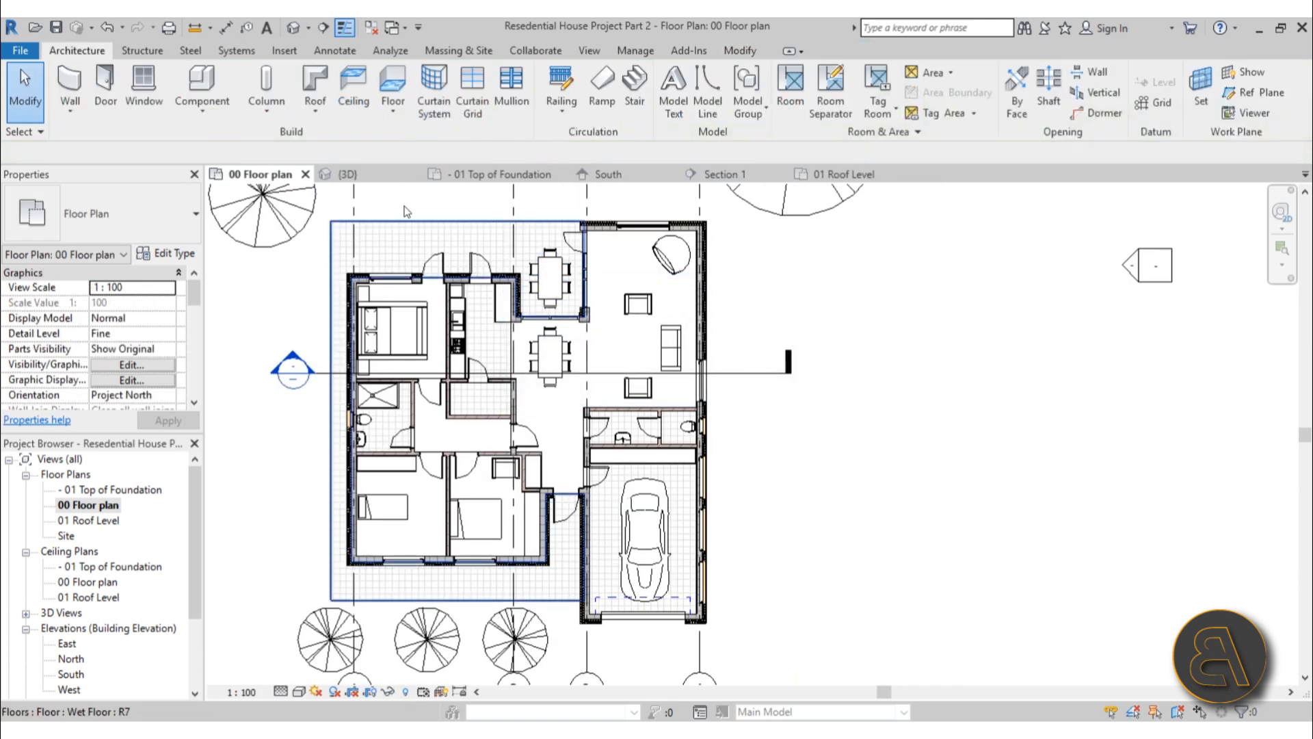
Change the new floor around the bedroom wing from Wet Floor to the Exterior Floor type
{"action": "left_click", "coordinate": [411, 227]}
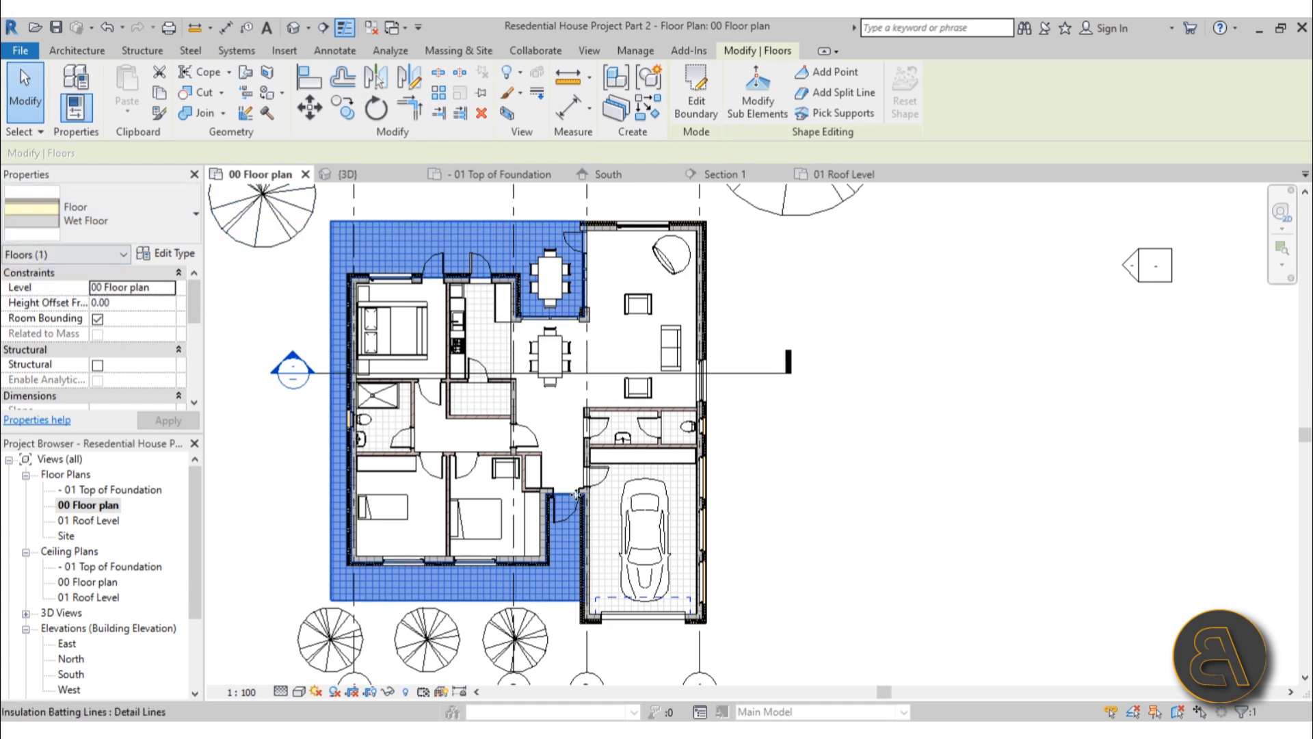
{"action": "scroll", "coordinate": [571, 492], "scroll_direction": "up", "scroll_amount": 4}
{"action": "scroll", "coordinate": [561, 487], "scroll_direction": "down", "scroll_amount": 3}
{"action": "middle_click_drag", "start_coordinate": [436, 457], "coordinate": [562, 505]}
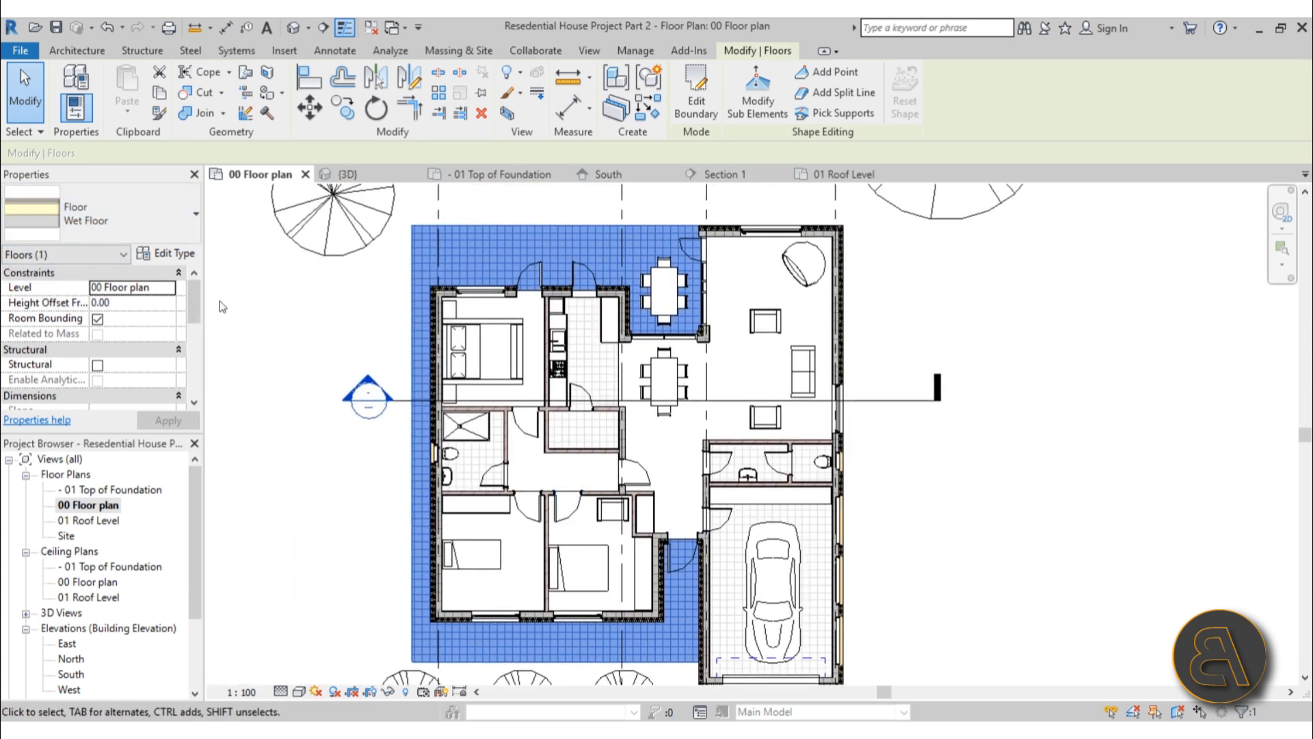
{"action": "left_click", "coordinate": [76, 220]}
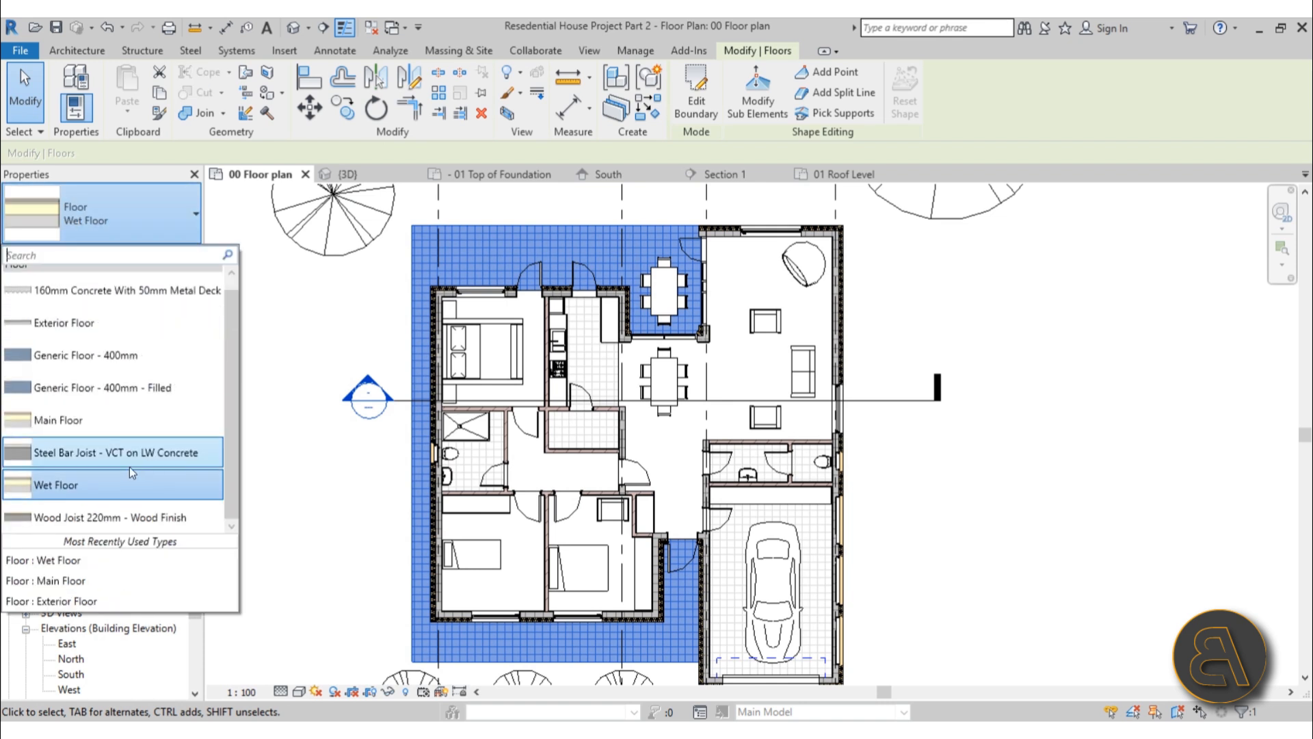
{"action": "scroll", "coordinate": [128, 462], "scroll_direction": "up", "scroll_amount": 1}
{"action": "left_click", "coordinate": [75, 334]}
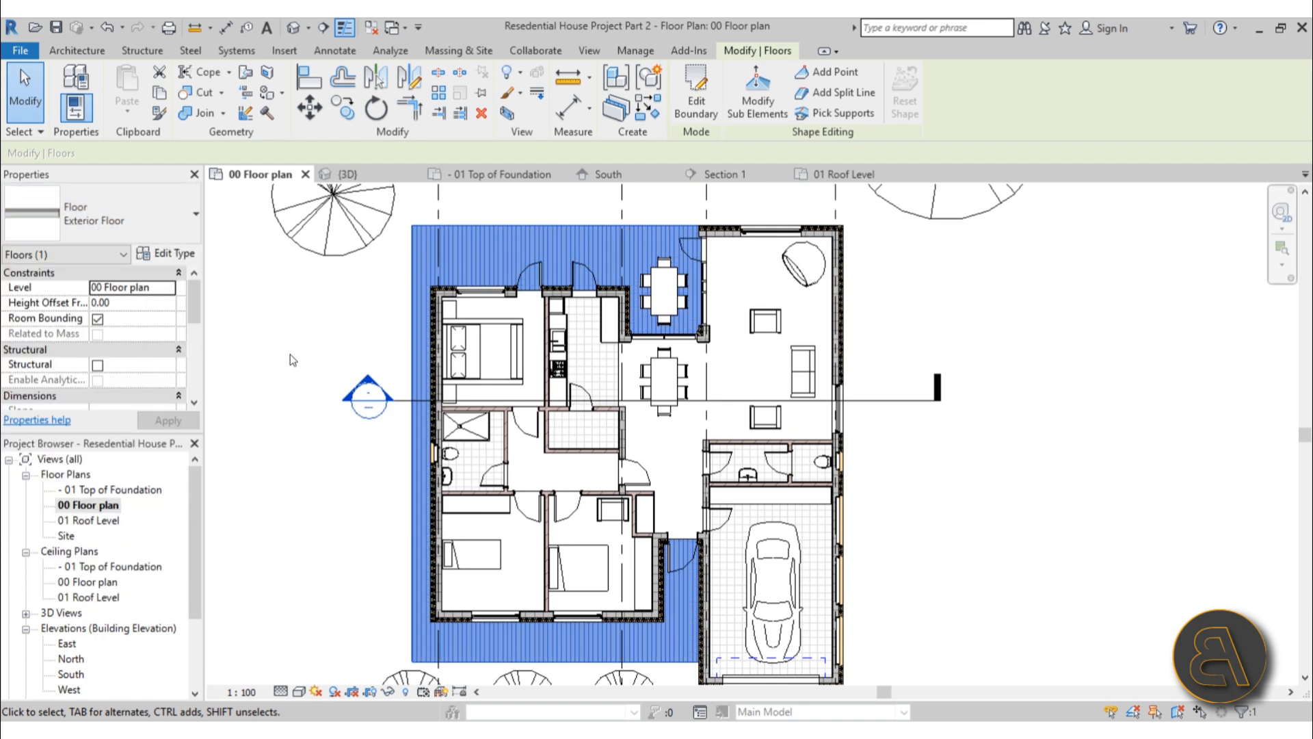
{"action": "left_click", "coordinate": [292, 360]}
Examine the exterior floor's surface pattern along the rear terrace, bedroom wing and entrance
{"action": "scroll", "coordinate": [551, 257], "scroll_direction": "up", "scroll_amount": 5}
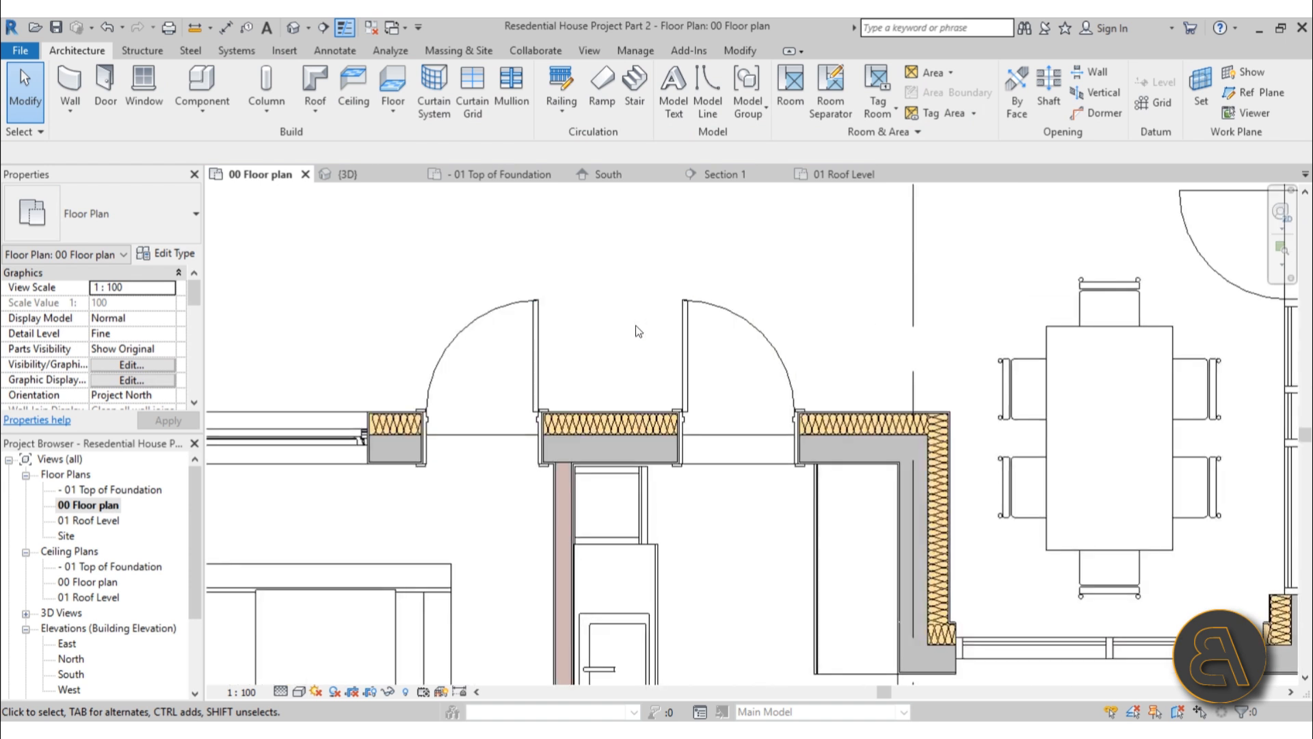
{"action": "scroll", "coordinate": [635, 322], "scroll_direction": "up", "scroll_amount": 1}
{"action": "scroll", "coordinate": [462, 308], "scroll_direction": "down", "scroll_amount": 5}
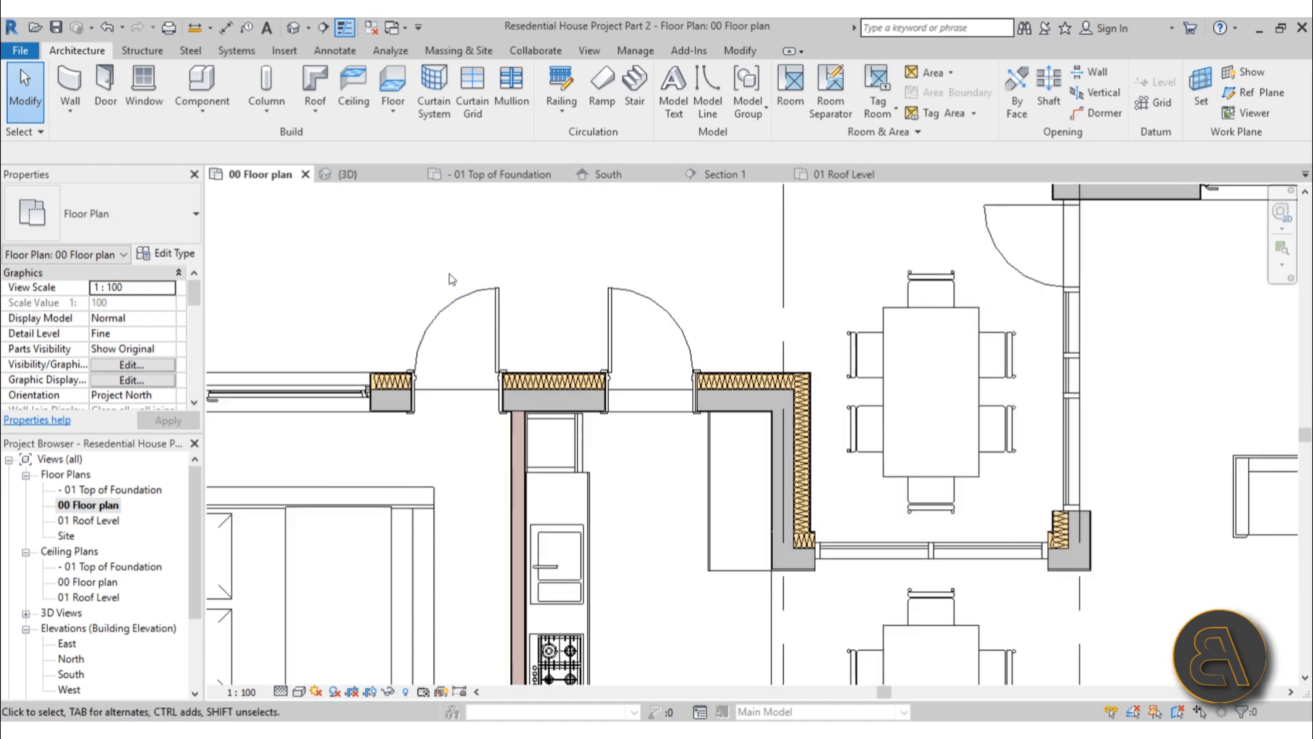
{"action": "scroll", "coordinate": [580, 296], "scroll_direction": "down", "scroll_amount": 1}
{"action": "middle_click_drag", "start_coordinate": [576, 533], "coordinate": [580, 302]}
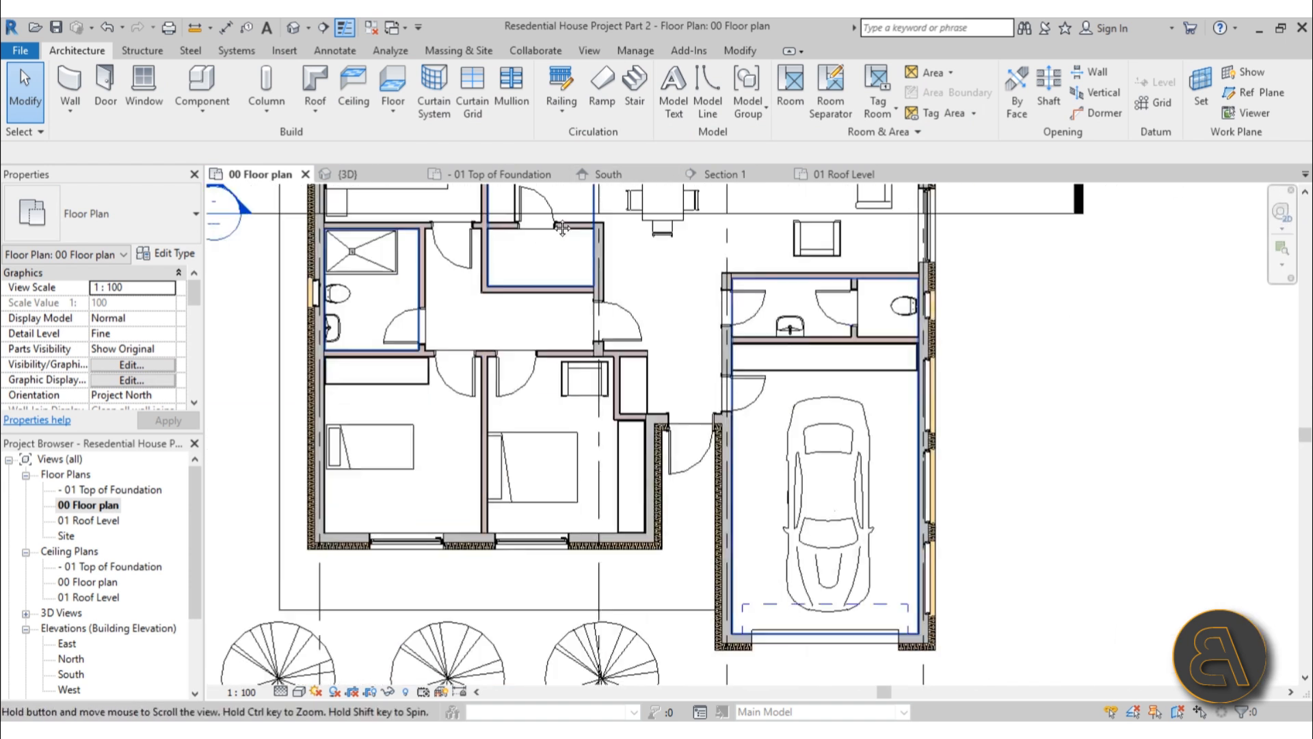
{"action": "mouse_move", "coordinate": [552, 511]}
{"action": "middle_mouse_down"}
{"action": "mouse_move", "coordinate": [548, 404]}
{"action": "mouse_move", "coordinate": [556, 502]}
{"action": "middle_mouse_up"}
{"action": "scroll", "coordinate": [540, 487], "scroll_direction": "down", "scroll_amount": 2}
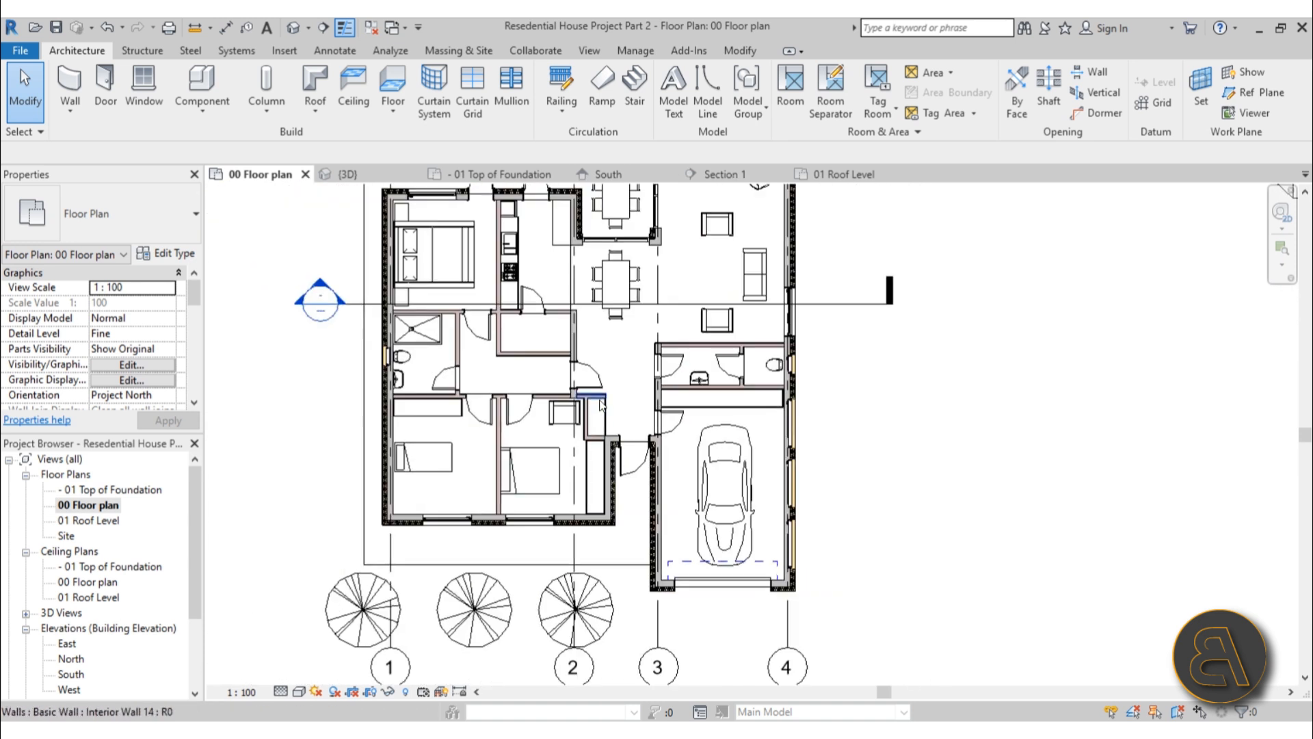
{"action": "scroll", "coordinate": [485, 457], "scroll_direction": "up", "scroll_amount": 3}
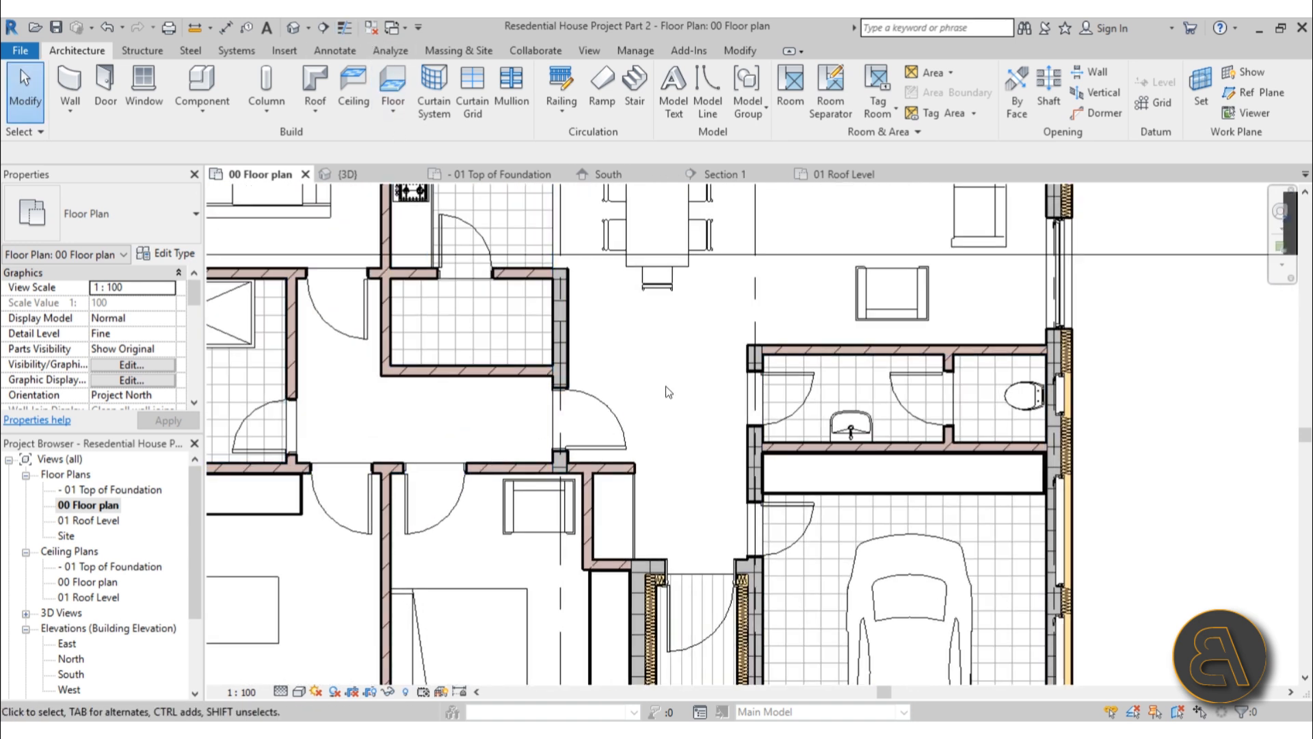
Examine the floor coverage in the kitchen, storage, dining, living and hallway areas
{"action": "scroll", "coordinate": [666, 386], "scroll_direction": "down", "scroll_amount": 4}
{"action": "scroll", "coordinate": [659, 375], "scroll_direction": "up", "scroll_amount": 1}
{"action": "scroll", "coordinate": [587, 387], "scroll_direction": "up", "scroll_amount": 4}
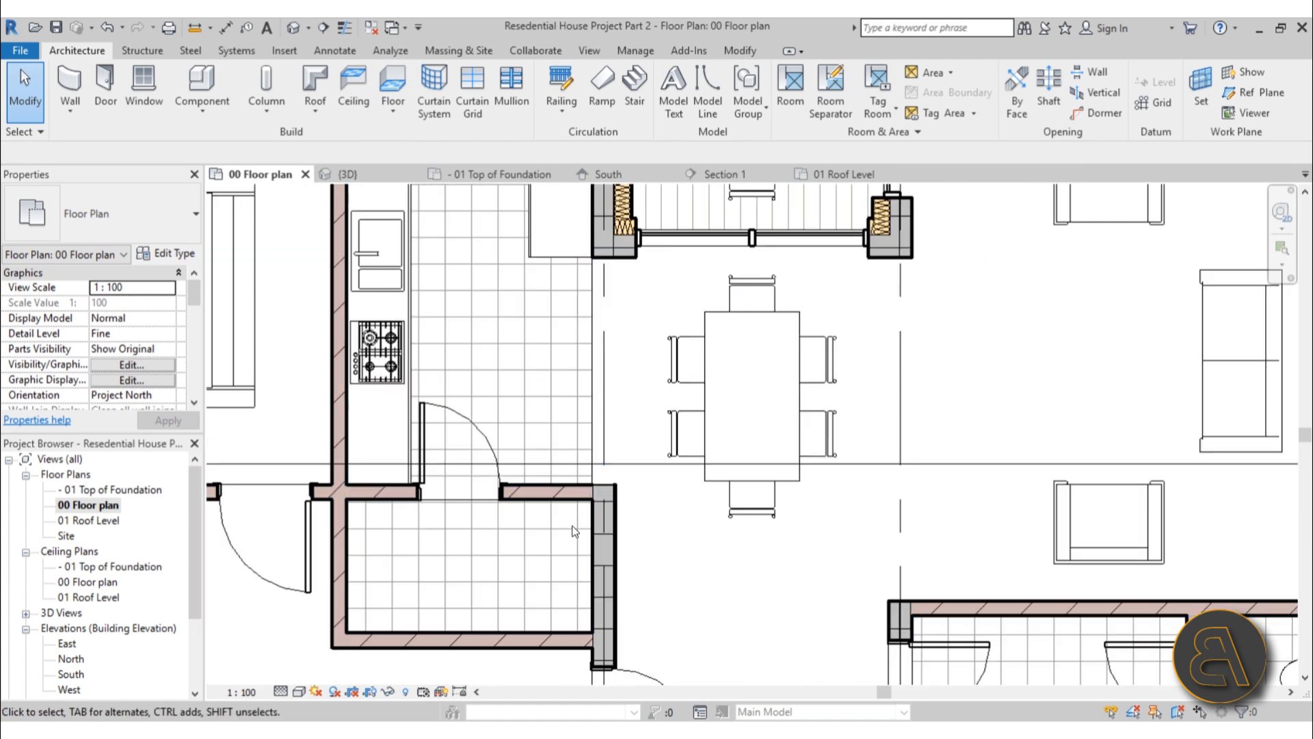
{"action": "mouse_move", "coordinate": [575, 532]}
{"action": "middle_mouse_down"}
{"action": "mouse_move", "coordinate": [485, 573]}
{"action": "mouse_move", "coordinate": [492, 490]}
{"action": "middle_mouse_up"}
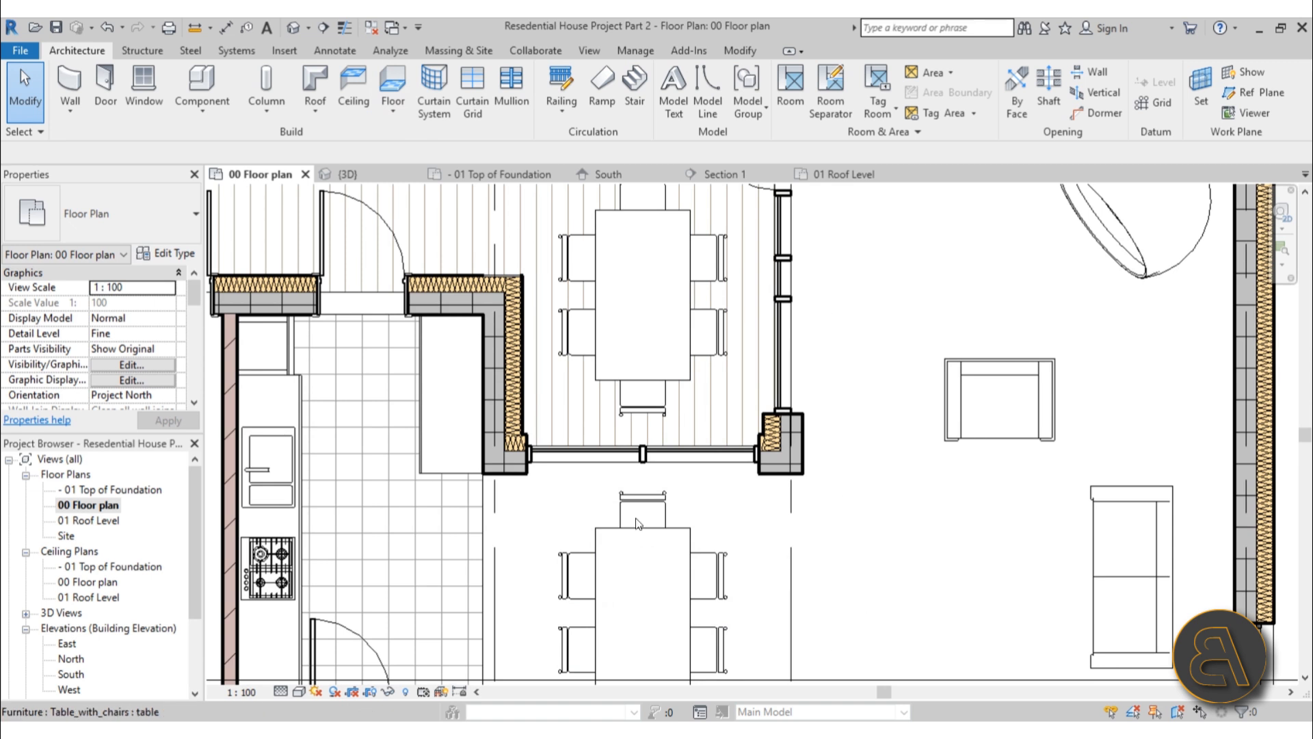
{"action": "middle_click_drag", "start_coordinate": [454, 377], "coordinate": [434, 514]}
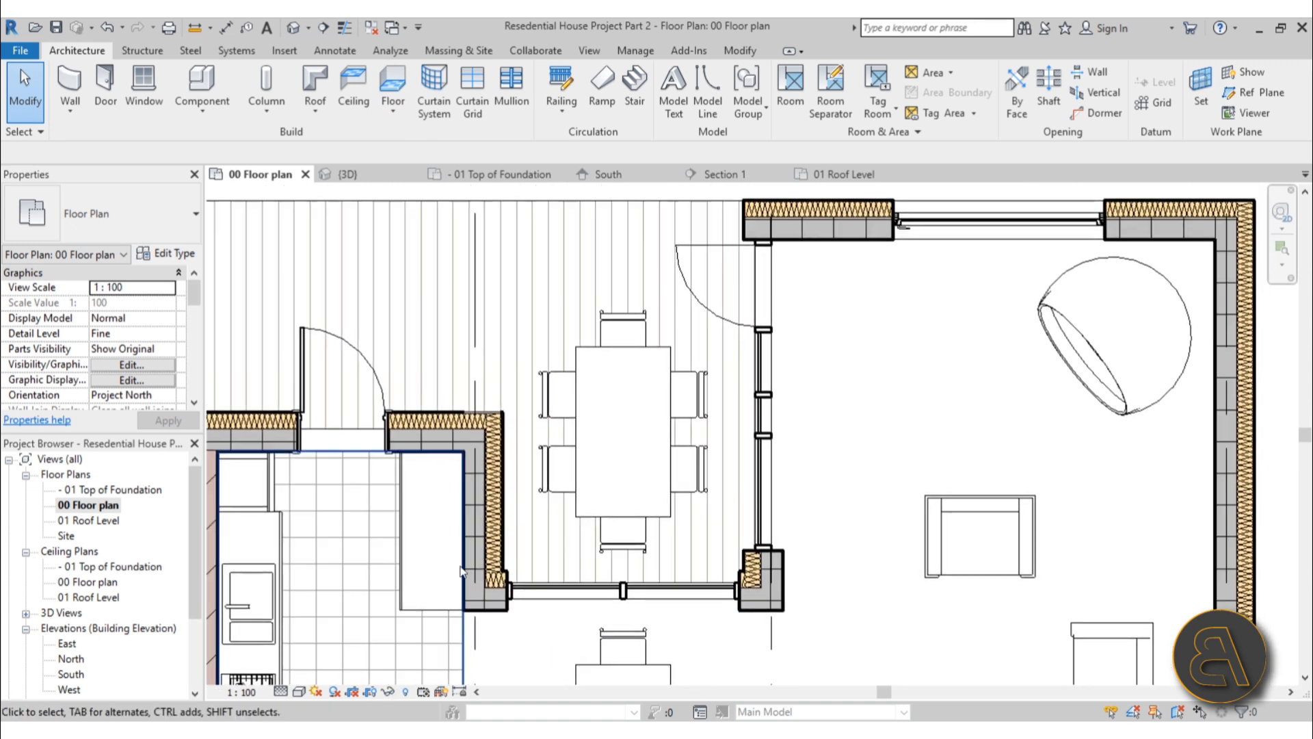
{"action": "scroll", "coordinate": [547, 219], "scroll_direction": "down", "scroll_amount": 6}
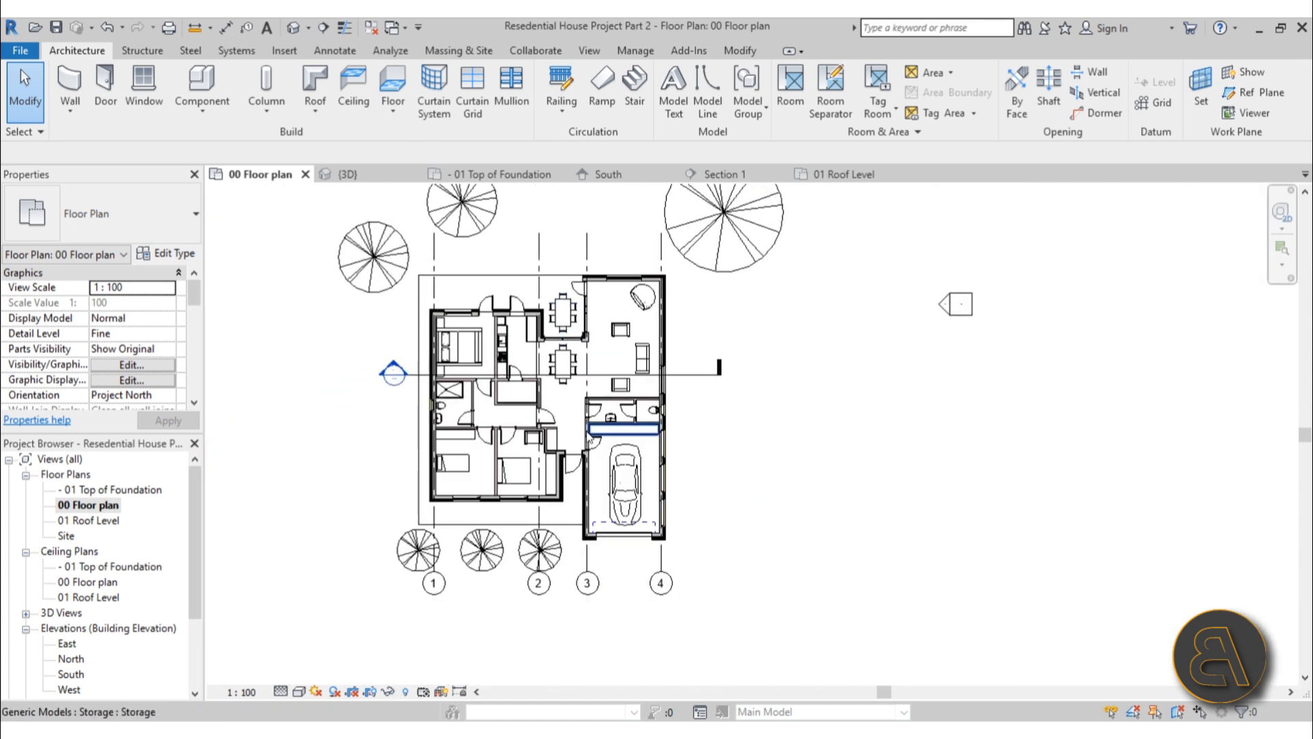
{"action": "middle_click_drag", "start_coordinate": [521, 491], "coordinate": [523, 483]}
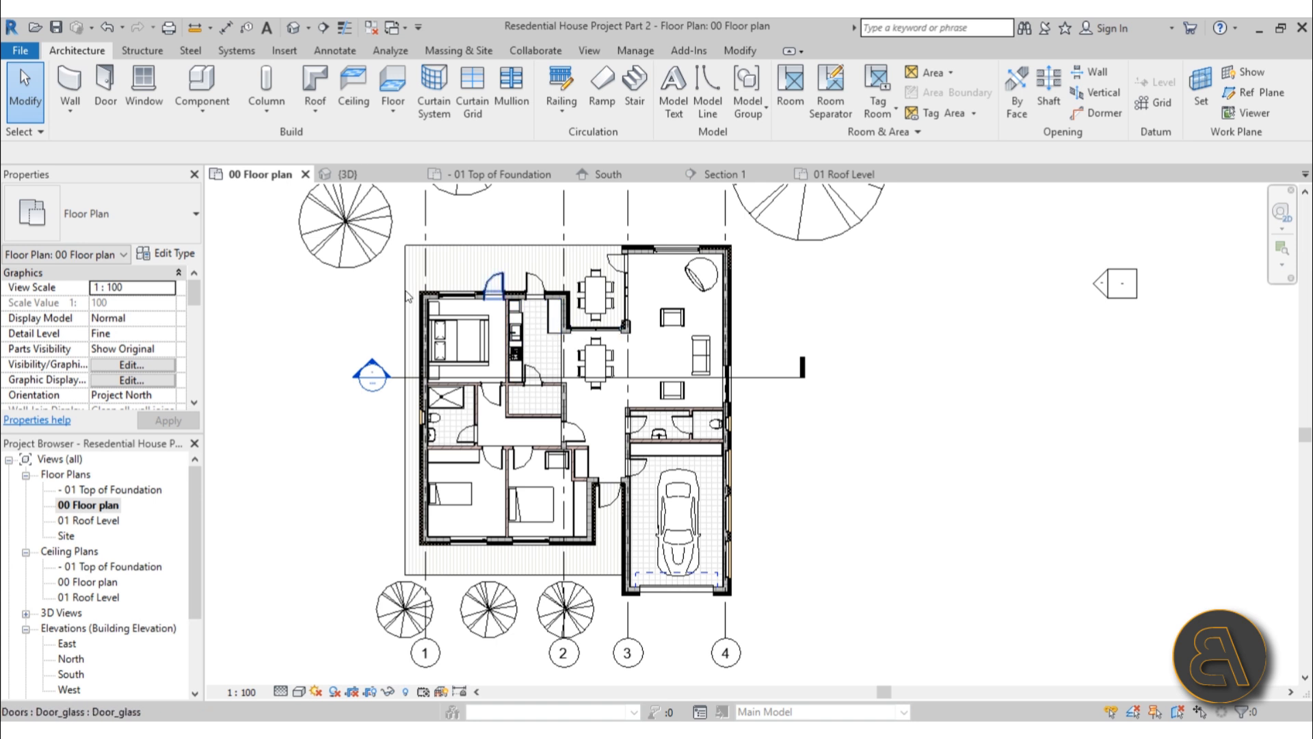
{"action": "scroll", "coordinate": [553, 339], "scroll_direction": "up", "scroll_amount": 4}
{"action": "middle_click_drag", "start_coordinate": [540, 381], "coordinate": [532, 468]}
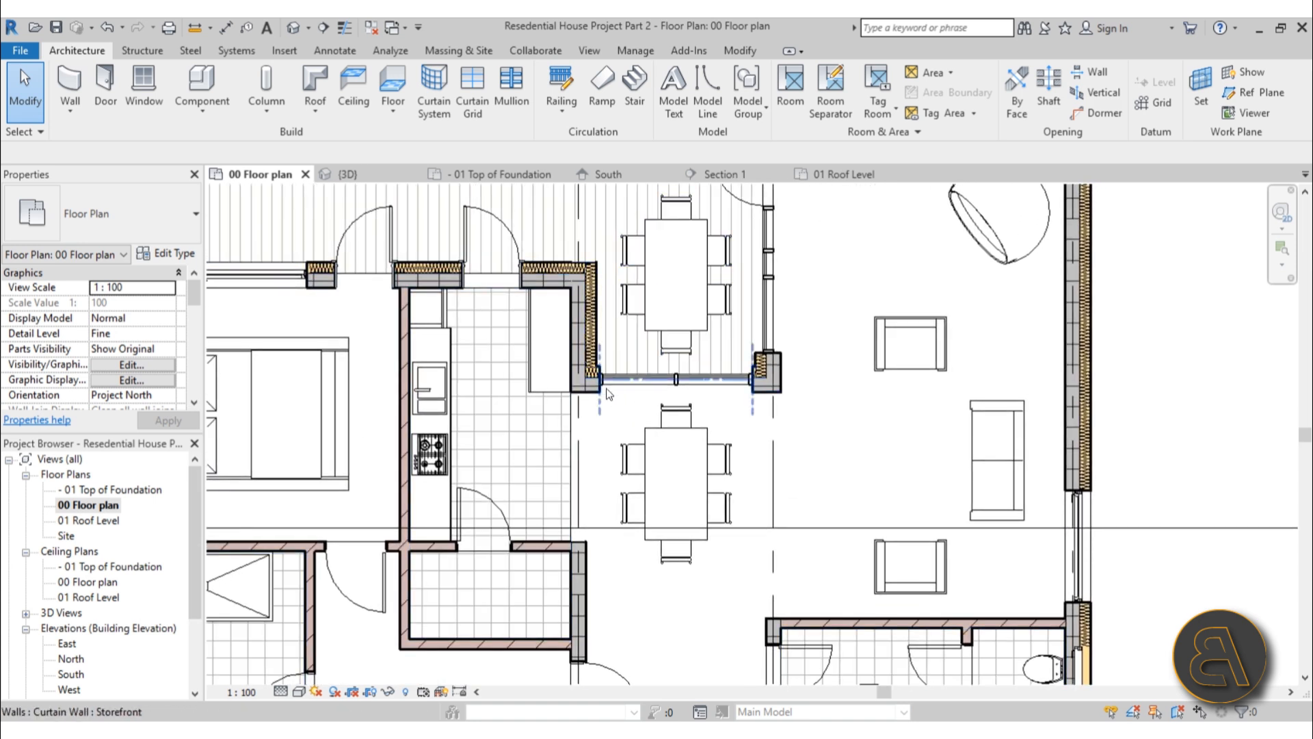
{"action": "scroll", "coordinate": [580, 326], "scroll_direction": "down", "scroll_amount": 3}
{"action": "middle_click_drag", "start_coordinate": [389, 342], "coordinate": [389, 429]}
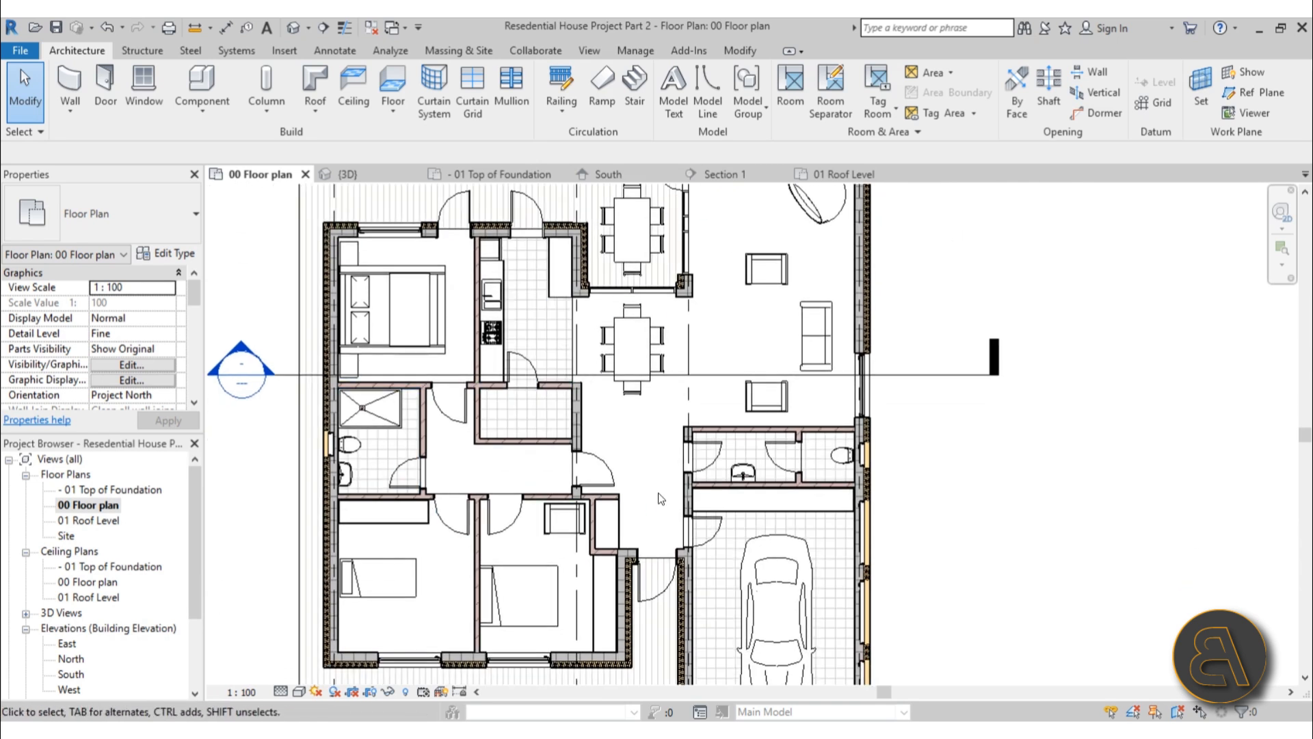
{"action": "scroll", "coordinate": [587, 394], "scroll_direction": "up", "scroll_amount": 5}
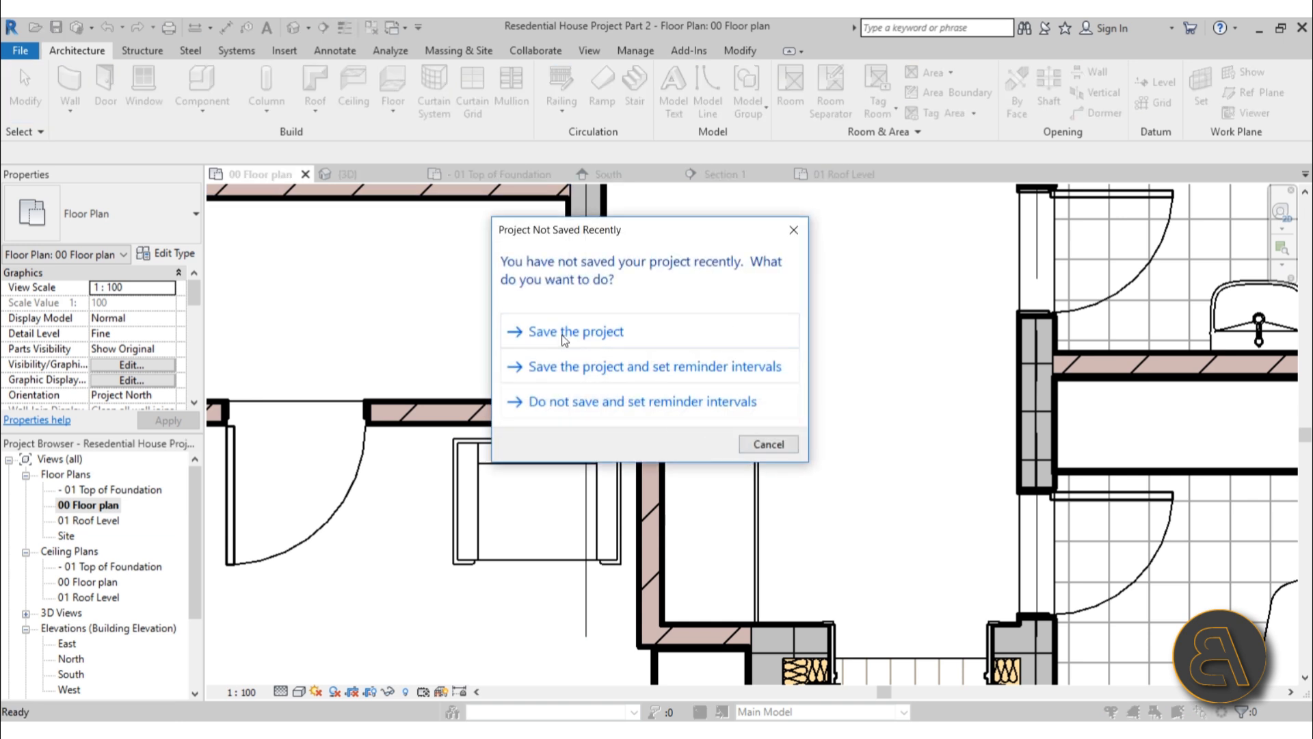
Save the project and return to an overview of the whole floor plan
{"action": "left_click", "coordinate": [564, 335]}
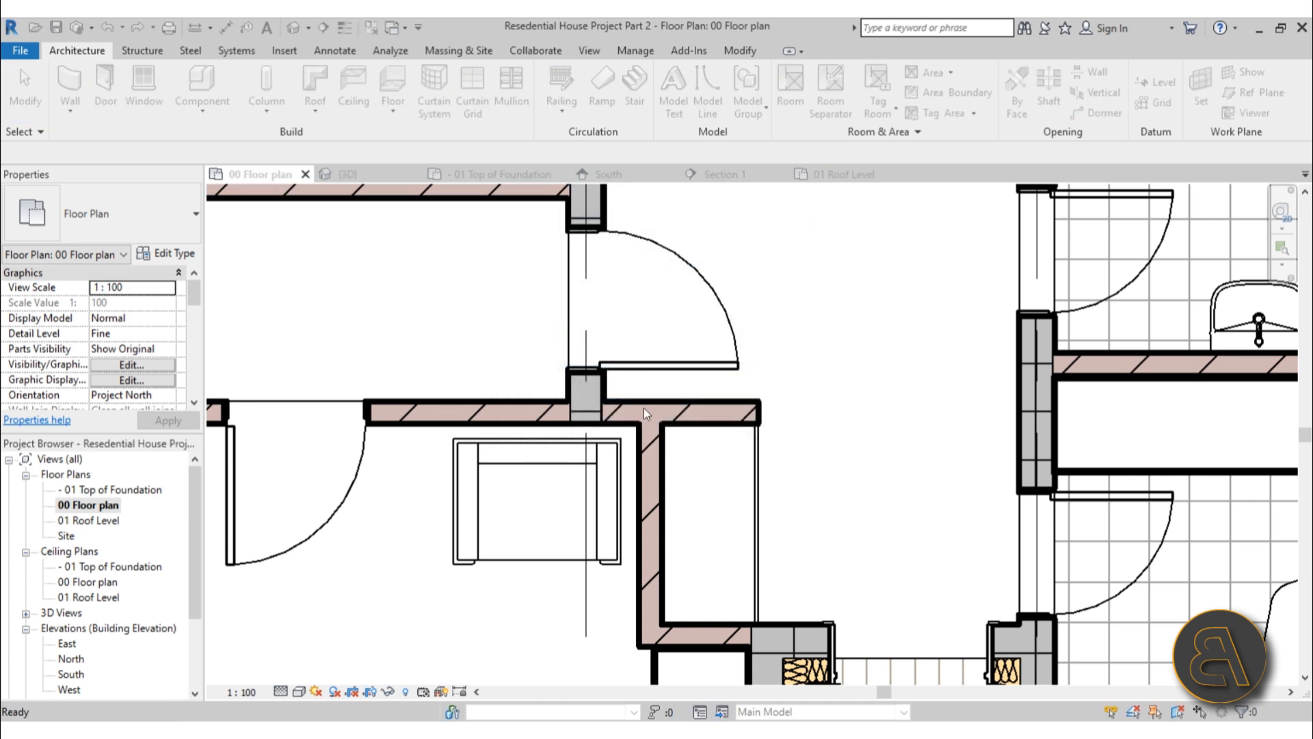
{"action": "scroll", "coordinate": [626, 404], "scroll_direction": "down", "scroll_amount": 6}
{"action": "middle_click_drag", "start_coordinate": [663, 369], "coordinate": [596, 444]}
{"action": "scroll", "coordinate": [592, 412], "scroll_direction": "up", "scroll_amount": 1}
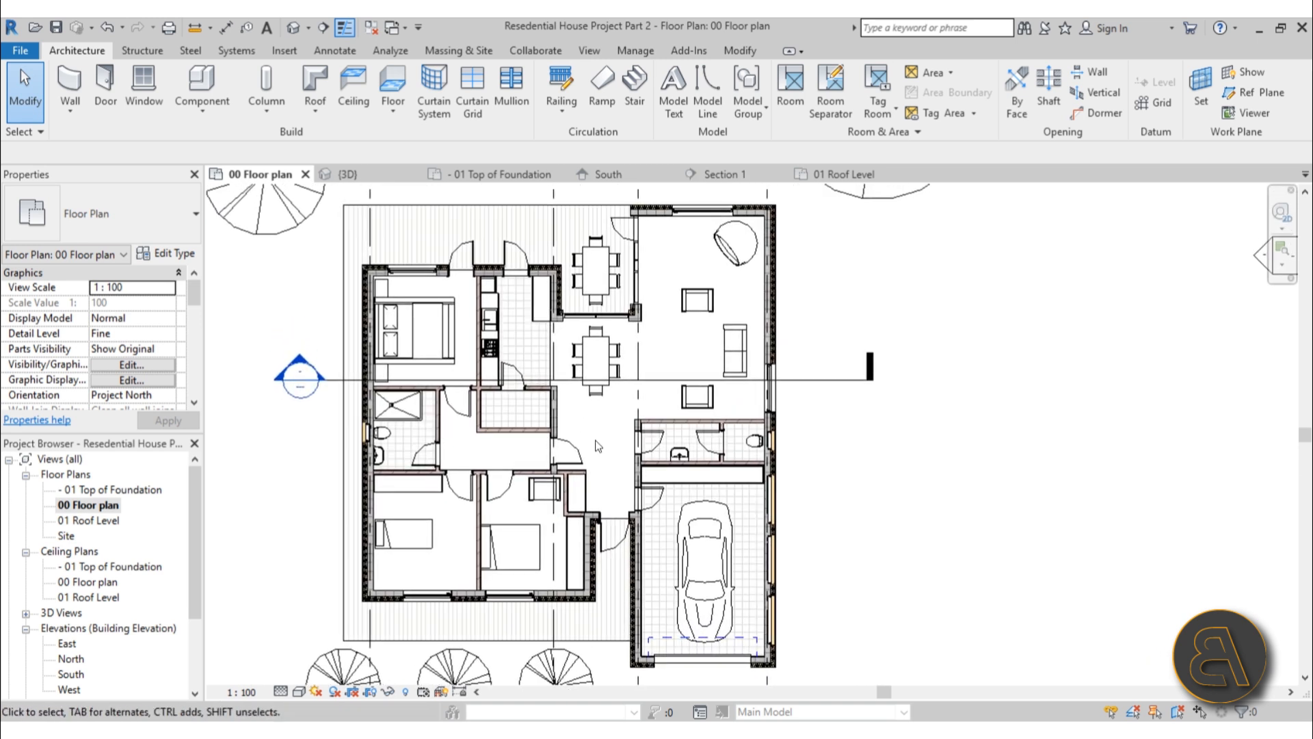